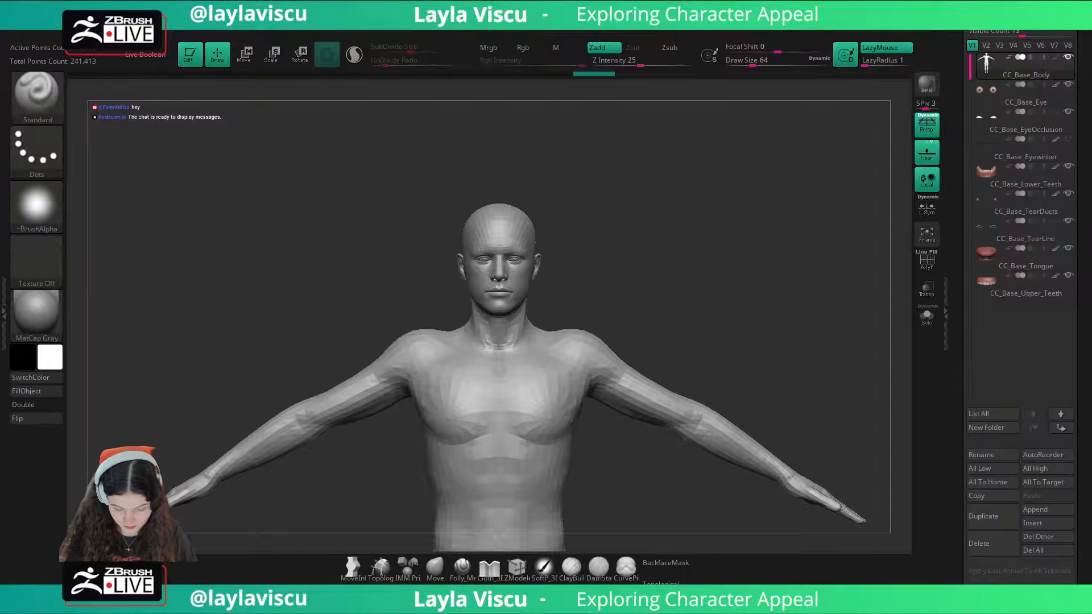
# Step: Add the portrait illustration of the man with headband and glasses to Spotlight as a reference image
pyautogui.moveTo(725, 306)
pyautogui.mouseDown(button='right')
pyautogui.moveTo(677, 302)
pyautogui.moveTo(668, 250)
pyautogui.mouseUp(button='right')
pyautogui.moveTo(669, 251)
pyautogui.keyDown('shift'); pyautogui.mouseDown(button='right')
pyautogui.moveTo(644, 257)
pyautogui.moveTo(651, 292)
pyautogui.mouseUp(button='right'); pyautogui.keyUp('shift')
pyautogui.keyDown('ctrl'); pyautogui.moveTo(650, 292); pyautogui.dragTo(632, 330, button='right'); pyautogui.keyUp('ctrl')
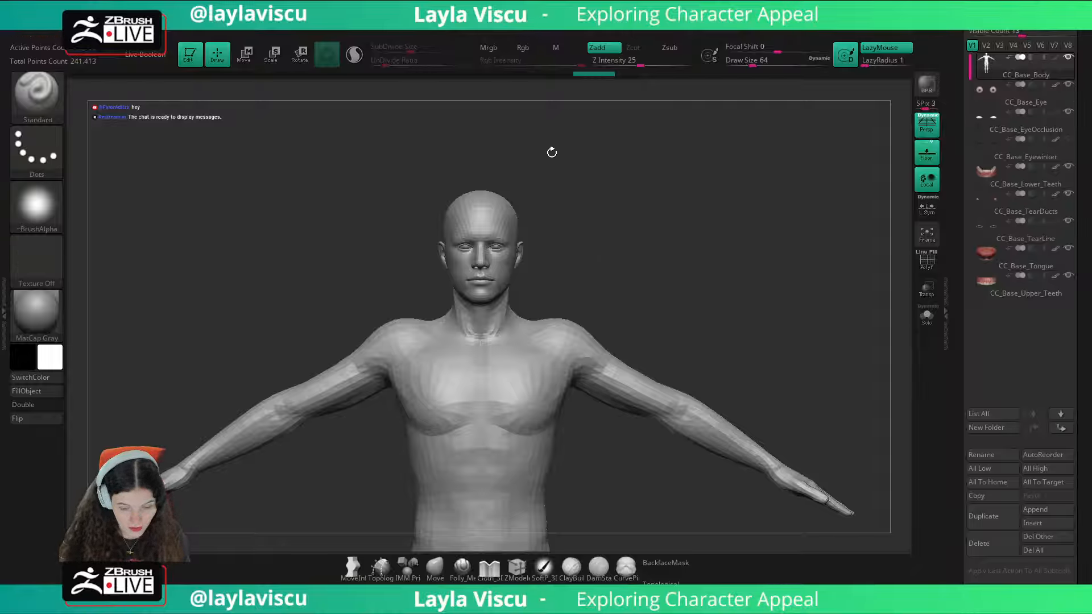
pyautogui.click(603, 27)
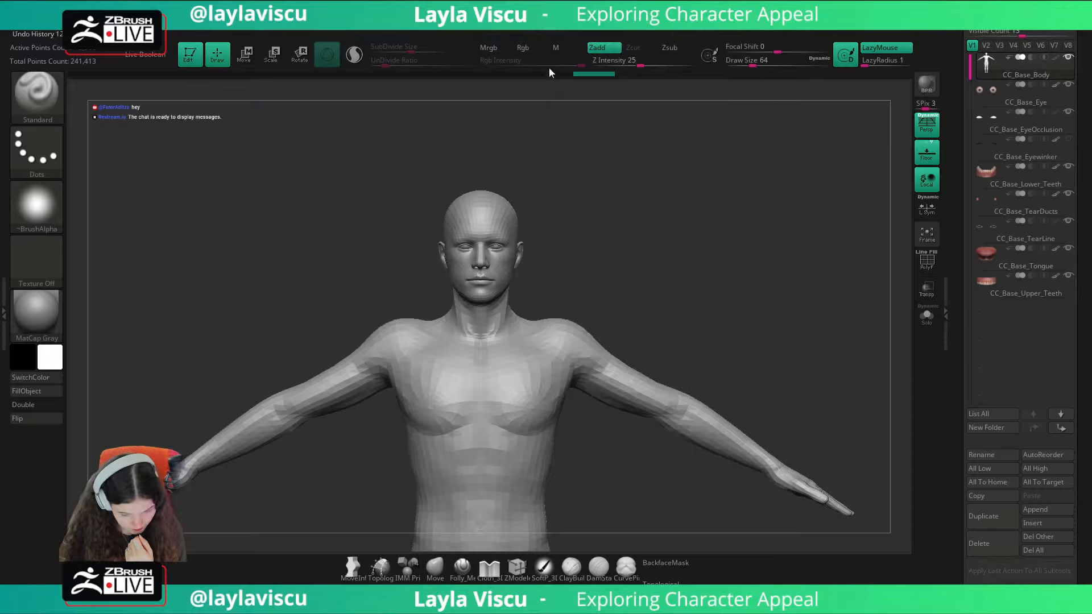
pyautogui.click(596, 28)
pyautogui.click(625, 196)
pyautogui.click(699, 224)
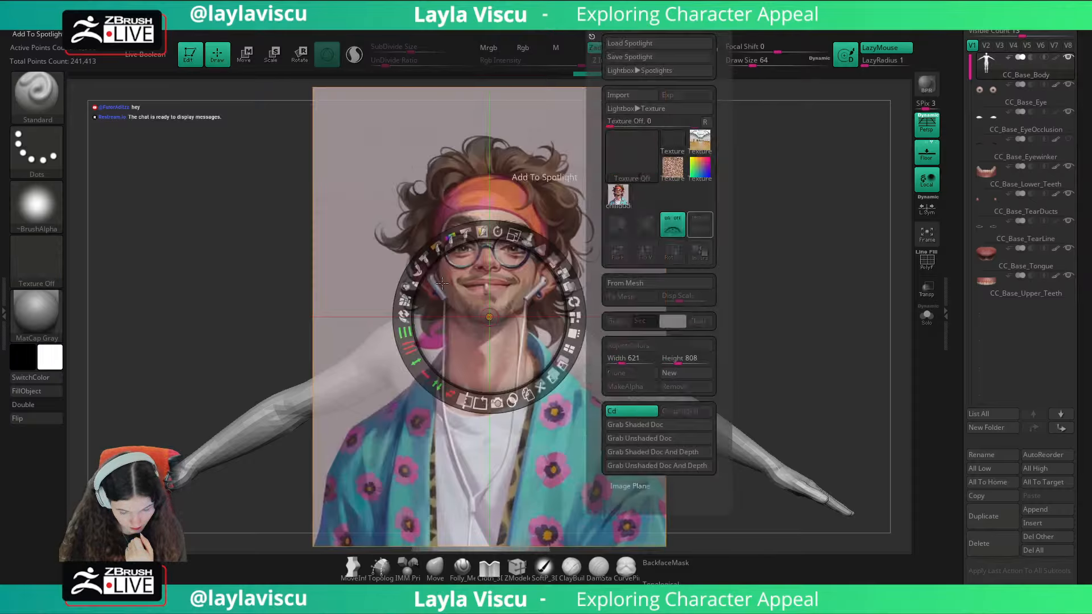
# Step: Place the reference image beside the body model, scale it down and leave Spotlight editing
pyautogui.moveTo(544, 259); pyautogui.dragTo(234, 212)
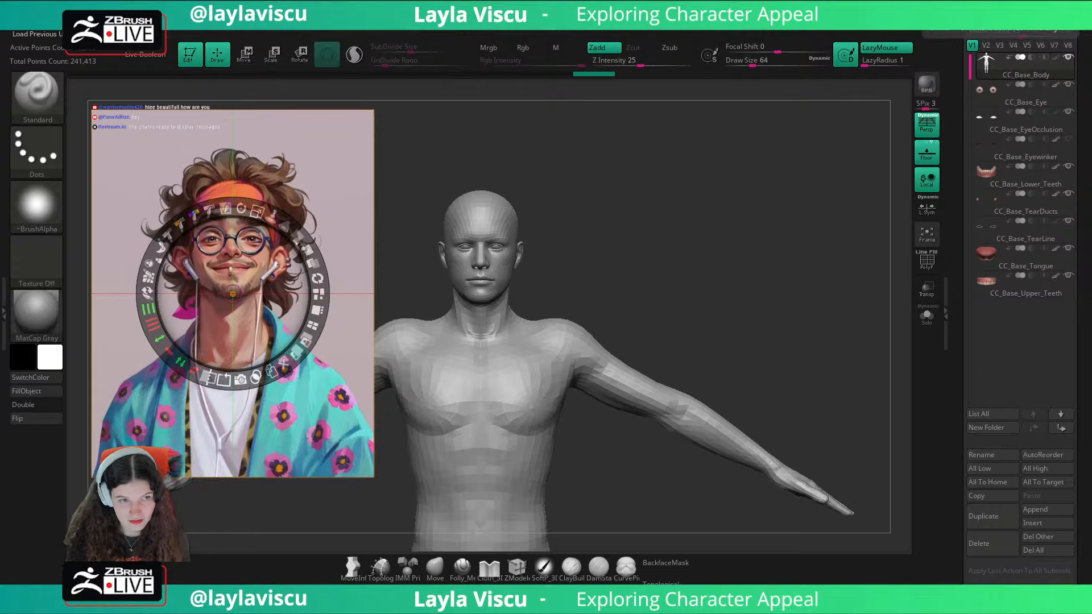
pyautogui.moveTo(254, 211); pyautogui.dragTo(250, 287)
pyautogui.press('z')
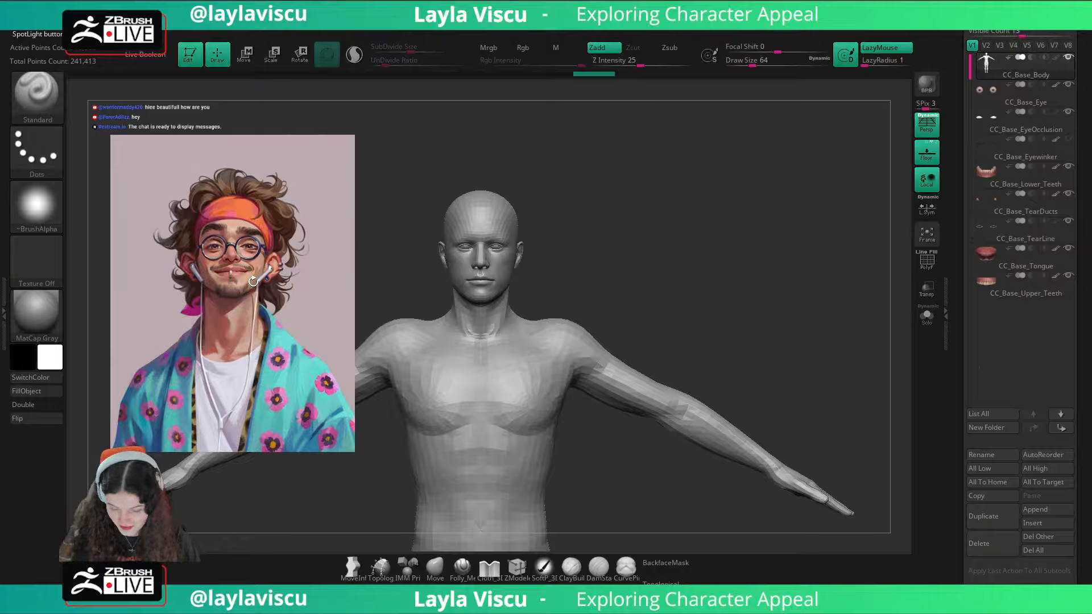
# Step: Examine the base body from the front next to the reference, including its wireframe
pyautogui.keyDown('alt'); pyautogui.moveTo(758, 310); pyautogui.dragTo(797, 301); pyautogui.keyUp('alt')
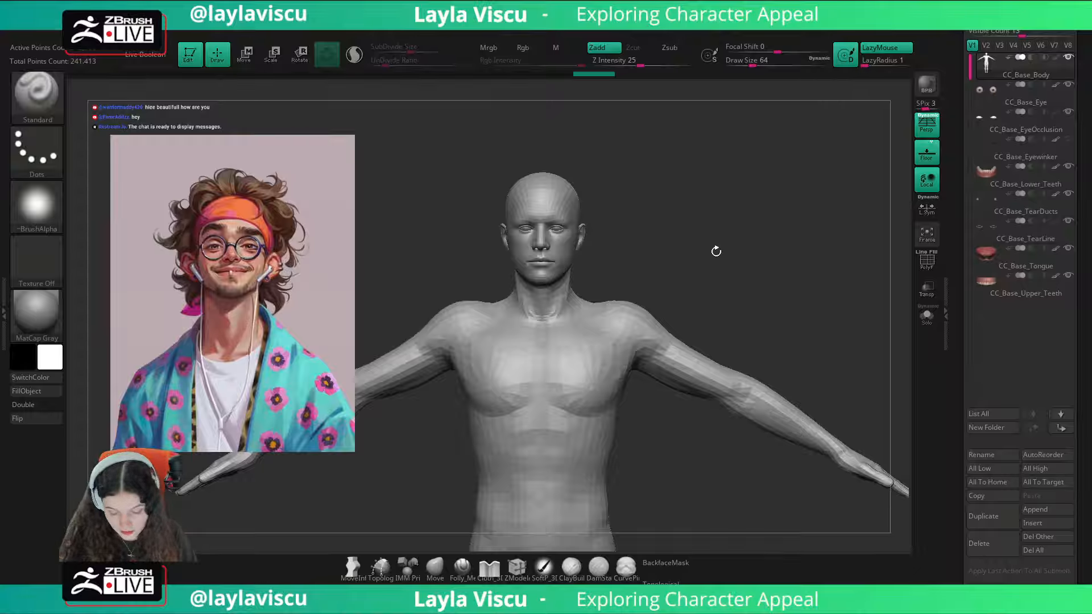
pyautogui.moveTo(715, 248)
pyautogui.mouseDown()
pyautogui.moveTo(729, 248)
pyautogui.moveTo(711, 262)
pyautogui.mouseUp()
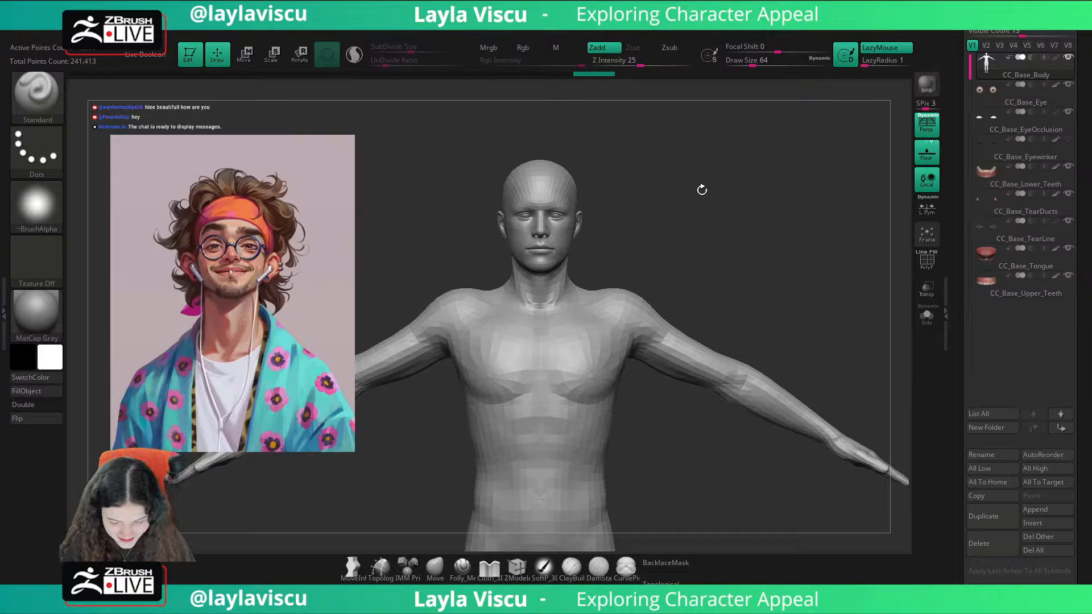
pyautogui.moveTo(702, 188); pyautogui.dragTo(663, 202)
pyautogui.hotkey('shift', 'f')
pyautogui.hotkey('shift', 'f')
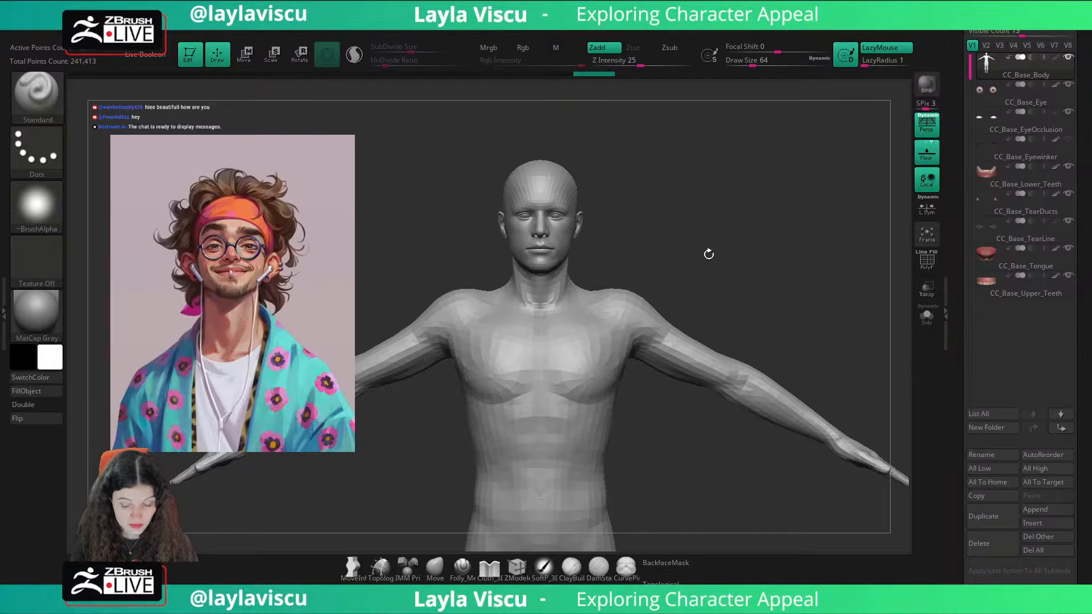
pyautogui.press('shift')
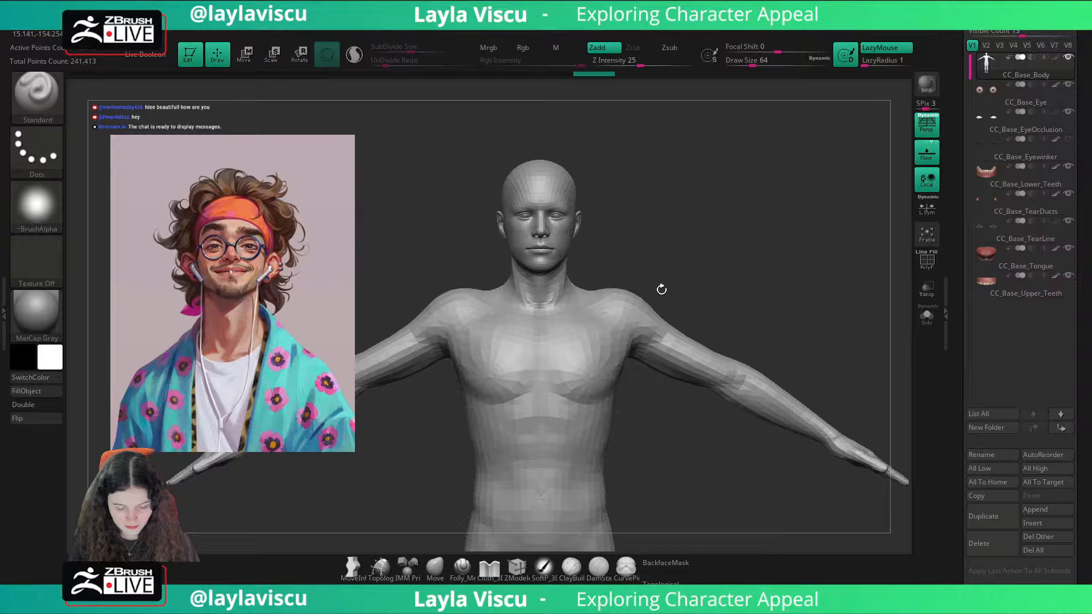
pyautogui.hotkey('shift', 'f')
pyautogui.hotkey('shift', 'f')
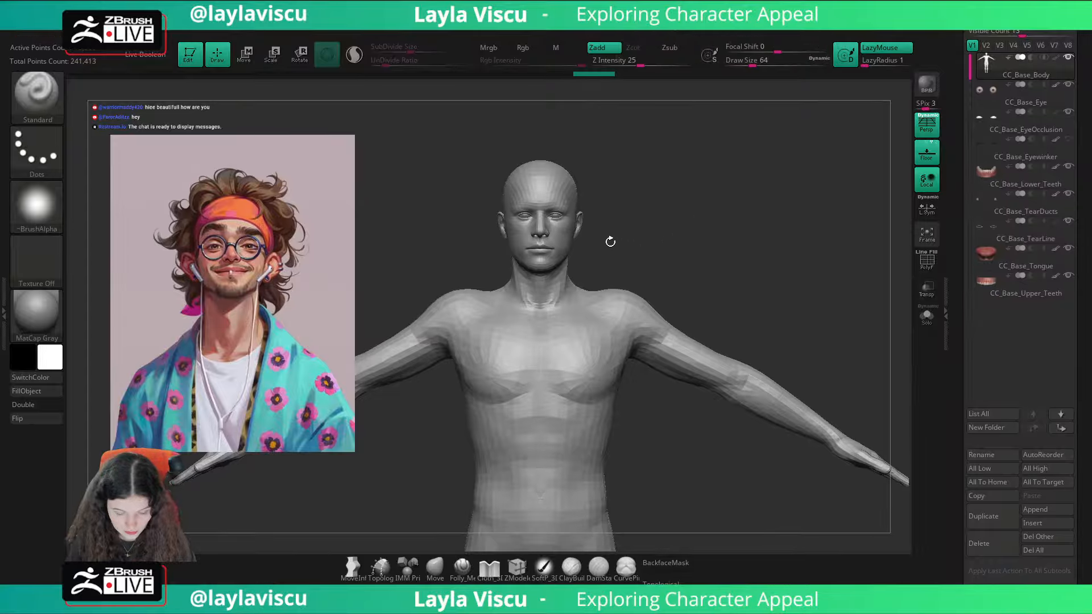
# Step: Select the Move brush and set its draw size to about 94 for work on the head
pyautogui.keyDown('ctrl'); pyautogui.moveTo(609, 240); pyautogui.dragTo(618, 272, button='right'); pyautogui.keyUp('ctrl')
pyautogui.press('s')
pyautogui.moveTo(547, 262); pyautogui.dragTo(592, 272)
pyautogui.click(436, 567)
pyautogui.press('s')
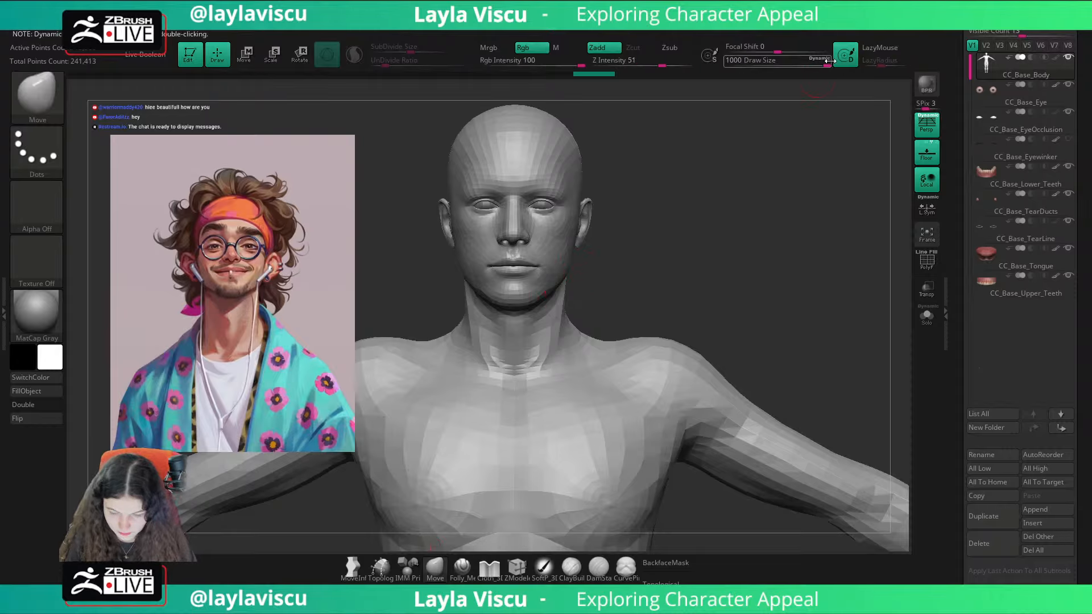
pyautogui.press('s')
pyautogui.moveTo(647, 258); pyautogui.dragTo(560, 253)
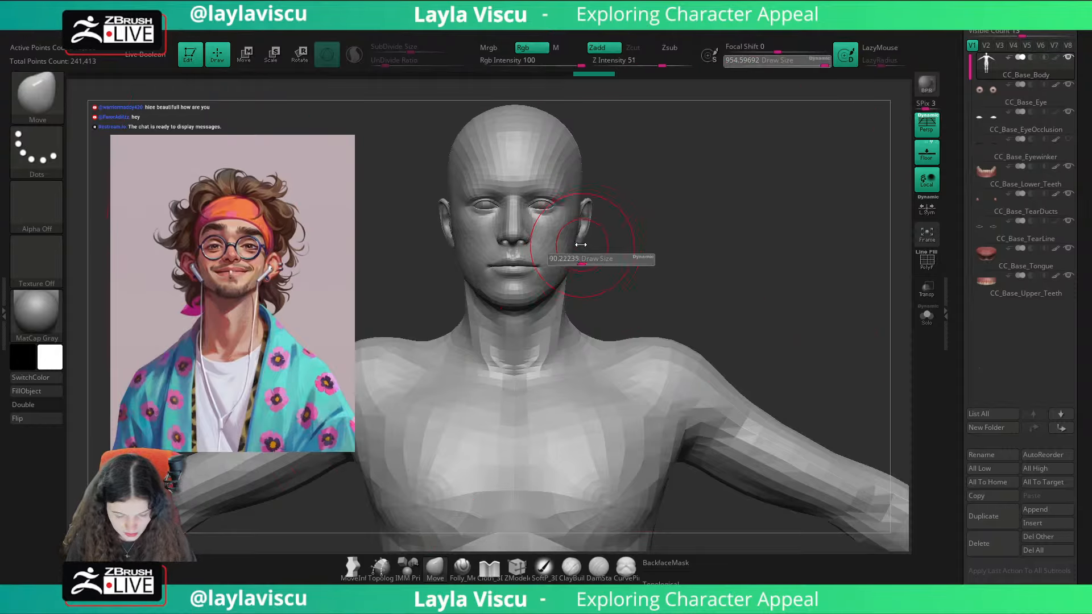
pyautogui.keyDown('ctrl'); pyautogui.moveTo(617, 251); pyautogui.dragTo(636, 256, button='right'); pyautogui.keyUp('ctrl')
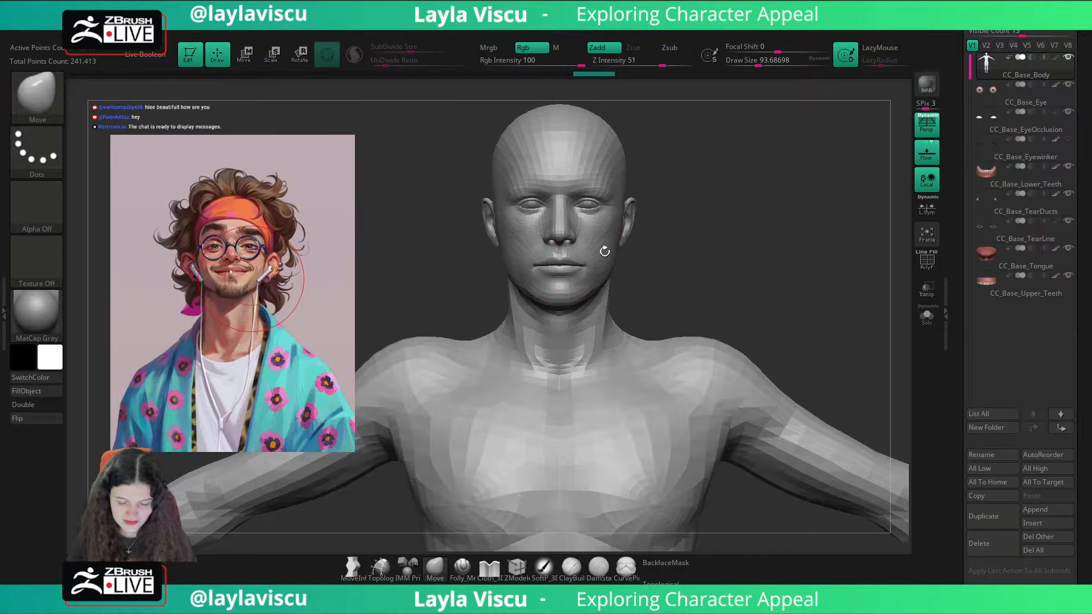
# Step: Try to reshape the jaw with the Move brush at a draw size of about 136
pyautogui.press('s')
pyautogui.moveTo(572, 289); pyautogui.dragTo(582, 286)
pyautogui.click(583, 286)
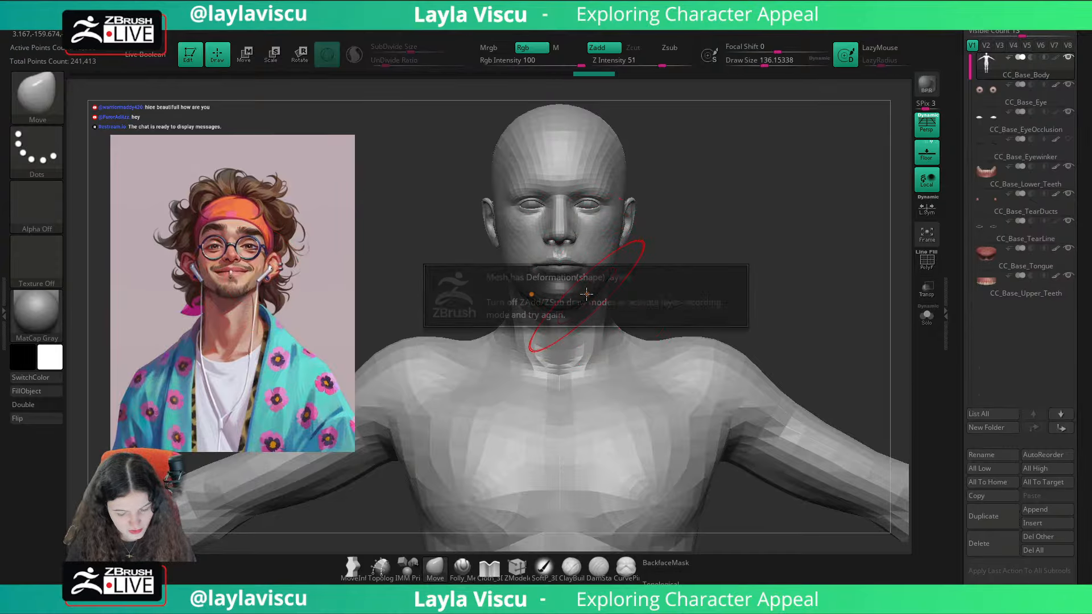
# Step: Delete the CC_Detail layer from the body's layers
pyautogui.scroll(-1, 1084, 269)
pyautogui.scroll(-10, 1085, 269)
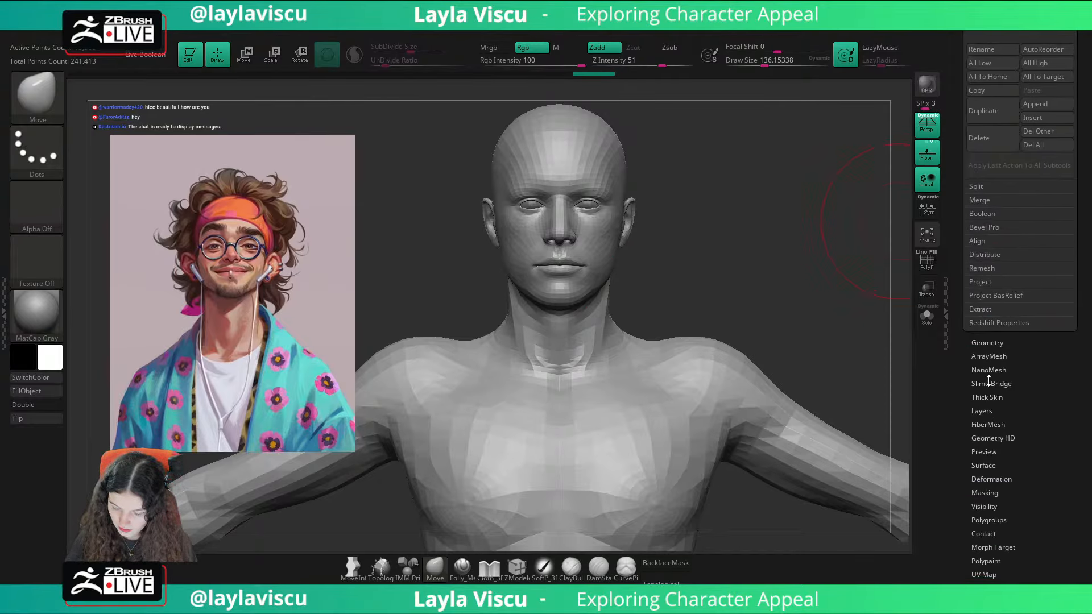
pyautogui.click(980, 411)
pyautogui.click(1061, 271)
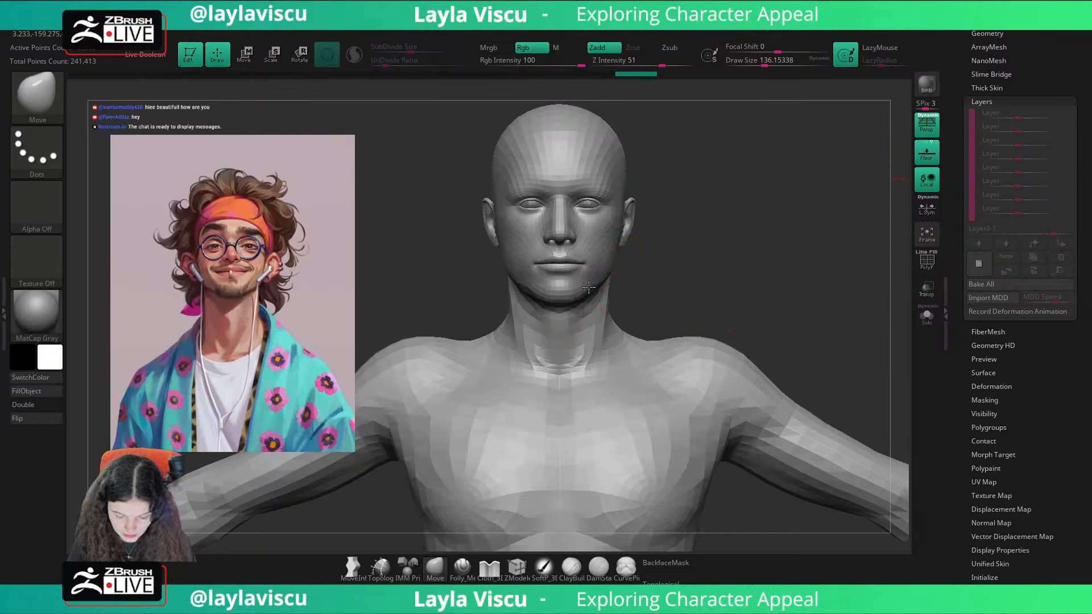
pyautogui.hotkey('ctrl', 'z')
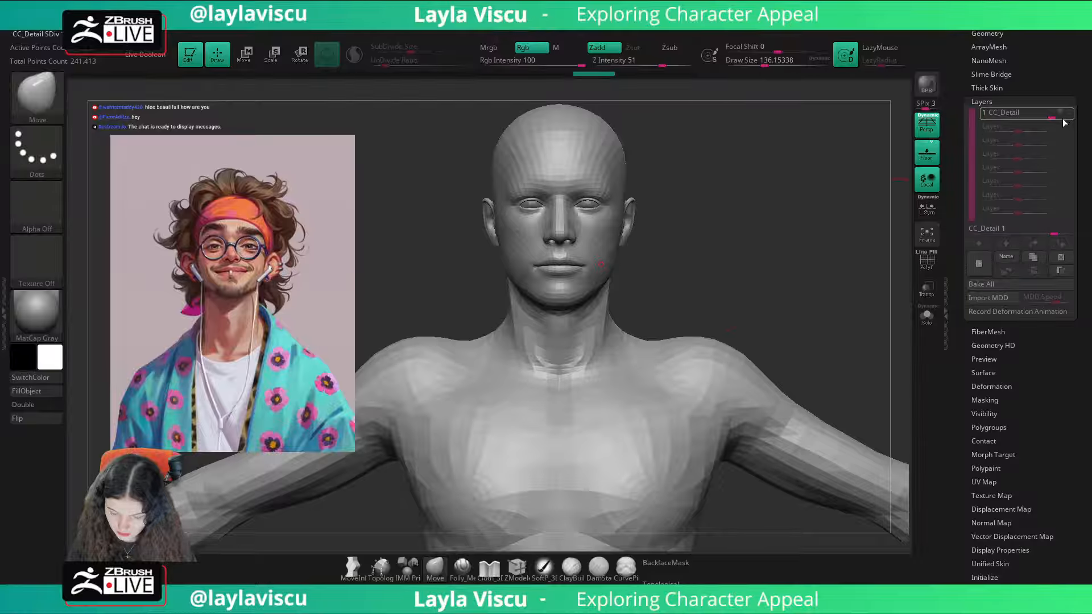
pyautogui.click(1061, 270)
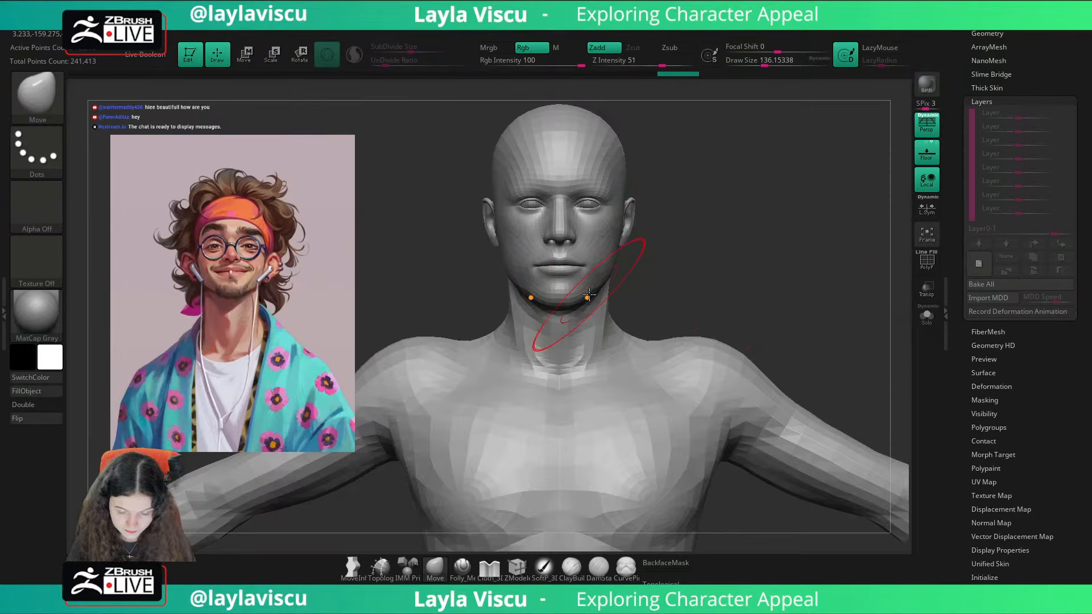
# Step: Push the jawline upward with the Move brush to shorten the lower face
pyautogui.press('s')
pyautogui.moveTo(604, 286); pyautogui.dragTo(604, 275)
pyautogui.moveTo(585, 298); pyautogui.dragTo(584, 290)
pyautogui.press('s')
pyautogui.moveTo(643, 266); pyautogui.dragTo(634, 266)
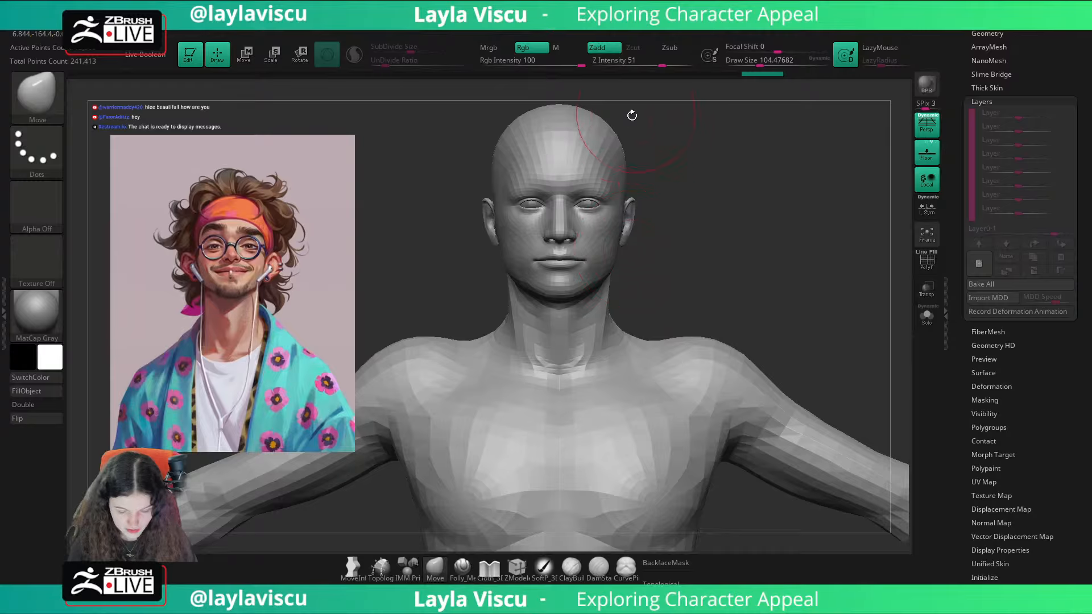
# Step: Nudge the upper skull down and inward with the Move brush, and adjust the sides of the face at draw size about 197
pyautogui.press('s')
pyautogui.click(630, 120)
pyautogui.moveTo(615, 122); pyautogui.dragTo(613, 126)
pyautogui.press('s')
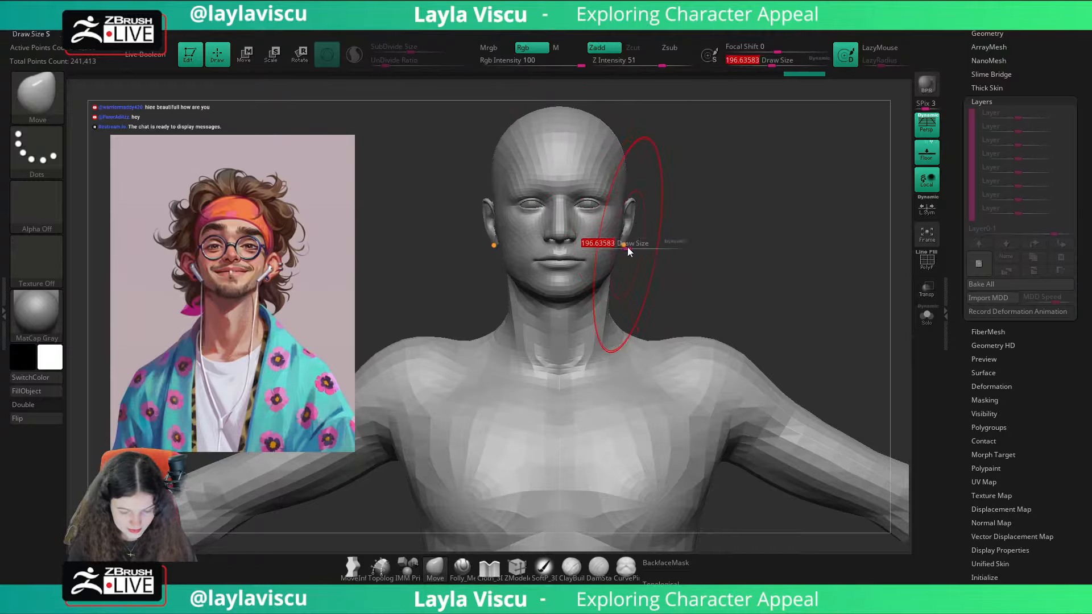
pyautogui.click(623, 245)
pyautogui.press('ctrl')
pyautogui.moveTo(623, 245)
pyautogui.keyDown('ctrl'); pyautogui.mouseDown(button='right')
pyautogui.moveTo(643, 220)
pyautogui.moveTo(623, 250)
pyautogui.mouseUp(button='right'); pyautogui.keyUp('ctrl')
pyautogui.press('s')
pyautogui.click(629, 220)
# Step: Reduce the Move brush's draw size to about 62 for the eye area
pyautogui.press('s')
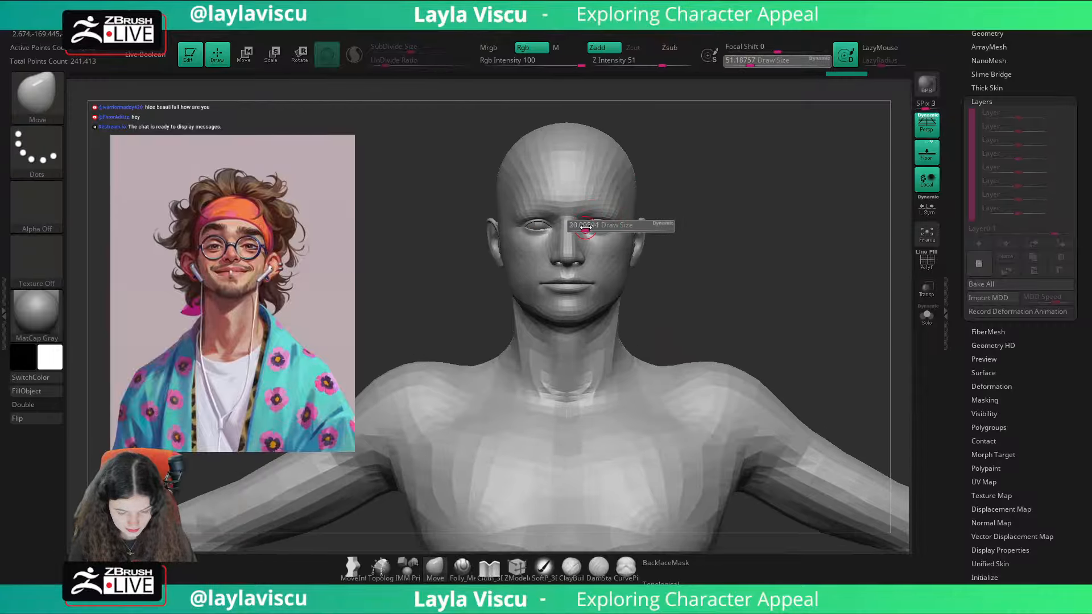
pyautogui.click(591, 228)
pyautogui.press('s')
pyautogui.moveTo(570, 204)
pyautogui.keyDown('alt'); pyautogui.mouseDown(button='right')
pyautogui.moveTo(586, 235)
pyautogui.moveTo(609, 243)
pyautogui.moveTo(635, 214)
pyautogui.mouseUp(button='right'); pyautogui.keyUp('alt')
pyautogui.click(592, 236)
# Step: Switch to the transform gizmo, show the polygroup wireframe and mask the head while leaving the lower eye areas unmasked
pyautogui.press('ctrl')
pyautogui.moveTo(692, 183); pyautogui.dragTo(700, 205)
pyautogui.press('ctrl')
pyautogui.press('w')
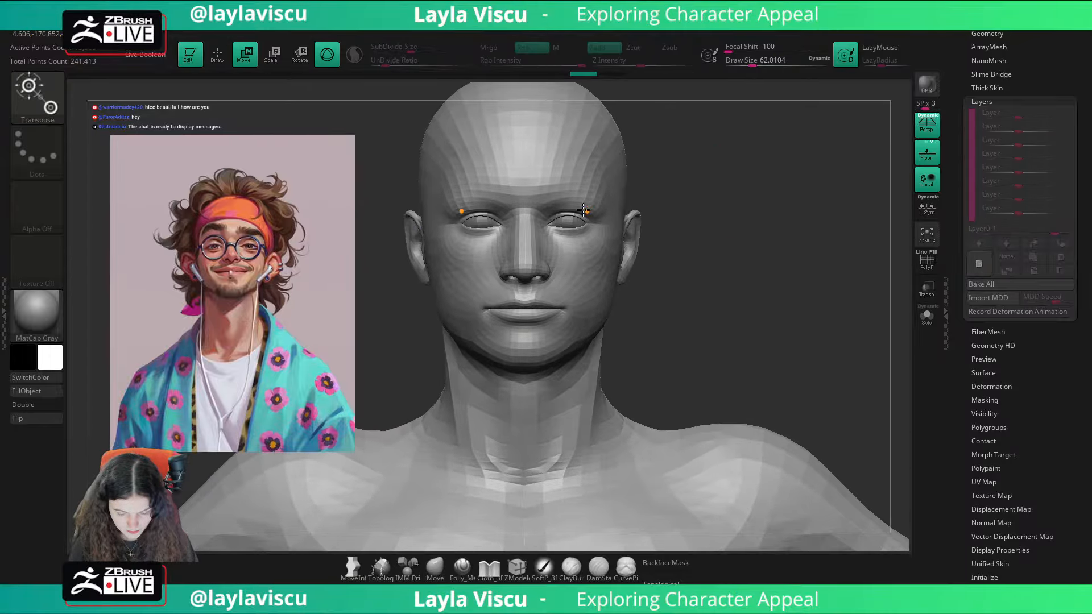
pyautogui.keyDown('ctrl'); pyautogui.moveTo(583, 210); pyautogui.dragTo(591, 206); pyautogui.keyUp('ctrl')
pyautogui.keyDown('ctrl'); pyautogui.moveTo(681, 257); pyautogui.dragTo(719, 227, button='right'); pyautogui.keyUp('ctrl')
pyautogui.moveTo(719, 227); pyautogui.dragTo(741, 193)
pyautogui.hotkey('shift', 'f')
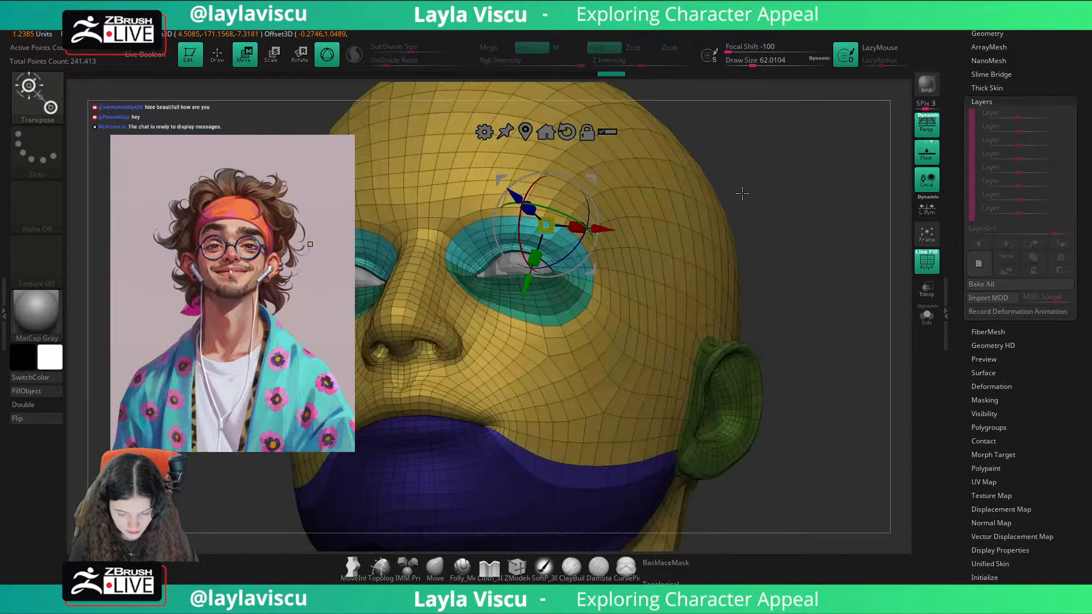
pyautogui.keyDown('ctrl'); pyautogui.moveTo(474, 250); pyautogui.dragTo(488, 263); pyautogui.keyUp('ctrl')
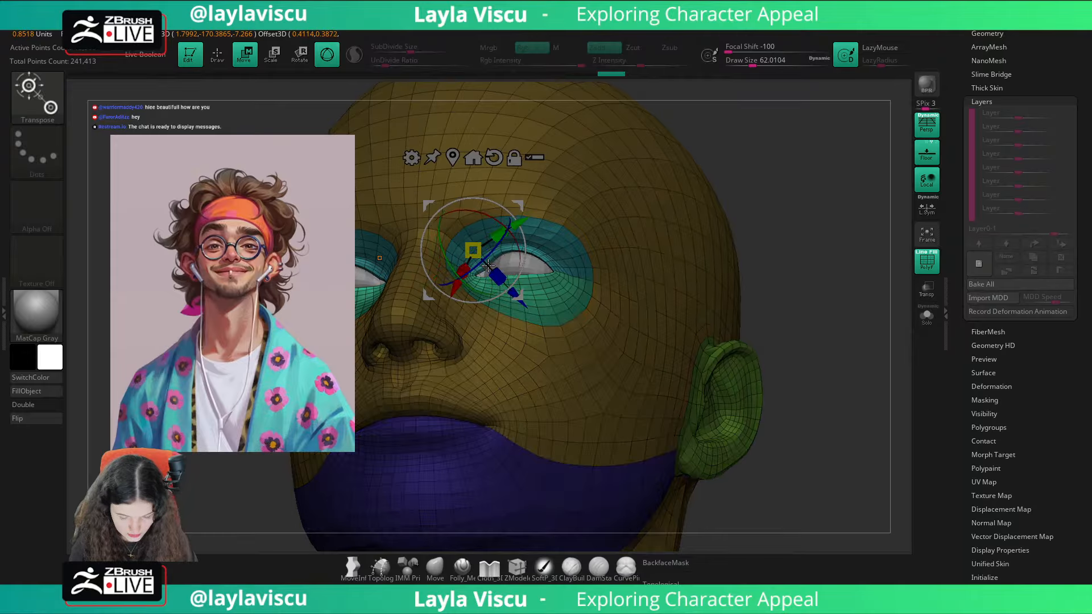
pyautogui.keyDown('alt'); pyautogui.moveTo(764, 208); pyautogui.dragTo(810, 197); pyautogui.keyUp('alt')
# Step: Centre the gizmo on the unmasked eye area and reset its orientation
pyautogui.click(562, 149)
pyautogui.click(541, 146)
pyautogui.click(499, 146)
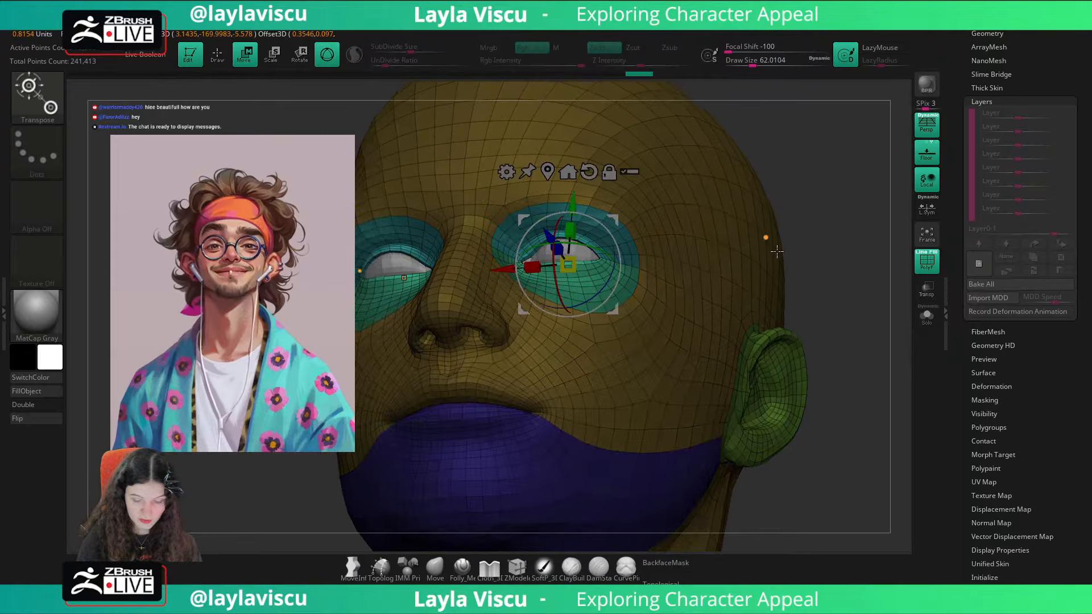
pyautogui.keyDown('shift'); pyautogui.moveTo(774, 250); pyautogui.dragTo(797, 349); pyautogui.keyUp('shift')
pyautogui.moveTo(614, 307); pyautogui.dragTo(624, 338)
pyautogui.click(435, 569)
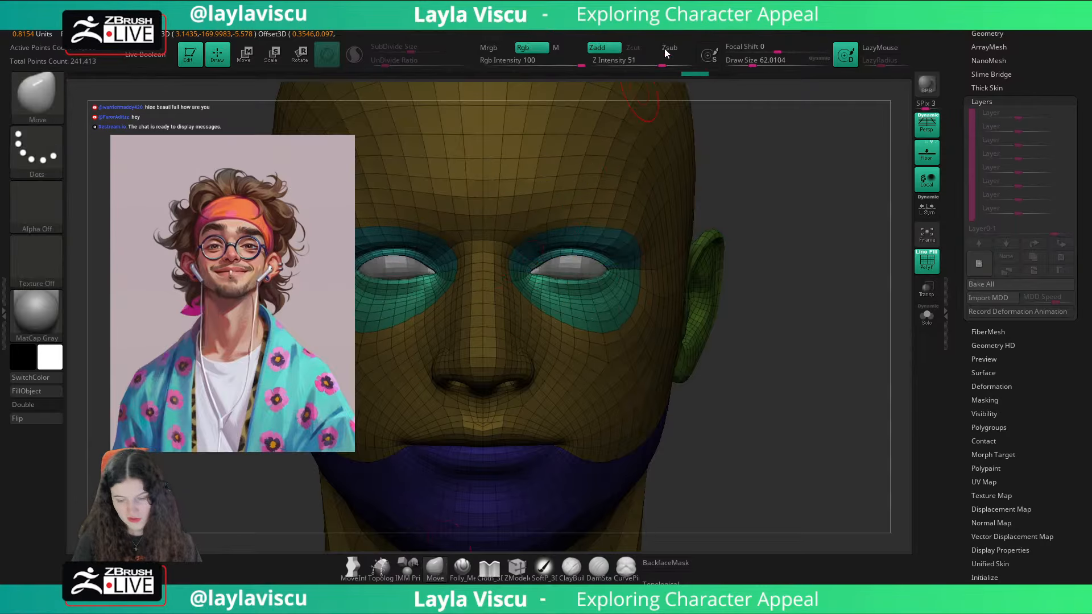
pyautogui.click(706, 26)
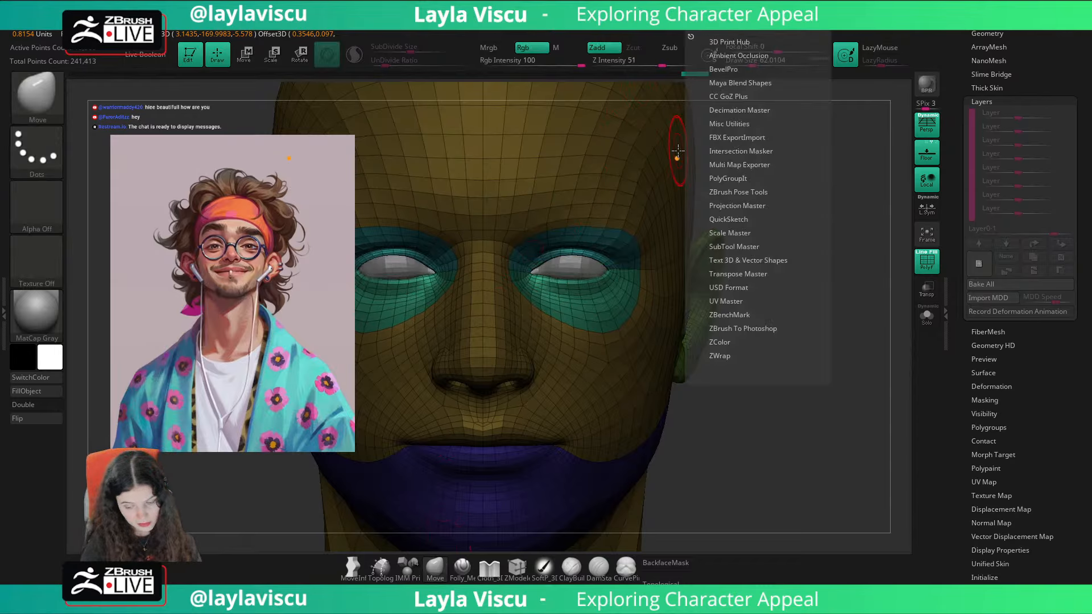
pyautogui.press('w')
# Step: Try to scale the unmasked eye areas uniformly with the gizmo, and undo the scaling
pyautogui.moveTo(821, 373); pyautogui.dragTo(786, 363)
pyautogui.keyDown('shift'); pyautogui.moveTo(874, 372); pyautogui.dragTo(765, 402); pyautogui.keyUp('shift')
pyautogui.keyDown('alt'); pyautogui.moveTo(644, 286); pyautogui.dragTo(630, 289); pyautogui.keyUp('alt')
pyautogui.moveTo(512, 387); pyautogui.dragTo(836, 356)
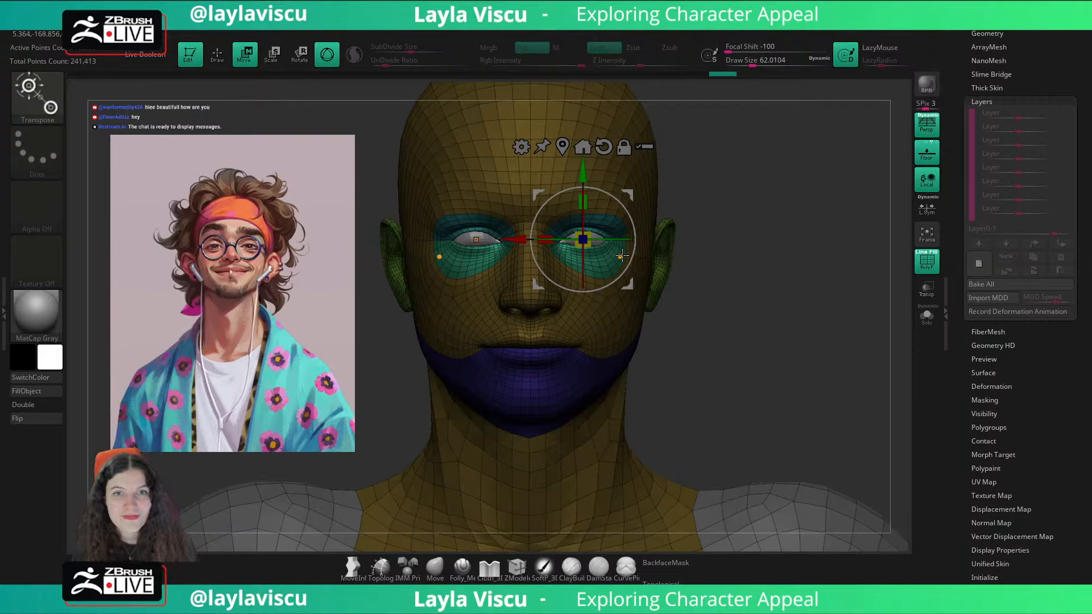
pyautogui.moveTo(760, 230); pyautogui.dragTo(738, 219)
pyautogui.moveTo(631, 288); pyautogui.dragTo(633, 287)
pyautogui.moveTo(589, 244); pyautogui.dragTo(666, 344)
pyautogui.hotkey('ctrl', 'z')
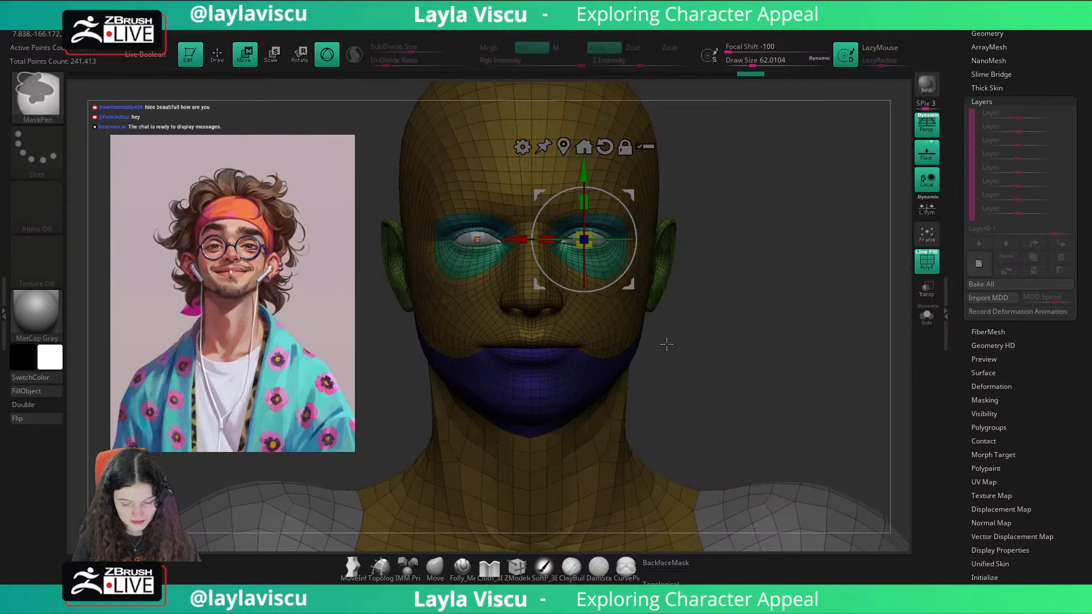
# Step: Turn on transforming all selected subtools with the gizmo, then try a uniform scale of the eye area and undo it
pyautogui.click(435, 567)
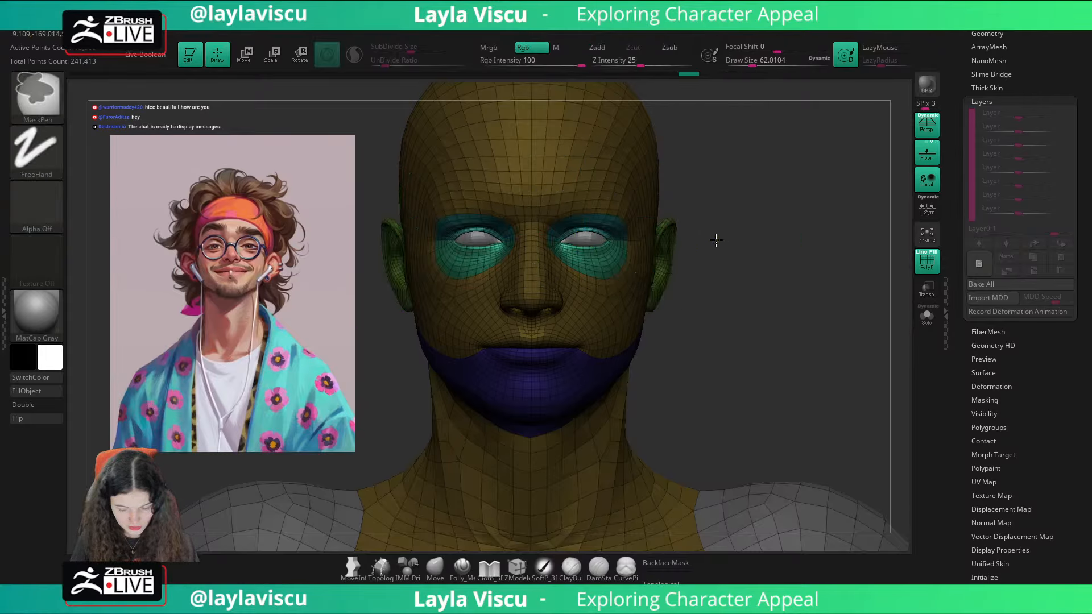
pyautogui.press('w')
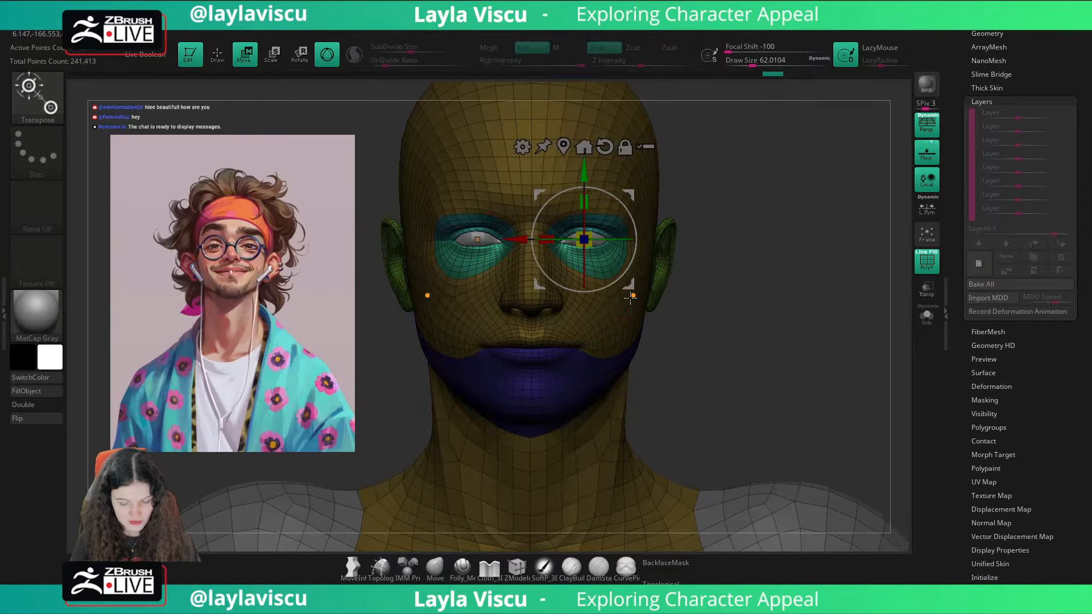
pyautogui.click(982, 20)
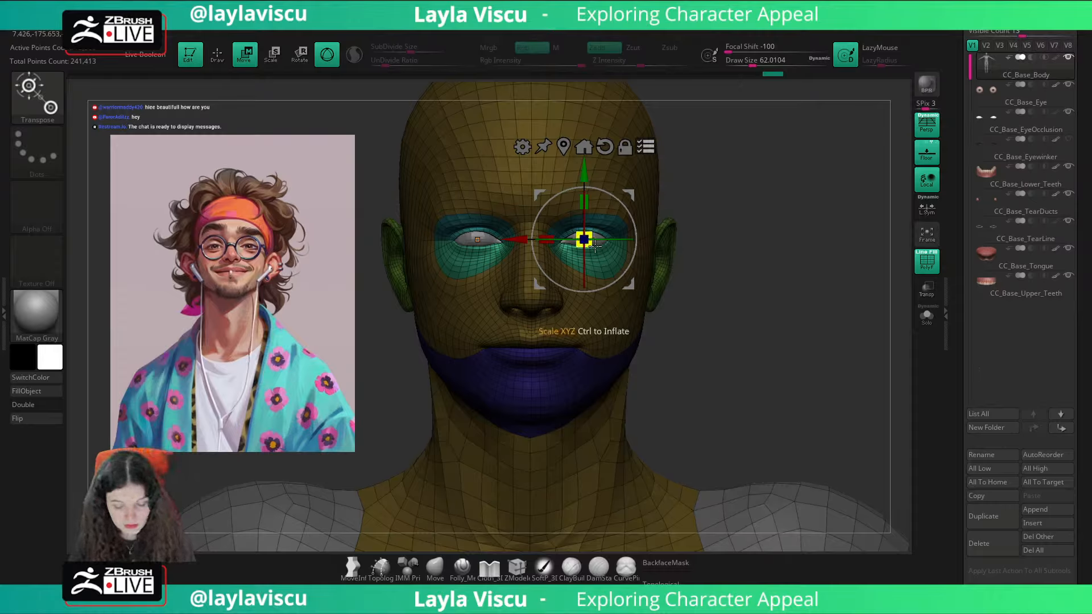
pyautogui.moveTo(584, 238); pyautogui.dragTo(658, 284)
pyautogui.hotkey('ctrl', 'z')
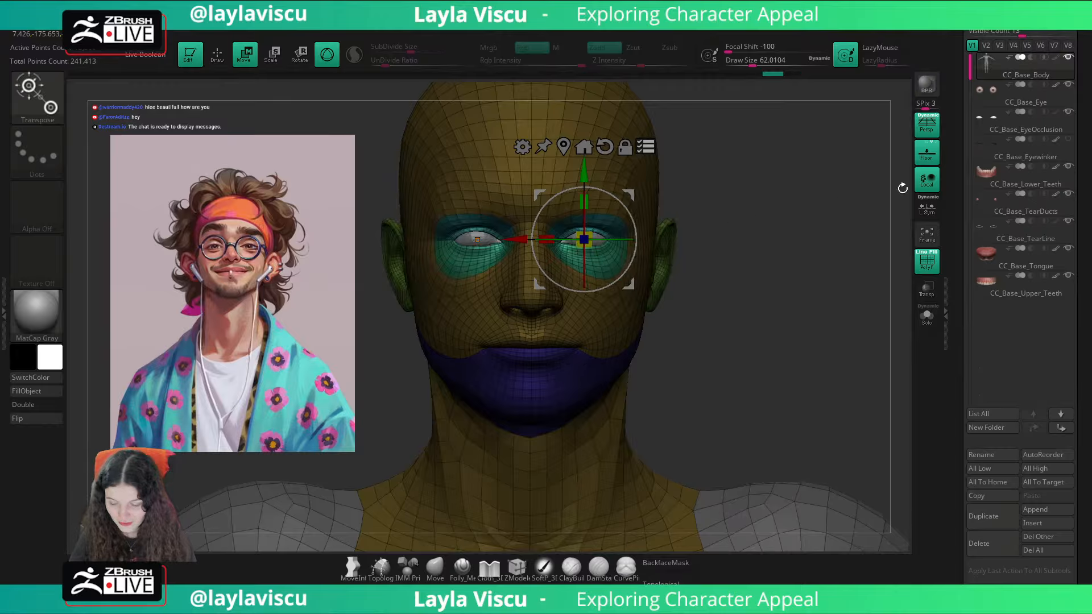
# Step: Hide the CC_Base_Lower_Teeth, CC_Base_Tongue and CC_Base_Upper_Teeth subtools
pyautogui.click(1068, 166)
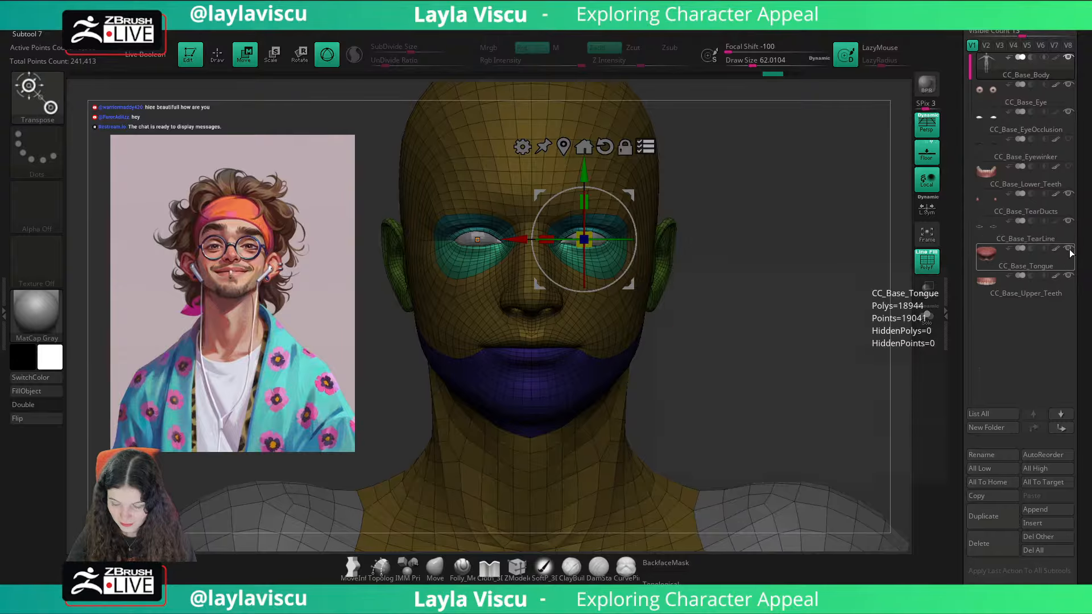
pyautogui.click(1068, 248)
pyautogui.click(1069, 275)
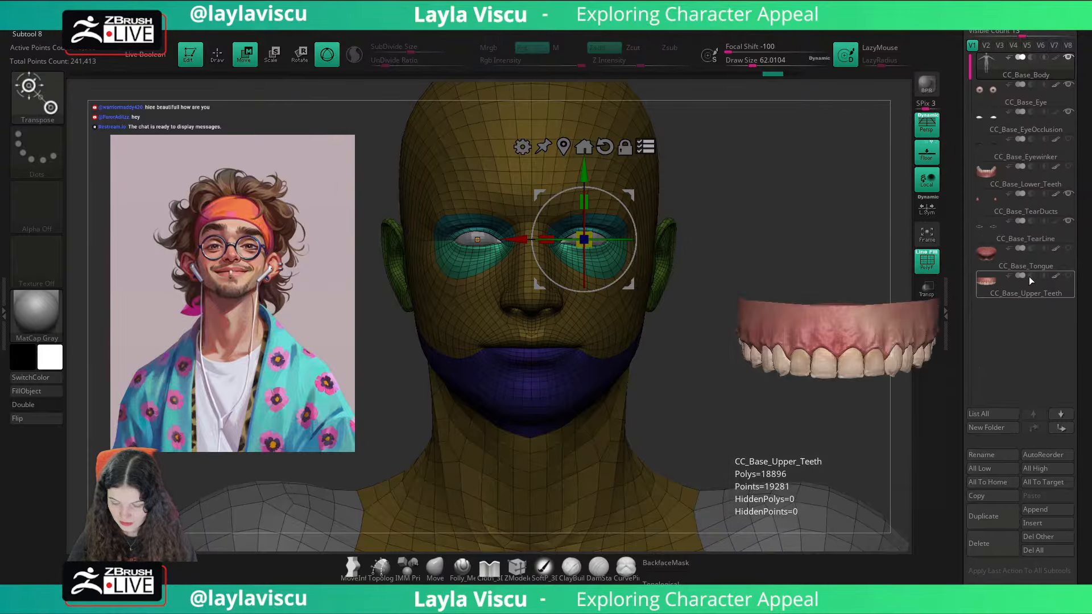
# Step: Turn on local symmetry and scale up the unmasked eye areas uniformly with the gizmo
pyautogui.moveTo(1057, 268)
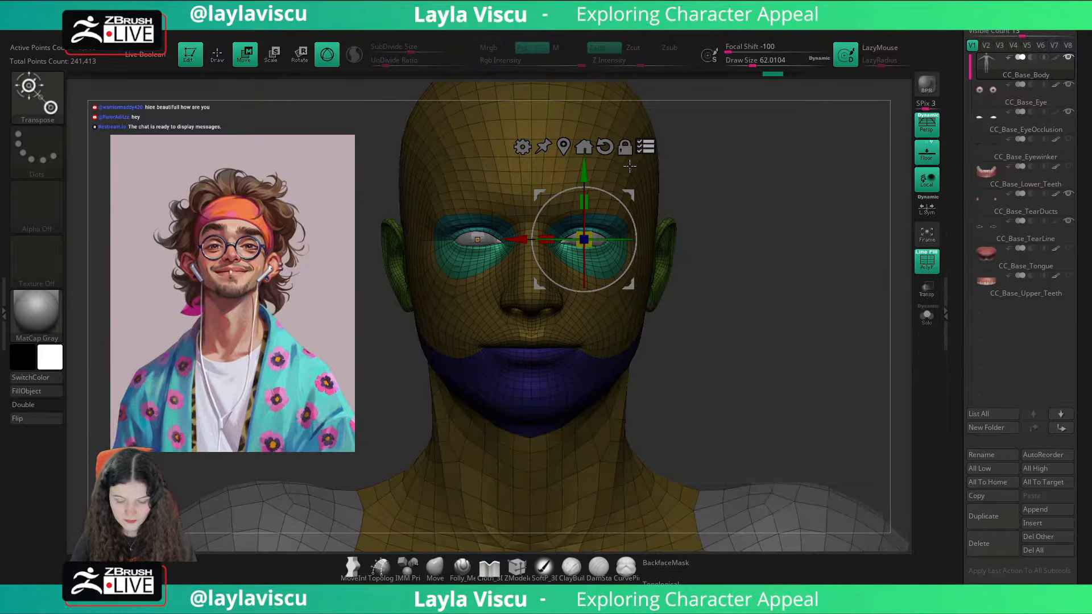
pyautogui.click(929, 213)
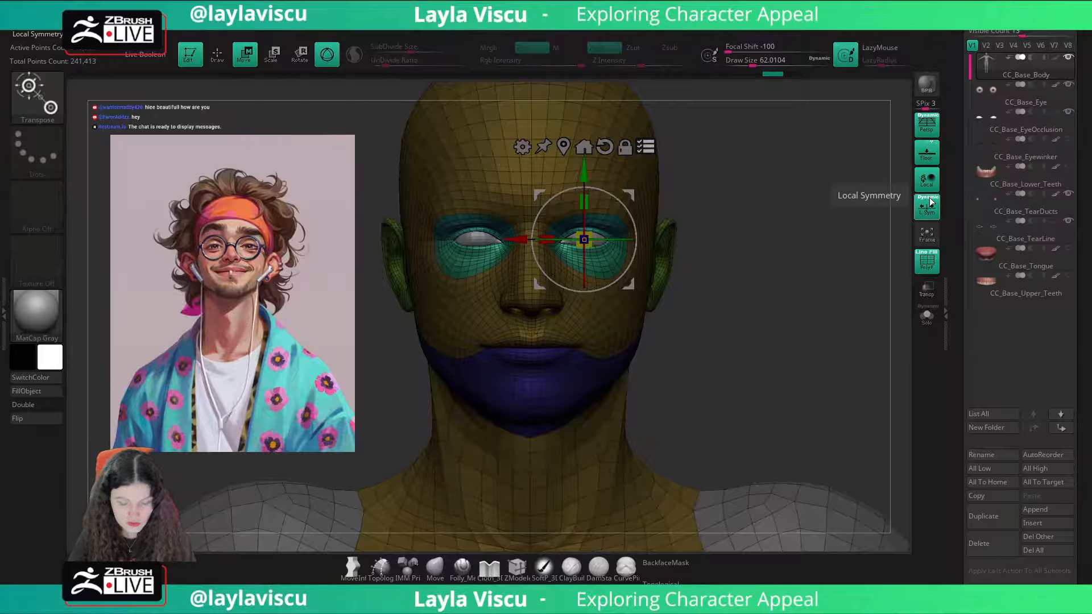
pyautogui.click(926, 207)
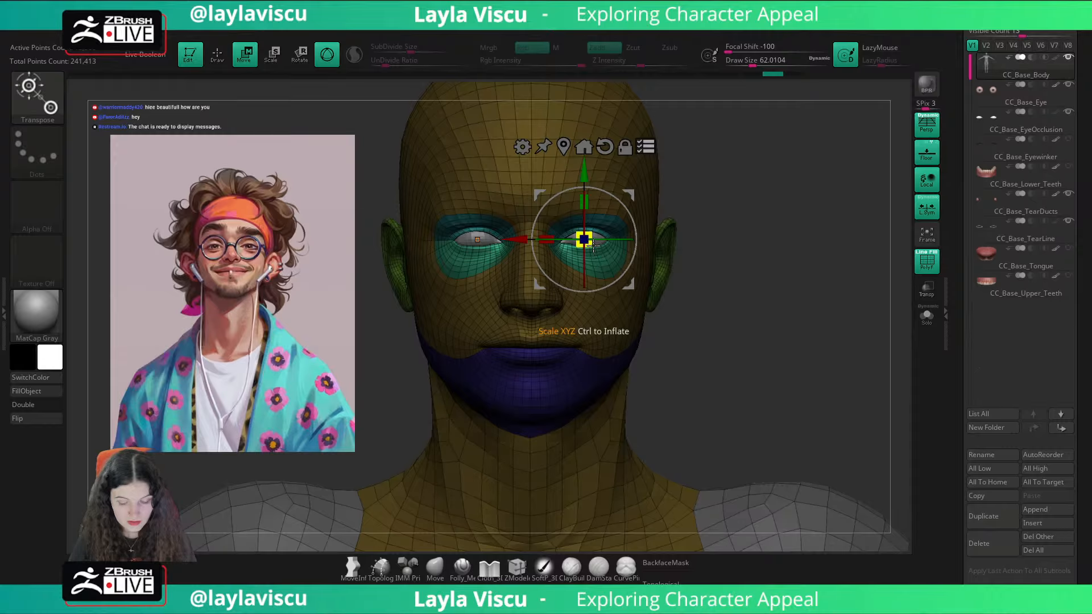
pyautogui.moveTo(584, 240); pyautogui.dragTo(620, 249)
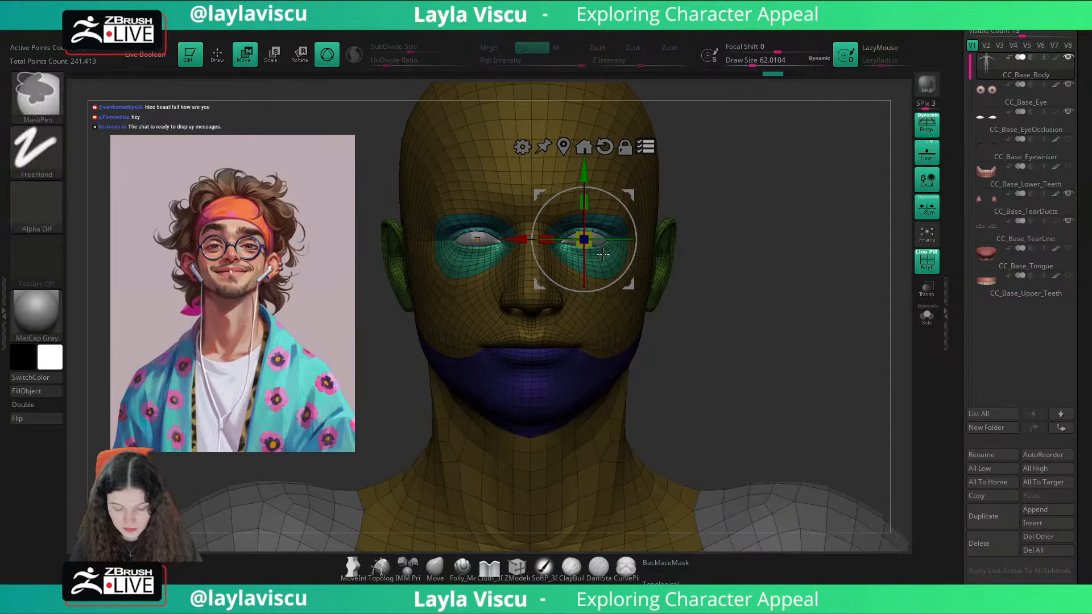
pyautogui.moveTo(584, 239)
pyautogui.mouseDown()
pyautogui.moveTo(629, 261)
pyautogui.moveTo(622, 274)
pyautogui.moveTo(587, 237)
pyautogui.mouseUp()
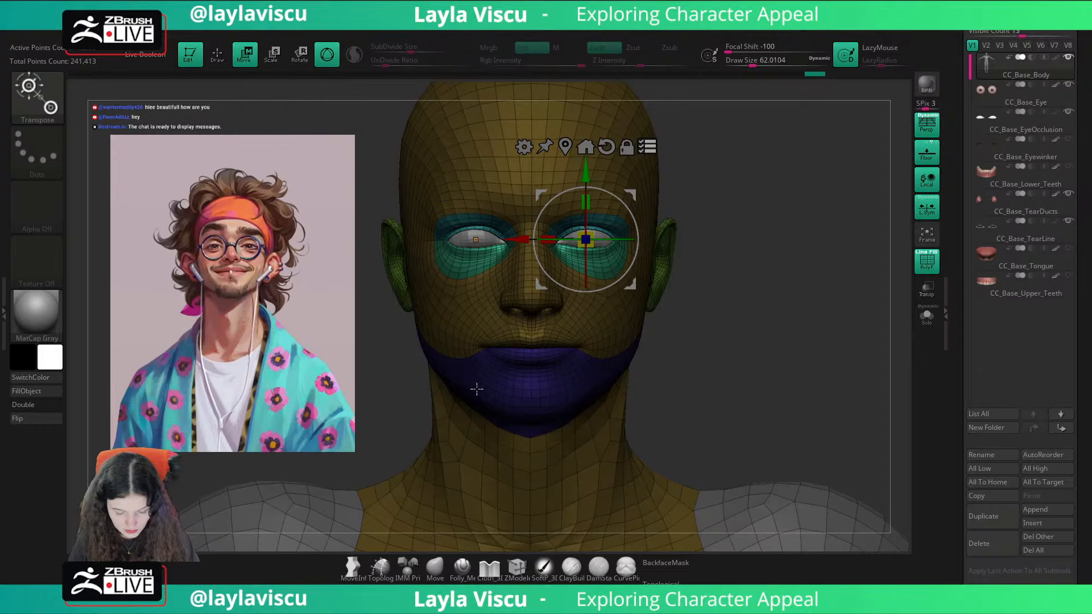
# Step: Stretch the unmasked eye areas vertically with the gizmo by a factor of about 1.23, and clear the mask
pyautogui.click(434, 566)
pyautogui.moveTo(794, 216)
pyautogui.mouseDown()
pyautogui.moveTo(819, 219)
pyautogui.moveTo(801, 214)
pyautogui.moveTo(787, 231)
pyautogui.mouseUp()
pyautogui.press('w')
pyautogui.moveTo(586, 203); pyautogui.dragTo(593, 195)
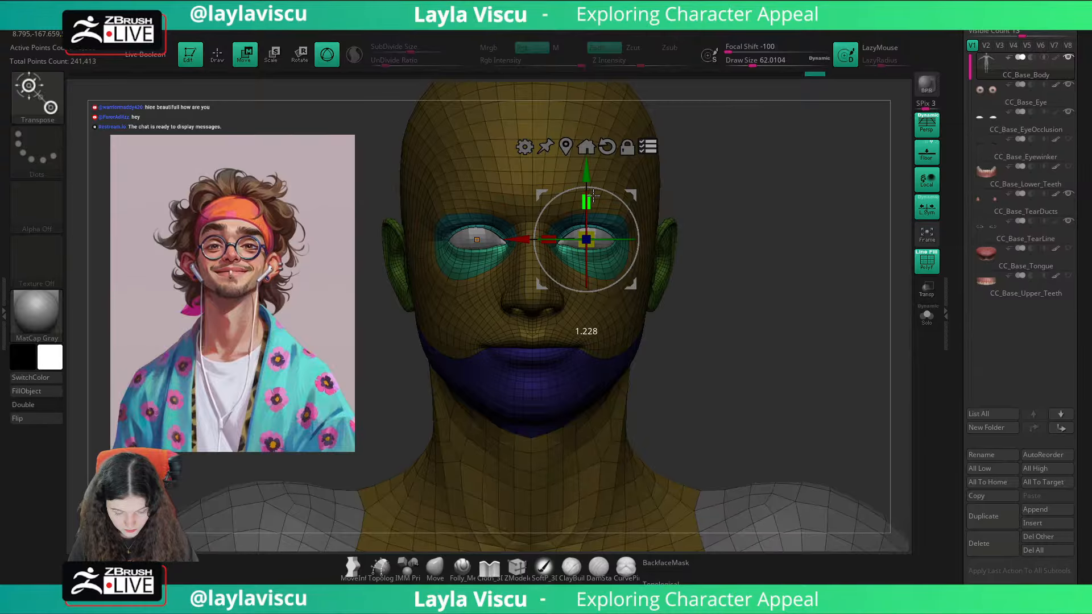
pyautogui.click(434, 557)
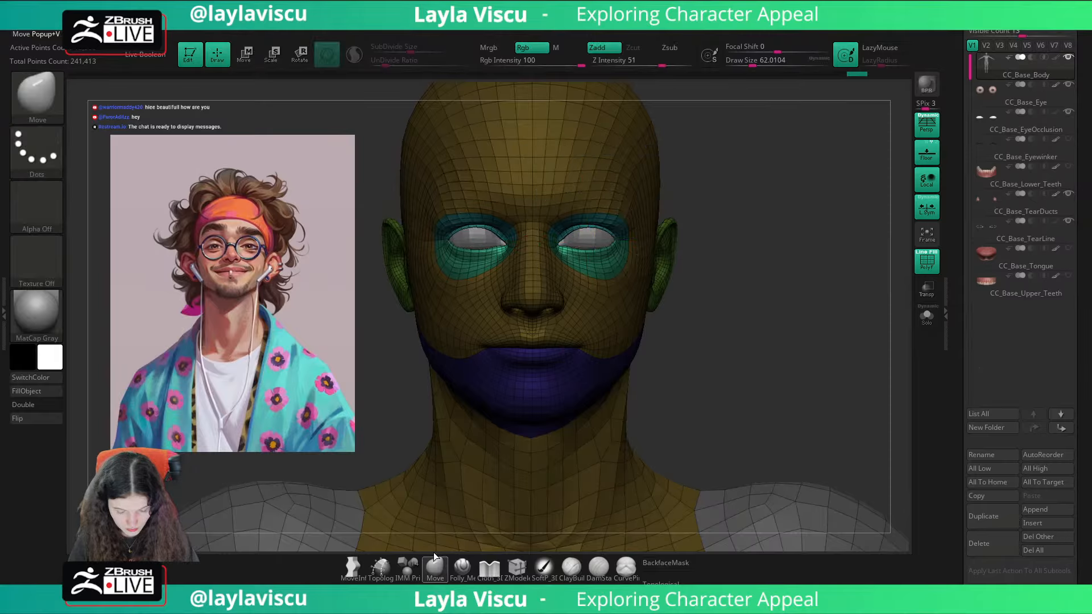
pyautogui.moveTo(790, 227)
pyautogui.keyDown('ctrl'); pyautogui.mouseDown()
pyautogui.moveTo(807, 264)
pyautogui.moveTo(741, 244)
pyautogui.mouseUp(); pyautogui.keyUp('ctrl')
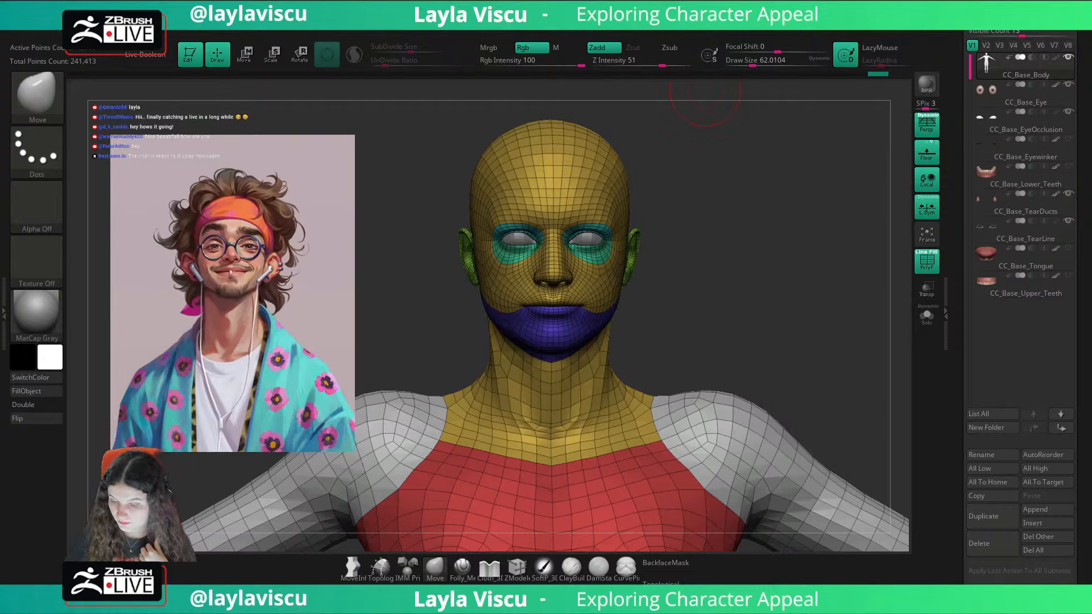
# Step: Enlarge the Move brush to a draw size of about 97 and nudge the corners of the mouth symmetrically
pyautogui.moveTo(705, 91); pyautogui.dragTo(762, 114)
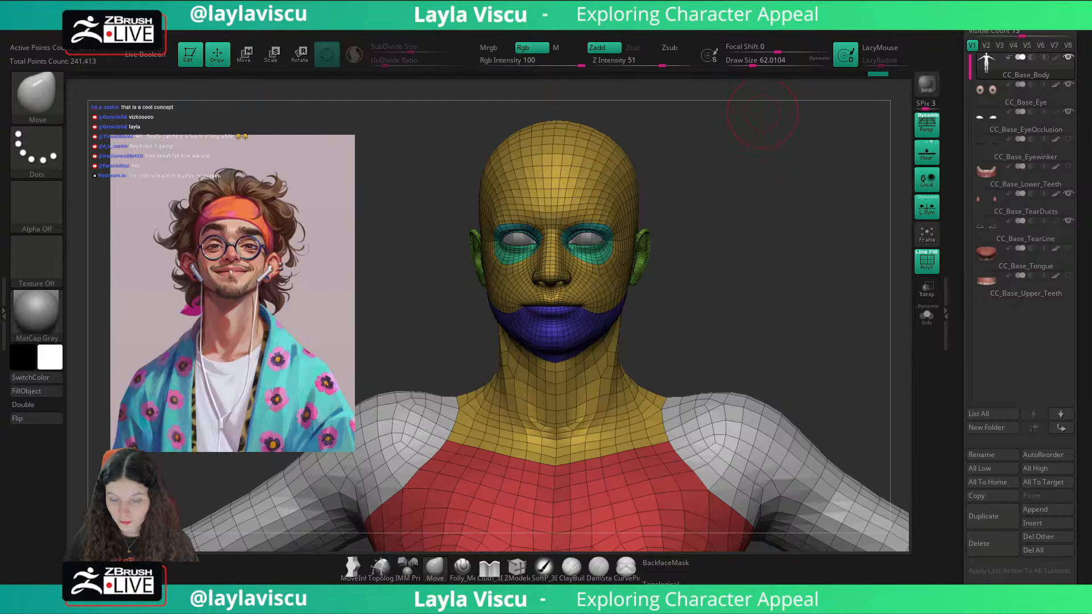
pyautogui.moveTo(745, 227); pyautogui.dragTo(683, 270, button='right')
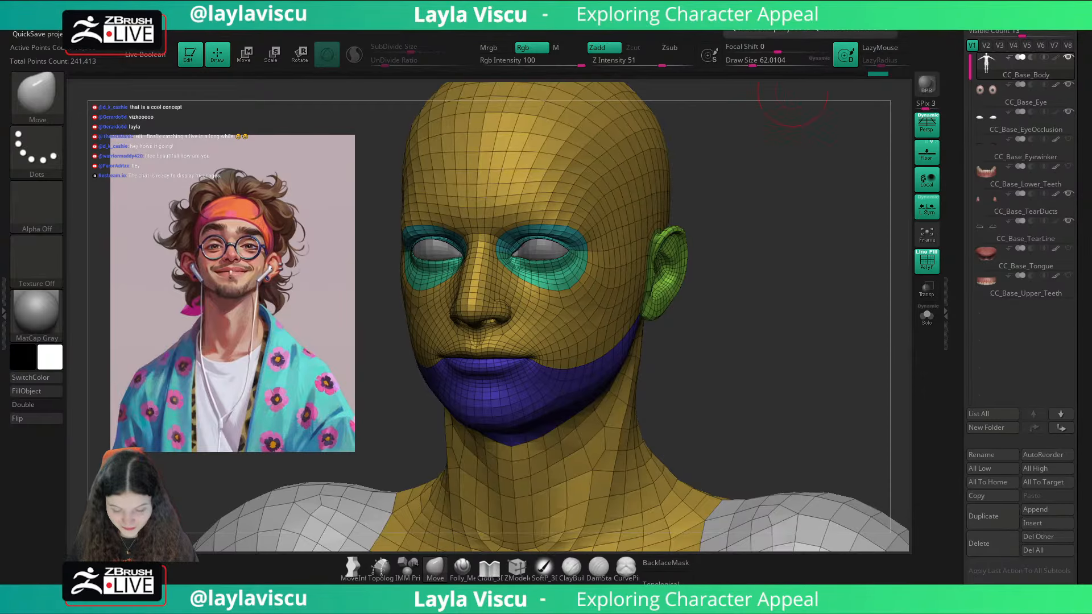
pyautogui.moveTo(792, 97); pyautogui.dragTo(740, 339, button='right')
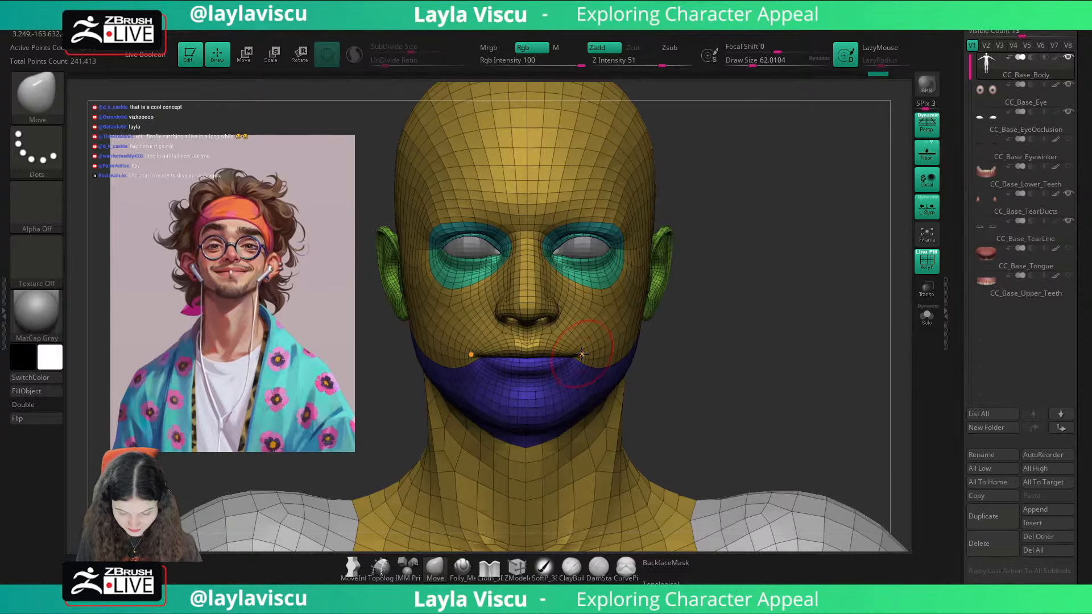
pyautogui.press('s')
pyautogui.moveTo(577, 357); pyautogui.dragTo(581, 358)
pyautogui.moveTo(577, 357); pyautogui.dragTo(569, 355)
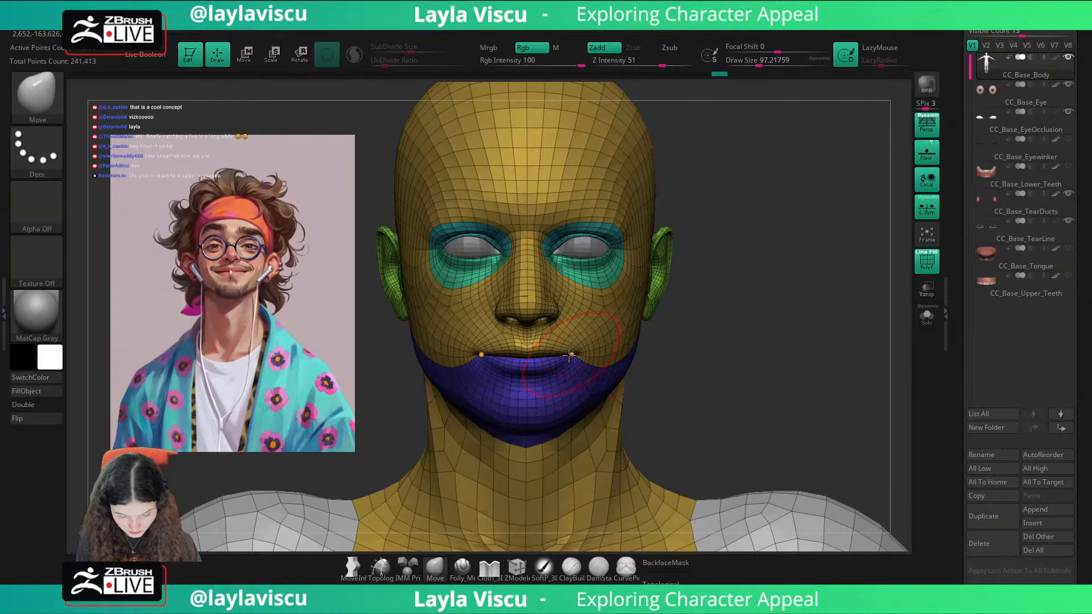
pyautogui.press('s')
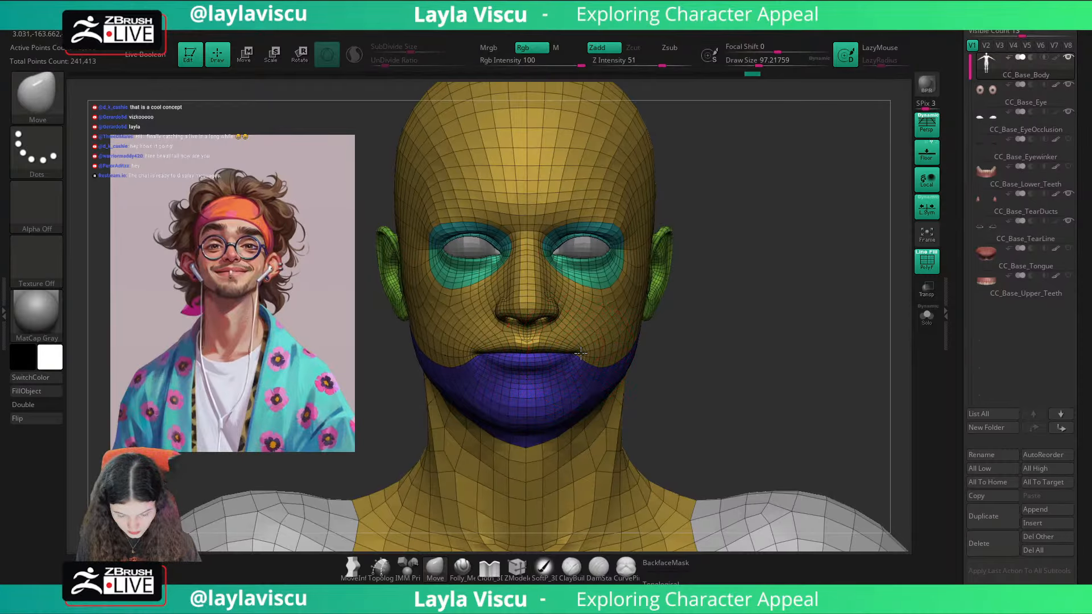
# Step: Turn off the wireframe display and examine the shaded head and upper body from several angles
pyautogui.keyDown('ctrl'); pyautogui.moveTo(694, 335); pyautogui.dragTo(676, 287, button='right'); pyautogui.keyUp('ctrl')
pyautogui.moveTo(717, 348); pyautogui.dragTo(671, 348)
pyautogui.hotkey('shift', 'f')
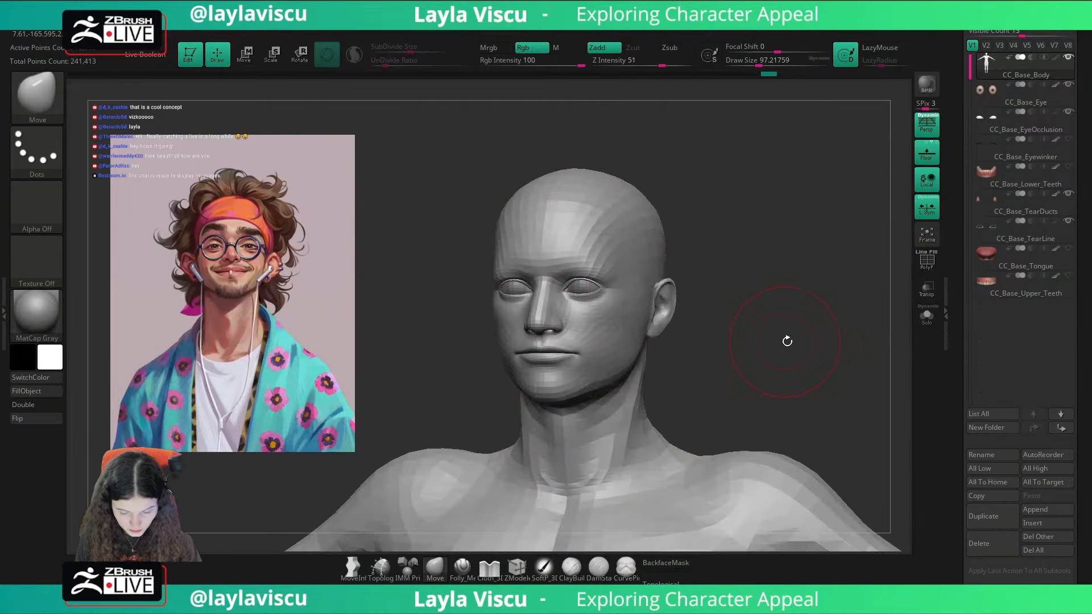
pyautogui.keyDown('shift'); pyautogui.moveTo(787, 341); pyautogui.dragTo(768, 367); pyautogui.keyUp('shift')
pyautogui.moveTo(768, 366)
pyautogui.keyDown('ctrl'); pyautogui.mouseDown(button='right')
pyautogui.moveTo(702, 334)
pyautogui.moveTo(675, 358)
pyautogui.moveTo(748, 364)
pyautogui.mouseUp(button='right'); pyautogui.keyUp('ctrl')
pyautogui.moveTo(784, 356); pyautogui.dragTo(776, 357)
pyautogui.keyDown('ctrl'); pyautogui.moveTo(776, 358); pyautogui.dragTo(715, 330, button='right'); pyautogui.keyUp('ctrl')
pyautogui.keyDown('alt'); pyautogui.moveTo(710, 347); pyautogui.dragTo(684, 297, button='right'); pyautogui.keyUp('alt')
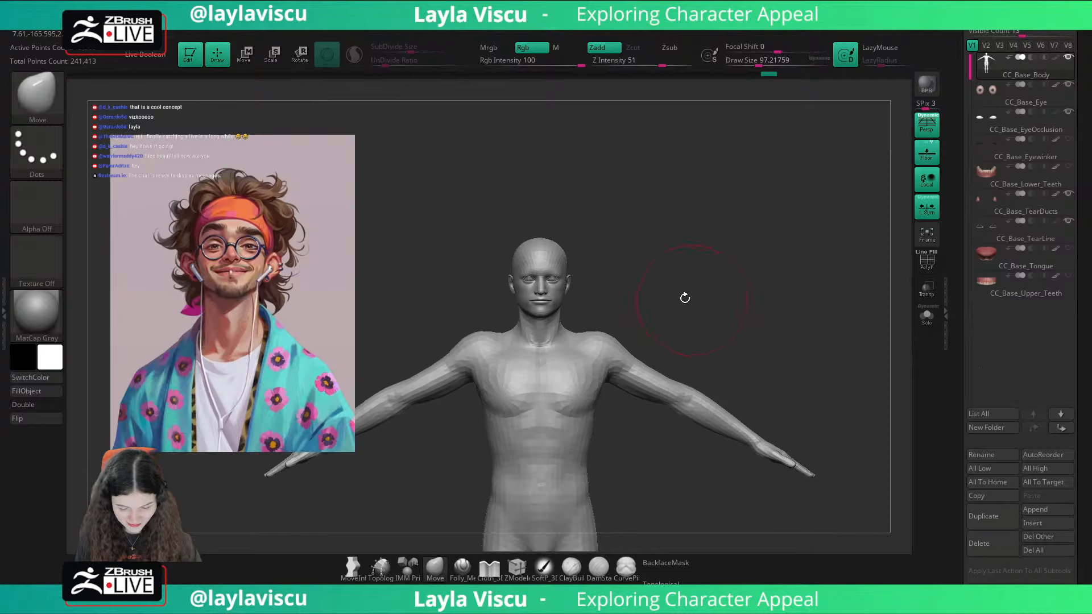
pyautogui.keyDown('ctrl'); pyautogui.moveTo(603, 309); pyautogui.dragTo(617, 336, button='right'); pyautogui.keyUp('ctrl')
pyautogui.press('w')
pyautogui.moveTo(621, 330); pyautogui.dragTo(715, 300)
pyautogui.keyDown('ctrl'); pyautogui.moveTo(502, 307); pyautogui.dragTo(508, 351, button='right'); pyautogui.keyUp('ctrl')
pyautogui.keyDown('ctrl'); pyautogui.moveTo(502, 312); pyautogui.dragTo(551, 301); pyautogui.keyUp('ctrl')
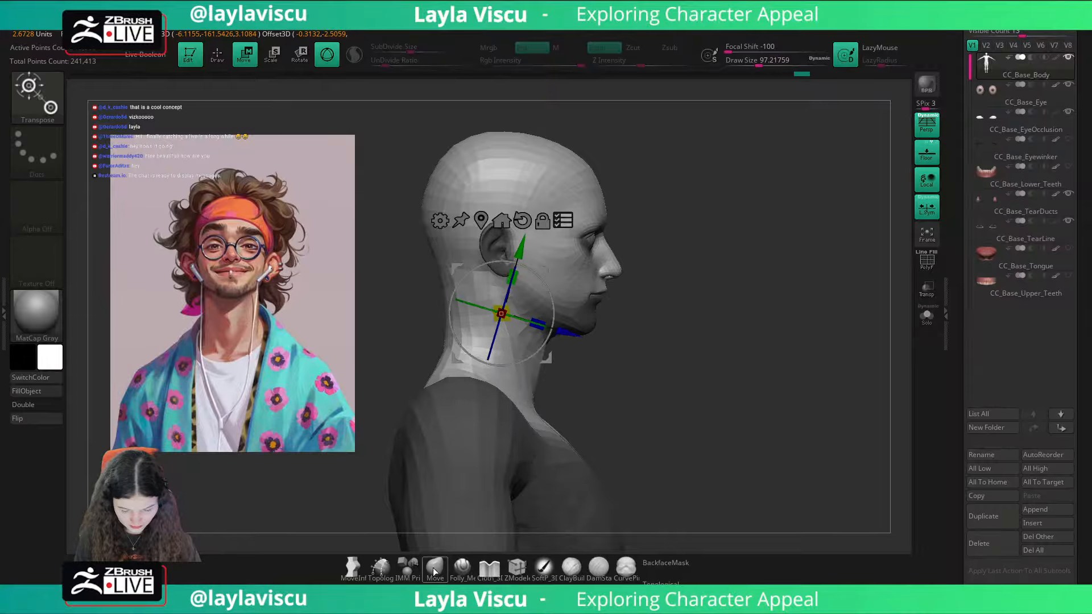
pyautogui.press('q')
pyautogui.press('w')
pyautogui.click(563, 220)
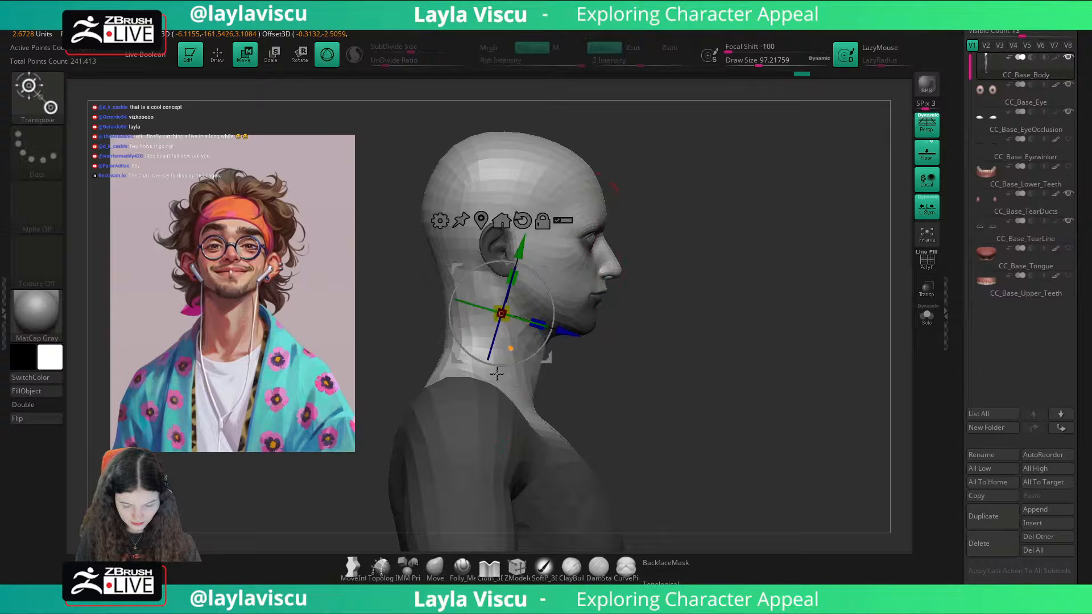
pyautogui.click(436, 567)
pyautogui.keyDown('ctrl'); pyautogui.moveTo(632, 380); pyautogui.dragTo(649, 371); pyautogui.keyUp('ctrl')
# Step: Set the masking stroke to Lasso and mask the body and neck, leaving the head unmasked
pyautogui.keyDown('ctrl'); pyautogui.click(43, 158); pyautogui.keyUp('ctrl')
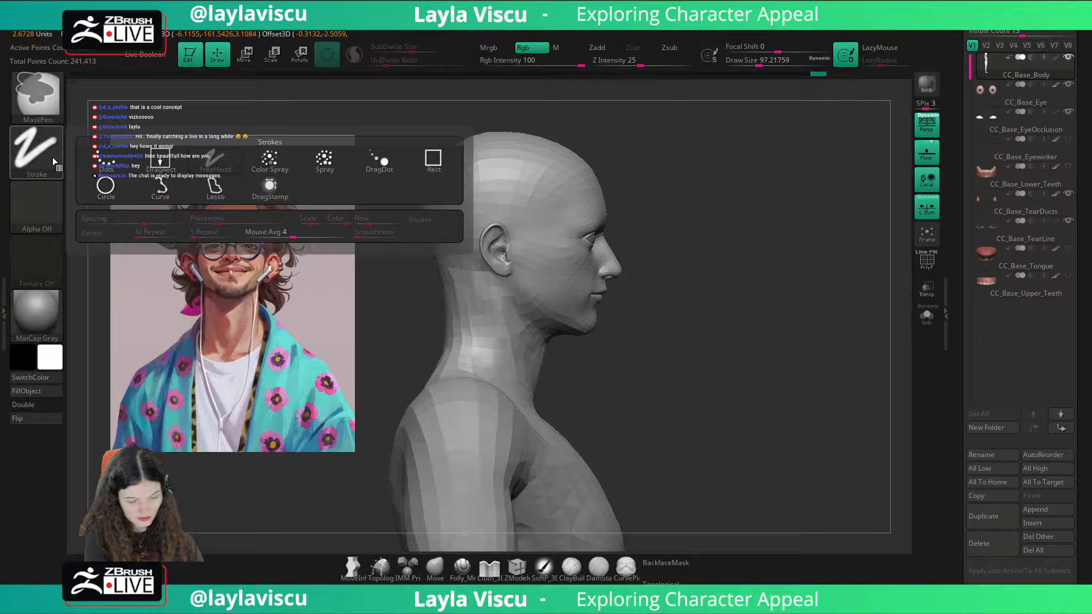
pyautogui.keyDown('ctrl'); pyautogui.click(216, 188); pyautogui.keyUp('ctrl')
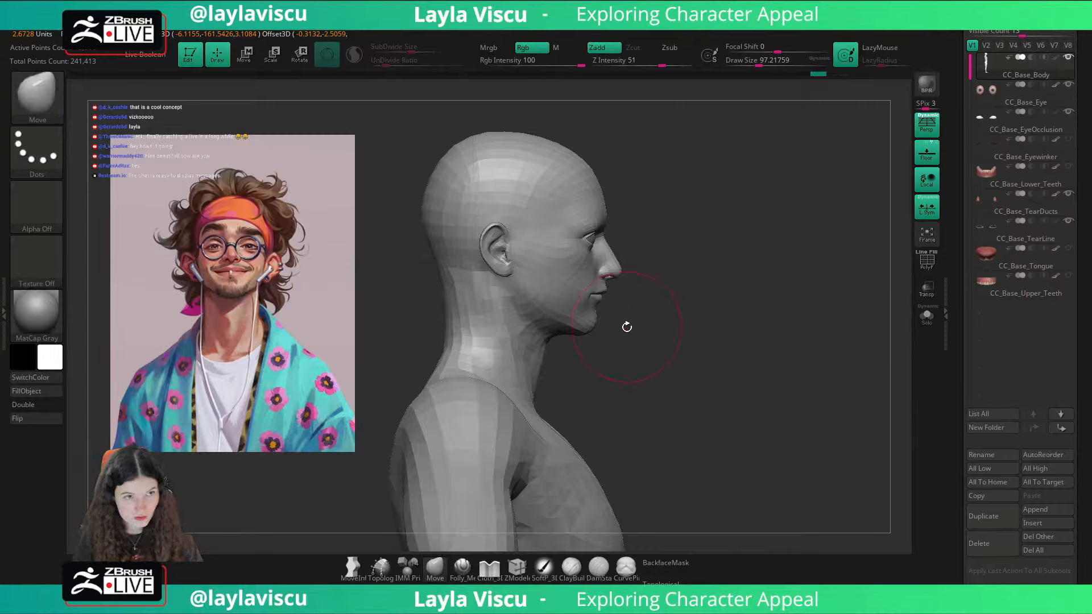
pyautogui.moveTo(628, 323)
pyautogui.keyDown('ctrl'); pyautogui.mouseDown()
pyautogui.moveTo(566, 350)
pyautogui.moveTo(429, 287)
pyautogui.moveTo(646, 173)
pyautogui.moveTo(651, 228)
pyautogui.mouseUp(); pyautogui.keyUp('ctrl')
pyautogui.moveTo(680, 334)
pyautogui.mouseDown()
pyautogui.moveTo(724, 310)
pyautogui.moveTo(789, 324)
pyautogui.mouseUp()
pyautogui.keyDown('ctrl'); pyautogui.click(789, 323); pyautogui.keyUp('ctrl')
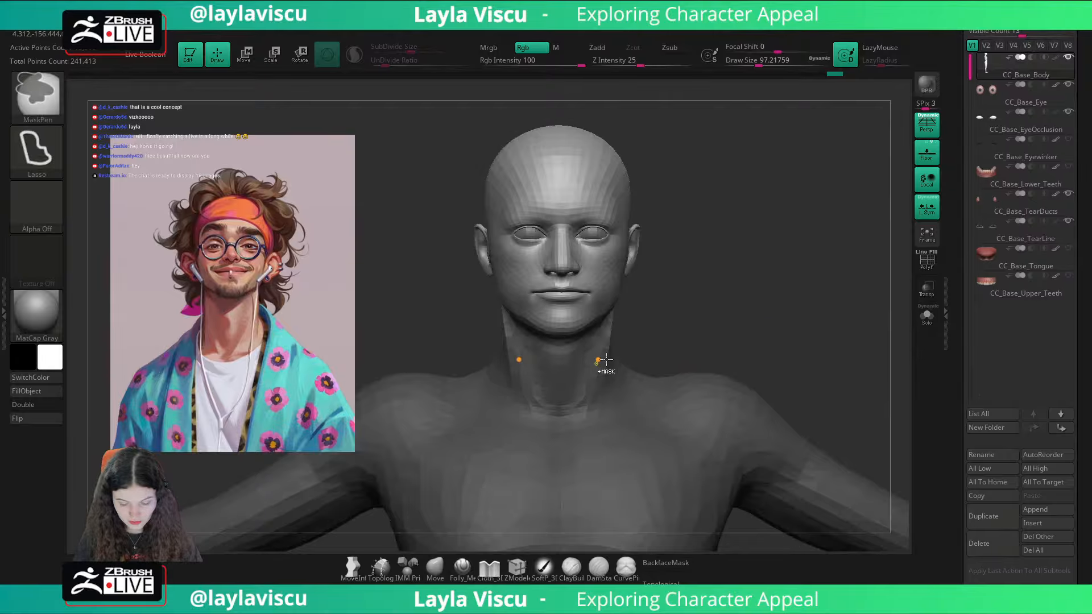
# Step: Place the gizmo where the head meets the neck and turn on transforming all selected subtools
pyautogui.press('w')
pyautogui.click(482, 221)
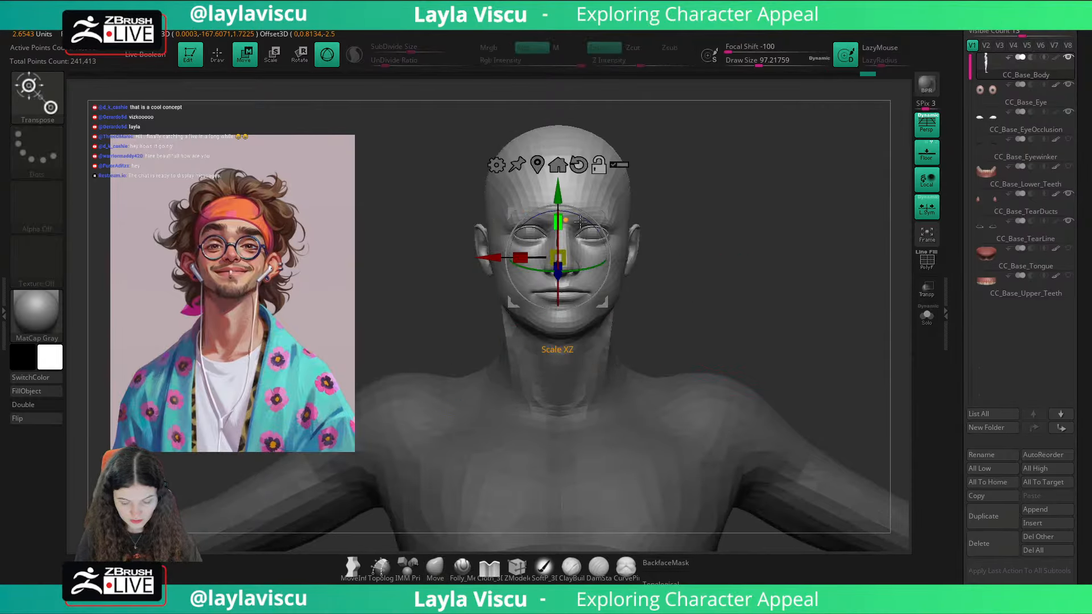
pyautogui.moveTo(685, 251); pyautogui.dragTo(788, 255)
pyautogui.keyDown('alt'); pyautogui.moveTo(578, 190); pyautogui.dragTo(583, 246); pyautogui.keyUp('alt')
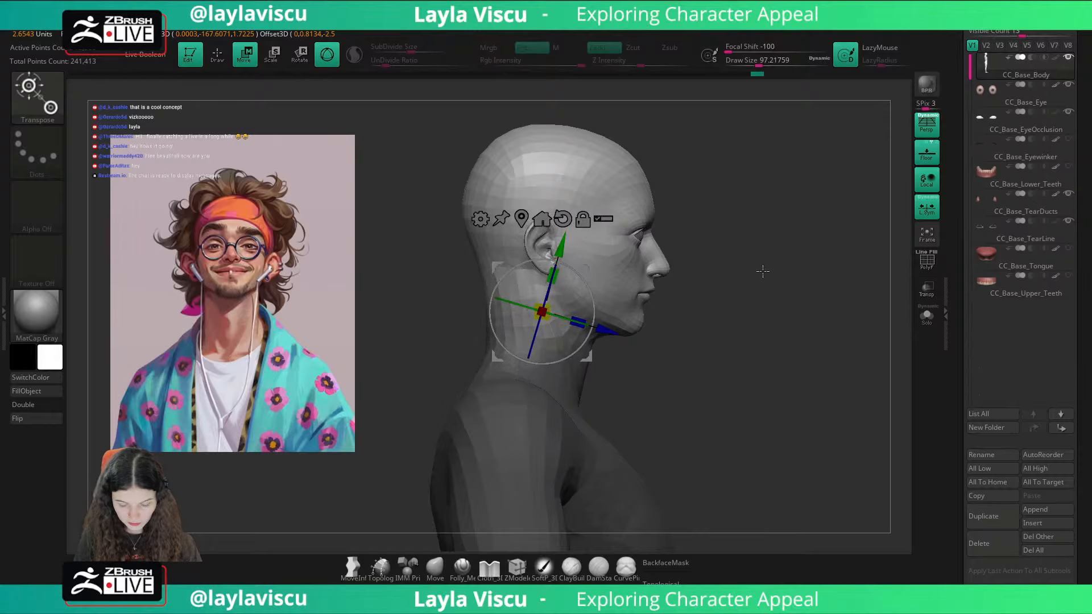
pyautogui.keyDown('shift'); pyautogui.moveTo(794, 285); pyautogui.dragTo(749, 306); pyautogui.keyUp('shift')
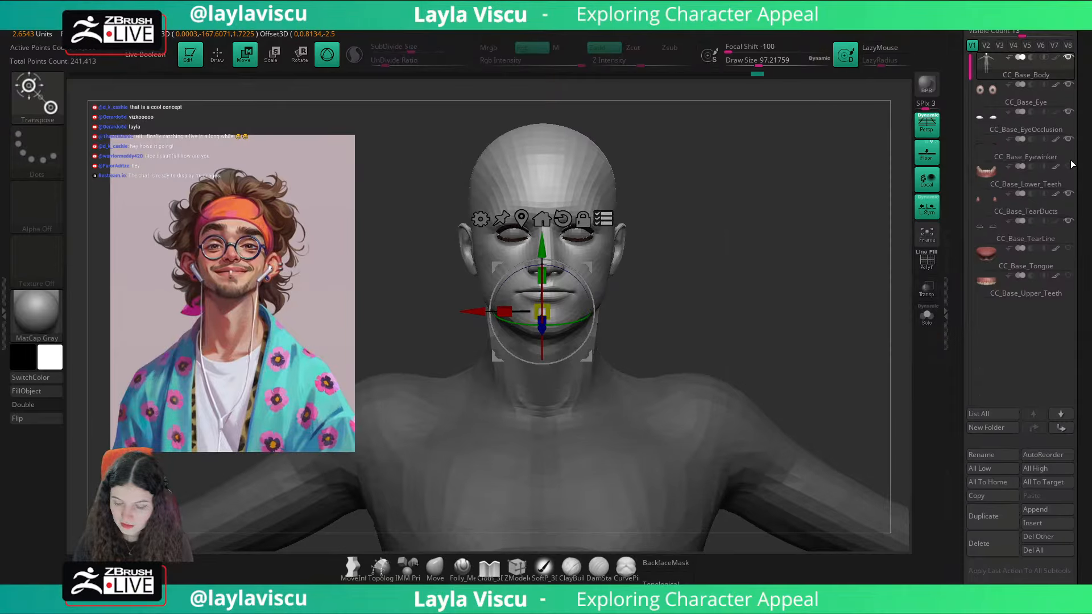
# Step: Show the hidden teeth and tongue subtools and raise the unmasked head with the gizmo to lengthen the neck
pyautogui.moveTo(1073, 174)
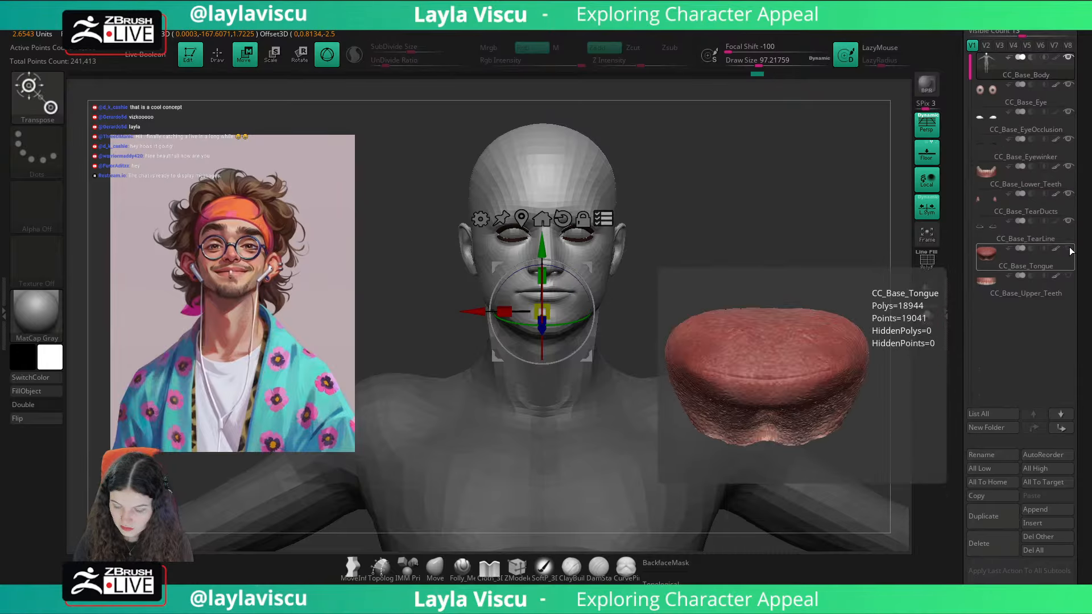
pyautogui.moveTo(542, 246); pyautogui.dragTo(542, 233)
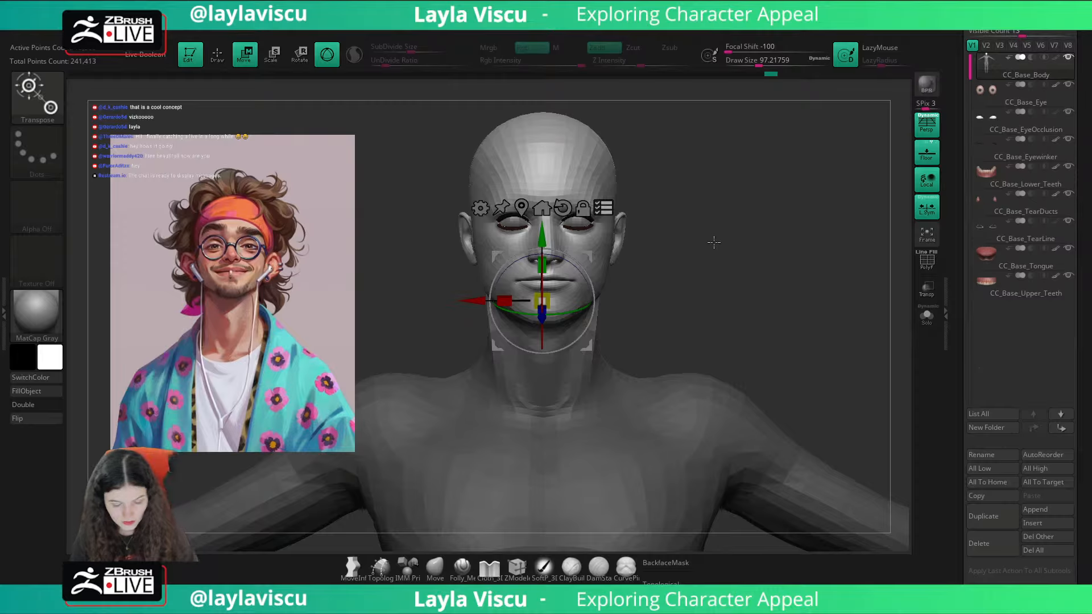
pyautogui.click(1018, 283)
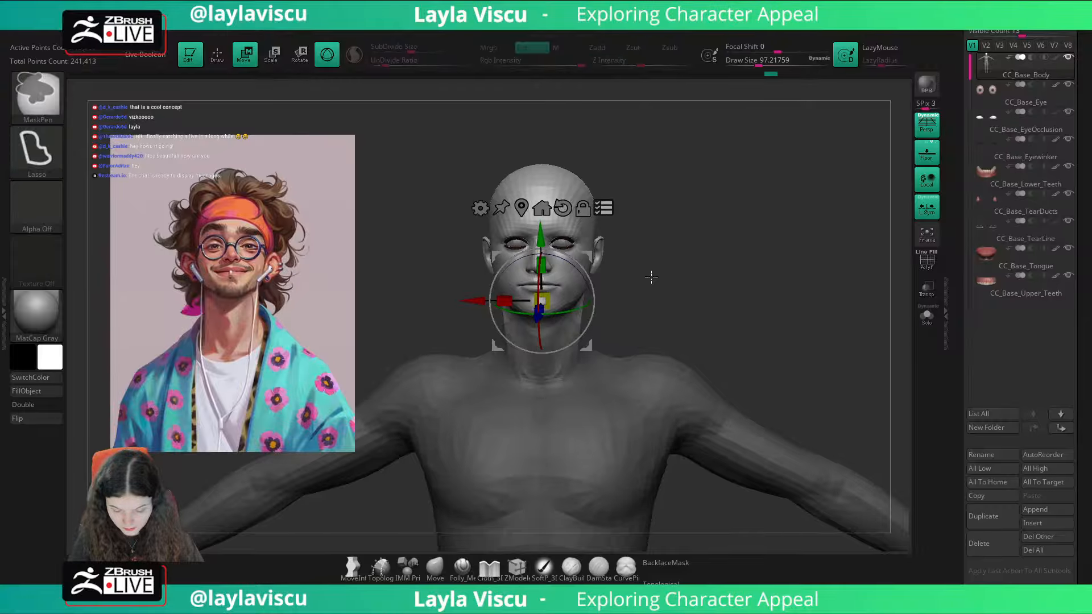
# Step: Move and enlarge the portrait reference over the middle of the canvas and line the model's head up with the portrait's face
pyautogui.keyDown('ctrl'); pyautogui.moveTo(651, 275); pyautogui.dragTo(712, 275, button='right'); pyautogui.keyUp('ctrl')
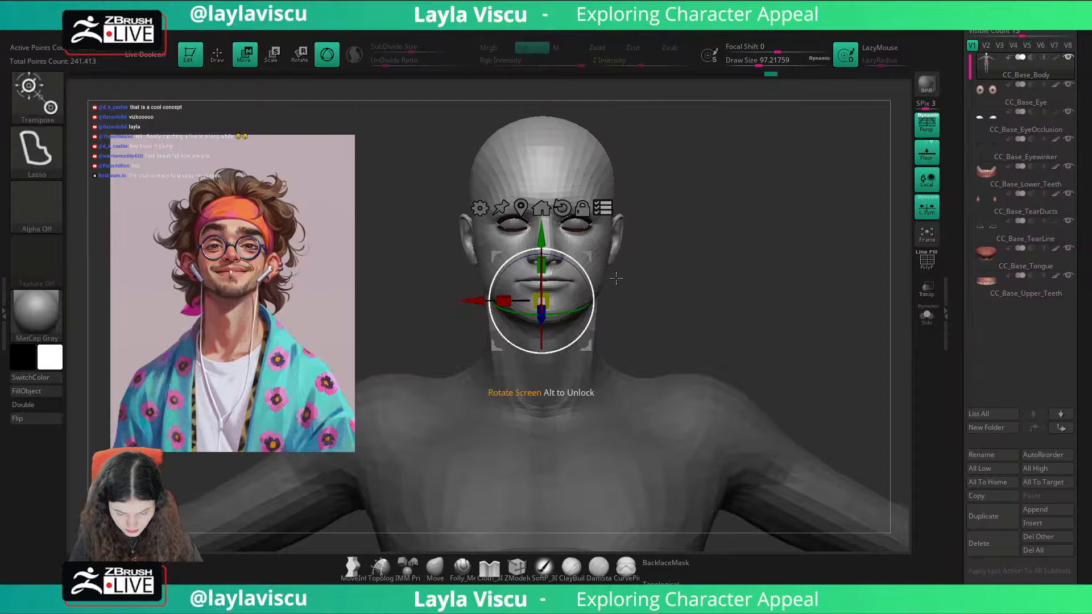
pyautogui.keyDown('ctrl'); pyautogui.moveTo(614, 278); pyautogui.dragTo(653, 222, button='right'); pyautogui.keyUp('ctrl')
pyautogui.press('z')
pyautogui.moveTo(285, 277); pyautogui.dragTo(480, 255)
pyautogui.press('z')
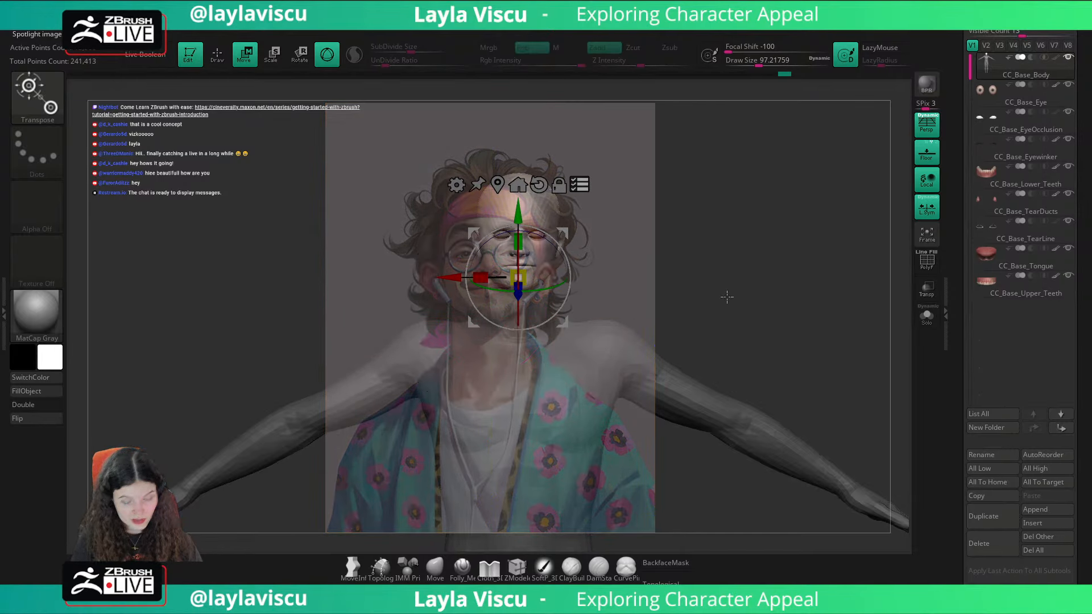
pyautogui.moveTo(745, 283)
pyautogui.keyDown('alt'); pyautogui.mouseDown(button='right')
pyautogui.moveTo(716, 302)
pyautogui.moveTo(762, 321)
pyautogui.mouseUp(button='right'); pyautogui.keyUp('alt')
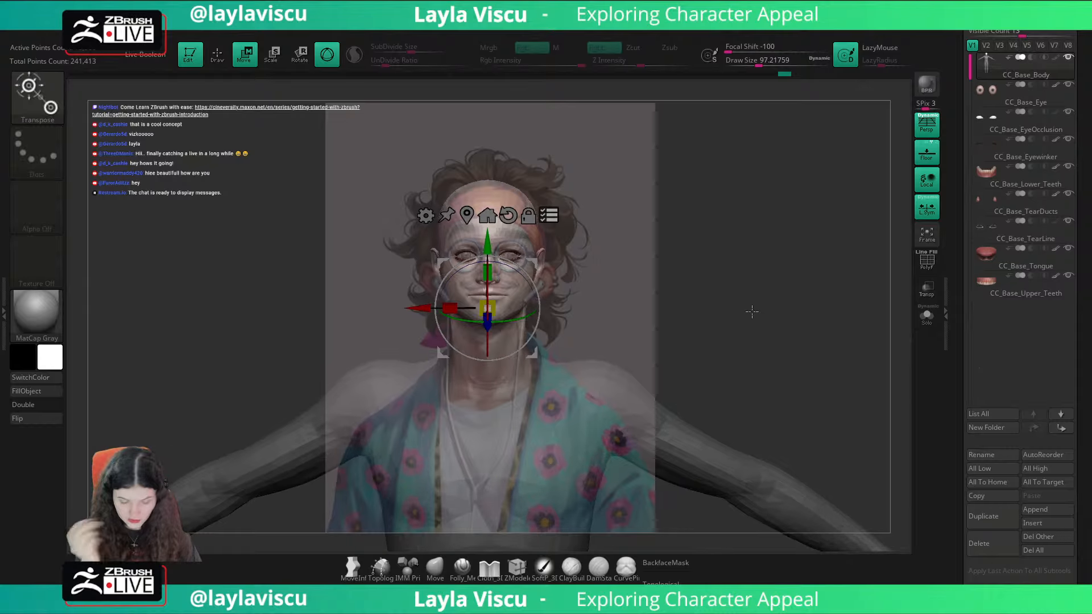
pyautogui.moveTo(795, 335)
pyautogui.keyDown('alt'); pyautogui.mouseDown(button='right')
pyautogui.moveTo(805, 332)
pyautogui.moveTo(799, 351)
pyautogui.mouseUp(button='right'); pyautogui.keyUp('alt')
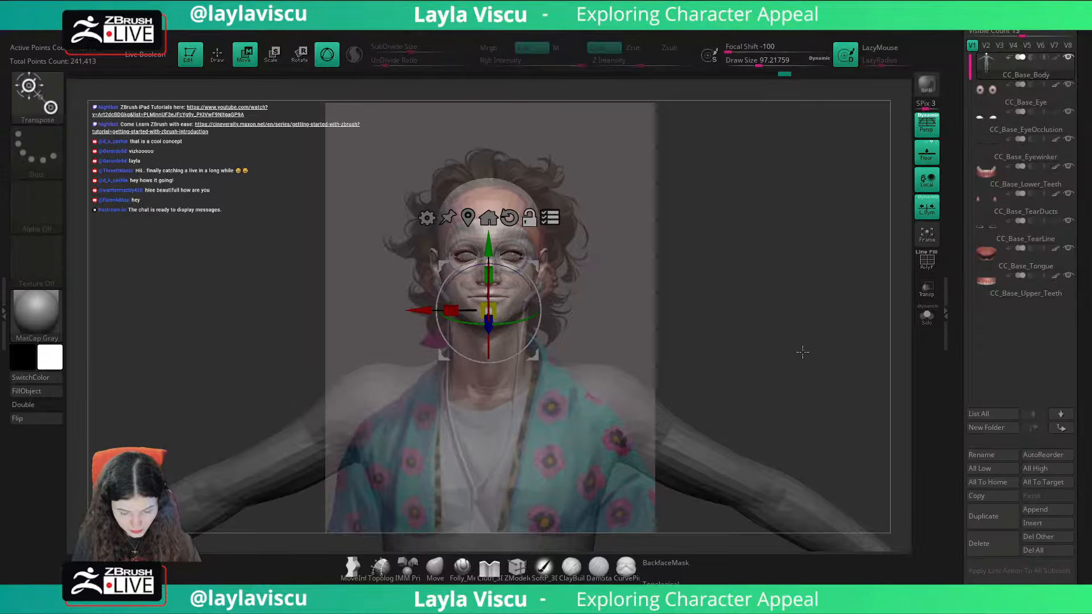
# Step: Increase the opacity of the Spotlight portrait reference over the model
pyautogui.hotkey('shift', 'z')
pyautogui.hotkey('shift', 'z')
pyautogui.press('z')
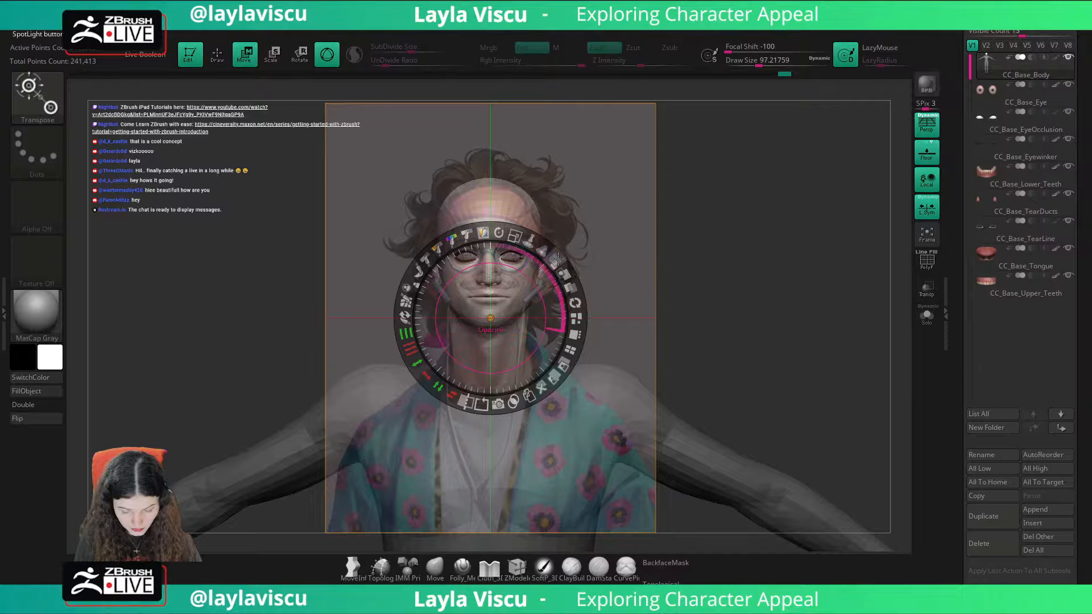
pyautogui.moveTo(559, 260); pyautogui.dragTo(569, 292)
pyautogui.press('z')
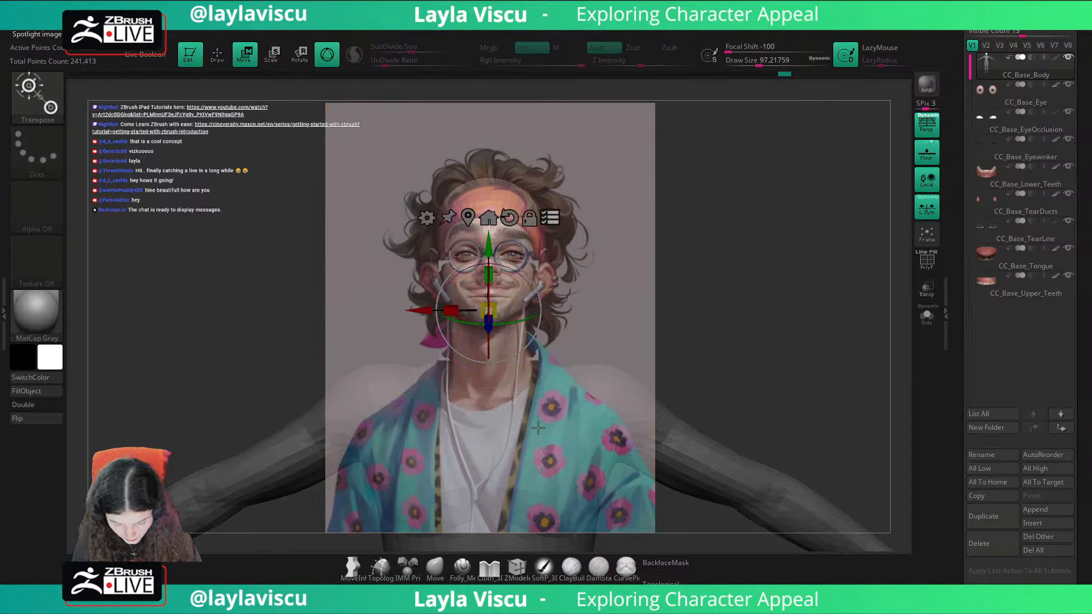
# Step: Switch back to the Move brush and toggle the portrait overlay to compare its proportions with the head, leaving it hidden
pyautogui.click(436, 568)
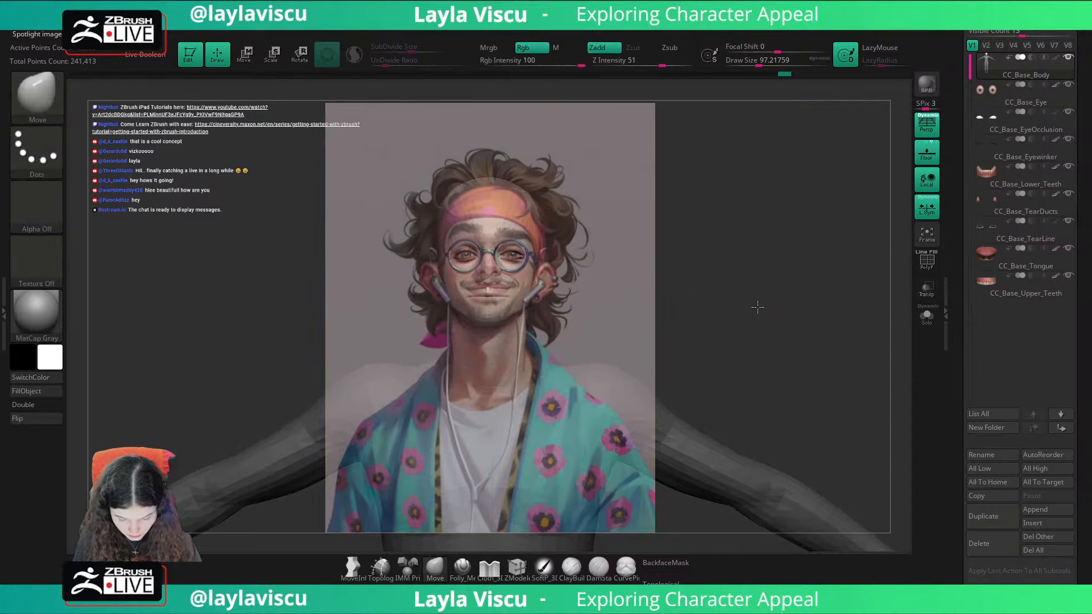
pyautogui.hotkey('shift', 'z')
pyautogui.hotkey('shift', 'z')
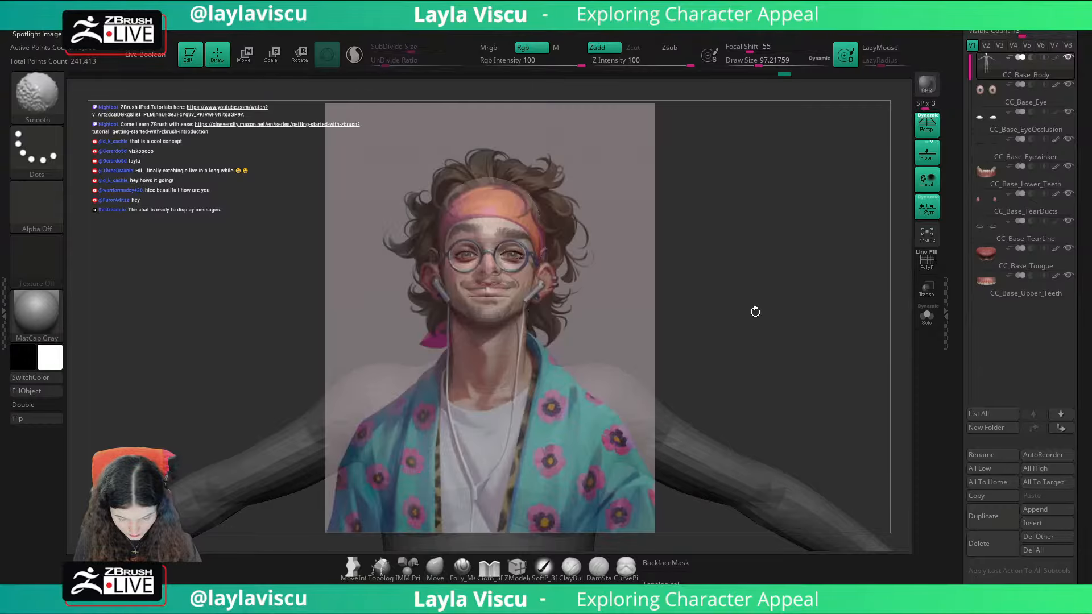
# Step: Nudge the model under the portrait reference and toggle the overlay repeatedly until the head lines up with the portrait's face
pyautogui.hotkey('shift', 'z')
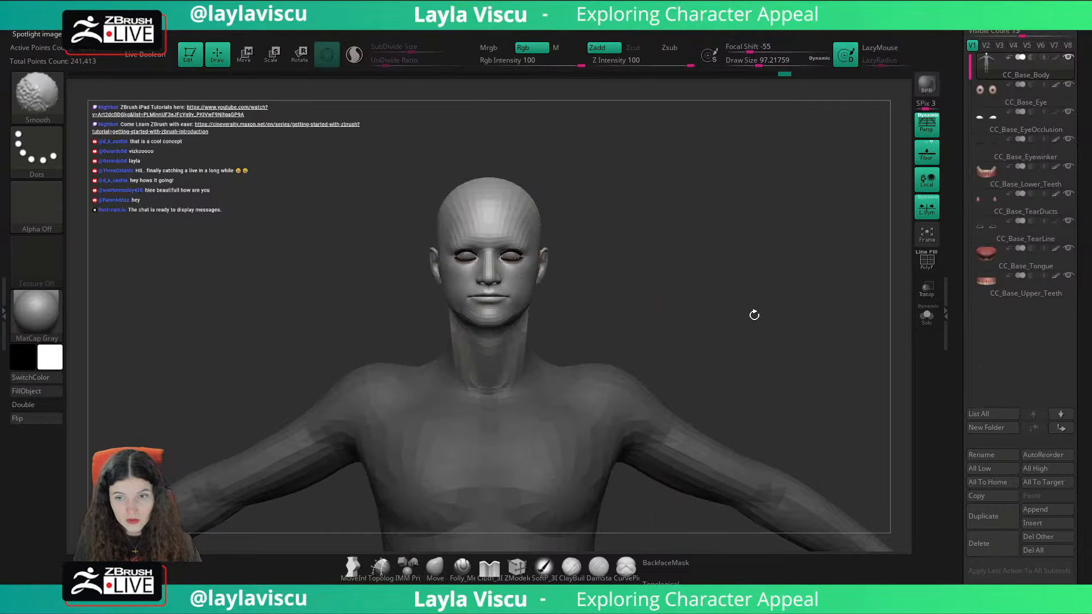
pyautogui.hotkey('shift', 'z')
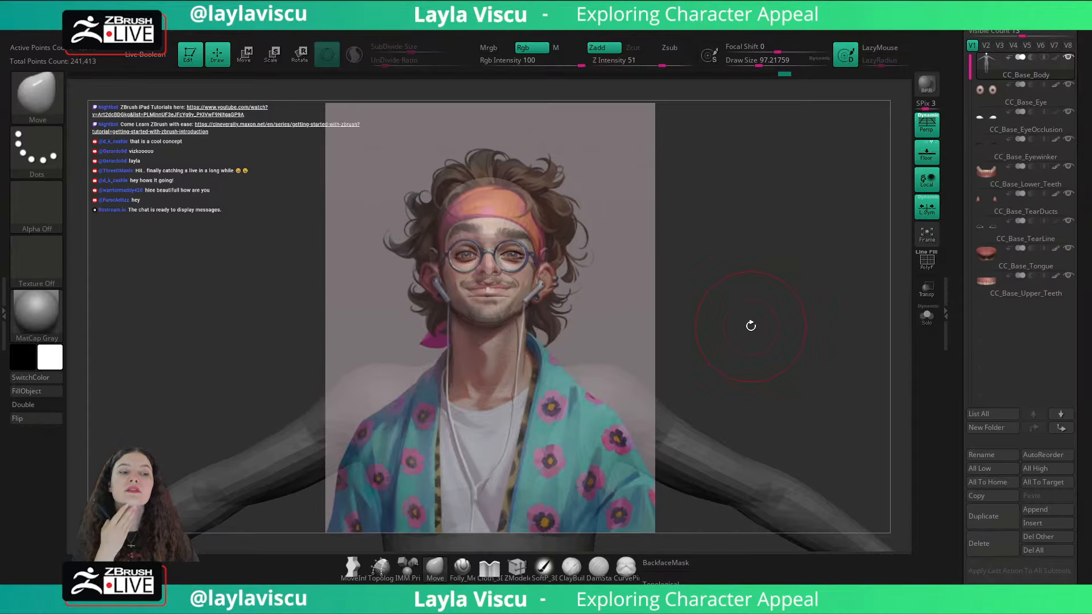
pyautogui.moveTo(678, 256)
pyautogui.mouseDown()
pyautogui.moveTo(676, 245)
pyautogui.moveTo(694, 257)
pyautogui.mouseUp()
pyautogui.hotkey('shift', 'z')
pyautogui.hotkey('shift', 'z')
pyautogui.hotkey('shift', 'z')
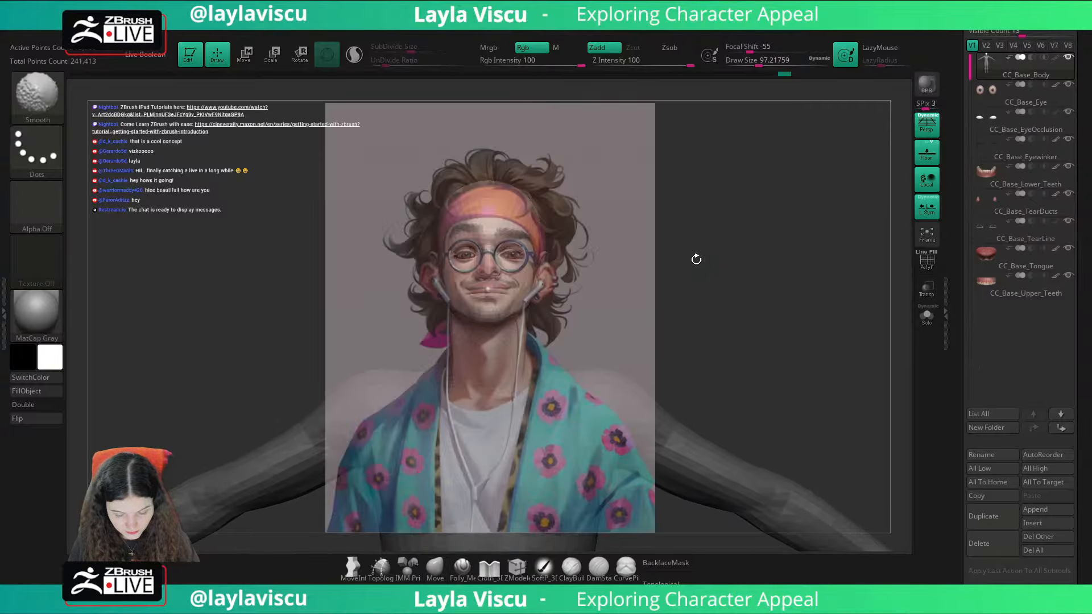
pyautogui.hotkey('shift', 'z')
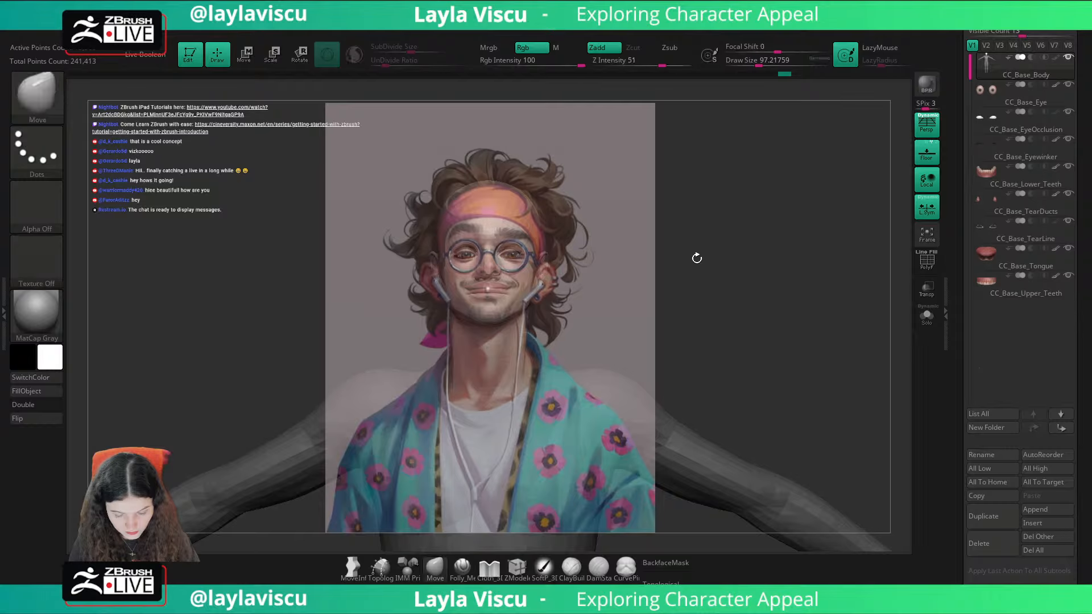
pyautogui.hotkey('shift', 'z')
pyautogui.hotkey('shift', 'z')
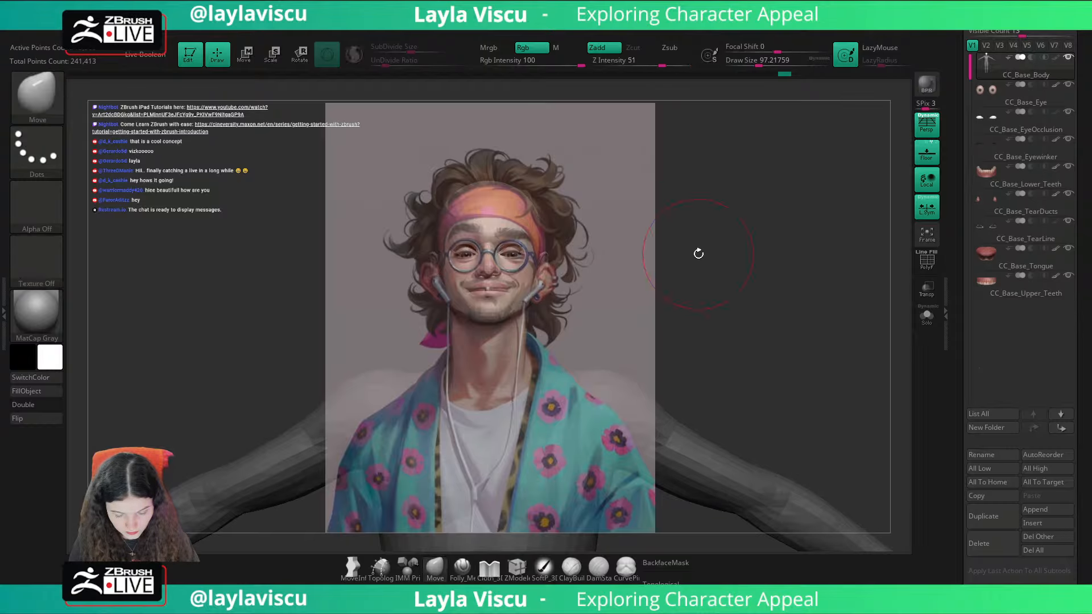
pyautogui.hotkey('shift', 'z')
pyautogui.hotkey('shift', 'z')
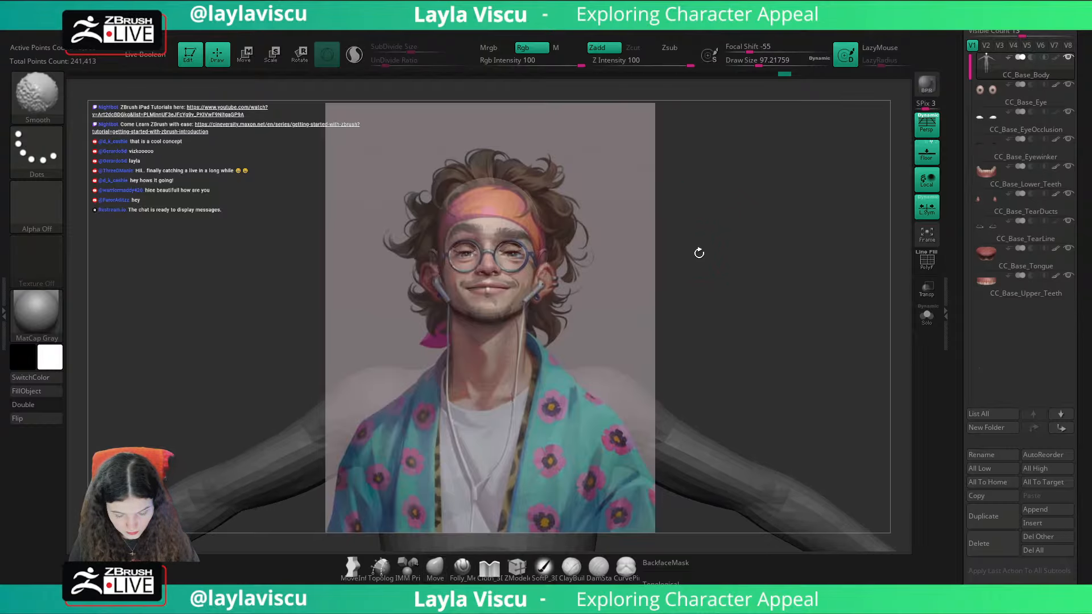
pyautogui.keyDown('shift'); pyautogui.moveTo(698, 254); pyautogui.dragTo(698, 260); pyautogui.keyUp('shift')
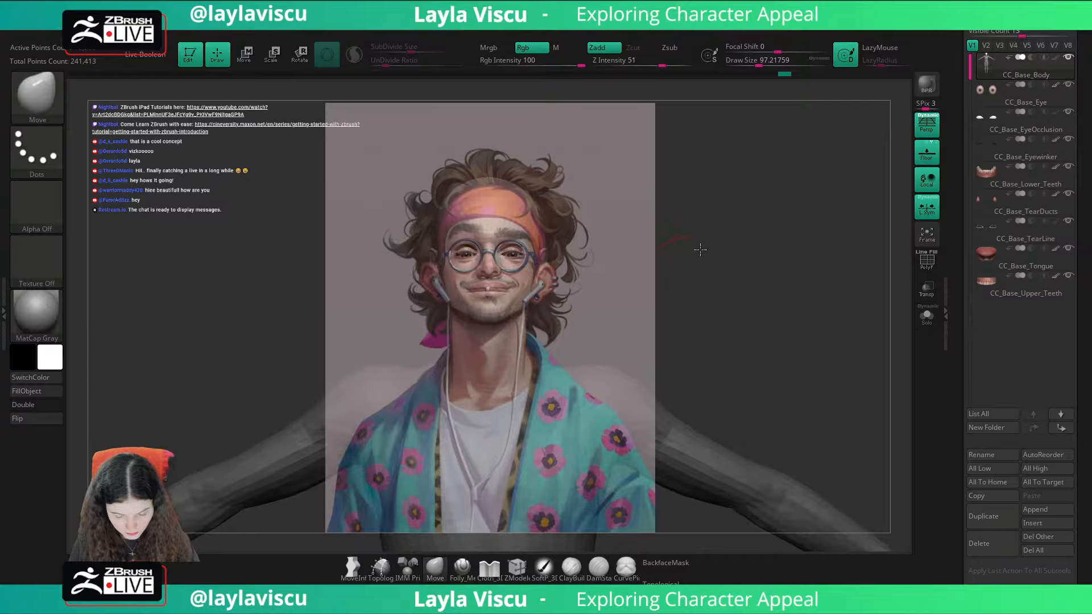
pyautogui.hotkey('shift', 'z')
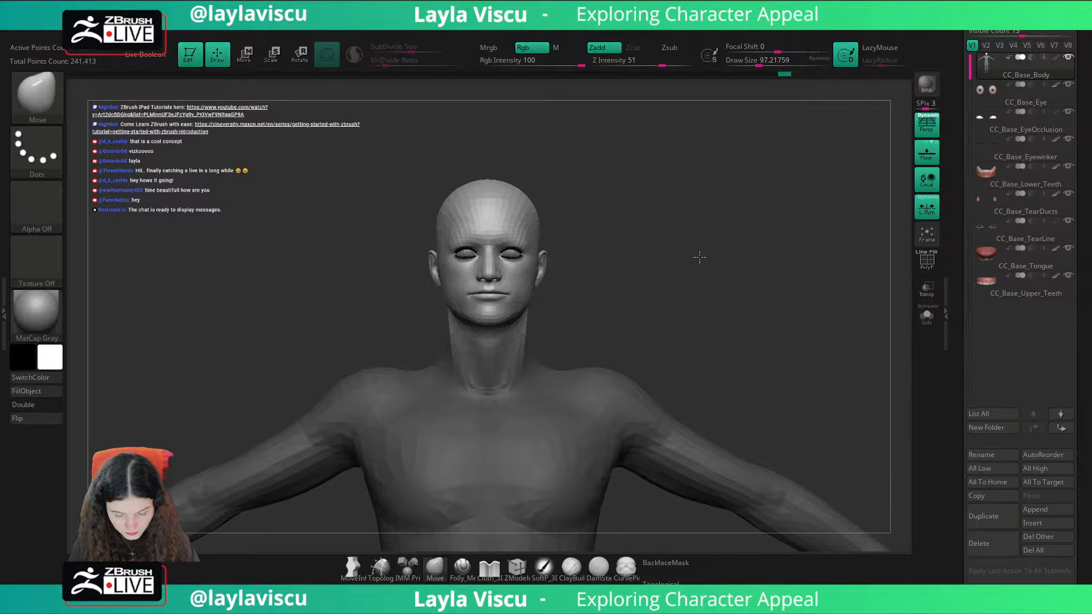
pyautogui.press('z')
pyautogui.press('z')
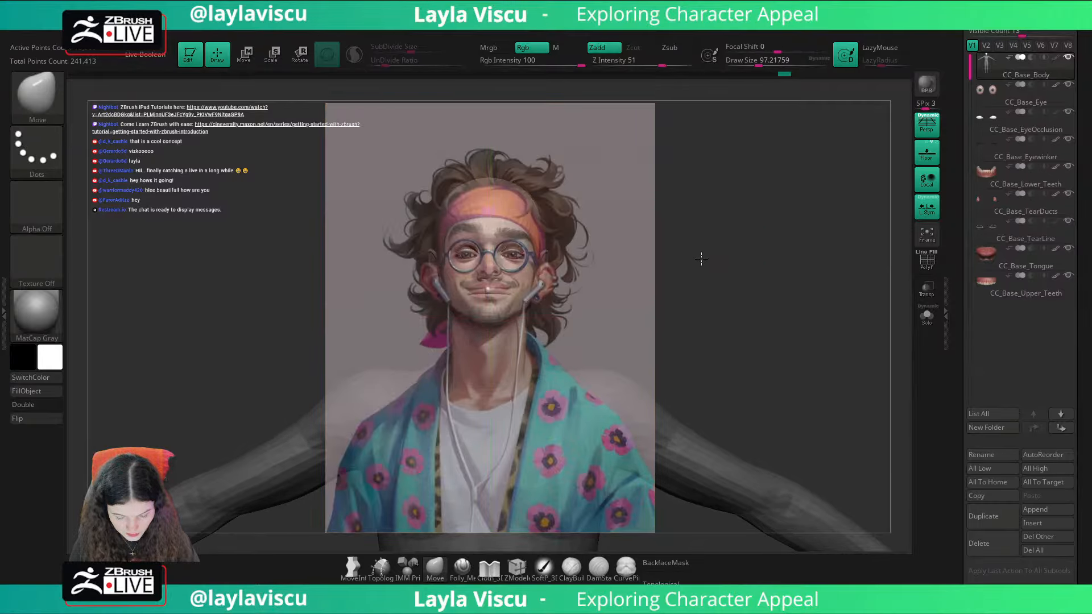
# Step: Dock the Document palette, expand its ZAppLink Properties and store the current camera view as Cust1
pyautogui.click(111, 22)
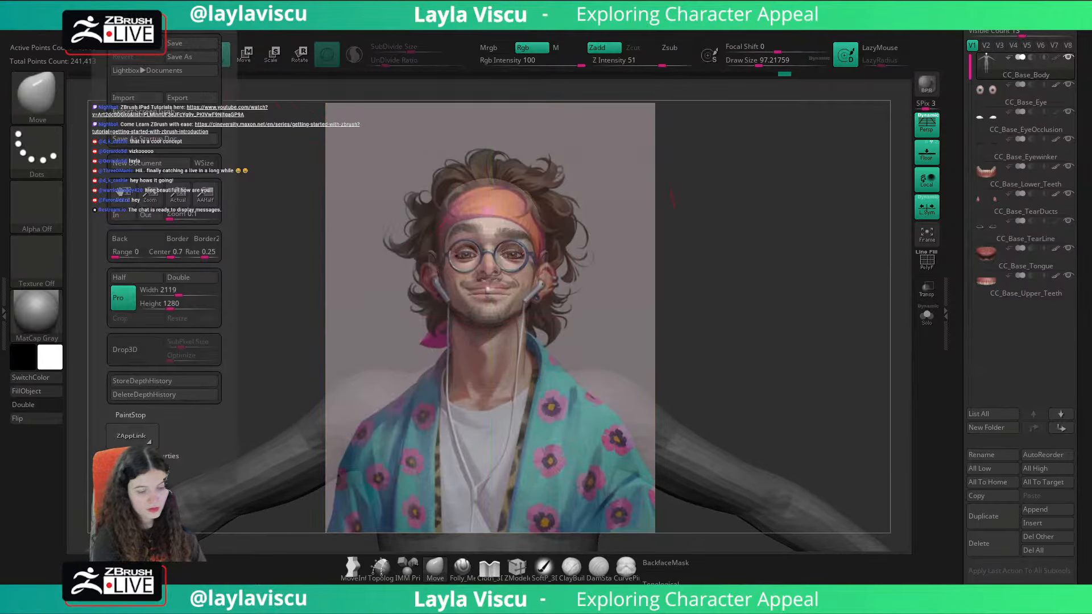
pyautogui.click(100, 25)
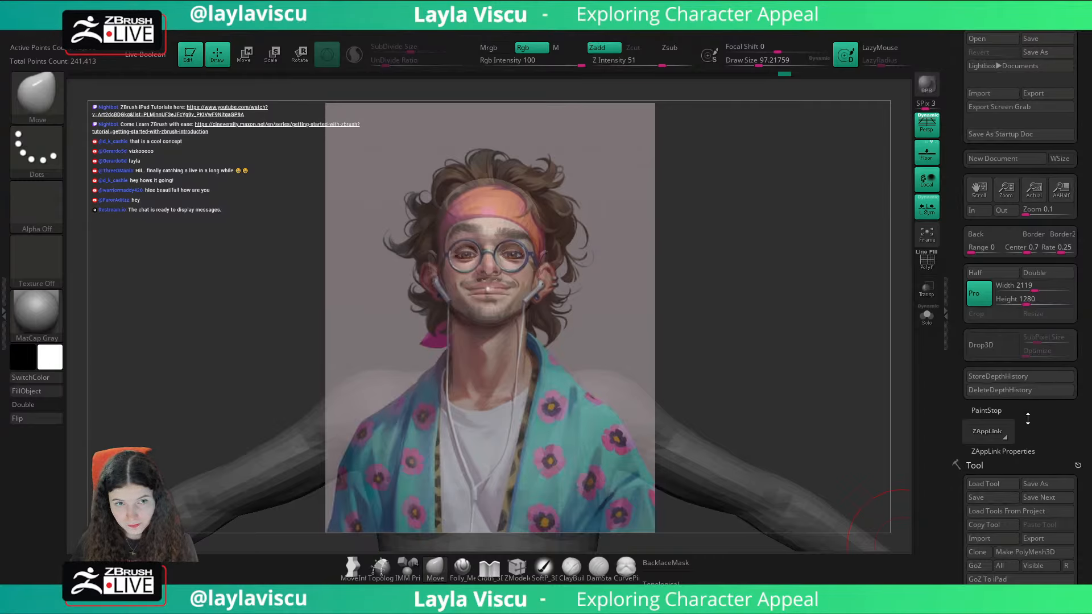
pyautogui.click(1002, 452)
pyautogui.moveTo(1016, 455); pyautogui.dragTo(1039, 389)
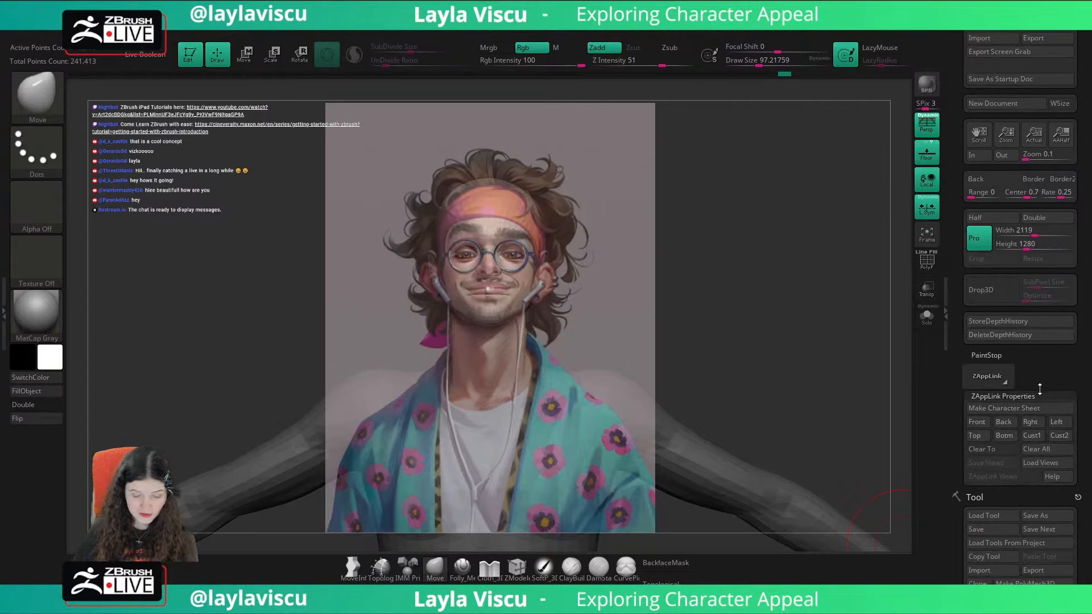
pyautogui.click(1034, 435)
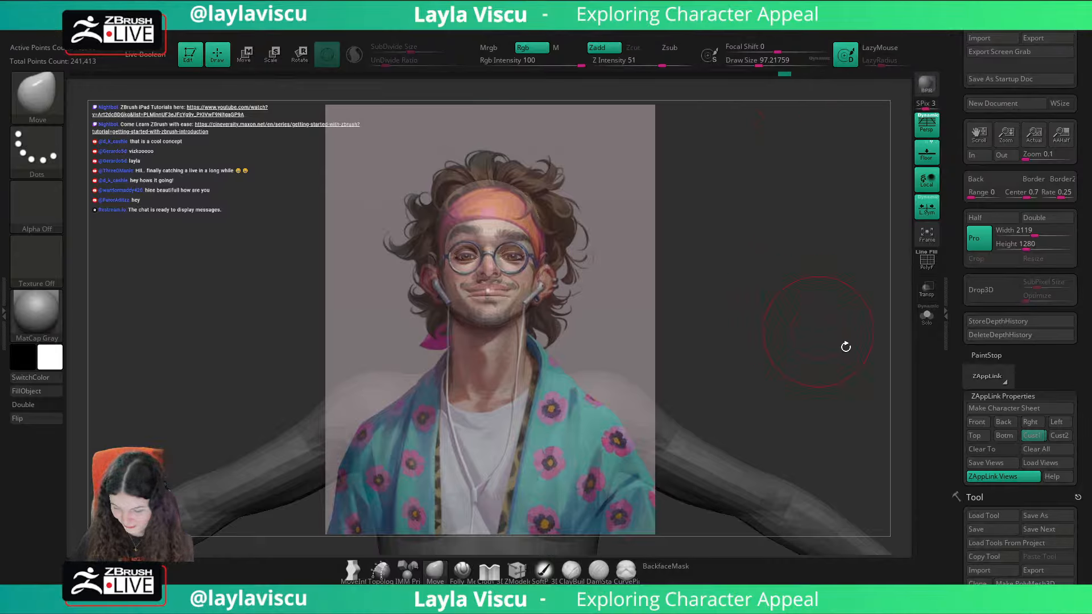
pyautogui.scroll(-2, 1023, 364)
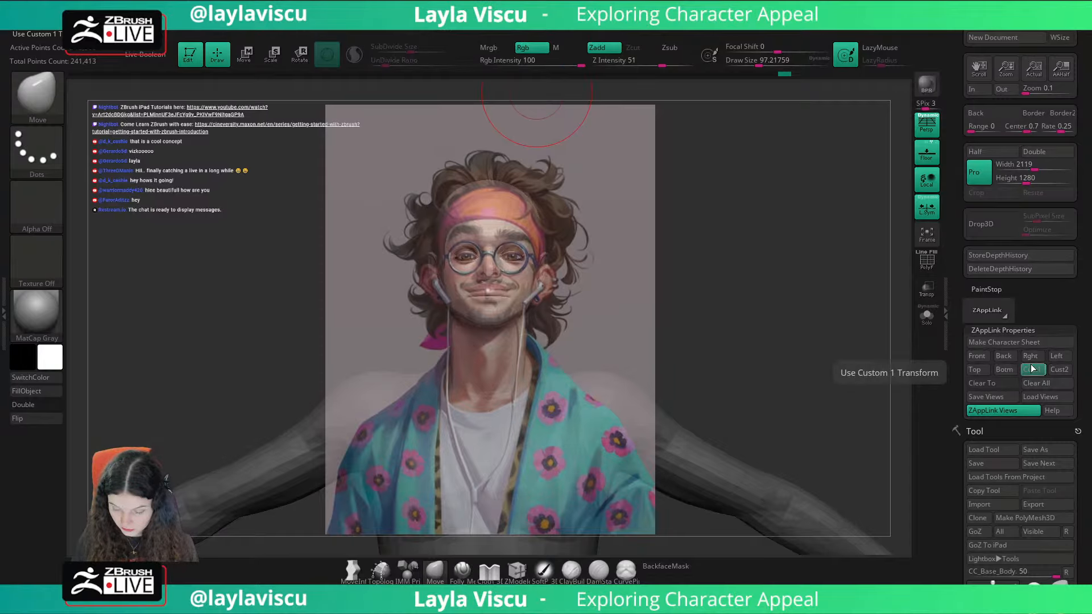
pyautogui.press('shift')
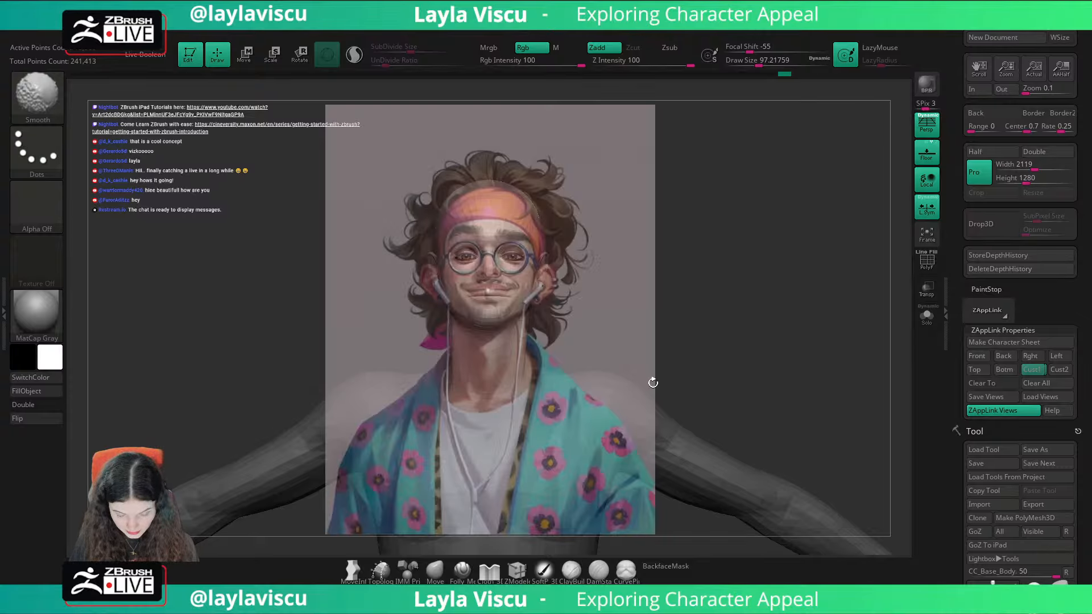
# Step: Try raising the mouth with a Move brush of about 80 to match the portrait, compare with the overlay, and undo it
pyautogui.hotkey('shift', 'z')
pyautogui.press('s')
pyautogui.moveTo(514, 296); pyautogui.dragTo(514, 288)
pyautogui.hotkey('shift', 'z')
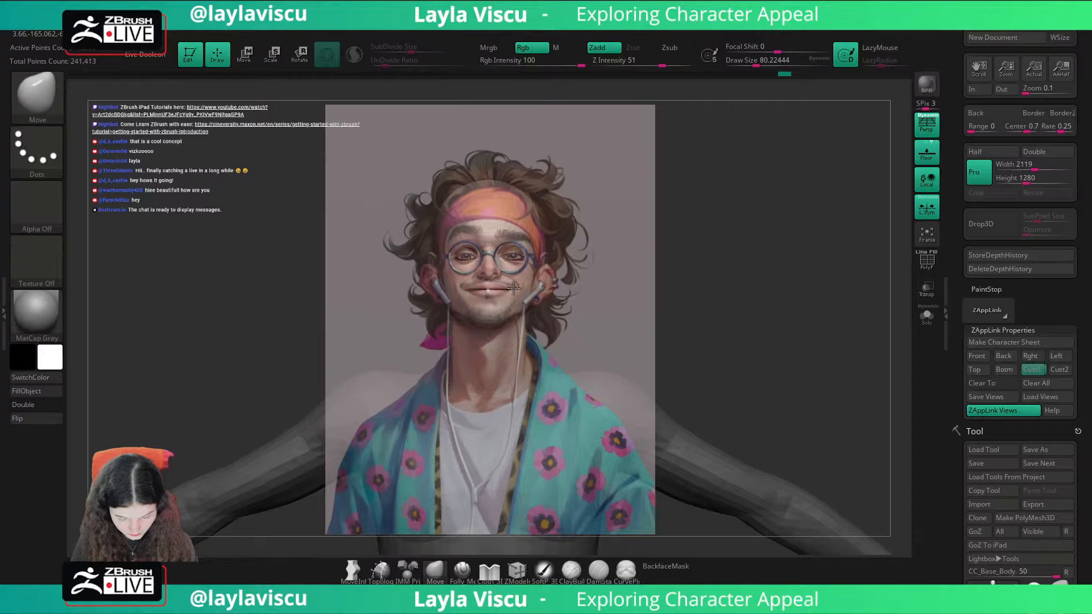
pyautogui.hotkey('shift', 'z')
# Step: Clear the mask from the body and return to the stored Cust1 view, comparing the model with the portrait overlay
pyautogui.hotkey('shift', 'z')
pyautogui.hotkey('shift', 'z')
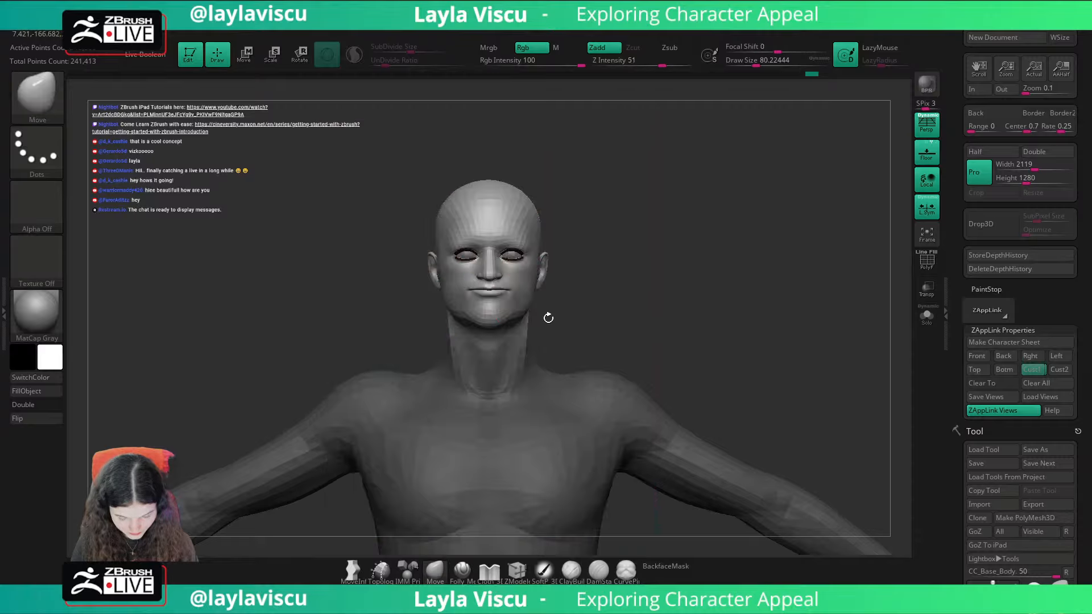
pyautogui.hotkey('ctrl', 'z')
pyautogui.hotkey('ctrl', 'z')
pyautogui.hotkey('shift', 'z')
pyautogui.hotkey('shift', 'z')
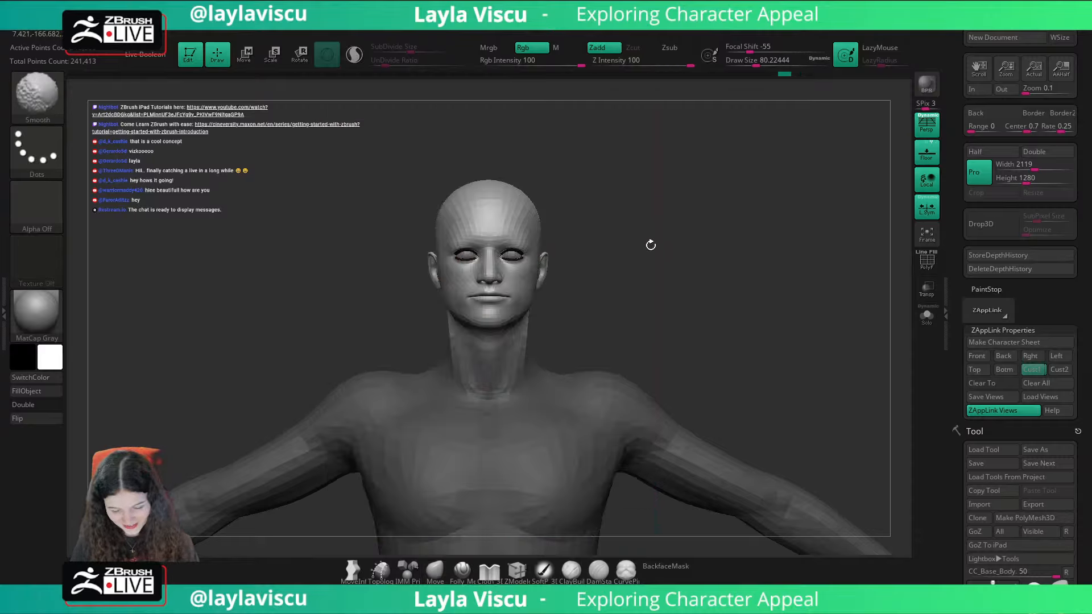
pyautogui.hotkey('shift', 'z')
pyautogui.hotkey('shift', 'z')
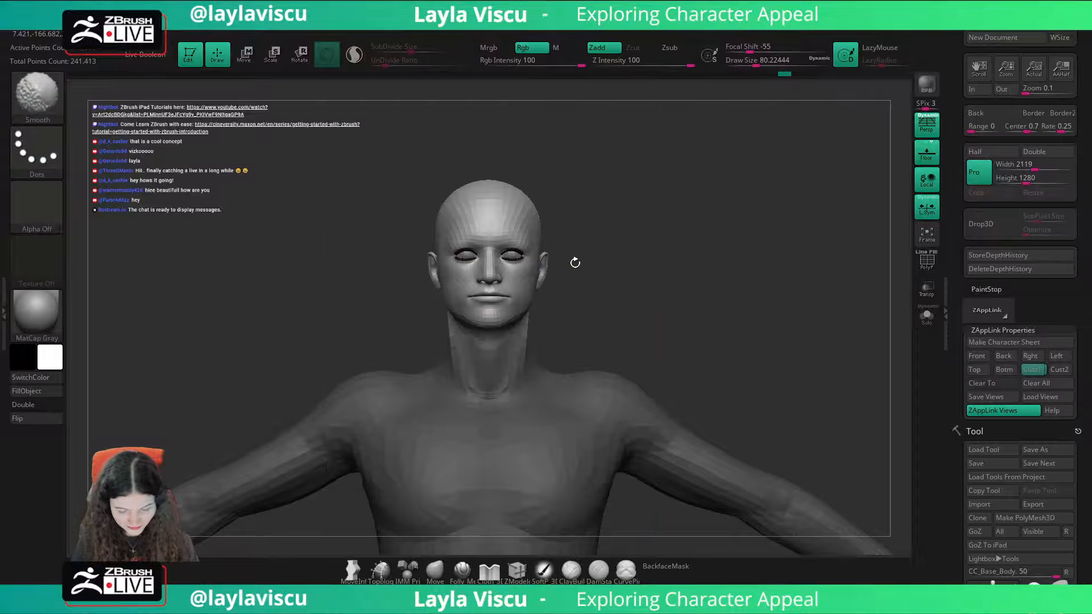
pyautogui.press('s')
pyautogui.moveTo(615, 209); pyautogui.dragTo(529, 186)
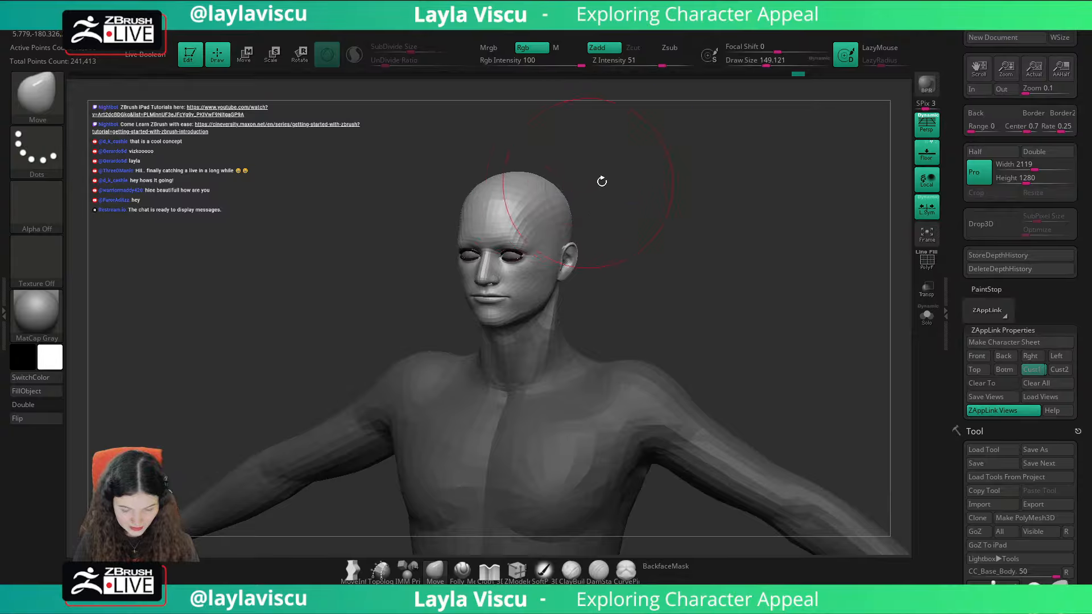
pyautogui.keyDown('shift'); pyautogui.moveTo(602, 181); pyautogui.dragTo(636, 227); pyautogui.keyUp('shift')
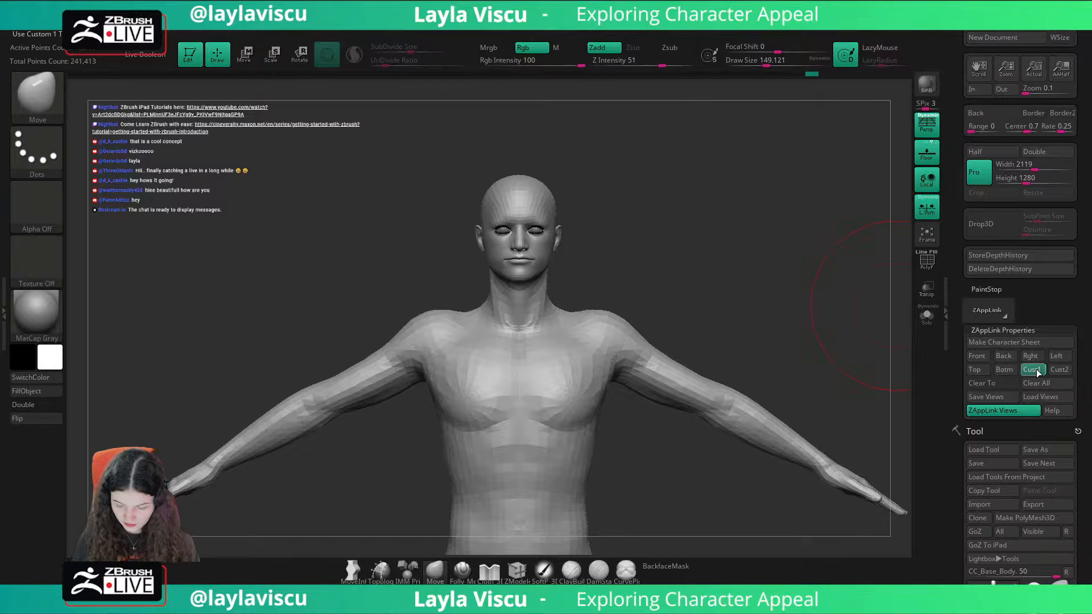
pyautogui.hotkey('shift', 'z')
pyautogui.hotkey('shift', 'z')
pyautogui.hotkey('shift', 'z')
pyautogui.hotkey('shift', 'z')
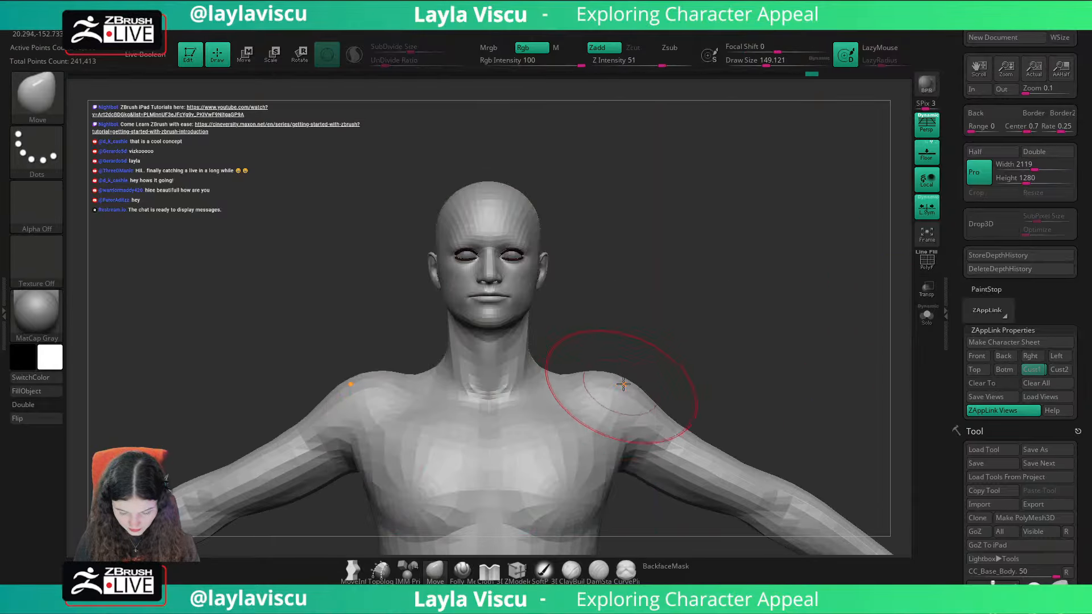
# Step: Pull both shoulders down and outward into a softer slope with the Move brush, using draw sizes from about 149 to 197
pyautogui.moveTo(621, 374)
pyautogui.mouseDown()
pyautogui.moveTo(648, 411)
pyautogui.moveTo(643, 399)
pyautogui.mouseUp()
pyautogui.press(']')
pyautogui.keyDown('shift'); pyautogui.moveTo(714, 358); pyautogui.dragTo(717, 360); pyautogui.keyUp('shift')
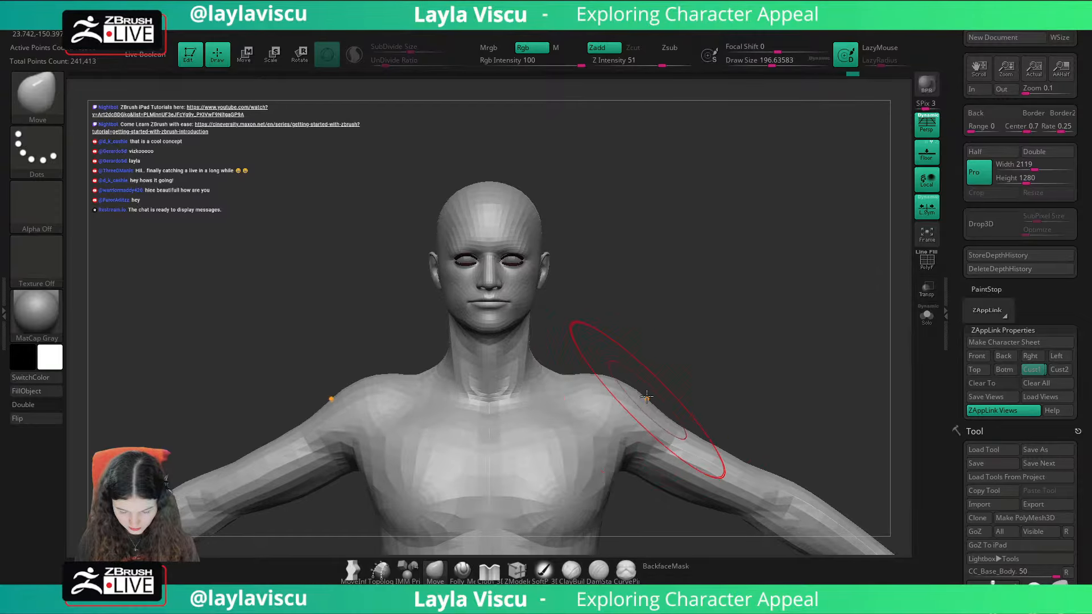
pyautogui.press('[')
pyautogui.moveTo(622, 382); pyautogui.dragTo(622, 380)
# Step: Adjust the sides of the neck and the neck-to-shoulder slope with a Move brush of about 128, matching the portrait in the Cust1 view
pyautogui.moveTo(531, 341); pyautogui.dragTo(523, 337)
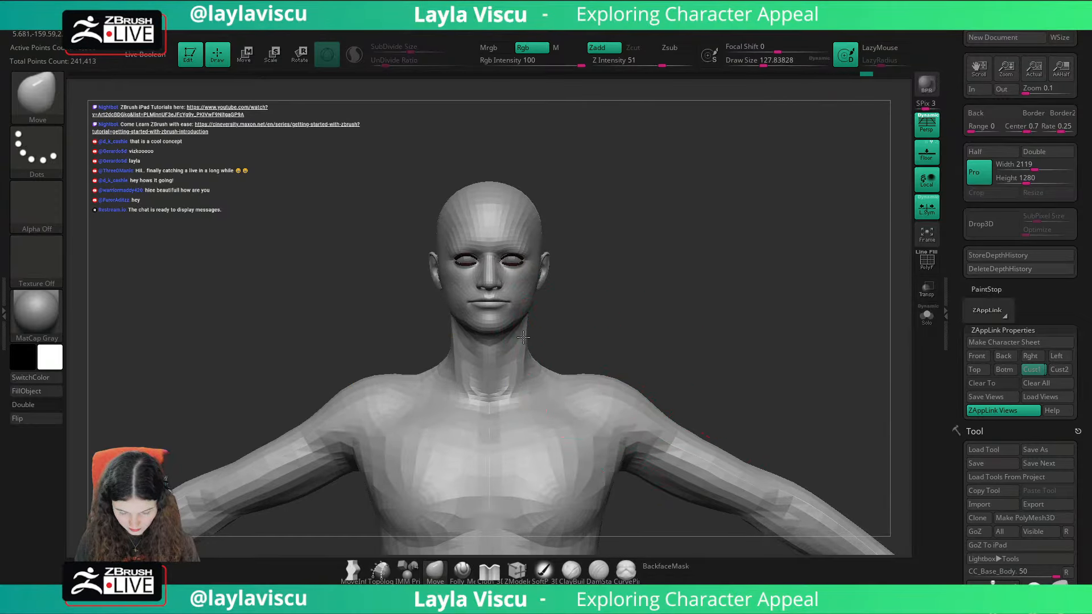
pyautogui.click(1023, 365)
pyautogui.hotkey('shift', 'z')
pyautogui.hotkey('shift', 'z')
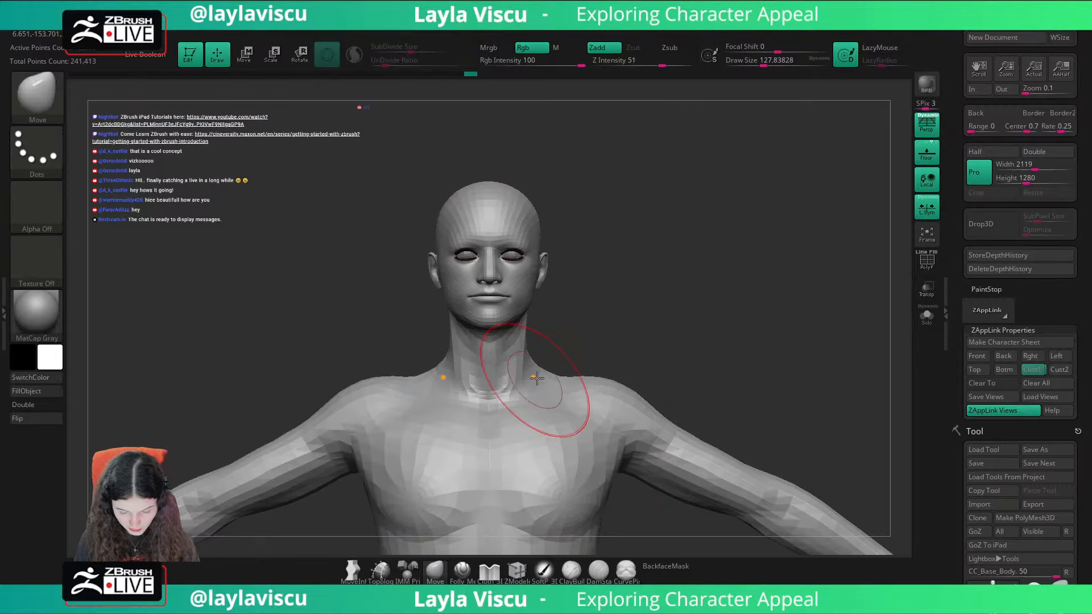
pyautogui.moveTo(538, 377); pyautogui.dragTo(537, 368)
pyautogui.moveTo(528, 328); pyautogui.dragTo(526, 326)
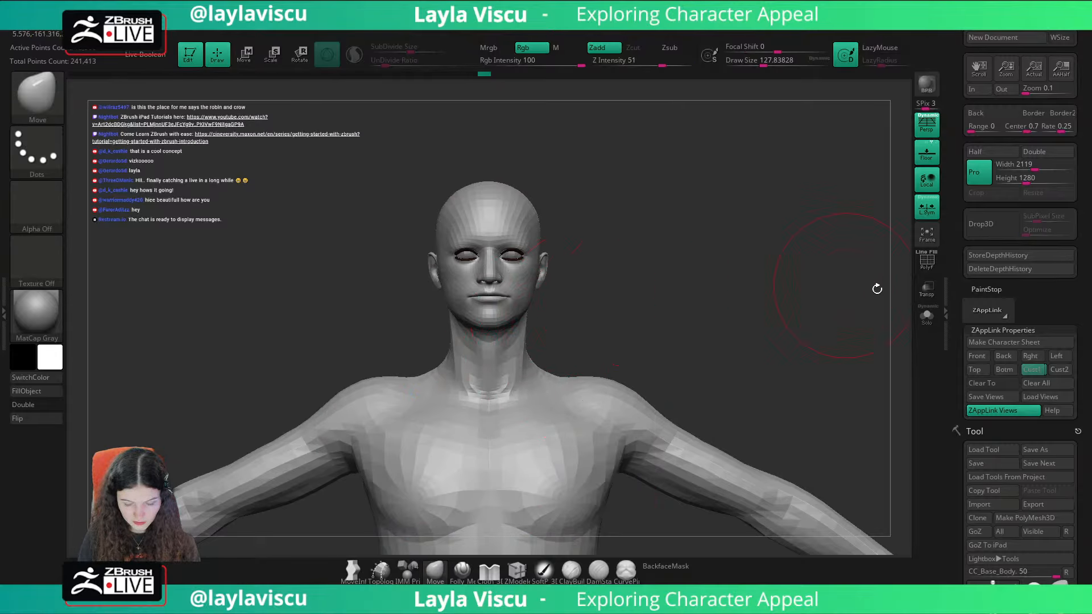
# Step: Enlarge the Move brush to about 268 and nudge the side of the chest near the armpit
pyautogui.keyDown('alt'); pyautogui.moveTo(742, 401); pyautogui.dragTo(744, 331); pyautogui.keyUp('alt')
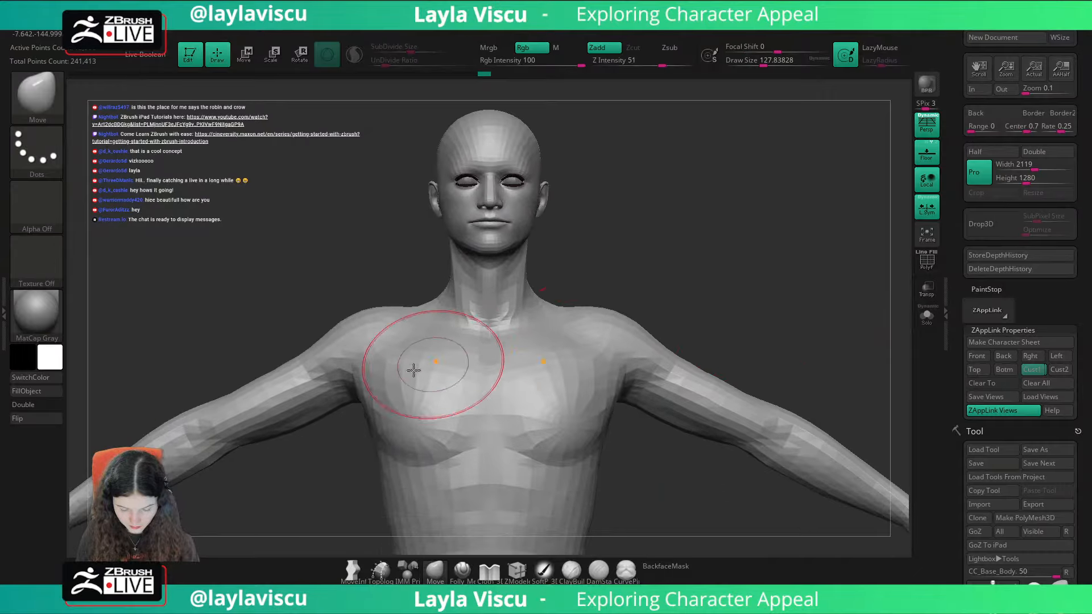
pyautogui.press(']')
pyautogui.press(']')
pyautogui.press(']')
pyautogui.moveTo(370, 392); pyautogui.dragTo(376, 388)
pyautogui.keyDown('ctrl'); pyautogui.moveTo(382, 364); pyautogui.dragTo(377, 232, button='right'); pyautogui.keyUp('ctrl')
pyautogui.keyDown('alt'); pyautogui.moveTo(617, 292); pyautogui.dragTo(684, 261, button='right'); pyautogui.keyUp('alt')
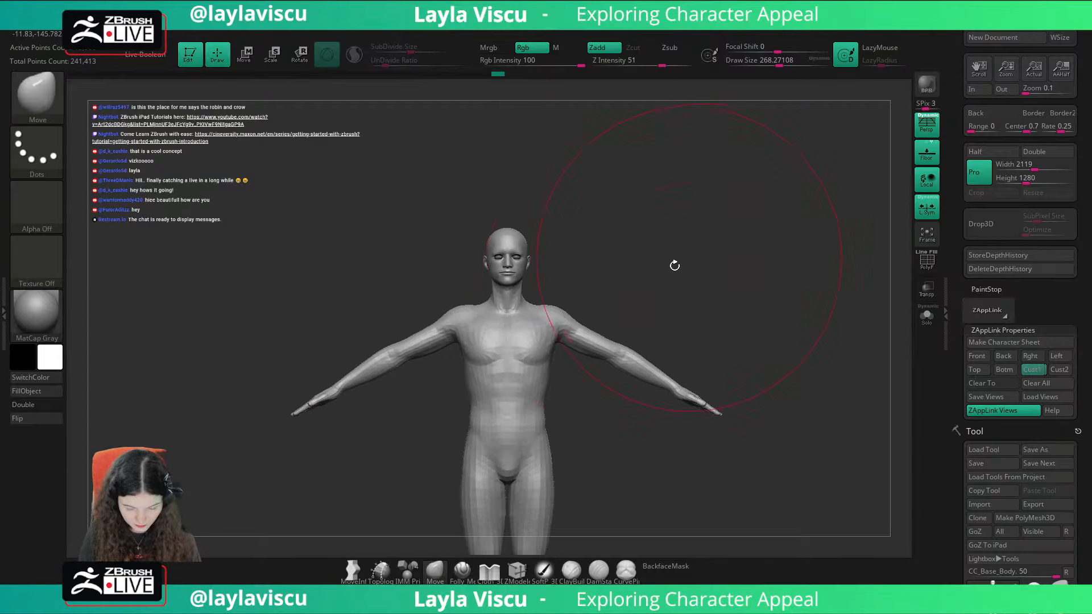
pyautogui.press('w')
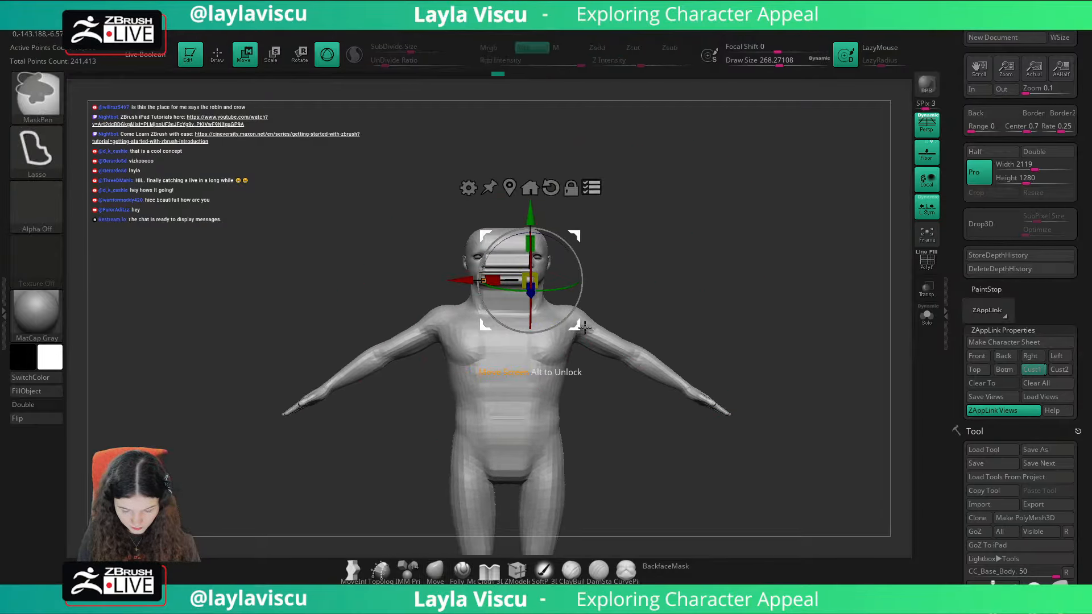
pyautogui.hotkey('ctrl', 'z')
pyautogui.moveTo(556, 326)
pyautogui.keyDown('alt'); pyautogui.mouseDown()
pyautogui.moveTo(556, 290)
pyautogui.moveTo(565, 318)
pyautogui.moveTo(547, 322)
pyautogui.moveTo(586, 359)
pyautogui.mouseUp(); pyautogui.keyUp('alt')
pyautogui.keyDown('alt'); pyautogui.click(568, 228); pyautogui.keyUp('alt')
pyautogui.press('q')
# Step: Mask the whole body except the two arms, and place the gizmo at the shoulder joint with its orientation reset
pyautogui.moveTo(738, 365)
pyautogui.keyDown('ctrl'); pyautogui.mouseDown()
pyautogui.moveTo(755, 369)
pyautogui.moveTo(706, 463)
pyautogui.moveTo(558, 364)
pyautogui.moveTo(548, 295)
pyautogui.mouseUp(); pyautogui.keyUp('ctrl')
pyautogui.keyDown('ctrl'); pyautogui.click(606, 259); pyautogui.keyUp('ctrl')
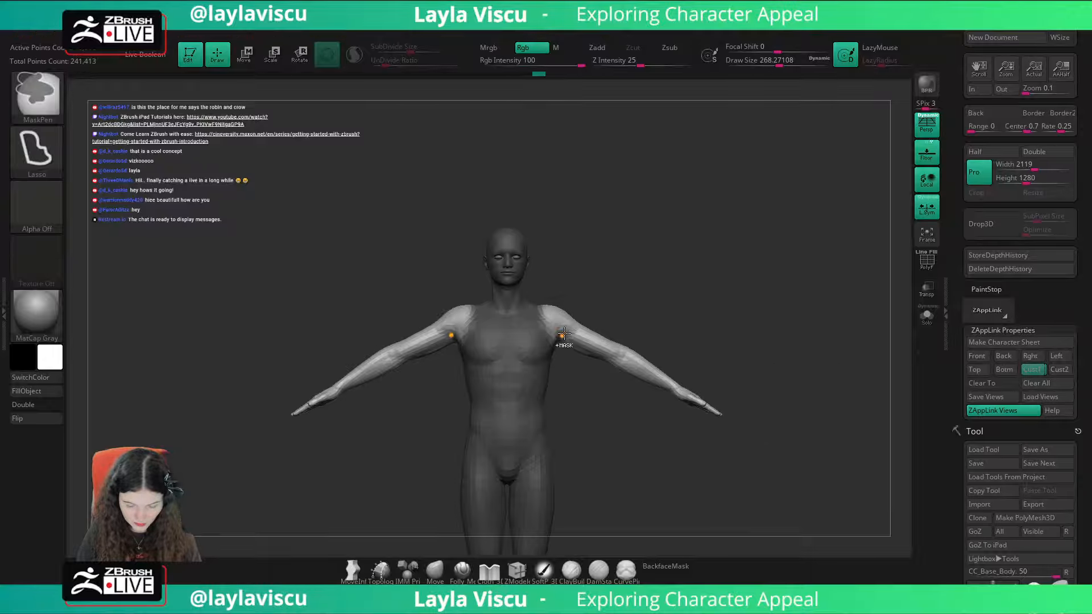
pyautogui.press('w')
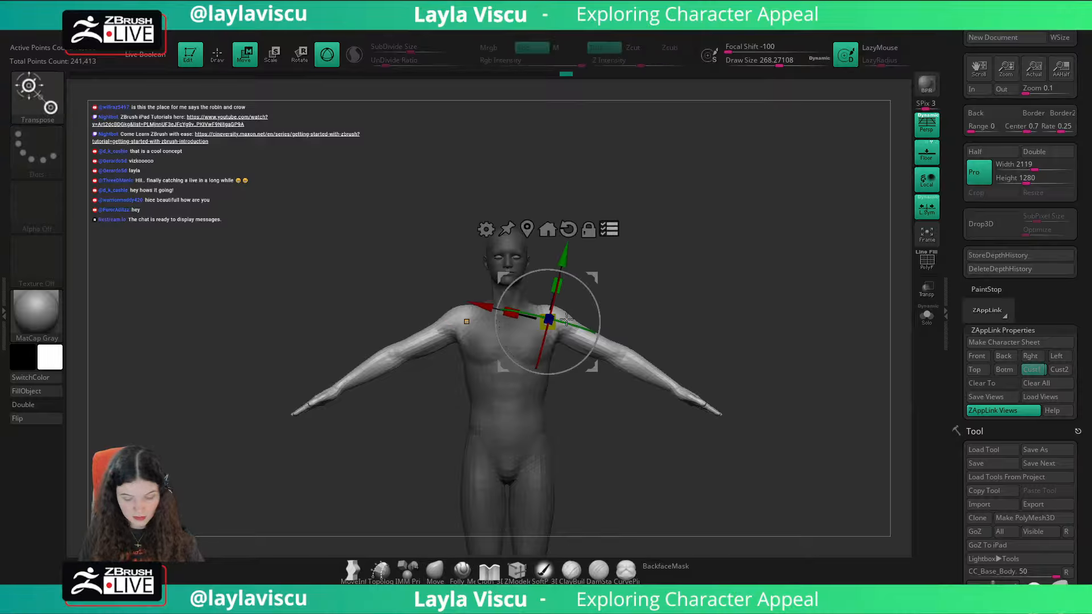
pyautogui.moveTo(475, 327); pyautogui.dragTo(474, 329)
pyautogui.press('q')
pyautogui.hotkey('shift', 'z')
pyautogui.hotkey('shift', 'z')
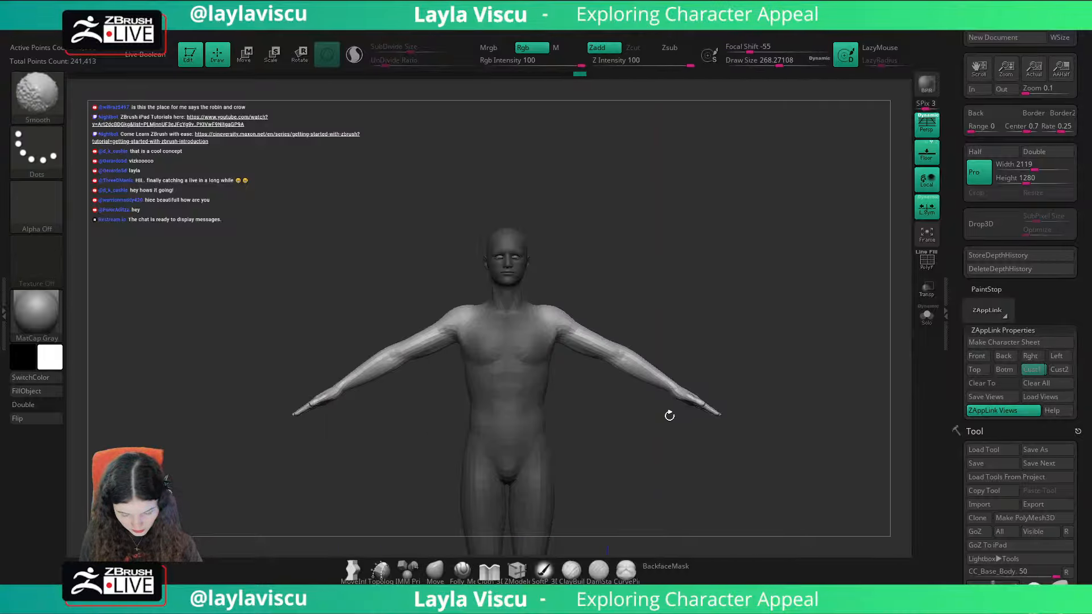
pyautogui.hotkey('shift', 'z')
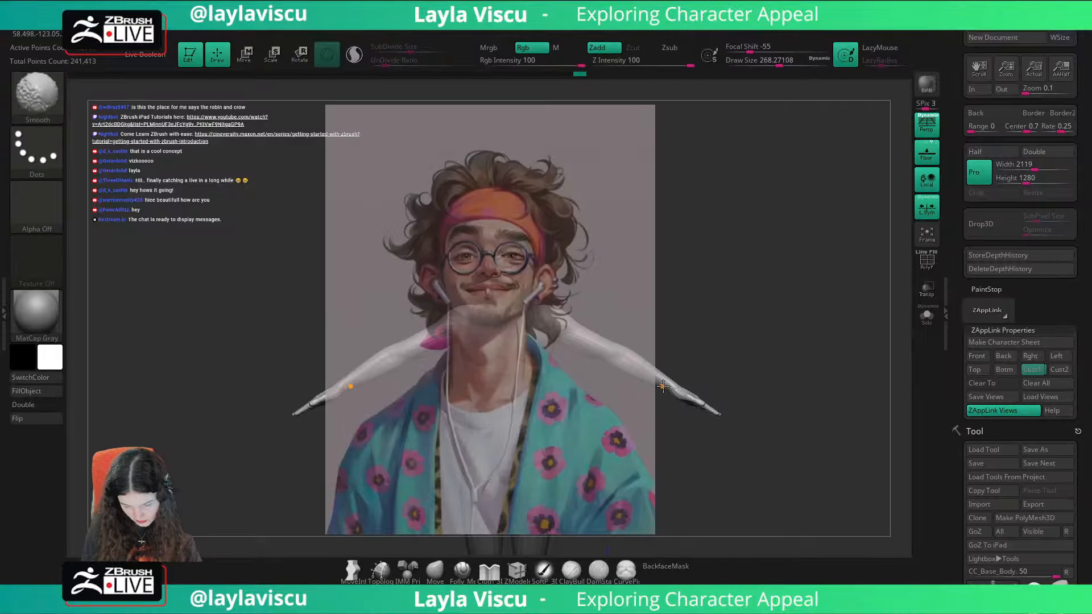
pyautogui.hotkey('shift', 'z')
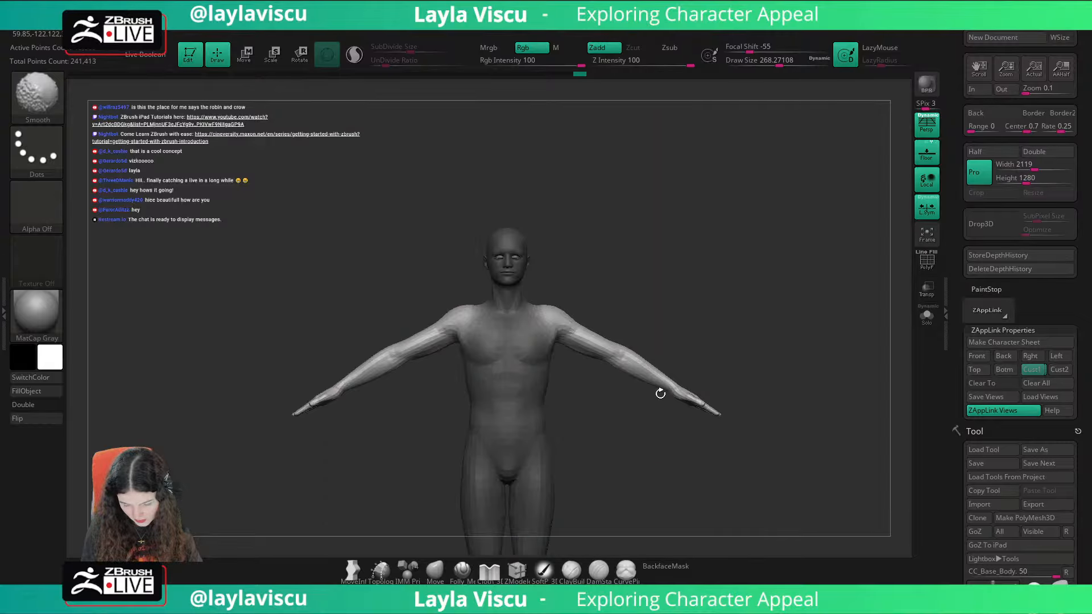
# Step: Return to the Cust1 view and lower both unmasked arms from the shoulders with the gizmo to follow the portrait's sleeves
pyautogui.press('w')
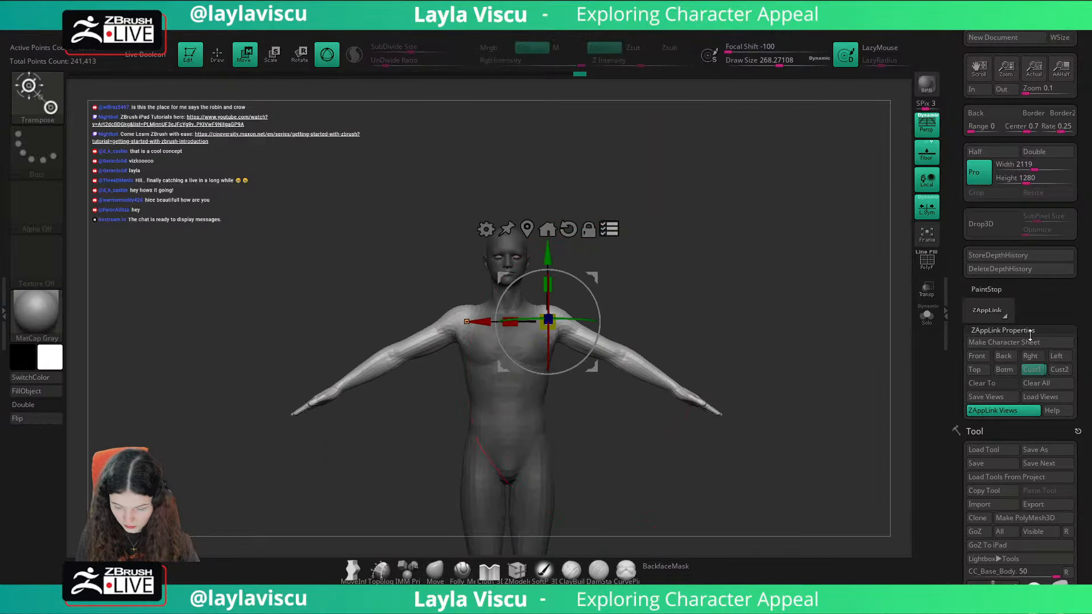
pyautogui.click(1033, 369)
pyautogui.hotkey('shift', 'z')
pyautogui.moveTo(639, 399)
pyautogui.mouseDown()
pyautogui.moveTo(648, 427)
pyautogui.moveTo(638, 492)
pyautogui.mouseUp()
pyautogui.hotkey('ctrl', 'z')
pyautogui.press('q')
pyautogui.hotkey('shift', 'z')
# Step: Compare the lowered arms with the portrait overlay and undo the arm pose together with its mask
pyautogui.hotkey('shift', 'z')
pyautogui.hotkey('shift', 'z')
pyautogui.hotkey('shift', 'z')
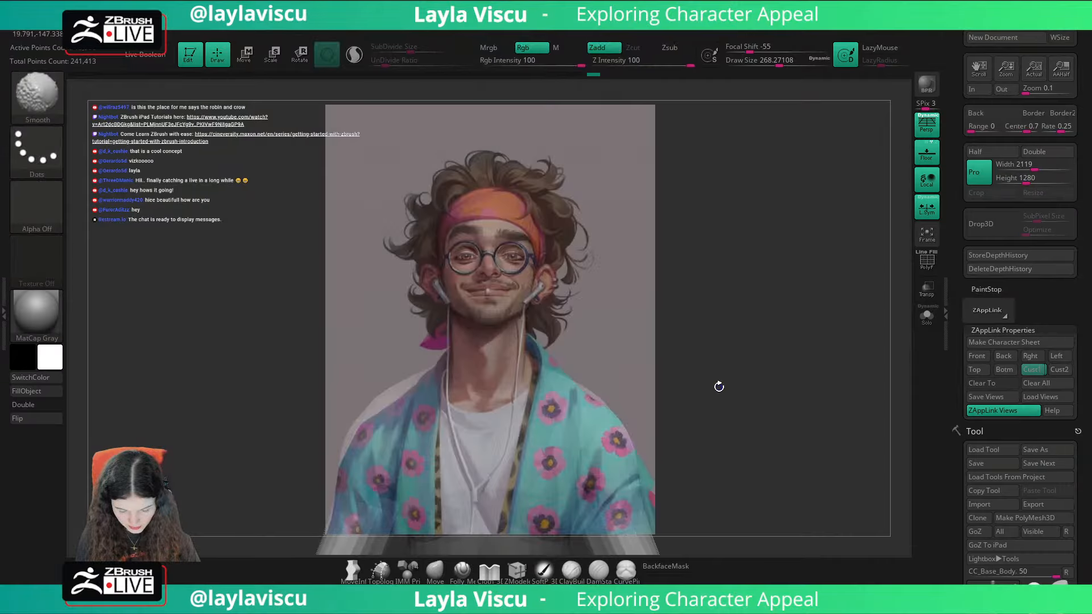
pyautogui.hotkey('shift', 'z')
pyautogui.hotkey('shift', 'z')
pyautogui.hotkey('shift', 'z')
pyautogui.hotkey('shift', 'z')
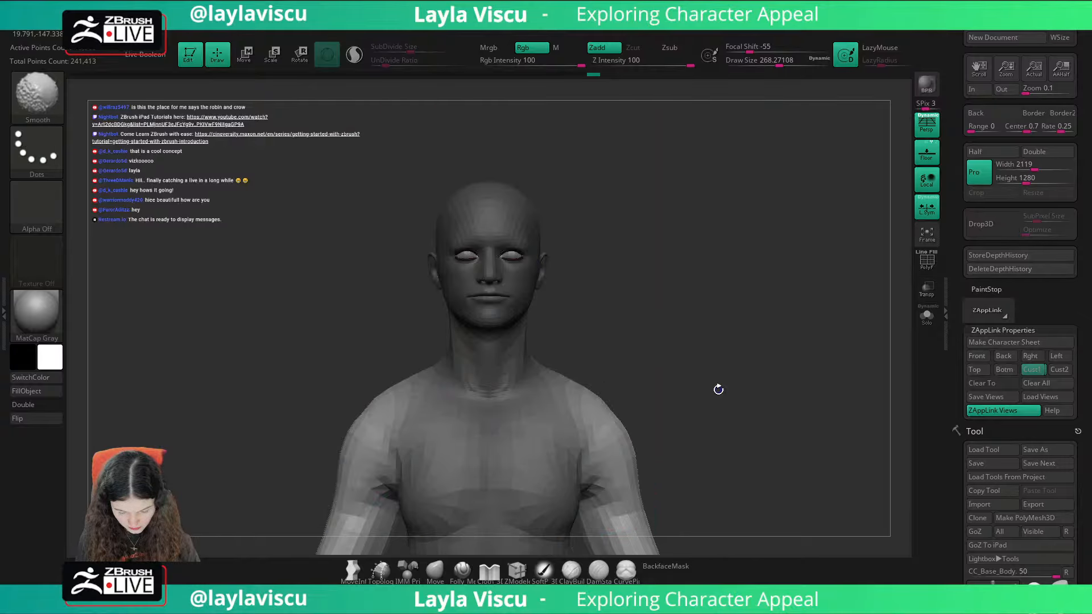
pyautogui.hotkey('shift', 'z')
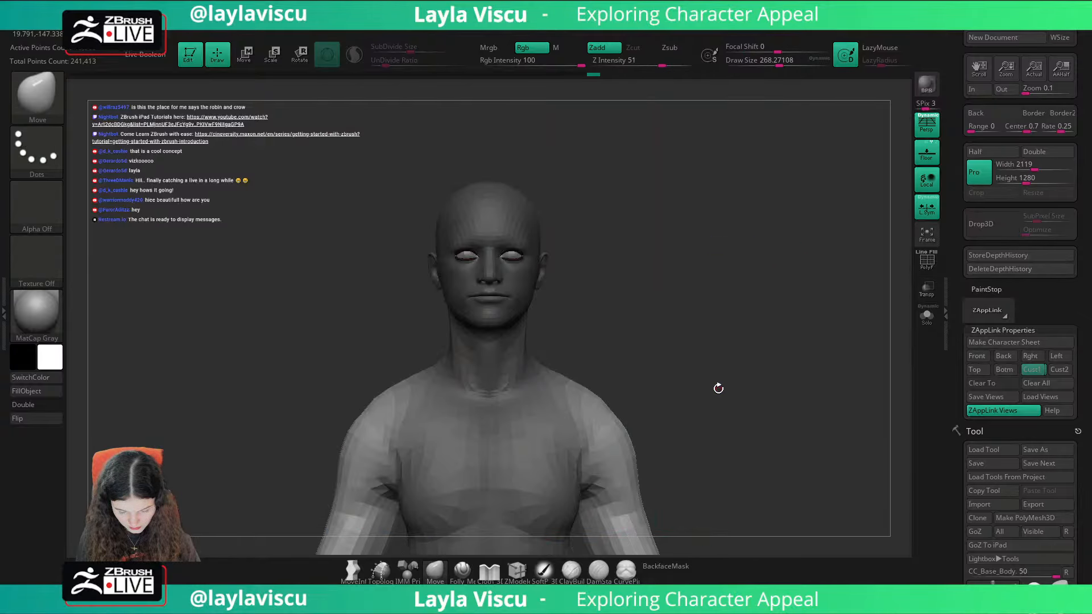
pyautogui.hotkey('ctrl', 'z')
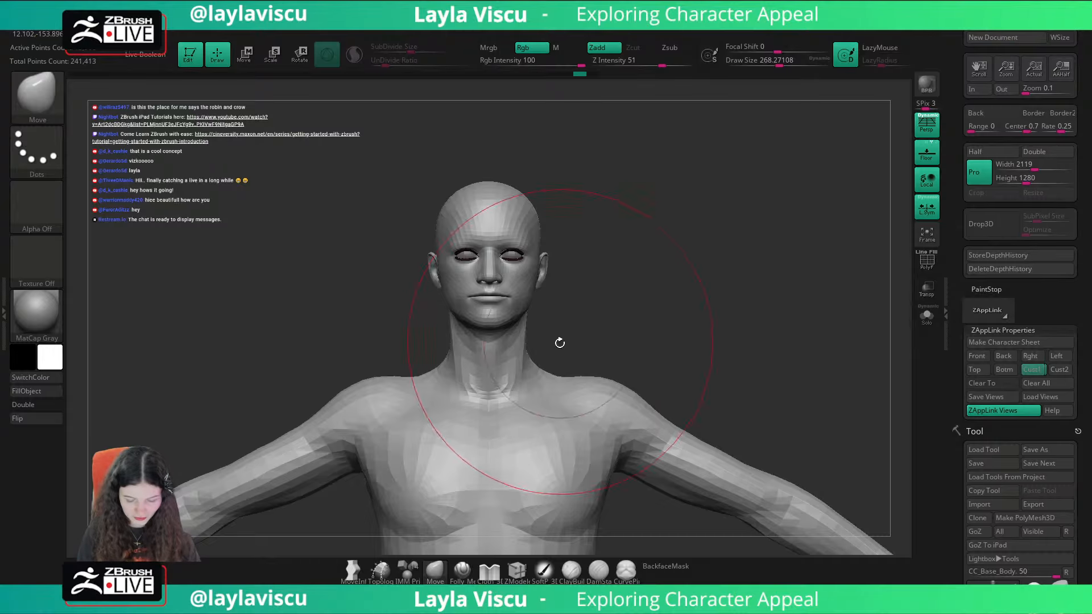
pyautogui.hotkey('shift', 'z')
pyautogui.hotkey('shift', 'z')
# Step: Mask the body below the head and try to reposition the head with the gizmo placed at the base of the neck
pyautogui.moveTo(598, 346)
pyautogui.keyDown('ctrl'); pyautogui.mouseDown()
pyautogui.moveTo(414, 336)
pyautogui.moveTo(604, 166)
pyautogui.mouseUp(); pyautogui.keyUp('ctrl')
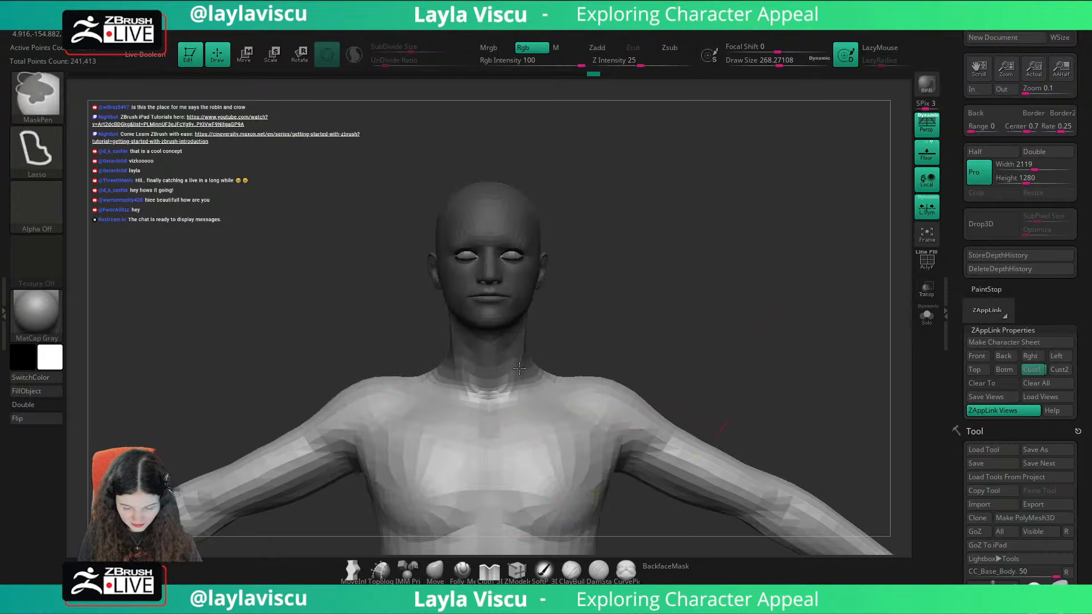
pyautogui.hotkey('ctrl', 'i')
pyautogui.press('w')
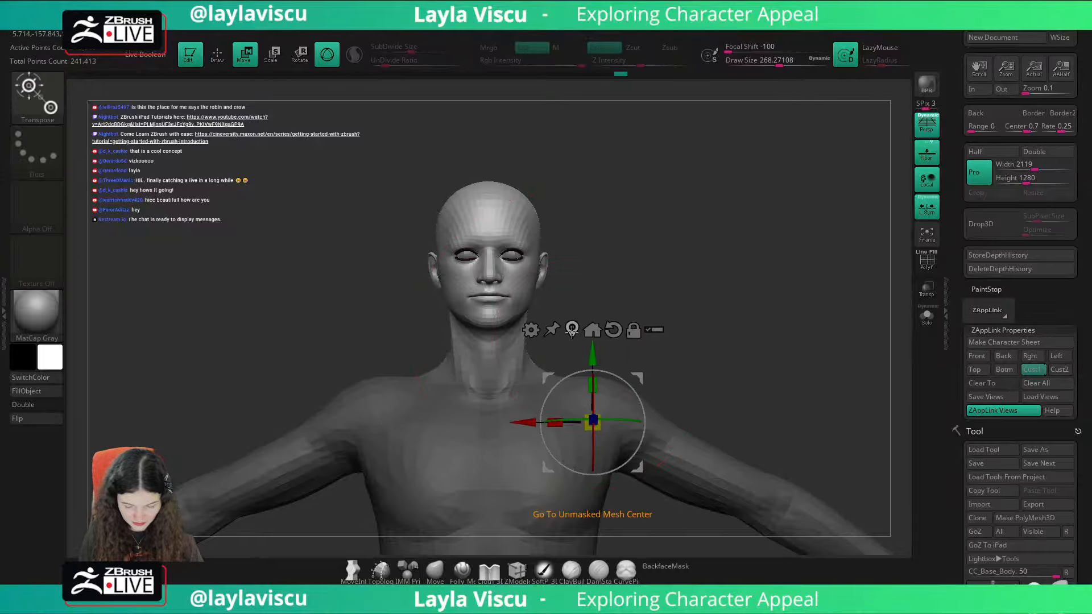
pyautogui.click(570, 330)
pyautogui.moveTo(504, 212); pyautogui.dragTo(492, 312)
pyautogui.click(477, 134)
pyautogui.keyDown('alt'); pyautogui.click(508, 201); pyautogui.keyUp('alt')
pyautogui.click(549, 290)
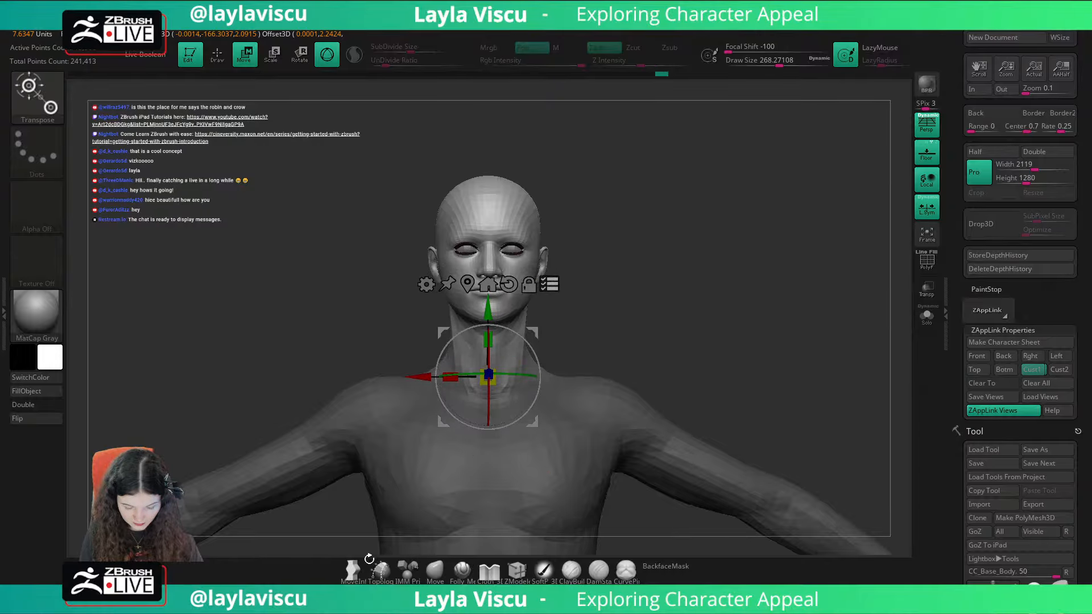
# Step: Return to the Move brush without a mask at a size of about 120, and compare the figure with the portrait in the Cust1 view
pyautogui.click(435, 571)
pyautogui.moveTo(671, 328)
pyautogui.mouseDown()
pyautogui.moveTo(731, 329)
pyautogui.moveTo(681, 324)
pyautogui.moveTo(701, 351)
pyautogui.mouseUp()
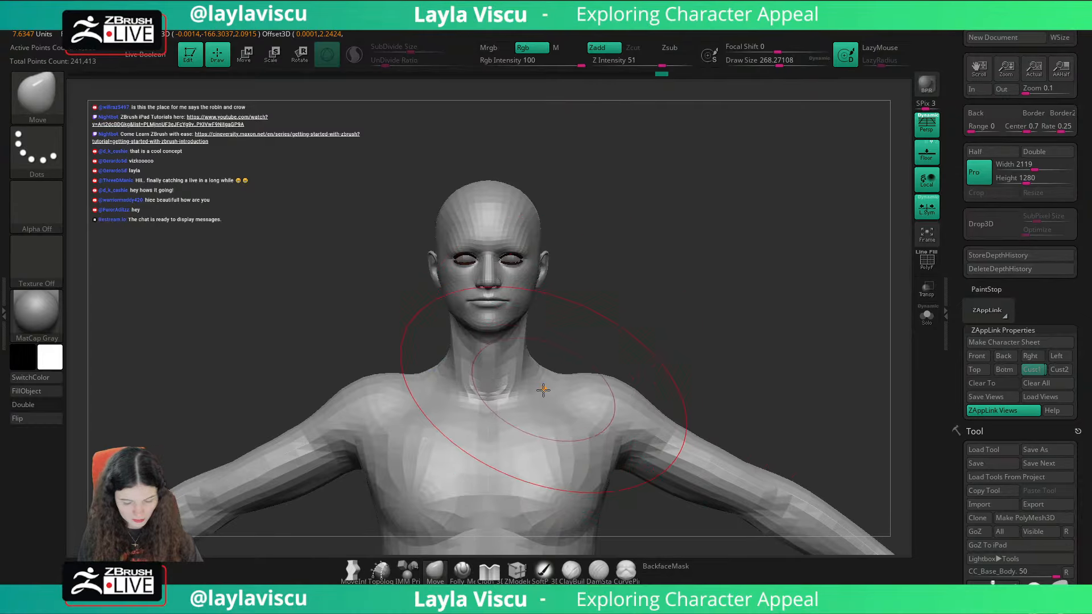
pyautogui.click(1033, 369)
pyautogui.press('s')
pyautogui.moveTo(575, 358); pyautogui.dragTo(560, 357)
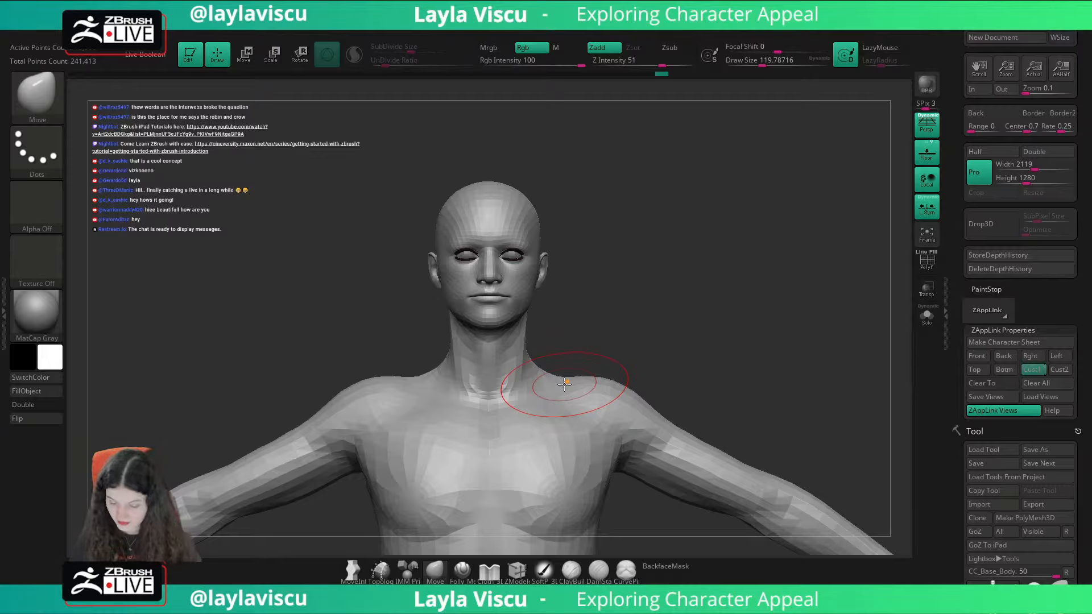
pyautogui.hotkey('shift', 'z')
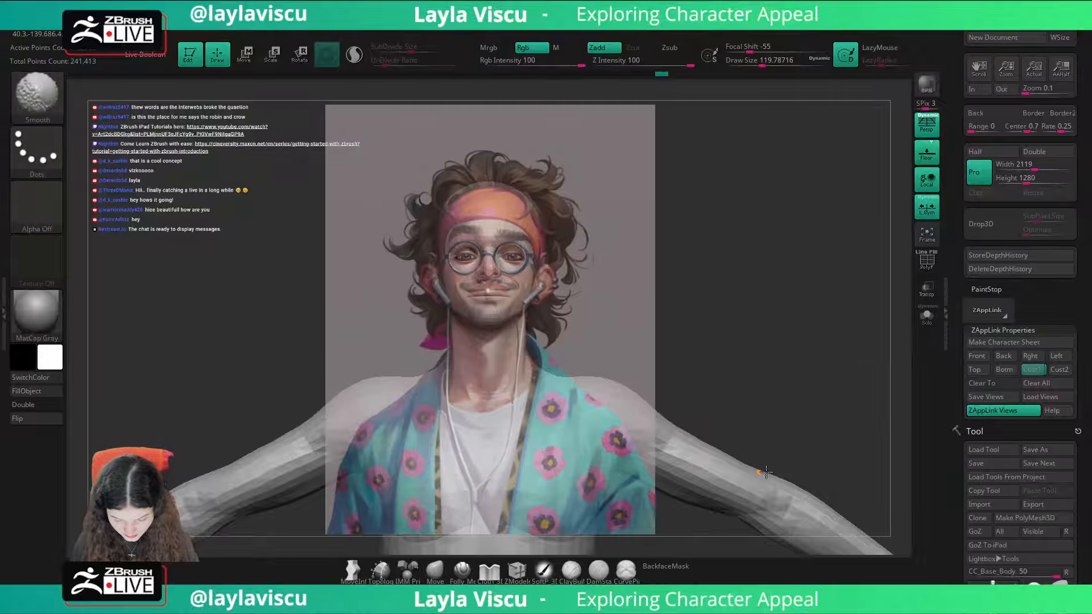
pyautogui.hotkey('shift', 'z')
pyautogui.hotkey('shift', 'z')
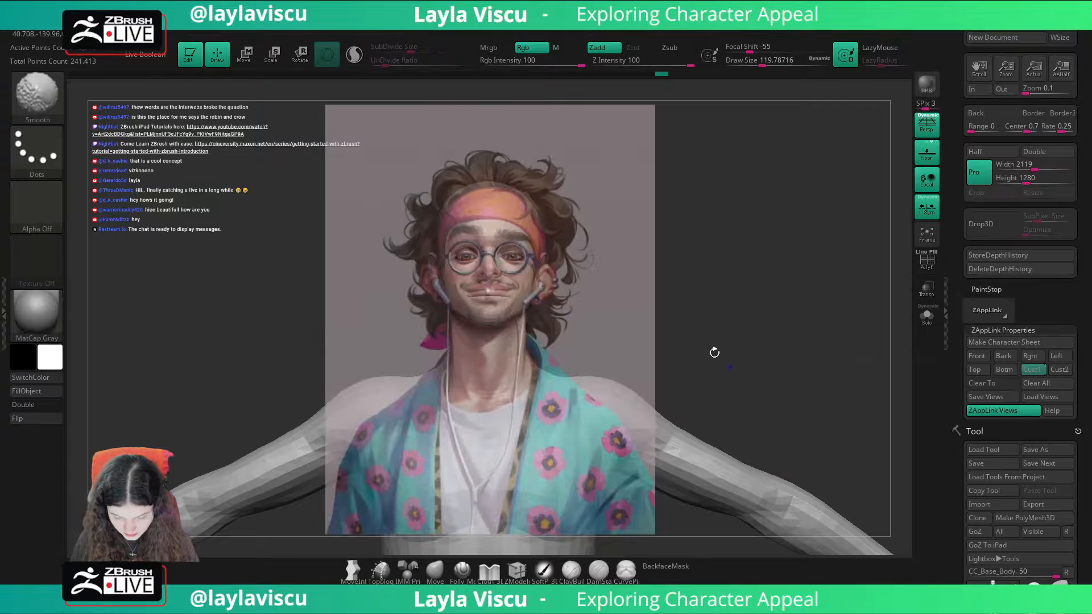
pyautogui.hotkey('shift', 'z')
pyautogui.hotkey('shift', 'z')
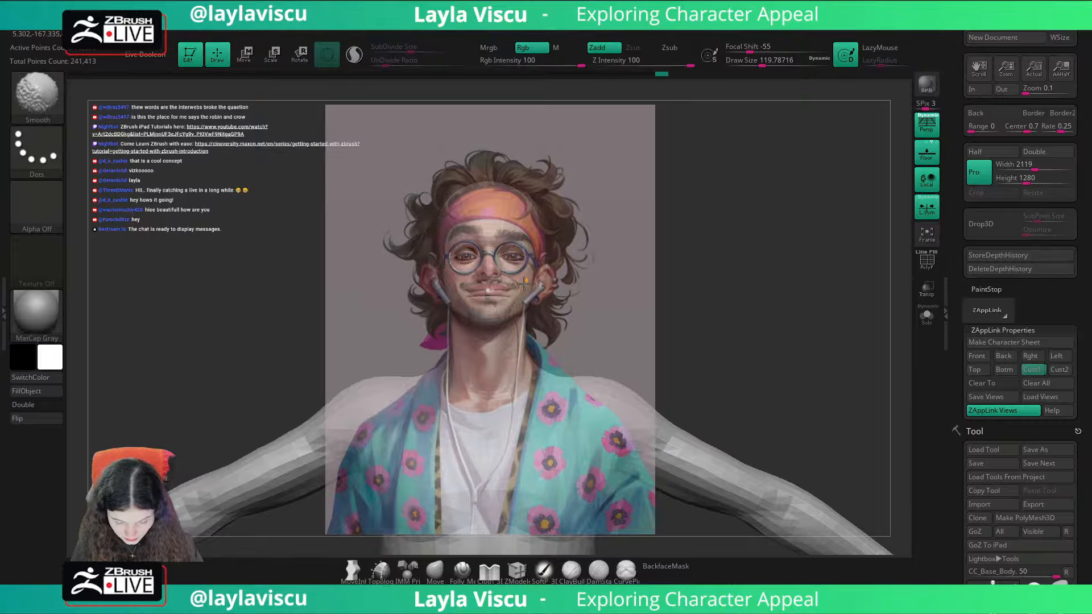
pyautogui.hotkey('shift', 'z')
# Step: Nudge the nose with the Move brush reduced to about 37, and check it against the portrait in the Cust1 view
pyautogui.press('s')
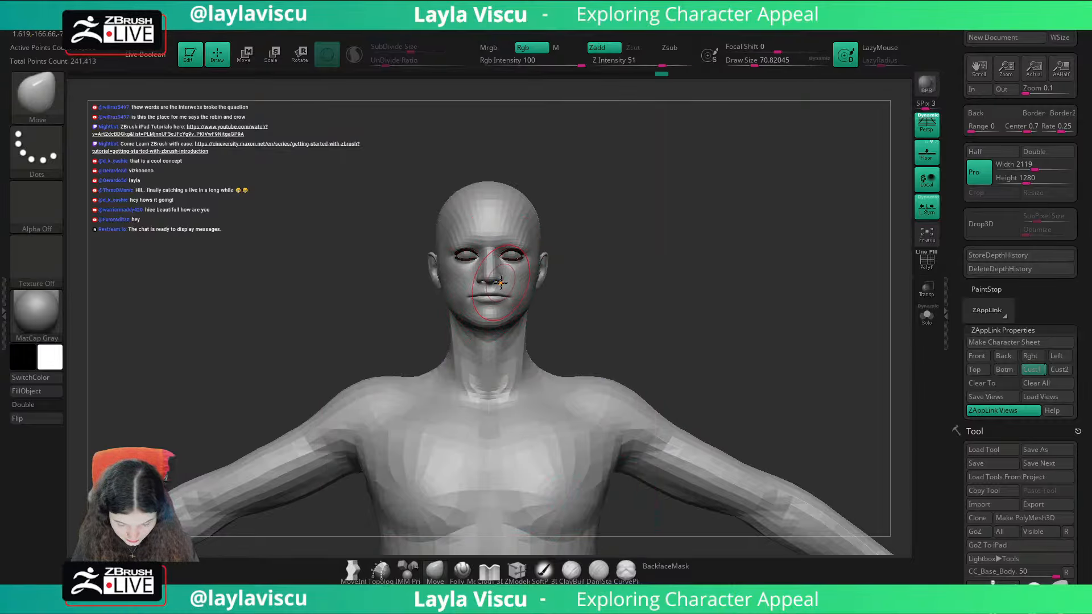
pyautogui.moveTo(500, 284); pyautogui.dragTo(502, 280)
pyautogui.moveTo(502, 281)
pyautogui.keyDown('ctrl'); pyautogui.mouseDown(button='right')
pyautogui.moveTo(521, 289)
pyautogui.moveTo(520, 334)
pyautogui.mouseUp(button='right'); pyautogui.keyUp('ctrl')
pyautogui.press('s')
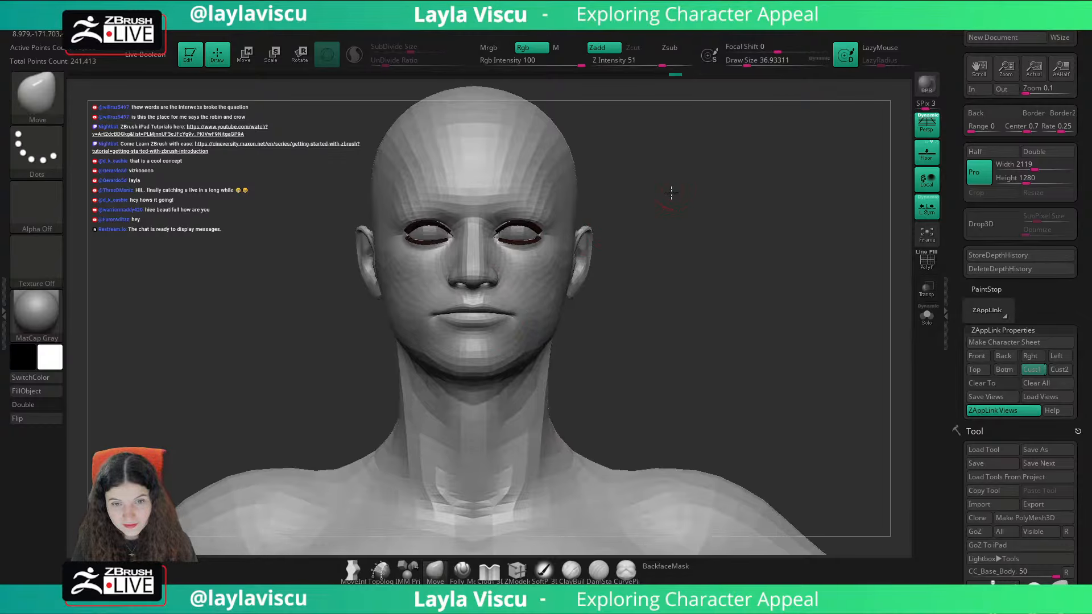
pyautogui.moveTo(671, 193); pyautogui.dragTo(630, 212)
pyautogui.press('s')
pyautogui.moveTo(490, 288); pyautogui.dragTo(483, 282)
pyautogui.click(1032, 370)
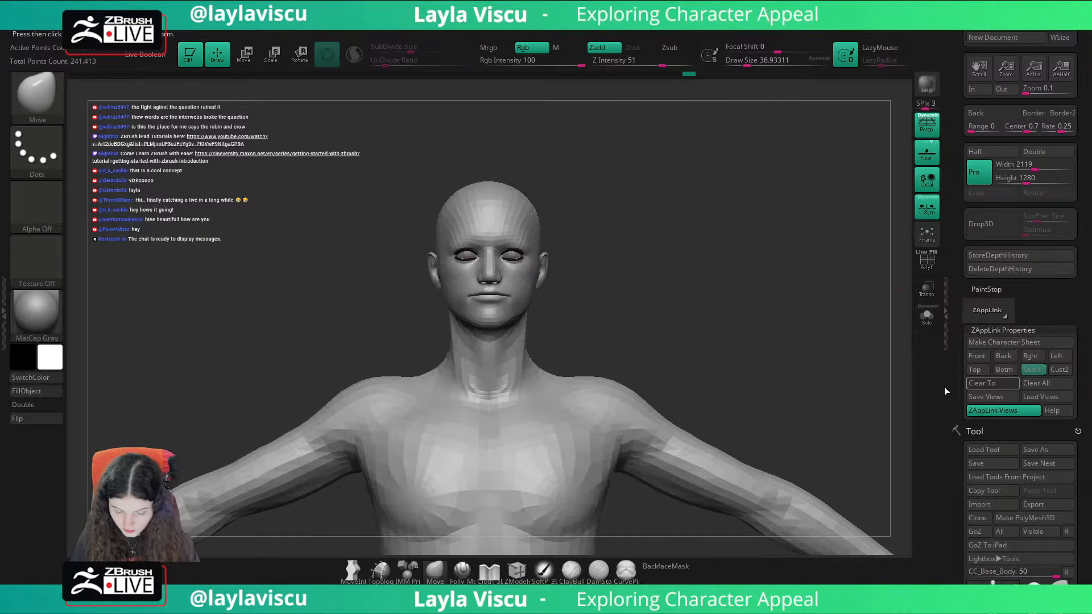
pyautogui.hotkey('shift', 'z')
pyautogui.hotkey('shift', 'z')
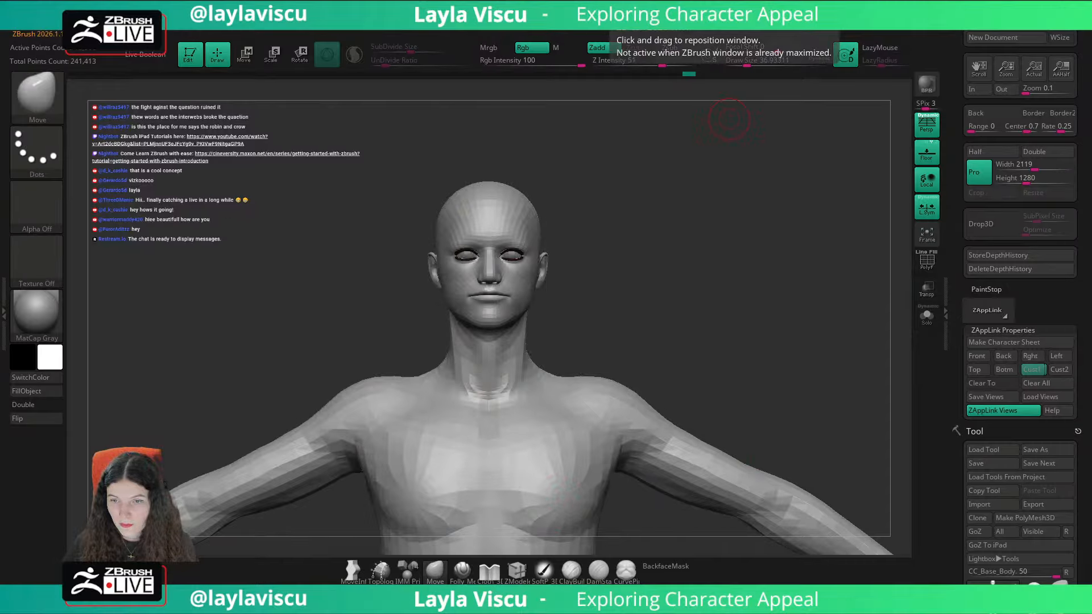
# Step: Reshape the sides and tip of the nose with a Move brush of about 62 and then 49, from front and three-quarter angles
pyautogui.moveTo(573, 339); pyautogui.dragTo(601, 325)
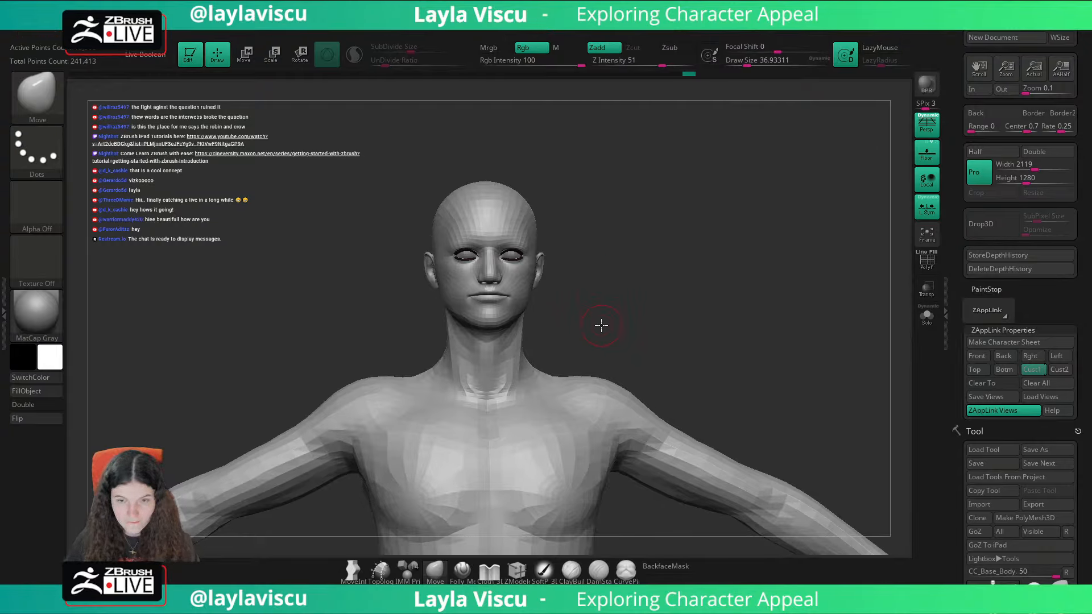
pyautogui.keyDown('ctrl'); pyautogui.moveTo(601, 325); pyautogui.dragTo(602, 373, button='right'); pyautogui.keyUp('ctrl')
pyautogui.press('s')
pyautogui.moveTo(498, 288); pyautogui.dragTo(501, 278)
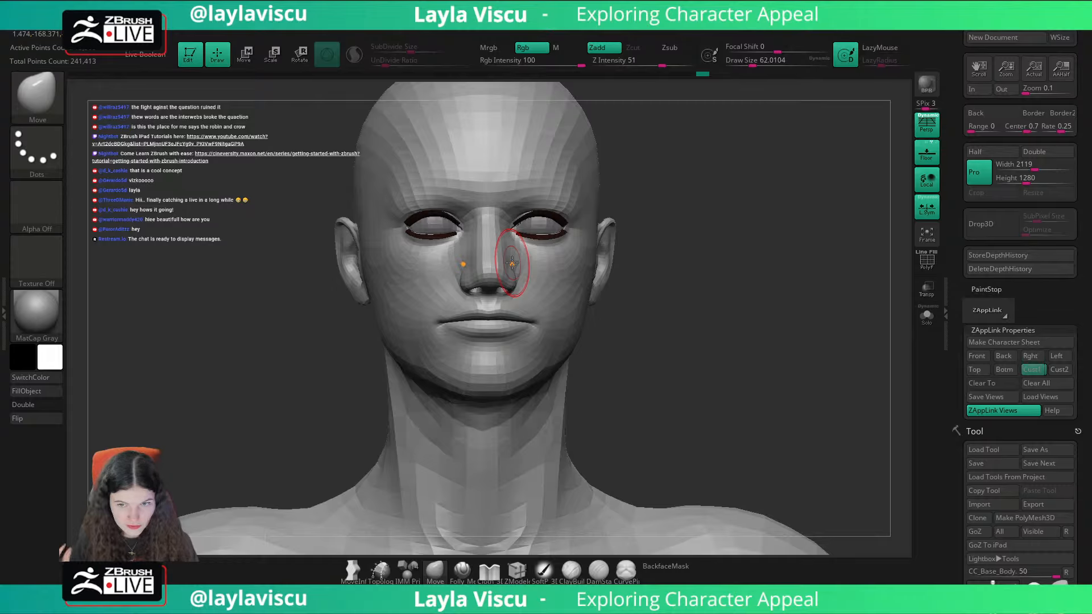
pyautogui.moveTo(647, 217); pyautogui.dragTo(690, 222)
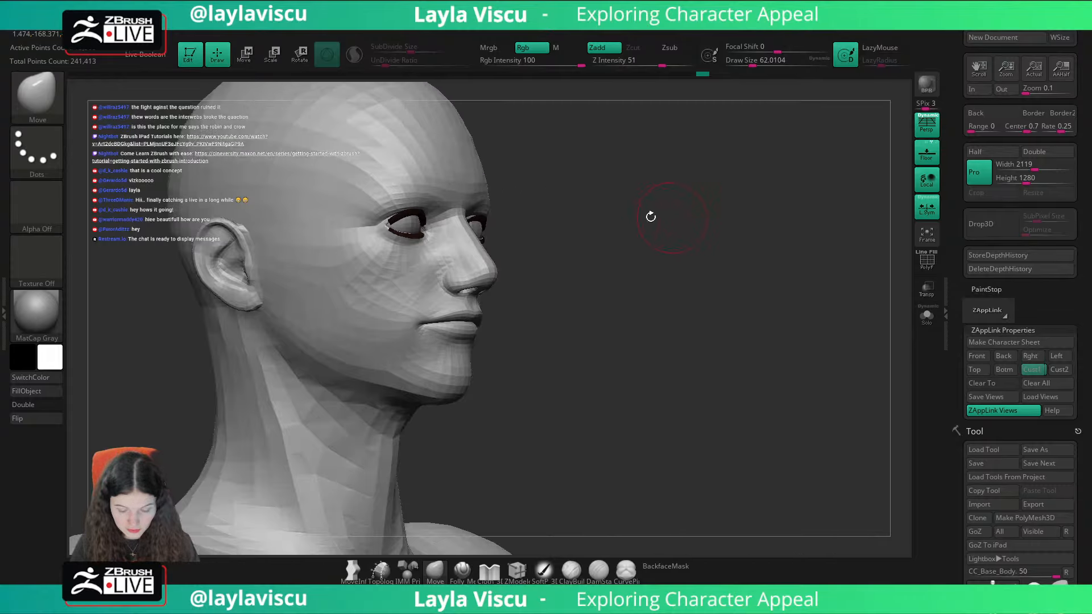
pyautogui.press('s')
pyautogui.moveTo(460, 275); pyautogui.dragTo(456, 275)
pyautogui.keyDown('shift'); pyautogui.moveTo(618, 221); pyautogui.dragTo(699, 239); pyautogui.keyUp('shift')
pyautogui.moveTo(478, 297); pyautogui.dragTo(478, 292)
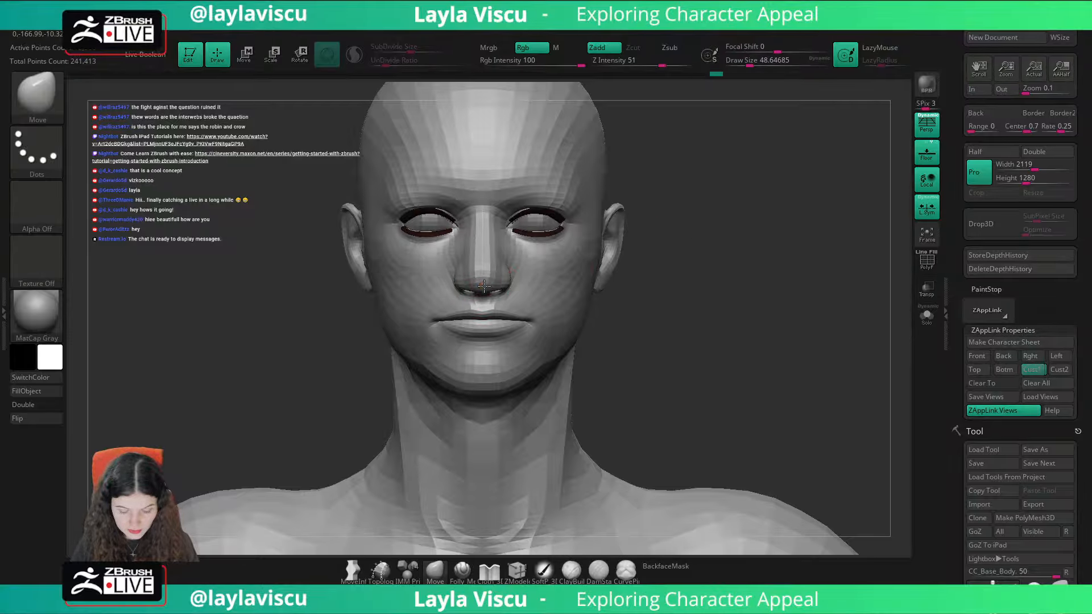
# Step: Adjust the bridge and sides of the nose using a Move brush of about 74, then refine them at about 41
pyautogui.moveTo(717, 246); pyautogui.dragTo(664, 241)
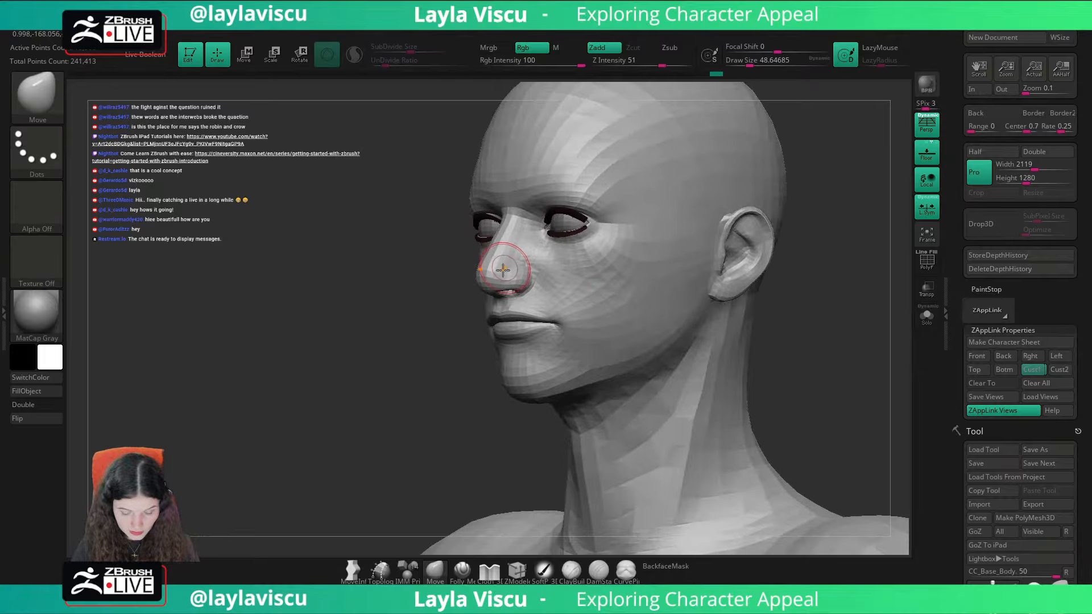
pyautogui.moveTo(471, 357); pyautogui.dragTo(436, 366)
pyautogui.press('s')
pyautogui.moveTo(491, 281); pyautogui.dragTo(510, 242)
pyautogui.press('s')
pyautogui.moveTo(480, 347); pyautogui.dragTo(714, 295)
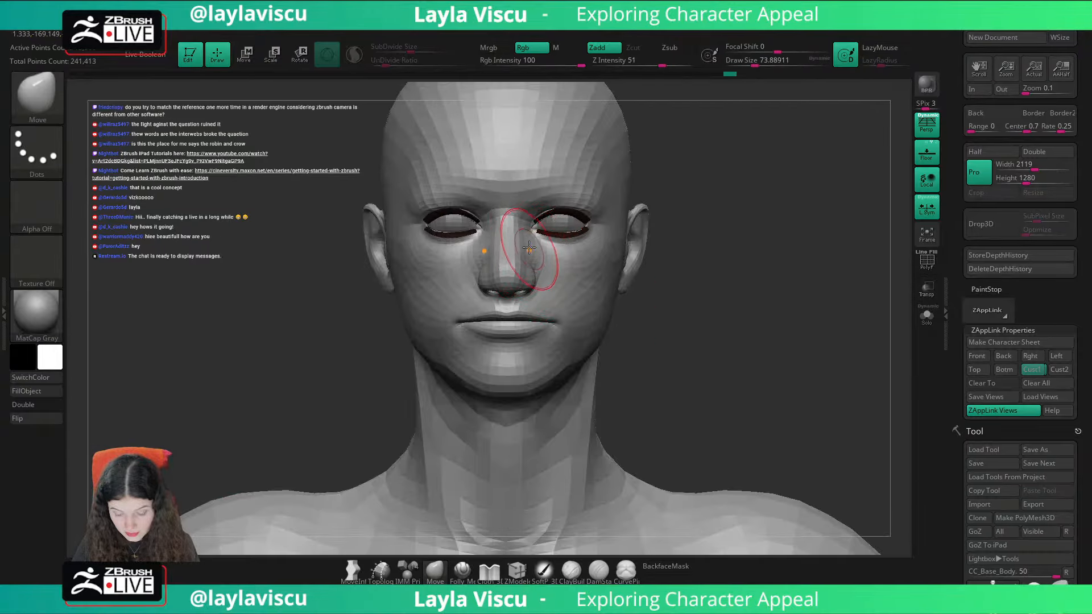
pyautogui.press('s')
pyautogui.moveTo(551, 278); pyautogui.dragTo(533, 277)
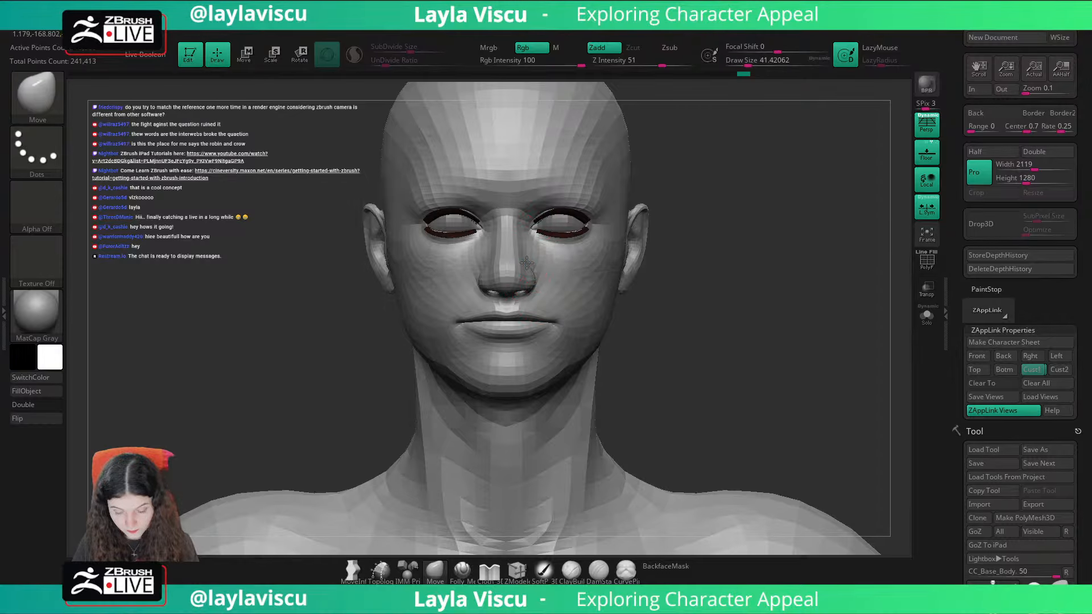
# Step: Shape the nose wings and nostril rims from the side and below with a Move brush of about 41 and then 56
pyautogui.moveTo(684, 243); pyautogui.dragTo(639, 236)
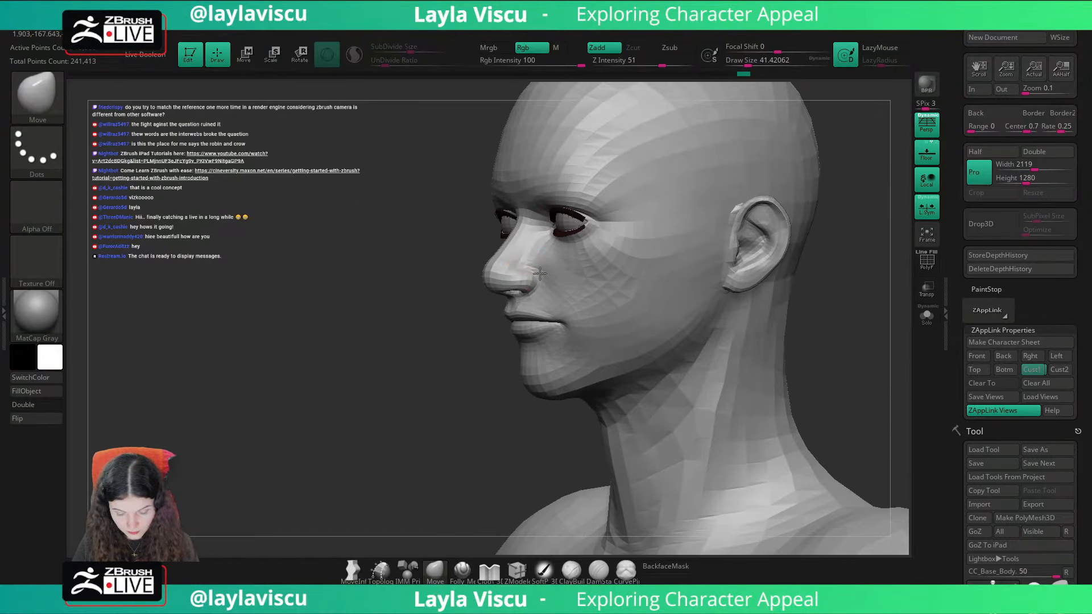
pyautogui.moveTo(485, 345); pyautogui.dragTo(560, 336)
pyautogui.moveTo(707, 296)
pyautogui.mouseDown()
pyautogui.moveTo(712, 285)
pyautogui.moveTo(673, 263)
pyautogui.moveTo(700, 282)
pyautogui.mouseUp()
pyautogui.moveTo(739, 239); pyautogui.dragTo(807, 244)
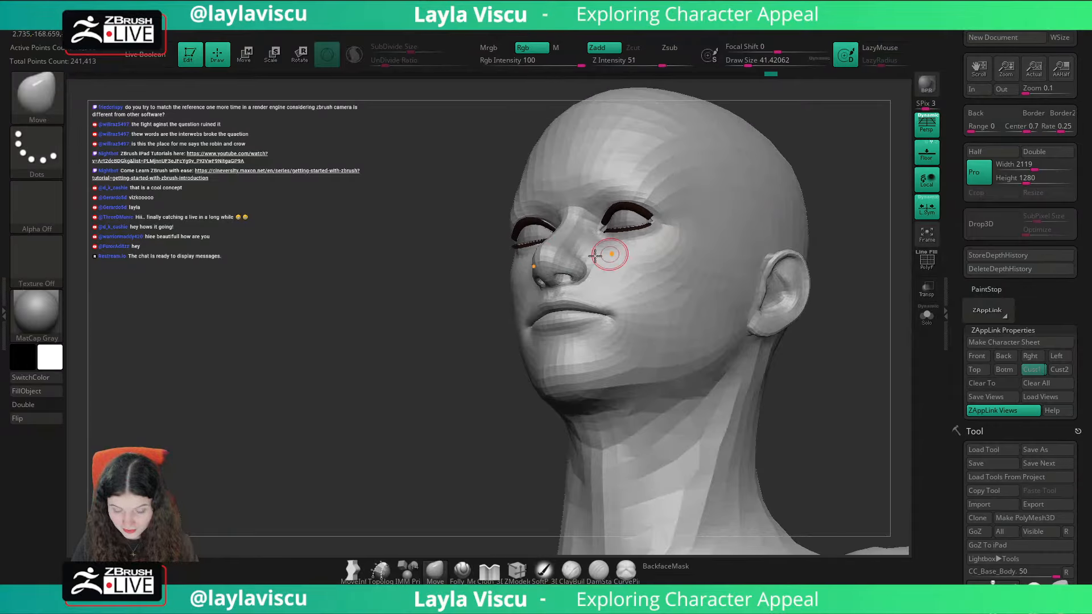
pyautogui.scroll(3, 596, 255)
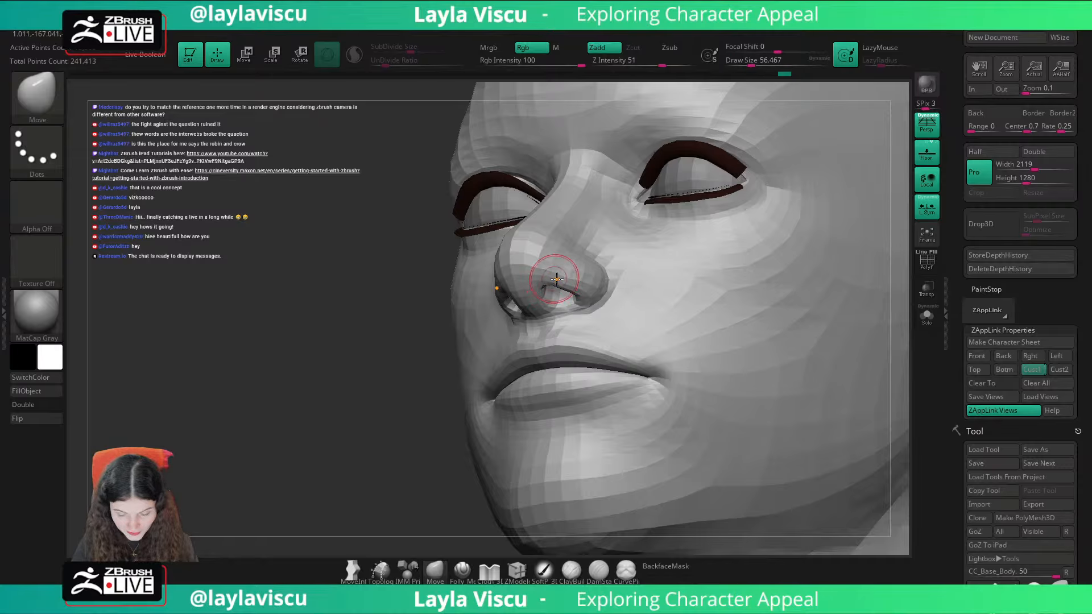
pyautogui.moveTo(409, 414); pyautogui.dragTo(470, 409)
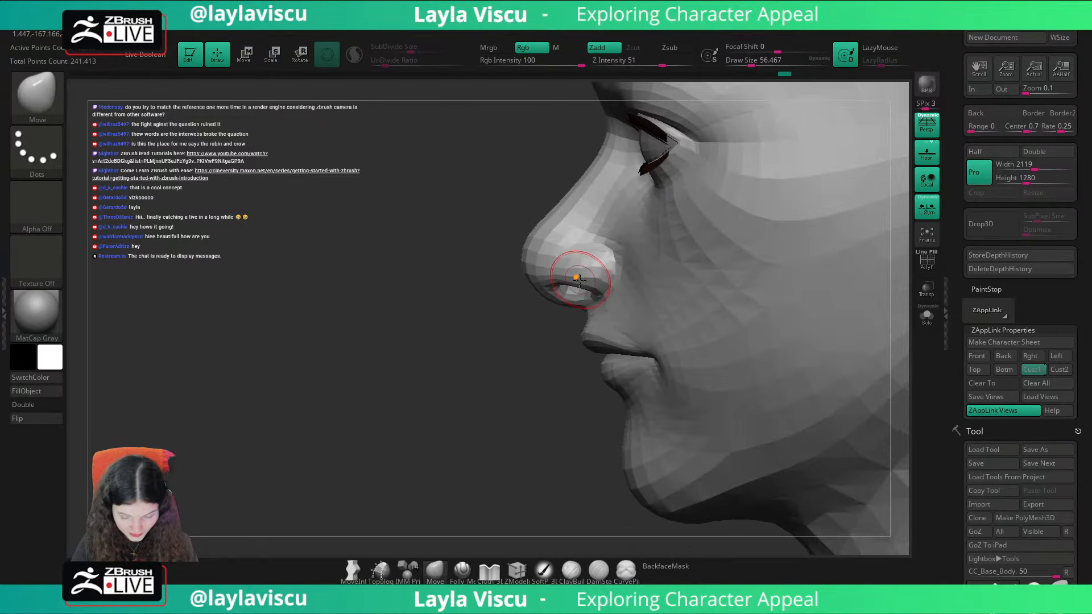
pyautogui.moveTo(587, 274); pyautogui.dragTo(582, 266)
pyautogui.moveTo(512, 356)
pyautogui.mouseDown(button='right')
pyautogui.moveTo(831, 383)
pyautogui.moveTo(789, 287)
pyautogui.moveTo(775, 293)
pyautogui.moveTo(746, 251)
pyautogui.mouseUp(button='right')
pyautogui.keyDown('ctrl'); pyautogui.moveTo(533, 231); pyautogui.dragTo(605, 254, button='right'); pyautogui.keyUp('ctrl')
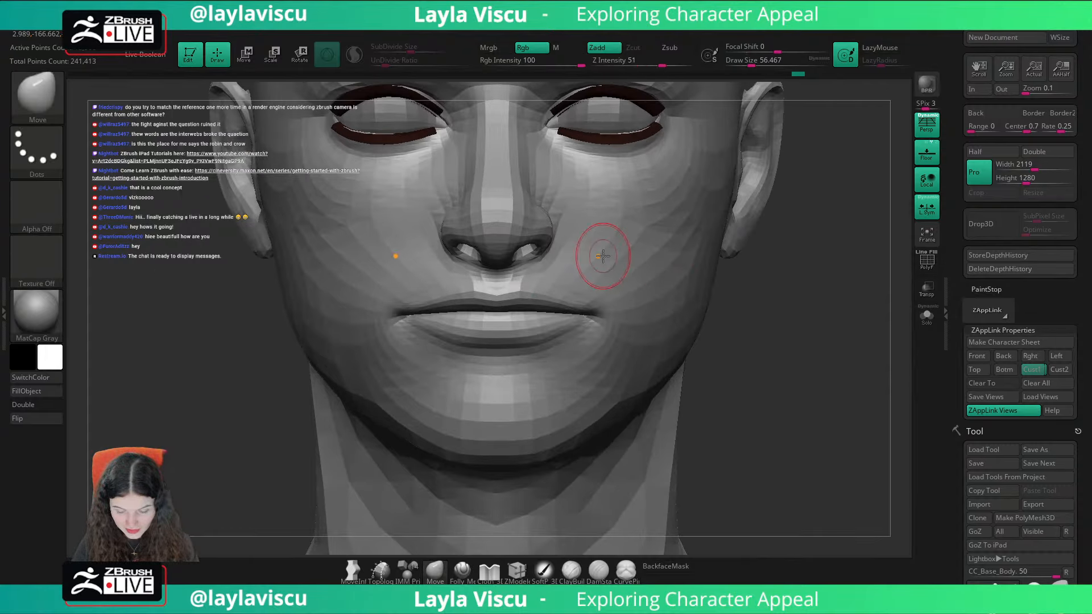
# Step: Turn on BackfaceMask and move the outer wings of the nose with a Move brush of about 71
pyautogui.click(678, 565)
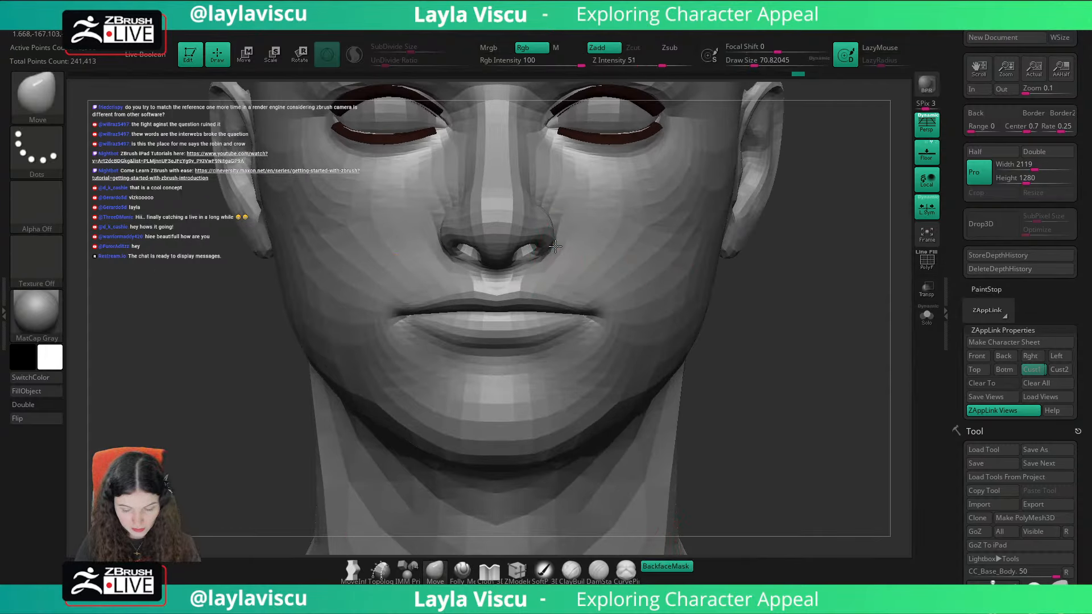
pyautogui.moveTo(750, 275)
pyautogui.mouseDown(button='right')
pyautogui.moveTo(565, 255)
pyautogui.moveTo(702, 297)
pyautogui.mouseUp(button='right')
pyautogui.moveTo(751, 341); pyautogui.dragTo(848, 382, button='right')
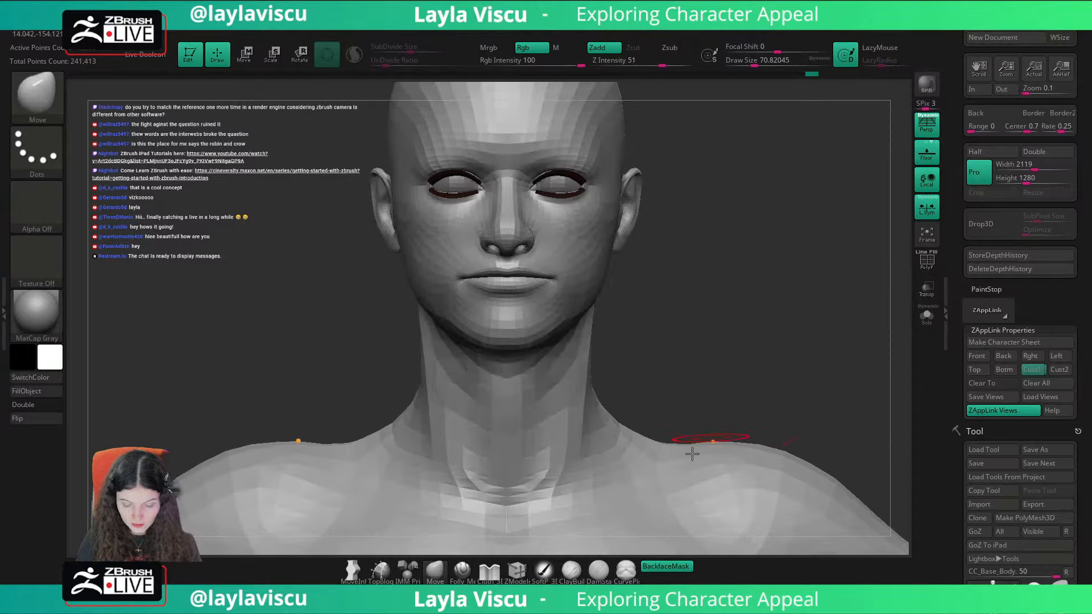
# Step: Turn off BackfaceMask and nudge the corners of the mouth with a Move brush of about 51
pyautogui.click(671, 566)
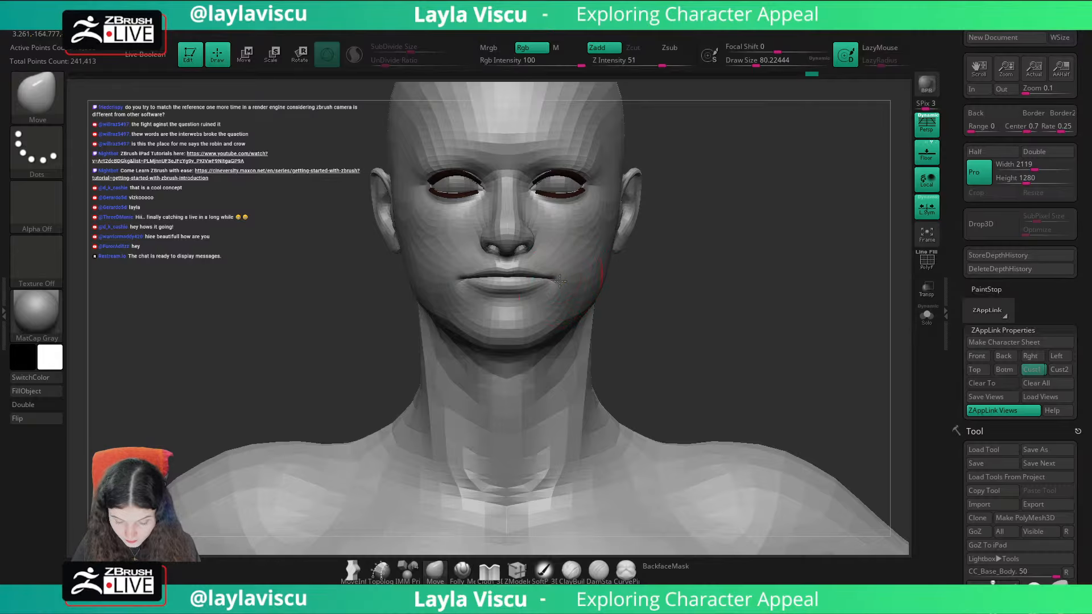
pyautogui.press('s')
pyautogui.moveTo(559, 279); pyautogui.dragTo(554, 279)
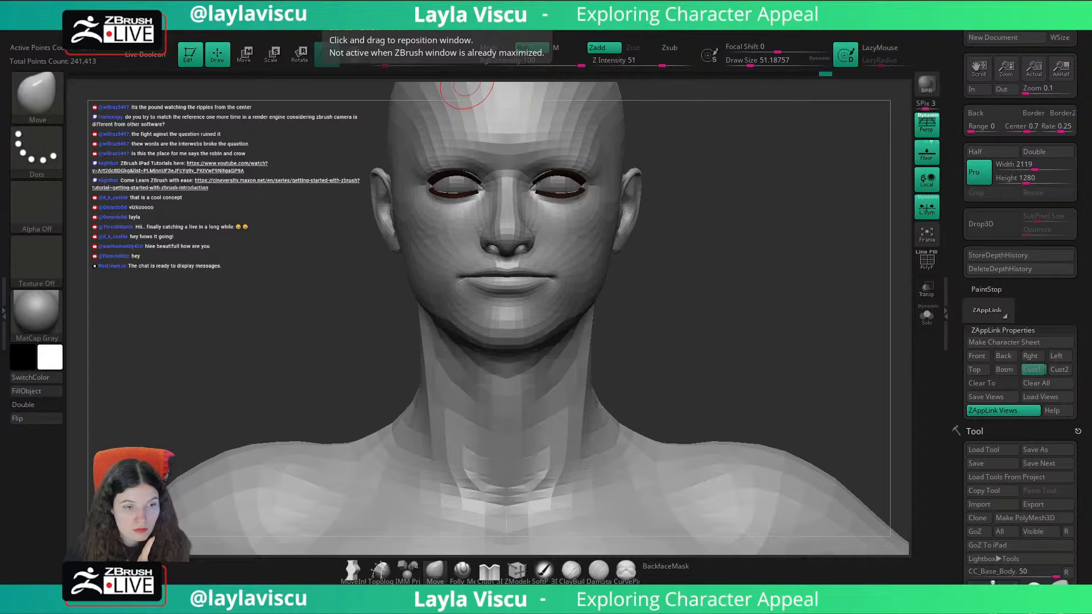
# Step: Place the portrait as a small floating reference image over the empty canvas beside the head
pyautogui.moveTo(910, 94); pyautogui.dragTo(714, 348)
pyautogui.moveTo(661, 419)
pyautogui.mouseDown()
pyautogui.moveTo(825, 209)
pyautogui.moveTo(856, 150)
pyautogui.mouseUp()
pyautogui.moveTo(802, 220); pyautogui.dragTo(782, 246)
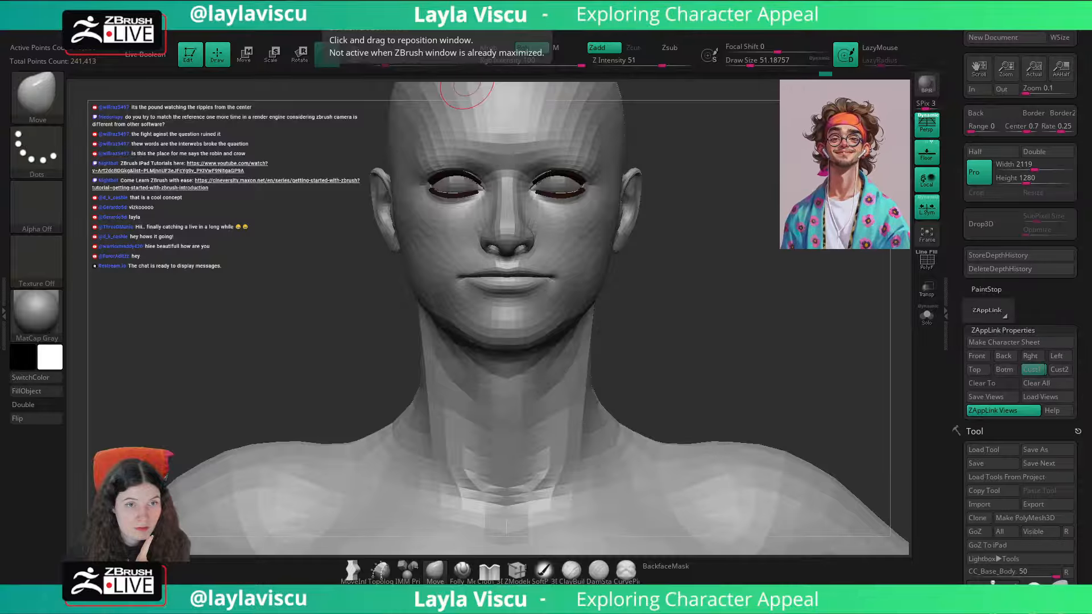
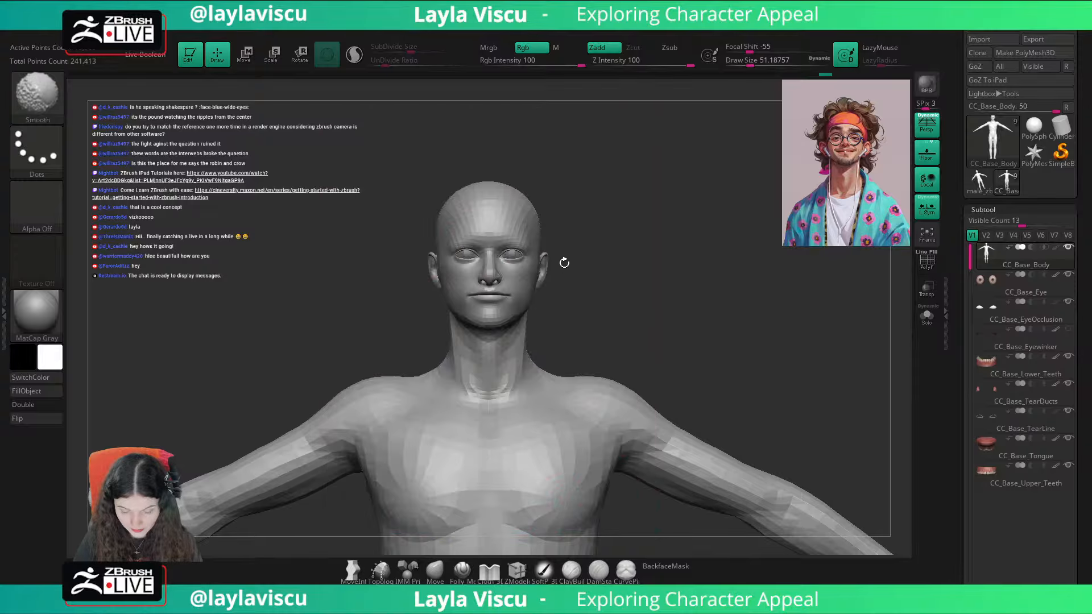
pyautogui.hotkey('shift', 'z')
# Step: Compare the head with the portrait by switching the reference overlay on and off in the matched front view
pyautogui.hotkey('shift', 'z')
pyautogui.hotkey('shift', 'z')
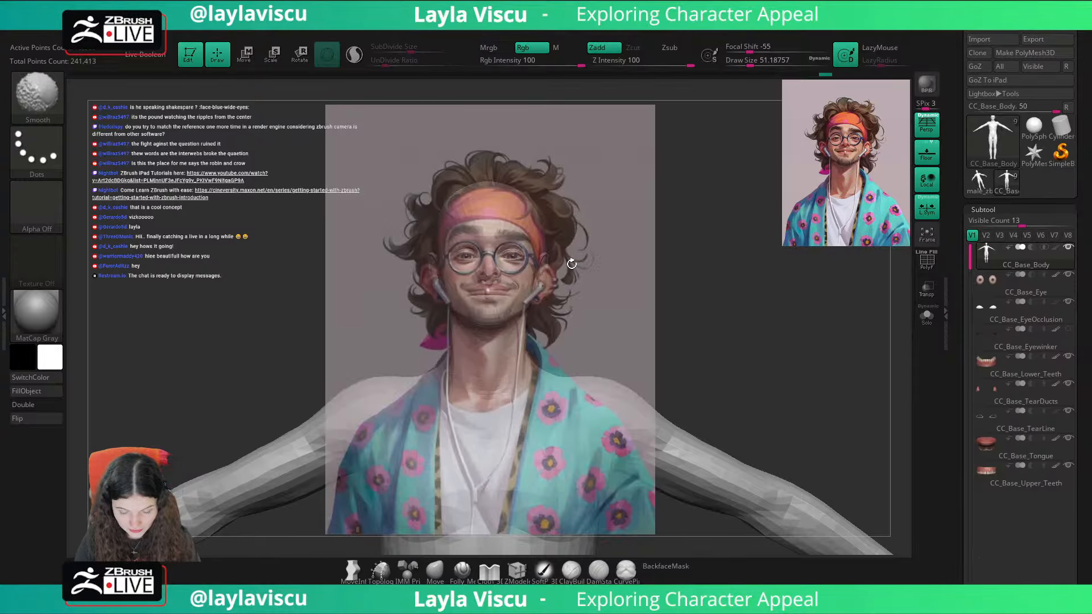
pyautogui.hotkey('shift', 'z')
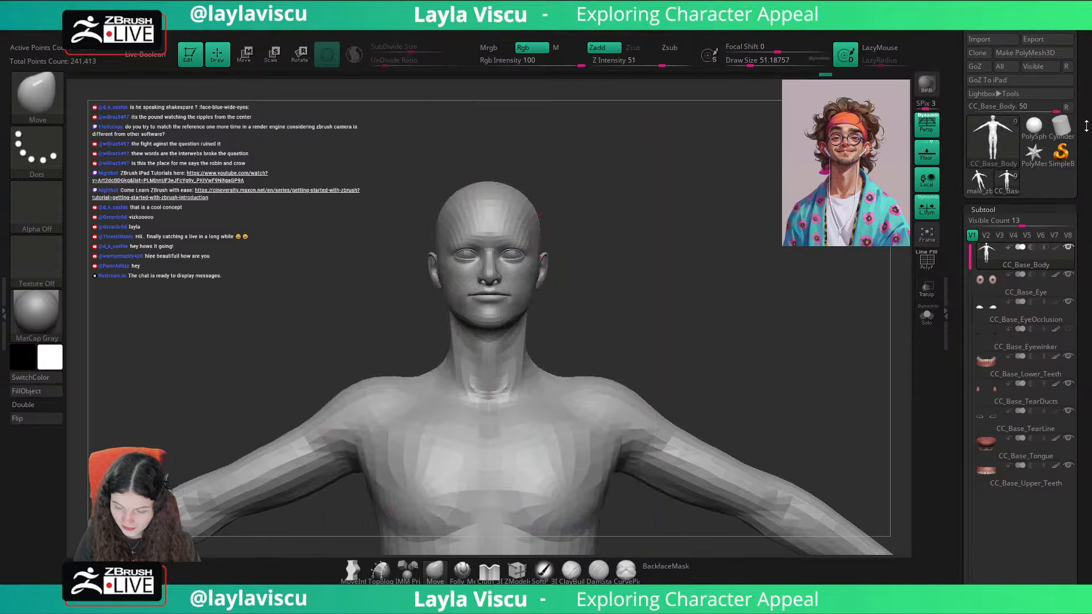
pyautogui.scroll(3, 1086, 125)
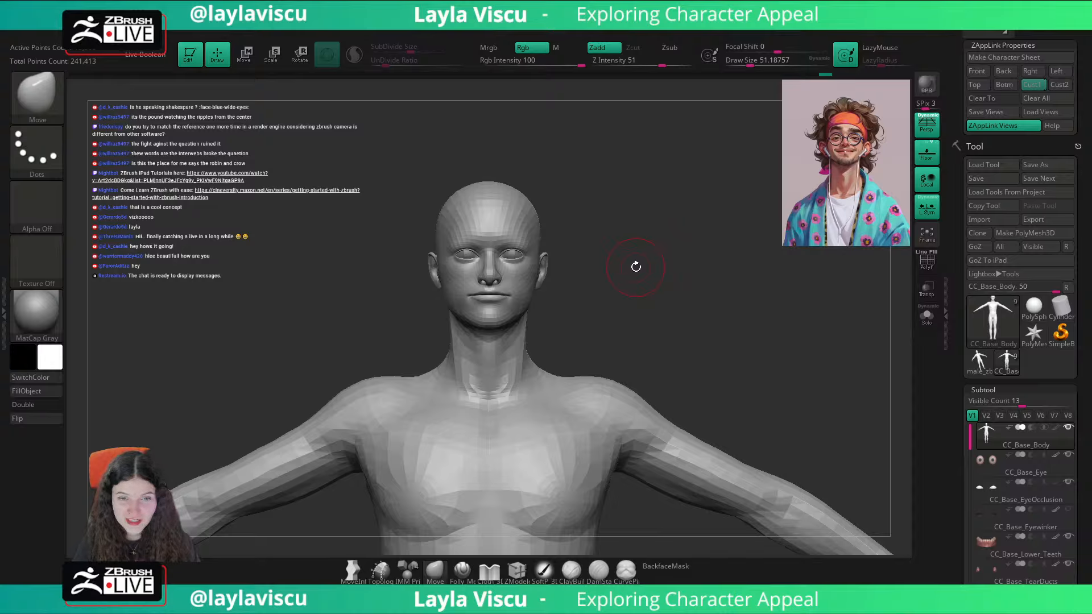
pyautogui.hotkey('shift', 'z')
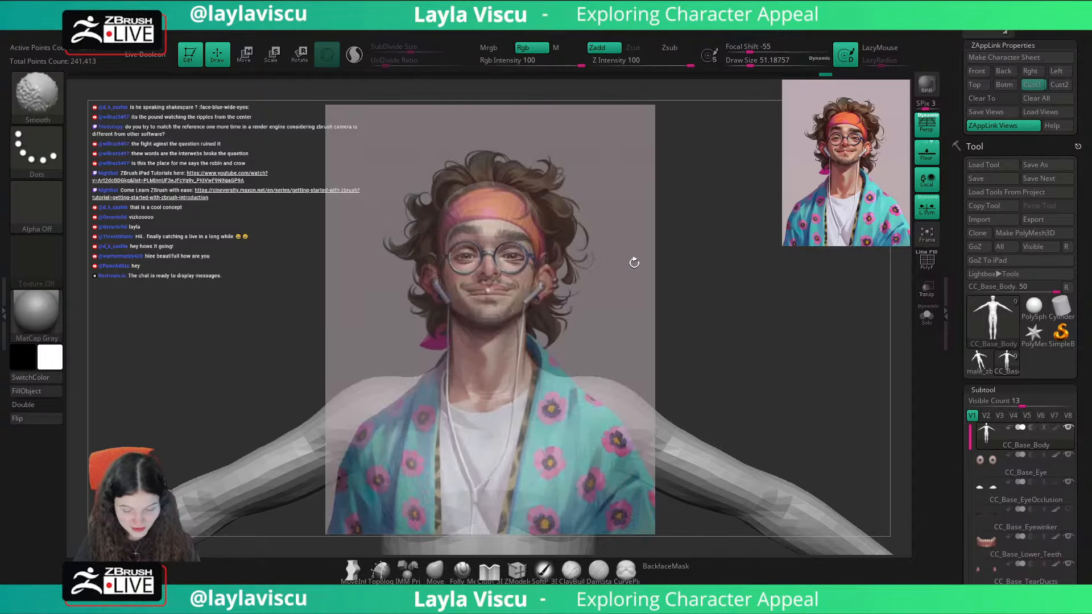
pyautogui.hotkey('shift', 'z')
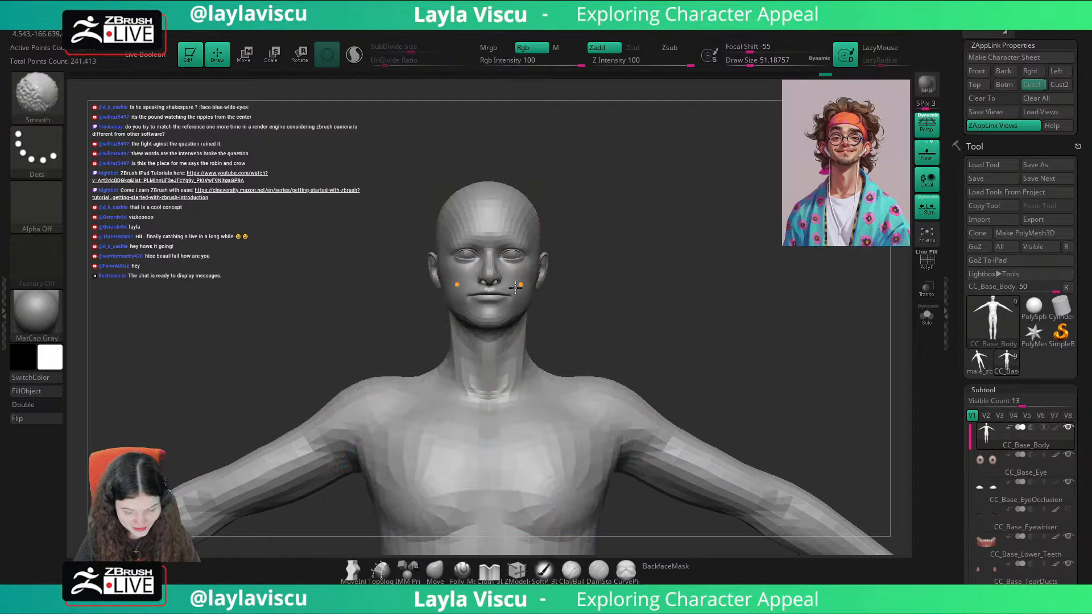
pyautogui.hotkey('shift', 'z')
pyautogui.hotkey('shift', 'z')
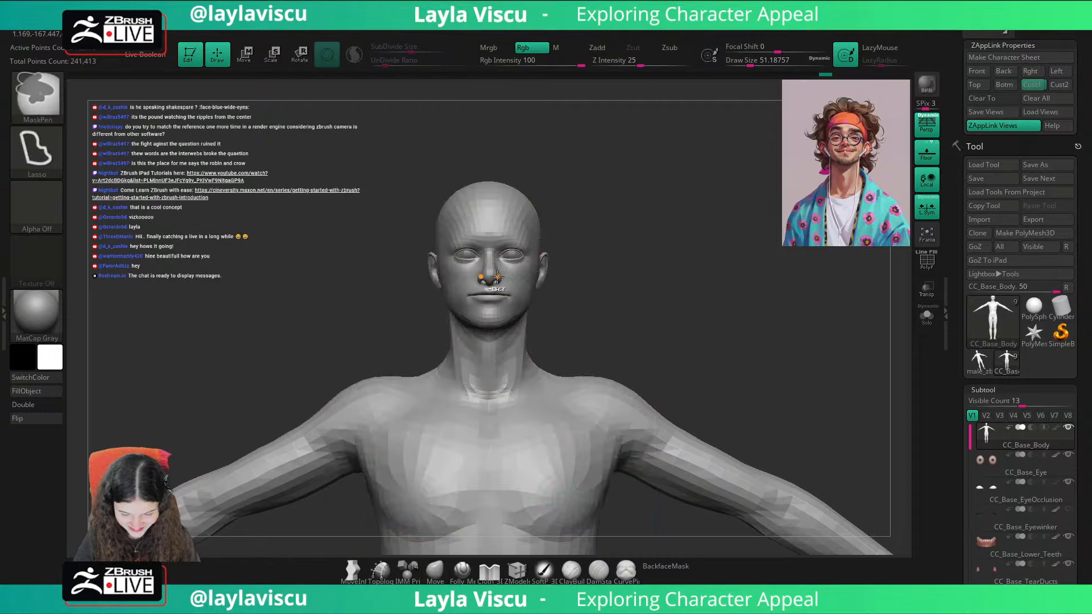
# Step: Mask everything except the nose from the side view, with softened mask edges
pyautogui.keyDown('ctrl'); pyautogui.moveTo(500, 278); pyautogui.dragTo(502, 284, button='right'); pyautogui.keyUp('ctrl')
pyautogui.moveTo(734, 274); pyautogui.dragTo(500, 279, button='right')
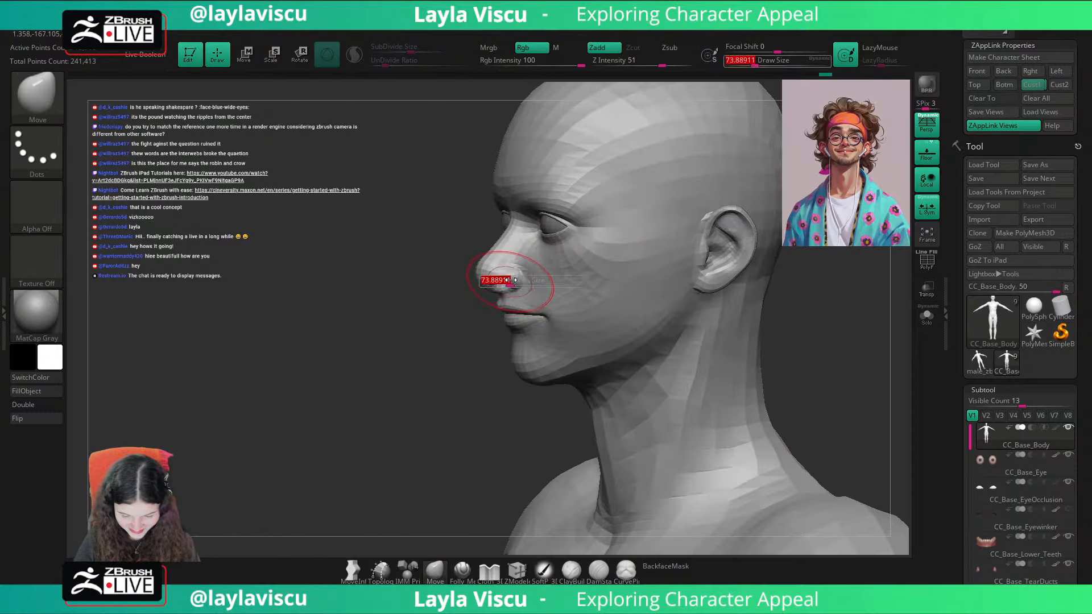
pyautogui.moveTo(445, 350); pyautogui.dragTo(480, 273, button='right')
pyautogui.moveTo(483, 235)
pyautogui.keyDown('ctrl'); pyautogui.mouseDown()
pyautogui.moveTo(516, 232)
pyautogui.moveTo(475, 290)
pyautogui.moveTo(479, 250)
pyautogui.mouseUp(); pyautogui.keyUp('ctrl')
pyautogui.keyDown('ctrl'); pyautogui.click(526, 282); pyautogui.keyUp('ctrl')
pyautogui.keyDown('ctrl'); pyautogui.click(527, 282); pyautogui.keyUp('ctrl')
pyautogui.hotkey('ctrl', 'i')
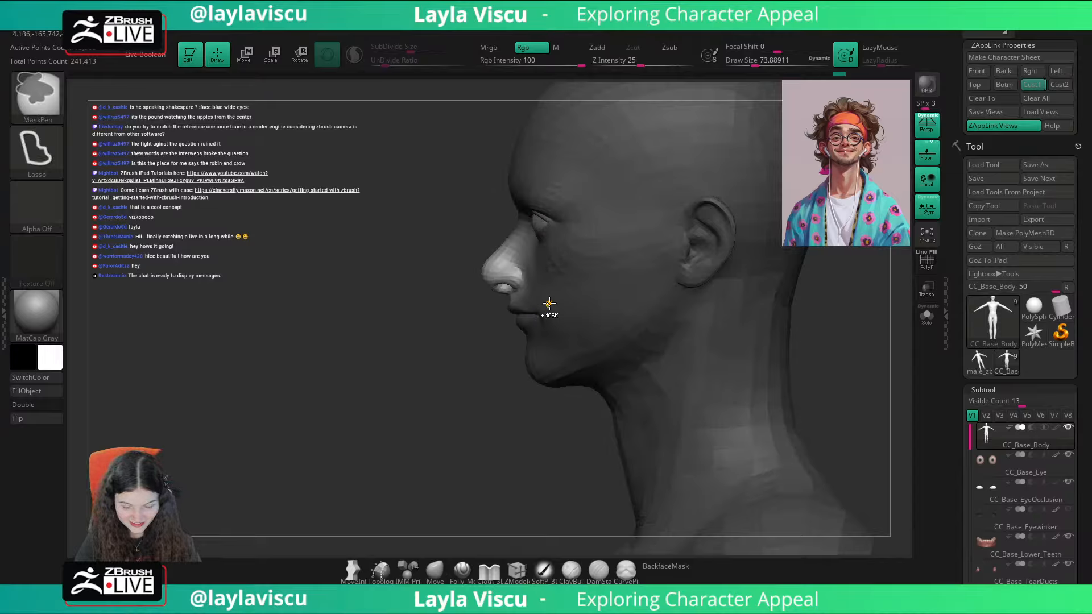
# Step: Rotate the unmasked nose in profile with the transform gizmo, clear the mask and restore the Cust1 view
pyautogui.press('w')
pyautogui.keyDown('alt'); pyautogui.click(514, 282); pyautogui.keyUp('alt')
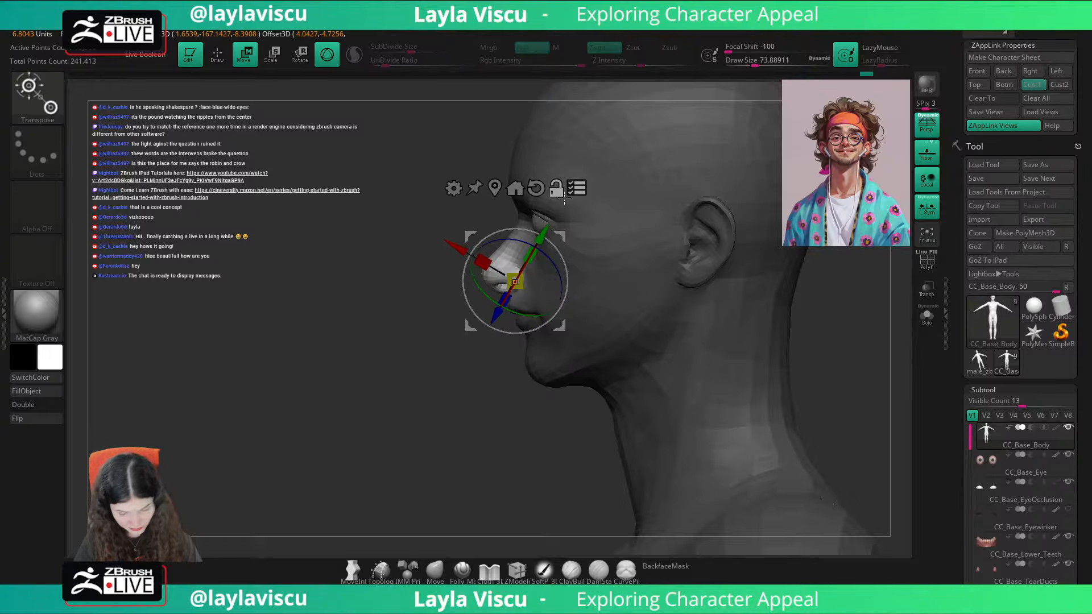
pyautogui.click(536, 187)
pyautogui.moveTo(564, 265); pyautogui.dragTo(500, 303)
pyautogui.press('q')
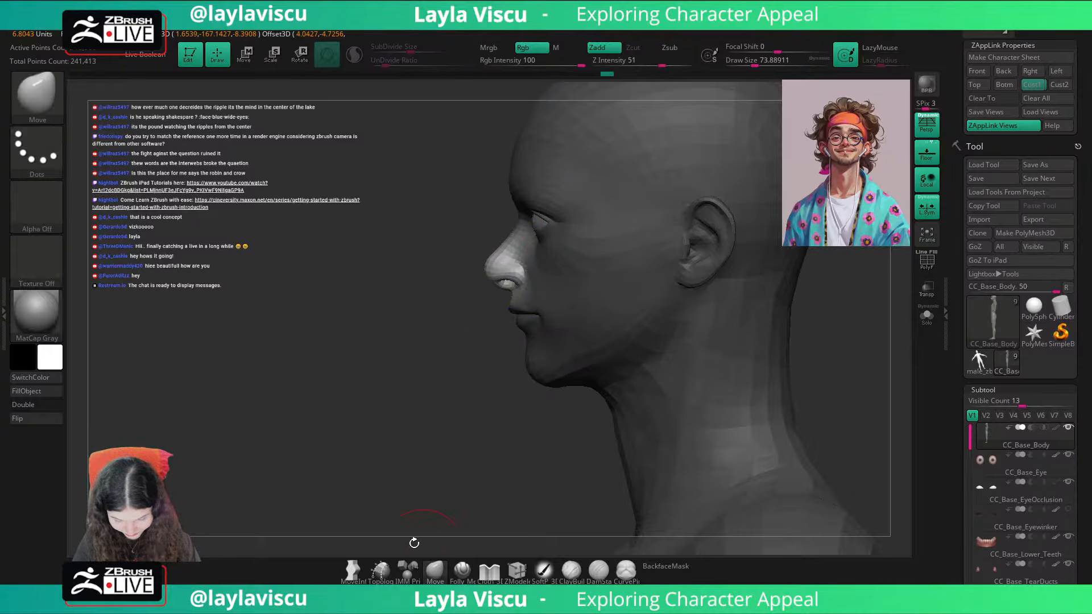
pyautogui.moveTo(415, 541)
pyautogui.mouseDown()
pyautogui.moveTo(685, 273)
pyautogui.moveTo(731, 250)
pyautogui.mouseUp()
pyautogui.click(1020, 87)
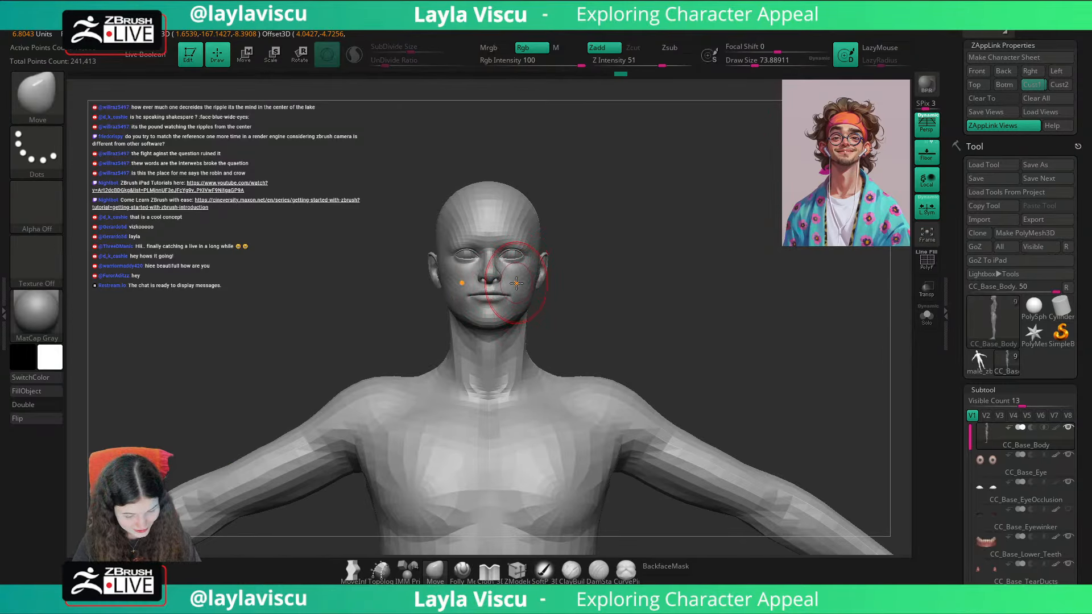
pyautogui.hotkey('shift', 'f')
pyautogui.hotkey('shift', 'f')
pyautogui.press('d')
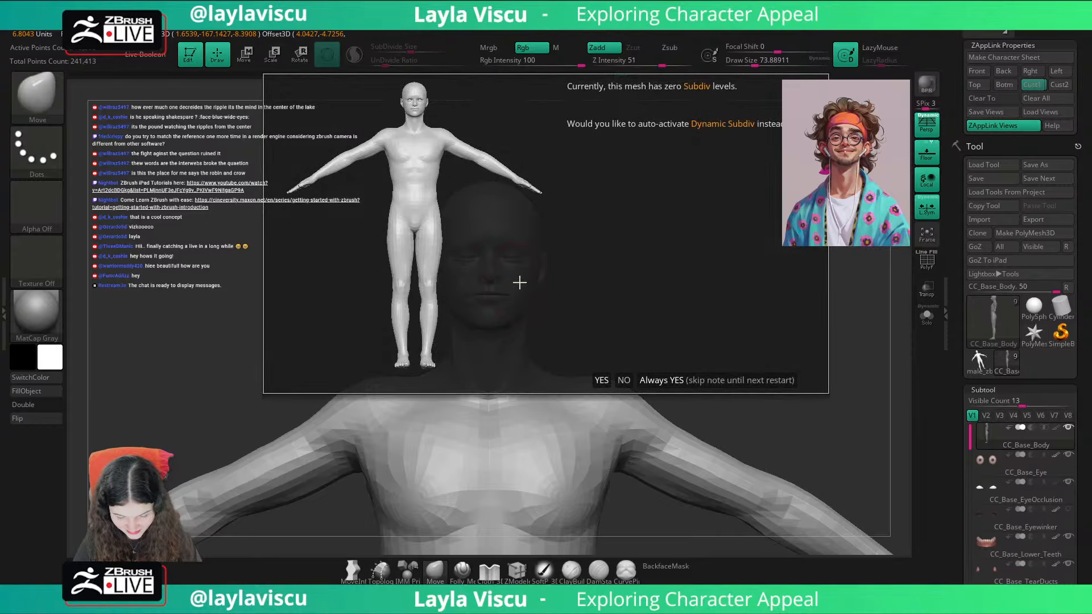
pyautogui.click(624, 380)
pyautogui.hotkey('shift', 'f')
pyautogui.hotkey('shift', 'f')
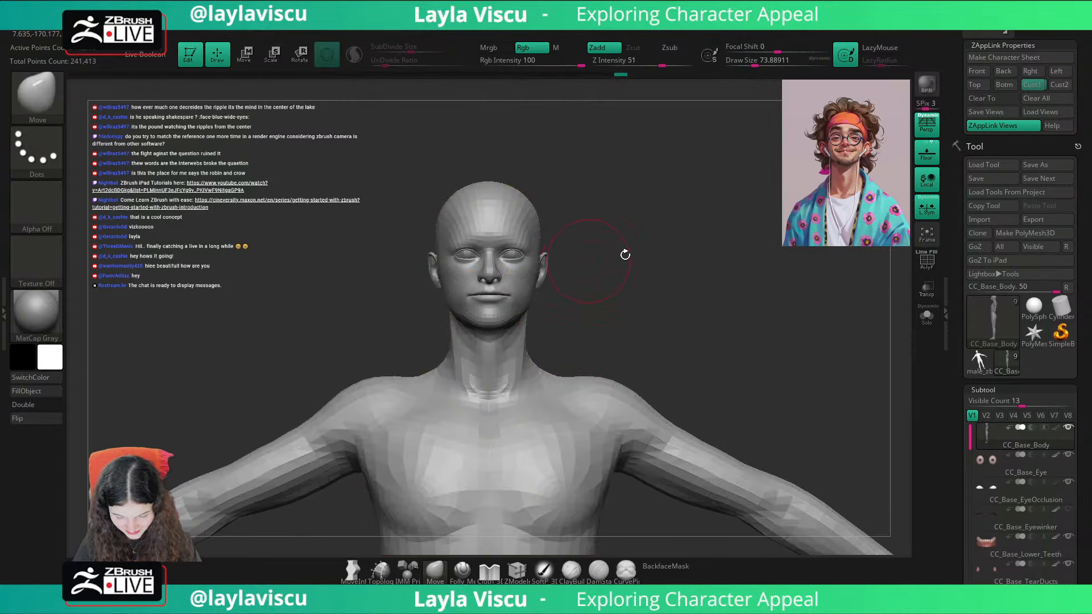
# Step: Subdivide the body mesh once and step back down to subdivision level 1
pyautogui.moveTo(1034, 389); pyautogui.dragTo(1018, 232)
pyautogui.click(988, 483)
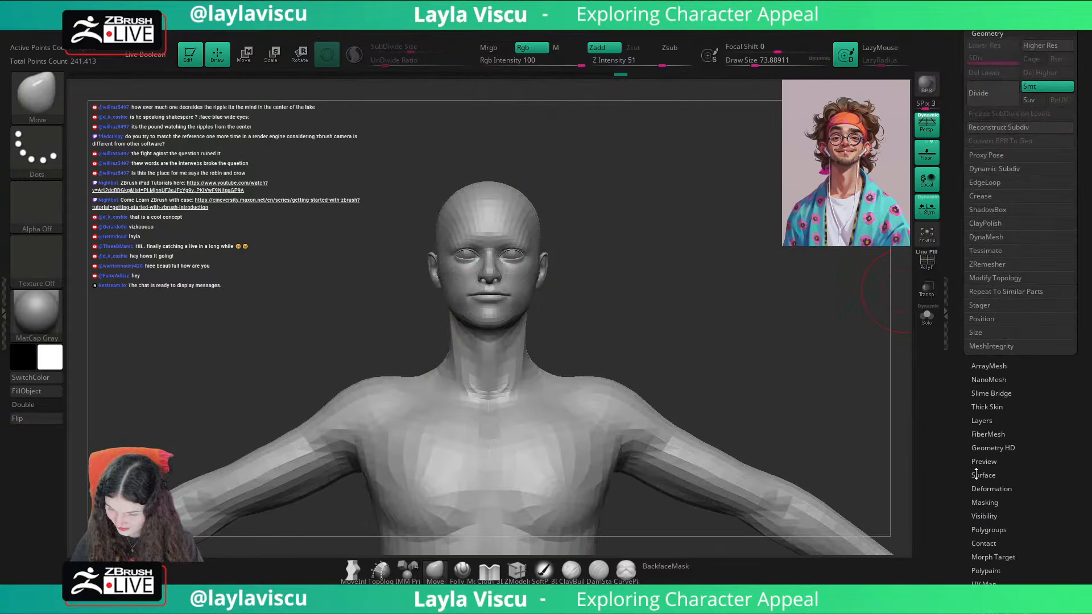
pyautogui.hotkey('ctrl', 'd')
pyautogui.hotkey('shift', 'd')
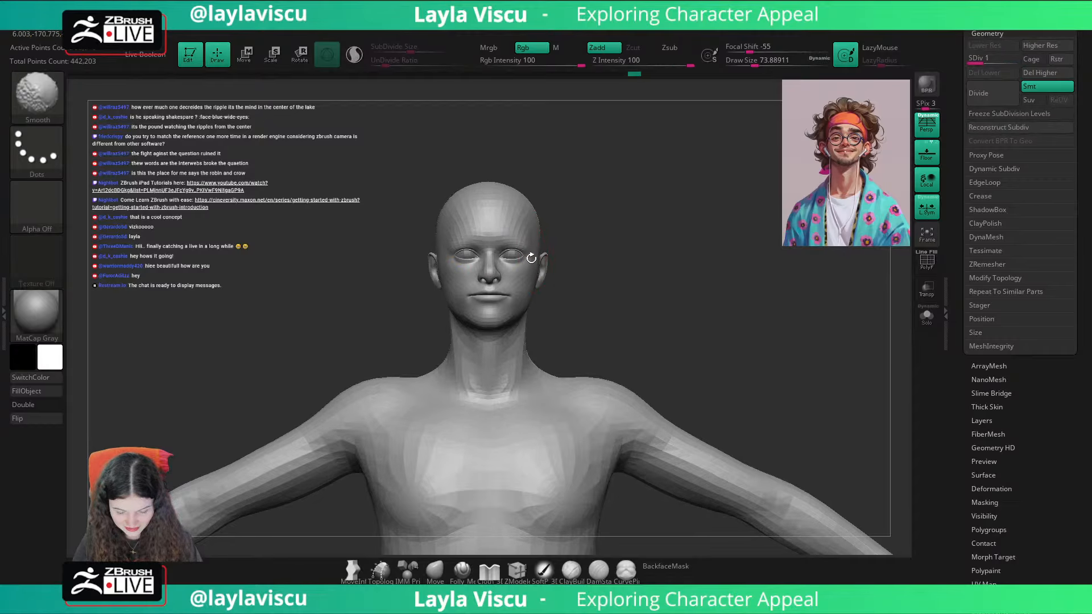
# Step: Set the draw size to about 31 and check the body's wireframe and polygroups
pyautogui.keyDown('alt'); pyautogui.moveTo(563, 296); pyautogui.dragTo(609, 364); pyautogui.keyUp('alt')
pyautogui.press('s')
pyautogui.moveTo(495, 289); pyautogui.dragTo(485, 289)
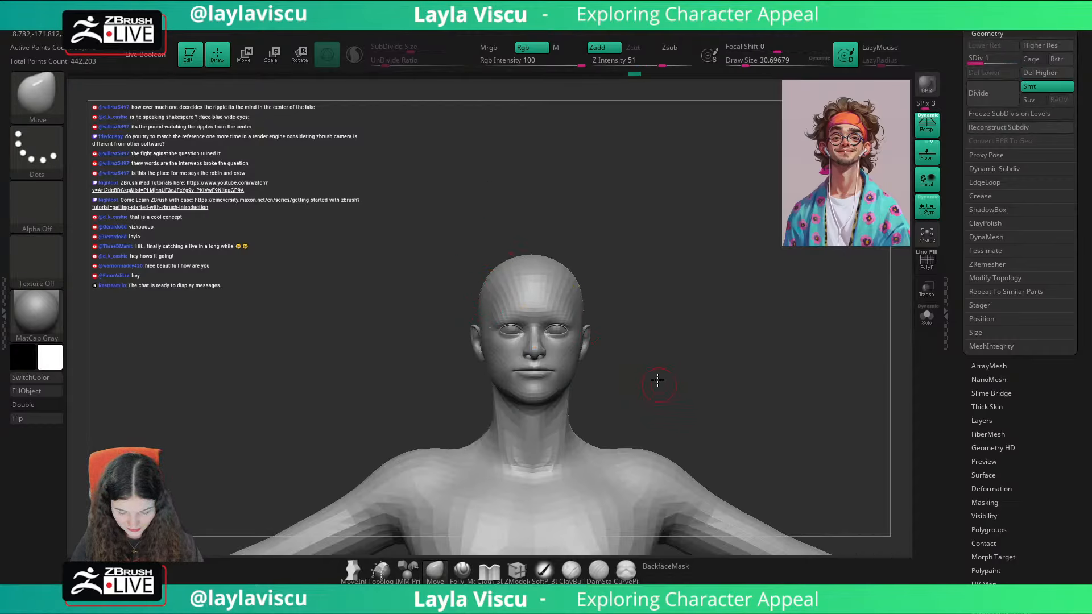
pyautogui.keyDown('alt'); pyautogui.moveTo(654, 380); pyautogui.dragTo(595, 316); pyautogui.keyUp('alt')
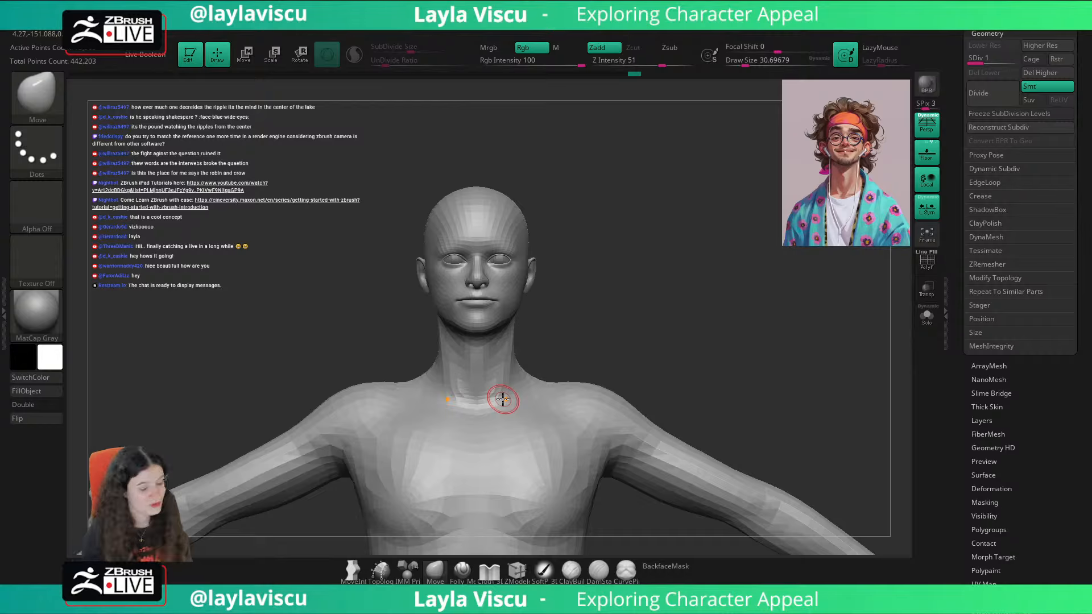
pyautogui.hotkey('shift', 'f')
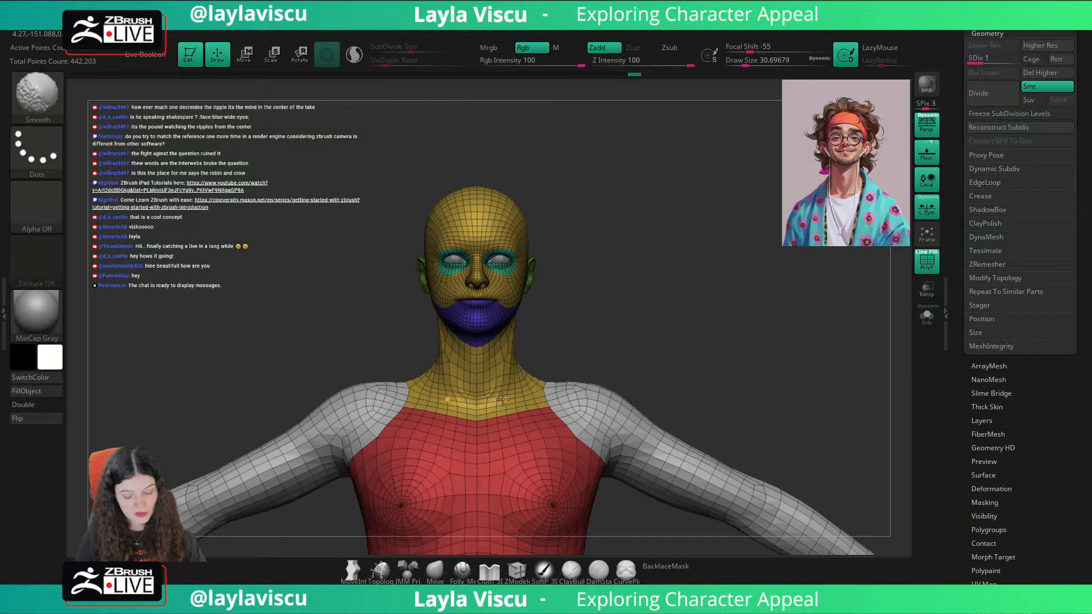
pyautogui.hotkey('shift', 'f')
# Step: Set the Move brush size to about 56 and examine the eyes, nose and mouth up close from the front and slight angles
pyautogui.moveTo(637, 228)
pyautogui.keyDown('ctrl'); pyautogui.mouseDown(button='right')
pyautogui.moveTo(729, 334)
pyautogui.moveTo(716, 300)
pyautogui.mouseUp(button='right'); pyautogui.keyUp('ctrl')
pyautogui.press('s')
pyautogui.moveTo(501, 283); pyautogui.dragTo(499, 277)
pyautogui.press('b')
pyautogui.press('c')
pyautogui.press('b')
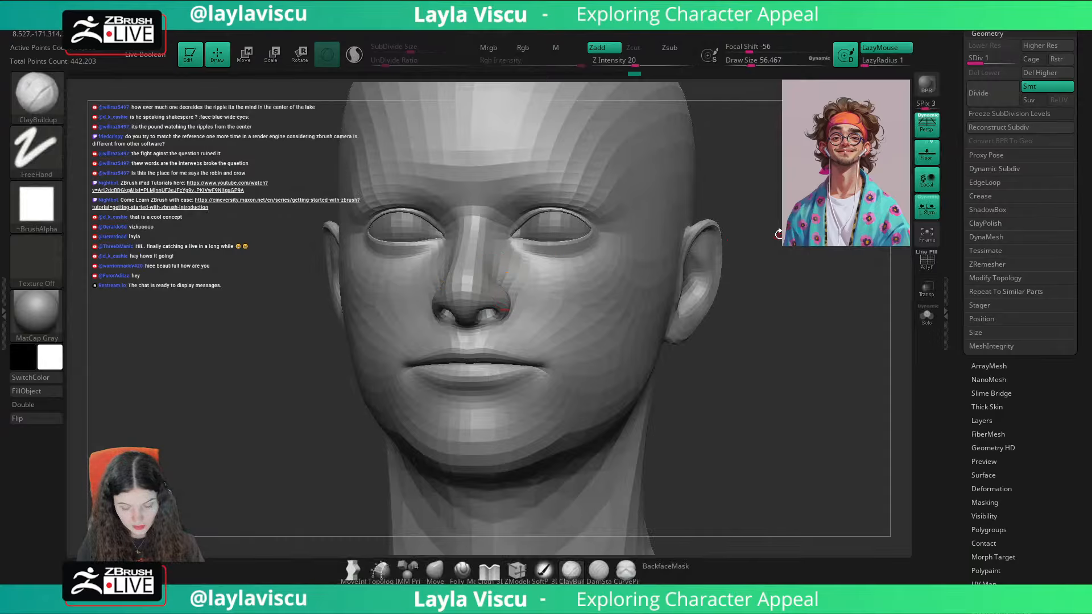
pyautogui.keyDown('shift'); pyautogui.moveTo(779, 234); pyautogui.dragTo(747, 222, button='right'); pyautogui.keyUp('shift')
pyautogui.click(434, 570)
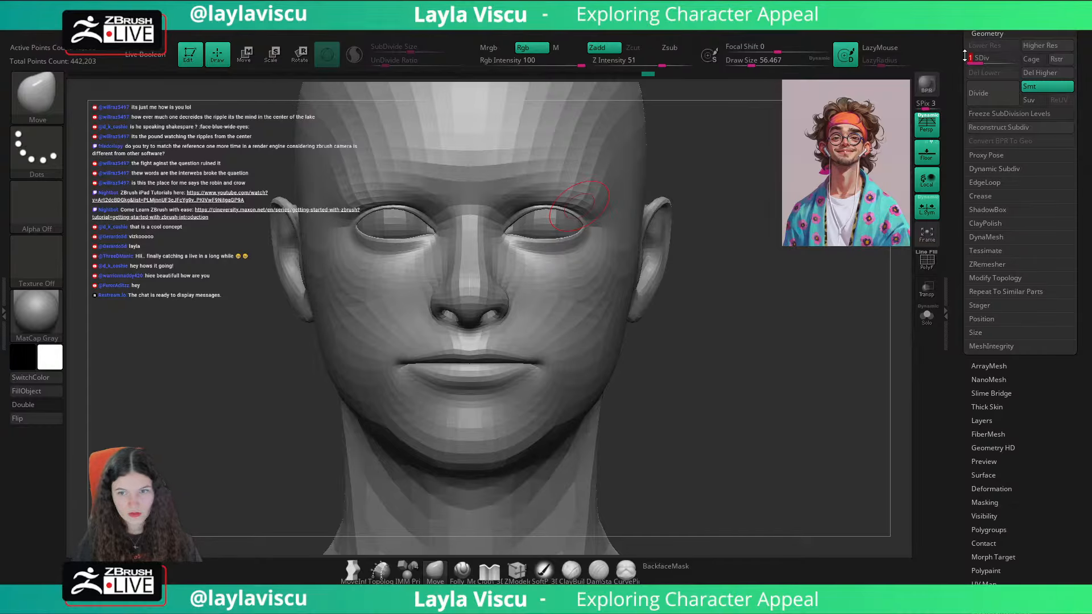
pyautogui.keyDown('alt'); pyautogui.moveTo(751, 336); pyautogui.dragTo(737, 356); pyautogui.keyUp('alt')
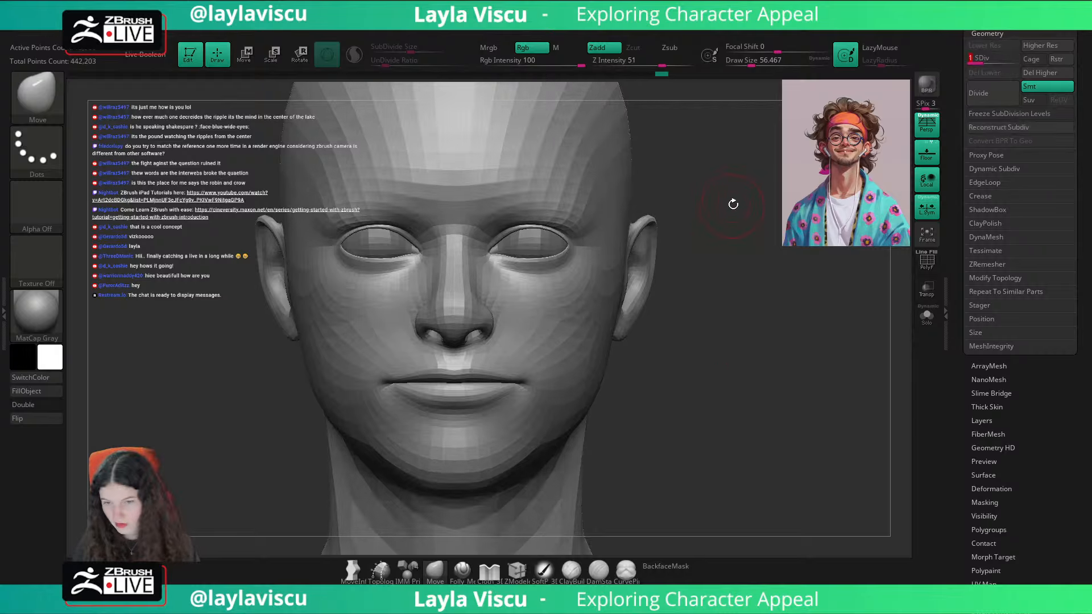
pyautogui.hotkey('shift', 'd')
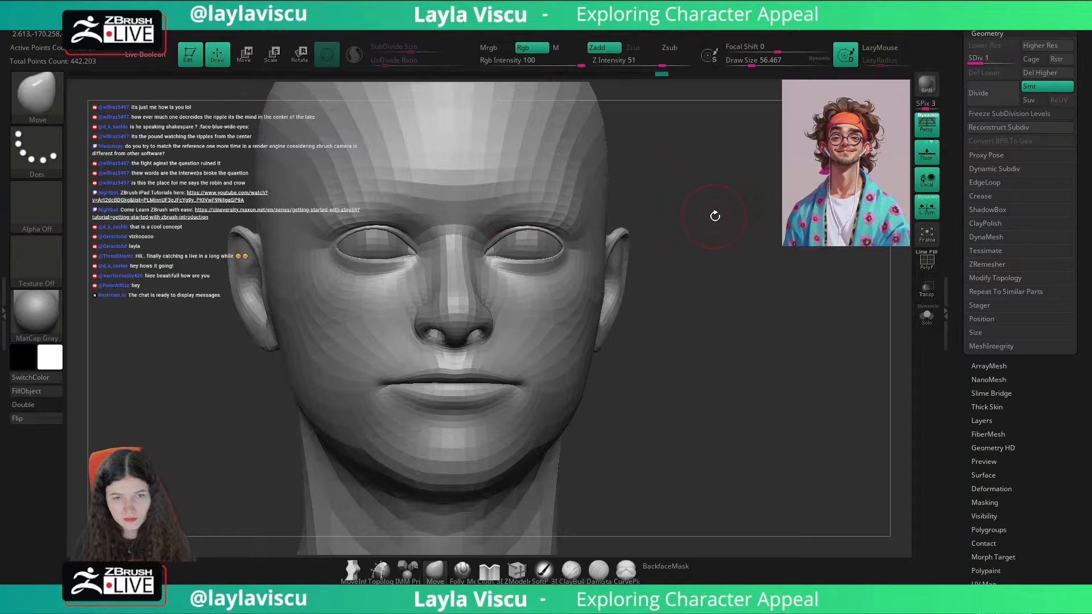
pyautogui.moveTo(720, 227); pyautogui.dragTo(721, 266)
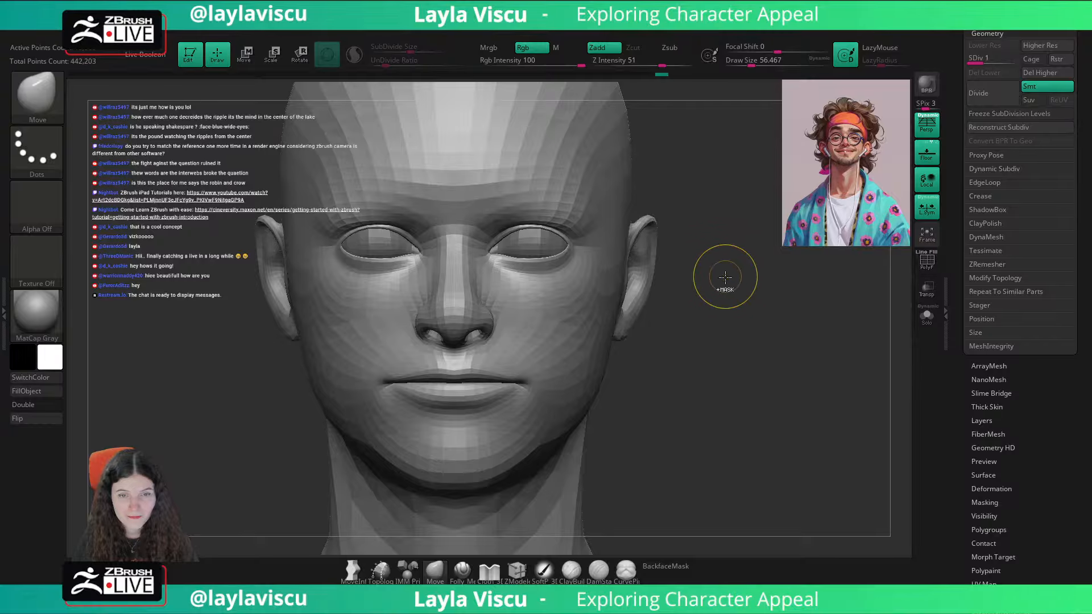
pyautogui.keyDown('ctrl'); pyautogui.moveTo(724, 275); pyautogui.dragTo(721, 259, button='right'); pyautogui.keyUp('ctrl')
# Step: Mask all but the eye regions, shift them slightly with the transform gizmo and clear the mask
pyautogui.keyDown('ctrl'); pyautogui.moveTo(525, 242); pyautogui.dragTo(527, 273, button='right'); pyautogui.keyUp('ctrl')
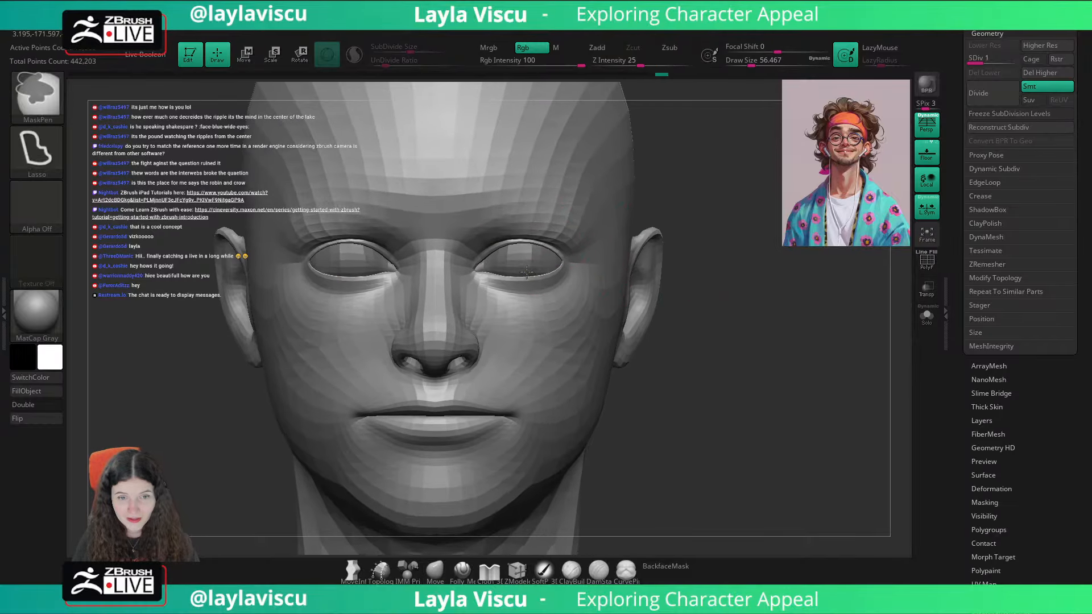
pyautogui.moveTo(728, 202); pyautogui.dragTo(735, 204)
pyautogui.press('s')
pyautogui.moveTo(487, 257); pyautogui.dragTo(476, 276)
pyautogui.press('s')
pyautogui.moveTo(729, 217); pyautogui.dragTo(743, 232)
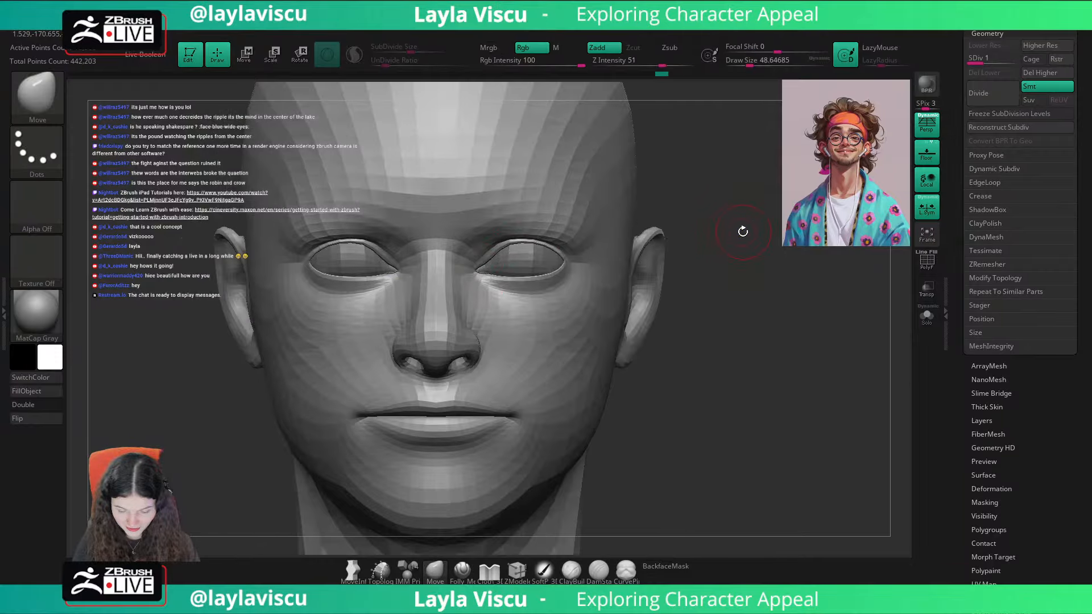
pyautogui.press('w')
pyautogui.keyDown('ctrl'); pyautogui.moveTo(551, 230); pyautogui.dragTo(556, 242, button='right'); pyautogui.keyUp('ctrl')
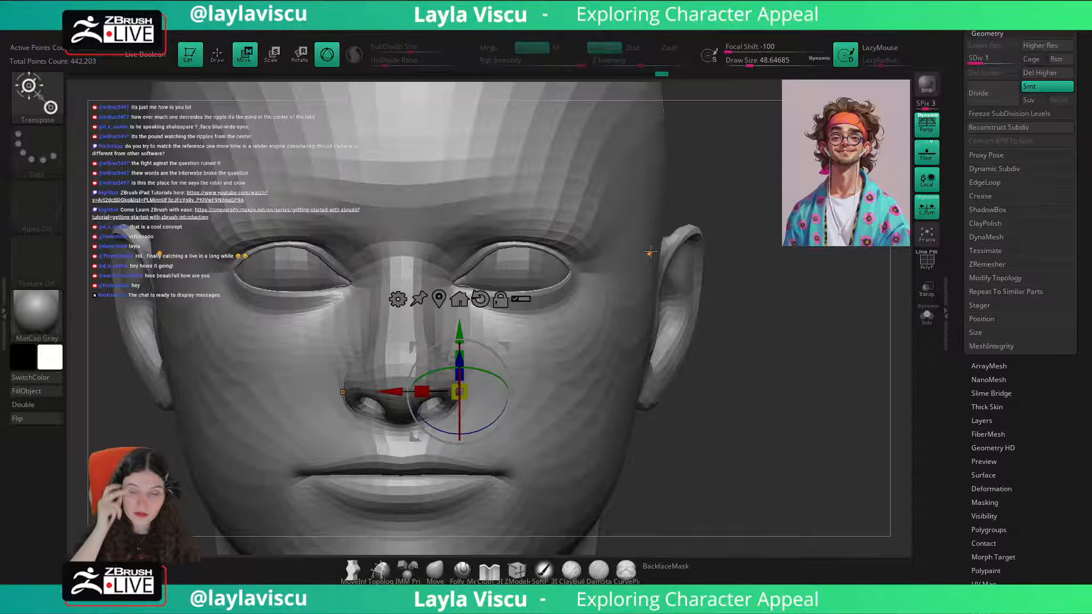
pyautogui.press('ctrl')
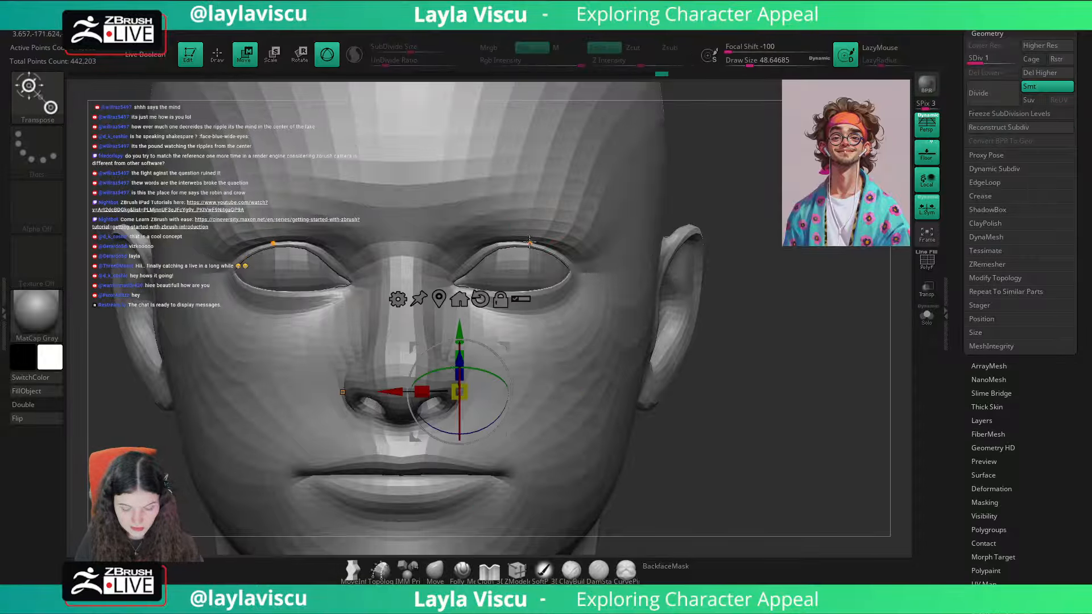
pyautogui.keyDown('ctrl'); pyautogui.moveTo(465, 246); pyautogui.dragTo(431, 363); pyautogui.keyUp('ctrl')
pyautogui.press('q')
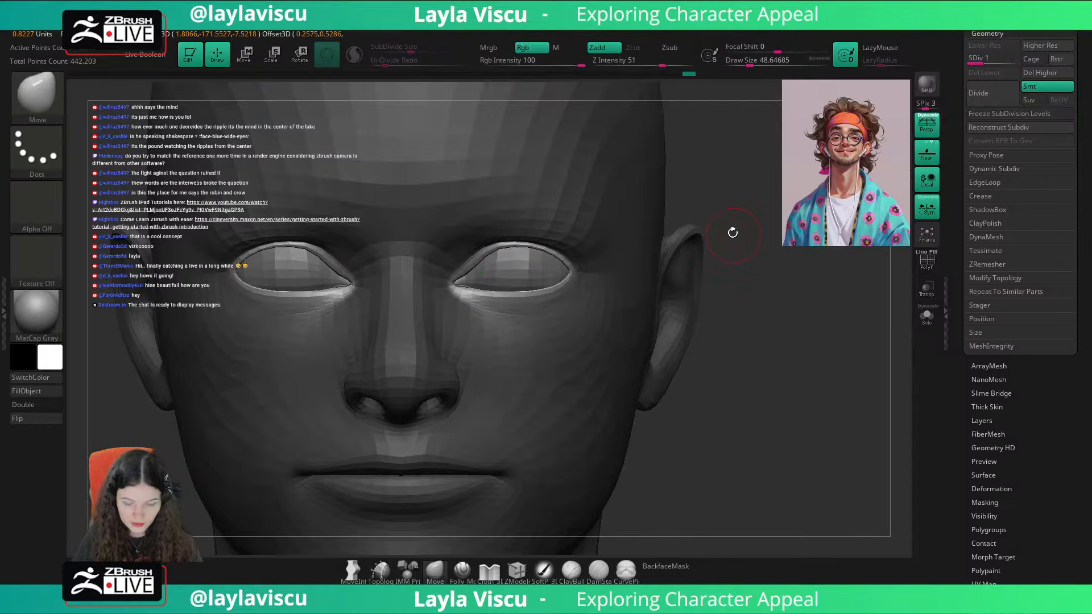
pyautogui.keyDown('ctrl'); pyautogui.click(733, 232); pyautogui.keyUp('ctrl')
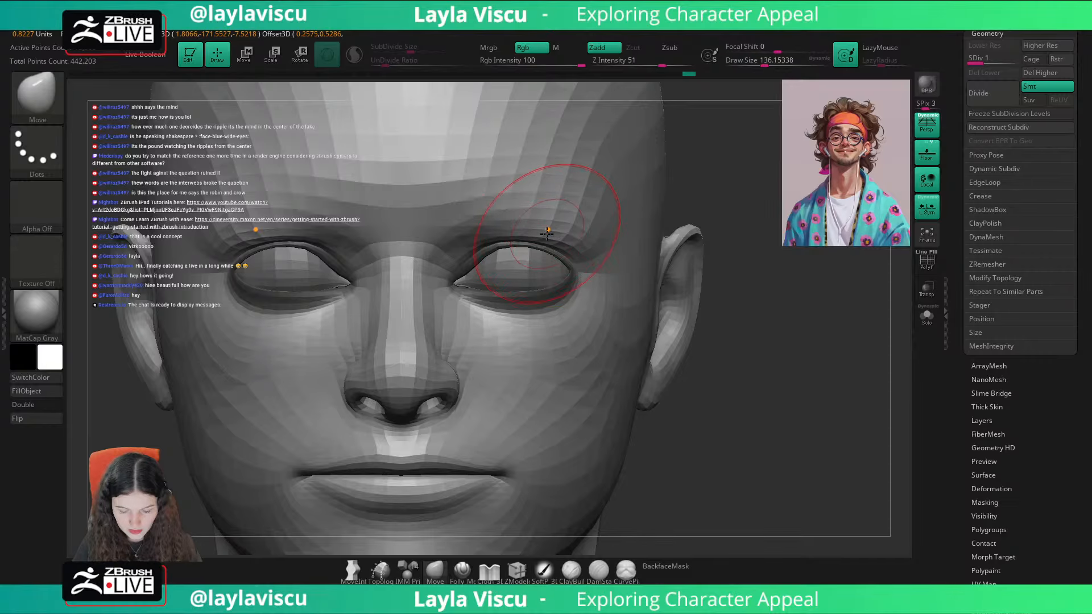
# Step: Reshape the upper eyelid folds and brow area with a Move brush of about 136 from front and three-quarter views
pyautogui.moveTo(545, 234)
pyautogui.mouseDown()
pyautogui.moveTo(541, 220)
pyautogui.moveTo(504, 222)
pyautogui.mouseUp()
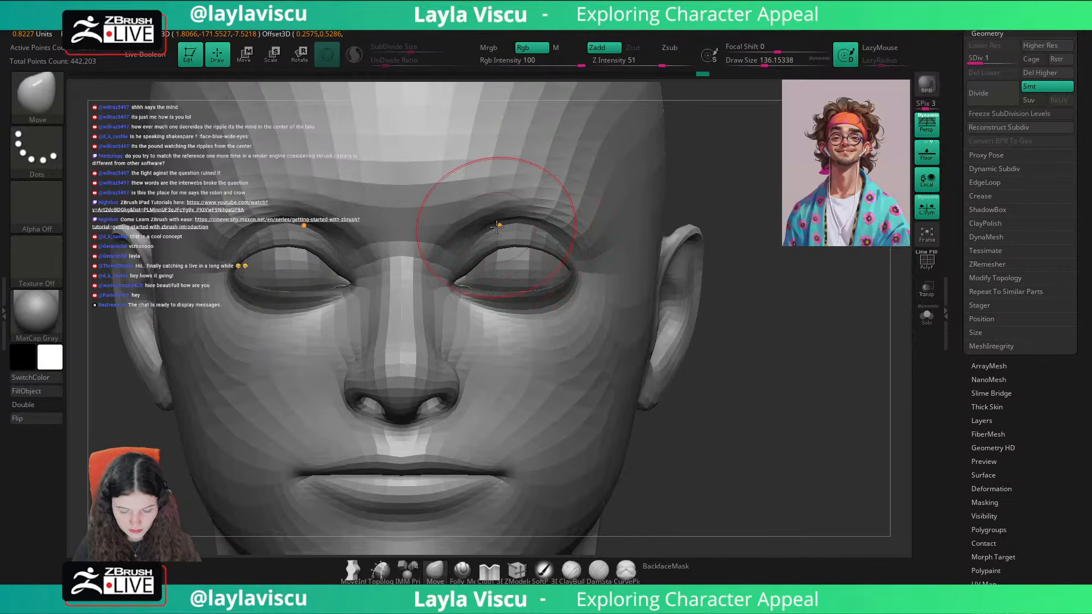
pyautogui.moveTo(672, 216); pyautogui.dragTo(634, 229)
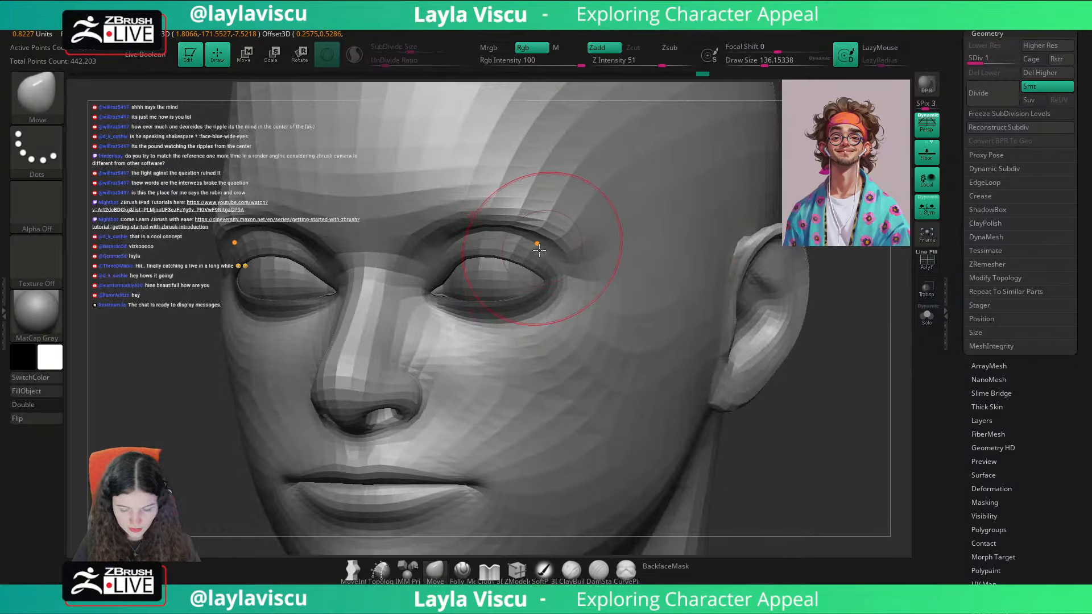
pyautogui.moveTo(539, 251); pyautogui.dragTo(541, 242)
pyautogui.moveTo(846, 192); pyautogui.dragTo(805, 199)
pyautogui.moveTo(524, 238); pyautogui.dragTo(530, 233)
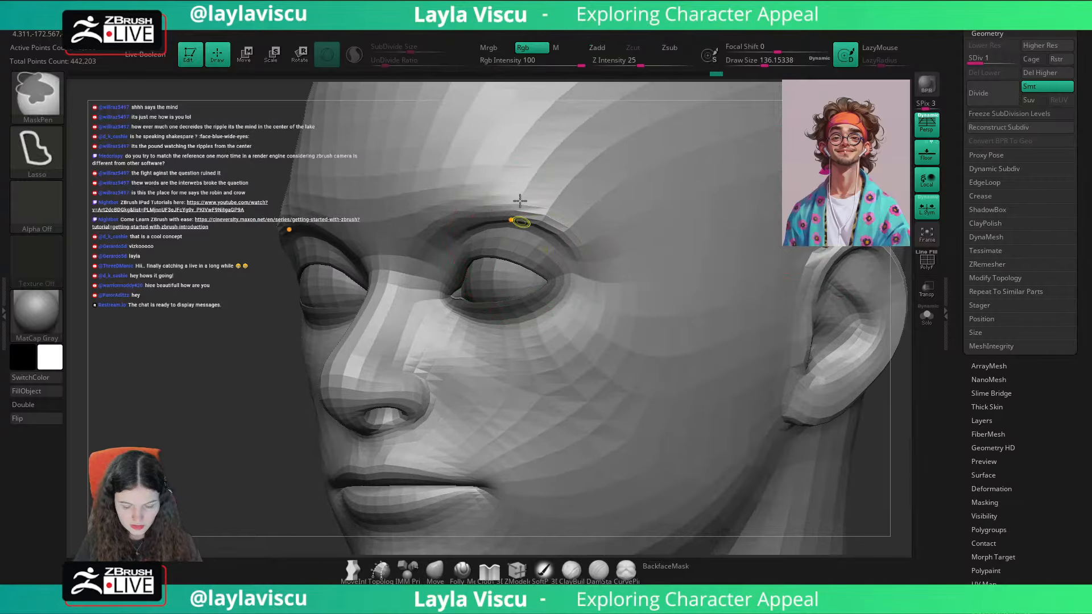
pyautogui.keyDown('ctrl'); pyautogui.moveTo(520, 200); pyautogui.dragTo(521, 137, button='right'); pyautogui.keyUp('ctrl')
# Step: Restore the Cust1 view, compare the reshaped eyes with the portrait overlay and set the Move brush size to about 87
pyautogui.moveTo(1077, 129); pyautogui.dragTo(1077, 568)
pyautogui.click(1024, 155)
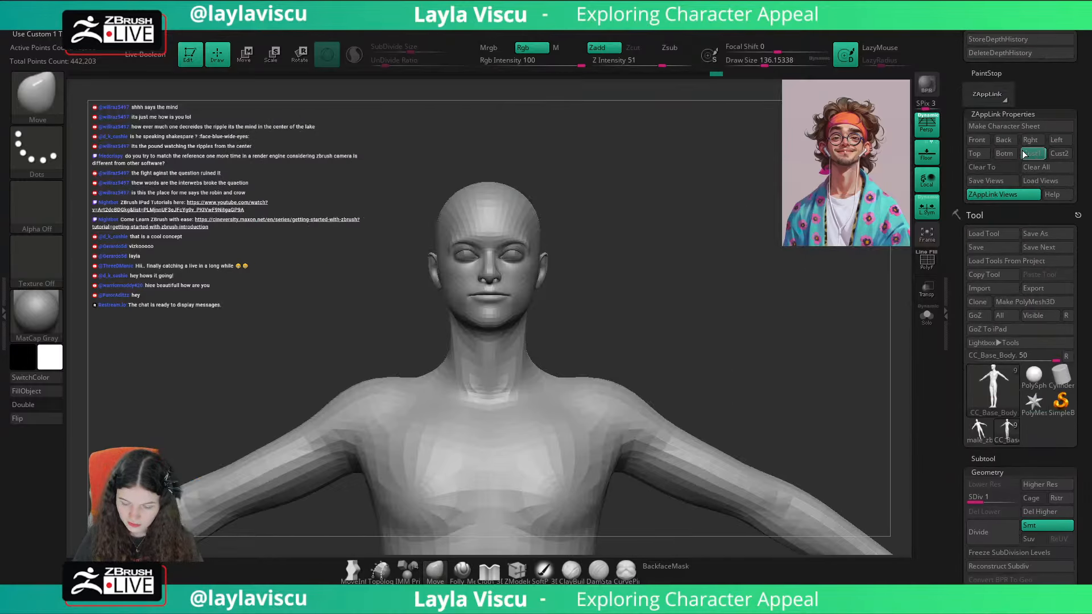
pyautogui.hotkey('shift', 'z')
pyautogui.hotkey('shift', 'z')
pyautogui.hotkey('shift', 'z')
pyautogui.hotkey('shift', 'z')
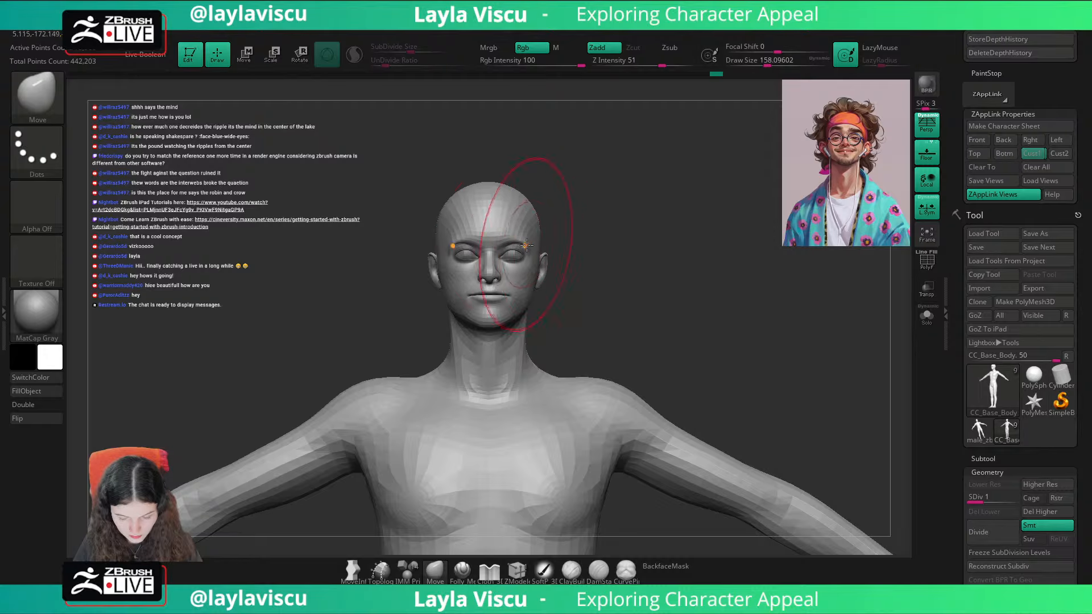
pyautogui.moveTo(526, 245); pyautogui.dragTo(514, 247)
pyautogui.press('s')
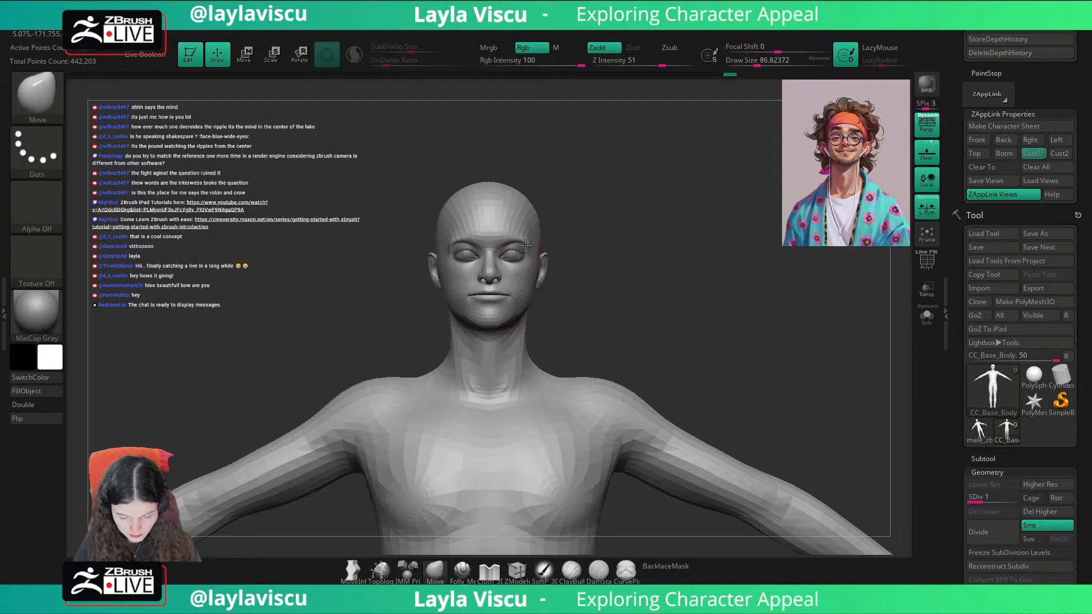
# Step: Toggle the portrait overlay to compare the head and eyes with the reference
pyautogui.hotkey('shift', 'z')
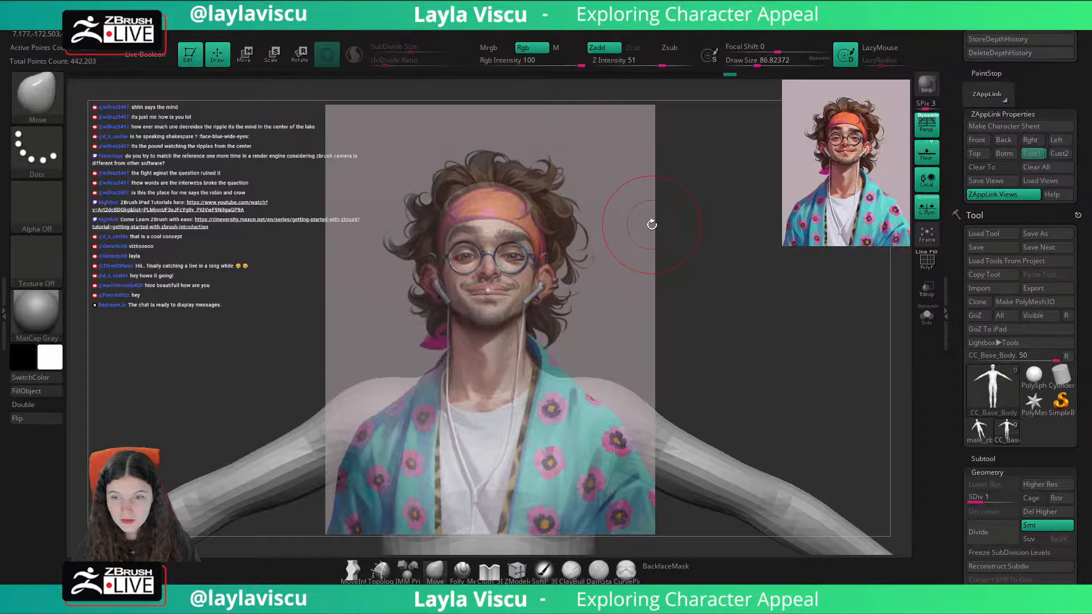
pyautogui.hotkey('shift', 'z')
pyautogui.hotkey('shift', 'z')
pyautogui.hotkey('shift', 'z')
# Step: Adjust the ears and the outer ends of the brows, smoothing the temples at a brush size of about 77
pyautogui.keyDown('ctrl'); pyautogui.moveTo(540, 247); pyautogui.dragTo(584, 320, button='right'); pyautogui.keyUp('ctrl')
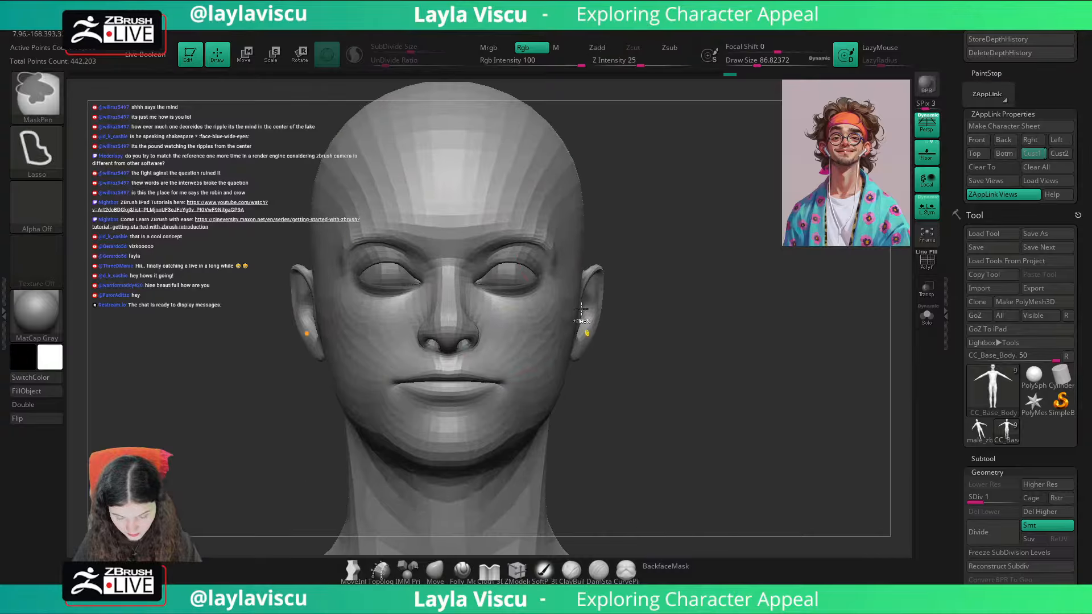
pyautogui.press('[')
pyautogui.moveTo(555, 245)
pyautogui.mouseDown()
pyautogui.moveTo(546, 245)
pyautogui.moveTo(682, 301)
pyautogui.moveTo(777, 358)
pyautogui.moveTo(735, 345)
pyautogui.mouseUp()
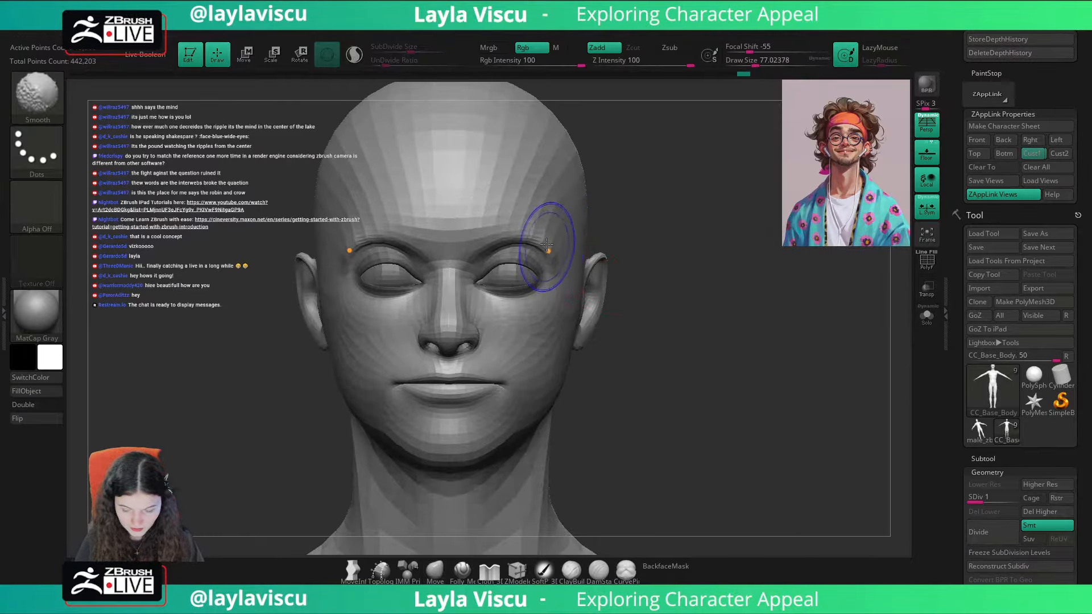
pyautogui.hotkey('ctrl', 'shift', 'z')
pyautogui.moveTo(688, 210)
pyautogui.mouseDown()
pyautogui.moveTo(697, 217)
pyautogui.moveTo(578, 249)
pyautogui.moveTo(662, 241)
pyautogui.mouseUp()
pyautogui.keyDown('ctrl'); pyautogui.moveTo(507, 287); pyautogui.dragTo(694, 199, button='right'); pyautogui.keyUp('ctrl')
# Step: Check the eyes against the portrait overlay, select the separate eye mesh and nudge its upper area with the Move brush of about 77
pyautogui.hotkey('shift', 'z')
pyautogui.hotkey('shift', 'z')
pyautogui.keyDown('ctrl'); pyautogui.moveTo(553, 263); pyautogui.dragTo(568, 347, button='right'); pyautogui.keyUp('ctrl')
pyautogui.keyDown('ctrl'); pyautogui.click(616, 203); pyautogui.keyUp('ctrl')
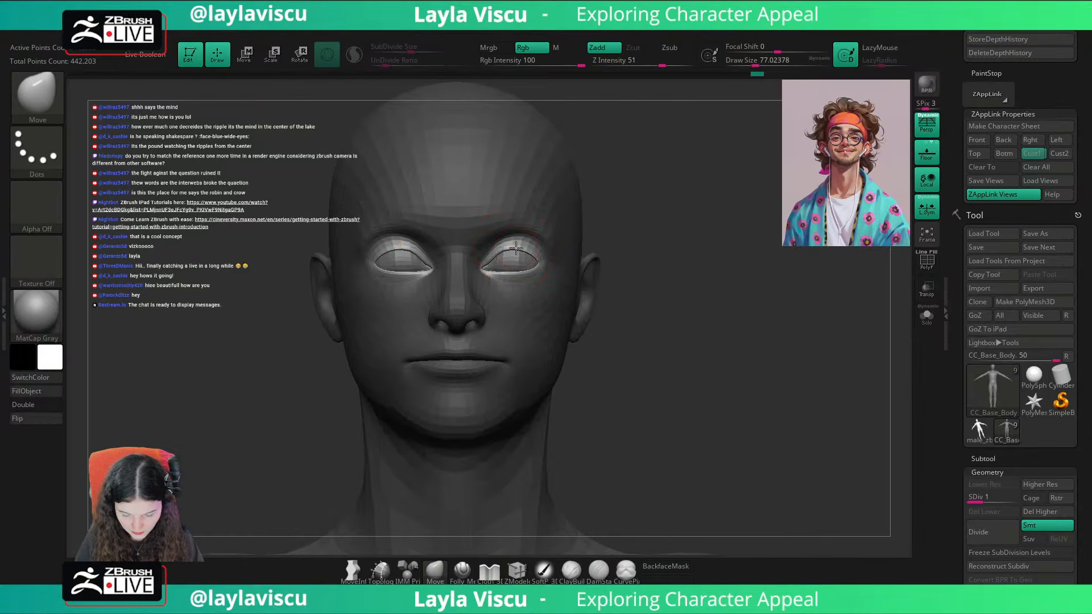
pyautogui.moveTo(517, 248); pyautogui.dragTo(519, 253)
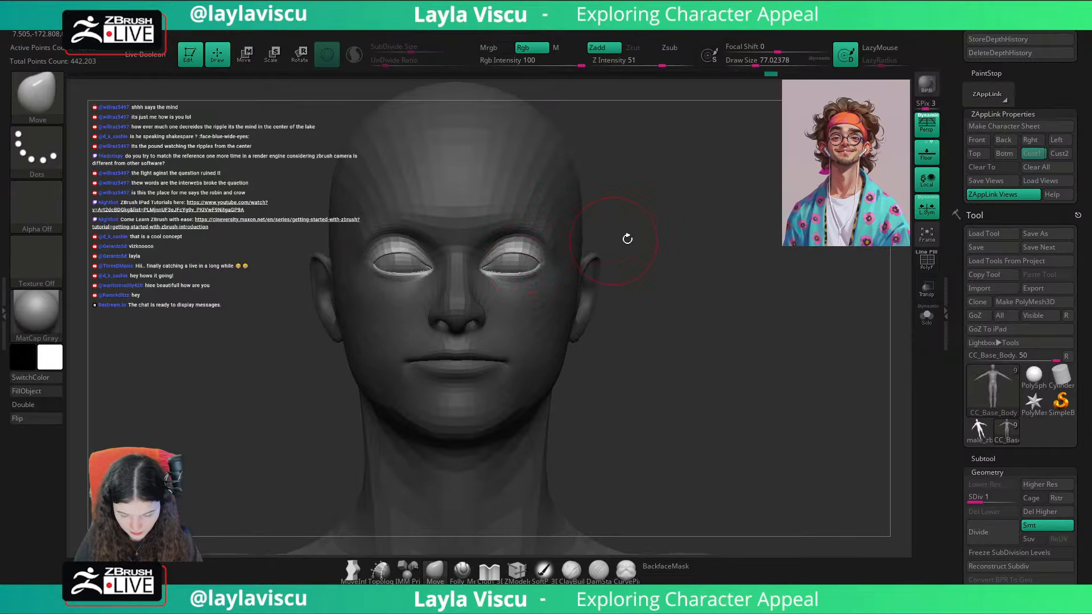
# Step: Restore the Cust1 view, compare the eyes with the portrait overlay and examine the face's wireframe and polygroups from a three-quarter angle
pyautogui.click(1033, 153)
pyautogui.hotkey('shift', 'z')
pyautogui.hotkey('shift', 'z')
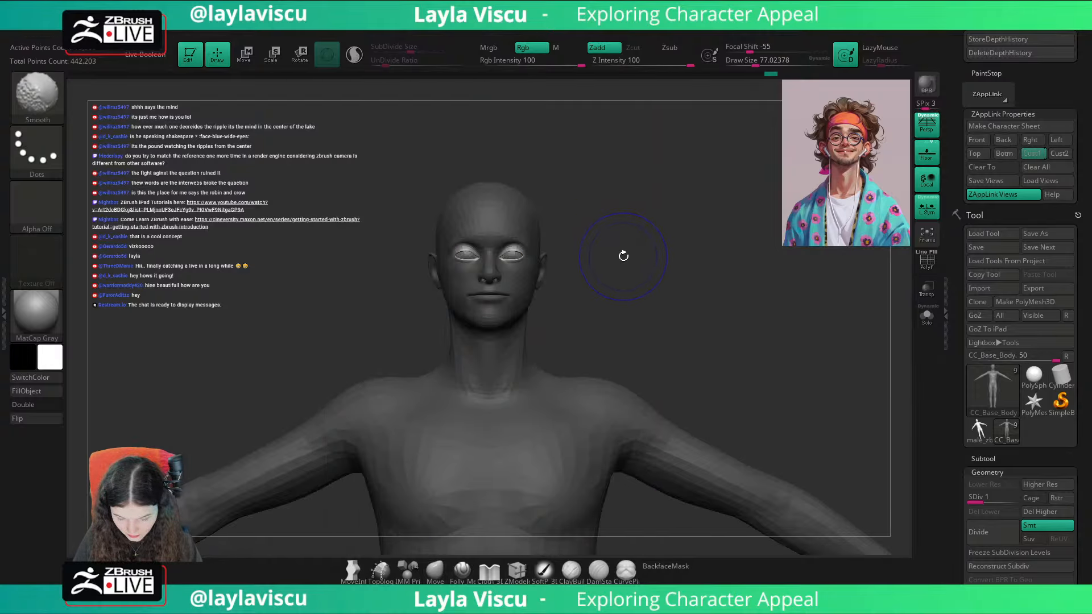
pyautogui.hotkey('shift', 'z')
pyautogui.hotkey('shift', 'z')
pyautogui.keyDown('ctrl'); pyautogui.moveTo(571, 266); pyautogui.dragTo(563, 404, button='right'); pyautogui.keyUp('ctrl')
pyautogui.keyDown('ctrl'); pyautogui.moveTo(691, 244); pyautogui.dragTo(709, 265); pyautogui.keyUp('ctrl')
pyautogui.moveTo(708, 266); pyautogui.dragTo(672, 270, button='right')
pyautogui.hotkey('shift', 'f')
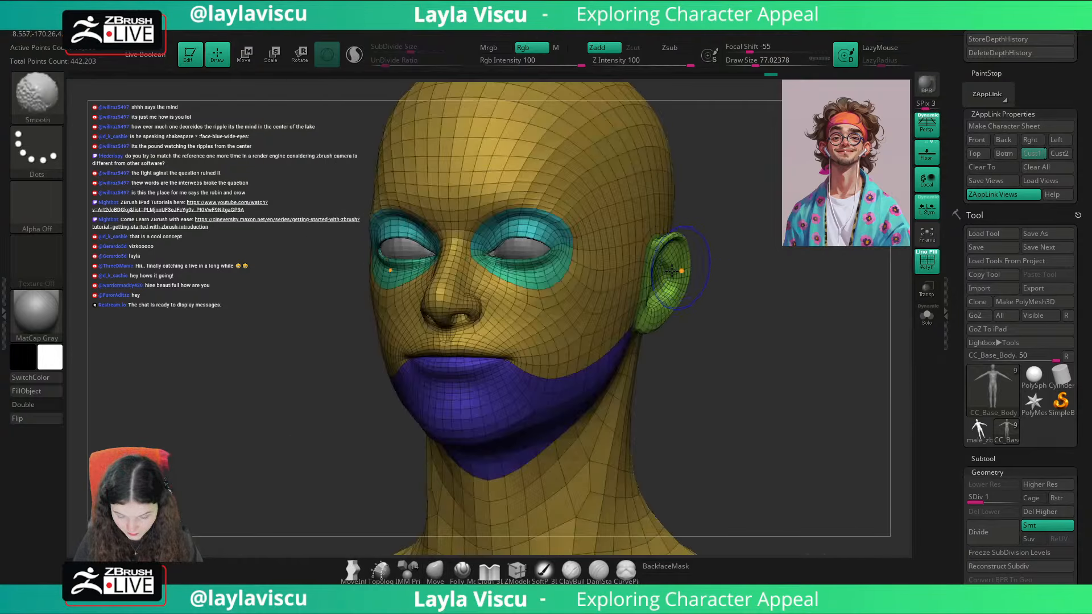
pyautogui.hotkey('shift', 'f')
pyautogui.hotkey('shift', 'f')
pyautogui.hotkey('shift', 'f')
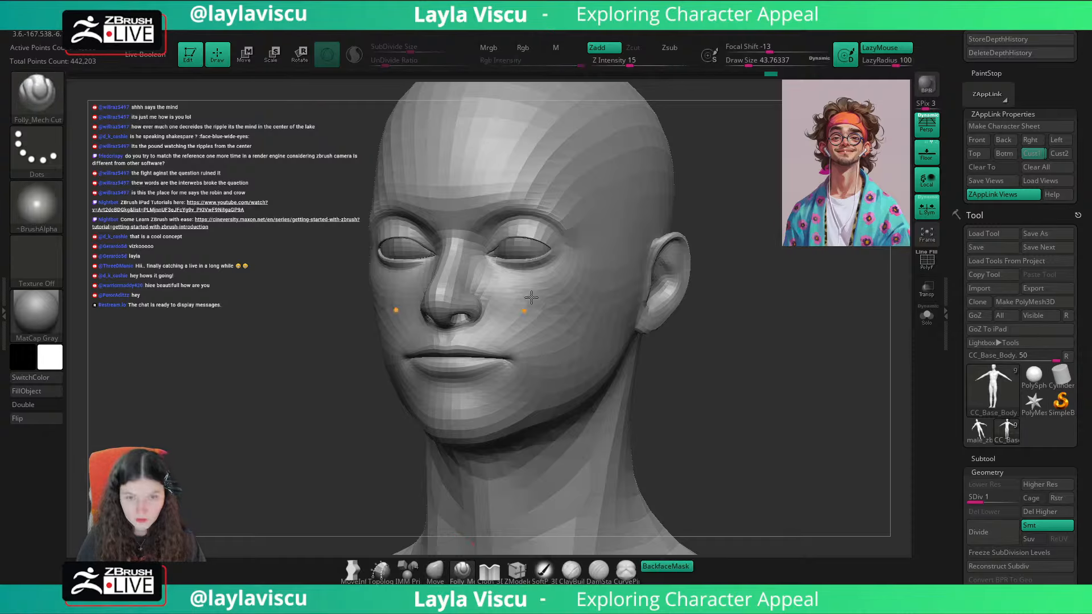
# Step: Set the Folly_Mech Cut brush to a draw size of about 365 with a LazyRadius of 53
pyautogui.press('s')
pyautogui.moveTo(777, 203)
pyautogui.mouseDown(button='right')
pyautogui.moveTo(789, 207)
pyautogui.moveTo(787, 224)
pyautogui.moveTo(756, 235)
pyautogui.mouseUp(button='right')
pyautogui.keyDown('ctrl'); pyautogui.moveTo(551, 277); pyautogui.dragTo(542, 289, button='right'); pyautogui.keyUp('ctrl')
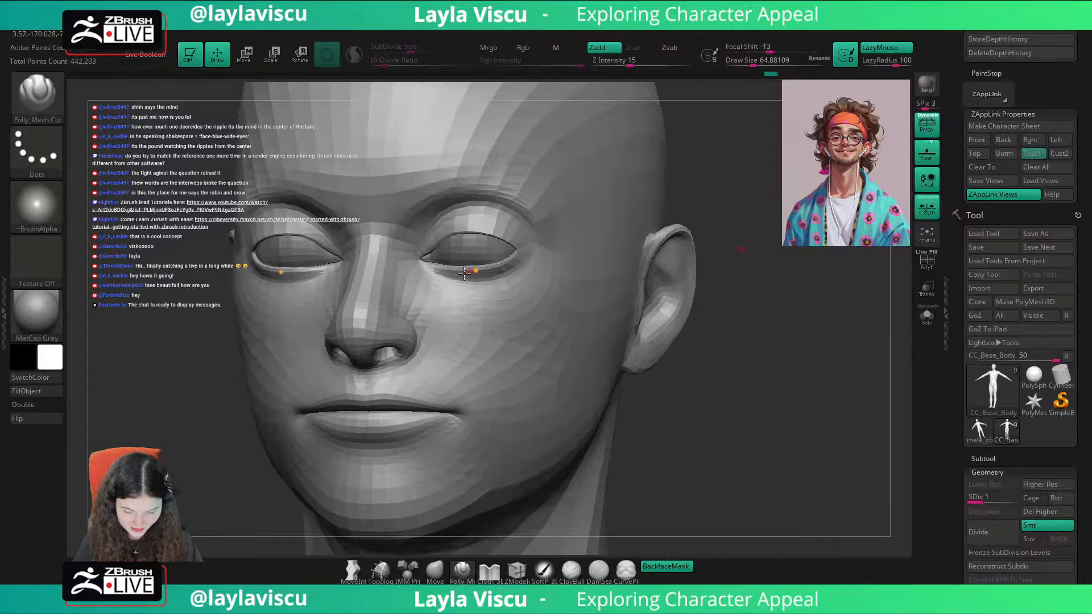
pyautogui.press('s')
pyautogui.moveTo(469, 271)
pyautogui.mouseDown()
pyautogui.moveTo(500, 267)
pyautogui.moveTo(452, 270)
pyautogui.moveTo(510, 303)
pyautogui.mouseUp()
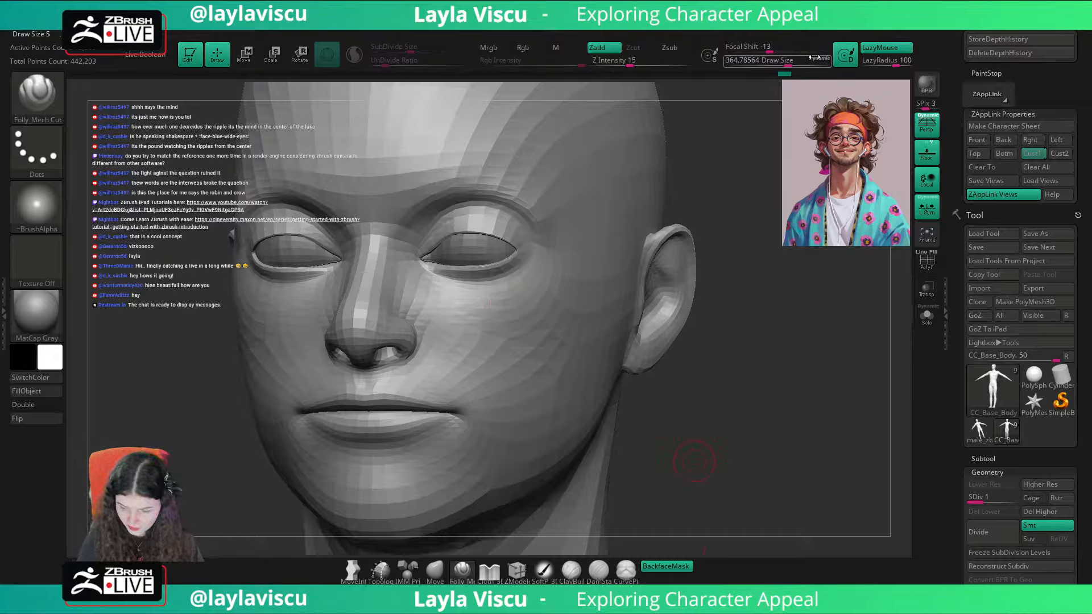
pyautogui.moveTo(896, 66); pyautogui.dragTo(886, 65)
pyautogui.click(868, 67)
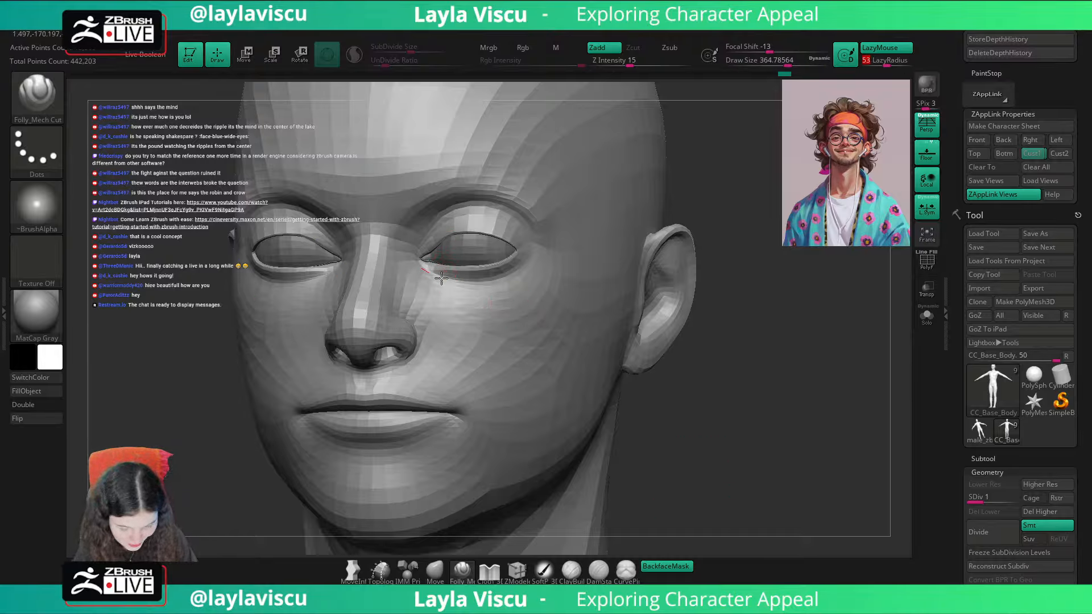
# Step: Carve the crease beneath the lower eyelids with the Folly_Mech Cut brush, undoing and redrawing the stroke several times
pyautogui.press('ctrl')
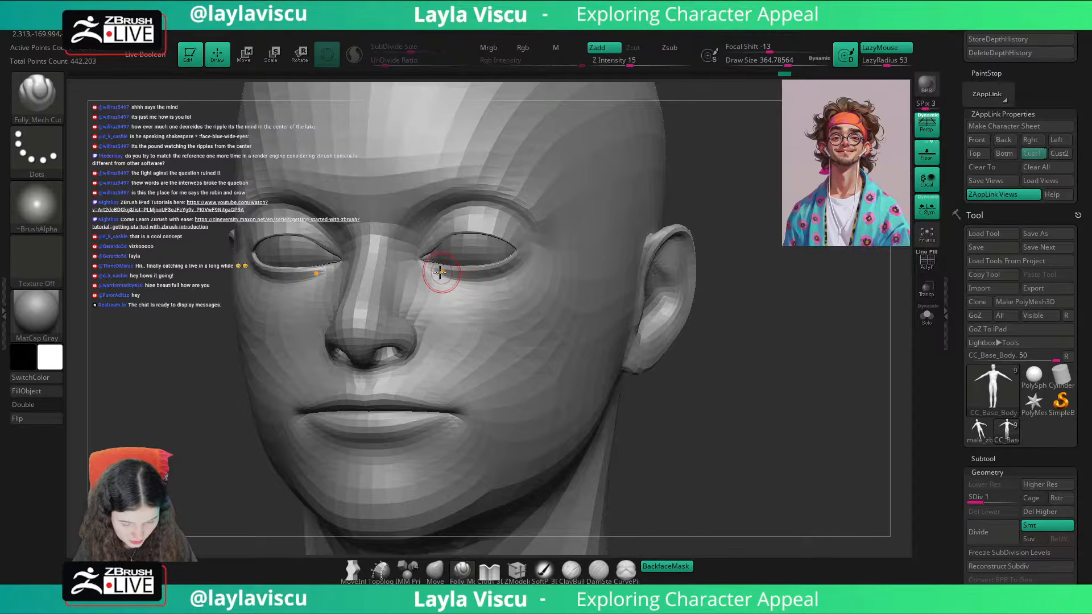
pyautogui.hotkey('ctrl', 'z')
pyautogui.moveTo(430, 276); pyautogui.dragTo(526, 276)
pyautogui.hotkey('ctrl', 'z')
pyautogui.moveTo(431, 276)
pyautogui.mouseDown()
pyautogui.moveTo(498, 287)
pyautogui.moveTo(537, 276)
pyautogui.mouseUp()
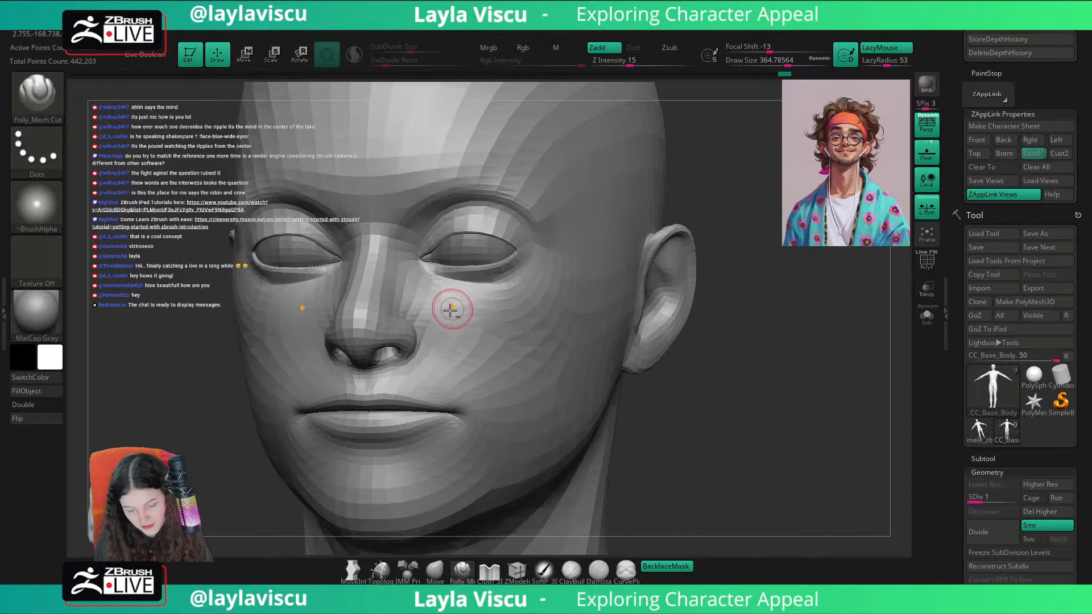
pyautogui.hotkey('ctrl', 'z')
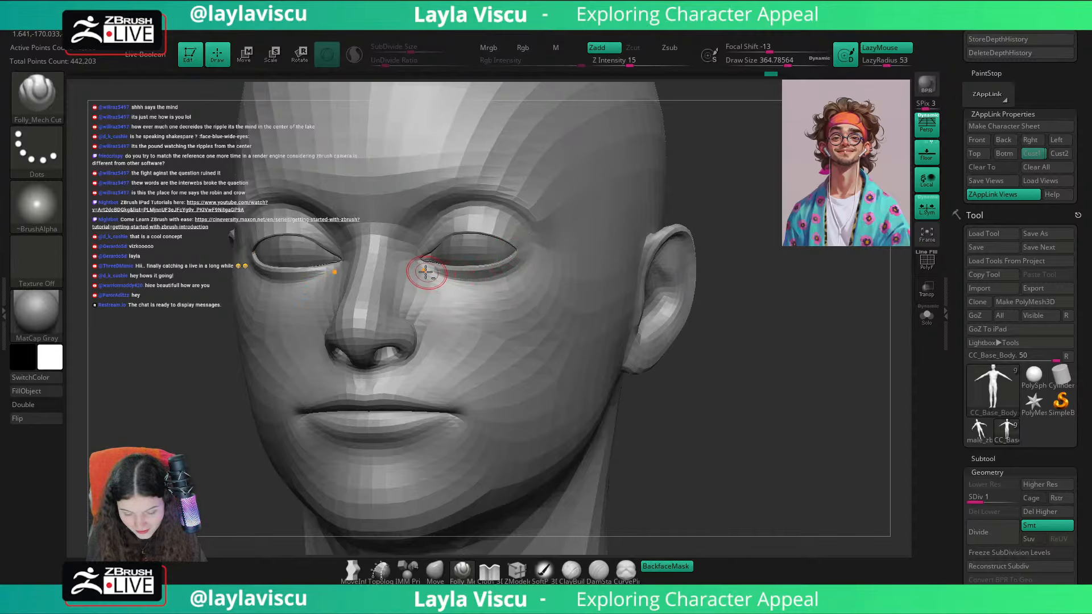
pyautogui.moveTo(429, 274); pyautogui.dragTo(547, 284)
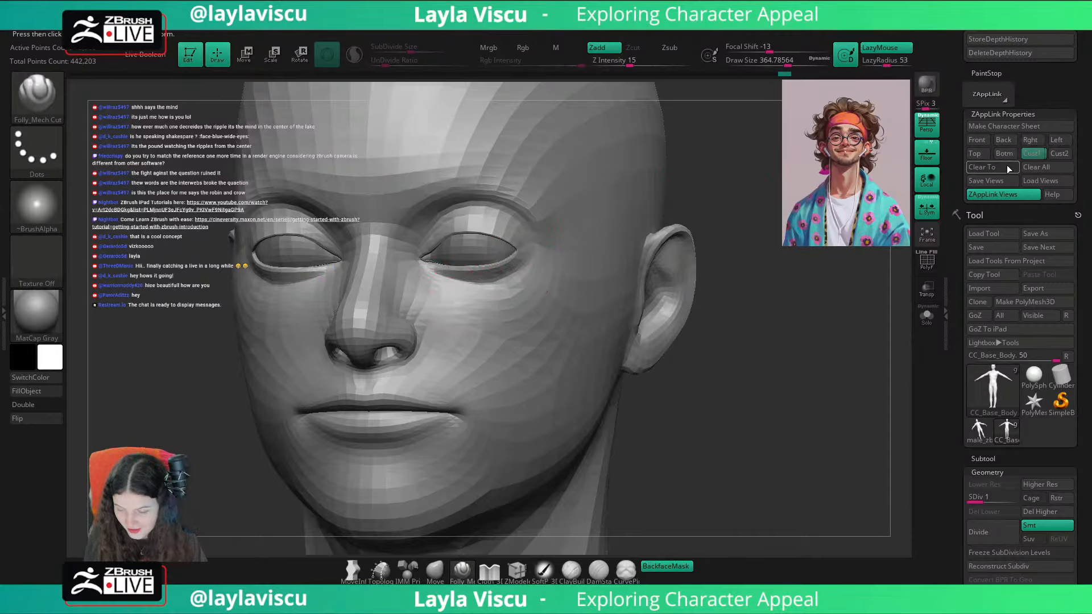
# Step: Return to the Cust1 view and compare the carved lower eyelids with the portrait overlay
pyautogui.click(1031, 154)
pyautogui.hotkey('shift', 'z')
pyautogui.hotkey('shift', 'z')
pyautogui.hotkey('shift', 'z')
pyautogui.hotkey('shift', 'z')
pyautogui.hotkey('shift', 'z')
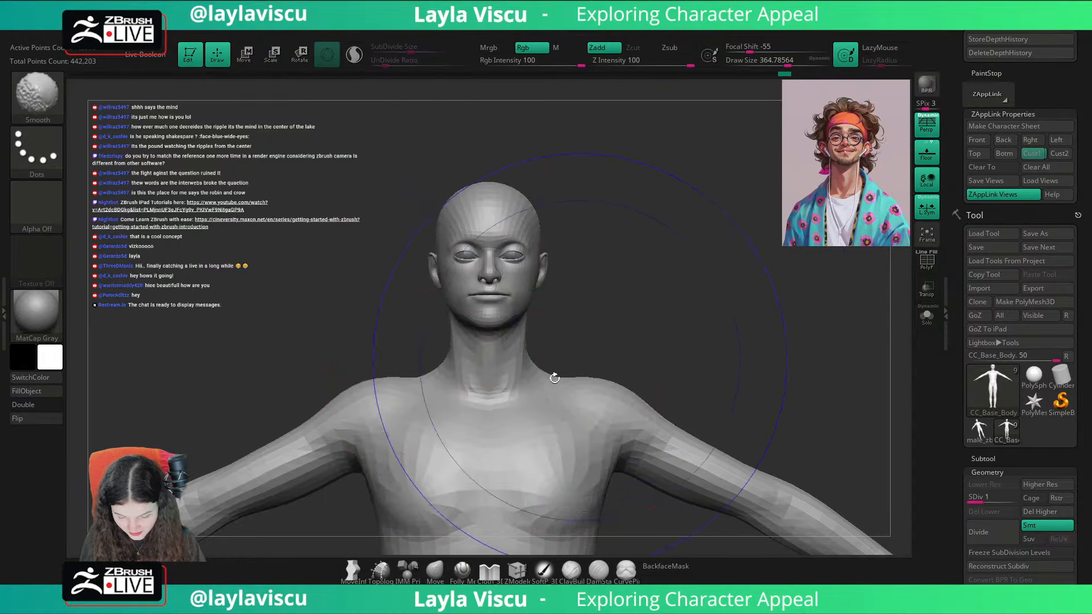
pyautogui.hotkey('shift', 'z')
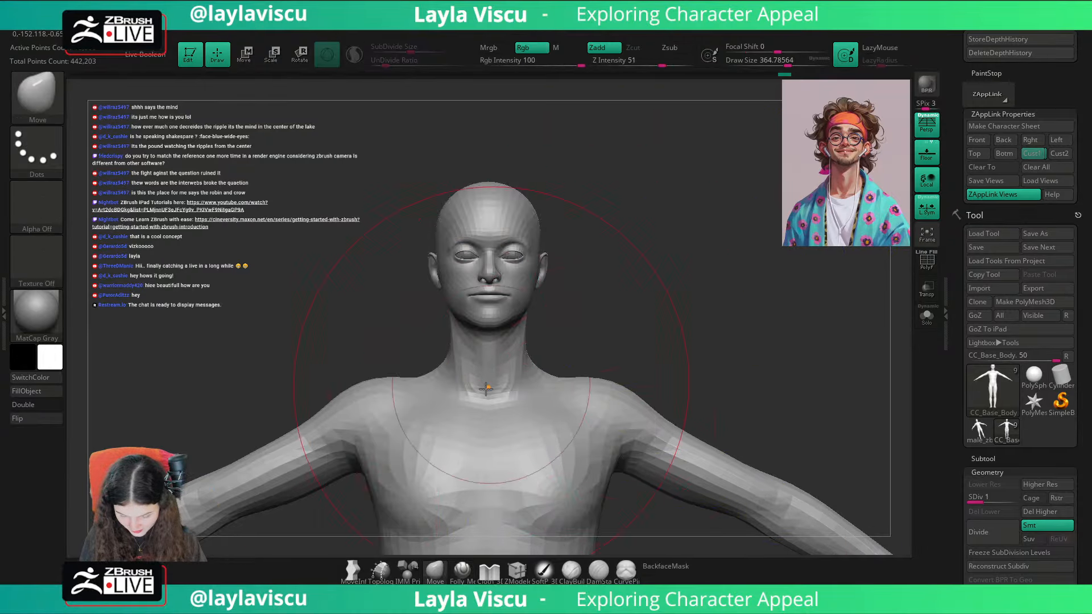
# Step: Define the folds around the upper eyelids with the Folly_Mech Cut brush, raise its size to about 430 and undo the last stroke
pyautogui.click(461, 570)
pyautogui.keyDown('ctrl'); pyautogui.moveTo(477, 485); pyautogui.dragTo(554, 279, button='right'); pyautogui.keyUp('ctrl')
pyautogui.keyDown('ctrl'); pyautogui.moveTo(495, 309); pyautogui.dragTo(443, 321, button='right'); pyautogui.keyUp('ctrl')
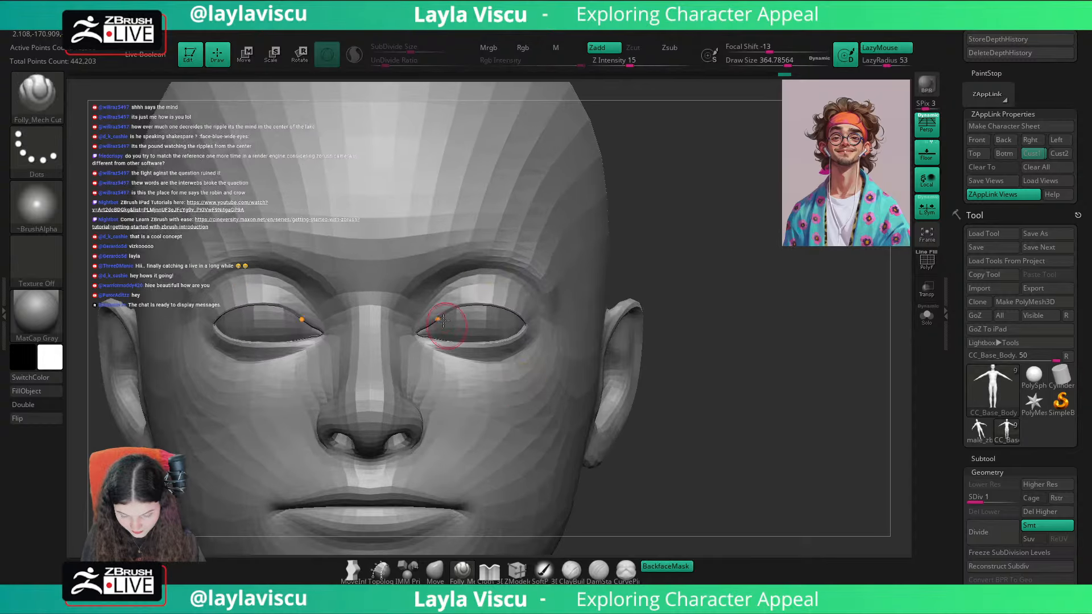
pyautogui.moveTo(415, 323); pyautogui.dragTo(506, 260)
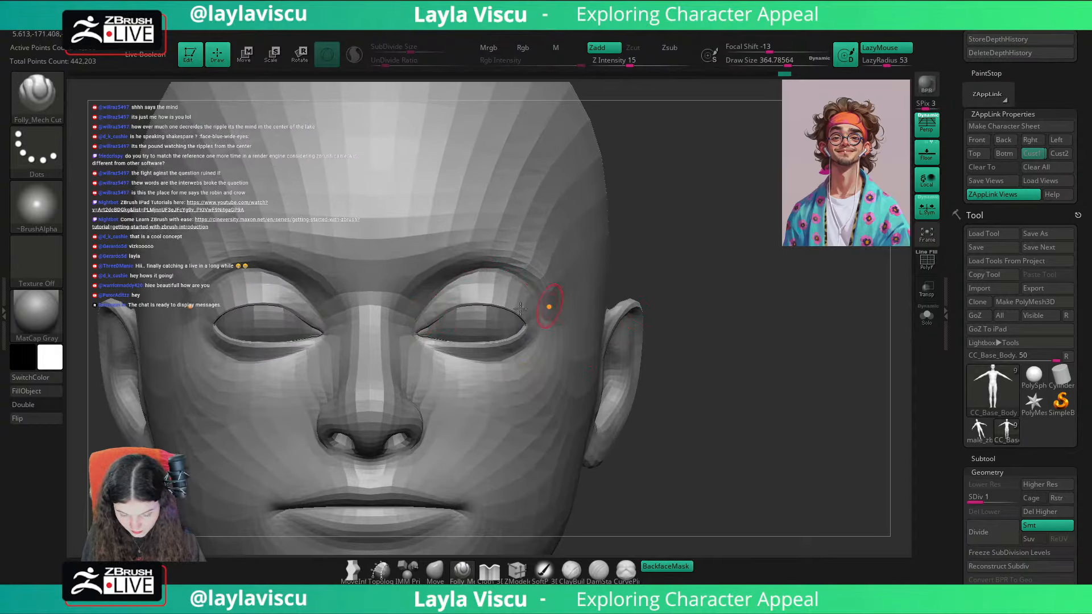
pyautogui.moveTo(485, 266)
pyautogui.mouseDown()
pyautogui.moveTo(513, 274)
pyautogui.moveTo(576, 344)
pyautogui.mouseUp()
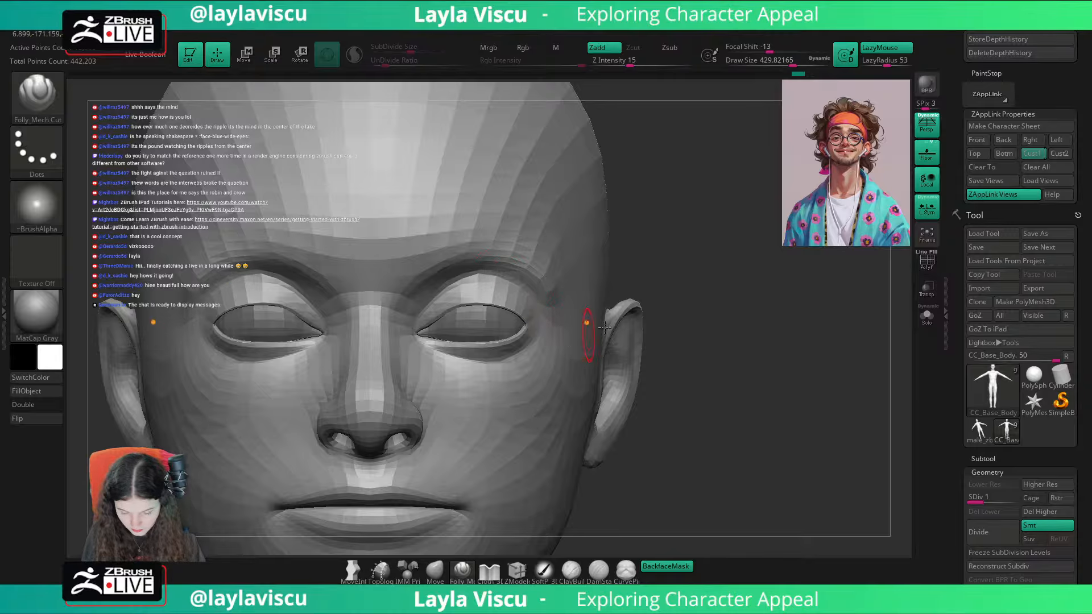
pyautogui.moveTo(676, 319); pyautogui.dragTo(571, 298)
pyautogui.hotkey('ctrl', 'z')
# Step: Switch to the Move brush, restore the Cust1 view and compare the upper eyelid folds with the portrait overlay
pyautogui.click(435, 570)
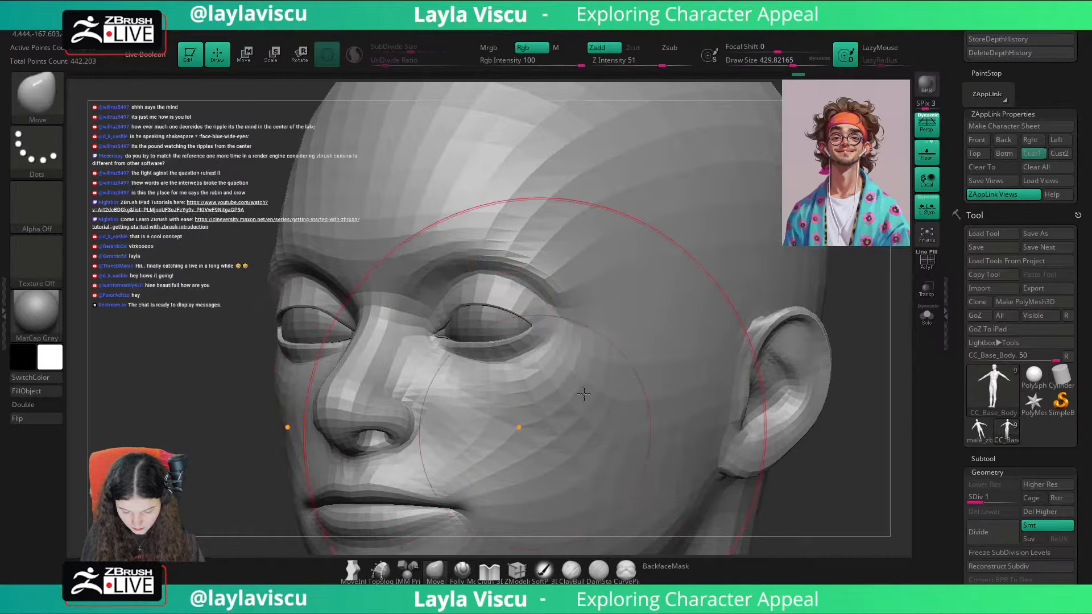
pyautogui.moveTo(844, 287); pyautogui.dragTo(904, 256)
pyautogui.click(1033, 156)
pyautogui.hotkey('shift', 'z')
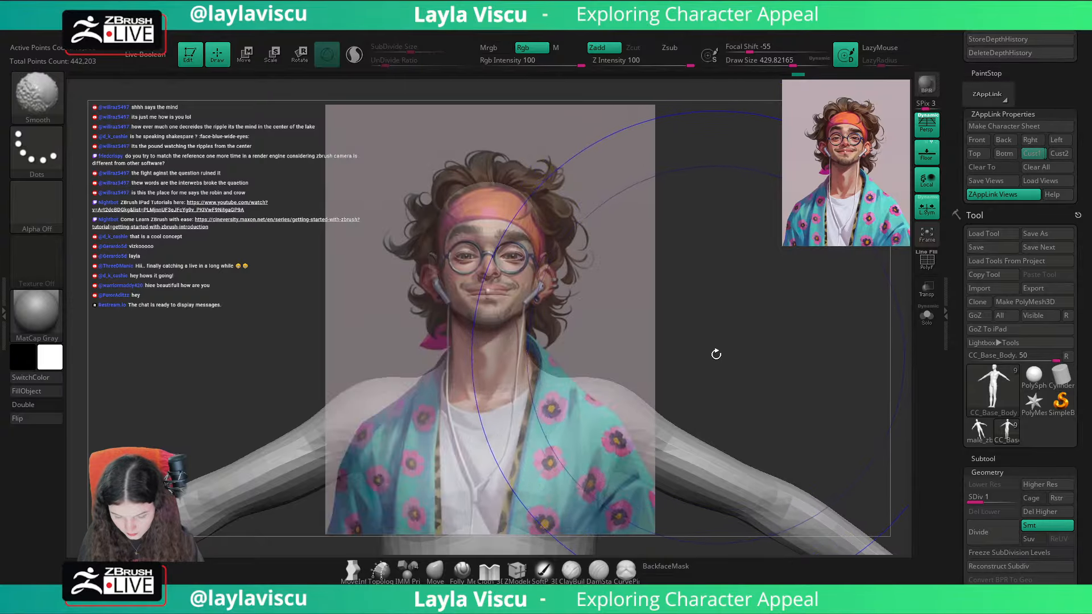
pyautogui.hotkey('shift', 'z')
pyautogui.hotkey('shift', 'z')
pyautogui.hotkey('shift', 'z')
# Step: Reshape the lower eyelids with a Move brush of about 74, working from front and raised three-quarter views
pyautogui.keyDown('ctrl'); pyautogui.moveTo(521, 279); pyautogui.dragTo(617, 455, button='right'); pyautogui.keyUp('ctrl')
pyautogui.press('s')
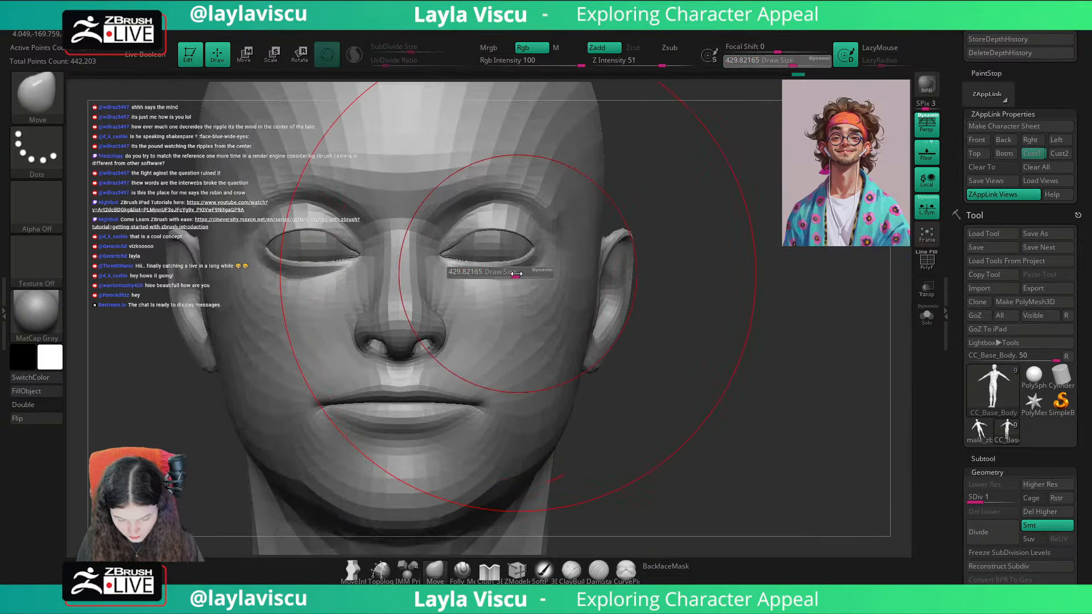
pyautogui.moveTo(516, 273)
pyautogui.mouseDown()
pyautogui.moveTo(484, 276)
pyautogui.moveTo(511, 279)
pyautogui.mouseUp()
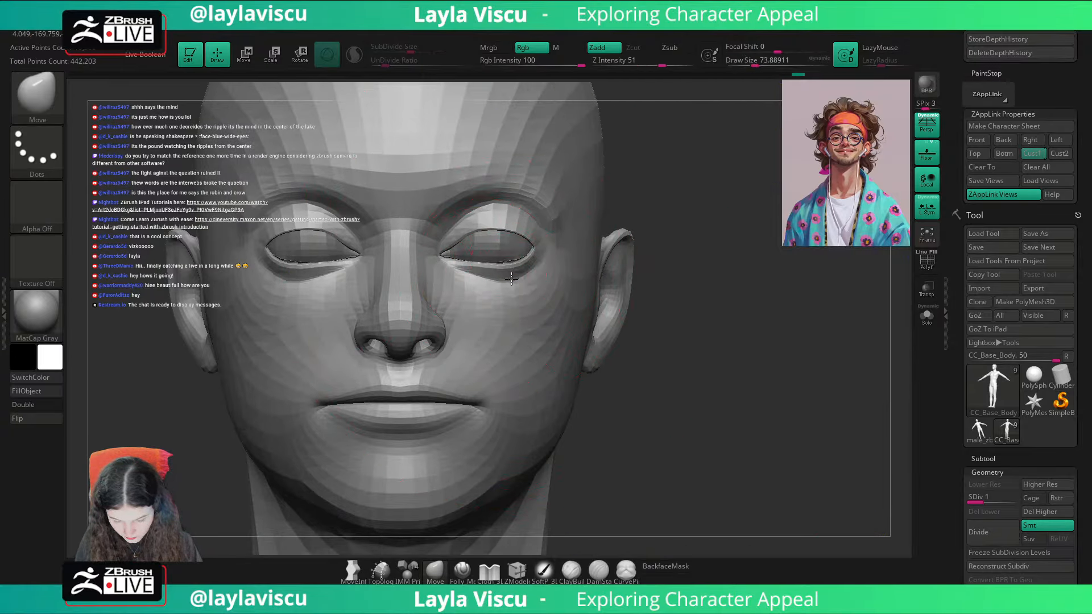
pyautogui.moveTo(588, 213); pyautogui.dragTo(455, 263, button='right')
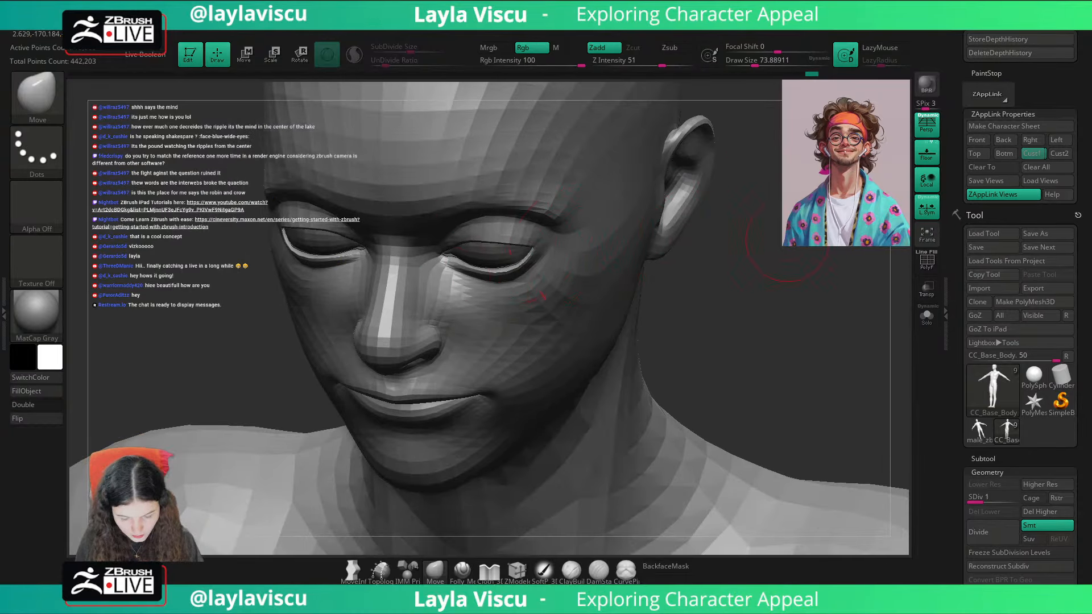
pyautogui.keyDown('shift'); pyautogui.moveTo(781, 243); pyautogui.dragTo(713, 252, button='right'); pyautogui.keyUp('shift')
pyautogui.moveTo(499, 234); pyautogui.dragTo(481, 235)
# Step: Refine the upper eyelid curves with Move brush sizes of about 46 and 112, checking them from the front, below and above
pyautogui.press('s')
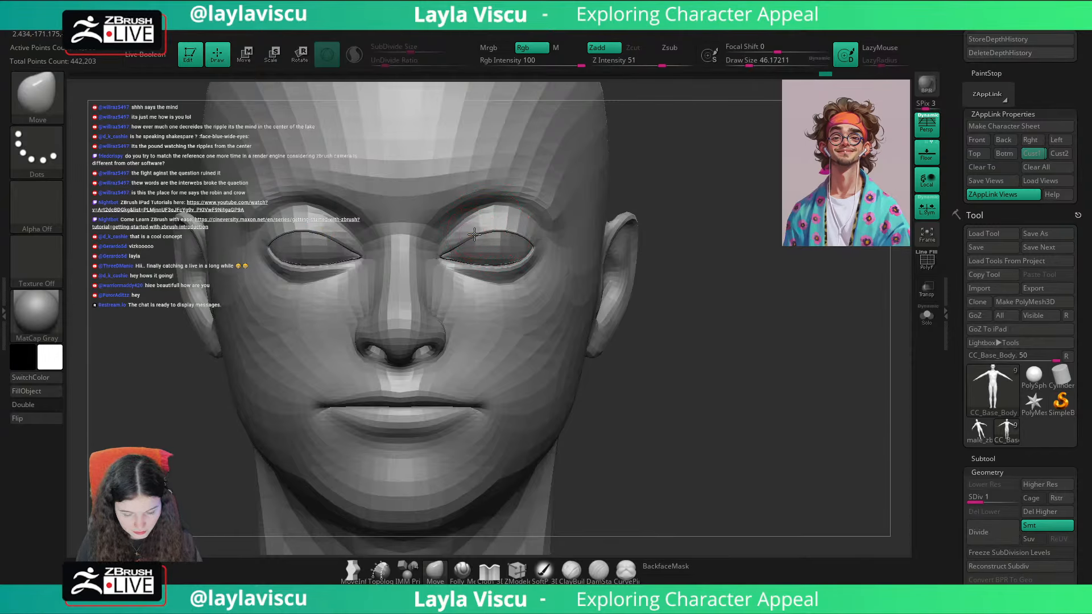
pyautogui.moveTo(714, 236); pyautogui.dragTo(715, 136)
pyautogui.press('s')
pyautogui.moveTo(482, 230); pyautogui.dragTo(488, 230)
pyautogui.press('s')
pyautogui.moveTo(479, 233); pyautogui.dragTo(486, 233)
pyautogui.moveTo(673, 179); pyautogui.dragTo(520, 236)
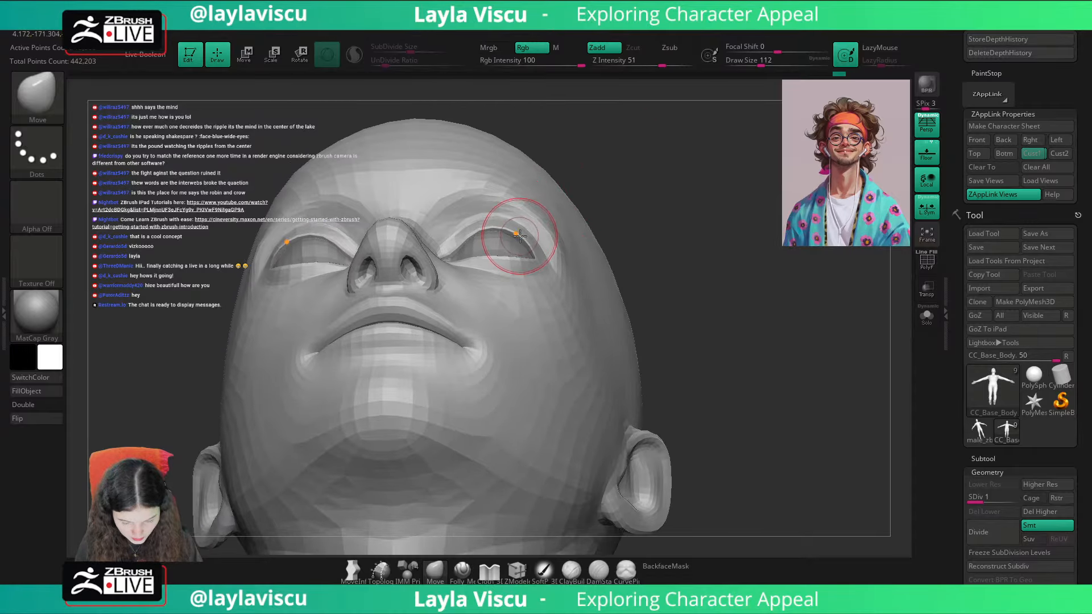
pyautogui.moveTo(675, 187); pyautogui.dragTo(685, 282)
pyautogui.moveTo(722, 210); pyautogui.dragTo(717, 344)
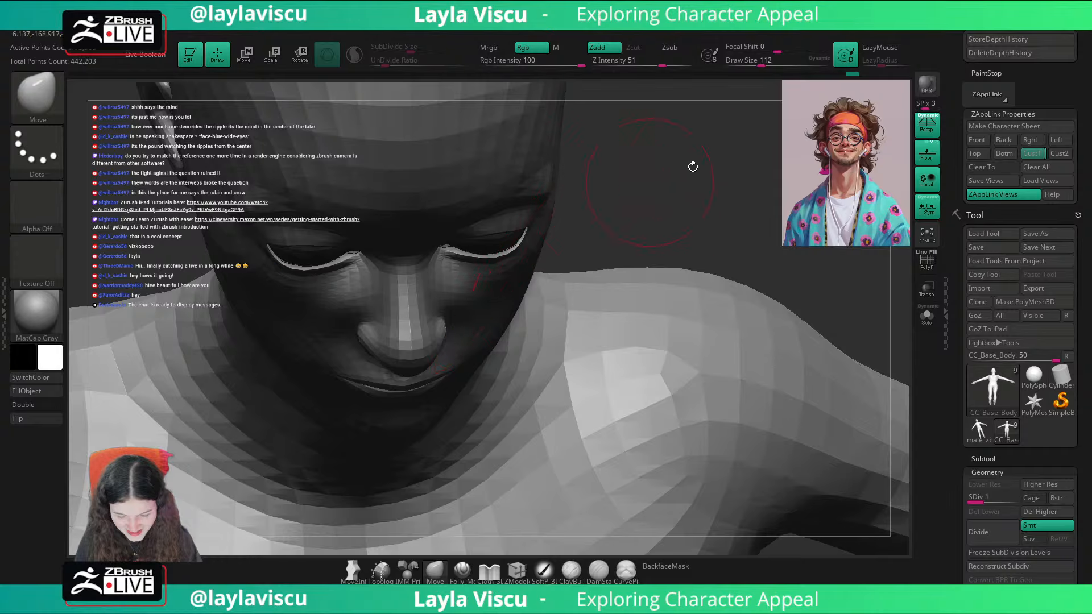
# Step: Check the Cust1 view against the portrait overlay and adjust the outer eye corners with a Move brush of about 108
pyautogui.click(1026, 151)
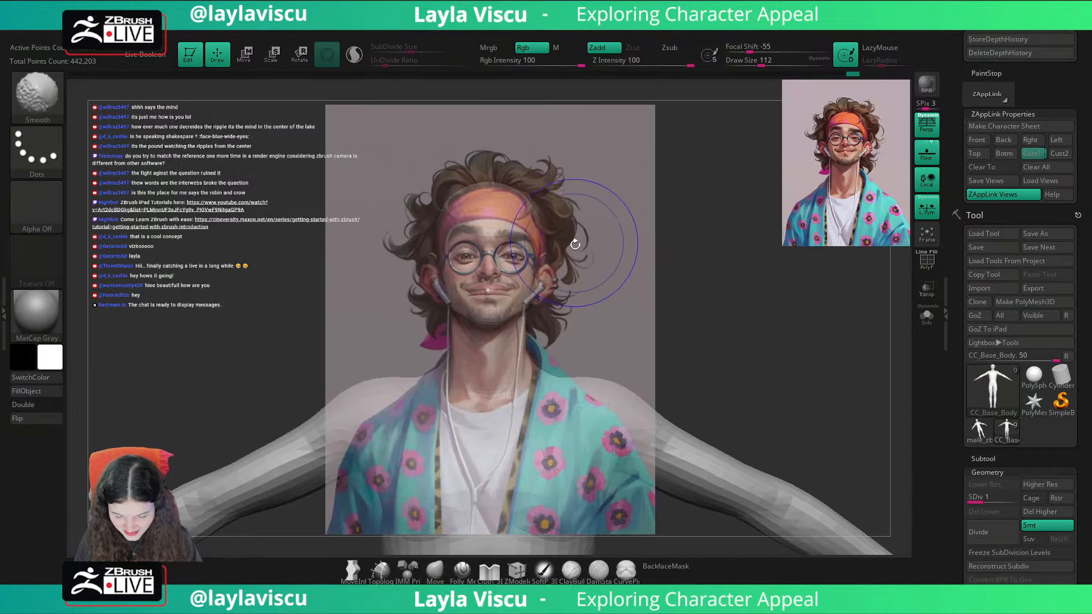
pyautogui.keyDown('ctrl'); pyautogui.moveTo(521, 253); pyautogui.dragTo(520, 293, button='right'); pyautogui.keyUp('ctrl')
pyautogui.press('s')
pyautogui.moveTo(519, 283); pyautogui.dragTo(512, 283)
pyautogui.keyDown('ctrl'); pyautogui.moveTo(514, 250); pyautogui.dragTo(520, 284, button='right'); pyautogui.keyUp('ctrl')
pyautogui.press('s')
pyautogui.moveTo(522, 284); pyautogui.dragTo(529, 283)
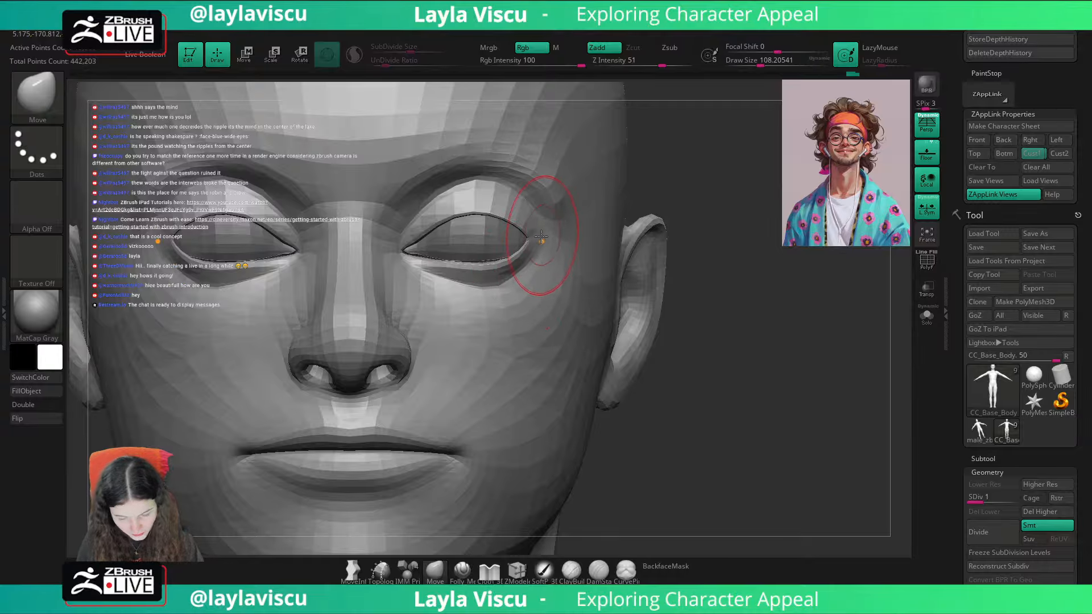
pyautogui.moveTo(542, 267)
pyautogui.keyDown('ctrl'); pyautogui.mouseDown(button='right')
pyautogui.moveTo(541, 239)
pyautogui.moveTo(537, 299)
pyautogui.mouseUp(button='right'); pyautogui.keyUp('ctrl')
# Step: Fine-tune the inner eye corners and adjacent upper eyelid edges, reducing the Move brush size to about 29
pyautogui.press('s')
pyautogui.moveTo(402, 283); pyautogui.dragTo(387, 267)
pyautogui.press('s')
pyautogui.press('s')
pyautogui.keyDown('ctrl'); pyautogui.moveTo(427, 243); pyautogui.dragTo(444, 216, button='right'); pyautogui.keyUp('ctrl')
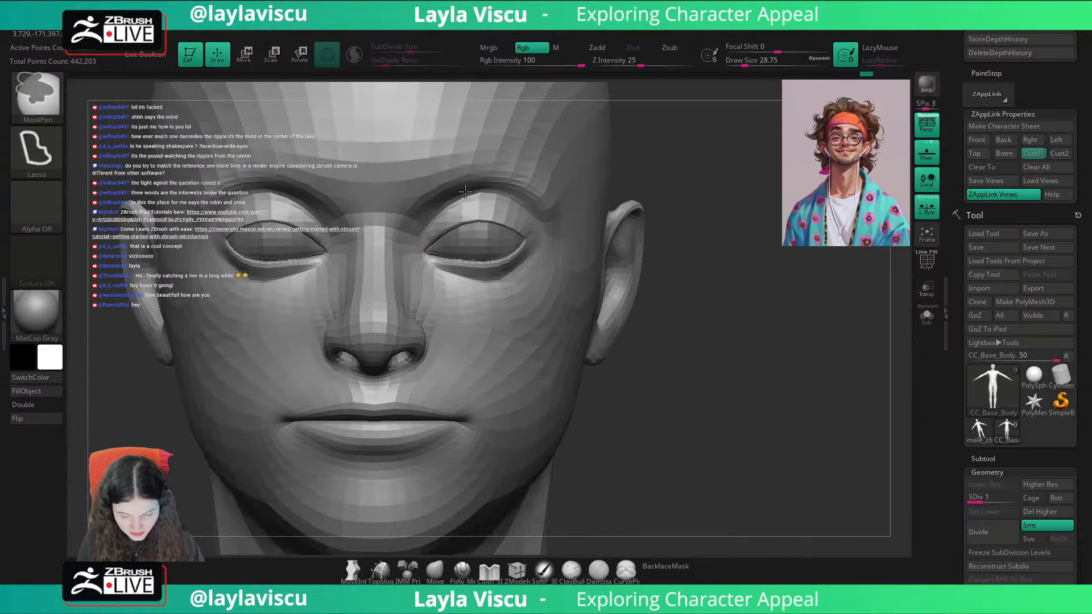
# Step: Turn on the polyframe, select Folly_Mech Cut and examine the wireframe around the eyes from three-quarter and front views
pyautogui.moveTo(754, 169)
pyautogui.mouseDown()
pyautogui.moveTo(760, 163)
pyautogui.moveTo(708, 212)
pyautogui.mouseUp()
pyautogui.hotkey('shift', 'f')
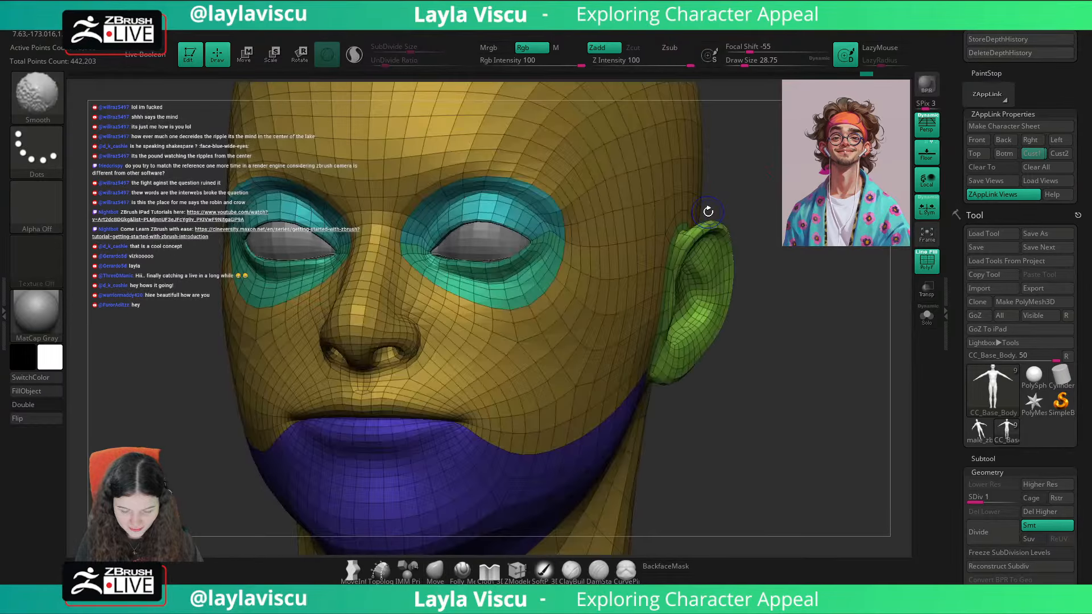
pyautogui.click(462, 569)
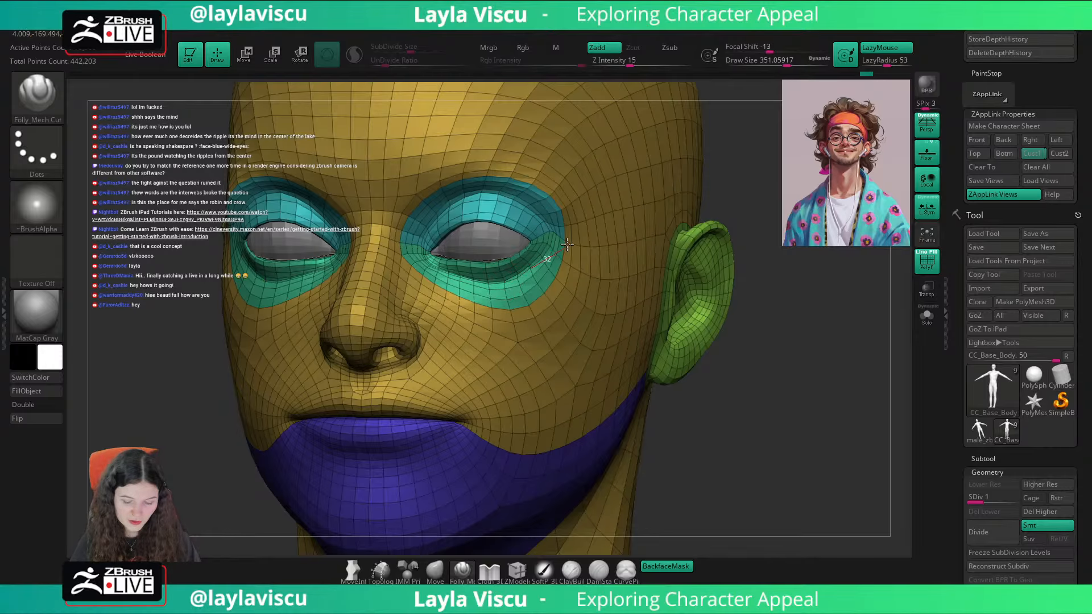
pyautogui.moveTo(745, 207); pyautogui.dragTo(680, 256)
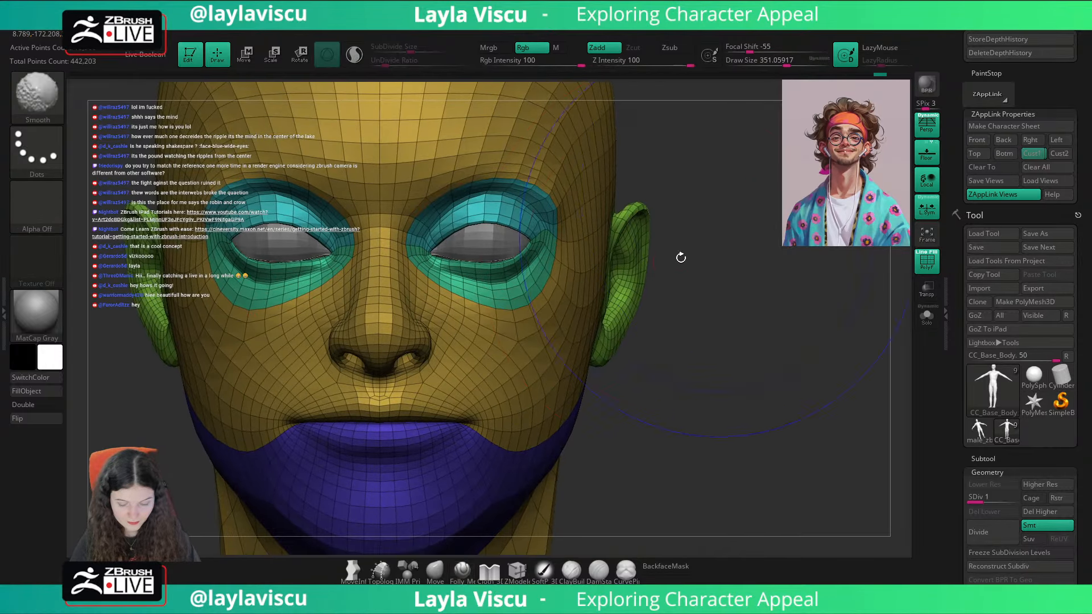
# Step: Adjust the area around the eyes with the Move brush at a size of about 74, guided by the wireframe
pyautogui.click(435, 569)
pyautogui.press('s')
pyautogui.moveTo(484, 289); pyautogui.dragTo(452, 289)
pyautogui.keyDown('ctrl'); pyautogui.moveTo(487, 286); pyautogui.dragTo(490, 239, button='right'); pyautogui.keyUp('ctrl')
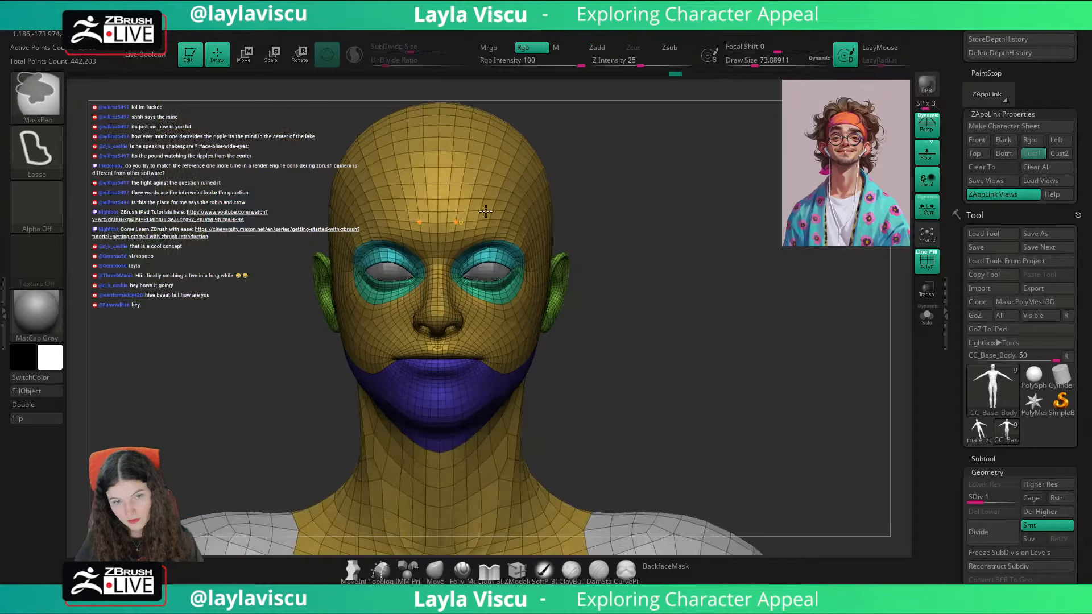
pyautogui.keyDown('alt'); pyautogui.moveTo(696, 301); pyautogui.dragTo(746, 302, button='right'); pyautogui.keyUp('alt')
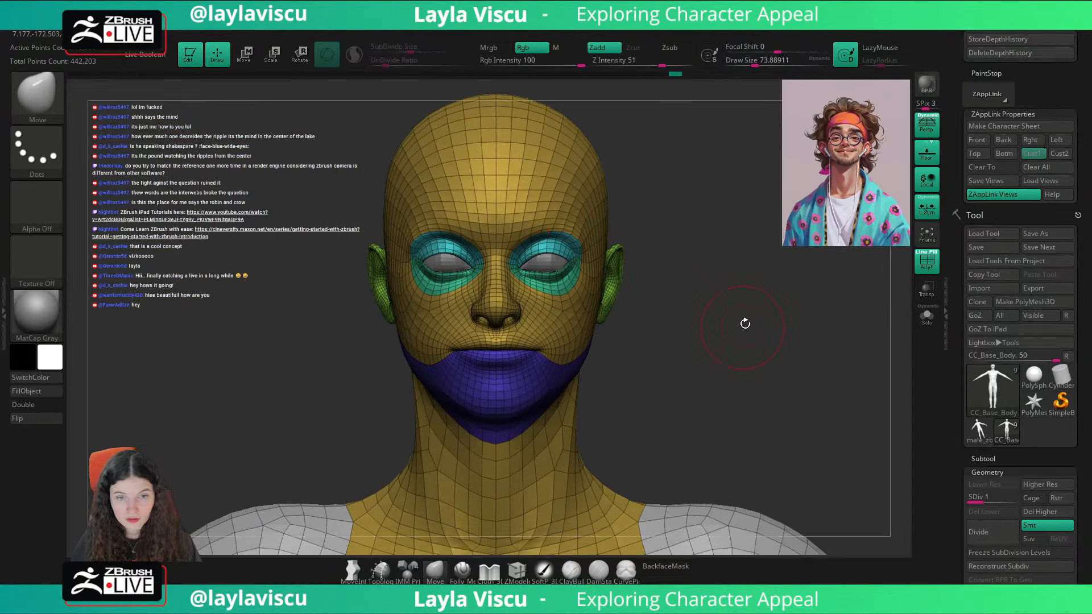
# Step: Turn off the polyframe and compare the head with the portrait overlay in the Cust1 view
pyautogui.hotkey('shift', 'f')
pyautogui.click(1030, 156)
pyautogui.hotkey('shift', 'z')
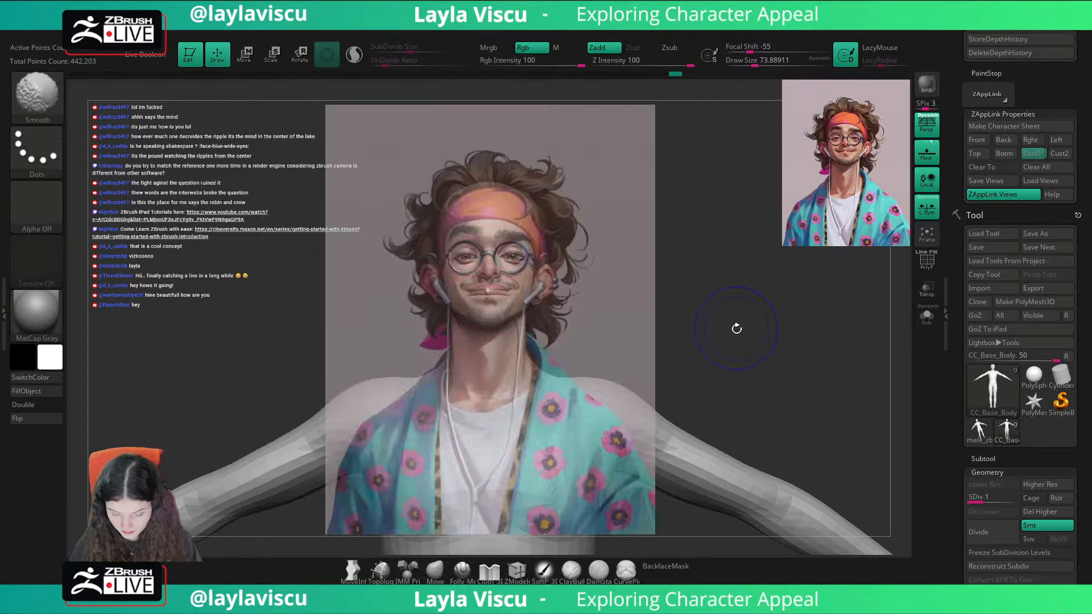
pyautogui.hotkey('shift', 'z')
pyautogui.hotkey('shift', 'z')
pyautogui.hotkey('shift', 'z')
# Step: Work the creases above the upper eyelids with the Folly_Mech Cut brush at a size of about 468, checking them from several angles
pyautogui.keyDown('ctrl'); pyautogui.moveTo(539, 280); pyautogui.dragTo(601, 370, button='right'); pyautogui.keyUp('ctrl')
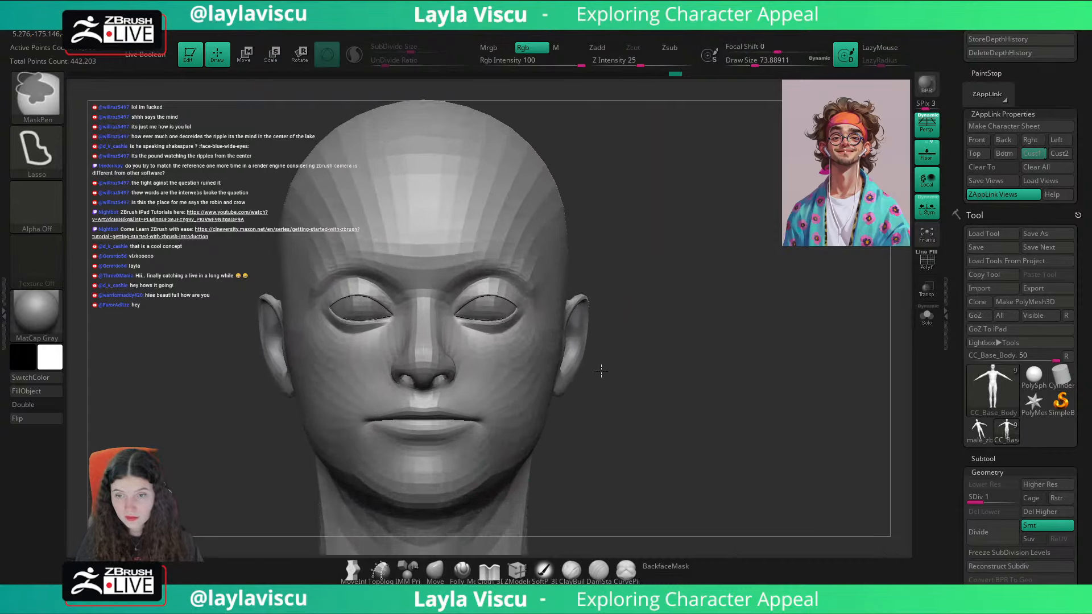
pyautogui.moveTo(727, 312)
pyautogui.mouseDown()
pyautogui.moveTo(658, 341)
pyautogui.moveTo(460, 522)
pyautogui.mouseUp()
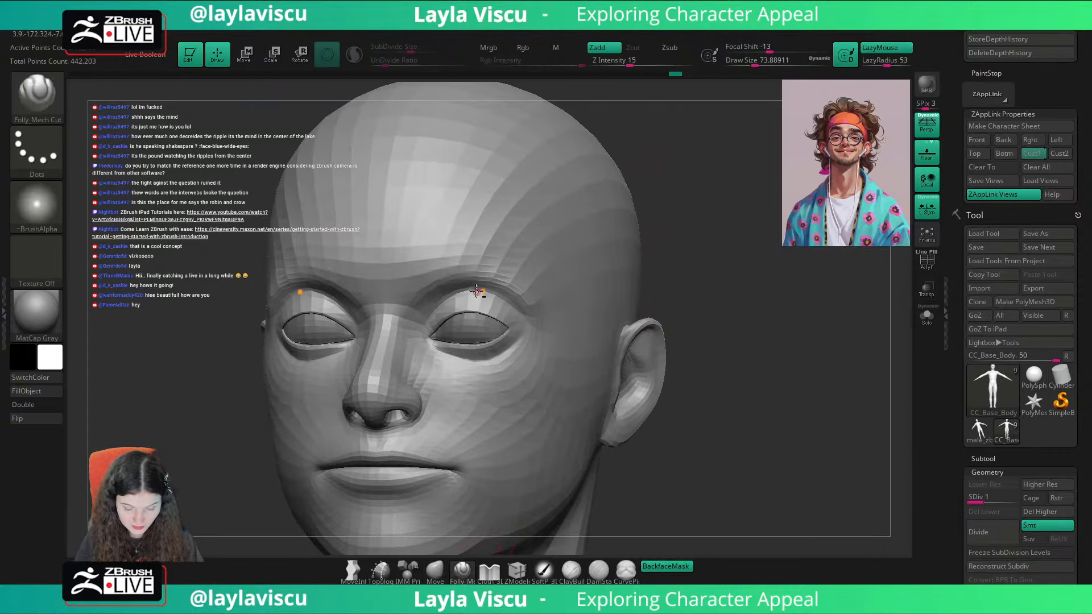
pyautogui.press('s')
pyautogui.moveTo(476, 291)
pyautogui.mouseDown()
pyautogui.moveTo(518, 291)
pyautogui.moveTo(548, 337)
pyautogui.moveTo(489, 287)
pyautogui.mouseUp()
pyautogui.moveTo(553, 341); pyautogui.dragTo(554, 343)
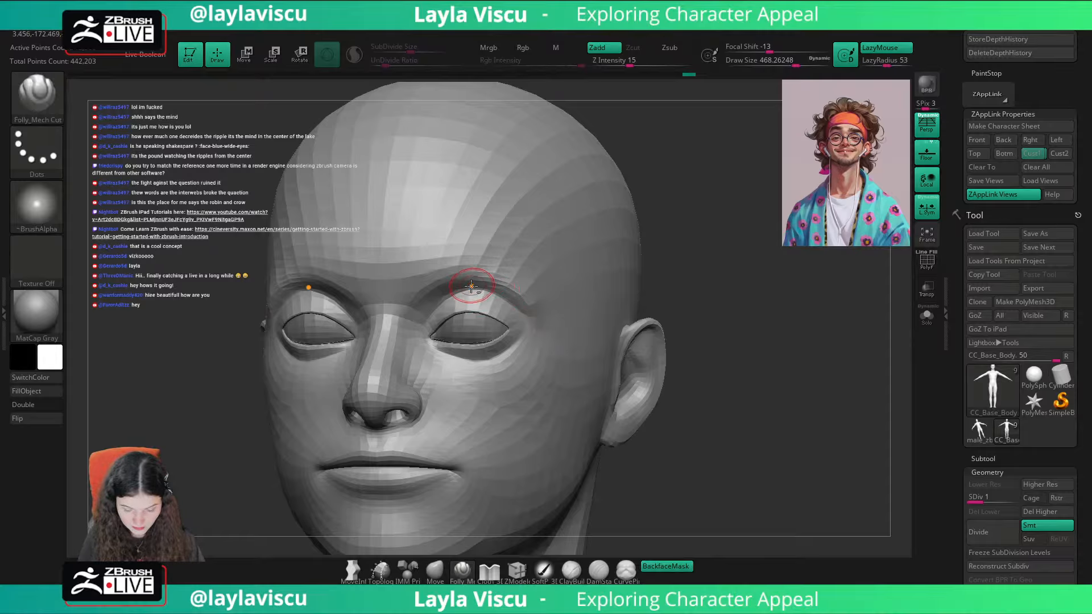
pyautogui.moveTo(676, 303); pyautogui.dragTo(734, 283)
pyautogui.moveTo(609, 294); pyautogui.dragTo(565, 293)
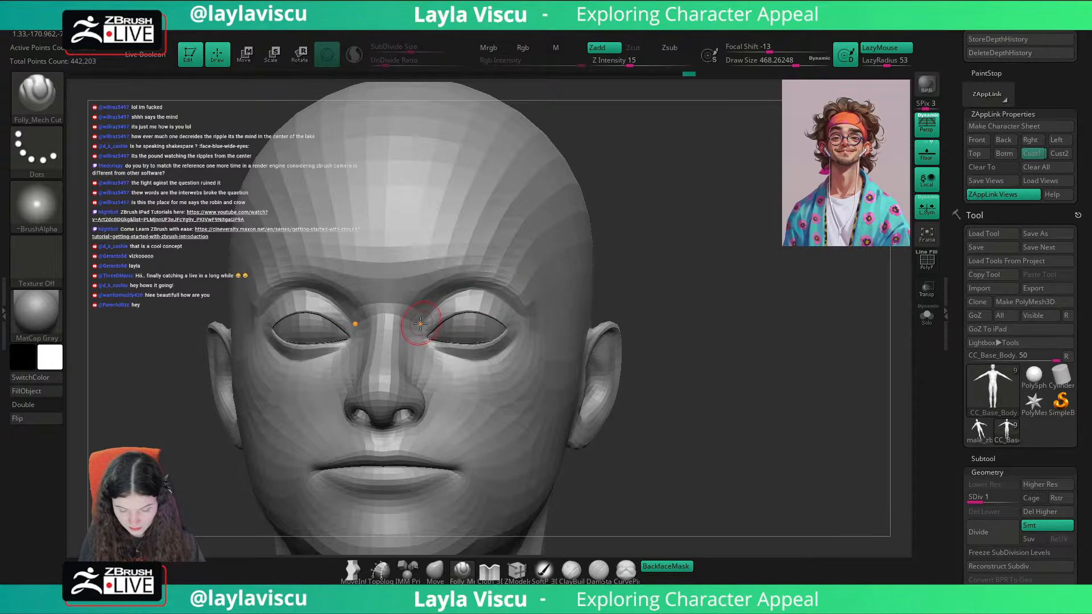
pyautogui.moveTo(714, 290); pyautogui.dragTo(633, 344)
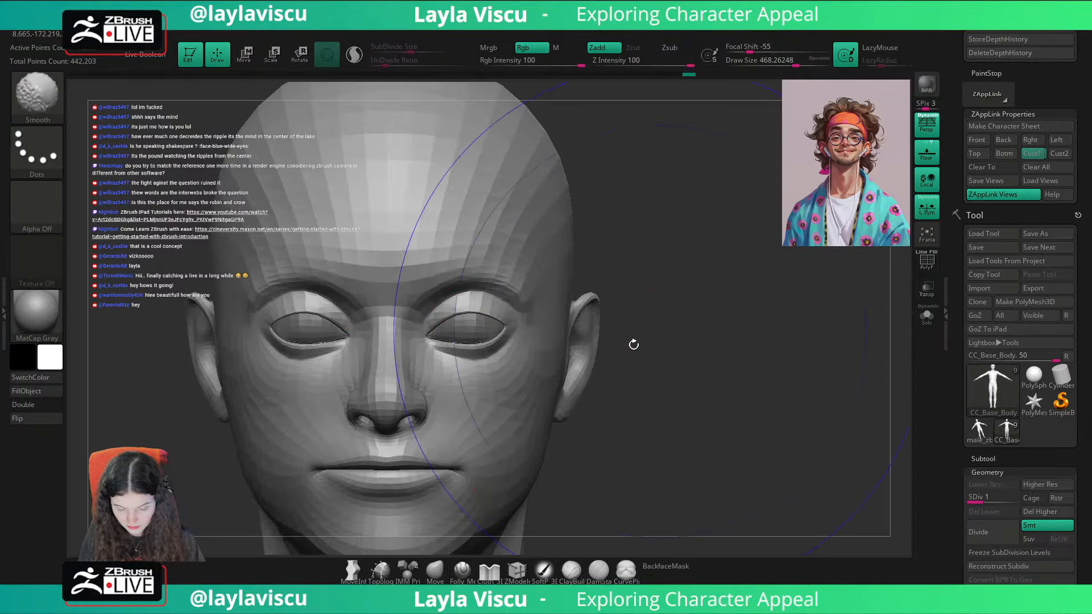
# Step: Switch to the Move brush at a size of about 104 and examine the face in three-quarter and Cust1 views
pyautogui.click(436, 570)
pyautogui.press('s')
pyautogui.moveTo(506, 296); pyautogui.dragTo(469, 295)
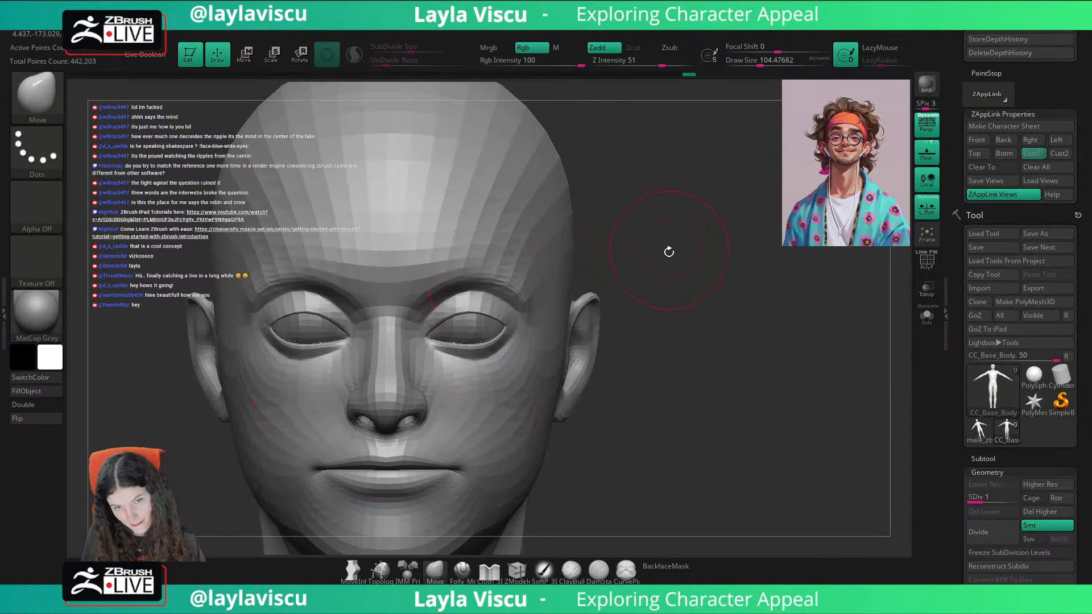
pyautogui.moveTo(669, 251); pyautogui.dragTo(585, 244)
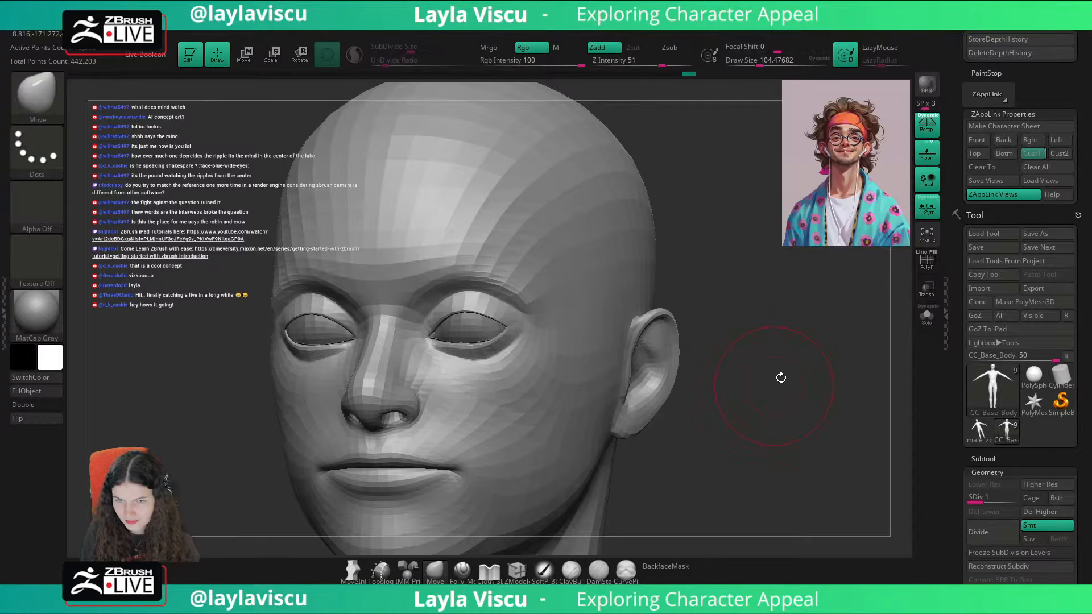
pyautogui.click(1033, 154)
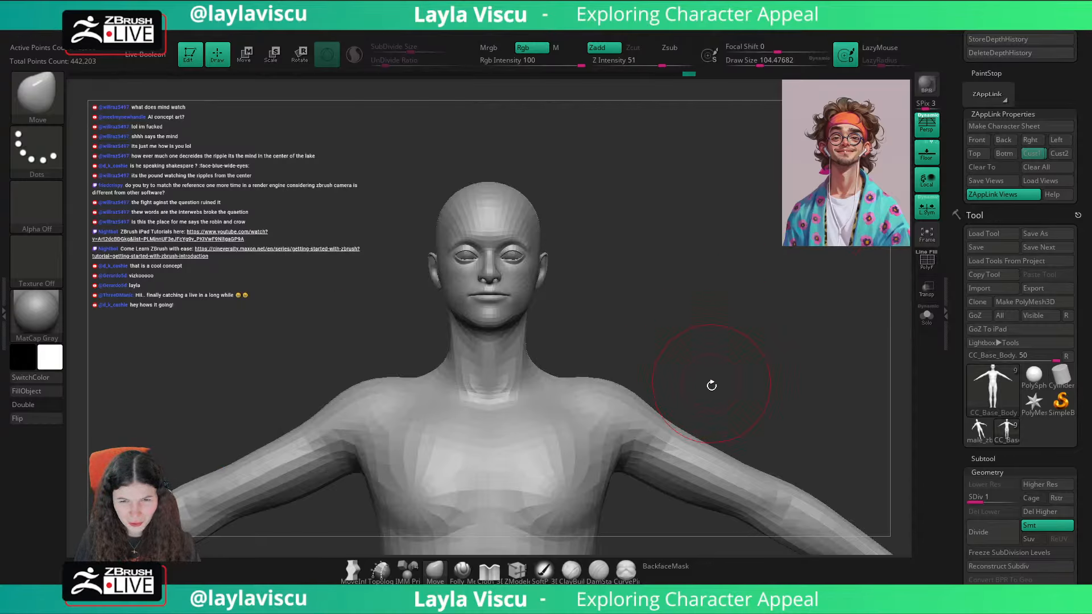
pyautogui.keyDown('shift'); pyautogui.moveTo(757, 344); pyautogui.dragTo(762, 367); pyautogui.keyUp('shift')
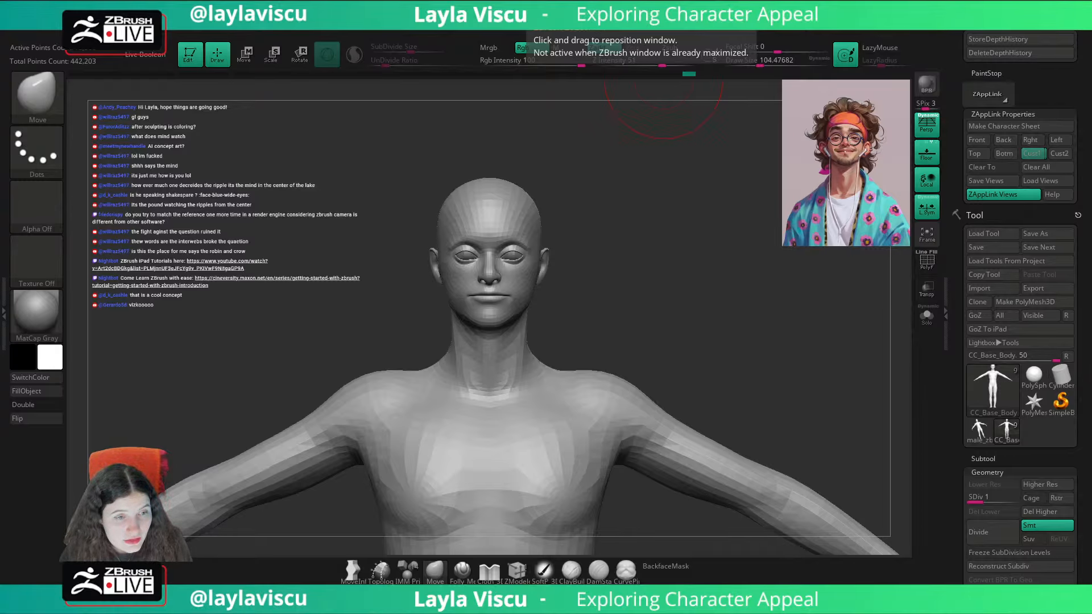
# Step: Switch to the browser, review the ArtStation portrait, line sketches and full-body artwork of the character, and return to ZBrush
pyautogui.hotkey('alt', 'Tab')
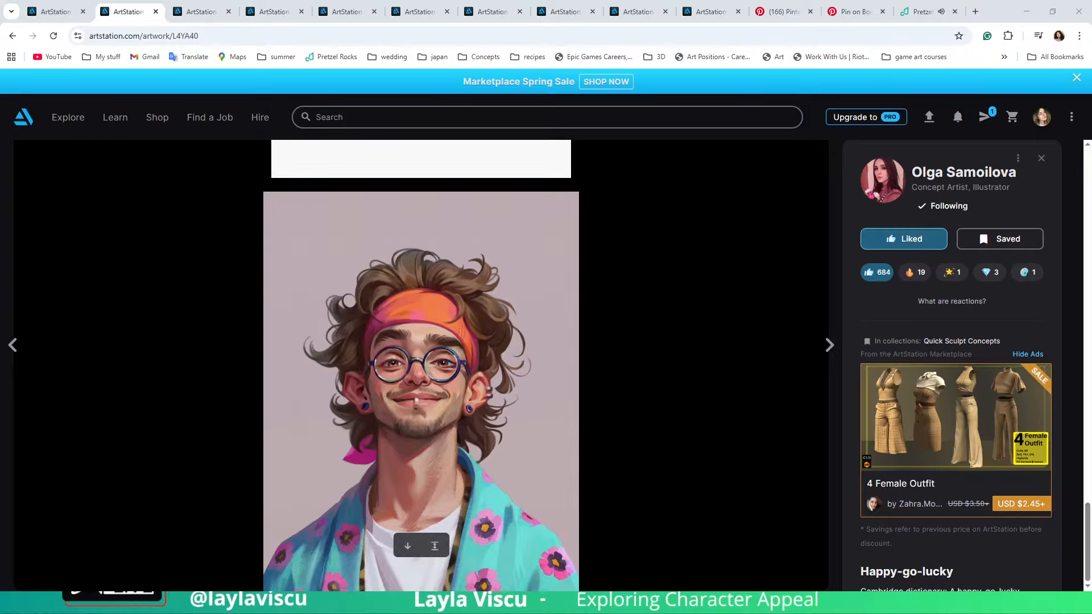
pyautogui.scroll(-2, 956, 319)
pyautogui.scroll(2, 956, 318)
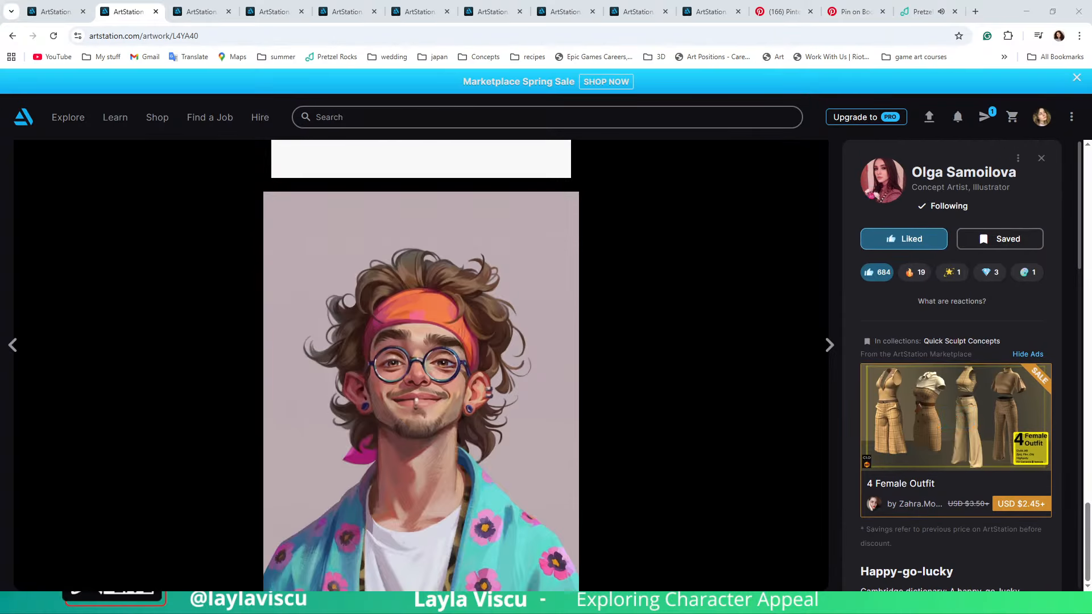
pyautogui.scroll(7, 421, 364)
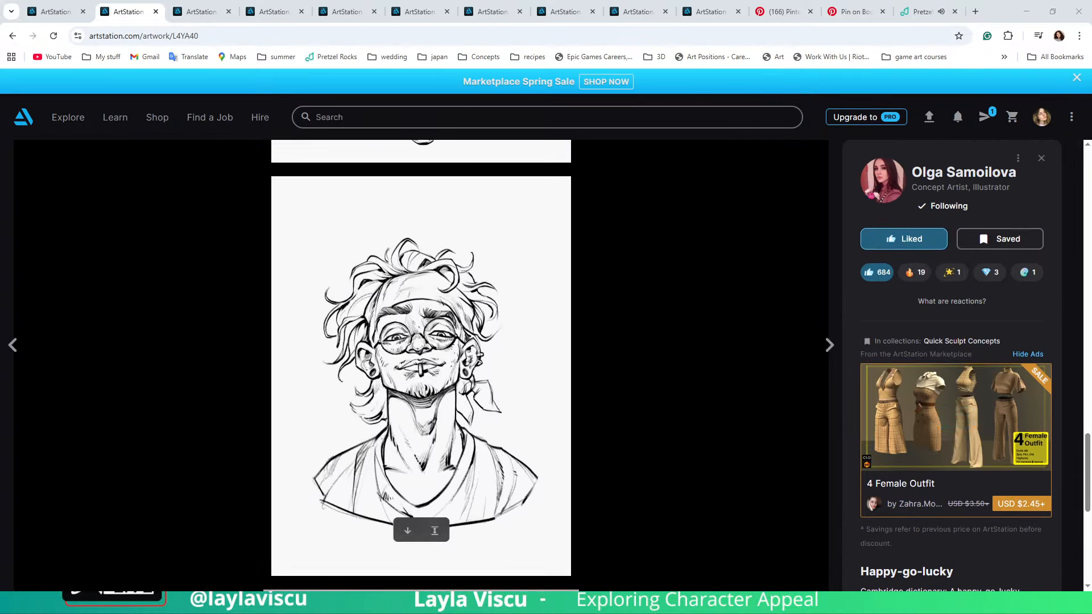
pyautogui.scroll(18, 421, 364)
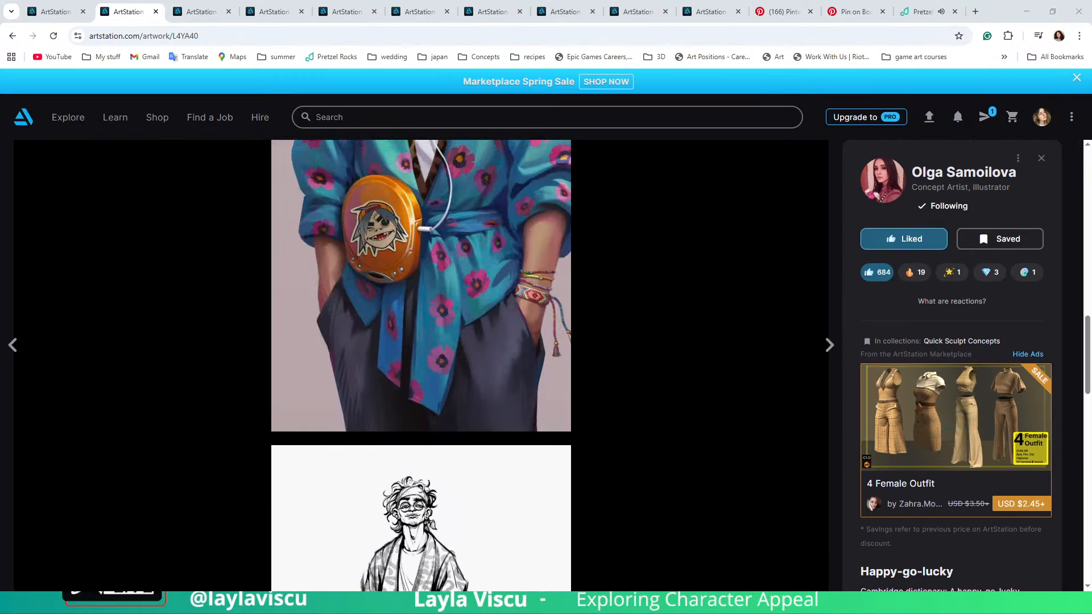
pyautogui.scroll(12, 421, 364)
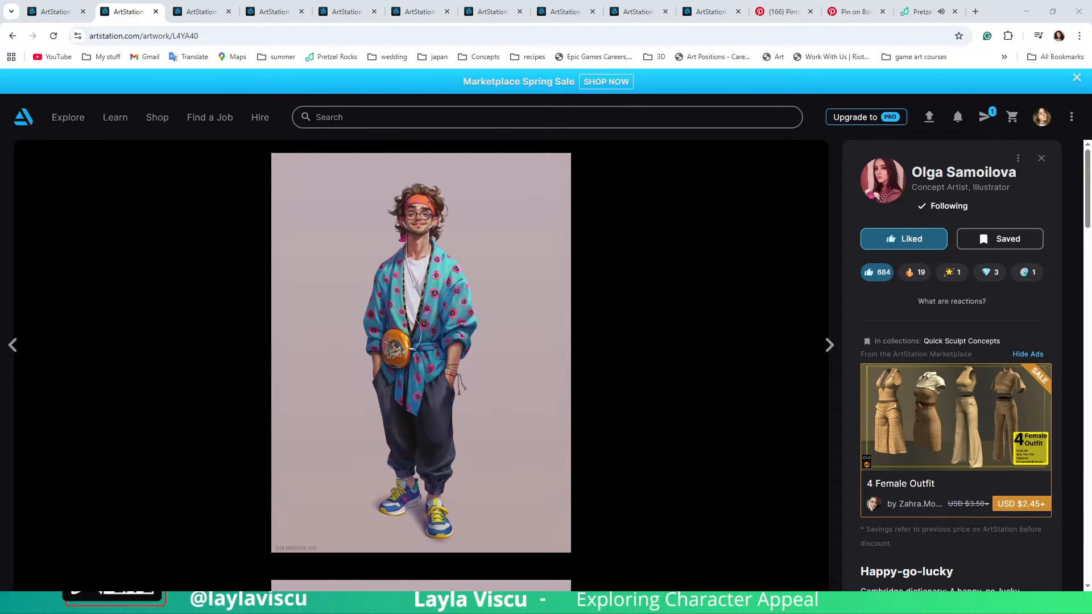
pyautogui.hotkey('alt', 'Tab')
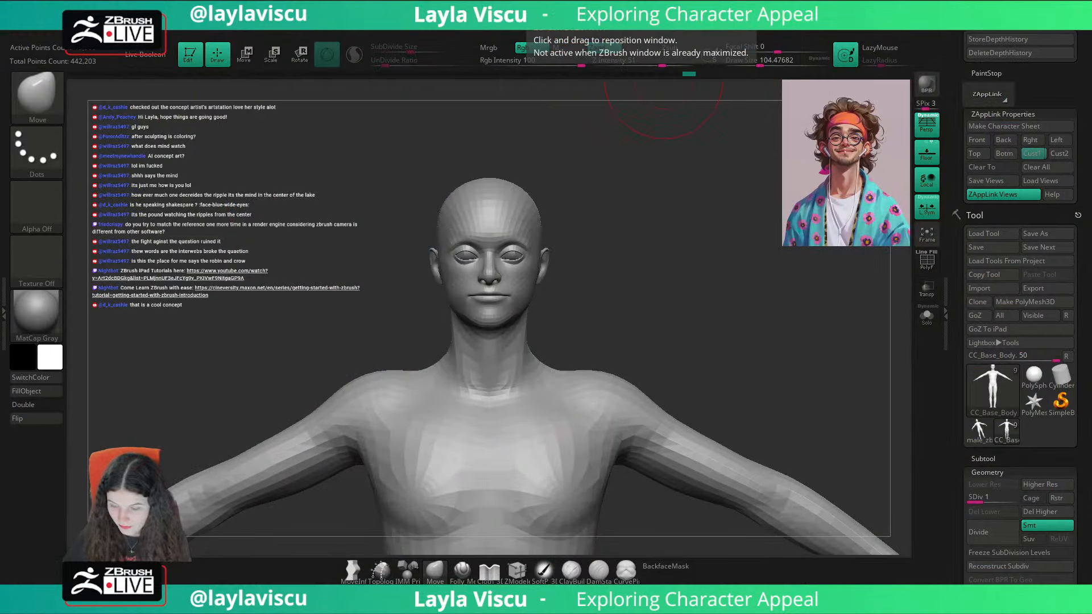
# Step: Overlay the portrait on the Cust1 view to check the facial proportions, and hide it again
pyautogui.moveTo(663, 78); pyautogui.dragTo(699, 183)
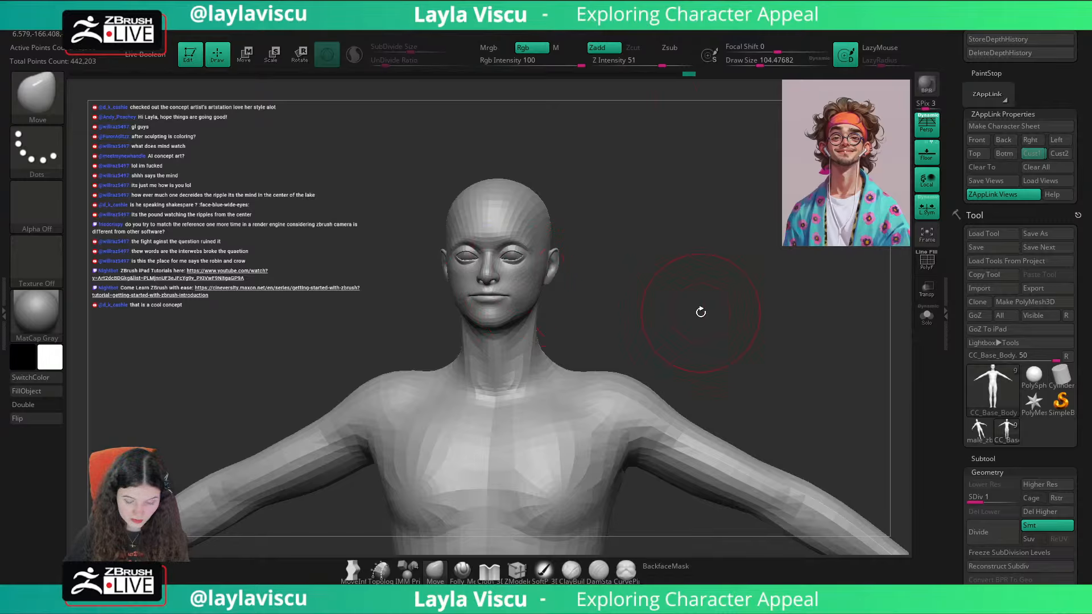
pyautogui.click(1033, 154)
pyautogui.hotkey('shift', 'z')
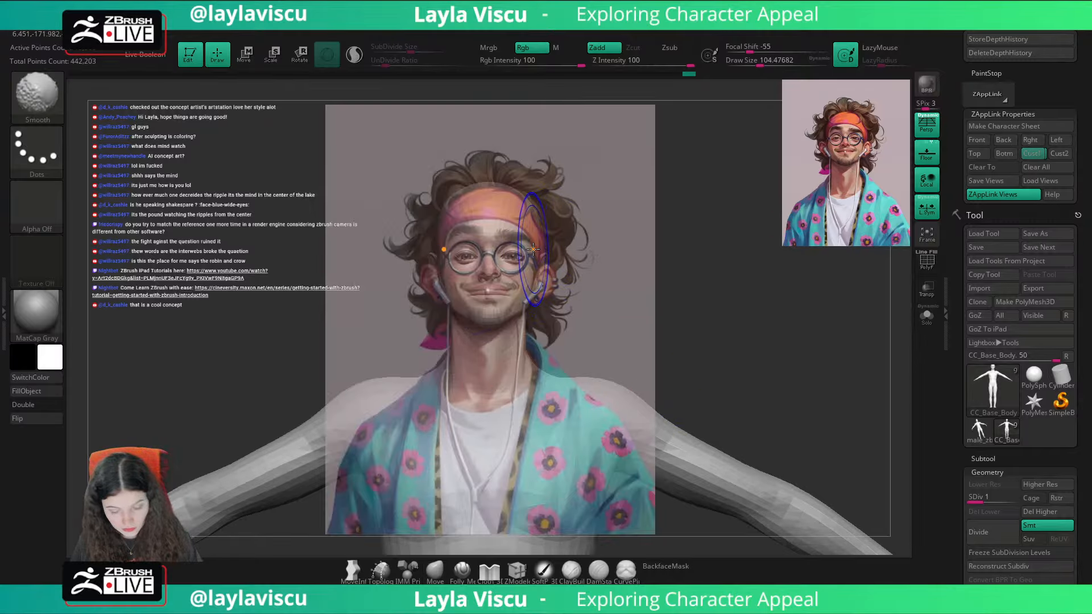
pyautogui.hotkey('shift', 'z')
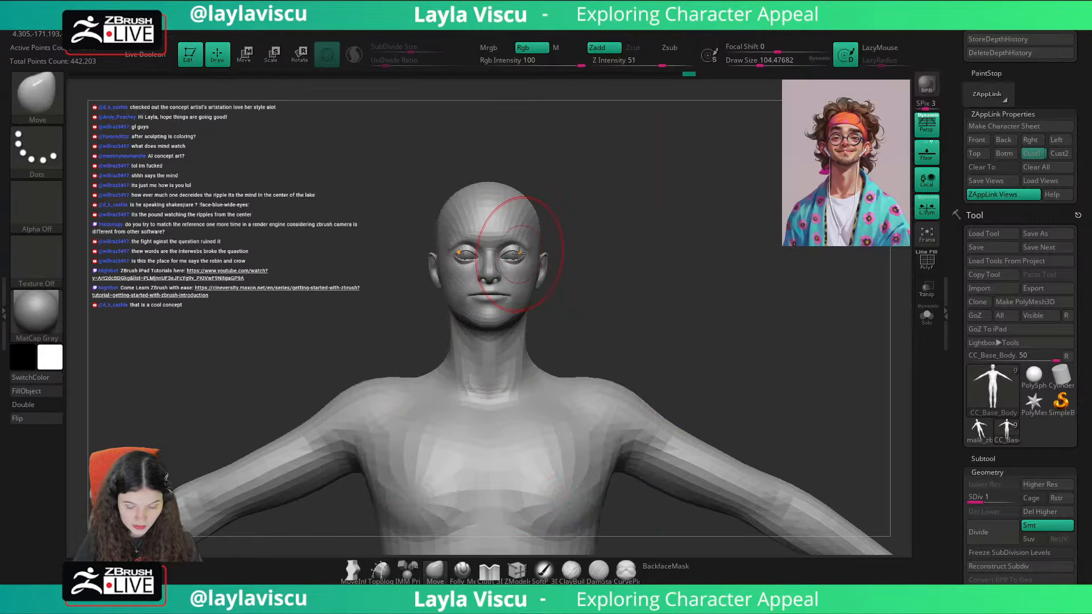
# Step: Refine the lower eyelids and outer eye corners with Move brush sizes of about 87 and 51, viewing the face from slightly above
pyautogui.keyDown('ctrl'); pyautogui.moveTo(551, 243); pyautogui.dragTo(555, 302, button='right'); pyautogui.keyUp('ctrl')
pyautogui.press('s')
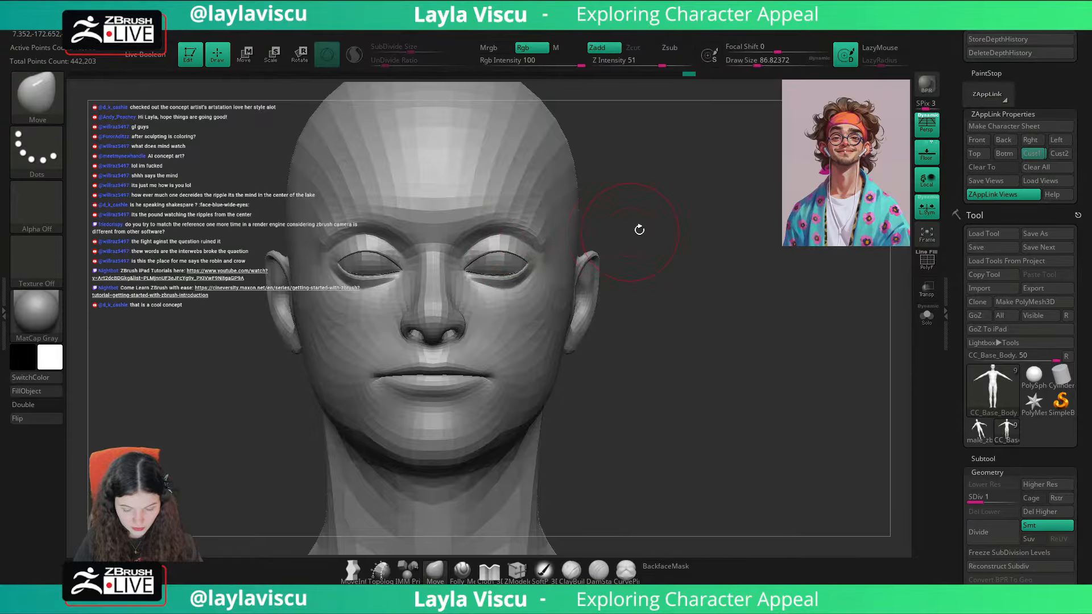
pyautogui.moveTo(639, 229); pyautogui.dragTo(612, 233)
pyautogui.moveTo(714, 207); pyautogui.dragTo(740, 240)
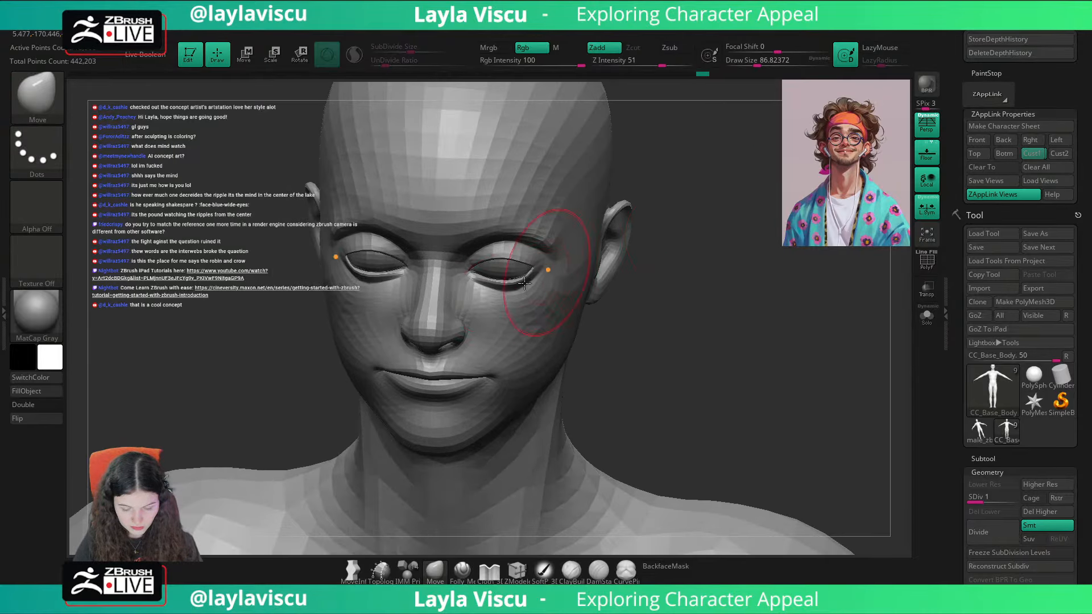
pyautogui.press('s')
pyautogui.moveTo(499, 286); pyautogui.dragTo(506, 283)
pyautogui.press('s')
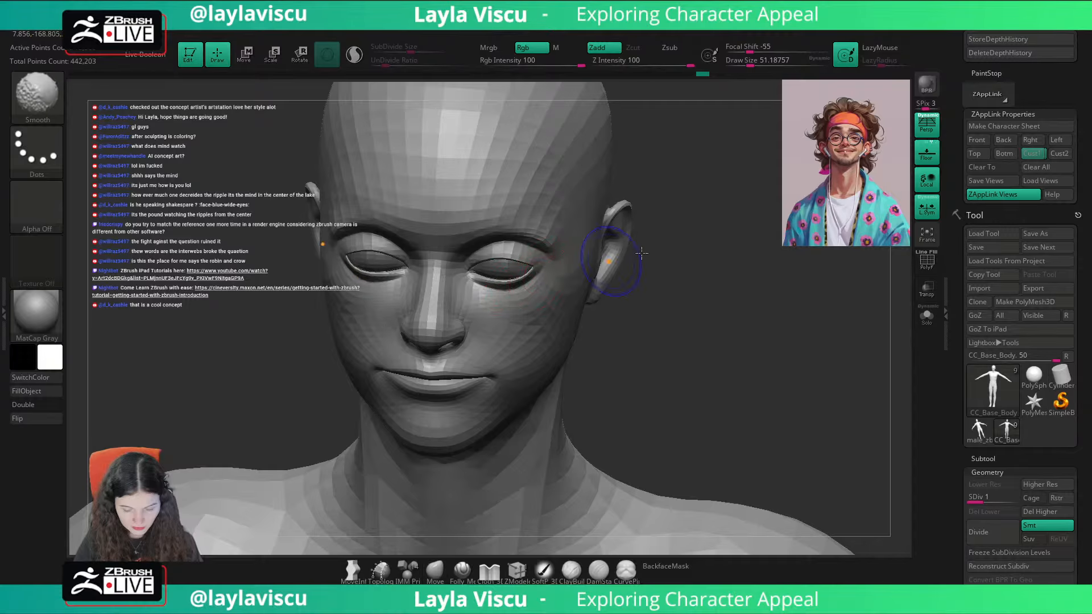
pyautogui.keyDown('shift'); pyautogui.moveTo(654, 267); pyautogui.dragTo(760, 163); pyautogui.keyUp('shift')
# Step: Adjust the lower cheeks and jaw contour with a Move brush of about 68, comparing the Cust1 view with the portrait overlay
pyautogui.click(1034, 153)
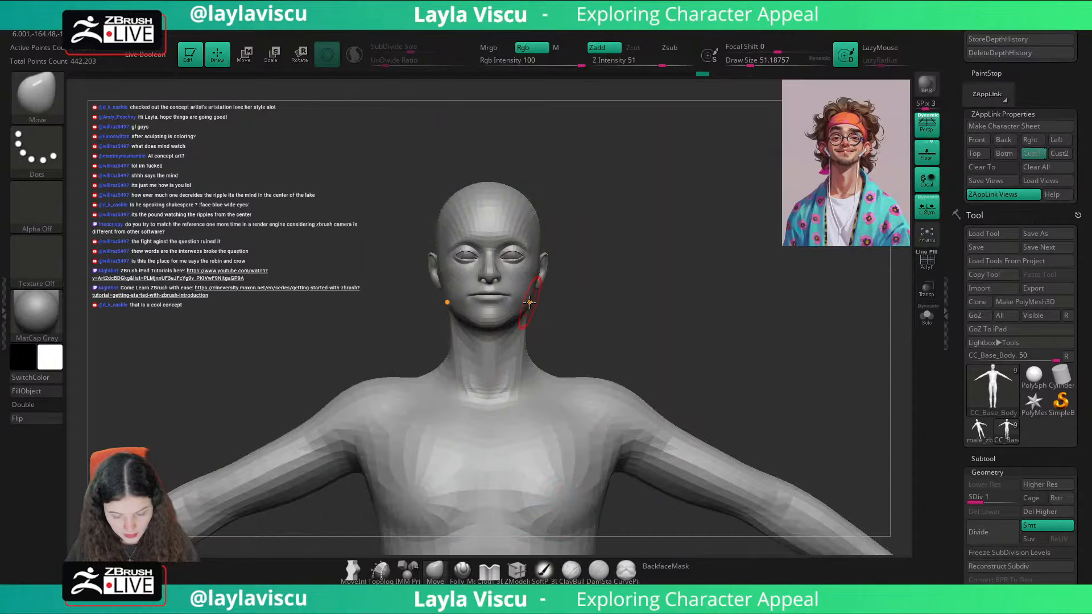
pyautogui.press(']')
pyautogui.press('[')
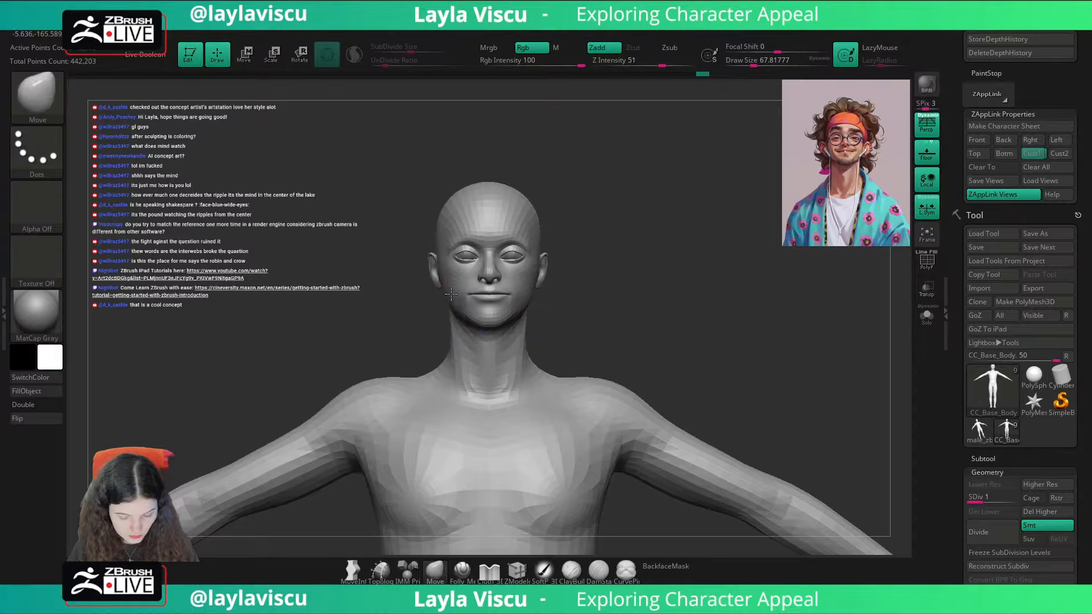
pyautogui.moveTo(589, 271); pyautogui.dragTo(529, 291)
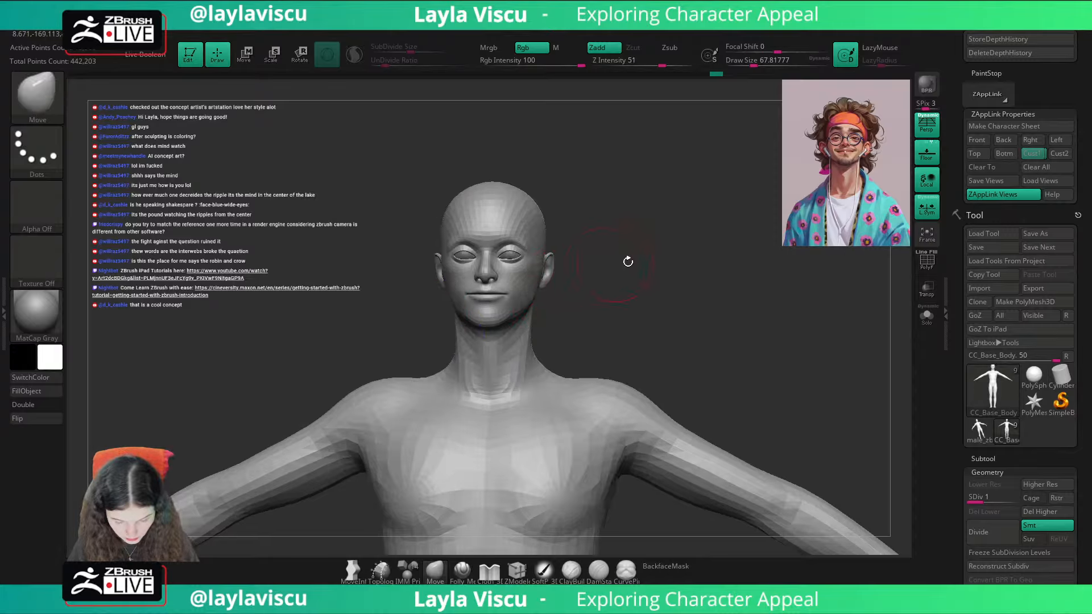
pyautogui.moveTo(628, 262); pyautogui.dragTo(646, 257)
pyautogui.click(1030, 154)
pyautogui.hotkey('shift', 'z')
pyautogui.hotkey('shift', 'z')
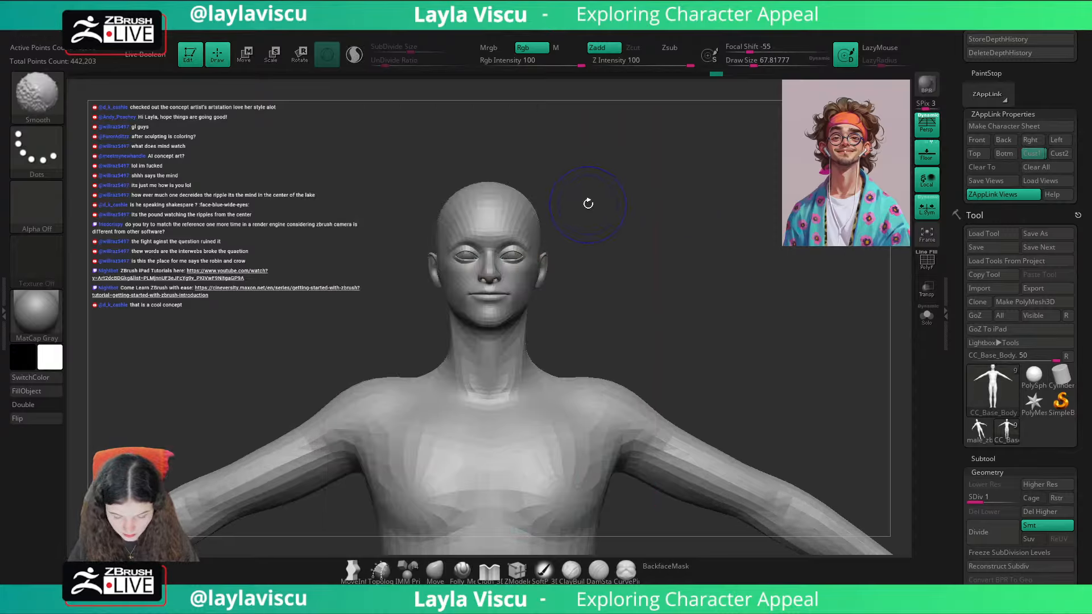
pyautogui.hotkey('shift', 'z')
pyautogui.hotkey('shift', 'z')
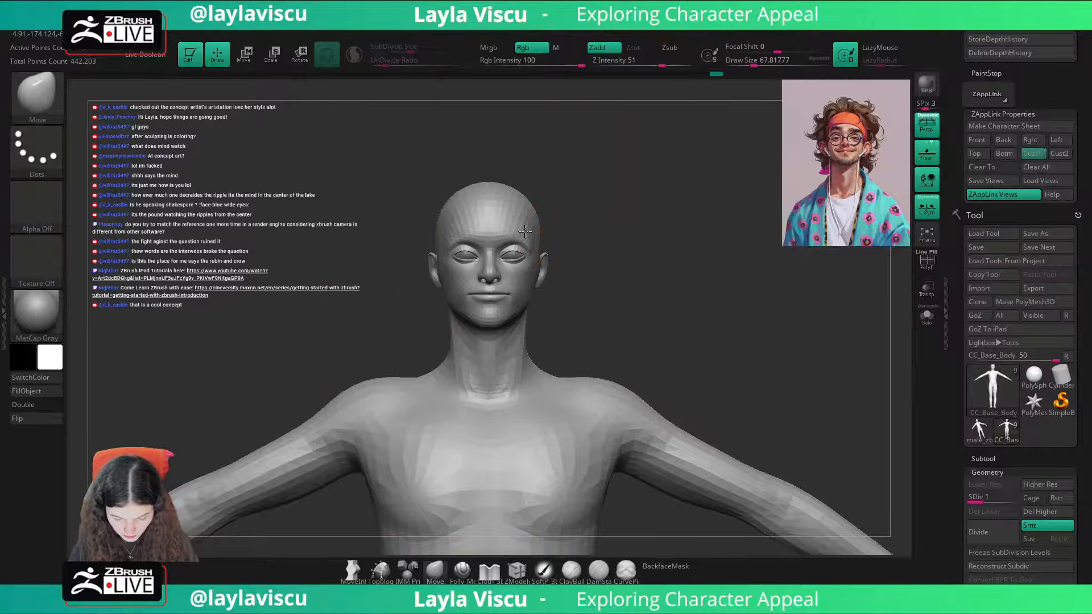
# Step: Reshape the sides of the skull from above and in front with Move brush sizes of about 94 and 140
pyautogui.moveTo(597, 213); pyautogui.dragTo(582, 292)
pyautogui.press('s')
pyautogui.moveTo(531, 198); pyautogui.dragTo(536, 198)
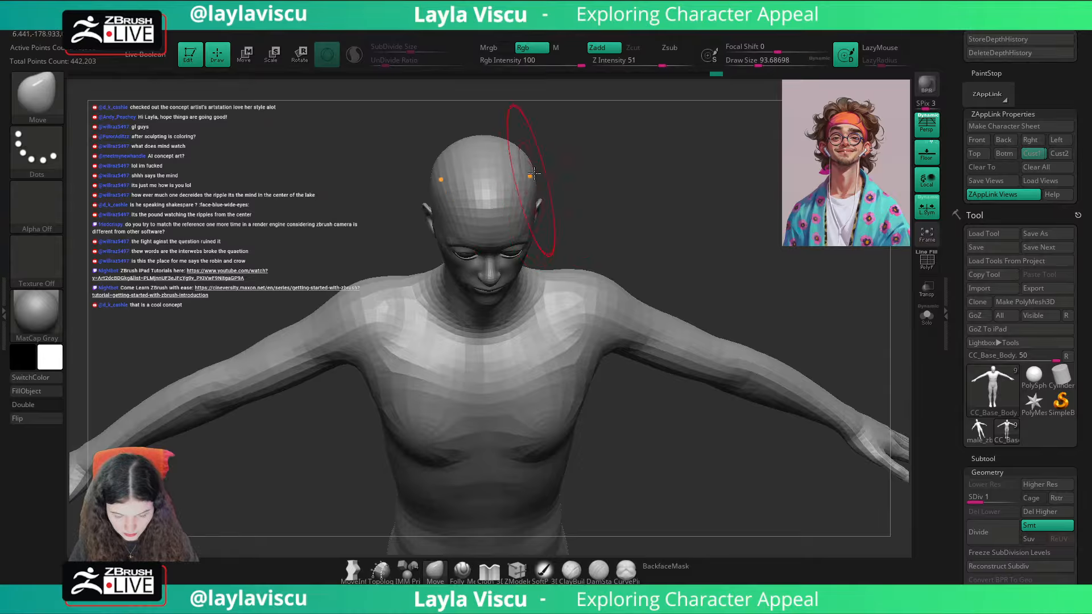
pyautogui.moveTo(607, 134)
pyautogui.mouseDown()
pyautogui.moveTo(612, 114)
pyautogui.moveTo(580, 159)
pyautogui.moveTo(617, 136)
pyautogui.moveTo(571, 173)
pyautogui.mouseUp()
pyautogui.press('s')
pyautogui.moveTo(572, 225); pyautogui.dragTo(566, 227)
pyautogui.moveTo(566, 272); pyautogui.dragTo(558, 275)
# Step: Check the skull outline against the portrait overlay and adjust the crown with a Move brush of about 108
pyautogui.click(1033, 156)
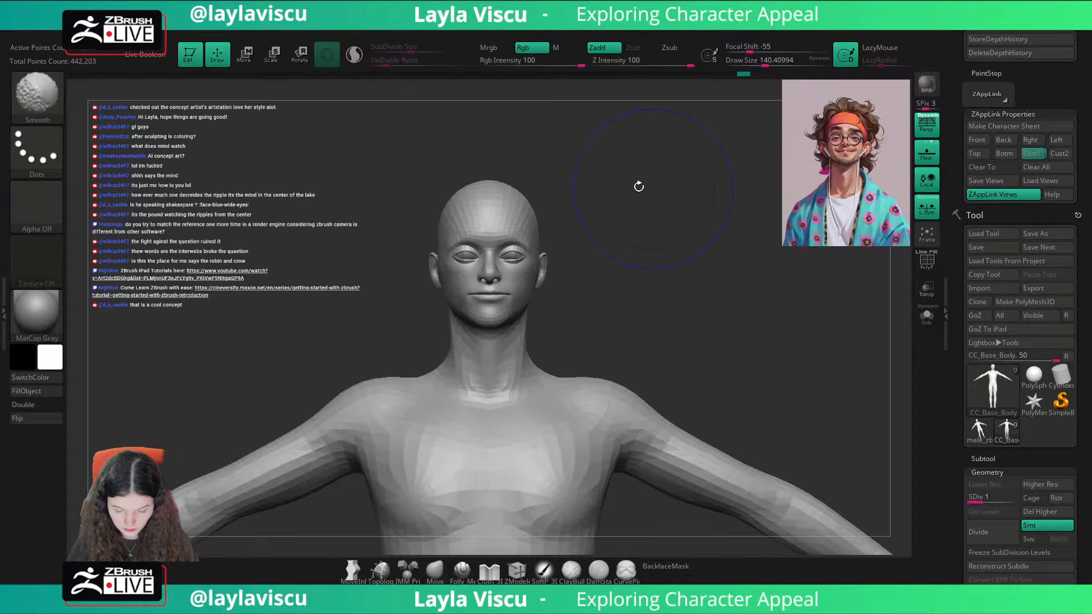
pyautogui.hotkey('shift', 'z')
pyautogui.hotkey('shift', 'z')
pyautogui.press('s')
pyautogui.moveTo(530, 190); pyautogui.dragTo(525, 191)
pyautogui.moveTo(525, 191); pyautogui.dragTo(506, 203, button='right')
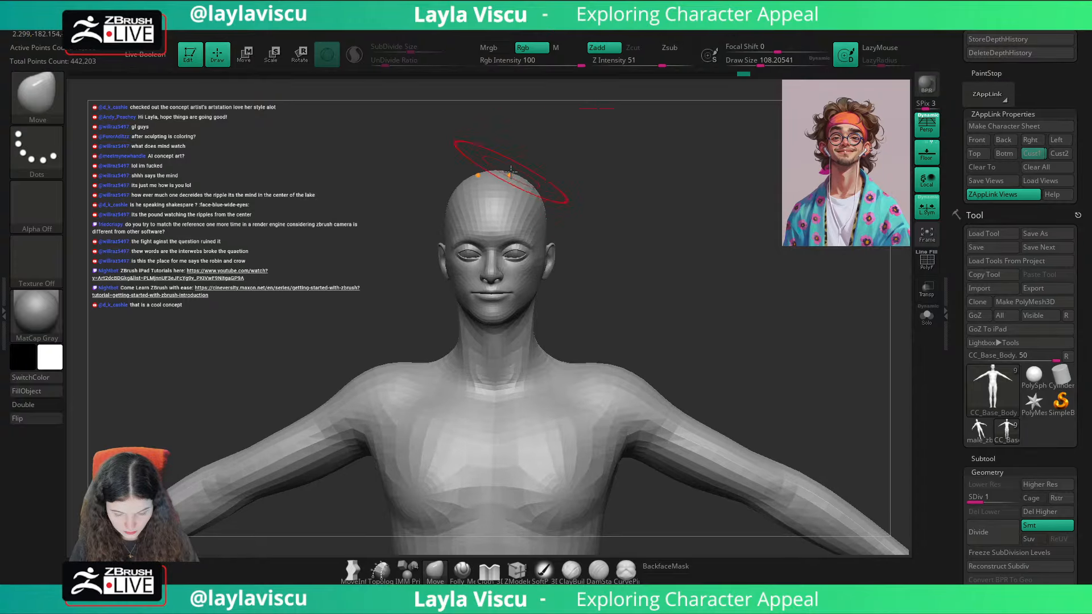
pyautogui.moveTo(602, 158); pyautogui.dragTo(739, 190)
# Step: Compare the head with the portrait overlay in the Cust1 view, then examine the face up close
pyautogui.click(1029, 159)
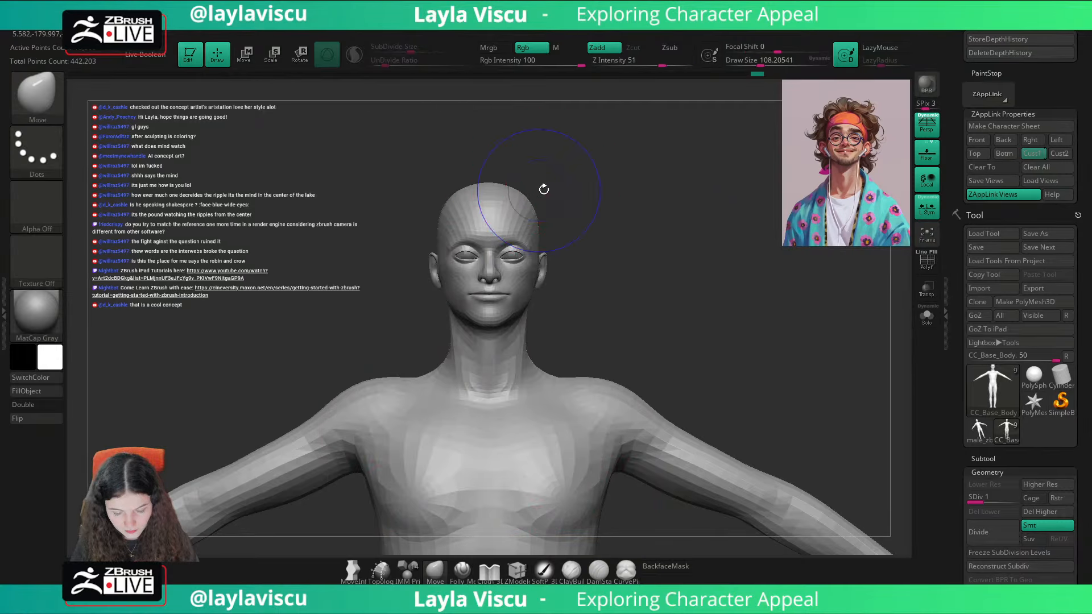
pyautogui.hotkey('shift', 'z')
pyautogui.hotkey('shift', 'z')
pyautogui.press('s')
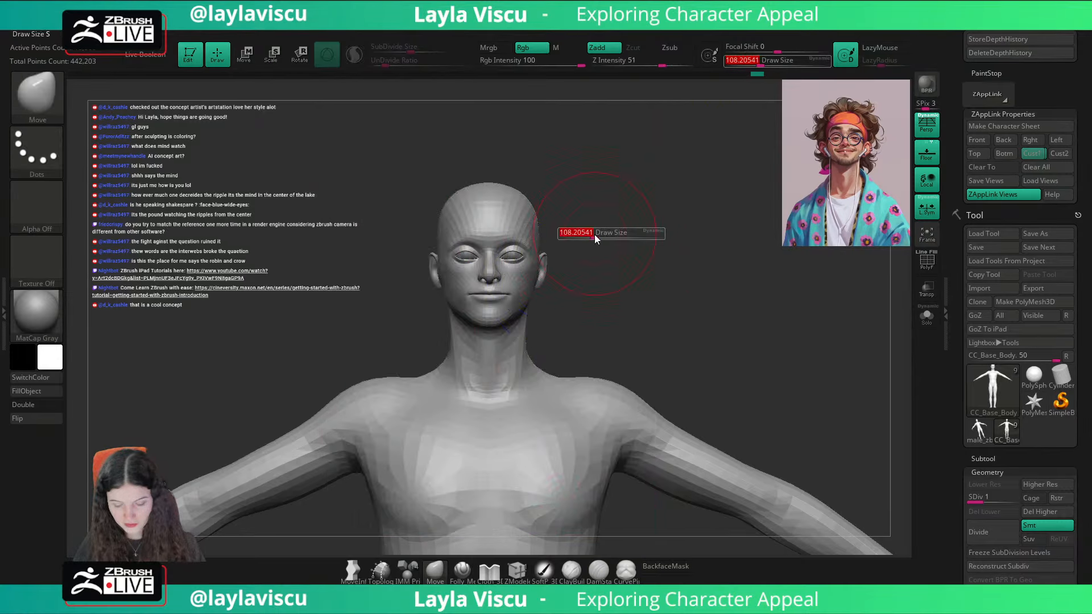
pyautogui.moveTo(595, 238); pyautogui.dragTo(568, 238)
pyautogui.keyDown('ctrl'); pyautogui.moveTo(512, 255); pyautogui.dragTo(630, 225, button='right'); pyautogui.keyUp('ctrl')
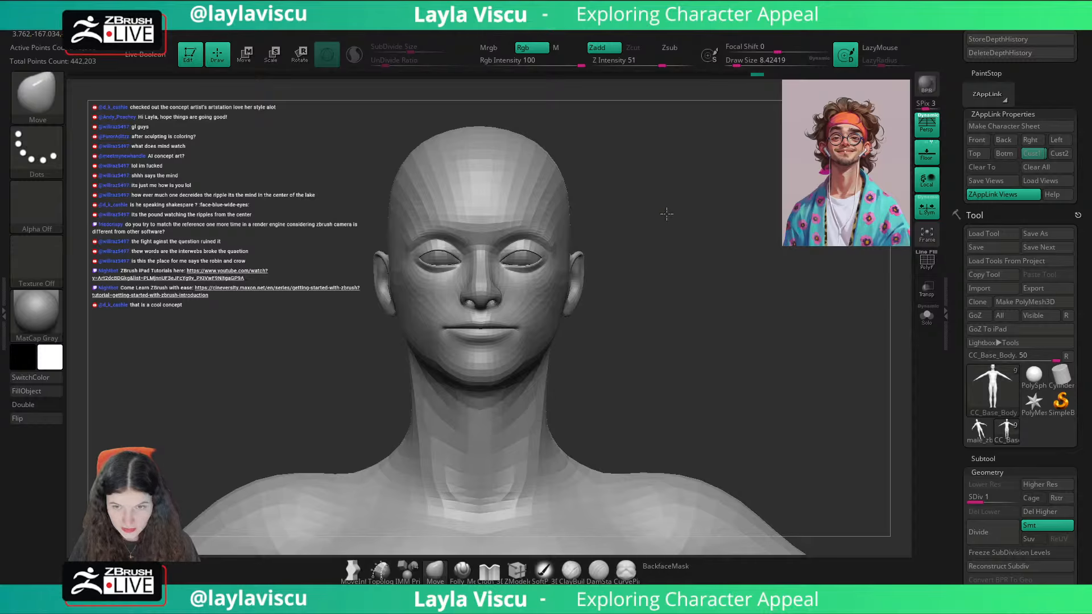
pyautogui.moveTo(663, 210)
pyautogui.mouseDown()
pyautogui.moveTo(670, 257)
pyautogui.moveTo(654, 196)
pyautogui.moveTo(657, 240)
pyautogui.mouseUp()
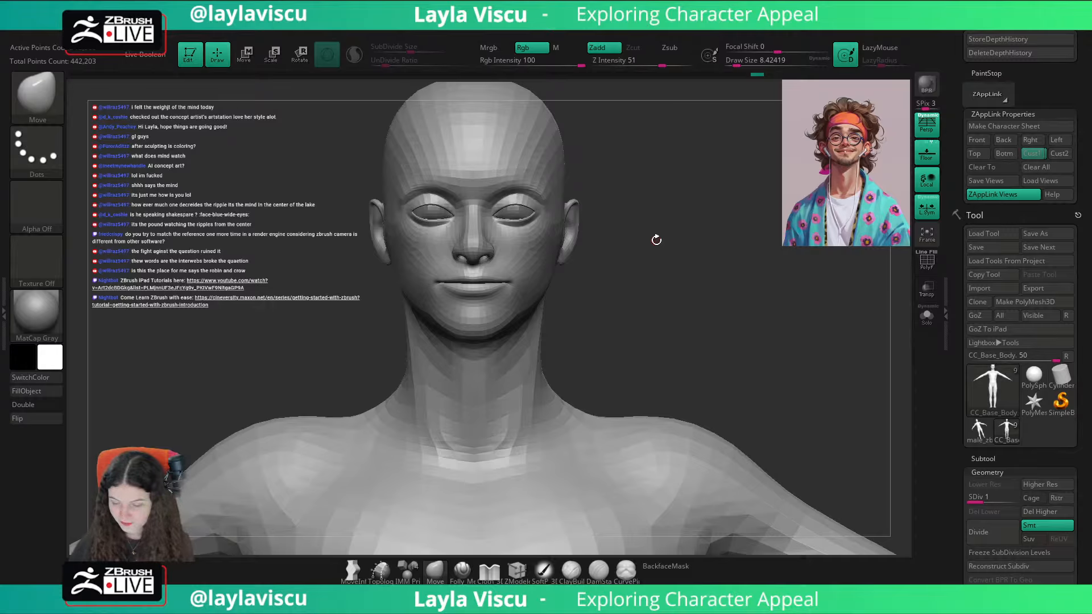
# Step: Enable BackfaceMask and adjust the outer cheeks beside the eyes with a Move brush of about 59, after checking the Cust1 overlay
pyautogui.click(1033, 154)
pyautogui.hotkey('shift', 'z')
pyautogui.hotkey('shift', 'z')
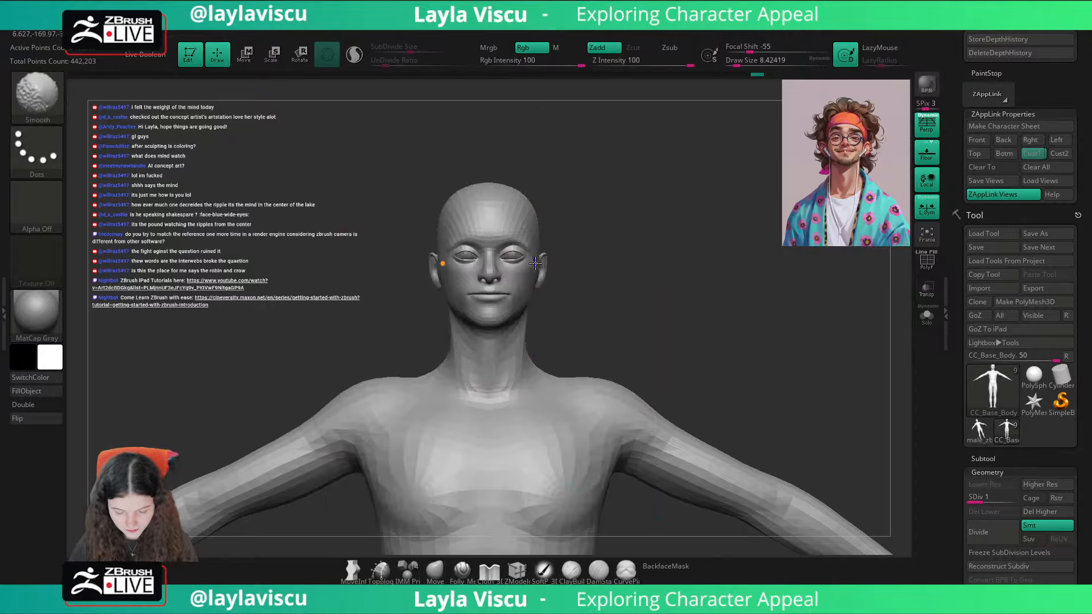
pyautogui.click(668, 567)
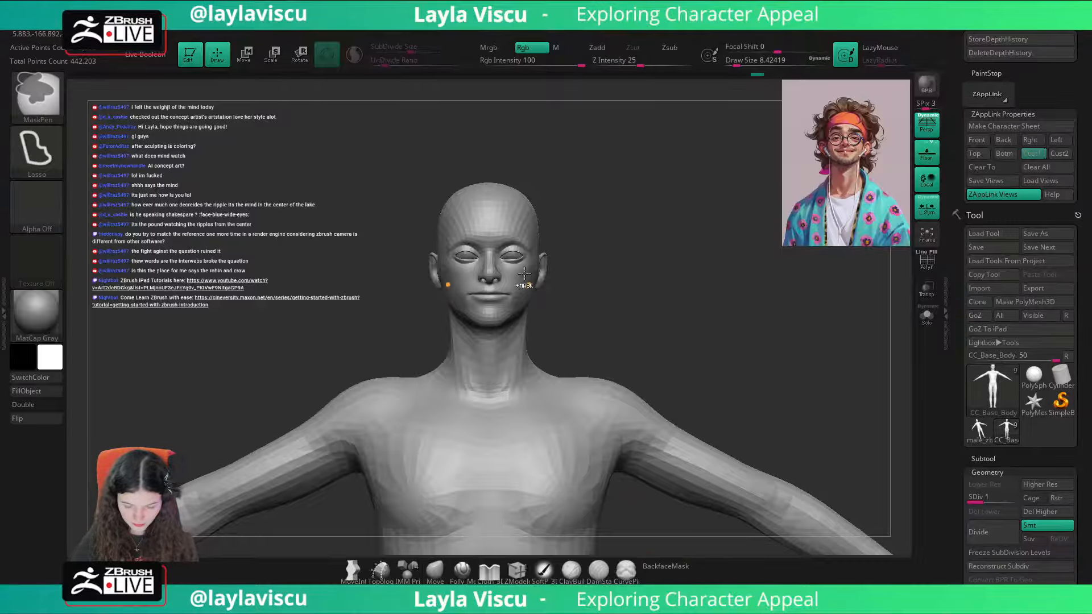
pyautogui.keyDown('ctrl'); pyautogui.moveTo(528, 283); pyautogui.dragTo(514, 256, button='right'); pyautogui.keyUp('ctrl')
pyautogui.press('s')
pyautogui.moveTo(502, 269); pyautogui.dragTo(521, 271)
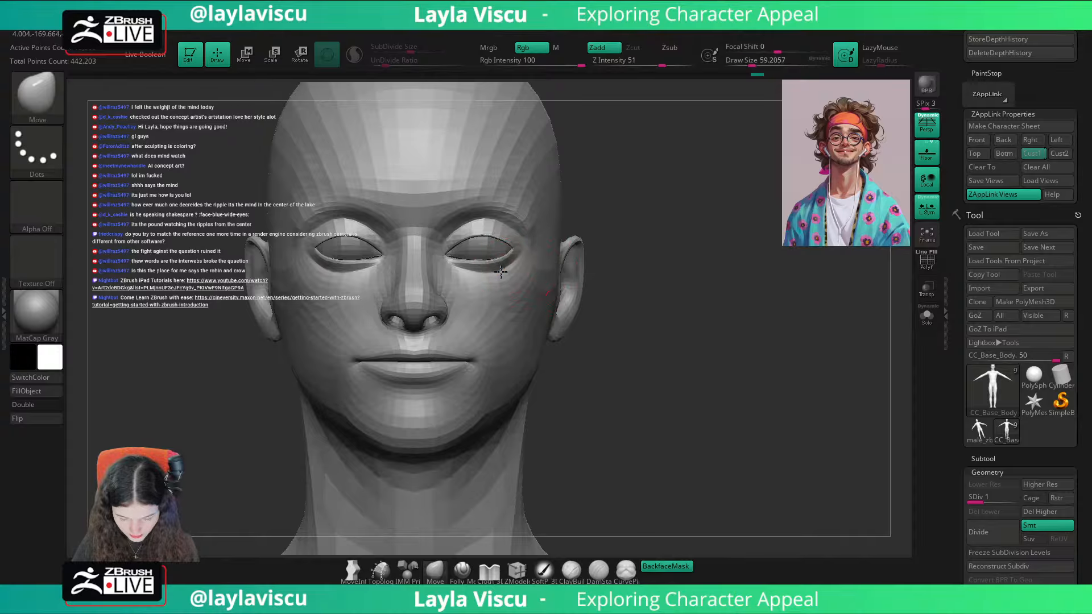
pyautogui.moveTo(500, 270)
pyautogui.mouseDown(button='right')
pyautogui.moveTo(677, 217)
pyautogui.moveTo(684, 273)
pyautogui.mouseUp(button='right')
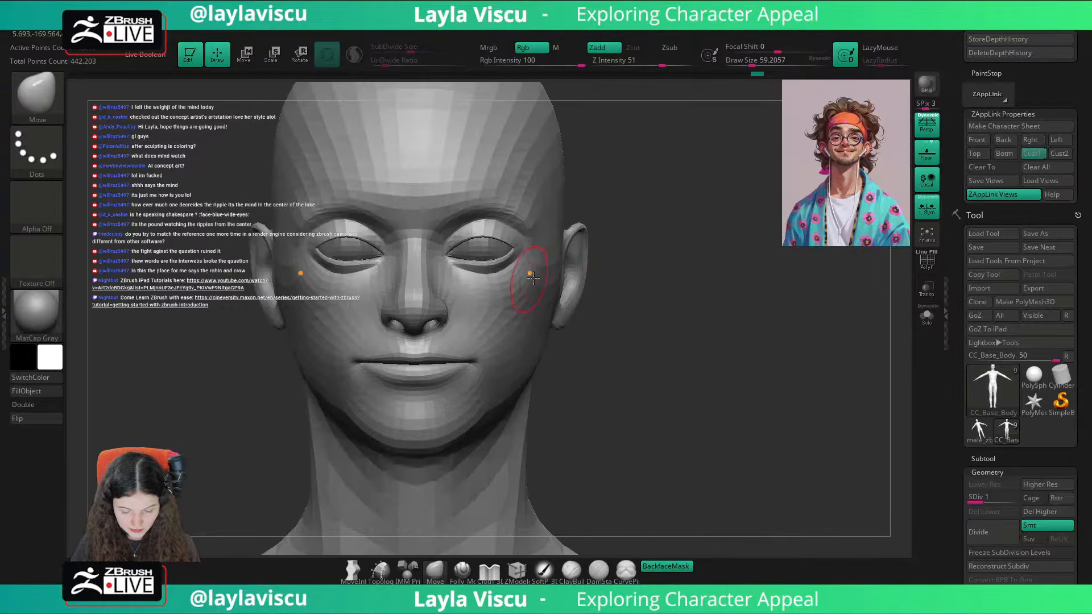
pyautogui.keyDown('ctrl'); pyautogui.moveTo(794, 387); pyautogui.dragTo(781, 310, button='right'); pyautogui.keyUp('ctrl')
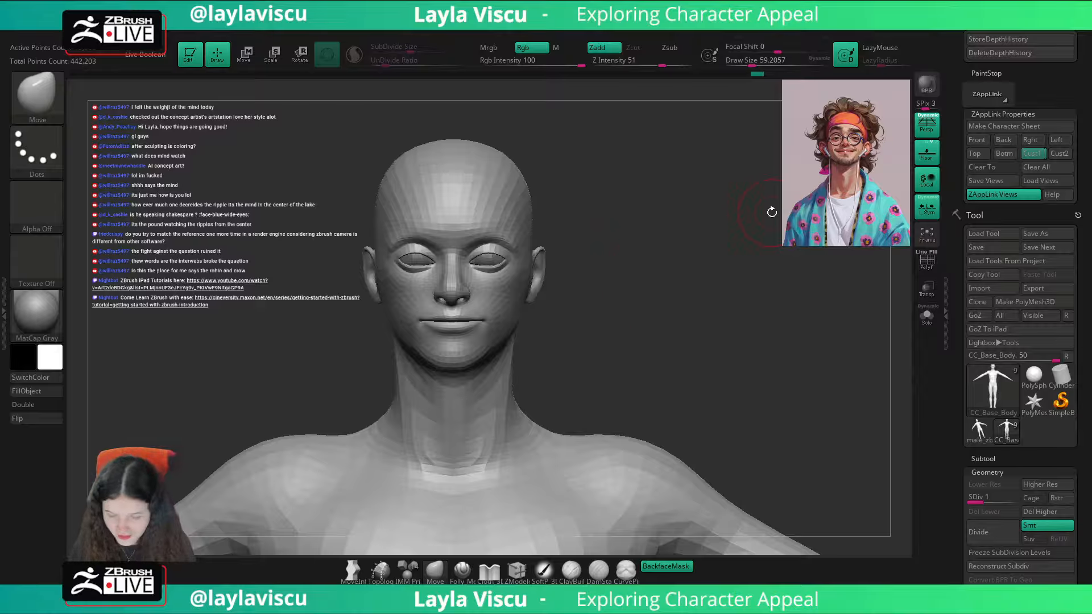
# Step: Recheck the facial proportions against the portrait overlay from the Cust1 view and inspect the face up close
pyautogui.click(1029, 154)
pyautogui.hotkey('shift', 'z')
pyautogui.hotkey('shift', 'z')
pyautogui.hotkey('shift', 'z')
pyautogui.hotkey('shift', 'z')
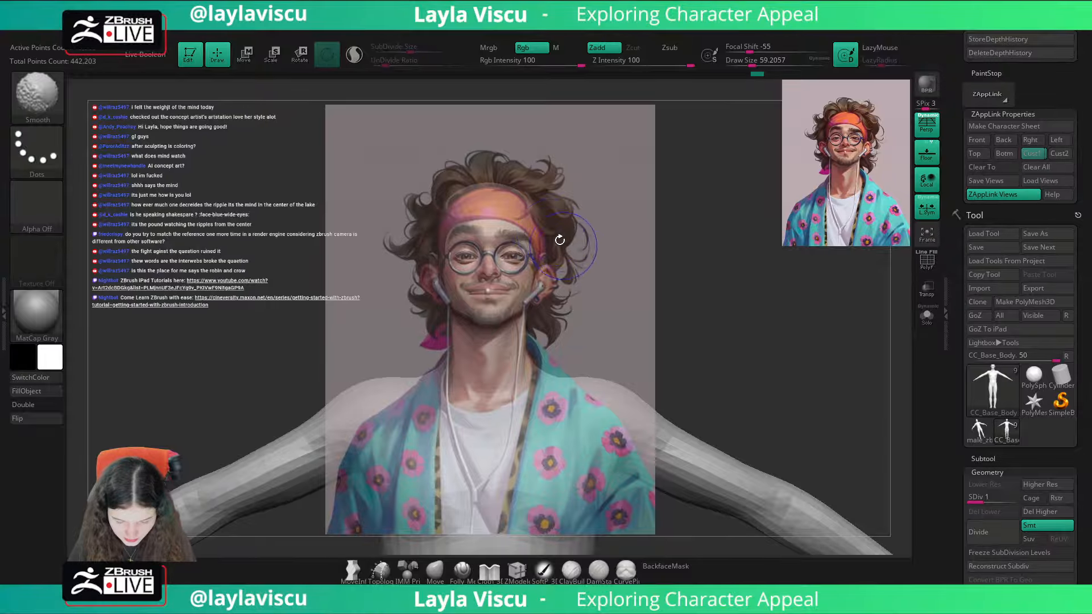
pyautogui.keyDown('ctrl'); pyautogui.moveTo(501, 238); pyautogui.dragTo(629, 319, button='right'); pyautogui.keyUp('ctrl')
pyautogui.moveTo(694, 287); pyautogui.dragTo(631, 283)
# Step: Refine the cheek area beside the nose with Move brush sizes of about 54 to 77, ending with BackfaceMask off
pyautogui.press('s')
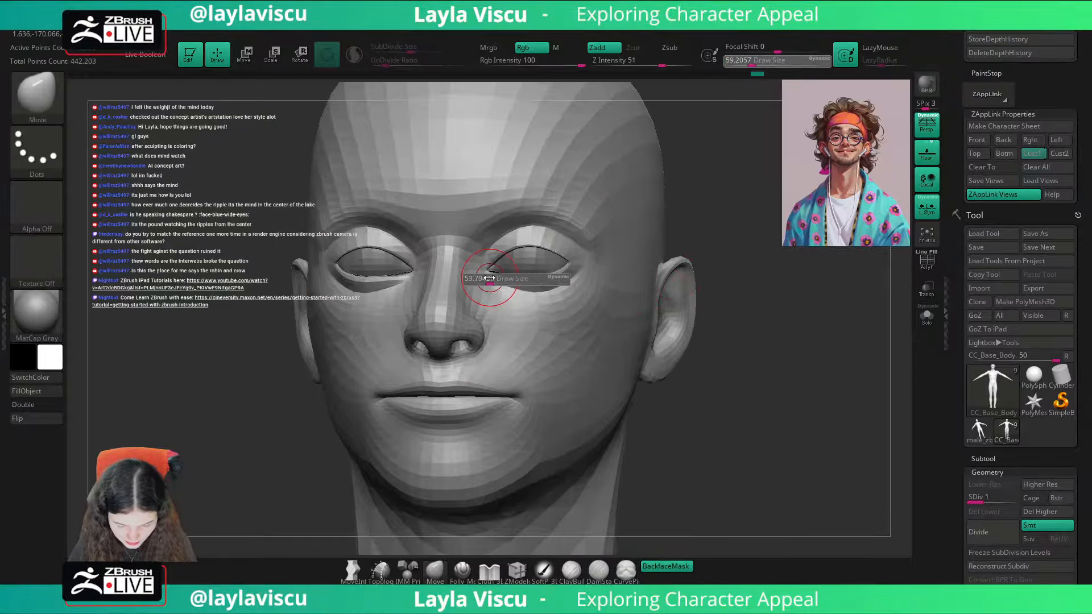
pyautogui.click(488, 287)
pyautogui.press('s')
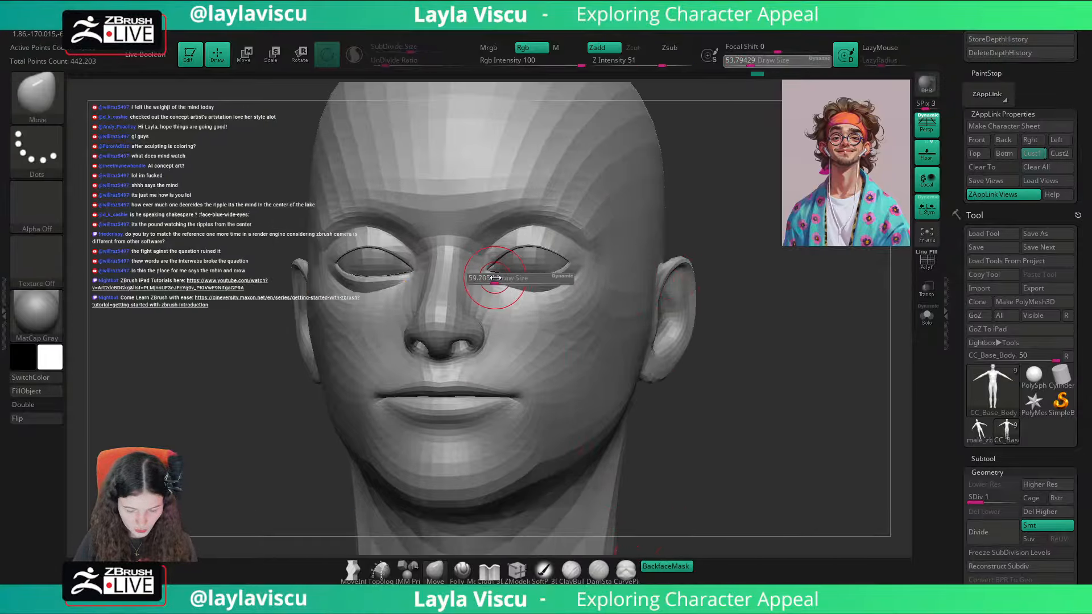
pyautogui.click(496, 286)
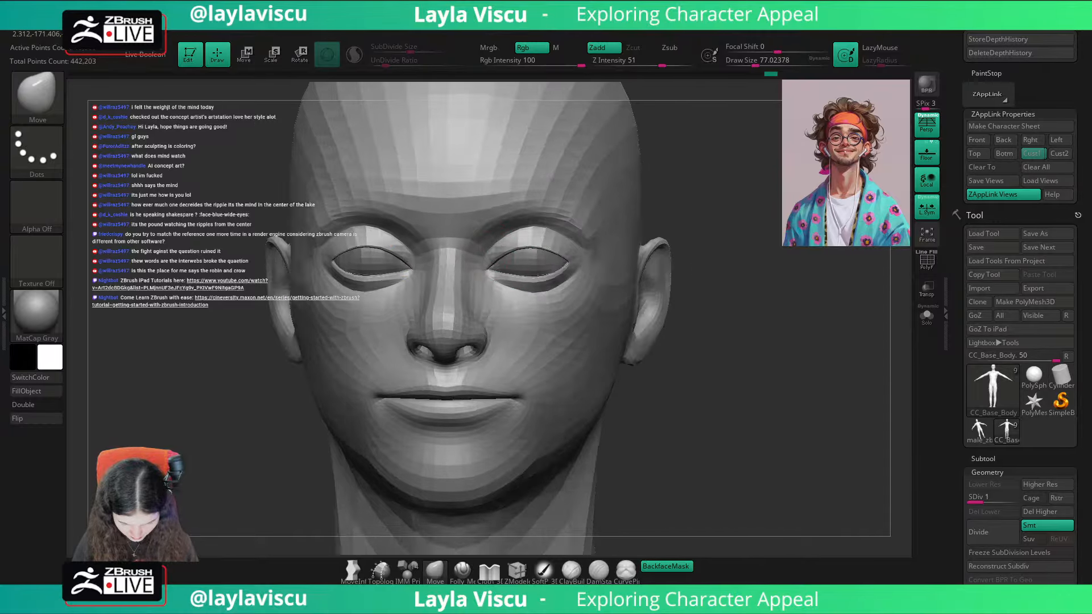
pyautogui.moveTo(707, 215); pyautogui.dragTo(751, 199)
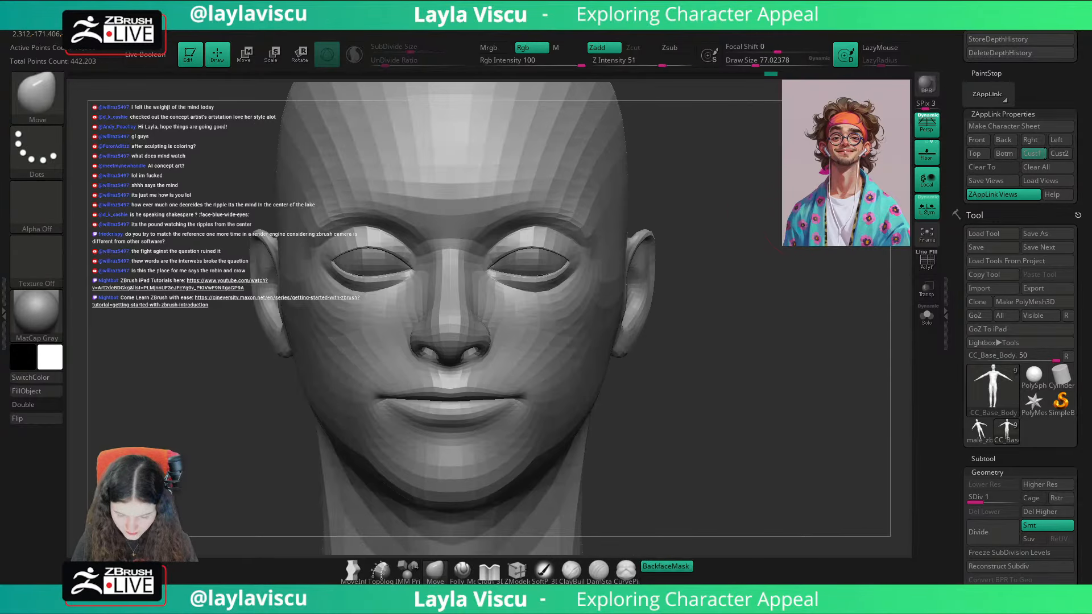
pyautogui.click(664, 568)
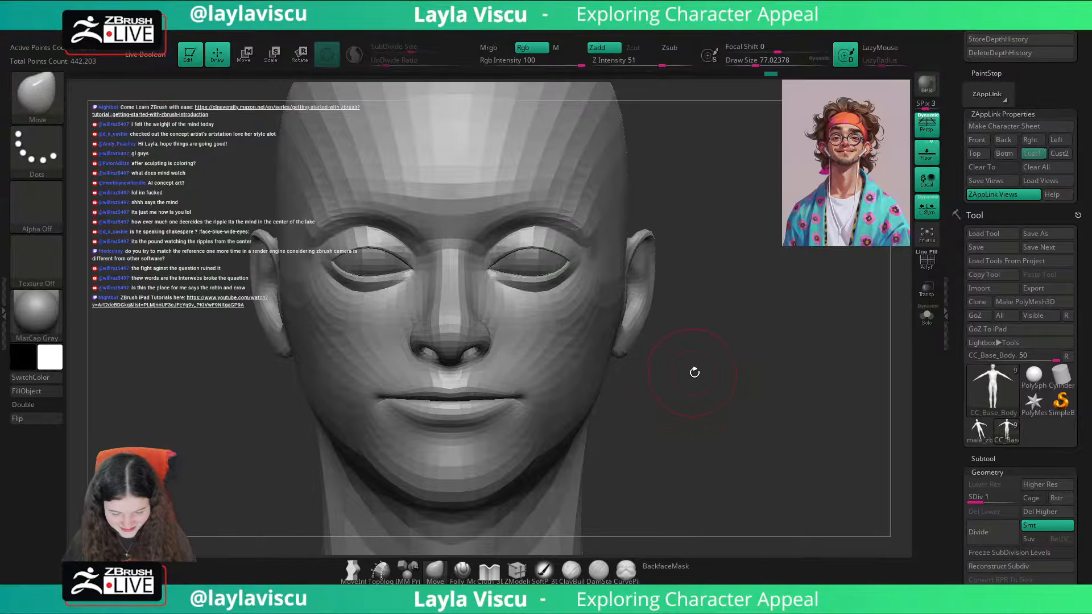
# Step: Show the polyframe and smooth the mesh around the outer corner of the upper eyelids
pyautogui.keyDown('shift'); pyautogui.moveTo(694, 370); pyautogui.dragTo(708, 394); pyautogui.keyUp('shift')
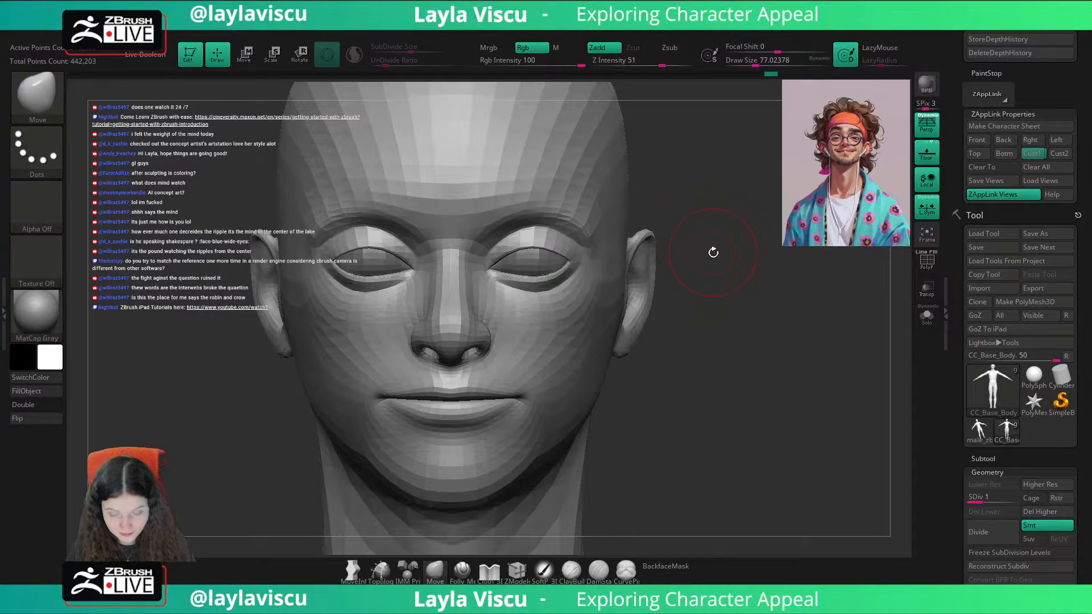
pyautogui.moveTo(713, 252)
pyautogui.mouseDown()
pyautogui.moveTo(714, 275)
pyautogui.moveTo(724, 273)
pyautogui.mouseUp()
pyautogui.hotkey('shift', 'f')
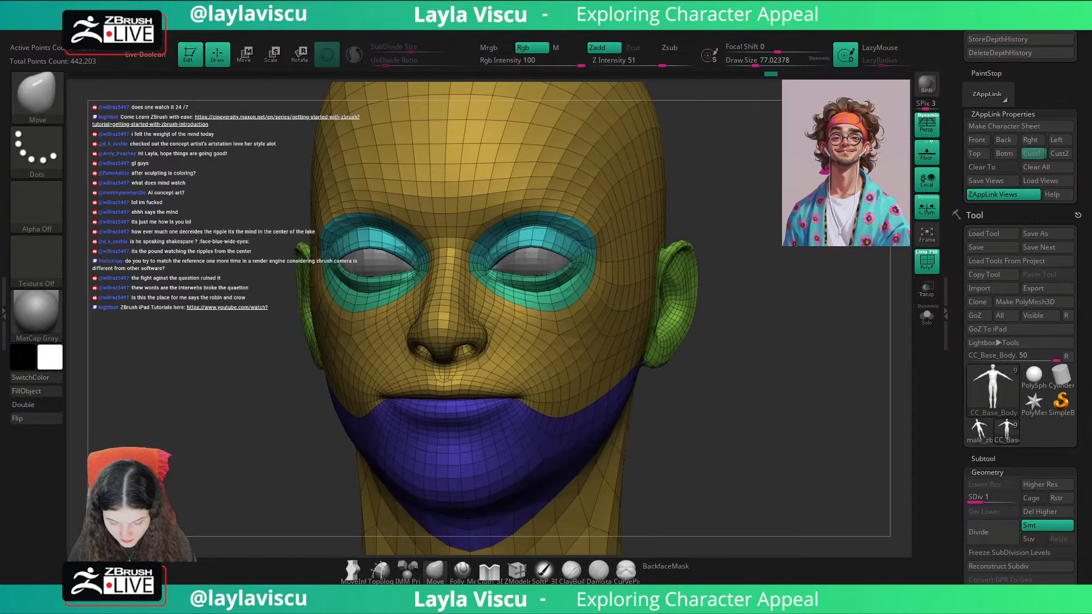
pyautogui.moveTo(793, 234)
pyautogui.mouseDown()
pyautogui.moveTo(745, 231)
pyautogui.moveTo(768, 236)
pyautogui.mouseUp()
pyautogui.press('shift')
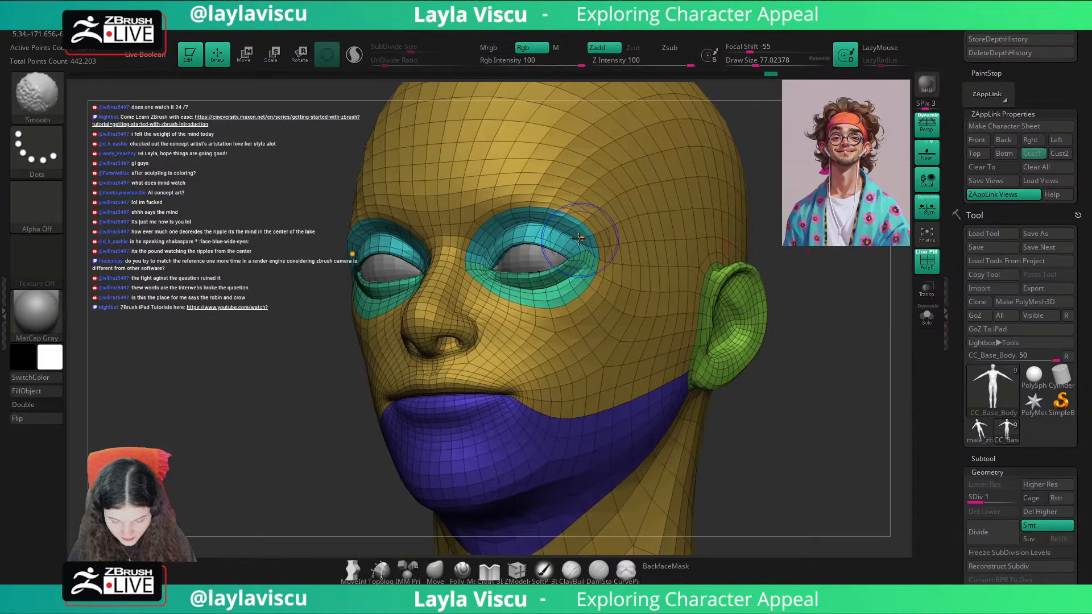
pyautogui.keyDown('shift'); pyautogui.moveTo(578, 235); pyautogui.dragTo(577, 214); pyautogui.keyUp('shift')
pyautogui.moveTo(741, 272); pyautogui.dragTo(756, 259)
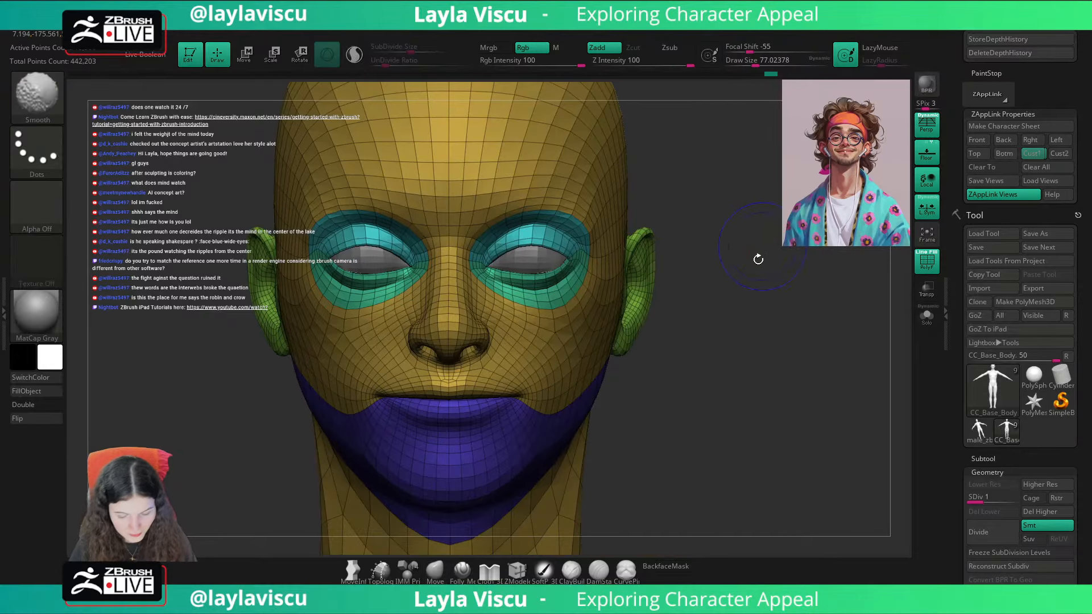
# Step: Compare the face with the portrait overlay in the Cust1 view and turn the polyframe off
pyautogui.click(1031, 154)
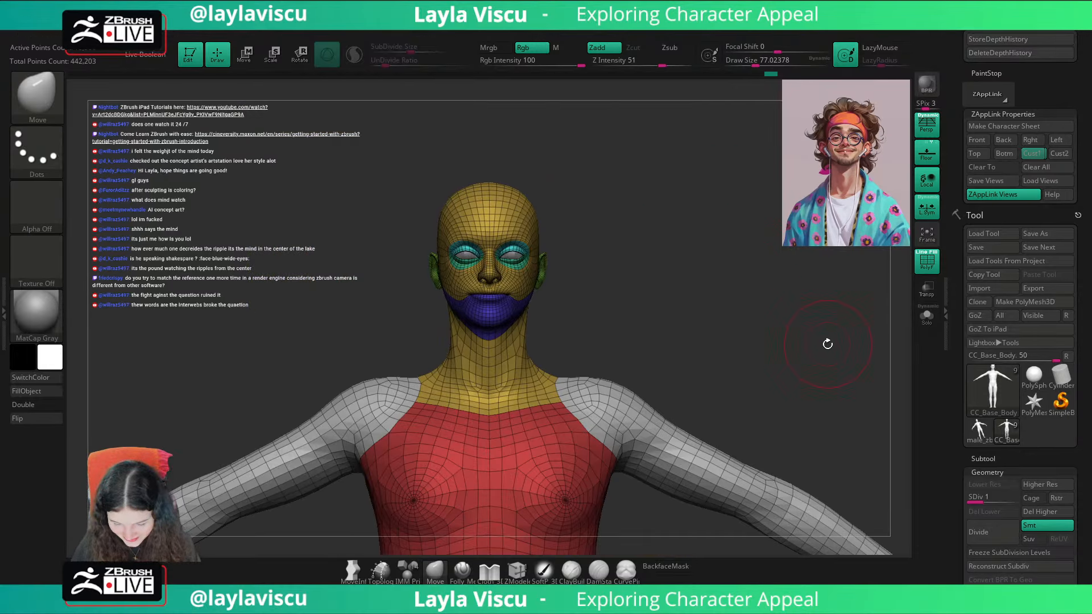
pyautogui.hotkey('shift', 'z')
pyautogui.hotkey('shift', 'z')
pyautogui.keyDown('ctrl'); pyautogui.moveTo(828, 346); pyautogui.dragTo(715, 390, button='right'); pyautogui.keyUp('ctrl')
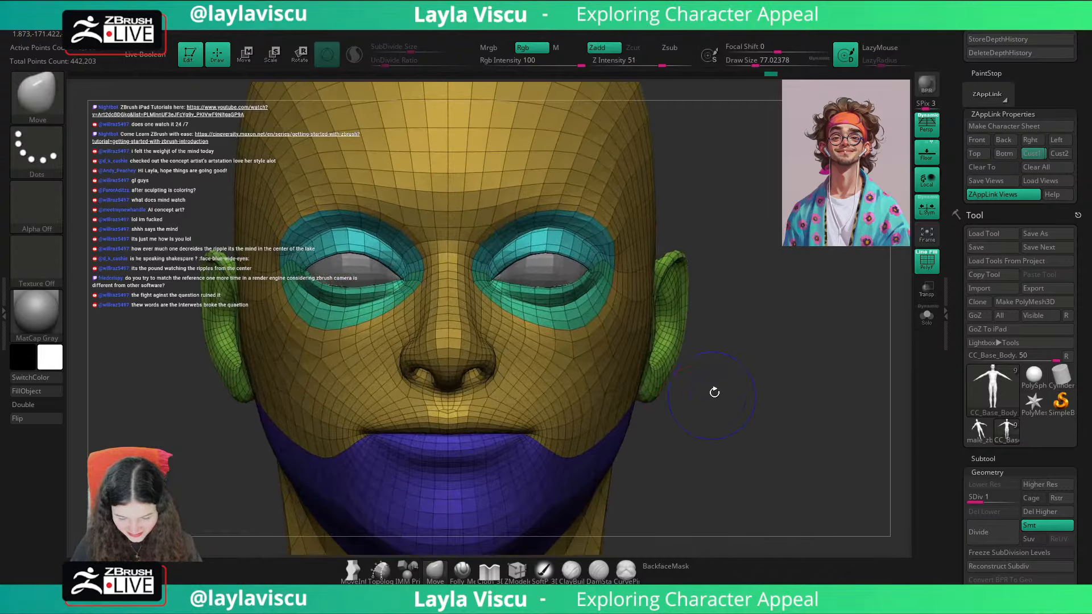
pyautogui.hotkey('shift', 'f')
# Step: Mask everything except the eyelid area, centre the transform gizmo on the eye, and enable transposing of all selected subtools
pyautogui.press('w')
pyautogui.keyDown('ctrl'); pyautogui.click(572, 232); pyautogui.keyUp('ctrl')
pyautogui.keyDown('ctrl'); pyautogui.click(579, 225); pyautogui.keyUp('ctrl')
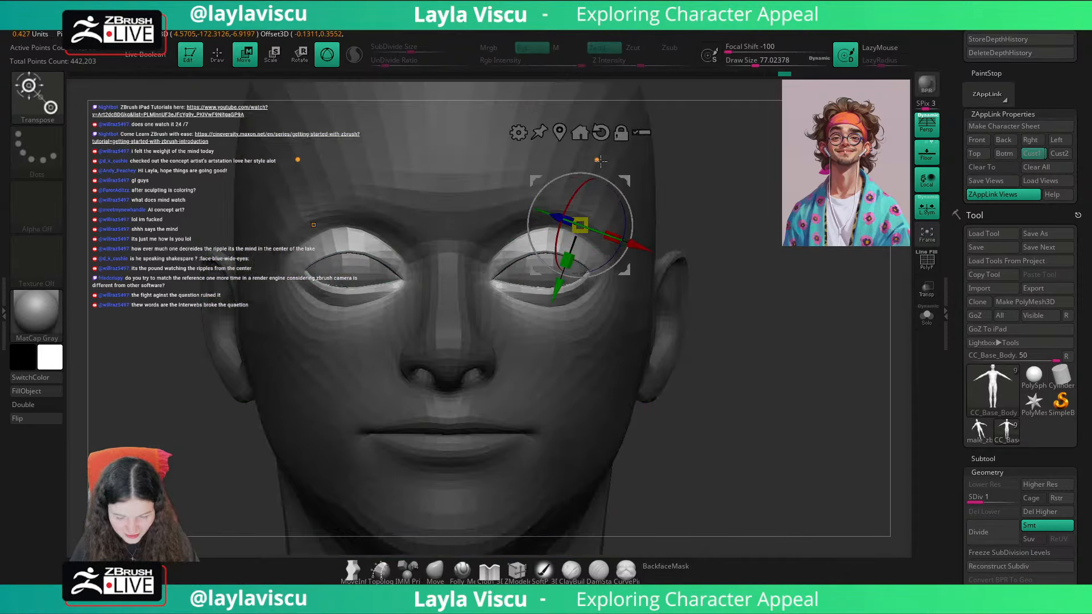
pyautogui.keyDown('alt'); pyautogui.click(601, 133); pyautogui.keyUp('alt')
pyautogui.click(560, 132)
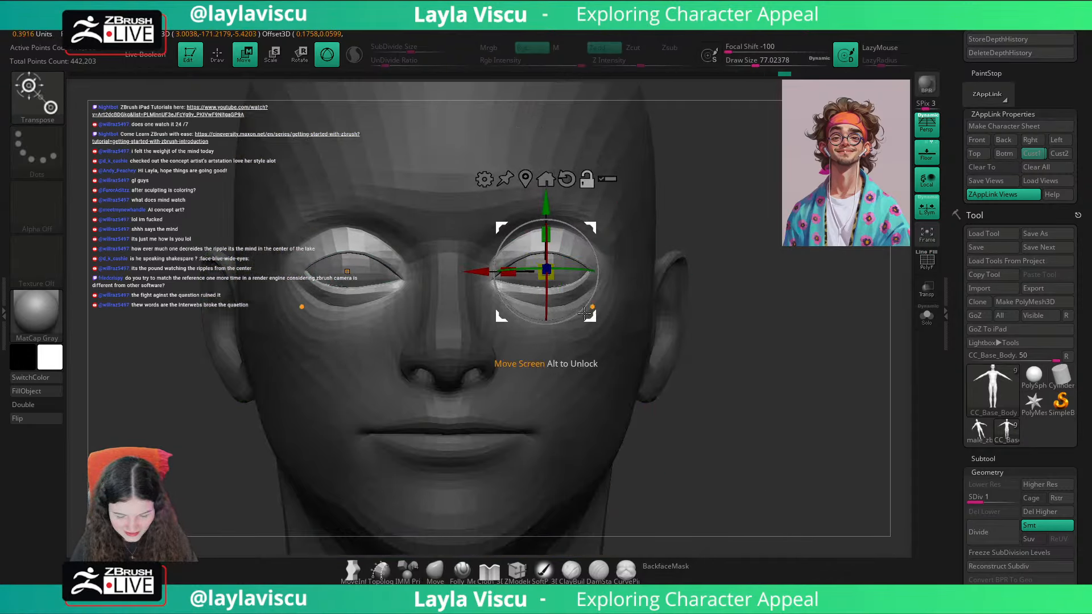
pyautogui.click(590, 208)
pyautogui.click(569, 206)
pyautogui.click(529, 206)
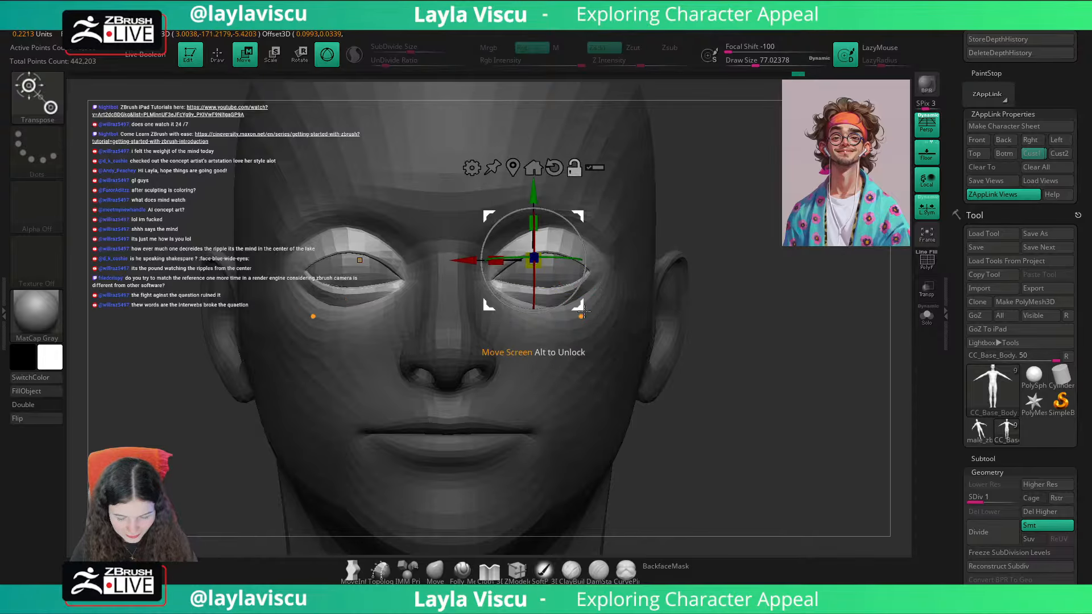
pyautogui.moveTo(580, 306)
pyautogui.mouseDown()
pyautogui.moveTo(593, 316)
pyautogui.moveTo(609, 298)
pyautogui.moveTo(600, 311)
pyautogui.mouseUp()
pyautogui.click(588, 180)
pyautogui.keyDown('ctrl'); pyautogui.moveTo(737, 234); pyautogui.dragTo(759, 200, button='right'); pyautogui.keyUp('ctrl')
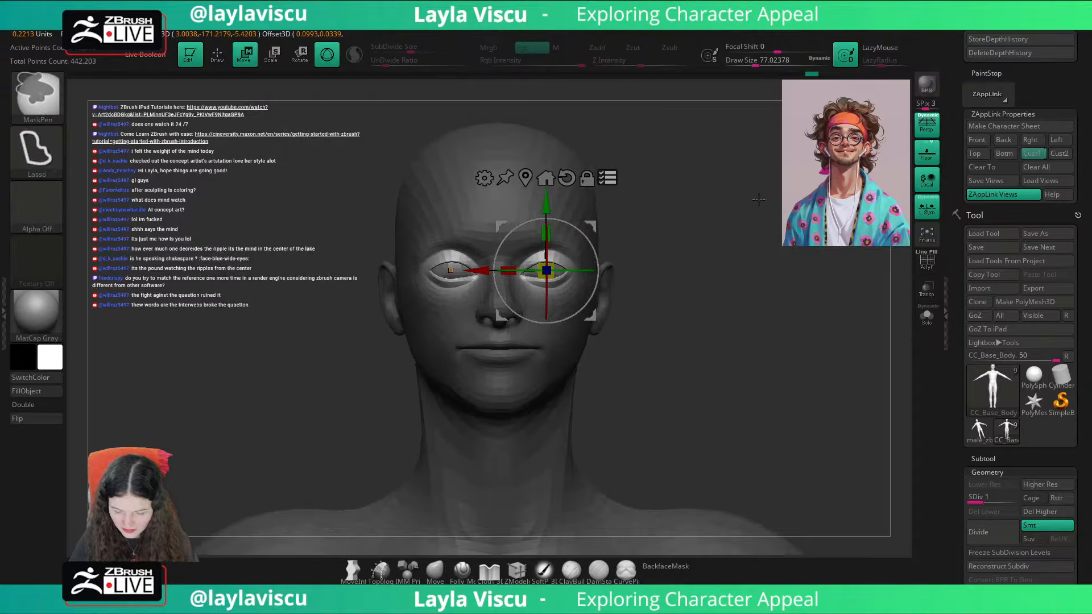
# Step: Move the CC_Base_Lower_Teeth subtool below CC_Base_TearLine and make it the active subtool
pyautogui.click(984, 459)
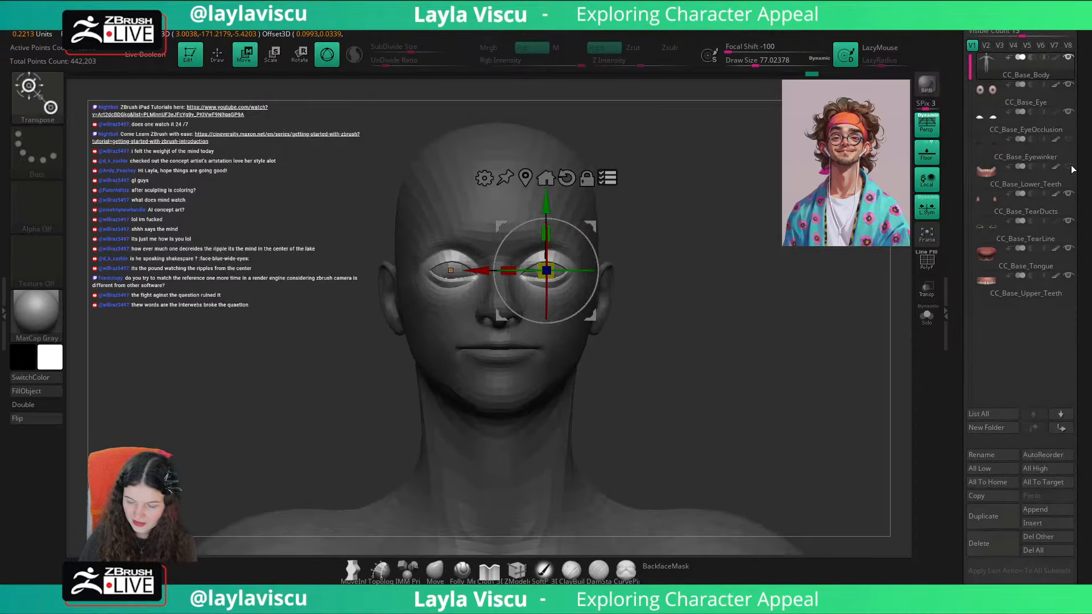
pyautogui.moveTo(1070, 228)
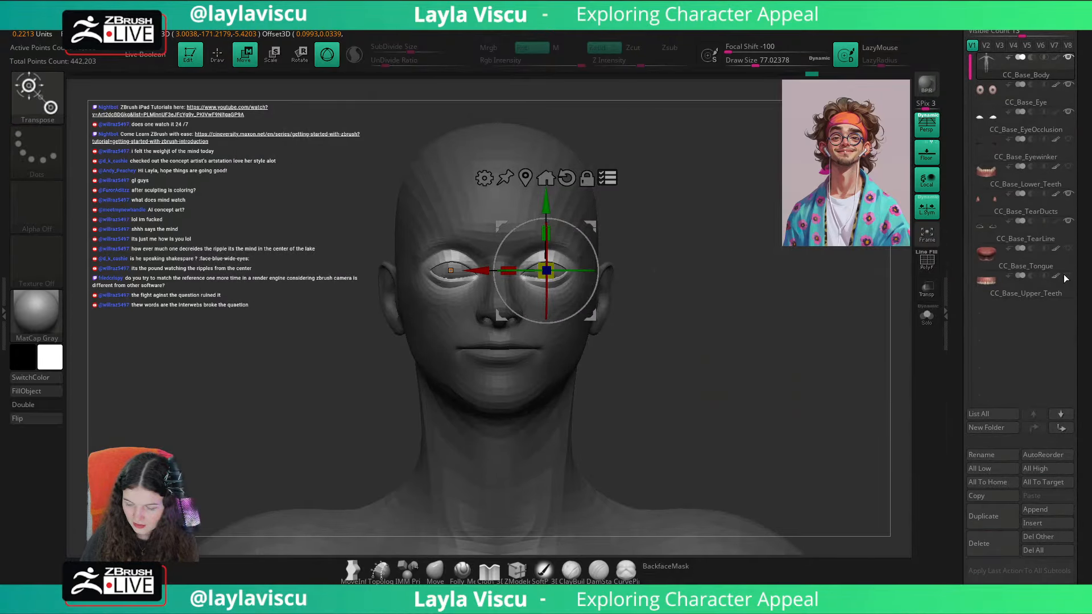
pyautogui.moveTo(1022, 184); pyautogui.dragTo(1024, 239)
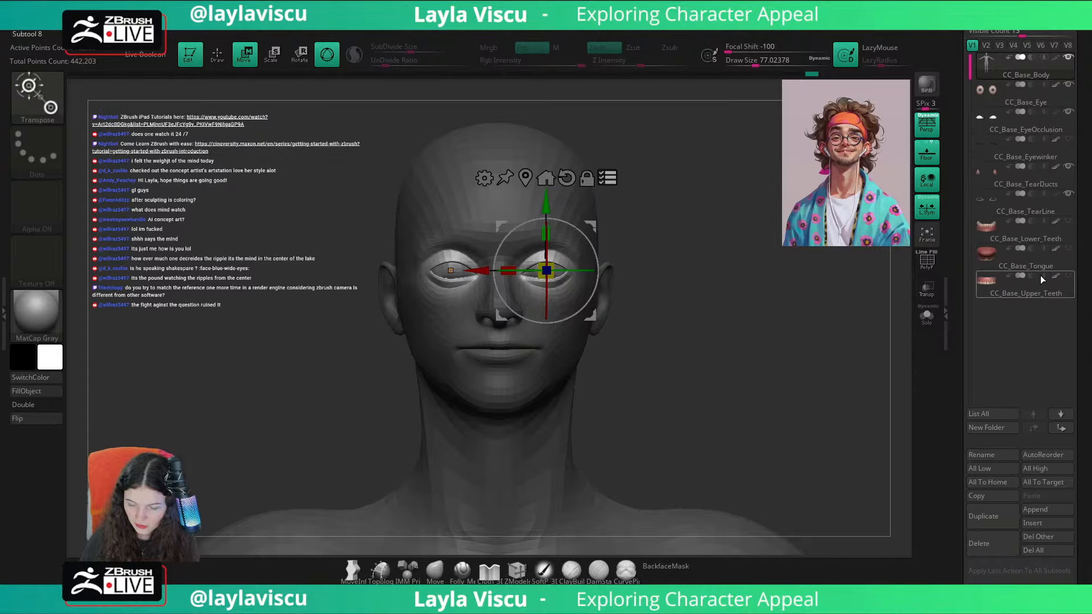
pyautogui.click(1043, 241)
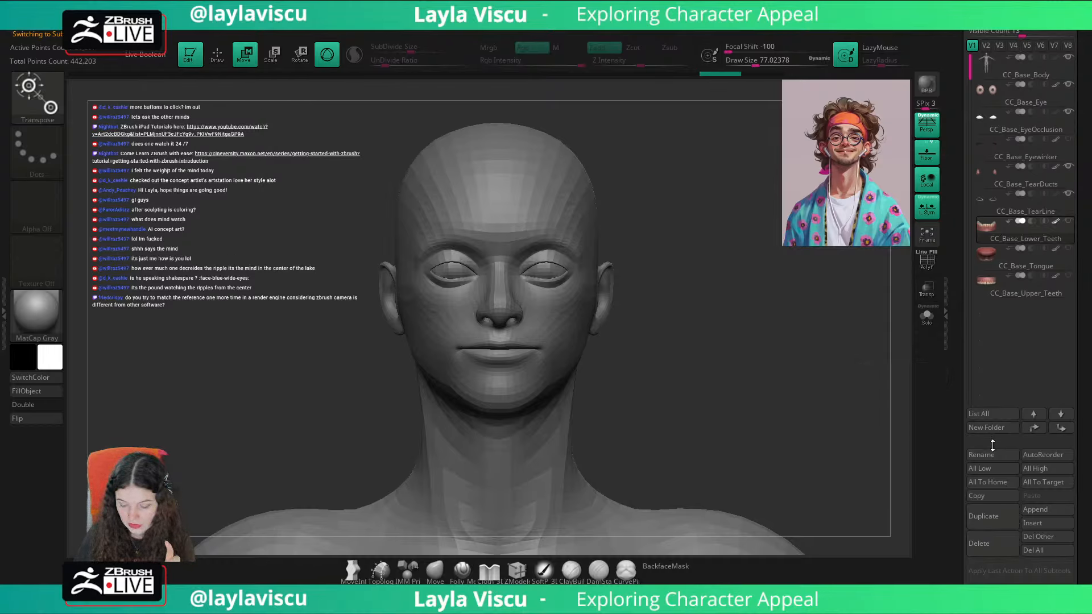
pyautogui.click(993, 430)
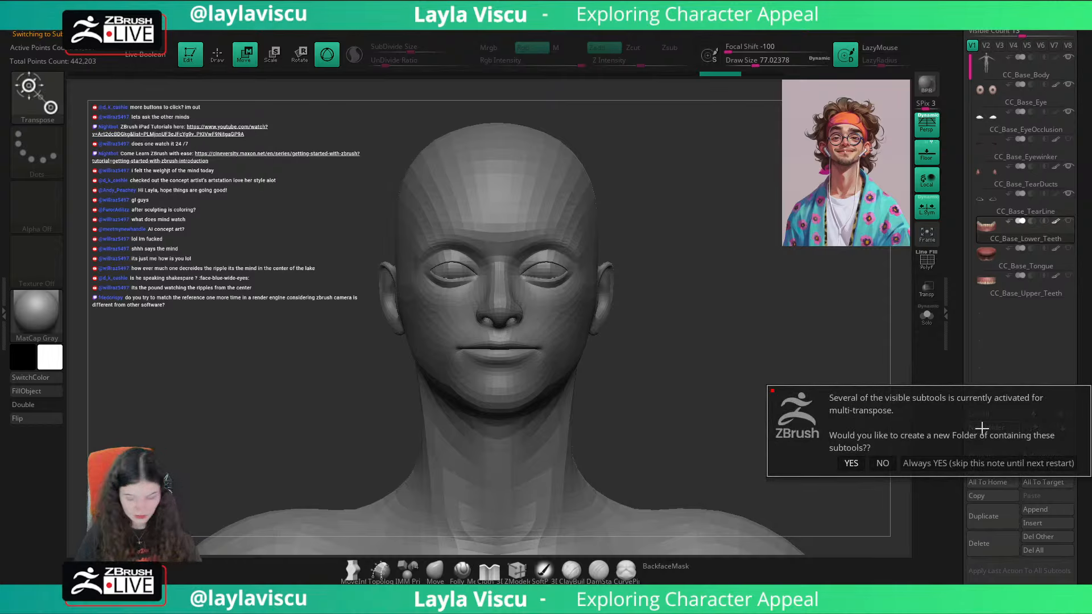
pyautogui.press('Return')
pyautogui.press('Return')
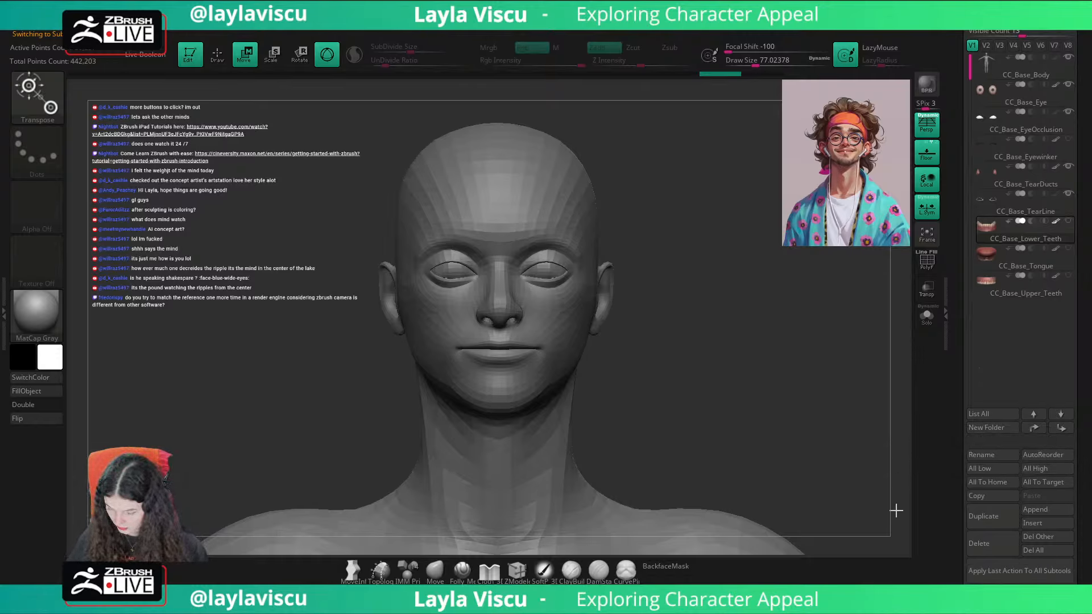
# Step: Reselect the CC_Base_Body subtool, return to Draw mode and clear the mask
pyautogui.keyDown('alt'); pyautogui.click(535, 210); pyautogui.keyUp('alt')
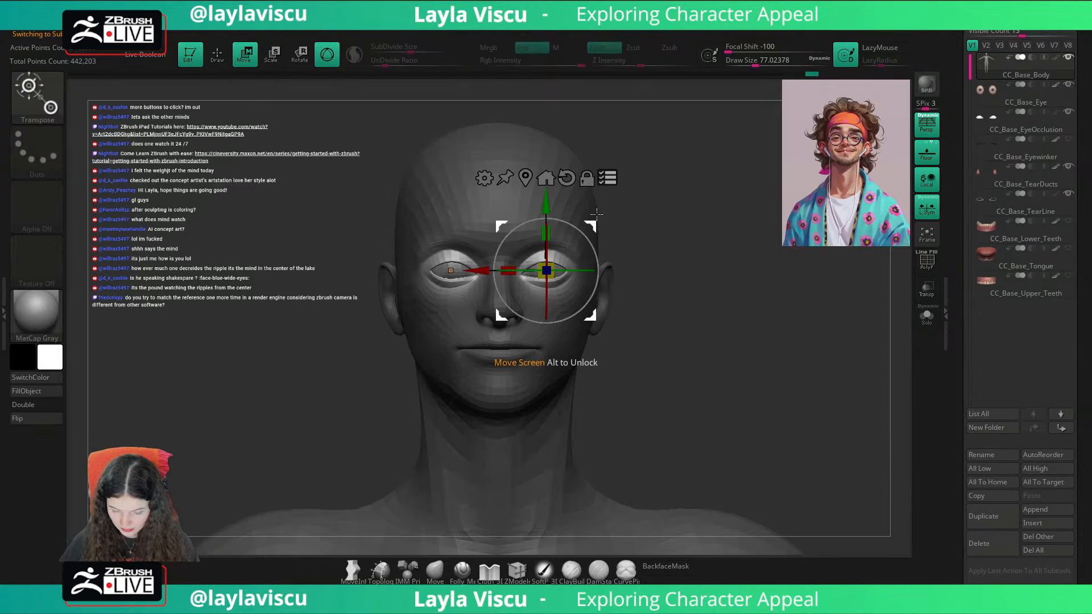
pyautogui.press('q')
pyautogui.keyDown('ctrl'); pyautogui.moveTo(714, 348); pyautogui.dragTo(737, 370); pyautogui.keyUp('ctrl')
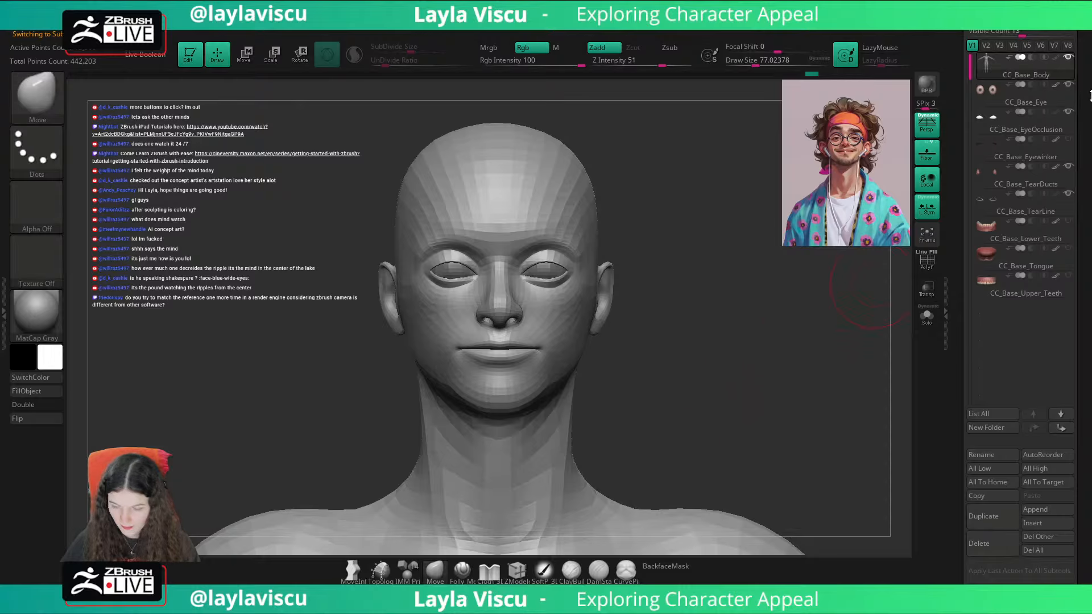
# Step: Append a PolyMesh3D star as a new subtool of the character
pyautogui.moveTo(1083, 108); pyautogui.dragTo(1082, 181)
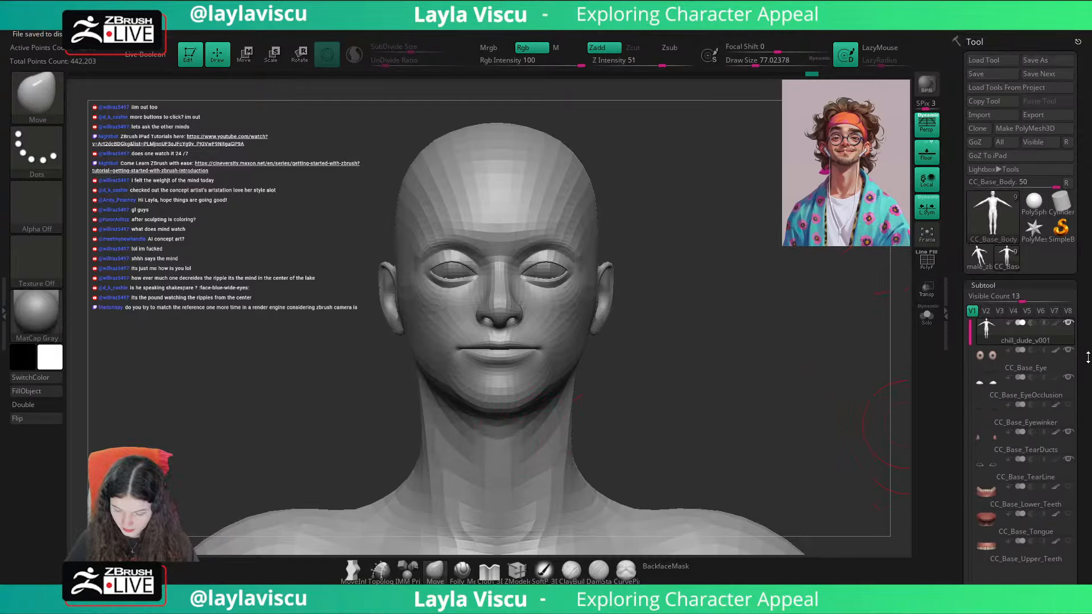
pyautogui.moveTo(1087, 357); pyautogui.dragTo(1076, 284)
pyautogui.moveTo(1074, 438); pyautogui.dragTo(1082, 360)
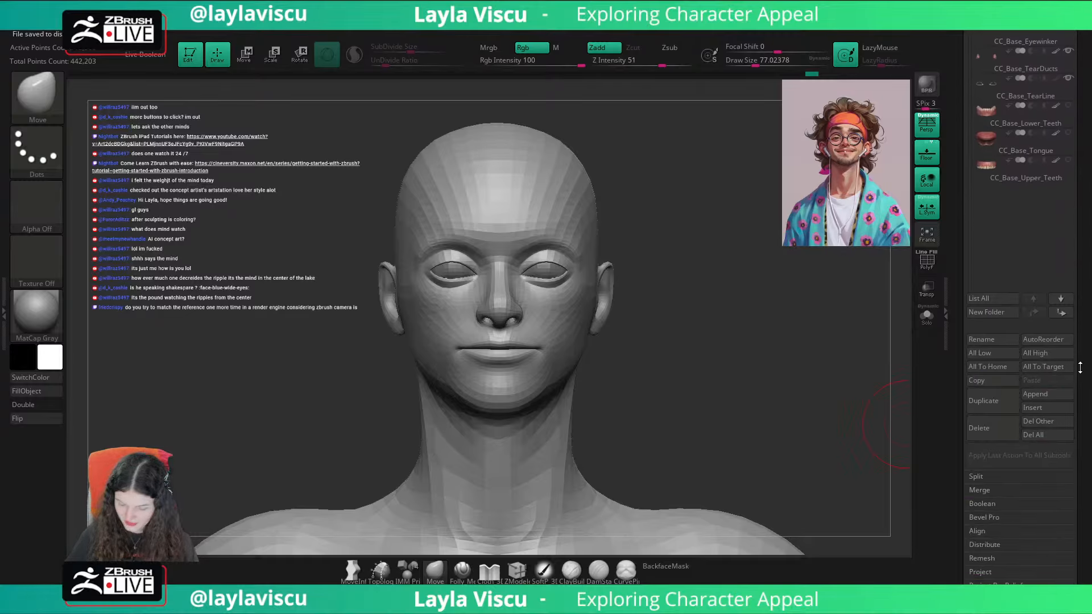
pyautogui.click(1050, 394)
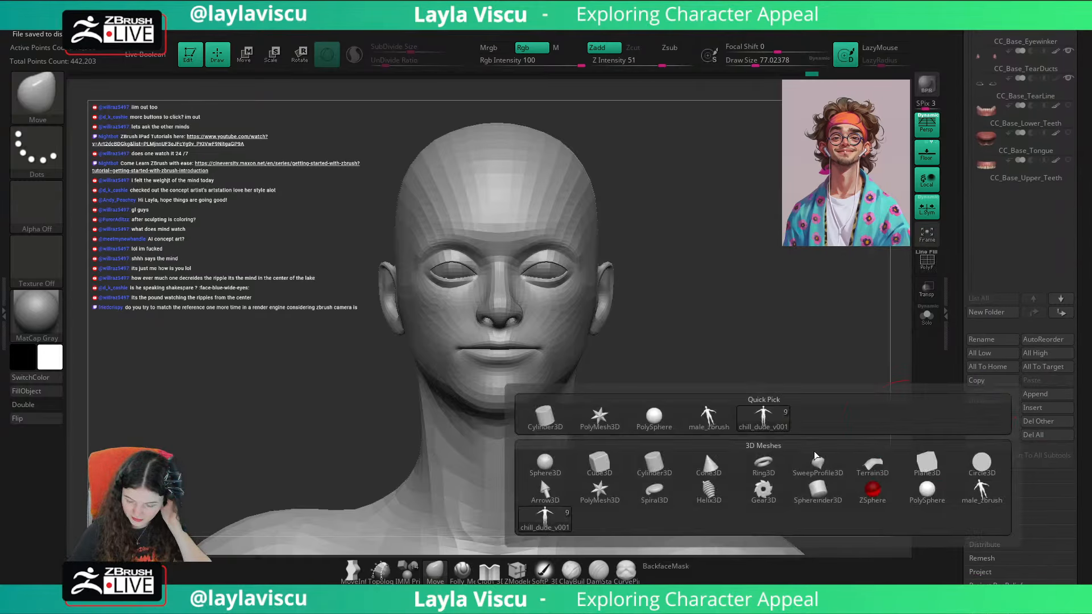
pyautogui.click(591, 493)
# Step: Move the PolyMesh3D1 star to the top of the subtool list and check the body's previous undo history state
pyautogui.moveTo(1085, 236); pyautogui.dragTo(1084, 335)
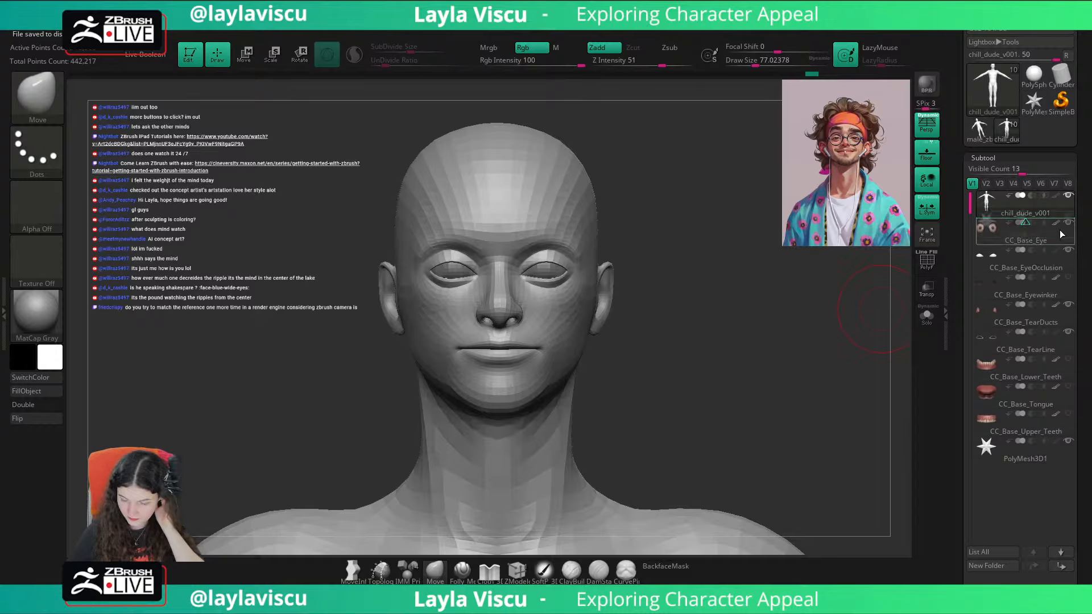
pyautogui.moveTo(1046, 186); pyautogui.dragTo(1039, 205)
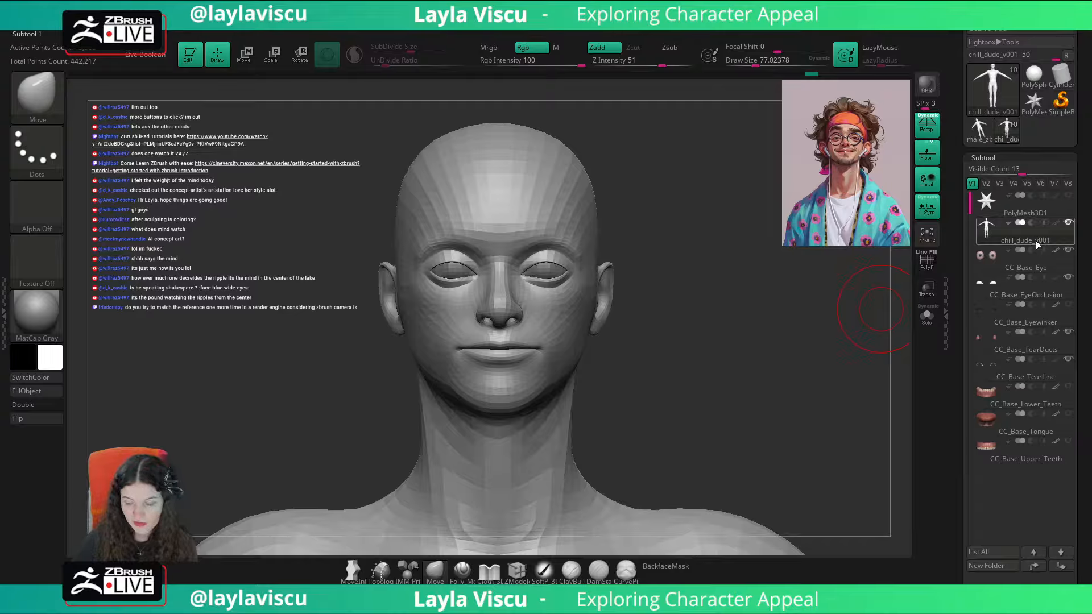
pyautogui.click(799, 75)
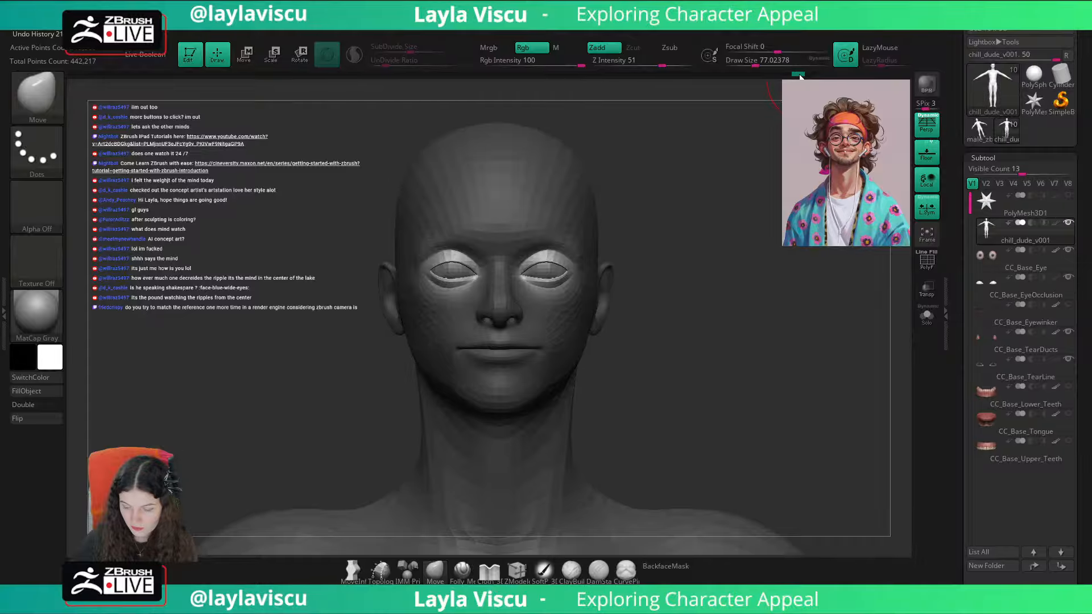
pyautogui.click(811, 75)
# Step: Rename the chill_dude_v001 subtool as CC_Base_Body
pyautogui.scroll(-3, 1079, 264)
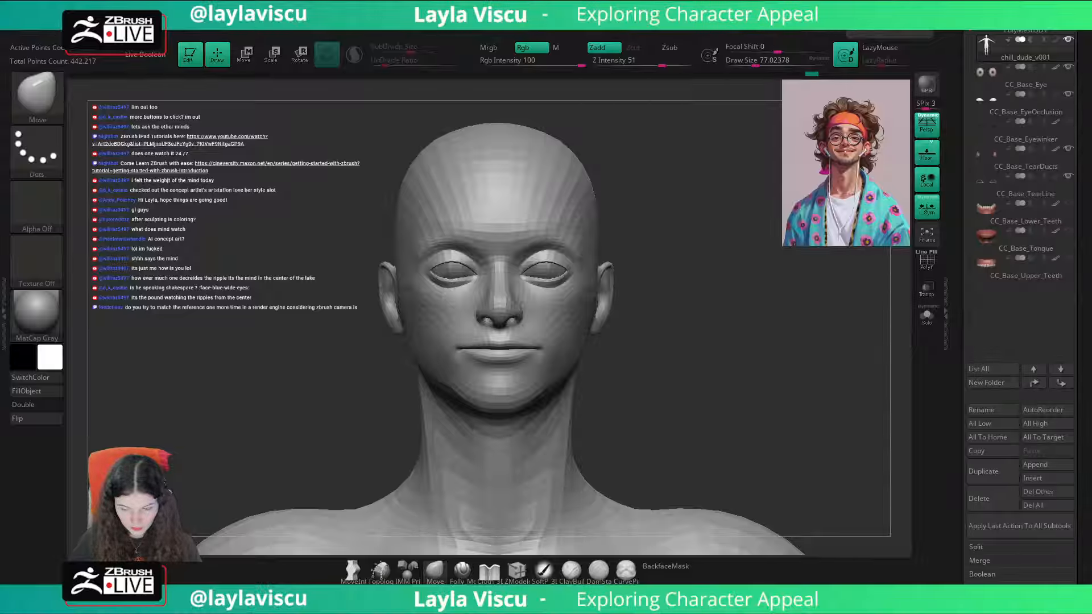
pyautogui.click(1000, 411)
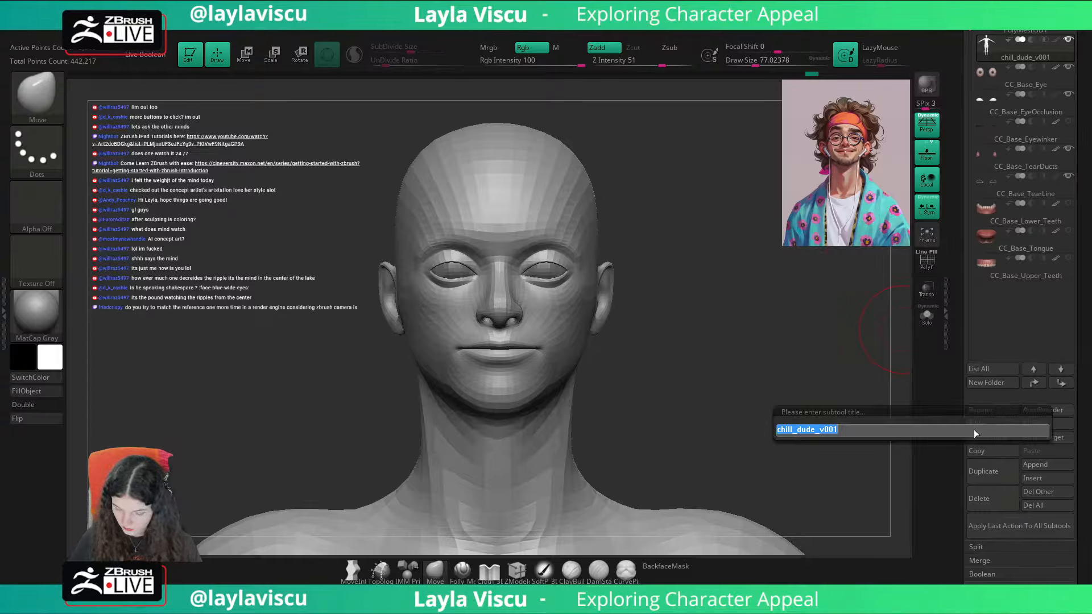
pyautogui.write('CC')
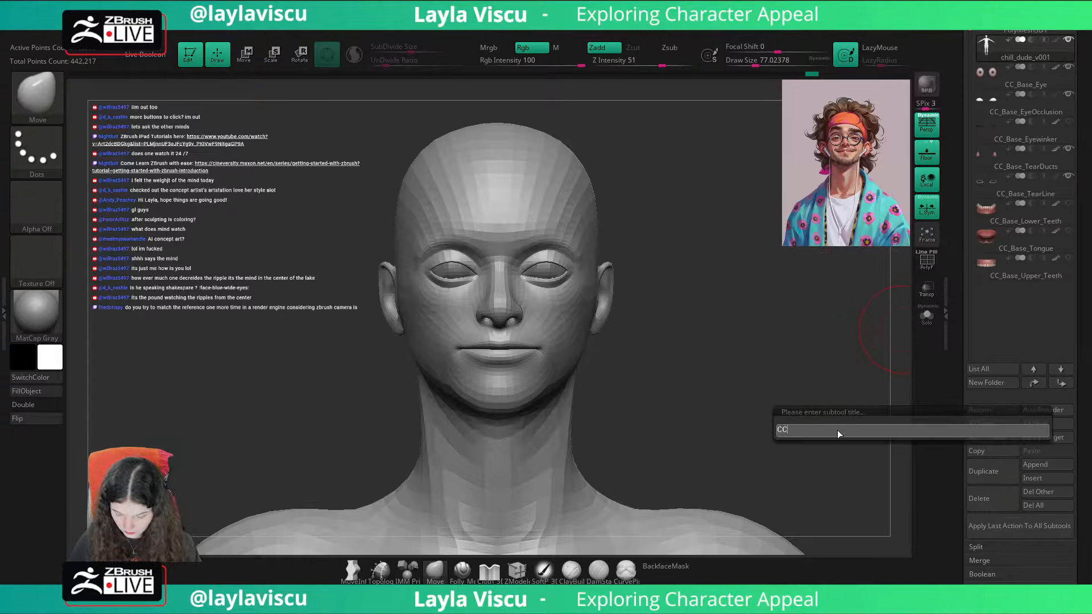
pyautogui.write('_B')
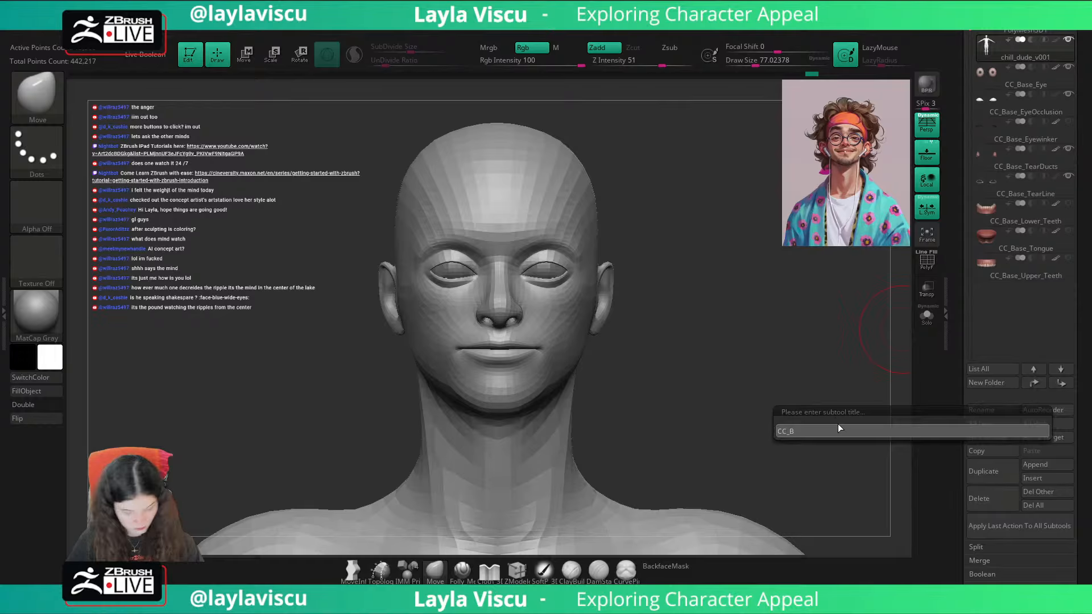
pyautogui.write('ase')
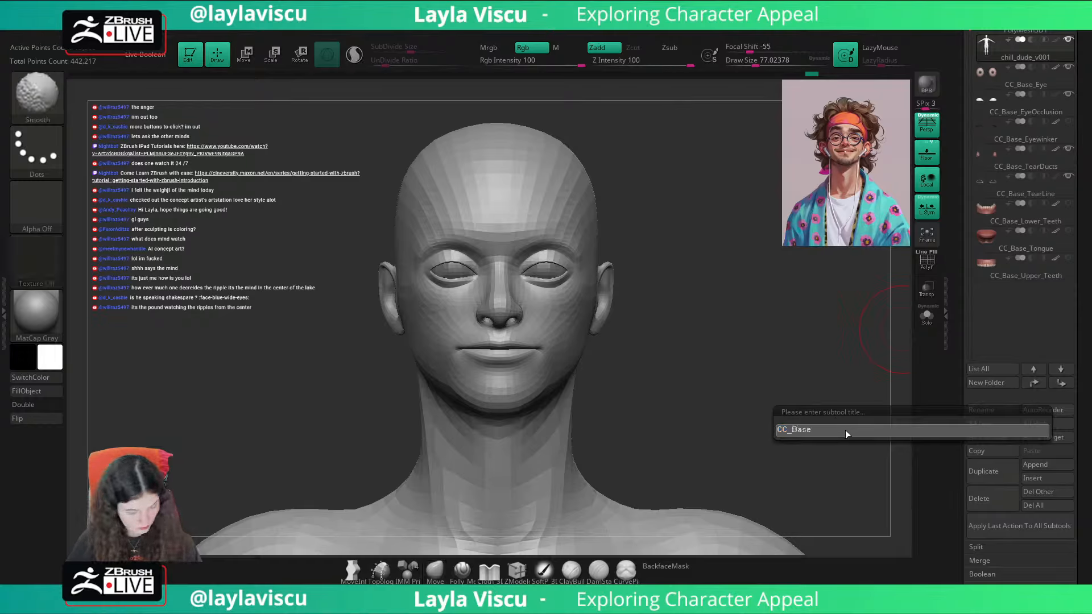
pyautogui.write('_Bod')
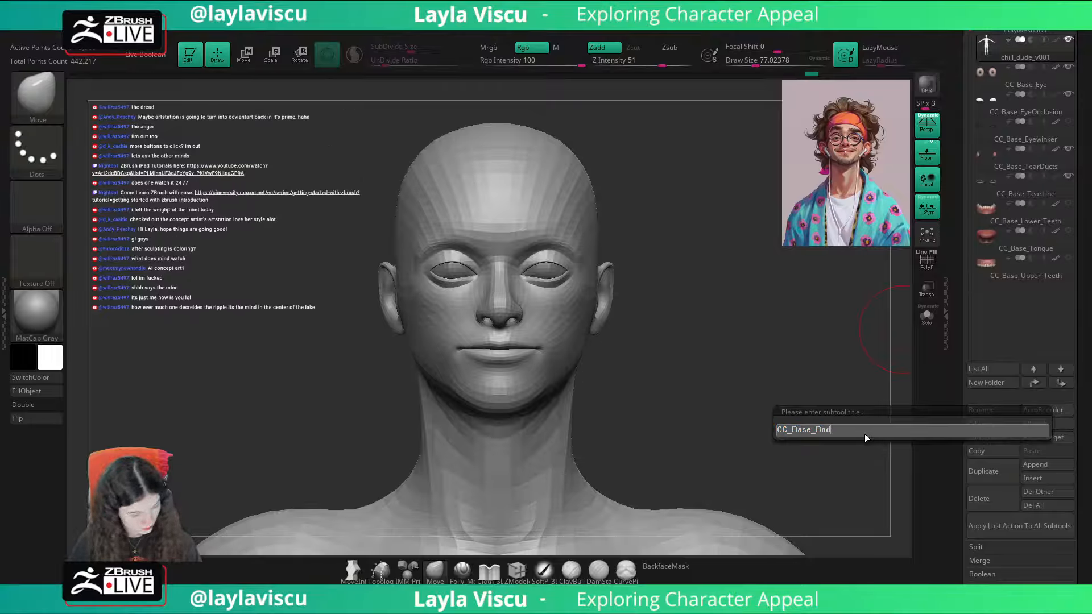
pyautogui.write('y')
pyautogui.press('Return')
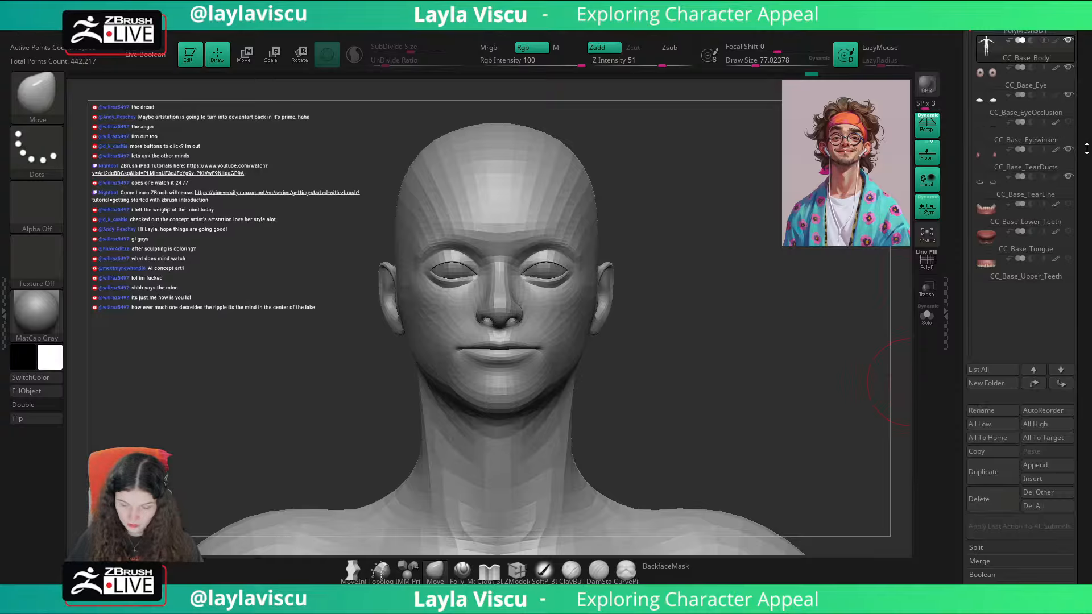
# Step: Nudge the ear and temple inward with the Move brush, checking the topology and polygroups with the polyframe
pyautogui.moveTo(786, 261); pyautogui.dragTo(782, 283)
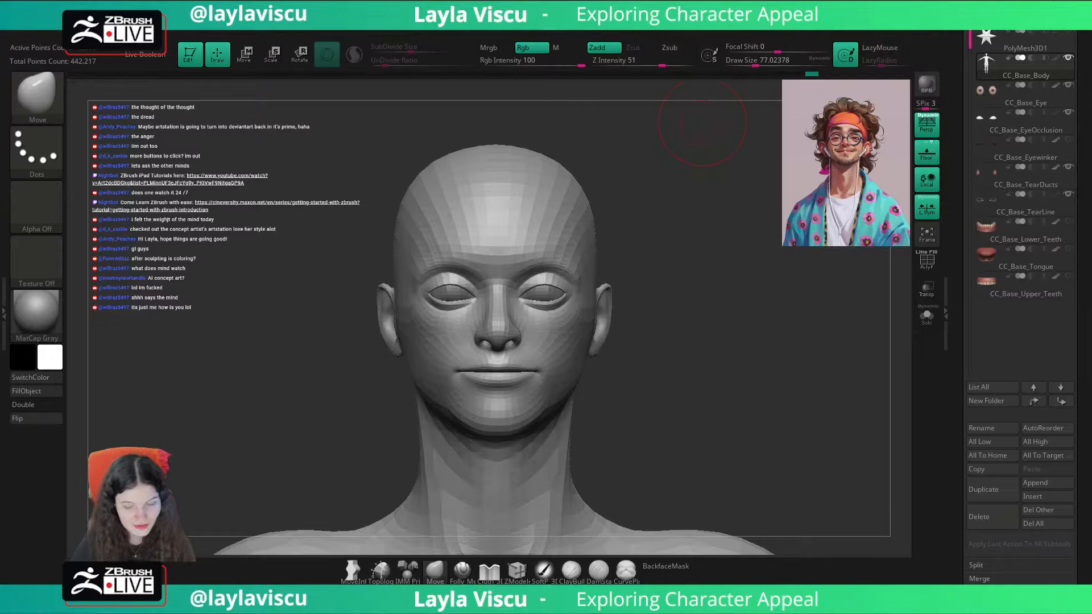
pyautogui.moveTo(715, 239); pyautogui.dragTo(707, 227)
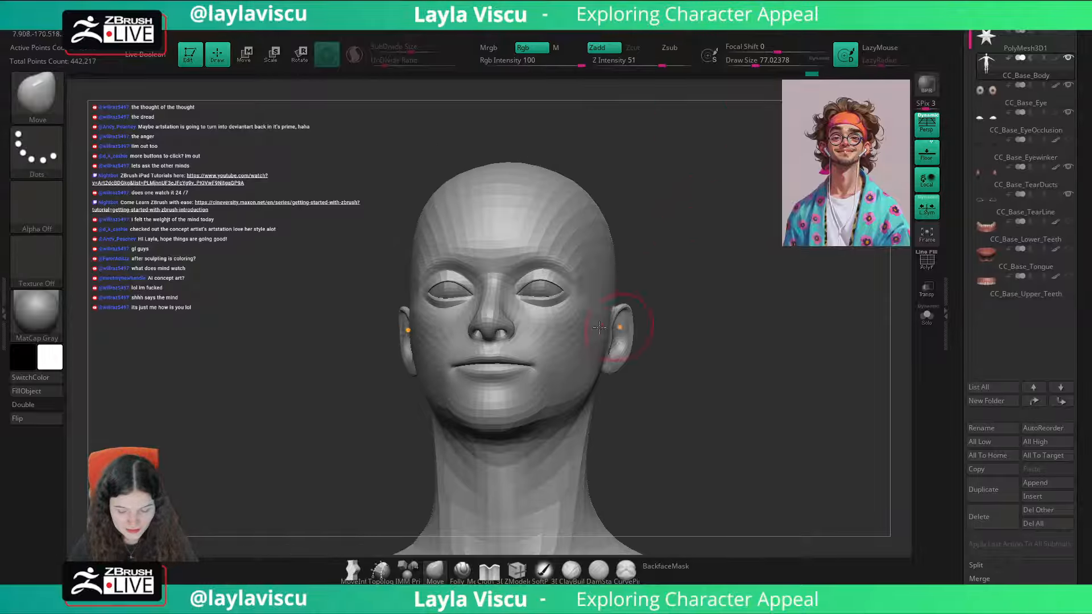
pyautogui.keyDown('ctrl'); pyautogui.moveTo(614, 336); pyautogui.dragTo(607, 328, button='right'); pyautogui.keyUp('ctrl')
pyautogui.moveTo(762, 342)
pyautogui.keyDown('shift'); pyautogui.mouseDown()
pyautogui.moveTo(793, 346)
pyautogui.moveTo(689, 323)
pyautogui.mouseUp(); pyautogui.keyUp('shift')
pyautogui.hotkey('shift', 'f')
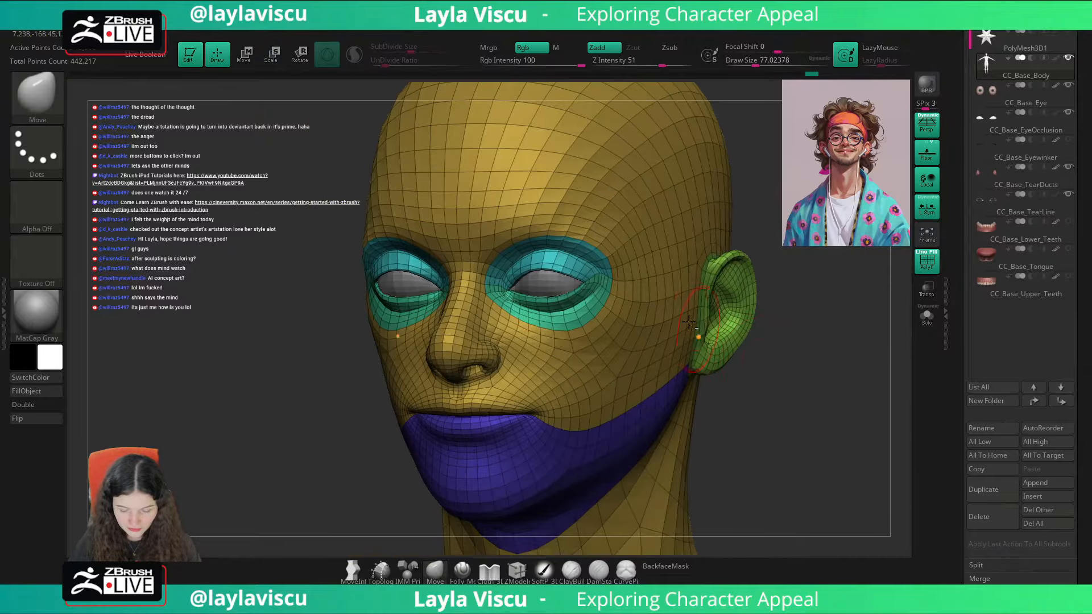
pyautogui.keyDown('shift'); pyautogui.moveTo(616, 250); pyautogui.dragTo(598, 239); pyautogui.keyUp('shift')
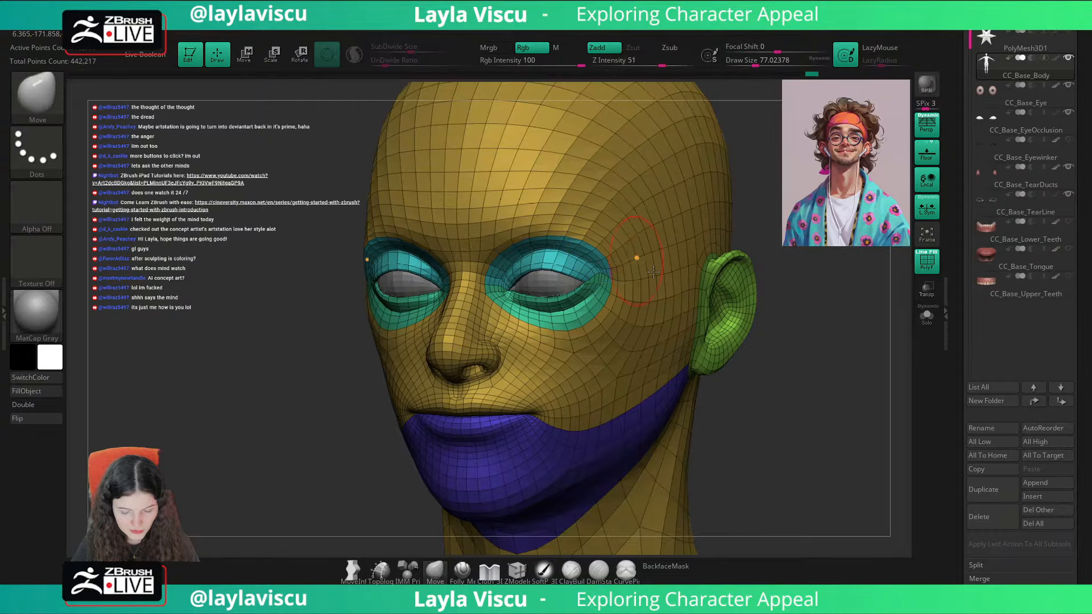
pyautogui.moveTo(793, 347)
pyautogui.mouseDown()
pyautogui.moveTo(810, 357)
pyautogui.moveTo(790, 390)
pyautogui.mouseUp()
pyautogui.hotkey('shift', 'f')
pyautogui.keyDown('ctrl'); pyautogui.moveTo(790, 390); pyautogui.dragTo(778, 341, button='right'); pyautogui.keyUp('ctrl')
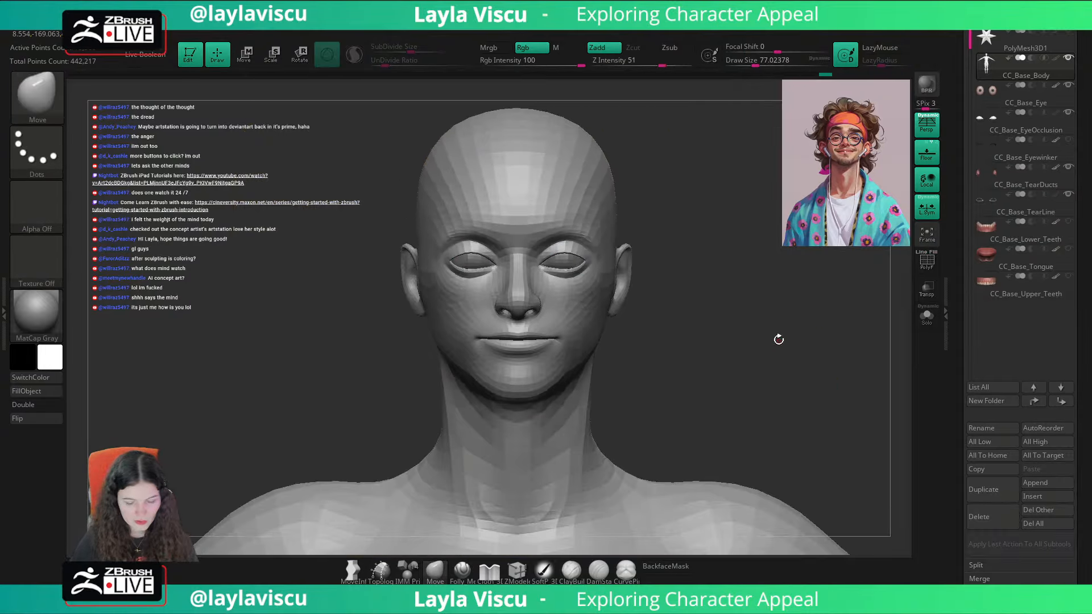
# Step: Enlarge the Move brush to a draw size of about 116 and pull the area beside the upper ear outward
pyautogui.press('s')
pyautogui.moveTo(618, 248); pyautogui.dragTo(625, 248)
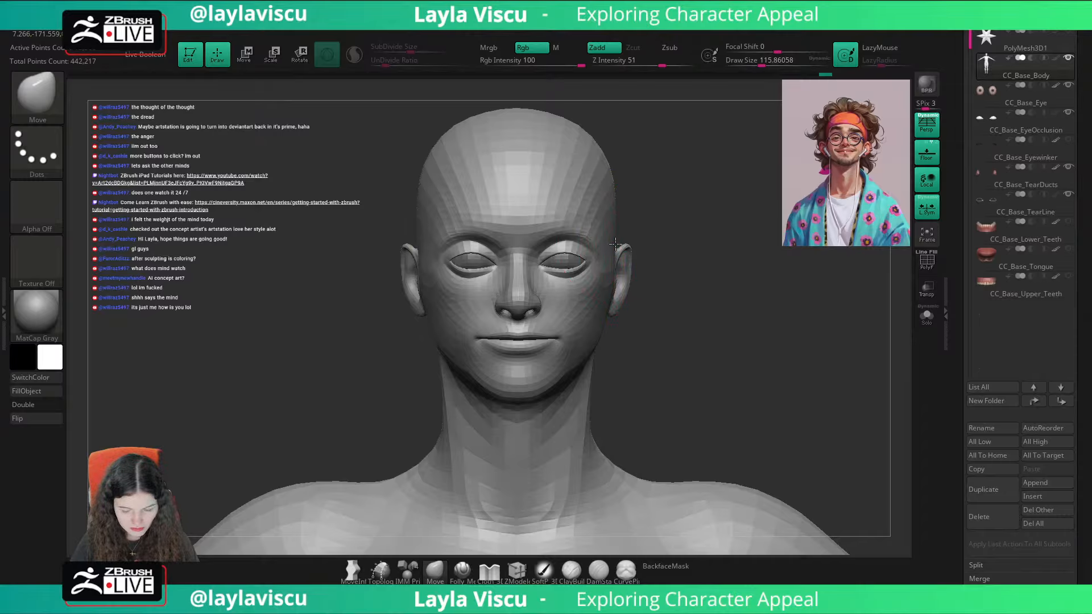
pyautogui.keyDown('alt'); pyautogui.moveTo(703, 237); pyautogui.dragTo(691, 239); pyautogui.keyUp('alt')
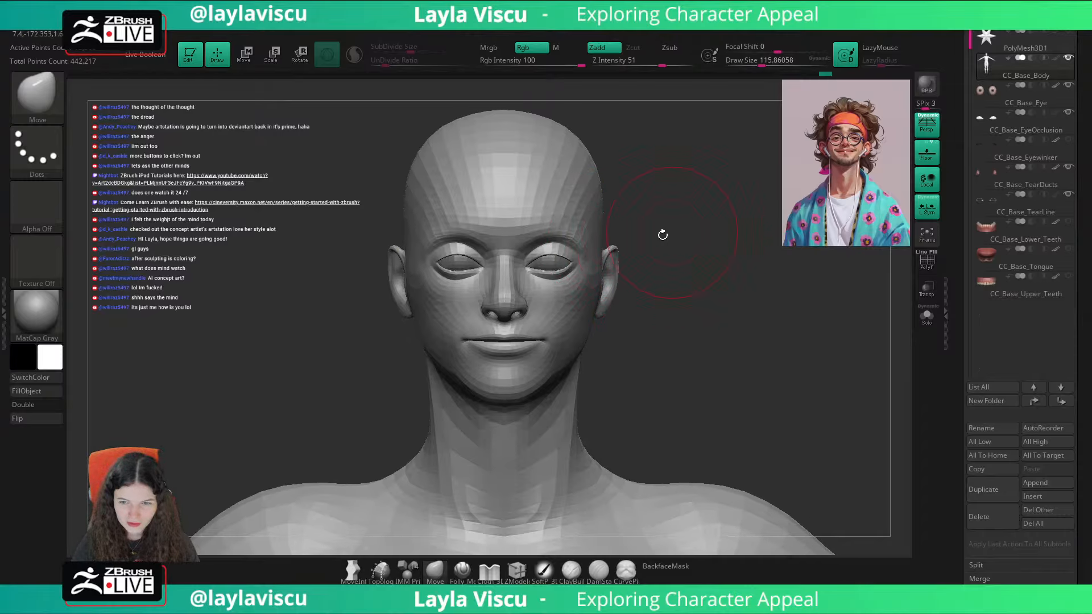
# Step: Push the side of the cheek and the ear lobe inward with the Move brush at a draw size of about 83
pyautogui.press('s')
pyautogui.moveTo(593, 298); pyautogui.dragTo(580, 295)
pyautogui.press('s')
pyautogui.moveTo(658, 254); pyautogui.dragTo(592, 318)
pyautogui.moveTo(611, 312)
pyautogui.keyDown('shift'); pyautogui.mouseDown(button='right')
pyautogui.moveTo(658, 297)
pyautogui.moveTo(637, 277)
pyautogui.moveTo(602, 313)
pyautogui.mouseUp(button='right'); pyautogui.keyUp('shift')
pyautogui.keyDown('alt'); pyautogui.moveTo(659, 238); pyautogui.dragTo(657, 249); pyautogui.keyUp('alt')
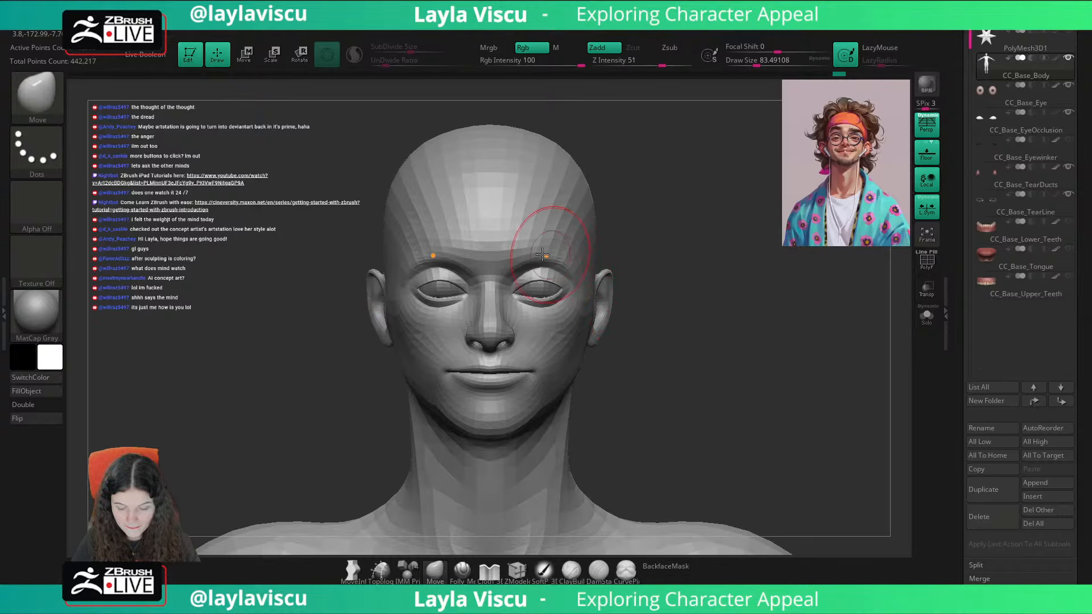
# Step: Reshape and raise the inner brow from several angles with the Move brush, ending at a draw size of about 62
pyautogui.press('s')
pyautogui.moveTo(514, 252); pyautogui.dragTo(506, 254)
pyautogui.moveTo(685, 228); pyautogui.dragTo(622, 194)
pyautogui.press('s')
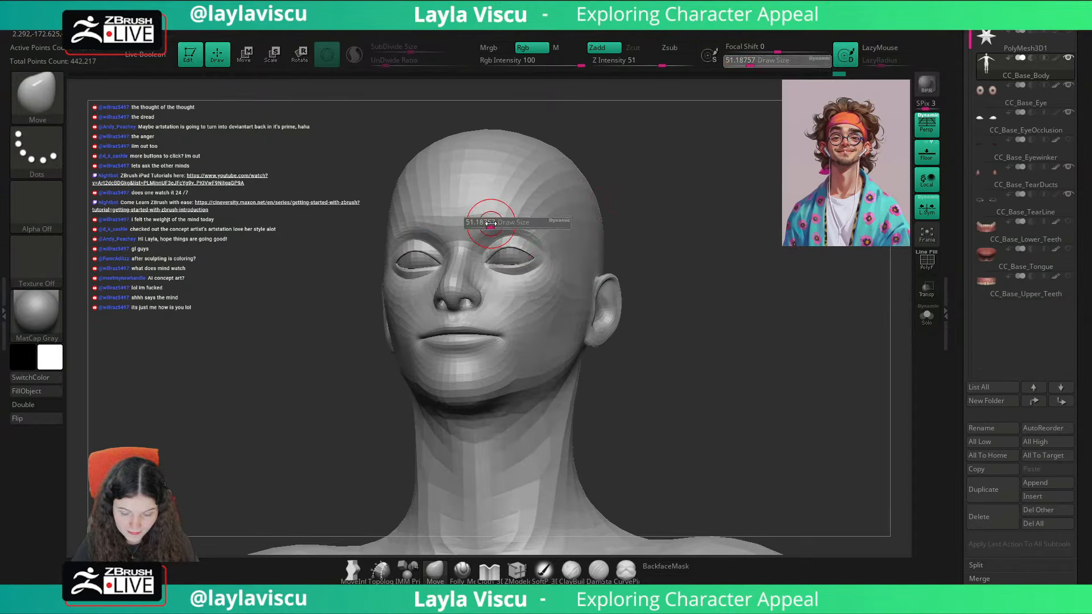
pyautogui.moveTo(487, 223); pyautogui.dragTo(490, 223)
pyautogui.moveTo(488, 227); pyautogui.dragTo(485, 219)
pyautogui.moveTo(634, 166); pyautogui.dragTo(593, 185)
pyautogui.moveTo(485, 220); pyautogui.dragTo(482, 211)
pyautogui.moveTo(663, 193); pyautogui.dragTo(761, 200)
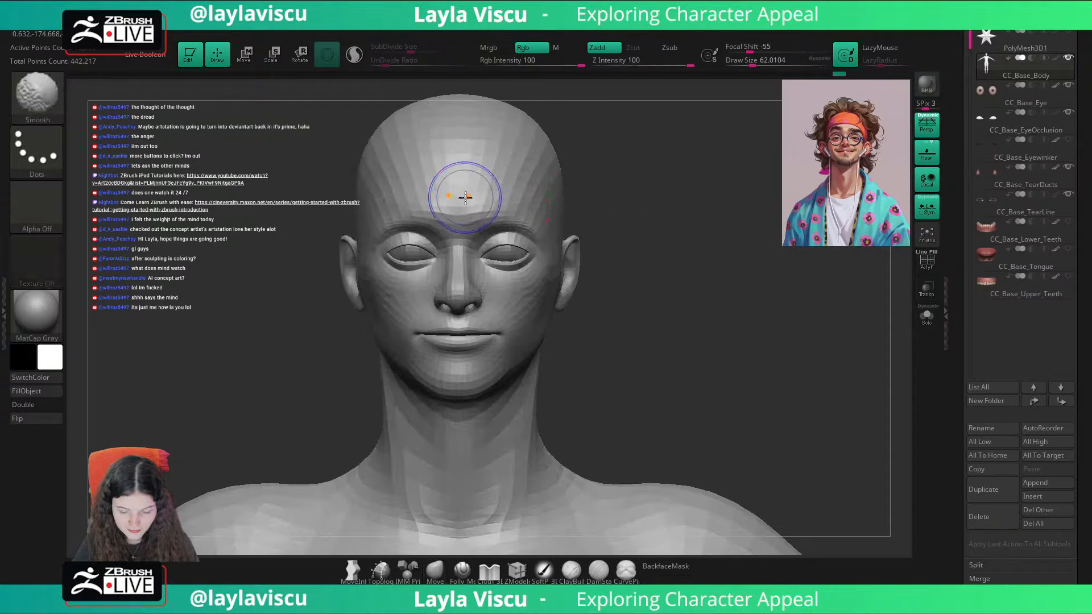
# Step: Smooth the middle of the forehead and lift the outer ends of the brows with the Move brush
pyautogui.keyDown('shift'); pyautogui.moveTo(464, 197); pyautogui.dragTo(475, 191); pyautogui.keyUp('shift')
pyautogui.moveTo(669, 171); pyautogui.dragTo(664, 170)
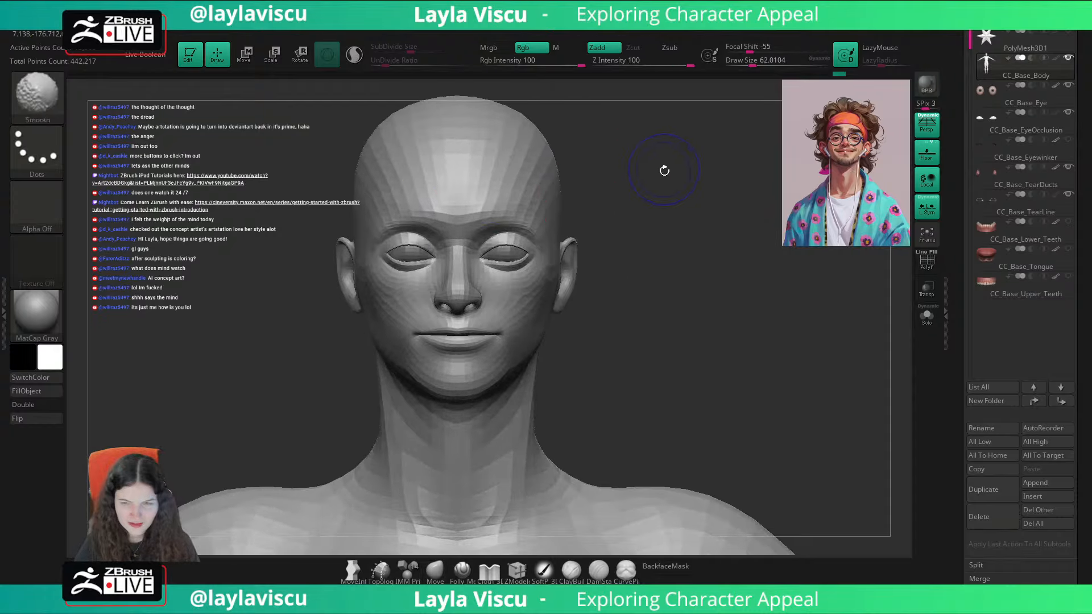
pyautogui.moveTo(537, 226); pyautogui.dragTo(538, 218)
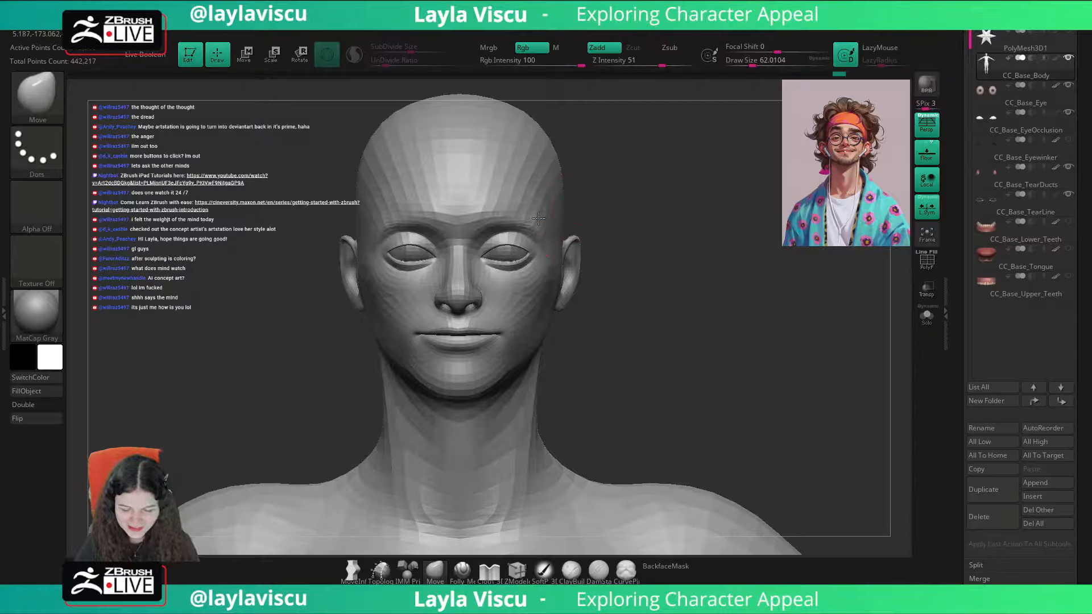
pyautogui.press('ctrl')
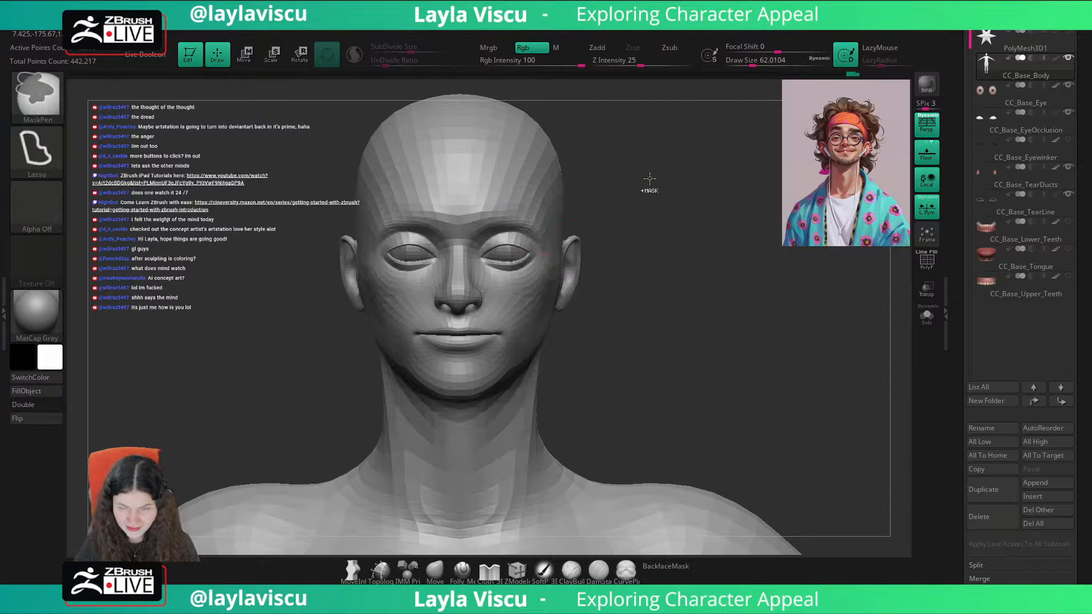
pyautogui.keyDown('ctrl'); pyautogui.moveTo(653, 196); pyautogui.dragTo(623, 156, button='right'); pyautogui.keyUp('ctrl')
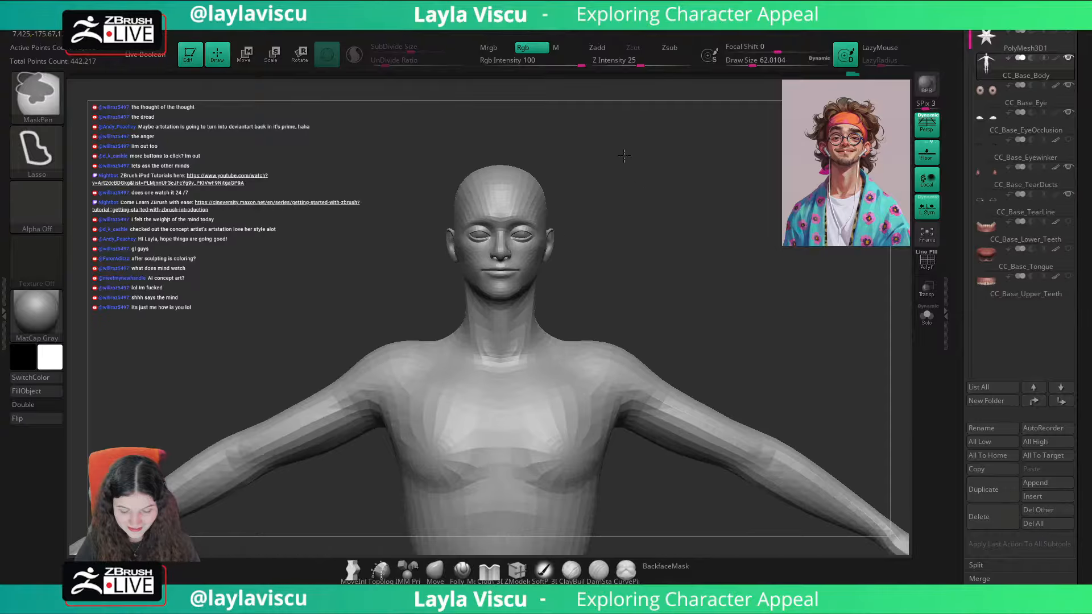
pyautogui.keyDown('ctrl'); pyautogui.moveTo(560, 229); pyautogui.dragTo(563, 297, button='right'); pyautogui.keyUp('ctrl')
pyautogui.moveTo(518, 206)
pyautogui.keyDown('shift'); pyautogui.mouseDown()
pyautogui.moveTo(495, 231)
pyautogui.moveTo(529, 226)
pyautogui.mouseUp(); pyautogui.keyUp('shift')
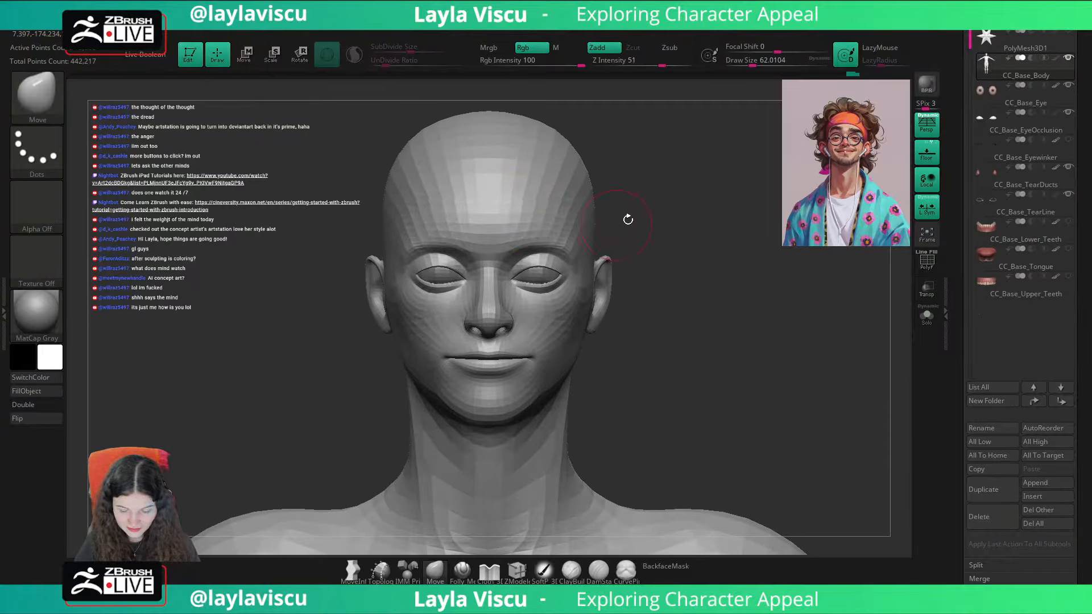
# Step: Nudge the upper forehead with the Move brush, reducing the draw size to about 33
pyautogui.moveTo(672, 202)
pyautogui.mouseDown(button='right')
pyautogui.moveTo(694, 190)
pyautogui.moveTo(667, 204)
pyautogui.mouseUp(button='right')
pyautogui.press('s')
pyautogui.click(513, 170)
pyautogui.keyDown('shift'); pyautogui.moveTo(515, 165); pyautogui.dragTo(511, 163); pyautogui.keyUp('shift')
pyautogui.keyDown('ctrl'); pyautogui.moveTo(663, 205); pyautogui.dragTo(642, 191, button='right'); pyautogui.keyUp('ctrl')
pyautogui.press('s')
pyautogui.moveTo(633, 190); pyautogui.dragTo(595, 171)
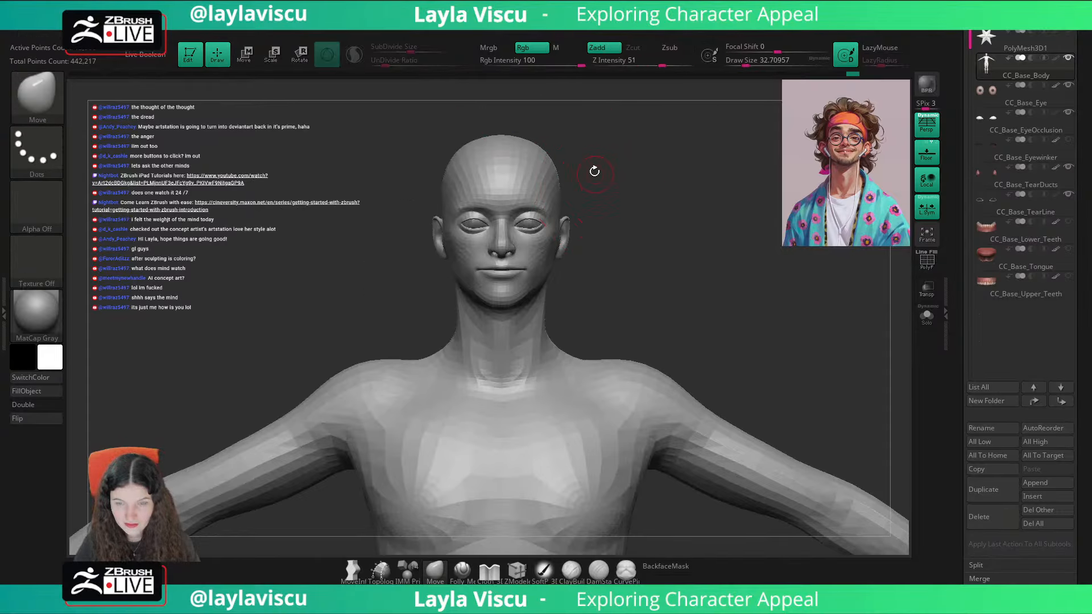
# Step: Recall the Cust1 view and toggle the portrait overlay to compare it with the sculpted head
pyautogui.moveTo(1077, 83); pyautogui.dragTo(1083, 191)
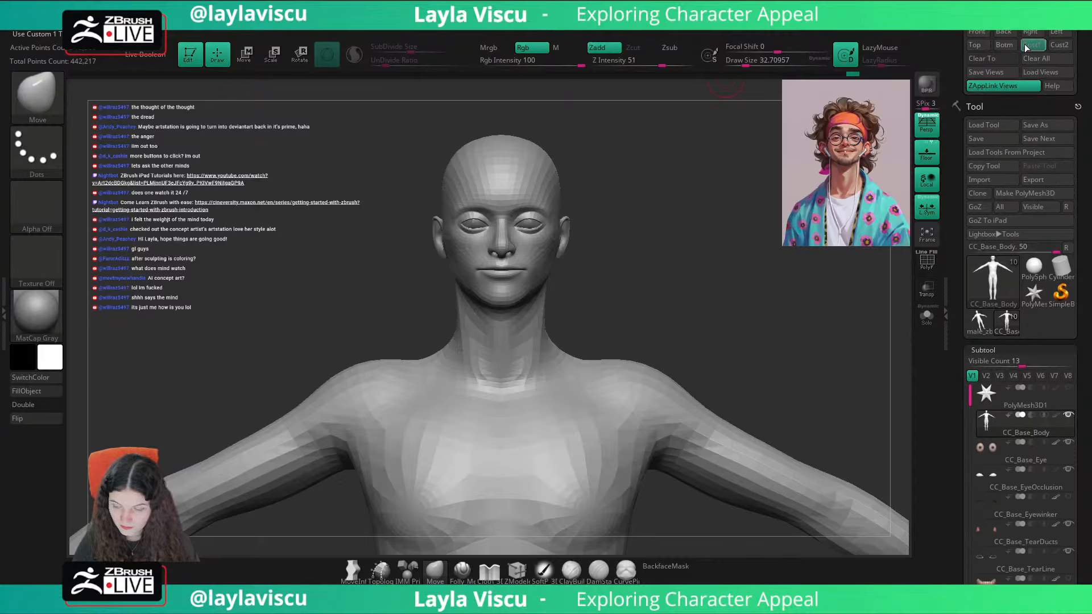
pyautogui.click(1029, 45)
pyautogui.hotkey('shift', 'z')
pyautogui.hotkey('shift', 'z')
pyautogui.hotkey('shift', 'z')
pyautogui.hotkey('shift', 'z')
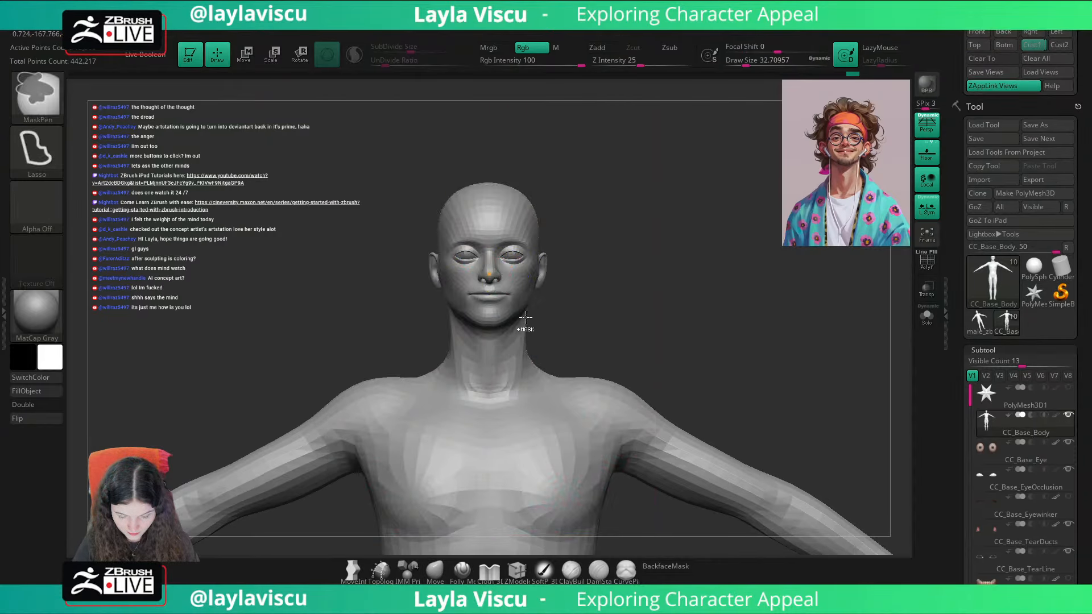
# Step: Adjust the brow area above the nose bridge in a three-quarter view with the Move brush at a draw size of about 56
pyautogui.keyDown('ctrl'); pyautogui.moveTo(524, 324); pyautogui.dragTo(525, 364, button='right'); pyautogui.keyUp('ctrl')
pyautogui.press('s')
pyautogui.moveTo(503, 291); pyautogui.dragTo(494, 257)
pyautogui.moveTo(688, 165); pyautogui.dragTo(655, 178)
pyautogui.press('s')
pyautogui.moveTo(504, 225); pyautogui.dragTo(496, 227)
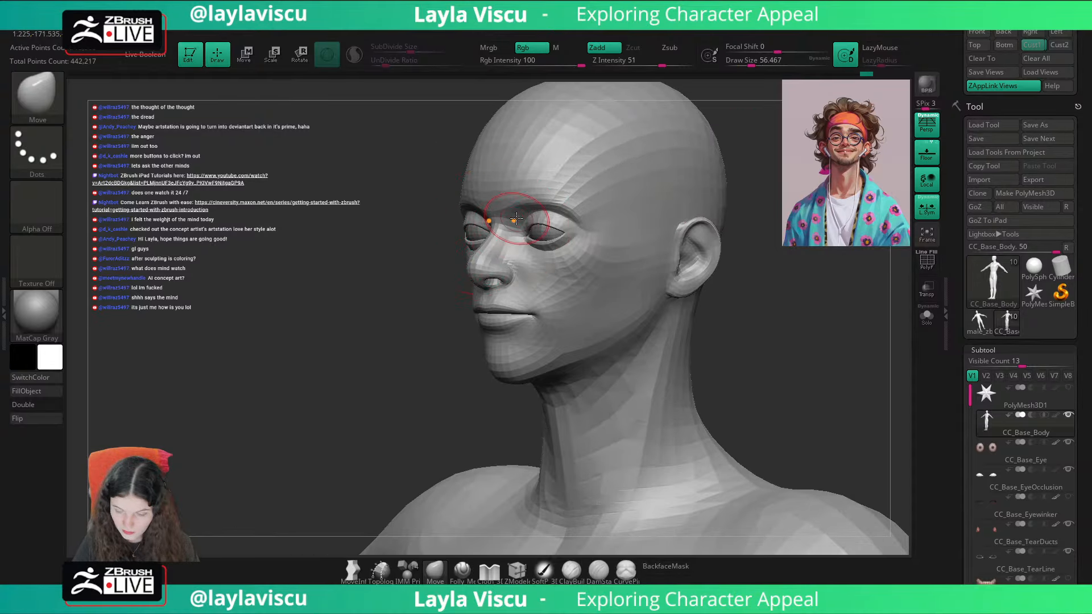
# Step: Check the Cust1 view against the portrait overlay and nudge the area above the mouth with the Move brush at draw size 77
pyautogui.click(1034, 45)
pyautogui.hotkey('shift', 'z')
pyautogui.hotkey('shift', 'z')
pyautogui.press('s')
pyautogui.moveTo(493, 283); pyautogui.dragTo(497, 283)
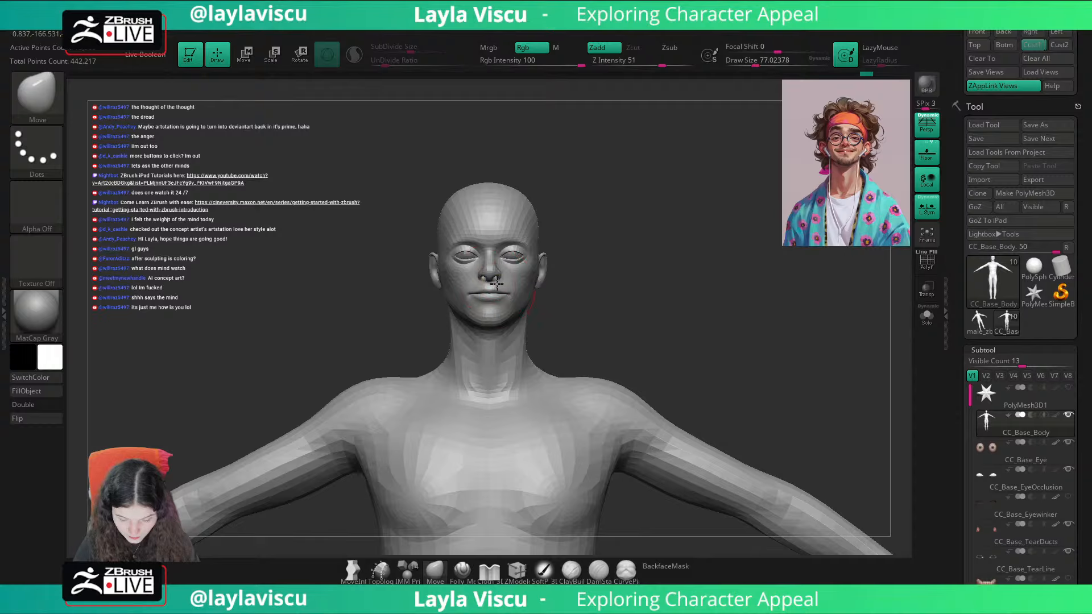
pyautogui.moveTo(615, 224); pyautogui.dragTo(618, 228)
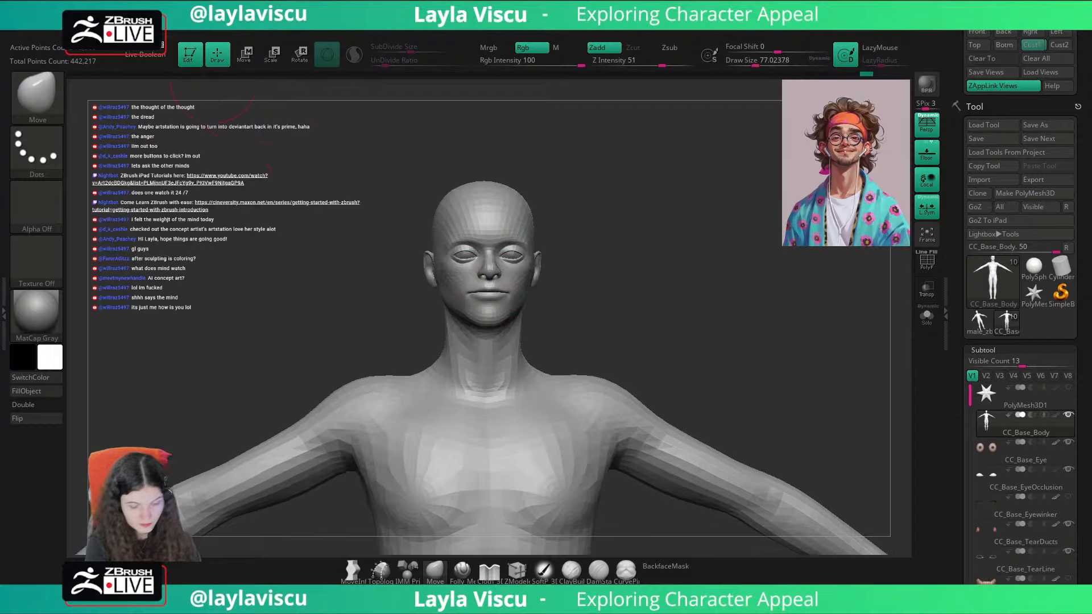
pyautogui.moveTo(615, 188)
pyautogui.mouseDown()
pyautogui.moveTo(653, 190)
pyautogui.moveTo(643, 198)
pyautogui.mouseUp()
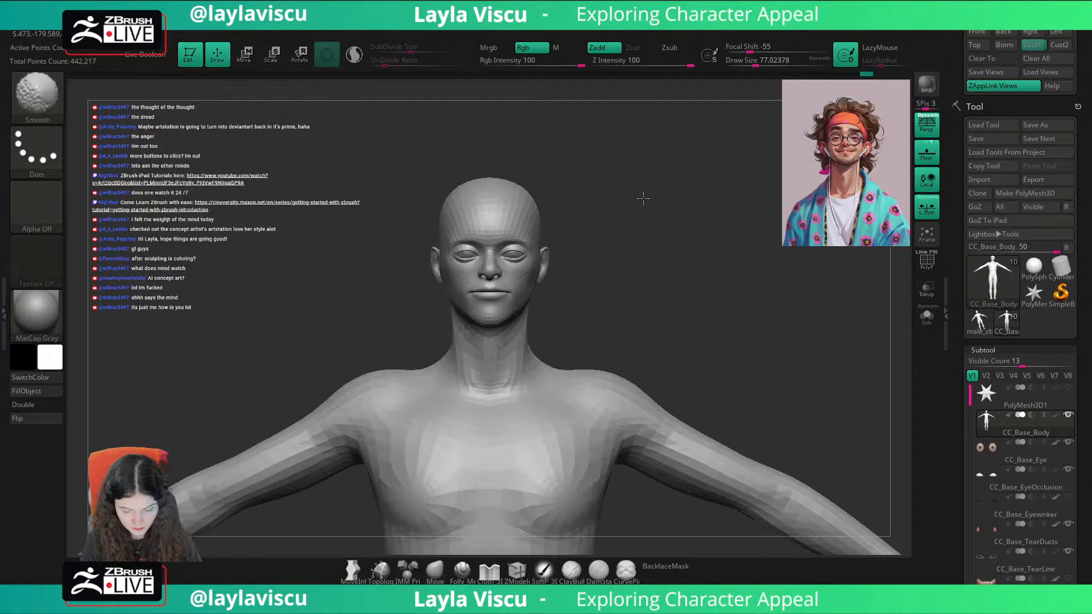
# Step: Compare the sculpted head with the portrait overlay from the Cust1 view
pyautogui.hotkey('shift', 'z')
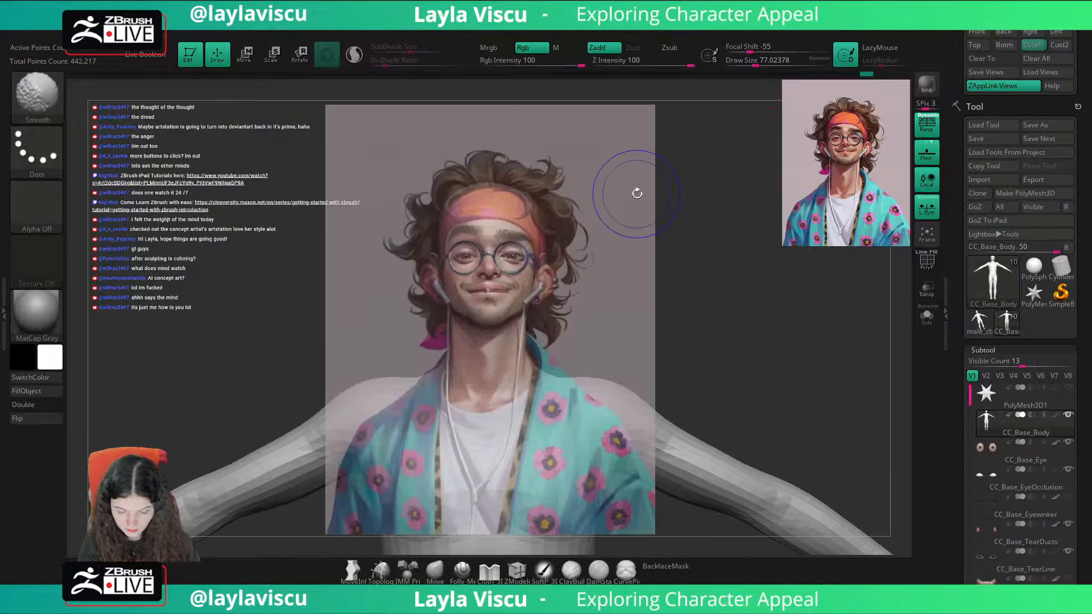
pyautogui.hotkey('shift', 'z')
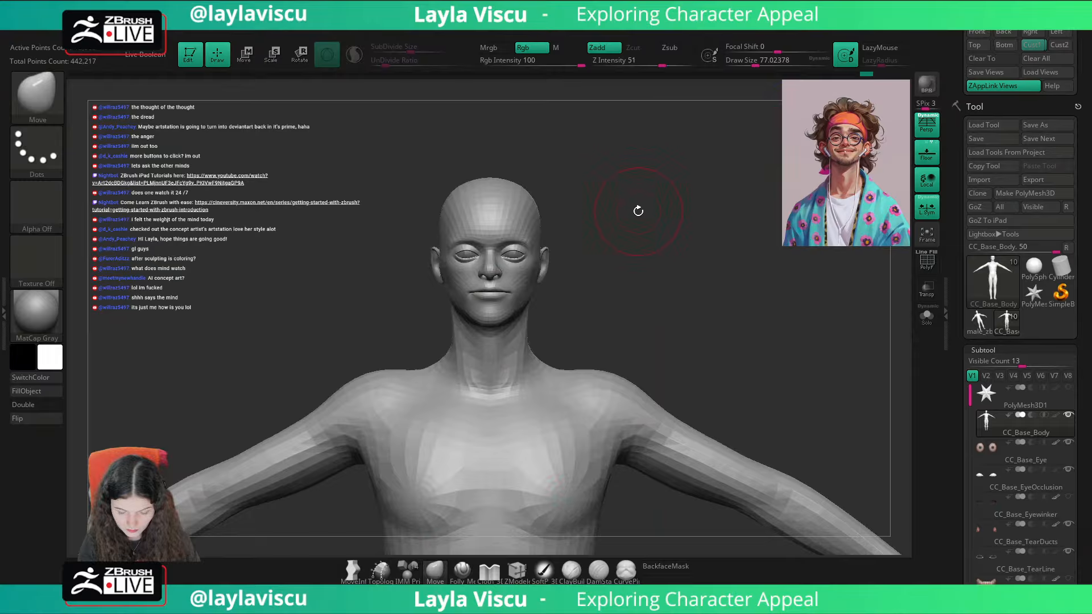
pyautogui.press('ctrl')
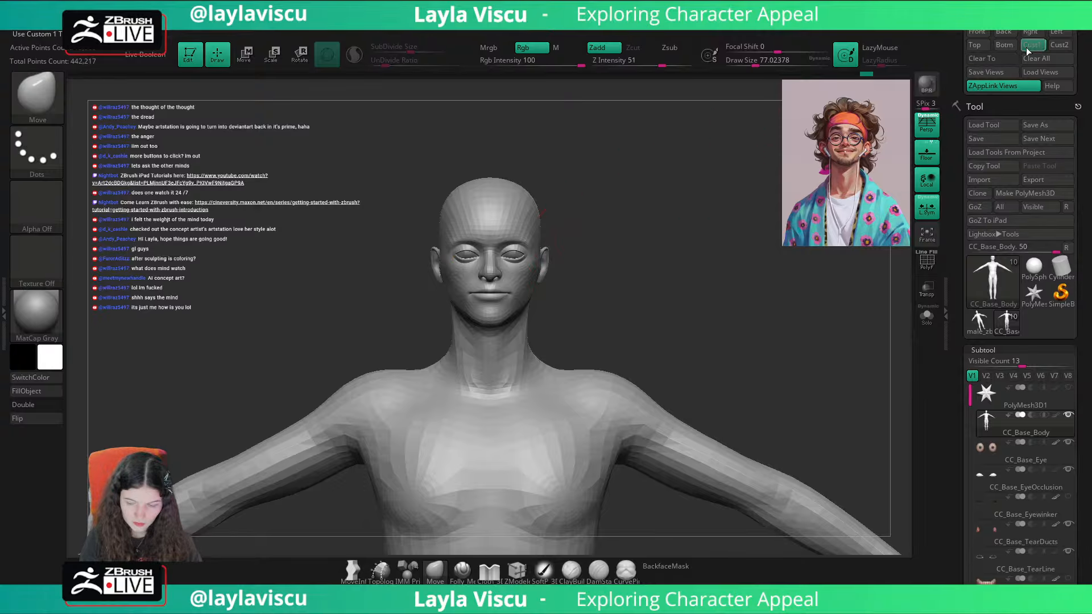
pyautogui.hotkey('shift', 'z')
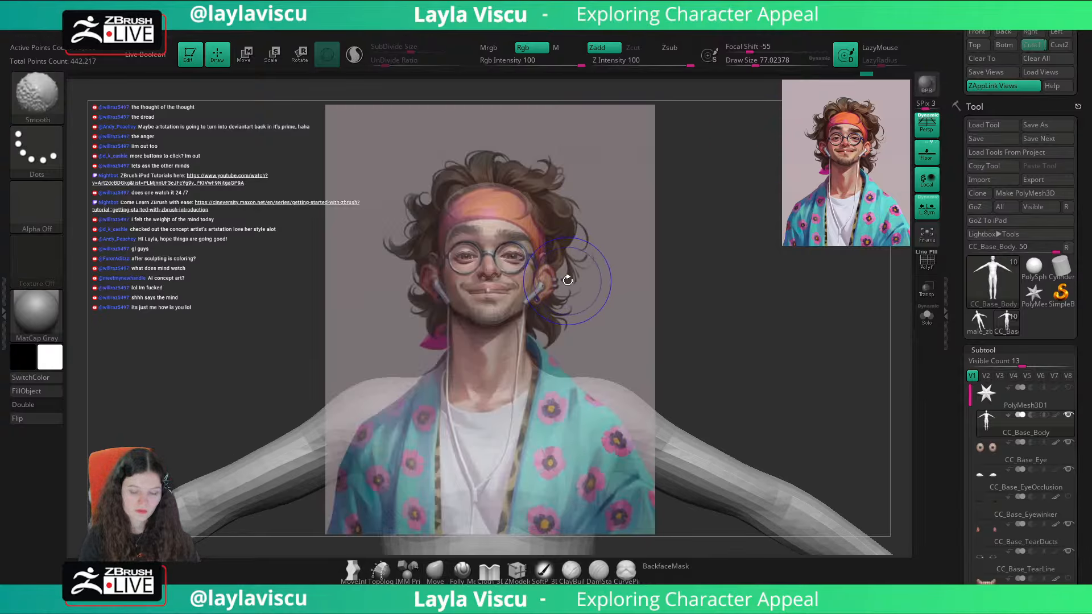
pyautogui.hotkey('shift', 'z')
pyautogui.hotkey('shift', 'z')
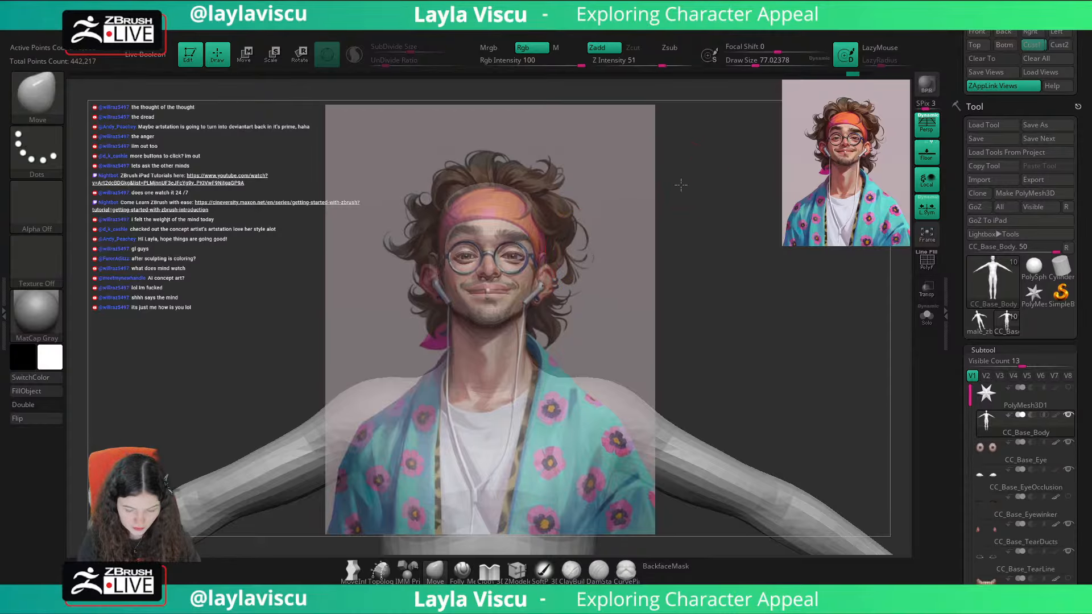
# Step: Reframe the figure slightly against the portrait overlay and store the framing as the Cust2 view
pyautogui.moveTo(681, 184); pyautogui.dragTo(683, 176)
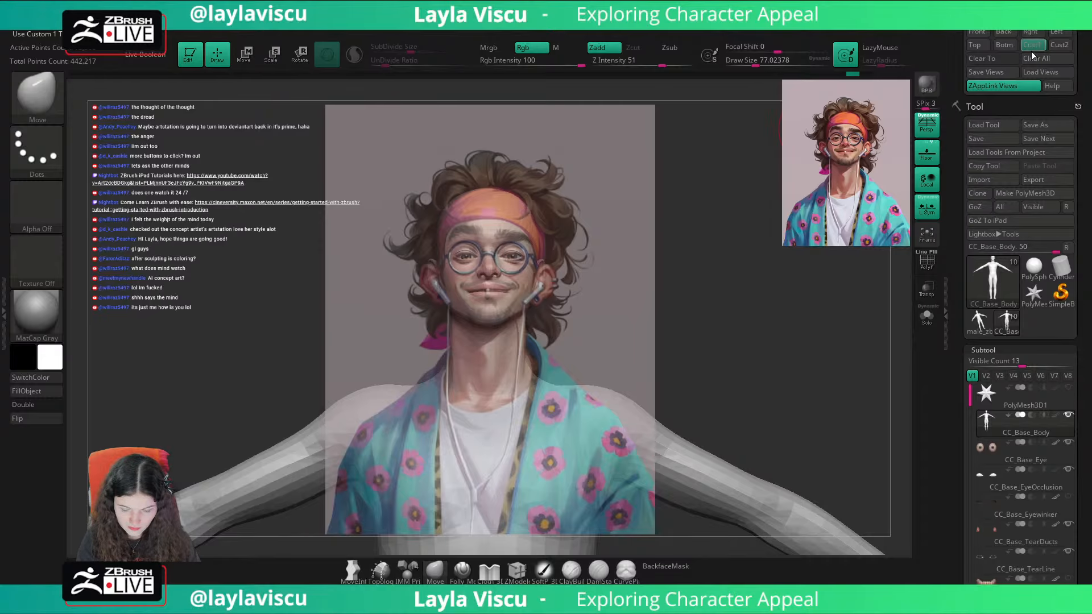
pyautogui.hotkey('shift', 'z')
pyautogui.hotkey('shift', 'z')
pyautogui.hotkey('shift', 'z')
pyautogui.hotkey('shift', 'z')
pyautogui.hotkey('shift', 'z')
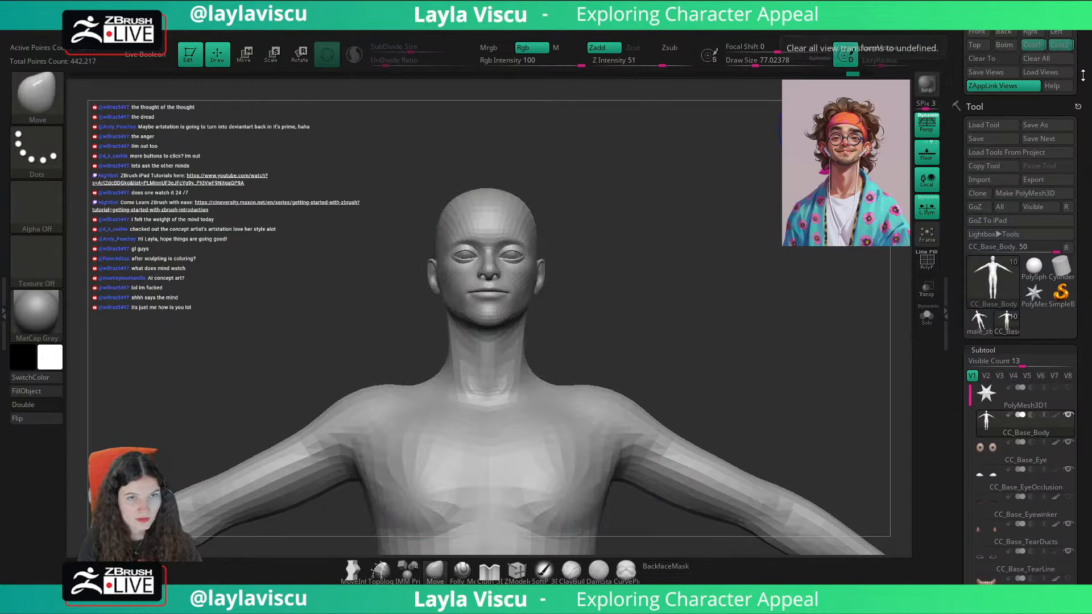
pyautogui.scroll(2, 1062, 104)
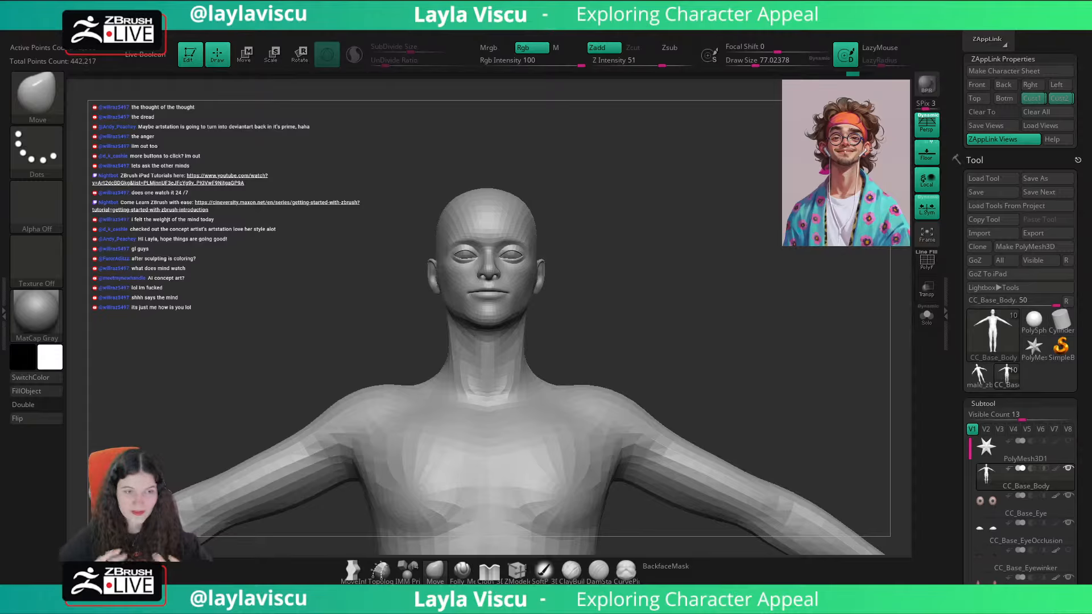
# Step: Compare the Cust1 and Cust2 framings with the portrait overlay, finishing on Cust1
pyautogui.click(1034, 102)
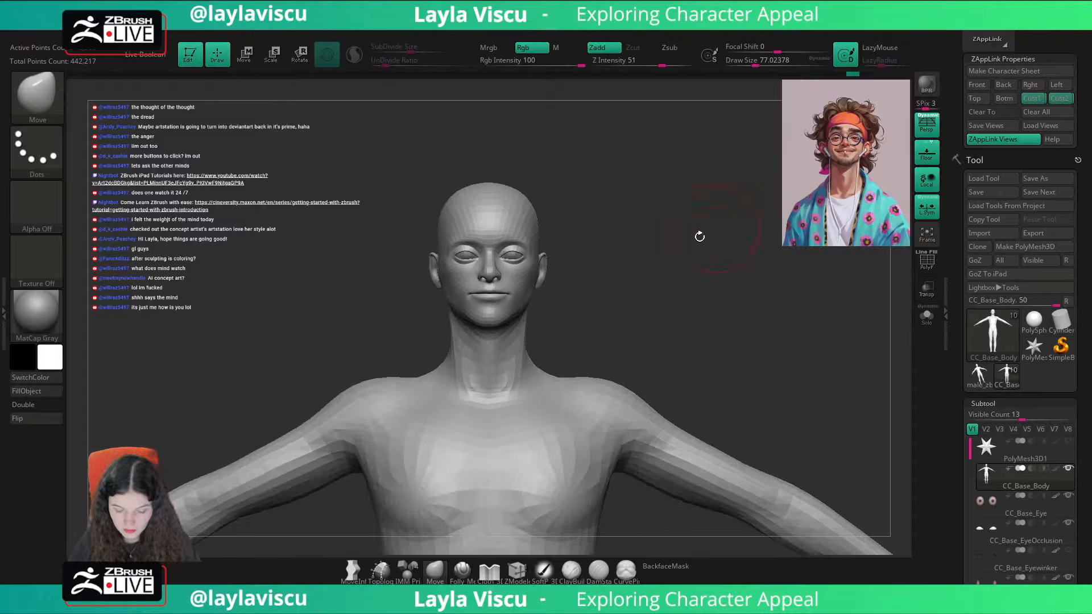
pyautogui.hotkey('shift', 'z')
pyautogui.hotkey('shift', 'z')
pyautogui.click(1062, 103)
pyautogui.hotkey('shift', 'z')
pyautogui.hotkey('shift', 'z')
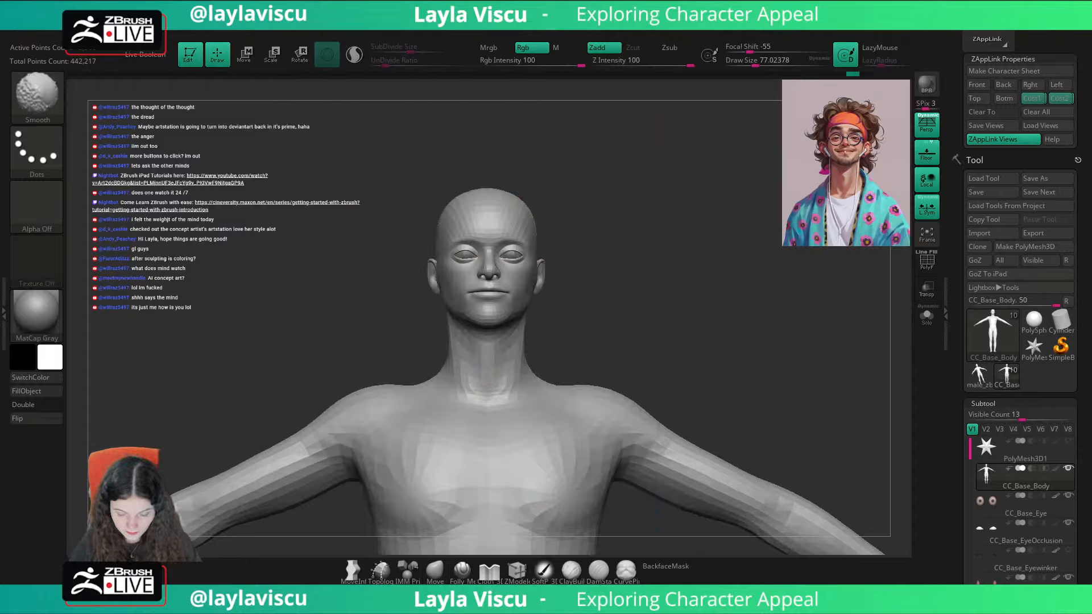
pyautogui.click(1036, 102)
pyautogui.hotkey('shift', 'z')
pyautogui.hotkey('shift', 'z')
pyautogui.hotkey('shift', 'z')
pyautogui.hotkey('shift', 'z')
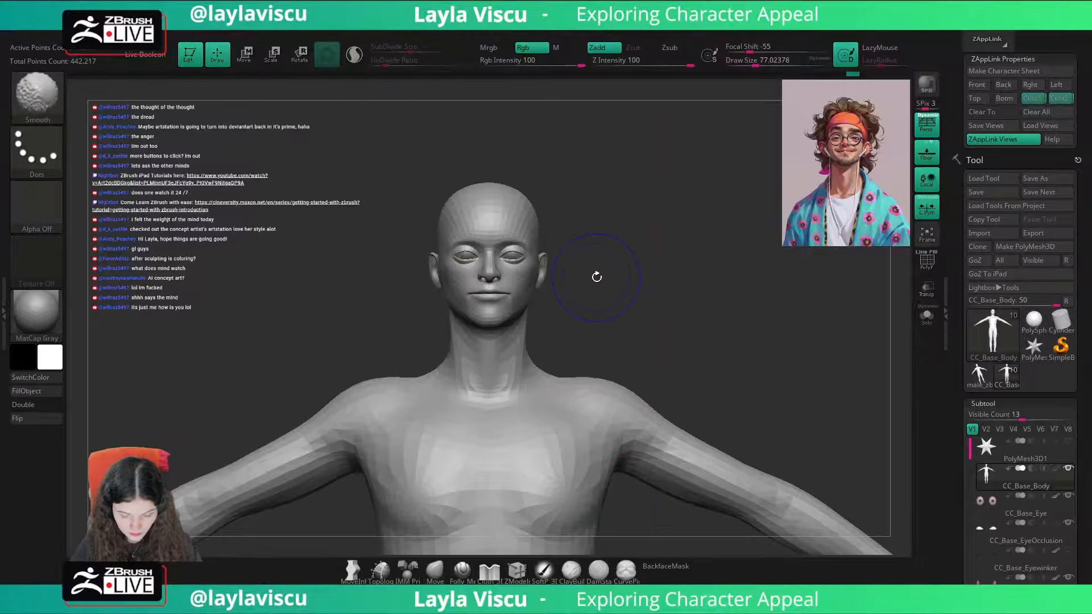
# Step: Mask the body except around the mouth, reset the gizmo's orientation and raise the mouth area slightly
pyautogui.keyDown('ctrl'); pyautogui.moveTo(518, 298); pyautogui.dragTo(534, 364, button='right'); pyautogui.keyUp('ctrl')
pyautogui.moveTo(710, 301); pyautogui.dragTo(667, 305)
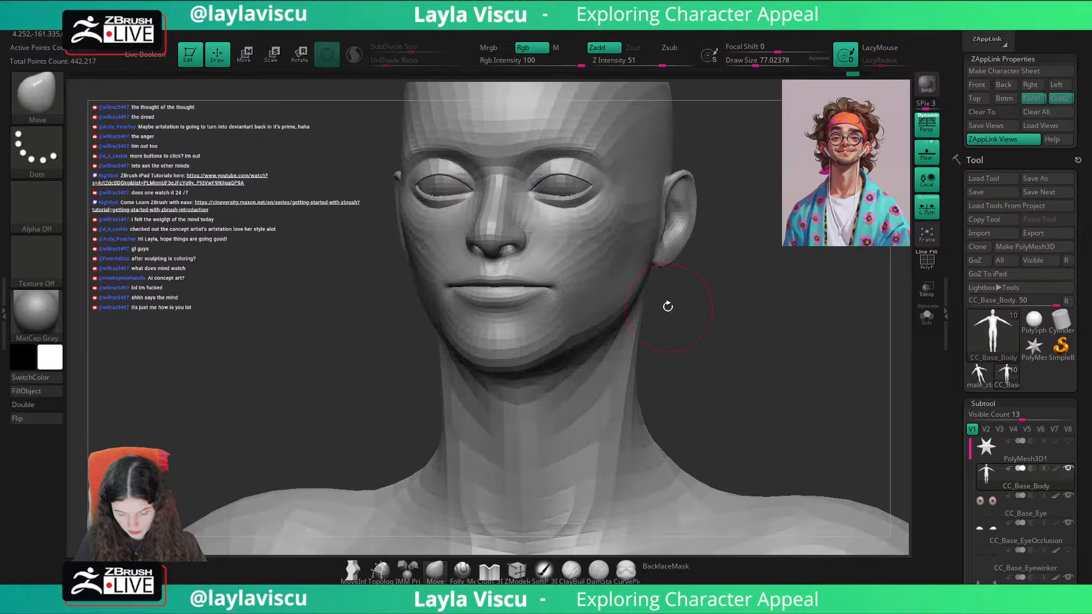
pyautogui.press('w')
pyautogui.keyDown('ctrl'); pyautogui.moveTo(536, 261); pyautogui.dragTo(532, 272); pyautogui.keyUp('ctrl')
pyautogui.keyDown('shift'); pyautogui.moveTo(726, 237); pyautogui.dragTo(654, 236); pyautogui.keyUp('shift')
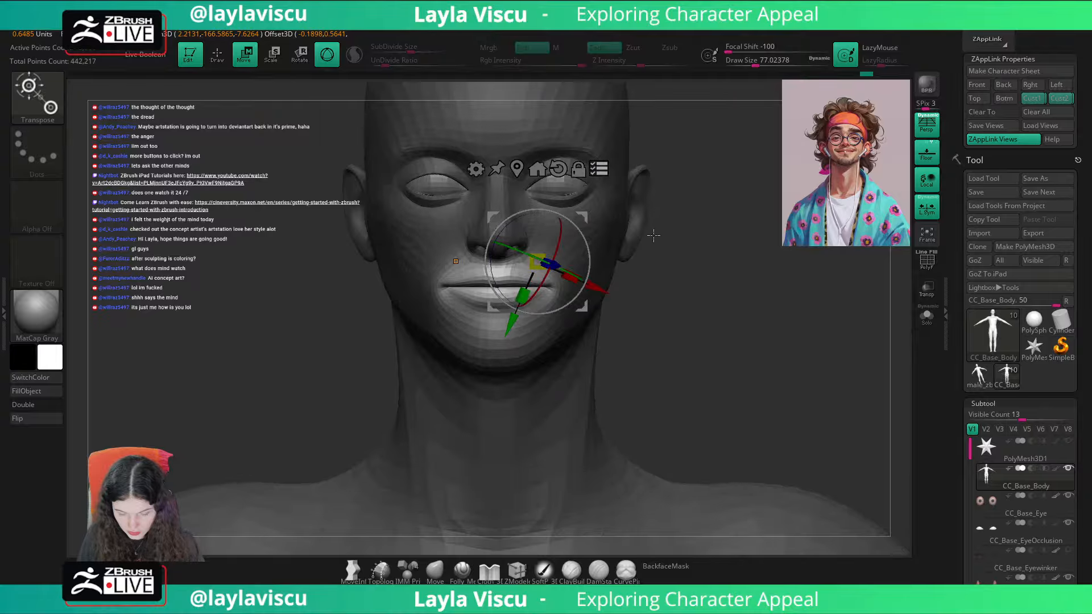
pyautogui.press('space')
pyautogui.click(558, 168)
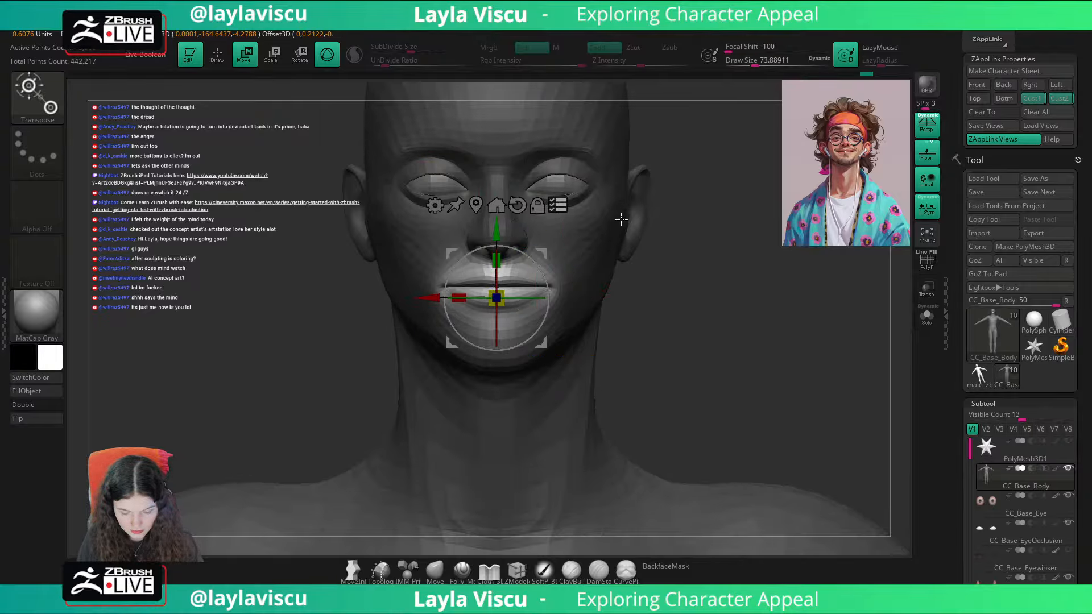
pyautogui.scroll(-5, 1024, 389)
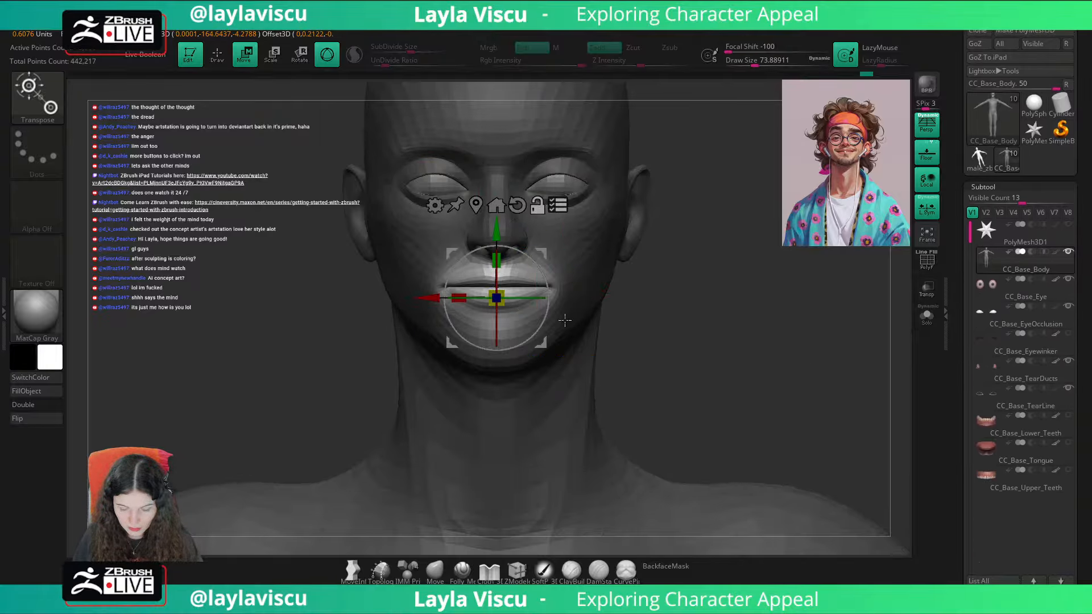
pyautogui.moveTo(496, 230); pyautogui.dragTo(495, 222)
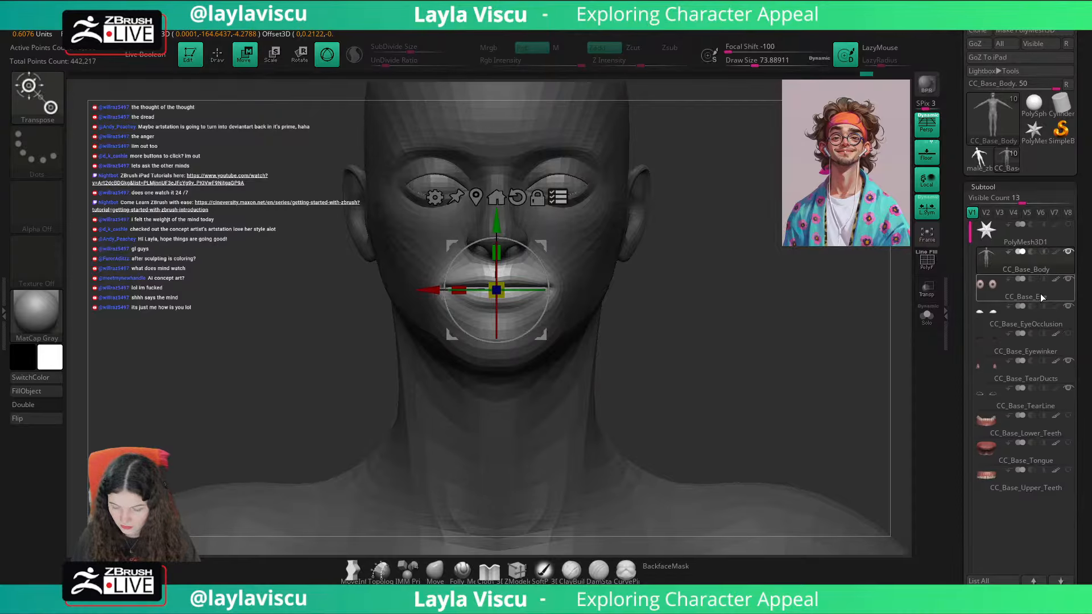
# Step: Select the CC_Base_Eye subtool and examine it briefly in solo mode
pyautogui.moveTo(1041, 300)
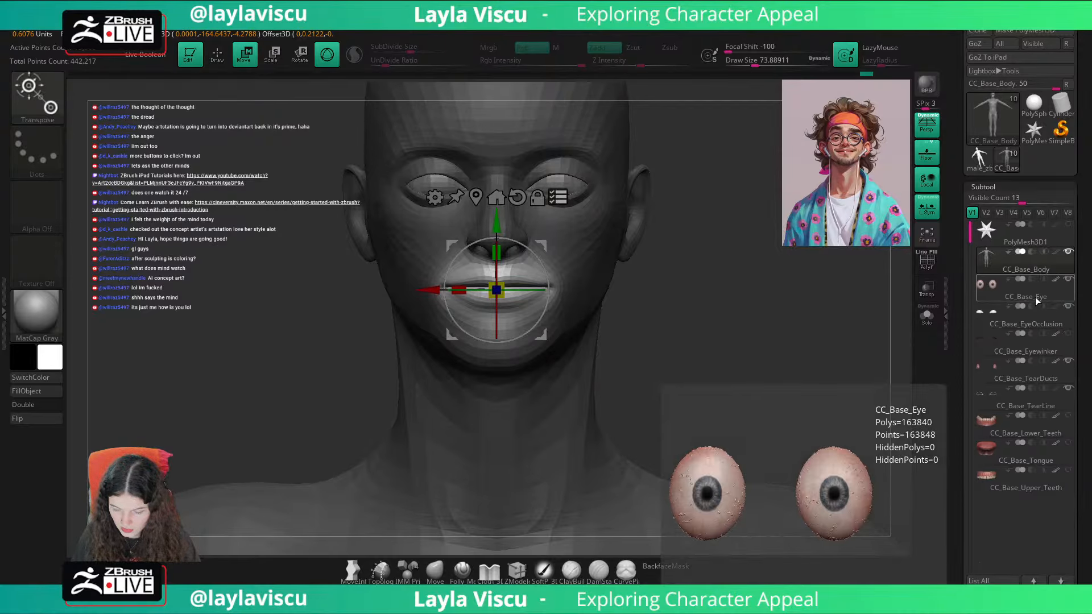
pyautogui.click(1035, 298)
pyautogui.click(928, 319)
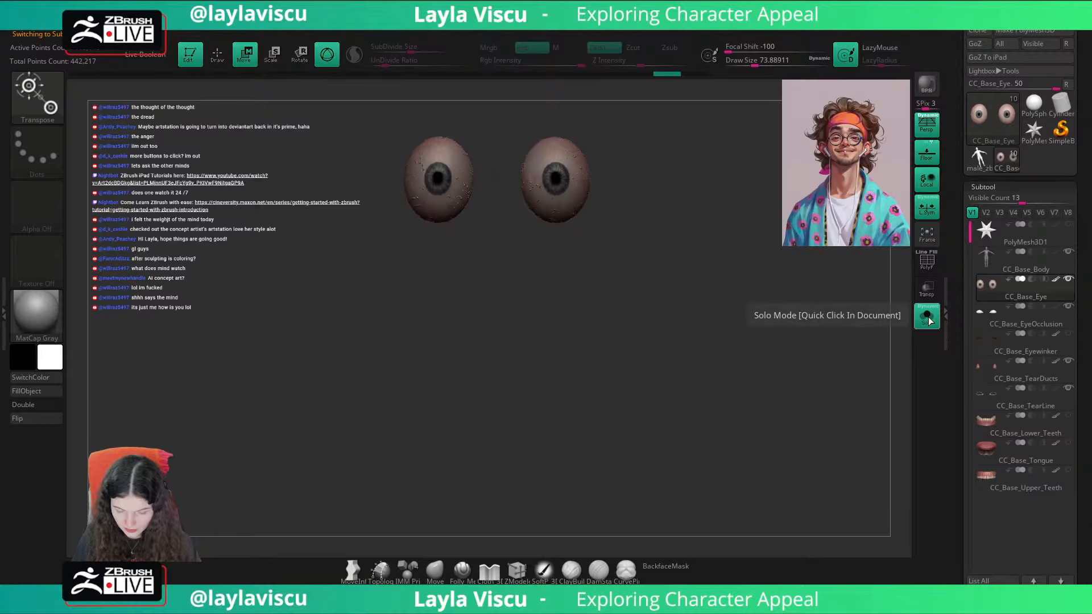
pyautogui.click(929, 318)
pyautogui.moveTo(1038, 372)
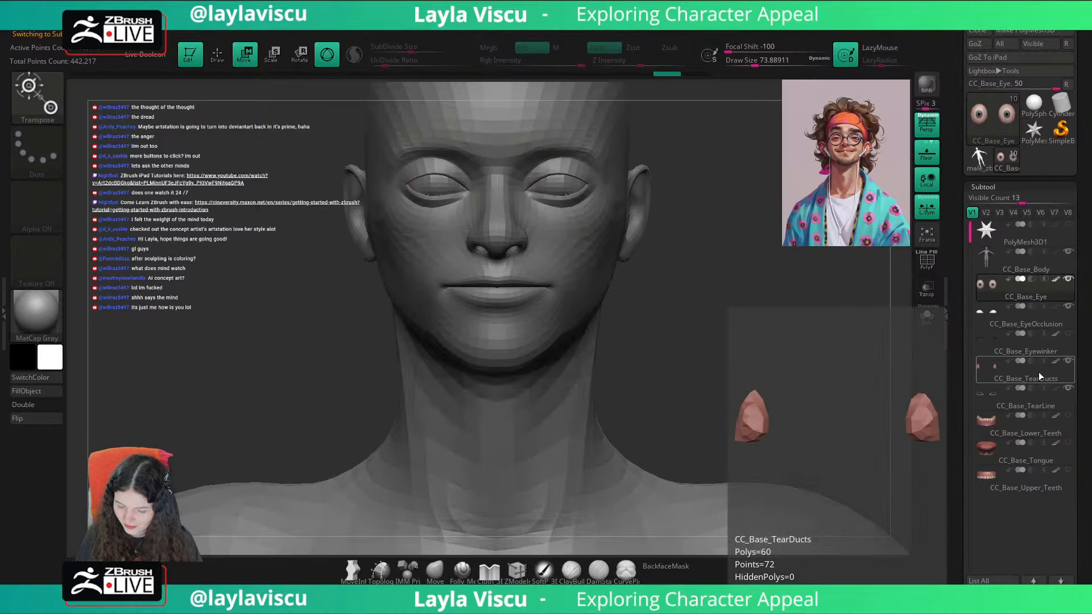
pyautogui.moveTo(1048, 350)
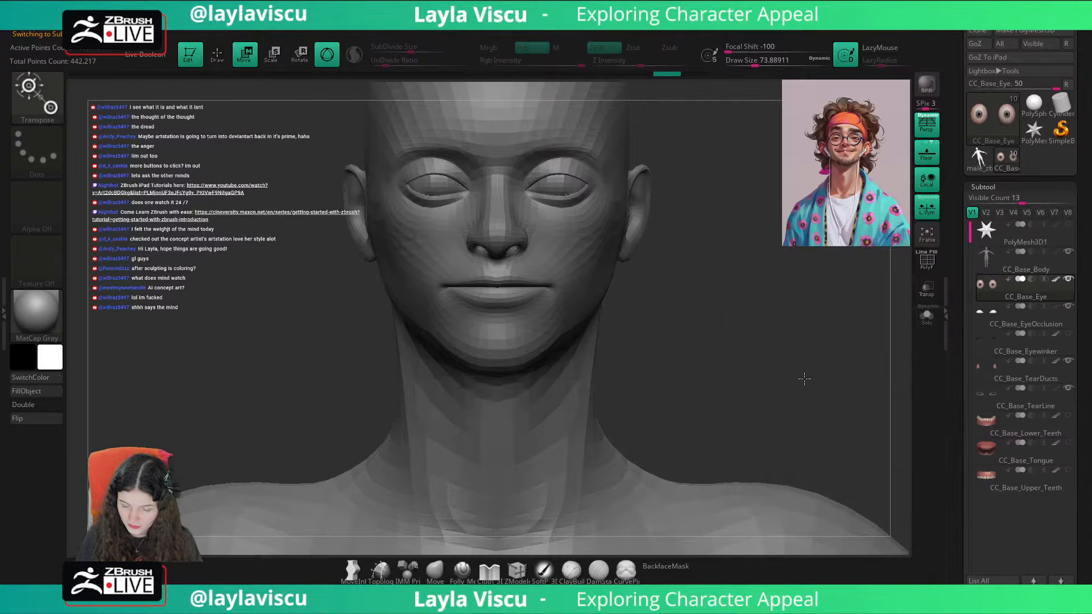
# Step: Examine the CC_Base_EyeOcclusion, Eyewinker, TearDucts and TearLine subtools one by one in solo mode
pyautogui.keyDown('alt'); pyautogui.moveTo(804, 377); pyautogui.dragTo(798, 403); pyautogui.keyUp('alt')
pyautogui.click(1023, 326)
pyautogui.click(933, 322)
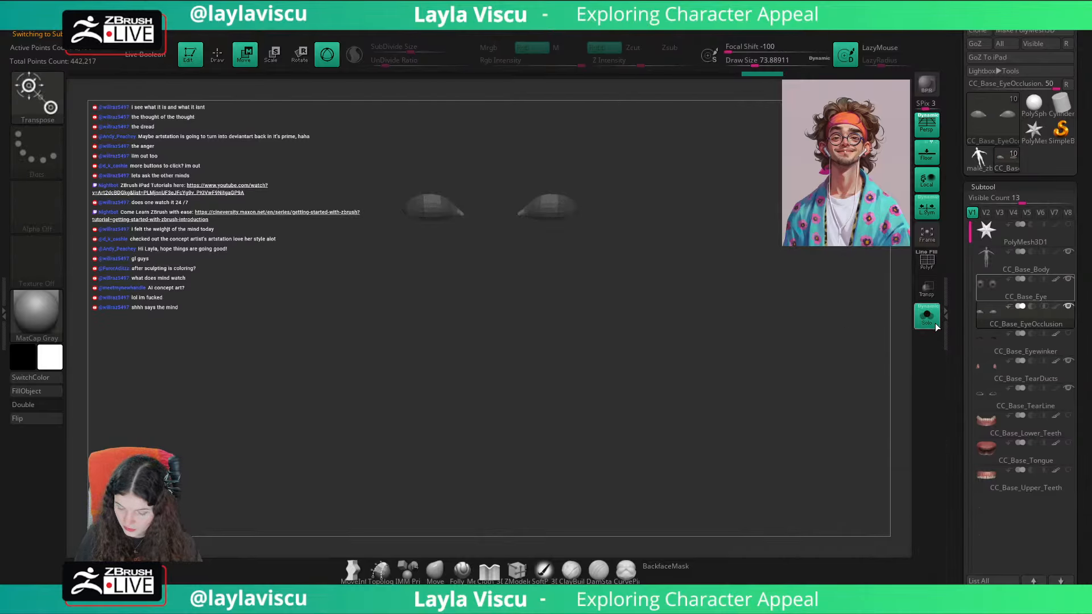
pyautogui.click(1014, 351)
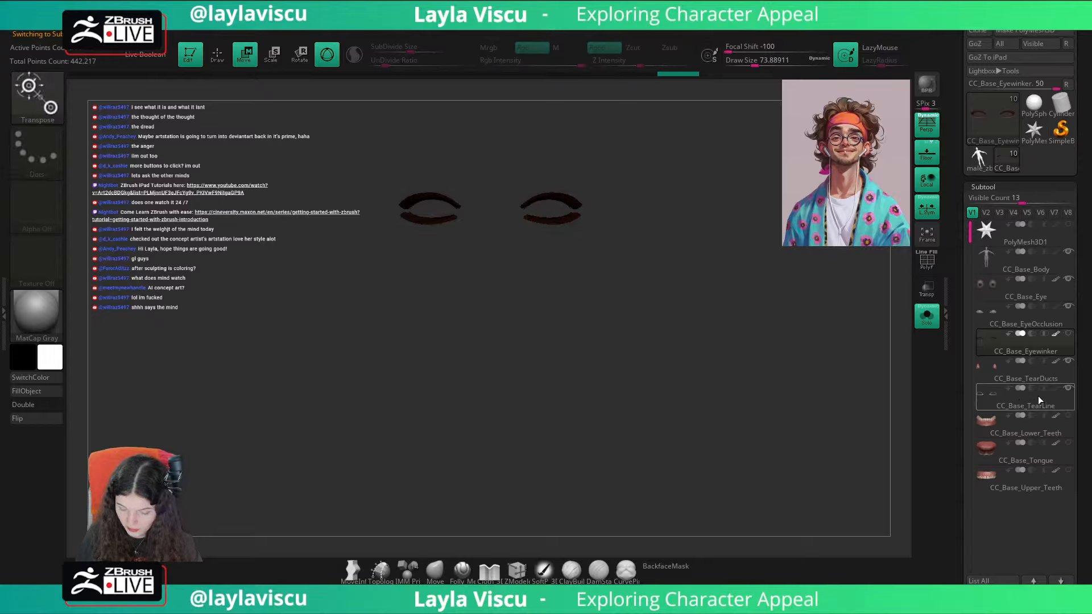
pyautogui.click(1030, 375)
pyautogui.click(1029, 402)
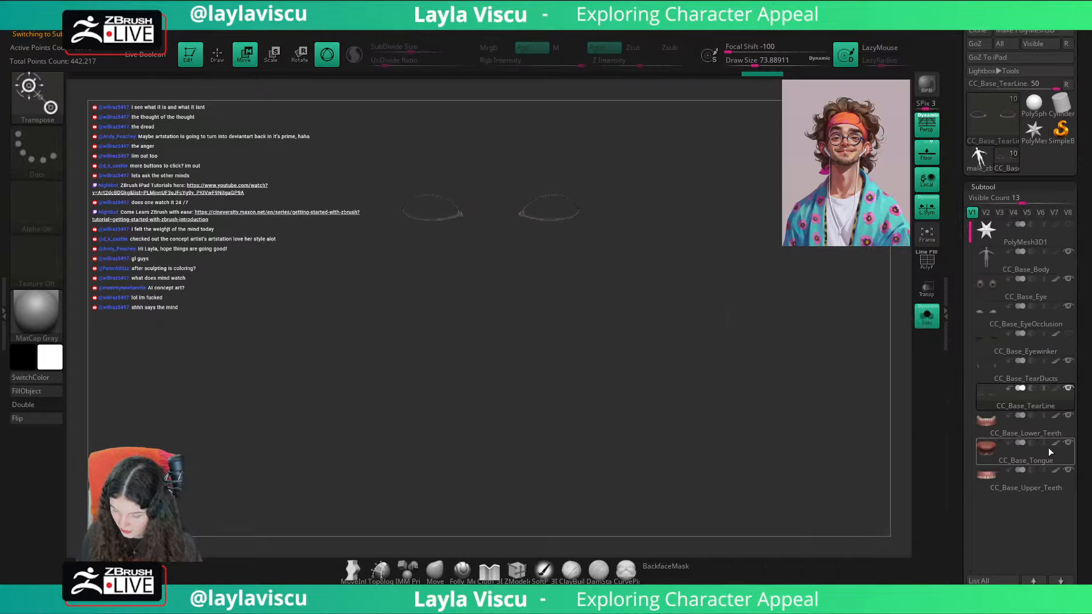
pyautogui.click(927, 317)
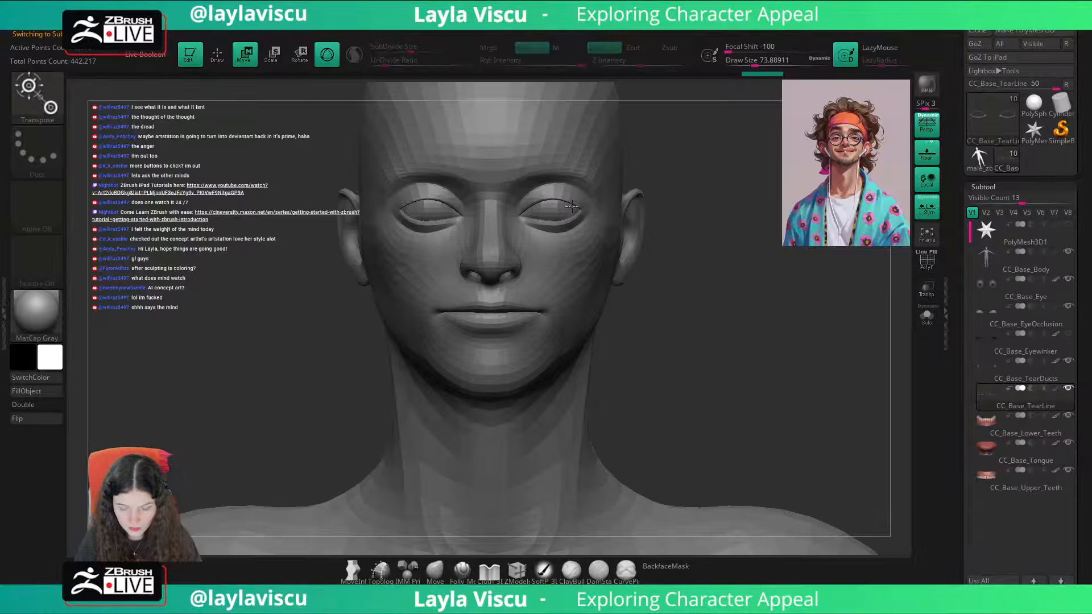
# Step: Reselect CC_Base_Body, nudge the unmasked mouth area upward with the gizmo and return to the Move brush
pyautogui.keyDown('alt'); pyautogui.click(581, 246); pyautogui.keyUp('alt')
pyautogui.keyDown('alt'); pyautogui.moveTo(715, 206); pyautogui.dragTo(729, 212); pyautogui.keyUp('alt')
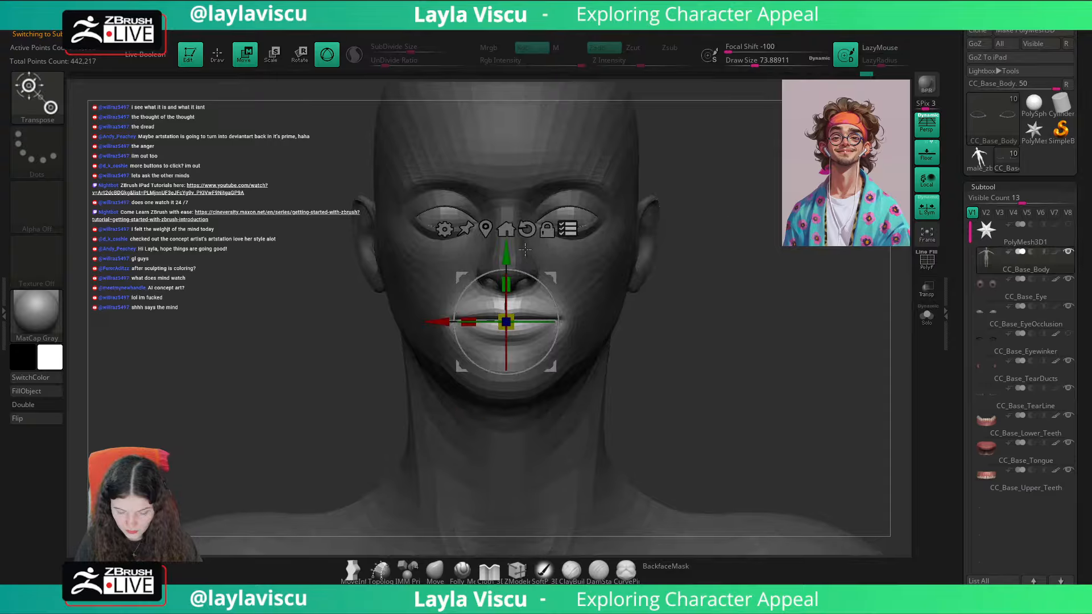
pyautogui.moveTo(551, 366); pyautogui.dragTo(793, 377)
pyautogui.hotkey('ctrl', 'z')
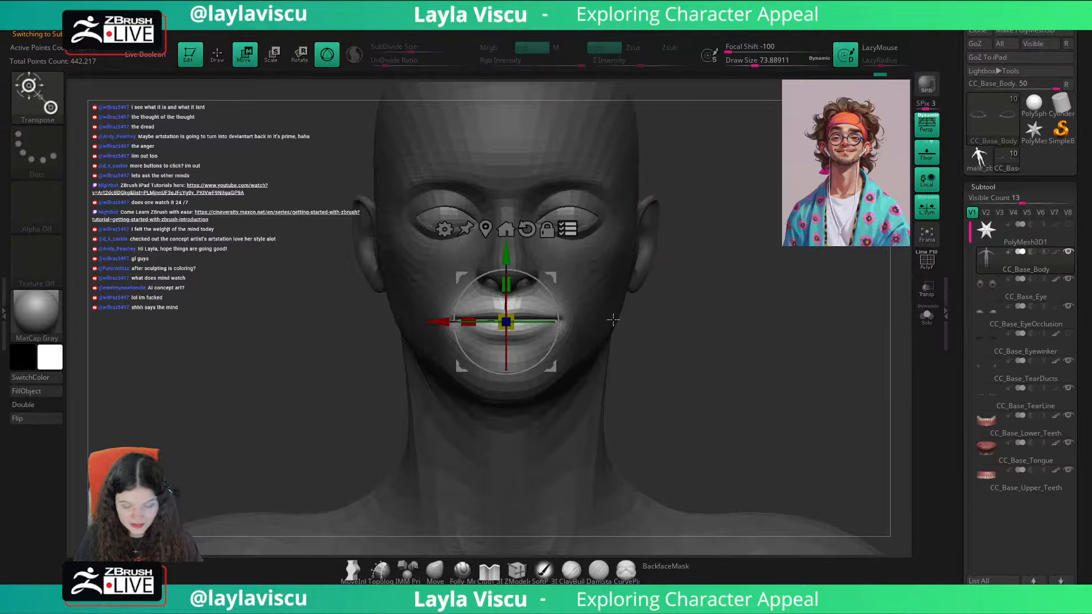
pyautogui.moveTo(507, 257); pyautogui.dragTo(506, 253)
pyautogui.press('q')
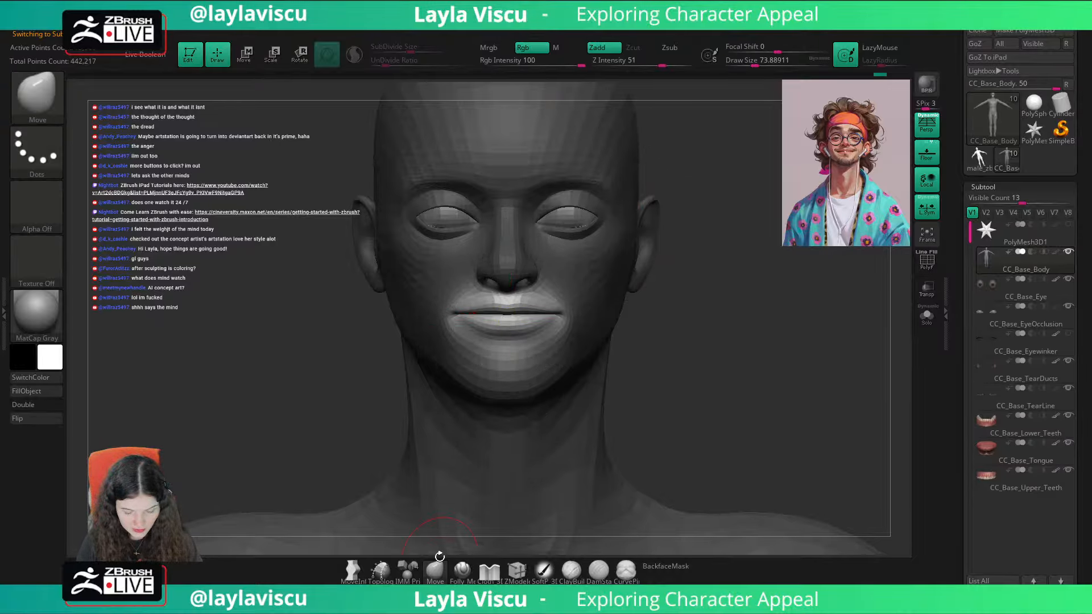
pyautogui.click(437, 564)
pyautogui.keyDown('ctrl'); pyautogui.click(580, 310); pyautogui.keyUp('ctrl')
pyautogui.keyDown('ctrl'); pyautogui.click(580, 307); pyautogui.keyUp('ctrl')
# Step: Recall the Cust1 view and raise the mouth area slightly with the gizmo to match the portrait overlay
pyautogui.scroll(5, 1039, 152)
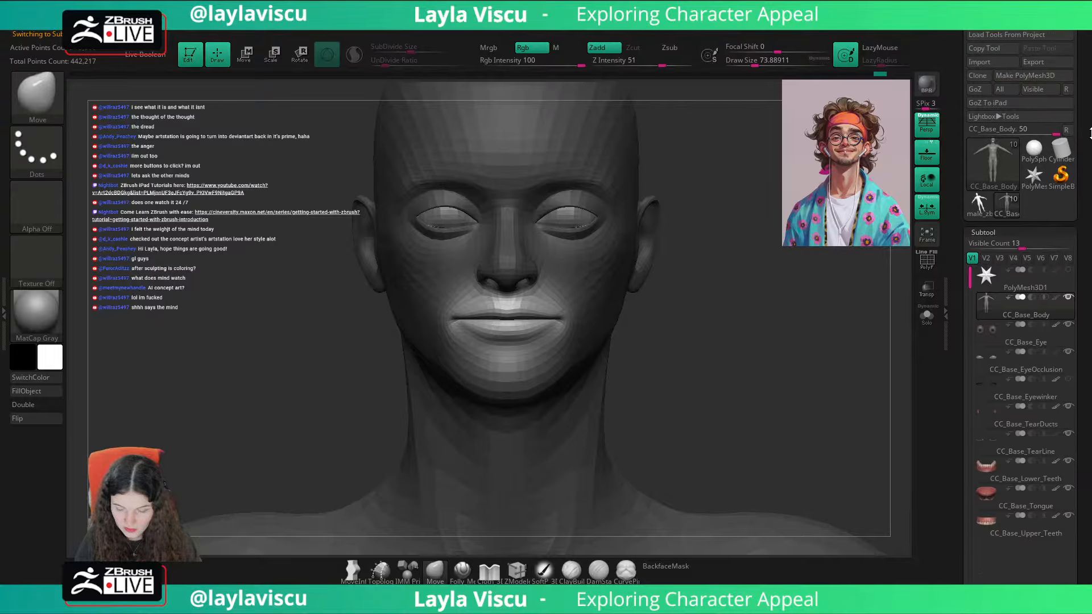
pyautogui.click(1040, 154)
pyautogui.hotkey('shift', 'z')
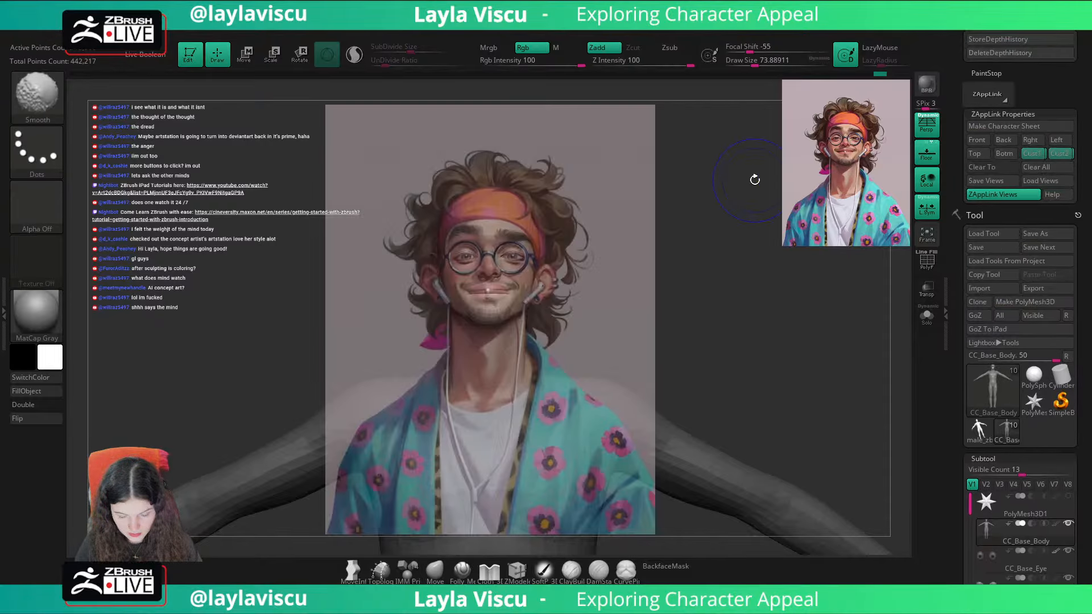
pyautogui.press('w')
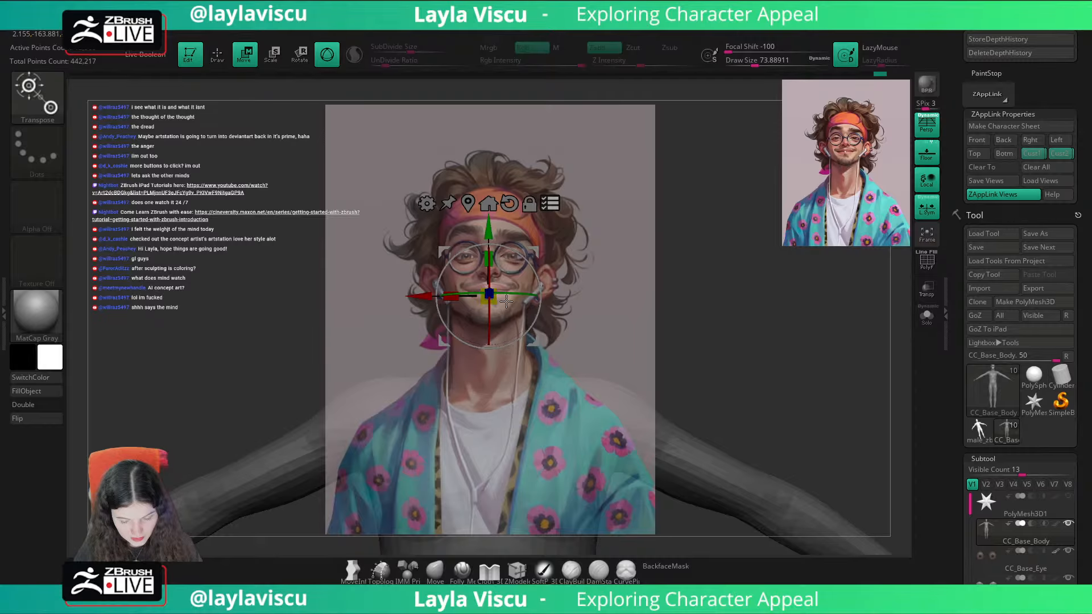
pyautogui.press('z')
pyautogui.moveTo(556, 259); pyautogui.dragTo(488, 239)
pyautogui.press('z')
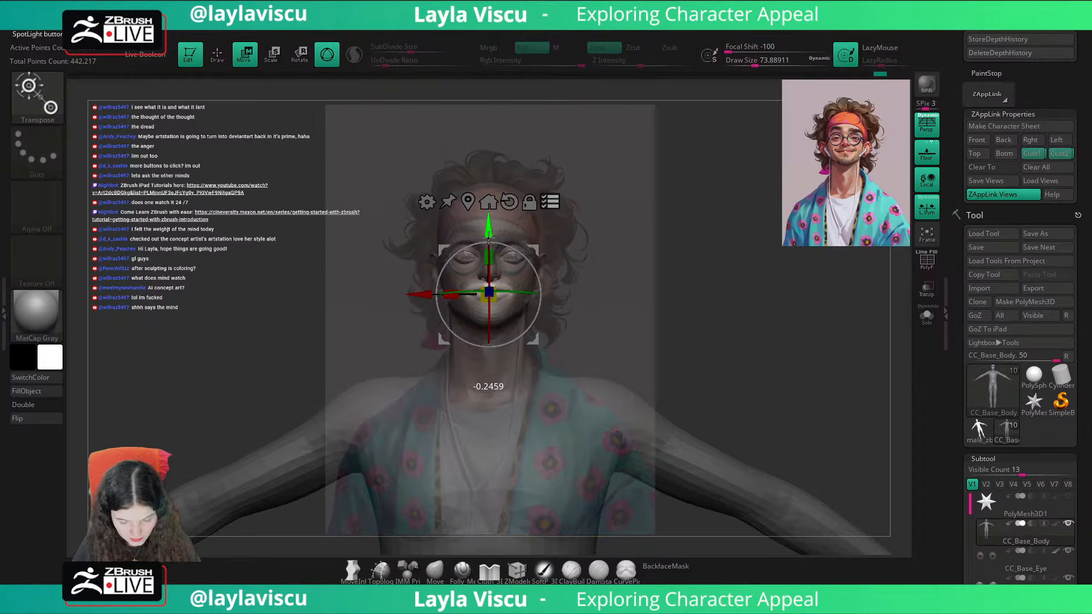
pyautogui.press('q')
pyautogui.hotkey('shift', 'z')
# Step: Clear the mask and nudge the area beside the mouth corner upward with the Move brush at a draw size of about 51
pyautogui.moveTo(646, 275)
pyautogui.keyDown('ctrl'); pyautogui.mouseDown(button='right')
pyautogui.moveTo(553, 345)
pyautogui.moveTo(549, 387)
pyautogui.mouseUp(button='right'); pyautogui.keyUp('ctrl')
pyautogui.moveTo(626, 294)
pyautogui.mouseDown(button='right')
pyautogui.moveTo(598, 301)
pyautogui.moveTo(653, 298)
pyautogui.moveTo(499, 378)
pyautogui.mouseUp(button='right')
pyautogui.moveTo(576, 374); pyautogui.dragTo(623, 373, button='right')
pyautogui.press('s')
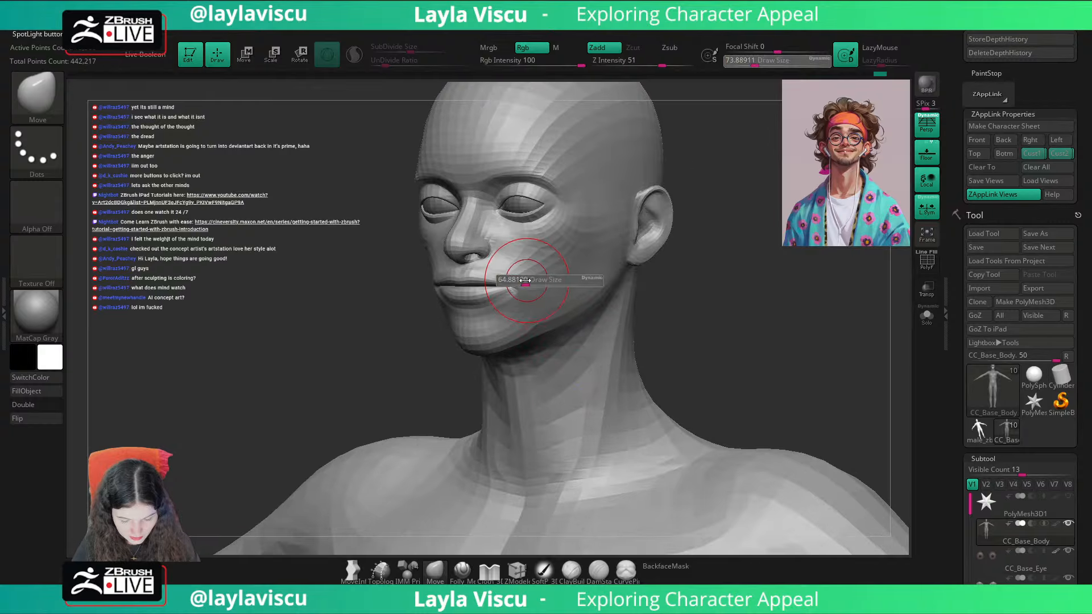
pyautogui.moveTo(516, 280); pyautogui.dragTo(512, 269)
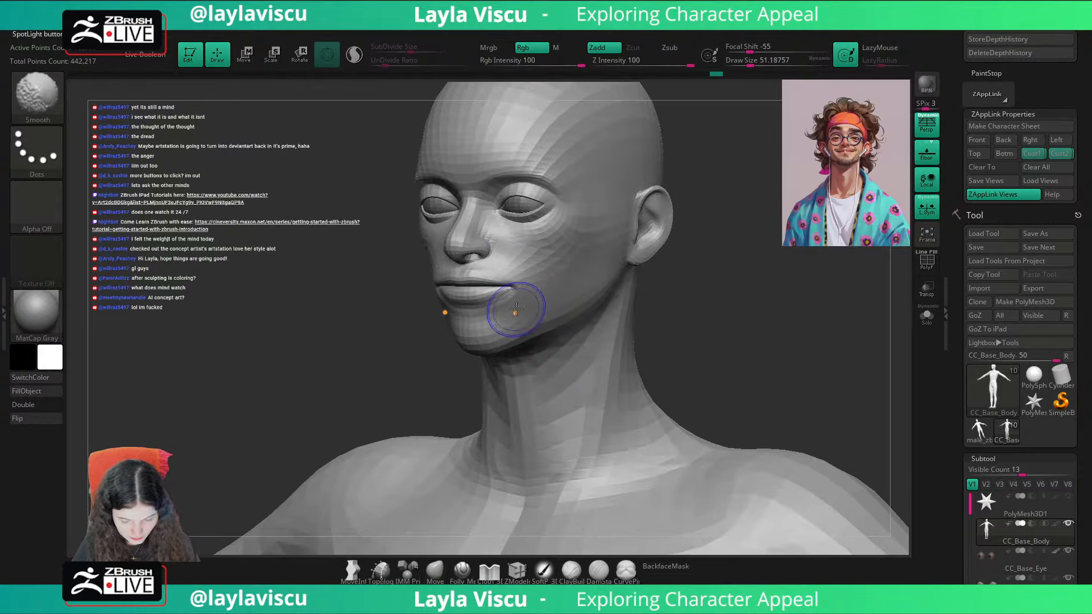
# Step: Smooth the area below and beside the mouth corner with the Smooth brush at a draw size of about 51
pyautogui.keyDown('shift'); pyautogui.moveTo(517, 309); pyautogui.dragTo(519, 302); pyautogui.keyUp('shift')
pyautogui.moveTo(707, 286); pyautogui.dragTo(768, 288, button='right')
pyautogui.keyDown('shift'); pyautogui.moveTo(507, 302); pyautogui.dragTo(511, 296); pyautogui.keyUp('shift')
pyautogui.moveTo(655, 290); pyautogui.dragTo(592, 289, button='right')
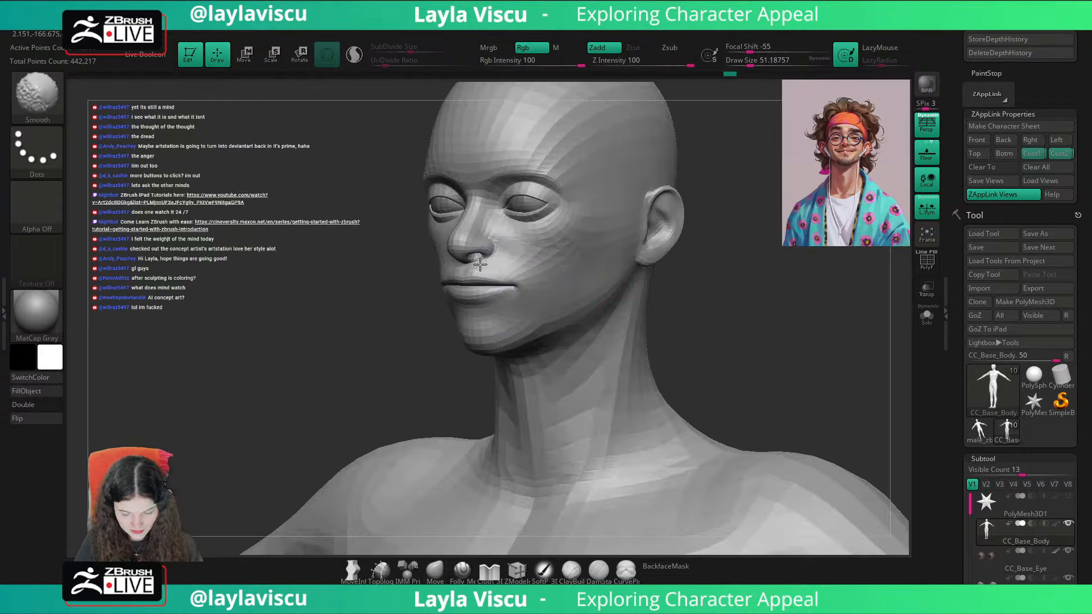
pyautogui.moveTo(677, 263); pyautogui.dragTo(742, 261, button='right')
pyautogui.keyDown('ctrl'); pyautogui.moveTo(629, 242); pyautogui.dragTo(630, 295, button='right'); pyautogui.keyUp('ctrl')
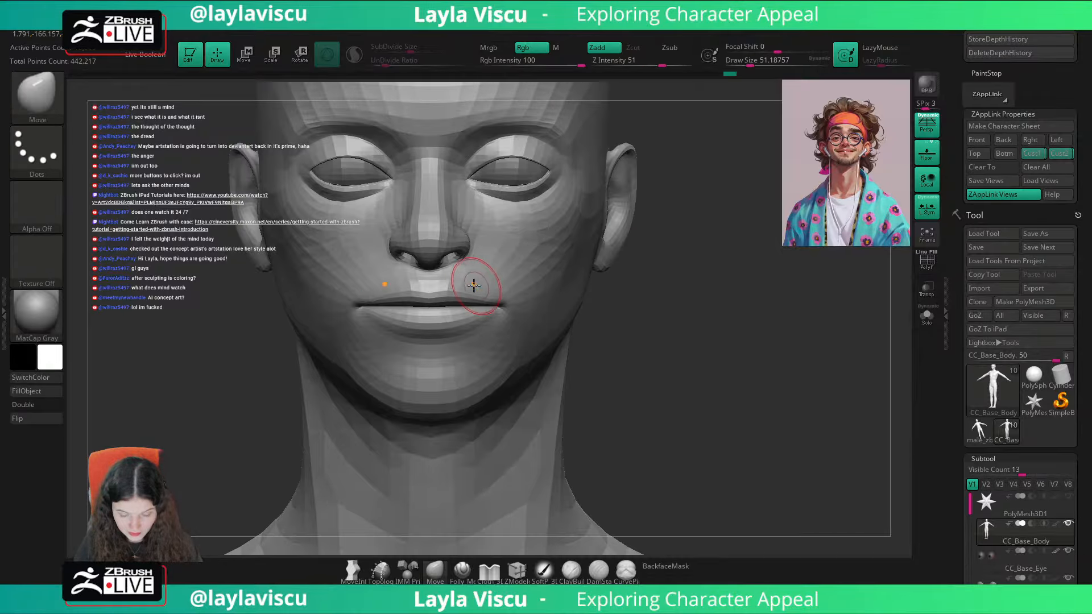
# Step: Refine the form between nose and mouth corner with the Move brush, checking it from three-quarter and side angles
pyautogui.moveTo(484, 260); pyautogui.dragTo(588, 322, button='right')
pyautogui.press('shift')
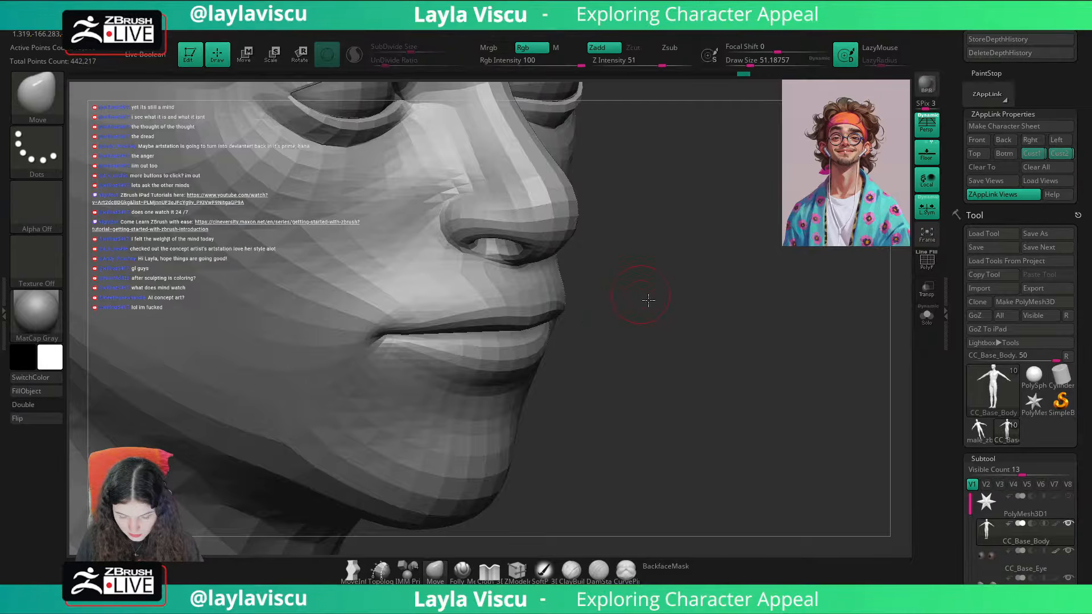
pyautogui.moveTo(650, 302); pyautogui.dragTo(694, 301, button='right')
pyautogui.press('shift')
pyautogui.keyDown('ctrl'); pyautogui.moveTo(671, 256); pyautogui.dragTo(682, 195, button='right'); pyautogui.keyUp('ctrl')
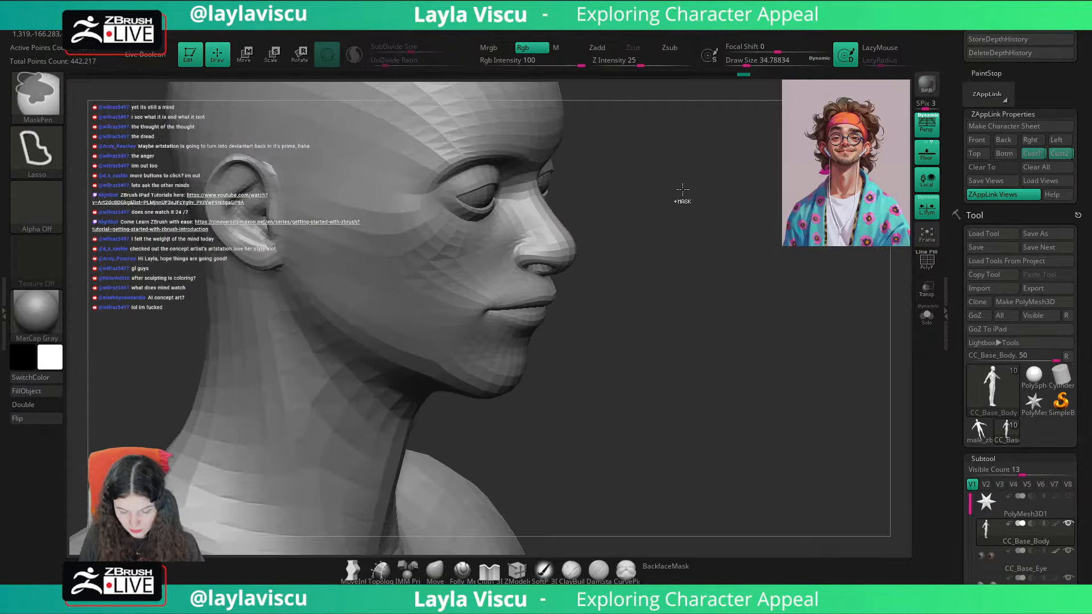
pyautogui.keyDown('shift'); pyautogui.moveTo(876, 284); pyautogui.dragTo(817, 288, button='right'); pyautogui.keyUp('shift')
# Step: Recall the Cust1 view and adjust the mouth corners with the Move brush at a draw size of about 46
pyautogui.click(1019, 155)
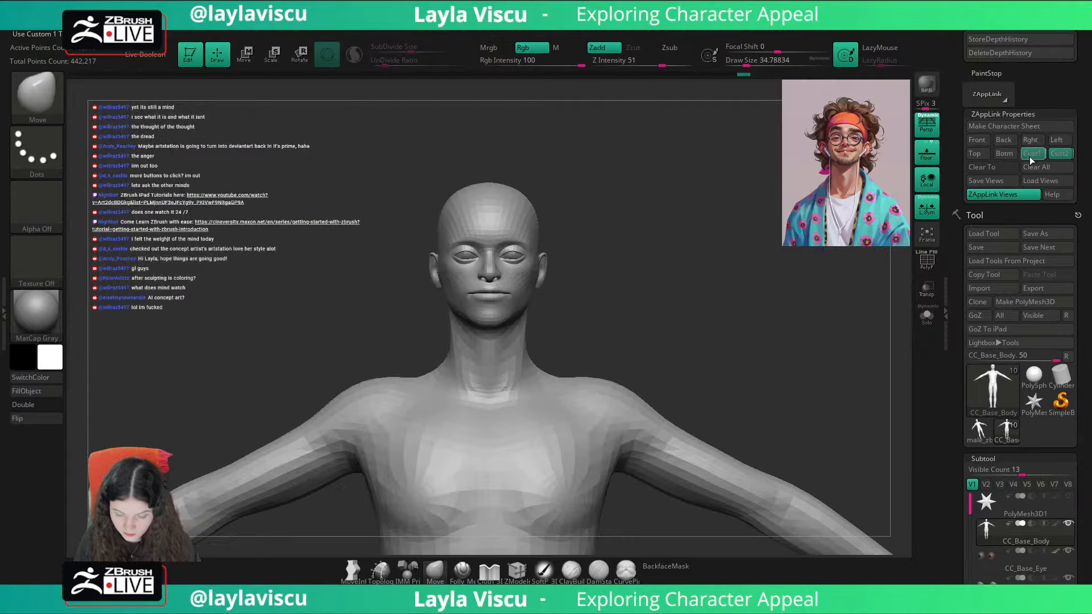
pyautogui.press('s')
pyautogui.moveTo(500, 294); pyautogui.dragTo(511, 294)
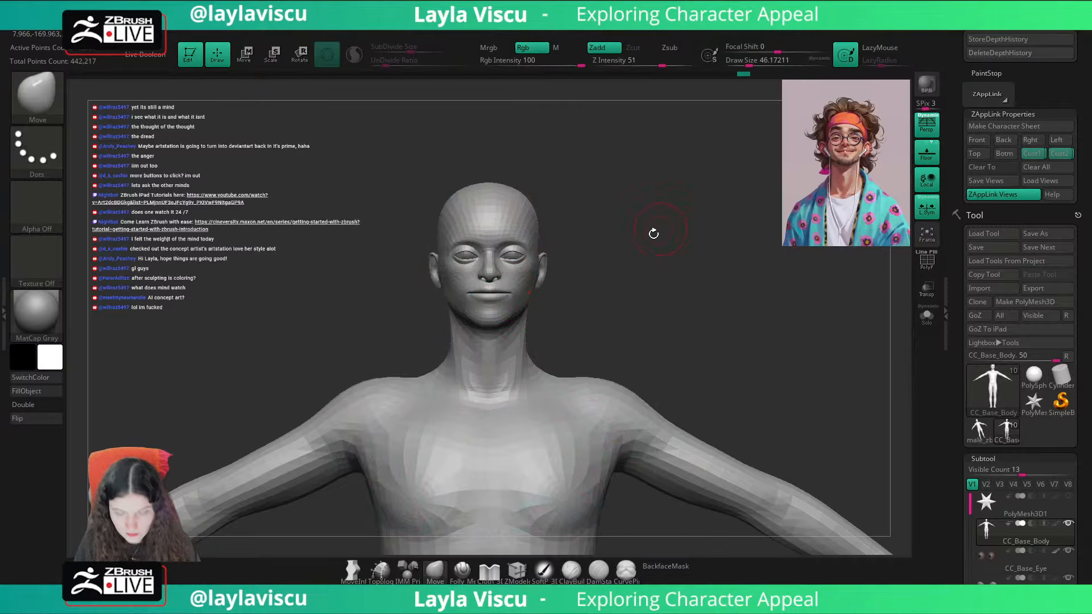
pyautogui.keyDown('ctrl'); pyautogui.moveTo(654, 233); pyautogui.dragTo(656, 283, button='right'); pyautogui.keyUp('ctrl')
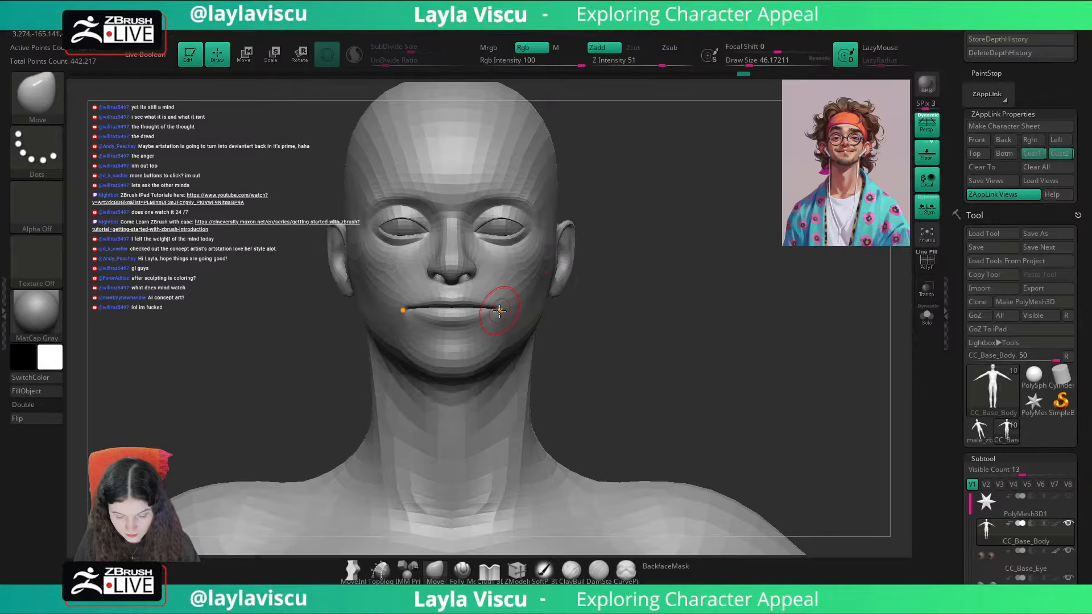
# Step: Return to the Cust1 view, raise the Spotlight portrait overlay's opacity and compare the face with it
pyautogui.click(1029, 156)
pyautogui.hotkey('shift', 'z')
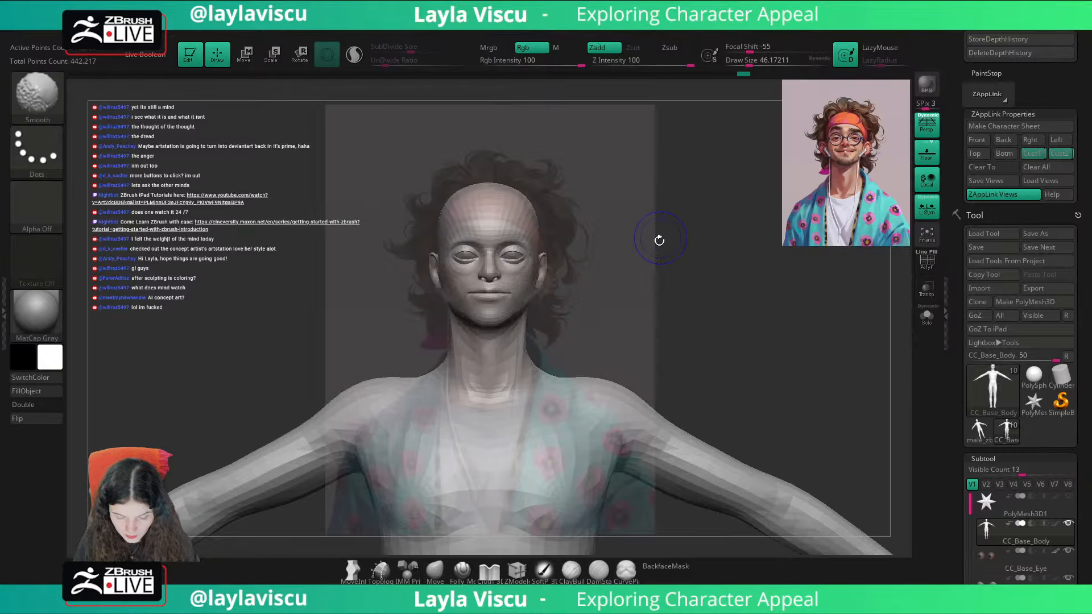
pyautogui.press('z')
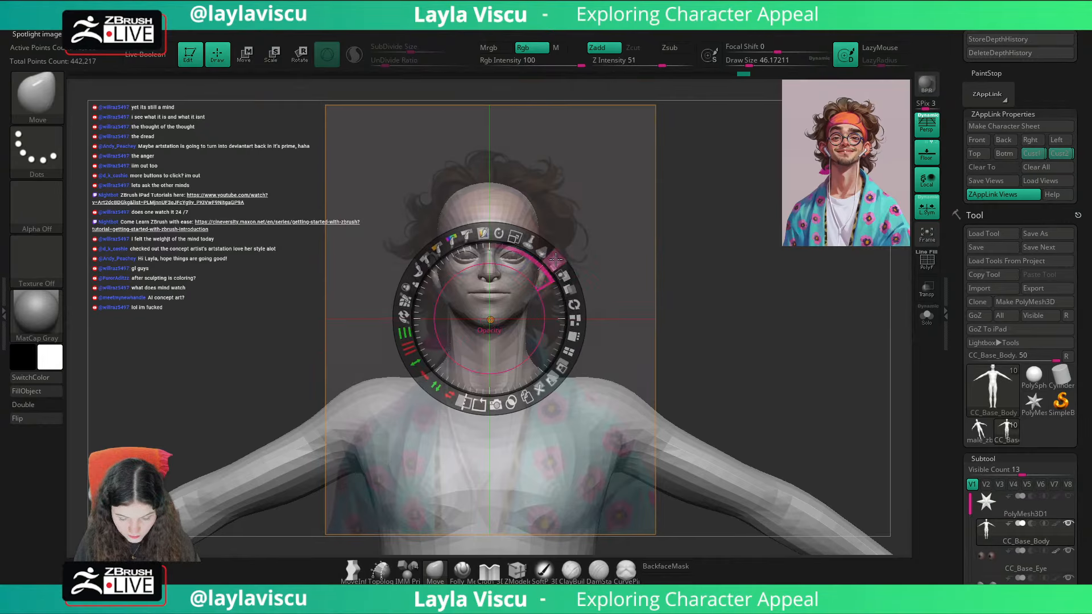
pyautogui.moveTo(553, 261); pyautogui.dragTo(571, 295)
pyautogui.press('z')
pyautogui.hotkey('shift', 'z')
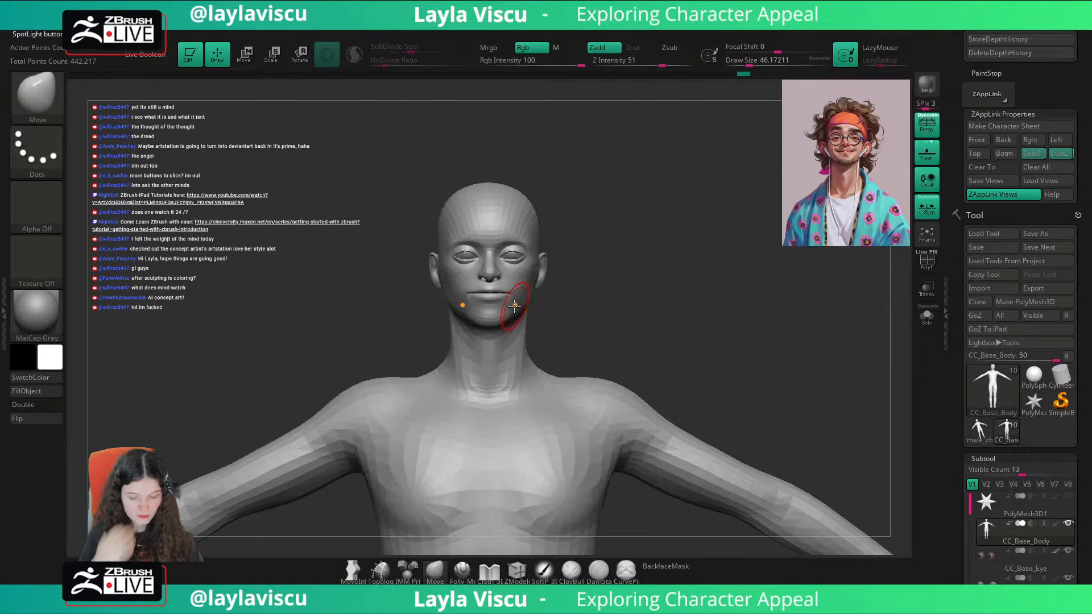
pyautogui.hotkey('shift', 'z')
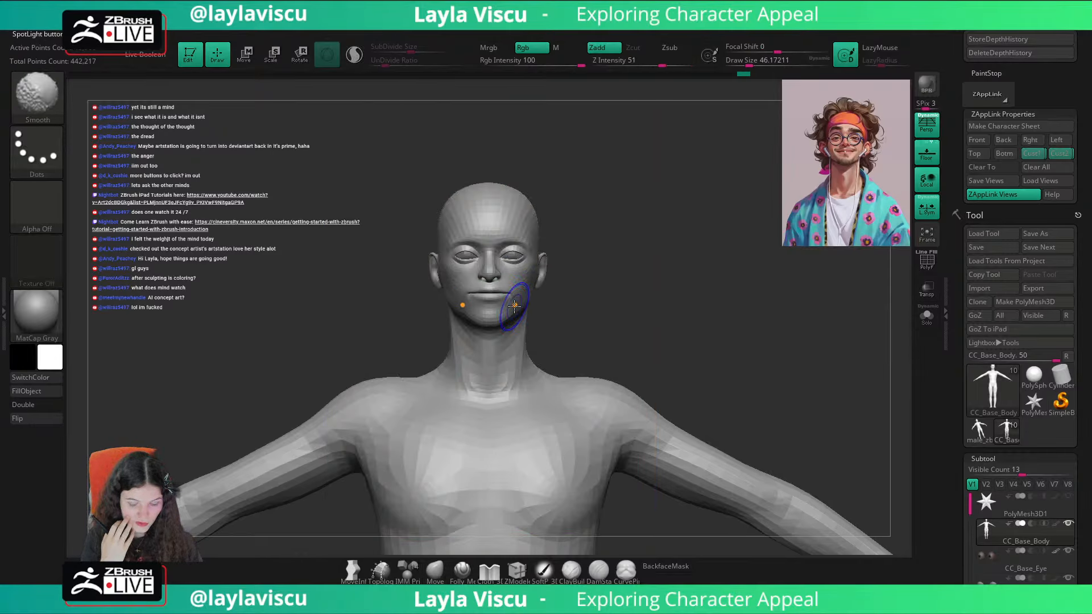
pyautogui.hotkey('shift', 'z')
# Step: Reshape the mouth and chin profile from the side with the Move brush at a draw size of about 202
pyautogui.keyDown('ctrl'); pyautogui.moveTo(514, 306); pyautogui.dragTo(638, 462, button='right'); pyautogui.keyUp('ctrl')
pyautogui.keyDown('ctrl'); pyautogui.moveTo(558, 278); pyautogui.dragTo(549, 339, button='right'); pyautogui.keyUp('ctrl')
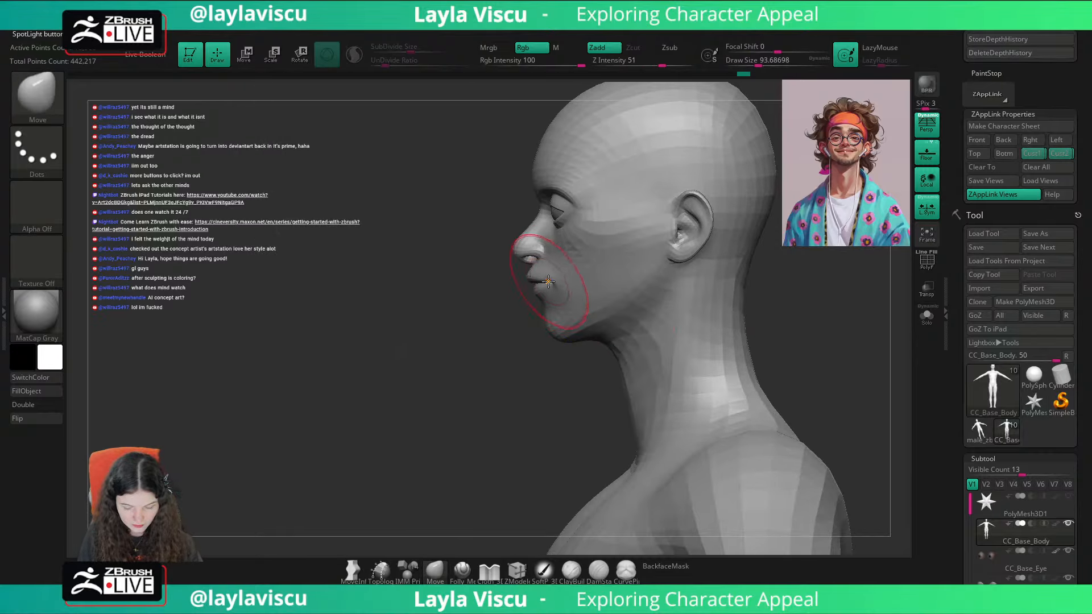
pyautogui.keyDown('ctrl'); pyautogui.moveTo(556, 297); pyautogui.dragTo(569, 358, button='right'); pyautogui.keyUp('ctrl')
pyautogui.press('w')
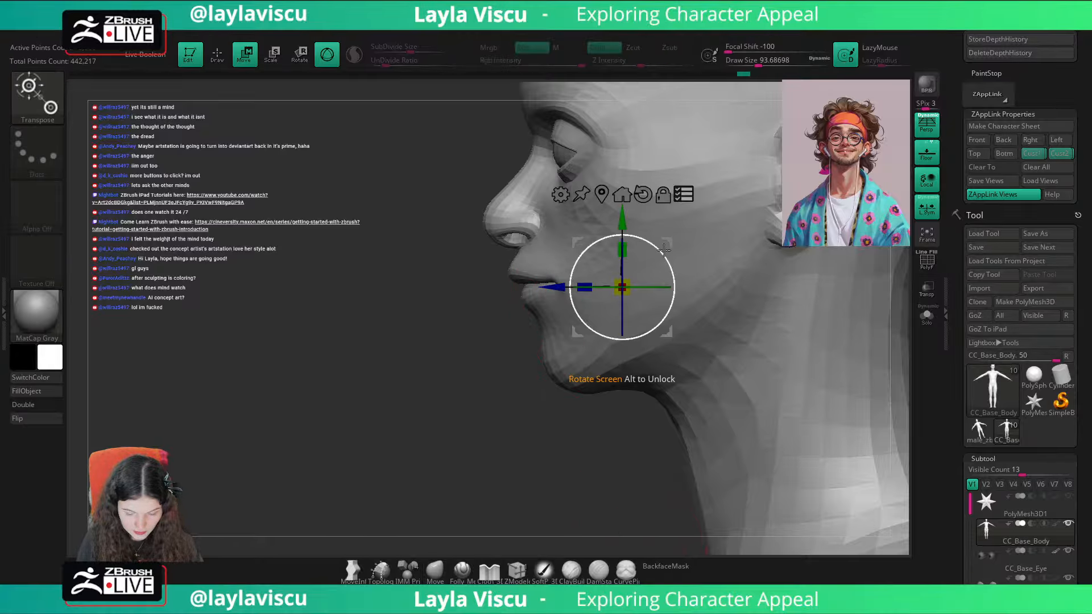
pyautogui.keyDown('alt'); pyautogui.moveTo(663, 338); pyautogui.dragTo(650, 236); pyautogui.keyUp('alt')
pyautogui.moveTo(554, 279)
pyautogui.keyDown('ctrl'); pyautogui.mouseDown()
pyautogui.moveTo(563, 299)
pyautogui.moveTo(530, 313)
pyautogui.mouseUp(); pyautogui.keyUp('ctrl')
pyautogui.click(436, 570)
pyautogui.keyDown('ctrl'); pyautogui.click(435, 530); pyautogui.keyUp('ctrl')
pyautogui.press('s')
pyautogui.hotkey('ctrl', 'i')
pyautogui.press(']')
pyautogui.keyDown('ctrl'); pyautogui.moveTo(529, 310); pyautogui.dragTo(484, 341, button='right'); pyautogui.keyUp('ctrl')
pyautogui.keyDown('ctrl'); pyautogui.moveTo(489, 386); pyautogui.dragTo(512, 418); pyautogui.keyUp('ctrl')
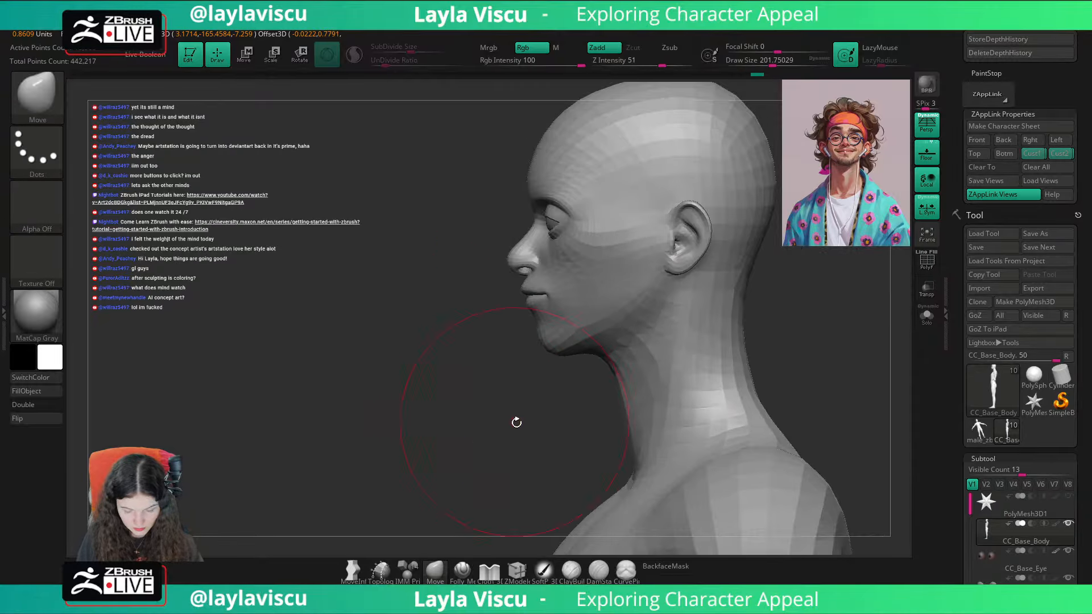
pyautogui.keyDown('shift'); pyautogui.moveTo(514, 421); pyautogui.dragTo(836, 337, button='right'); pyautogui.keyUp('shift')
# Step: Recall the Cust1 view and compare the lower face with the portrait overlay
pyautogui.click(1033, 154)
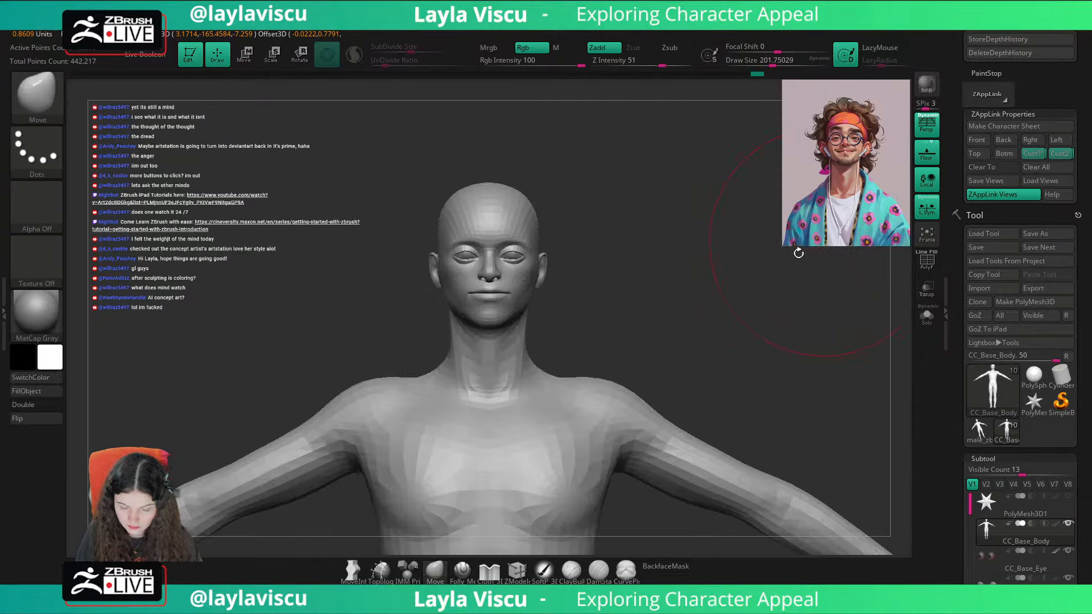
pyautogui.hotkey('shift', 'z')
pyautogui.hotkey('shift', 'z')
# Step: Adjust the sides of the upper neck from behind with the Move brush at a draw size of about 90
pyautogui.press('s')
pyautogui.moveTo(535, 203); pyautogui.dragTo(513, 202)
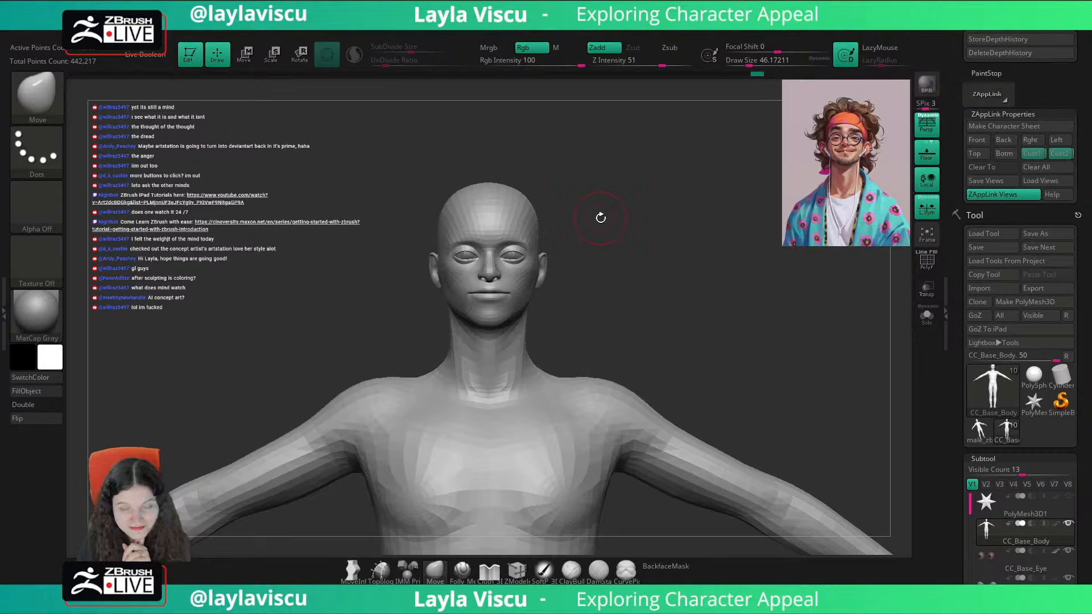
pyautogui.moveTo(561, 305)
pyautogui.keyDown('shift'); pyautogui.mouseDown(button='right')
pyautogui.moveTo(603, 264)
pyautogui.moveTo(687, 260)
pyautogui.moveTo(620, 281)
pyautogui.mouseUp(button='right'); pyautogui.keyUp('shift')
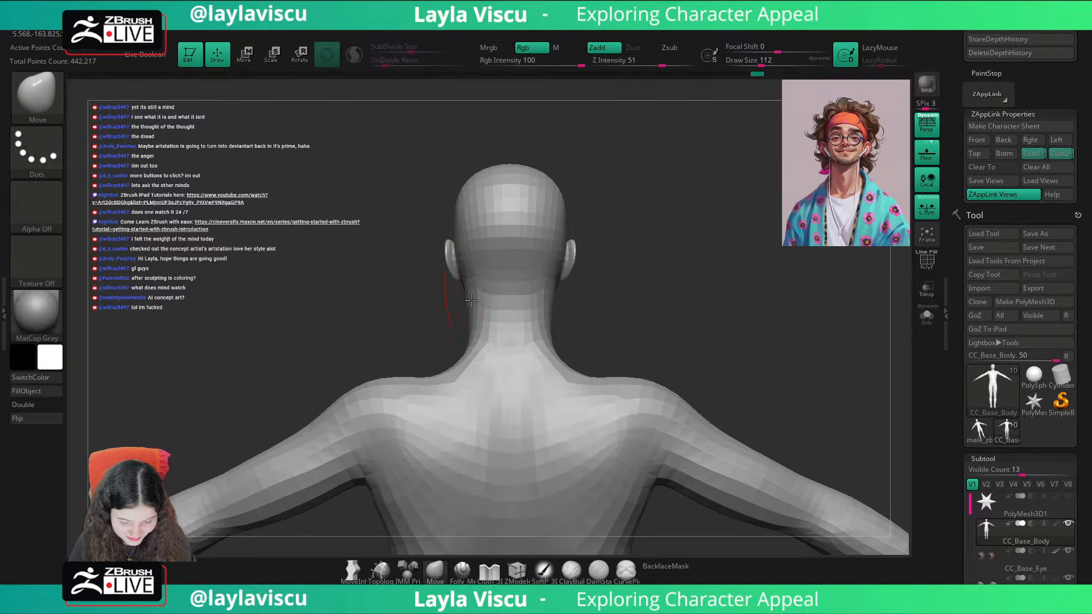
pyautogui.press('s')
pyautogui.moveTo(557, 295); pyautogui.dragTo(552, 298)
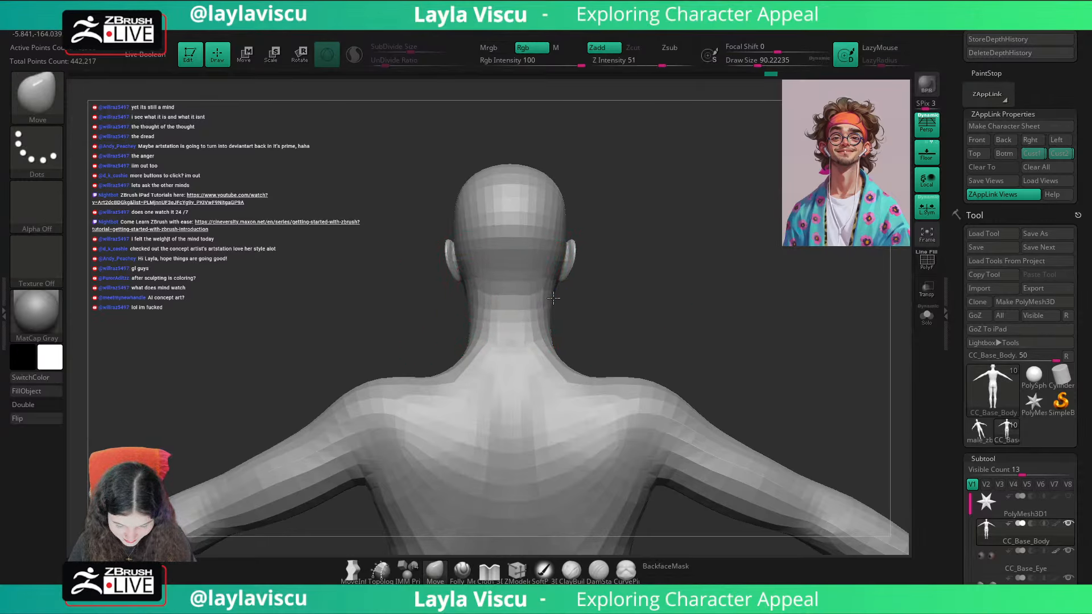
# Step: Recall the Cust1 view and compare the head and neck with the portrait overlay, with and without the smooth subdivision preview
pyautogui.click(973, 140)
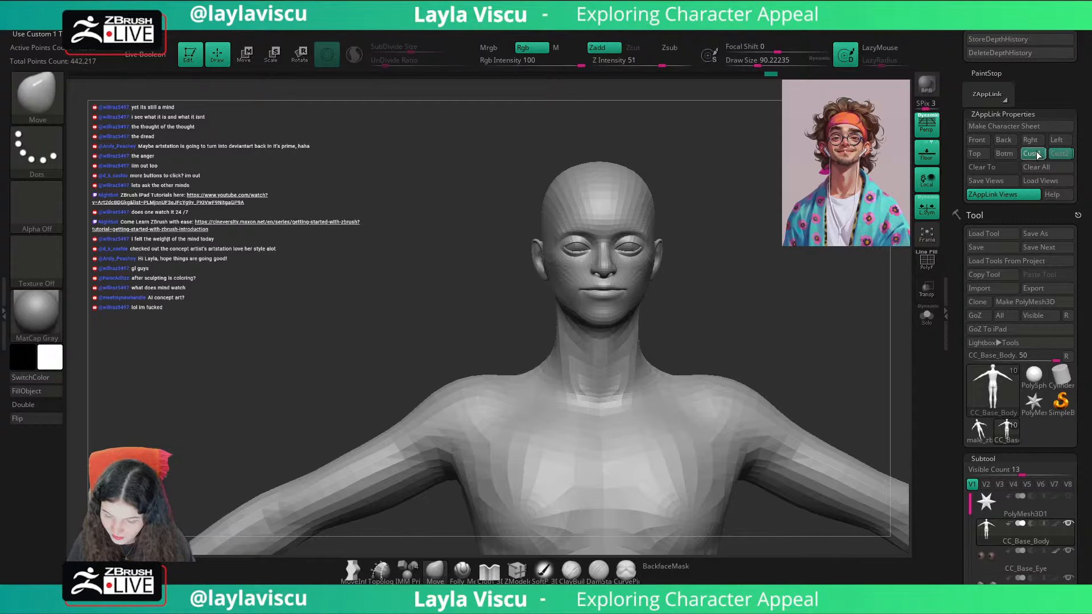
pyautogui.click(1036, 155)
pyautogui.hotkey('shift', 'z')
pyautogui.hotkey('shift', 'z')
pyautogui.hotkey('shift', 'z')
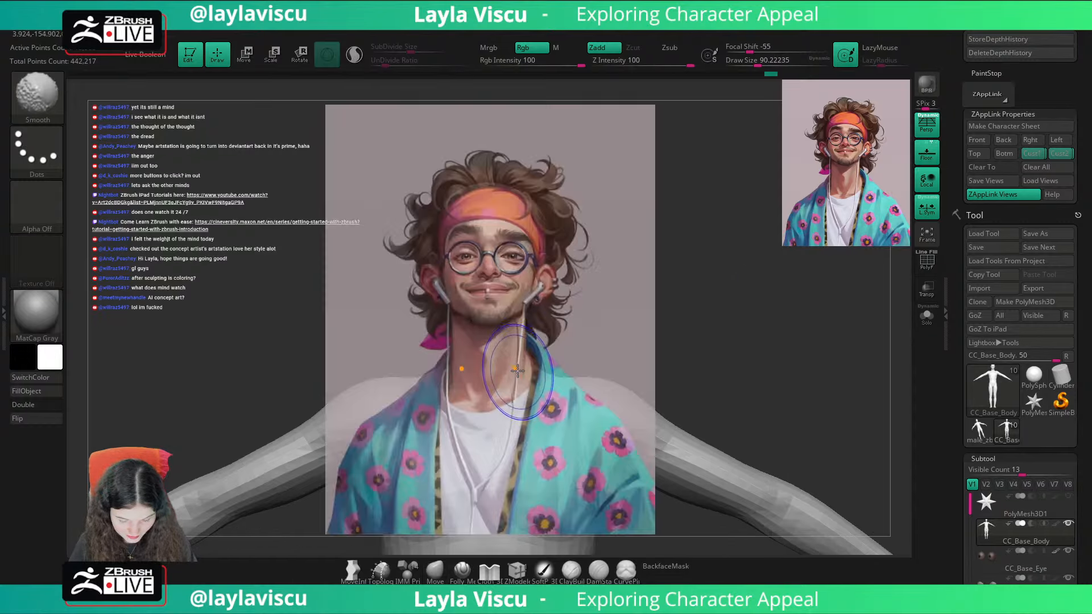
pyautogui.hotkey('shift', 'z')
pyautogui.press('d')
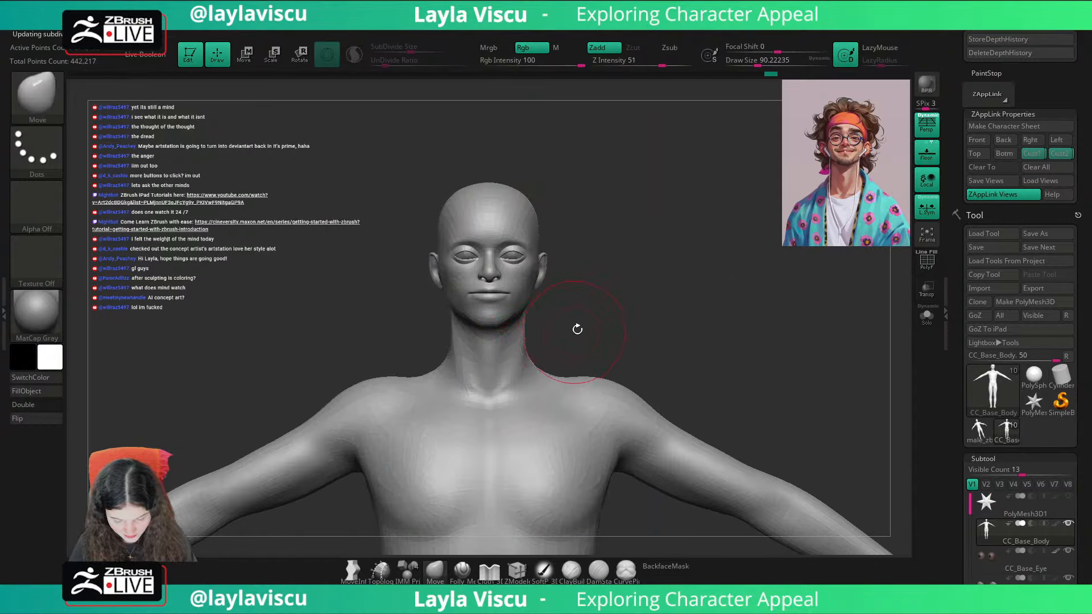
pyautogui.hotkey('shift', 'z')
pyautogui.hotkey('shift', 'z')
pyautogui.hotkey('shift', 'z')
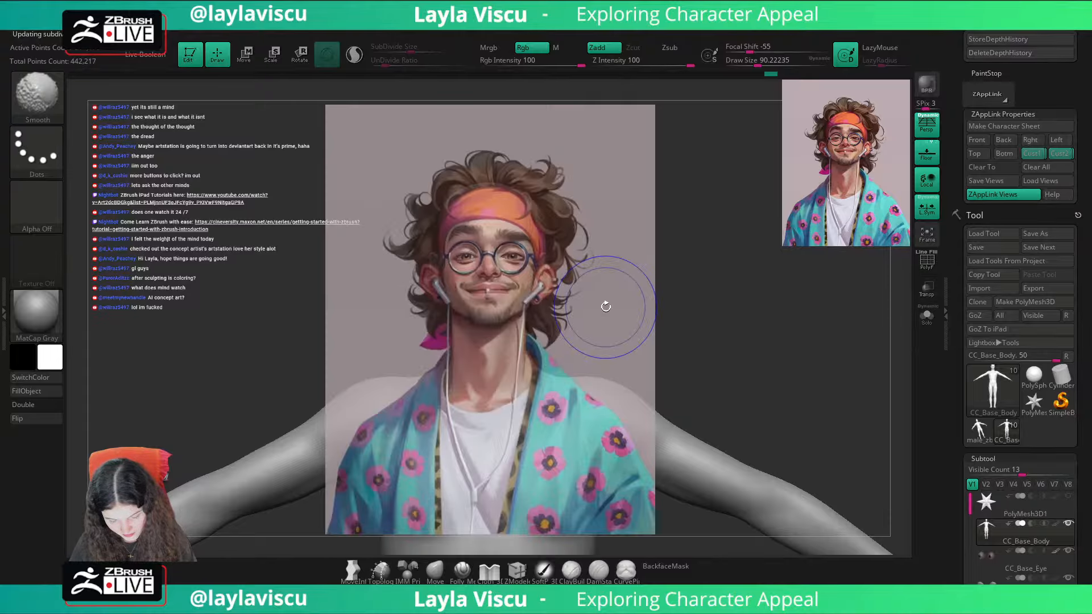
pyautogui.hotkey('shift', 'z')
pyautogui.hotkey('shift', 'z')
pyautogui.hotkey('shift', 'z')
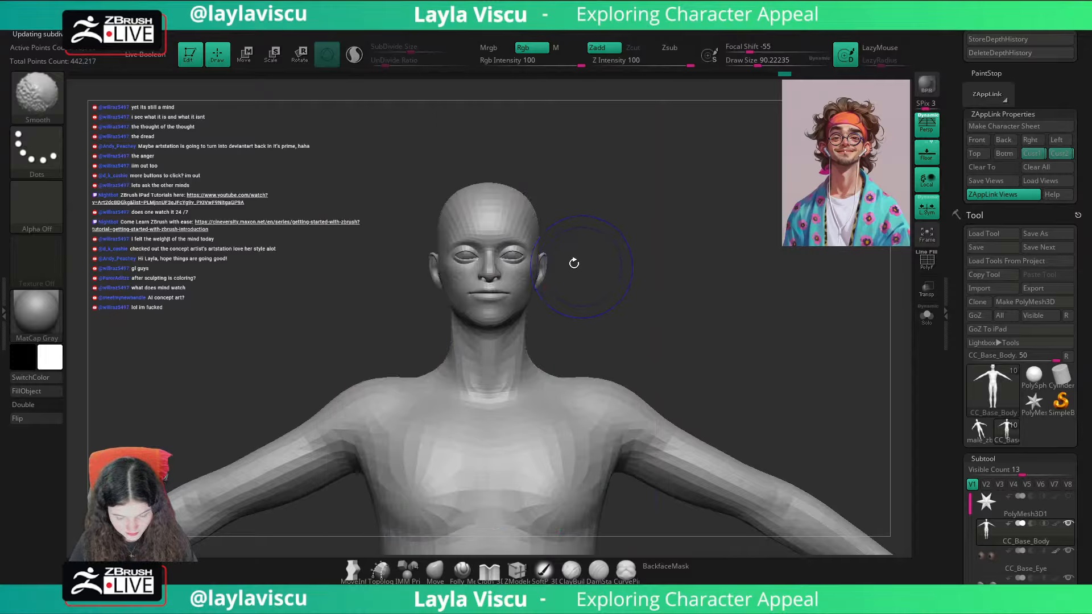
# Step: Reposition the inner eye corners with the Move brush at a draw size of about 39
pyautogui.keyDown('ctrl'); pyautogui.moveTo(574, 263); pyautogui.dragTo(577, 333, button='right'); pyautogui.keyUp('ctrl')
pyautogui.moveTo(688, 206); pyautogui.dragTo(686, 180)
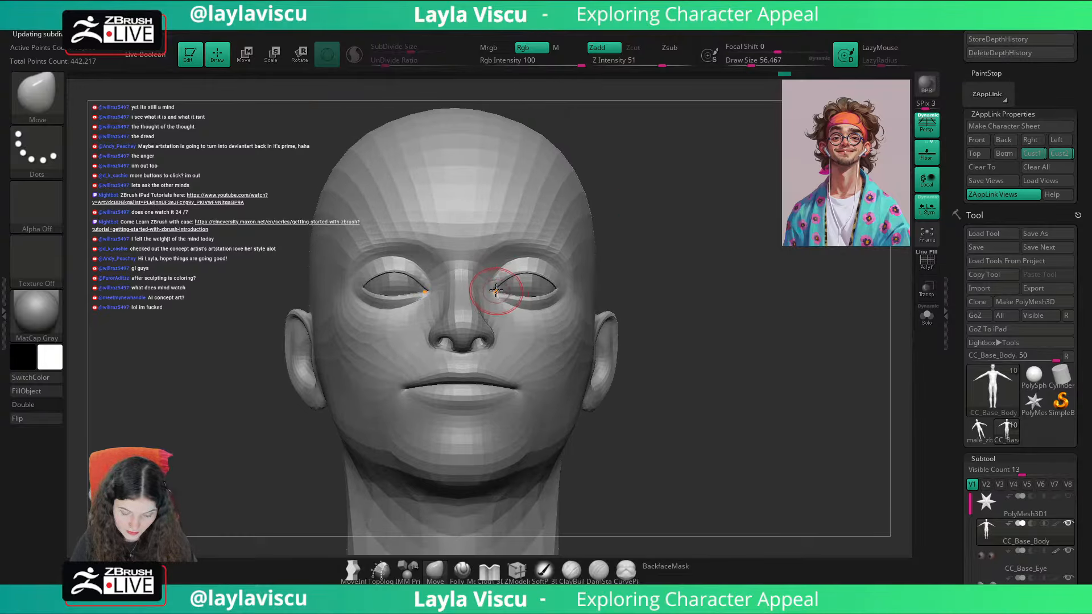
pyautogui.moveTo(652, 242); pyautogui.dragTo(656, 273)
pyautogui.press('s')
pyautogui.moveTo(507, 291); pyautogui.dragTo(502, 291)
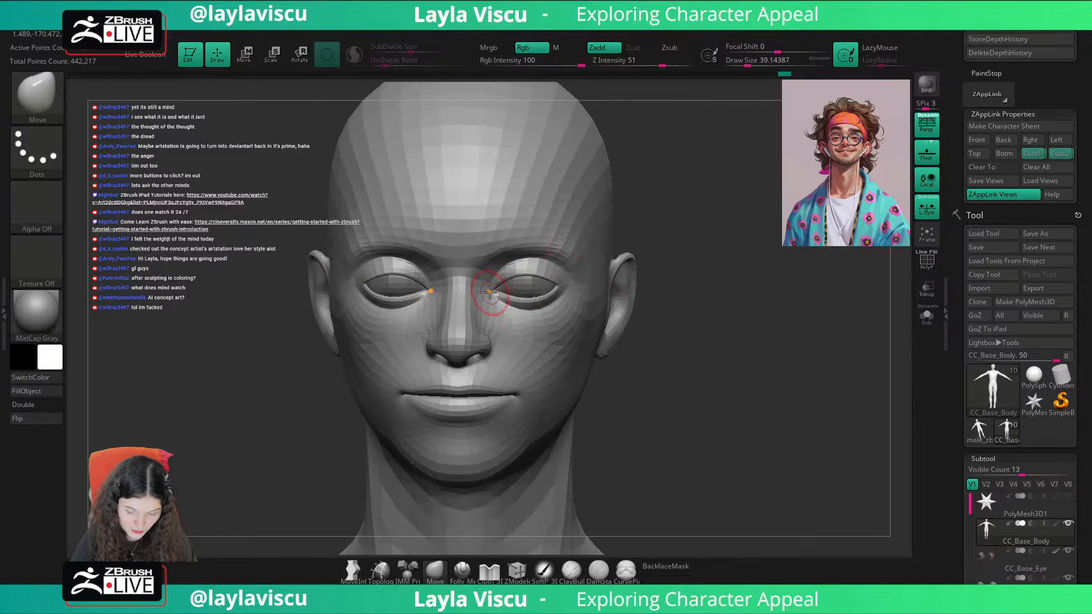
# Step: Adjust the inner upper eyelid area beside the nose bridge with the Move brush at a draw size of about 62
pyautogui.moveTo(631, 267); pyautogui.dragTo(610, 262)
pyautogui.press('s')
pyautogui.moveTo(500, 280); pyautogui.dragTo(506, 281)
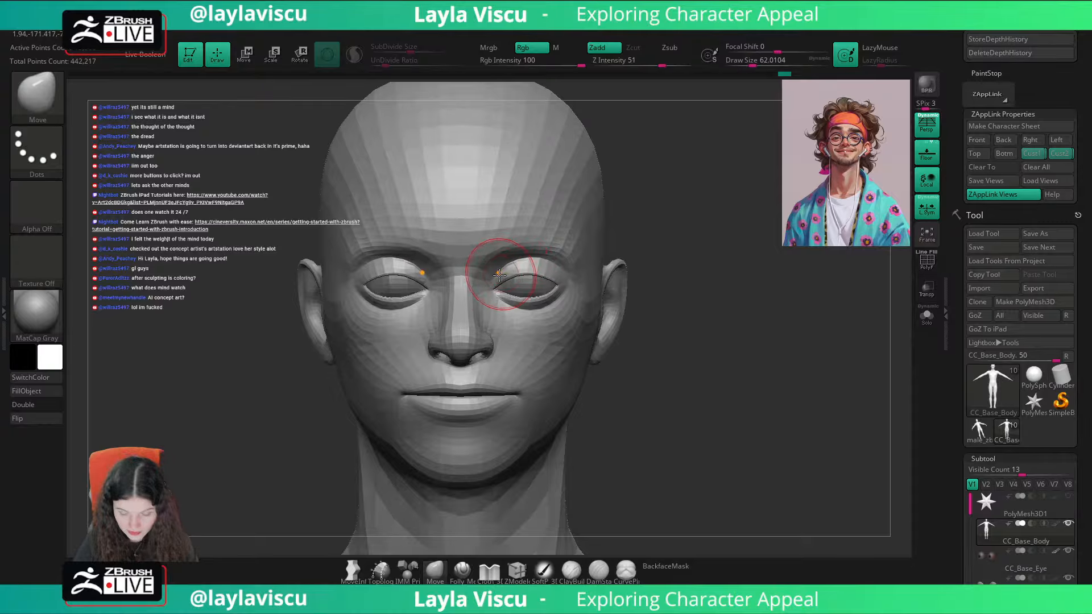
# Step: Adjust the lower eyelids with the Move brush at a draw size of about 44 and check the whole head
pyautogui.moveTo(683, 218); pyautogui.dragTo(677, 220)
pyautogui.press('s')
pyautogui.moveTo(540, 308); pyautogui.dragTo(537, 306)
pyautogui.moveTo(675, 231); pyautogui.dragTo(682, 233)
pyautogui.keyDown('ctrl'); pyautogui.moveTo(711, 281); pyautogui.dragTo(701, 233, button='right'); pyautogui.keyUp('ctrl')
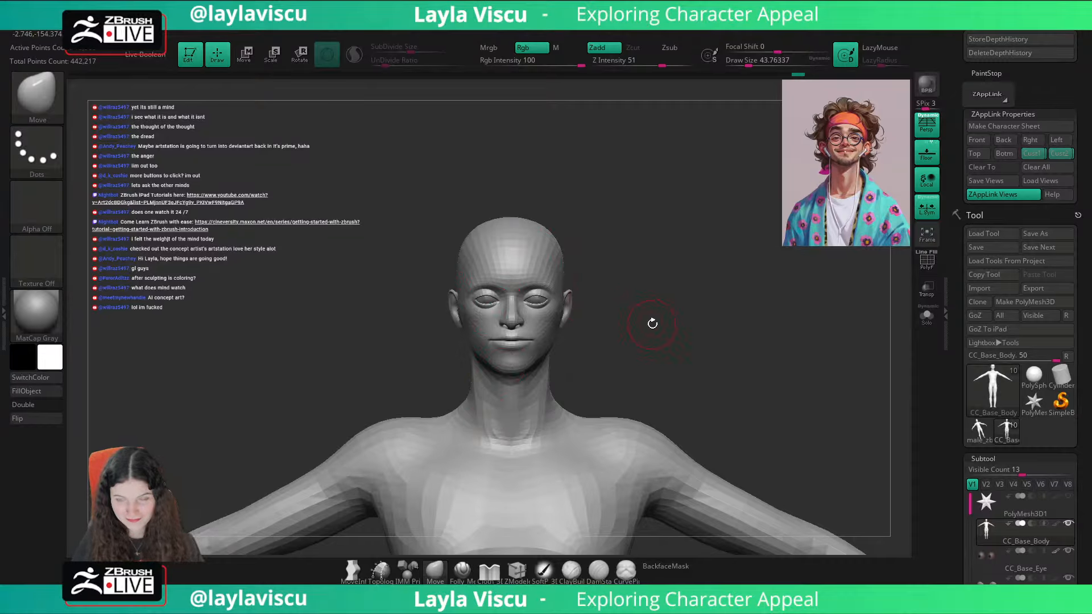
pyautogui.keyDown('alt'); pyautogui.moveTo(652, 324); pyautogui.dragTo(619, 271); pyautogui.keyUp('alt')
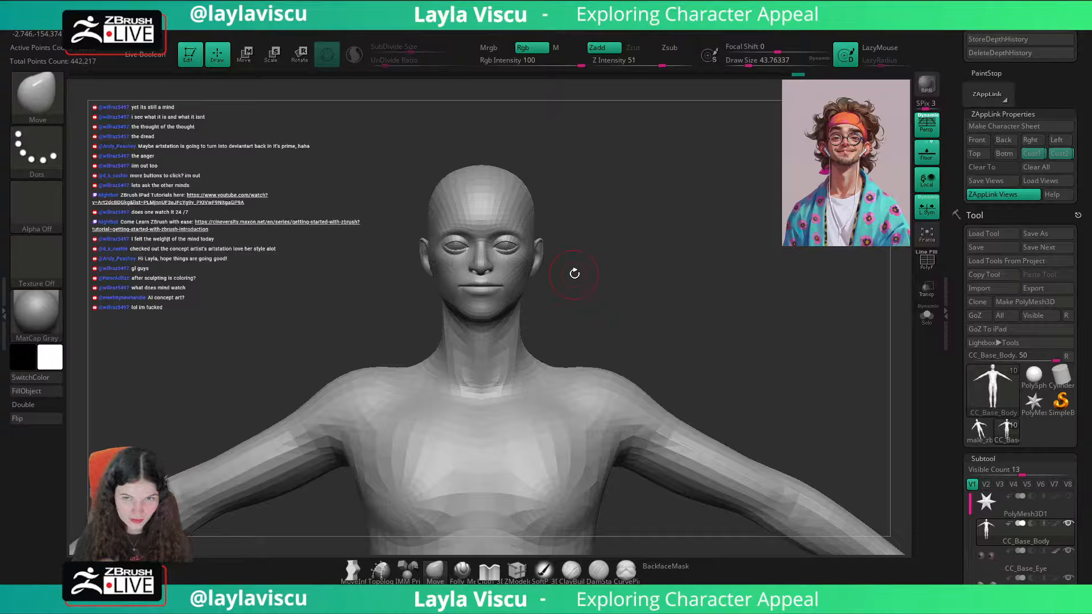
pyautogui.moveTo(560, 186); pyautogui.dragTo(570, 203)
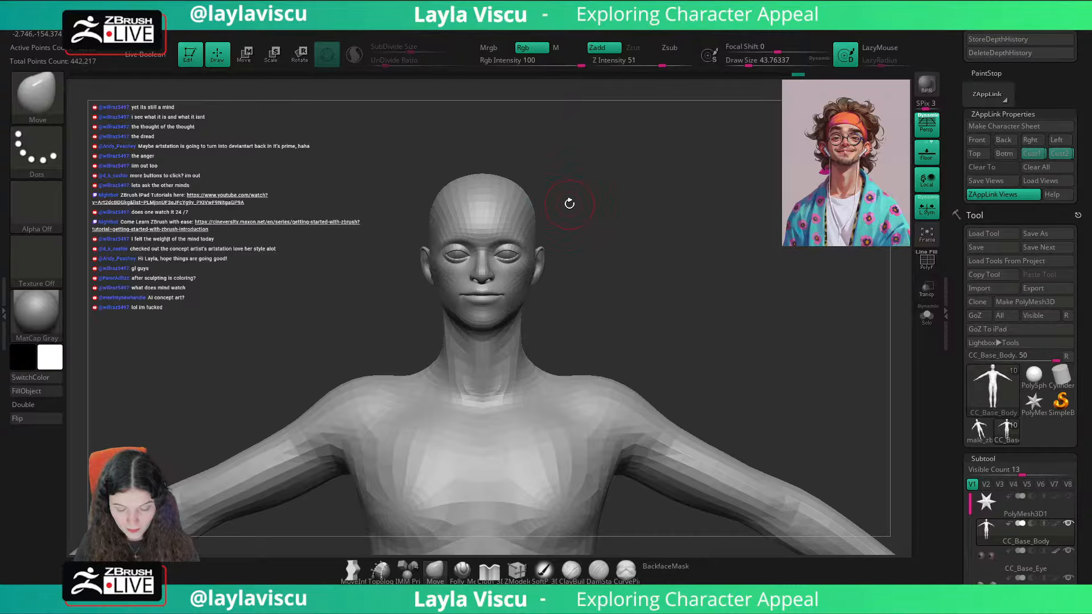
# Step: Duplicate the CC_Base_Body subtool and open the Geometry settings for the copy
pyautogui.scroll(-9, 1077, 455)
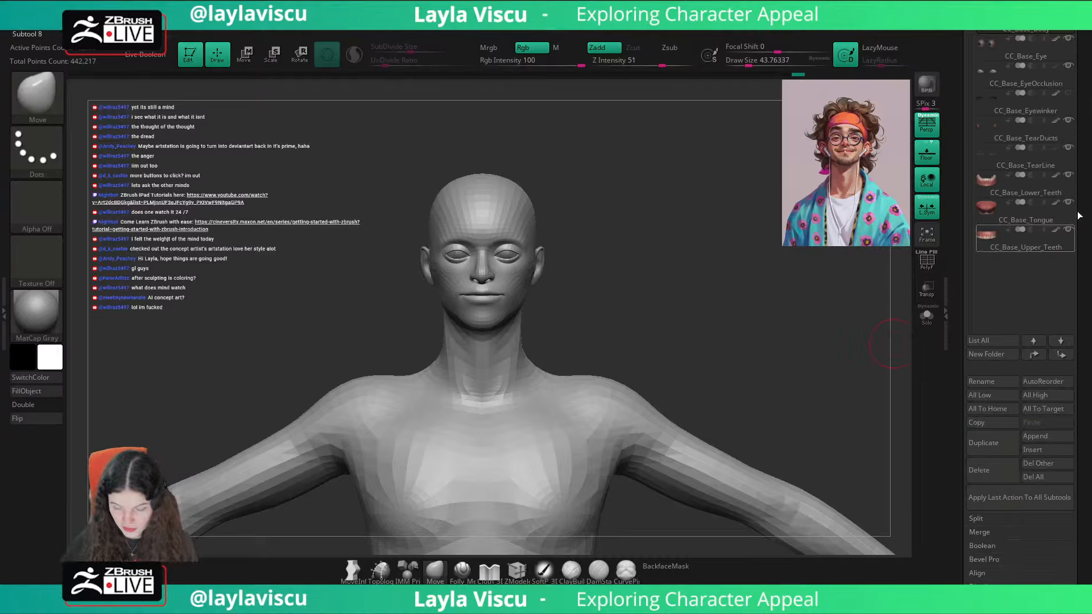
pyautogui.press('ctrl')
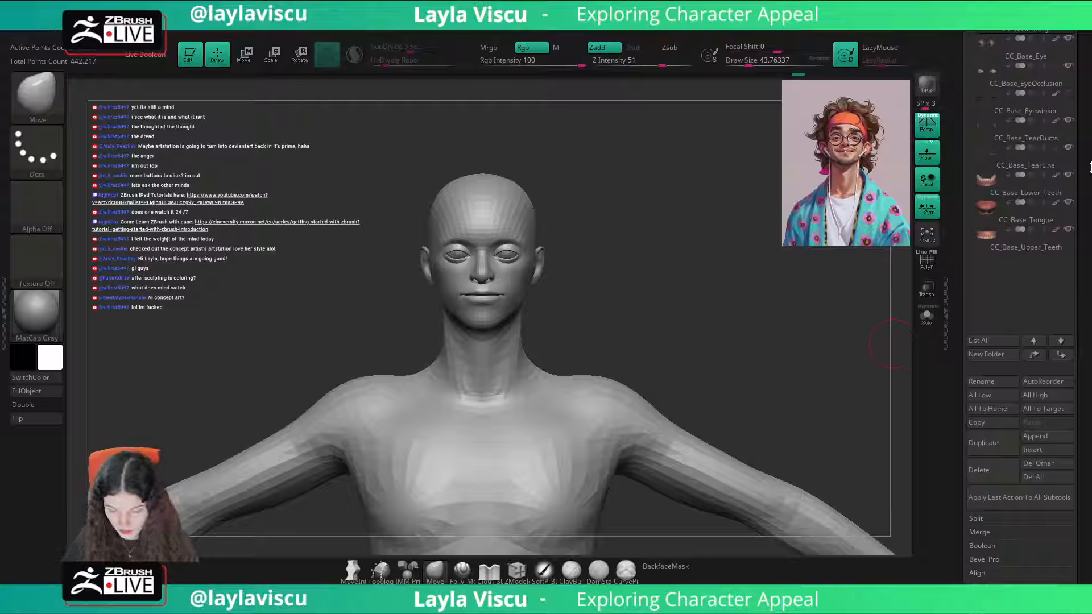
pyautogui.scroll(1, 1012, 397)
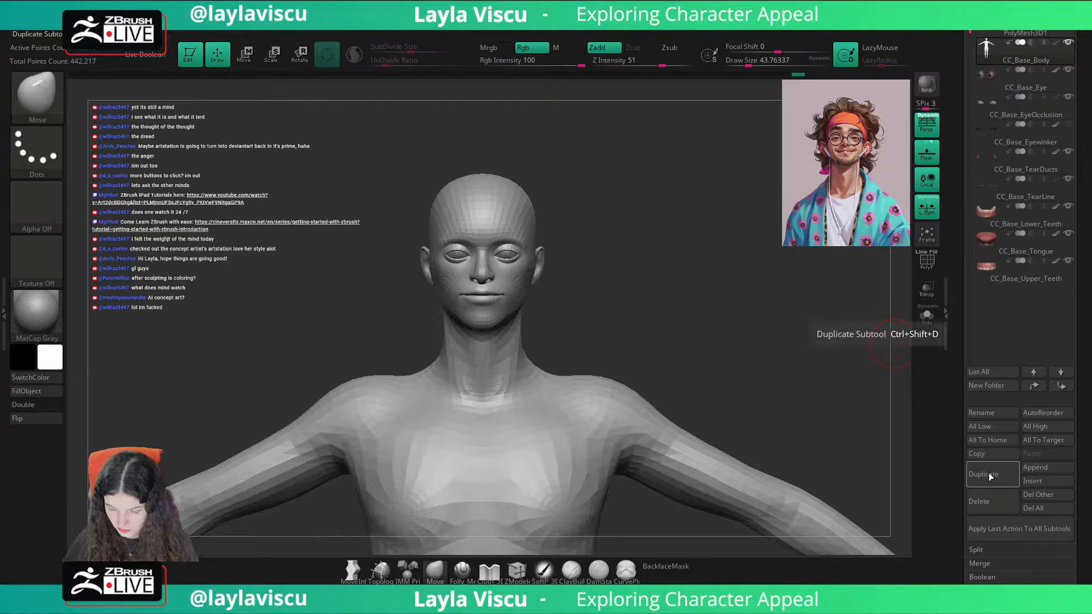
pyautogui.scroll(-2, 1043, 424)
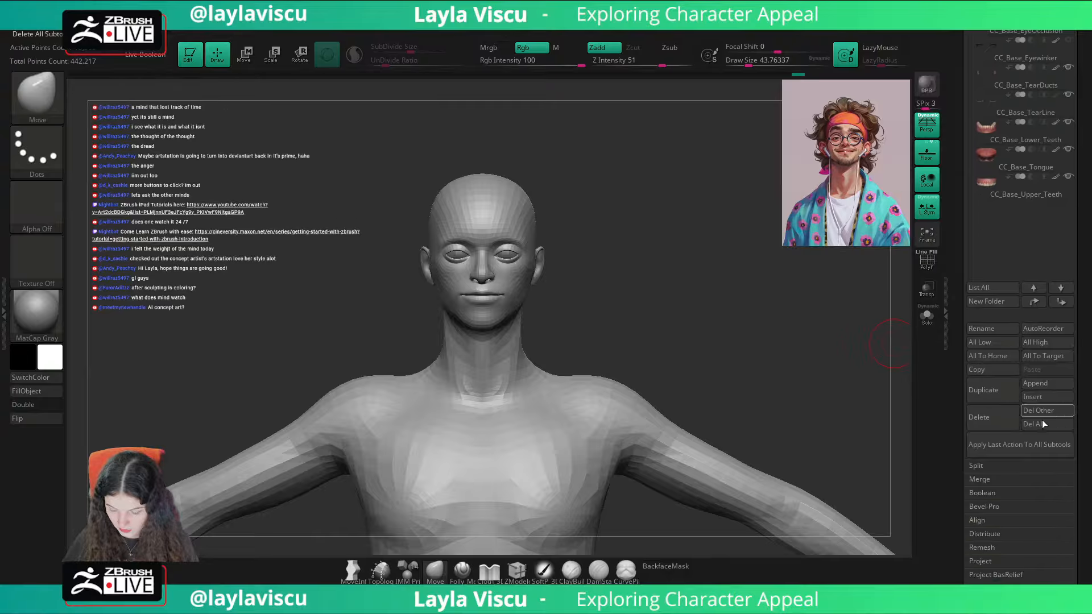
pyautogui.click(994, 401)
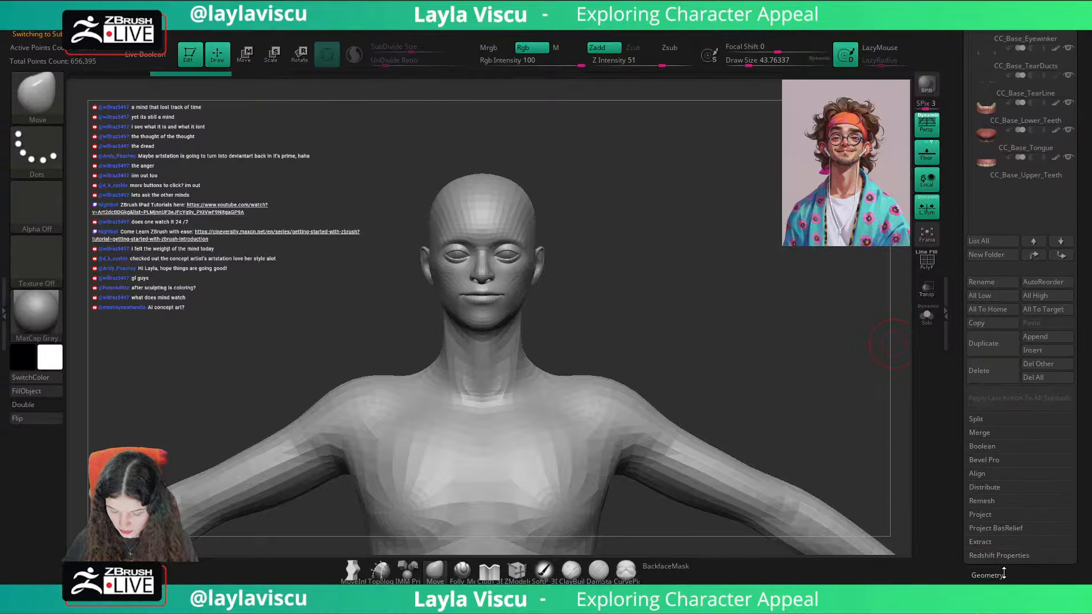
pyautogui.click(1004, 575)
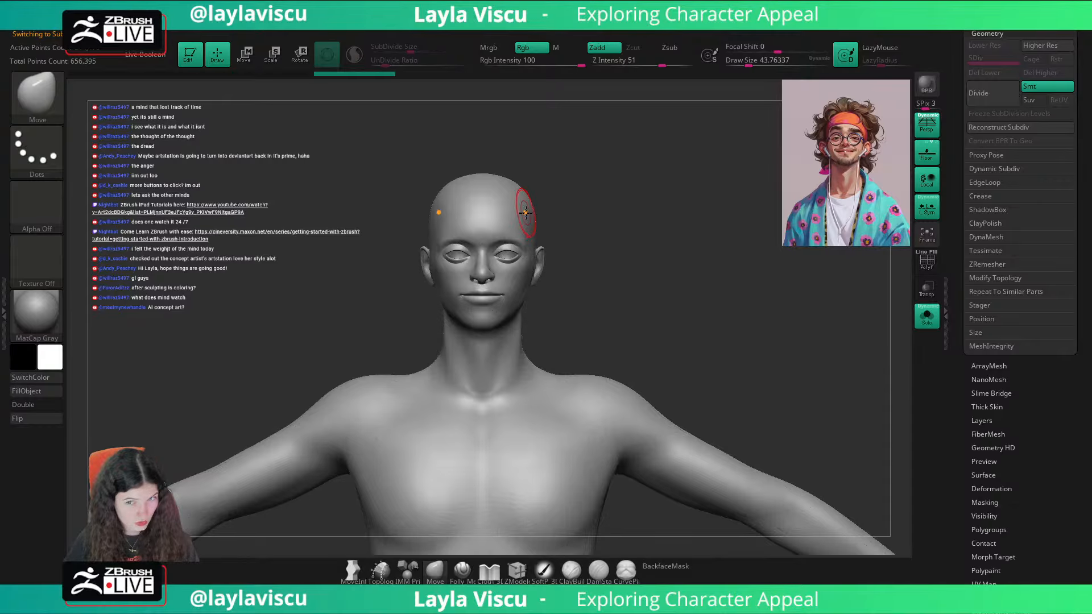
# Step: Reduce the brush draw size and set the MaskPen stroke to FreeHand for masking the copied body
pyautogui.press('s')
pyautogui.moveTo(496, 186)
pyautogui.mouseDown()
pyautogui.moveTo(483, 184)
pyautogui.moveTo(571, 173)
pyautogui.mouseUp()
pyautogui.press('s')
pyautogui.moveTo(485, 192); pyautogui.dragTo(490, 192)
pyautogui.hotkey('shift', 'z')
pyautogui.hotkey('shift', 'z')
pyautogui.press('s')
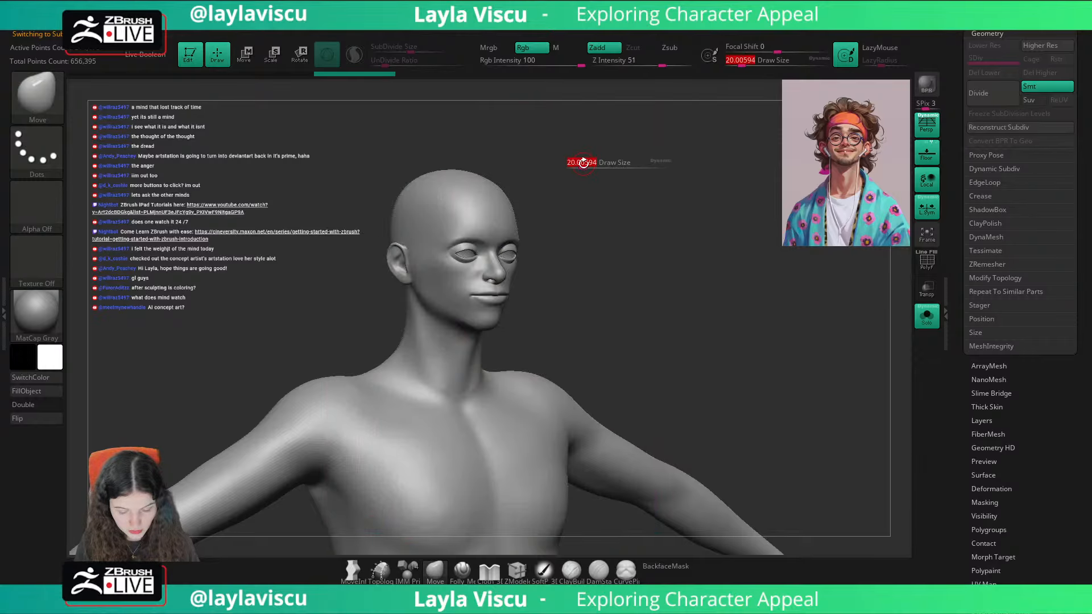
pyautogui.moveTo(585, 164); pyautogui.dragTo(536, 190)
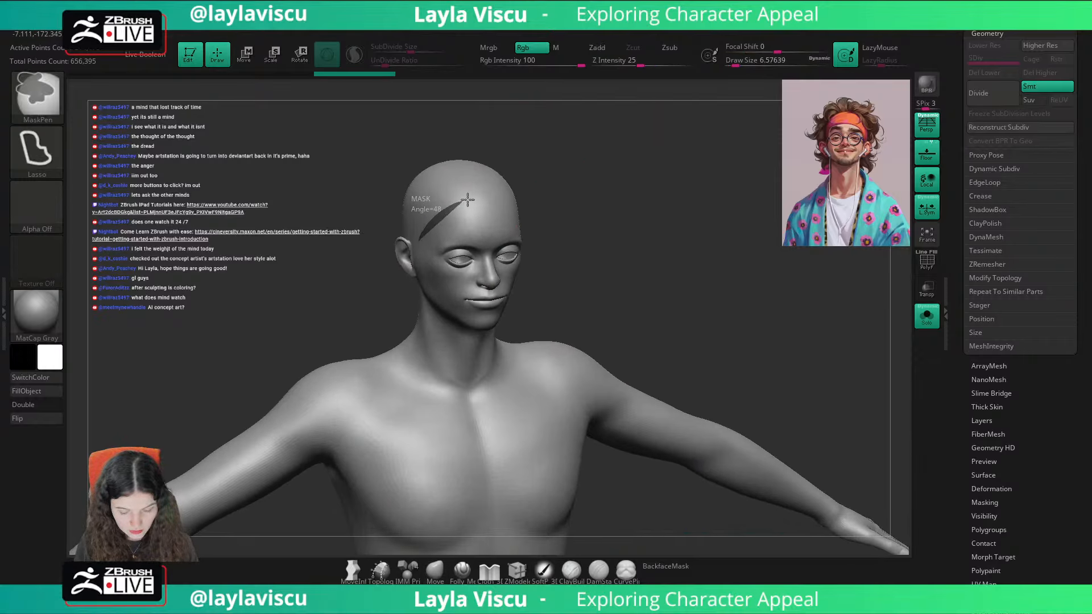
pyautogui.keyDown('ctrl'); pyautogui.moveTo(468, 200); pyautogui.dragTo(521, 181); pyautogui.keyUp('ctrl')
pyautogui.keyDown('ctrl'); pyautogui.click(37, 151); pyautogui.keyUp('ctrl')
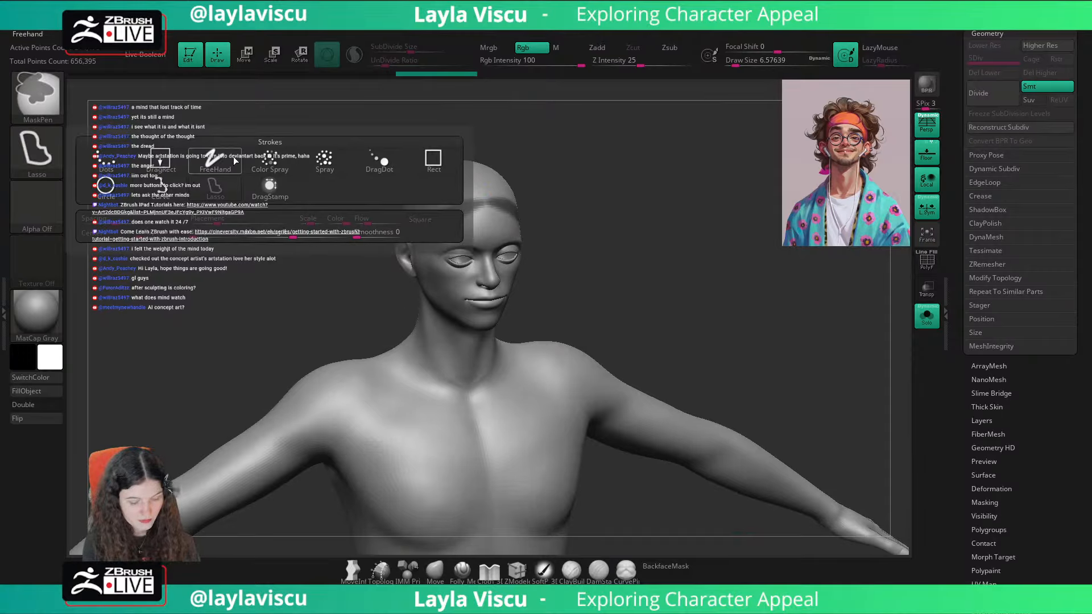
pyautogui.keyDown('ctrl'); pyautogui.click(214, 161); pyautogui.keyUp('ctrl')
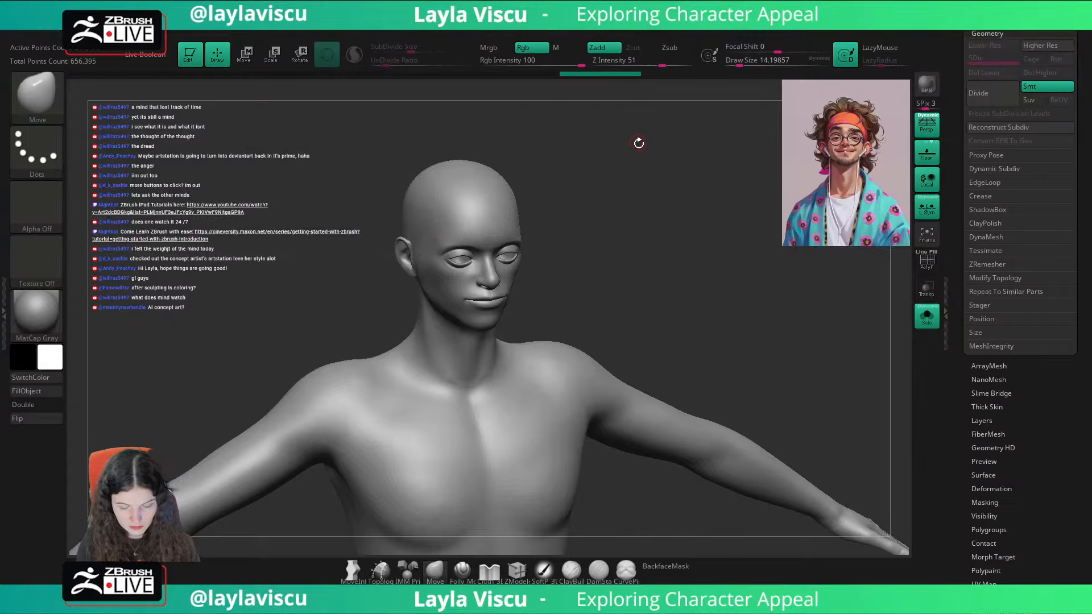
# Step: Paint a headband-shaped mask strip across the forehead with the MaskPen at a draw size of about 25
pyautogui.moveTo(636, 139); pyautogui.dragTo(499, 172)
pyautogui.keyDown('ctrl'); pyautogui.moveTo(480, 206); pyautogui.dragTo(488, 223, button='right'); pyautogui.keyUp('ctrl')
pyautogui.click(821, 61)
pyautogui.press('s')
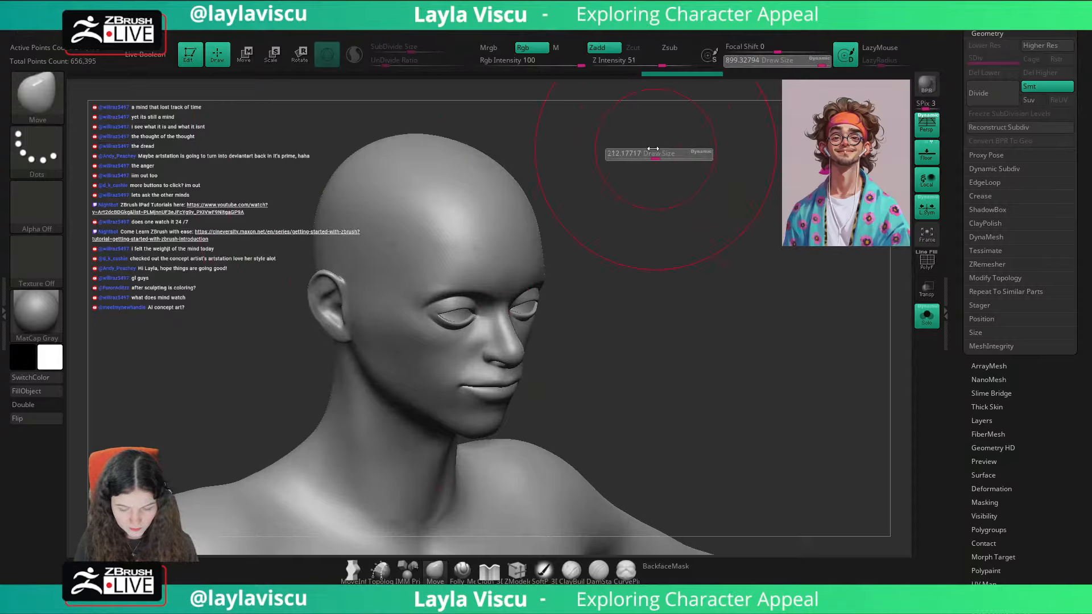
pyautogui.press('ctrl')
pyautogui.moveTo(352, 277)
pyautogui.keyDown('ctrl'); pyautogui.mouseDown()
pyautogui.moveTo(387, 242)
pyautogui.moveTo(476, 212)
pyautogui.mouseUp(); pyautogui.keyUp('ctrl')
pyautogui.hotkey('ctrl', 'z')
pyautogui.keyDown('ctrl'); pyautogui.moveTo(352, 275); pyautogui.dragTo(484, 210); pyautogui.keyUp('ctrl')
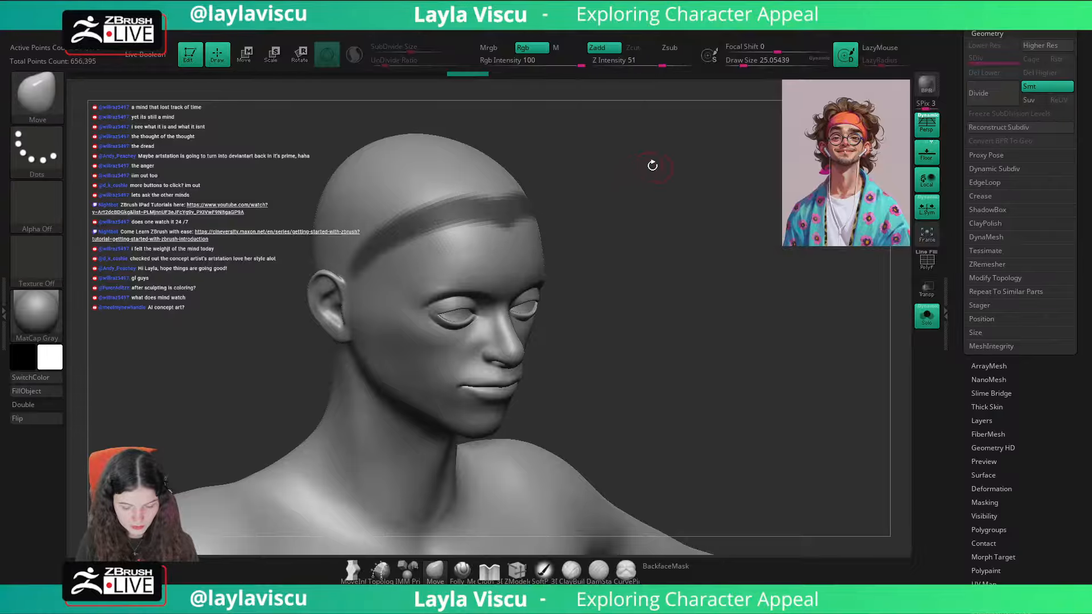
# Step: Widen and fill the headband mask across the forehead and temples, and compare it with the portrait's headband
pyautogui.moveTo(651, 164)
pyautogui.mouseDown()
pyautogui.moveTo(675, 176)
pyautogui.moveTo(609, 183)
pyautogui.moveTo(680, 208)
pyautogui.moveTo(499, 238)
pyautogui.mouseUp()
pyautogui.press('ctrl')
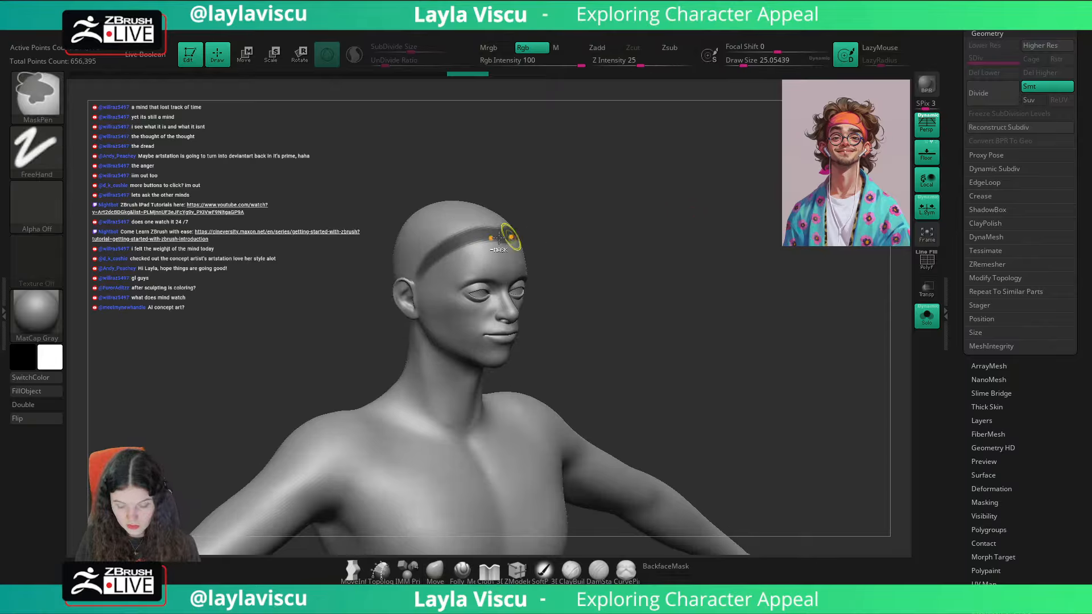
pyautogui.keyDown('ctrl'); pyautogui.keyDown('alt'); pyautogui.moveTo(435, 267); pyautogui.dragTo(510, 237); pyautogui.keyUp('alt'); pyautogui.keyUp('ctrl')
pyautogui.moveTo(637, 225)
pyautogui.mouseDown()
pyautogui.moveTo(597, 264)
pyautogui.moveTo(645, 256)
pyautogui.mouseUp()
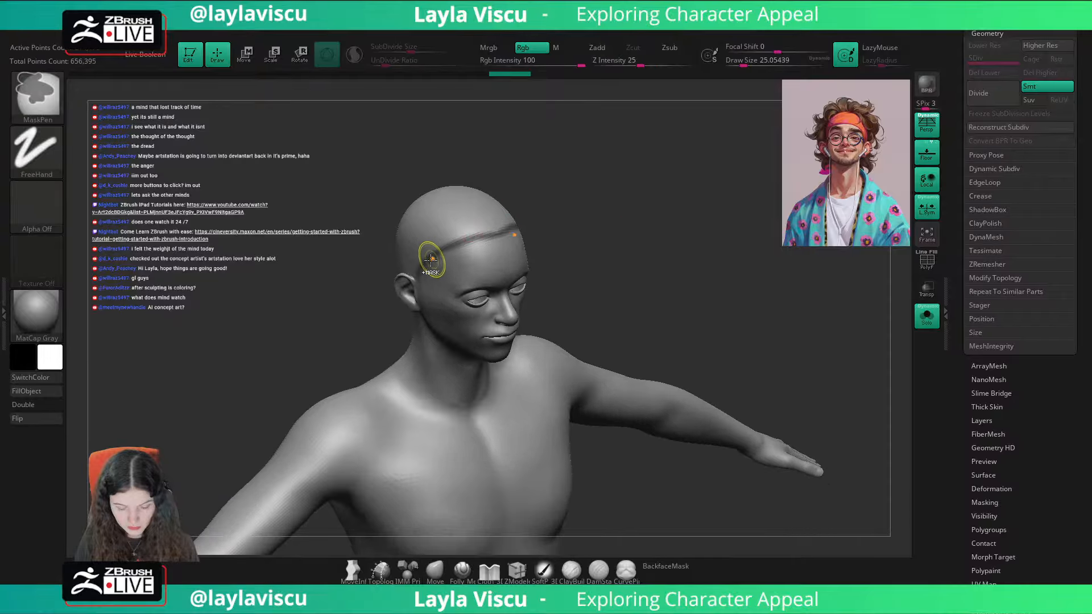
pyautogui.moveTo(418, 276)
pyautogui.keyDown('ctrl'); pyautogui.mouseDown()
pyautogui.moveTo(448, 234)
pyautogui.moveTo(513, 215)
pyautogui.mouseUp(); pyautogui.keyUp('ctrl')
pyautogui.moveTo(605, 184)
pyautogui.mouseDown()
pyautogui.moveTo(646, 173)
pyautogui.moveTo(617, 181)
pyautogui.mouseUp()
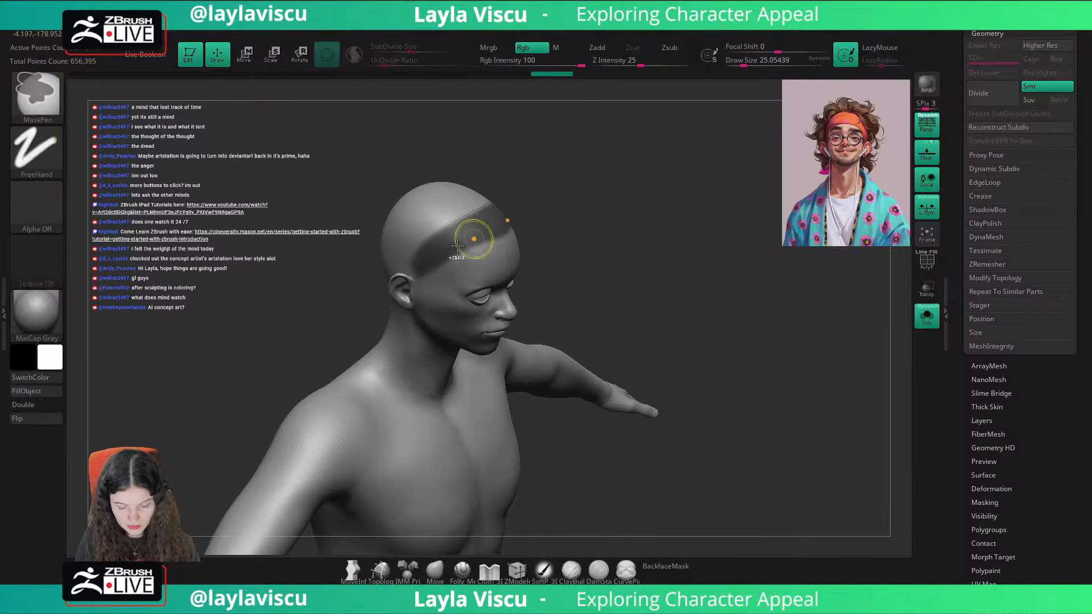
pyautogui.moveTo(419, 265)
pyautogui.keyDown('ctrl'); pyautogui.mouseDown()
pyautogui.moveTo(449, 216)
pyautogui.moveTo(430, 242)
pyautogui.mouseUp(); pyautogui.keyUp('ctrl')
pyautogui.keyDown('shift'); pyautogui.moveTo(625, 244); pyautogui.dragTo(599, 220); pyautogui.keyUp('shift')
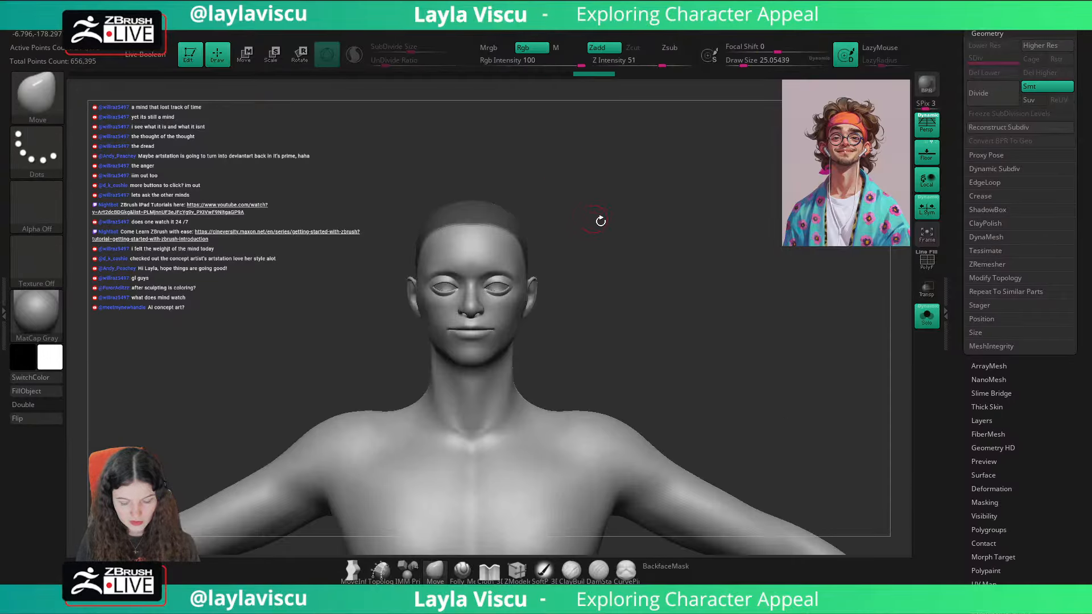
pyautogui.press('ctrl')
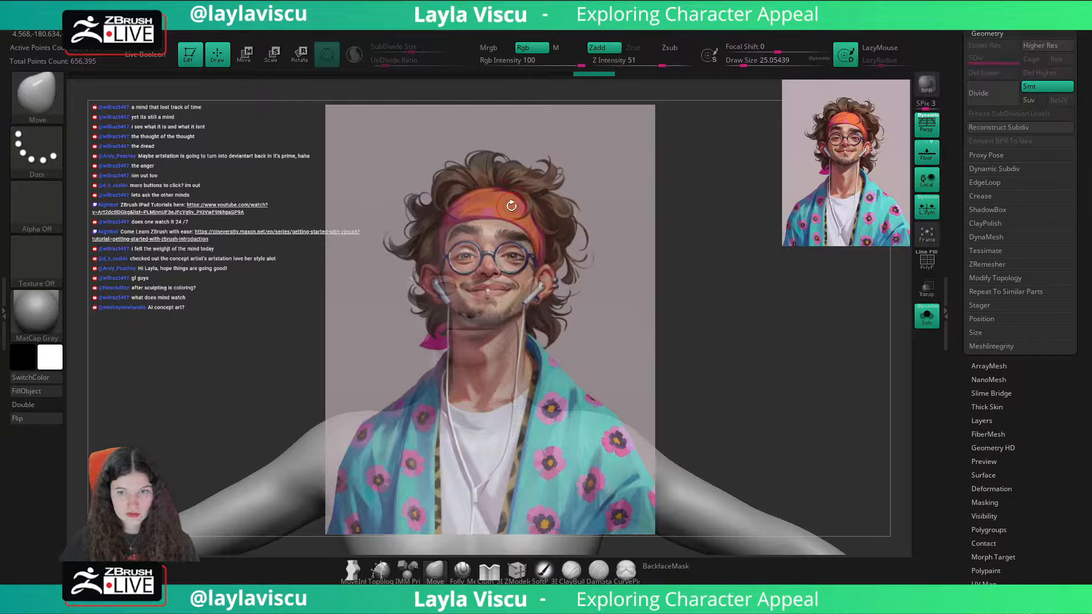
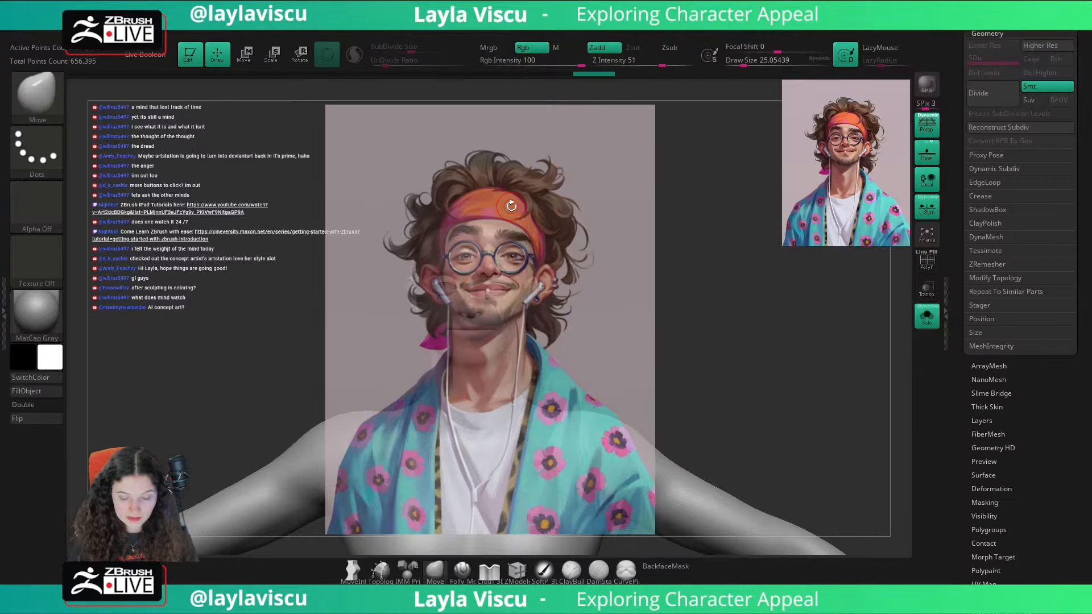
# Step: Turn off perspective and mask the body copy's whole scalp in profile with the MaskPen's Lasso stroke
pyautogui.moveTo(653, 202); pyautogui.dragTo(724, 212)
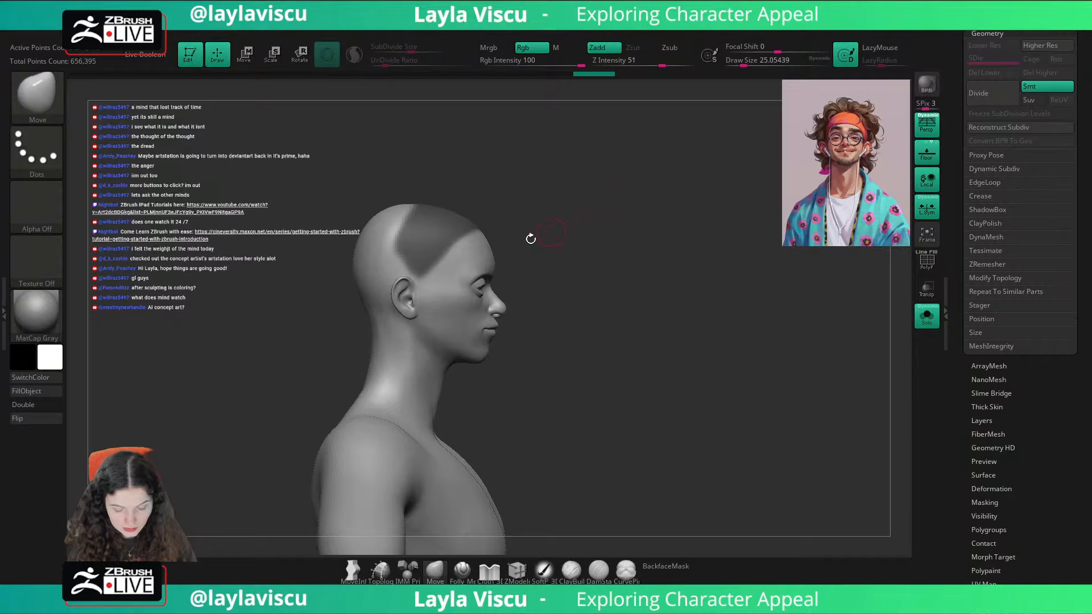
pyautogui.moveTo(529, 237); pyautogui.dragTo(645, 212)
pyautogui.keyDown('ctrl'); pyautogui.moveTo(645, 212); pyautogui.dragTo(682, 184, button='right'); pyautogui.keyUp('ctrl')
pyautogui.click(927, 125)
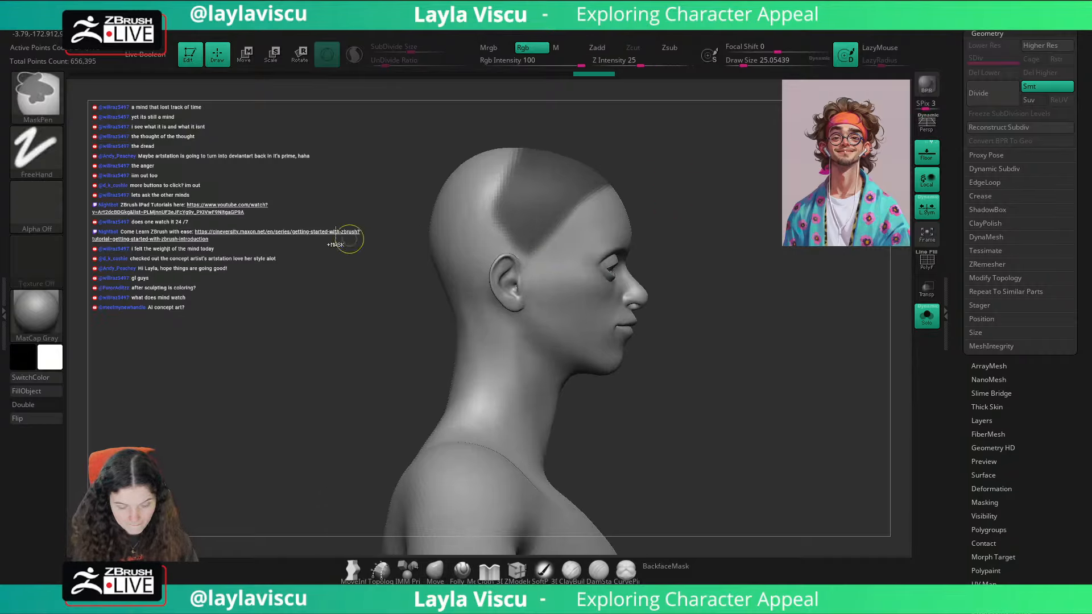
pyautogui.keyDown('ctrl'); pyautogui.click(43, 165); pyautogui.keyUp('ctrl')
pyautogui.keyDown('ctrl'); pyautogui.click(272, 188); pyautogui.keyUp('ctrl')
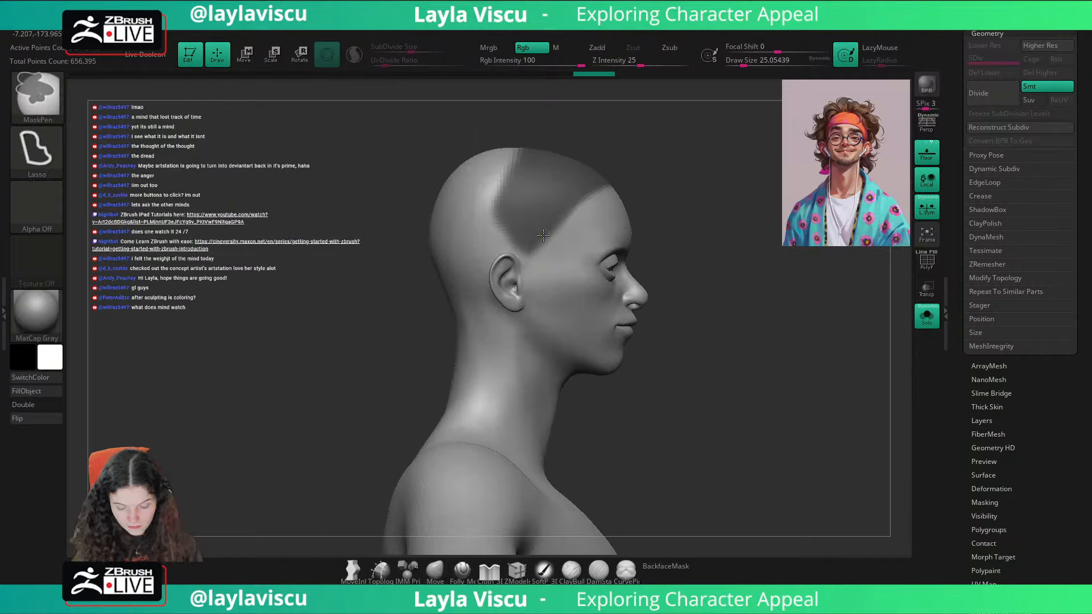
pyautogui.moveTo(484, 272)
pyautogui.keyDown('ctrl'); pyautogui.mouseDown()
pyautogui.moveTo(412, 362)
pyautogui.moveTo(599, 143)
pyautogui.moveTo(612, 178)
pyautogui.mouseUp(); pyautogui.keyUp('ctrl')
pyautogui.moveTo(732, 261); pyautogui.dragTo(805, 263)
pyautogui.moveTo(785, 305)
pyautogui.mouseDown()
pyautogui.moveTo(739, 305)
pyautogui.moveTo(797, 324)
pyautogui.mouseUp()
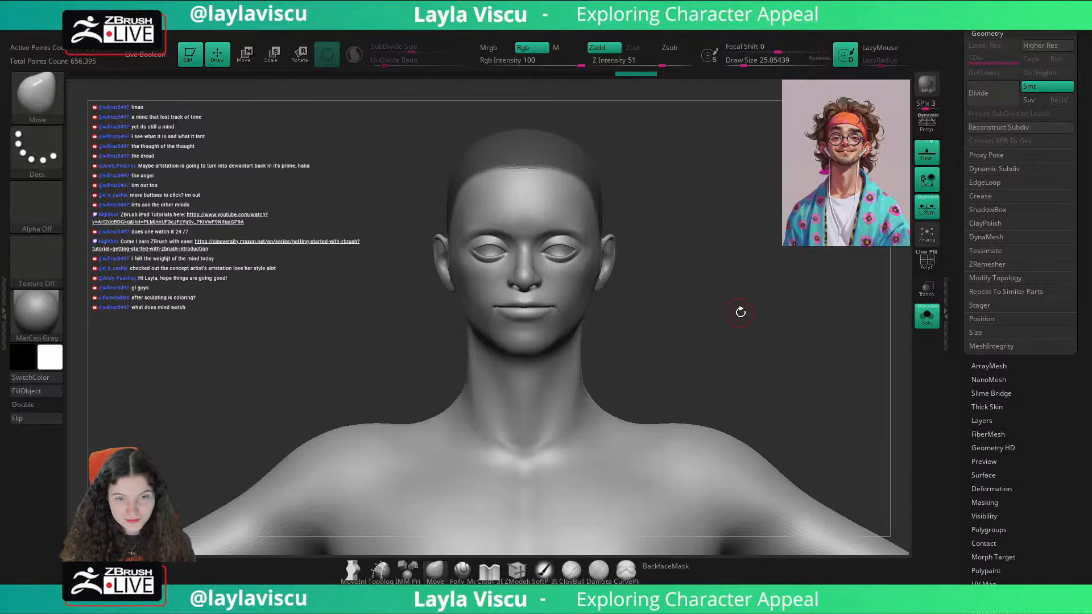
# Step: Paint sideburn masks in front of the ears and refine the hairline using the MaskPen's FreeHand stroke at a draw size of about 20
pyautogui.keyDown('shift'); pyautogui.moveTo(720, 312); pyautogui.dragTo(783, 302); pyautogui.keyUp('shift')
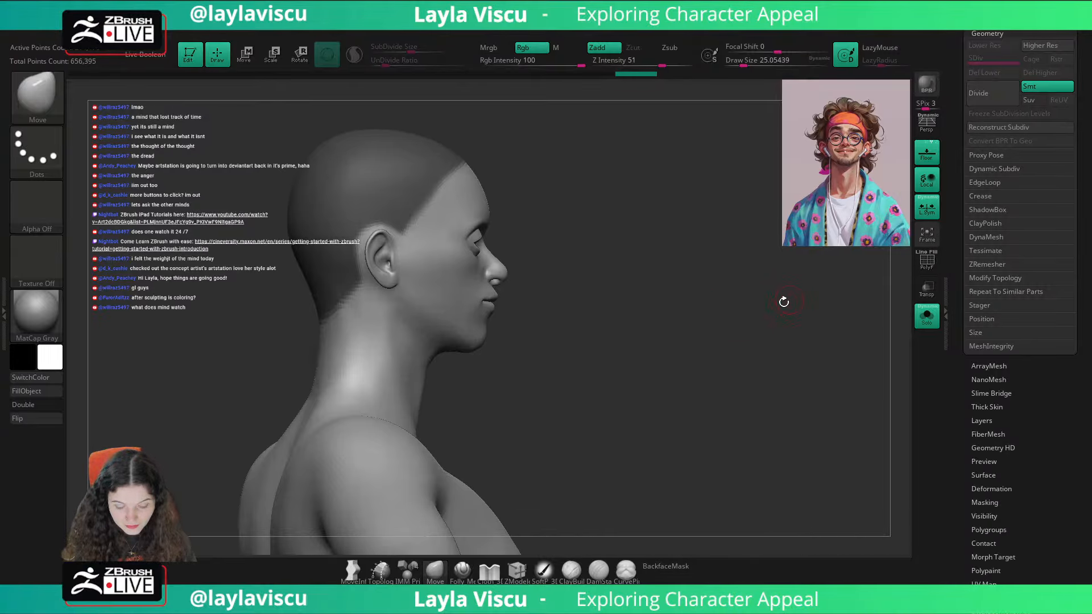
pyautogui.keyDown('alt'); pyautogui.moveTo(711, 350); pyautogui.dragTo(785, 353); pyautogui.keyUp('alt')
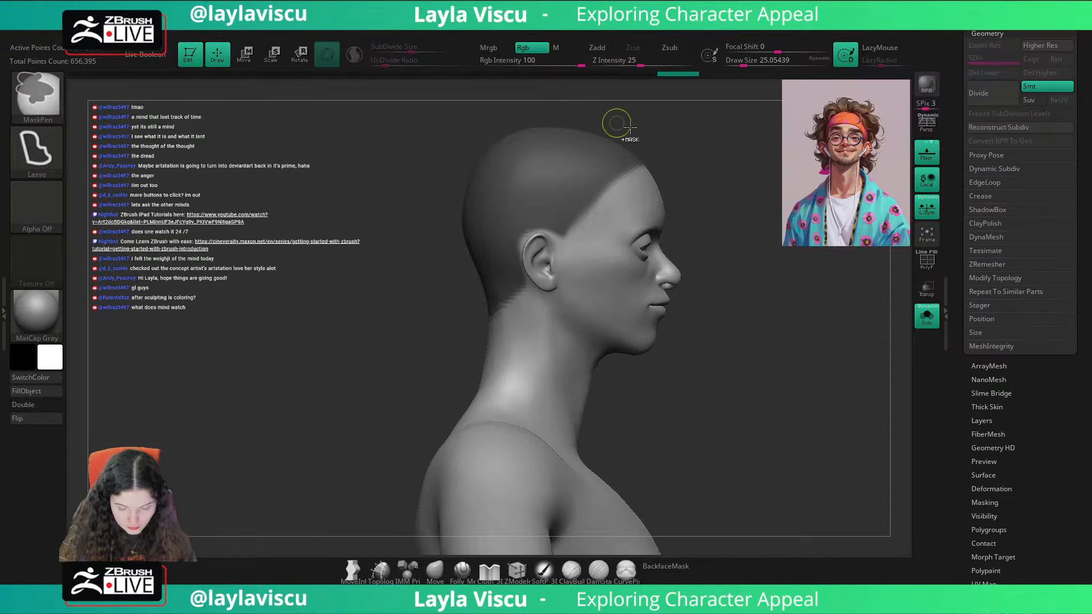
pyautogui.moveTo(816, 298)
pyautogui.keyDown('shift'); pyautogui.mouseDown()
pyautogui.moveTo(889, 310)
pyautogui.moveTo(799, 317)
pyautogui.moveTo(846, 334)
pyautogui.moveTo(721, 333)
pyautogui.mouseUp(); pyautogui.keyUp('shift')
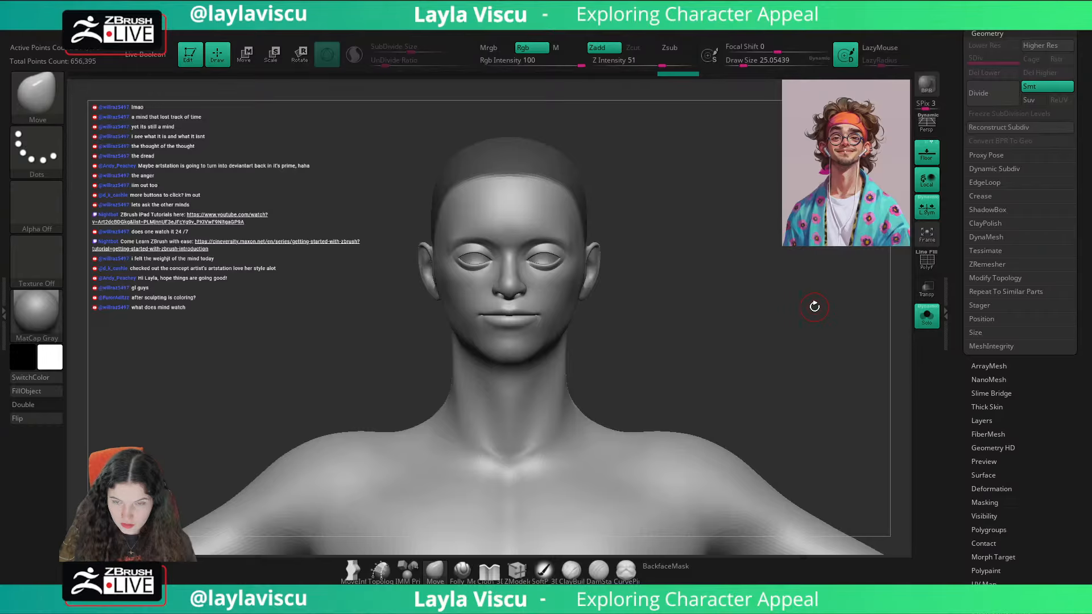
pyautogui.keyDown('shift'); pyautogui.moveTo(814, 307); pyautogui.dragTo(863, 302); pyautogui.keyUp('shift')
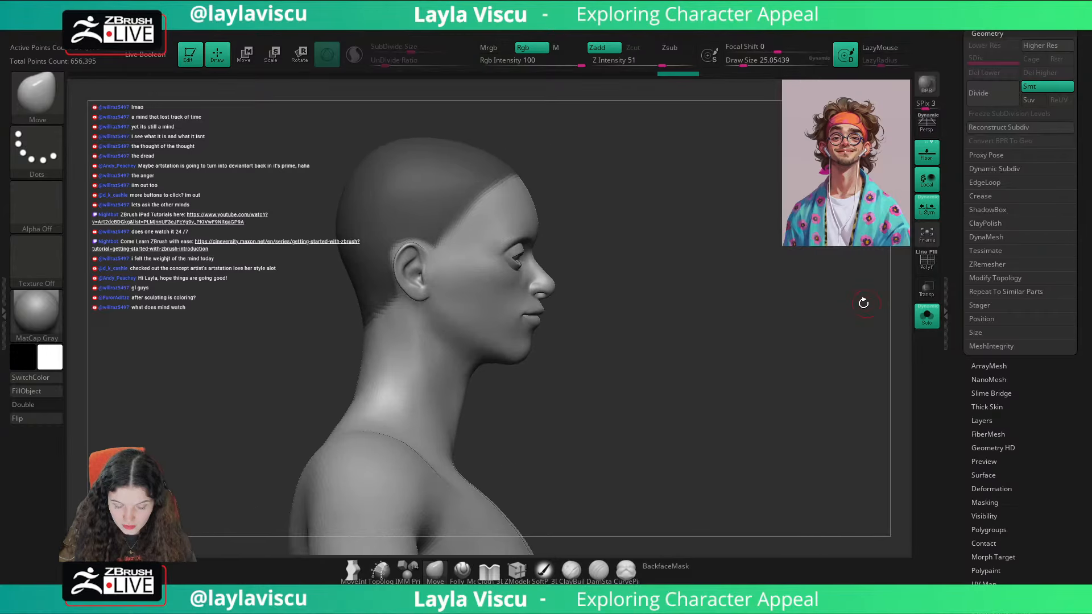
pyautogui.click(30, 170)
pyautogui.click(239, 165)
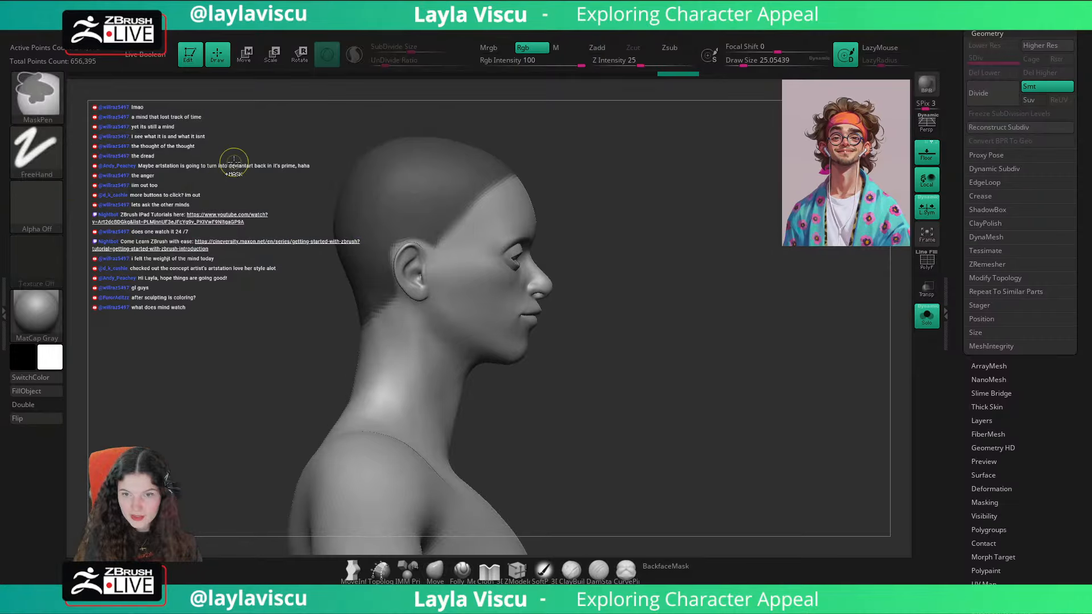
pyautogui.moveTo(461, 205)
pyautogui.keyDown('ctrl'); pyautogui.mouseDown()
pyautogui.moveTo(446, 280)
pyautogui.moveTo(426, 227)
pyautogui.mouseUp(); pyautogui.keyUp('ctrl')
pyautogui.moveTo(452, 273)
pyautogui.keyDown('ctrl'); pyautogui.mouseDown()
pyautogui.moveTo(455, 232)
pyautogui.moveTo(461, 274)
pyautogui.mouseUp(); pyautogui.keyUp('ctrl')
pyautogui.press('s')
pyautogui.click(492, 219)
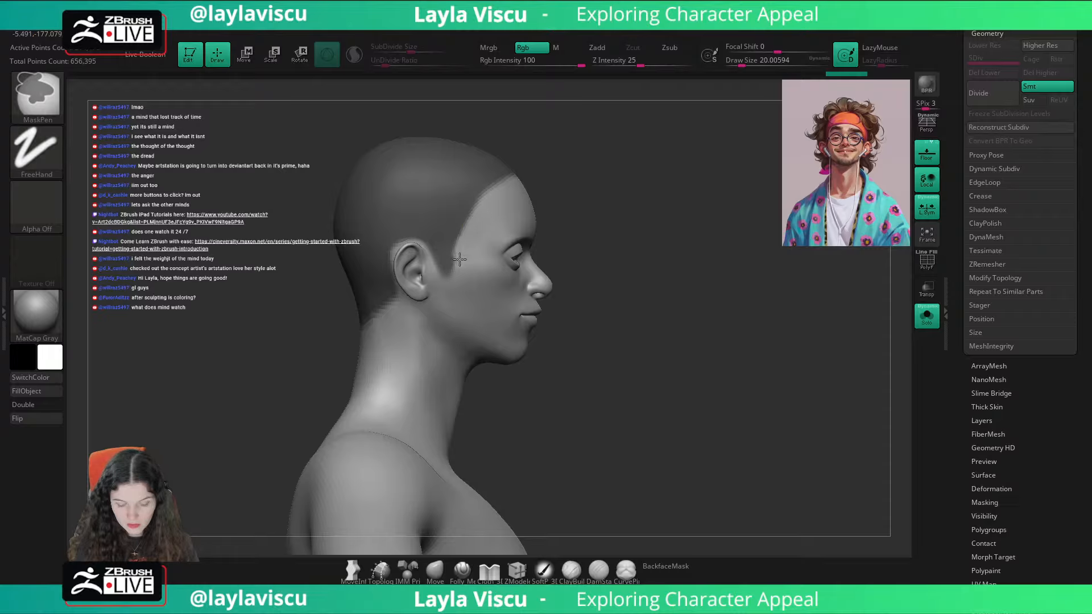
pyautogui.moveTo(649, 194)
pyautogui.mouseDown()
pyautogui.moveTo(639, 193)
pyautogui.moveTo(682, 194)
pyautogui.mouseUp()
pyautogui.press('ctrl')
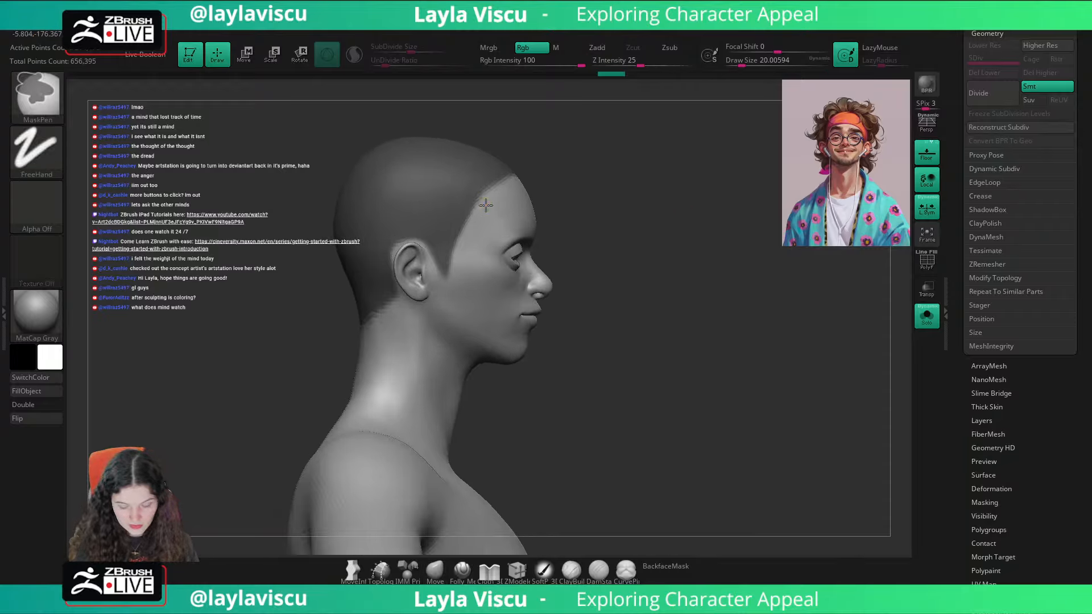
pyautogui.moveTo(663, 187)
pyautogui.mouseDown()
pyautogui.moveTo(748, 170)
pyautogui.moveTo(762, 190)
pyautogui.moveTo(613, 239)
pyautogui.mouseUp()
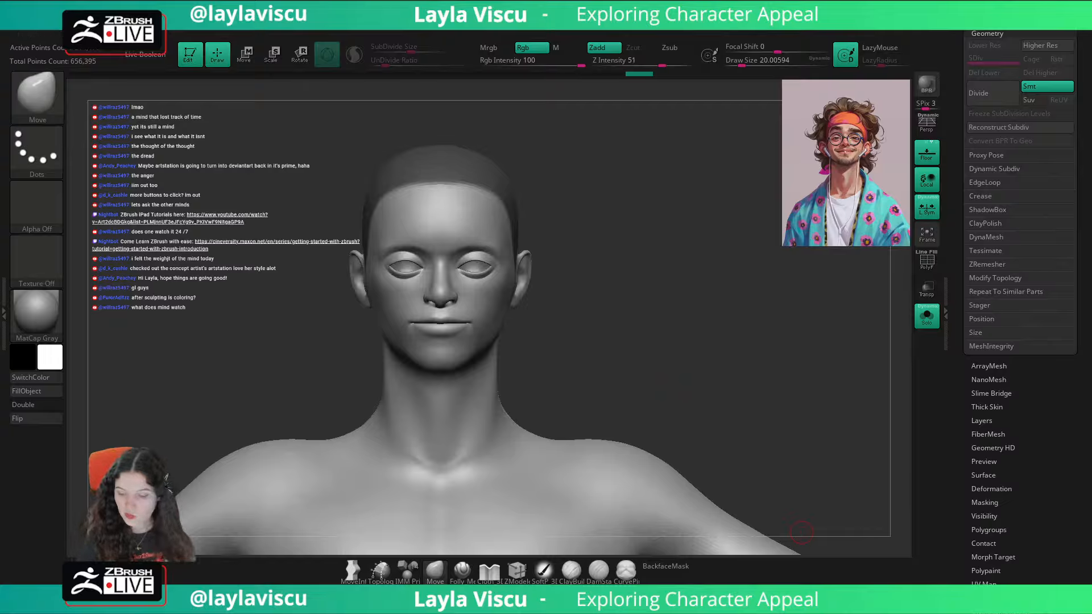
# Step: Extract the masked scalp as a new subtool with thickness 0.02 and smoothing 5, and accept it
pyautogui.click(986, 20)
pyautogui.moveTo(1085, 436); pyautogui.dragTo(1073, 327)
pyautogui.click(984, 351)
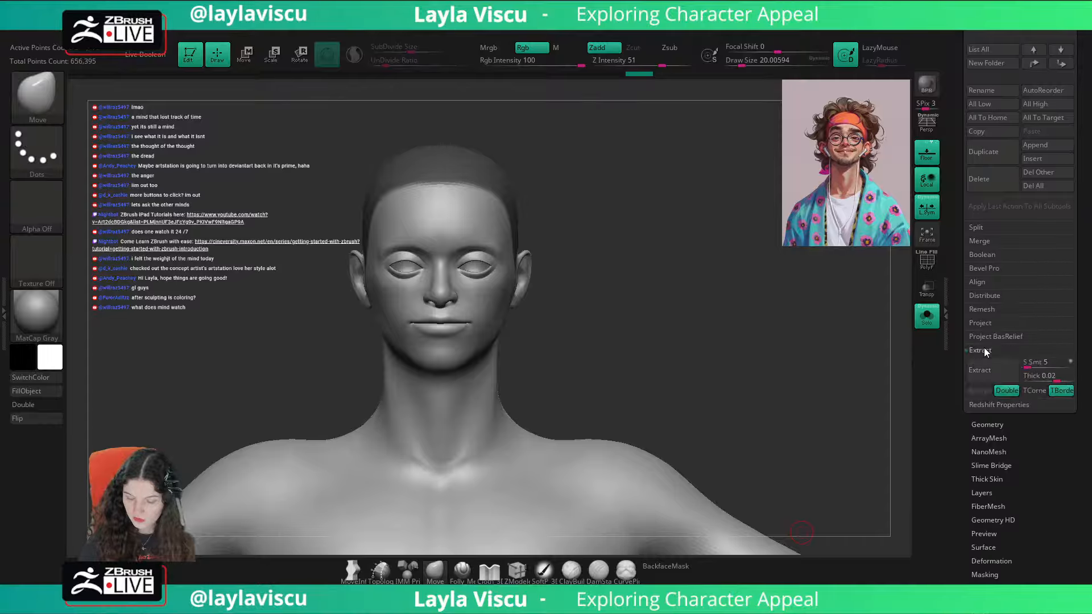
pyautogui.click(999, 374)
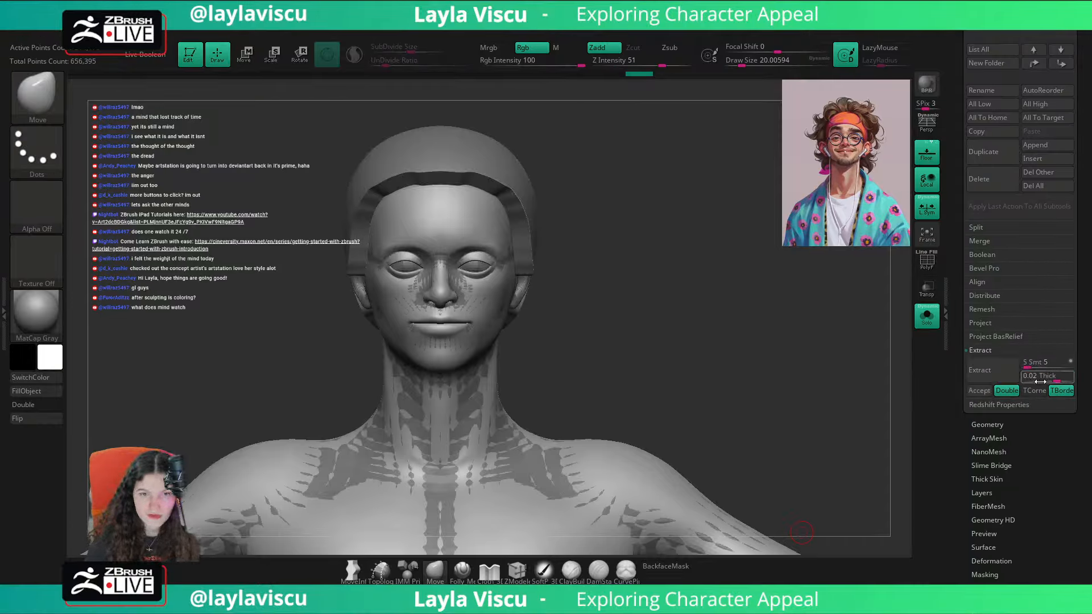
pyautogui.click(982, 390)
# Step: Delete the CC_Base_Body1 copy and turn off Solo to show the extracted cap on the original body
pyautogui.scroll(10, 1066, 72)
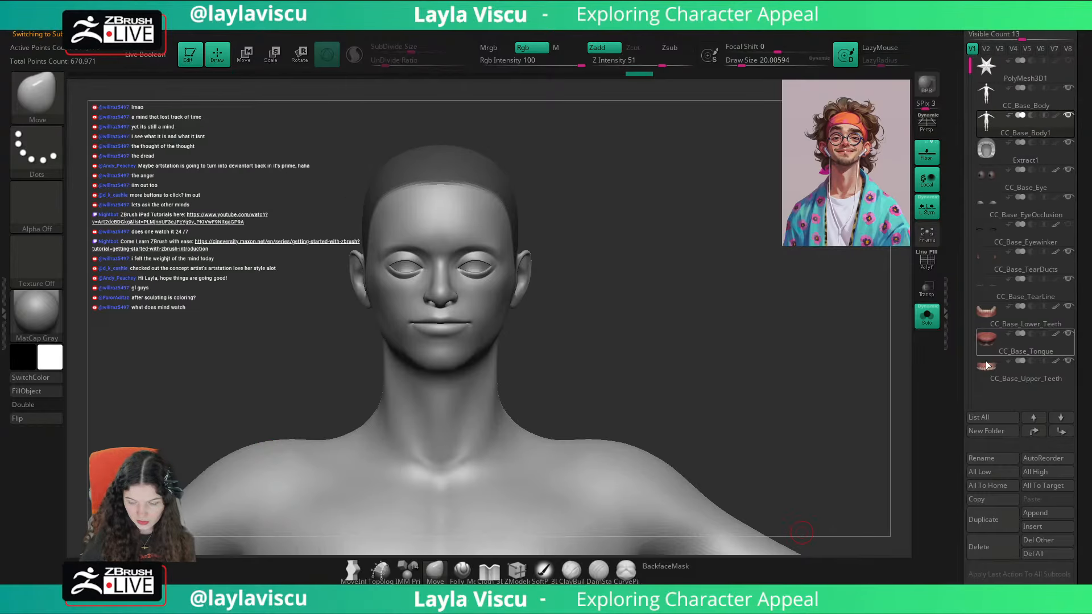
pyautogui.click(977, 551)
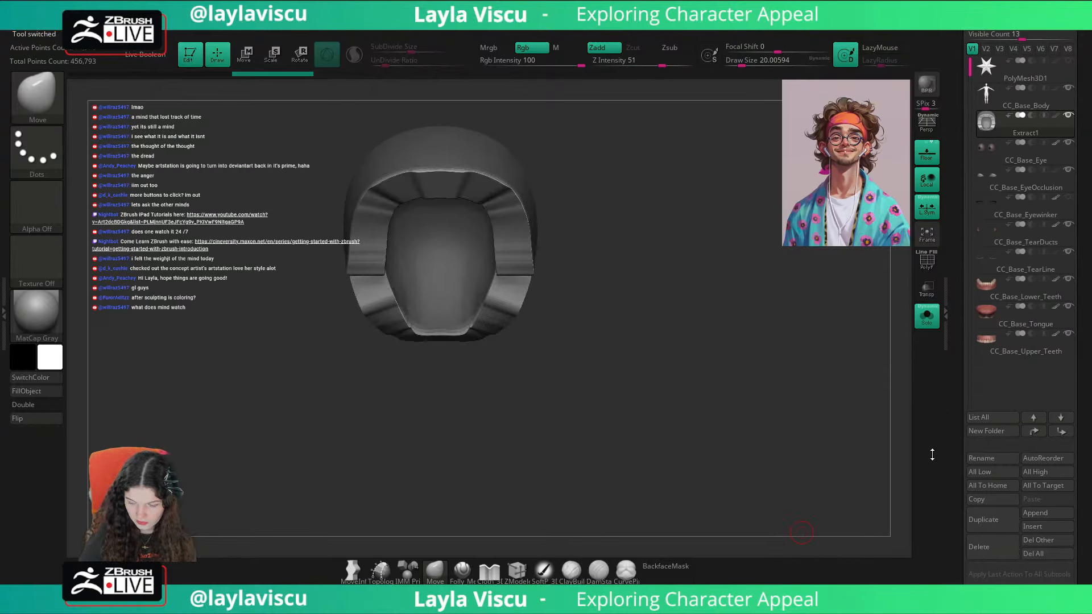
pyautogui.click(929, 319)
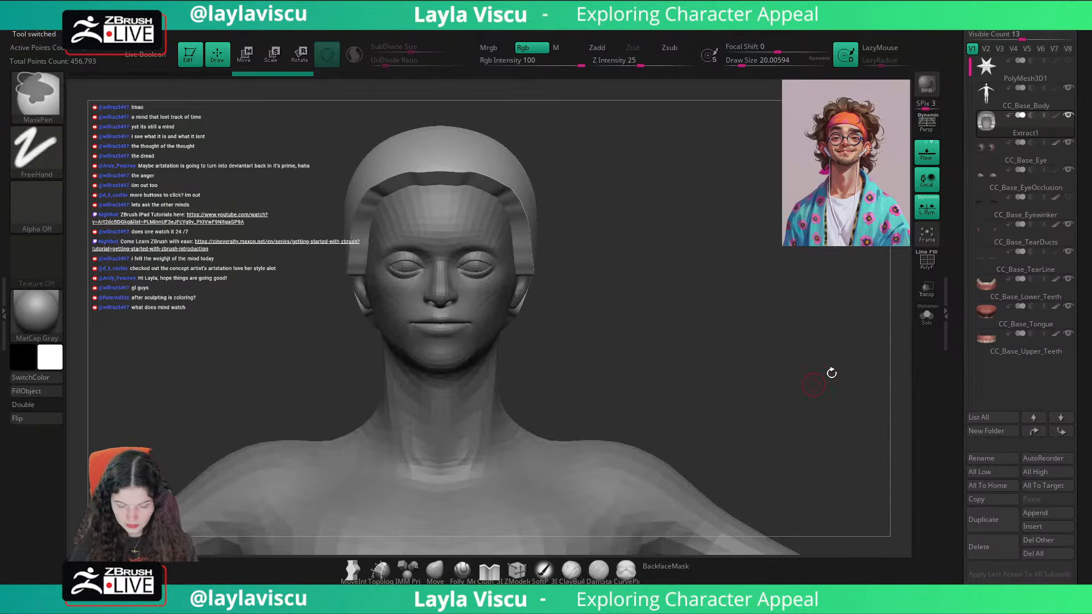
pyautogui.moveTo(763, 370); pyautogui.dragTo(841, 419)
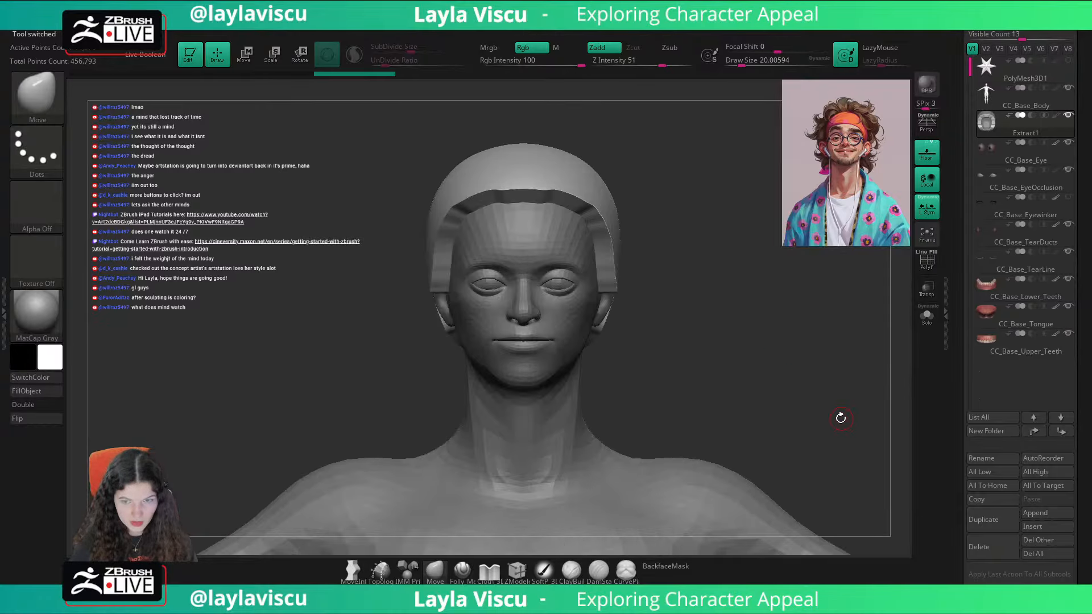
# Step: Show the extracted cap's polygon wireframe and open its DynaMesh settings
pyautogui.hotkey('shift', 'f')
pyautogui.moveTo(1080, 324); pyautogui.dragTo(1078, 114)
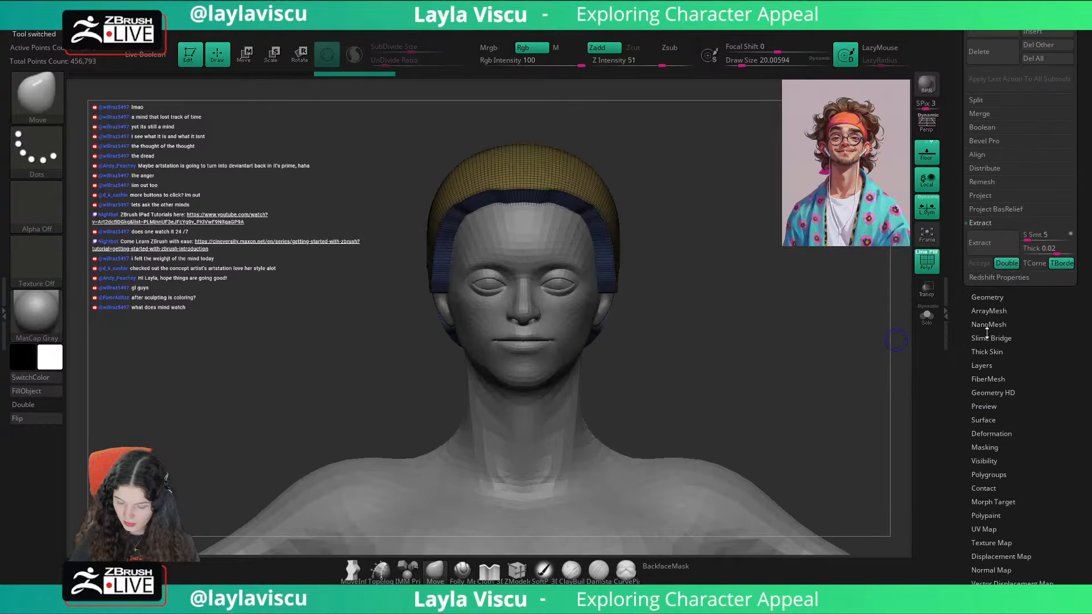
pyautogui.click(988, 298)
pyautogui.click(987, 237)
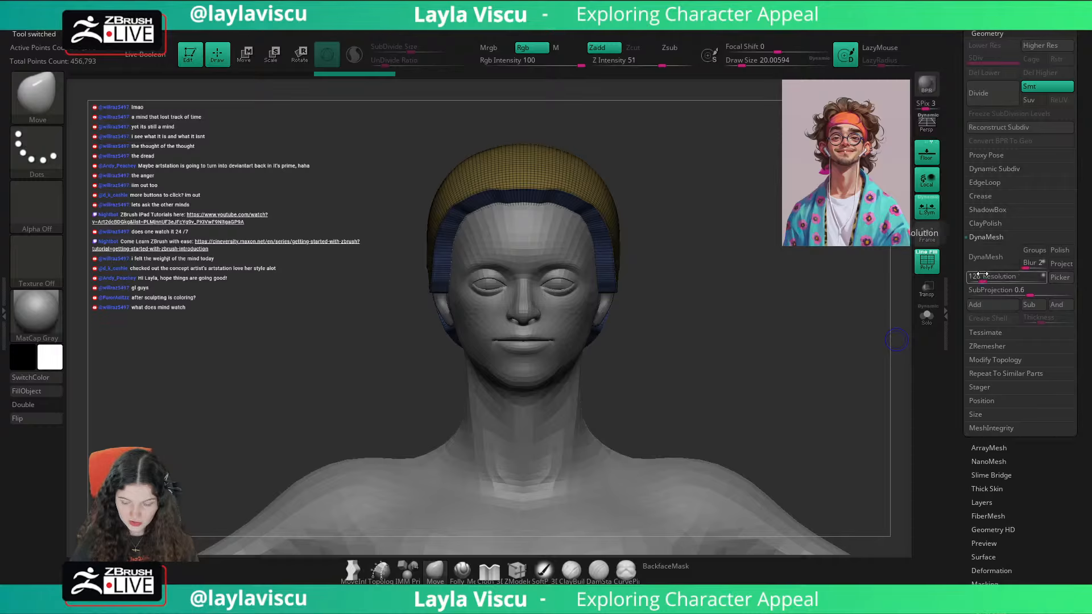
# Step: Try DynaMeshing the extracted cap at resolution 32 and undo the remesh
pyautogui.moveTo(982, 275); pyautogui.dragTo(975, 276)
pyautogui.click(985, 258)
pyautogui.press('ctrl')
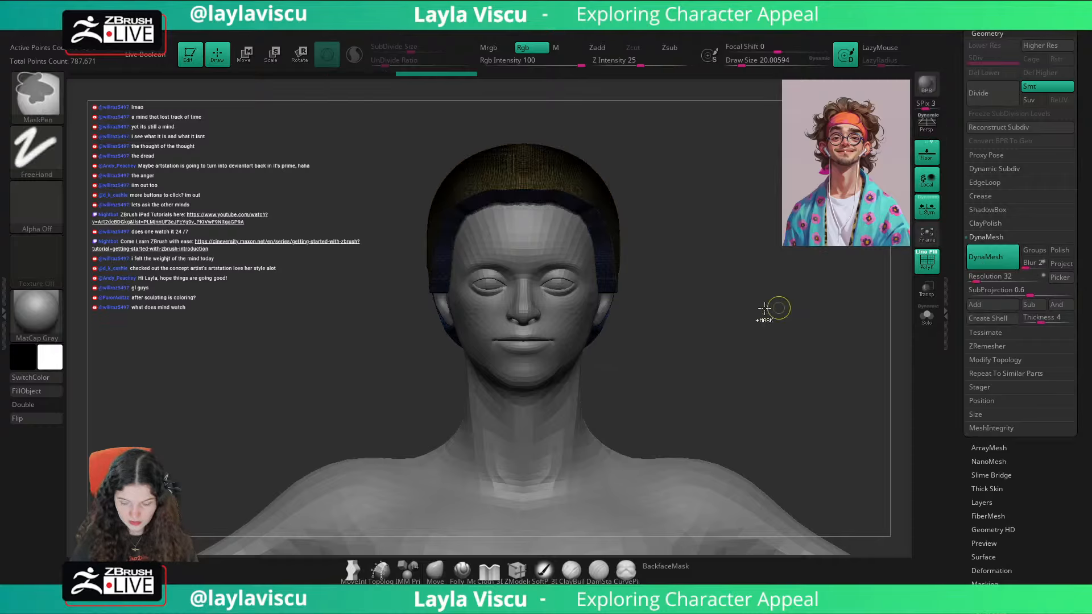
pyautogui.hotkey('ctrl', 'z')
pyautogui.keyDown('alt'); pyautogui.moveTo(838, 332); pyautogui.dragTo(757, 314, button='right'); pyautogui.keyUp('alt')
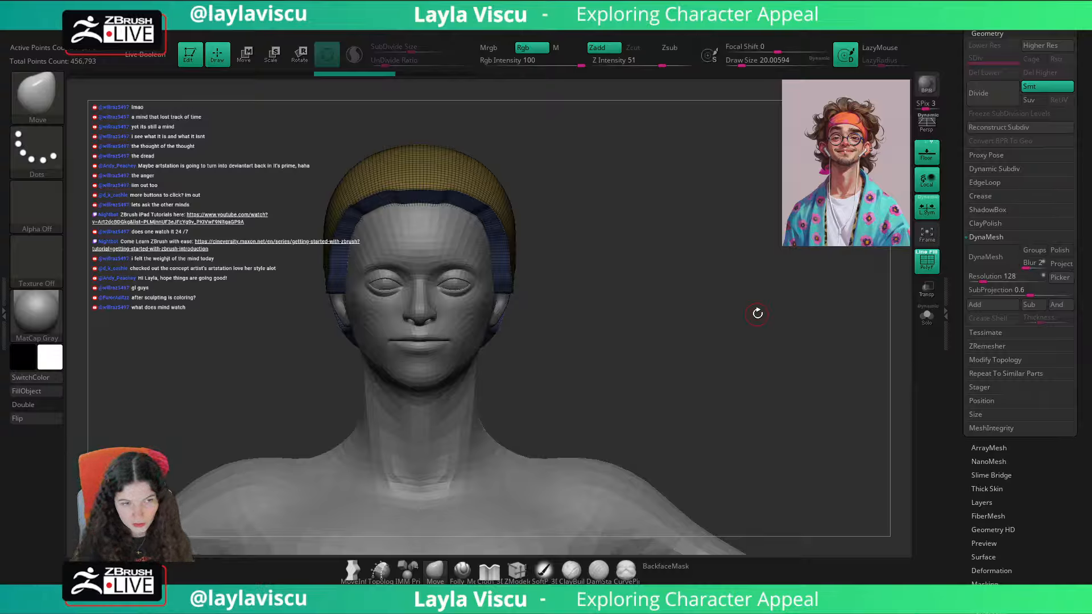
# Step: DynaMesh the extracted cap at resolution 8
pyautogui.click(978, 277)
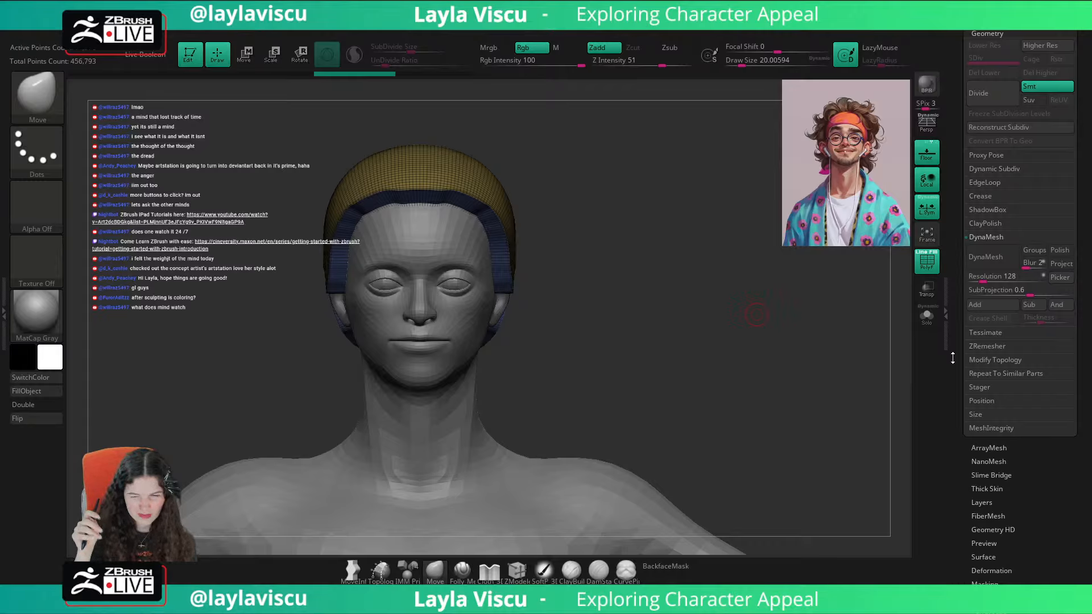
pyautogui.click(970, 277)
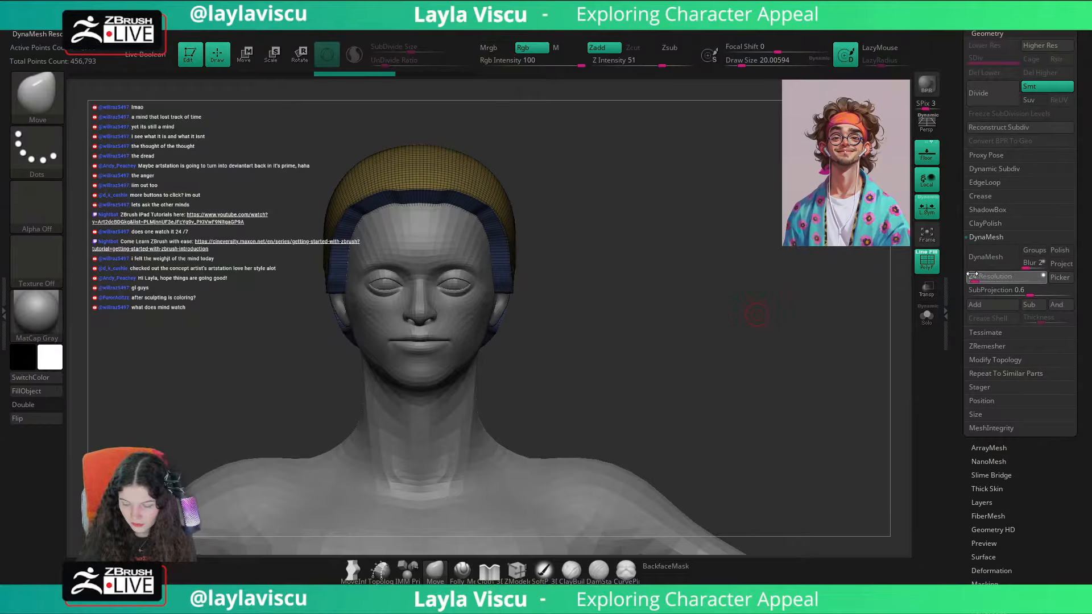
pyautogui.click(985, 260)
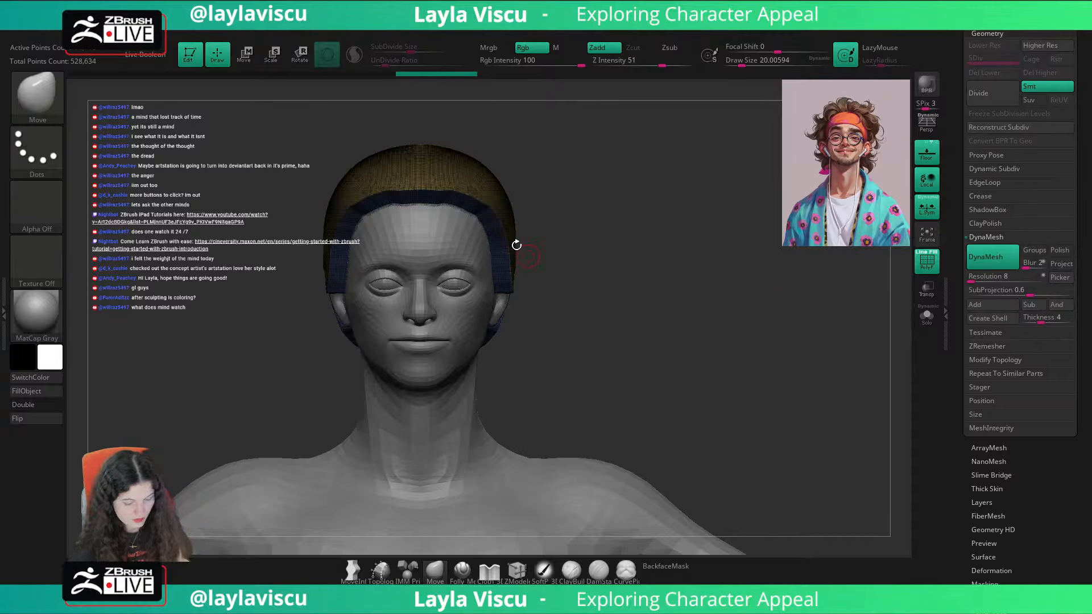
# Step: Switch to the TrimDynamic brush and hide the polygon wireframe
pyautogui.press('b')
pyautogui.press('t')
pyautogui.press('d')
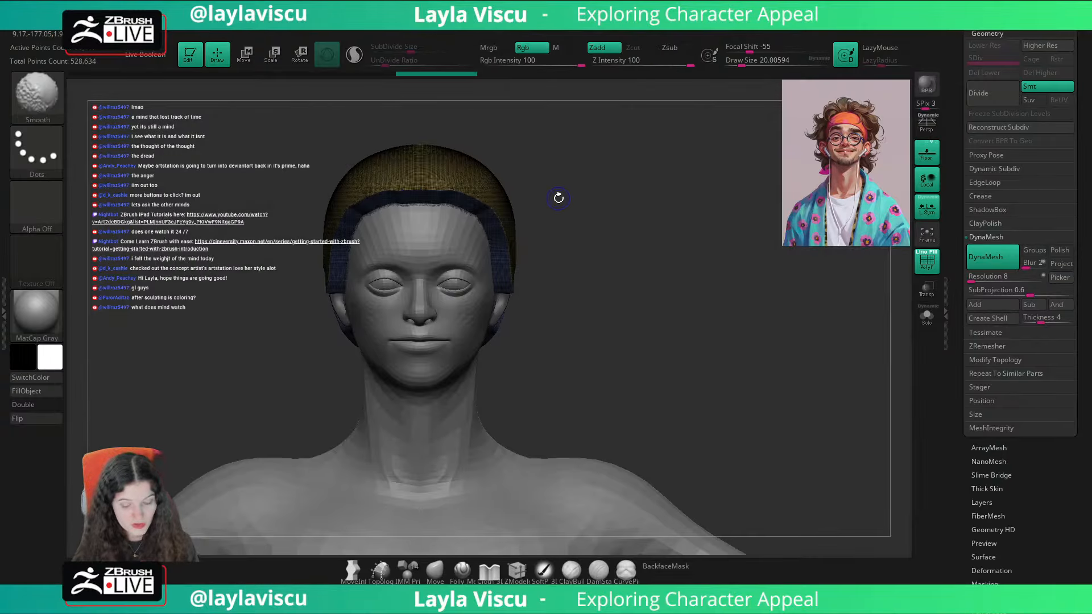
pyautogui.press('s')
pyautogui.moveTo(556, 200)
pyautogui.mouseDown()
pyautogui.moveTo(572, 201)
pyautogui.moveTo(553, 196)
pyautogui.mouseUp()
pyautogui.press('s')
pyautogui.hotkey('shift', 'f')
pyautogui.press('s')
pyautogui.moveTo(481, 210); pyautogui.dragTo(545, 209)
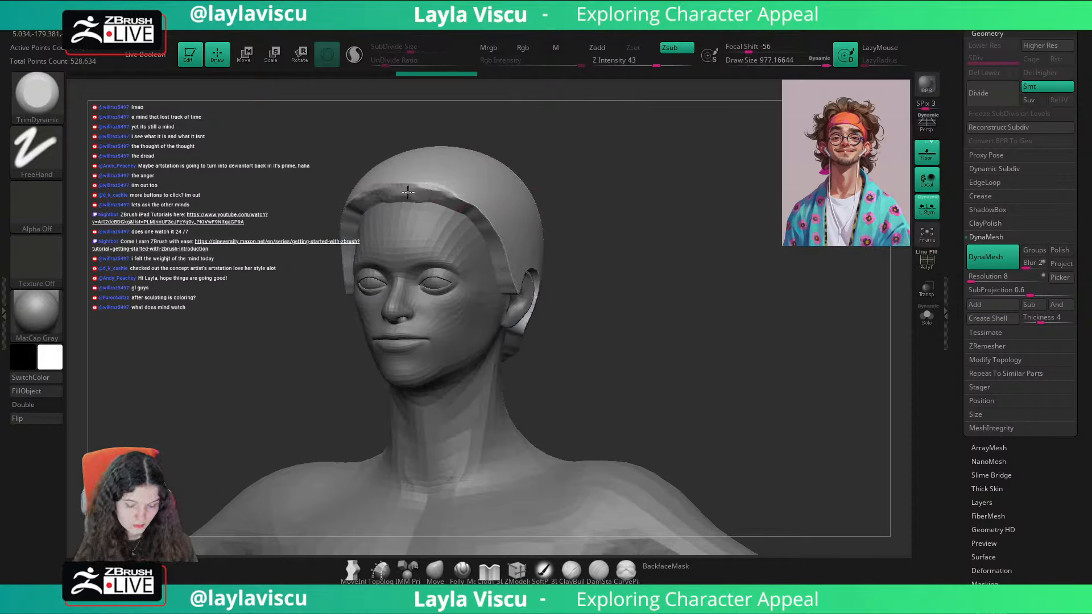
# Step: Bevel the cap's front rim across the forehead and temples with TrimDynamic, with Dynamic sizing off and a draw size of about 56
pyautogui.moveTo(395, 185); pyautogui.dragTo(437, 183)
pyautogui.press('s')
pyautogui.click(419, 179)
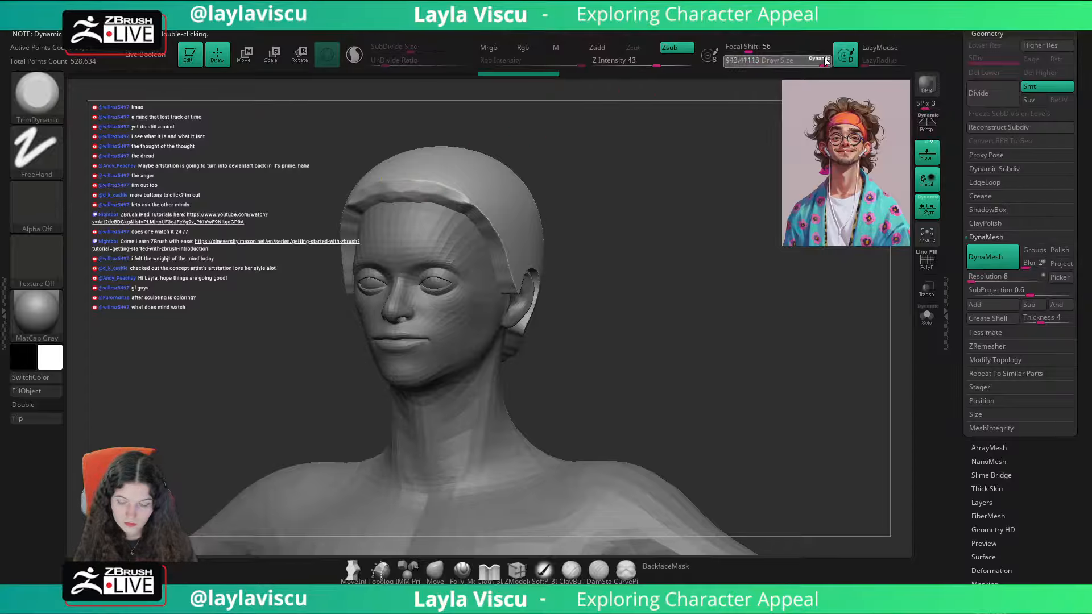
pyautogui.press('s')
pyautogui.moveTo(652, 183); pyautogui.dragTo(578, 186)
pyautogui.moveTo(510, 242)
pyautogui.mouseDown()
pyautogui.moveTo(497, 220)
pyautogui.moveTo(441, 190)
pyautogui.moveTo(392, 181)
pyautogui.mouseUp()
pyautogui.moveTo(481, 200); pyautogui.dragTo(514, 275)
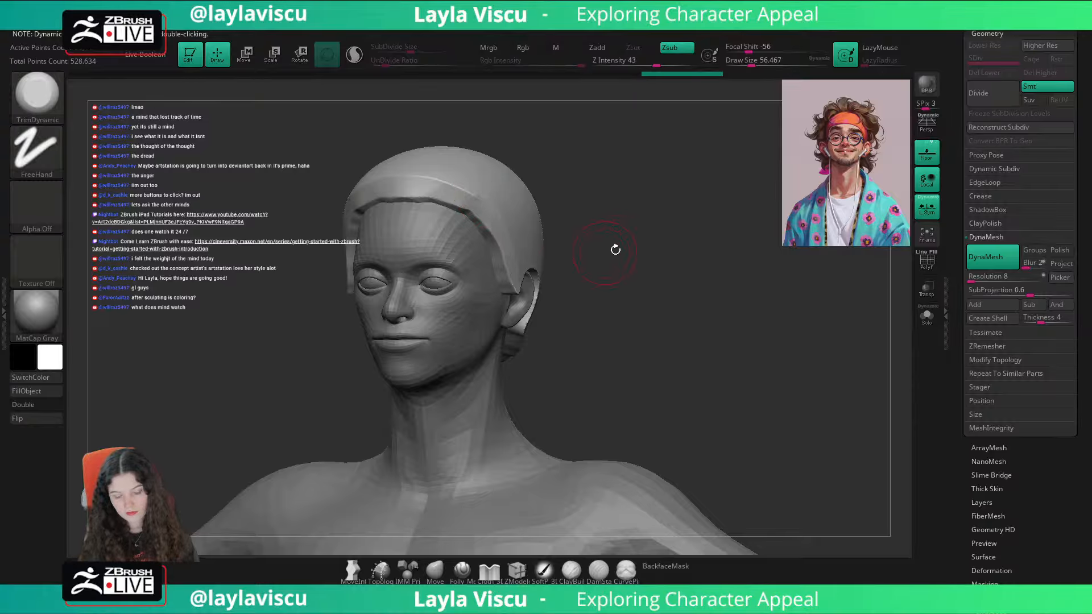
pyautogui.moveTo(614, 249); pyautogui.dragTo(580, 210)
pyautogui.moveTo(495, 214); pyautogui.dragTo(515, 282)
pyautogui.moveTo(497, 237); pyautogui.dragTo(407, 199)
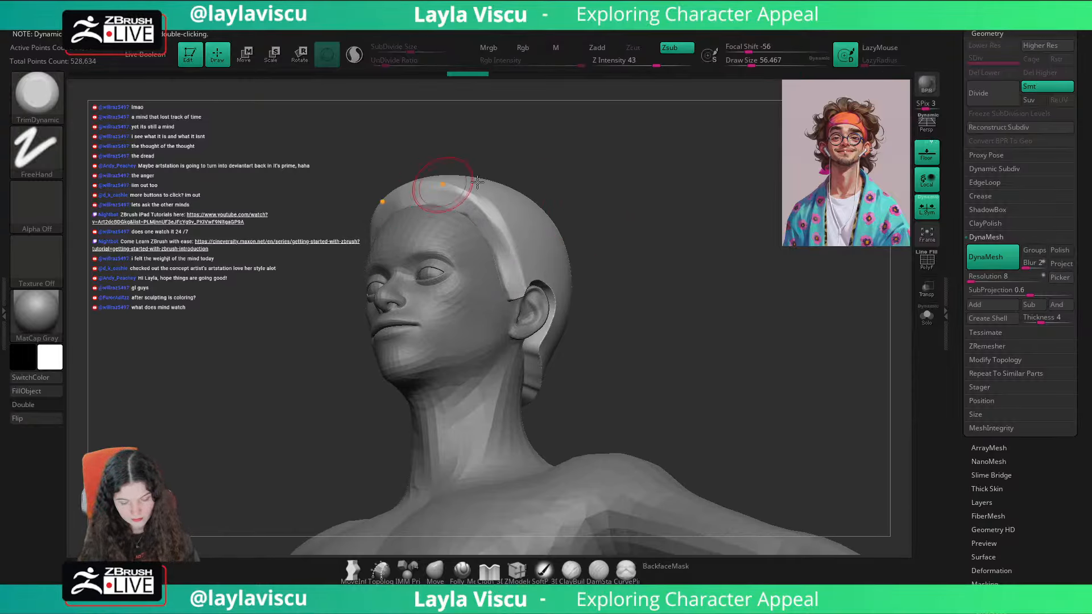
# Step: Trim the cap's thick edge around and behind the ears down to the nape
pyautogui.moveTo(643, 213)
pyautogui.mouseDown()
pyautogui.moveTo(513, 291)
pyautogui.moveTo(540, 280)
pyautogui.mouseUp()
pyautogui.moveTo(603, 277); pyautogui.dragTo(556, 261, button='right')
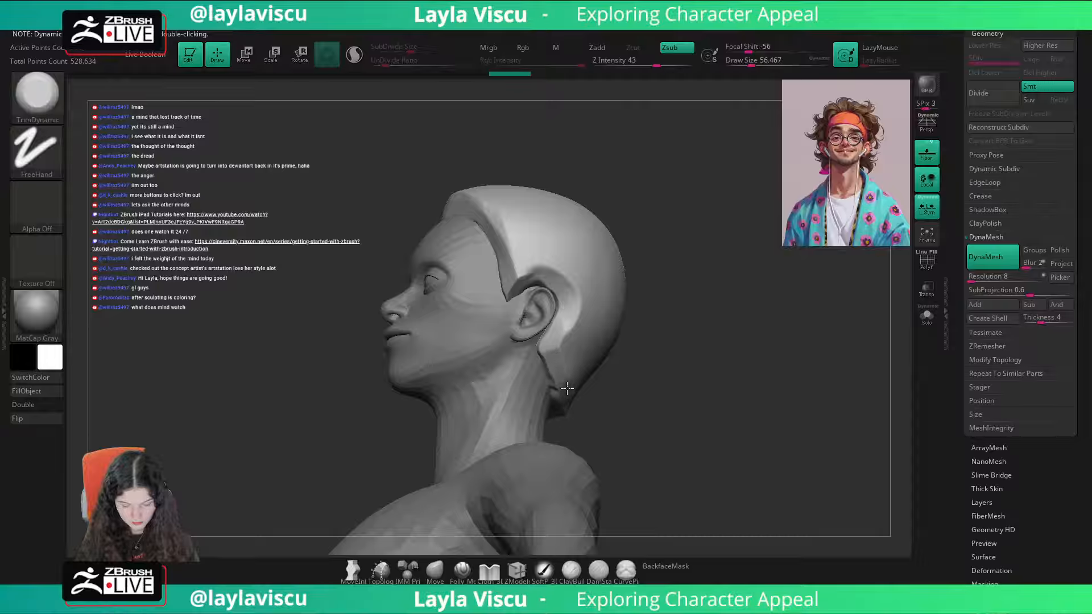
pyautogui.moveTo(565, 394)
pyautogui.mouseDown()
pyautogui.moveTo(554, 276)
pyautogui.moveTo(519, 280)
pyautogui.mouseUp()
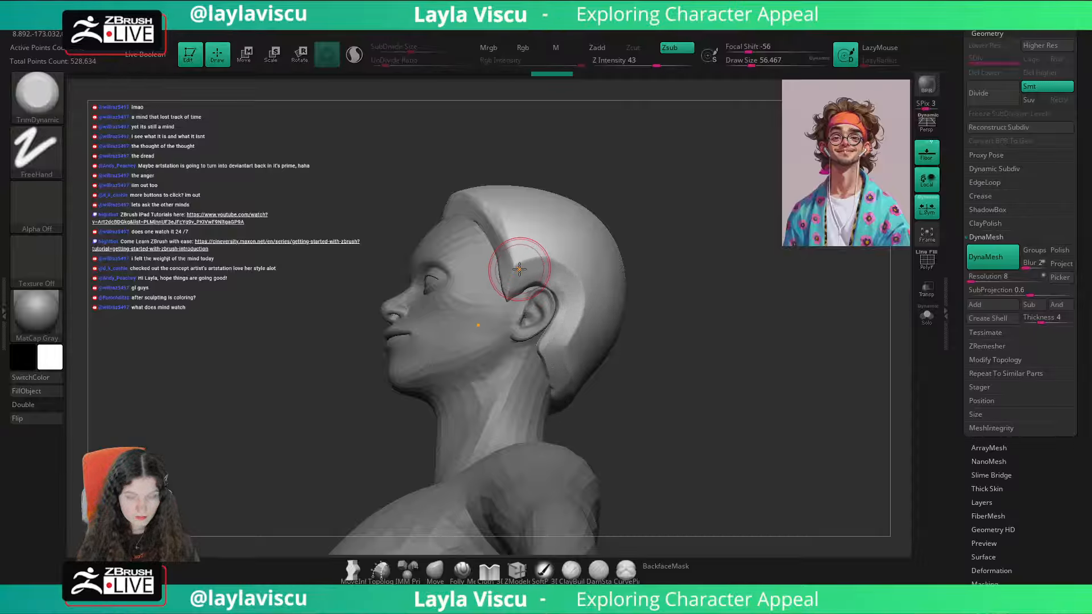
# Step: Flatten the cap's sides at the temples and behind the ears with TrimDynamic at a draw size of 112
pyautogui.moveTo(654, 250)
pyautogui.mouseDown()
pyautogui.moveTo(745, 235)
pyautogui.moveTo(734, 240)
pyautogui.mouseUp()
pyautogui.keyDown('alt'); pyautogui.moveTo(662, 187); pyautogui.dragTo(672, 236); pyautogui.keyUp('alt')
pyautogui.press('s')
pyautogui.moveTo(490, 245); pyautogui.dragTo(500, 246)
pyautogui.moveTo(497, 248); pyautogui.dragTo(410, 256)
pyautogui.moveTo(409, 256); pyautogui.dragTo(401, 303, button='right')
pyautogui.moveTo(401, 303)
pyautogui.mouseDown()
pyautogui.moveTo(515, 226)
pyautogui.moveTo(556, 219)
pyautogui.moveTo(414, 261)
pyautogui.moveTo(478, 218)
pyautogui.moveTo(549, 204)
pyautogui.moveTo(359, 299)
pyautogui.moveTo(398, 306)
pyautogui.mouseUp()
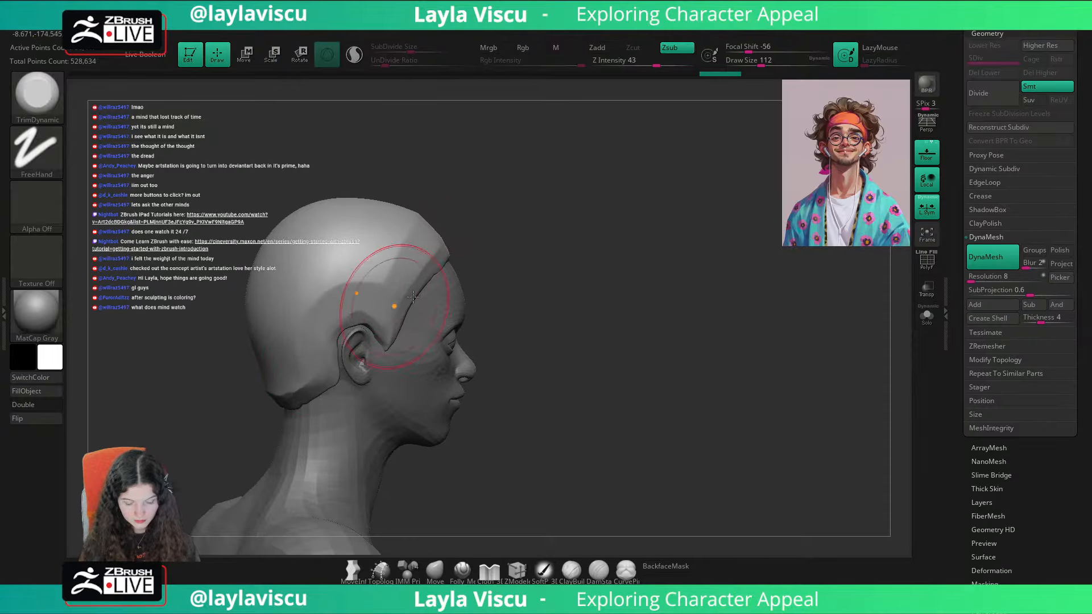
pyautogui.moveTo(543, 213); pyautogui.dragTo(624, 174)
pyautogui.moveTo(386, 325)
pyautogui.mouseDown()
pyautogui.moveTo(333, 364)
pyautogui.moveTo(359, 307)
pyautogui.mouseUp()
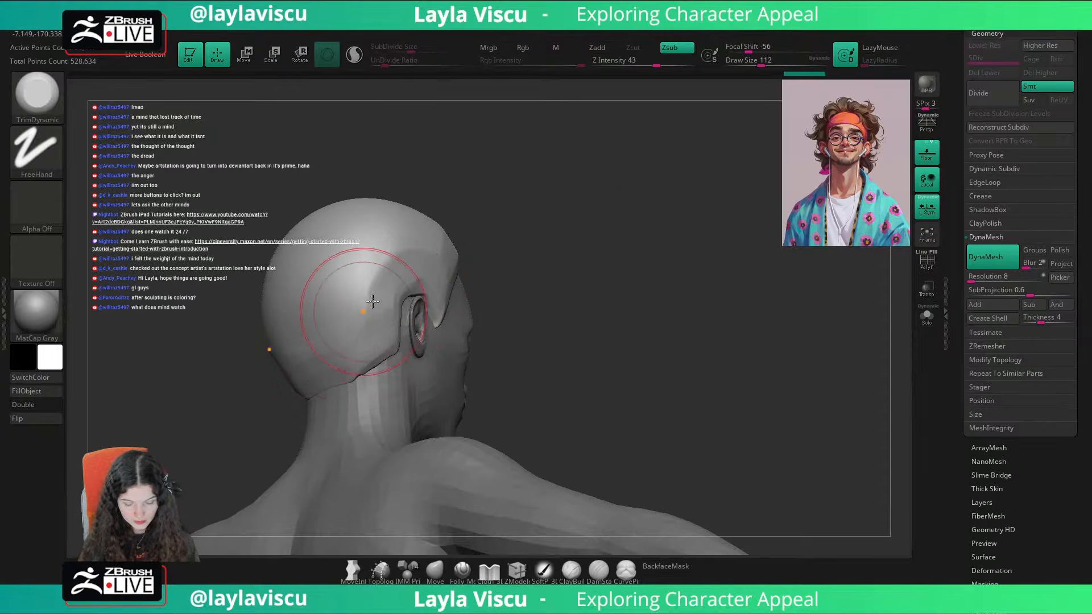
pyautogui.keyDown('shift'); pyautogui.moveTo(593, 205); pyautogui.dragTo(719, 202); pyautogui.keyUp('shift')
pyautogui.keyDown('ctrl'); pyautogui.moveTo(719, 203); pyautogui.dragTo(629, 210, button='right'); pyautogui.keyUp('ctrl')
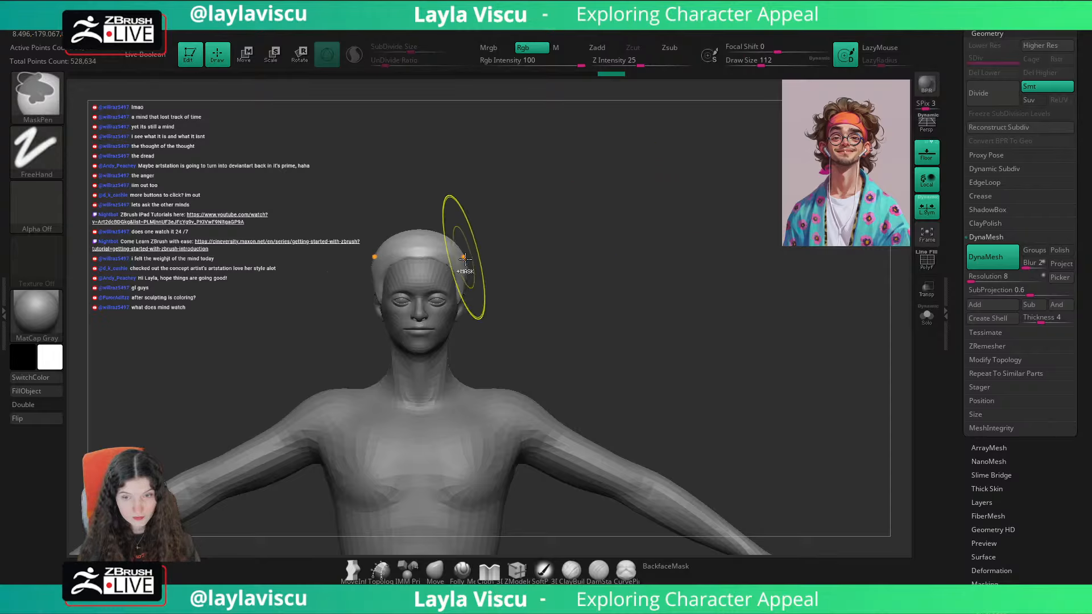
# Step: Reshape the back of the cap in side view using the Move brush at a draw size of about 192
pyautogui.keyDown('ctrl'); pyautogui.moveTo(465, 268); pyautogui.dragTo(595, 235, button='right'); pyautogui.keyUp('ctrl')
pyautogui.moveTo(595, 234)
pyautogui.keyDown('alt'); pyautogui.mouseDown()
pyautogui.moveTo(629, 219)
pyautogui.moveTo(547, 224)
pyautogui.moveTo(577, 235)
pyautogui.mouseUp(); pyautogui.keyUp('alt')
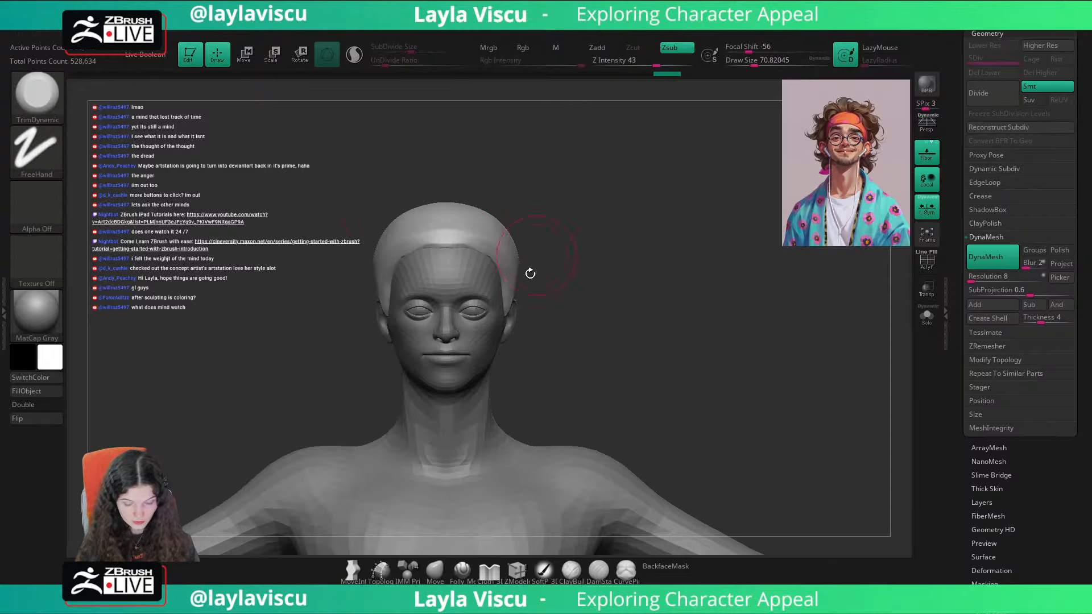
pyautogui.click(435, 571)
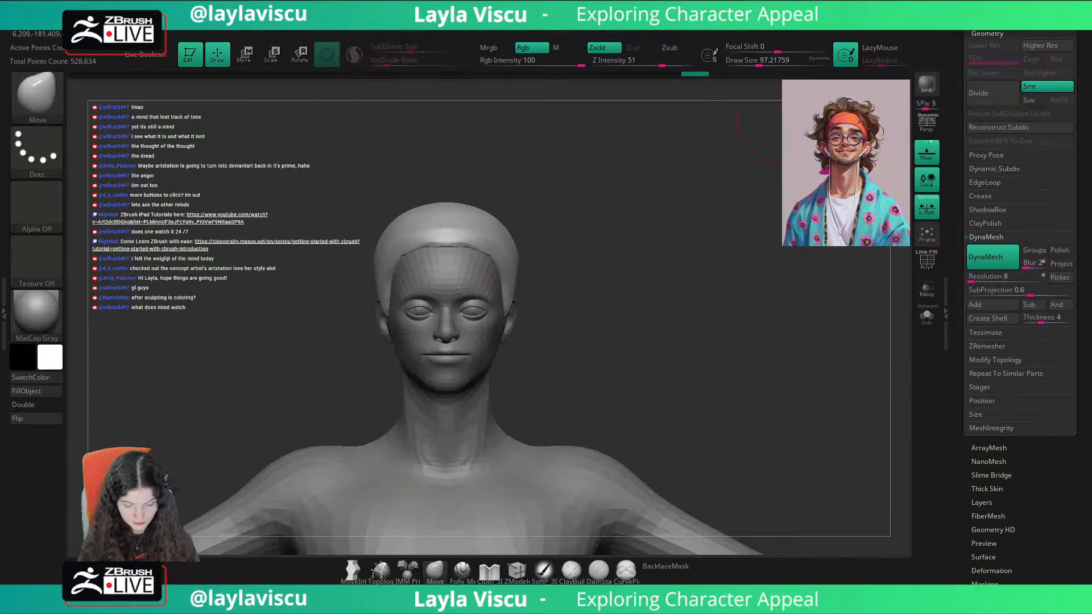
pyautogui.scroll(10, 1021, 228)
pyautogui.click(1031, 75)
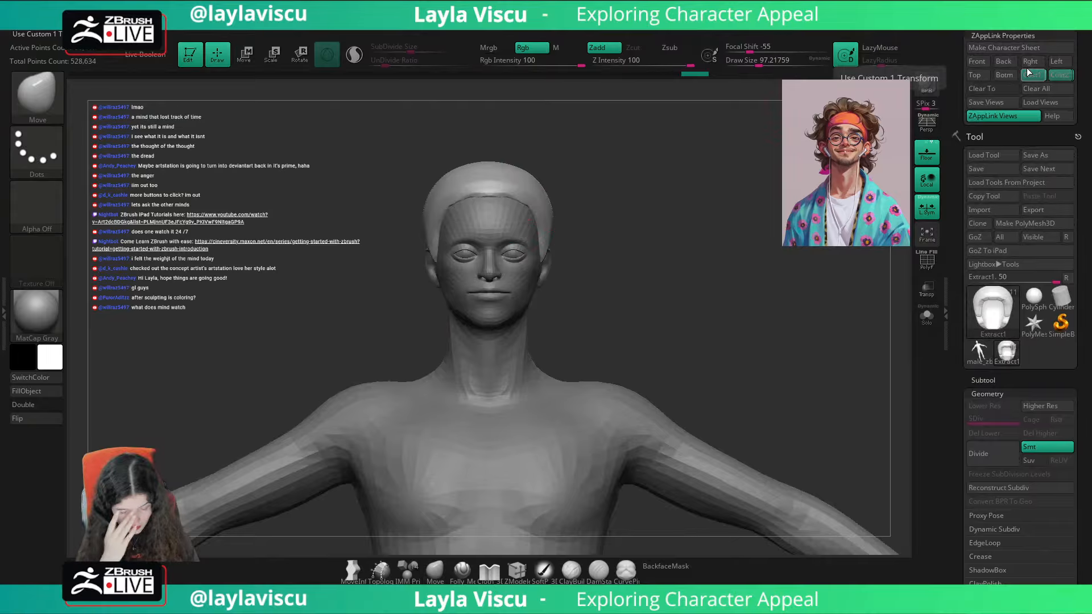
pyautogui.press('shift')
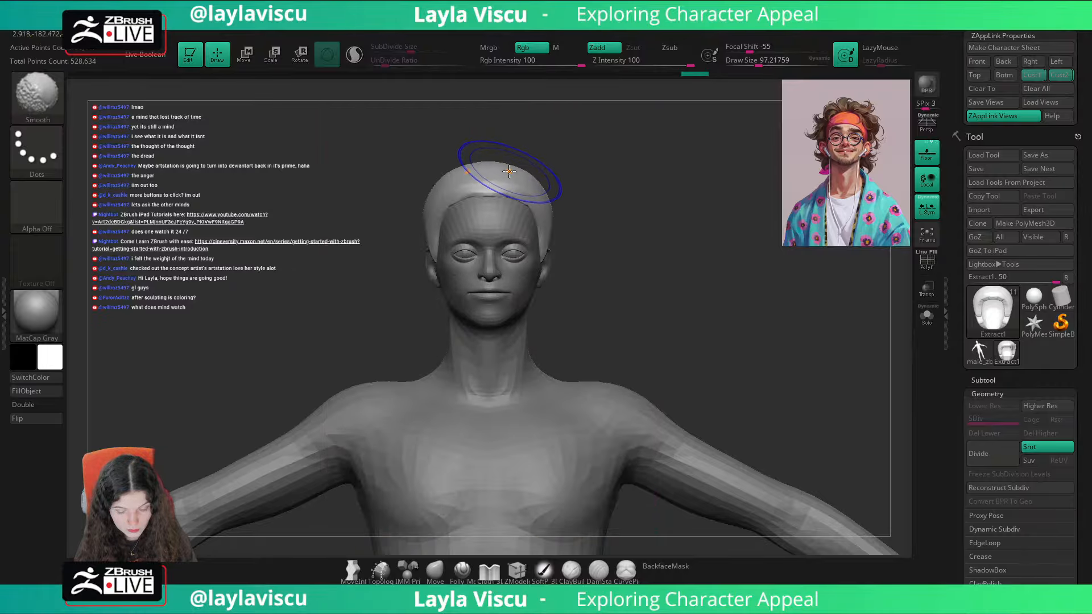
pyautogui.keyDown('shift'); pyautogui.moveTo(524, 165); pyautogui.dragTo(548, 179); pyautogui.keyUp('shift')
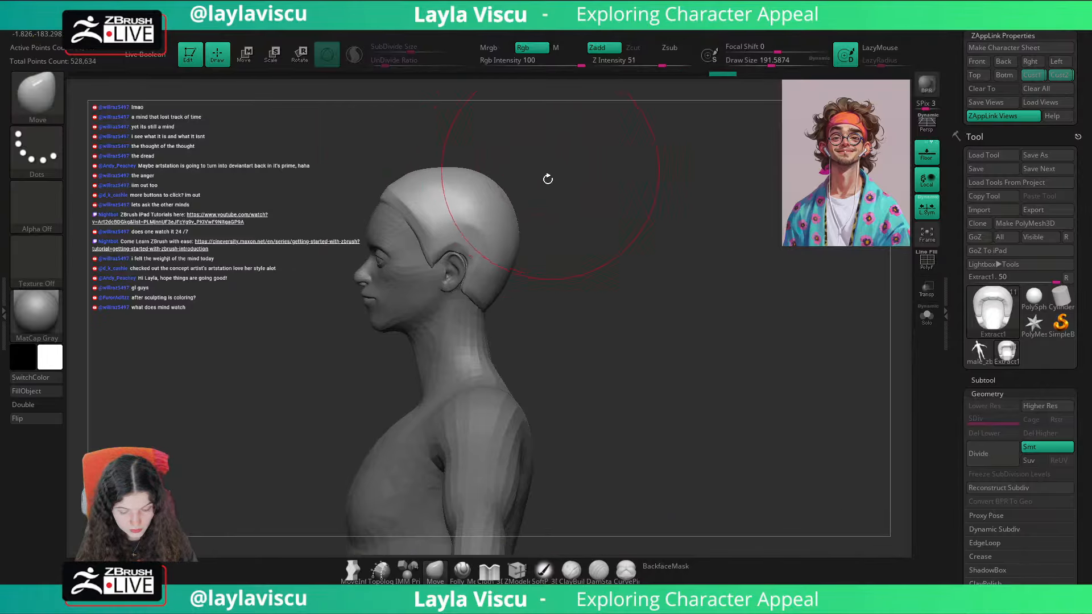
pyautogui.moveTo(509, 270); pyautogui.dragTo(504, 251)
pyautogui.keyDown('shift'); pyautogui.moveTo(559, 219); pyautogui.dragTo(632, 193); pyautogui.keyUp('shift')
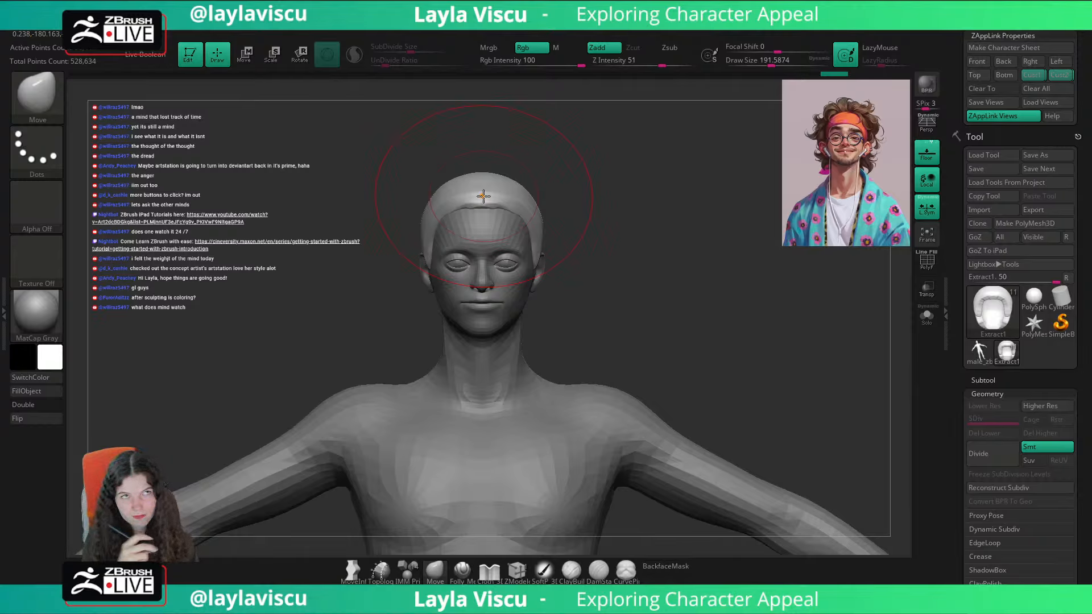
# Step: Adjust the cap's crown and side outline from the stored front view and compare the head with the reference portrait overlay
pyautogui.click(1032, 71)
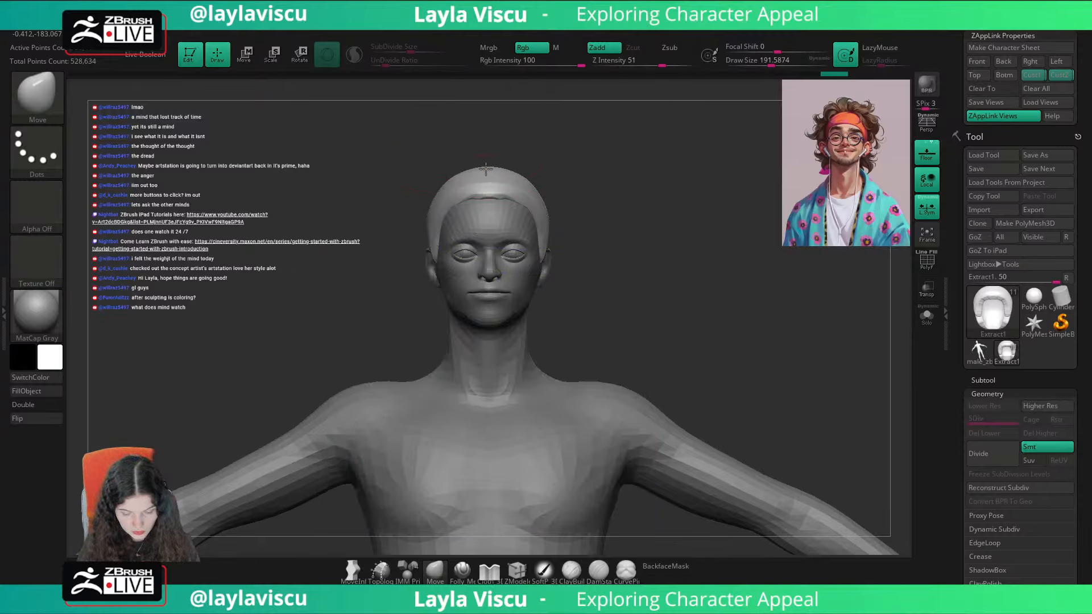
pyautogui.moveTo(486, 169); pyautogui.dragTo(487, 175)
pyautogui.keyDown('shift'); pyautogui.moveTo(590, 144); pyautogui.dragTo(543, 149); pyautogui.keyUp('shift')
pyautogui.press('[')
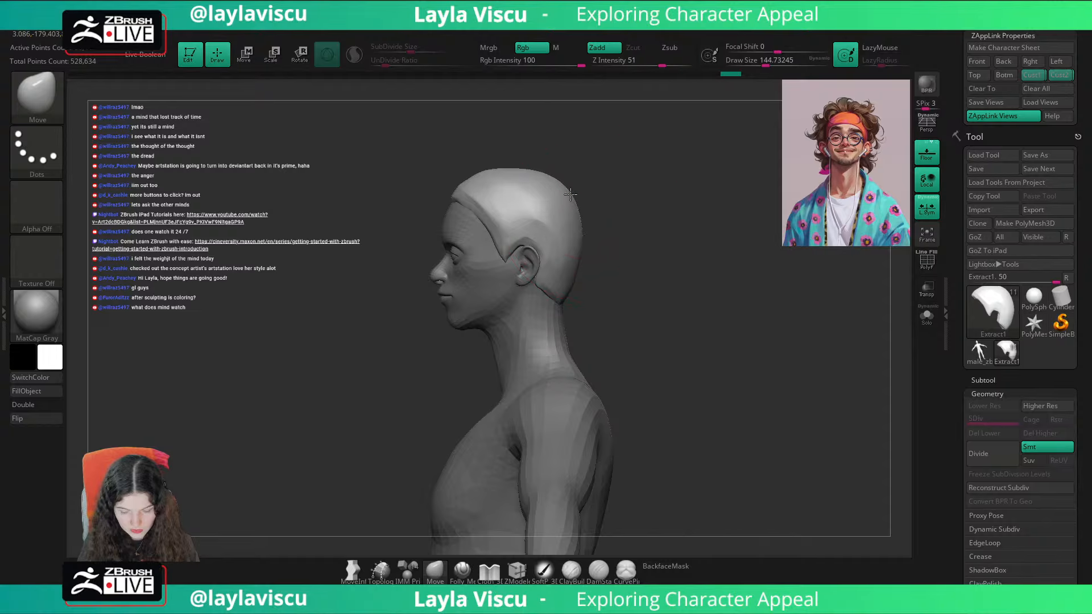
pyautogui.click(1026, 74)
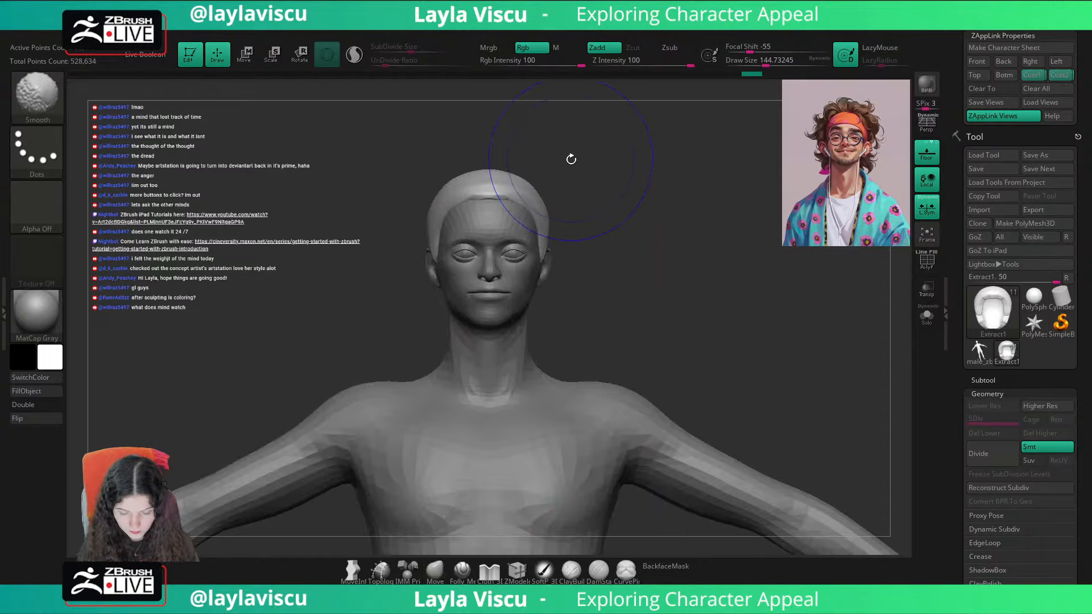
pyautogui.moveTo(430, 204); pyautogui.dragTo(437, 195)
pyautogui.hotkey('shift', 'z')
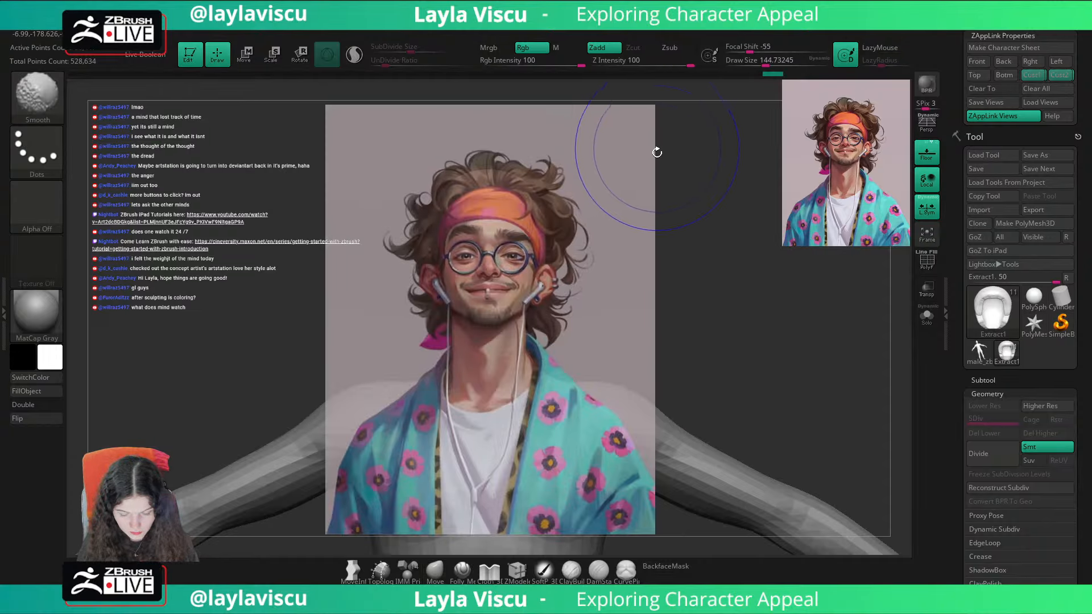
pyautogui.hotkey('shift', 'z')
pyautogui.moveTo(648, 181)
pyautogui.mouseDown()
pyautogui.moveTo(694, 178)
pyautogui.moveTo(677, 205)
pyautogui.mouseUp()
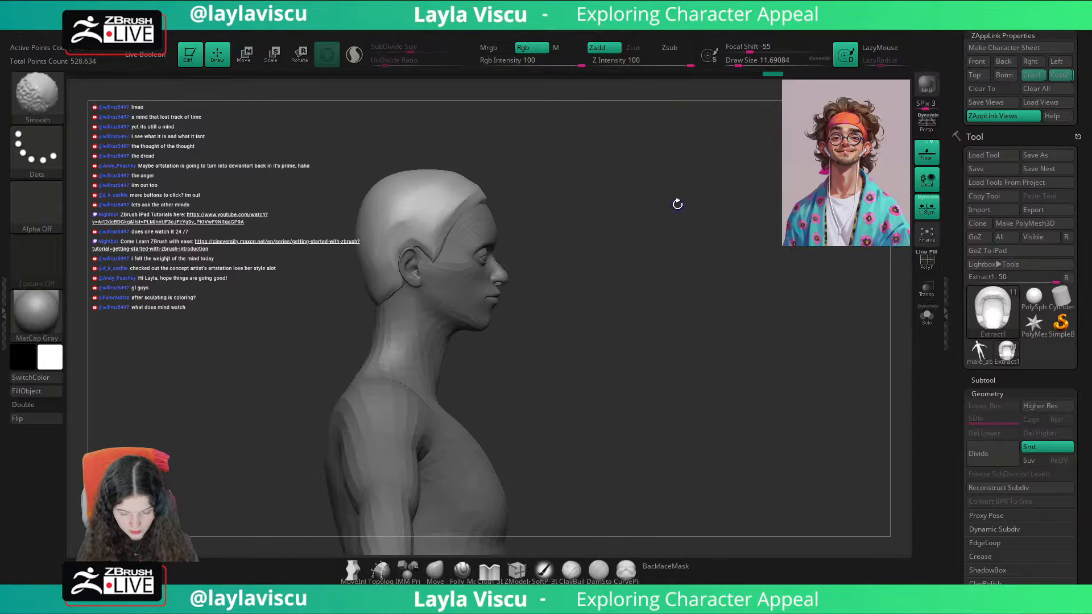
# Step: Duplicate the CC_Base_Body subtool
pyautogui.click(1012, 380)
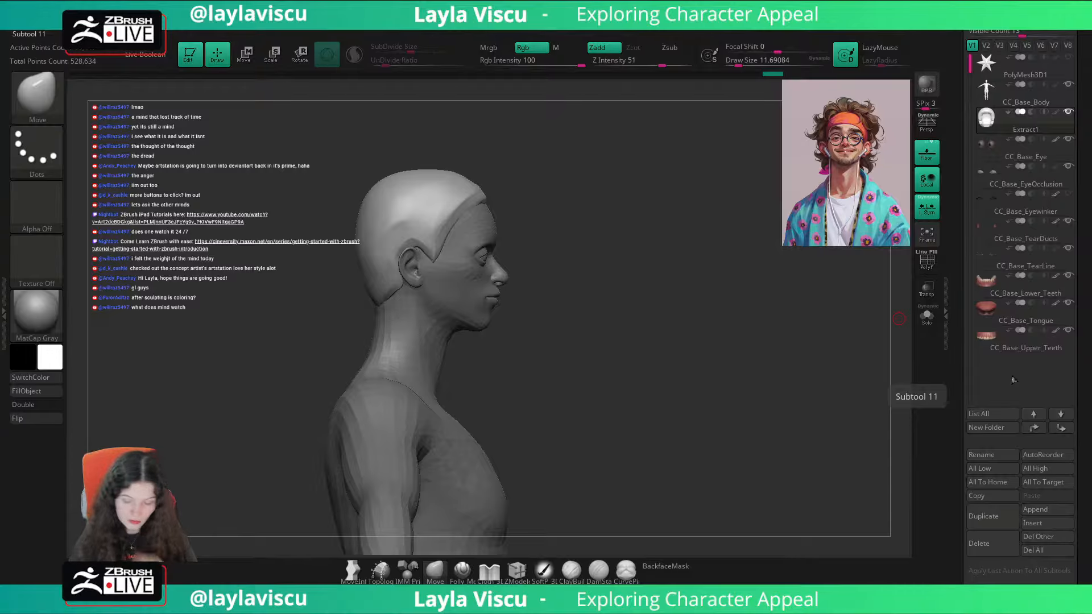
pyautogui.click(1025, 104)
pyautogui.click(989, 515)
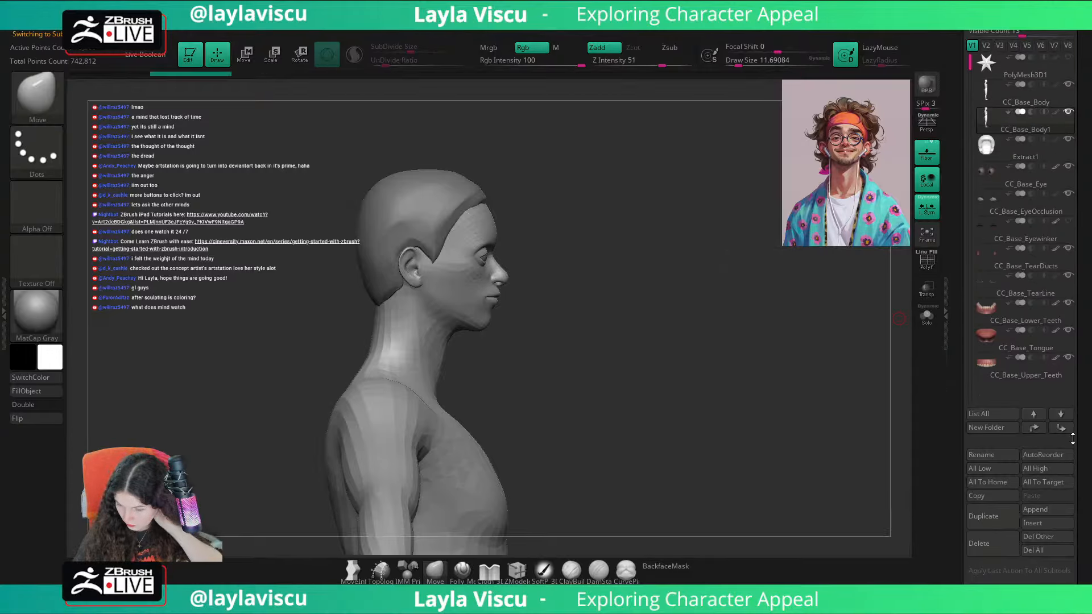
# Step: Isolate the duplicated body, show its polygroups and remove its extra subdivision levels, keeping only the coarse mesh
pyautogui.moveTo(1072, 438); pyautogui.dragTo(1063, 298)
pyautogui.click(984, 310)
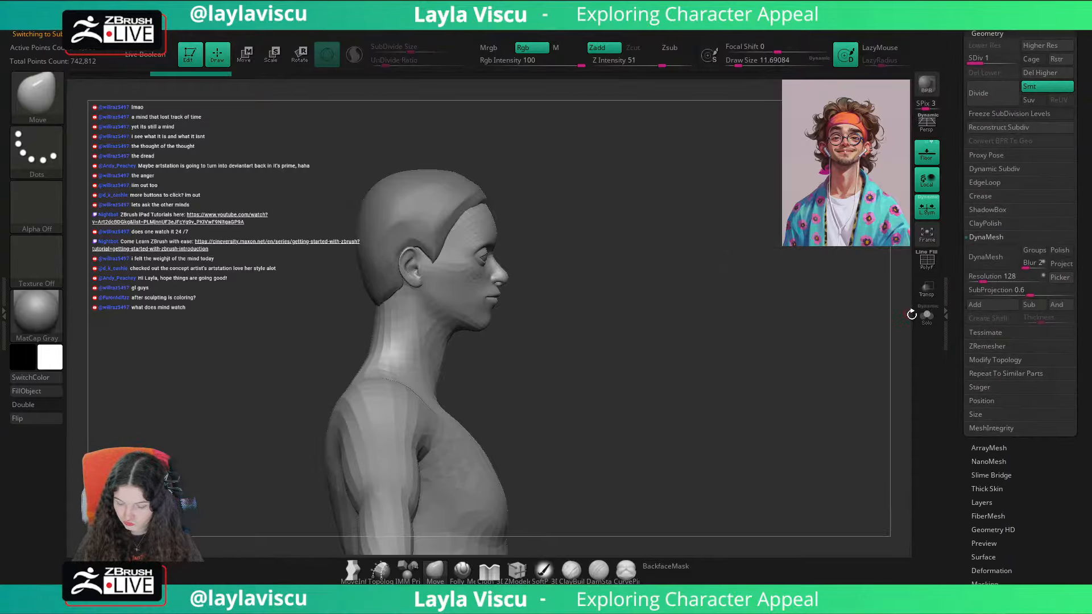
pyautogui.moveTo(988, 63); pyautogui.dragTo(1013, 63)
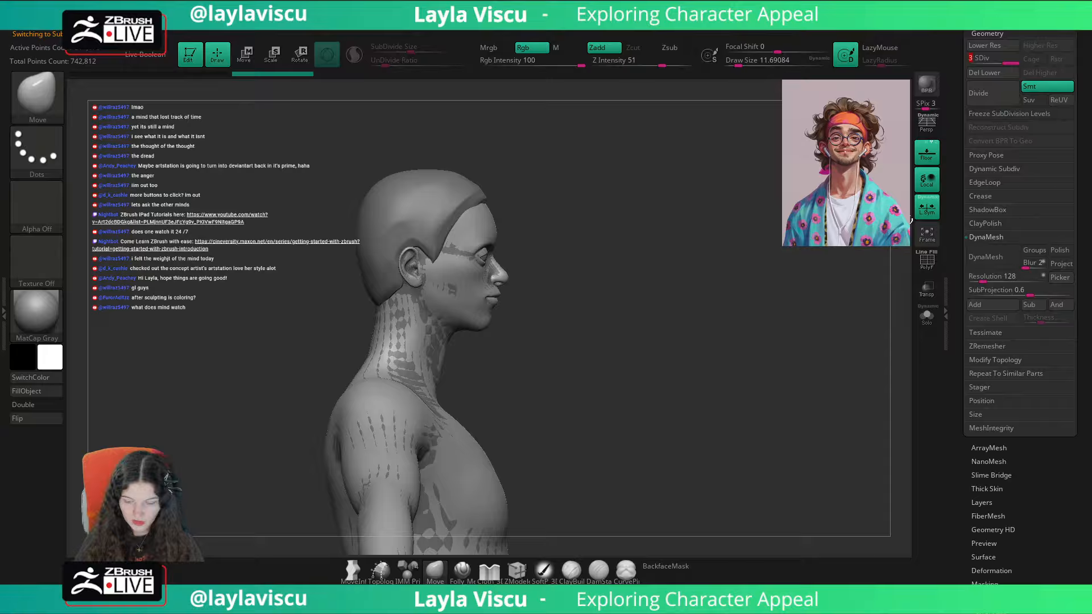
pyautogui.click(928, 316)
pyautogui.hotkey('shift', 'f')
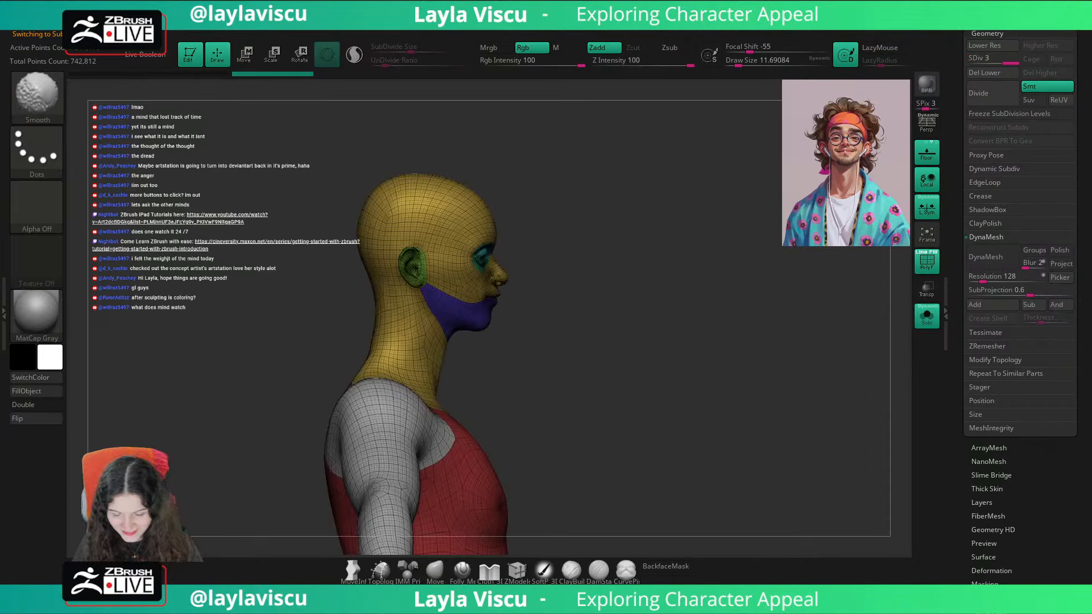
pyautogui.click(1003, 74)
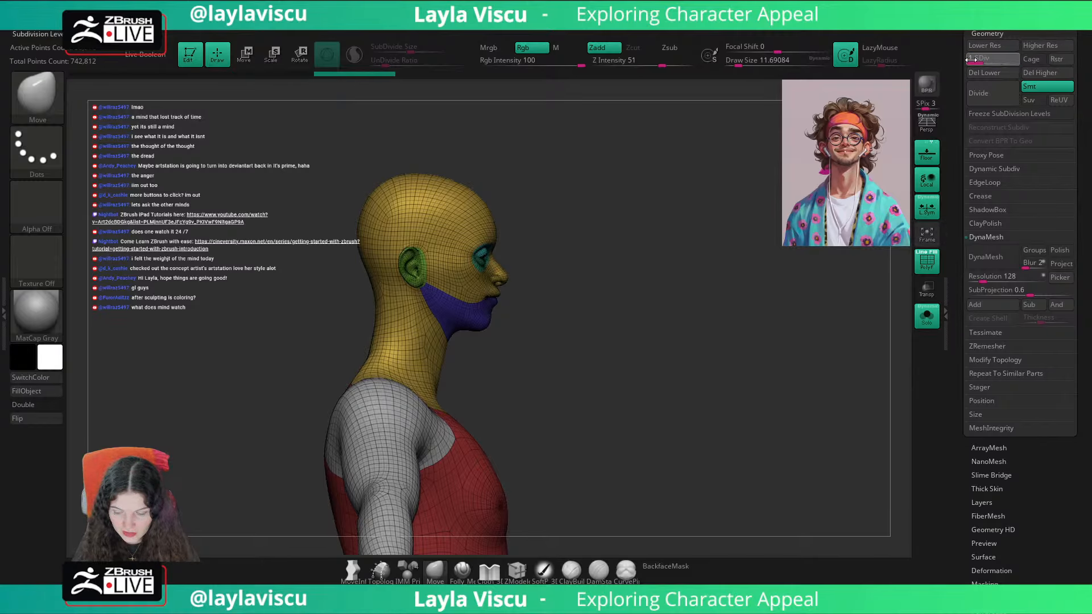
# Step: Isolate the head's polygroups, including the ears, eyes and lower face, and delete the hidden remainder of the duplicated body
pyautogui.keyDown('ctrl'); pyautogui.keyDown('shift'); pyautogui.click(460, 265); pyautogui.keyUp('shift'); pyautogui.keyUp('ctrl')
pyautogui.keyDown('ctrl'); pyautogui.keyDown('shift'); pyautogui.click(460, 265); pyautogui.keyUp('shift'); pyautogui.keyUp('ctrl')
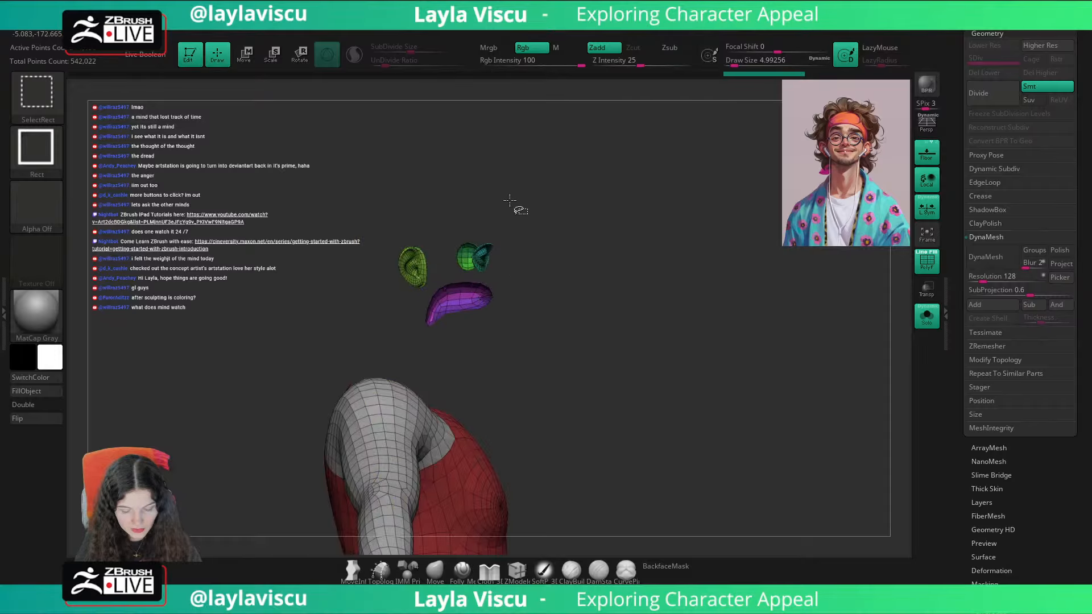
pyautogui.keyDown('ctrl'); pyautogui.keyDown('shift'); pyautogui.click(480, 254); pyautogui.keyUp('shift'); pyautogui.keyUp('ctrl')
pyautogui.keyDown('ctrl'); pyautogui.keyDown('shift'); pyautogui.click(467, 259); pyautogui.keyUp('shift'); pyautogui.keyUp('ctrl')
pyautogui.keyDown('ctrl'); pyautogui.keyDown('shift'); pyautogui.click(467, 260); pyautogui.keyUp('shift'); pyautogui.keyUp('ctrl')
pyautogui.hotkey('ctrl', 'z')
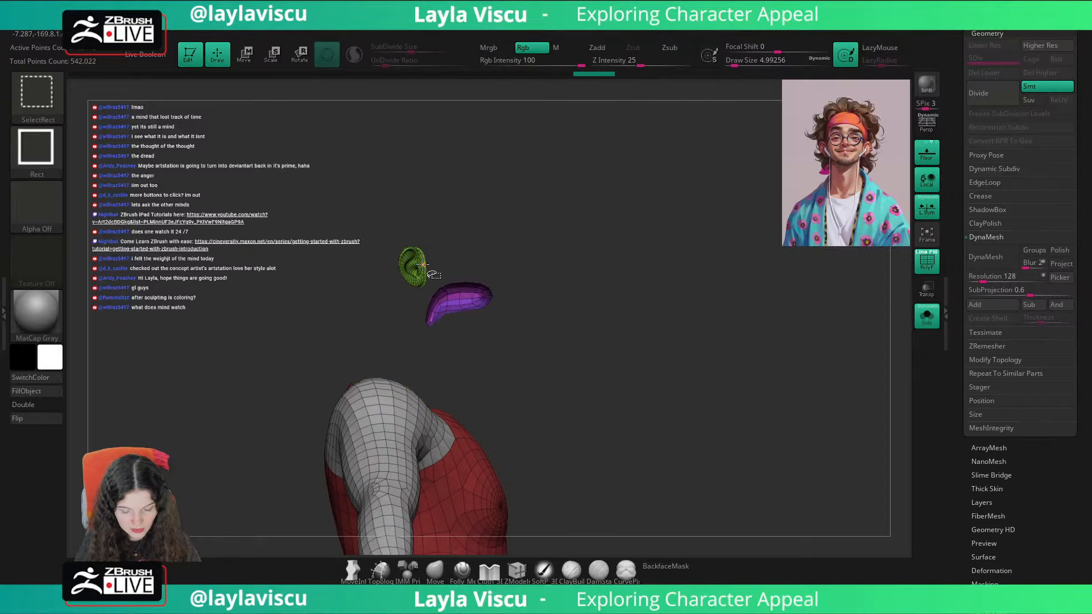
pyautogui.keyDown('ctrl'); pyautogui.keyDown('shift'); pyautogui.click(421, 266); pyautogui.keyUp('shift'); pyautogui.keyUp('ctrl')
pyautogui.keyDown('ctrl'); pyautogui.keyDown('shift'); pyautogui.click(466, 289); pyautogui.keyUp('shift'); pyautogui.keyUp('ctrl')
pyautogui.keyDown('ctrl'); pyautogui.keyDown('shift'); pyautogui.moveTo(553, 197); pyautogui.dragTo(585, 238); pyautogui.keyUp('shift'); pyautogui.keyUp('ctrl')
pyautogui.press('1')
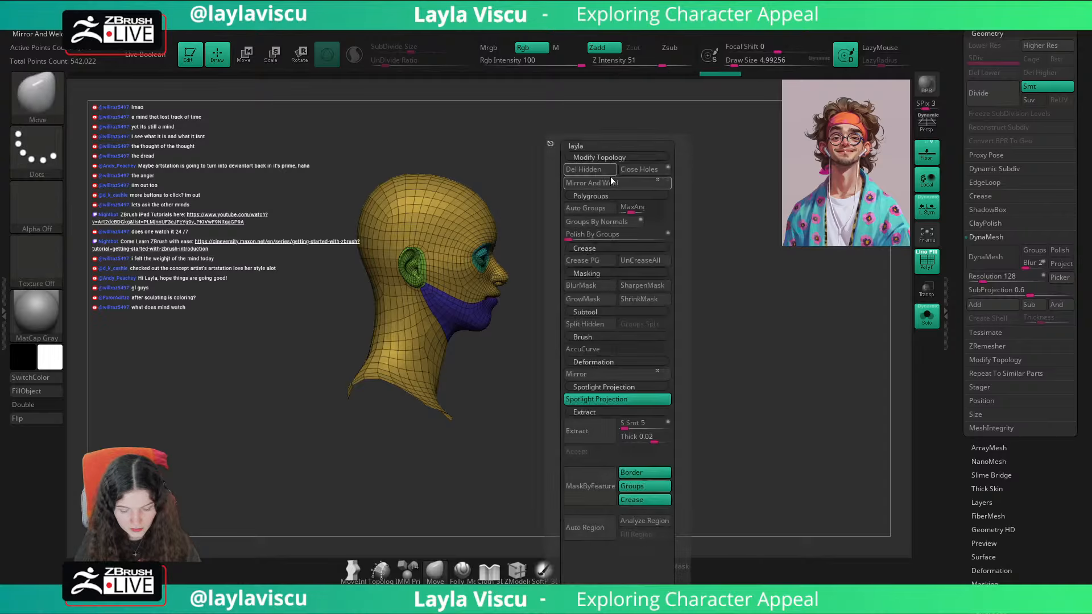
pyautogui.click(589, 170)
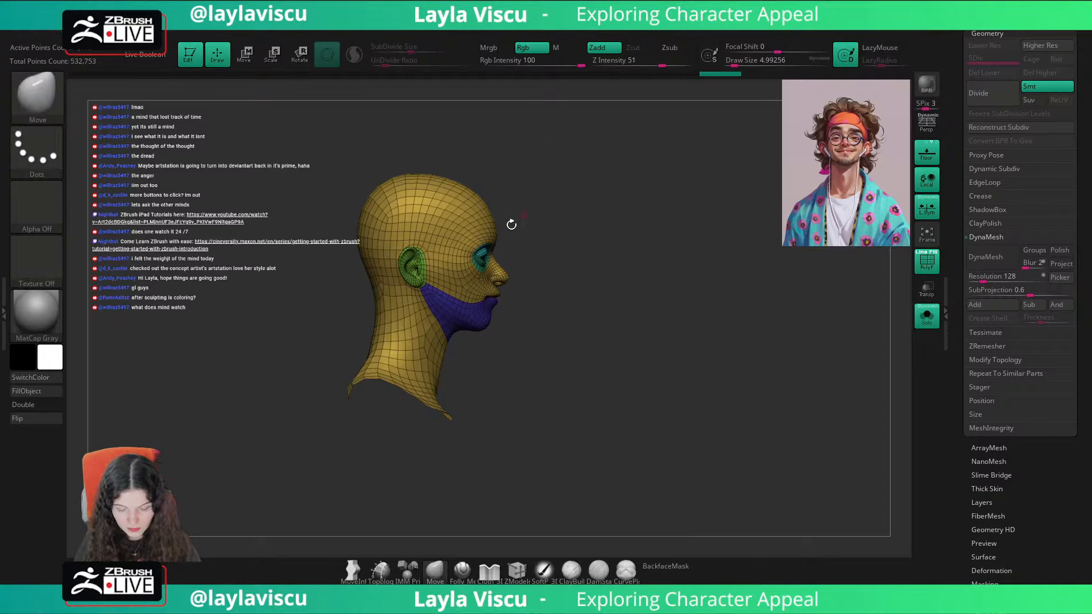
# Step: Try to draw a headband strap across the forehead and temple with the CurveStrapSnap brush at a draw size of about 773
pyautogui.click(927, 314)
pyautogui.press('b')
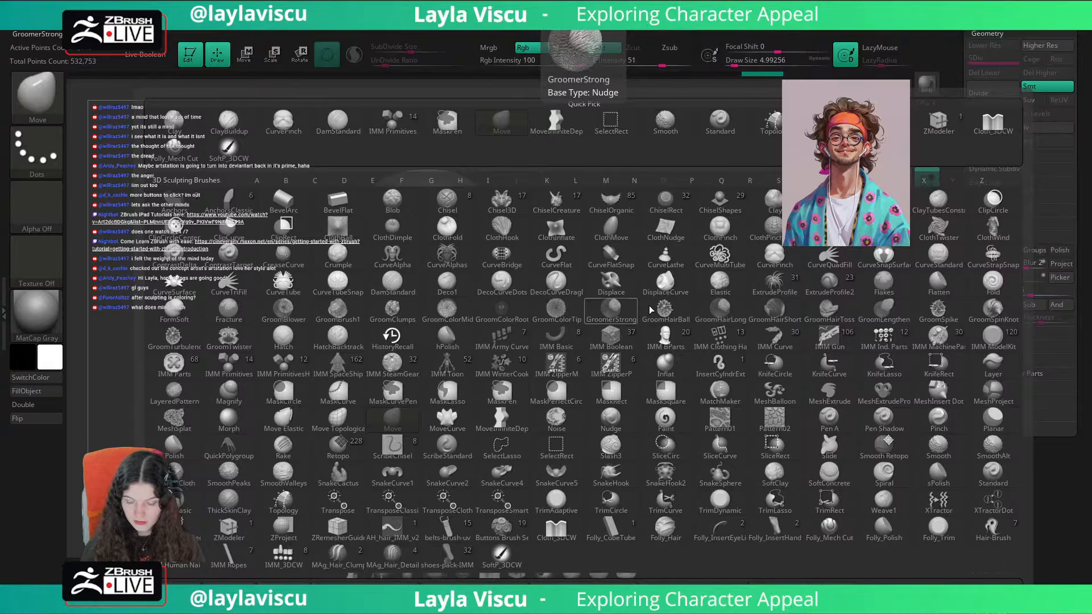
pyautogui.click(996, 263)
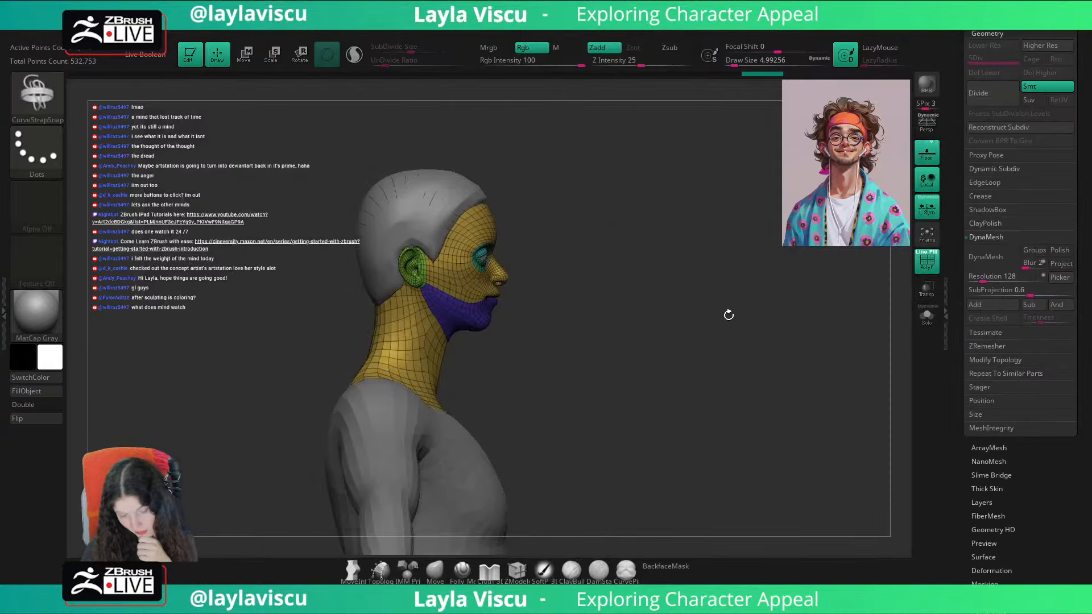
pyautogui.moveTo(591, 189)
pyautogui.mouseDown()
pyautogui.moveTo(541, 210)
pyautogui.moveTo(658, 196)
pyautogui.moveTo(624, 182)
pyautogui.moveTo(574, 187)
pyautogui.moveTo(639, 170)
pyautogui.moveTo(635, 183)
pyautogui.moveTo(580, 183)
pyautogui.moveTo(677, 177)
pyautogui.mouseUp()
pyautogui.press('s')
pyautogui.click(486, 199)
pyautogui.click(470, 202)
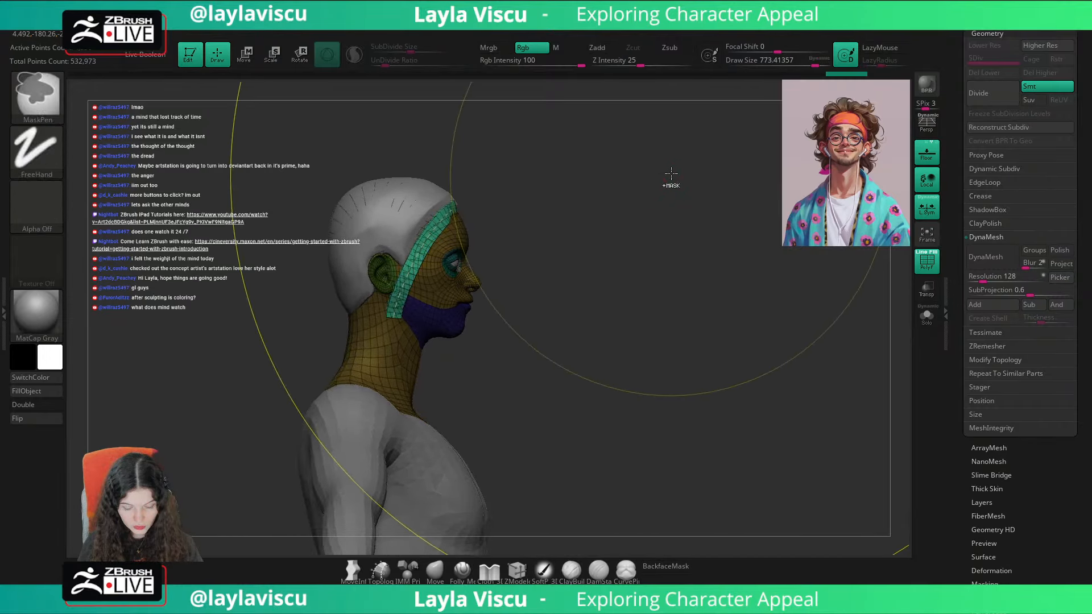
pyautogui.hotkey('ctrl', 'z')
# Step: Try a strap on the isolated head from above the ear up to the forehead with CurveStrapSnap
pyautogui.click(926, 315)
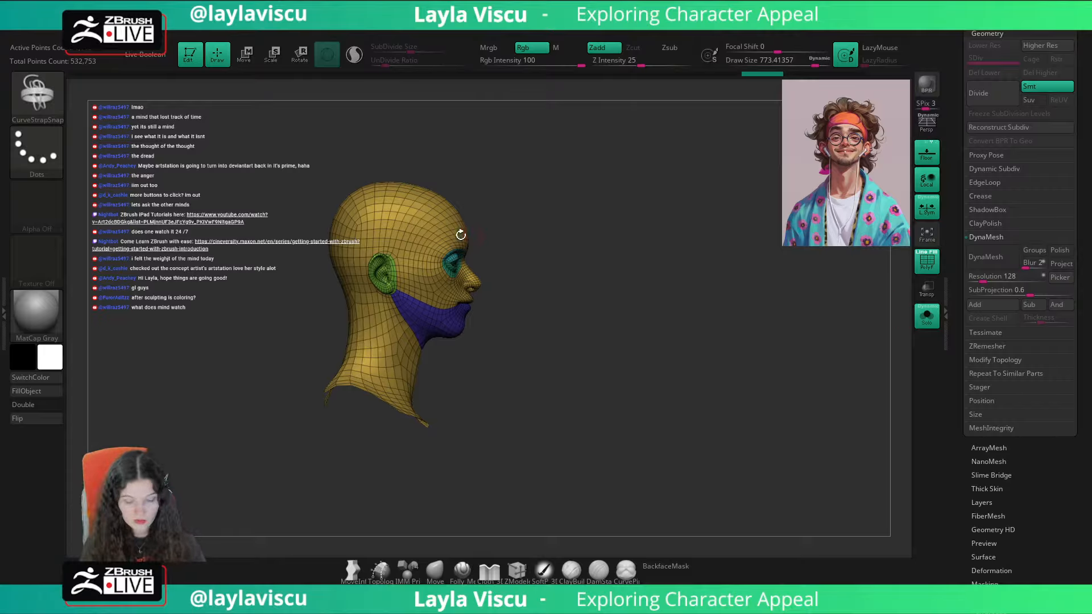
pyautogui.moveTo(425, 236); pyautogui.dragTo(470, 190)
pyautogui.click(926, 315)
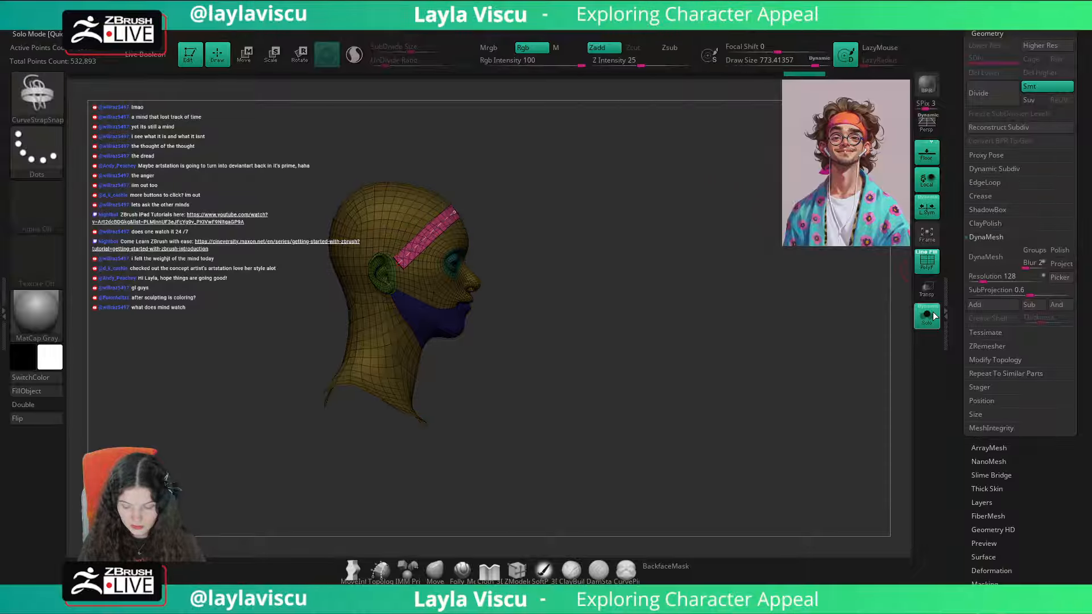
pyautogui.moveTo(886, 324)
pyautogui.mouseDown()
pyautogui.moveTo(805, 324)
pyautogui.moveTo(774, 346)
pyautogui.moveTo(770, 364)
pyautogui.mouseUp()
pyautogui.click(926, 314)
# Step: Try wrapping a strap around the forehead down to the ears at a draw size of 64, and undo it
pyautogui.keyDown('ctrl'); pyautogui.moveTo(532, 199); pyautogui.dragTo(526, 290, button='right'); pyautogui.keyUp('ctrl')
pyautogui.moveTo(407, 221); pyautogui.dragTo(448, 208)
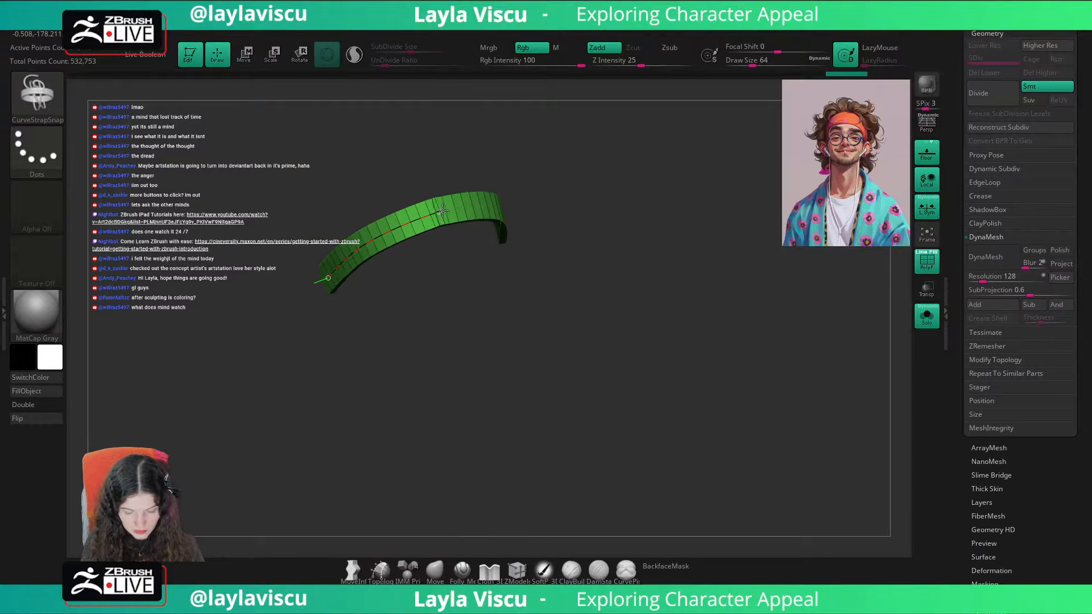
pyautogui.moveTo(575, 174); pyautogui.dragTo(727, 165)
pyautogui.moveTo(459, 237); pyautogui.dragTo(422, 244)
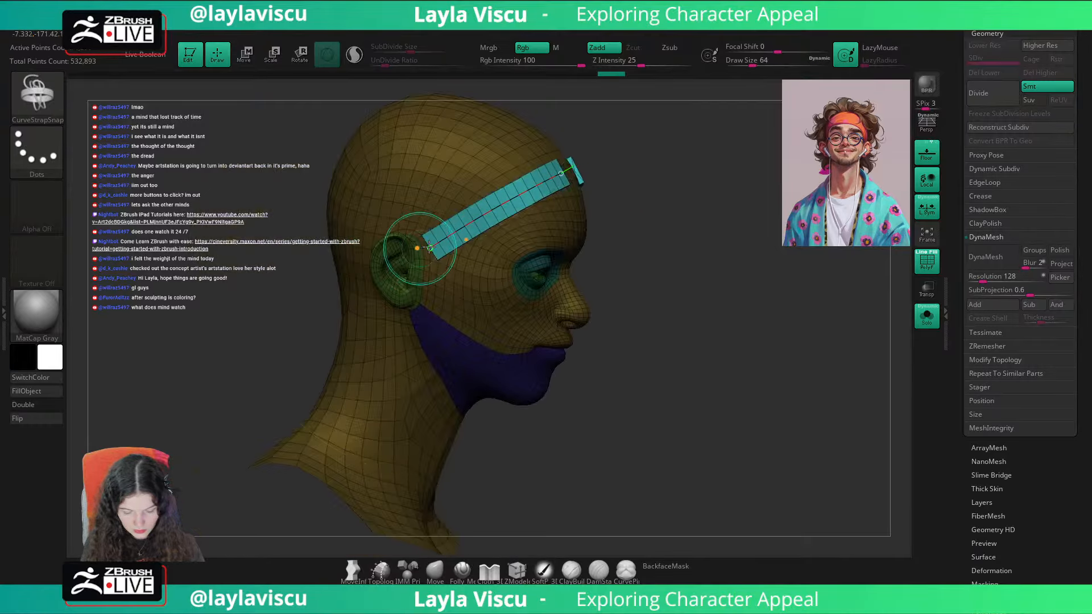
pyautogui.hotkey('ctrl', 'z')
pyautogui.hotkey('ctrl', 'z')
pyautogui.hotkey('ctrl', 'z')
# Step: Try further headband strap strokes from the forehead to above the ear at a draw size of about 773, and undo them
pyautogui.moveTo(635, 176); pyautogui.dragTo(576, 178)
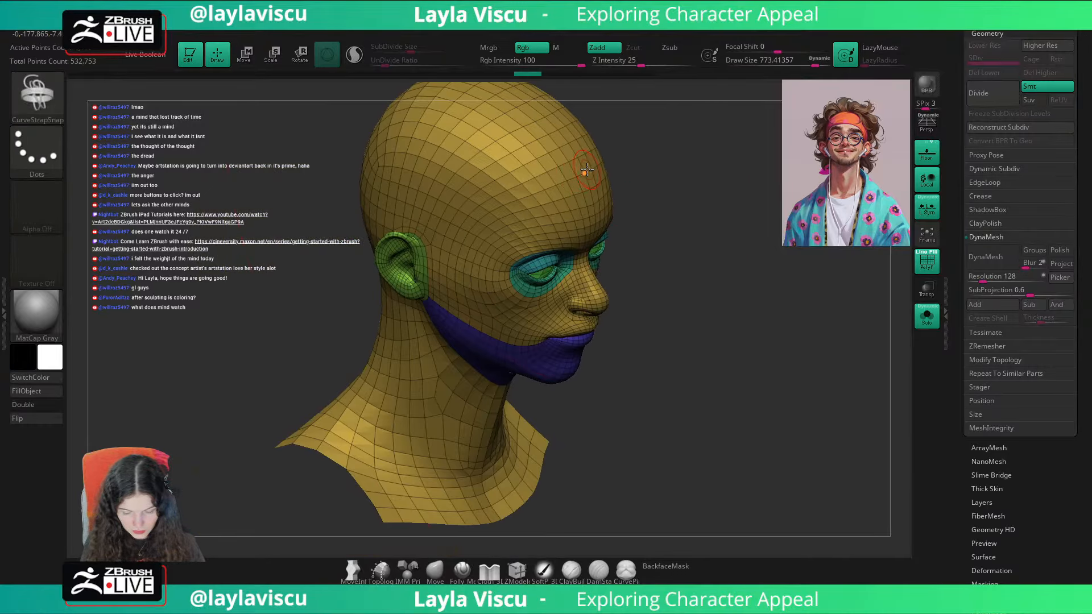
pyautogui.moveTo(463, 209); pyautogui.dragTo(427, 224)
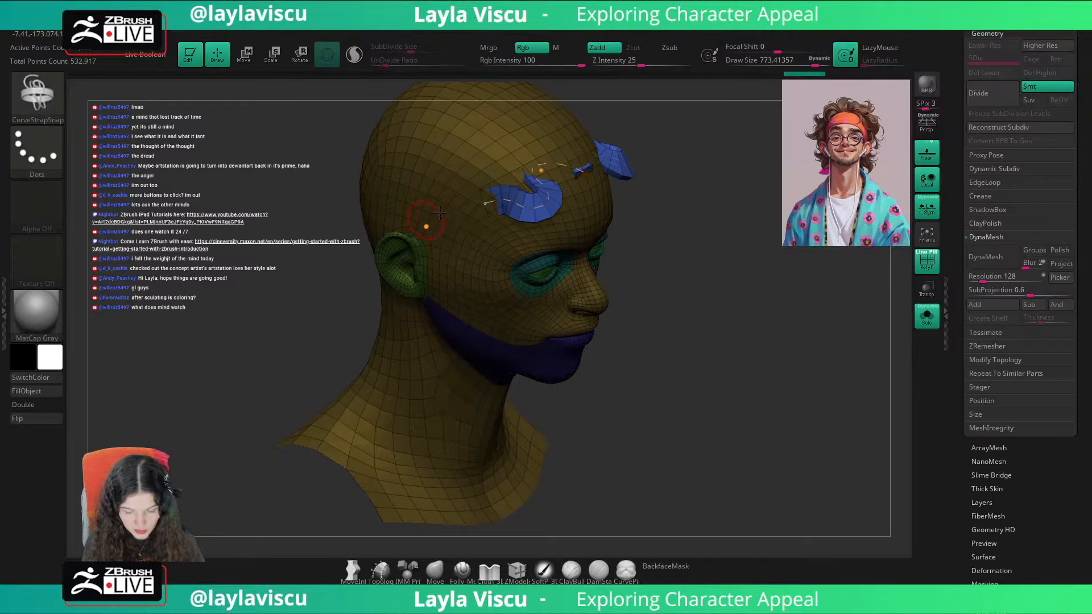
pyautogui.moveTo(711, 171); pyautogui.dragTo(733, 161)
pyautogui.moveTo(485, 210)
pyautogui.mouseDown()
pyautogui.moveTo(360, 245)
pyautogui.moveTo(468, 210)
pyautogui.moveTo(387, 236)
pyautogui.mouseUp()
pyautogui.hotkey('ctrl', 'z')
pyautogui.click(480, 219)
pyautogui.moveTo(720, 211)
pyautogui.mouseDown()
pyautogui.moveTo(760, 273)
pyautogui.moveTo(751, 300)
pyautogui.mouseUp()
pyautogui.hotkey('ctrl', 'z')
pyautogui.hotkey('ctrl', 'z')
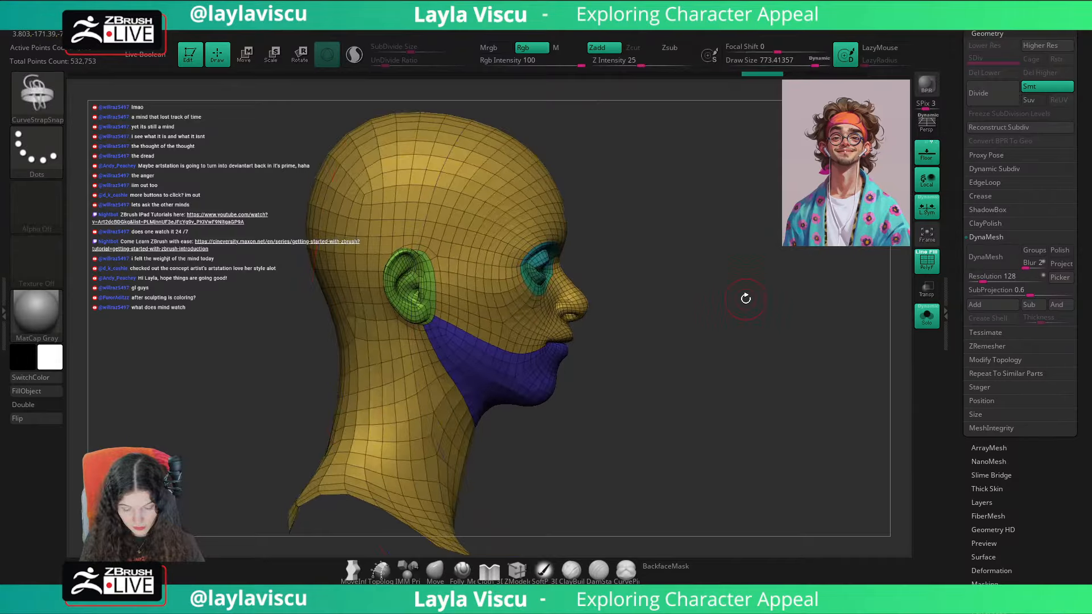
# Step: Merge the whole isolated head mesh into a single polygroup
pyautogui.hotkey('ctrl', 'shift')
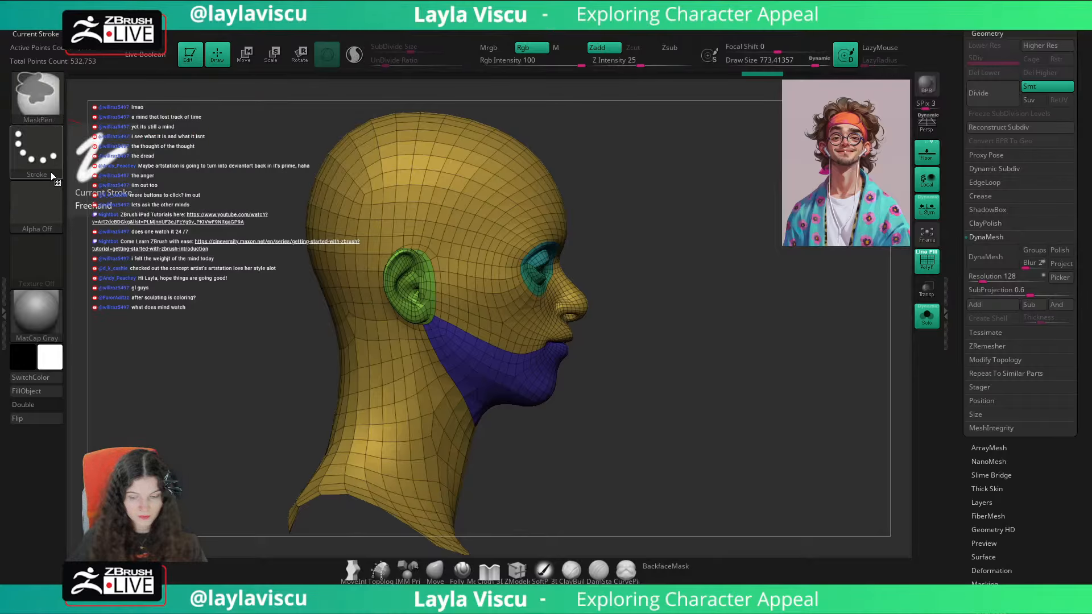
pyautogui.scroll(5, 1055, 138)
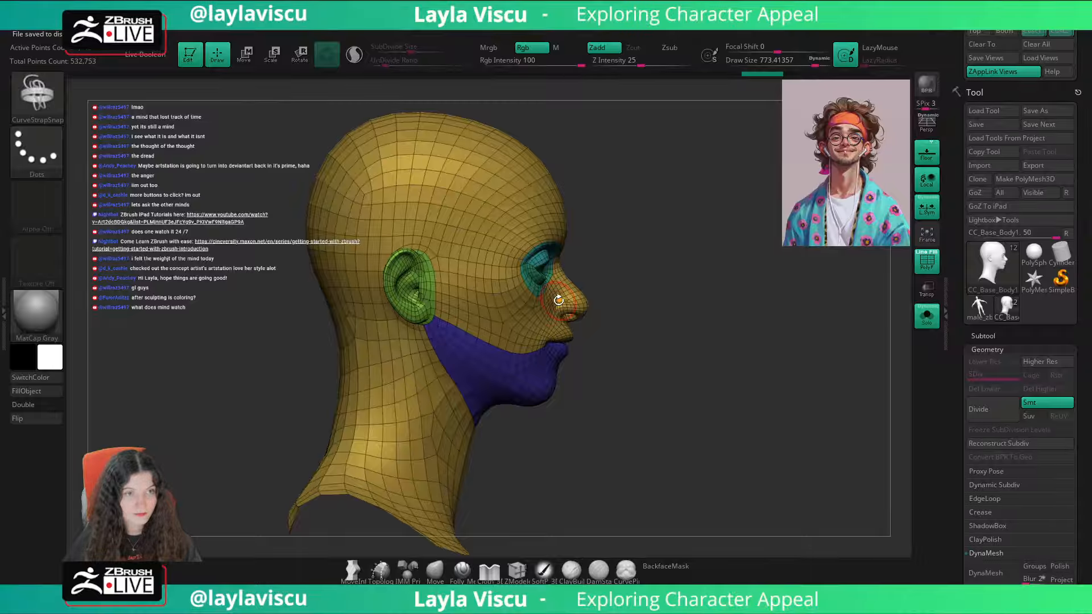
pyautogui.press('ctrl')
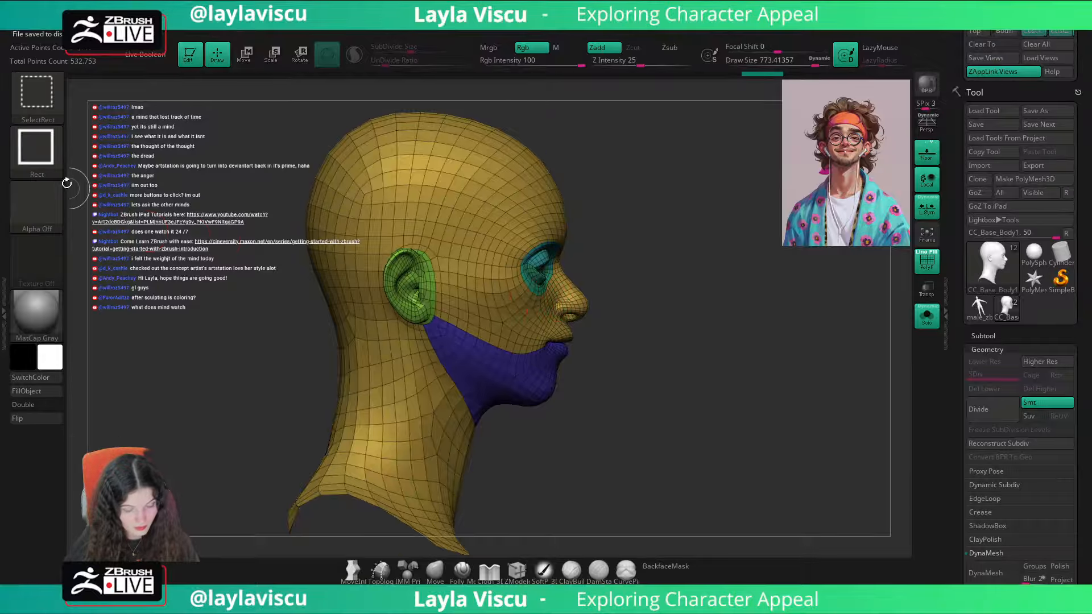
pyautogui.hotkey('ctrl', 'w')
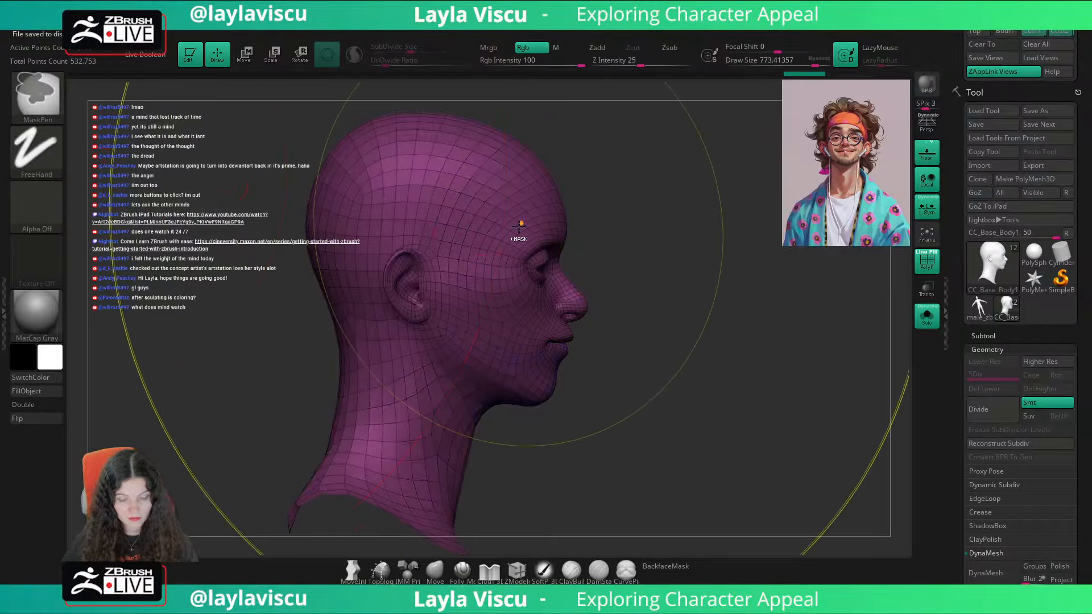
# Step: Try slicing the isolated head diagonally from the nape to the upper forehead with SliceCurve, and undo the cut
pyautogui.keyDown('ctrl'); pyautogui.moveTo(519, 224); pyautogui.dragTo(688, 228, button='right'); pyautogui.keyUp('ctrl')
pyautogui.hotkey('ctrl', 'shift')
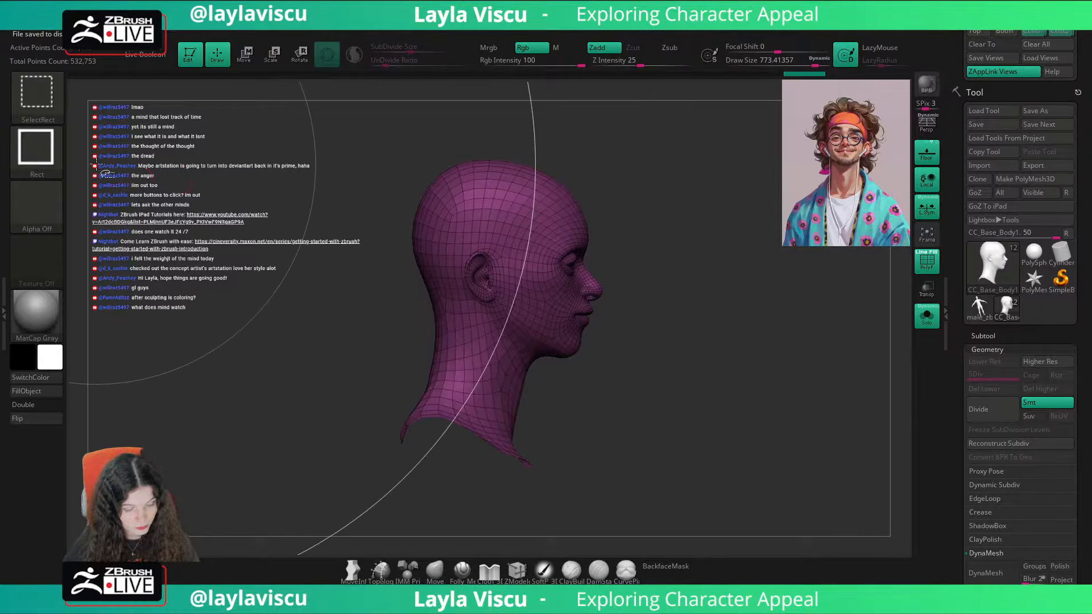
pyautogui.hotkey('ctrl', 'shift')
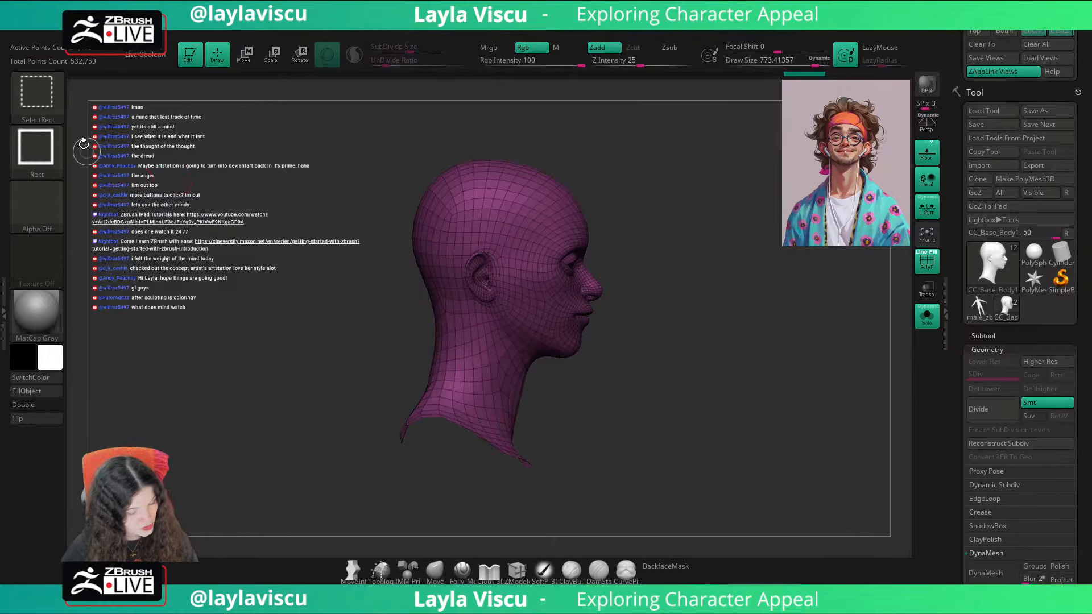
pyautogui.click(59, 111)
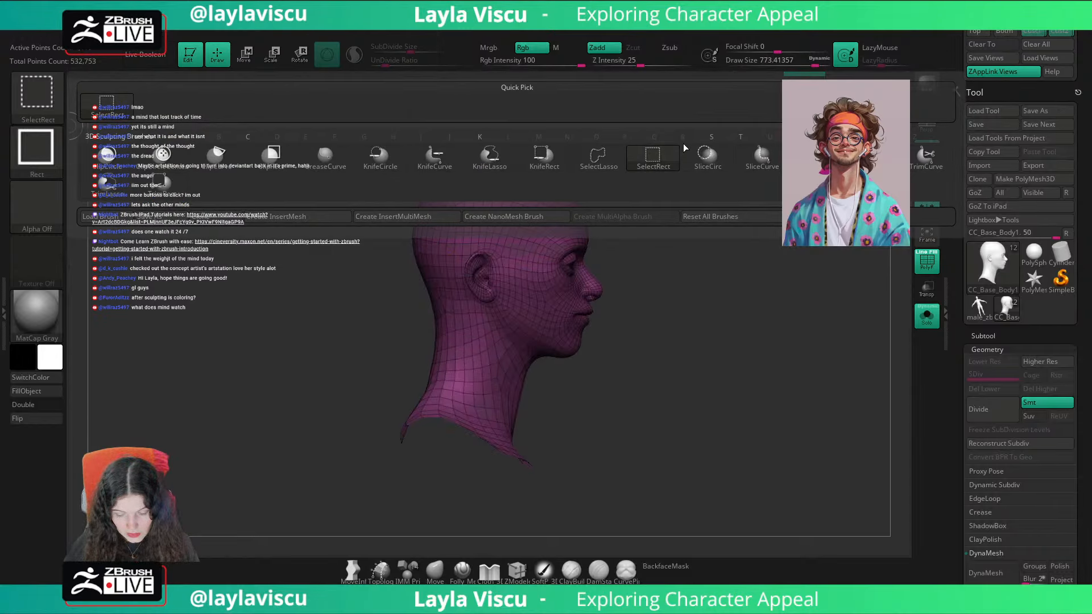
pyautogui.click(762, 157)
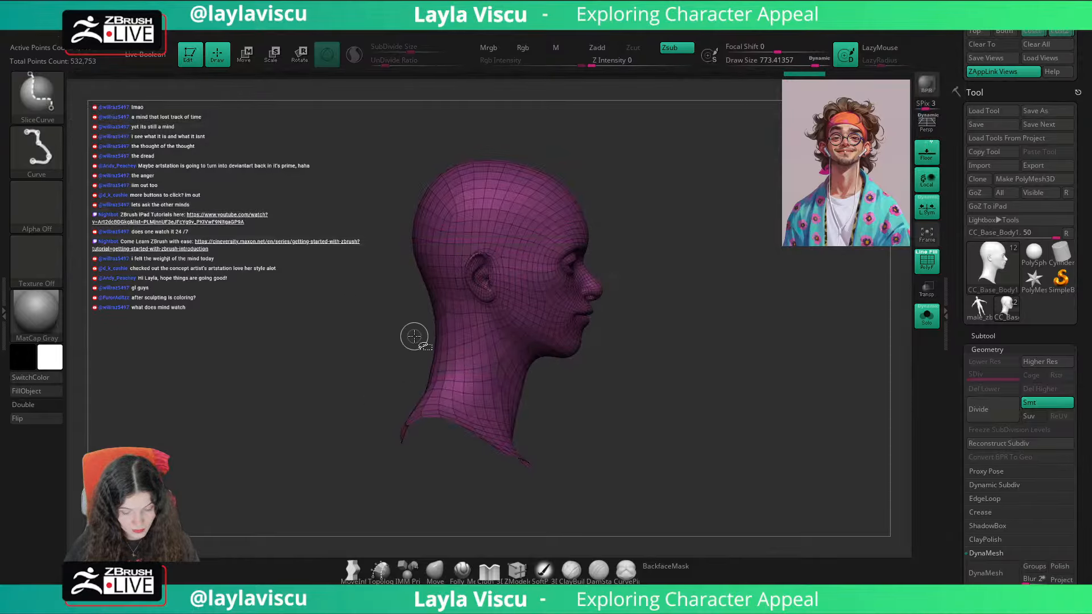
pyautogui.moveTo(341, 333)
pyautogui.keyDown('ctrl'); pyautogui.keyDown('shift'); pyautogui.mouseDown()
pyautogui.moveTo(646, 111)
pyautogui.moveTo(641, 139)
pyautogui.mouseUp(); pyautogui.keyUp('shift'); pyautogui.keyUp('ctrl')
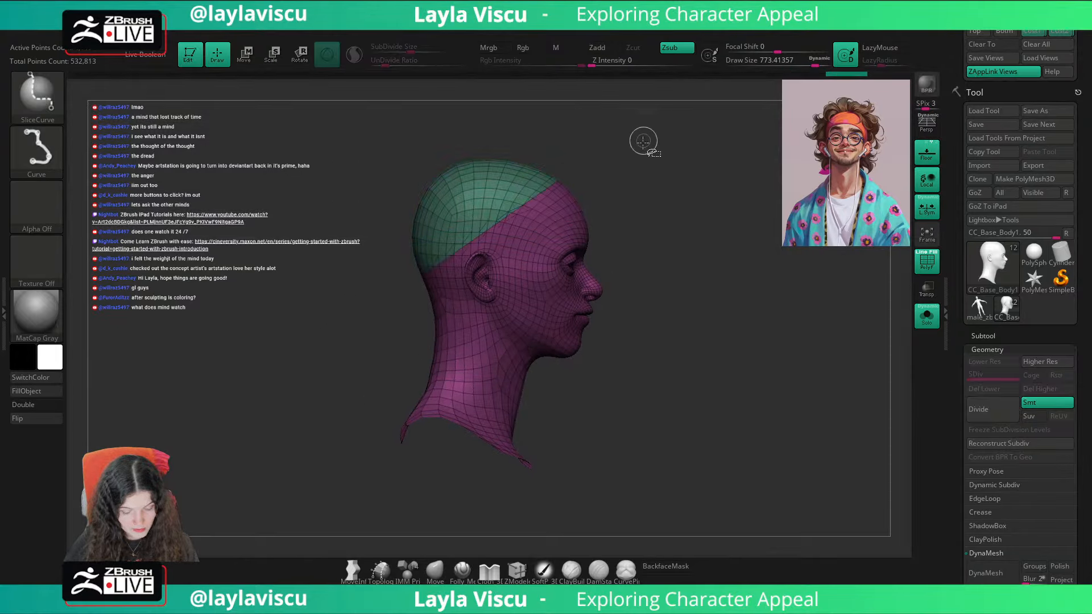
pyautogui.hotkey('ctrl', 'z')
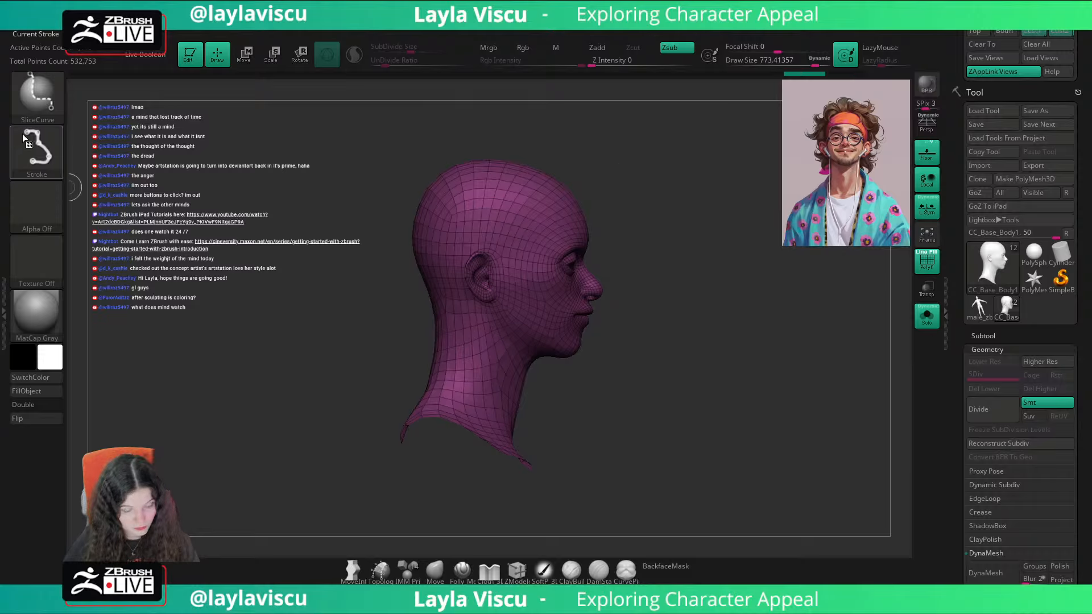
# Step: Slice a cap-shaped polygroup off the head along the hairline, from nape over ear to forehead, using SliceCurve with a Lasso stroke
pyautogui.keyDown('ctrl'); pyautogui.keyDown('shift'); pyautogui.click(34, 145); pyautogui.keyUp('shift'); pyautogui.keyUp('ctrl')
pyautogui.keyDown('ctrl'); pyautogui.keyDown('shift'); pyautogui.click(251, 169); pyautogui.keyUp('shift'); pyautogui.keyUp('ctrl')
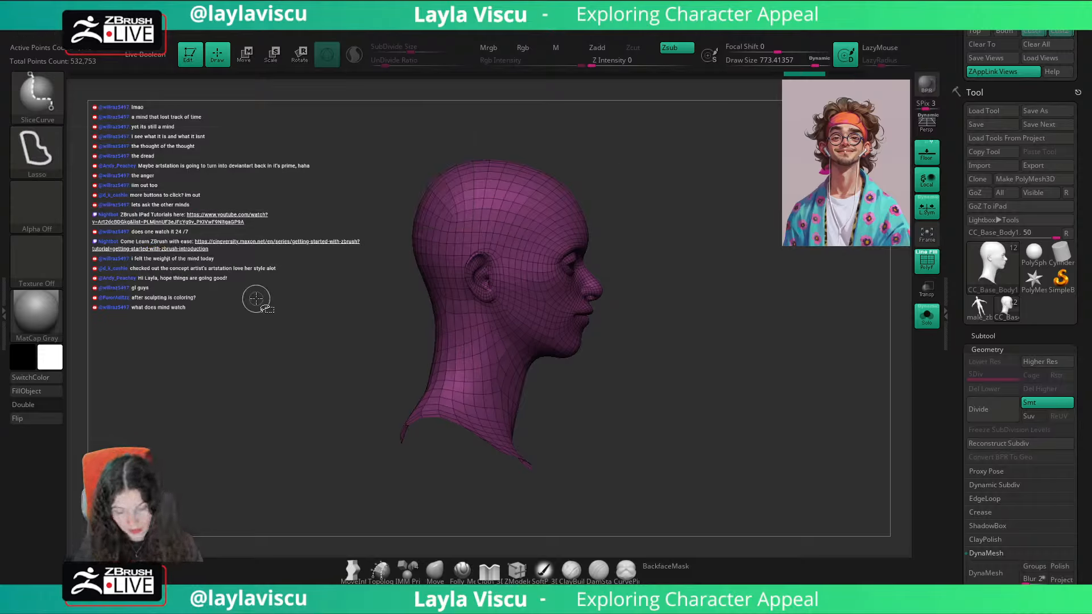
pyautogui.click(928, 316)
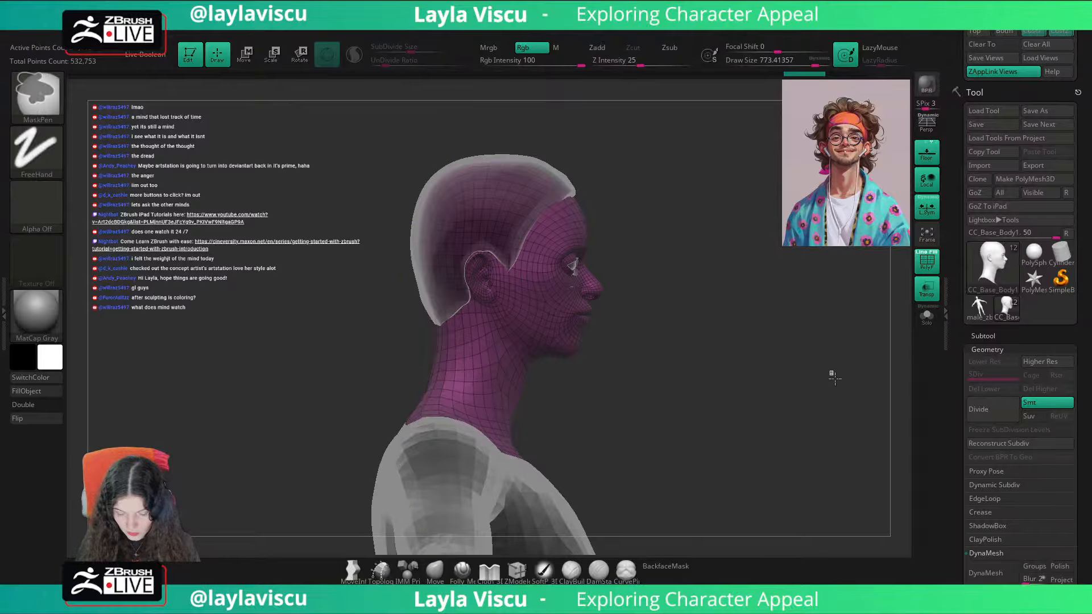
pyautogui.hotkey('ctrl', 'shift')
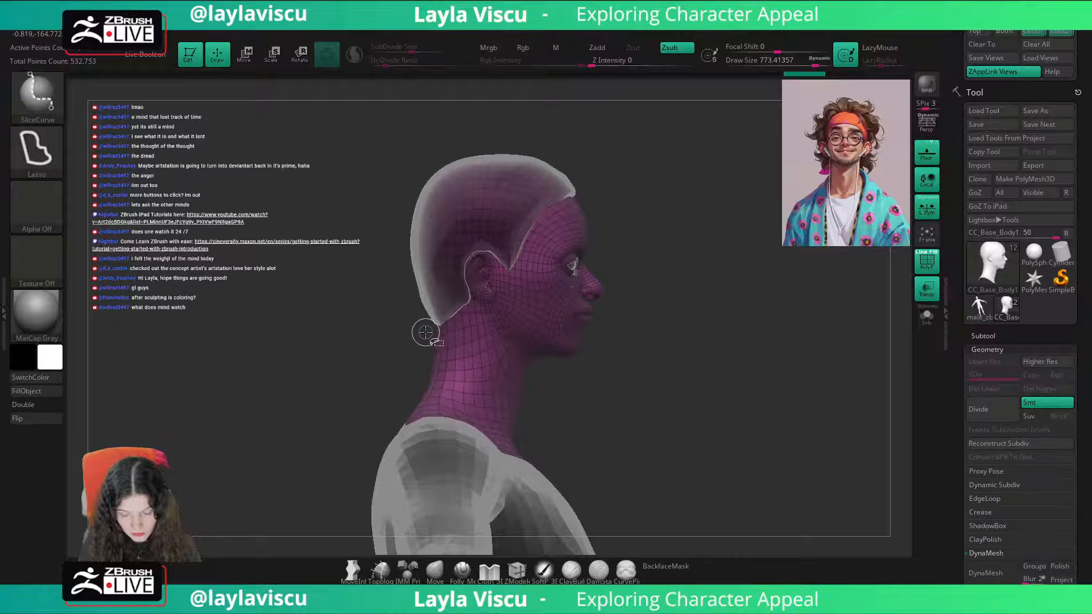
pyautogui.moveTo(437, 316)
pyautogui.keyDown('ctrl'); pyautogui.keyDown('shift'); pyautogui.mouseDown()
pyautogui.moveTo(462, 276)
pyautogui.moveTo(501, 259)
pyautogui.moveTo(603, 153)
pyautogui.mouseUp(); pyautogui.keyUp('shift'); pyautogui.keyUp('ctrl')
pyautogui.click(927, 316)
pyautogui.moveTo(810, 353)
pyautogui.mouseDown()
pyautogui.moveTo(705, 340)
pyautogui.moveTo(831, 324)
pyautogui.moveTo(893, 395)
pyautogui.moveTo(756, 356)
pyautogui.moveTo(766, 344)
pyautogui.moveTo(799, 368)
pyautogui.mouseUp()
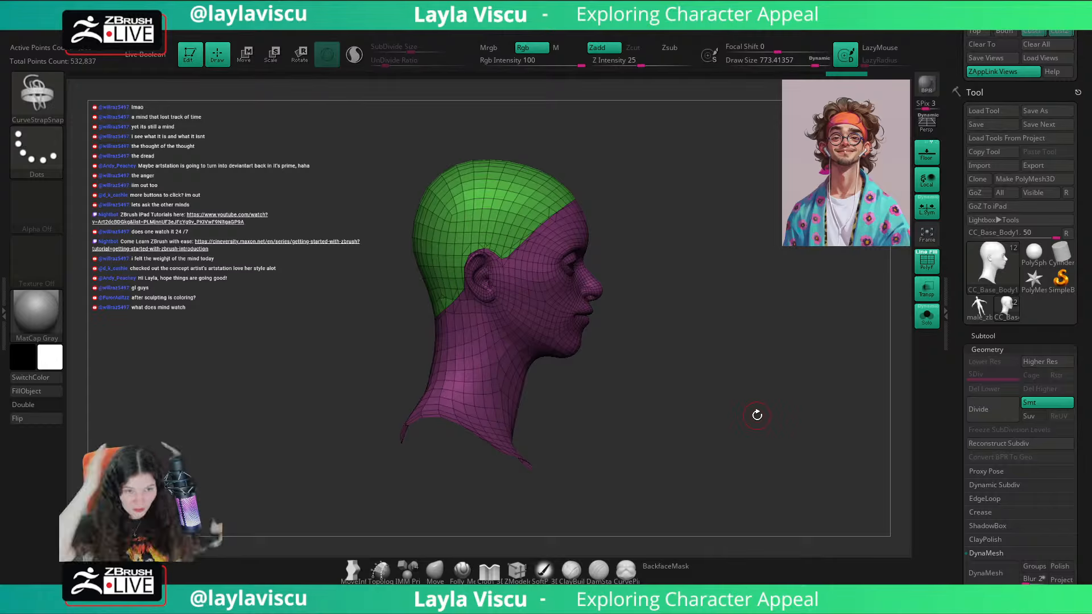
# Step: Limit Frame Mesh to polygroups, excluding border and creased edges, and generate curves along the cap's edge
pyautogui.click(555, 32)
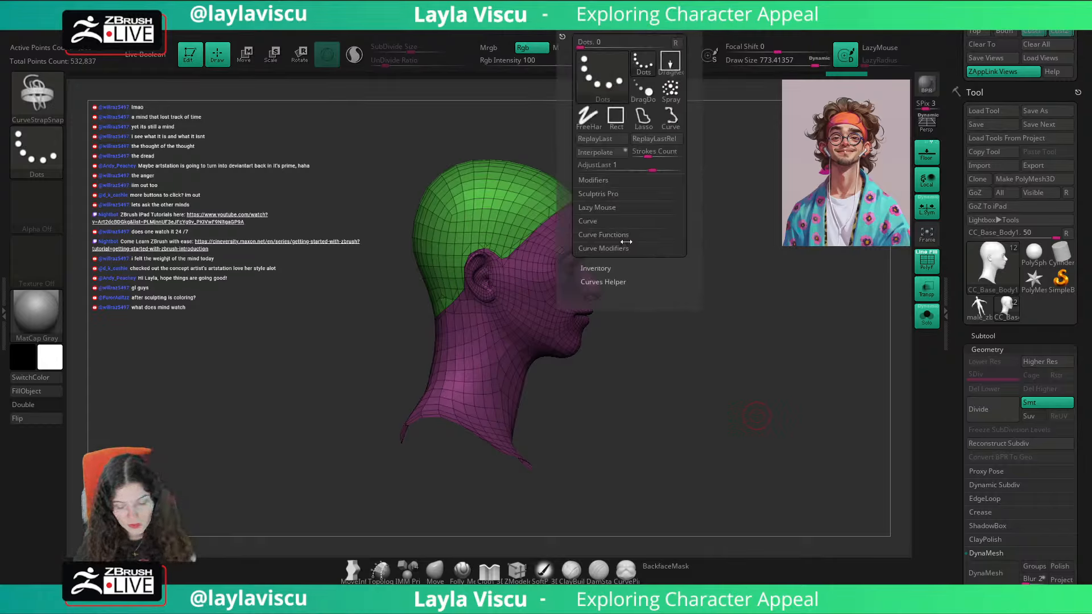
pyautogui.click(604, 235)
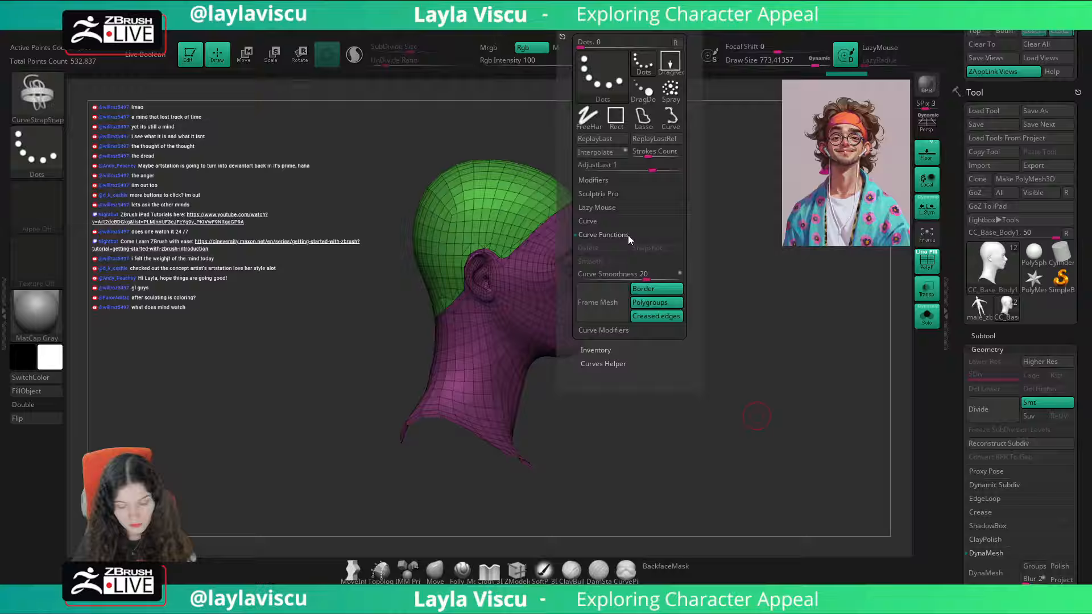
pyautogui.click(664, 290)
pyautogui.click(662, 317)
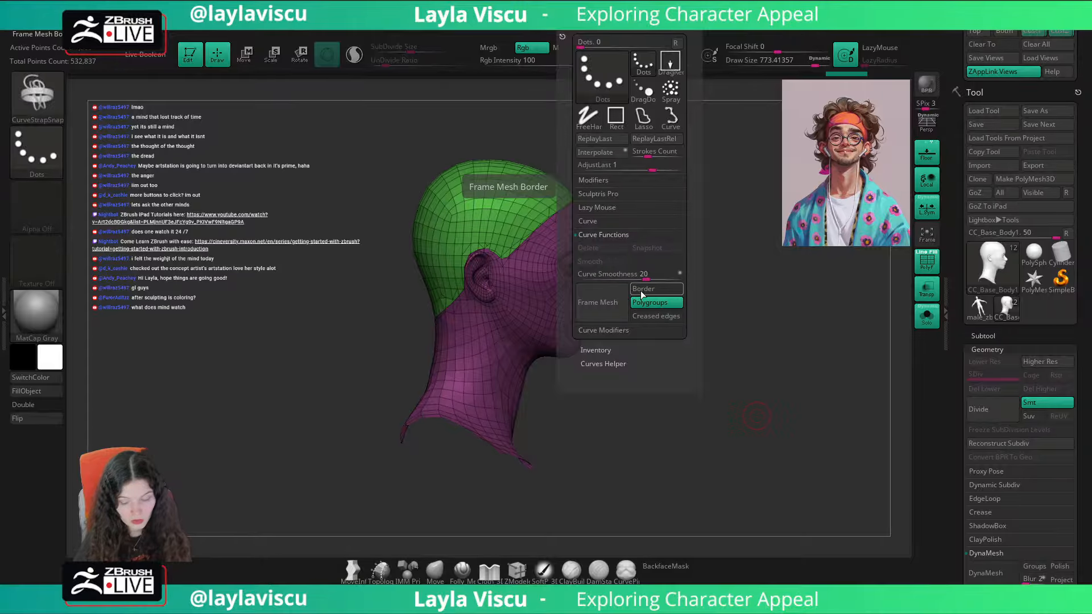
pyautogui.click(609, 310)
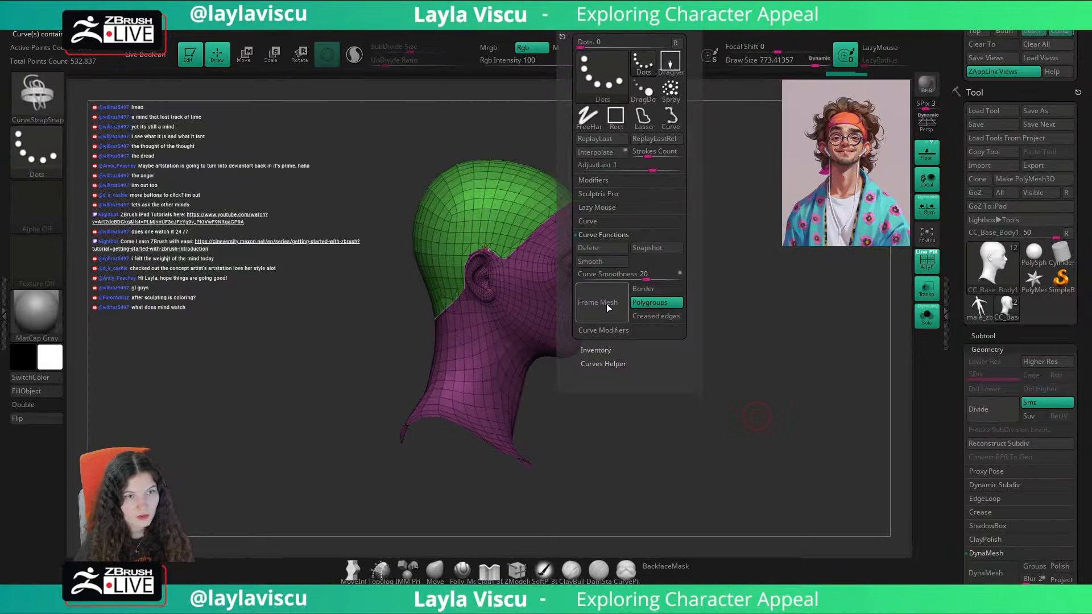
pyautogui.moveTo(744, 353); pyautogui.dragTo(753, 353)
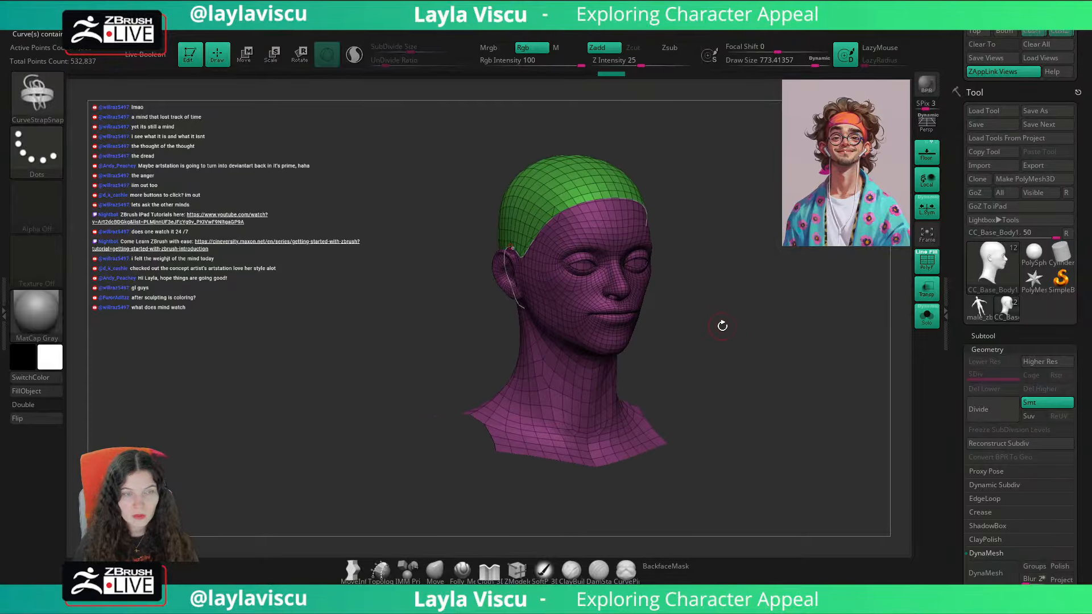
pyautogui.moveTo(722, 326)
pyautogui.keyDown('ctrl'); pyautogui.mouseDown(button='right')
pyautogui.moveTo(824, 409)
pyautogui.moveTo(704, 438)
pyautogui.mouseUp(button='right'); pyautogui.keyUp('ctrl')
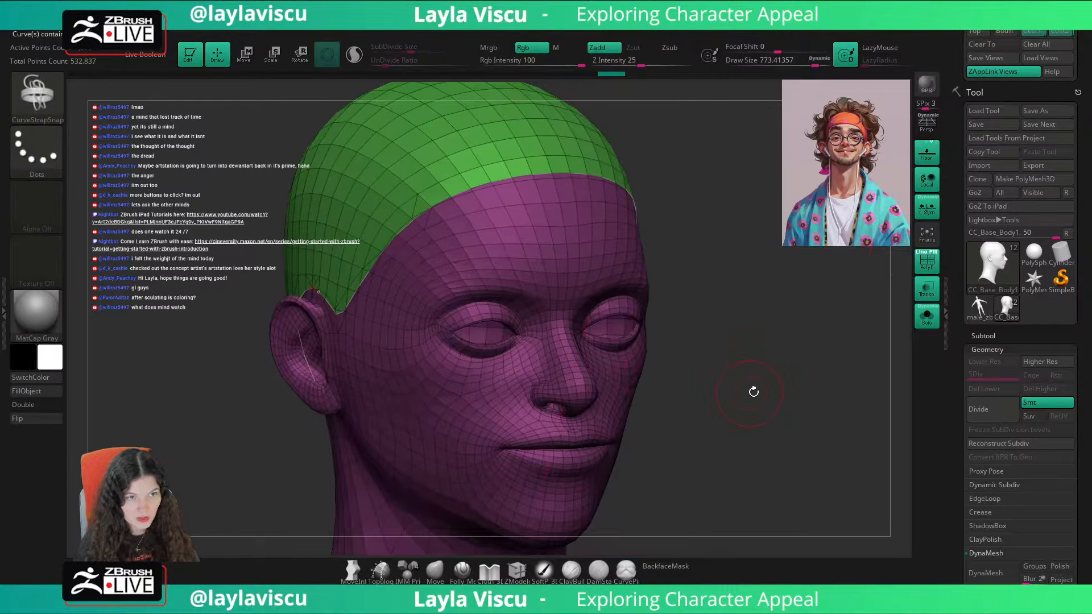
pyautogui.keyDown('alt'); pyautogui.moveTo(753, 391); pyautogui.dragTo(779, 399, button='right'); pyautogui.keyUp('alt')
# Step: Try a CurveStrapSnap strap along the cap's framed edge at a draw size of 64, and undo it
pyautogui.press('b')
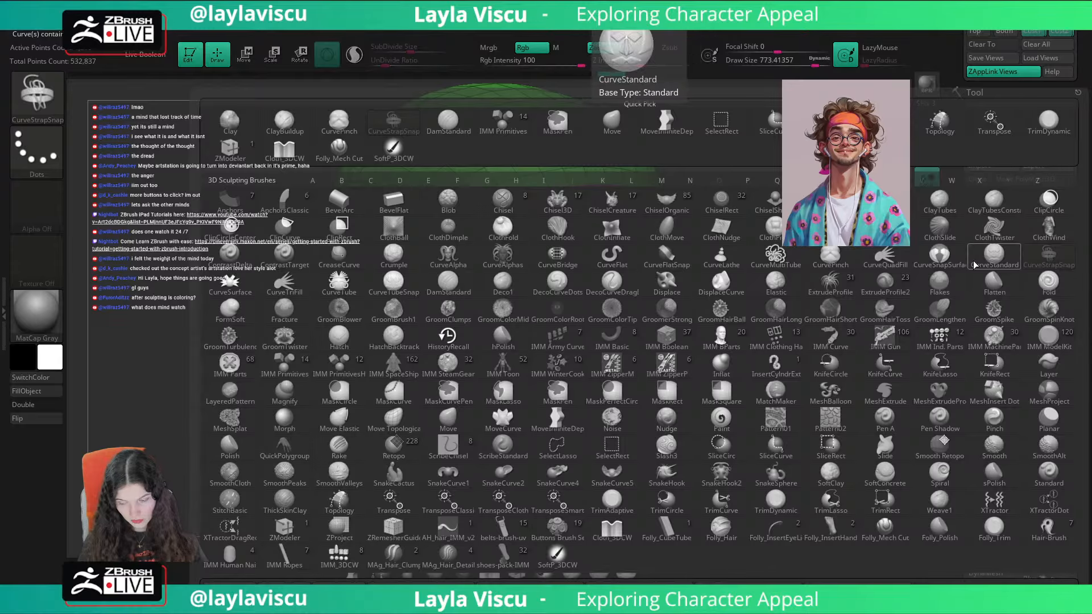
pyautogui.click(1077, 267)
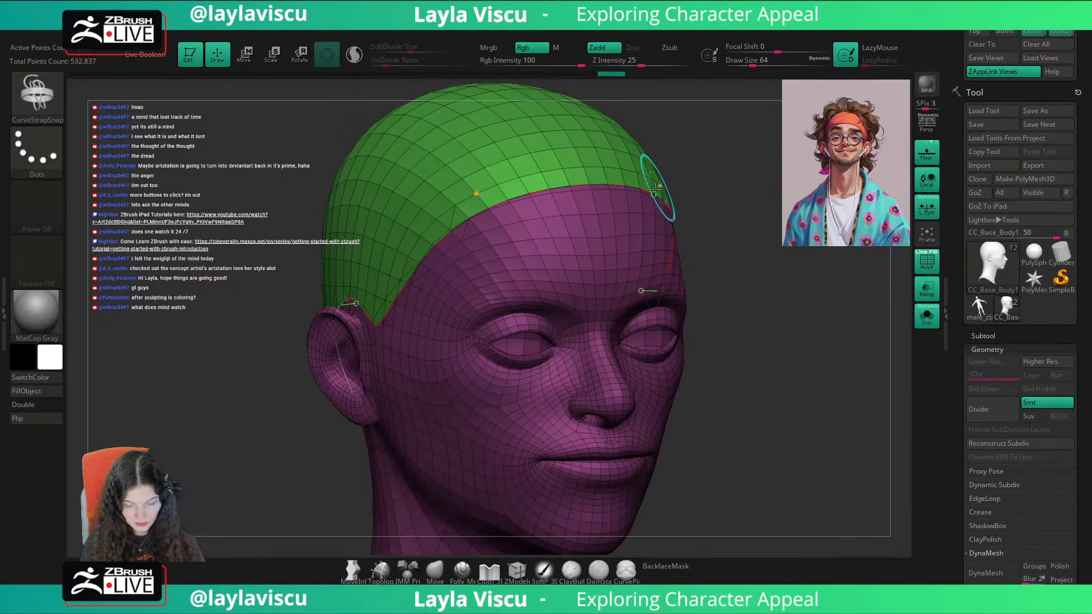
pyautogui.click(611, 185)
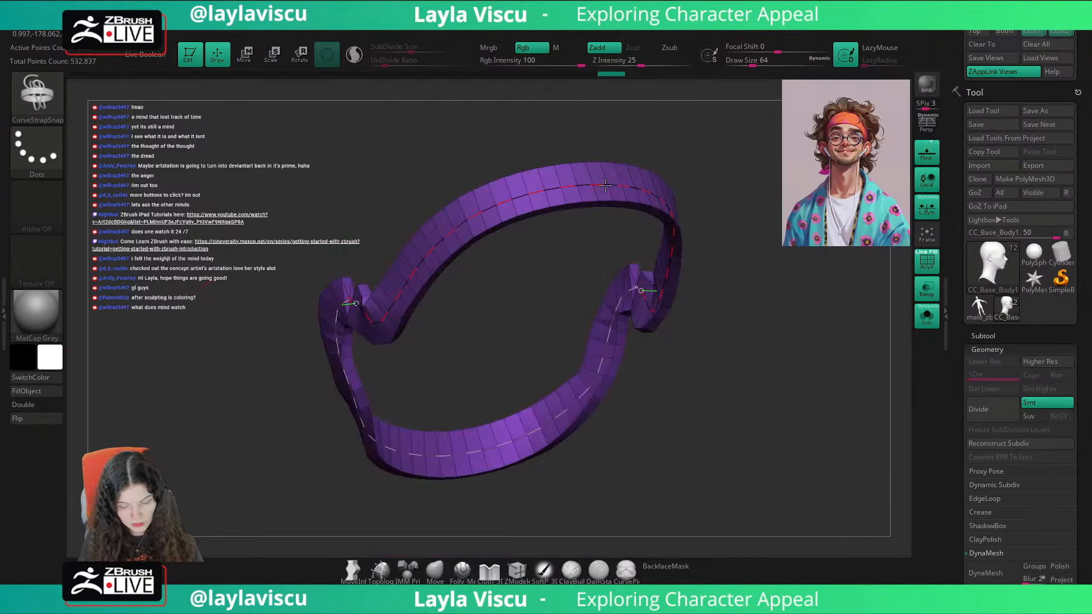
pyautogui.moveTo(765, 226)
pyautogui.keyDown('ctrl'); pyautogui.mouseDown(button='right')
pyautogui.moveTo(741, 205)
pyautogui.moveTo(766, 230)
pyautogui.mouseUp(button='right'); pyautogui.keyUp('ctrl')
pyautogui.moveTo(766, 230); pyautogui.dragTo(523, 236)
pyautogui.moveTo(731, 258)
pyautogui.keyDown('alt'); pyautogui.mouseDown(button='right')
pyautogui.moveTo(590, 221)
pyautogui.moveTo(796, 310)
pyautogui.moveTo(855, 436)
pyautogui.moveTo(664, 243)
pyautogui.moveTo(670, 344)
pyautogui.mouseUp(button='right'); pyautogui.keyUp('alt')
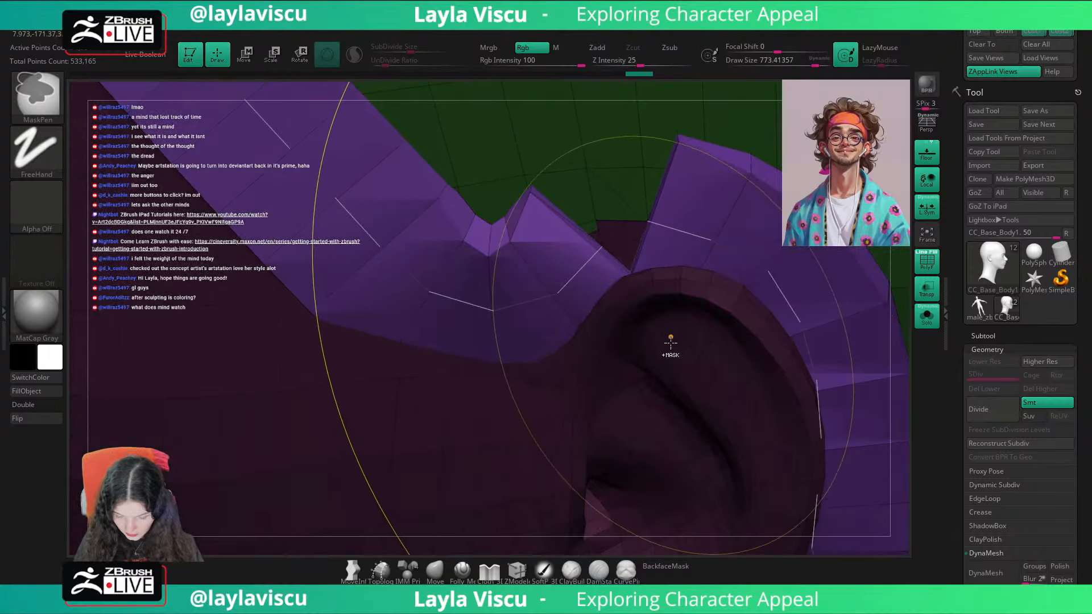
pyautogui.hotkey('ctrl', 'z')
# Step: Clean up the jagged polygroup border of the cap just above the ear
pyautogui.keyDown('ctrl'); pyautogui.moveTo(756, 333); pyautogui.dragTo(709, 249, button='right'); pyautogui.keyUp('ctrl')
pyautogui.moveTo(873, 493)
pyautogui.mouseDown(button='right')
pyautogui.moveTo(824, 424)
pyautogui.moveTo(741, 346)
pyautogui.moveTo(762, 444)
pyautogui.mouseUp(button='right')
pyautogui.keyDown('shift'); pyautogui.moveTo(573, 203); pyautogui.dragTo(601, 200); pyautogui.keyUp('shift')
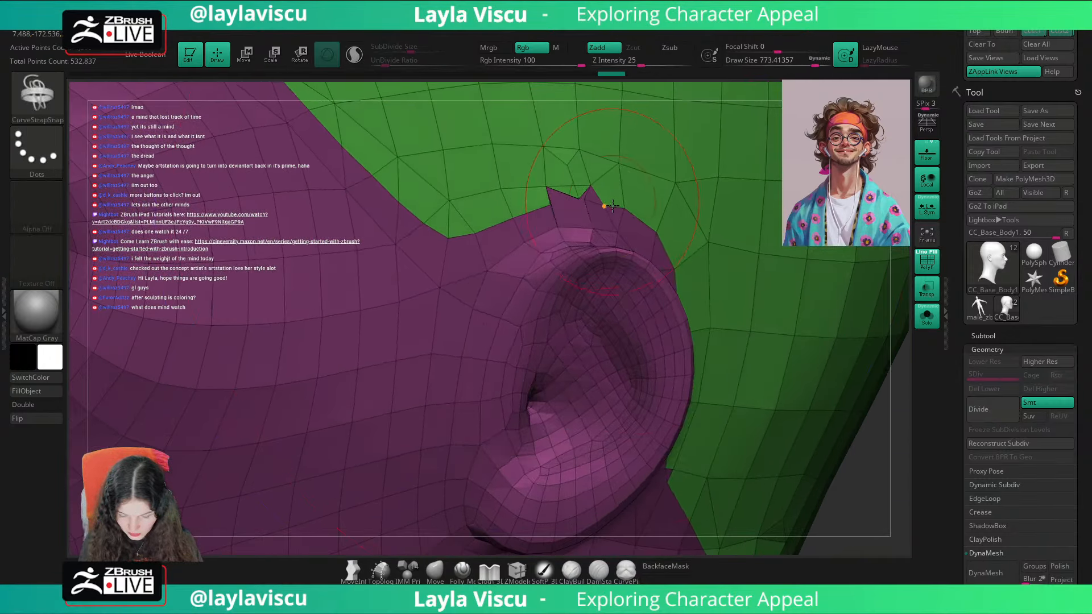
pyautogui.hotkey('ctrl', 'z')
pyautogui.press('s')
pyautogui.press('1')
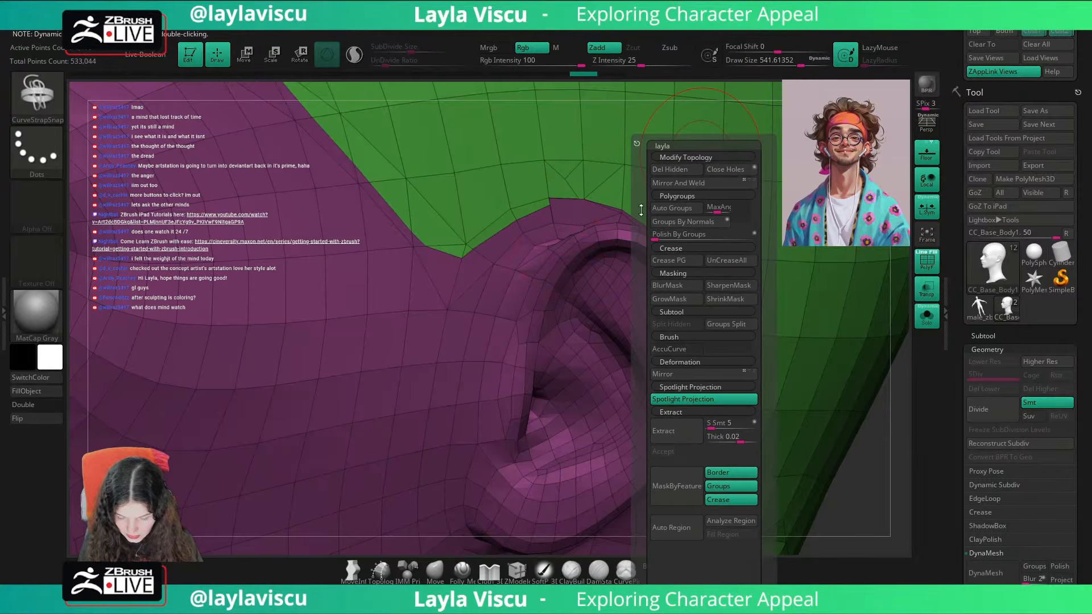
# Step: Isolate the whole cap as one polygroup, and restore the visibility of the rest of the head
pyautogui.keyDown('ctrl'); pyautogui.moveTo(588, 248); pyautogui.dragTo(563, 80, button='right'); pyautogui.keyUp('ctrl')
pyautogui.moveTo(731, 371)
pyautogui.mouseDown(button='right')
pyautogui.moveTo(726, 345)
pyautogui.moveTo(718, 365)
pyautogui.mouseUp(button='right')
pyautogui.keyDown('ctrl'); pyautogui.keyDown('shift'); pyautogui.click(632, 192); pyautogui.keyUp('shift'); pyautogui.keyUp('ctrl')
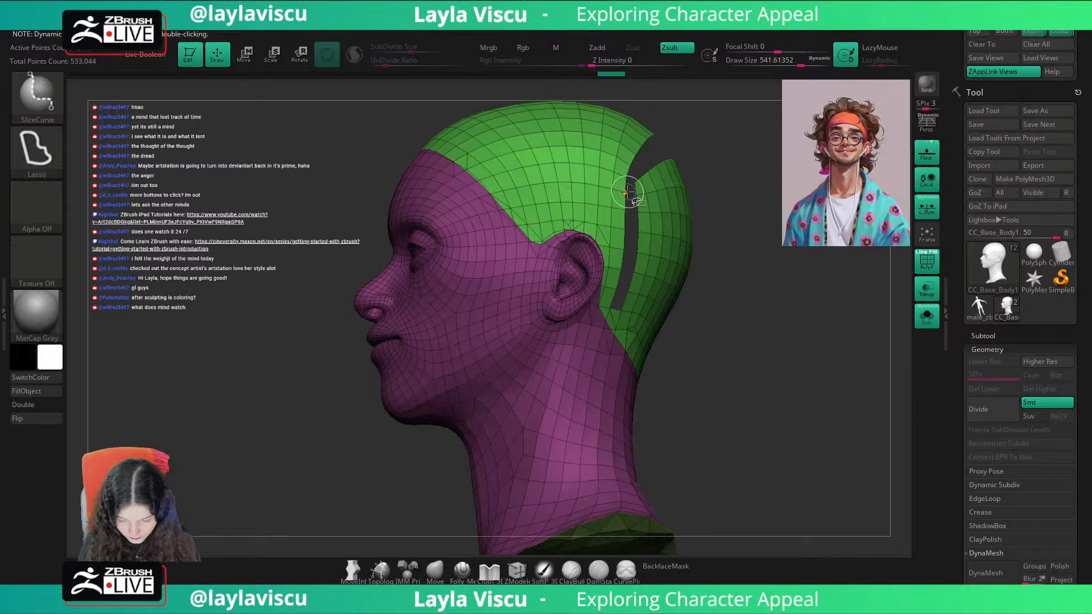
pyautogui.keyDown('ctrl'); pyautogui.keyDown('shift'); pyautogui.click(628, 192); pyautogui.keyUp('shift'); pyautogui.keyUp('ctrl')
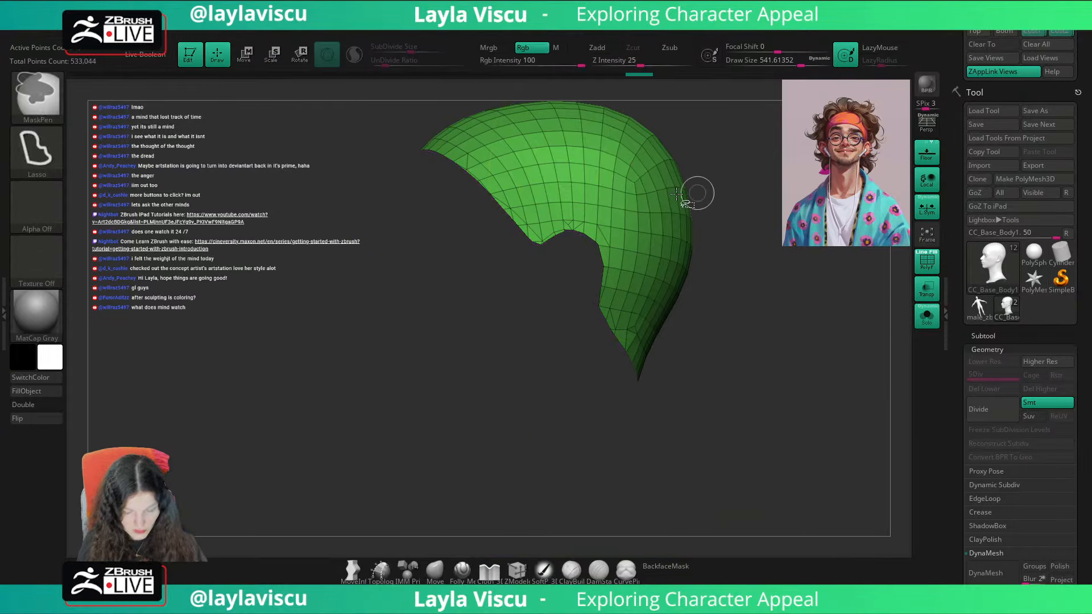
pyautogui.keyDown('ctrl'); pyautogui.keyDown('shift'); pyautogui.click(43, 100); pyautogui.keyUp('shift'); pyautogui.keyUp('ctrl')
pyautogui.keyDown('ctrl'); pyautogui.keyDown('shift'); pyautogui.click(108, 108); pyautogui.keyUp('shift'); pyautogui.keyUp('ctrl')
pyautogui.keyDown('ctrl'); pyautogui.keyDown('shift'); pyautogui.moveTo(736, 283); pyautogui.dragTo(796, 364); pyautogui.keyUp('shift'); pyautogui.keyUp('ctrl')
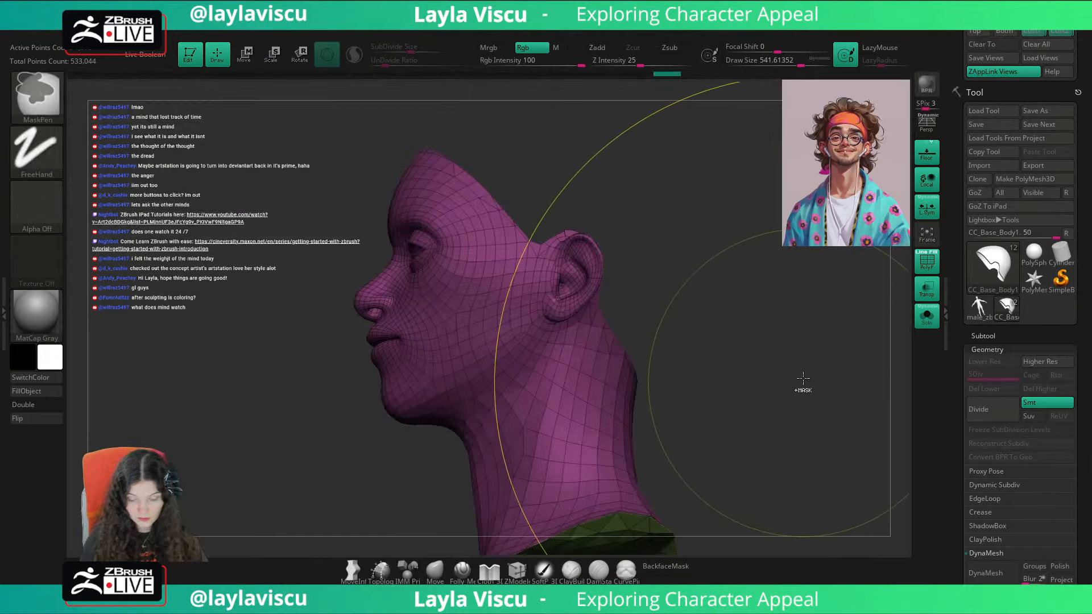
pyautogui.keyDown('ctrl'); pyautogui.keyDown('shift'); pyautogui.click(807, 364); pyautogui.keyUp('shift'); pyautogui.keyUp('ctrl')
# Step: Touch up the cap's polygroup border above both ears at a draw size of about 280
pyautogui.moveTo(807, 364); pyautogui.dragTo(796, 355, button='right')
pyautogui.keyDown('ctrl'); pyautogui.moveTo(593, 287); pyautogui.dragTo(613, 259, button='right'); pyautogui.keyUp('ctrl')
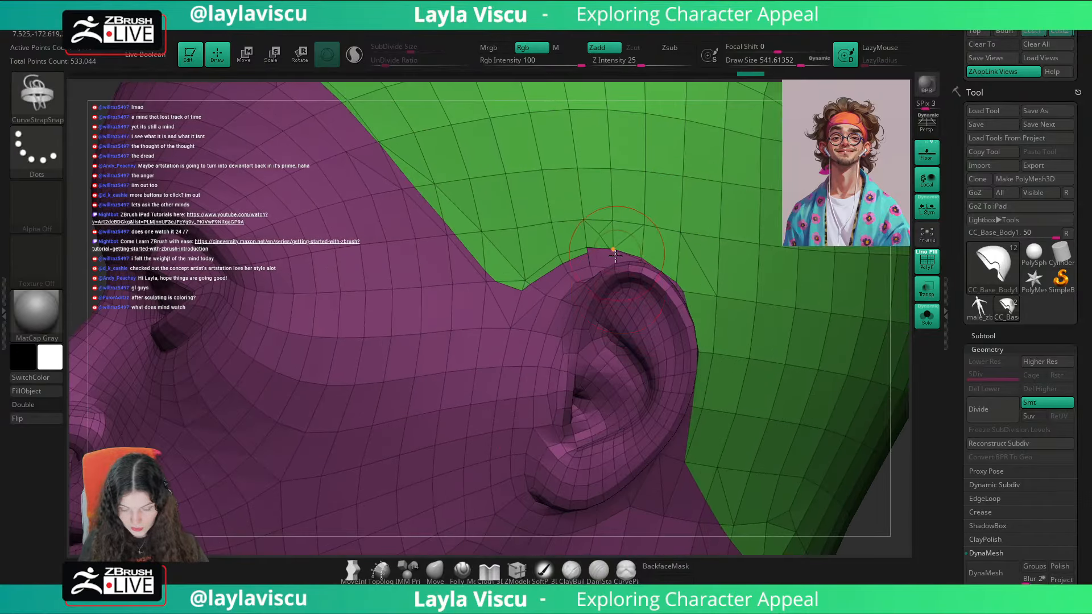
pyautogui.keyDown('shift'); pyautogui.moveTo(582, 265); pyautogui.dragTo(595, 252); pyautogui.keyUp('shift')
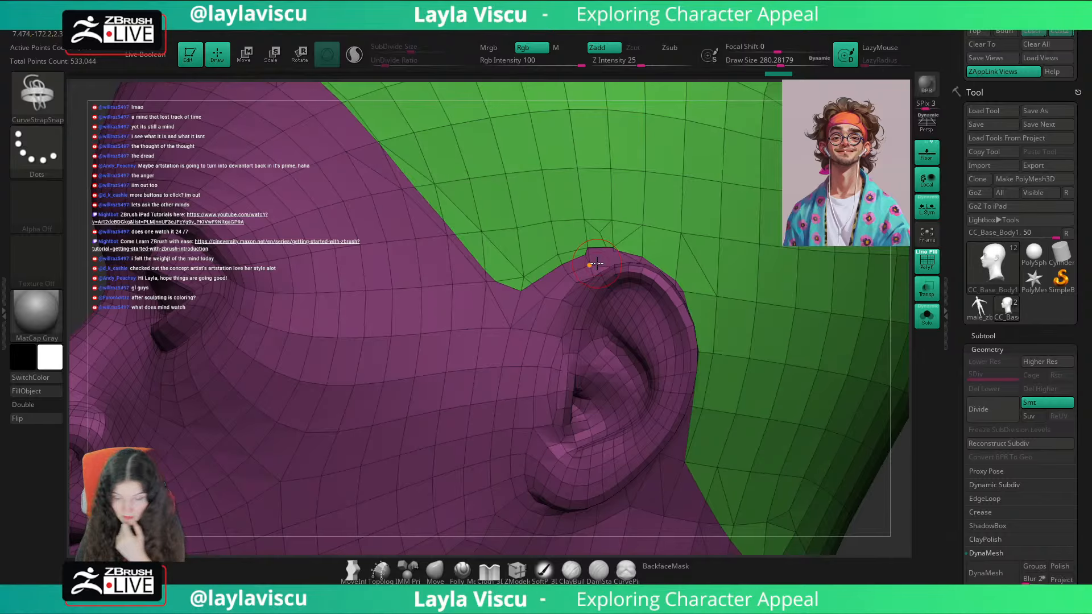
pyautogui.moveTo(726, 263)
pyautogui.keyDown('ctrl'); pyautogui.mouseDown(button='right')
pyautogui.moveTo(748, 299)
pyautogui.moveTo(801, 339)
pyautogui.moveTo(861, 422)
pyautogui.moveTo(843, 418)
pyautogui.mouseUp(button='right'); pyautogui.keyUp('ctrl')
pyautogui.keyDown('ctrl'); pyautogui.moveTo(785, 386); pyautogui.dragTo(683, 342, button='right'); pyautogui.keyUp('ctrl')
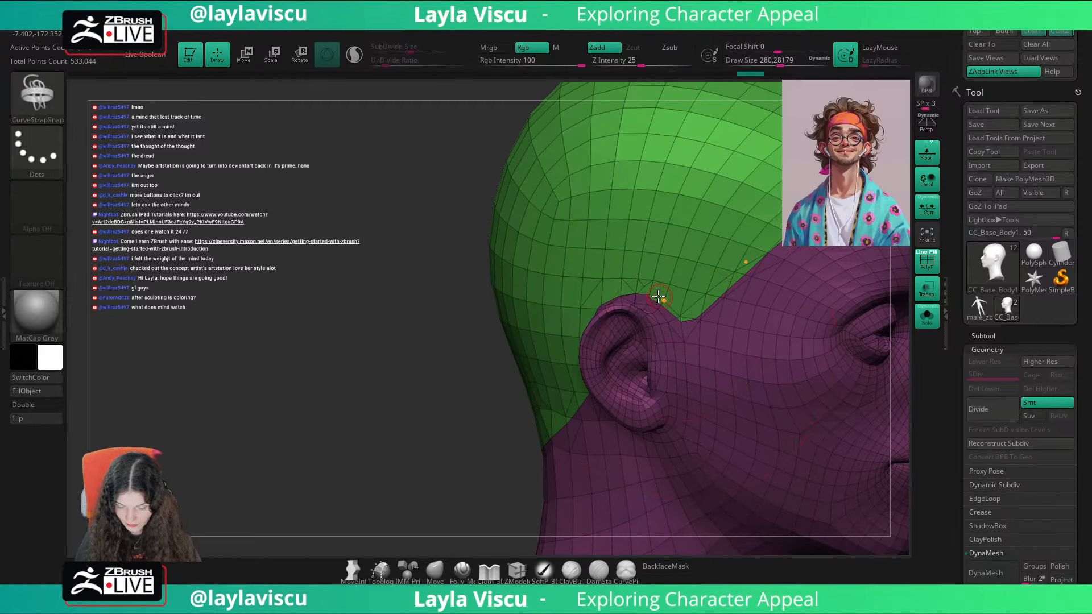
pyautogui.moveTo(701, 253)
pyautogui.keyDown('ctrl'); pyautogui.mouseDown(button='right')
pyautogui.moveTo(791, 302)
pyautogui.moveTo(718, 311)
pyautogui.mouseUp(button='right'); pyautogui.keyUp('ctrl')
pyautogui.moveTo(770, 343); pyautogui.dragTo(694, 311, button='right')
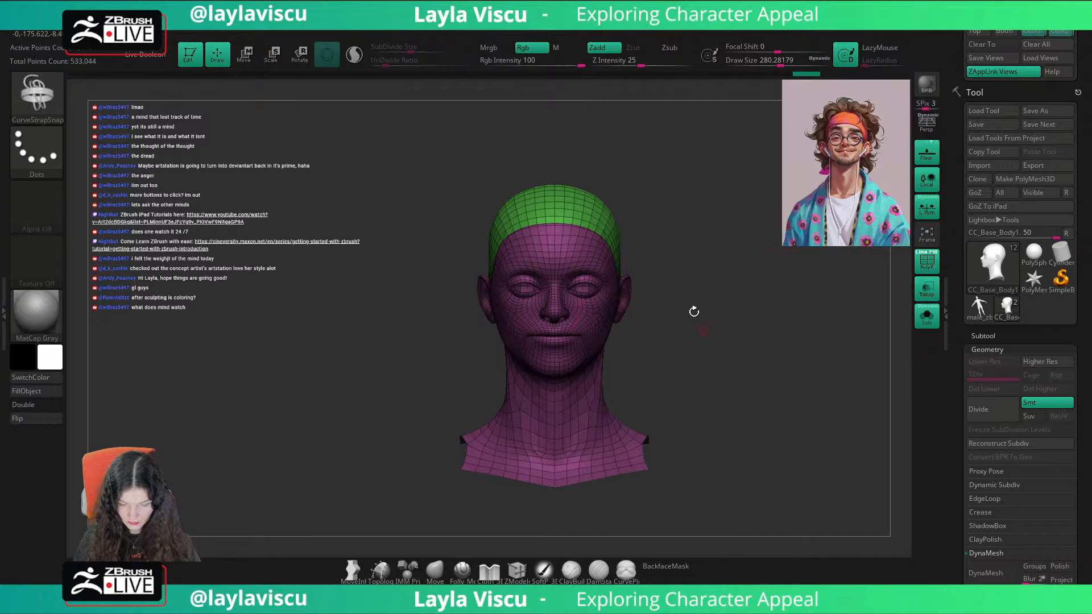
# Step: Frame the corrected polygroup border with curves and generate a thin CurveStrapSnap strap along it
pyautogui.moveTo(568, 31)
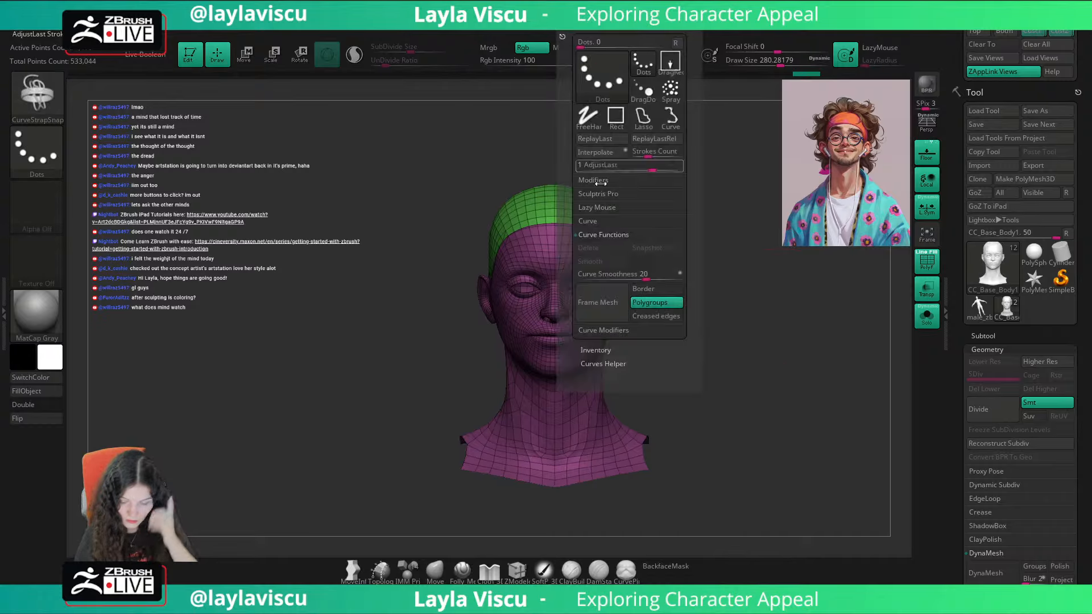
pyautogui.click(609, 301)
pyautogui.moveTo(651, 190); pyautogui.dragTo(680, 178, button='right')
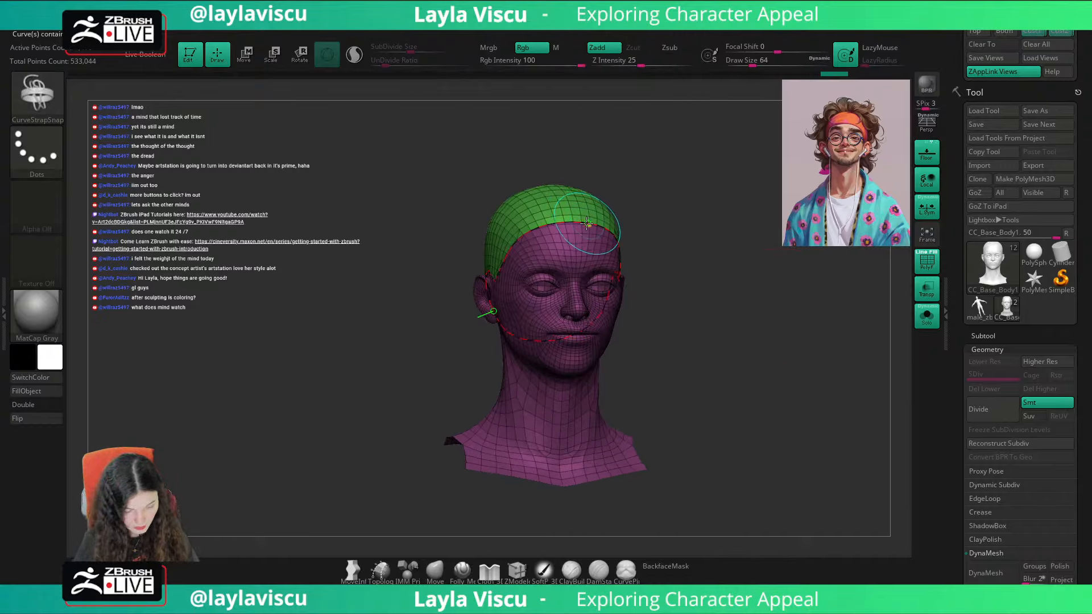
pyautogui.click(606, 226)
pyautogui.moveTo(608, 226)
pyautogui.mouseDown(button='right')
pyautogui.moveTo(626, 284)
pyautogui.moveTo(654, 242)
pyautogui.mouseUp(button='right')
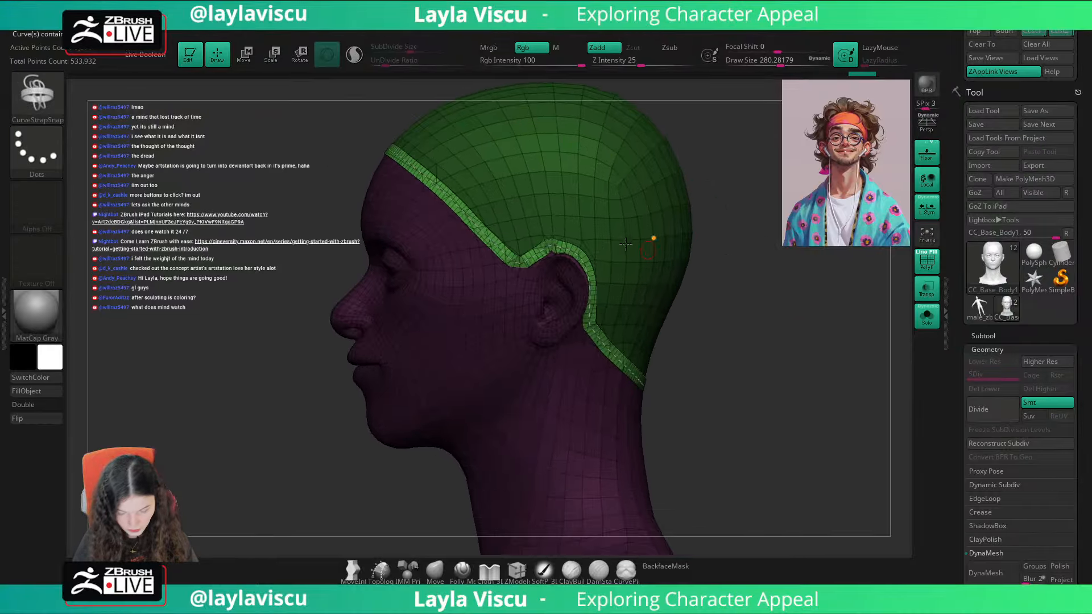
# Step: Set the draw size to 1000 and regenerate the strap along the cap's edge as a wider headband
pyautogui.write('s1000')
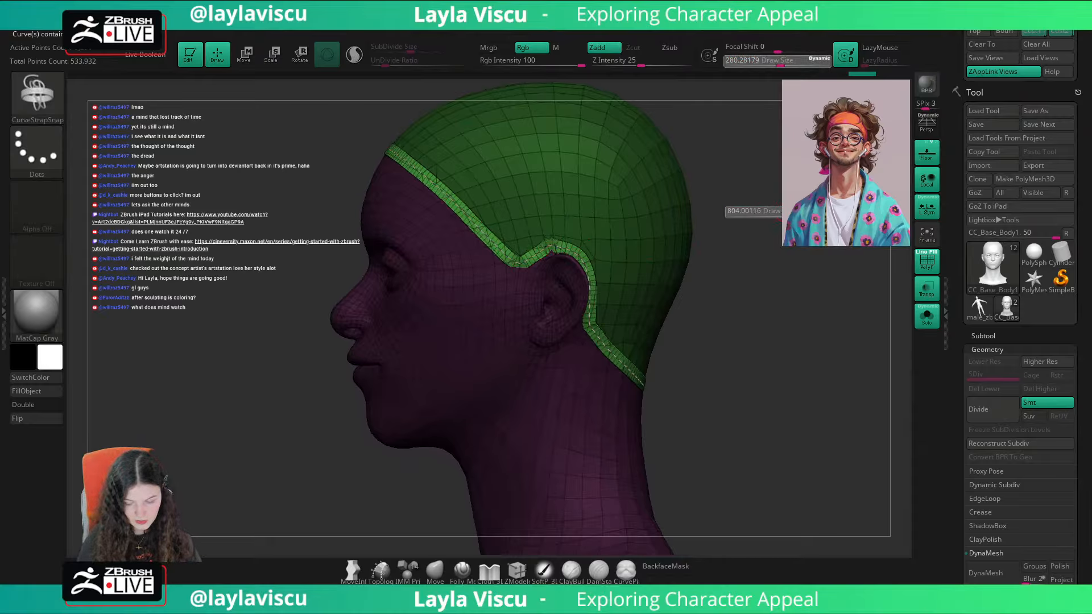
pyautogui.press('Return')
pyautogui.click(602, 229)
pyautogui.moveTo(758, 234)
pyautogui.keyDown('ctrl'); pyautogui.mouseDown(button='right')
pyautogui.moveTo(692, 185)
pyautogui.moveTo(746, 196)
pyautogui.moveTo(671, 234)
pyautogui.moveTo(708, 235)
pyautogui.mouseUp(button='right'); pyautogui.keyUp('ctrl')
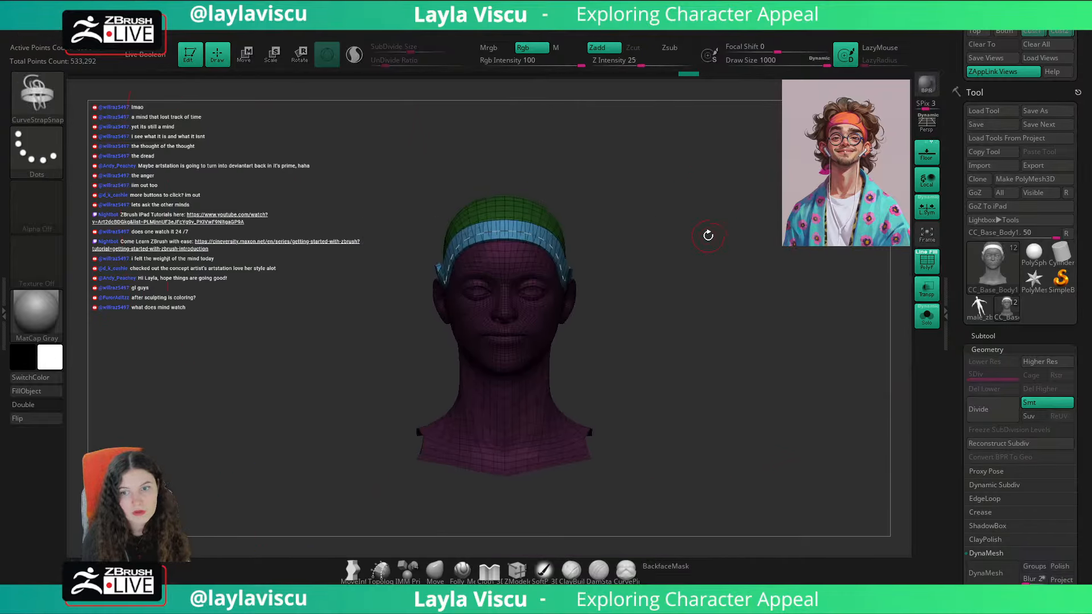
pyautogui.keyDown('shift'); pyautogui.moveTo(666, 295); pyautogui.dragTo(709, 341, button='right'); pyautogui.keyUp('shift')
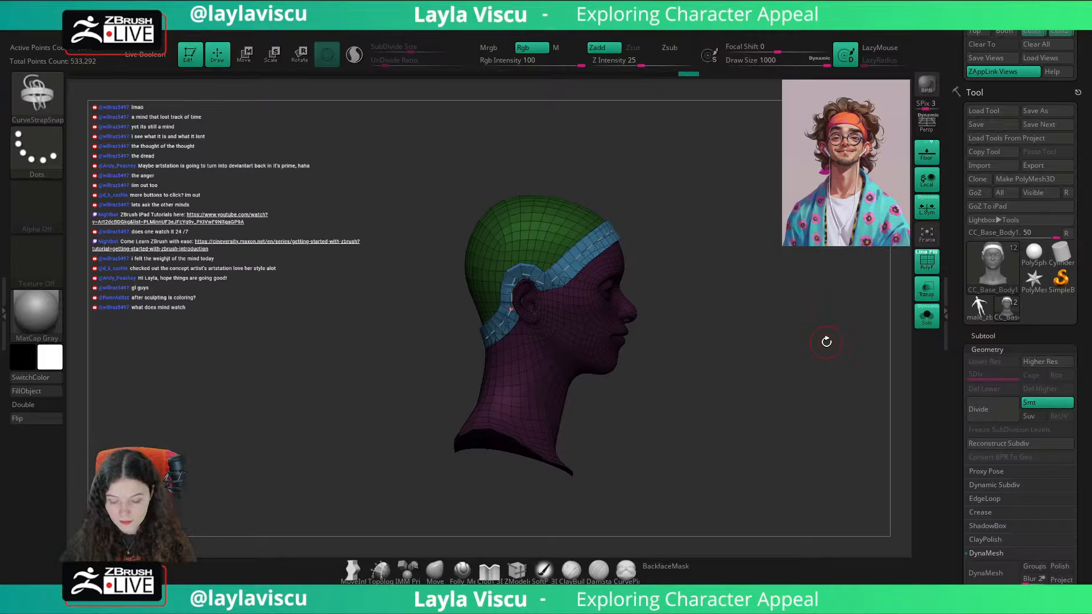
# Step: Isolate the headband strap's polygroup and delete the hidden head geometry
pyautogui.keyDown('shift'); pyautogui.moveTo(826, 341); pyautogui.dragTo(734, 328); pyautogui.keyUp('shift')
pyautogui.click(534, 339)
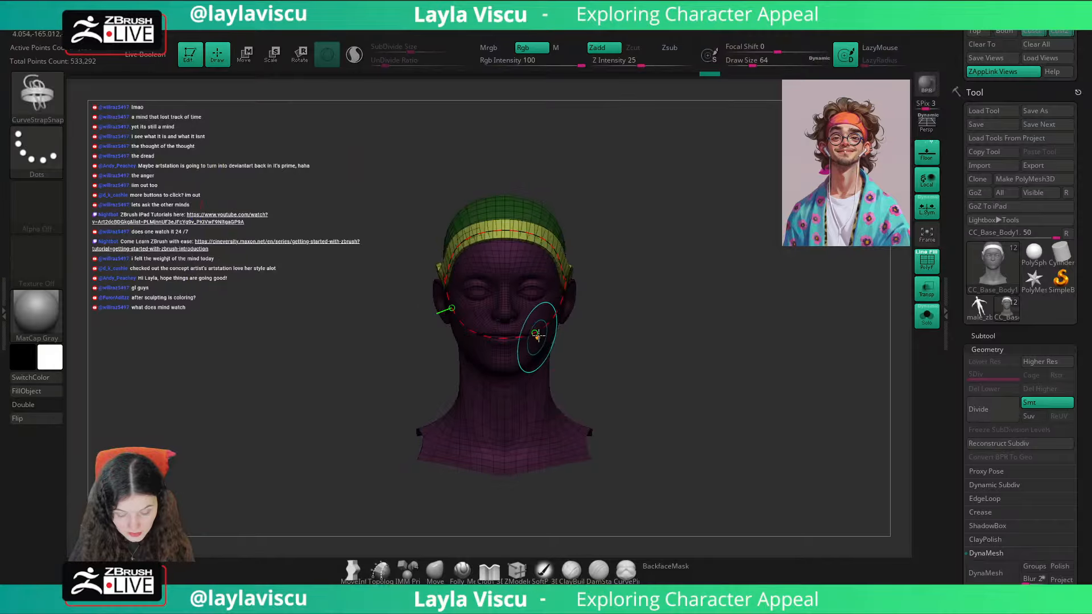
pyautogui.keyDown('ctrl'); pyautogui.moveTo(533, 338); pyautogui.dragTo(539, 439, button='right'); pyautogui.keyUp('ctrl')
pyautogui.keyDown('alt'); pyautogui.moveTo(681, 337); pyautogui.dragTo(733, 383, button='right'); pyautogui.keyUp('alt')
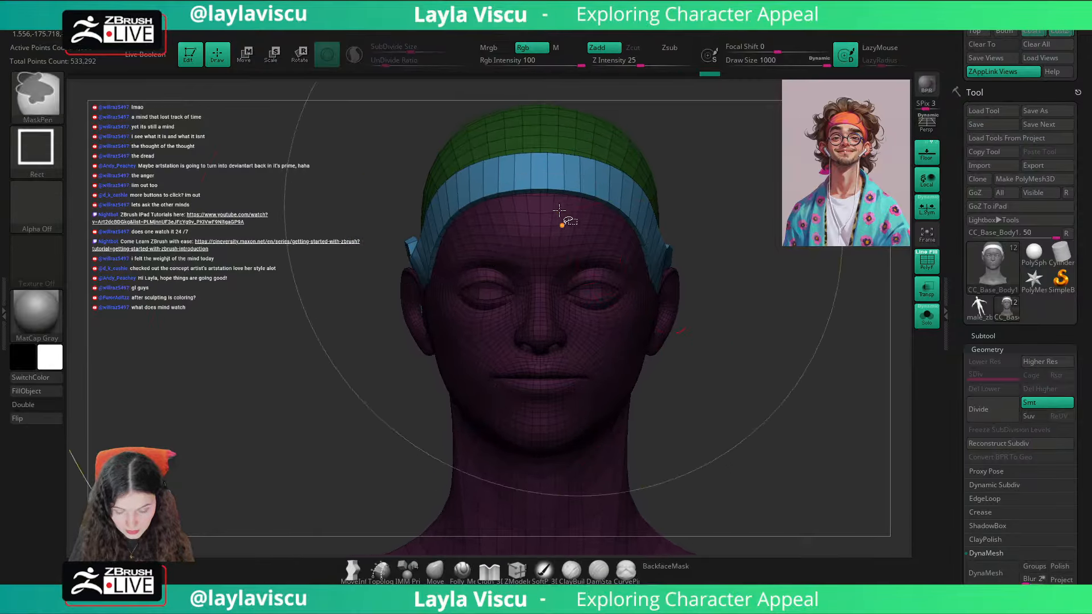
pyautogui.keyDown('ctrl'); pyautogui.keyDown('shift'); pyautogui.click(563, 187); pyautogui.keyUp('shift'); pyautogui.keyUp('ctrl')
pyautogui.press('1')
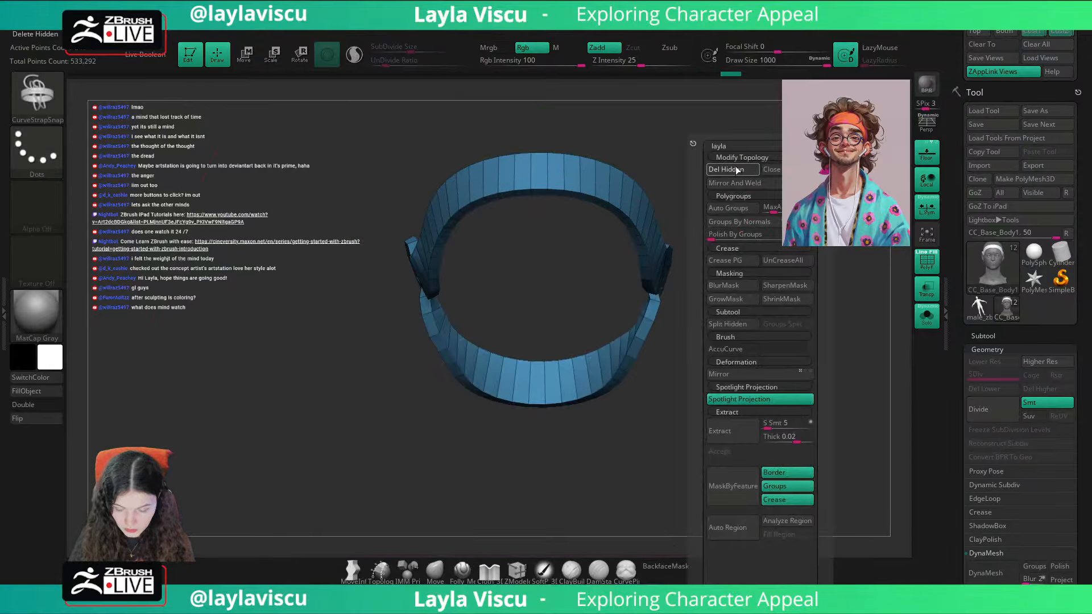
pyautogui.click(735, 168)
# Step: Turn off local symmetry, and mirror and weld the headband with that setting
pyautogui.click(738, 185)
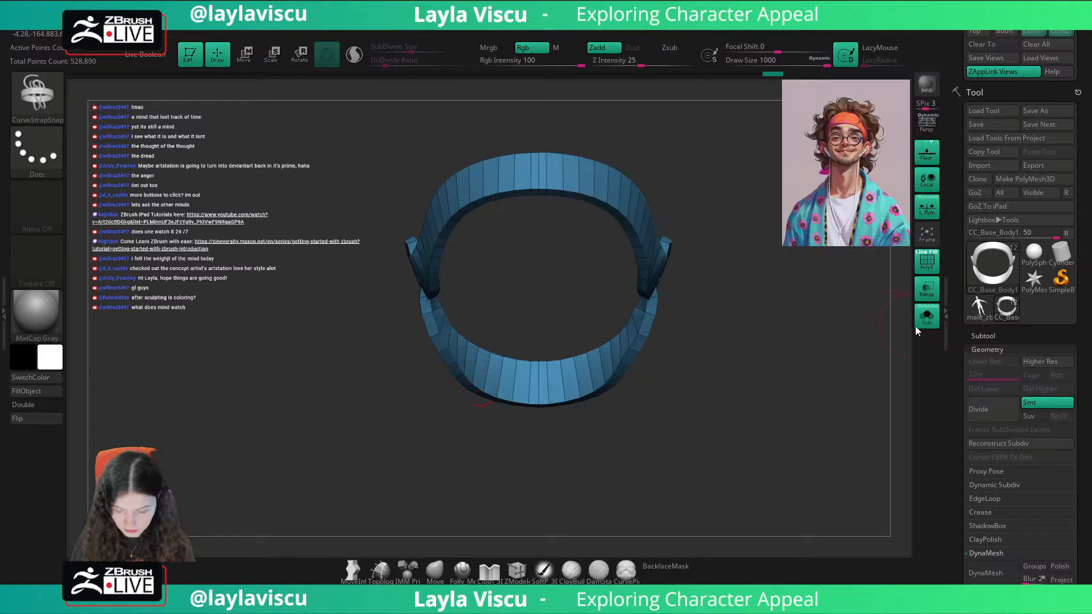
pyautogui.hotkey('ctrl', 'z')
pyautogui.click(927, 207)
pyautogui.press('1')
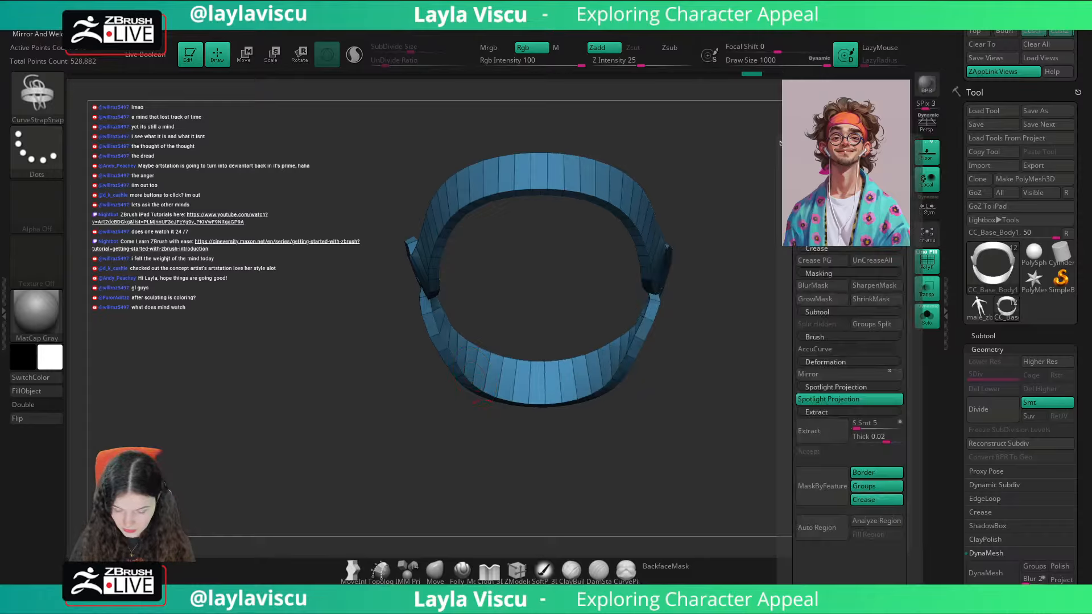
pyautogui.click(779, 143)
# Step: Show the full body together with the headband, with transparency turned off
pyautogui.moveTo(633, 370); pyautogui.dragTo(903, 340)
pyautogui.click(925, 322)
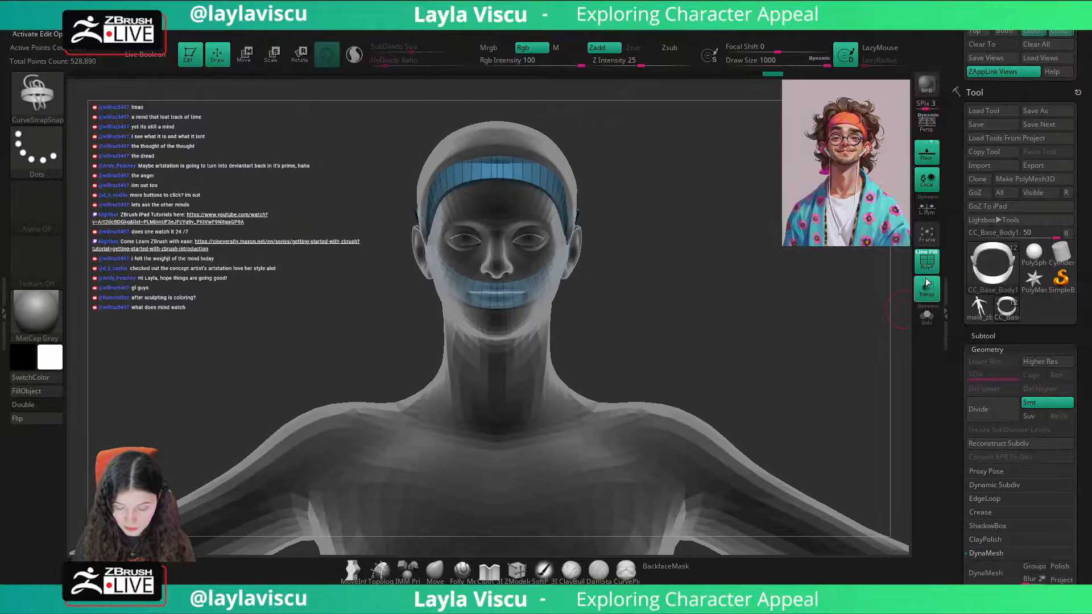
pyautogui.click(919, 270)
pyautogui.click(928, 297)
pyautogui.moveTo(819, 319)
pyautogui.mouseDown()
pyautogui.moveTo(906, 336)
pyautogui.moveTo(780, 363)
pyautogui.mouseUp()
# Step: Switch to the Move brush at a draw size of about 177, with the headband's polyframe displayed
pyautogui.click(435, 570)
pyautogui.press('s')
pyautogui.moveTo(529, 166); pyautogui.dragTo(496, 166)
pyautogui.hotkey('shift', 'f')
pyautogui.moveTo(689, 178); pyautogui.dragTo(570, 166)
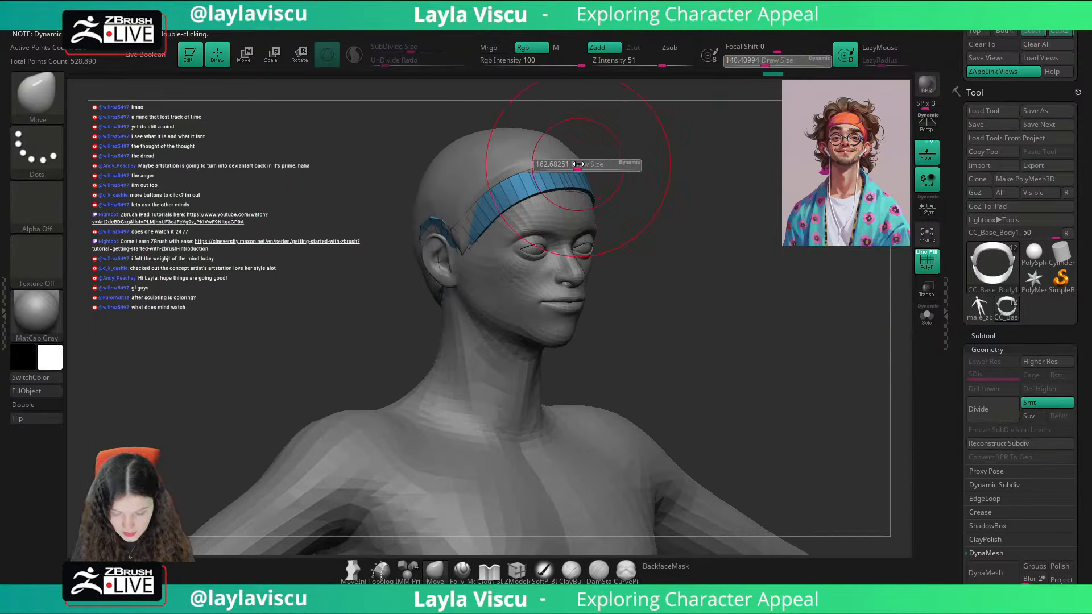
# Step: Compare the headband's width and position with the reference portrait overlay from the saved front view
pyautogui.click(1047, 33)
pyautogui.hotkey('shift', 'z')
pyautogui.hotkey('shift', 'z')
pyautogui.hotkey('shift', 'z')
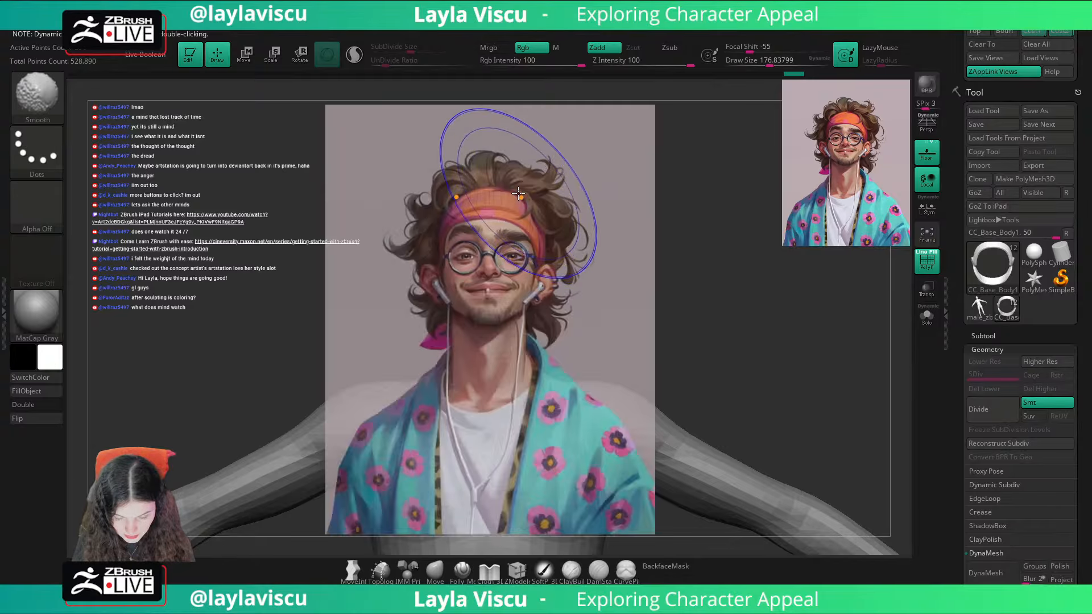
pyautogui.hotkey('shift', 'z')
pyautogui.moveTo(518, 194); pyautogui.dragTo(560, 215)
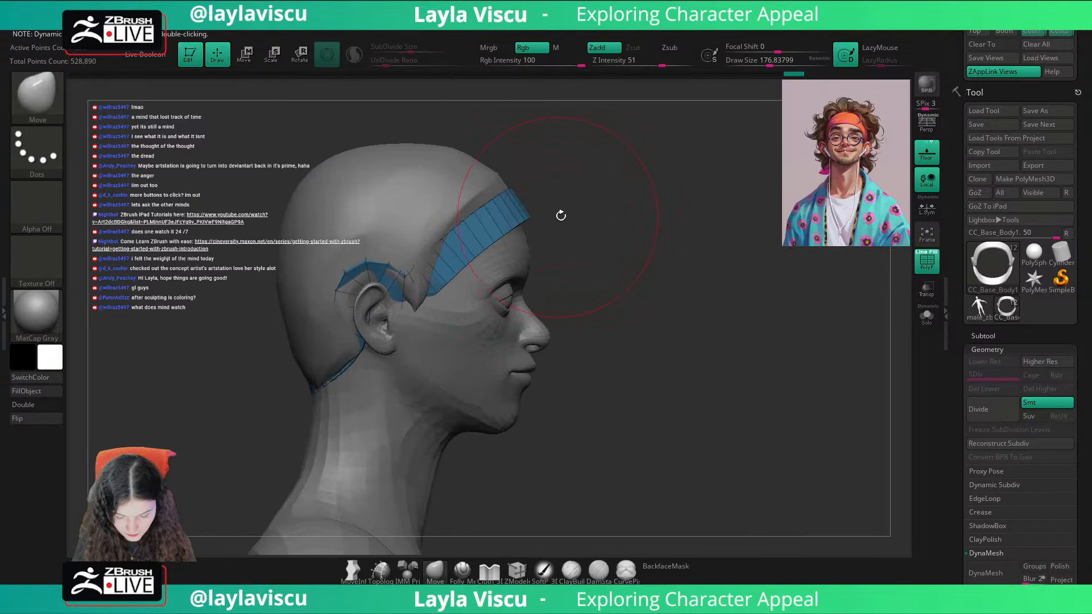
# Step: Isolate the headband and insert edge loops along its length with ZModeler
pyautogui.click(517, 570)
pyautogui.click(927, 316)
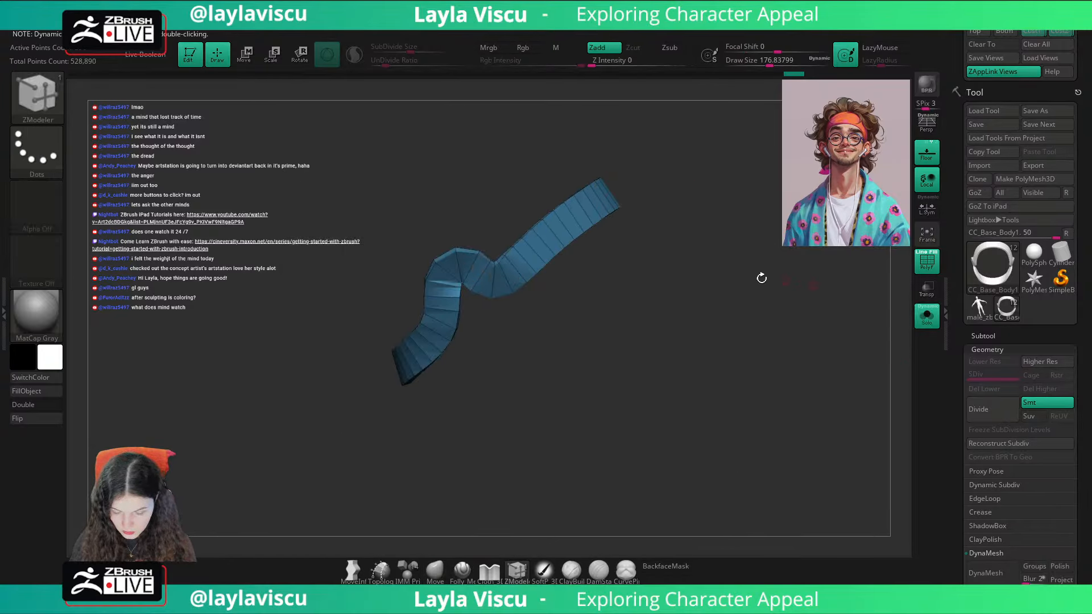
pyautogui.click(581, 210)
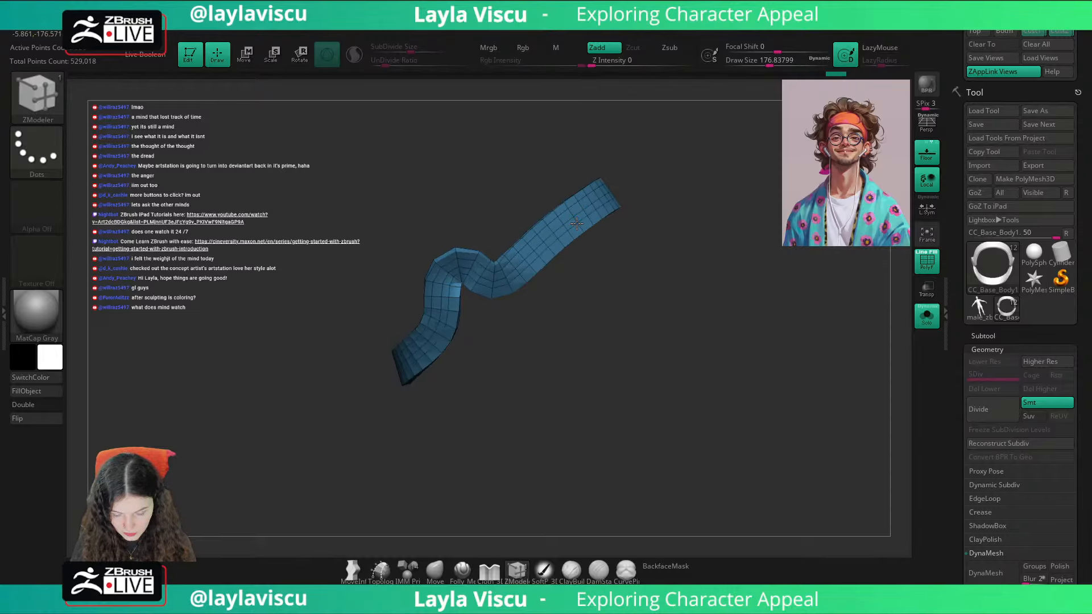
pyautogui.moveTo(635, 193); pyautogui.dragTo(540, 195)
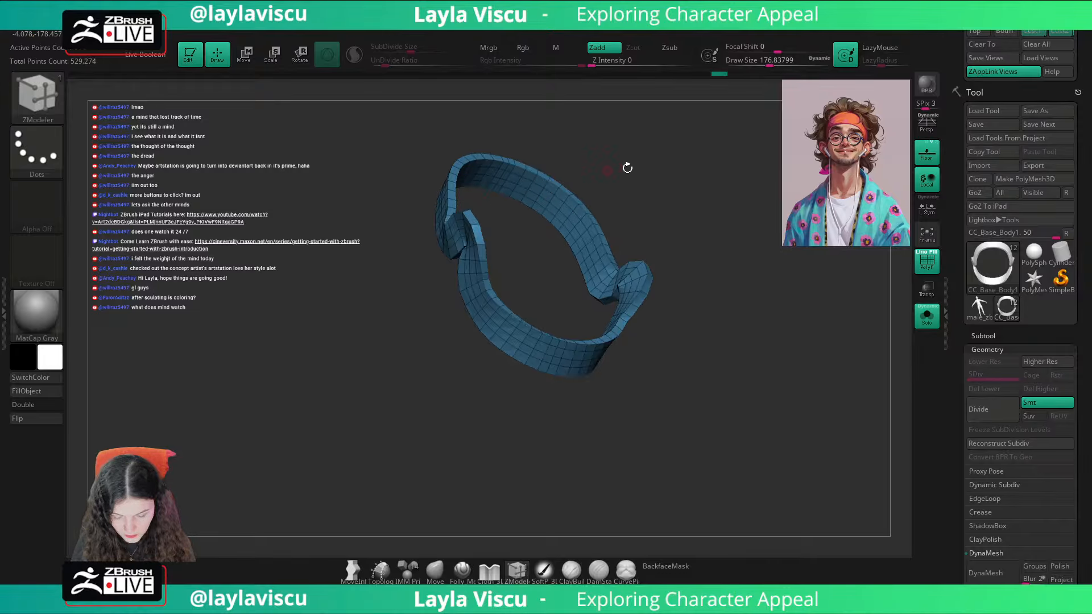
pyautogui.moveTo(627, 167); pyautogui.dragTo(670, 186)
# Step: Try to mask part of the headband from its front end with the transform gizmo
pyautogui.press('w')
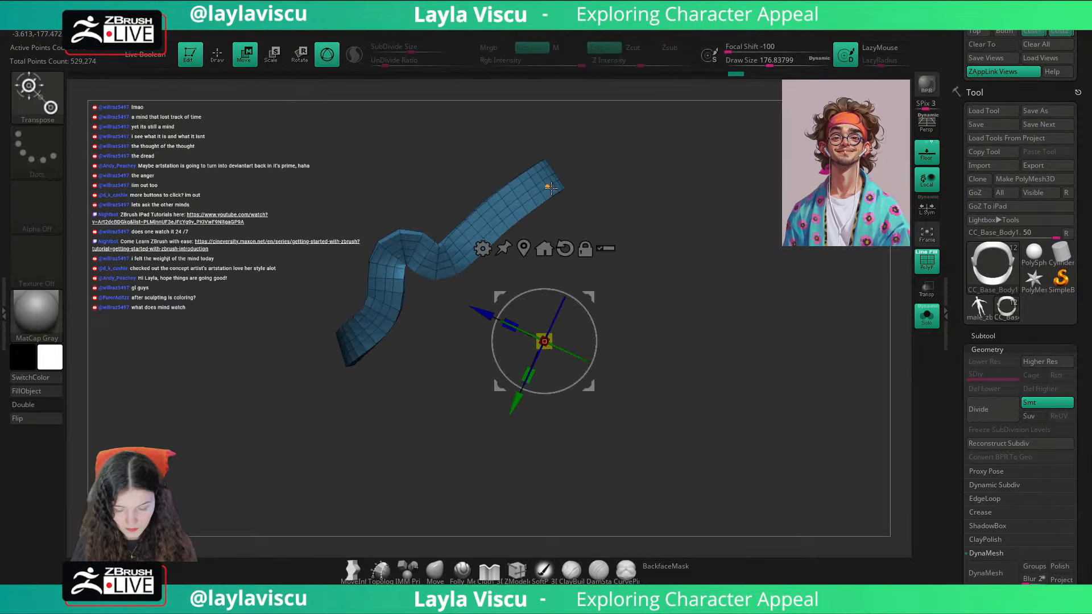
pyautogui.click(550, 188)
pyautogui.moveTo(545, 179); pyautogui.dragTo(576, 180)
pyautogui.keyDown('alt'); pyautogui.click(576, 180); pyautogui.keyUp('alt')
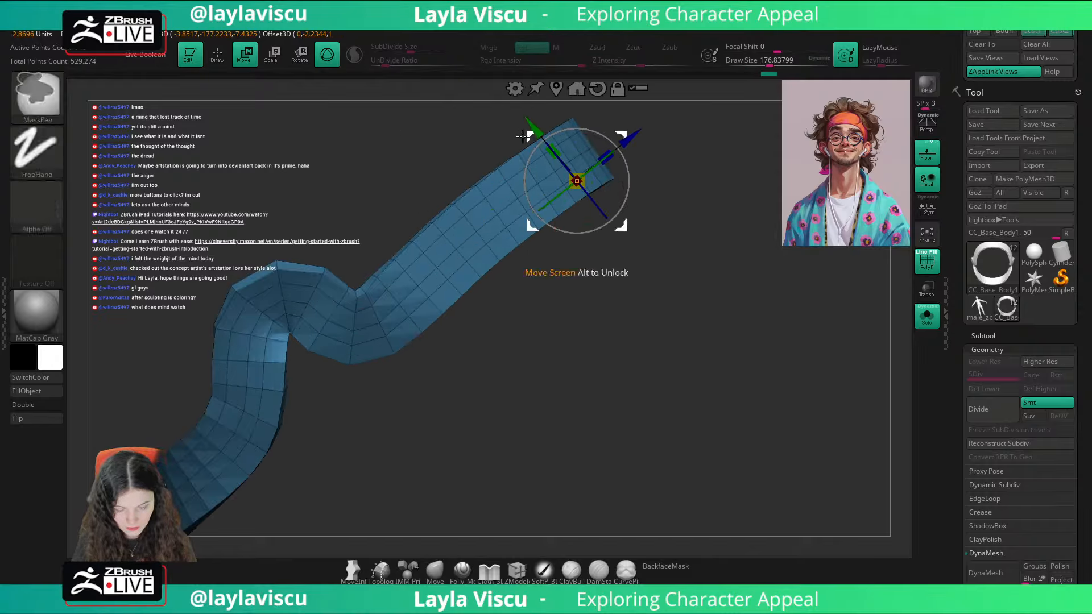
pyautogui.press('q')
pyautogui.press('w')
pyautogui.keyDown('alt'); pyautogui.moveTo(575, 144); pyautogui.dragTo(622, 212); pyautogui.keyUp('alt')
# Step: Set ZModeler's edge action to Mask and undo the inserted edge loops on the headband
pyautogui.click(517, 570)
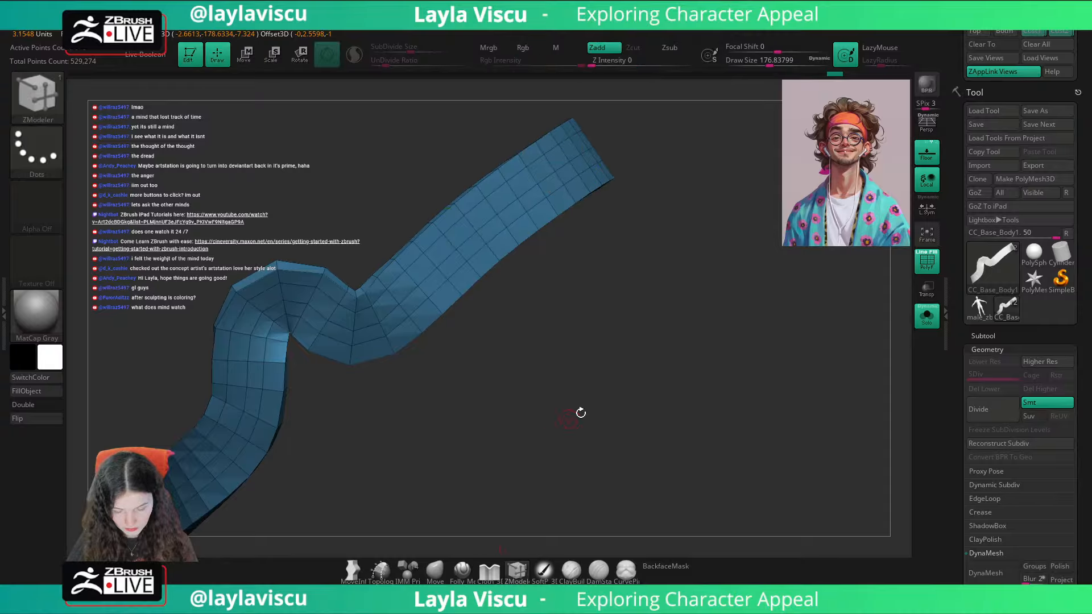
pyautogui.moveTo(578, 414); pyautogui.dragTo(565, 541)
pyautogui.press('space')
pyautogui.click(503, 281)
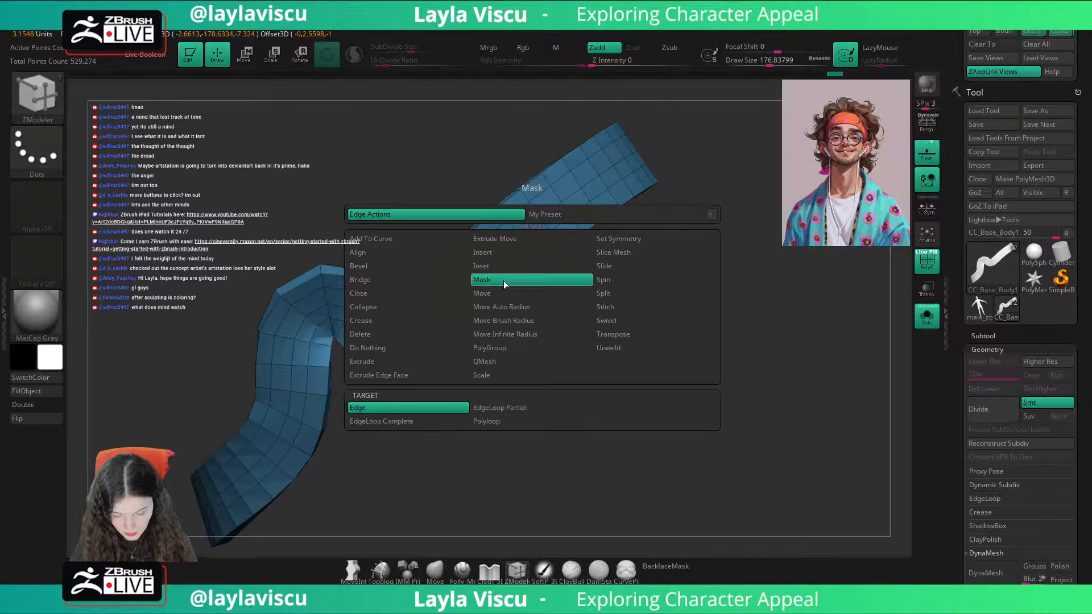
pyautogui.press('ctrl')
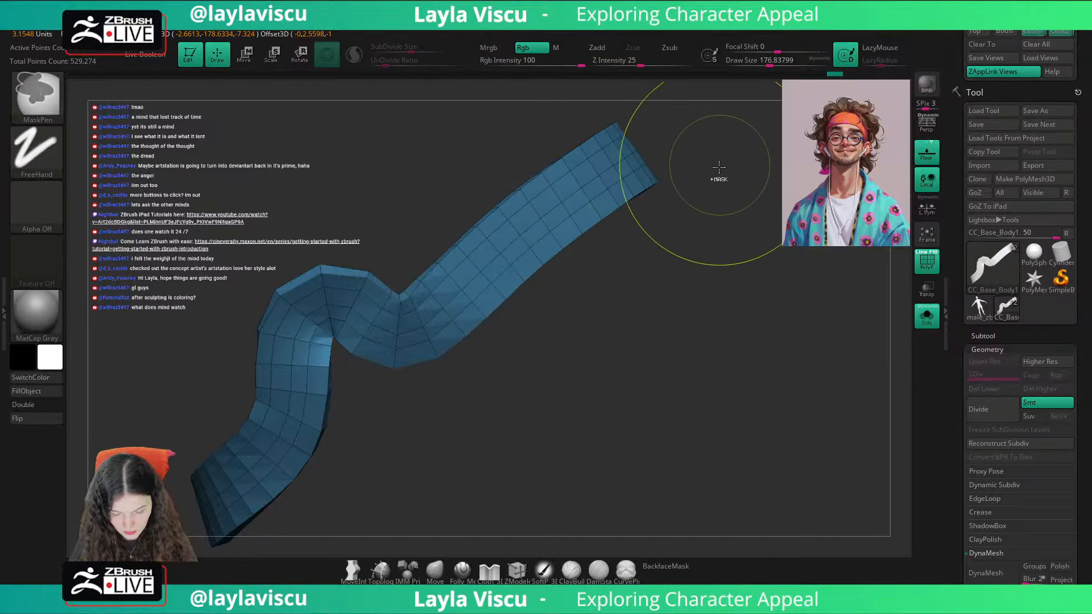
pyautogui.hotkey('ctrl', 'z')
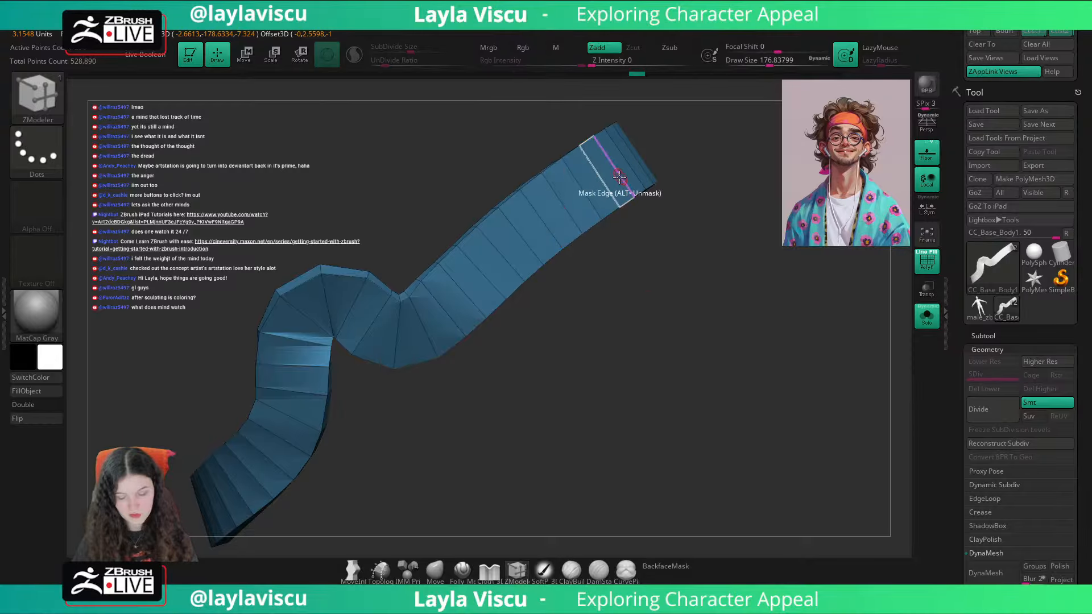
# Step: Set the Mask action's target to EdgeLoop Complete and mask the edge loop along one side of the headband
pyautogui.press('space')
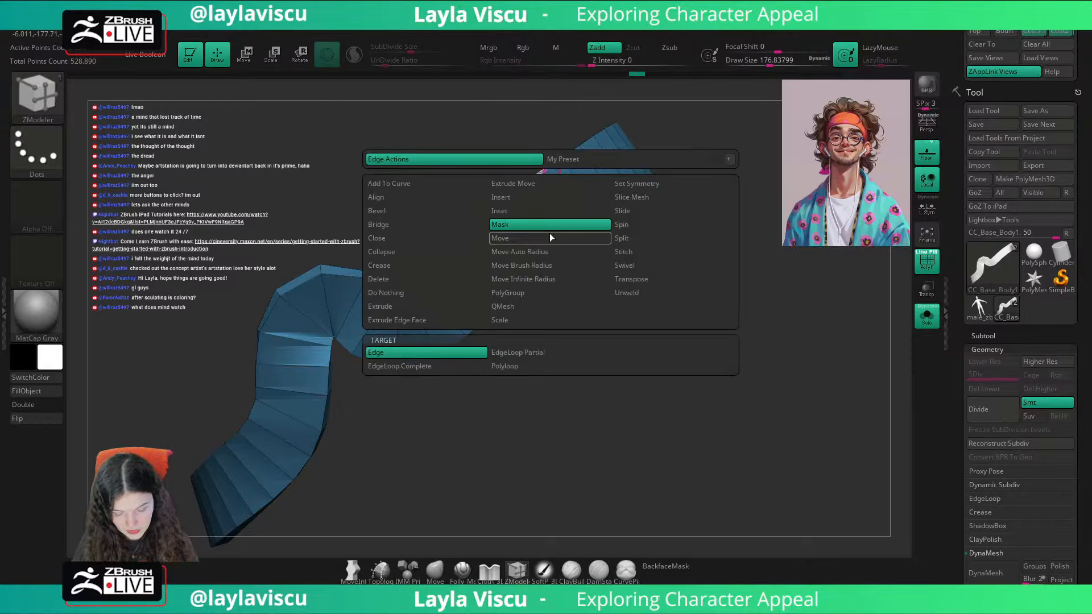
pyautogui.click(450, 368)
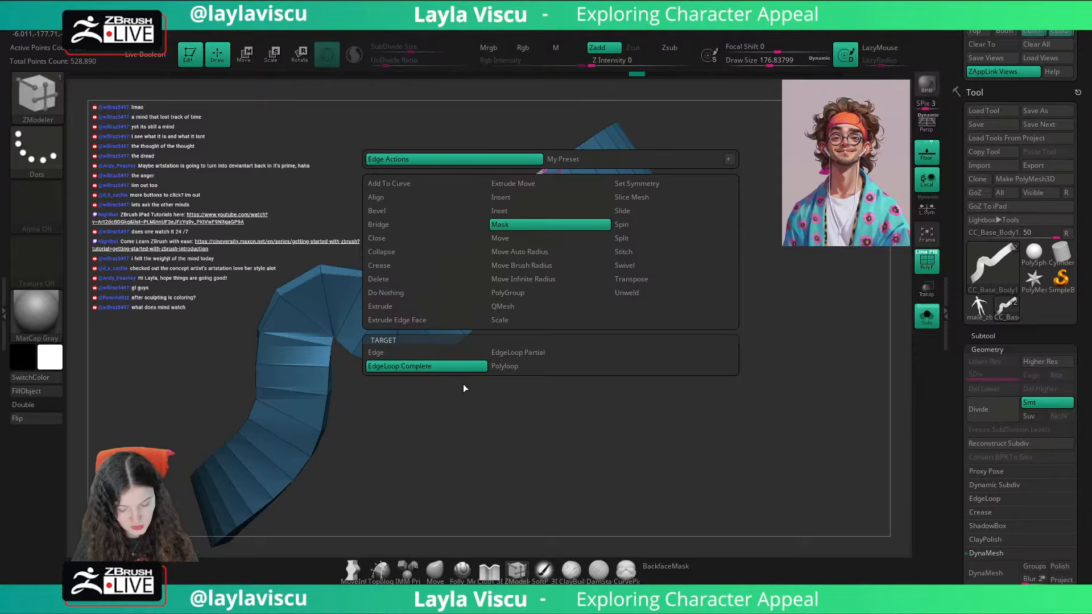
pyautogui.moveTo(463, 384); pyautogui.dragTo(547, 416)
pyautogui.click(595, 186)
pyautogui.click(580, 189)
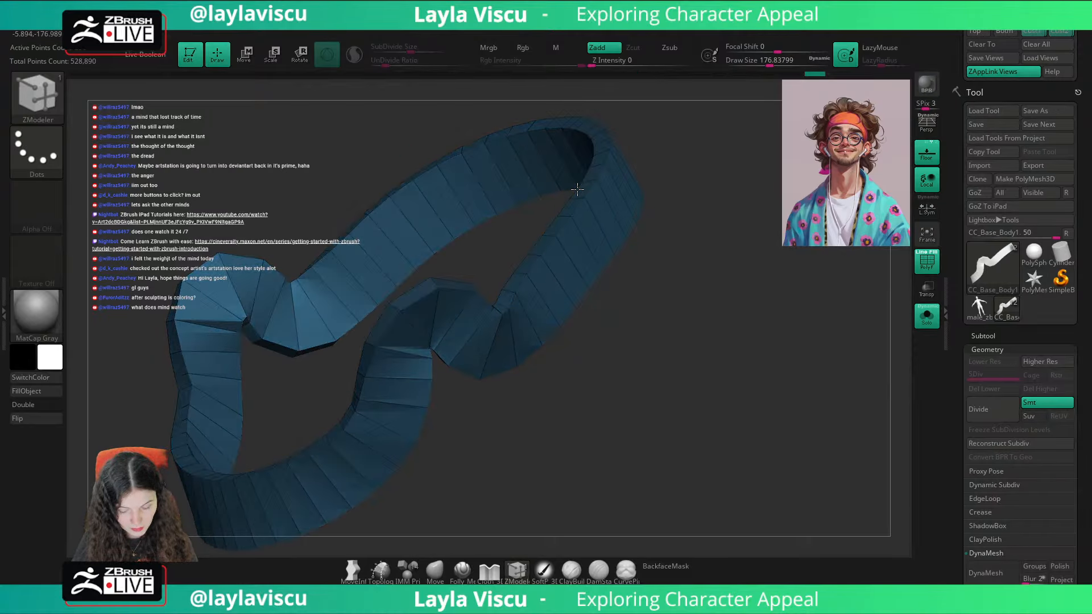
pyautogui.moveTo(710, 164); pyautogui.dragTo(739, 173)
pyautogui.keyDown('ctrl'); pyautogui.moveTo(739, 174); pyautogui.dragTo(739, 219, button='right'); pyautogui.keyUp('ctrl')
# Step: Widen the headband by moving its upper edge outward and, with the mask inverted, its lower edge the opposite way
pyautogui.press('w')
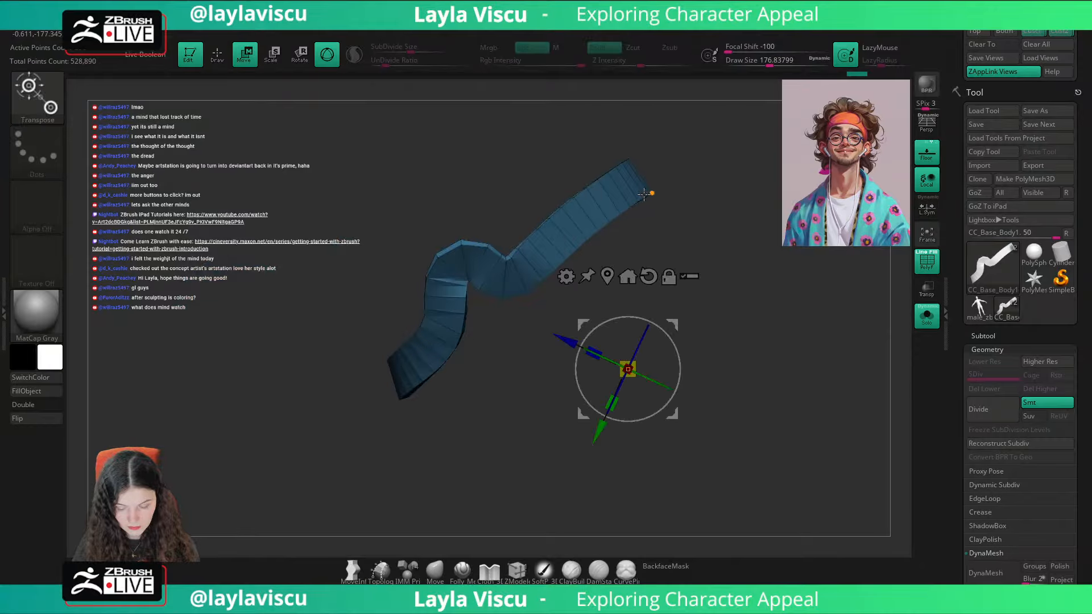
pyautogui.keyDown('alt'); pyautogui.click(607, 275); pyautogui.keyUp('alt')
pyautogui.keyDown('alt'); pyautogui.moveTo(546, 219); pyautogui.dragTo(553, 244); pyautogui.keyUp('alt')
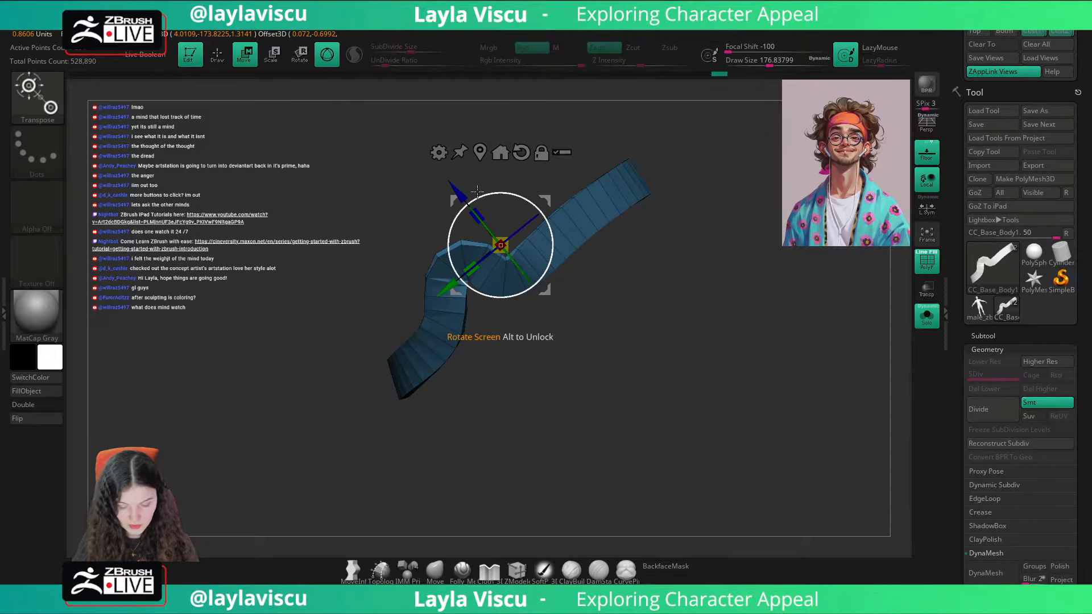
pyautogui.moveTo(451, 186); pyautogui.dragTo(438, 171)
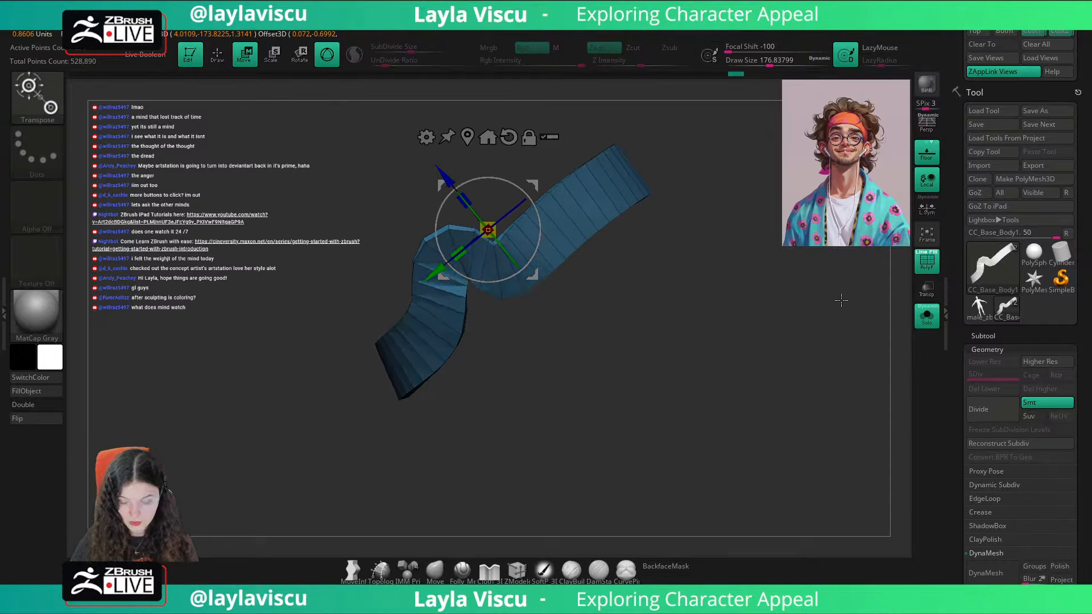
pyautogui.press('ctrl')
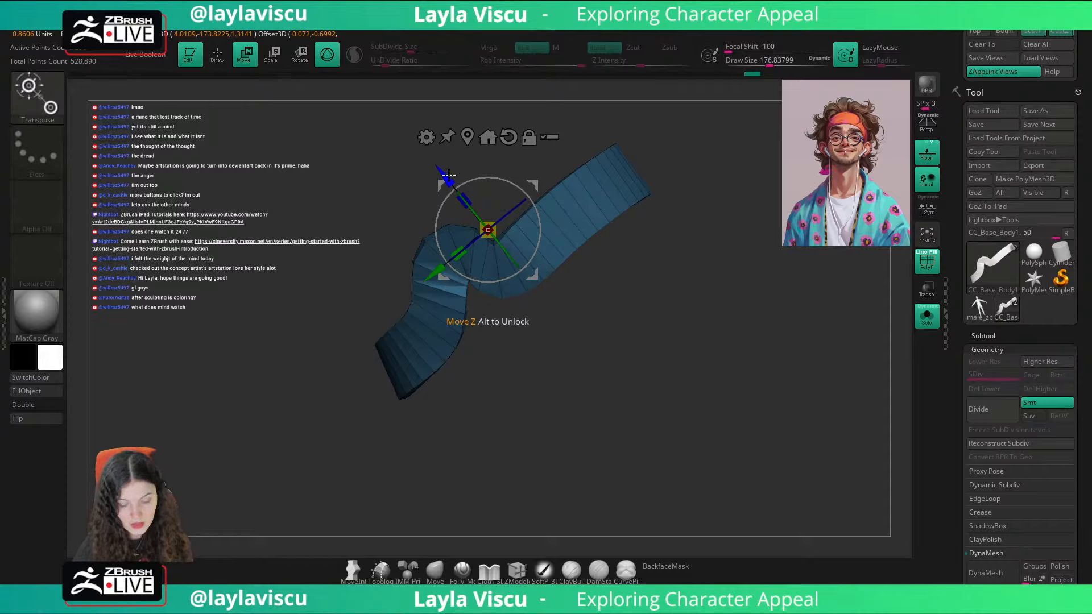
pyautogui.moveTo(445, 175); pyautogui.dragTo(452, 182)
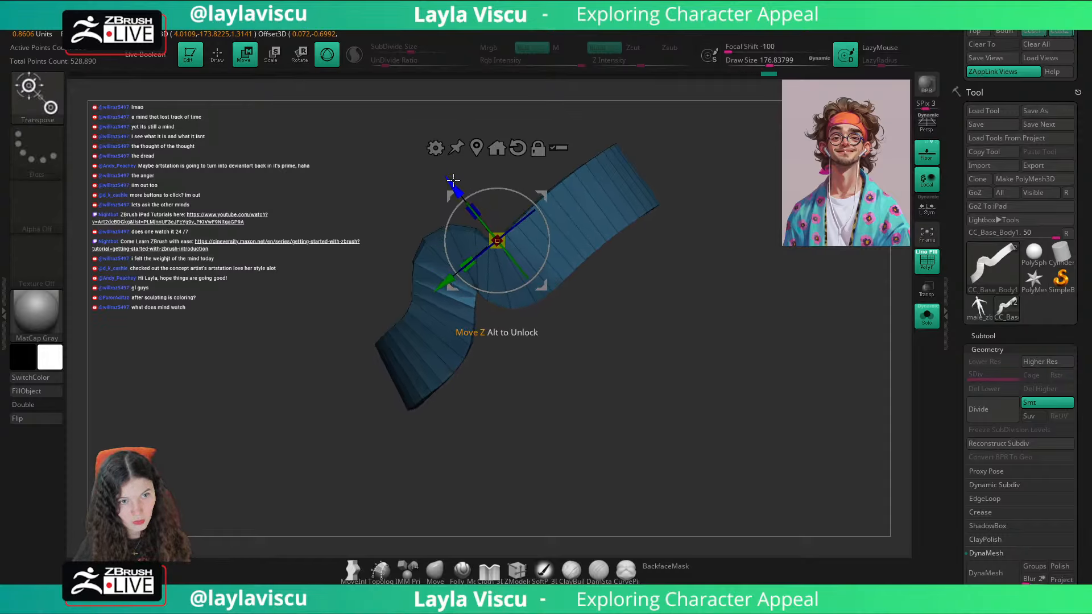
# Step: Show the whole body again and check the widened headband against the reference portrait from the saved front view
pyautogui.click(927, 316)
pyautogui.keyDown('shift'); pyautogui.moveTo(887, 347); pyautogui.dragTo(849, 374); pyautogui.keyUp('shift')
pyautogui.click(557, 149)
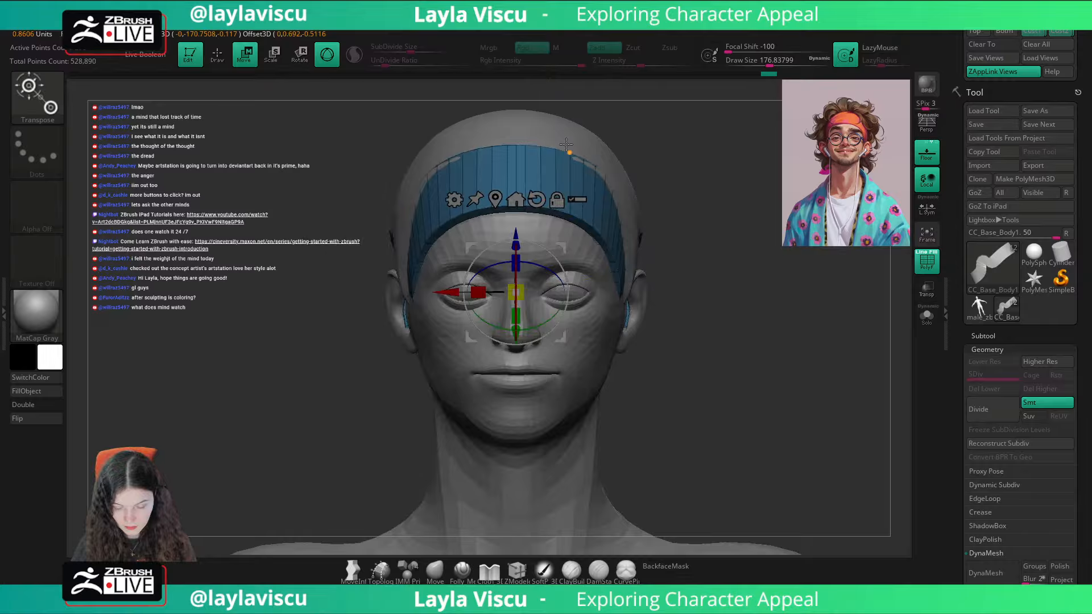
pyautogui.click(1033, 30)
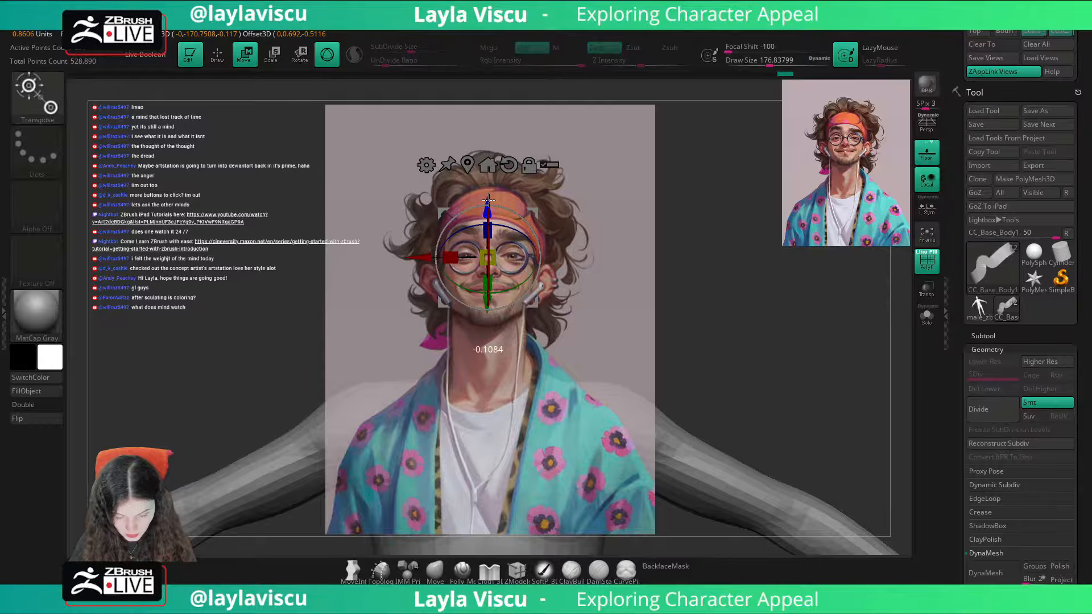
# Step: Clear the headband's mask, centre the gizmo on it and scale it up uniformly by a factor of about 1.10
pyautogui.click(434, 570)
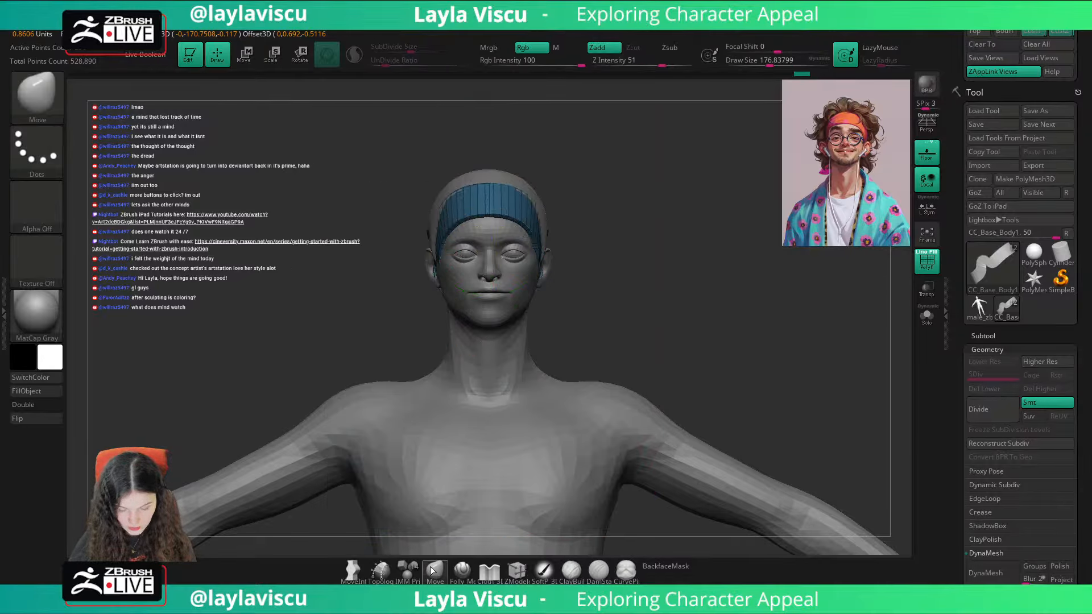
pyautogui.press('w')
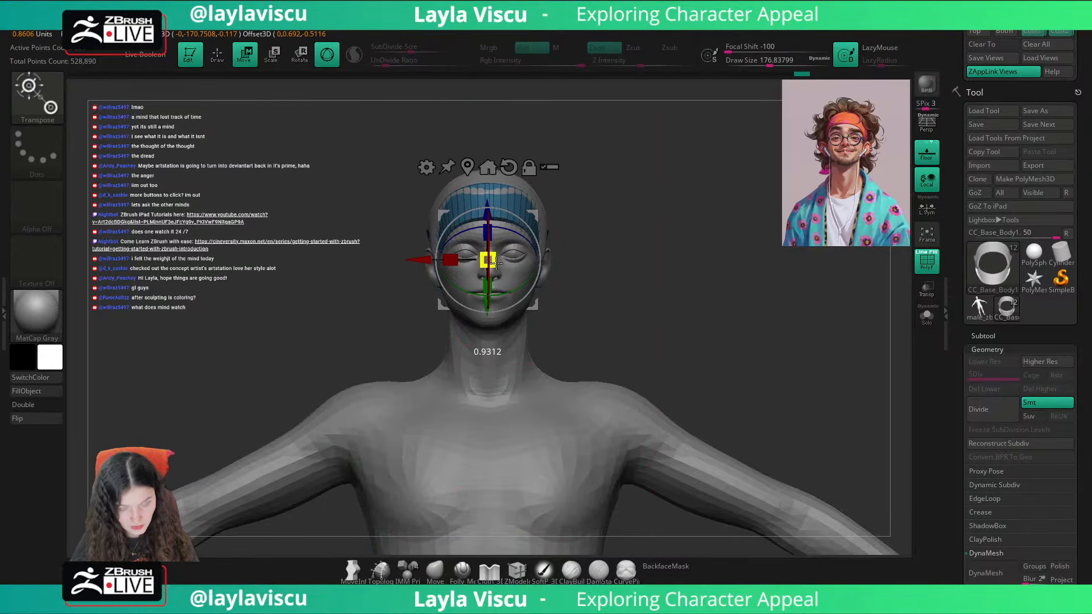
pyautogui.keyDown('ctrl'); pyautogui.moveTo(633, 212); pyautogui.dragTo(627, 229); pyautogui.keyUp('ctrl')
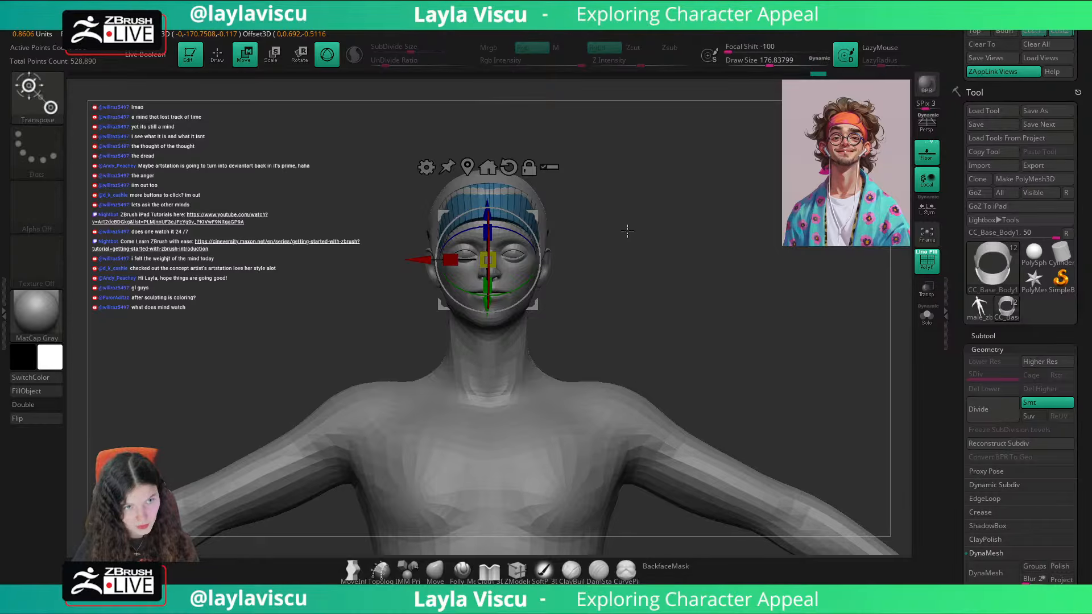
pyautogui.click(470, 168)
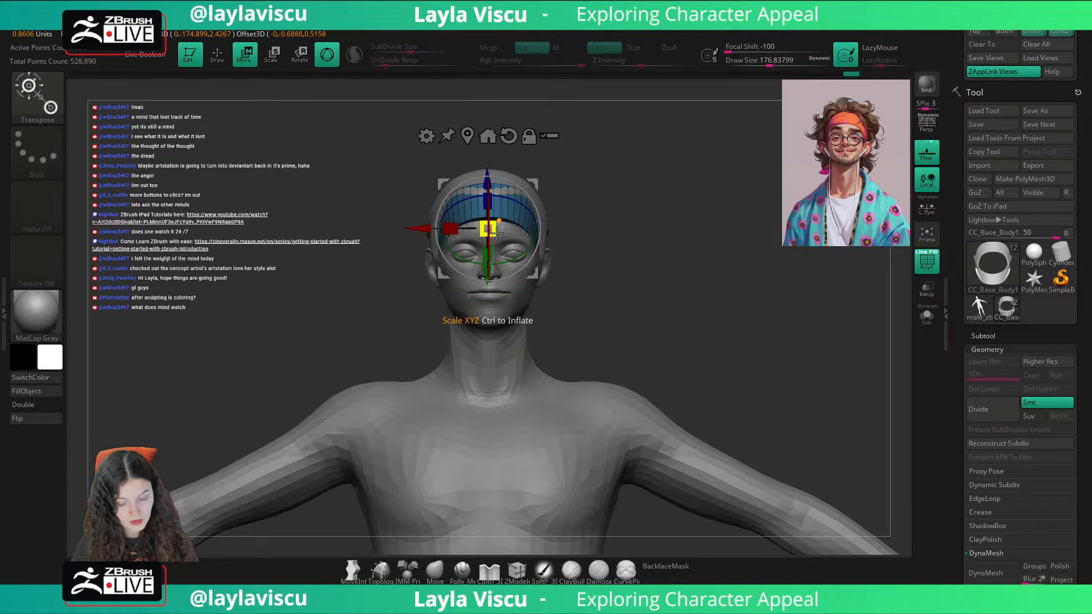
pyautogui.moveTo(488, 230); pyautogui.dragTo(505, 232)
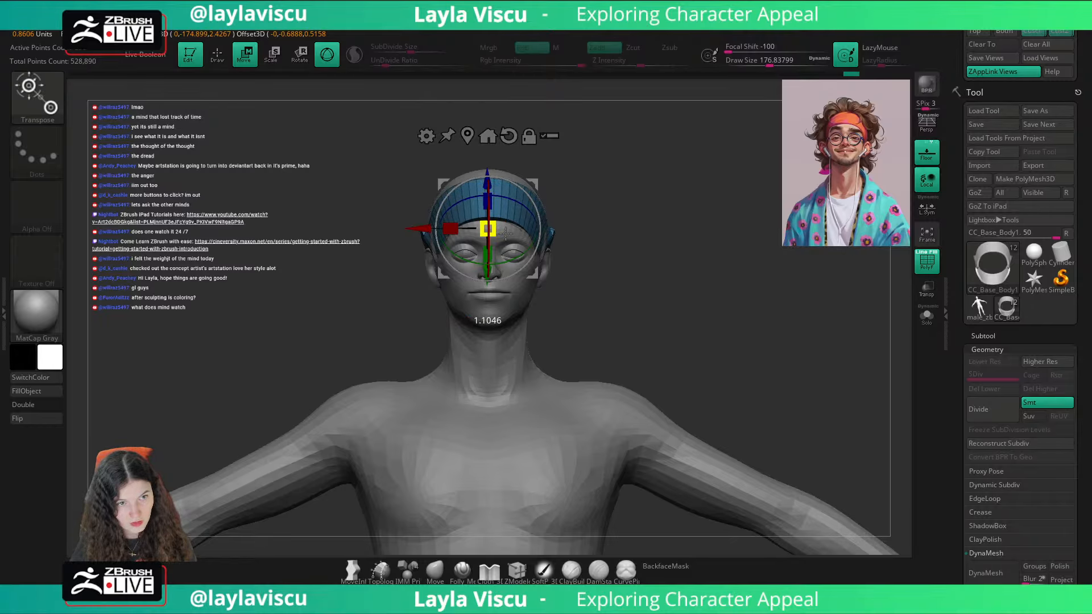
# Step: Compare the enlarged headband with the portrait overlay and inspect its fit in profile
pyautogui.press('q')
pyautogui.hotkey('shift', 'z')
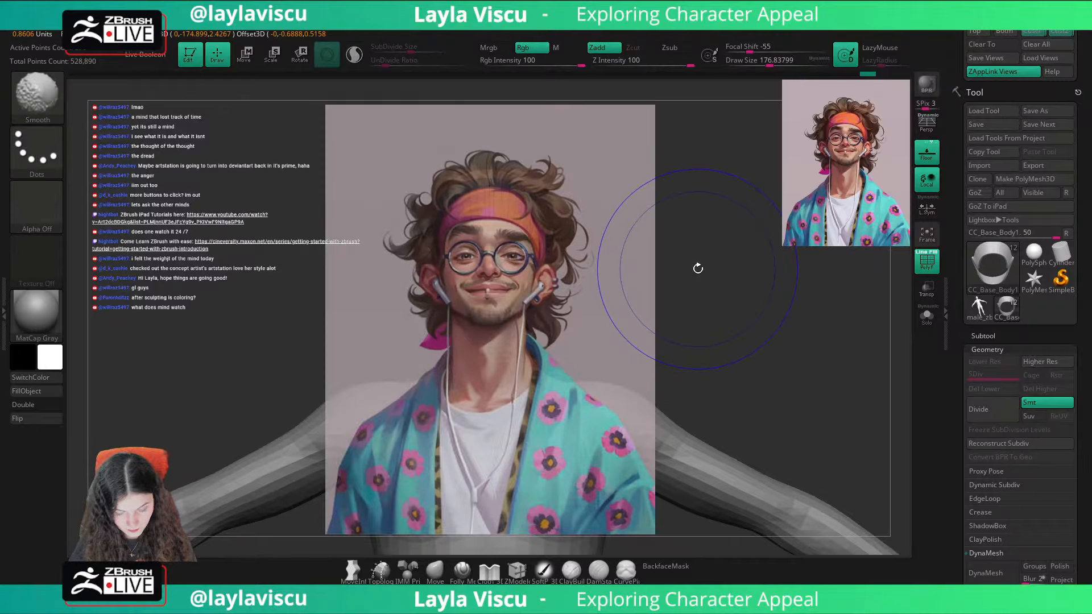
pyautogui.hotkey('shift', 'z')
pyautogui.hotkey('shift', 'z')
pyautogui.hotkey('shift', 'z')
pyautogui.moveTo(698, 268); pyautogui.dragTo(756, 268)
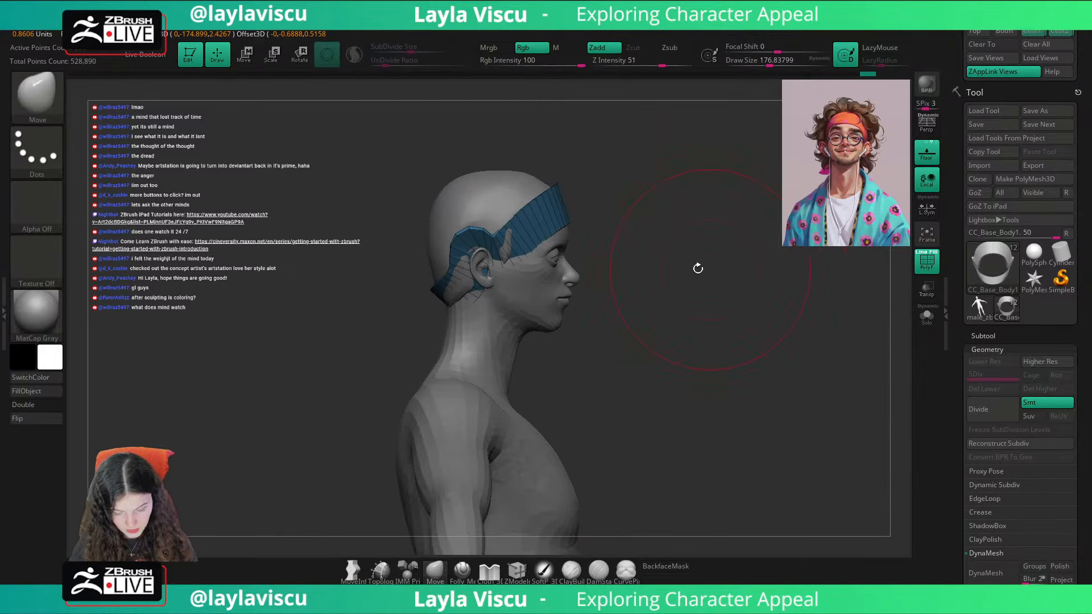
# Step: Check the headband against the portrait overlay, lower it slightly with the gizmo and scale it uniformly to about 0.98
pyautogui.press('w')
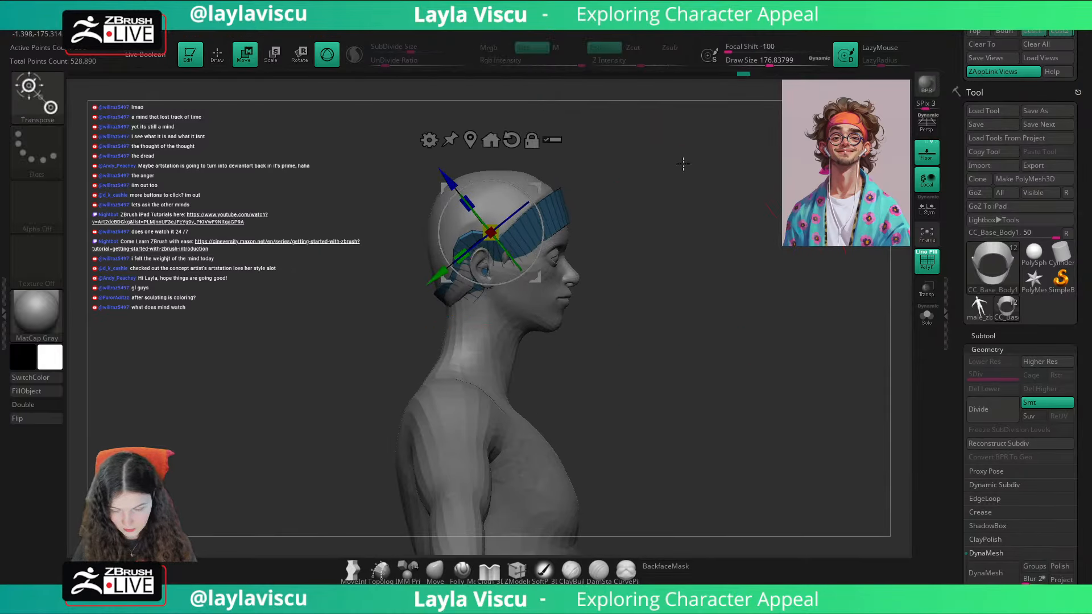
pyautogui.keyDown('shift'); pyautogui.moveTo(683, 164); pyautogui.dragTo(614, 170); pyautogui.keyUp('shift')
pyautogui.press('q')
pyautogui.hotkey('shift', 'z')
pyautogui.hotkey('shift', 'z')
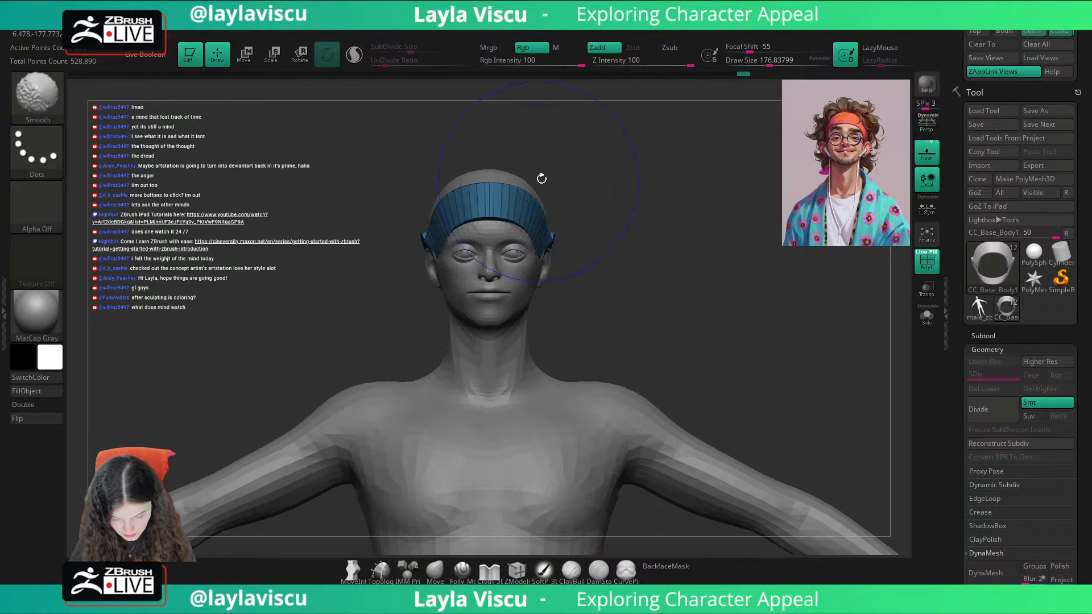
pyautogui.press('w')
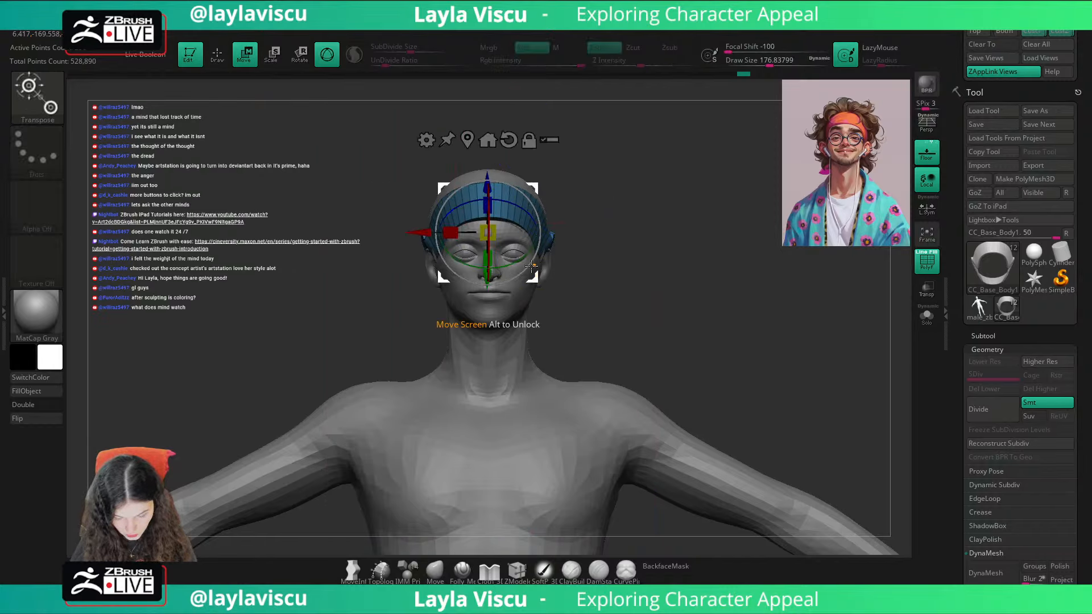
pyautogui.moveTo(490, 165); pyautogui.dragTo(490, 162)
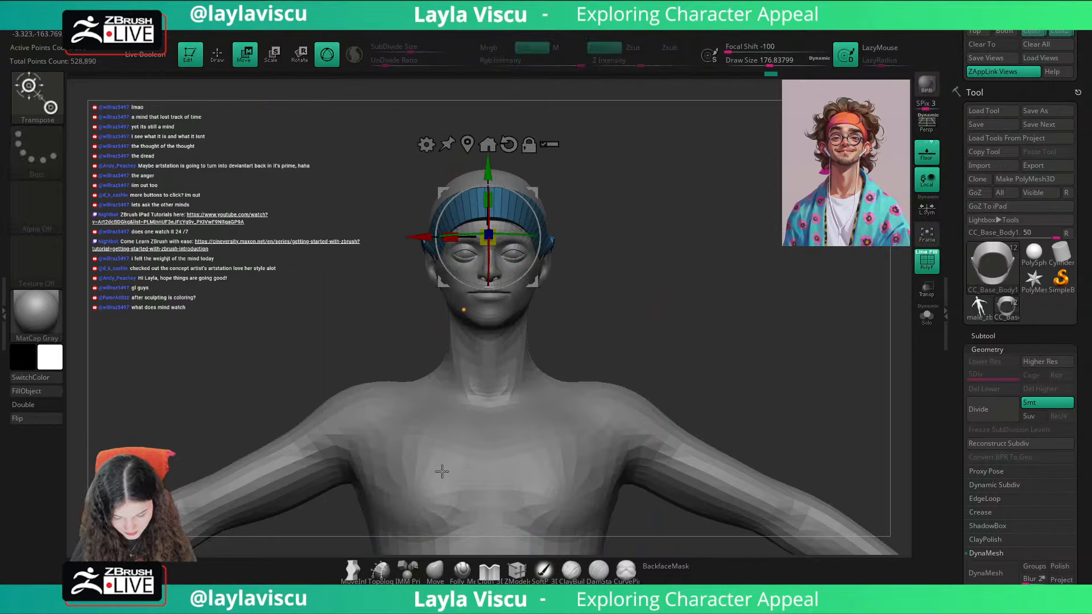
pyautogui.moveTo(438, 541)
pyautogui.mouseDown()
pyautogui.moveTo(690, 285)
pyautogui.moveTo(666, 250)
pyautogui.mouseUp()
pyautogui.moveTo(493, 181); pyautogui.dragTo(510, 181)
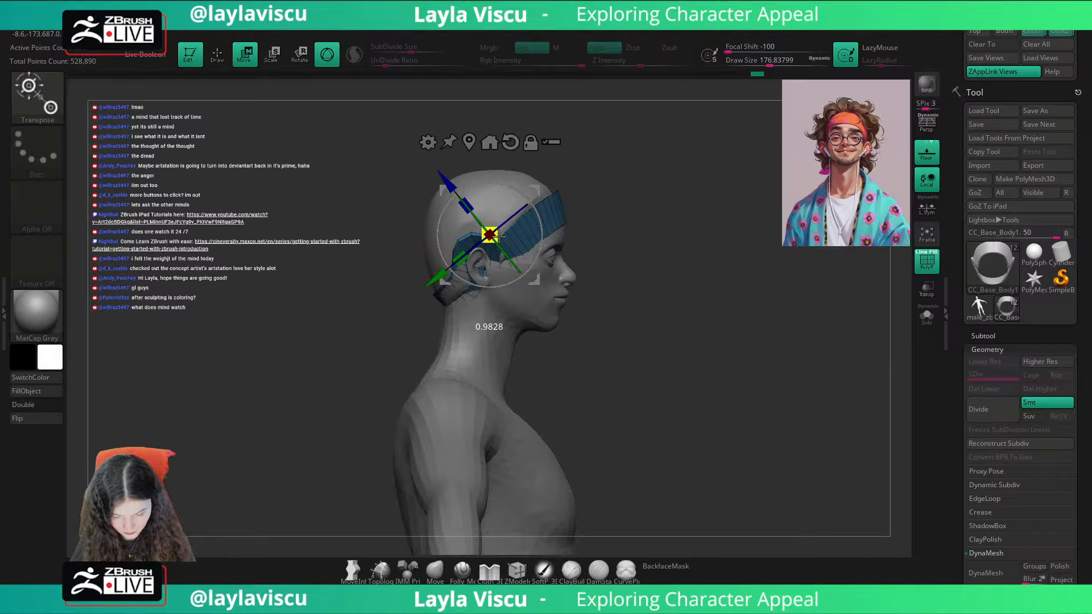
# Step: Compare the resized headband with the portrait overlay from the front and turn off the wireframe display
pyautogui.press('q')
pyautogui.keyDown('shift'); pyautogui.moveTo(444, 538); pyautogui.dragTo(285, 506); pyautogui.keyUp('shift')
pyautogui.hotkey('shift', 'z')
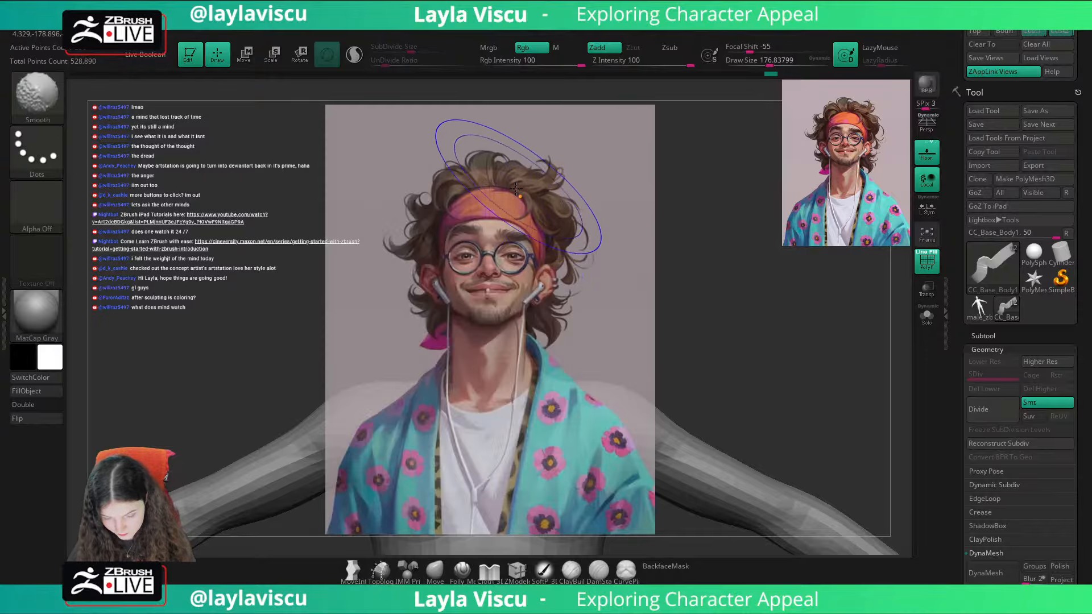
pyautogui.hotkey('shift', 'z')
pyautogui.hotkey('shift', 'f')
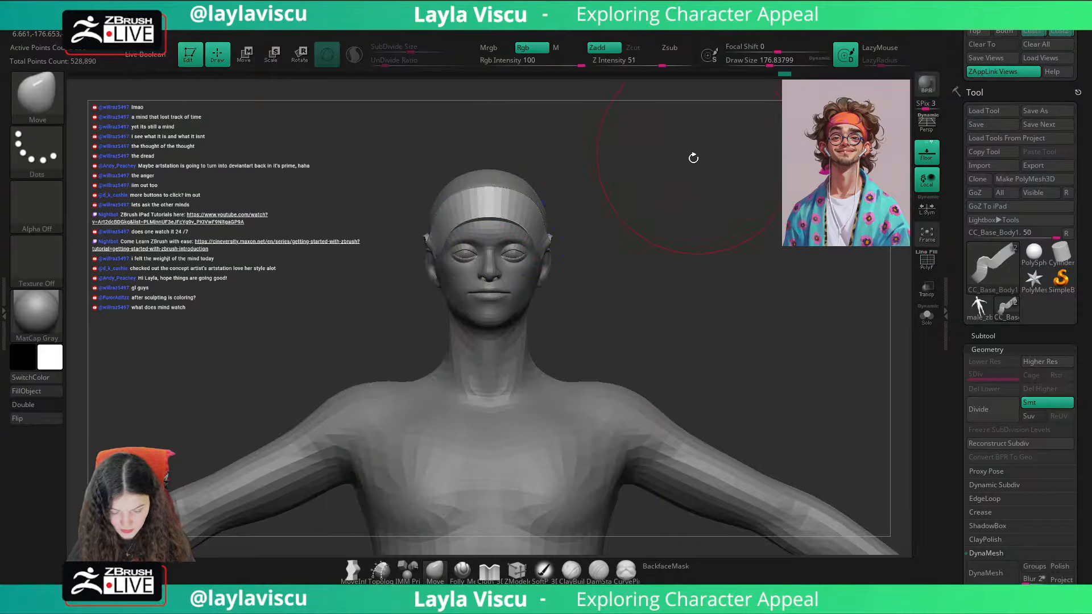
# Step: Adjust the headband's front over the forehead with the Move brush at a draw size of about 149, working from below
pyautogui.moveTo(694, 159); pyautogui.dragTo(522, 237)
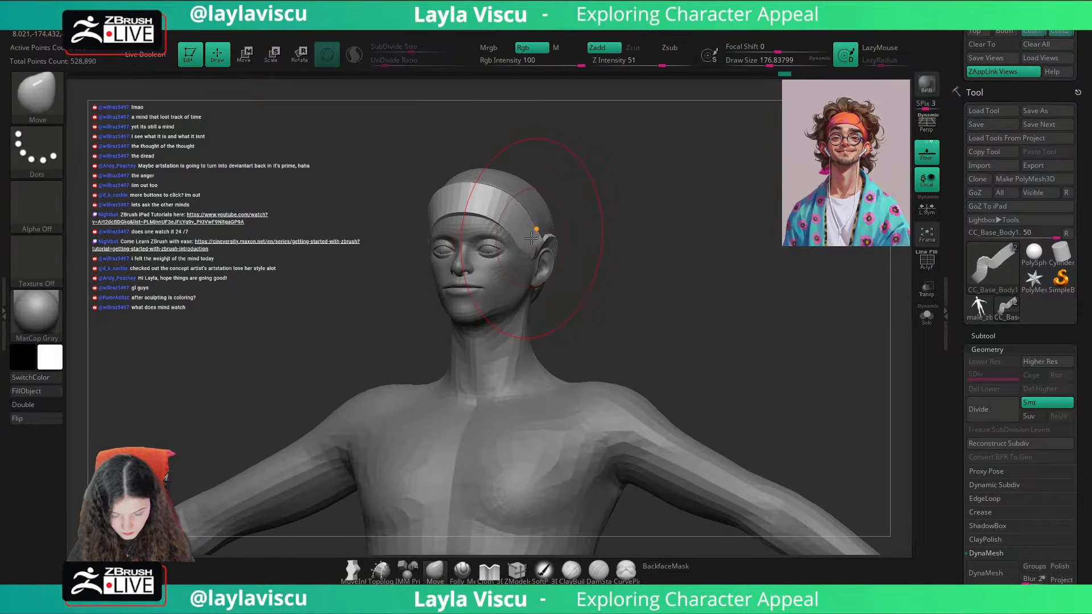
pyautogui.press('[')
pyautogui.press('[')
pyautogui.moveTo(582, 204); pyautogui.dragTo(455, 177)
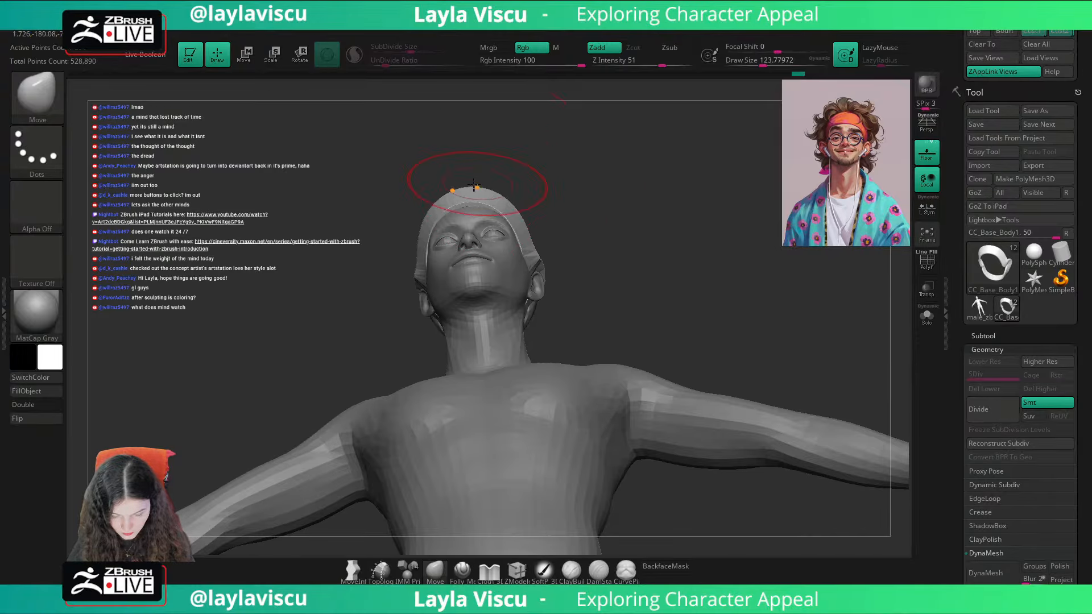
pyautogui.press(']')
pyautogui.moveTo(569, 153)
pyautogui.mouseDown()
pyautogui.moveTo(573, 199)
pyautogui.moveTo(577, 178)
pyautogui.moveTo(512, 208)
pyautogui.mouseUp()
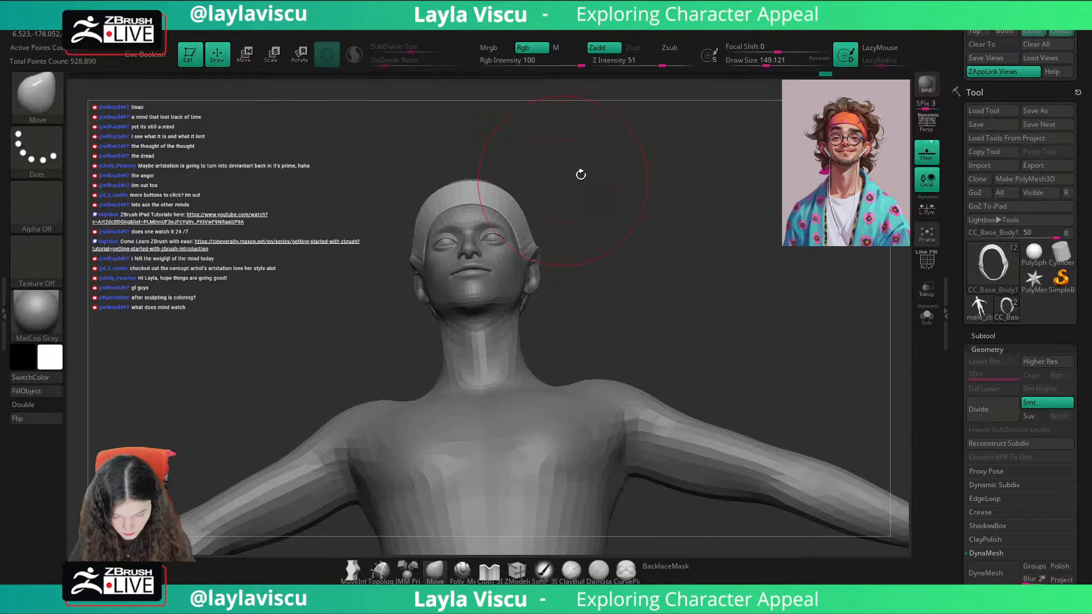
# Step: Reshape the headband's side along the temple and around the ear with the Move brush, using draw sizes of about 59 to 158
pyautogui.moveTo(581, 175)
pyautogui.mouseDown()
pyautogui.moveTo(651, 198)
pyautogui.moveTo(585, 207)
pyautogui.moveTo(577, 267)
pyautogui.mouseUp()
pyautogui.press('[')
pyautogui.press('[')
pyautogui.press('[')
pyautogui.press('[')
pyautogui.press('[')
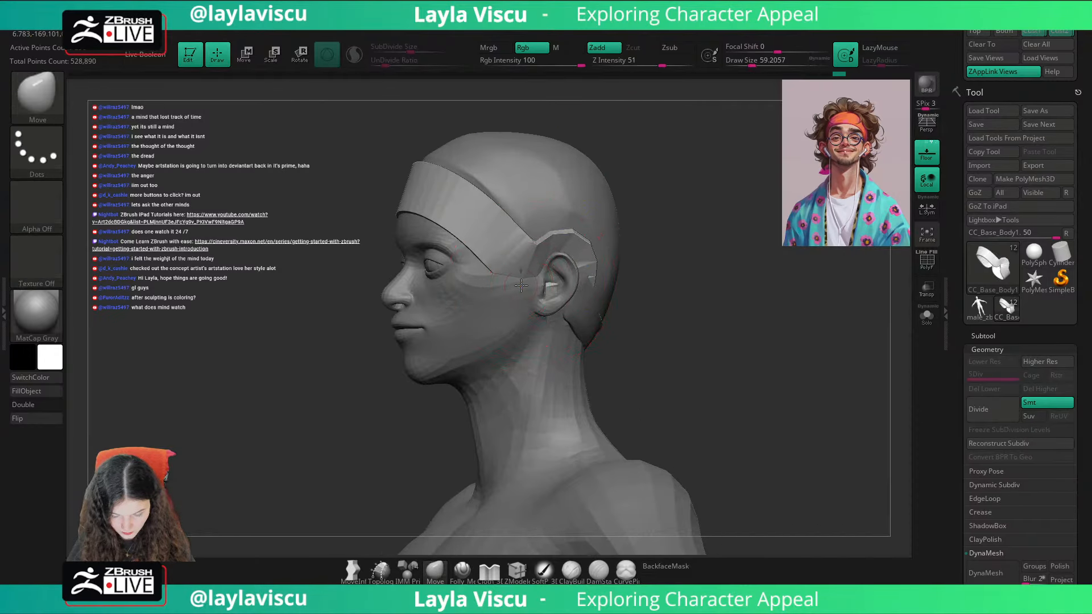
pyautogui.moveTo(720, 227); pyautogui.dragTo(683, 234)
pyautogui.press('s')
pyautogui.moveTo(569, 281); pyautogui.dragTo(585, 281)
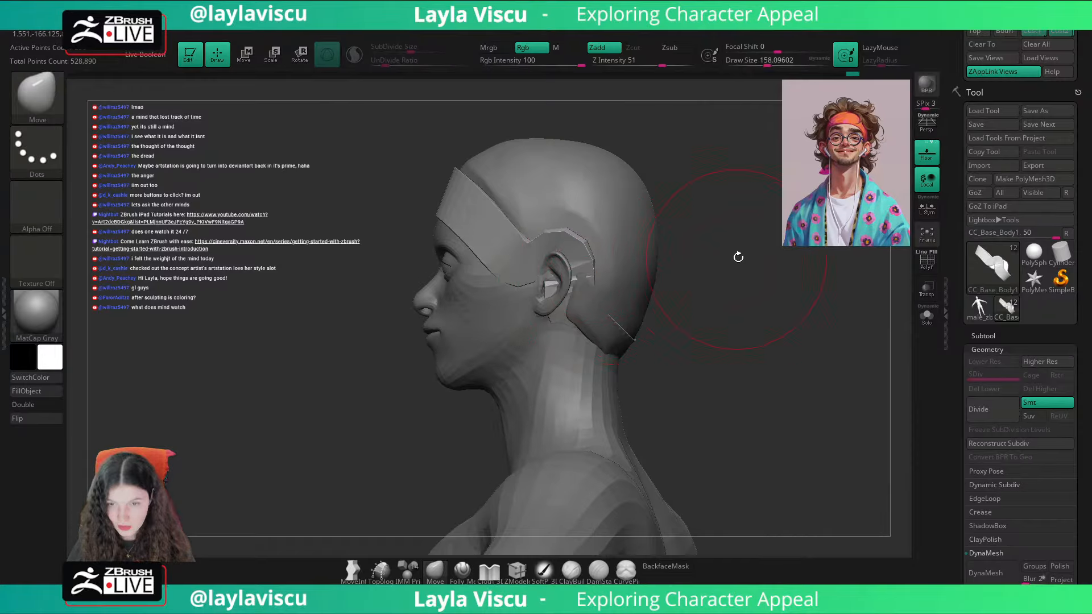
pyautogui.moveTo(738, 256)
pyautogui.mouseDown()
pyautogui.moveTo(689, 204)
pyautogui.moveTo(710, 209)
pyautogui.mouseUp()
pyautogui.press('s')
pyautogui.moveTo(480, 232); pyautogui.dragTo(520, 204)
pyautogui.press('s')
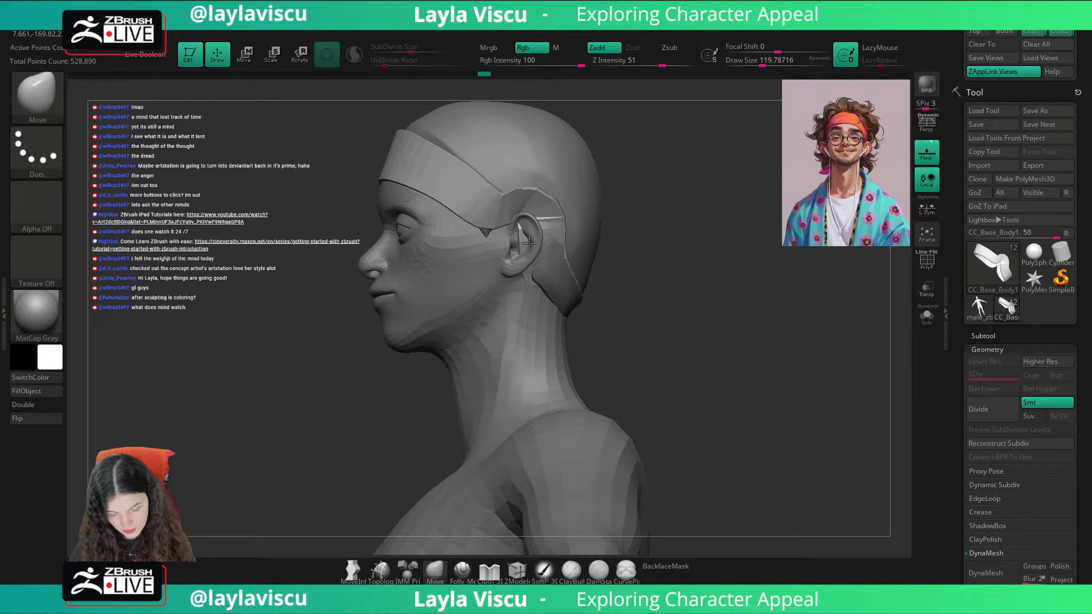
# Step: Refine the headband's edge above and behind the ear with the Move brush at draw sizes of about 80 to 108
pyautogui.moveTo(545, 192)
pyautogui.mouseDown()
pyautogui.moveTo(544, 216)
pyautogui.moveTo(514, 218)
pyautogui.mouseUp()
pyautogui.hotkey('ctrl', 'z')
pyautogui.hotkey('ctrl', 'shift', 'z')
pyautogui.press('s')
pyautogui.moveTo(612, 160); pyautogui.dragTo(575, 186)
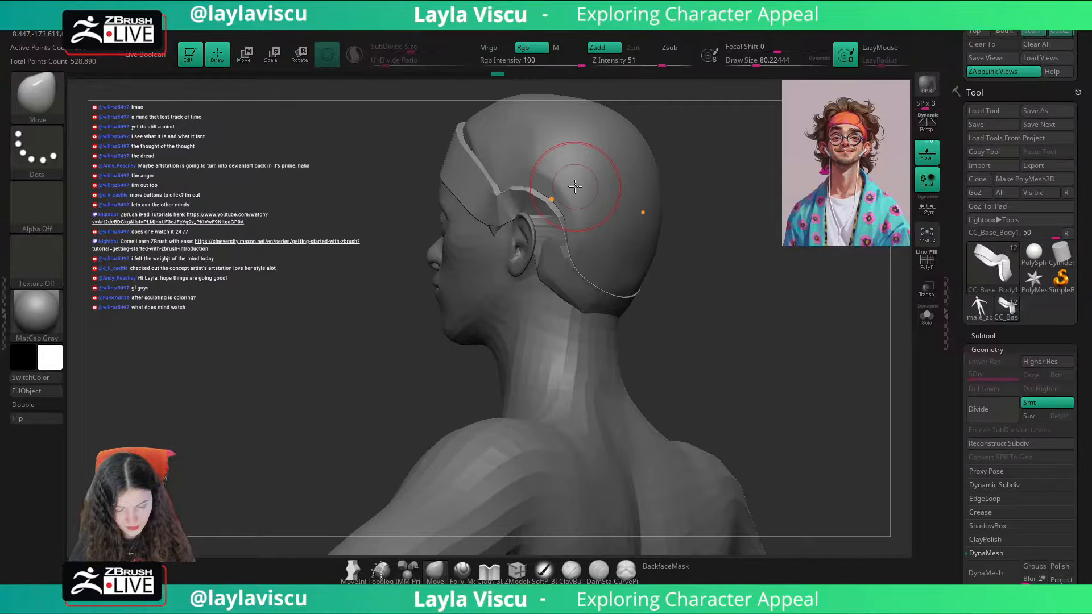
pyautogui.moveTo(482, 292); pyautogui.dragTo(524, 249, button='right')
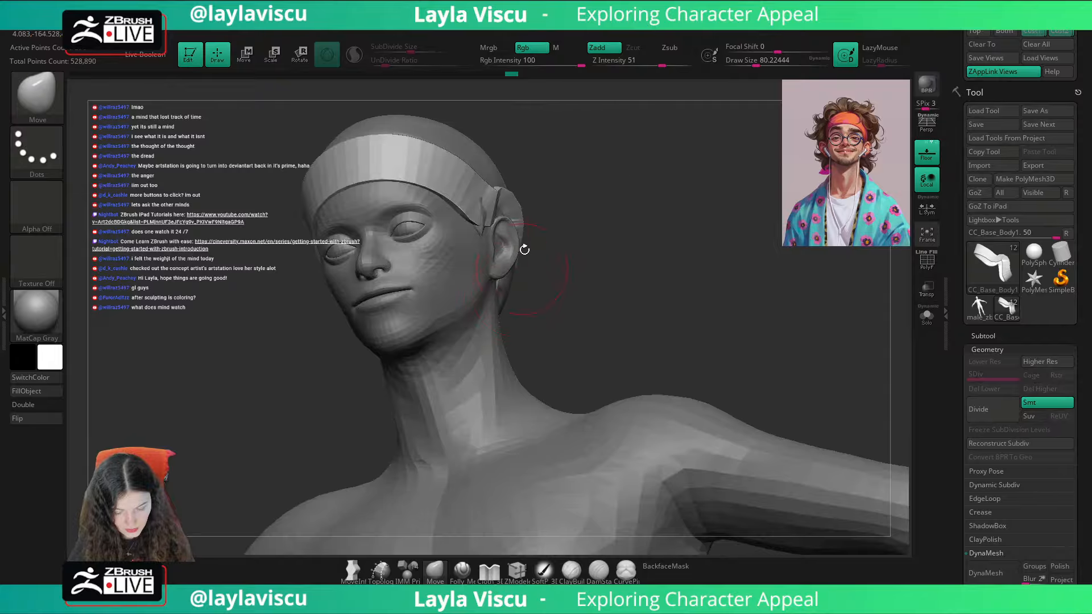
pyautogui.moveTo(563, 181)
pyautogui.mouseDown(button='right')
pyautogui.moveTo(575, 195)
pyautogui.moveTo(500, 202)
pyautogui.moveTo(623, 202)
pyautogui.moveTo(540, 232)
pyautogui.moveTo(739, 207)
pyautogui.moveTo(772, 213)
pyautogui.mouseUp(button='right')
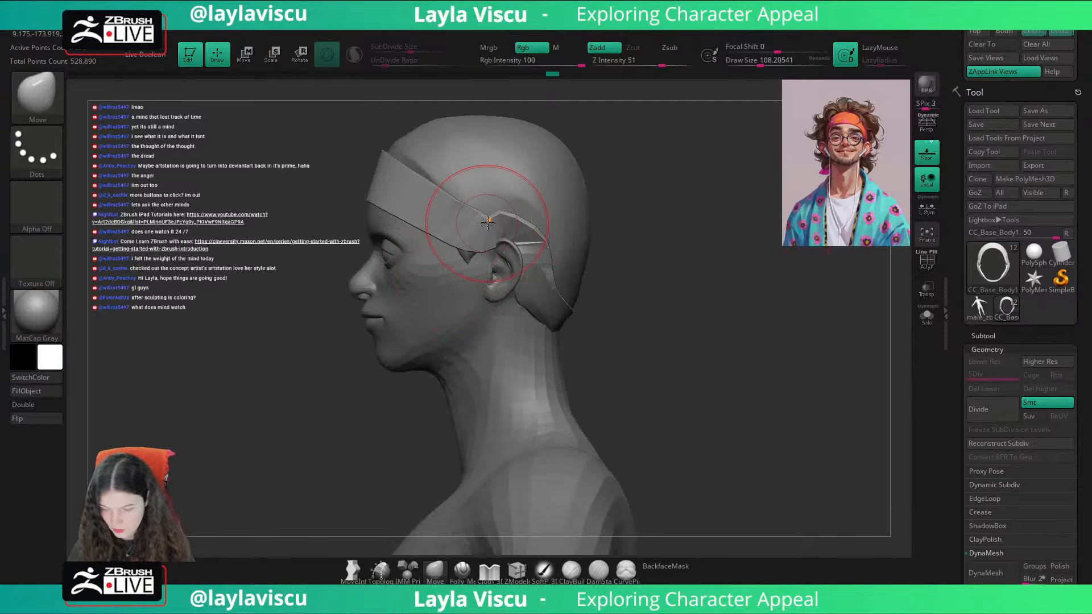
# Step: Compare the reshaped headband with the portrait overlay in the saved front view and inspect it in profile
pyautogui.click(1034, 33)
pyautogui.hotkey('shift', 'z')
pyautogui.hotkey('shift', 'z')
pyautogui.hotkey('shift', 'z')
pyautogui.hotkey('shift', 'z')
pyautogui.hotkey('shift', 'z')
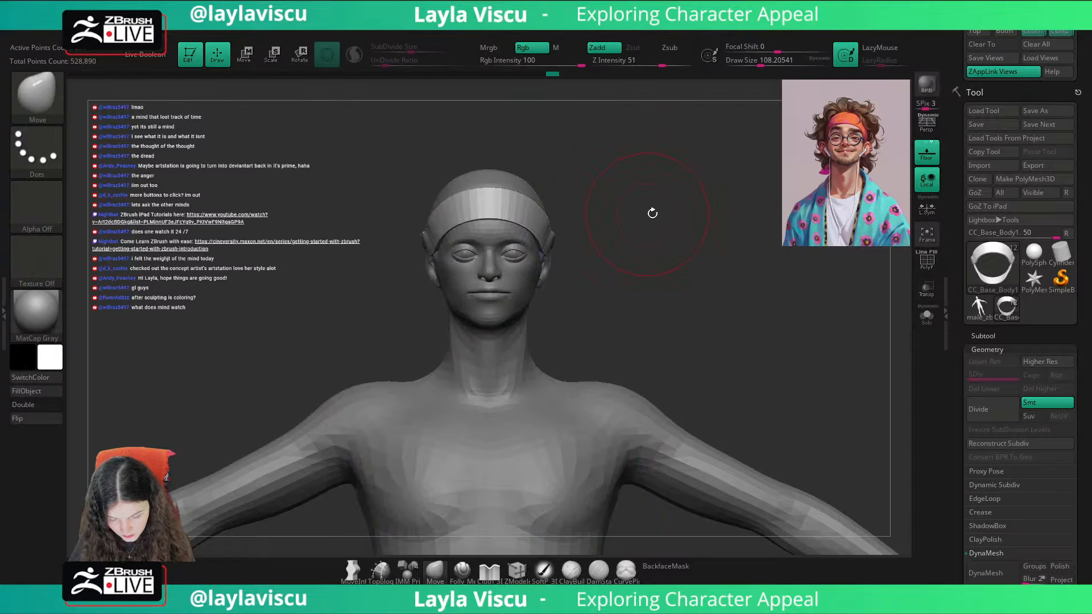
pyautogui.hotkey('shift', 'z')
pyautogui.hotkey('shift', 'z')
pyautogui.hotkey('shift', 'z')
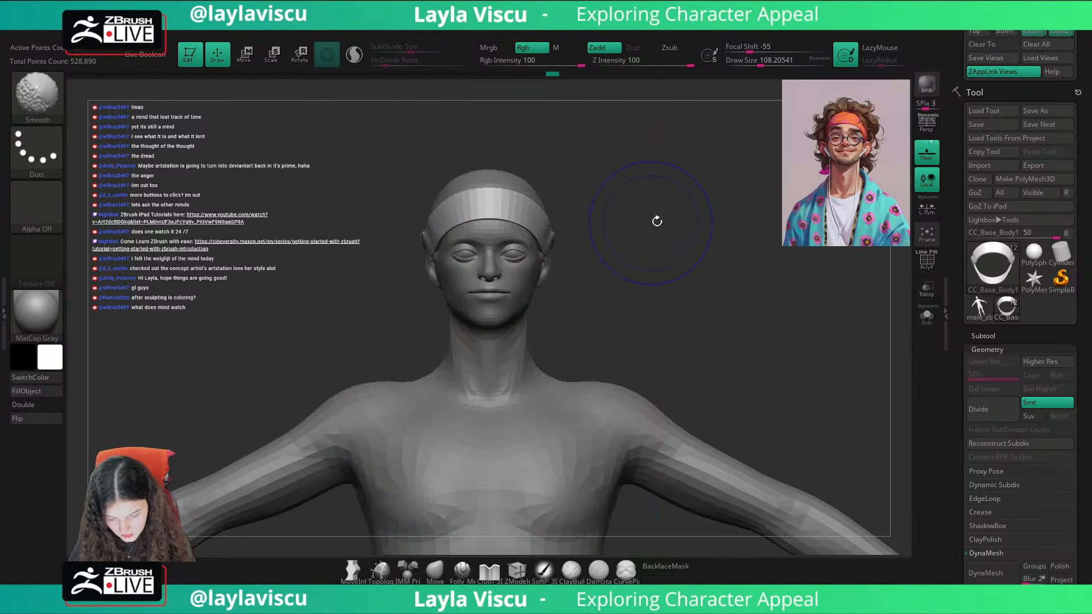
pyautogui.moveTo(756, 225)
pyautogui.mouseDown()
pyautogui.moveTo(641, 225)
pyautogui.moveTo(723, 239)
pyautogui.mouseUp()
# Step: Isolate the body mesh at its lowest subdivision level and switch to the transform gizmo
pyautogui.press('ctrl')
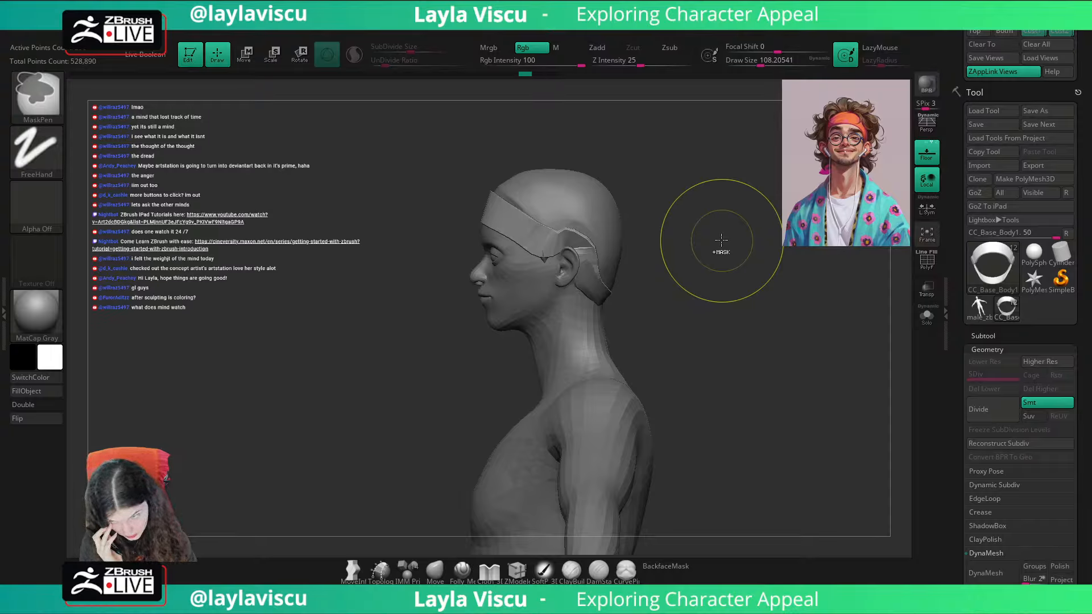
pyautogui.hotkey('shift', 'd')
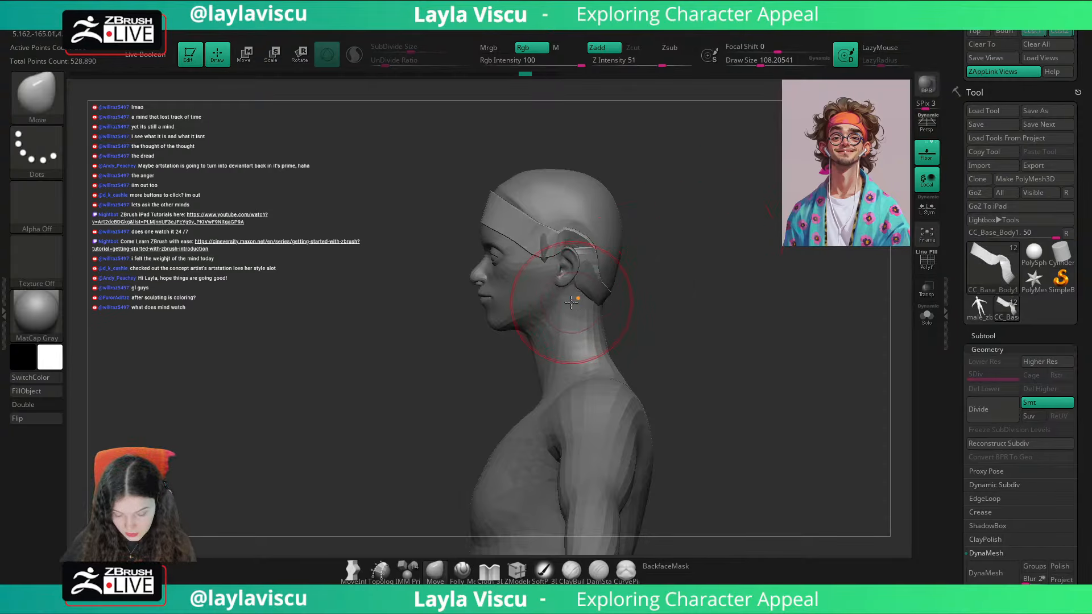
pyautogui.click(927, 316)
pyautogui.press('w')
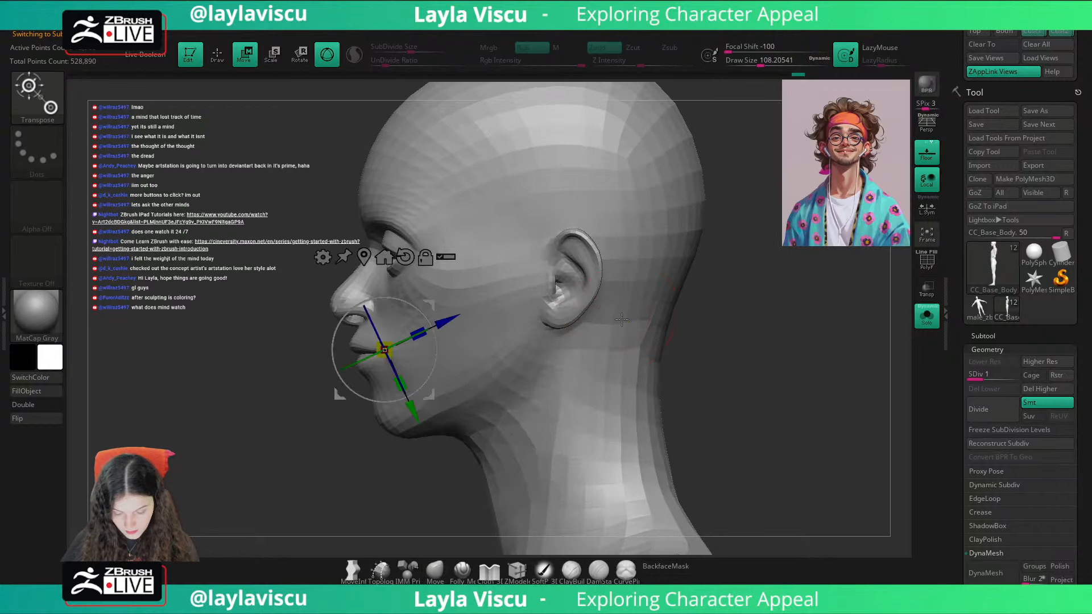
# Step: Try to mask everything except the ears and place the gizmo beside them, then clear the mask
pyautogui.click(522, 263)
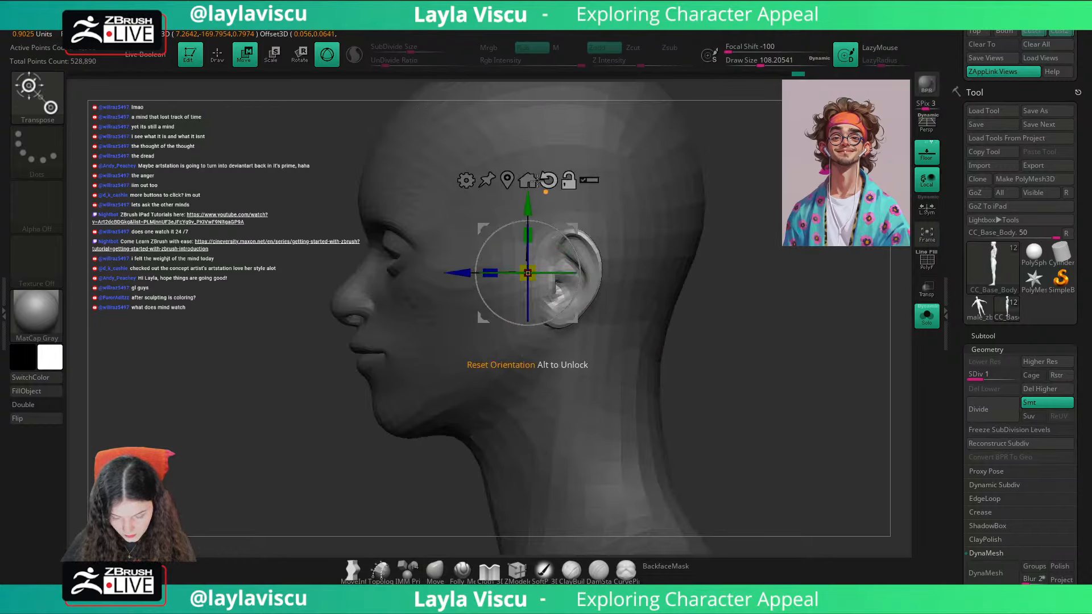
pyautogui.moveTo(715, 338); pyautogui.dragTo(786, 360)
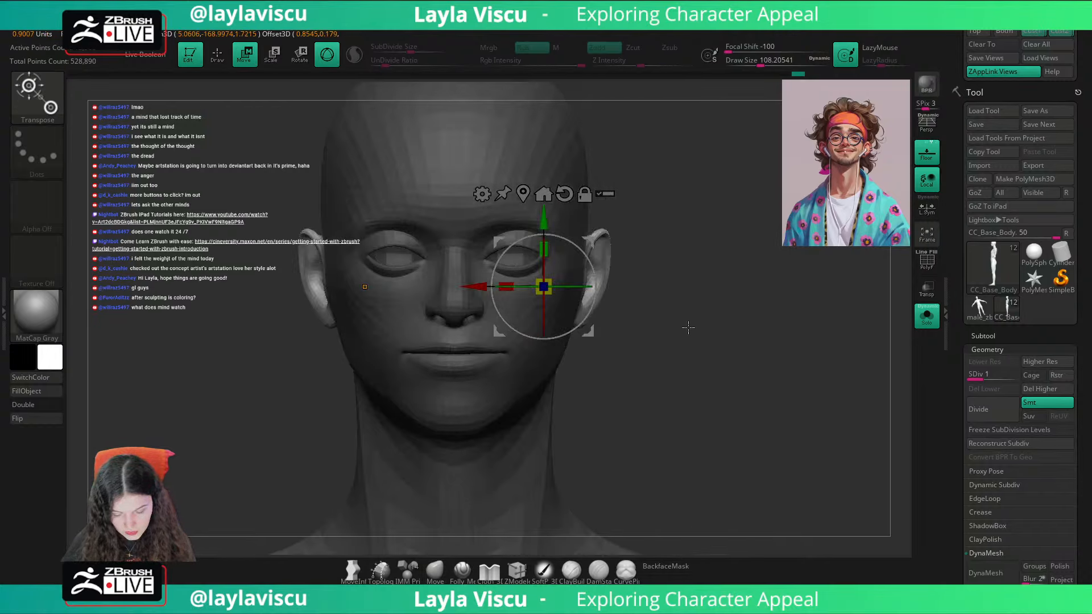
pyautogui.keyDown('shift'); pyautogui.moveTo(688, 327); pyautogui.dragTo(694, 348); pyautogui.keyUp('shift')
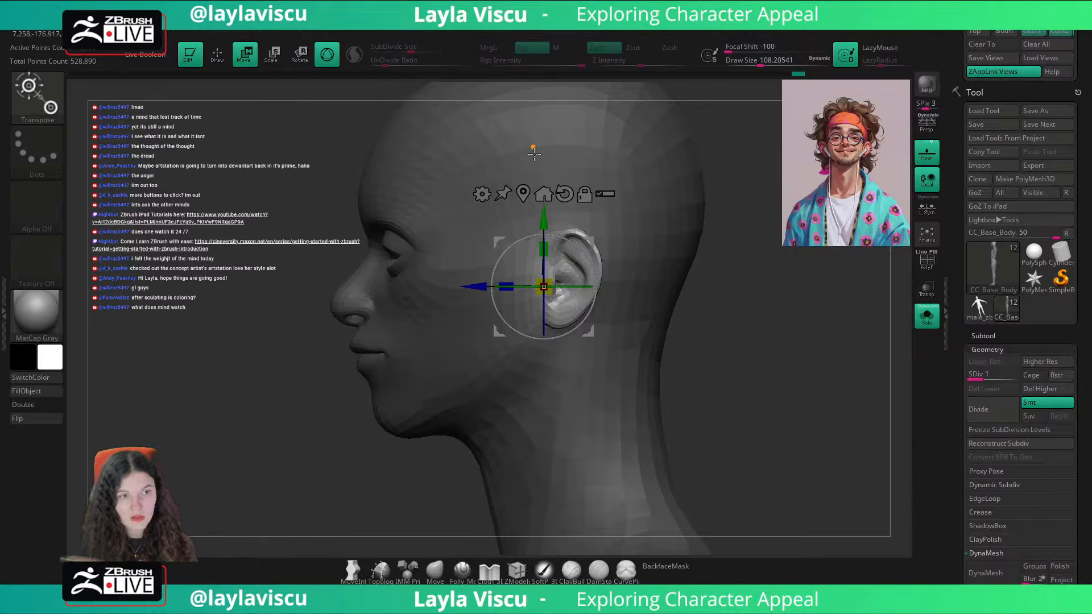
pyautogui.click(537, 128)
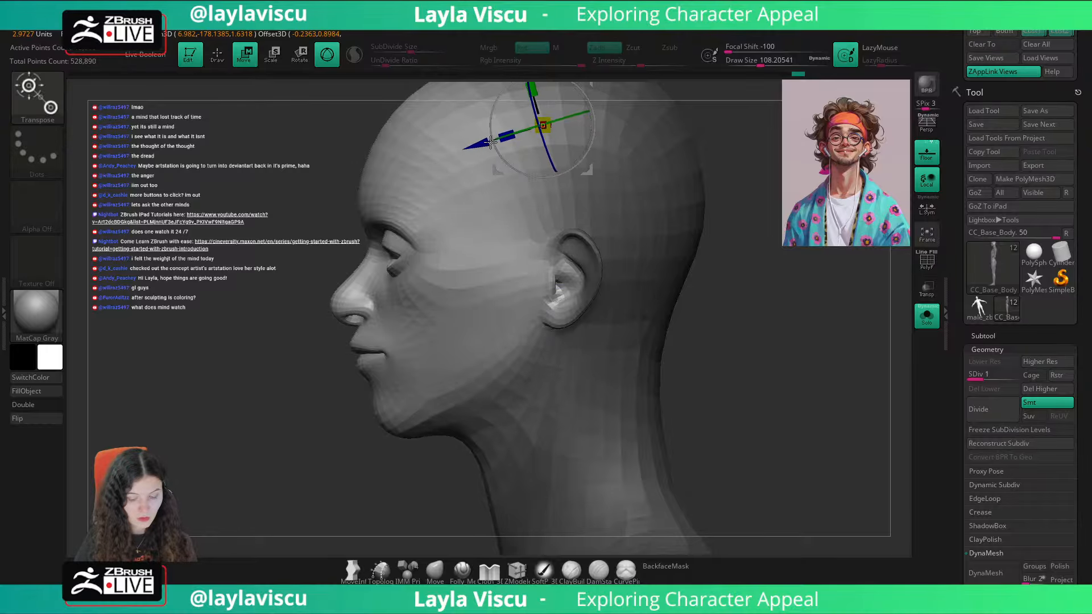
pyautogui.keyDown('ctrl'); pyautogui.moveTo(459, 168); pyautogui.dragTo(378, 174); pyautogui.keyUp('ctrl')
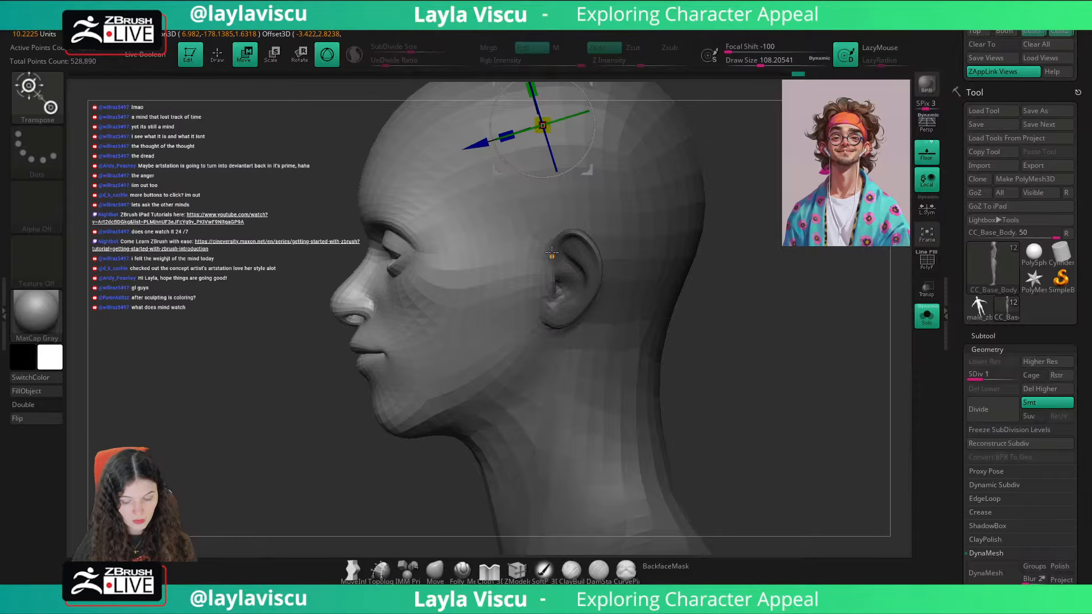
# Step: Display the polygroups, mask everything except the ears, and reset the gizmo's orientation and centre it on the unmasked ears
pyautogui.hotkey('shift', 'f')
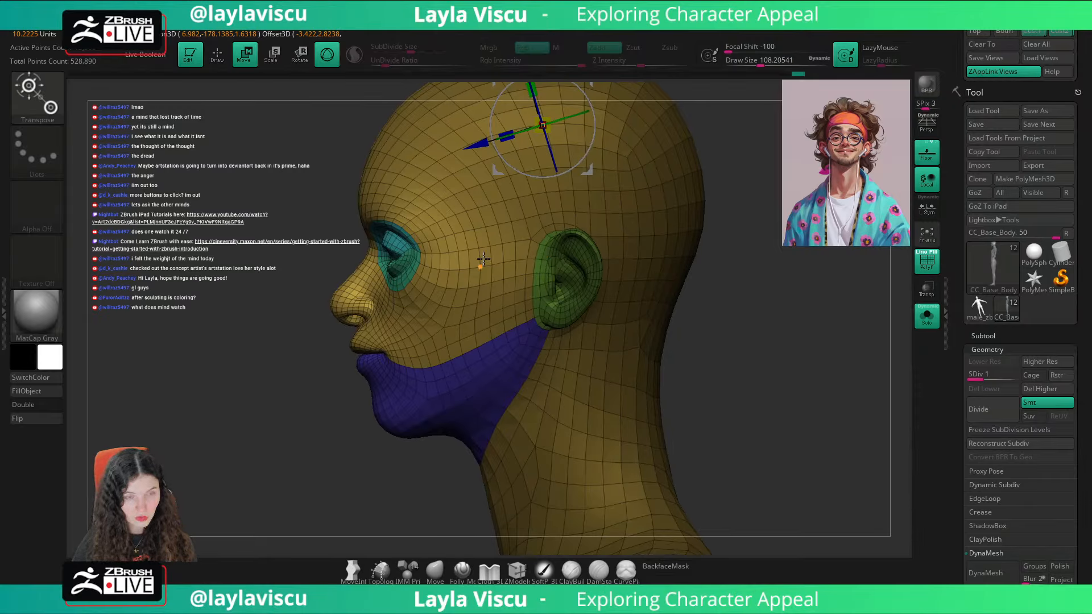
pyautogui.keyDown('ctrl'); pyautogui.click(533, 239); pyautogui.keyUp('ctrl')
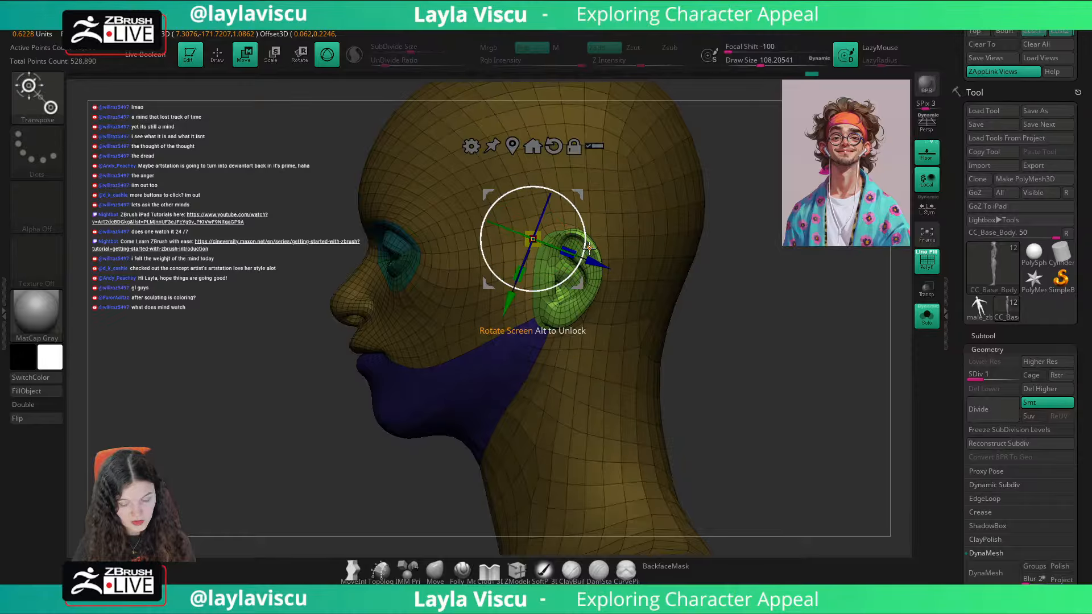
pyautogui.click(551, 146)
pyautogui.click(550, 144)
pyautogui.click(514, 147)
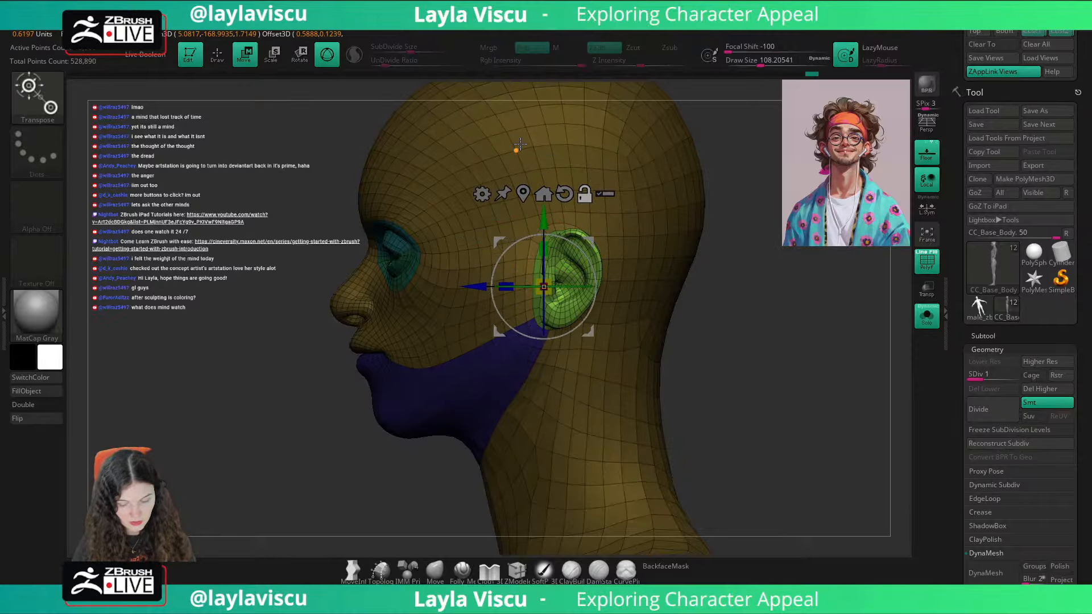
# Step: Try enlarging the ears from shifted gizmo pivots, including one beside the head at a scale of about 1.51, and undo the changes
pyautogui.keyDown('alt'); pyautogui.moveTo(588, 329); pyautogui.dragTo(599, 331); pyautogui.keyUp('alt')
pyautogui.moveTo(555, 291); pyautogui.dragTo(623, 334)
pyautogui.hotkey('ctrl', 'z')
pyautogui.keyDown('shift'); pyautogui.moveTo(751, 351); pyautogui.dragTo(735, 340); pyautogui.keyUp('shift')
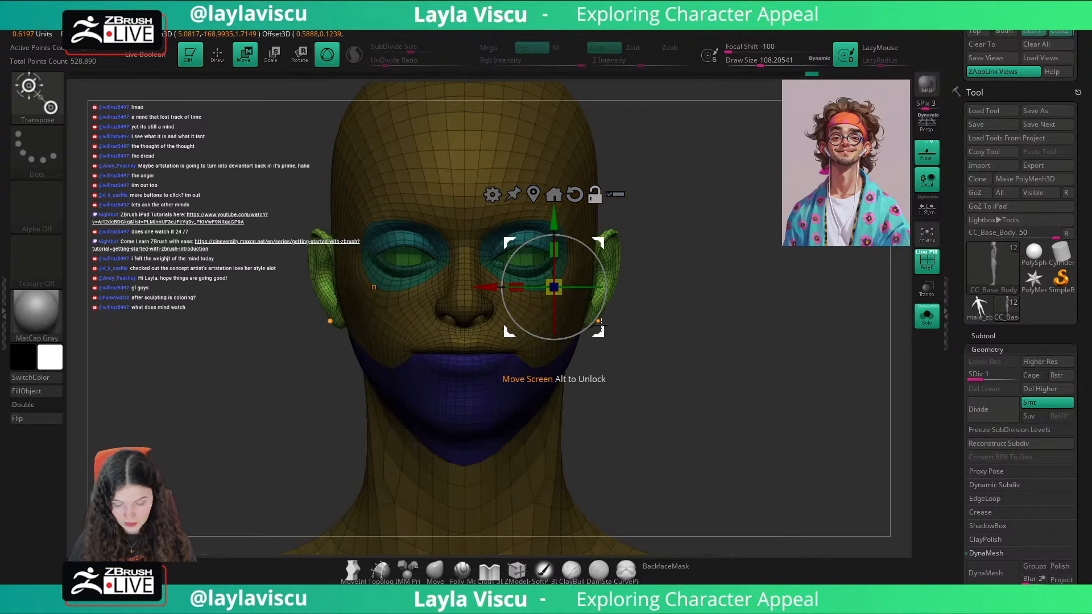
pyautogui.keyDown('alt'); pyautogui.moveTo(598, 326); pyautogui.dragTo(823, 203); pyautogui.keyUp('alt')
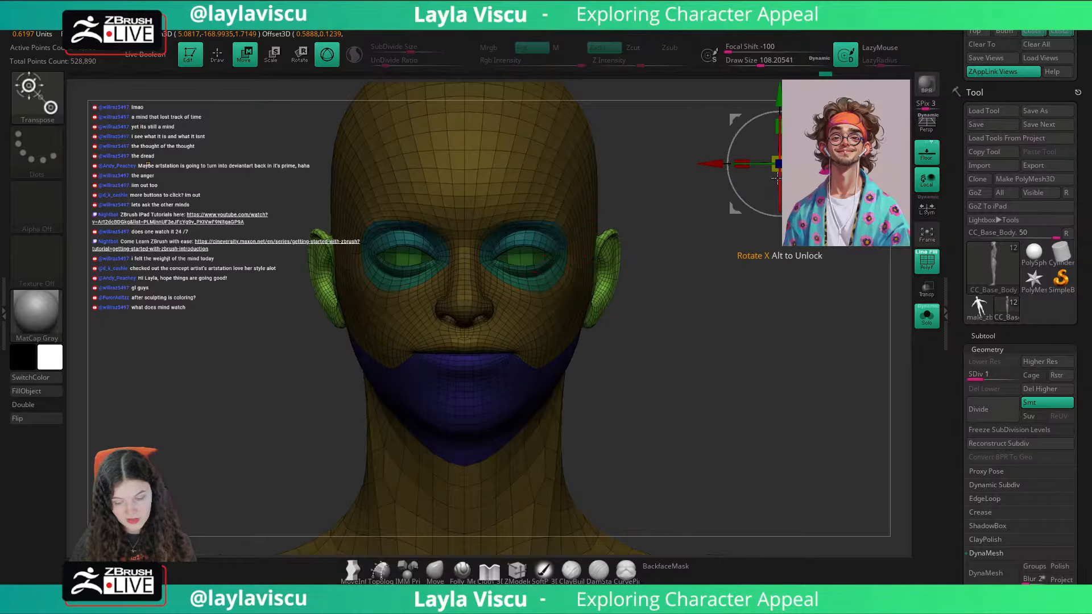
pyautogui.moveTo(782, 165); pyautogui.dragTo(844, 201)
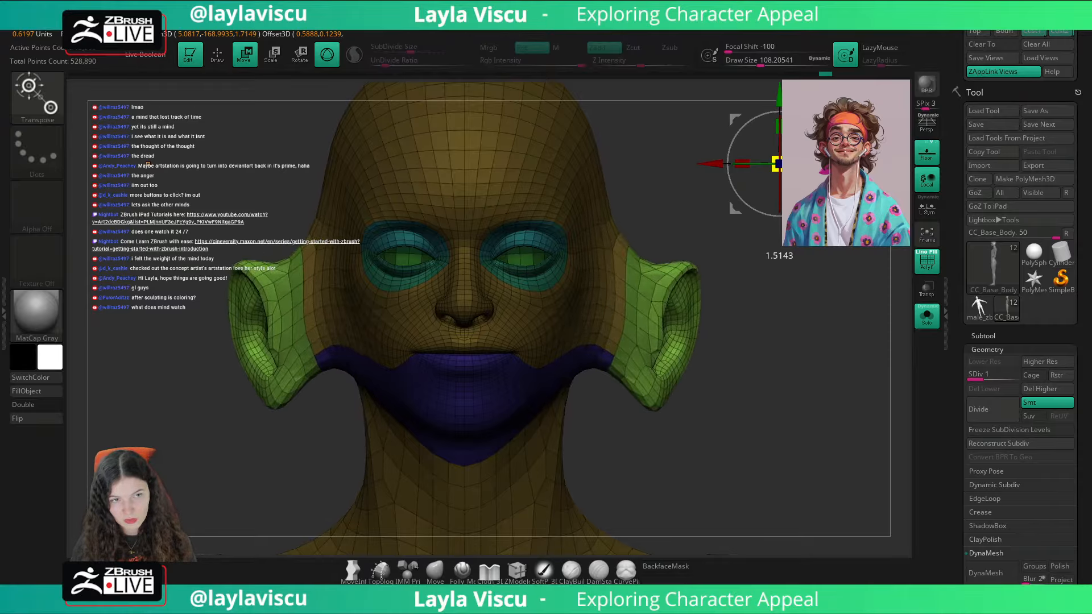
pyautogui.hotkey('ctrl', 'z')
pyautogui.hotkey('ctrl', 'z')
# Step: Try scaling the ears up with the gizmo centred on the ear in profile, and undo it
pyautogui.moveTo(727, 311); pyautogui.dragTo(780, 310)
pyautogui.moveTo(634, 325); pyautogui.dragTo(641, 322)
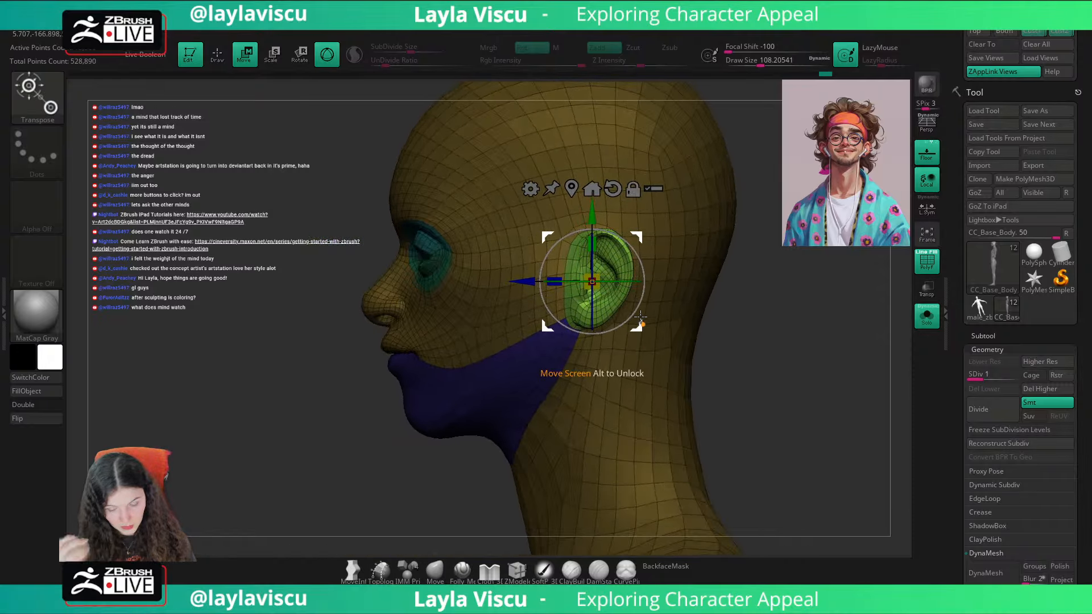
pyautogui.moveTo(814, 320); pyautogui.dragTo(879, 325)
pyautogui.moveTo(597, 284); pyautogui.dragTo(615, 289)
pyautogui.hotkey('ctrl', 'z')
# Step: Enable Local Symmetry and scale both ears up slightly around their own centres
pyautogui.click(927, 209)
pyautogui.keyDown('alt'); pyautogui.moveTo(809, 271); pyautogui.dragTo(758, 232); pyautogui.keyUp('alt')
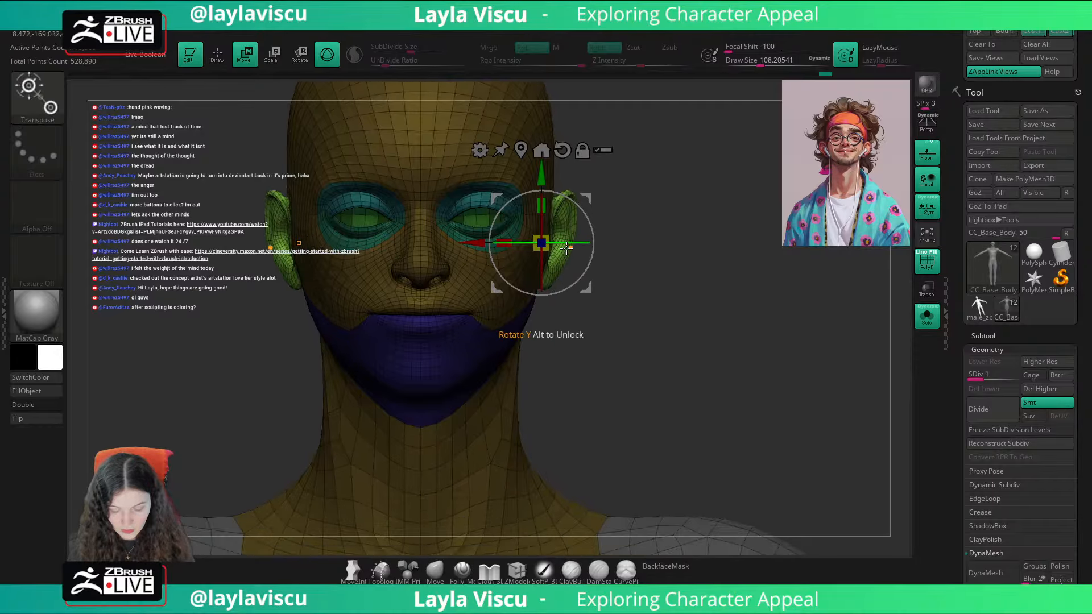
pyautogui.moveTo(542, 244); pyautogui.dragTo(586, 259)
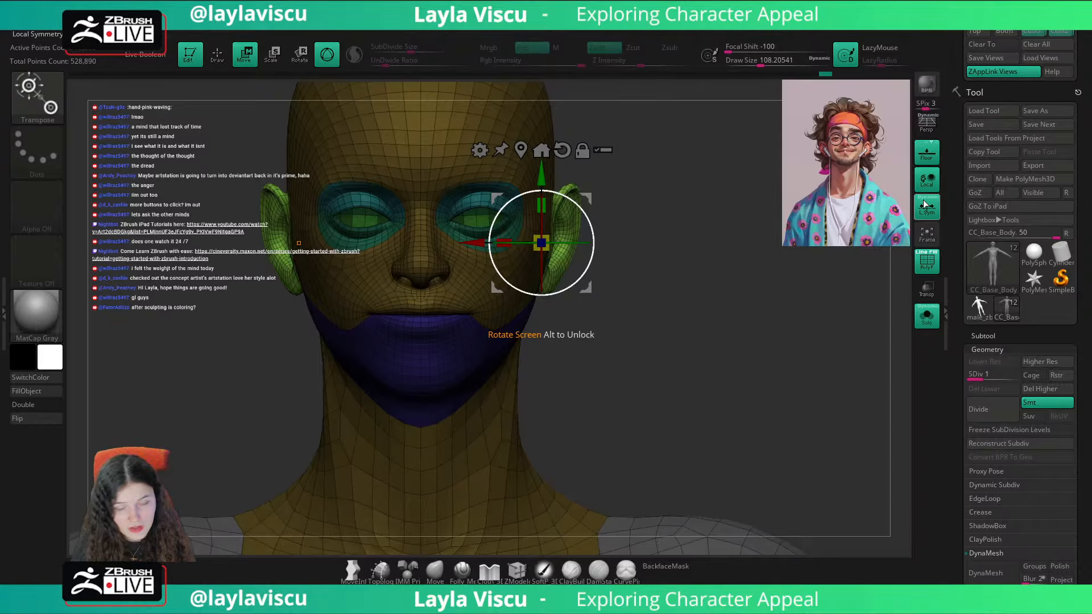
# Step: Restore the saved front view, check the head against the reference image, and turn off the polyframe display
pyautogui.click(1034, 33)
pyautogui.hotkey('shift', 'z')
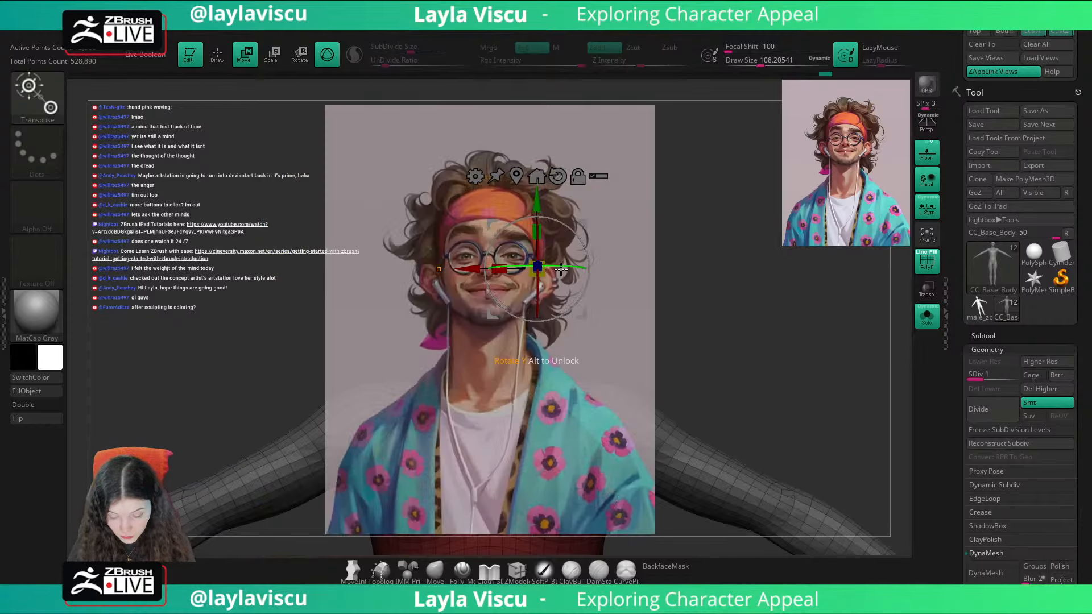
pyautogui.hotkey('shift', 'z')
pyautogui.hotkey('shift', 'f')
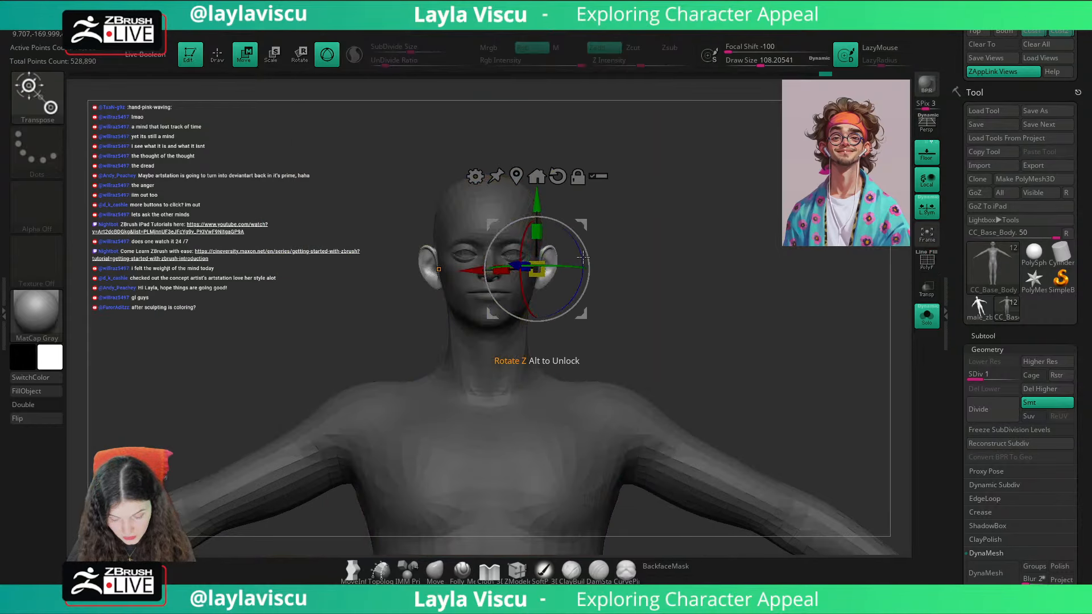
# Step: Inspect the ears from above and from the front, comparing them with the reference image
pyautogui.moveTo(544, 265); pyautogui.dragTo(555, 261)
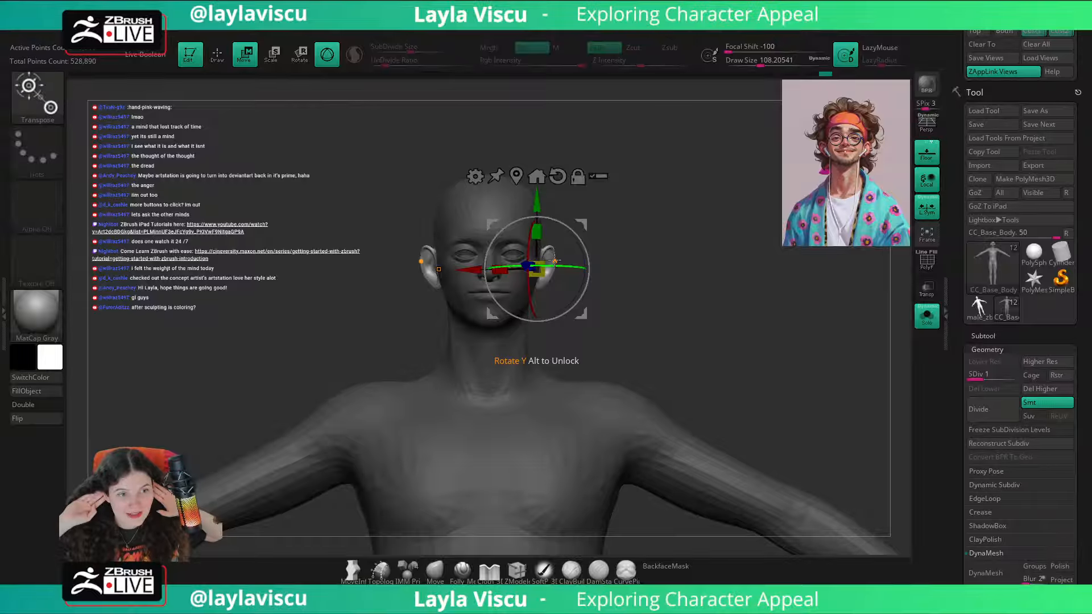
pyautogui.moveTo(555, 260)
pyautogui.mouseDown()
pyautogui.moveTo(744, 333)
pyautogui.moveTo(718, 333)
pyautogui.mouseUp()
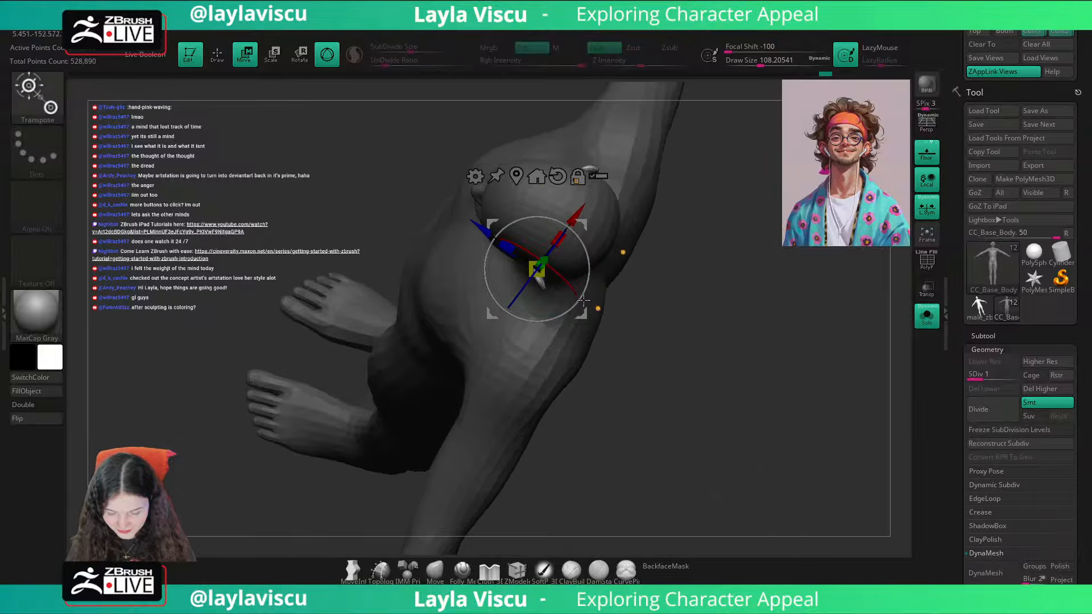
pyautogui.moveTo(575, 235); pyautogui.dragTo(574, 232)
pyautogui.moveTo(682, 273)
pyautogui.mouseDown()
pyautogui.moveTo(744, 260)
pyautogui.moveTo(824, 216)
pyautogui.moveTo(772, 264)
pyautogui.mouseUp()
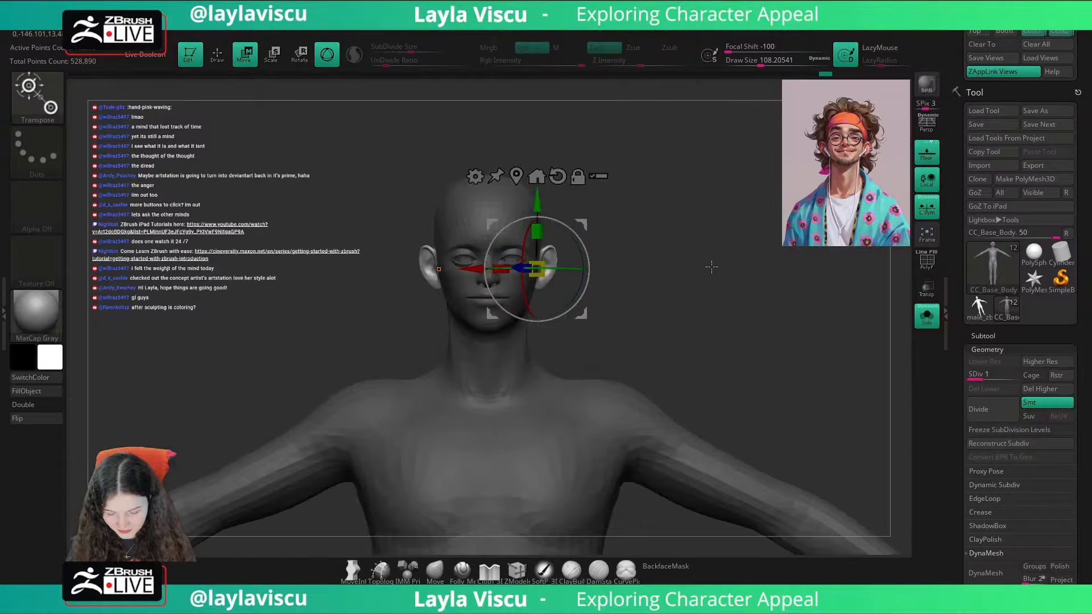
pyautogui.click(1031, 34)
pyautogui.press('q')
pyautogui.hotkey('shift', 'z')
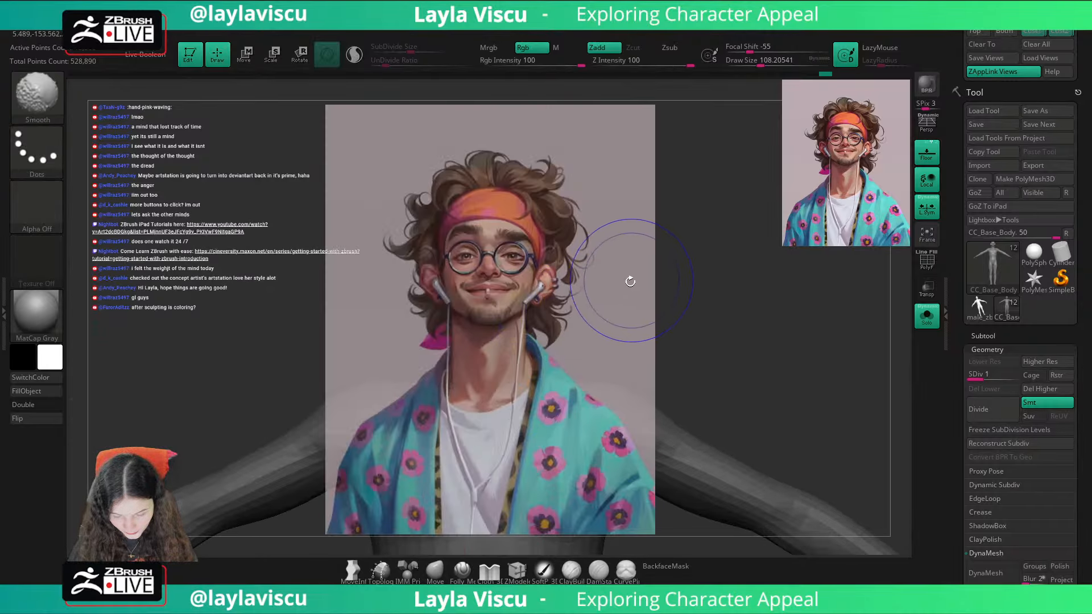
pyautogui.hotkey('shift', 'z')
pyautogui.press('w')
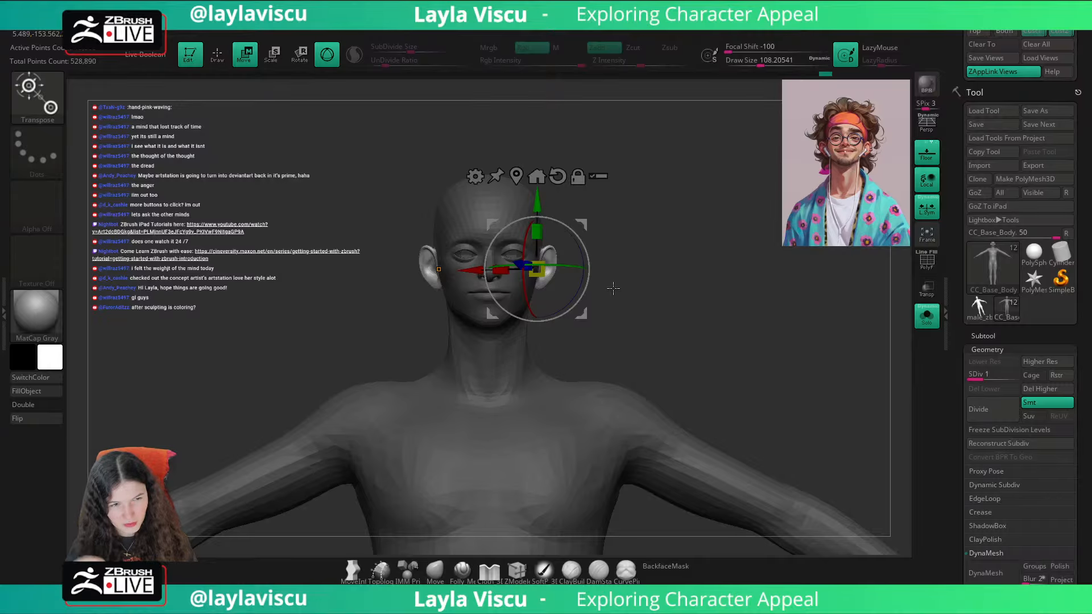
# Step: Lower and slightly rotate both ears with the gizmo, and check their placement against the reference overlay
pyautogui.moveTo(538, 202); pyautogui.dragTo(562, 239)
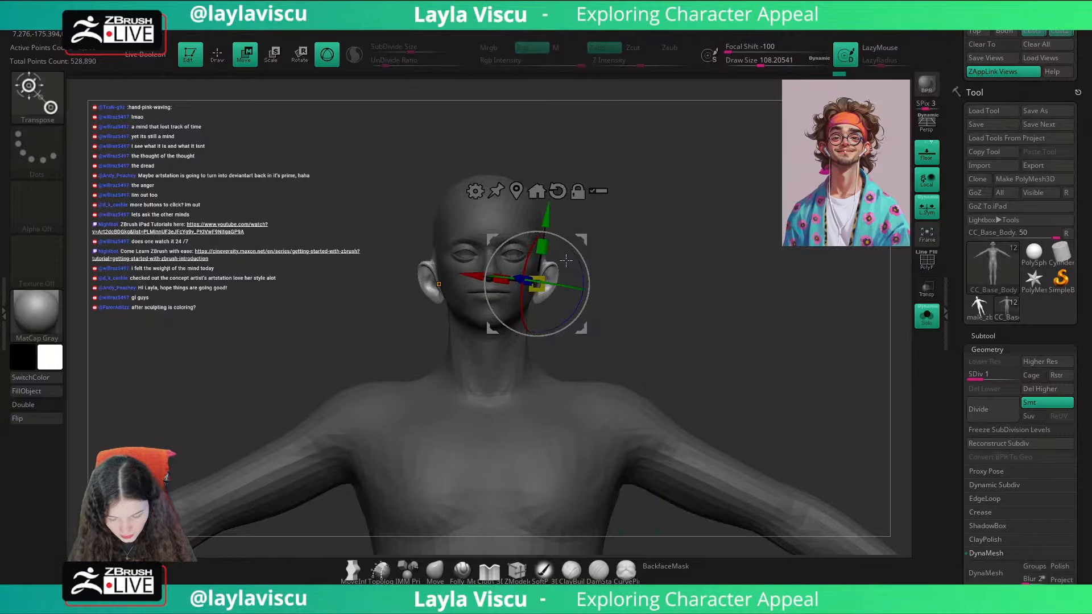
pyautogui.hotkey('shift', 'z')
pyautogui.hotkey('shift', 'z')
pyautogui.click(435, 569)
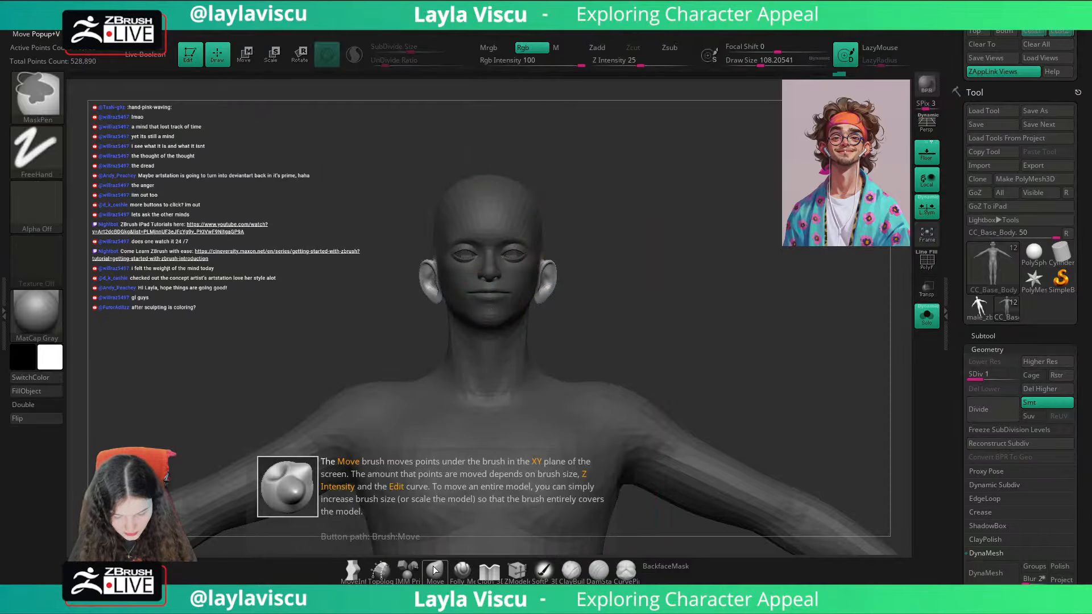
pyautogui.hotkey('shift', 'z')
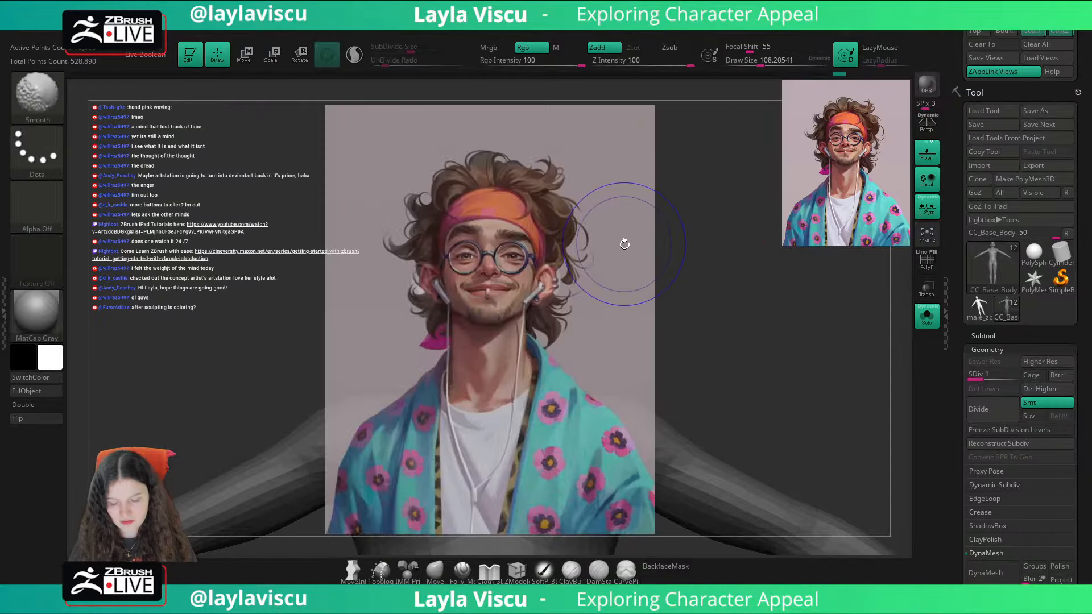
pyautogui.hotkey('shift', 'z')
pyautogui.hotkey('shift', 'z')
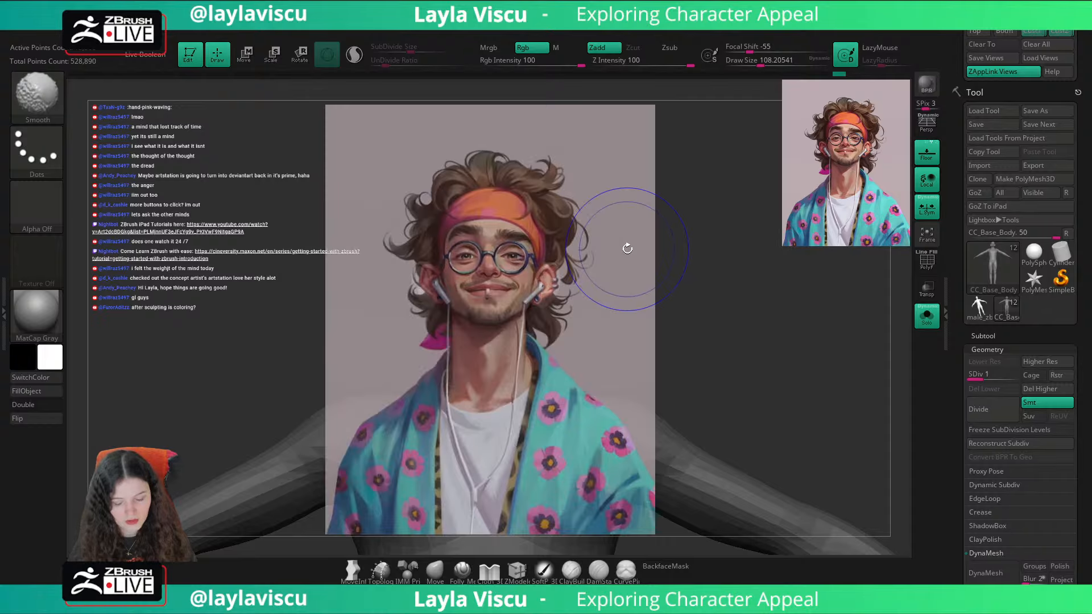
pyautogui.hotkey('shift', 'z')
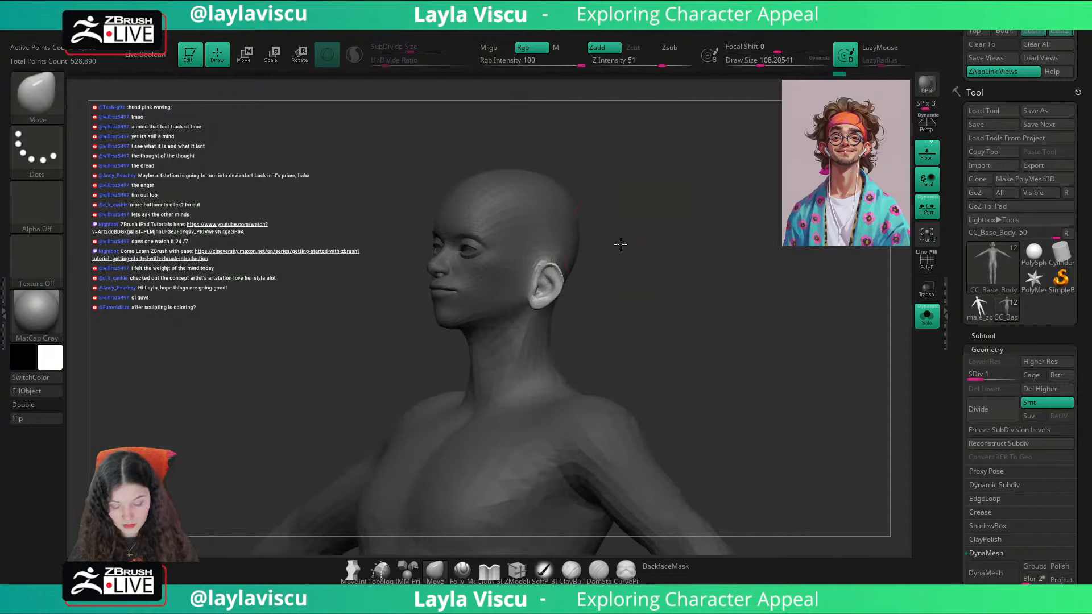
# Step: Raise both ears slightly in the profile view with the gizmo, and compare them with the portrait from the front
pyautogui.press('w')
pyautogui.moveTo(657, 277); pyautogui.dragTo(611, 275)
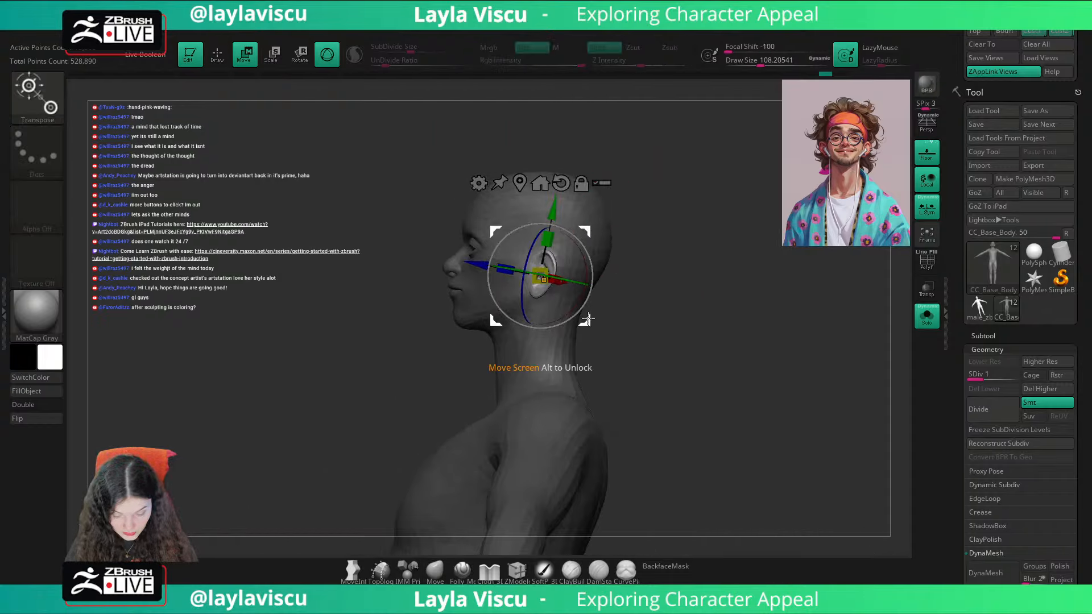
pyautogui.moveTo(583, 321); pyautogui.dragTo(583, 308)
pyautogui.press('q')
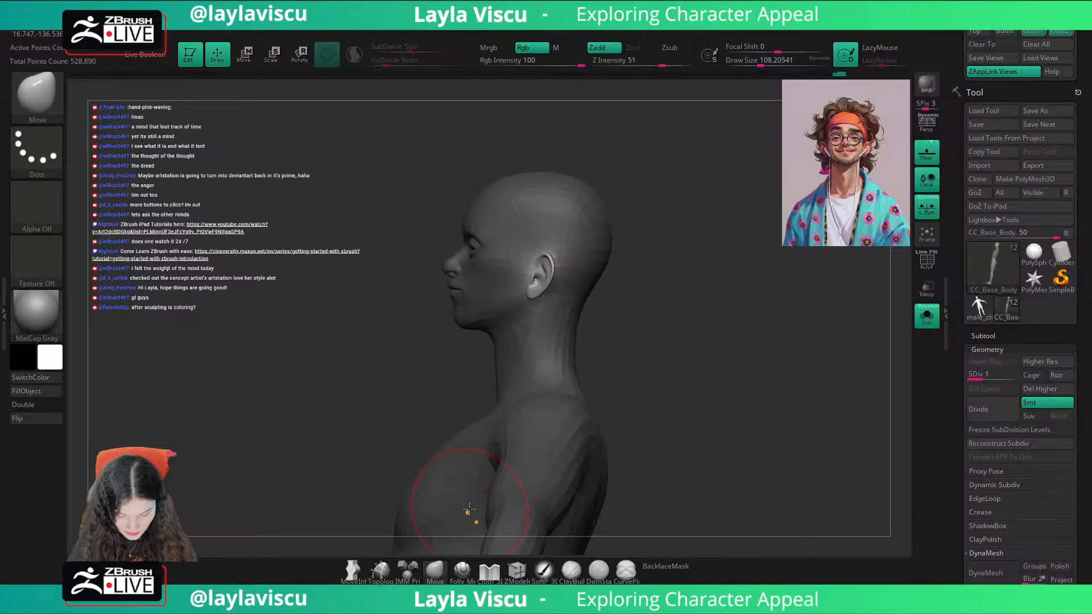
pyautogui.keyDown('shift'); pyautogui.moveTo(367, 483); pyautogui.dragTo(574, 398); pyautogui.keyUp('shift')
pyautogui.click(1032, 33)
pyautogui.hotkey('shift', 'z')
pyautogui.hotkey('shift', 'z')
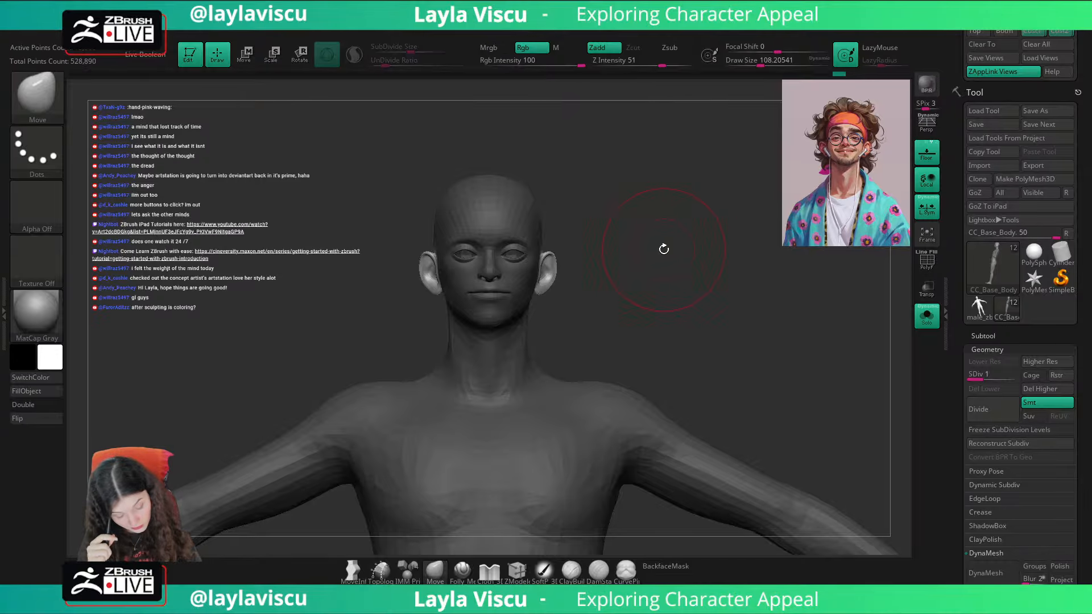
pyautogui.hotkey('shift', 'z')
pyautogui.hotkey('shift', 'z')
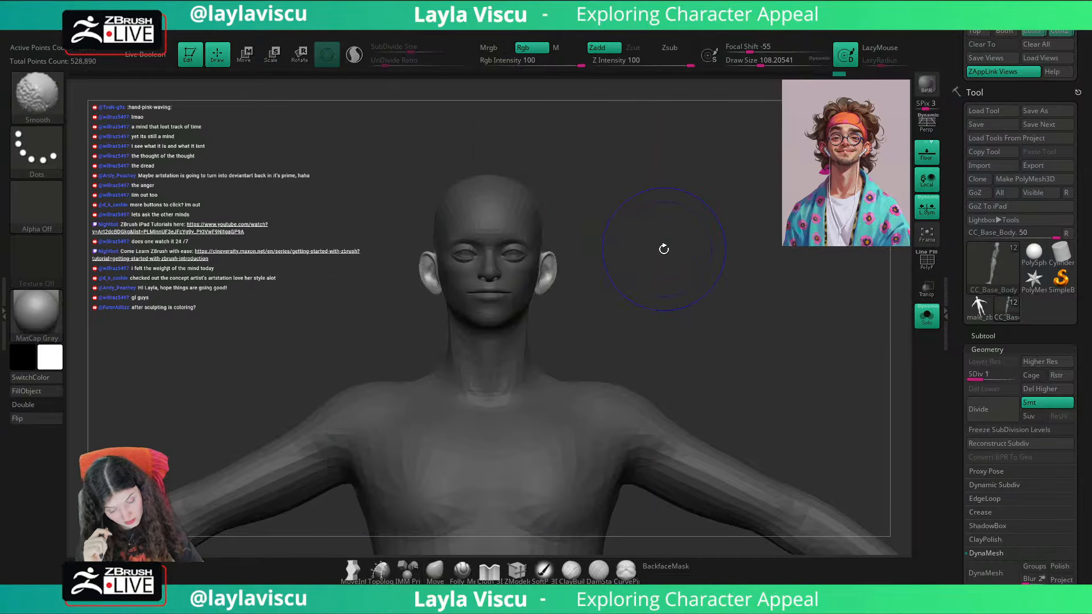
# Step: Nudge the ears again in a close profile view with the gizmo, and check them against the reference from the front
pyautogui.moveTo(664, 246)
pyautogui.mouseDown()
pyautogui.moveTo(672, 288)
pyautogui.moveTo(618, 313)
pyautogui.mouseUp()
pyautogui.press('w')
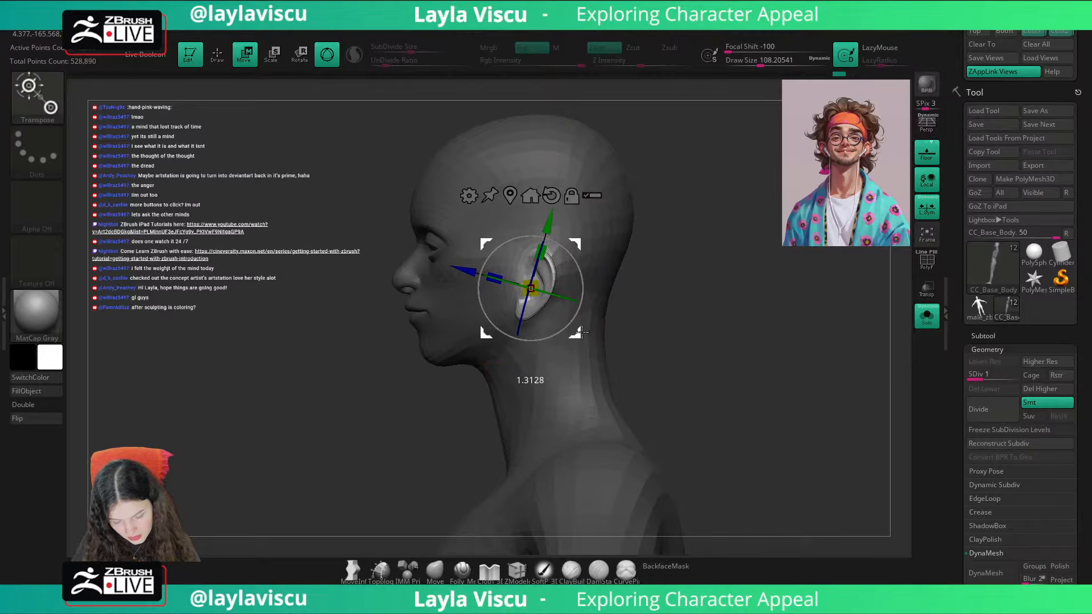
pyautogui.click(439, 566)
pyautogui.click(1064, 33)
pyautogui.hotkey('shift', 'z')
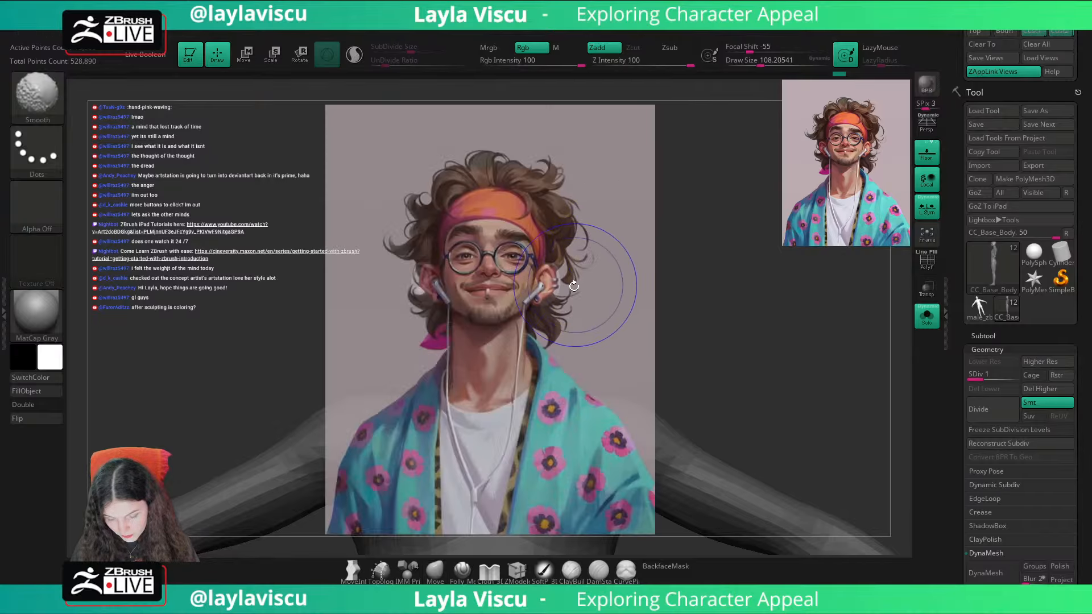
pyautogui.hotkey('shift', 'z')
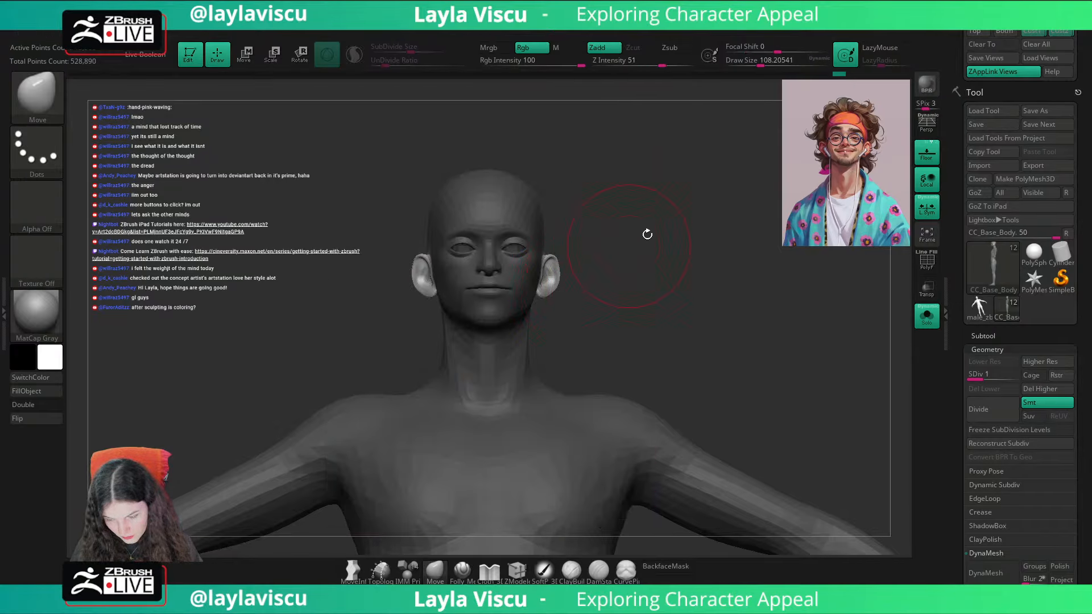
# Step: Lower the reference image's opacity in Spotlight and nudge the ears to align with the portrait's ears
pyautogui.press('w')
pyautogui.hotkey('shift', 'z')
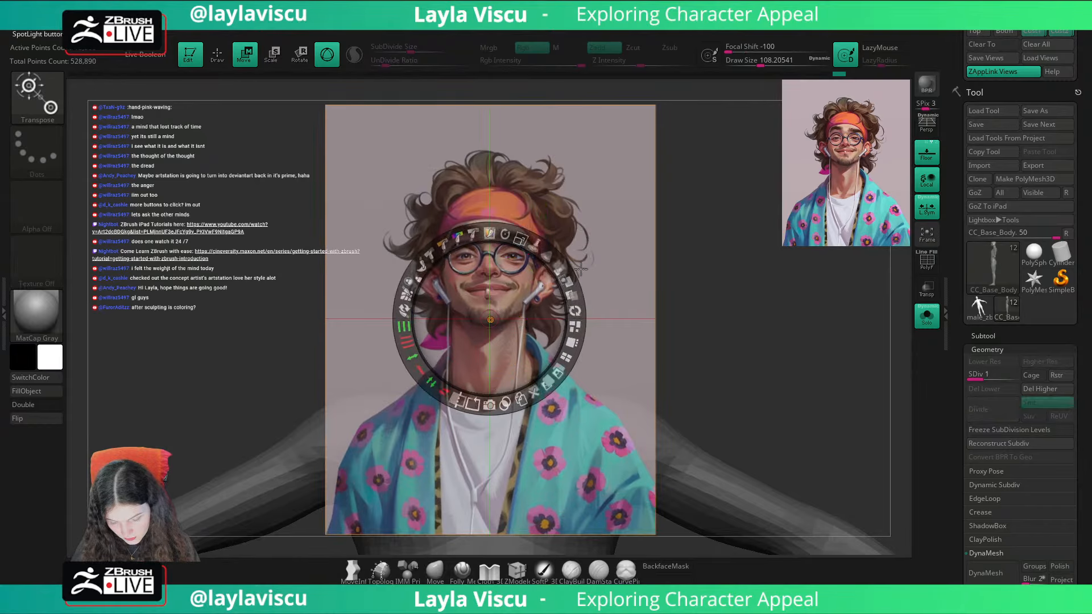
pyautogui.moveTo(581, 269); pyautogui.dragTo(480, 235)
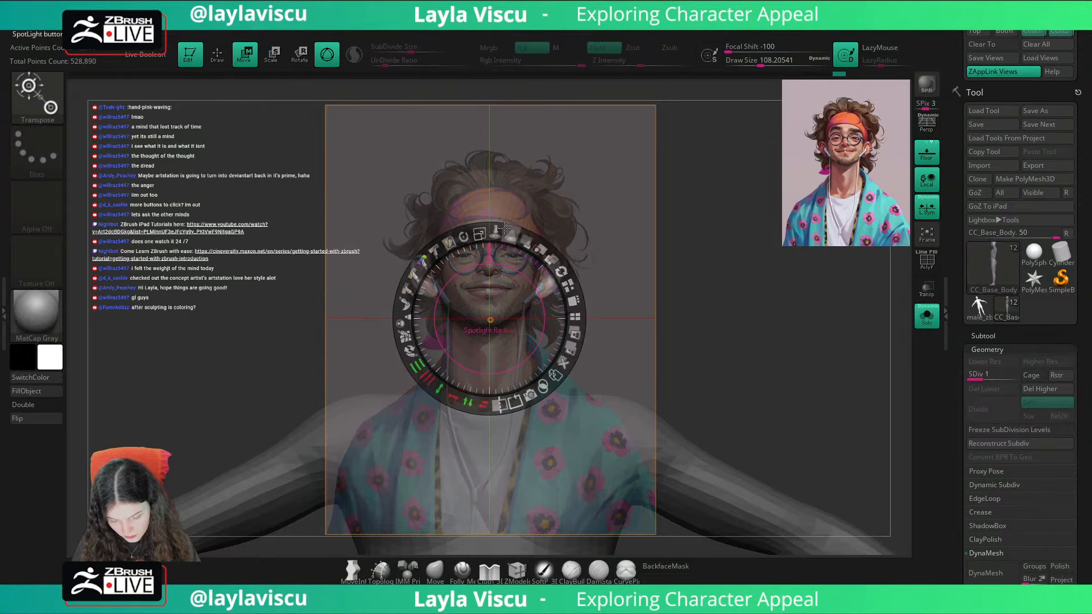
pyautogui.press('z')
pyautogui.moveTo(585, 324); pyautogui.dragTo(581, 328)
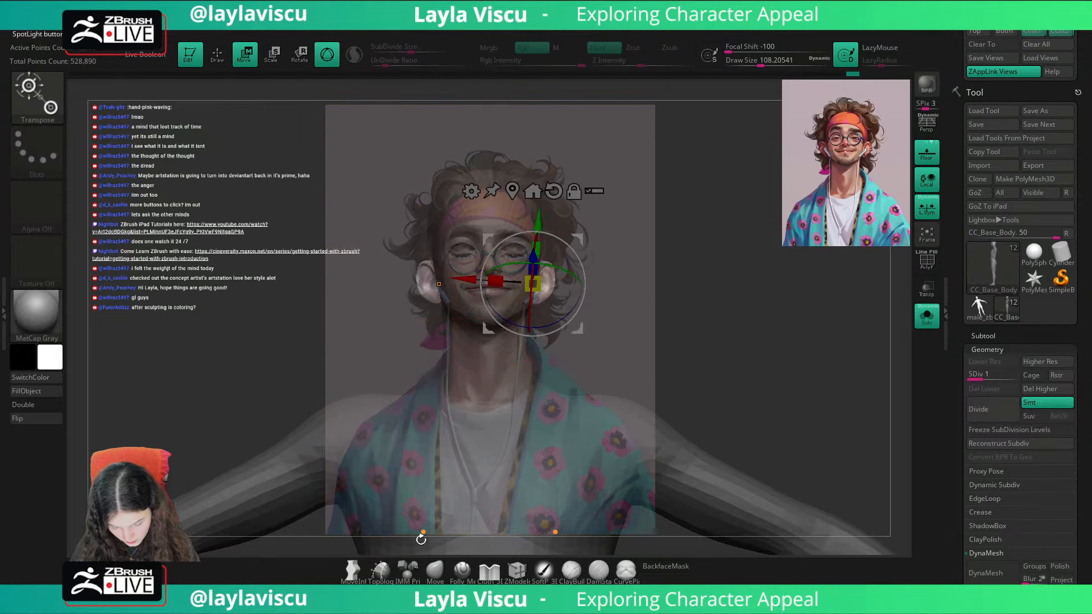
# Step: Hide the reference image and examine the ears in profile and in the saved front view
pyautogui.press('q')
pyautogui.hotkey('shift', 'z')
pyautogui.moveTo(716, 266)
pyautogui.mouseDown()
pyautogui.moveTo(671, 268)
pyautogui.moveTo(726, 264)
pyautogui.moveTo(673, 271)
pyautogui.moveTo(680, 258)
pyautogui.moveTo(678, 279)
pyautogui.mouseUp()
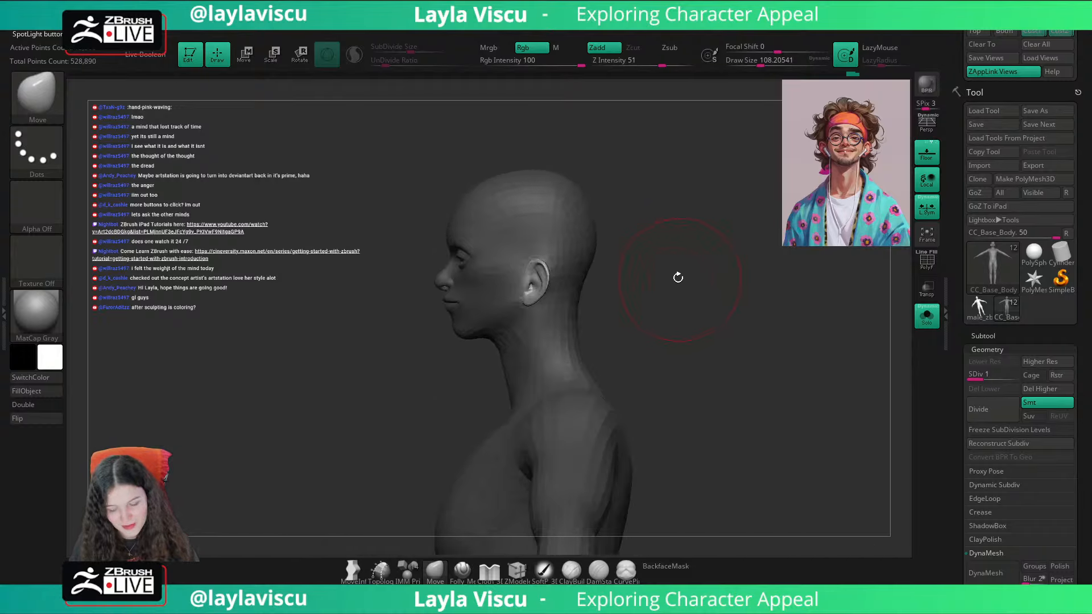
pyautogui.keyDown('ctrl'); pyautogui.moveTo(677, 278); pyautogui.dragTo(693, 322, button='right'); pyautogui.keyUp('ctrl')
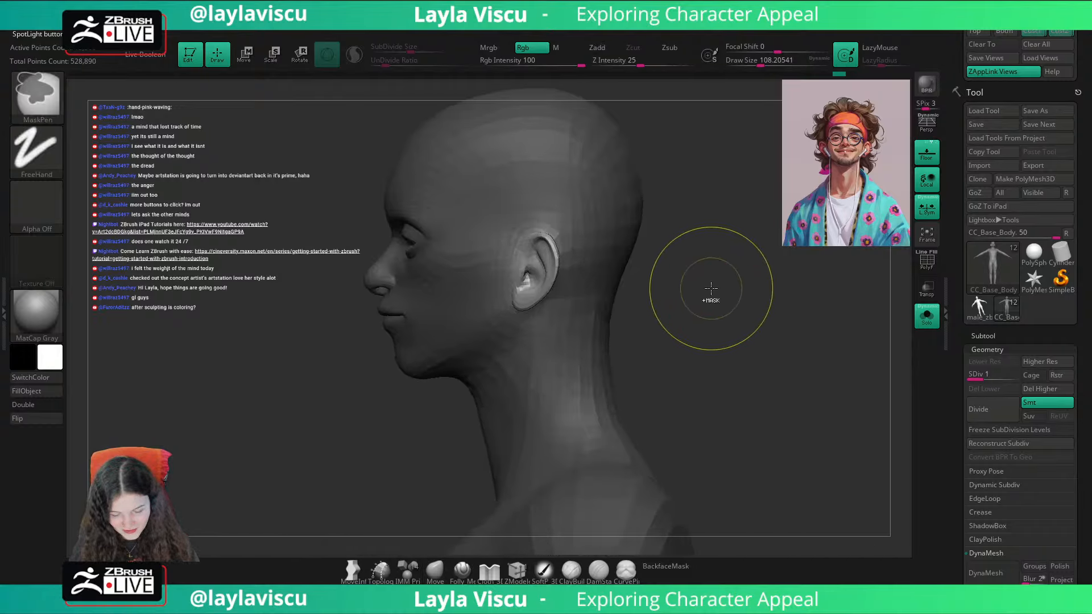
pyautogui.moveTo(709, 288)
pyautogui.mouseDown()
pyautogui.moveTo(751, 281)
pyautogui.moveTo(756, 298)
pyautogui.moveTo(765, 267)
pyautogui.mouseUp()
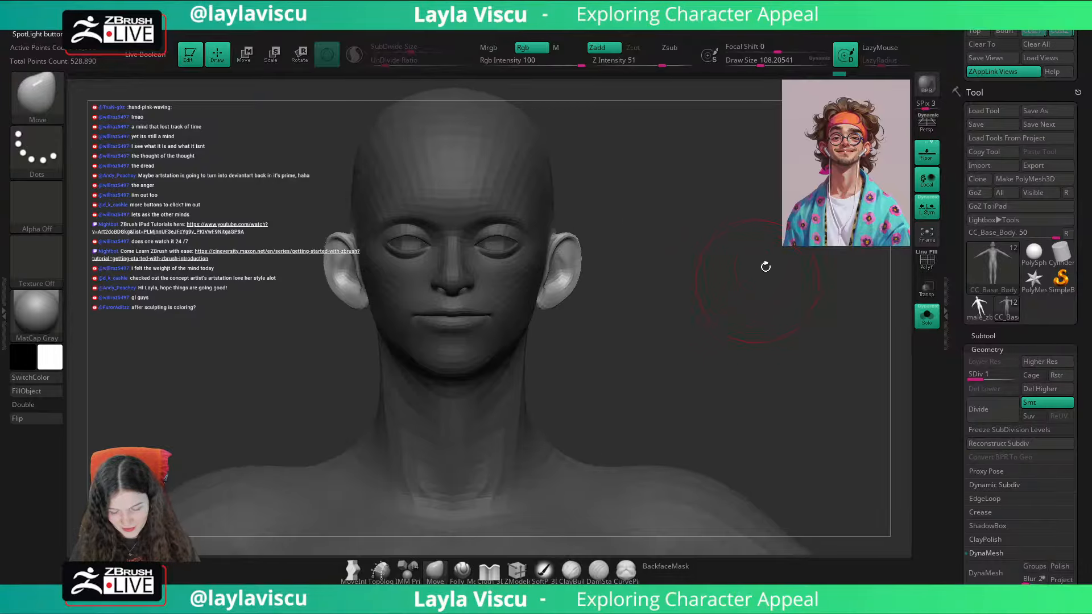
pyautogui.click(1033, 32)
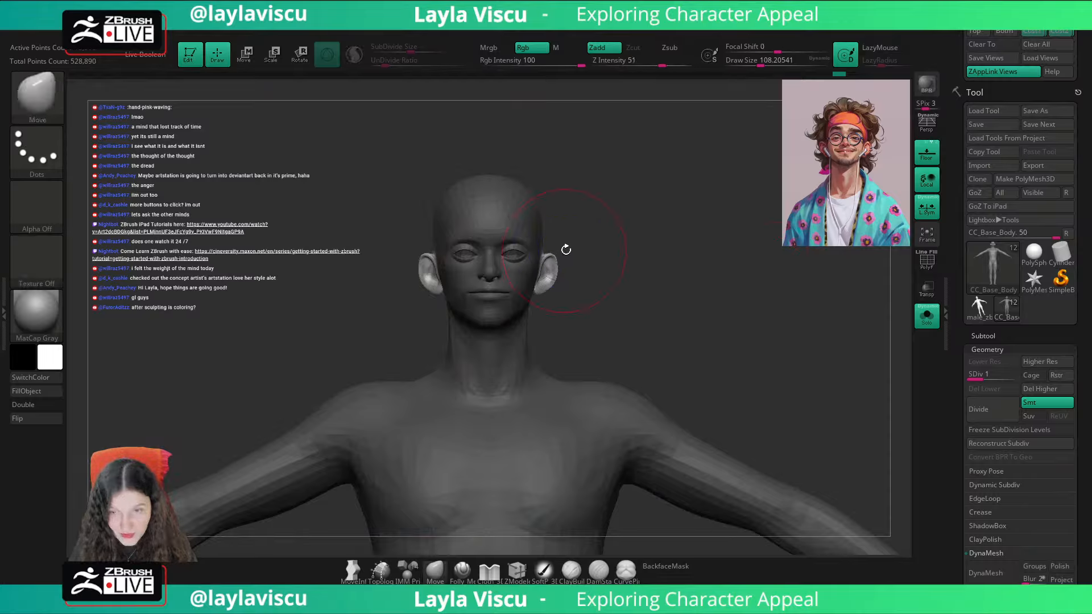
# Step: Reduce the Move brush's draw size to about 68, clear the mask, and turn off Solo to show the headband with the reference overlaid
pyautogui.press('s')
pyautogui.moveTo(572, 258); pyautogui.dragTo(566, 259)
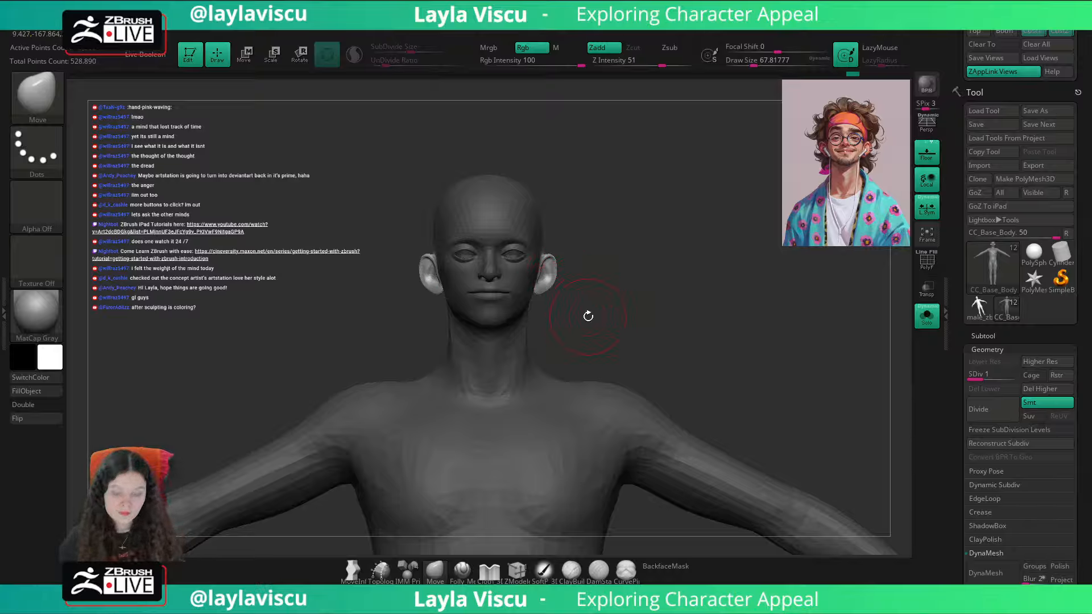
pyautogui.hotkey('shift', 'z')
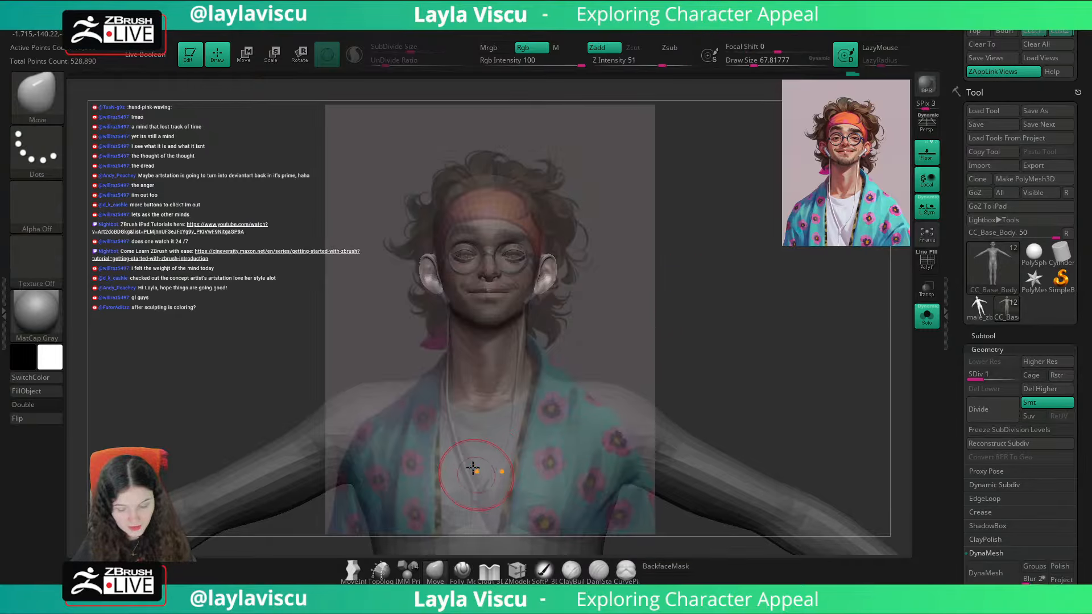
pyautogui.hotkey('shift', 'z')
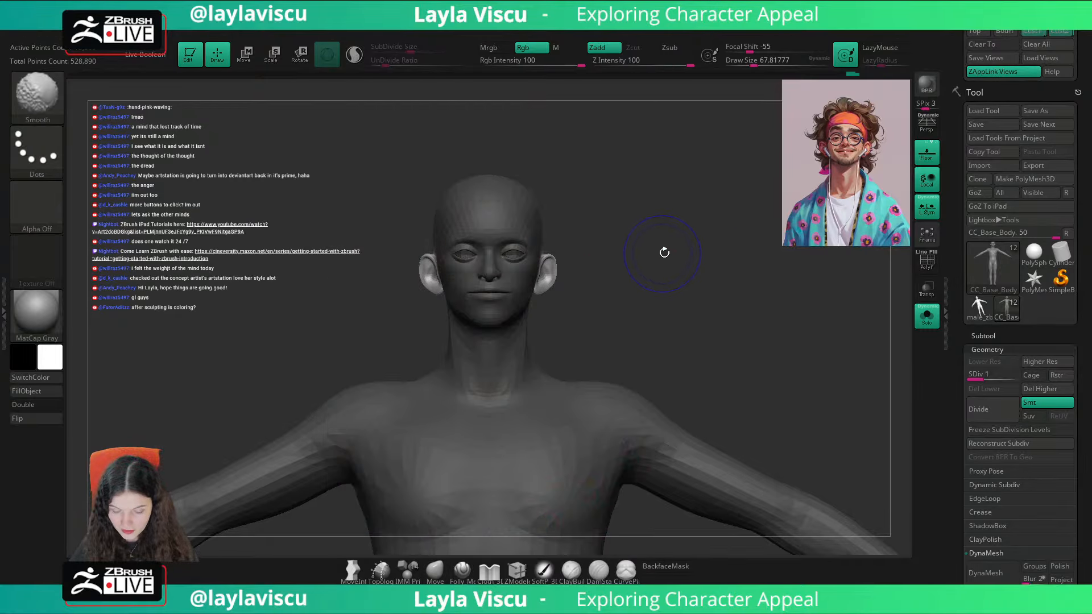
pyautogui.hotkey('shift', 'z')
pyautogui.hotkey('shift', 'z')
pyautogui.hotkey('shift', 'z')
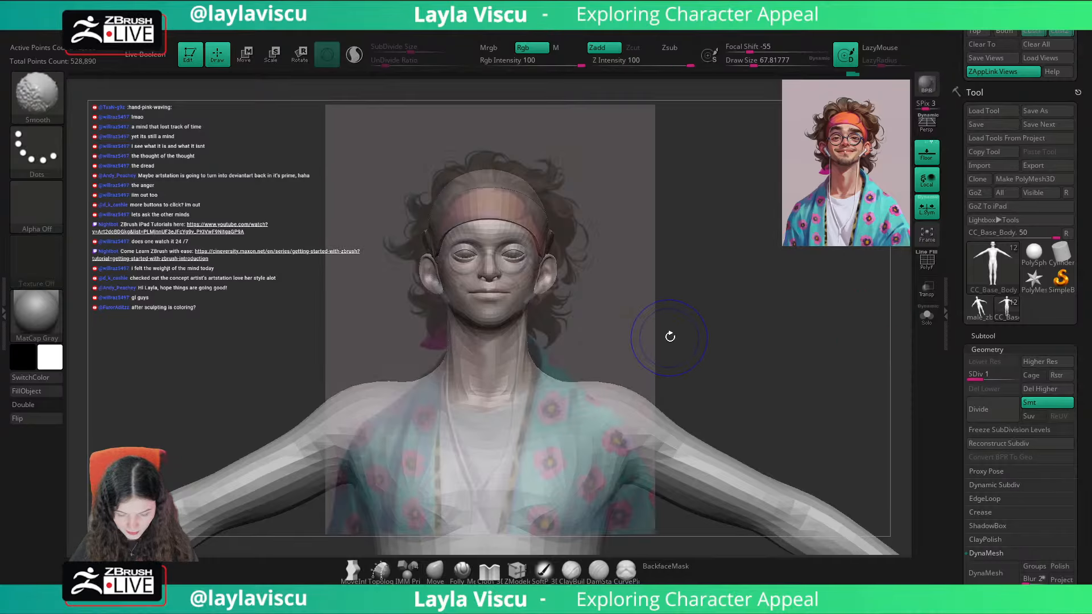
# Step: Raise the reference image's opacity in Spotlight, and compare the head, ears and headband with the portrait by toggling the overlay
pyautogui.click(1058, 32)
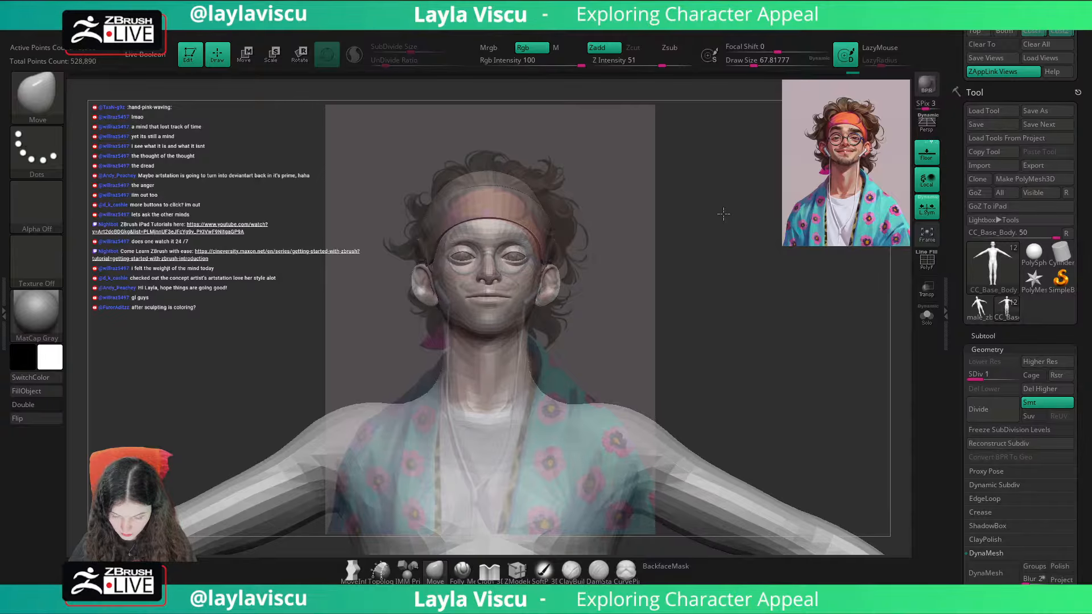
pyautogui.press('shift')
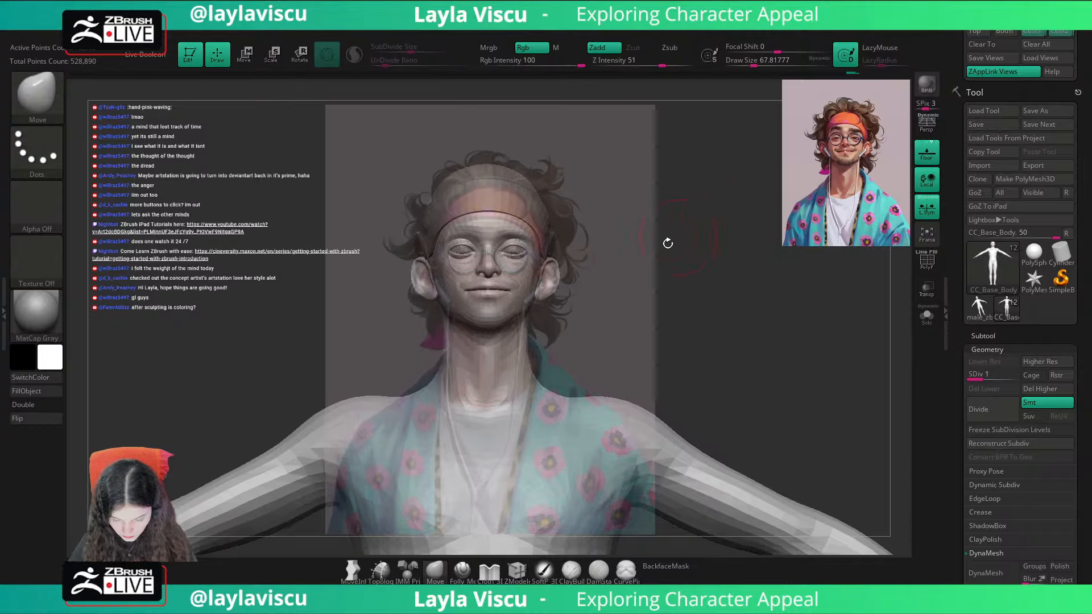
pyautogui.hotkey('shift', 'z')
pyautogui.moveTo(556, 258); pyautogui.dragTo(569, 297)
pyautogui.press('z')
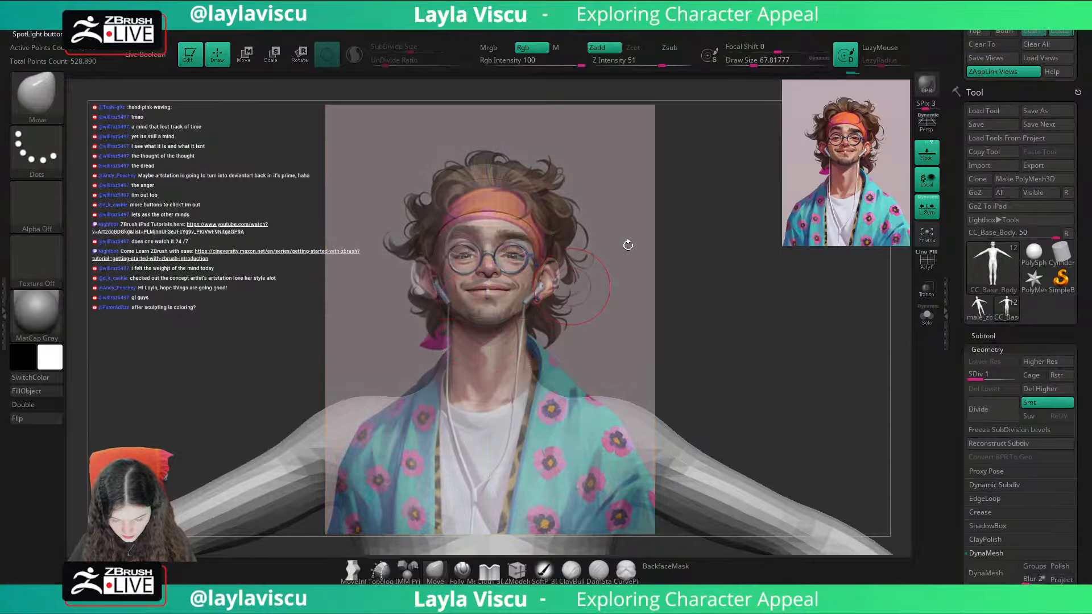
pyautogui.hotkey('shift', 'z')
pyautogui.moveTo(638, 214)
pyautogui.mouseDown()
pyautogui.moveTo(639, 203)
pyautogui.moveTo(641, 214)
pyautogui.mouseUp()
pyautogui.hotkey('shift', 'z')
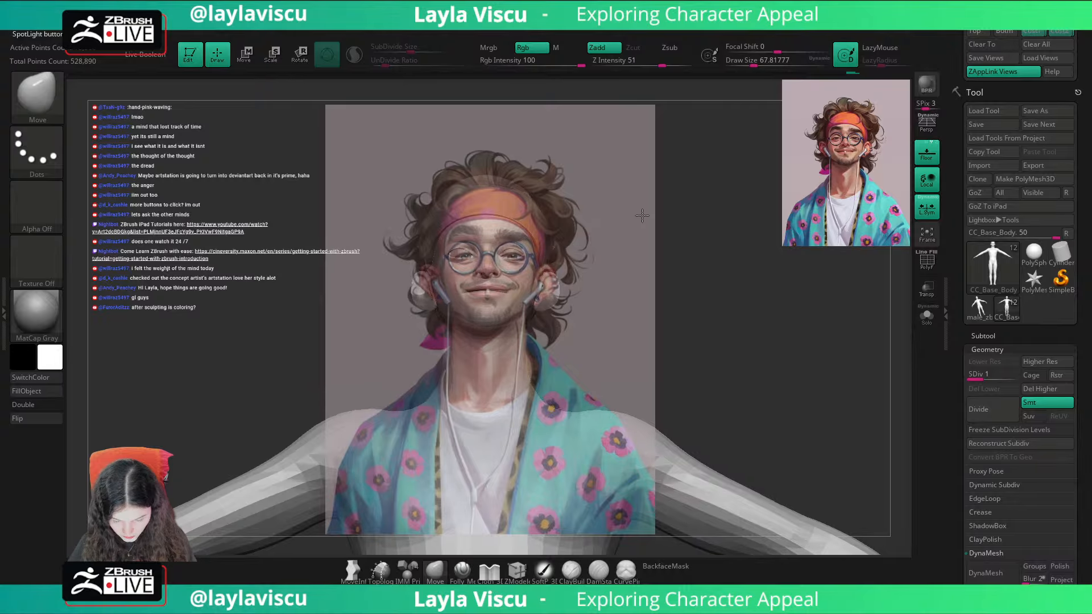
pyautogui.hotkey('shift', 'z')
pyautogui.hotkey('shift', 'z')
pyautogui.hotkey('shift', 'z')
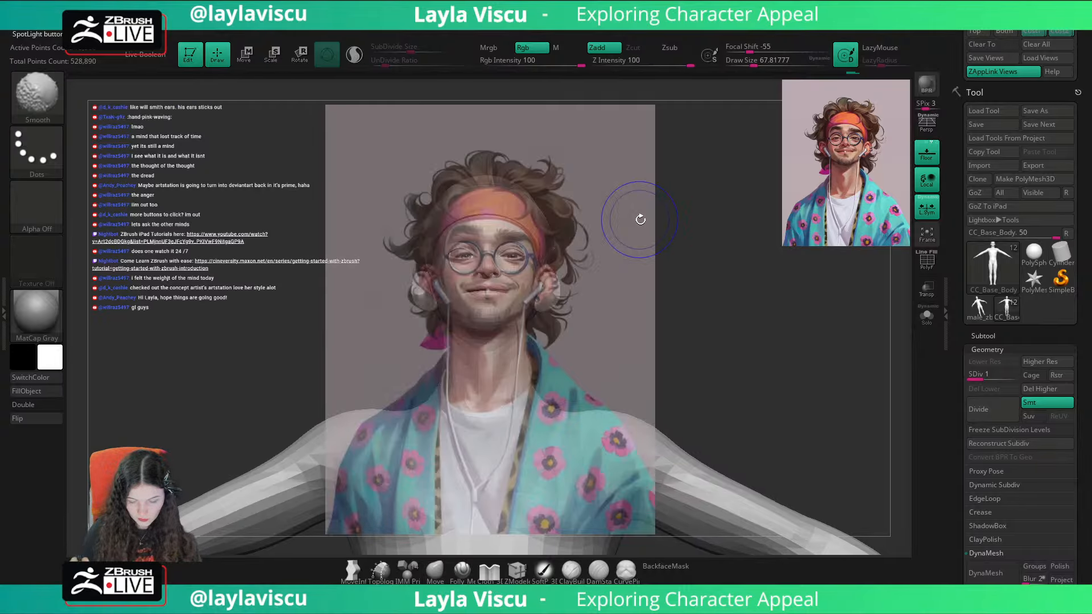
# Step: Examine the ear placement and head outline against the portrait by repeatedly showing and hiding the reference overlay
pyautogui.moveTo(665, 275); pyautogui.dragTo(687, 266)
pyautogui.hotkey('shift', 'z')
pyautogui.hotkey('shift', 'z')
pyautogui.hotkey('shift', 'z')
pyautogui.press('z')
pyautogui.hotkey('shift', 'z')
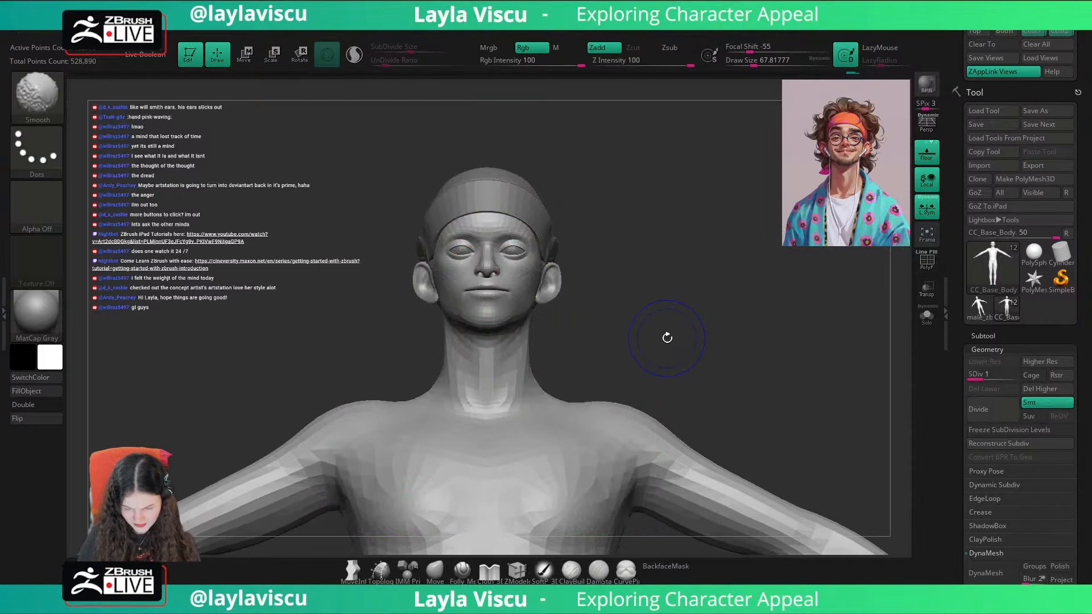
pyautogui.hotkey('shift', 'z')
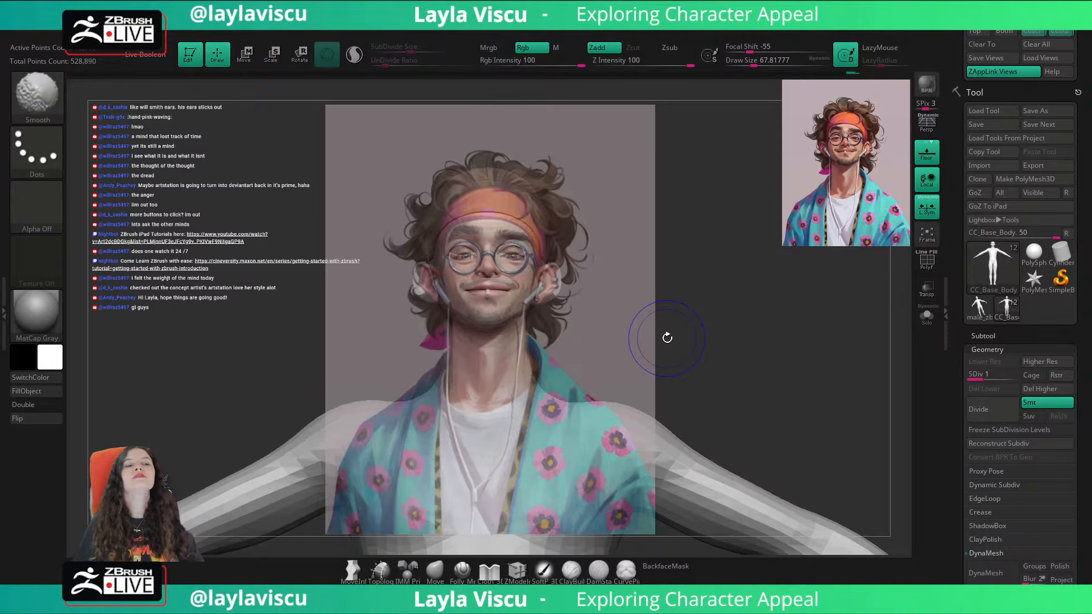
pyautogui.hotkey('shift', 'z')
pyautogui.hotkey('shift', 'z')
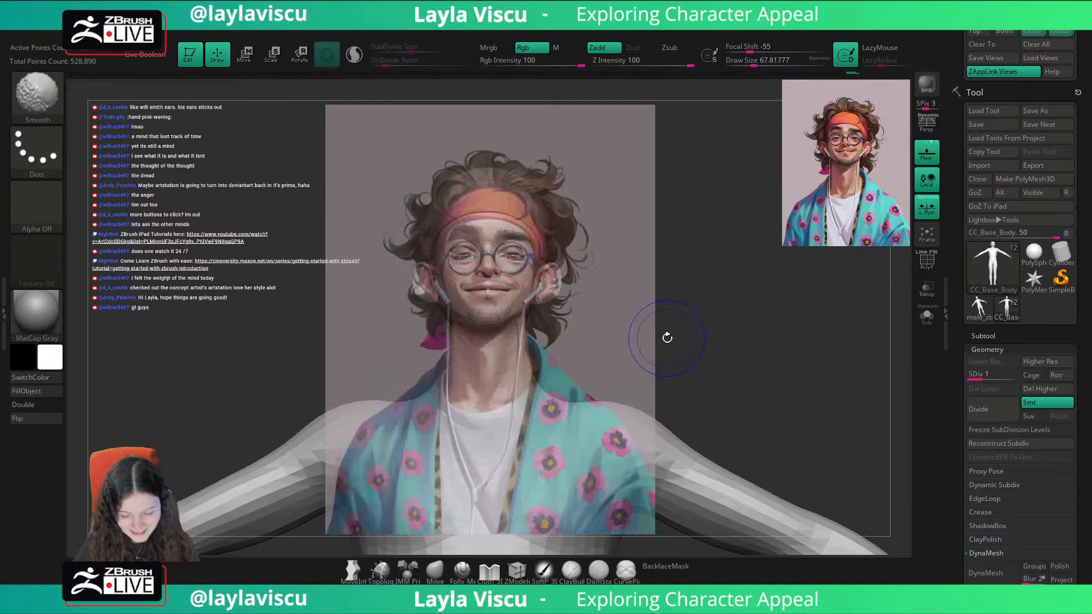
pyautogui.hotkey('shift', 'z')
pyautogui.hotkey('shift', 'z')
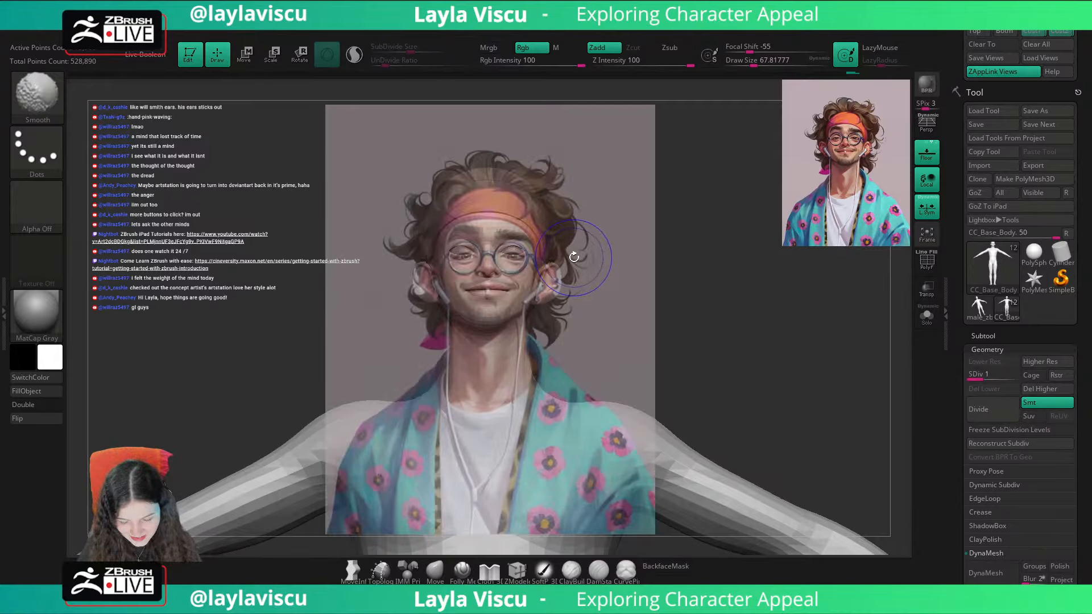
pyautogui.hotkey('shift', 'z')
pyautogui.hotkey('shift', 'z')
pyautogui.hotkey('shift', 'z')
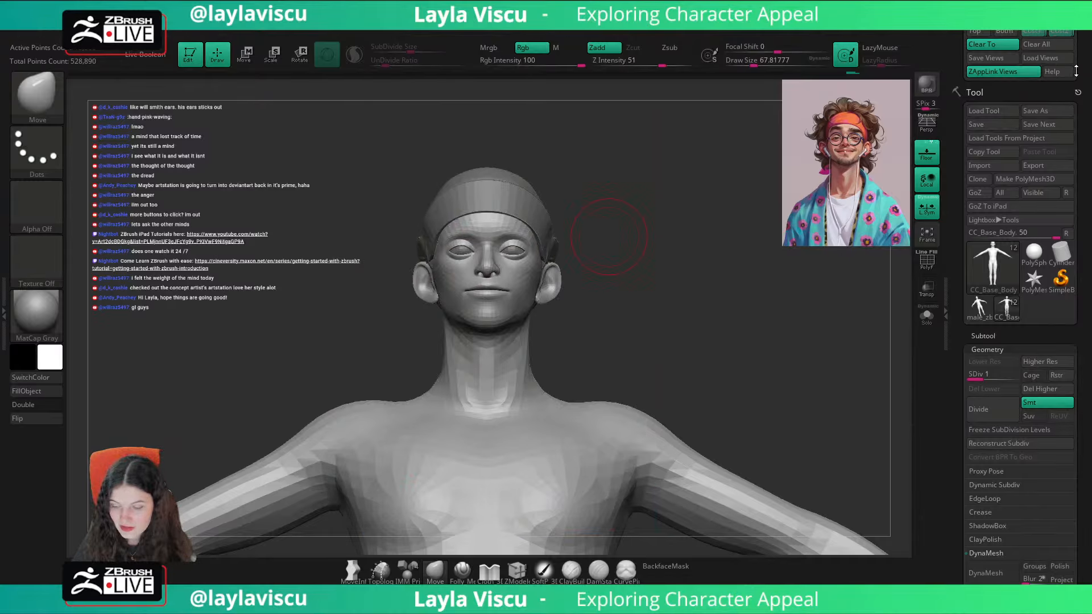
# Step: Restore the second saved custom view and check the ears against the reference overlay
pyautogui.scroll(2, 998, 101)
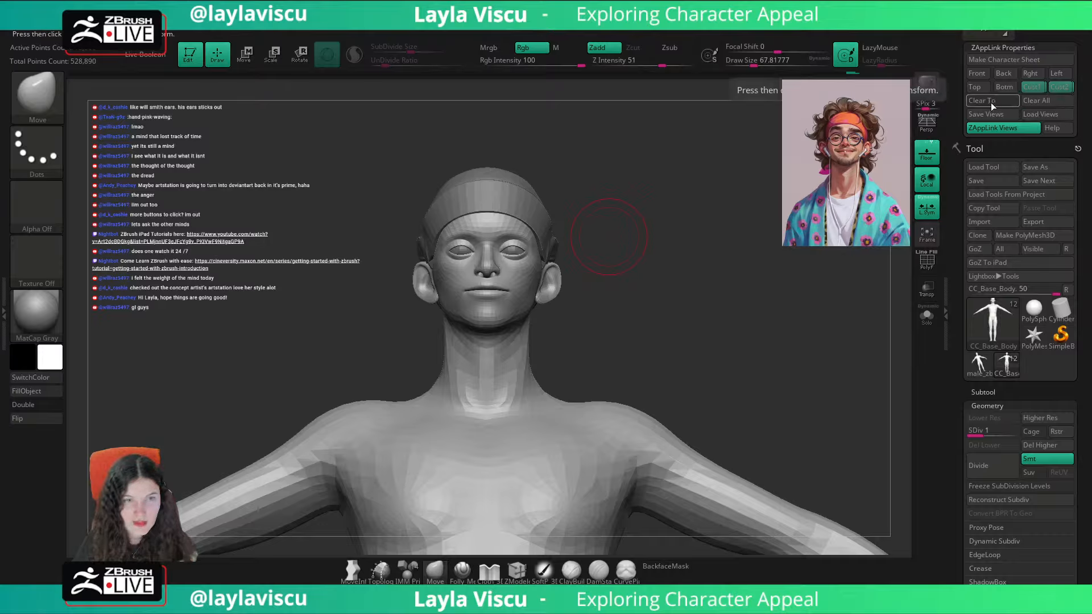
pyautogui.click(1057, 88)
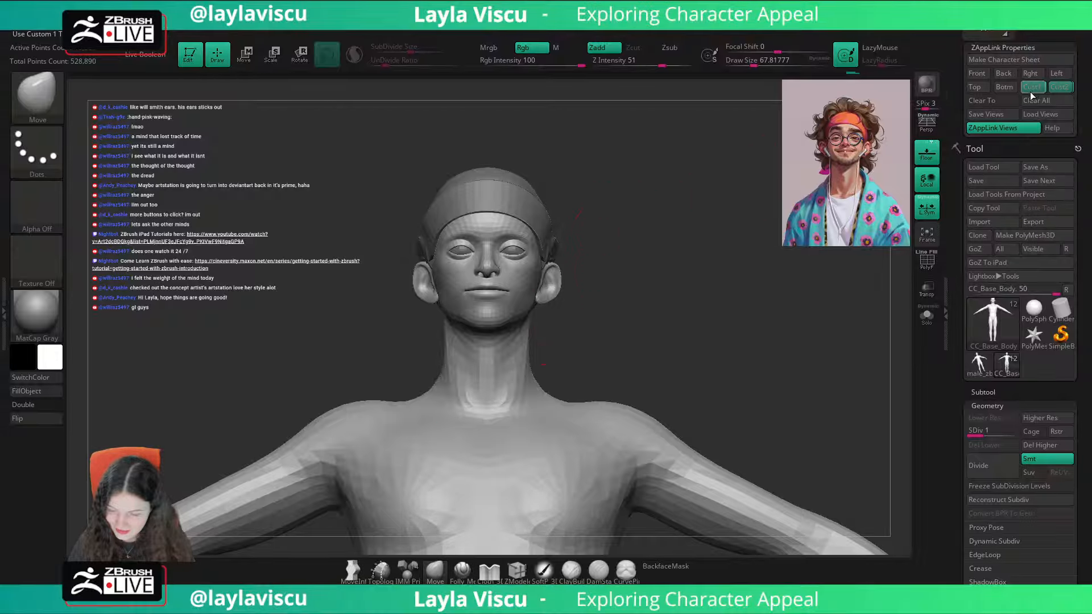
pyautogui.hotkey('shift', 'z')
pyautogui.hotkey('shift', 'z')
pyautogui.hotkey('shift', 'z')
pyautogui.hotkey('shift', 'z')
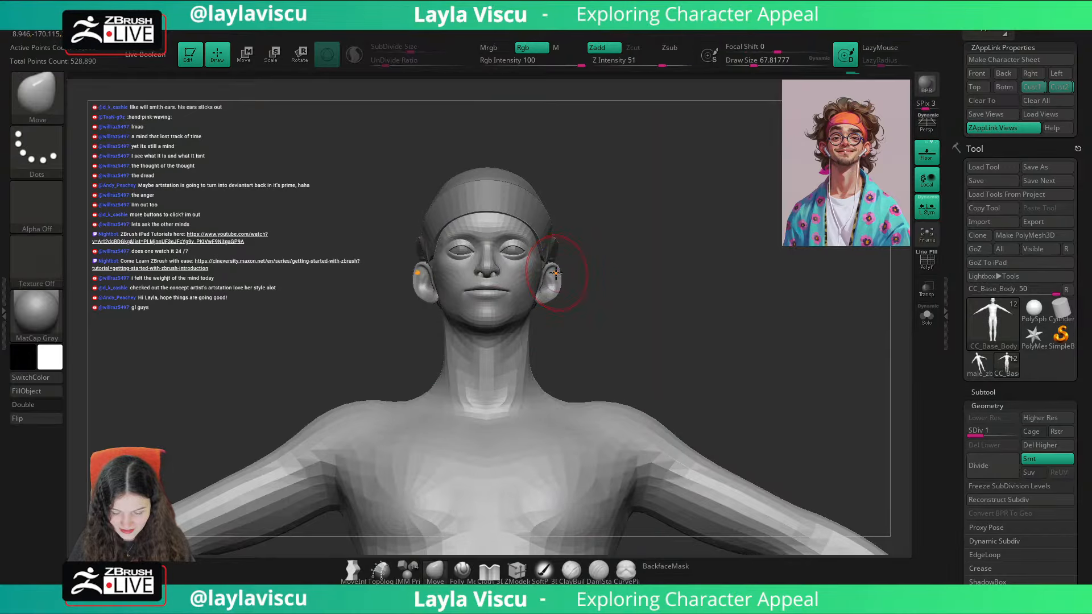
# Step: Enlarge the Move brush to about 87, reshape the ear from a three-quarter angle, and compare it with the portrait in front view
pyautogui.moveTo(682, 196)
pyautogui.keyDown('alt'); pyautogui.mouseDown()
pyautogui.moveTo(670, 263)
pyautogui.moveTo(561, 276)
pyautogui.mouseUp(); pyautogui.keyUp('alt')
pyautogui.press('s')
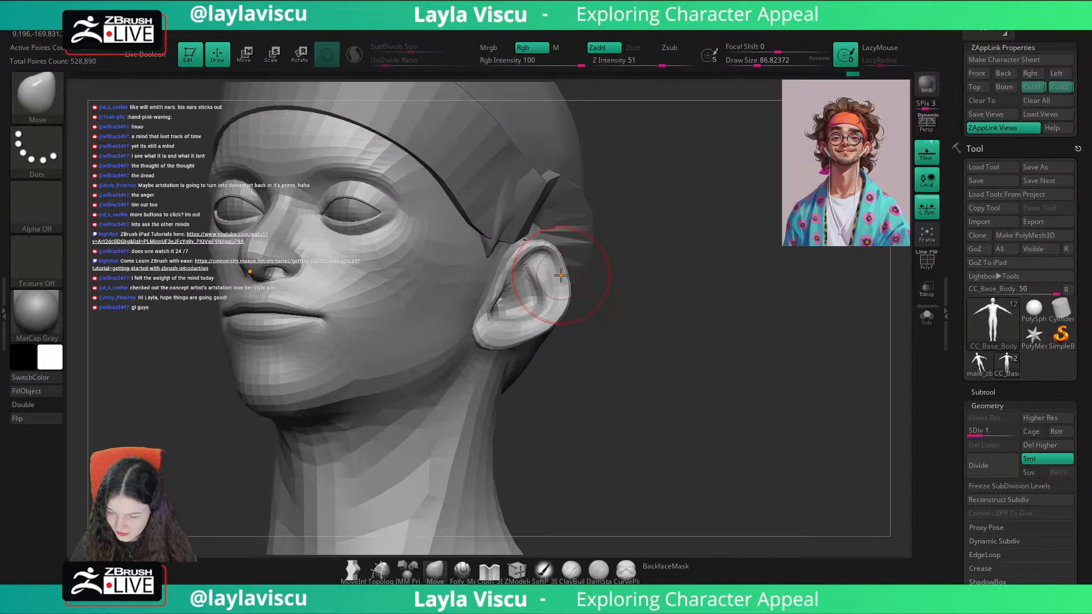
pyautogui.moveTo(671, 273)
pyautogui.mouseDown()
pyautogui.moveTo(589, 272)
pyautogui.moveTo(609, 261)
pyautogui.mouseUp()
pyautogui.moveTo(533, 283); pyautogui.dragTo(525, 281)
pyautogui.click(1038, 91)
pyautogui.hotkey('shift', 'z')
pyautogui.hotkey('shift', 'z')
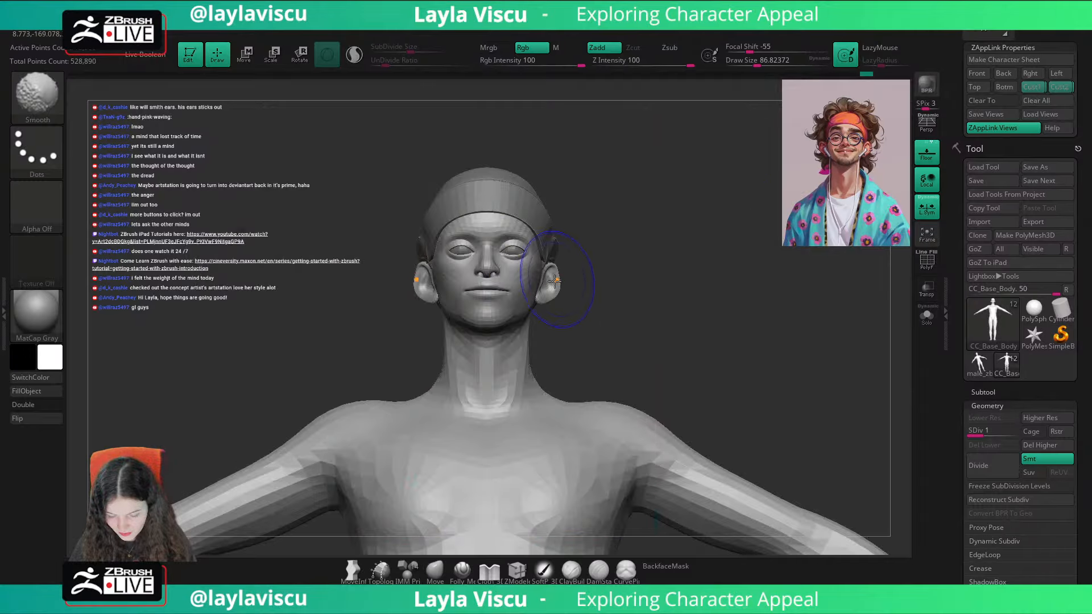
# Step: Refine the ear's outer rim and lower back edge with the Move brush, using a draw size of about 108, and recheck the second custom view
pyautogui.moveTo(556, 287)
pyautogui.keyDown('ctrl'); pyautogui.mouseDown(button='right')
pyautogui.moveTo(603, 310)
pyautogui.moveTo(543, 302)
pyautogui.mouseUp(button='right'); pyautogui.keyUp('ctrl')
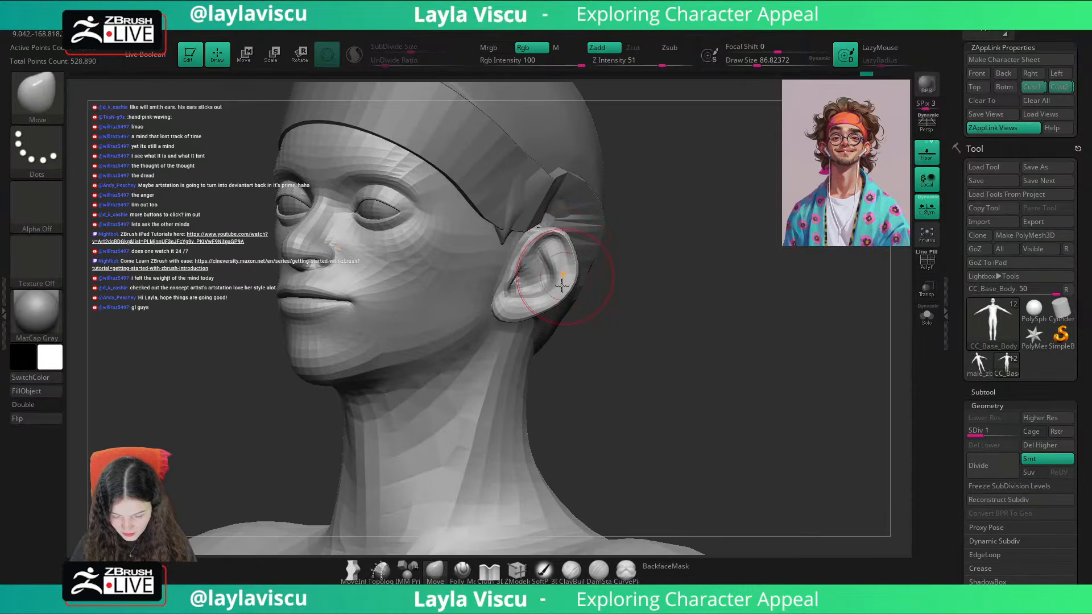
pyautogui.click(1052, 94)
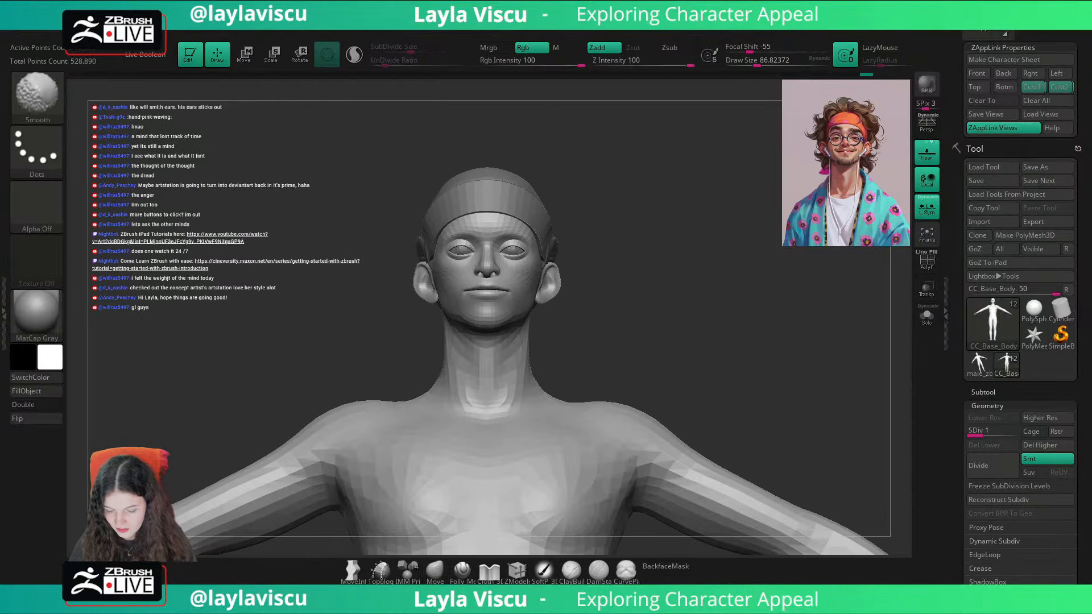
pyautogui.hotkey('shift', 'z')
pyautogui.hotkey('shift', 'z')
pyautogui.keyDown('ctrl'); pyautogui.moveTo(609, 271); pyautogui.dragTo(572, 284, button='right'); pyautogui.keyUp('ctrl')
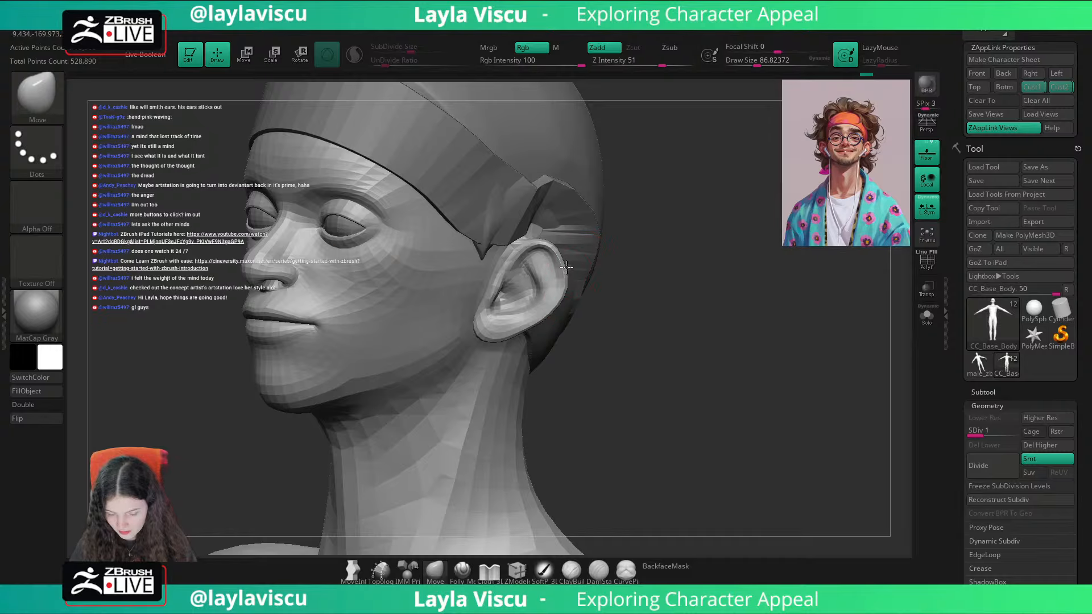
pyautogui.press('s')
pyautogui.moveTo(541, 317); pyautogui.dragTo(544, 316)
pyautogui.moveTo(545, 315); pyautogui.dragTo(545, 311)
pyautogui.click(1059, 89)
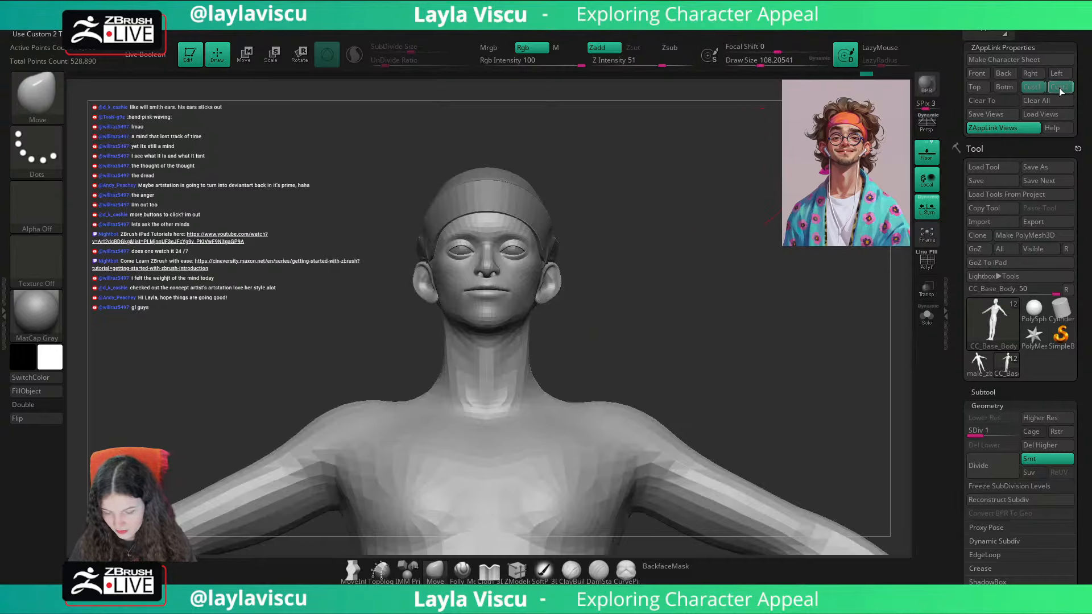
pyautogui.hotkey('shift', 'z')
pyautogui.hotkey('shift', 'z')
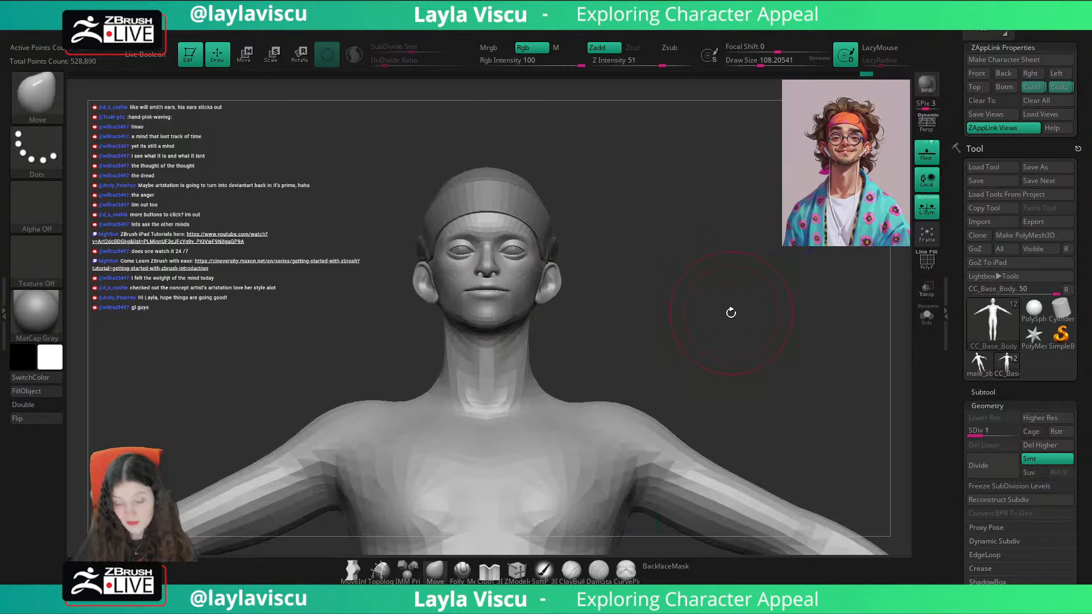
# Step: Reduce the Move brush's draw size to about 51, reshape the earlobe, and restore the first custom view
pyautogui.moveTo(731, 313)
pyautogui.keyDown('alt'); pyautogui.mouseDown()
pyautogui.moveTo(595, 388)
pyautogui.moveTo(585, 319)
pyautogui.moveTo(532, 303)
pyautogui.moveTo(518, 311)
pyautogui.mouseUp(); pyautogui.keyUp('alt')
pyautogui.press('s')
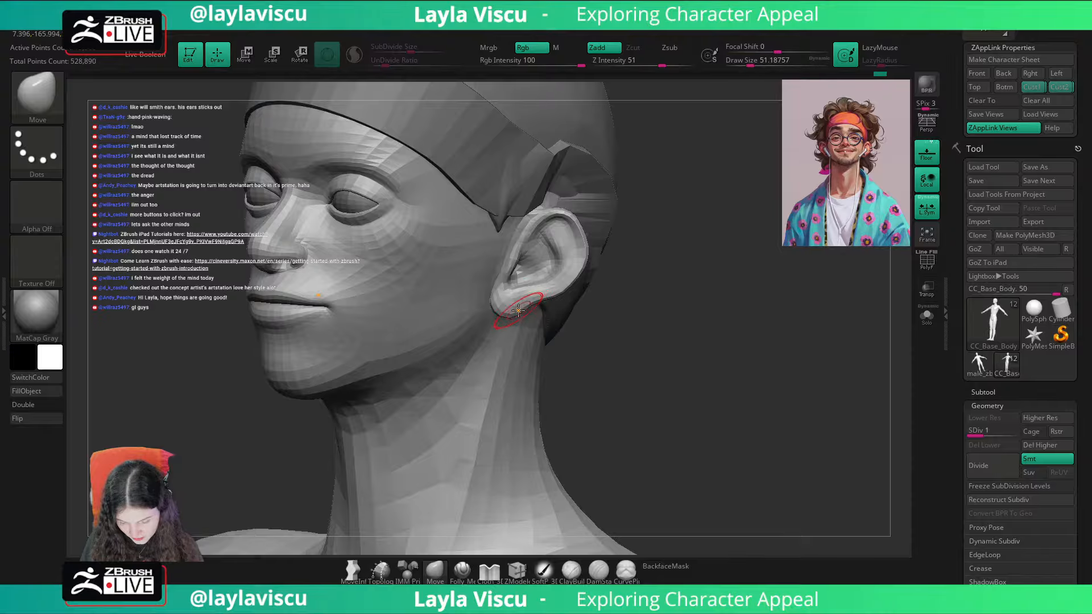
pyautogui.moveTo(583, 323)
pyautogui.mouseDown()
pyautogui.moveTo(629, 324)
pyautogui.moveTo(622, 339)
pyautogui.moveTo(532, 303)
pyautogui.mouseUp()
pyautogui.click(1031, 89)
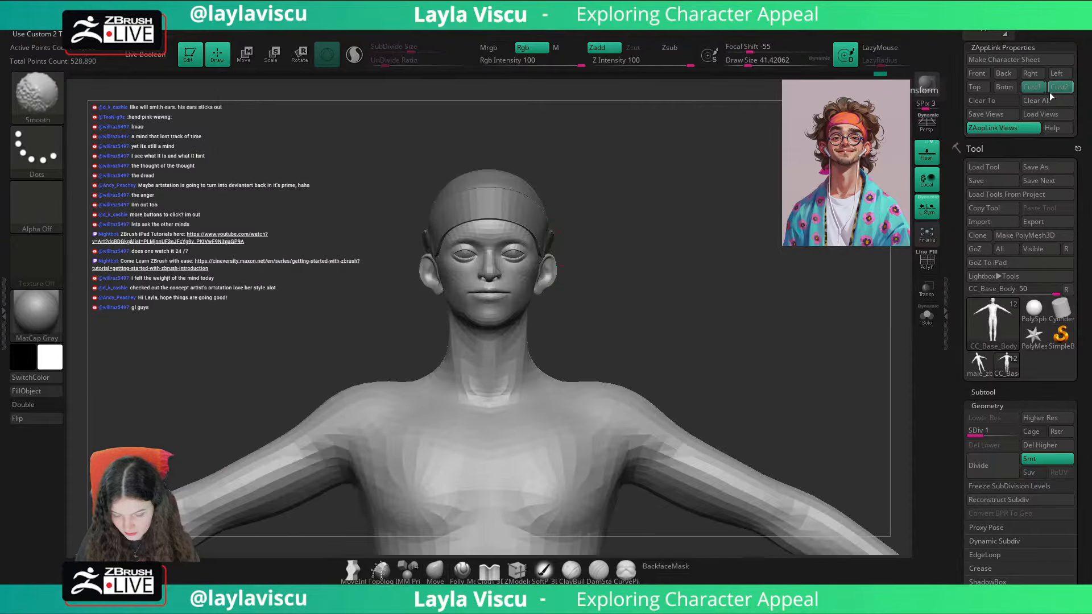
# Step: Enlarge the Move brush to about 101, pull the upper ears slightly outward, and compare them with the portrait in the second custom view
pyautogui.press('s')
pyautogui.moveTo(561, 264); pyautogui.dragTo(570, 264)
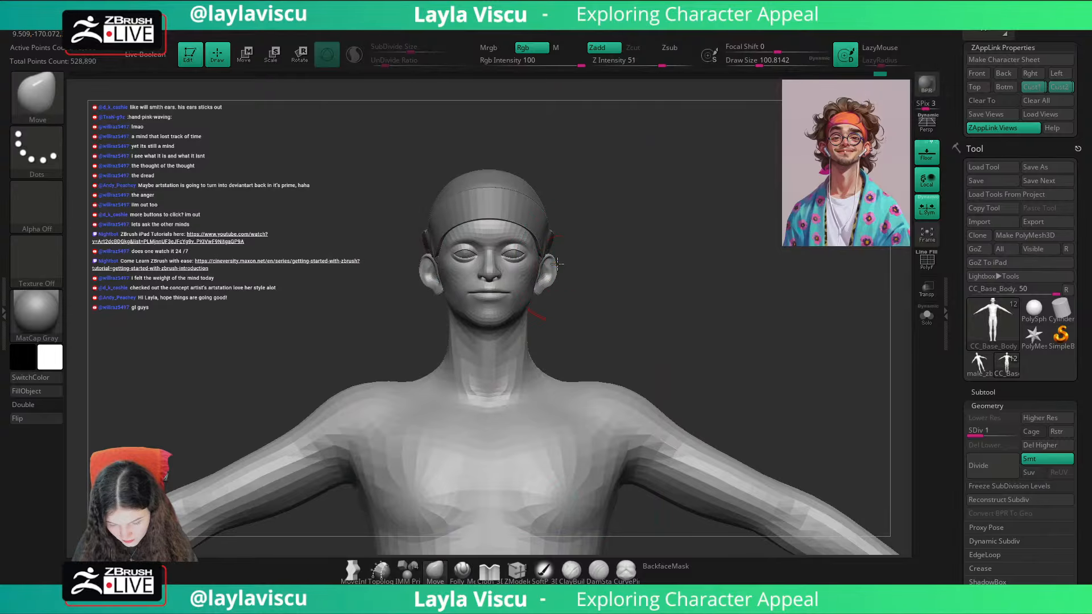
pyautogui.hotkey('shift', 'z')
pyautogui.hotkey('shift', 'z')
pyautogui.click(1052, 90)
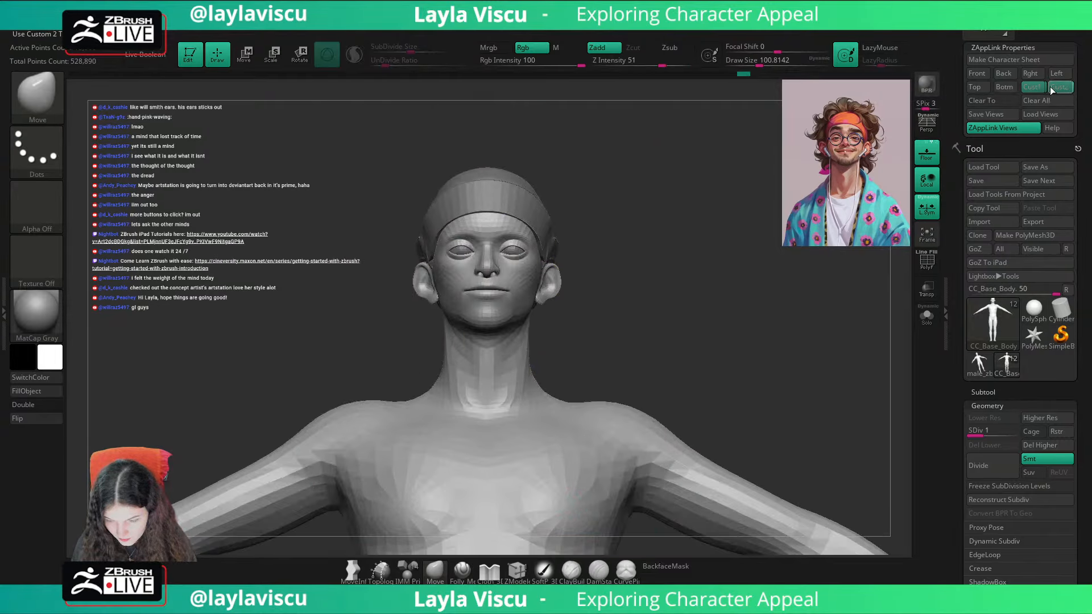
pyautogui.hotkey('shift', 'z')
pyautogui.hotkey('shift', 'z')
pyautogui.hotkey('shift', 'z')
pyautogui.hotkey('shift', 'z')
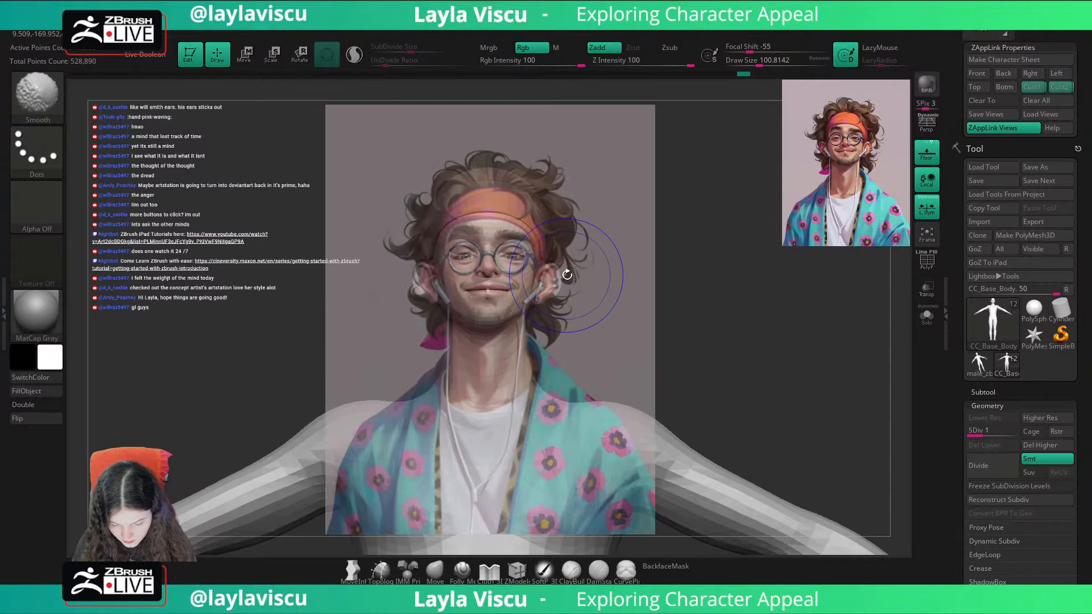
# Step: Mask everything except the ears, reposition them with the gizmo, and check them against the portrait in the second custom view
pyautogui.moveTo(593, 271); pyautogui.dragTo(535, 274)
pyautogui.press('w')
pyautogui.moveTo(529, 279)
pyautogui.keyDown('ctrl'); pyautogui.mouseDown(button='right')
pyautogui.moveTo(520, 307)
pyautogui.moveTo(506, 284)
pyautogui.moveTo(515, 278)
pyautogui.mouseUp(button='right'); pyautogui.keyUp('ctrl')
pyautogui.keyDown('ctrl'); pyautogui.click(514, 277); pyautogui.keyUp('ctrl')
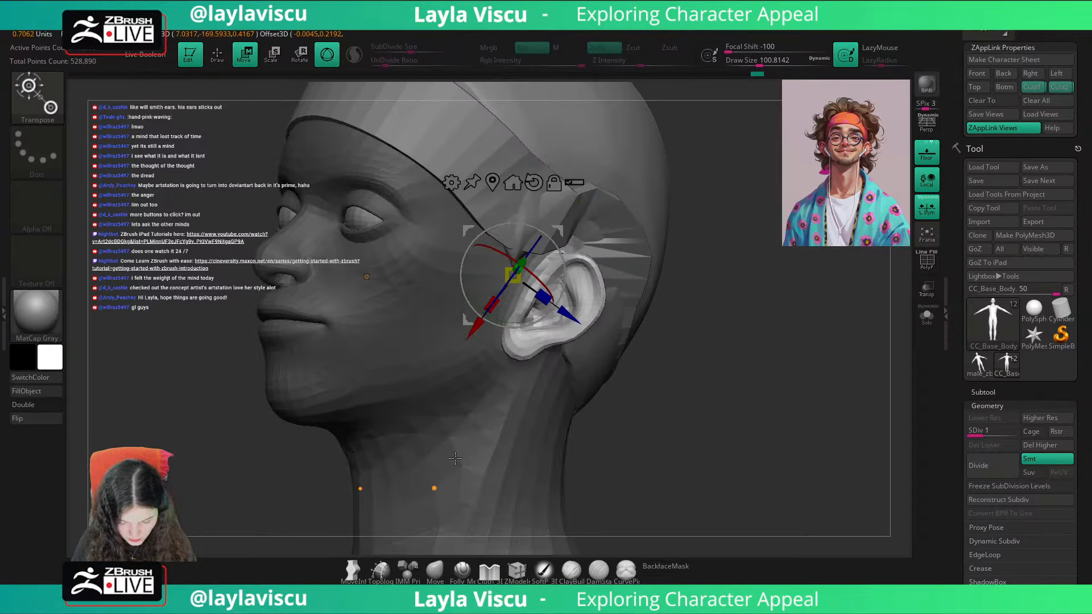
pyautogui.click(532, 180)
pyautogui.keyDown('shift'); pyautogui.moveTo(677, 318); pyautogui.dragTo(700, 347, button='right'); pyautogui.keyUp('shift')
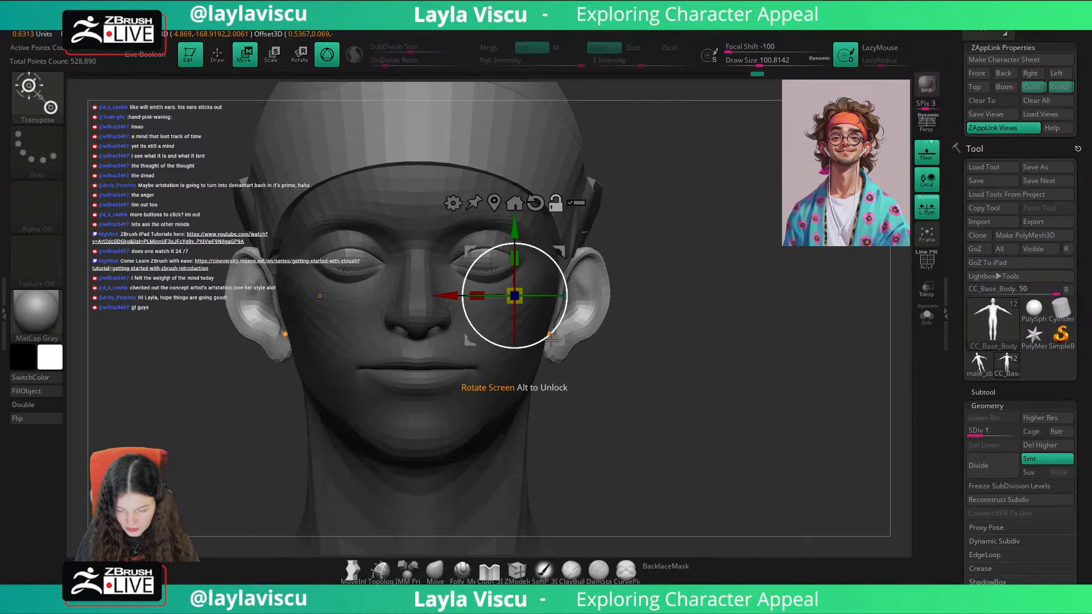
pyautogui.click(1058, 87)
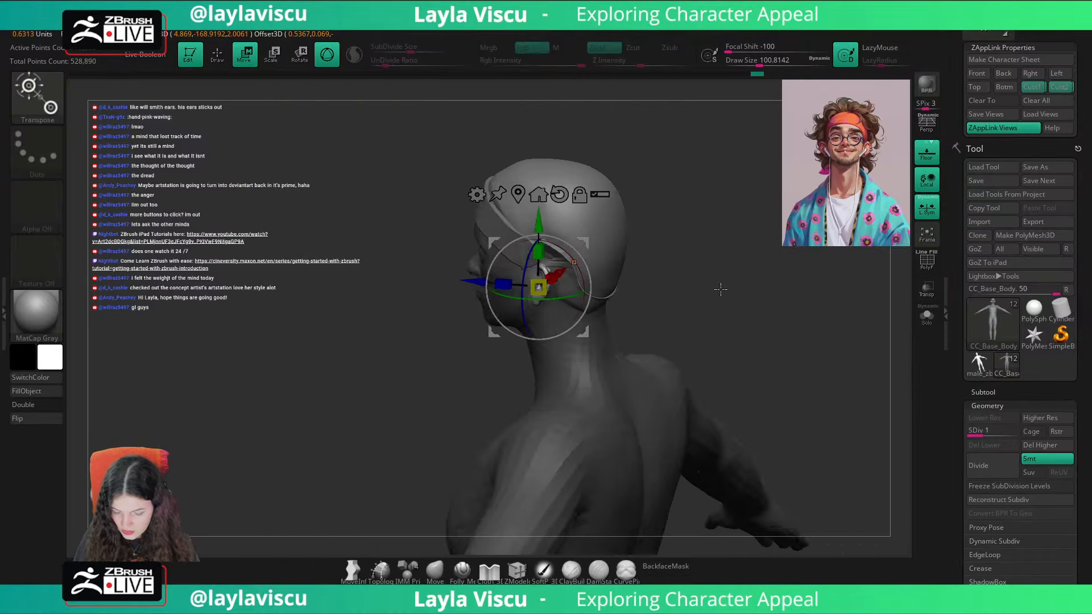
pyautogui.hotkey('shift', 'z')
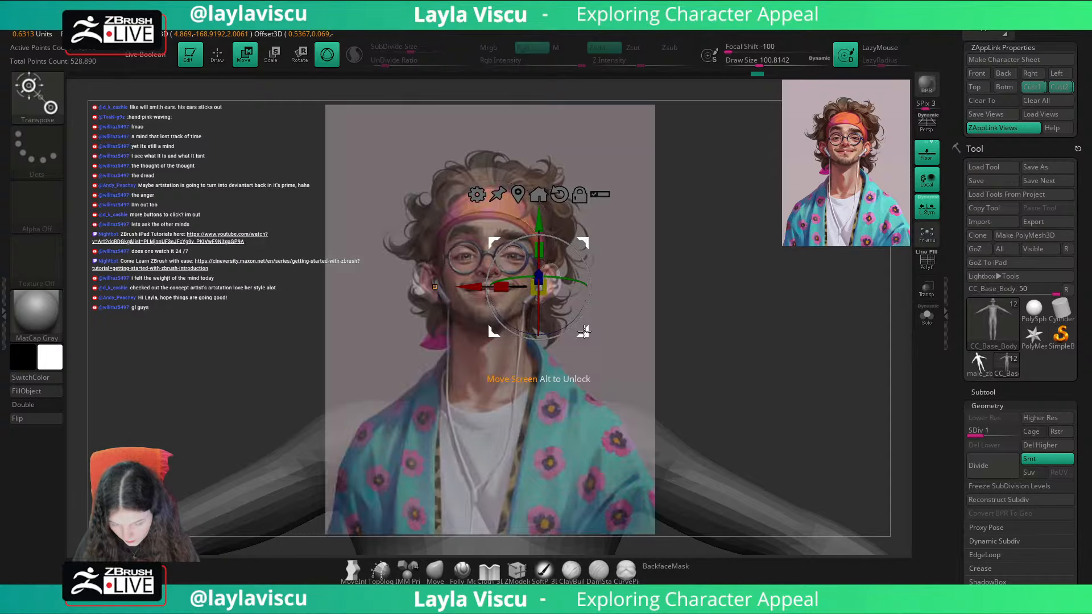
# Step: Blur the mask around the ears, shift them slightly inward with the gizmo, clear the mask, and return to the Move brush
pyautogui.press('q')
pyautogui.hotkey('shift', 'z')
pyautogui.moveTo(739, 330)
pyautogui.mouseDown(button='right')
pyautogui.moveTo(668, 329)
pyautogui.moveTo(699, 378)
pyautogui.moveTo(747, 345)
pyautogui.moveTo(536, 390)
pyautogui.mouseUp(button='right')
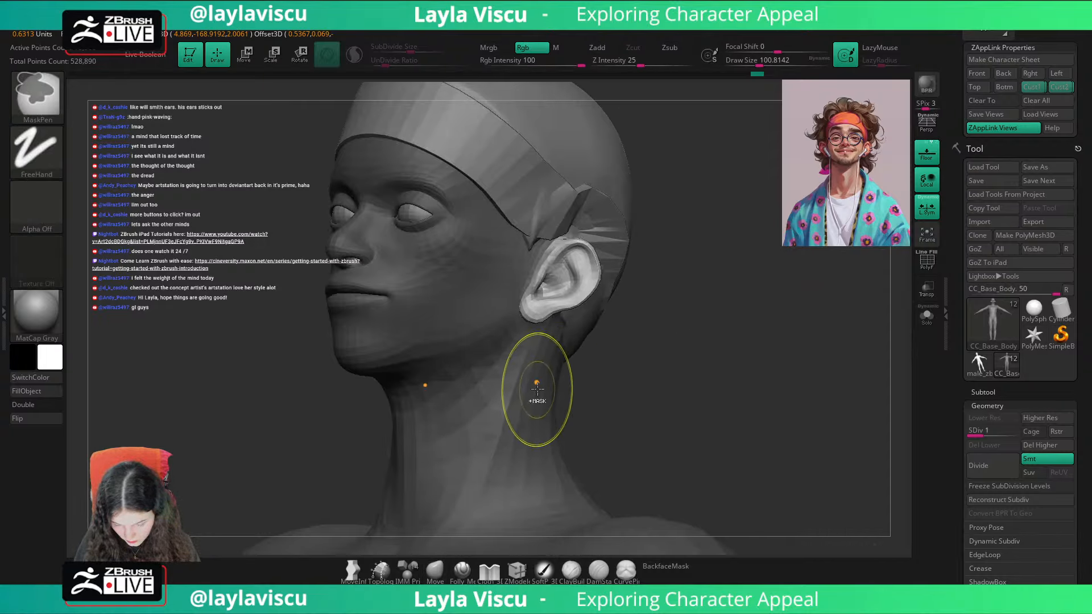
pyautogui.keyDown('ctrl'); pyautogui.keyDown('alt'); pyautogui.click(536, 384); pyautogui.keyUp('alt'); pyautogui.keyUp('ctrl')
pyautogui.keyDown('shift'); pyautogui.moveTo(609, 353); pyautogui.dragTo(663, 347, button='right'); pyautogui.keyUp('shift')
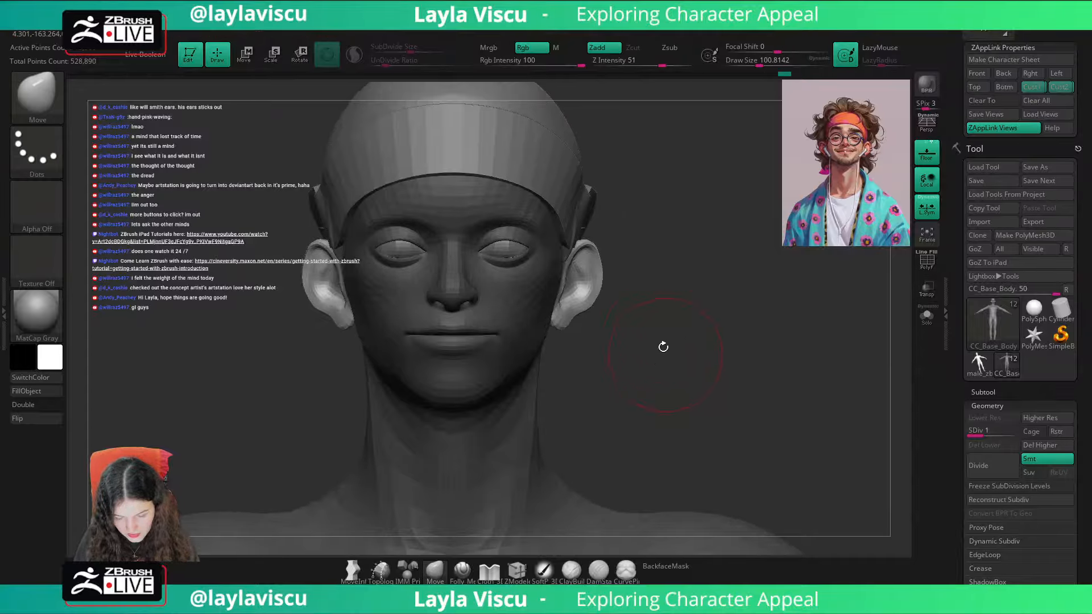
pyautogui.press('w')
pyautogui.moveTo(491, 294); pyautogui.dragTo(486, 294)
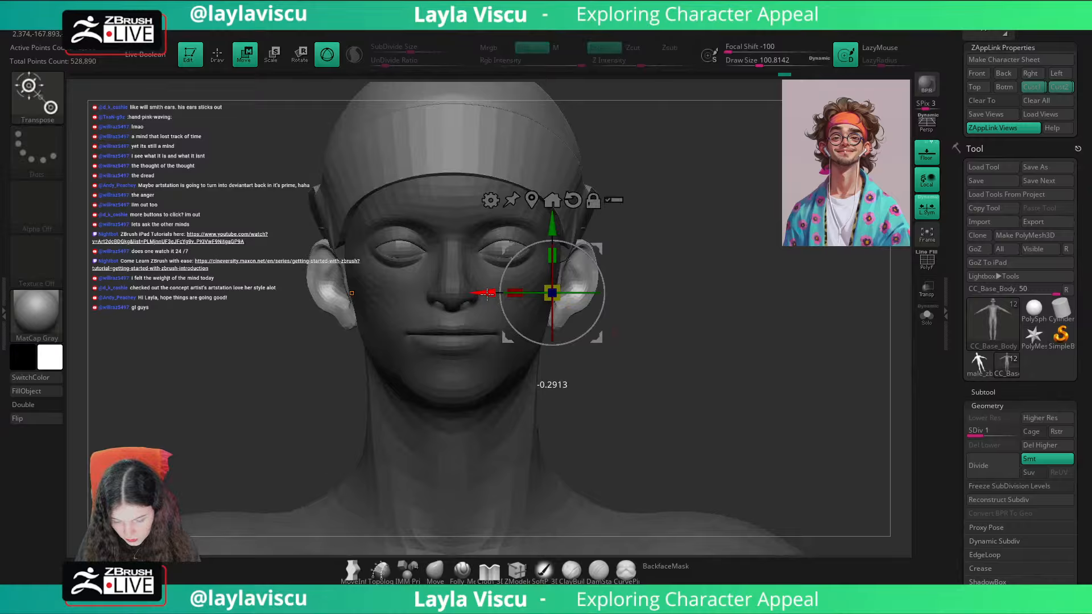
pyautogui.click(445, 566)
pyautogui.click(1058, 88)
pyautogui.hotkey('shift', 'z')
pyautogui.hotkey('shift', 'z')
pyautogui.moveTo(762, 327)
pyautogui.mouseDown(button='right')
pyautogui.moveTo(666, 331)
pyautogui.moveTo(677, 373)
pyautogui.moveTo(719, 383)
pyautogui.moveTo(729, 356)
pyautogui.mouseUp(button='right')
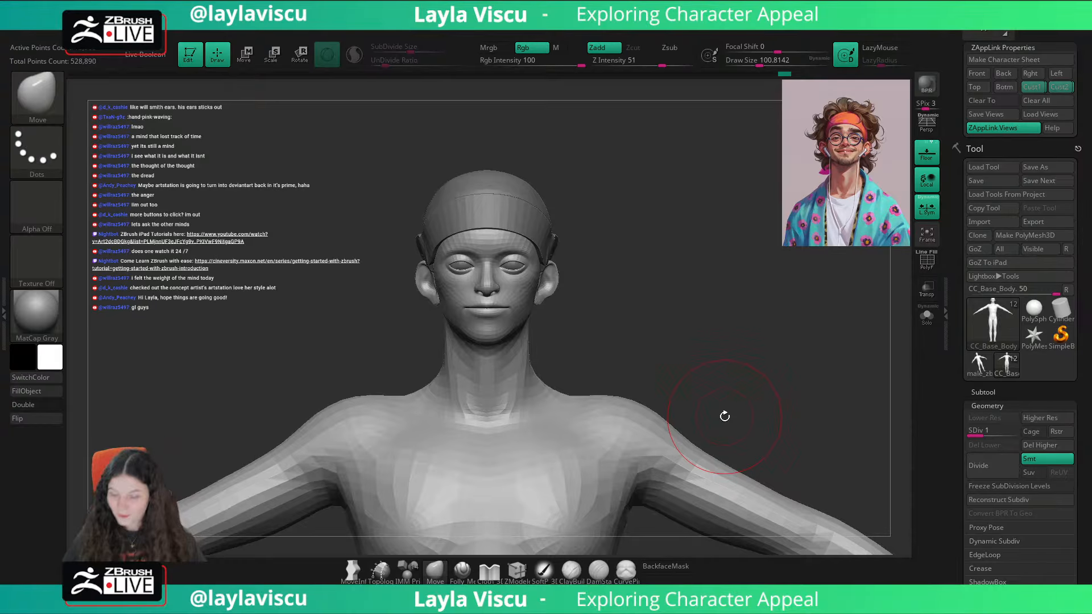
# Step: Compare the adjusted ears and head with the portrait in front view and in the second custom view by toggling the overlay
pyautogui.hotkey('shift', 'z')
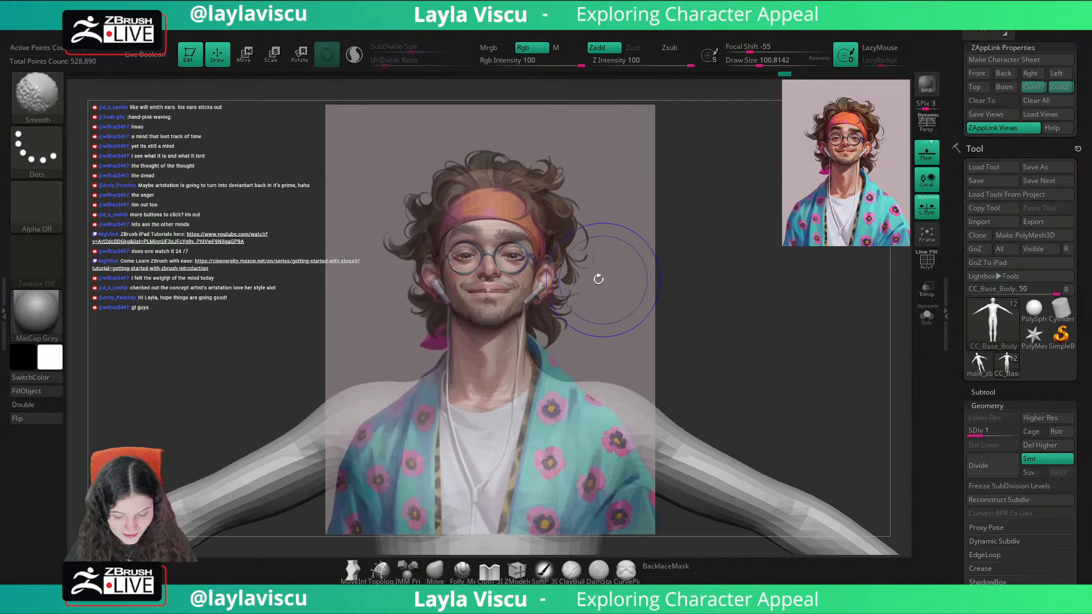
pyautogui.hotkey('shift', 'z')
pyautogui.hotkey('shift', 'z')
pyautogui.hotkey('shift', 'z')
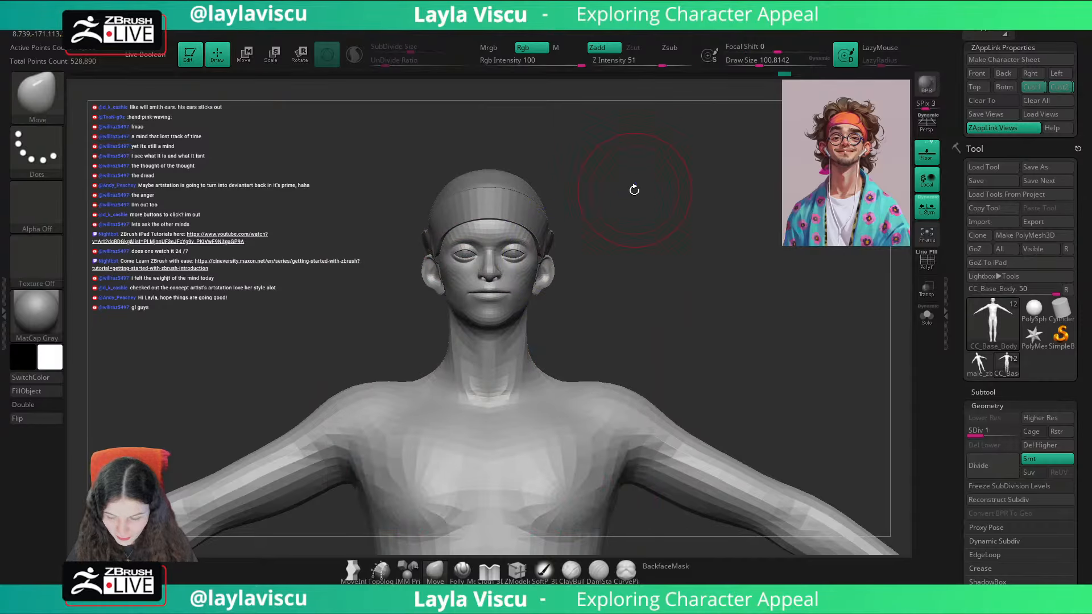
pyautogui.click(1053, 90)
pyautogui.hotkey('shift', 'z')
pyautogui.hotkey('shift', 'z')
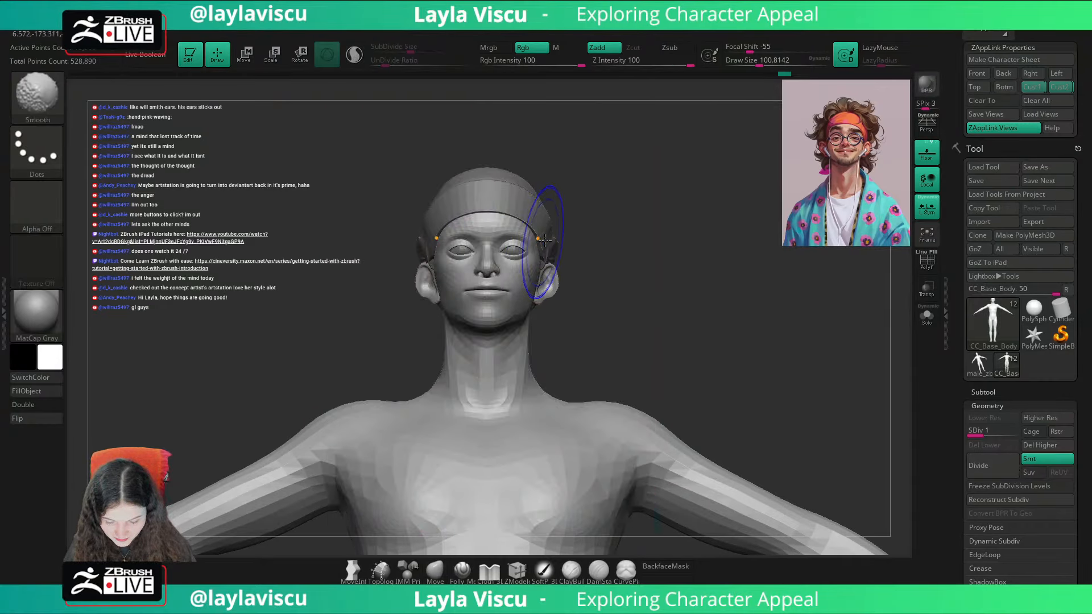
# Step: Nudge the front view to line up the model's head and ears with the portrait in the reference overlay
pyautogui.hotkey('shift', 'z')
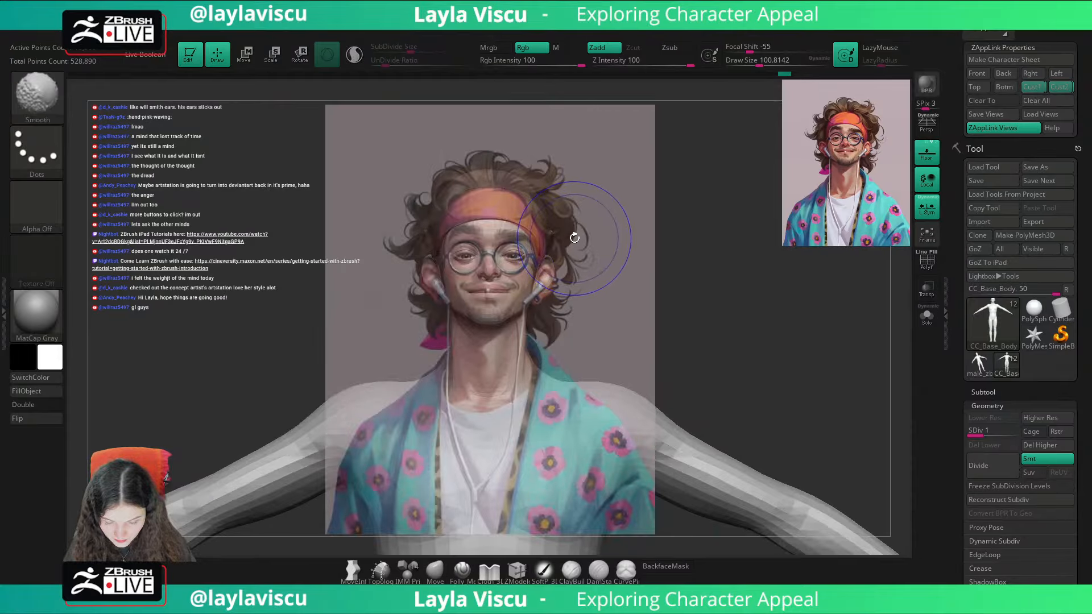
pyautogui.moveTo(623, 237)
pyautogui.mouseDown()
pyautogui.moveTo(629, 228)
pyautogui.moveTo(627, 239)
pyautogui.mouseUp()
pyautogui.hotkey('shift', 'z')
pyautogui.hotkey('shift', 'z')
pyautogui.hotkey('shift', 'z')
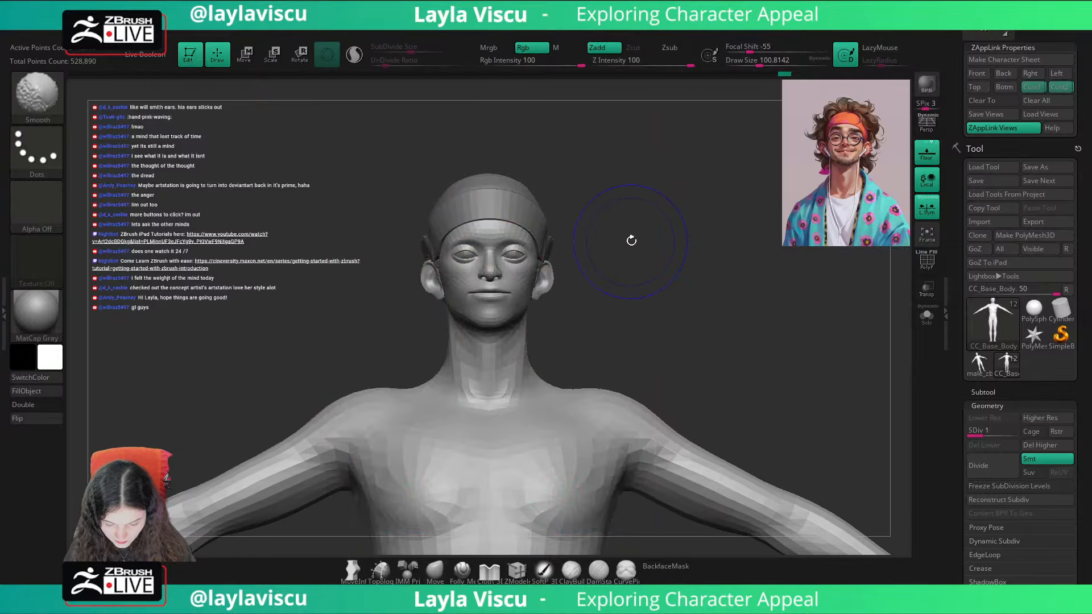
pyautogui.hotkey('shift', 'z')
pyautogui.hotkey('shift', 'z')
pyautogui.hotkey('shift', 'z')
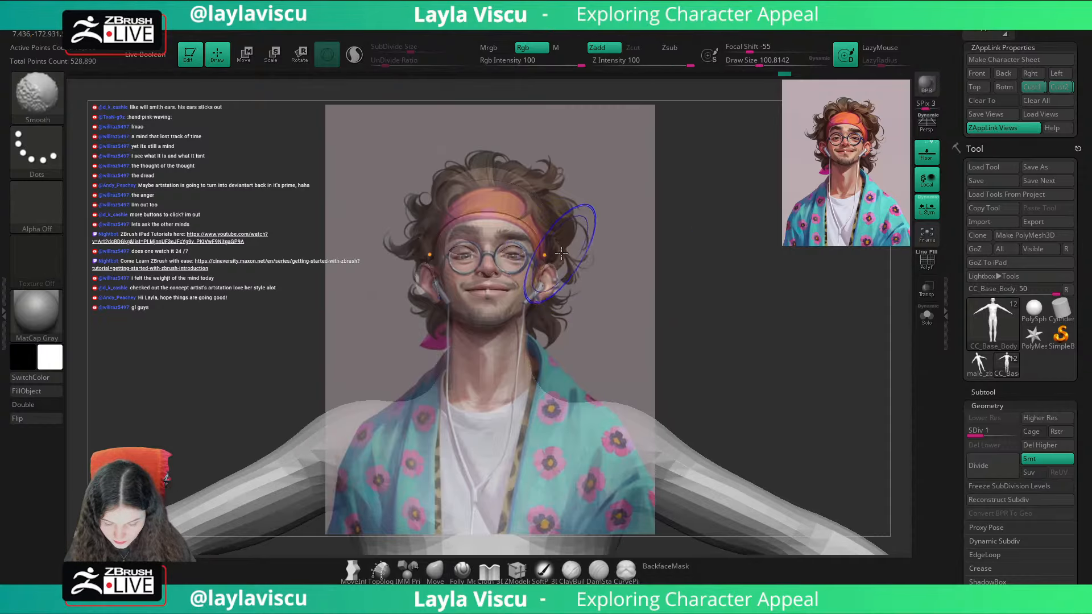
pyautogui.moveTo(606, 234); pyautogui.dragTo(609, 239)
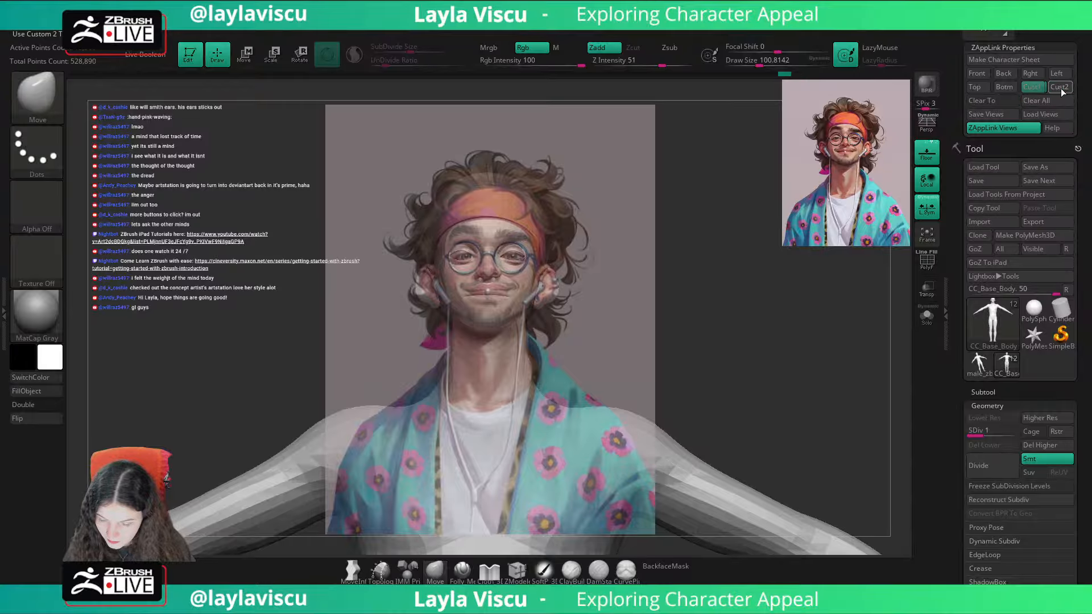
# Step: Compare the head with the portrait overlay and refine the jawline with the Move brush at a draw size of about 116
pyautogui.hotkey('shift', 'z')
pyautogui.hotkey('shift', 'z')
pyautogui.hotkey('shift', 'z')
pyautogui.hotkey('shift', 'z')
pyautogui.hotkey('shift', 'z')
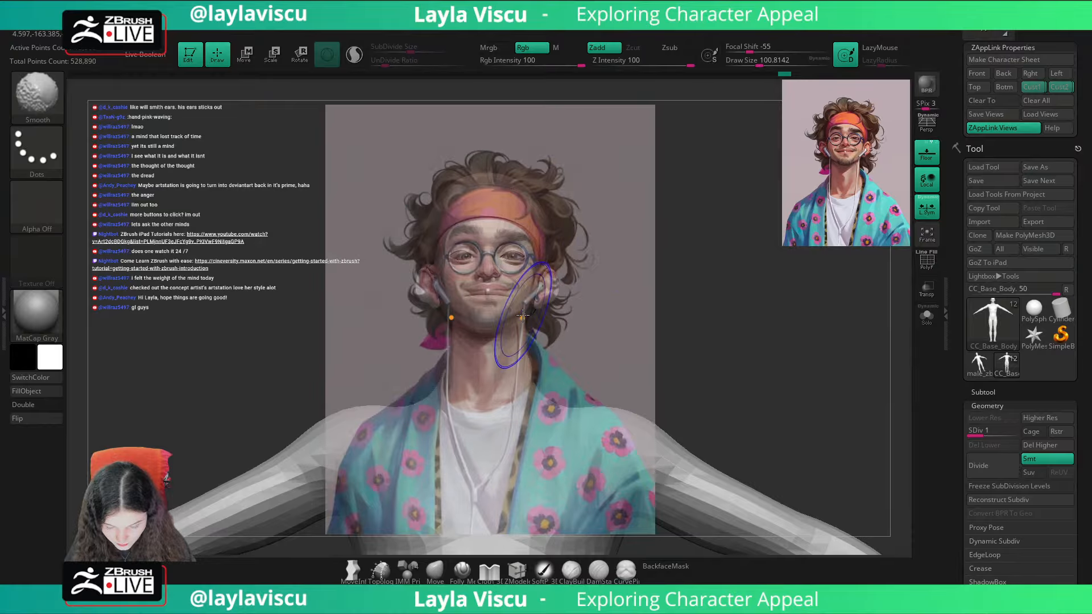
pyautogui.moveTo(561, 327); pyautogui.dragTo(535, 323)
pyautogui.moveTo(515, 322); pyautogui.dragTo(515, 321)
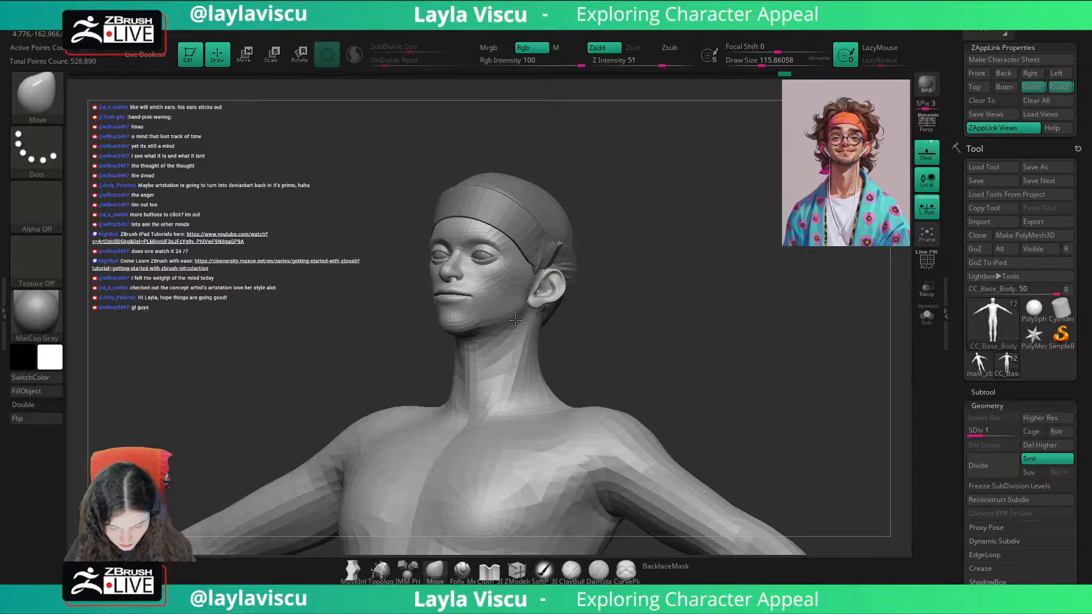
pyautogui.moveTo(591, 329); pyautogui.dragTo(565, 325)
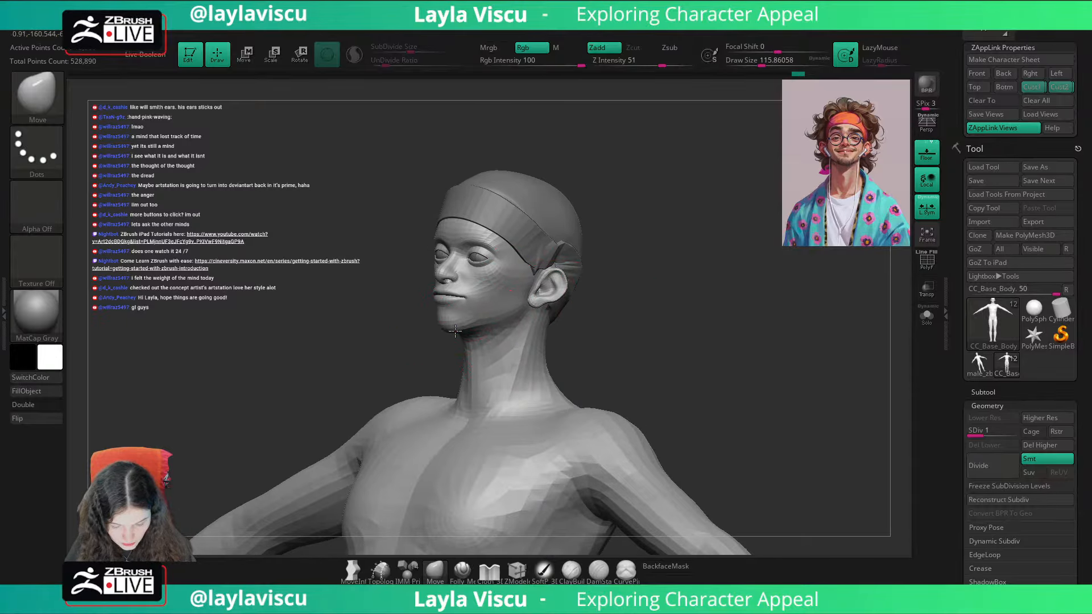
# Step: Adjust the chin and jaw from three-quarter and side views with the Move brush, checking against the portrait in the first custom view
pyautogui.moveTo(671, 266); pyautogui.dragTo(604, 259)
pyautogui.moveTo(685, 244); pyautogui.dragTo(750, 253)
pyautogui.press('s')
pyautogui.moveTo(455, 329); pyautogui.dragTo(448, 329)
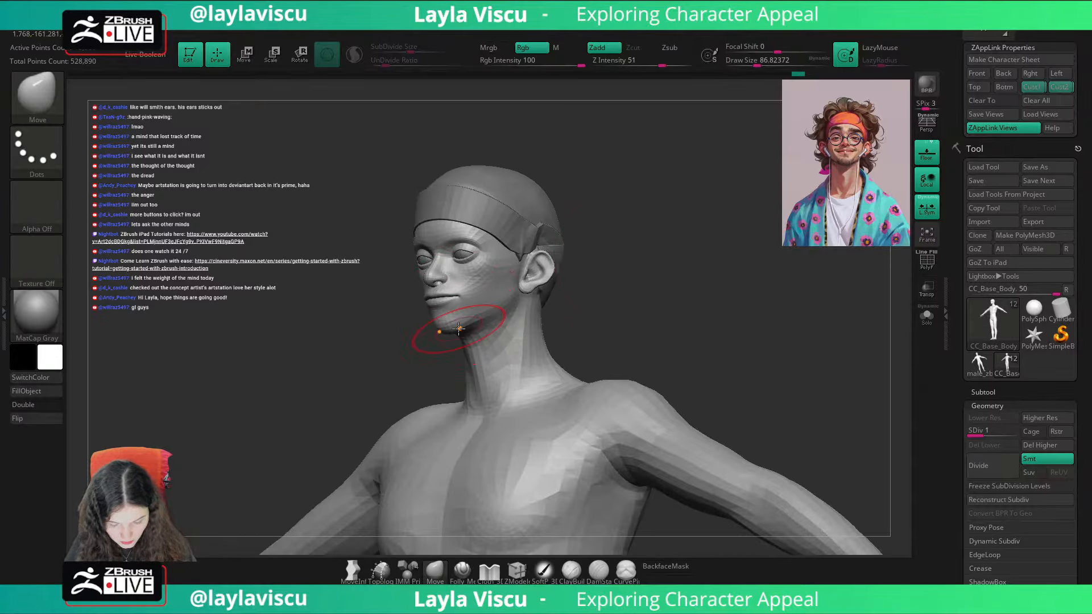
pyautogui.moveTo(620, 274); pyautogui.dragTo(576, 273)
pyautogui.press('s')
pyautogui.moveTo(513, 308); pyautogui.dragTo(516, 307)
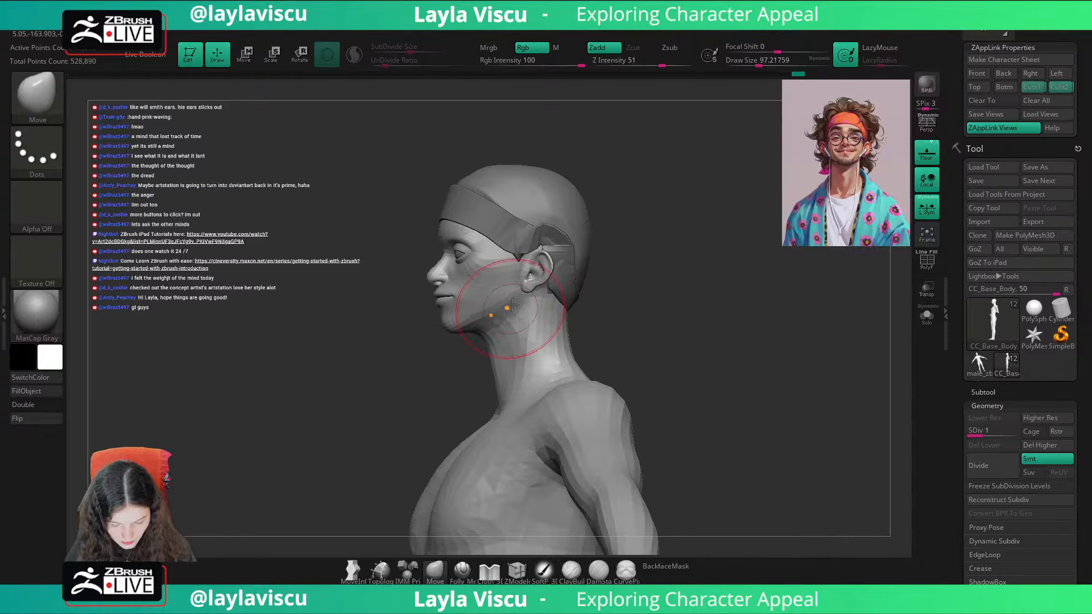
pyautogui.click(1040, 89)
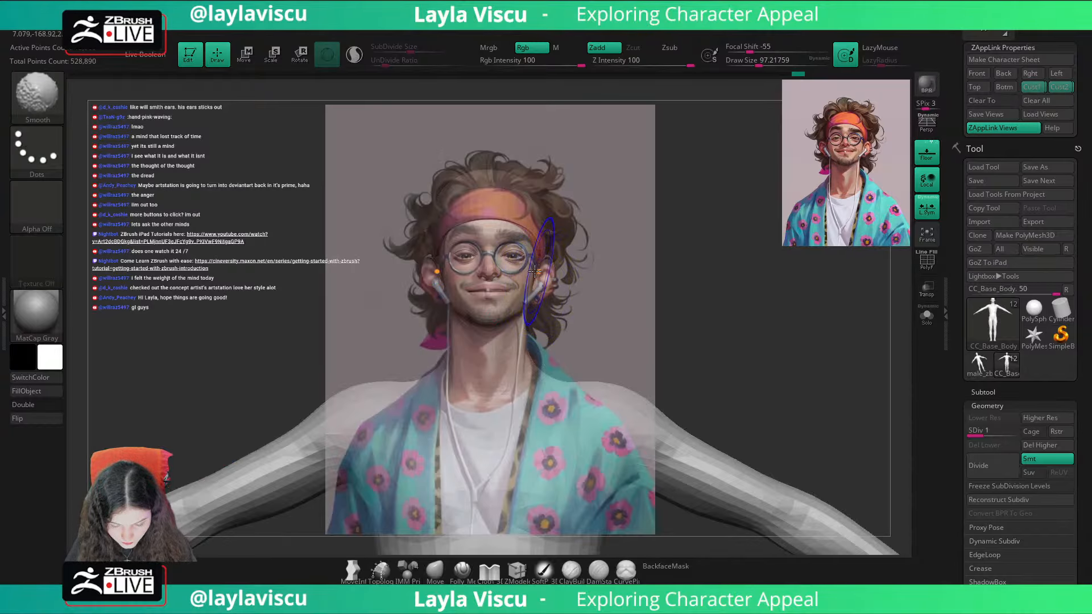
pyautogui.hotkey('shift', 'z')
pyautogui.hotkey('shift', 'z')
pyautogui.hotkey('shift', 'z')
pyautogui.hotkey('shift', 'z')
pyautogui.hotkey('shift', 'z')
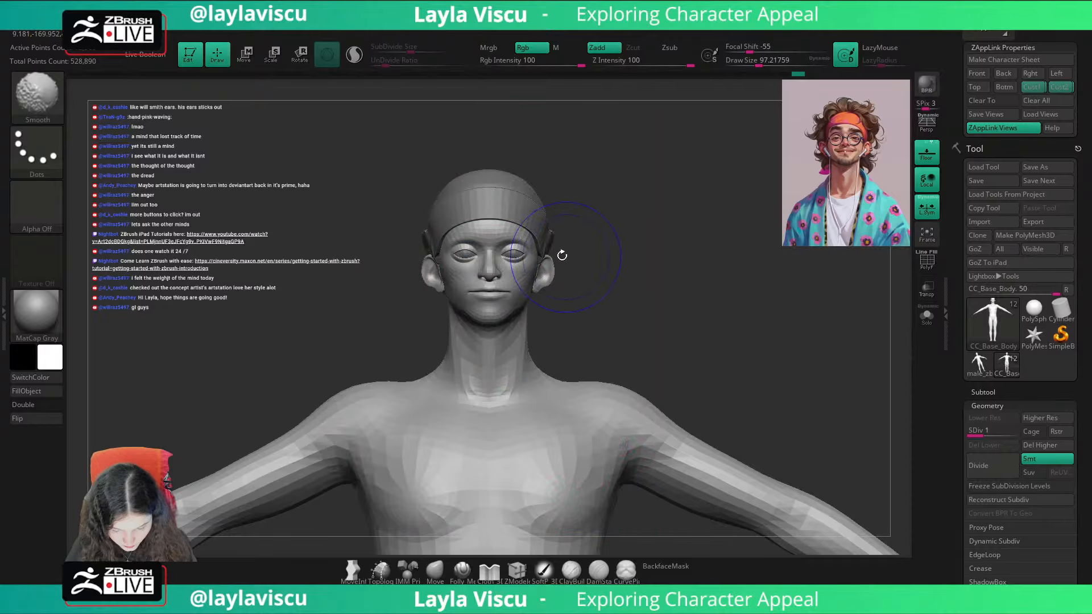
# Step: Reshape the outer eye corners and upper lids in close-up with the Move brush, using draw sizes of about 80 and 74
pyautogui.keyDown('ctrl'); pyautogui.moveTo(562, 255); pyautogui.dragTo(619, 298, button='right'); pyautogui.keyUp('ctrl')
pyautogui.moveTo(619, 298); pyautogui.dragTo(571, 295)
pyautogui.press('s')
pyautogui.moveTo(526, 265); pyautogui.dragTo(523, 264)
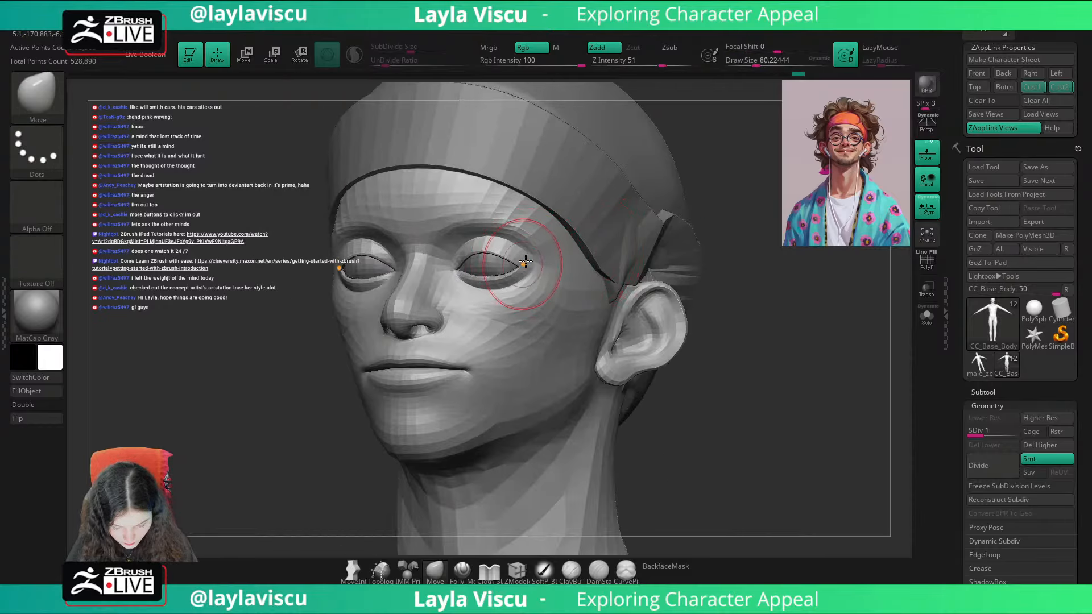
pyautogui.moveTo(727, 215); pyautogui.dragTo(743, 188)
pyautogui.keyDown('ctrl'); pyautogui.moveTo(523, 243); pyautogui.dragTo(541, 297, button='right'); pyautogui.keyUp('ctrl')
pyautogui.press('s')
pyautogui.moveTo(492, 261); pyautogui.dragTo(501, 250)
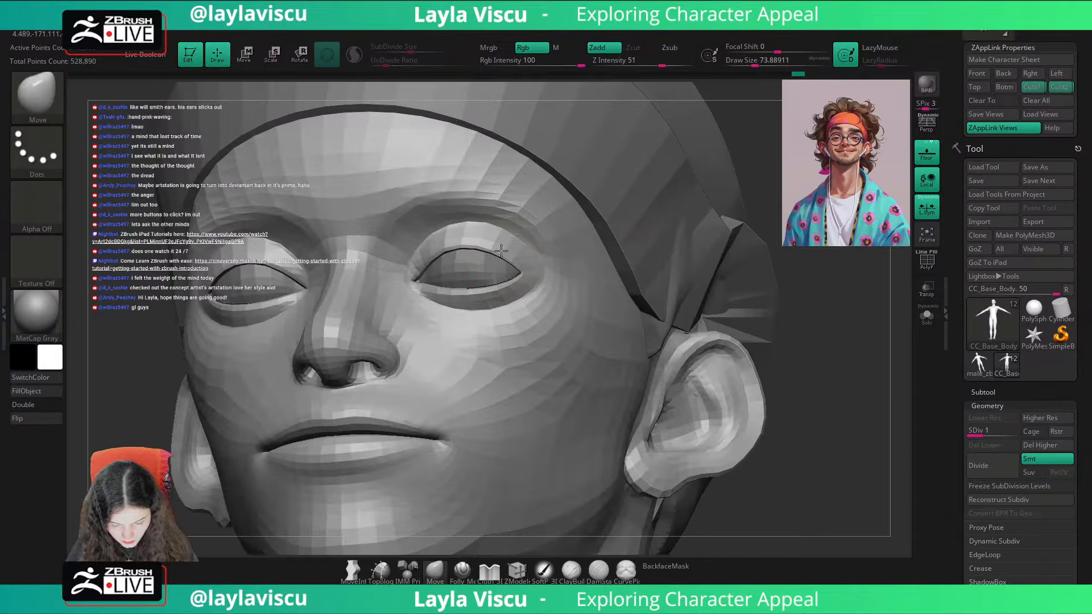
# Step: Refine the lower eyelids and surrounding cheek area from side, front and raised angles, using Move brush sizes of about 87 and 128
pyautogui.moveTo(788, 173); pyautogui.dragTo(739, 175)
pyautogui.press('s')
pyautogui.moveTo(505, 271); pyautogui.dragTo(508, 270)
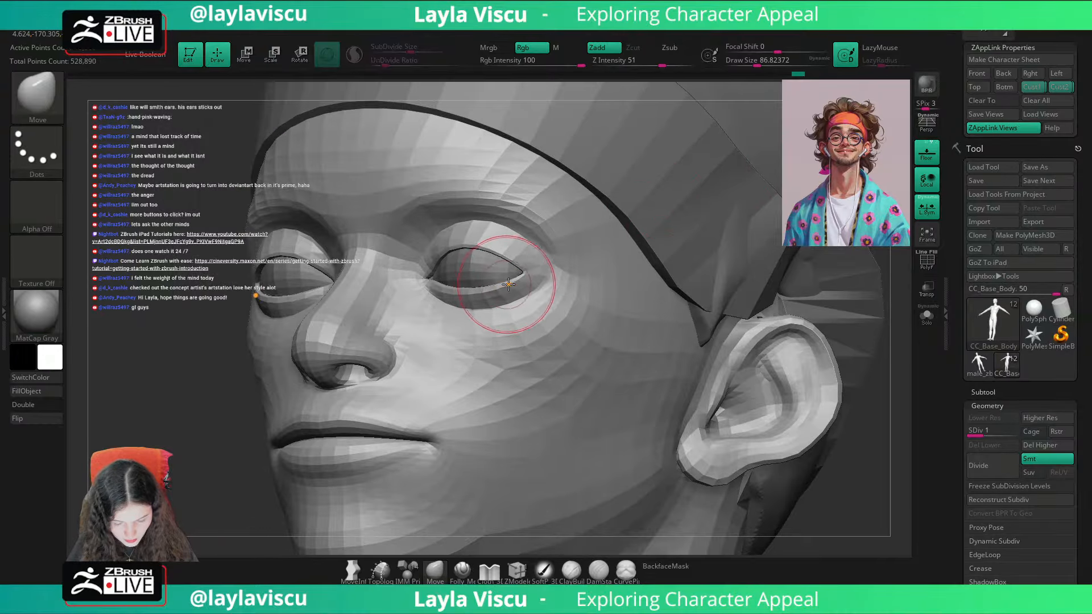
pyautogui.keyDown('shift'); pyautogui.moveTo(810, 503); pyautogui.dragTo(855, 524); pyautogui.keyUp('shift')
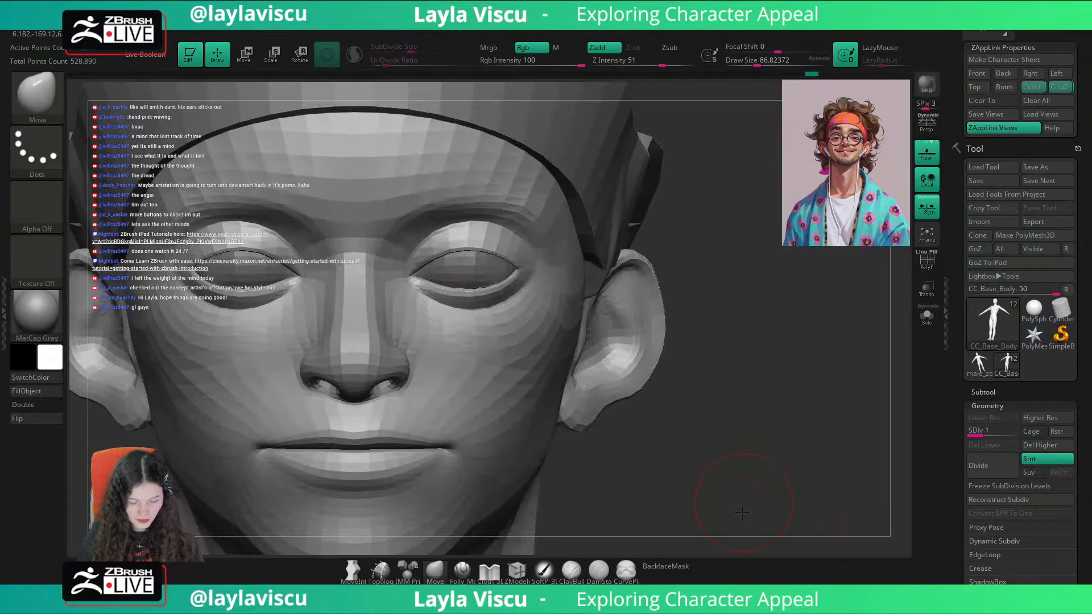
pyautogui.moveTo(734, 470); pyautogui.dragTo(705, 501)
pyautogui.press('s')
pyautogui.moveTo(508, 283); pyautogui.dragTo(515, 283)
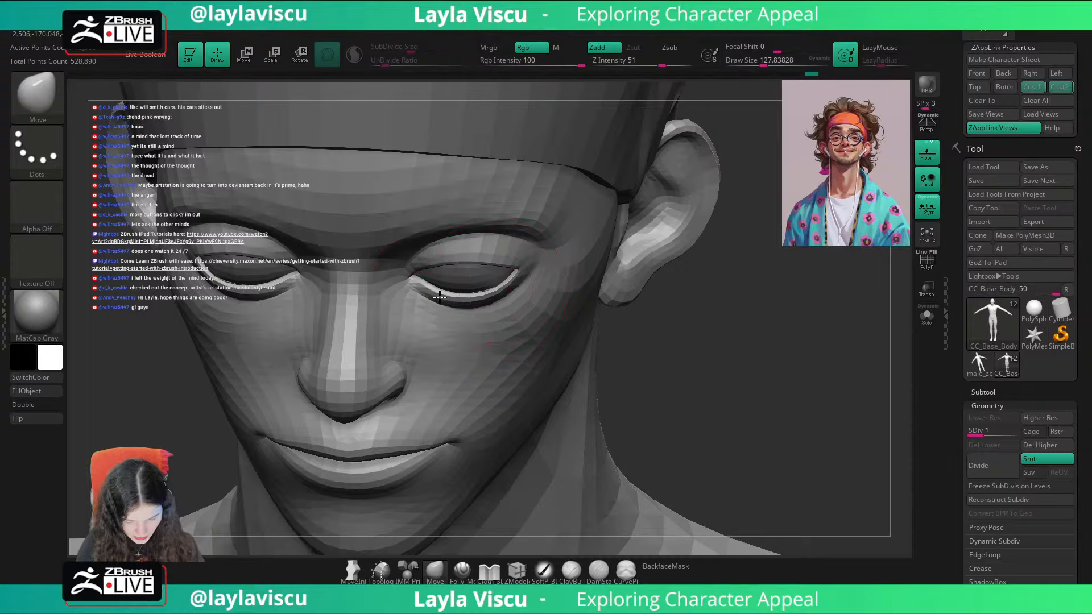
# Step: Check the face against the portrait in the first custom view and reduce the Move brush to about 44 for the jaw and mouth area
pyautogui.click(1032, 86)
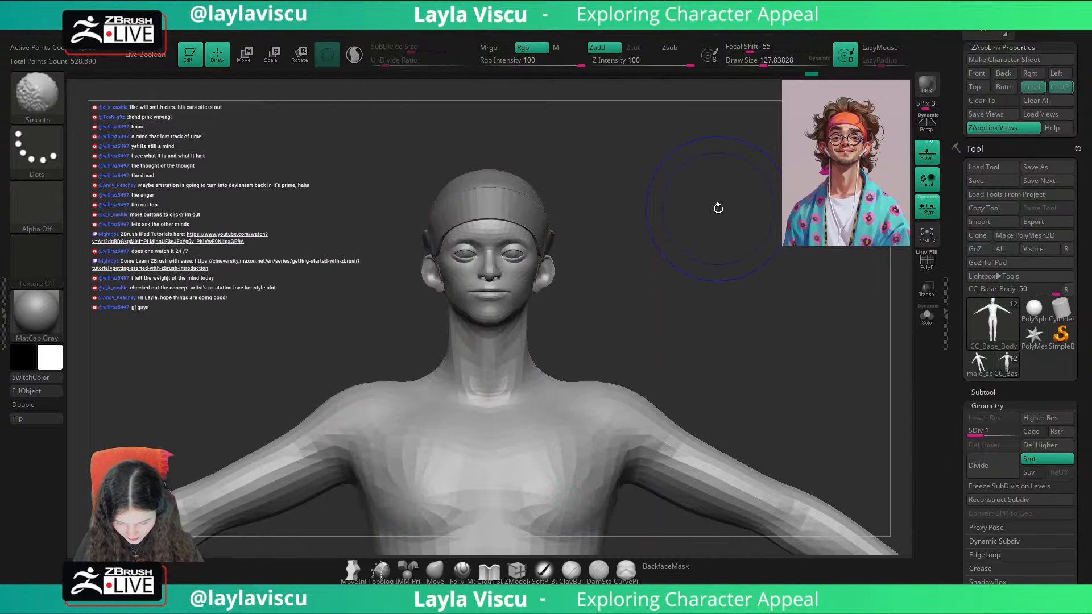
pyautogui.hotkey('shift', 'z')
pyautogui.hotkey('shift', 'z')
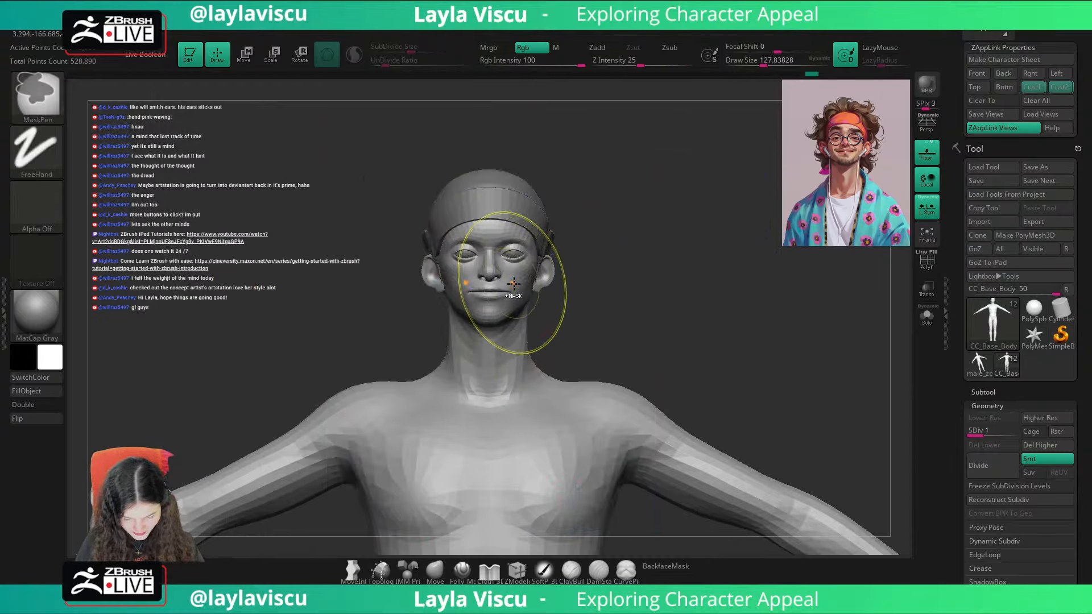
pyautogui.keyDown('ctrl'); pyautogui.moveTo(514, 283); pyautogui.dragTo(514, 305, button='right'); pyautogui.keyUp('ctrl')
pyautogui.press('s')
pyautogui.moveTo(515, 305); pyautogui.dragTo(499, 305)
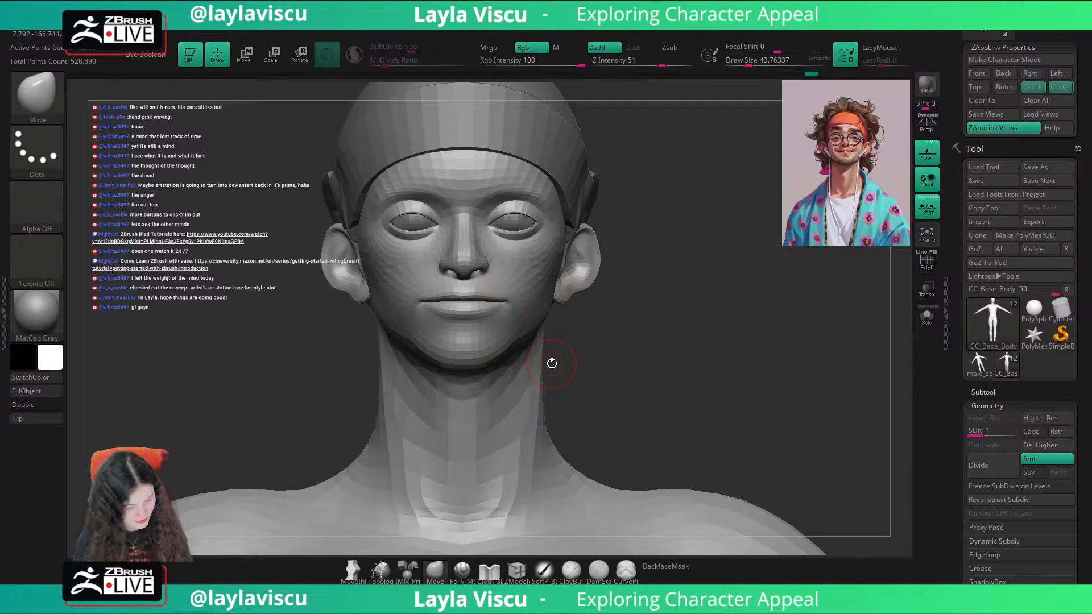
# Step: Switch to the TrimDynamic brush
pyautogui.press('b')
pyautogui.press('t')
pyautogui.press('d')
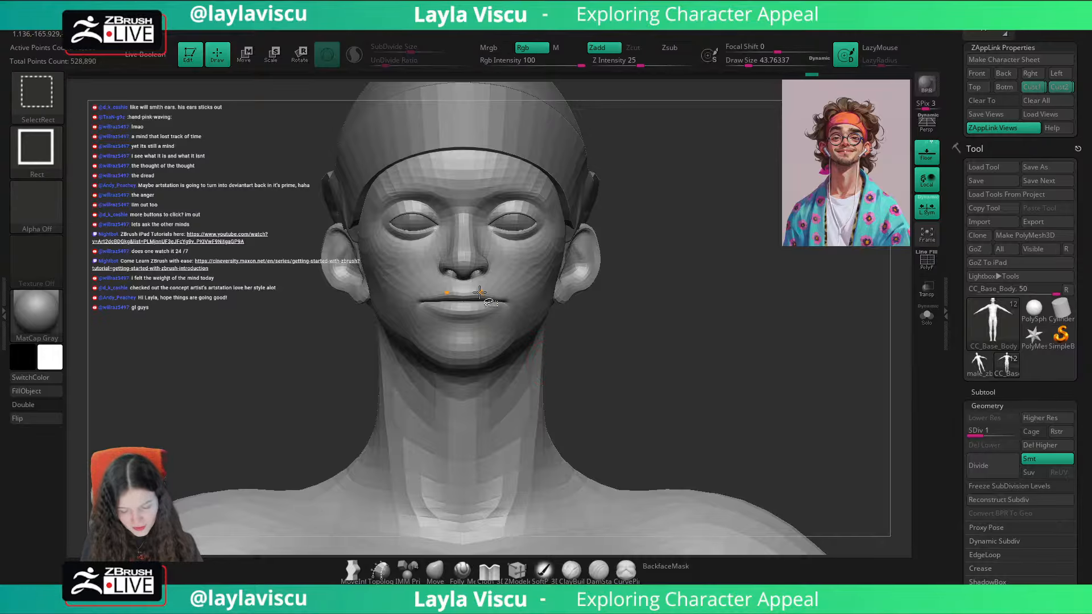
# Step: Isolate the main head and neck polygroup in Solo mode and turn on double-sided display
pyautogui.keyDown('ctrl'); pyautogui.keyDown('shift'); pyautogui.click(479, 292); pyautogui.keyUp('shift'); pyautogui.keyUp('ctrl')
pyautogui.moveTo(599, 326); pyautogui.dragTo(671, 319)
pyautogui.click(927, 316)
pyautogui.keyDown('alt'); pyautogui.moveTo(569, 325); pyautogui.dragTo(646, 318); pyautogui.keyUp('alt')
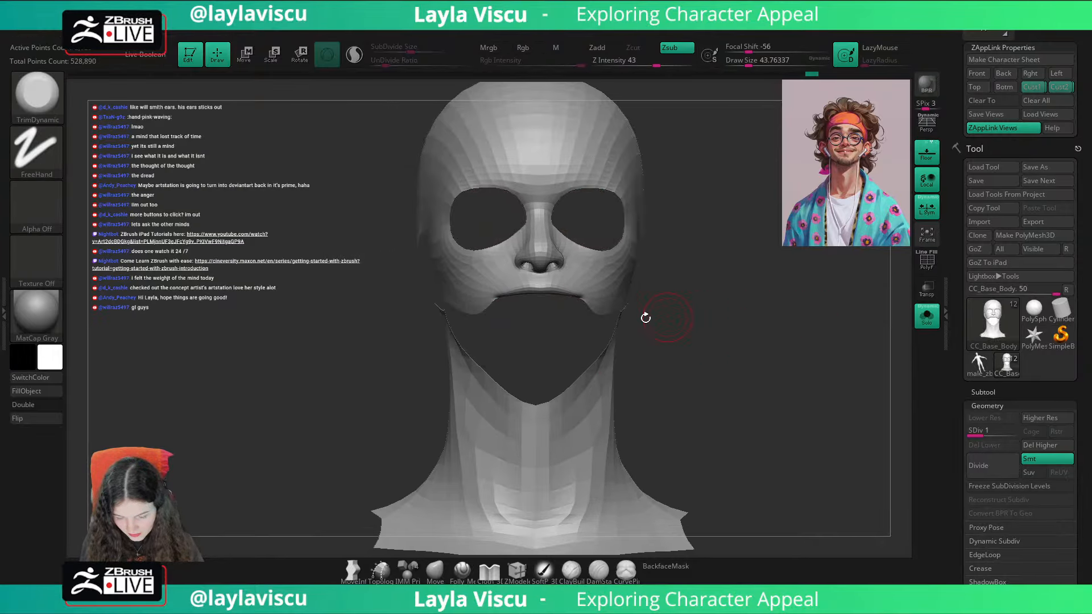
pyautogui.keyDown('ctrl'); pyautogui.moveTo(645, 318); pyautogui.dragTo(524, 339, button='right'); pyautogui.keyUp('ctrl')
pyautogui.click(44, 407)
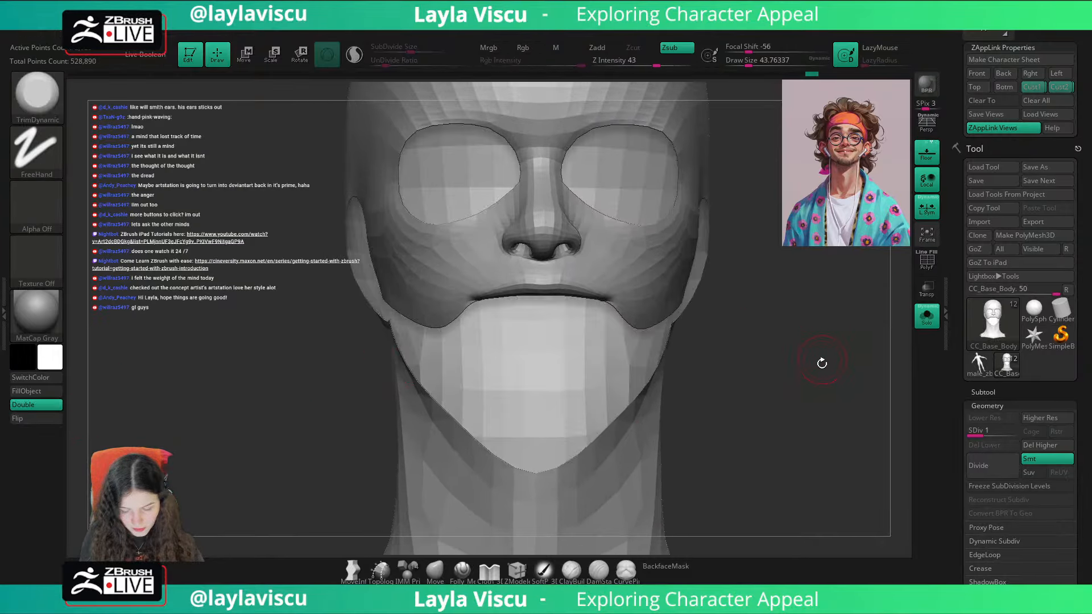
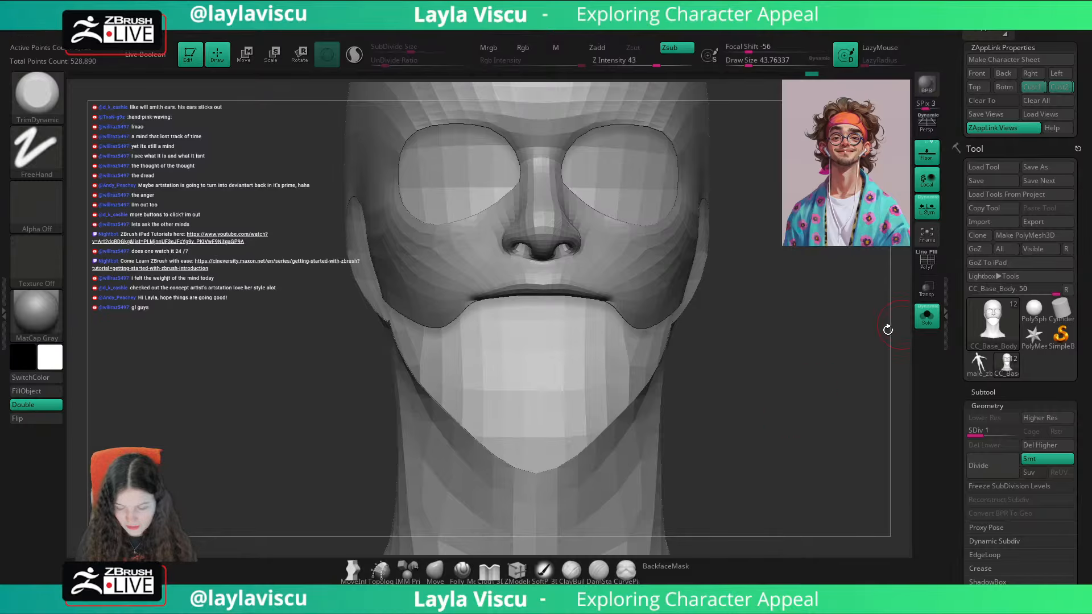
# Step: Flatten the upper lip's surface with short TrimDynamic strokes from a low three-quarter angle
pyautogui.moveTo(887, 330); pyautogui.dragTo(695, 314)
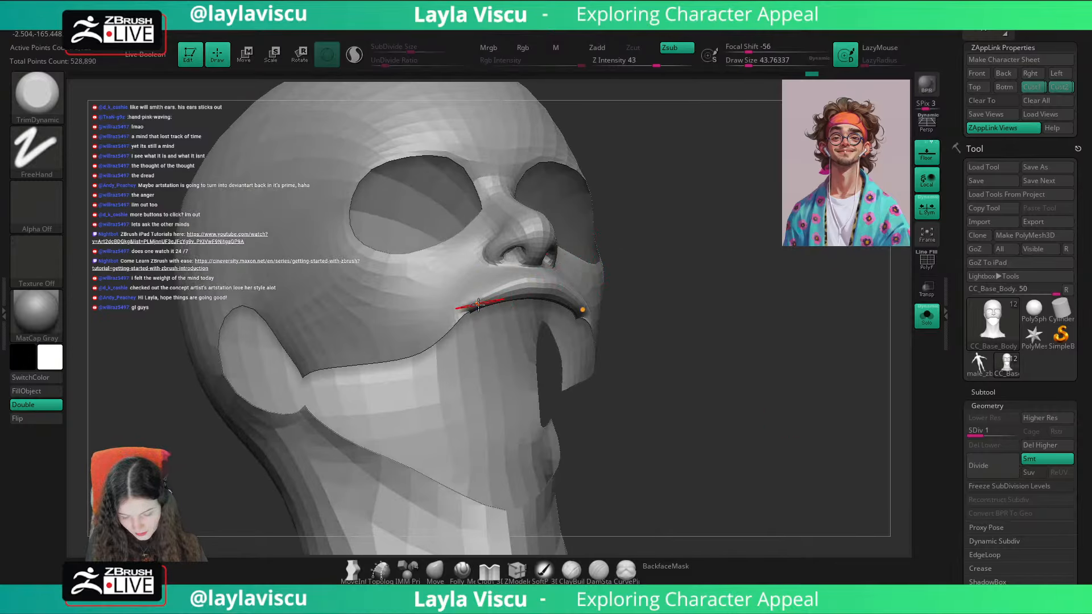
pyautogui.moveTo(478, 304); pyautogui.dragTo(549, 276)
pyautogui.moveTo(471, 309); pyautogui.dragTo(548, 278)
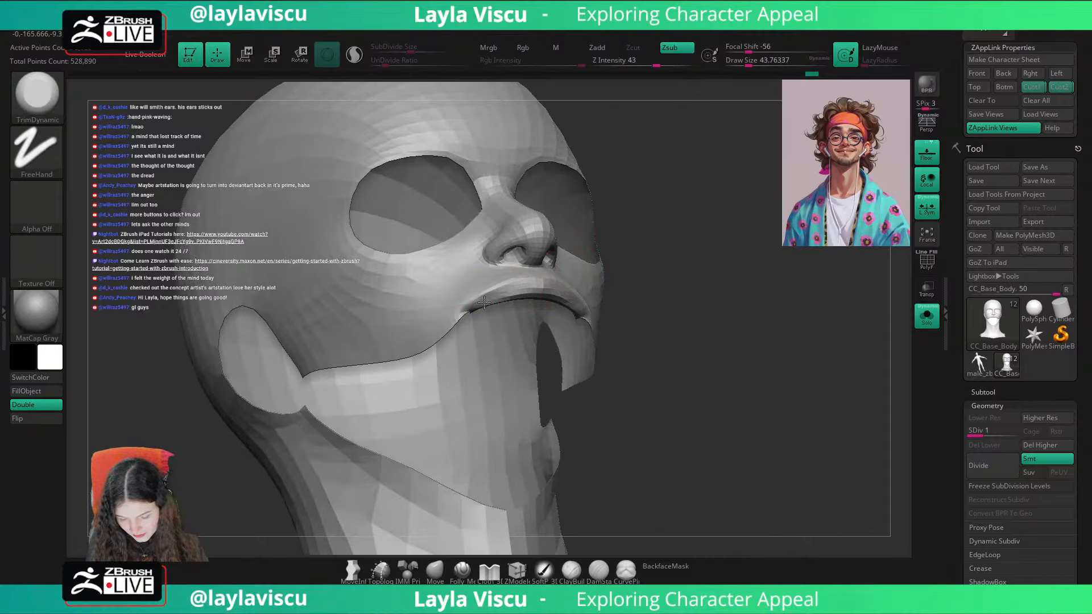
pyautogui.moveTo(490, 300); pyautogui.dragTo(541, 282)
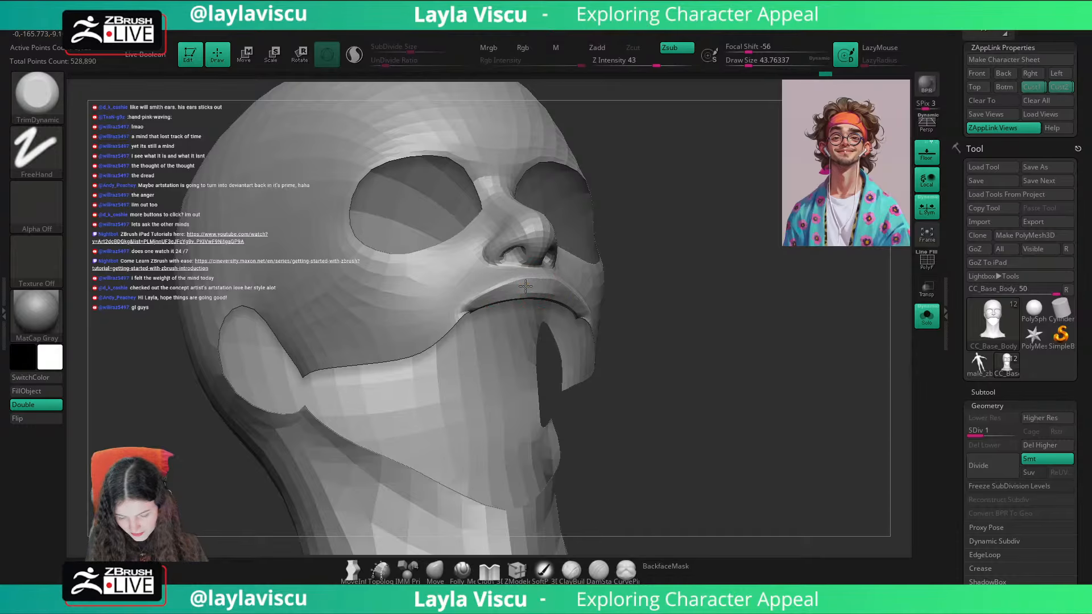
# Step: Bring the whole body back into view and compare the face with the portrait overlay in the first custom view
pyautogui.moveTo(620, 296)
pyautogui.mouseDown()
pyautogui.moveTo(802, 298)
pyautogui.moveTo(819, 366)
pyautogui.mouseUp()
pyautogui.click(1035, 90)
pyautogui.hotkey('shift', 'z')
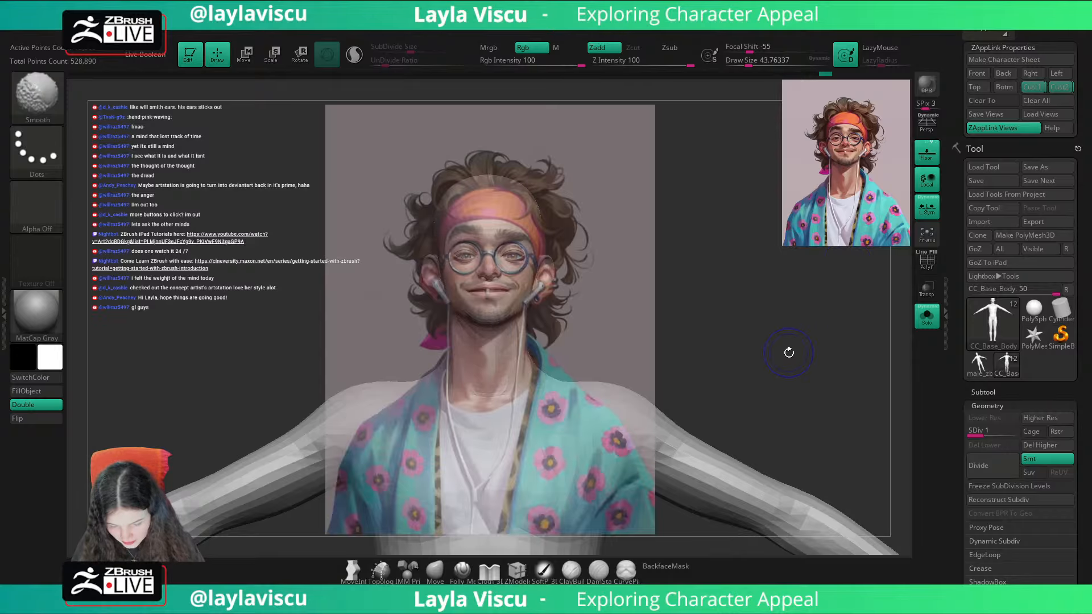
pyautogui.hotkey('shift', 'z')
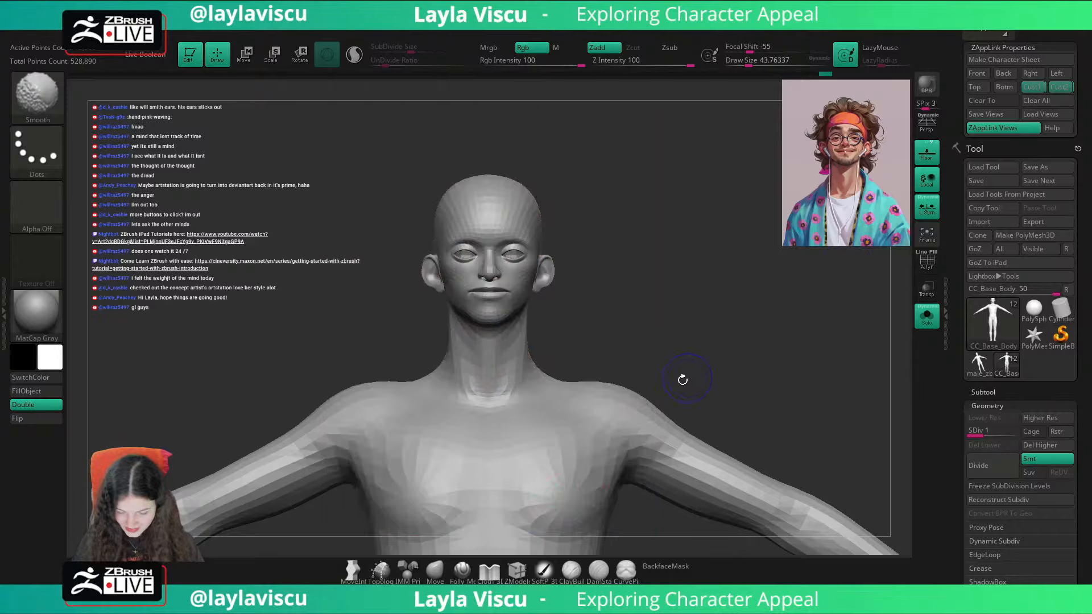
# Step: Reshape the upper lip from low and three-quarter angles with the Move brush at sizes of about 37 and 56
pyautogui.press('ctrl')
pyautogui.keyDown('ctrl'); pyautogui.moveTo(493, 293); pyautogui.dragTo(512, 360, button='right'); pyautogui.keyUp('ctrl')
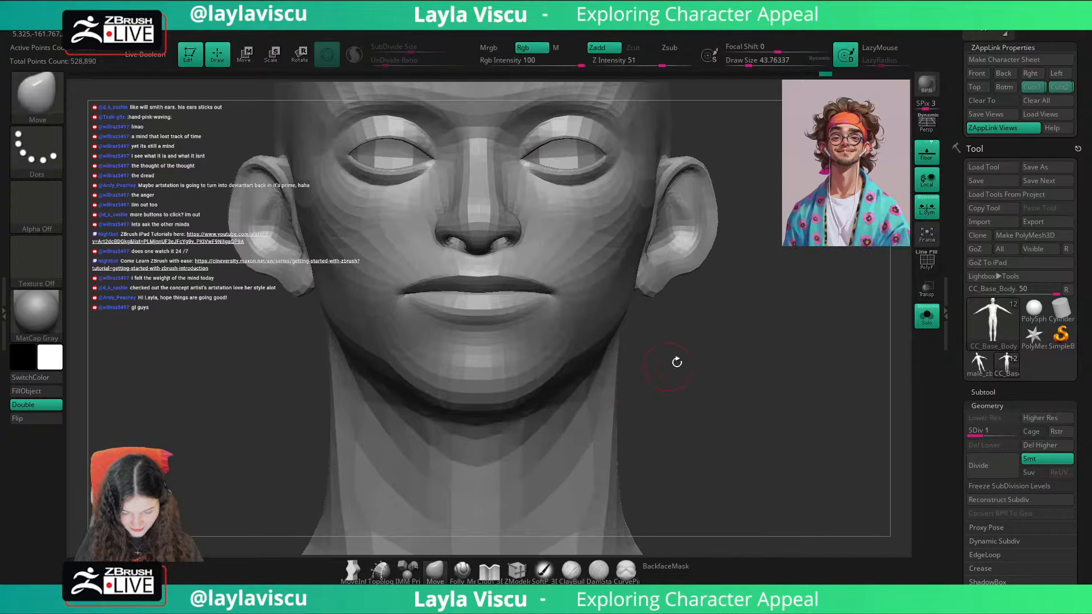
pyautogui.moveTo(677, 361); pyautogui.dragTo(676, 310)
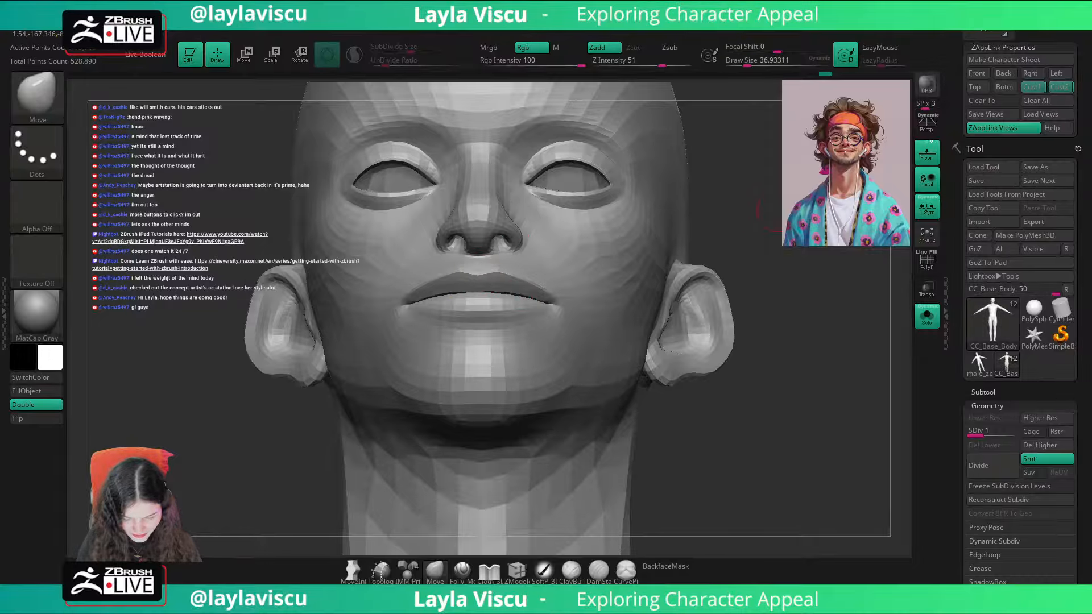
pyautogui.moveTo(819, 213); pyautogui.dragTo(727, 210)
pyautogui.moveTo(426, 348); pyautogui.dragTo(396, 347)
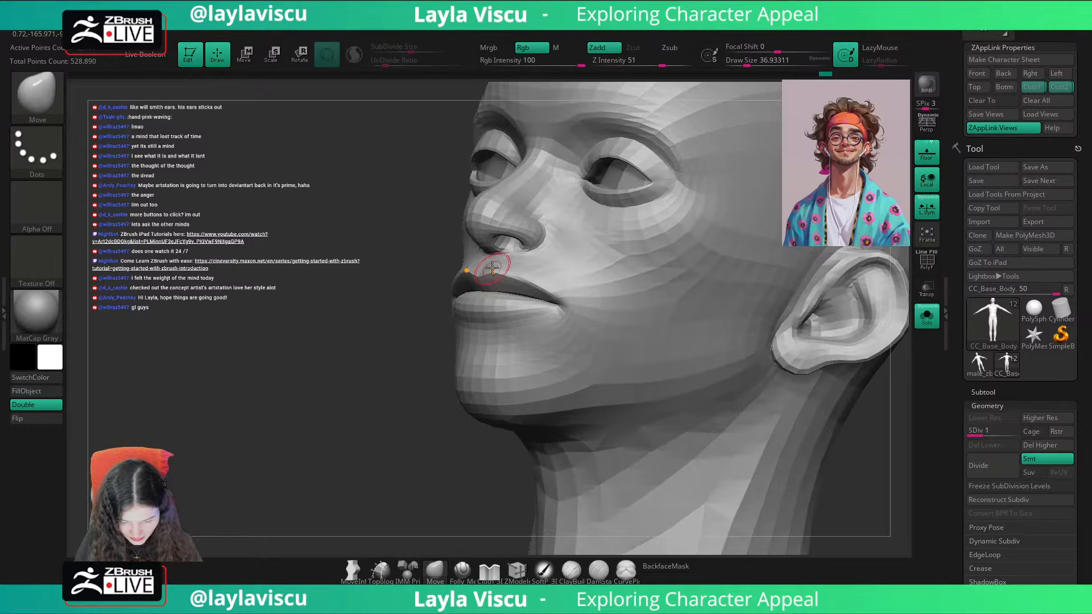
pyautogui.press('s')
pyautogui.moveTo(492, 268); pyautogui.dragTo(496, 269)
pyautogui.moveTo(422, 358); pyautogui.dragTo(397, 357)
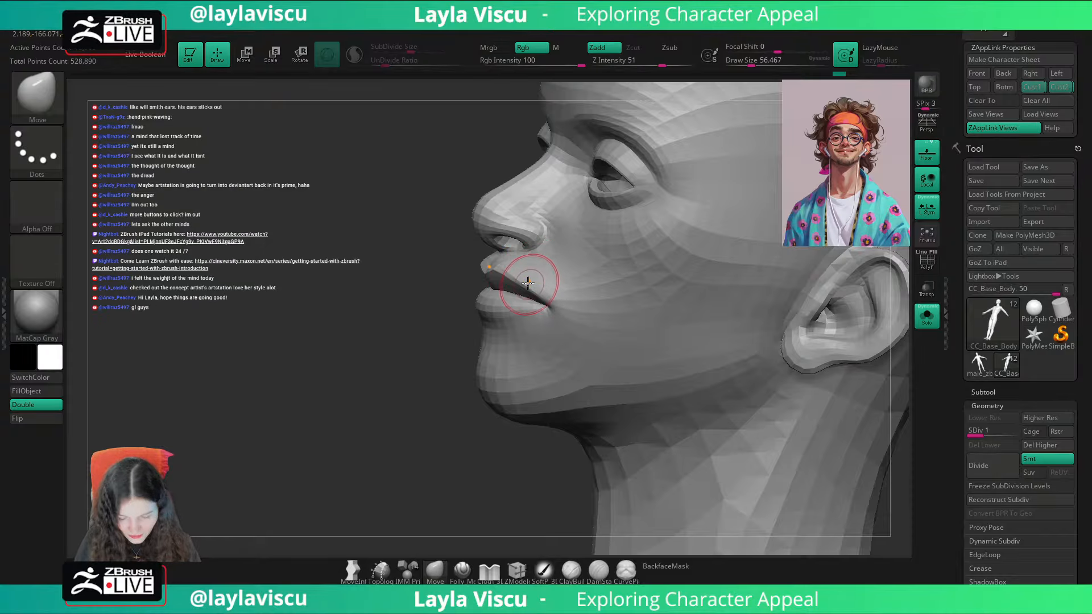
# Step: Refine the lips and mouth corner in profile with the Move brush at sizes of about 87 and 83
pyautogui.press('s')
pyautogui.moveTo(526, 282); pyautogui.dragTo(532, 283)
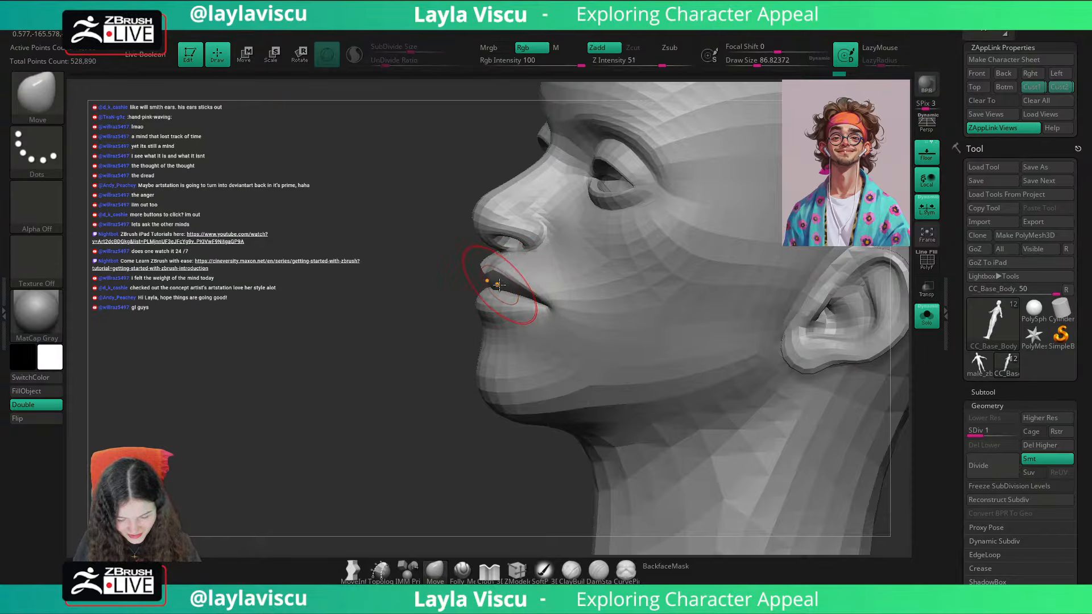
pyautogui.moveTo(422, 384); pyautogui.dragTo(453, 374)
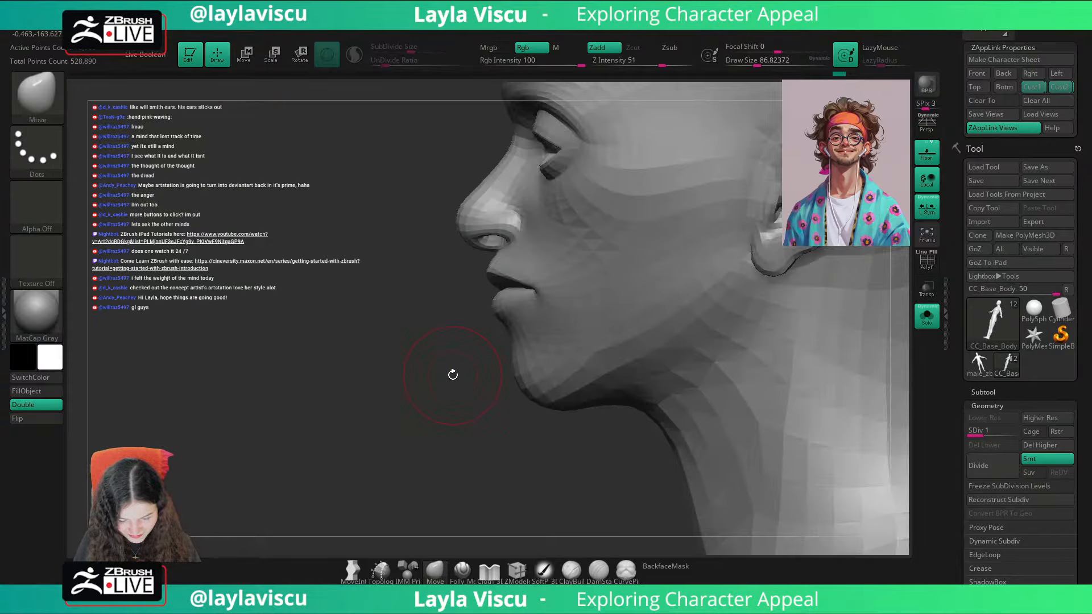
pyautogui.moveTo(497, 273); pyautogui.dragTo(520, 280)
pyautogui.press('s')
pyautogui.moveTo(424, 347)
pyautogui.mouseDown()
pyautogui.moveTo(512, 327)
pyautogui.moveTo(518, 287)
pyautogui.mouseUp()
pyautogui.moveTo(767, 345)
pyautogui.mouseDown()
pyautogui.moveTo(848, 334)
pyautogui.moveTo(779, 313)
pyautogui.mouseUp()
pyautogui.keyDown('ctrl'); pyautogui.moveTo(773, 301); pyautogui.dragTo(728, 110, button='right'); pyautogui.keyUp('ctrl')
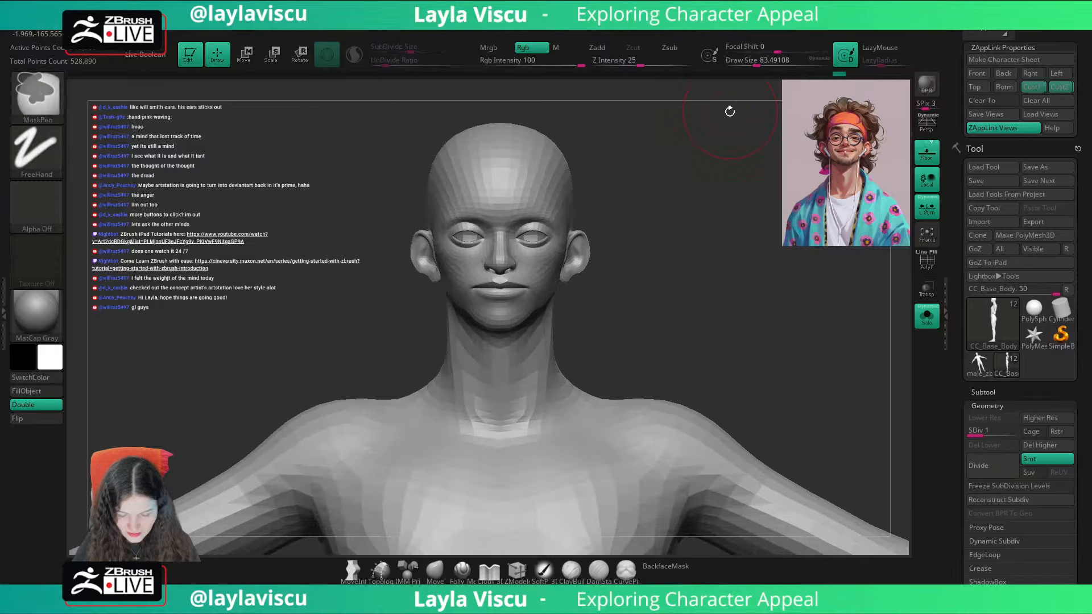
# Step: Check the head in the first custom view and adjust the mouth corner from a three-quarter angle with the Move brush
pyautogui.click(1030, 90)
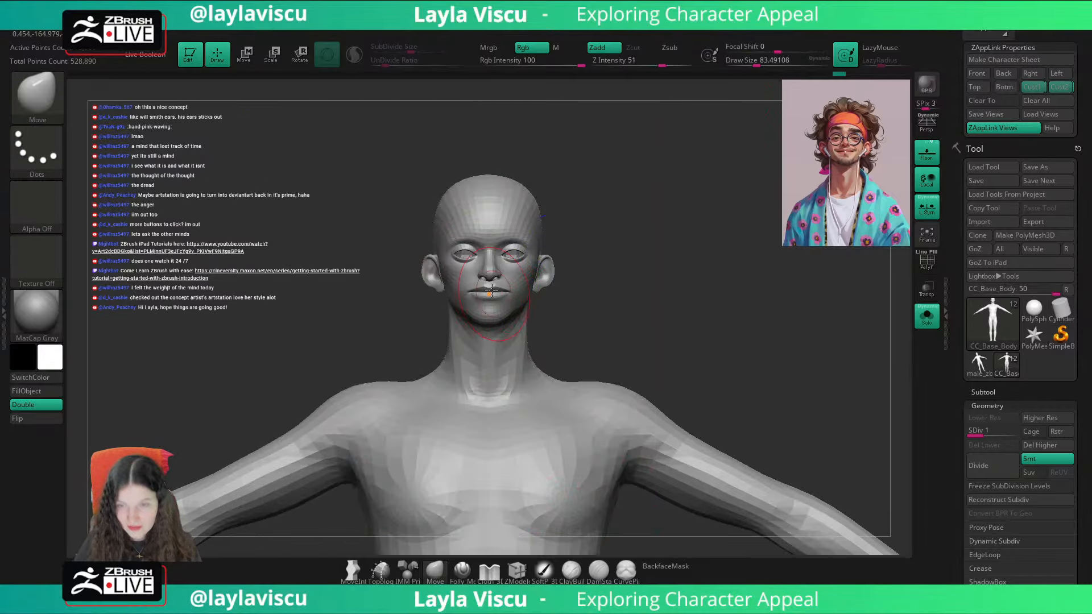
pyautogui.keyDown('ctrl'); pyautogui.moveTo(632, 210); pyautogui.dragTo(658, 365, button='right'); pyautogui.keyUp('ctrl')
pyautogui.moveTo(799, 356); pyautogui.dragTo(726, 336)
pyautogui.moveTo(576, 328); pyautogui.dragTo(574, 323)
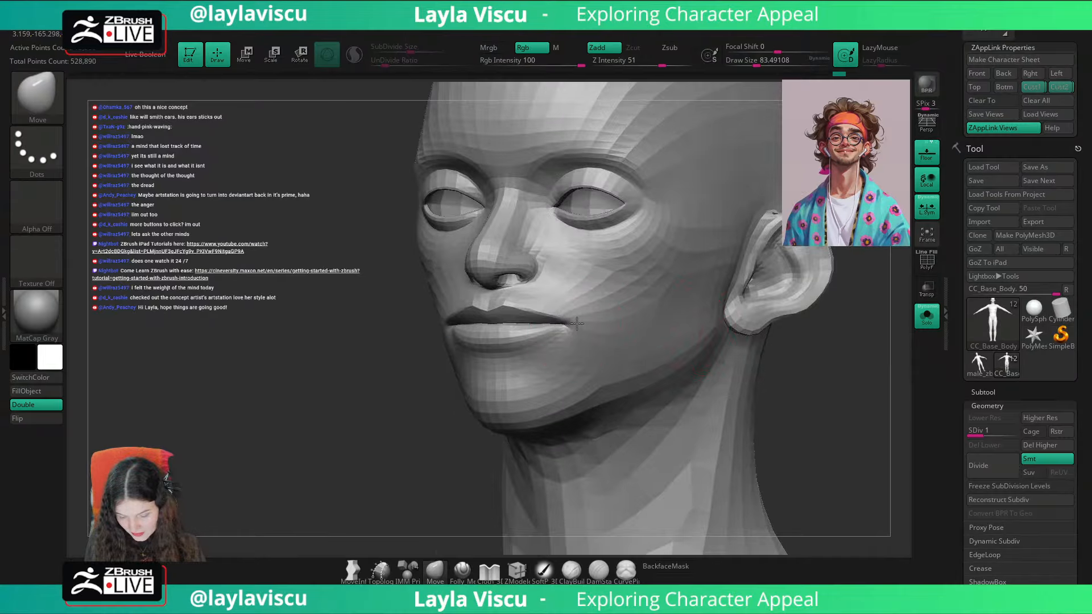
pyautogui.moveTo(809, 377)
pyautogui.mouseDown()
pyautogui.moveTo(848, 404)
pyautogui.moveTo(836, 421)
pyautogui.mouseUp()
pyautogui.moveTo(835, 420)
pyautogui.keyDown('ctrl'); pyautogui.mouseDown(button='right')
pyautogui.moveTo(754, 365)
pyautogui.moveTo(744, 330)
pyautogui.mouseUp(button='right'); pyautogui.keyUp('ctrl')
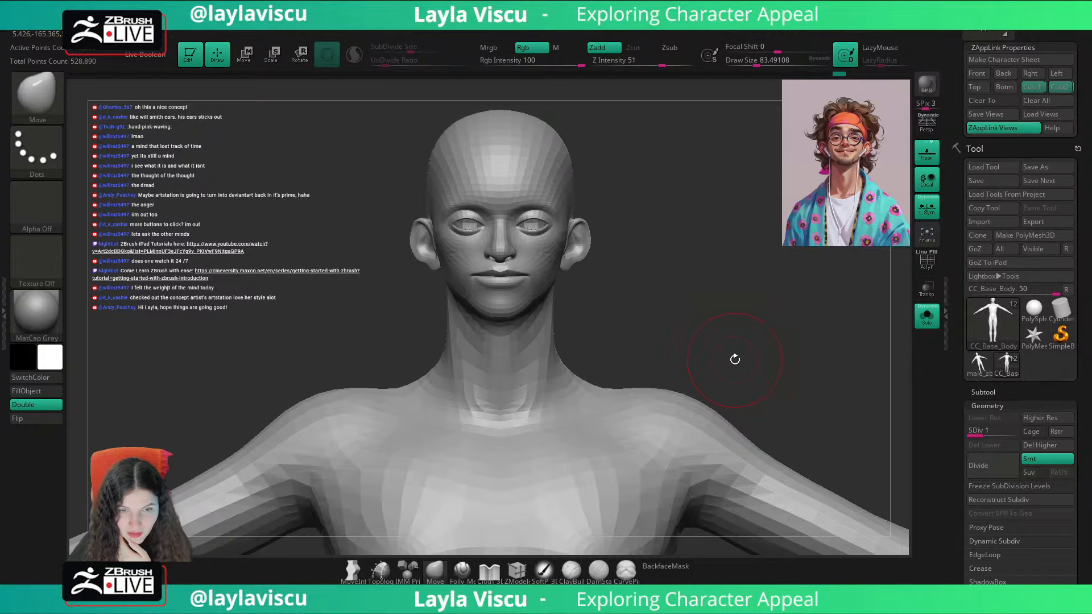
# Step: Compare the head with the portrait overlay in the first custom view and adjust the side of the face near the jaw
pyautogui.click(1030, 88)
pyautogui.hotkey('shift', 'z')
pyautogui.hotkey('shift', 'z')
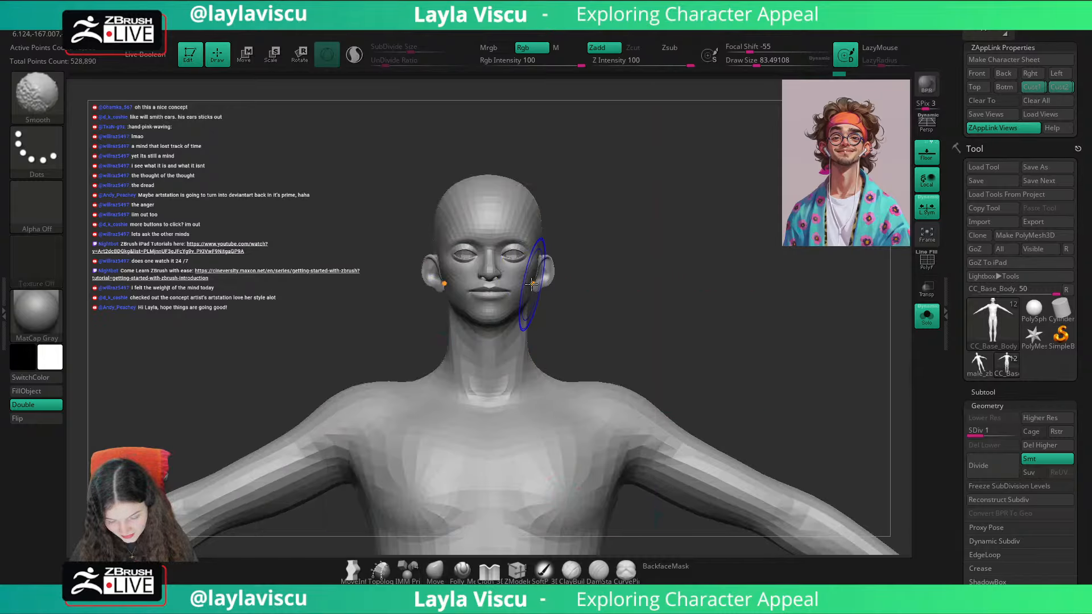
pyautogui.keyDown('shift'); pyautogui.moveTo(527, 281); pyautogui.dragTo(525, 291); pyautogui.keyUp('shift')
pyautogui.hotkey('shift', 'z')
pyautogui.keyDown('ctrl'); pyautogui.moveTo(577, 335); pyautogui.dragTo(633, 392, button='right'); pyautogui.keyUp('ctrl')
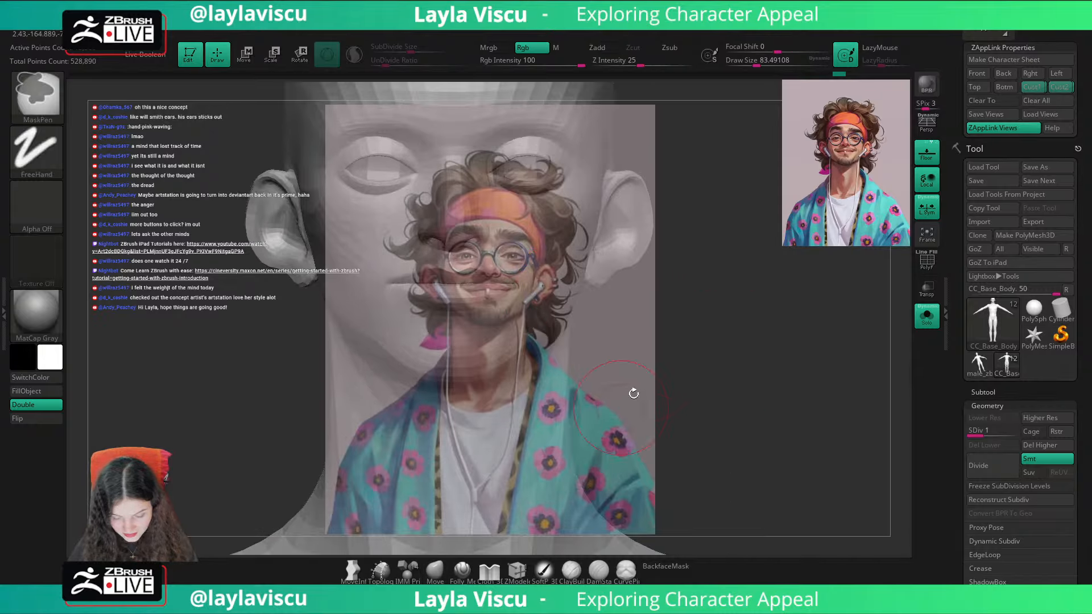
pyautogui.hotkey('shift', 'z')
# Step: Nudge the mouth area from a side angle with the Move brush and review the whole upper body from the front
pyautogui.moveTo(680, 364); pyautogui.dragTo(586, 335, button='right')
pyautogui.moveTo(524, 287); pyautogui.dragTo(520, 283)
pyautogui.moveTo(476, 424)
pyautogui.mouseDown(button='right')
pyautogui.moveTo(637, 384)
pyautogui.moveTo(589, 242)
pyautogui.mouseUp(button='right')
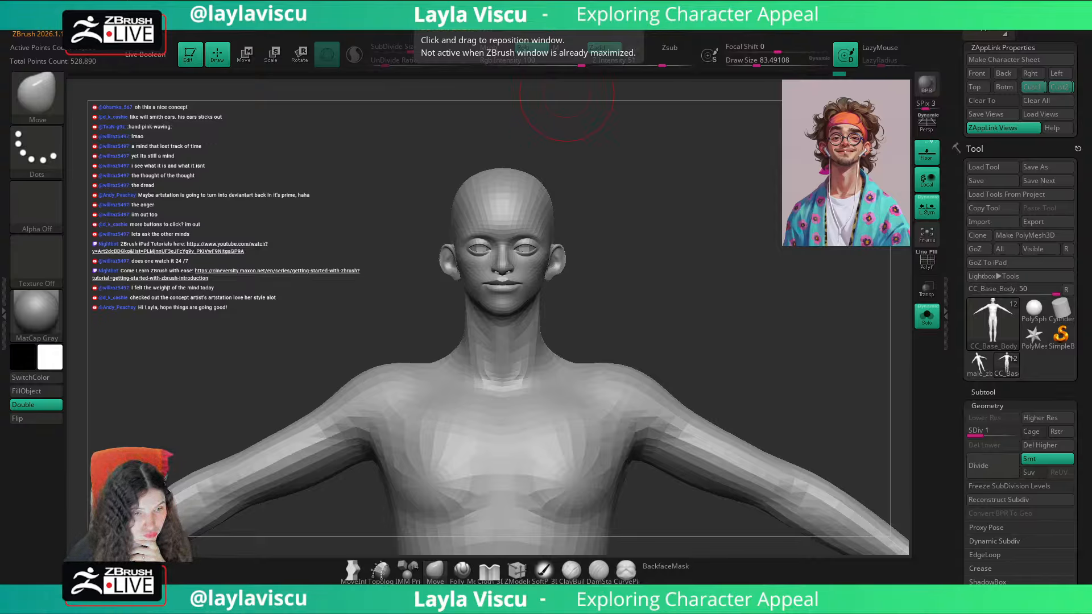
# Step: Switch to the ArtStation page in the browser, open the full-size concept image and examine the character from head to shoes
pyautogui.hotkey('alt', 'Tab')
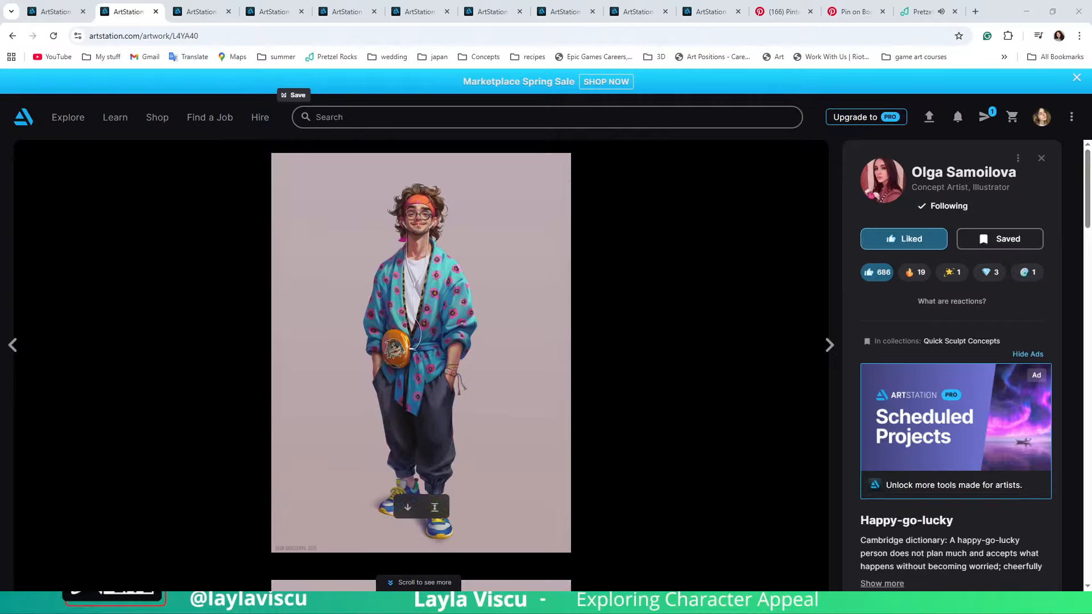
pyautogui.click(434, 508)
pyautogui.click(560, 221)
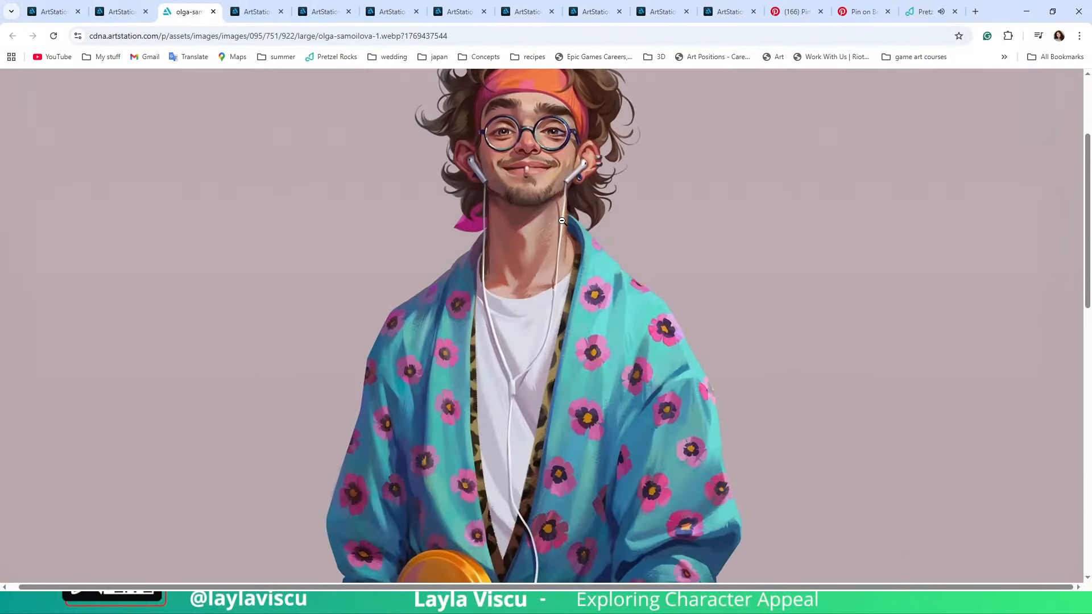
pyautogui.scroll(1, 559, 227)
pyautogui.scroll(-5, 560, 228)
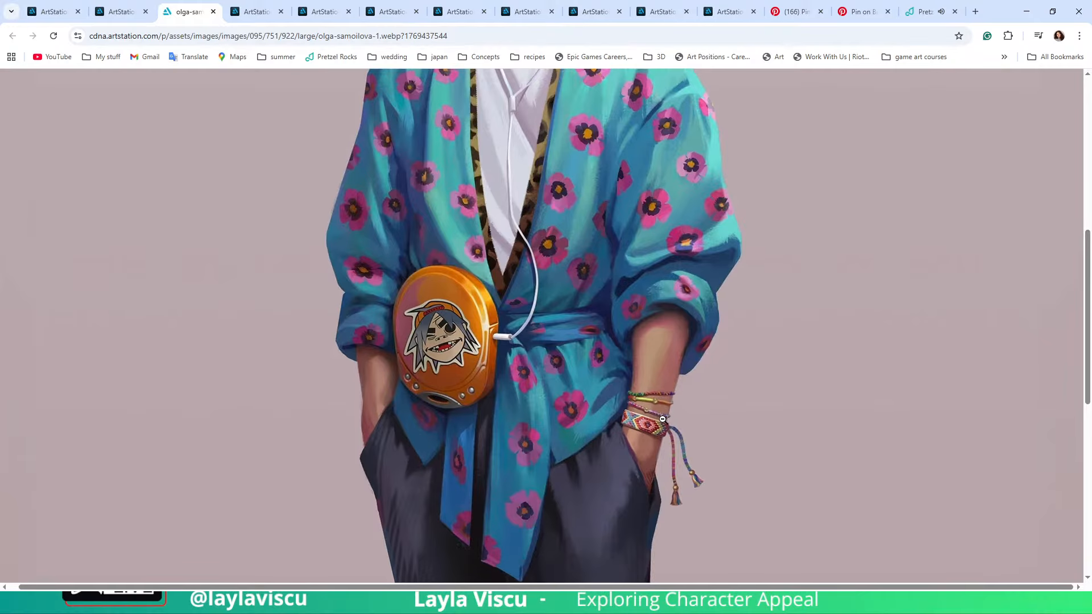
pyautogui.scroll(-2, 666, 412)
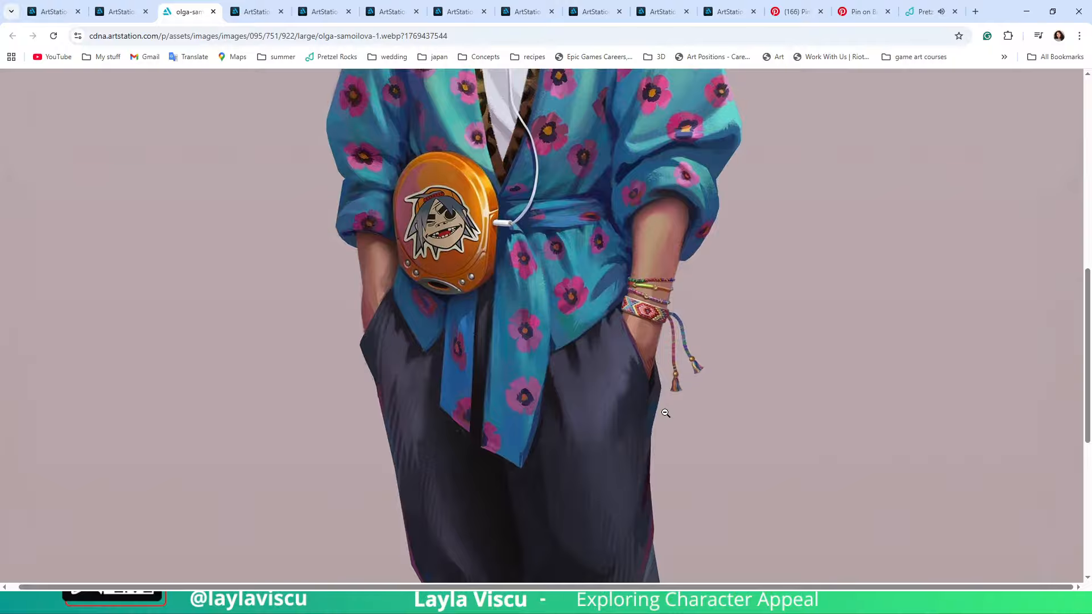
pyautogui.scroll(-6, 666, 413)
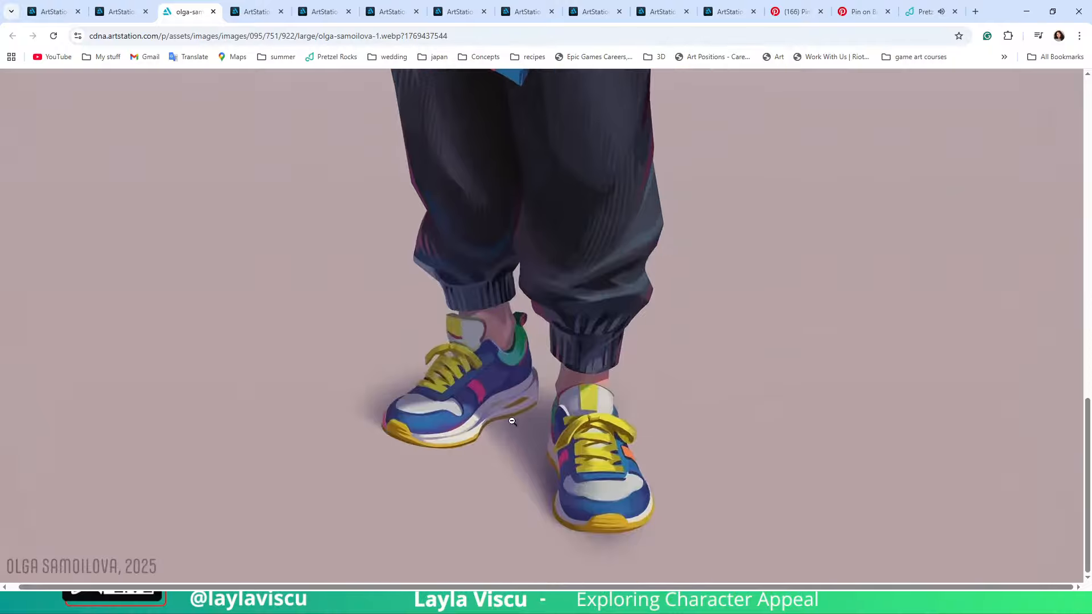
pyautogui.scroll(10, 524, 414)
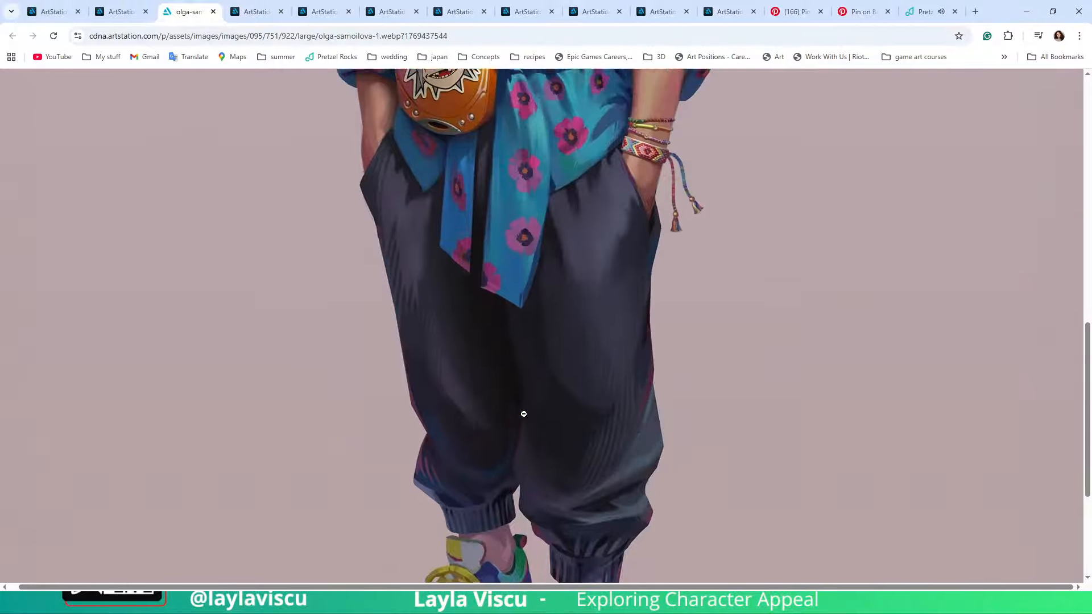
pyautogui.scroll(-7, 524, 415)
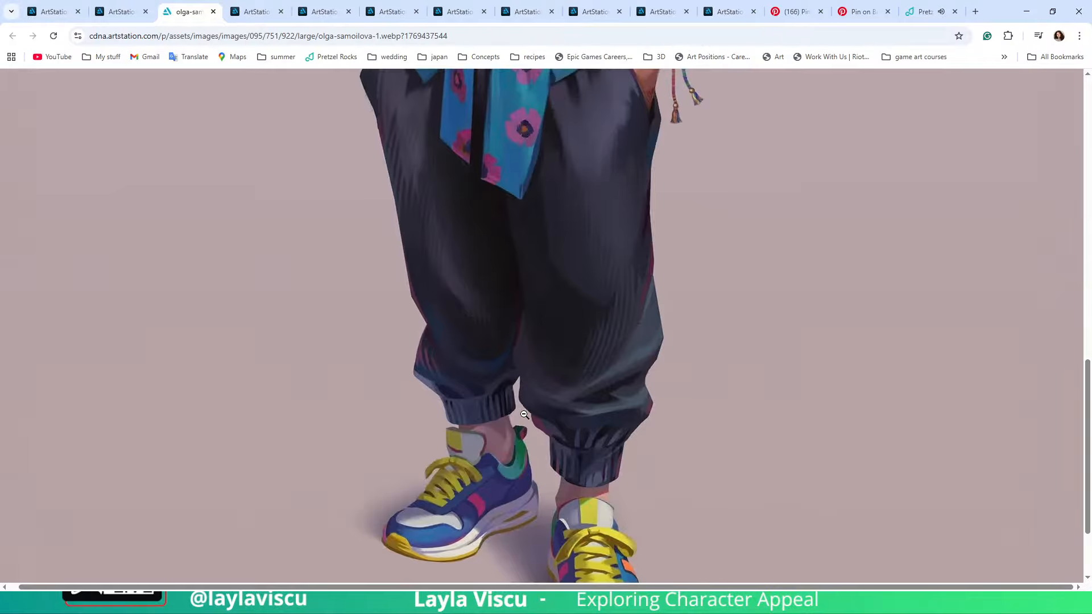
pyautogui.scroll(15, 524, 414)
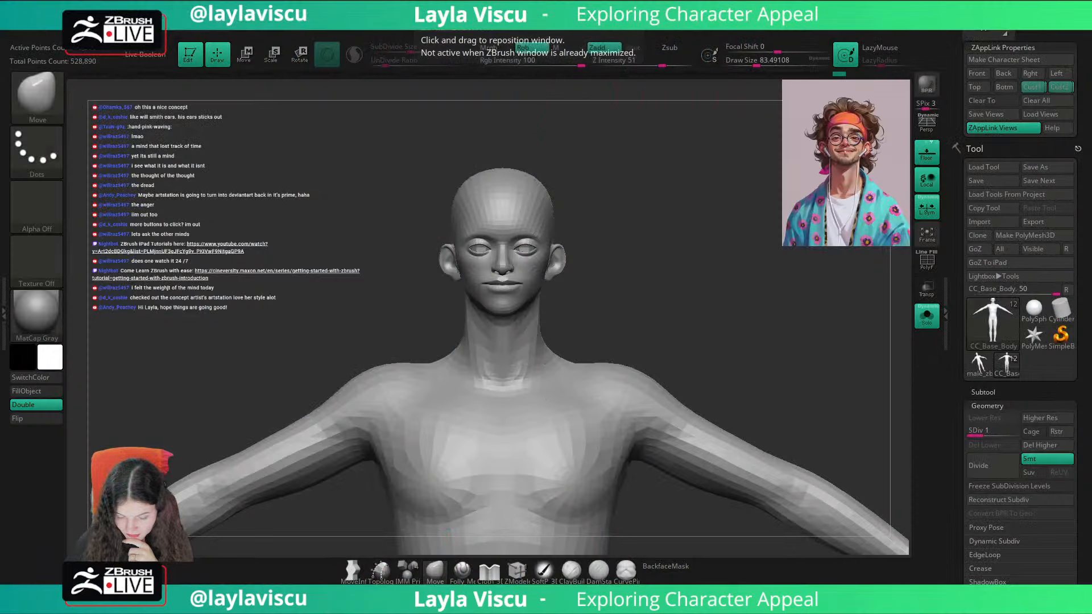
# Step: Return to ZBrush and compare the head with the portrait in the first custom view
pyautogui.moveTo(750, 216); pyautogui.dragTo(770, 213)
pyautogui.click(1040, 87)
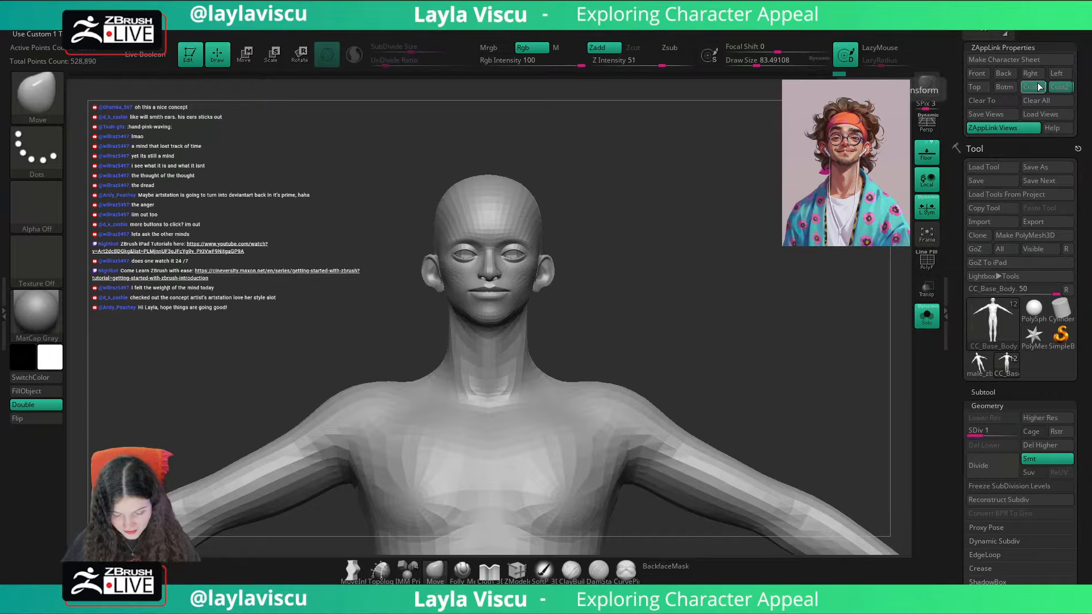
pyautogui.hotkey('shift', 'z')
# Step: Reshape the lips from side and three-quarter angles, reducing the Move brush to about 77
pyautogui.keyDown('ctrl'); pyautogui.moveTo(536, 312); pyautogui.dragTo(618, 353, button='right'); pyautogui.keyUp('ctrl')
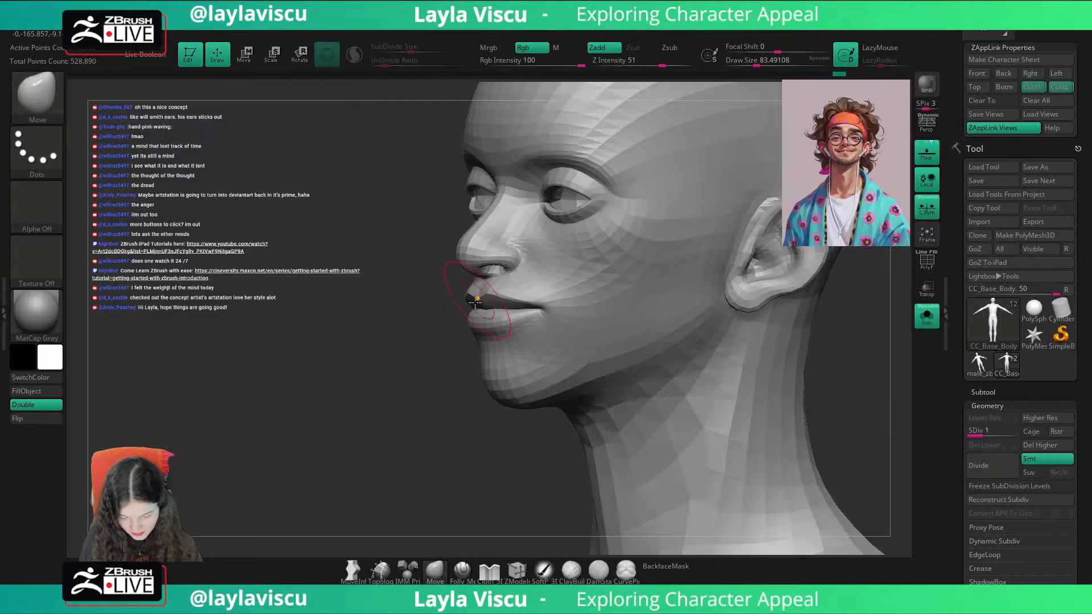
pyautogui.moveTo(475, 302)
pyautogui.mouseDown(button='right')
pyautogui.moveTo(424, 380)
pyautogui.moveTo(505, 310)
pyautogui.mouseUp(button='right')
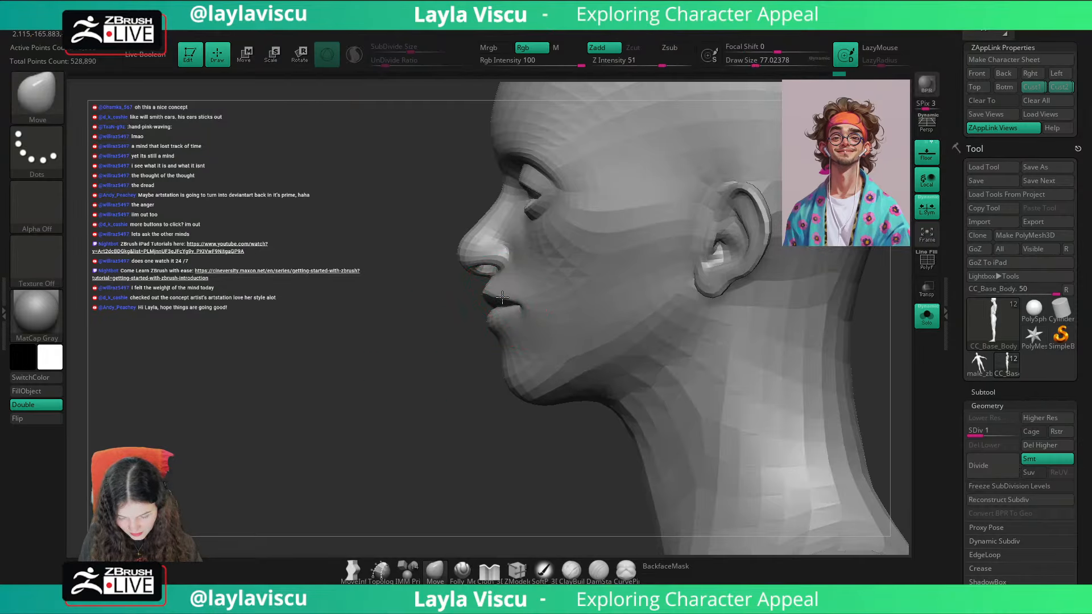
pyautogui.moveTo(446, 398)
pyautogui.mouseDown(button='right')
pyautogui.moveTo(657, 339)
pyautogui.moveTo(752, 338)
pyautogui.moveTo(711, 337)
pyautogui.mouseUp(button='right')
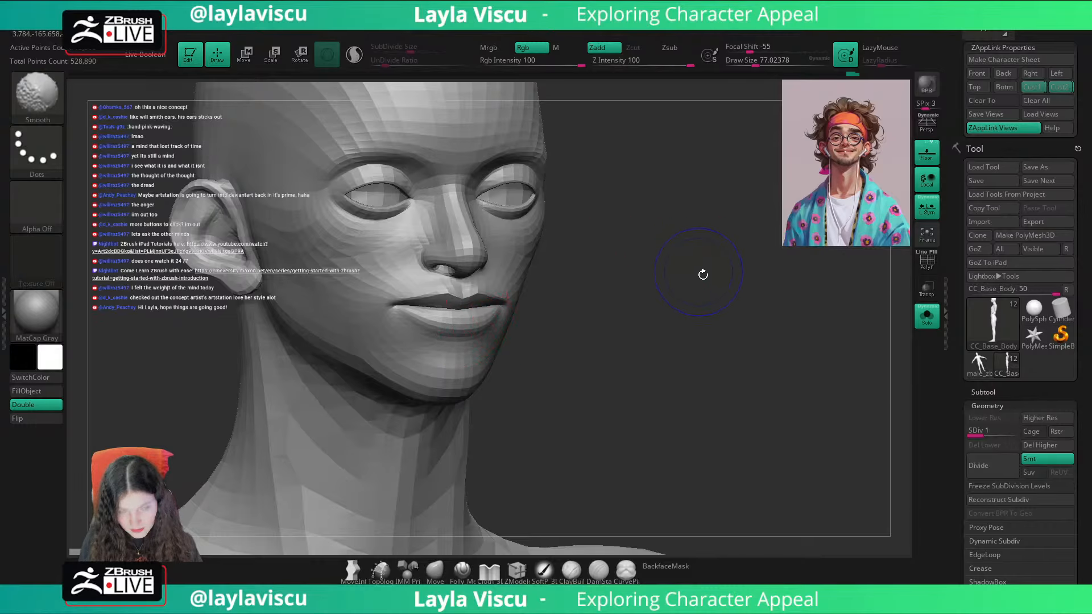
pyautogui.keyDown('shift'); pyautogui.moveTo(702, 273); pyautogui.dragTo(730, 304, button='right'); pyautogui.keyUp('shift')
# Step: Define the lower lip's bottom contour in a frontal close-up using the Folly_Mech Cut brush with a draw size of about 365
pyautogui.click(1022, 88)
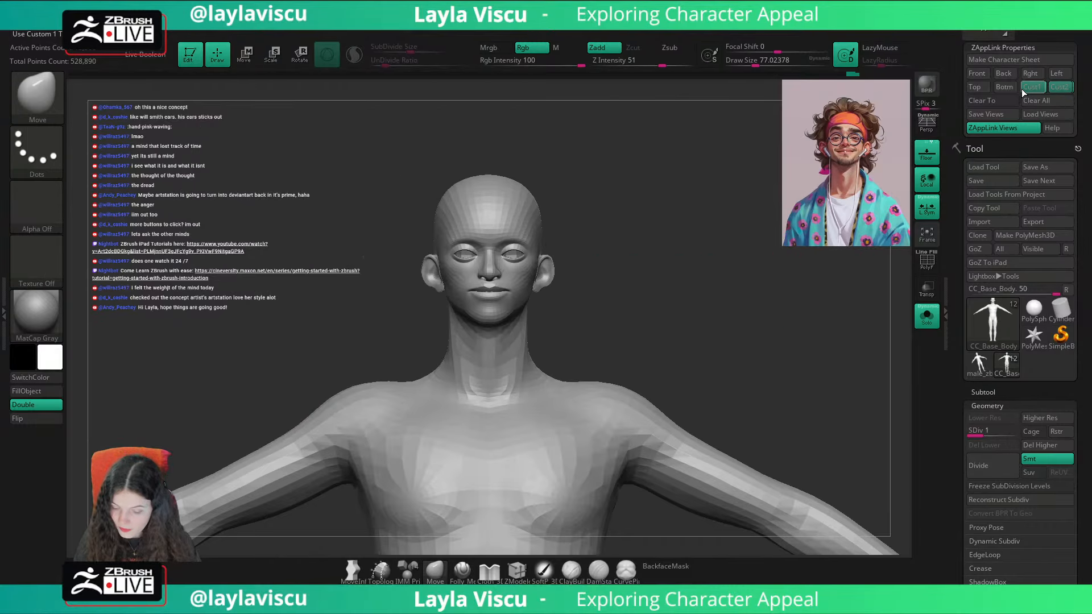
pyautogui.hotkey('shift', 'z')
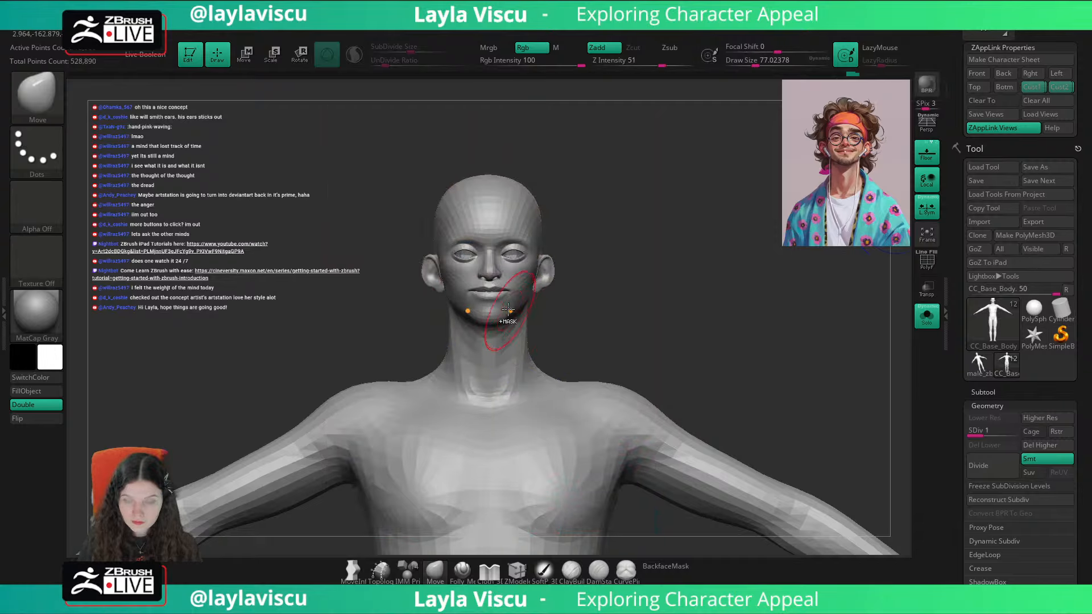
pyautogui.keyDown('alt'); pyautogui.moveTo(495, 341); pyautogui.dragTo(631, 465, button='right'); pyautogui.keyUp('alt')
pyautogui.keyDown('alt'); pyautogui.moveTo(708, 398); pyautogui.dragTo(666, 438, button='right'); pyautogui.keyUp('alt')
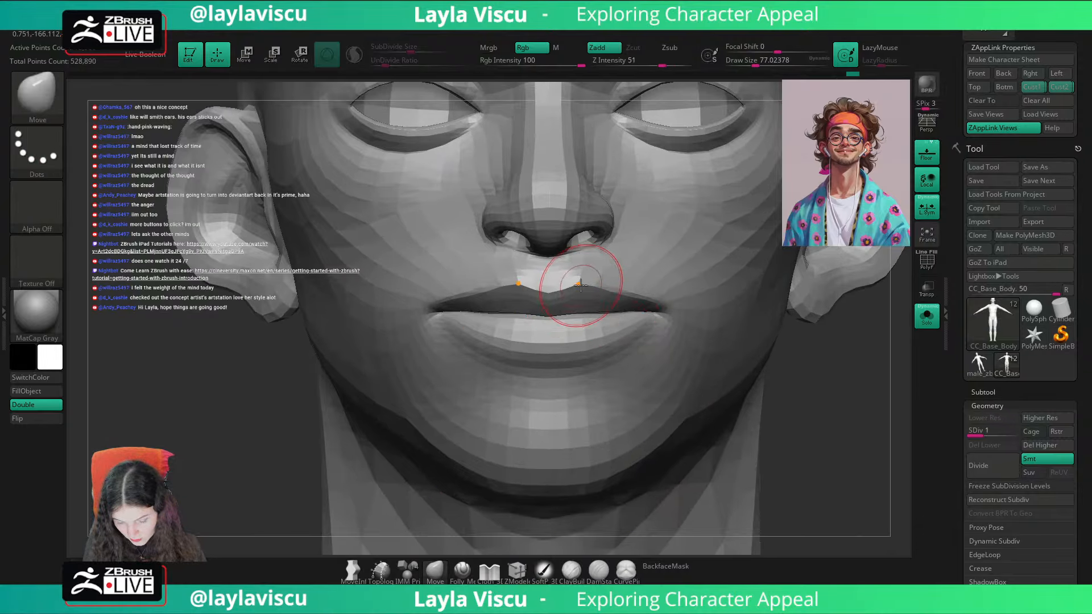
pyautogui.keyDown('ctrl'); pyautogui.moveTo(818, 397); pyautogui.dragTo(770, 364, button='right'); pyautogui.keyUp('ctrl')
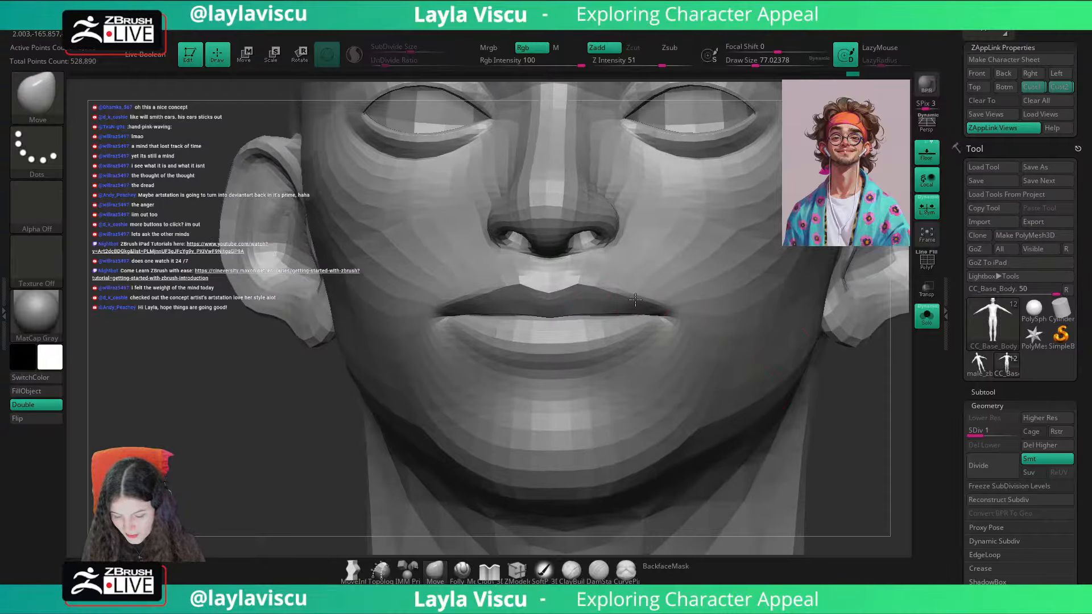
pyautogui.keyDown('ctrl'); pyautogui.moveTo(785, 417); pyautogui.dragTo(783, 351, button='right'); pyautogui.keyUp('ctrl')
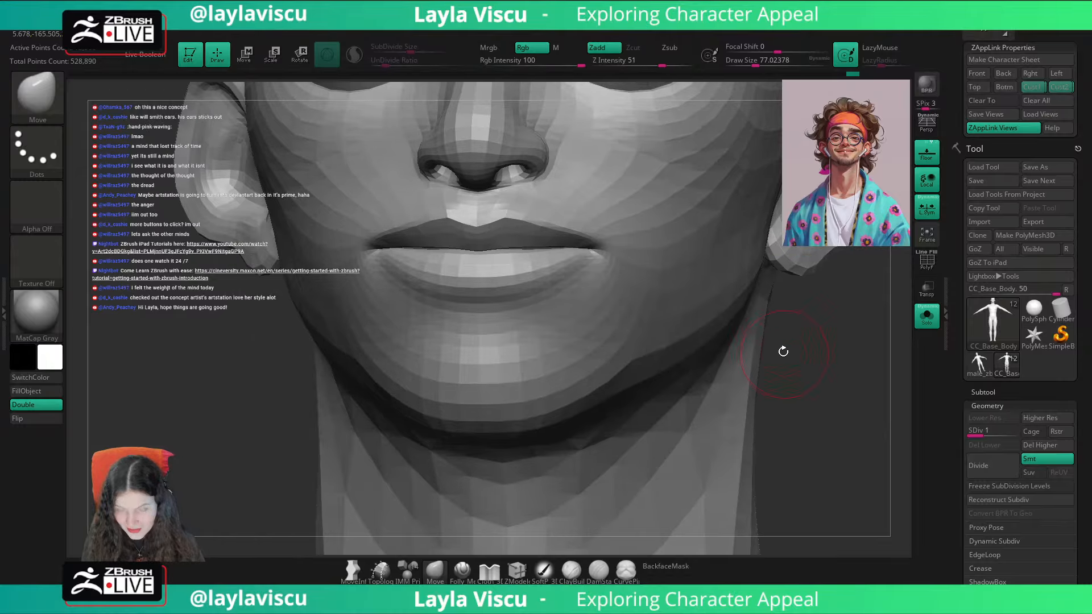
pyautogui.click(462, 570)
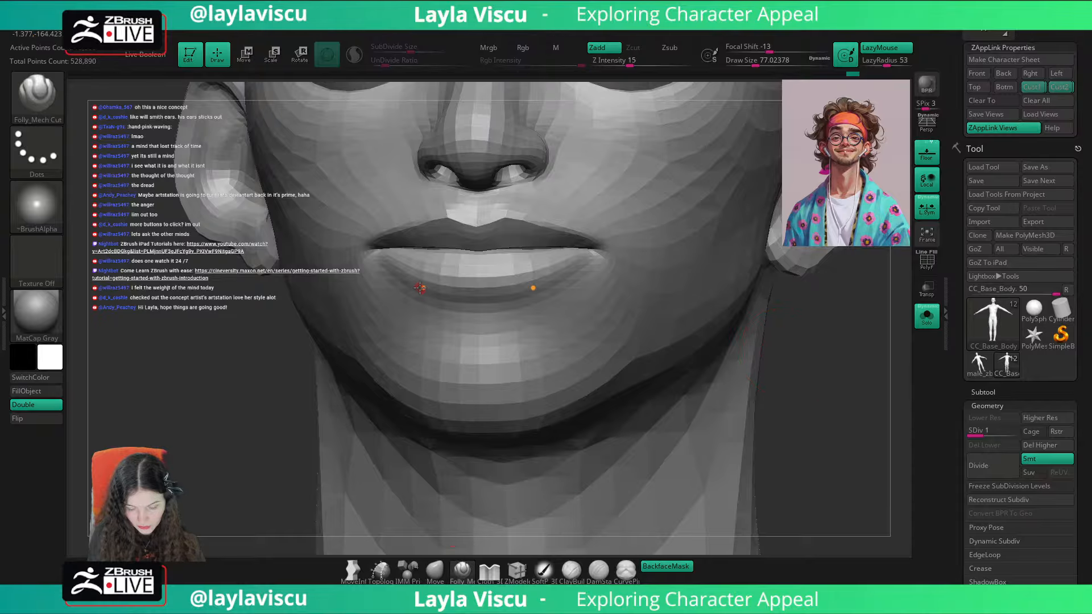
pyautogui.moveTo(408, 279); pyautogui.dragTo(451, 292)
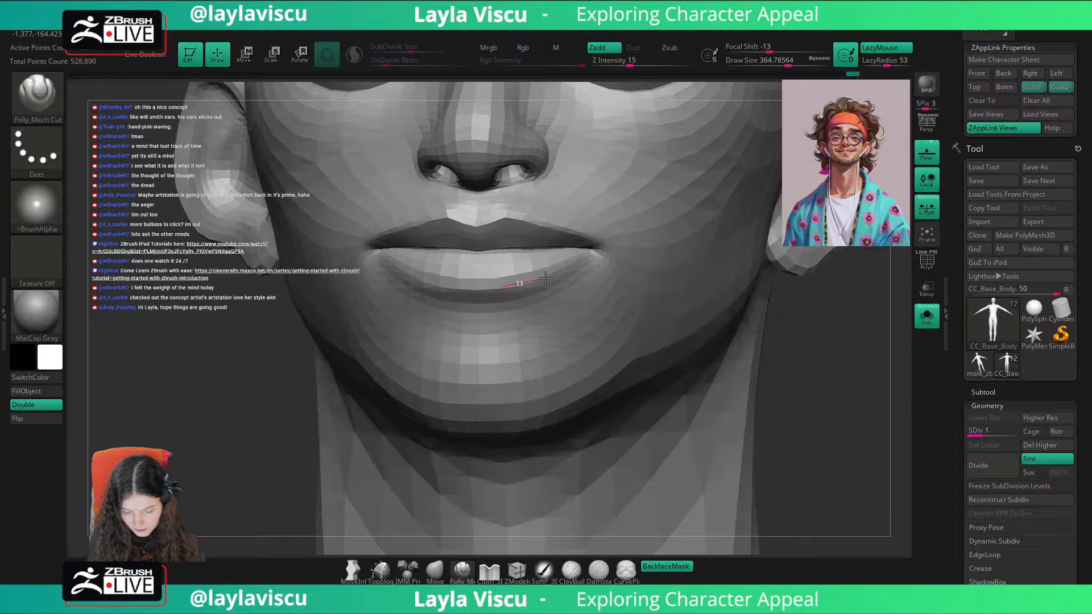
pyautogui.moveTo(545, 278); pyautogui.dragTo(549, 280)
pyautogui.hotkey('ctrl', 'z')
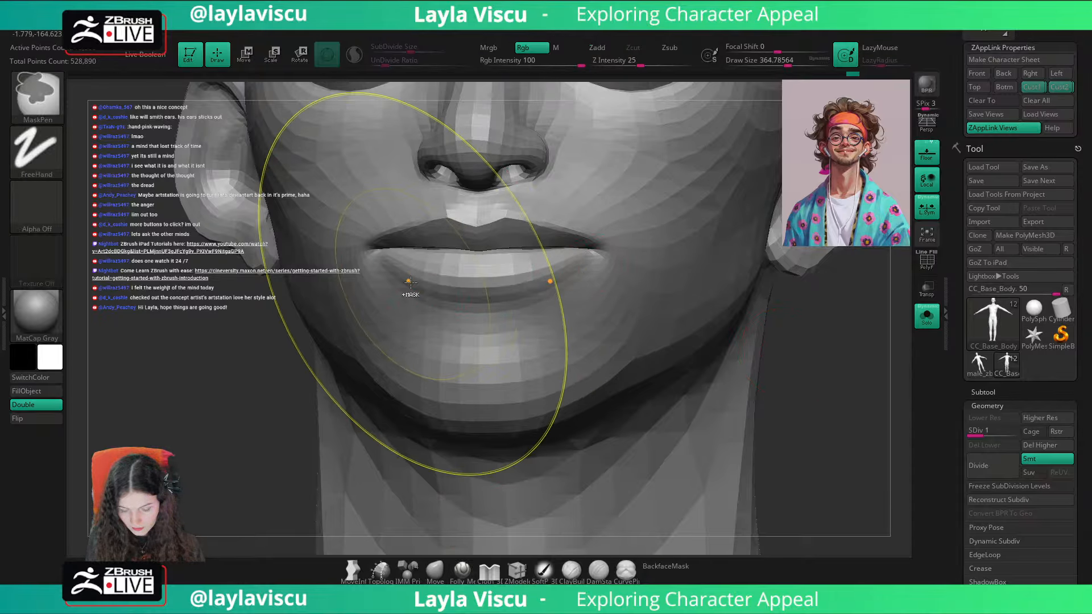
pyautogui.moveTo(414, 283); pyautogui.dragTo(515, 288)
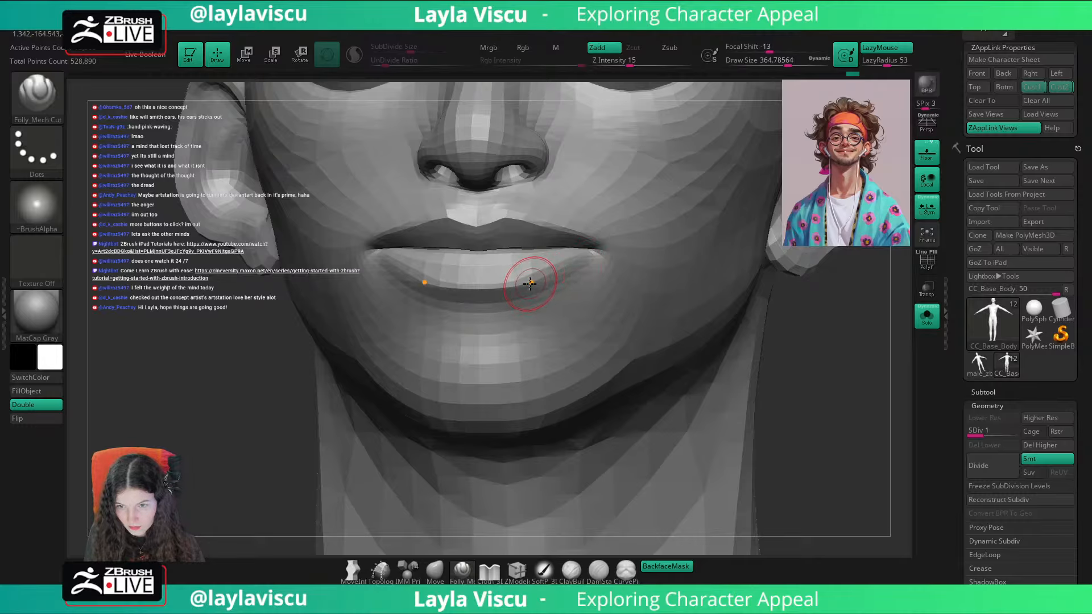
pyautogui.moveTo(627, 226); pyautogui.dragTo(629, 226)
# Step: Reshape the lower lip from a three-quarter angle with the Move brush, reducing its draw size to about 97
pyautogui.moveTo(817, 273)
pyautogui.keyDown('ctrl'); pyautogui.mouseDown(button='right')
pyautogui.moveTo(814, 317)
pyautogui.moveTo(739, 334)
pyautogui.moveTo(730, 357)
pyautogui.moveTo(736, 301)
pyautogui.moveTo(593, 349)
pyautogui.moveTo(548, 318)
pyautogui.mouseUp(button='right'); pyautogui.keyUp('ctrl')
pyautogui.press('[')
pyautogui.press('[')
pyautogui.press('[')
pyautogui.press('[')
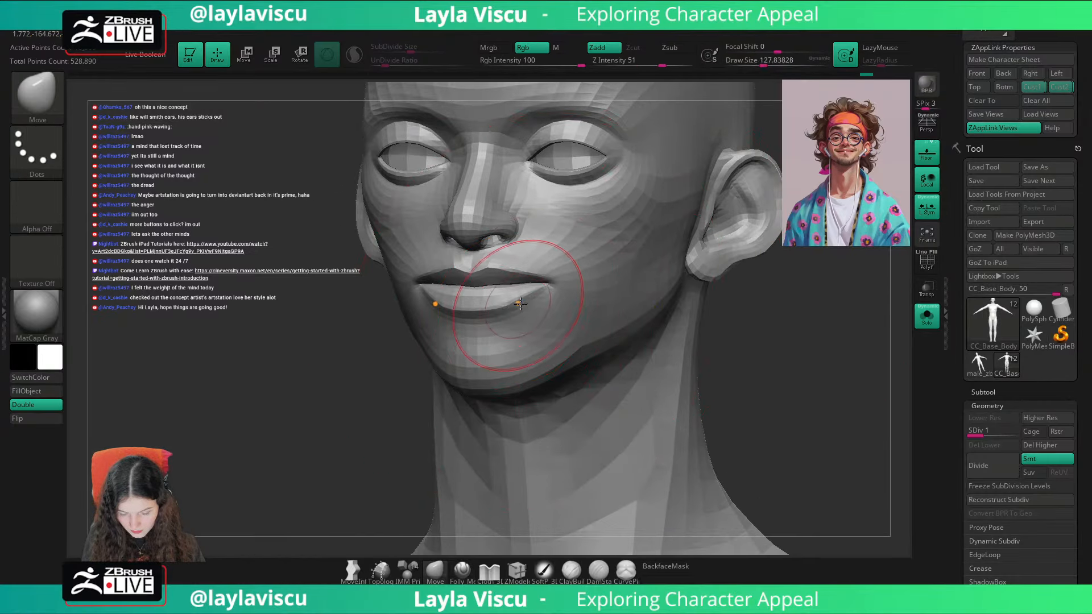
pyautogui.keyDown('shift'); pyautogui.moveTo(523, 310); pyautogui.dragTo(527, 313); pyautogui.keyUp('shift')
pyautogui.moveTo(705, 325); pyautogui.dragTo(735, 330, button='right')
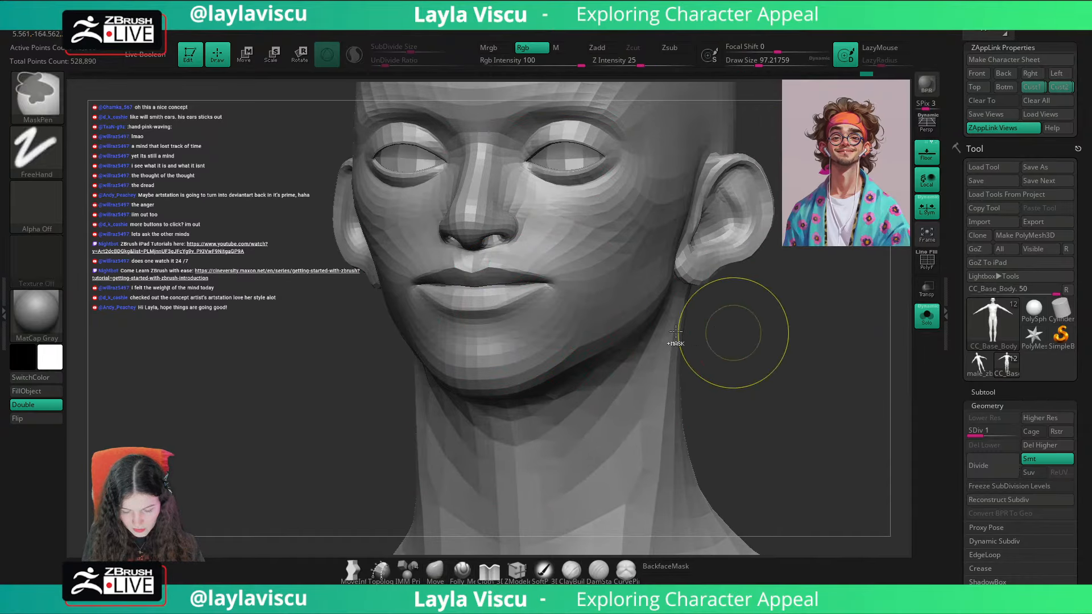
pyautogui.keyDown('shift'); pyautogui.moveTo(528, 323); pyautogui.dragTo(536, 320); pyautogui.keyUp('shift')
pyautogui.moveTo(719, 327)
pyautogui.keyDown('ctrl'); pyautogui.mouseDown(button='right')
pyautogui.moveTo(643, 236)
pyautogui.moveTo(643, 346)
pyautogui.moveTo(600, 346)
pyautogui.moveTo(711, 343)
pyautogui.moveTo(699, 334)
pyautogui.mouseUp(button='right'); pyautogui.keyUp('ctrl')
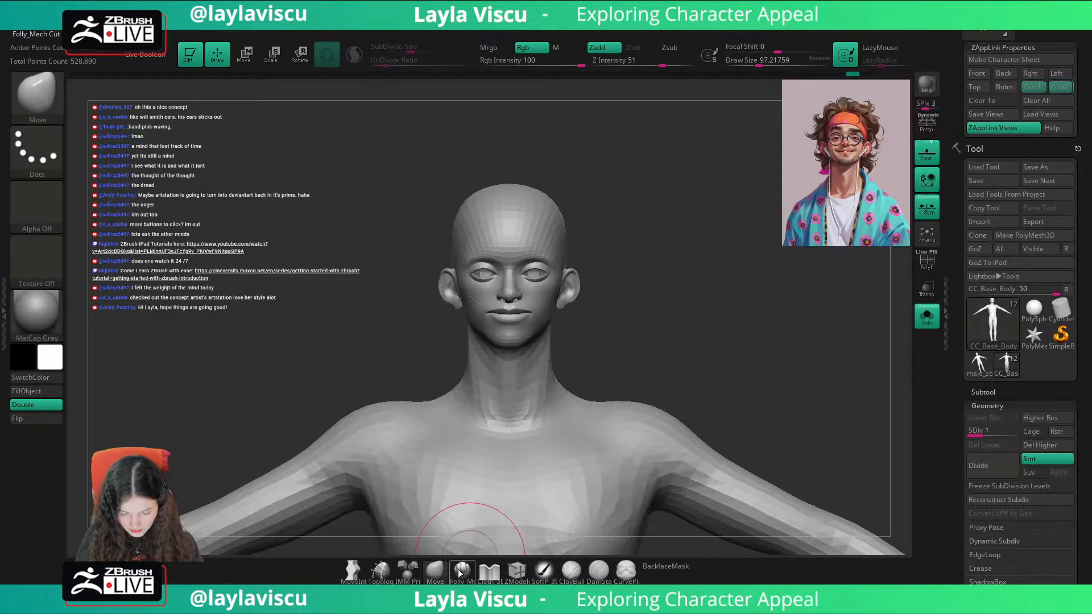
# Step: Adjust the lower lip profile close up from a side angle, using a draw size of about 59
pyautogui.moveTo(826, 345); pyautogui.dragTo(788, 340, button='right')
pyautogui.keyDown('ctrl'); pyautogui.moveTo(569, 392); pyautogui.dragTo(560, 506, button='right'); pyautogui.keyUp('ctrl')
pyautogui.press('[')
pyautogui.press('[')
pyautogui.moveTo(488, 311); pyautogui.dragTo(477, 312, button='right')
# Step: Tighten the edge of the lower lip with the Pinch brush at a draw size of about 274
pyautogui.press('b')
pyautogui.press('p')
pyautogui.press('i')
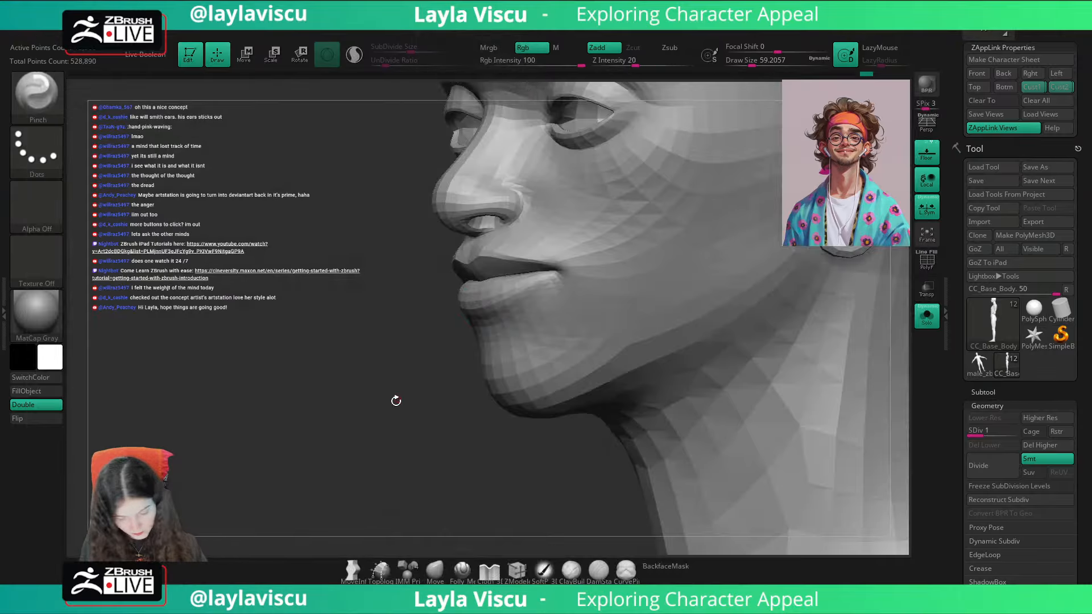
pyautogui.moveTo(394, 400); pyautogui.dragTo(455, 347, button='right')
pyautogui.press('s')
pyautogui.click(508, 313)
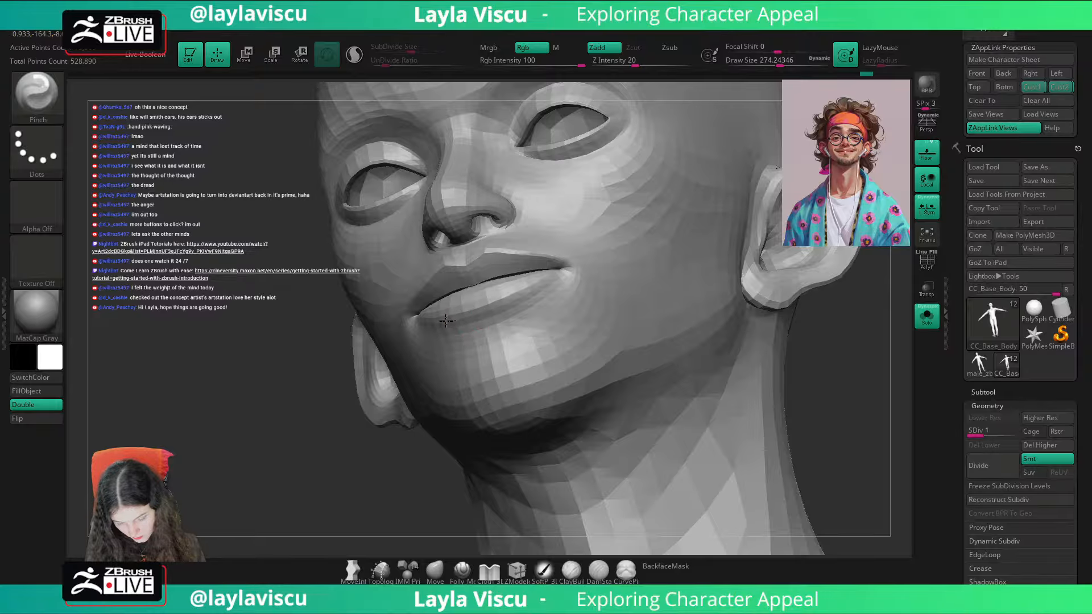
pyautogui.moveTo(541, 302)
pyautogui.mouseDown(button='right')
pyautogui.moveTo(781, 302)
pyautogui.moveTo(780, 377)
pyautogui.moveTo(810, 326)
pyautogui.mouseUp(button='right')
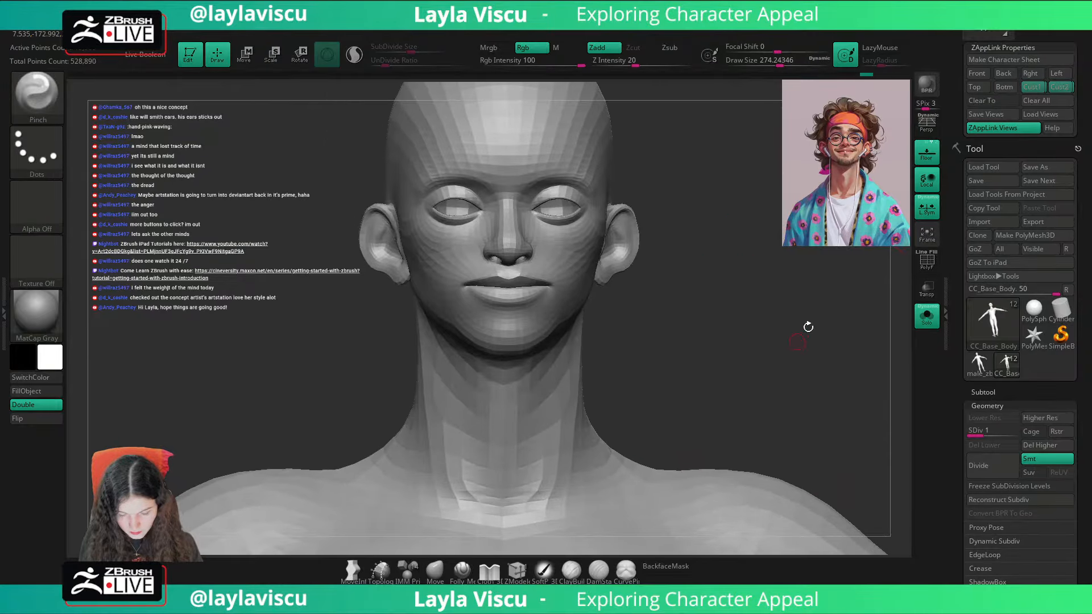
# Step: Compare the head with the portrait overlay in the first custom view, showing all subtools and setting the draw size to about 108
pyautogui.click(1031, 89)
pyautogui.hotkey('shift', 'z')
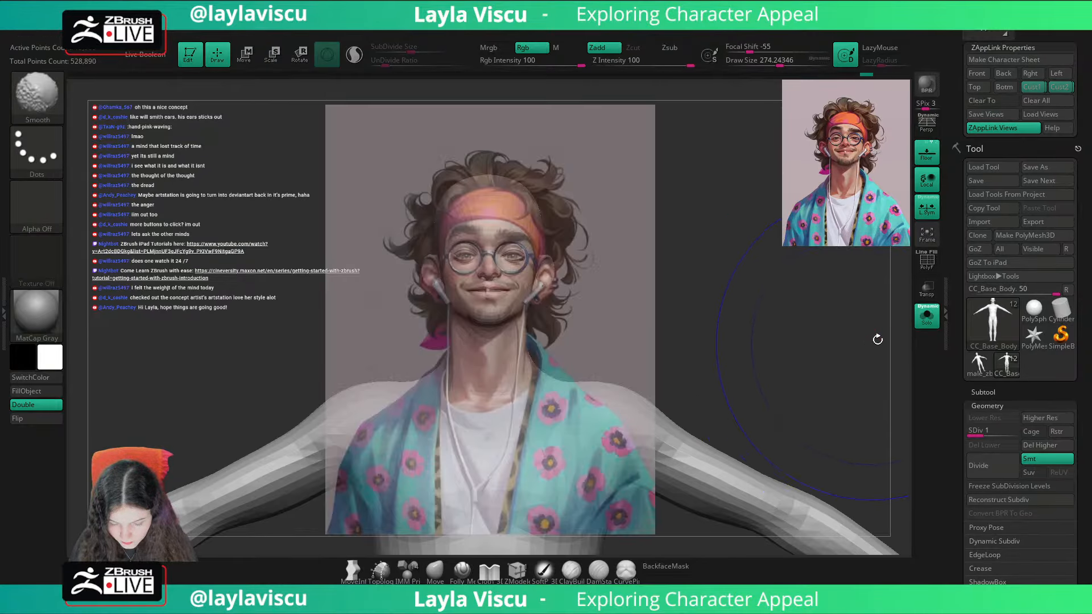
pyautogui.hotkey('shift', 'z')
pyautogui.click(927, 321)
pyautogui.hotkey('shift', 'z')
pyautogui.hotkey('shift', 'z')
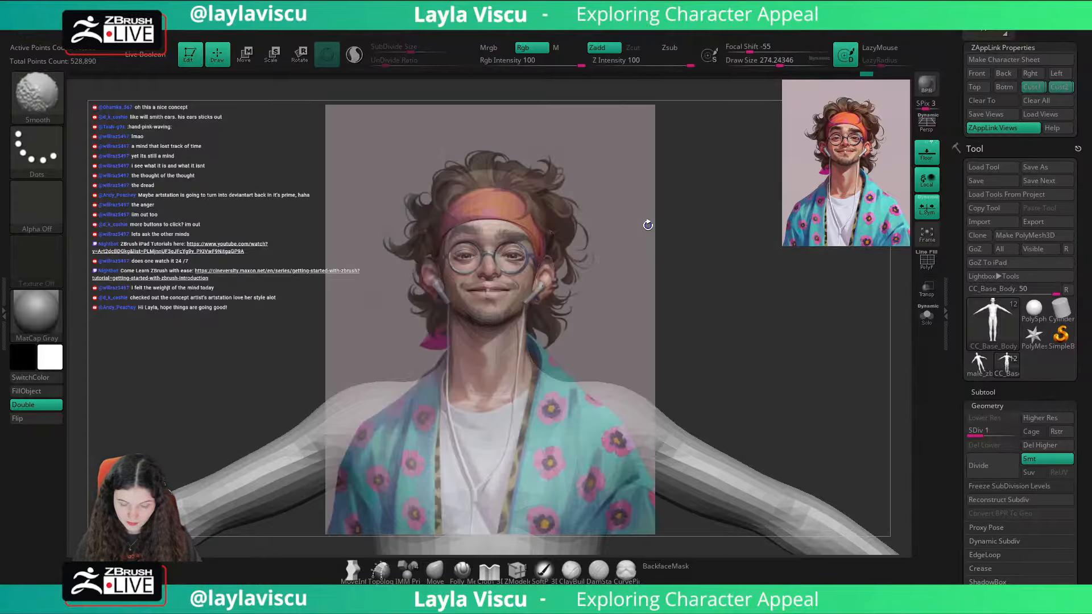
pyautogui.press('s')
pyautogui.moveTo(708, 230); pyautogui.dragTo(710, 228)
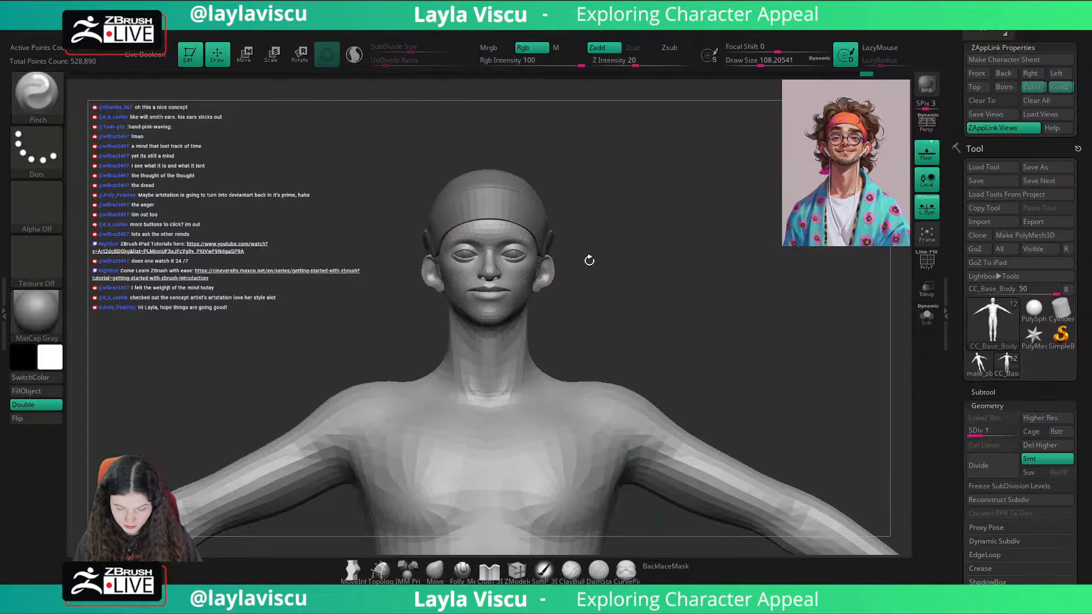
# Step: Duplicate the CC_Base_Body subtool, delete the copy's lower subdivision levels from SDiv 3 and isolate it
pyautogui.click(997, 391)
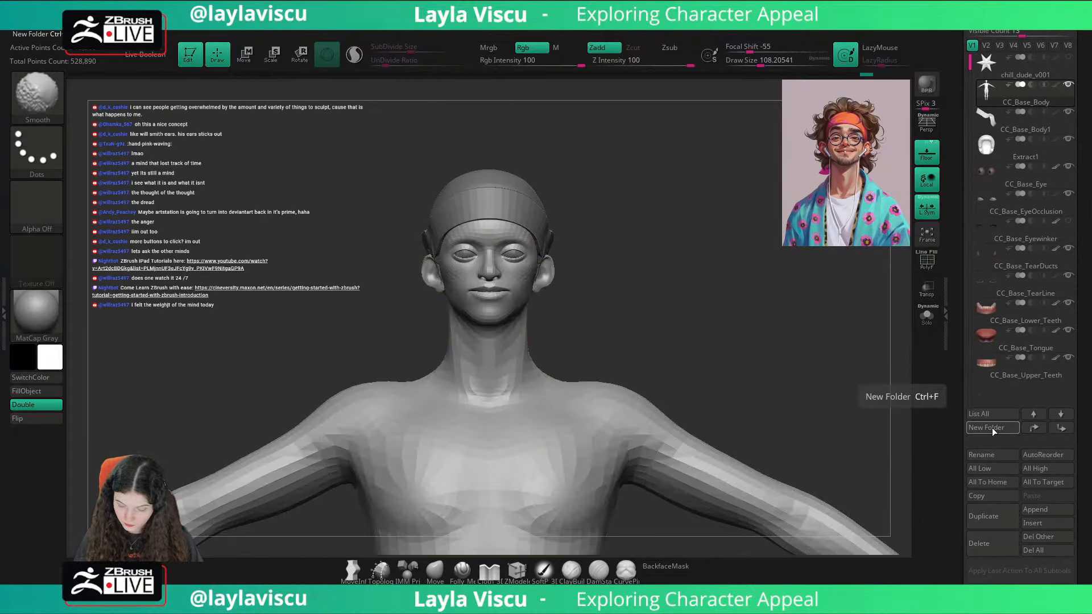
pyautogui.click(991, 511)
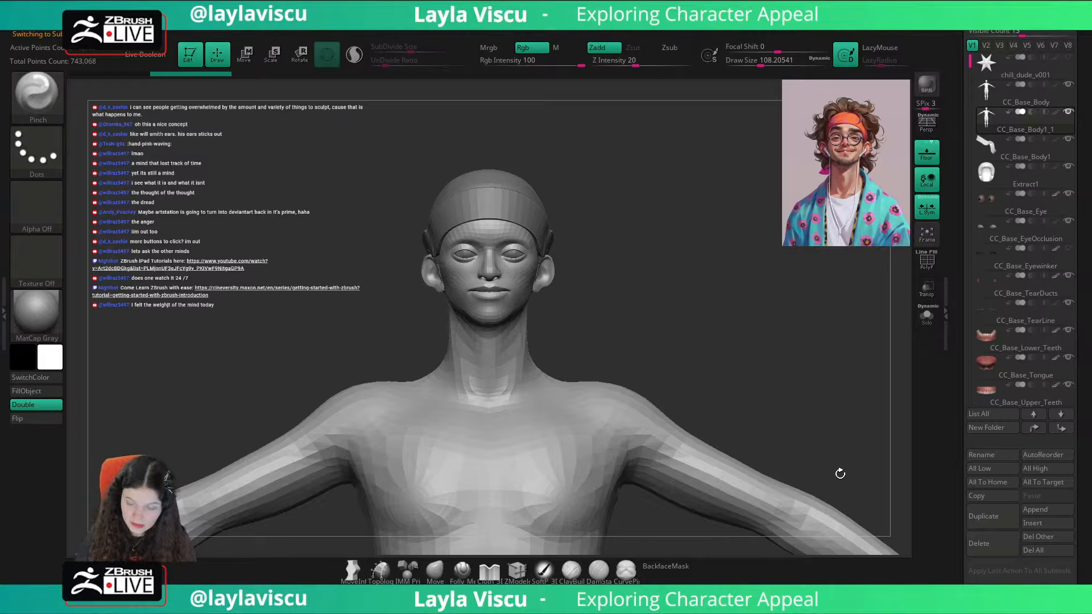
pyautogui.moveTo(1044, 442); pyautogui.dragTo(1039, 250)
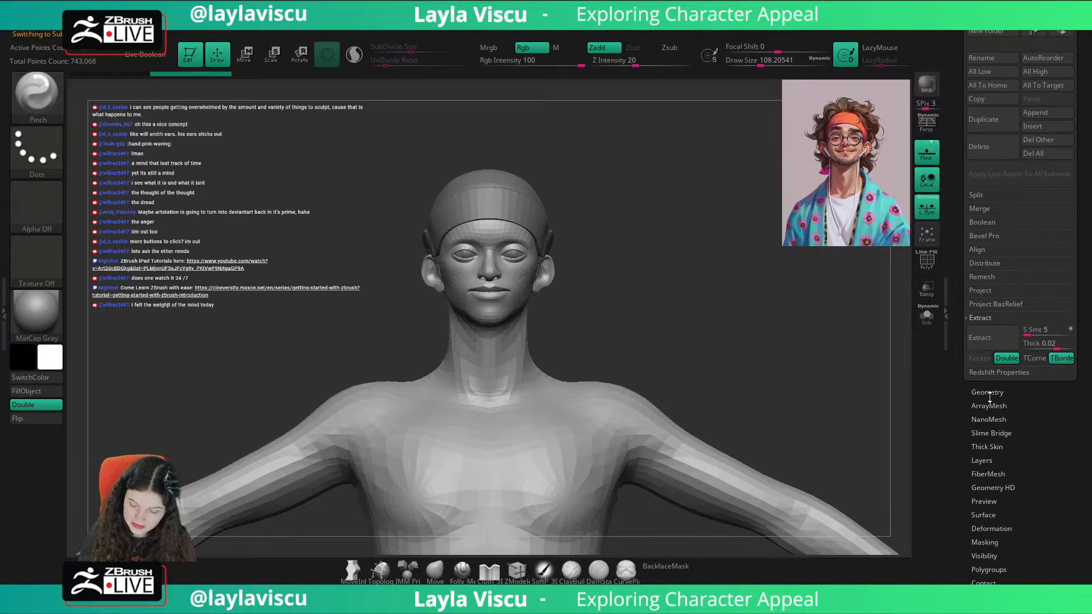
pyautogui.click(989, 392)
pyautogui.press('d')
pyautogui.press('d')
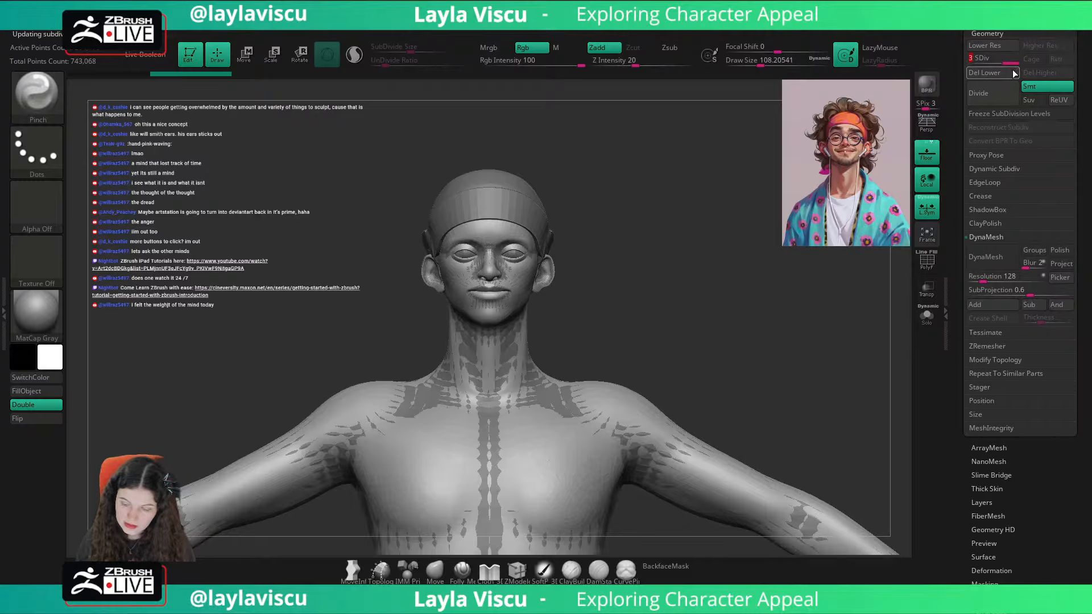
pyautogui.click(1006, 74)
pyautogui.click(930, 315)
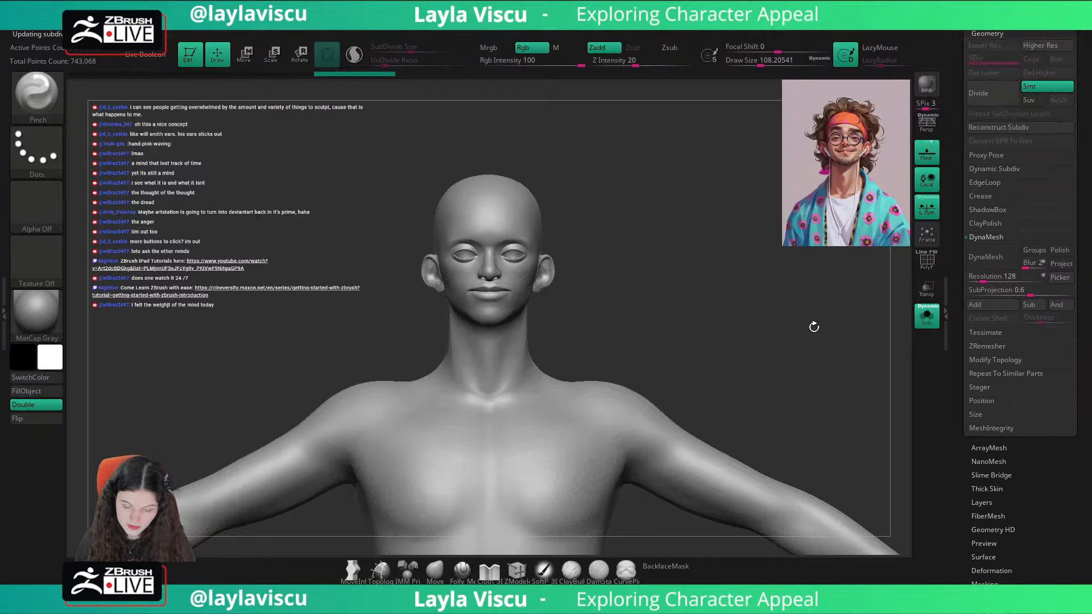
# Step: Examine the duplicated body's polygroup wireframe with the Move brush size at about 20, and delete the duplicate subtool
pyautogui.click(443, 578)
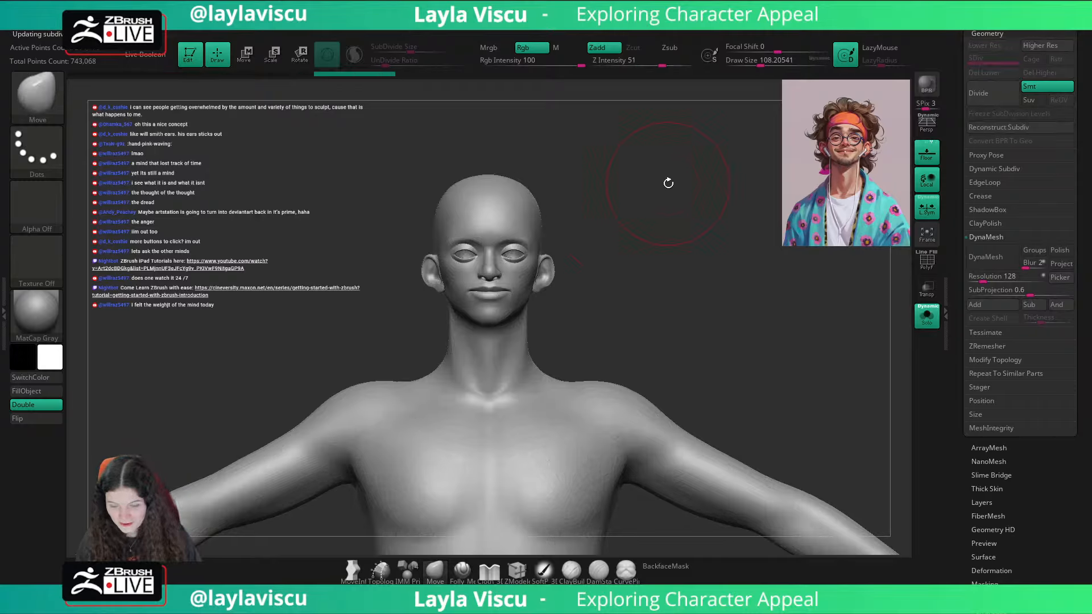
pyautogui.press('s')
pyautogui.moveTo(668, 183)
pyautogui.mouseDown()
pyautogui.moveTo(654, 184)
pyautogui.moveTo(709, 178)
pyautogui.moveTo(703, 205)
pyautogui.mouseUp()
pyautogui.hotkey('shift', 'f')
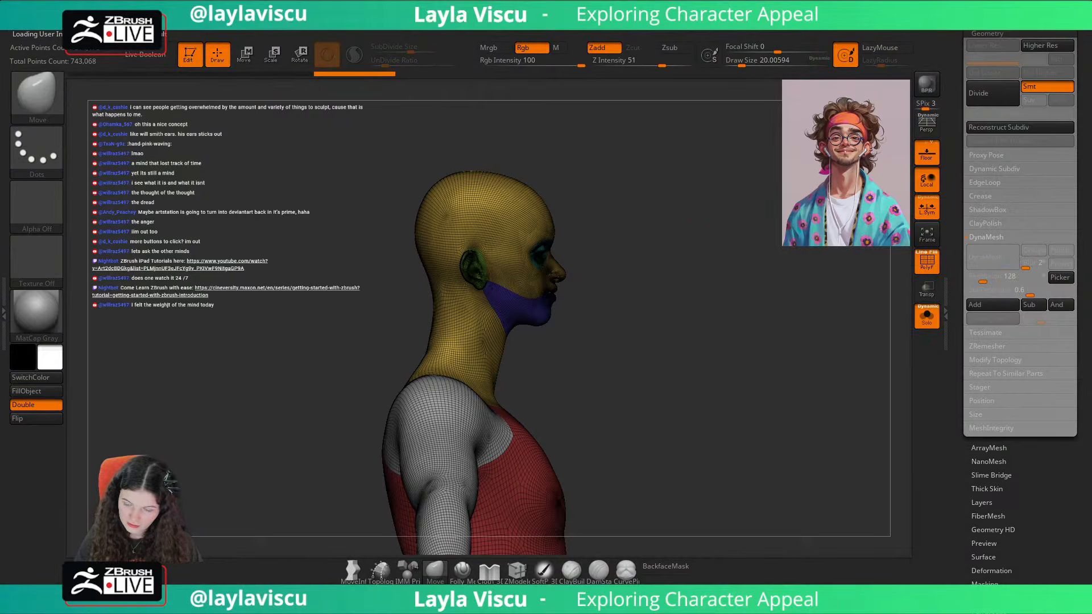
pyautogui.click(996, 20)
pyautogui.click(995, 544)
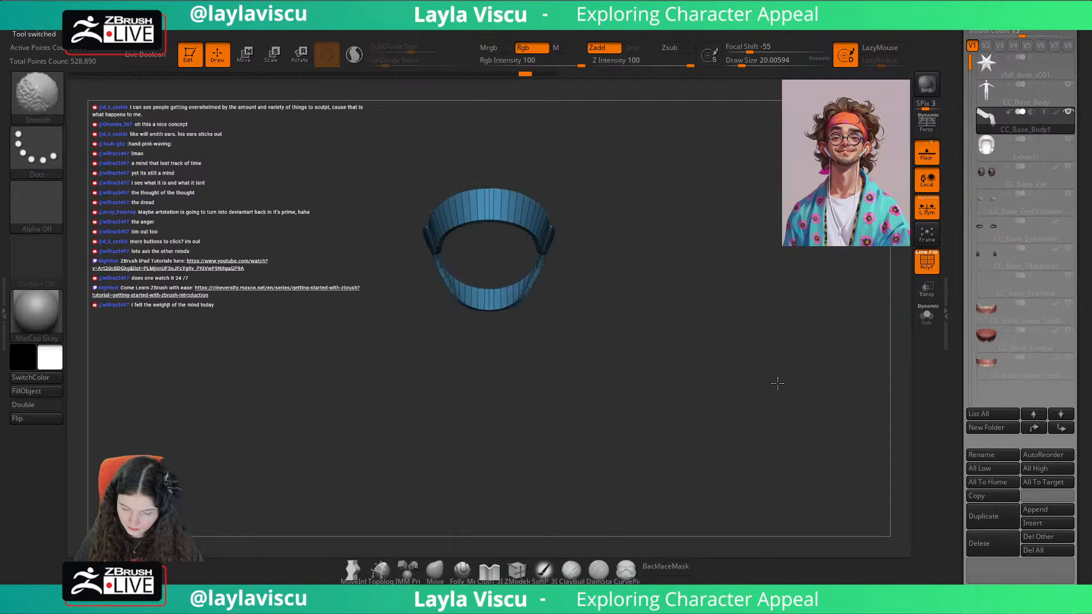
# Step: Restore the interface layout and colours through the configuration preferences
pyautogui.click(480, 33)
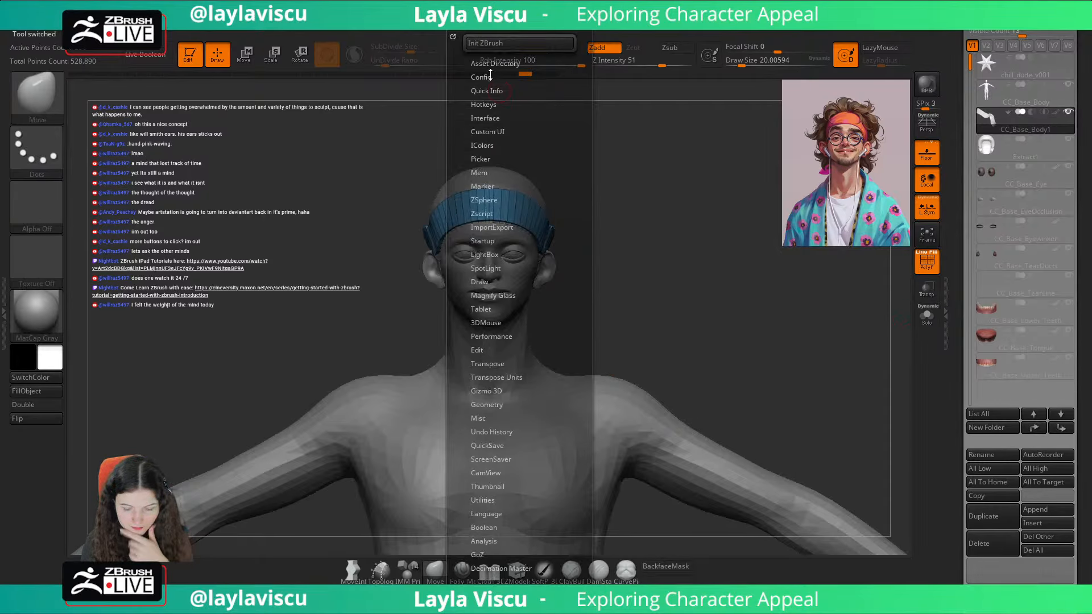
pyautogui.click(489, 76)
pyautogui.click(523, 90)
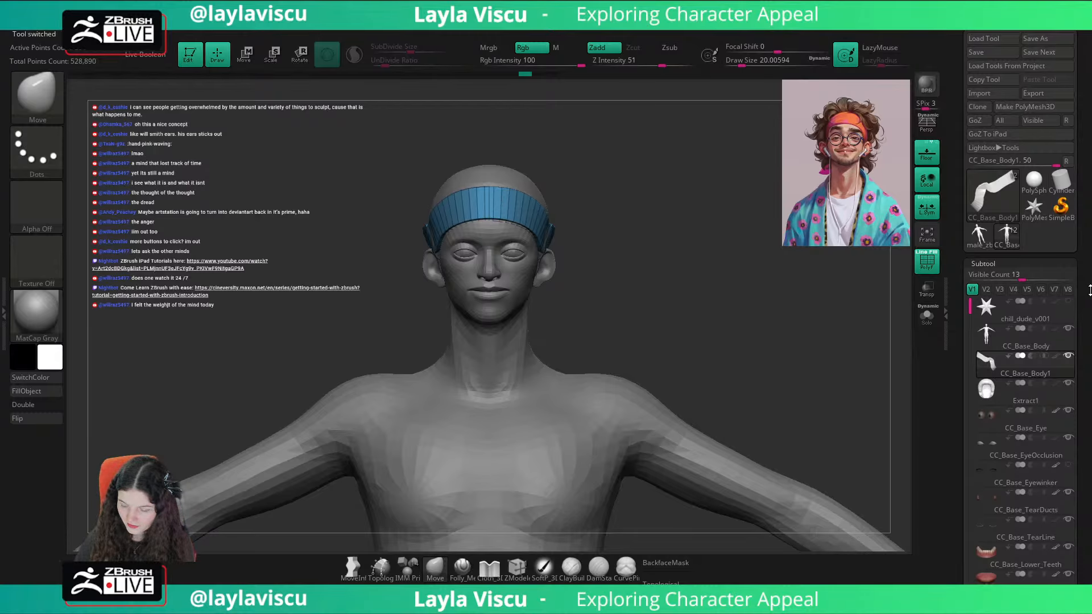
# Step: Select the Extract1 hair cap subtool and duplicate it
pyautogui.scroll(-3, 1069, 290)
pyautogui.moveTo(1066, 285)
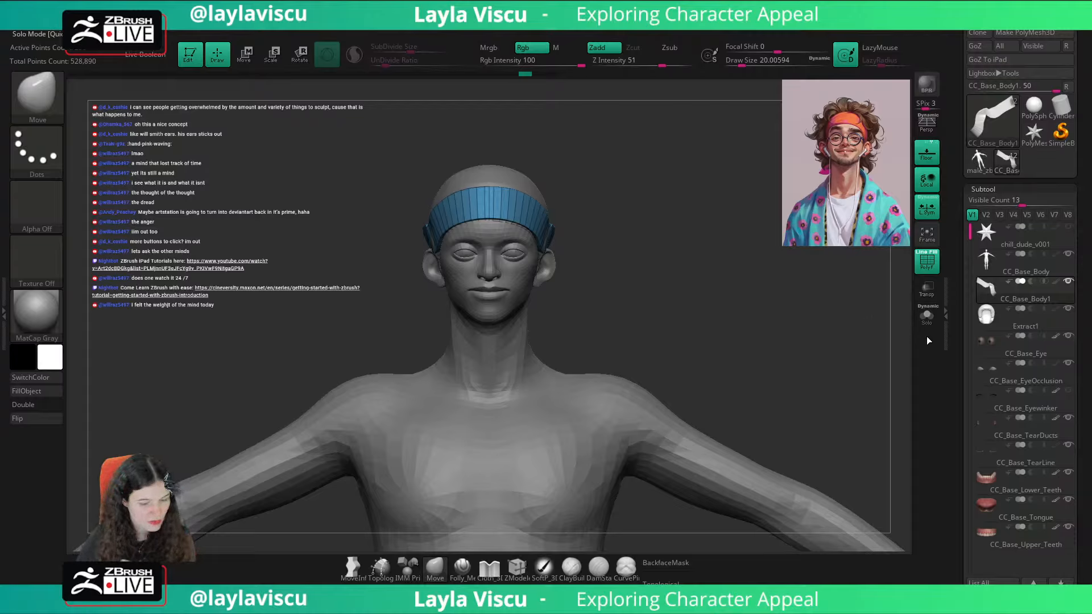
pyautogui.scroll(-1, 1090, 298)
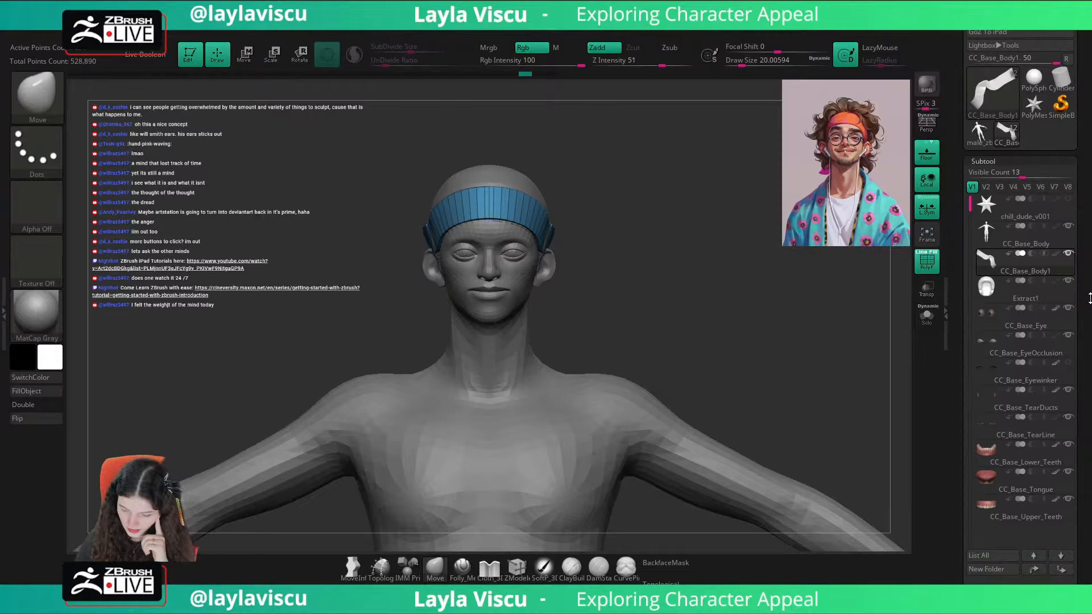
pyautogui.click(1024, 285)
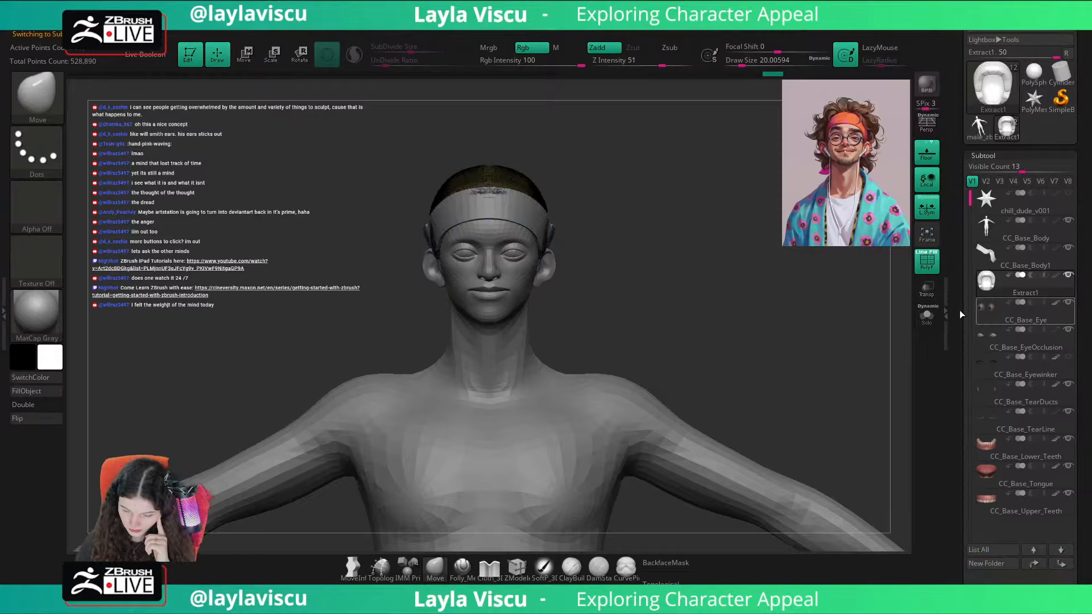
pyautogui.moveTo(788, 362); pyautogui.dragTo(820, 376)
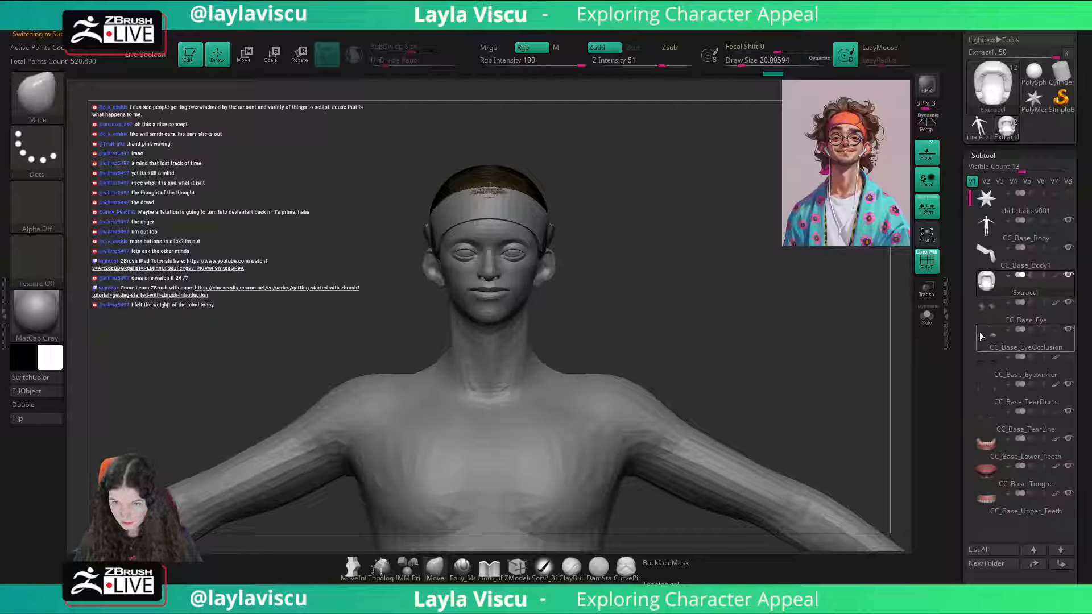
pyautogui.moveTo(1087, 366); pyautogui.dragTo(1084, 275)
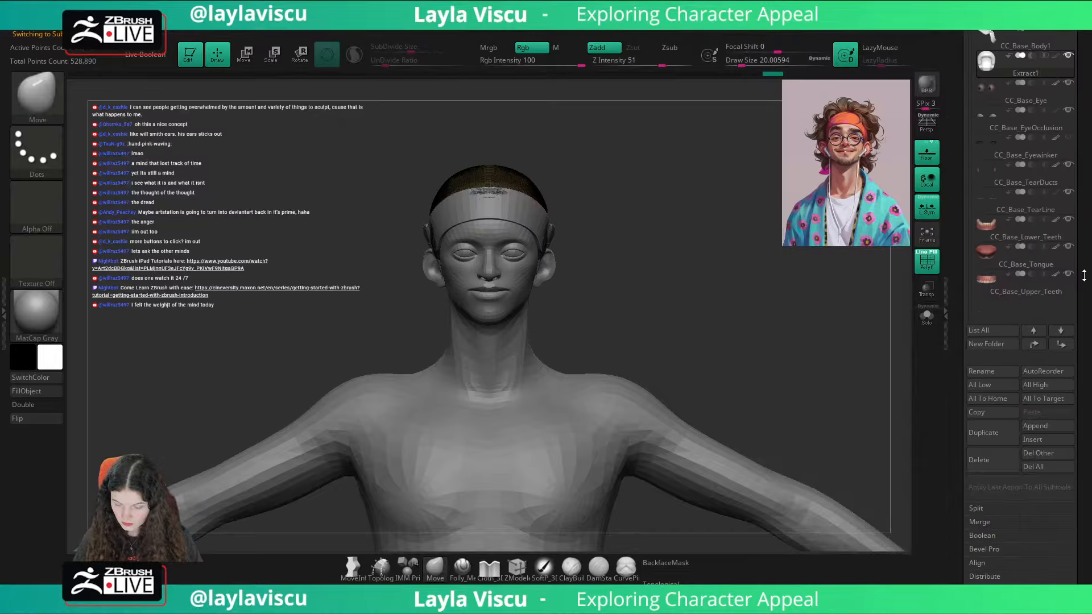
pyautogui.click(997, 428)
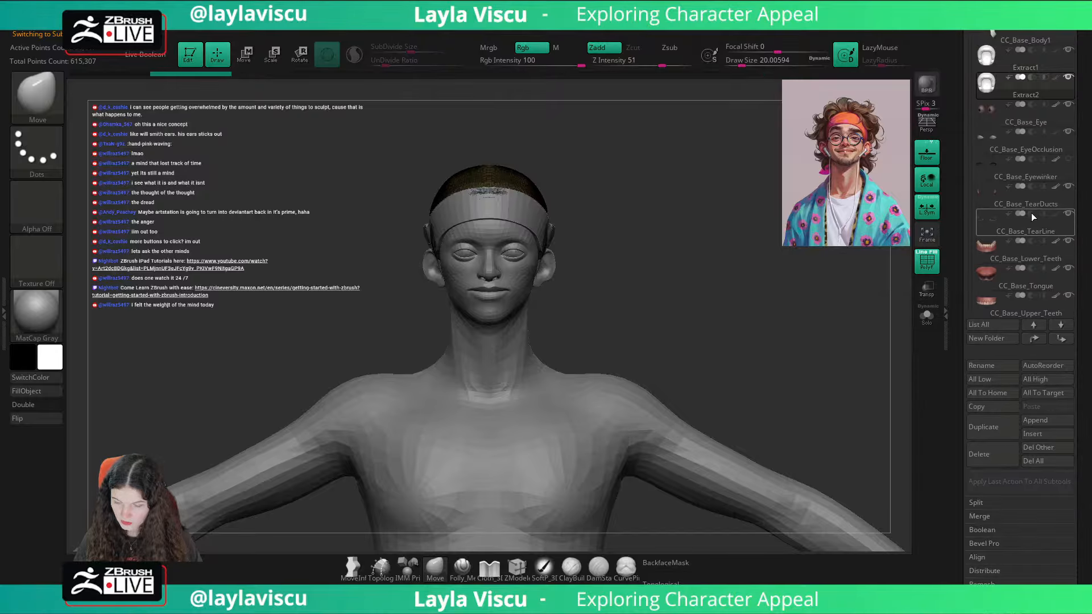
pyautogui.moveTo(1088, 183); pyautogui.dragTo(1061, 86)
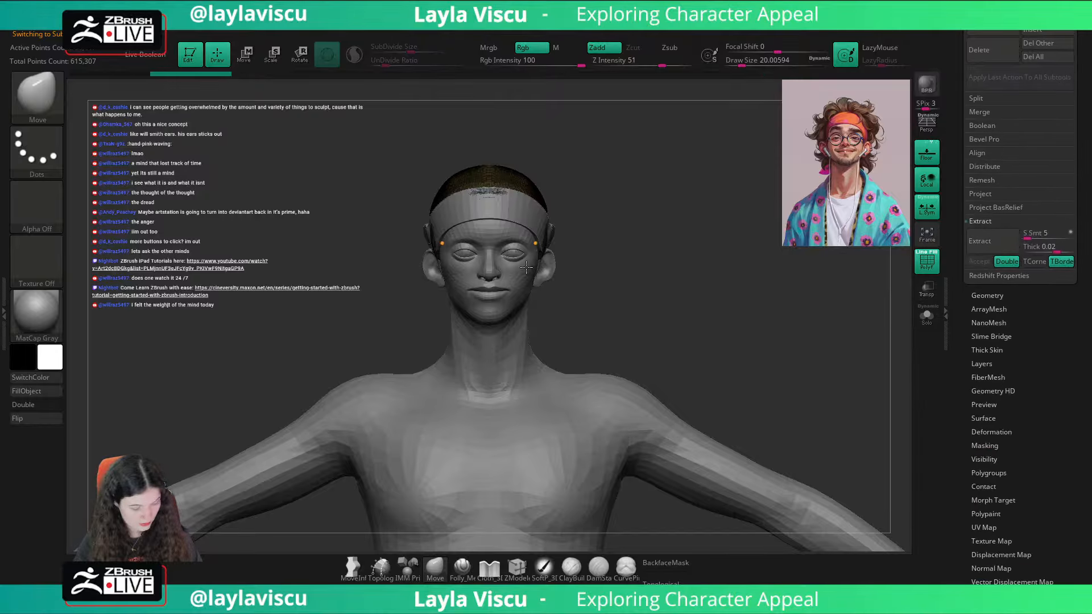
# Step: Choose the SnakeHook brush for the duplicated hair cap and set its draw size to about 62
pyautogui.press('b')
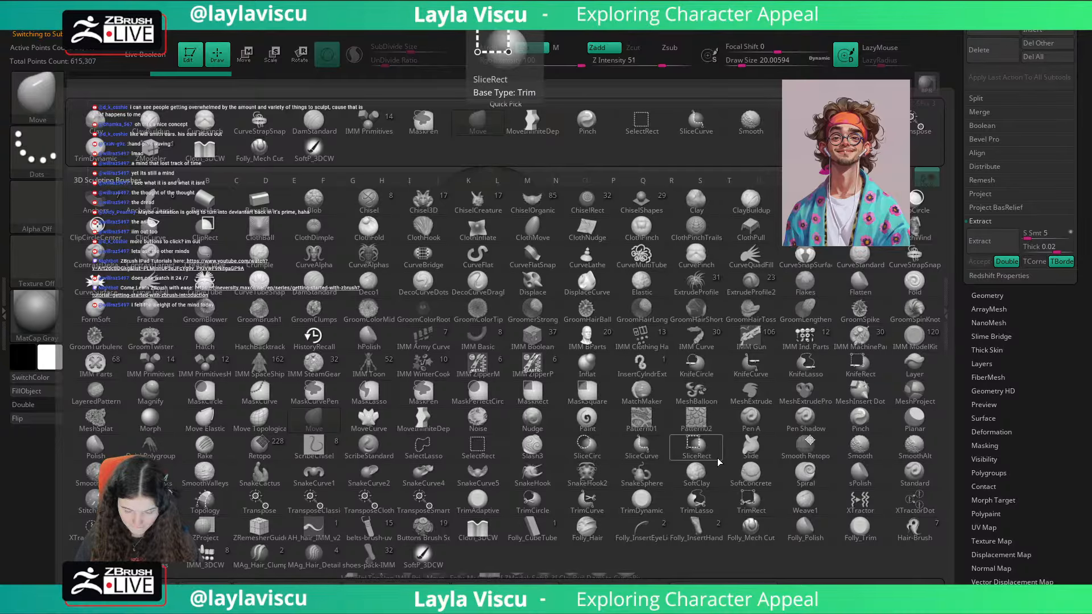
pyautogui.click(532, 476)
pyautogui.click(502, 501)
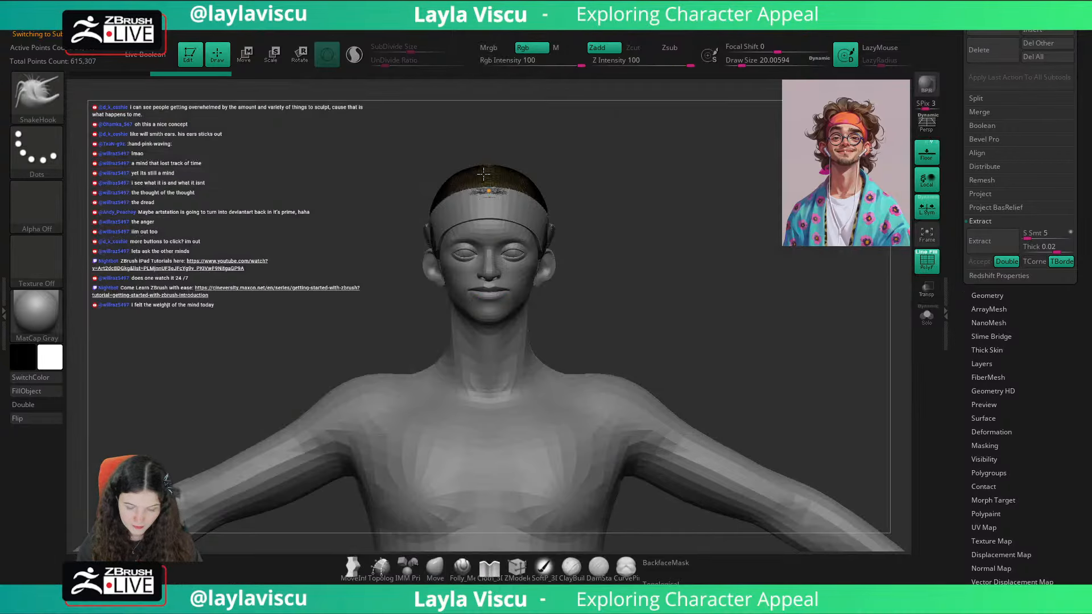
pyautogui.press('s')
pyautogui.moveTo(579, 156); pyautogui.dragTo(572, 157)
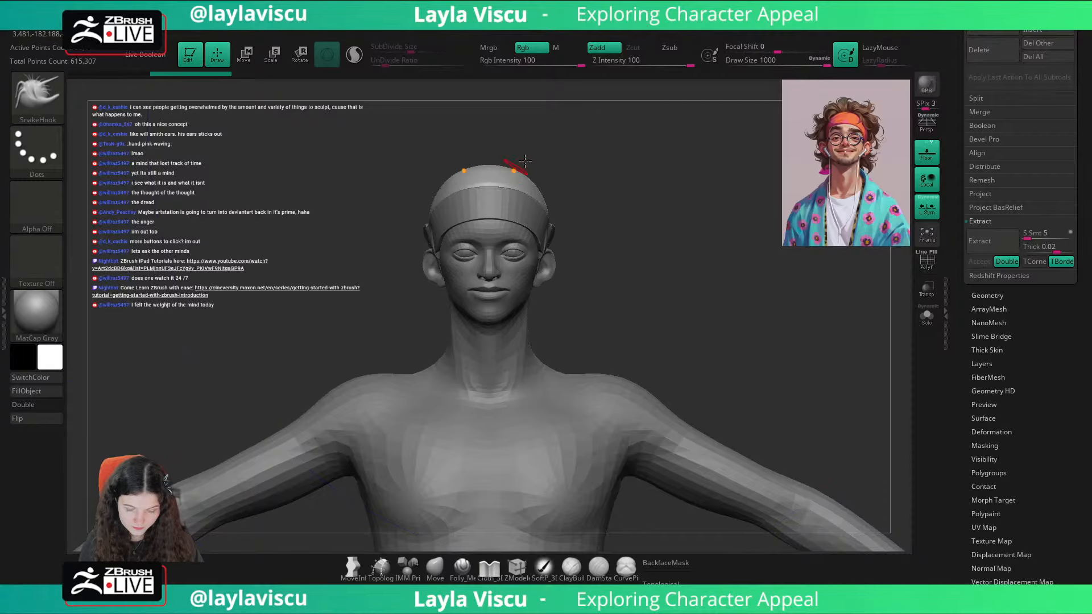
pyautogui.press('s')
pyautogui.moveTo(725, 163); pyautogui.dragTo(652, 162)
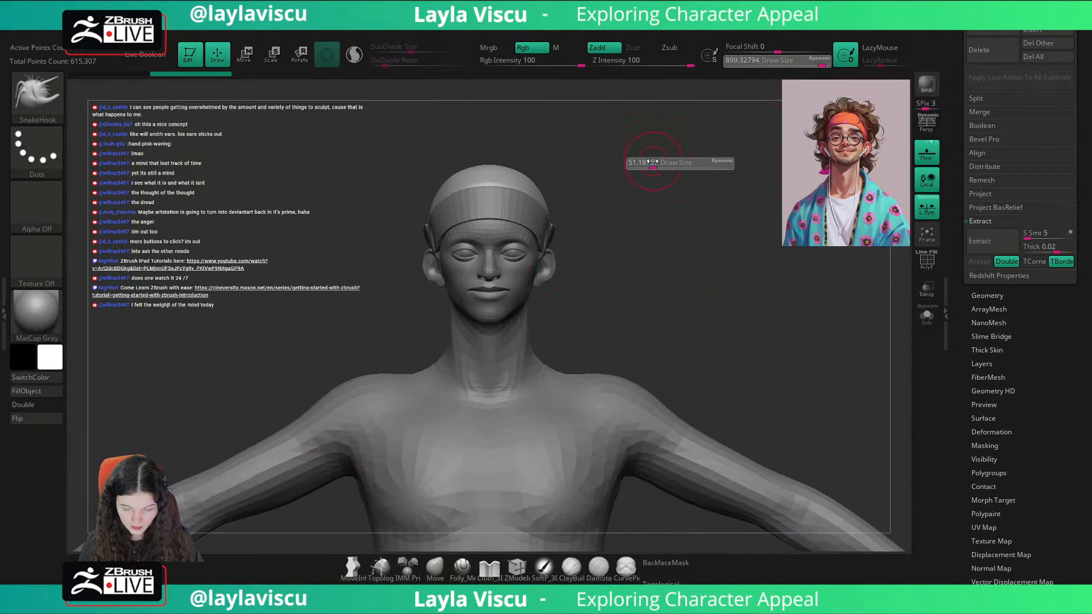
pyautogui.press('s')
# Step: Try to pull hair strands up from the top of the cap, first mirrored and then as a single strand, and undo them
pyautogui.moveTo(501, 178)
pyautogui.mouseDown()
pyautogui.moveTo(510, 147)
pyautogui.moveTo(511, 166)
pyautogui.moveTo(524, 154)
pyautogui.mouseUp()
pyautogui.hotkey('ctrl', 'z')
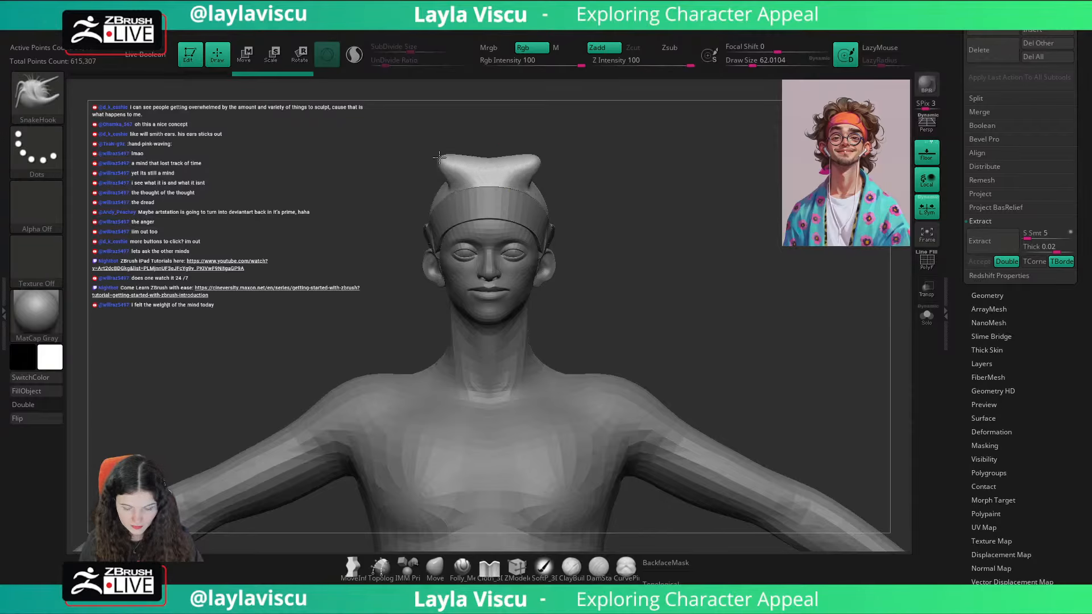
pyautogui.hotkey('ctrl', 'z')
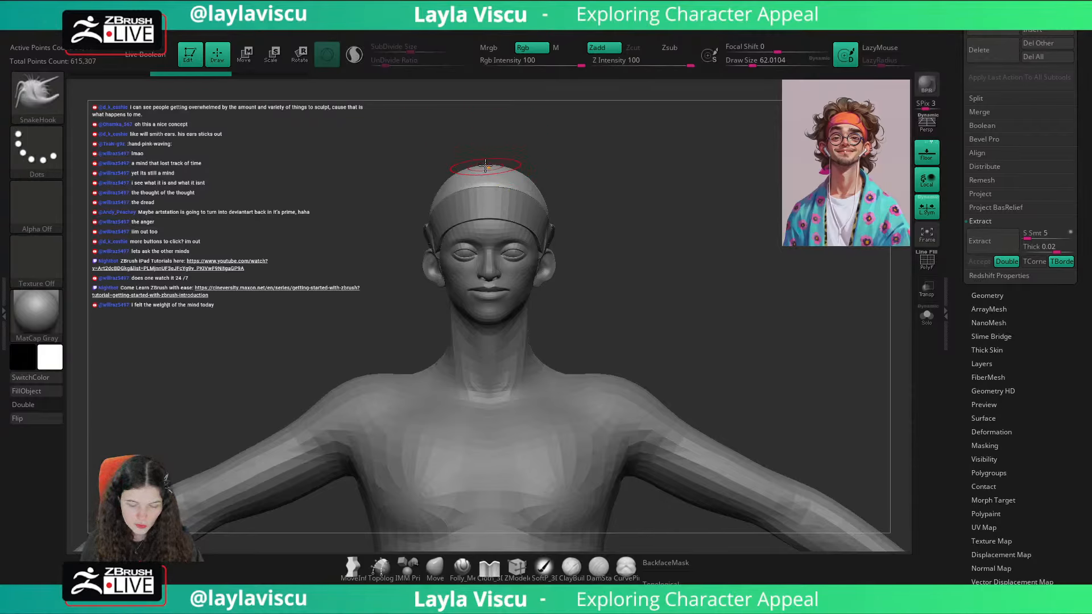
pyautogui.press('s')
pyautogui.moveTo(492, 170)
pyautogui.mouseDown()
pyautogui.moveTo(483, 139)
pyautogui.moveTo(541, 148)
pyautogui.mouseUp()
pyautogui.hotkey('ctrl', 'z')
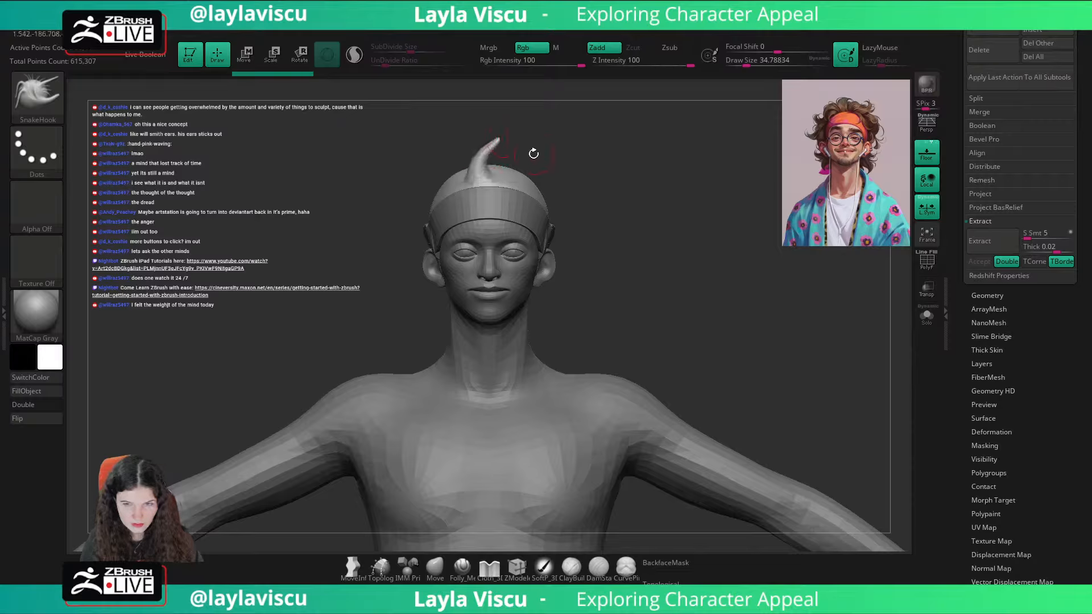
pyautogui.hotkey('ctrl', 'z')
# Step: Bring up the Document palette's ZAppLink Properties and recall the Cust2 saved camera view
pyautogui.scroll(5, 1090, 154)
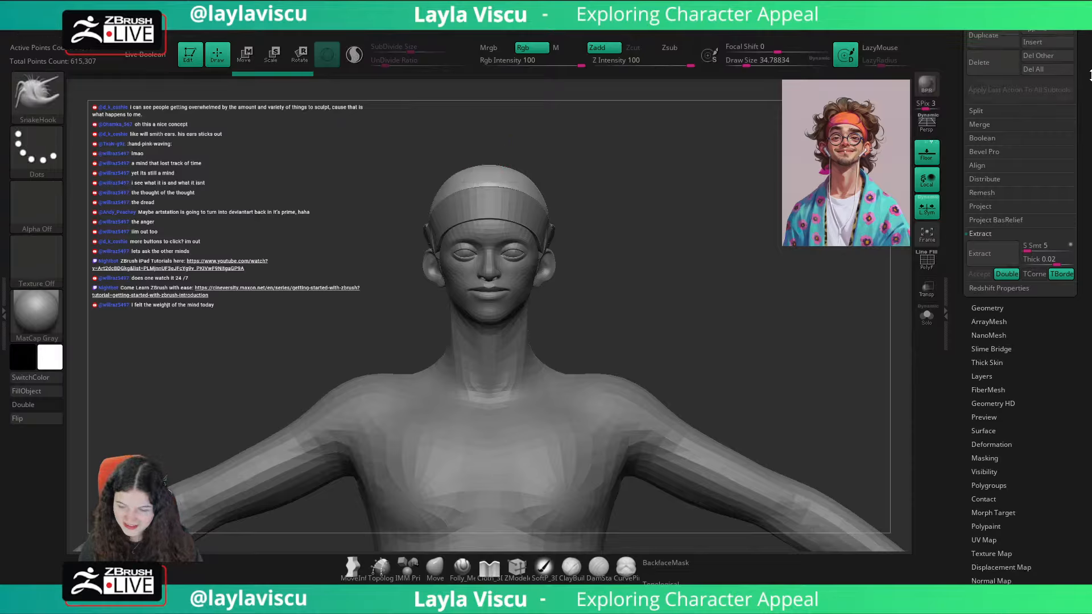
pyautogui.scroll(10, 1088, 125)
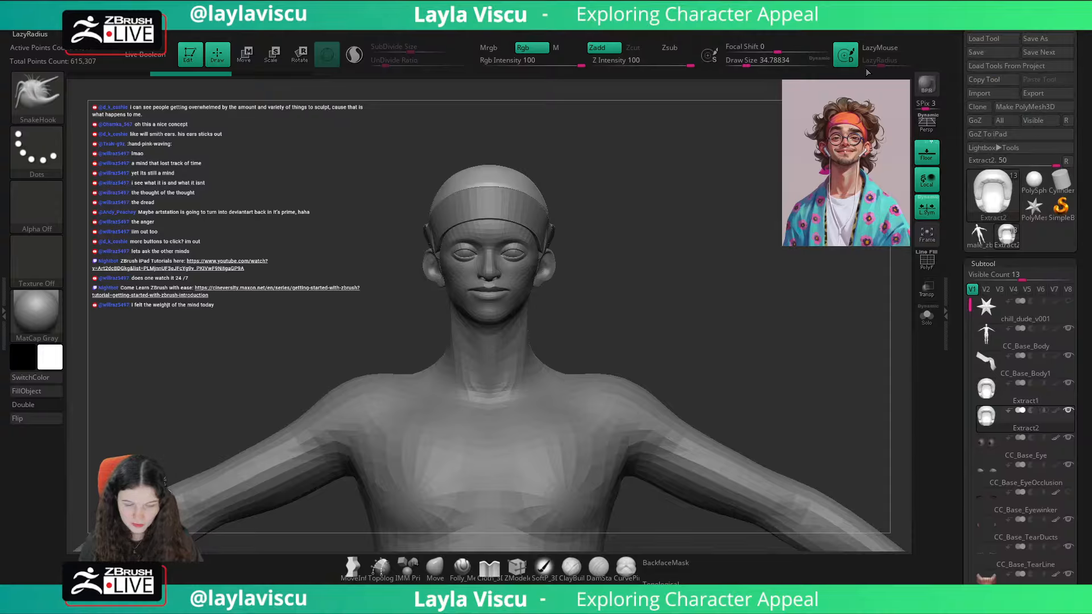
pyautogui.click(108, 25)
pyautogui.click(97, 31)
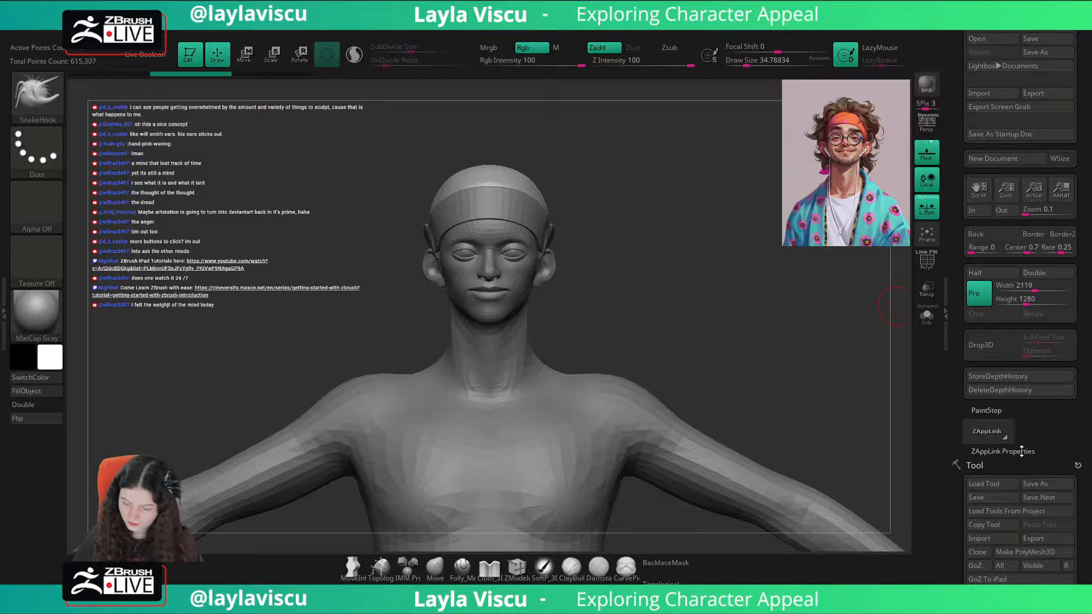
pyautogui.click(1003, 451)
pyautogui.scroll(-3, 1036, 373)
pyautogui.click(1058, 354)
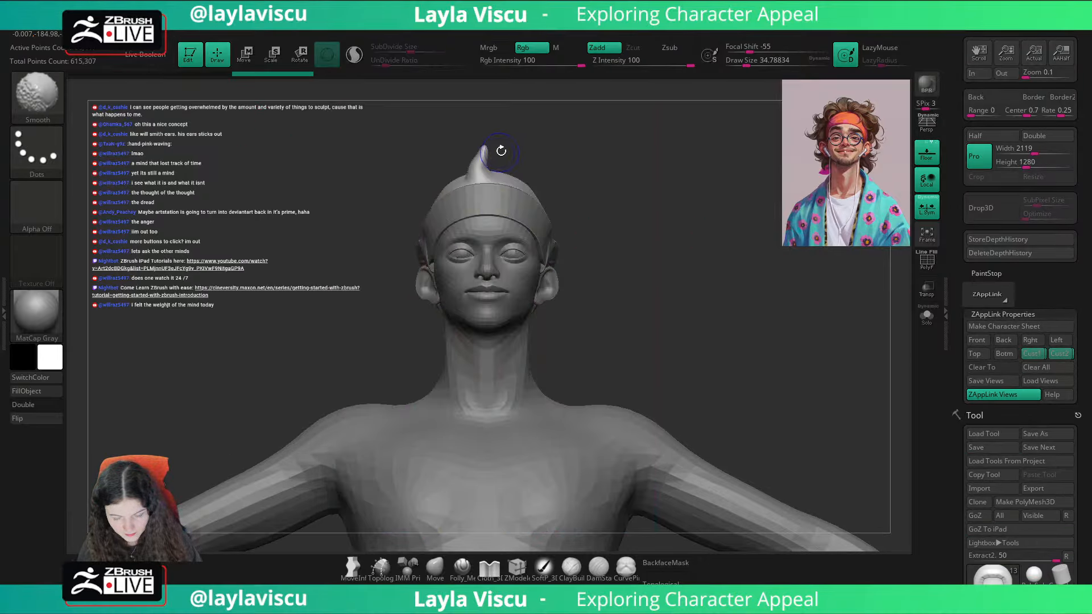
# Step: Pull a single strand from the front of the hair cap with SnakeHook and curve it in profile with the Move brush at about size 49
pyautogui.hotkey('ctrl', 'z')
pyautogui.moveTo(480, 176)
pyautogui.mouseDown()
pyautogui.moveTo(514, 132)
pyautogui.moveTo(490, 133)
pyautogui.moveTo(493, 165)
pyautogui.moveTo(579, 161)
pyautogui.moveTo(525, 182)
pyautogui.moveTo(481, 168)
pyautogui.moveTo(575, 137)
pyautogui.moveTo(529, 162)
pyautogui.moveTo(496, 151)
pyautogui.moveTo(497, 169)
pyautogui.mouseUp()
pyautogui.click(435, 569)
pyautogui.press('s')
pyautogui.click(820, 59)
pyautogui.press('s')
pyautogui.press('s')
pyautogui.moveTo(526, 140)
pyautogui.mouseDown()
pyautogui.moveTo(517, 162)
pyautogui.moveTo(492, 145)
pyautogui.mouseUp()
pyautogui.press('s')
pyautogui.click(500, 149)
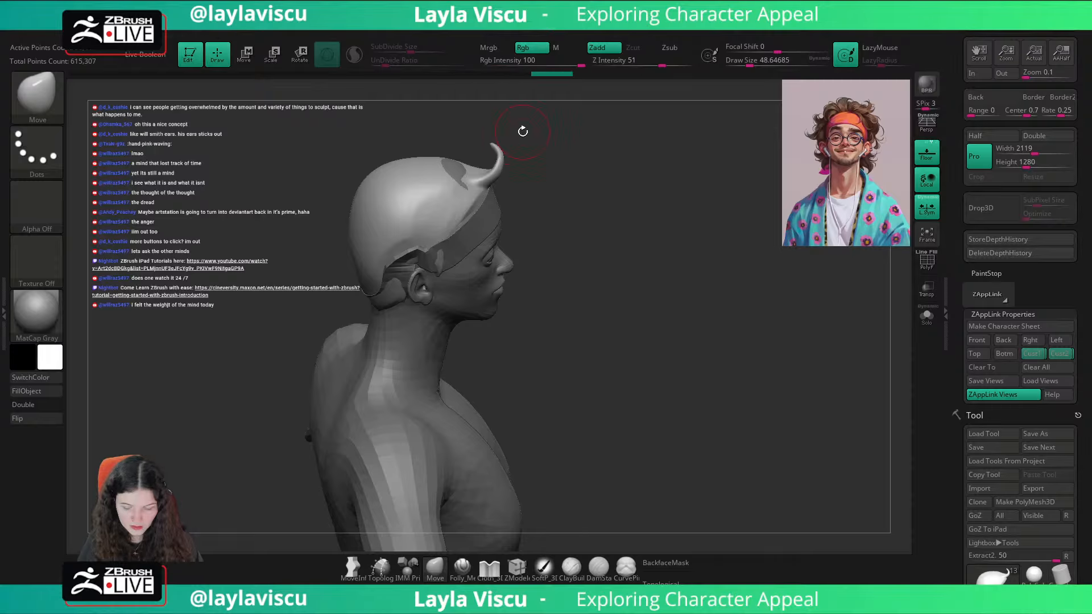
# Step: Recall the Cust1 view, compare the strand with the portrait overlay and adjust its shape at draw size about 59
pyautogui.click(1033, 353)
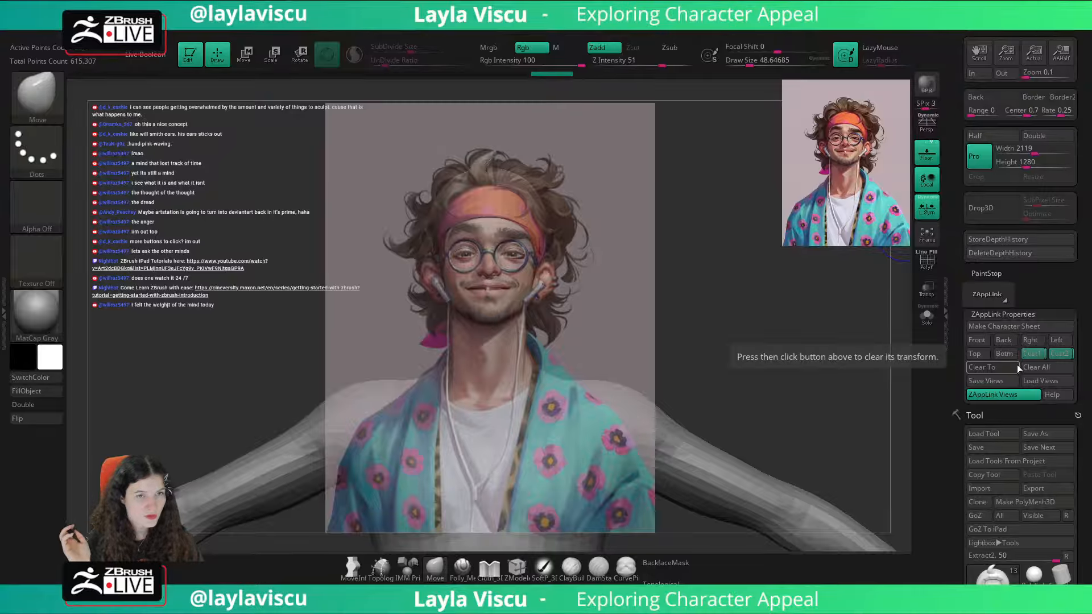
pyautogui.hotkey('shift', 'z')
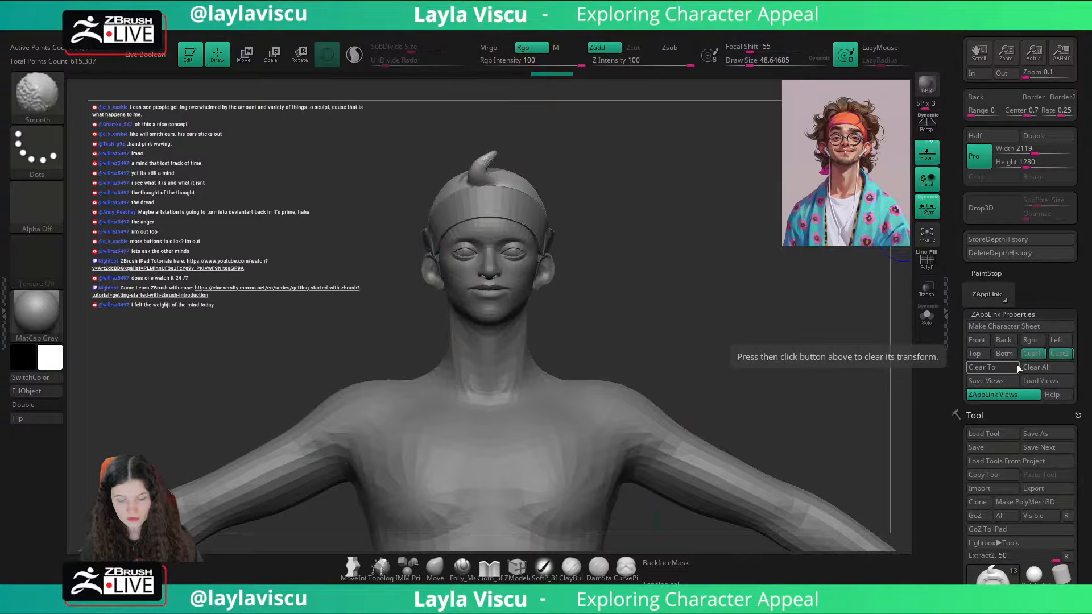
pyautogui.hotkey('shift', 'z')
pyautogui.hotkey('shift', 'z')
pyautogui.press(']')
pyautogui.moveTo(491, 157); pyautogui.dragTo(484, 150)
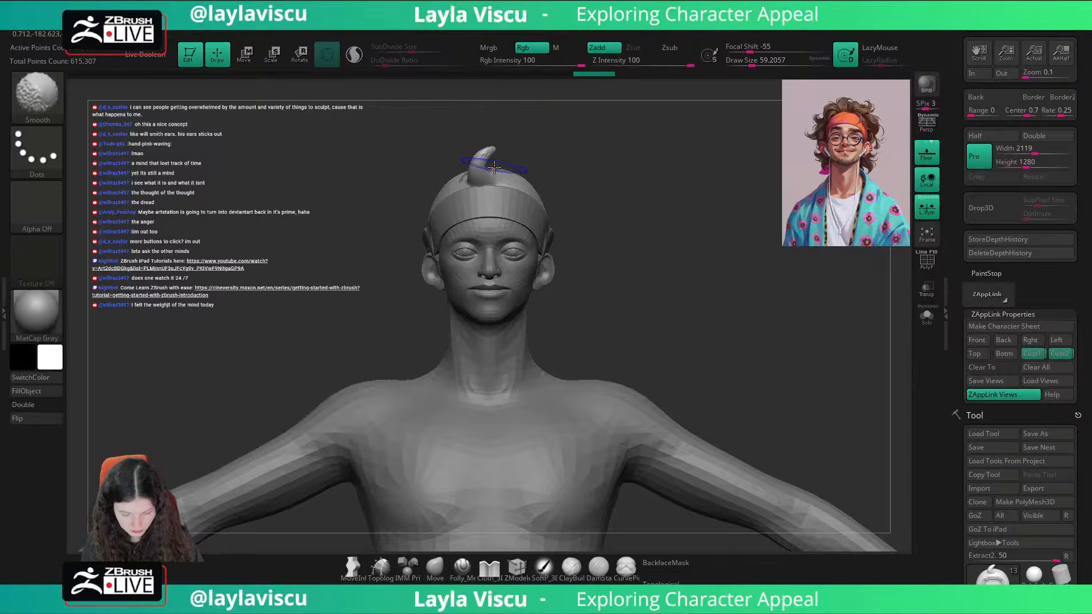
pyautogui.hotkey('shift', 'z')
pyautogui.hotkey('shift', 'z')
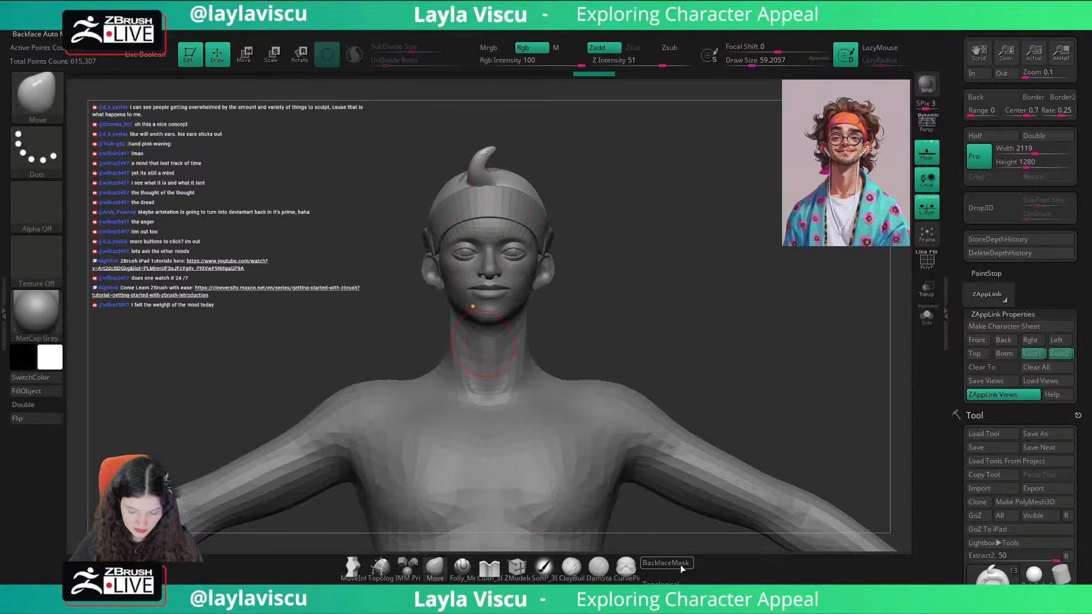
# Step: Turn on BackfaceMask for the Move brush and reshape the strand's base at draw size about 77
pyautogui.click(681, 566)
pyautogui.moveTo(558, 236); pyautogui.dragTo(544, 170)
pyautogui.press(']')
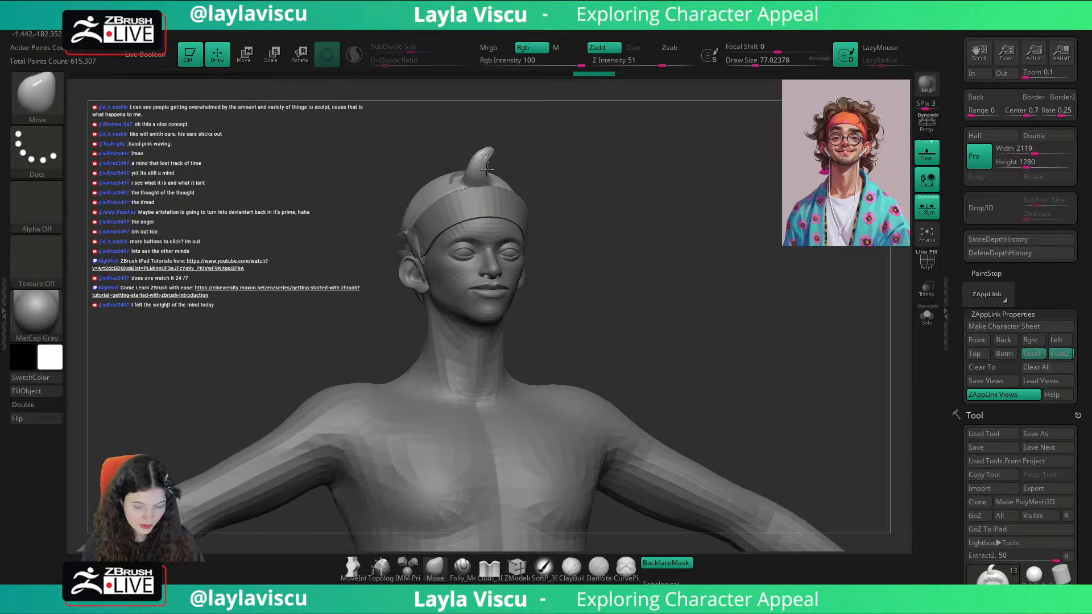
pyautogui.moveTo(488, 169)
pyautogui.mouseDown(button='right')
pyautogui.moveTo(522, 156)
pyautogui.moveTo(477, 166)
pyautogui.mouseUp(button='right')
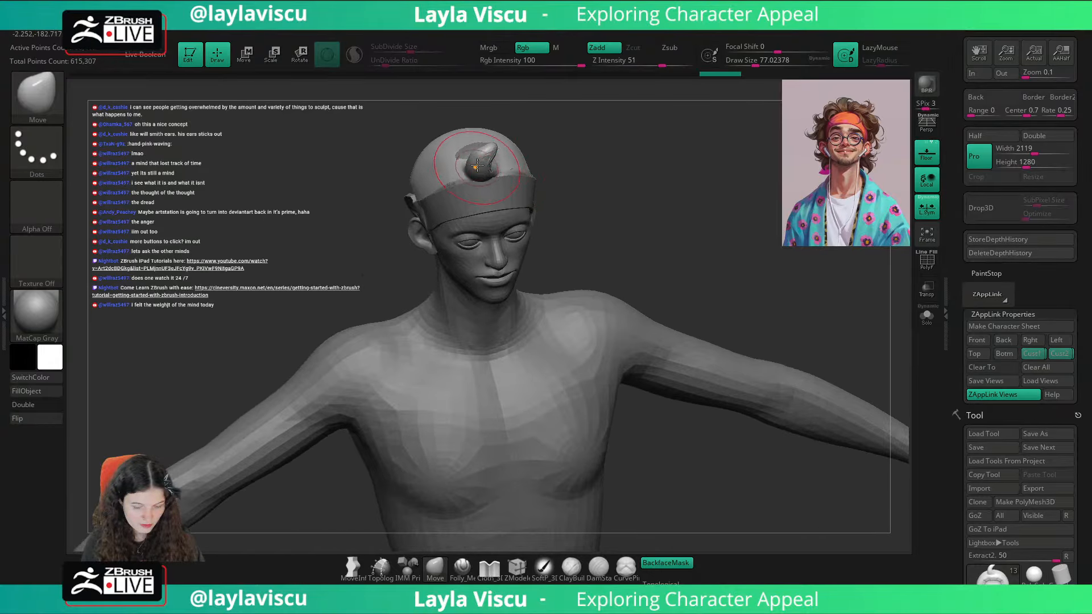
pyautogui.moveTo(490, 152); pyautogui.dragTo(496, 146)
# Step: Refine the strand's tip with the Move brush at draw size about 39, then smooth around its base at about 80
pyautogui.press('[')
pyautogui.keyDown('ctrl'); pyautogui.moveTo(490, 114); pyautogui.dragTo(532, 114, button='right'); pyautogui.keyUp('ctrl')
pyautogui.moveTo(532, 114); pyautogui.dragTo(586, 117, button='right')
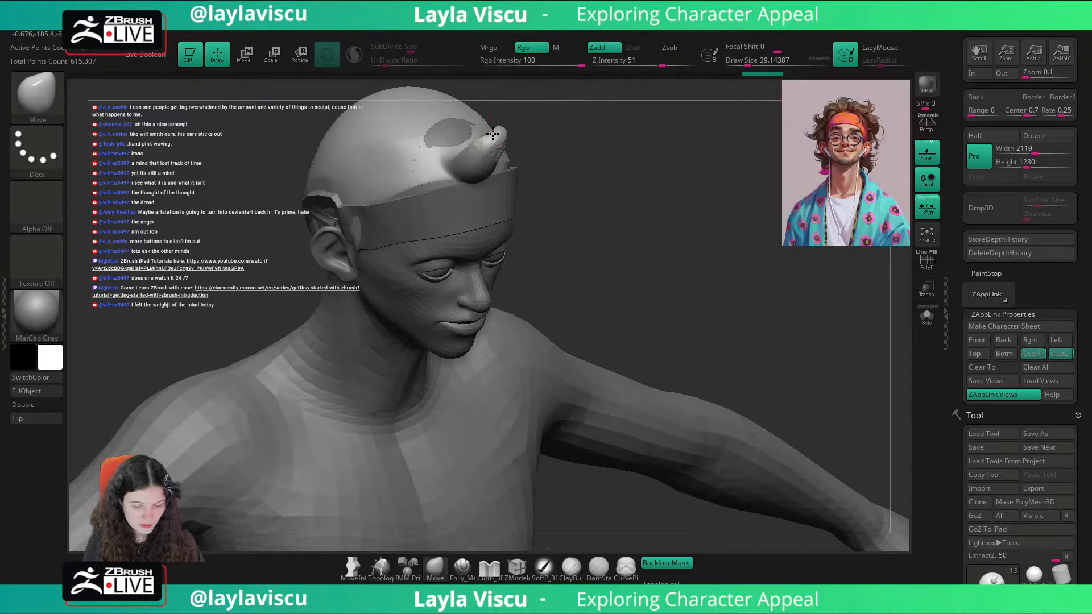
pyautogui.moveTo(492, 134); pyautogui.dragTo(488, 131)
pyautogui.moveTo(606, 141)
pyautogui.keyDown('shift'); pyautogui.mouseDown(button='right')
pyautogui.moveTo(614, 104)
pyautogui.moveTo(604, 107)
pyautogui.mouseUp(button='right'); pyautogui.keyUp('shift')
pyautogui.press('s')
pyautogui.moveTo(486, 149)
pyautogui.mouseDown()
pyautogui.moveTo(518, 186)
pyautogui.moveTo(500, 155)
pyautogui.moveTo(506, 176)
pyautogui.mouseUp()
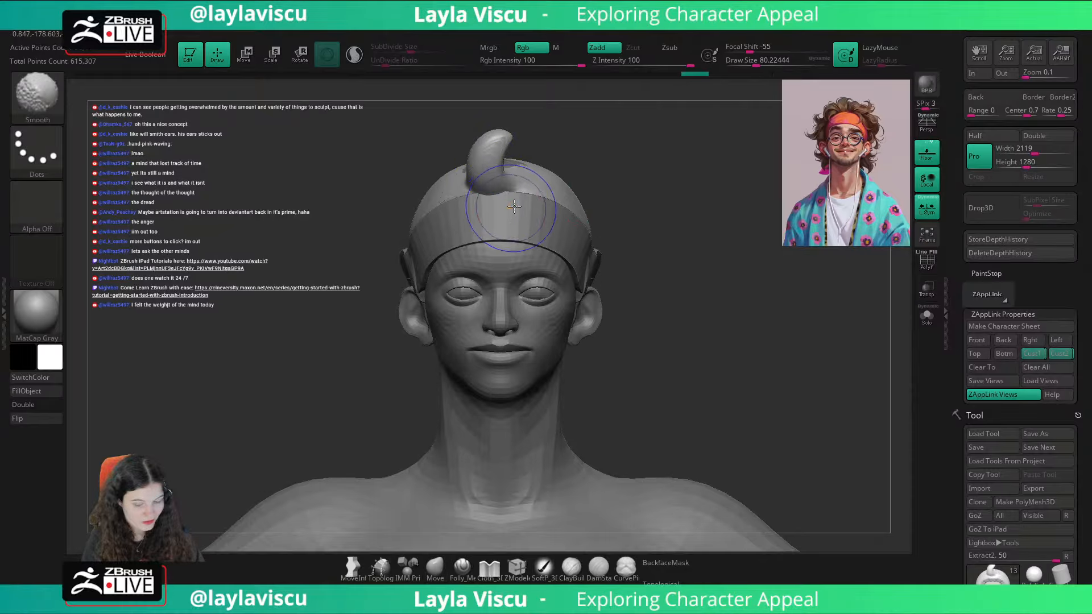
# Step: Stroke the cap surface around the base of the front strand with the Folly_Mech Cut brush
pyautogui.click(461, 567)
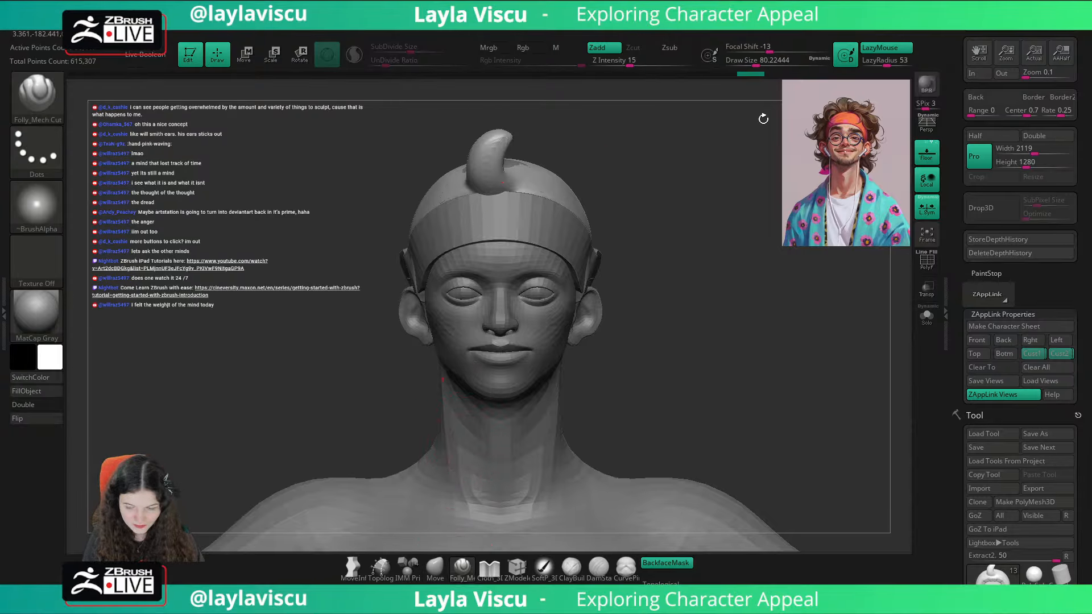
pyautogui.press('s')
pyautogui.moveTo(601, 192); pyautogui.dragTo(669, 193)
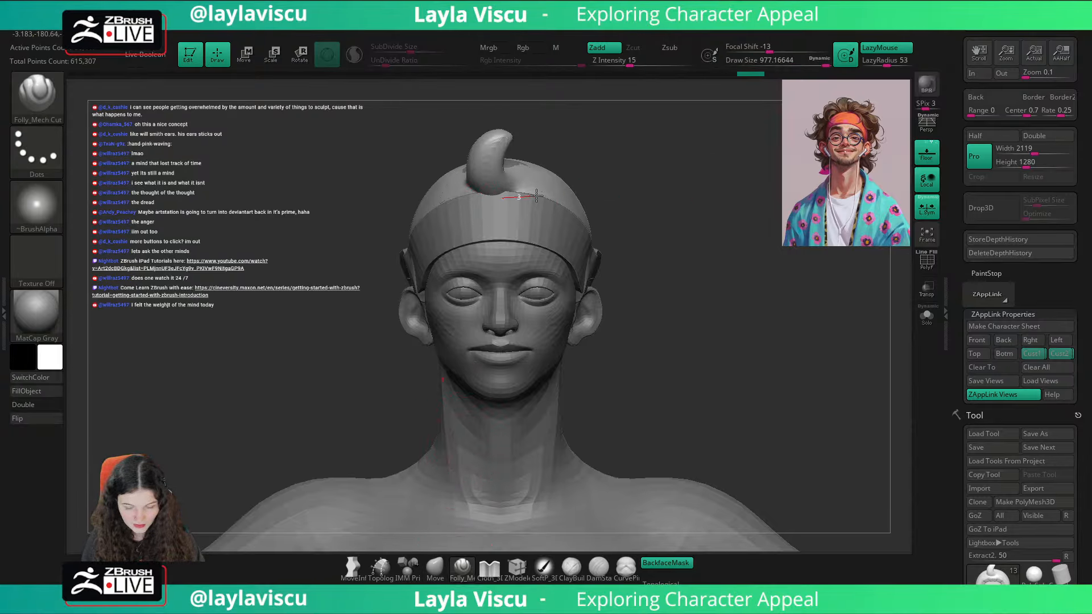
pyautogui.moveTo(536, 195); pyautogui.dragTo(541, 196)
pyautogui.moveTo(466, 183); pyautogui.dragTo(486, 201)
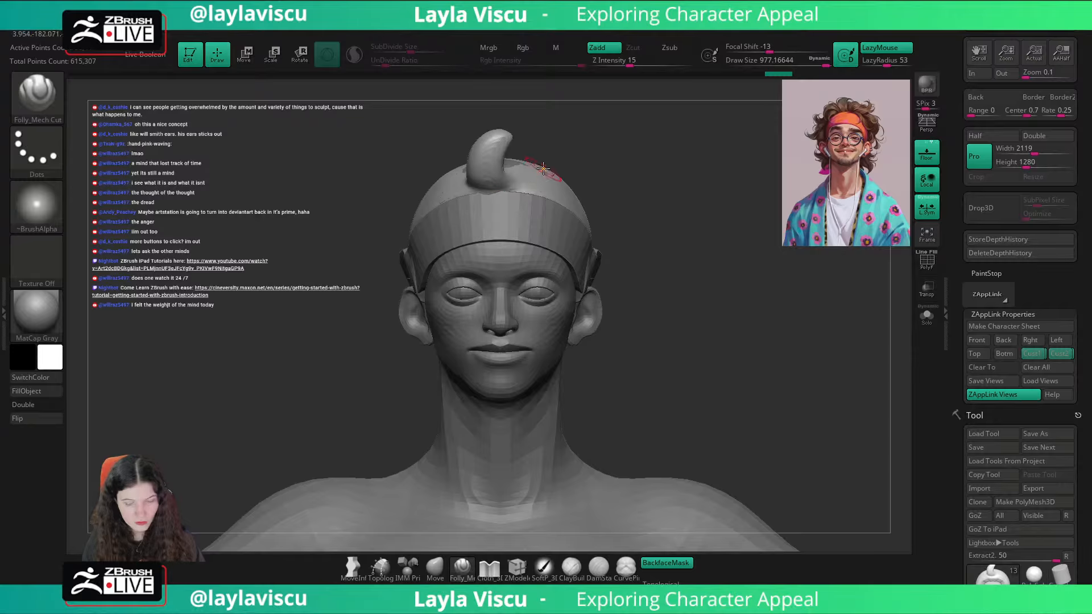
pyautogui.moveTo(543, 169)
pyautogui.mouseDown()
pyautogui.moveTo(495, 188)
pyautogui.moveTo(491, 201)
pyautogui.moveTo(528, 184)
pyautogui.mouseUp()
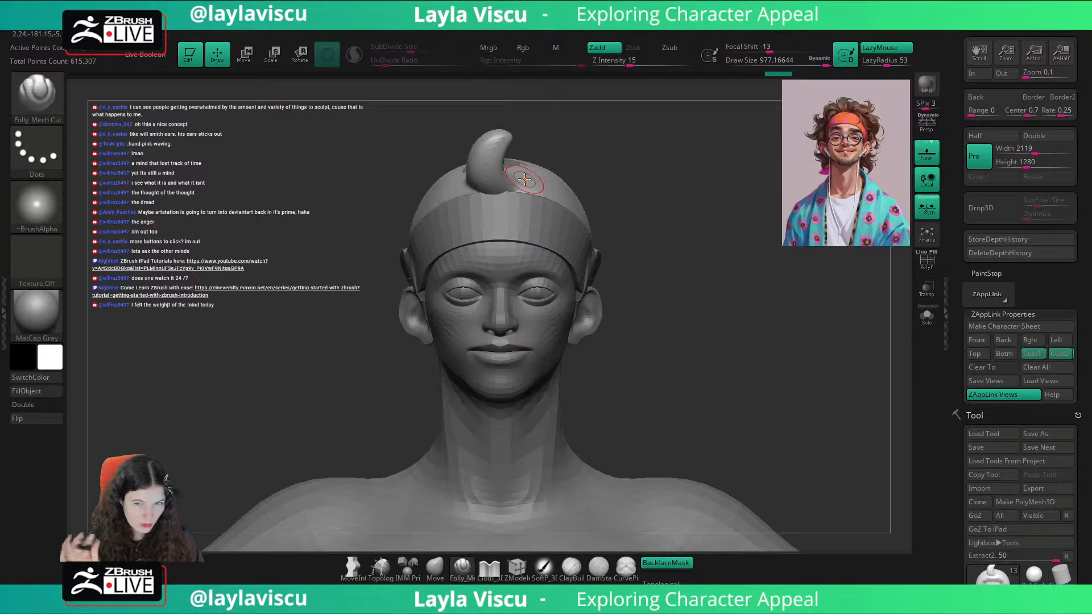
# Step: Check the strand in the Cust1 view, then bend its tip backward in profile with the Move brush at draw size about 68
pyautogui.click(1033, 354)
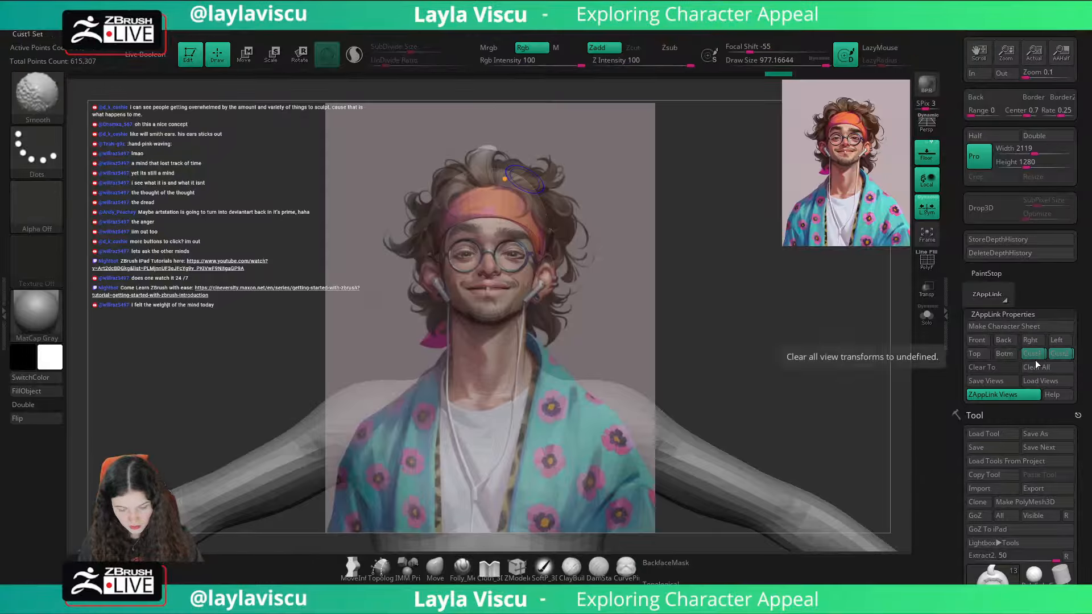
pyautogui.click(443, 565)
pyautogui.moveTo(642, 264)
pyautogui.mouseDown()
pyautogui.moveTo(555, 211)
pyautogui.moveTo(512, 151)
pyautogui.mouseUp()
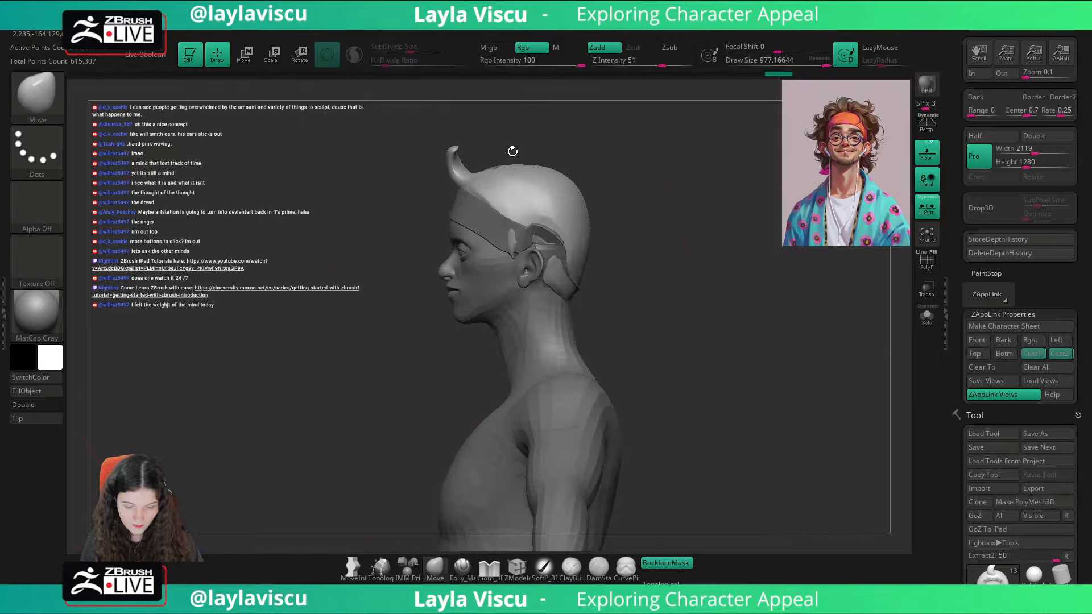
pyautogui.press('s')
pyautogui.moveTo(421, 151)
pyautogui.mouseDown()
pyautogui.moveTo(434, 151)
pyautogui.moveTo(397, 149)
pyautogui.moveTo(452, 143)
pyautogui.mouseUp()
pyautogui.press('s')
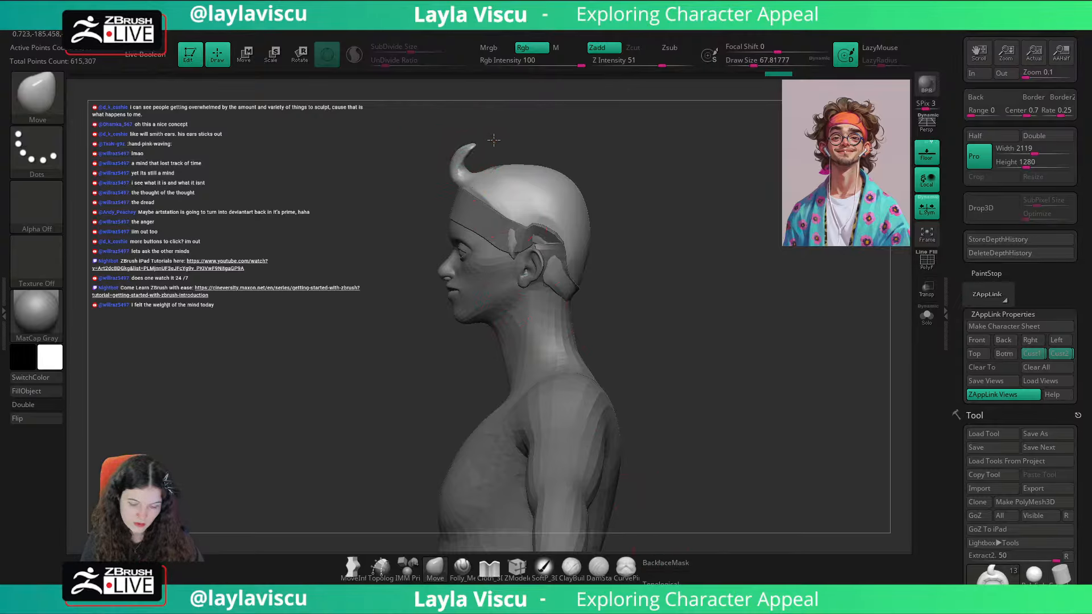
pyautogui.press('s')
pyautogui.moveTo(484, 143)
pyautogui.mouseDown()
pyautogui.moveTo(563, 117)
pyautogui.moveTo(583, 166)
pyautogui.mouseUp()
pyautogui.press('s')
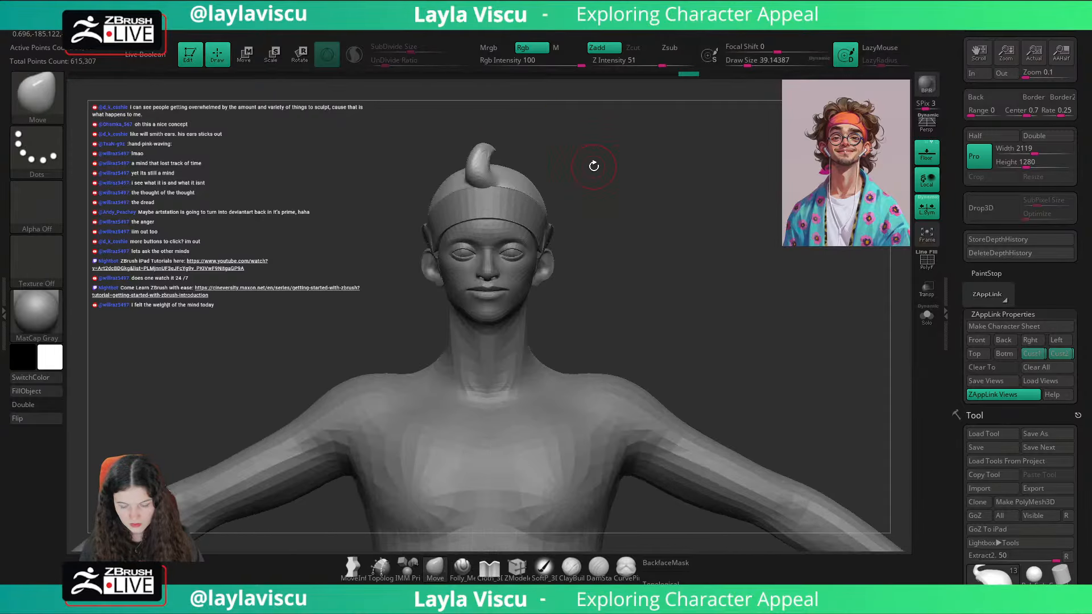
# Step: Compare the strand with the portrait overlay in the Cust1 view and lower its tip using a draw size of about 71
pyautogui.click(1033, 355)
pyautogui.hotkey('shift', 'z')
pyautogui.hotkey('shift', 'z')
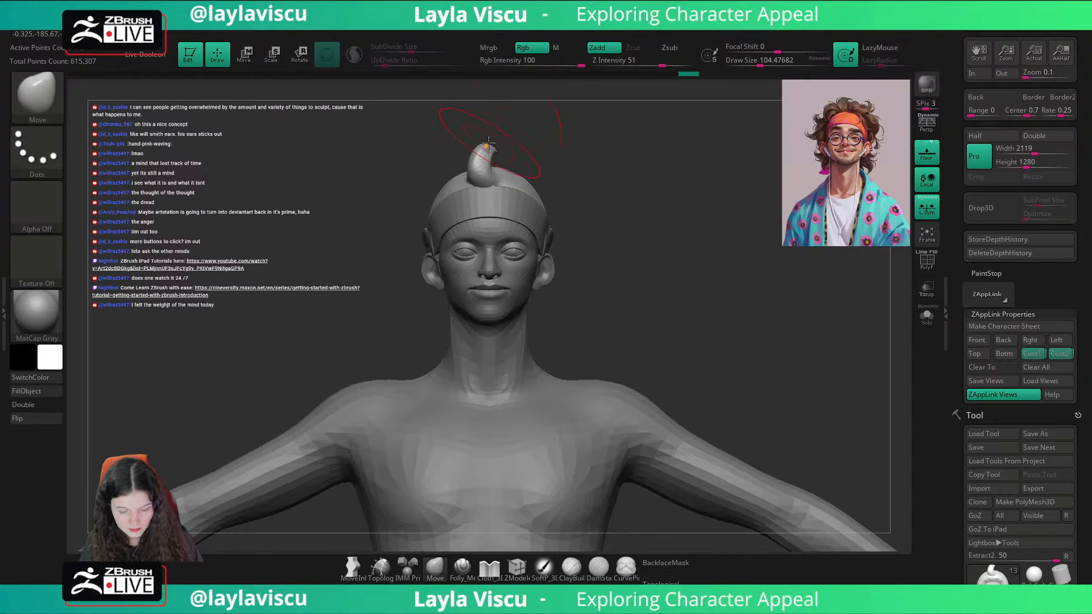
pyautogui.press('[')
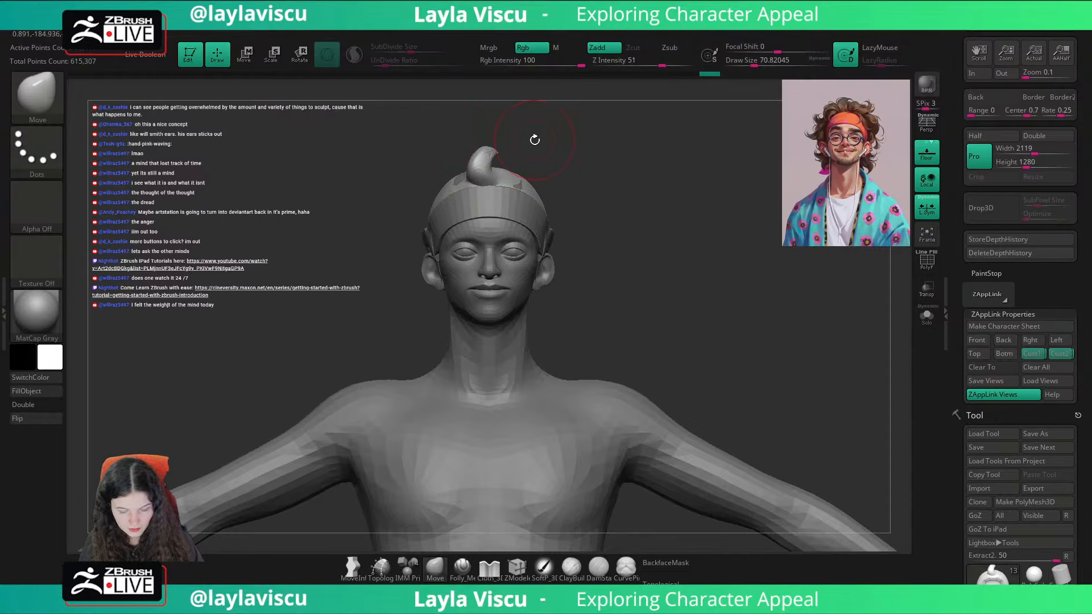
# Step: Reshape the curled strand and its base from the side and three-quarter views with the Move brush at draw size about 87
pyautogui.moveTo(535, 140)
pyautogui.mouseDown(button='right')
pyautogui.moveTo(507, 140)
pyautogui.moveTo(500, 159)
pyautogui.moveTo(592, 122)
pyautogui.moveTo(575, 163)
pyautogui.mouseUp(button='right')
pyautogui.press(']')
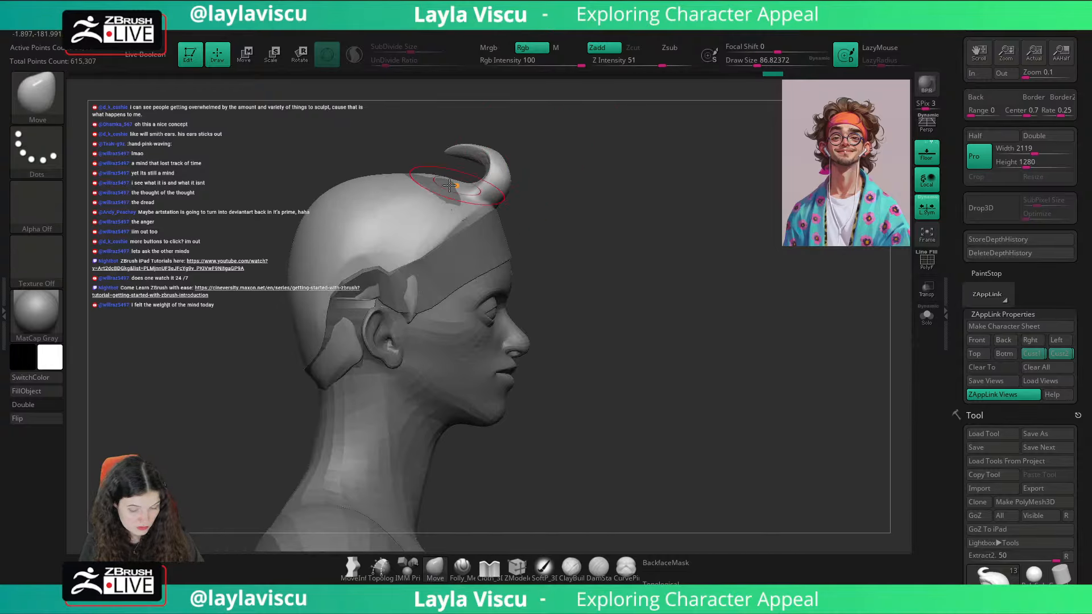
pyautogui.moveTo(450, 185)
pyautogui.mouseDown(button='right')
pyautogui.moveTo(565, 161)
pyautogui.moveTo(511, 139)
pyautogui.moveTo(432, 163)
pyautogui.mouseUp(button='right')
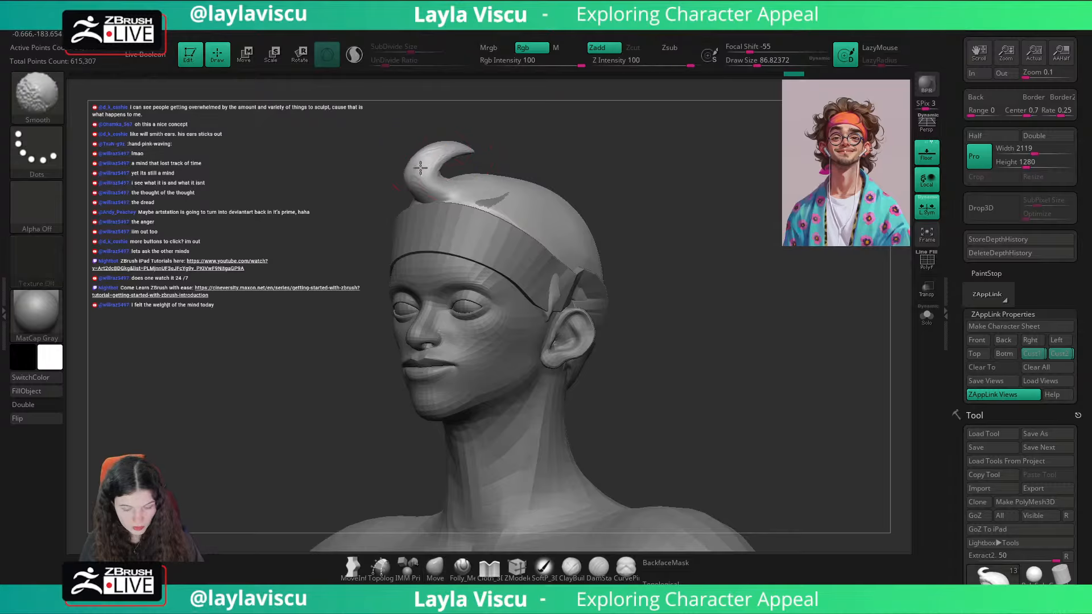
pyautogui.keyDown('shift'); pyautogui.moveTo(563, 139); pyautogui.dragTo(568, 171, button='right'); pyautogui.keyUp('shift')
# Step: Match the strand to the portrait overlay in the Cust1 view, turning on BackfaceMask and widening its base with the Move brush
pyautogui.click(1028, 353)
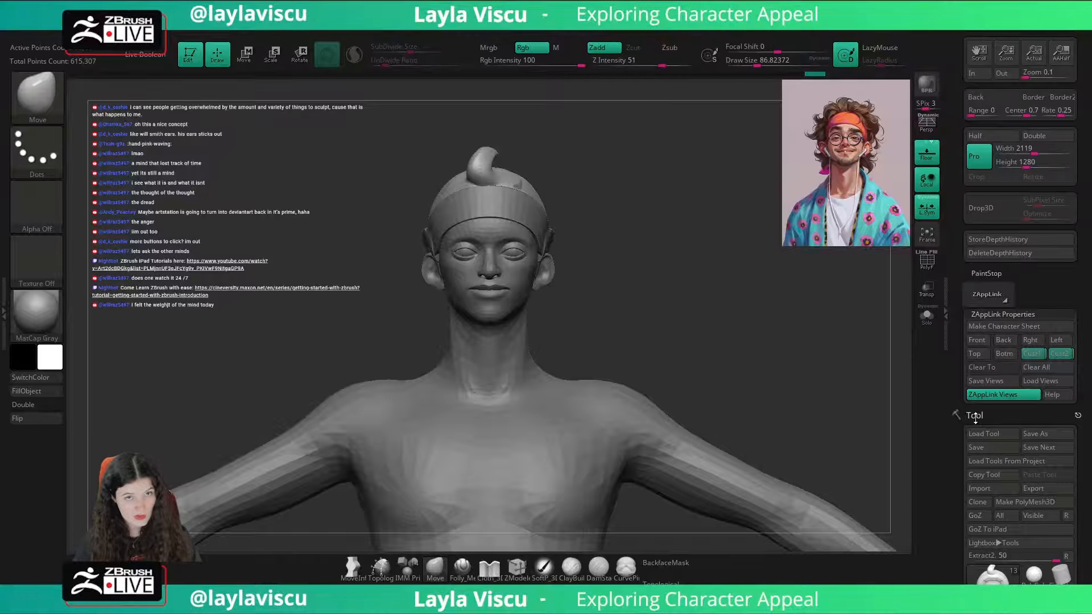
pyautogui.hotkey('shift', 'z')
pyautogui.hotkey('shift', 'z')
pyautogui.hotkey('shift', 'z')
pyautogui.hotkey('shift', 'z')
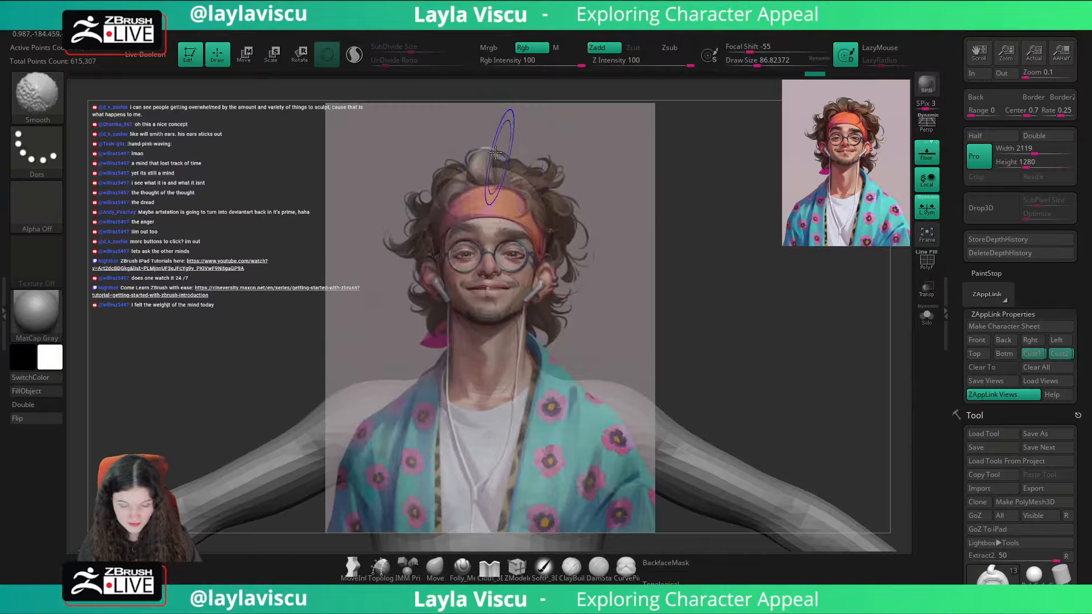
pyautogui.click(666, 563)
pyautogui.moveTo(494, 168); pyautogui.dragTo(485, 165)
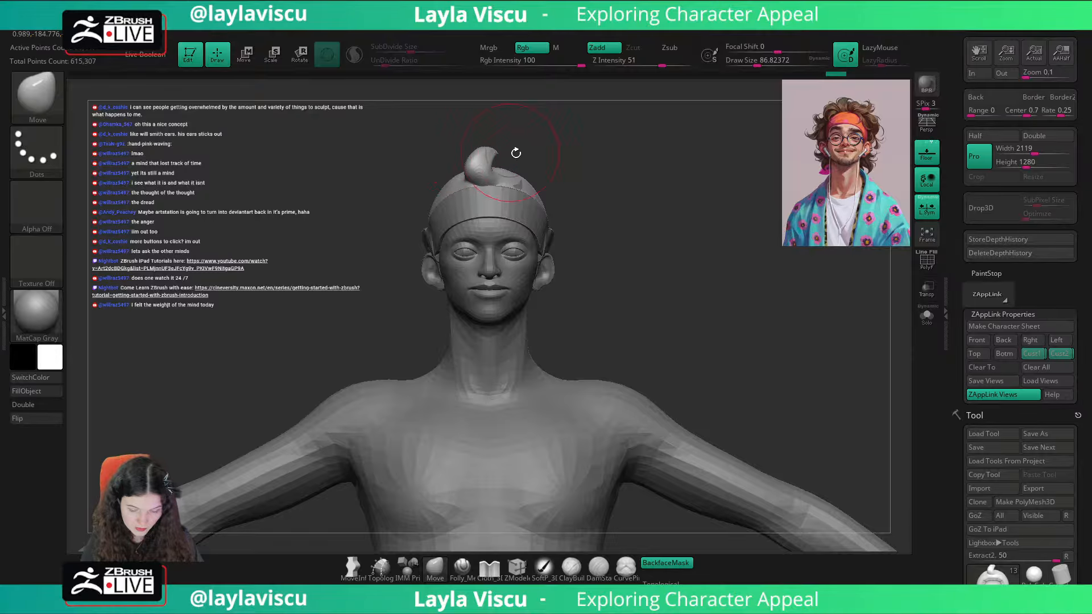
# Step: Compare the curl with the portrait overlay, then switch to the ClayBuildup brush and turn on Sculptris Pro mode
pyautogui.hotkey('shift', 'z')
pyautogui.hotkey('shift', 'z')
pyautogui.press('s')
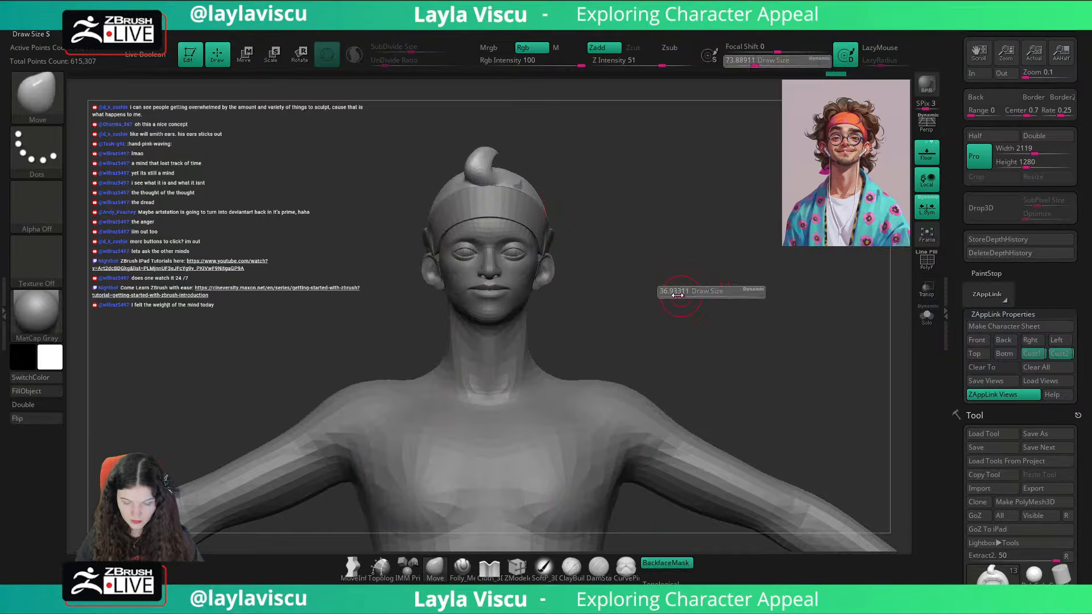
pyautogui.moveTo(689, 294); pyautogui.dragTo(667, 297)
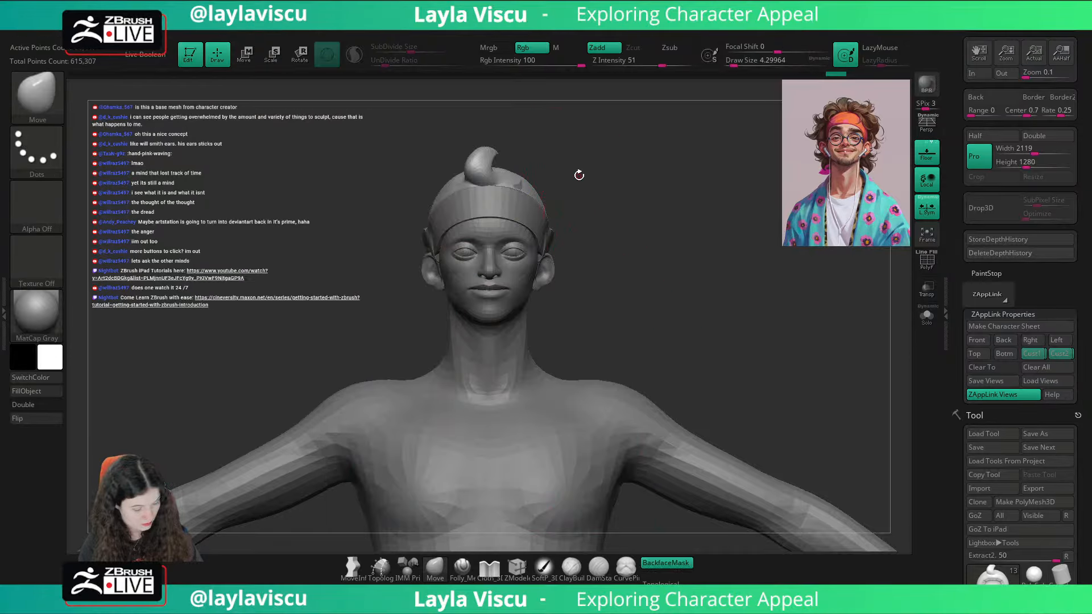
pyautogui.press('b')
pyautogui.press('c')
pyautogui.press('b')
pyautogui.press('s')
pyautogui.moveTo(607, 155); pyautogui.dragTo(609, 155)
pyautogui.moveTo(615, 153)
pyautogui.mouseDown()
pyautogui.moveTo(536, 180)
pyautogui.moveTo(571, 168)
pyautogui.mouseUp()
pyautogui.press('s')
pyautogui.click(354, 54)
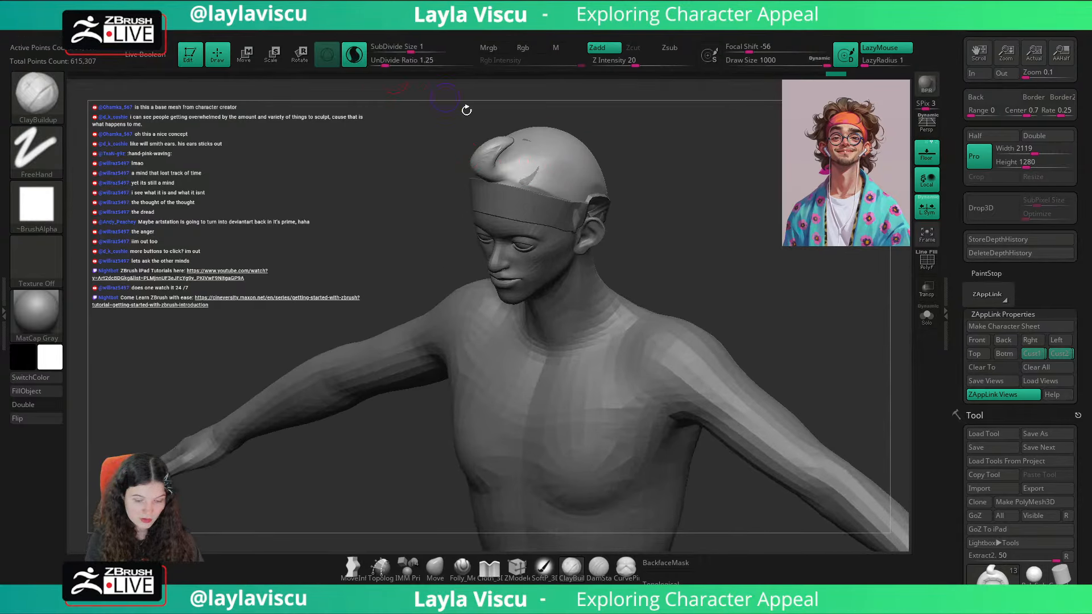
# Step: Build up a raised hair strand beside the front curl on the character's left using ClayBuildup at draw size about 49
pyautogui.press('s')
pyautogui.moveTo(705, 154); pyautogui.dragTo(659, 145)
pyautogui.moveTo(534, 162); pyautogui.dragTo(530, 182)
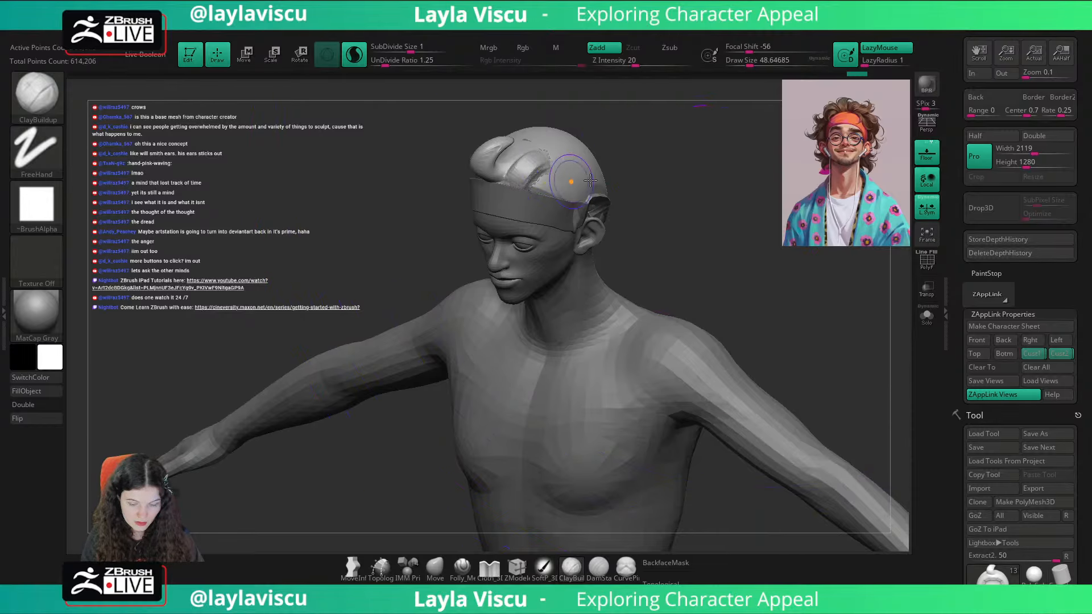
pyautogui.moveTo(662, 154); pyautogui.dragTo(645, 149)
pyautogui.moveTo(549, 169); pyautogui.dragTo(526, 171)
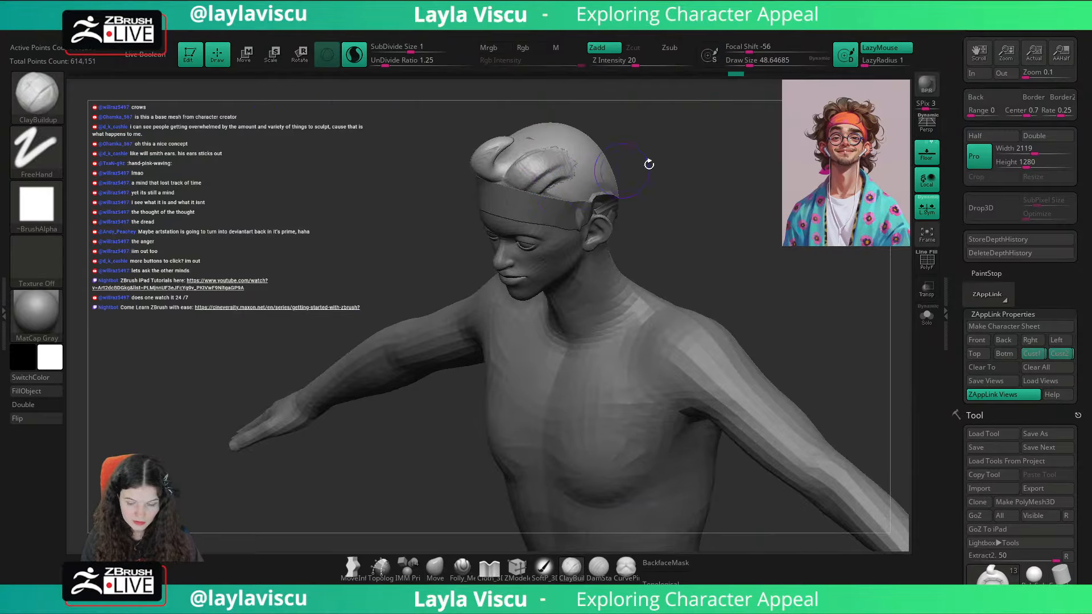
# Step: Check the new strand against the portrait overlay in the Cust1 view, then add strands down the left side toward the ear
pyautogui.keyDown('shift'); pyautogui.moveTo(648, 163); pyautogui.dragTo(675, 203); pyautogui.keyUp('shift')
pyautogui.click(1035, 357)
pyautogui.hotkey('shift', 'z')
pyautogui.hotkey('shift', 'z')
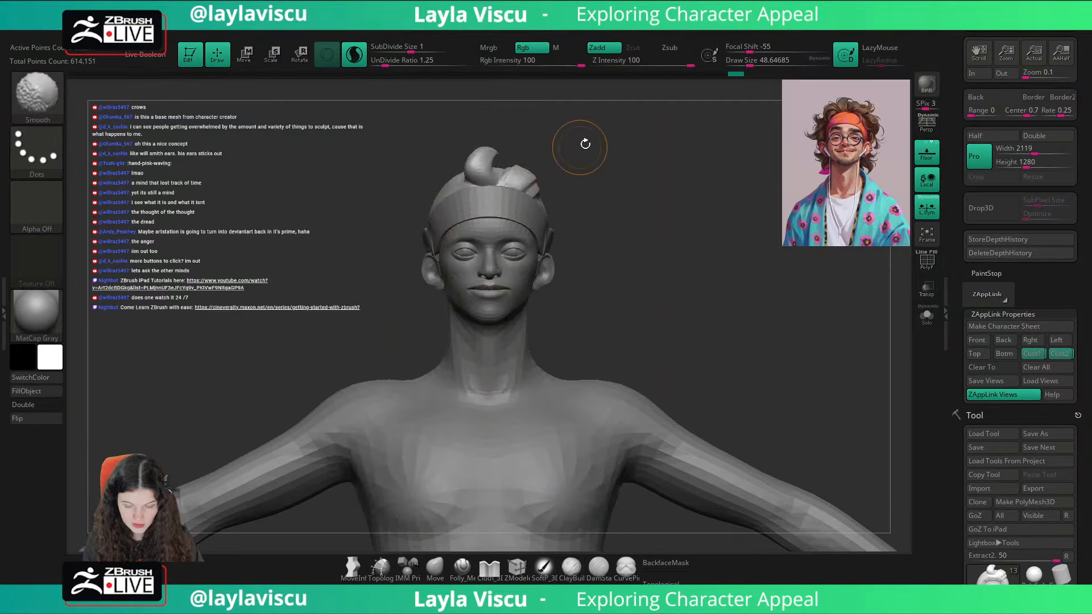
pyautogui.moveTo(611, 163); pyautogui.dragTo(520, 168)
pyautogui.moveTo(508, 188); pyautogui.dragTo(539, 229)
pyautogui.moveTo(507, 191); pyautogui.dragTo(546, 229)
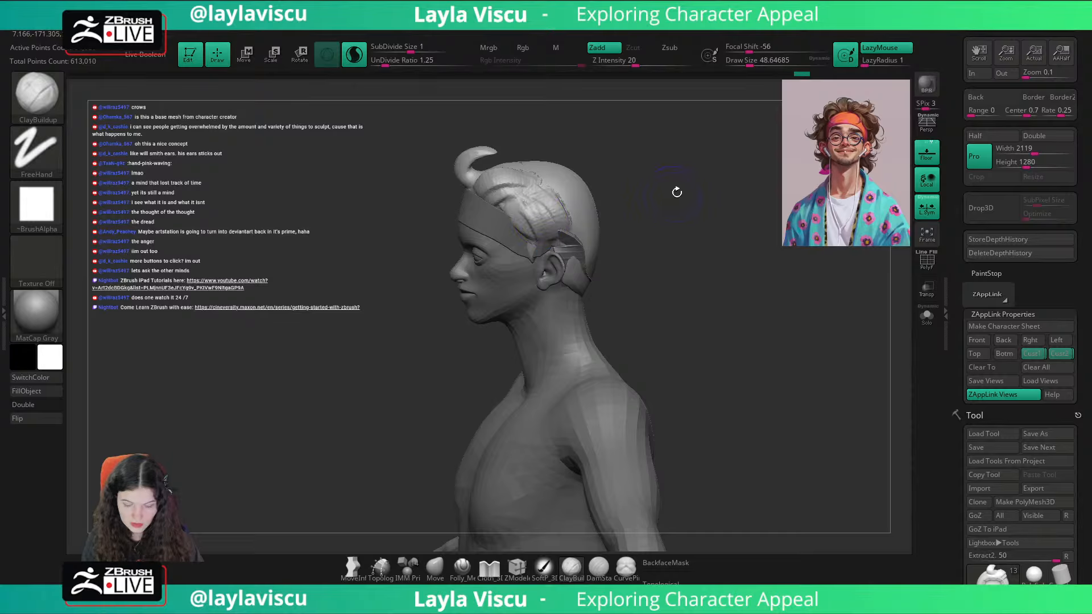
# Step: Compare with the overlay in the Cust1 view, then add volume above the left ear and beside the front curl with ClayBuildup
pyautogui.keyDown('shift'); pyautogui.moveTo(677, 192); pyautogui.dragTo(740, 271); pyautogui.keyUp('shift')
pyautogui.click(1033, 356)
pyautogui.hotkey('shift', 'z')
pyautogui.hotkey('shift', 'z')
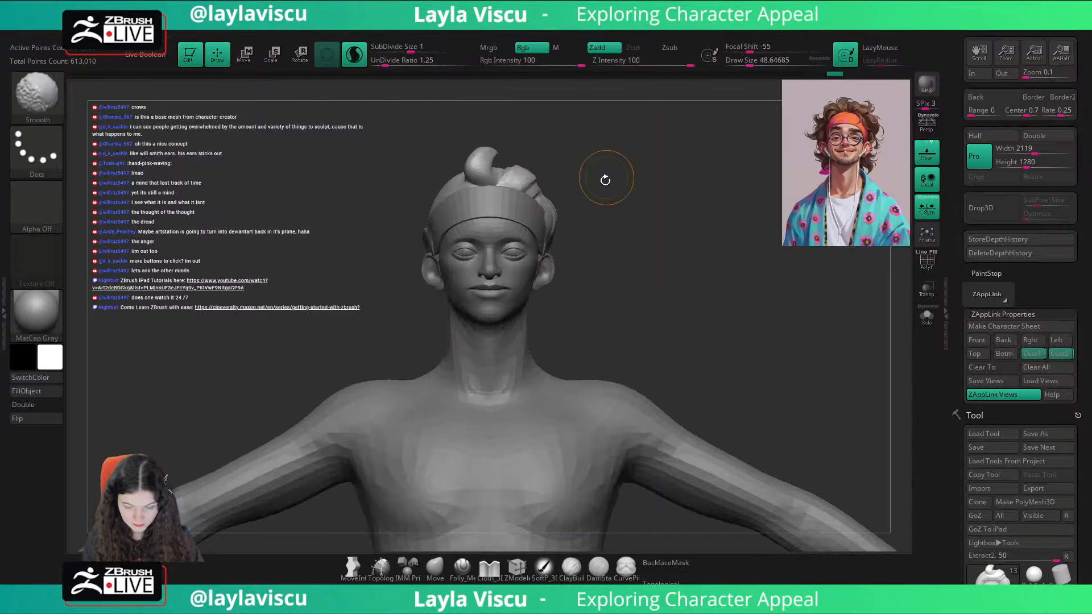
pyautogui.moveTo(604, 178)
pyautogui.mouseDown()
pyautogui.moveTo(521, 180)
pyautogui.moveTo(562, 223)
pyautogui.moveTo(574, 221)
pyautogui.mouseUp()
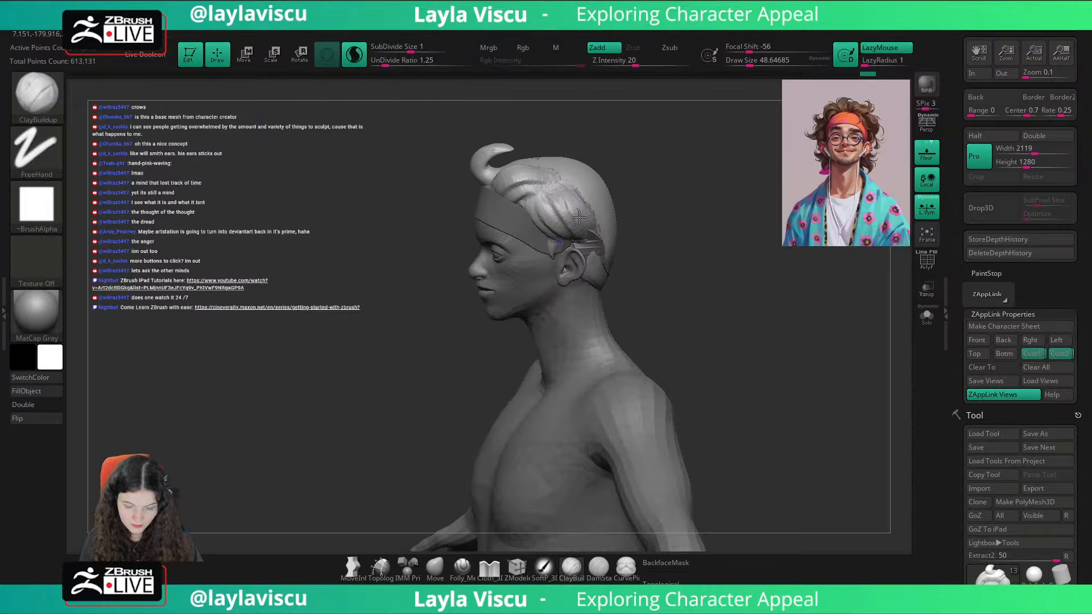
pyautogui.keyDown('shift'); pyautogui.moveTo(675, 186); pyautogui.dragTo(690, 207); pyautogui.keyUp('shift')
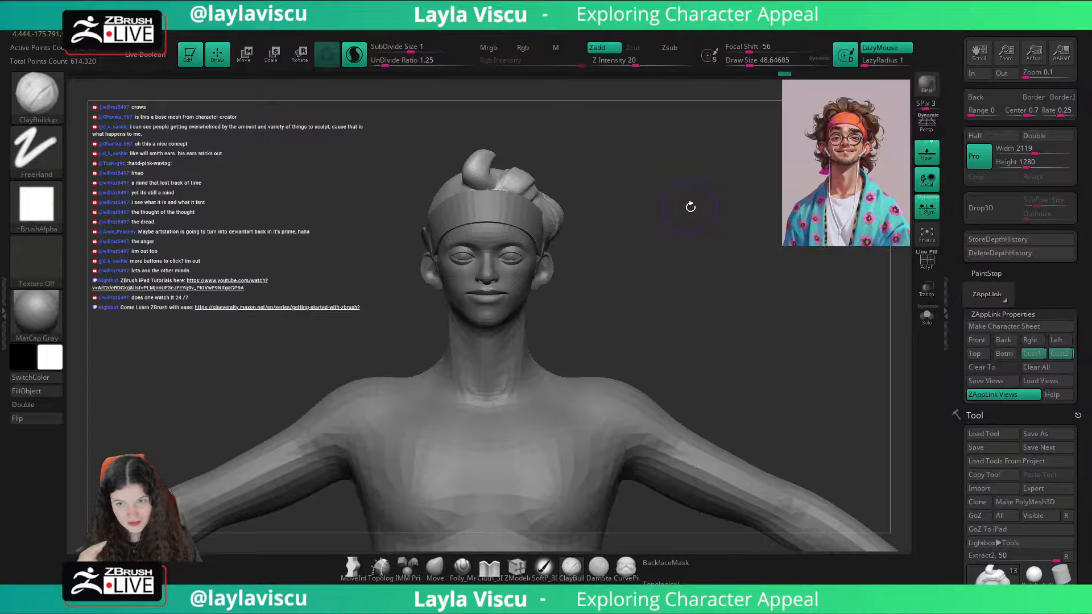
pyautogui.moveTo(623, 155); pyautogui.dragTo(586, 239)
pyautogui.moveTo(502, 189)
pyautogui.mouseDown()
pyautogui.moveTo(525, 206)
pyautogui.moveTo(509, 200)
pyautogui.moveTo(551, 182)
pyautogui.mouseUp()
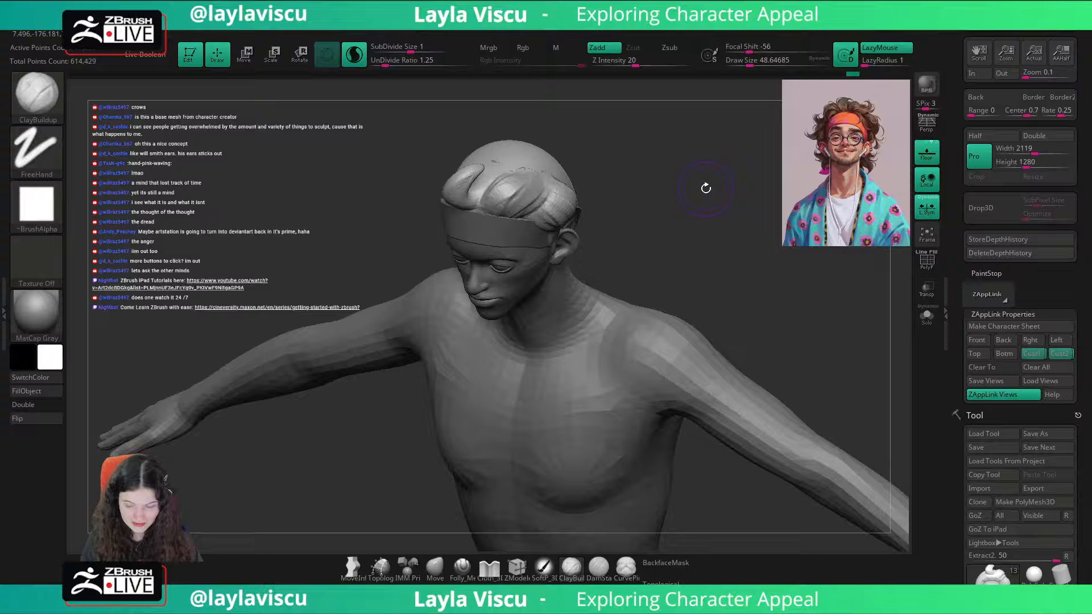
# Step: Recheck the hair outline in the Cust1 view, then build up a strand above the headband on the character's right side
pyautogui.click(1031, 356)
pyautogui.press('shift')
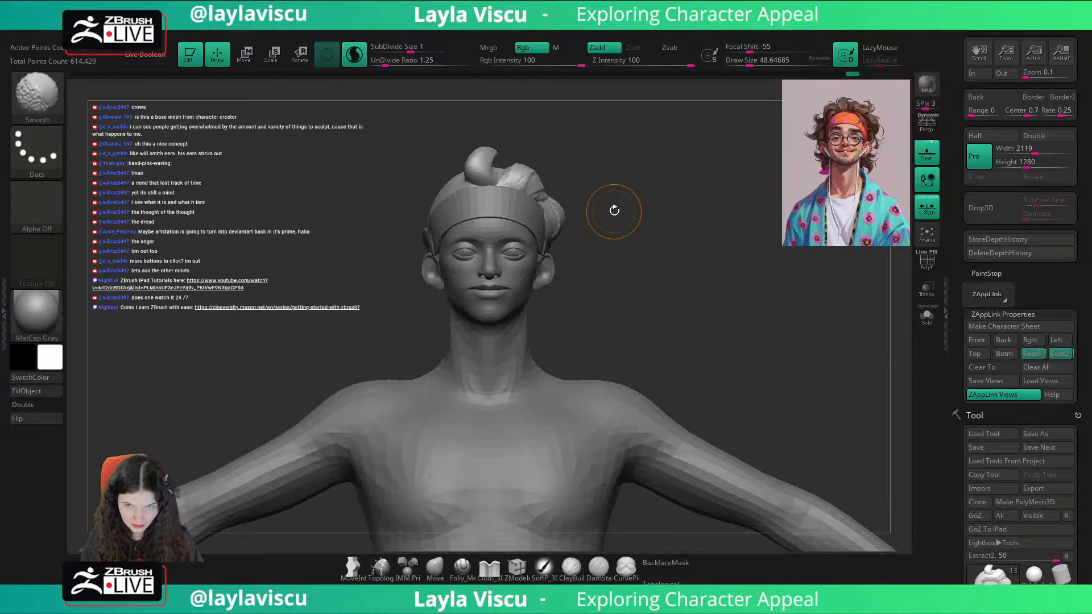
pyautogui.hotkey('shift', 'z')
pyautogui.hotkey('shift', 'z')
pyautogui.moveTo(594, 144); pyautogui.dragTo(636, 190)
pyautogui.moveTo(488, 192); pyautogui.dragTo(457, 199)
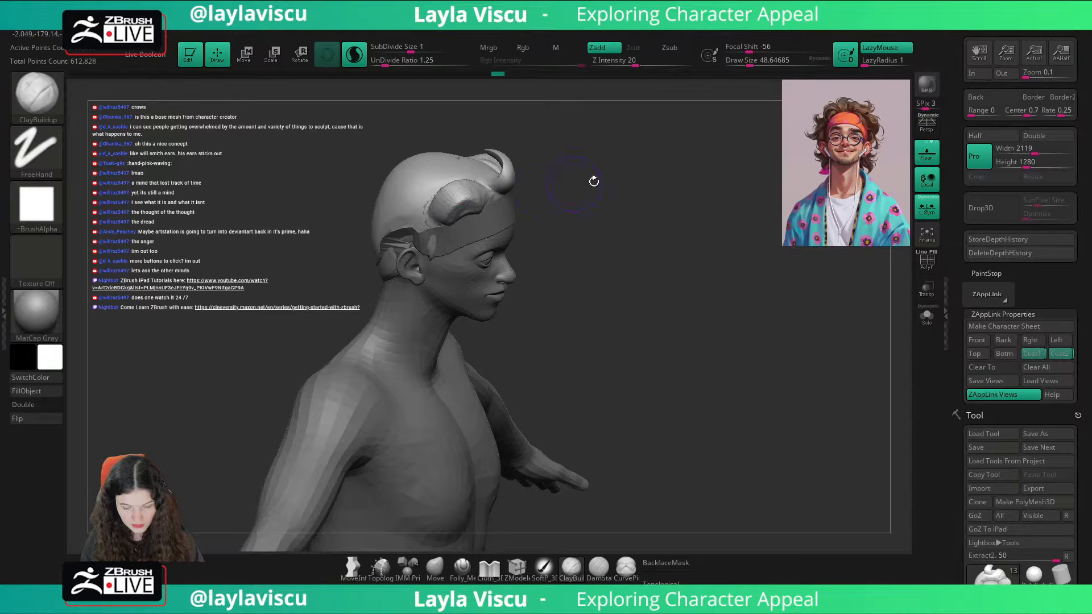
pyautogui.moveTo(592, 178)
pyautogui.keyDown('shift'); pyautogui.mouseDown()
pyautogui.moveTo(627, 181)
pyautogui.moveTo(478, 212)
pyautogui.mouseUp(); pyautogui.keyUp('shift')
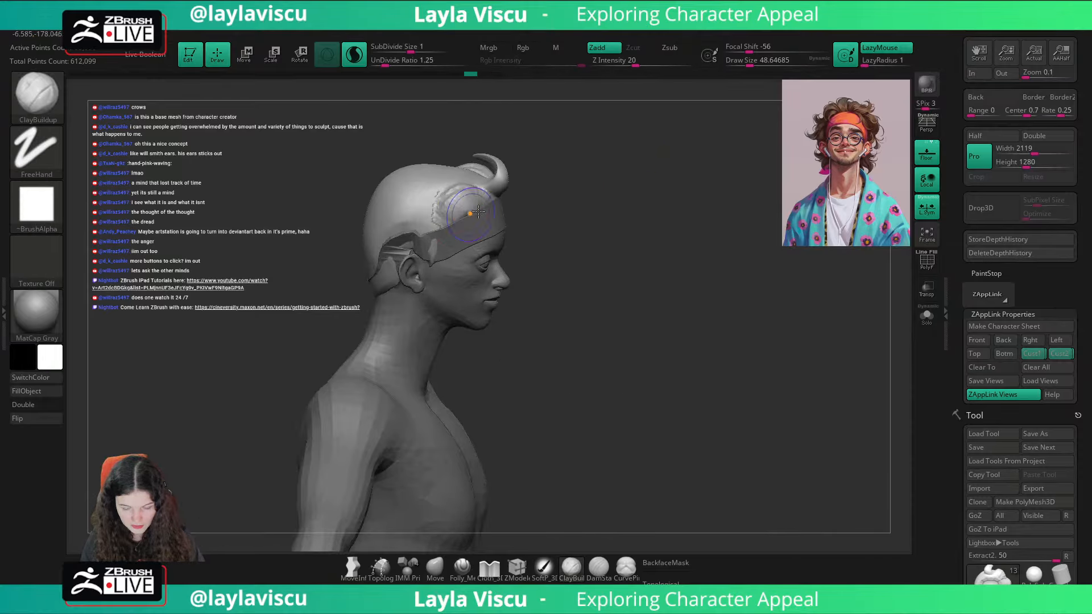
pyautogui.keyDown('shift'); pyautogui.moveTo(568, 145); pyautogui.dragTo(622, 139); pyautogui.keyUp('shift')
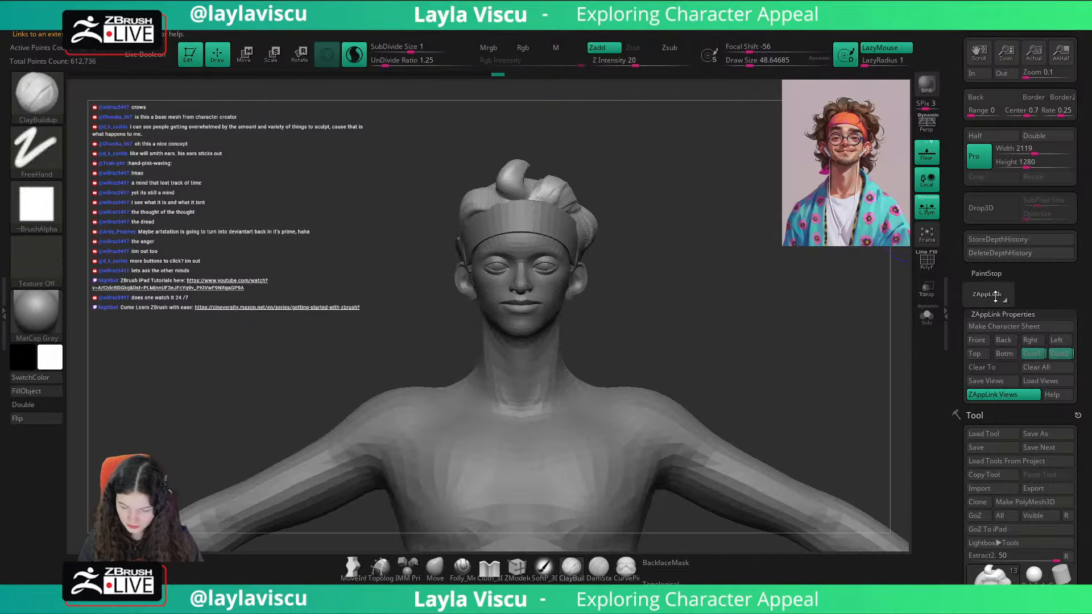
# Step: Compare the right-side strand with the portrait overlay in the Cust1 view and extend its volume toward the front curl
pyautogui.click(1028, 348)
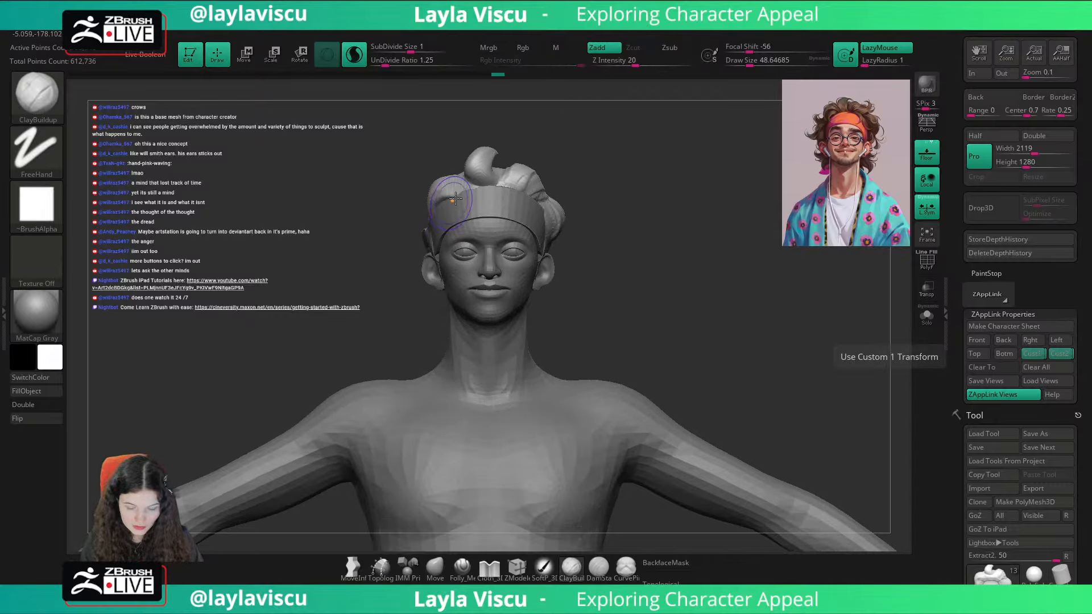
pyautogui.hotkey('shift', 'z')
pyautogui.hotkey('shift', 'z')
pyautogui.hotkey('shift', 'z')
pyautogui.hotkey('shift', 'z')
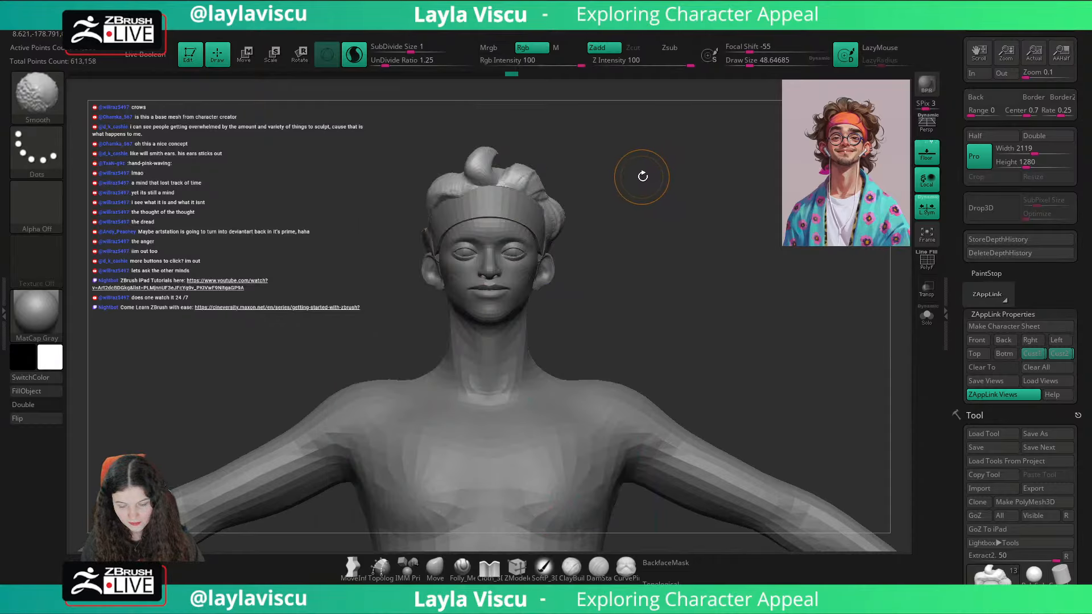
pyautogui.moveTo(597, 177); pyautogui.dragTo(515, 239)
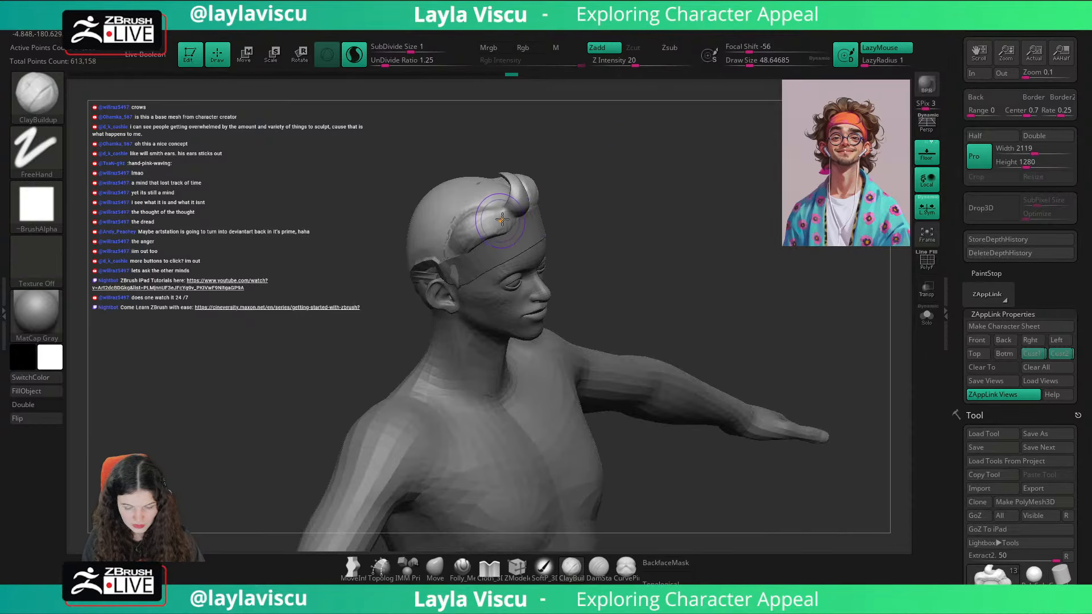
pyautogui.keyDown('shift'); pyautogui.moveTo(735, 191); pyautogui.dragTo(705, 192); pyautogui.keyUp('shift')
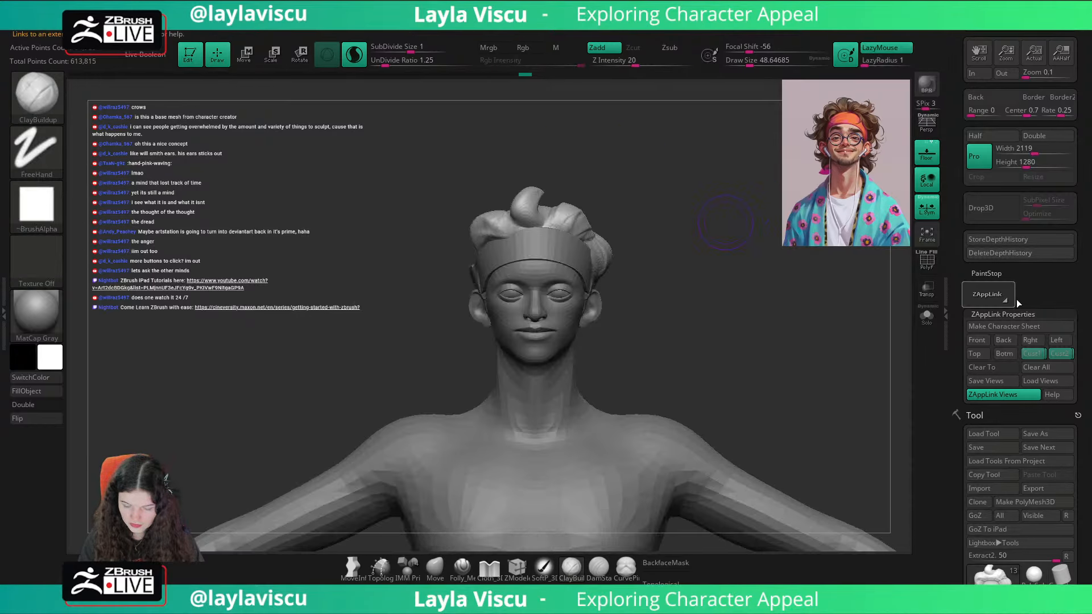
# Step: Check the overlay in the Cust1 view, then select the Move brush and turn off BackfaceMask to adjust the right strand's outline
pyautogui.click(1030, 355)
pyautogui.hotkey('shift', 'z')
pyautogui.hotkey('shift', 'z')
pyautogui.press('b')
pyautogui.press('m')
pyautogui.press('v')
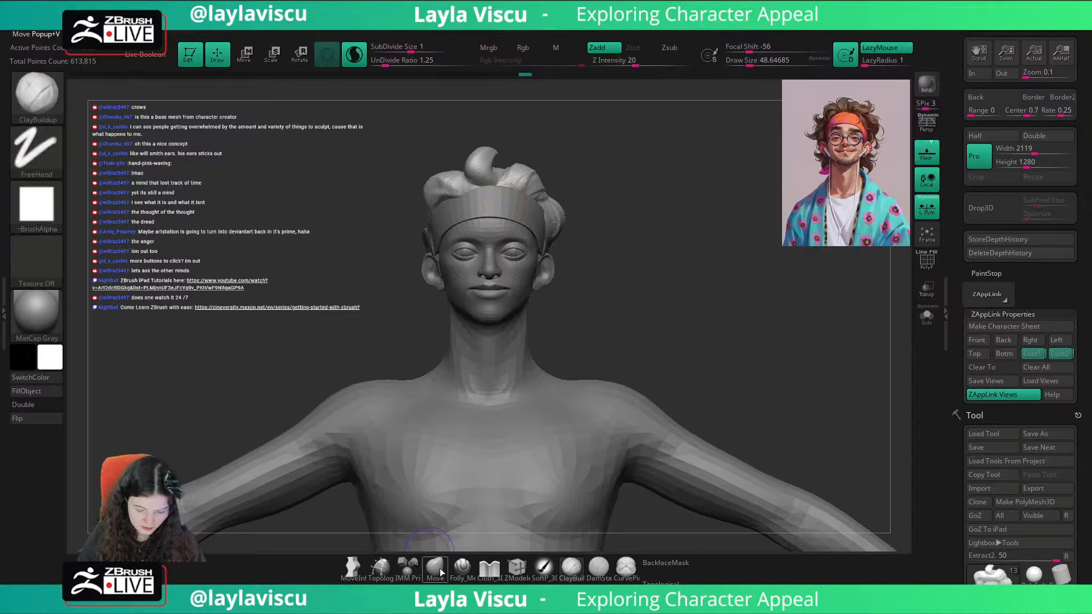
pyautogui.click(667, 564)
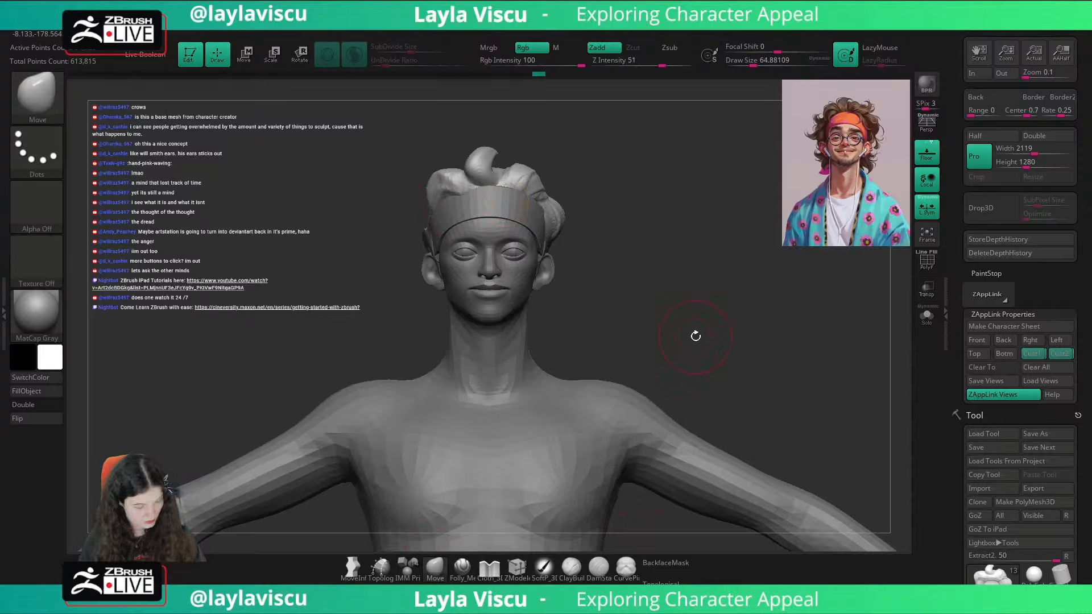
# Step: Compare the right strand with the portrait overlay, then build up hair above the right ear at draw size about 54
pyautogui.hotkey('shift', 'z')
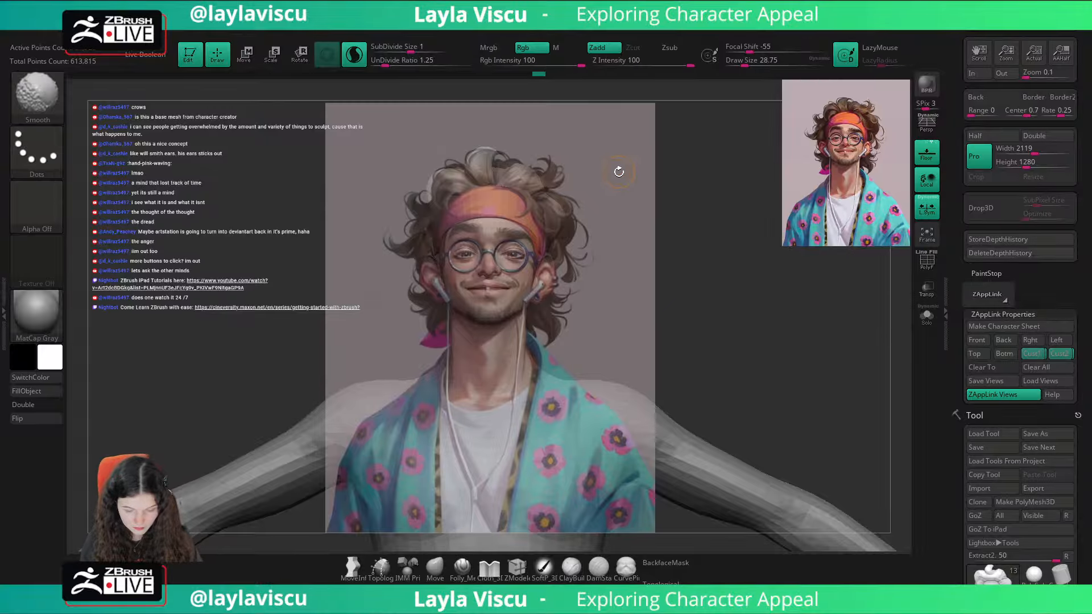
pyautogui.hotkey('shift', 'z')
pyautogui.moveTo(621, 181); pyautogui.dragTo(666, 227)
pyautogui.press('s')
pyautogui.moveTo(462, 256)
pyautogui.mouseDown()
pyautogui.moveTo(471, 255)
pyautogui.moveTo(434, 273)
pyautogui.moveTo(441, 289)
pyautogui.moveTo(462, 251)
pyautogui.moveTo(468, 269)
pyautogui.moveTo(451, 249)
pyautogui.moveTo(471, 234)
pyautogui.mouseUp()
pyautogui.press('s')
pyautogui.moveTo(577, 215)
pyautogui.keyDown('shift'); pyautogui.mouseDown()
pyautogui.moveTo(683, 226)
pyautogui.moveTo(726, 251)
pyautogui.mouseUp(); pyautogui.keyUp('shift')
# Step: Examine how the hair silhouette matches the portrait in the Cust2 view by toggling the overlay on and off
pyautogui.click(1050, 354)
pyautogui.hotkey('shift', 'z')
pyautogui.hotkey('shift', 'z')
pyautogui.hotkey('shift', 'z')
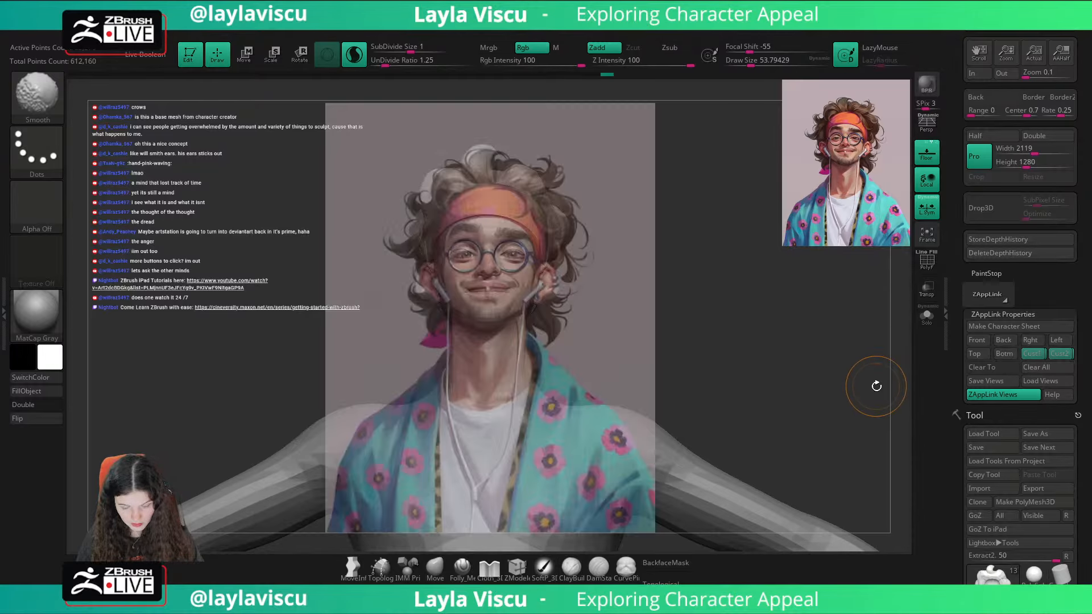
pyautogui.hotkey('shift', 'z')
pyautogui.hotkey('shift', 'z')
pyautogui.hotkey('shift', 'z')
pyautogui.hotkey('shift', 'z')
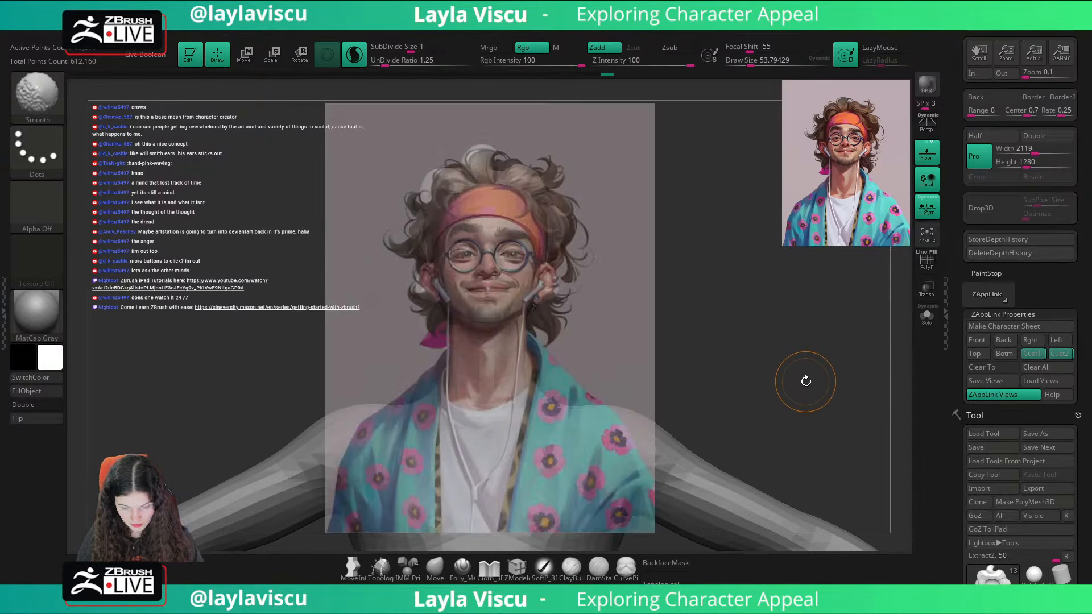
pyautogui.hotkey('shift', 'z')
pyautogui.hotkey('shift', 'z')
pyautogui.hotkey('shift', 'z')
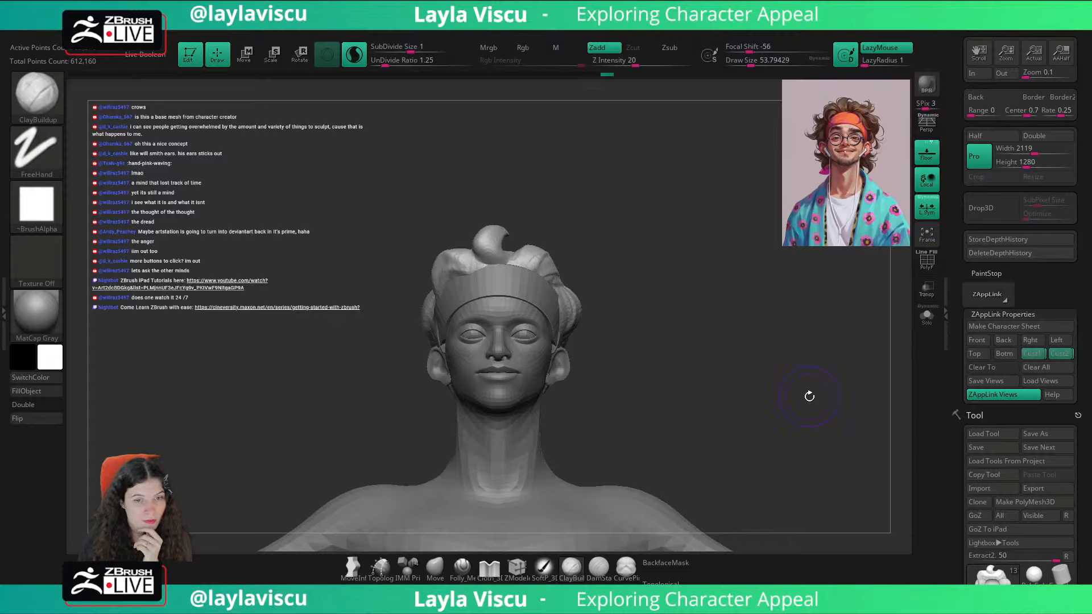
# Step: Add volume to the right strand along the headband's upper edge with ClayBuildup at draw size about 37
pyautogui.moveTo(810, 394)
pyautogui.mouseDown()
pyautogui.moveTo(873, 349)
pyautogui.moveTo(812, 353)
pyautogui.mouseUp()
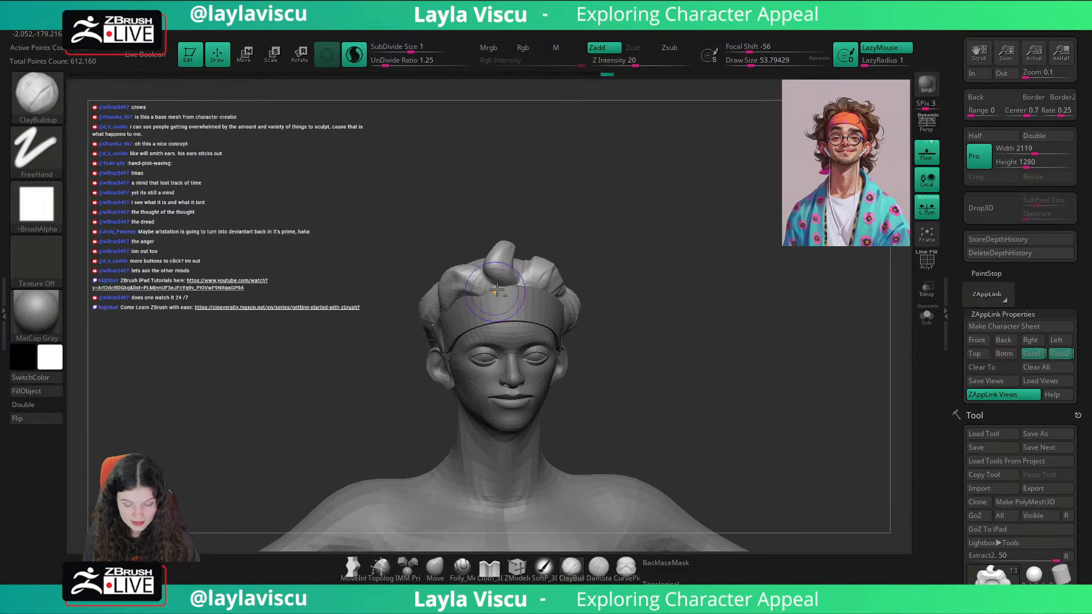
pyautogui.keyDown('alt'); pyautogui.moveTo(493, 293); pyautogui.dragTo(497, 294); pyautogui.keyUp('alt')
pyautogui.moveTo(602, 278); pyautogui.dragTo(679, 282)
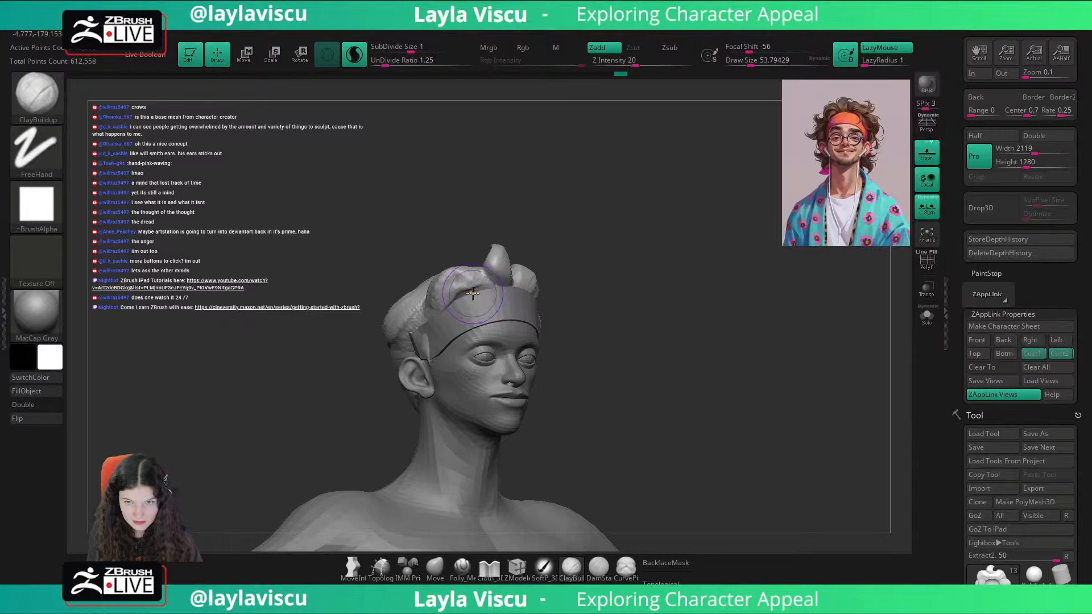
pyautogui.press('s')
pyautogui.moveTo(471, 294)
pyautogui.mouseDown()
pyautogui.moveTo(450, 288)
pyautogui.moveTo(450, 299)
pyautogui.mouseUp()
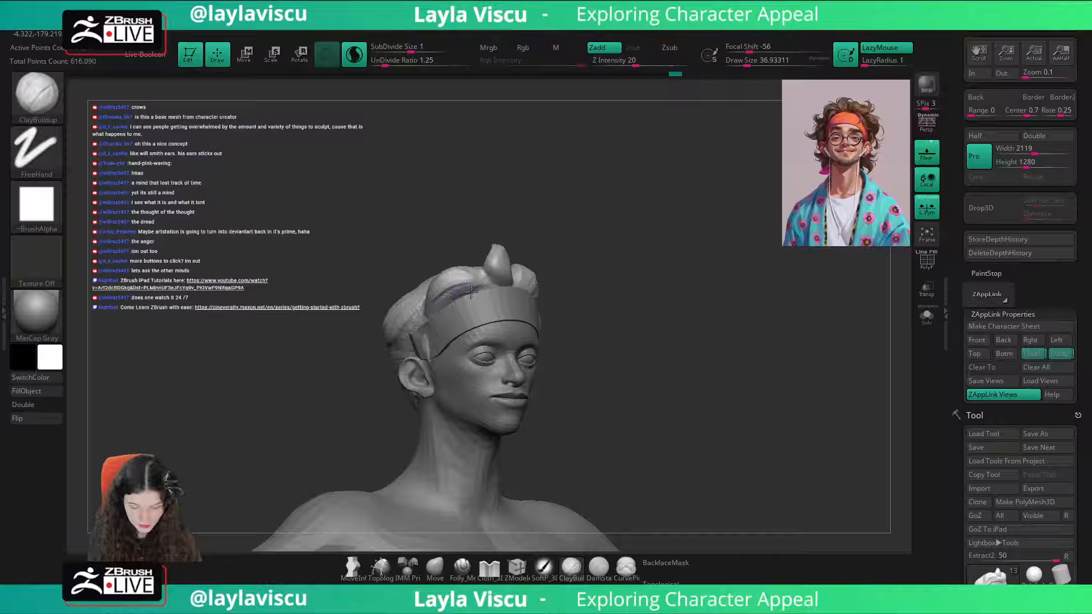
pyautogui.keyDown('shift'); pyautogui.moveTo(623, 278); pyautogui.dragTo(655, 326); pyautogui.keyUp('shift')
# Step: Build up the front curl's base and the hair between it and the left strand using ClayBuildup
pyautogui.moveTo(586, 286)
pyautogui.keyDown('alt'); pyautogui.mouseDown()
pyautogui.moveTo(588, 308)
pyautogui.moveTo(620, 237)
pyautogui.mouseUp(); pyautogui.keyUp('alt')
pyautogui.moveTo(503, 317)
pyautogui.mouseDown()
pyautogui.moveTo(502, 294)
pyautogui.moveTo(523, 319)
pyautogui.moveTo(503, 332)
pyautogui.mouseUp()
pyautogui.moveTo(578, 262); pyautogui.dragTo(608, 273)
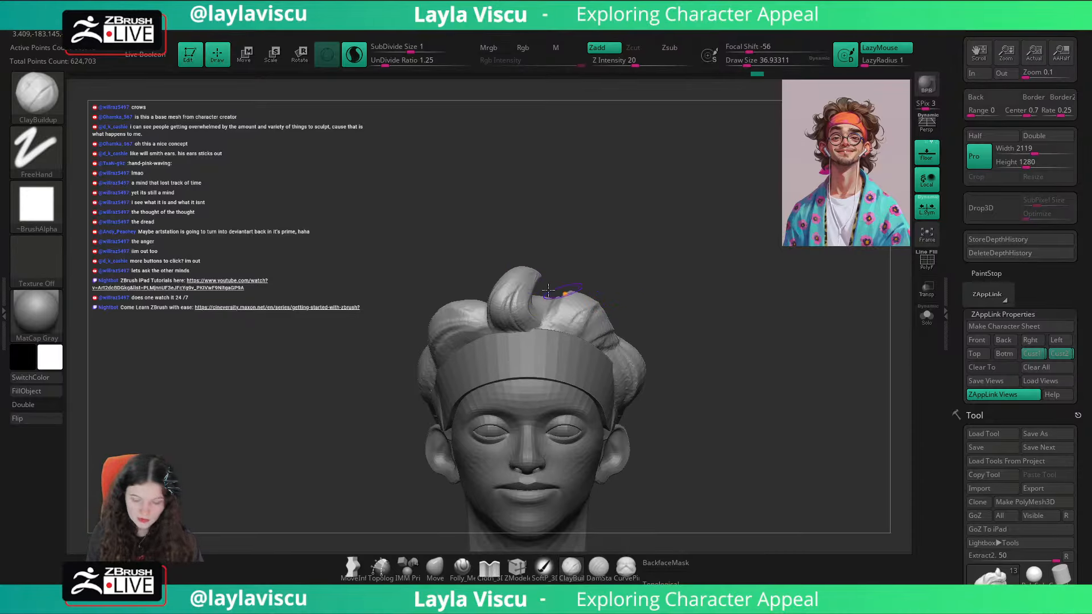
pyautogui.moveTo(548, 290); pyautogui.dragTo(569, 331)
pyautogui.moveTo(621, 266); pyautogui.dragTo(627, 263)
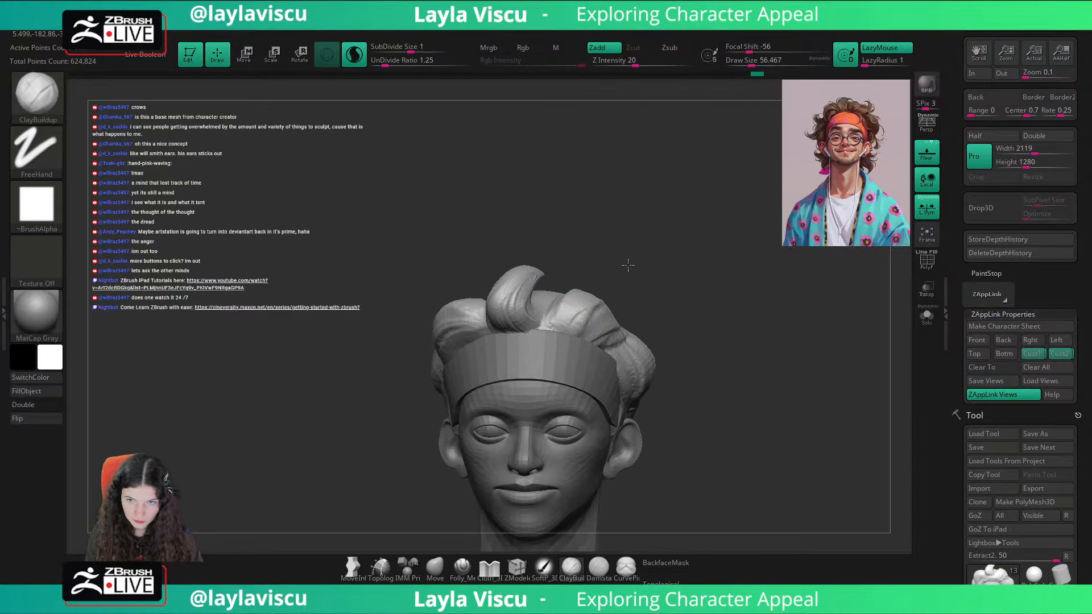
# Step: Sculpt lengthwise strand forms into the hair on the character's left above the headband at draw size about 46
pyautogui.press('s')
pyautogui.moveTo(581, 296); pyautogui.dragTo(573, 316)
pyautogui.moveTo(645, 277); pyautogui.dragTo(554, 330)
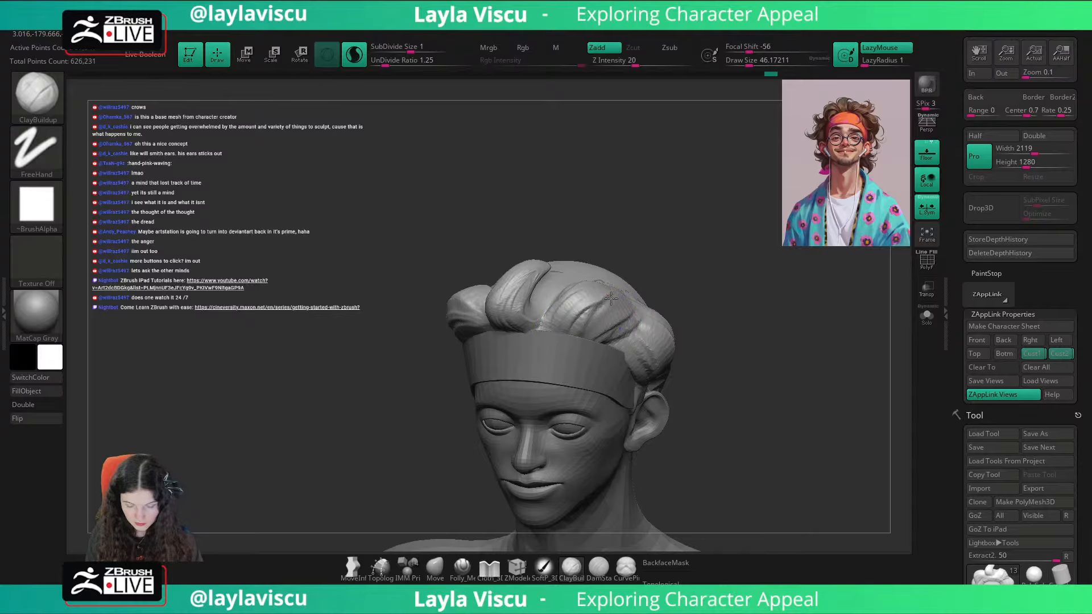
pyautogui.moveTo(612, 300)
pyautogui.mouseDown()
pyautogui.moveTo(577, 327)
pyautogui.moveTo(596, 336)
pyautogui.mouseUp()
pyautogui.keyDown('shift'); pyautogui.moveTo(672, 310); pyautogui.dragTo(699, 330); pyautogui.keyUp('shift')
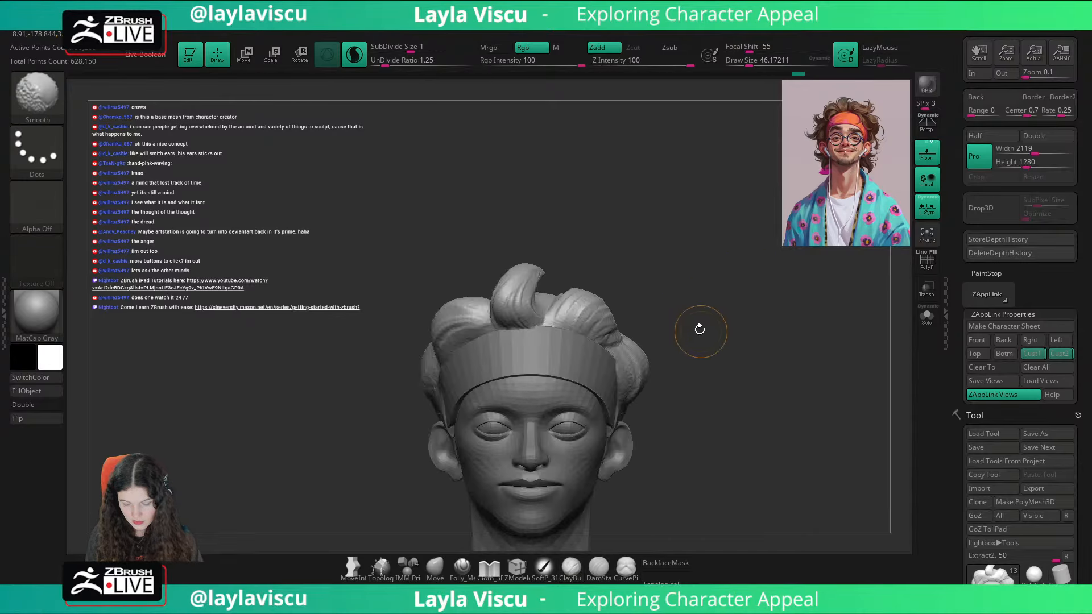
# Step: Build layered strands along the right side of the head above the ear, then check the hair in the Cust1 view
pyautogui.moveTo(725, 287)
pyautogui.keyDown('alt'); pyautogui.mouseDown()
pyautogui.moveTo(759, 246)
pyautogui.moveTo(802, 273)
pyautogui.mouseUp(); pyautogui.keyUp('alt')
pyautogui.moveTo(563, 280)
pyautogui.mouseDown()
pyautogui.moveTo(549, 289)
pyautogui.moveTo(546, 275)
pyautogui.moveTo(524, 275)
pyautogui.mouseUp()
pyautogui.moveTo(713, 257); pyautogui.dragTo(731, 267)
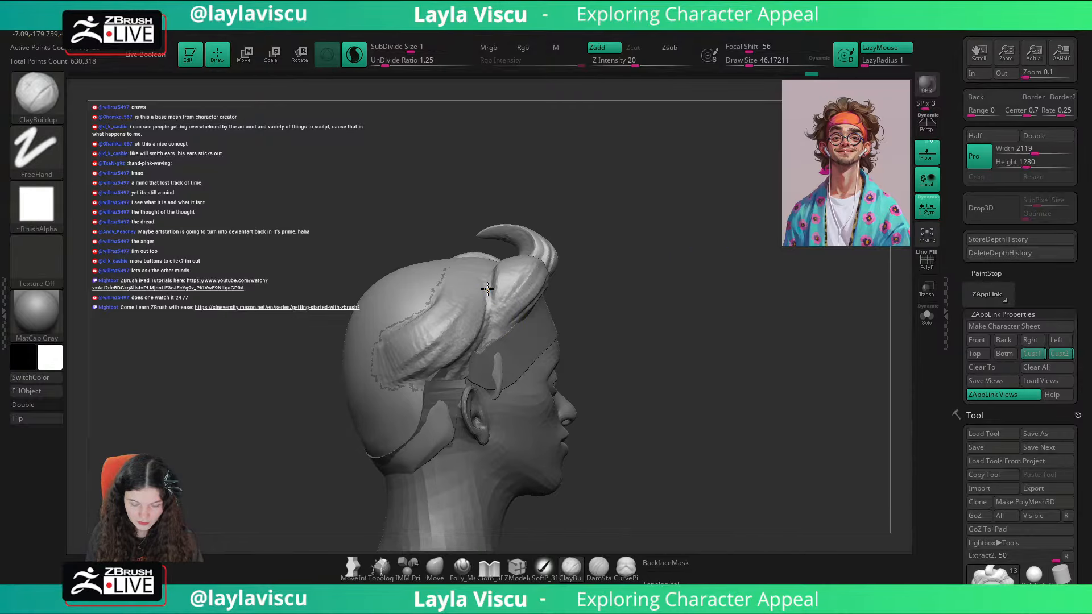
pyautogui.moveTo(465, 349)
pyautogui.mouseDown()
pyautogui.moveTo(427, 373)
pyautogui.moveTo(384, 374)
pyautogui.mouseUp()
pyautogui.moveTo(664, 287); pyautogui.dragTo(739, 283)
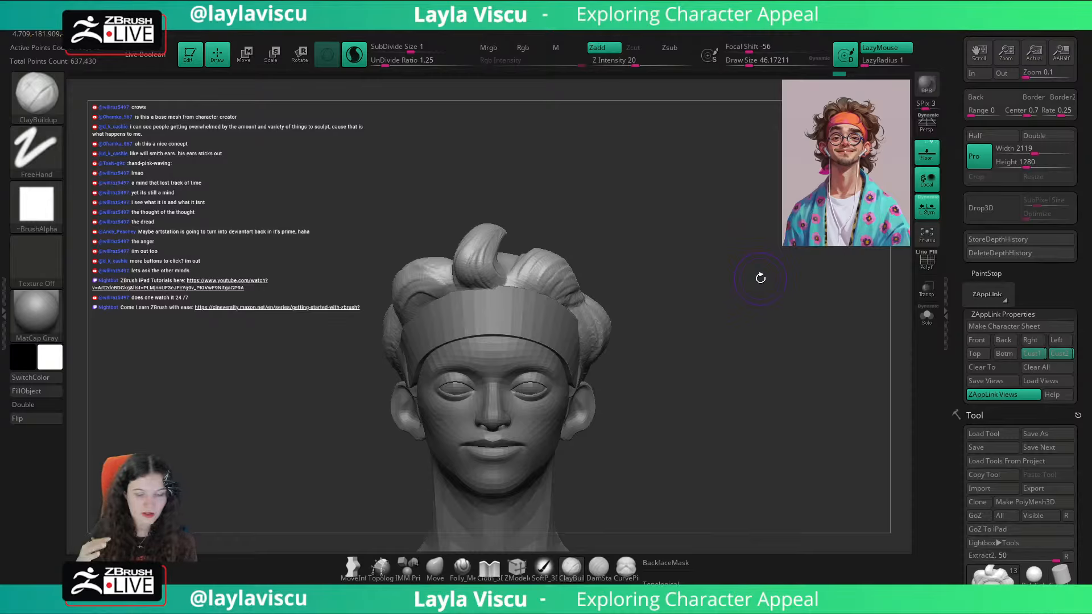
pyautogui.click(1032, 353)
pyautogui.press('shift')
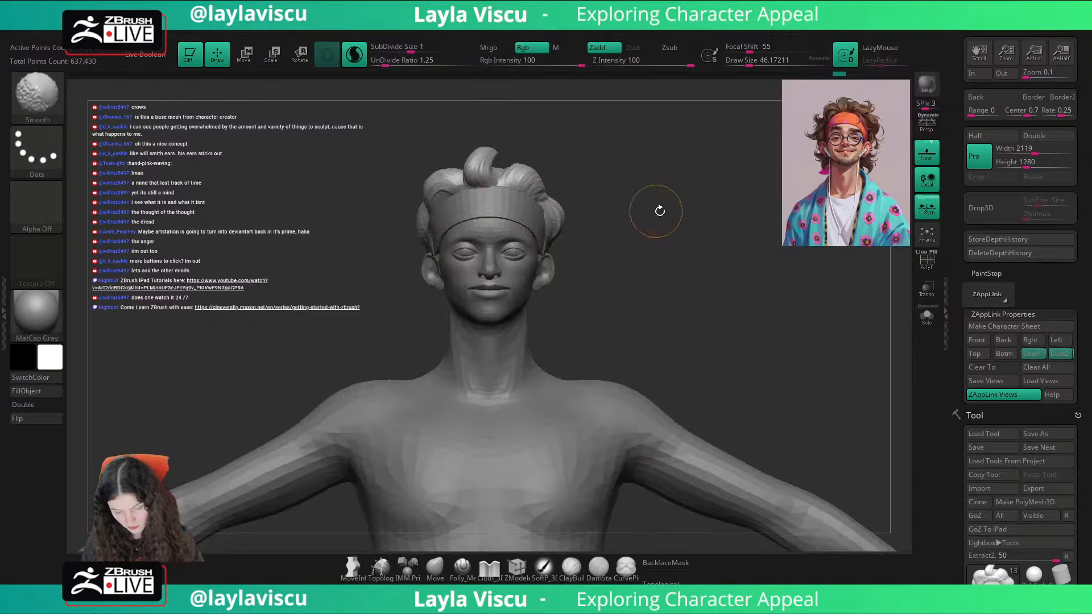
# Step: Sculpt lengthwise hair strands behind the character's left ear down to the nape with ClayBuildup at draw size about 46
pyautogui.moveTo(658, 207)
pyautogui.mouseDown()
pyautogui.moveTo(578, 222)
pyautogui.moveTo(591, 237)
pyautogui.moveTo(571, 238)
pyautogui.mouseUp()
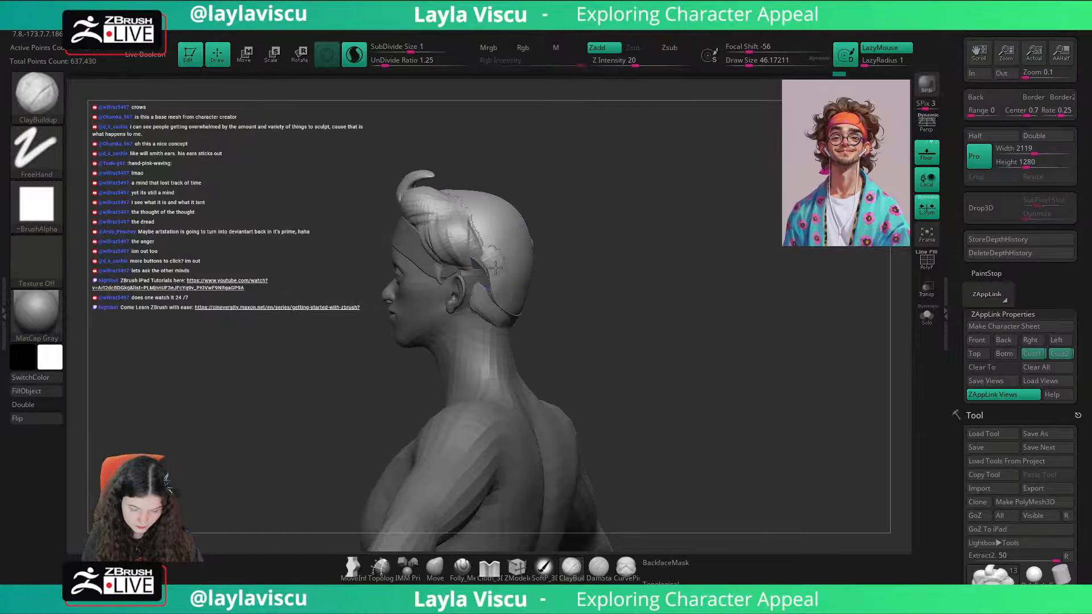
pyautogui.moveTo(495, 268)
pyautogui.mouseDown()
pyautogui.moveTo(484, 310)
pyautogui.moveTo(493, 317)
pyautogui.mouseUp()
pyautogui.moveTo(617, 278); pyautogui.dragTo(569, 276)
pyautogui.moveTo(493, 256); pyautogui.dragTo(497, 317)
pyautogui.moveTo(678, 267)
pyautogui.mouseDown()
pyautogui.moveTo(617, 270)
pyautogui.moveTo(552, 320)
pyautogui.mouseUp()
pyautogui.moveTo(580, 276); pyautogui.dragTo(540, 322)
# Step: Sculpt vertical strands across the middle of the back of the head, then check the hair in the Cust1 view
pyautogui.moveTo(654, 256); pyautogui.dragTo(704, 256)
pyautogui.moveTo(554, 250)
pyautogui.mouseDown()
pyautogui.moveTo(539, 321)
pyautogui.moveTo(527, 323)
pyautogui.mouseUp()
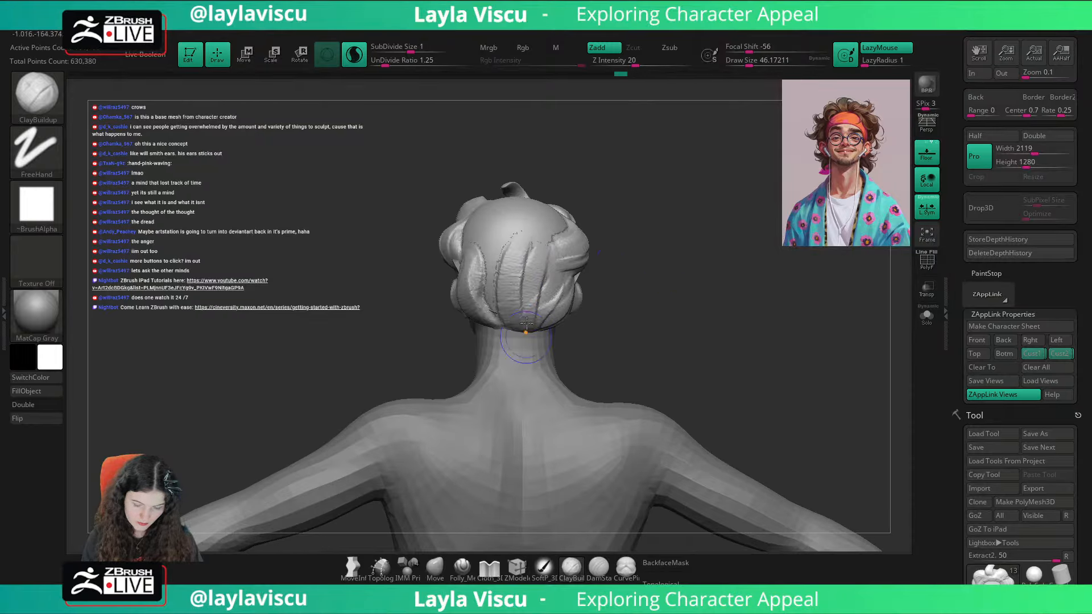
pyautogui.moveTo(497, 252); pyautogui.dragTo(500, 322)
pyautogui.moveTo(668, 239); pyautogui.dragTo(700, 241)
pyautogui.moveTo(502, 259); pyautogui.dragTo(498, 322)
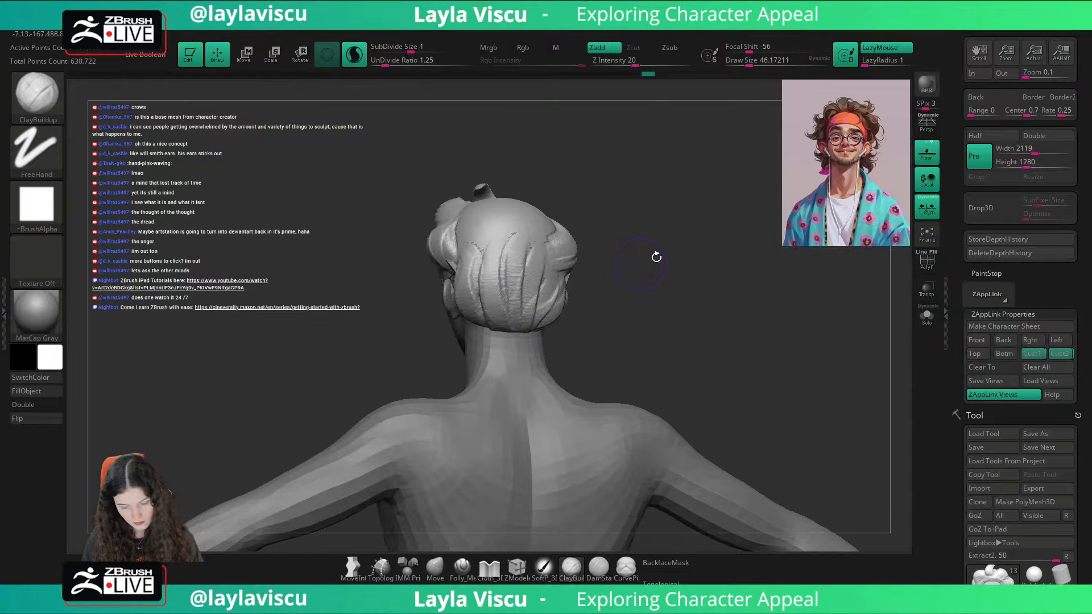
pyautogui.moveTo(657, 258); pyautogui.dragTo(765, 230)
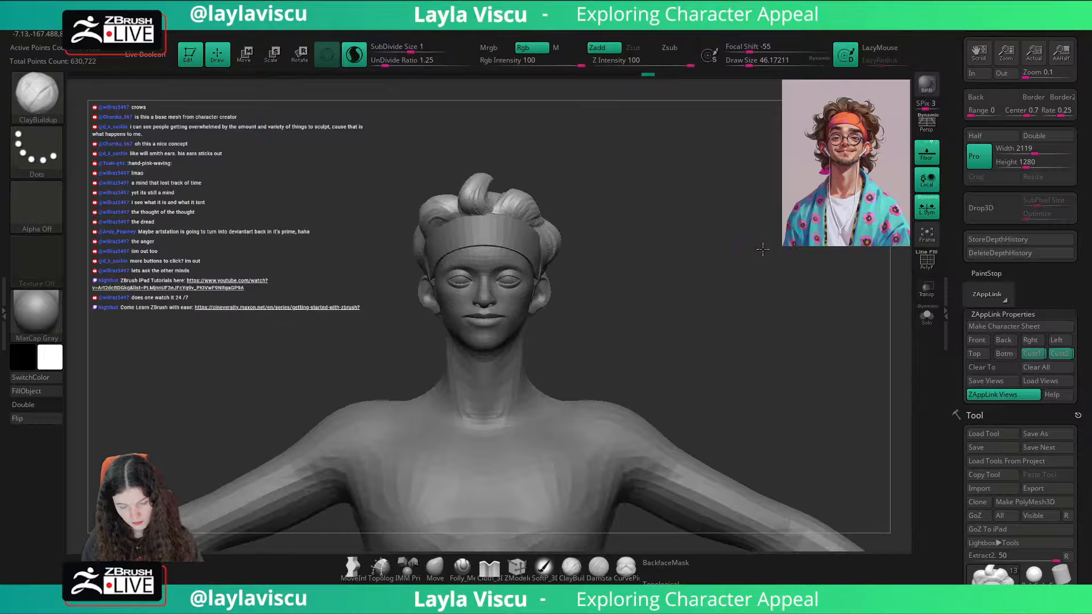
pyautogui.click(1032, 353)
pyautogui.press('shift')
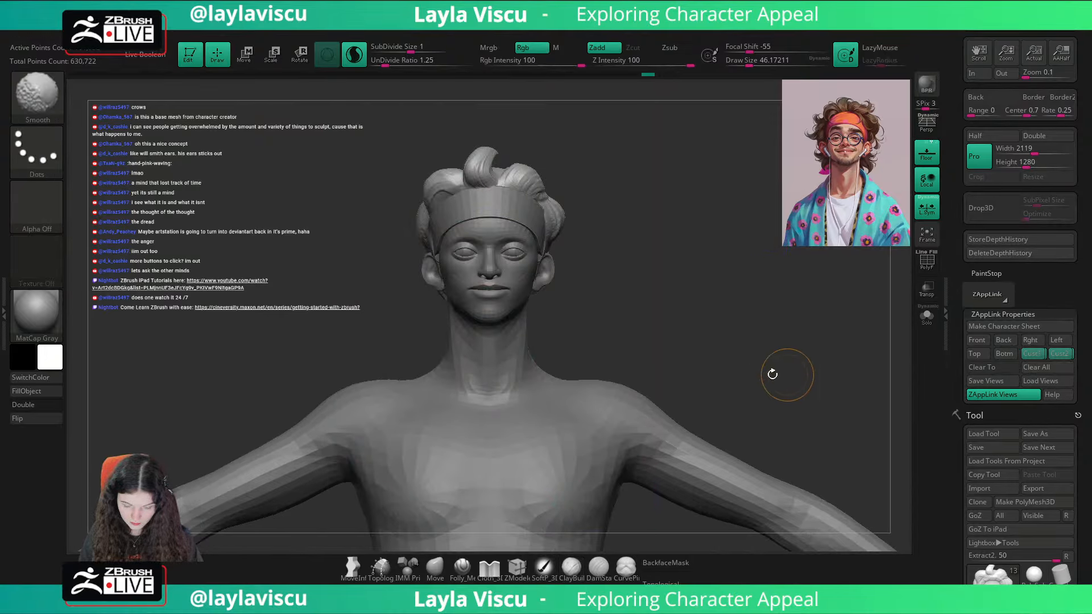
# Step: Choose the SnakeHook brush for pulling locks out of the hair at the nape
pyautogui.moveTo(773, 373)
pyautogui.mouseDown()
pyautogui.moveTo(719, 324)
pyautogui.moveTo(491, 499)
pyautogui.mouseUp()
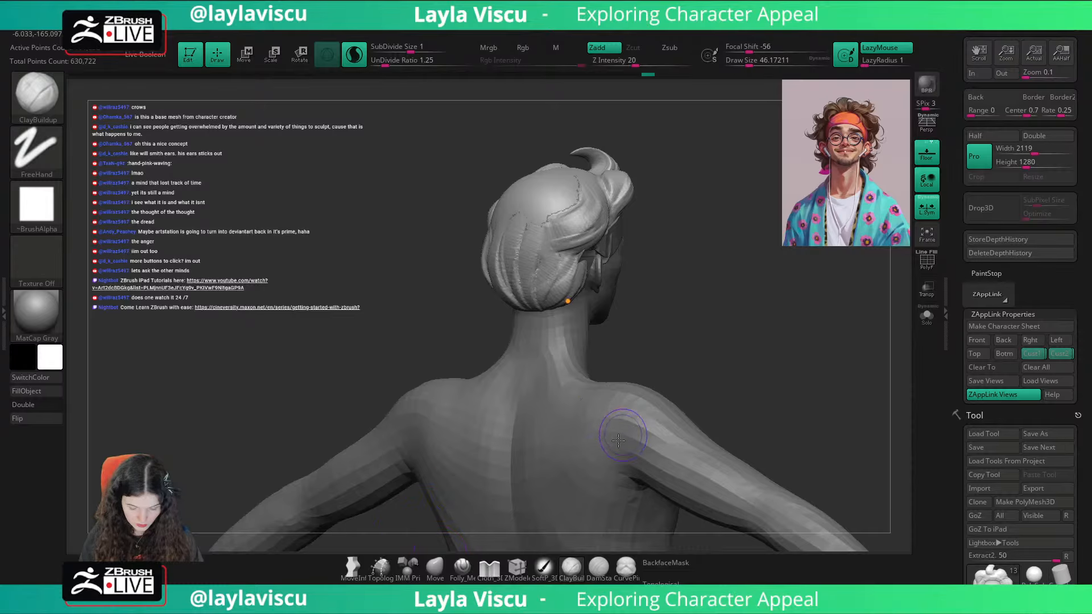
pyautogui.press('b')
pyautogui.press('s')
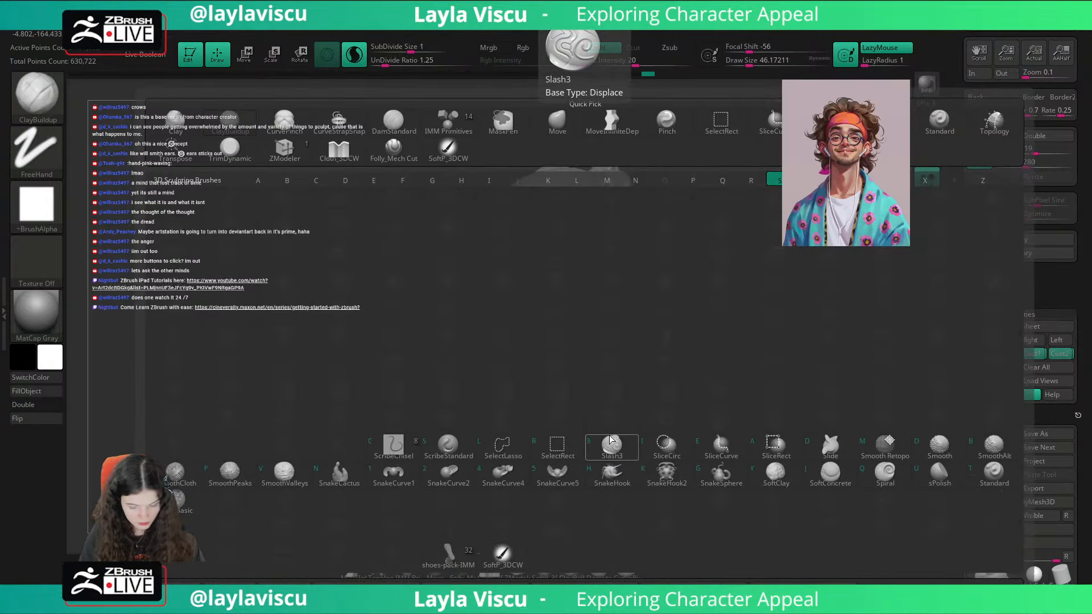
pyautogui.click(629, 479)
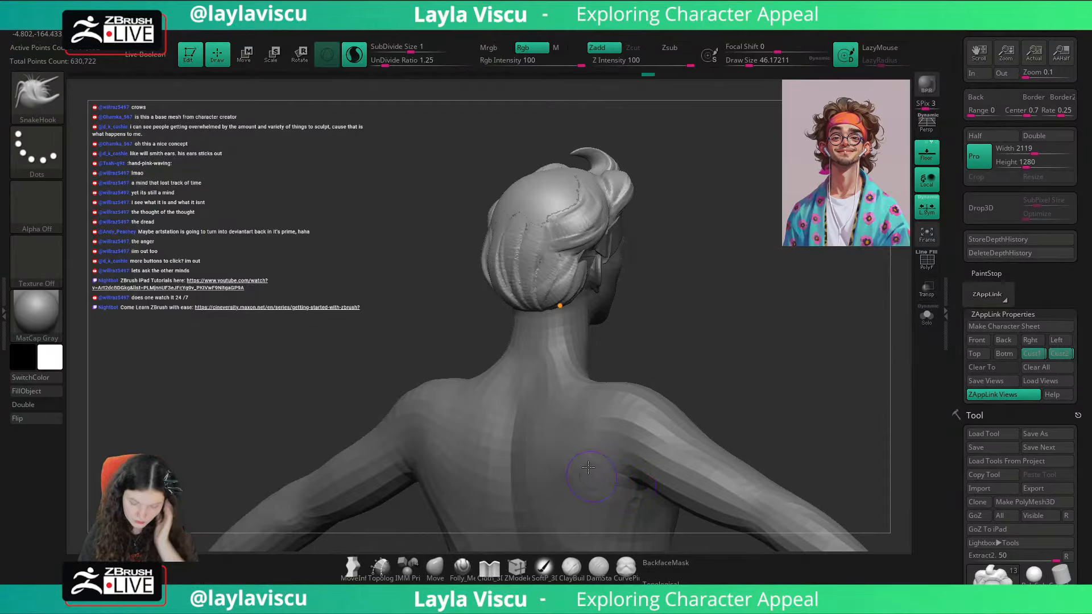
# Step: Try to pull a long lock outward from the right side of the nape with SnakeHook at draw size about 46
pyautogui.moveTo(620, 334); pyautogui.dragTo(672, 312)
pyautogui.moveTo(555, 307); pyautogui.dragTo(618, 348)
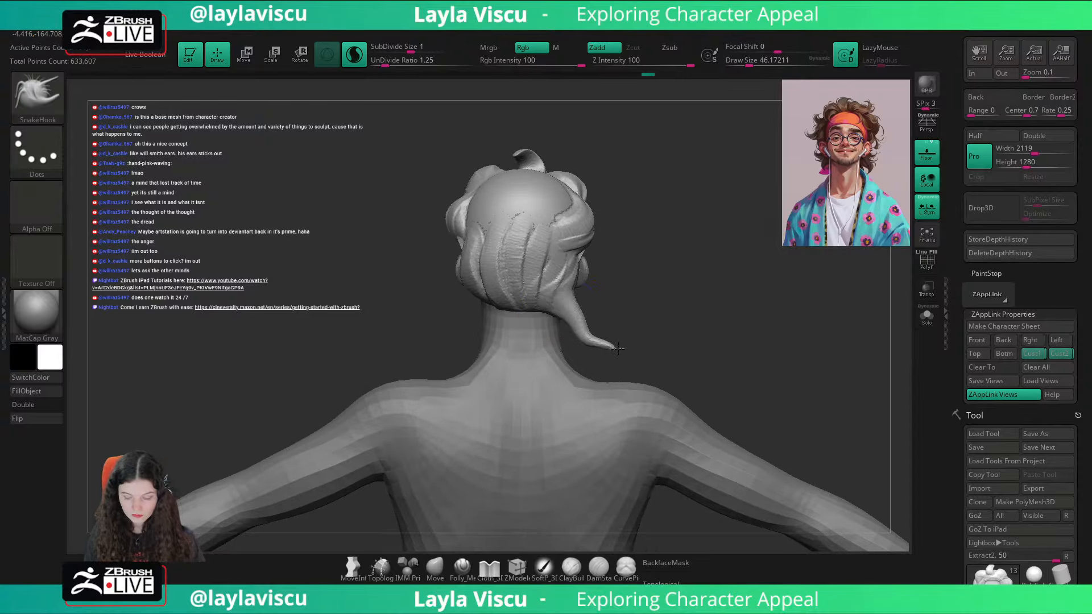
pyautogui.click(1032, 353)
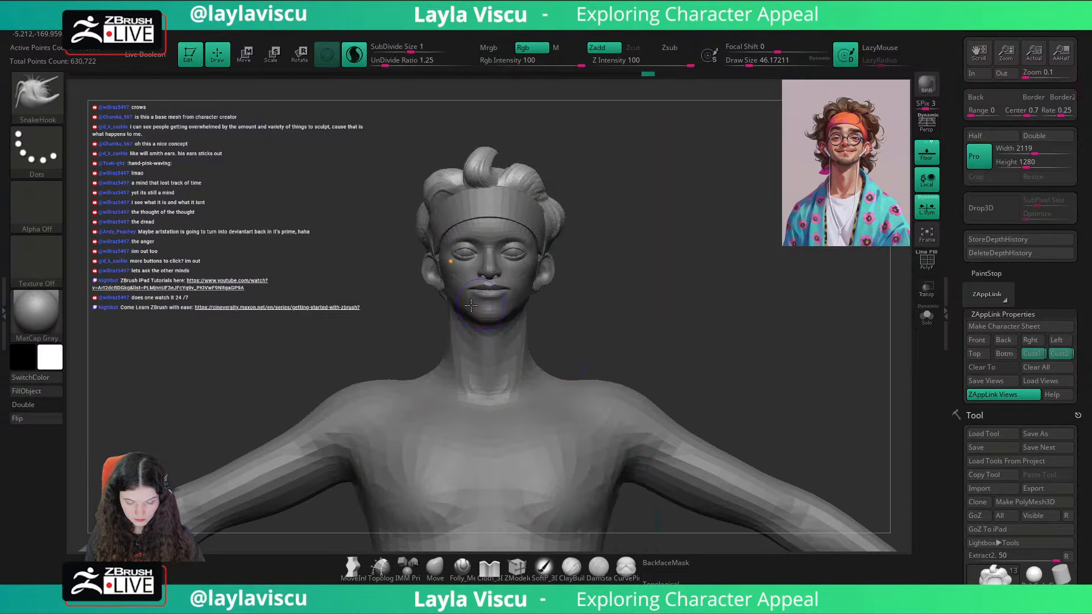
# Step: Pull a lock of hair down below the character's right ear, following the portrait overlay, with a smaller SnakeHook brush
pyautogui.hotkey('shift', 'z')
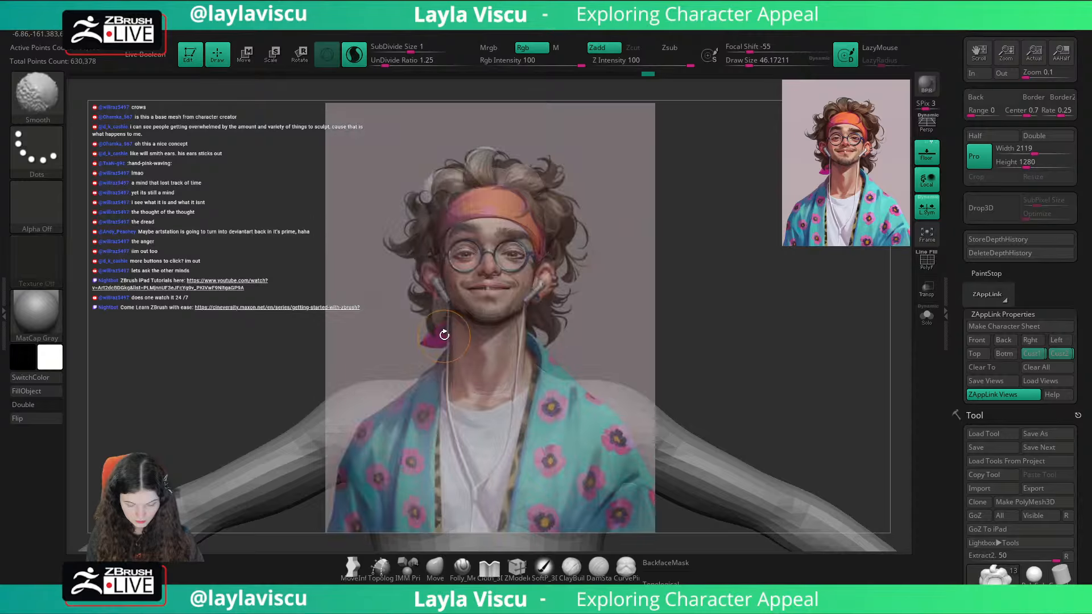
pyautogui.hotkey('shift', 'z')
pyautogui.press('s')
pyautogui.click(438, 329)
pyautogui.moveTo(438, 323)
pyautogui.mouseDown()
pyautogui.moveTo(442, 341)
pyautogui.moveTo(427, 333)
pyautogui.moveTo(446, 335)
pyautogui.mouseUp()
# Step: Reshape the lock below the right ear with the Move brush at draw size about 25, checking it against the portrait
pyautogui.click(435, 567)
pyautogui.press('s')
pyautogui.click(439, 325)
pyautogui.hotkey('shift', 'z')
pyautogui.hotkey('shift', 'z')
pyautogui.press('s')
pyautogui.click(441, 336)
pyautogui.hotkey('shift', 'z')
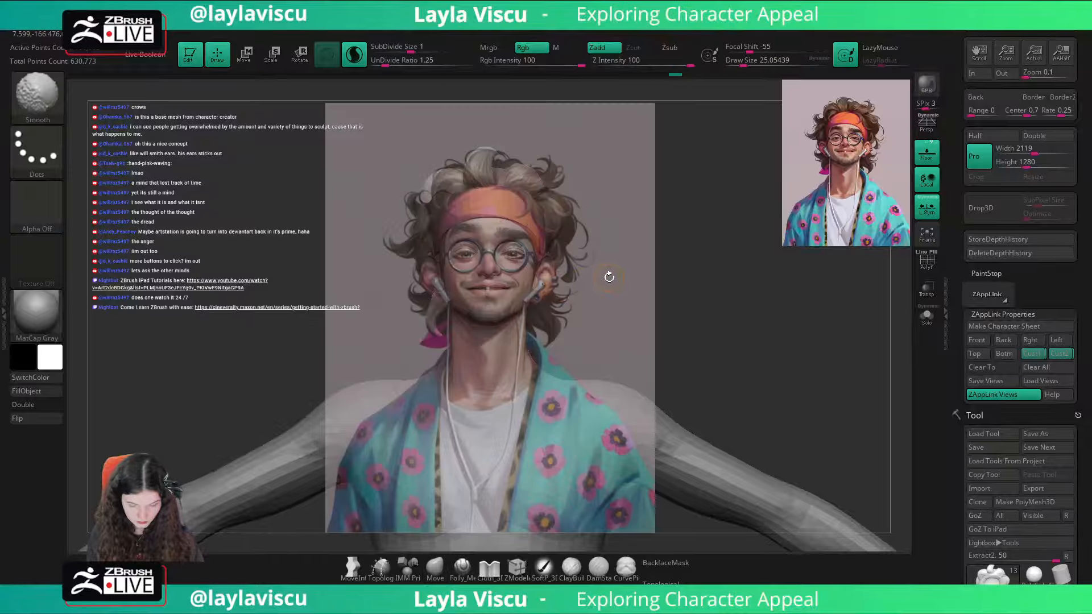
pyautogui.hotkey('shift', 'z')
# Step: Return to the SnakeHook brush and compare the lock below the right ear with the portrait overlay
pyautogui.press('b')
pyautogui.press('Escape')
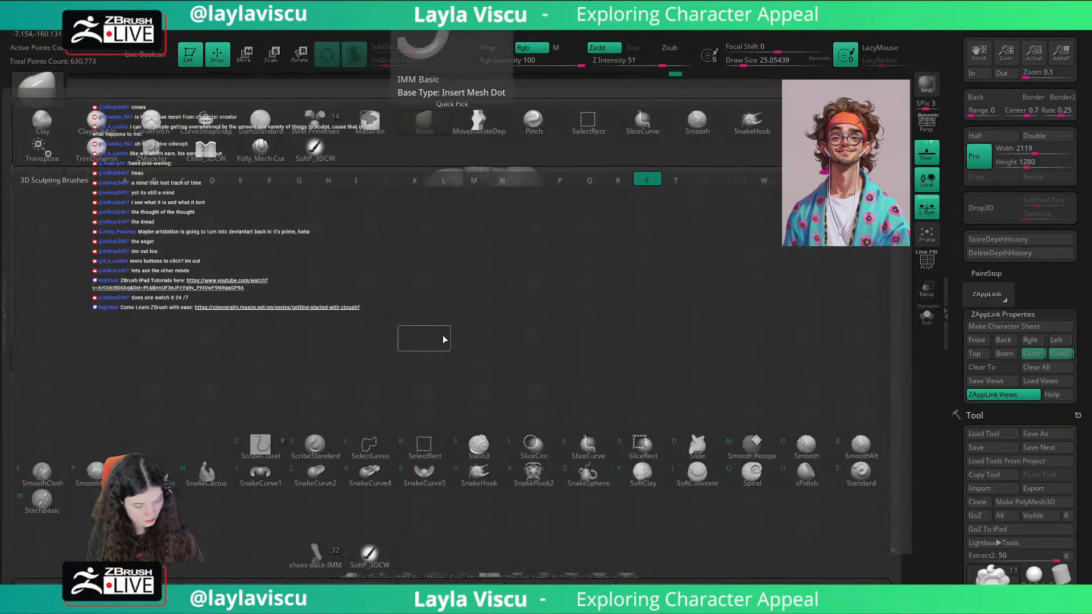
pyautogui.hotkey('shift', 'z')
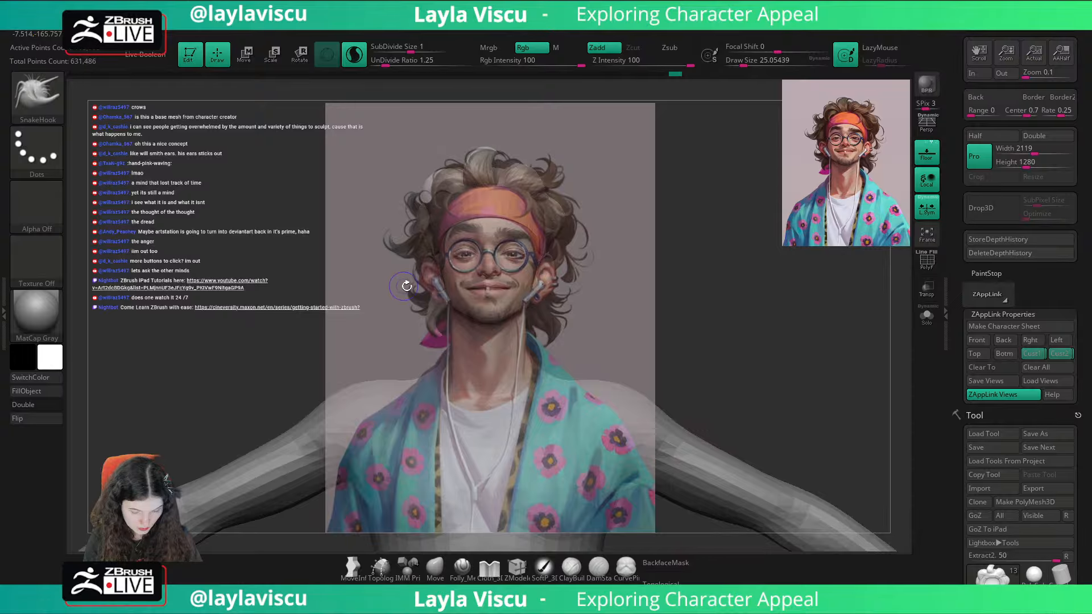
pyautogui.hotkey('shift', 'z')
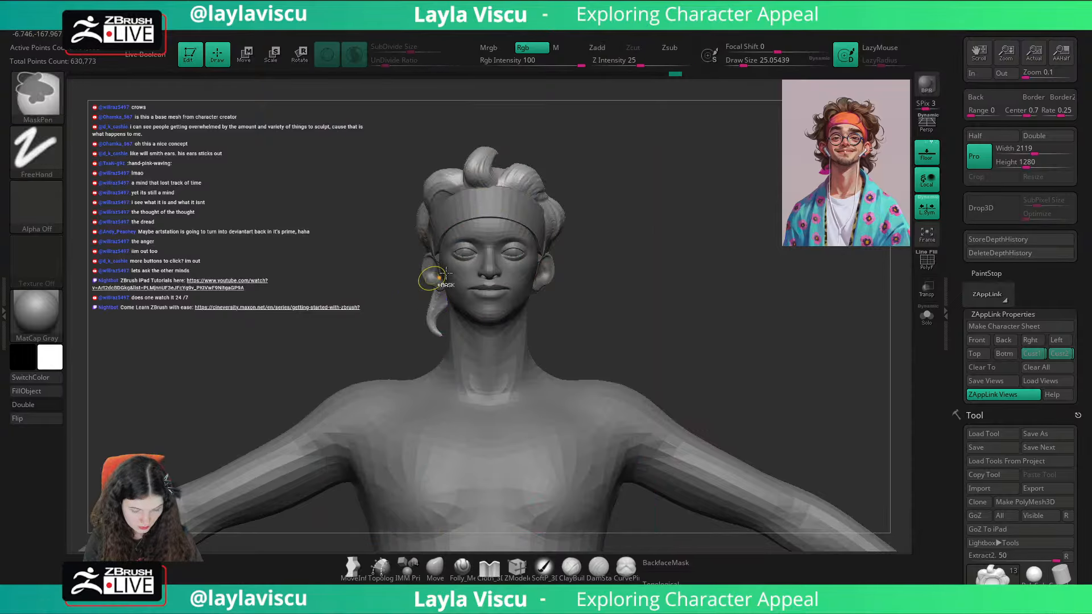
pyautogui.press('space')
pyautogui.click(556, 401)
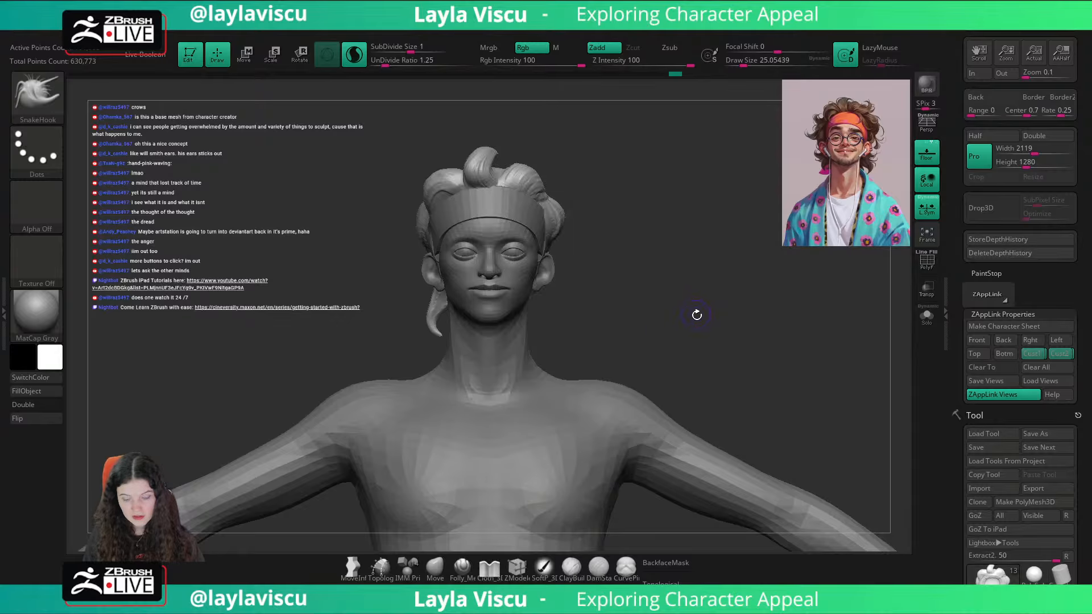
pyautogui.hotkey('shift', 'z')
pyautogui.hotkey('shift', 'z')
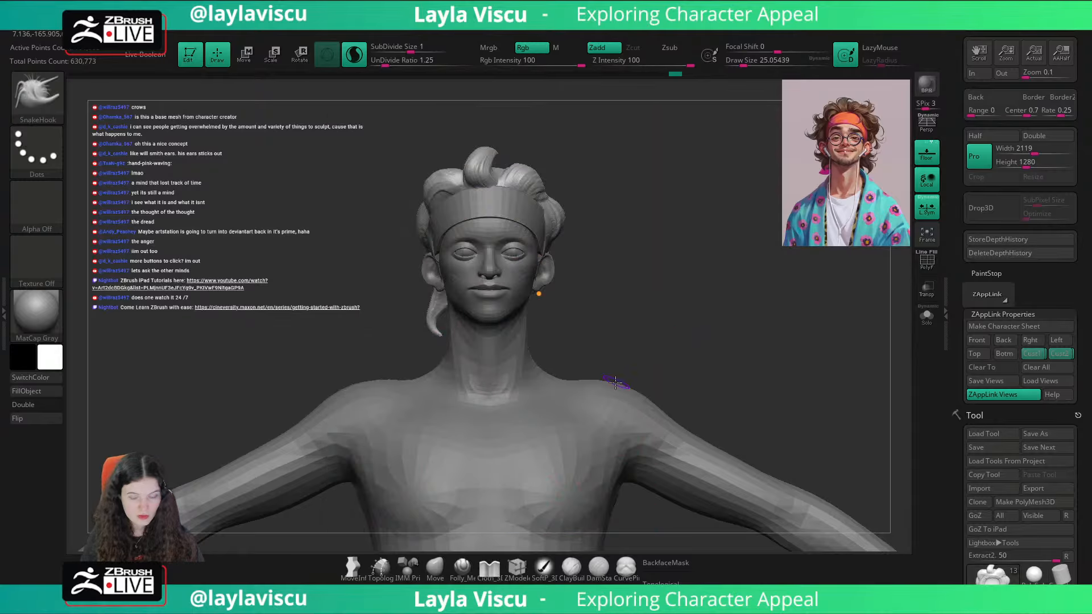
pyautogui.hotkey('shift', 'z')
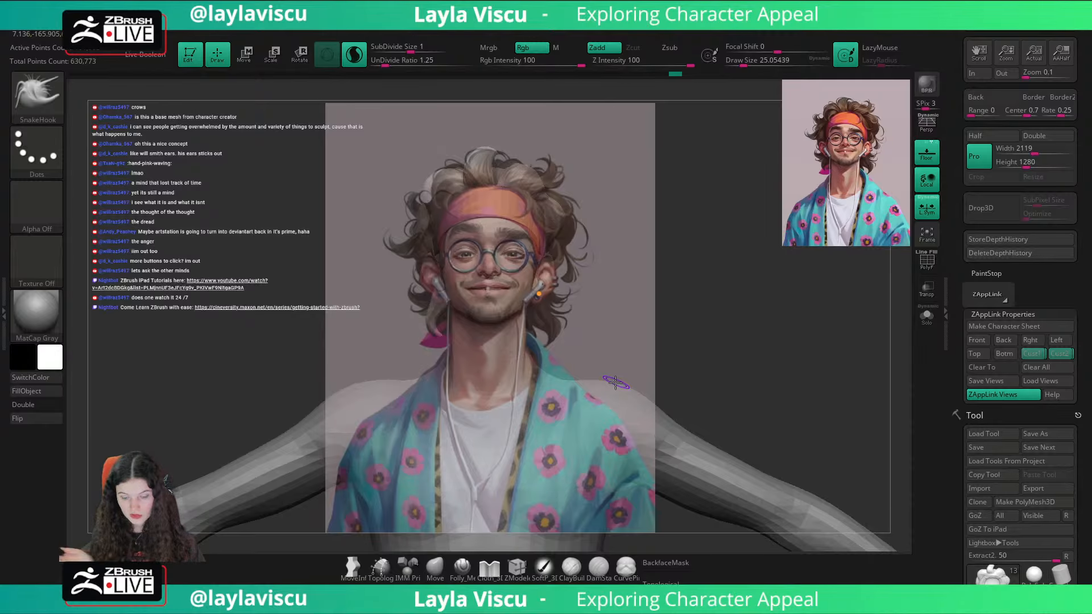
pyautogui.hotkey('shift', 'z')
# Step: Pull a second lock outward from the nape behind the right ear with SnakeHook at draw size about 31
pyautogui.moveTo(618, 246); pyautogui.dragTo(544, 334)
pyautogui.press('s')
pyautogui.moveTo(424, 287); pyautogui.dragTo(427, 287)
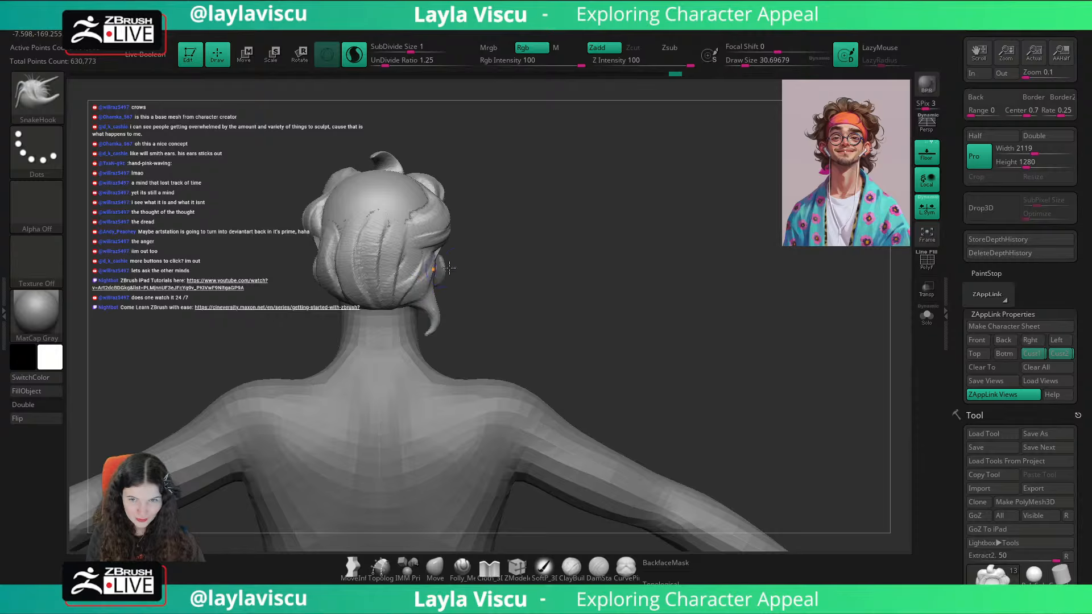
pyautogui.moveTo(499, 261); pyautogui.dragTo(422, 280)
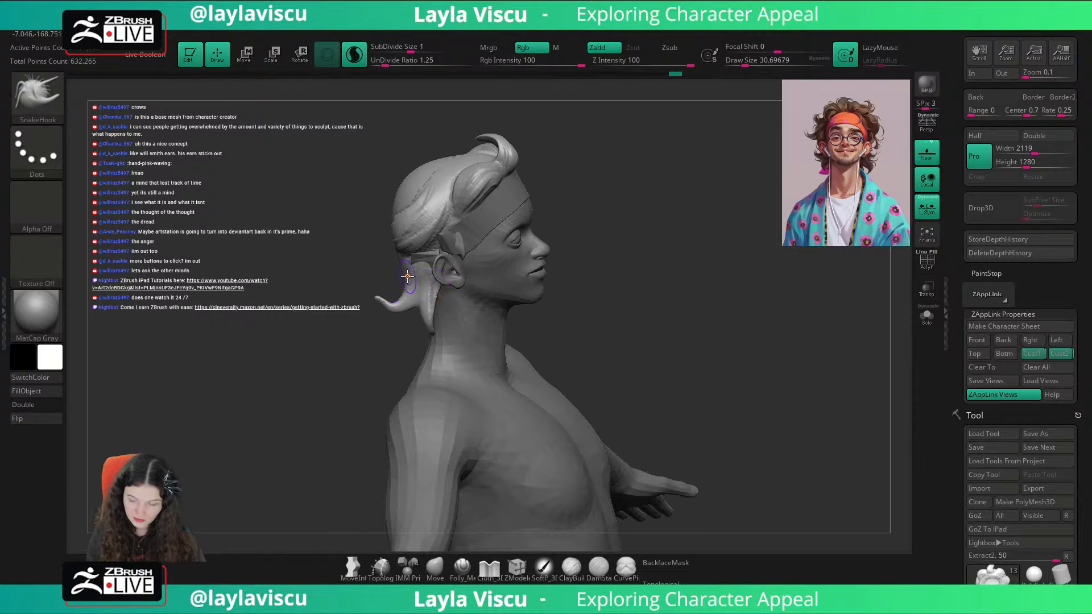
pyautogui.click(1035, 352)
pyautogui.hotkey('shift', 'z')
pyautogui.hotkey('shift', 'z')
# Step: Curl the second lock's tip upward, smooth it and refine its shape against the portrait in the Cust1 view
pyautogui.moveTo(739, 320)
pyautogui.mouseDown()
pyautogui.moveTo(828, 330)
pyautogui.moveTo(457, 307)
pyautogui.mouseUp()
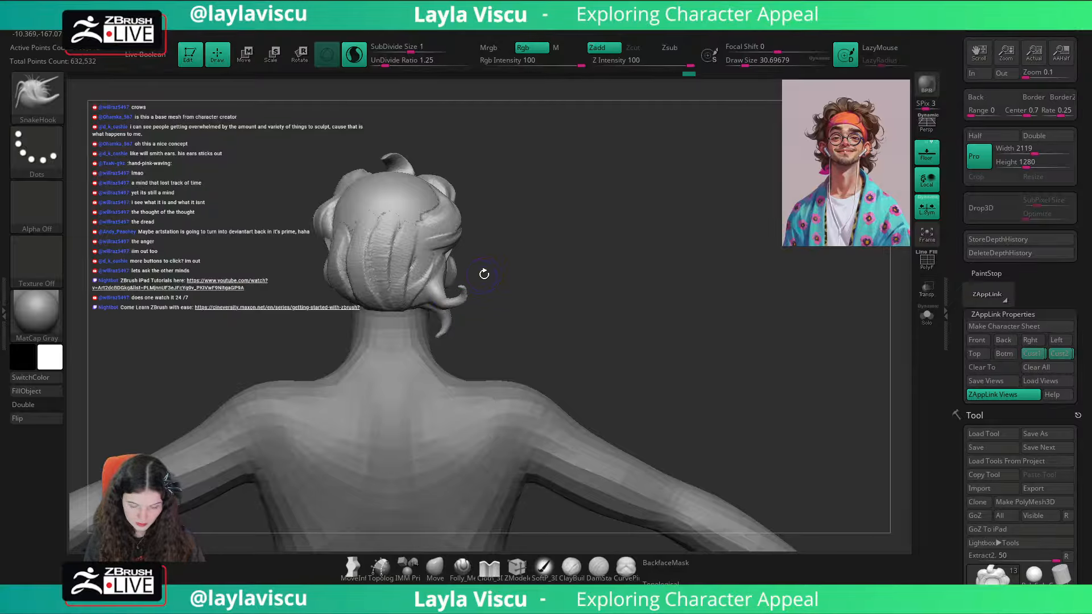
pyautogui.click(1034, 354)
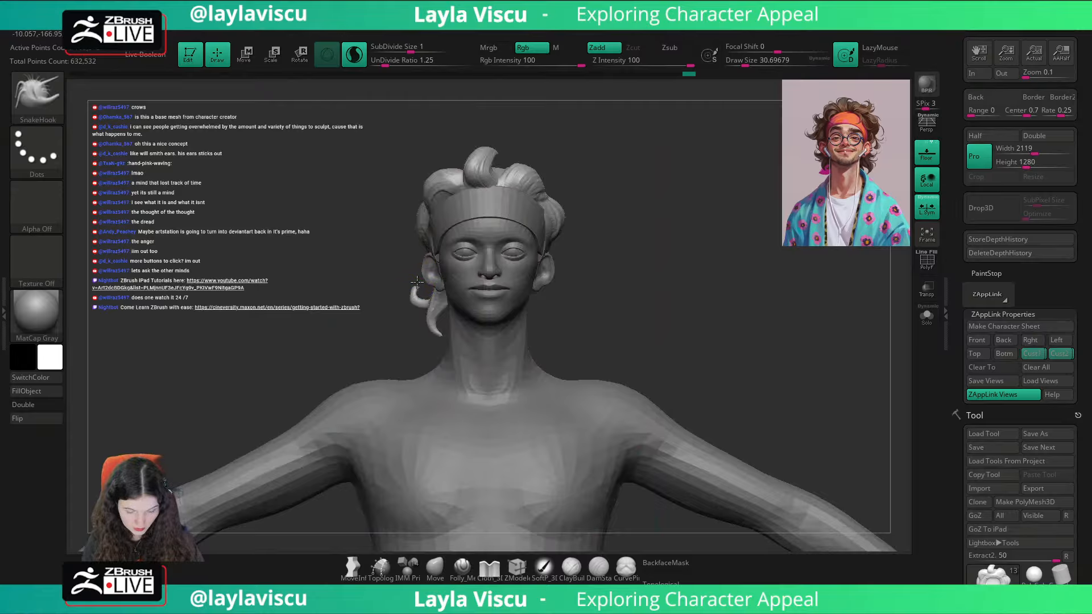
pyautogui.press('shift')
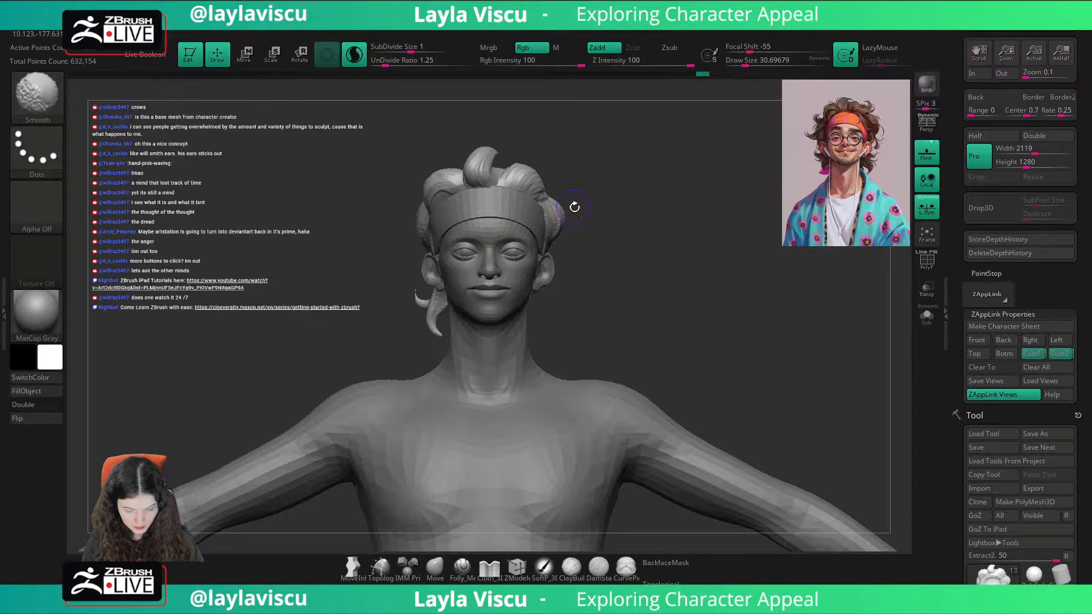
pyautogui.hotkey('shift', 'z')
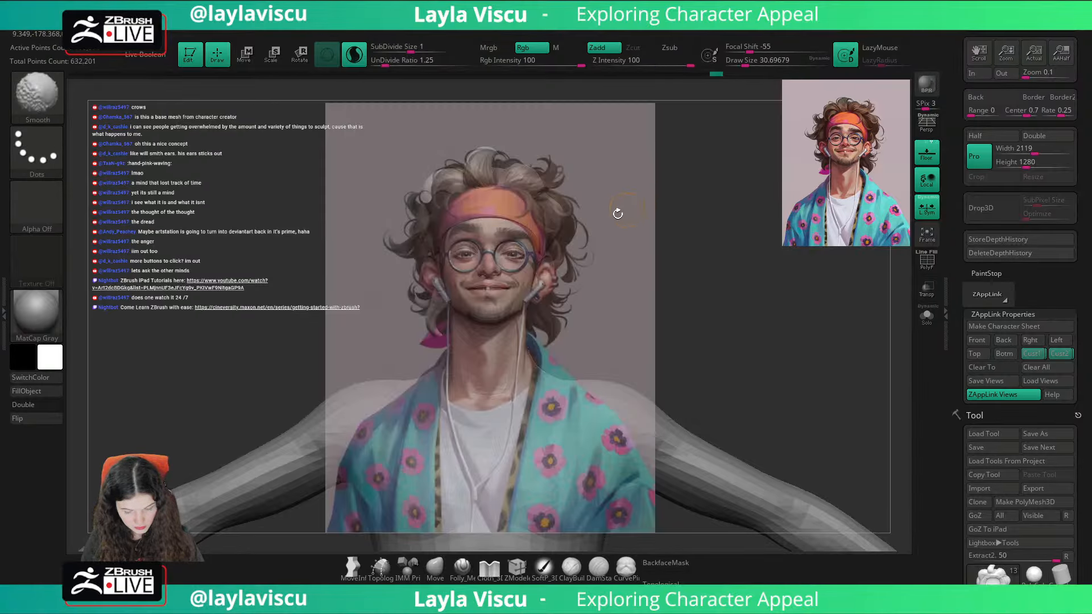
pyautogui.hotkey('shift', 'z')
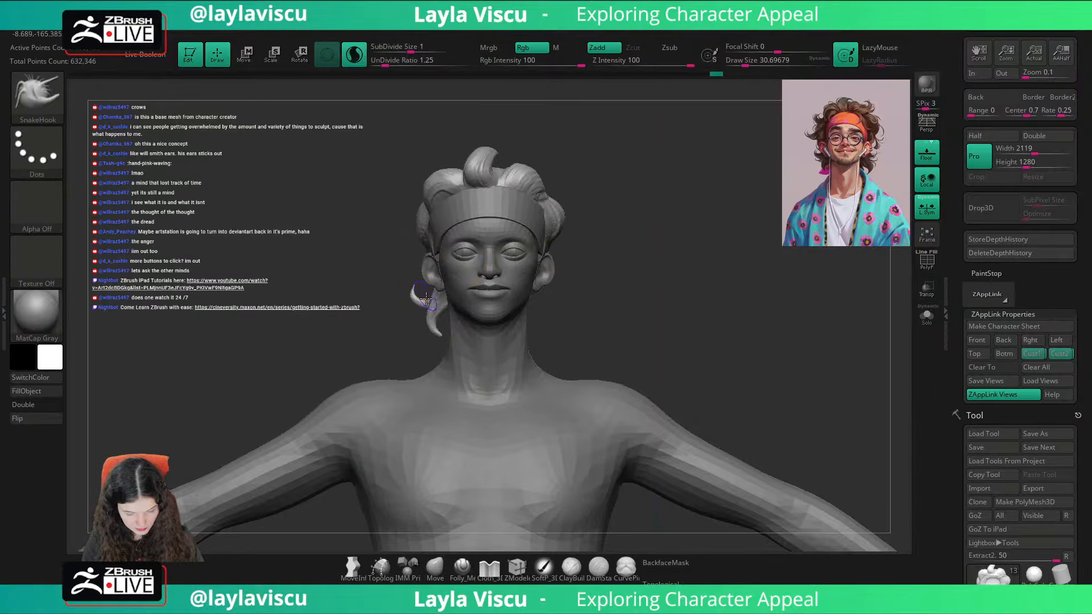
pyautogui.hotkey('shift', 'z')
pyautogui.hotkey('shift', 'z')
# Step: Push the hair above the right ear outward with Move at draw sizes about 83 and 49 to follow the portrait's outline
pyautogui.moveTo(585, 231)
pyautogui.mouseDown()
pyautogui.moveTo(695, 203)
pyautogui.moveTo(650, 259)
pyautogui.mouseUp()
pyautogui.click(435, 566)
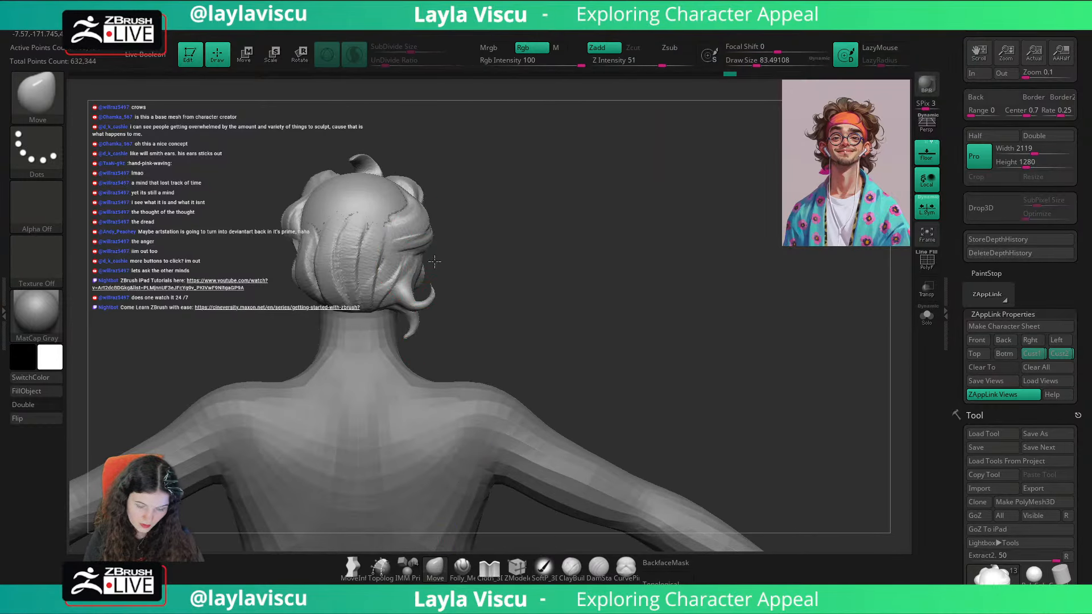
pyautogui.click(1027, 353)
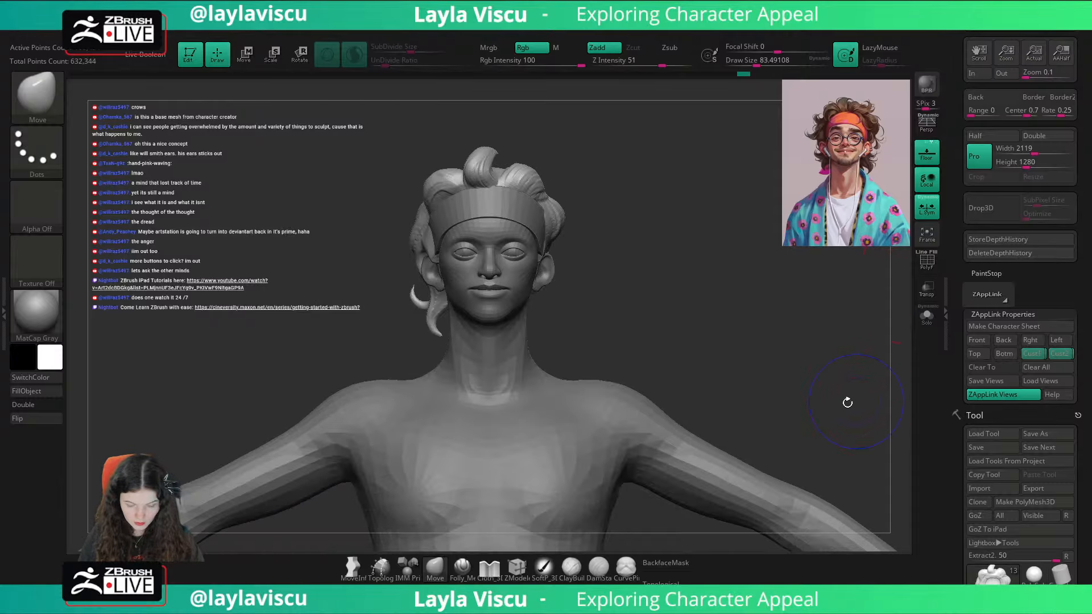
pyautogui.hotkey('shift', 'z')
pyautogui.hotkey('shift', 'z')
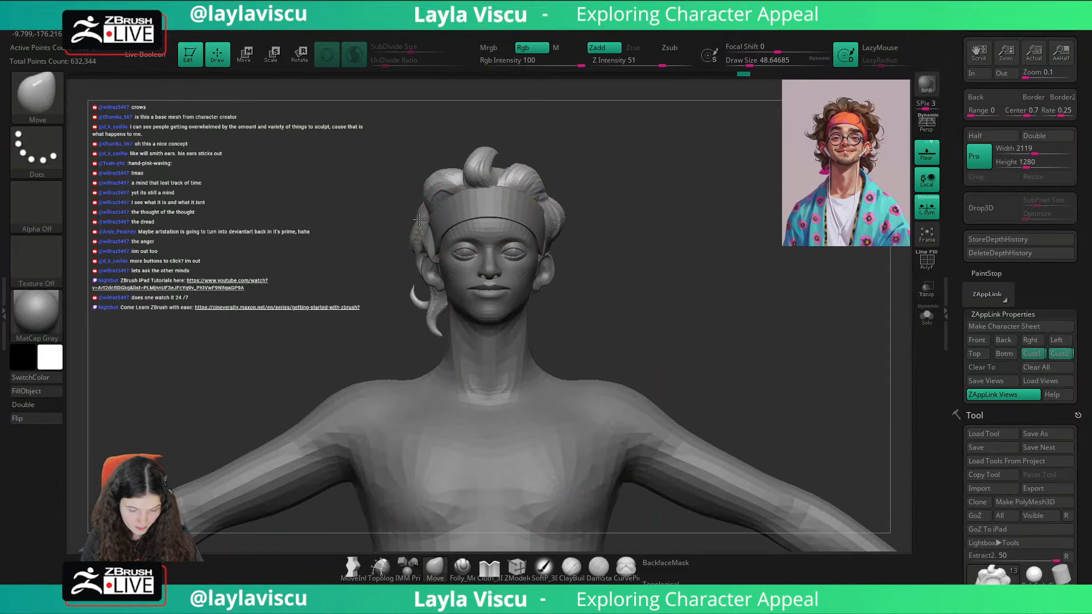
pyautogui.hotkey('shift', 'z')
pyautogui.hotkey('shift', 'z')
pyautogui.hotkey('shift', 'z')
pyautogui.hotkey('shift', 'z')
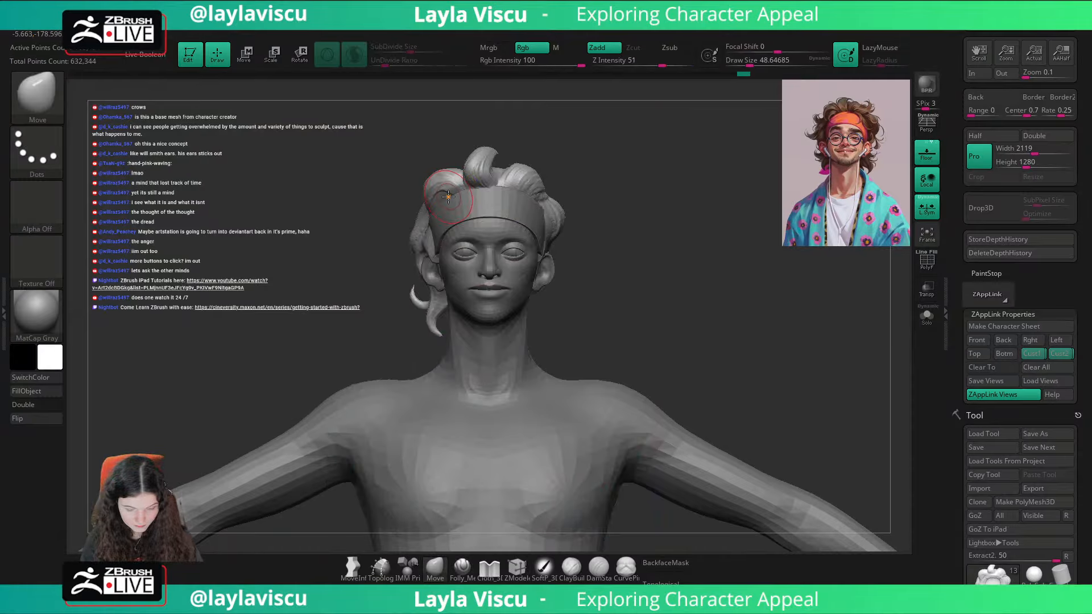
# Step: Thicken the front curl's base and the hair beside it above the headband with ClayBuildup at draw size about 51
pyautogui.press('b')
pyautogui.press('c')
pyautogui.press('b')
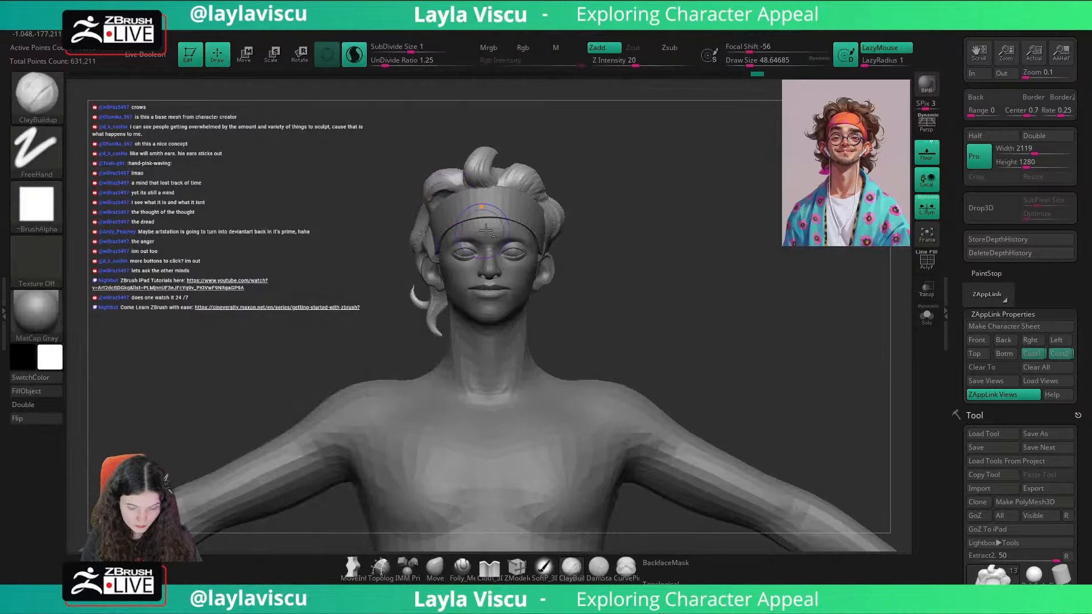
pyautogui.hotkey('shift', 'z')
pyautogui.hotkey('shift', 'z')
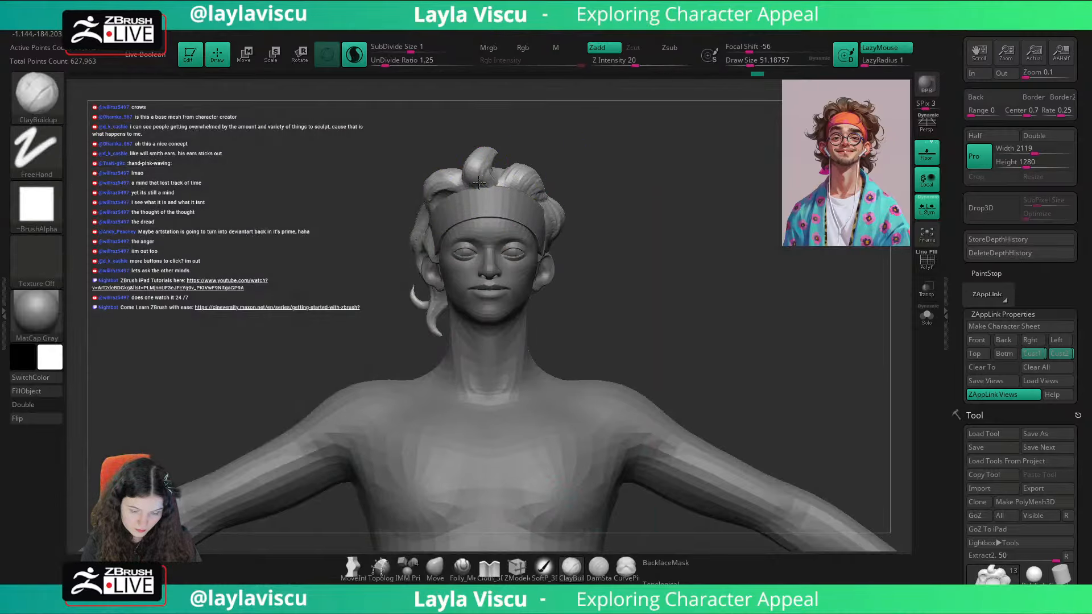
pyautogui.hotkey('shift', 'z')
pyautogui.hotkey('shift', 'z')
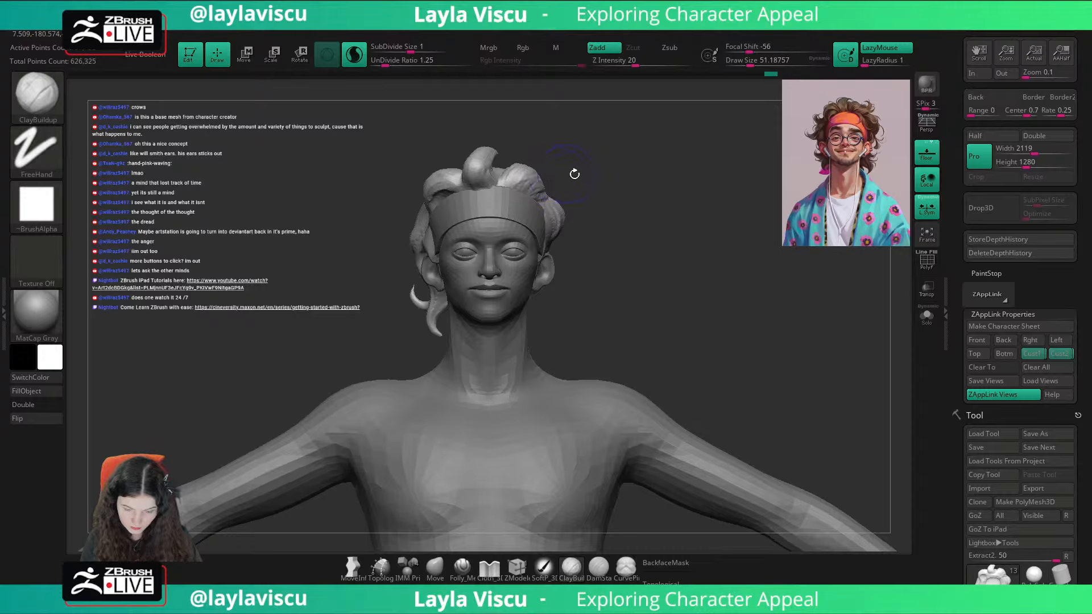
# Step: Build up the hair on the character's left side above the headband and compare it with the portrait in Cust1
pyautogui.moveTo(574, 173); pyautogui.dragTo(540, 176)
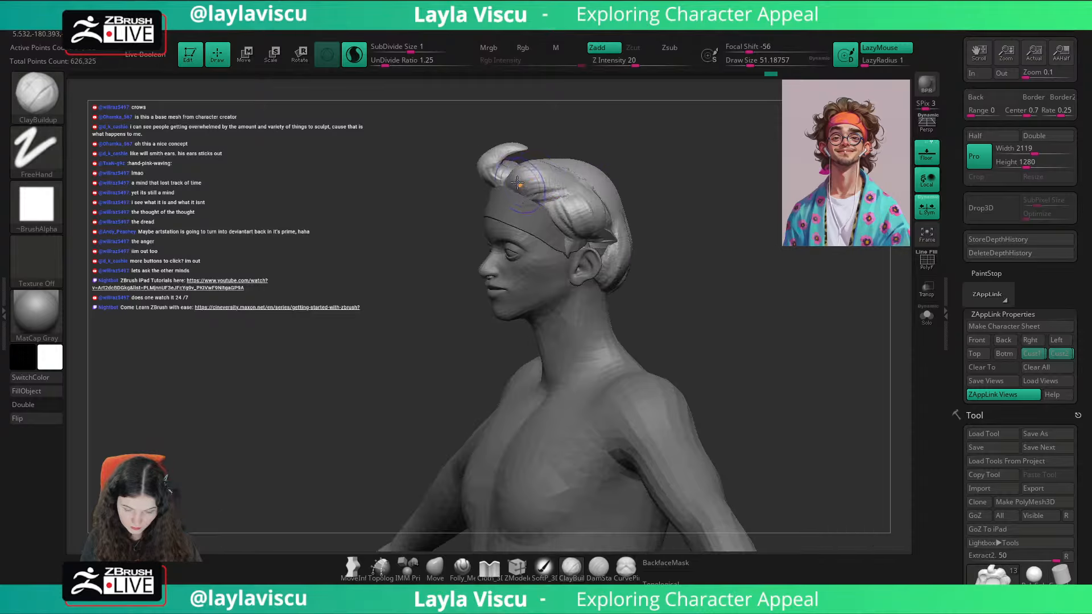
pyautogui.click(1031, 359)
pyautogui.hotkey('shift', 'z')
pyautogui.hotkey('shift', 'z')
# Step: Pull a pointed lock up from the hair on the character's left side with SnakeHook and compare it with the portrait in Cust1
pyautogui.press('s')
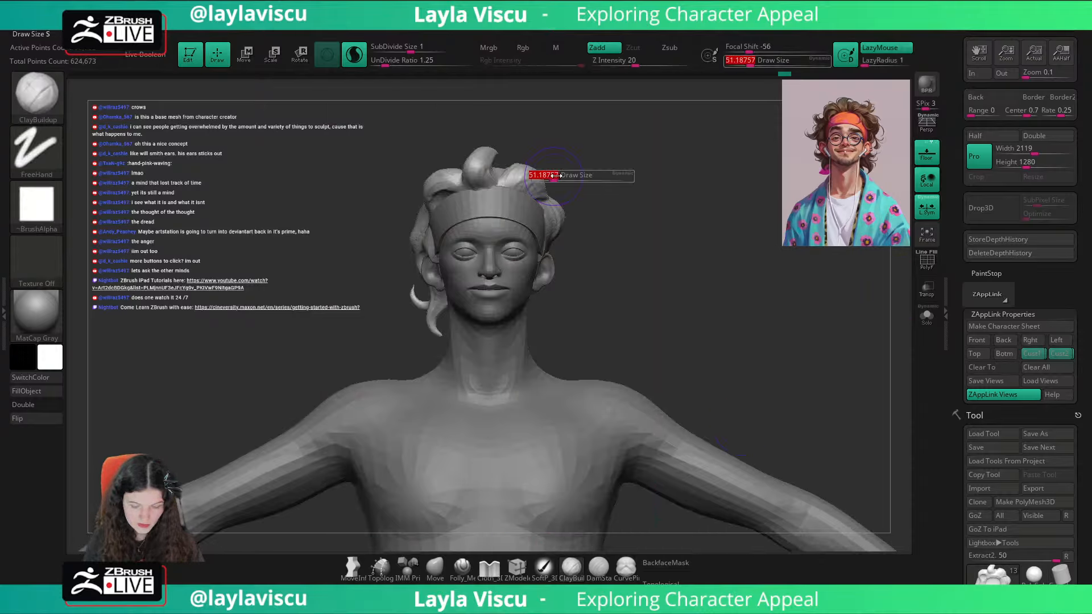
pyautogui.moveTo(556, 175); pyautogui.dragTo(550, 175)
pyautogui.press('b')
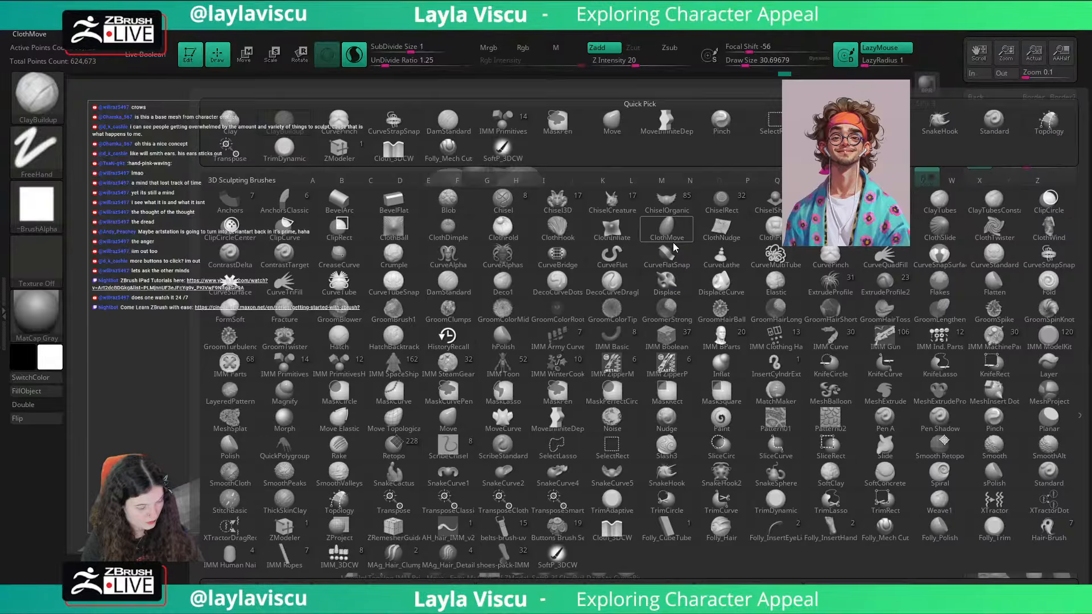
pyautogui.press('s')
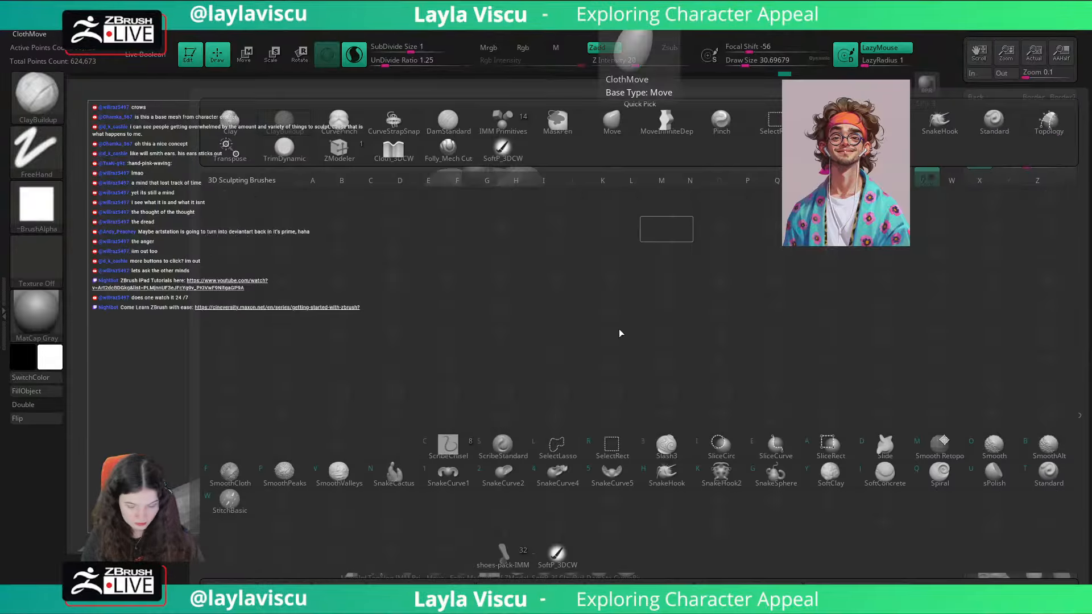
pyautogui.click(678, 483)
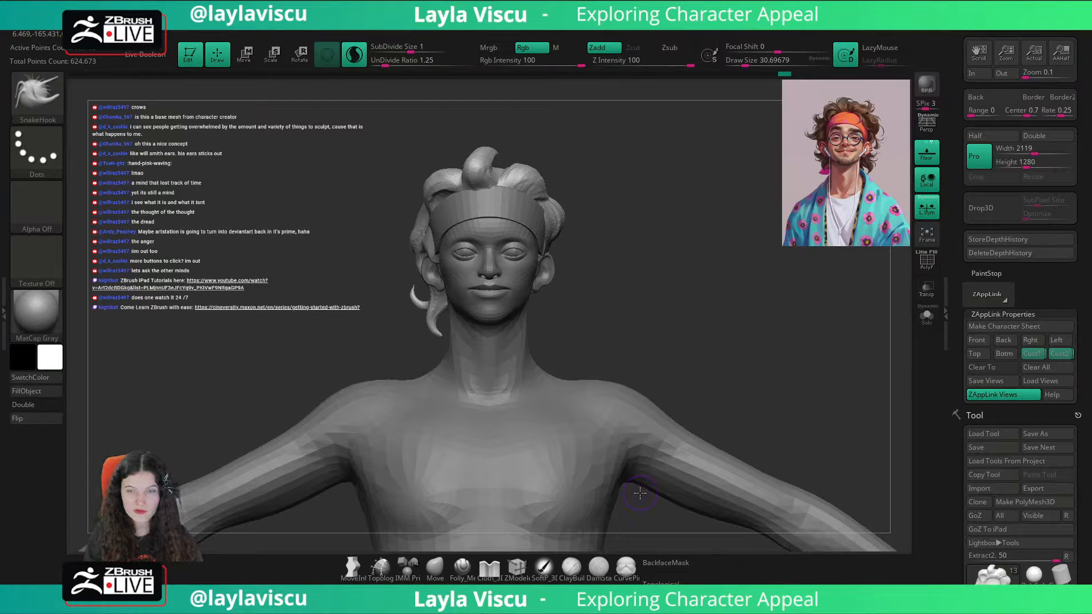
pyautogui.moveTo(589, 157)
pyautogui.mouseDown()
pyautogui.moveTo(563, 168)
pyautogui.moveTo(576, 169)
pyautogui.mouseUp()
pyautogui.press('s')
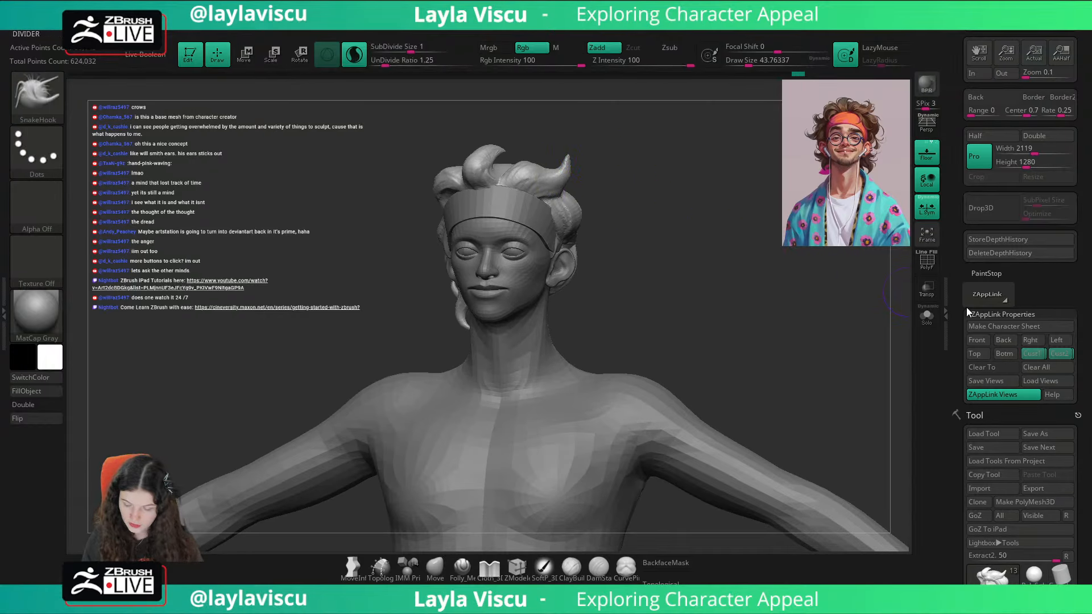
pyautogui.click(1051, 353)
pyautogui.hotkey('shift', 'z')
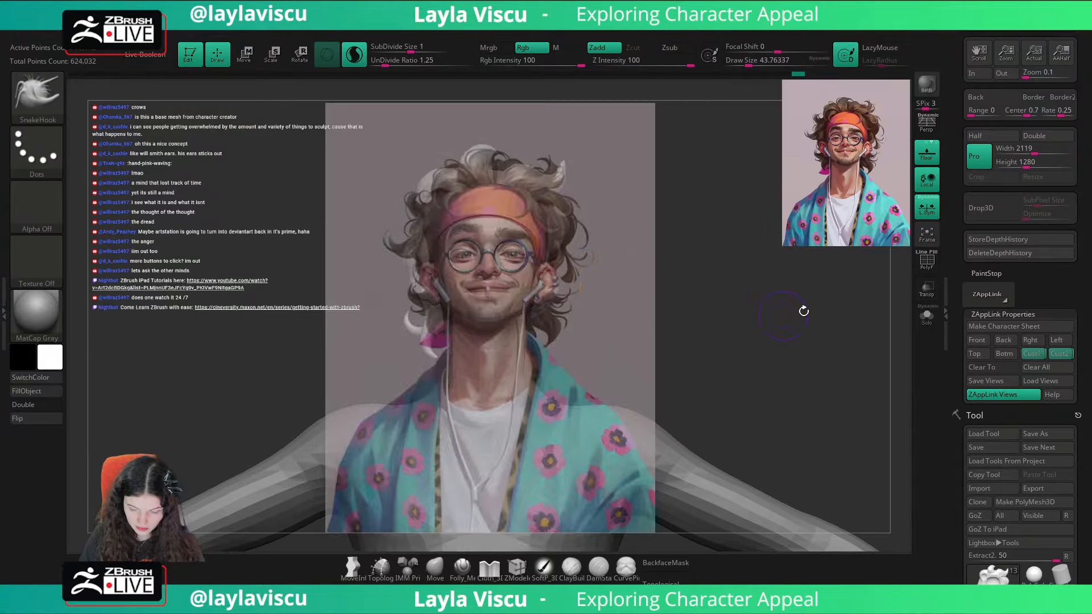
pyautogui.hotkey('shift', 'z')
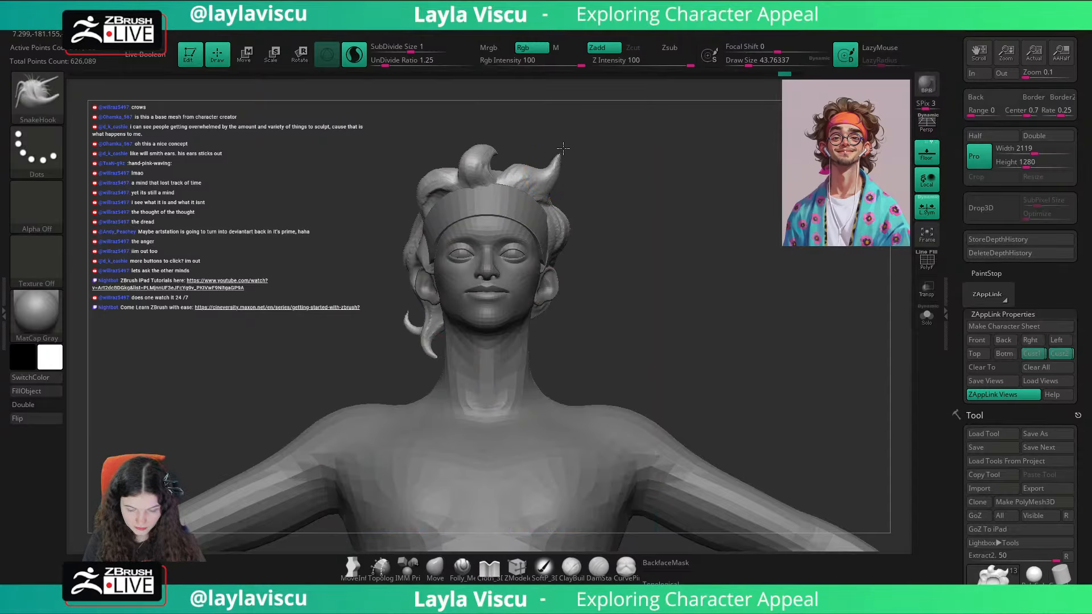
# Step: Undo the first pull on the left lock's tip, reshape the lock with SnakeHook at draw size about 37 and smooth the tip
pyautogui.moveTo(563, 148); pyautogui.dragTo(553, 174)
pyautogui.hotkey('ctrl', 'z')
pyautogui.press('s')
pyautogui.click(556, 172)
pyautogui.moveTo(543, 176); pyautogui.dragTo(559, 184)
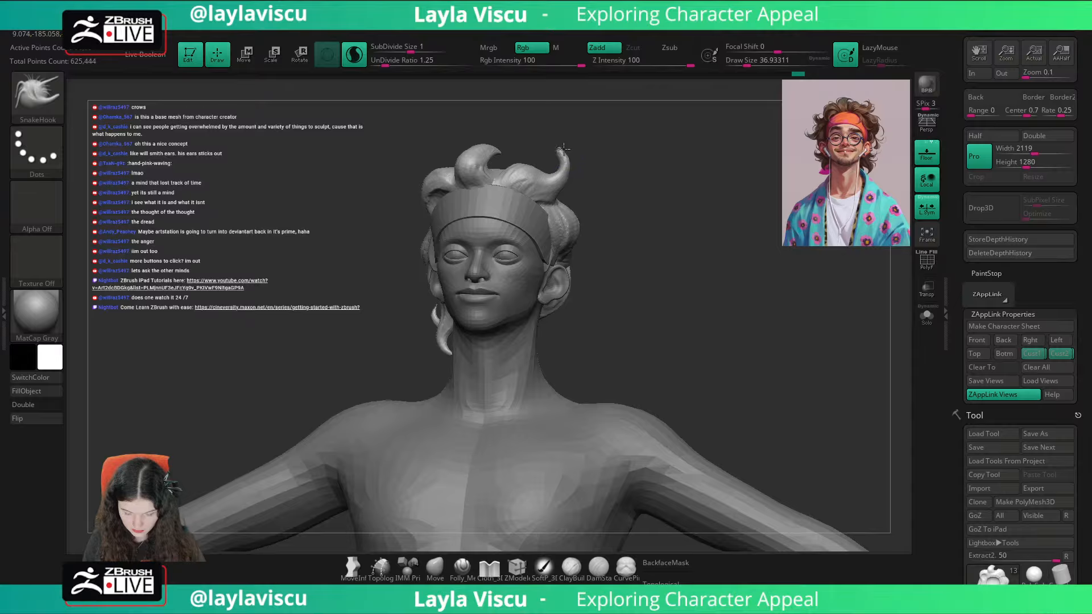
pyautogui.press('shift')
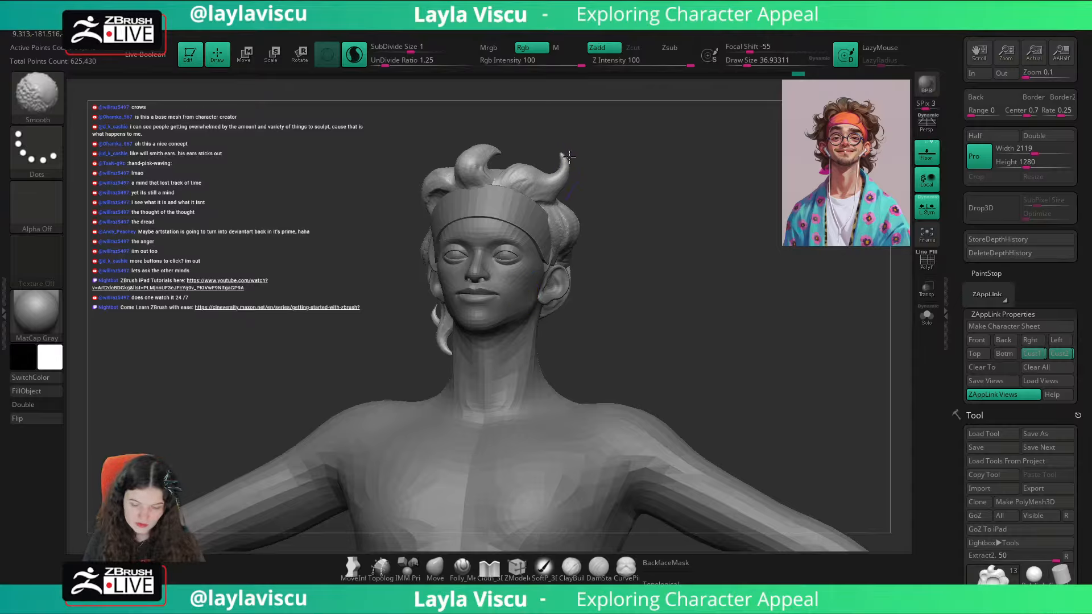
pyautogui.keyDown('shift'); pyautogui.moveTo(569, 157); pyautogui.dragTo(573, 155); pyautogui.keyUp('shift')
# Step: Bend the left lock's tip inward with Move at draw size about 46, following the portrait in the Cust1 view
pyautogui.moveTo(638, 195); pyautogui.dragTo(647, 215)
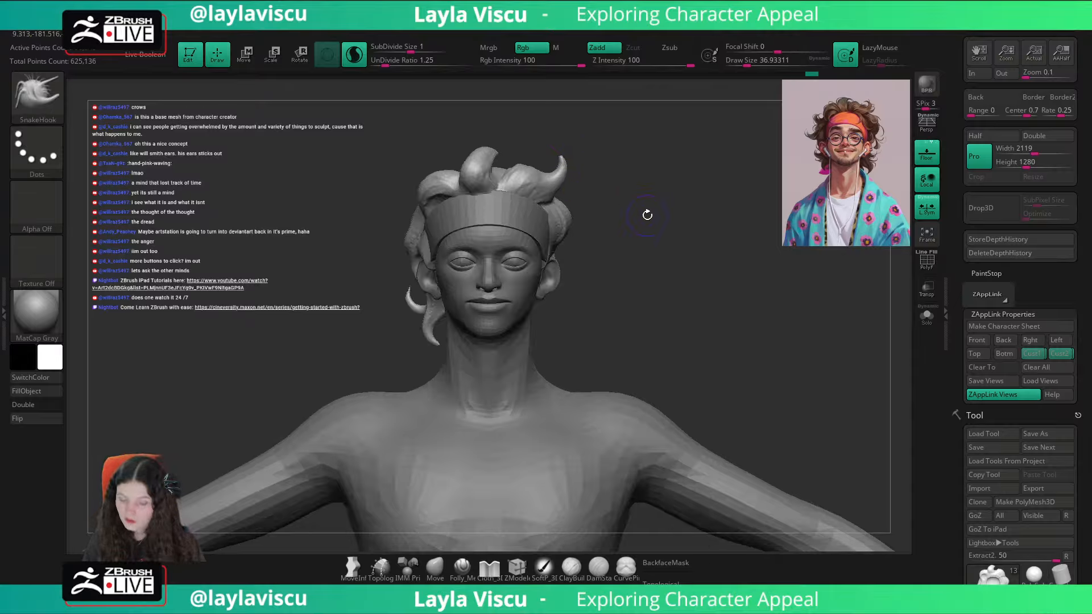
pyautogui.click(1052, 355)
pyautogui.hotkey('shift', 'z')
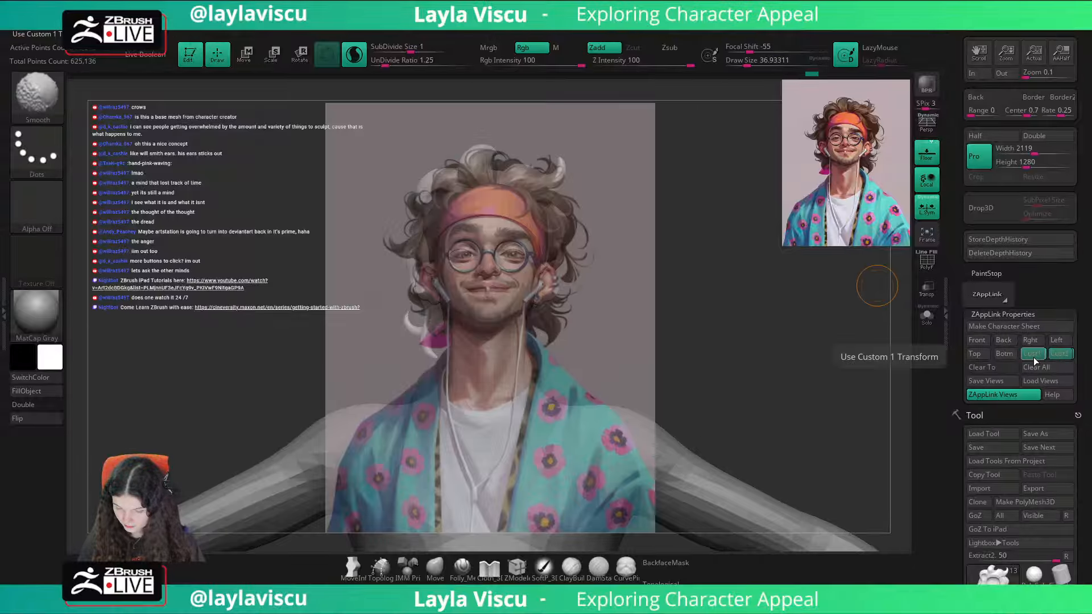
pyautogui.hotkey('shift', 'z')
pyautogui.click(435, 579)
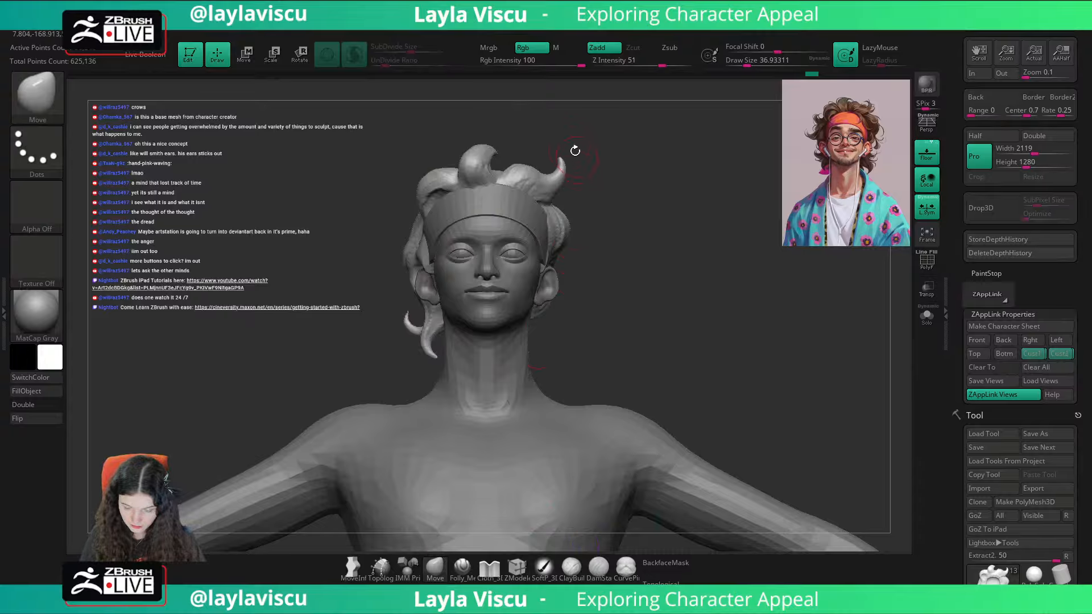
pyautogui.press('s')
pyautogui.moveTo(575, 151); pyautogui.dragTo(558, 160)
pyautogui.press('s')
pyautogui.moveTo(561, 163); pyautogui.dragTo(568, 158)
pyautogui.hotkey('shift', 'z')
pyautogui.hotkey('shift', 'z')
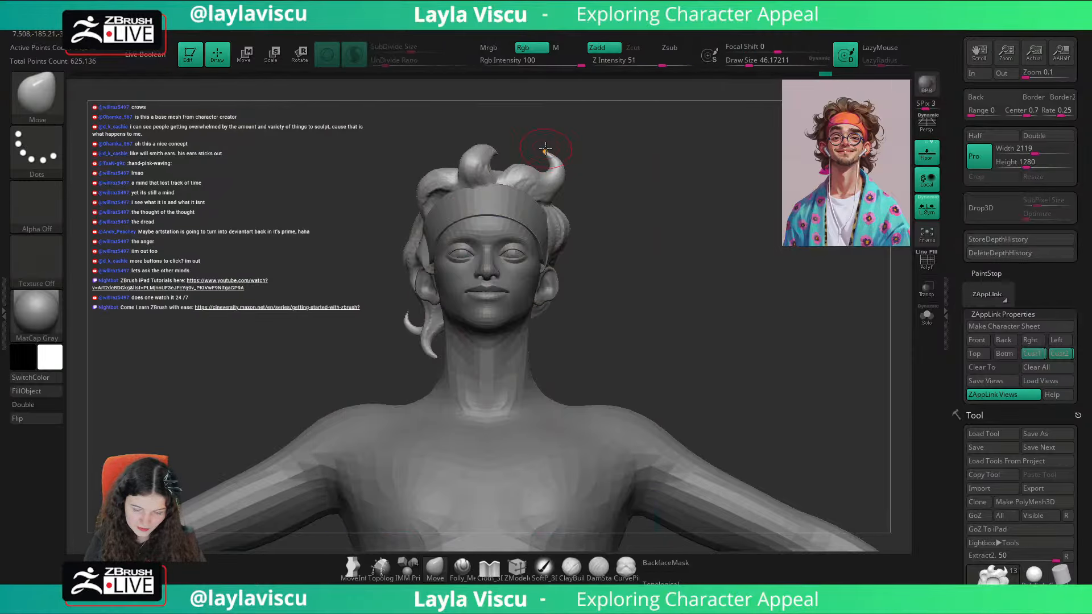
# Step: Refine the left lock's curled tip with Move at draw size about 31 and check it against the portrait overlay
pyautogui.press('1')
pyautogui.click(538, 348)
pyautogui.press('s')
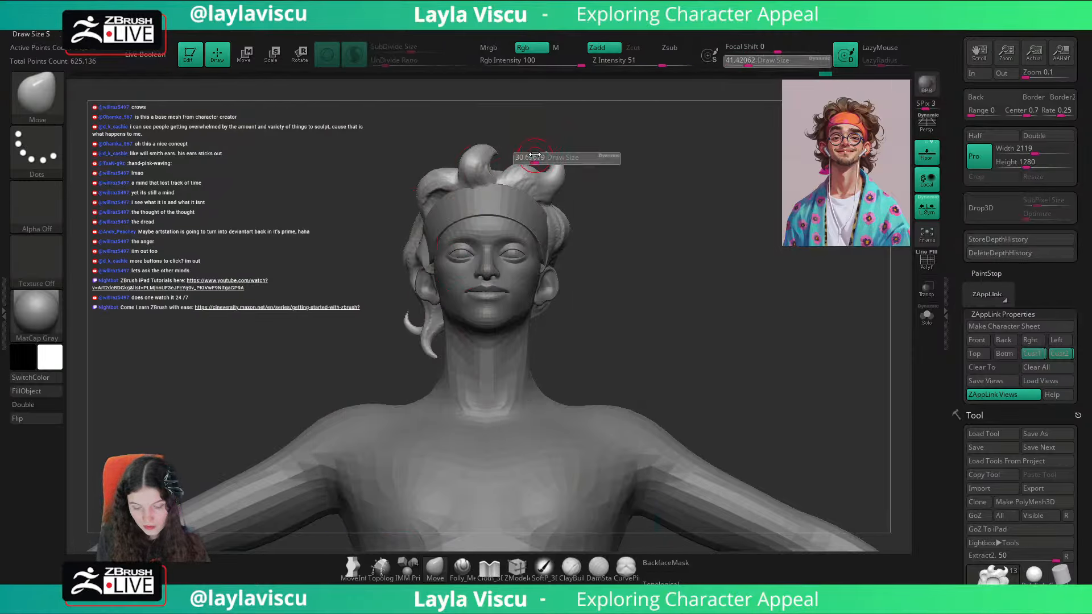
pyautogui.moveTo(536, 159); pyautogui.dragTo(532, 159)
pyautogui.press('1')
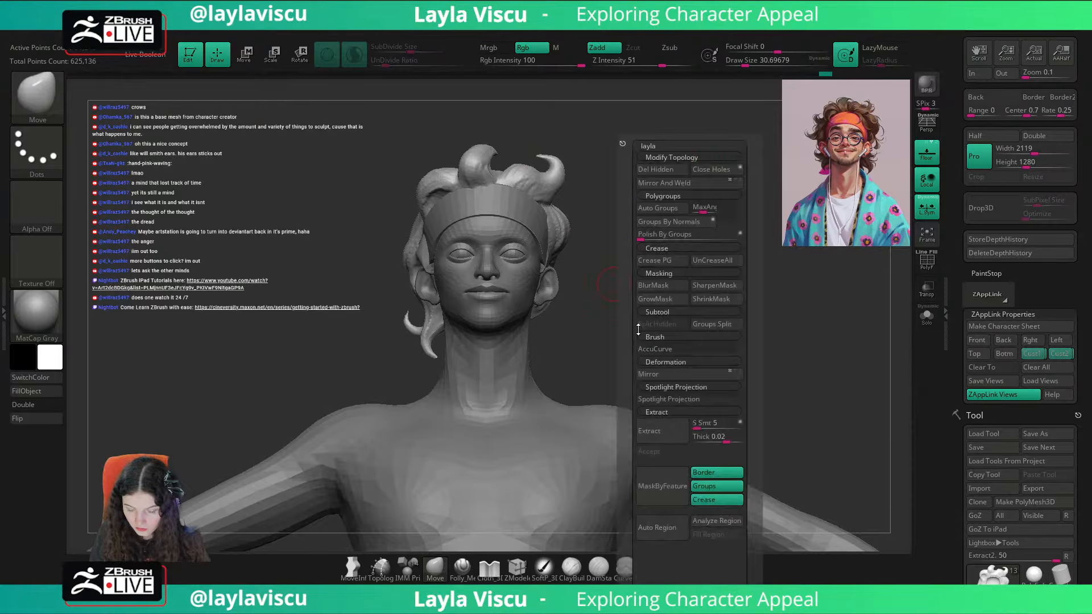
pyautogui.hotkey('shift', 'z')
pyautogui.hotkey('shift', 'z')
# Step: Adjust the left lock's body and curve from several angles with Move, starting at draw size about 49
pyautogui.press('s')
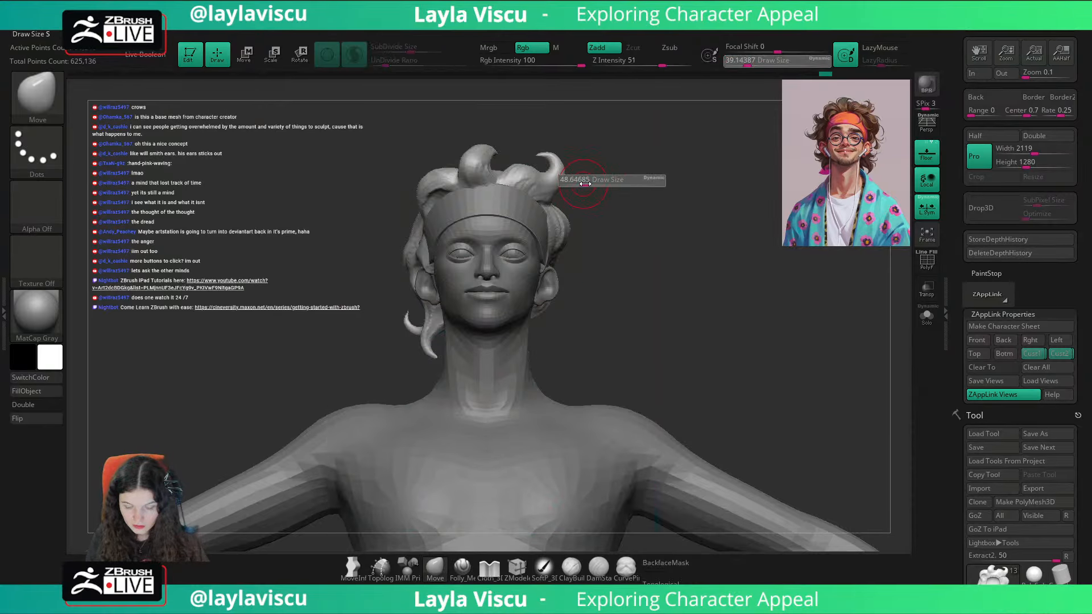
pyautogui.moveTo(580, 180); pyautogui.dragTo(589, 180)
pyautogui.moveTo(638, 176); pyautogui.dragTo(575, 172)
pyautogui.press('s')
pyautogui.moveTo(594, 139)
pyautogui.mouseDown()
pyautogui.moveTo(532, 179)
pyautogui.moveTo(535, 153)
pyautogui.mouseUp()
pyautogui.press('s')
pyautogui.moveTo(691, 128)
pyautogui.mouseDown()
pyautogui.moveTo(722, 136)
pyautogui.moveTo(691, 162)
pyautogui.mouseUp()
pyautogui.press('s')
pyautogui.moveTo(561, 166); pyautogui.dragTo(560, 156)
# Step: Reposition the curls above the headband with Move at draw size about 39, working around to the head's right profile
pyautogui.moveTo(671, 145)
pyautogui.keyDown('shift'); pyautogui.mouseDown()
pyautogui.moveTo(693, 176)
pyautogui.moveTo(721, 151)
pyautogui.moveTo(494, 181)
pyautogui.moveTo(511, 189)
pyautogui.mouseUp(); pyautogui.keyUp('shift')
pyautogui.press('s')
pyautogui.press('s')
pyautogui.moveTo(512, 187); pyautogui.dragTo(518, 180)
pyautogui.moveTo(588, 145)
pyautogui.mouseDown()
pyautogui.moveTo(663, 137)
pyautogui.moveTo(630, 181)
pyautogui.mouseUp()
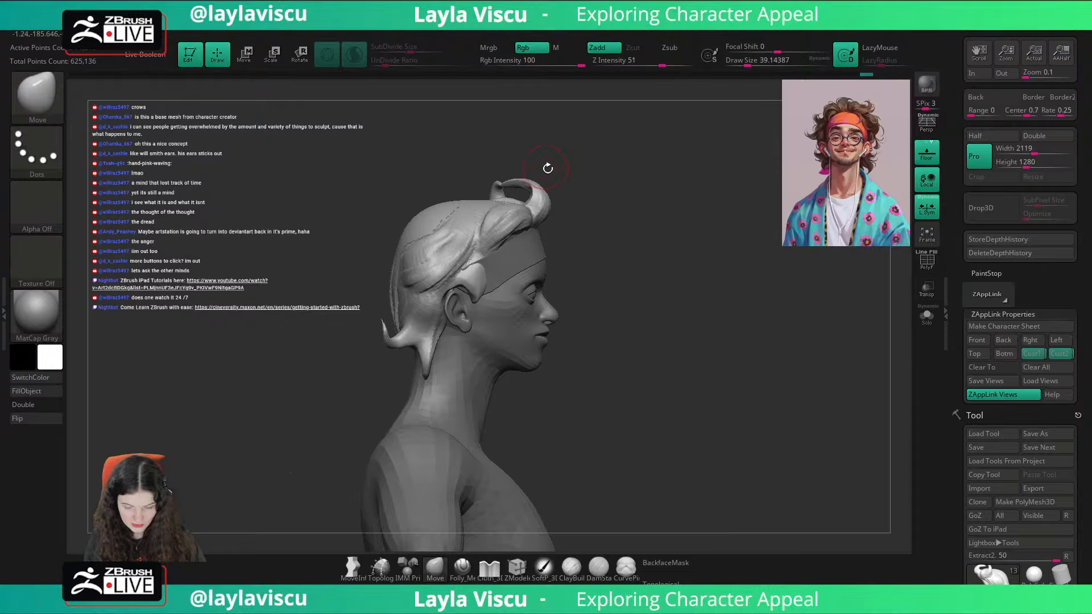
pyautogui.moveTo(547, 168); pyautogui.dragTo(517, 187)
pyautogui.moveTo(588, 164); pyautogui.dragTo(575, 185)
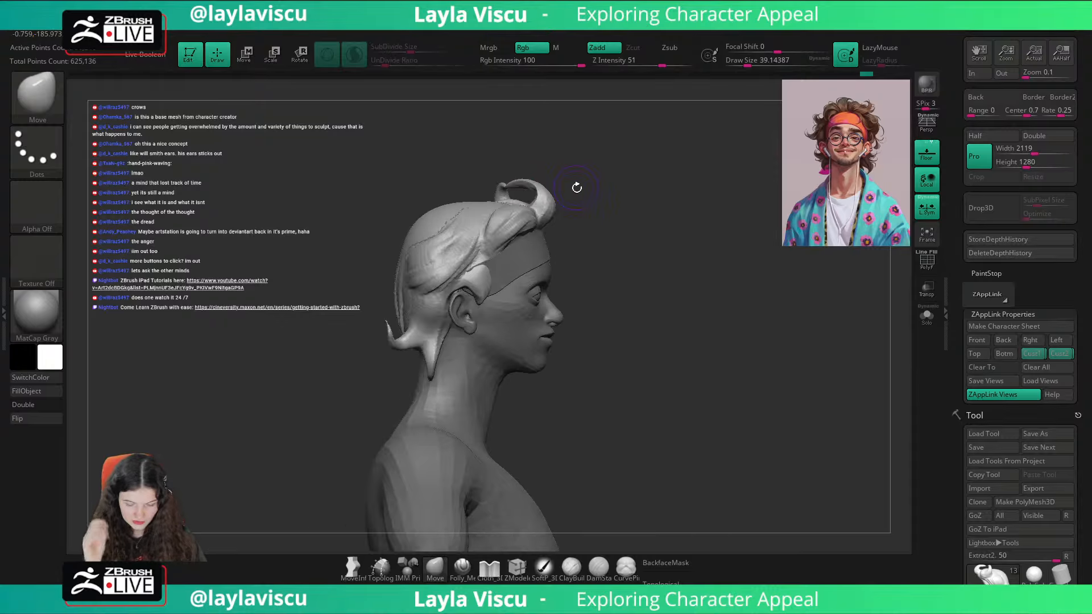
# Step: Push the hair above the right temple back and down with Move at draw size about 77, and compare with the portrait in Cust1
pyautogui.press('s')
pyautogui.click(526, 211)
pyautogui.moveTo(509, 219); pyautogui.dragTo(493, 235)
pyautogui.moveTo(688, 210)
pyautogui.mouseDown()
pyautogui.moveTo(711, 194)
pyautogui.moveTo(761, 208)
pyautogui.mouseUp()
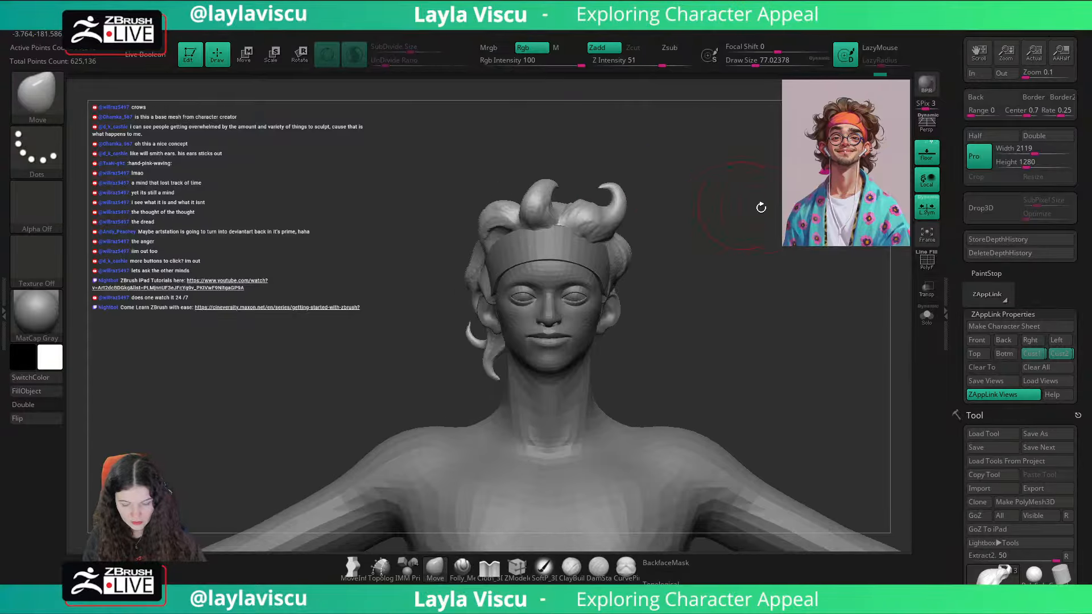
pyautogui.click(1028, 358)
pyautogui.hotkey('shift', 'z')
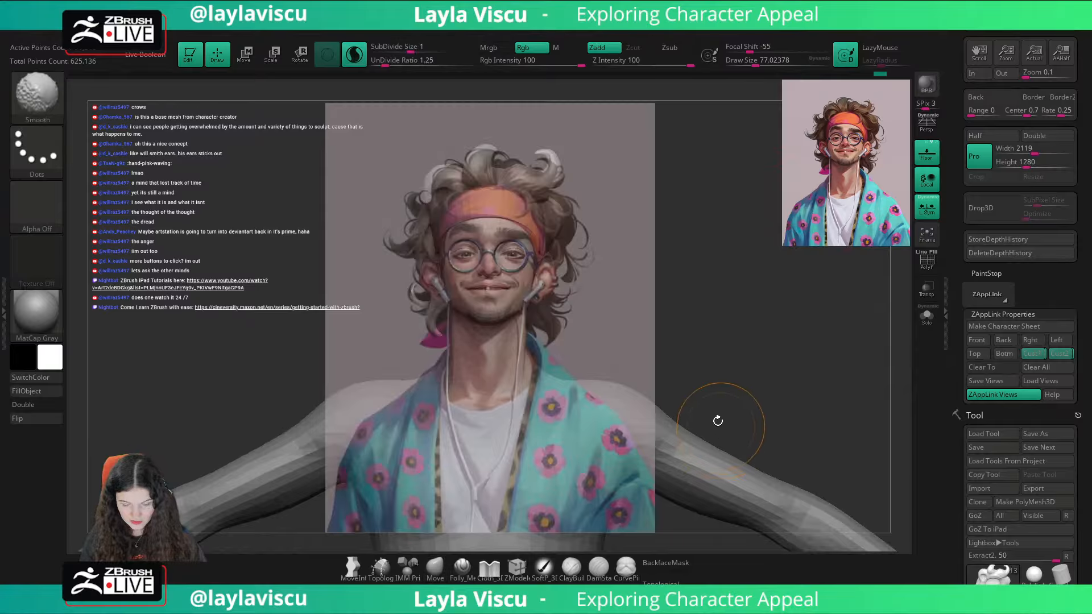
# Step: Adjust the hair outline beside the headband on the character's right with Move at draw size about 80, checking the portrait overlay
pyautogui.press('s')
pyautogui.click(431, 182)
pyautogui.hotkey('shift', 'z')
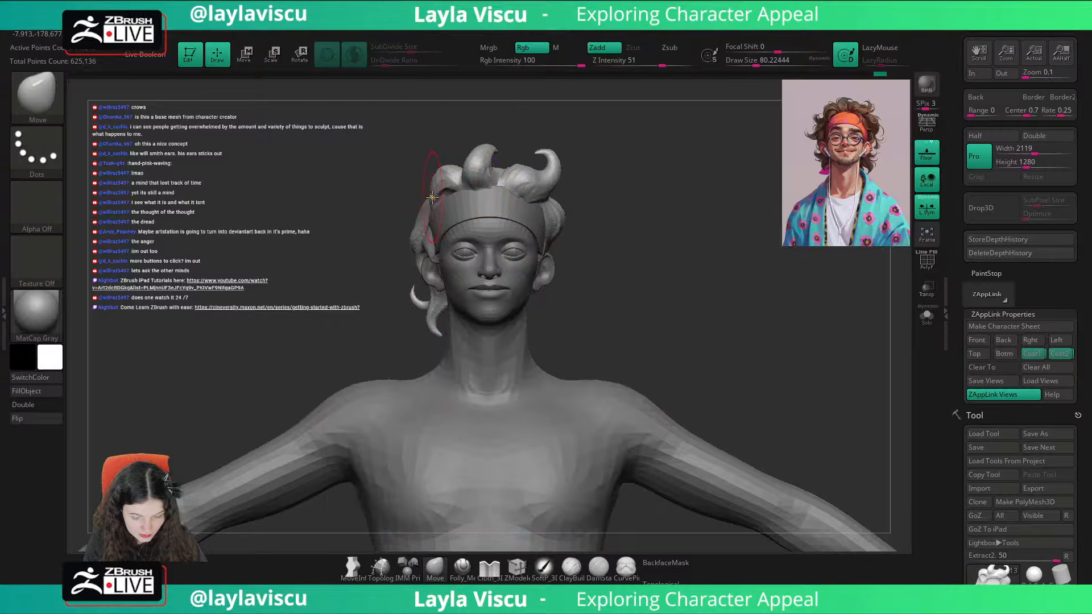
pyautogui.hotkey('shift', 'z')
# Step: Refine the hair edge above the right ear with Move, reducing the draw size to about 35, and compare with the portrait
pyautogui.hotkey('shift', 'z')
pyautogui.hotkey('shift', 'z')
pyautogui.hotkey('shift', 'z')
pyautogui.press('s')
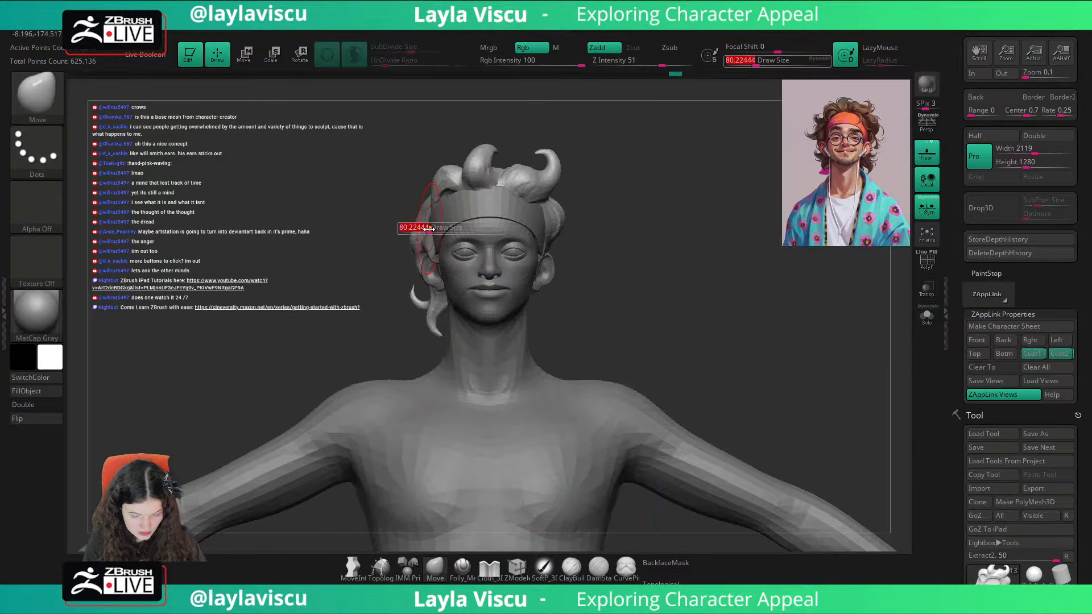
pyautogui.click(415, 230)
pyautogui.hotkey('shift', 'z')
pyautogui.hotkey('shift', 'z')
pyautogui.press('s')
pyautogui.click(412, 246)
pyautogui.hotkey('shift', 'z')
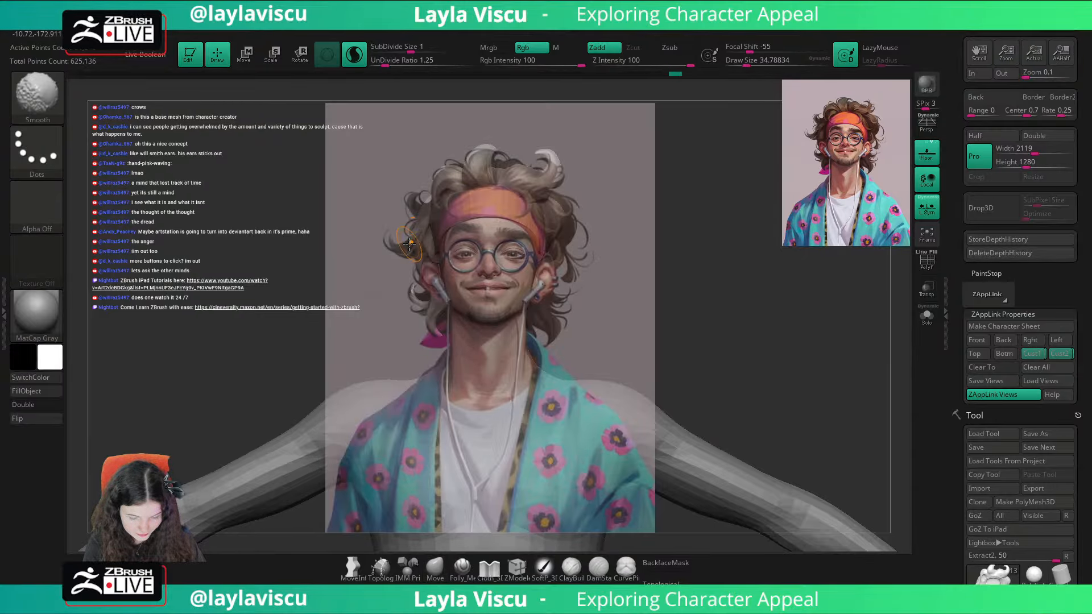
pyautogui.hotkey('shift', 'z')
# Step: Pull a pointed lock outward above the right ear with SnakeHook at draw size about 35, redoing the first pull to match the portrait
pyautogui.press('b')
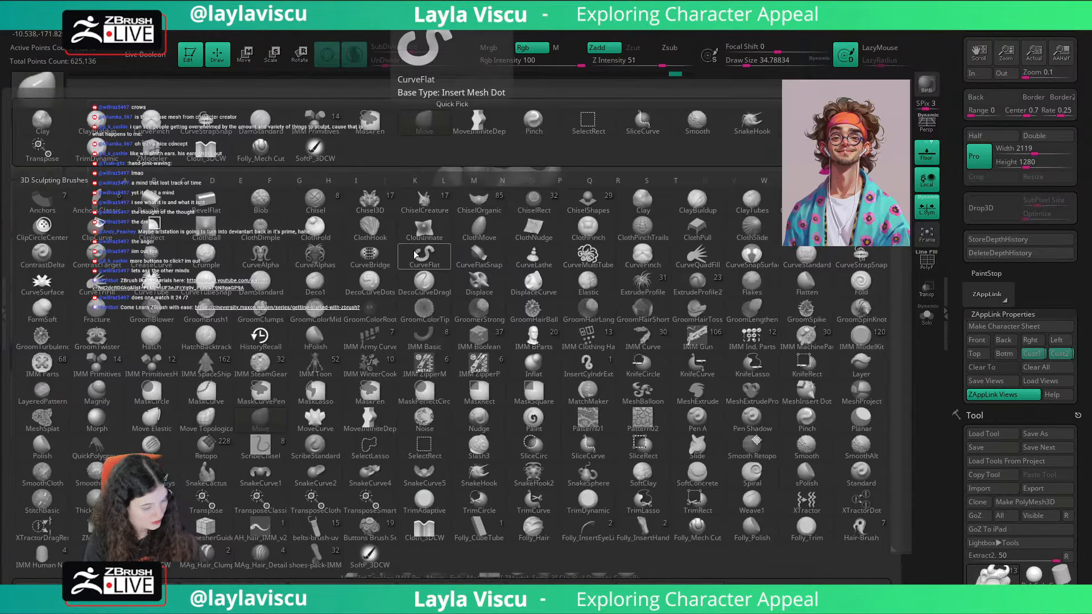
pyautogui.press('s')
pyautogui.press('m')
pyautogui.hotkey('shift', 'z')
pyautogui.hotkey('shift', 'z')
pyautogui.moveTo(415, 241)
pyautogui.mouseDown()
pyautogui.moveTo(391, 249)
pyautogui.moveTo(385, 238)
pyautogui.mouseUp()
pyautogui.hotkey('ctrl', 'z')
pyautogui.hotkey('shift', 'z')
pyautogui.hotkey('shift', 'z')
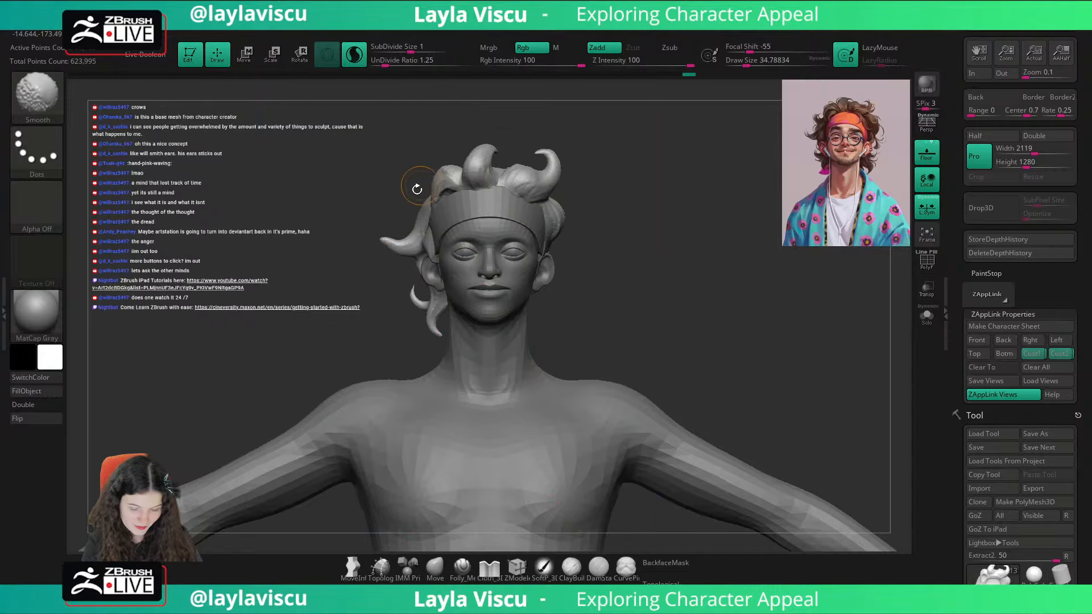
# Step: Shape the tip of the lock above the right ear with Move at draw size about 31 and check it against the portrait
pyautogui.click(435, 567)
pyautogui.press('s')
pyautogui.click(387, 241)
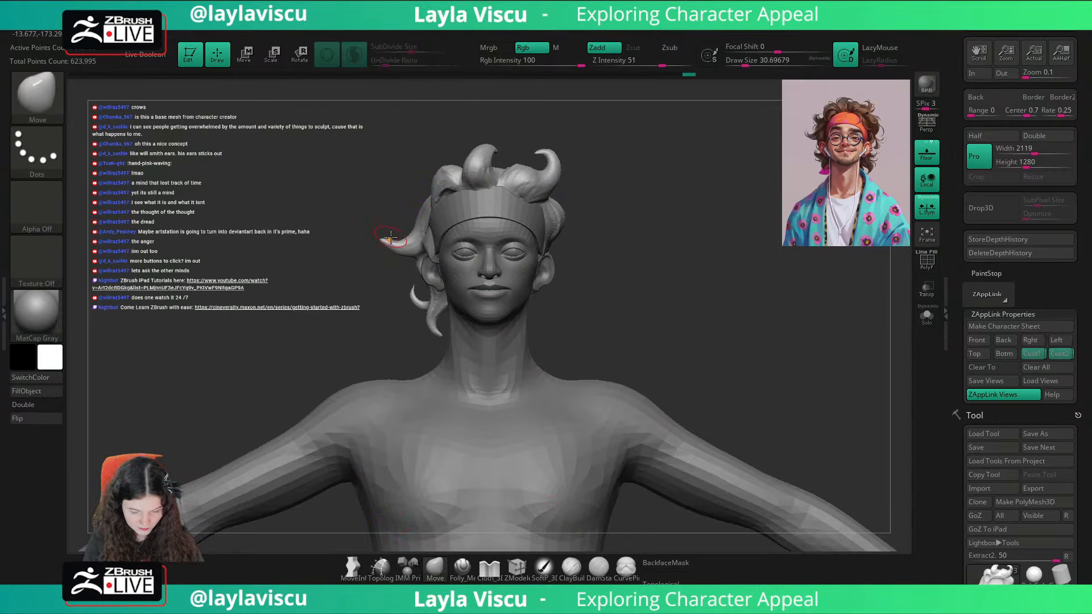
pyautogui.hotkey('shift', 'z')
pyautogui.hotkey('shift', 'z')
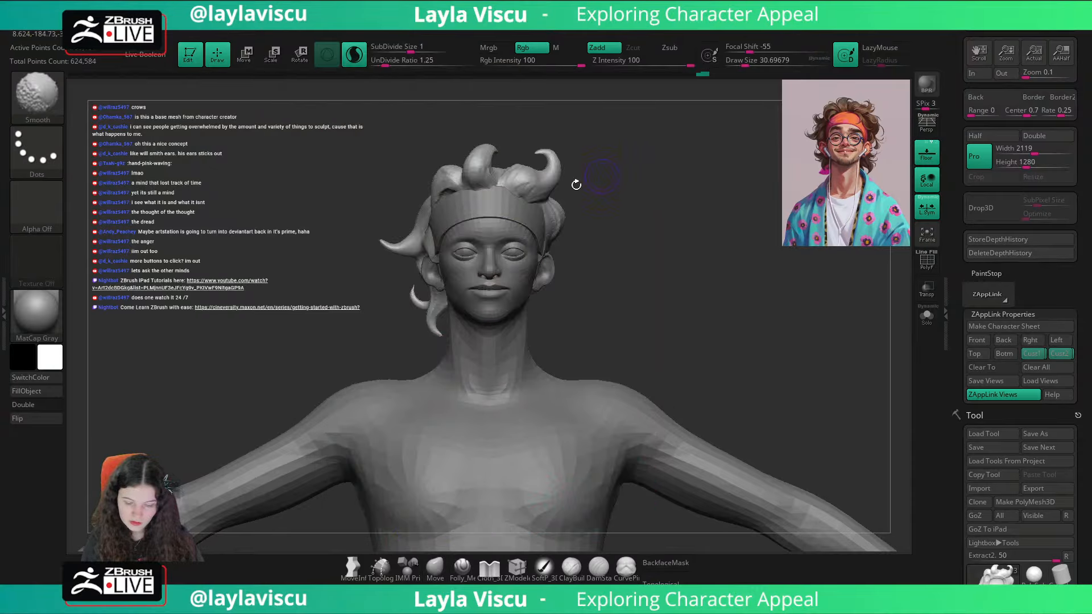
# Step: Pull another lock outward above the right-ear lock with SnakeHook at draw size about 46
pyautogui.press('b')
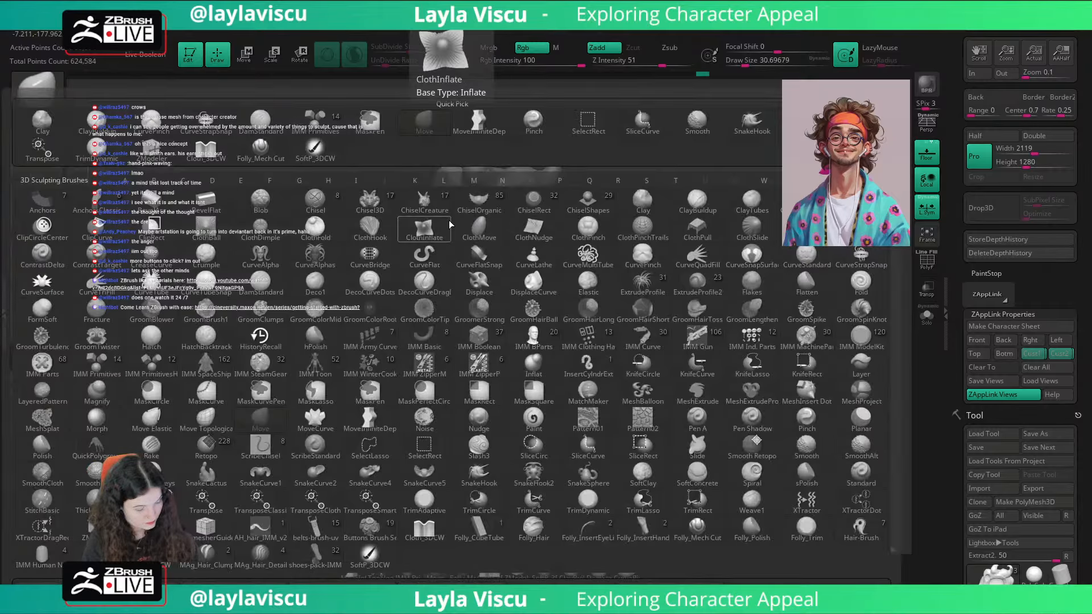
pyautogui.press('s')
pyautogui.press('h')
pyautogui.moveTo(449, 209); pyautogui.dragTo(489, 207, button='right')
pyautogui.press('s')
pyautogui.click(418, 207)
pyautogui.moveTo(418, 207); pyautogui.dragTo(397, 196)
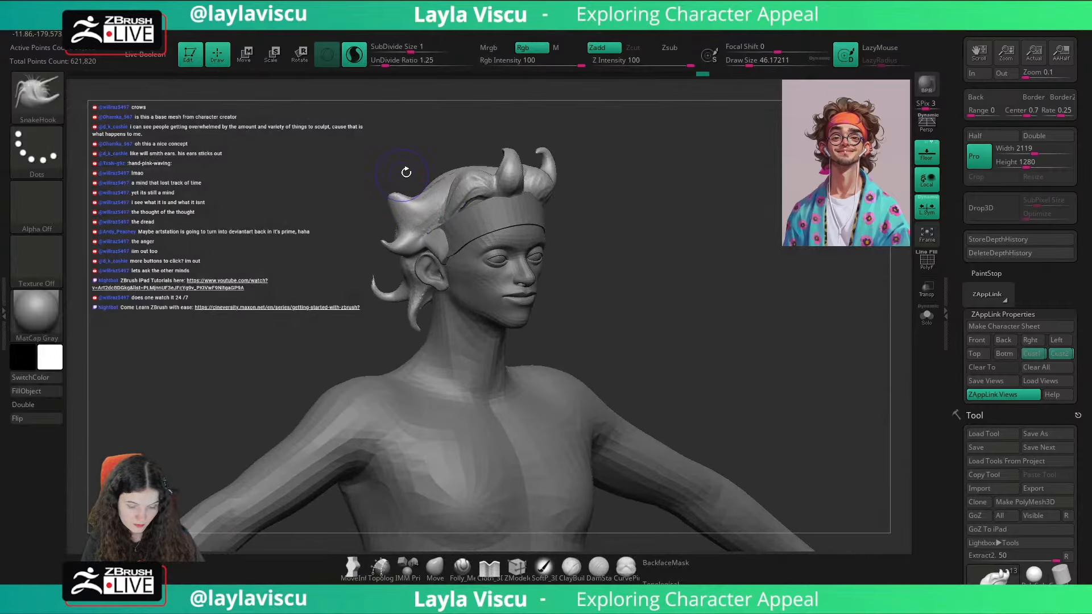
pyautogui.moveTo(404, 170); pyautogui.dragTo(382, 171, button='right')
# Step: Draw out the upper right lock's tip with SnakeHook at draw size about 37 and return to the Cust1 view
pyautogui.press('s')
pyautogui.click(418, 209)
pyautogui.moveTo(408, 214); pyautogui.dragTo(397, 193)
pyautogui.moveTo(416, 178)
pyautogui.mouseDown(button='right')
pyautogui.moveTo(405, 169)
pyautogui.moveTo(429, 170)
pyautogui.mouseUp(button='right')
pyautogui.click(1031, 353)
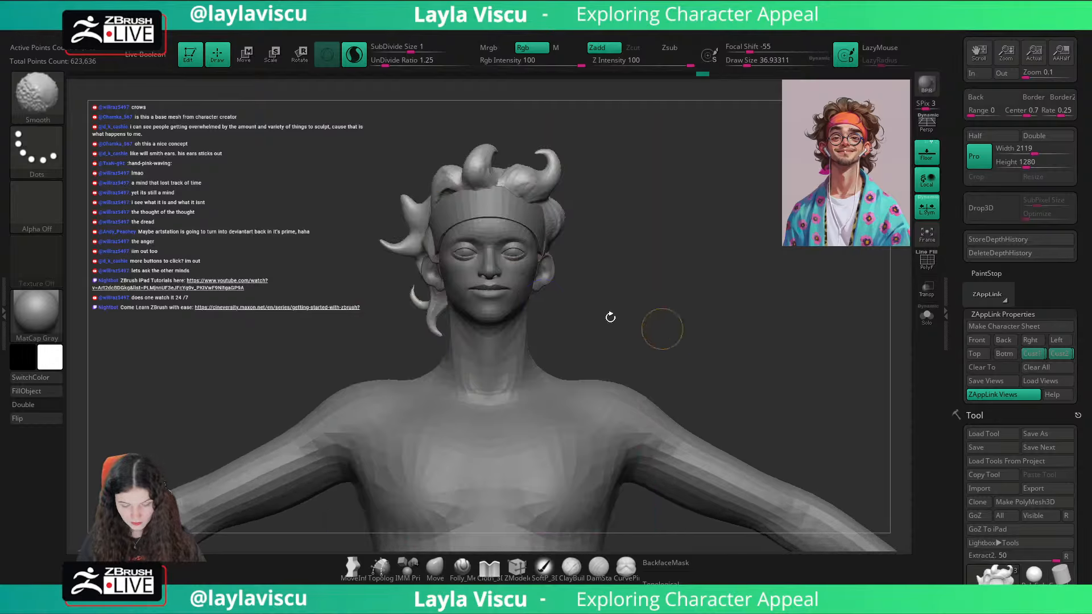
# Step: Curl the upper right lock's tip upward and inward with Move at draw size about 51, and smooth it
pyautogui.press('b')
pyautogui.press('m')
pyautogui.press('v')
pyautogui.moveTo(404, 194); pyautogui.dragTo(418, 182, button='right')
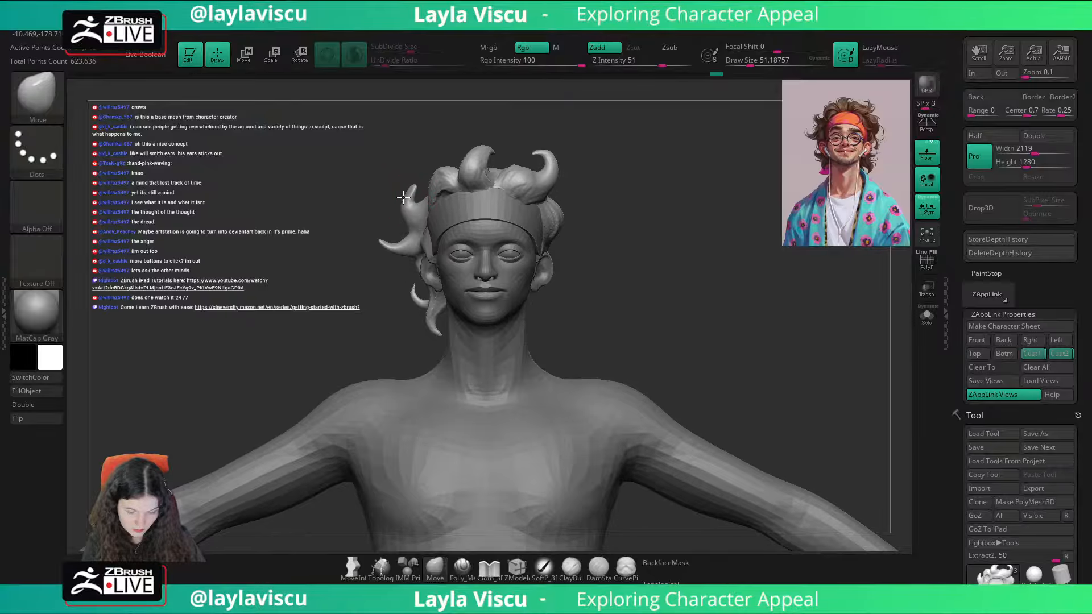
pyautogui.press('shift')
# Step: Mask the upper right lock from the side and invert the mask to isolate it from the surrounding hair
pyautogui.moveTo(668, 205)
pyautogui.mouseDown(button='right')
pyautogui.moveTo(575, 210)
pyautogui.moveTo(653, 239)
pyautogui.mouseUp(button='right')
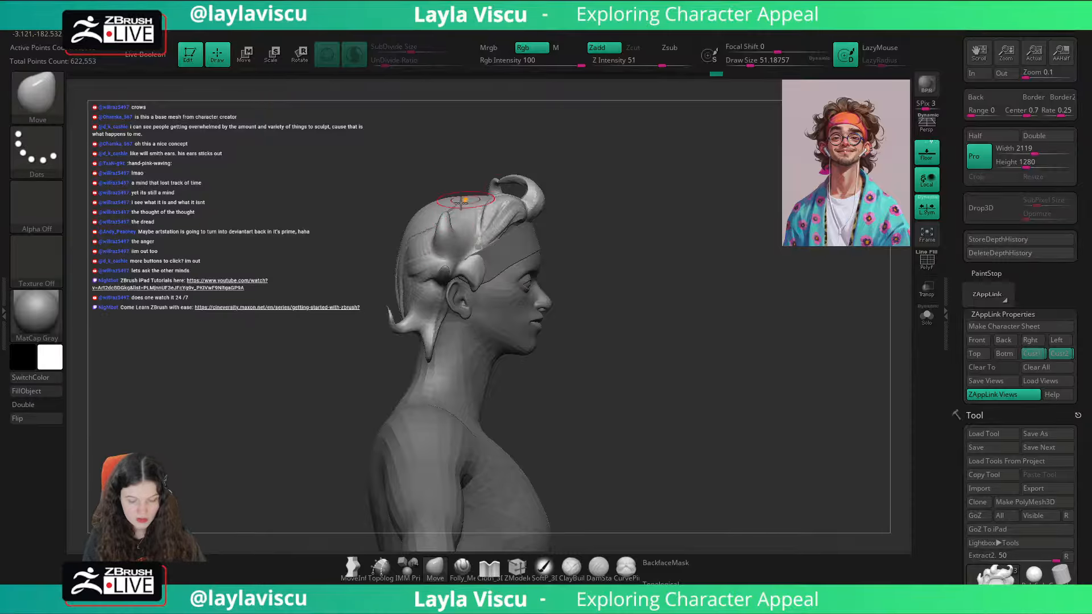
pyautogui.press('ctrl')
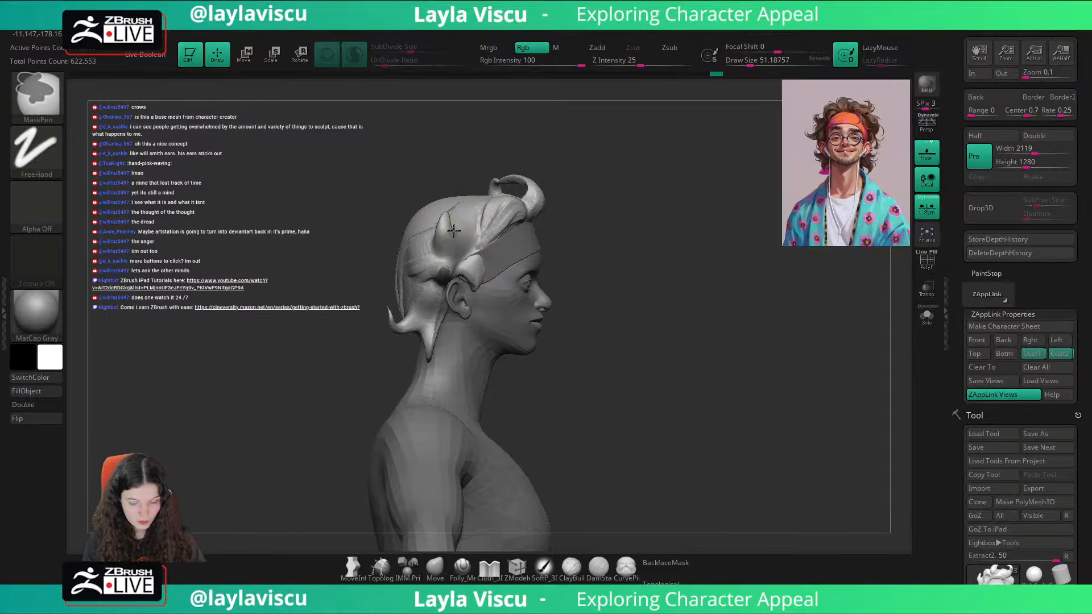
pyautogui.keyDown('ctrl'); pyautogui.click(446, 220); pyautogui.keyUp('ctrl')
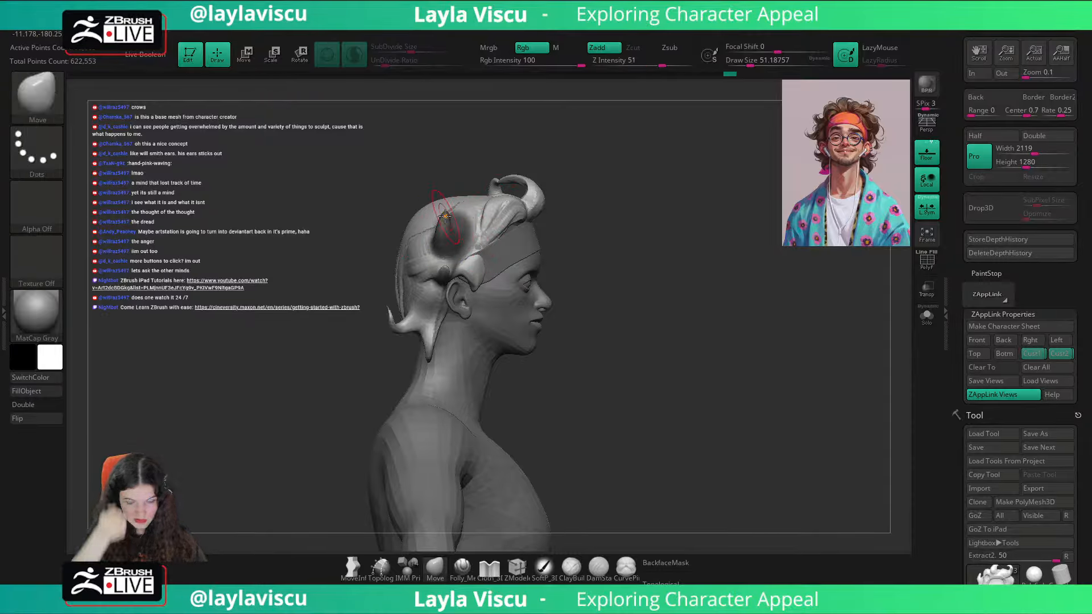
pyautogui.keyDown('ctrl'); pyautogui.click(580, 231); pyautogui.keyUp('ctrl')
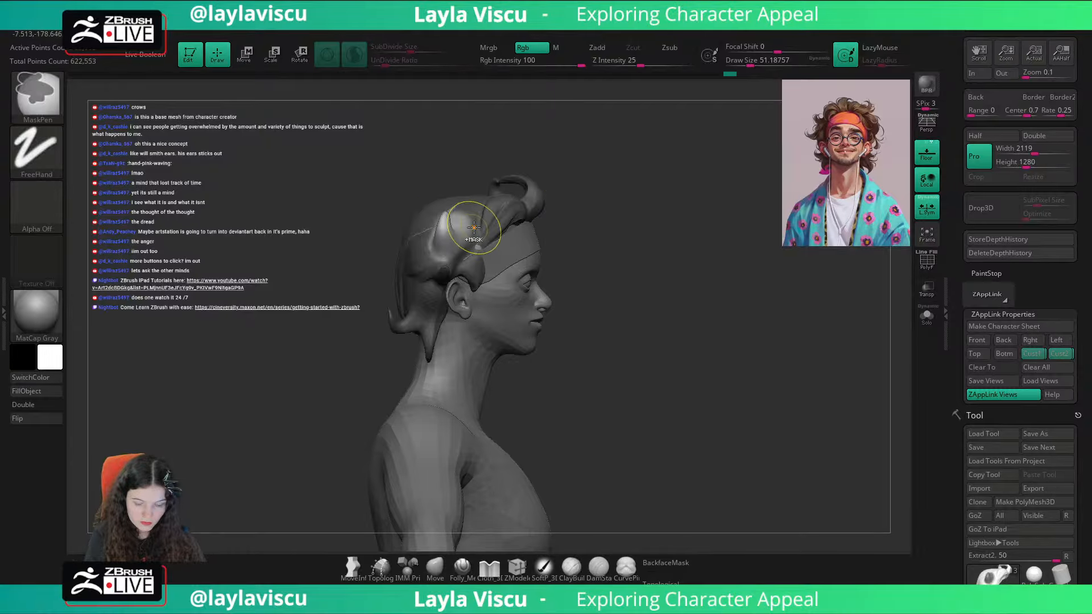
# Step: Reshape the isolated upper right lock above the ear with Move at draw size about 140
pyautogui.press('s')
pyautogui.click(478, 246)
pyautogui.moveTo(449, 234); pyautogui.dragTo(452, 228)
pyautogui.keyDown('ctrl'); pyautogui.moveTo(449, 232); pyautogui.dragTo(453, 269, button='right'); pyautogui.keyUp('ctrl')
pyautogui.keyDown('ctrl'); pyautogui.click(445, 241); pyautogui.keyUp('ctrl')
pyautogui.moveTo(445, 242); pyautogui.dragTo(421, 246)
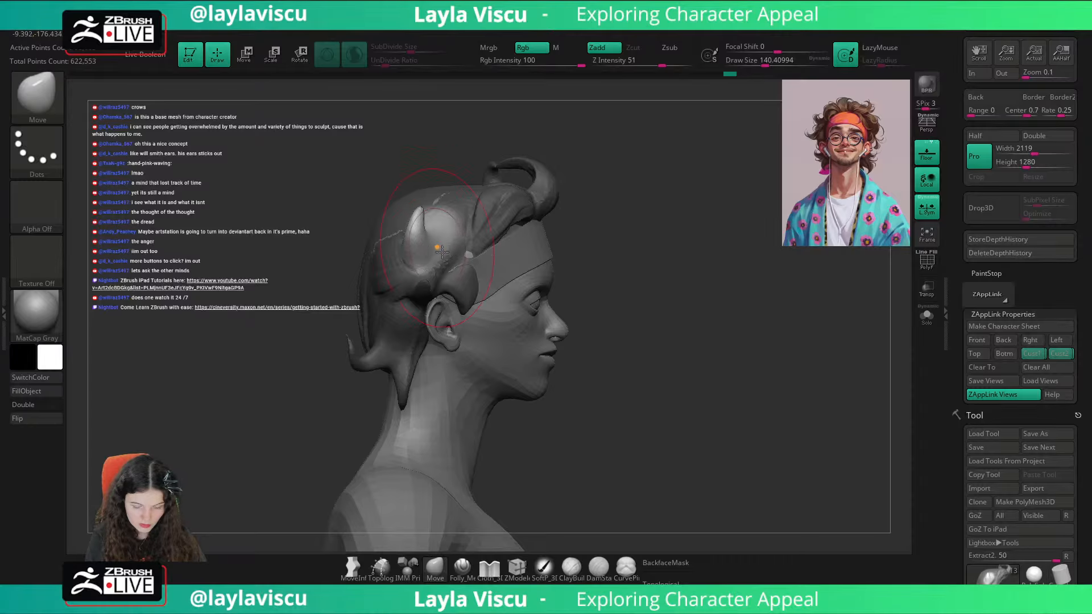
# Step: Clear the mask and blend the hair around the upper right lock's base with Smooth at draw size about 94
pyautogui.keyDown('ctrl'); pyautogui.click(576, 257); pyautogui.keyUp('ctrl')
pyautogui.press('s')
pyautogui.click(422, 302)
pyautogui.moveTo(427, 292)
pyautogui.mouseDown()
pyautogui.moveTo(437, 290)
pyautogui.moveTo(431, 282)
pyautogui.mouseUp()
pyautogui.keyDown('ctrl'); pyautogui.moveTo(627, 249); pyautogui.dragTo(632, 256); pyautogui.keyUp('ctrl')
pyautogui.keyDown('shift'); pyautogui.moveTo(406, 259); pyautogui.dragTo(403, 269); pyautogui.keyUp('shift')
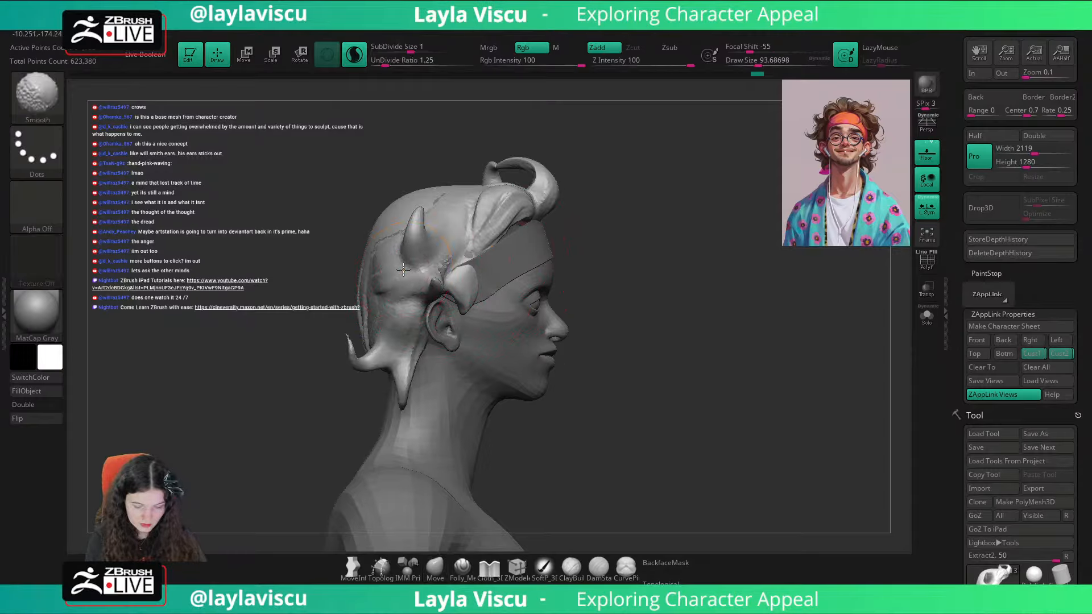
pyautogui.keyDown('shift'); pyautogui.moveTo(473, 251); pyautogui.dragTo(450, 262); pyautogui.keyUp('shift')
# Step: Turn on BackfaceMask for Move and adjust the right nape lock at draw sizes about 87 and 59
pyautogui.press('s')
pyautogui.click(421, 294)
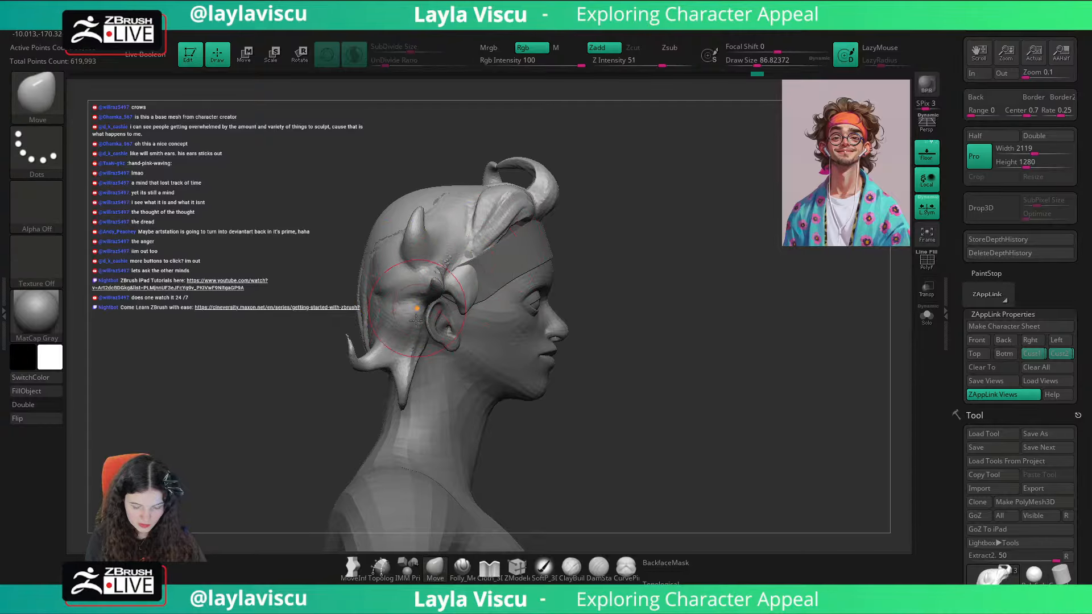
pyautogui.click(666, 563)
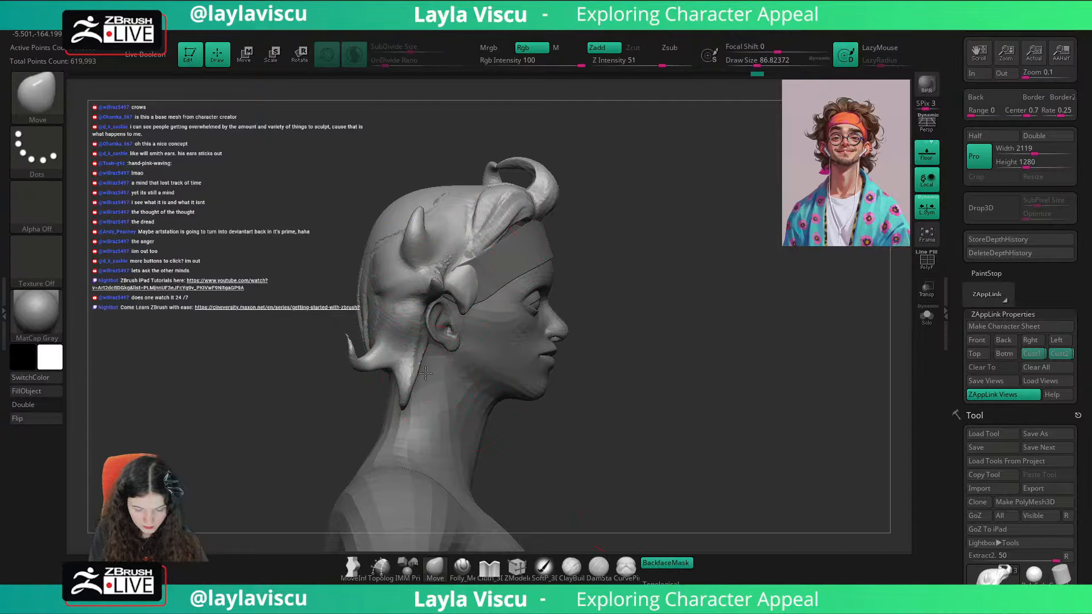
pyautogui.moveTo(341, 385); pyautogui.dragTo(336, 453, button='right')
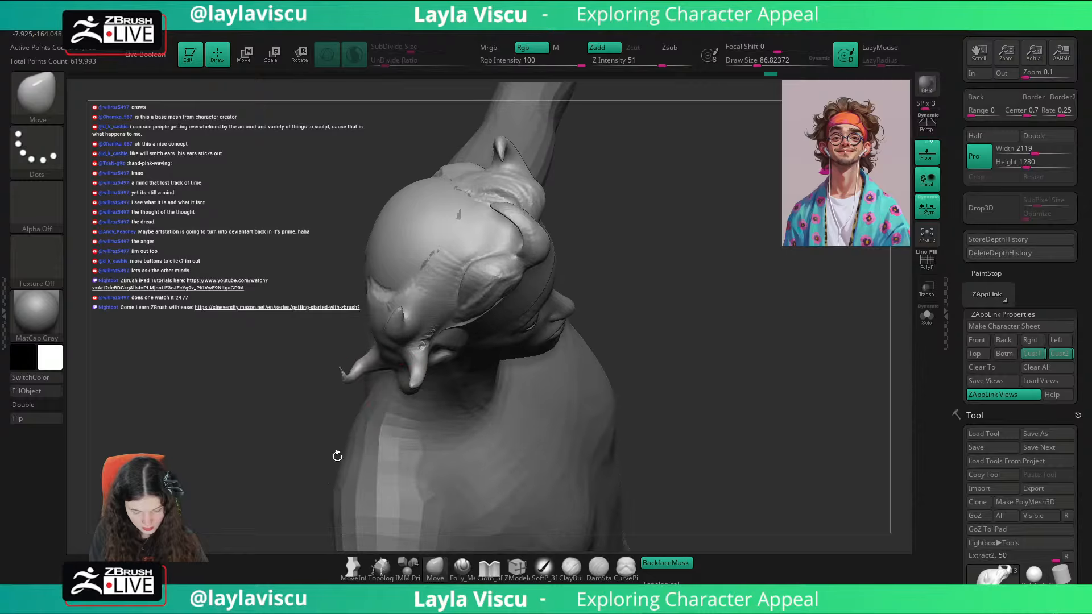
pyautogui.moveTo(369, 376); pyautogui.dragTo(371, 370, button='right')
pyautogui.press('s')
pyautogui.click(359, 370)
pyautogui.keyDown('shift'); pyautogui.moveTo(359, 370); pyautogui.dragTo(369, 362); pyautogui.keyUp('shift')
pyautogui.moveTo(364, 370)
pyautogui.mouseDown(button='right')
pyautogui.moveTo(418, 354)
pyautogui.moveTo(364, 358)
pyautogui.moveTo(361, 383)
pyautogui.moveTo(372, 370)
pyautogui.mouseUp(button='right')
pyautogui.press('s')
pyautogui.click(377, 355)
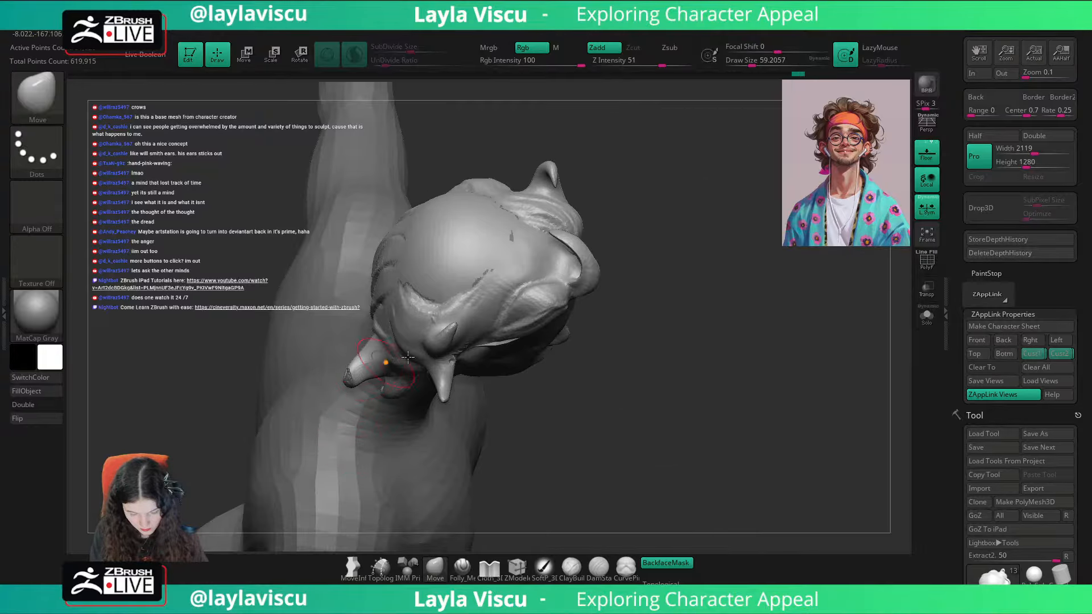
# Step: Shift the side locks from behind with Move at draw size 112, and check them against the portrait in the Cust1 view
pyautogui.moveTo(676, 353)
pyautogui.mouseDown()
pyautogui.moveTo(711, 310)
pyautogui.moveTo(666, 420)
pyautogui.moveTo(642, 418)
pyautogui.mouseUp()
pyautogui.press('s')
pyautogui.click(364, 374)
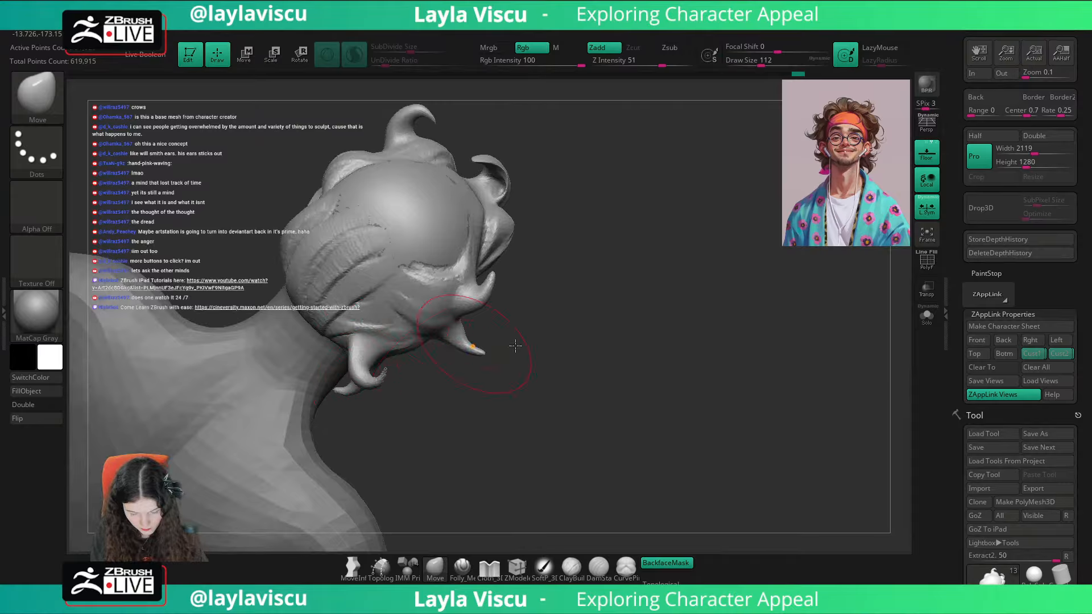
pyautogui.keyDown('shift'); pyautogui.moveTo(515, 346); pyautogui.dragTo(676, 326); pyautogui.keyUp('shift')
pyautogui.click(1030, 353)
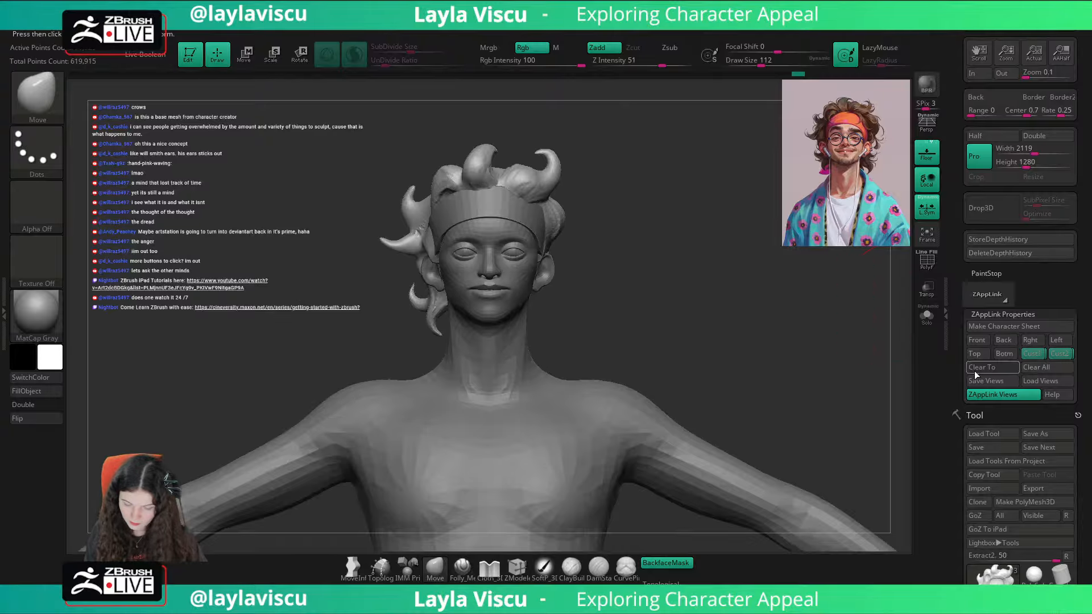
pyautogui.hotkey('shift', 'z')
pyautogui.hotkey('shift', 'z')
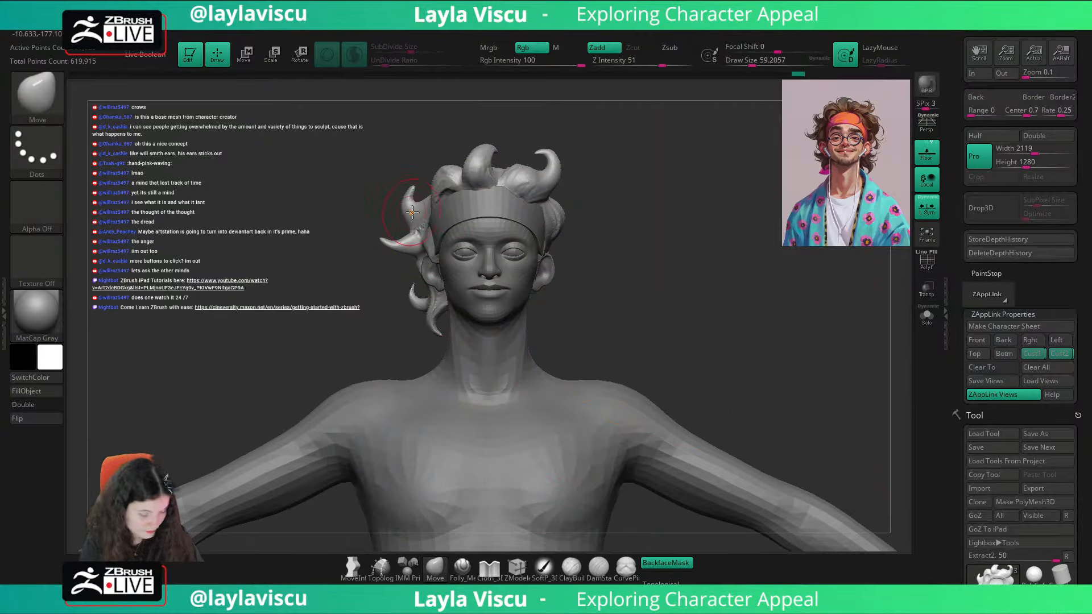
# Step: Build up volume on the right side locks above the ear with ClayBuildup at draw size about 41
pyautogui.press('b')
pyautogui.press('c')
pyautogui.press('b')
pyautogui.moveTo(417, 156); pyautogui.dragTo(460, 159)
pyautogui.press('s')
pyautogui.moveTo(431, 203); pyautogui.dragTo(449, 217)
pyautogui.moveTo(450, 217); pyautogui.dragTo(438, 196)
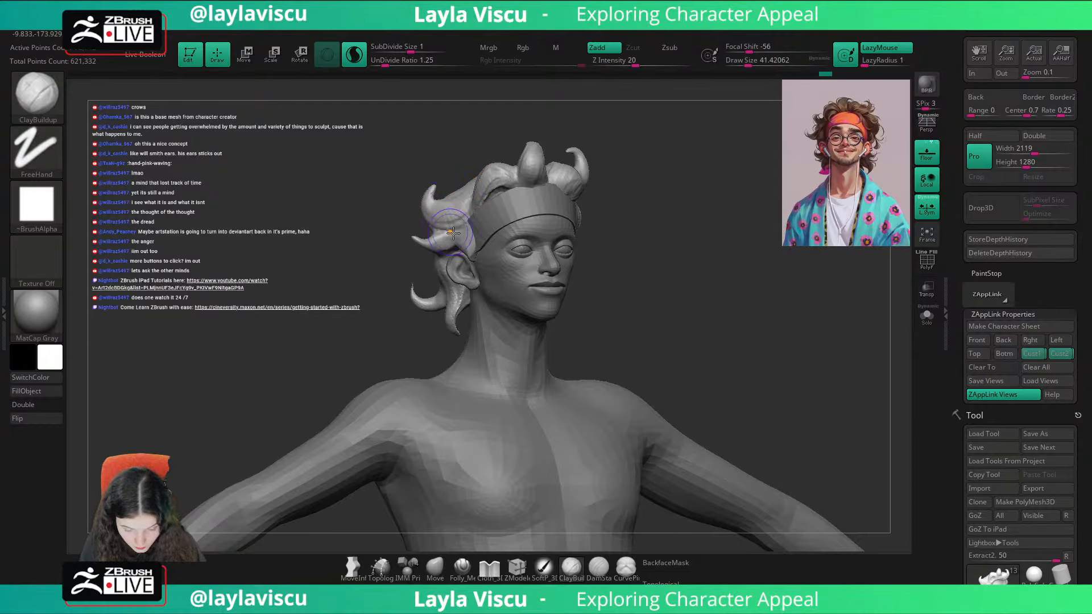
pyautogui.moveTo(453, 233); pyautogui.dragTo(450, 232)
# Step: Refine and smooth the right side locks, and compare them with the portrait overlay in the Cust1 view
pyautogui.moveTo(597, 214); pyautogui.dragTo(756, 216)
pyautogui.moveTo(409, 254); pyautogui.dragTo(407, 251)
pyautogui.moveTo(782, 219); pyautogui.dragTo(625, 216)
pyautogui.hotkey('shift', 'z')
pyautogui.hotkey('shift', 'z')
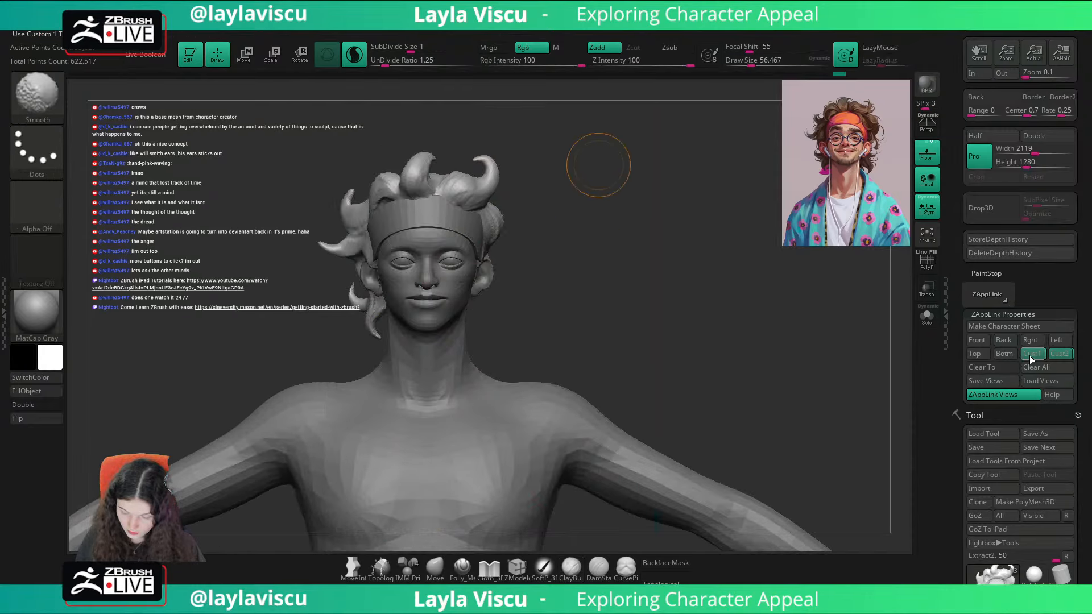
pyautogui.click(1029, 357)
pyautogui.hotkey('shift', 'z')
pyautogui.hotkey('shift', 'z')
# Step: Turn off BackfaceMask for Move and refine the right side locks' outline at draw size about 71, smoothing the hair
pyautogui.click(435, 566)
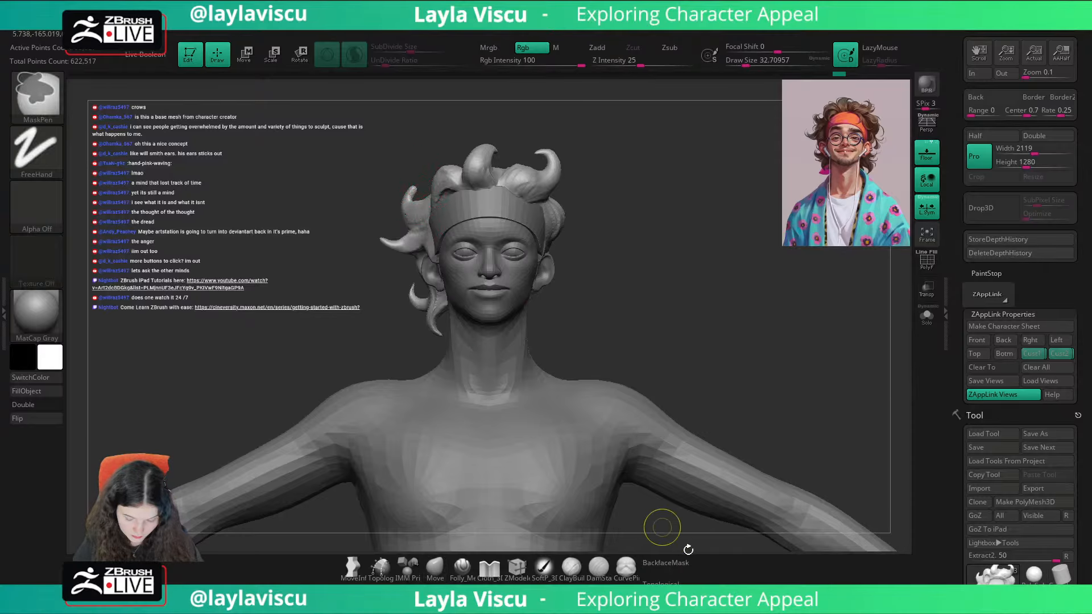
pyautogui.click(665, 563)
pyautogui.press('s')
pyautogui.moveTo(403, 207)
pyautogui.mouseDown()
pyautogui.moveTo(421, 189)
pyautogui.moveTo(419, 206)
pyautogui.moveTo(420, 190)
pyautogui.mouseUp()
pyautogui.press('s')
pyautogui.hotkey('shift', 'z')
pyautogui.hotkey('shift', 'z')
pyautogui.press('s')
pyautogui.moveTo(401, 245)
pyautogui.keyDown('shift'); pyautogui.mouseDown()
pyautogui.moveTo(385, 224)
pyautogui.moveTo(383, 239)
pyautogui.mouseUp(); pyautogui.keyUp('shift')
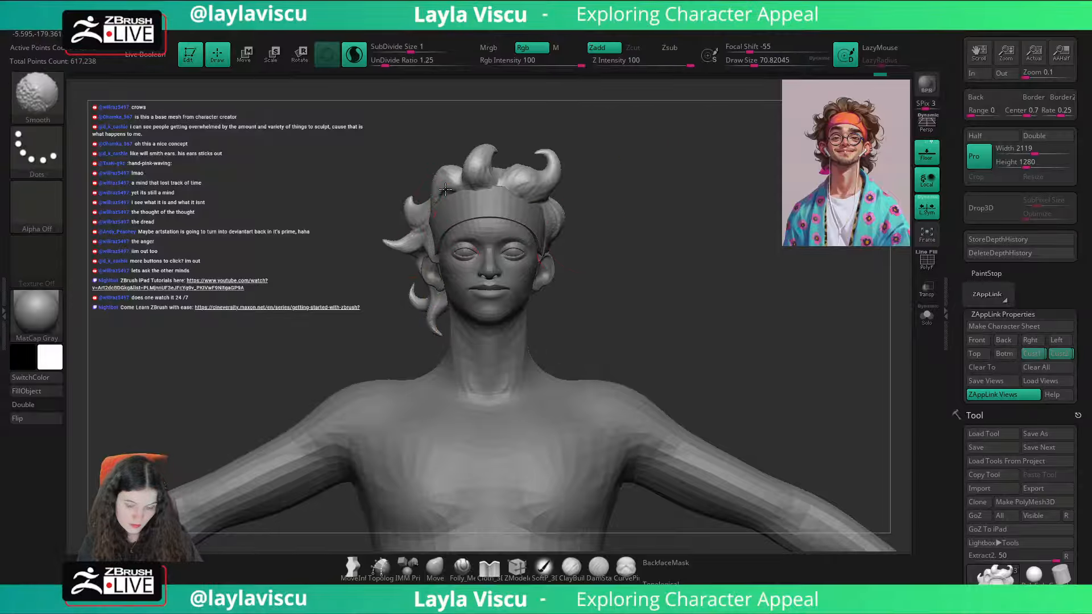
pyautogui.press('s')
pyautogui.moveTo(720, 308); pyautogui.dragTo(712, 307)
# Step: Compare the hair silhouette with the portrait by repeatedly showing and hiding the reference overlay
pyautogui.hotkey('shift', 'z')
pyautogui.hotkey('shift', 'z')
pyautogui.hotkey('shift', 'z')
pyautogui.hotkey('shift', 'z')
pyautogui.hotkey('shift', 'z')
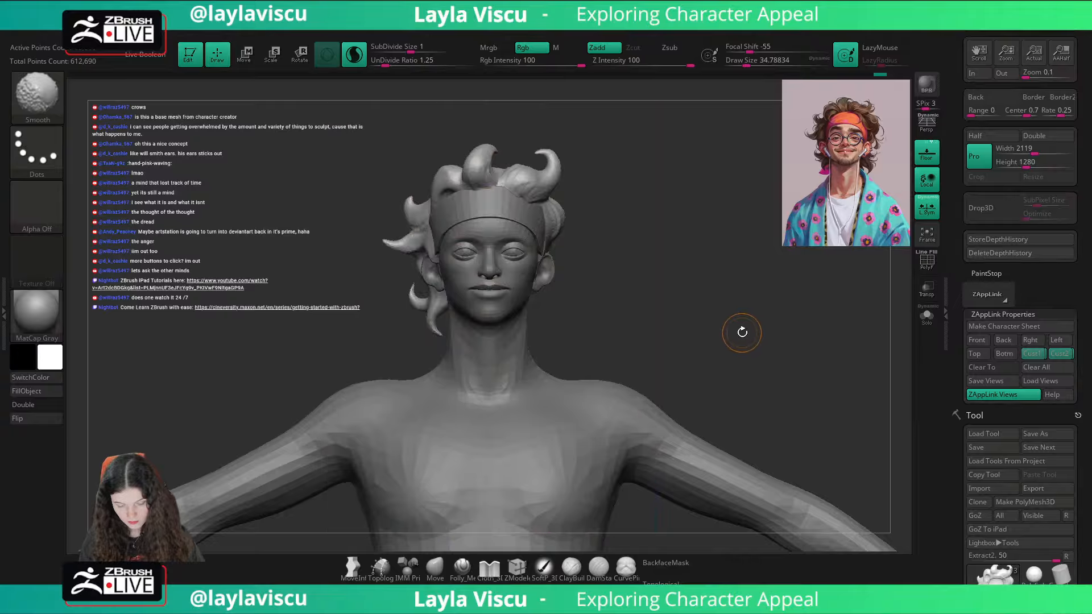
pyautogui.hotkey('shift', 'z')
pyautogui.hotkey('shift', 'z')
pyautogui.hotkey('shift', 'z')
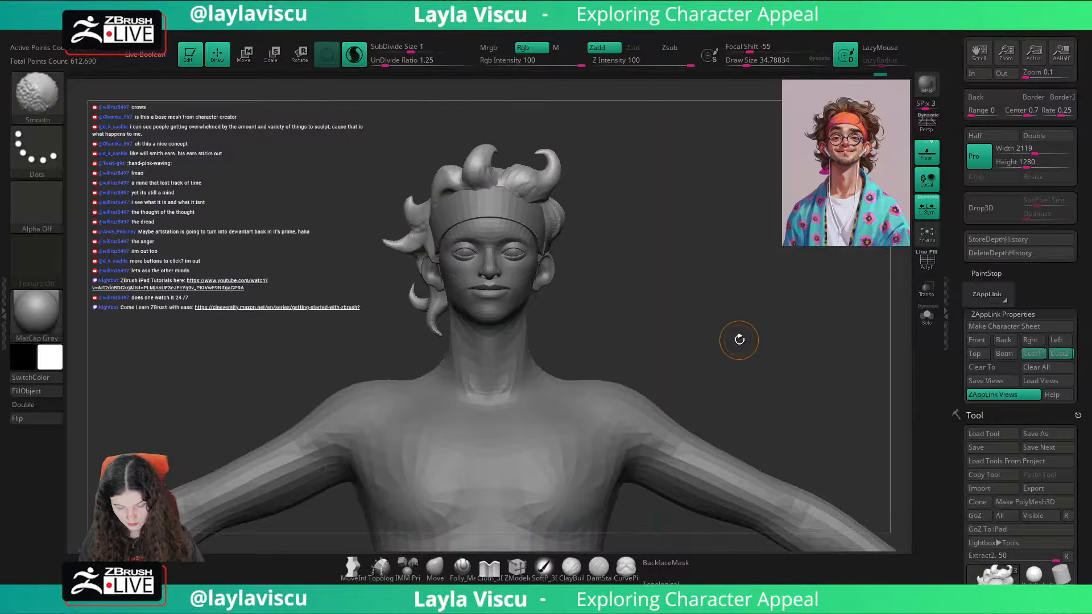
pyautogui.hotkey('shift', 'z')
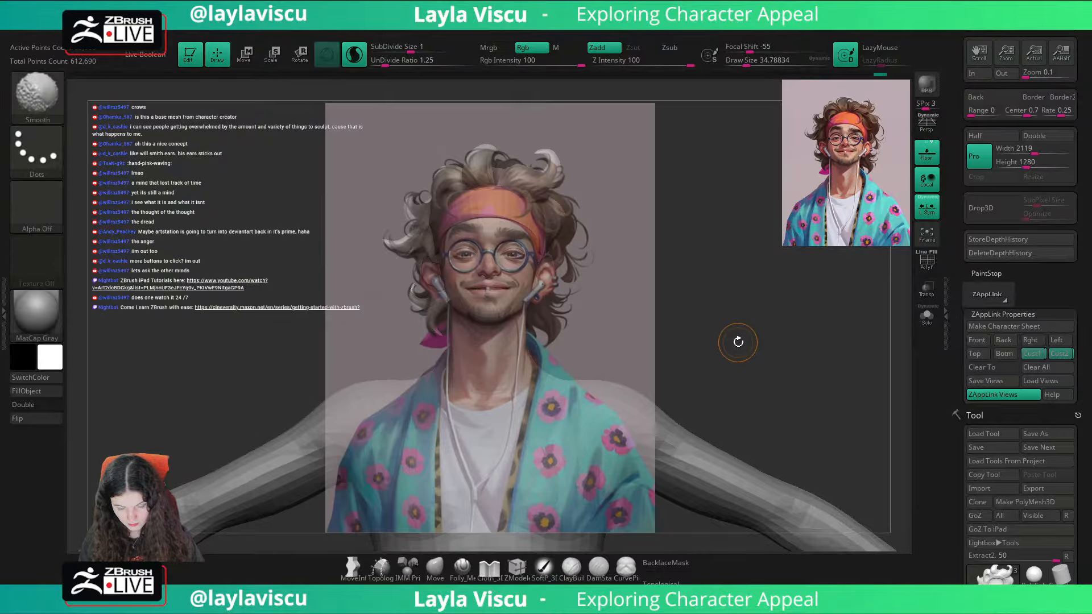
pyautogui.hotkey('shift', 'z')
pyautogui.hotkey('shift', 'z')
pyautogui.hotkey('shift', 'z')
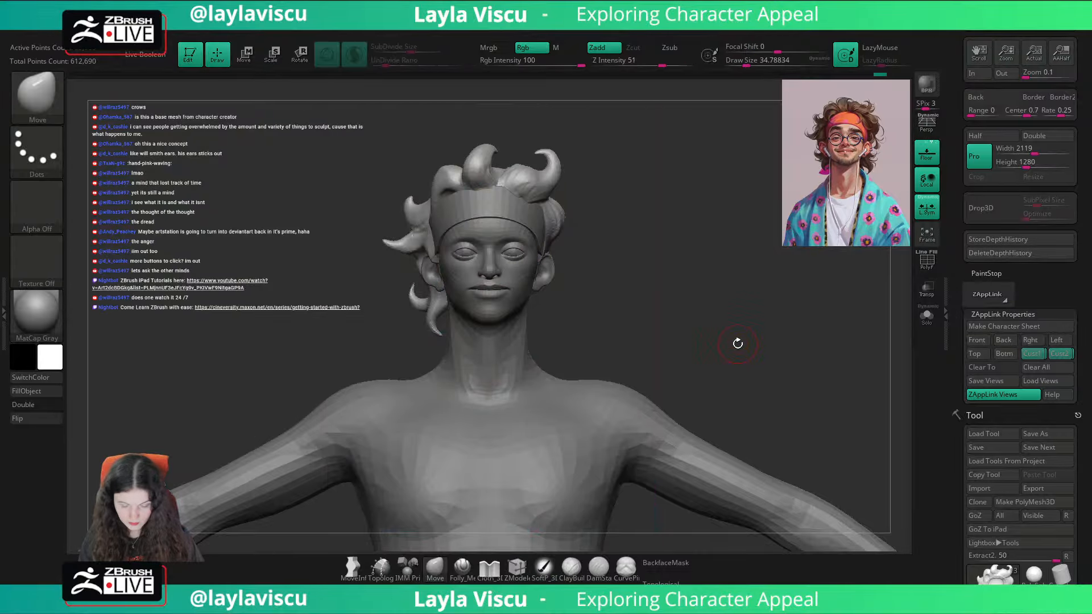
pyautogui.hotkey('shift', 'z')
pyautogui.hotkey('shift', 'z')
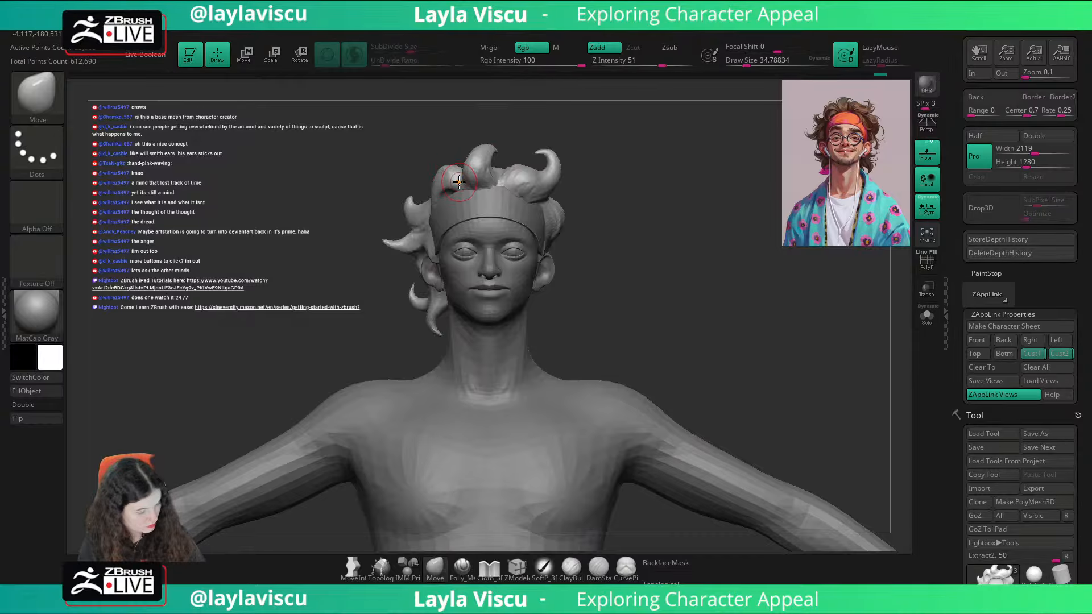
# Step: Build up the front right hair strand above the headband with ClayBuildup, enlarging the brush to draw size about 68
pyautogui.press('b')
pyautogui.press('c')
pyautogui.press('b')
pyautogui.moveTo(624, 163)
pyautogui.mouseDown(button='right')
pyautogui.moveTo(626, 221)
pyautogui.moveTo(736, 290)
pyautogui.moveTo(735, 364)
pyautogui.mouseUp(button='right')
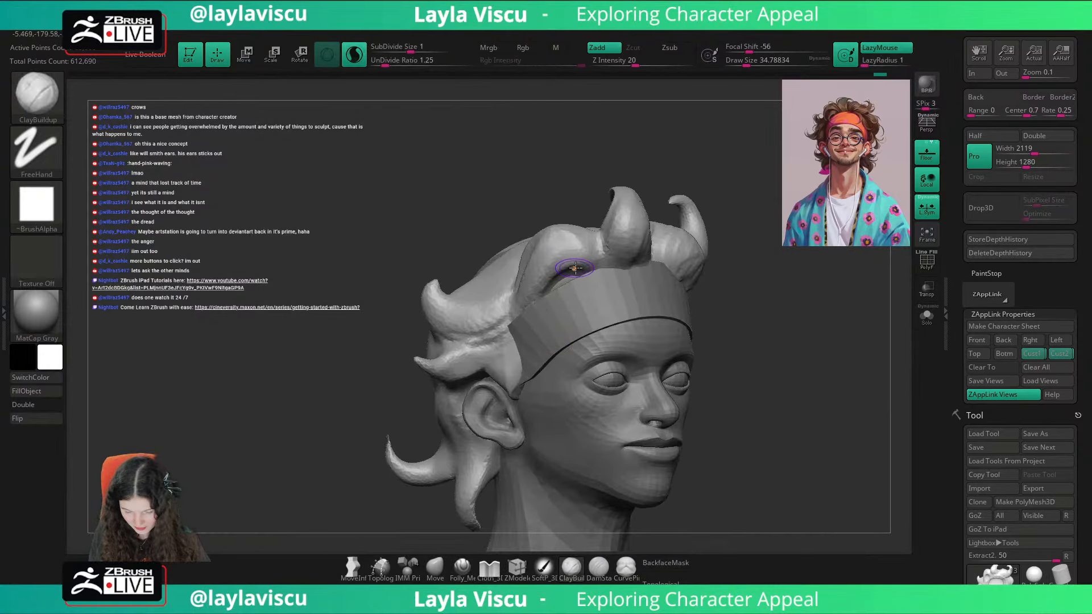
pyautogui.press(']')
pyautogui.moveTo(594, 262)
pyautogui.keyDown('alt'); pyautogui.mouseDown()
pyautogui.moveTo(541, 288)
pyautogui.moveTo(565, 275)
pyautogui.moveTo(530, 310)
pyautogui.mouseUp(); pyautogui.keyUp('alt')
pyautogui.moveTo(531, 325); pyautogui.dragTo(612, 251, button='right')
pyautogui.press(']')
pyautogui.moveTo(535, 244); pyautogui.dragTo(511, 286)
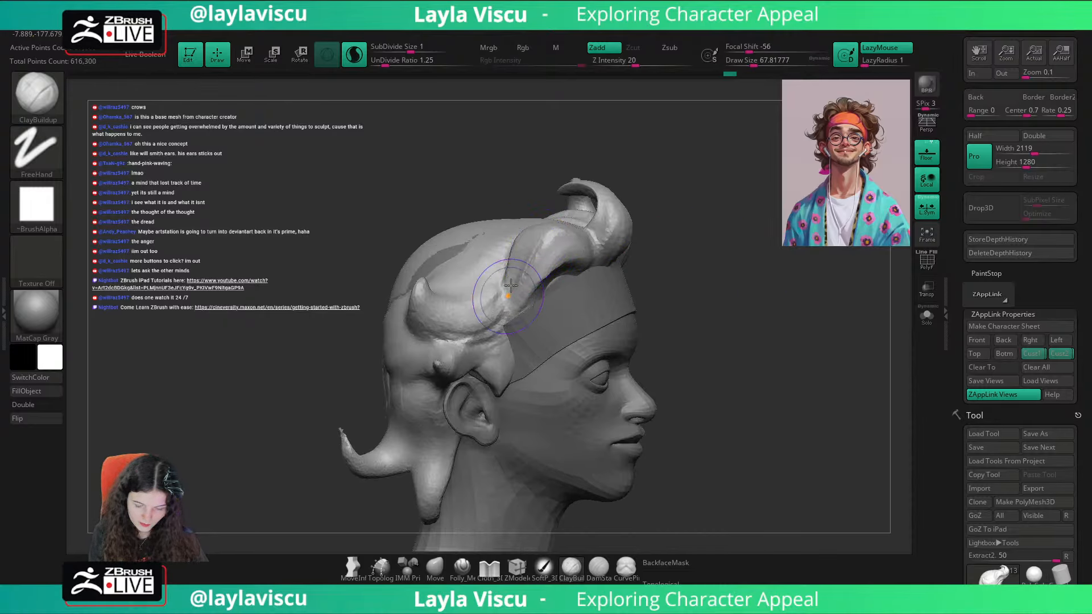
pyautogui.moveTo(513, 245); pyautogui.dragTo(502, 316)
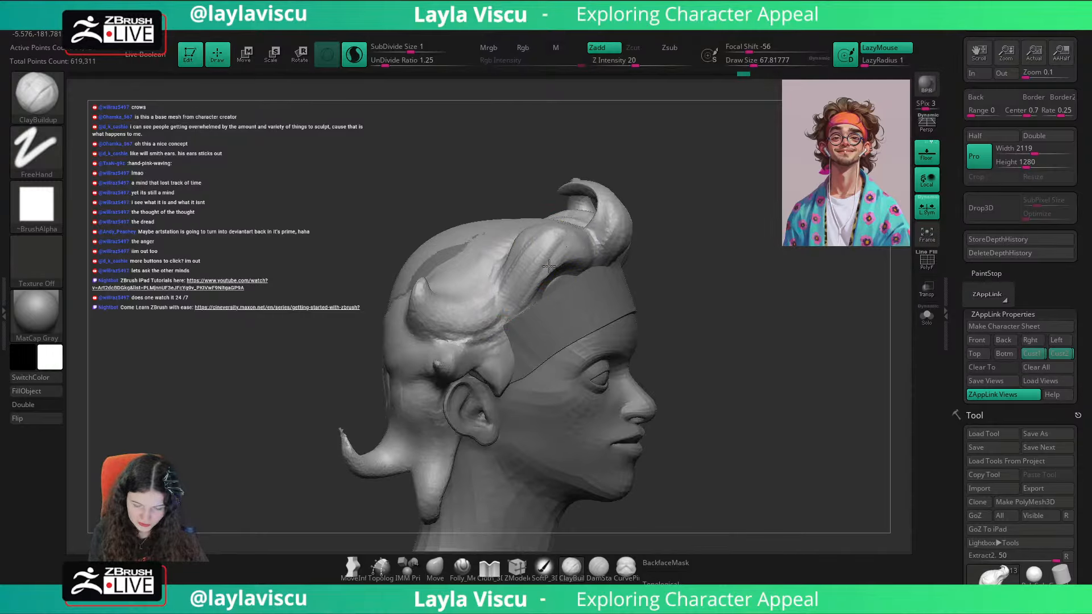
# Step: Fill out the front right strand along the headband edge with ClayBuildup from above and from the front
pyautogui.moveTo(704, 232)
pyautogui.keyDown('alt'); pyautogui.mouseDown()
pyautogui.moveTo(704, 285)
pyautogui.moveTo(730, 327)
pyautogui.mouseUp(); pyautogui.keyUp('alt')
pyautogui.moveTo(513, 336); pyautogui.dragTo(536, 315)
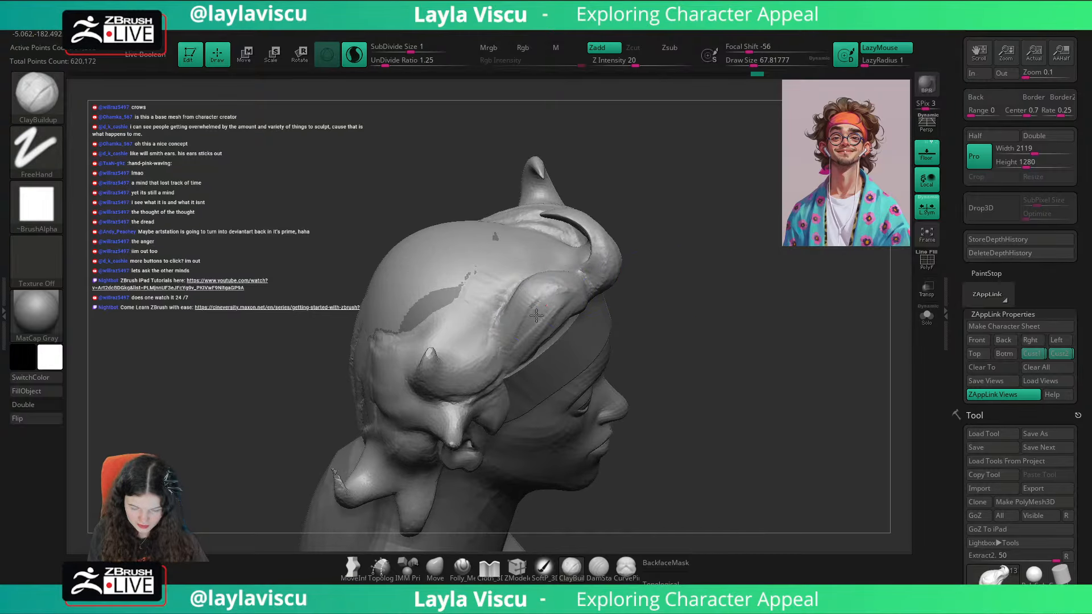
pyautogui.moveTo(643, 292); pyautogui.dragTo(569, 302)
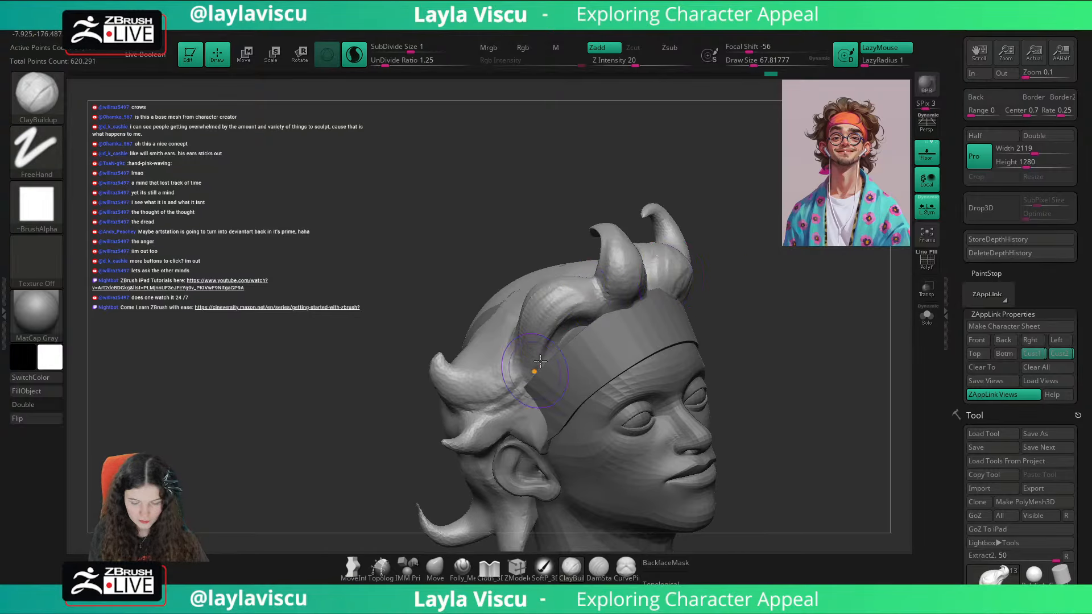
pyautogui.moveTo(794, 291); pyautogui.dragTo(779, 306)
pyautogui.moveTo(586, 290)
pyautogui.mouseDown()
pyautogui.moveTo(539, 293)
pyautogui.moveTo(659, 282)
pyautogui.mouseUp()
# Step: Carve a crease behind the front centre lock with DamStandard, and check the hair against the portrait in the Cust1 view
pyautogui.press('b')
pyautogui.press('d')
pyautogui.press('s')
pyautogui.press('s')
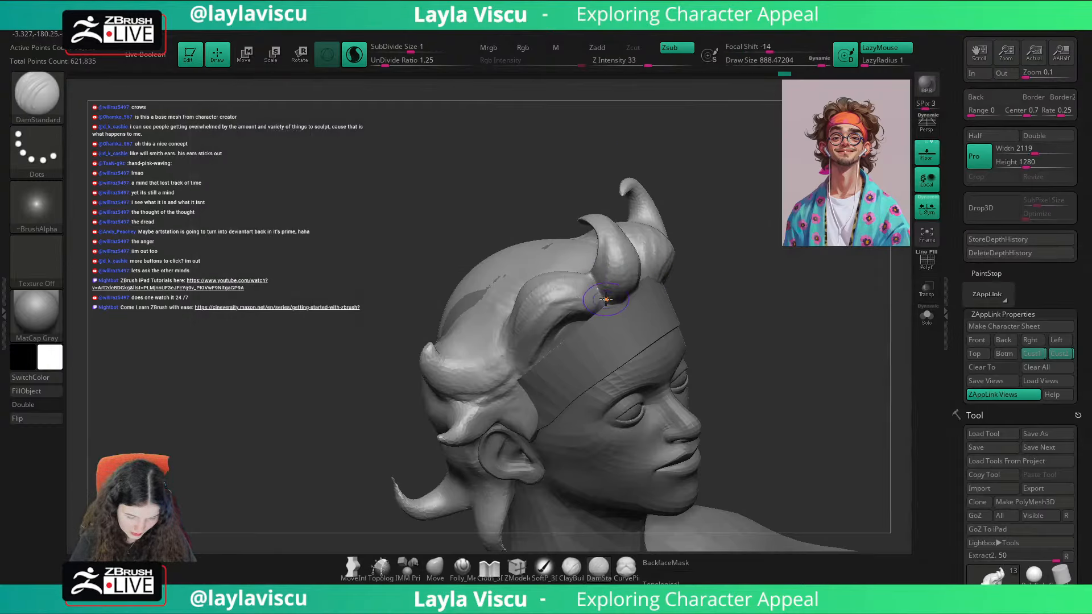
pyautogui.moveTo(579, 244); pyautogui.dragTo(595, 229)
pyautogui.moveTo(697, 199); pyautogui.dragTo(894, 259)
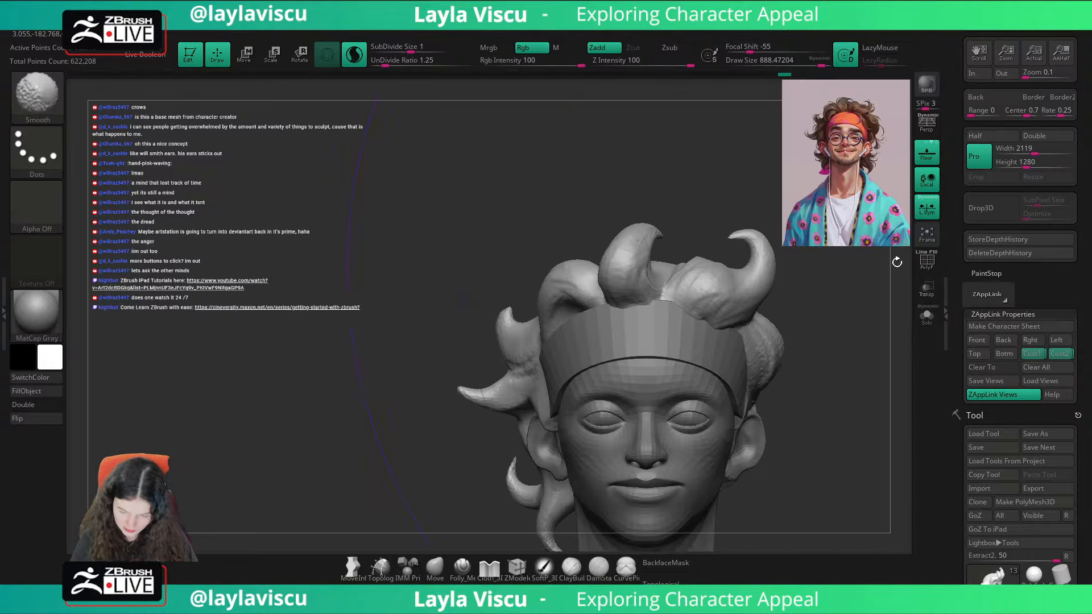
pyautogui.click(1036, 353)
pyautogui.hotkey('shift', 'z')
# Step: Set the Move brush to draw size about 56 and examine the front left locks against the portrait overlay
pyautogui.hotkey('shift', 'z')
pyautogui.hotkey('shift', 'z')
pyautogui.hotkey('shift', 'z')
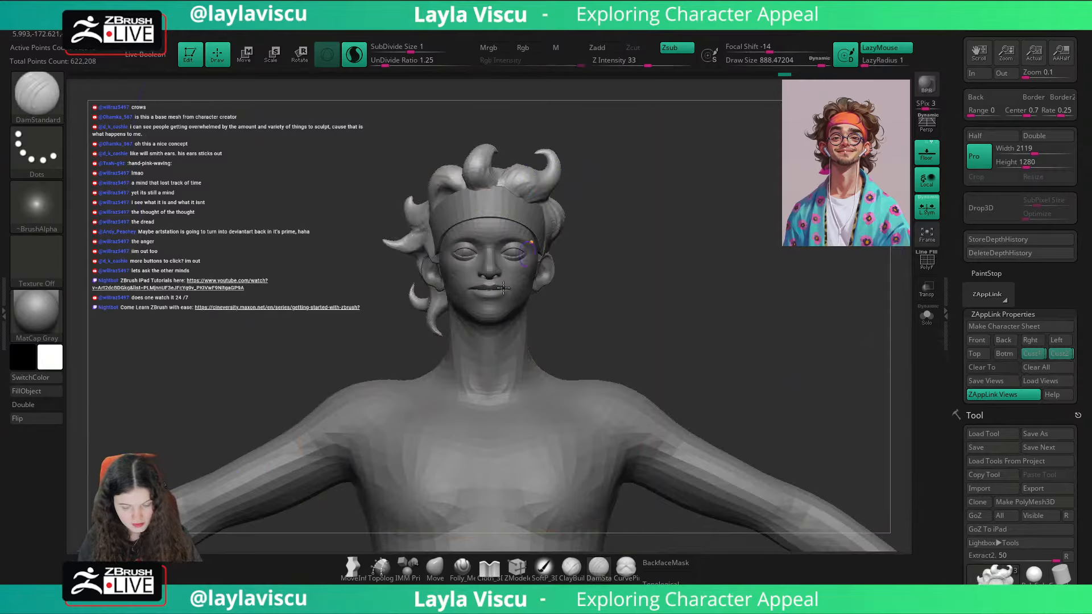
pyautogui.click(435, 566)
pyautogui.press('s')
pyautogui.moveTo(518, 177)
pyautogui.mouseDown()
pyautogui.moveTo(444, 177)
pyautogui.moveTo(519, 176)
pyautogui.mouseUp()
pyautogui.press('s')
pyautogui.hotkey('shift', 'z')
pyautogui.hotkey('shift', 'z')
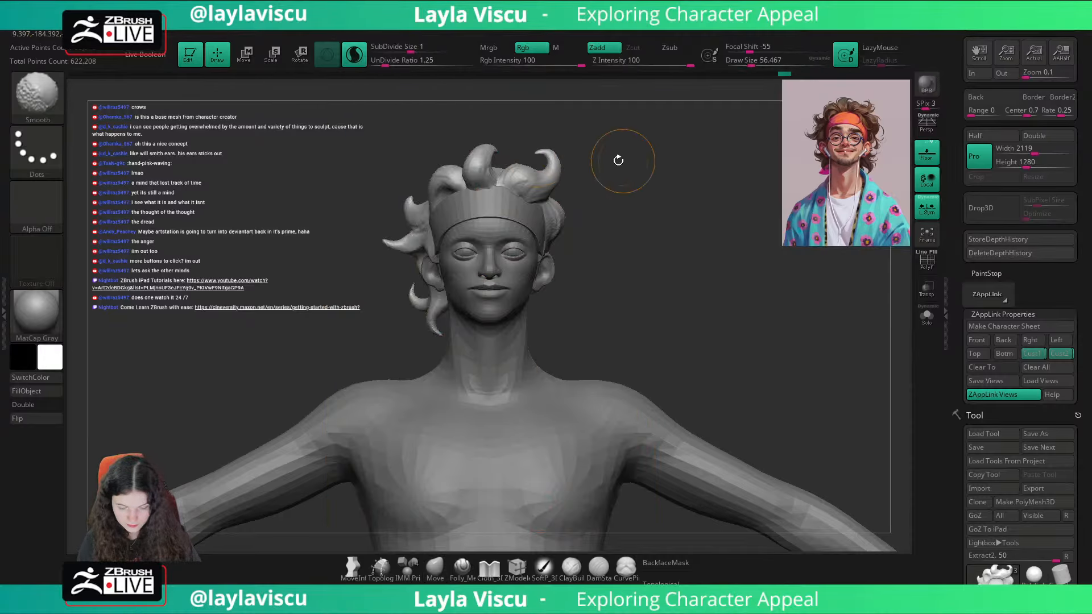
pyautogui.hotkey('shift', 'z')
pyautogui.hotkey('shift', 'z')
pyautogui.hotkey('shift', 'z')
pyautogui.hotkey('shift', 'z')
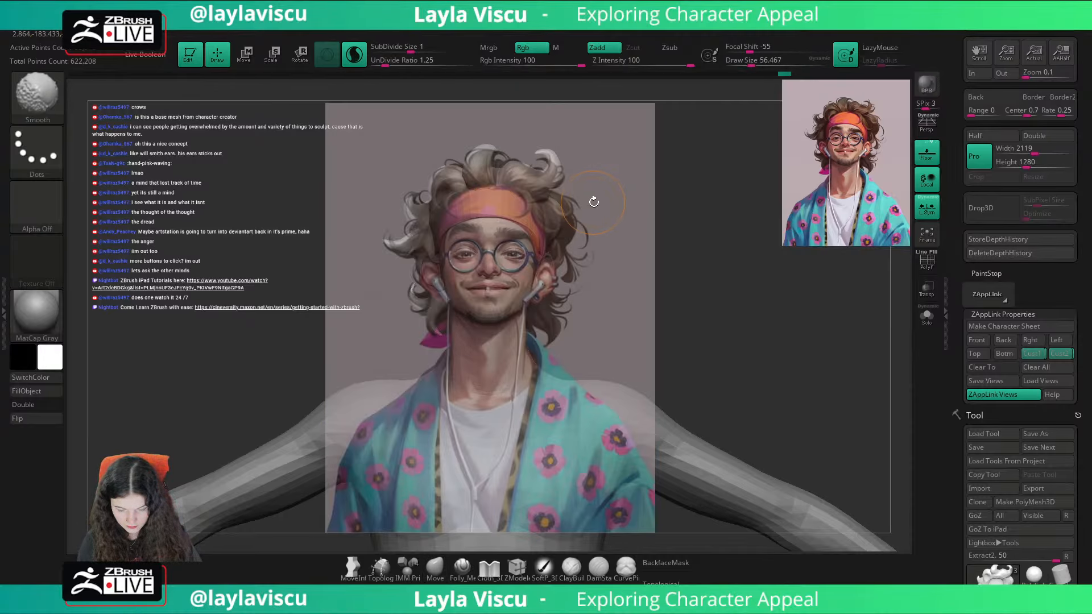
pyautogui.moveTo(583, 202); pyautogui.dragTo(534, 199)
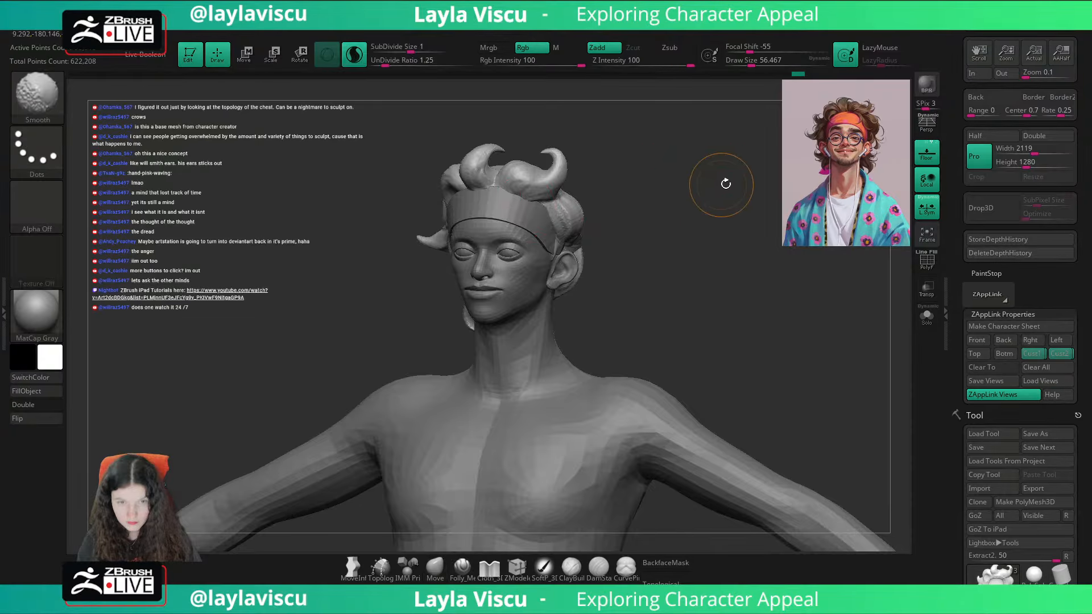
pyautogui.moveTo(727, 182); pyautogui.dragTo(722, 220)
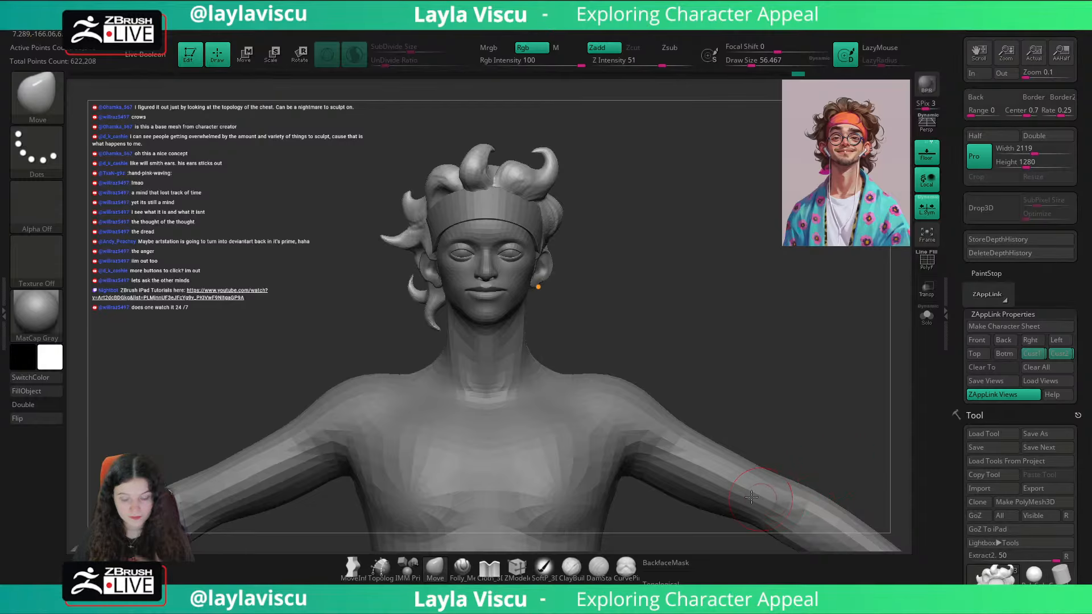
# Step: Make the CC_Base_Body subtool active and examine its topology and polygroups with the polyframe display
pyautogui.keyDown('alt'); pyautogui.click(620, 433); pyautogui.keyUp('alt')
pyautogui.hotkey('shift', 'f')
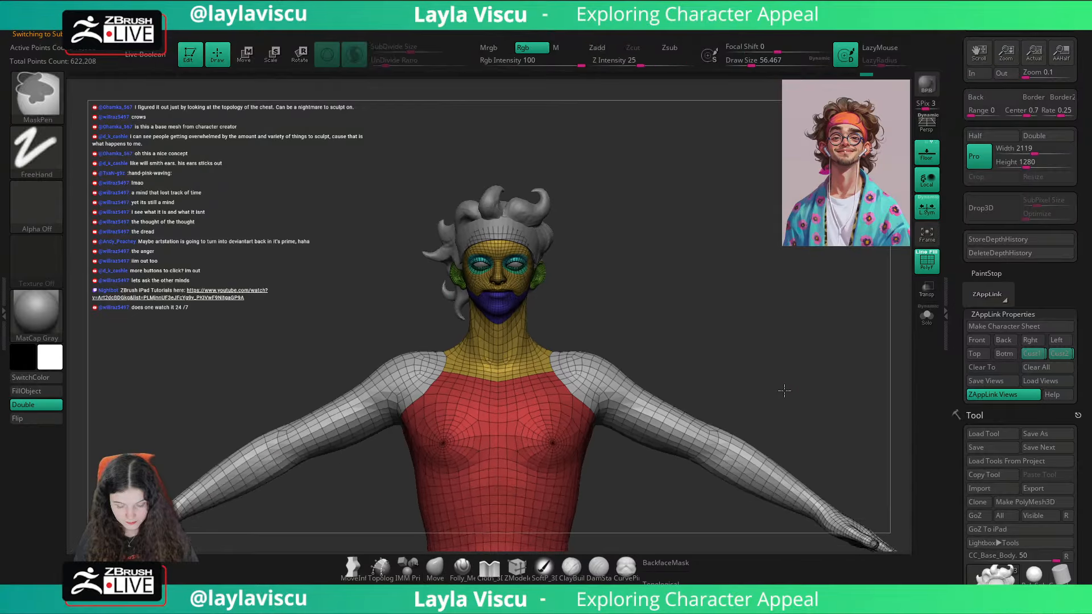
pyautogui.keyDown('alt'); pyautogui.moveTo(809, 419); pyautogui.dragTo(791, 373, button='right'); pyautogui.keyUp('alt')
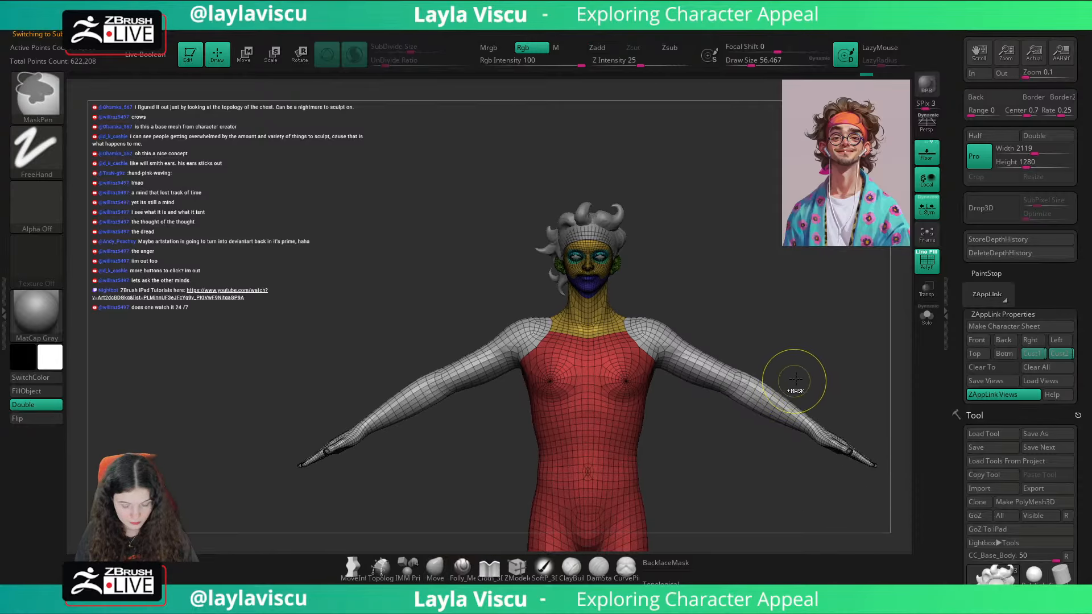
pyautogui.keyDown('ctrl'); pyautogui.moveTo(799, 328); pyautogui.dragTo(899, 336, button='right'); pyautogui.keyUp('ctrl')
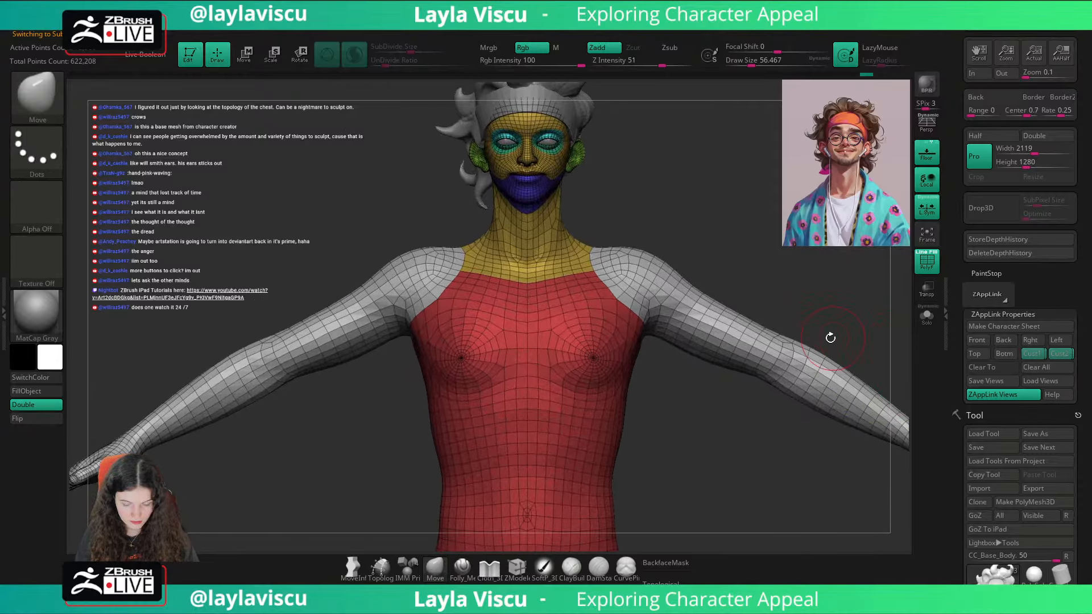
pyautogui.moveTo(843, 293); pyautogui.dragTo(829, 299, button='right')
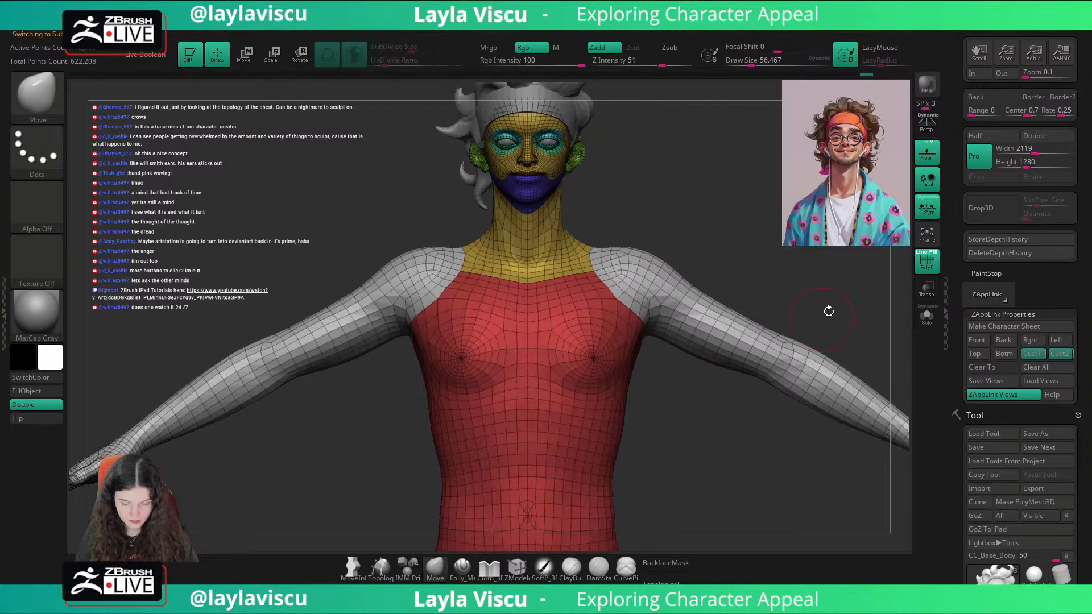
pyautogui.moveTo(829, 311)
pyautogui.keyDown('alt'); pyautogui.mouseDown()
pyautogui.moveTo(824, 385)
pyautogui.moveTo(654, 375)
pyautogui.mouseUp(); pyautogui.keyUp('alt')
pyautogui.moveTo(867, 315)
pyautogui.mouseDown()
pyautogui.moveTo(807, 317)
pyautogui.moveTo(768, 385)
pyautogui.mouseUp()
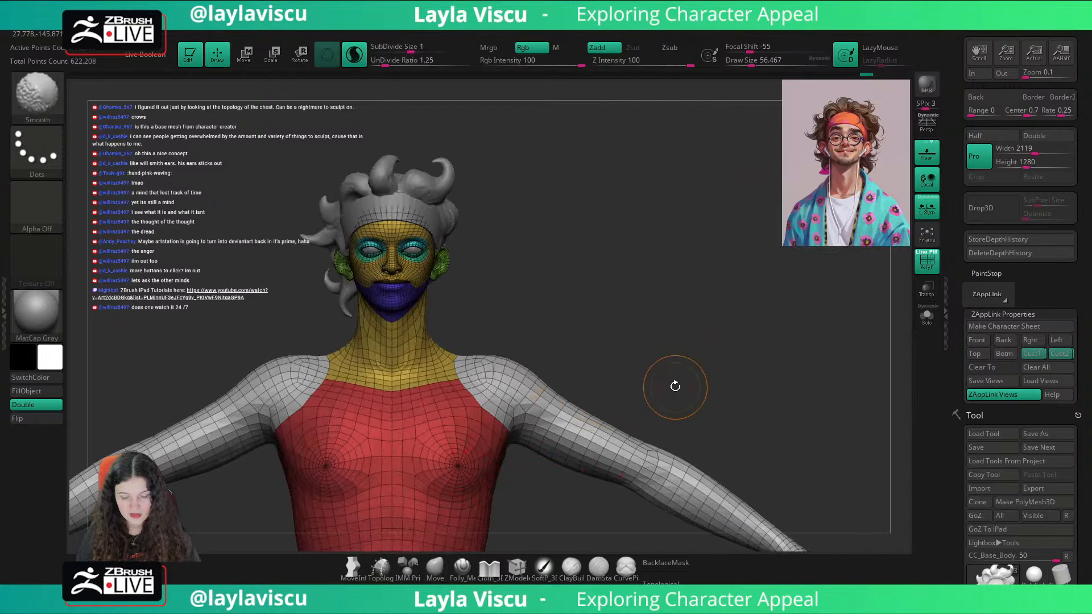
pyautogui.hotkey('shift', 'f')
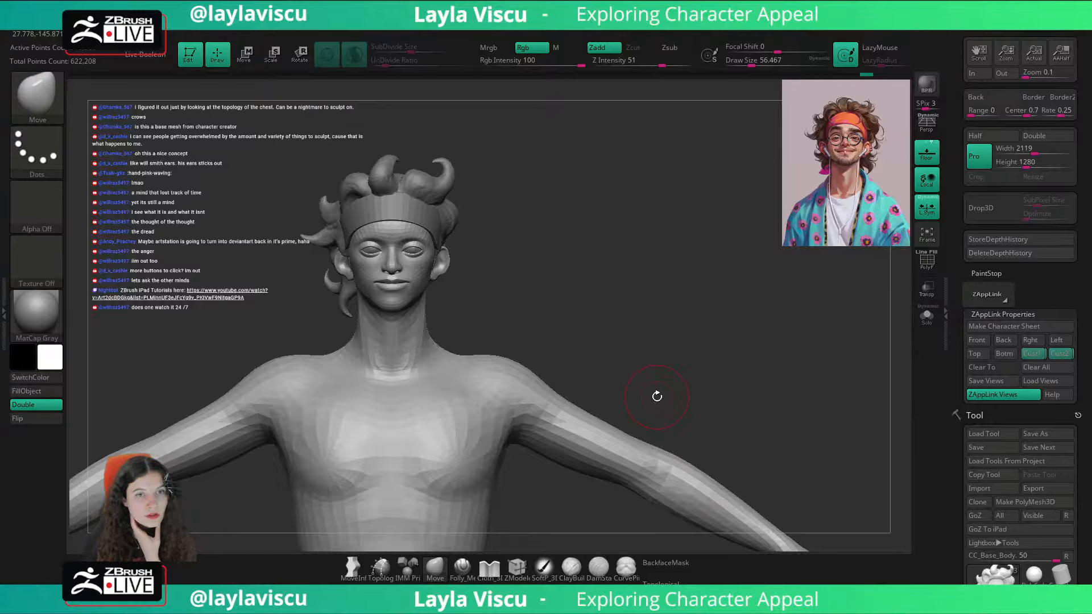
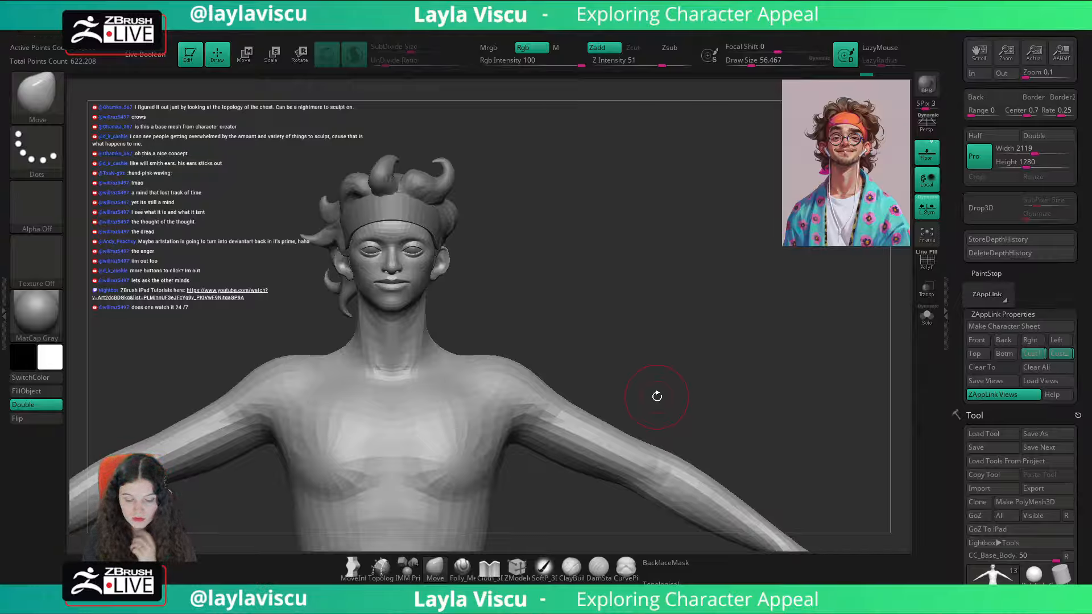
# Step: Enable backface masking and adjust the sides of the nose with the Move brush at a draw size of about 71
pyautogui.click(1033, 354)
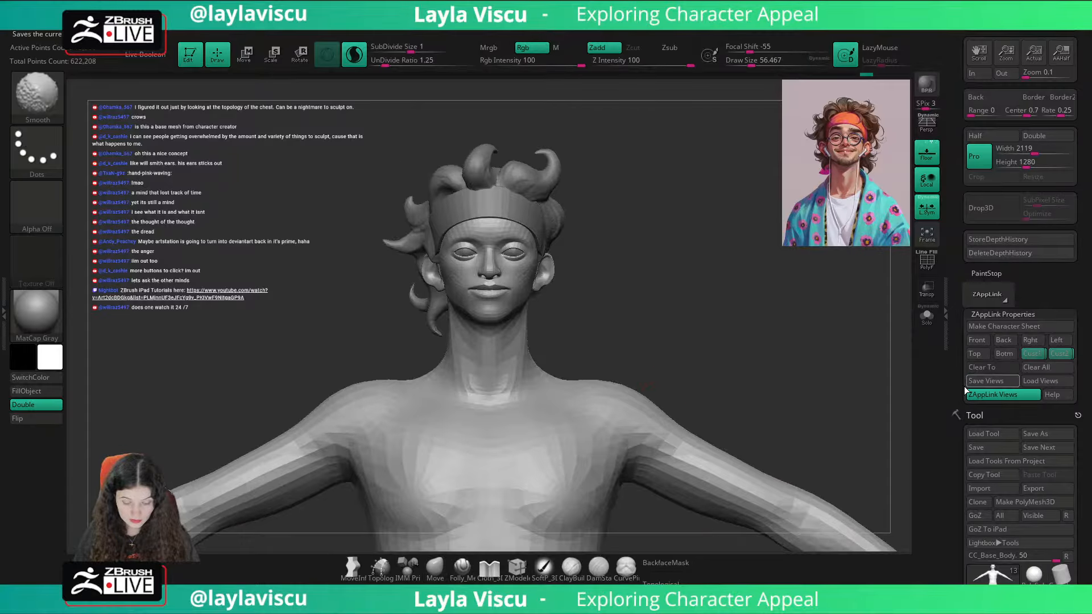
pyautogui.press('shift')
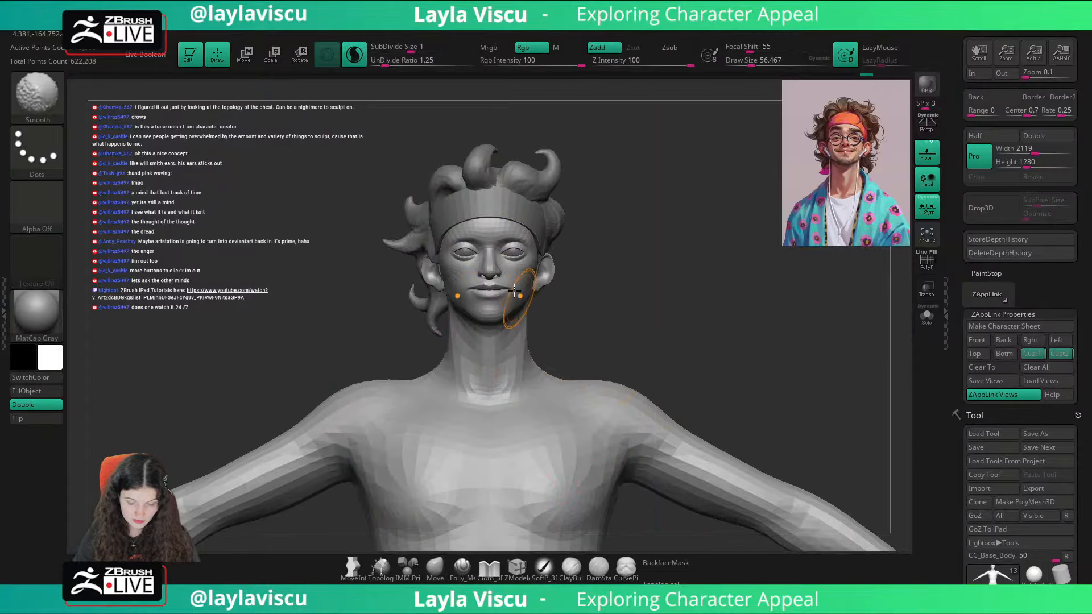
pyautogui.moveTo(514, 290)
pyautogui.keyDown('ctrl'); pyautogui.mouseDown(button='right')
pyautogui.moveTo(744, 336)
pyautogui.moveTo(739, 301)
pyautogui.mouseUp(button='right'); pyautogui.keyUp('ctrl')
pyautogui.press('s')
pyautogui.moveTo(526, 270); pyautogui.dragTo(528, 270)
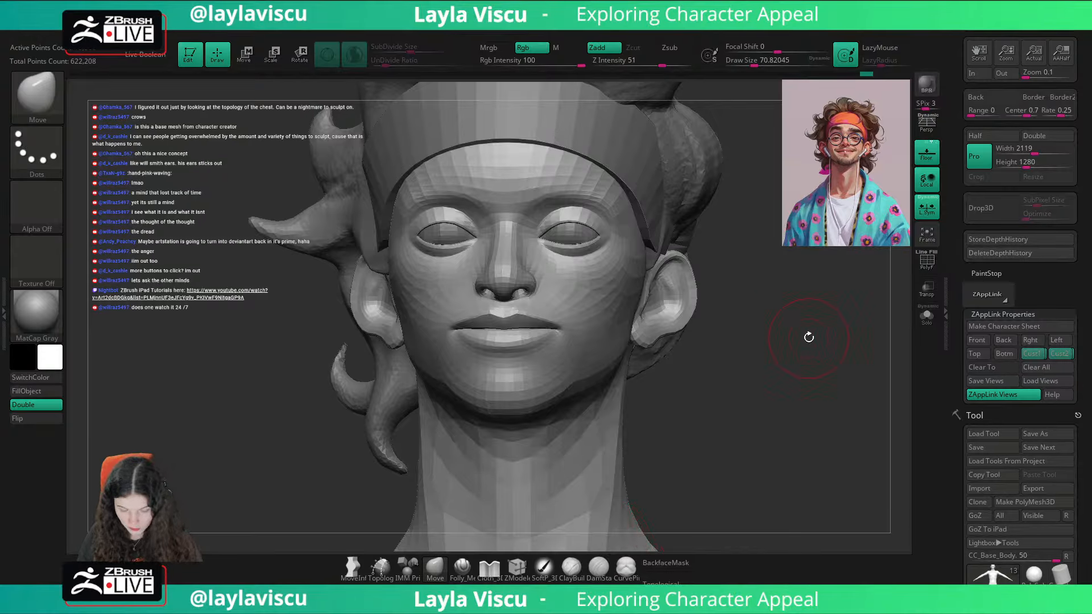
pyautogui.click(665, 562)
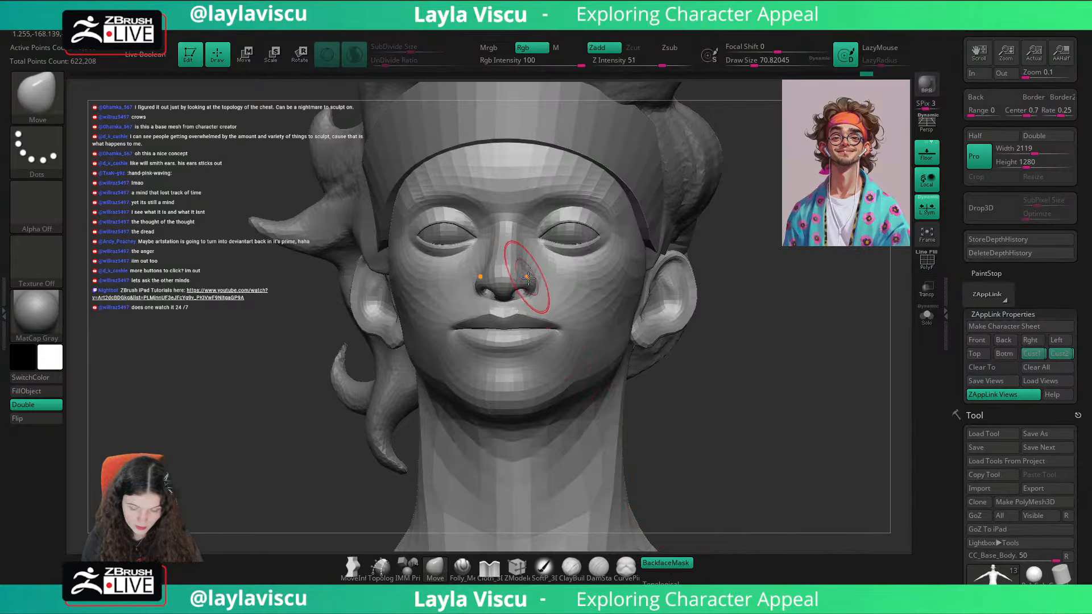
pyautogui.moveTo(528, 278); pyautogui.dragTo(534, 284)
pyautogui.moveTo(802, 326); pyautogui.dragTo(705, 318)
pyautogui.moveTo(550, 278); pyautogui.dragTo(544, 277)
pyautogui.moveTo(733, 355); pyautogui.dragTo(832, 367)
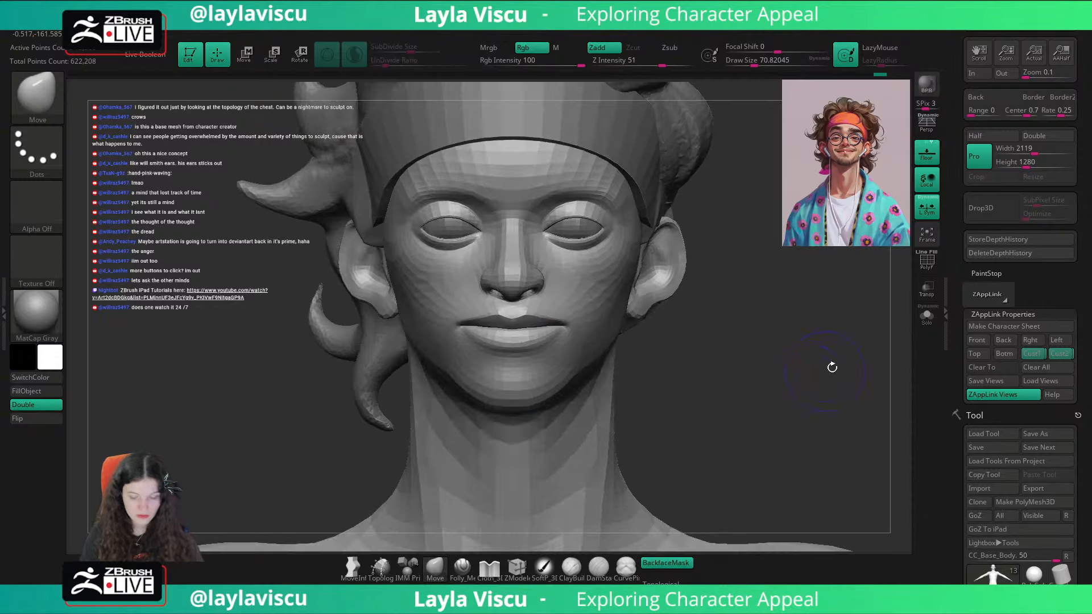
# Step: Select the headband mesh and adjust its side with the Move brush at a draw size of about 104
pyautogui.click(1051, 351)
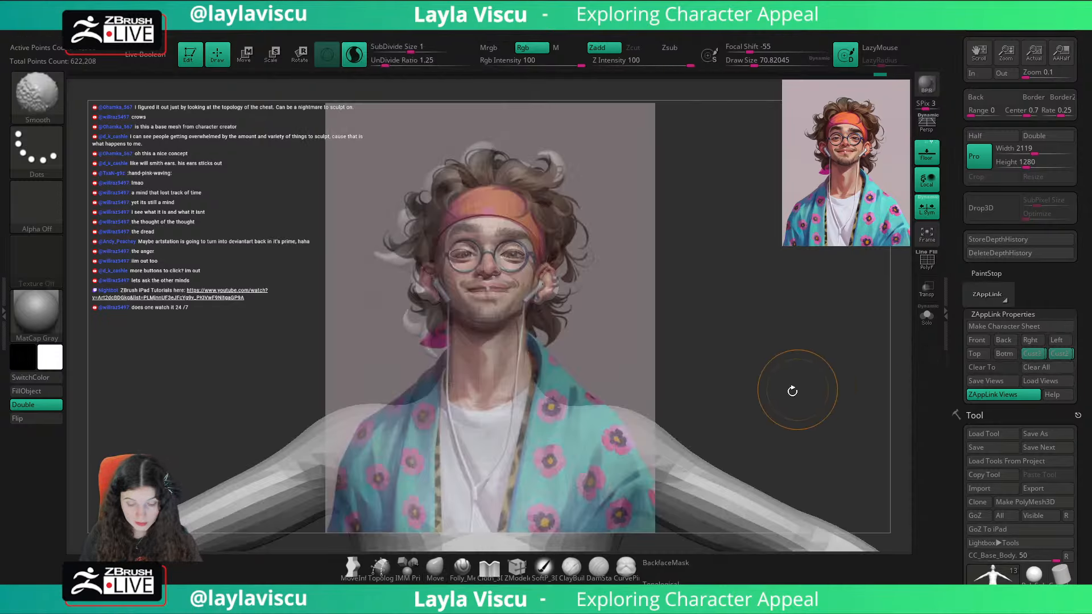
pyautogui.press('shift')
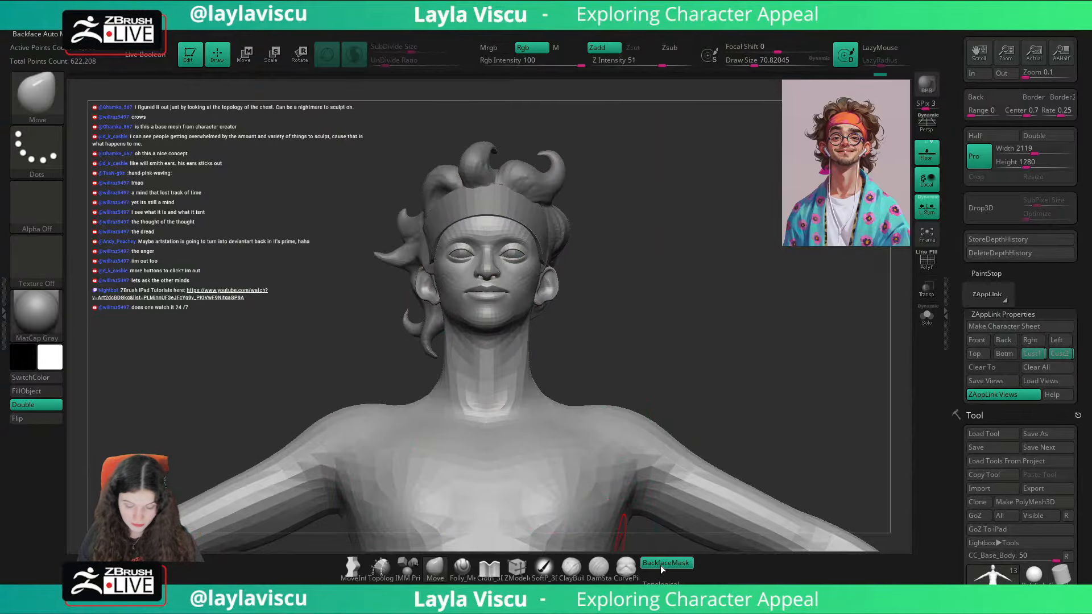
pyautogui.keyDown('alt'); pyautogui.click(543, 244); pyautogui.keyUp('alt')
pyautogui.press('s')
pyautogui.moveTo(544, 247); pyautogui.dragTo(550, 248)
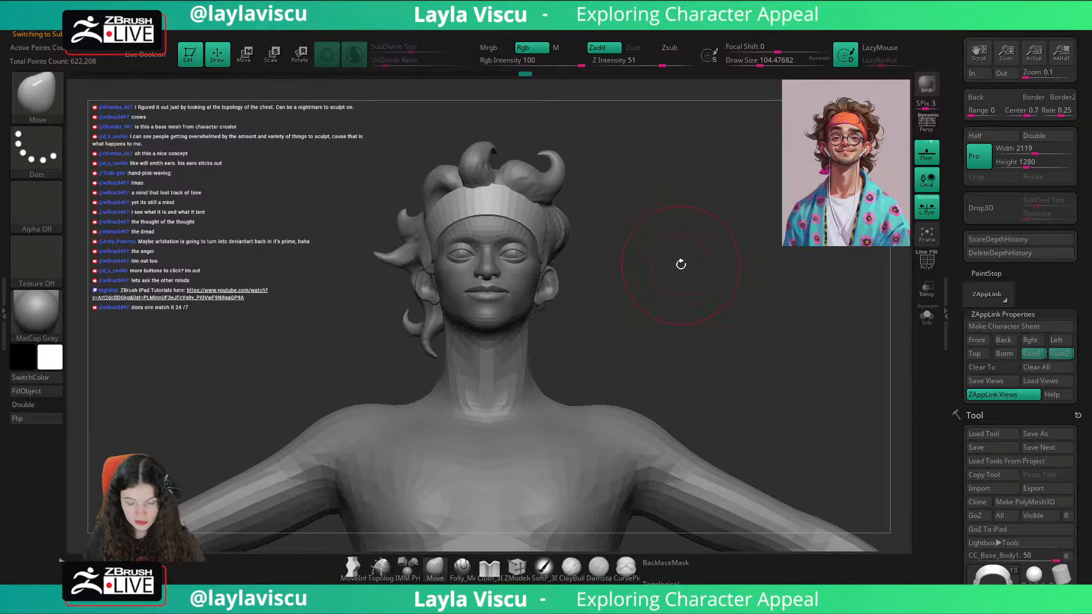
pyautogui.moveTo(607, 229); pyautogui.dragTo(558, 181)
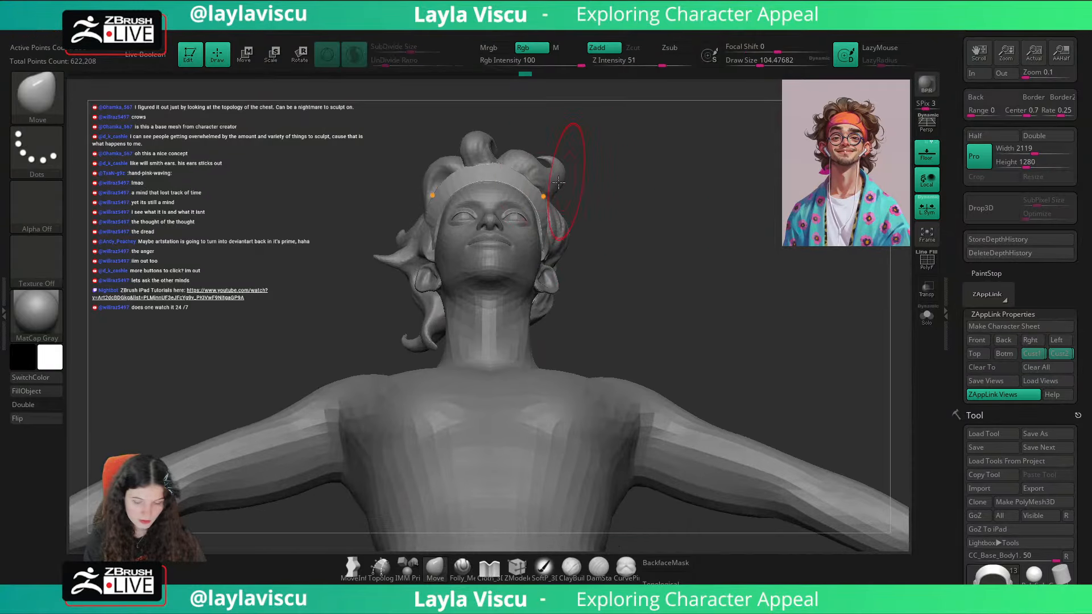
pyautogui.keyDown('ctrl'); pyautogui.moveTo(559, 183); pyautogui.dragTo(540, 202, button='right'); pyautogui.keyUp('ctrl')
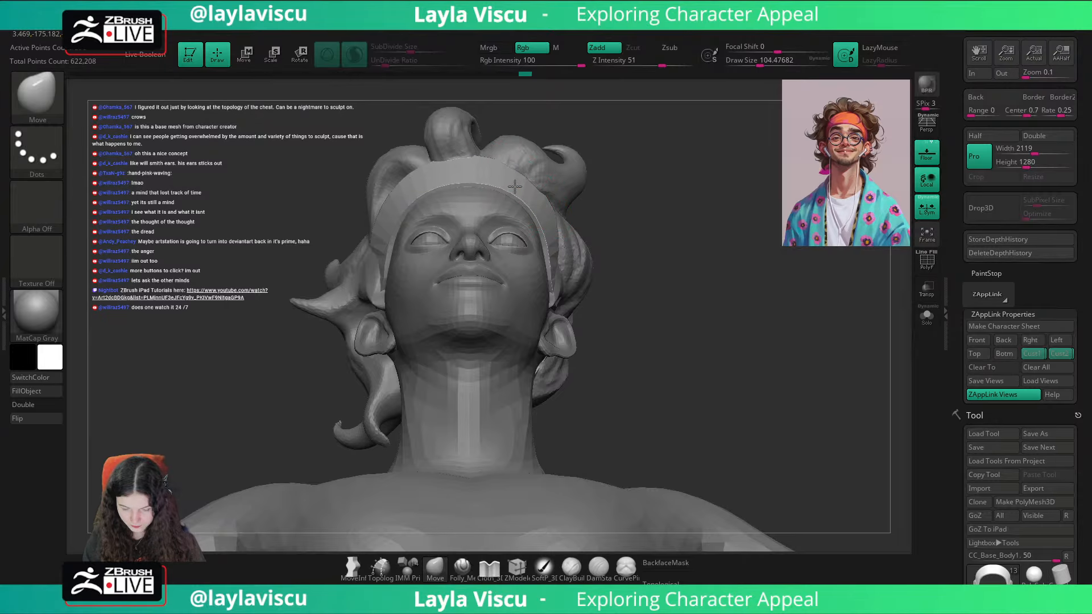
pyautogui.moveTo(654, 210); pyautogui.dragTo(787, 261)
# Step: Restore the custom view with the reference overlay and make the body mesh active
pyautogui.click(1052, 356)
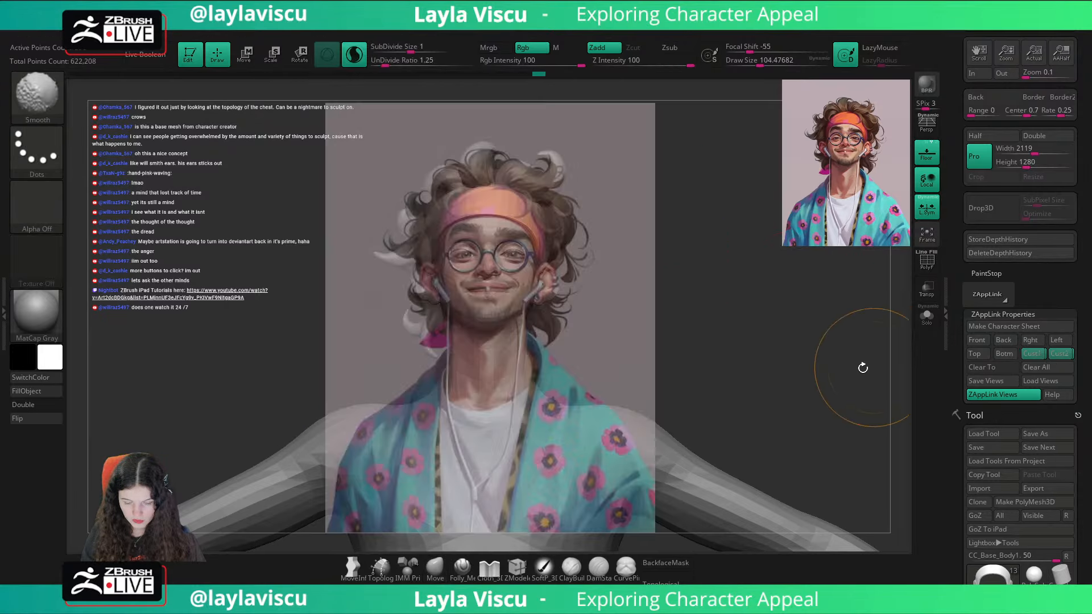
pyautogui.hotkey('shift', 'z')
pyautogui.hotkey('shift', 'z')
pyautogui.hotkey('shift', 'z')
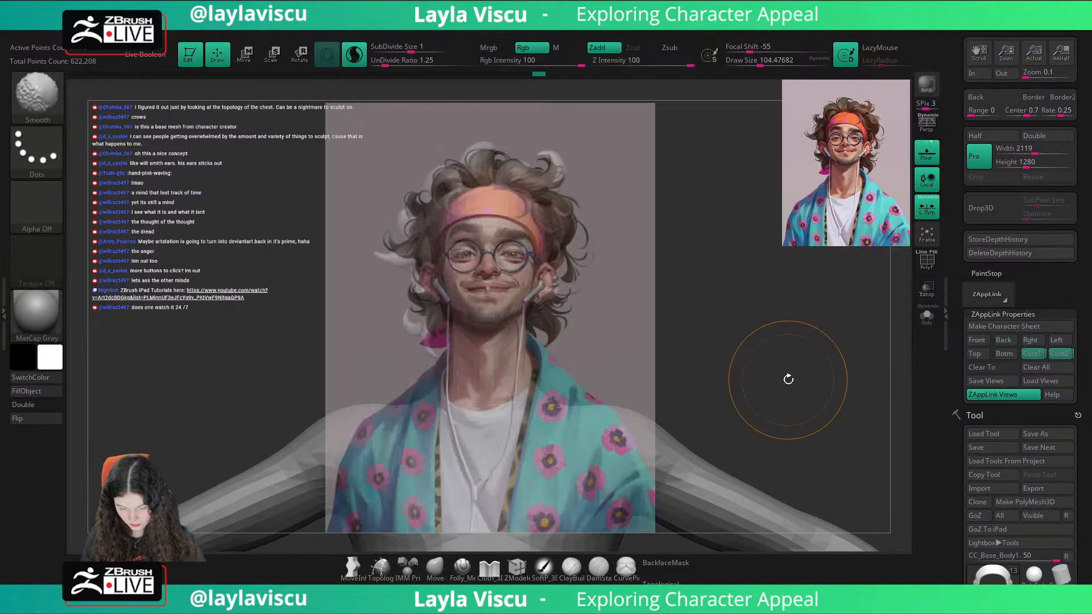
pyautogui.keyDown('alt'); pyautogui.click(540, 271); pyautogui.keyUp('alt')
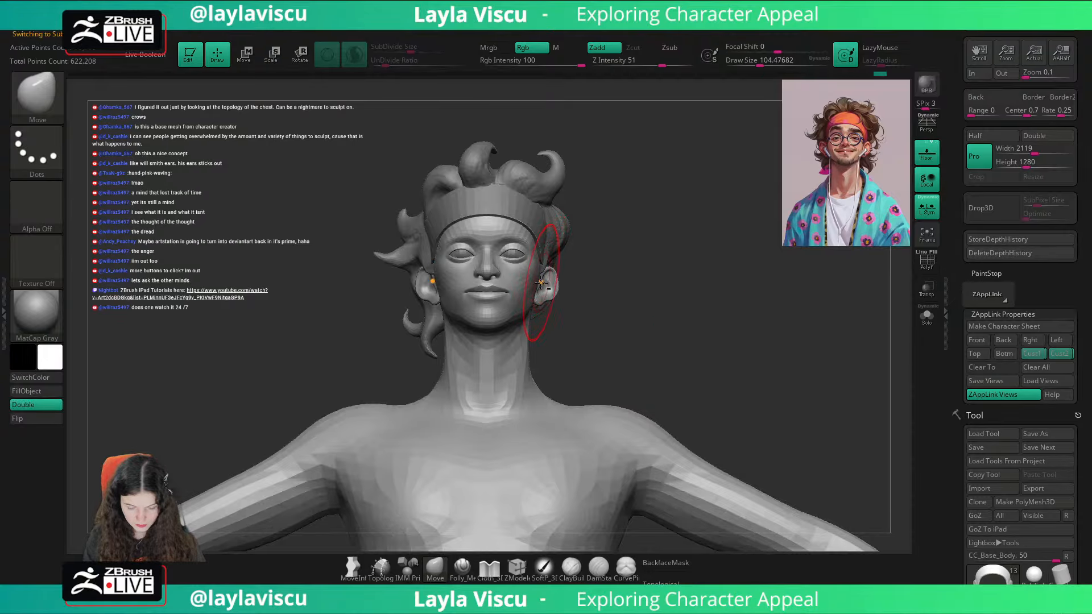
# Step: Compare the cheek and jaw contour with the reference by toggling the image overlay
pyautogui.hotkey('shift', 'z')
pyautogui.hotkey('shift', 'z')
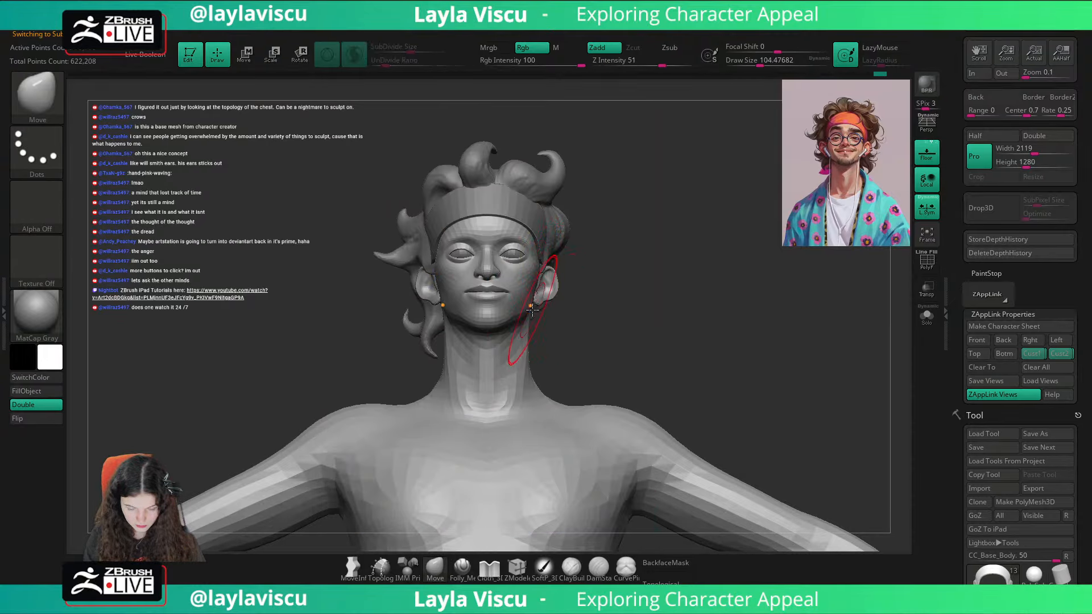
pyautogui.hotkey('shift', 'z')
pyautogui.hotkey('shift', 'z')
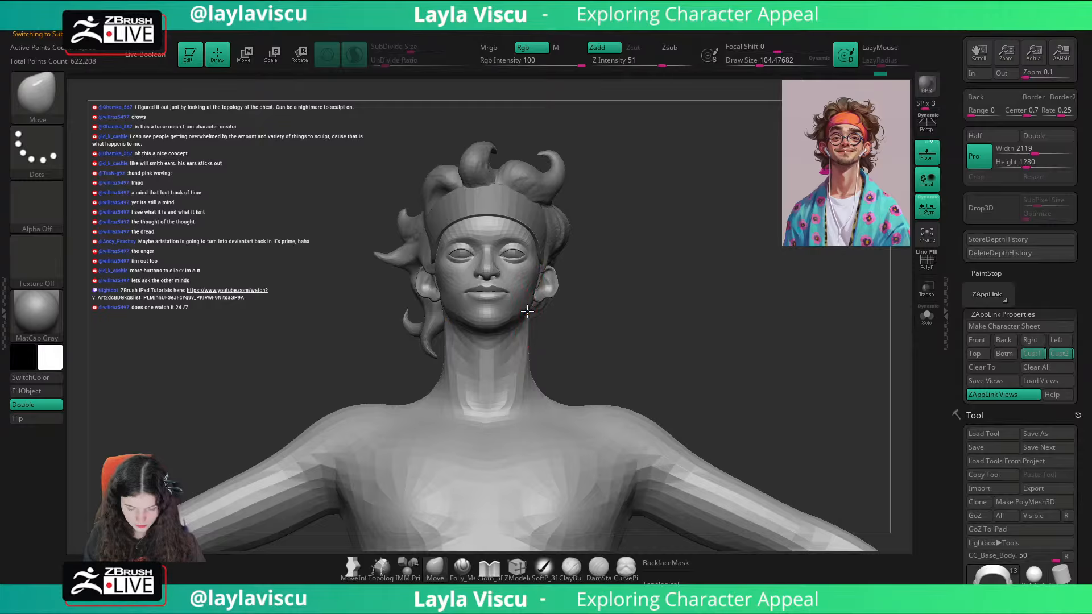
pyautogui.hotkey('shift', 'z')
pyautogui.hotkey('shift', 'z')
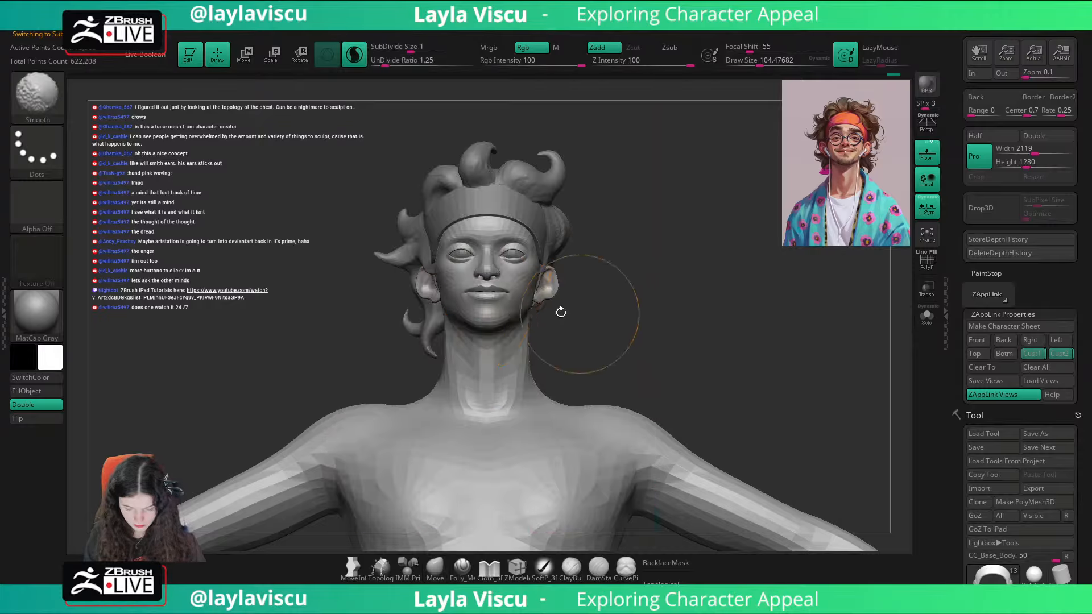
pyautogui.hotkey('shift', 'z')
pyautogui.hotkey('shift', 'z')
# Step: Rotate to the side of the face and set the Move brush draw size to about 68 for the mouth area
pyautogui.press('s')
pyautogui.moveTo(526, 294); pyautogui.dragTo(501, 297)
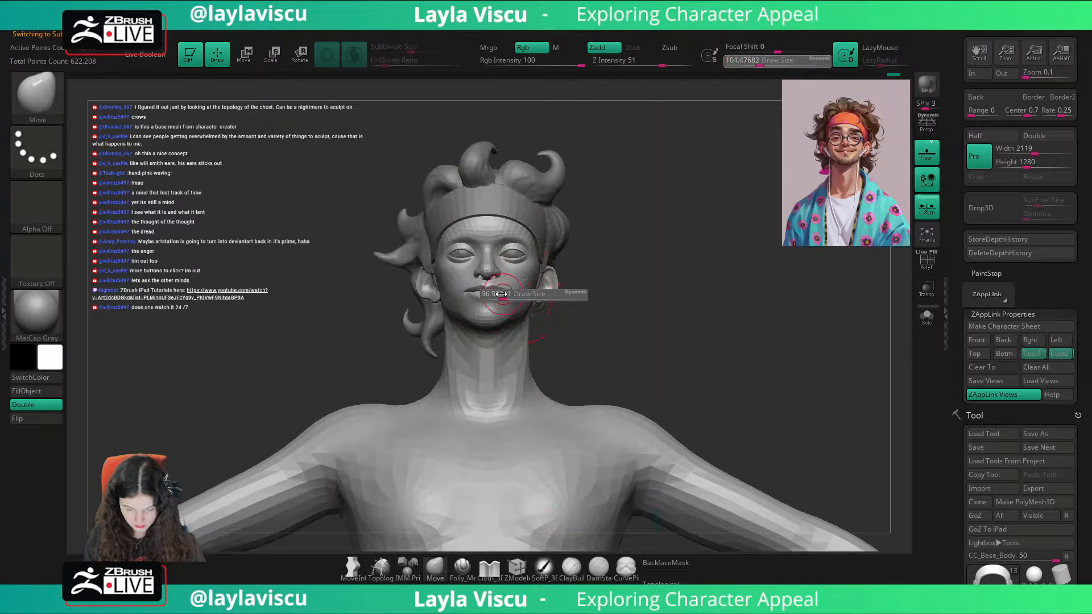
pyautogui.keyDown('alt'); pyautogui.click(503, 299); pyautogui.keyUp('alt')
pyautogui.moveTo(506, 302); pyautogui.dragTo(469, 301, button='right')
pyautogui.keyDown('ctrl'); pyautogui.moveTo(489, 284); pyautogui.dragTo(506, 313, button='right'); pyautogui.keyUp('ctrl')
pyautogui.moveTo(424, 388); pyautogui.dragTo(398, 369)
pyautogui.press('s')
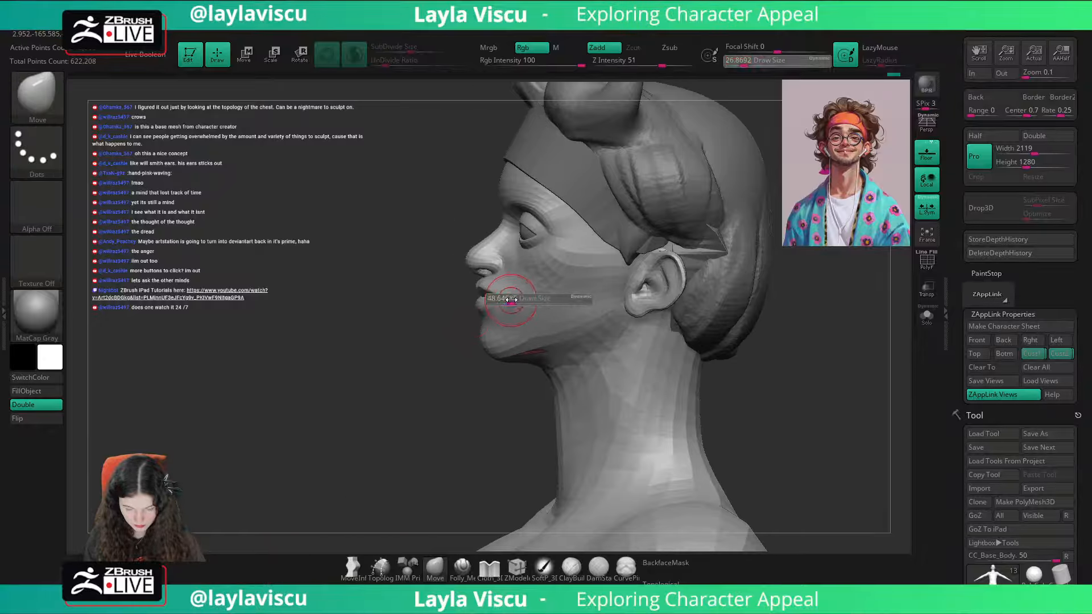
pyautogui.moveTo(501, 298); pyautogui.dragTo(512, 299)
pyautogui.moveTo(451, 373); pyautogui.dragTo(418, 370)
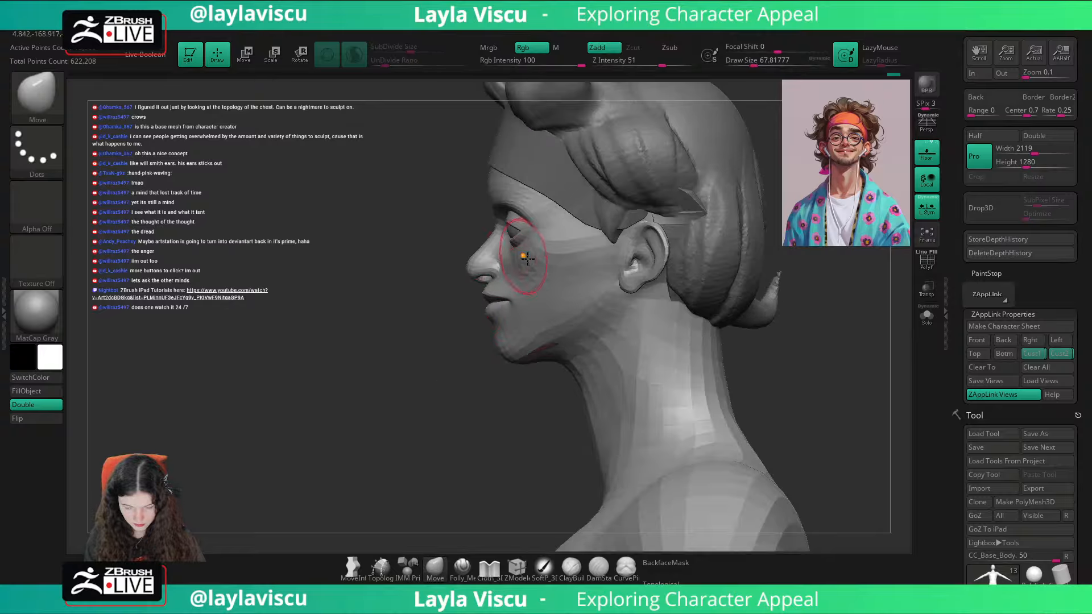
# Step: Work on the jaw and lower face in profile with the Move brush at draw sizes of about 124 to 167, and return to the custom view
pyautogui.press('s')
pyautogui.moveTo(491, 273); pyautogui.dragTo(502, 273)
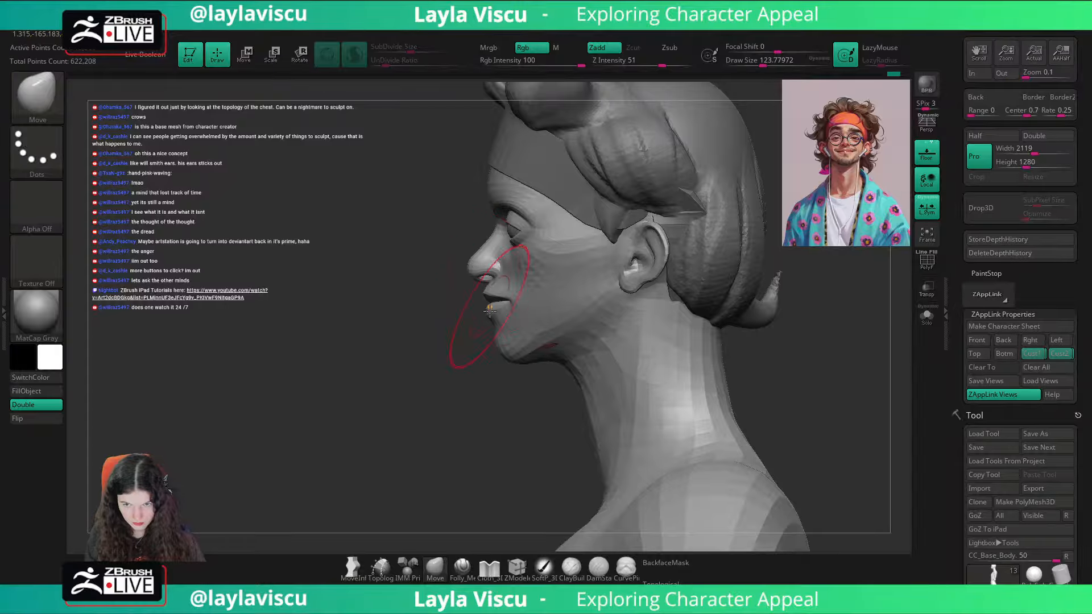
pyautogui.press('s')
pyautogui.moveTo(489, 328); pyautogui.dragTo(503, 328)
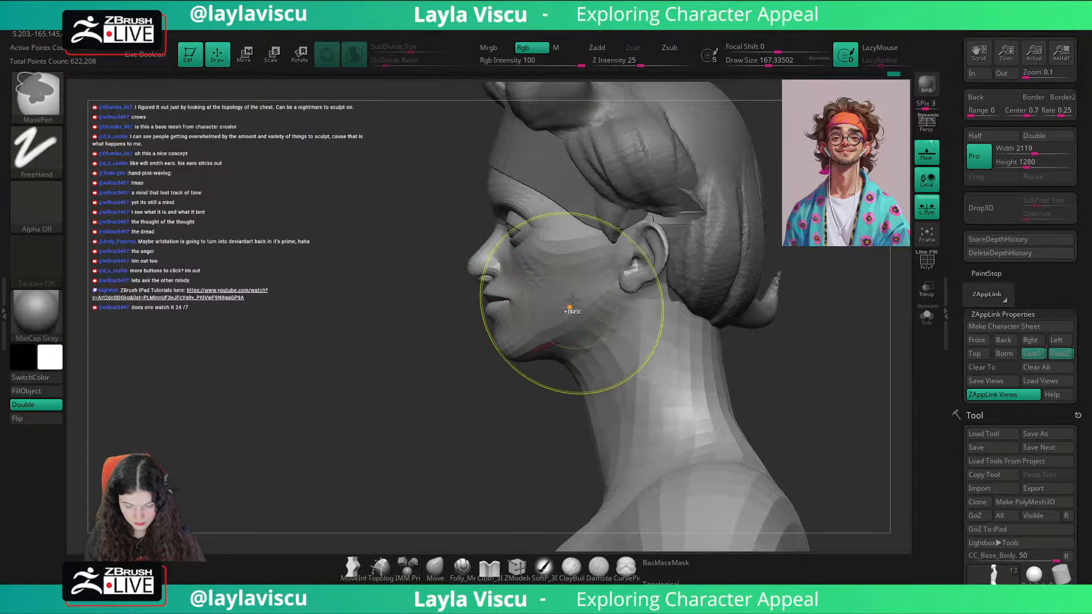
pyautogui.keyDown('ctrl'); pyautogui.moveTo(573, 307); pyautogui.dragTo(546, 340, button='right'); pyautogui.keyUp('ctrl')
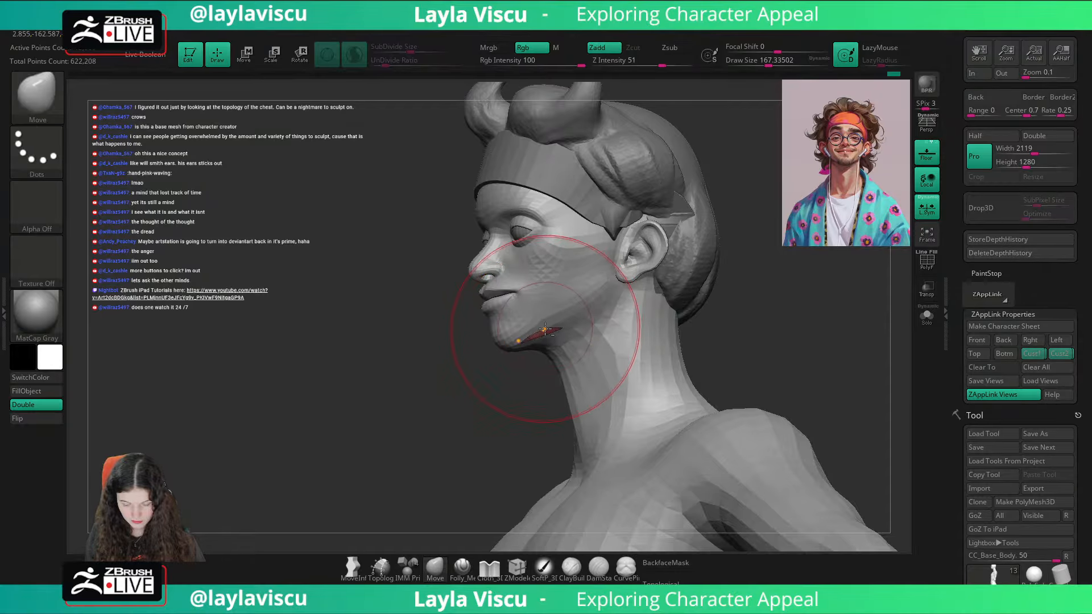
pyautogui.press('[')
pyautogui.moveTo(685, 311); pyautogui.dragTo(895, 303, button='right')
pyautogui.click(1060, 354)
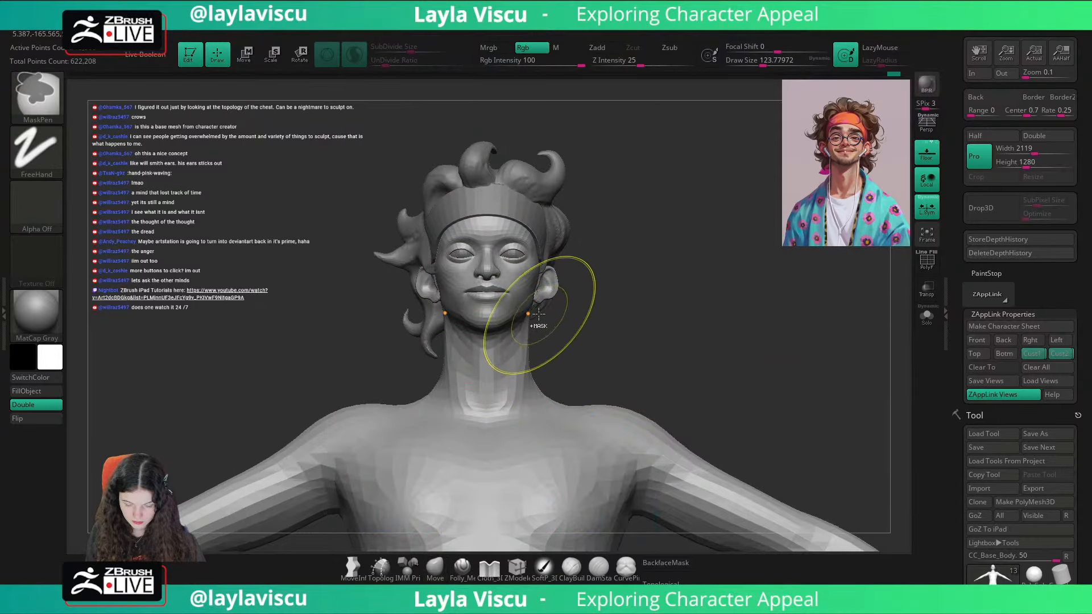
# Step: Undo the last edit to the body mesh
pyautogui.keyDown('ctrl'); pyautogui.moveTo(538, 319); pyautogui.dragTo(605, 273, button='right'); pyautogui.keyUp('ctrl')
pyautogui.hotkey('ctrl', 'z')
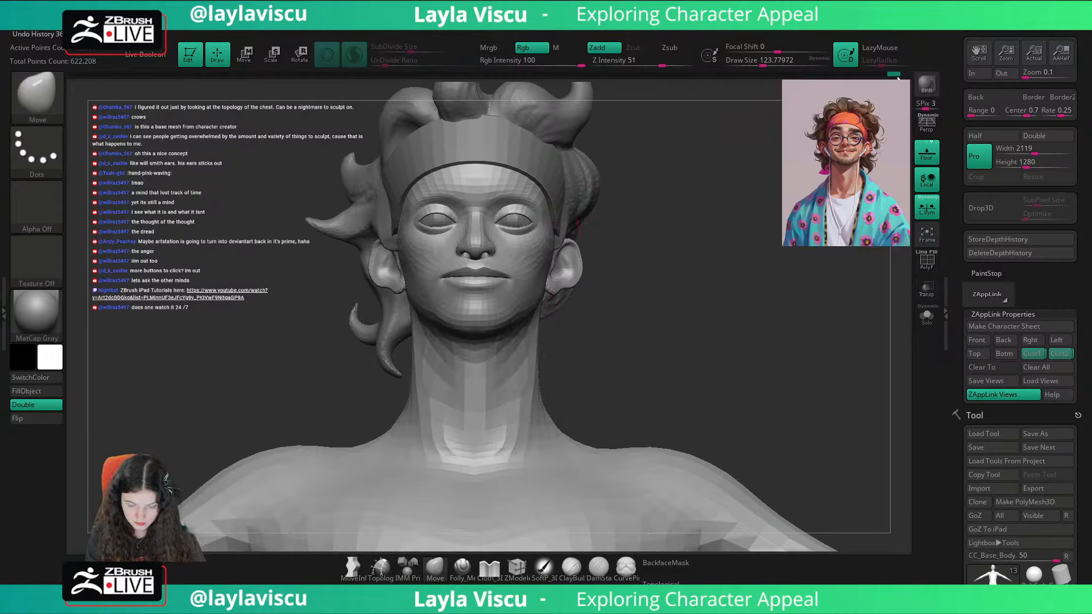
pyautogui.moveTo(898, 78); pyautogui.dragTo(895, 78)
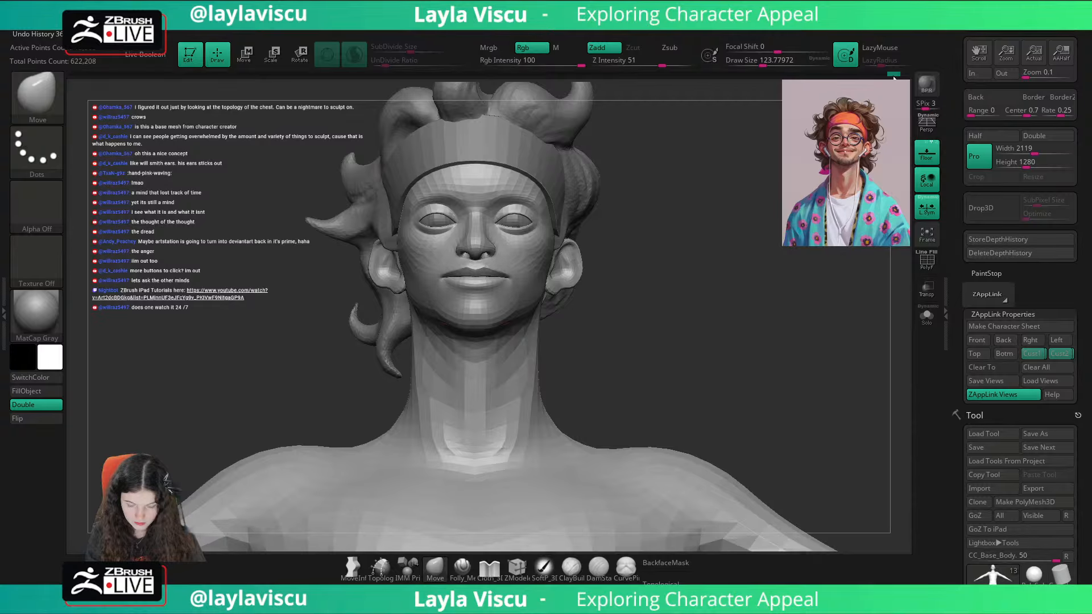
# Step: Select the lower teeth mesh through the underside of the jaw and isolate it in solo display
pyautogui.keyDown('ctrl'); pyautogui.moveTo(618, 305); pyautogui.dragTo(626, 354, button='right'); pyautogui.keyUp('ctrl')
pyautogui.keyDown('alt'); pyautogui.click(514, 331); pyautogui.keyUp('alt')
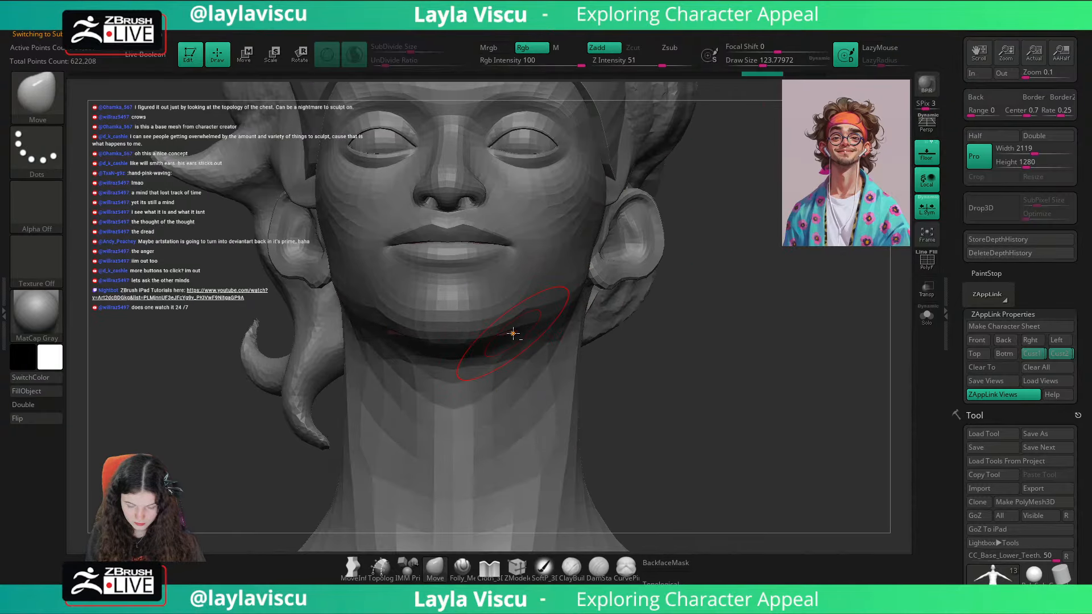
pyautogui.click(519, 337)
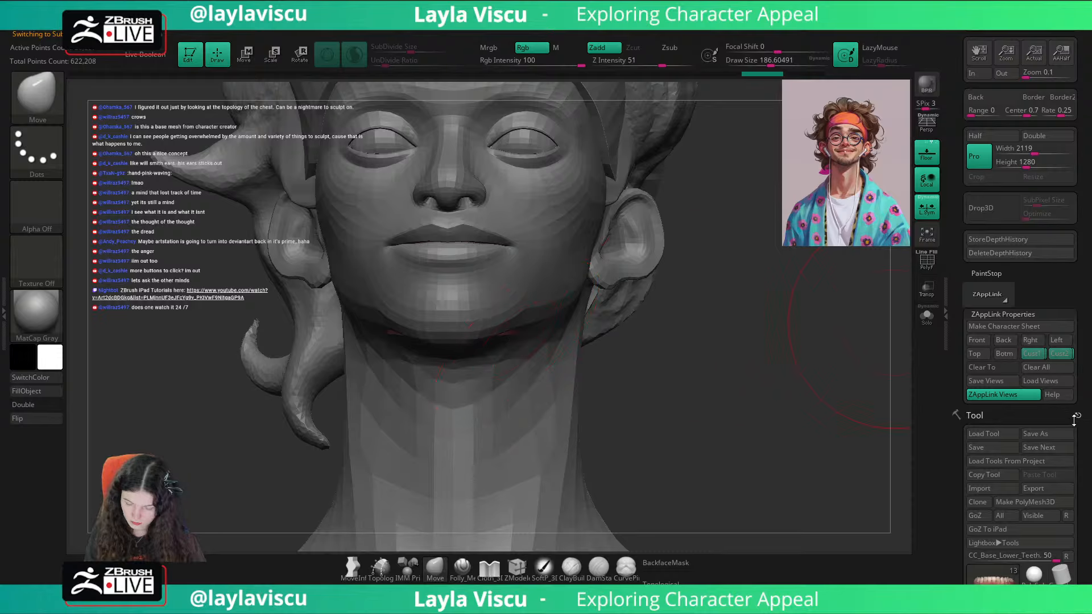
pyautogui.scroll(-10, 1075, 420)
pyautogui.click(927, 316)
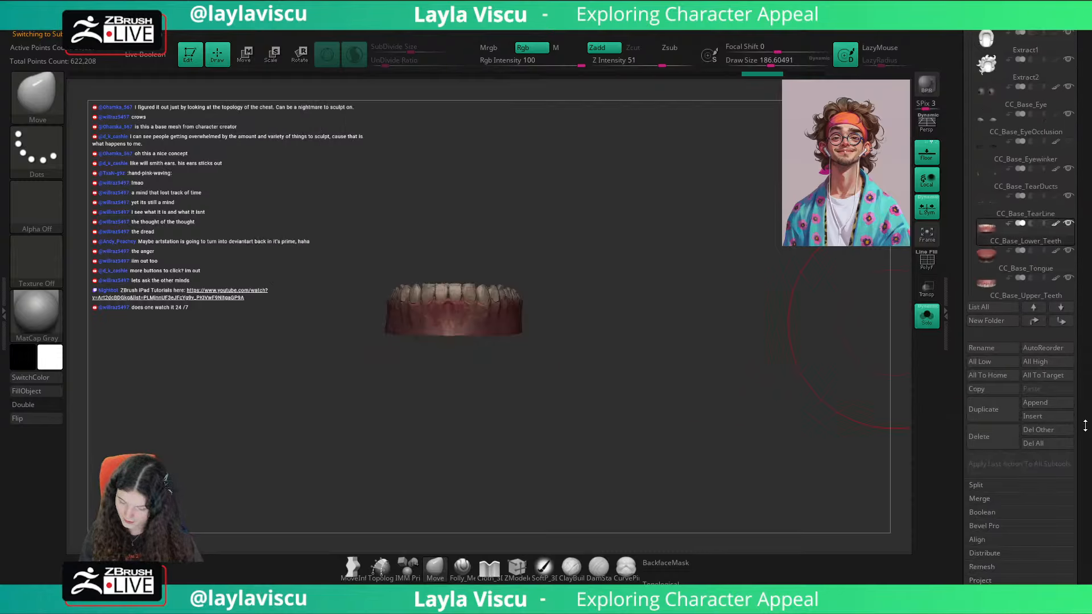
# Step: Delete the CC_Detail layer from the lower teeth and turn off solo display
pyautogui.scroll(-12, 994, 357)
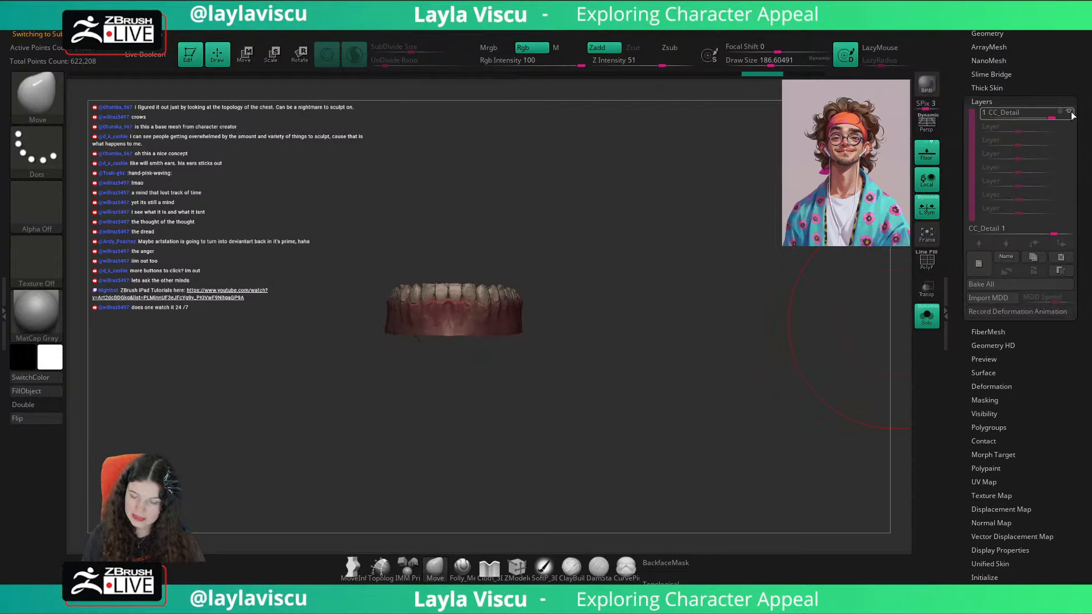
pyautogui.click(1071, 114)
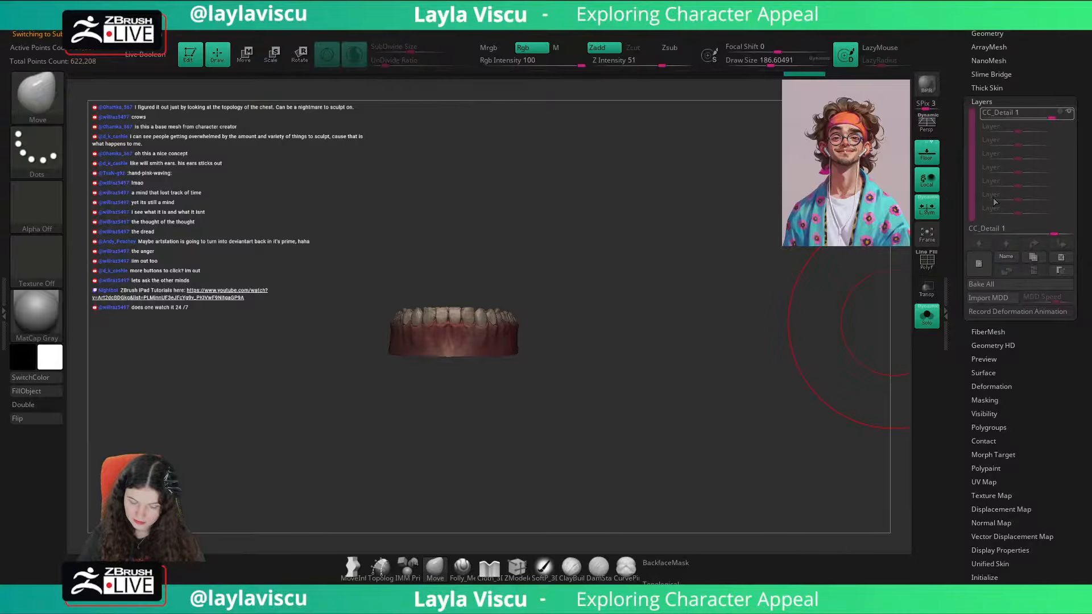
pyautogui.hotkey('ctrl', 'z')
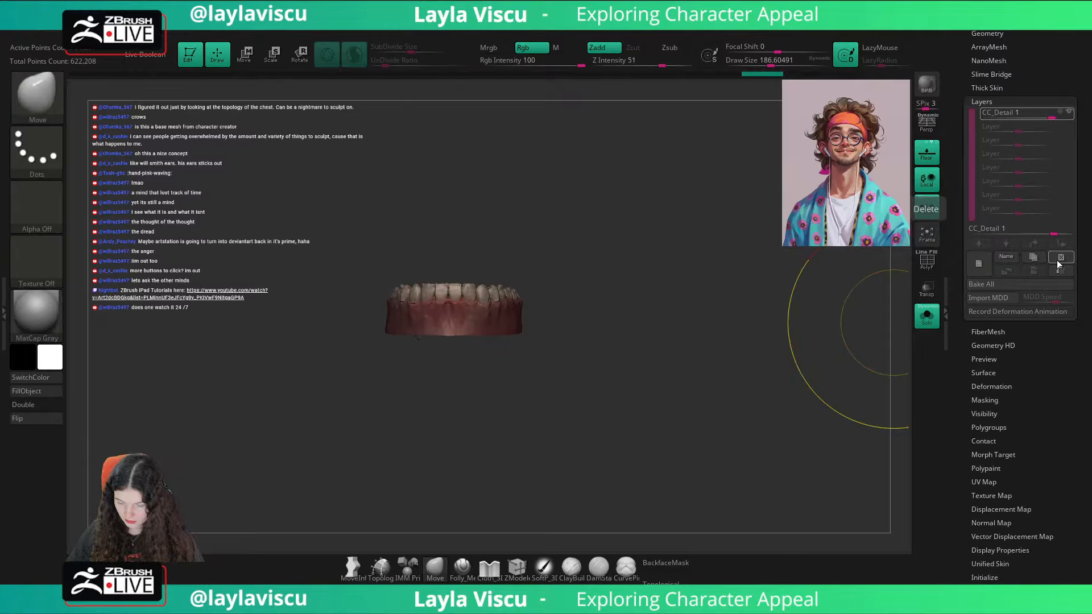
pyautogui.click(1060, 258)
pyautogui.click(927, 317)
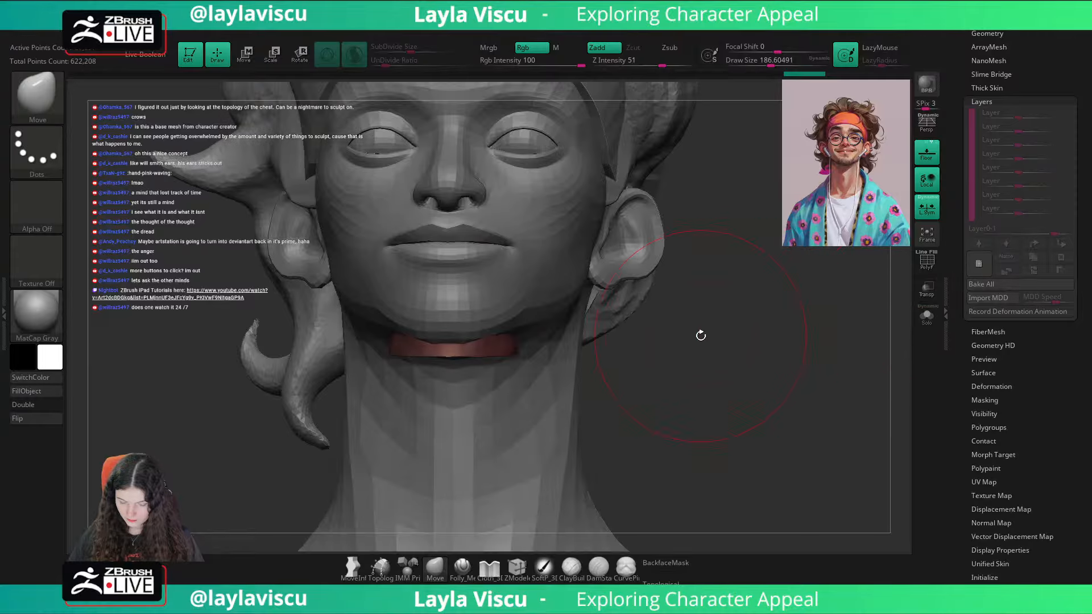
# Step: Activate the Move gizmo and frame the underside of the chin where the gums protrude
pyautogui.press('w')
pyautogui.press('f')
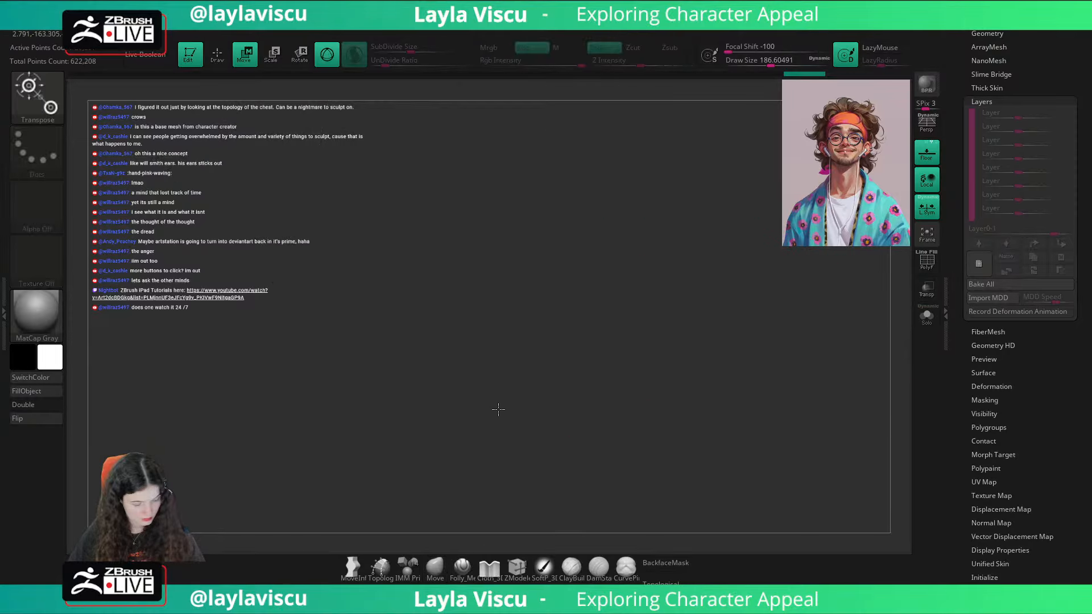
pyautogui.press('f')
pyautogui.keyDown('ctrl'); pyautogui.moveTo(565, 387); pyautogui.dragTo(510, 330, button='right'); pyautogui.keyUp('ctrl')
pyautogui.keyDown('alt'); pyautogui.click(496, 389); pyautogui.keyUp('alt')
pyautogui.click(516, 297)
pyautogui.click(475, 296)
pyautogui.keyDown('alt'); pyautogui.click(797, 422); pyautogui.keyUp('alt')
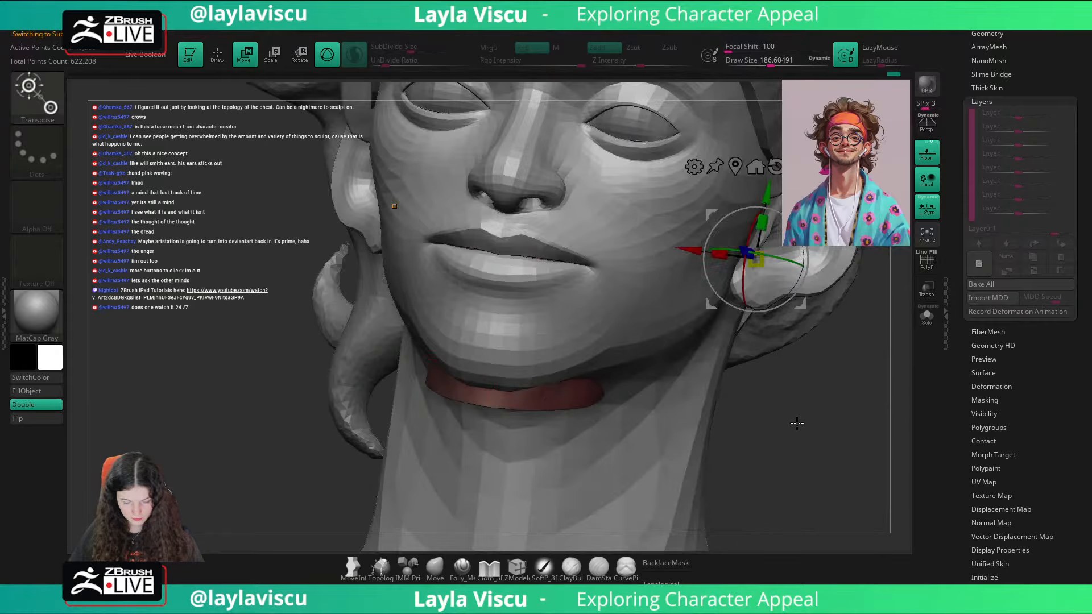
# Step: Centre the gizmo on the lower teeth, turn on transparency and move them up inside the jaw in side view
pyautogui.keyDown('alt'); pyautogui.click(540, 403); pyautogui.keyUp('alt')
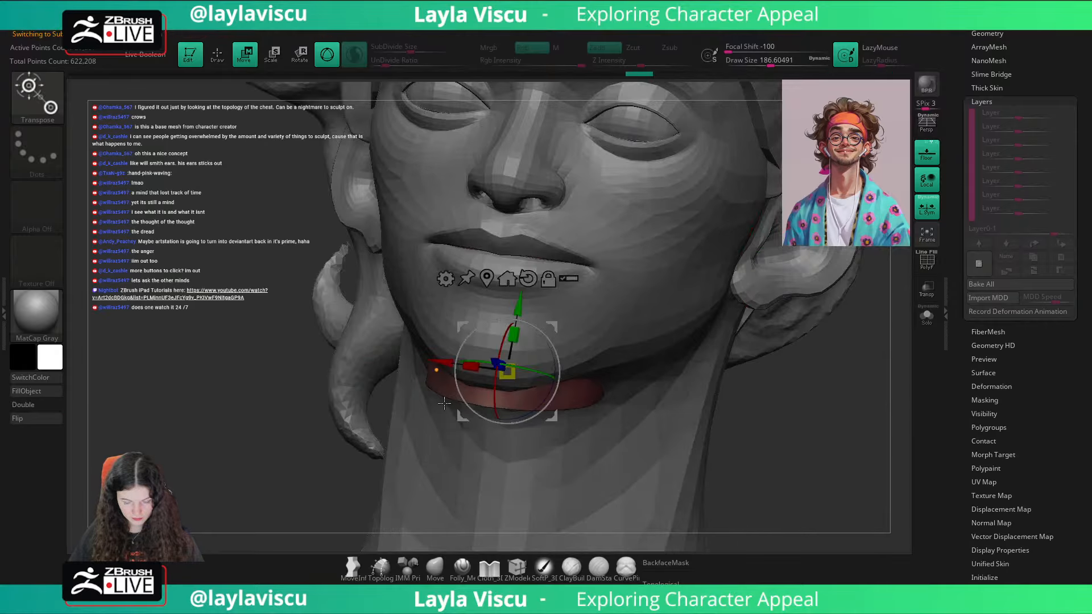
pyautogui.keyDown('alt'); pyautogui.click(482, 288); pyautogui.keyUp('alt')
pyautogui.keyDown('alt'); pyautogui.click(532, 400); pyautogui.keyUp('alt')
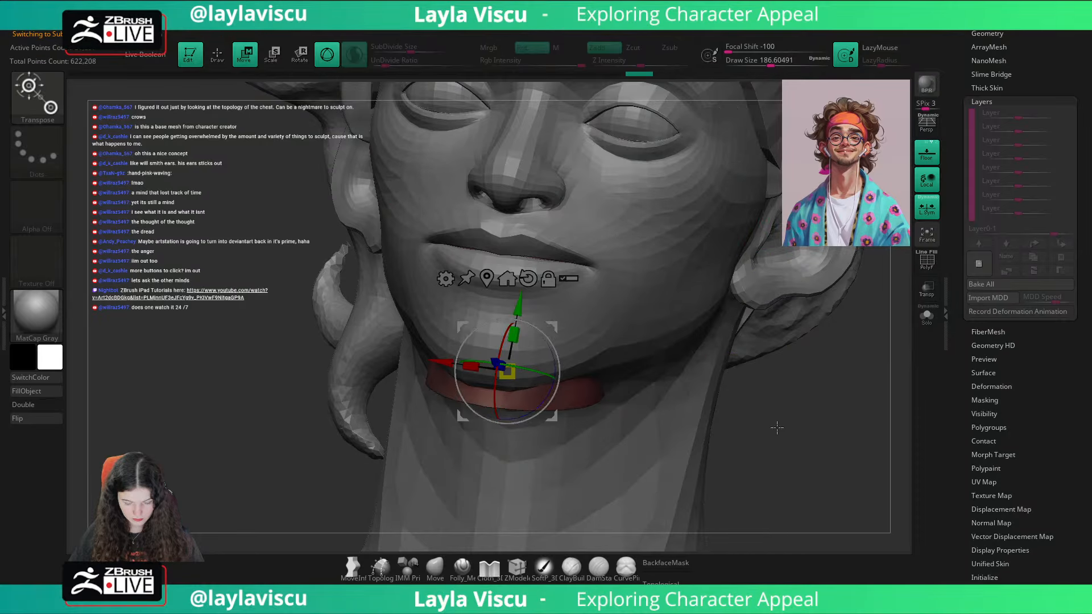
pyautogui.moveTo(776, 428); pyautogui.dragTo(501, 461)
pyautogui.keyDown('shift'); pyautogui.moveTo(423, 497); pyautogui.dragTo(398, 498); pyautogui.keyUp('shift')
pyautogui.click(927, 288)
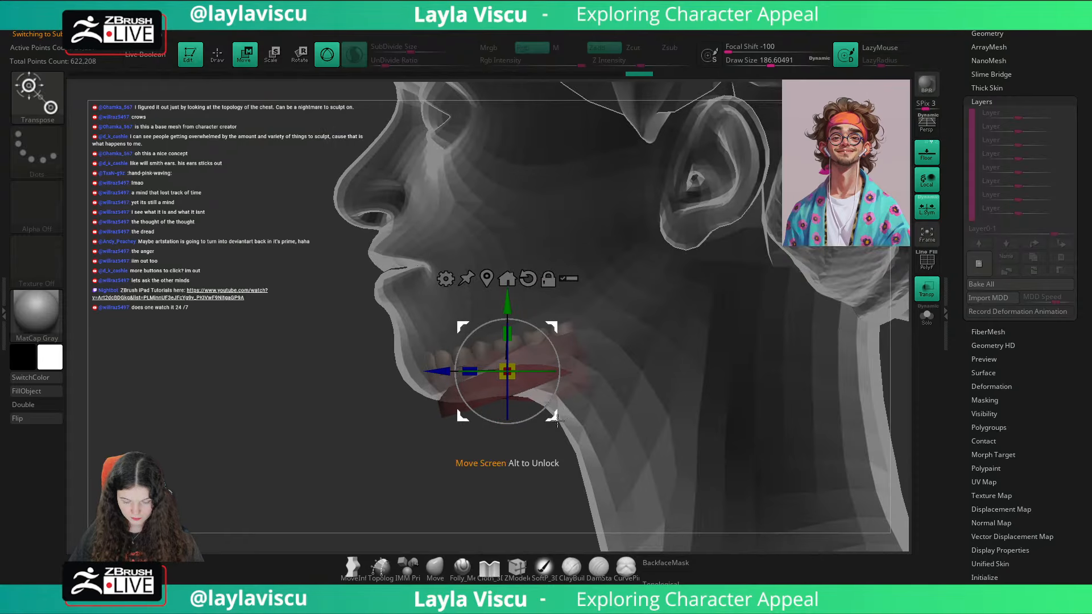
pyautogui.moveTo(557, 421); pyautogui.dragTo(536, 345)
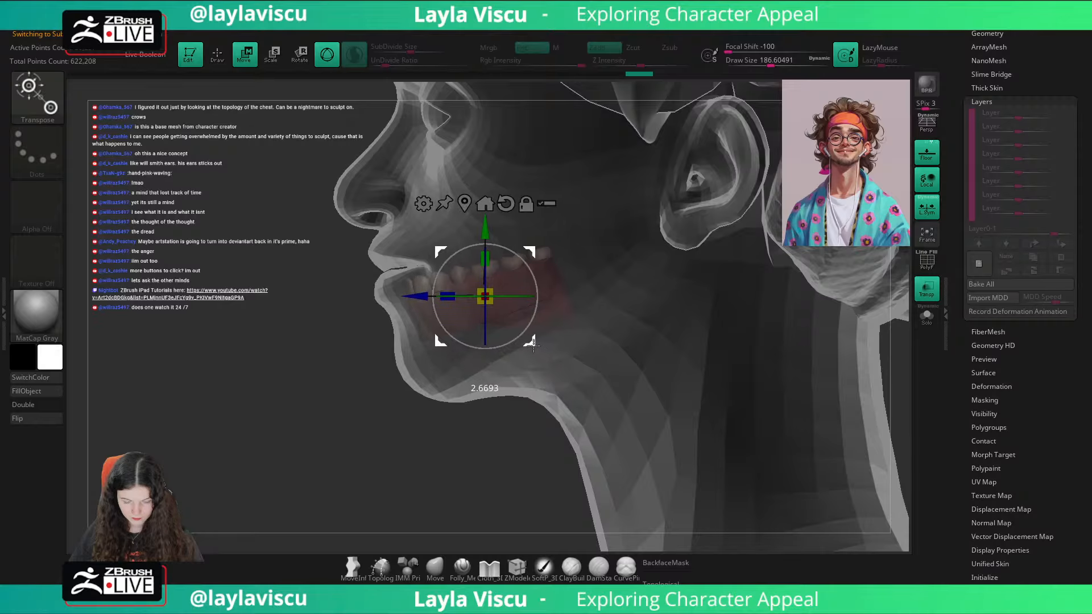
# Step: Select the CC_Base_Upper_Teeth subtool, isolate it in solo display and delete its CC_Detail layer
pyautogui.click(441, 568)
pyautogui.scroll(10, 992, 115)
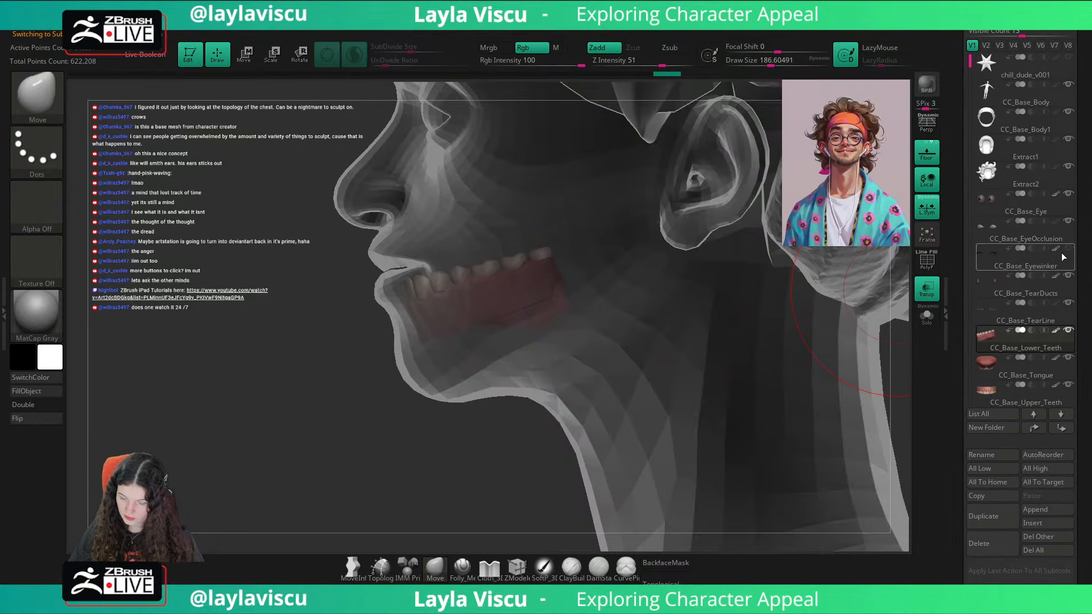
pyautogui.click(1062, 399)
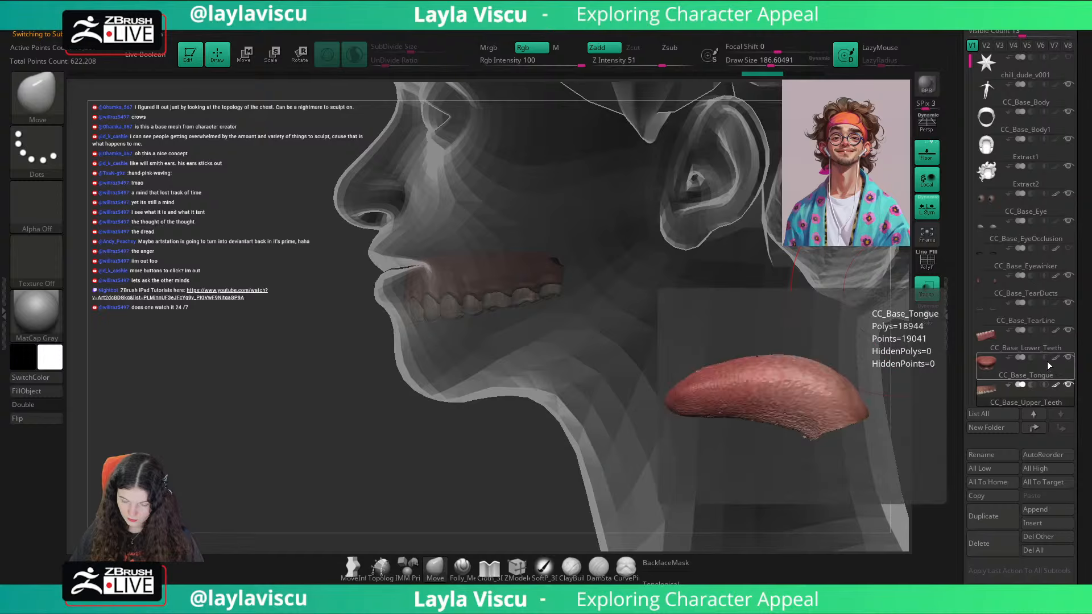
pyautogui.press('w')
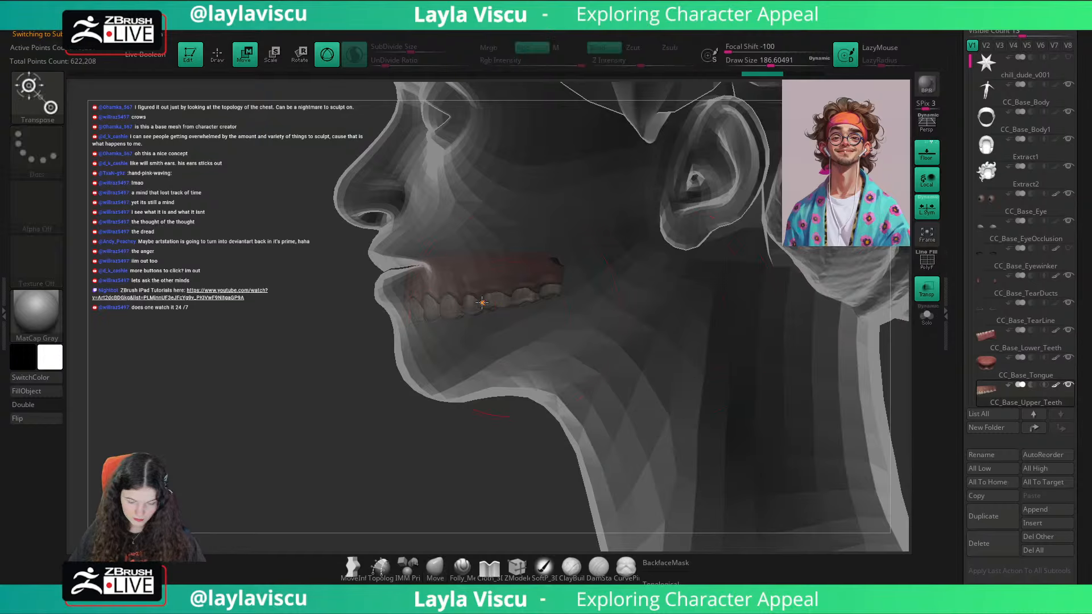
pyautogui.click(926, 315)
pyautogui.scroll(-10, 988, 535)
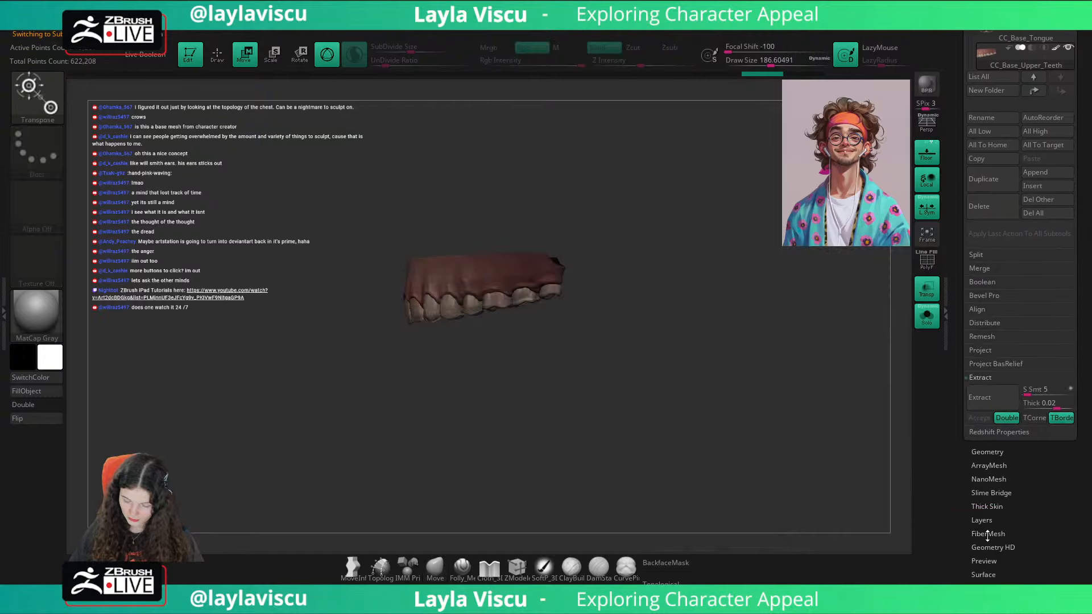
pyautogui.click(984, 520)
pyautogui.click(1072, 116)
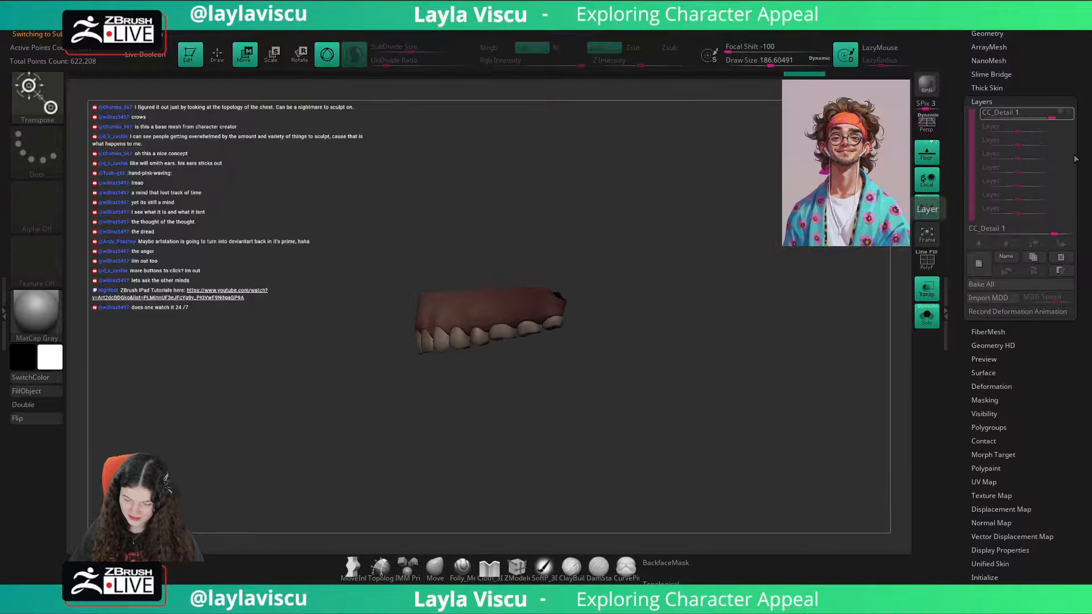
pyautogui.click(1061, 257)
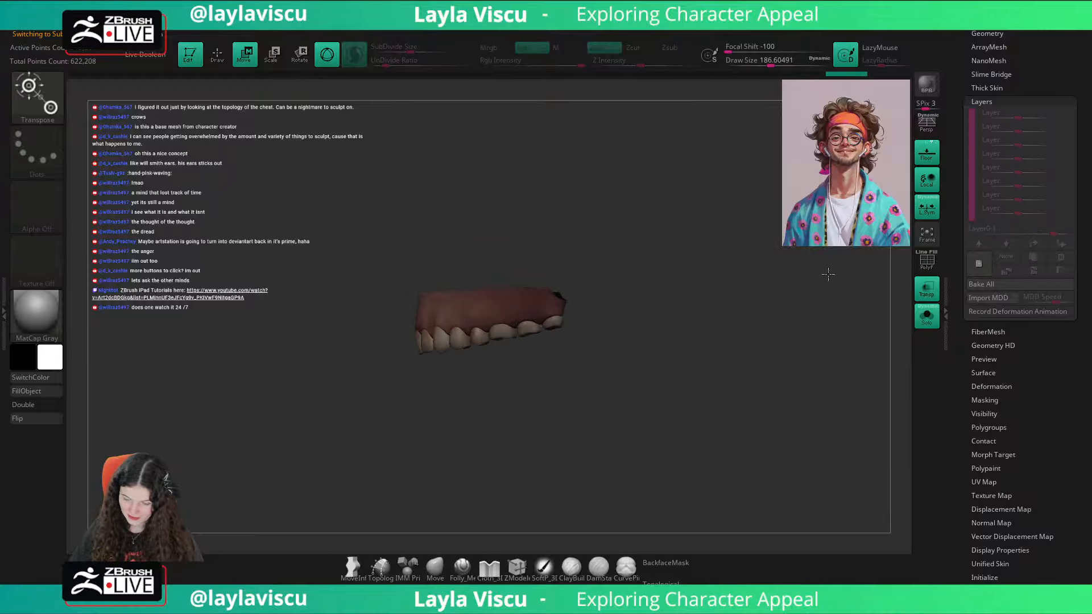
# Step: Centre the gizmo on the upper teeth, raise them behind the upper lip, then turn off solo and transparent display
pyautogui.keyDown('alt'); pyautogui.click(472, 307); pyautogui.keyUp('alt')
pyautogui.click(493, 213)
pyautogui.click(451, 213)
pyautogui.moveTo(491, 262); pyautogui.dragTo(491, 180)
pyautogui.click(927, 316)
pyautogui.moveTo(535, 292); pyautogui.dragTo(520, 289)
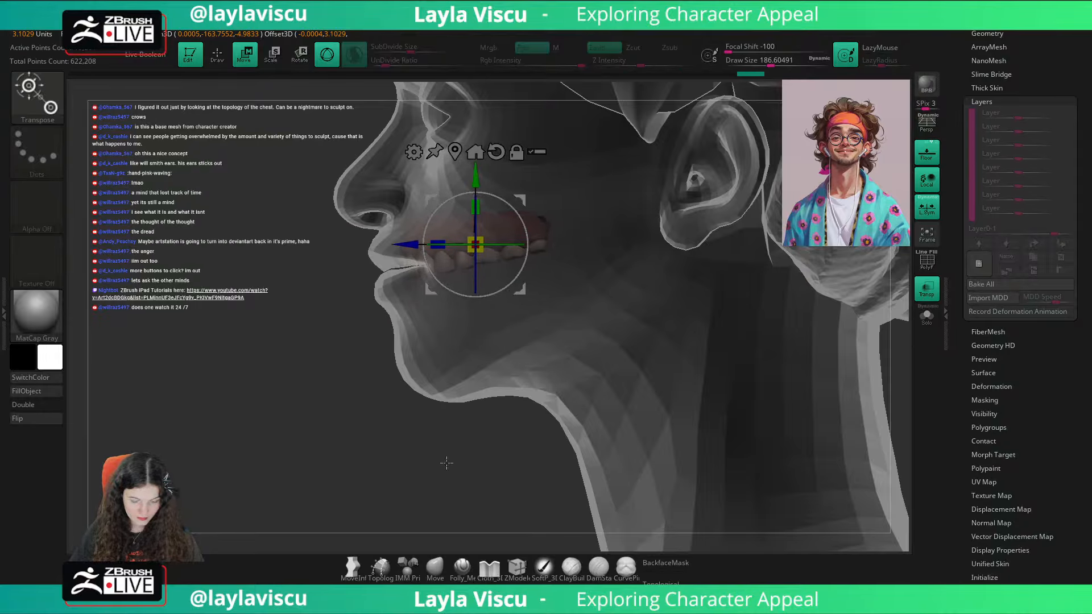
pyautogui.click(435, 565)
pyautogui.moveTo(433, 547)
pyautogui.mouseDown()
pyautogui.moveTo(500, 463)
pyautogui.moveTo(809, 415)
pyautogui.moveTo(474, 477)
pyautogui.moveTo(476, 498)
pyautogui.mouseUp()
pyautogui.click(923, 293)
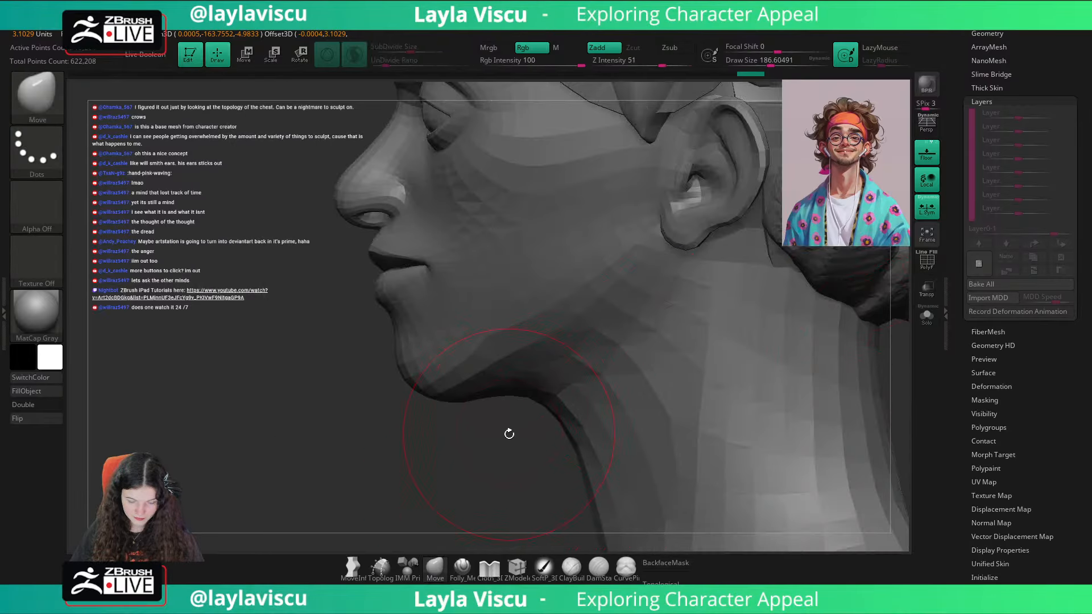
# Step: Select the CC_Base_Tongue subtool and delete its CC_Detail layer
pyautogui.moveTo(507, 434); pyautogui.dragTo(574, 418)
pyautogui.moveTo(1045, 71); pyautogui.dragTo(1044, 176)
pyautogui.click(990, 125)
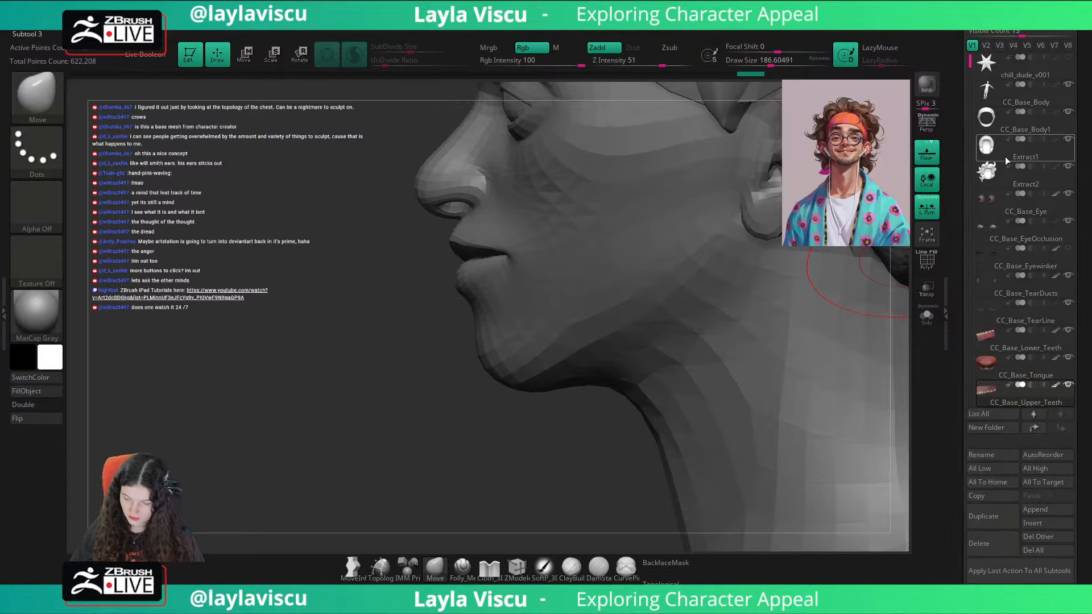
pyautogui.click(1049, 378)
pyautogui.moveTo(1076, 364); pyautogui.dragTo(1045, 313)
pyautogui.click(991, 348)
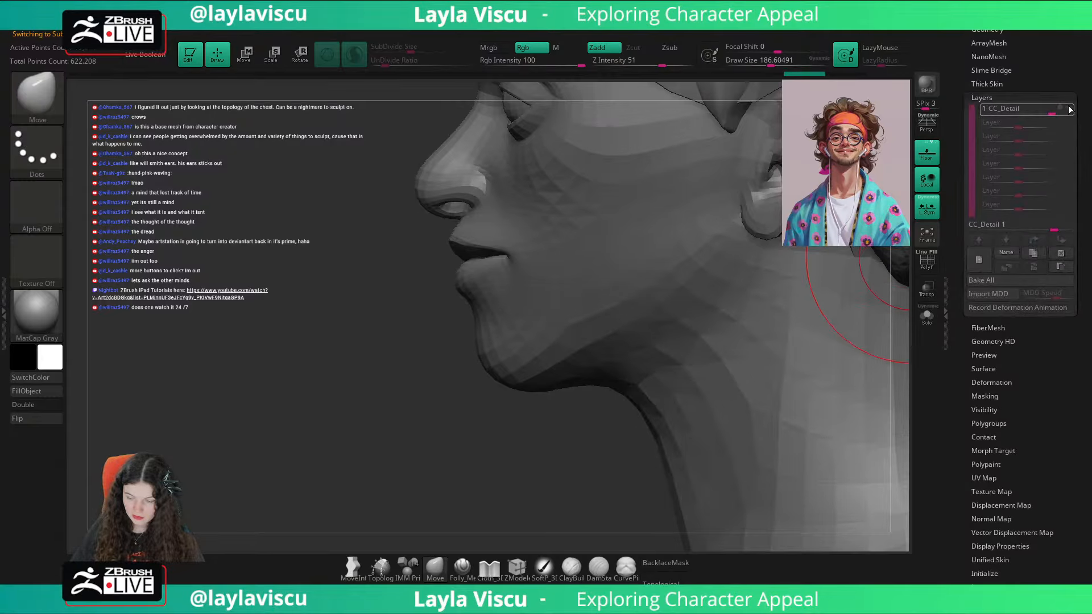
pyautogui.click(1061, 253)
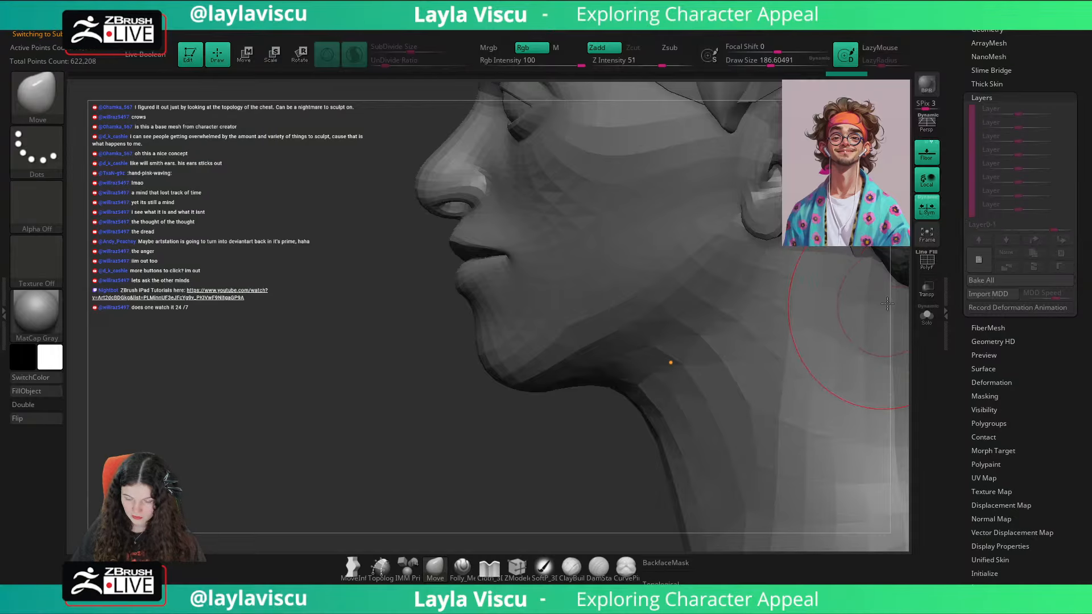
# Step: Centre the gizmo on the isolated tongue, then move it up and forward into the mouth with the transparent head shown
pyautogui.press('w')
pyautogui.click(931, 295)
pyautogui.click(919, 319)
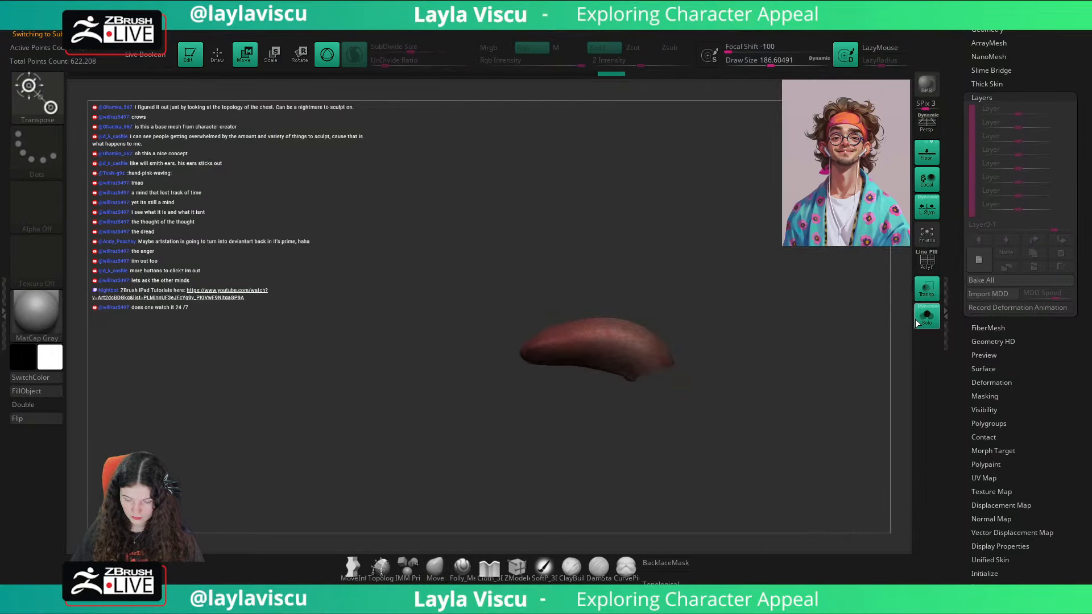
pyautogui.press('y')
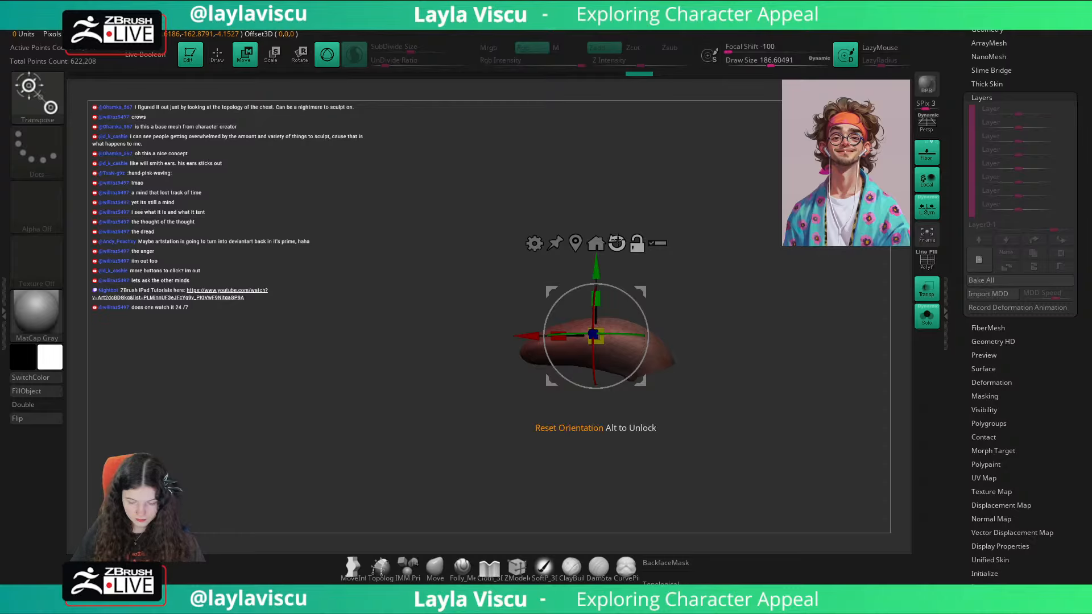
pyautogui.click(617, 263)
pyautogui.click(595, 280)
pyautogui.moveTo(595, 280); pyautogui.dragTo(596, 234)
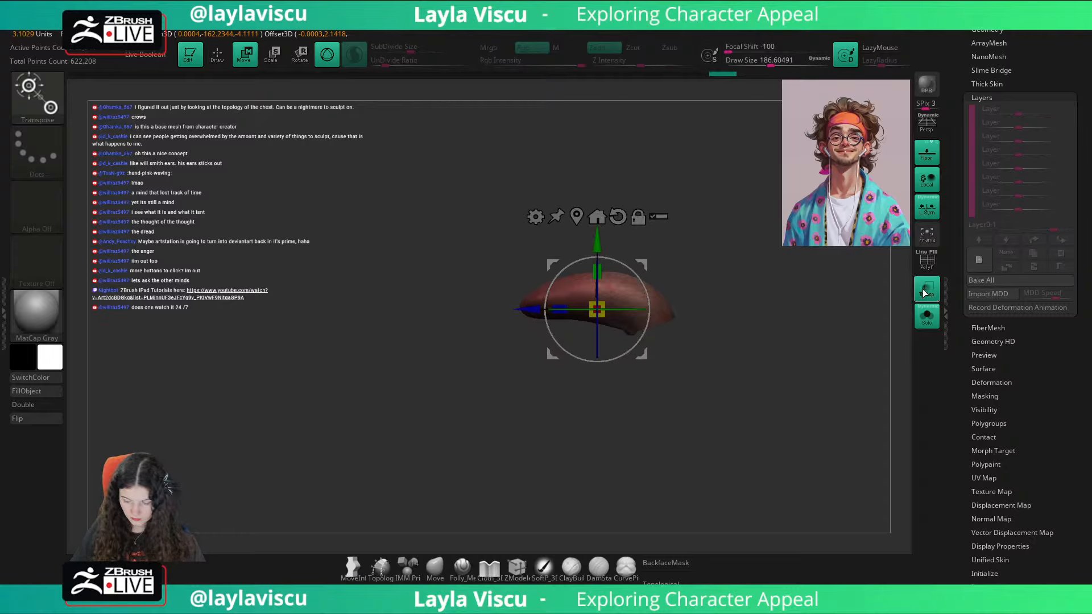
pyautogui.click(926, 315)
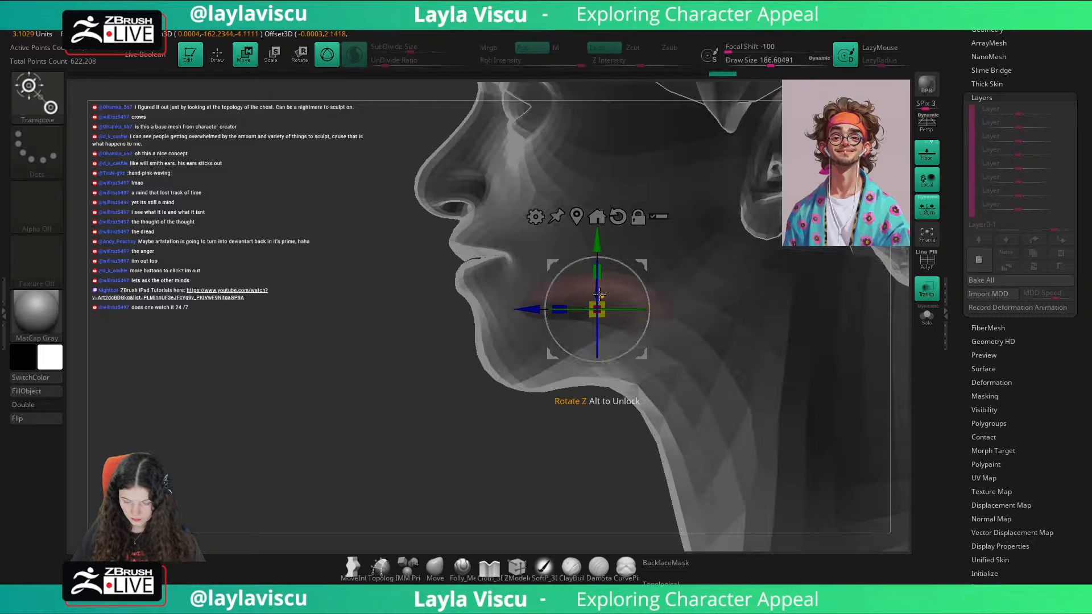
pyautogui.moveTo(600, 294); pyautogui.dragTo(571, 256)
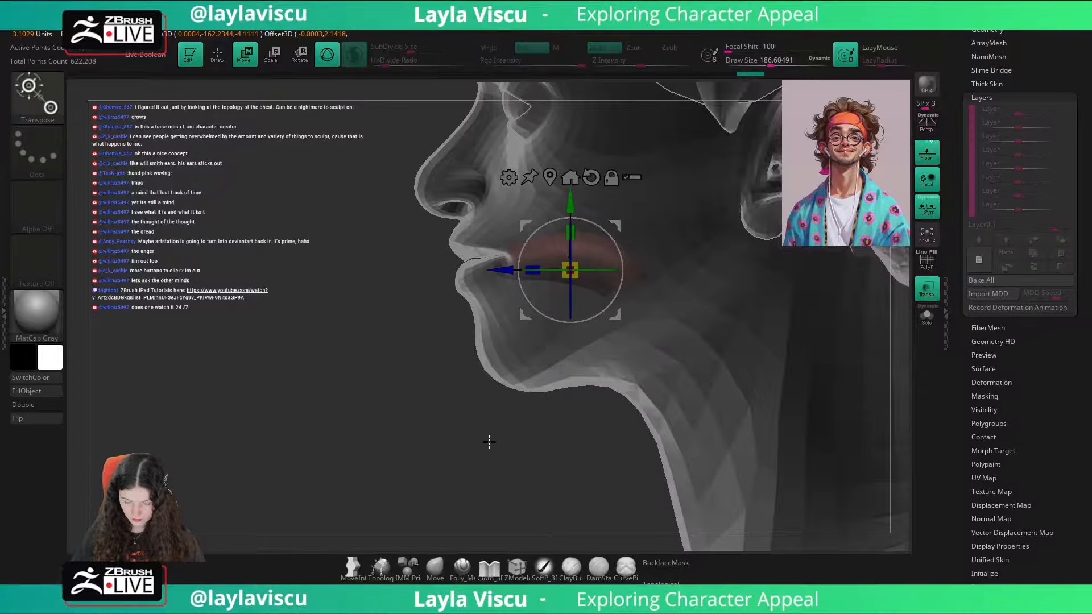
# Step: Switch back to the Move brush, expand the subtool list and turn off transparency
pyautogui.click(437, 574)
pyautogui.moveTo(483, 477)
pyautogui.keyDown('shift'); pyautogui.mouseDown()
pyautogui.moveTo(822, 424)
pyautogui.moveTo(762, 358)
pyautogui.moveTo(811, 345)
pyautogui.mouseUp(); pyautogui.keyUp('shift')
pyautogui.moveTo(1039, 68); pyautogui.dragTo(1031, 168)
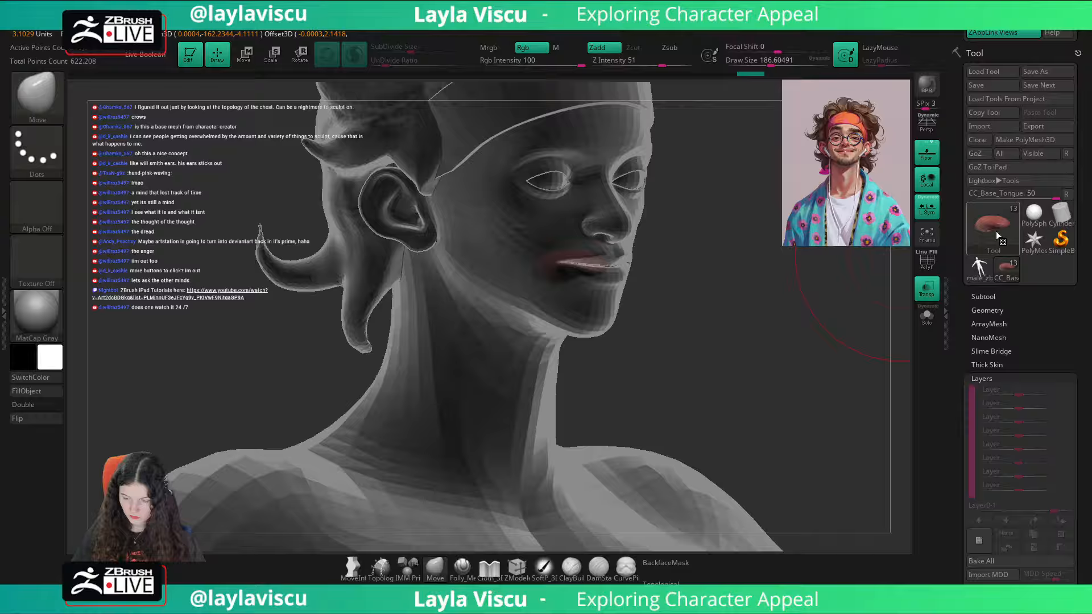
pyautogui.click(985, 297)
pyautogui.click(926, 290)
# Step: Recall the saved custom front view and compare the bust with the reference portrait overlay
pyautogui.moveTo(885, 306); pyautogui.dragTo(705, 318)
pyautogui.moveTo(1077, 166); pyautogui.dragTo(1091, 250)
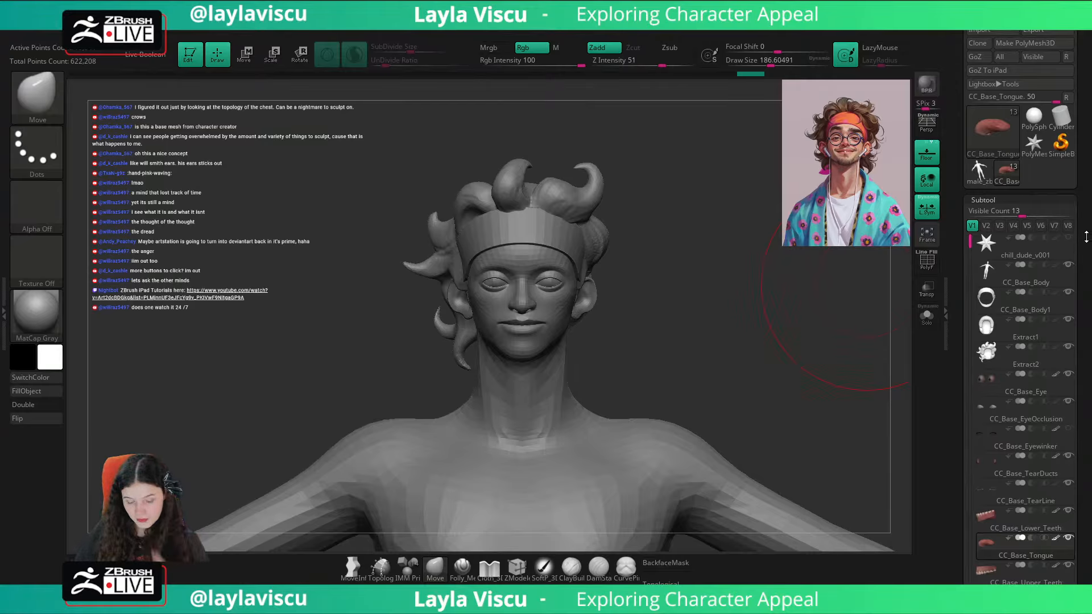
pyautogui.moveTo(1090, 121); pyautogui.dragTo(1090, 418)
pyautogui.click(1043, 195)
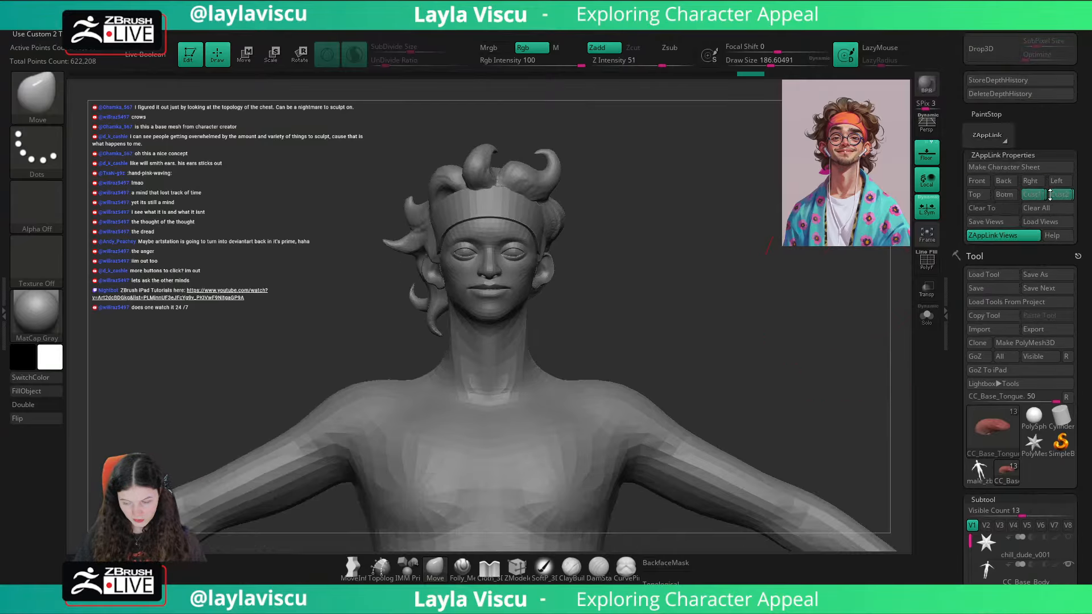
pyautogui.hotkey('shift', 'z')
pyautogui.hotkey('shift', 'z')
pyautogui.hotkey('shift', 'z')
pyautogui.hotkey('shift', 'z')
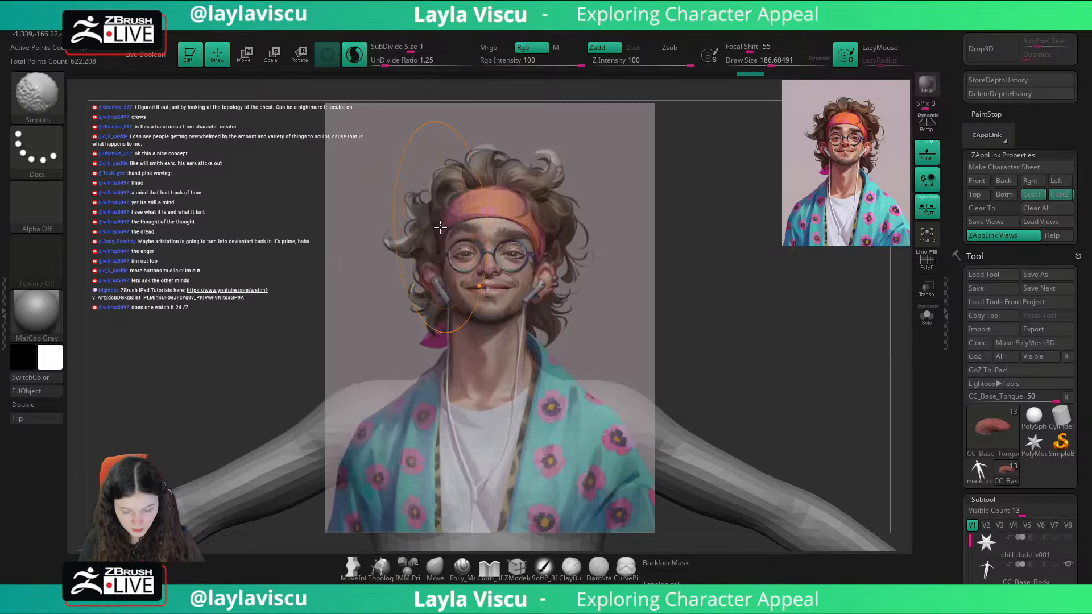
# Step: Choose the ClayBuildup brush, reduce its draw size to about 46 and frame the side of the head
pyautogui.press('b')
pyautogui.press('c')
pyautogui.press('b')
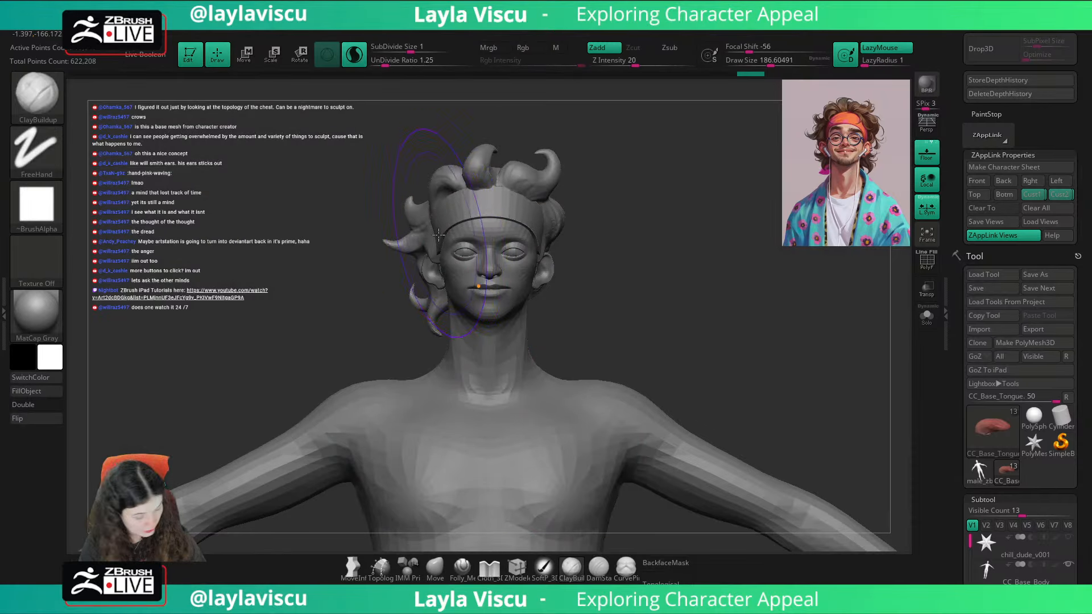
pyautogui.press('s')
pyautogui.moveTo(438, 234); pyautogui.dragTo(417, 234)
pyautogui.moveTo(627, 180); pyautogui.dragTo(551, 195)
pyautogui.keyDown('ctrl'); pyautogui.moveTo(550, 195); pyautogui.dragTo(421, 251, button='right'); pyautogui.keyUp('ctrl')
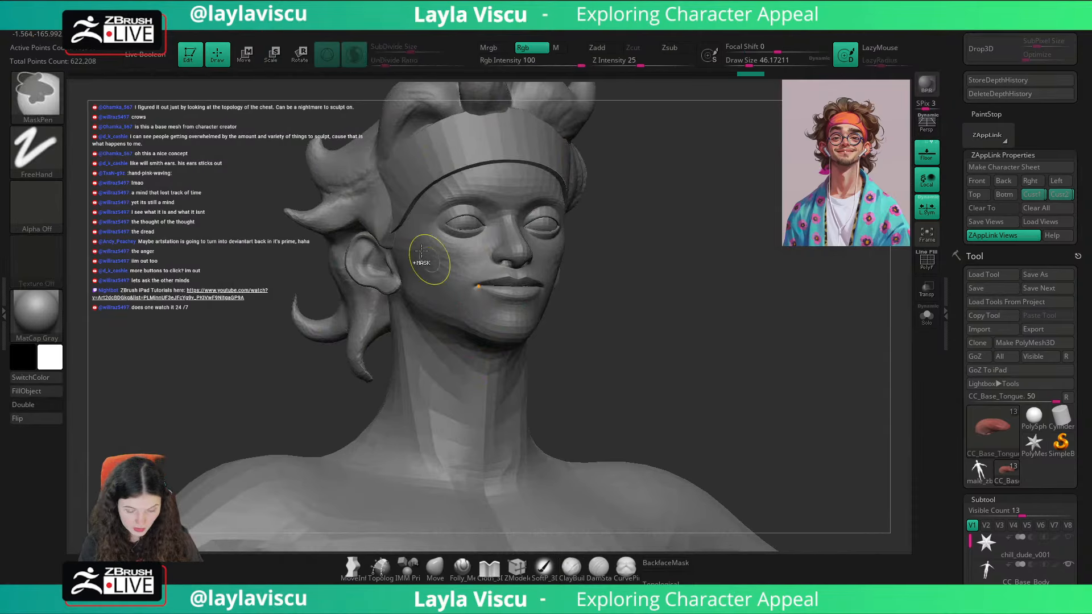
# Step: Select the Extract2 hair mesh and build up clay strokes on the locks above the ear
pyautogui.keyDown('alt'); pyautogui.click(380, 193); pyautogui.keyUp('alt')
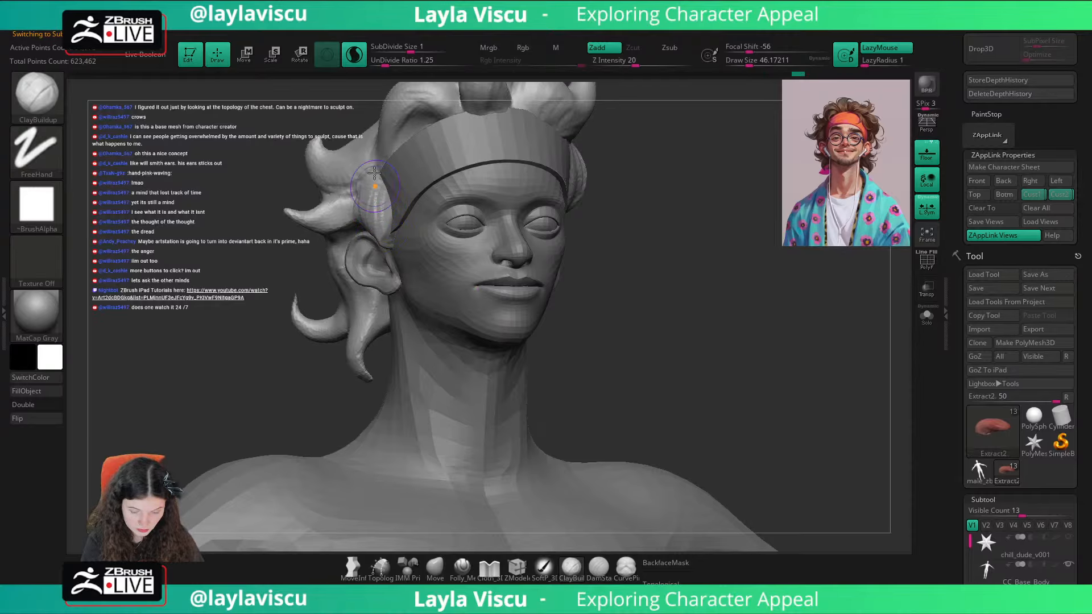
pyautogui.moveTo(698, 182)
pyautogui.keyDown('shift'); pyautogui.mouseDown()
pyautogui.moveTo(749, 208)
pyautogui.moveTo(673, 203)
pyautogui.moveTo(616, 233)
pyautogui.mouseUp(); pyautogui.keyUp('shift')
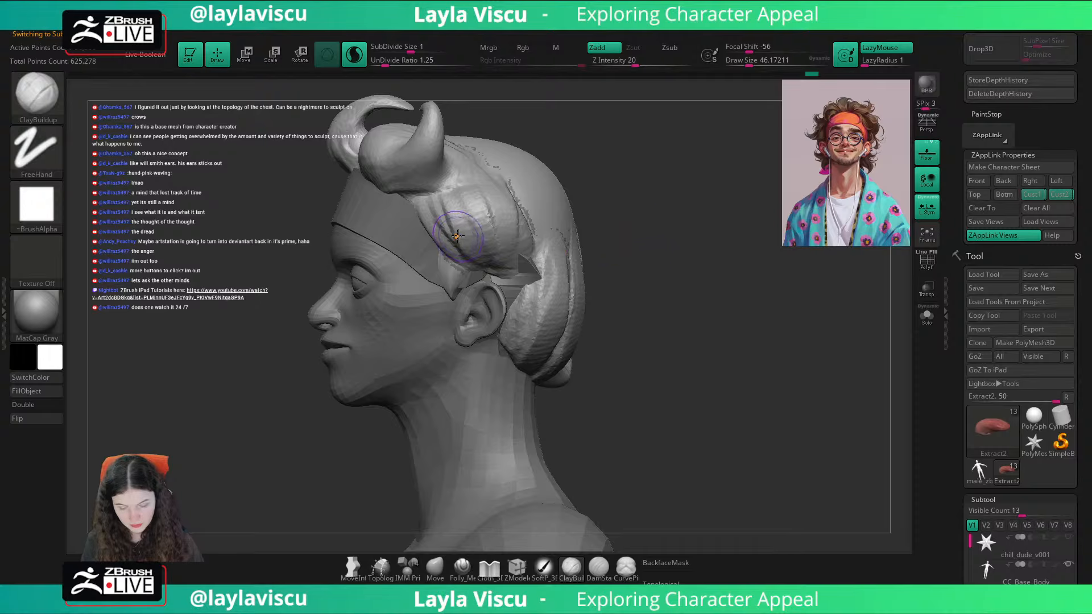
pyautogui.moveTo(458, 236)
pyautogui.mouseDown()
pyautogui.moveTo(449, 259)
pyautogui.moveTo(481, 265)
pyautogui.mouseUp()
pyautogui.moveTo(433, 197); pyautogui.dragTo(494, 256)
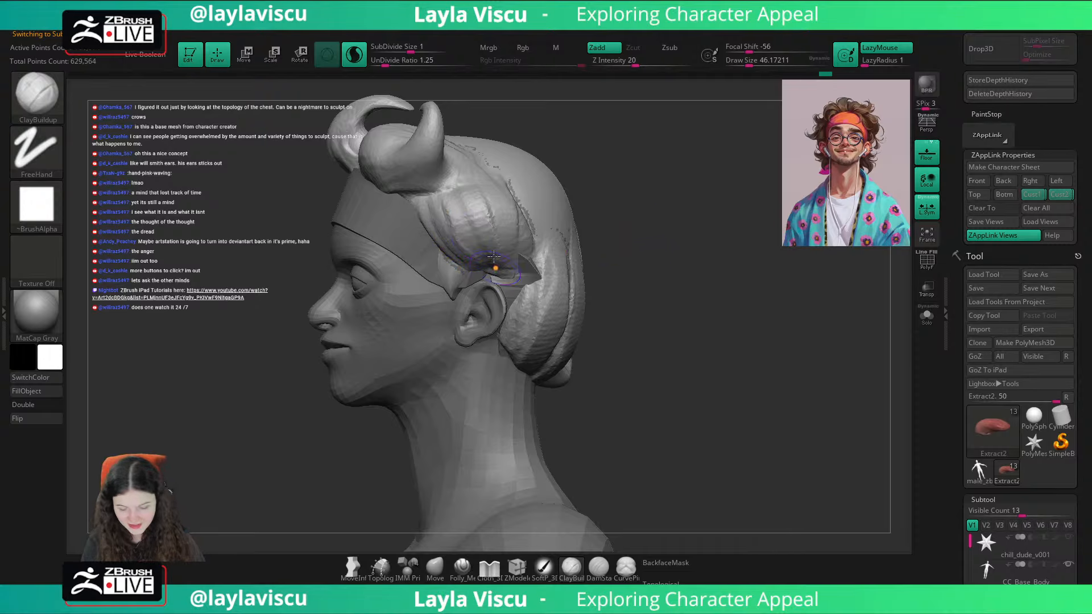
# Step: Enlarge the brush to about 97 and select the Extract1 mesh at the back of the head, checking it with polyframe display
pyautogui.moveTo(671, 244)
pyautogui.mouseDown()
pyautogui.moveTo(636, 246)
pyautogui.moveTo(768, 292)
pyautogui.moveTo(795, 260)
pyautogui.moveTo(753, 242)
pyautogui.mouseUp()
pyautogui.press(']')
pyautogui.press(']')
pyautogui.press(']')
pyautogui.press(']')
pyautogui.press(']')
pyautogui.hotkey('shift', 'f')
pyautogui.keyDown('alt'); pyautogui.click(530, 260); pyautogui.keyUp('alt')
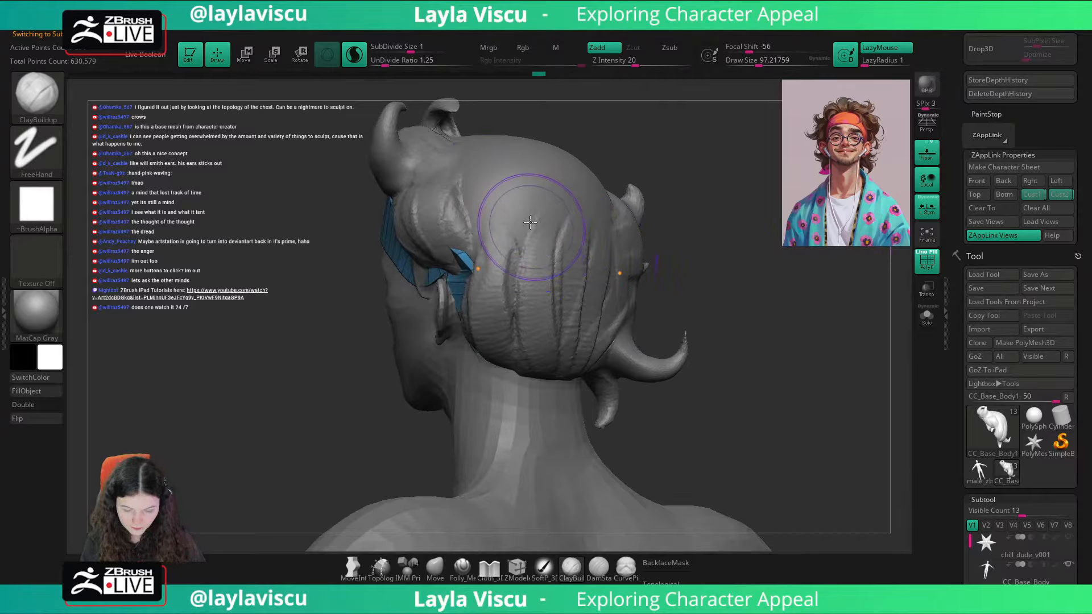
pyautogui.keyDown('alt'); pyautogui.click(521, 207); pyautogui.keyUp('alt')
pyautogui.hotkey('shift', 'f')
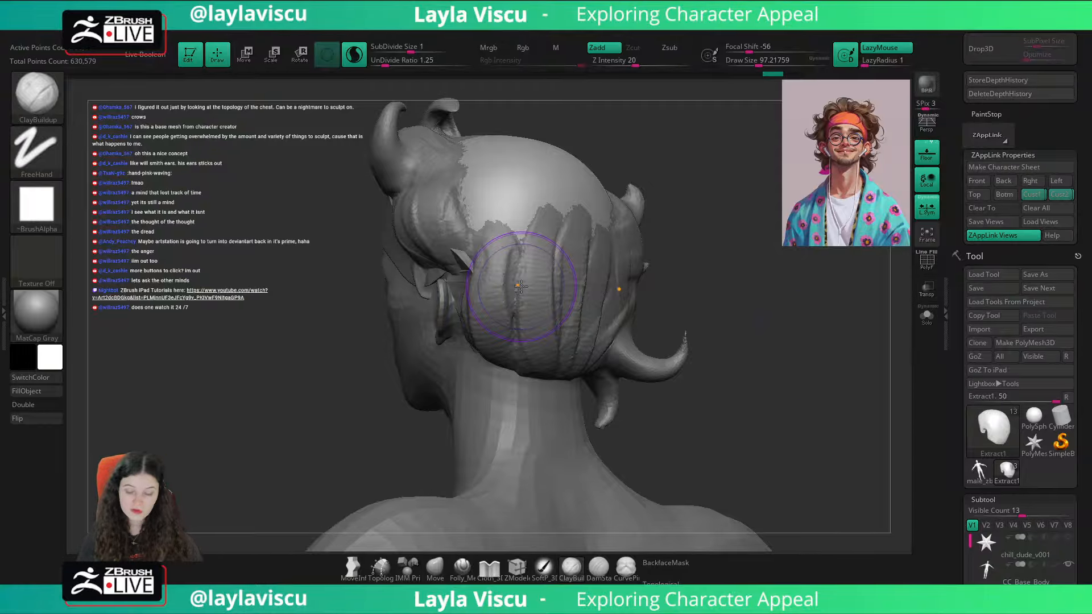
# Step: Return to the saved custom view and toggle the reference overlay to compare the hair and head silhouette
pyautogui.moveTo(521, 286); pyautogui.dragTo(699, 284, button='right')
pyautogui.click(1036, 197)
pyautogui.hotkey('shift', 'z')
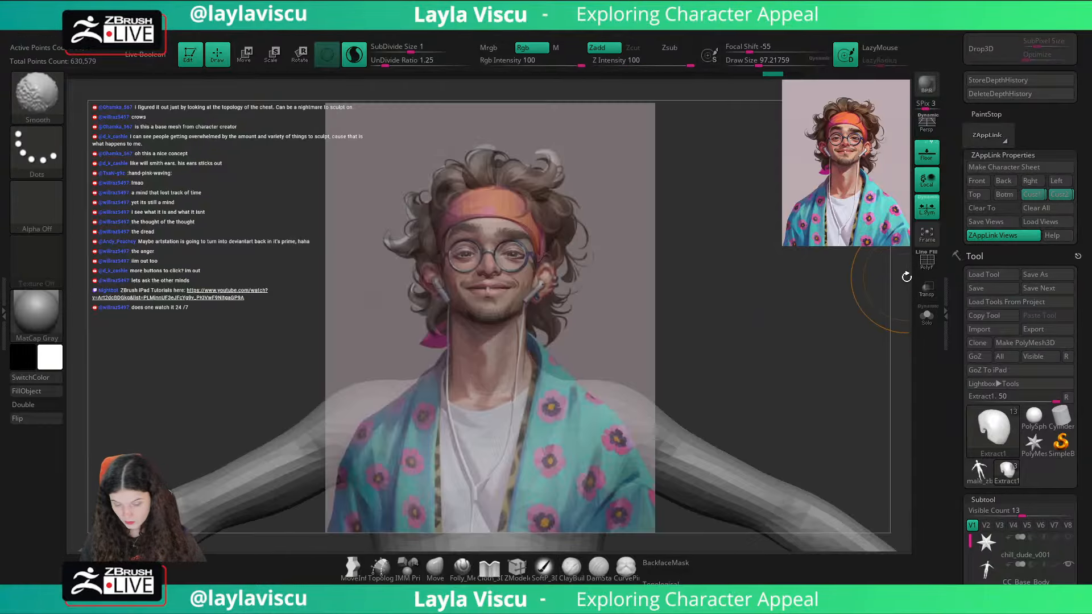
pyautogui.hotkey('shift', 'z')
pyautogui.hotkey('shift', 'z')
pyautogui.hotkey('shift', 'z')
# Step: Reduce the brush draw size to about 23 and check the bust against the reference overlay again
pyautogui.hotkey('shift', 'z')
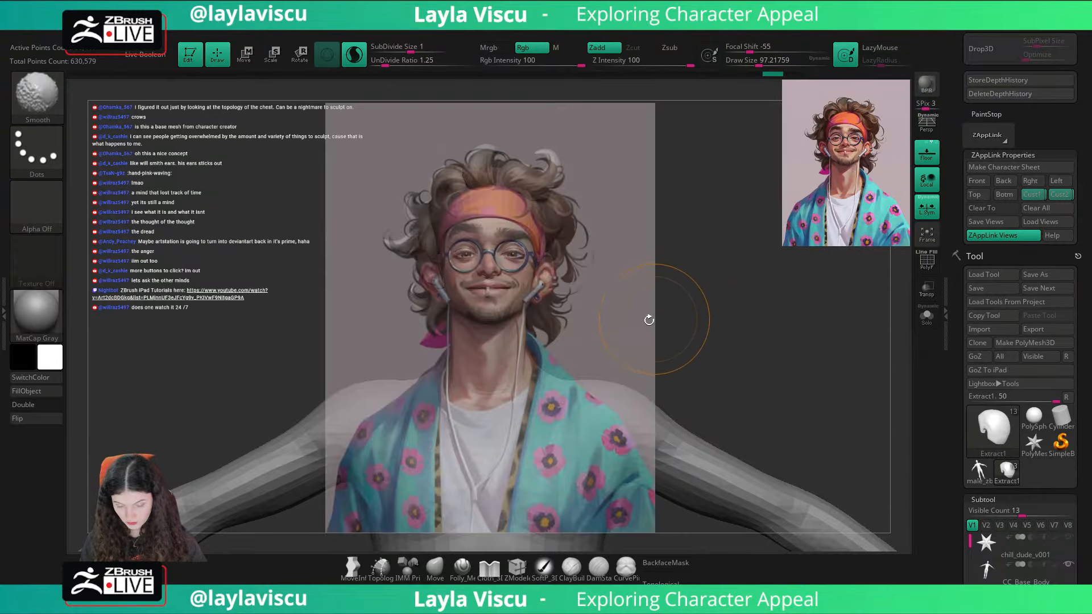
pyautogui.hotkey('shift', 'z')
pyautogui.press('s')
pyautogui.moveTo(628, 325); pyautogui.dragTo(611, 323)
pyautogui.hotkey('shift', 'z')
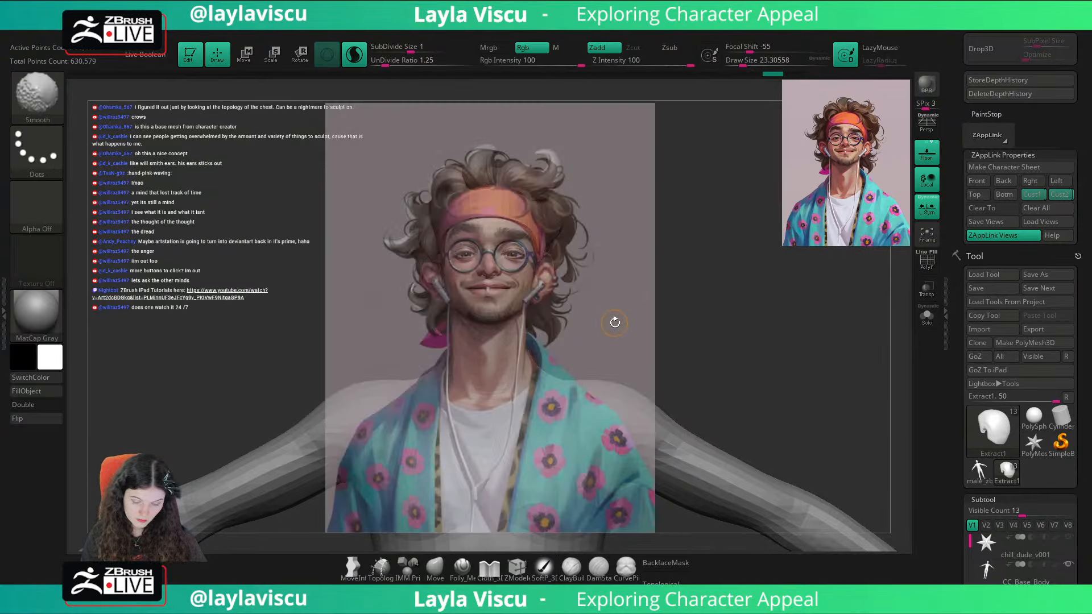
pyautogui.hotkey('shift', 'z')
# Step: Set the brush draw size to about 56 and select the Extract2 hair mesh above the ear
pyautogui.hotkey('shift', 'z')
pyautogui.hotkey('shift', 'z')
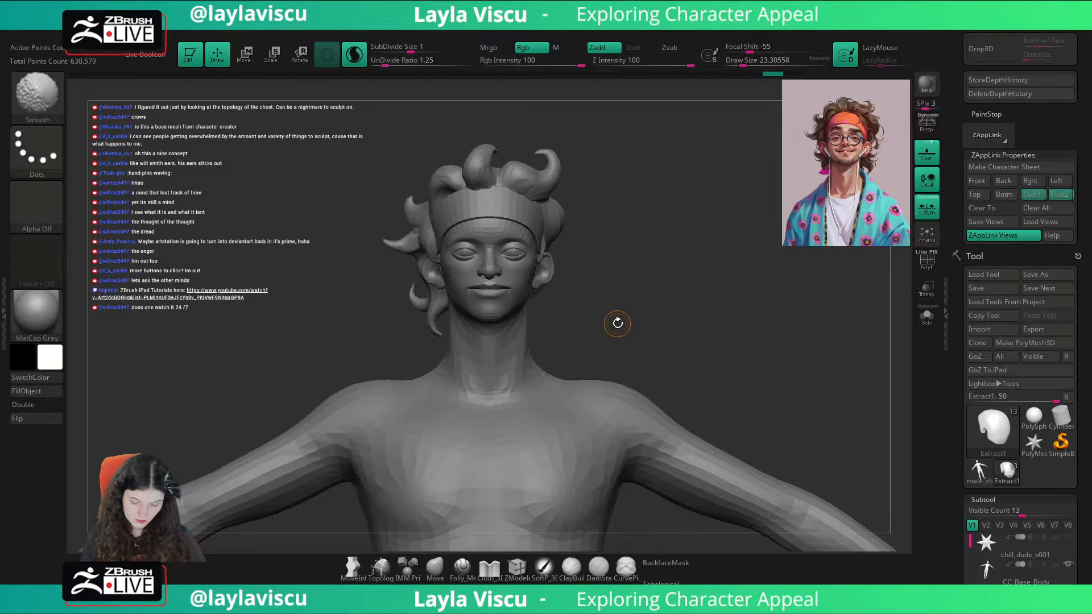
pyautogui.hotkey('shift', 'z')
pyautogui.hotkey('shift', 'z')
pyautogui.moveTo(622, 317); pyautogui.dragTo(629, 310)
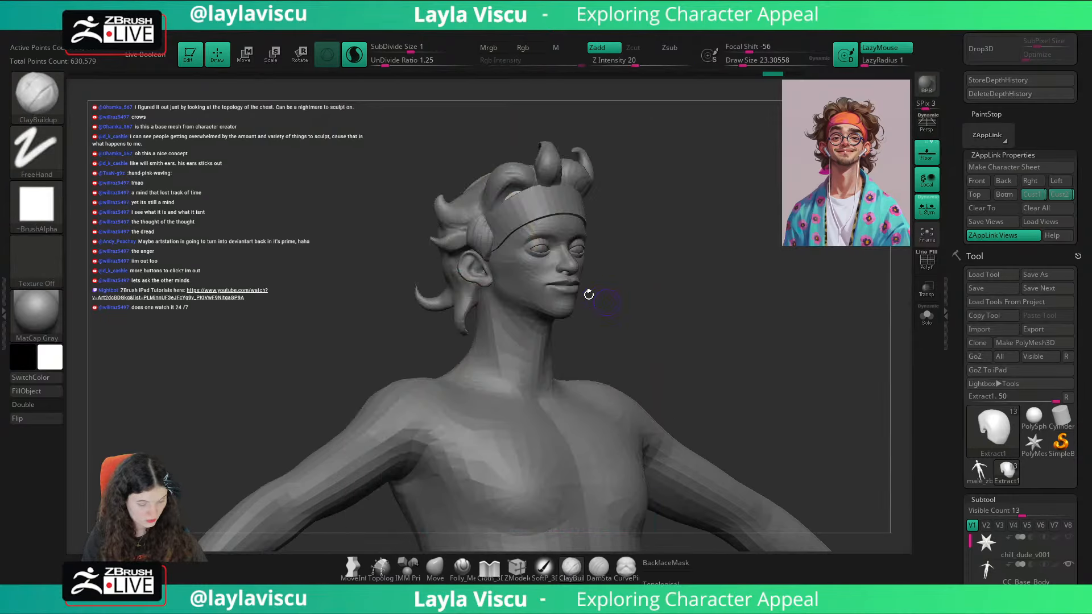
pyautogui.press('s')
pyautogui.moveTo(488, 225); pyautogui.dragTo(487, 238)
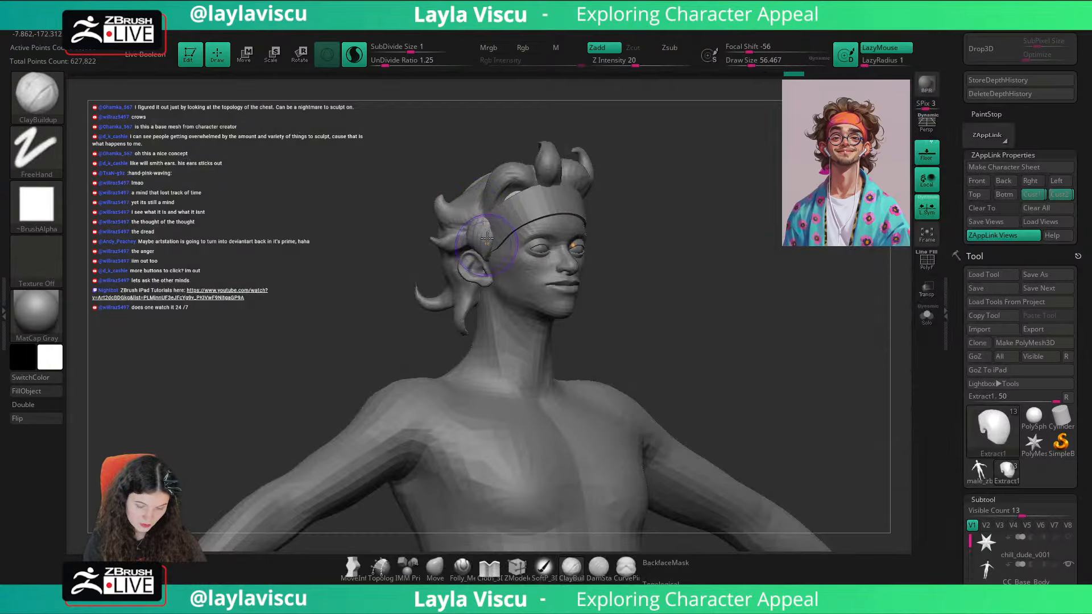
pyautogui.keyDown('alt'); pyautogui.click(486, 230); pyautogui.keyUp('alt')
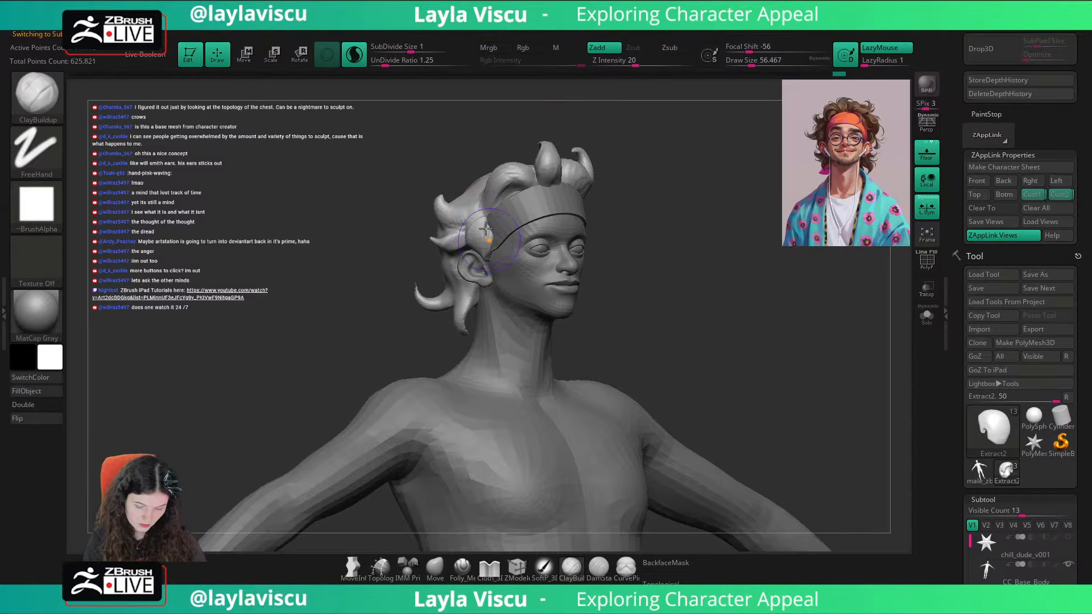
pyautogui.press('w')
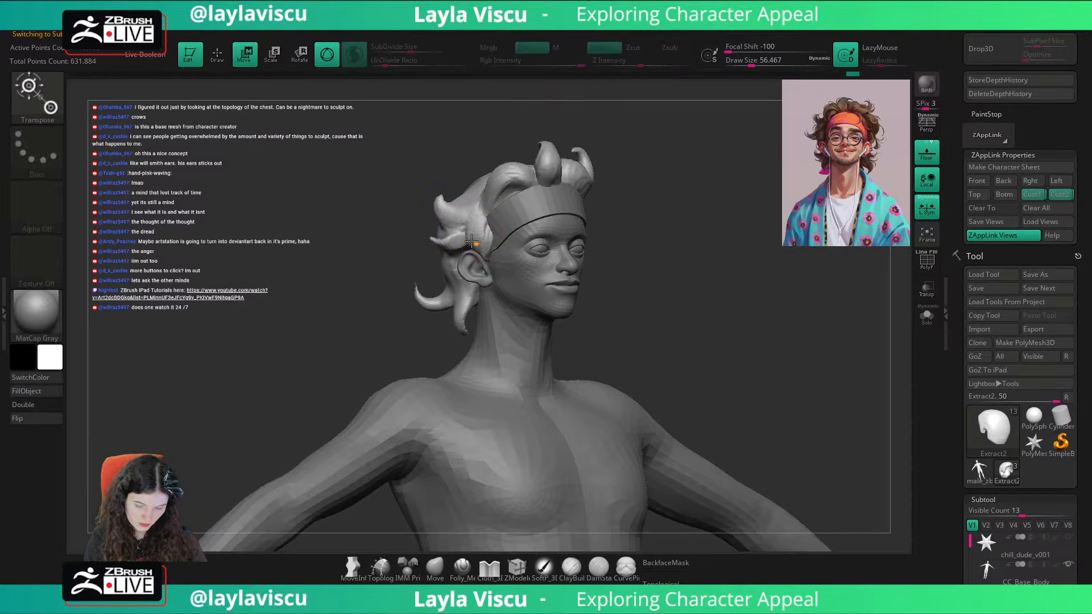
pyautogui.press('q')
pyautogui.keyDown('alt'); pyautogui.click(465, 235); pyautogui.keyUp('alt')
pyautogui.press('w')
pyautogui.keyDown('alt'); pyautogui.click(458, 236); pyautogui.keyUp('alt')
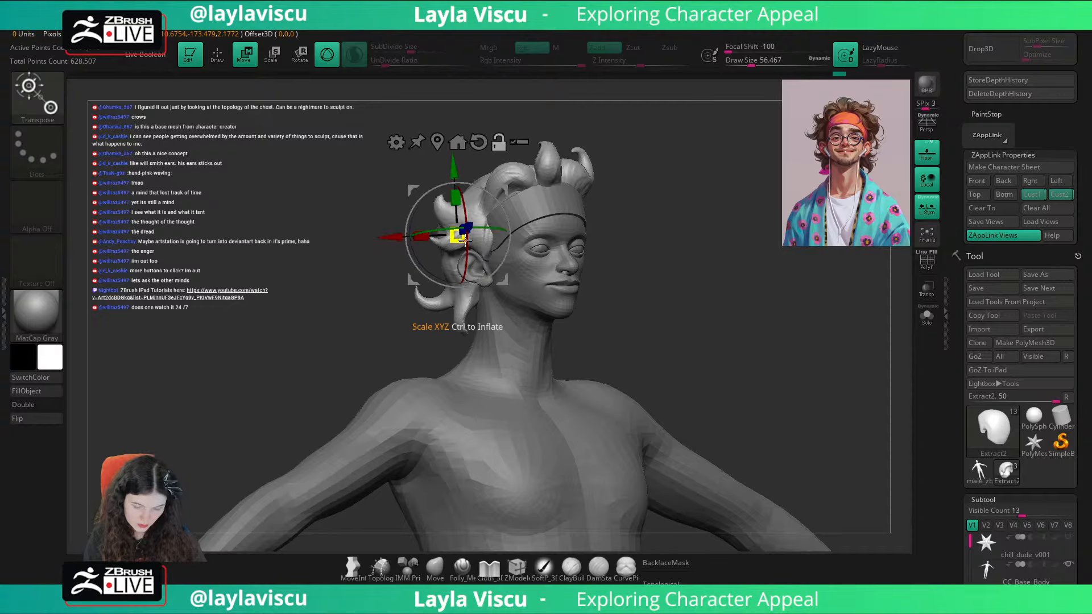
pyautogui.moveTo(458, 236); pyautogui.dragTo(475, 241)
pyautogui.press('q')
# Step: Return to the saved Cust1 view and nudge the tip of the front curl beside the top one with the Move brush
pyautogui.keyDown('shift'); pyautogui.moveTo(731, 360); pyautogui.dragTo(807, 292); pyautogui.keyUp('shift')
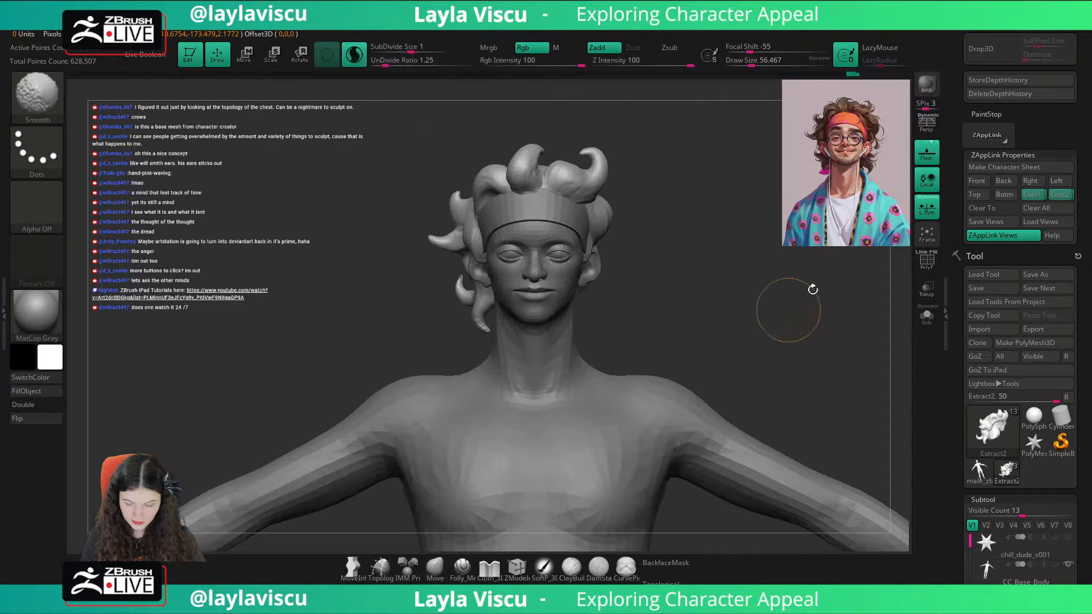
pyautogui.click(1033, 194)
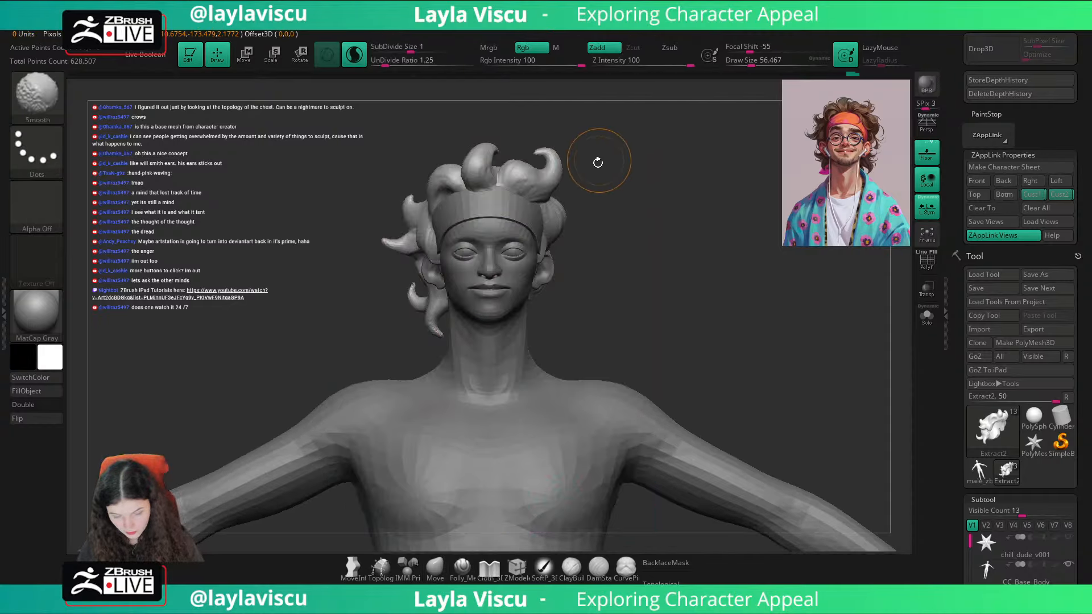
pyautogui.press('shift')
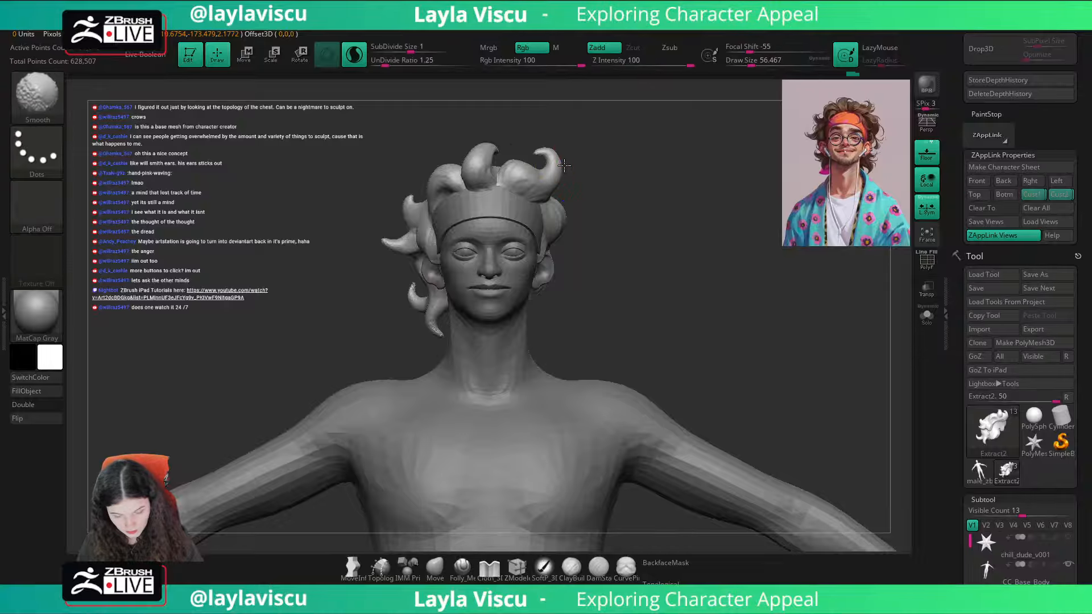
pyautogui.press('ctrl')
pyautogui.keyDown('shift'); pyautogui.moveTo(558, 148); pyautogui.dragTo(555, 153); pyautogui.keyUp('shift')
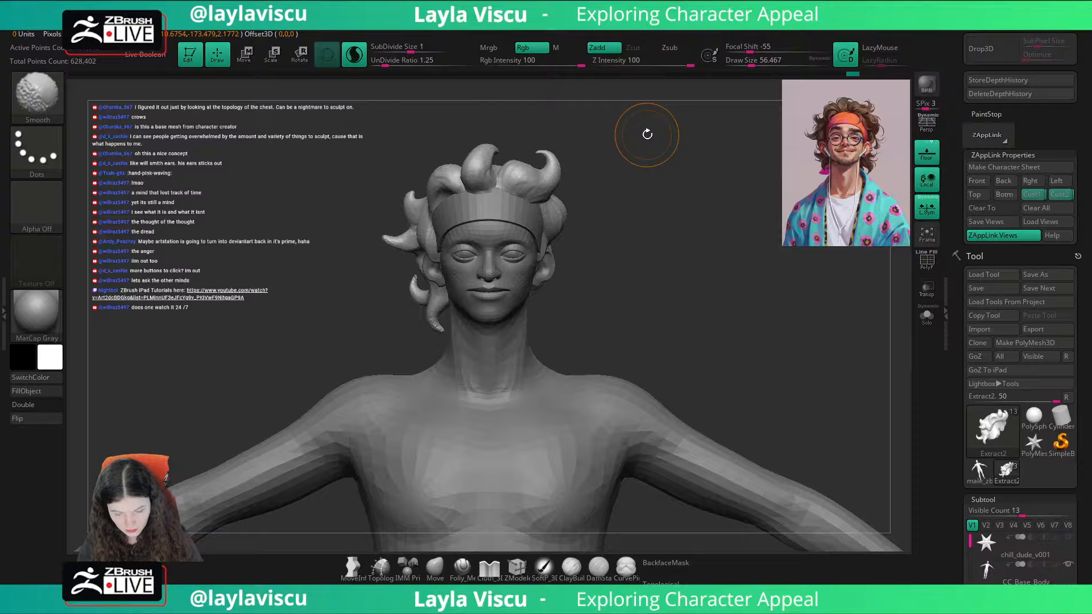
# Step: Push the top of the central front curl slightly down and set the Move brush draw size to about 44
pyautogui.click(1039, 197)
pyautogui.press('s')
pyautogui.moveTo(497, 135)
pyautogui.mouseDown()
pyautogui.moveTo(507, 135)
pyautogui.moveTo(494, 145)
pyautogui.mouseUp()
pyautogui.hotkey('shift', 'z')
pyautogui.press('s')
pyautogui.moveTo(612, 160); pyautogui.dragTo(602, 160)
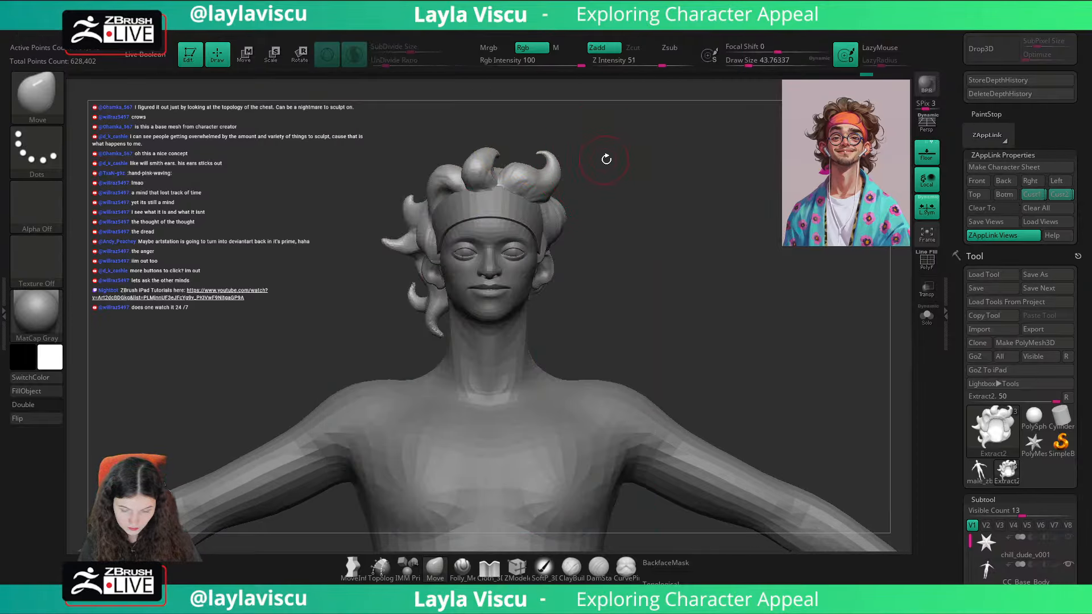
# Step: Switch to the SnakeHook brush, set its draw size to about 49, and pull a pointed lock down behind the ear
pyautogui.hotkey('shift', 'z')
pyautogui.hotkey('shift', 'z')
pyautogui.moveTo(634, 218); pyautogui.dragTo(566, 248)
pyautogui.press('b')
pyautogui.press('s')
pyautogui.press('h')
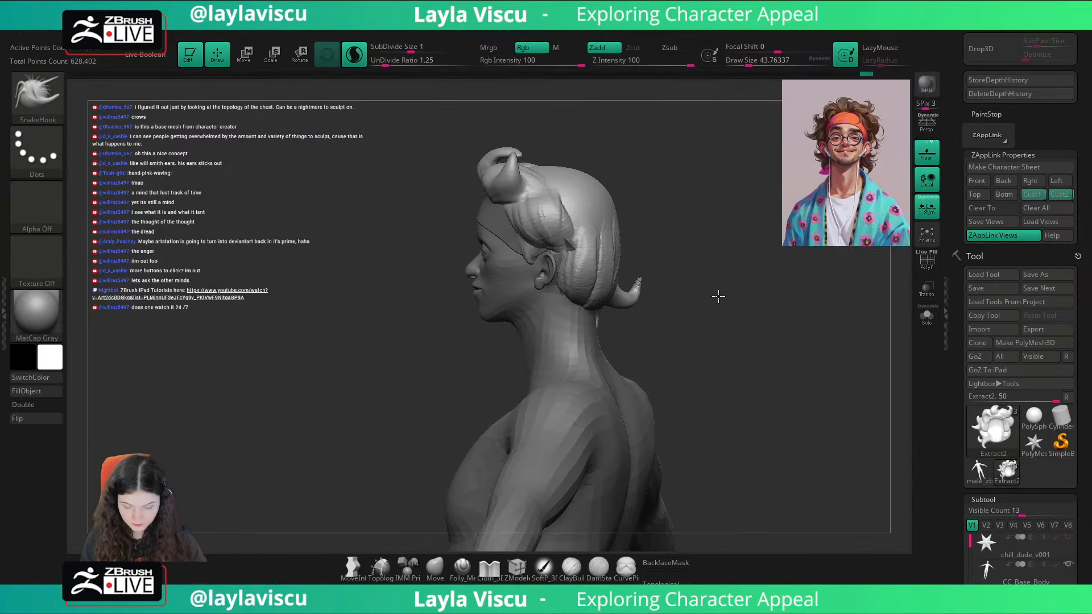
pyautogui.moveTo(719, 298)
pyautogui.mouseDown()
pyautogui.moveTo(658, 309)
pyautogui.moveTo(635, 299)
pyautogui.mouseUp()
pyautogui.press('s')
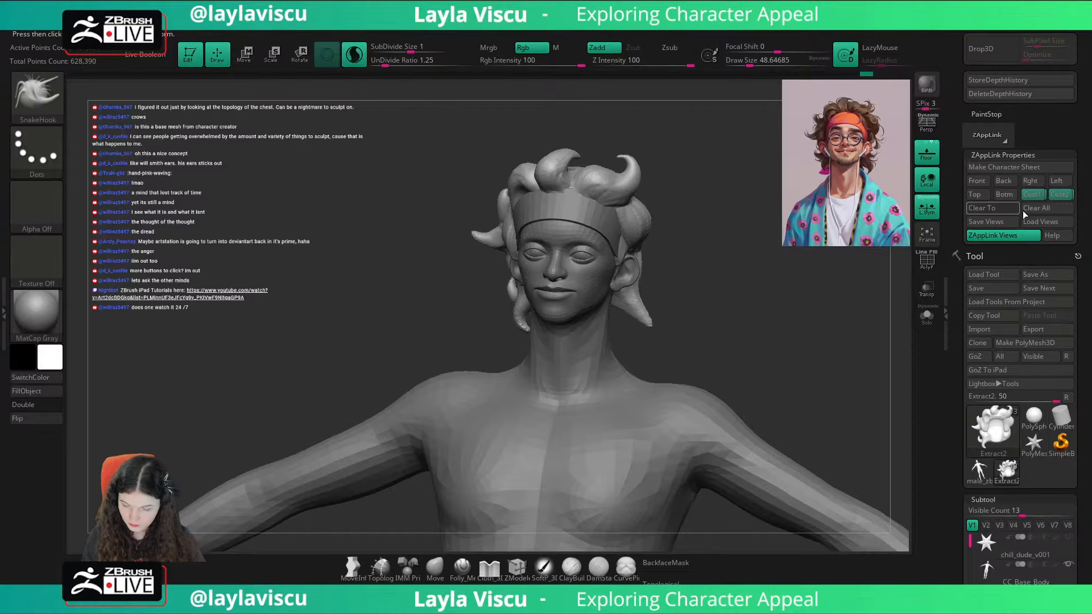
# Step: Lengthen the new lock behind the ear and hook its tip to follow the reference overlay in the Cust1 view
pyautogui.hotkey('shift', 'z')
pyautogui.hotkey('shift', 'z')
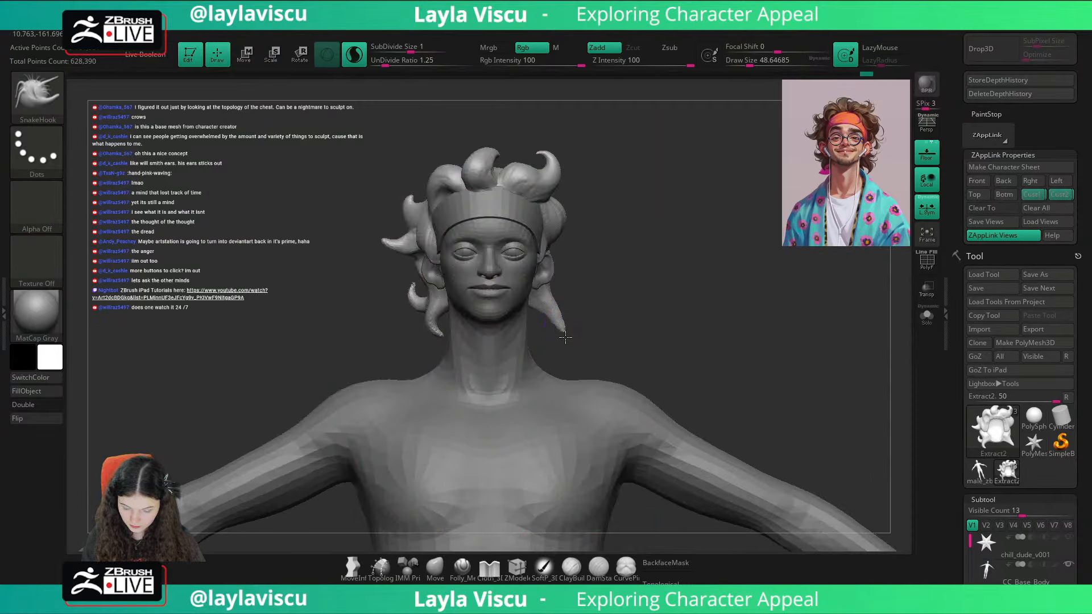
pyautogui.hotkey('shift', 'z')
pyautogui.hotkey('shift', 'z')
pyautogui.hotkey('shift', 'z')
pyautogui.hotkey('shift', 'z')
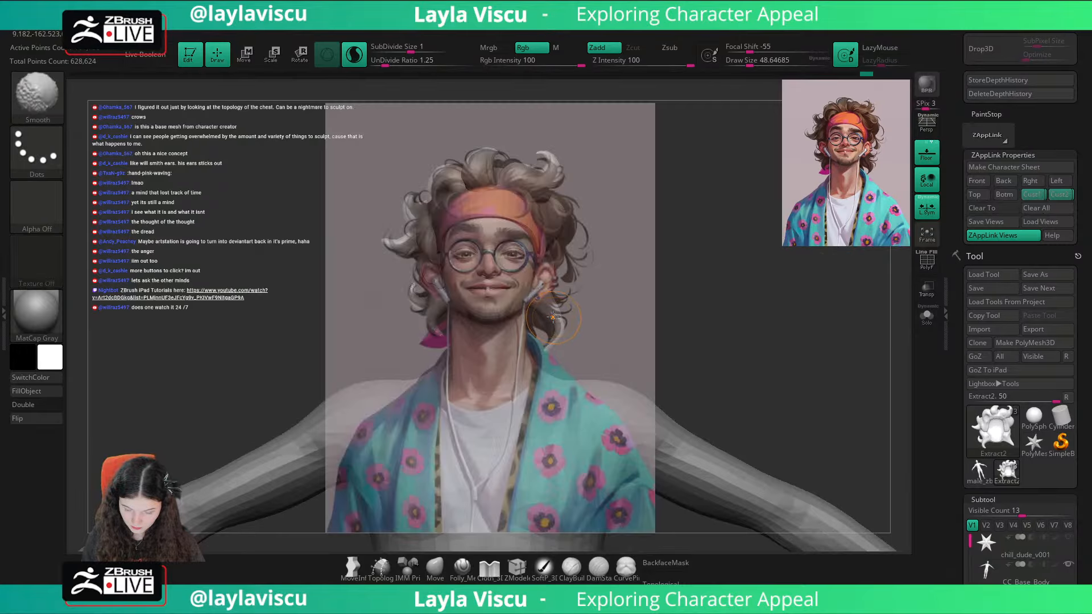
pyautogui.hotkey('shift', 'z')
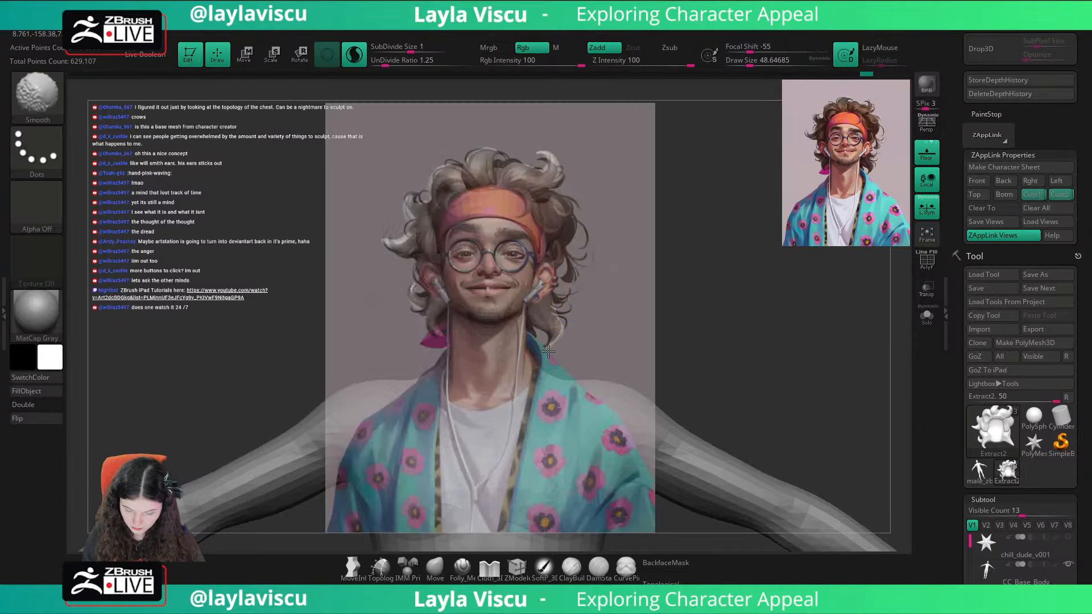
pyautogui.hotkey('shift', 'z')
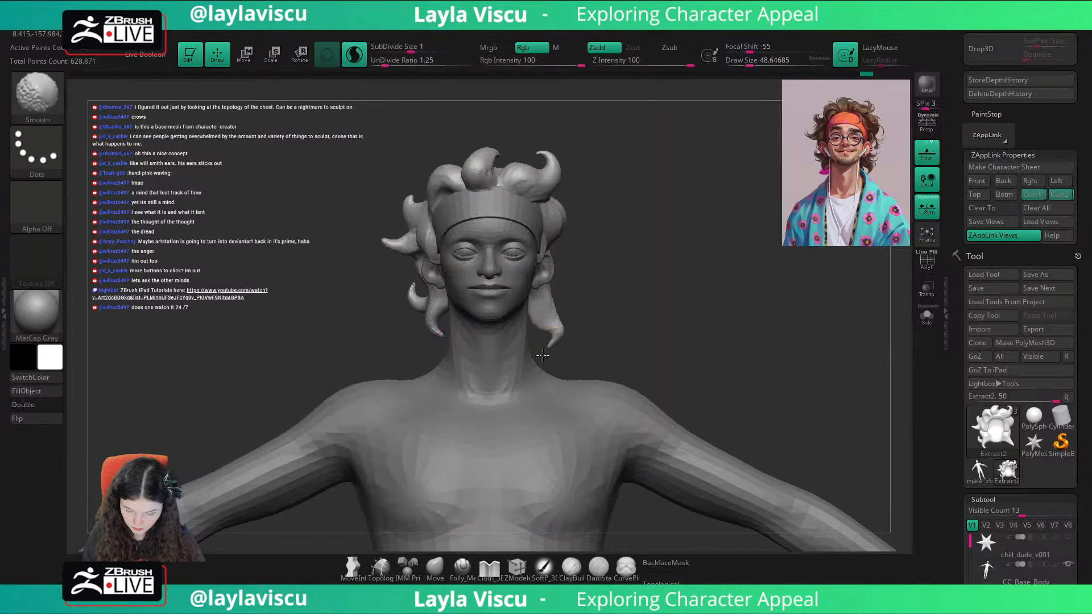
# Step: Refine and smooth the contour of the hooked lock below the ear, comparing it with the reference overlay
pyautogui.hotkey('shift', 'z')
pyautogui.hotkey('shift', 'z')
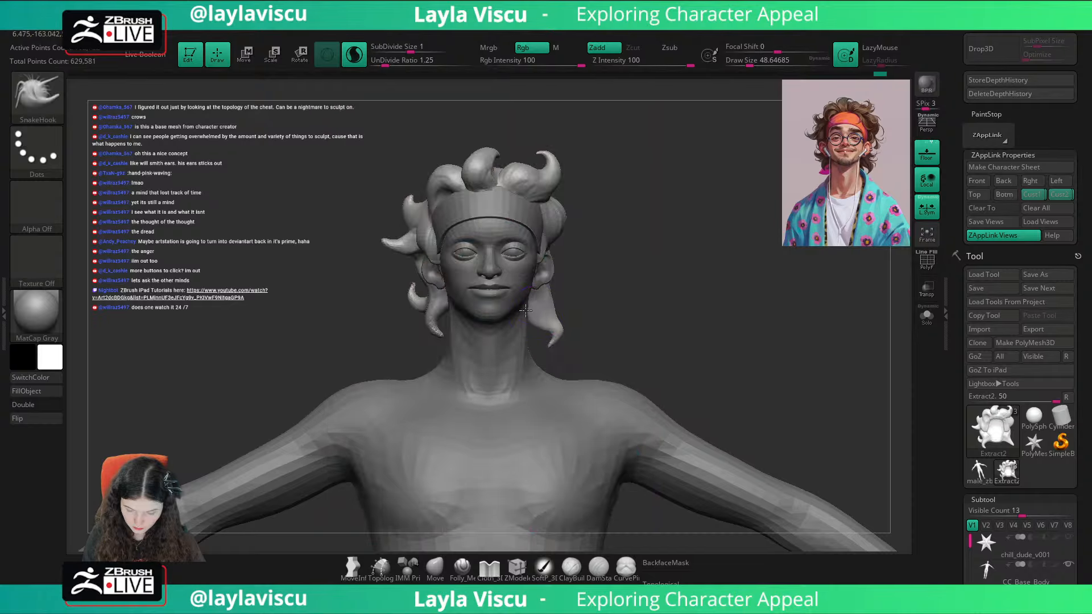
pyautogui.hotkey('shift', 'z')
pyautogui.hotkey('shift', 'z')
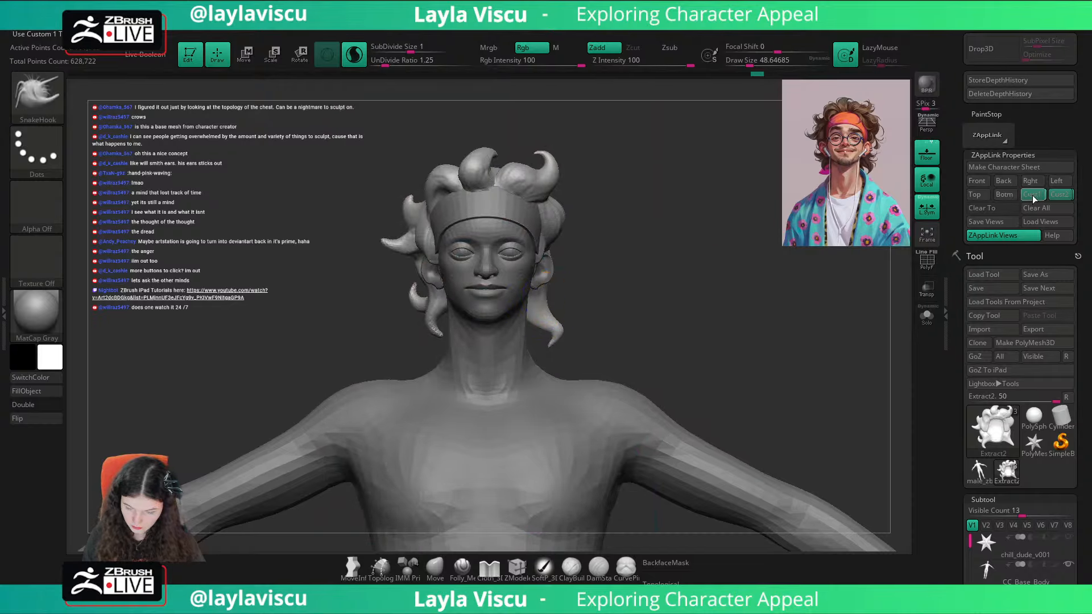
pyautogui.hotkey('shift', 'z')
pyautogui.hotkey('shift', 'z')
pyautogui.hotkey('shift', 'z')
pyautogui.hotkey('shift', 'z')
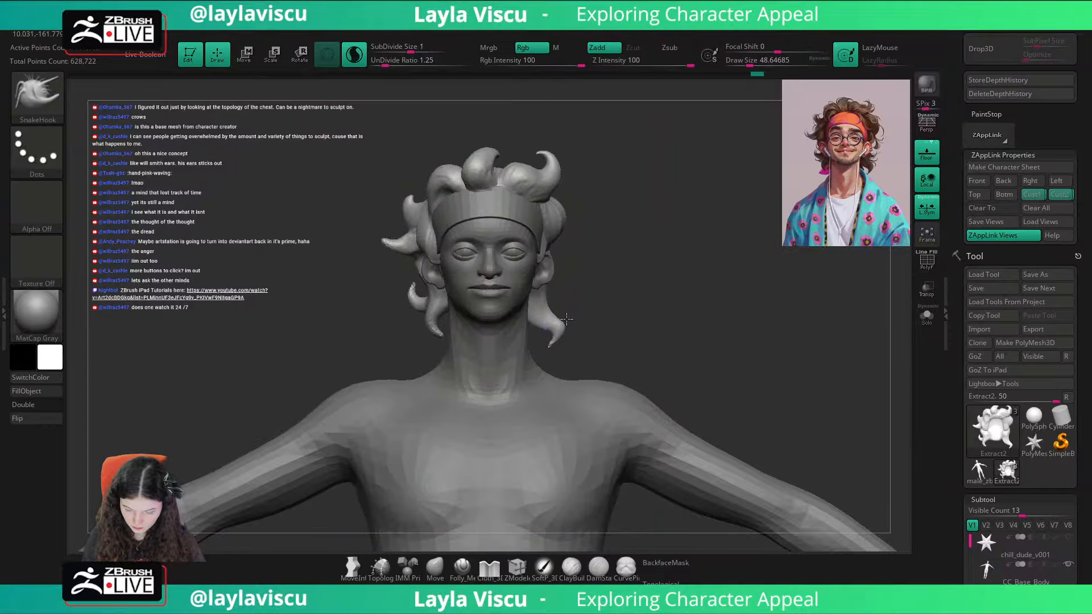
pyautogui.hotkey('shift', 'z')
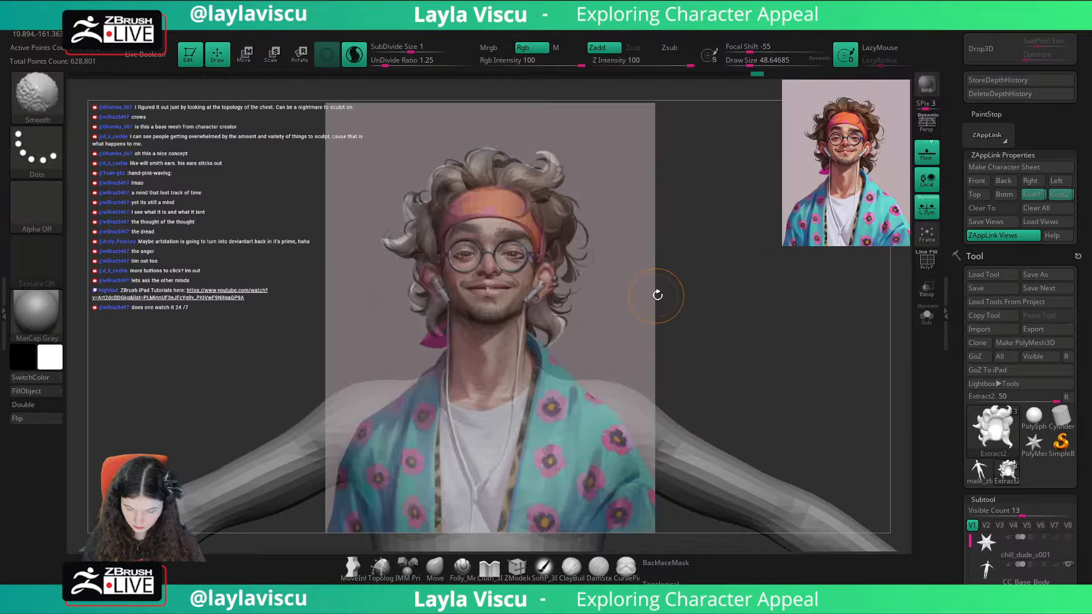
# Step: Switch to the Move brush with a draw size of about 27 and check the hair silhouette against the reference overlay
pyautogui.press(']')
pyautogui.press(']')
pyautogui.press(']')
pyautogui.press('b')
pyautogui.press('m')
pyautogui.press('v')
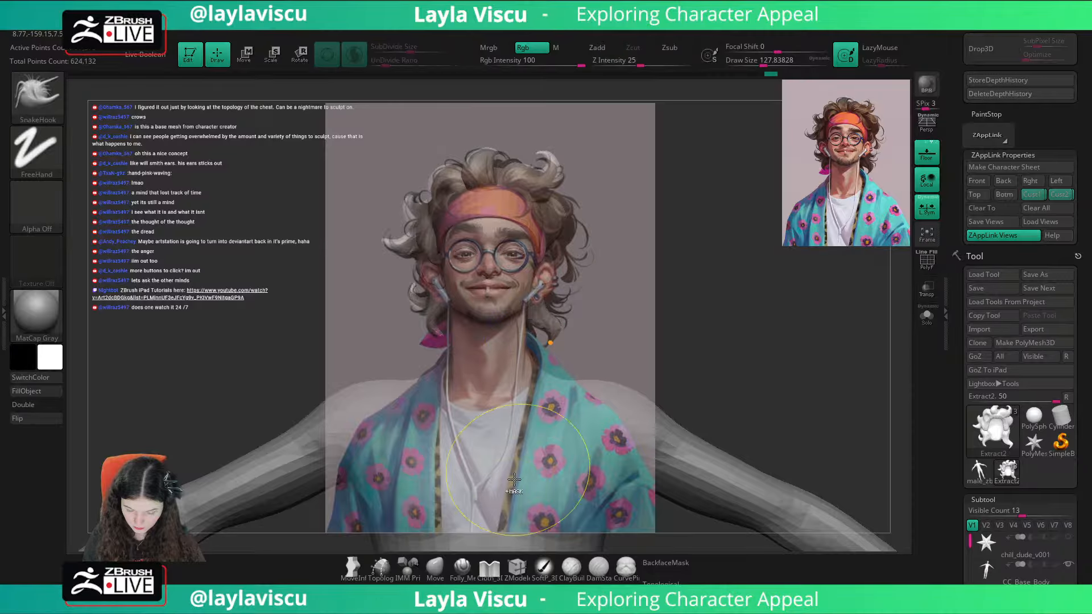
pyautogui.hotkey('shift', 'z')
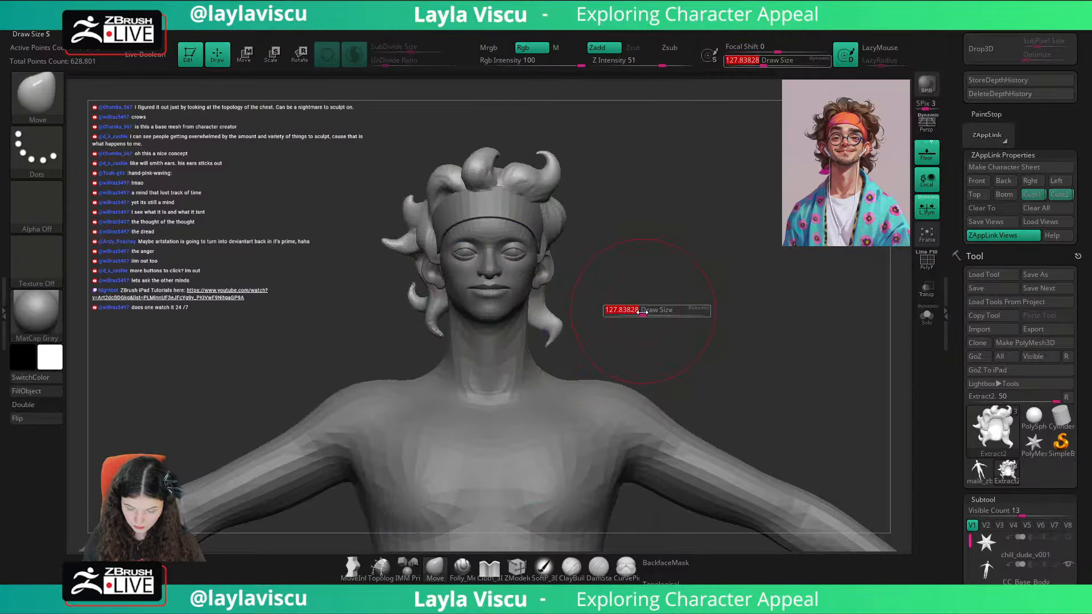
pyautogui.press('[')
pyautogui.press('[')
pyautogui.press('[')
pyautogui.hotkey('shift', 'z')
pyautogui.hotkey('shift', 'z')
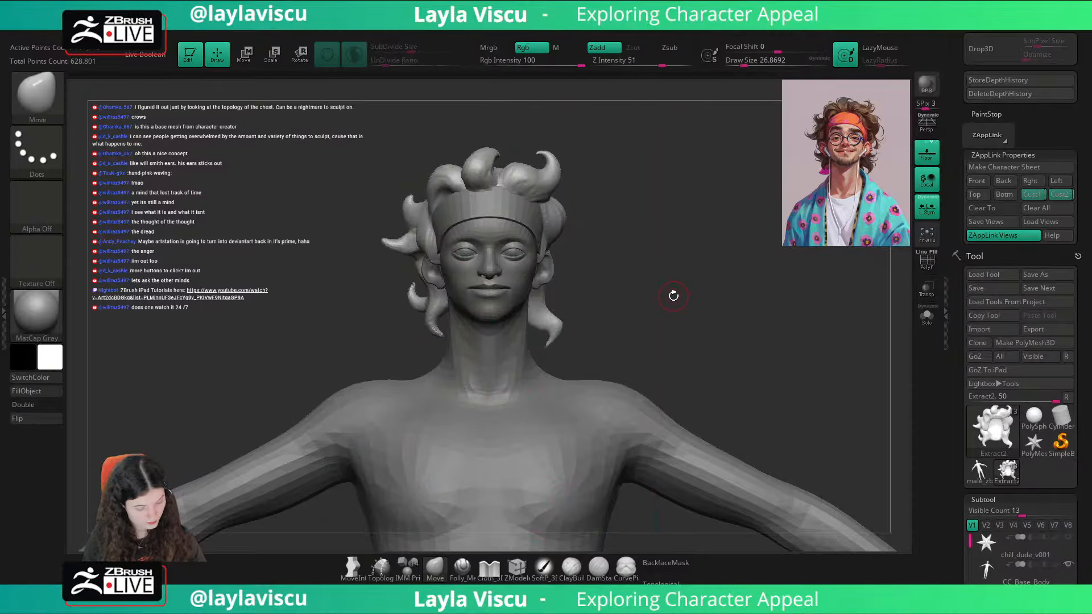
# Step: Try backface masking on another brush and switch back to the Move brush
pyautogui.press('b')
pyautogui.press('c')
pyautogui.press('b')
pyautogui.moveTo(673, 296)
pyautogui.mouseDown()
pyautogui.moveTo(547, 300)
pyautogui.moveTo(568, 286)
pyautogui.moveTo(538, 287)
pyautogui.moveTo(687, 283)
pyautogui.moveTo(710, 298)
pyautogui.mouseUp()
pyautogui.click(675, 563)
pyautogui.moveTo(733, 448)
pyautogui.mouseDown()
pyautogui.moveTo(685, 447)
pyautogui.moveTo(831, 407)
pyautogui.mouseUp()
pyautogui.moveTo(722, 449); pyautogui.dragTo(643, 455)
pyautogui.click(435, 567)
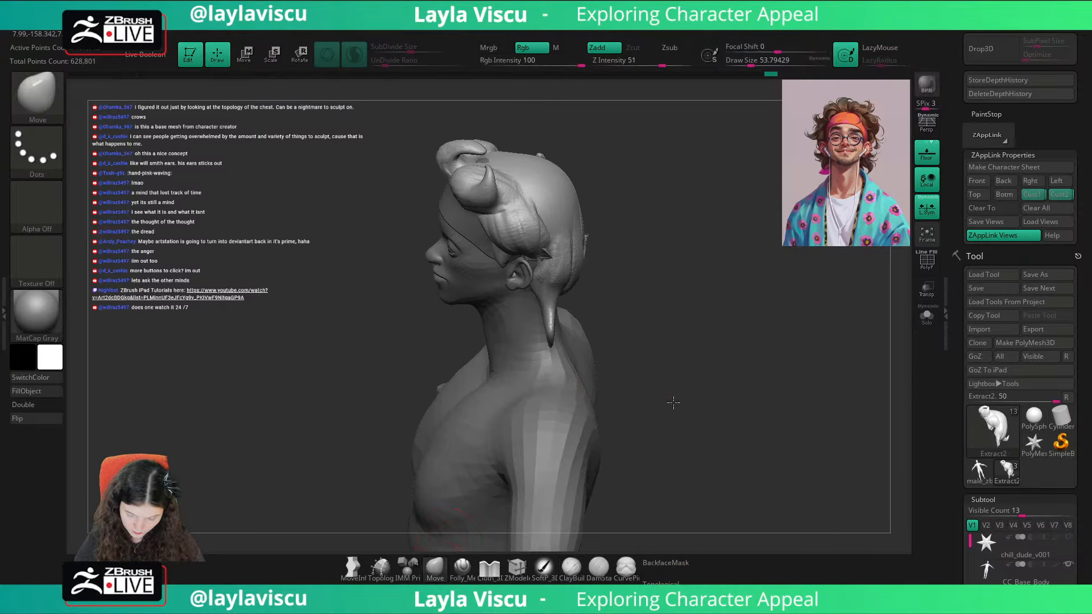
# Step: Reshape the lock behind the ear using the Move brush at about 80 with backface masking on, and turn the masking off
pyautogui.moveTo(673, 402); pyautogui.dragTo(634, 444)
pyautogui.click(669, 562)
pyautogui.press('s')
pyautogui.click(561, 308)
pyautogui.moveTo(555, 311); pyautogui.dragTo(579, 292)
pyautogui.press('s')
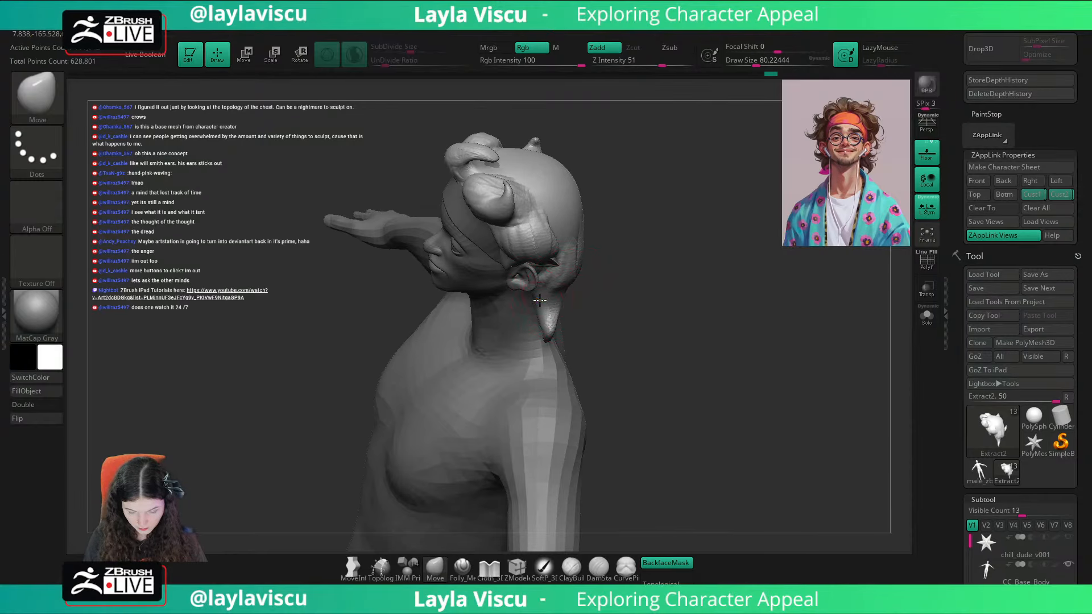
pyautogui.moveTo(658, 294); pyautogui.dragTo(678, 298)
pyautogui.click(665, 563)
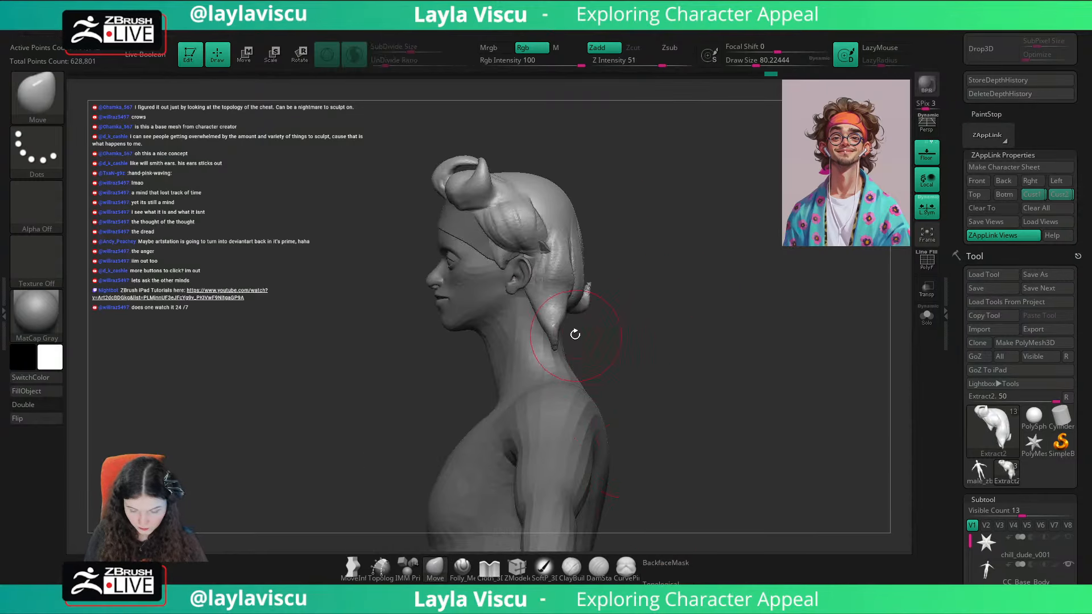
# Step: Adjust the back edge and tip of the lower lock in side view with the Move brush at about 62
pyautogui.press('s')
pyautogui.moveTo(553, 337); pyautogui.dragTo(542, 339)
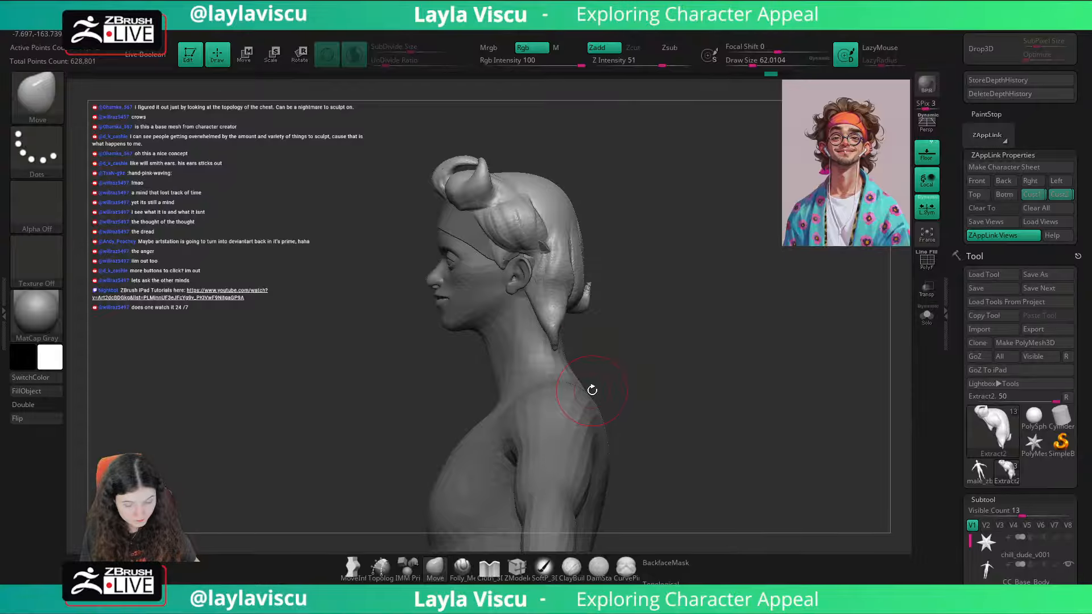
pyautogui.moveTo(562, 311); pyautogui.dragTo(554, 313)
pyautogui.keyDown('ctrl'); pyautogui.moveTo(553, 330); pyautogui.dragTo(560, 345, button='right'); pyautogui.keyUp('ctrl')
# Step: Enlarge the Move brush to about 94 and pull the lower lock's tip upward in three-quarter view
pyautogui.press('s')
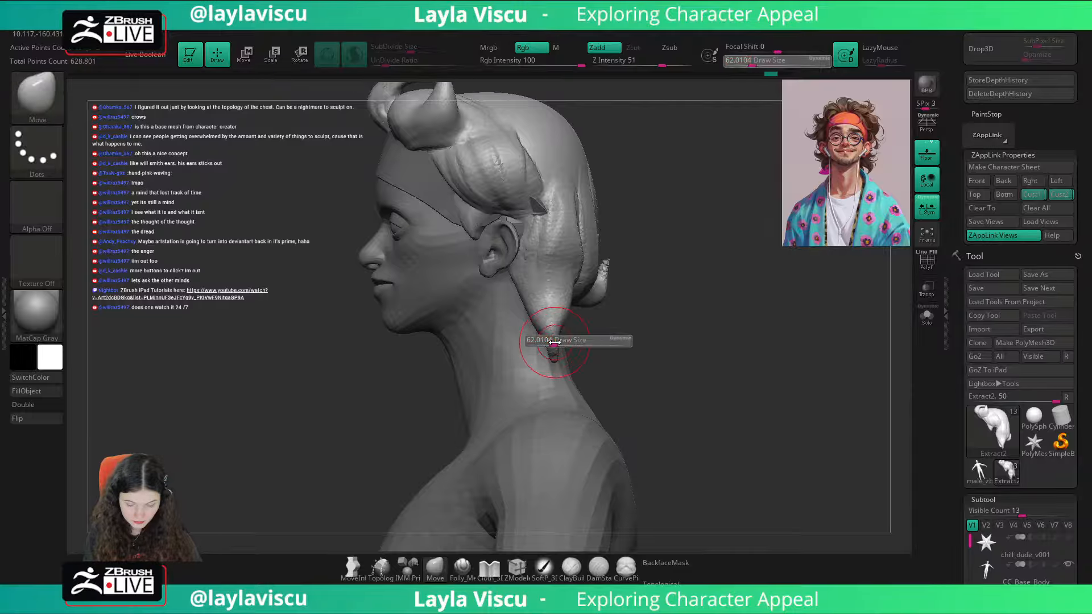
pyautogui.moveTo(539, 329)
pyautogui.mouseDown()
pyautogui.moveTo(538, 345)
pyautogui.moveTo(558, 316)
pyautogui.moveTo(530, 291)
pyautogui.moveTo(570, 296)
pyautogui.mouseUp()
pyautogui.press('s')
pyautogui.keyDown('ctrl'); pyautogui.moveTo(684, 310); pyautogui.dragTo(680, 276, button='right'); pyautogui.keyUp('ctrl')
pyautogui.moveTo(680, 276); pyautogui.dragTo(740, 301, button='right')
pyautogui.moveTo(628, 305)
pyautogui.keyDown('ctrl'); pyautogui.mouseDown(button='right')
pyautogui.moveTo(692, 305)
pyautogui.moveTo(624, 312)
pyautogui.mouseUp(button='right'); pyautogui.keyUp('ctrl')
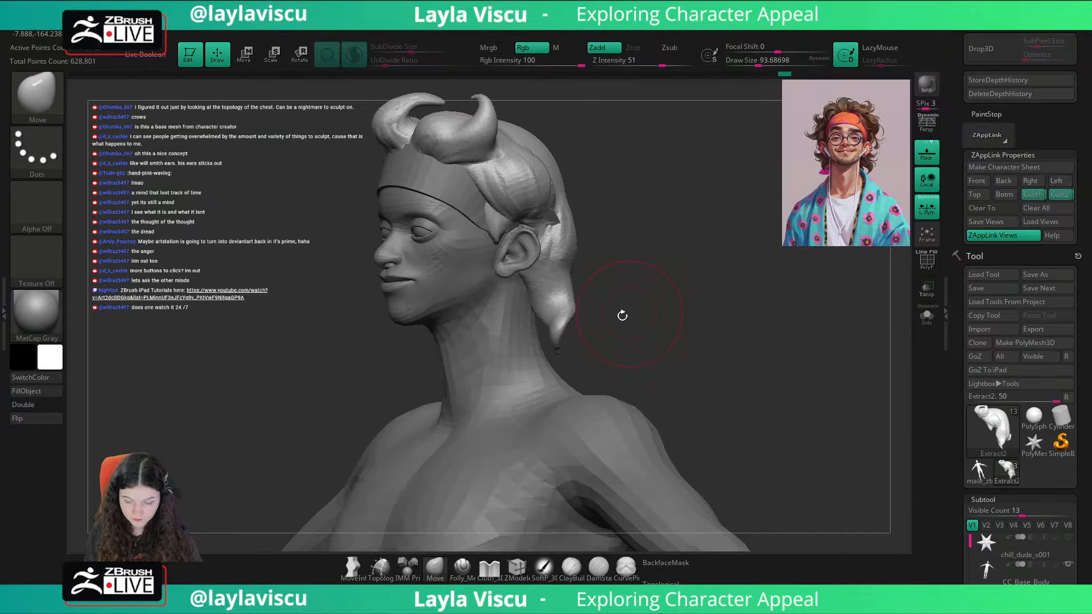
pyautogui.moveTo(559, 343); pyautogui.dragTo(560, 326)
pyautogui.keyDown('shift'); pyautogui.moveTo(642, 300); pyautogui.dragTo(739, 285, button='right'); pyautogui.keyUp('shift')
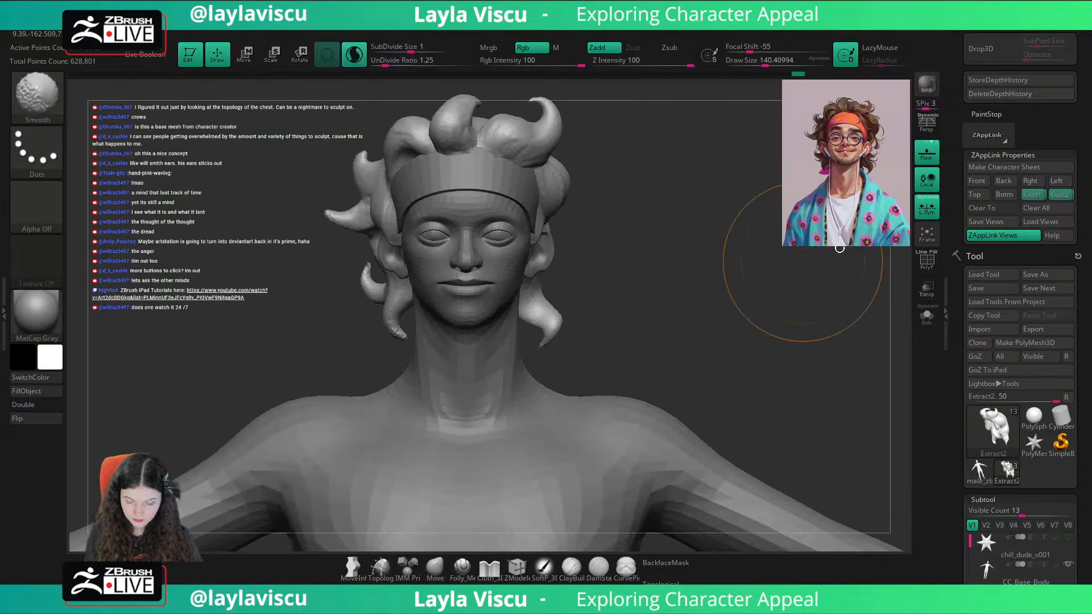
# Step: Recall the saved Cust2 view and push the protruding side curls inward against the reference overlay with the Move brush at about 202
pyautogui.click(1059, 195)
pyautogui.hotkey('shift', 'z')
pyautogui.hotkey('shift', 'z')
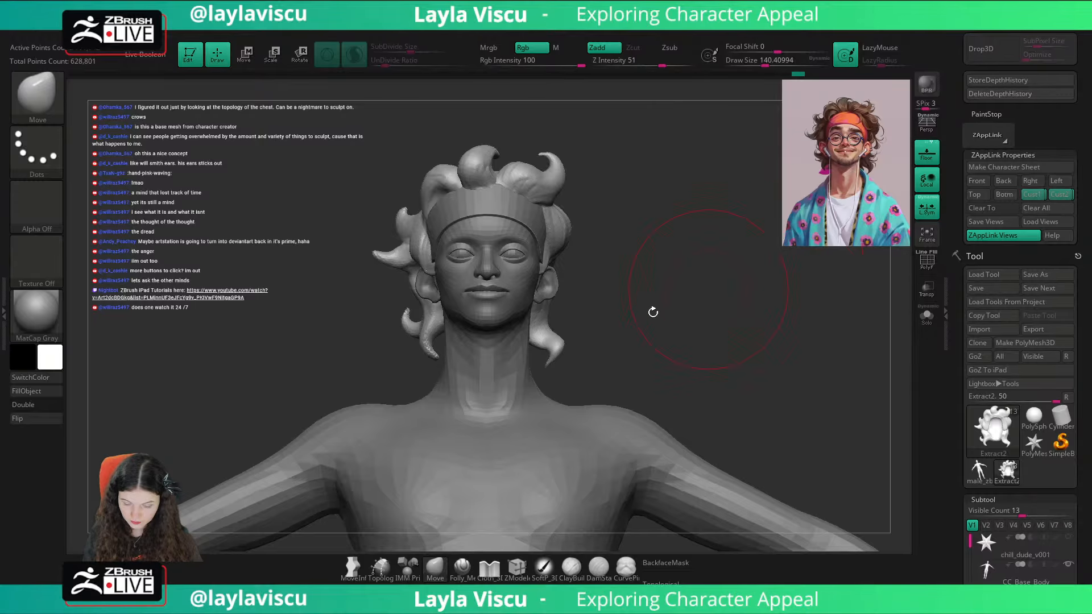
pyautogui.hotkey('shift', 'z')
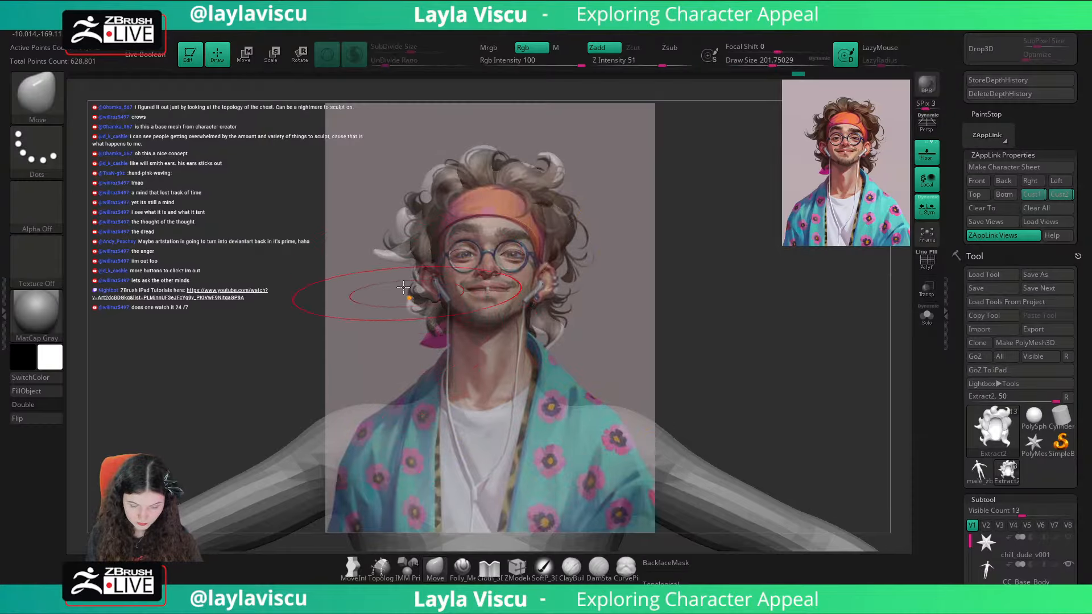
pyautogui.moveTo(389, 249); pyautogui.dragTo(400, 247)
# Step: Return to the saved Cust1 view and toggle the reference overlay to compare the adjusted hair silhouette
pyautogui.click(1026, 197)
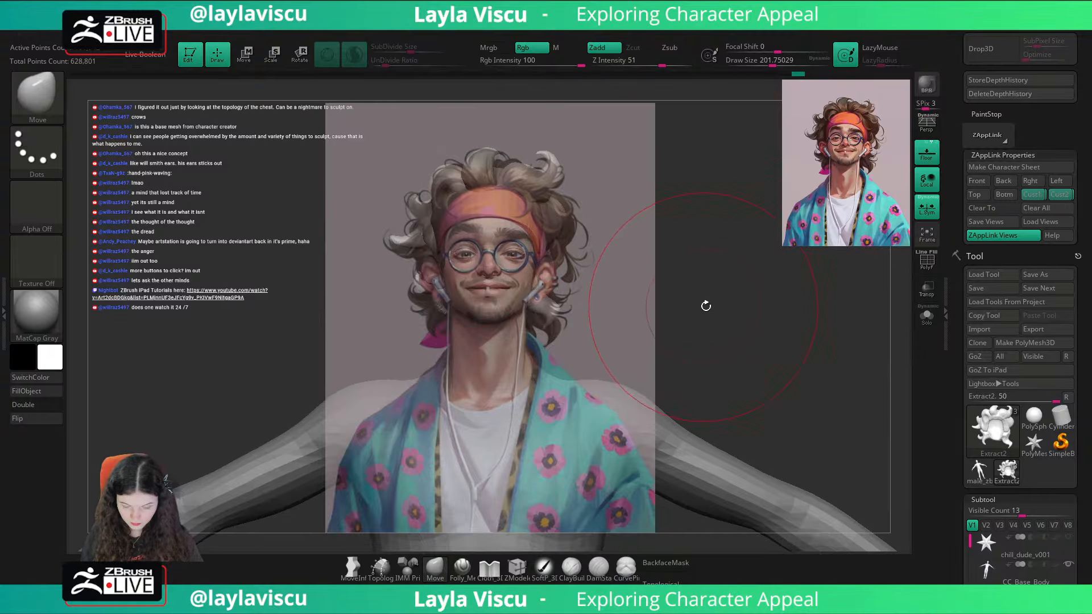
pyautogui.hotkey('shift', 'z')
pyautogui.hotkey('shift', 'z')
pyautogui.hotkey('shift', 'z')
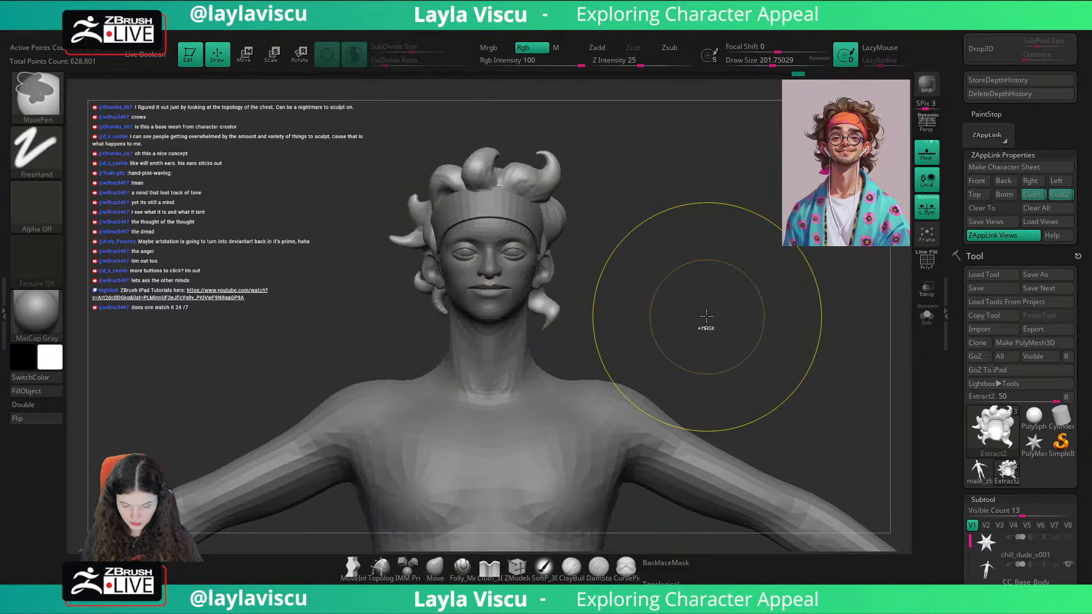
pyautogui.hotkey('shift', 'z')
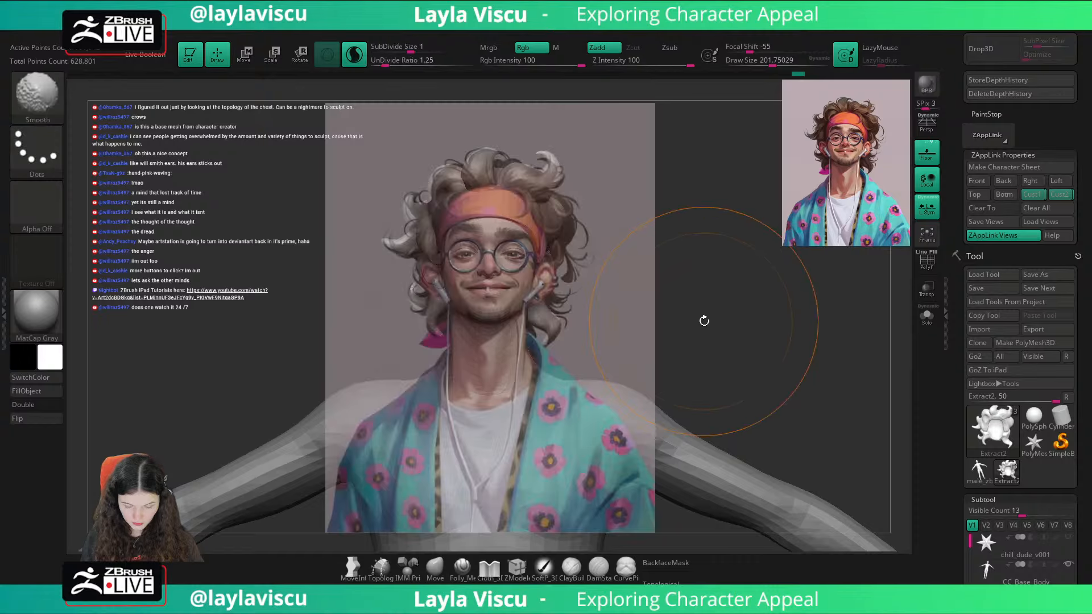
# Step: Recall the saved Cust2 view and compare the curl silhouette with the reference overlay
pyautogui.hotkey('shift', 'z')
pyautogui.click(1059, 195)
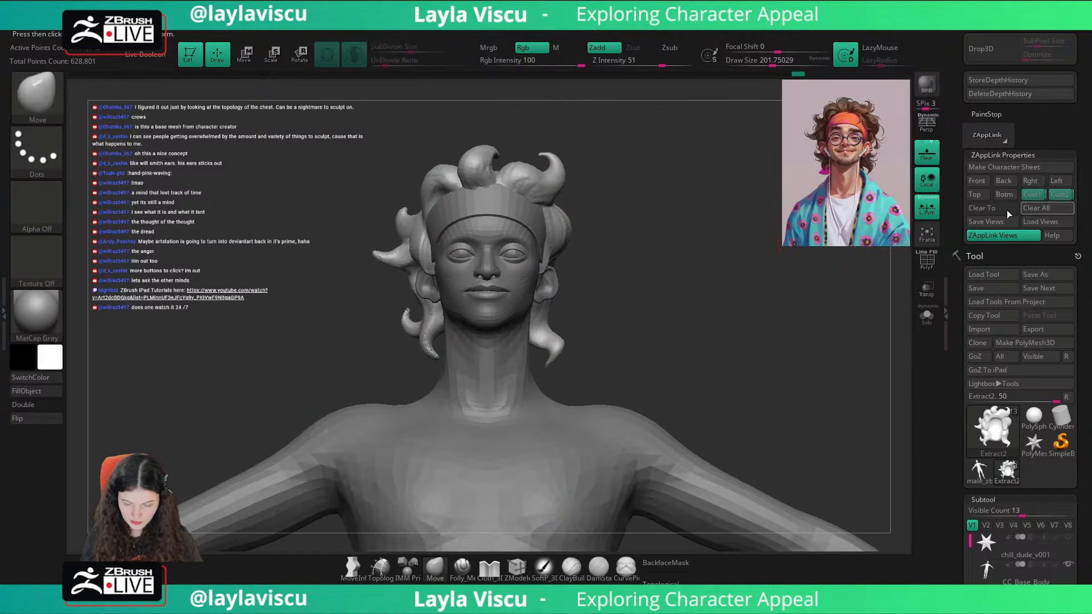
pyautogui.hotkey('shift', 'z')
pyautogui.press('z')
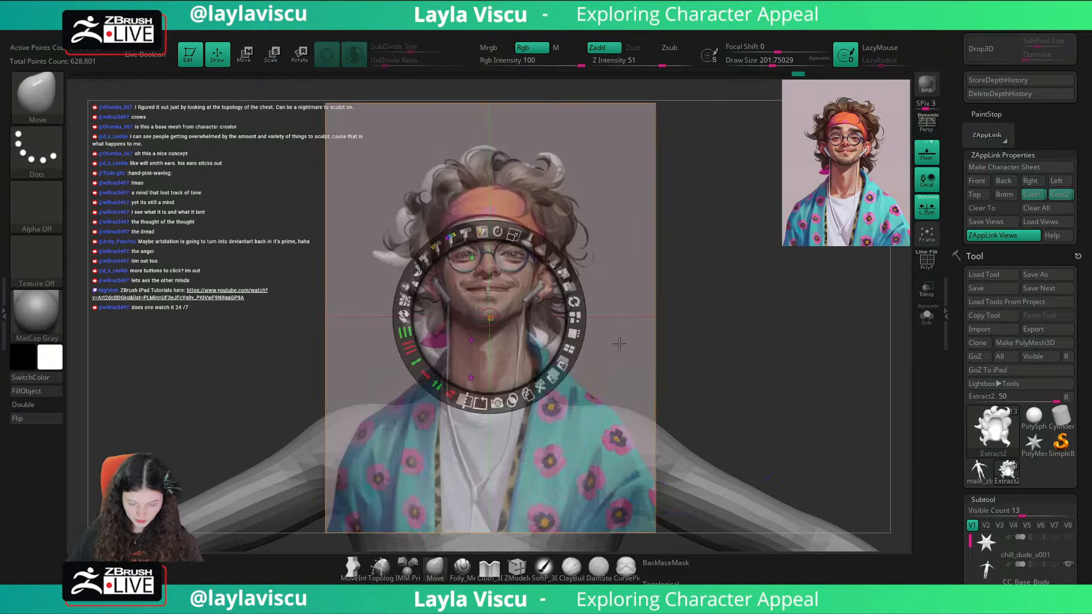
pyautogui.press('z')
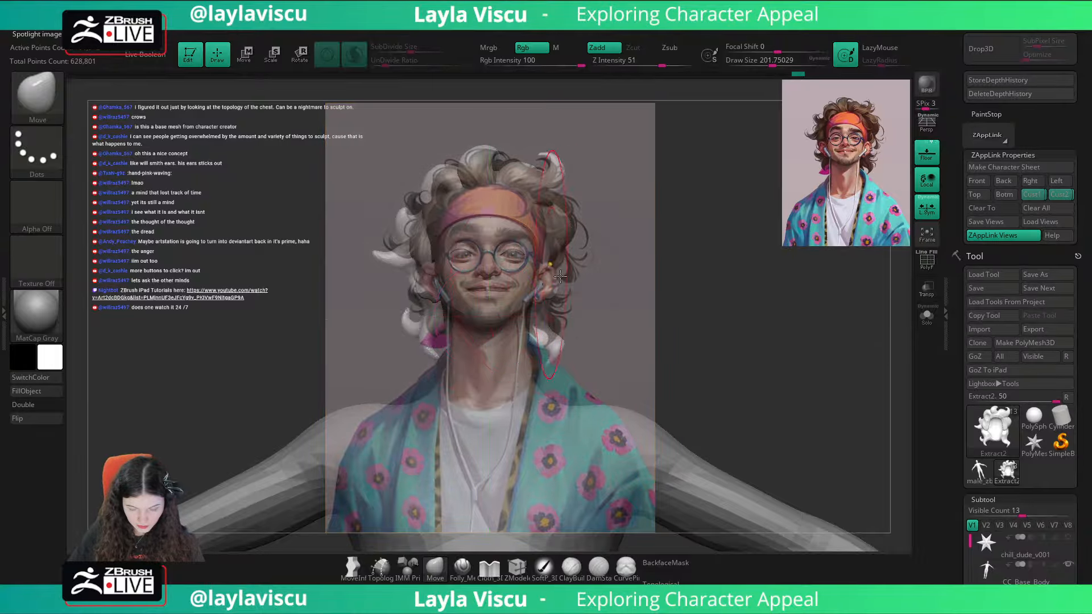
pyautogui.press('ctrl')
pyautogui.keyDown('ctrl'); pyautogui.moveTo(631, 360); pyautogui.dragTo(629, 359, button='right'); pyautogui.keyUp('ctrl')
pyautogui.moveTo(668, 308); pyautogui.dragTo(676, 306, button='right')
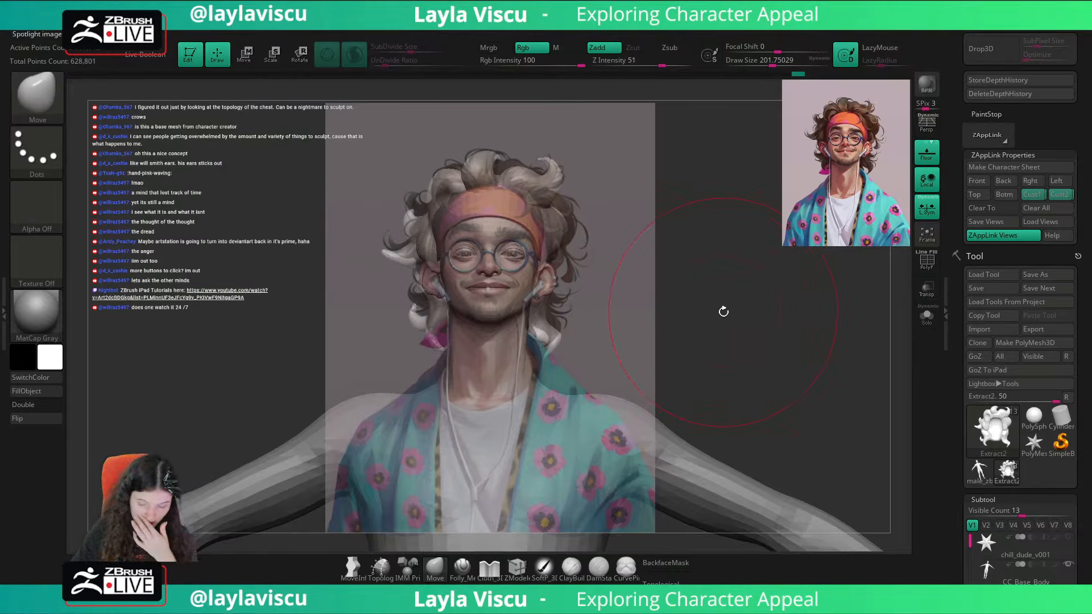
# Step: Push the lower lock beside the ear upward against the reference overlay with the Move brush at about 202
pyautogui.click(1055, 196)
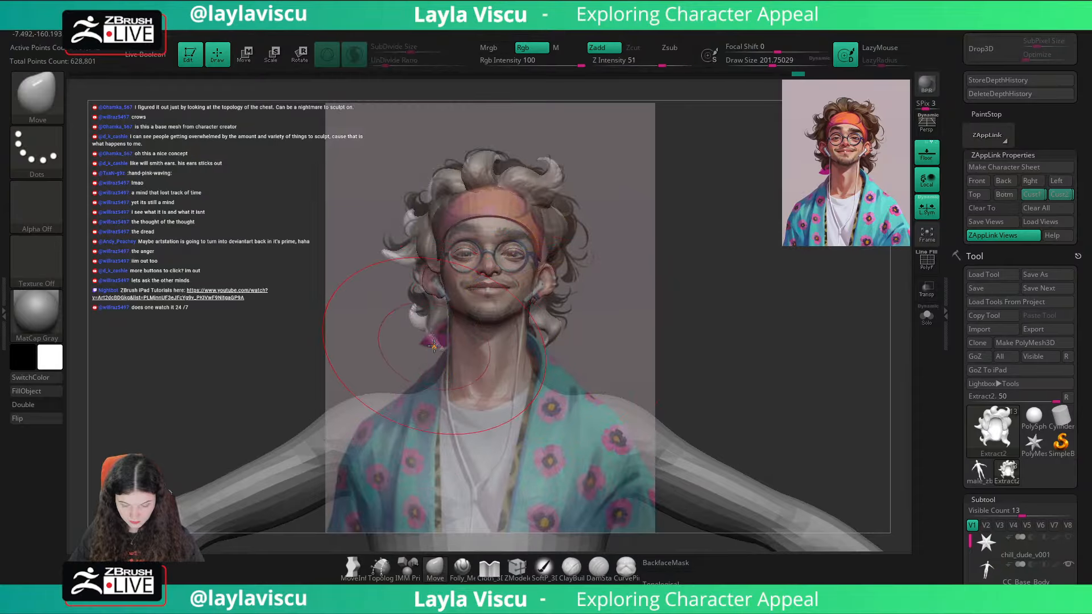
pyautogui.moveTo(422, 320)
pyautogui.mouseDown()
pyautogui.moveTo(429, 330)
pyautogui.moveTo(411, 314)
pyautogui.moveTo(412, 293)
pyautogui.mouseUp()
pyautogui.press('s')
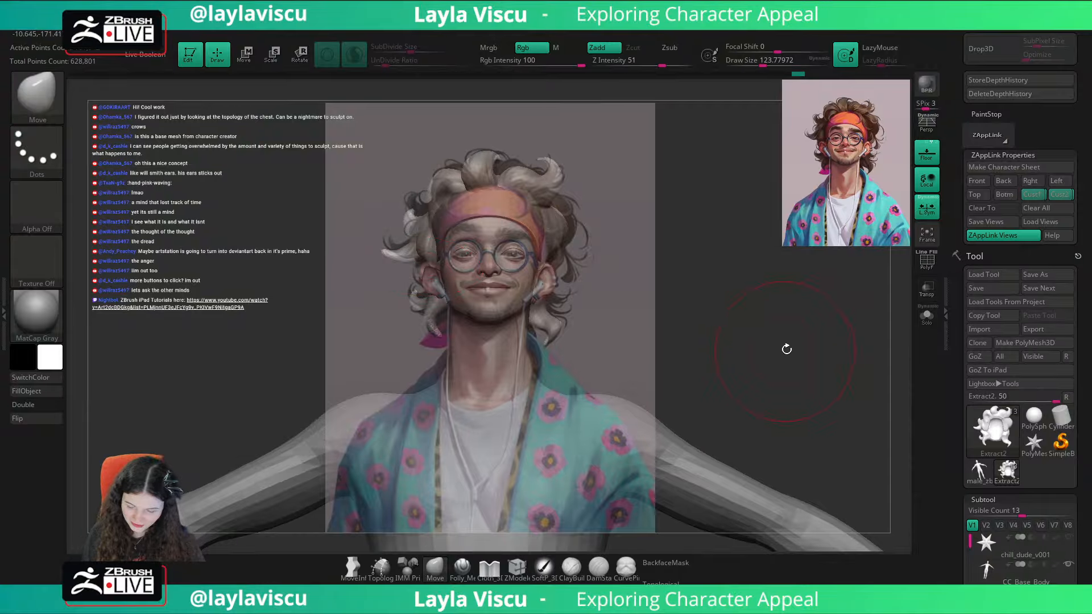
pyautogui.press('space')
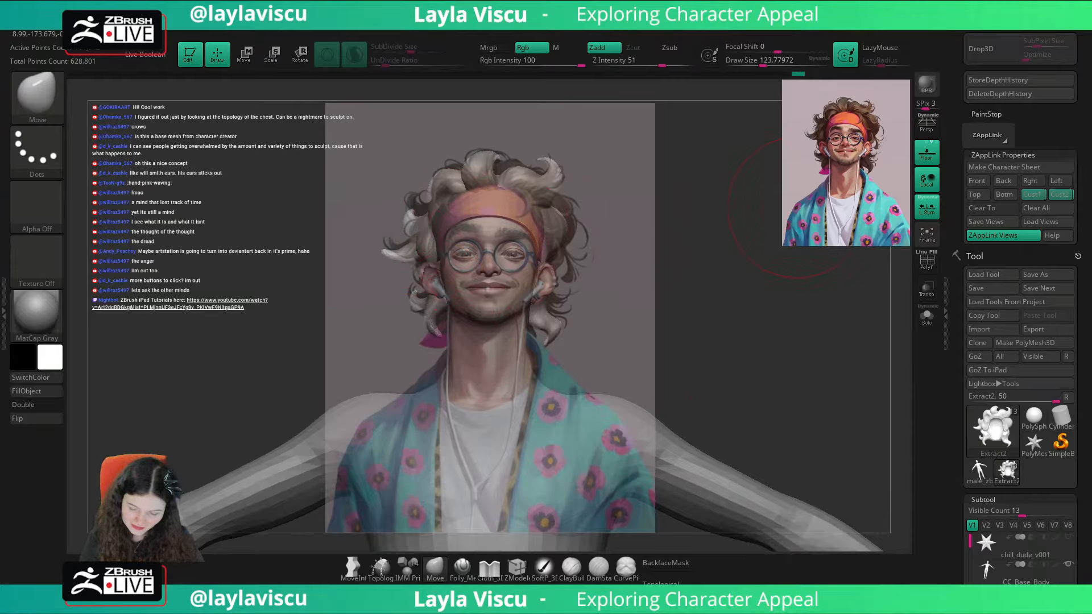
pyautogui.press('space')
# Step: Pull the tip of the protruding side curl upward to match the overlay, using the Move brush at about 80
pyautogui.press('s')
pyautogui.moveTo(392, 235); pyautogui.dragTo(382, 216)
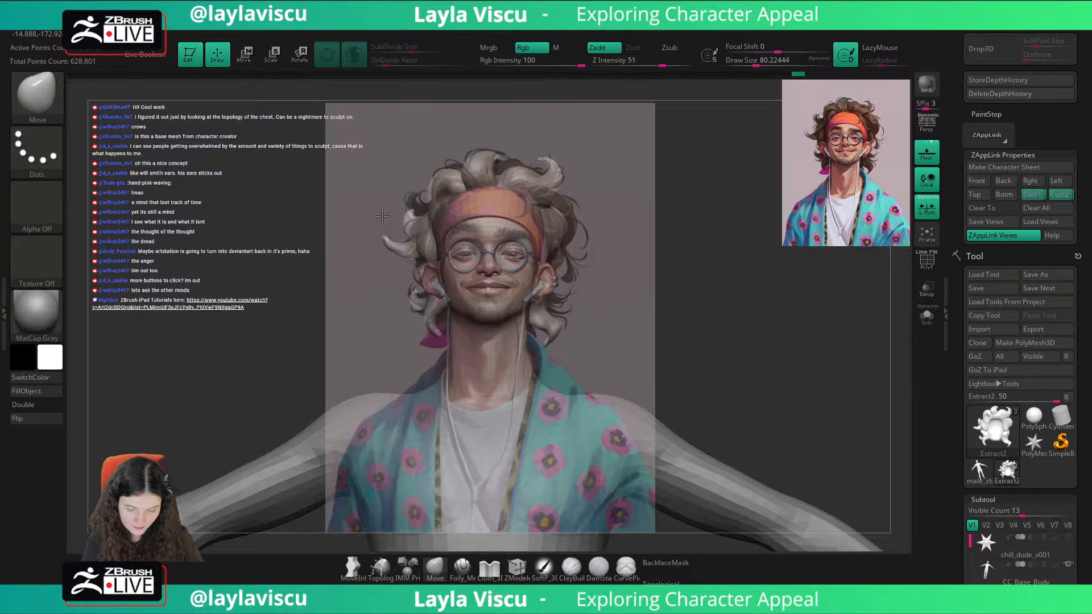
pyautogui.press('space')
pyautogui.click(380, 349)
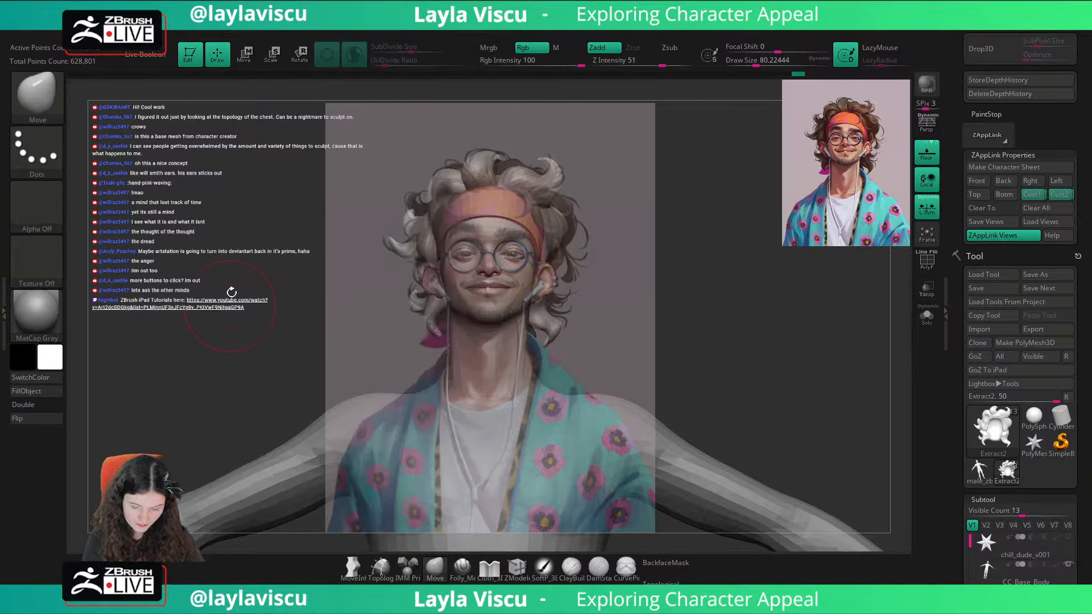
pyautogui.press('s')
pyautogui.moveTo(394, 246); pyautogui.dragTo(398, 217)
# Step: Enlarge the Move brush to about 94 and check the curl beside the headband with the overlay off and on
pyautogui.hotkey('shift', 'z')
pyautogui.hotkey('shift', 'z')
pyautogui.hotkey('shift', 'z')
pyautogui.press('s')
pyautogui.moveTo(571, 223); pyautogui.dragTo(576, 223)
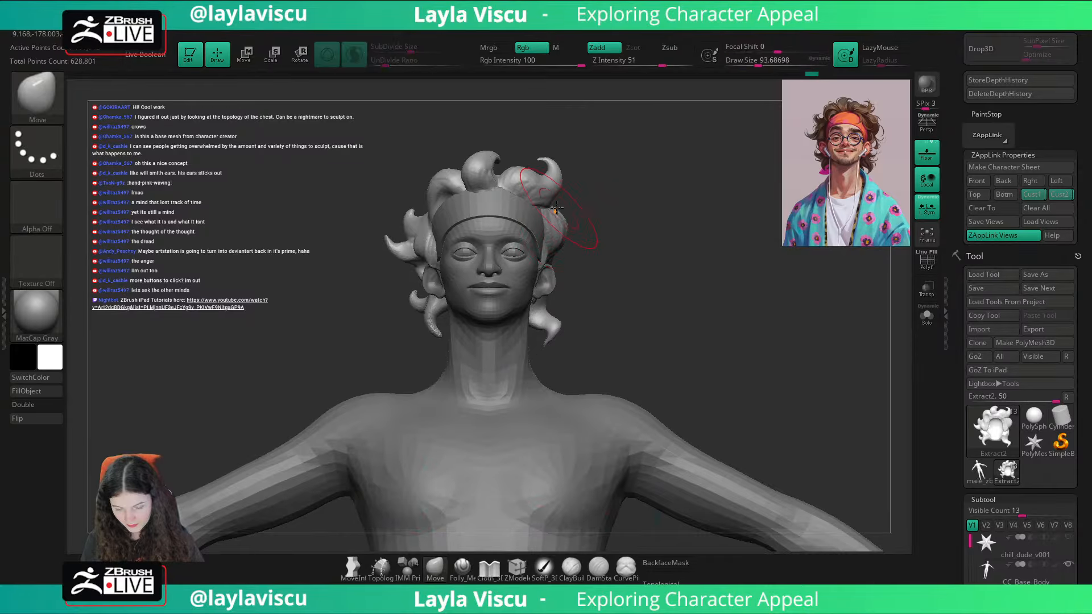
# Step: Recall Cust1, nudge the side curls toward the reference with the Move brush at about 132, and compare them in Cust2
pyautogui.hotkey('shift', 'z')
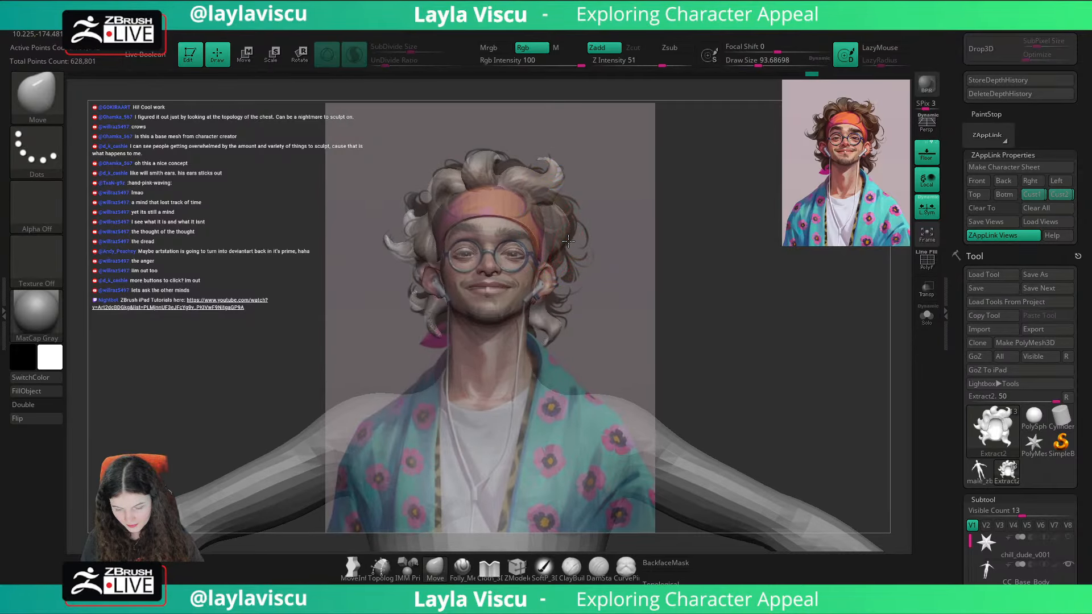
pyautogui.click(1033, 195)
pyautogui.hotkey('shift', 'z')
pyautogui.hotkey('shift', 'z')
pyautogui.press('s')
pyautogui.moveTo(428, 147); pyautogui.dragTo(434, 147)
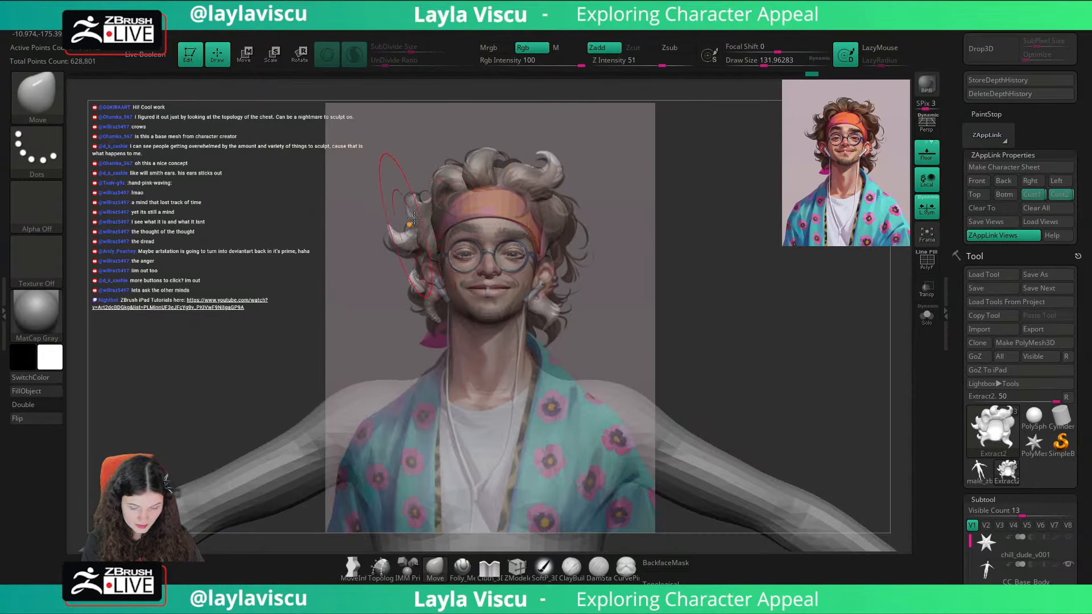
pyautogui.hotkey('shift', 'z')
pyautogui.hotkey('shift', 'z')
pyautogui.click(1059, 198)
pyautogui.hotkey('shift', 'z')
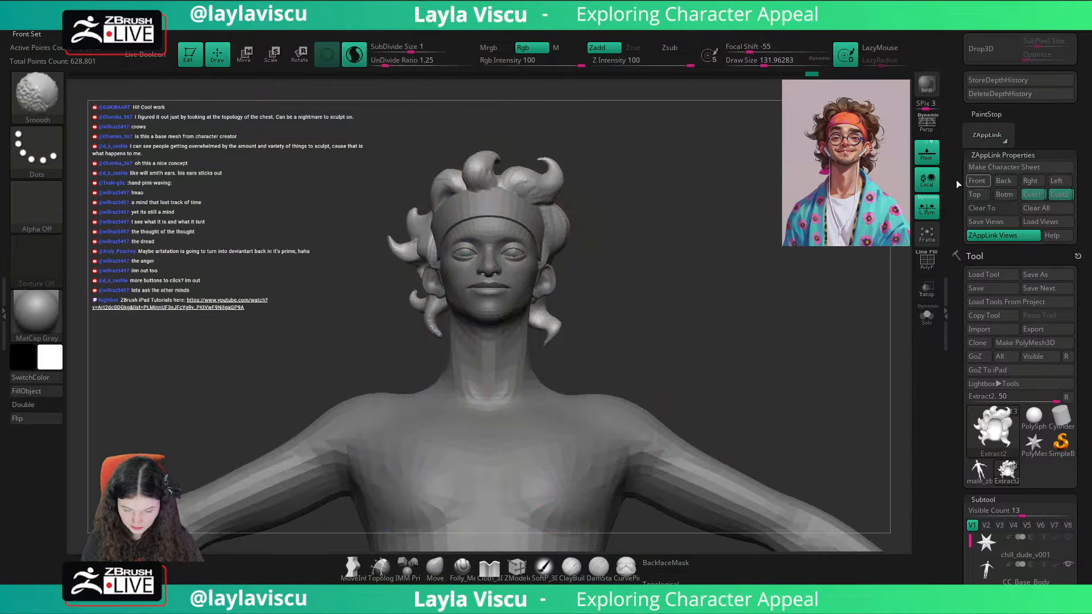
# Step: Nudge the central top curl upward with the Move brush at about 54 and check it against the reference overlay
pyautogui.hotkey('shift', 'z')
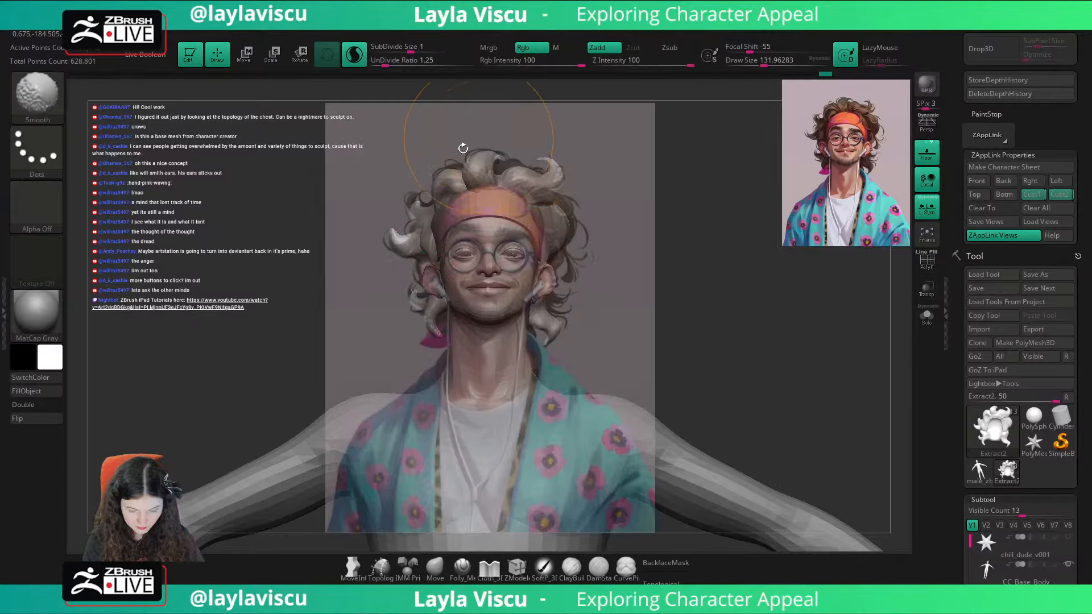
pyautogui.hotkey('shift', 'z')
pyautogui.hotkey('shift', 'z')
pyautogui.hotkey('shift', 'z')
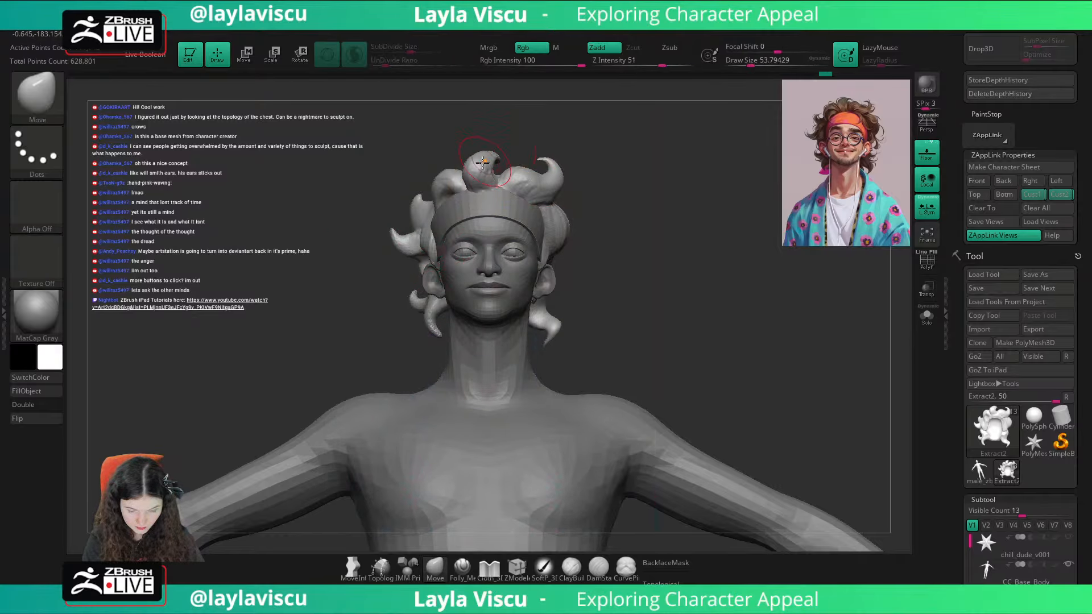
pyautogui.moveTo(482, 163); pyautogui.dragTo(484, 159)
pyautogui.press(']')
pyautogui.hotkey('shift', 'z')
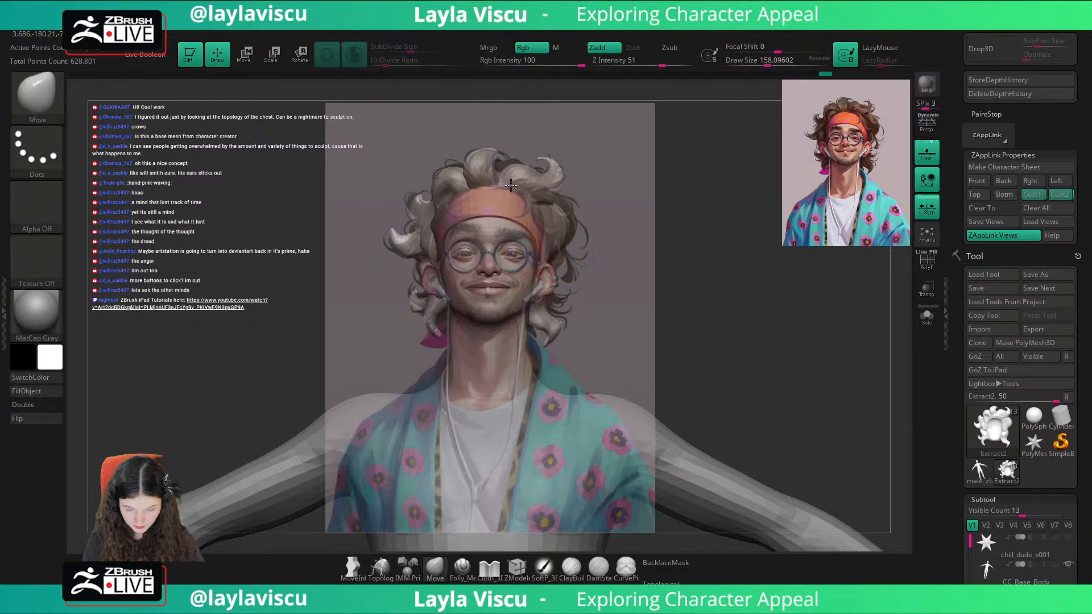
# Step: Turn on BackfaceMask for the Move brush and set its size to about 77 for the lower lock behind the ear
pyautogui.hotkey('shift', 'z')
pyautogui.hotkey('shift', 'z')
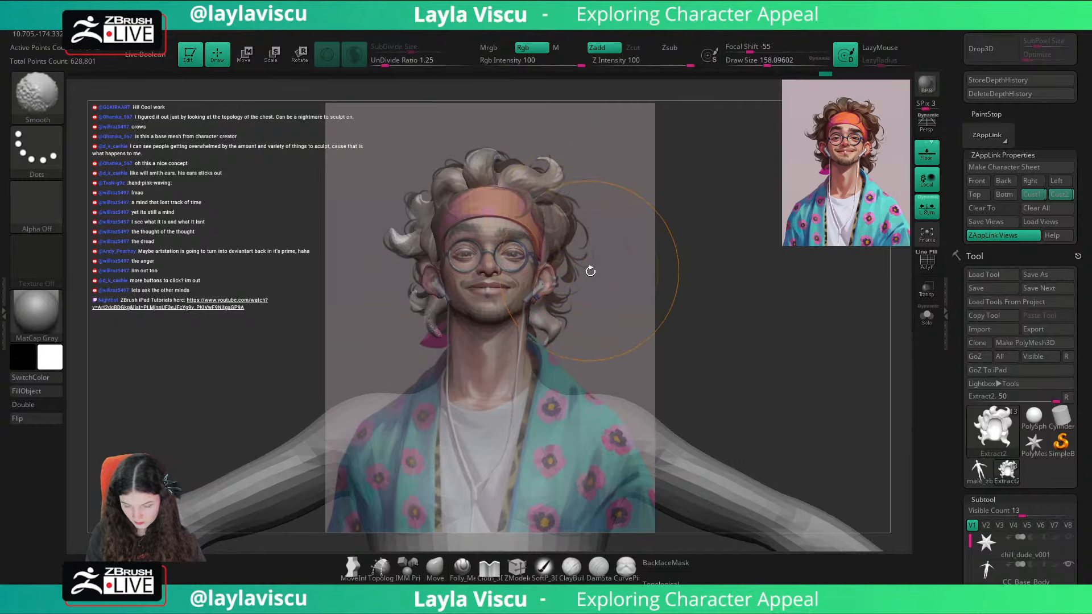
pyautogui.hotkey('shift', 'z')
pyautogui.press('[')
pyautogui.press('[')
pyautogui.keyDown('ctrl'); pyautogui.moveTo(563, 321); pyautogui.dragTo(569, 372, button='right'); pyautogui.keyUp('ctrl')
pyautogui.keyDown('alt'); pyautogui.moveTo(702, 445); pyautogui.dragTo(680, 398, button='right'); pyautogui.keyUp('alt')
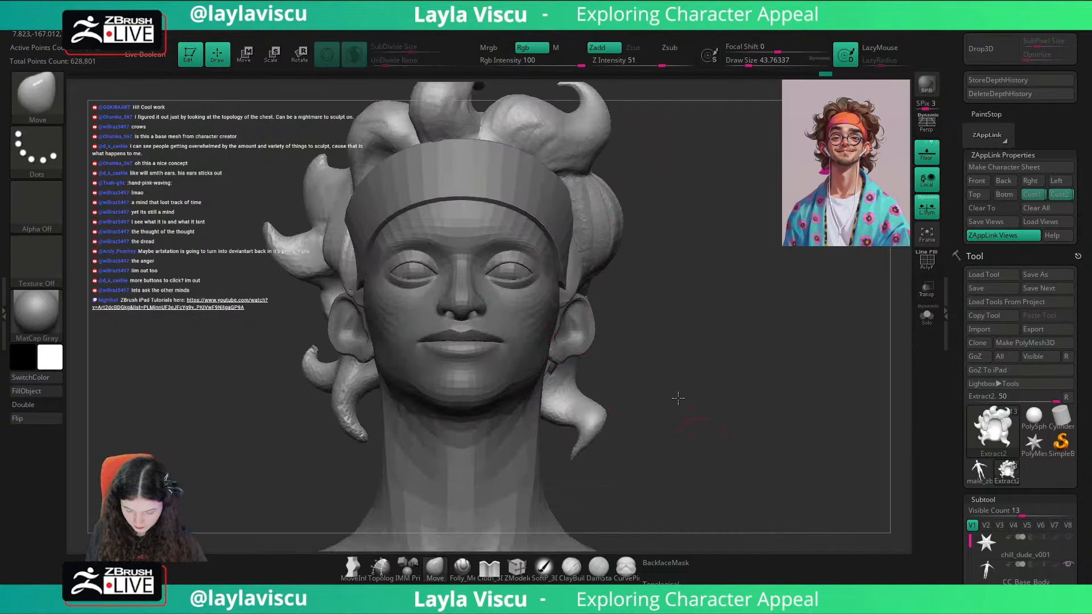
pyautogui.click(661, 563)
pyautogui.press('s')
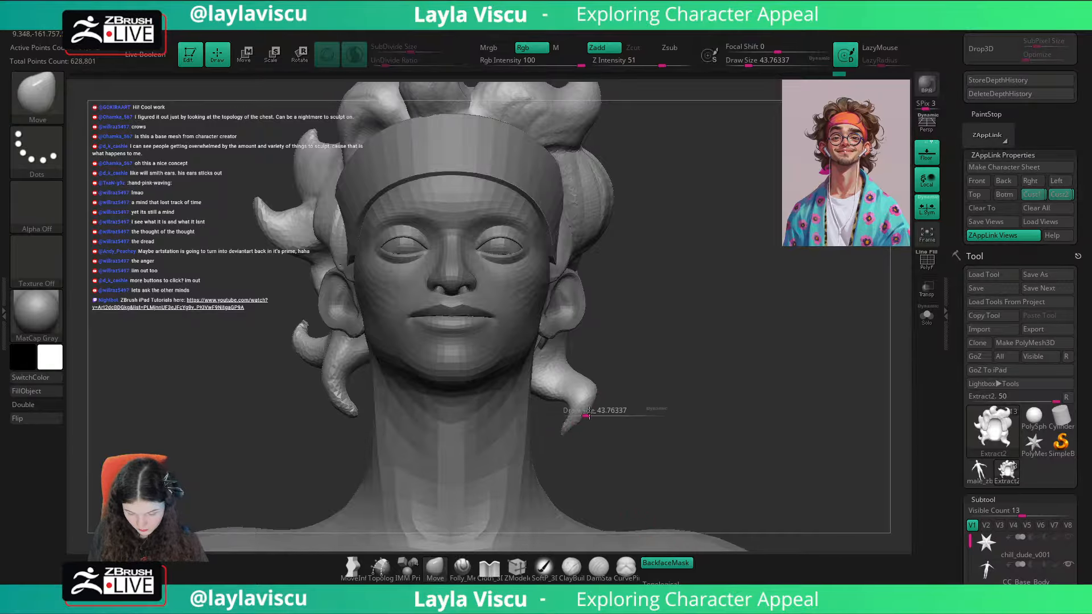
pyautogui.moveTo(579, 414); pyautogui.dragTo(587, 412)
pyautogui.moveTo(631, 402)
pyautogui.mouseDown(button='right')
pyautogui.moveTo(594, 404)
pyautogui.moveTo(603, 462)
pyautogui.mouseUp(button='right')
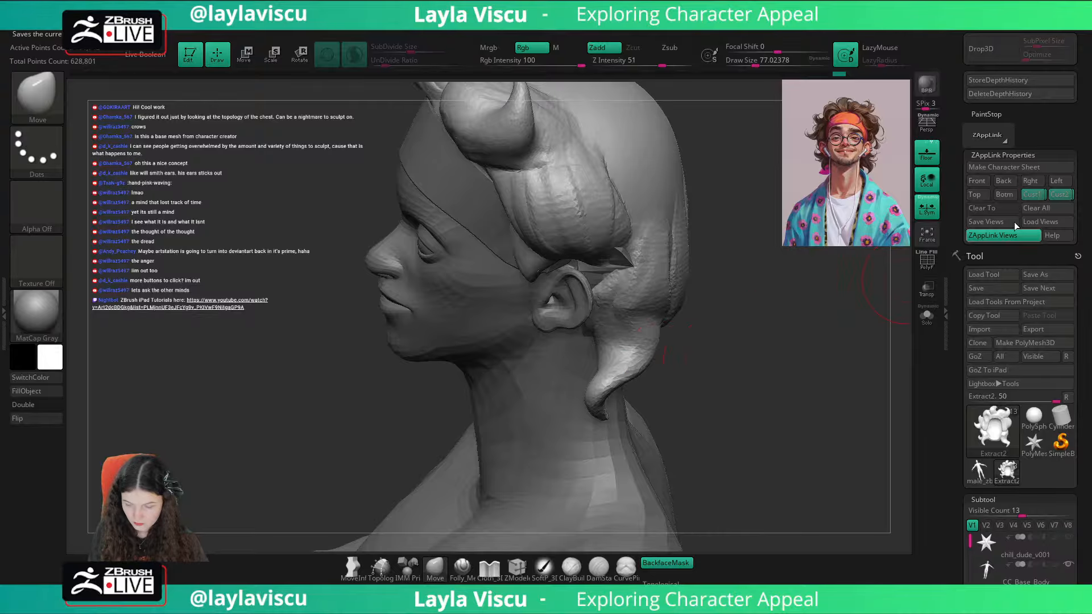
# Step: Return to the saved front view and compare the full hair silhouette with the reference overlay
pyautogui.click(1032, 198)
pyautogui.hotkey('shift', 'z')
pyautogui.hotkey('shift', 'z')
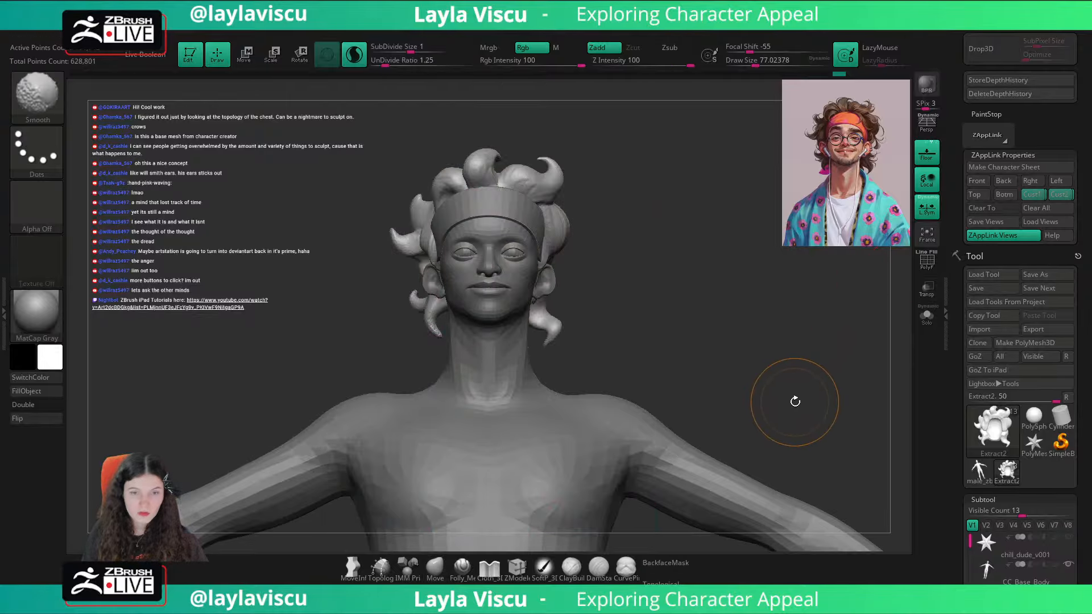
pyautogui.hotkey('shift', 'z')
pyautogui.hotkey('shift', 'z')
# Step: Switch to another sculpting brush and rework the curls above and beside the headband in three-quarter view
pyautogui.moveTo(798, 364); pyautogui.dragTo(779, 368)
pyautogui.press('b')
pyautogui.press('s')
pyautogui.press('h')
pyautogui.keyDown('ctrl'); pyautogui.moveTo(650, 271); pyautogui.dragTo(550, 268, button='right'); pyautogui.keyUp('ctrl')
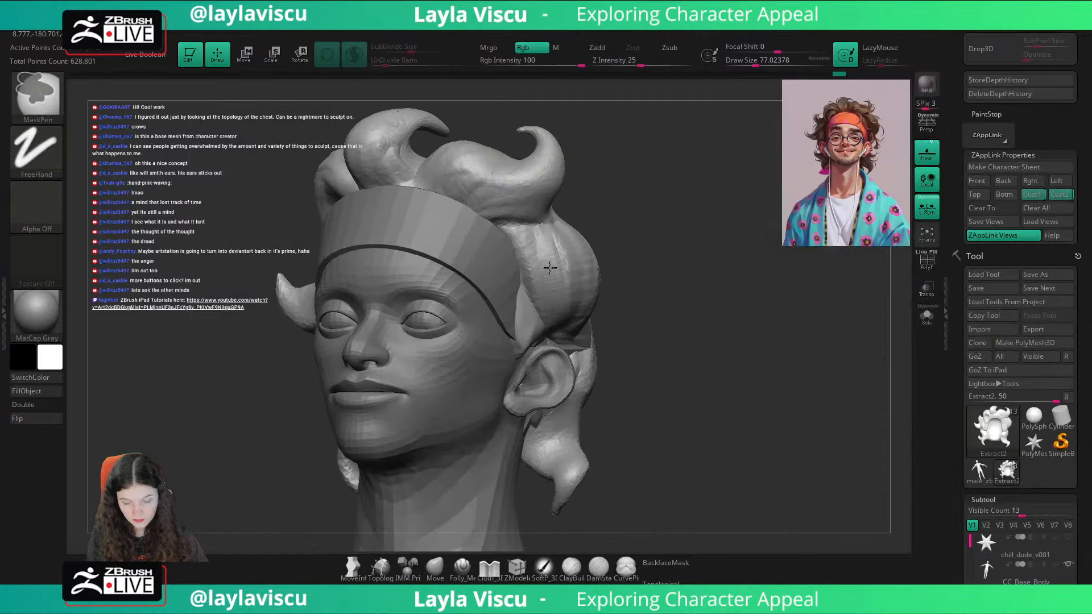
pyautogui.press('s')
pyautogui.moveTo(628, 189)
pyautogui.mouseDown()
pyautogui.moveTo(616, 186)
pyautogui.moveTo(676, 186)
pyautogui.mouseUp()
pyautogui.moveTo(549, 196); pyautogui.dragTo(483, 217)
pyautogui.moveTo(596, 213)
pyautogui.keyDown('alt'); pyautogui.mouseDown()
pyautogui.moveTo(621, 275)
pyautogui.moveTo(552, 279)
pyautogui.moveTo(561, 271)
pyautogui.mouseUp(); pyautogui.keyUp('alt')
pyautogui.moveTo(604, 232); pyautogui.dragTo(708, 245)
# Step: Recall the other saved front view and toggle the reference overlay to check the reworked curls
pyautogui.click(1060, 195)
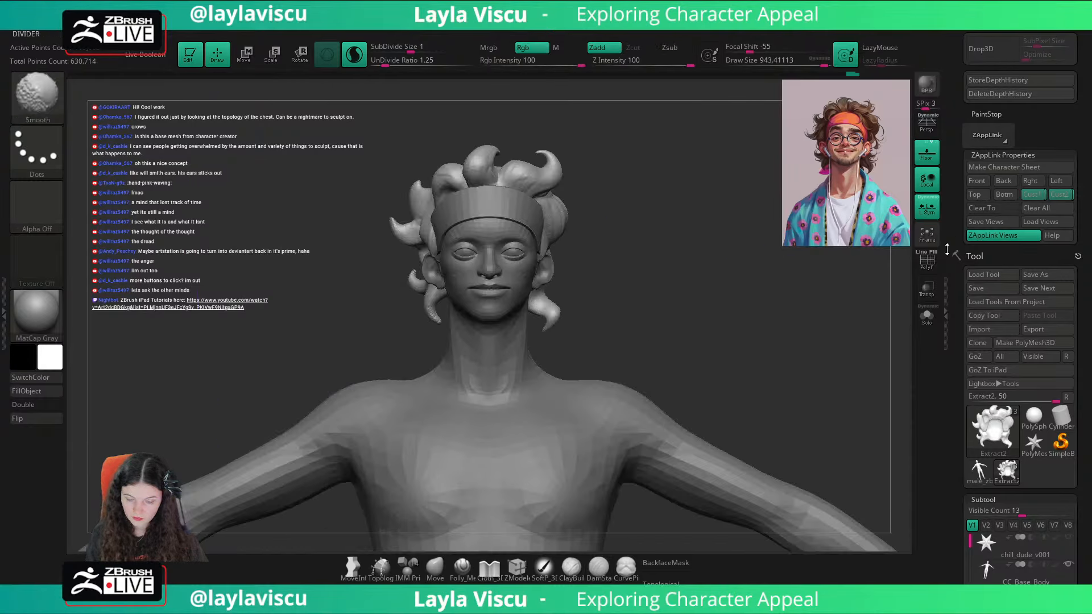
pyautogui.hotkey('shift', 'z')
pyautogui.hotkey('shift', 'z')
pyautogui.hotkey('shift', 'z')
pyautogui.hotkey('shift', 'z')
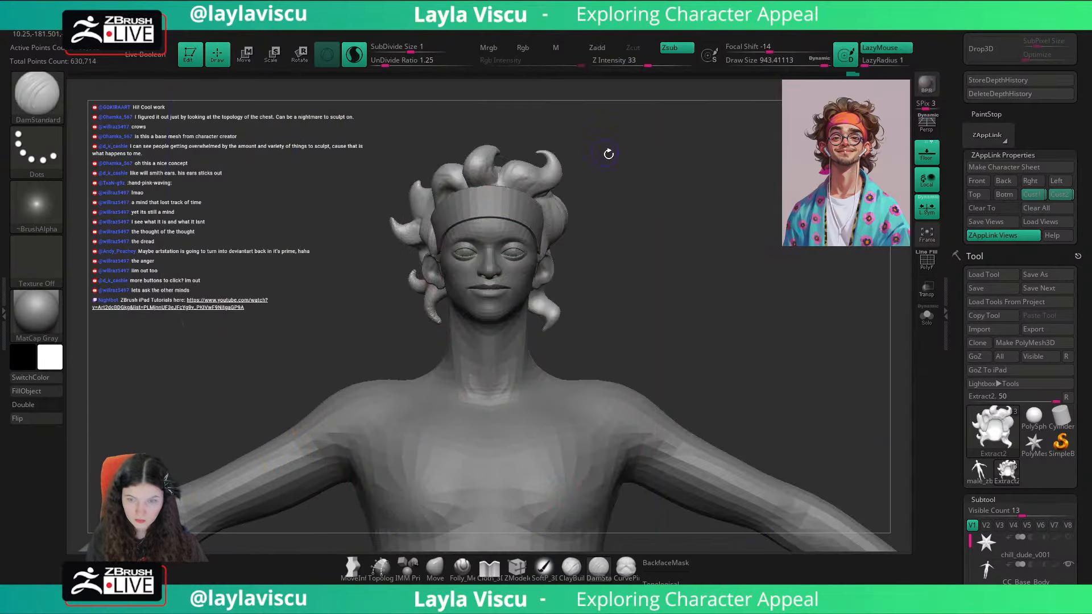
# Step: Try to carve a crease into the upper side curl with the DamStandard brush at about 943
pyautogui.moveTo(609, 153); pyautogui.dragTo(537, 186)
pyautogui.keyDown('shift'); pyautogui.moveTo(590, 161); pyautogui.dragTo(543, 186); pyautogui.keyUp('shift')
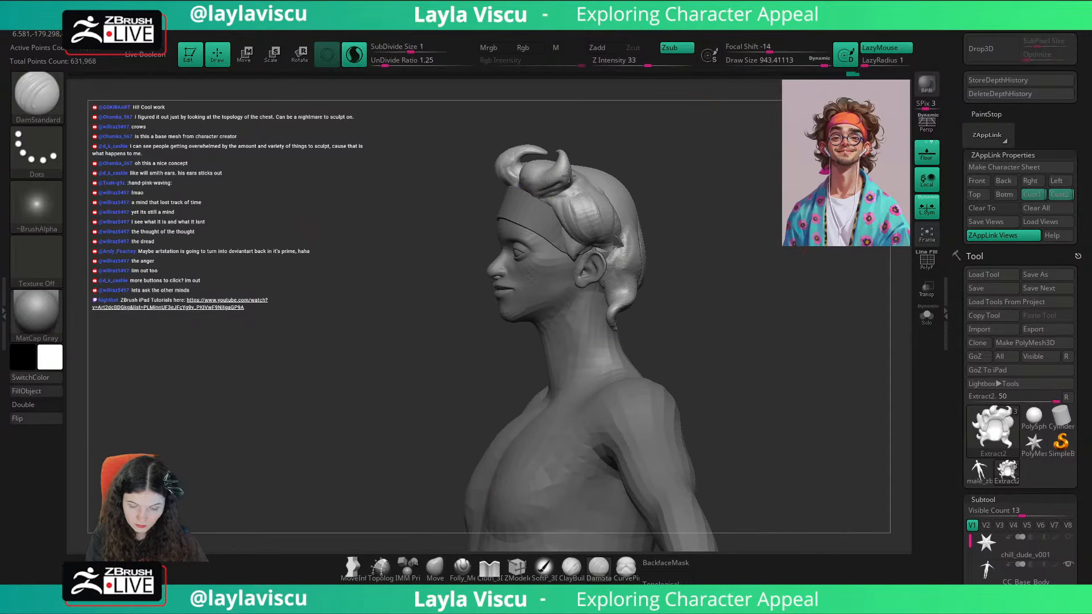
pyautogui.moveTo(575, 140); pyautogui.dragTo(664, 176)
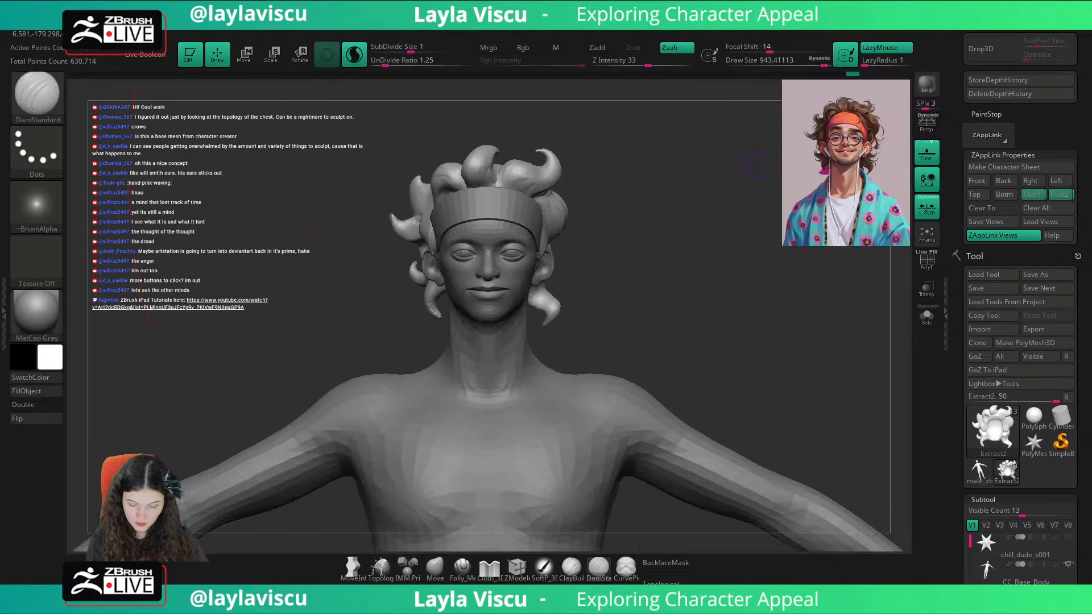
# Step: Switch back to the closer-matching saved view and compare the curls with the portrait overlay repeatedly
pyautogui.click(1032, 197)
pyautogui.hotkey('shift', 'z')
pyautogui.hotkey('shift', 'z')
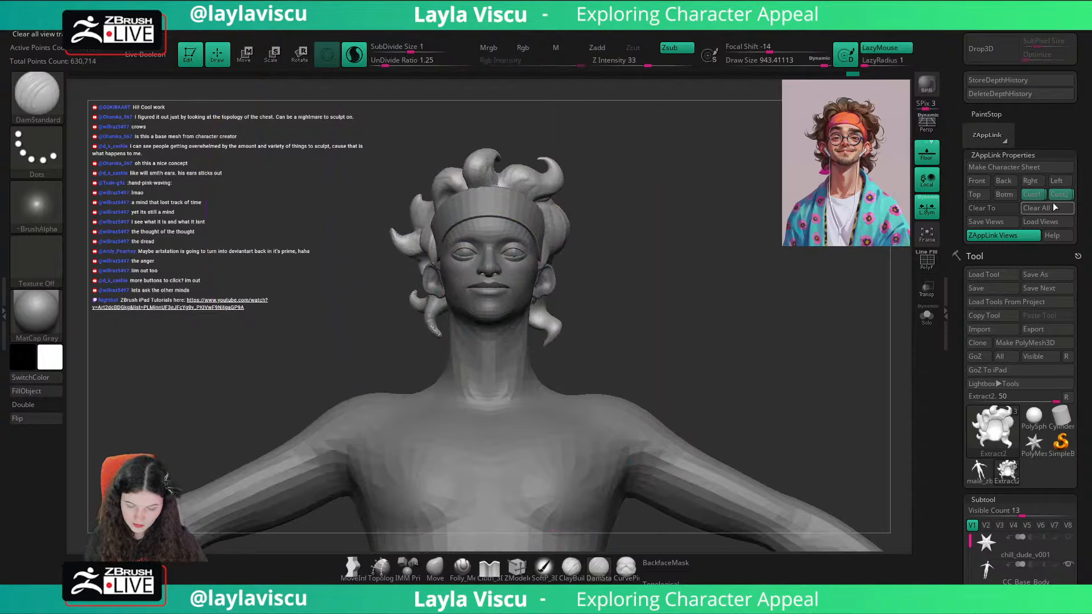
pyautogui.hotkey('shift', 'z')
pyautogui.hotkey('shift', 'z')
pyautogui.hotkey('shift', 'z')
pyautogui.hotkey('shift', 'z')
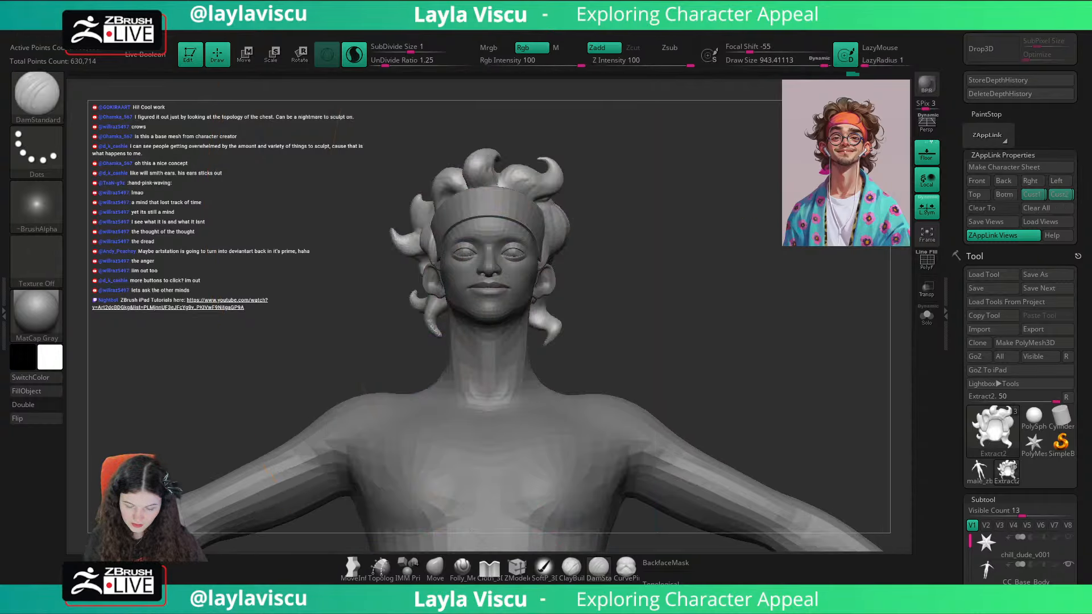
# Step: Reduce the brush size to about 29 and smooth the tip of the lower lock beside the neck
pyautogui.hotkey('shift', 'd')
pyautogui.hotkey('shift', 'd')
pyautogui.hotkey('shift', 'd')
pyautogui.hotkey('ctrl', 'z')
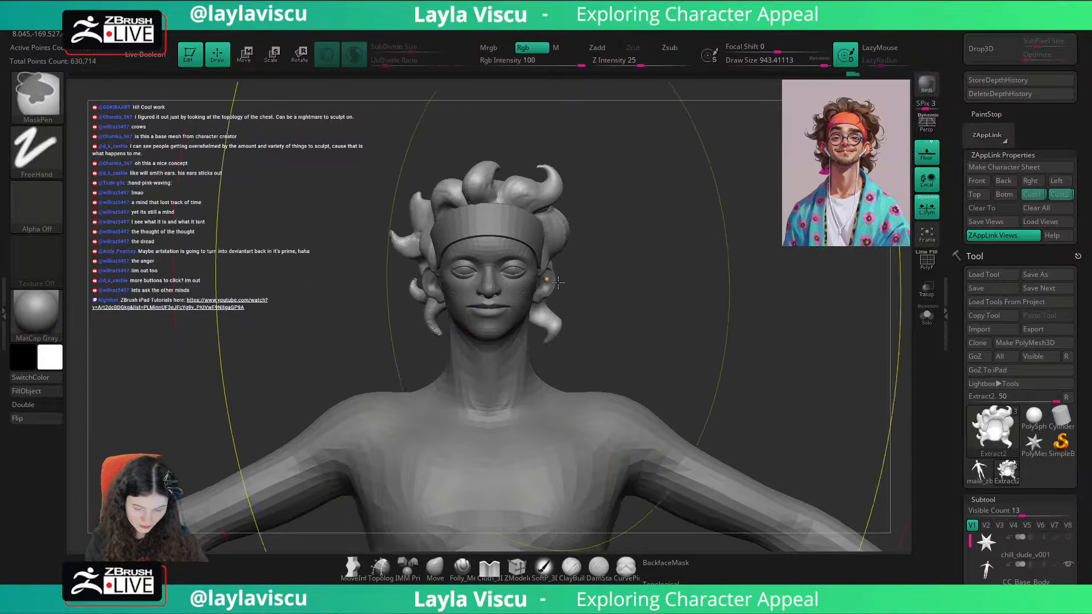
pyautogui.keyDown('shift'); pyautogui.moveTo(823, 63); pyautogui.dragTo(736, 63); pyautogui.keyUp('shift')
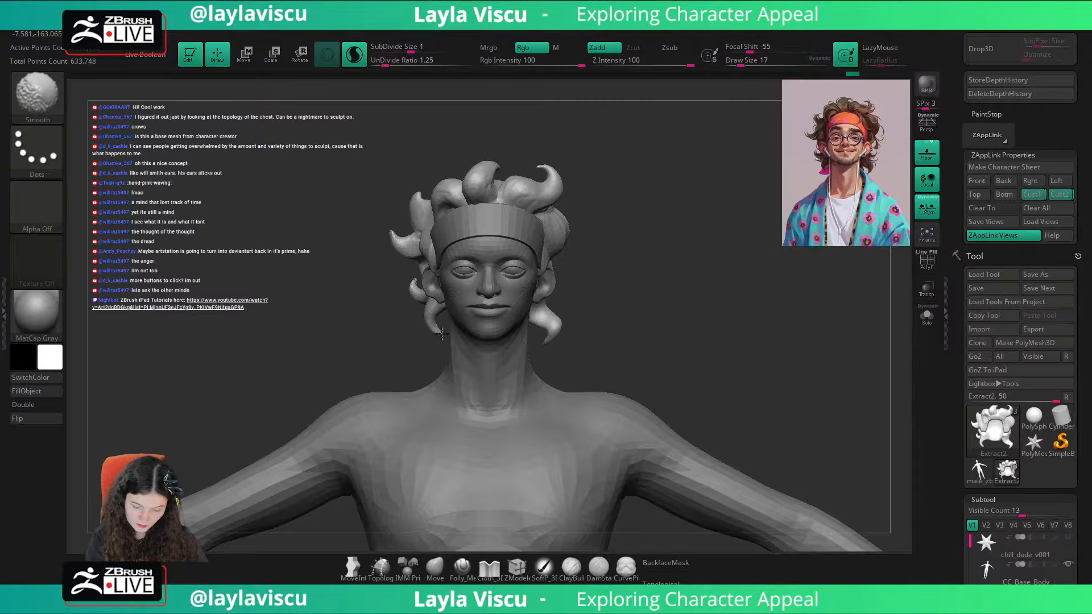
pyautogui.press('s')
pyautogui.moveTo(437, 331); pyautogui.dragTo(442, 331)
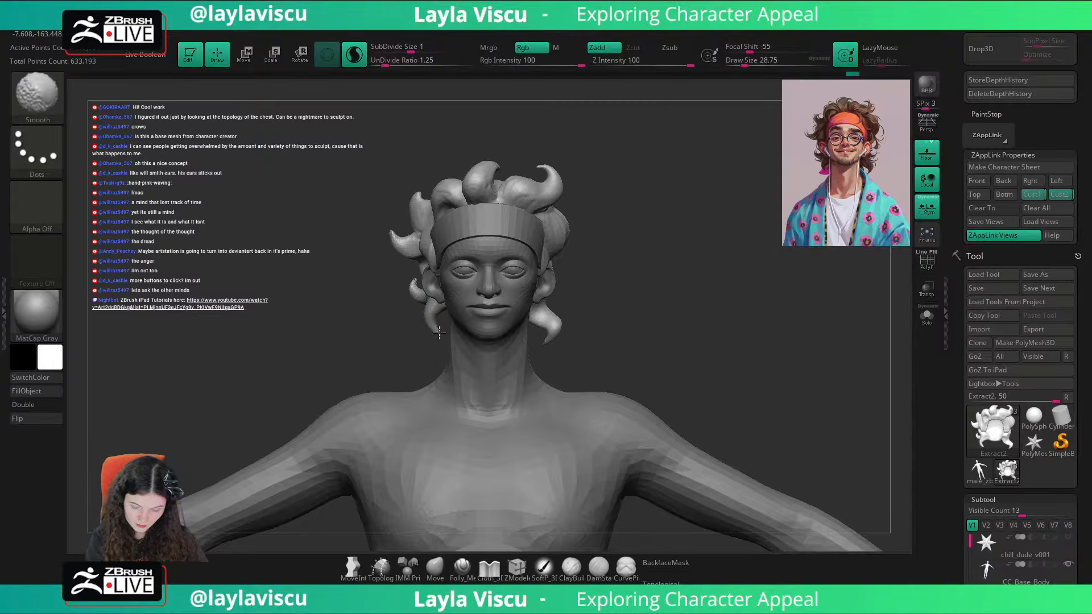
# Step: Sharpen the tips of the lower locks on both sides of the neck with the Pinch brush at about 867
pyautogui.press('b')
pyautogui.press('p')
pyautogui.press('i')
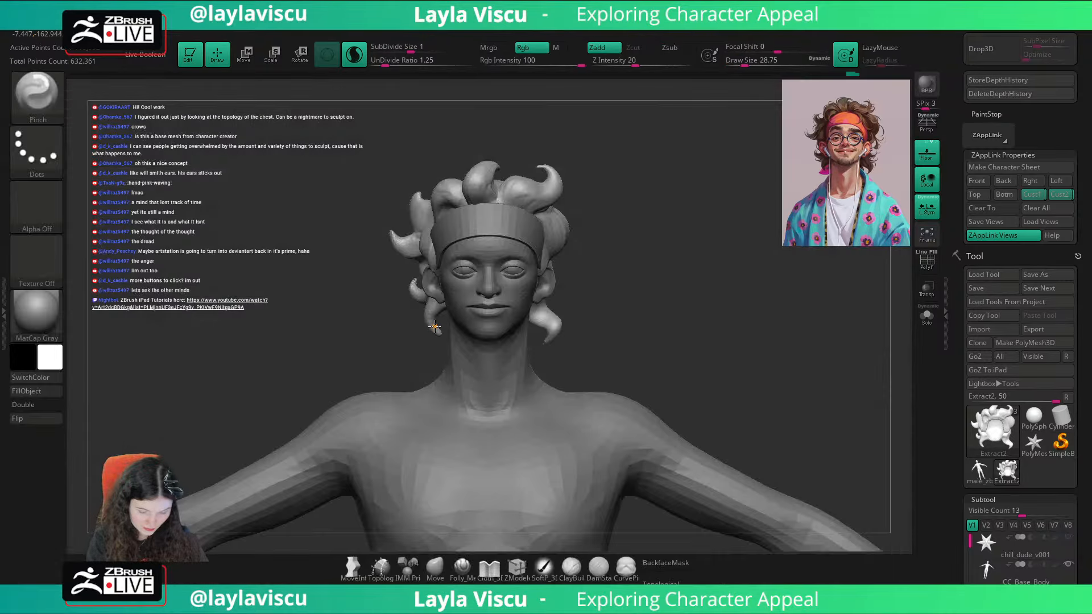
pyautogui.press('s')
pyautogui.moveTo(435, 327)
pyautogui.mouseDown()
pyautogui.moveTo(502, 327)
pyautogui.moveTo(426, 267)
pyautogui.mouseUp()
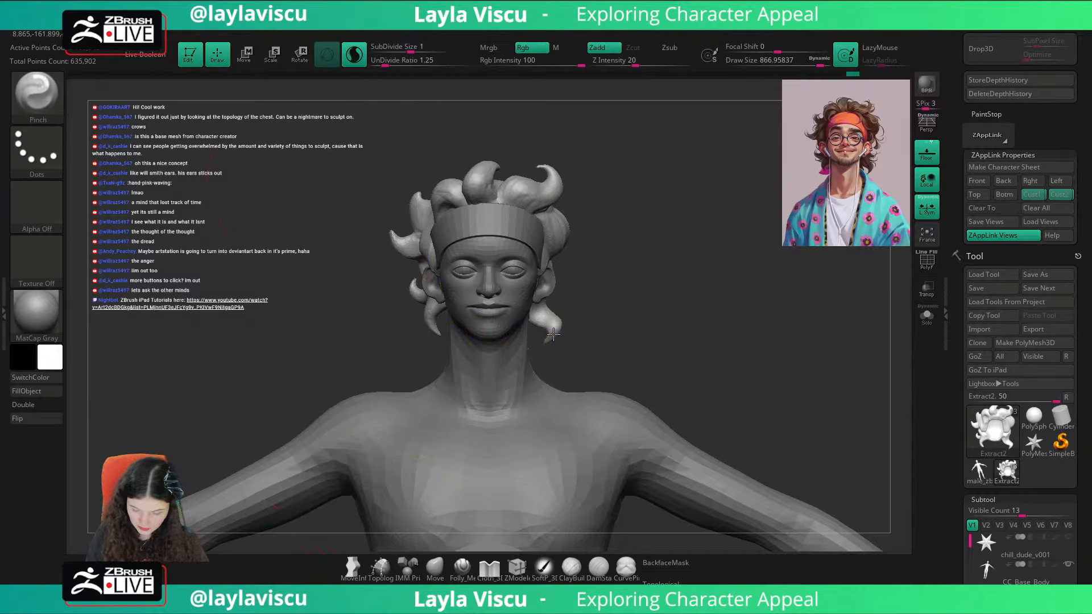
# Step: Recall the saved Cust2 view and compare the sharpened lower locks with the reference overlay
pyautogui.hotkey('shift', 'z')
pyautogui.hotkey('shift', 'z')
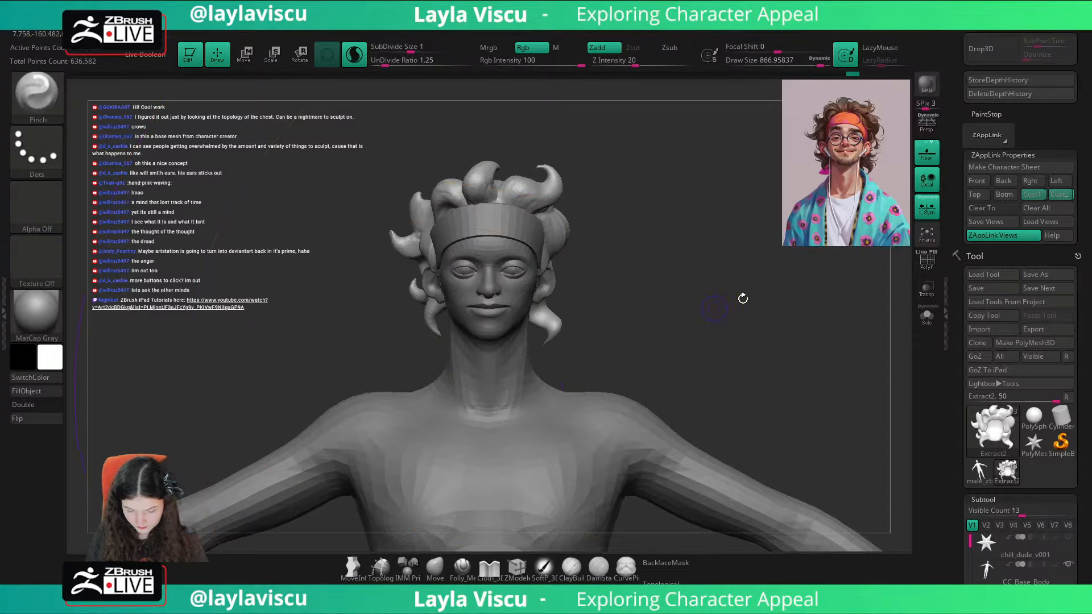
pyautogui.click(1052, 196)
# Step: Recall the saved Cust2 view and compare the head and curls with the reference portrait overlay
pyautogui.hotkey('shift', 'z')
pyautogui.hotkey('shift', 'z')
pyautogui.hotkey('shift', 'z')
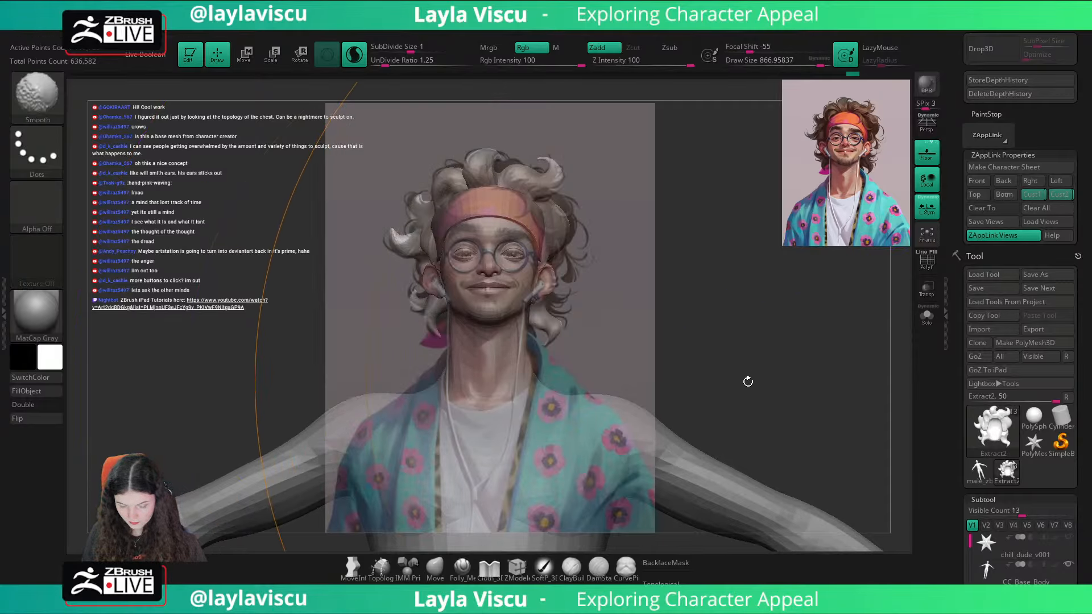
pyautogui.hotkey('shift', 'z')
pyautogui.hotkey('shift', 'z')
pyautogui.hotkey('shift', 'z')
pyautogui.hotkey('shift', 'z')
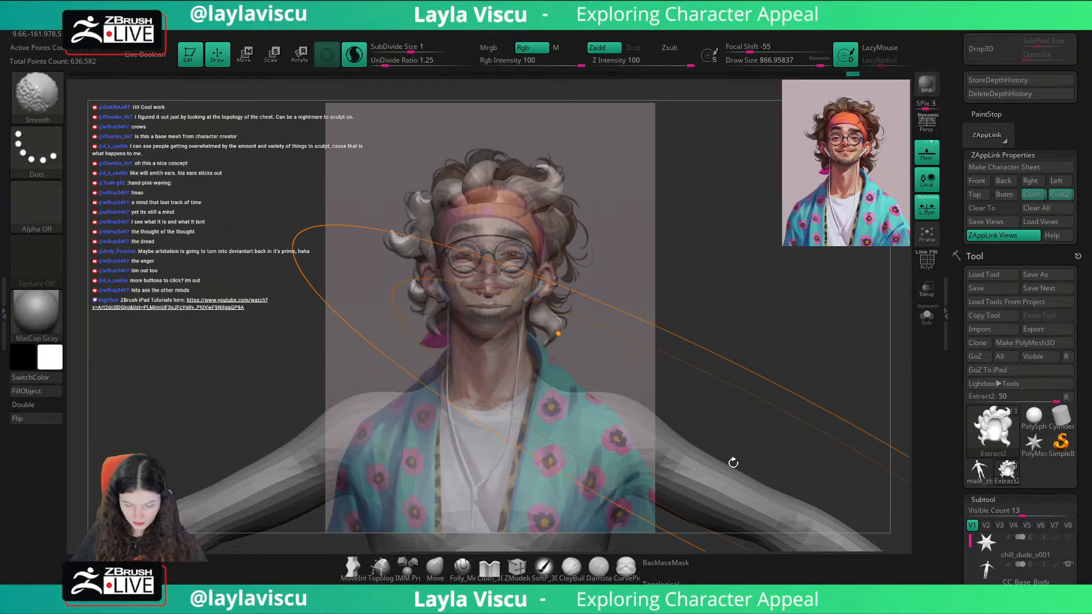
pyautogui.click(1060, 195)
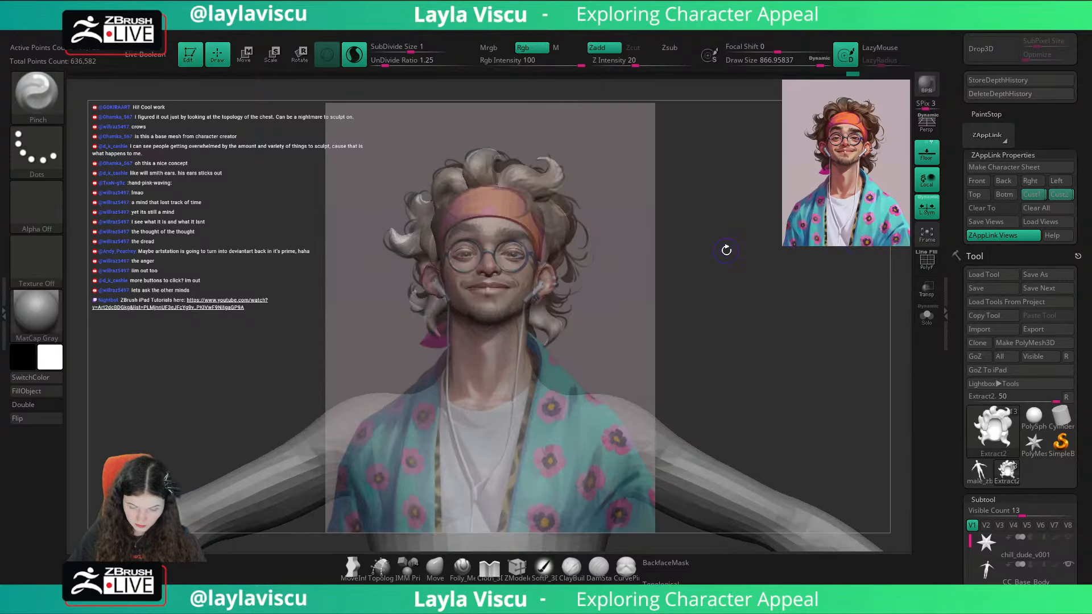
pyautogui.hotkey('shift', 'z')
pyautogui.hotkey('shift', 'z')
pyautogui.hotkey('shift', 'z')
pyautogui.hotkey('shift', 'z')
pyautogui.hotkey('shift', 'z')
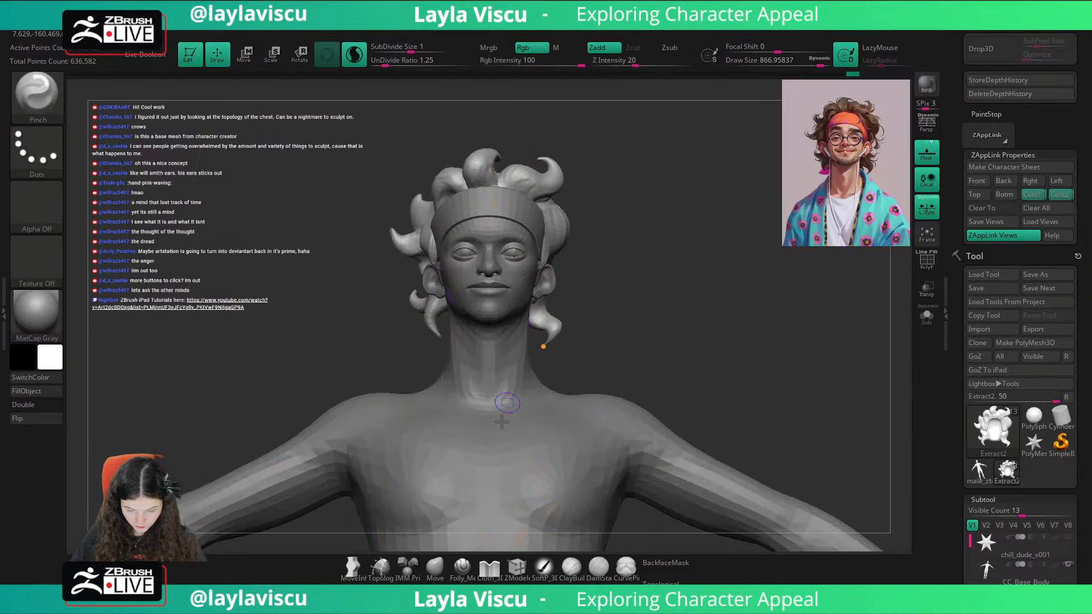
# Step: Select the headband and nudge its side with the Move brush at size 112, backface masking off, checking against the overlay
pyautogui.click(437, 567)
pyautogui.keyDown('alt'); pyautogui.click(532, 215); pyautogui.keyUp('alt')
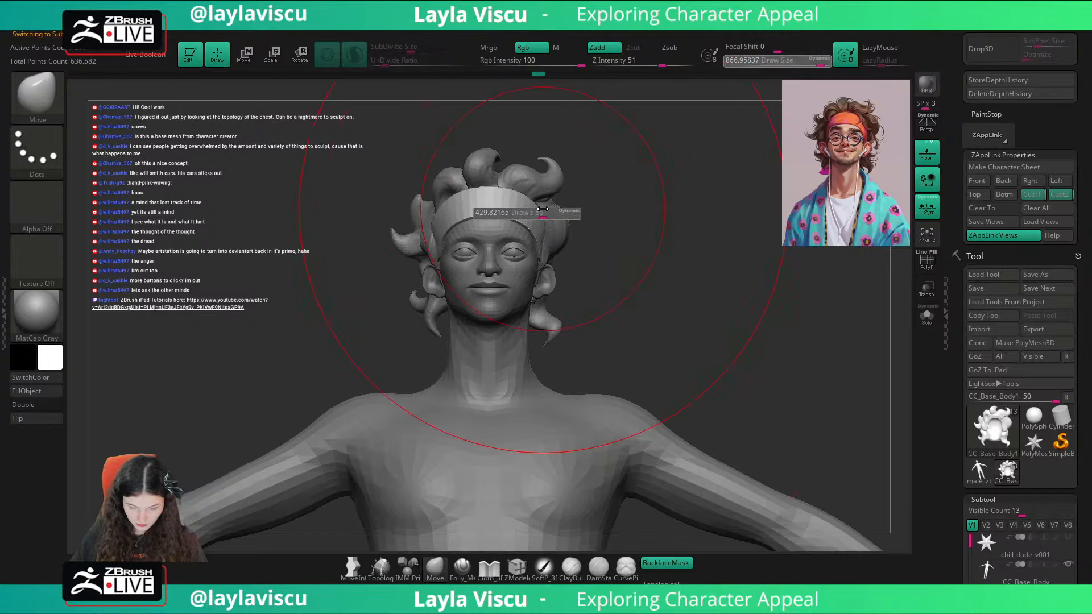
pyautogui.click(652, 563)
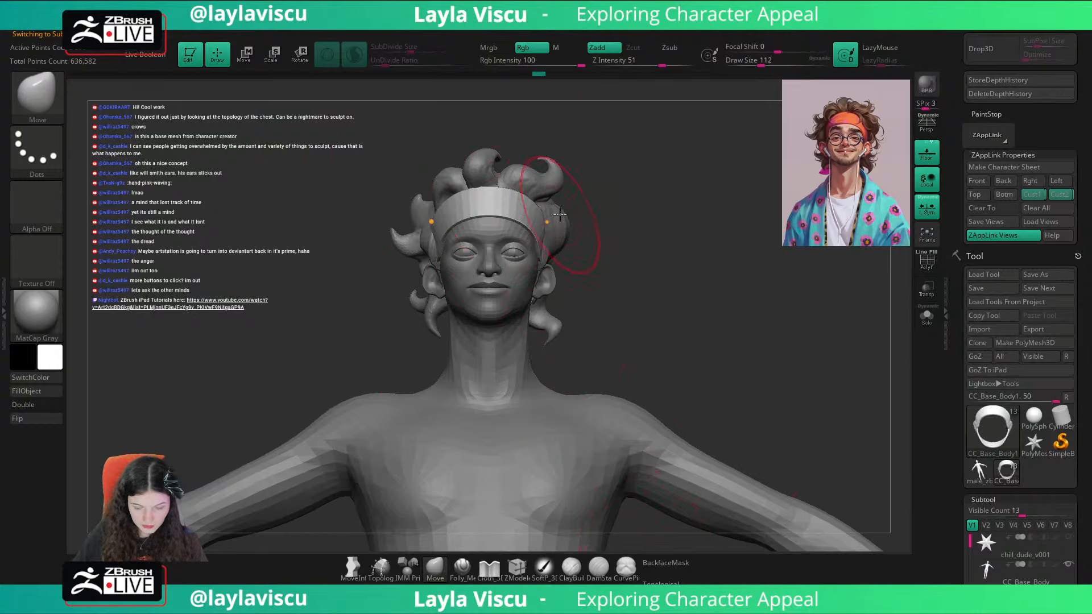
pyautogui.moveTo(542, 204); pyautogui.dragTo(544, 203)
pyautogui.hotkey('shift', 'z')
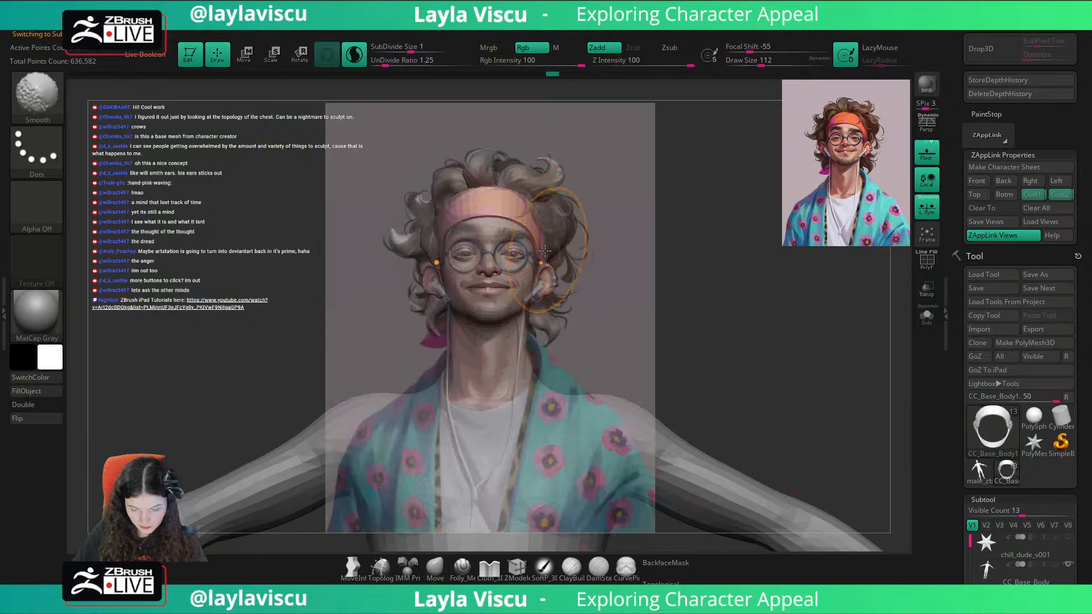
pyautogui.hotkey('shift', 'z')
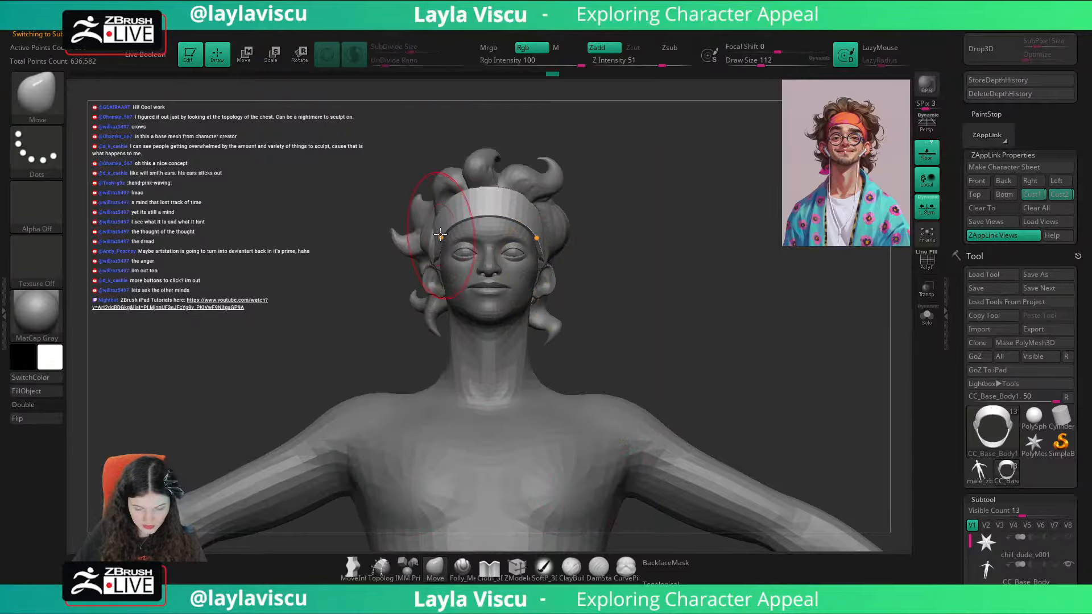
# Step: Adjust the headband's side where it meets the hair with the Move brush at about 108
pyautogui.moveTo(534, 218)
pyautogui.keyDown('ctrl'); pyautogui.mouseDown(button='right')
pyautogui.moveTo(624, 231)
pyautogui.moveTo(565, 226)
pyautogui.mouseUp(button='right'); pyautogui.keyUp('ctrl')
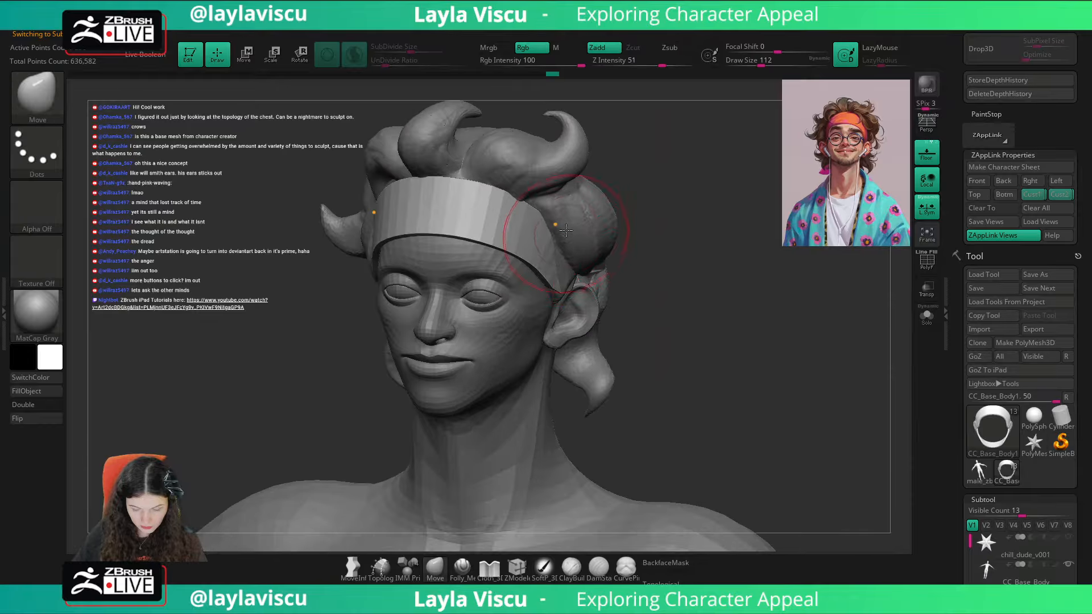
pyautogui.press('[')
pyautogui.moveTo(562, 209); pyautogui.dragTo(566, 216)
pyautogui.keyDown('shift'); pyautogui.moveTo(608, 238); pyautogui.dragTo(680, 271, button='right'); pyautogui.keyUp('shift')
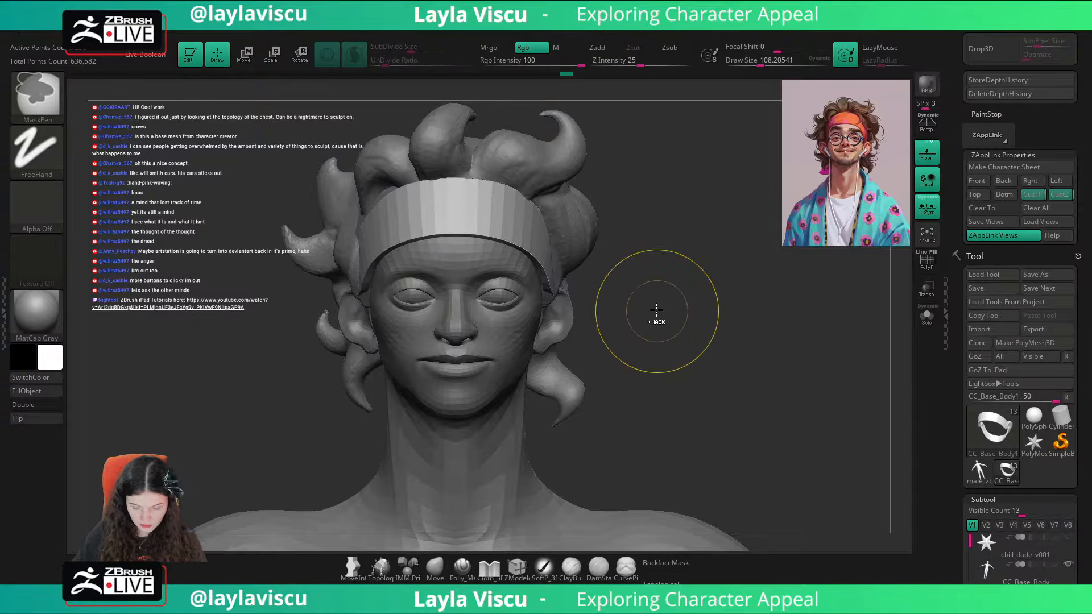
pyautogui.keyDown('ctrl'); pyautogui.moveTo(656, 310); pyautogui.dragTo(625, 273, button='right'); pyautogui.keyUp('ctrl')
# Step: Isolate the body and push the upper sides of the skull inward with the Move brush at about 149, then show all subtools
pyautogui.keyDown('alt'); pyautogui.click(433, 263); pyautogui.keyUp('alt')
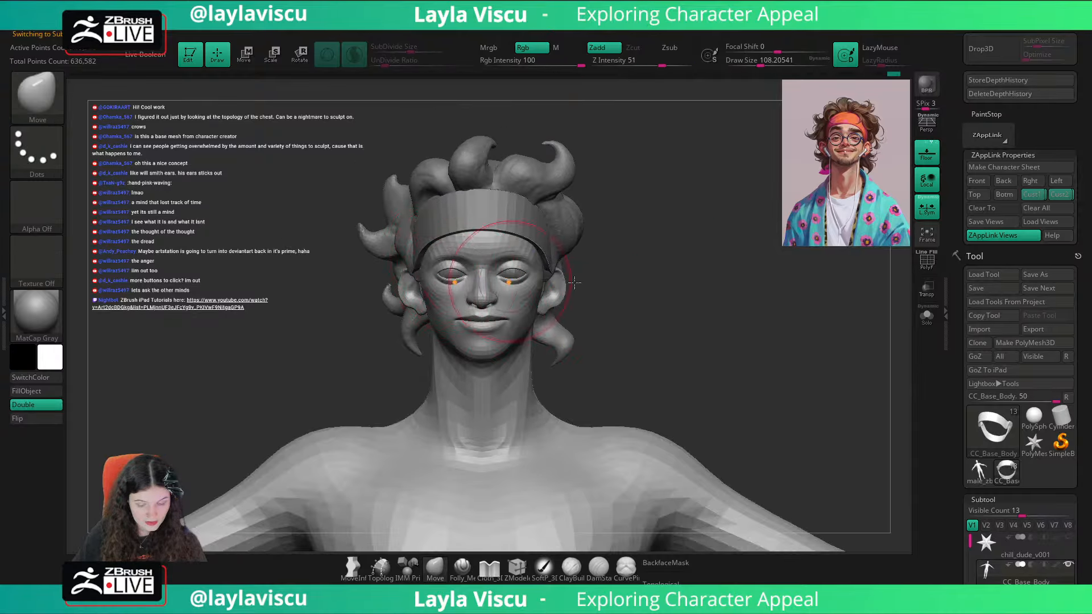
pyautogui.click(925, 314)
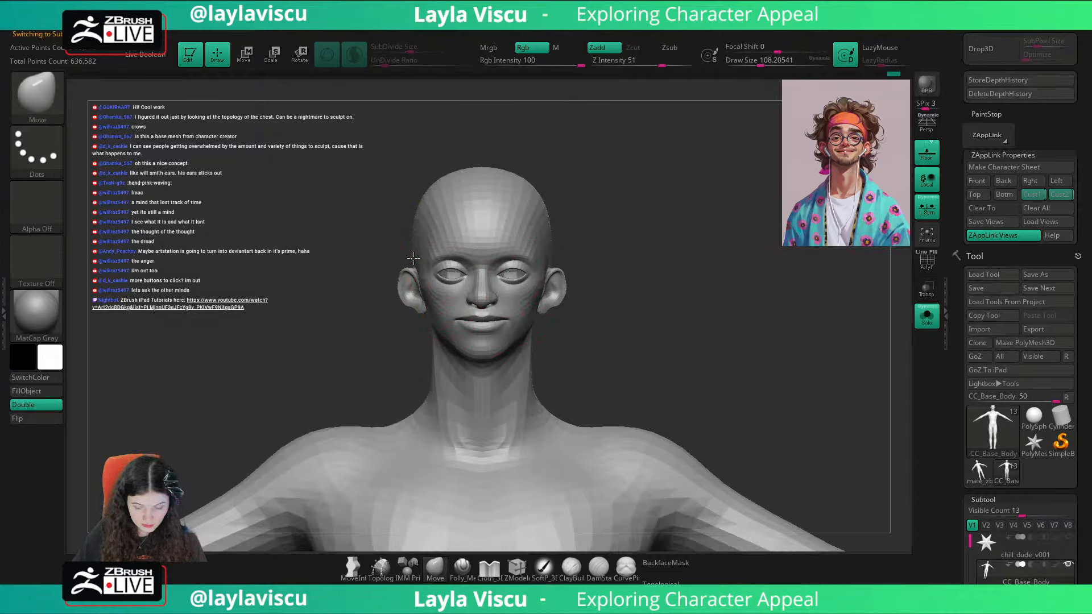
pyautogui.moveTo(393, 217); pyautogui.dragTo(390, 263)
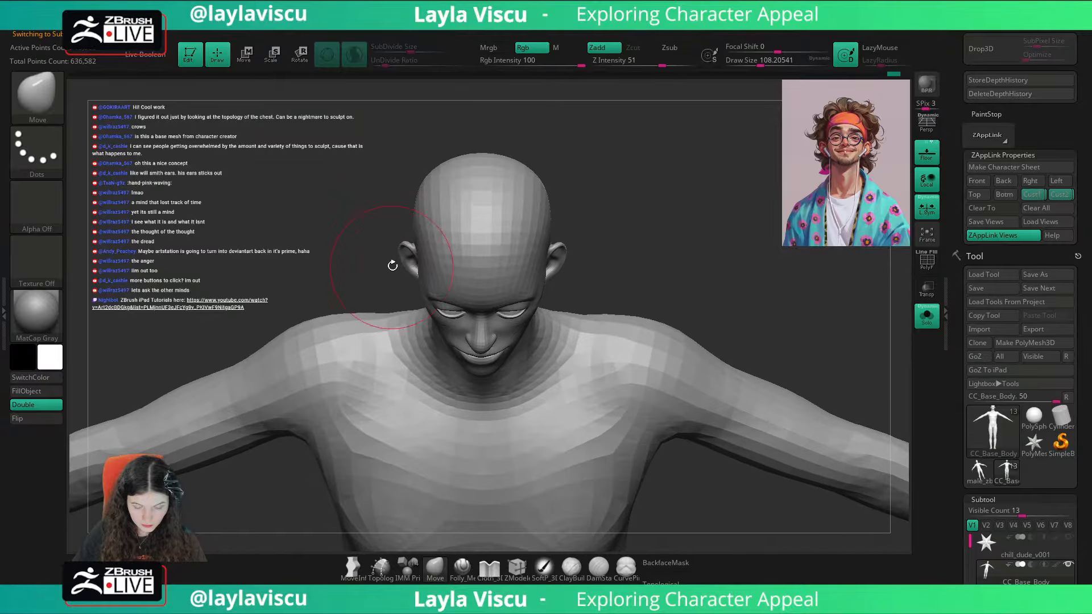
pyautogui.press(']')
pyautogui.press(']')
pyautogui.moveTo(409, 200)
pyautogui.mouseDown()
pyautogui.moveTo(412, 221)
pyautogui.moveTo(430, 202)
pyautogui.mouseUp()
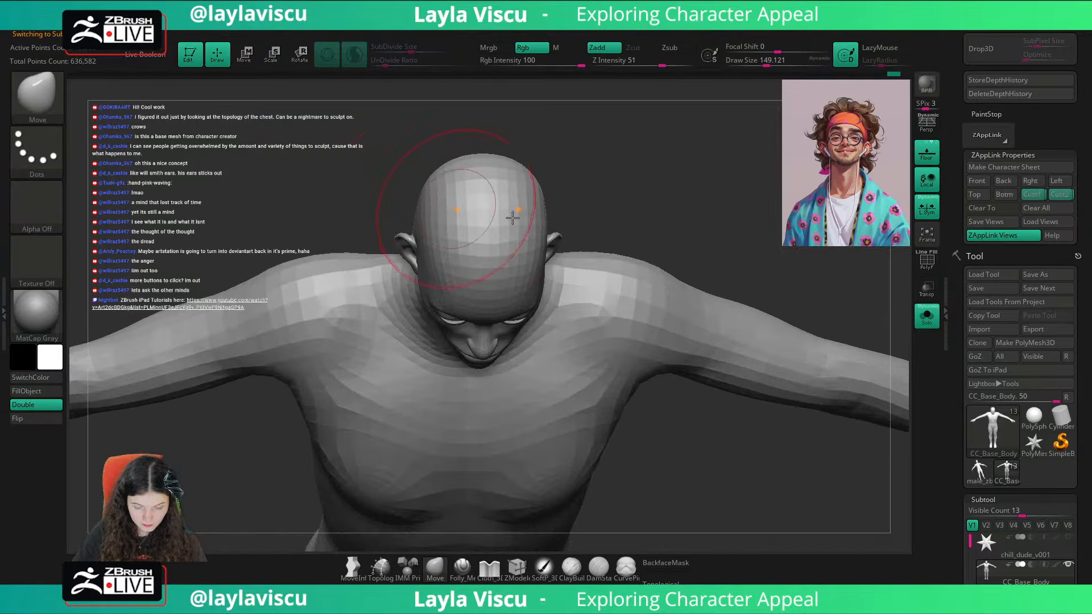
pyautogui.moveTo(604, 239)
pyautogui.mouseDown()
pyautogui.moveTo(643, 188)
pyautogui.moveTo(699, 281)
pyautogui.mouseUp()
pyautogui.click(924, 317)
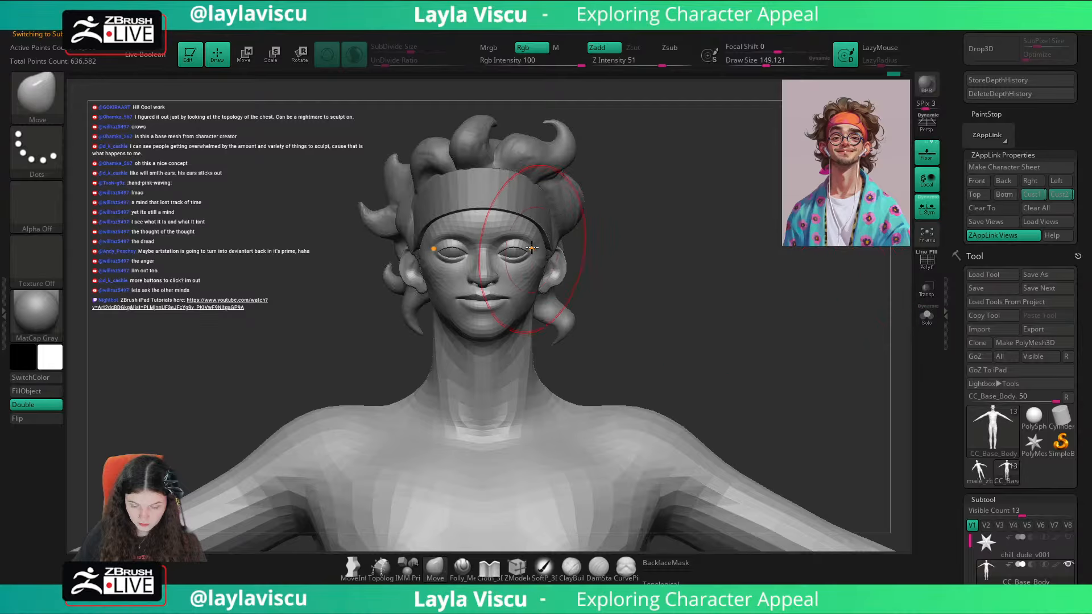
# Step: Recall the saved Cust1 view, lower the body's subdivision level and compare the reshaped head with the portrait overlay
pyautogui.click(1032, 195)
pyautogui.hotkey('shift', 'd')
pyautogui.hotkey('shift', 'z')
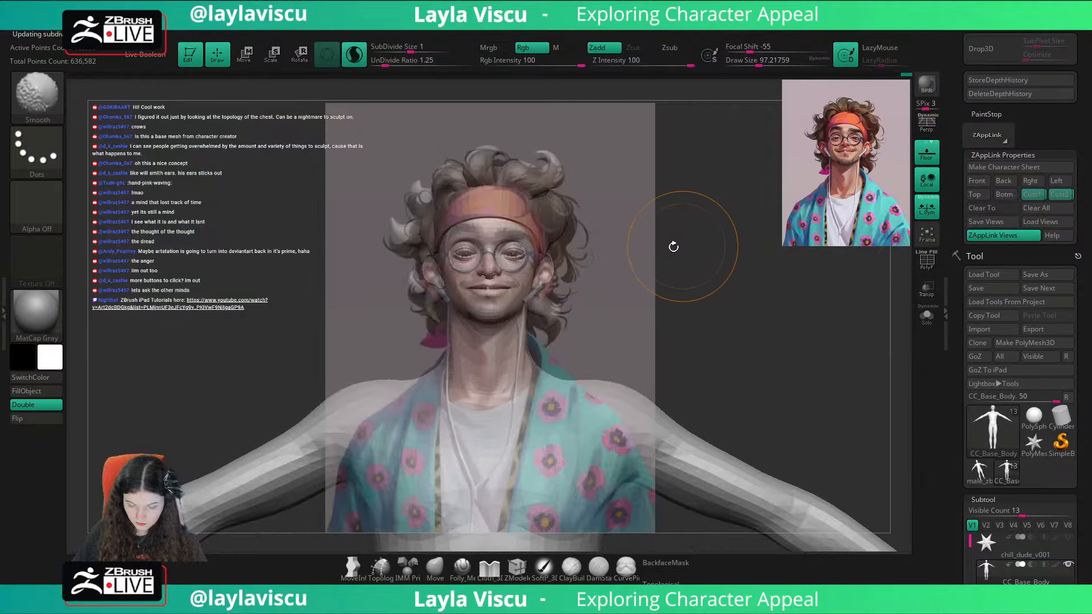
pyautogui.hotkey('shift', 'z')
pyautogui.hotkey('shift', 'z')
pyautogui.hotkey('shift', 'z')
# Step: Select the headband, refine its side with the Move brush at about 187 and check it against the overlay in the saved view
pyautogui.keyDown('alt'); pyautogui.click(537, 232); pyautogui.keyUp('alt')
pyautogui.moveTo(549, 251)
pyautogui.keyDown('ctrl'); pyautogui.mouseDown(button='right')
pyautogui.moveTo(619, 275)
pyautogui.moveTo(517, 268)
pyautogui.moveTo(532, 250)
pyautogui.moveTo(528, 218)
pyautogui.mouseUp(button='right'); pyautogui.keyUp('ctrl')
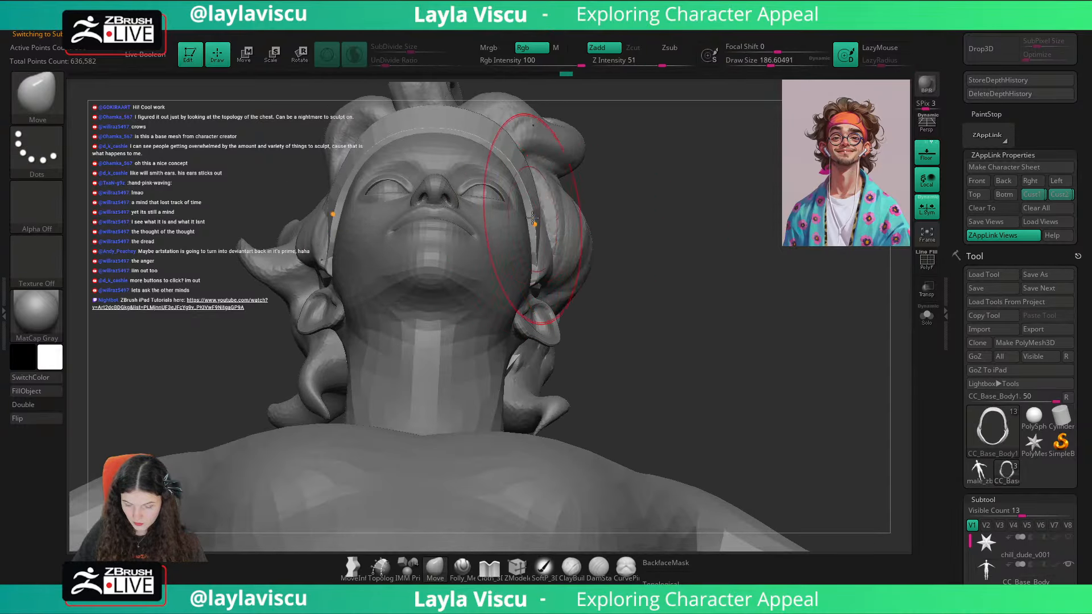
pyautogui.click(1003, 194)
pyautogui.hotkey('shift', 'z')
pyautogui.hotkey('shift', 'z')
pyautogui.hotkey('shift', 'z')
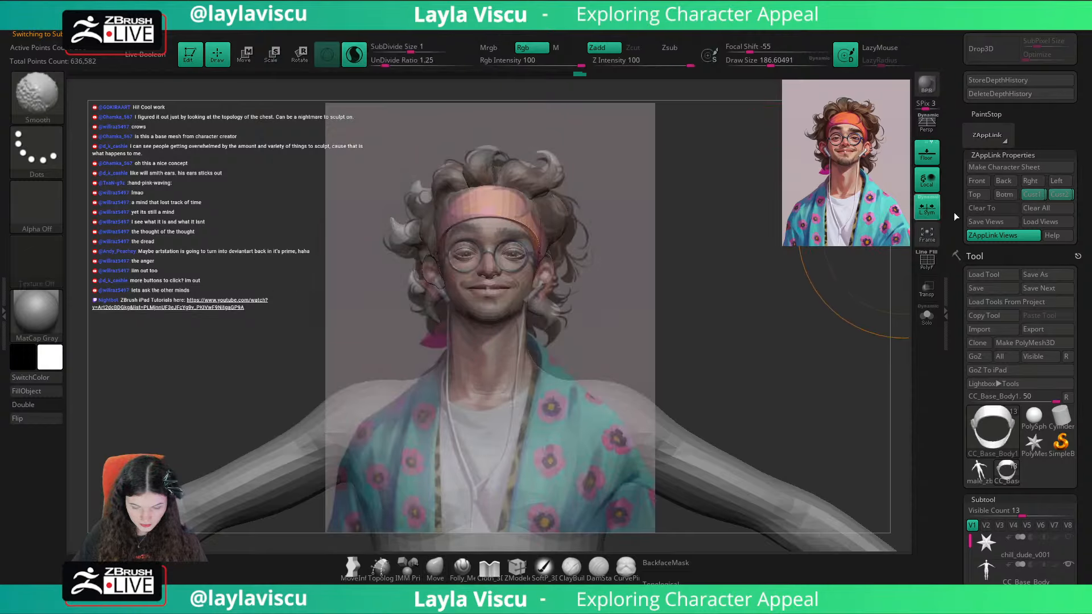
pyautogui.hotkey('shift', 'z')
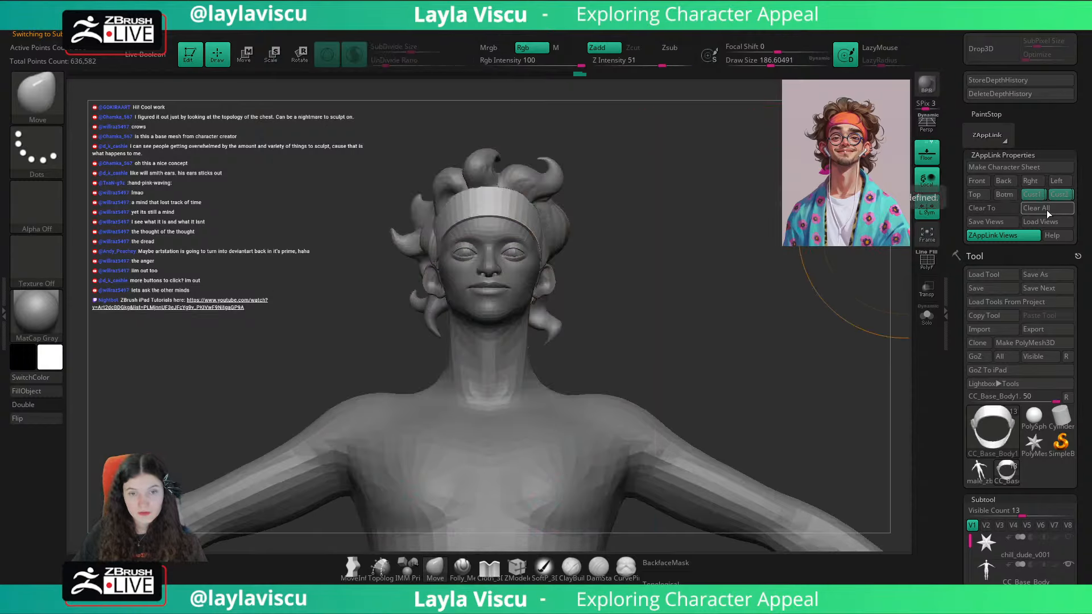
# Step: Compare the face with the reference overlay in the Cust2 view and make the body the active subtool
pyautogui.hotkey('shift', 'z')
pyautogui.hotkey('shift', 'z')
pyautogui.hotkey('shift', 'z')
pyautogui.hotkey('shift', 'z')
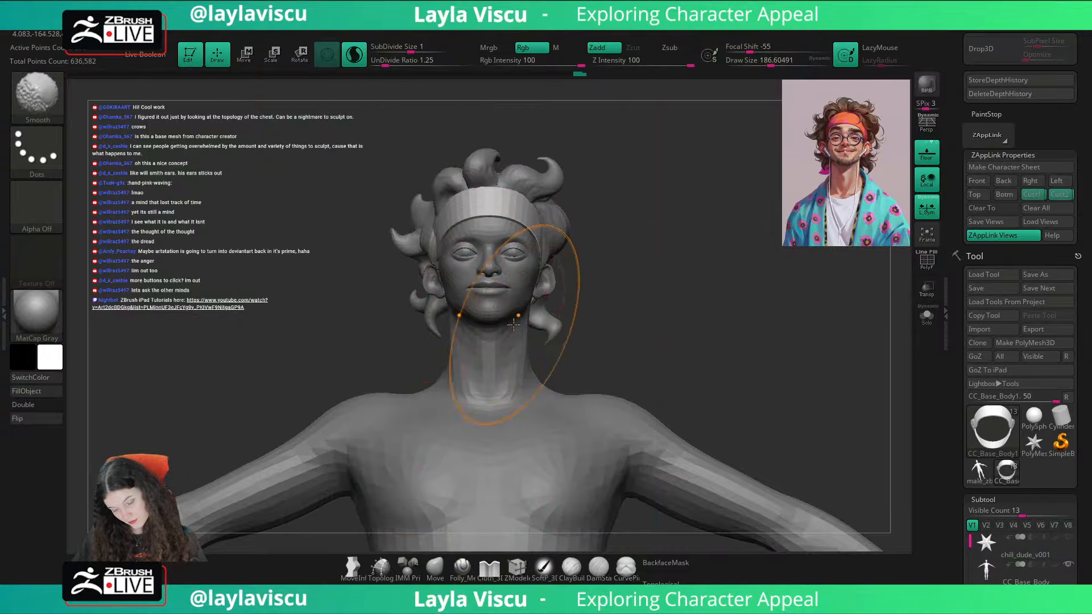
pyautogui.keyDown('alt'); pyautogui.click(498, 310); pyautogui.keyUp('alt')
pyautogui.hotkey('shift', 'z')
pyautogui.hotkey('shift', 'z')
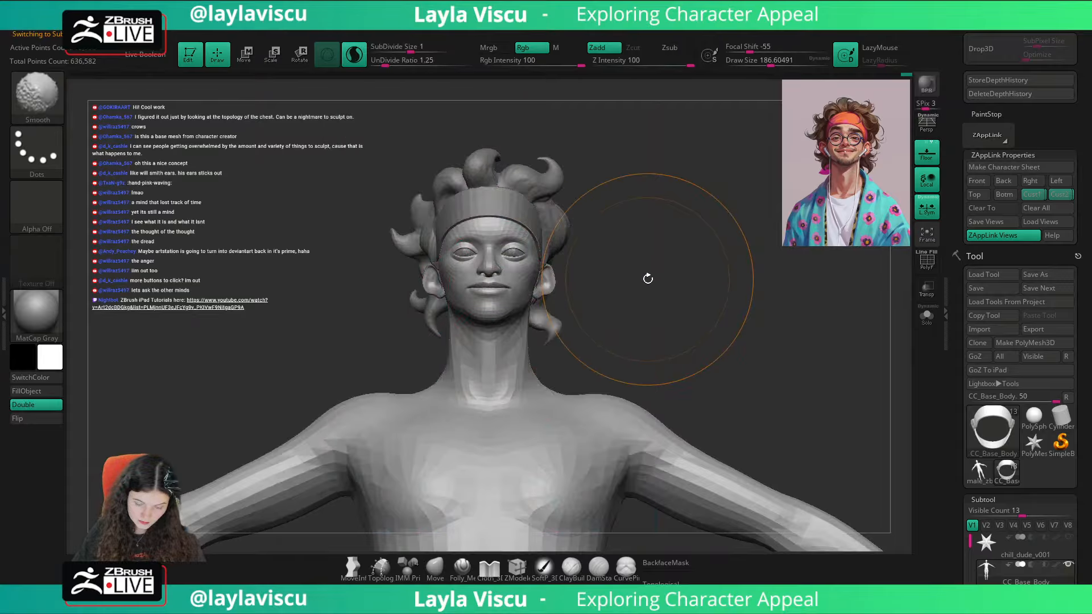
pyautogui.hotkey('shift', 'z')
pyautogui.hotkey('shift', 'z')
pyautogui.hotkey('shift', 'z')
pyautogui.hotkey('shift', 'z')
# Step: Set the Move brush to about 108 and adjust the cheeks on the body
pyautogui.press('ctrl')
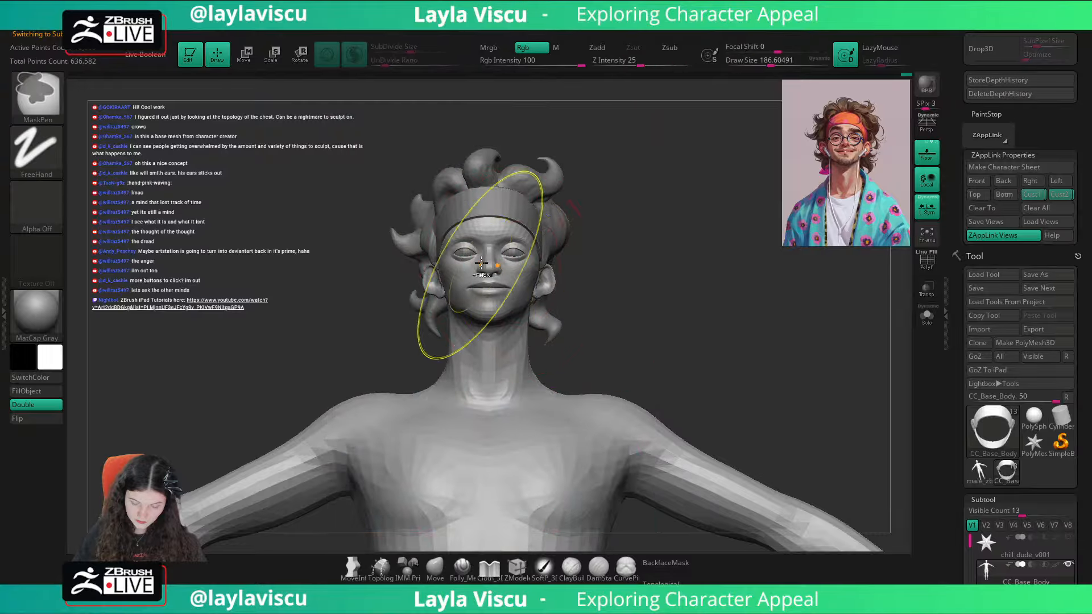
pyautogui.keyDown('ctrl'); pyautogui.moveTo(481, 263); pyautogui.dragTo(514, 275, button='right'); pyautogui.keyUp('ctrl')
pyautogui.press('s')
pyautogui.moveTo(517, 280); pyautogui.dragTo(501, 280)
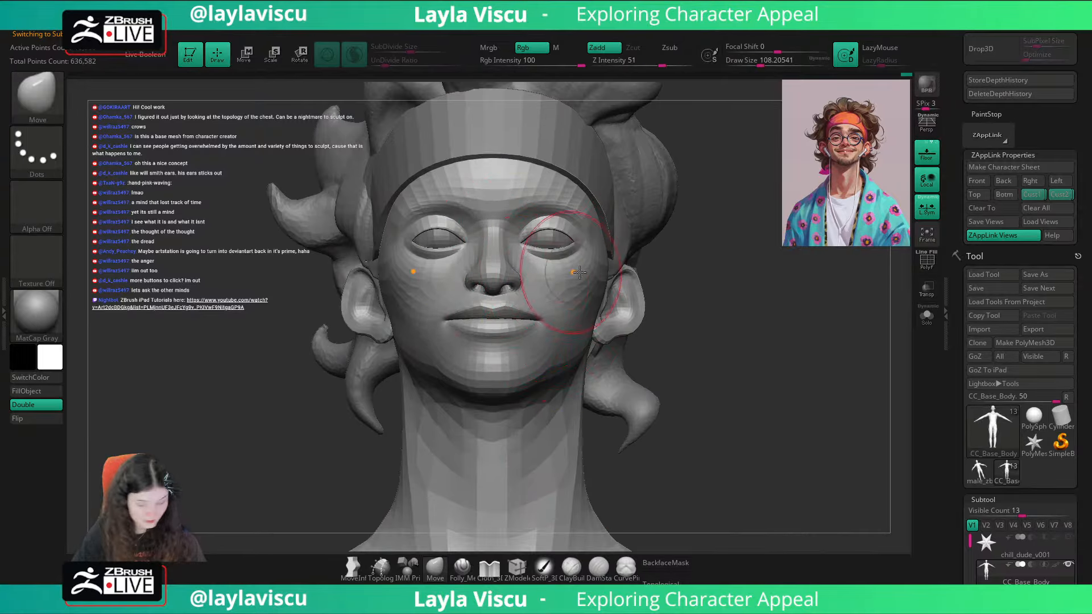
# Step: Recall the Cust1 and Cust2 views in turn and compare the adjusted cheeks with the portrait overlay
pyautogui.hotkey('shift', 'z')
pyautogui.click(1032, 195)
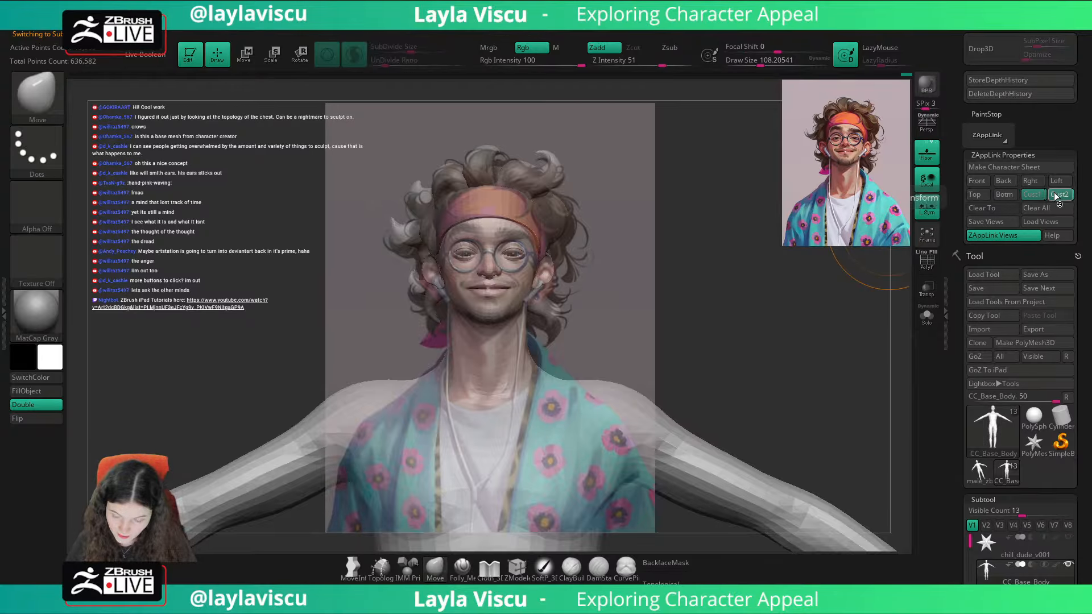
pyautogui.click(1056, 197)
pyautogui.hotkey('shift', 'z')
pyautogui.hotkey('shift', 'z')
pyautogui.hotkey('shift', 'z')
# Step: Inspect the head in profile, select the headband and smooth its section behind the ear
pyautogui.keyDown('ctrl'); pyautogui.moveTo(518, 296); pyautogui.dragTo(614, 336, button='right'); pyautogui.keyUp('ctrl')
pyautogui.moveTo(615, 336); pyautogui.dragTo(521, 320, button='right')
pyautogui.press('space')
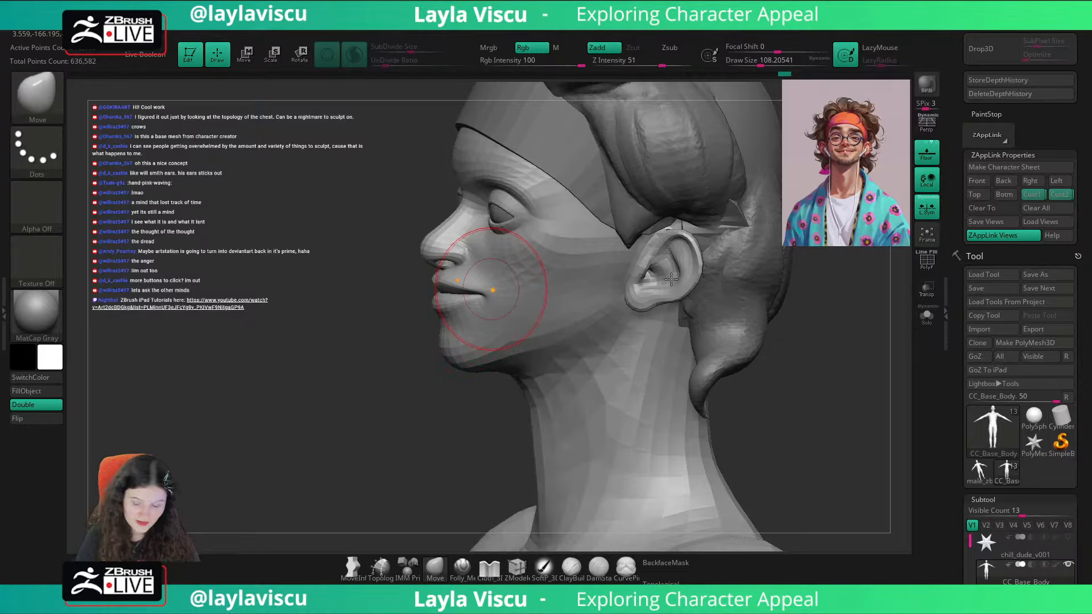
pyautogui.moveTo(671, 278)
pyautogui.mouseDown(button='right')
pyautogui.moveTo(882, 371)
pyautogui.moveTo(729, 312)
pyautogui.mouseUp(button='right')
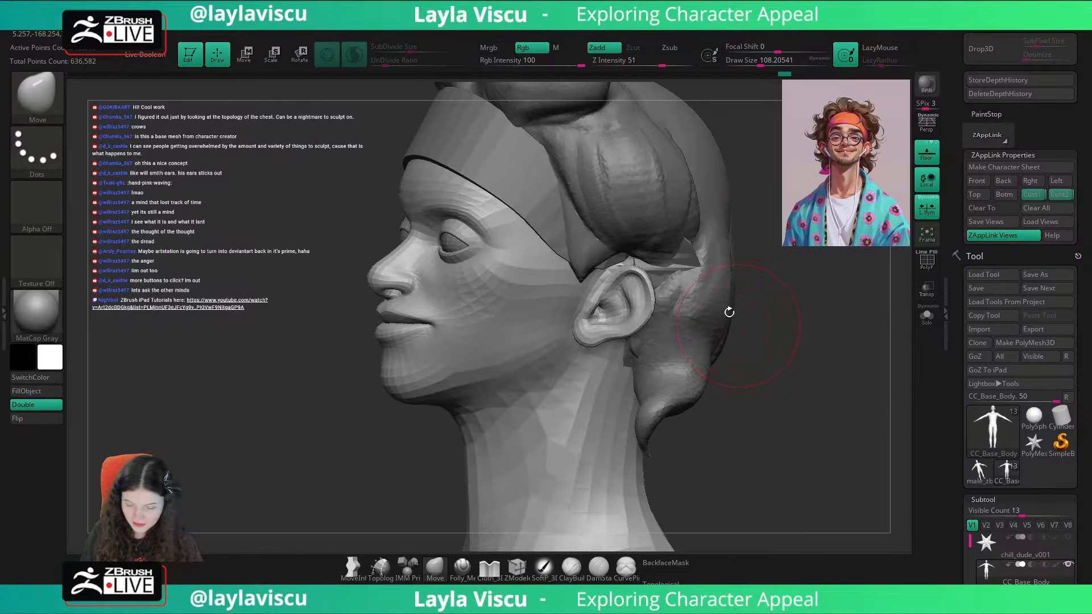
pyautogui.keyDown('alt'); pyautogui.click(701, 275); pyautogui.keyUp('alt')
pyautogui.press('shift')
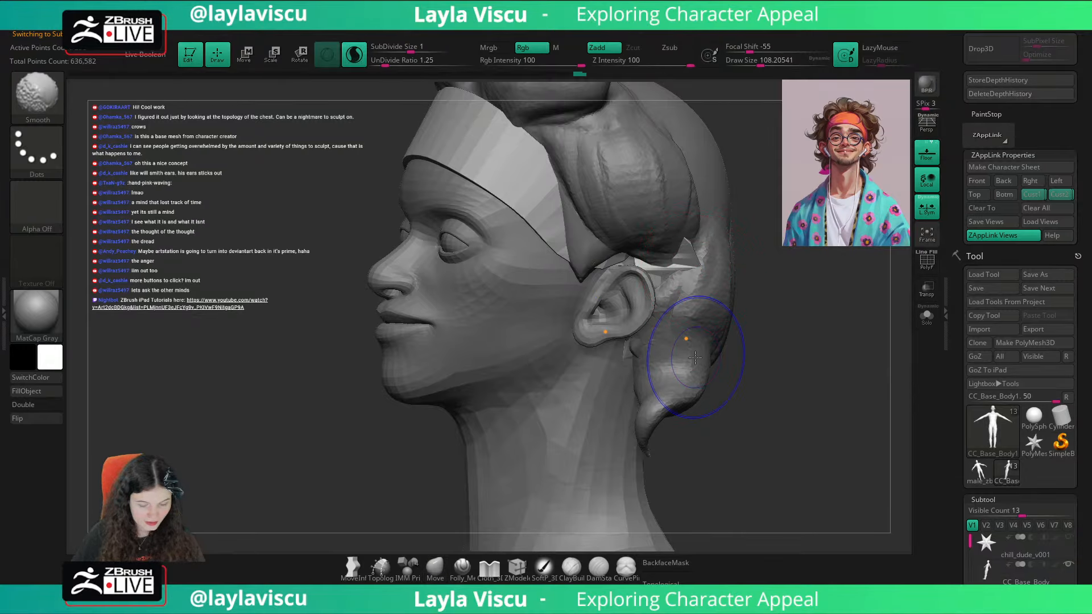
pyautogui.moveTo(691, 359)
pyautogui.keyDown('shift'); pyautogui.mouseDown()
pyautogui.moveTo(654, 370)
pyautogui.moveTo(676, 373)
pyautogui.mouseUp(); pyautogui.keyUp('shift')
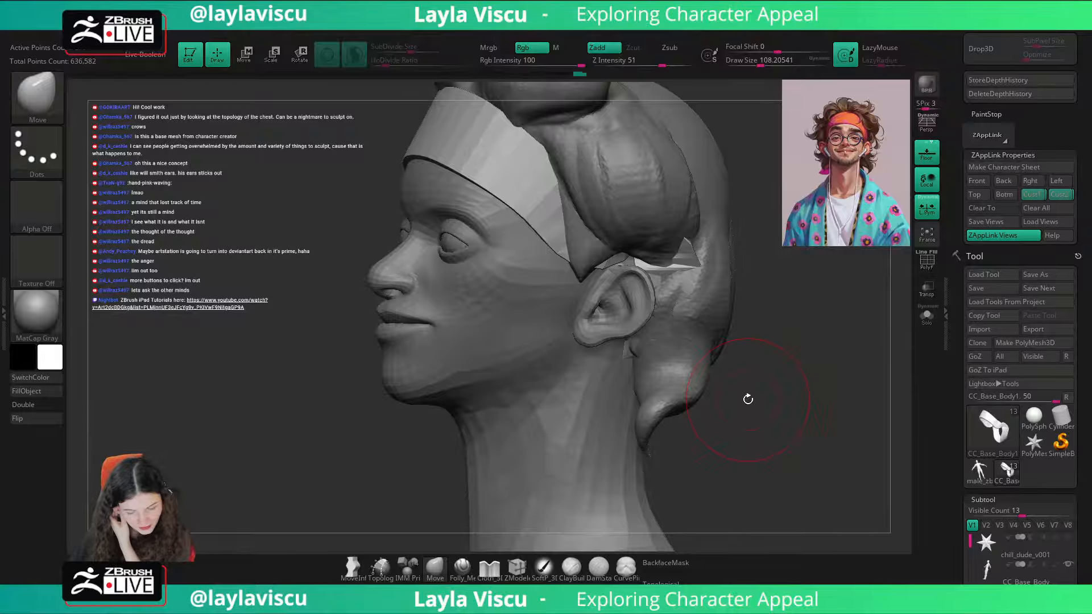
# Step: Isolate the headband and set the ZModeler brush's polygon action to Delete with the Polyloop target
pyautogui.click(924, 322)
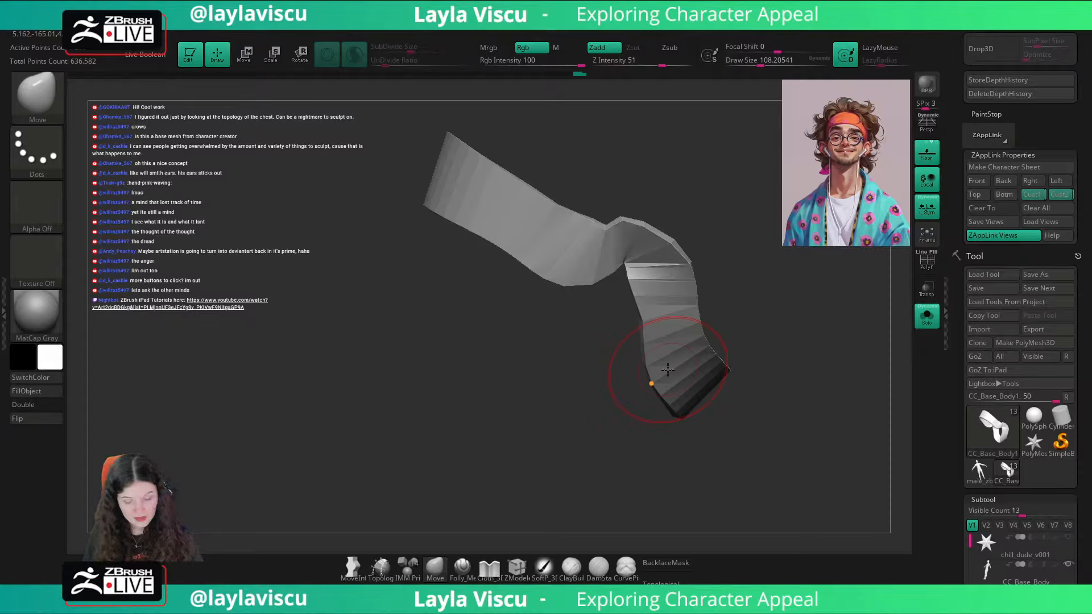
pyautogui.click(526, 570)
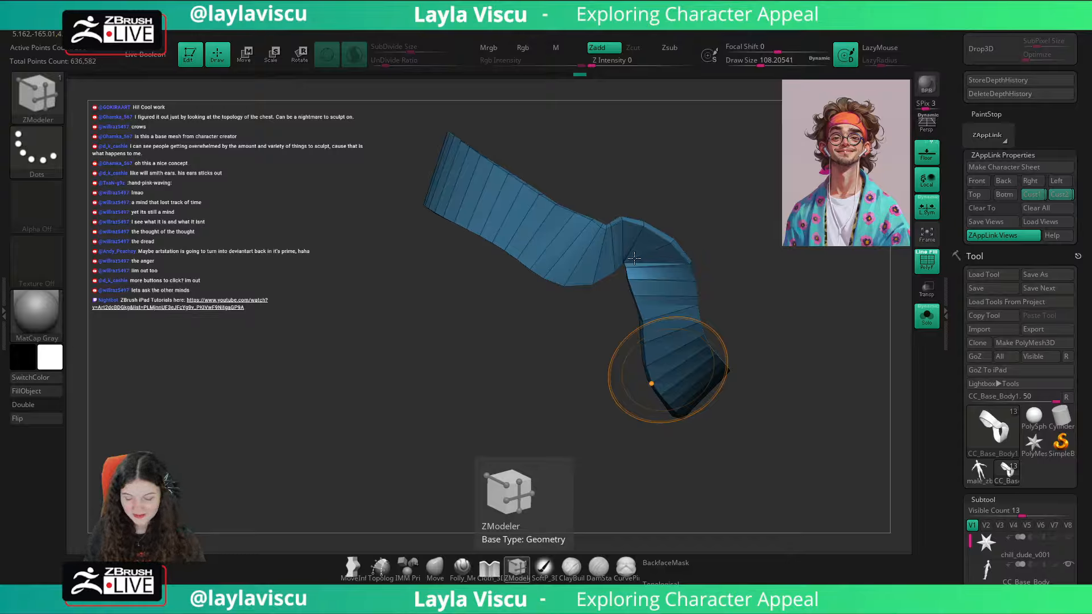
pyautogui.press('space')
pyautogui.click(472, 313)
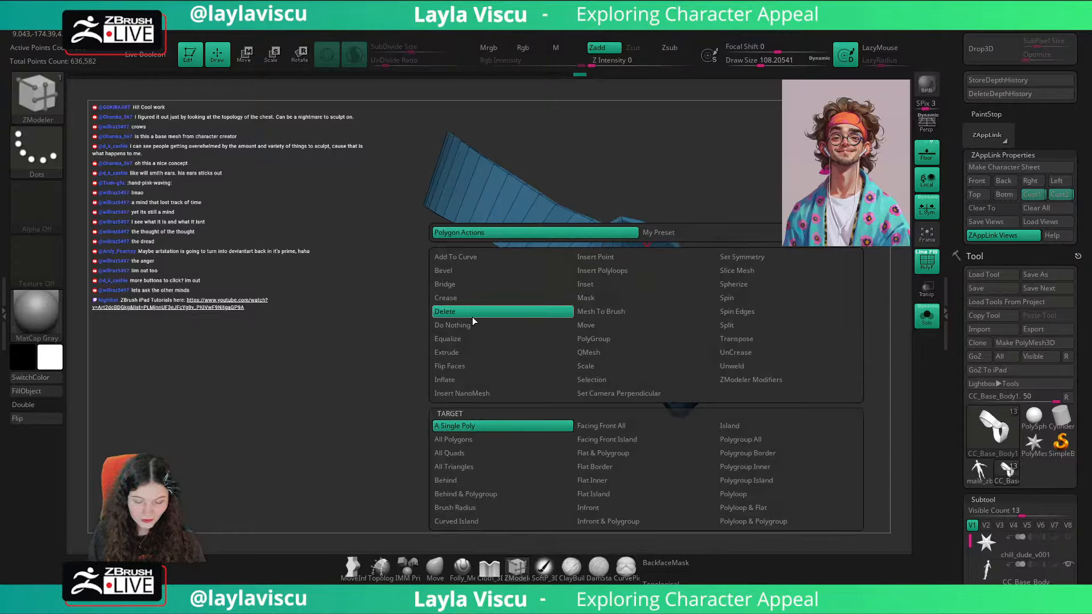
pyautogui.click(745, 480)
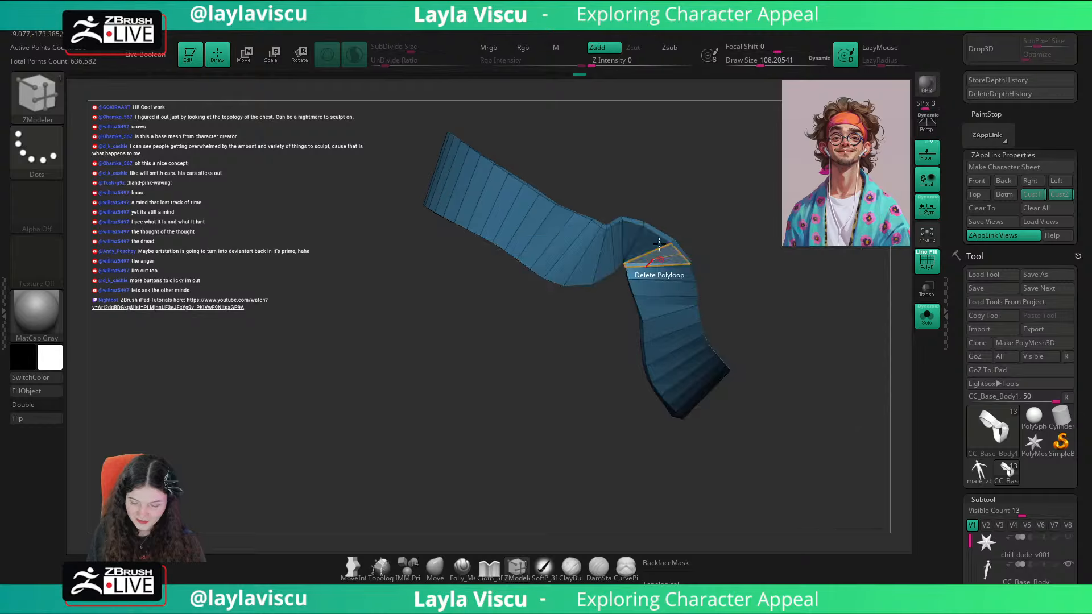
# Step: Check the headband against the full head, isolate it again and delete its polyloop above the ear
pyautogui.click(926, 316)
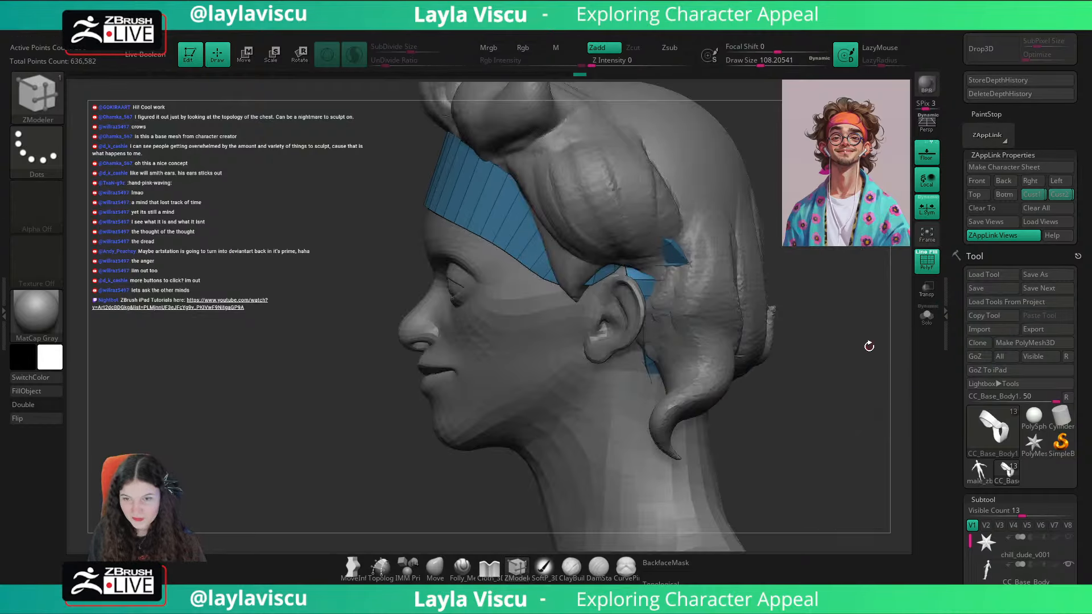
pyautogui.moveTo(870, 344); pyautogui.dragTo(820, 352)
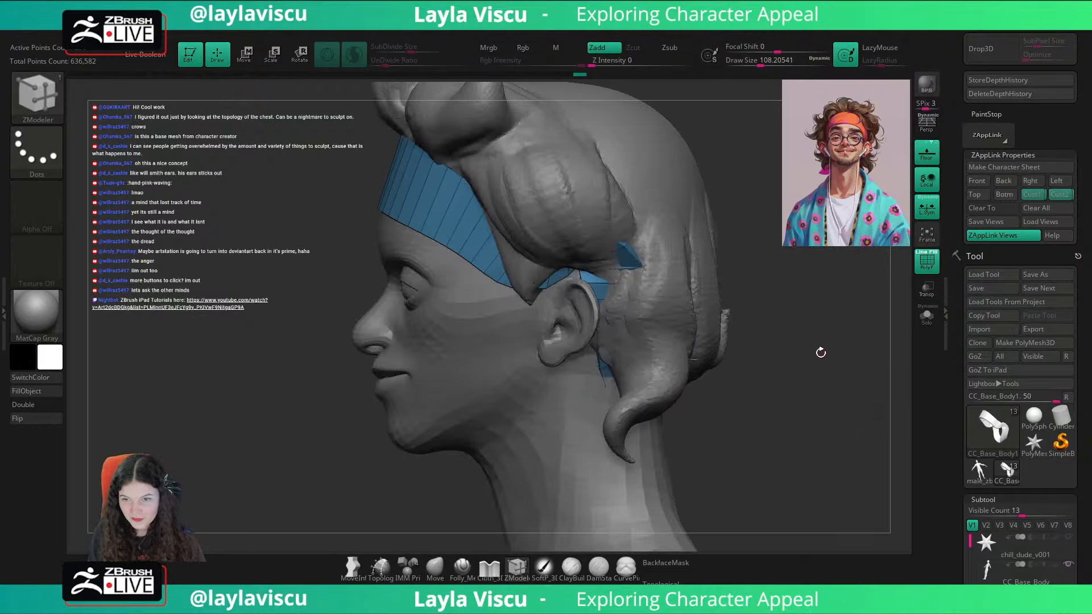
pyautogui.click(925, 320)
pyautogui.press('space')
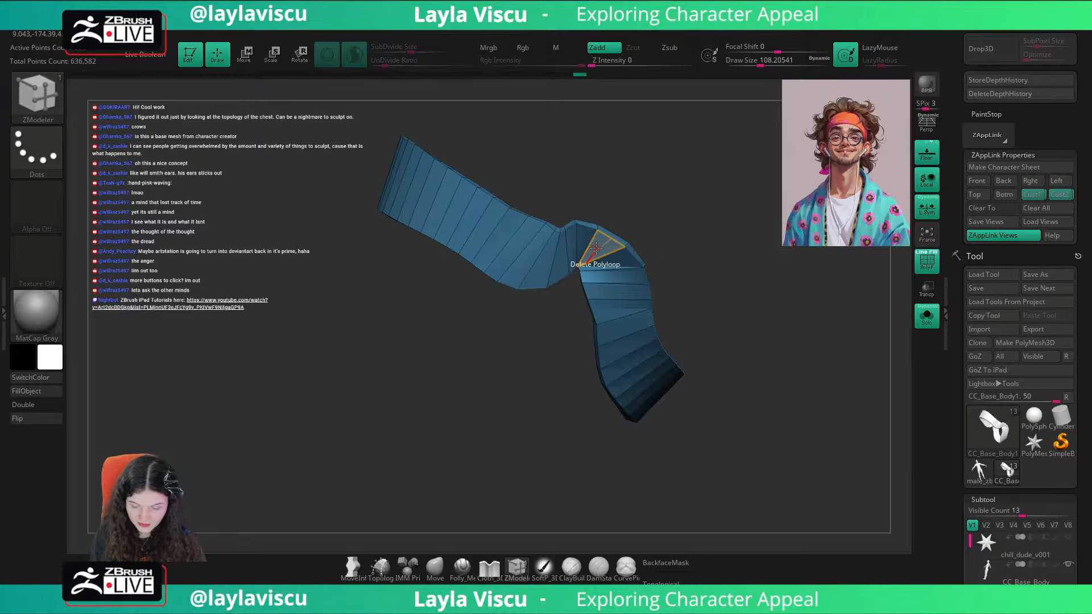
pyautogui.click(598, 254)
# Step: Isolate and remove the headband's rear section behind the ear, keeping the front band
pyautogui.moveTo(743, 312); pyautogui.dragTo(703, 401)
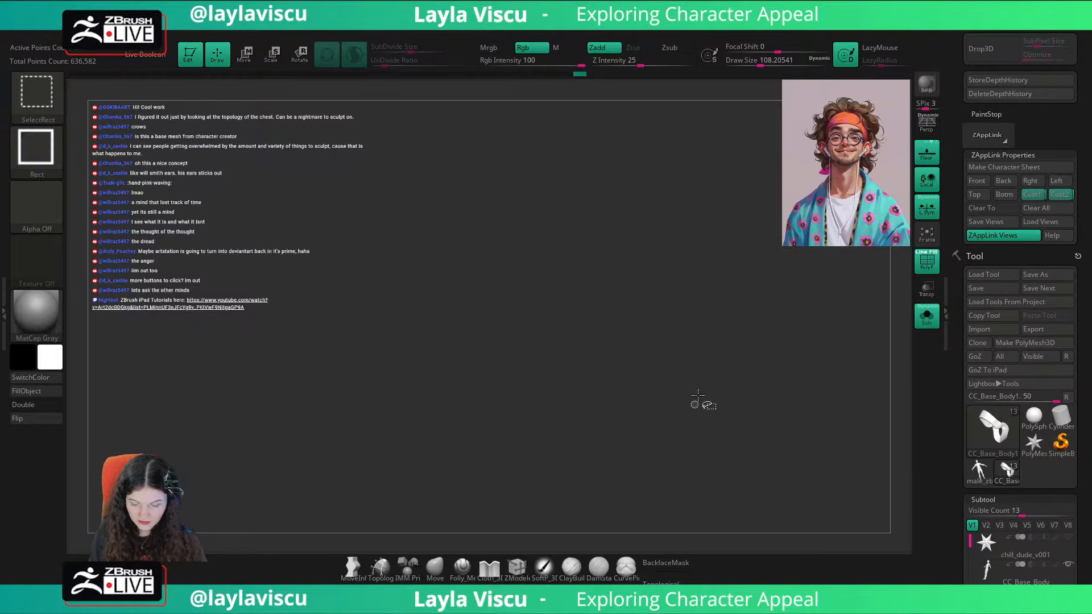
pyautogui.hotkey('ctrl', 'shift', 'a')
pyautogui.moveTo(799, 308); pyautogui.dragTo(814, 294)
pyautogui.press('1')
pyautogui.click(777, 182)
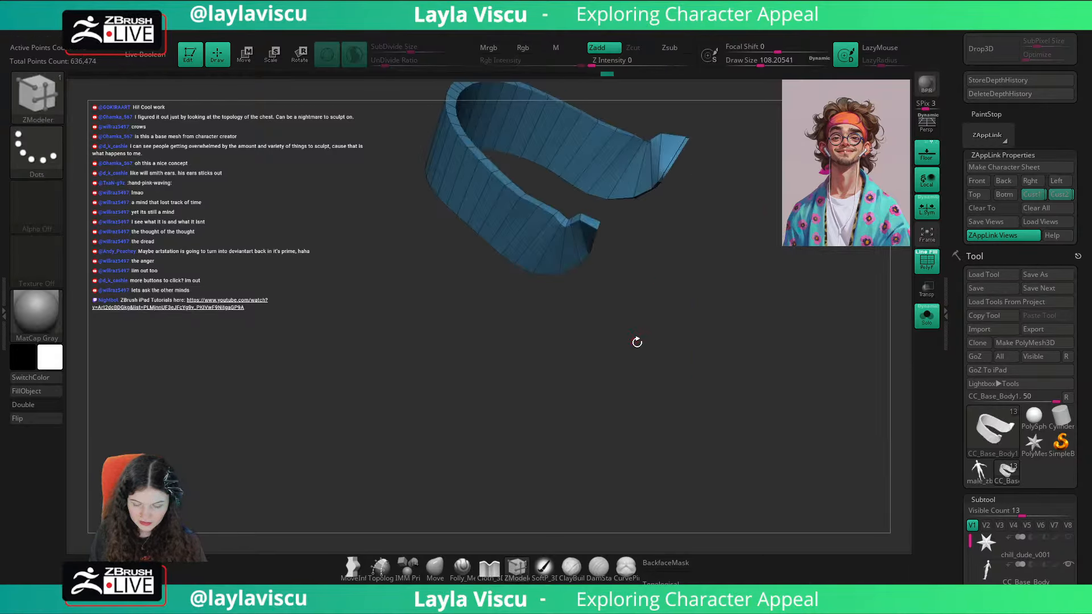
# Step: Delete the polyloop at the headband's end beside the ear and show the other subtools again
pyautogui.moveTo(636, 339); pyautogui.dragTo(796, 330)
pyautogui.click(927, 316)
pyautogui.click(927, 316)
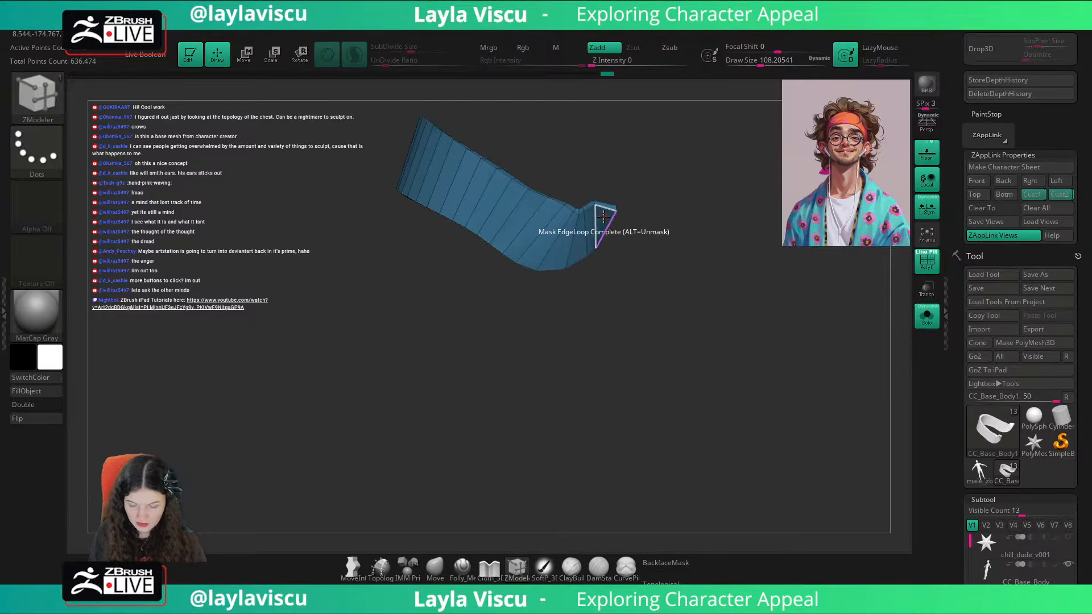
pyautogui.keyDown('ctrl'); pyautogui.moveTo(617, 224); pyautogui.dragTo(633, 348, button='right'); pyautogui.keyUp('ctrl')
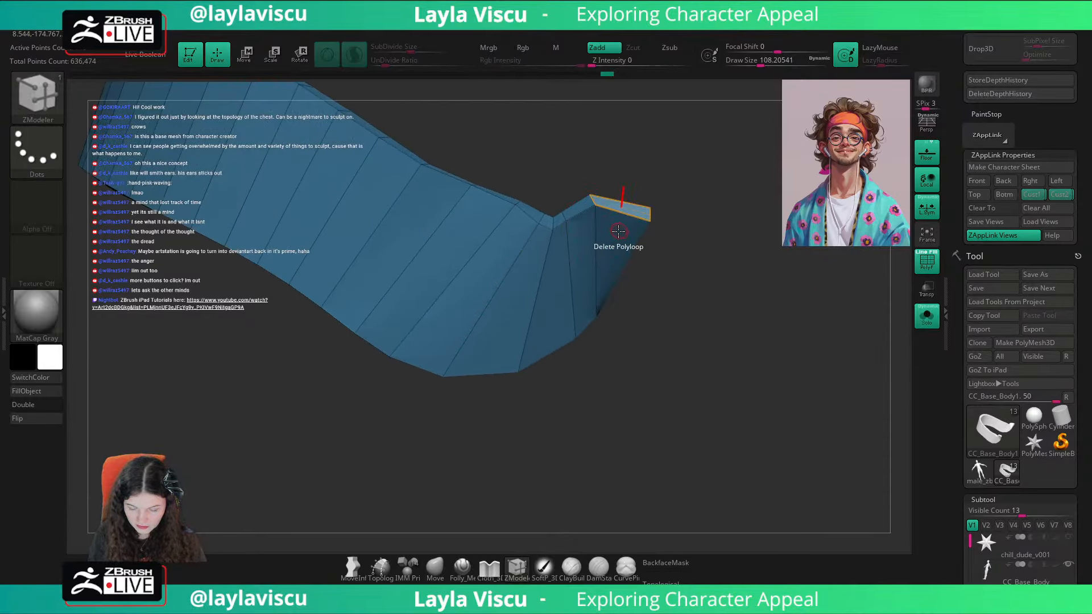
pyautogui.moveTo(622, 236); pyautogui.dragTo(913, 330, button='right')
pyautogui.click(606, 180)
pyautogui.click(926, 318)
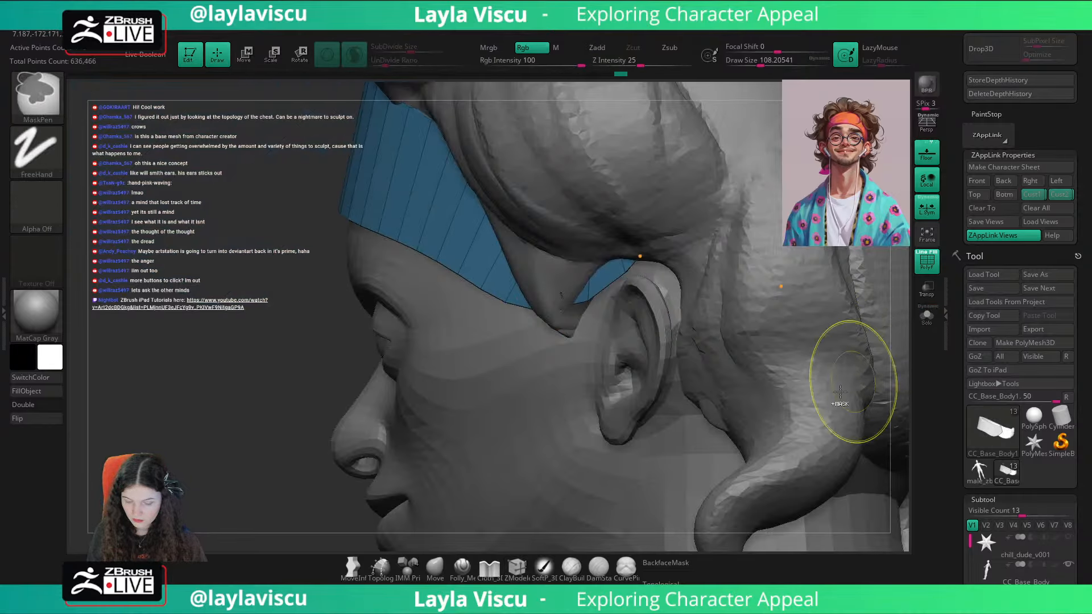
# Step: Activate the Move brush, recall the saved front view and compare the trimmed headband with the portrait overlay
pyautogui.moveTo(904, 381)
pyautogui.keyDown('ctrl'); pyautogui.mouseDown(button='right')
pyautogui.moveTo(743, 292)
pyautogui.moveTo(751, 353)
pyautogui.mouseUp(button='right'); pyautogui.keyUp('ctrl')
pyautogui.click(432, 574)
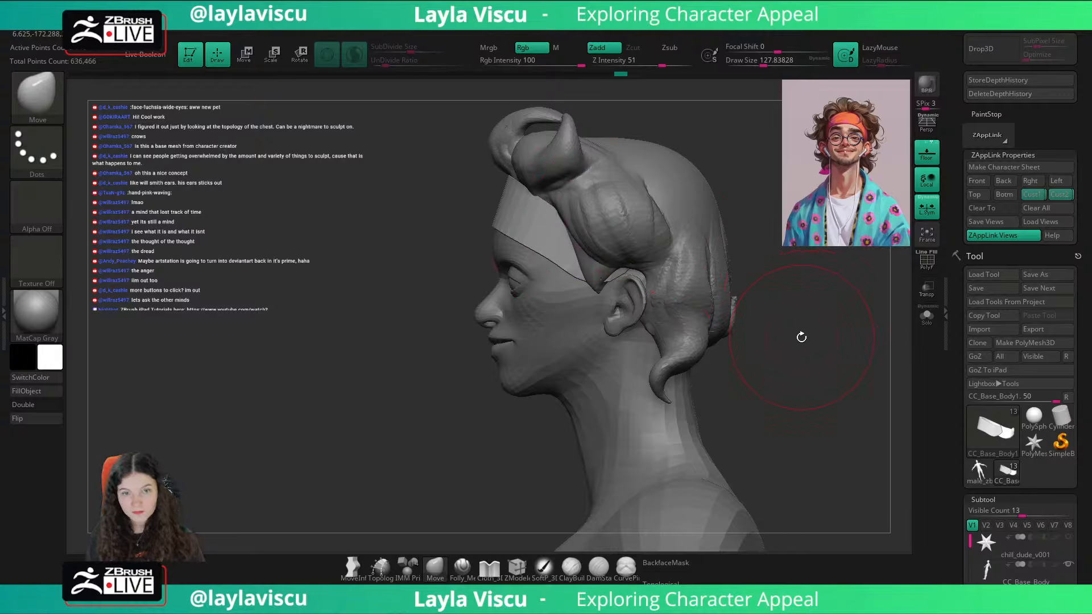
pyautogui.click(1031, 209)
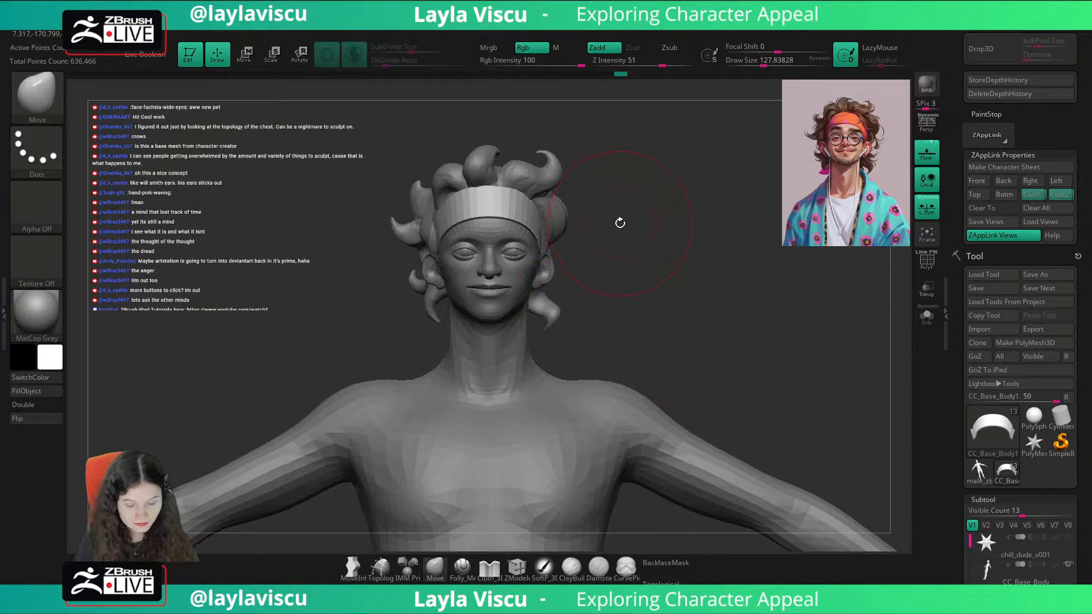
pyautogui.hotkey('shift', 'z')
pyautogui.hotkey('shift', 'z')
pyautogui.hotkey('shift', 'z')
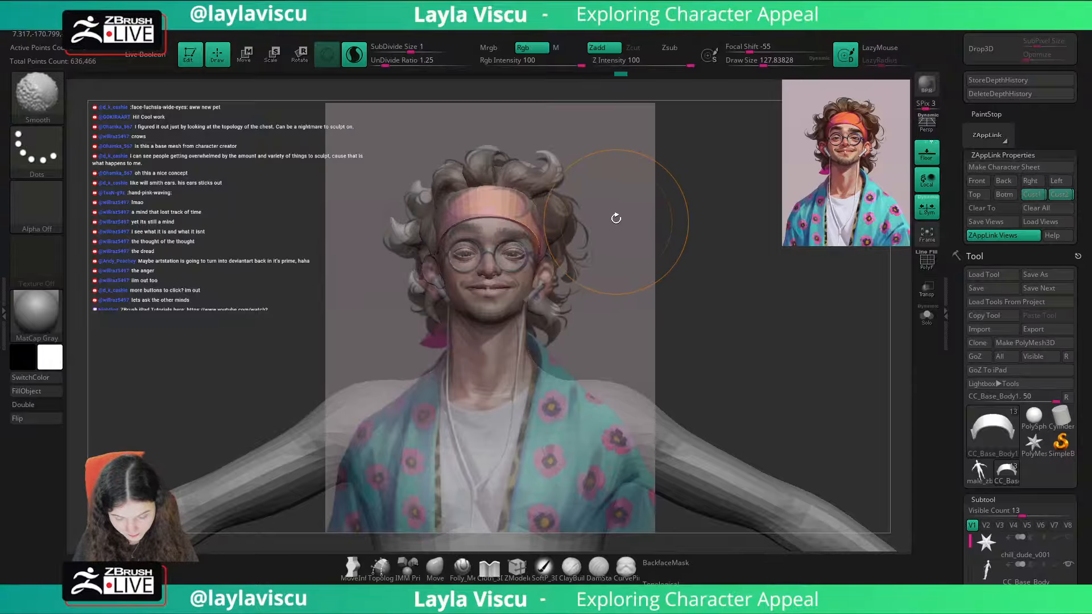
pyautogui.hotkey('shift', 'z')
# Step: Select the body, set the Move brush size to about 39 and compare the face with the portrait overlay
pyautogui.keyDown('alt'); pyautogui.click(508, 281); pyautogui.keyUp('alt')
pyautogui.press('s')
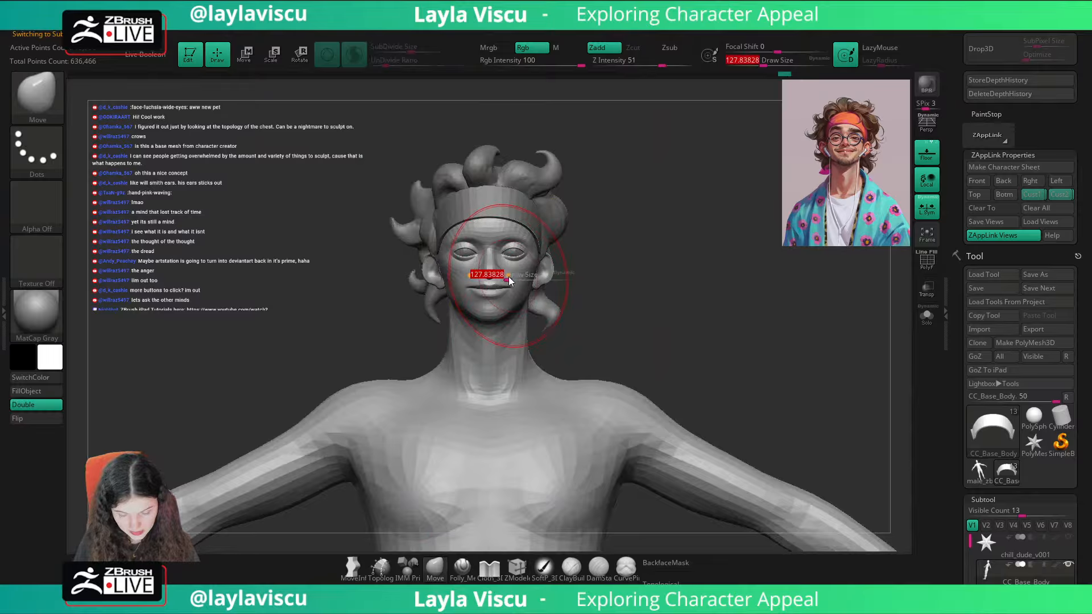
pyautogui.moveTo(509, 280); pyautogui.dragTo(504, 280)
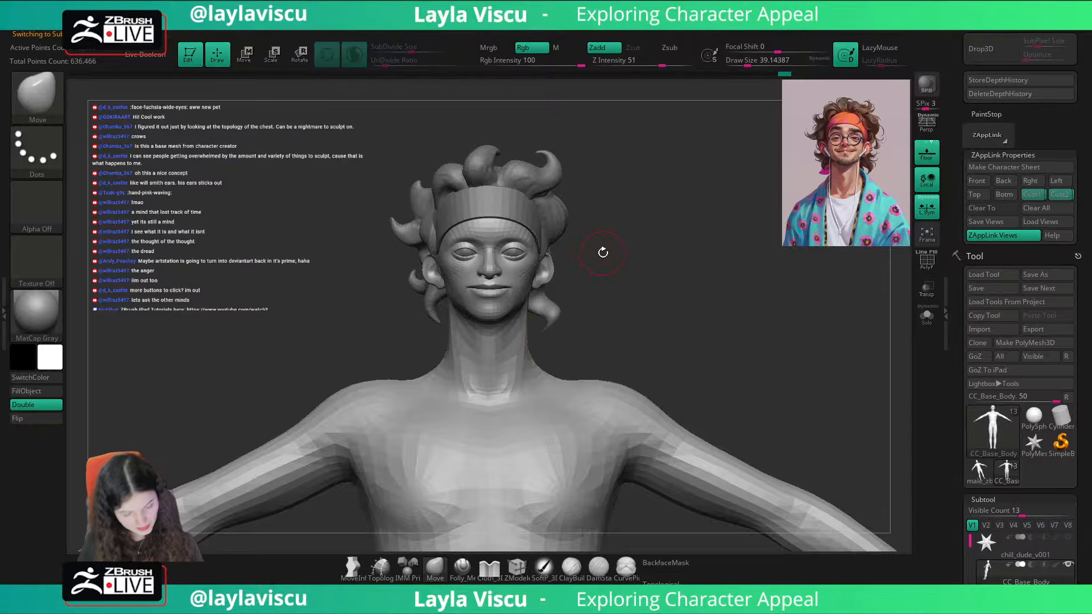
pyautogui.hotkey('shift', 'z')
pyautogui.hotkey('shift', 'z')
pyautogui.hotkey('shift', 'z')
pyautogui.hotkey('shift', 'z')
pyautogui.hotkey('shift', 'z')
pyautogui.hotkey('shift', 'z')
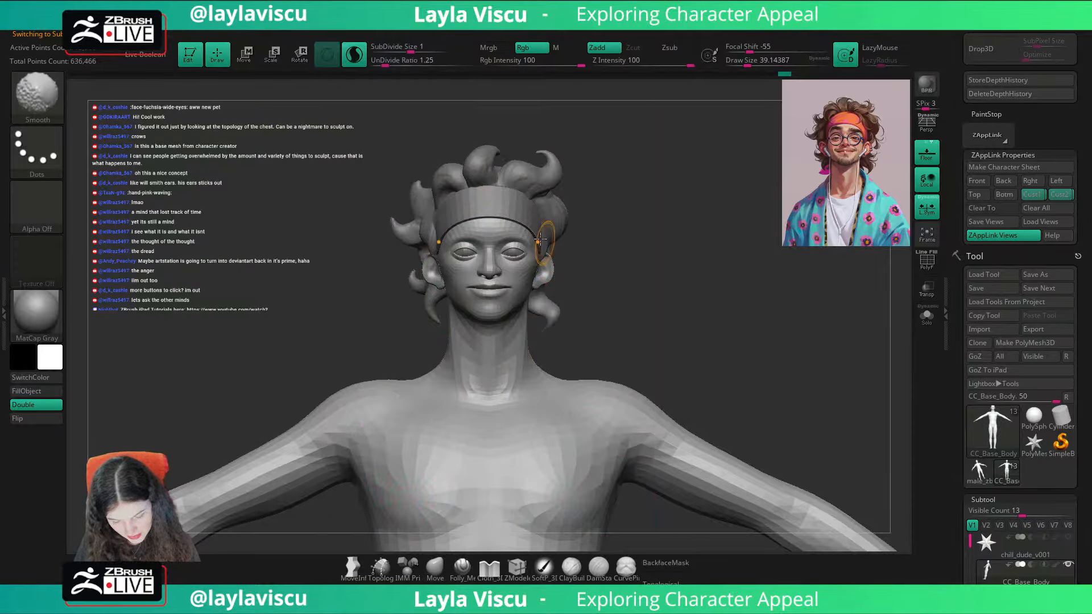
# Step: Set the brush size to about 68, recall the Cust2 view and compare the face with the portrait overlay
pyautogui.keyDown('ctrl'); pyautogui.moveTo(524, 249); pyautogui.dragTo(519, 288, button='right'); pyautogui.keyUp('ctrl')
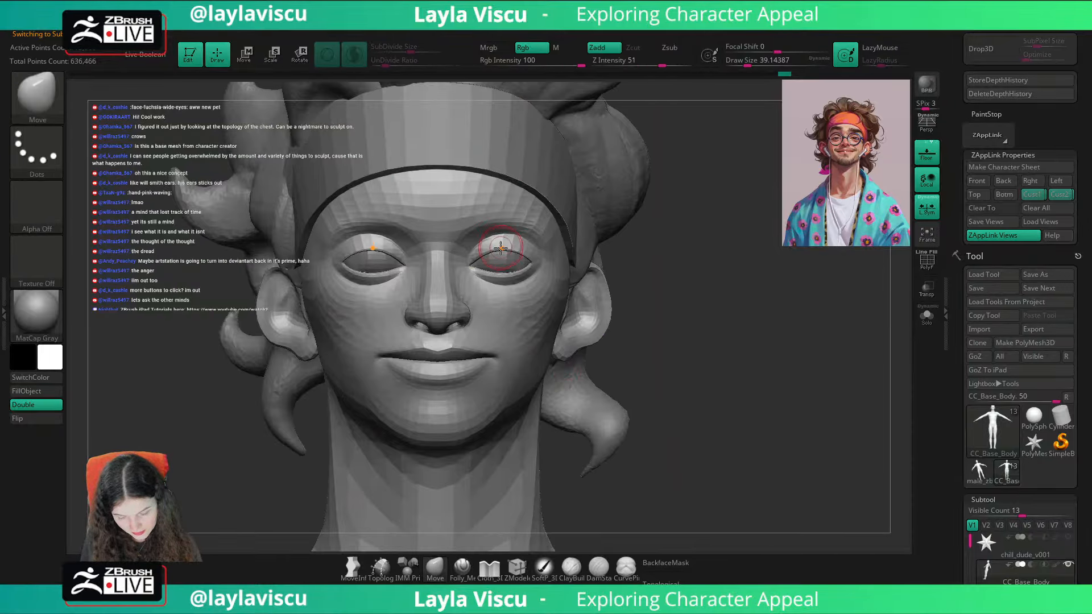
pyautogui.press('s')
pyautogui.moveTo(499, 249); pyautogui.dragTo(504, 250)
pyautogui.moveTo(733, 259); pyautogui.dragTo(671, 254)
pyautogui.click(1060, 195)
pyautogui.hotkey('shift', 'z')
pyautogui.hotkey('shift', 'z')
pyautogui.hotkey('shift', 'z')
pyautogui.hotkey('shift', 'z')
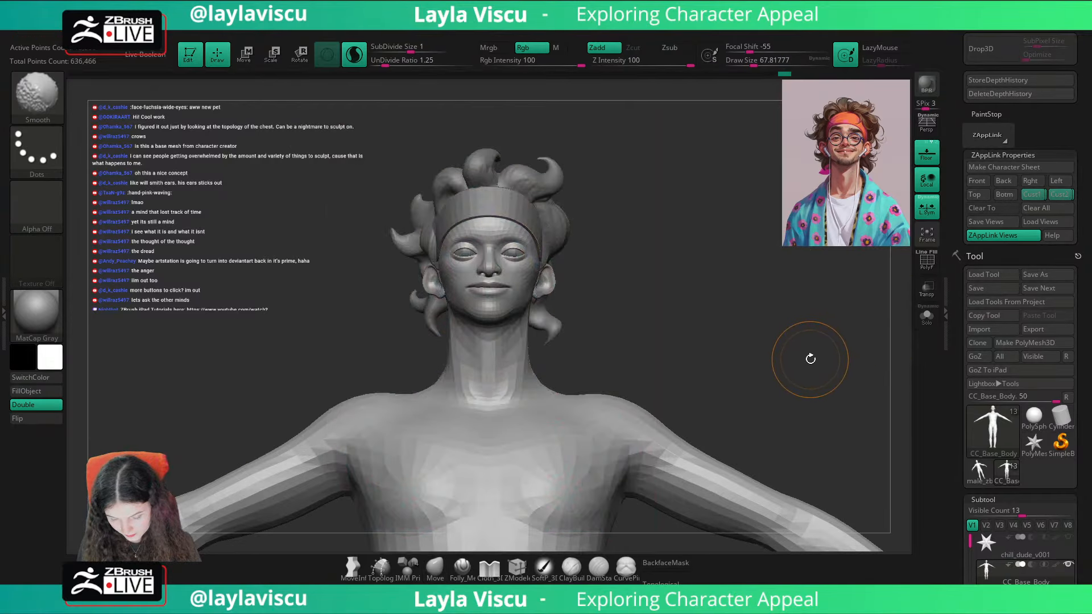
pyautogui.hotkey('shift', 'z')
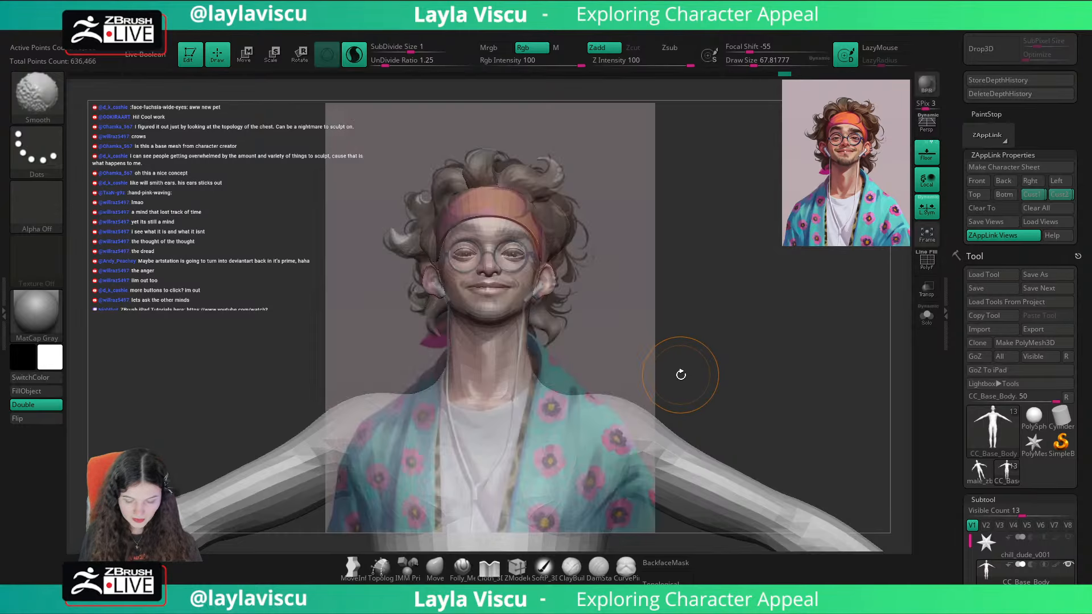
pyautogui.hotkey('shift', 'z')
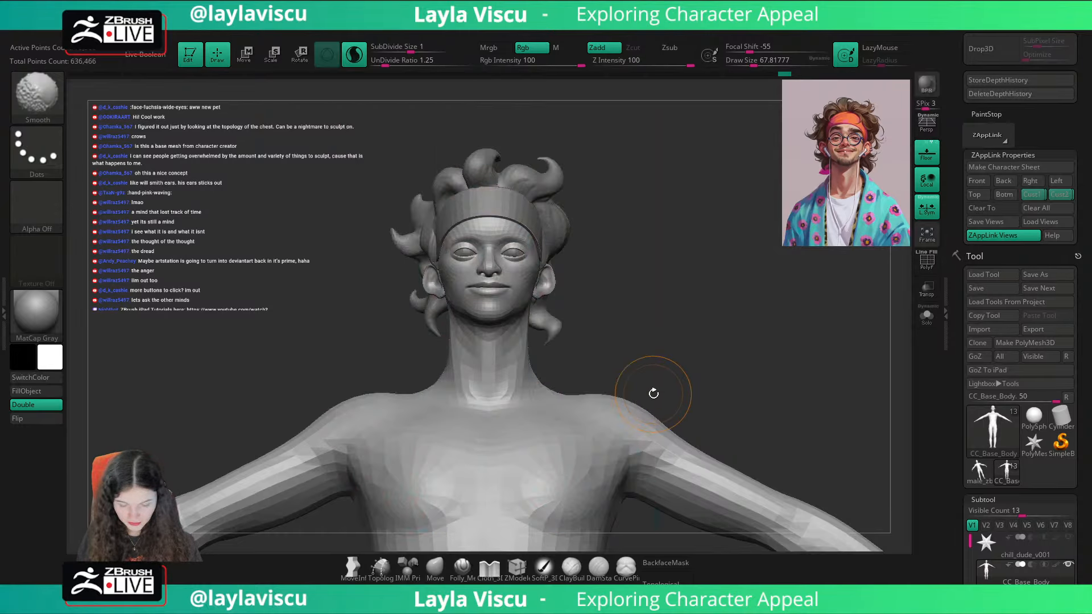
# Step: Show the body's polyframe on the face, set the Move brush size to about 5.75 and duplicate the body subtool
pyautogui.press('b')
pyautogui.press('m')
pyautogui.press('v')
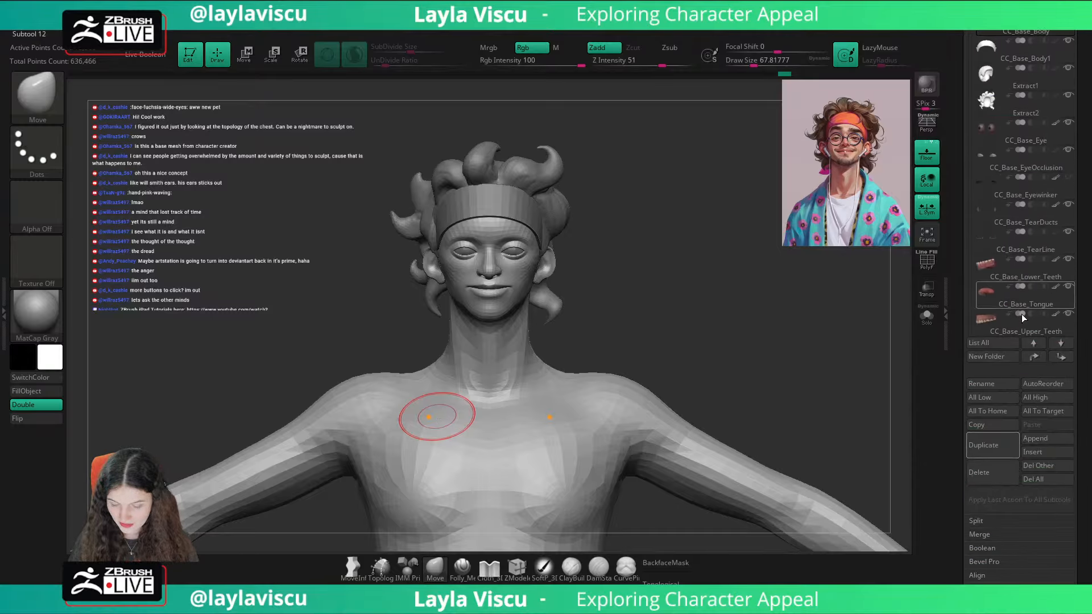
pyautogui.hotkey('shift', 'f')
pyautogui.keyDown('ctrl'); pyautogui.moveTo(563, 330); pyautogui.dragTo(677, 384, button='right'); pyautogui.keyUp('ctrl')
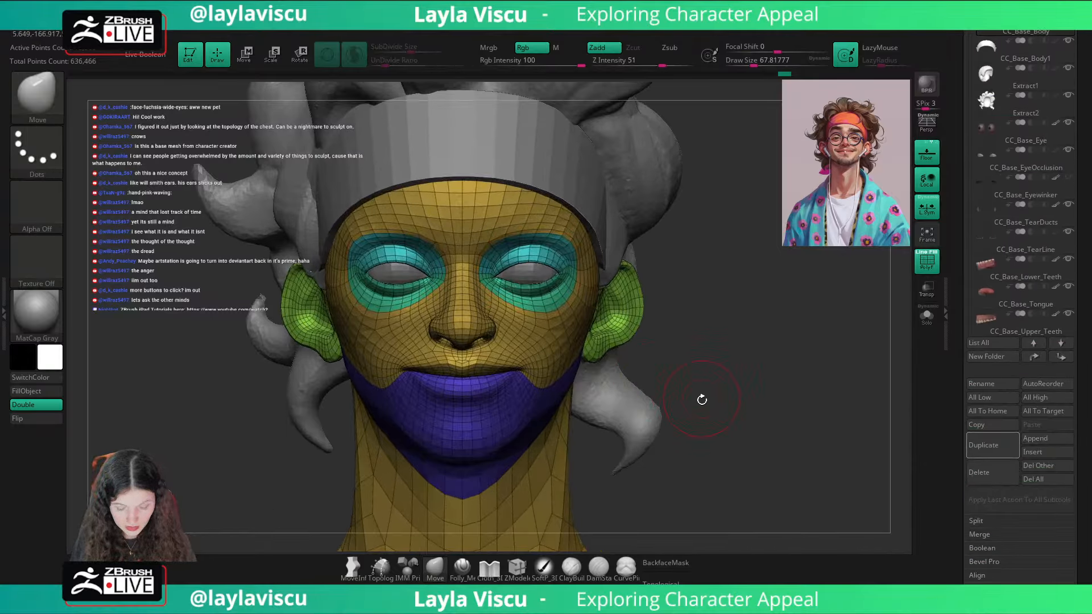
pyautogui.press('s')
pyautogui.moveTo(772, 359); pyautogui.dragTo(761, 357)
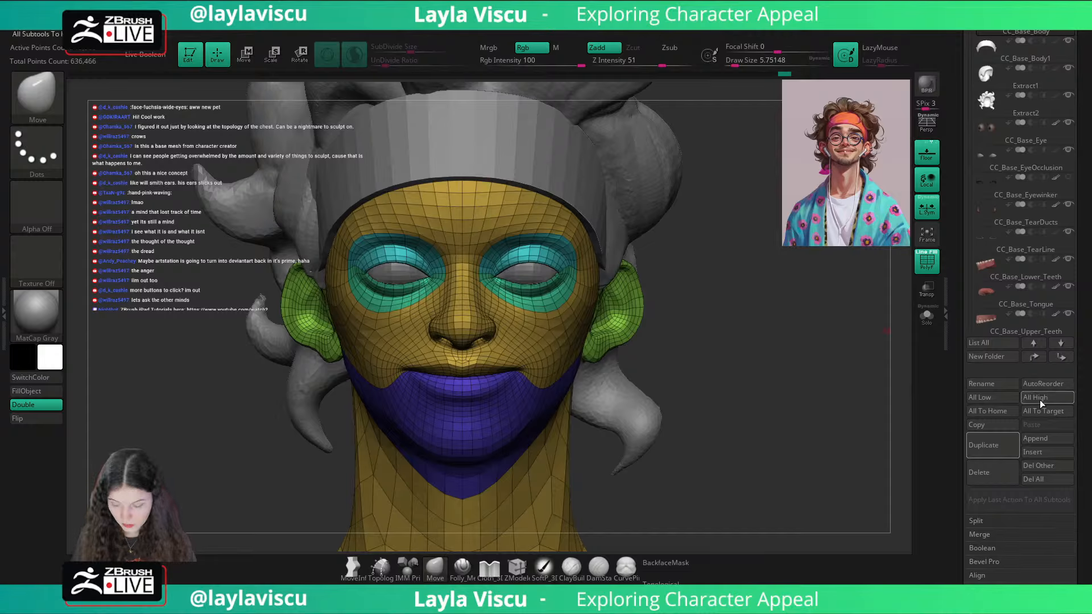
pyautogui.click(998, 444)
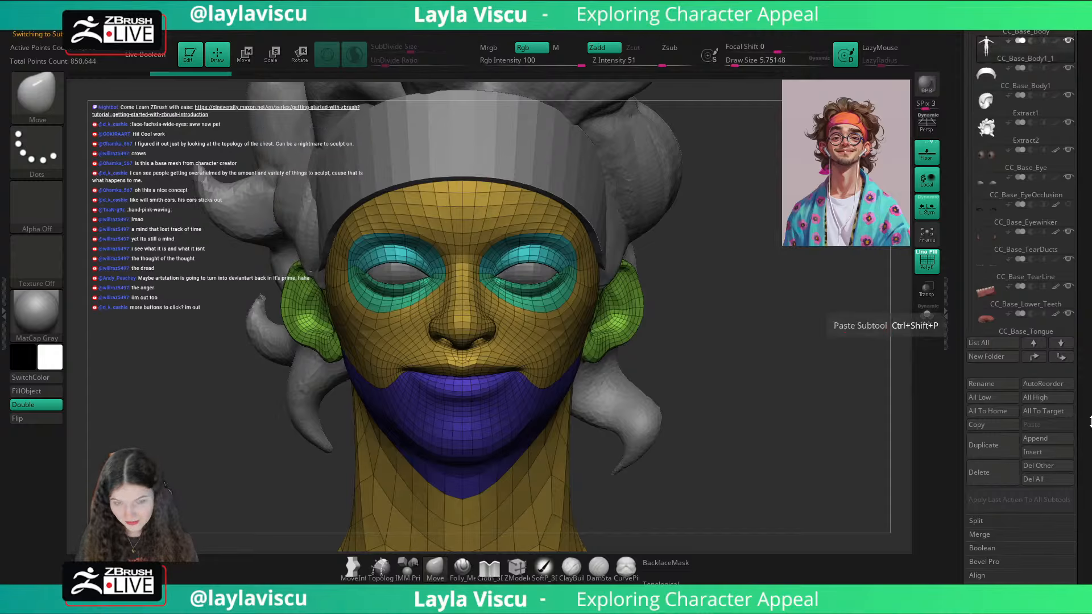
# Step: Delete the higher subdivision levels of the duplicated body
pyautogui.scroll(-5, 1091, 333)
pyautogui.scroll(-3, 1090, 334)
pyautogui.click(988, 420)
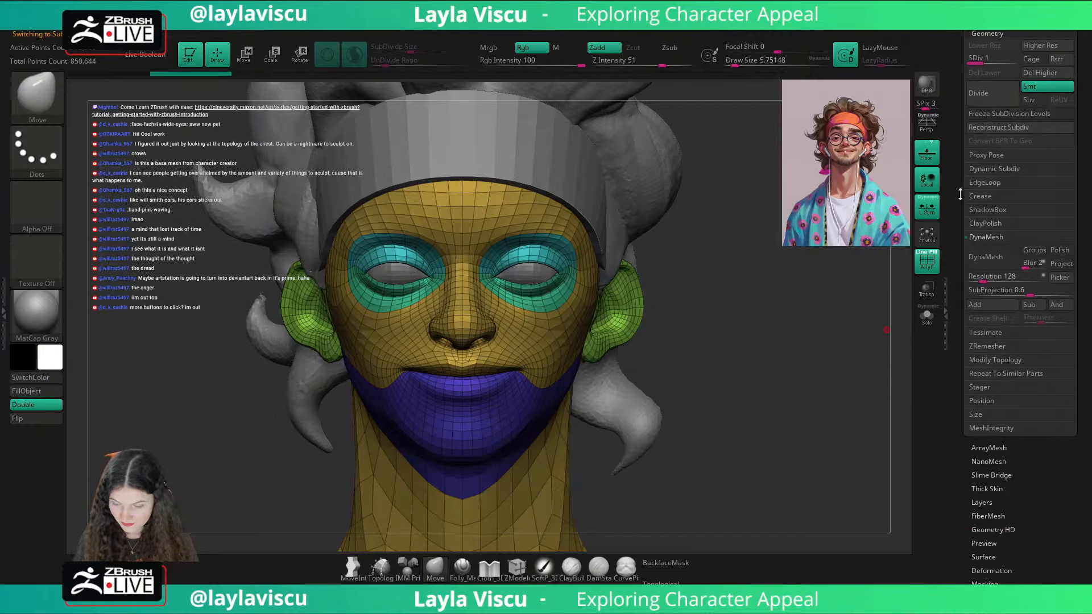
pyautogui.click(986, 20)
pyautogui.scroll(-5, 1088, 165)
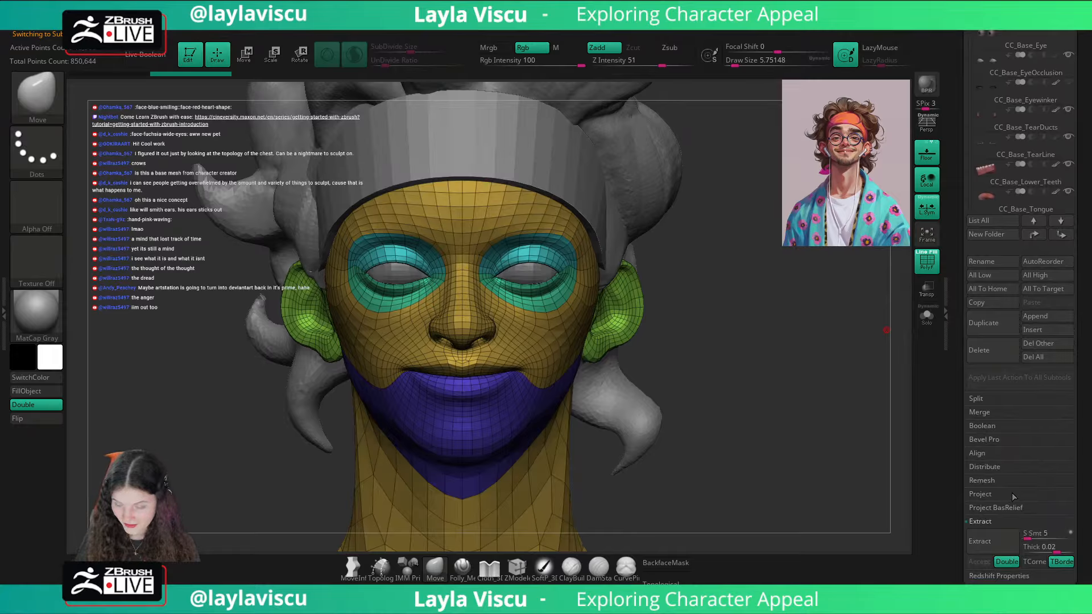
pyautogui.click(984, 579)
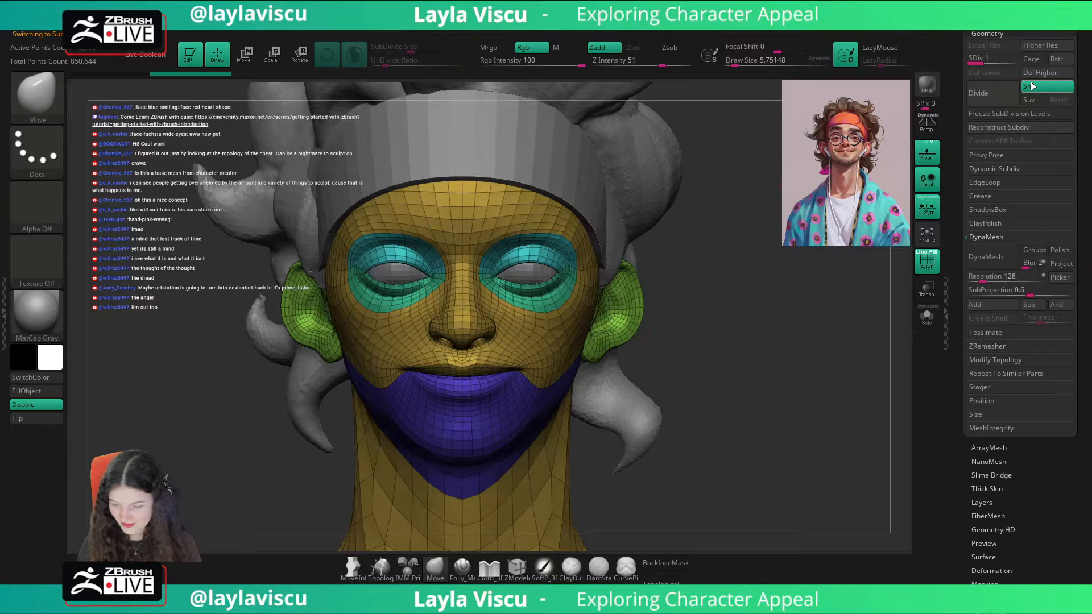
# Step: Set the ZModeler polygon action to PolyGroup with the A Single Poly target and group the first eyebrow polygons above both eyes
pyautogui.click(517, 567)
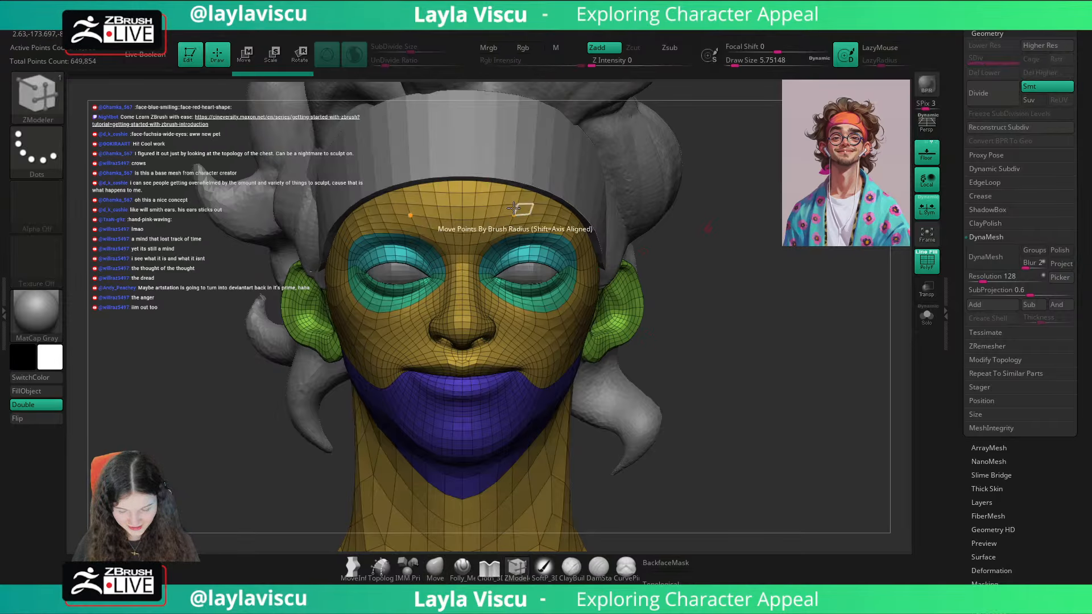
pyautogui.press('space')
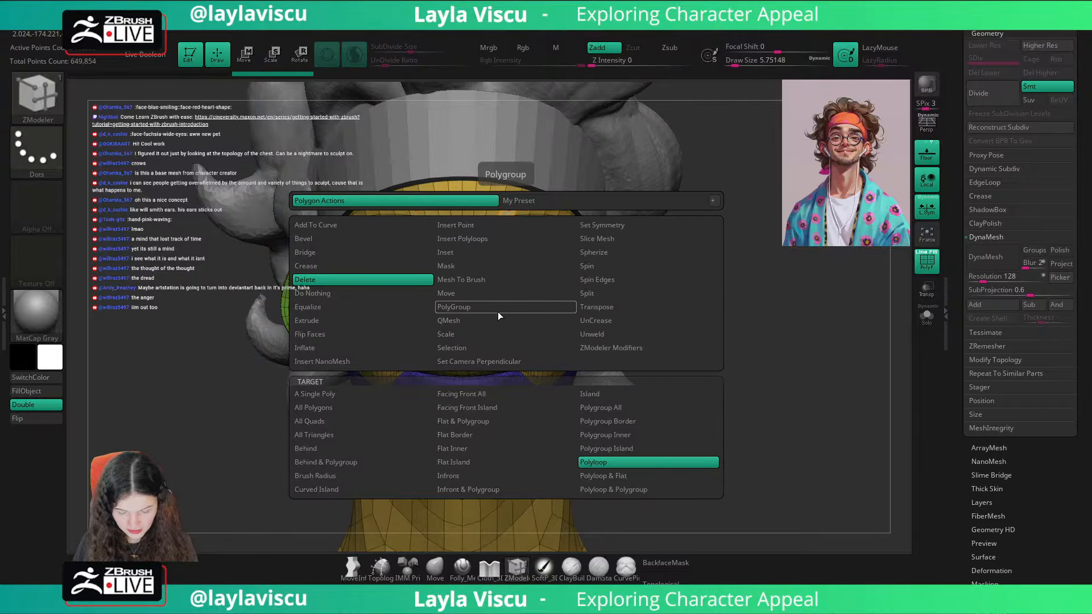
pyautogui.click(516, 305)
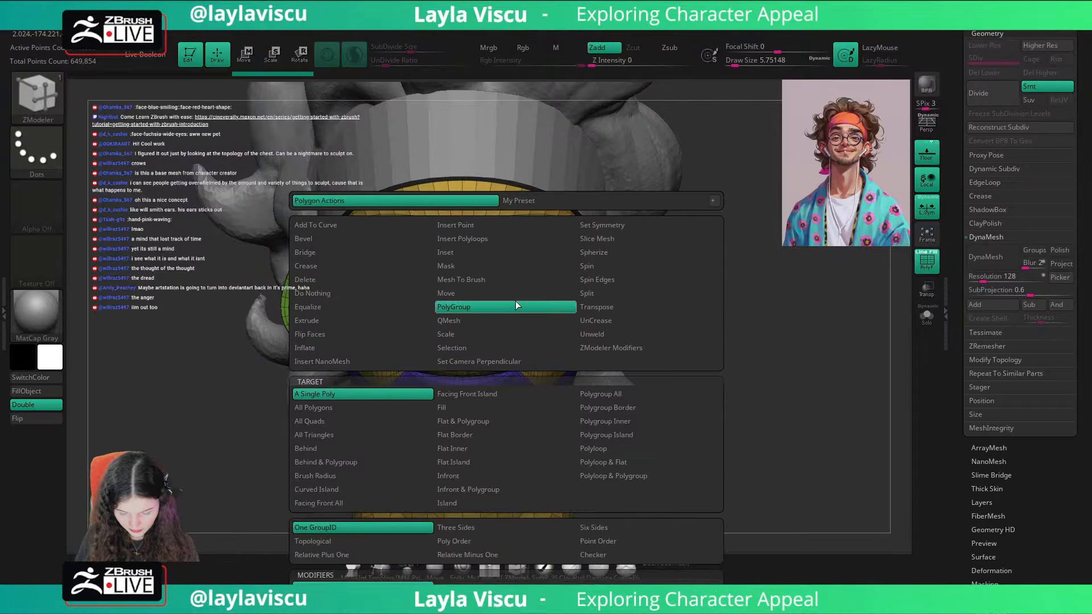
pyautogui.click(606, 448)
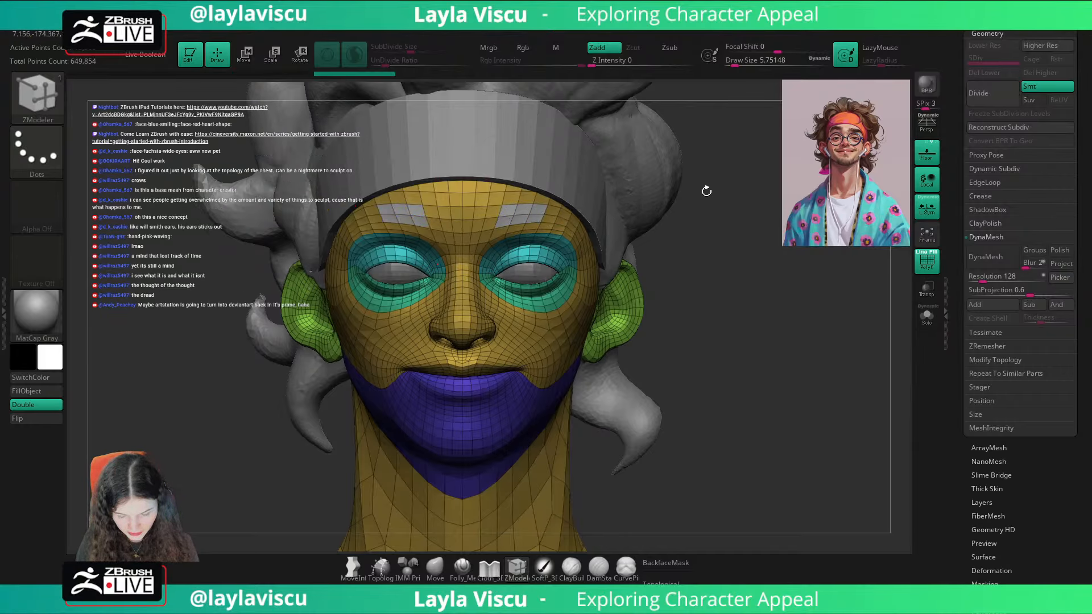
pyautogui.moveTo(704, 197)
pyautogui.mouseDown()
pyautogui.moveTo(700, 221)
pyautogui.moveTo(582, 213)
pyautogui.mouseUp()
pyautogui.press('ctrl')
pyautogui.keyDown('ctrl'); pyautogui.moveTo(583, 214); pyautogui.dragTo(540, 220, button='right'); pyautogui.keyUp('ctrl')
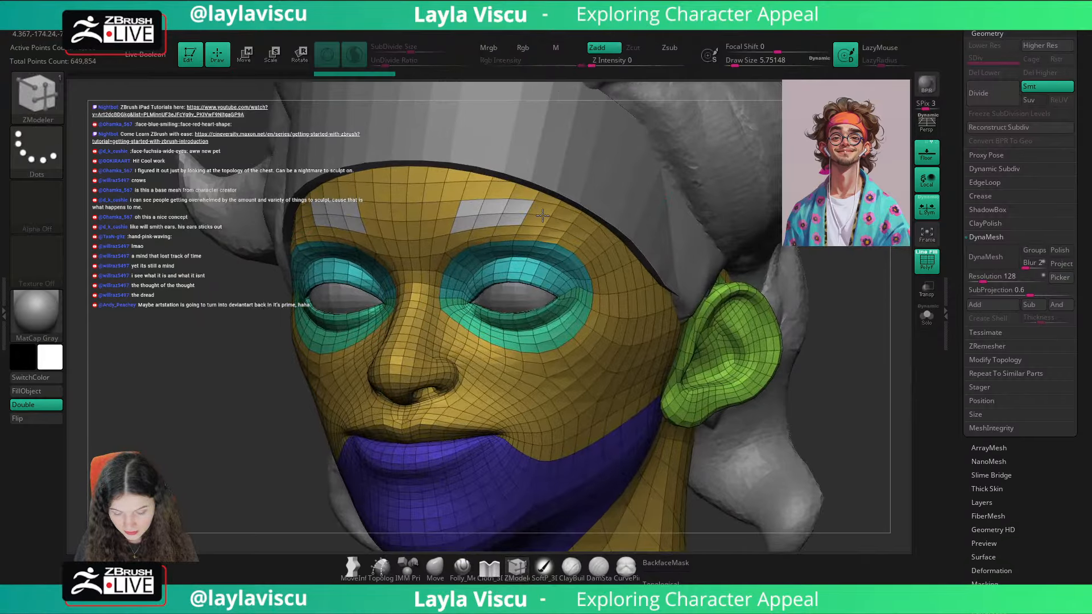
# Step: Isolate the duplicated body and extend the eyebrow polygroup toward the outer end of the brow
pyautogui.click(927, 316)
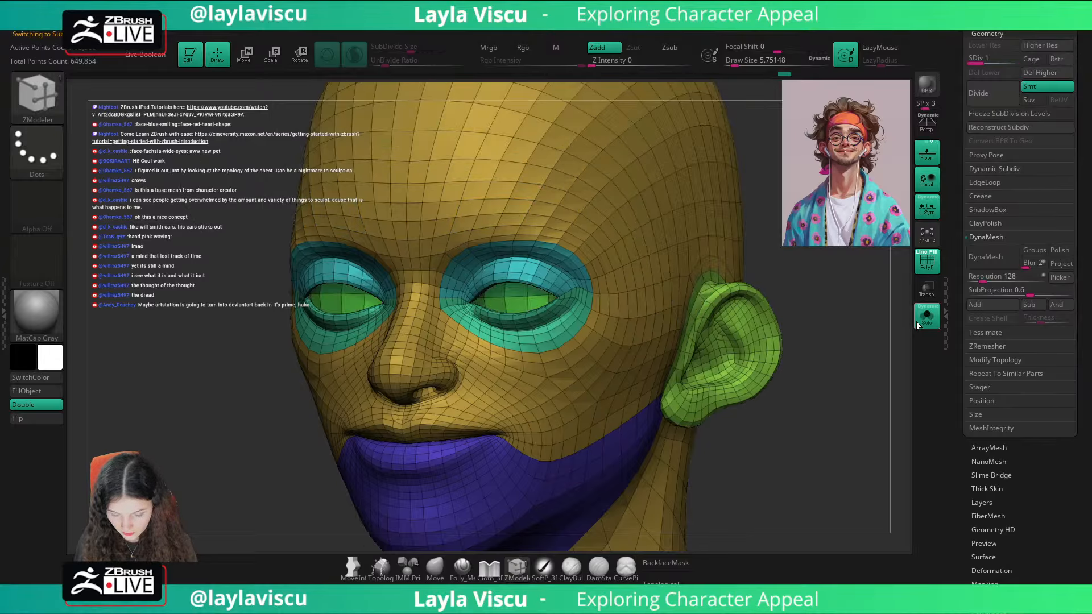
pyautogui.moveTo(897, 325); pyautogui.dragTo(950, 318)
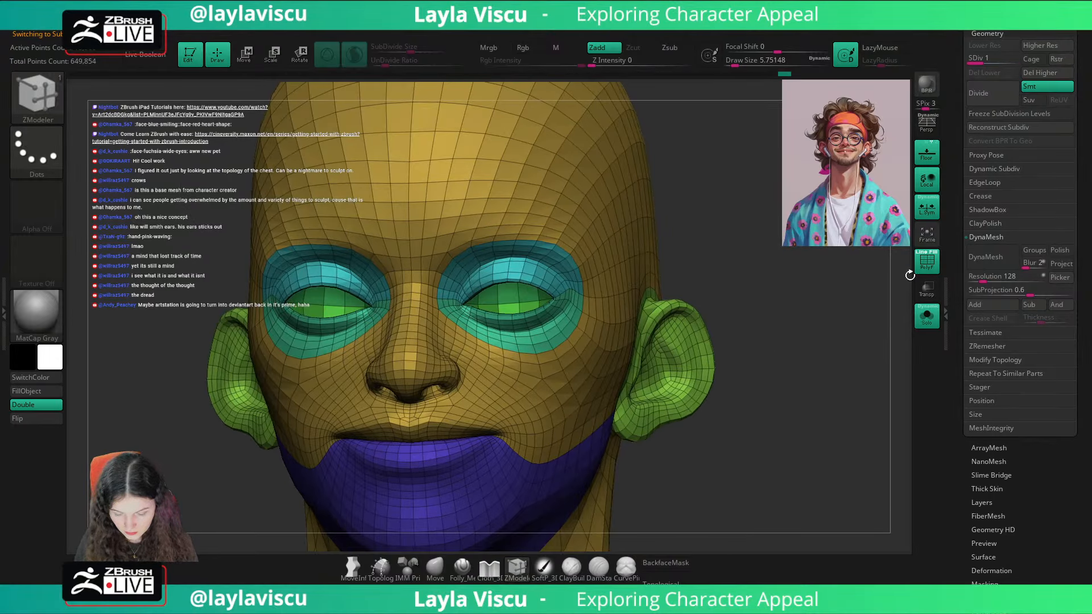
pyautogui.click(978, 22)
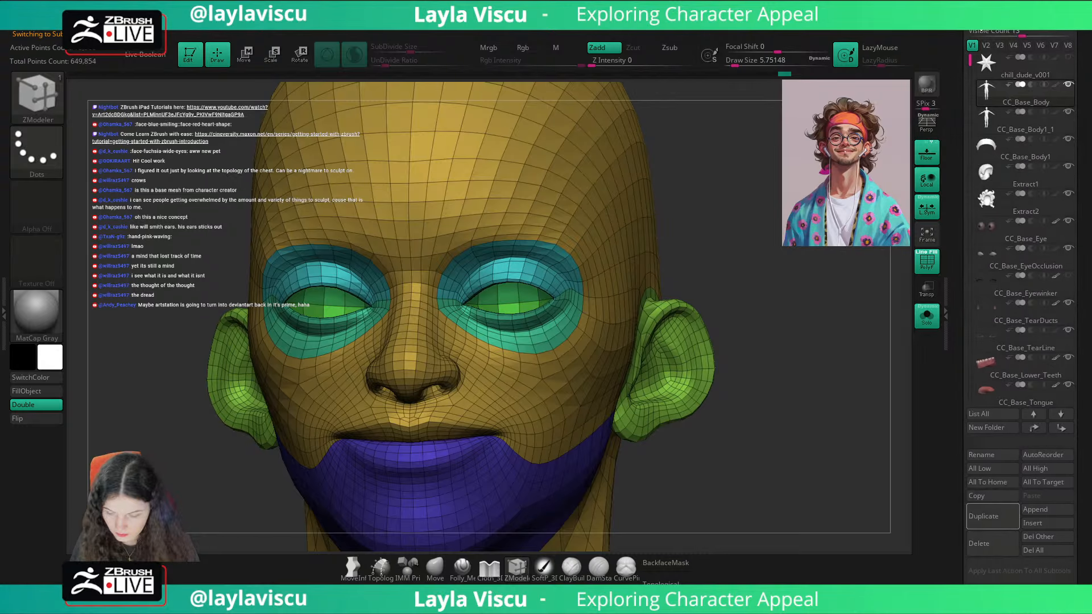
pyautogui.click(986, 119)
pyautogui.moveTo(905, 308); pyautogui.dragTo(851, 320)
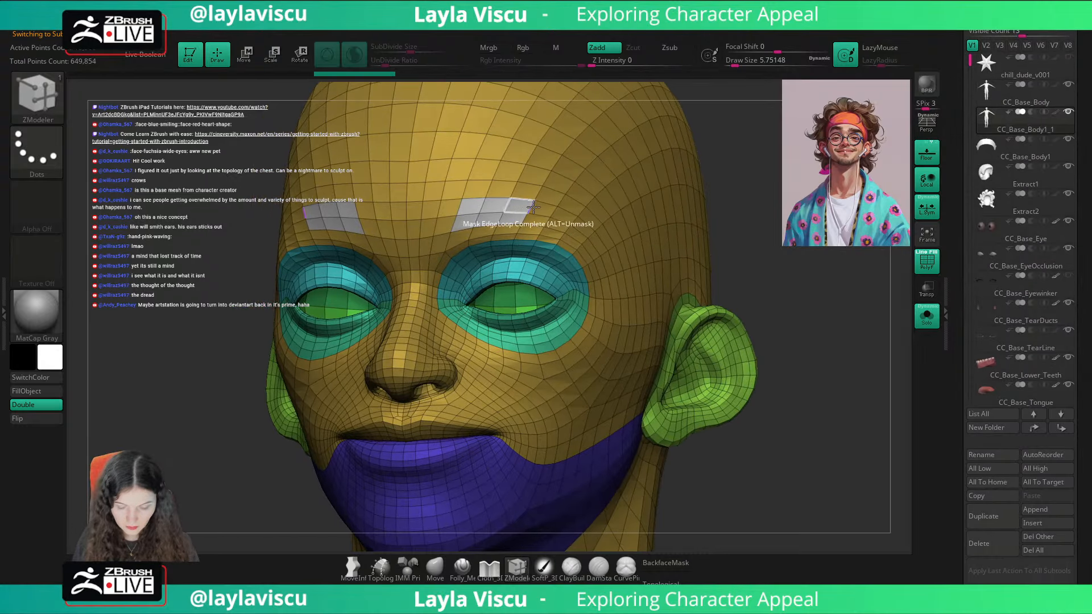
pyautogui.click(562, 214)
pyautogui.click(559, 224)
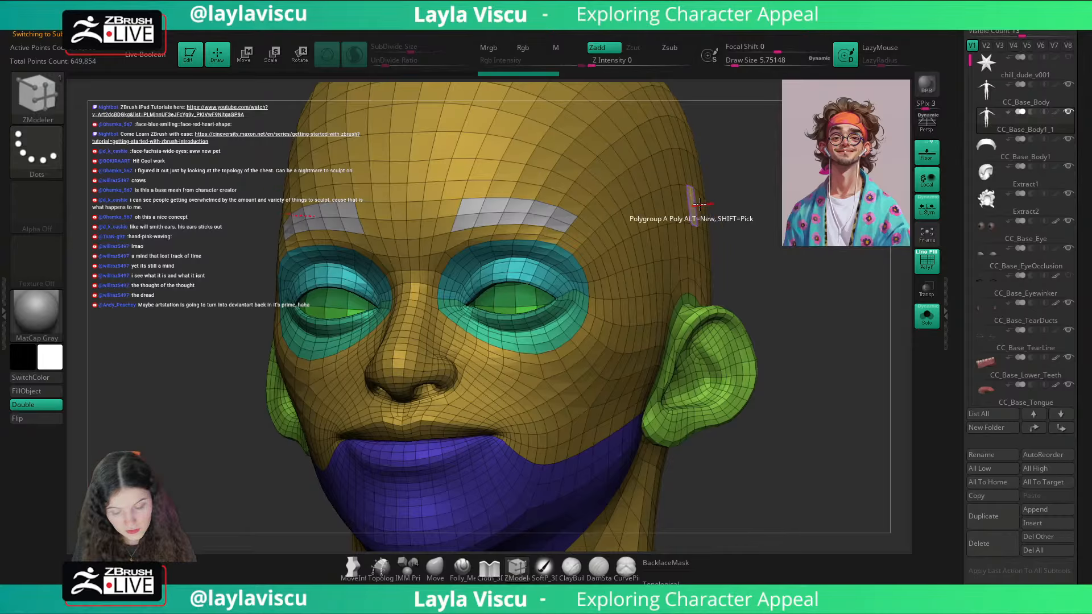
# Step: Show the whole character in the stored front view and overlay the portrait reference repeatedly to compare the eyebrow placement
pyautogui.keyDown('shift'); pyautogui.moveTo(708, 205); pyautogui.dragTo(715, 198); pyautogui.keyUp('shift')
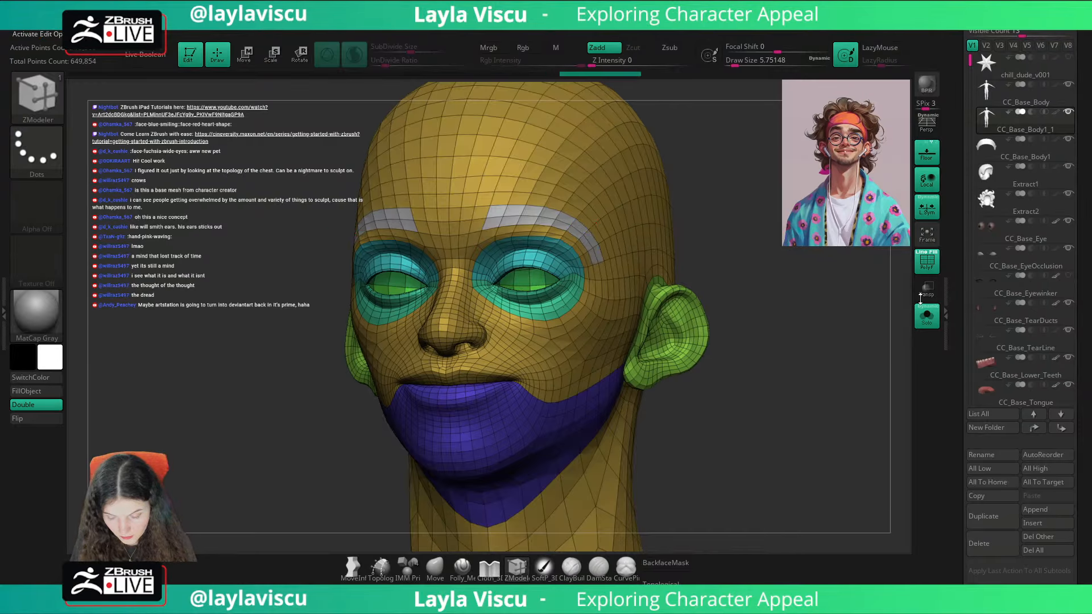
pyautogui.click(926, 316)
pyautogui.keyDown('shift'); pyautogui.moveTo(868, 343); pyautogui.dragTo(865, 351); pyautogui.keyUp('shift')
pyautogui.moveTo(1090, 111); pyautogui.dragTo(1090, 558)
pyautogui.click(1033, 163)
pyautogui.hotkey('shift', 'z')
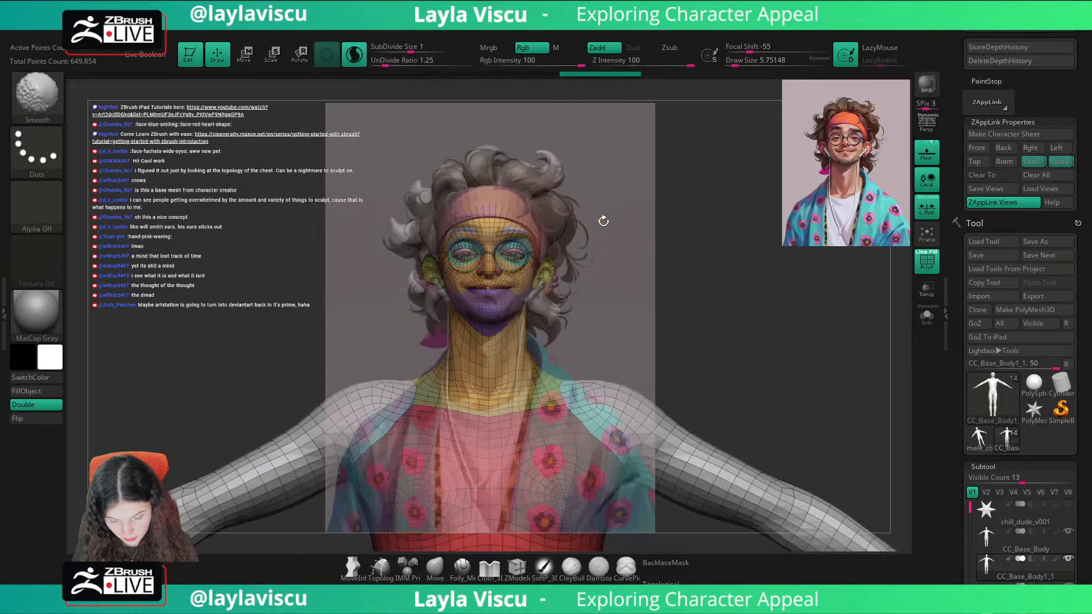
pyautogui.press('z')
pyautogui.moveTo(554, 257); pyautogui.dragTo(589, 269)
pyautogui.press('z')
pyautogui.hotkey('shift', 'z')
pyautogui.hotkey('shift', 'z')
pyautogui.hotkey('shift', 'z')
pyautogui.hotkey('shift', 'z')
pyautogui.hotkey('shift', 'z')
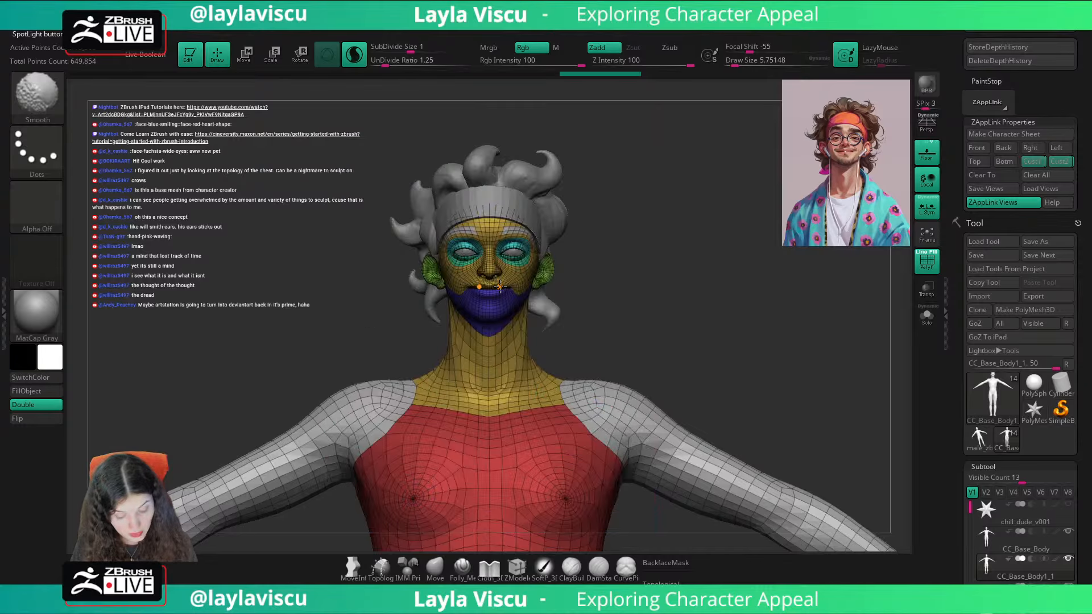
pyautogui.hotkey('shift', 'z')
pyautogui.hotkey('shift', 'z')
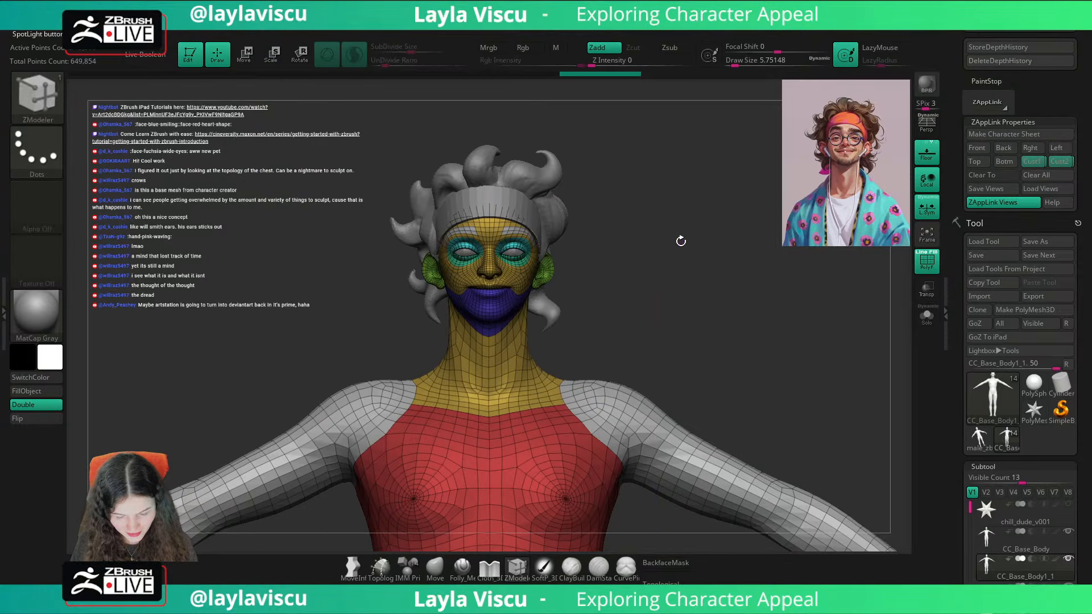
# Step: Isolate the duplicated body and add the polygon row above the brow to the eyebrow polygroup with ZModeler
pyautogui.moveTo(680, 241); pyautogui.dragTo(861, 300, button='right')
pyautogui.press('b')
pyautogui.press('z')
pyautogui.press('m')
pyautogui.click(926, 316)
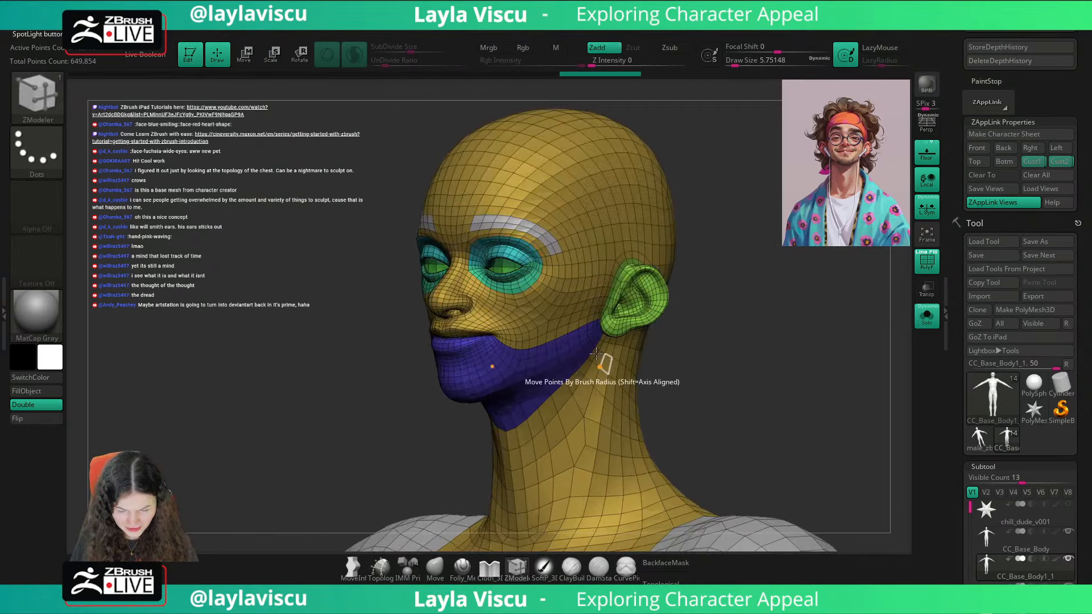
pyautogui.keyDown('ctrl'); pyautogui.moveTo(634, 217); pyautogui.dragTo(697, 268, button='right'); pyautogui.keyUp('ctrl')
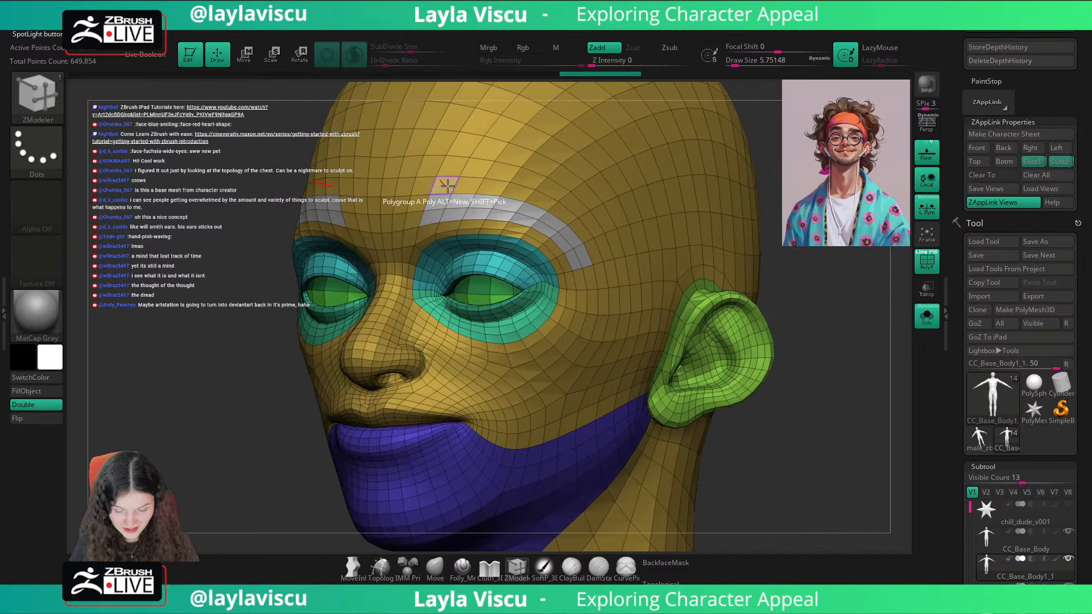
pyautogui.moveTo(445, 185); pyautogui.dragTo(539, 205)
pyautogui.keyDown('alt'); pyautogui.moveTo(584, 248); pyautogui.dragTo(595, 254); pyautogui.keyUp('alt')
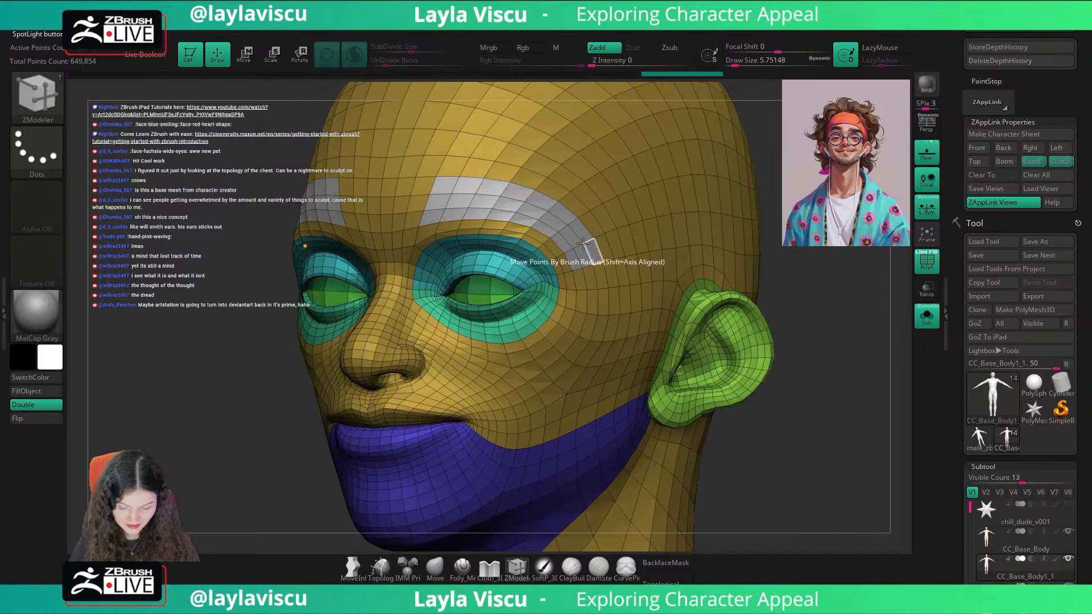
# Step: Reduce the duplicated body to only its eyebrow polygroup and show it together with the rest of the head
pyautogui.keyDown('ctrl'); pyautogui.keyDown('shift'); pyautogui.click(585, 246); pyautogui.keyUp('shift'); pyautogui.keyUp('ctrl')
pyautogui.press('l')
pyautogui.click(762, 170)
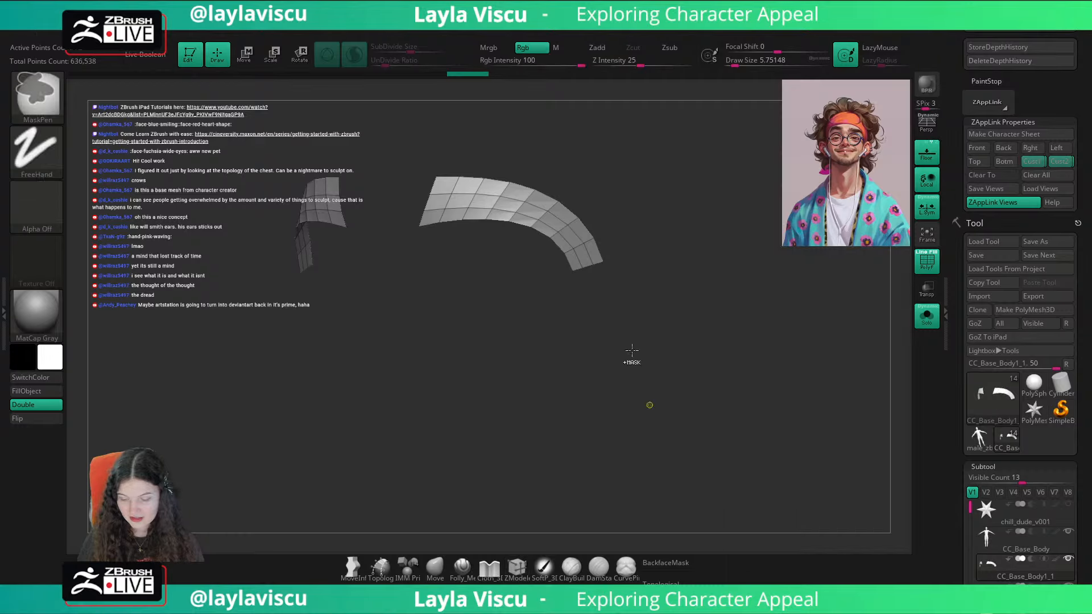
pyautogui.keyDown('shift'); pyautogui.moveTo(632, 350); pyautogui.dragTo(677, 351); pyautogui.keyUp('shift')
pyautogui.click(926, 317)
pyautogui.moveTo(849, 366); pyautogui.dragTo(811, 406)
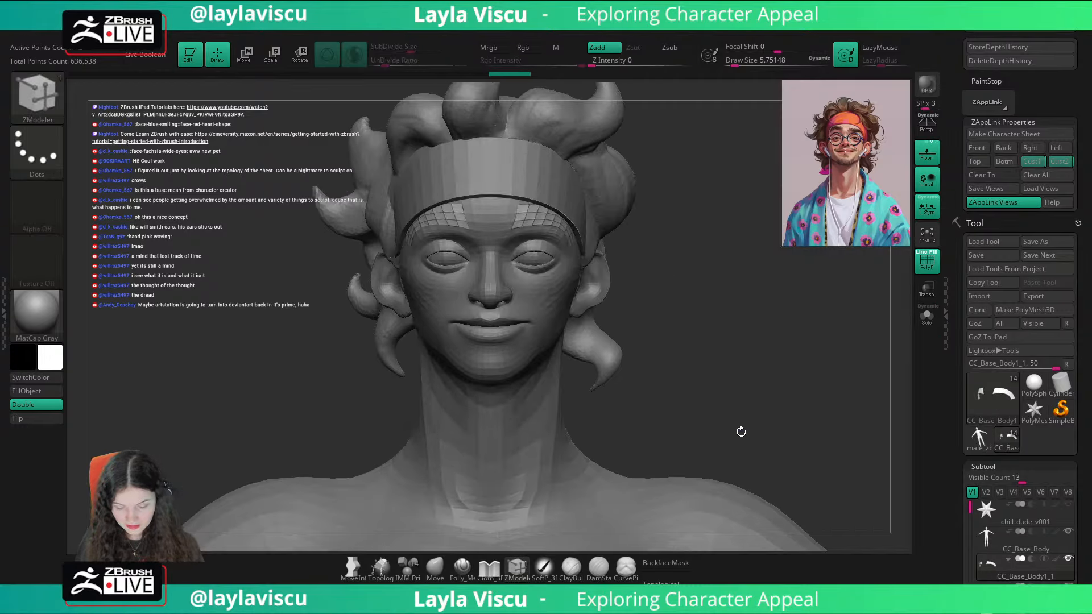
# Step: Switch to the Move brush and check the eyebrow strips on the face with the polyframe off and on
pyautogui.press('w')
pyautogui.press('q')
pyautogui.press('b')
pyautogui.press('m')
pyautogui.press('v')
pyautogui.hotkey('shift', 'f')
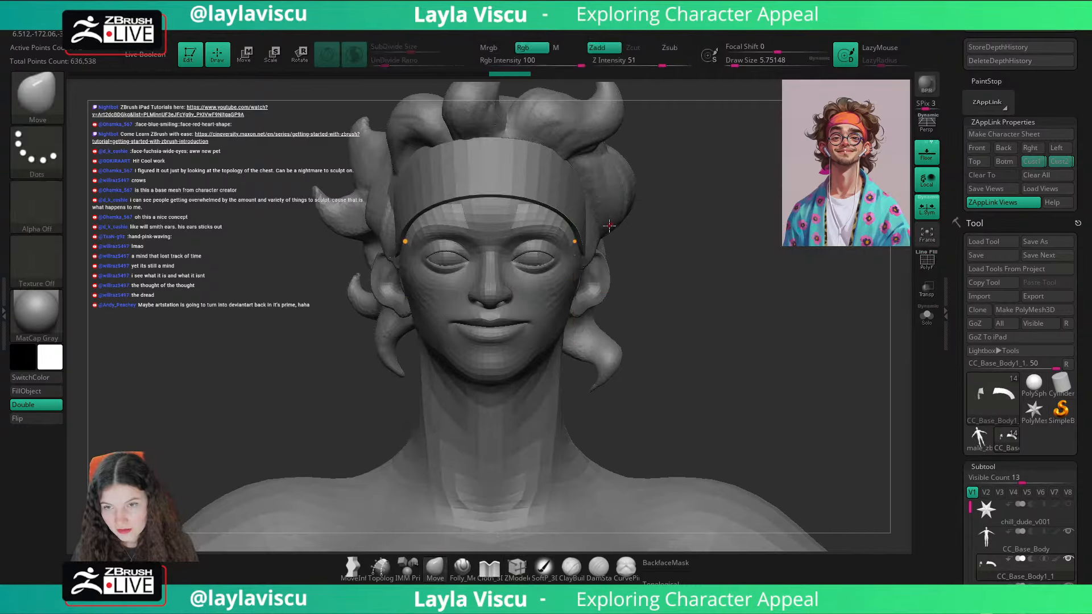
pyautogui.moveTo(779, 261)
pyautogui.mouseDown()
pyautogui.moveTo(685, 258)
pyautogui.moveTo(772, 247)
pyautogui.mouseUp()
pyautogui.hotkey('shift', 'f')
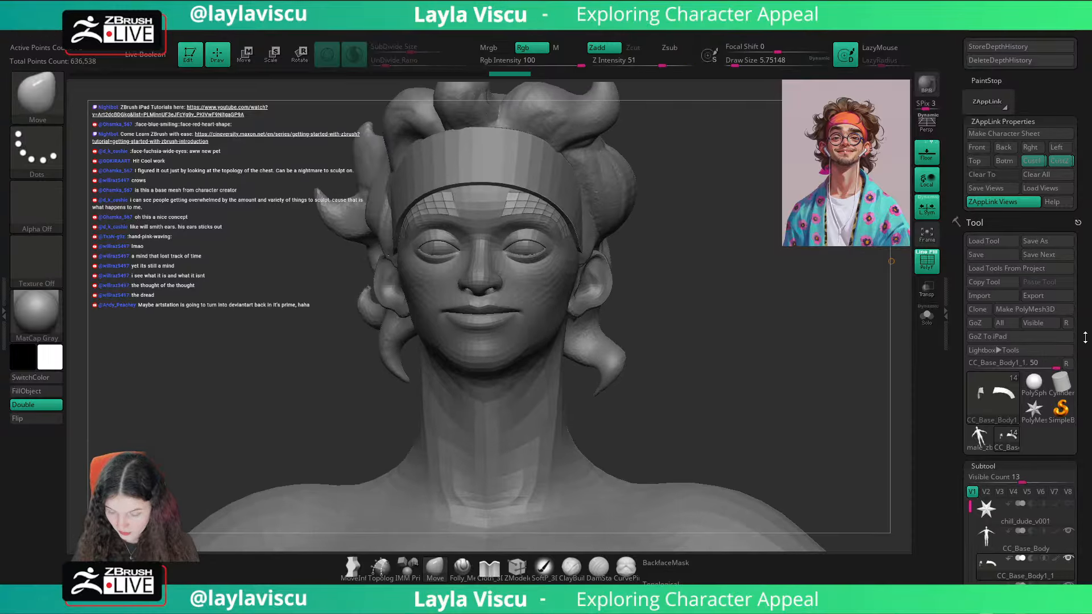
# Step: Rename the eyebrow subtool as Brows
pyautogui.moveTo(1084, 337); pyautogui.dragTo(1048, 199)
pyautogui.click(982, 355)
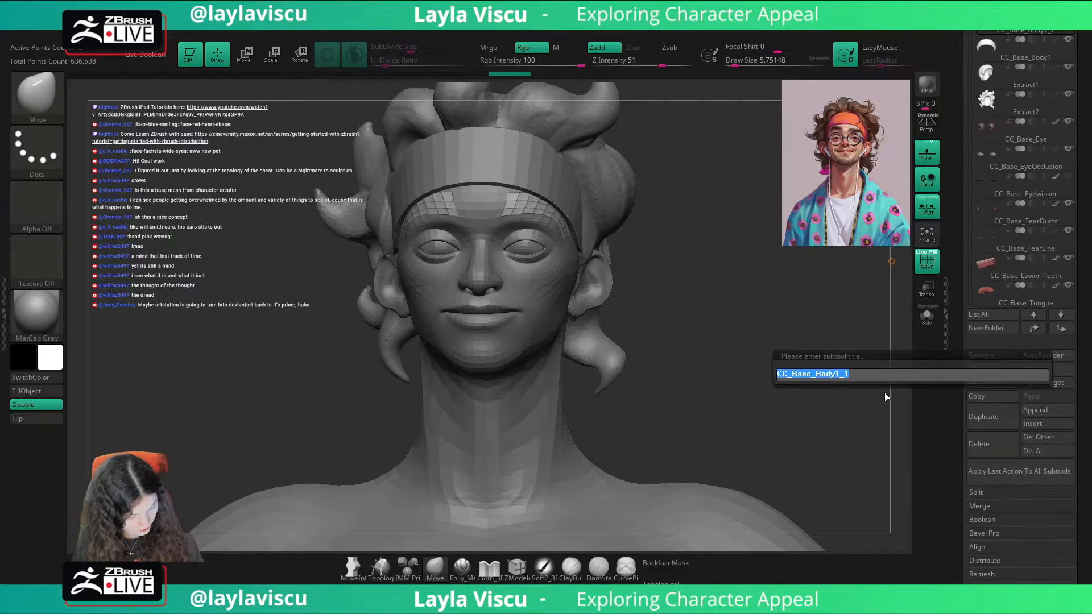
pyautogui.write('B')
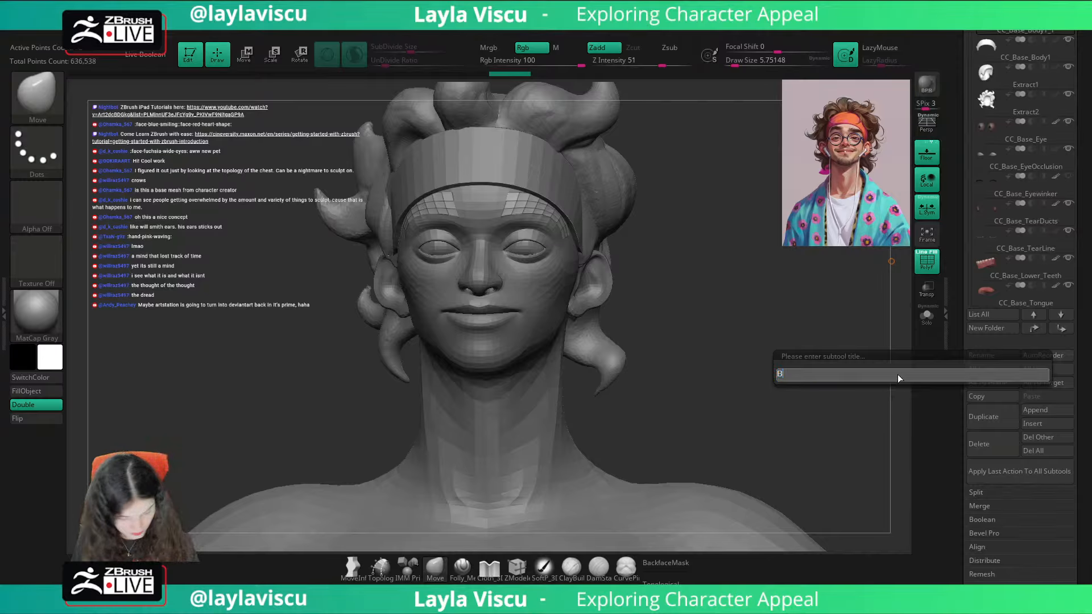
pyautogui.write('rows')
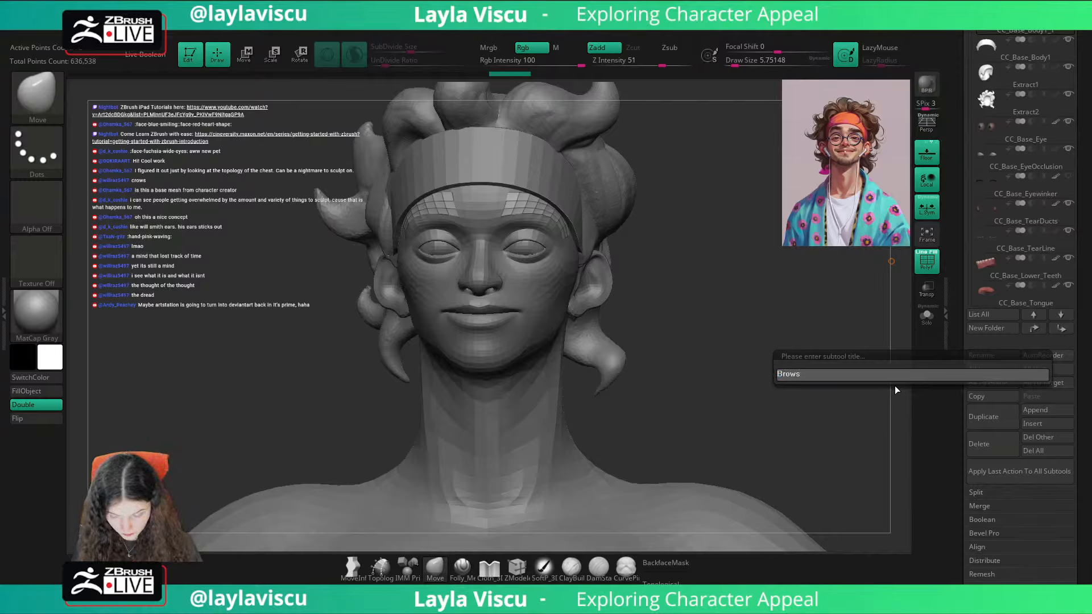
pyautogui.press('Return')
# Step: Select the CC_Base_Eye subtool and isolate it
pyautogui.scroll(5, 1051, 214)
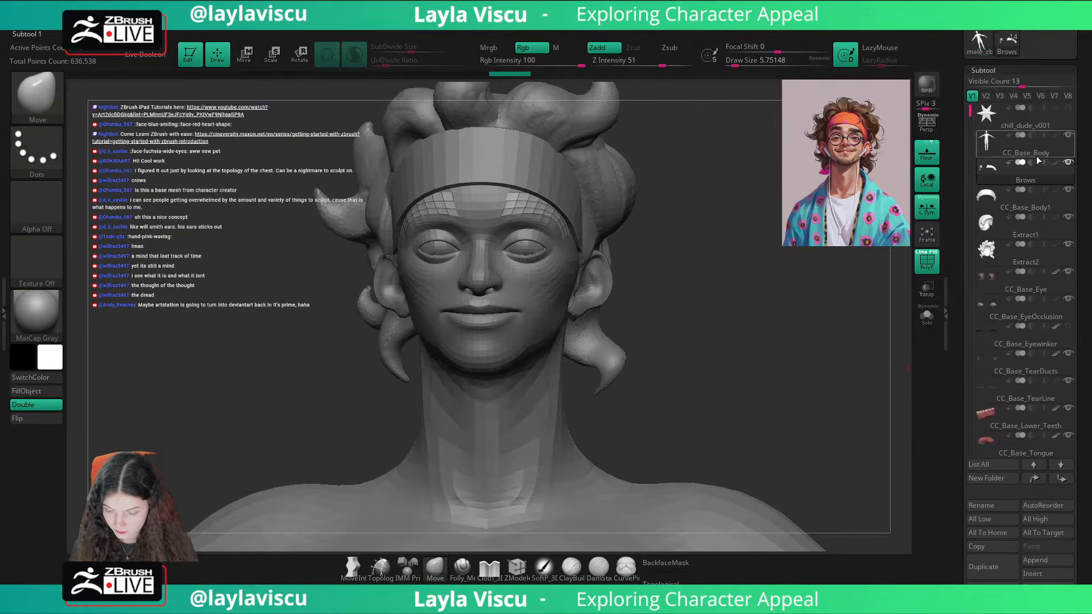
pyautogui.keyDown('alt'); pyautogui.moveTo(750, 328); pyautogui.dragTo(757, 349); pyautogui.keyUp('alt')
pyautogui.scroll(-6, 1067, 278)
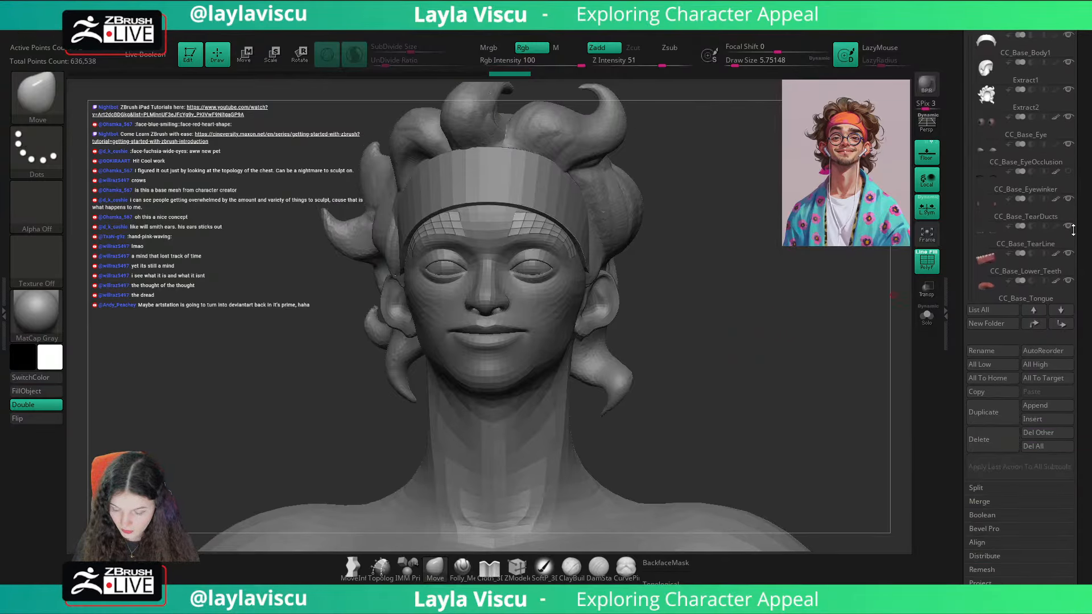
pyautogui.scroll(3, 1071, 186)
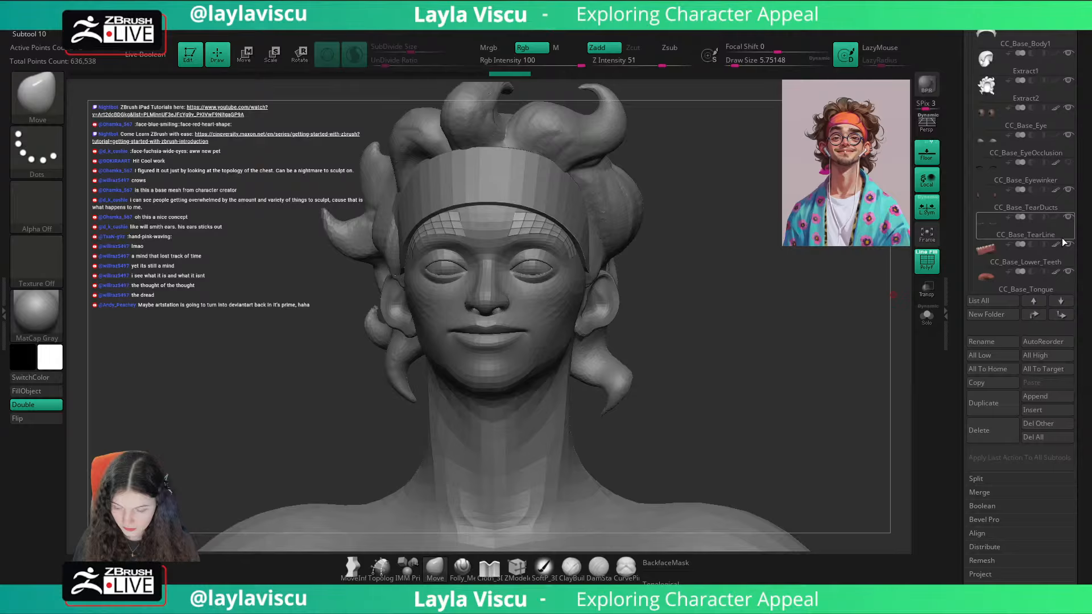
pyautogui.click(1019, 124)
pyautogui.click(927, 316)
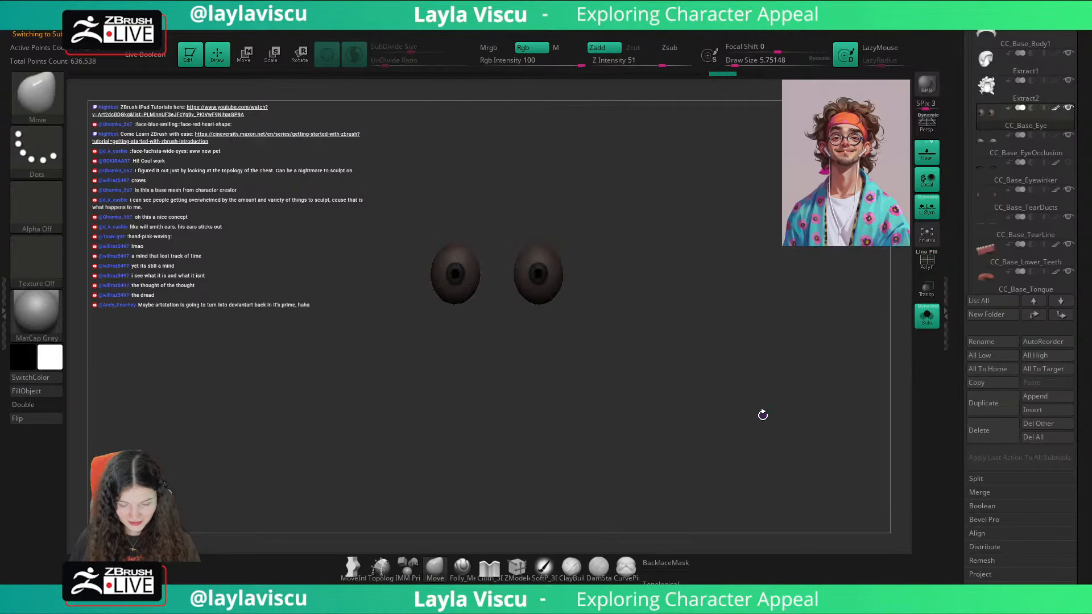
# Step: Step the eyeballs' undo history back to an earlier state with their rounder shape
pyautogui.hotkey('ctrl', 'z')
pyautogui.hotkey('ctrl', 'z')
pyautogui.hotkey('ctrl', 'z')
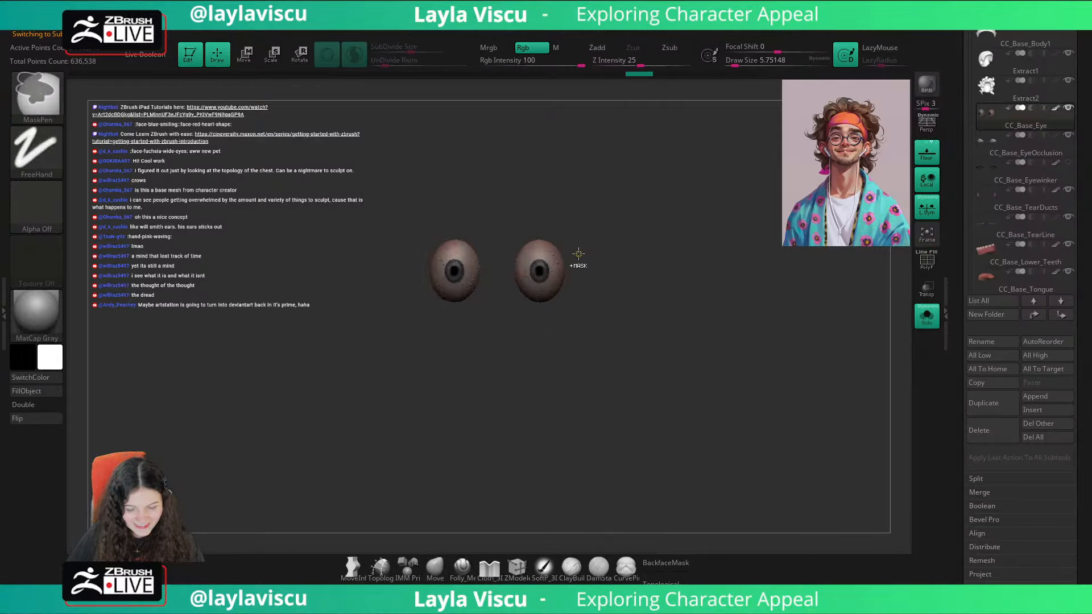
pyautogui.hotkey('ctrl', 'z')
pyautogui.hotkey('ctrl', 'z')
pyautogui.hotkey('ctrl', 'z')
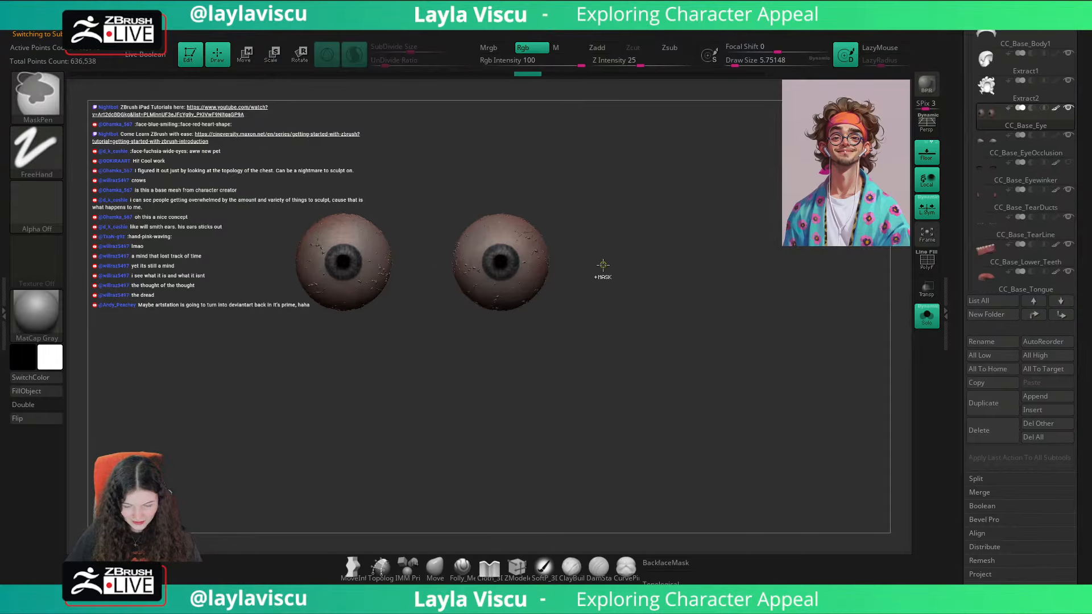
pyautogui.click(549, 76)
pyautogui.click(583, 77)
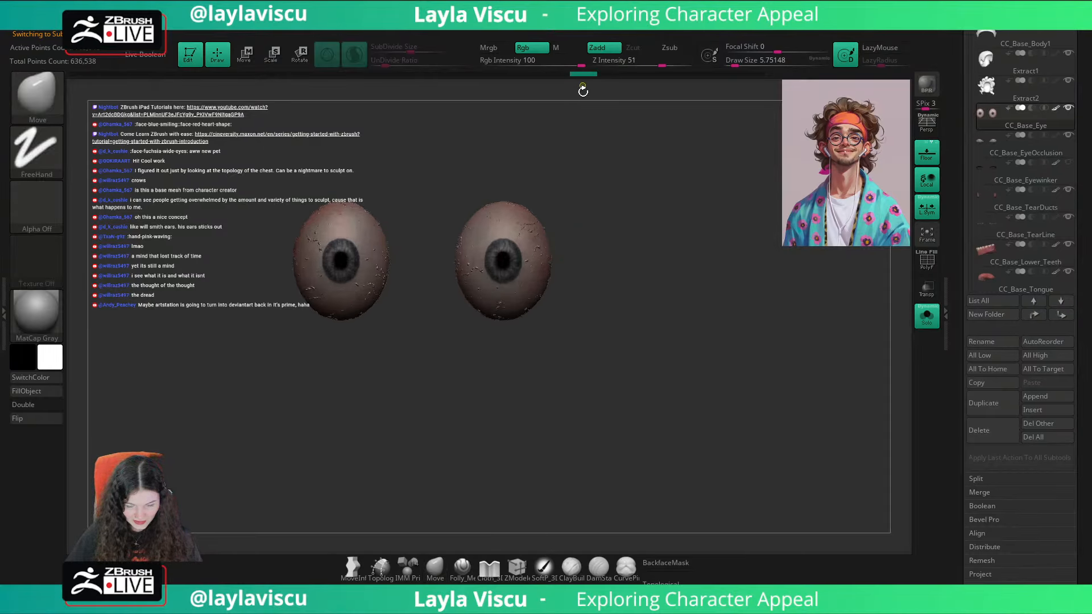
pyautogui.hotkey('ctrl', 'z')
# Step: Center the gizmo on one eyeball and move the eyeballs up into the eye openings with the head transparent
pyautogui.press('w')
pyautogui.click(926, 318)
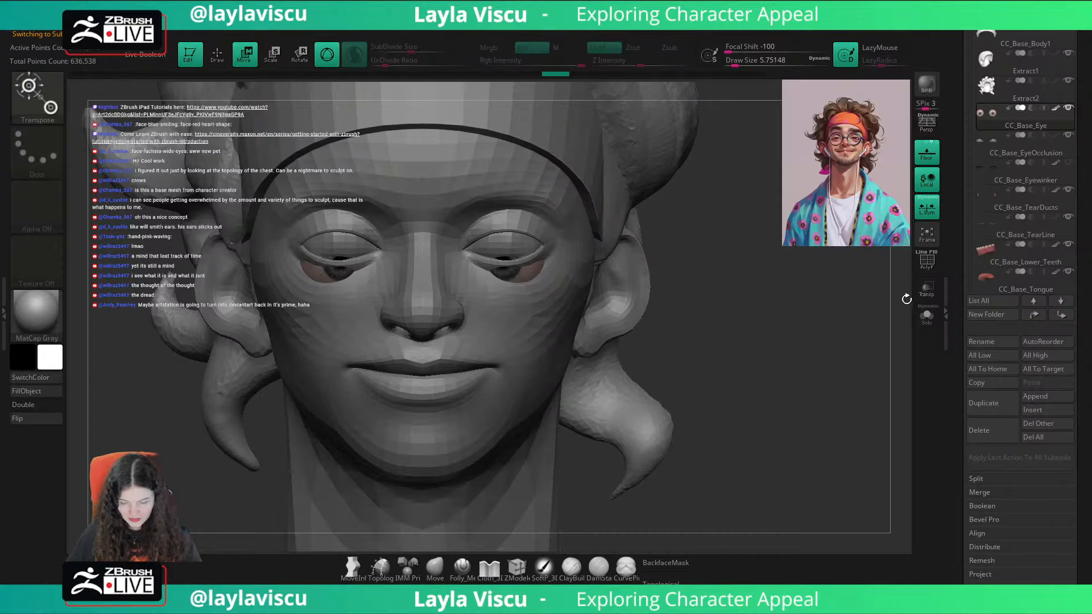
pyautogui.click(926, 316)
pyautogui.click(504, 262)
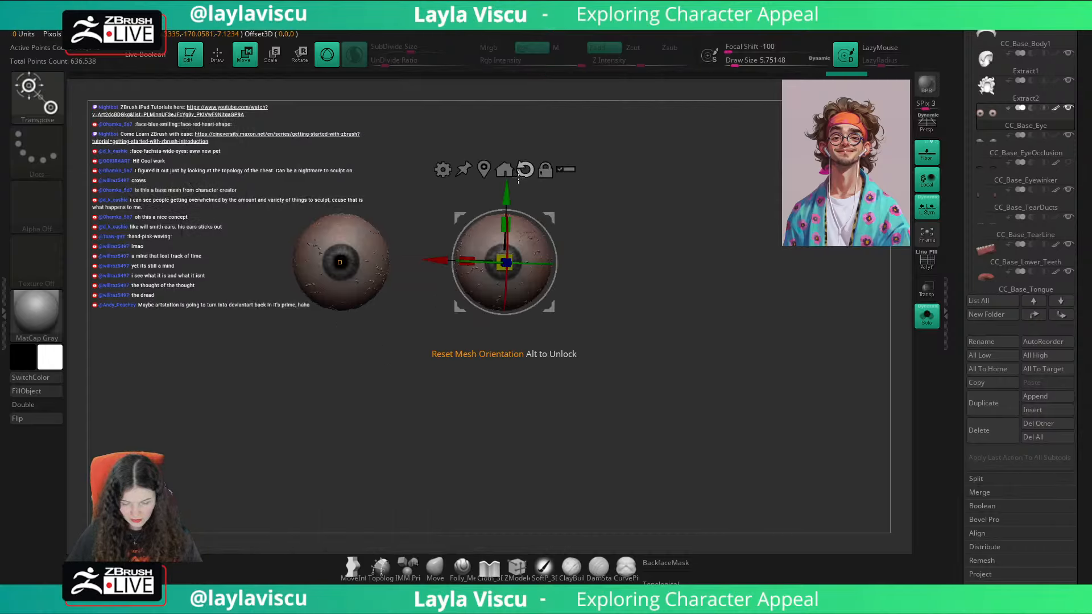
pyautogui.click(926, 316)
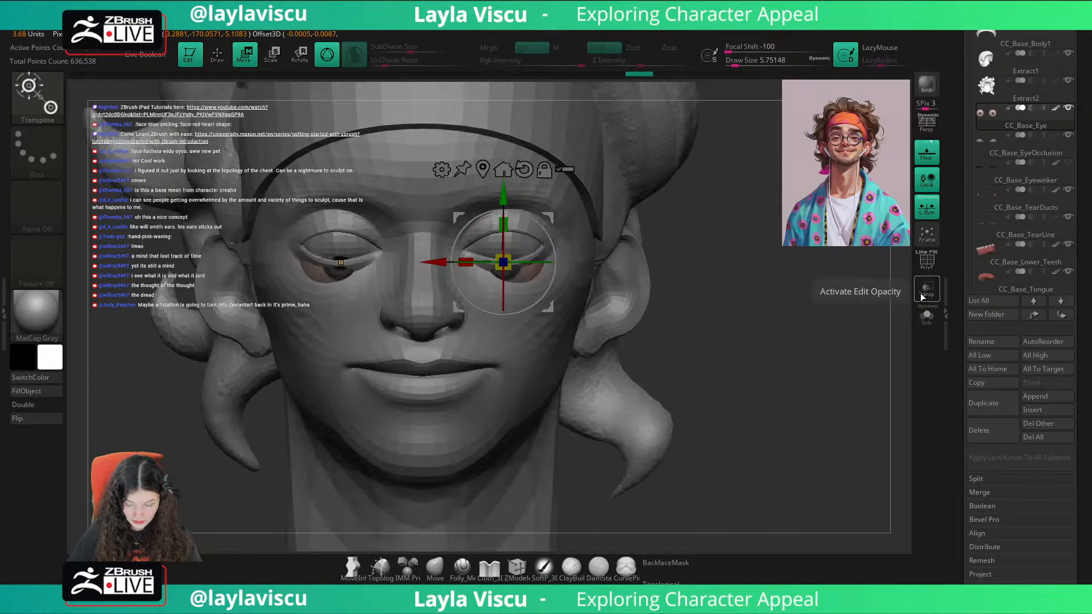
pyautogui.click(927, 289)
pyautogui.moveTo(547, 304); pyautogui.dragTo(547, 287)
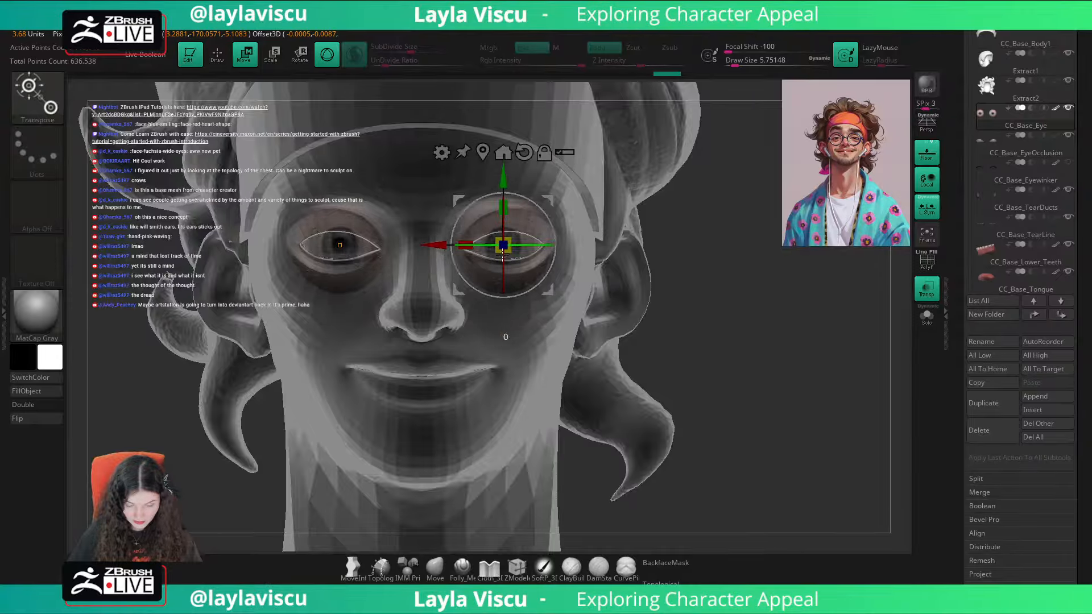
pyautogui.keyDown('ctrl'); pyautogui.moveTo(548, 290); pyautogui.dragTo(568, 336, button='right'); pyautogui.keyUp('ctrl')
pyautogui.moveTo(572, 299); pyautogui.dragTo(573, 297)
pyautogui.click(925, 297)
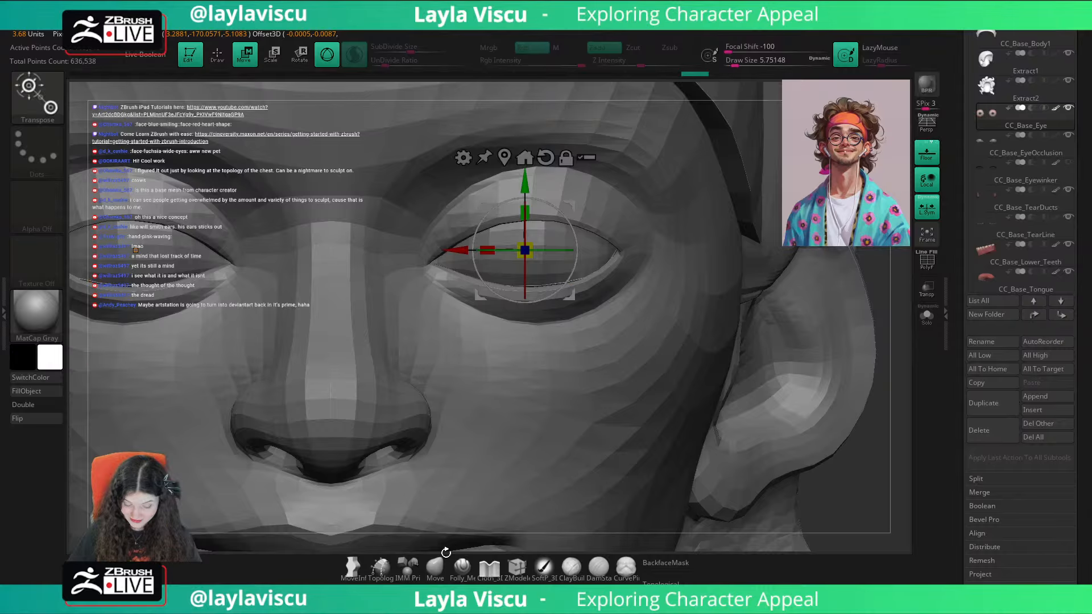
# Step: Hide the eyeballs' CC_Detail layer and merge it down to remove the raised vein detail
pyautogui.click(435, 566)
pyautogui.scroll(2, 1024, 170)
pyautogui.click(927, 315)
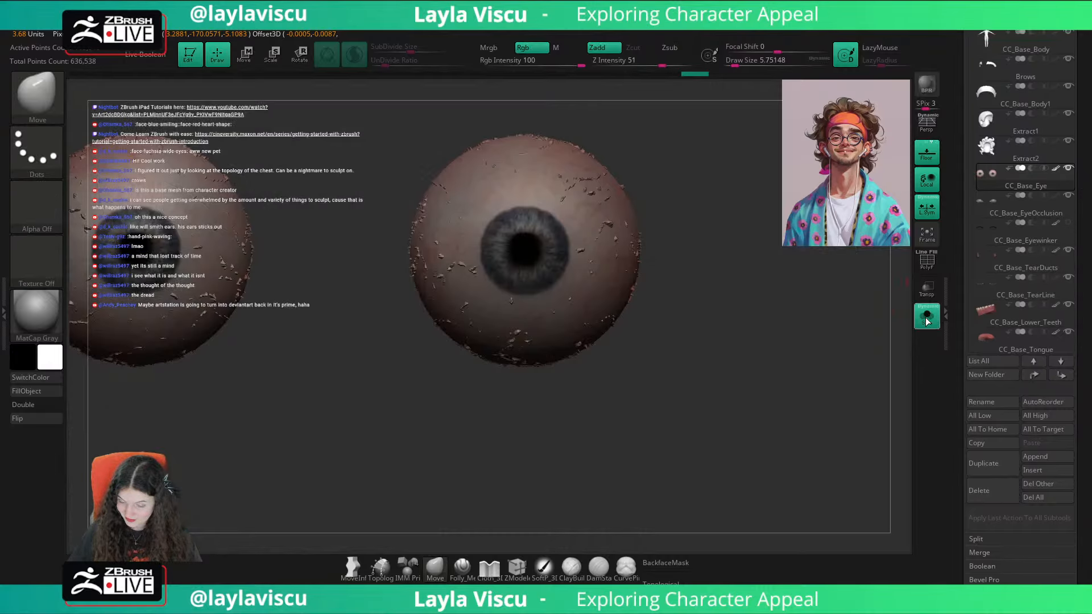
pyautogui.scroll(-5, 1024, 261)
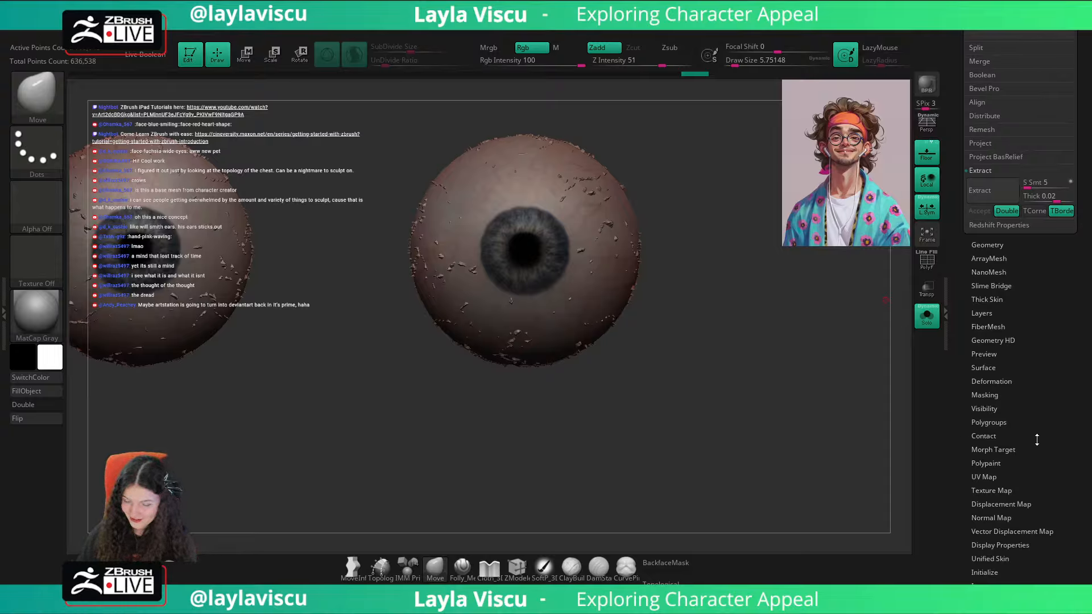
pyautogui.click(994, 315)
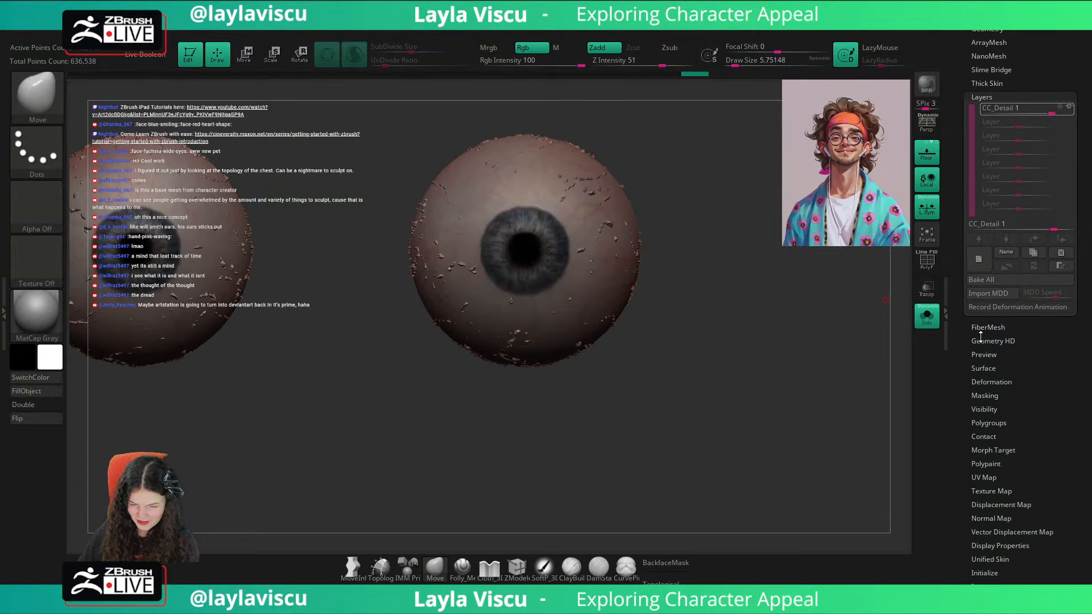
pyautogui.click(1072, 111)
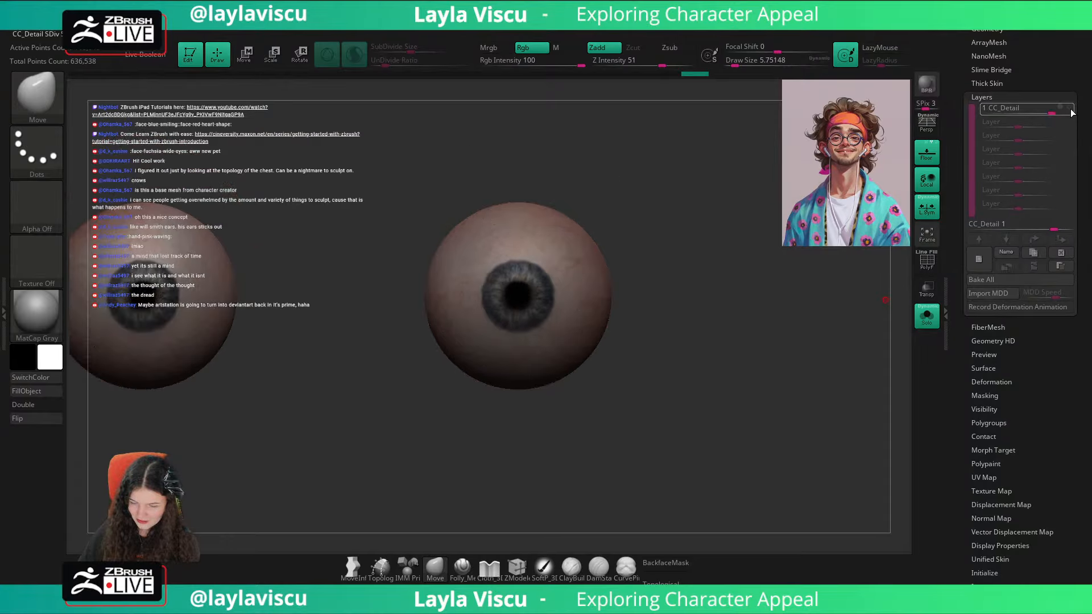
pyautogui.click(1033, 266)
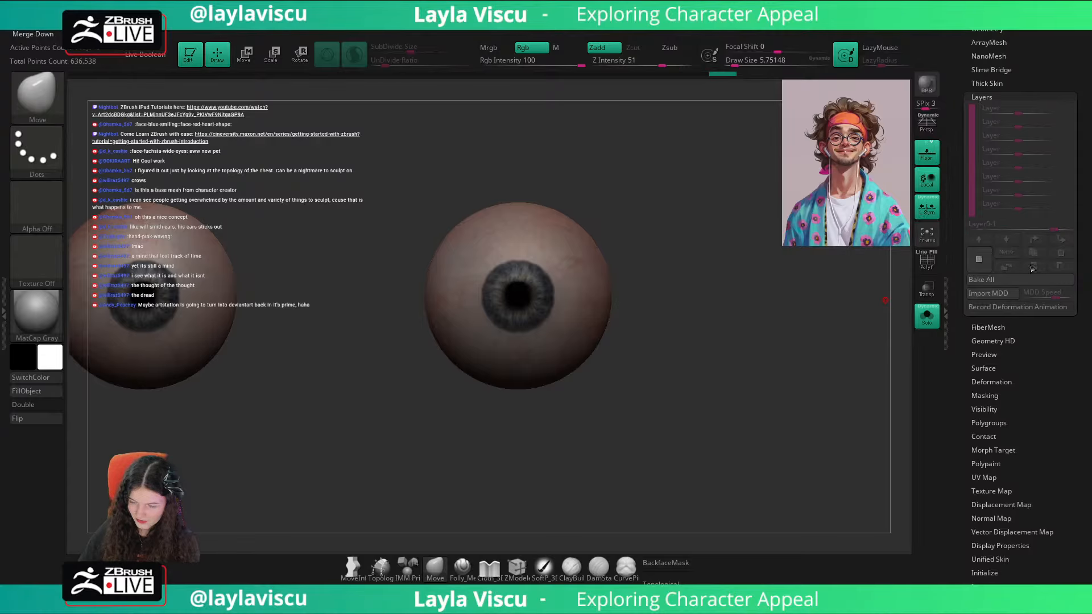
# Step: Move the eyeballs up and slightly outward so the irises sit within the eyelid openings, and return to the Move brush
pyautogui.press('w')
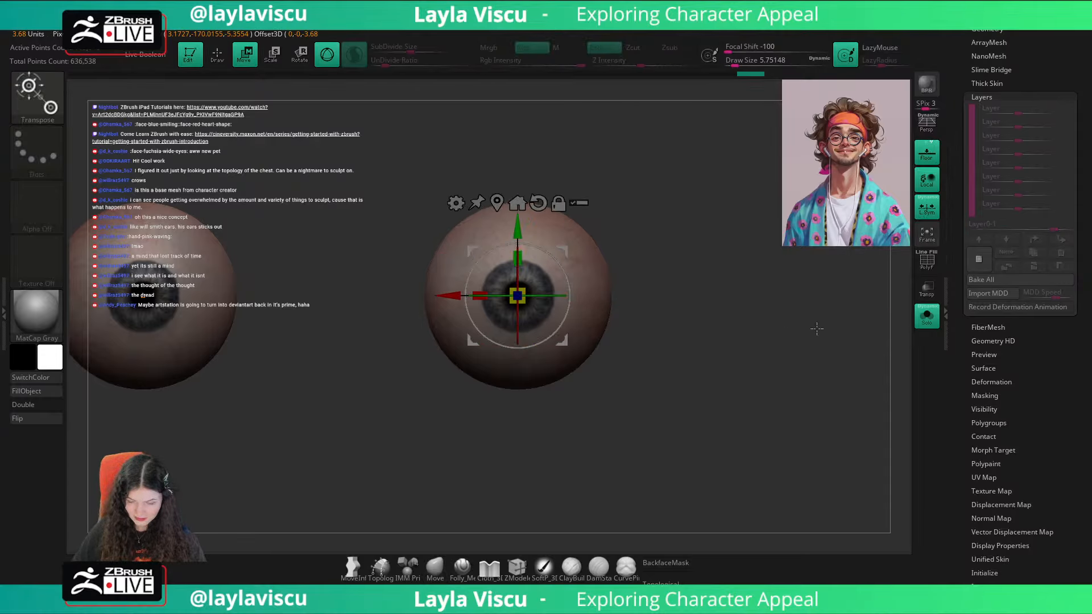
pyautogui.click(929, 319)
pyautogui.click(931, 296)
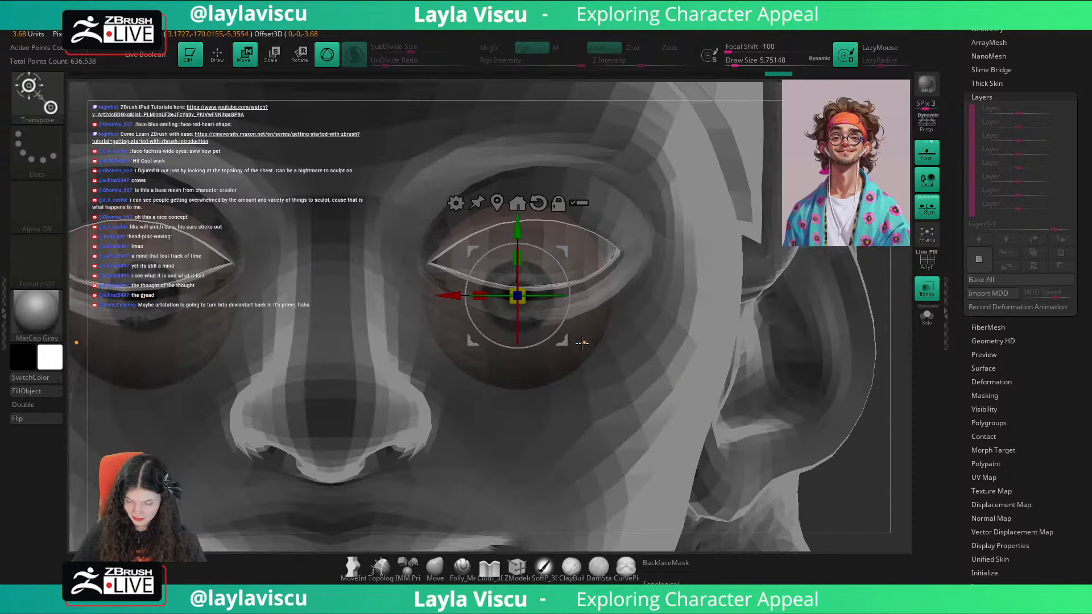
pyautogui.moveTo(559, 342); pyautogui.dragTo(579, 297)
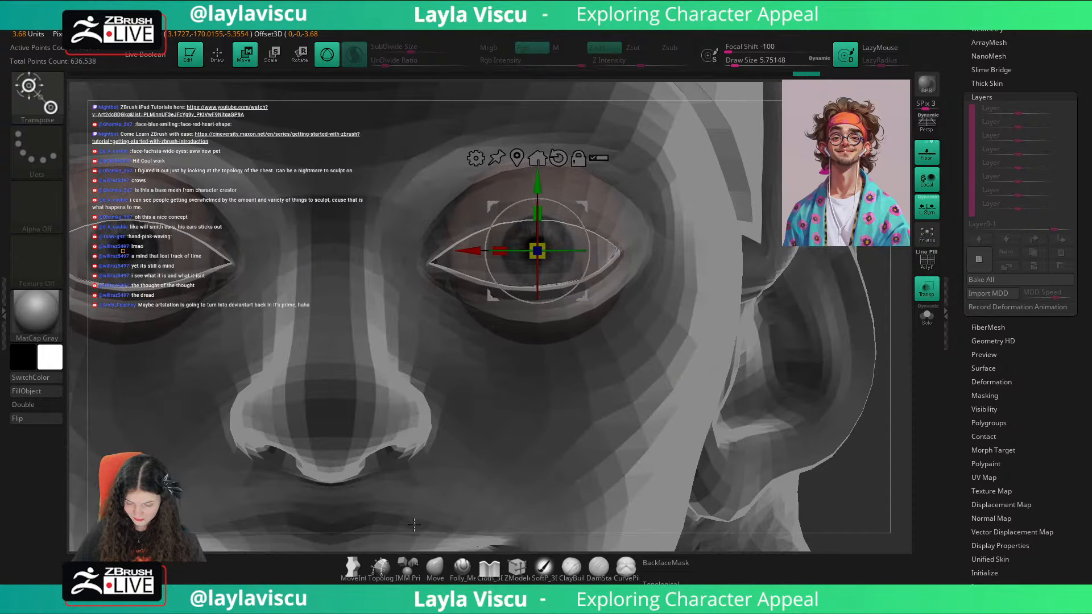
pyautogui.click(432, 563)
pyautogui.keyDown('ctrl'); pyautogui.moveTo(494, 493); pyautogui.dragTo(494, 421, button='right'); pyautogui.keyUp('ctrl')
pyautogui.moveTo(1008, 34); pyautogui.dragTo(1008, 114)
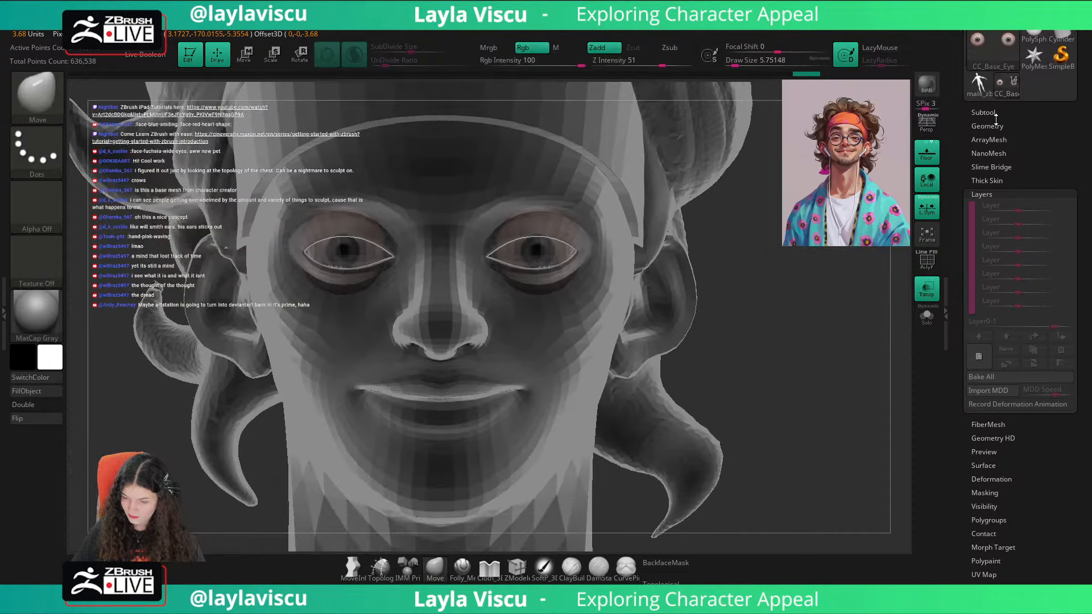
# Step: Turn off the head's transparency and hide the CC_Base_EyeOcclusion subtool covering the eyeballs
pyautogui.click(997, 112)
pyautogui.click(933, 293)
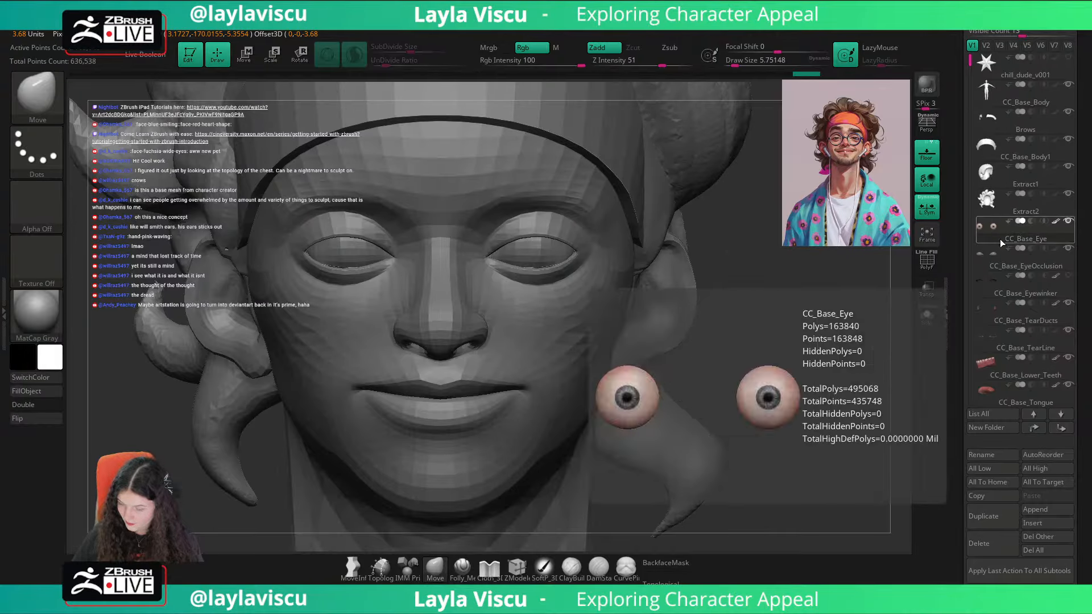
pyautogui.scroll(-1, 1001, 153)
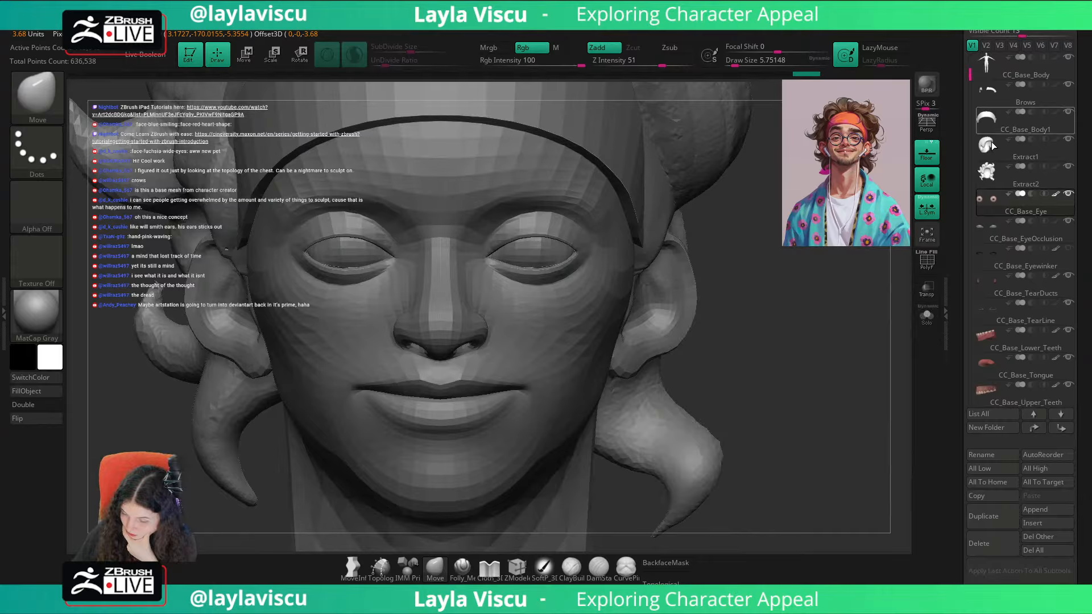
pyautogui.click(1068, 221)
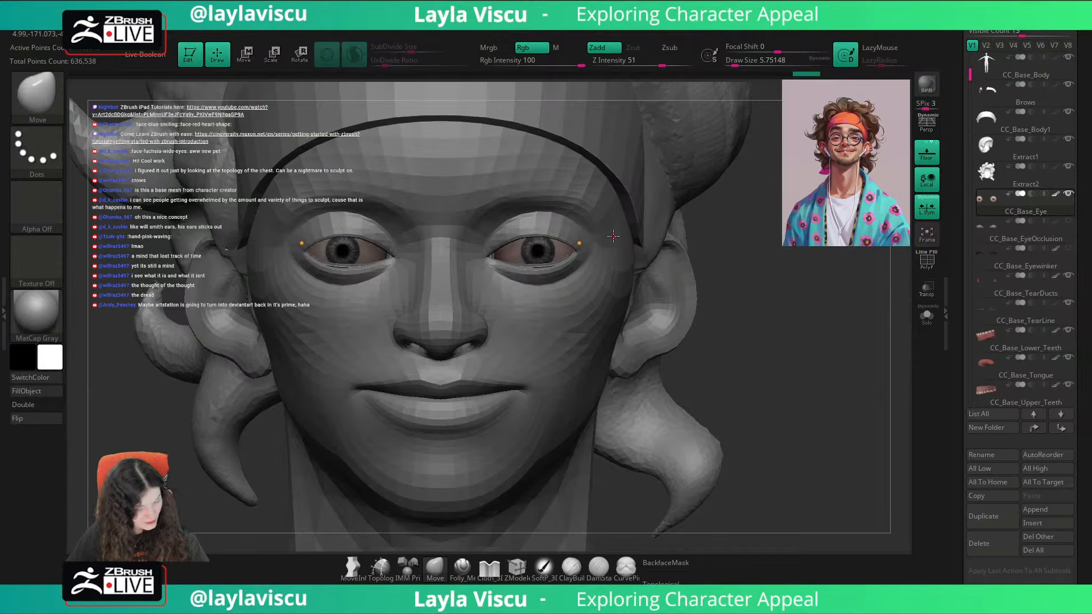
# Step: Adjust the eyeballs' sideways position and depth with the gizmo so they sit inside the eyelid openings
pyautogui.press('w')
pyautogui.keyDown('ctrl'); pyautogui.moveTo(496, 251); pyautogui.dragTo(482, 256, button='right'); pyautogui.keyUp('ctrl')
pyautogui.moveTo(479, 255); pyautogui.dragTo(472, 255)
pyautogui.moveTo(537, 276); pyautogui.dragTo(519, 316, button='right')
pyautogui.moveTo(521, 288); pyautogui.dragTo(511, 292)
pyautogui.keyDown('shift'); pyautogui.moveTo(785, 423); pyautogui.dragTo(853, 304, button='right'); pyautogui.keyUp('shift')
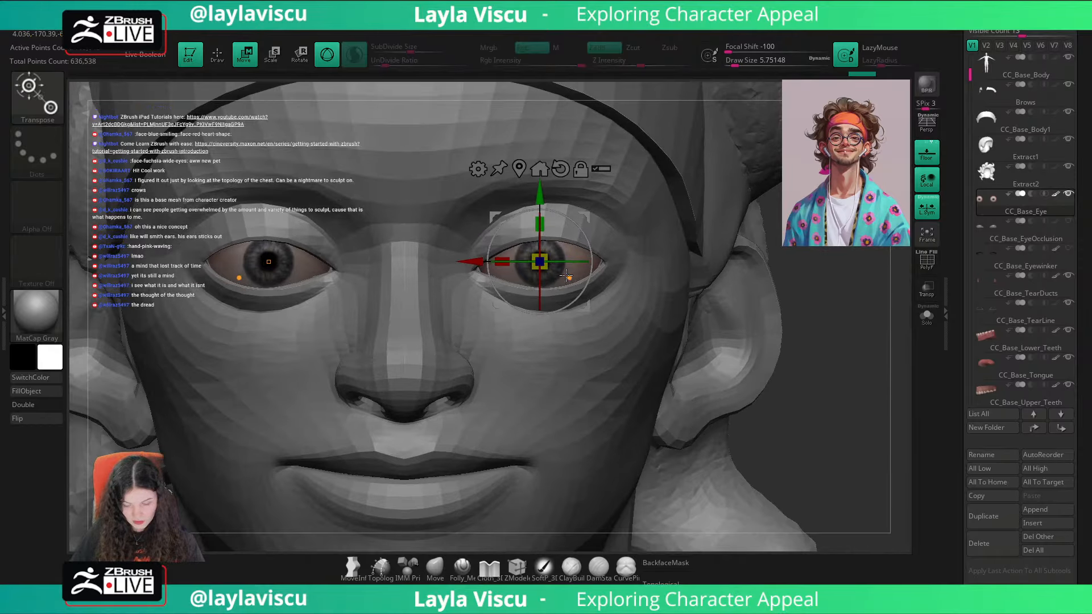
pyautogui.moveTo(551, 268); pyautogui.dragTo(571, 281)
pyautogui.moveTo(872, 312); pyautogui.dragTo(762, 332, button='right')
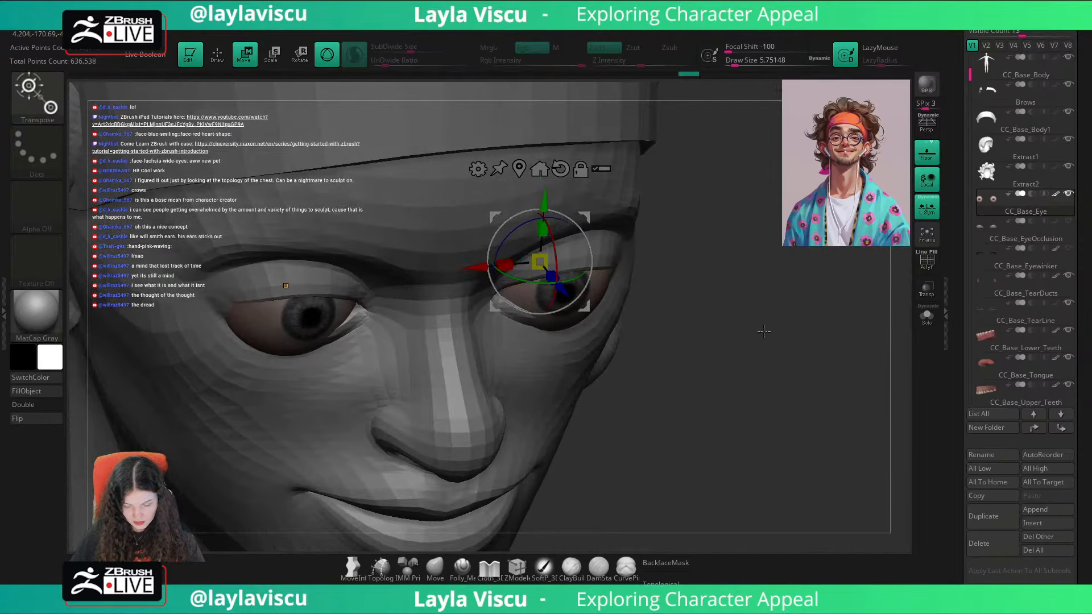
pyautogui.moveTo(566, 292); pyautogui.dragTo(559, 284)
pyautogui.keyDown('shift'); pyautogui.moveTo(789, 281); pyautogui.dragTo(835, 301, button='right'); pyautogui.keyUp('shift')
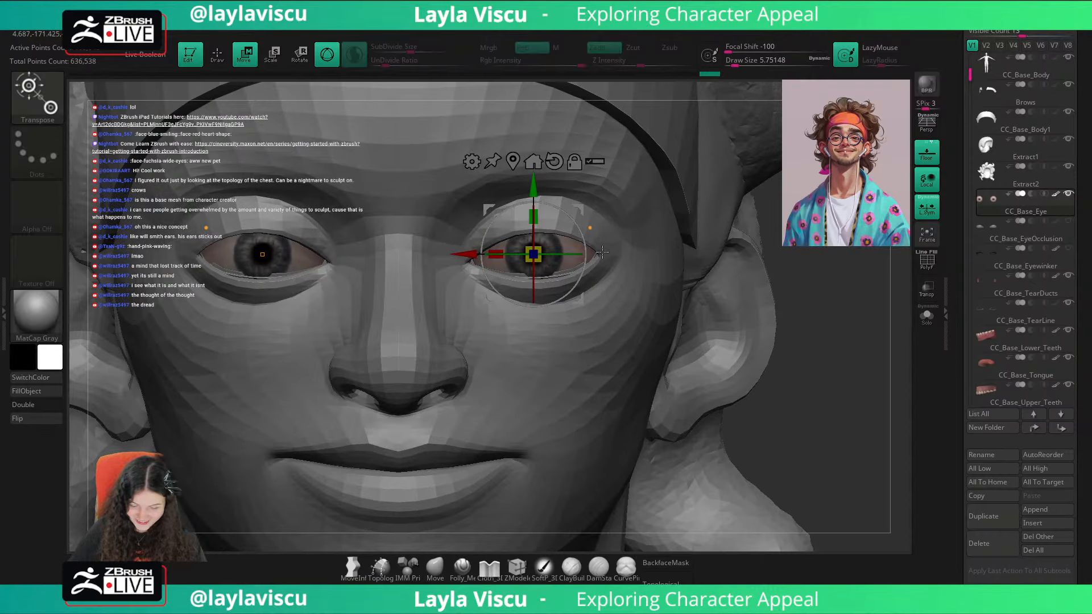
# Step: Show the polyframe on the eyeballs to inspect their mesh, and hide it again
pyautogui.hotkey('shift', 'f')
pyautogui.moveTo(468, 250); pyautogui.dragTo(466, 249)
pyautogui.click(435, 566)
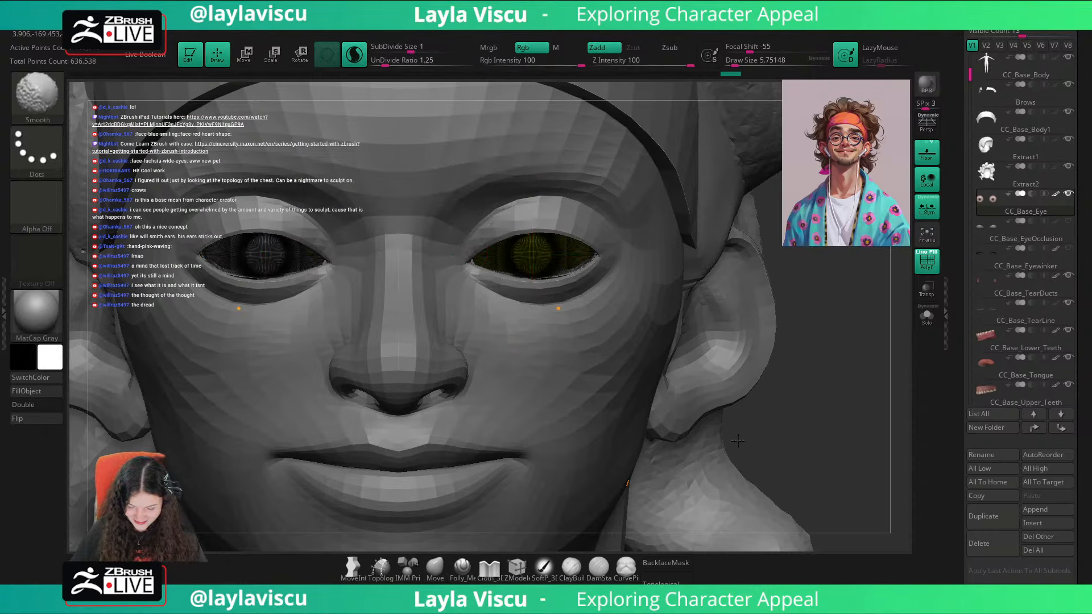
pyautogui.hotkey('shift', 'f')
# Step: Scale the eyeballs up slightly and push them about 0.36 back into the head
pyautogui.moveTo(825, 364)
pyautogui.mouseDown(button='right')
pyautogui.moveTo(808, 398)
pyautogui.moveTo(785, 392)
pyautogui.moveTo(793, 396)
pyautogui.moveTo(788, 307)
pyautogui.mouseUp(button='right')
pyautogui.press('w')
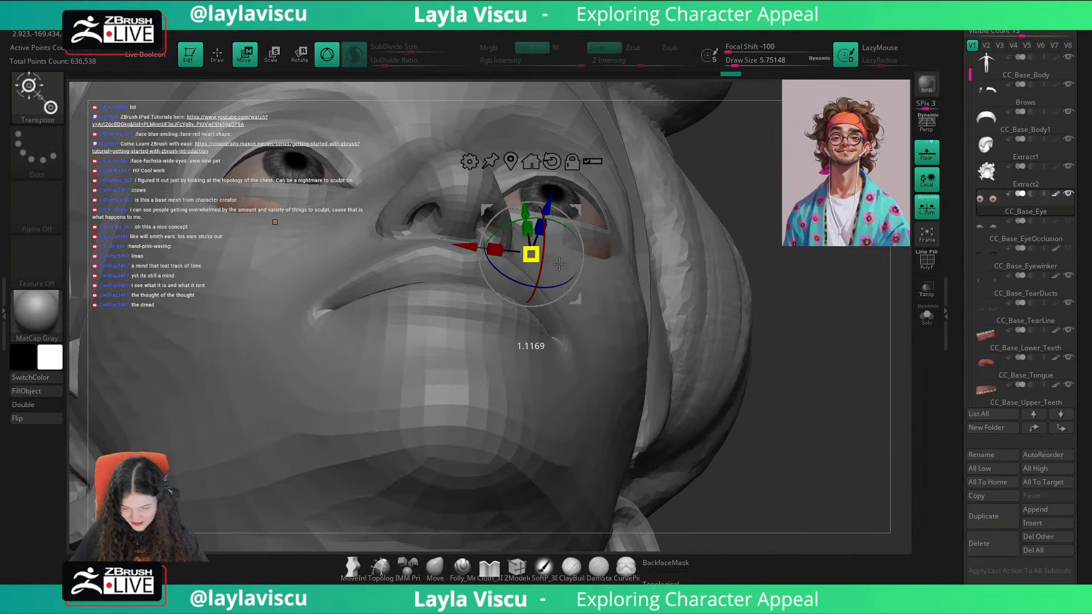
pyautogui.moveTo(537, 259); pyautogui.dragTo(547, 301, button='right')
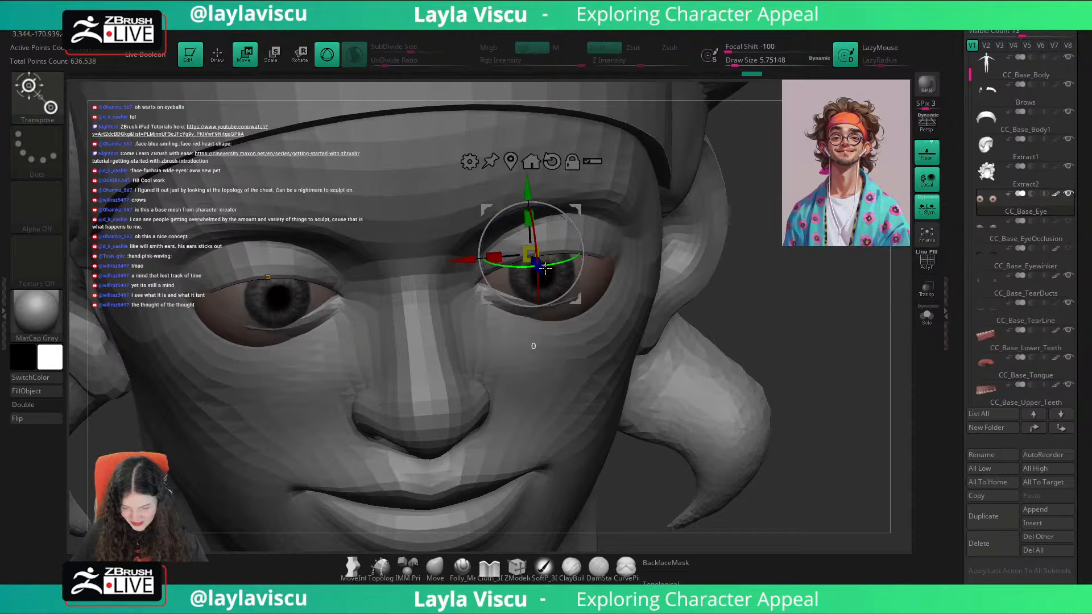
pyautogui.moveTo(539, 273); pyautogui.dragTo(538, 271)
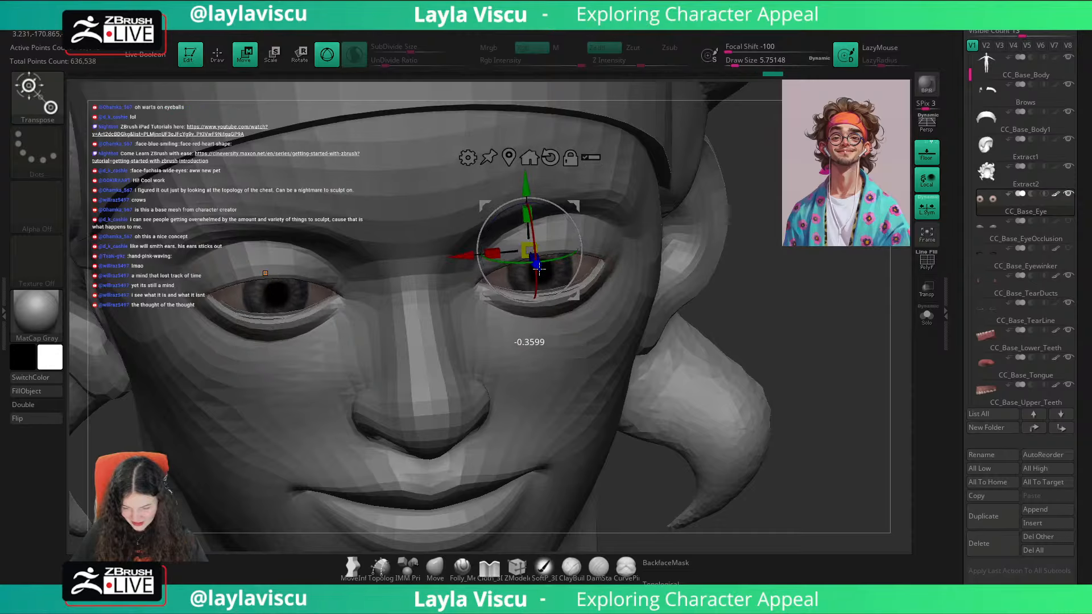
pyautogui.moveTo(701, 310); pyautogui.dragTo(822, 341, button='right')
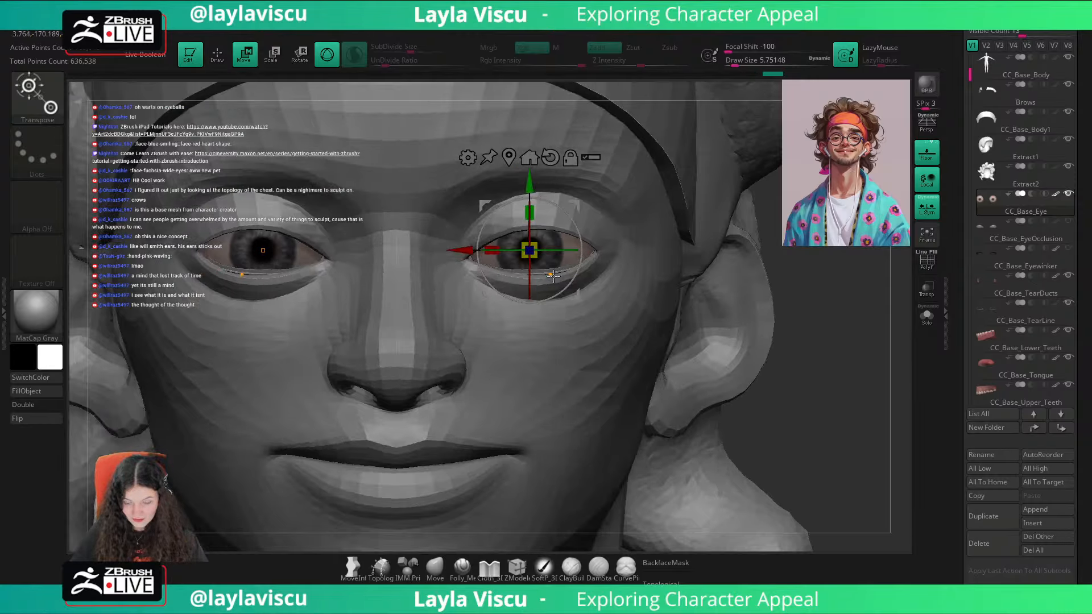
# Step: Fine-tune the eyeballs' position within the eyelids from several angles and check the fit with the head briefly transparent
pyautogui.moveTo(535, 258); pyautogui.dragTo(524, 256)
pyautogui.moveTo(818, 307); pyautogui.dragTo(836, 352)
pyautogui.moveTo(557, 273); pyautogui.dragTo(563, 278)
pyautogui.moveTo(839, 347); pyautogui.dragTo(818, 251)
pyautogui.moveTo(526, 213); pyautogui.dragTo(526, 219)
pyautogui.moveTo(746, 379); pyautogui.dragTo(900, 438)
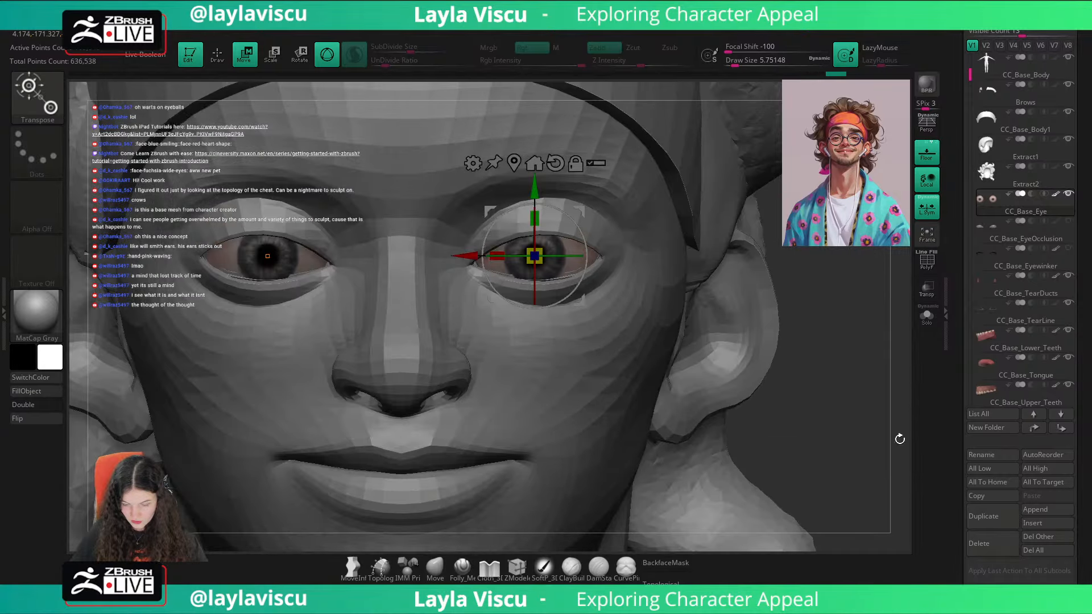
pyautogui.click(920, 296)
pyautogui.click(920, 297)
pyautogui.keyDown('ctrl'); pyautogui.moveTo(862, 354); pyautogui.dragTo(768, 343, button='right'); pyautogui.keyUp('ctrl')
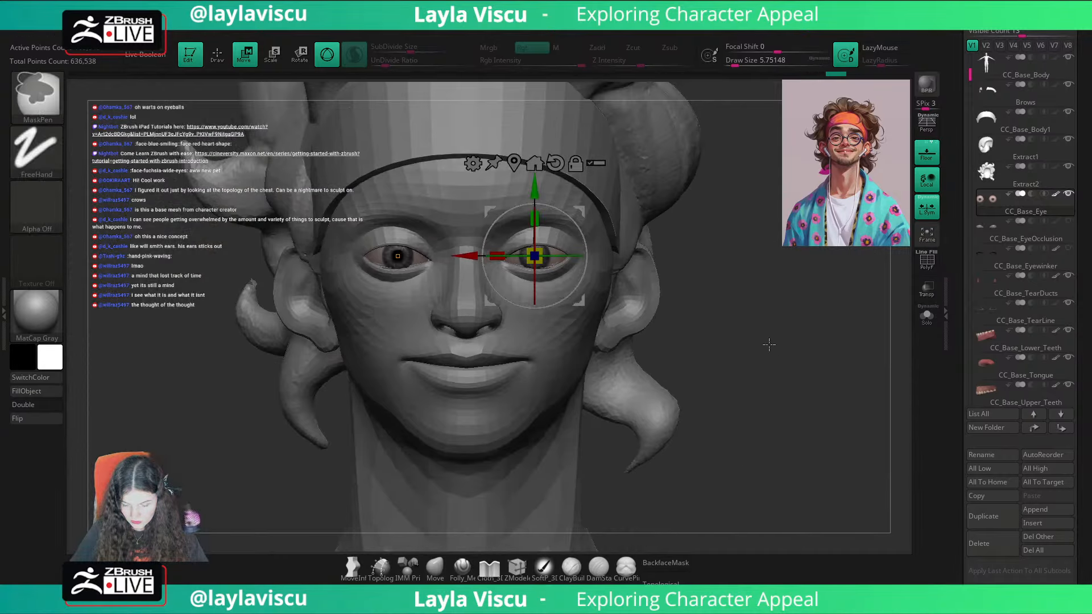
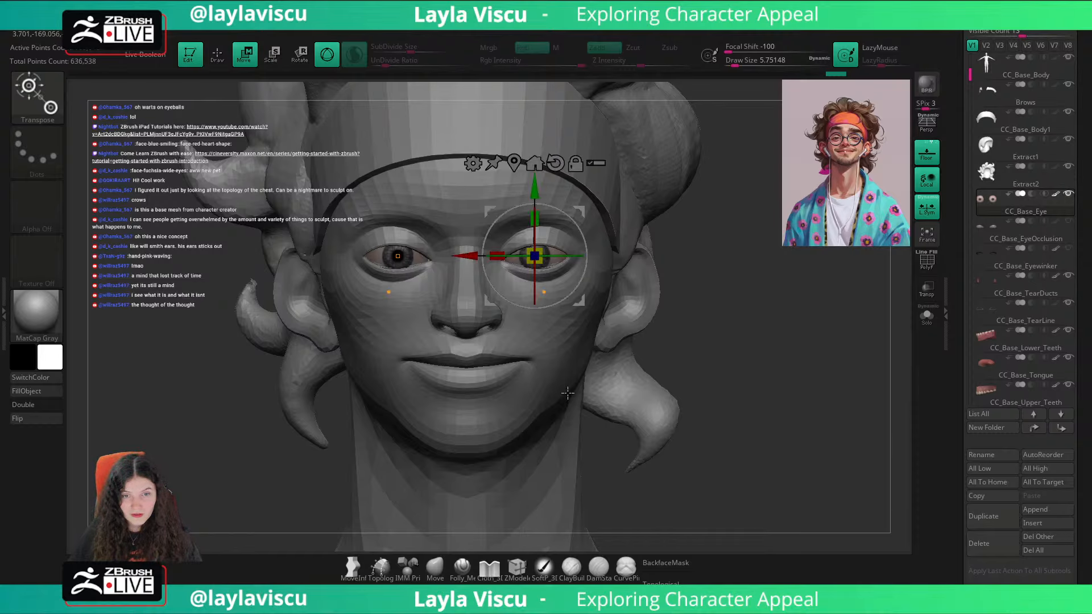
# Step: Check the eyeballs' fit from several angles, toggling the visibility of the eye occlusion and Eyewinker subtools
pyautogui.click(446, 568)
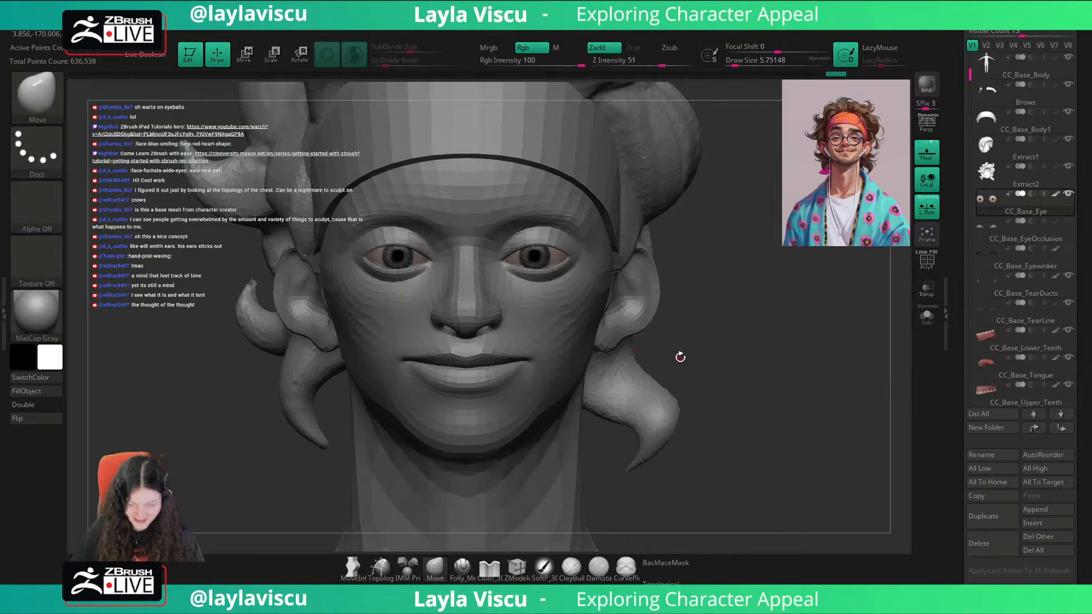
pyautogui.moveTo(726, 322); pyautogui.dragTo(711, 312, button='right')
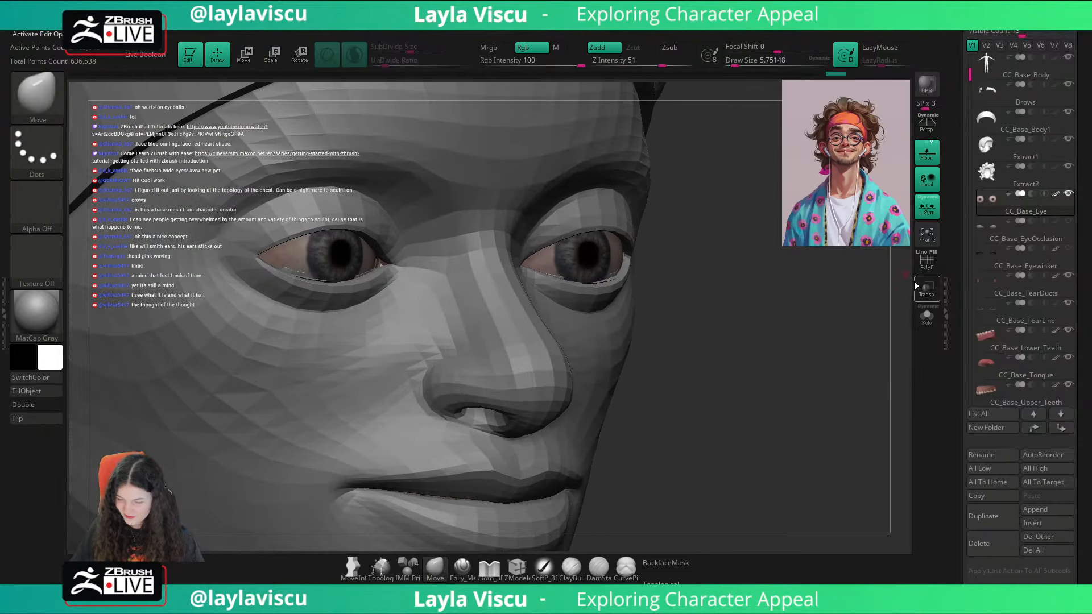
pyautogui.click(1073, 224)
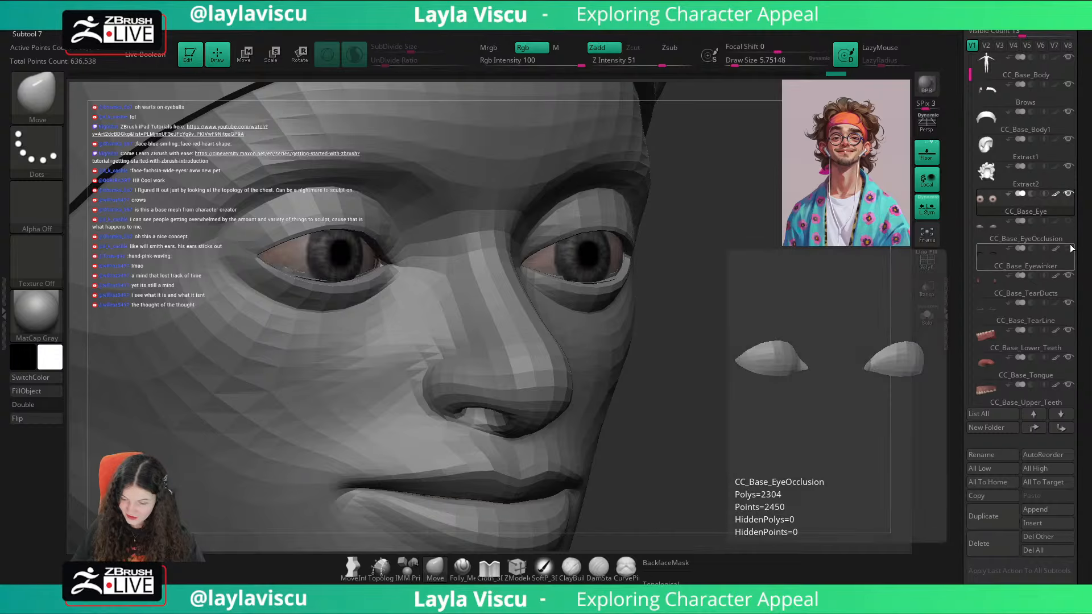
pyautogui.moveTo(827, 344)
pyautogui.mouseDown(button='right')
pyautogui.moveTo(779, 363)
pyautogui.moveTo(816, 350)
pyautogui.mouseUp(button='right')
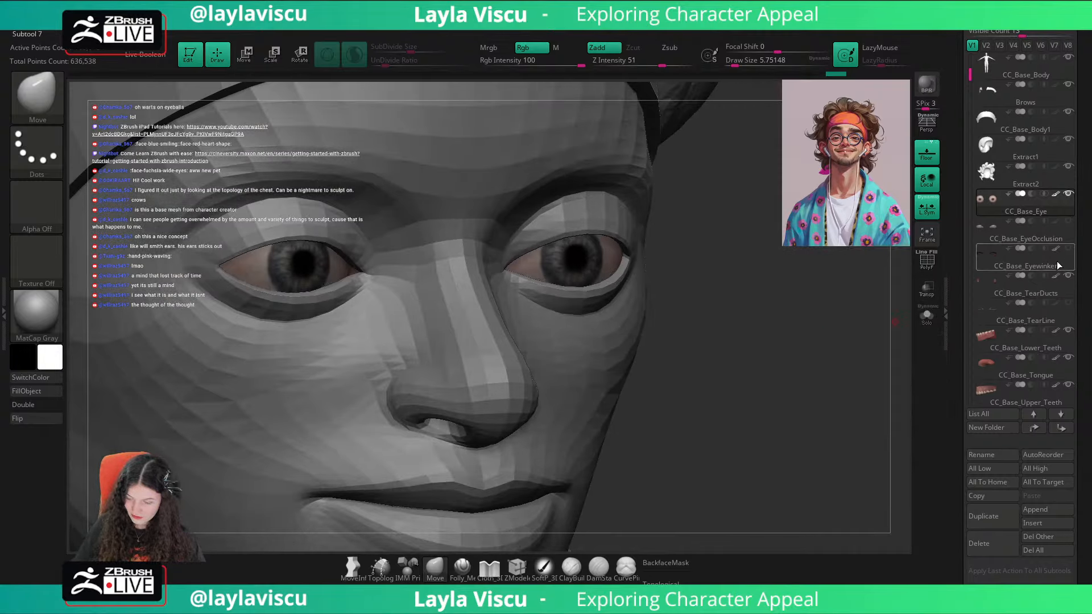
pyautogui.click(1068, 249)
pyautogui.click(1068, 249)
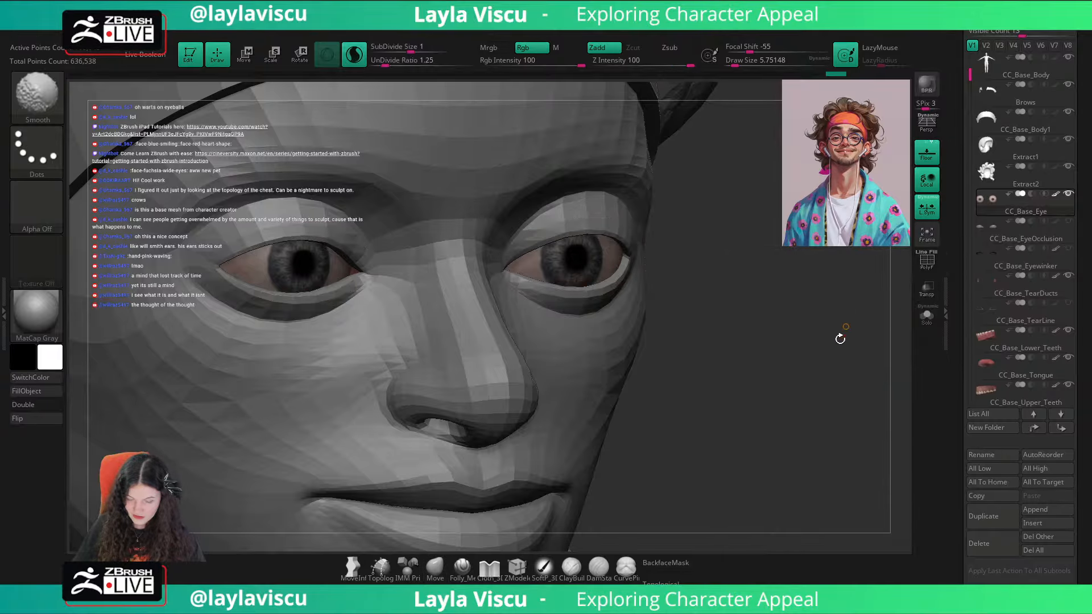
pyautogui.moveTo(841, 338)
pyautogui.keyDown('shift'); pyautogui.mouseDown(button='right')
pyautogui.moveTo(834, 356)
pyautogui.moveTo(773, 322)
pyautogui.moveTo(801, 334)
pyautogui.mouseUp(button='right'); pyautogui.keyUp('shift')
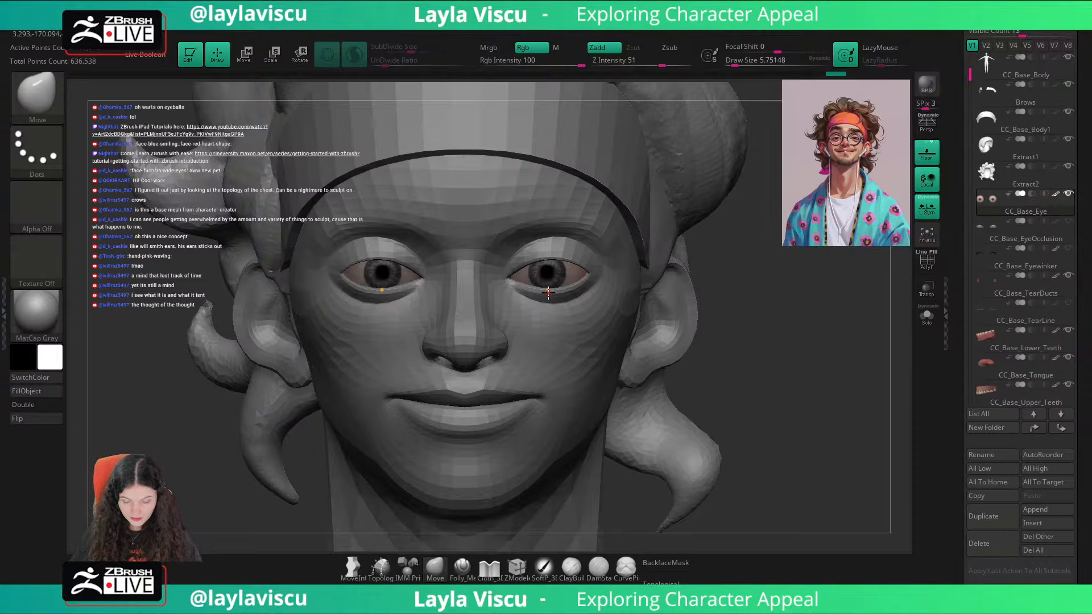
# Step: Fill the eyeballs with a warm off-white, starting from a colour sampled on the reference portrait, and hide the reference again
pyautogui.hotkey('shift', 'z')
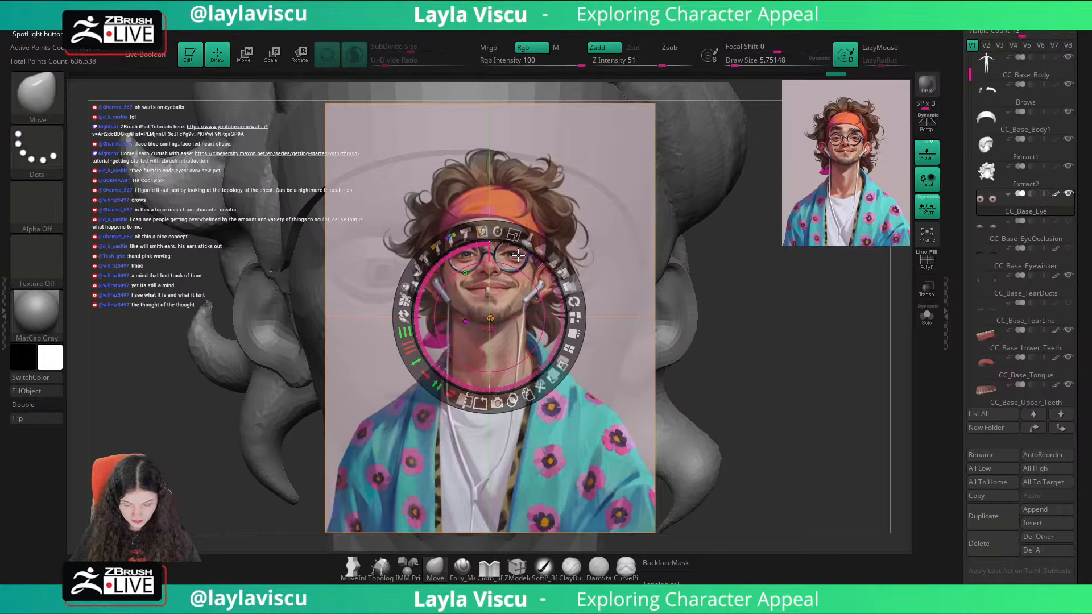
pyautogui.press('c')
pyautogui.press('z')
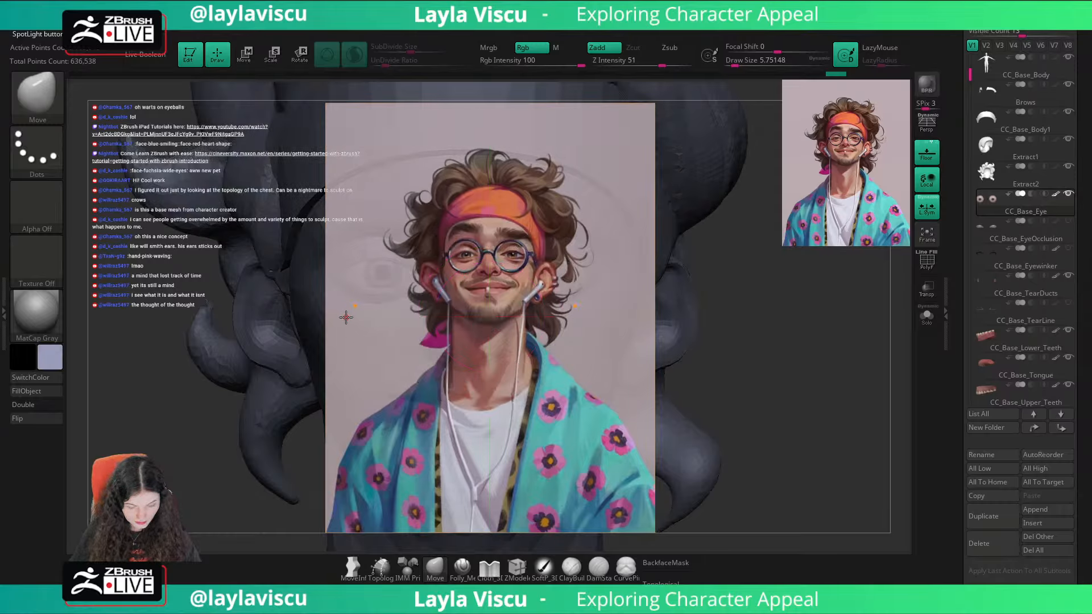
pyautogui.click(50, 358)
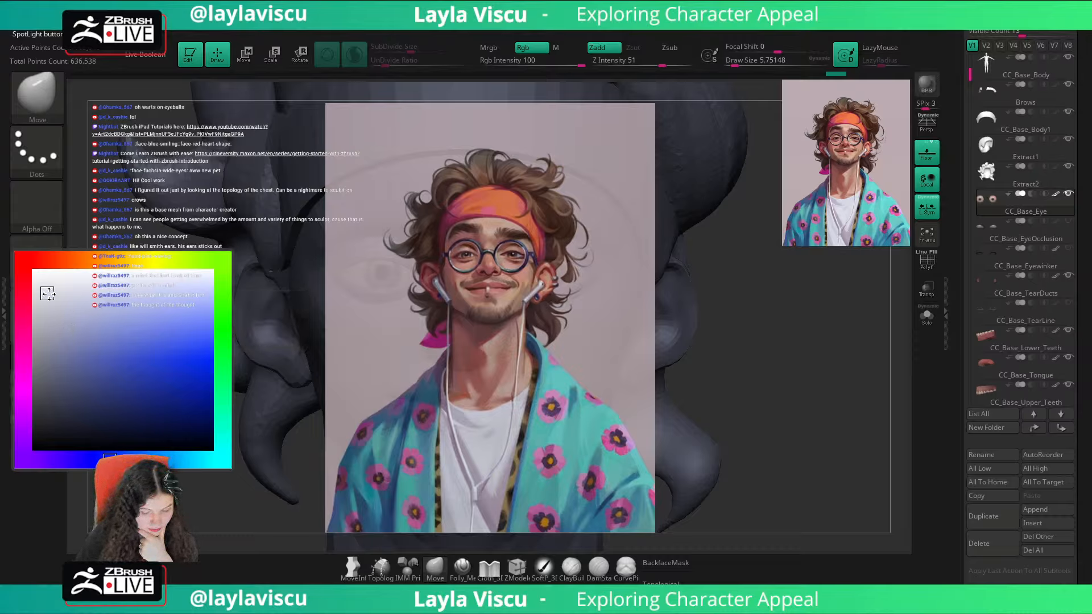
pyautogui.moveTo(47, 294)
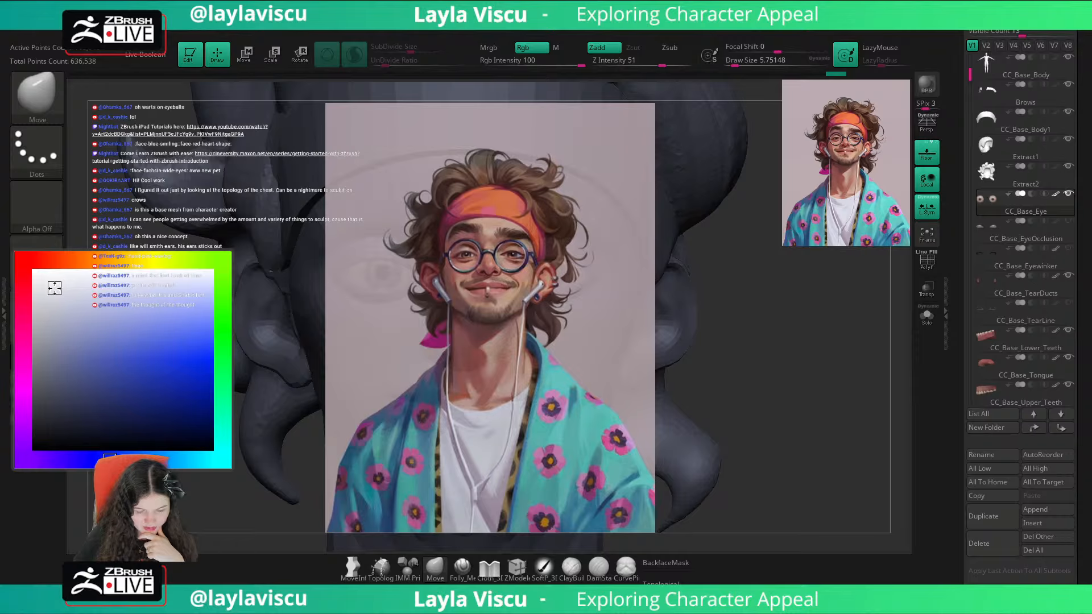
pyautogui.click(105, 259)
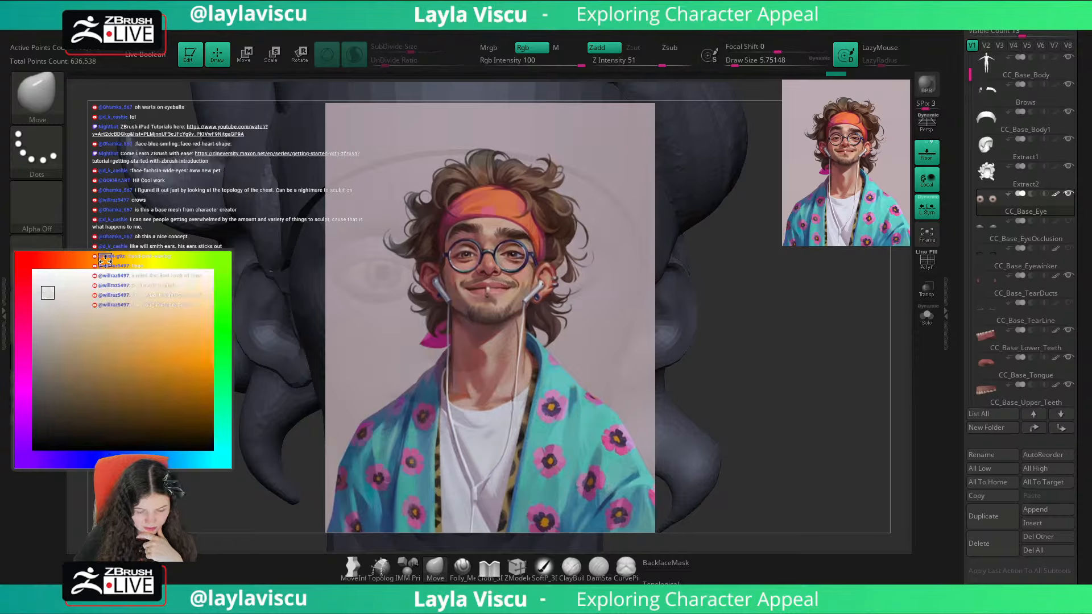
pyautogui.moveTo(91, 261); pyautogui.dragTo(80, 260)
pyautogui.click(53, 308)
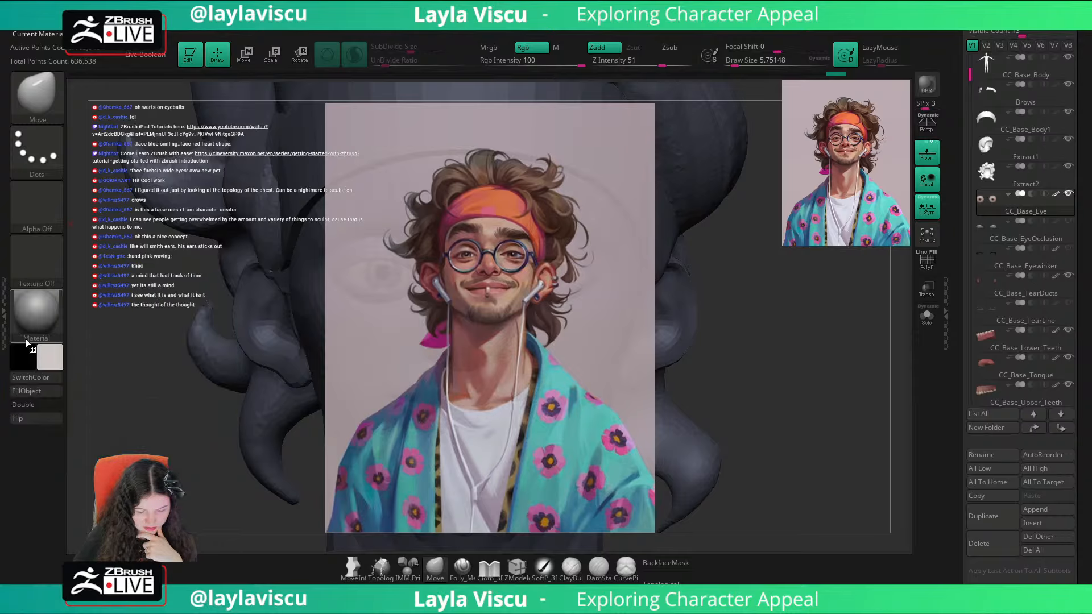
pyautogui.click(40, 390)
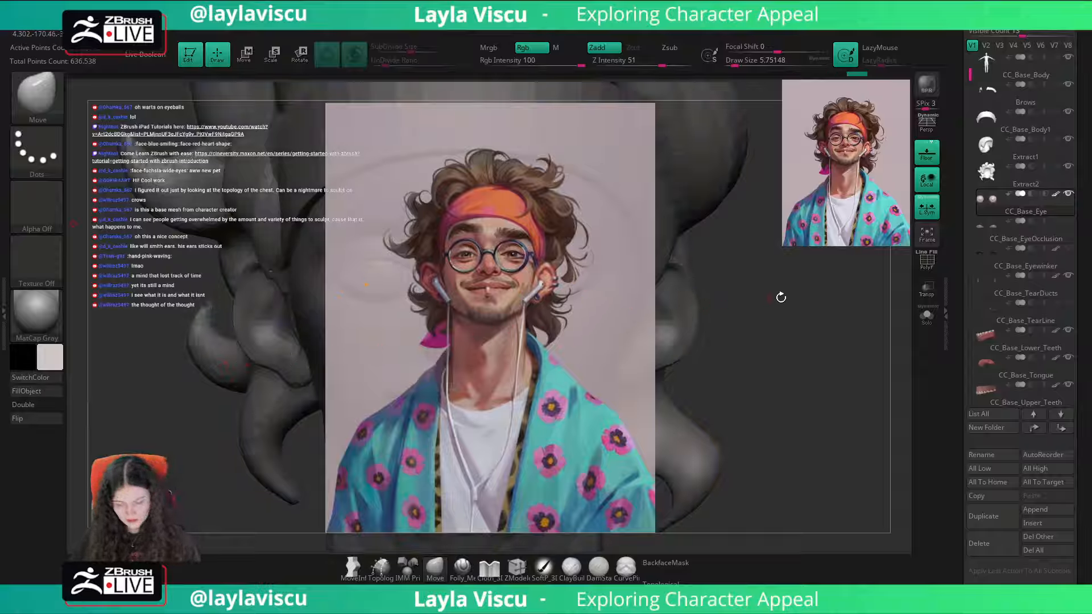
pyautogui.hotkey('shift', 'z')
# Step: Examine the eyeballs' mesh density with the polyframe and their subdivision settings under Geometry
pyautogui.hotkey('shift', 'f')
pyautogui.hotkey('shift', 'f')
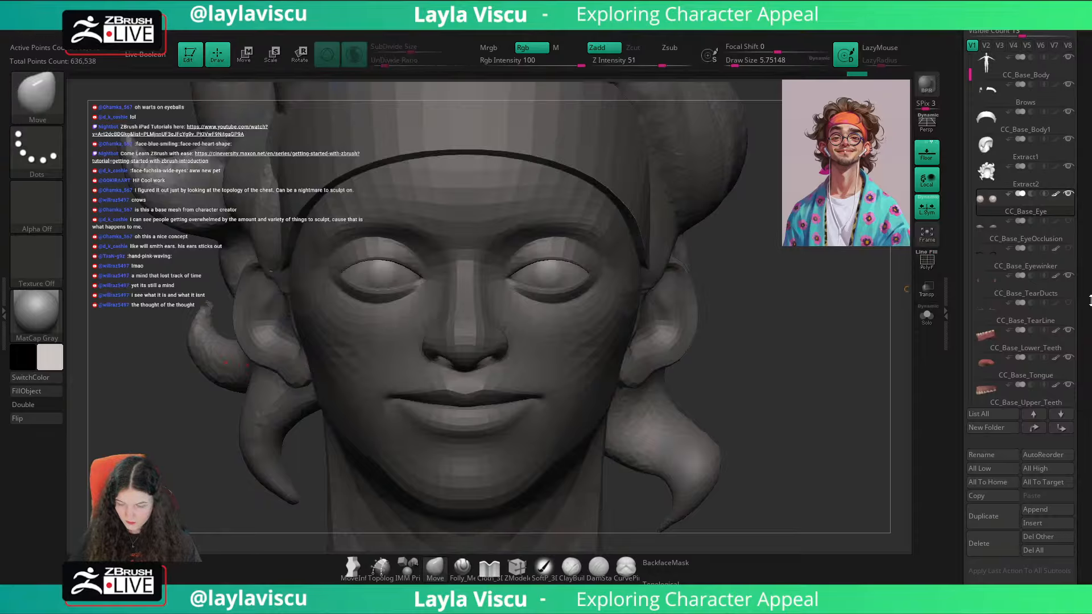
pyautogui.scroll(-5, 1053, 265)
pyautogui.click(987, 425)
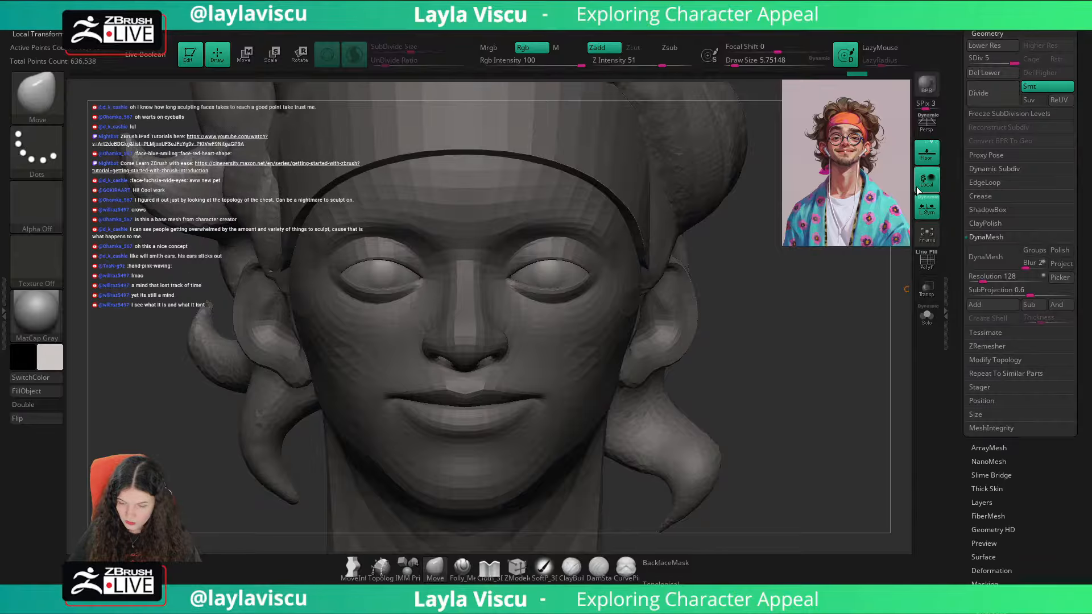
pyautogui.press('shift')
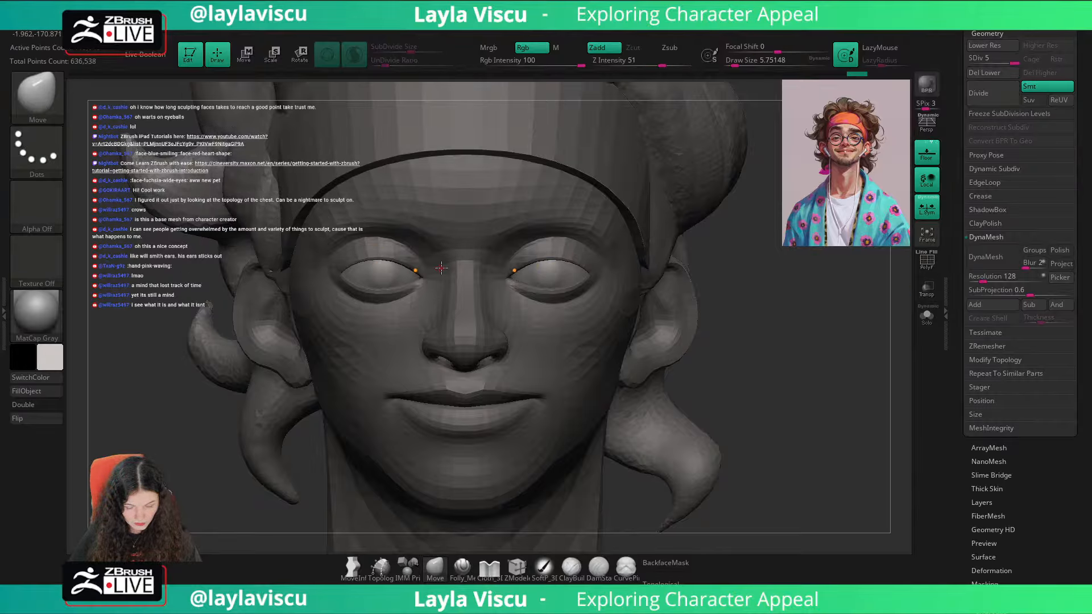
# Step: Sample a dark colour from the portrait's eye, isolate the eyeballs with polyframe, and darken the paint colour to near-black
pyautogui.hotkey('shift', 'z')
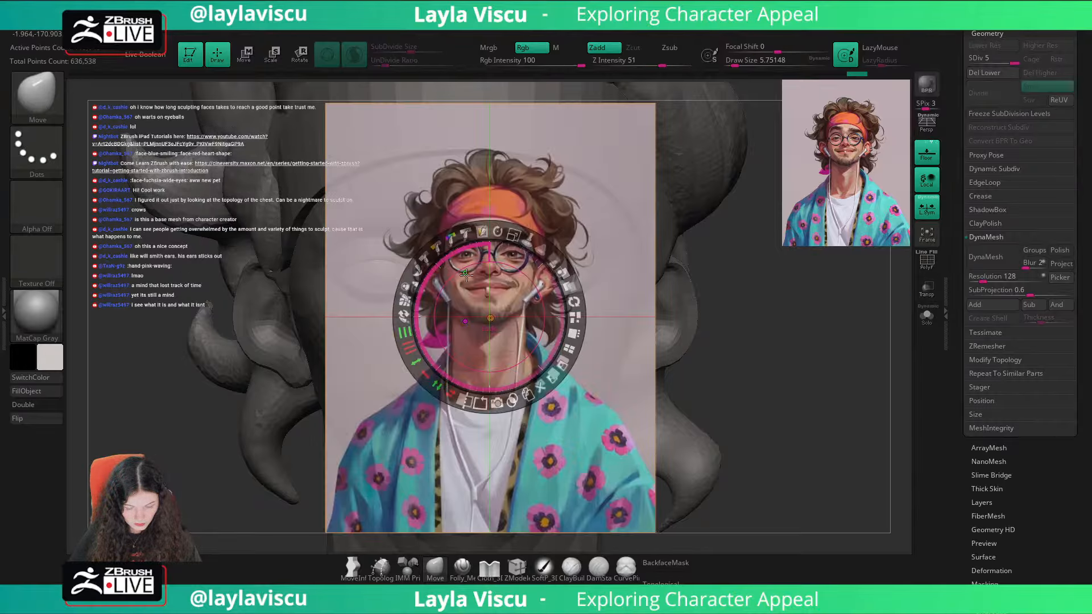
pyautogui.click(513, 255)
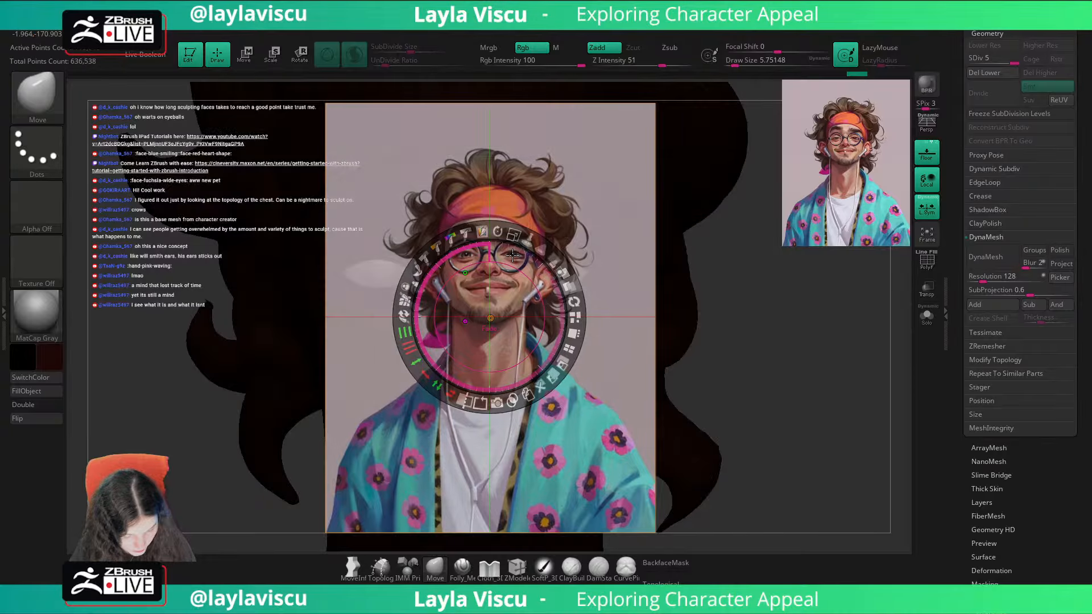
pyautogui.press('z')
pyautogui.hotkey('shift', 'z')
pyautogui.click(927, 317)
pyautogui.hotkey('shift', 'f')
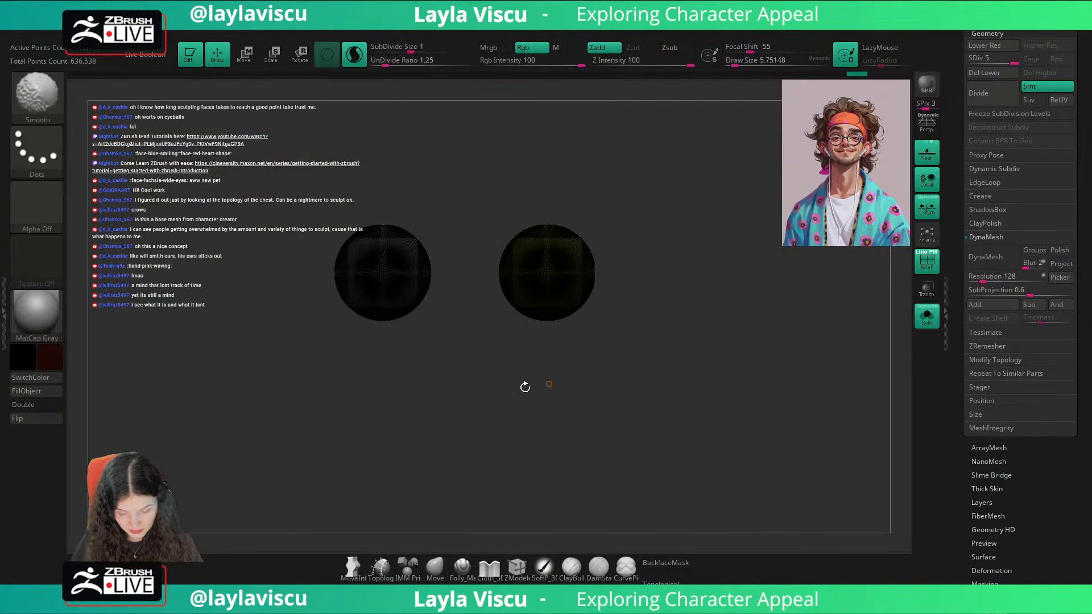
pyautogui.click(50, 355)
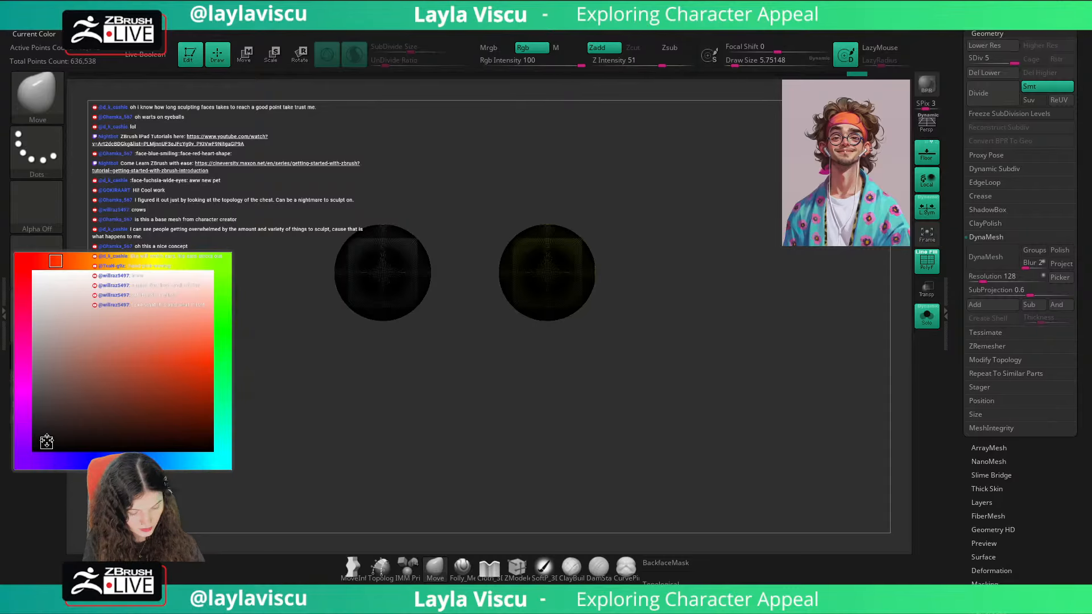
pyautogui.click(46, 442)
# Step: Switch to the Standard brush with a draw size of about 393 and a focal shift of -79
pyautogui.press('b')
pyautogui.press('s')
pyautogui.press('t')
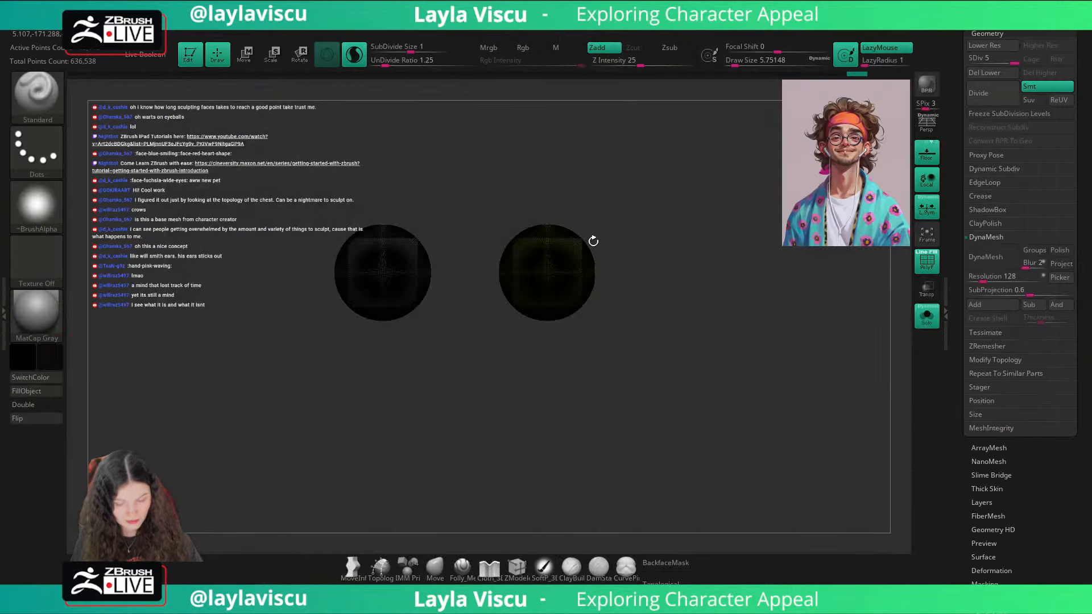
pyautogui.hotkey('shift', 'f')
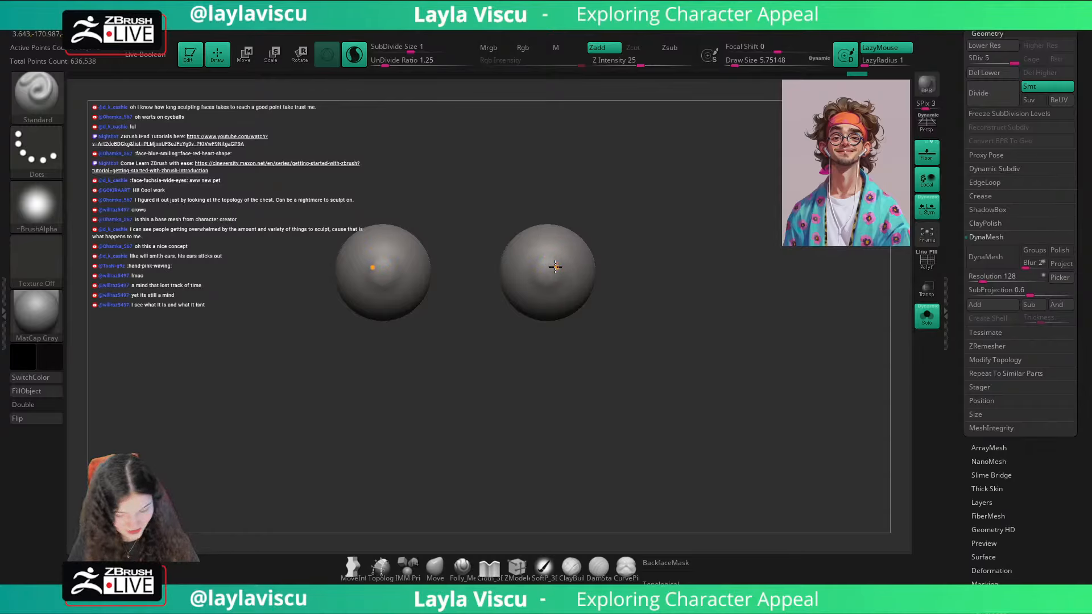
pyautogui.press('s')
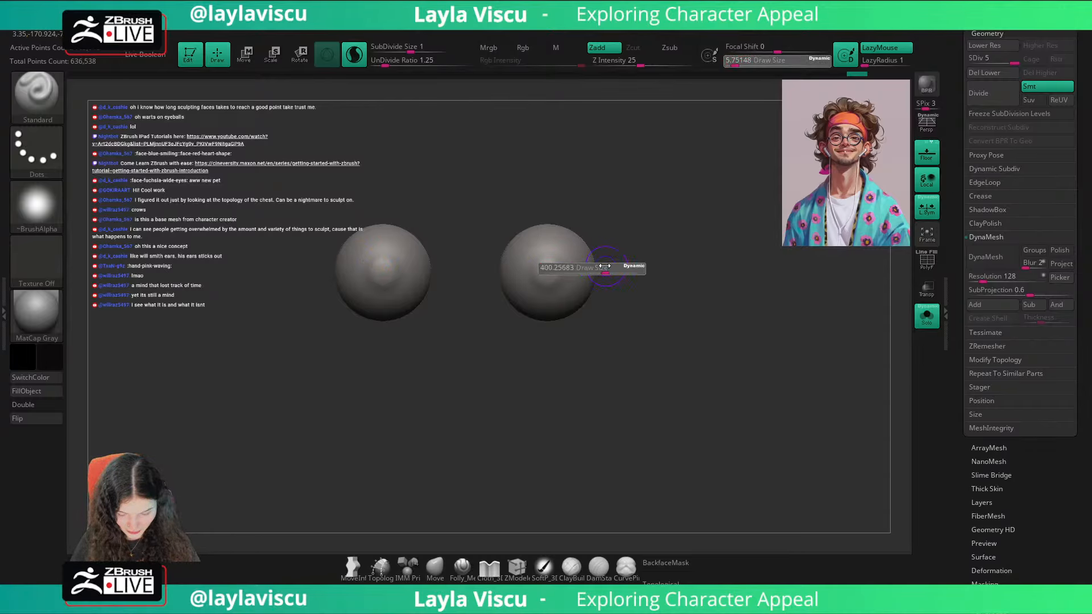
pyautogui.moveTo(605, 265); pyautogui.dragTo(604, 266)
pyautogui.moveTo(776, 50); pyautogui.dragTo(761, 50)
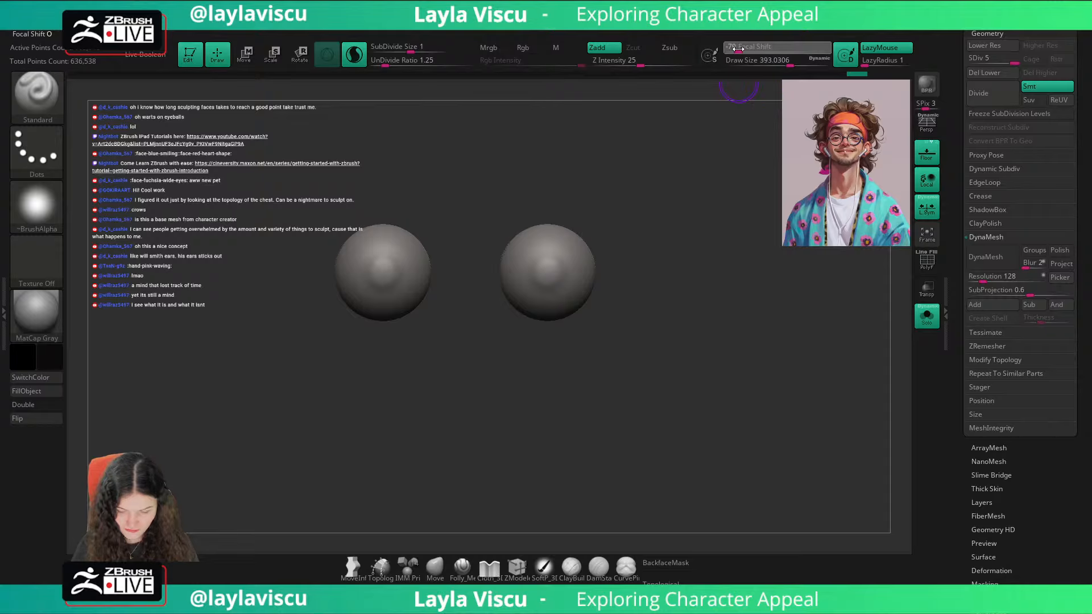
# Step: Limit the Standard brush to colour painting with Sculptris Pro and LazyMouse off, and show one eyeball's wireframe up close
pyautogui.keyDown('ctrl'); pyautogui.moveTo(549, 264); pyautogui.dragTo(544, 276, button='right'); pyautogui.keyUp('ctrl')
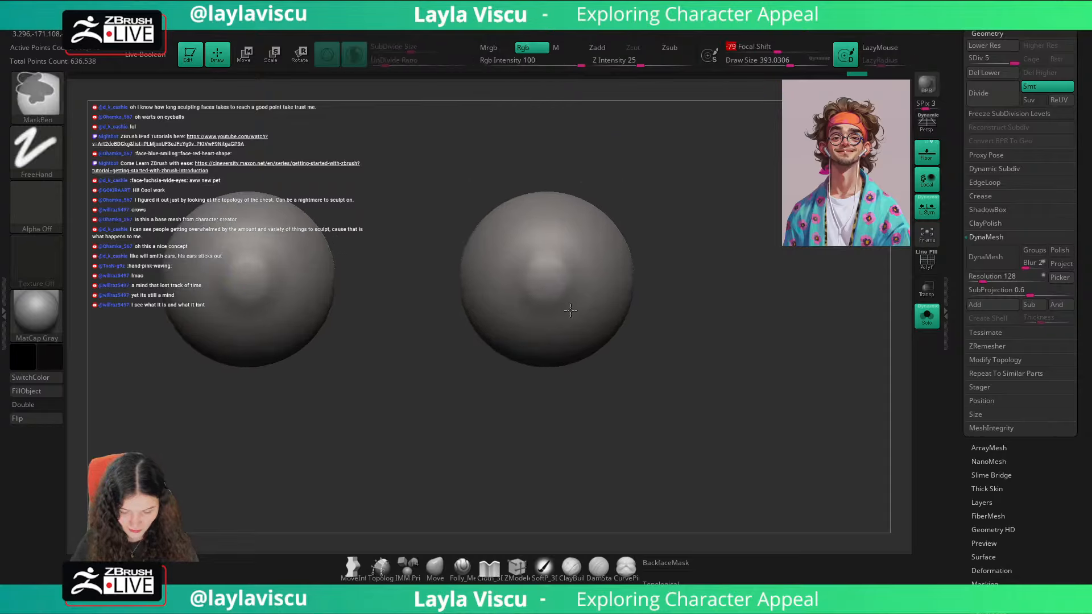
pyautogui.click(544, 283)
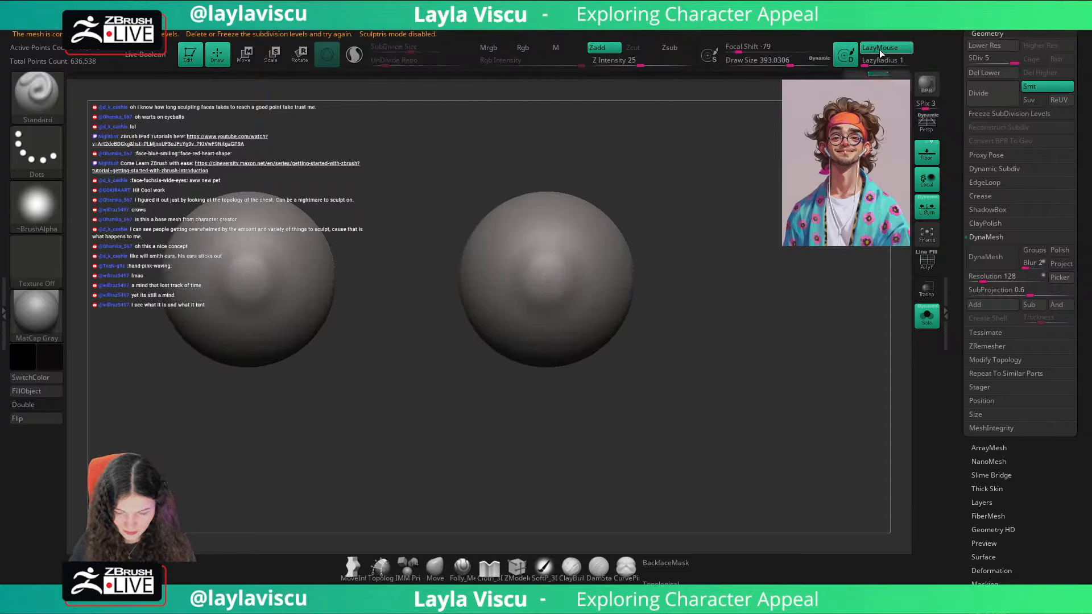
pyautogui.click(879, 50)
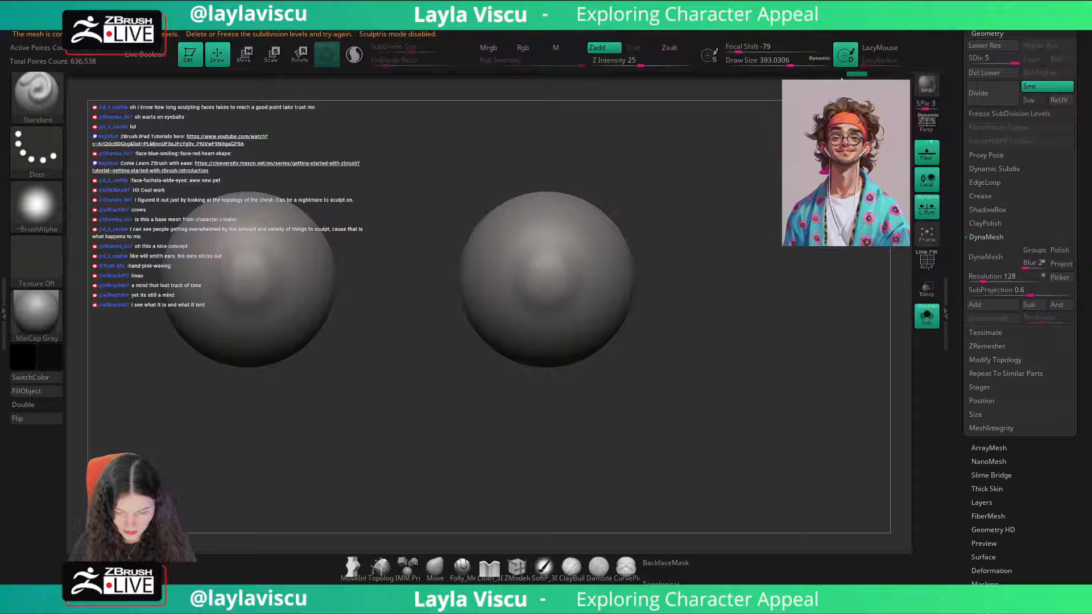
pyautogui.click(612, 49)
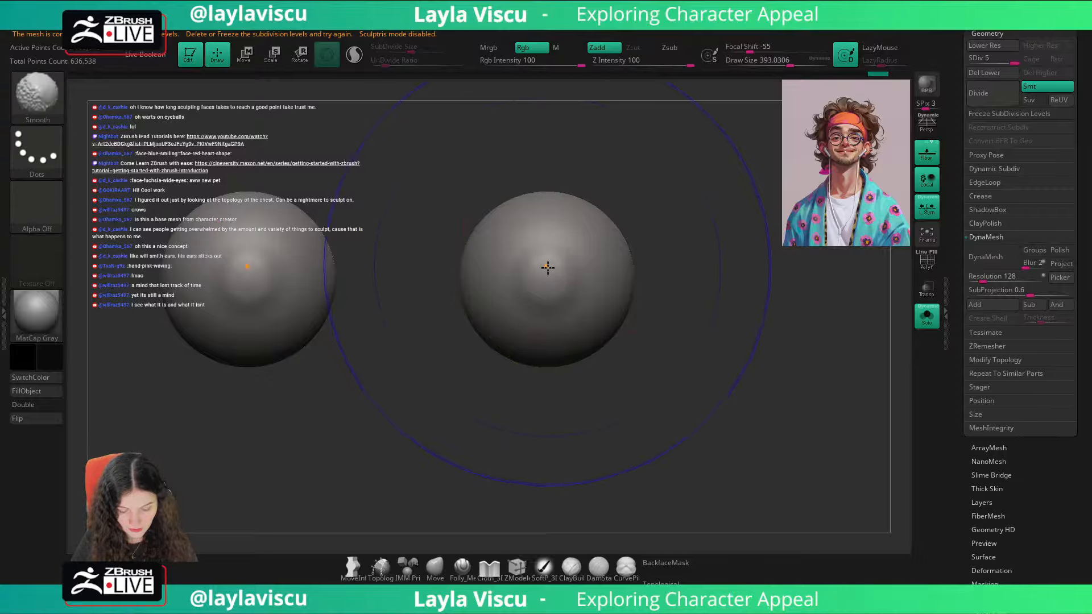
pyautogui.hotkey('shift', 'f')
pyautogui.hotkey('shift', 'f')
pyautogui.hotkey('shift', 'f')
pyautogui.keyDown('ctrl'); pyautogui.moveTo(541, 279); pyautogui.dragTo(567, 294, button='right'); pyautogui.keyUp('ctrl')
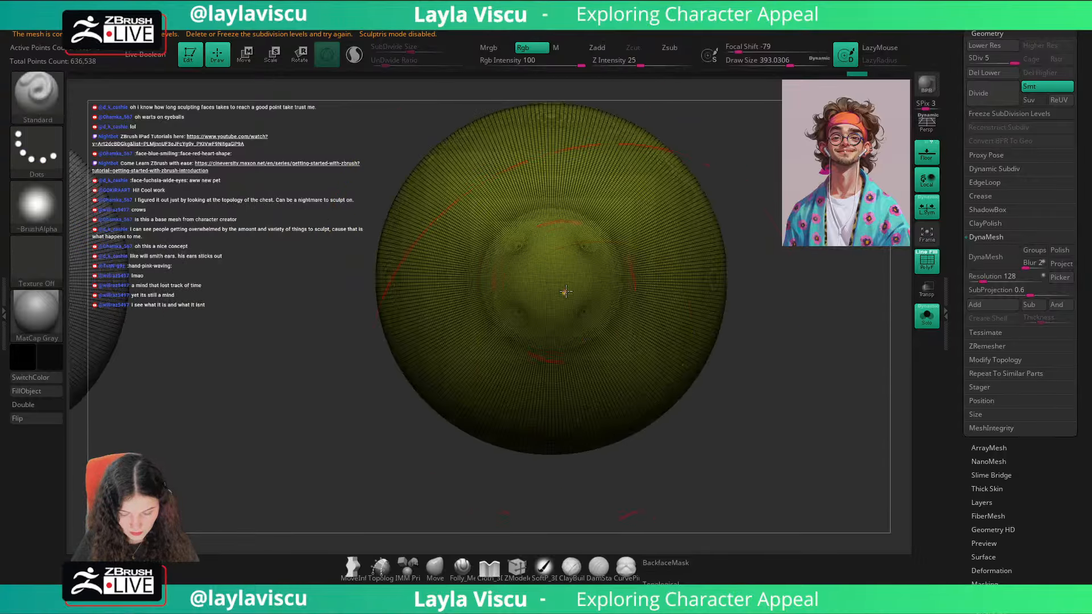
# Step: Give the MaskPen brush the DragRect stroke and the solid round Alpha 58
pyautogui.keyDown('ctrl'); pyautogui.click(36, 149); pyautogui.keyUp('ctrl')
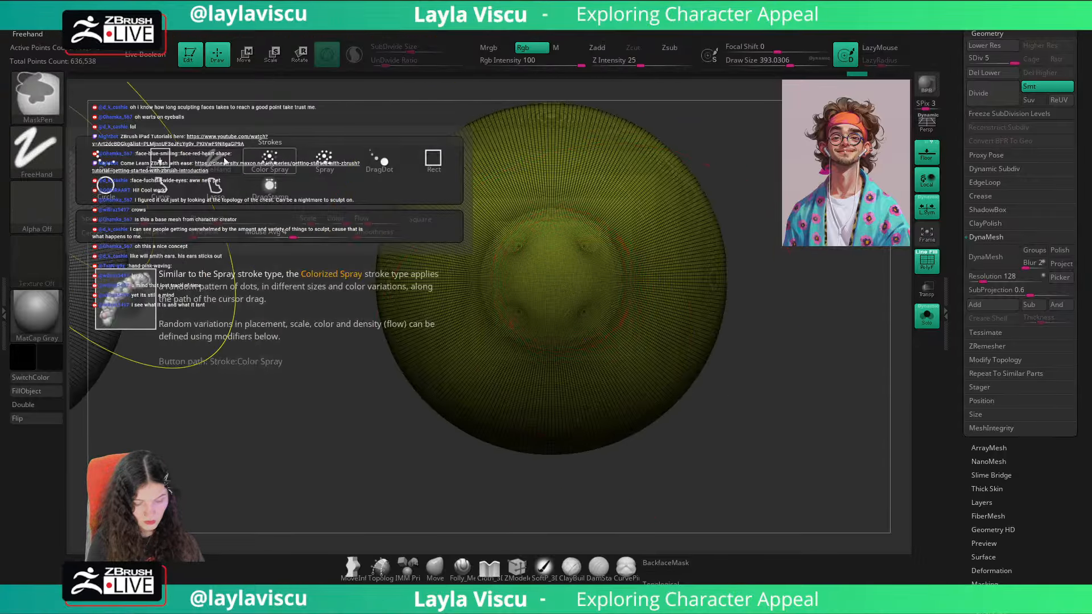
pyautogui.keyDown('ctrl'); pyautogui.click(154, 182); pyautogui.keyUp('ctrl')
pyautogui.keyDown('ctrl'); pyautogui.click(36, 206); pyautogui.keyUp('ctrl')
pyautogui.keyDown('ctrl'); pyautogui.click(106, 259); pyautogui.keyUp('ctrl')
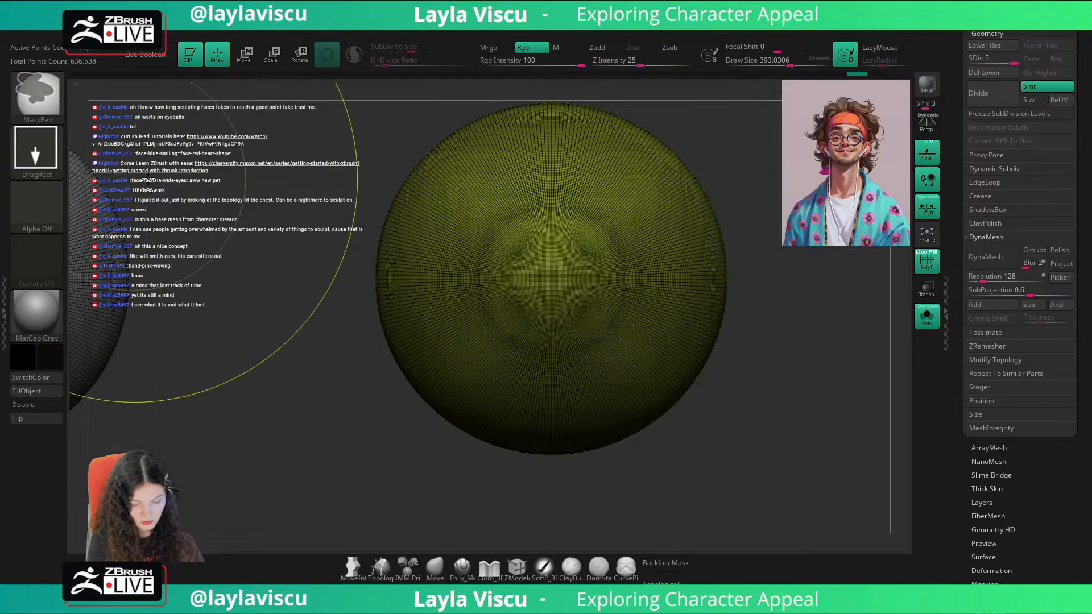
pyautogui.keyDown('ctrl'); pyautogui.click(57, 208); pyautogui.keyUp('ctrl')
pyautogui.keyDown('ctrl'); pyautogui.click(270, 212); pyautogui.keyUp('ctrl')
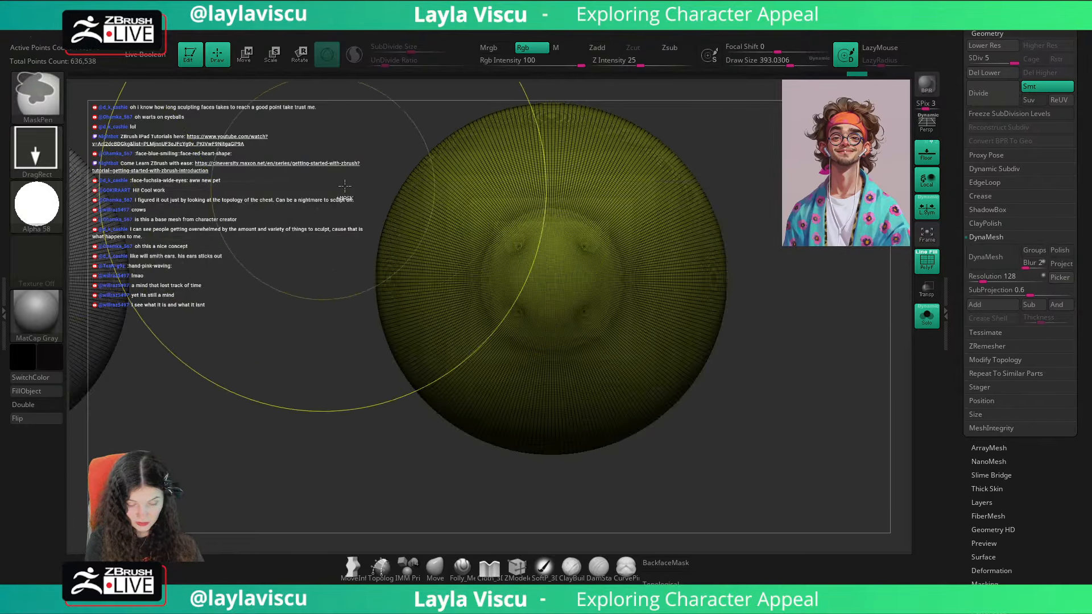
# Step: Mask a sharp circular iris area at the front centre of both eyeballs, using a focal shift of -95
pyautogui.keyDown('ctrl'); pyautogui.moveTo(553, 279); pyautogui.dragTo(674, 302); pyautogui.keyUp('ctrl')
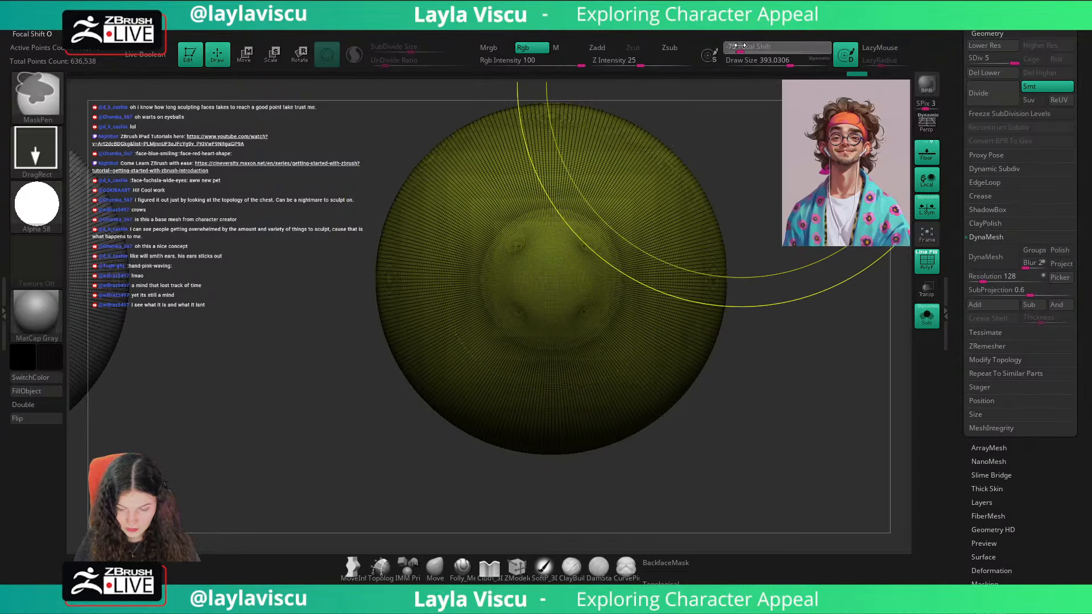
pyautogui.moveTo(773, 48); pyautogui.dragTo(731, 47)
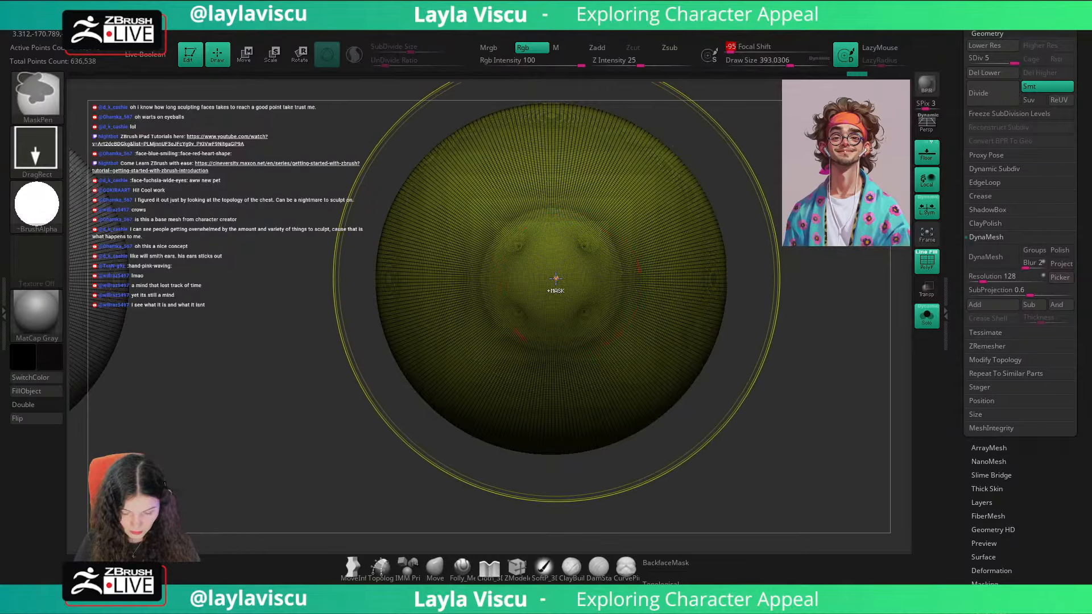
pyautogui.keyDown('ctrl'); pyautogui.moveTo(554, 281); pyautogui.dragTo(659, 287); pyautogui.keyUp('ctrl')
pyautogui.keyDown('ctrl'); pyautogui.moveTo(611, 283); pyautogui.dragTo(529, 180, button='right'); pyautogui.keyUp('ctrl')
pyautogui.hotkey('shift', 'f')
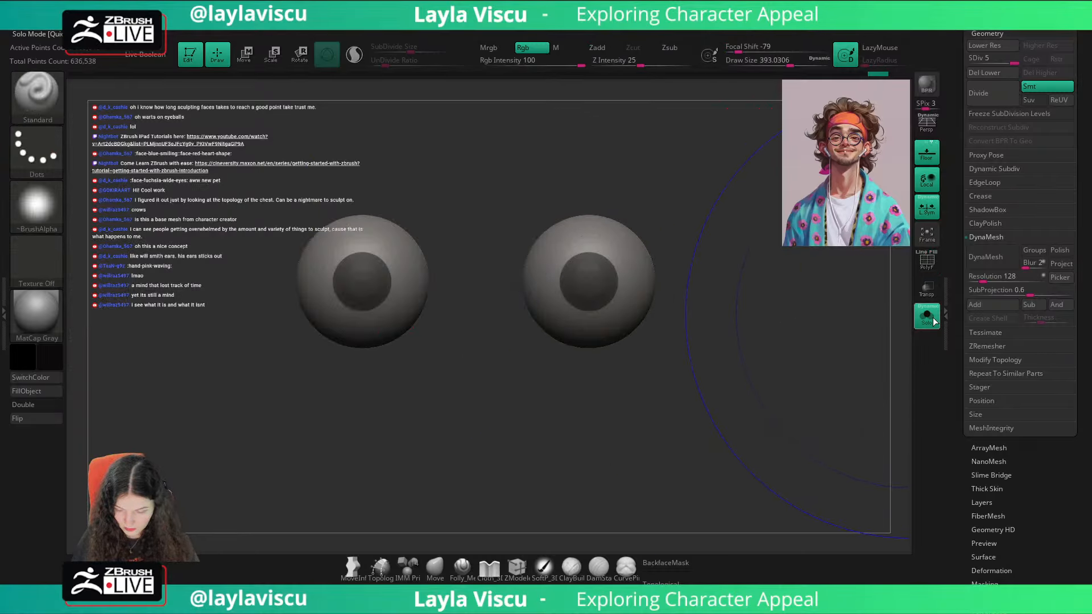
# Step: Replace the iris mask with a new sharp circular mask at the front centre of both isolated eyeballs, using the wireframe for centring
pyautogui.click(927, 316)
pyautogui.click(916, 317)
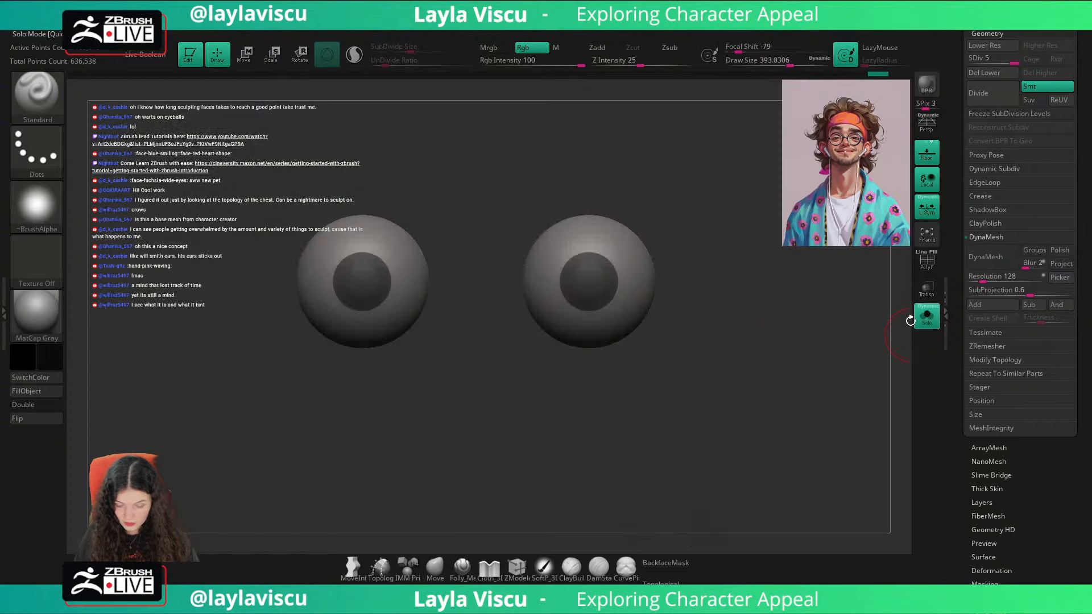
pyautogui.hotkey('shift', 'f')
pyautogui.keyDown('ctrl'); pyautogui.moveTo(590, 283); pyautogui.dragTo(592, 294, button='right'); pyautogui.keyUp('ctrl')
pyautogui.hotkey('ctrl', 'z')
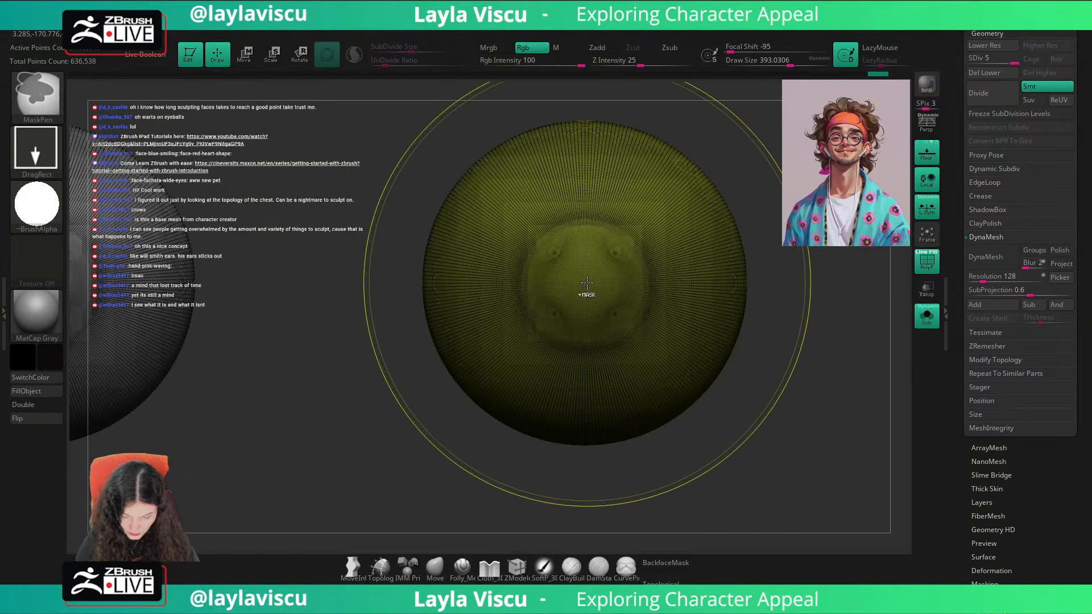
pyautogui.keyDown('ctrl'); pyautogui.moveTo(585, 281); pyautogui.dragTo(676, 310); pyautogui.keyUp('ctrl')
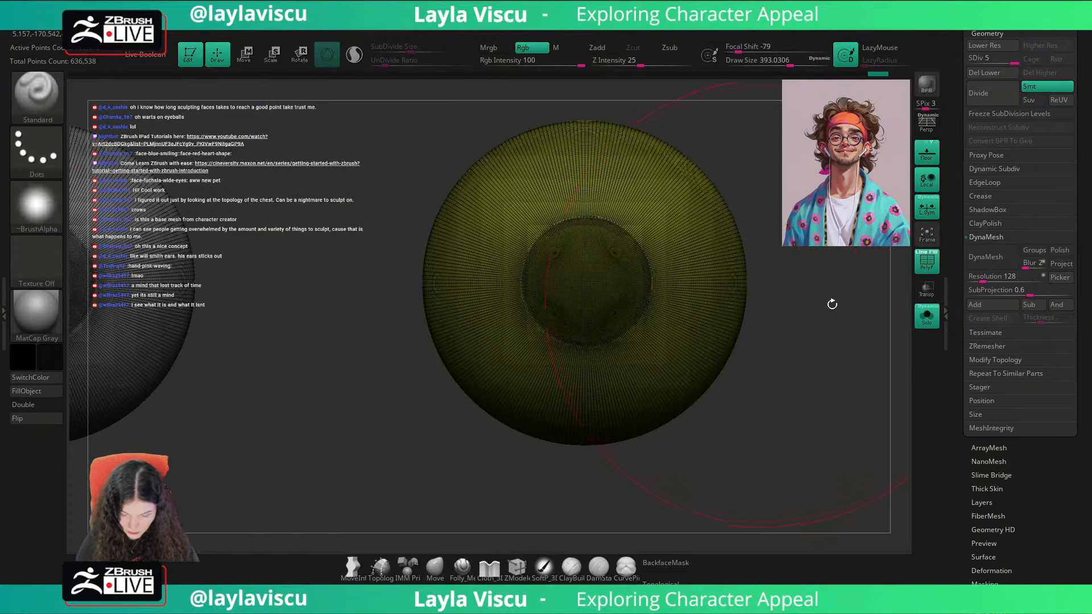
# Step: Fill both irises of the isolated eyeballs with black through the inverted mask, and clear the mask
pyautogui.click(920, 318)
pyautogui.hotkey('shift', 'f')
pyautogui.press('f')
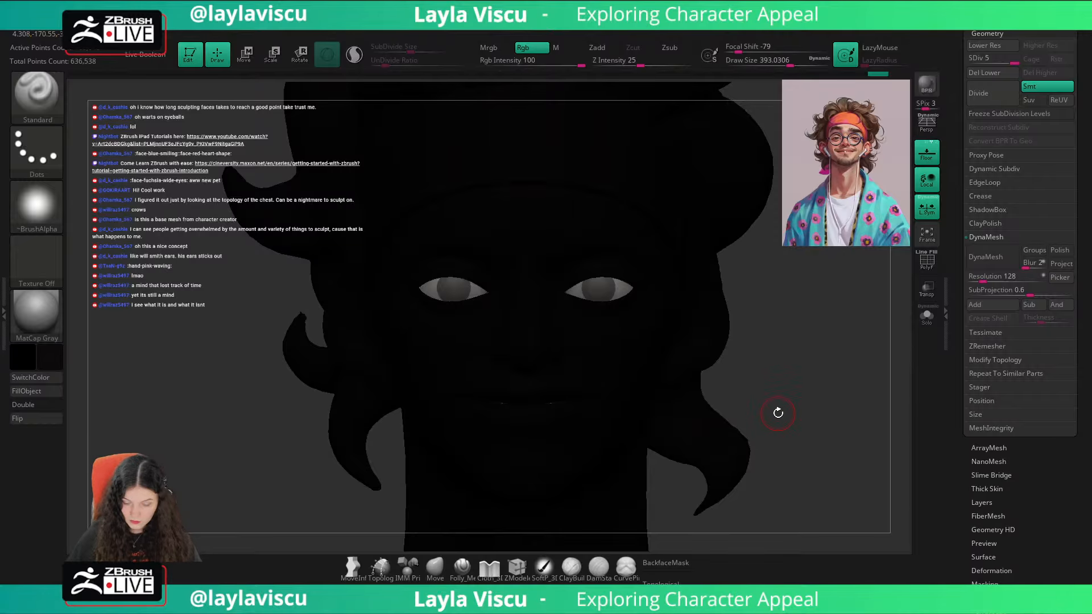
pyautogui.click(926, 320)
pyautogui.keyDown('ctrl'); pyautogui.moveTo(605, 298); pyautogui.dragTo(611, 318, button='right'); pyautogui.keyUp('ctrl')
pyautogui.keyDown('ctrl'); pyautogui.click(717, 367); pyautogui.keyUp('ctrl')
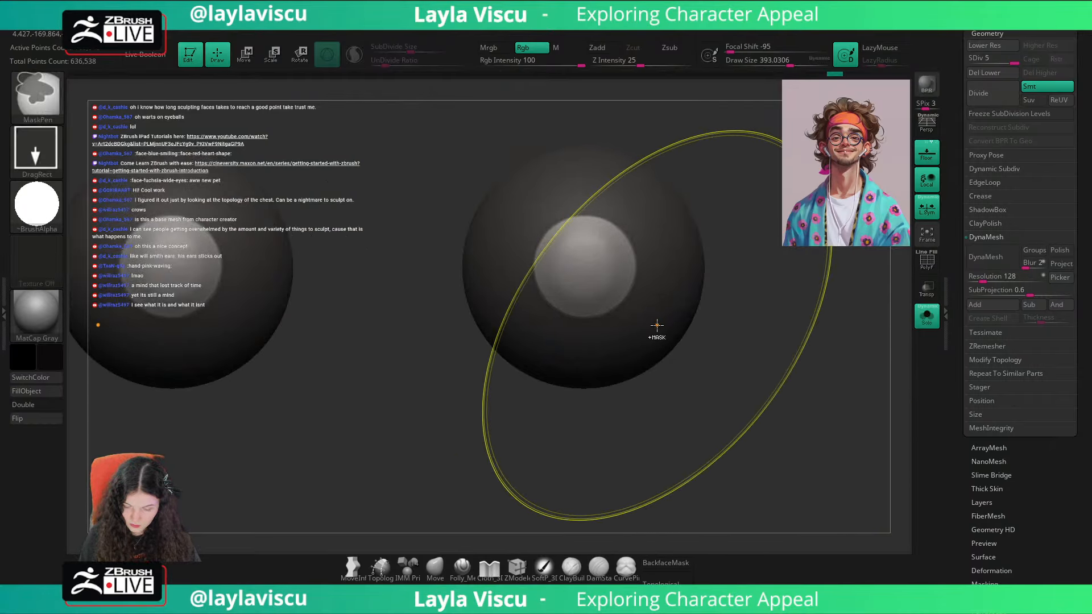
pyautogui.click(58, 391)
pyautogui.keyDown('ctrl'); pyautogui.moveTo(807, 398); pyautogui.dragTo(849, 364); pyautogui.keyUp('ctrl')
pyautogui.hotkey('ctrl', 'a')
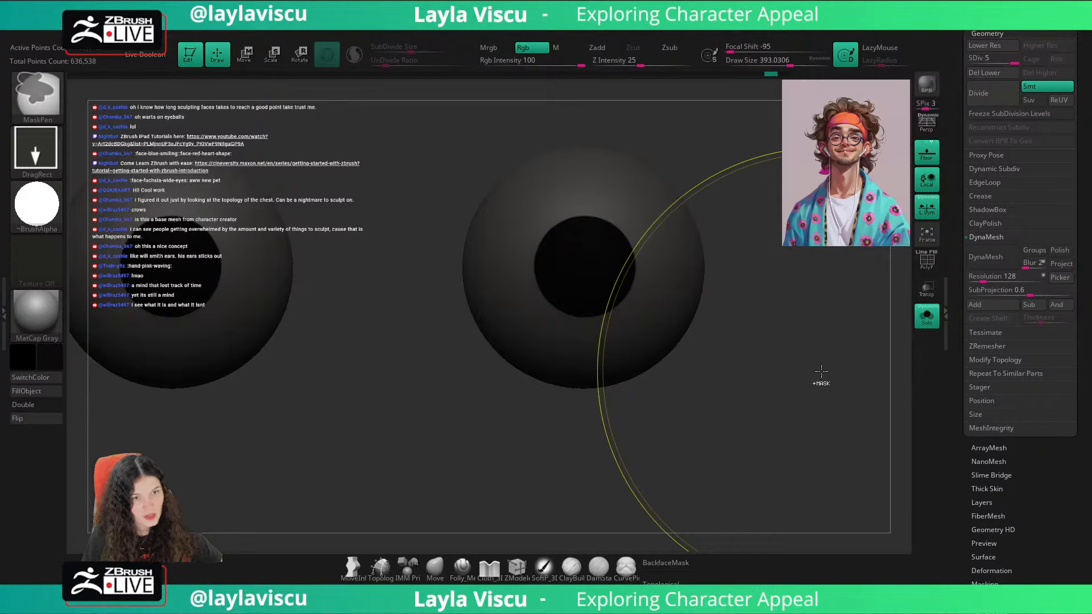
pyautogui.hotkey('ctrl', 'shift', 'a')
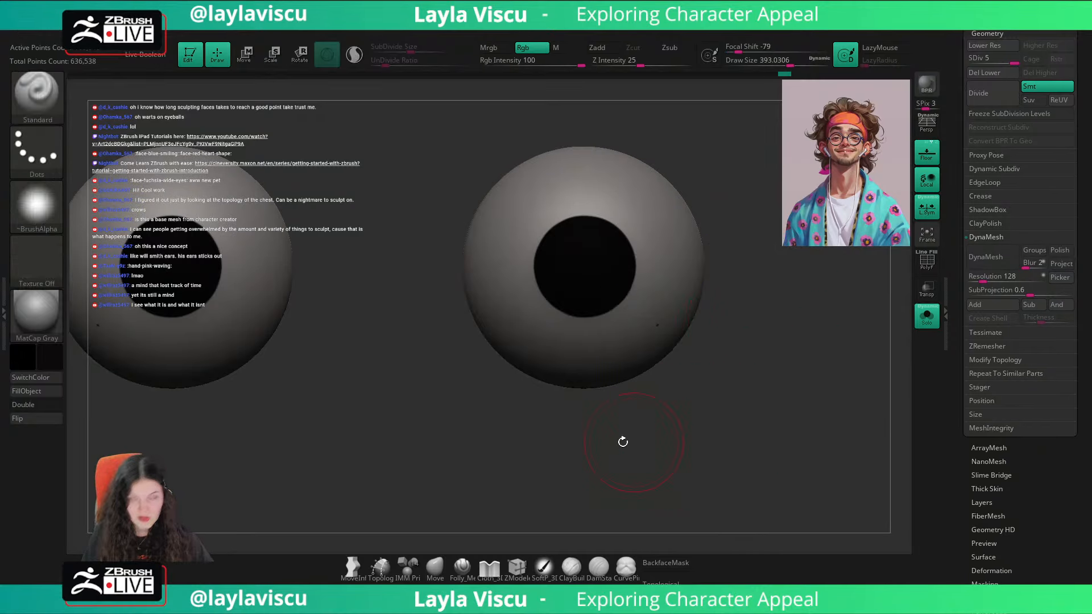
# Step: Try to paint white on the iris with a draw size of about 207
pyautogui.click(22, 357)
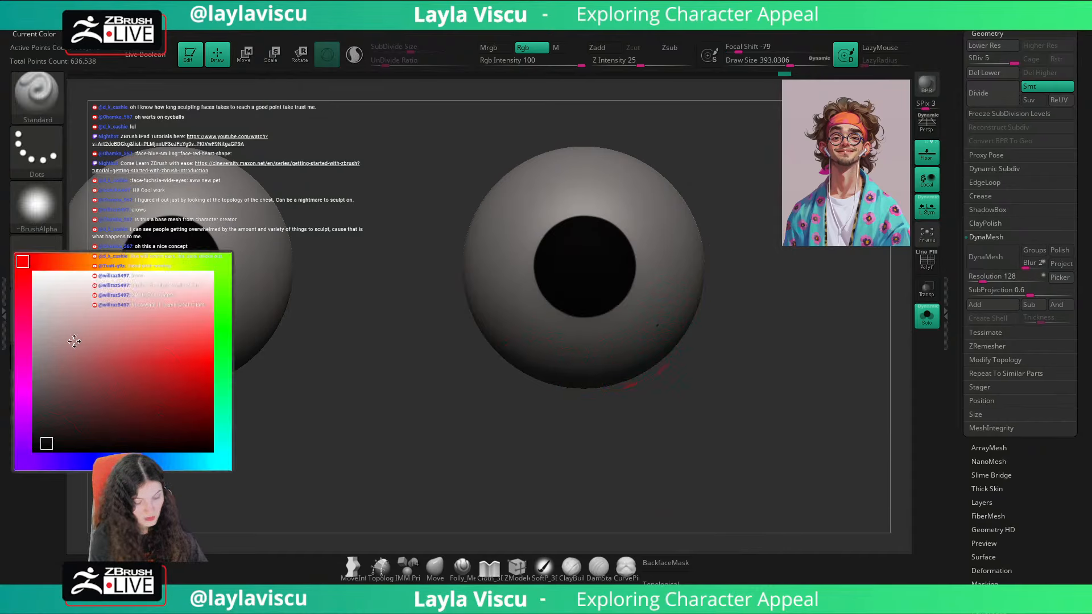
pyautogui.press('s')
pyautogui.click(564, 248)
pyautogui.moveTo(566, 245)
pyautogui.mouseDown()
pyautogui.moveTo(605, 247)
pyautogui.moveTo(621, 285)
pyautogui.mouseUp()
pyautogui.hotkey('ctrl', 'z')
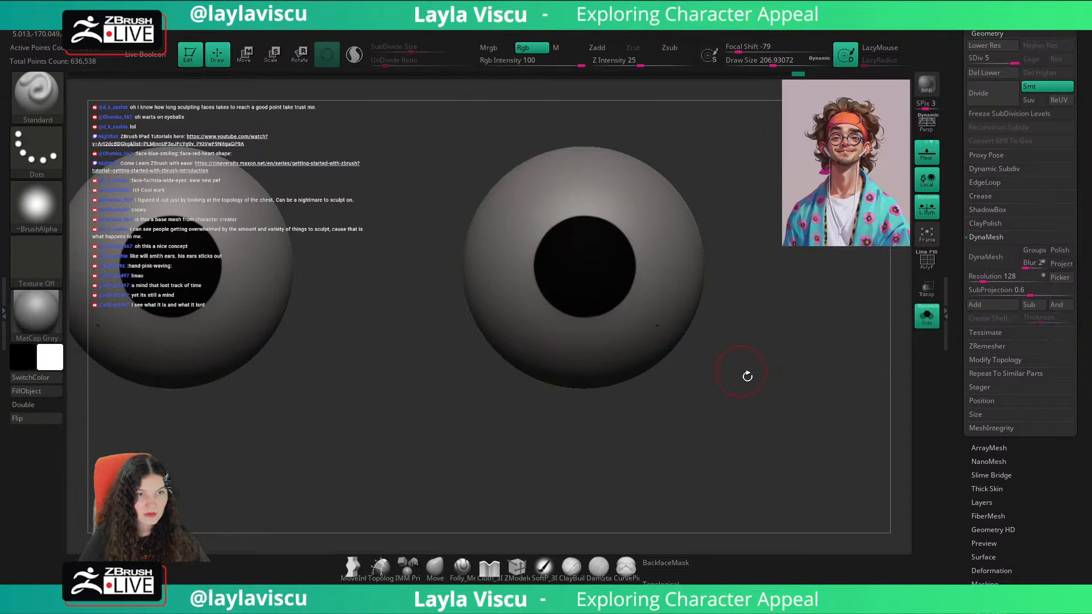
# Step: Sample a reddish brown from the reference portrait and set the Standard brush's focal shift to 0
pyautogui.hotkey('shift', 'z')
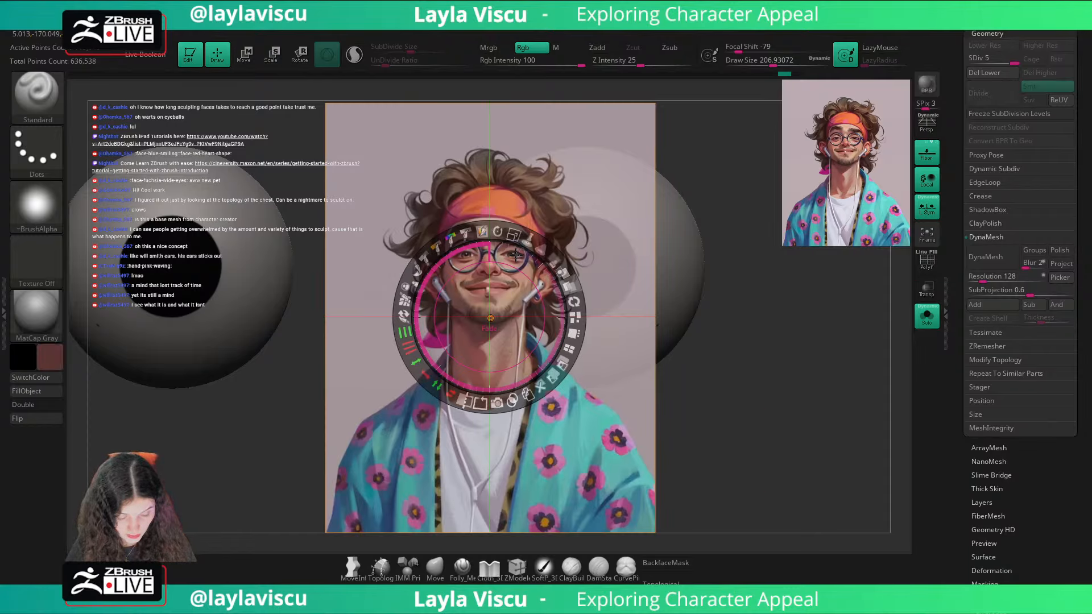
pyautogui.press('z')
pyautogui.hotkey('shift', 'z')
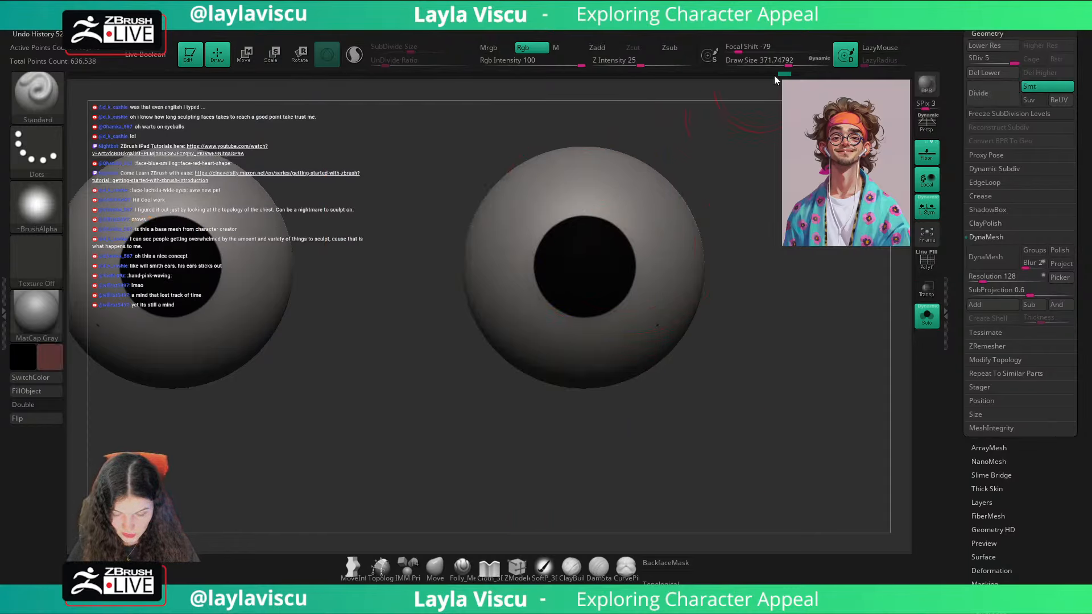
pyautogui.moveTo(740, 47); pyautogui.dragTo(761, 46)
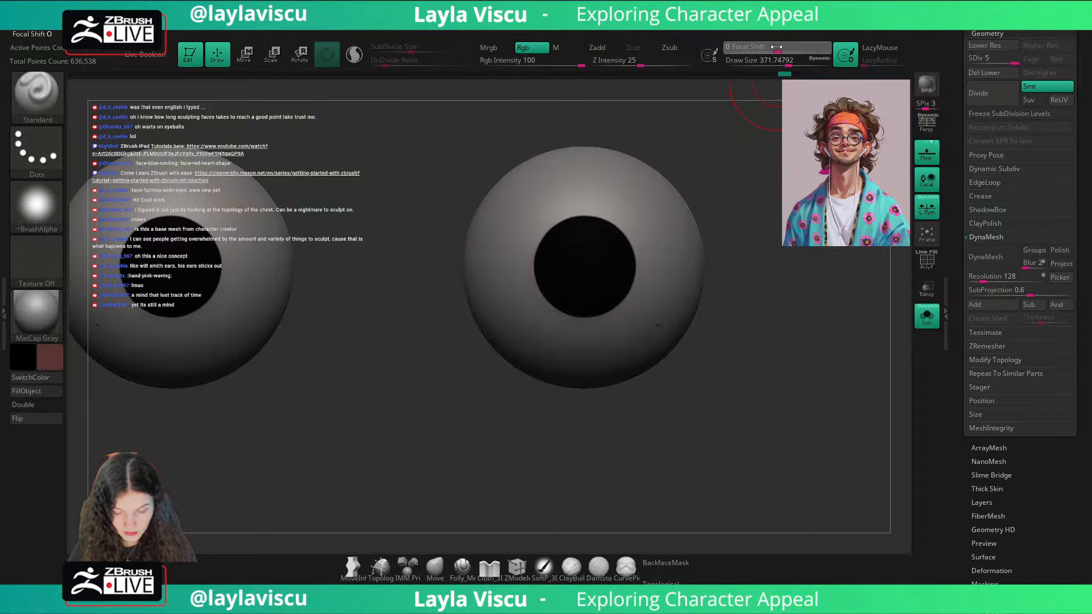
# Step: Try to paint reddish brown over the upper part of the iris with a draw size of about 484
pyautogui.press('s')
pyautogui.moveTo(629, 265); pyautogui.dragTo(638, 268)
pyautogui.moveTo(632, 221); pyautogui.dragTo(546, 205)
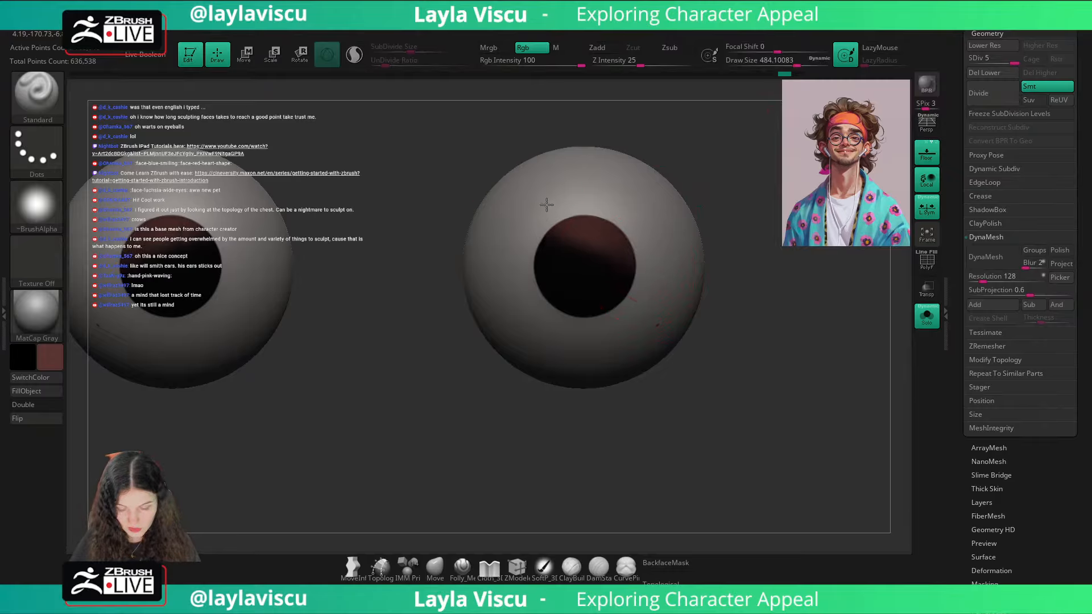
pyautogui.hotkey('ctrl', 'z')
# Step: Sample a colour from the reference portrait, darken it to a very dark red, and set the draw size to about 910
pyautogui.press('s')
pyautogui.moveTo(637, 279); pyautogui.dragTo(648, 279)
pyautogui.press('c')
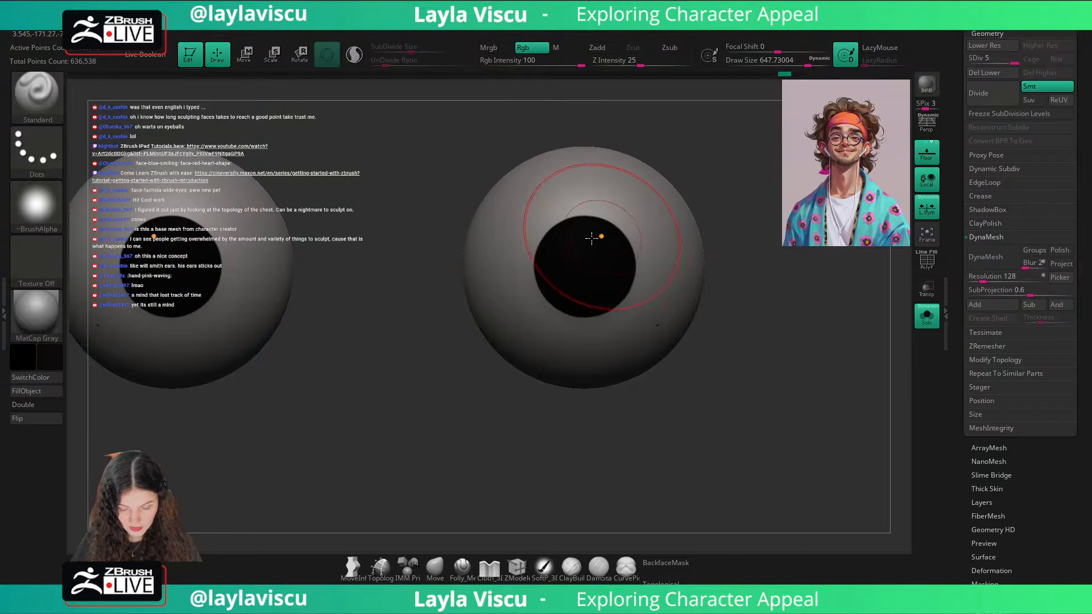
pyautogui.hotkey('shift', 'z')
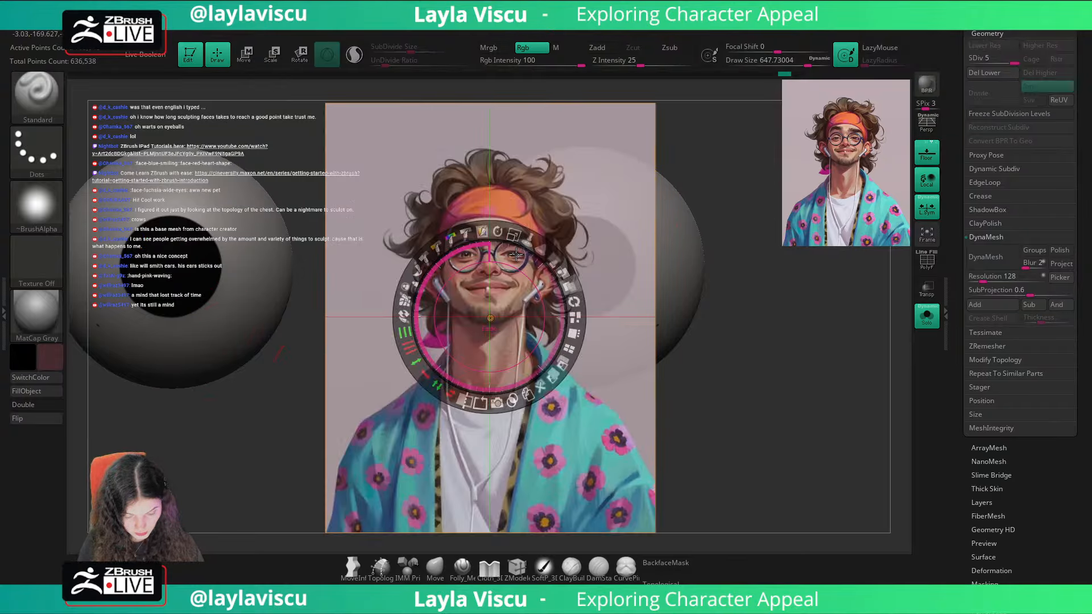
pyautogui.press('z')
pyautogui.click(52, 358)
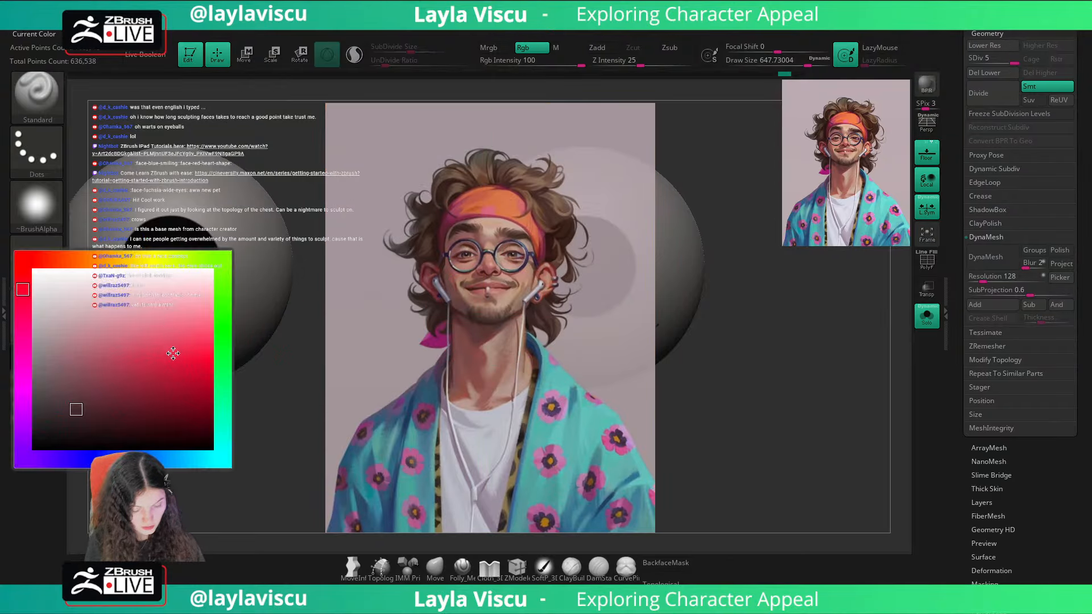
pyautogui.click(110, 437)
pyautogui.hotkey('shift', 'z')
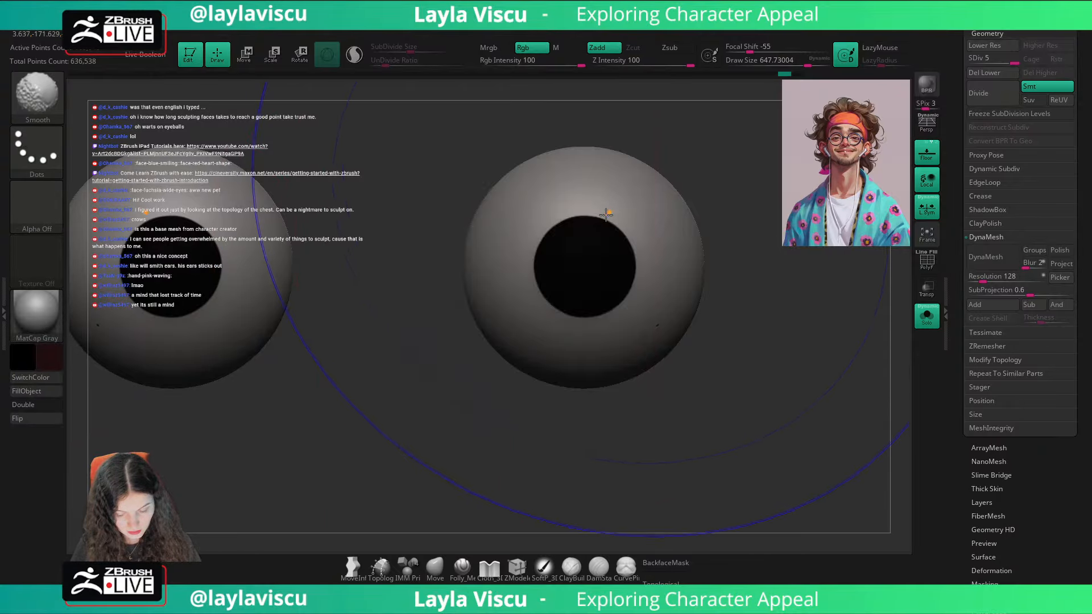
pyautogui.press('s')
pyautogui.click(657, 258)
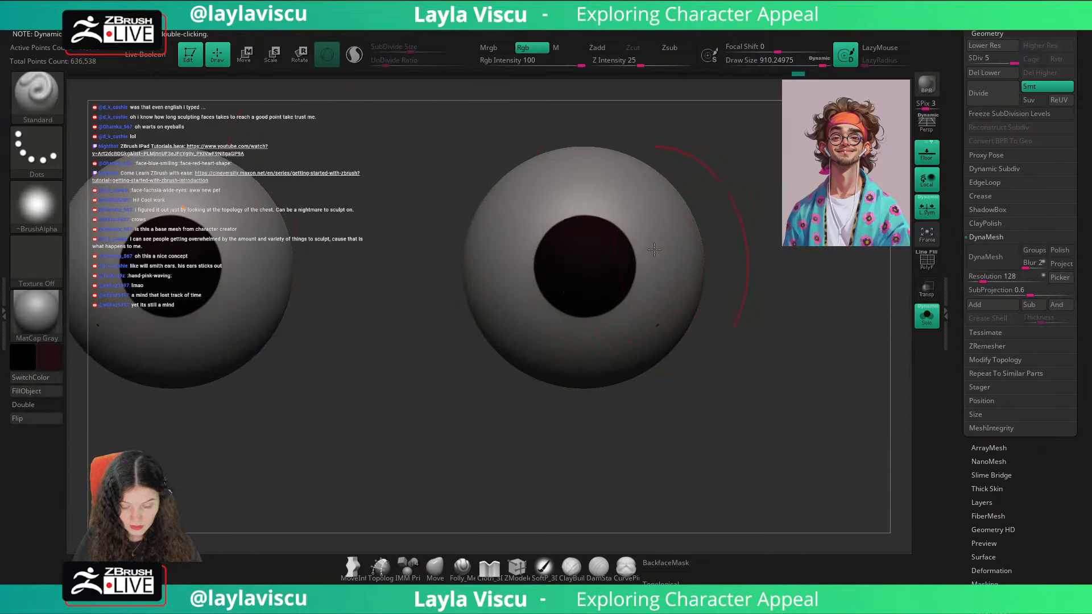
# Step: Mask the whites of both eyeballs so only the irises can be painted
pyautogui.press('ctrl')
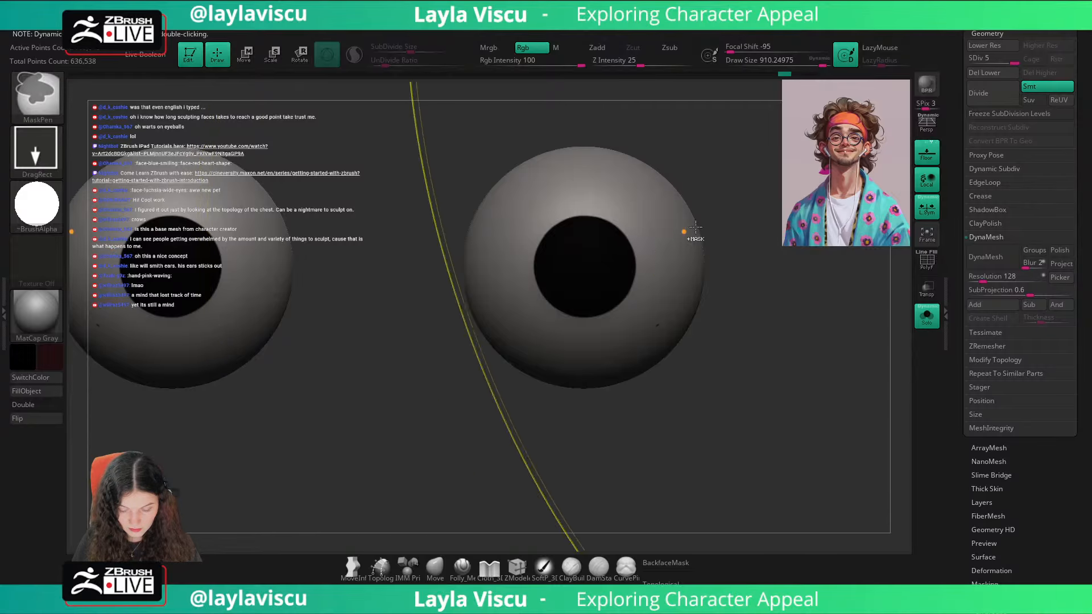
pyautogui.keyDown('ctrl'); pyautogui.moveTo(651, 246); pyautogui.dragTo(616, 226, button='right'); pyautogui.keyUp('ctrl')
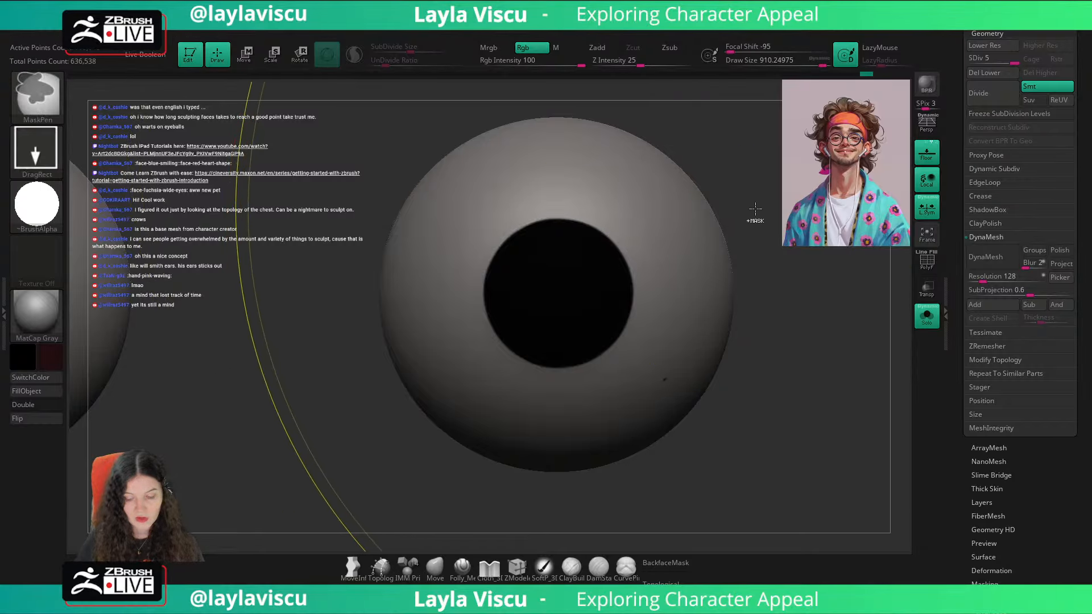
pyautogui.keyDown('ctrl'); pyautogui.click(740, 235); pyautogui.keyUp('ctrl')
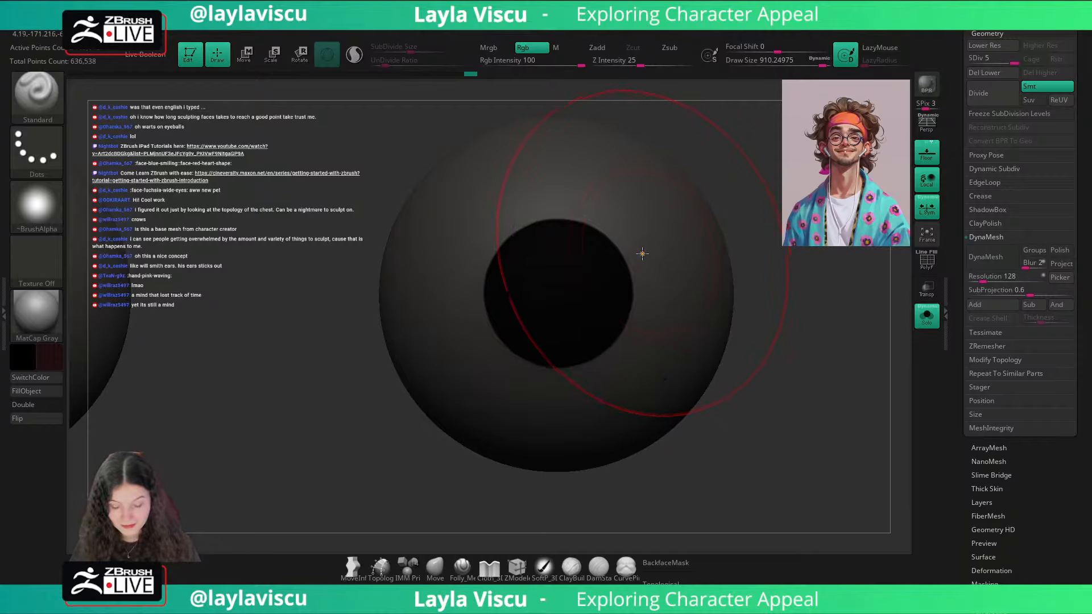
# Step: Paint the irises very dark red, and lighten them with a reddish brown sampled from the reference portrait
pyautogui.press('ctrl')
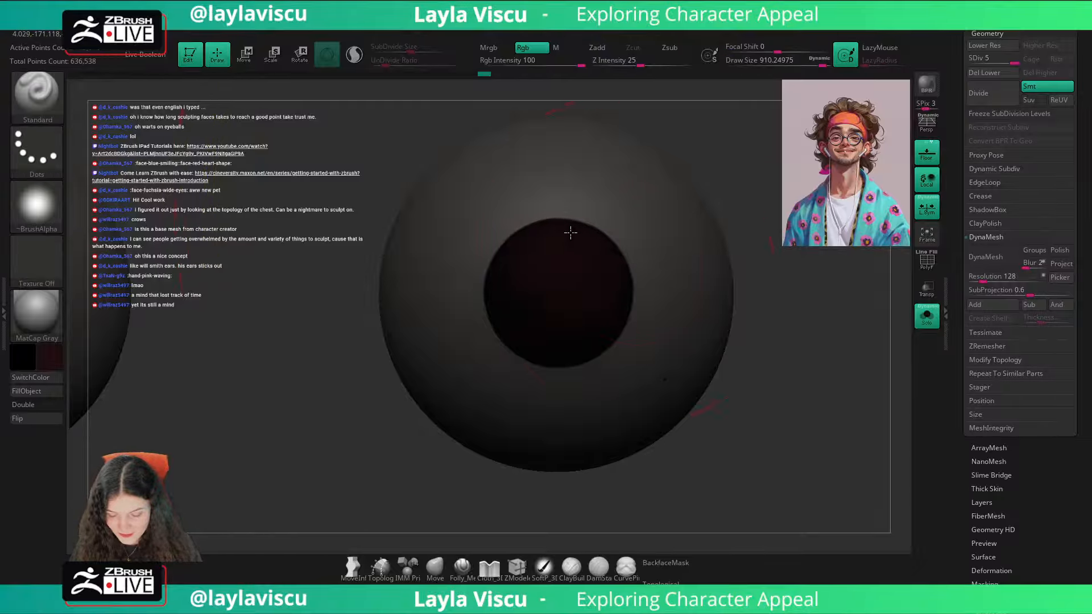
pyautogui.press('ctrl')
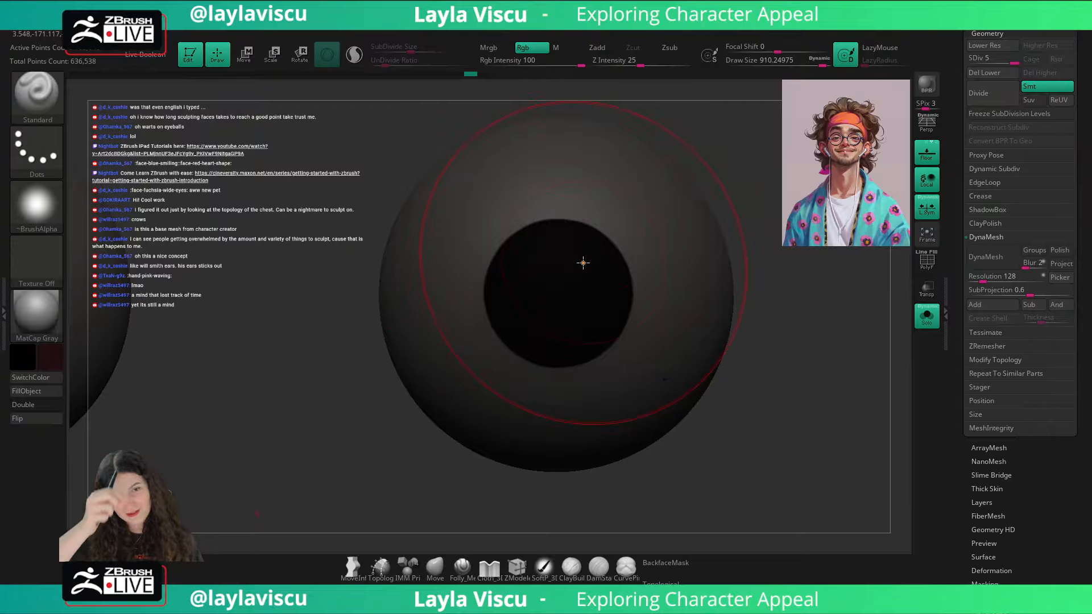
pyautogui.press('ctrl')
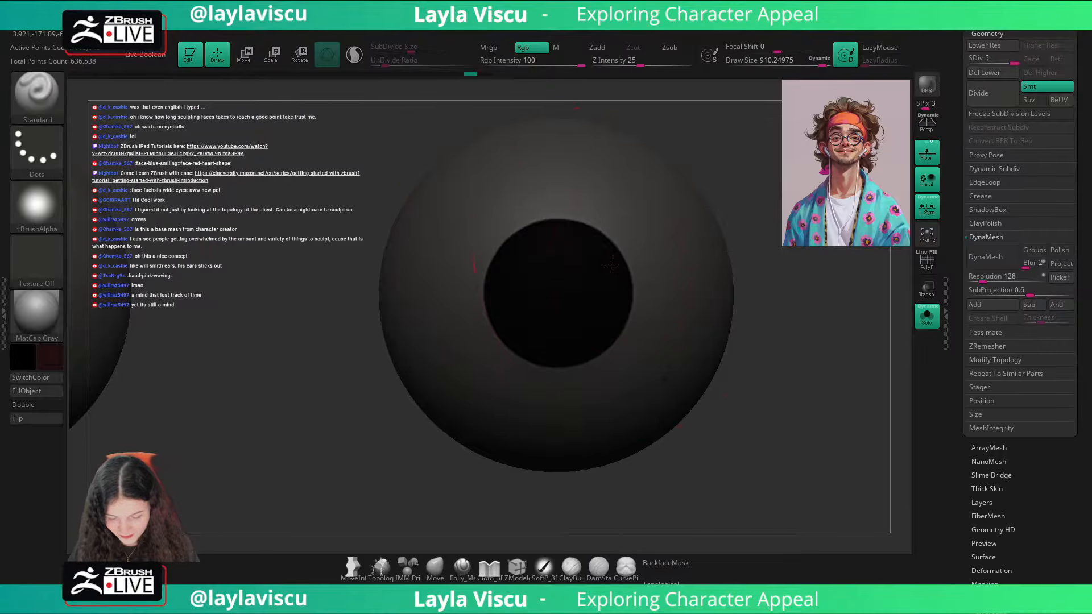
pyautogui.press('ctrl')
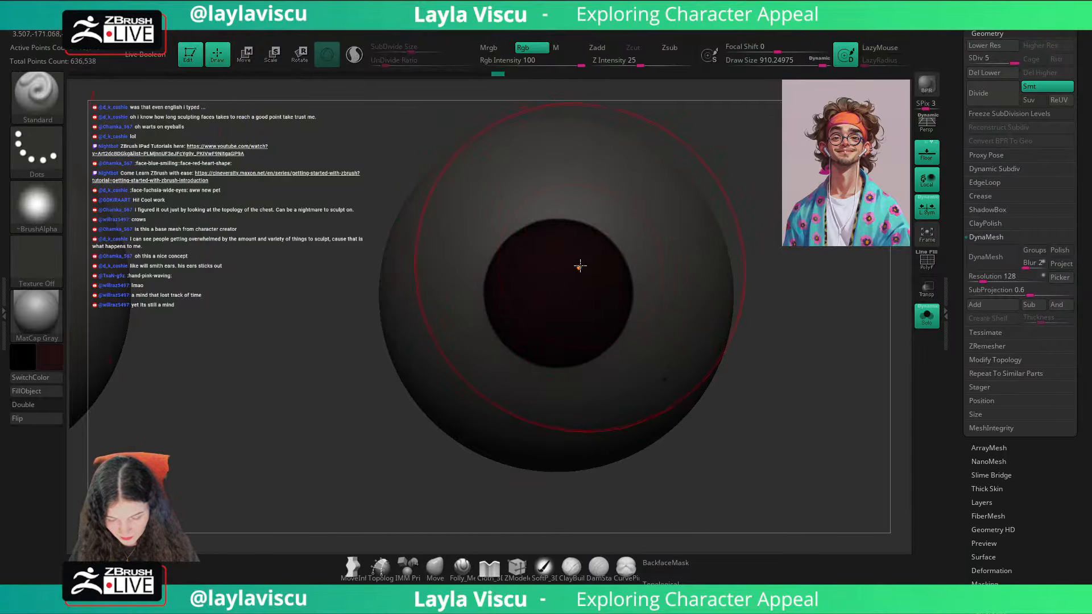
pyautogui.keyDown('ctrl'); pyautogui.moveTo(580, 267); pyautogui.dragTo(575, 188, button='right'); pyautogui.keyUp('ctrl')
pyautogui.hotkey('shift', 'z')
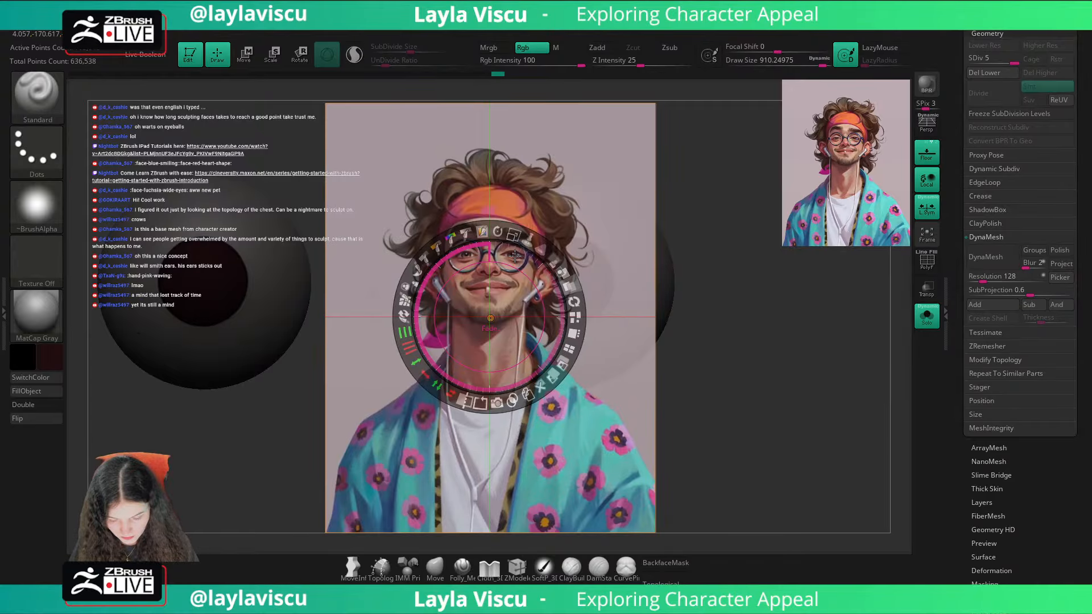
pyautogui.hotkey('shift', 'z')
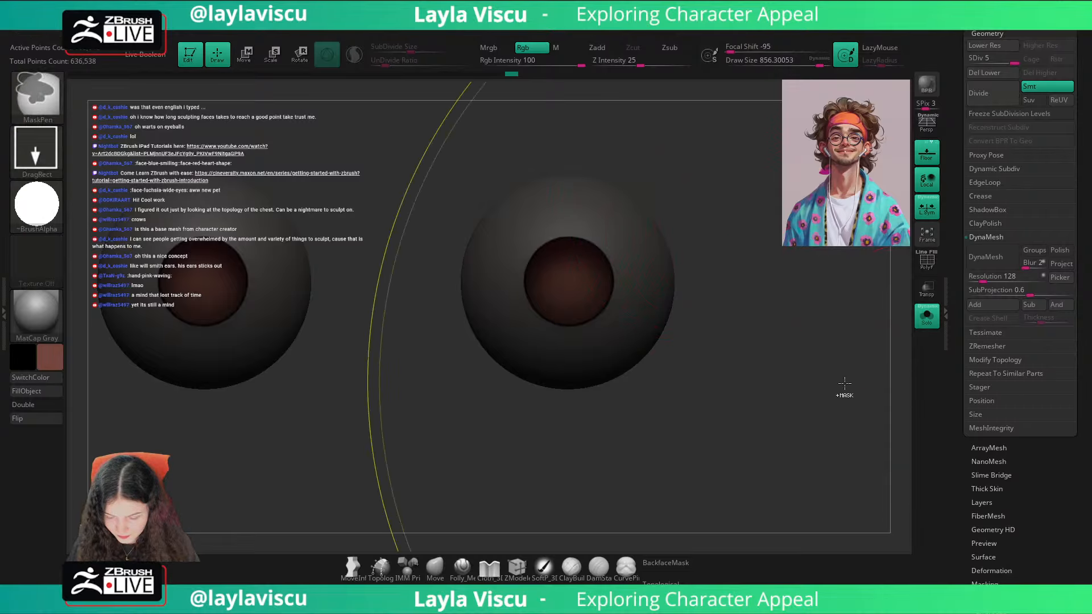
# Step: Clear the eyeball mask and switch the material to SkinShade4
pyautogui.moveTo(841, 390)
pyautogui.keyDown('ctrl'); pyautogui.mouseDown(button='right')
pyautogui.moveTo(768, 371)
pyautogui.moveTo(760, 390)
pyautogui.moveTo(575, 322)
pyautogui.mouseUp(button='right'); pyautogui.keyUp('ctrl')
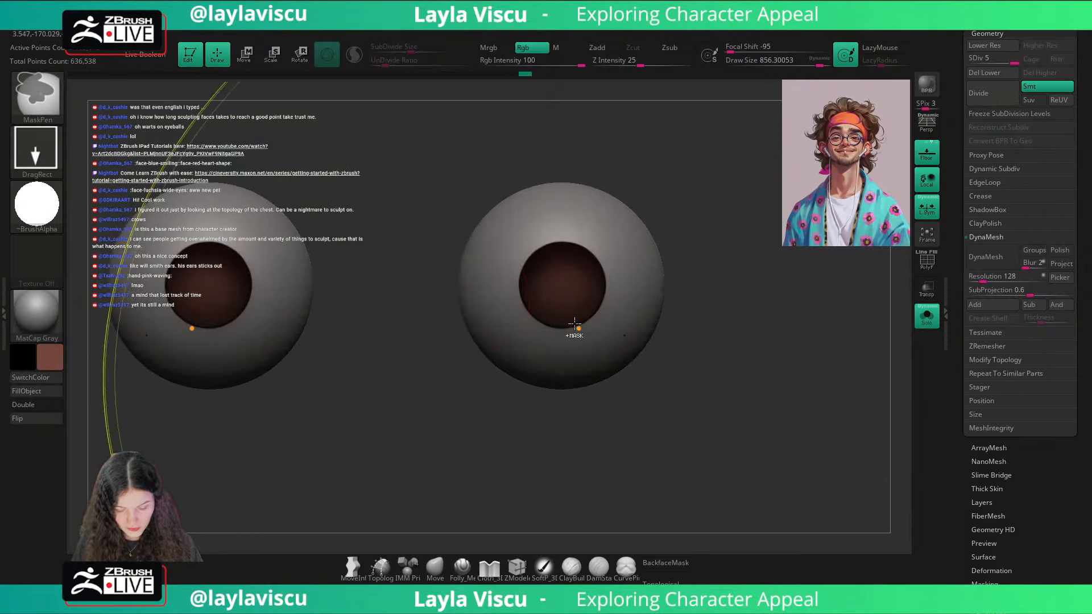
pyautogui.click(46, 323)
pyautogui.click(379, 178)
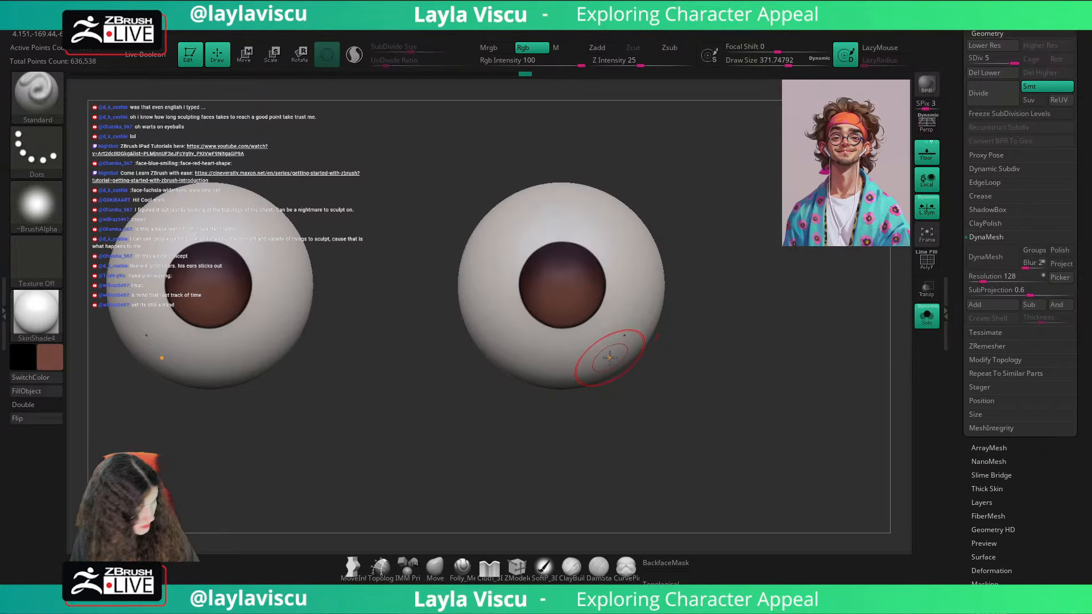
# Step: Darken the upper irises with a dark red-brown sampled from the reference portrait, using a draw size of about 476
pyautogui.hotkey('shift', 'z')
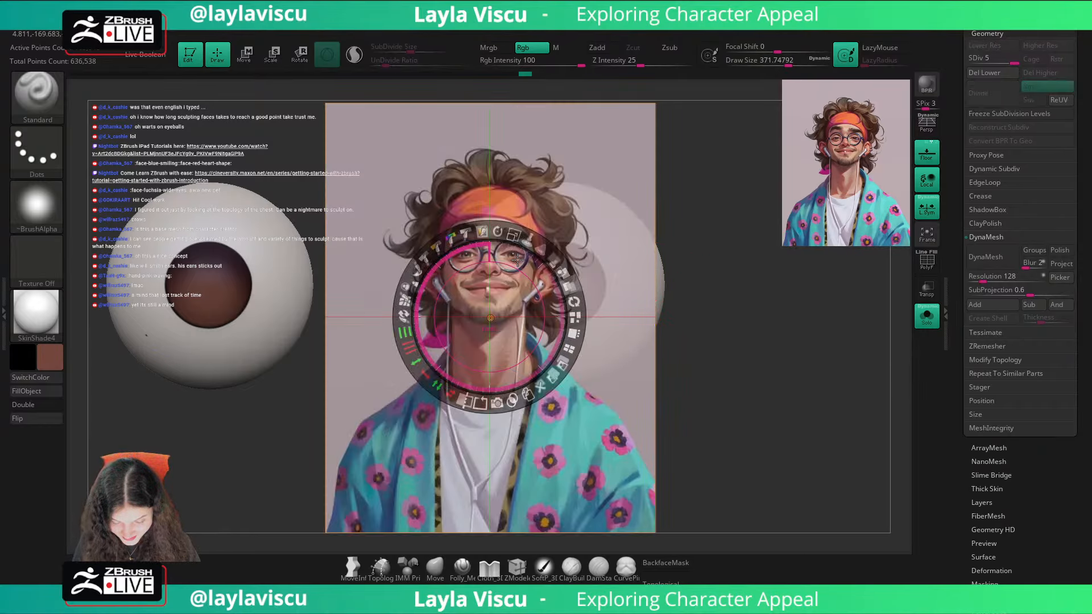
pyautogui.hotkey('shift', 'z')
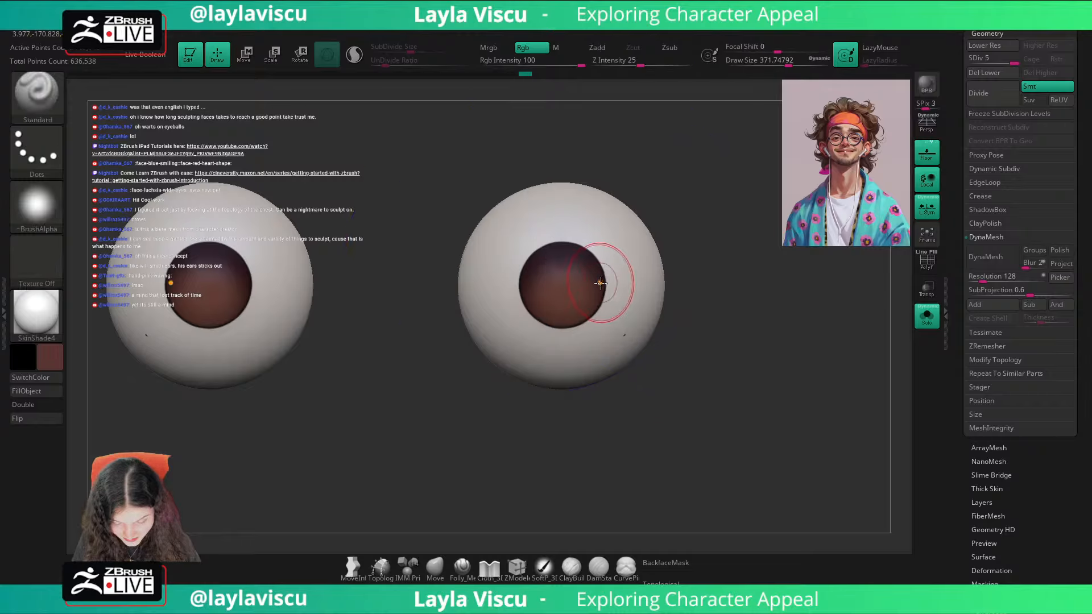
pyautogui.press('c')
pyautogui.moveTo(575, 257)
pyautogui.mouseDown()
pyautogui.moveTo(594, 246)
pyautogui.moveTo(580, 242)
pyautogui.moveTo(585, 332)
pyautogui.moveTo(602, 251)
pyautogui.moveTo(587, 323)
pyautogui.moveTo(606, 260)
pyautogui.mouseUp()
pyautogui.press(']')
pyautogui.hotkey('shift', 'z')
pyautogui.hotkey('shift', 'z')
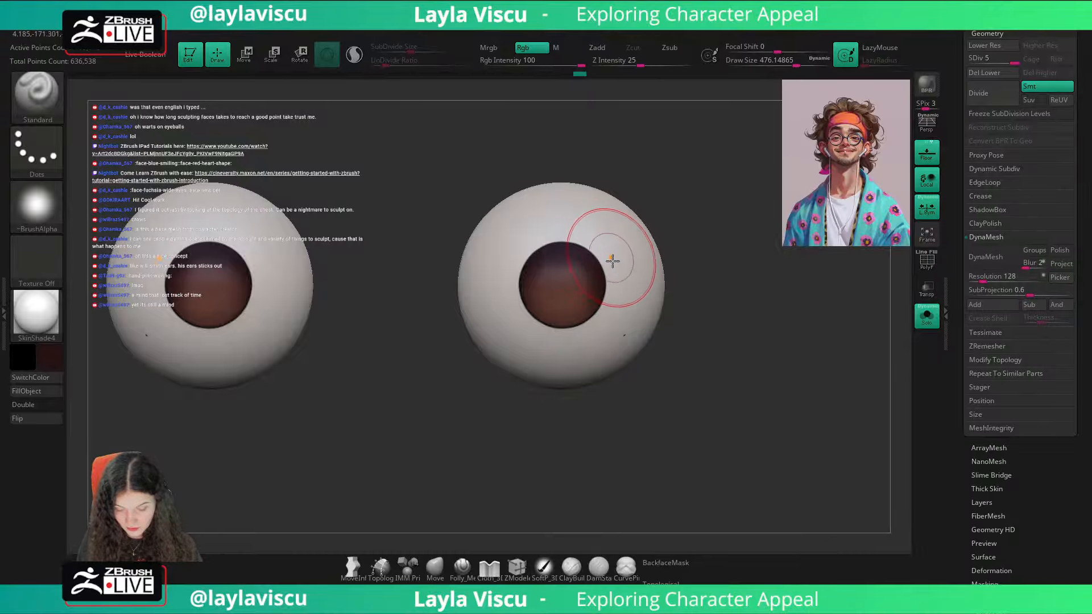
# Step: Shift the dark paint colour to a warmer orange-brown hue and paint it around the side and upper edges of the irises
pyautogui.click(61, 359)
pyautogui.click(45, 256)
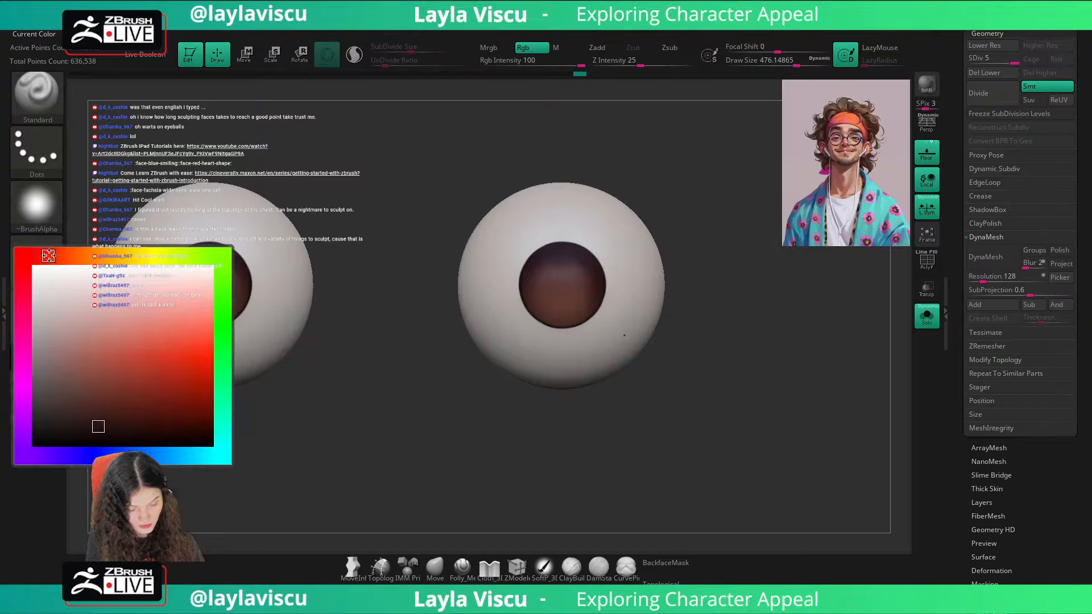
pyautogui.moveTo(601, 307)
pyautogui.mouseDown()
pyautogui.moveTo(578, 232)
pyautogui.moveTo(547, 243)
pyautogui.mouseUp()
pyautogui.moveTo(547, 244); pyautogui.dragTo(548, 293)
# Step: Paint the central part of the irises with a medium brown of a more orange hue, and set the draw size to about 430
pyautogui.click(59, 357)
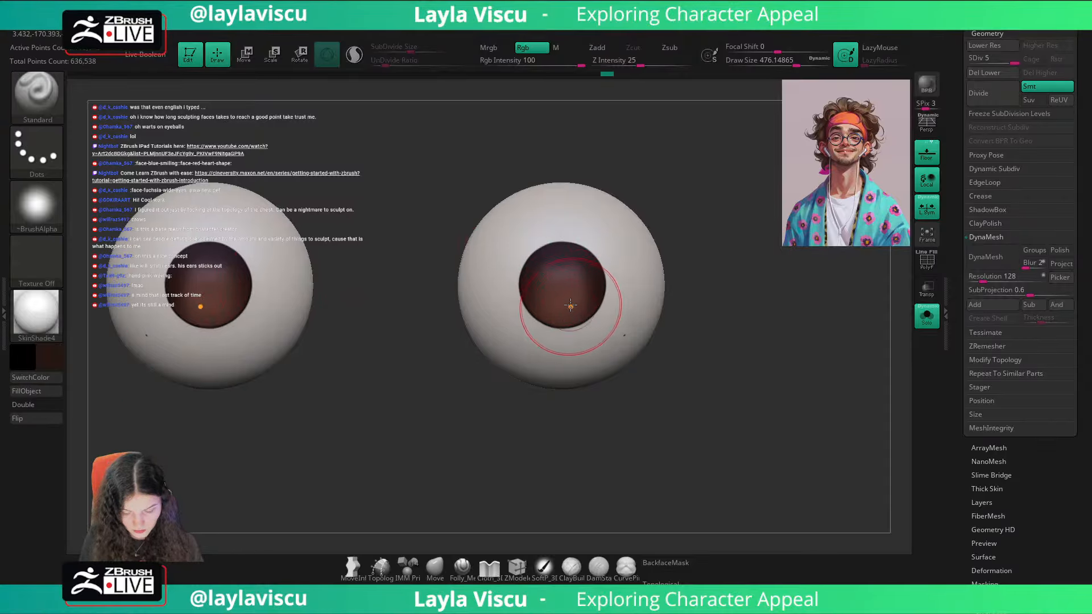
pyautogui.press('c')
pyautogui.click(60, 358)
pyautogui.click(77, 261)
pyautogui.moveTo(578, 287)
pyautogui.mouseDown()
pyautogui.moveTo(553, 314)
pyautogui.moveTo(590, 282)
pyautogui.mouseUp()
pyautogui.press('s')
pyautogui.click(570, 299)
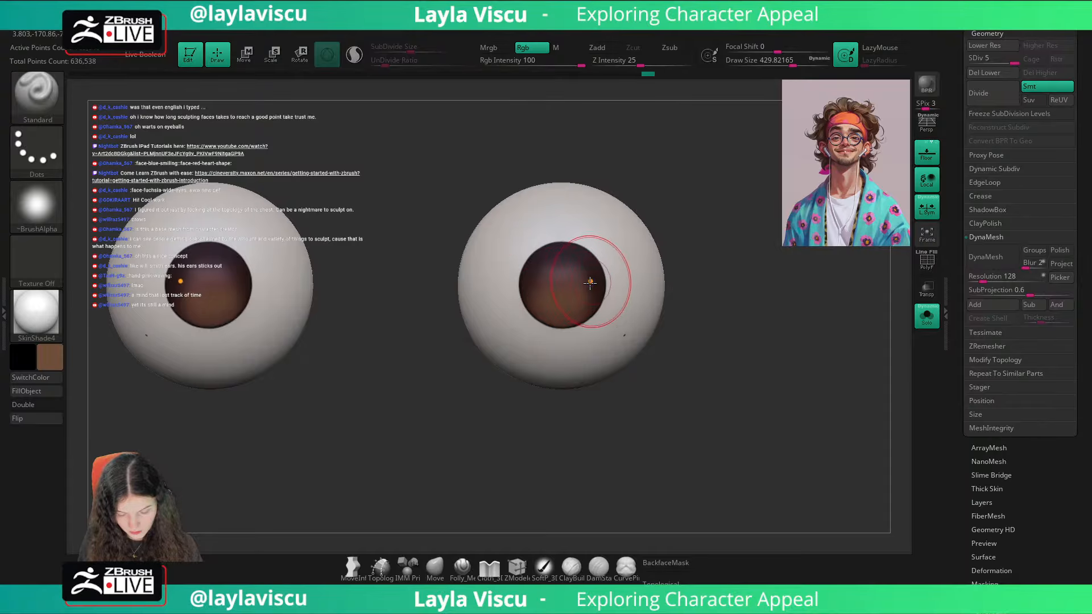
# Step: Paint the lower part of the irises with a lighter orange-brown
pyautogui.click(50, 358)
pyautogui.click(67, 259)
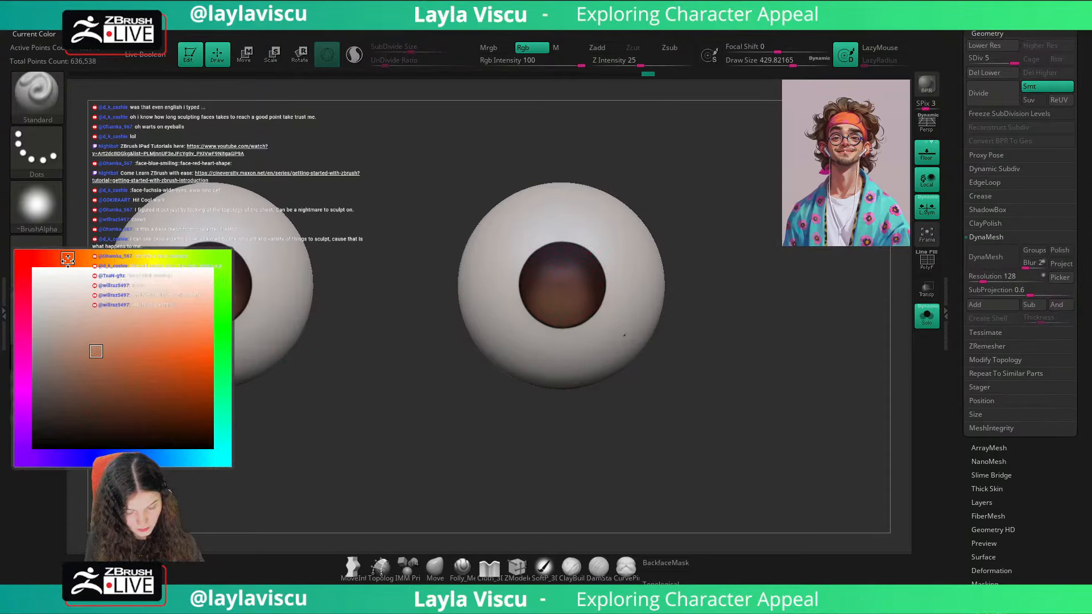
pyautogui.moveTo(538, 293)
pyautogui.mouseDown()
pyautogui.moveTo(592, 288)
pyautogui.moveTo(543, 301)
pyautogui.mouseUp()
pyautogui.hotkey('ctrl', 'z')
pyautogui.keyDown('ctrl'); pyautogui.moveTo(608, 297); pyautogui.dragTo(607, 189, button='right'); pyautogui.keyUp('ctrl')
pyautogui.keyDown('ctrl'); pyautogui.moveTo(606, 296); pyautogui.dragTo(603, 375, button='right'); pyautogui.keyUp('ctrl')
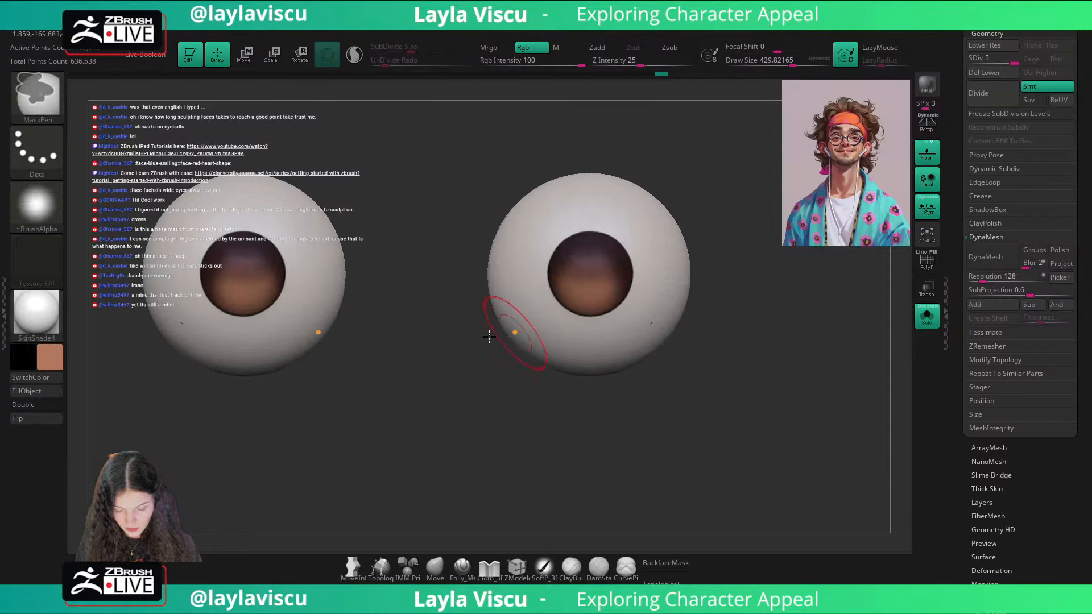
# Step: Paint black pupils at the centre of the irises with a focal shift of -83 and a draw size of about 187
pyautogui.click(57, 358)
pyautogui.click(46, 437)
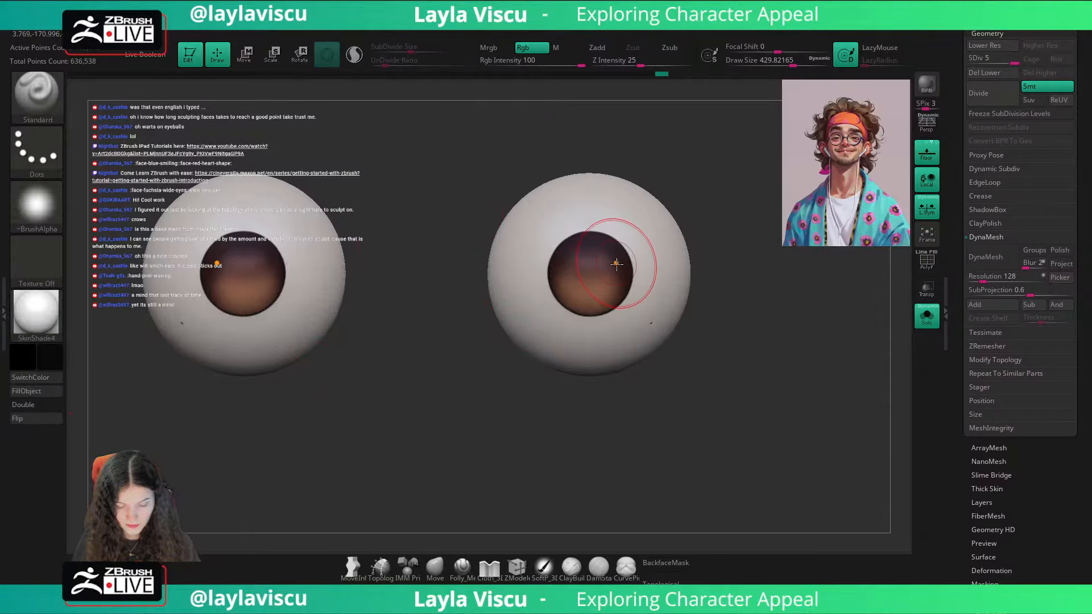
pyautogui.moveTo(747, 47); pyautogui.dragTo(735, 48)
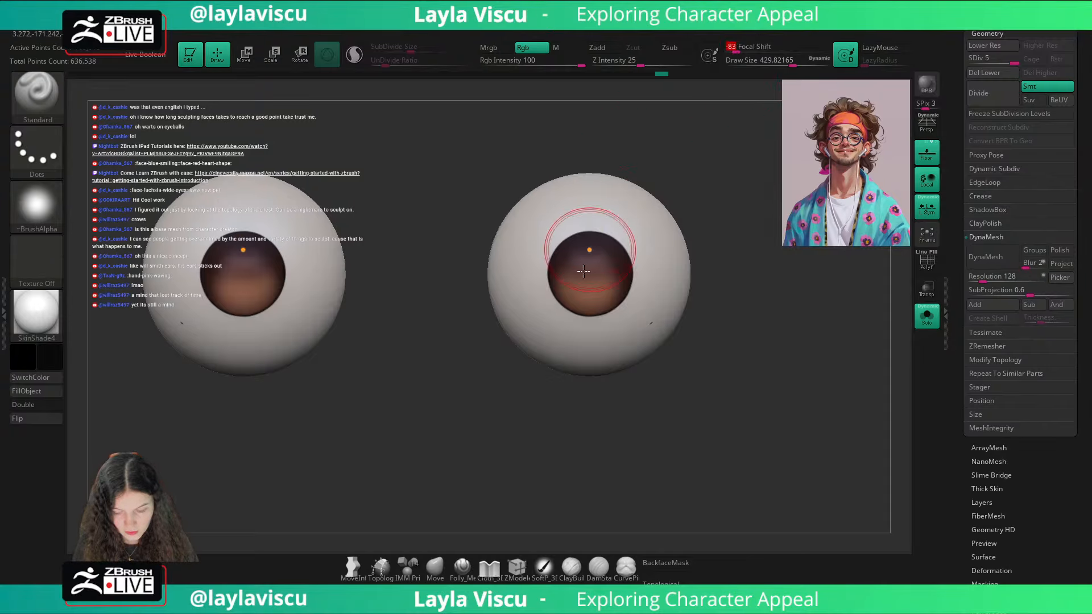
pyautogui.press('s')
pyautogui.moveTo(578, 280)
pyautogui.mouseDown()
pyautogui.moveTo(568, 278)
pyautogui.moveTo(591, 274)
pyautogui.mouseUp()
pyautogui.hotkey('shift', 'f')
pyautogui.hotkey('shift', 'f')
pyautogui.press('s')
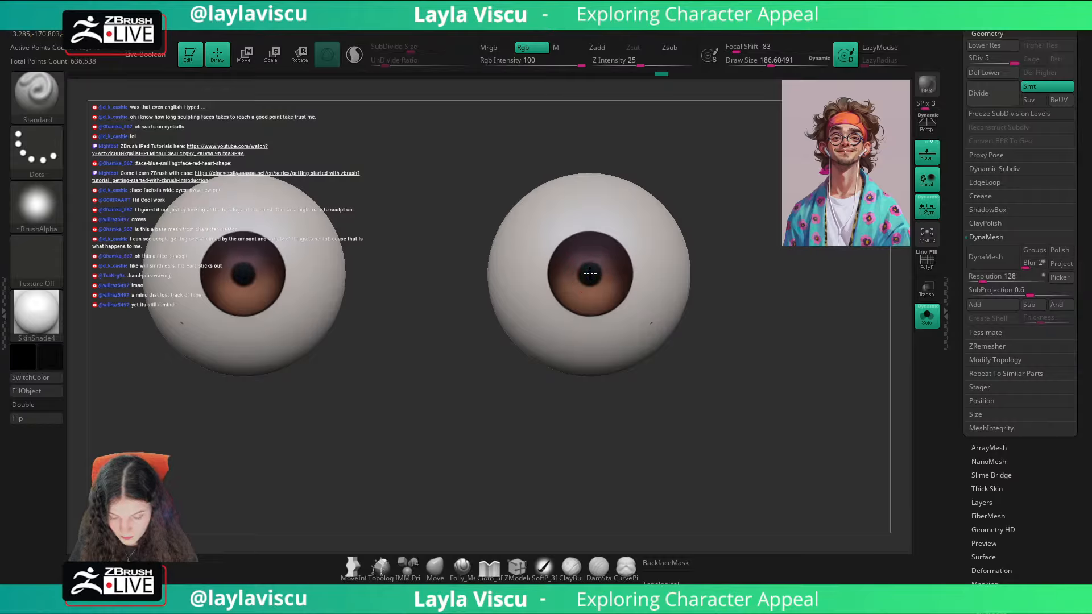
pyautogui.keyDown('ctrl'); pyautogui.moveTo(591, 270); pyautogui.dragTo(590, 222, button='right'); pyautogui.keyUp('ctrl')
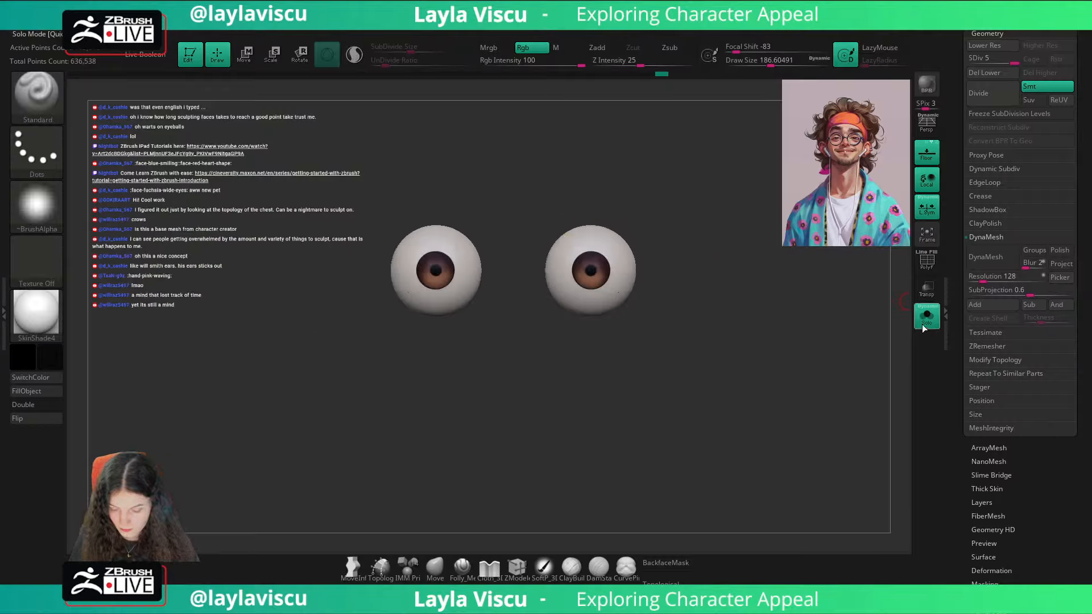
# Step: Check the painted eyes on the full bust and isolate the eyeballs again
pyautogui.click(927, 317)
pyautogui.keyDown('ctrl'); pyautogui.moveTo(863, 396); pyautogui.dragTo(873, 468, button='right'); pyautogui.keyUp('ctrl')
pyautogui.click(927, 321)
# Step: Try larger black pupils with a draw size of about 257 and compare them on the full bust
pyautogui.keyDown('ctrl'); pyautogui.moveTo(593, 261); pyautogui.dragTo(588, 286, button='right'); pyautogui.keyUp('ctrl')
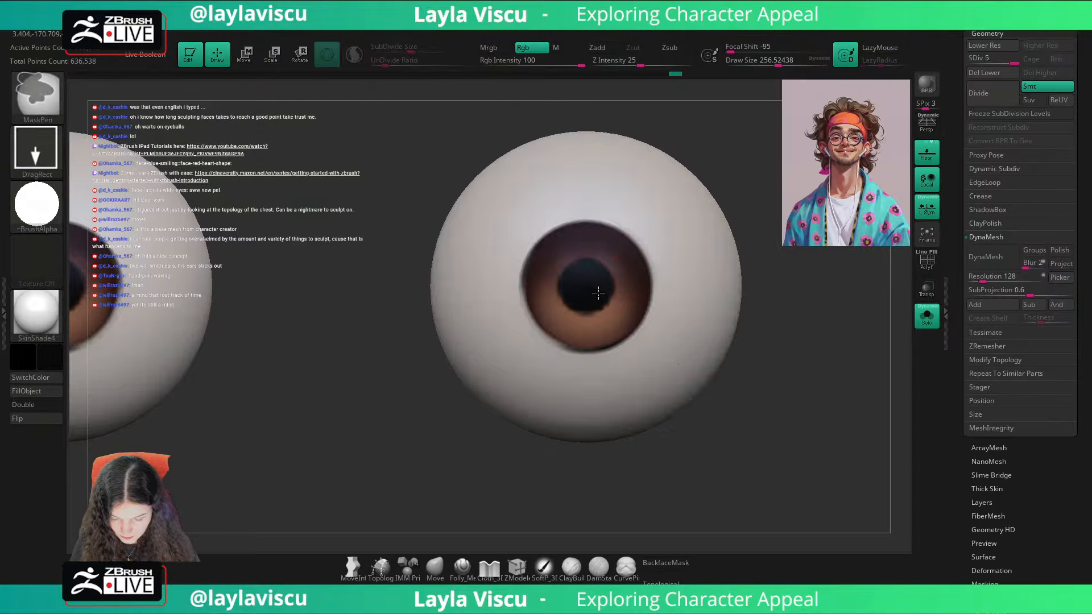
pyautogui.press('f')
pyautogui.click(927, 316)
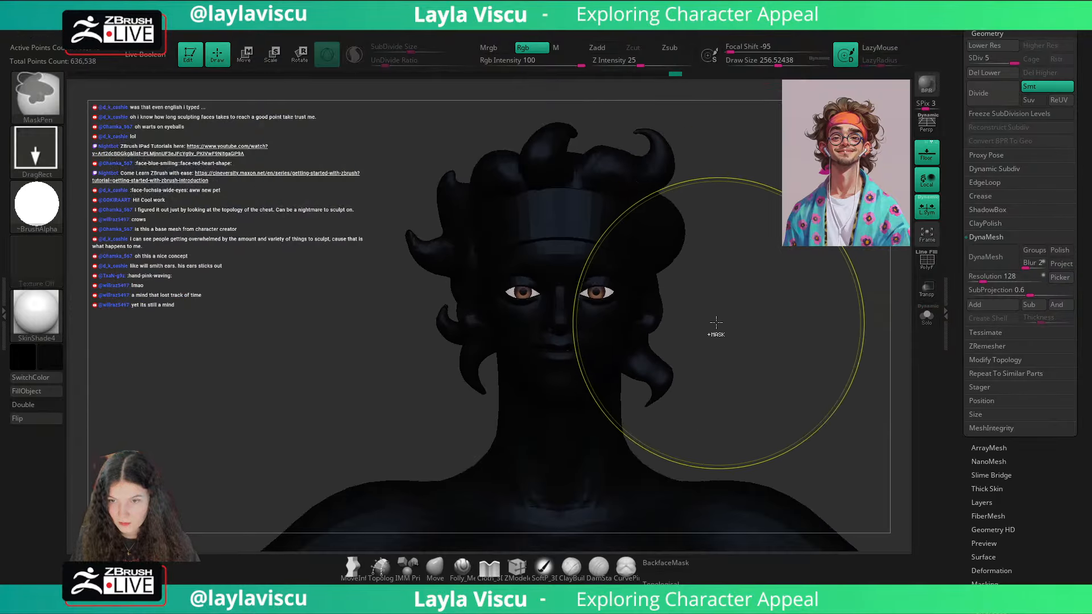
pyautogui.keyDown('ctrl'); pyautogui.moveTo(714, 323); pyautogui.dragTo(739, 364, button='right'); pyautogui.keyUp('ctrl')
pyautogui.click(926, 316)
pyautogui.keyDown('ctrl'); pyautogui.moveTo(638, 331); pyautogui.dragTo(662, 364, button='right'); pyautogui.keyUp('ctrl')
pyautogui.hotkey('ctrl', 'z')
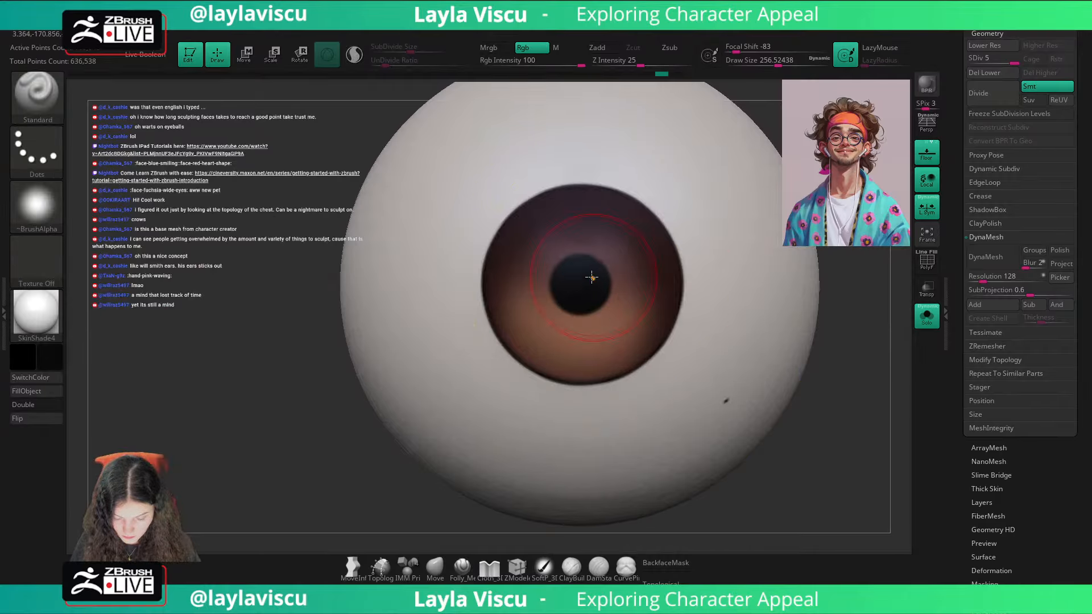
# Step: Try slightly enlarging the pupils with a draw size of about 207 and a focal shift of -100
pyautogui.hotkey('shift', 'f')
pyautogui.press('s')
pyautogui.moveTo(582, 283); pyautogui.dragTo(580, 284)
pyautogui.hotkey('shift', 'f')
pyautogui.press('s')
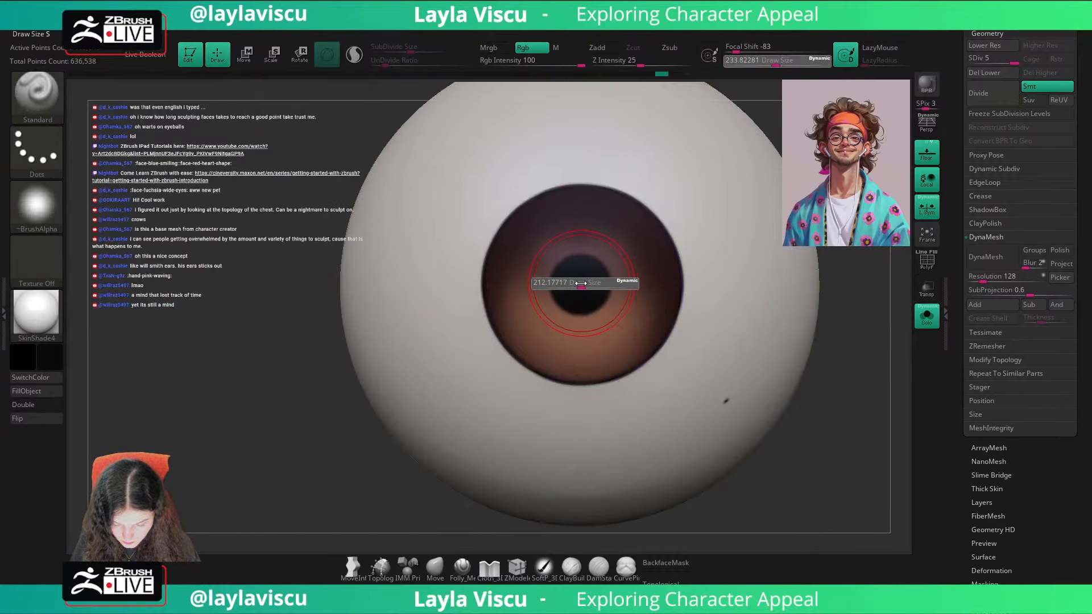
pyautogui.click(580, 284)
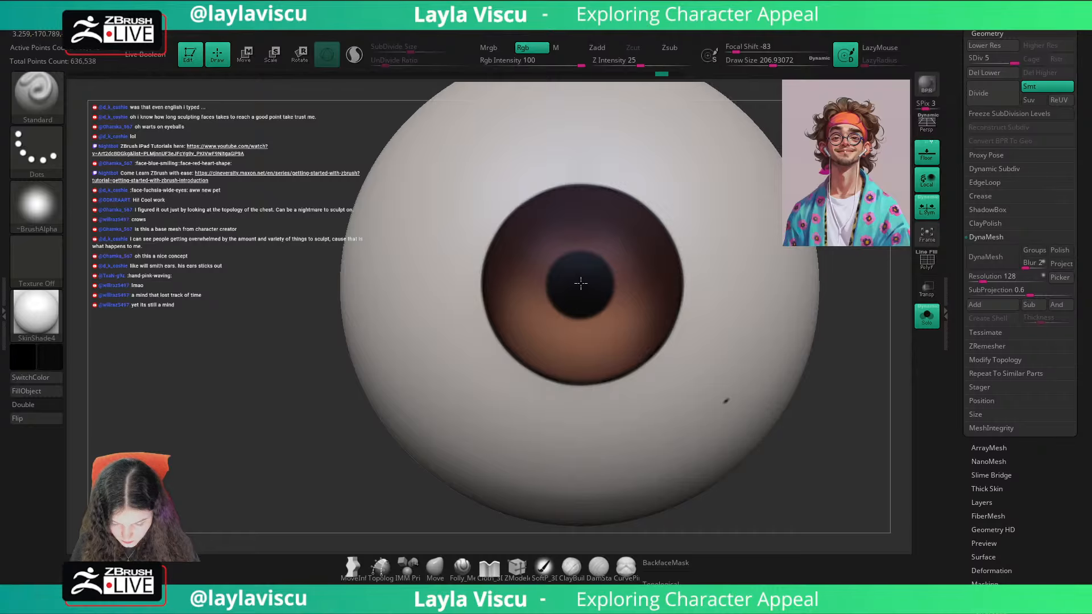
pyautogui.hotkey('ctrl', 'z')
pyautogui.moveTo(736, 52); pyautogui.dragTo(700, 67)
pyautogui.click(580, 285)
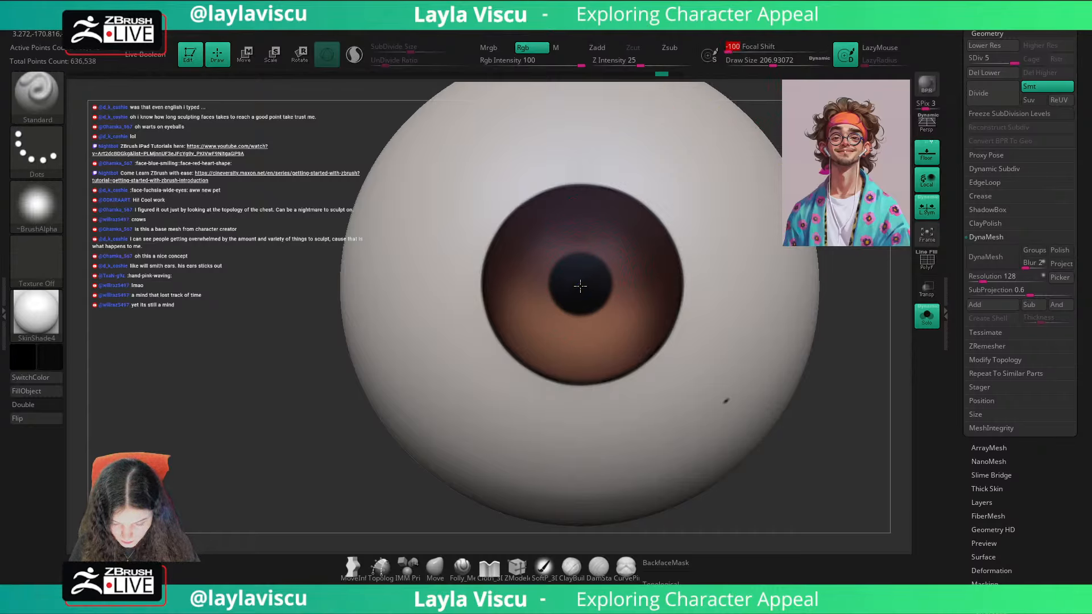
pyautogui.click(580, 285)
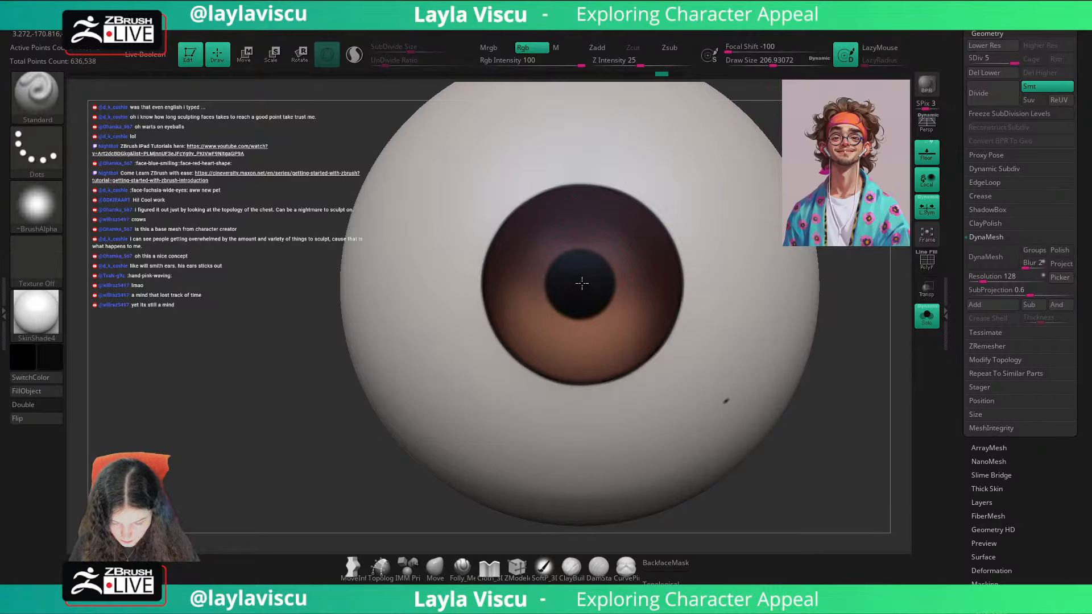
# Step: Turn off the brush alpha and enlarge the black pupils using a focal shift of -64 and a draw size of about 163
pyautogui.click(37, 206)
pyautogui.click(97, 212)
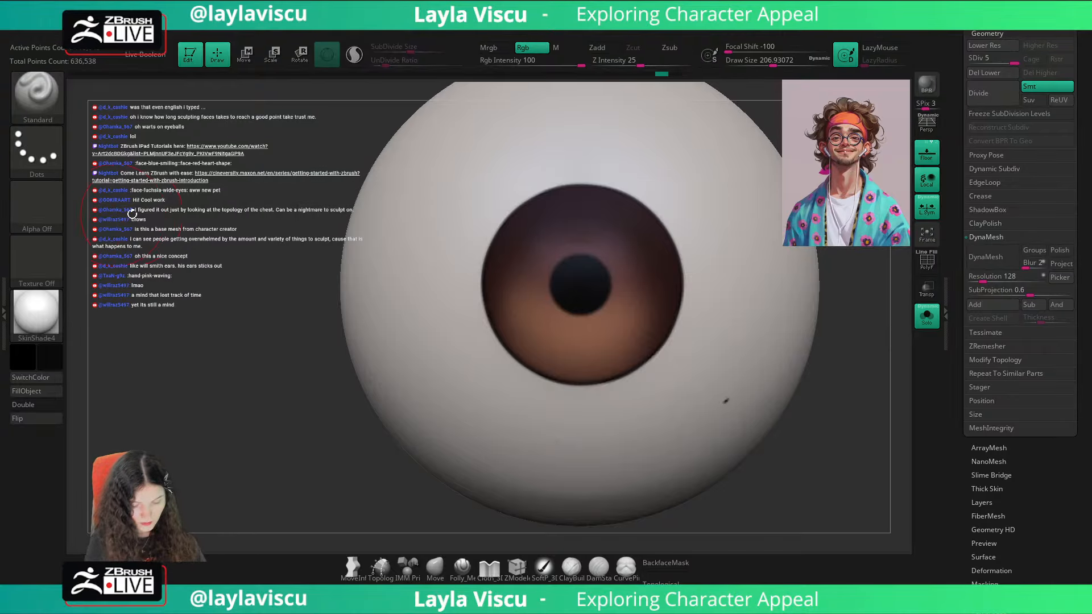
pyautogui.click(579, 283)
pyautogui.hotkey('ctrl', 'z')
pyautogui.click(745, 50)
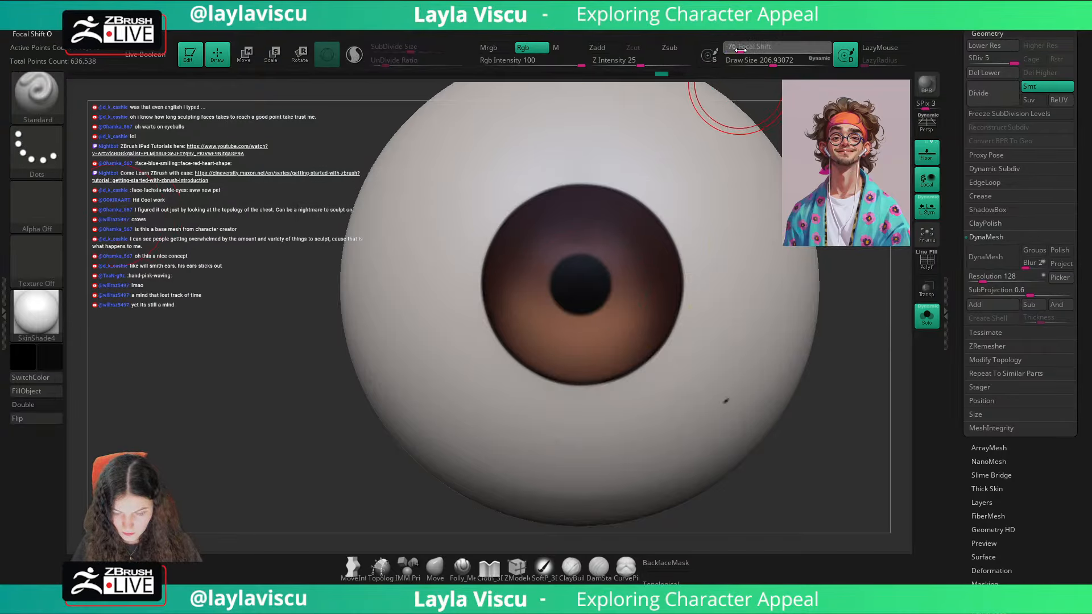
pyautogui.click(579, 275)
pyautogui.hotkey('ctrl', 'z')
pyautogui.press('s')
pyautogui.moveTo(580, 284); pyautogui.dragTo(575, 284)
pyautogui.click(580, 283)
pyautogui.hotkey('ctrl', 'z')
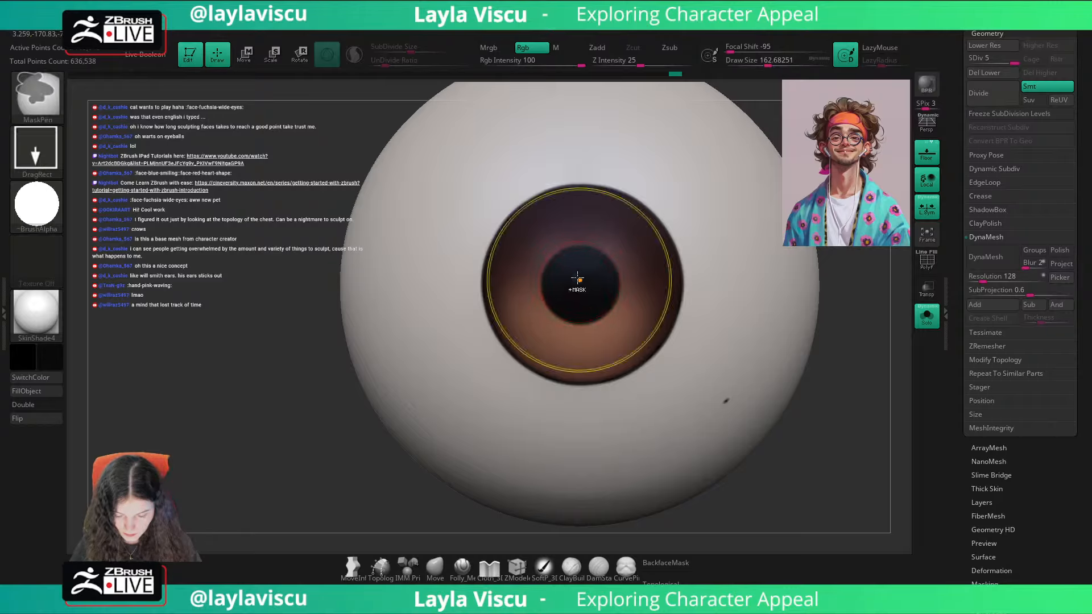
# Step: Show the full bust again and set the main colour to white
pyautogui.press('f')
pyautogui.click(924, 318)
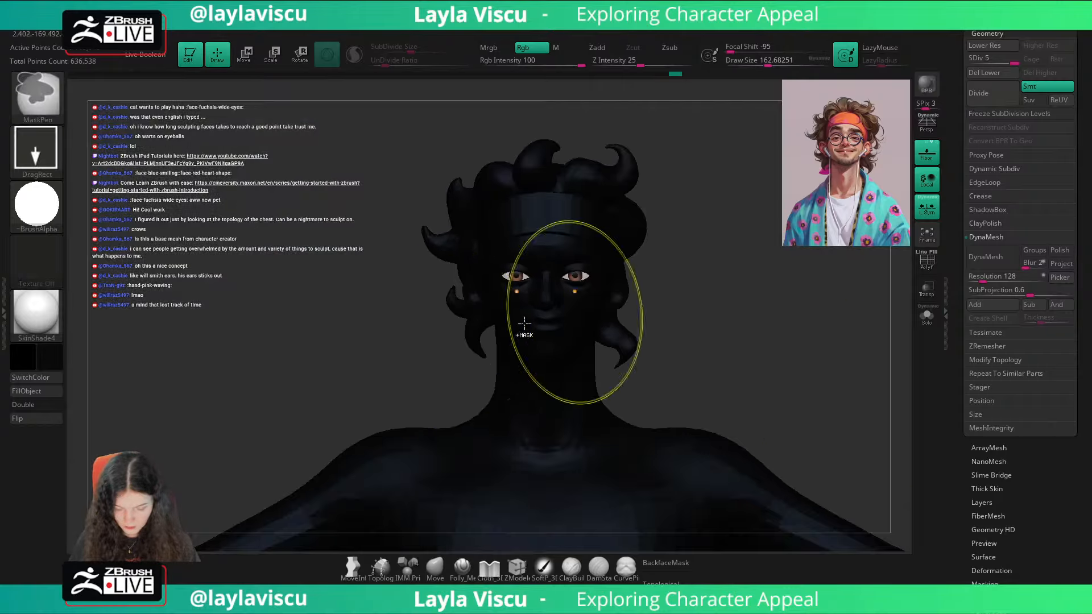
pyautogui.click(23, 358)
pyautogui.click(33, 294)
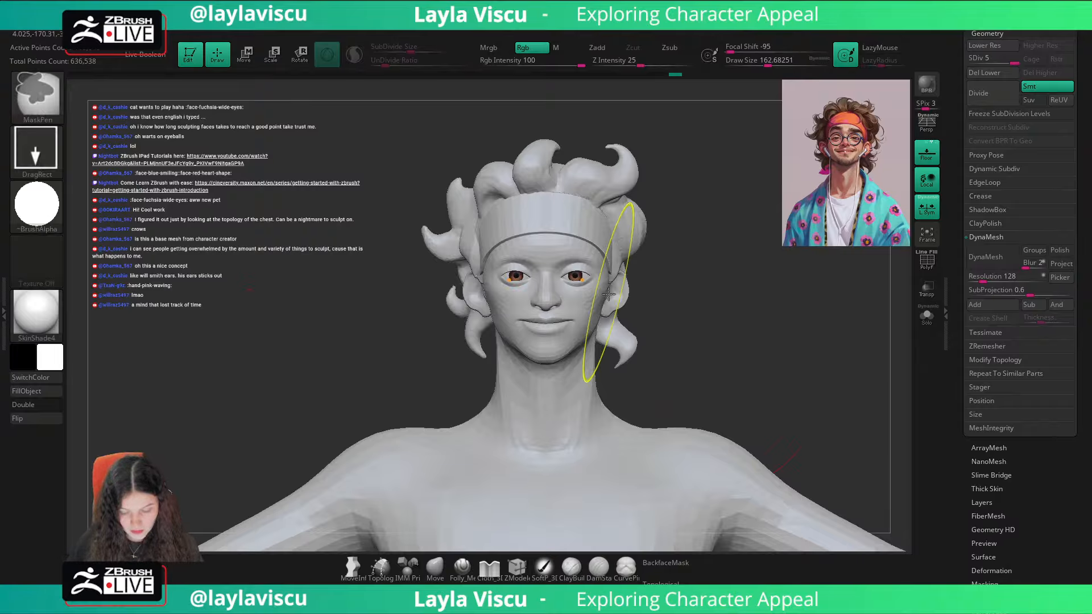
pyautogui.keyDown('ctrl'); pyautogui.moveTo(607, 292); pyautogui.dragTo(647, 336, button='right'); pyautogui.keyUp('ctrl')
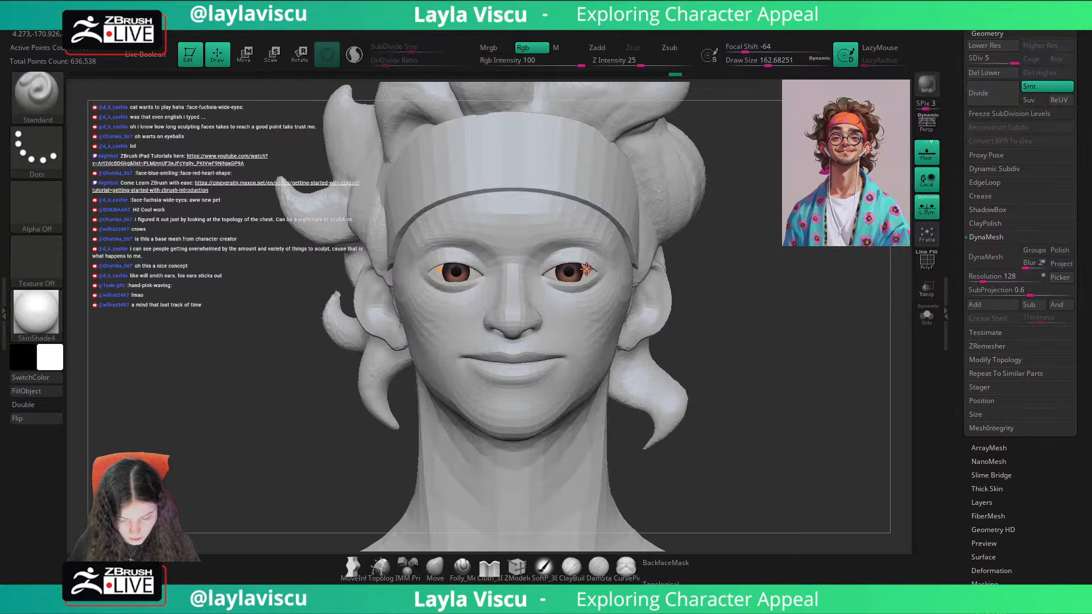
# Step: Set the material to ToyPlastic, enable material-only painting, and restore SkinShade4 as the displayed material
pyautogui.click(36, 312)
pyautogui.click(391, 397)
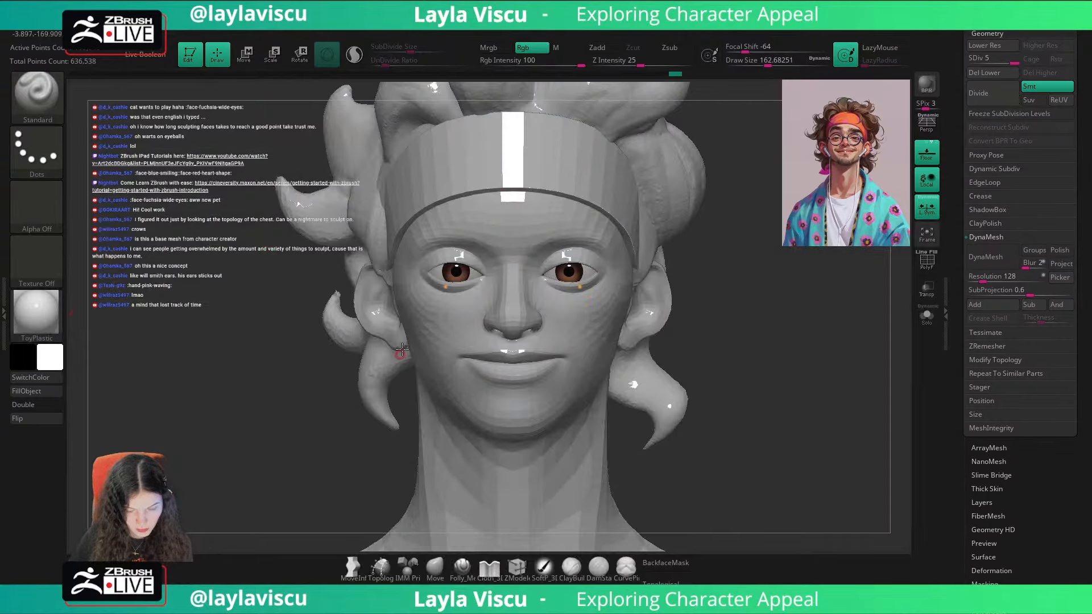
pyautogui.click(559, 49)
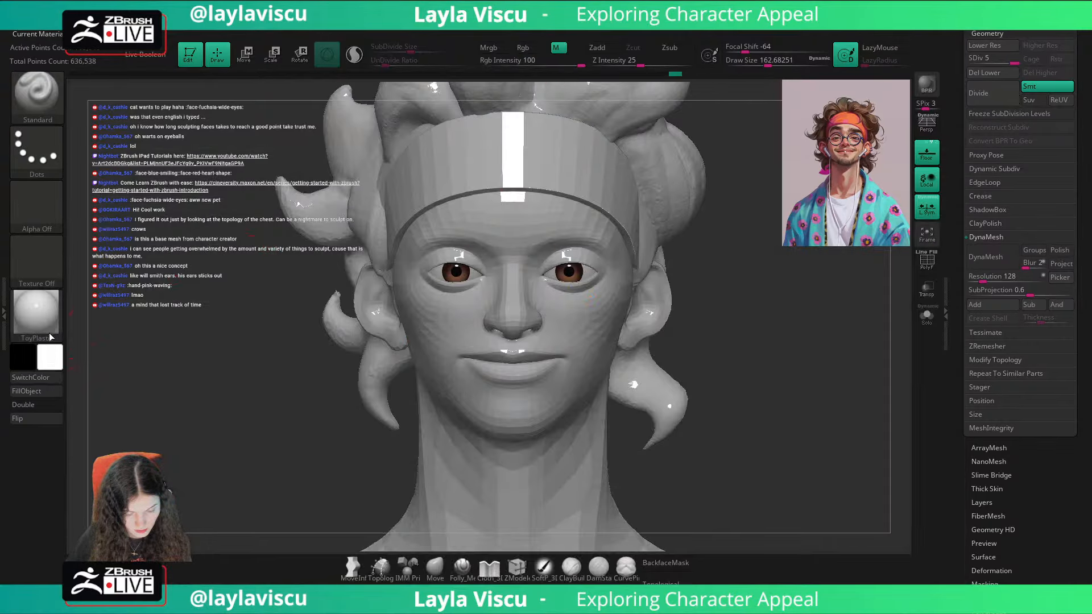
pyautogui.click(36, 312)
pyautogui.click(379, 180)
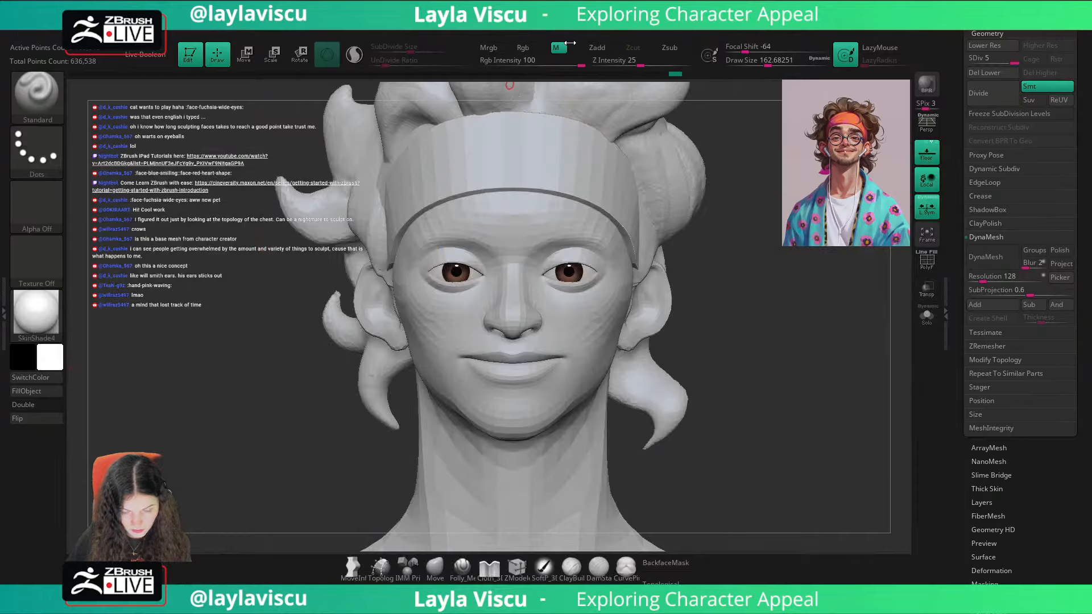
# Step: Switch the bust's material to BasicMaterial with all paint channels off
pyautogui.press('f')
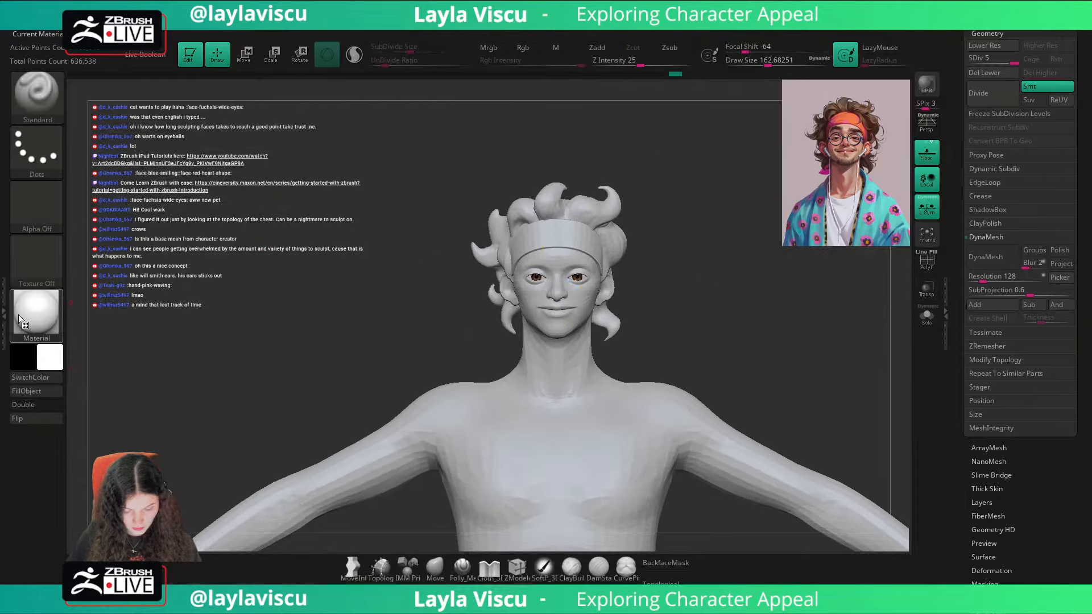
pyautogui.click(36, 312)
pyautogui.click(215, 334)
pyautogui.moveTo(761, 310)
pyautogui.keyDown('alt'); pyautogui.mouseDown()
pyautogui.moveTo(739, 339)
pyautogui.moveTo(741, 309)
pyautogui.moveTo(724, 334)
pyautogui.moveTo(744, 319)
pyautogui.mouseUp(); pyautogui.keyUp('alt')
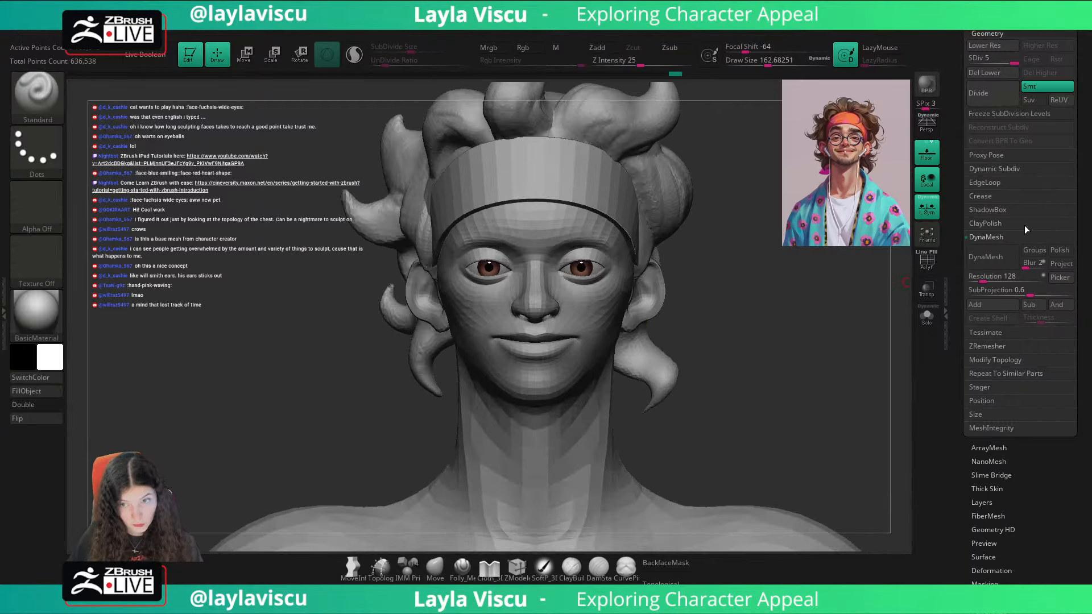
# Step: Recall the first custom view and sample a dark red-brown from the hair in the reference portrait
pyautogui.moveTo(1087, 156); pyautogui.dragTo(1090, 309)
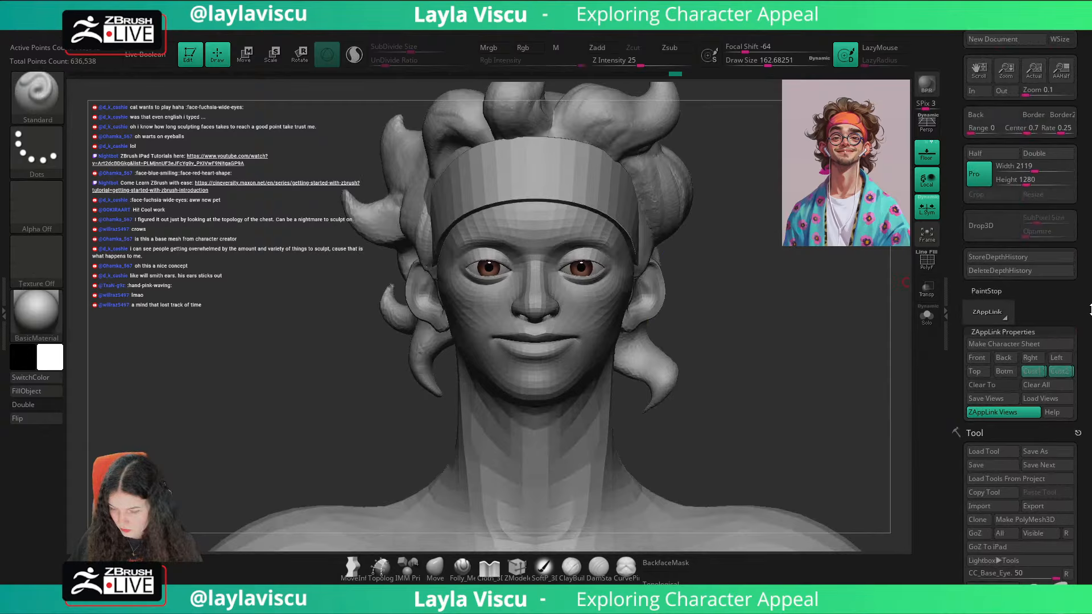
pyautogui.click(1028, 377)
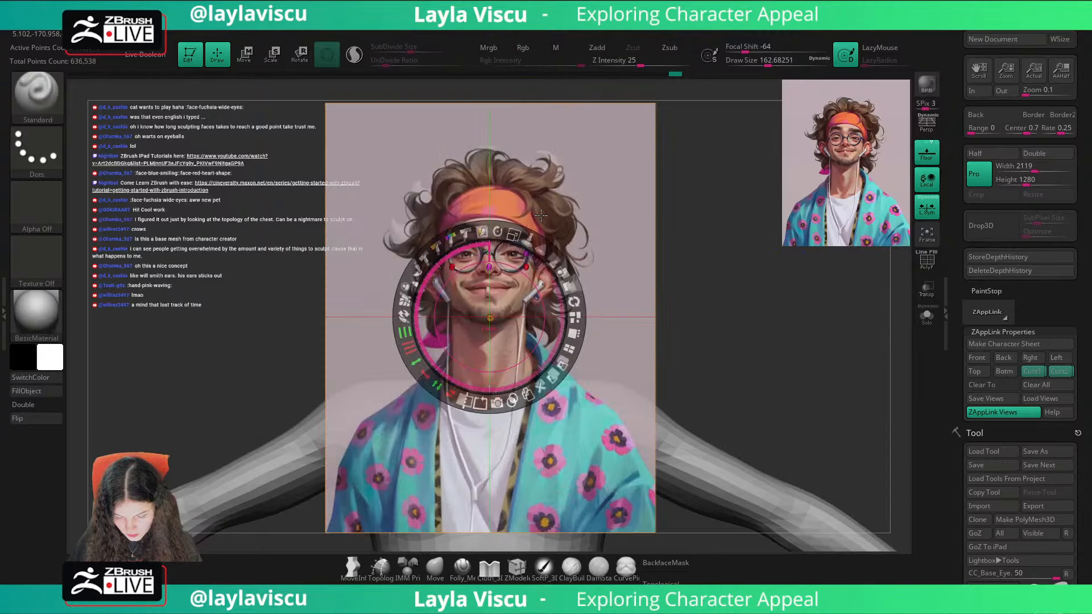
pyautogui.press('z')
pyautogui.hotkey('shift', 'z')
pyautogui.keyDown('ctrl'); pyautogui.moveTo(521, 246); pyautogui.dragTo(513, 221, button='right'); pyautogui.keyUp('ctrl')
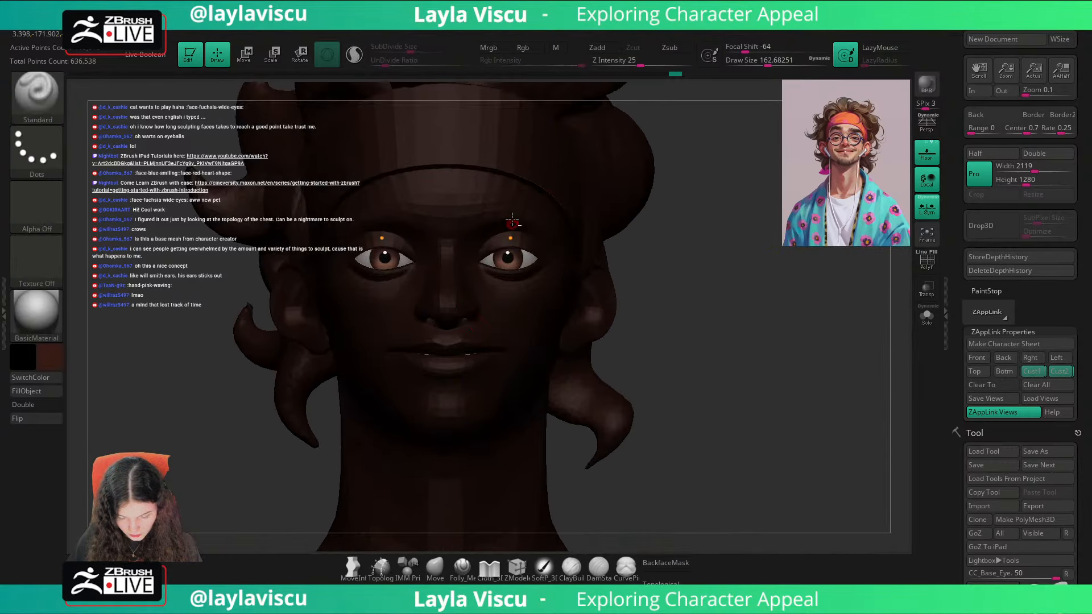
# Step: Fill the Brows subtool and the curly hair with the sampled dark brown
pyautogui.keyDown('alt'); pyautogui.click(505, 201); pyautogui.keyUp('alt')
pyautogui.hotkey('shift', 'f')
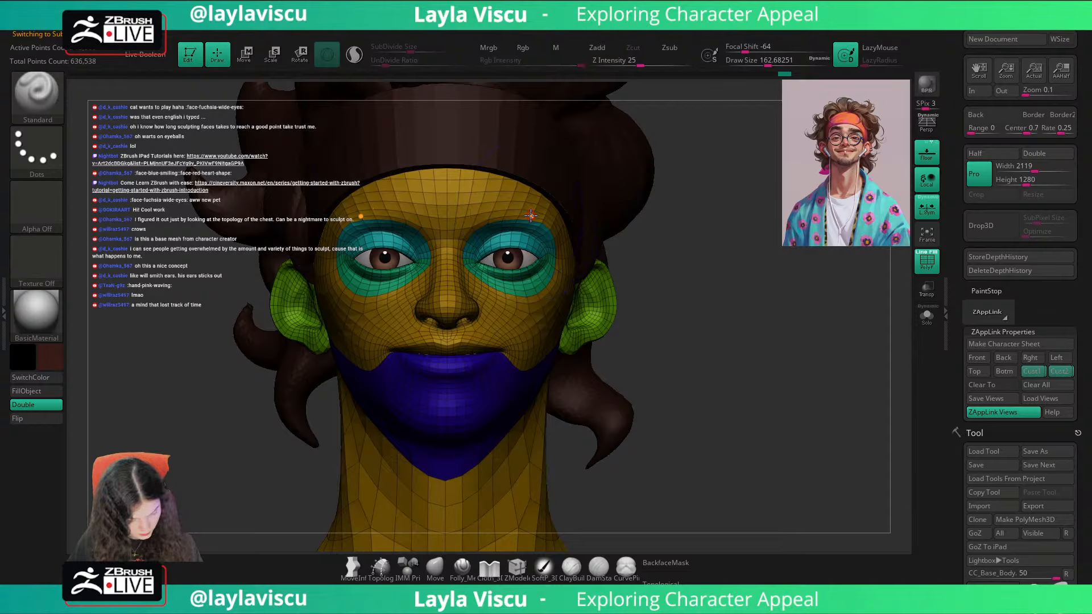
pyautogui.press('n')
pyautogui.click(394, 250)
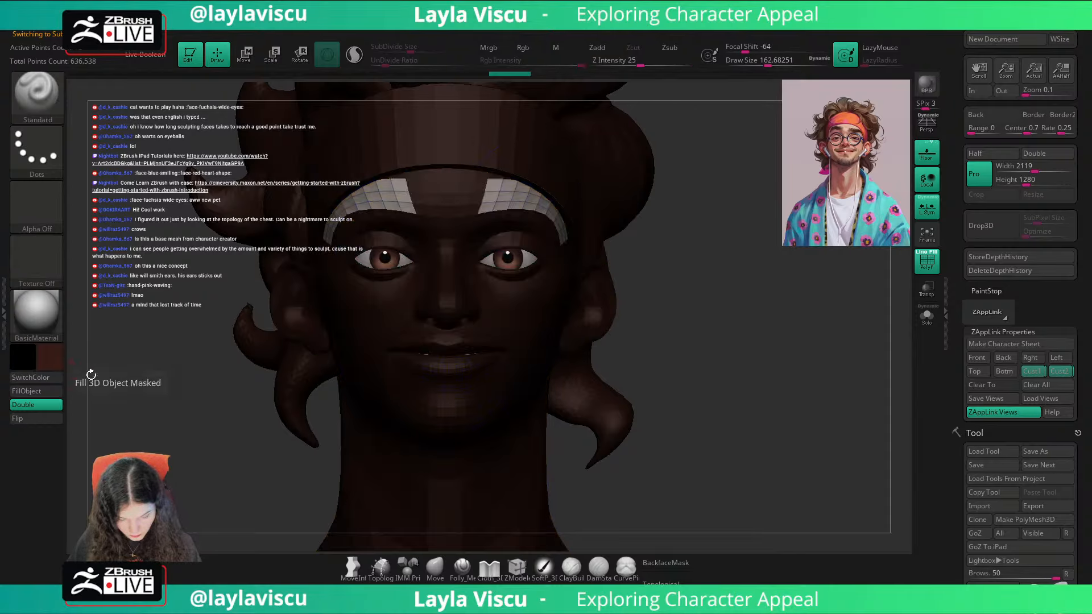
pyautogui.press('shift')
pyautogui.hotkey('shift', 'f')
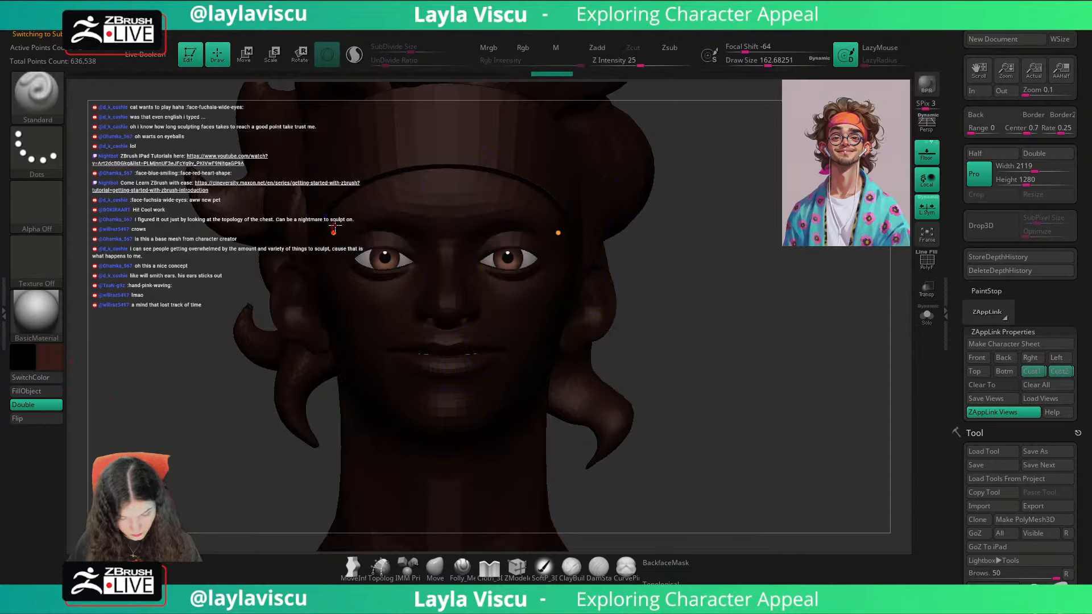
pyautogui.keyDown('alt'); pyautogui.click(606, 162); pyautogui.keyUp('alt')
pyautogui.click(25, 392)
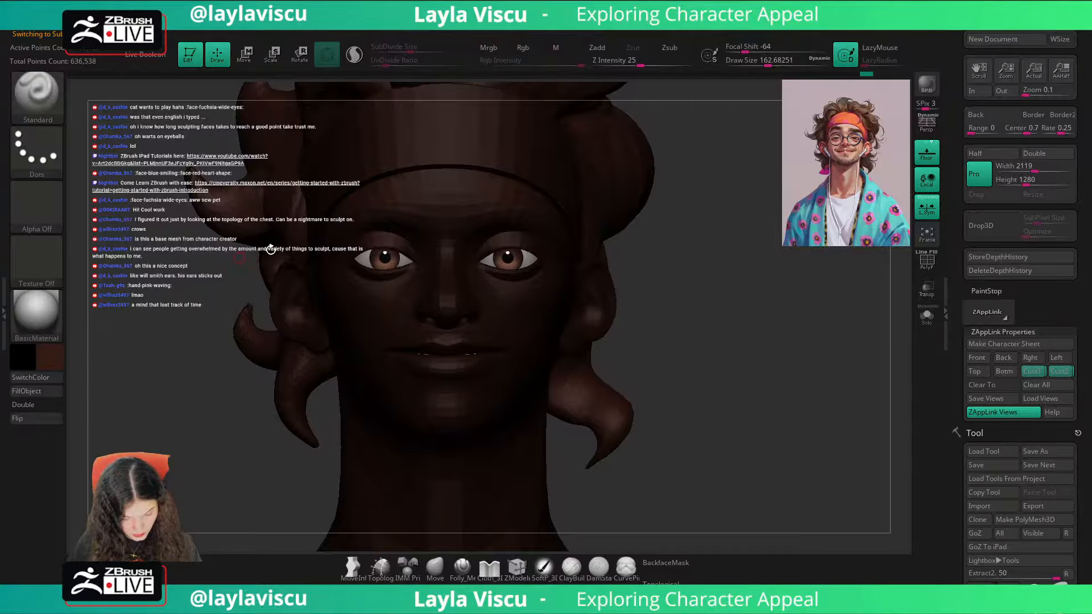
# Step: Sample the headband's orange from the reference portrait and fill the model's headband with it
pyautogui.hotkey('shift', 'z')
pyautogui.press('c')
pyautogui.hotkey('shift', 'z')
pyautogui.keyDown('alt'); pyautogui.click(466, 142); pyautogui.keyUp('alt')
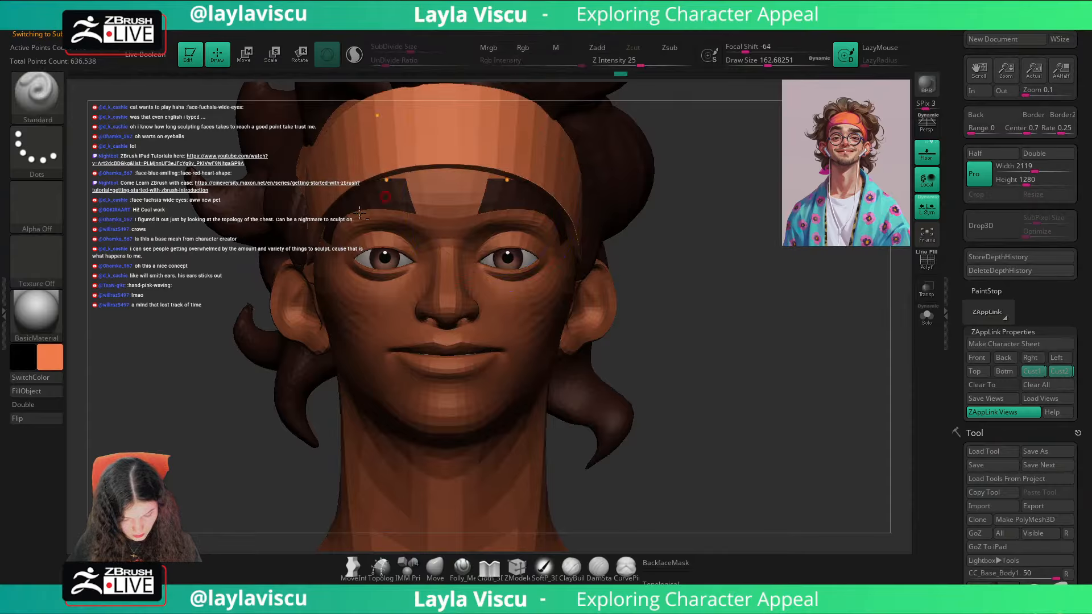
# Step: Set the main colour back to white for the body
pyautogui.click(36, 312)
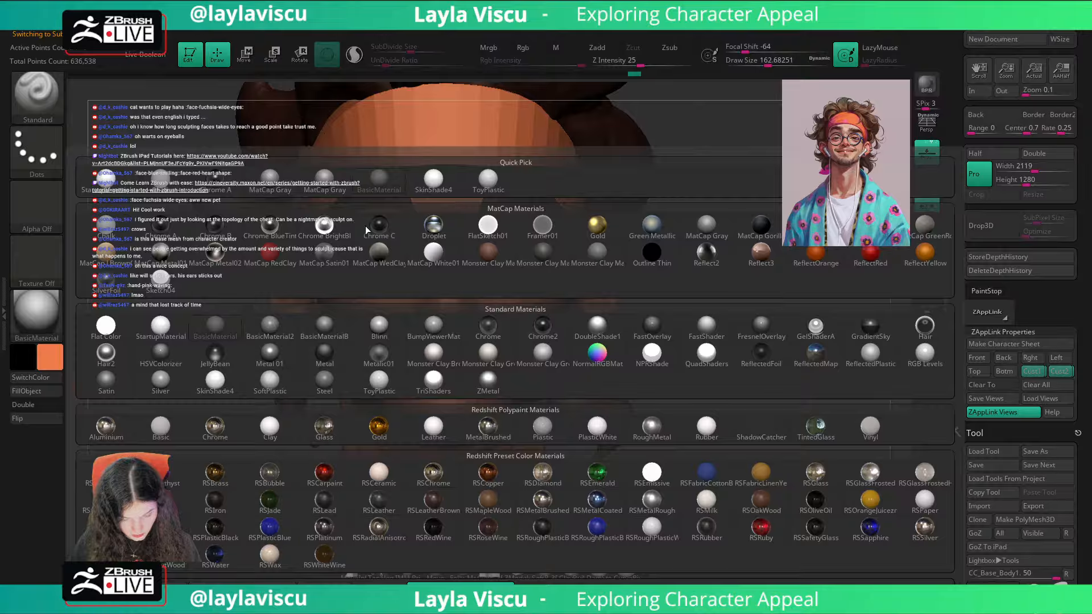
pyautogui.click(50, 355)
pyautogui.moveTo(343, 387)
pyautogui.keyDown('ctrl'); pyautogui.mouseDown(button='right')
pyautogui.moveTo(346, 310)
pyautogui.moveTo(387, 353)
pyautogui.mouseUp(button='right'); pyautogui.keyUp('ctrl')
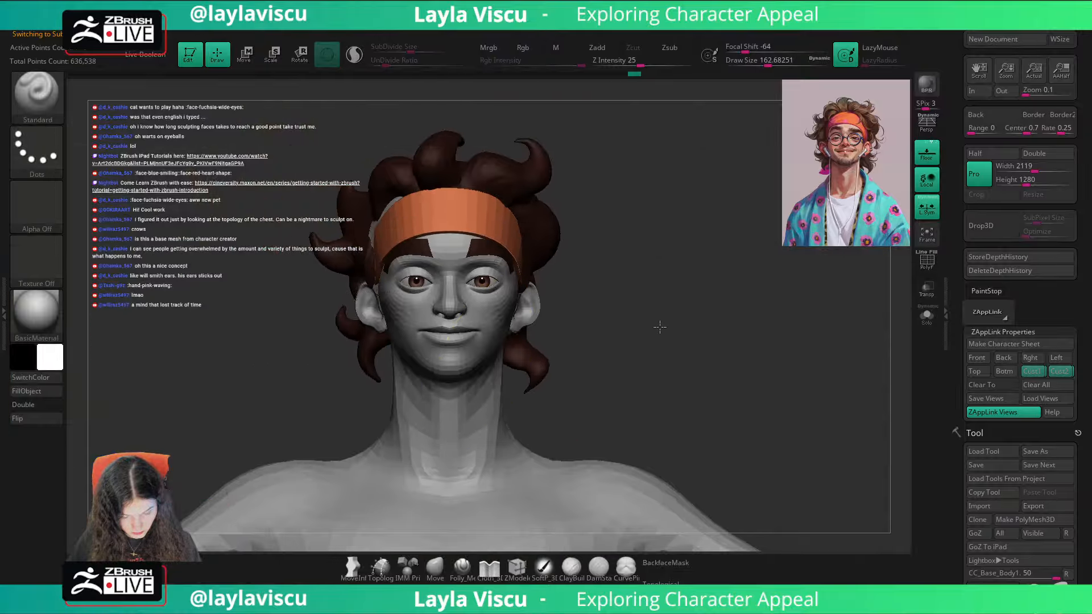
# Step: Recall the first custom view and toggle the reference portrait overlay to compare it with the coloured head
pyautogui.click(1036, 376)
pyautogui.hotkey('shift', 'z')
pyautogui.hotkey('shift', 'z')
pyautogui.hotkey('shift', 'z')
pyautogui.hotkey('shift', 'z')
pyautogui.hotkey('shift', 'z')
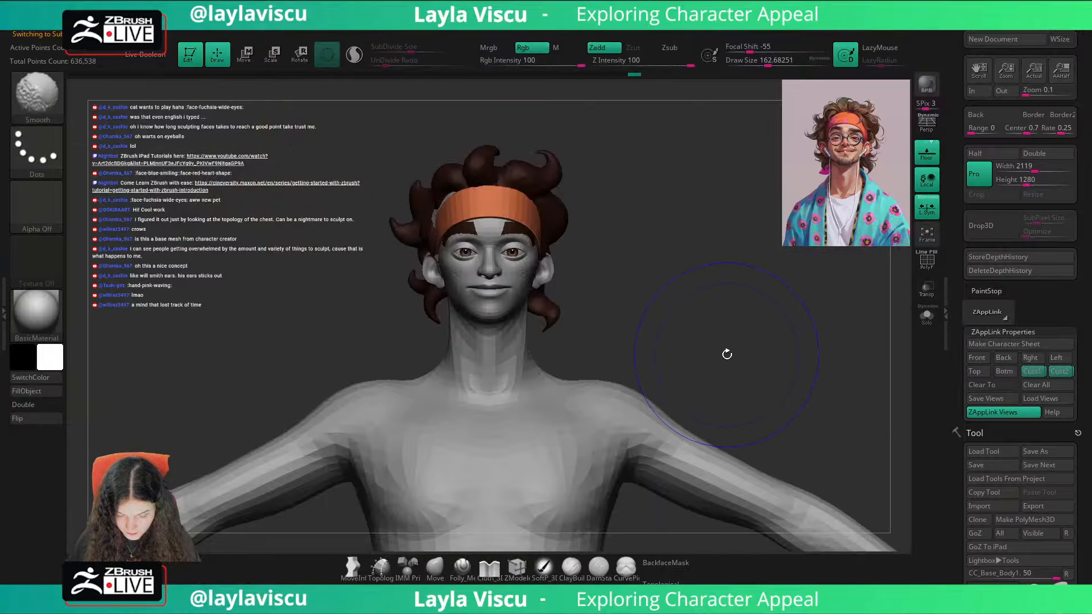
pyautogui.hotkey('shift', 'z')
pyautogui.hotkey('shift', 'z')
pyautogui.hotkey('shift', 'z')
pyautogui.hotkey('shift', 'z')
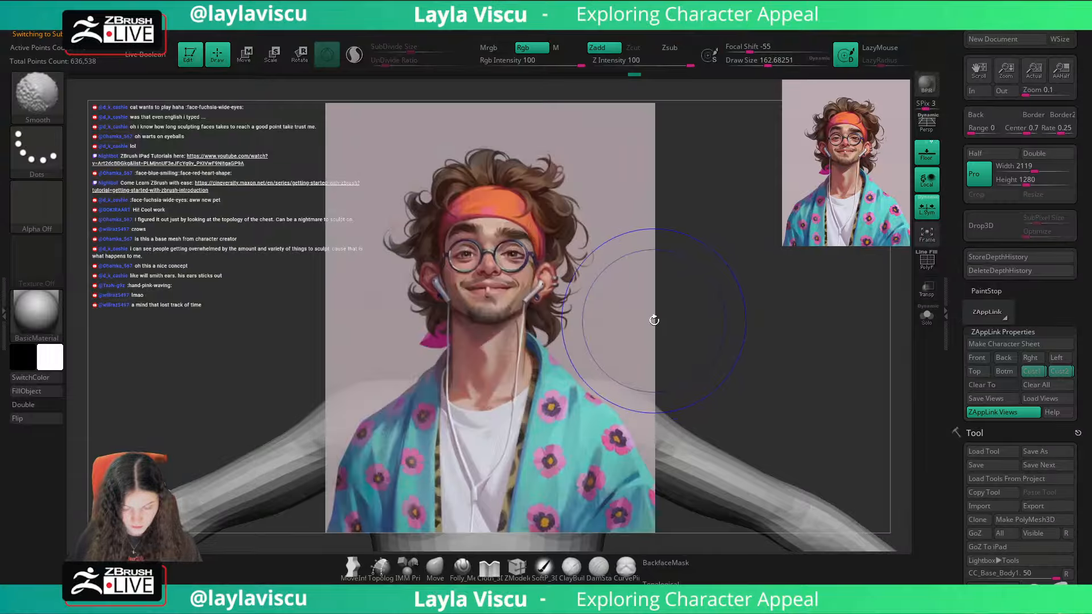
pyautogui.hotkey('shift', 'z')
# Step: Fill the scalp part of the hair with dark brown sampled from the model's hair and set the main colour back to white
pyautogui.moveTo(654, 320); pyautogui.dragTo(690, 322, button='right')
pyautogui.press('c')
pyautogui.keyDown('alt'); pyautogui.click(443, 205); pyautogui.keyUp('alt')
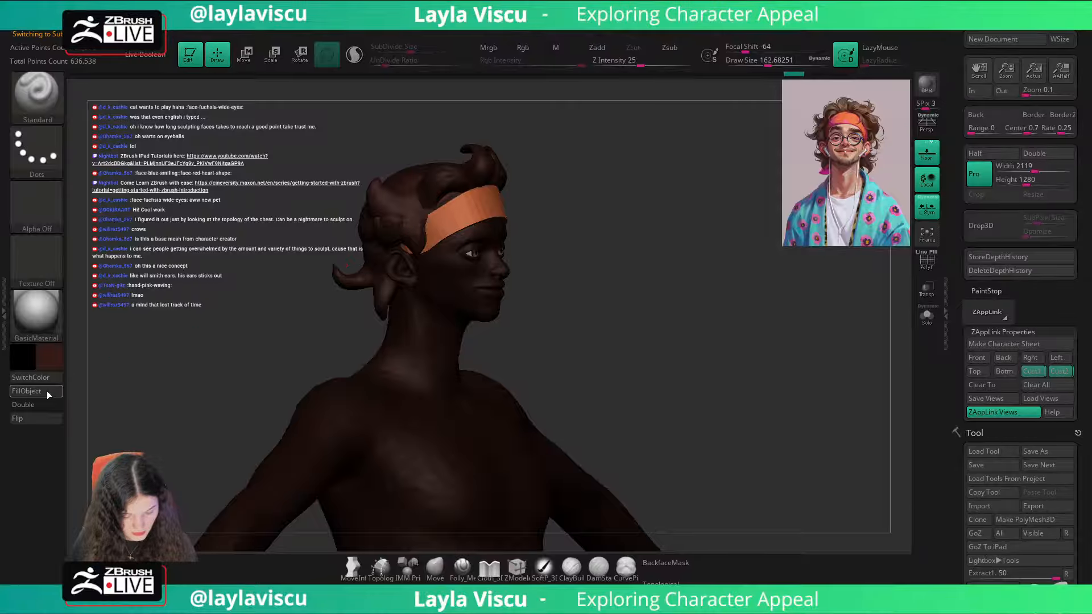
pyautogui.click(46, 315)
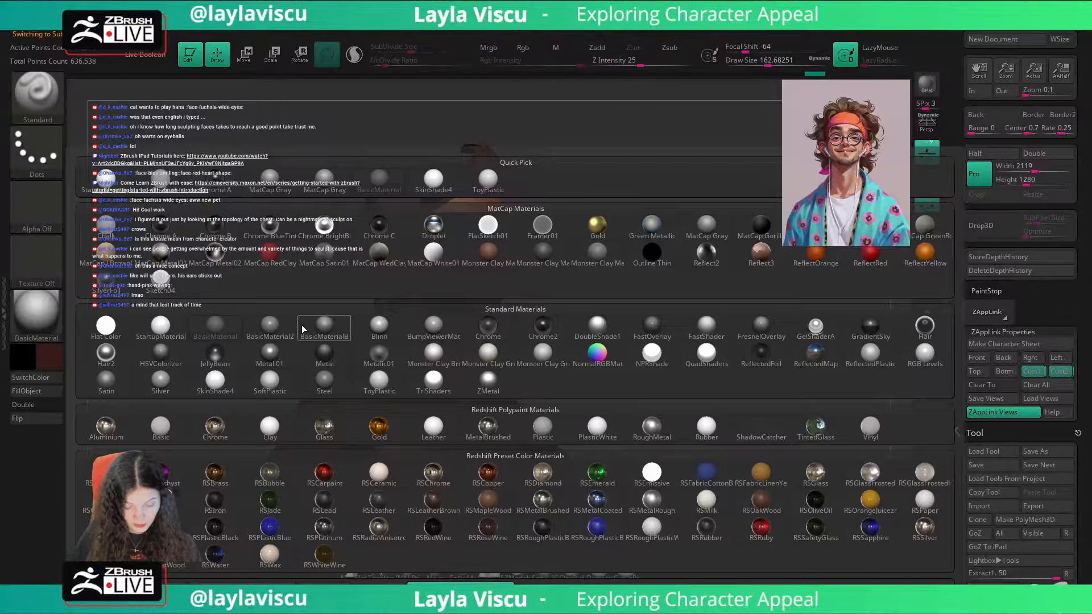
pyautogui.click(284, 203)
pyautogui.moveTo(26, 357); pyautogui.dragTo(33, 273)
# Step: Return to the first custom view and check the filled hair against the reference portrait overlay
pyautogui.keyDown('shift'); pyautogui.moveTo(654, 341); pyautogui.dragTo(714, 338); pyautogui.keyUp('shift')
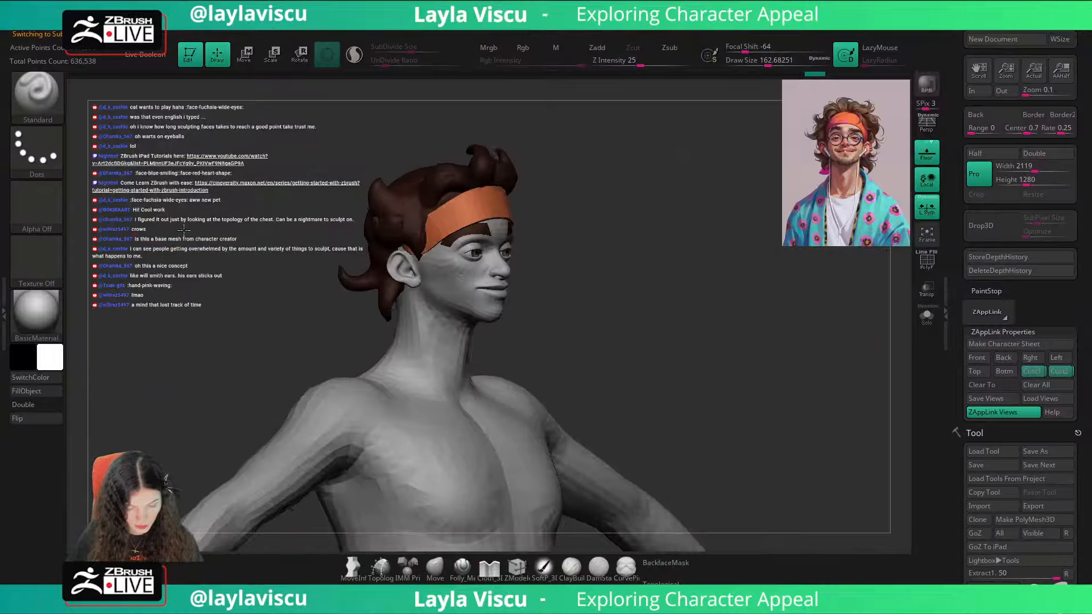
pyautogui.click(1023, 371)
pyautogui.hotkey('shift', 'z')
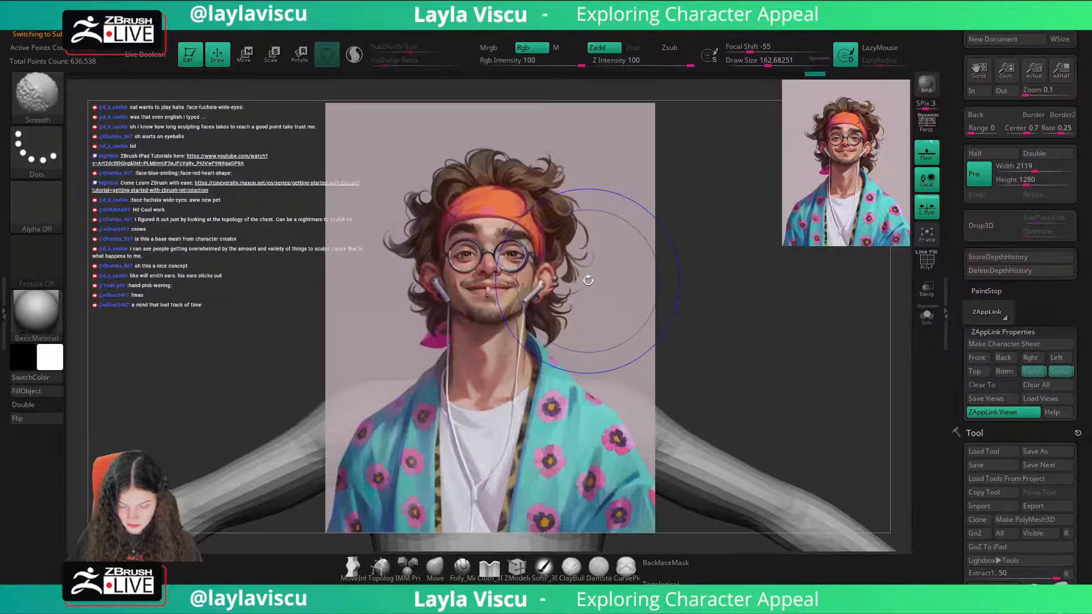
pyautogui.hotkey('shift', 'z')
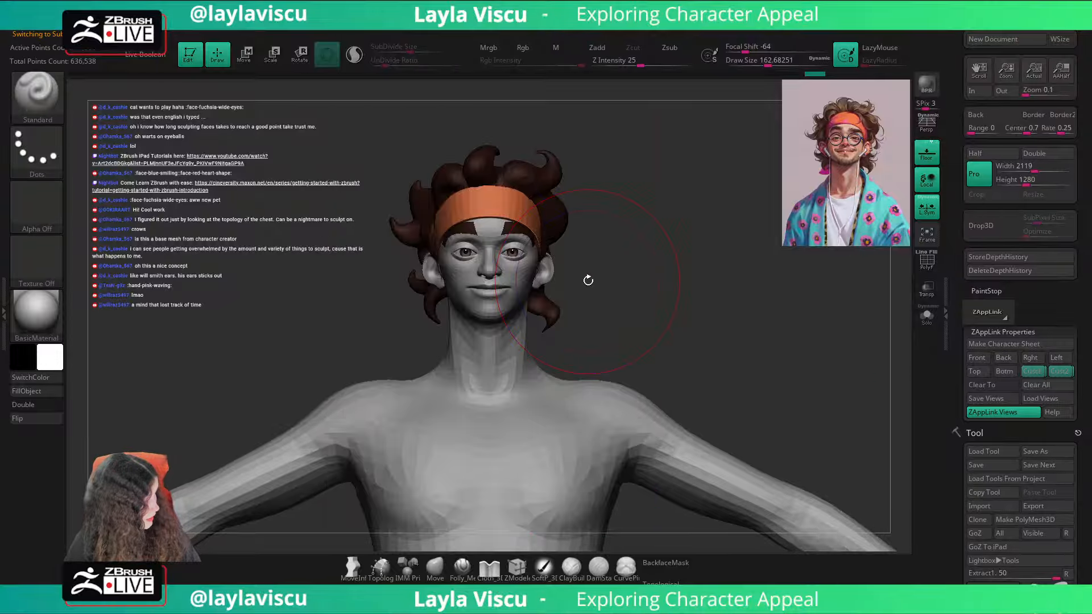
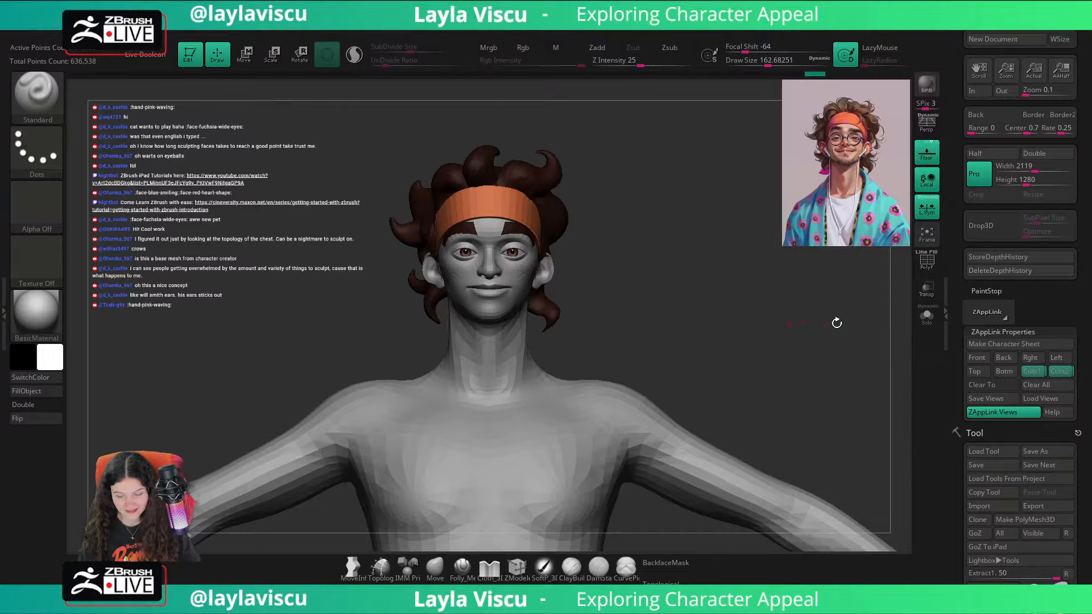
# Step: Make the Brows subtool active and choose the Move brush
pyautogui.press('shift')
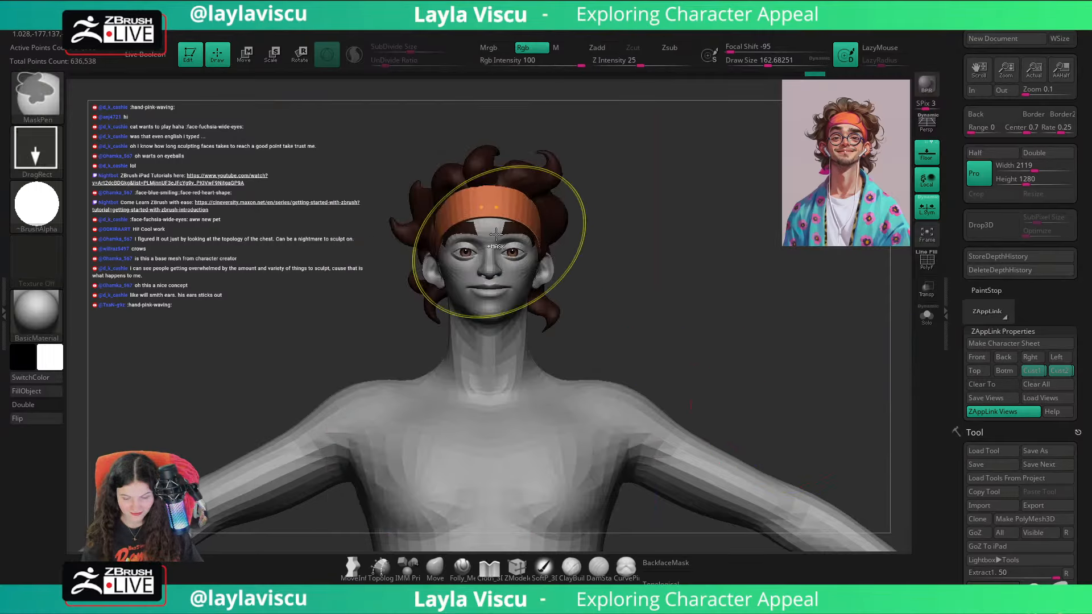
pyautogui.keyDown('ctrl'); pyautogui.moveTo(499, 242); pyautogui.dragTo(546, 257, button='right'); pyautogui.keyUp('ctrl')
pyautogui.keyDown('alt'); pyautogui.click(547, 259); pyautogui.keyUp('alt')
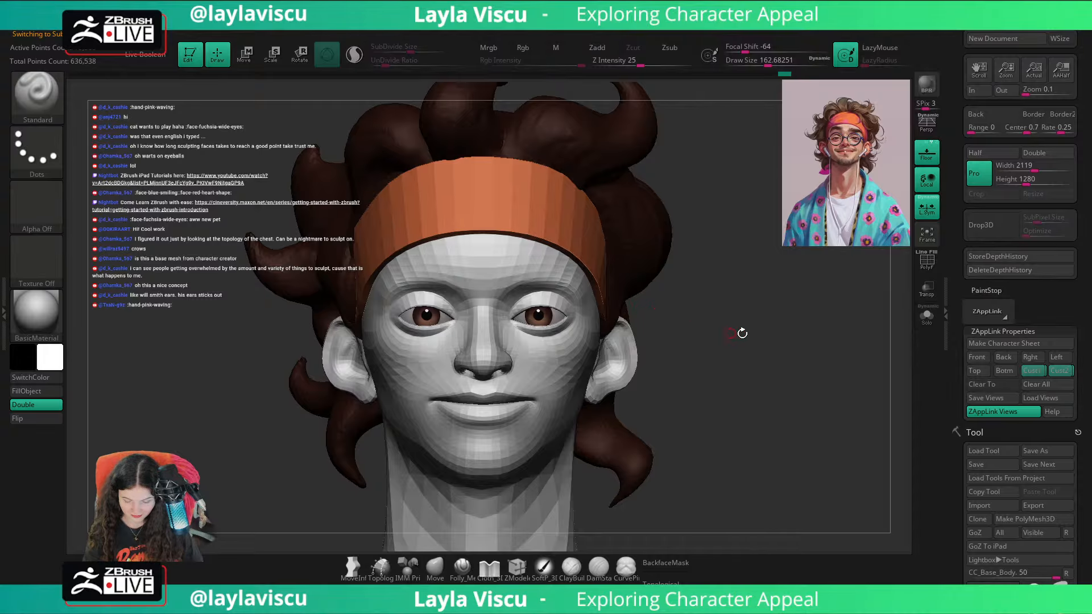
pyautogui.scroll(-8, 1009, 331)
pyautogui.click(1003, 226)
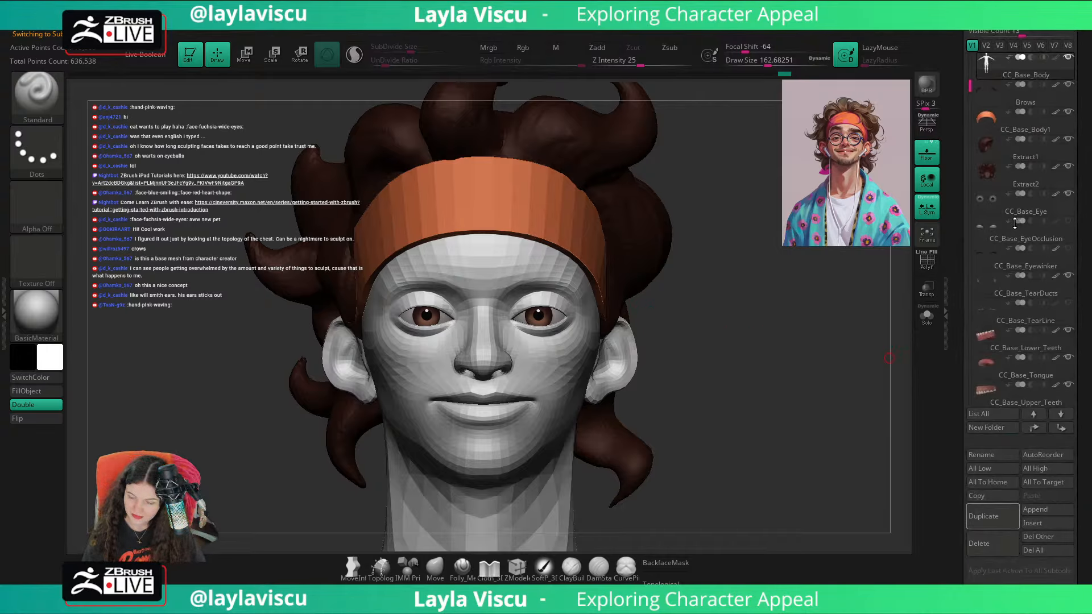
pyautogui.click(1057, 104)
pyautogui.press('w')
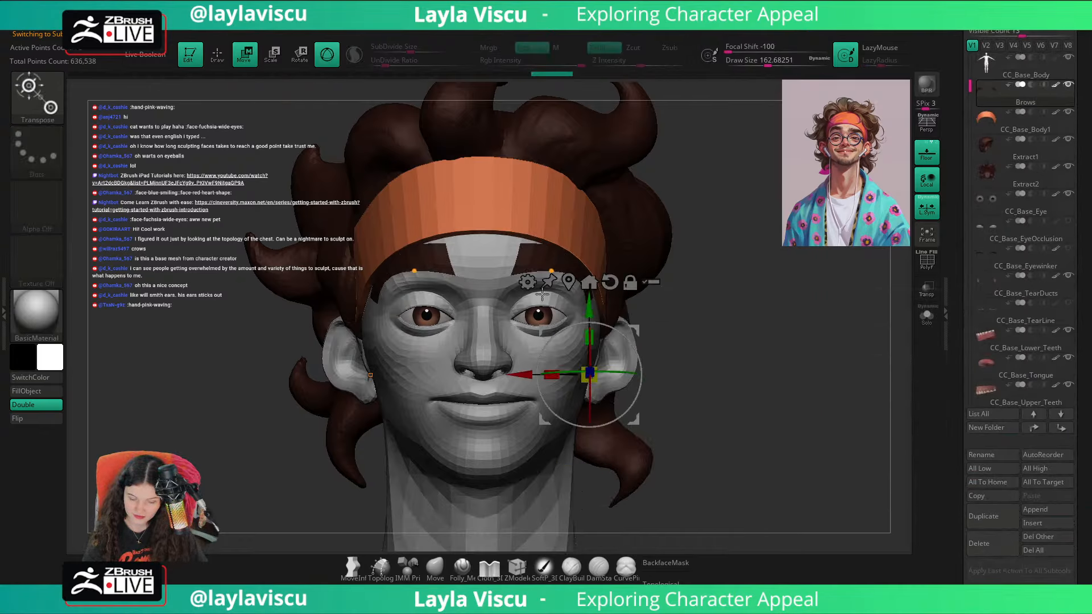
pyautogui.click(443, 564)
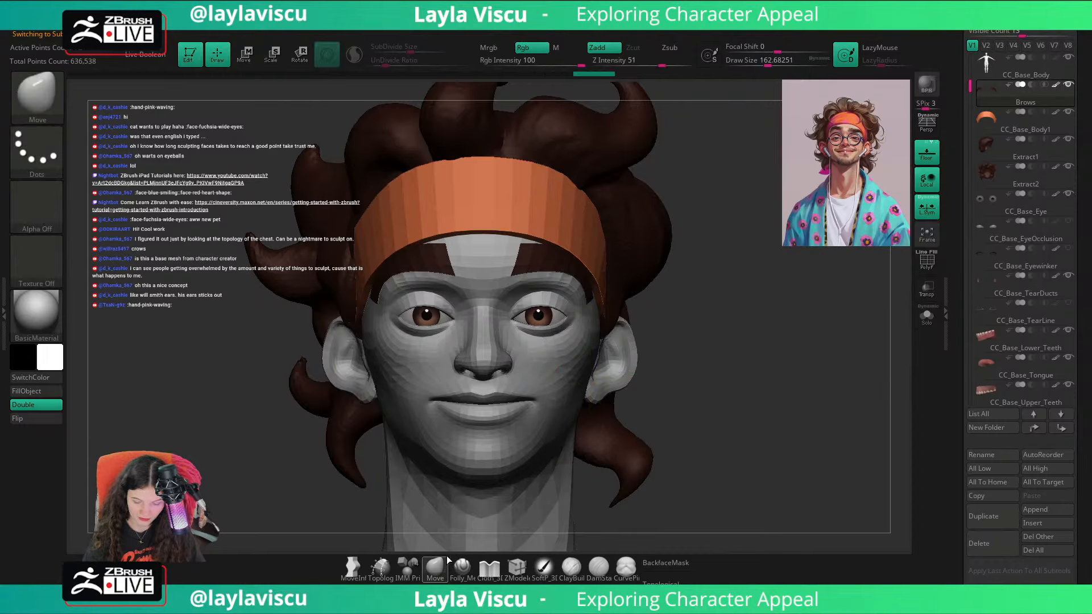
# Step: Turn on Dynamic Subdiv for the brows with a thickness of 0.17787 and Post SubDiv off
pyautogui.moveTo(1073, 287); pyautogui.dragTo(1062, 150)
pyautogui.click(995, 267)
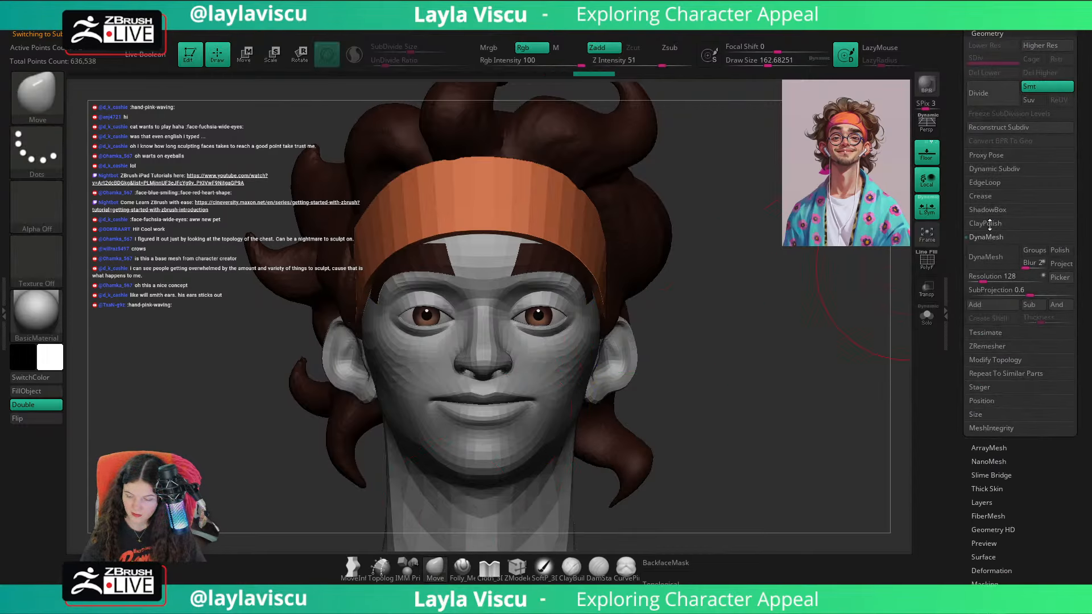
pyautogui.click(992, 168)
pyautogui.click(989, 182)
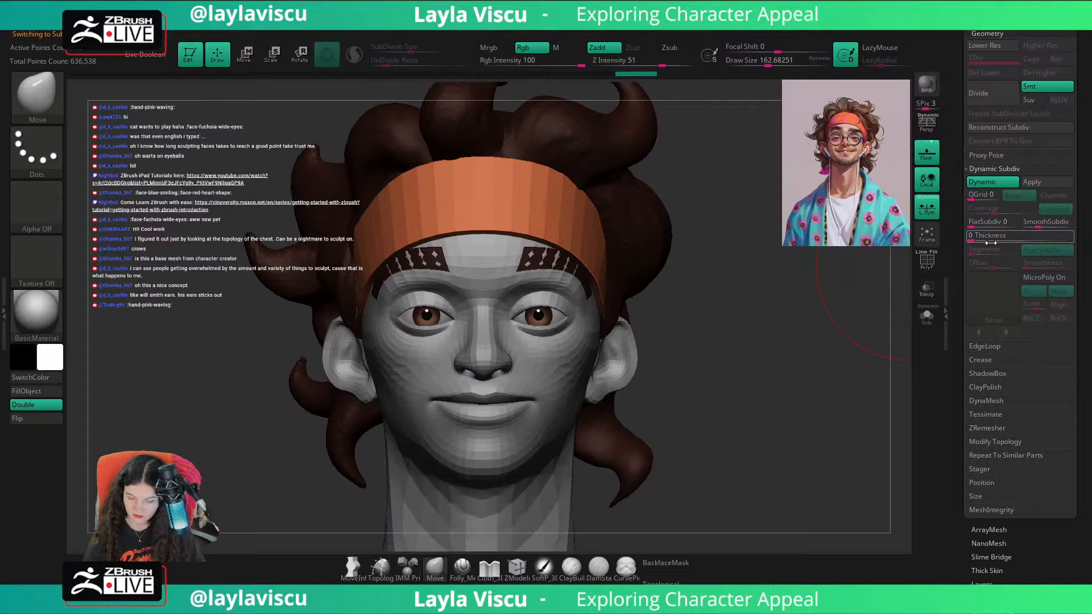
pyautogui.moveTo(1005, 235); pyautogui.dragTo(1012, 236)
pyautogui.moveTo(560, 353); pyautogui.dragTo(643, 267, button='right')
pyautogui.click(1039, 239)
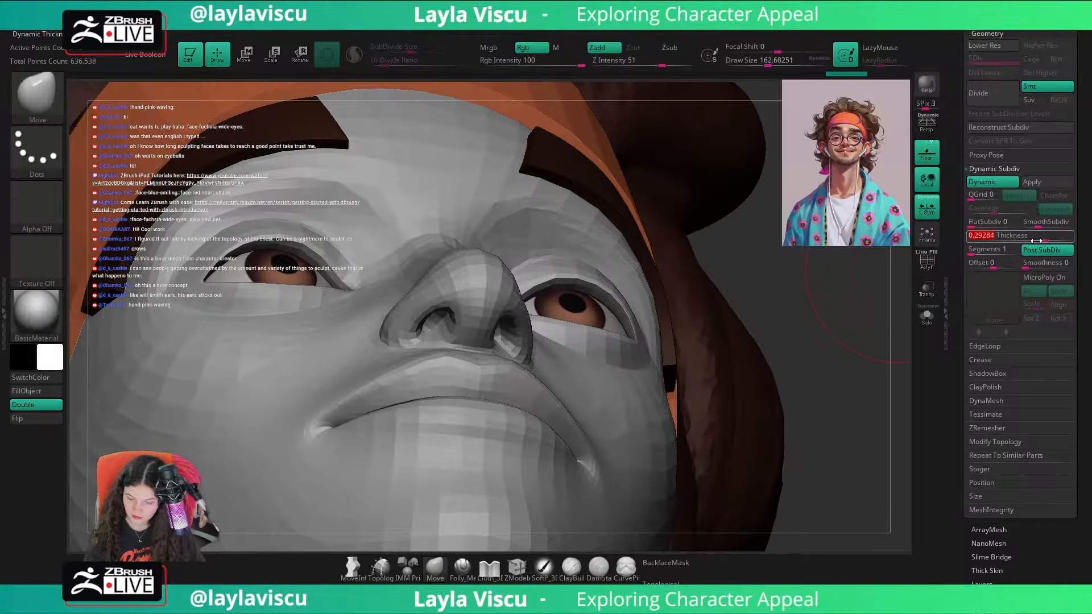
pyautogui.moveTo(1039, 240); pyautogui.dragTo(1035, 239)
pyautogui.click(1036, 252)
# Step: Pick the Pinch brush at draw size 1000 and compare the isolated brows without and with Dynamic Subdiv, always allowing its auto-activation
pyautogui.moveTo(843, 276)
pyautogui.keyDown('ctrl'); pyautogui.mouseDown(button='right')
pyautogui.moveTo(773, 293)
pyautogui.moveTo(790, 354)
pyautogui.moveTo(818, 378)
pyautogui.moveTo(821, 334)
pyautogui.moveTo(787, 324)
pyautogui.moveTo(815, 327)
pyautogui.moveTo(693, 303)
pyautogui.mouseUp(button='right'); pyautogui.keyUp('ctrl')
pyautogui.press('b')
pyautogui.press('p')
pyautogui.press('i')
pyautogui.click(928, 316)
pyautogui.press('s')
pyautogui.moveTo(626, 251); pyautogui.dragTo(660, 252)
pyautogui.hotkey('shift', 'd')
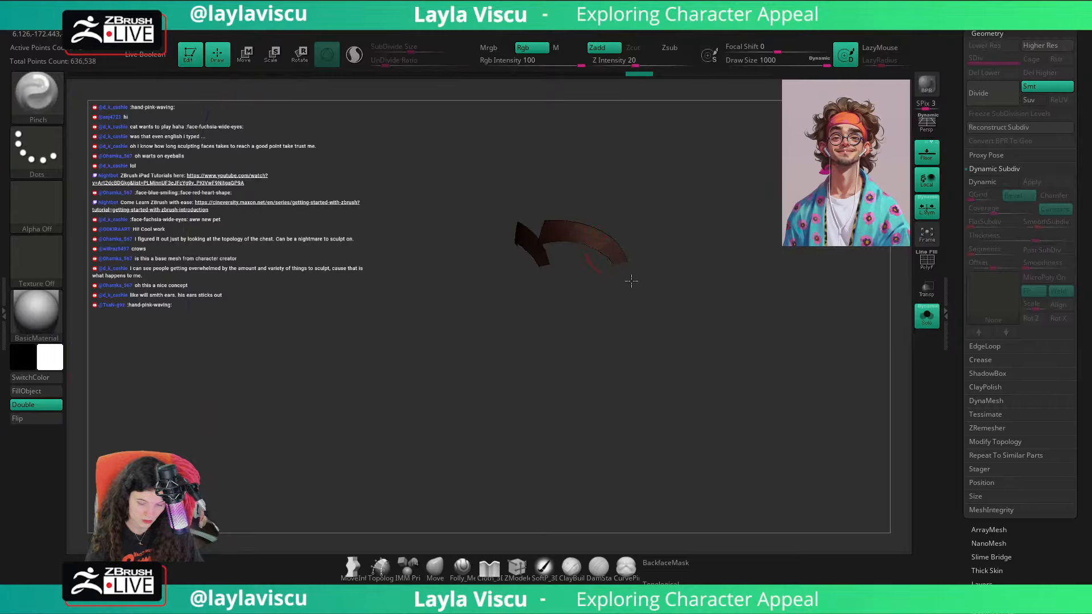
pyautogui.press('d')
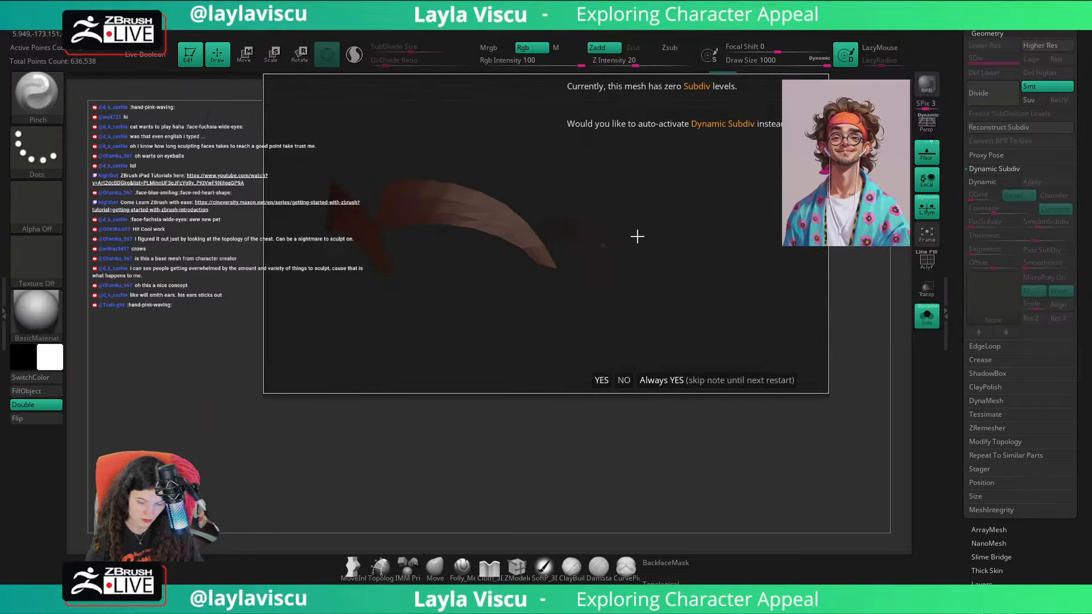
pyautogui.click(671, 380)
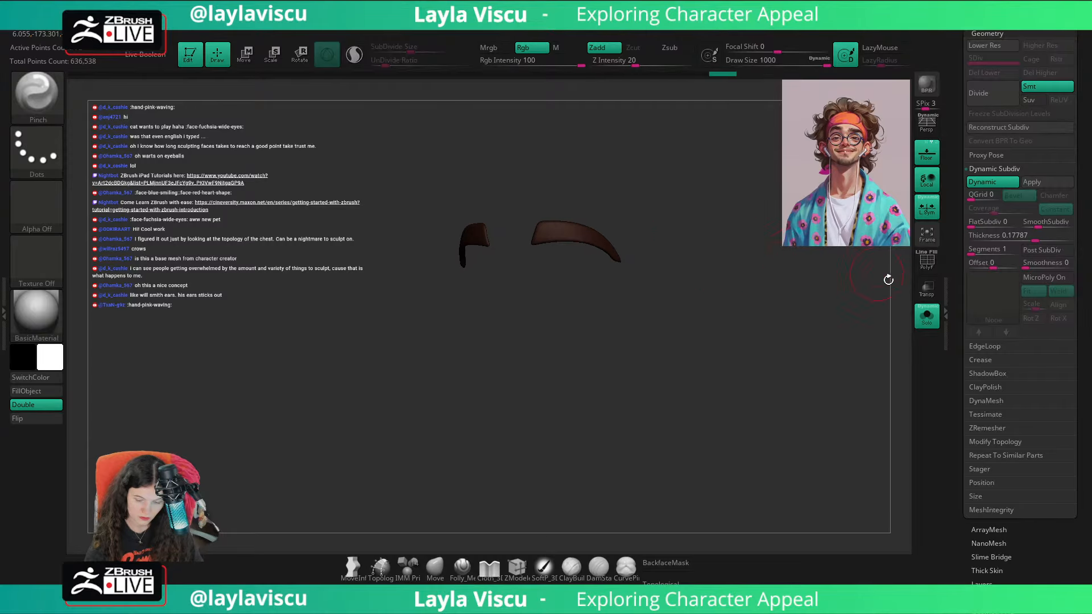
pyautogui.click(927, 316)
# Step: Isolate the brows with Dynamic Subdiv off and polyframe shown, and set the Move brush to a draw size of about 65
pyautogui.moveTo(871, 333); pyautogui.dragTo(849, 359)
pyautogui.click(441, 568)
pyautogui.press('s')
pyautogui.moveTo(482, 274); pyautogui.dragTo(444, 274)
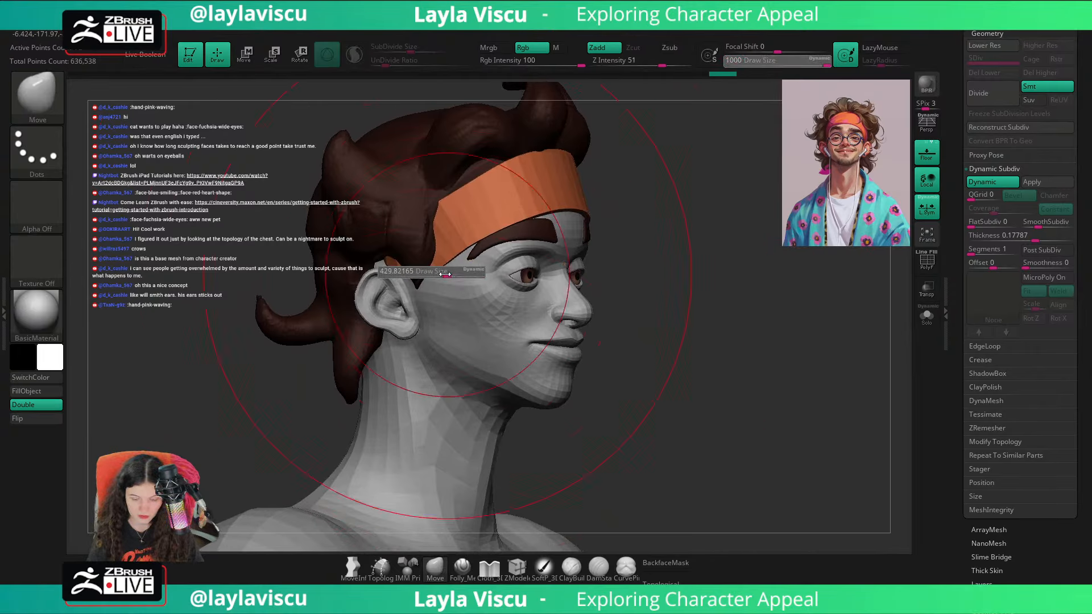
pyautogui.click(927, 317)
pyautogui.hotkey('shift', 'd')
pyautogui.hotkey('shift', 'f')
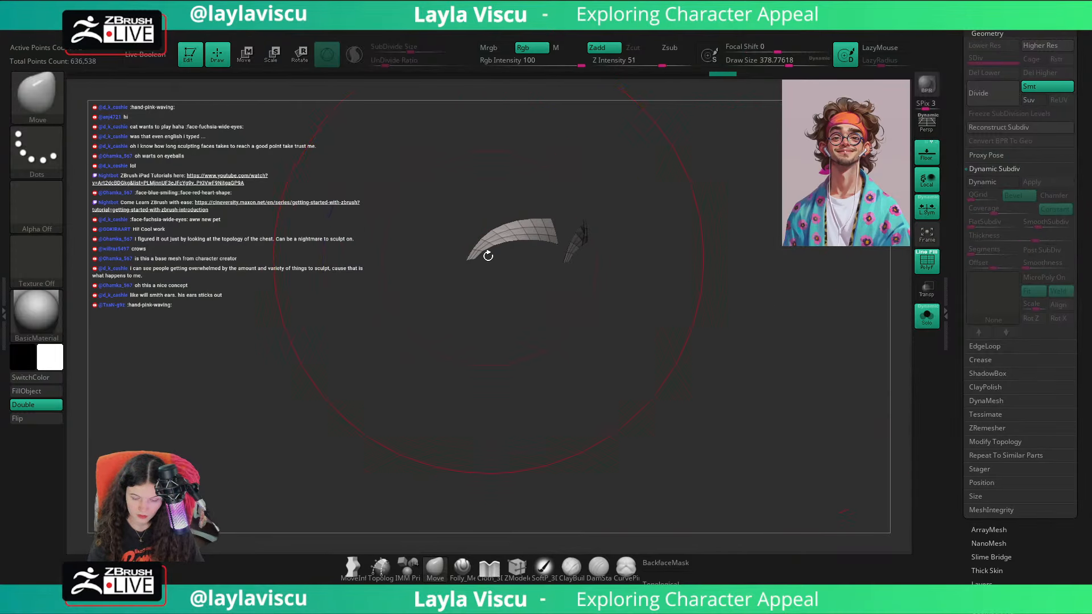
pyautogui.keyDown('ctrl'); pyautogui.moveTo(487, 254); pyautogui.dragTo(490, 273, button='right'); pyautogui.keyUp('ctrl')
pyautogui.press('s')
pyautogui.moveTo(490, 272); pyautogui.dragTo(456, 273)
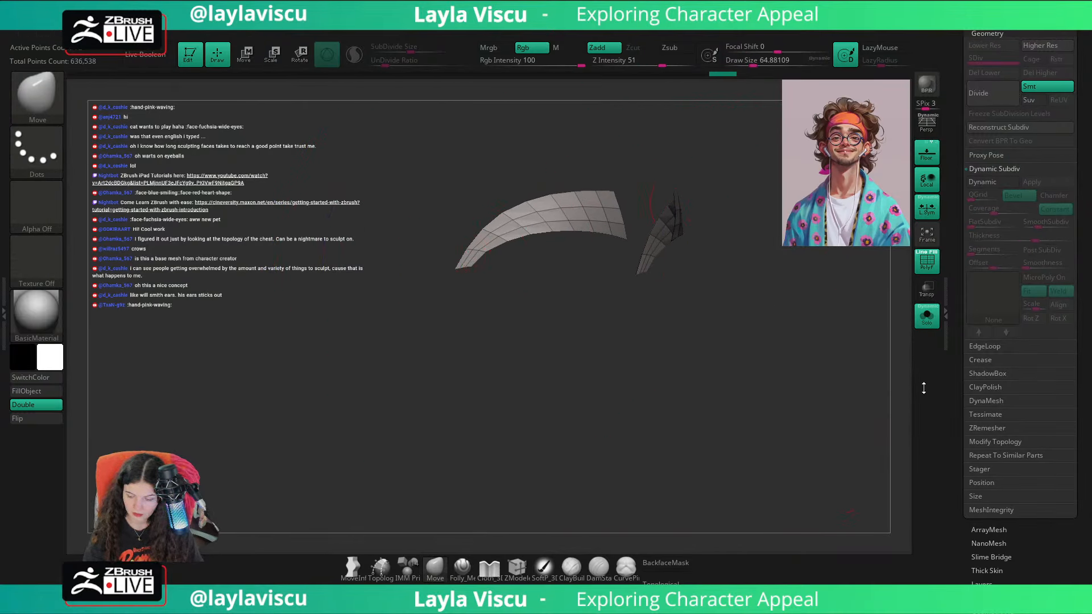
# Step: Try GroupsLoops on the brows with 1 loop and a GPolish of 3, and undo it
pyautogui.click(980, 346)
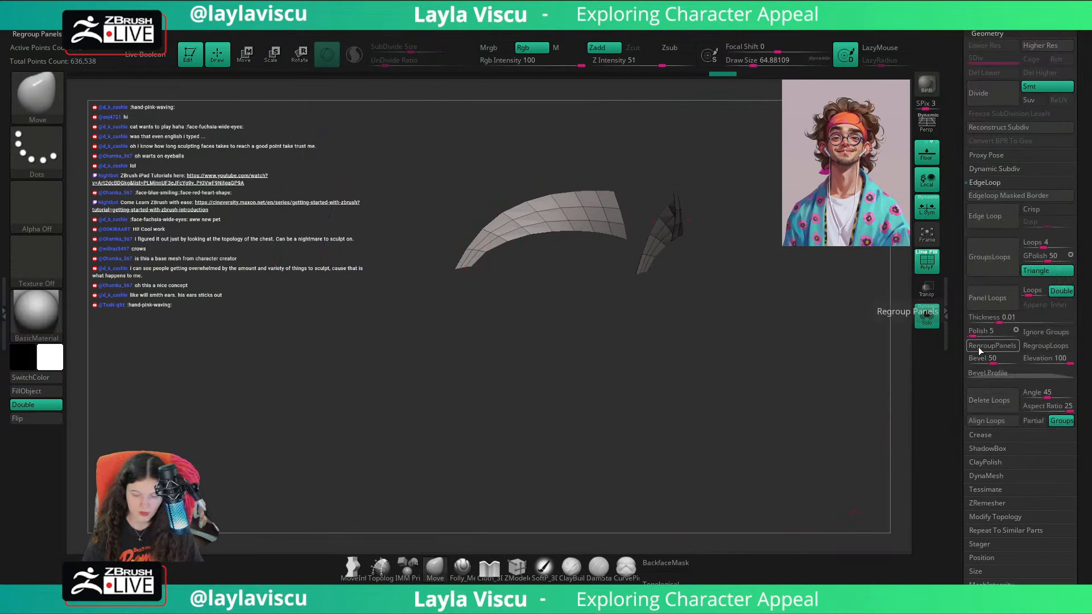
pyautogui.click(1027, 262)
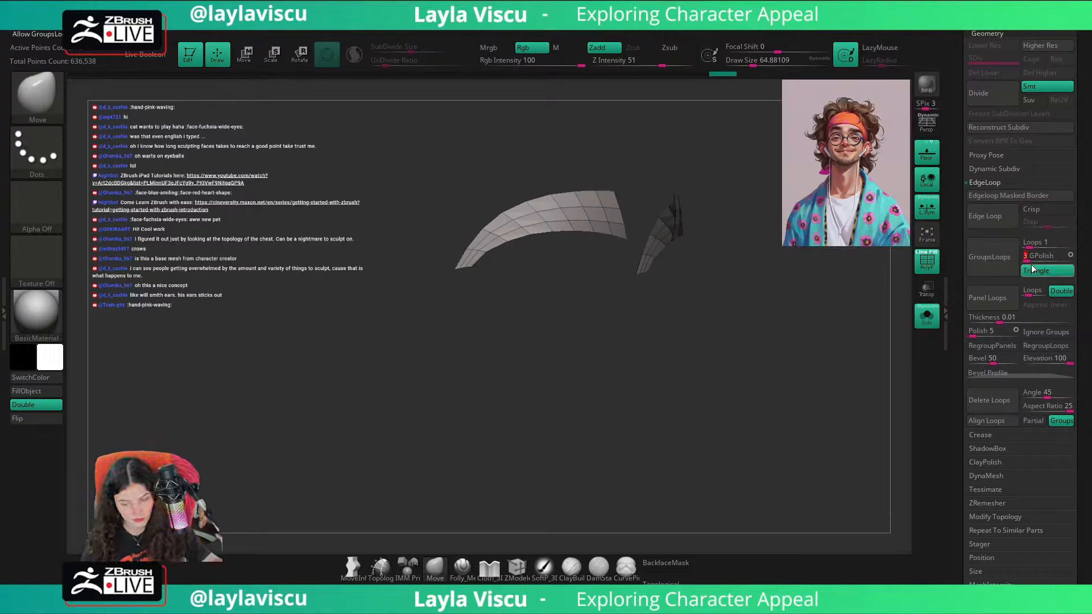
pyautogui.click(998, 264)
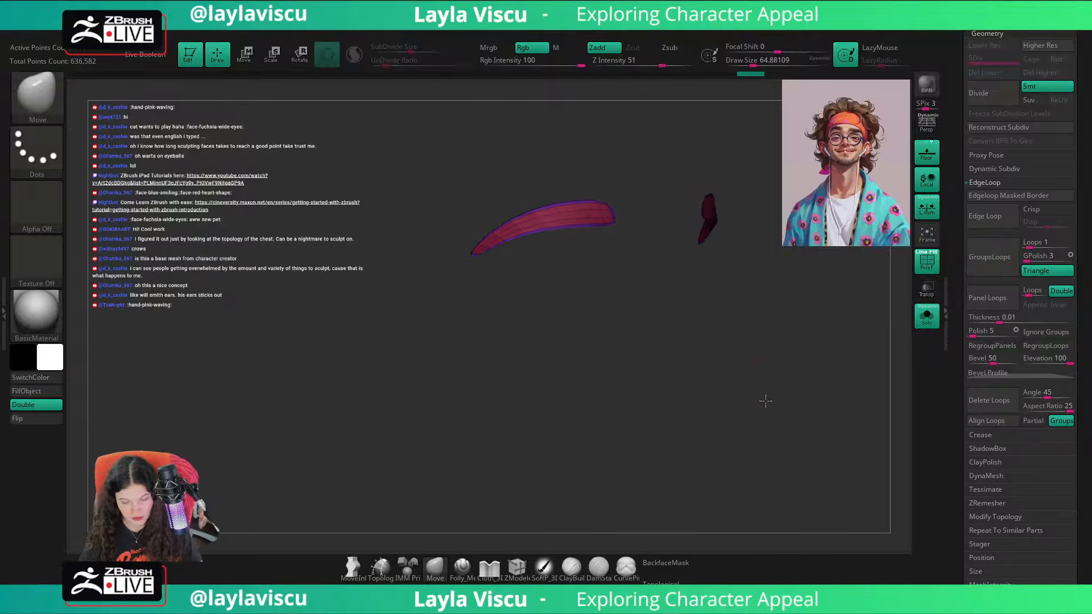
pyautogui.hotkey('ctrl', 'z')
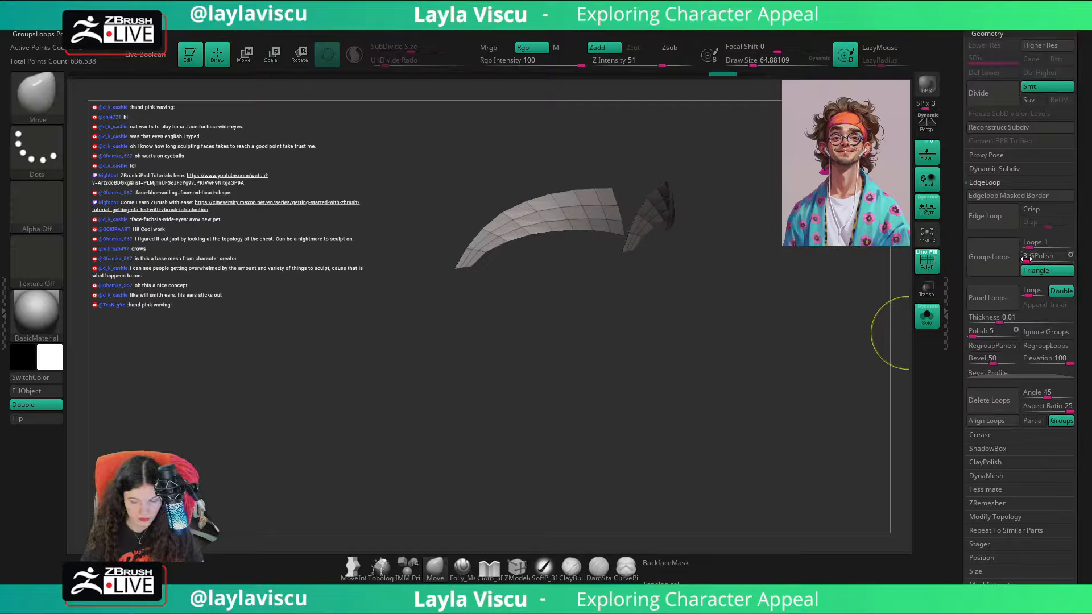
# Step: Add a single border loop around each brow using GroupsLoops with GPolish set to 0
pyautogui.click(1001, 262)
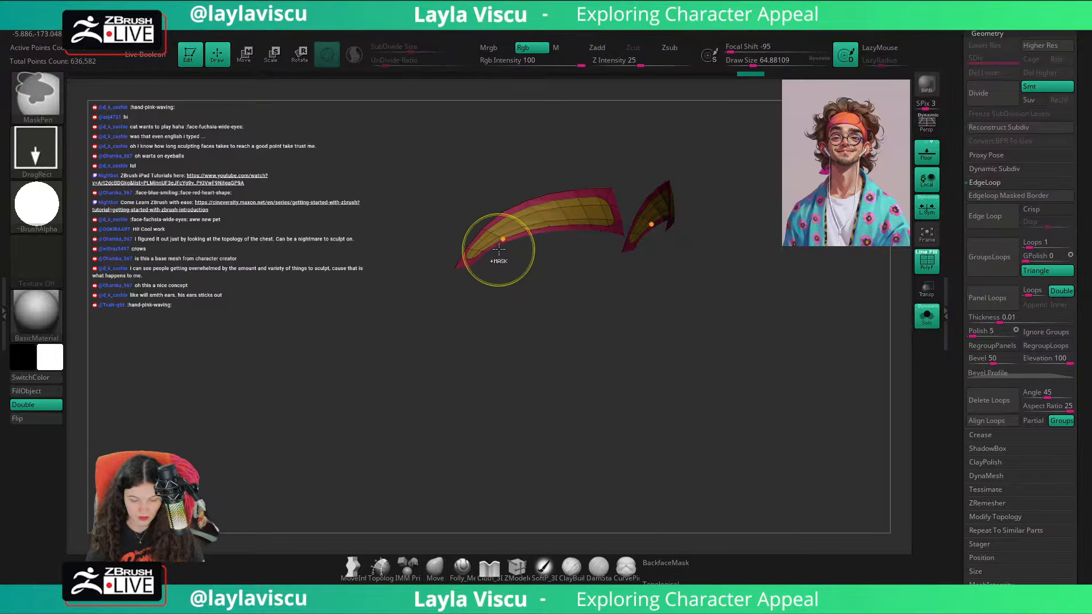
pyautogui.keyDown('ctrl'); pyautogui.click(438, 307); pyautogui.keyUp('ctrl')
pyautogui.keyDown('ctrl'); pyautogui.click(438, 307); pyautogui.keyUp('ctrl')
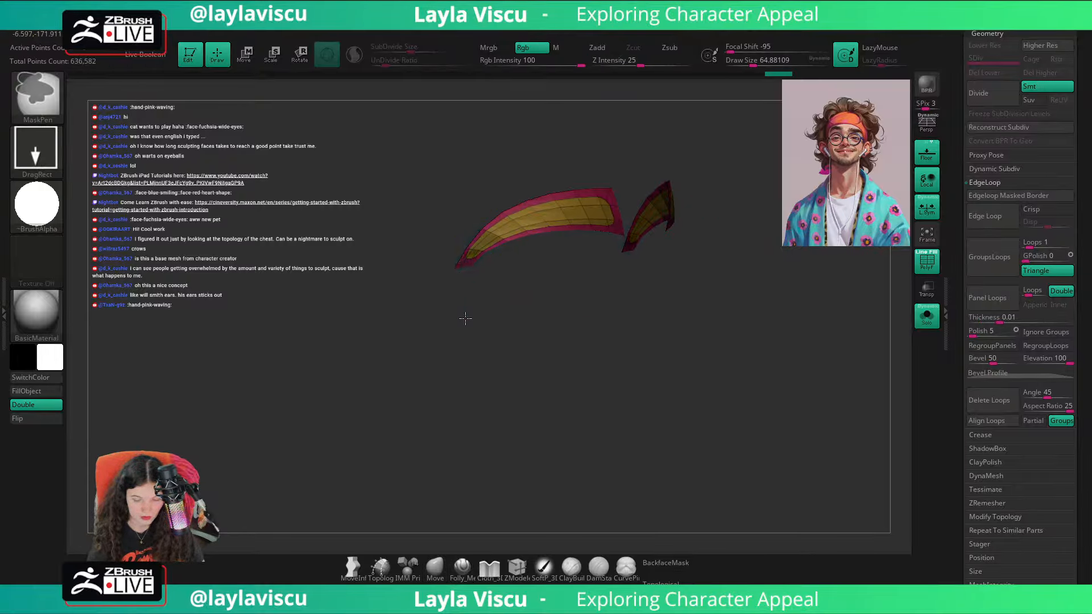
# Step: Try smoothing the brows with the Polish By Groups deformation and undo it
pyautogui.moveTo(1088, 485); pyautogui.dragTo(1083, 233)
pyautogui.click(993, 480)
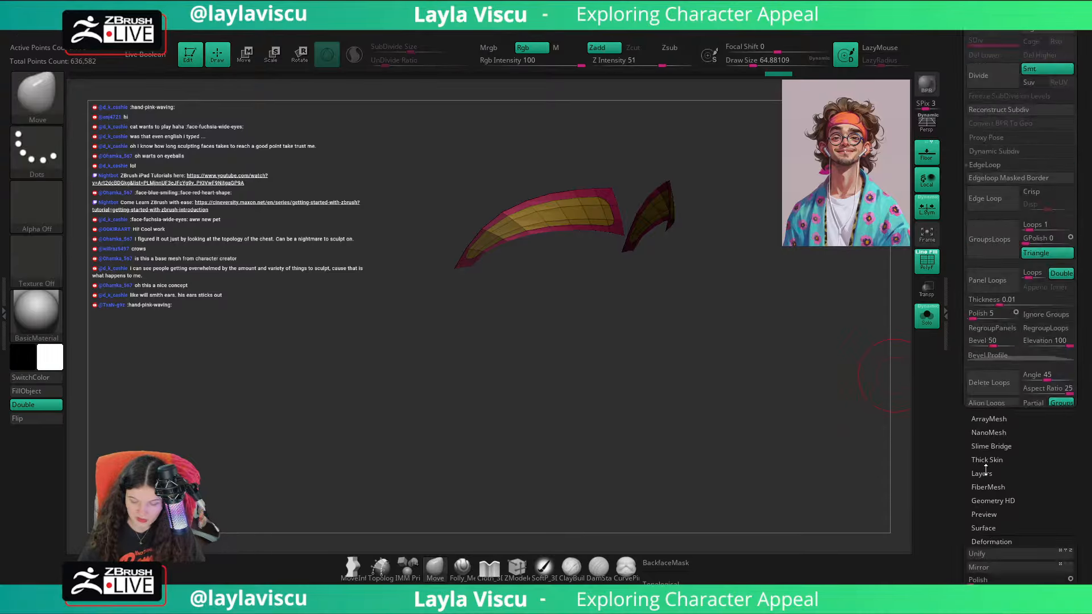
pyautogui.keyDown('ctrl'); pyautogui.click(678, 408); pyautogui.keyUp('ctrl')
pyautogui.click(980, 176)
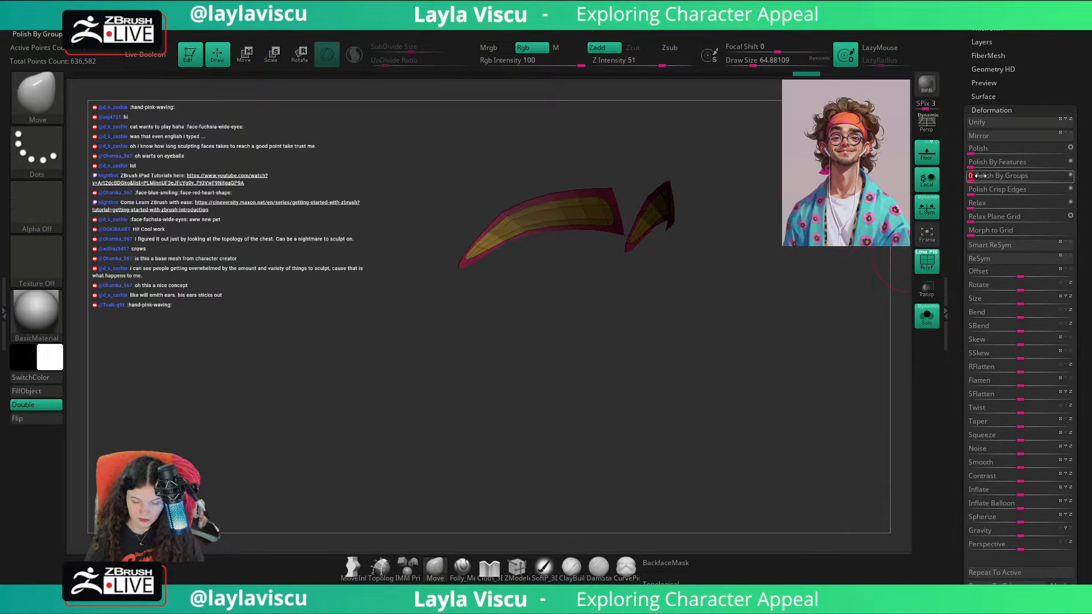
pyautogui.hotkey('ctrl', 'z')
# Step: Smooth the looped brows' outlines with the Polish By Groups deformation
pyautogui.keyDown('ctrl'); pyautogui.click(613, 295); pyautogui.keyUp('ctrl')
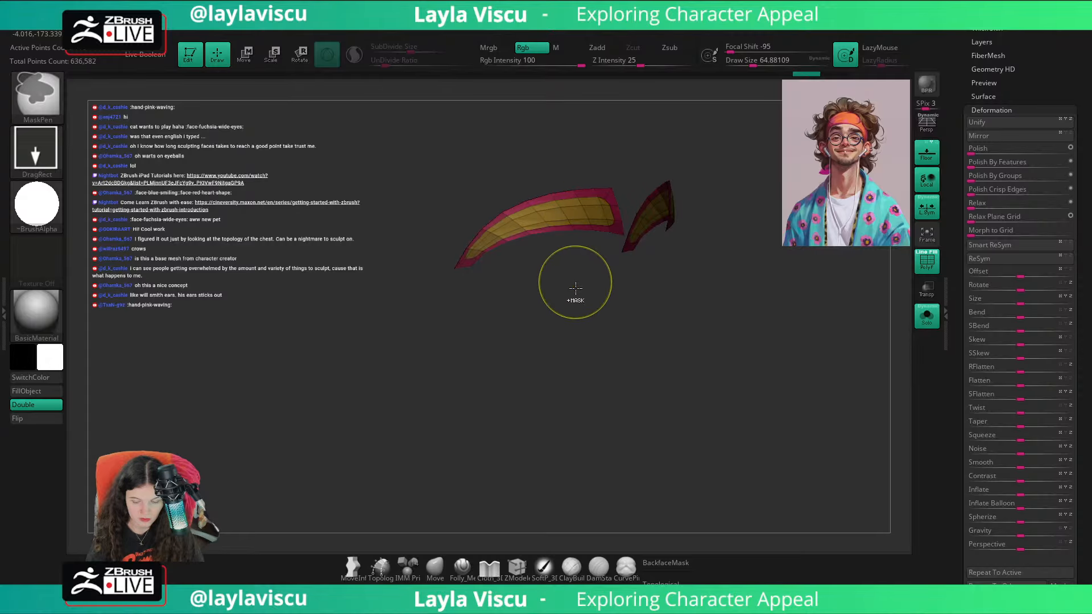
pyautogui.keyDown('ctrl'); pyautogui.click(584, 288); pyautogui.keyUp('ctrl')
pyautogui.click(986, 177)
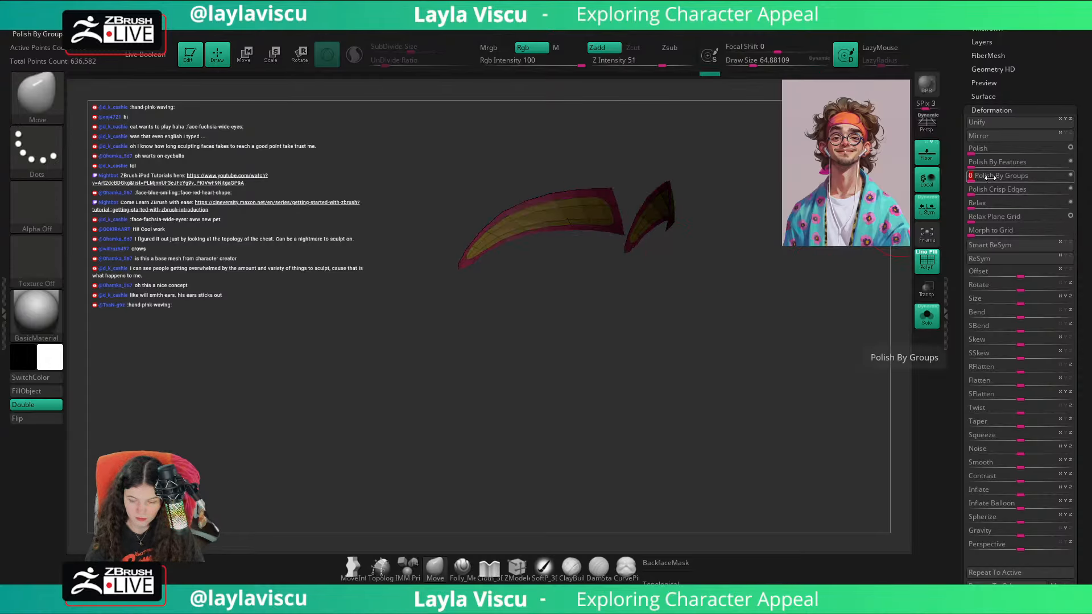
pyautogui.keyDown('ctrl'); pyautogui.moveTo(796, 290); pyautogui.dragTo(778, 309); pyautogui.keyUp('ctrl')
# Step: Turn Dynamic Subdiv back on for the brows, hide the polyframe, and show the whole model again
pyautogui.press('d')
pyautogui.hotkey('shift', 'f')
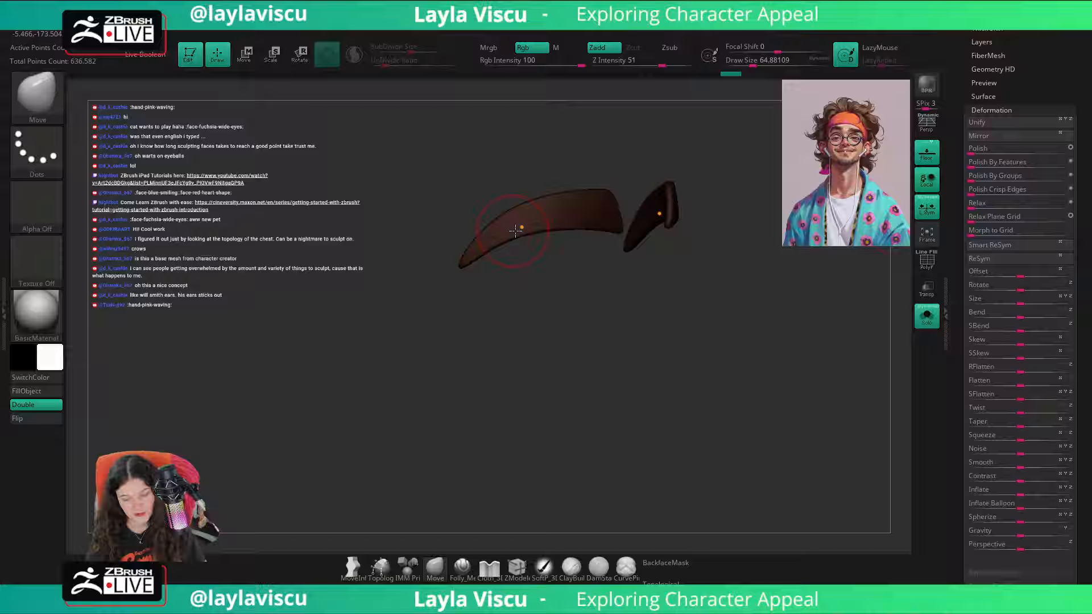
pyautogui.click(937, 326)
pyautogui.moveTo(862, 378)
pyautogui.mouseDown()
pyautogui.moveTo(769, 364)
pyautogui.moveTo(801, 375)
pyautogui.moveTo(697, 375)
pyautogui.moveTo(822, 373)
pyautogui.moveTo(820, 386)
pyautogui.mouseUp()
pyautogui.moveTo(819, 419)
pyautogui.keyDown('ctrl'); pyautogui.mouseDown(button='right')
pyautogui.moveTo(804, 375)
pyautogui.moveTo(751, 414)
pyautogui.mouseUp(button='right'); pyautogui.keyUp('ctrl')
# Step: Recall the first custom view and toggle the reference overlay to compare the new brows with the portrait
pyautogui.moveTo(1035, 87); pyautogui.dragTo(1024, 362)
pyautogui.moveTo(992, 274); pyautogui.dragTo(997, 375)
pyautogui.click(1032, 368)
pyautogui.hotkey('shift', 'z')
pyautogui.hotkey('shift', 'z')
pyautogui.hotkey('shift', 'z')
pyautogui.hotkey('shift', 'z')
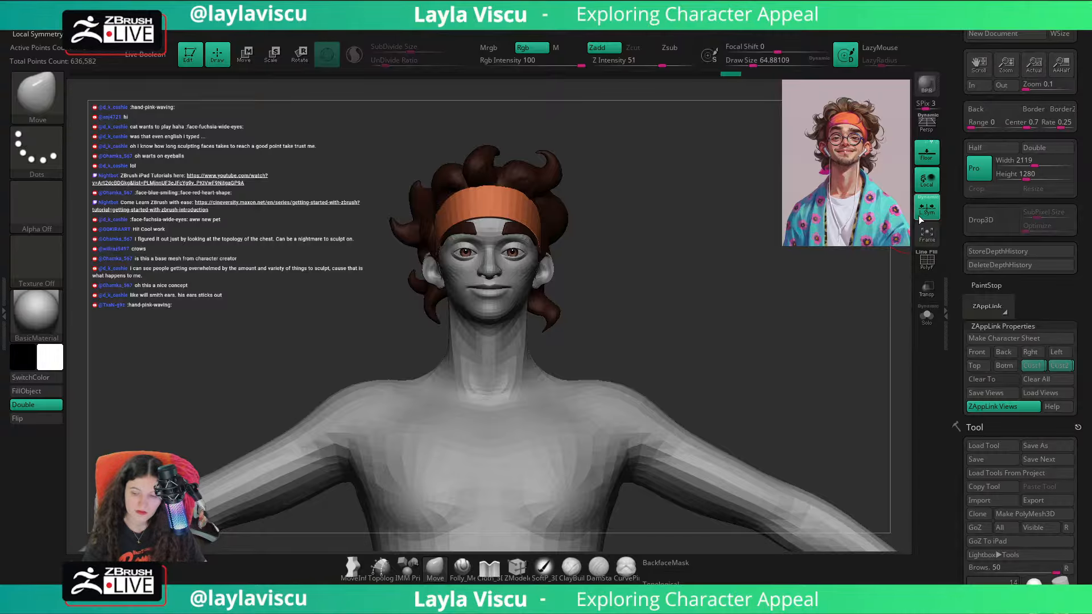
# Step: Turn on perspective, recall the first custom view again, and bring the reference portrait overlay up over the model
pyautogui.press('p')
pyautogui.click(1024, 366)
pyautogui.hotkey('shift', 'z')
pyautogui.hotkey('shift', 'z')
pyautogui.hotkey('shift', 'z')
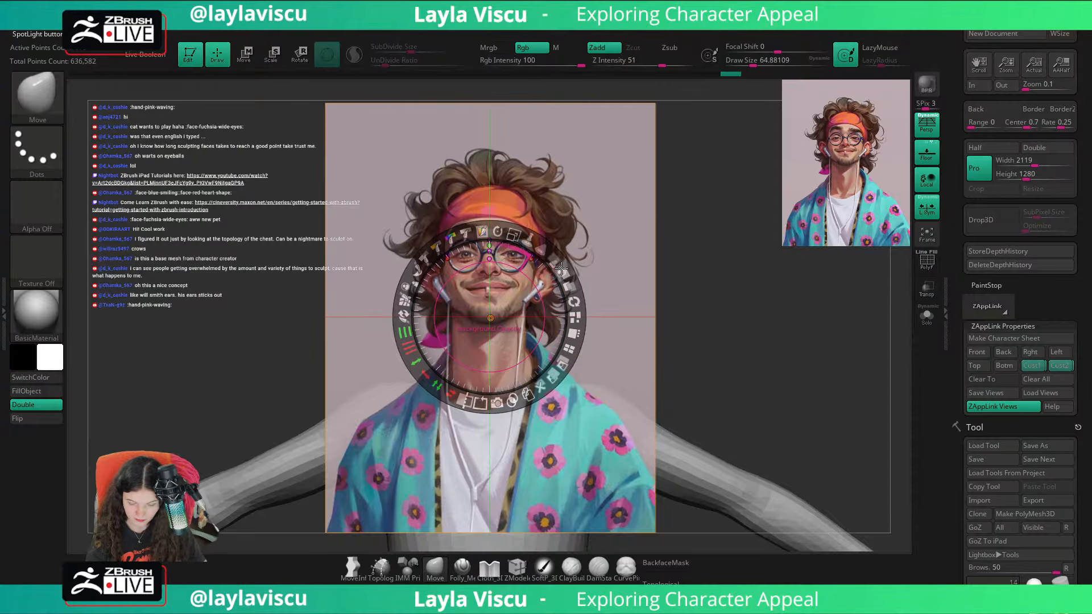
# Step: Make the reference overlay semi-transparent, leave its editing mode, and recall the second custom view
pyautogui.moveTo(561, 267); pyautogui.dragTo(503, 230)
pyautogui.press('z')
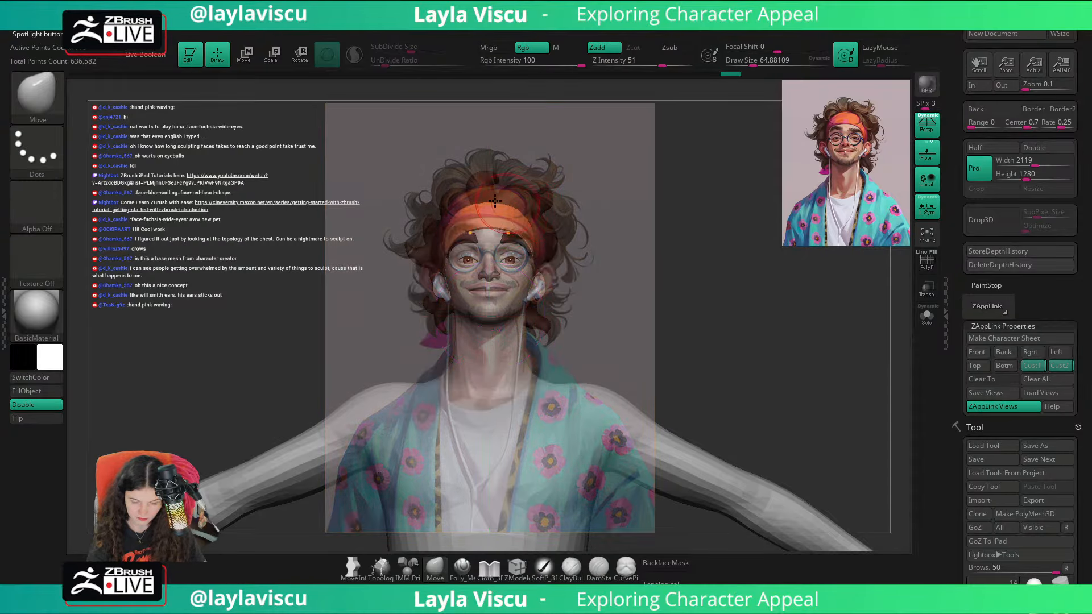
pyautogui.press('space')
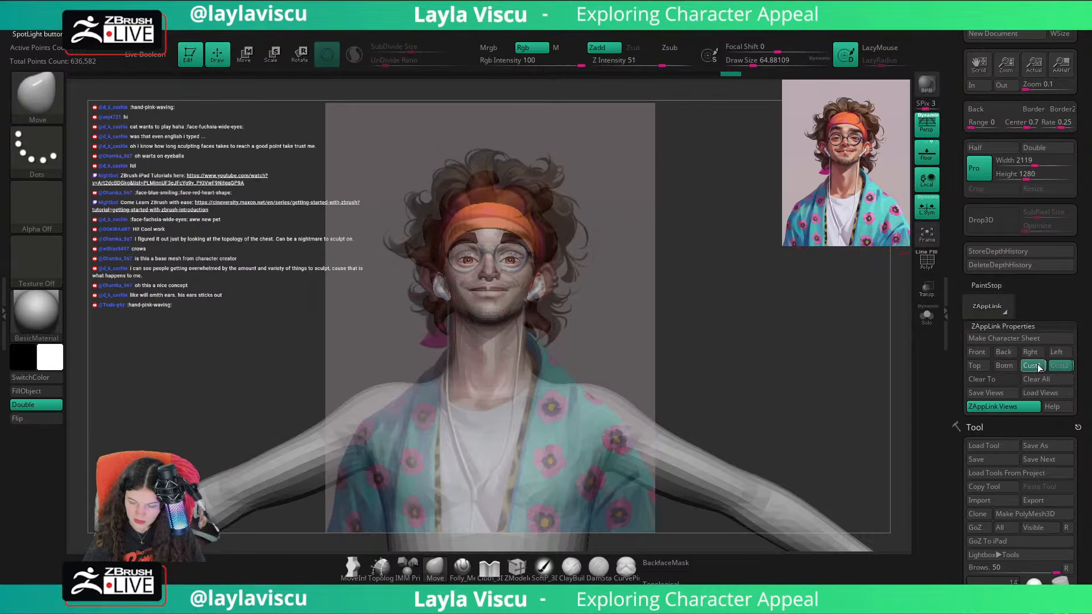
pyautogui.click(1058, 365)
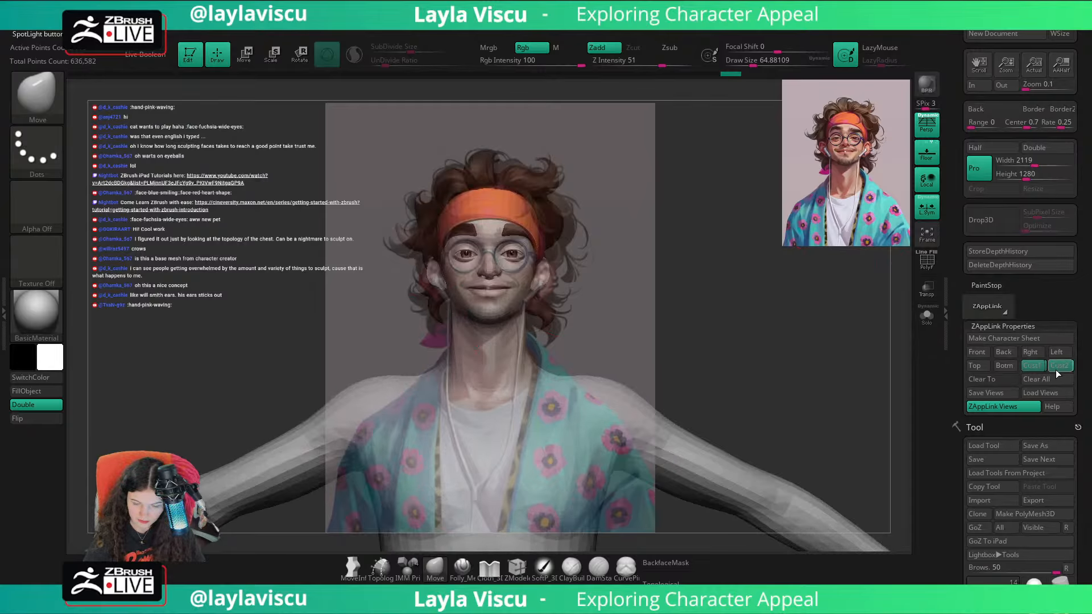
# Step: Open the perspective camera's focal length settings and check the model's framing against the reference overlay
pyautogui.press('space')
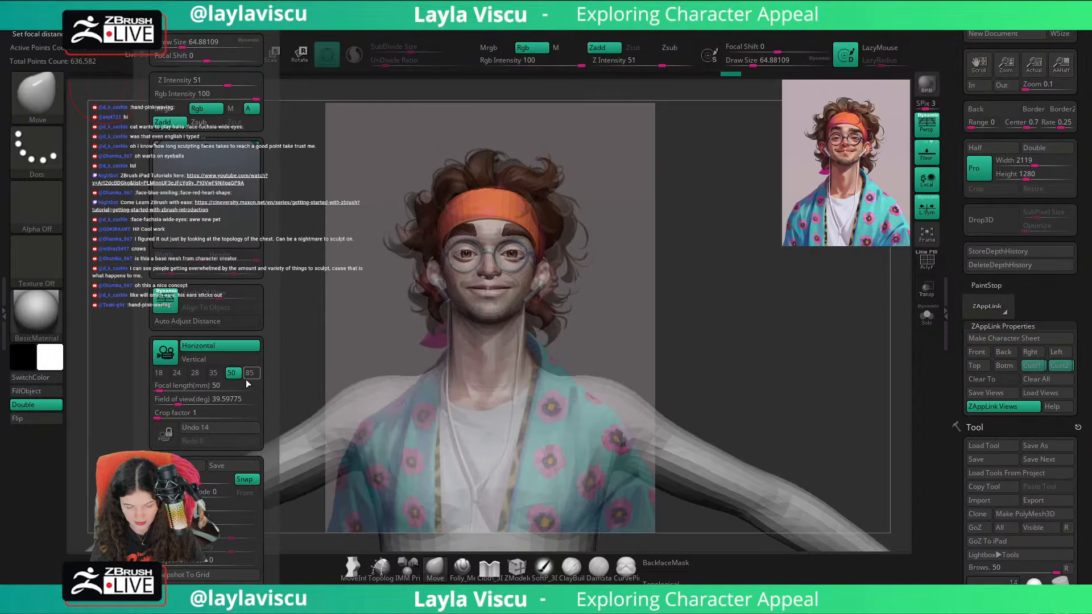
pyautogui.press('z')
pyautogui.press('z')
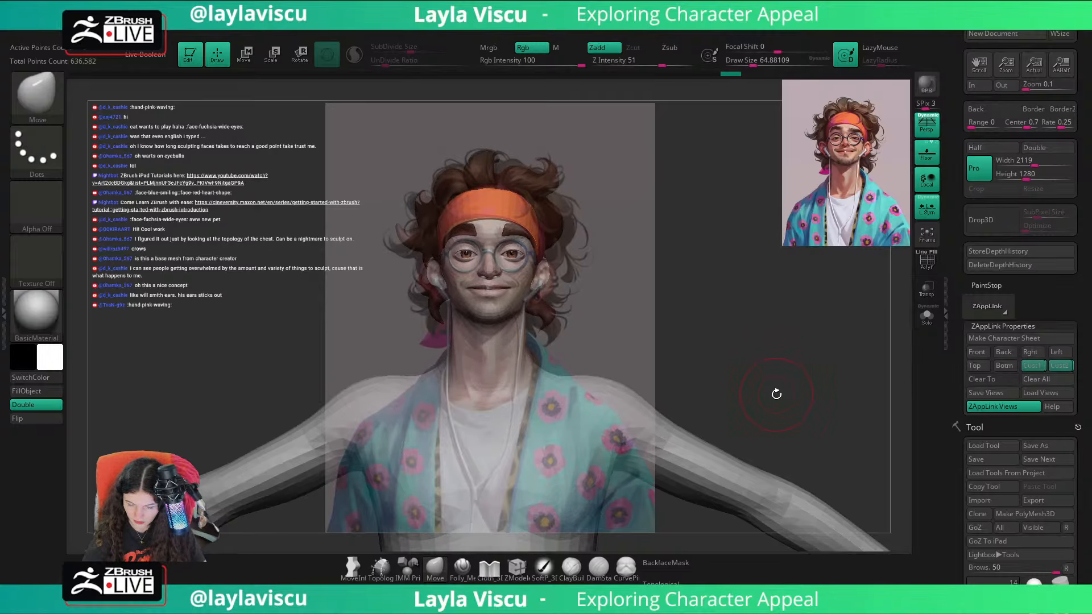
pyautogui.press('ctrl')
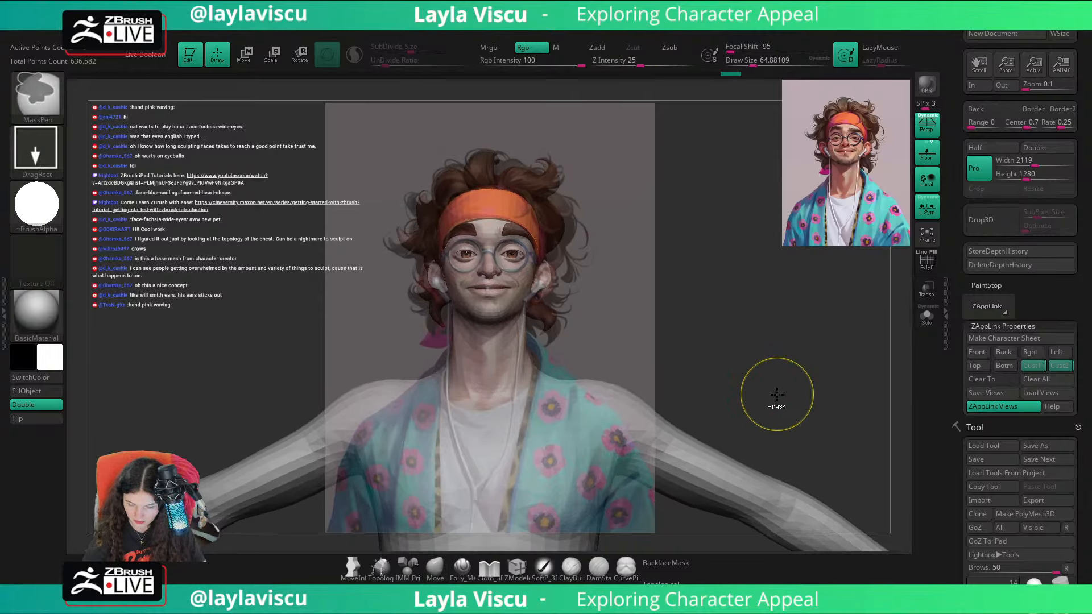
pyautogui.hotkey('ctrl', 'space')
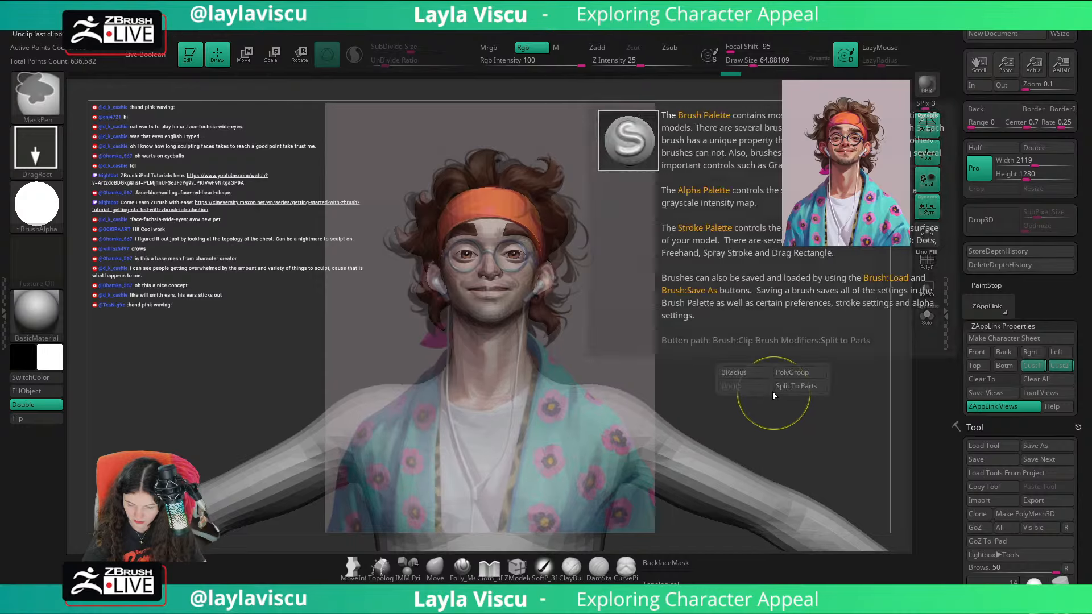
pyautogui.keyDown('ctrl'); pyautogui.moveTo(770, 341); pyautogui.dragTo(774, 351, button='right'); pyautogui.keyUp('ctrl')
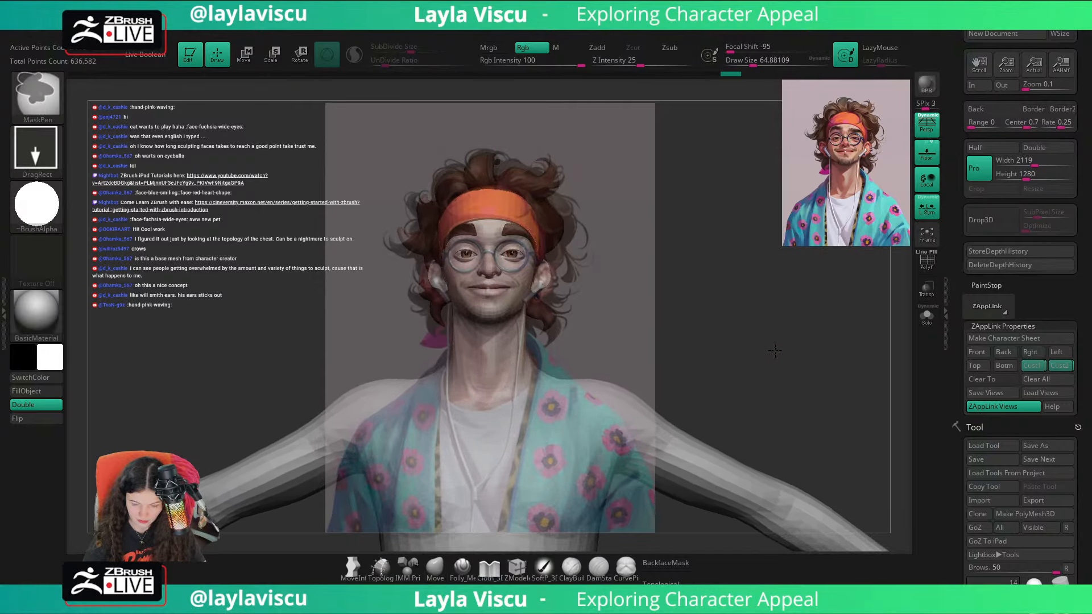
# Step: Switch between the first and second custom views and fine-tune the model's framing against the reference overlay
pyautogui.click(1033, 367)
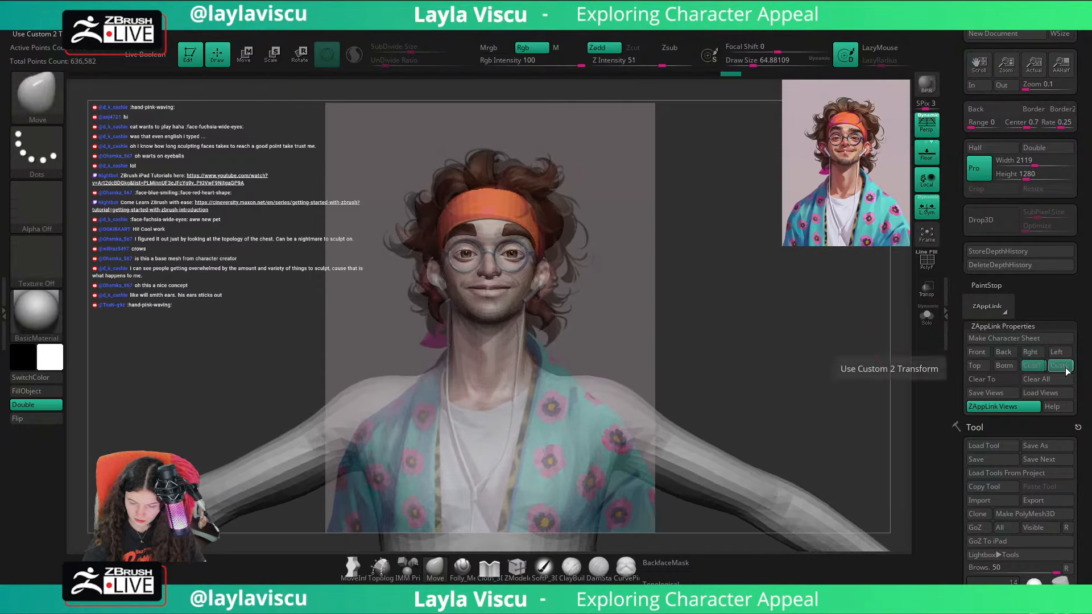
pyautogui.click(1059, 367)
pyautogui.keyDown('alt'); pyautogui.moveTo(799, 398); pyautogui.dragTo(806, 402, button='right'); pyautogui.keyUp('alt')
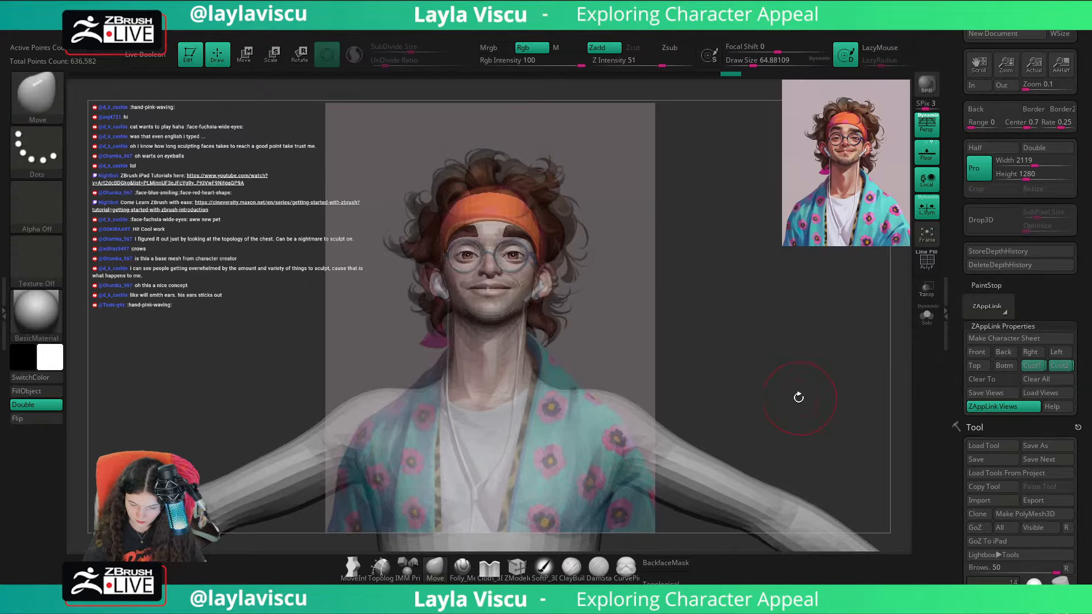
# Step: Make the reference portrait overlay more opaque and leave its editing mode
pyautogui.press('z')
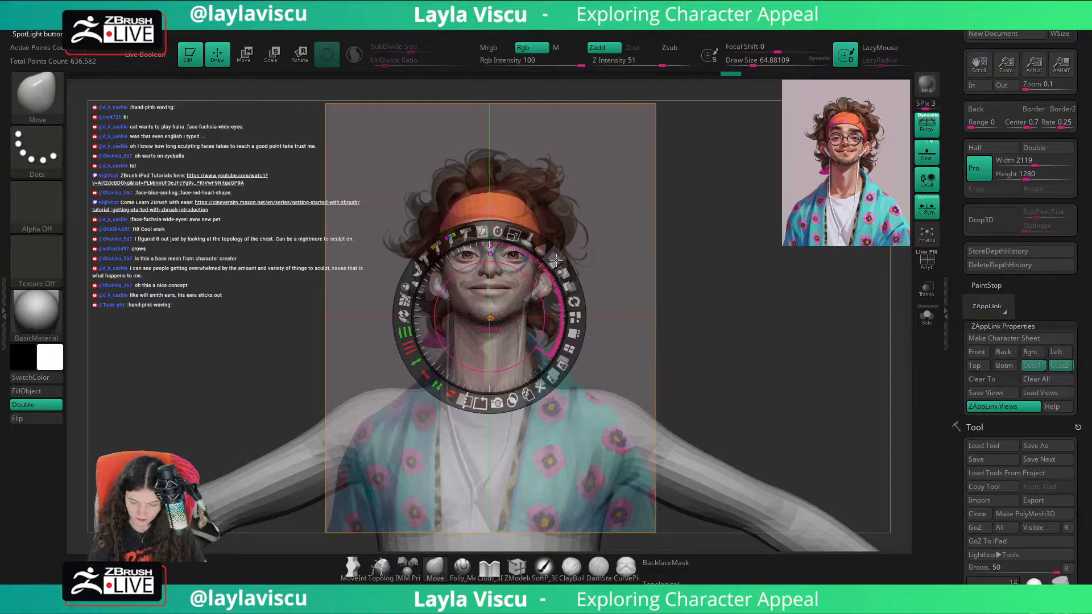
pyautogui.moveTo(557, 261); pyautogui.dragTo(576, 293)
pyautogui.press('z')
# Step: Repeatedly toggle the reference overlay to compare the model's face, hair and headband with the portrait
pyautogui.hotkey('shift', 'z')
pyautogui.hotkey('shift', 'z')
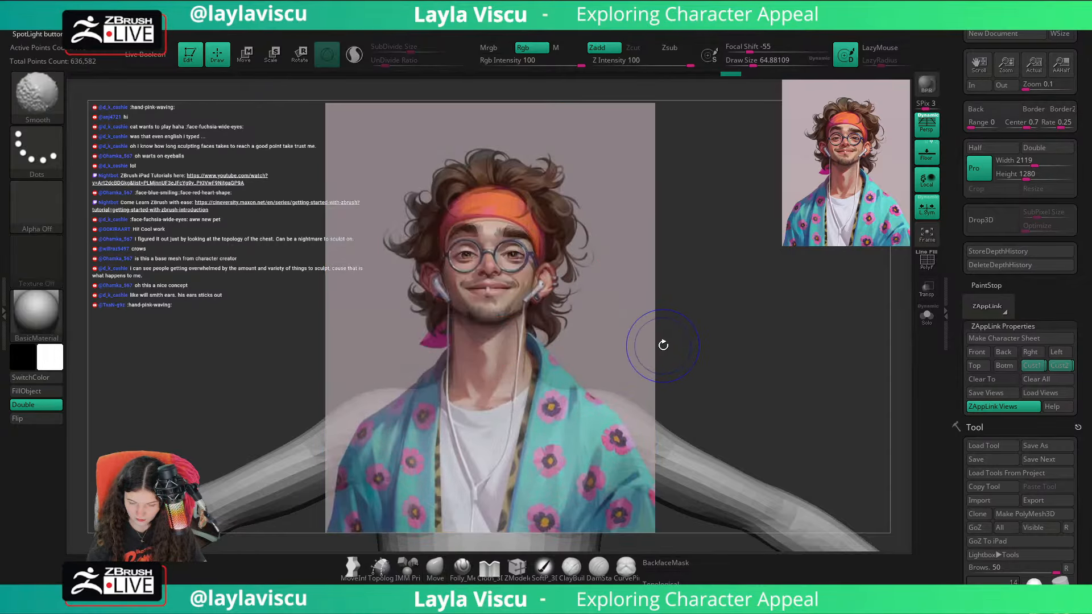
pyautogui.hotkey('shift', 'z')
pyautogui.hotkey('shift', 'z')
pyautogui.hotkey('shift', 'z')
pyautogui.hotkey('shift', 'z')
pyautogui.hotkey('shift', 'z')
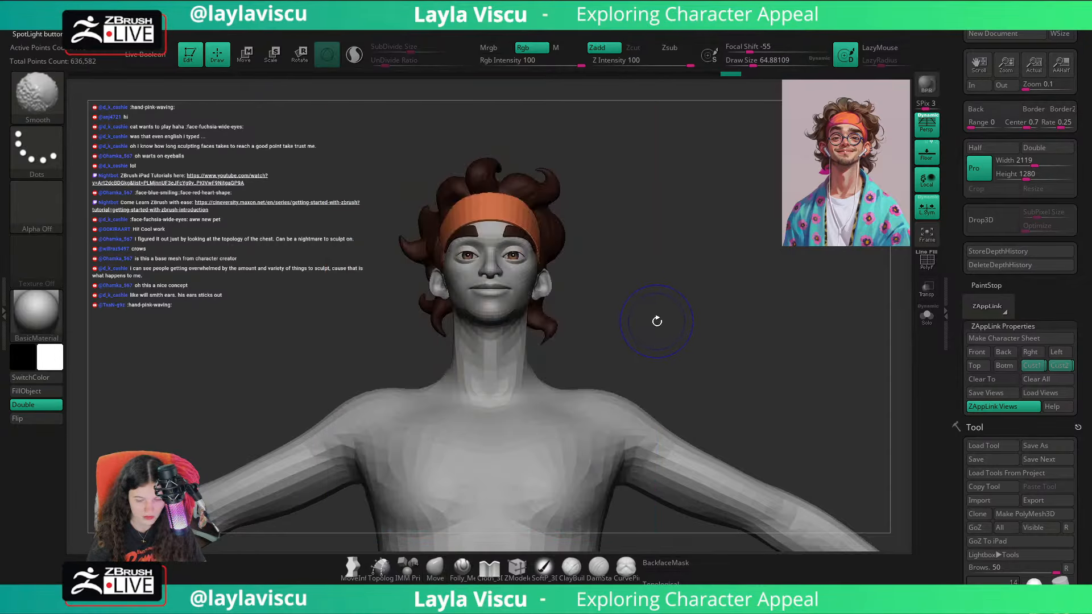
pyautogui.hotkey('shift', 'z')
pyautogui.hotkey('shift', 'z')
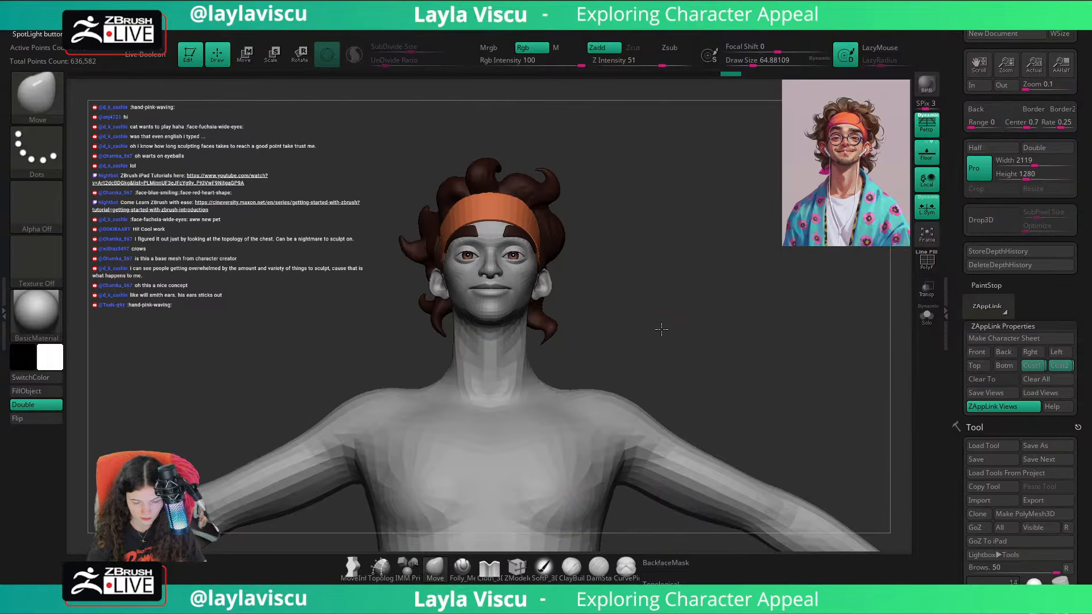
pyautogui.hotkey('shift', 'z')
pyautogui.hotkey('shift', 'z')
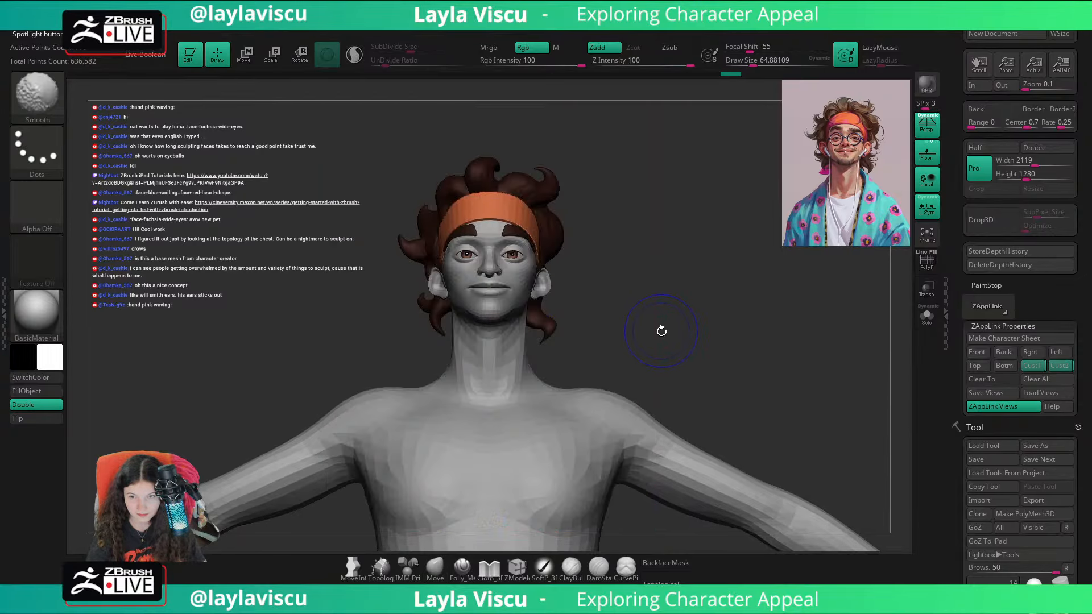
pyautogui.hotkey('shift', 'z')
pyautogui.hotkey('shift', 'z')
pyautogui.hotkey('shift', 'z')
pyautogui.hotkey('shift', 'z')
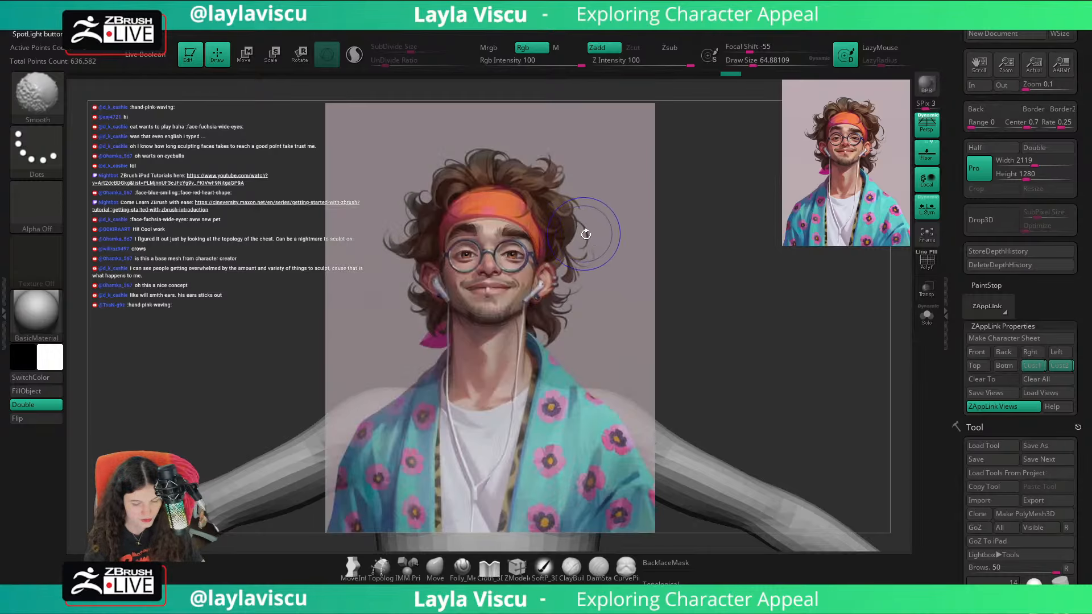
pyautogui.hotkey('shift', 'z')
pyautogui.hotkey('shift', 'z')
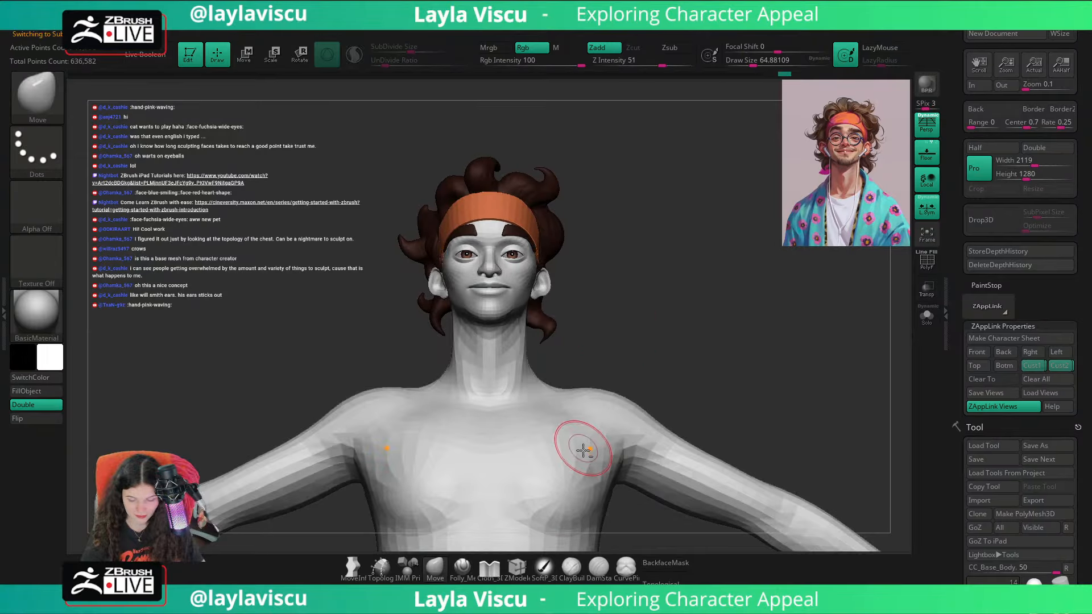
# Step: Display the base body's polygroups and hide the torso, arm and upper-leg groups
pyautogui.hotkey('shift', 'f')
pyautogui.keyDown('ctrl'); pyautogui.keyDown('shift'); pyautogui.click(641, 428); pyautogui.keyUp('shift'); pyautogui.keyUp('ctrl')
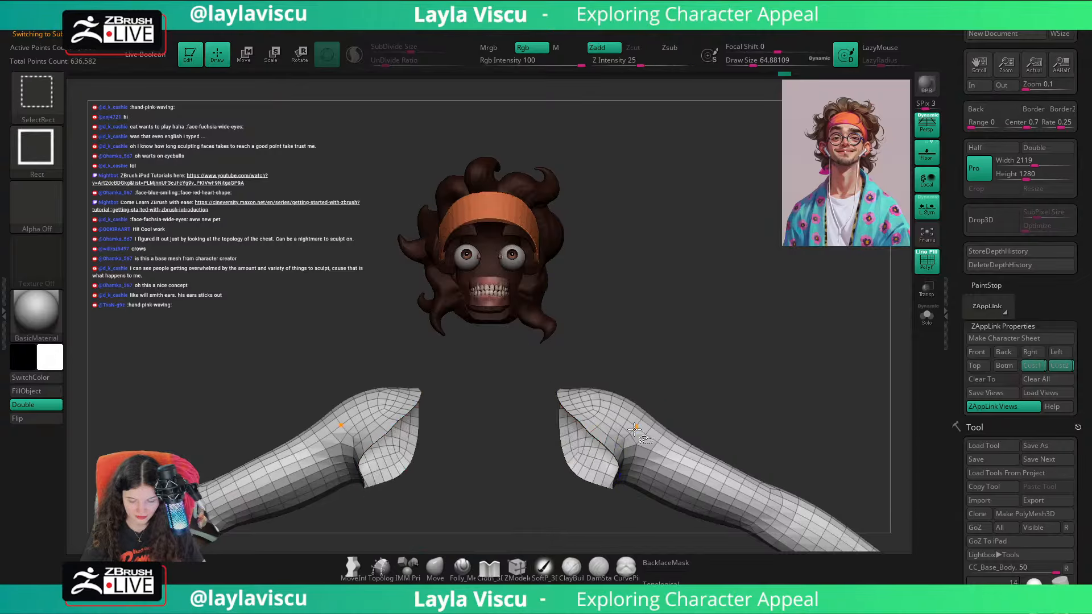
pyautogui.keyDown('ctrl'); pyautogui.keyDown('shift'); pyautogui.click(640, 428); pyautogui.keyUp('shift'); pyautogui.keyUp('ctrl')
pyautogui.keyDown('ctrl'); pyautogui.keyDown('shift'); pyautogui.click(579, 468); pyautogui.keyUp('shift'); pyautogui.keyUp('ctrl')
pyautogui.keyDown('ctrl'); pyautogui.moveTo(695, 420); pyautogui.dragTo(612, 229, button='right'); pyautogui.keyUp('ctrl')
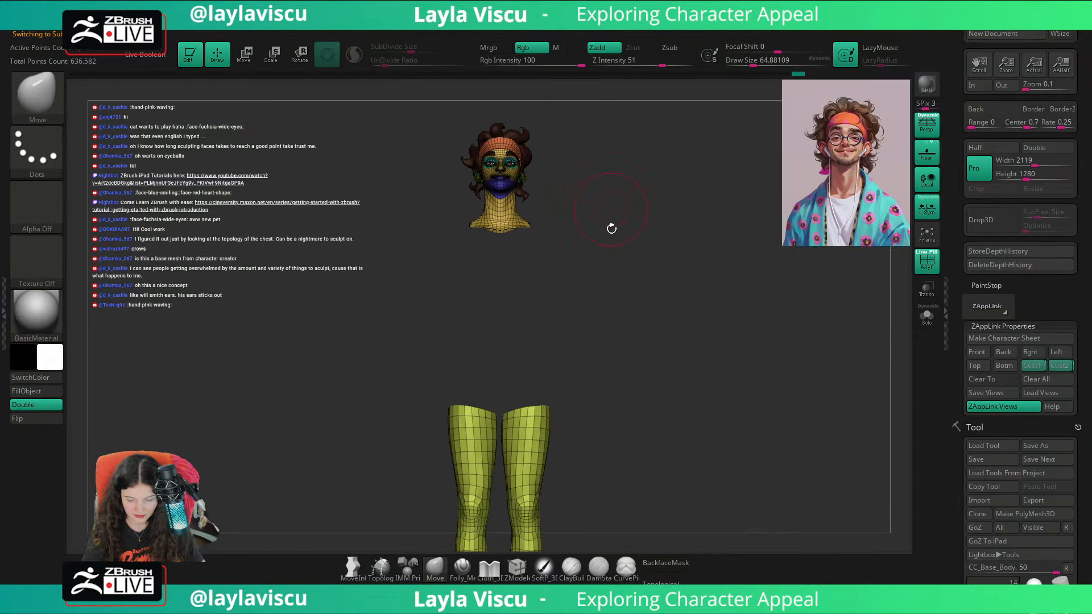
# Step: Hide the remaining leg and foot polygroups so only the head and neck stay visible, and turn off the floor grid
pyautogui.keyDown('ctrl'); pyautogui.keyDown('shift'); pyautogui.click(569, 428); pyautogui.keyUp('shift'); pyautogui.keyUp('ctrl')
pyautogui.moveTo(660, 387)
pyautogui.keyDown('ctrl'); pyautogui.mouseDown(button='right')
pyautogui.moveTo(645, 338)
pyautogui.moveTo(709, 434)
pyautogui.moveTo(736, 357)
pyautogui.mouseUp(button='right'); pyautogui.keyUp('ctrl')
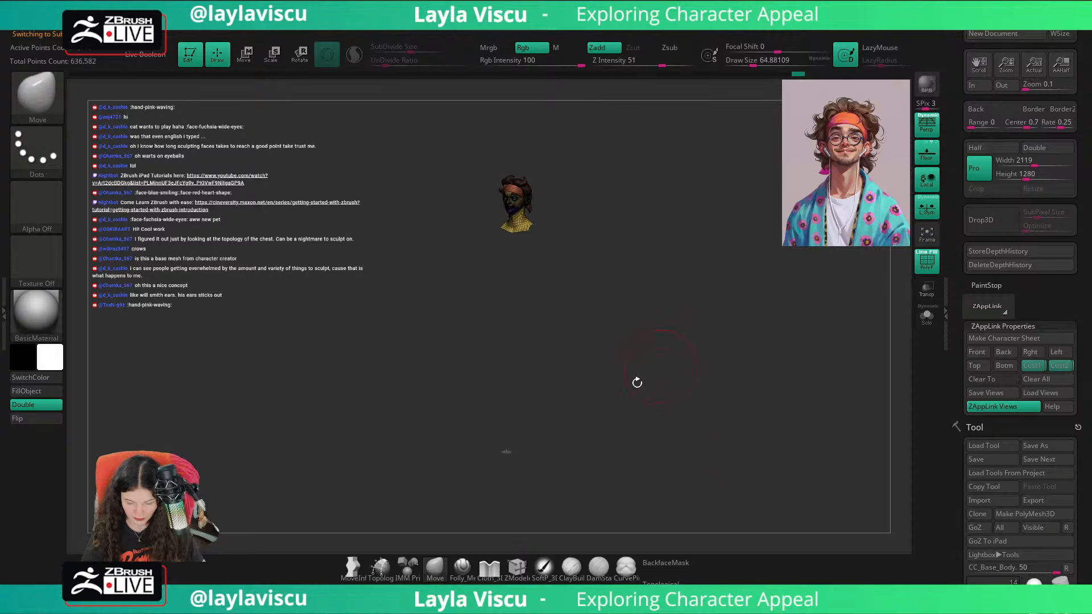
pyautogui.keyDown('ctrl'); pyautogui.keyDown('shift'); pyautogui.click(512, 456); pyautogui.keyUp('shift'); pyautogui.keyUp('ctrl')
pyautogui.moveTo(546, 435); pyautogui.dragTo(656, 343, button='right')
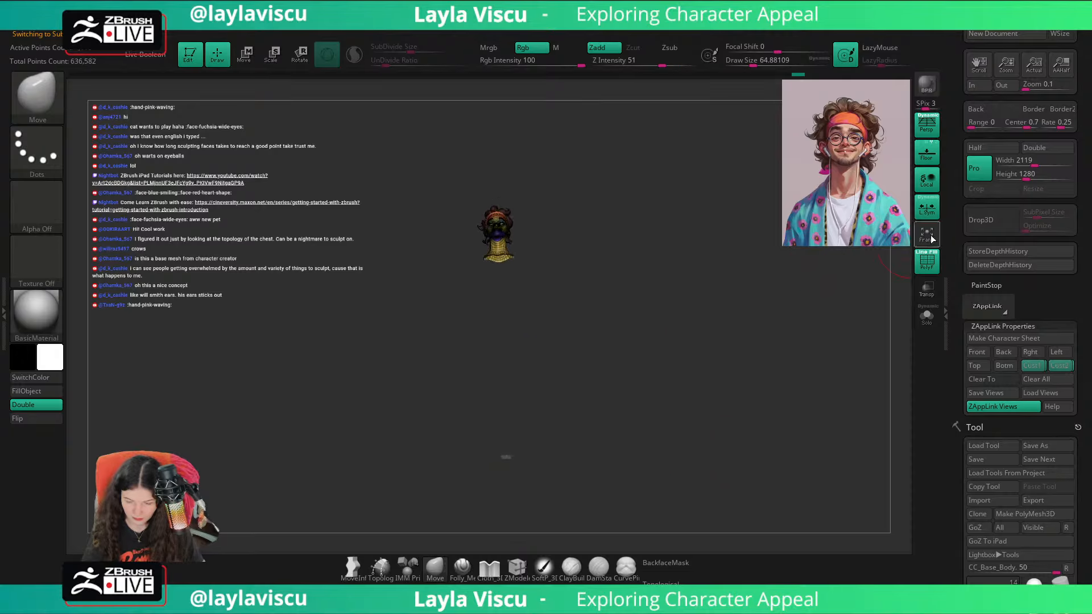
pyautogui.click(930, 154)
pyautogui.keyDown('shift'); pyautogui.moveTo(791, 301); pyautogui.dragTo(768, 331, button='right'); pyautogui.keyUp('shift')
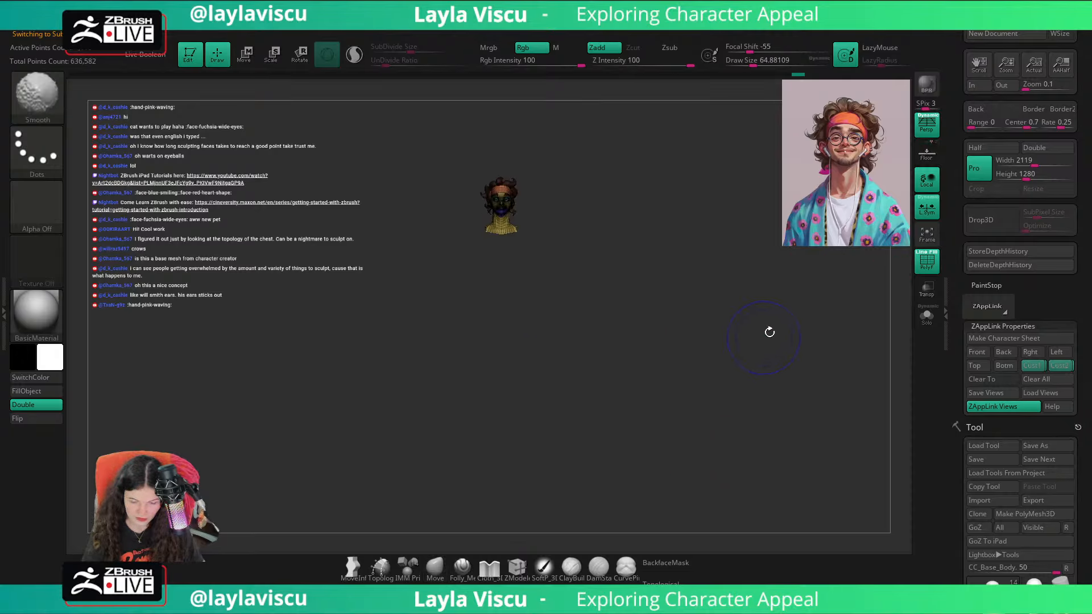
# Step: Recall the first custom view, turn off Solo and the wireframe display, and switch to the second custom view
pyautogui.click(1031, 365)
pyautogui.click(927, 316)
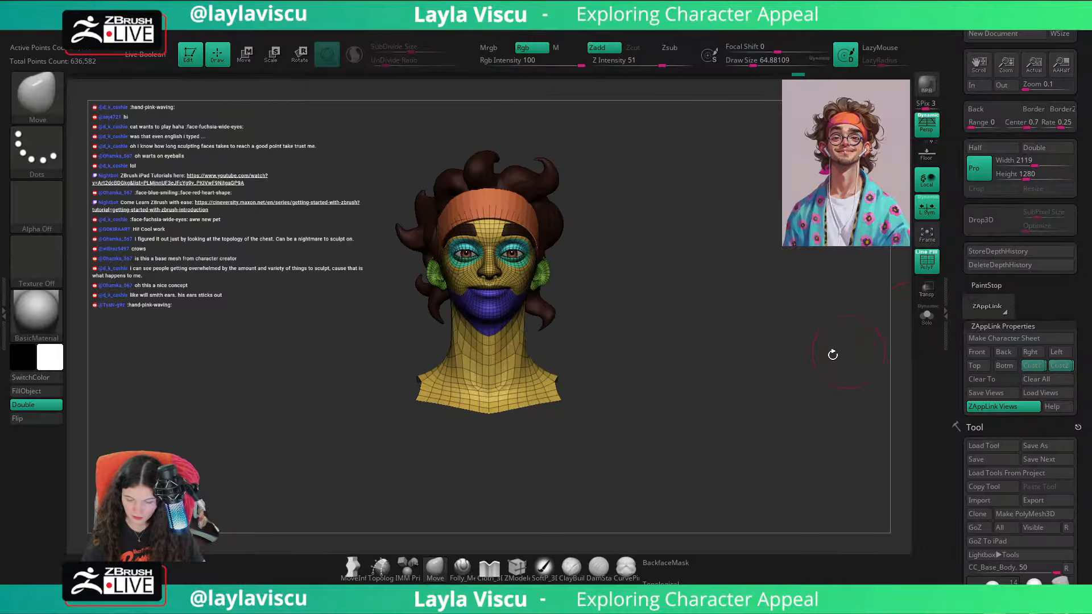
pyautogui.hotkey('shift', 'f')
pyautogui.click(1051, 365)
# Step: Toggle the reference overlay over the isolated head and neck, nudging the view to line up with the portrait
pyautogui.hotkey('shift', 'z')
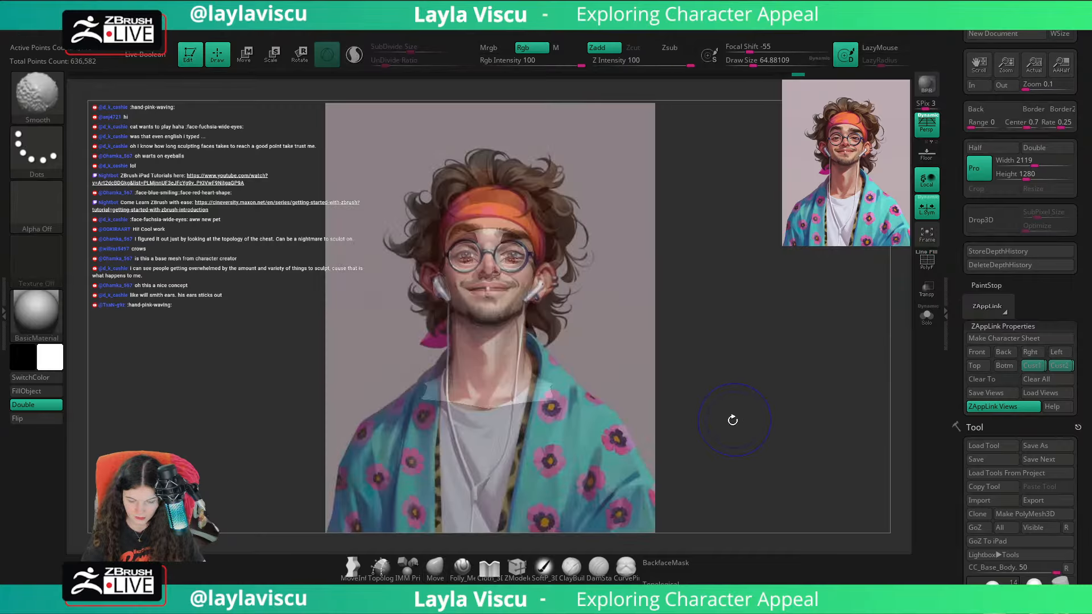
pyautogui.hotkey('shift', 'z')
pyautogui.hotkey('shift', 'z')
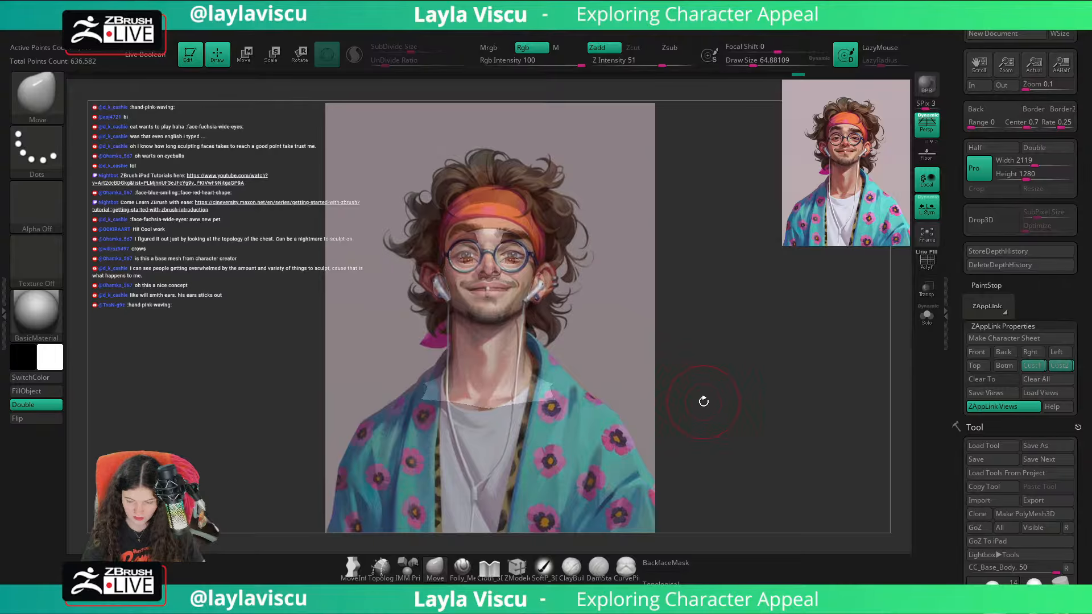
pyautogui.moveTo(707, 403)
pyautogui.mouseDown()
pyautogui.moveTo(731, 393)
pyautogui.moveTo(749, 424)
pyautogui.mouseUp()
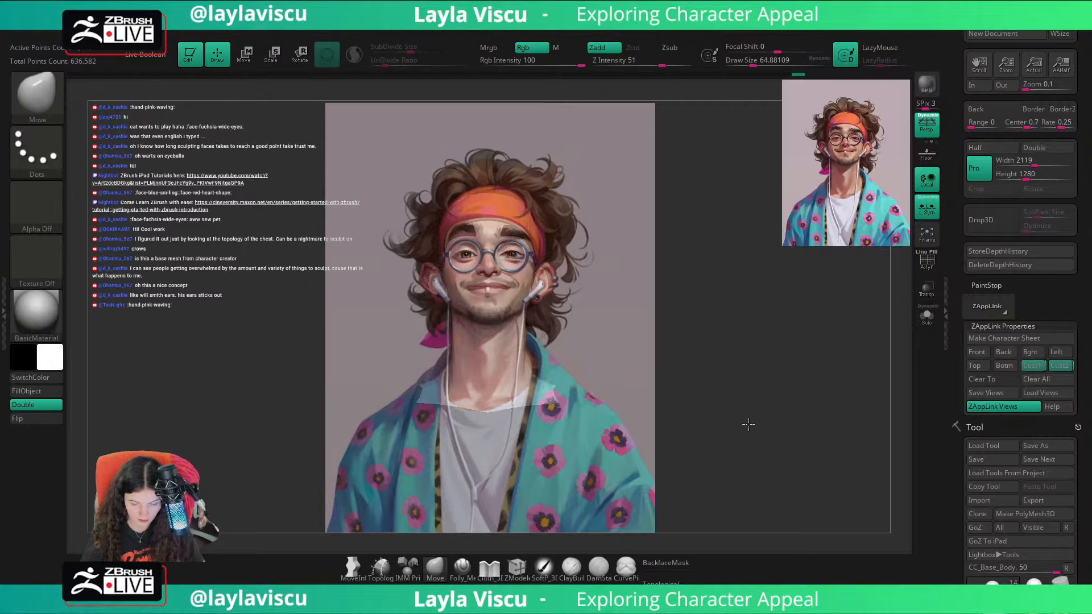
pyautogui.hotkey('shift', 'z')
pyautogui.hotkey('shift', 'z')
pyautogui.hotkey('shift', 'z')
pyautogui.hotkey('shift', 'z')
pyautogui.hotkey('shift', 'z')
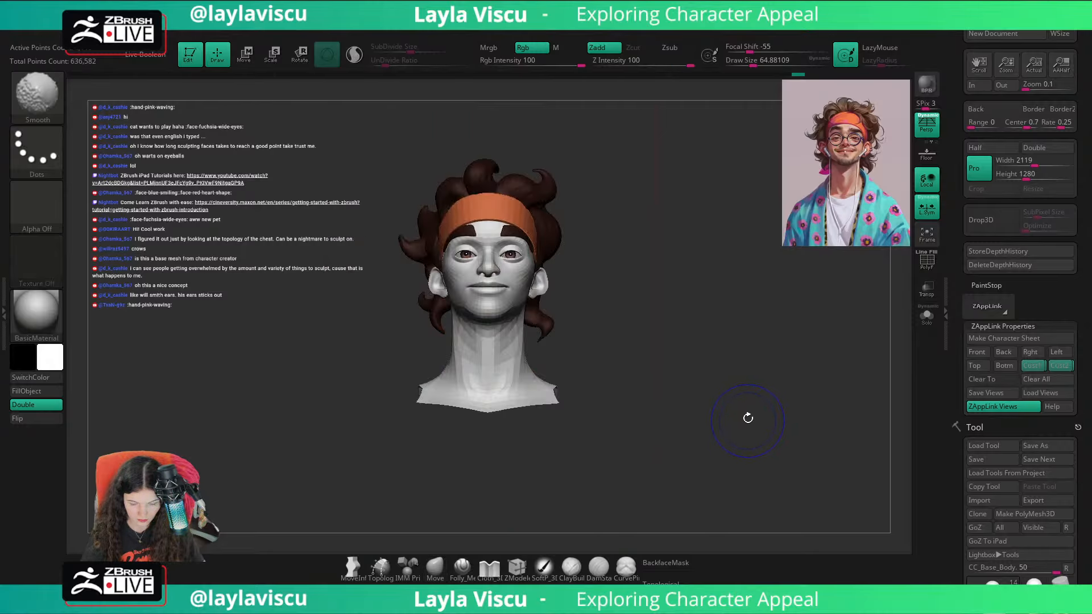
# Step: Readjust the head's viewing angle and check its alignment by switching the reference overlay on and off
pyautogui.keyDown('ctrl'); pyautogui.moveTo(757, 387); pyautogui.dragTo(756, 390, button='right'); pyautogui.keyUp('ctrl')
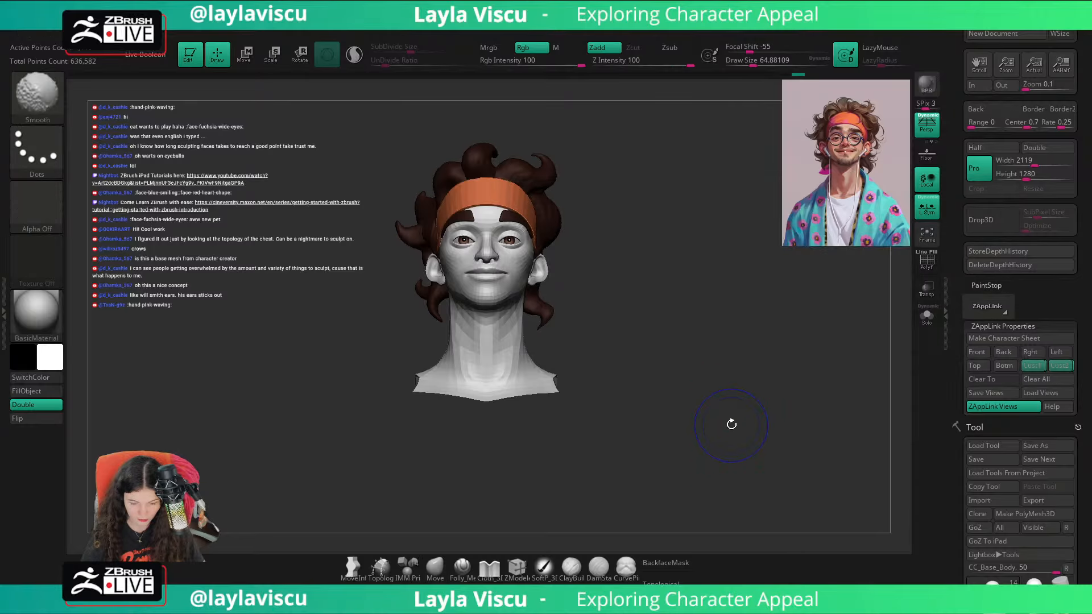
pyautogui.hotkey('shift', 'z')
pyautogui.press('z')
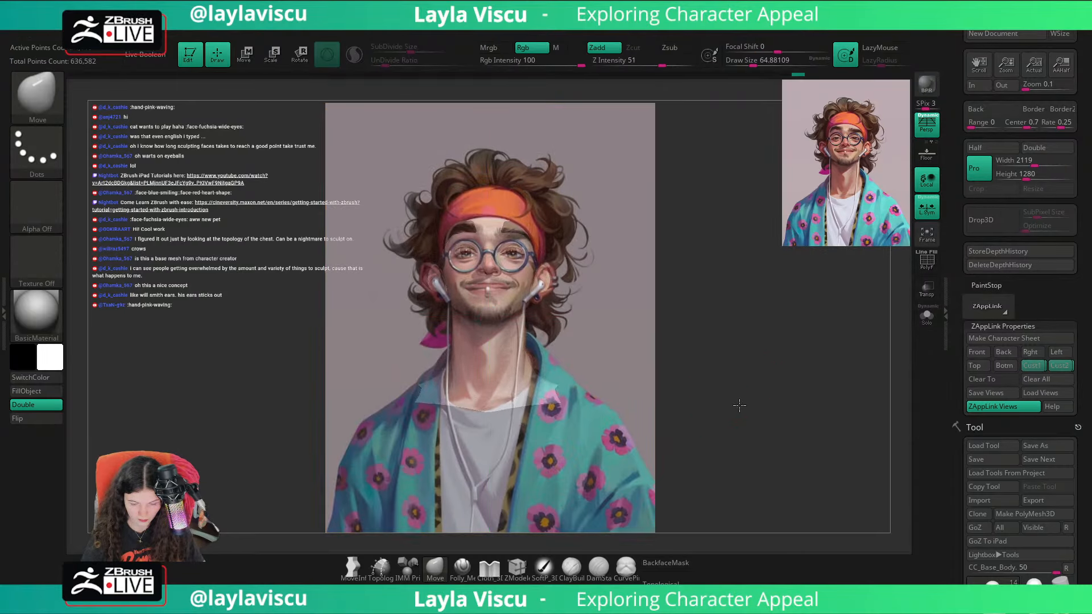
pyautogui.hotkey('shift', 'z')
pyautogui.hotkey('shift', 'z')
pyautogui.hotkey('shift', 'z')
pyautogui.hotkey('shift', 'z')
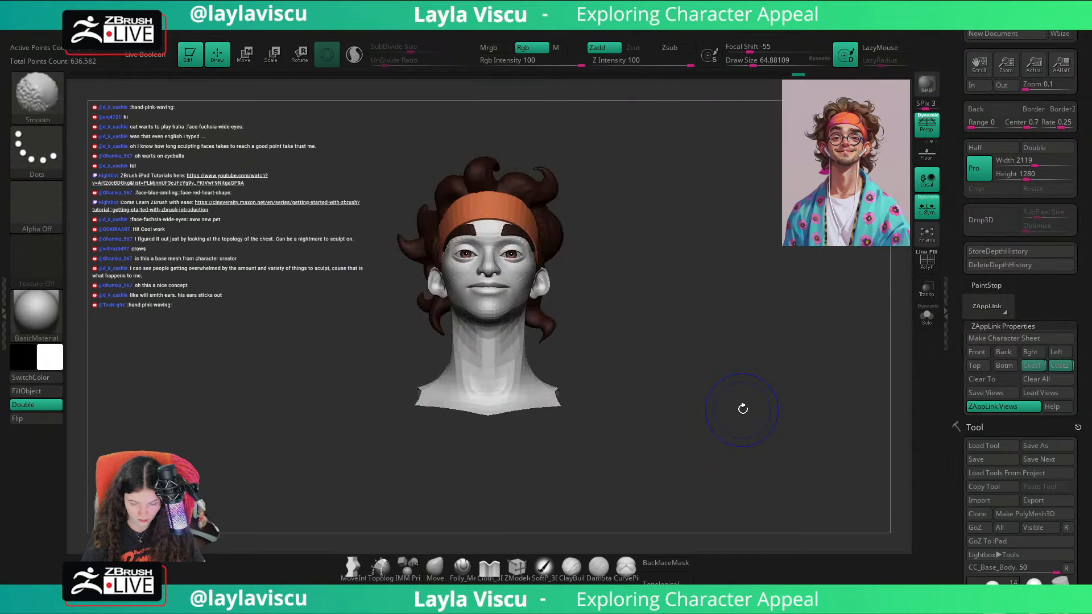
pyautogui.hotkey('shift', 'z')
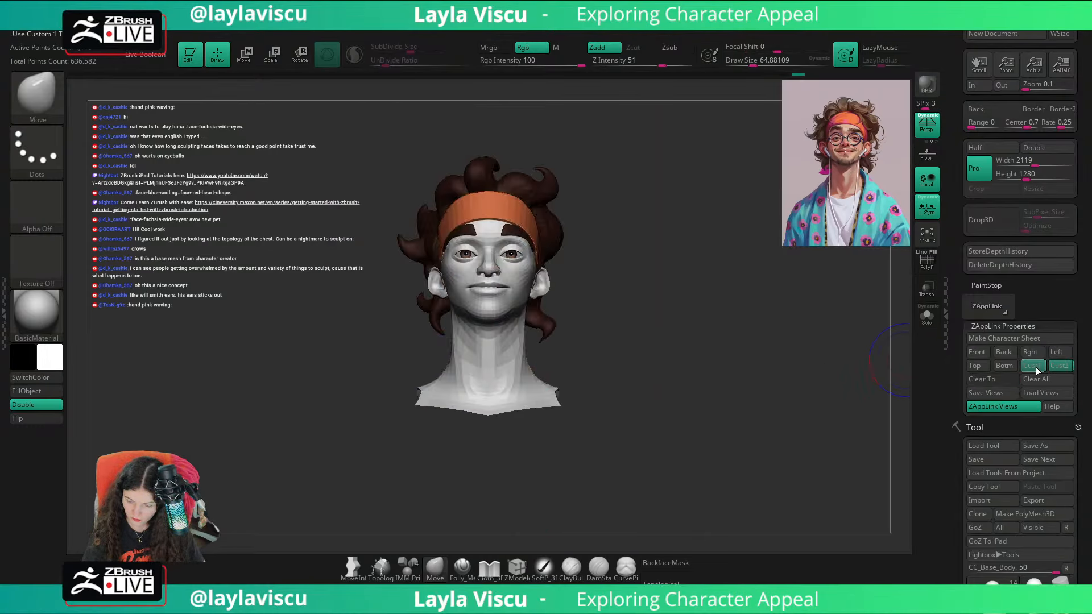
# Step: Recall the first custom view and compare the head with the reference overlay again
pyautogui.click(1034, 367)
pyautogui.hotkey('shift', 'z')
pyautogui.hotkey('shift', 'z')
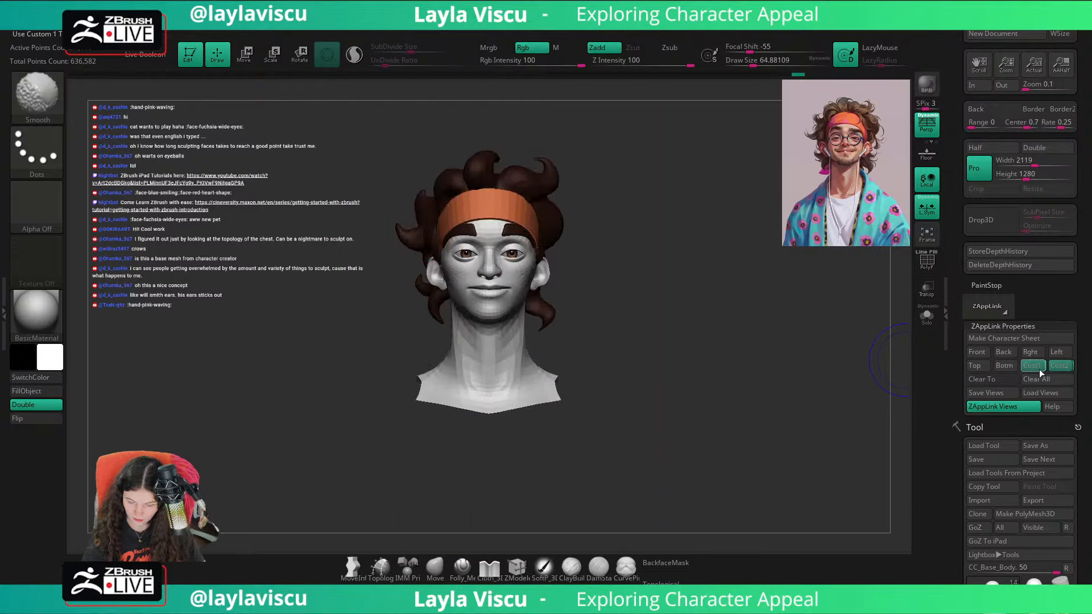
pyautogui.hotkey('shift', 'z')
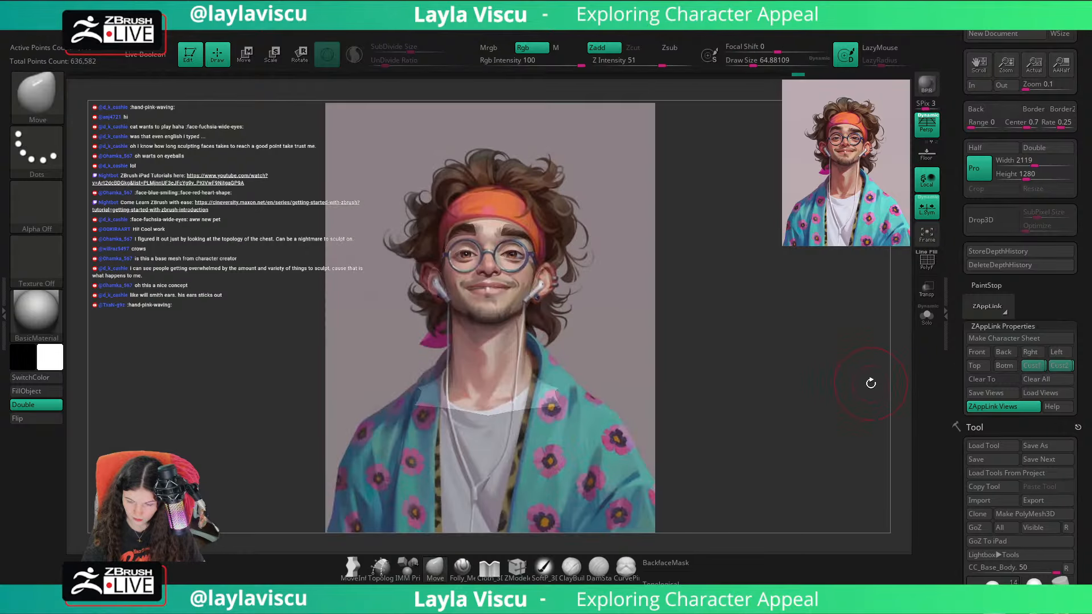
pyautogui.hotkey('shift', 'z')
pyautogui.hotkey('shift', 'z')
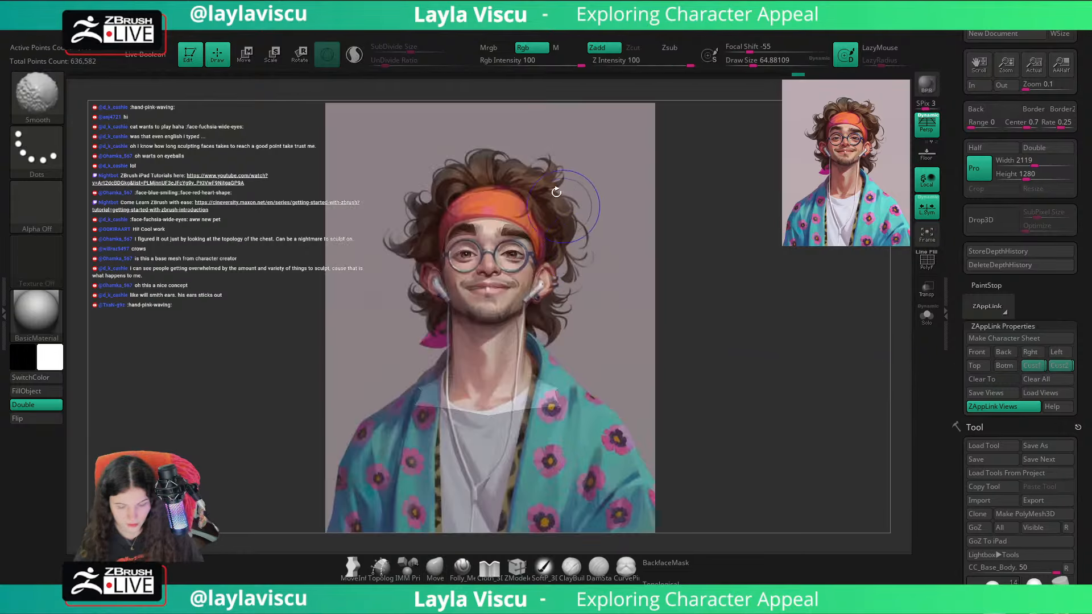
# Step: Select the brows and set the Move brush's draw size to about 74 for adjusting them against the reference overlay
pyautogui.press('s')
pyautogui.moveTo(498, 226); pyautogui.dragTo(493, 225)
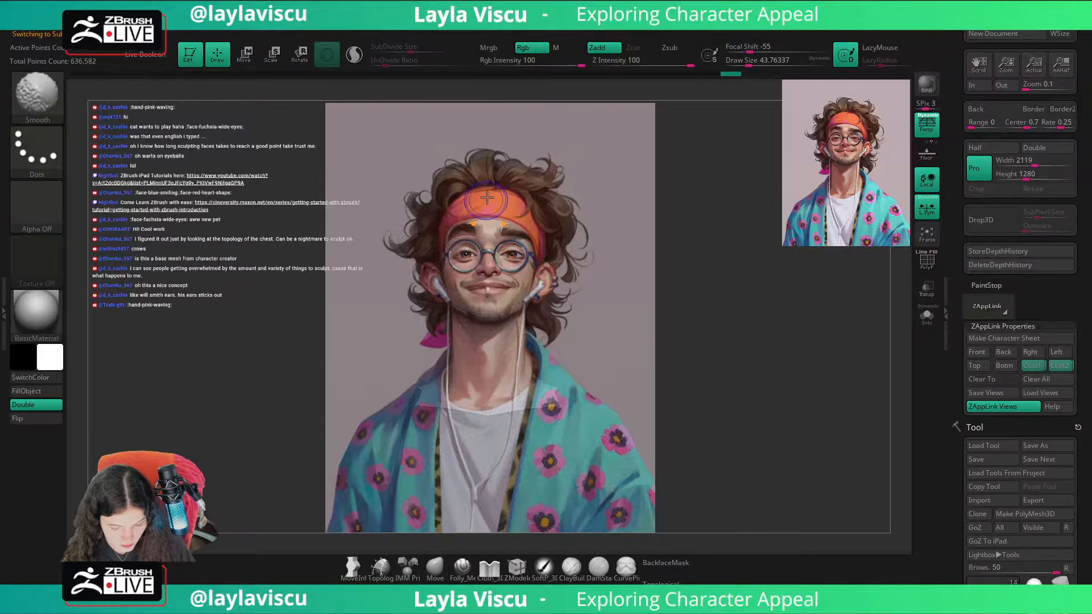
pyautogui.hotkey('shift', 'z')
pyautogui.hotkey('shift', 'z')
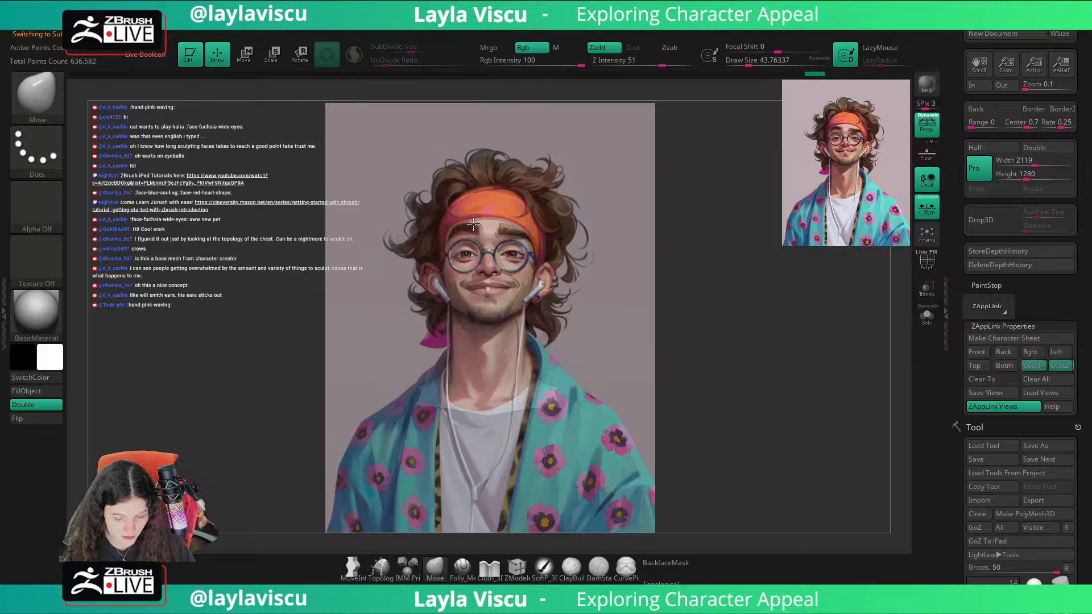
pyautogui.press('s')
pyautogui.moveTo(469, 227); pyautogui.dragTo(475, 227)
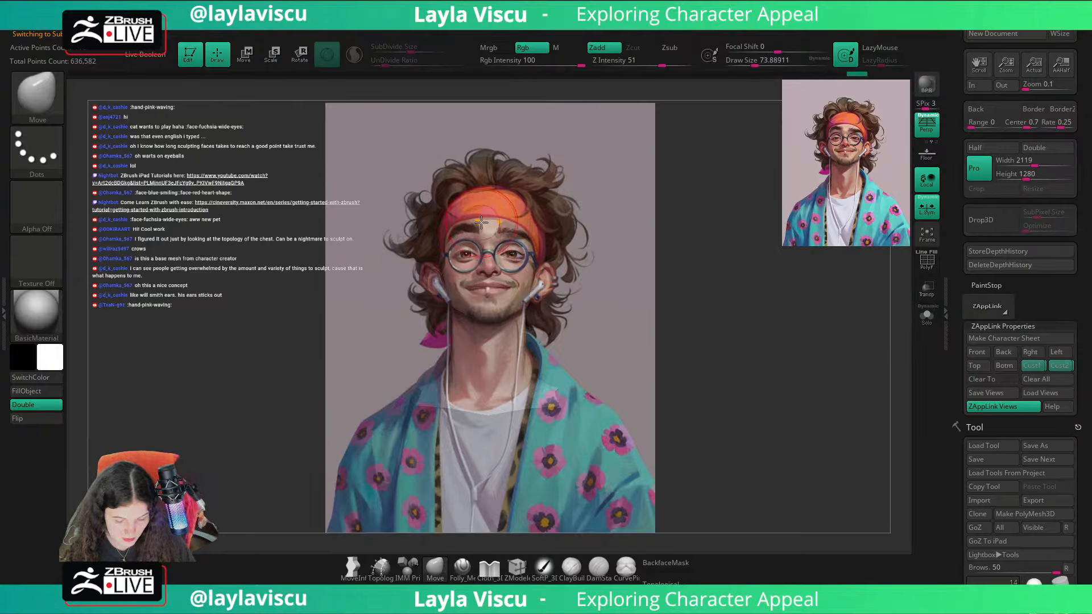
pyautogui.hotkey('ctrl', 'space')
pyautogui.hotkey('ctrl', 'space')
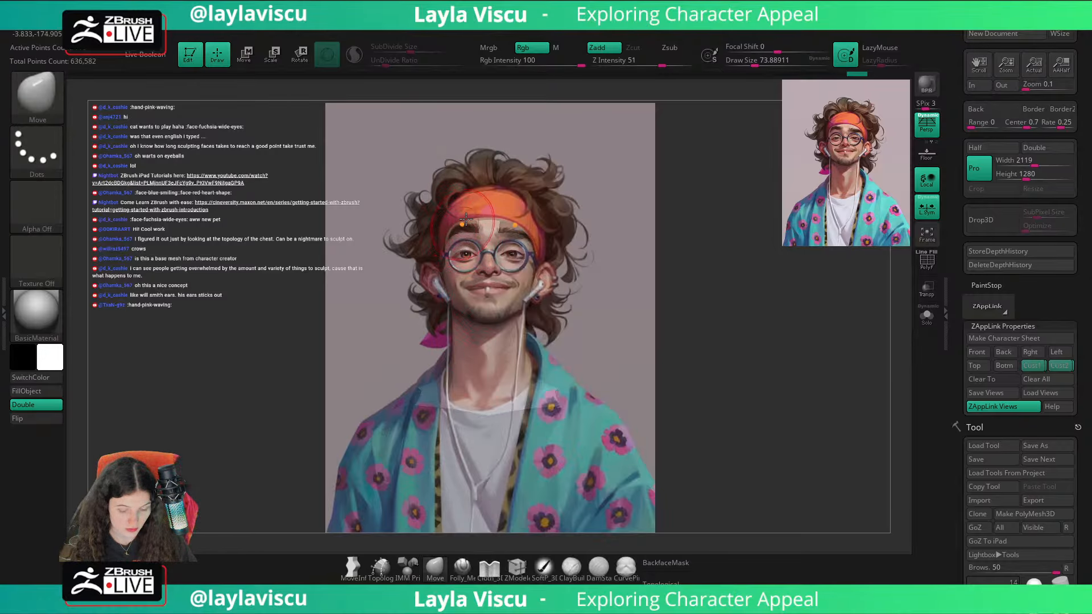
# Step: Hide the reference overlay to check the brows and set the Move brush's draw size to about 44
pyautogui.hotkey('shift', 'z')
pyautogui.hotkey('shift', 'z')
pyautogui.hotkey('shift', 'z')
pyautogui.press('s')
pyautogui.moveTo(495, 221); pyautogui.dragTo(489, 221)
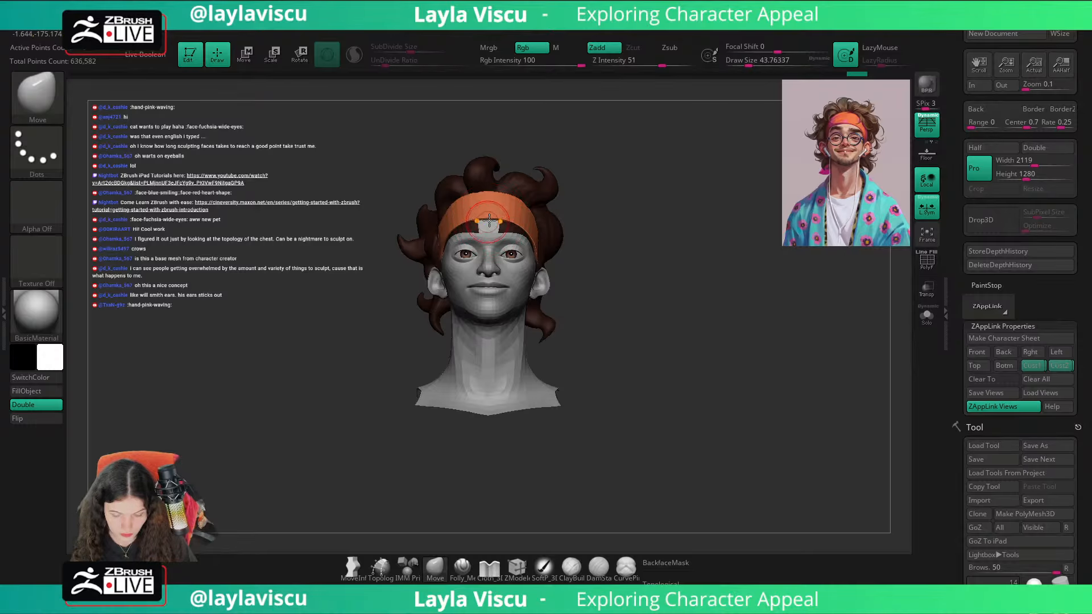
# Step: Set the Move brush's draw size to about 62 and examine the brows close up from a three-quarter angle
pyautogui.moveTo(621, 208); pyautogui.dragTo(620, 224, button='right')
pyautogui.keyDown('ctrl'); pyautogui.moveTo(619, 225); pyautogui.dragTo(614, 285, button='right'); pyautogui.keyUp('ctrl')
pyautogui.press('s')
pyautogui.moveTo(497, 212); pyautogui.dragTo(502, 212)
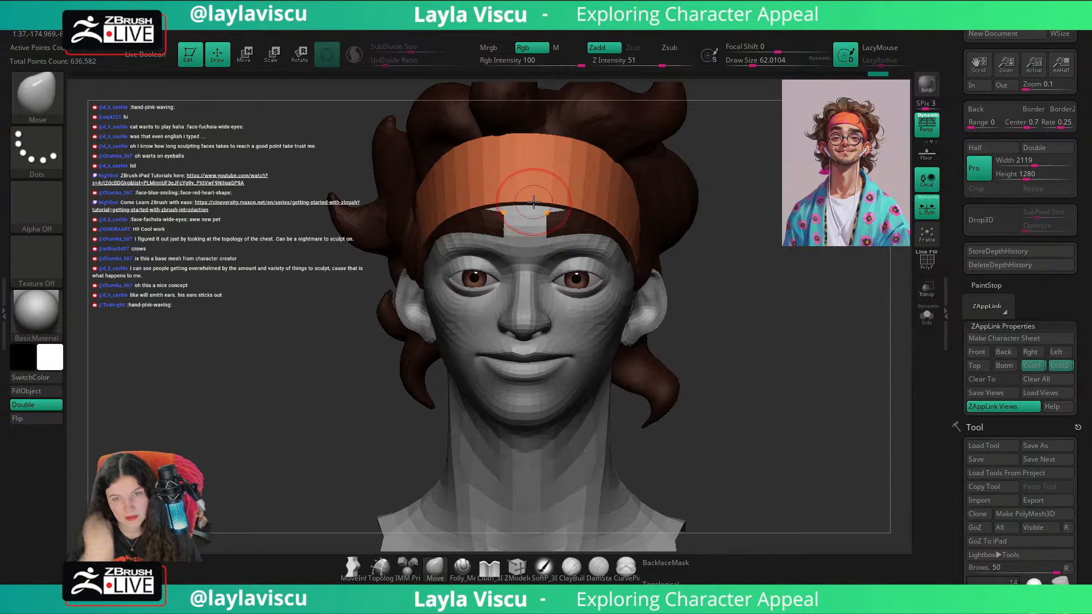
pyautogui.moveTo(534, 202); pyautogui.dragTo(854, 284, button='right')
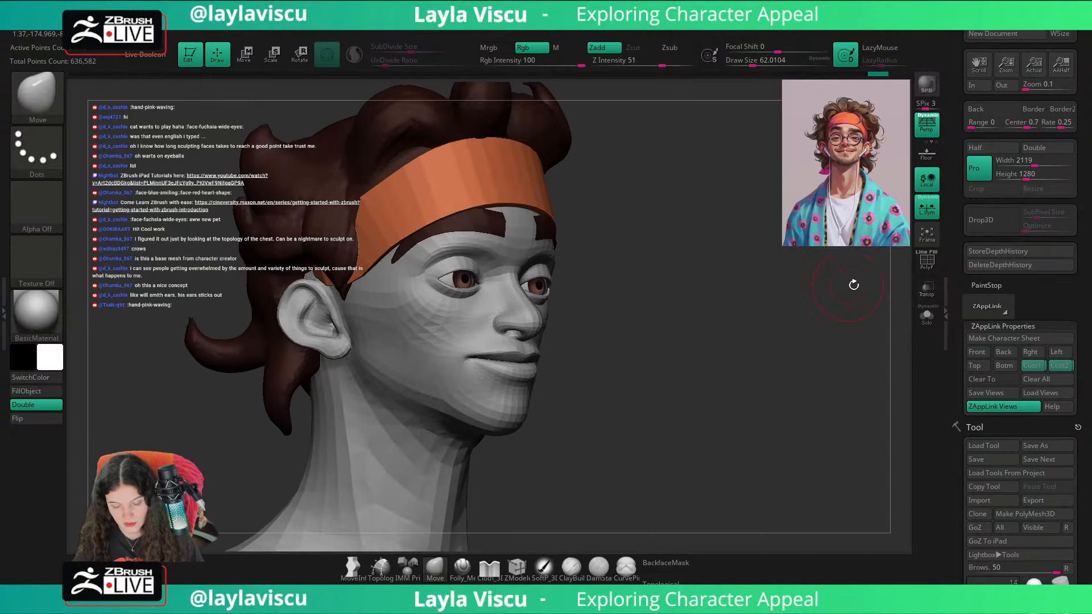
# Step: Recall the first custom view, turn the head to profile, and select the headband with its wireframe shown
pyautogui.click(1041, 364)
pyautogui.moveTo(765, 351); pyautogui.dragTo(557, 253)
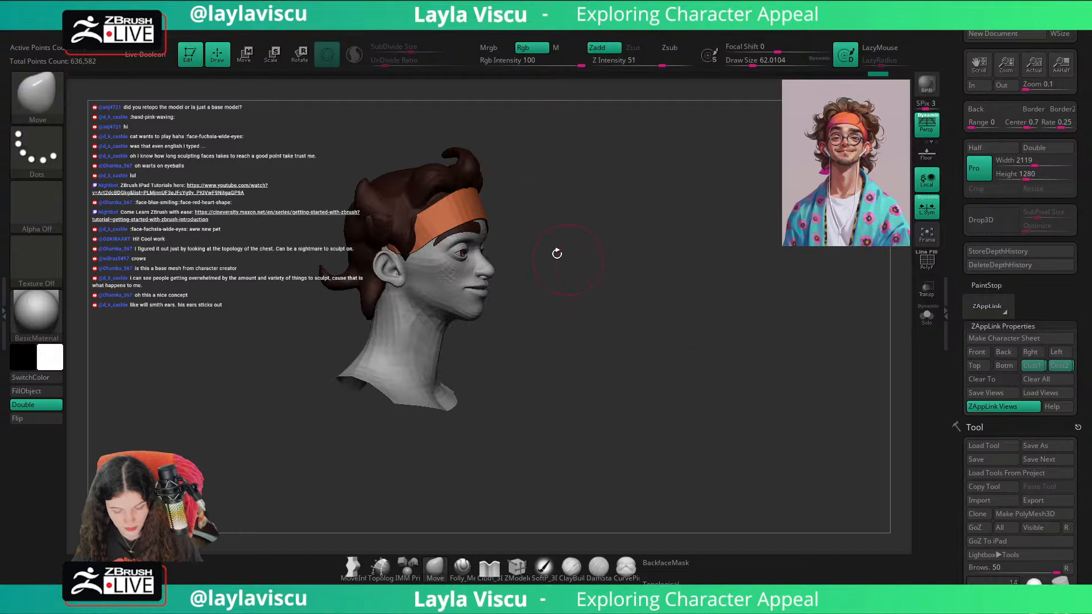
pyautogui.keyDown('alt'); pyautogui.click(449, 209); pyautogui.keyUp('alt')
pyautogui.hotkey('shift', 'f')
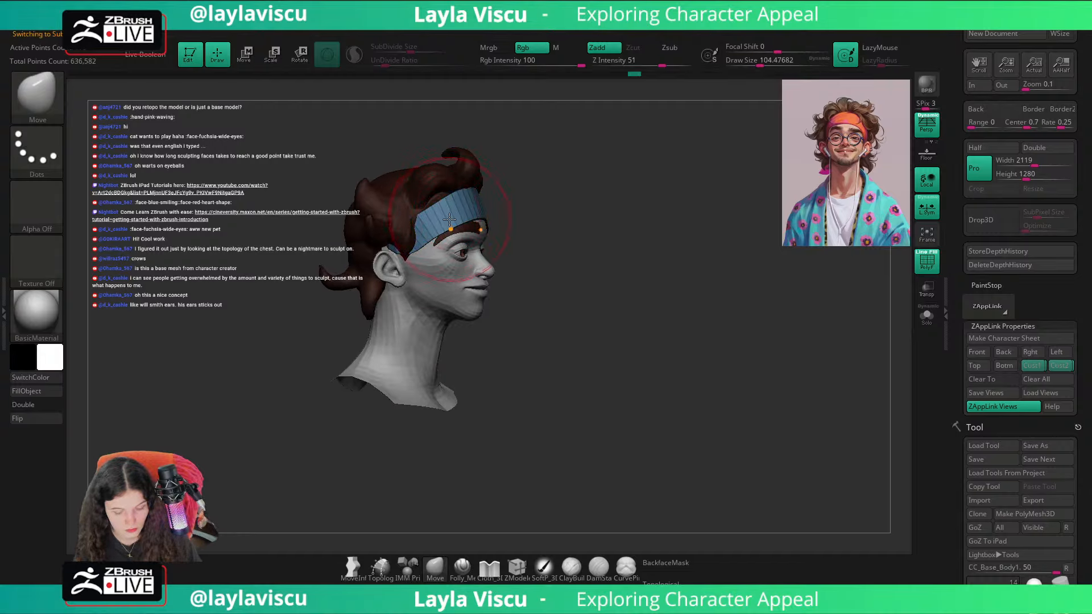
# Step: Turn the head toward the front, hide the wireframe, recall the saved custom view, and compare the model with the reference overlay
pyautogui.moveTo(542, 189); pyautogui.dragTo(418, 233)
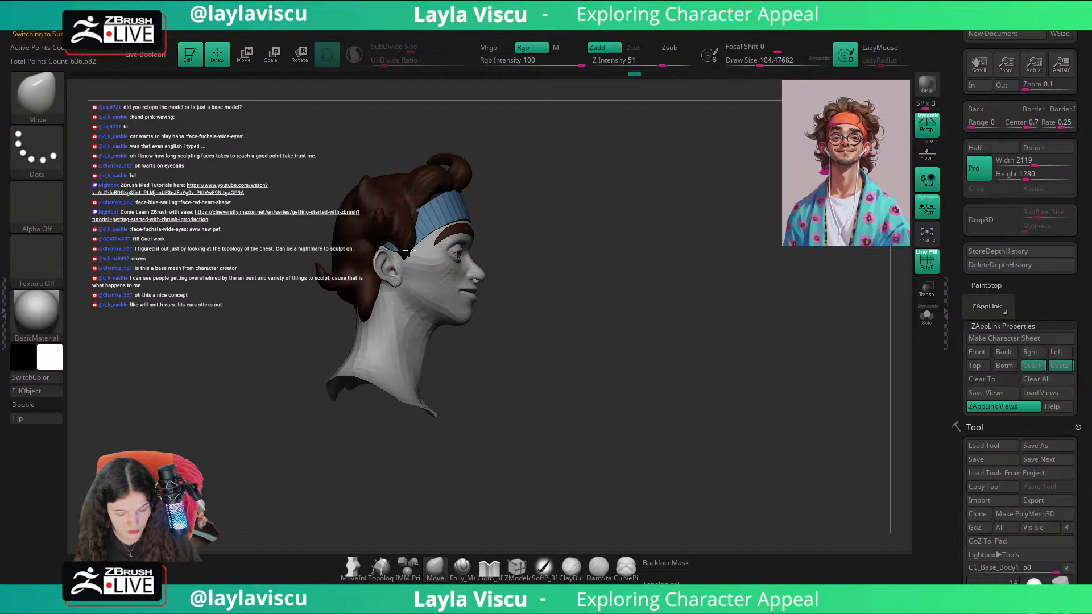
pyautogui.keyDown('shift'); pyautogui.moveTo(590, 202); pyautogui.dragTo(667, 224); pyautogui.keyUp('shift')
pyautogui.hotkey('shift', 'f')
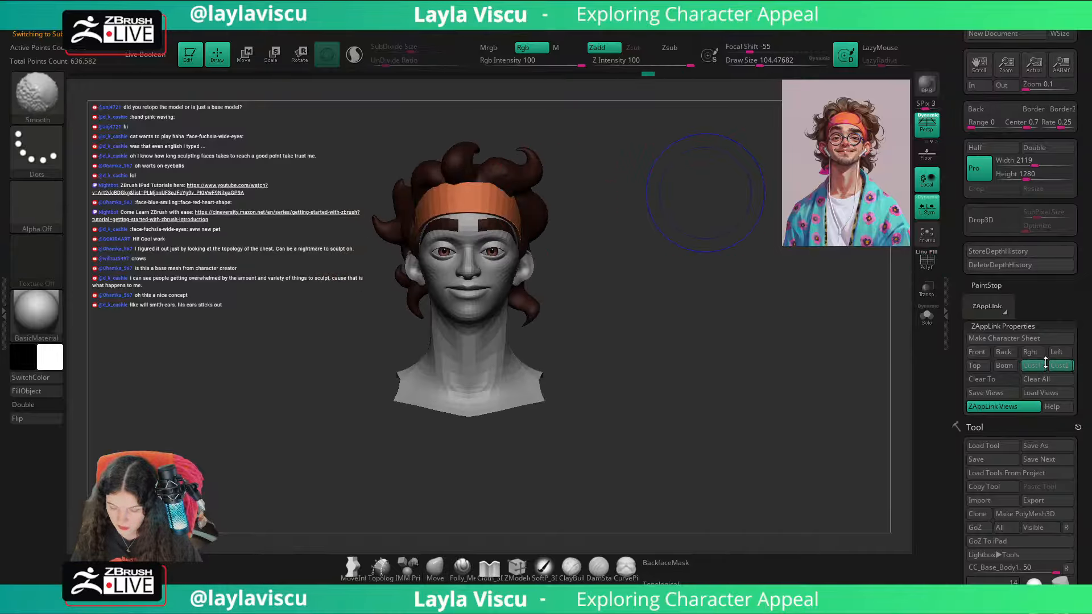
pyautogui.click(1056, 366)
pyautogui.hotkey('shift', 'z')
pyautogui.hotkey('shift', 'z')
pyautogui.hotkey('shift', 'z')
pyautogui.hotkey('shift', 'z')
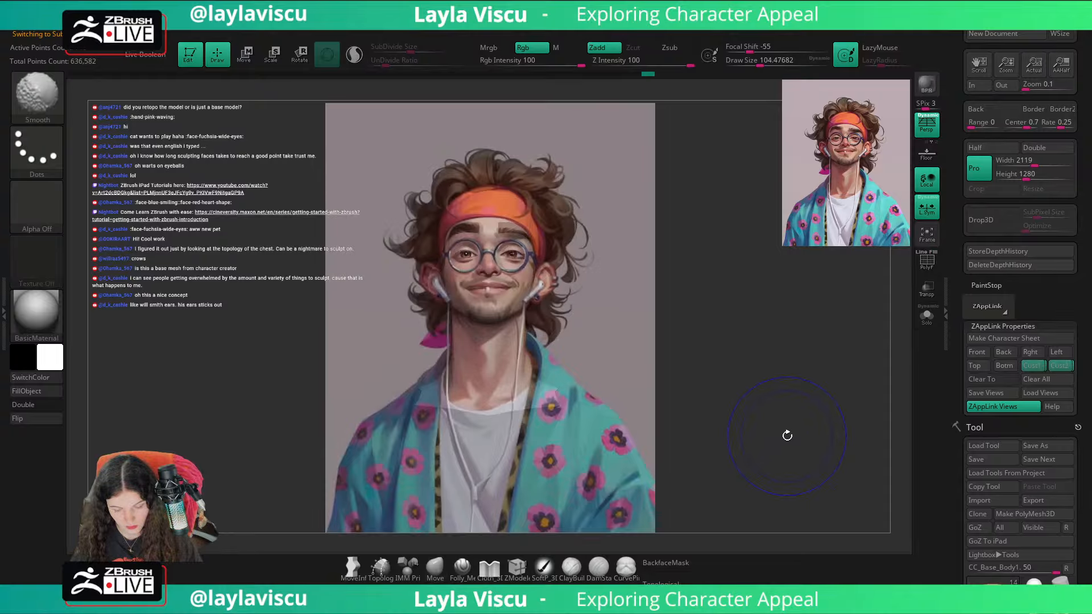
pyautogui.hotkey('shift', 'z')
pyautogui.hotkey('shift', 'z')
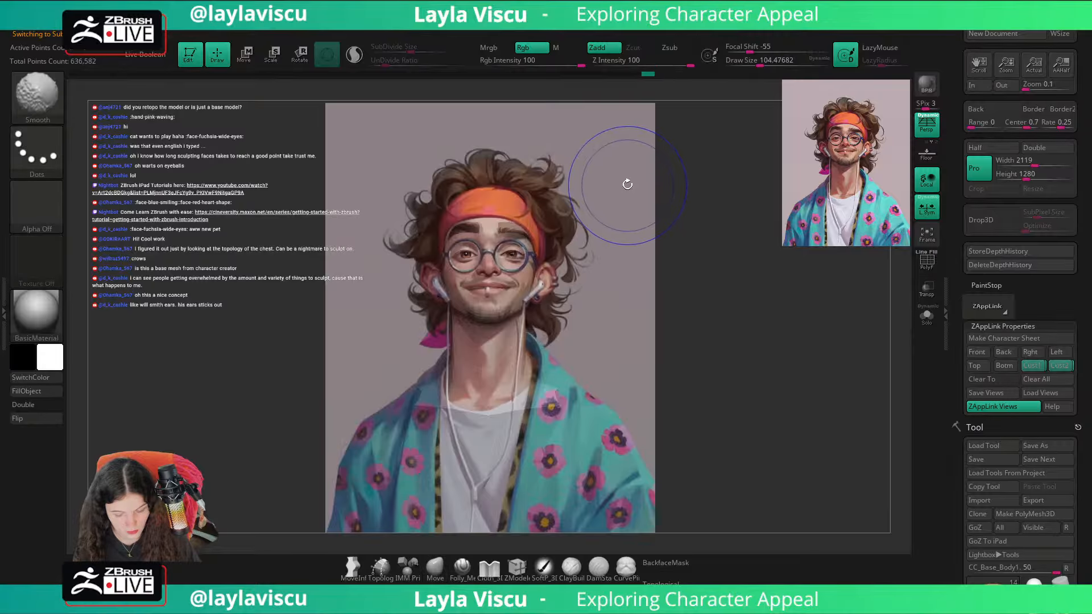
pyautogui.hotkey('shift', 'z')
pyautogui.hotkey('shift', 'z')
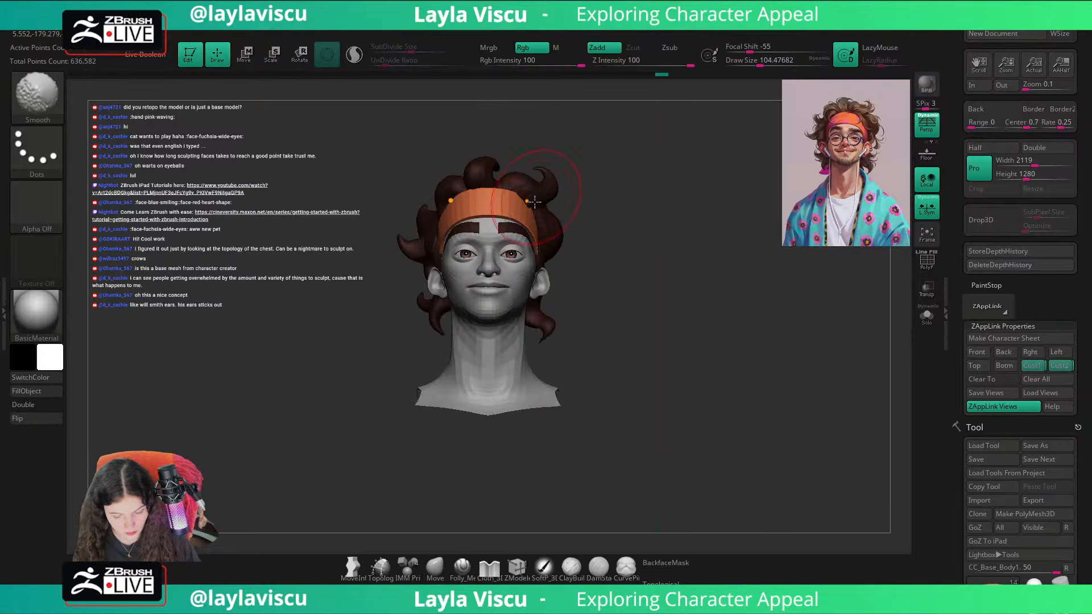
# Step: Select the brows, show their wireframe, and set the Move brush's draw size to about 163
pyautogui.keyDown('alt'); pyautogui.click(511, 228); pyautogui.keyUp('alt')
pyautogui.moveTo(513, 229)
pyautogui.keyDown('ctrl'); pyautogui.mouseDown(button='right')
pyautogui.moveTo(658, 229)
pyautogui.moveTo(560, 232)
pyautogui.mouseUp(button='right'); pyautogui.keyUp('ctrl')
pyautogui.hotkey('shift', 'f')
pyautogui.press('s')
pyautogui.moveTo(524, 226); pyautogui.dragTo(532, 226)
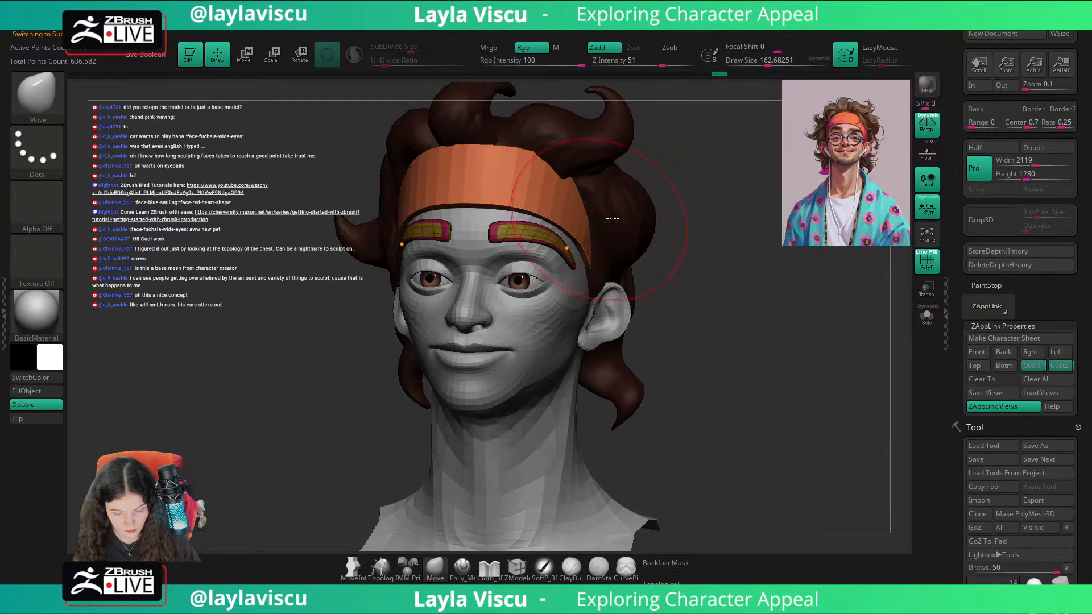
# Step: Hide the brow wireframe and toggle the reference overlay to check the brow placement
pyautogui.hotkey('shift', 'f')
pyautogui.hotkey('shift', 'z')
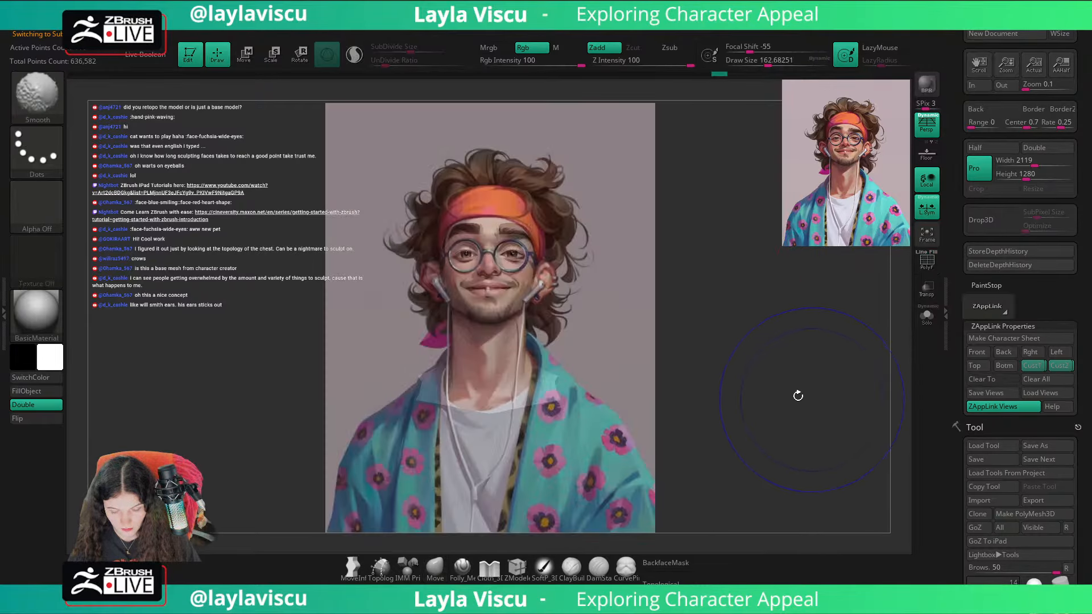
pyautogui.hotkey('shift', 'z')
pyautogui.hotkey('shift', 'z')
pyautogui.hotkey('shift', 'z')
# Step: Set the Move brush's draw size to about 136 and pull the brow's outer tail slightly inward from the side
pyautogui.moveTo(607, 227)
pyautogui.mouseDown(button='right')
pyautogui.moveTo(662, 242)
pyautogui.moveTo(693, 302)
pyautogui.moveTo(724, 290)
pyautogui.mouseUp(button='right')
pyautogui.press('s')
pyautogui.moveTo(724, 290); pyautogui.dragTo(695, 289)
pyautogui.press('s')
pyautogui.moveTo(398, 282); pyautogui.dragTo(411, 281)
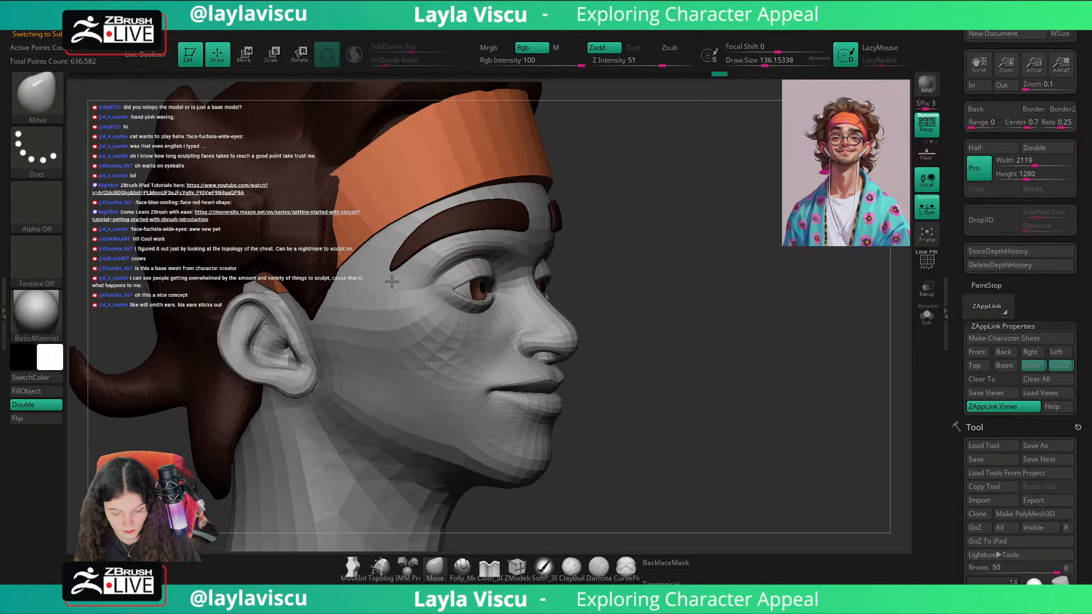
# Step: Turn off the brows' dynamic subdivision and refine their shape with Move draw sizes of about 83 and 59, checking in the saved custom view
pyautogui.hotkey('shift', 'd')
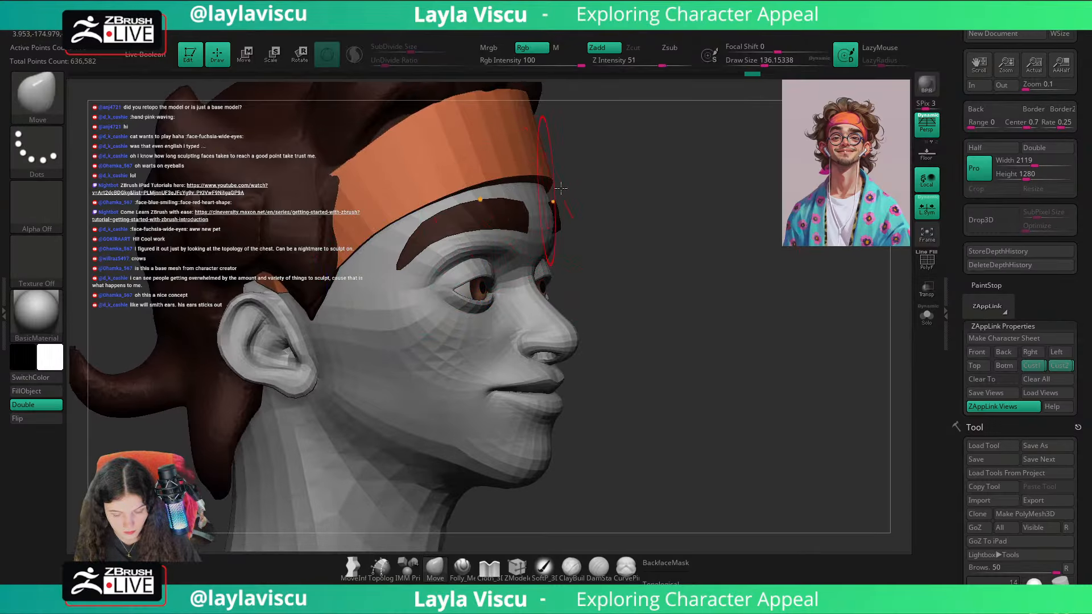
pyautogui.moveTo(597, 196); pyautogui.dragTo(564, 199, button='right')
pyautogui.press('s')
pyautogui.moveTo(425, 249); pyautogui.dragTo(413, 249)
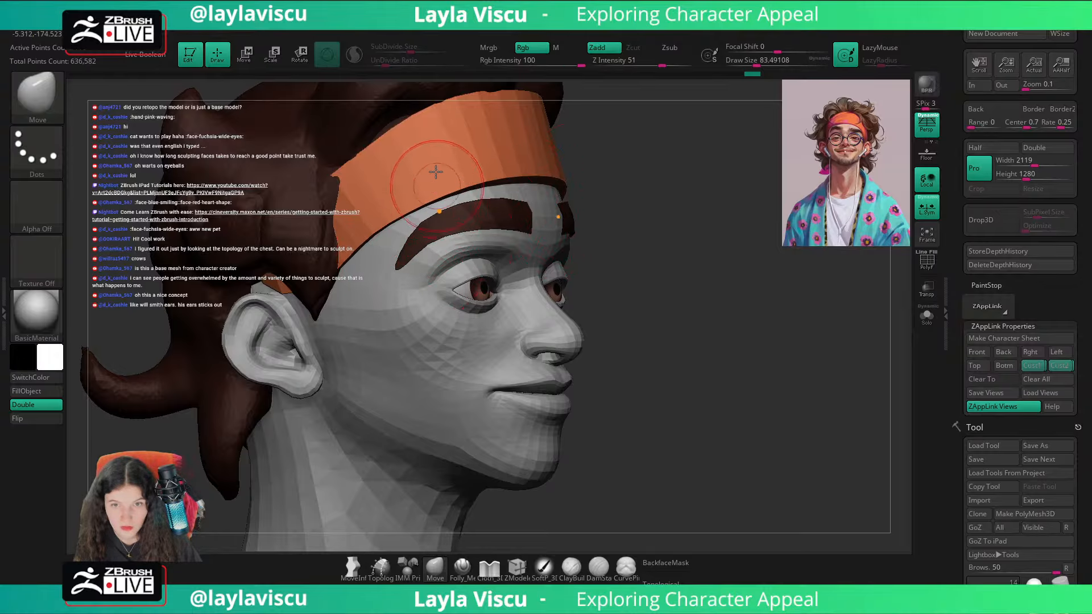
pyautogui.press('[')
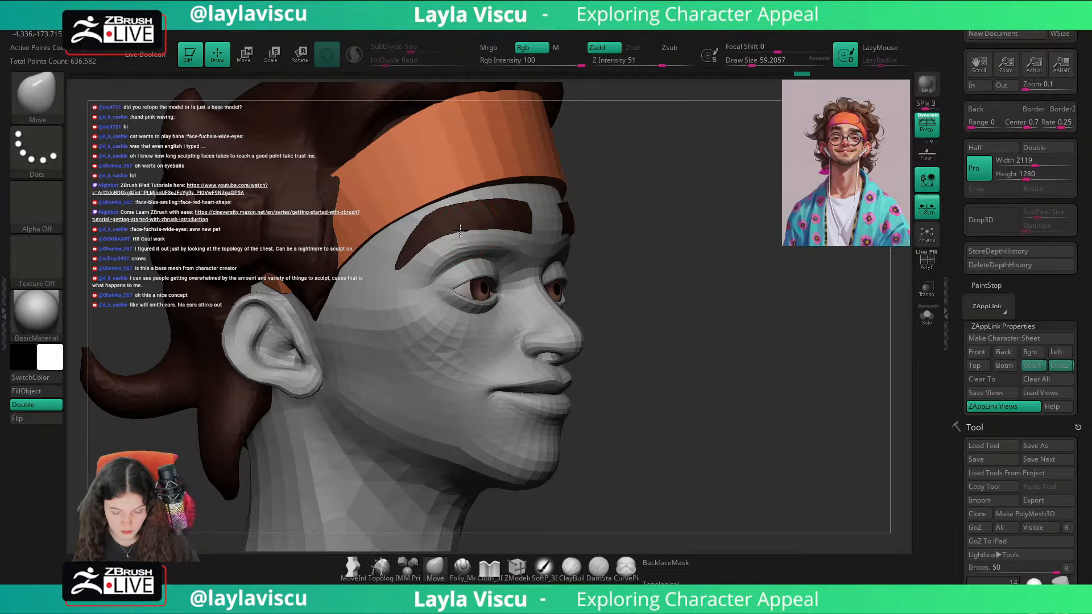
pyautogui.click(1029, 365)
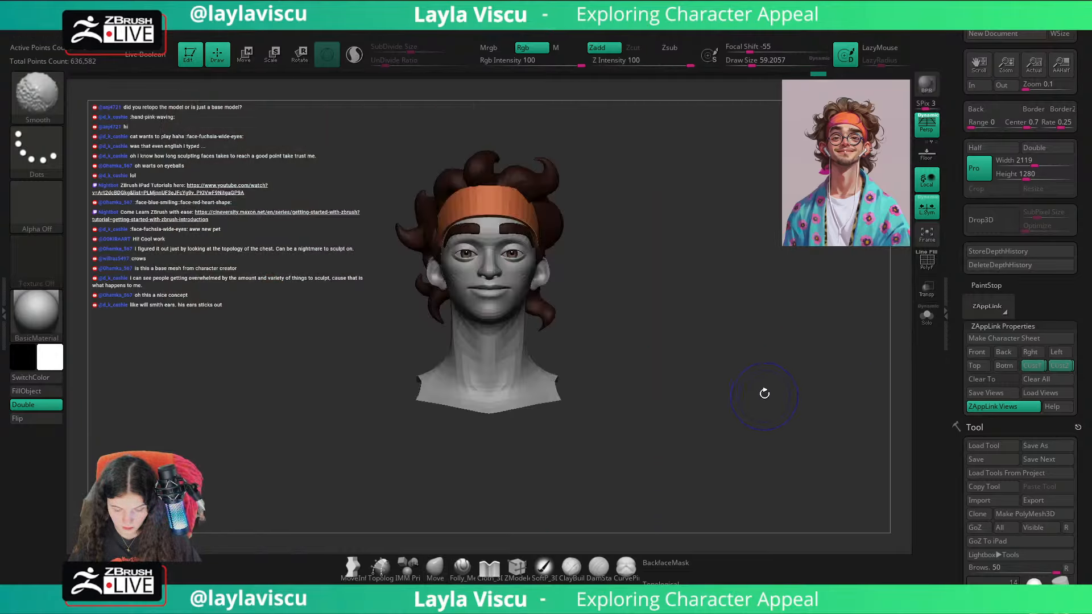
# Step: Switch to the Pinch brush and set its draw size to about 921 for sharpening the brow tail
pyautogui.moveTo(765, 393)
pyautogui.mouseDown(button='right')
pyautogui.moveTo(549, 297)
pyautogui.moveTo(522, 336)
pyautogui.moveTo(643, 305)
pyautogui.mouseUp(button='right')
pyautogui.press('b')
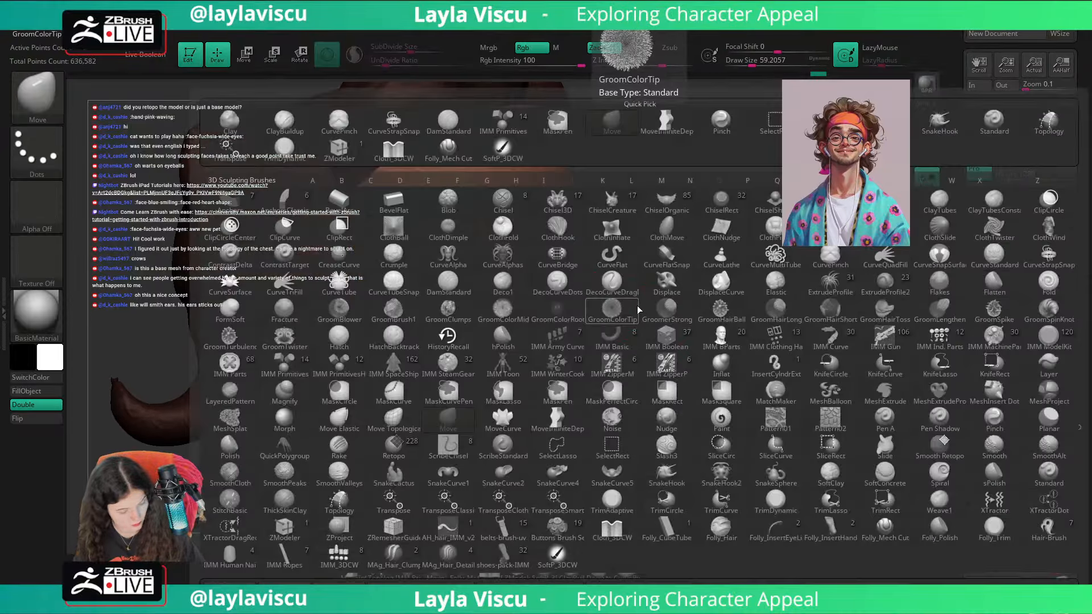
pyautogui.press('p')
pyautogui.press('i')
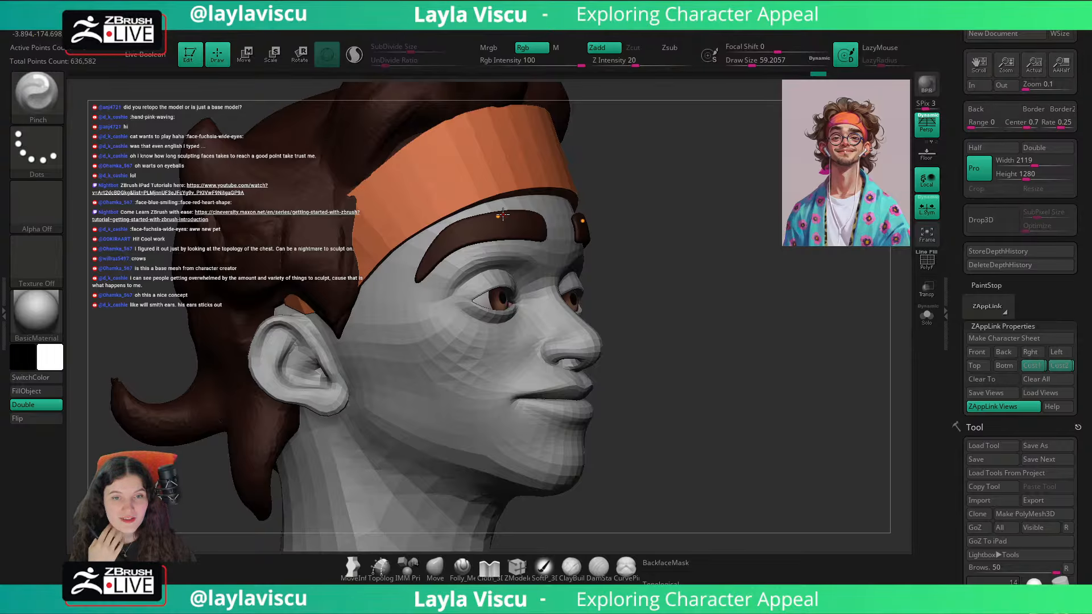
pyautogui.moveTo(668, 208); pyautogui.dragTo(628, 219, button='right')
pyautogui.press('s')
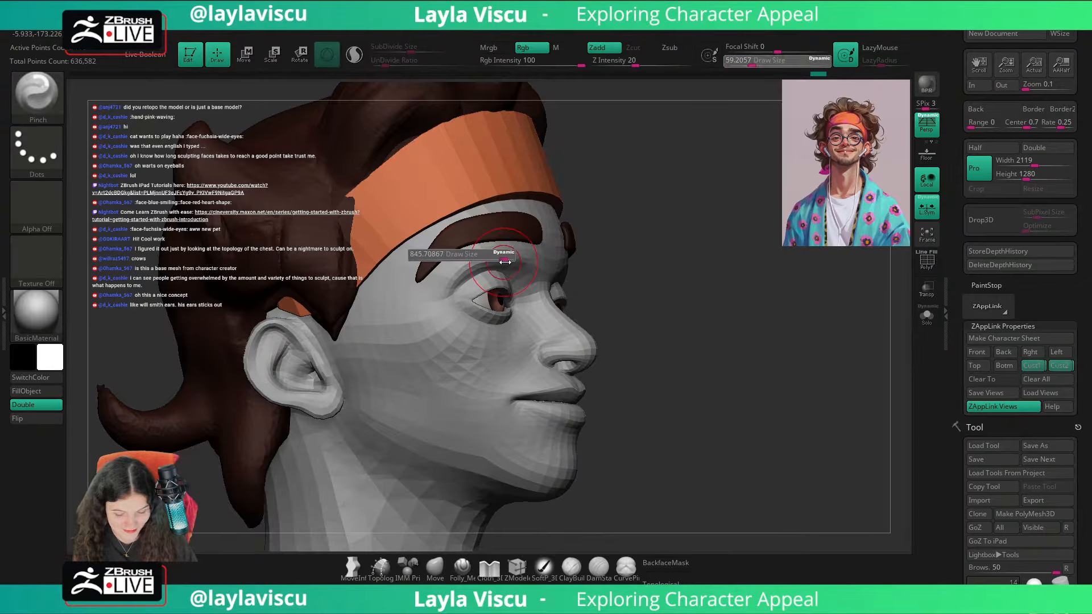
pyautogui.moveTo(505, 261); pyautogui.dragTo(511, 261)
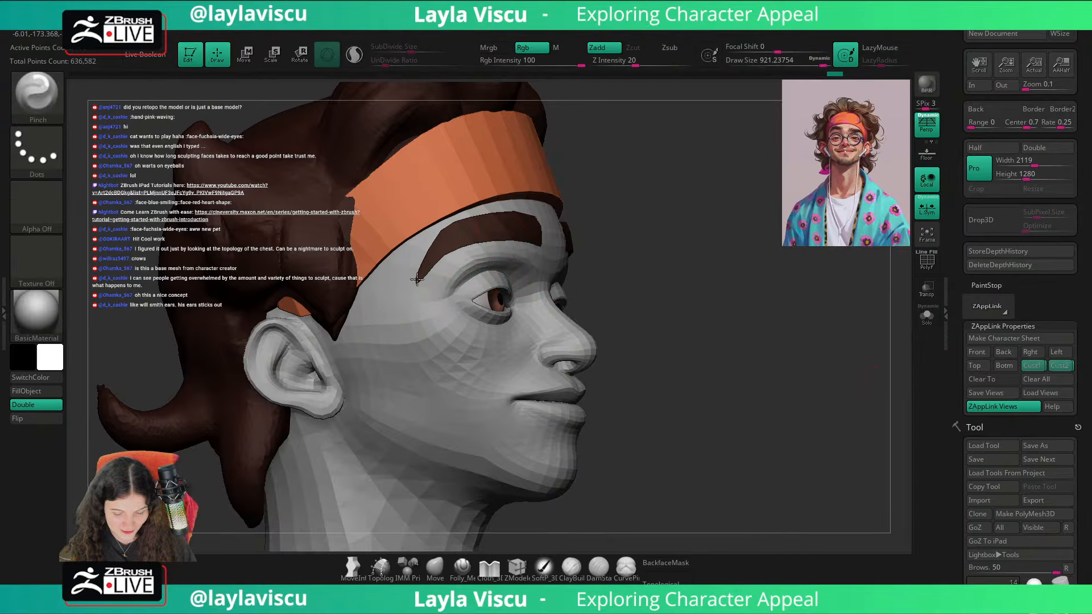
# Step: Pinch the brow's outer tail and set the Pinch brush's draw size to about 154
pyautogui.moveTo(417, 278); pyautogui.dragTo(417, 291)
pyautogui.moveTo(652, 302); pyautogui.dragTo(412, 281)
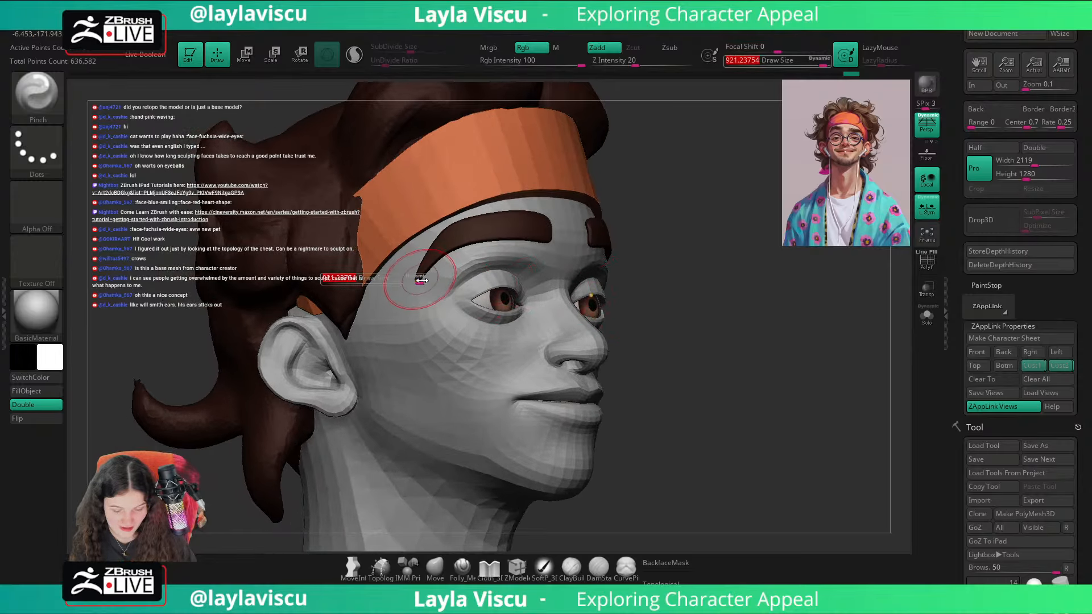
pyautogui.click(825, 61)
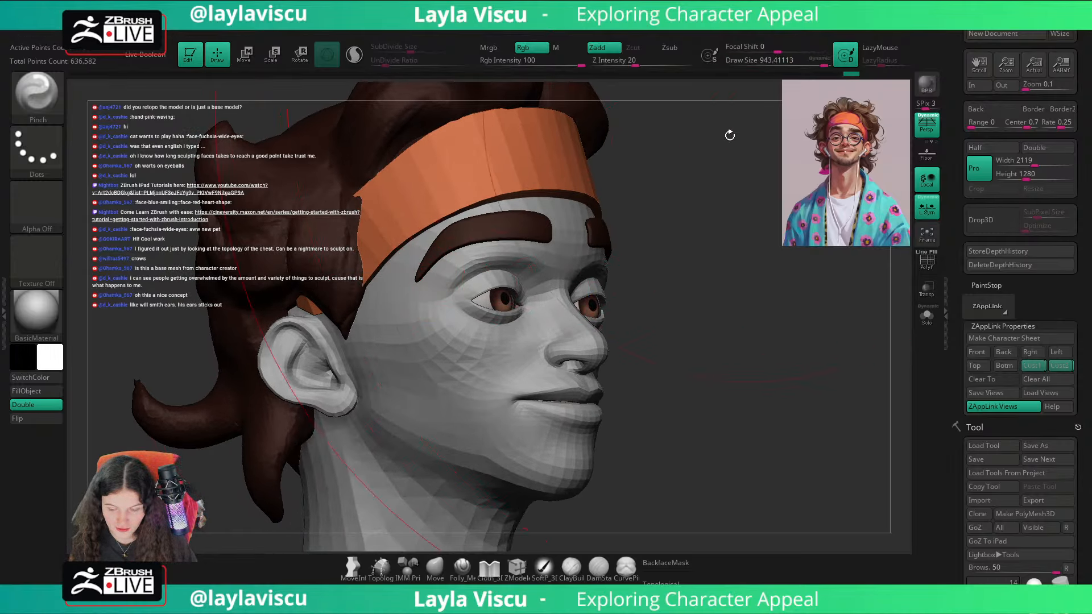
pyautogui.press('s')
pyautogui.moveTo(601, 239); pyautogui.dragTo(586, 240)
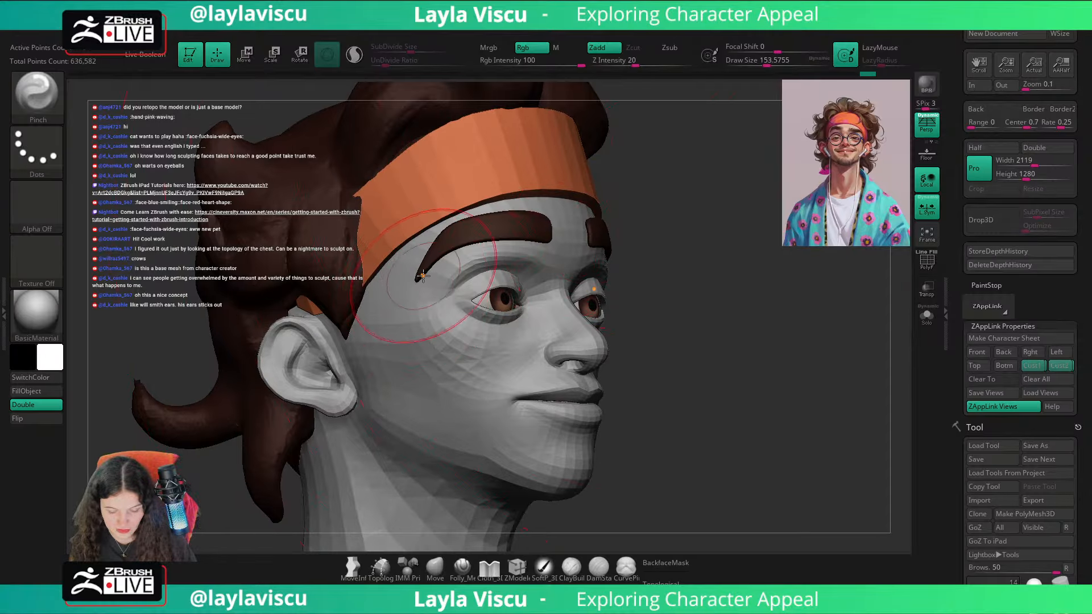
# Step: Switch back to the Move brush, turn on dynamic subdivision for the brows, and pull the outer tail inward
pyautogui.press('b')
pyautogui.press('m')
pyautogui.press('v')
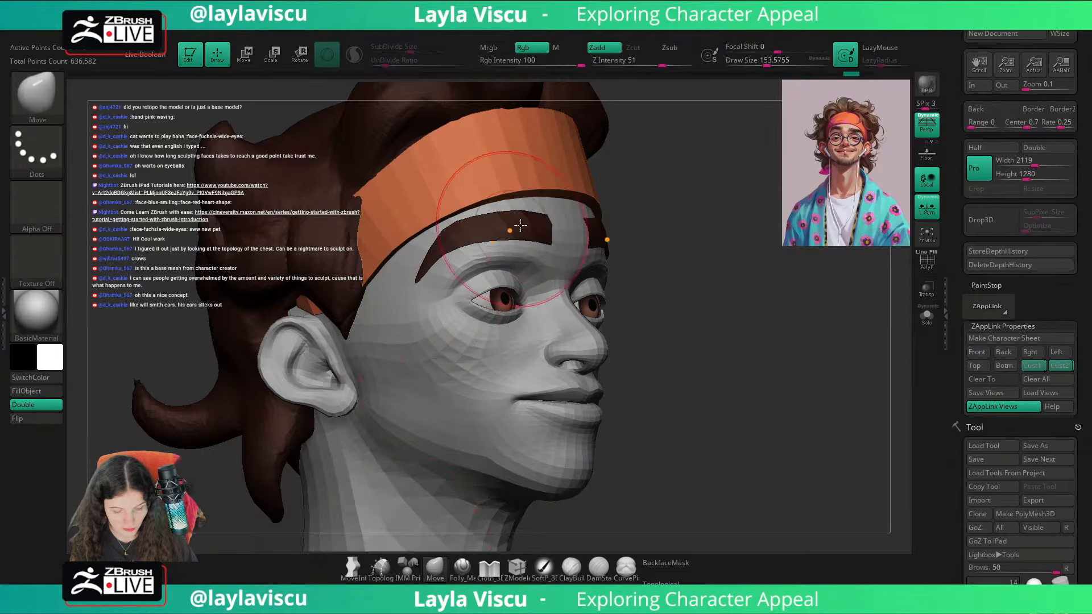
pyautogui.press('d')
pyautogui.moveTo(429, 271); pyautogui.dragTo(430, 269)
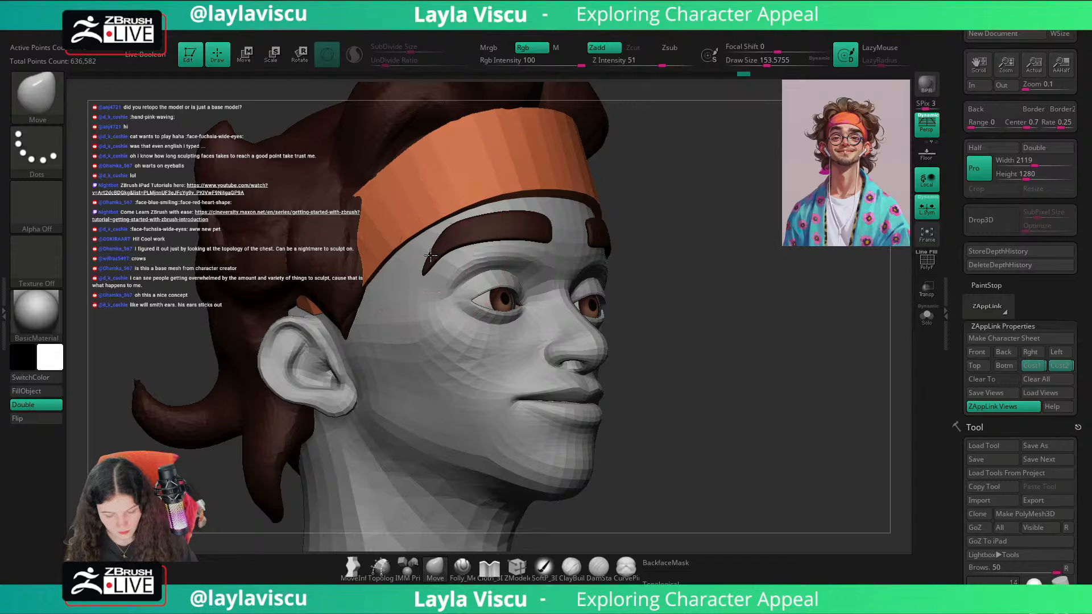
# Step: Recall the saved front view and compare the adjusted brow tails with the reference overlay
pyautogui.click(1025, 366)
pyautogui.hotkey('shift', 'z')
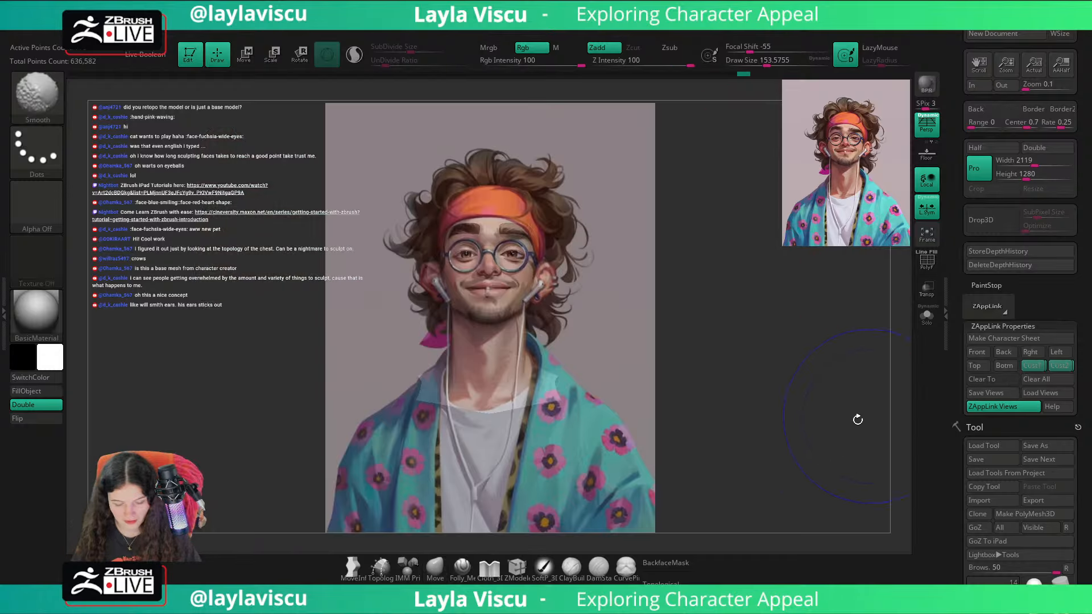
pyautogui.hotkey('shift', 'z')
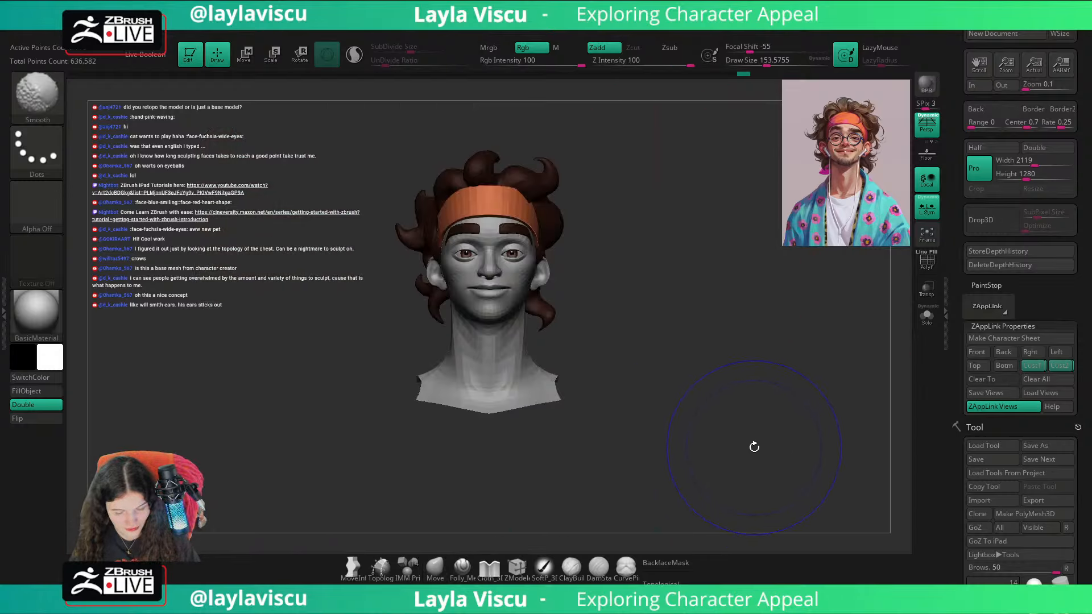
pyautogui.hotkey('shift', 'z')
pyautogui.hotkey('shift', 'z')
# Step: Adjust the brow's upper edge from a three-quarter view with Move draw sizes of about 68 and 101
pyautogui.moveTo(754, 438); pyautogui.dragTo(828, 416, button='right')
pyautogui.moveTo(484, 251)
pyautogui.keyDown('ctrl'); pyautogui.mouseDown(button='right')
pyautogui.moveTo(718, 253)
pyautogui.moveTo(732, 236)
pyautogui.mouseUp(button='right'); pyautogui.keyUp('ctrl')
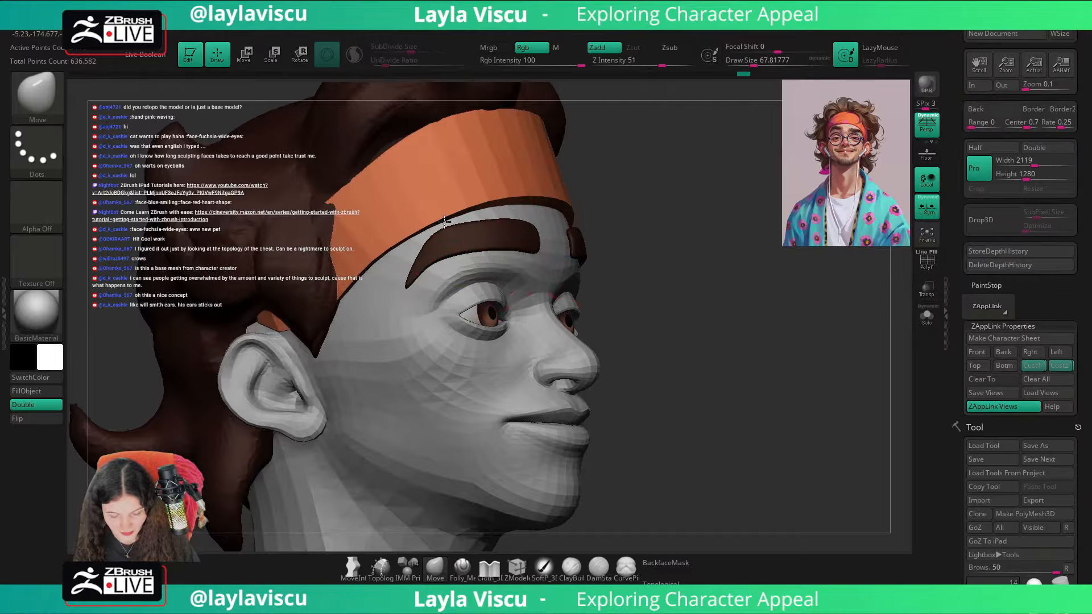
pyautogui.press('s')
pyautogui.click(512, 221)
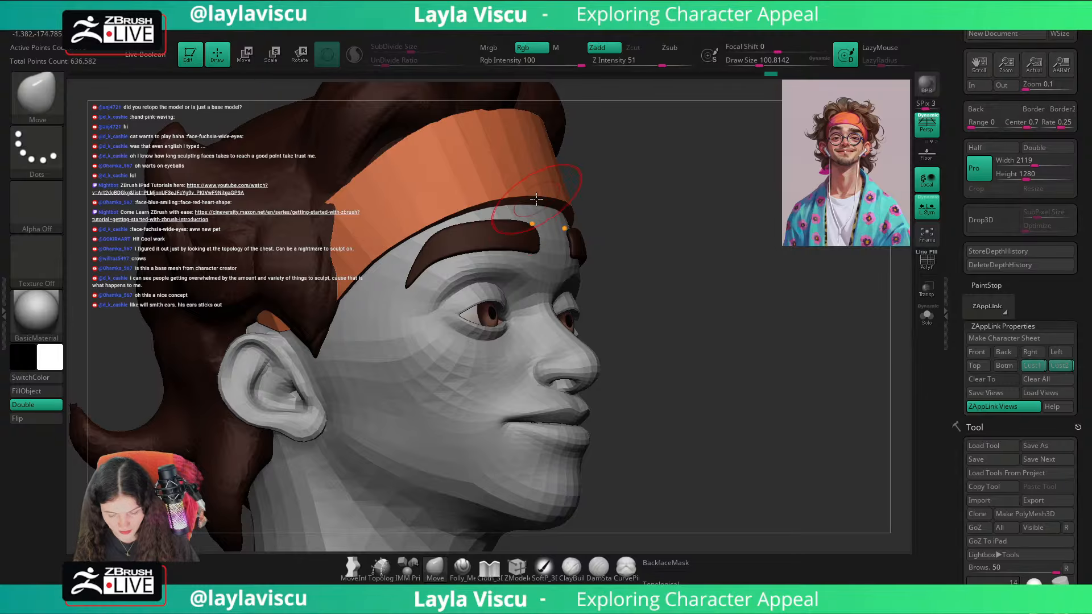
# Step: Recall the saved custom view and check the brows' upper edge against the reference overlay
pyautogui.click(1039, 368)
pyautogui.hotkey('shift', 'z')
pyautogui.hotkey('shift', 'z')
pyautogui.hotkey('shift', 'z')
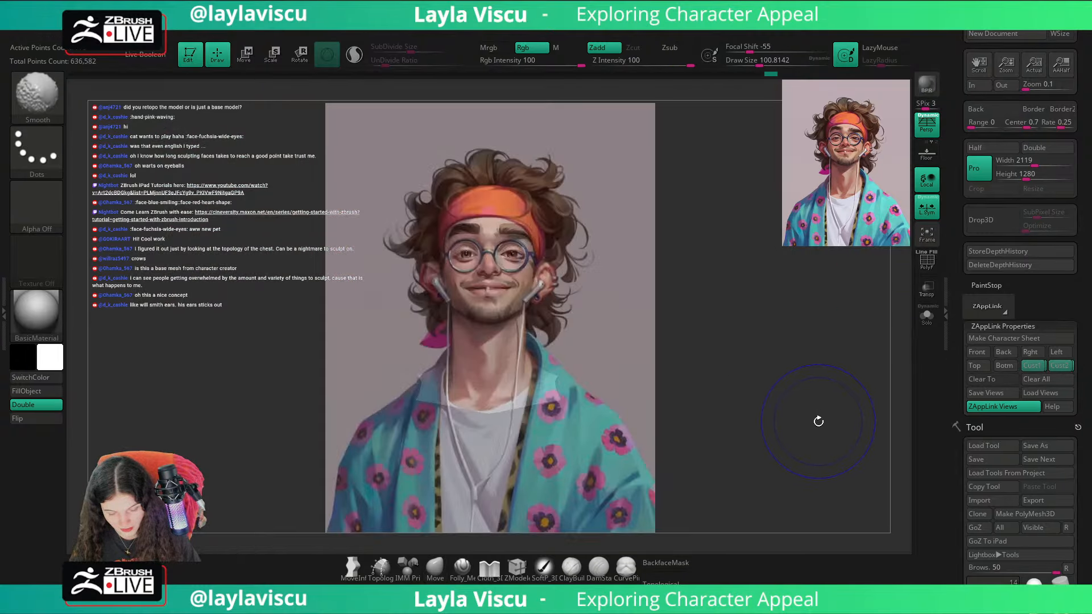
pyautogui.hotkey('shift', 'z')
# Step: Inspect both brows close up from the front with their wireframe shown, and compare them again with the overlay in the saved view
pyautogui.keyDown('ctrl'); pyautogui.moveTo(571, 348); pyautogui.dragTo(541, 316, button='right'); pyautogui.keyUp('ctrl')
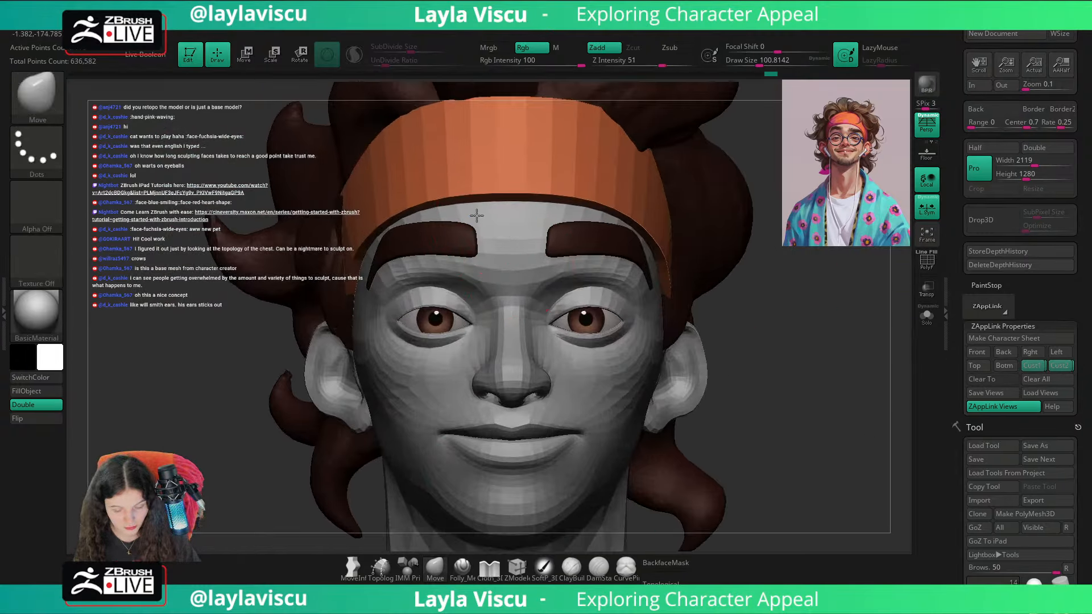
pyautogui.moveTo(838, 270)
pyautogui.keyDown('ctrl'); pyautogui.mouseDown(button='right')
pyautogui.moveTo(753, 239)
pyautogui.moveTo(753, 252)
pyautogui.moveTo(770, 255)
pyautogui.mouseUp(button='right'); pyautogui.keyUp('ctrl')
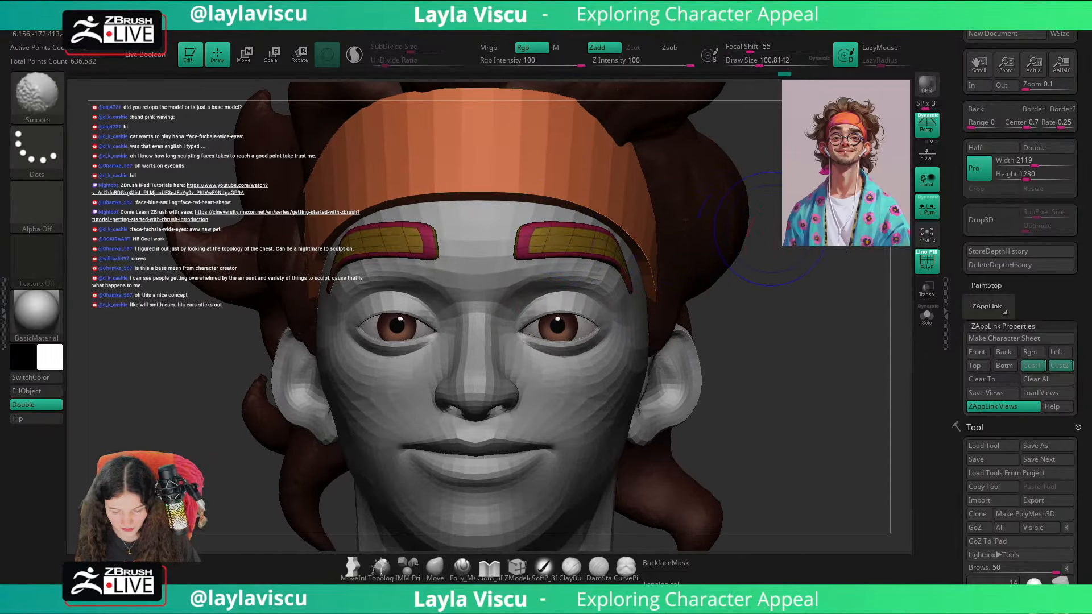
pyautogui.click(1059, 366)
pyautogui.hotkey('shift', 'z')
pyautogui.hotkey('shift', 'z')
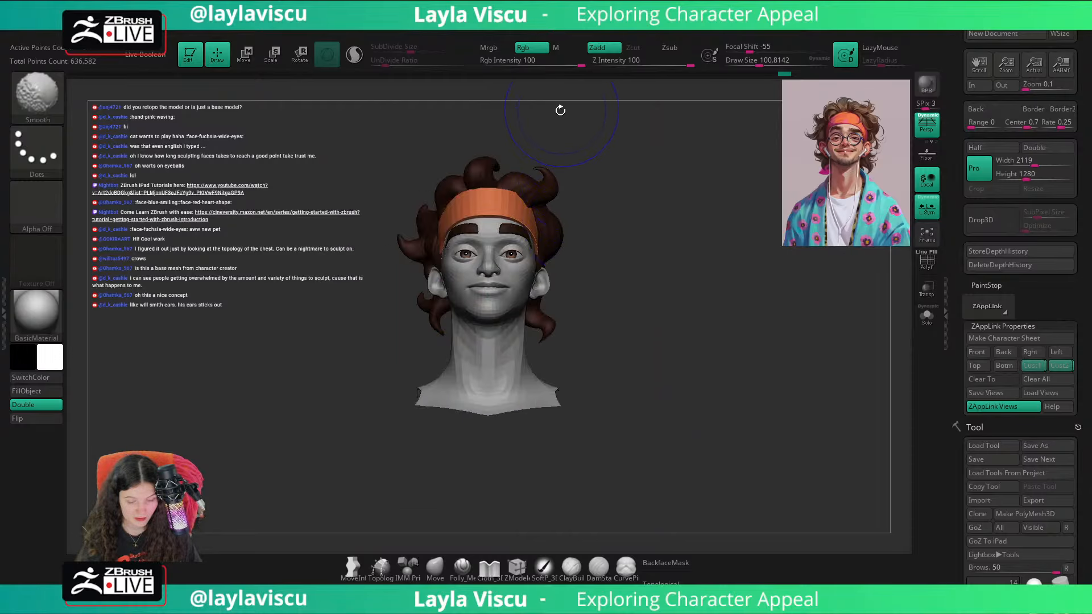
pyautogui.hotkey('shift', 'z')
pyautogui.hotkey('shift', 'z')
# Step: Refine the brows' inner ends from the front and set the Move brush's draw size to about 71
pyautogui.keyDown('ctrl'); pyautogui.moveTo(471, 219); pyautogui.dragTo(520, 221, button='right'); pyautogui.keyUp('ctrl')
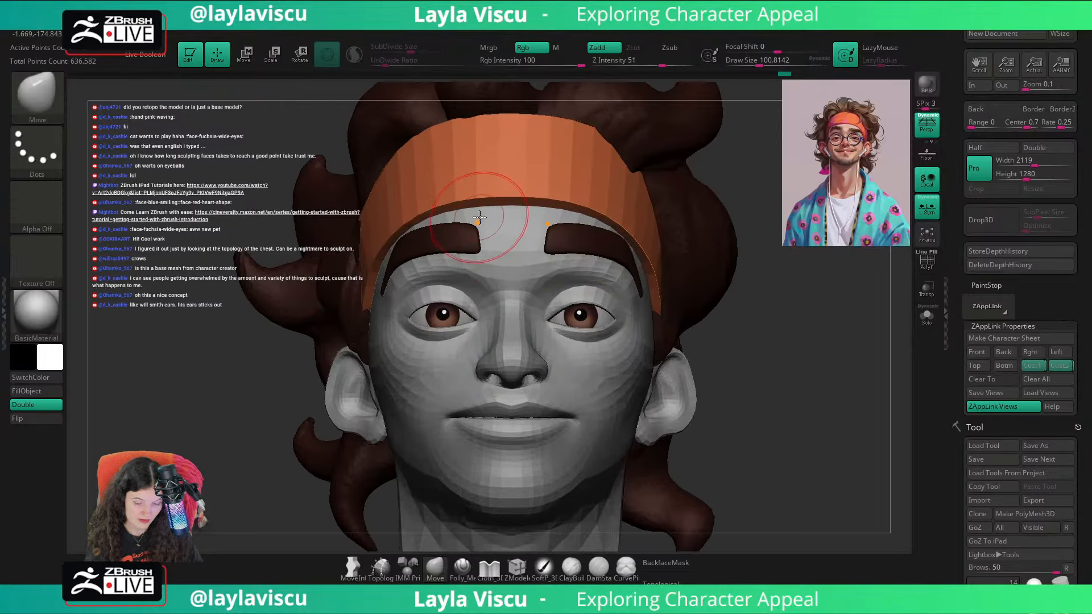
pyautogui.press('[')
pyautogui.press('[')
pyautogui.press('[')
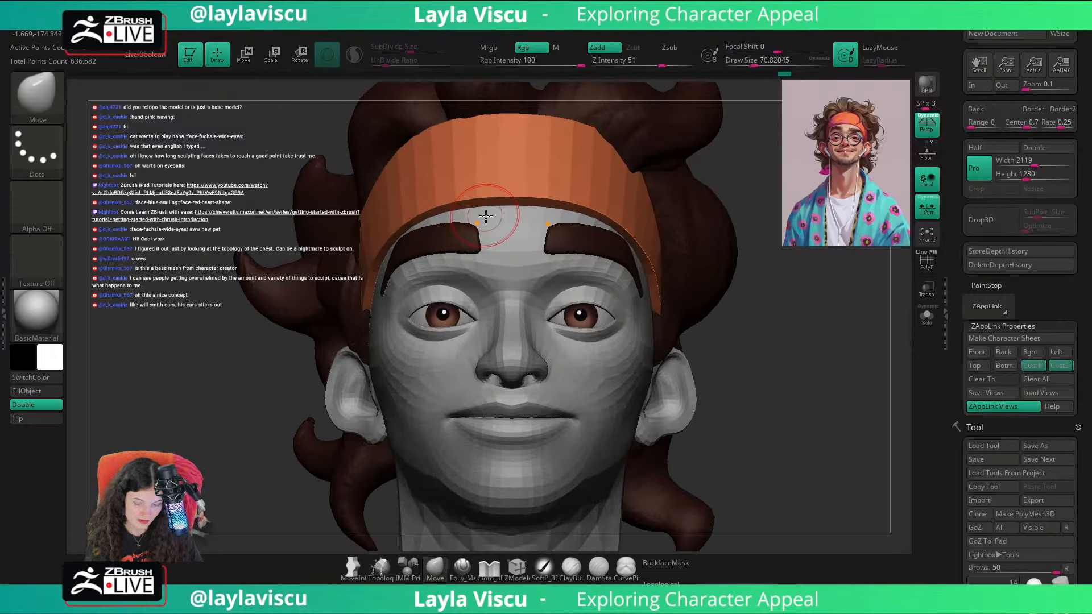
# Step: Recall the saved custom view and toggle the reference overlay repeatedly to compare the brows and eyes with the portrait
pyautogui.click(1042, 373)
pyautogui.hotkey('shift', 'z')
pyautogui.hotkey('shift', 'z')
pyautogui.hotkey('shift', 'z')
pyautogui.hotkey('shift', 'z')
pyautogui.hotkey('shift', 'z')
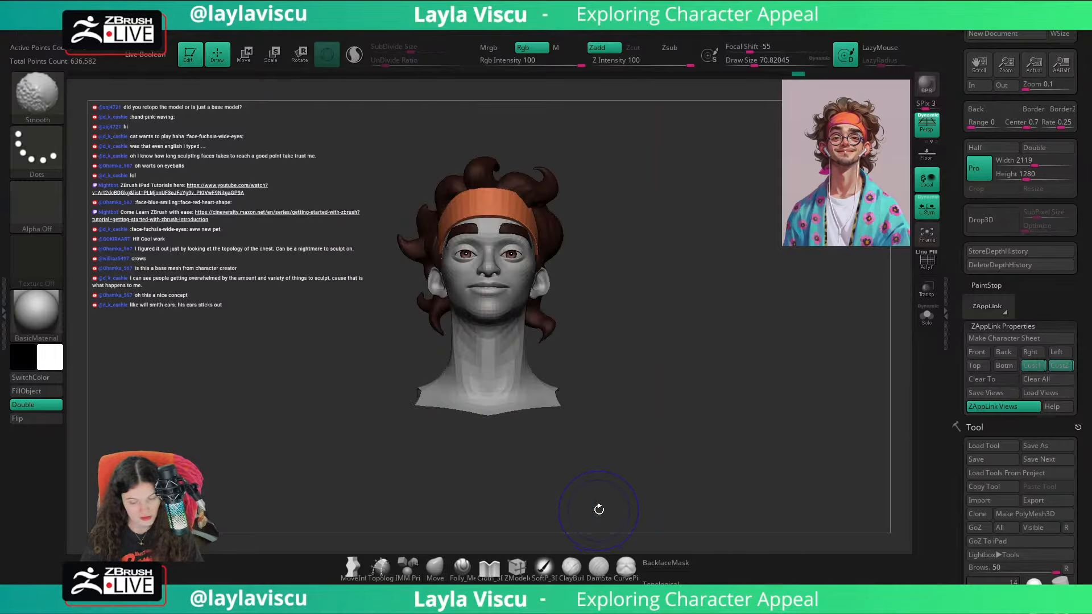
pyautogui.hotkey('shift', 'z')
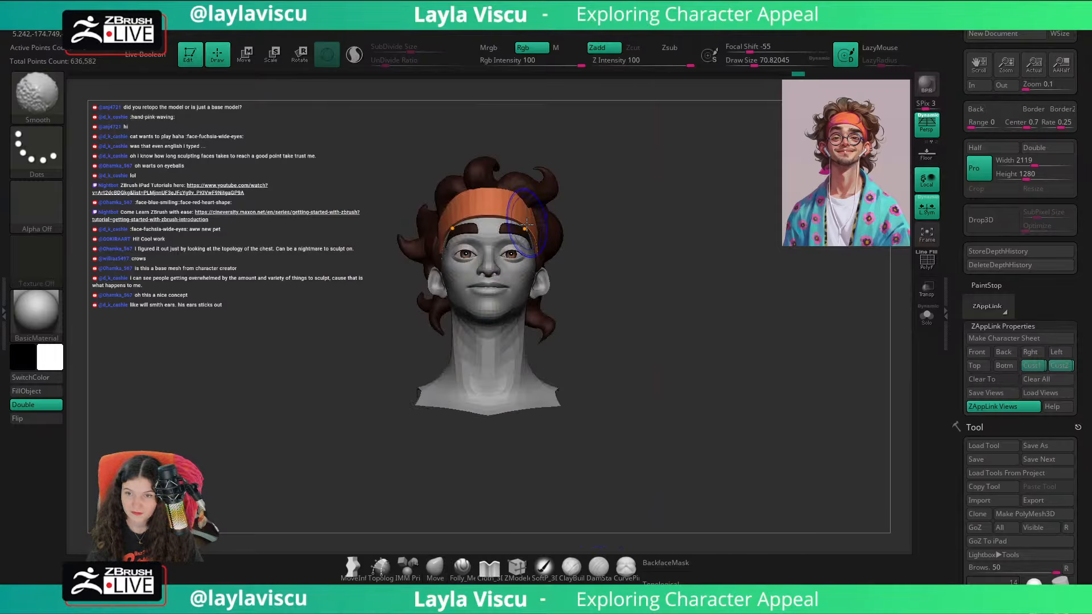
pyautogui.hotkey('shift', 'z')
pyautogui.hotkey('shift', 'z')
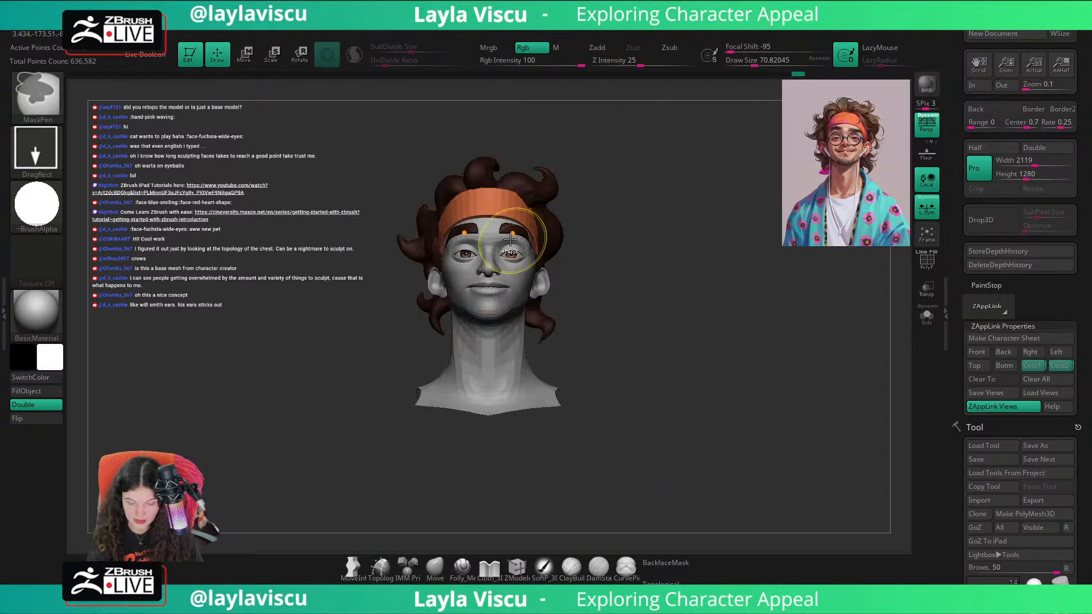
# Step: Select the base body mesh near the eyes and set the Move brush's draw size to about 49
pyautogui.keyDown('ctrl'); pyautogui.moveTo(514, 233); pyautogui.dragTo(515, 267, button='right'); pyautogui.keyUp('ctrl')
pyautogui.keyDown('alt'); pyautogui.click(511, 270); pyautogui.keyUp('alt')
pyautogui.press('s')
pyautogui.moveTo(494, 267); pyautogui.dragTo(489, 269)
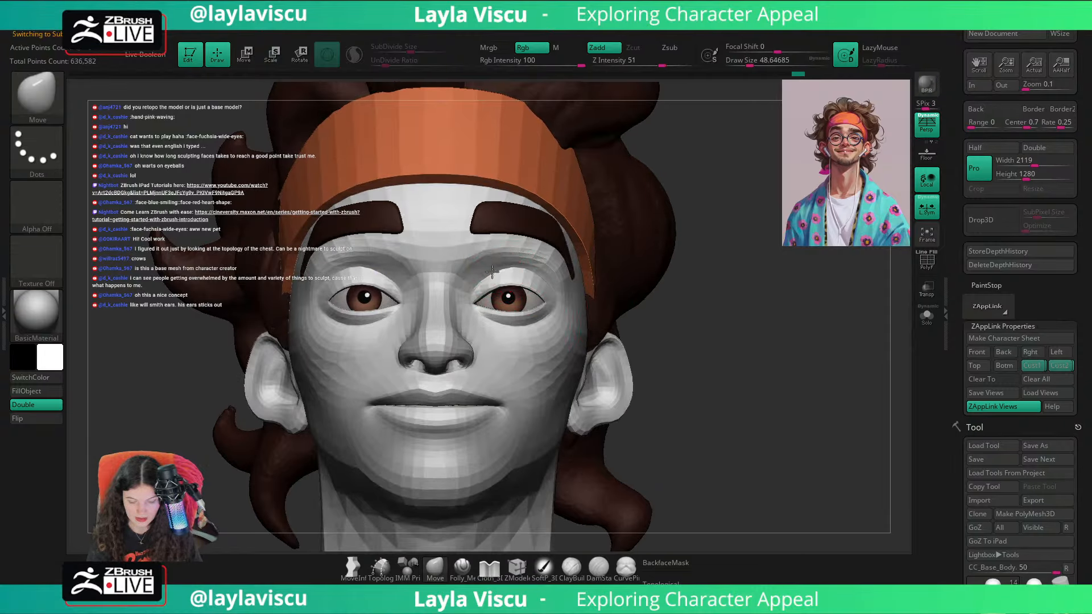
# Step: Adjust the base body's outer eye area from a low front view using the Move brush at a draw size of about 80
pyautogui.moveTo(708, 283); pyautogui.dragTo(685, 267)
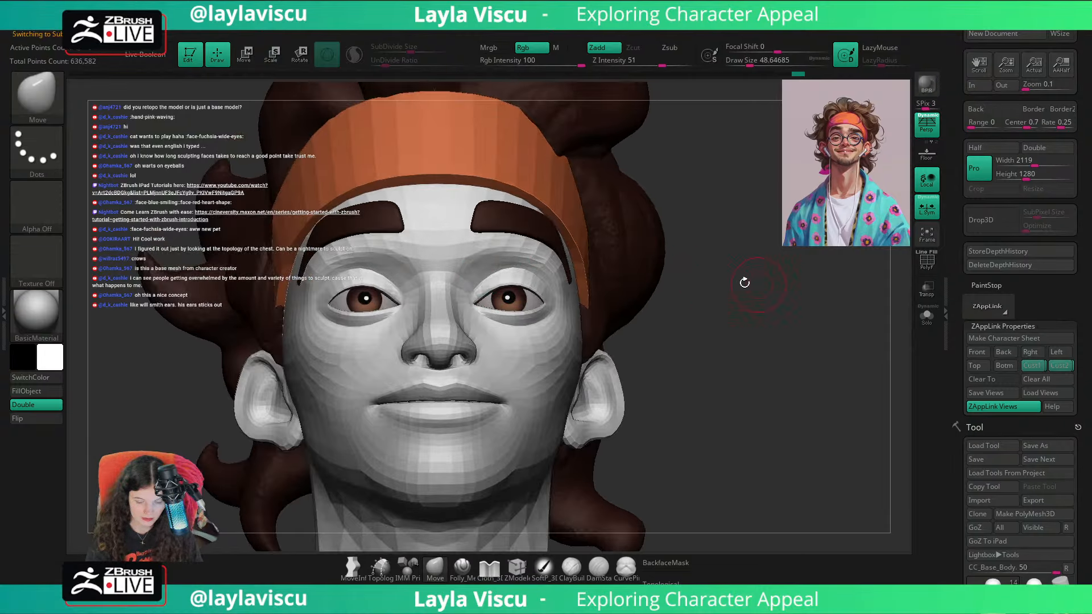
pyautogui.keyDown('ctrl'); pyautogui.moveTo(500, 341); pyautogui.dragTo(467, 286, button='right'); pyautogui.keyUp('ctrl')
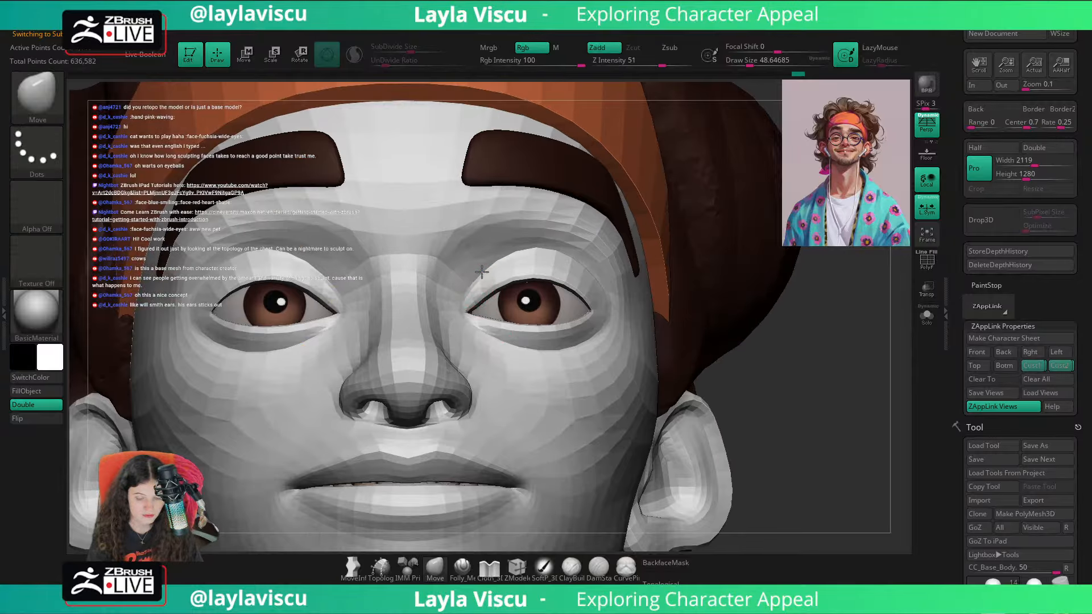
pyautogui.moveTo(845, 326)
pyautogui.mouseDown()
pyautogui.moveTo(845, 336)
pyautogui.moveTo(807, 328)
pyautogui.mouseUp()
pyautogui.press('s')
pyautogui.moveTo(586, 265); pyautogui.dragTo(592, 265)
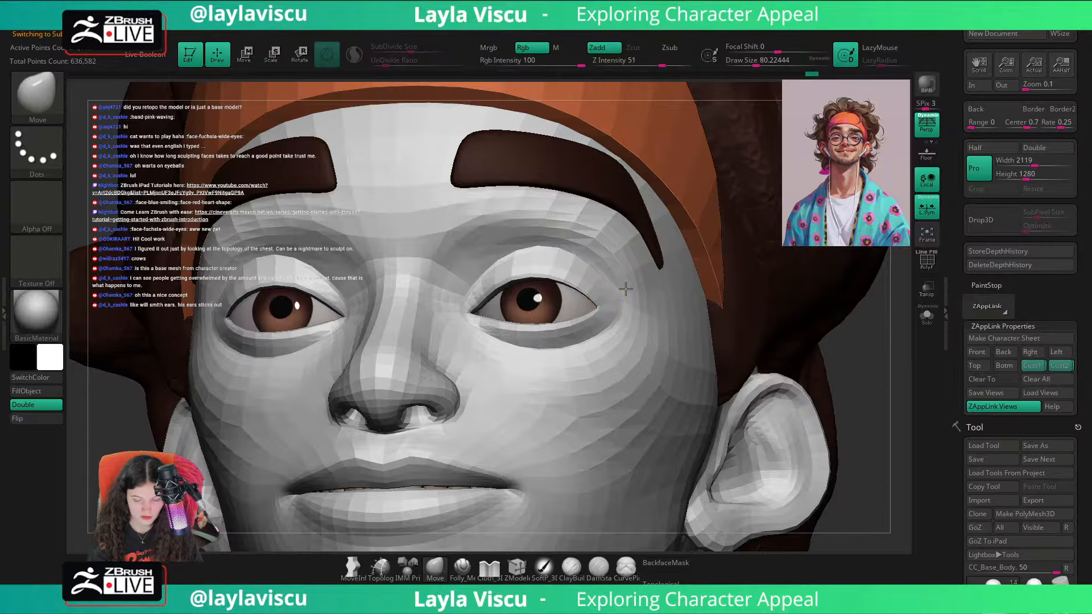
pyautogui.press('shift')
pyautogui.keyDown('shift'); pyautogui.moveTo(867, 362); pyautogui.dragTo(880, 335); pyautogui.keyUp('shift')
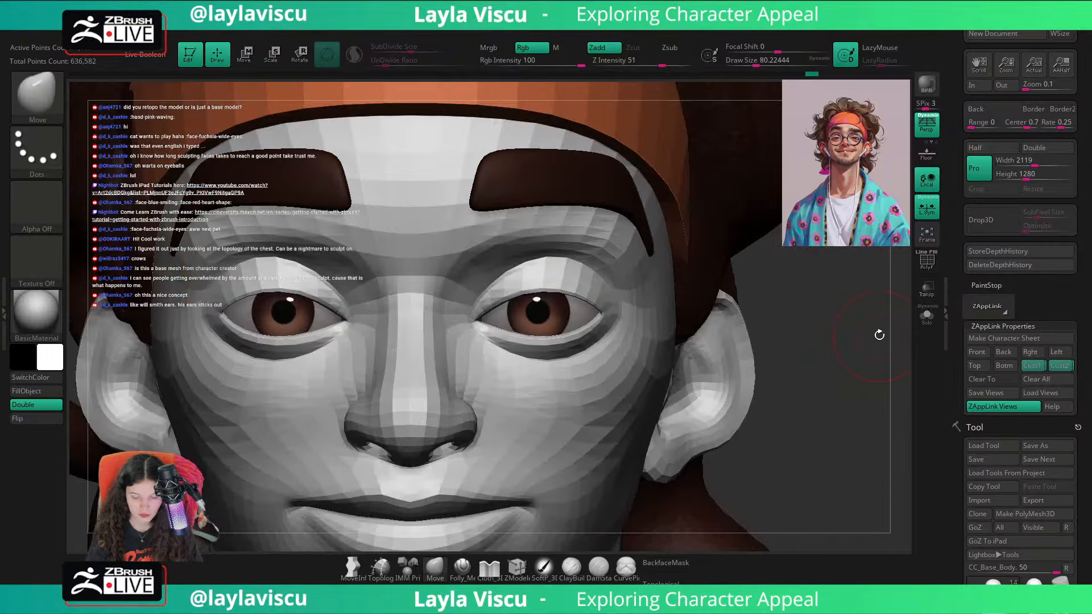
# Step: Recall the first saved custom view and toggle the reference overlay to compare the eye area with the portrait
pyautogui.click(1033, 366)
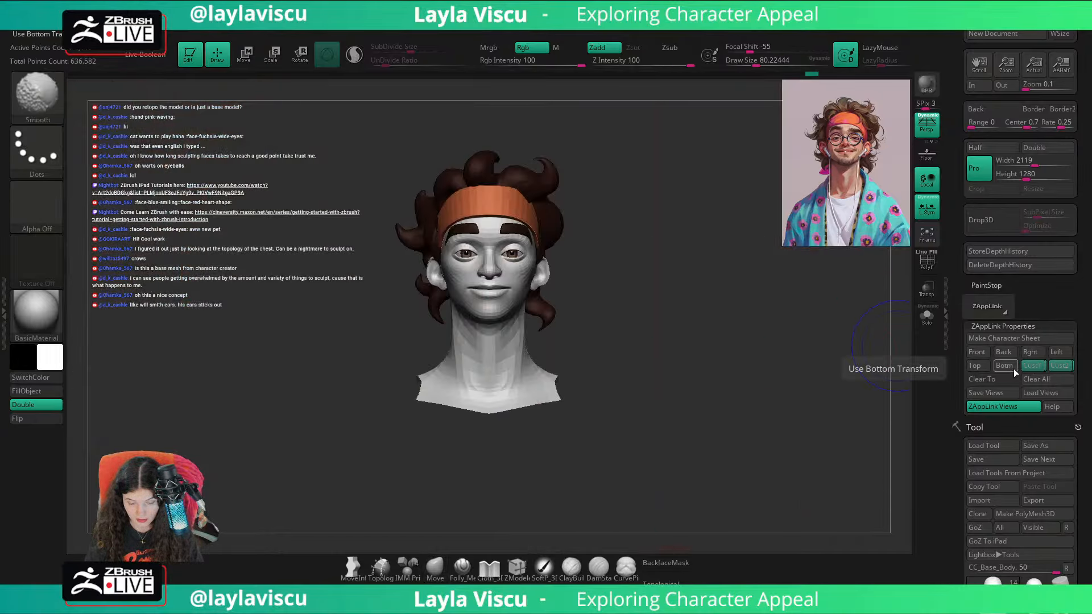
pyautogui.hotkey('shift', 'z')
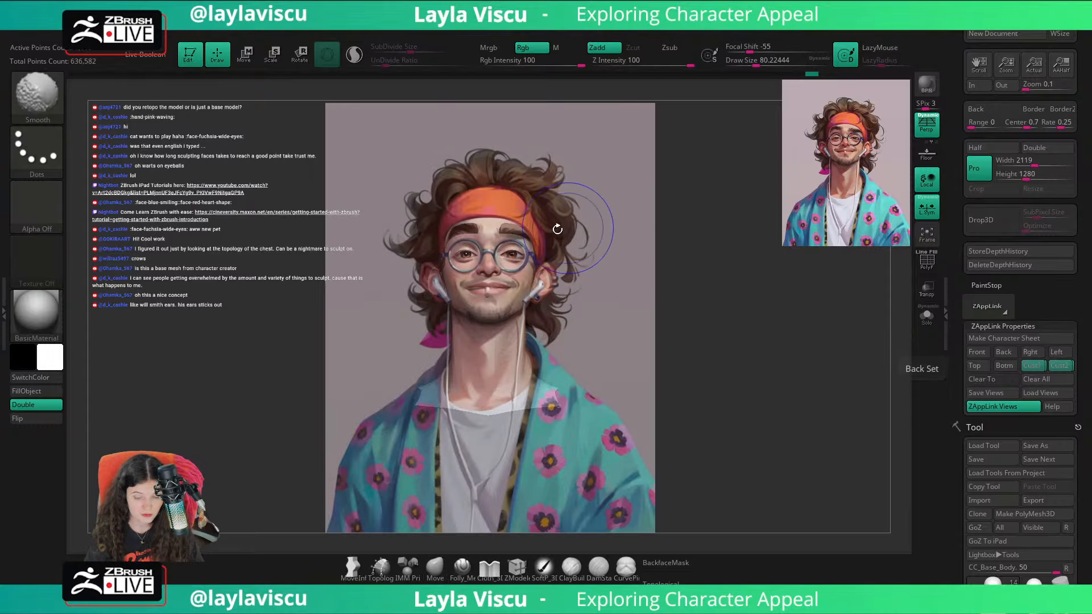
pyautogui.hotkey('shift', 'z')
pyautogui.hotkey('shift', 'z')
pyautogui.hotkey('shift', 'z')
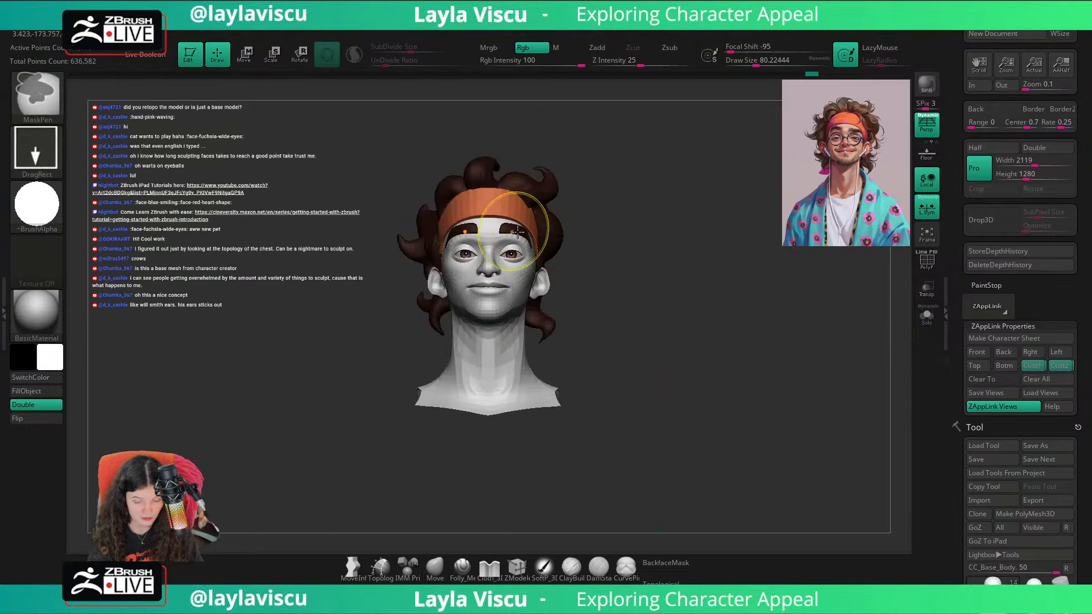
# Step: Nudge the outer side of the eye area with the Move brush at a draw size of about 94
pyautogui.moveTo(671, 233)
pyautogui.keyDown('ctrl'); pyautogui.mouseDown(button='right')
pyautogui.moveTo(675, 300)
pyautogui.moveTo(739, 284)
pyautogui.mouseUp(button='right'); pyautogui.keyUp('ctrl')
pyautogui.press('s')
pyautogui.moveTo(340, 273); pyautogui.dragTo(350, 278)
pyautogui.moveTo(700, 251)
pyautogui.mouseDown(button='right')
pyautogui.moveTo(643, 254)
pyautogui.moveTo(658, 278)
pyautogui.mouseUp(button='right')
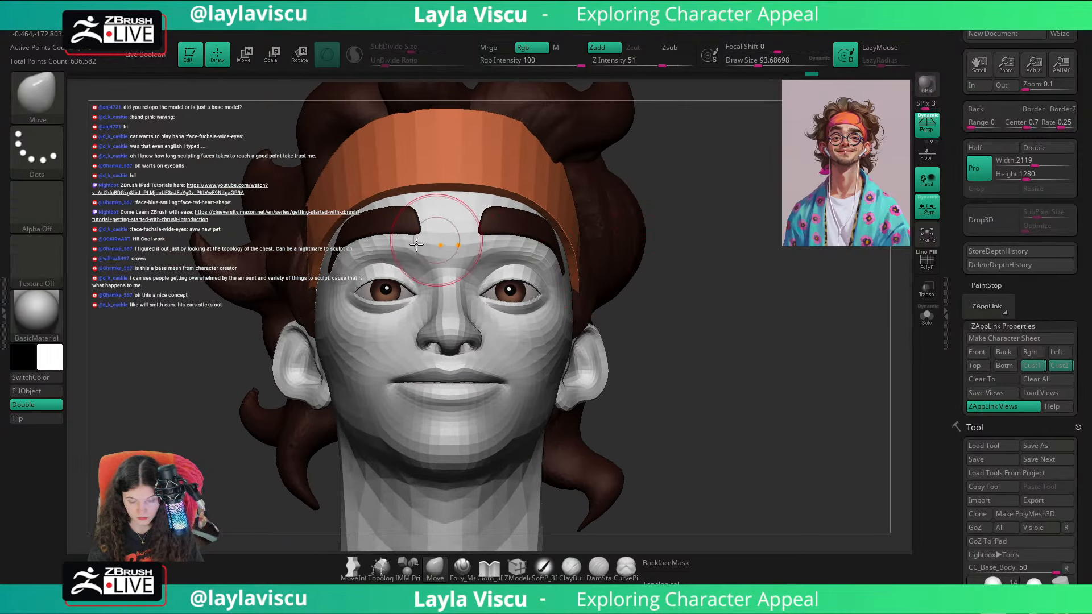
pyautogui.moveTo(348, 278); pyautogui.dragTo(349, 276)
pyautogui.moveTo(728, 301); pyautogui.dragTo(810, 411, button='right')
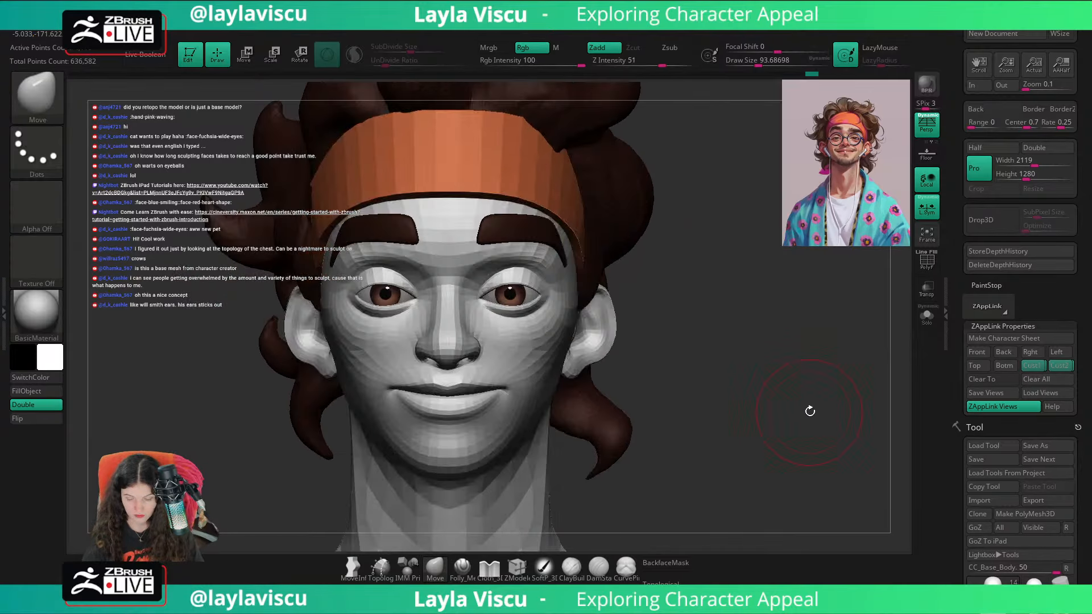
# Step: Recall the second saved custom view and toggle the reference overlay to compare the adjusted eyes with the portrait
pyautogui.click(1060, 366)
pyautogui.hotkey('shift', 'z')
pyautogui.hotkey('shift', 'z')
pyautogui.hotkey('shift', 'z')
pyautogui.hotkey('shift', 'z')
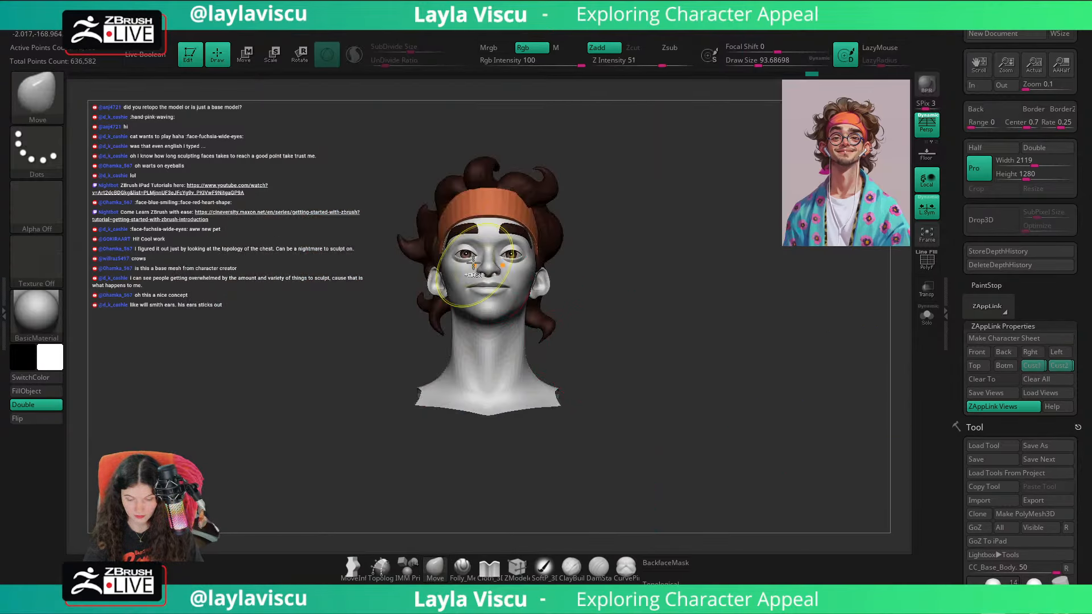
# Step: Set the Move brush's draw size to about 77 and examine the eyes close up from the front and a slight angle
pyautogui.keyDown('ctrl'); pyautogui.moveTo(462, 270); pyautogui.dragTo(495, 282, button='right'); pyautogui.keyUp('ctrl')
pyautogui.press('[')
pyautogui.moveTo(496, 275); pyautogui.dragTo(504, 262)
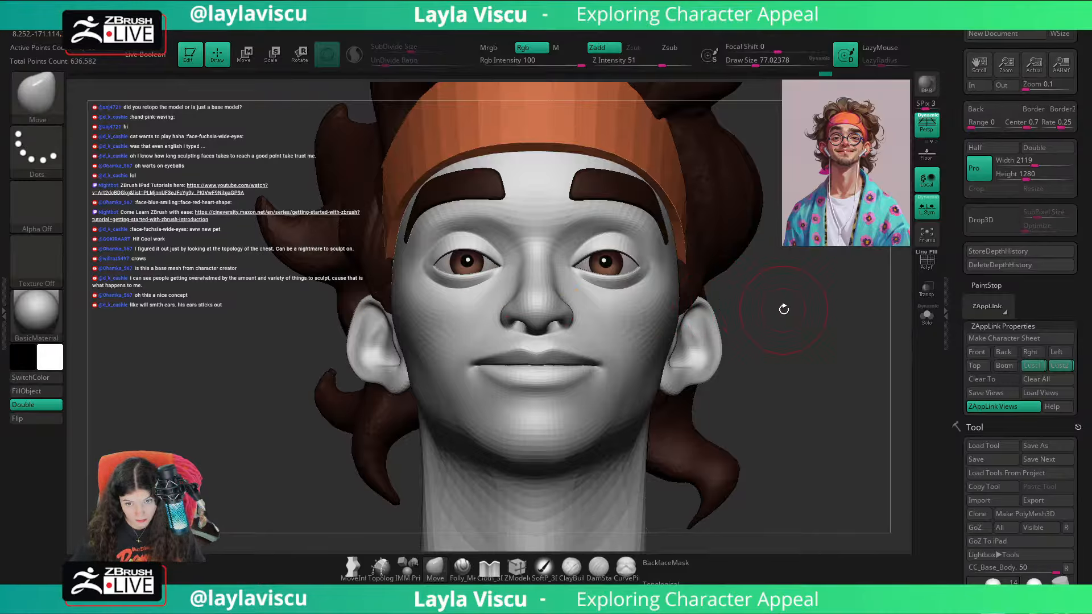
pyautogui.moveTo(783, 309); pyautogui.dragTo(784, 312)
pyautogui.scroll(3, 475, 293)
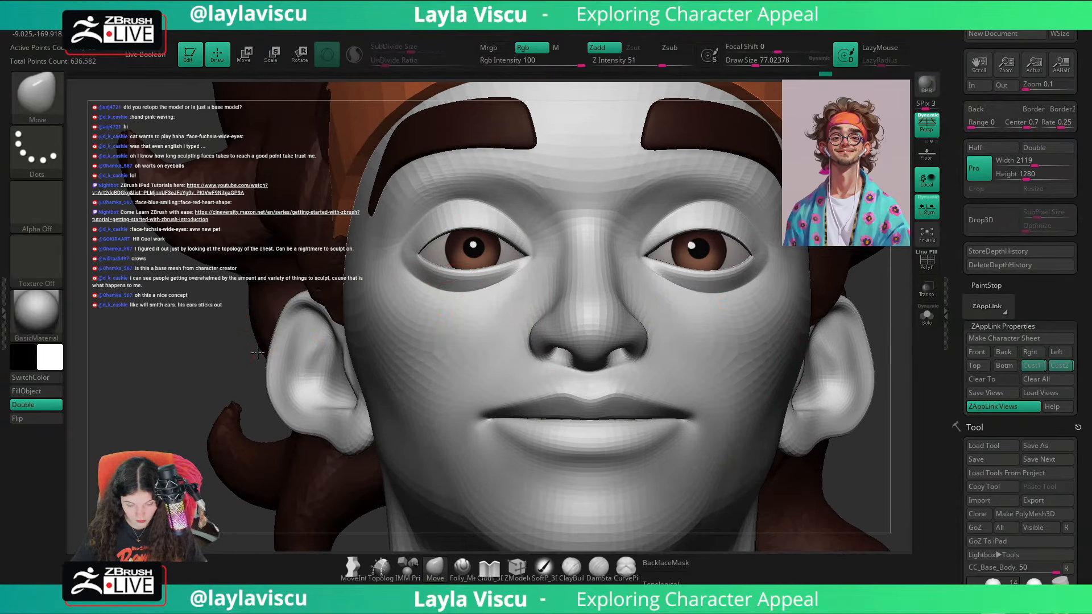
pyautogui.moveTo(477, 326); pyautogui.dragTo(493, 341, button='right')
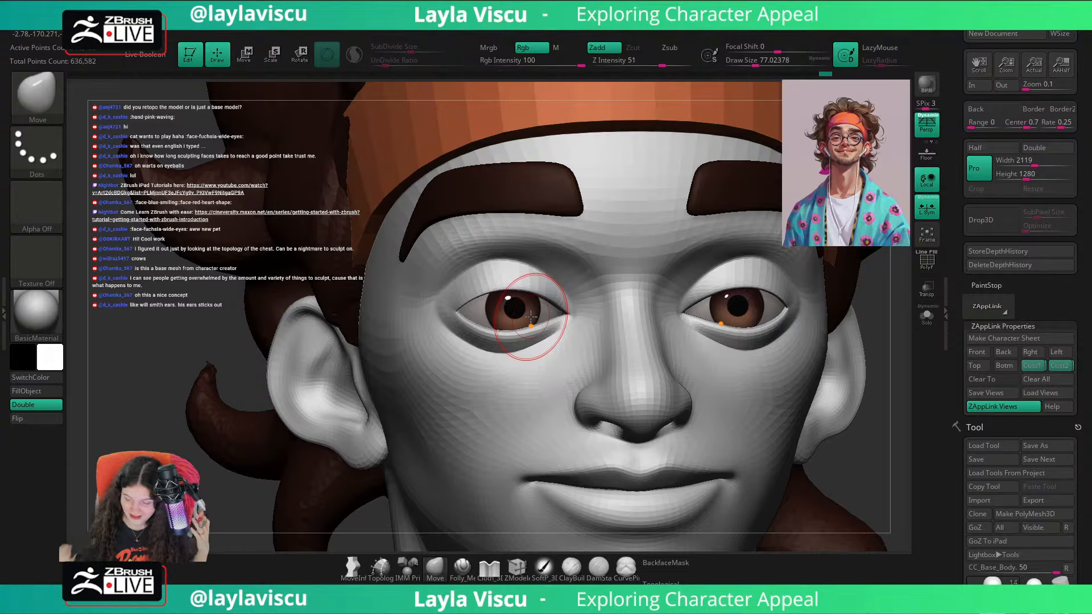
# Step: Return to the first saved custom view and toggle the reference overlay to check the eyes against the portrait
pyautogui.click(1033, 367)
pyautogui.hotkey('shift', 'z')
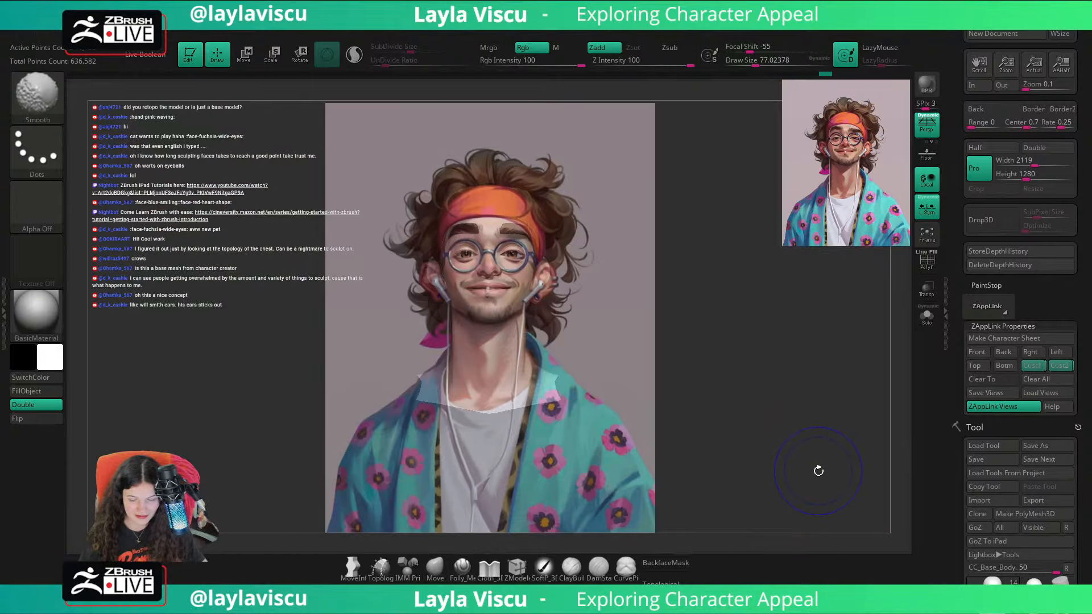
pyautogui.hotkey('shift', 'z')
pyautogui.hotkey('shift', 'z')
pyautogui.hotkey('shift', 'z')
pyautogui.hotkey('shift', 'z')
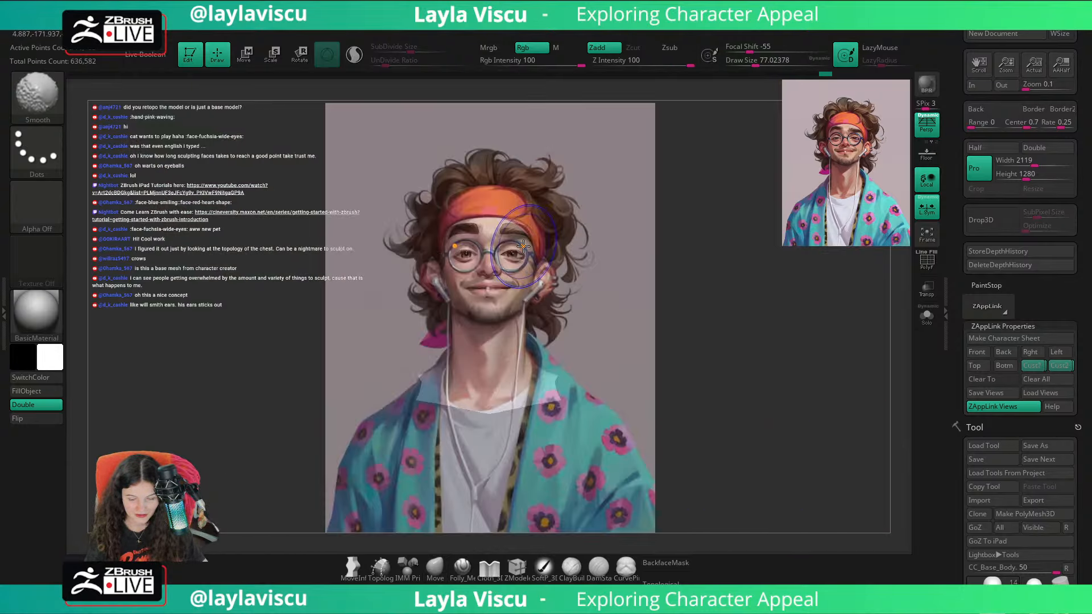
pyautogui.hotkey('shift', 'z')
# Step: Refine the outer corner of the eye area from slightly below with the Move brush at a draw size of about 116
pyautogui.keyDown('ctrl'); pyautogui.moveTo(597, 285); pyautogui.dragTo(710, 339, button='right'); pyautogui.keyUp('ctrl')
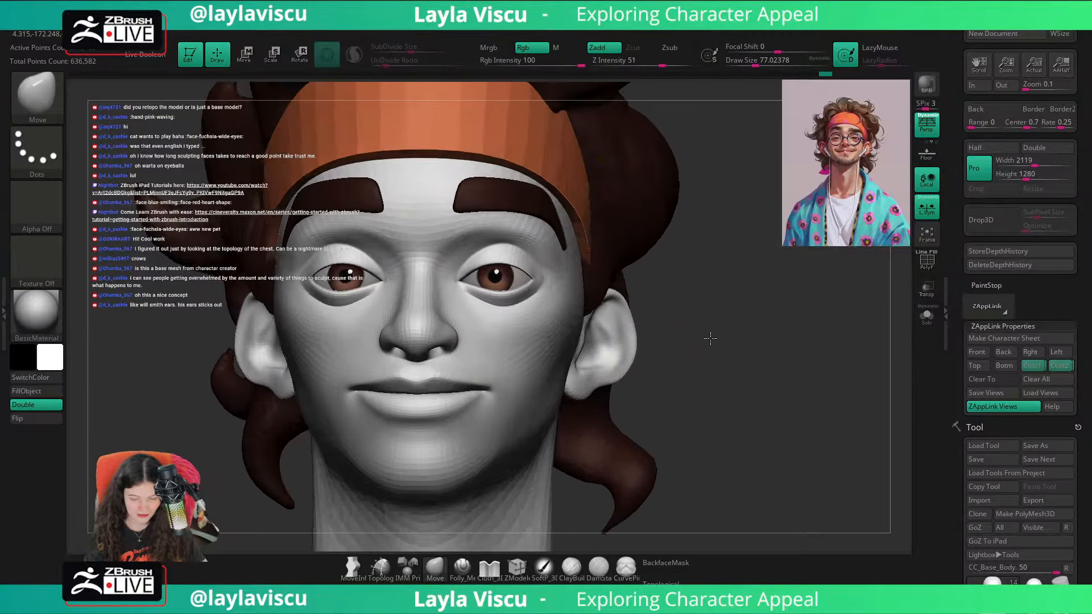
pyautogui.moveTo(711, 338); pyautogui.dragTo(706, 297)
pyautogui.press('s')
pyautogui.moveTo(525, 267); pyautogui.dragTo(532, 264)
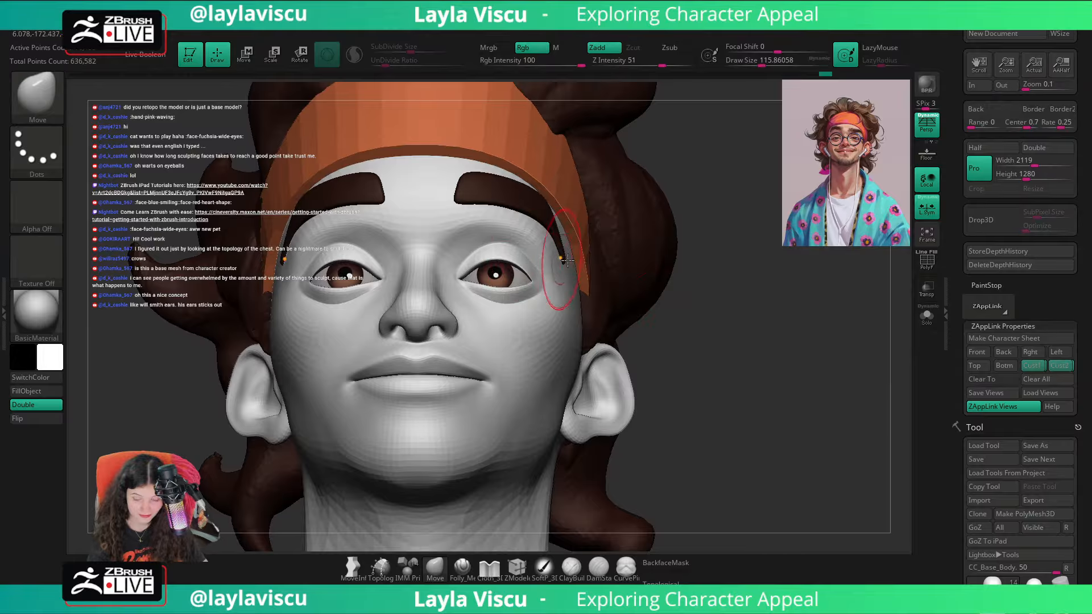
pyautogui.hotkey('ctrl', 'q')
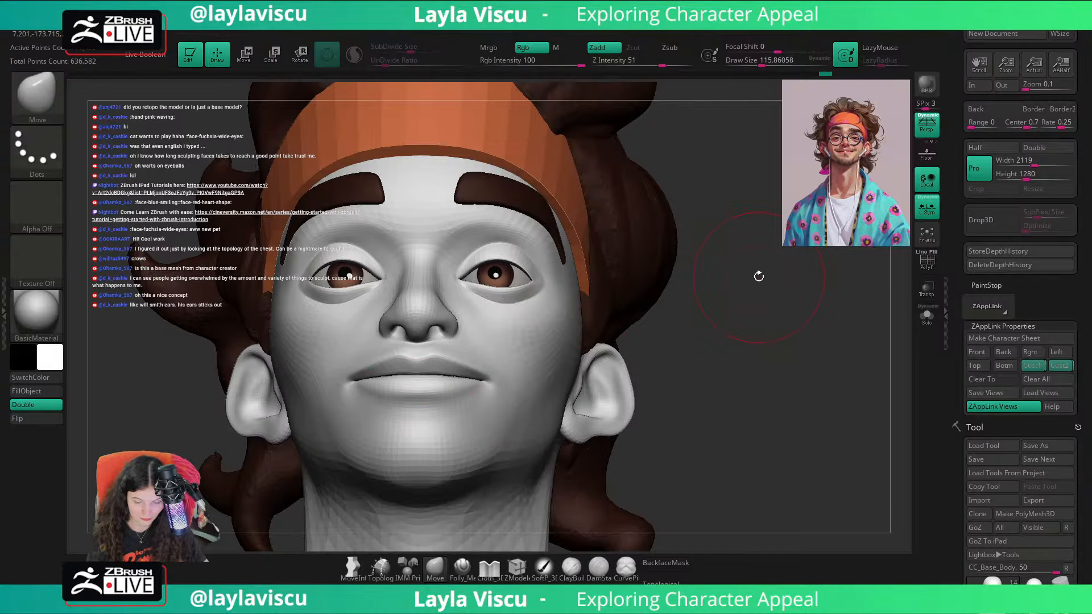
# Step: Reshape the upper eyelids and outer eye area from steep low angles with the Move brush at a draw size of about 154
pyautogui.moveTo(758, 276); pyautogui.dragTo(769, 244)
pyautogui.press('s')
pyautogui.moveTo(540, 280); pyautogui.dragTo(547, 281)
pyautogui.moveTo(668, 259); pyautogui.dragTo(660, 241)
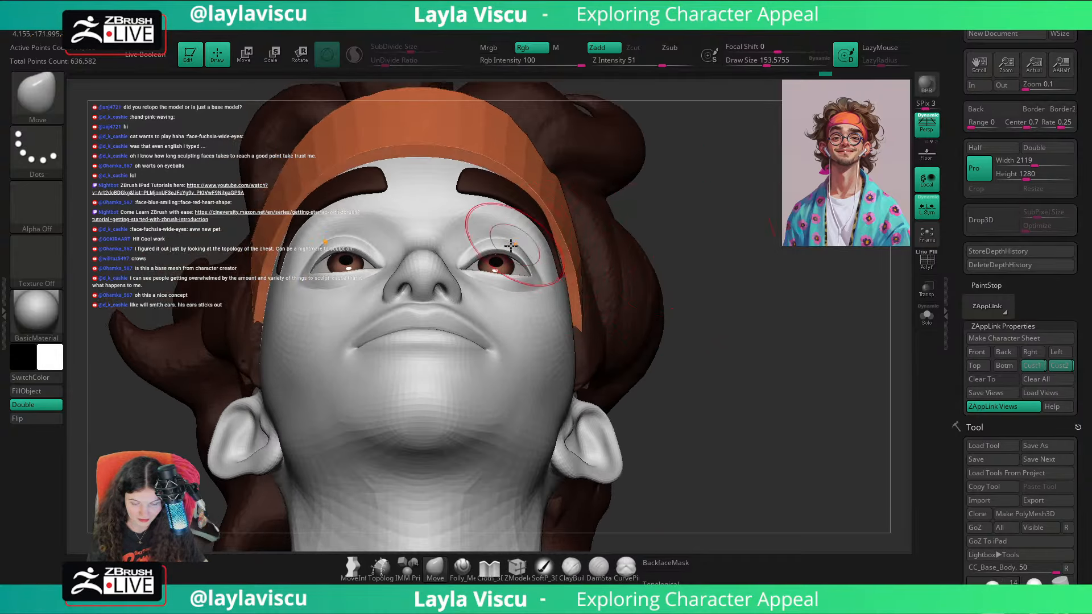
pyautogui.moveTo(519, 235); pyautogui.dragTo(516, 242)
pyautogui.moveTo(681, 232); pyautogui.dragTo(666, 239)
pyautogui.moveTo(485, 251); pyautogui.dragTo(492, 253)
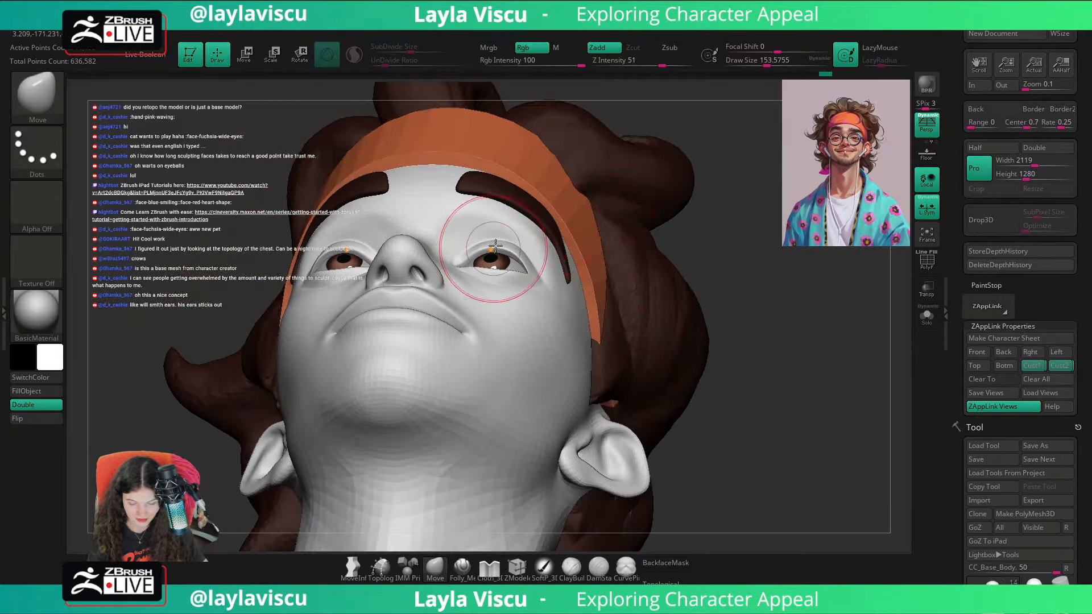
pyautogui.moveTo(714, 271)
pyautogui.mouseDown()
pyautogui.moveTo(724, 300)
pyautogui.moveTo(711, 380)
pyautogui.moveTo(764, 364)
pyautogui.mouseUp()
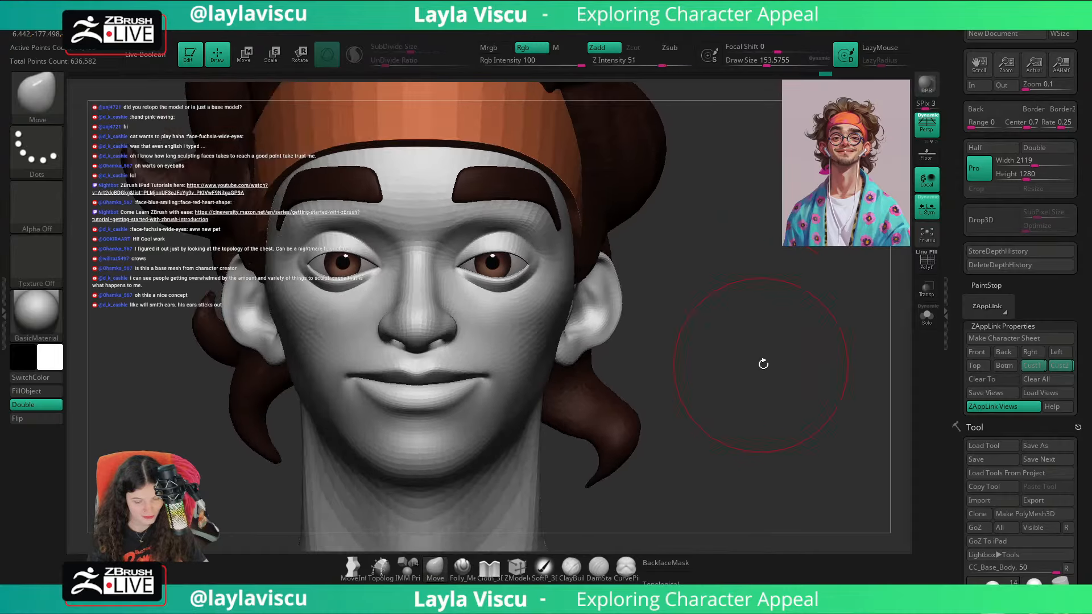
# Step: Compare the reshaped eyelids with the portrait by toggling the reference overlay in the first saved custom view
pyautogui.click(1033, 368)
pyautogui.hotkey('shift', 'z')
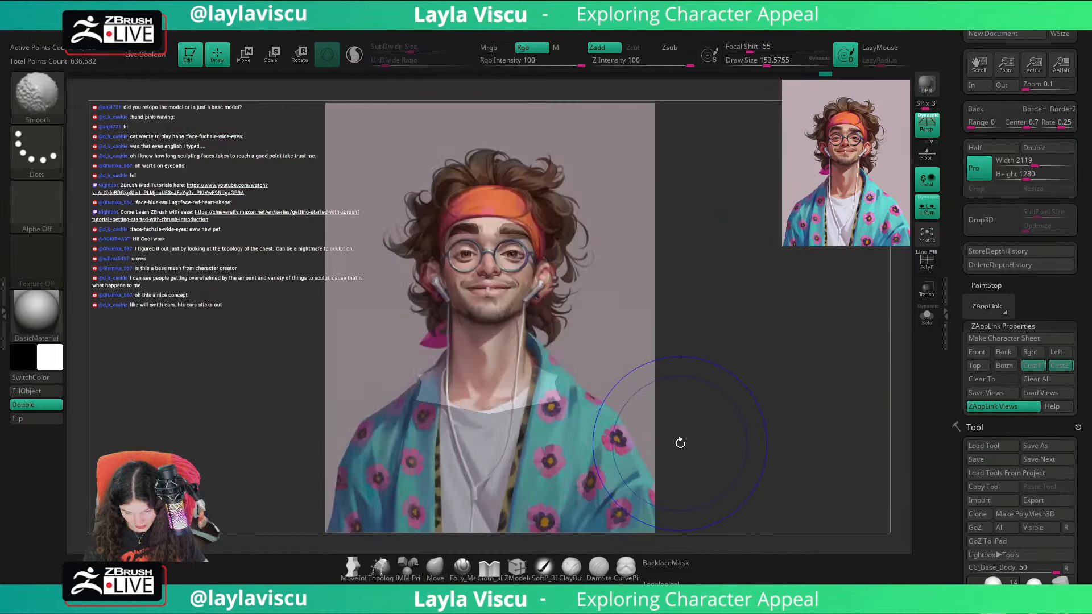
pyautogui.hotkey('shift', 'z')
pyautogui.hotkey('shift', 'z')
pyautogui.hotkey('shift', 'z')
pyautogui.hotkey('shift', 'z')
pyautogui.hotkey('shift', 'z')
pyautogui.hotkey('shift', 'z')
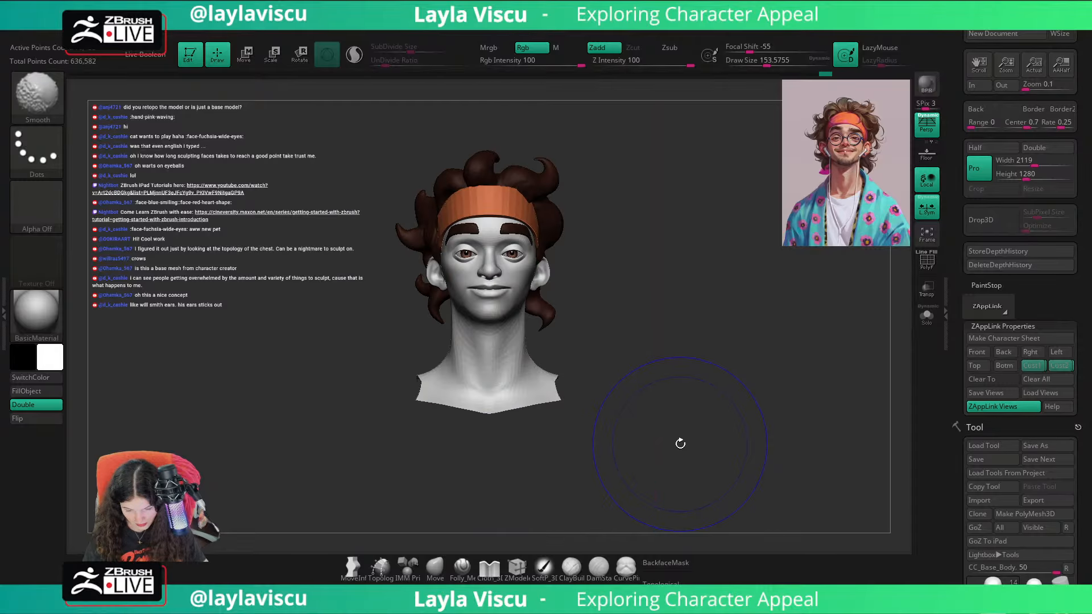
pyautogui.hotkey('shift', 'z')
# Step: Refine the upper eyelids from the front and reduce the Move brush's draw size to about 51
pyautogui.keyDown('ctrl'); pyautogui.moveTo(512, 256); pyautogui.dragTo(615, 388, button='right'); pyautogui.keyUp('ctrl')
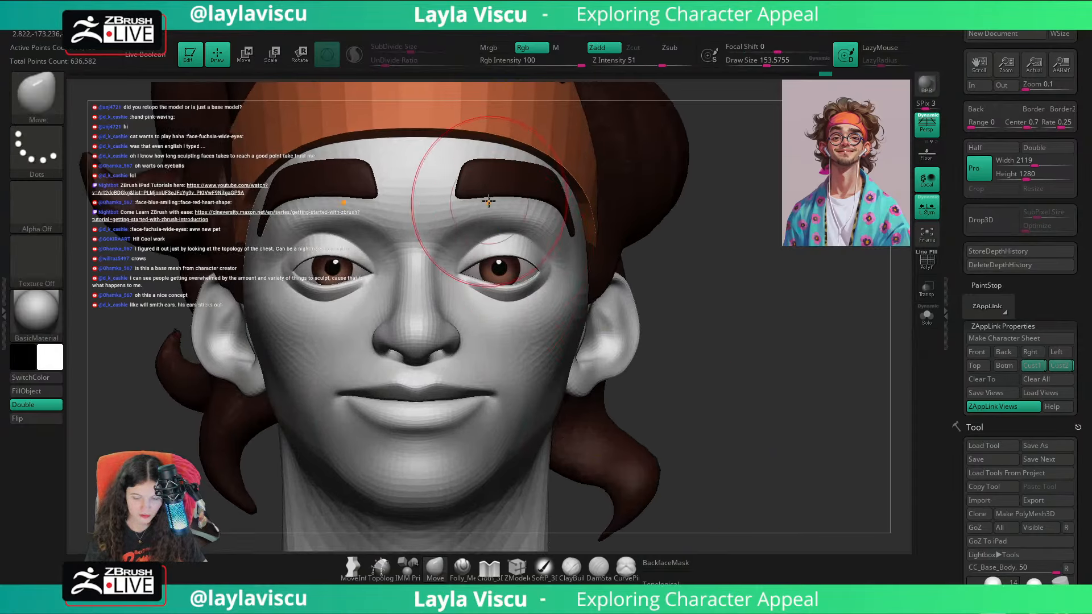
pyautogui.press('s')
pyautogui.moveTo(514, 251)
pyautogui.mouseDown()
pyautogui.moveTo(505, 251)
pyautogui.moveTo(513, 253)
pyautogui.mouseUp()
pyautogui.press('s')
pyautogui.press('s')
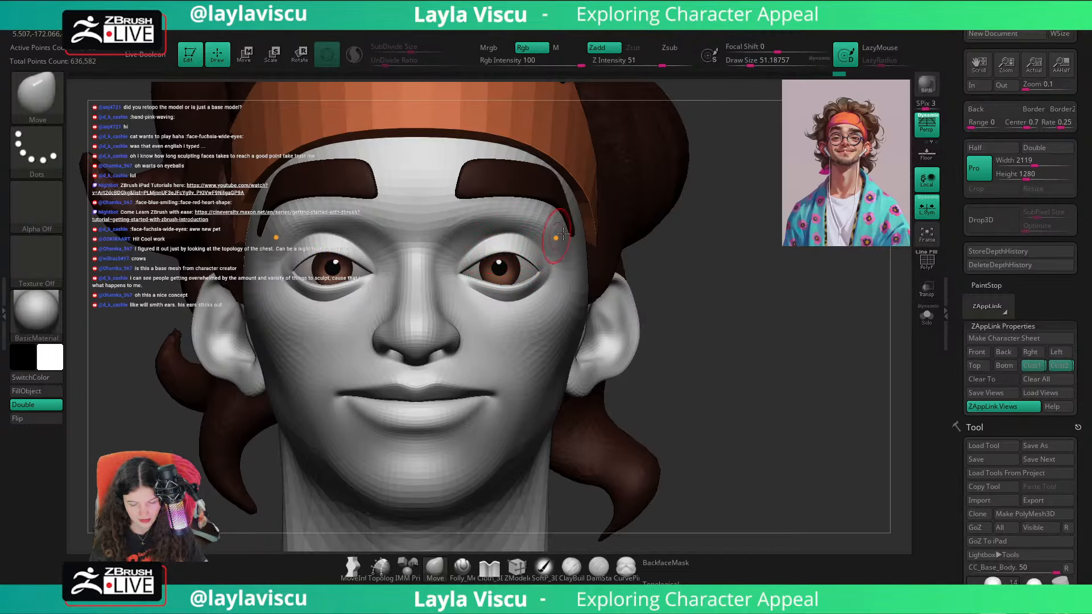
# Step: Recall the second saved custom view and toggle the reference overlay repeatedly to compare the whole face with the portrait
pyautogui.click(1057, 365)
pyautogui.hotkey('shift', 'z')
pyautogui.hotkey('shift', 'z')
pyautogui.hotkey('shift', 'z')
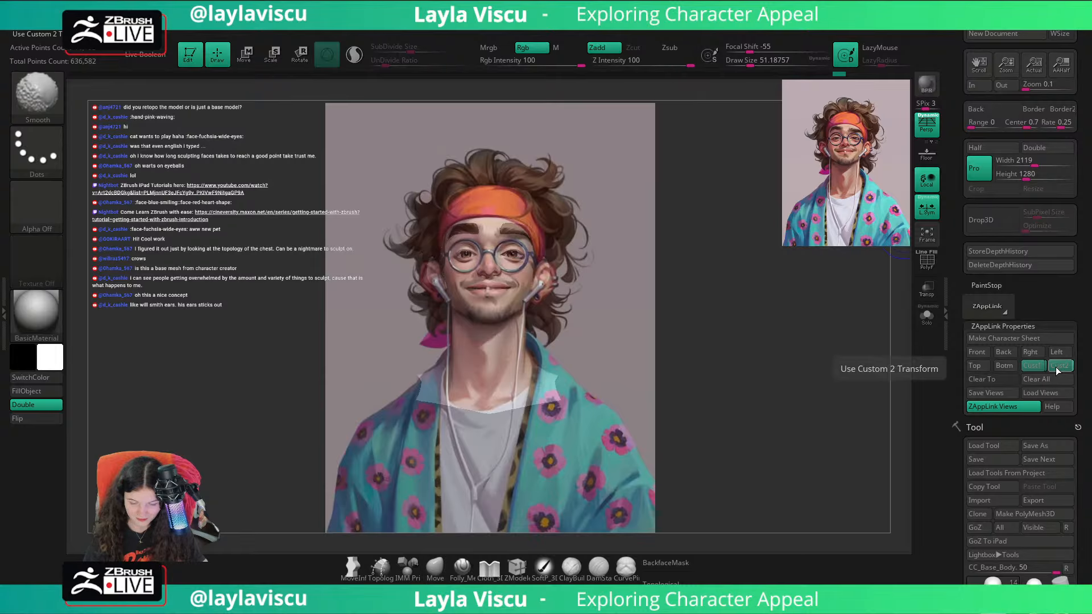
pyautogui.hotkey('shift', 'z')
pyautogui.hotkey('shift', 'z')
pyautogui.hotkey('shift', 'z')
pyautogui.hotkey('shift', 'z')
pyautogui.hotkey('shift', 'z')
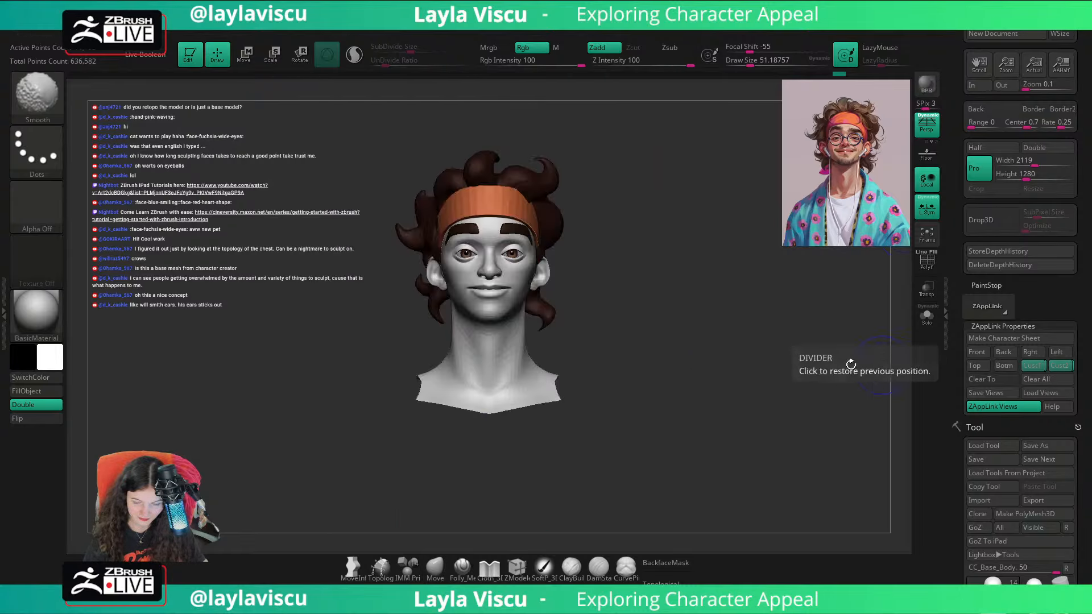
pyautogui.hotkey('shift', 'z')
pyautogui.hotkey('shift', 'z')
pyautogui.hotkey('shift', 'z')
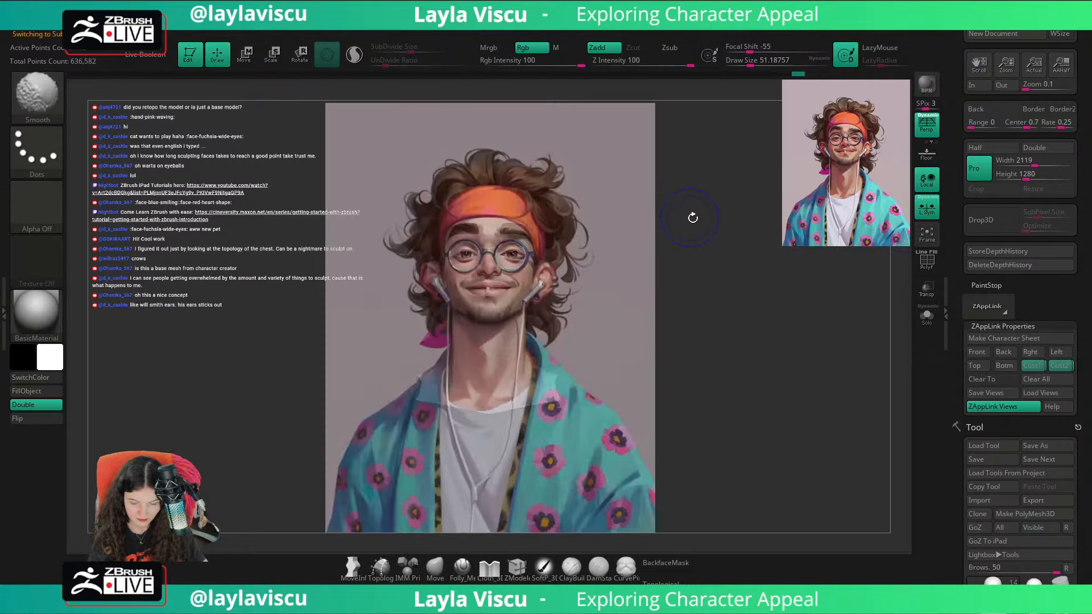
pyautogui.hotkey('shift', 'z')
# Step: Select the base body mesh and adjust the mouth corners with the Move brush at a draw size of about 33
pyautogui.keyDown('alt'); pyautogui.click(512, 287); pyautogui.keyUp('alt')
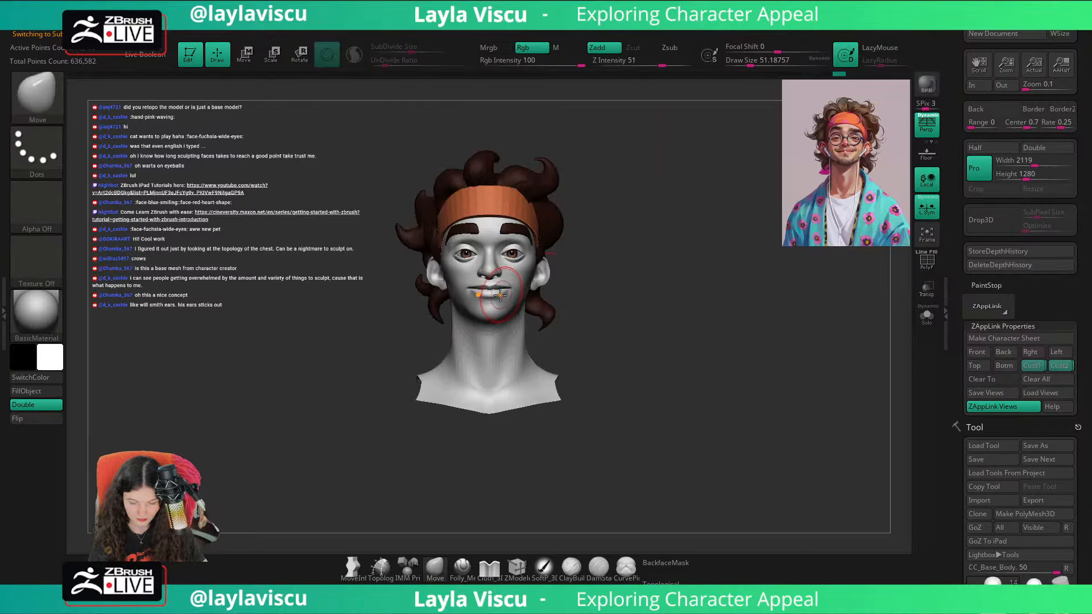
pyautogui.keyDown('ctrl'); pyautogui.moveTo(514, 290); pyautogui.dragTo(529, 333, button='right'); pyautogui.keyUp('ctrl')
pyautogui.press(']')
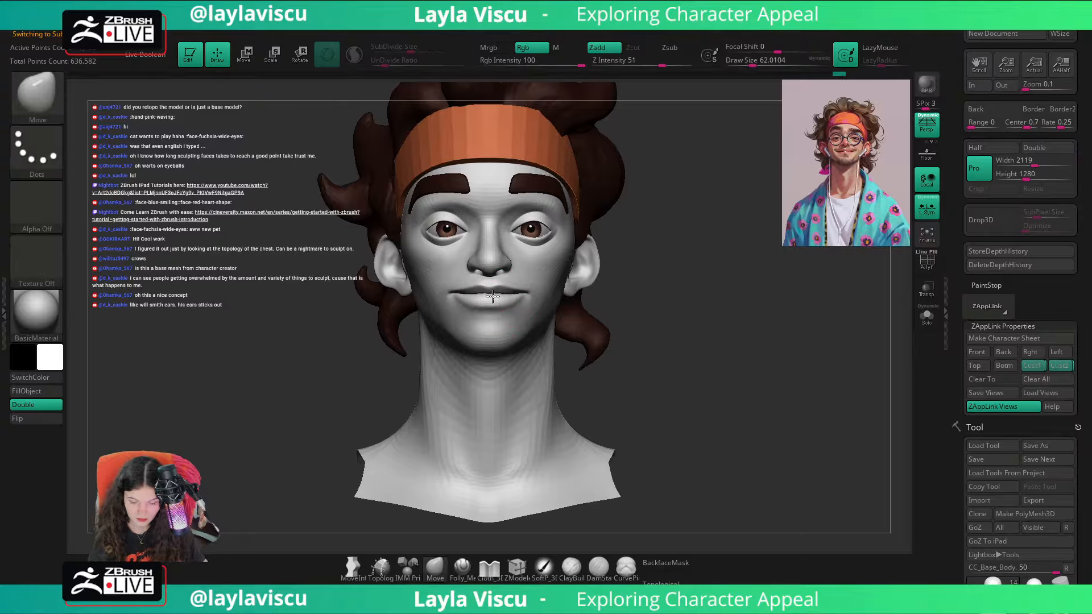
pyautogui.press('s')
pyautogui.moveTo(540, 295); pyautogui.dragTo(533, 294)
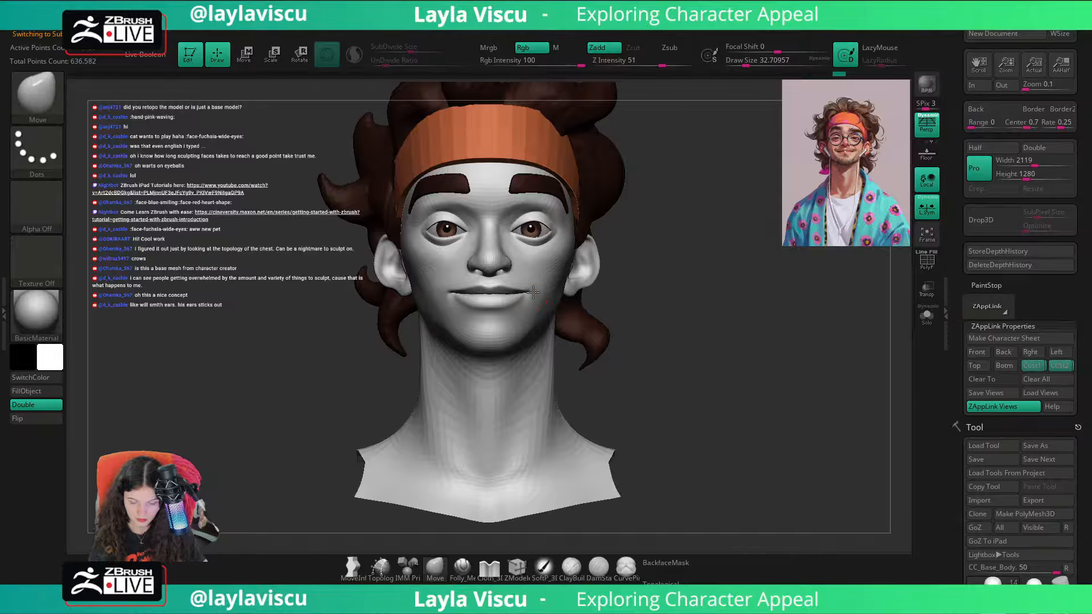
pyautogui.keyDown('ctrl'); pyautogui.moveTo(624, 293); pyautogui.dragTo(566, 335, button='right'); pyautogui.keyUp('ctrl')
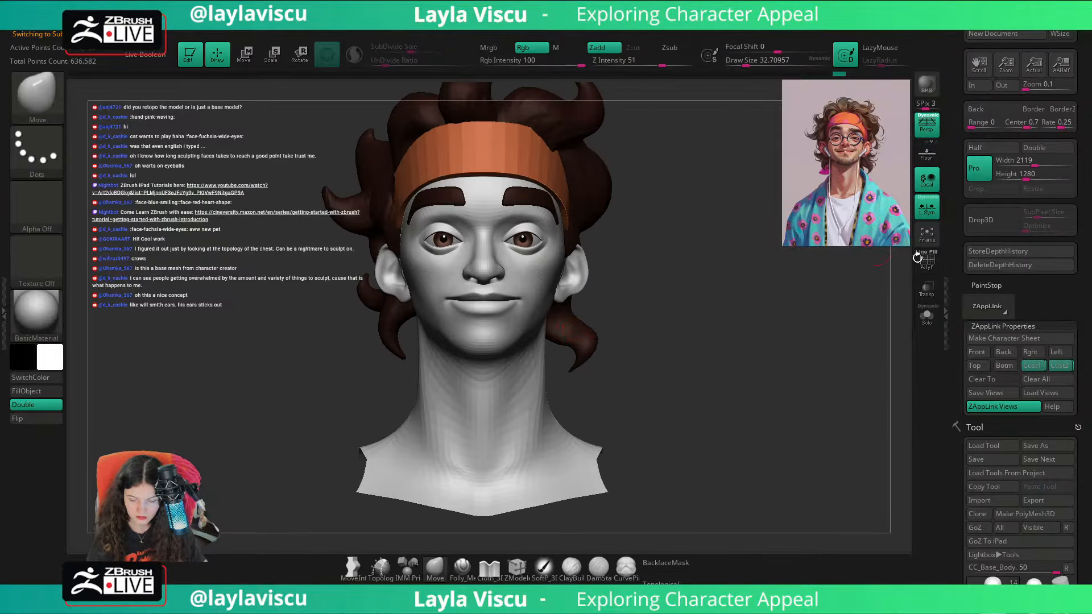
# Step: Compare the mouth and face with the portrait by toggling the reference overlay in both saved custom views
pyautogui.click(1037, 368)
pyautogui.hotkey('shift', 'z')
pyautogui.hotkey('shift', 'z')
pyautogui.hotkey('shift', 'z')
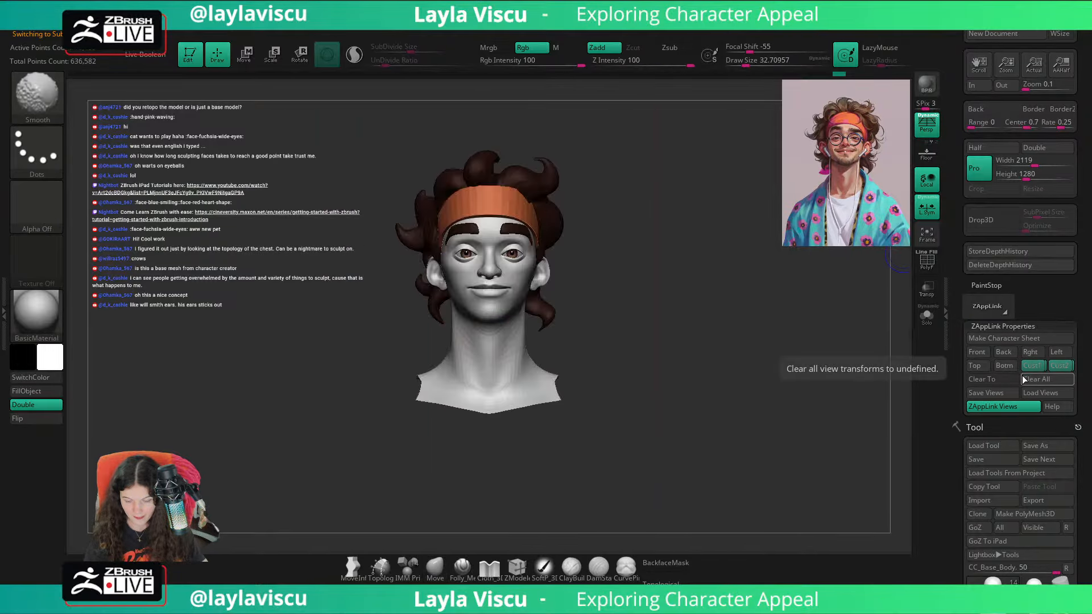
pyautogui.hotkey('shift', 'z')
pyautogui.keyDown('ctrl'); pyautogui.moveTo(655, 355); pyautogui.dragTo(743, 333, button='right'); pyautogui.keyUp('ctrl')
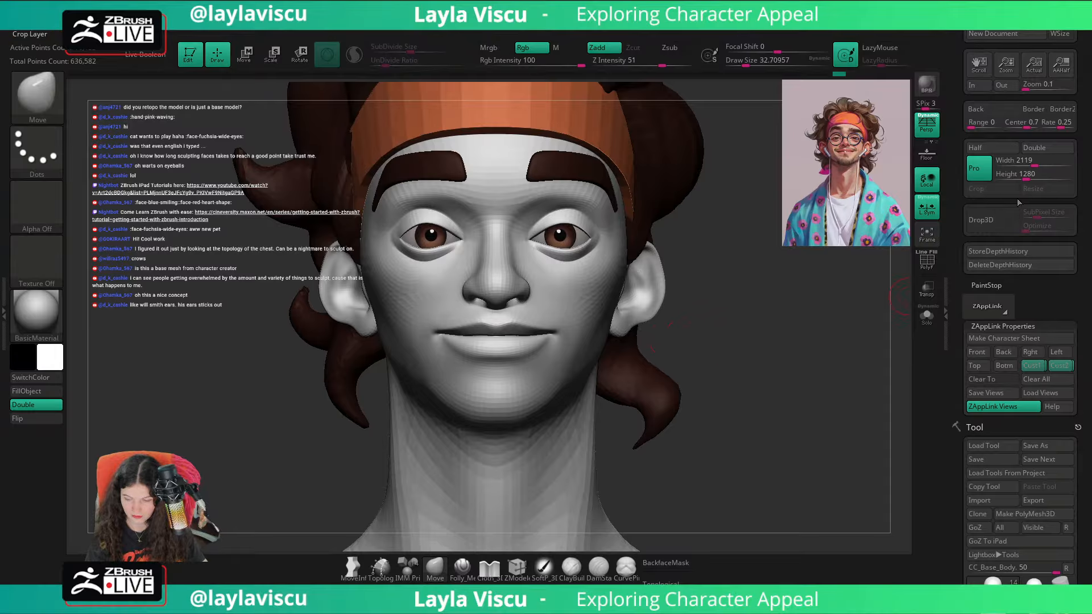
pyautogui.click(1060, 366)
pyautogui.hotkey('shift', 'z')
pyautogui.hotkey('shift', 'z')
pyautogui.hotkey('shift', 'z')
pyautogui.hotkey('shift', 'z')
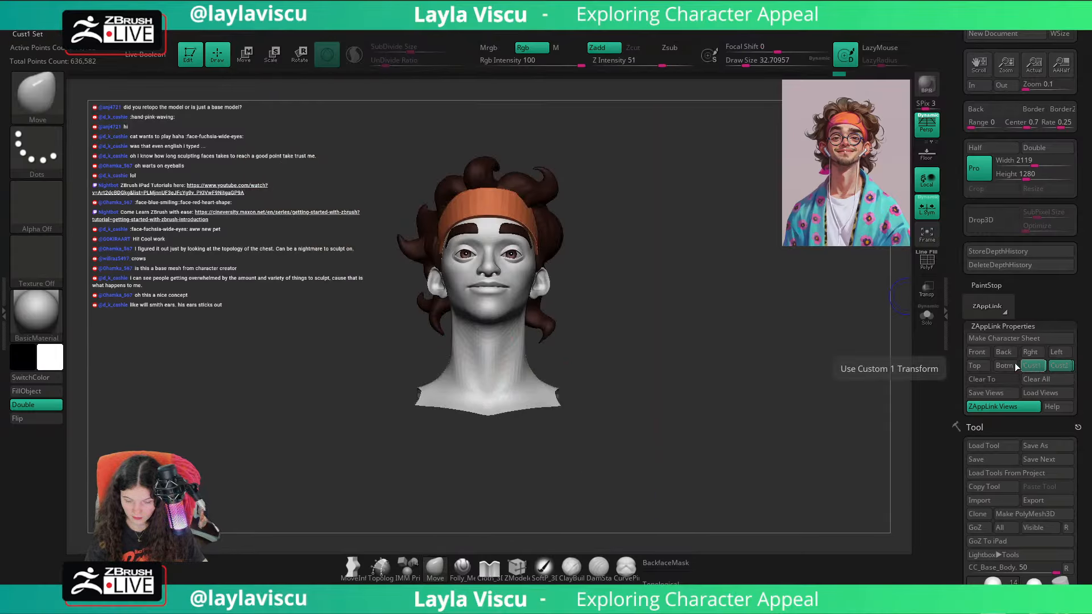
# Step: Orbit to a close side view of the face and switch to the ClayBuildup brush
pyautogui.moveTo(810, 350); pyautogui.dragTo(620, 315)
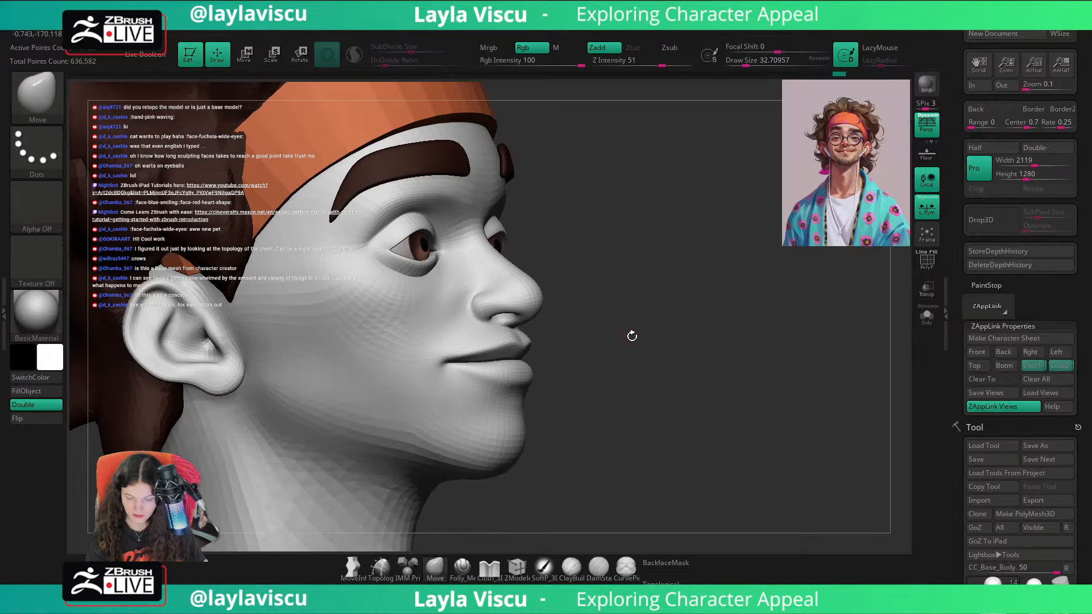
pyautogui.press('b')
pyautogui.click(614, 371)
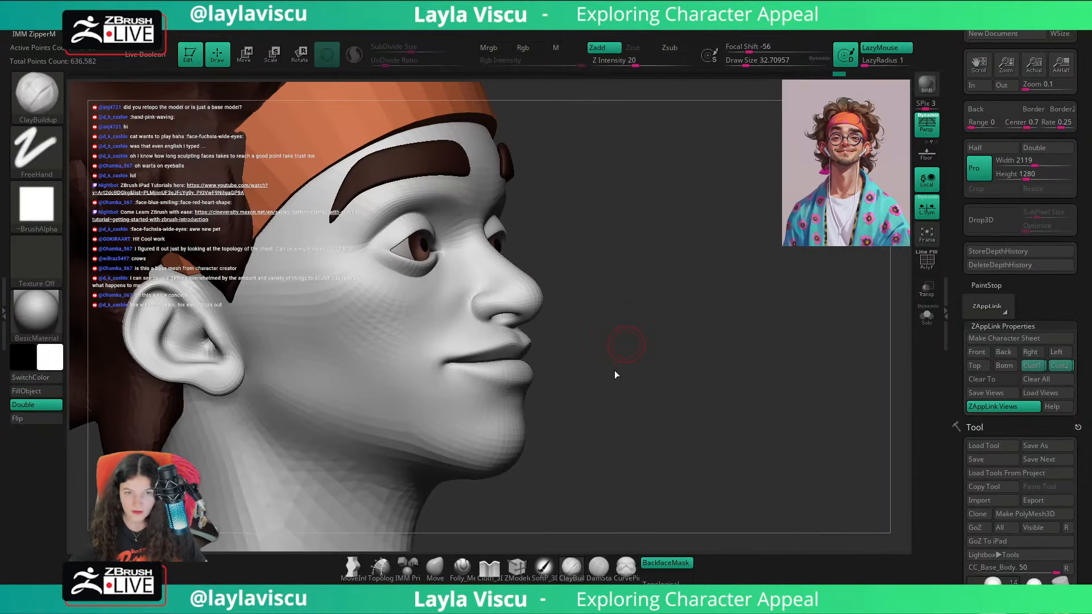
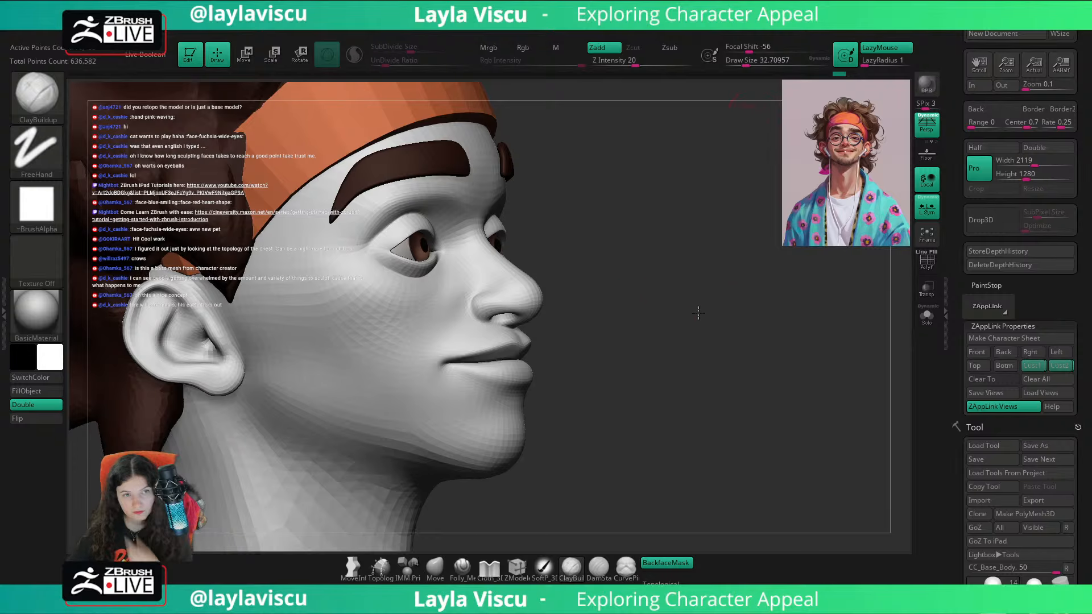
# Step: Examine the face from the side, front and below, toggling the reference overlay to compare it with the portrait
pyautogui.keyDown('shift'); pyautogui.moveTo(695, 312); pyautogui.dragTo(835, 406); pyautogui.keyUp('shift')
pyautogui.keyDown('ctrl'); pyautogui.moveTo(836, 406); pyautogui.dragTo(692, 325, button='right'); pyautogui.keyUp('ctrl')
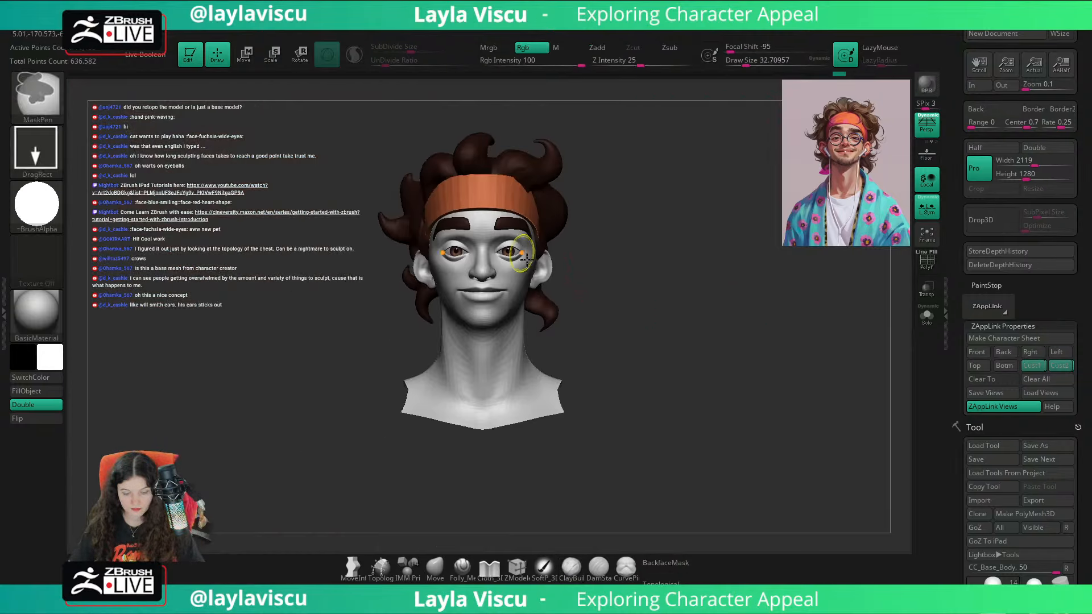
pyautogui.keyDown('ctrl'); pyautogui.moveTo(514, 249); pyautogui.dragTo(602, 329, button='right'); pyautogui.keyUp('ctrl')
pyautogui.moveTo(606, 330); pyautogui.dragTo(749, 333, button='right')
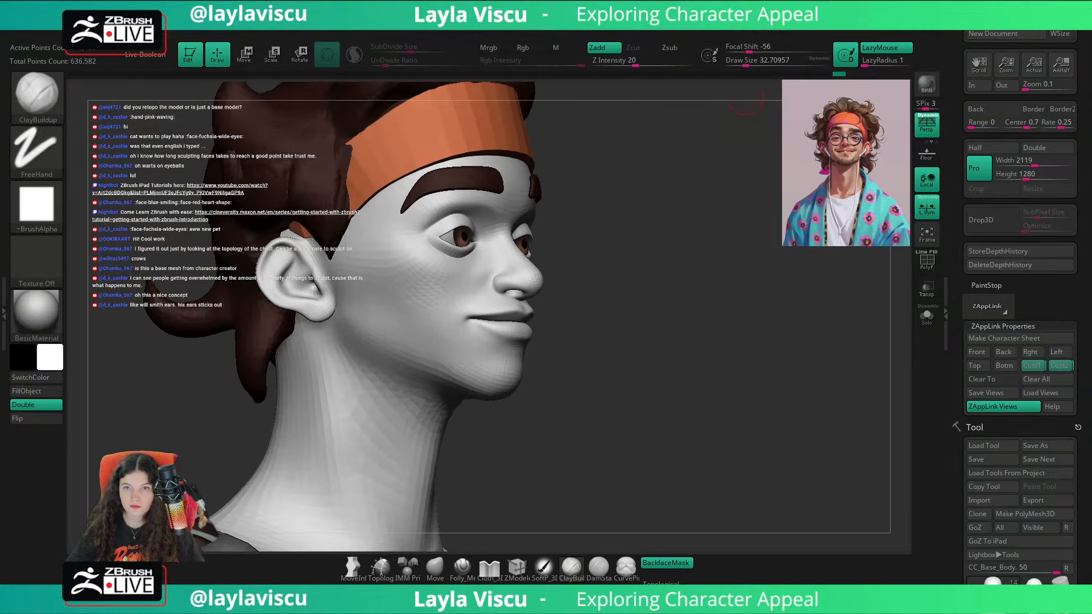
pyautogui.hotkey('shift', 'z')
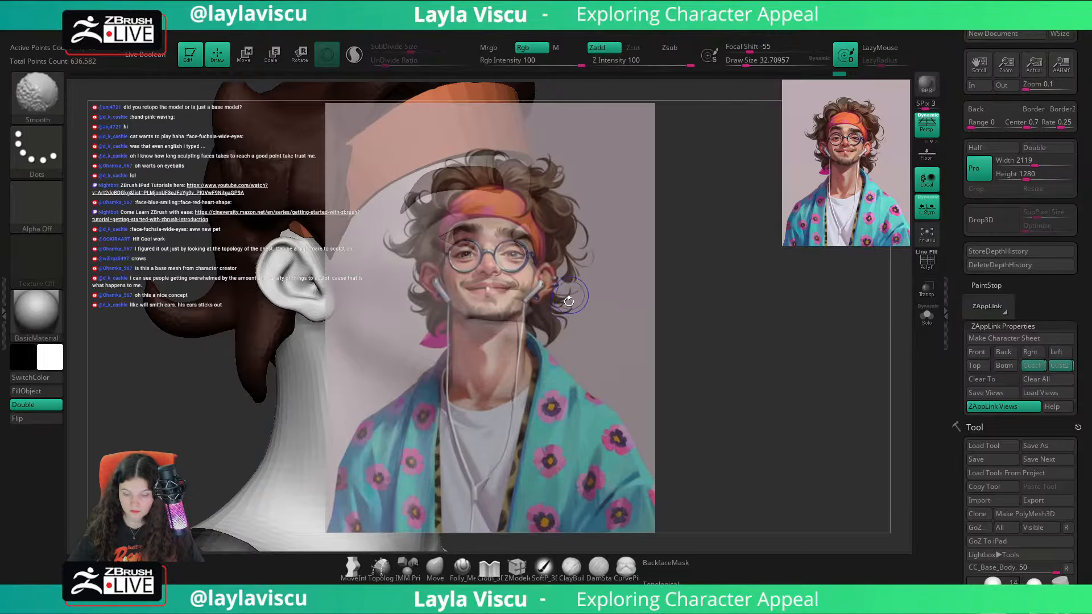
pyautogui.hotkey('shift', 'z')
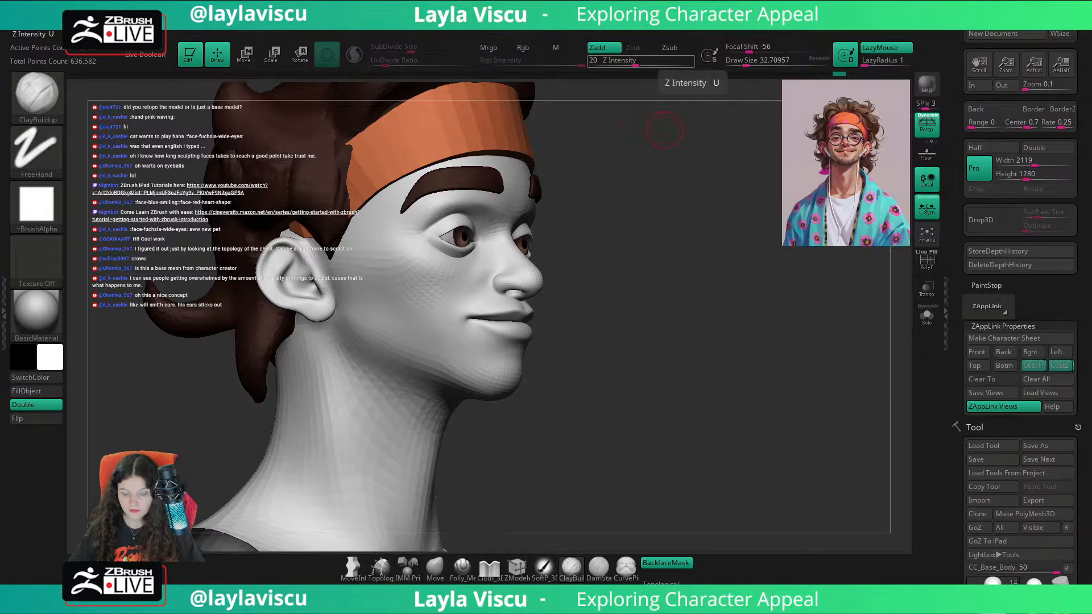
pyautogui.moveTo(665, 130)
pyautogui.mouseDown()
pyautogui.moveTo(724, 310)
pyautogui.moveTo(751, 293)
pyautogui.moveTo(767, 338)
pyautogui.mouseUp()
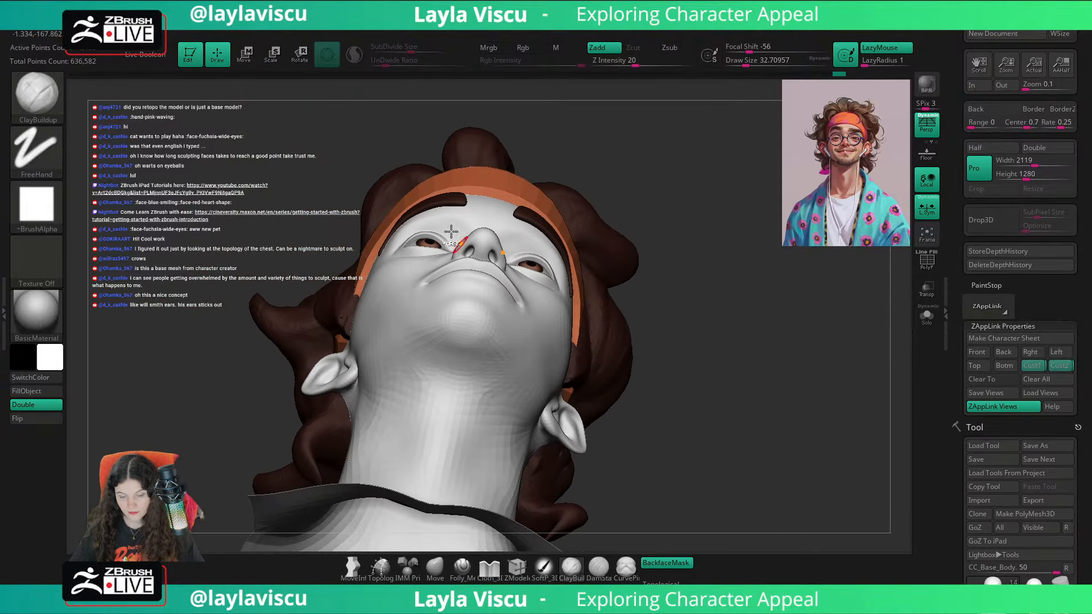
pyautogui.moveTo(451, 232)
pyautogui.keyDown('ctrl'); pyautogui.mouseDown(button='right')
pyautogui.moveTo(492, 269)
pyautogui.moveTo(451, 260)
pyautogui.mouseUp(button='right'); pyautogui.keyUp('ctrl')
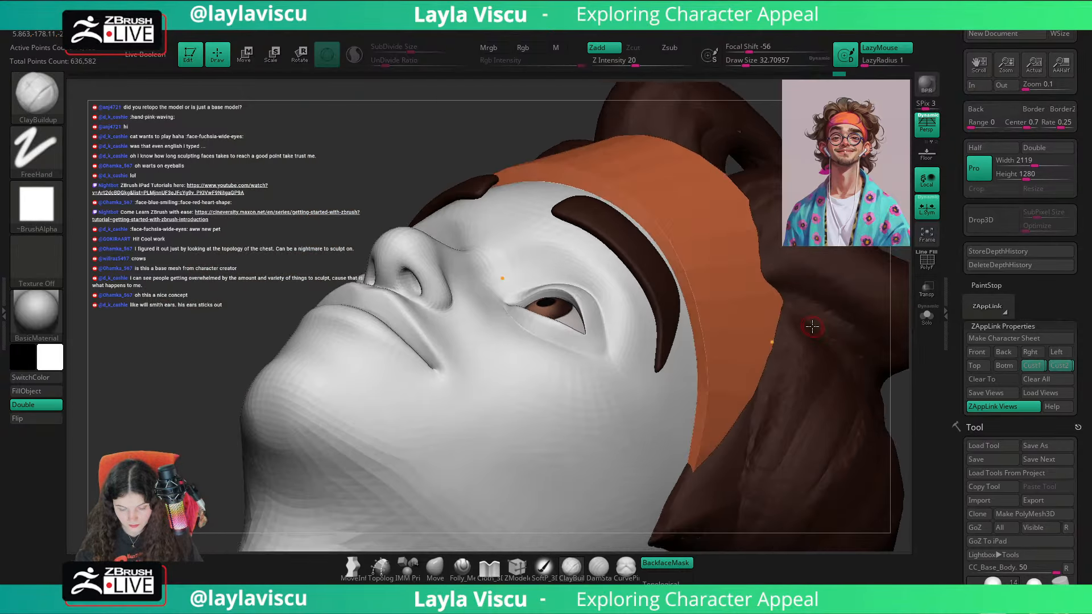
pyautogui.hotkey('shift', 'z')
pyautogui.hotkey('shift', 'z')
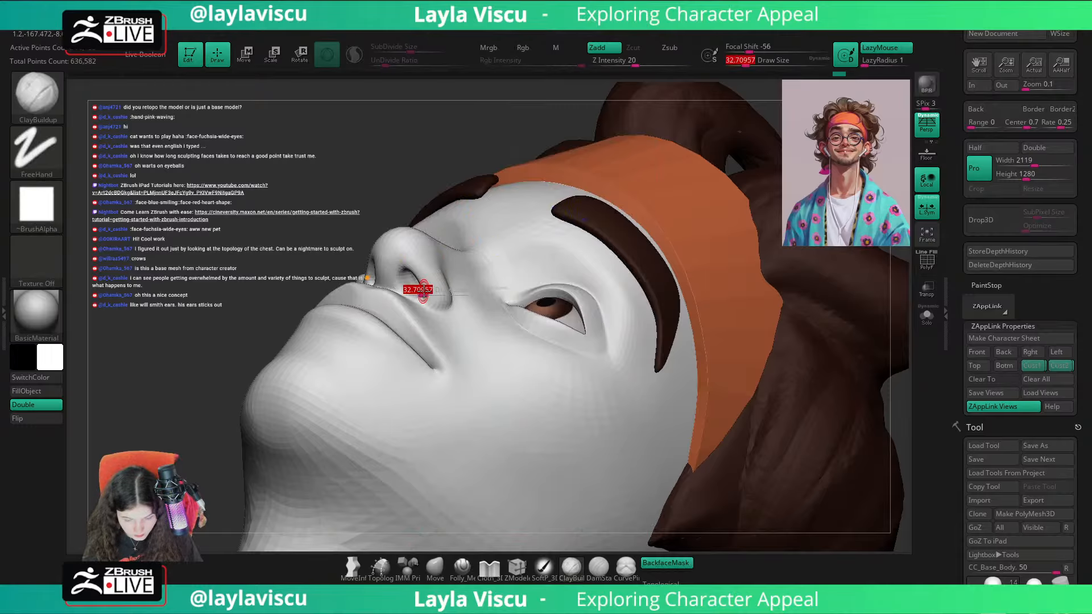
# Step: Shape the nostrils from below using the Inflat brush at a draw size of about 743
pyautogui.press(']')
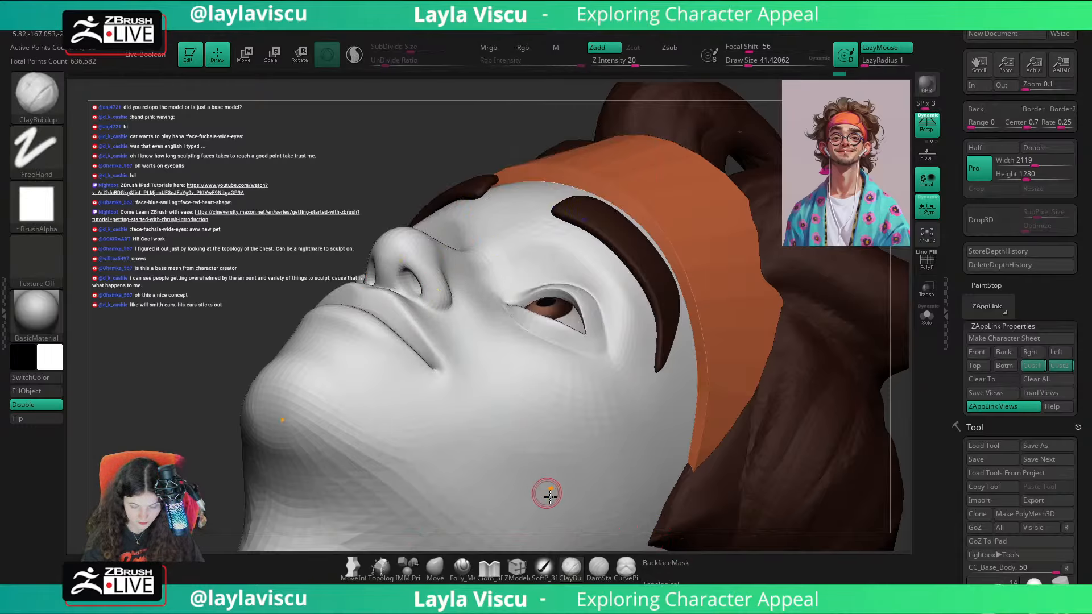
pyautogui.click(435, 567)
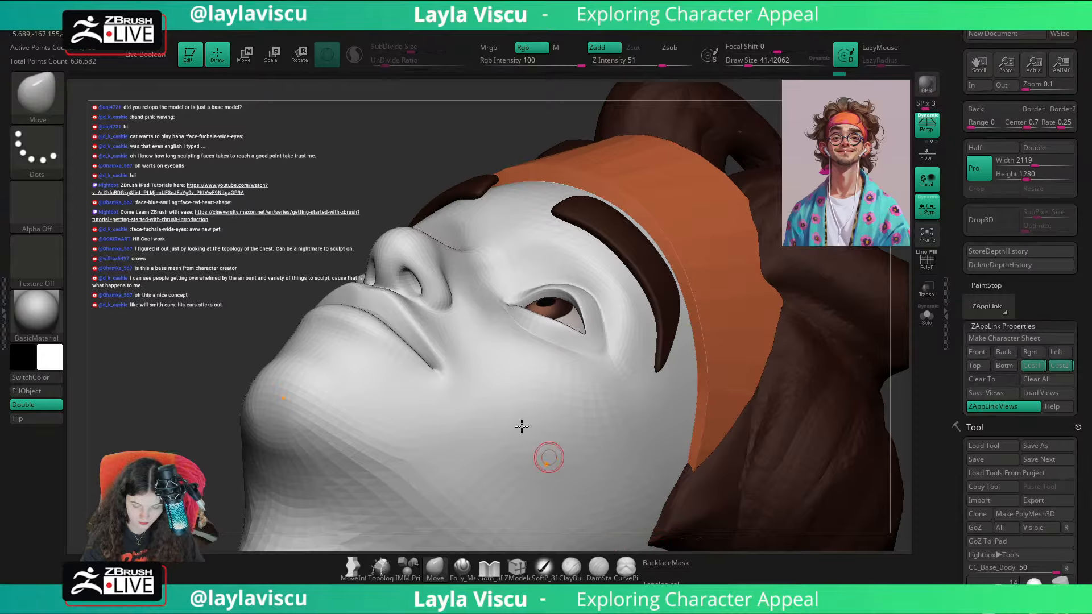
pyautogui.moveTo(443, 137); pyautogui.dragTo(514, 132)
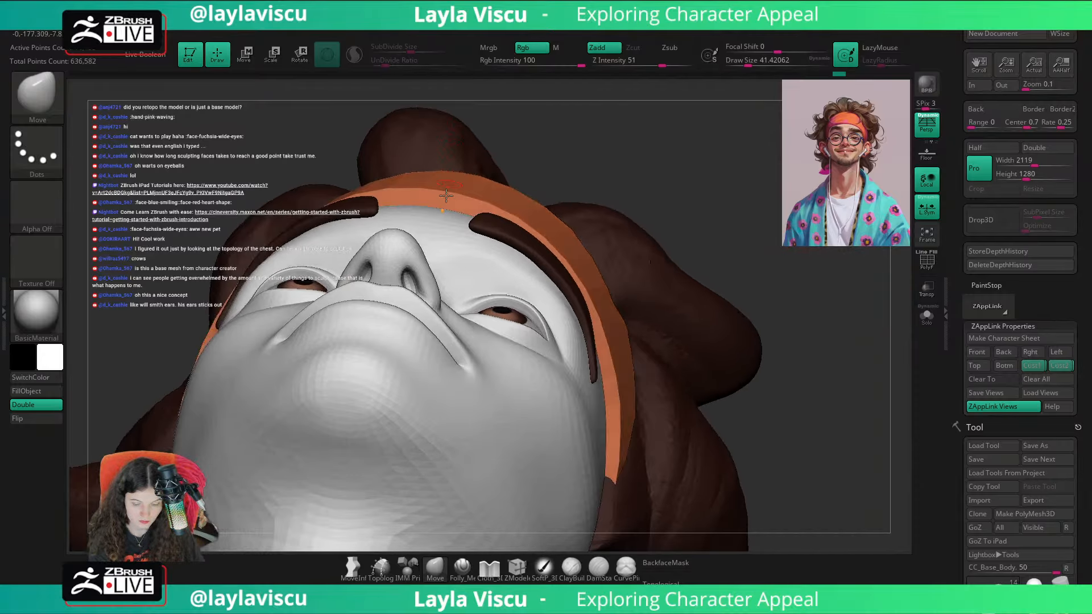
pyautogui.press(']')
pyautogui.press('b')
pyautogui.press('i')
pyautogui.press('n')
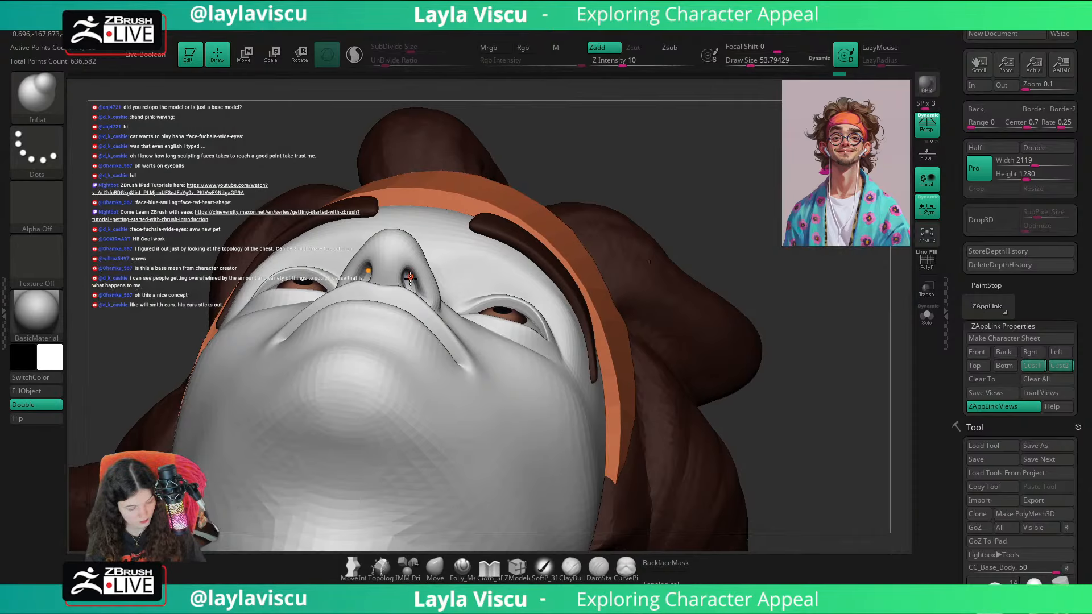
pyautogui.press('s')
pyautogui.moveTo(420, 276)
pyautogui.mouseDown()
pyautogui.moveTo(472, 272)
pyautogui.moveTo(411, 286)
pyautogui.mouseUp()
pyautogui.moveTo(622, 165); pyautogui.dragTo(586, 185)
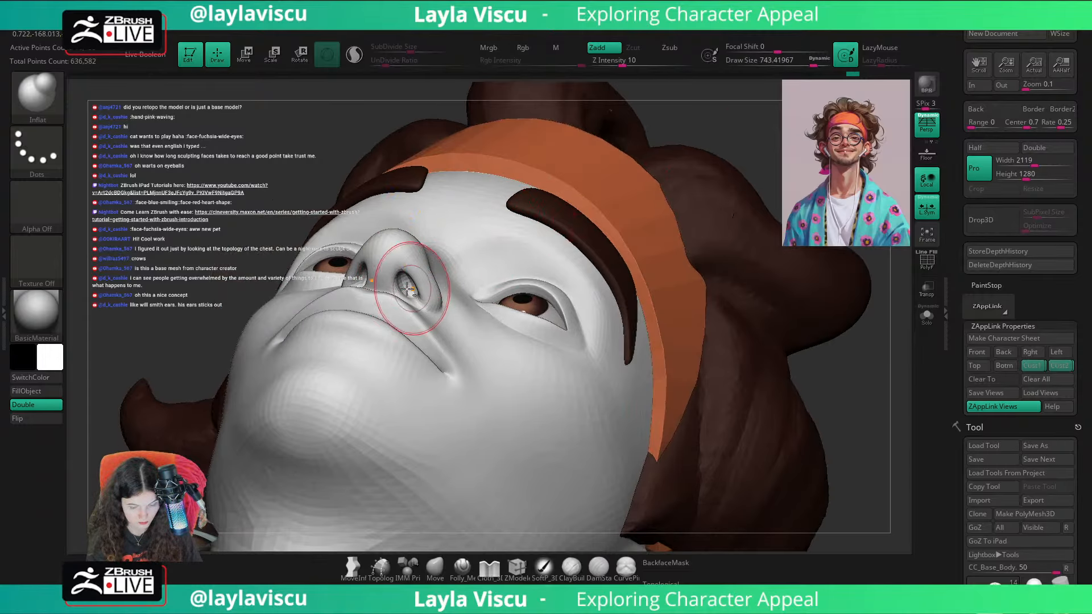
pyautogui.moveTo(752, 167)
pyautogui.mouseDown()
pyautogui.moveTo(777, 205)
pyautogui.moveTo(770, 326)
pyautogui.moveTo(739, 357)
pyautogui.mouseUp()
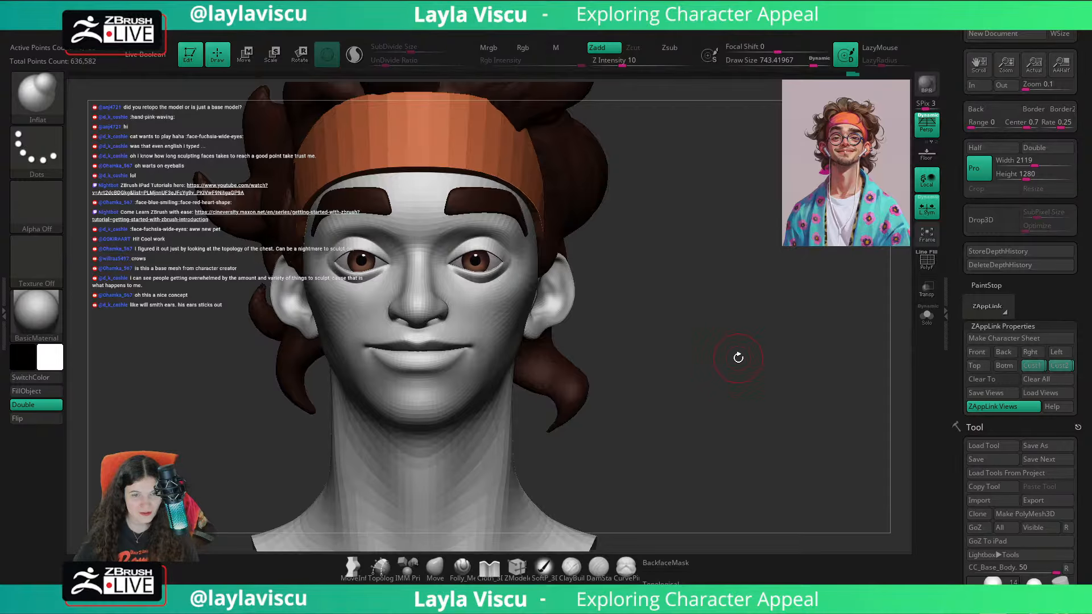
# Step: Isolate the base body mesh with its wireframe to inspect the head and ear topology, and bring back the full bust
pyautogui.moveTo(720, 405)
pyautogui.mouseDown()
pyautogui.moveTo(718, 361)
pyautogui.moveTo(777, 412)
pyautogui.moveTo(723, 420)
pyautogui.moveTo(790, 397)
pyautogui.moveTo(730, 400)
pyautogui.mouseUp()
pyautogui.hotkey('shift', 'f')
pyautogui.click(929, 321)
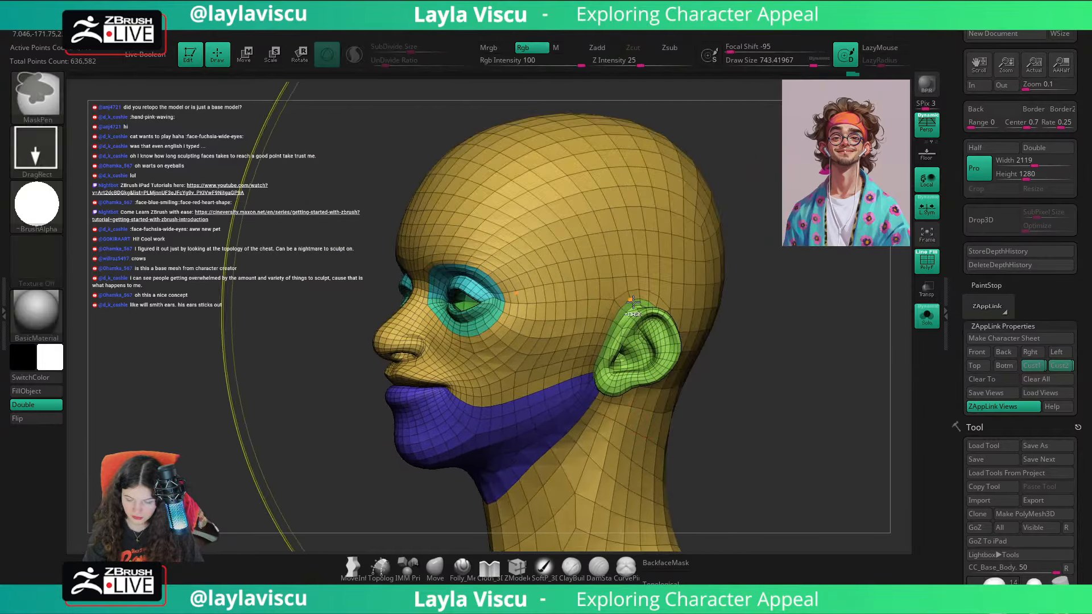
pyautogui.moveTo(768, 318); pyautogui.dragTo(809, 391)
pyautogui.press('s')
pyautogui.click(668, 348)
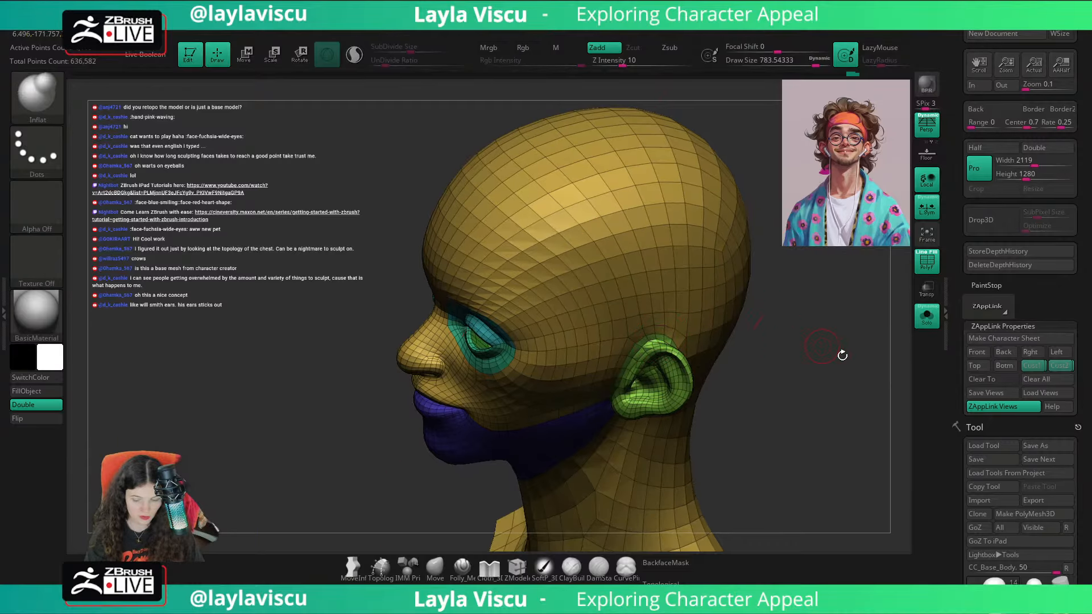
pyautogui.click(927, 323)
pyautogui.moveTo(796, 335)
pyautogui.mouseDown()
pyautogui.moveTo(870, 344)
pyautogui.moveTo(858, 356)
pyautogui.moveTo(790, 351)
pyautogui.moveTo(784, 335)
pyautogui.mouseUp()
pyautogui.keyDown('ctrl'); pyautogui.moveTo(774, 366); pyautogui.dragTo(750, 340, button='right'); pyautogui.keyUp('ctrl')
pyautogui.hotkey('shift', 'f')
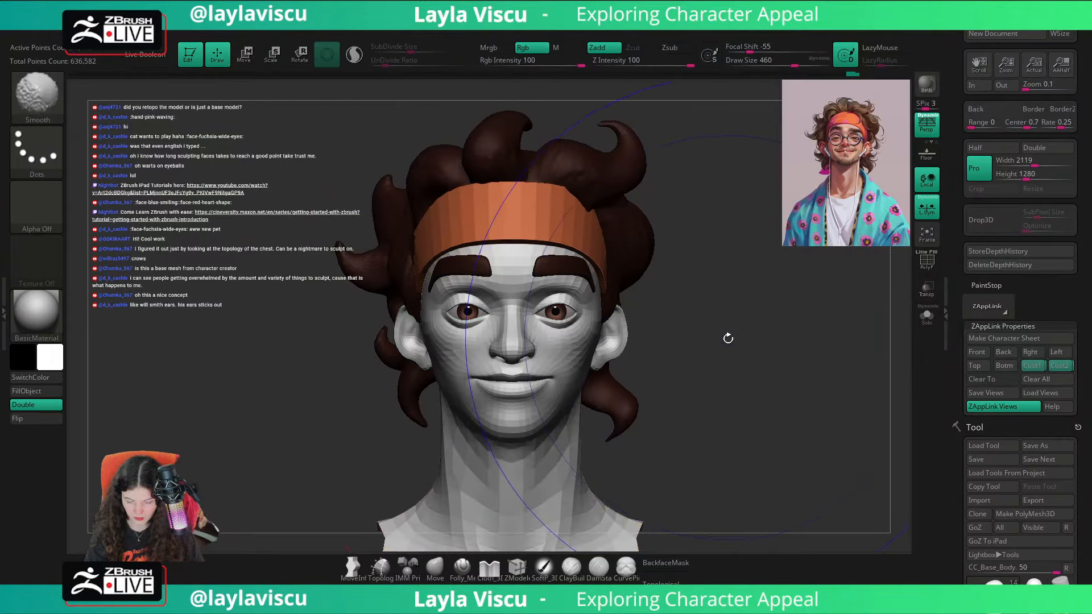
pyautogui.hotkey('shift', 'f')
pyautogui.hotkey('shift', 'f')
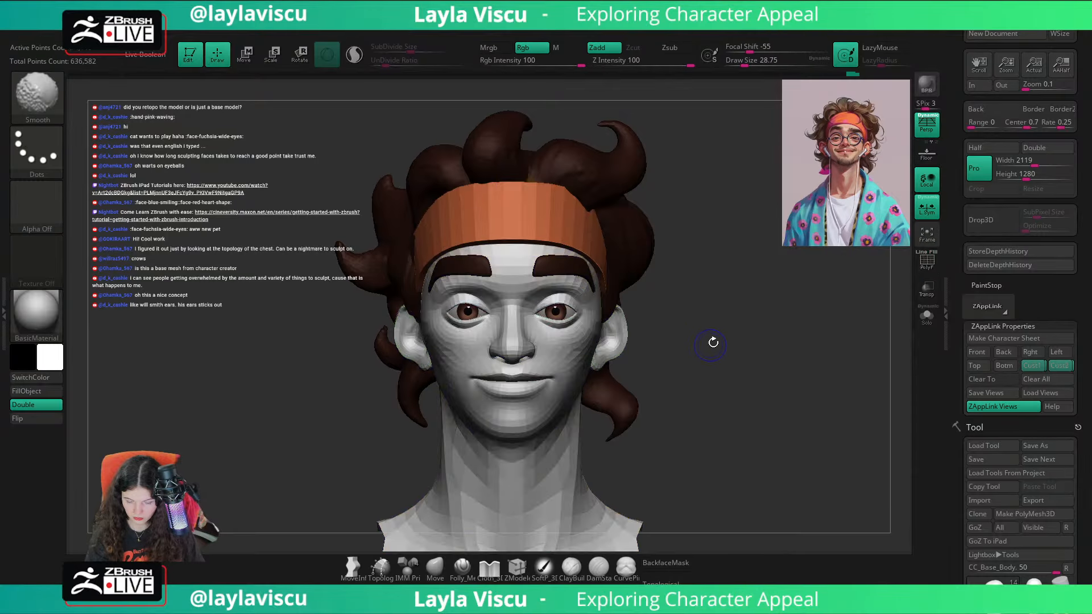
# Step: Compare the front view with the reference overlay and adjust the outer eye area using the Move brush at a draw size of about 62
pyautogui.click(1011, 367)
pyautogui.hotkey('shift', 'z')
pyautogui.hotkey('shift', 'z')
pyautogui.hotkey('shift', 'z')
pyautogui.hotkey('shift', 'z')
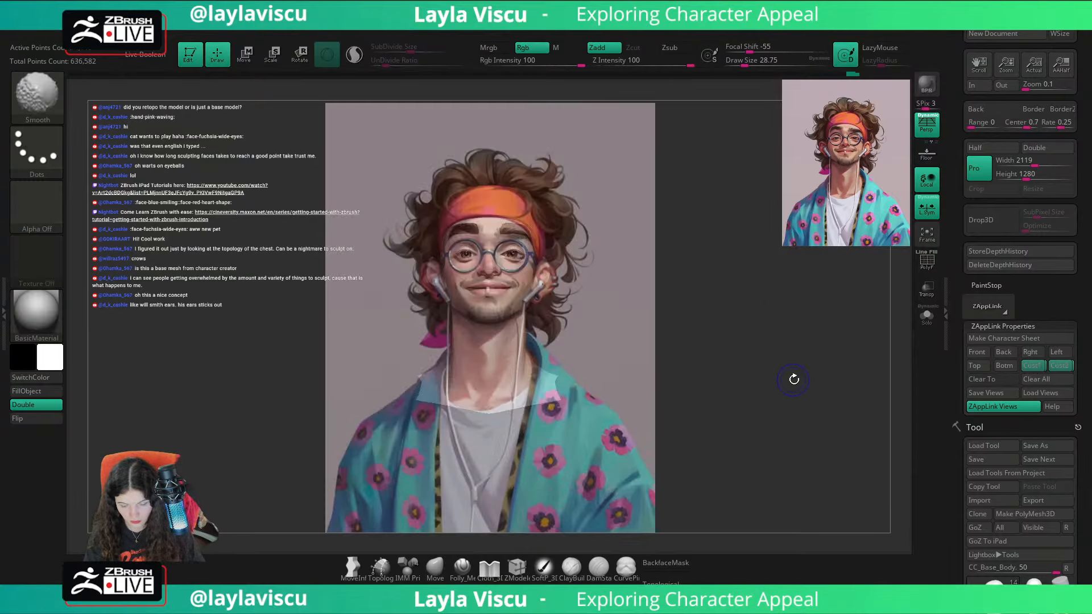
pyautogui.click(436, 564)
pyautogui.moveTo(514, 250)
pyautogui.keyDown('ctrl'); pyautogui.mouseDown(button='right')
pyautogui.moveTo(670, 312)
pyautogui.moveTo(591, 296)
pyautogui.mouseUp(button='right'); pyautogui.keyUp('ctrl')
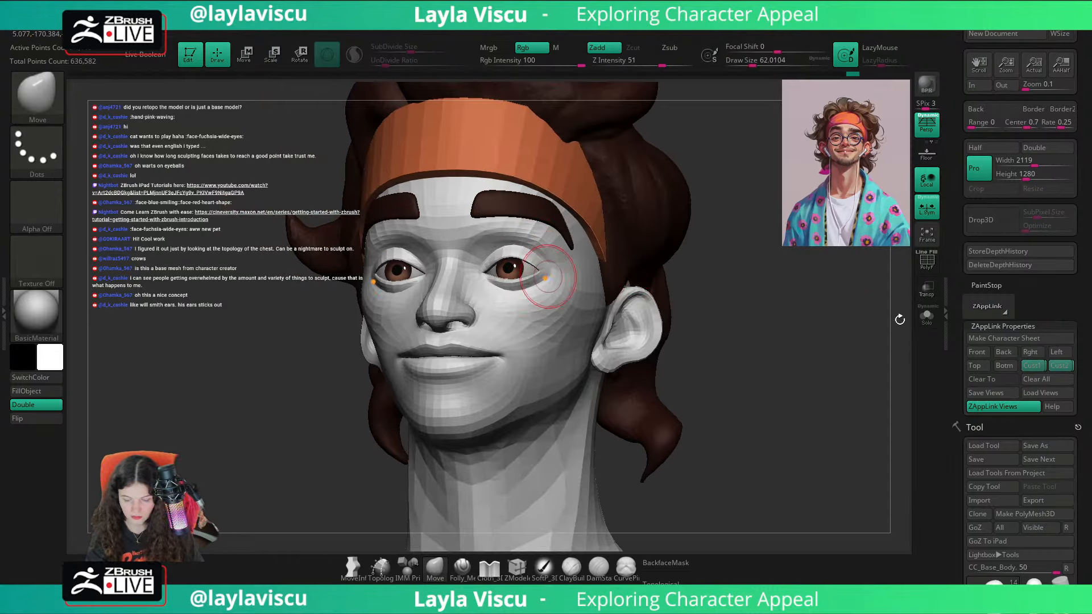
# Step: Compare the face with the portrait in the first saved custom view and examine it in three-quarter view from the side and below
pyautogui.hotkey('shift', 'z')
pyautogui.hotkey('shift', 'z')
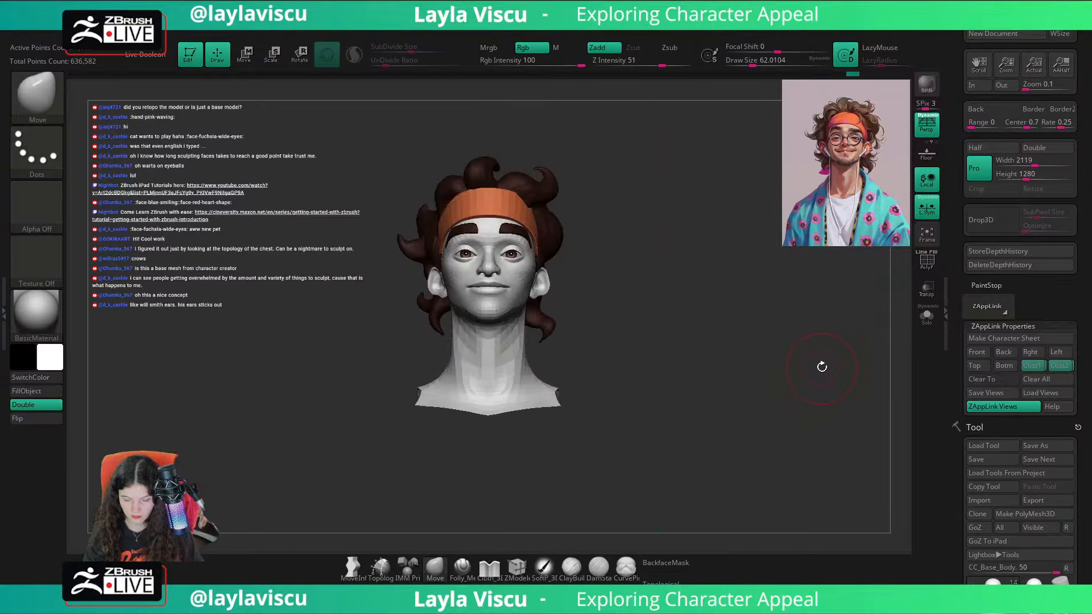
pyautogui.keyDown('ctrl'); pyautogui.moveTo(802, 355); pyautogui.dragTo(811, 468, button='right'); pyautogui.keyUp('ctrl')
pyautogui.moveTo(800, 405)
pyautogui.mouseDown(button='right')
pyautogui.moveTo(809, 368)
pyautogui.moveTo(816, 376)
pyautogui.mouseUp(button='right')
pyautogui.click(1035, 369)
pyautogui.hotkey('shift', 'z')
pyautogui.hotkey('shift', 'z')
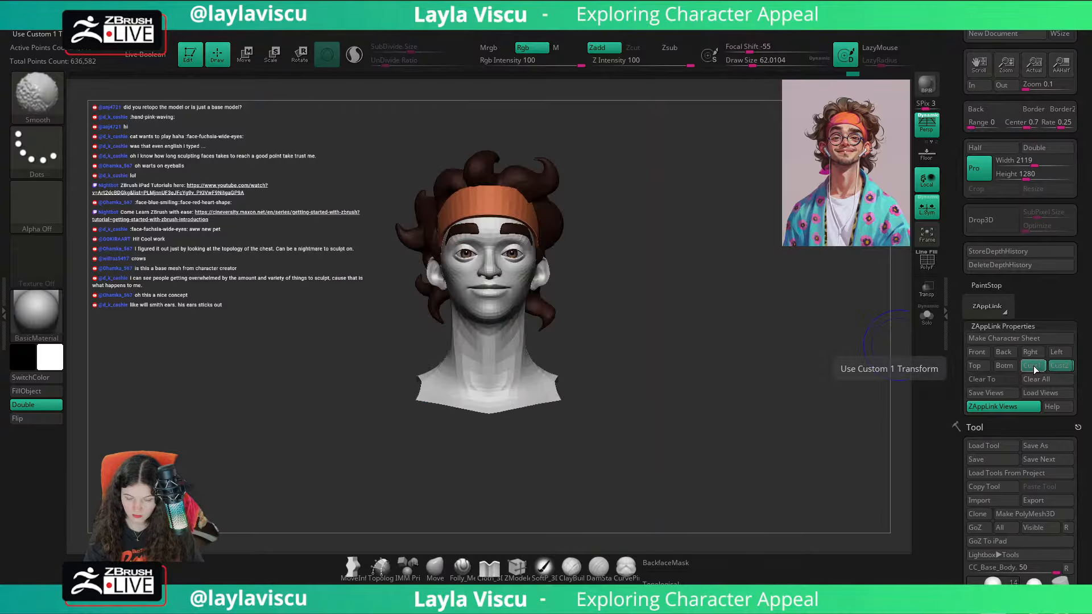
pyautogui.keyDown('ctrl'); pyautogui.moveTo(569, 233); pyautogui.dragTo(808, 327, button='right'); pyautogui.keyUp('ctrl')
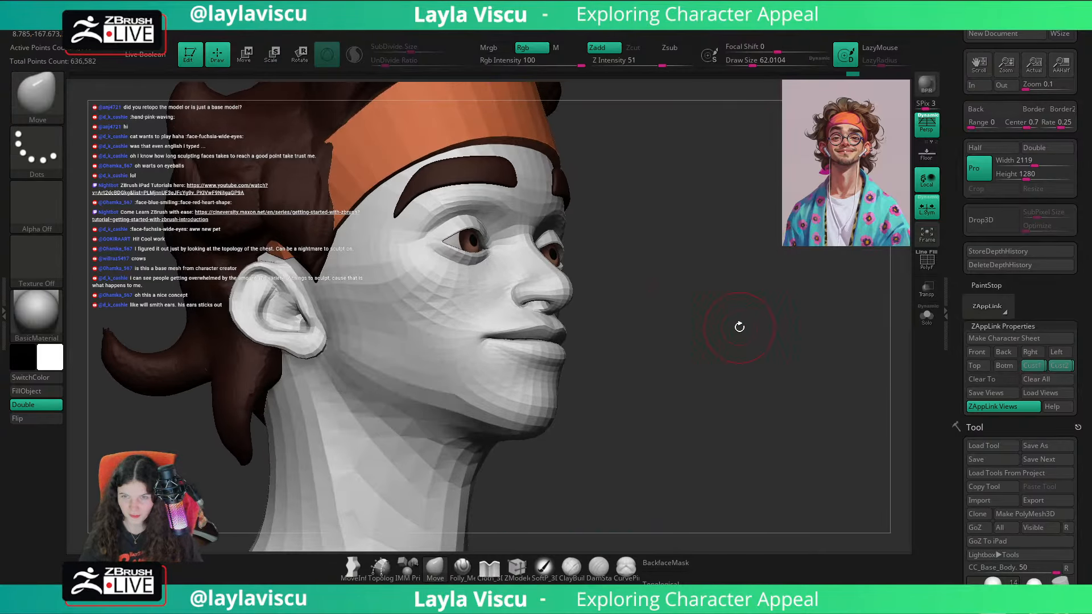
pyautogui.moveTo(739, 327)
pyautogui.mouseDown(button='right')
pyautogui.moveTo(763, 326)
pyautogui.moveTo(753, 334)
pyautogui.mouseUp(button='right')
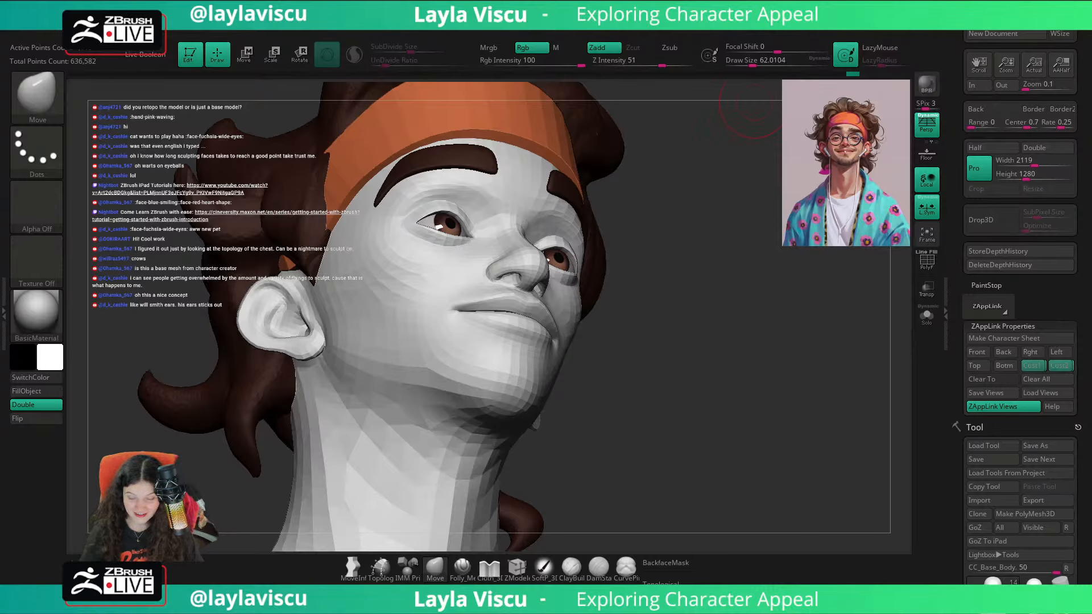
pyautogui.moveTo(750, 107); pyautogui.dragTo(747, 374, button='right')
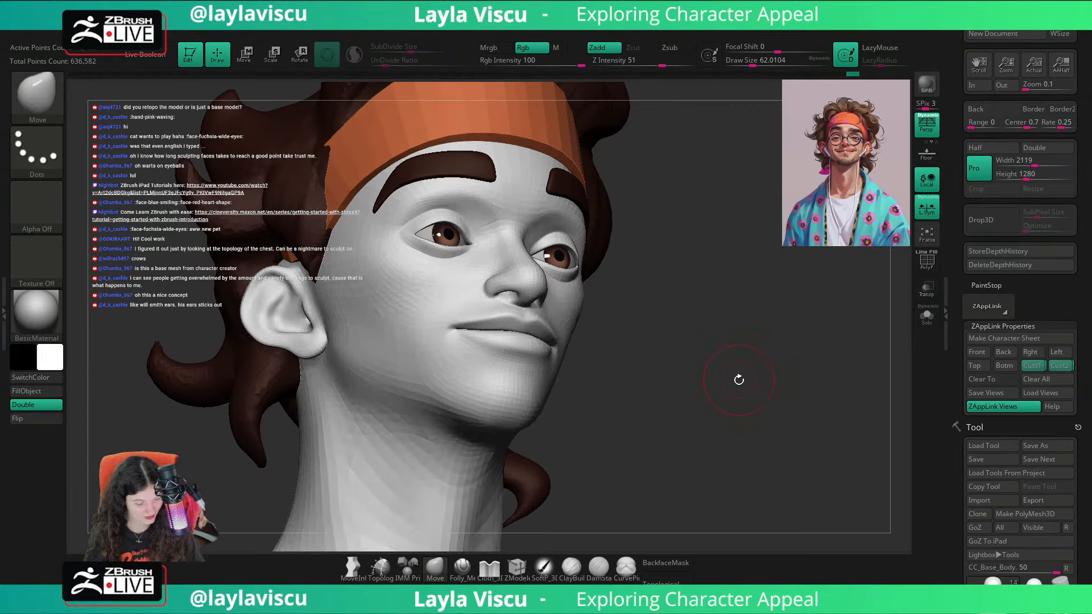
# Step: Build up volume on the nose tip with the ClayBuildup brush at a draw size of about 65
pyautogui.press('b')
pyautogui.press('c')
pyautogui.press('b')
pyautogui.moveTo(702, 305)
pyautogui.keyDown('alt'); pyautogui.mouseDown(button='right')
pyautogui.moveTo(767, 375)
pyautogui.moveTo(762, 384)
pyautogui.mouseUp(button='right'); pyautogui.keyUp('alt')
pyautogui.press('[')
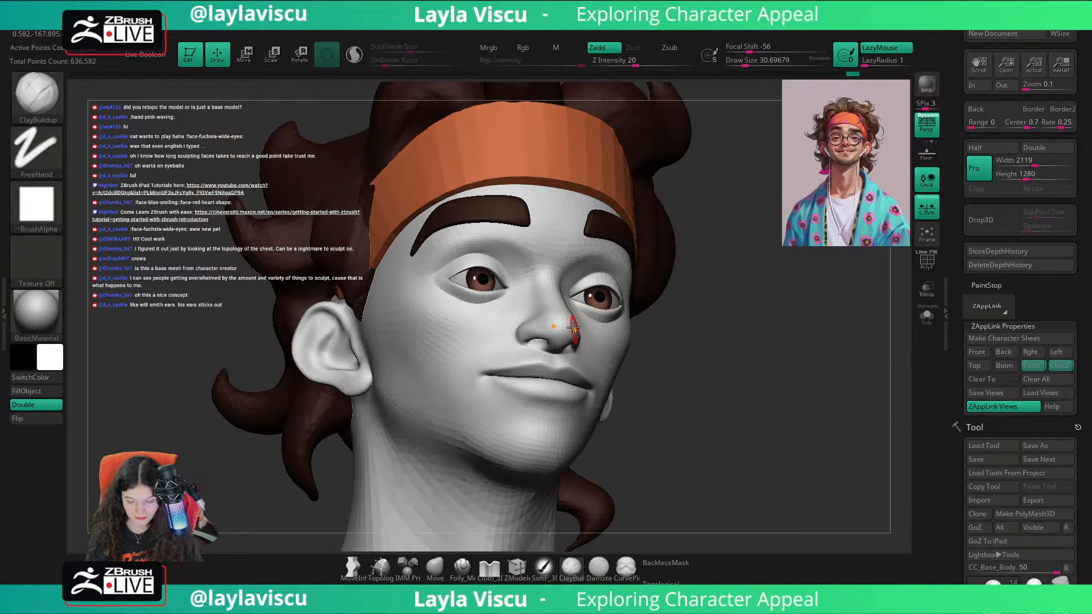
pyautogui.keyDown('ctrl'); pyautogui.moveTo(750, 310); pyautogui.dragTo(794, 365, button='right'); pyautogui.keyUp('ctrl')
pyautogui.moveTo(858, 346); pyautogui.dragTo(784, 373, button='right')
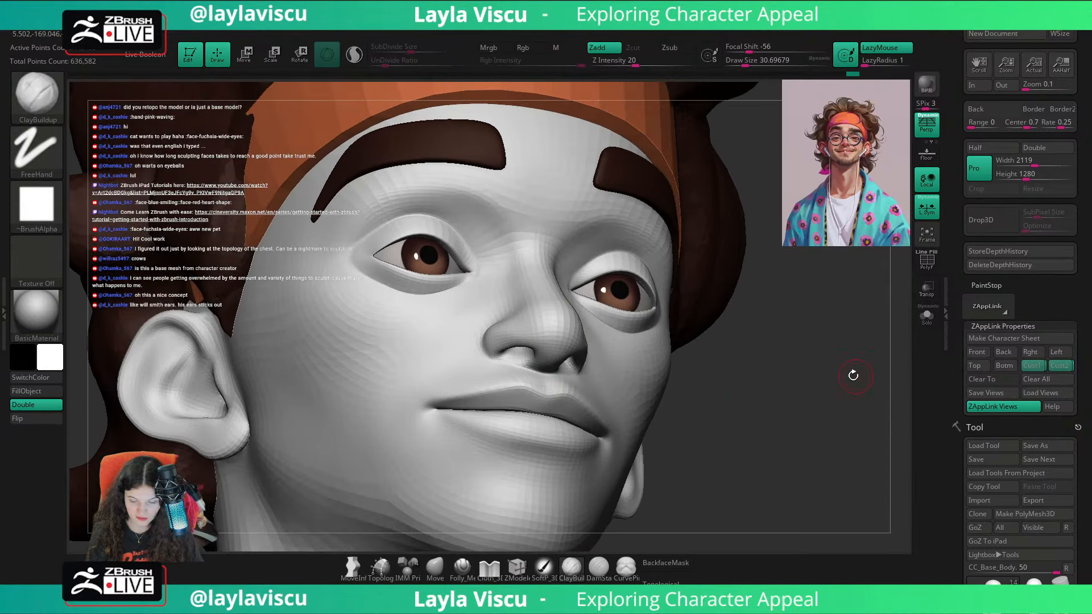
pyautogui.press(']')
pyautogui.press(']')
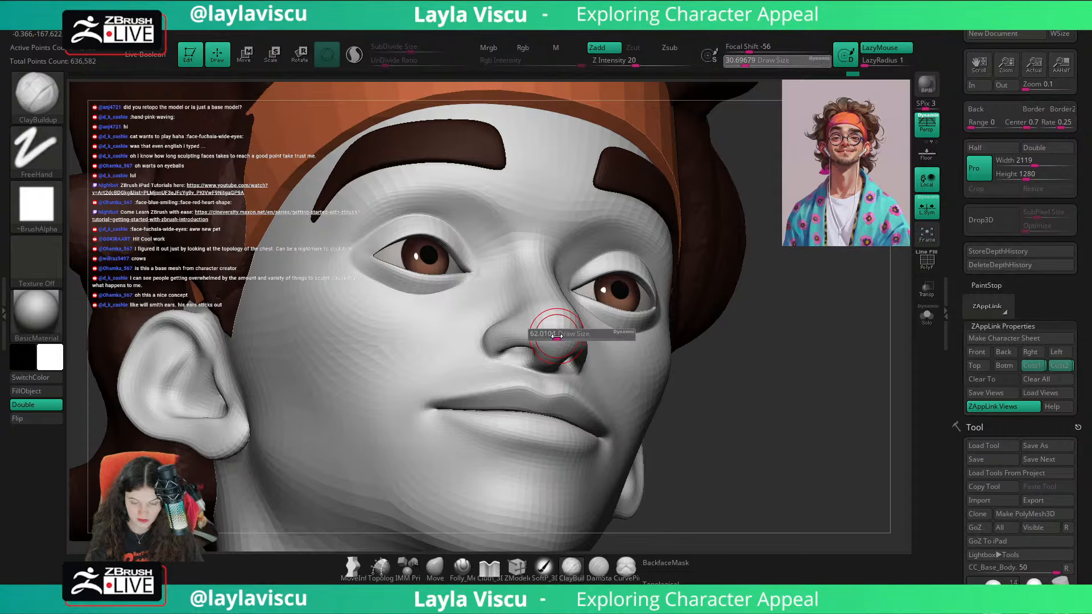
pyautogui.moveTo(682, 307); pyautogui.dragTo(581, 345, button='right')
pyautogui.moveTo(356, 439); pyautogui.dragTo(416, 381)
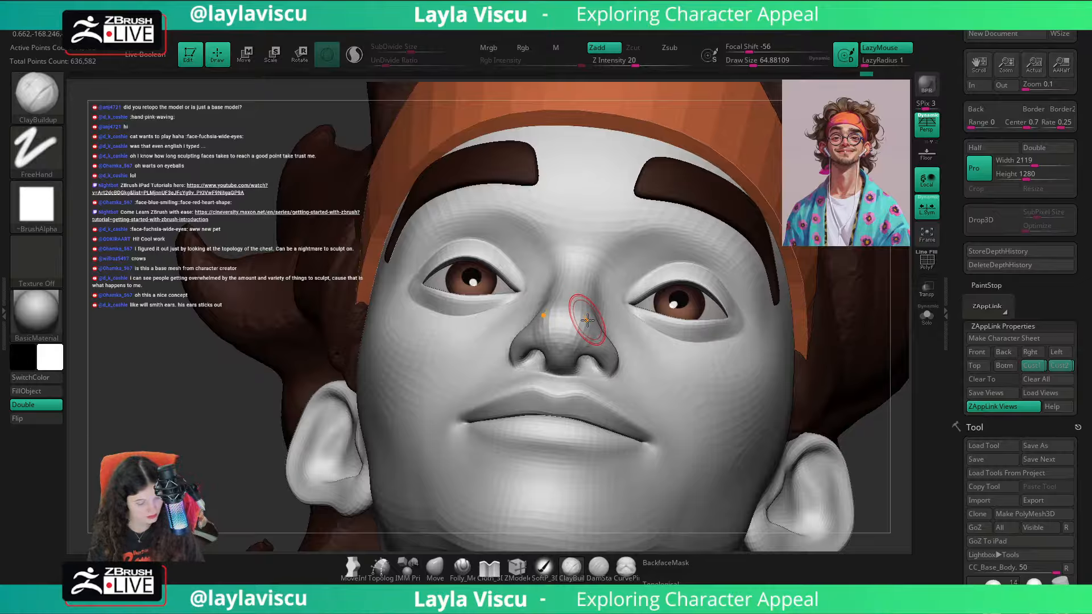
# Step: Carve definition around the nose tip with the DamStandard brush at a draw size of about 268
pyautogui.press('b')
pyautogui.press('d')
pyautogui.press('s')
pyautogui.press('s')
pyautogui.moveTo(566, 323)
pyautogui.mouseDown()
pyautogui.moveTo(586, 324)
pyautogui.moveTo(575, 330)
pyautogui.mouseUp()
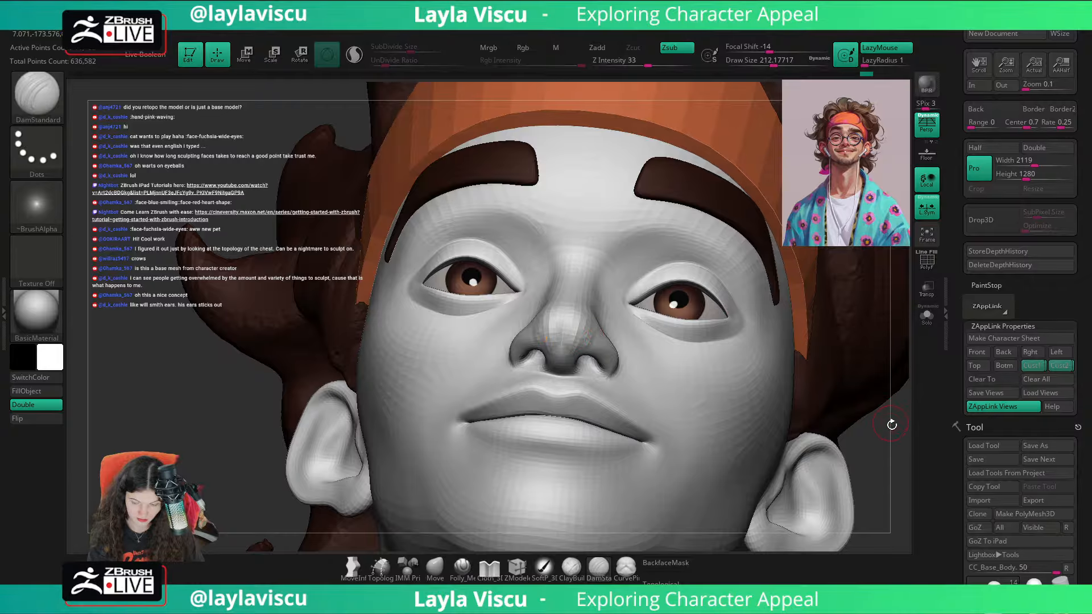
pyautogui.moveTo(891, 424); pyautogui.dragTo(565, 354)
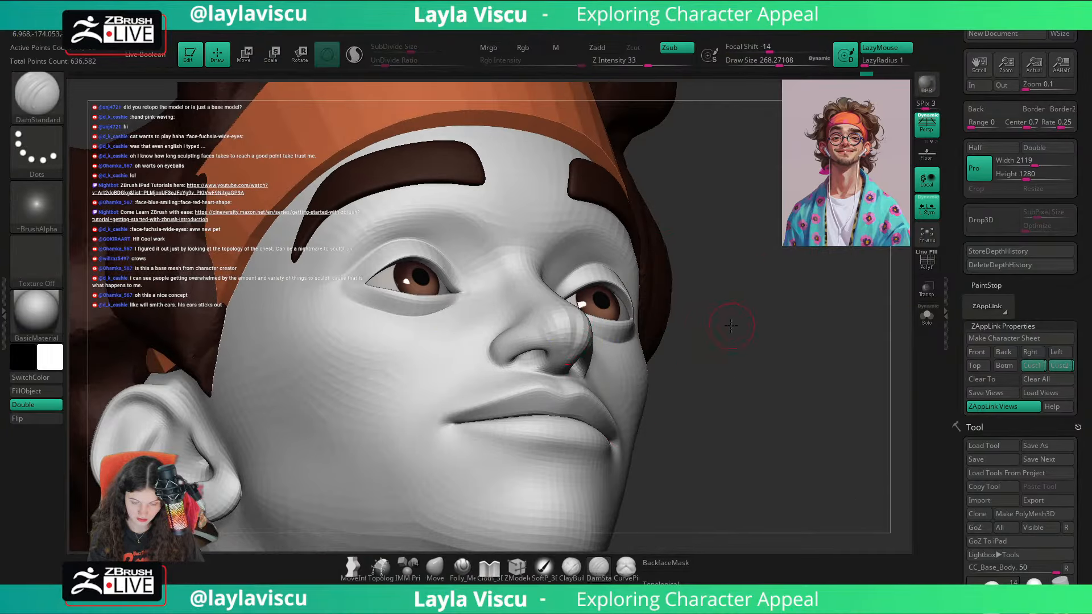
pyautogui.moveTo(731, 326); pyautogui.dragTo(692, 319)
# Step: Smooth the nose tip and the side of the nose with the Smooth brush at a draw size of 753
pyautogui.keyDown('shift'); pyautogui.moveTo(585, 323); pyautogui.dragTo(587, 338); pyautogui.keyUp('shift')
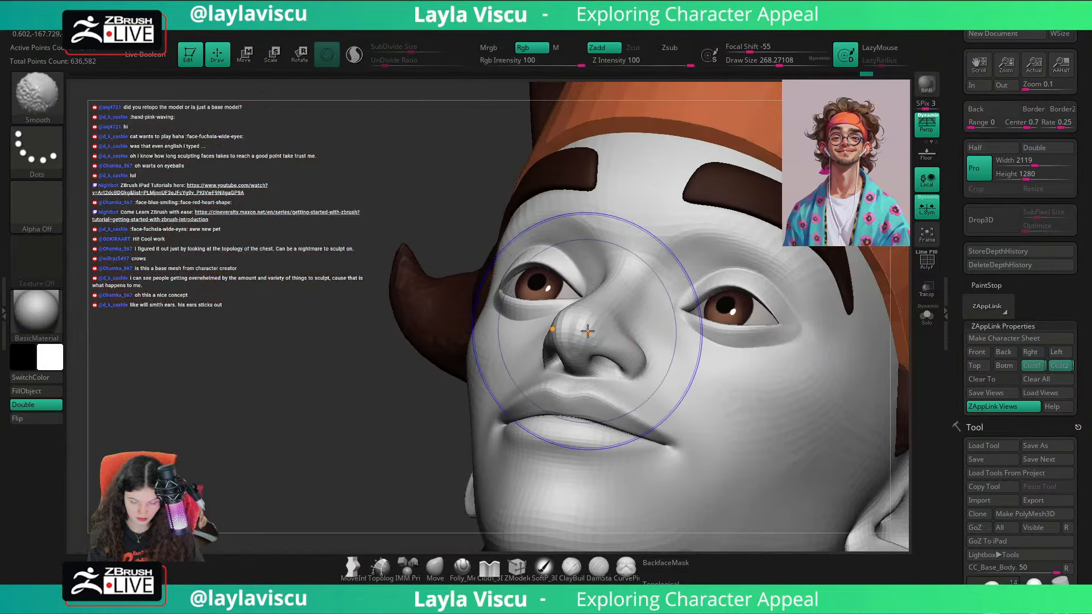
pyautogui.click(815, 59)
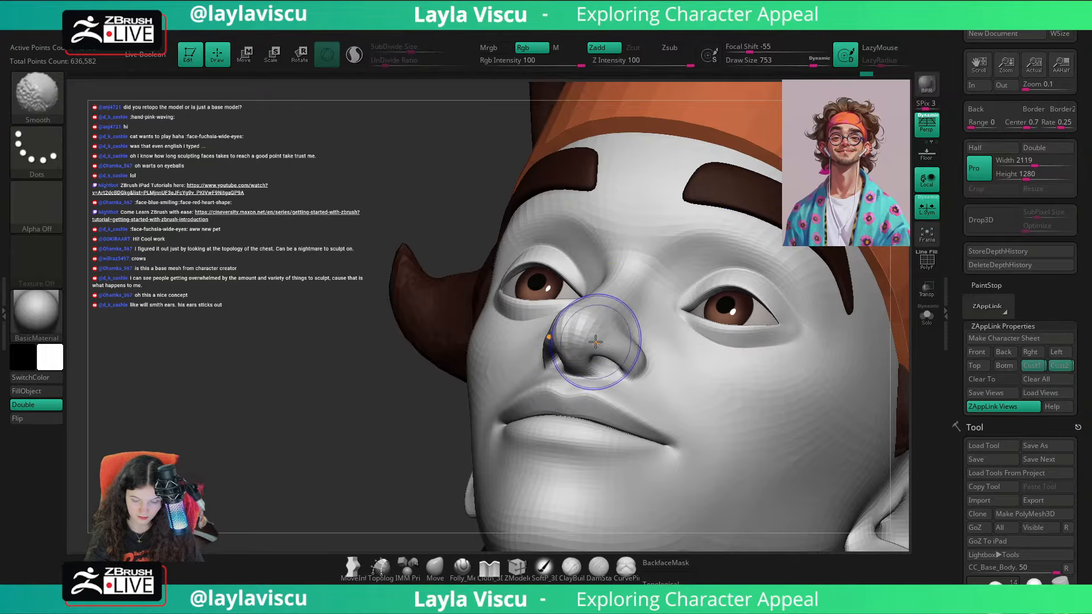
pyautogui.moveTo(378, 487); pyautogui.dragTo(807, 472)
pyautogui.keyDown('ctrl'); pyautogui.moveTo(808, 472); pyautogui.dragTo(813, 370, button='right'); pyautogui.keyUp('ctrl')
pyautogui.moveTo(813, 369)
pyautogui.mouseDown()
pyautogui.moveTo(870, 368)
pyautogui.moveTo(681, 331)
pyautogui.moveTo(619, 343)
pyautogui.moveTo(829, 390)
pyautogui.mouseUp()
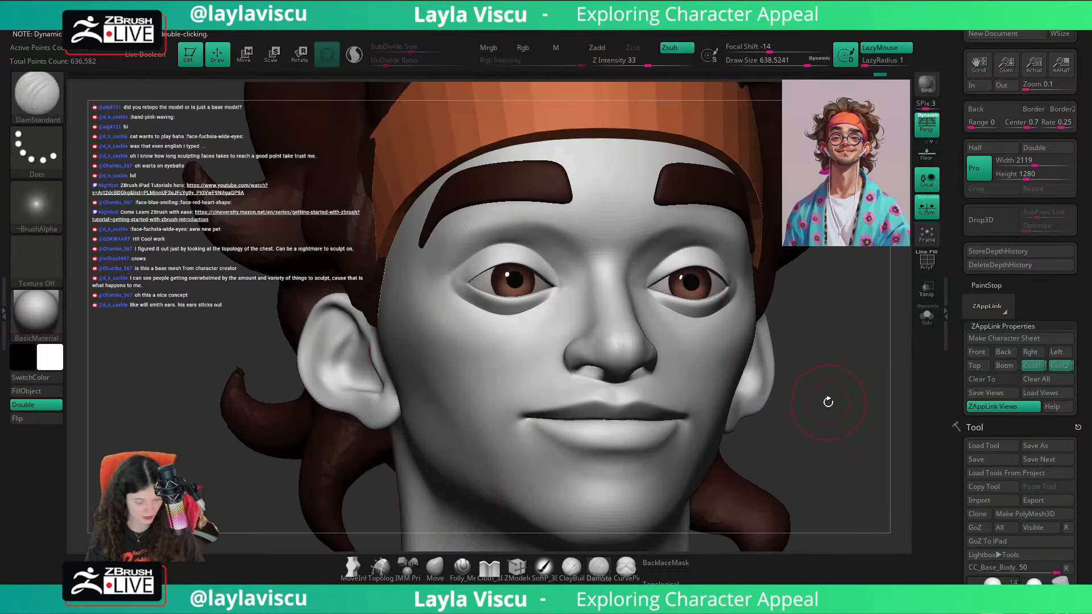
# Step: Build up more volume on the nose tip with the ClayBuildup brush at a draw size of about 51
pyautogui.press('b')
pyautogui.press('c')
pyautogui.press('b')
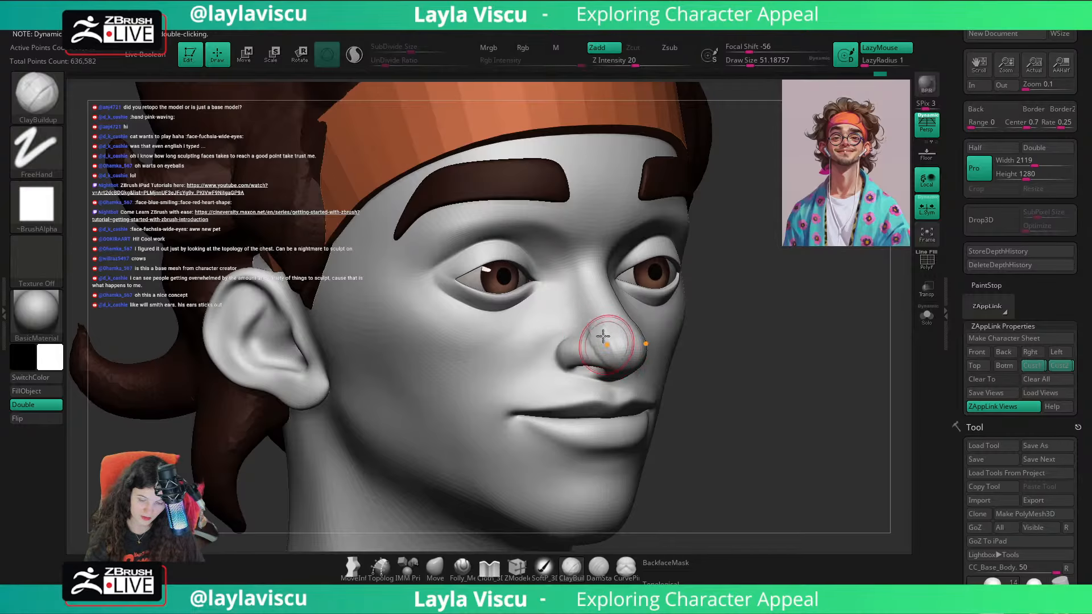
pyautogui.moveTo(716, 342); pyautogui.dragTo(612, 334)
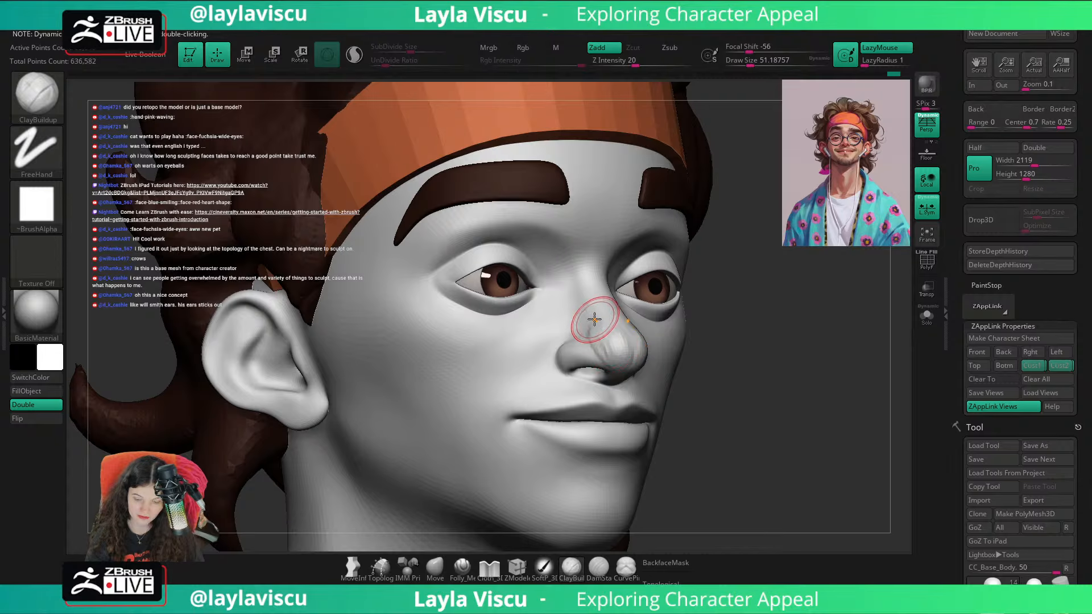
pyautogui.moveTo(762, 360); pyautogui.dragTo(617, 344)
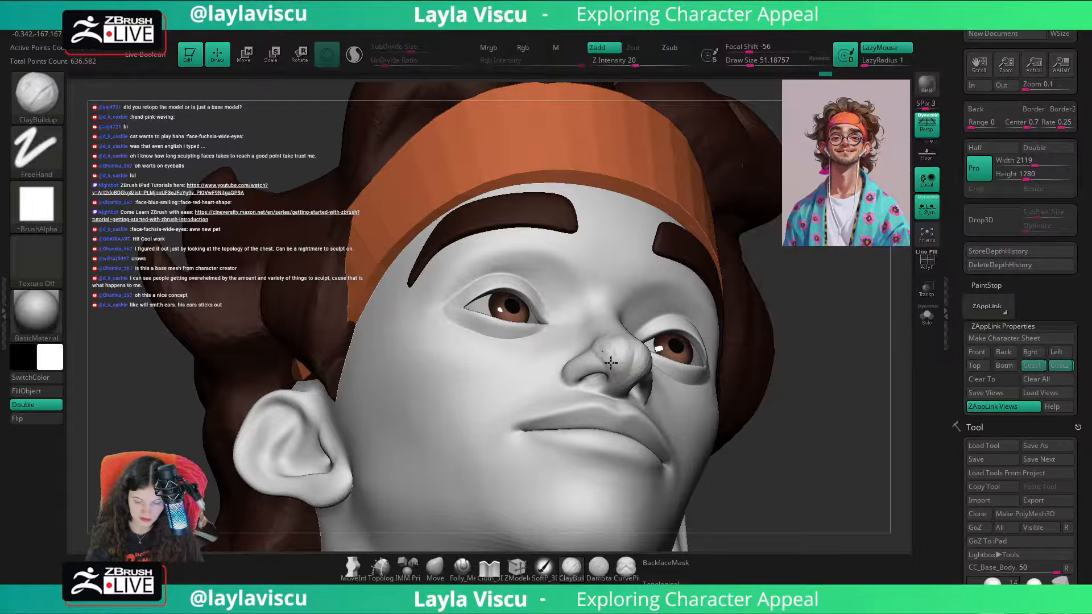
pyautogui.moveTo(759, 367); pyautogui.dragTo(643, 362)
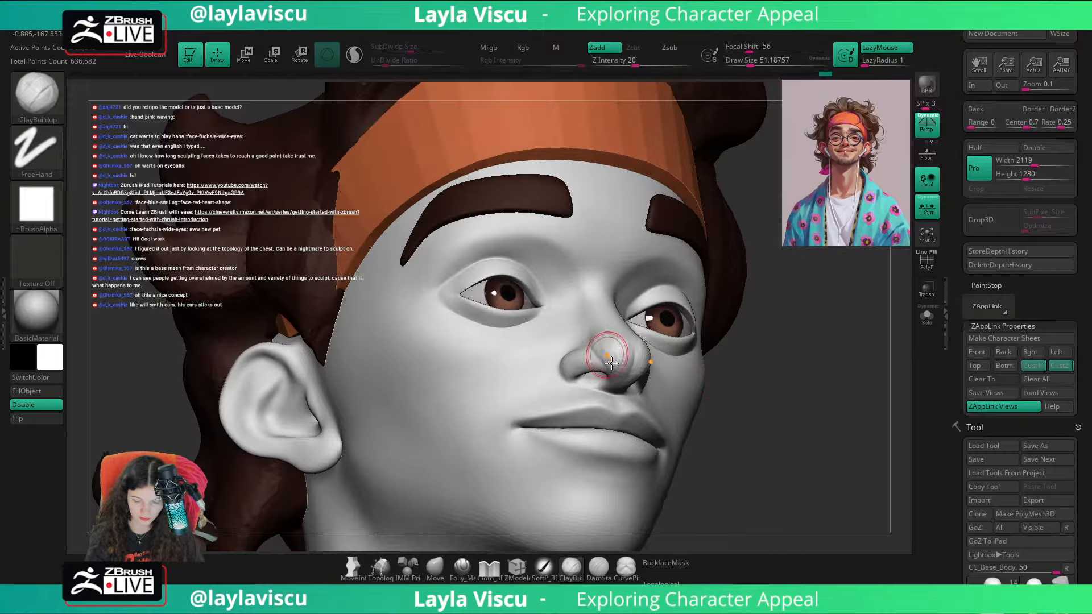
pyautogui.moveTo(772, 367); pyautogui.dragTo(623, 373)
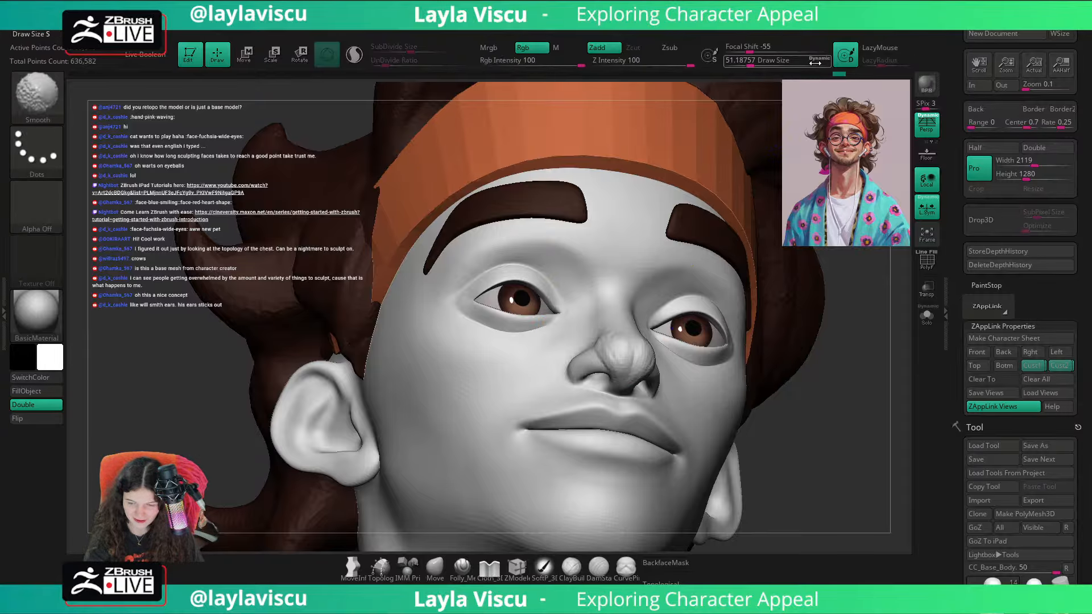
# Step: Smooth the nose tip and its transition into the bridge with the Smooth brush at a draw size of about 116
pyautogui.press('s')
pyautogui.moveTo(685, 373)
pyautogui.mouseDown()
pyautogui.moveTo(637, 370)
pyautogui.moveTo(617, 354)
pyautogui.moveTo(628, 373)
pyautogui.mouseUp()
pyautogui.press('shift')
pyautogui.moveTo(790, 420); pyautogui.dragTo(864, 414)
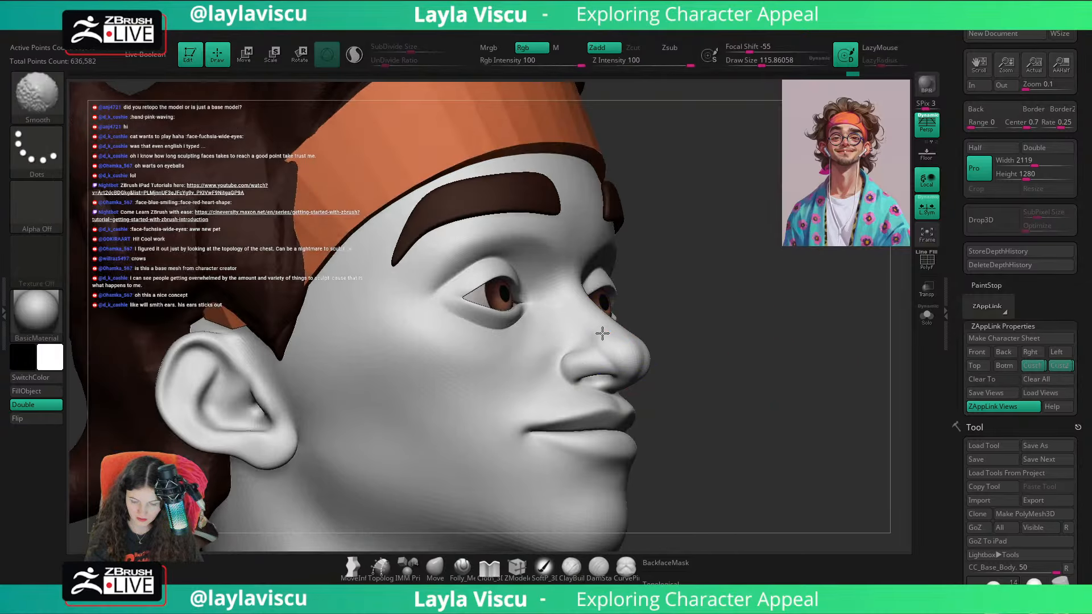
pyautogui.keyDown('shift'); pyautogui.moveTo(602, 334); pyautogui.dragTo(617, 347); pyautogui.keyUp('shift')
pyautogui.moveTo(765, 380); pyautogui.dragTo(685, 373)
pyautogui.keyDown('shift'); pyautogui.moveTo(631, 364); pyautogui.dragTo(616, 356); pyautogui.keyUp('shift')
pyautogui.keyDown('shift'); pyautogui.moveTo(867, 407); pyautogui.dragTo(861, 408); pyautogui.keyUp('shift')
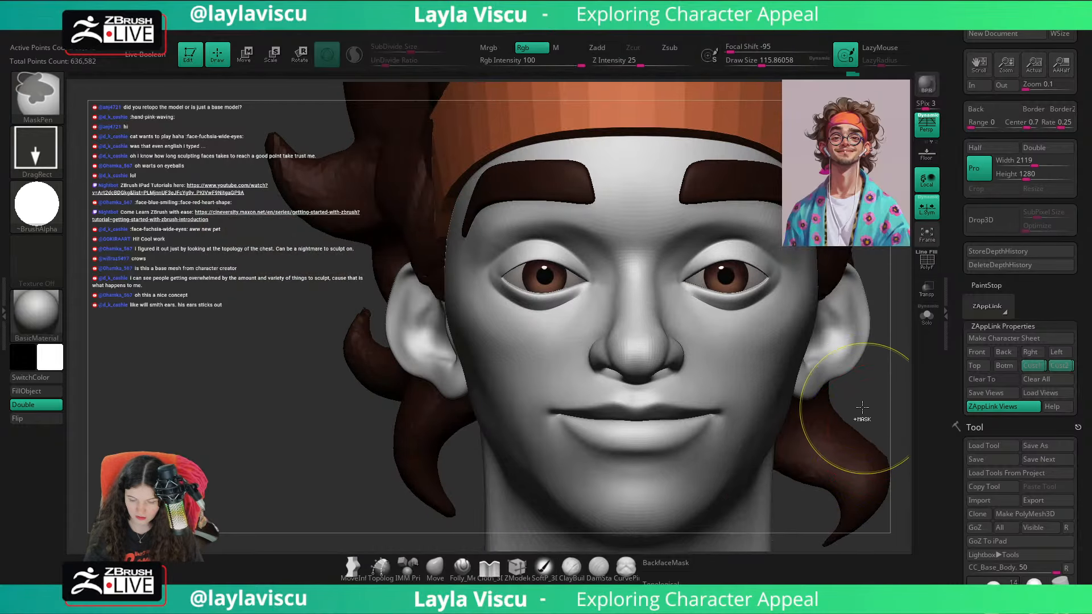
pyautogui.moveTo(861, 409)
pyautogui.keyDown('ctrl'); pyautogui.mouseDown(button='right')
pyautogui.moveTo(817, 390)
pyautogui.moveTo(768, 391)
pyautogui.mouseUp(button='right'); pyautogui.keyUp('ctrl')
pyautogui.moveTo(768, 392)
pyautogui.keyDown('ctrl'); pyautogui.mouseDown(button='right')
pyautogui.moveTo(690, 399)
pyautogui.moveTo(705, 427)
pyautogui.mouseUp(button='right'); pyautogui.keyUp('ctrl')
pyautogui.press('s')
pyautogui.moveTo(803, 387)
pyautogui.mouseDown()
pyautogui.moveTo(797, 377)
pyautogui.moveTo(831, 381)
pyautogui.moveTo(808, 377)
pyautogui.mouseUp()
pyautogui.press('b')
pyautogui.press('d')
pyautogui.press('s')
# Step: Add small touches of volume to the nose with the ClayBuildup brush at a draw size of about 31
pyautogui.press('b')
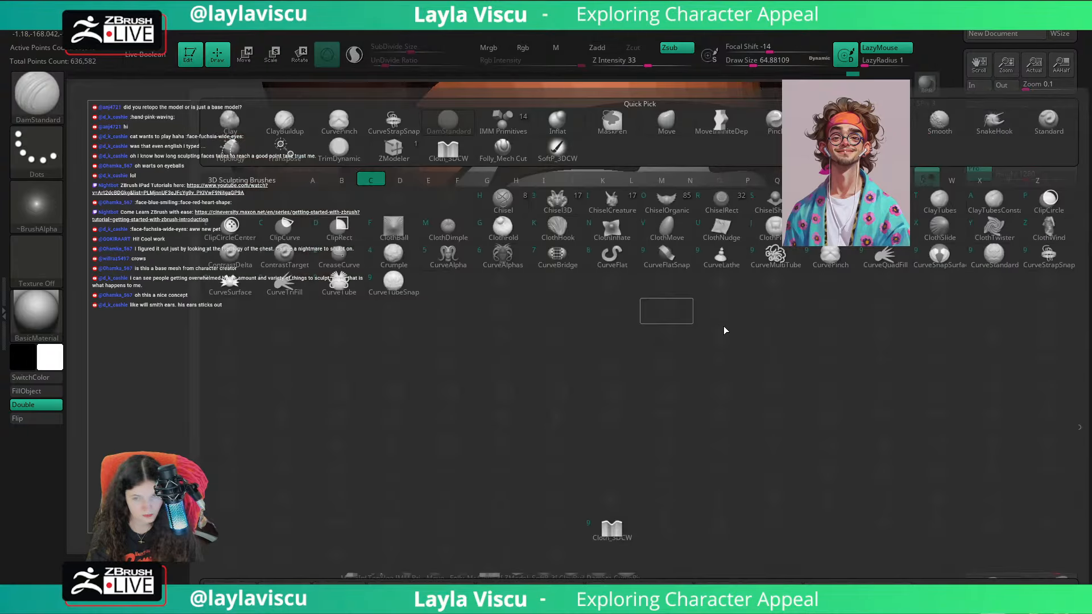
pyautogui.press('c')
pyautogui.press('b')
pyautogui.moveTo(682, 318)
pyautogui.mouseDown()
pyautogui.moveTo(738, 341)
pyautogui.moveTo(768, 376)
pyautogui.mouseUp()
pyautogui.press('s')
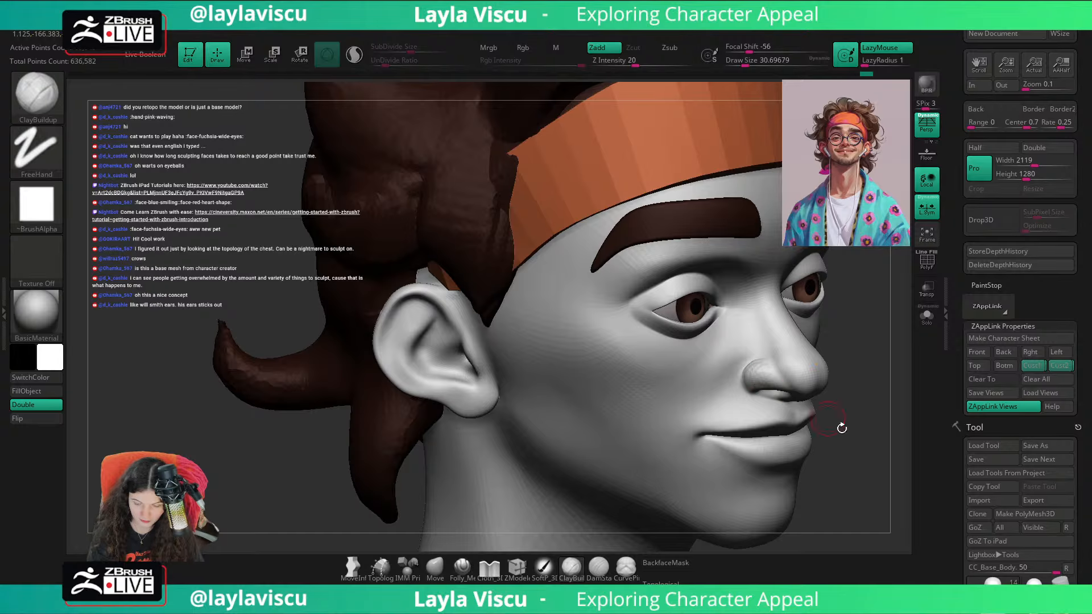
pyautogui.moveTo(841, 426)
pyautogui.keyDown('alt'); pyautogui.mouseDown()
pyautogui.moveTo(673, 324)
pyautogui.moveTo(650, 333)
pyautogui.moveTo(682, 337)
pyautogui.mouseUp(); pyautogui.keyUp('alt')
pyautogui.keyDown('ctrl'); pyautogui.moveTo(795, 373); pyautogui.dragTo(824, 336, button='right'); pyautogui.keyUp('ctrl')
pyautogui.moveTo(825, 336)
pyautogui.mouseDown(button='right')
pyautogui.moveTo(889, 402)
pyautogui.moveTo(784, 370)
pyautogui.moveTo(782, 344)
pyautogui.mouseUp(button='right')
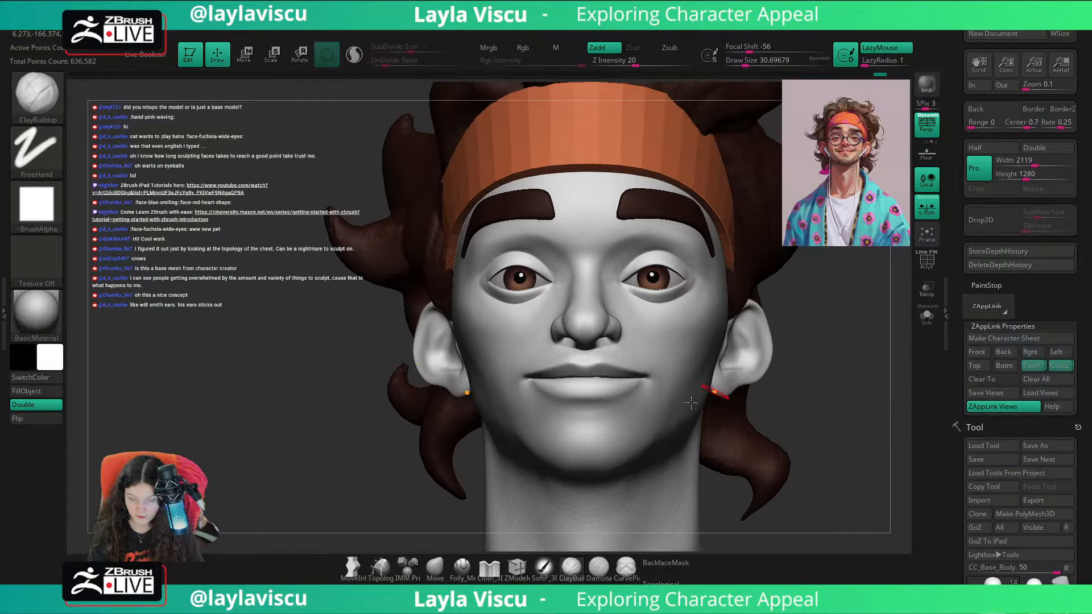
# Step: Flatten the underside of the nose tip with the TrimDynamic brush, raising the draw size to about 49
pyautogui.press('b')
pyautogui.press('t')
pyautogui.press('d')
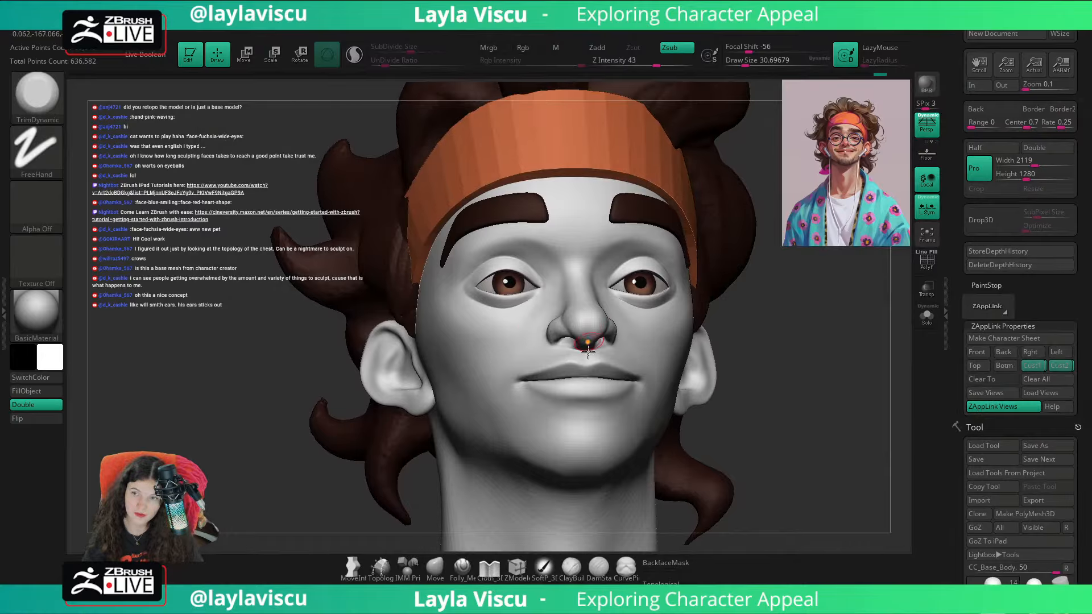
pyautogui.press('s')
pyautogui.click(588, 332)
pyautogui.moveTo(709, 347)
pyautogui.mouseDown(button='right')
pyautogui.moveTo(744, 348)
pyautogui.moveTo(747, 411)
pyautogui.mouseUp(button='right')
pyautogui.press('s')
pyautogui.click(572, 331)
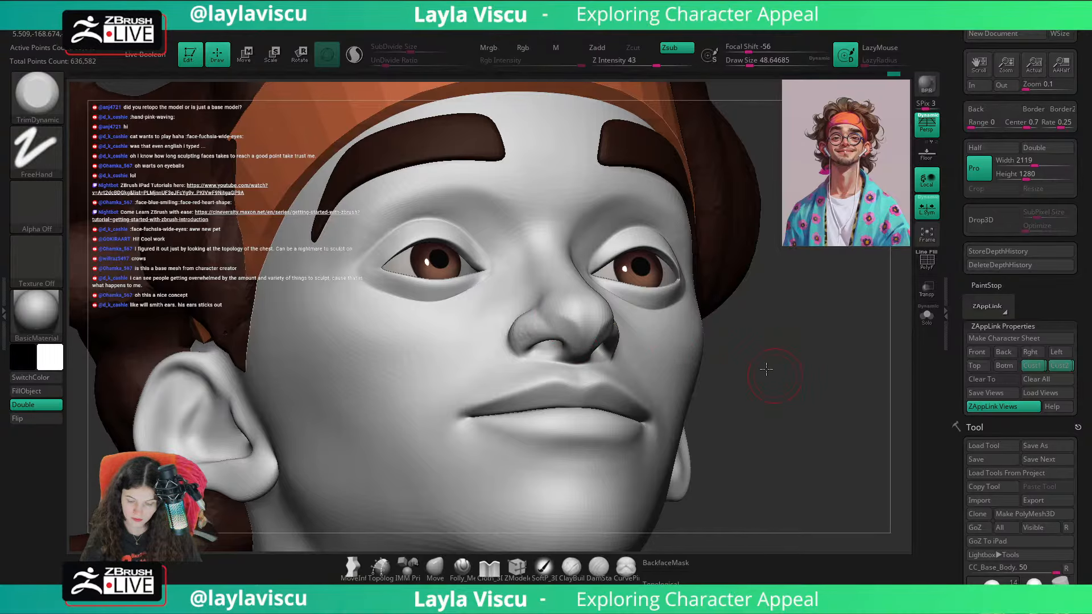
pyautogui.moveTo(551, 318)
pyautogui.mouseDown(button='right')
pyautogui.moveTo(625, 344)
pyautogui.moveTo(796, 324)
pyautogui.moveTo(840, 386)
pyautogui.mouseUp(button='right')
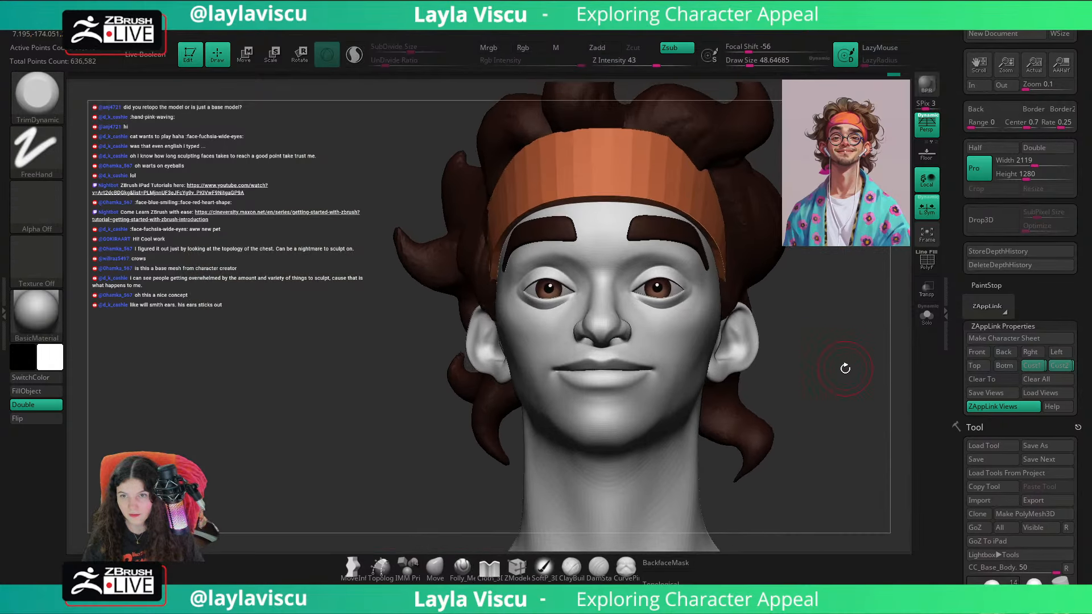
# Step: Rebuild the front and underside of the nose tip with the ClayBuildup brush at a draw size of about 49
pyautogui.press('b')
pyautogui.press('c')
pyautogui.press('b')
pyautogui.moveTo(846, 371)
pyautogui.mouseDown(button='right')
pyautogui.moveTo(602, 330)
pyautogui.moveTo(534, 421)
pyautogui.moveTo(551, 418)
pyautogui.mouseUp(button='right')
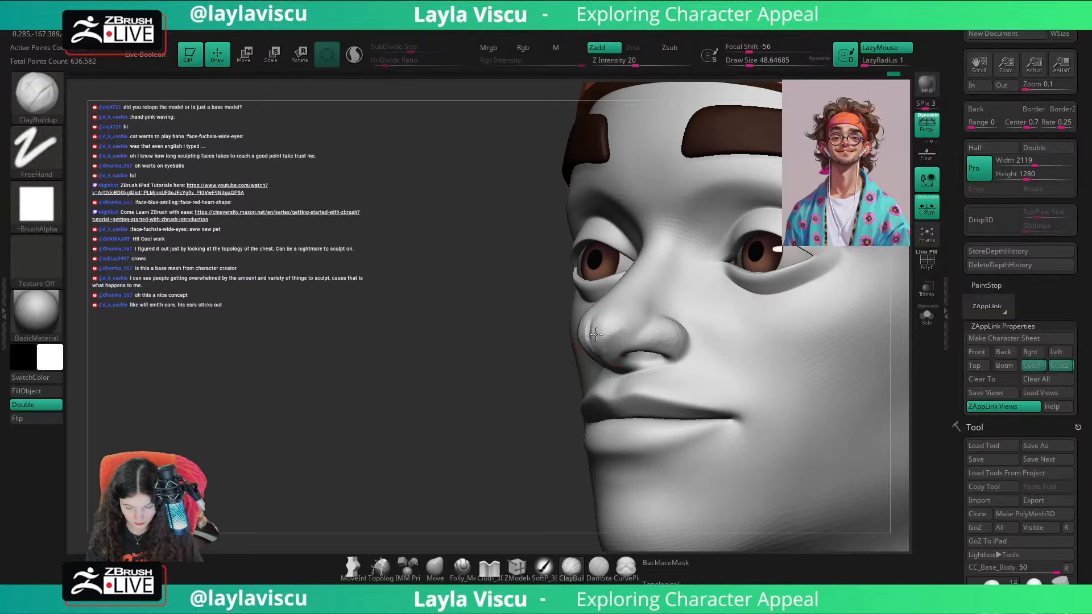
pyautogui.moveTo(619, 322); pyautogui.dragTo(605, 348, button='right')
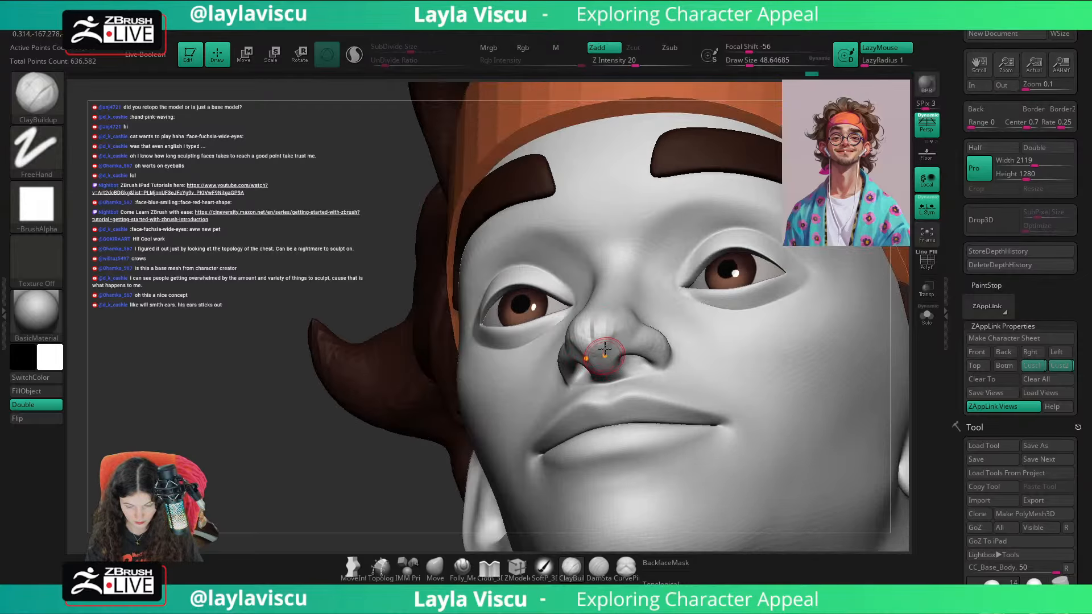
pyautogui.moveTo(607, 316)
pyautogui.keyDown('shift'); pyautogui.mouseDown()
pyautogui.moveTo(600, 348)
pyautogui.moveTo(608, 341)
pyautogui.mouseUp(); pyautogui.keyUp('shift')
pyautogui.keyDown('ctrl'); pyautogui.moveTo(630, 371); pyautogui.dragTo(494, 398, button='right'); pyautogui.keyUp('ctrl')
pyautogui.moveTo(482, 409)
pyautogui.mouseDown()
pyautogui.moveTo(805, 398)
pyautogui.moveTo(734, 370)
pyautogui.mouseUp()
# Step: Compare the head with the portrait overlay in the second saved custom view and examine the nose in three-quarter and profile views
pyautogui.click(1060, 367)
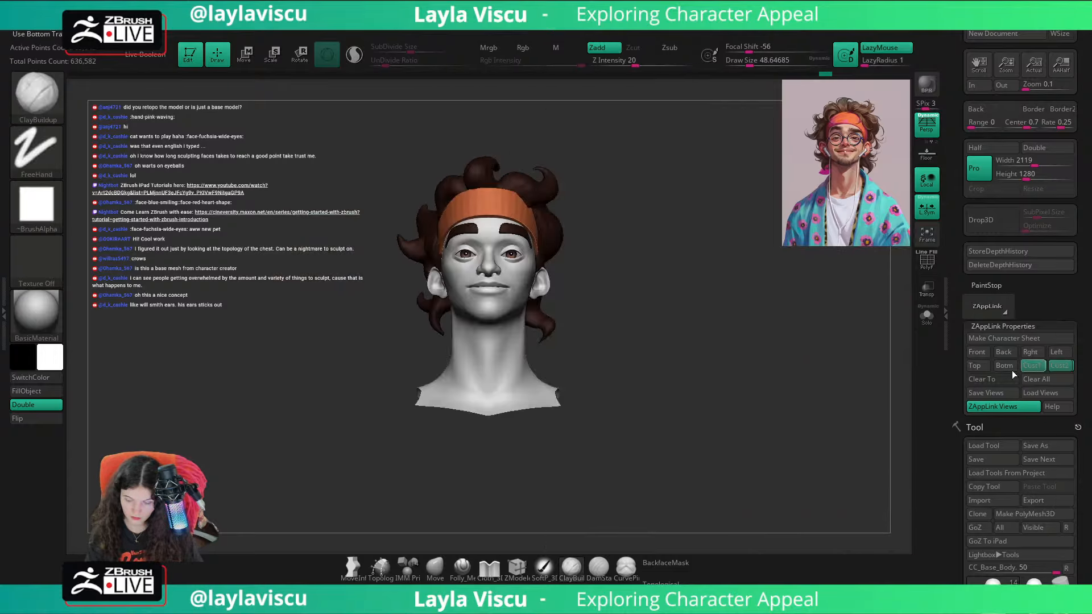
pyautogui.hotkey('shift', 'z')
pyautogui.hotkey('shift', 'z')
pyautogui.moveTo(829, 368); pyautogui.dragTo(657, 341)
pyautogui.keyDown('ctrl'); pyautogui.moveTo(657, 340); pyautogui.dragTo(601, 400, button='right'); pyautogui.keyUp('ctrl')
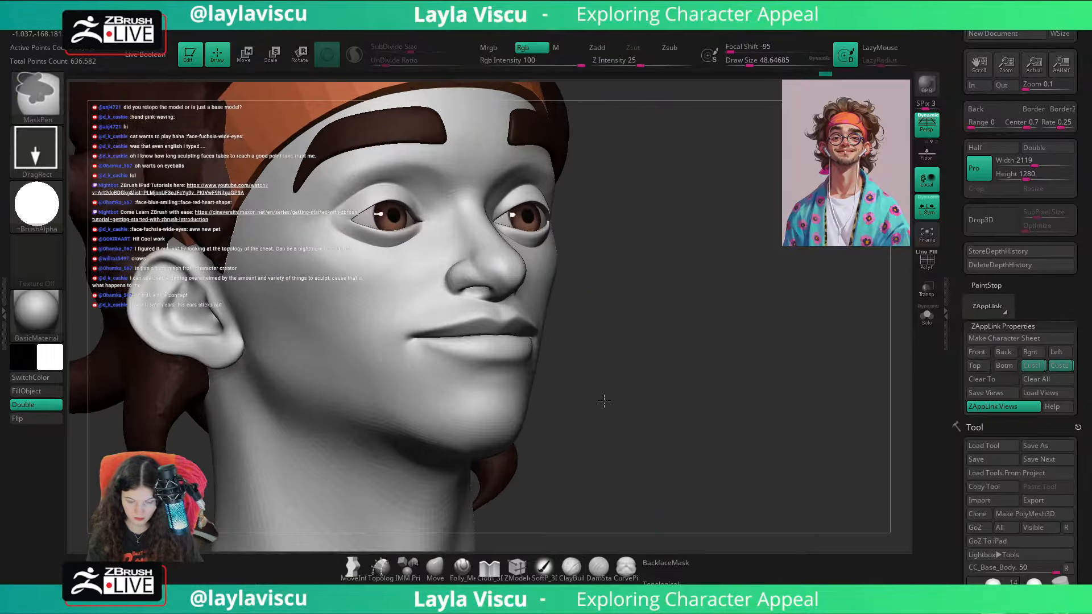
pyautogui.keyDown('shift'); pyautogui.moveTo(602, 400); pyautogui.dragTo(665, 364); pyautogui.keyUp('shift')
pyautogui.moveTo(548, 257); pyautogui.dragTo(726, 407)
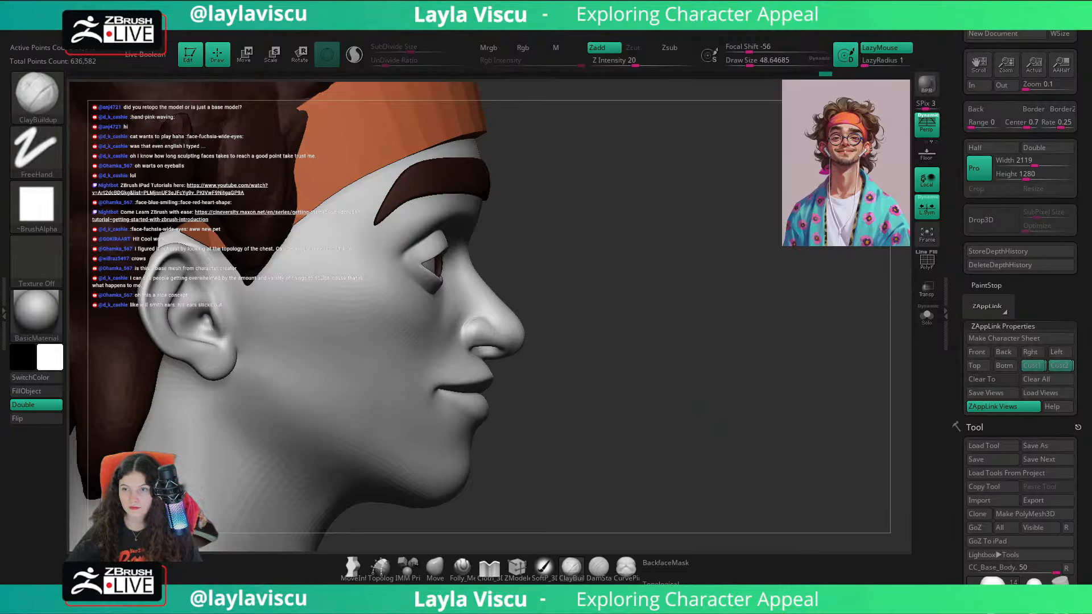
pyautogui.moveTo(570, 226); pyautogui.dragTo(351, 393)
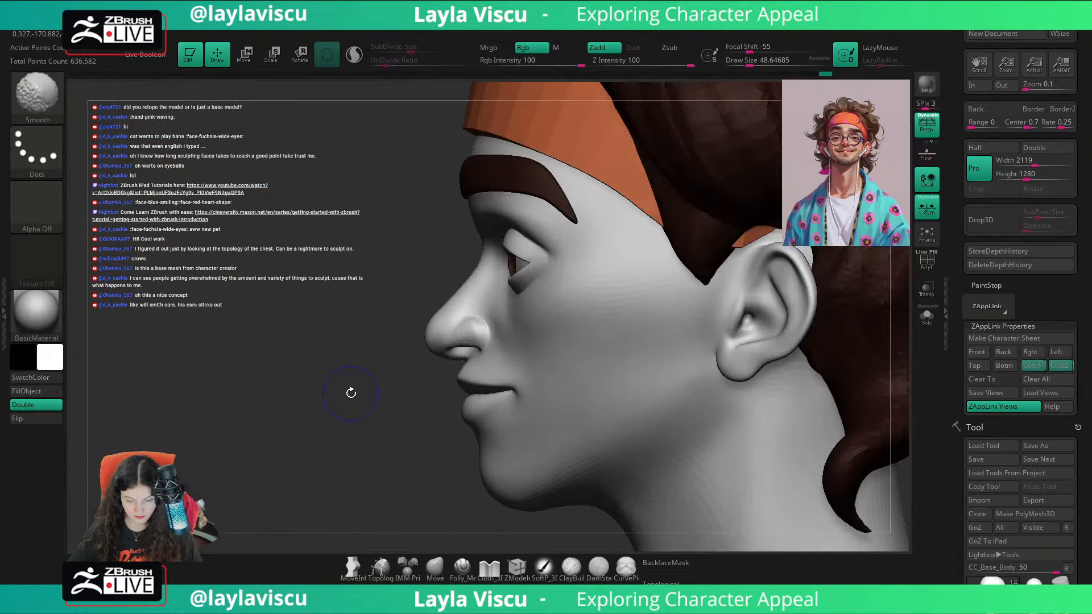
# Step: Adjust the profile between the nose base and the upper lip with the Move brush, raising the draw size to about 59
pyautogui.click(433, 569)
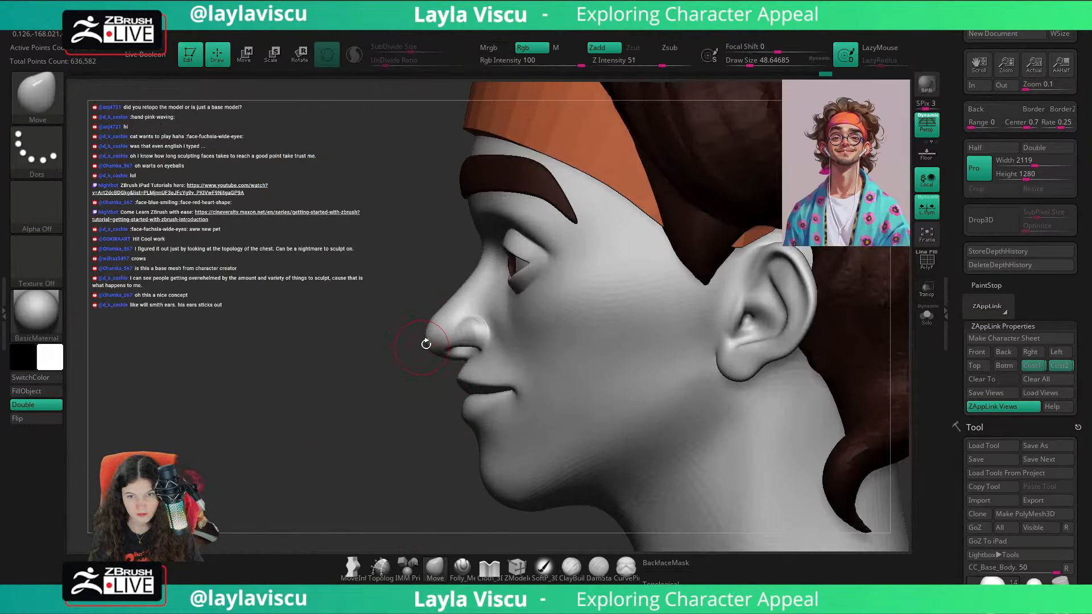
pyautogui.keyDown('ctrl'); pyautogui.moveTo(441, 367); pyautogui.dragTo(461, 417, button='right'); pyautogui.keyUp('ctrl')
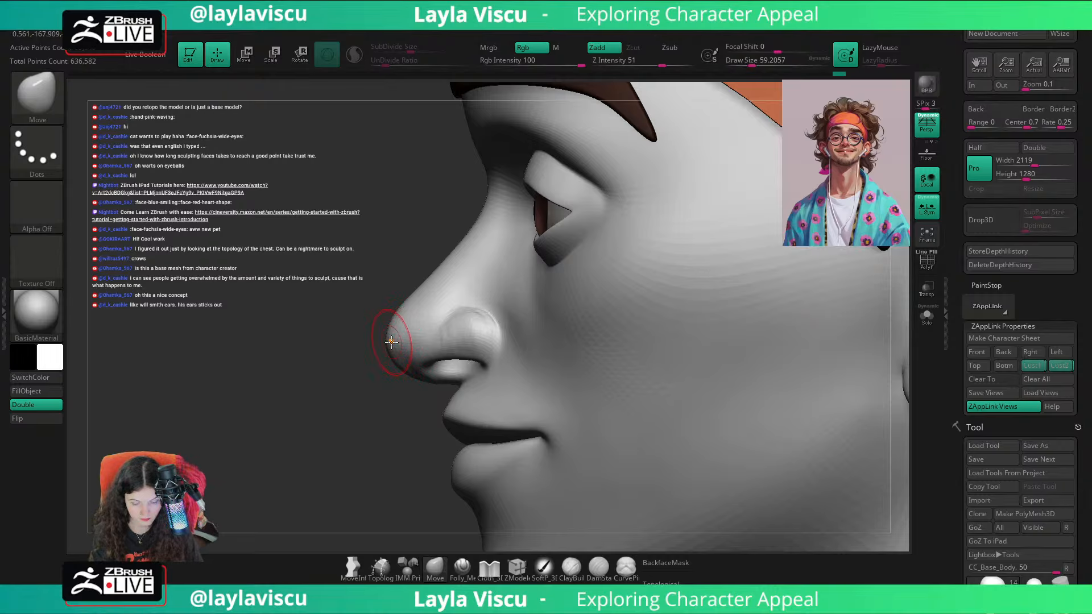
pyautogui.moveTo(404, 497); pyautogui.dragTo(484, 500)
# Step: Enable BackfaceMask and reshape the nostril wings with the Move brush at a draw size of about 71
pyautogui.click(662, 563)
pyautogui.press('s')
pyautogui.moveTo(487, 350); pyautogui.dragTo(493, 326)
pyautogui.keyDown('ctrl'); pyautogui.moveTo(507, 329); pyautogui.dragTo(617, 373, button='right'); pyautogui.keyUp('ctrl')
pyautogui.keyDown('shift'); pyautogui.moveTo(487, 329); pyautogui.dragTo(512, 328); pyautogui.keyUp('shift')
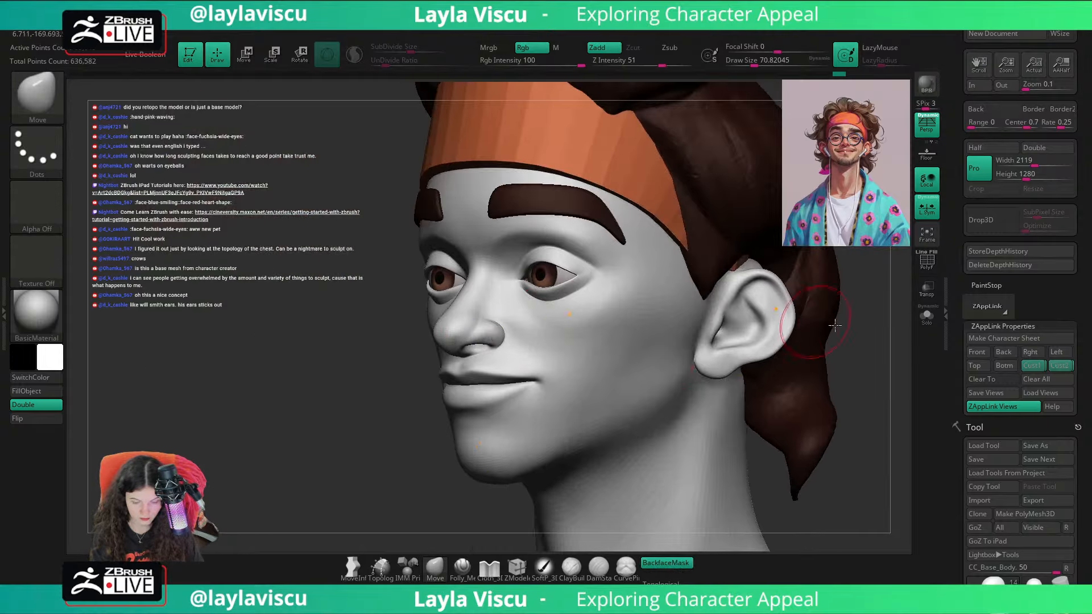
pyautogui.keyDown('shift'); pyautogui.moveTo(751, 344); pyautogui.dragTo(689, 338, button='right'); pyautogui.keyUp('shift')
pyautogui.keyDown('ctrl'); pyautogui.moveTo(483, 317); pyautogui.dragTo(590, 369, button='right'); pyautogui.keyUp('ctrl')
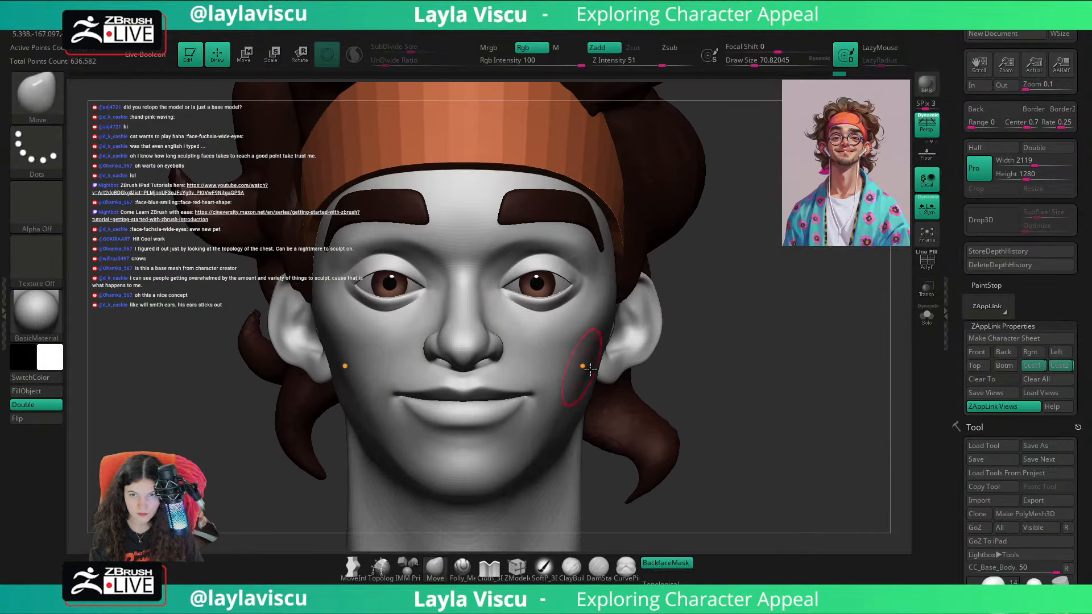
# Step: Check the portrait overlay and refine the sides of the nose bridge with the Folly_Mech Cut brush at draw sizes of about 430 and 517
pyautogui.hotkey('shift', 'z')
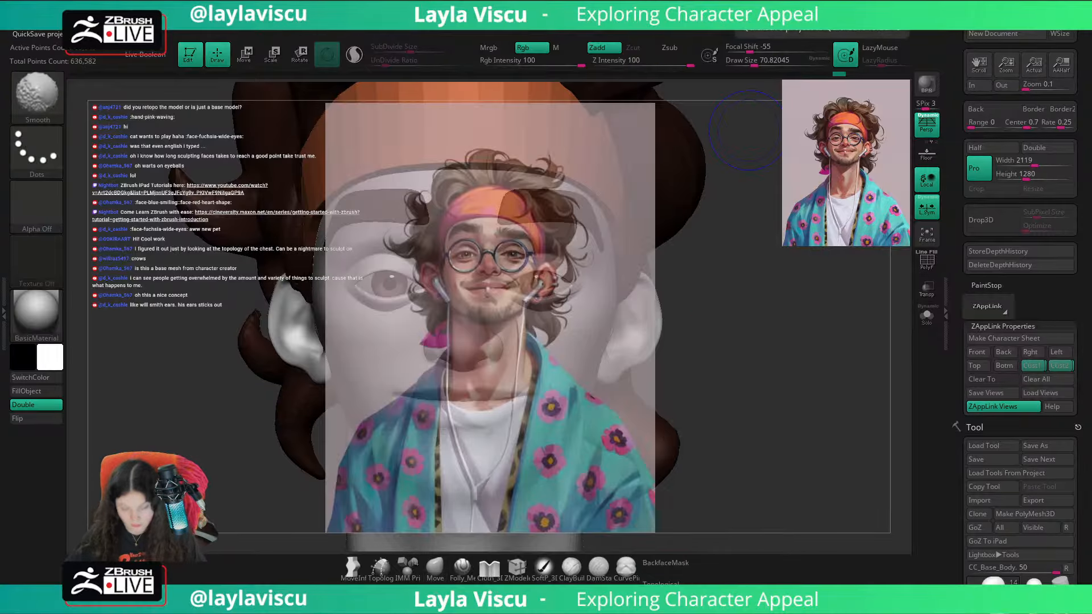
pyautogui.hotkey('shift', 'z')
pyautogui.hotkey('shift', 'z')
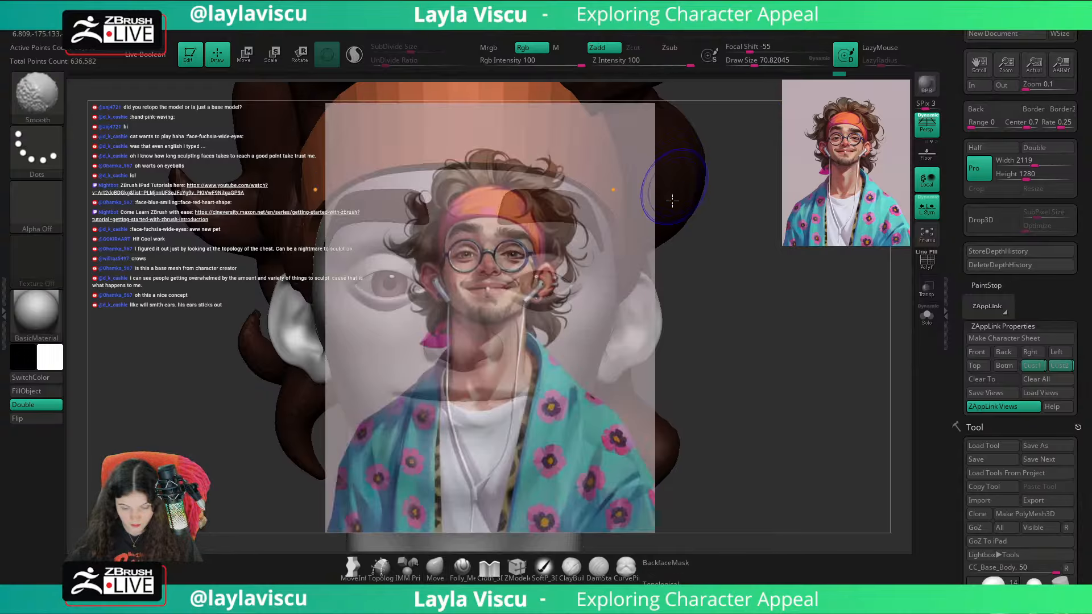
pyautogui.hotkey('shift', 'z')
pyautogui.click(462, 568)
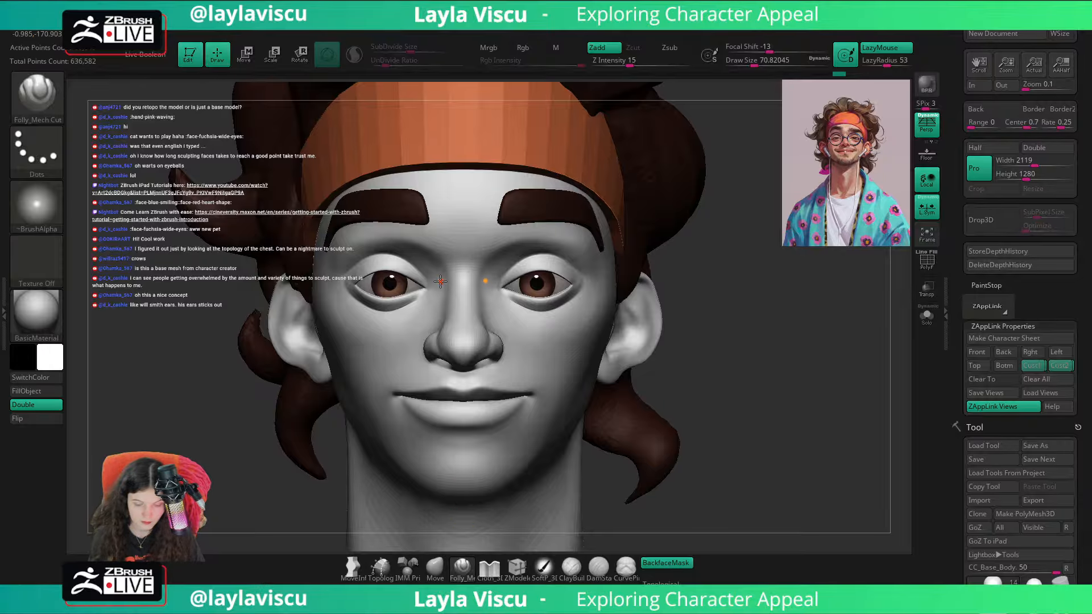
pyautogui.press('s')
pyautogui.moveTo(441, 282); pyautogui.dragTo(479, 284)
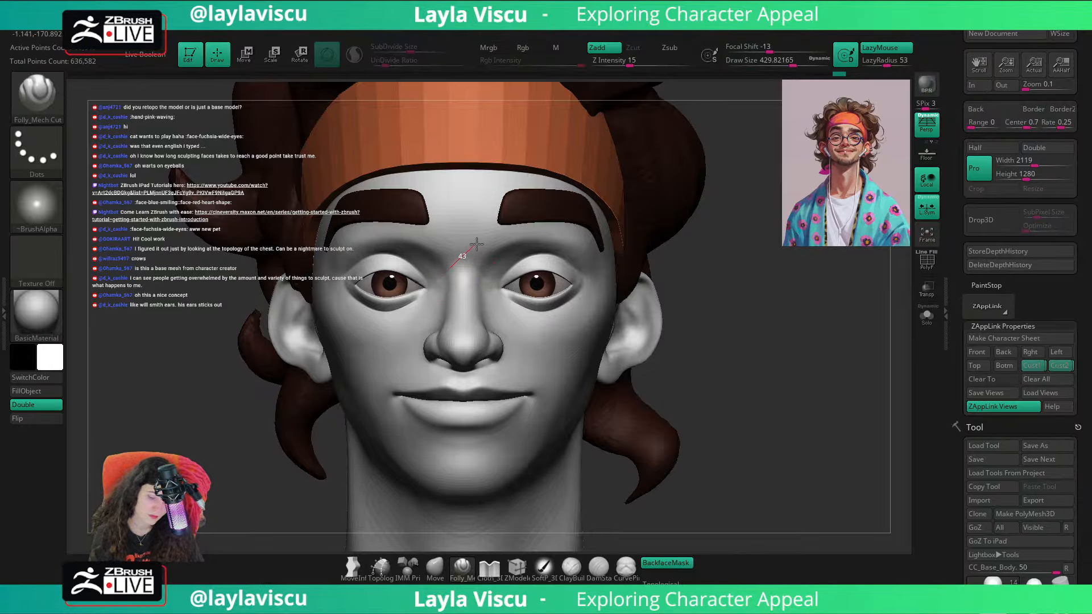
pyautogui.moveTo(699, 253)
pyautogui.mouseDown()
pyautogui.moveTo(731, 230)
pyautogui.moveTo(654, 254)
pyautogui.mouseUp()
pyautogui.press('s')
pyautogui.moveTo(489, 310); pyautogui.dragTo(497, 311)
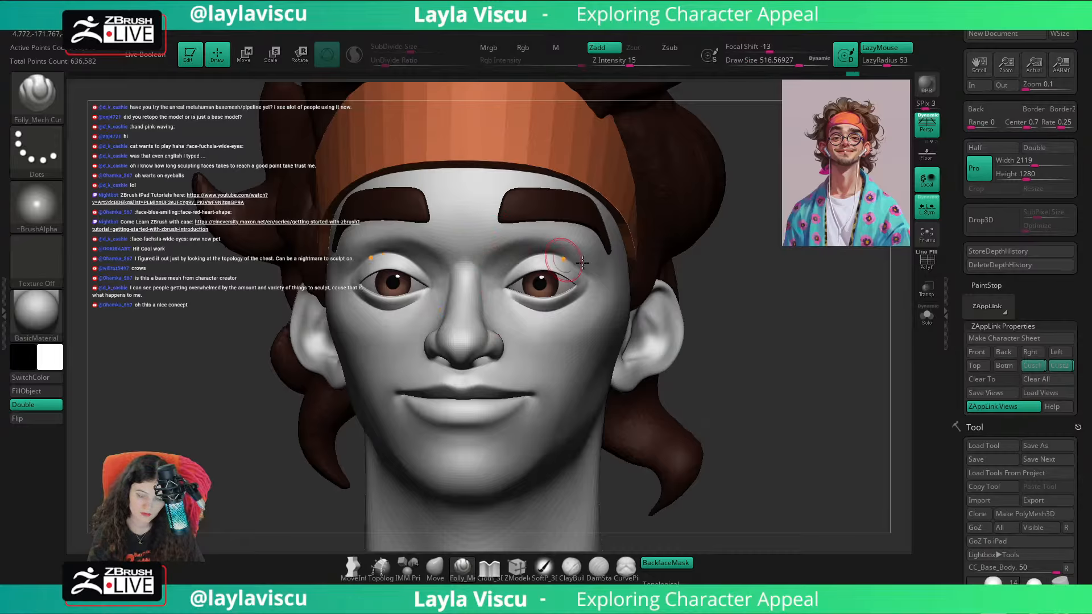
pyautogui.press('b')
pyautogui.press('c')
pyautogui.press('b')
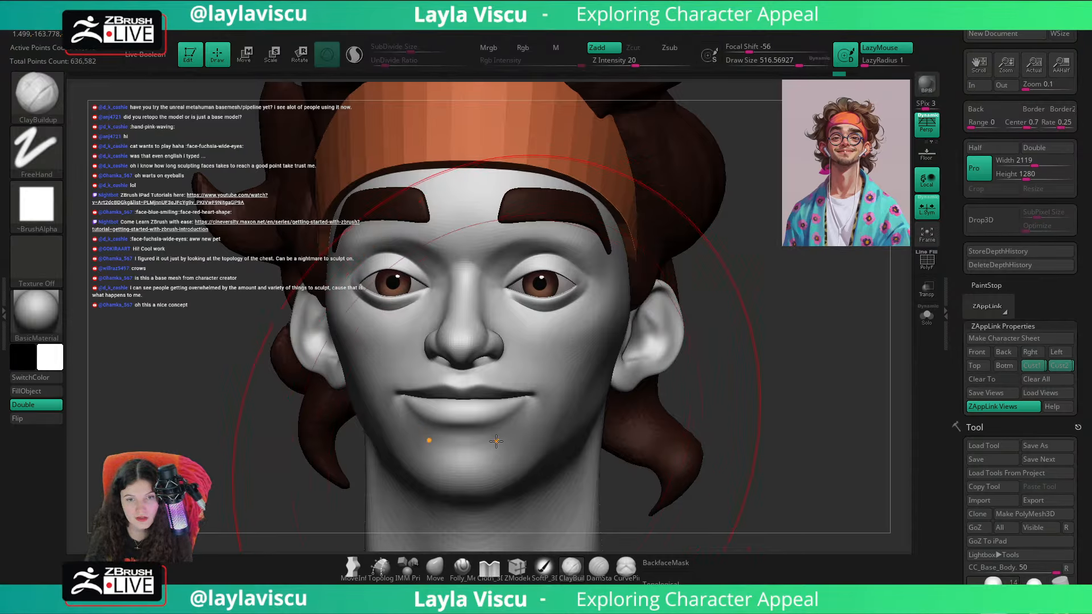
pyautogui.moveTo(753, 342); pyautogui.dragTo(759, 373)
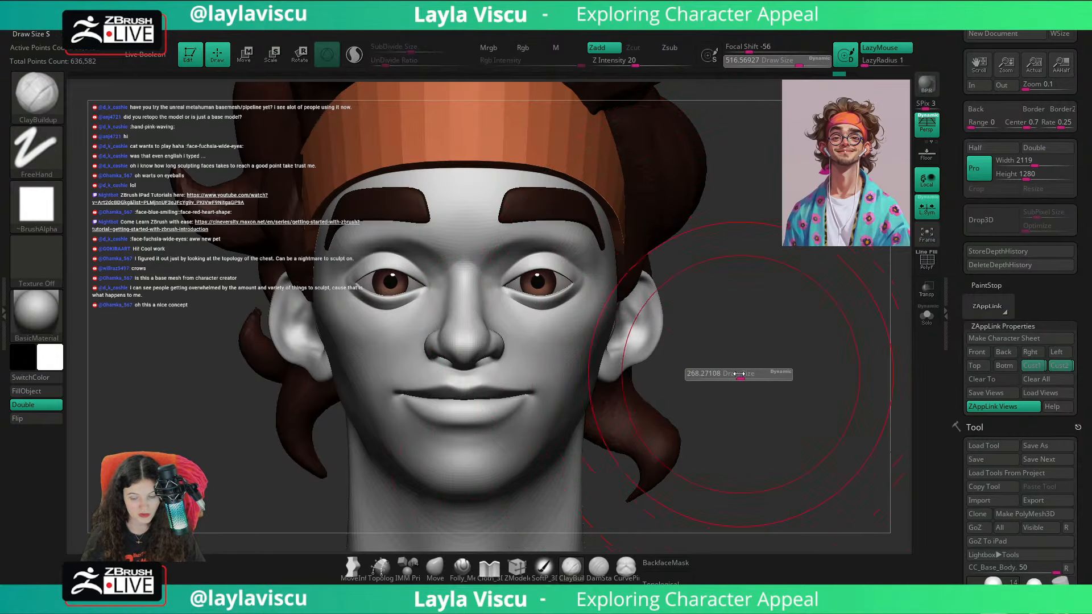
pyautogui.click(472, 566)
# Step: Sharpen the side planes of the nose bridge with the Pinch brush at a draw size of about 31
pyautogui.press('b')
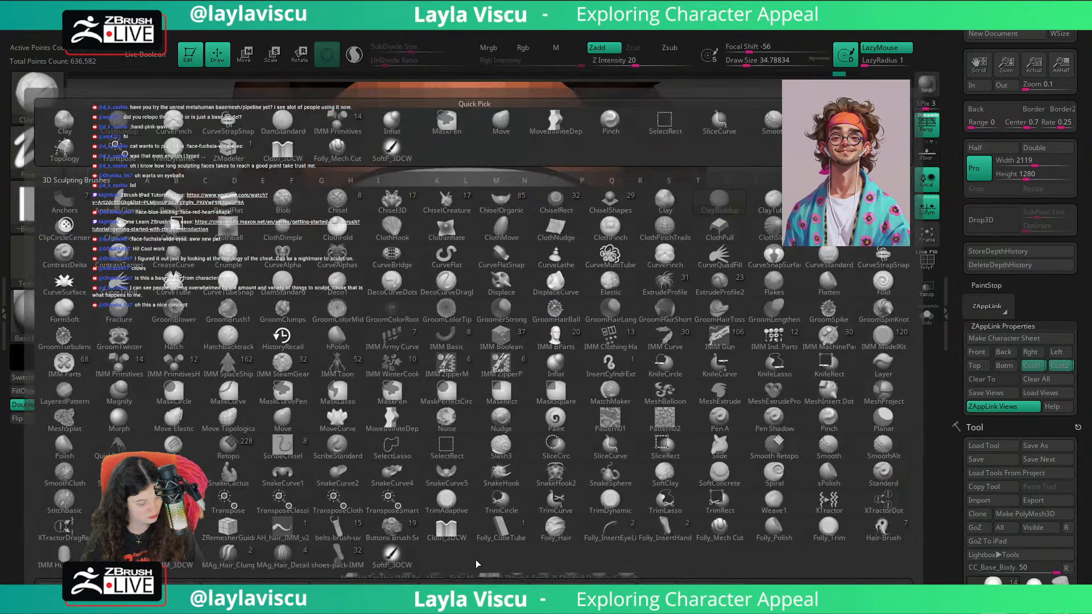
pyautogui.press('p')
pyautogui.press('i')
pyautogui.moveTo(743, 356)
pyautogui.keyDown('alt'); pyautogui.mouseDown()
pyautogui.moveTo(767, 409)
pyautogui.moveTo(718, 407)
pyautogui.mouseUp(); pyautogui.keyUp('alt')
pyautogui.press('s')
pyautogui.moveTo(504, 372); pyautogui.dragTo(501, 373)
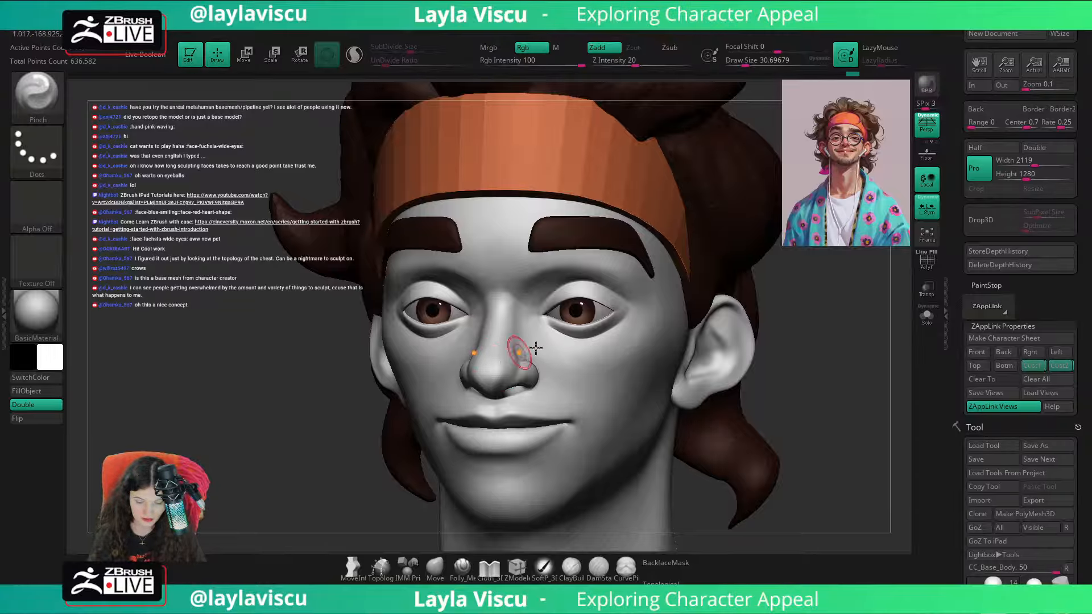
pyautogui.moveTo(804, 319); pyautogui.dragTo(835, 314)
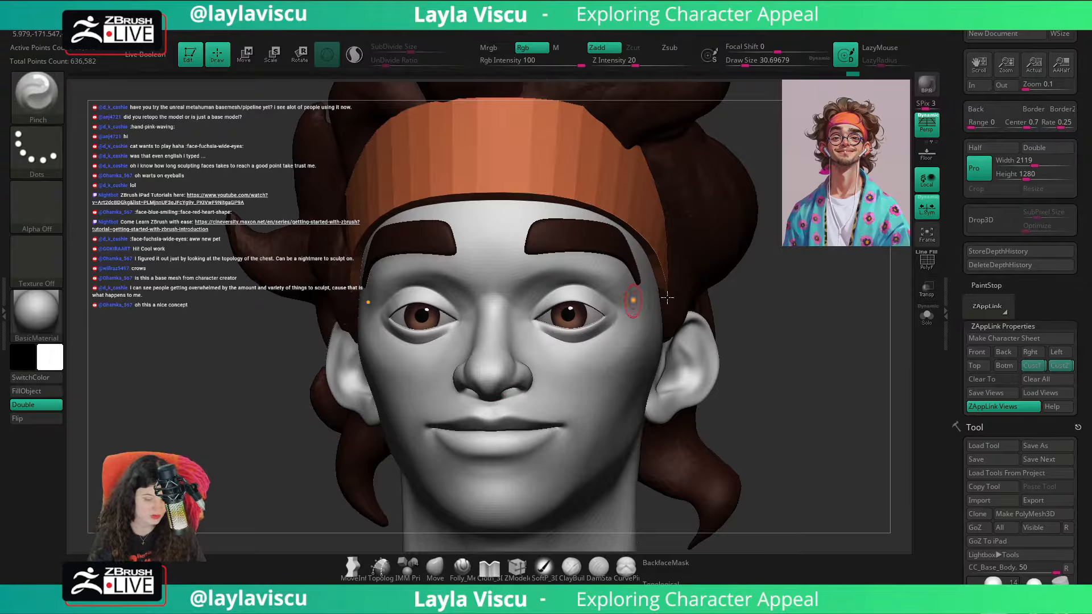
pyautogui.moveTo(667, 297); pyautogui.dragTo(531, 319)
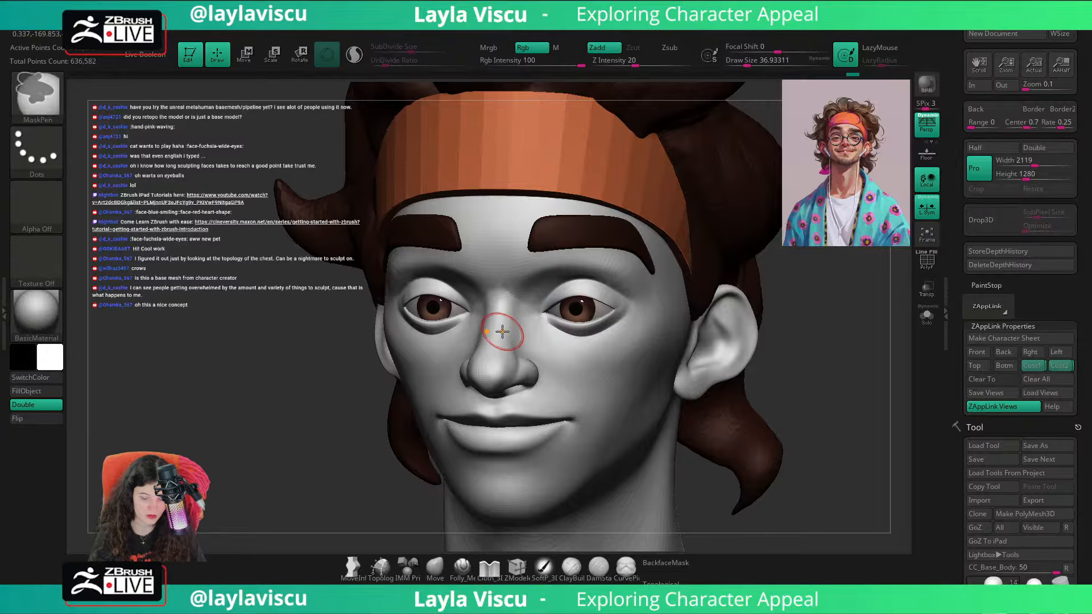
# Step: Pinch the upper nose bridge near the inner eye corners at a draw size of about 29, checking front and three-quarter views
pyautogui.press('[')
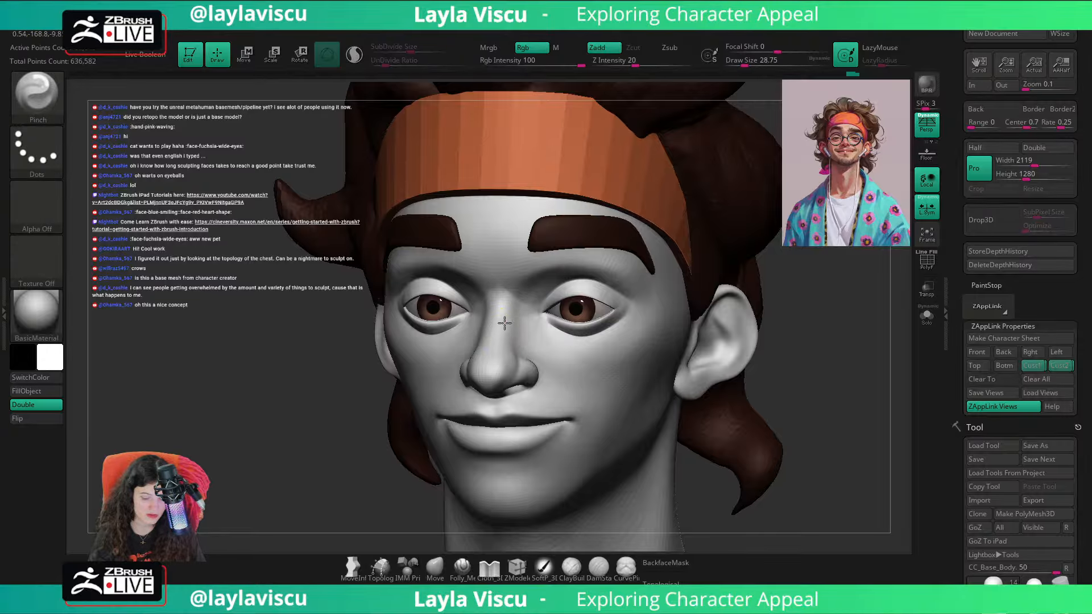
pyautogui.moveTo(760, 276); pyautogui.dragTo(495, 298)
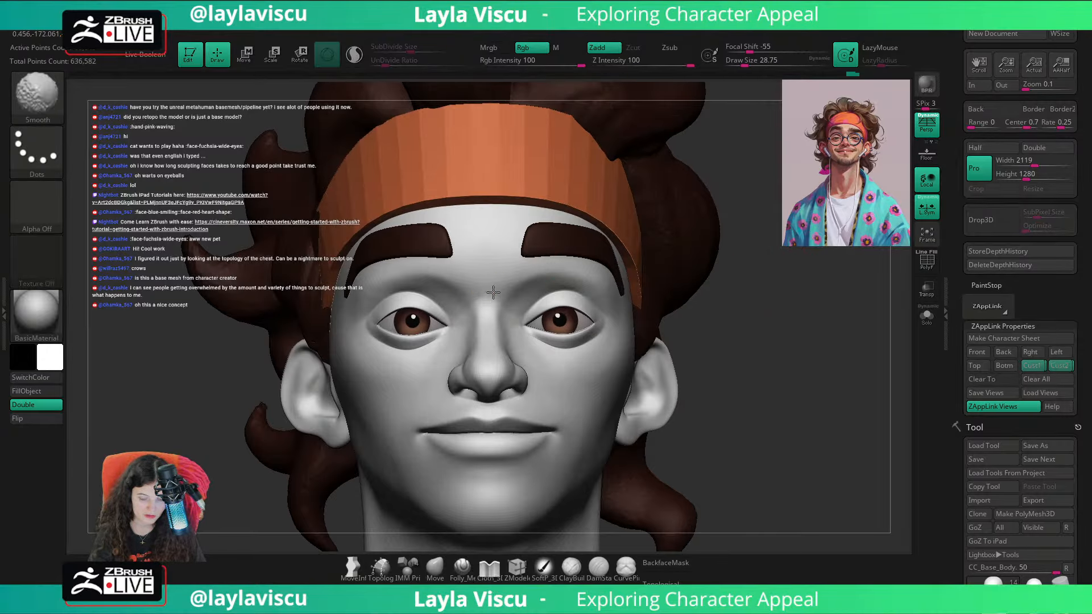
pyautogui.moveTo(722, 270); pyautogui.dragTo(617, 285)
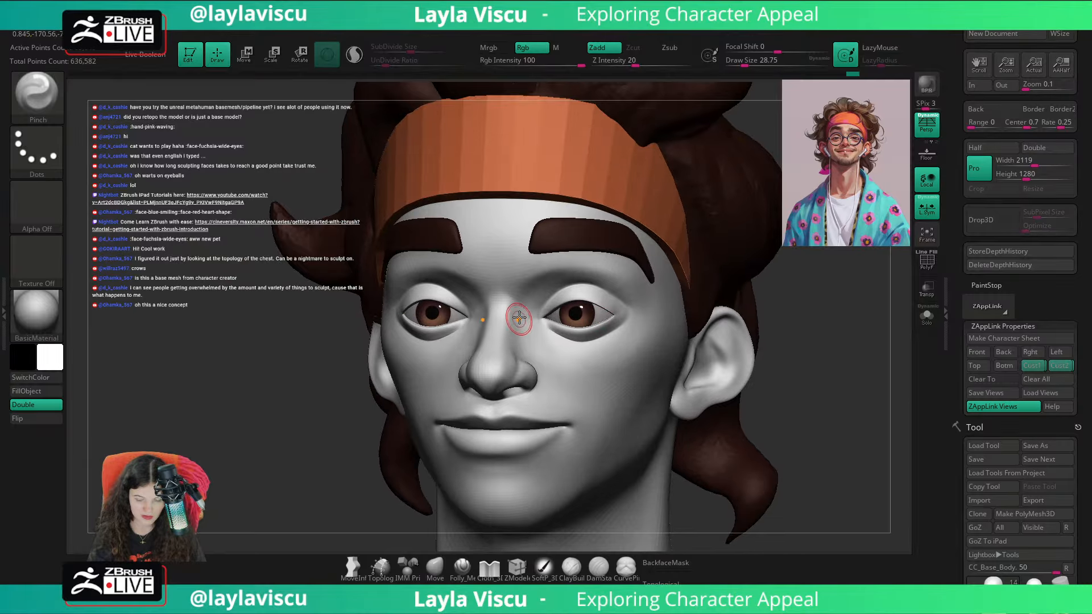
pyautogui.moveTo(734, 292); pyautogui.dragTo(808, 298)
pyautogui.keyDown('ctrl'); pyautogui.moveTo(802, 297); pyautogui.dragTo(670, 307, button='right'); pyautogui.keyUp('ctrl')
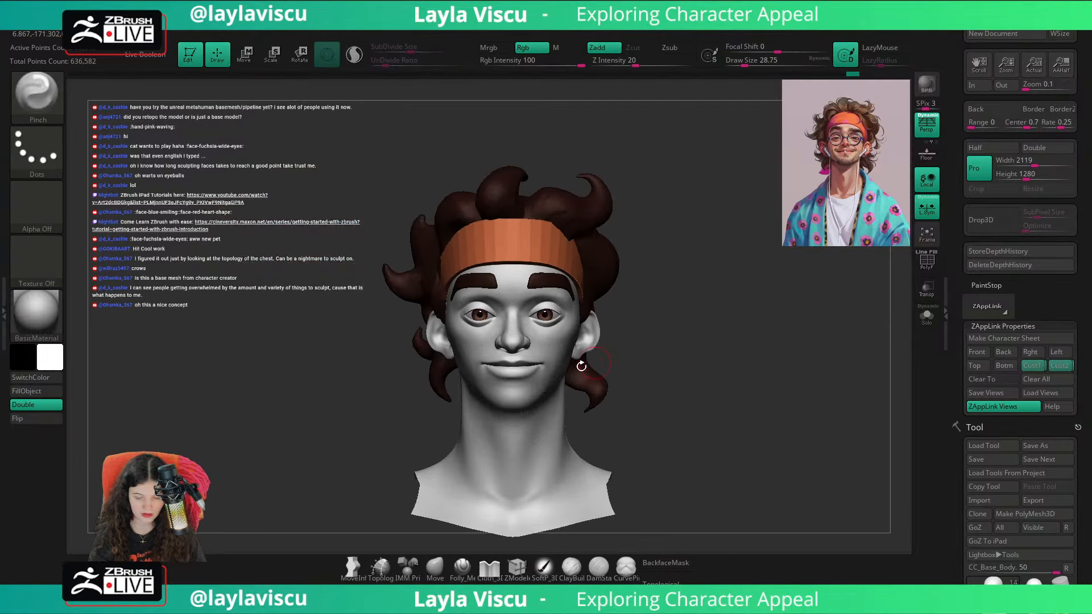
pyautogui.keyDown('ctrl'); pyautogui.moveTo(580, 360); pyautogui.dragTo(570, 442, button='right'); pyautogui.keyUp('ctrl')
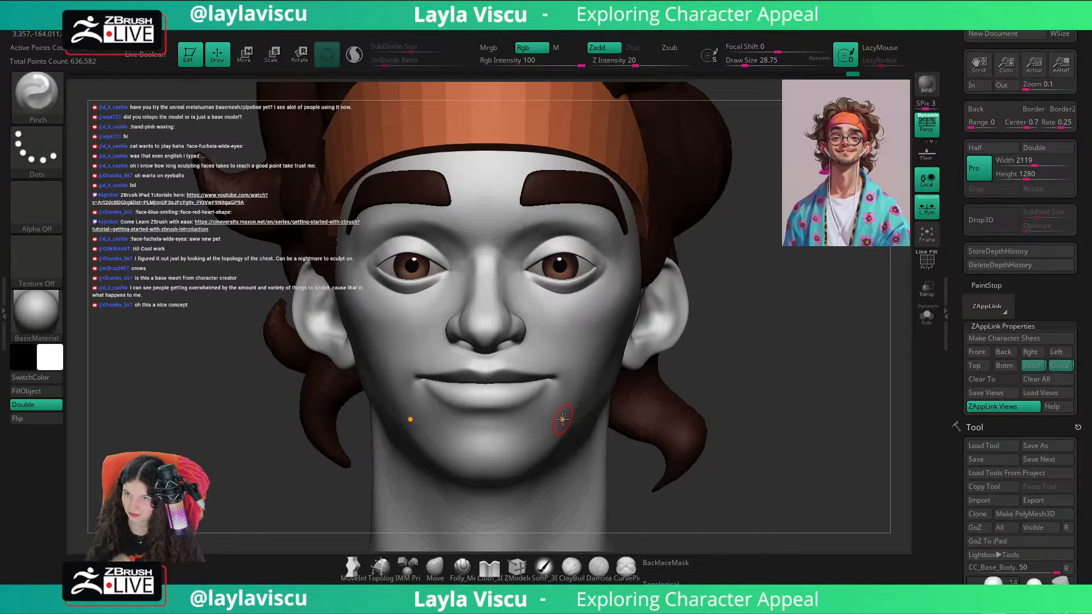
# Step: Tighten the root of the nose between the brows with the Pinch brush at a draw size of about 39
pyautogui.moveTo(758, 341)
pyautogui.keyDown('alt'); pyautogui.mouseDown()
pyautogui.moveTo(792, 373)
pyautogui.moveTo(841, 370)
pyautogui.mouseUp(); pyautogui.keyUp('alt')
pyautogui.moveTo(505, 275)
pyautogui.keyDown('shift'); pyautogui.mouseDown()
pyautogui.moveTo(497, 261)
pyautogui.moveTo(477, 286)
pyautogui.mouseUp(); pyautogui.keyUp('shift')
pyautogui.moveTo(767, 336); pyautogui.dragTo(737, 349)
pyautogui.press('s')
pyautogui.moveTo(538, 255); pyautogui.dragTo(540, 255)
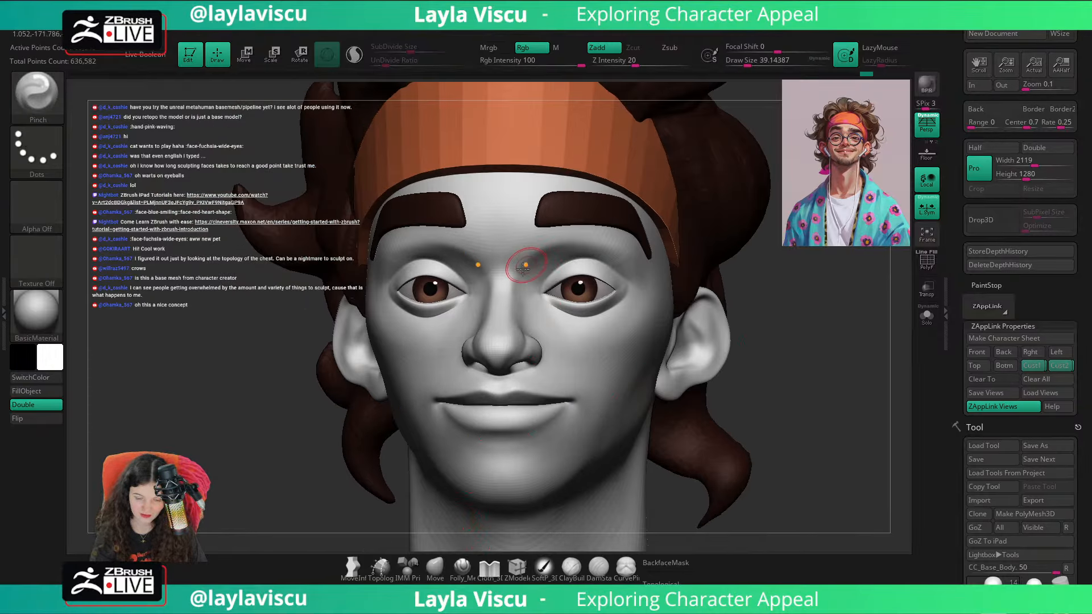
pyautogui.press('f')
pyautogui.moveTo(670, 295)
pyautogui.mouseDown()
pyautogui.moveTo(697, 332)
pyautogui.moveTo(677, 330)
pyautogui.mouseUp()
# Step: Adjust the nose against the portrait overlay with the Move brush, turning off BackfaceMask and raising the draw size to about 80
pyautogui.click(1037, 365)
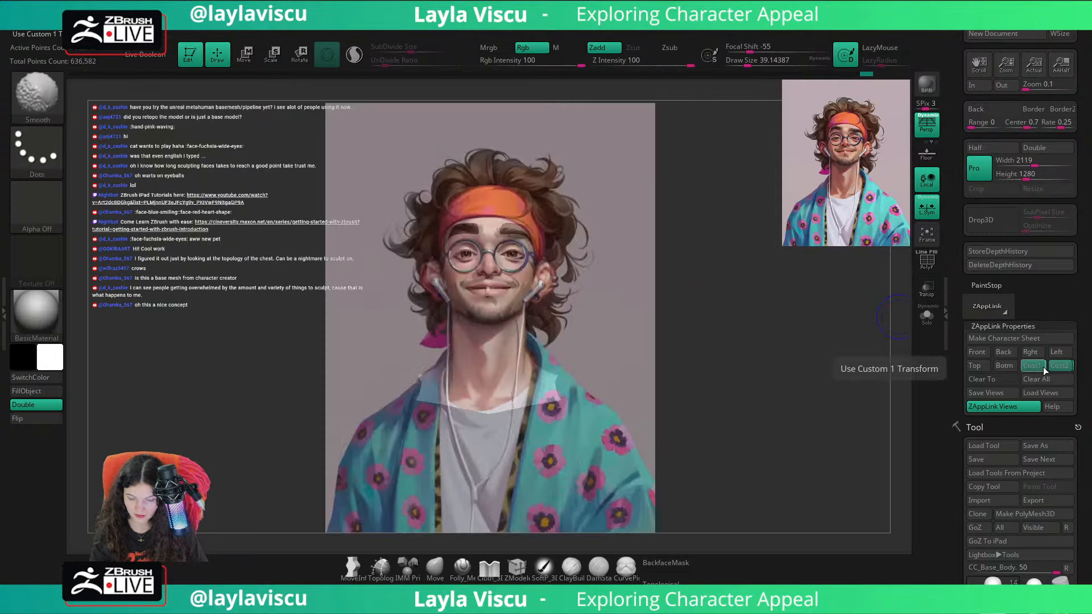
pyautogui.hotkey('shift', 'z')
pyautogui.hotkey('shift', 'z')
# Step: Compare the head with the portrait overlay in the first saved custom view and examine the nose from below
pyautogui.hotkey('shift', 'z')
pyautogui.click(435, 567)
pyautogui.moveTo(496, 359)
pyautogui.keyDown('ctrl'); pyautogui.mouseDown(button='right')
pyautogui.moveTo(628, 355)
pyautogui.moveTo(627, 321)
pyautogui.mouseUp(button='right'); pyautogui.keyUp('ctrl')
pyautogui.press(']')
pyautogui.moveTo(510, 292)
pyautogui.mouseDown()
pyautogui.moveTo(506, 301)
pyautogui.moveTo(510, 284)
pyautogui.mouseUp()
pyautogui.click(666, 563)
pyautogui.press(']')
pyautogui.click(1043, 365)
pyautogui.hotkey('shift', 'z')
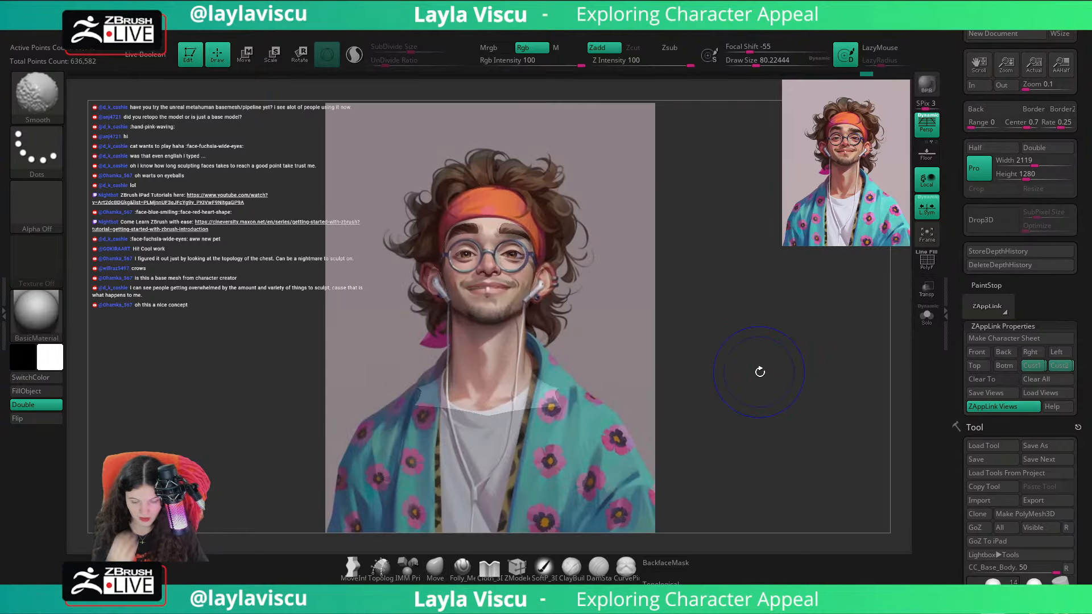
pyautogui.hotkey('shift', 'z')
pyautogui.hotkey('shift', 'z')
pyautogui.hotkey('shift', 'z')
pyautogui.moveTo(761, 370)
pyautogui.keyDown('ctrl'); pyautogui.mouseDown(button='right')
pyautogui.moveTo(761, 314)
pyautogui.moveTo(777, 292)
pyautogui.moveTo(766, 301)
pyautogui.mouseUp(button='right'); pyautogui.keyUp('ctrl')
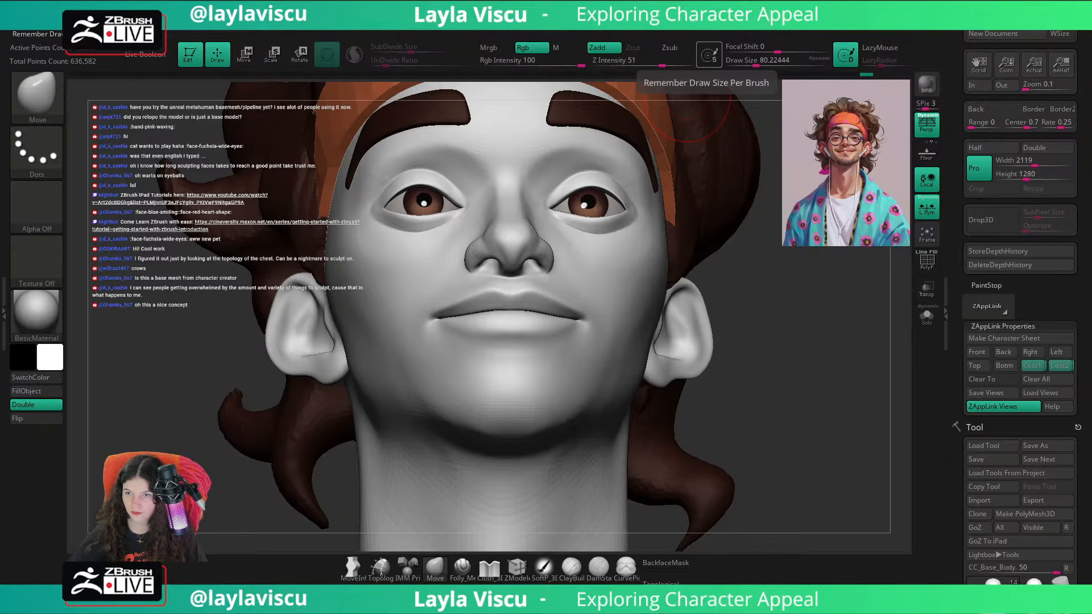
pyautogui.moveTo(780, 351); pyautogui.dragTo(777, 329, button='right')
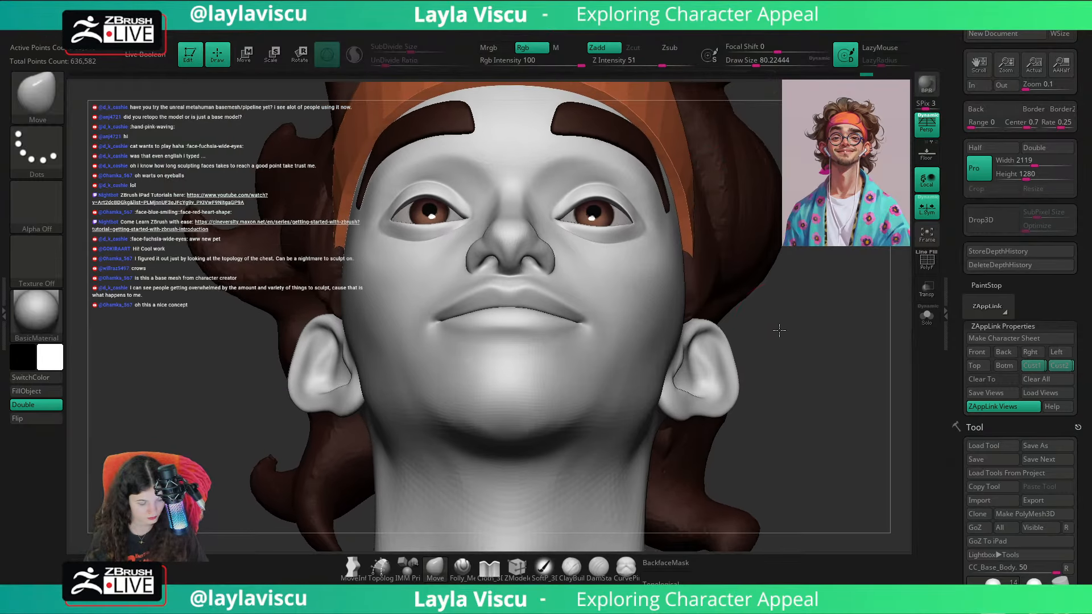
# Step: Build up the underside of the nose tip between the nostrils with ClayBuildup at a draw size of about 68 and smooth it
pyautogui.press('b')
pyautogui.press('c')
pyautogui.press('b')
pyautogui.keyDown('ctrl'); pyautogui.moveTo(527, 255); pyautogui.dragTo(542, 325, button='right'); pyautogui.keyUp('ctrl')
pyautogui.press('s')
pyautogui.moveTo(520, 258); pyautogui.dragTo(462, 239)
pyautogui.press('shift')
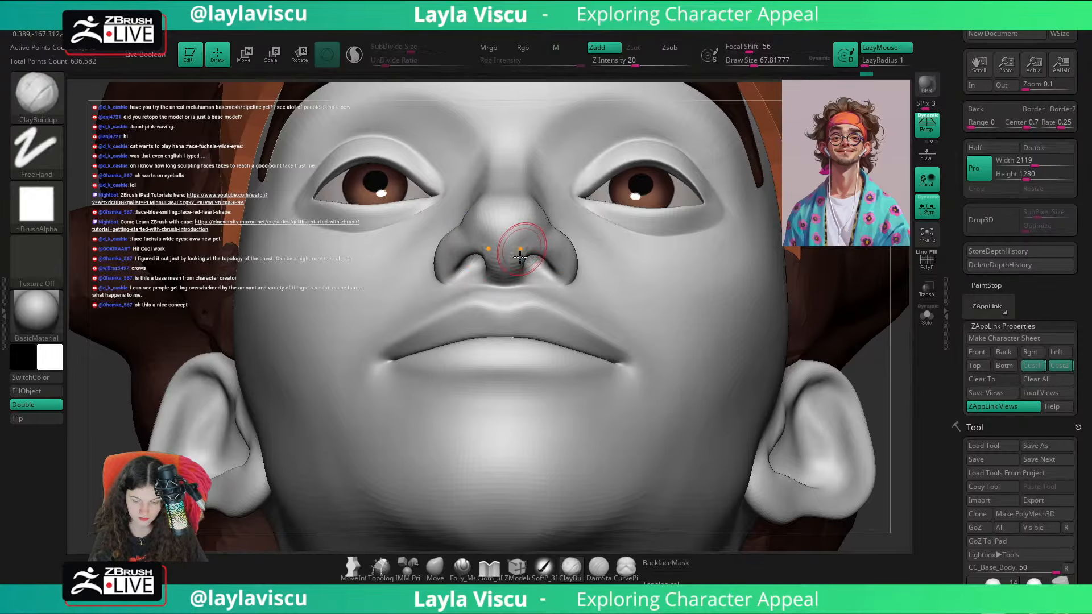
pyautogui.moveTo(518, 265); pyautogui.dragTo(513, 270)
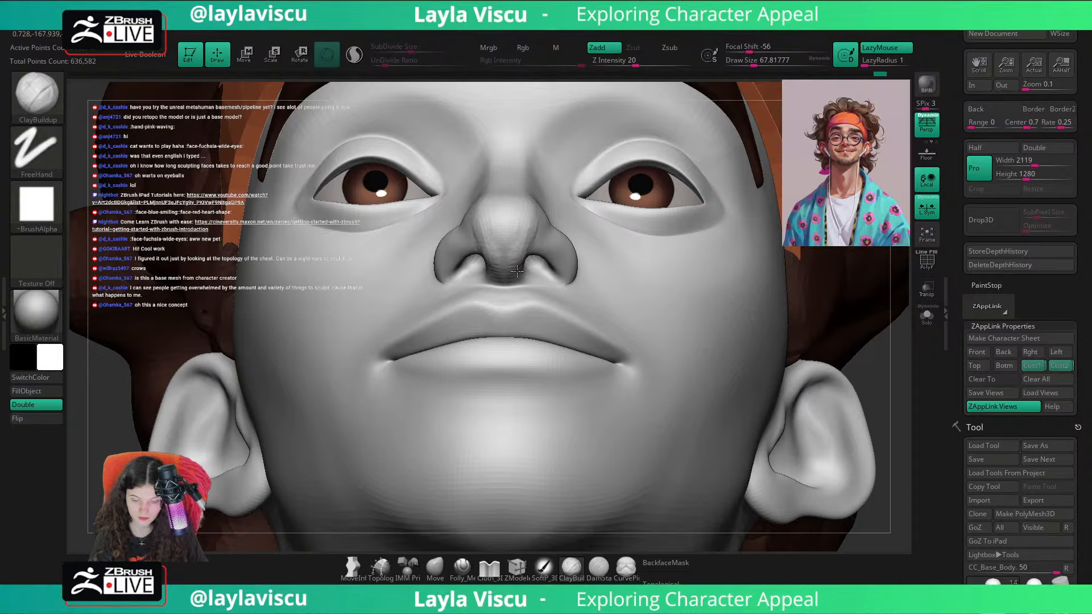
pyautogui.press('shift')
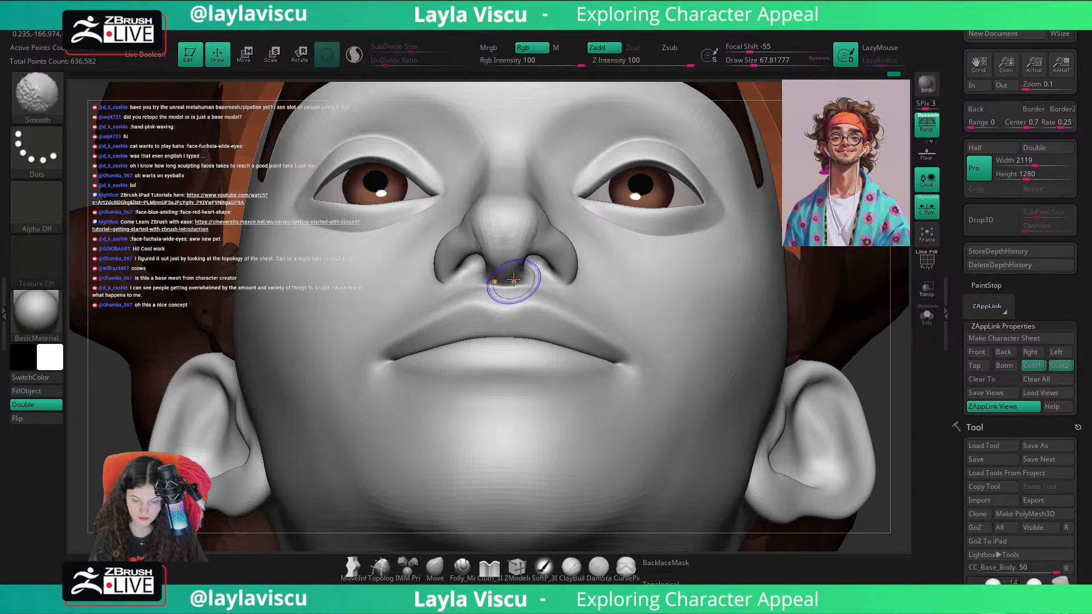
# Step: Reshape the nose underside and nostril area with the Move brush in a low side view at a draw size of about 87
pyautogui.moveTo(576, 92)
pyautogui.mouseDown()
pyautogui.moveTo(527, 90)
pyautogui.moveTo(580, 92)
pyautogui.mouseUp()
pyautogui.click(435, 566)
pyautogui.moveTo(344, 431); pyautogui.dragTo(336, 431)
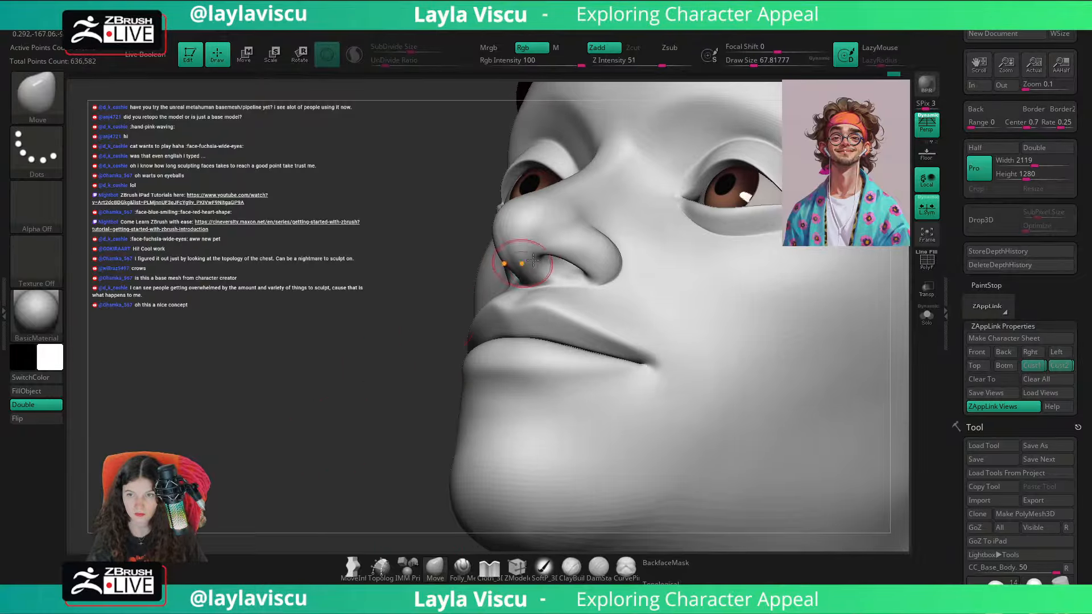
pyautogui.press(']')
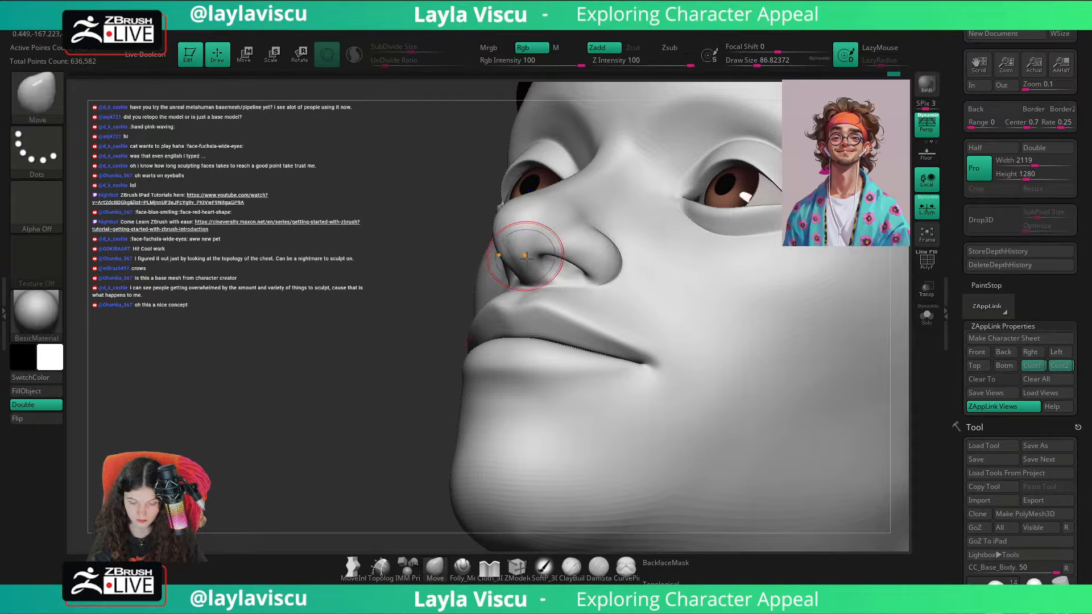
pyautogui.moveTo(466, 239)
pyautogui.mouseDown()
pyautogui.moveTo(451, 231)
pyautogui.moveTo(770, 400)
pyautogui.moveTo(802, 363)
pyautogui.moveTo(753, 354)
pyautogui.mouseUp()
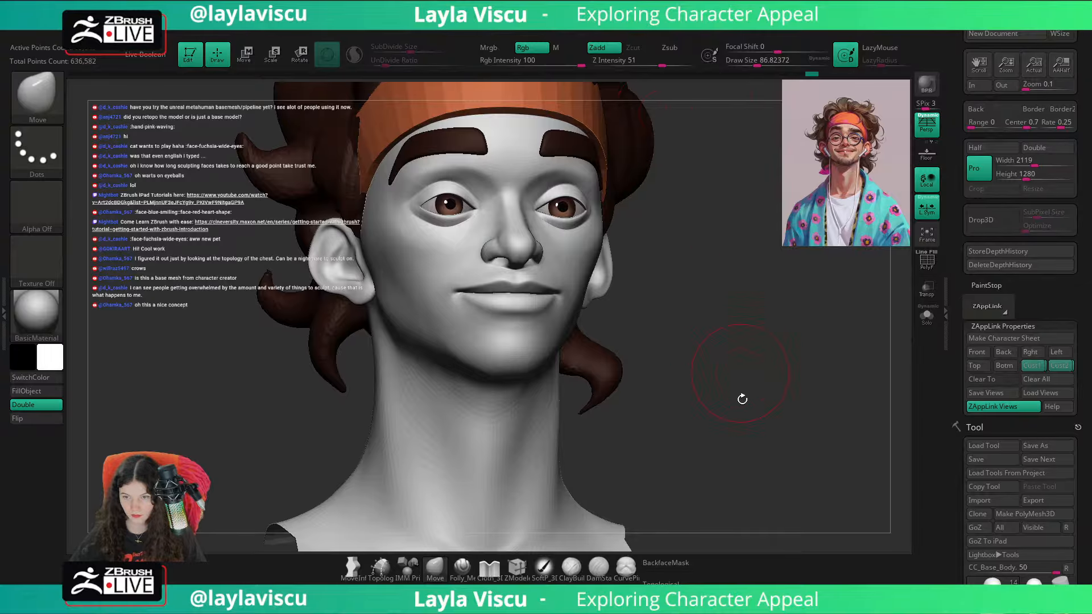
pyautogui.moveTo(704, 401); pyautogui.dragTo(711, 367, button='right')
pyautogui.keyDown('ctrl'); pyautogui.moveTo(717, 319); pyautogui.dragTo(770, 334, button='right'); pyautogui.keyUp('ctrl')
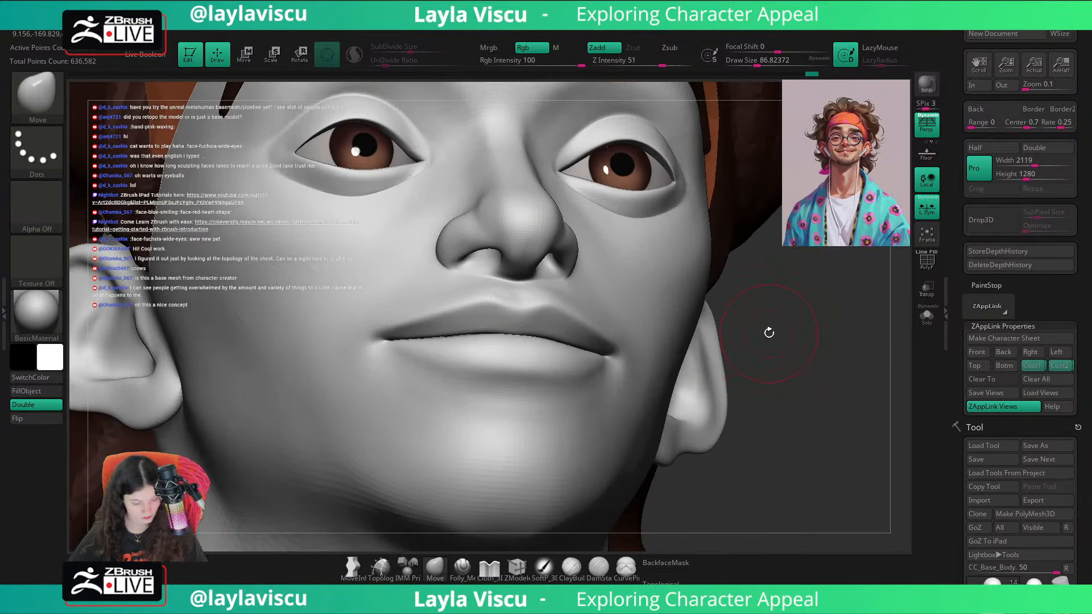
# Step: Try to flatten the underside of the nose with the TrimDynamic brush and undo the strokes
pyautogui.press('b')
pyautogui.press('t')
pyautogui.press('d')
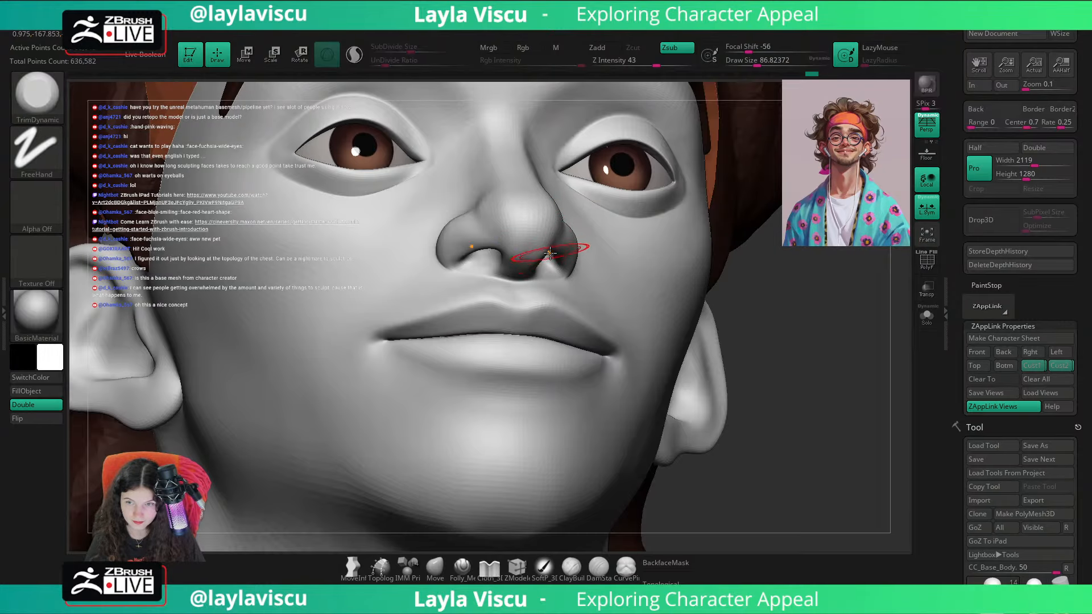
pyautogui.moveTo(483, 224)
pyautogui.mouseDown()
pyautogui.moveTo(511, 262)
pyautogui.moveTo(508, 244)
pyautogui.mouseUp()
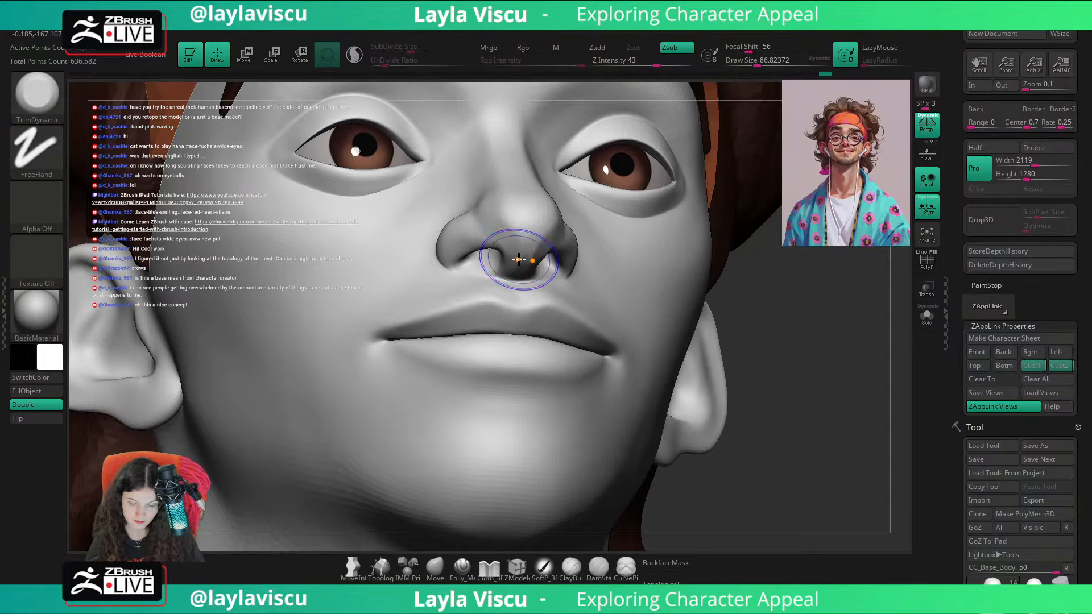
pyautogui.hotkey('ctrl', 'z')
pyautogui.hotkey('ctrl', 'z')
# Step: Raise the opacity of the portrait overlay in Spotlight to full, study it and hide it again
pyautogui.moveTo(755, 297)
pyautogui.mouseDown(button='right')
pyautogui.moveTo(878, 388)
pyautogui.moveTo(830, 443)
pyautogui.mouseUp(button='right')
pyautogui.press('b')
pyautogui.press('c')
pyautogui.press('b')
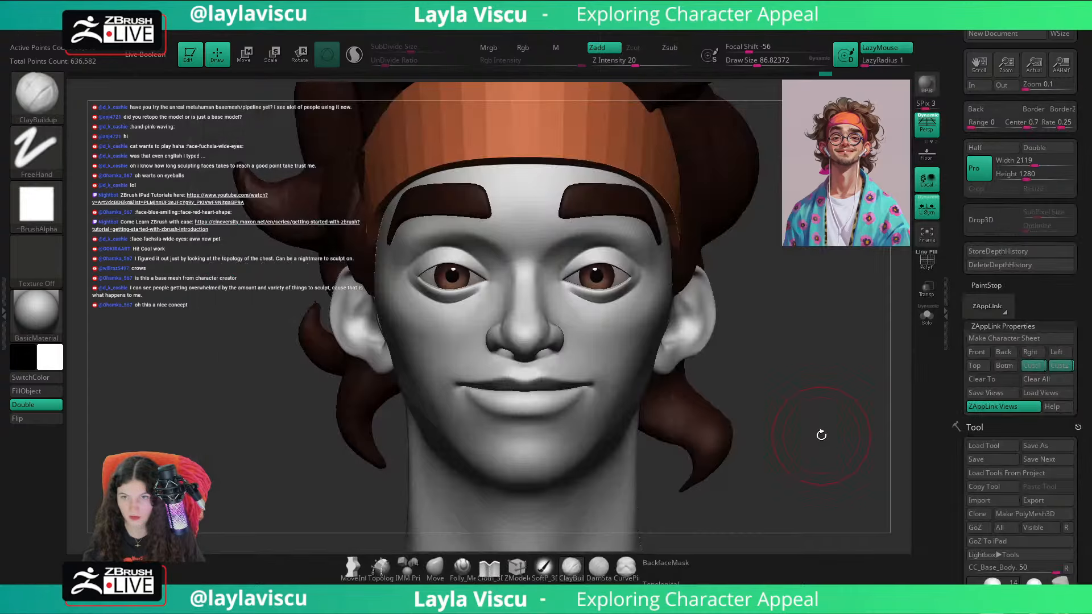
pyautogui.hotkey('shift', 'z')
pyautogui.press('z')
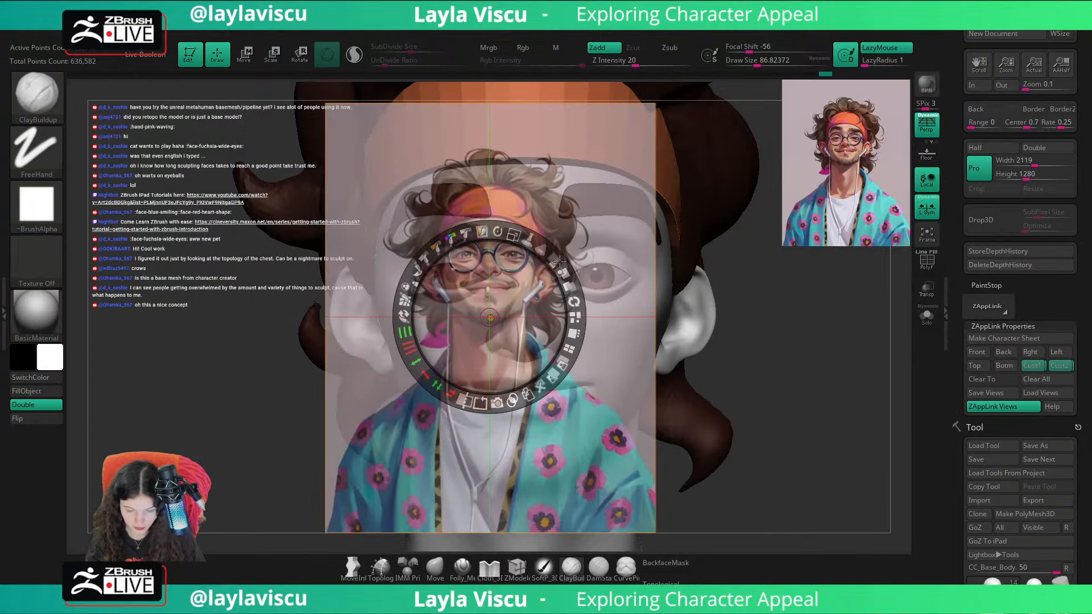
pyautogui.moveTo(556, 258); pyautogui.dragTo(578, 348)
pyautogui.press('z')
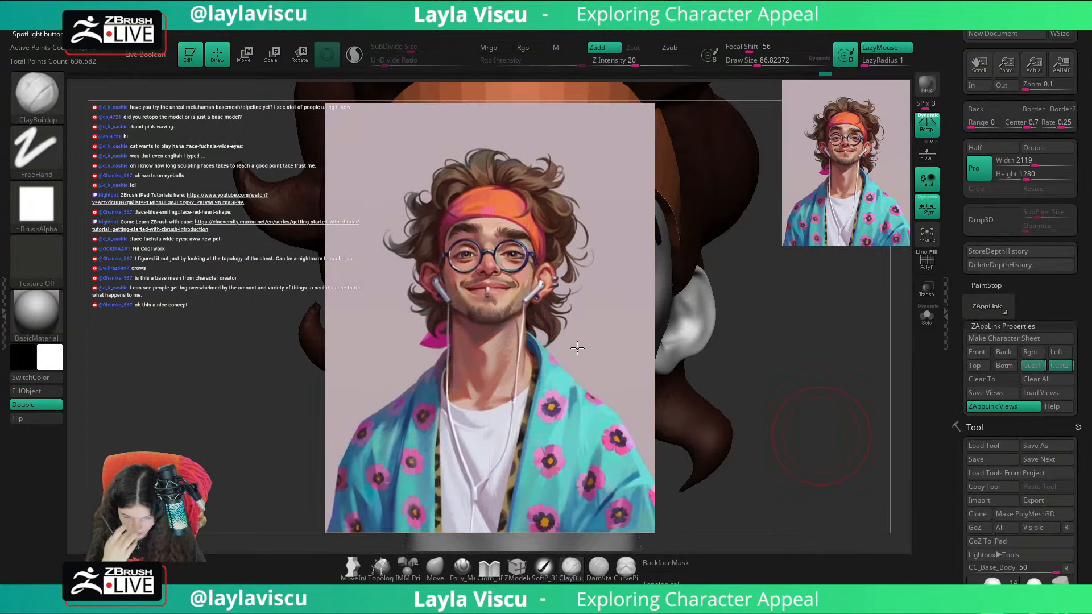
pyautogui.hotkey('shift', 'z')
# Step: Refine the sides of the nose bridge from the front with the Move brush at draw sizes of about 49 and 41
pyautogui.keyDown('ctrl'); pyautogui.moveTo(585, 346); pyautogui.dragTo(535, 291, button='right'); pyautogui.keyUp('ctrl')
pyautogui.press('s')
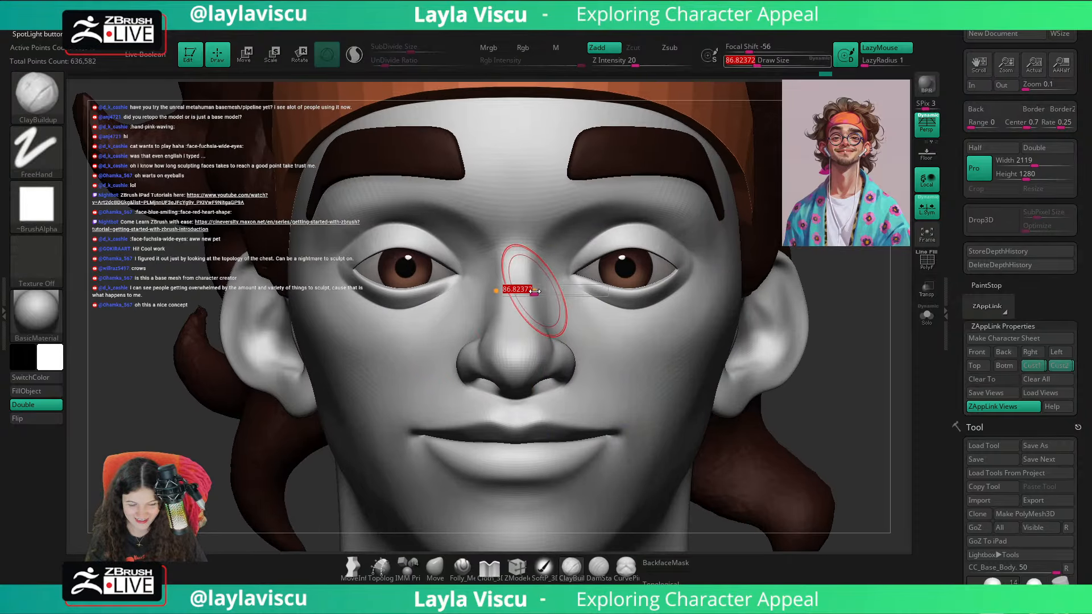
pyautogui.press('b')
pyautogui.press('m')
pyautogui.press('v')
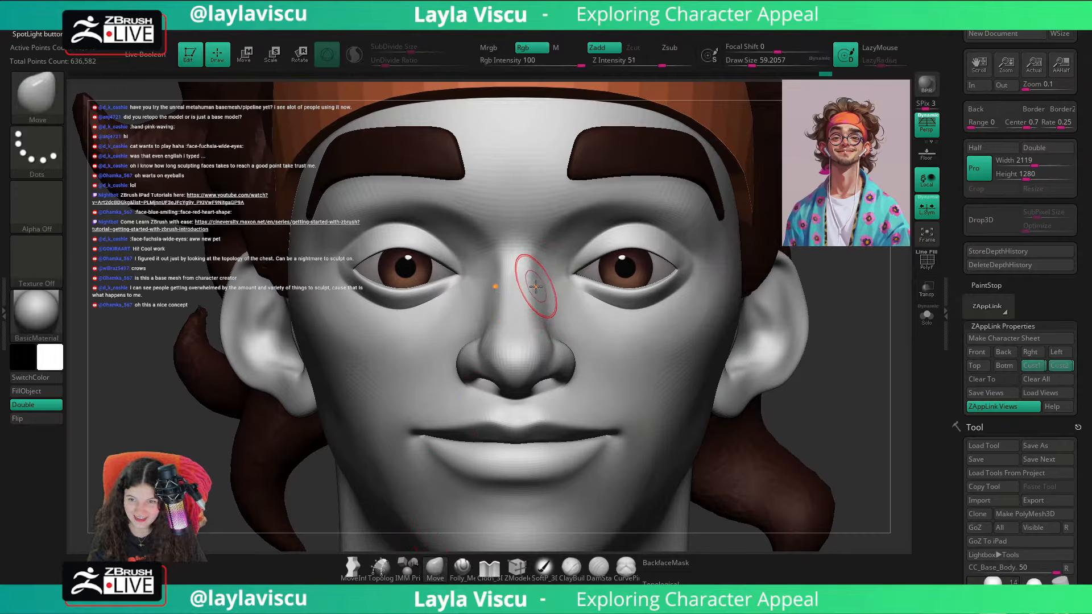
pyautogui.press('[')
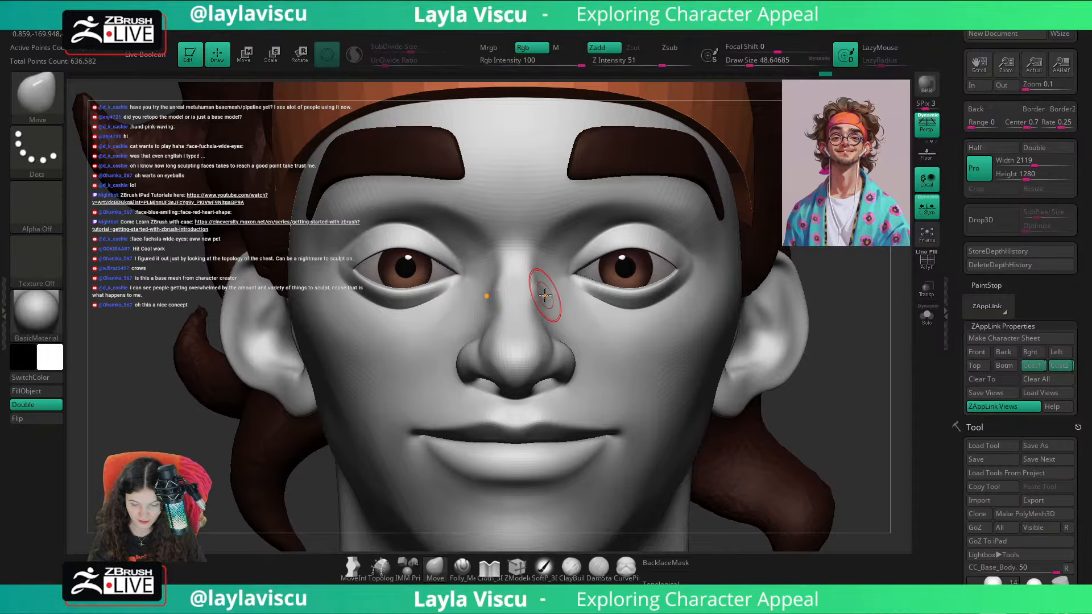
pyautogui.press('[')
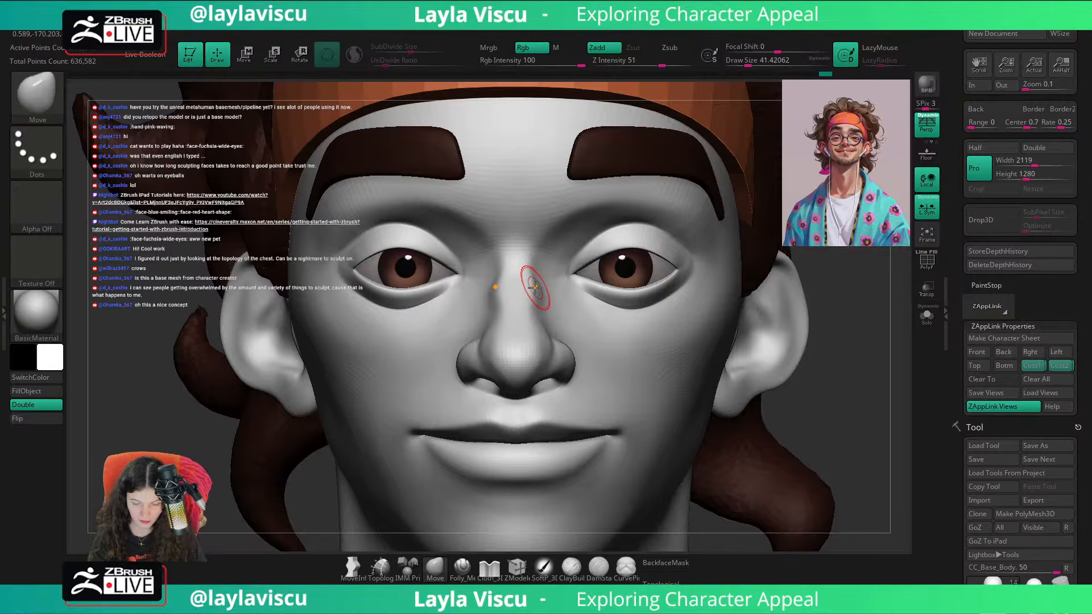
pyautogui.keyDown('ctrl'); pyautogui.moveTo(539, 286); pyautogui.dragTo(592, 237, button='right'); pyautogui.keyUp('ctrl')
# Step: Compare the face profile with the portrait overlay and refine the sides of the nose bridge with the Move brush at a draw size of about 49
pyautogui.keyDown('shift'); pyautogui.moveTo(796, 319); pyautogui.dragTo(694, 327, button='right'); pyautogui.keyUp('shift')
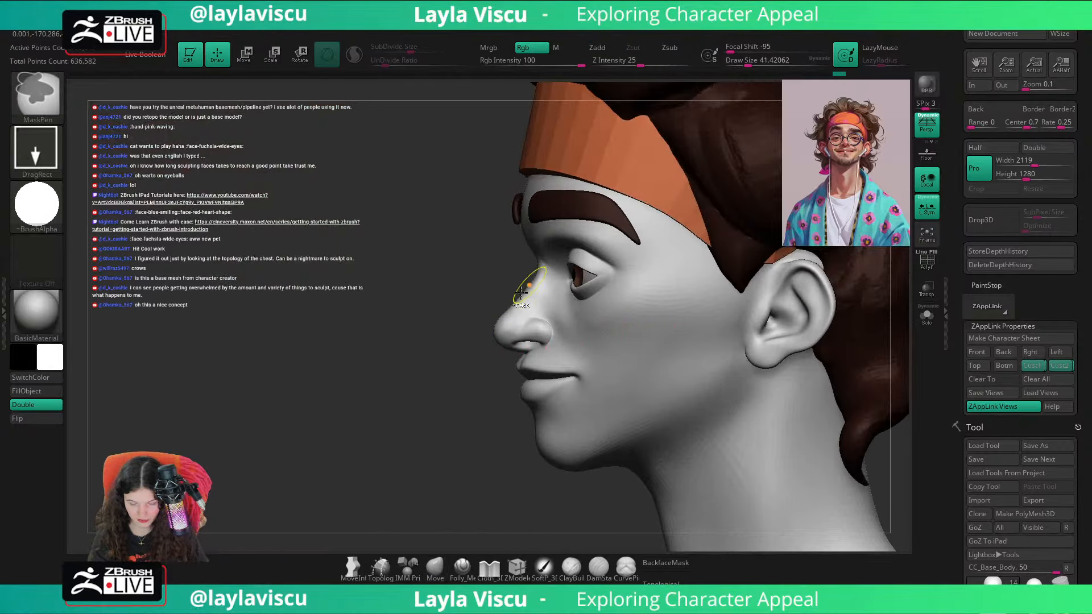
pyautogui.hotkey('shift', 'z')
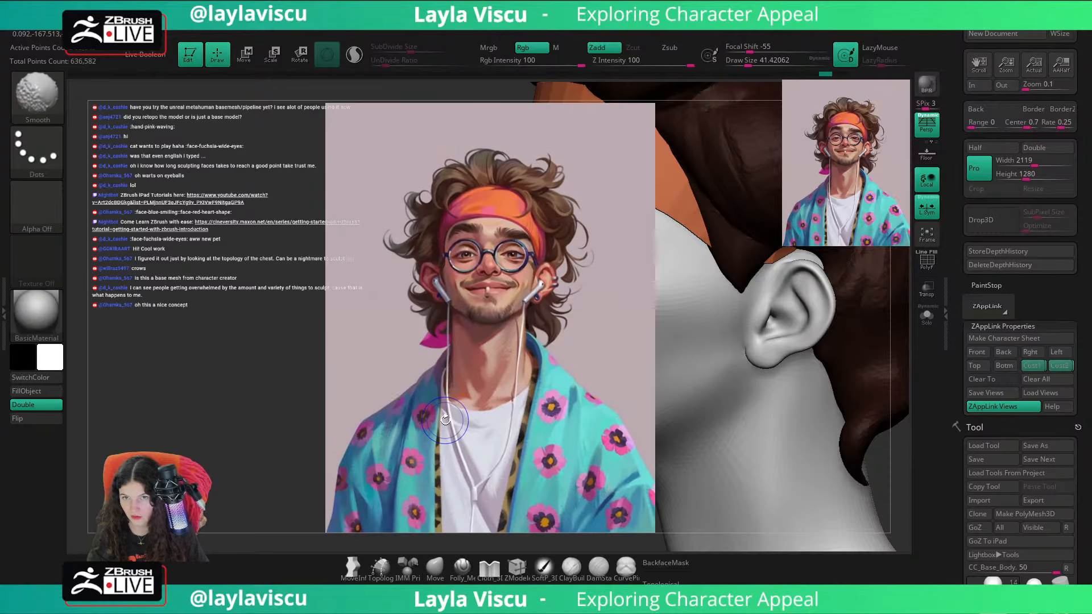
pyautogui.hotkey('shift', 'z')
pyautogui.moveTo(444, 431)
pyautogui.mouseDown(button='right')
pyautogui.moveTo(499, 431)
pyautogui.moveTo(663, 351)
pyautogui.moveTo(756, 398)
pyautogui.mouseUp(button='right')
pyautogui.moveTo(887, 330); pyautogui.dragTo(893, 398, button='right')
pyautogui.press('s')
pyautogui.click(551, 299)
pyautogui.moveTo(560, 300); pyautogui.dragTo(551, 302)
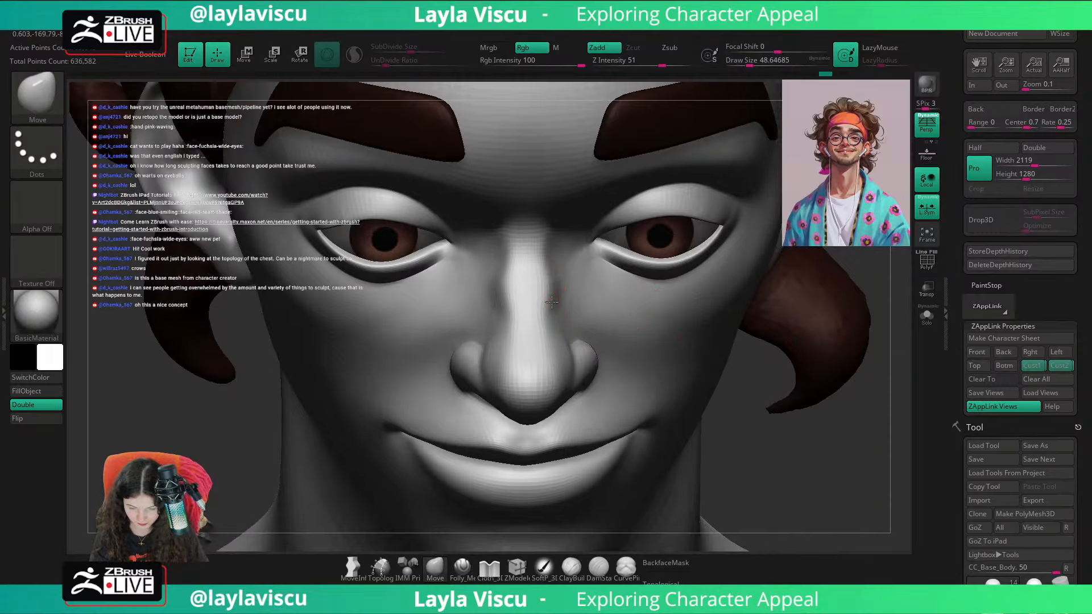
pyautogui.moveTo(556, 275)
pyautogui.keyDown('ctrl'); pyautogui.mouseDown(button='right')
pyautogui.moveTo(724, 259)
pyautogui.moveTo(775, 353)
pyautogui.moveTo(788, 418)
pyautogui.mouseUp(button='right'); pyautogui.keyUp('ctrl')
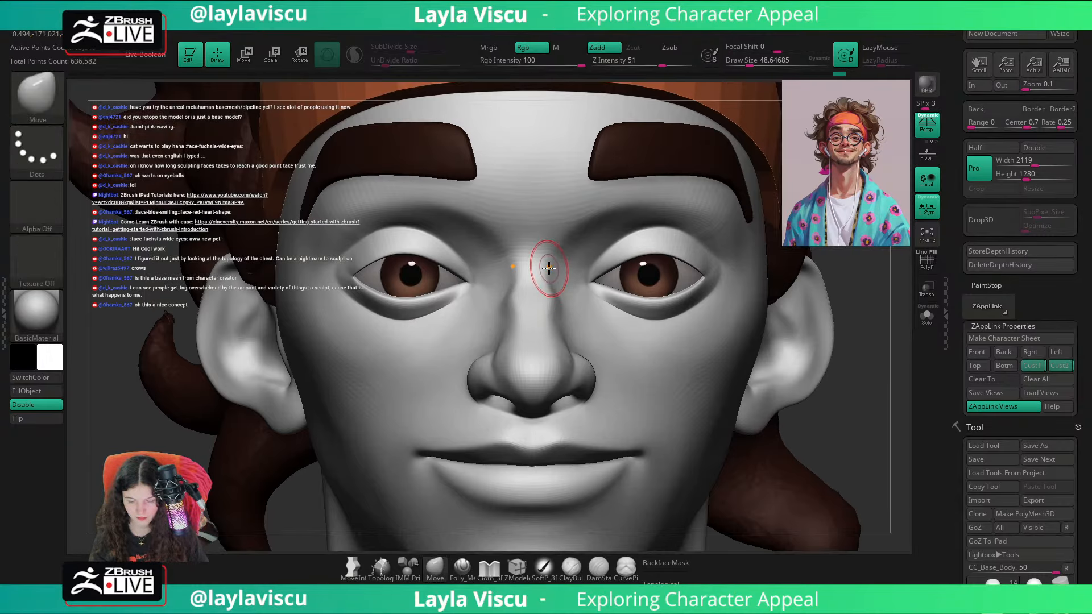
# Step: Reshape the sides of the nose bridge from the front with the Move brush at draw sizes of about 44 and 41
pyautogui.press('s')
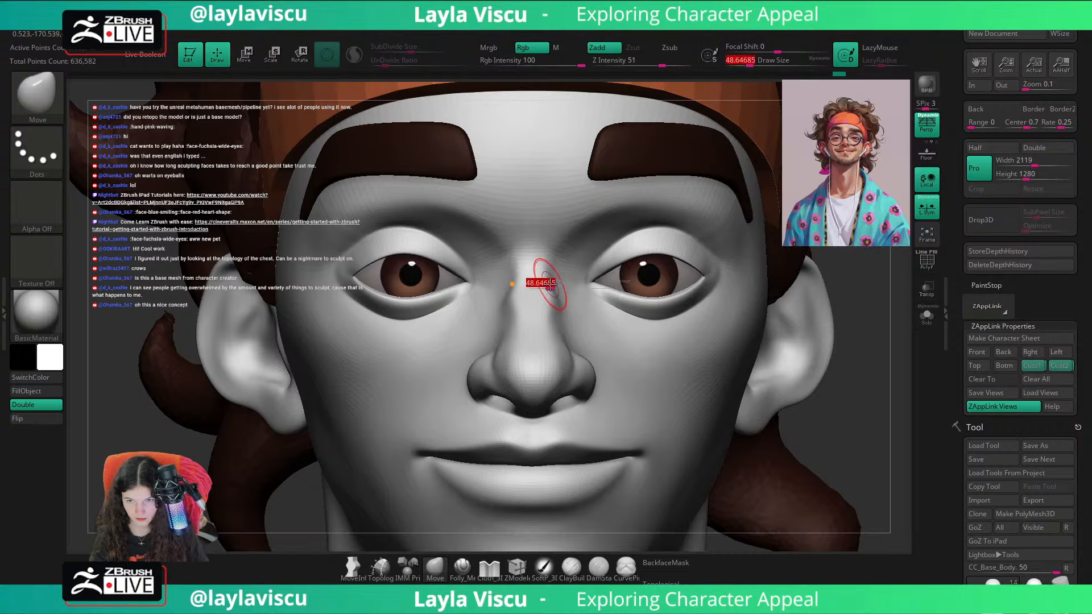
pyautogui.click(549, 283)
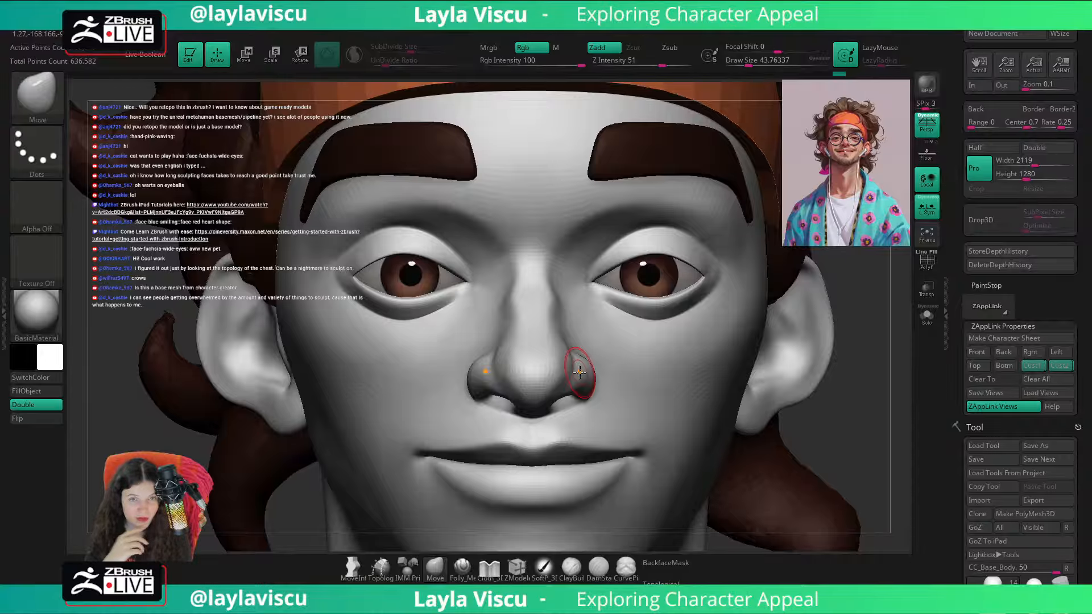
pyautogui.moveTo(860, 380)
pyautogui.mouseDown()
pyautogui.moveTo(862, 431)
pyautogui.moveTo(838, 427)
pyautogui.mouseUp()
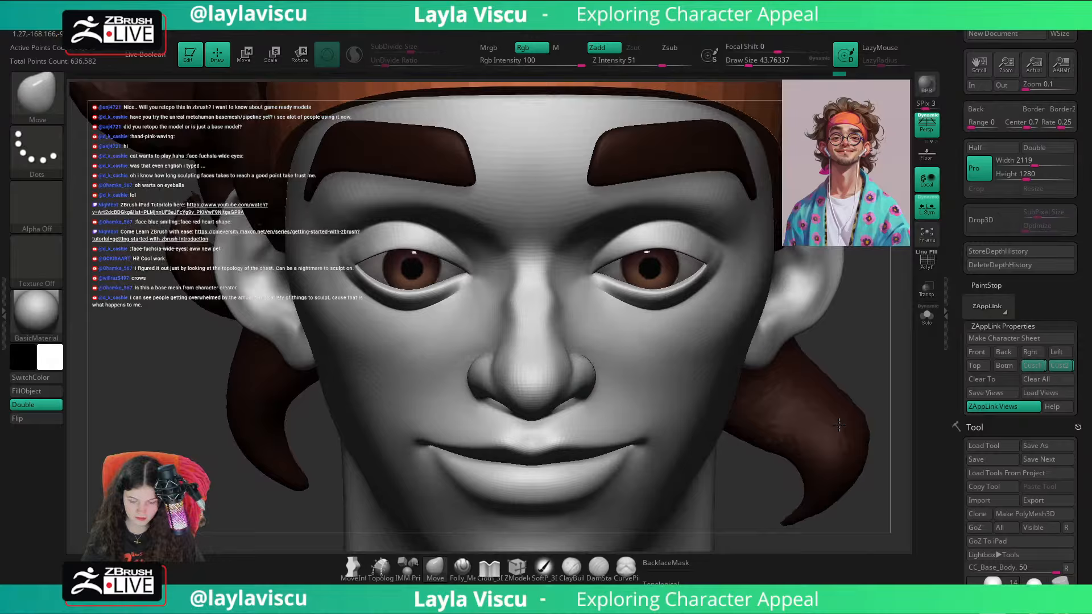
pyautogui.press('s')
pyautogui.click(558, 308)
pyautogui.moveTo(892, 339)
pyautogui.mouseDown()
pyautogui.moveTo(893, 364)
pyautogui.moveTo(885, 351)
pyautogui.mouseUp()
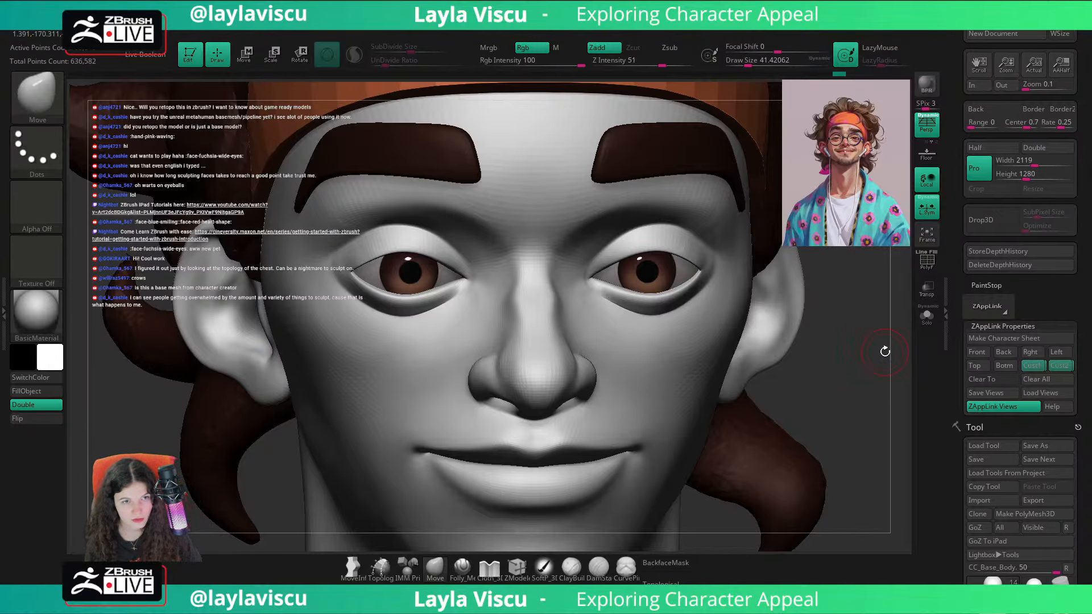
# Step: Adjust the upper nose bridge between the eyes with the Move brush at draw sizes of about 49 and 39
pyautogui.press('s')
pyautogui.moveTo(551, 281); pyautogui.dragTo(551, 281)
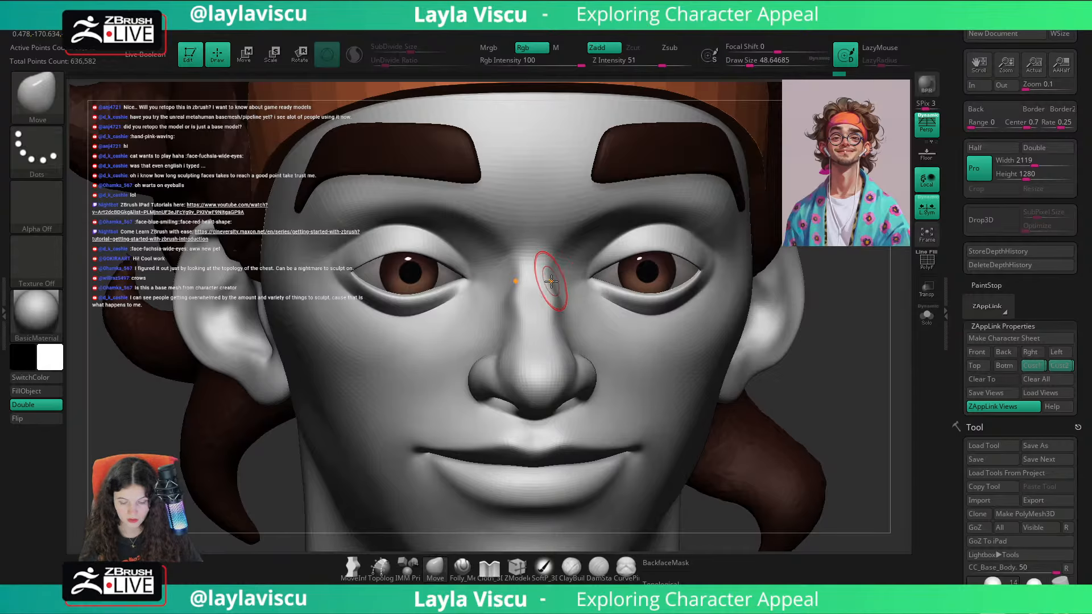
pyautogui.keyDown('ctrl'); pyautogui.moveTo(554, 311); pyautogui.dragTo(541, 273, button='right'); pyautogui.keyUp('ctrl')
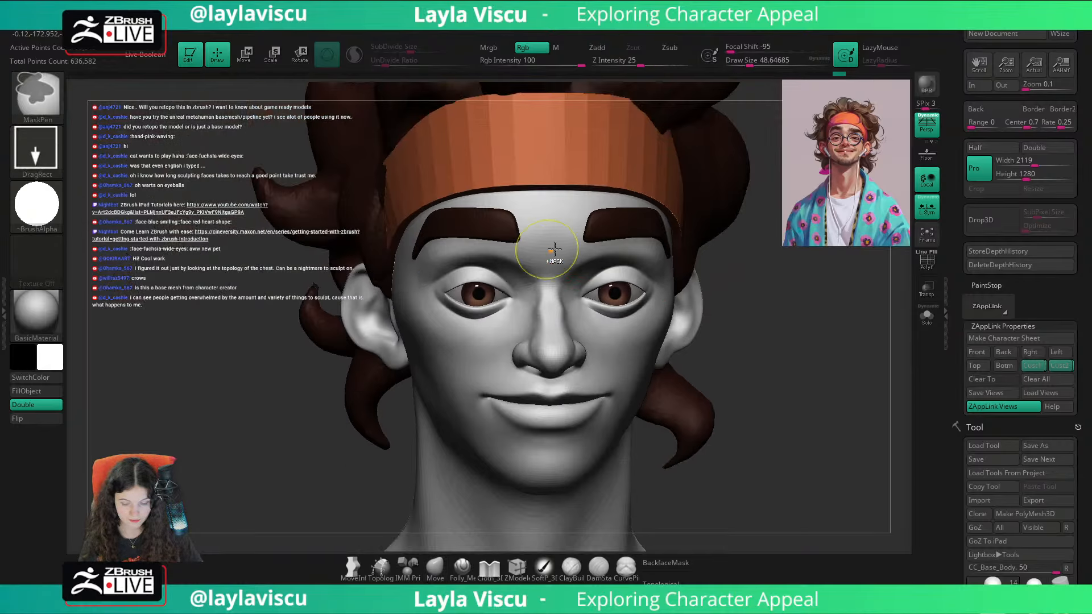
pyautogui.moveTo(799, 290); pyautogui.dragTo(788, 327)
pyautogui.keyDown('ctrl'); pyautogui.moveTo(568, 316); pyautogui.dragTo(561, 305, button='right'); pyautogui.keyUp('ctrl')
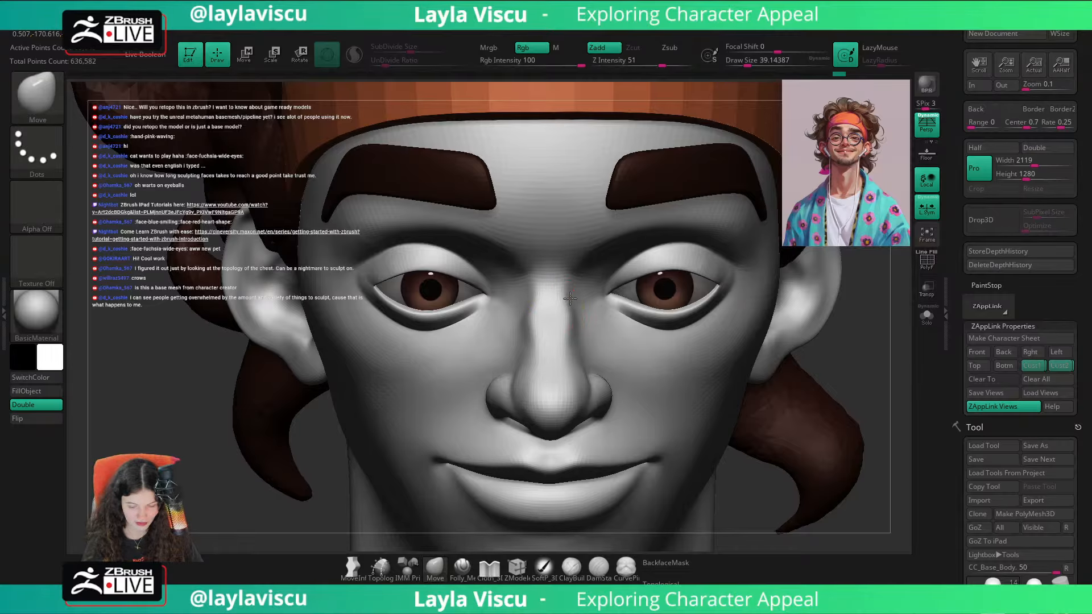
pyautogui.keyDown('ctrl'); pyautogui.moveTo(567, 298); pyautogui.dragTo(504, 159, button='right'); pyautogui.keyUp('ctrl')
# Step: Check the face against the portrait overlay, and build up and smooth the nose bridge with the ClayBuildup brush at a draw size of about 39
pyautogui.moveTo(753, 373); pyautogui.dragTo(751, 346)
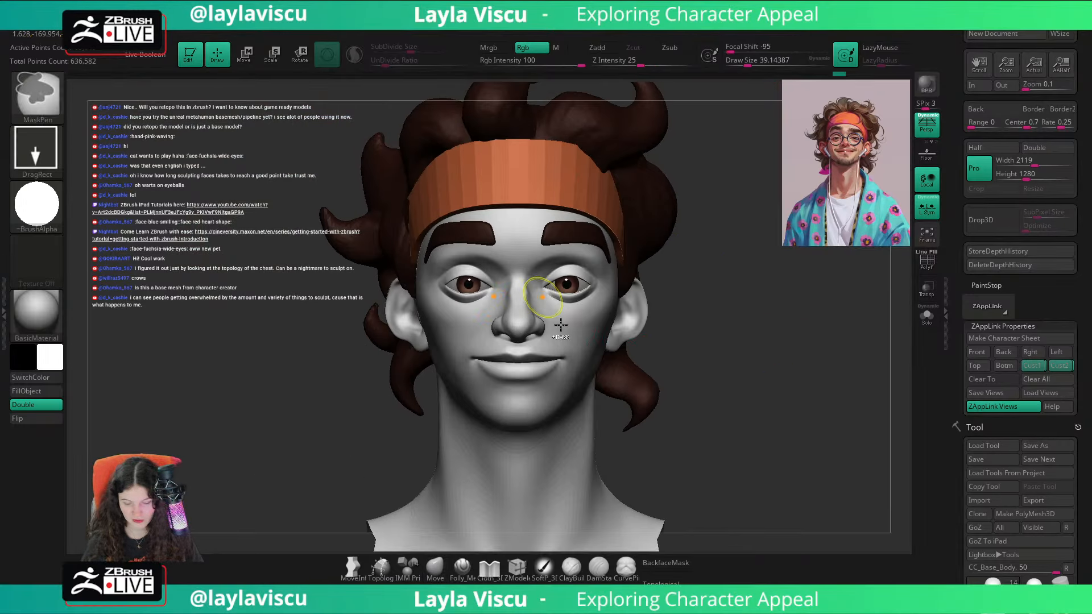
pyautogui.keyDown('ctrl'); pyautogui.moveTo(557, 310); pyautogui.dragTo(560, 421, button='right'); pyautogui.keyUp('ctrl')
pyautogui.hotkey('shift', 'z')
pyautogui.hotkey('shift', 'z')
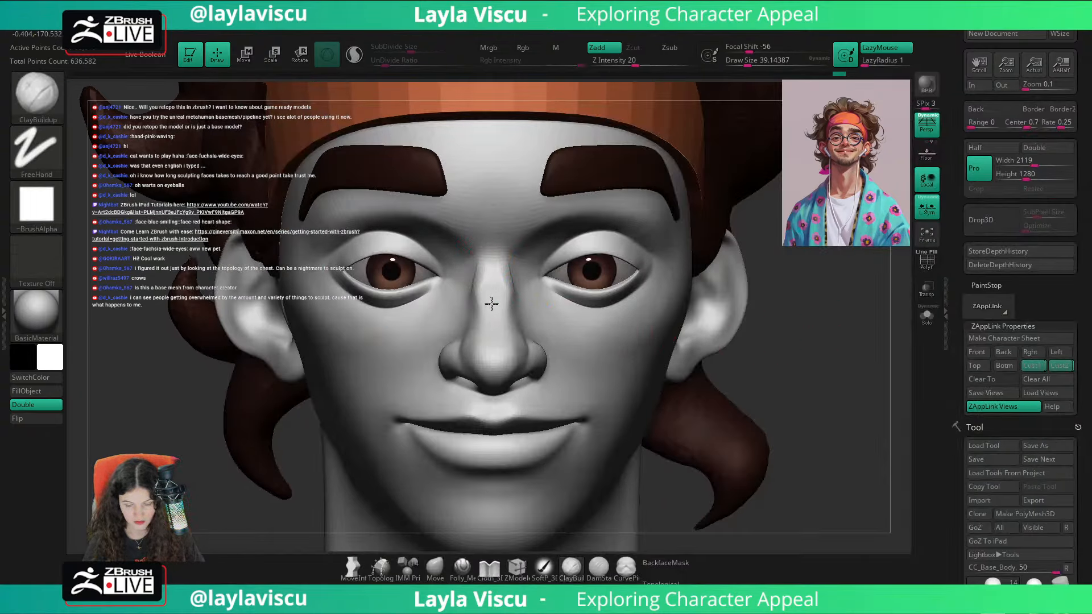
pyautogui.press('shift')
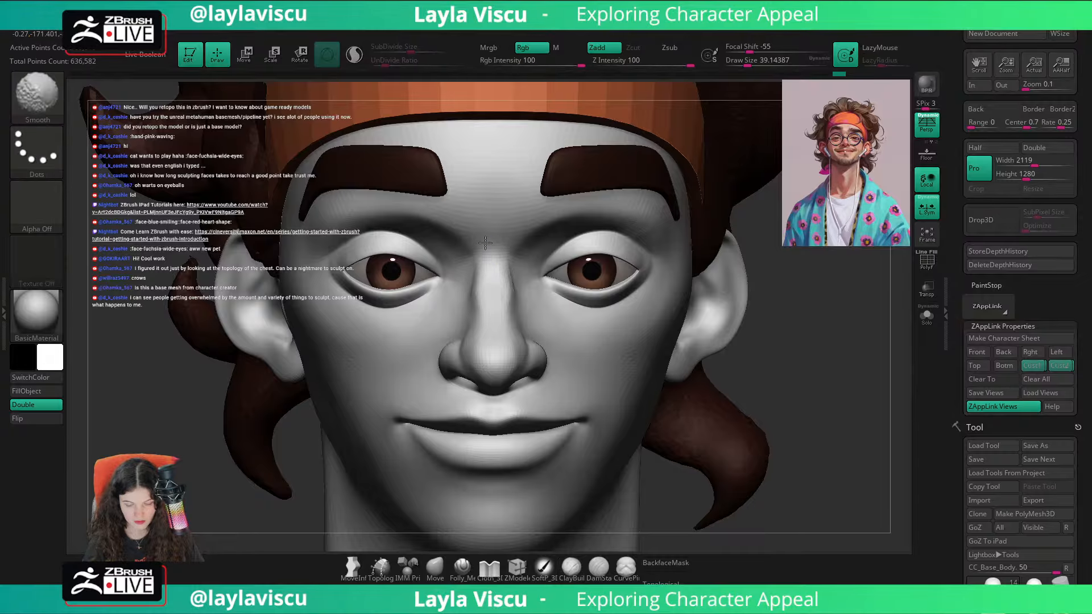
pyautogui.keyDown('shift'); pyautogui.moveTo(829, 346); pyautogui.dragTo(819, 348); pyautogui.keyUp('shift')
pyautogui.keyDown('ctrl'); pyautogui.moveTo(819, 348); pyautogui.dragTo(780, 379, button='right'); pyautogui.keyUp('ctrl')
pyautogui.keyDown('ctrl'); pyautogui.moveTo(498, 273); pyautogui.dragTo(475, 240, button='right'); pyautogui.keyUp('ctrl')
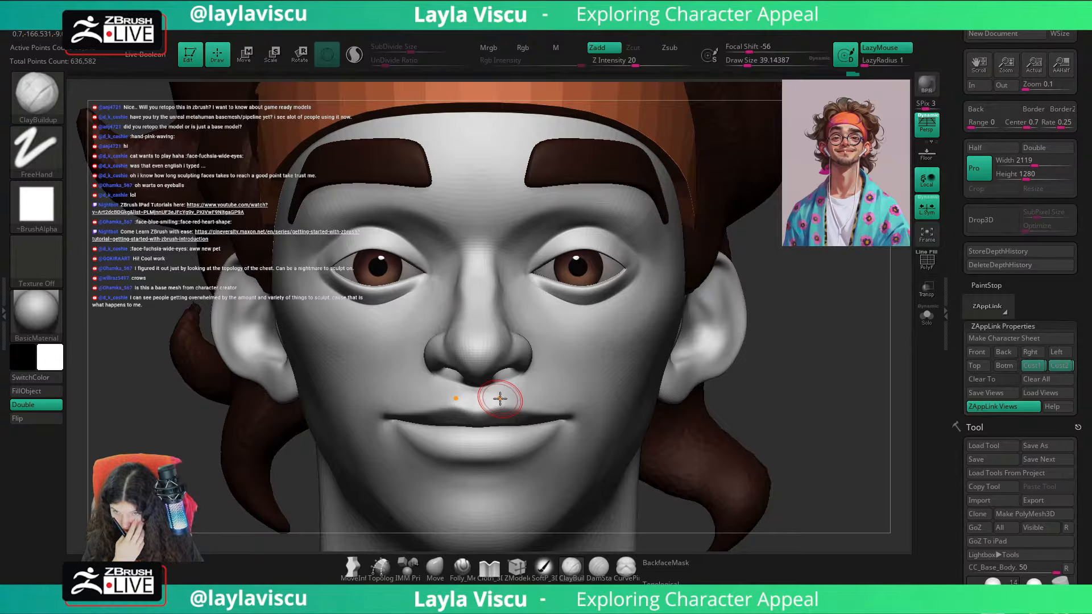
pyautogui.press('shift')
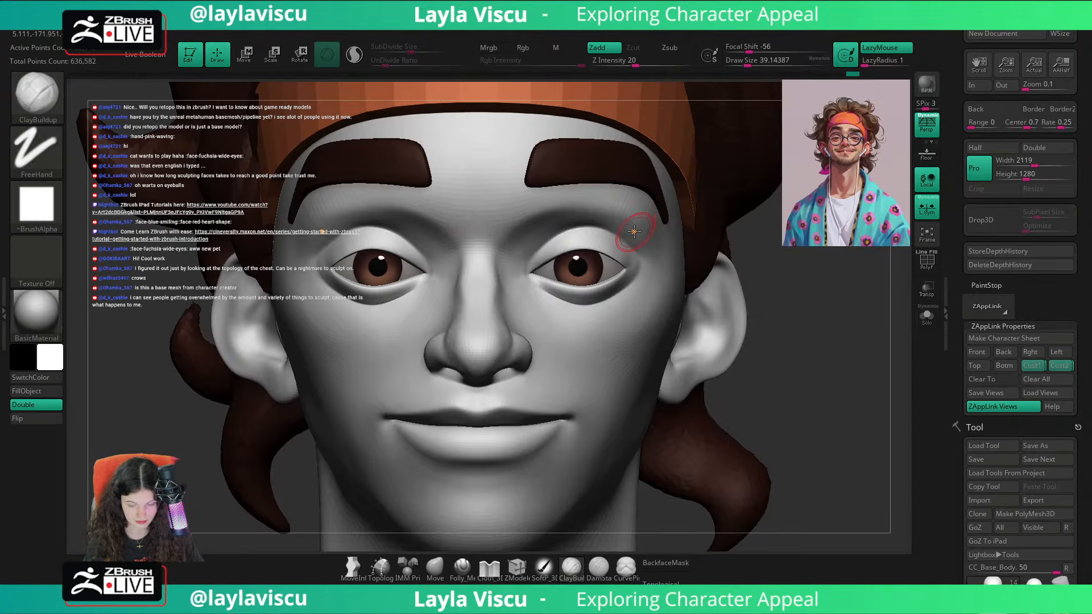
# Step: Set the draw size to about 83 and adjust the face from the front with the Move brush, reducing its size to about 46
pyautogui.press('s')
pyautogui.moveTo(637, 224); pyautogui.dragTo(645, 225)
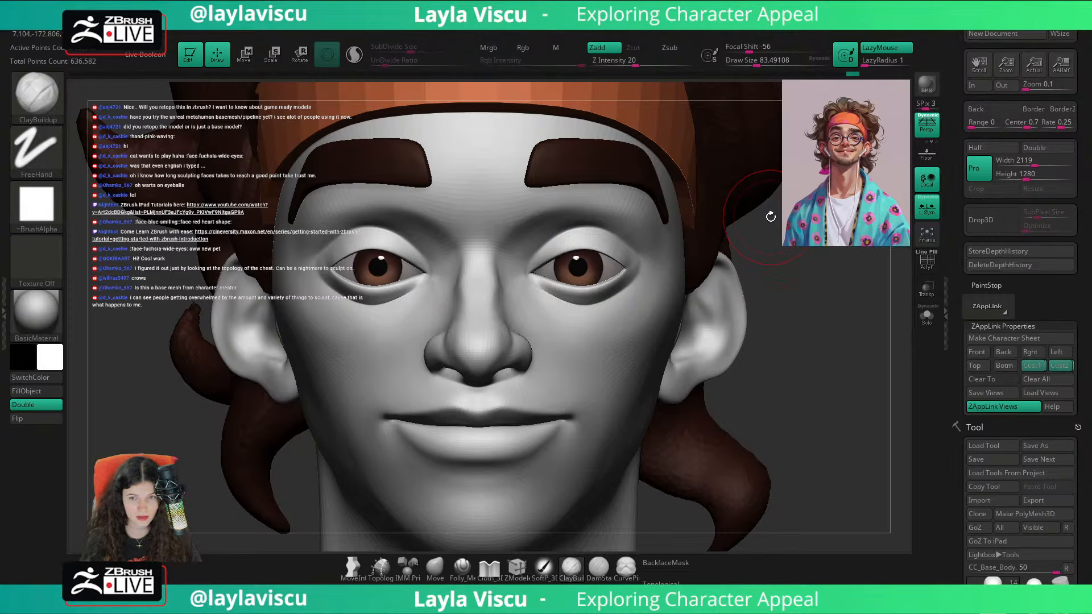
pyautogui.moveTo(793, 395)
pyautogui.keyDown('ctrl'); pyautogui.mouseDown(button='right')
pyautogui.moveTo(806, 381)
pyautogui.moveTo(774, 393)
pyautogui.mouseUp(button='right'); pyautogui.keyUp('ctrl')
pyautogui.click(435, 568)
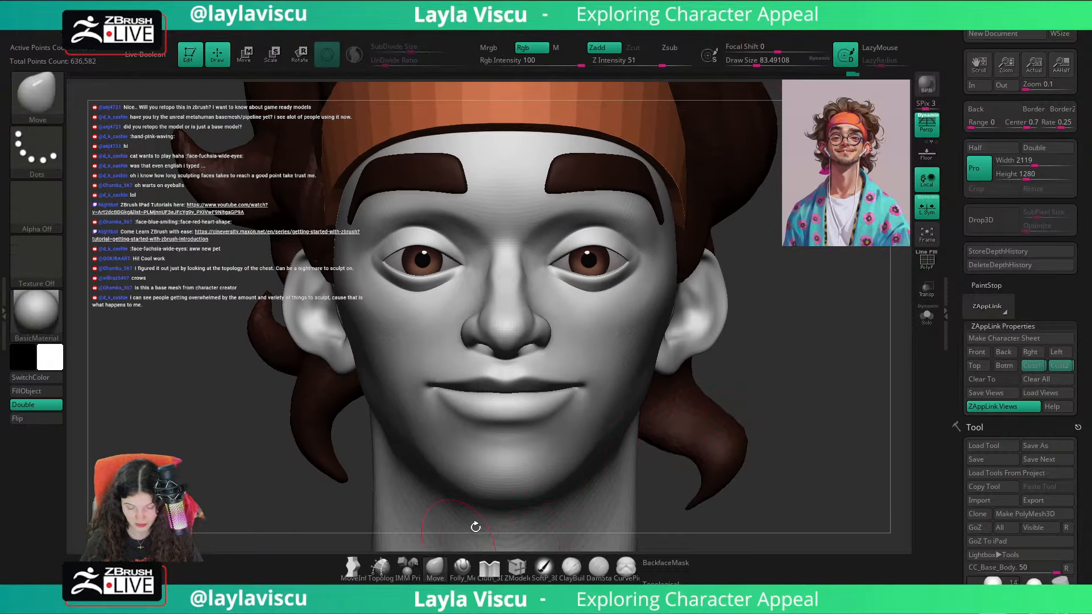
pyautogui.moveTo(815, 375)
pyautogui.mouseDown()
pyautogui.moveTo(710, 349)
pyautogui.moveTo(806, 336)
pyautogui.moveTo(826, 358)
pyautogui.mouseUp()
pyautogui.press('shift')
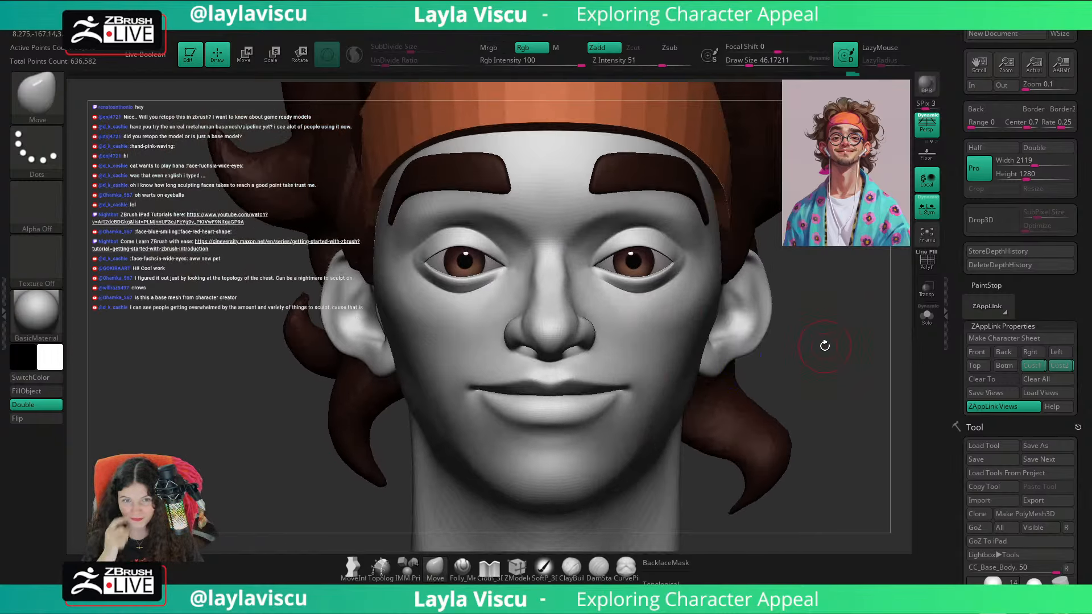
# Step: Refine the nose bridge with the Move brush at a draw size of about 33 and smooth the area above the upper eyelids
pyautogui.moveTo(851, 410)
pyautogui.keyDown('ctrl'); pyautogui.mouseDown(button='right')
pyautogui.moveTo(831, 415)
pyautogui.moveTo(827, 368)
pyautogui.moveTo(779, 386)
pyautogui.moveTo(830, 359)
pyautogui.mouseUp(button='right'); pyautogui.keyUp('ctrl')
pyautogui.moveTo(831, 360)
pyautogui.keyDown('alt'); pyautogui.mouseDown(button='right')
pyautogui.moveTo(833, 398)
pyautogui.moveTo(853, 396)
pyautogui.mouseUp(button='right'); pyautogui.keyUp('alt')
pyautogui.press('s')
pyautogui.moveTo(565, 286); pyautogui.dragTo(560, 245)
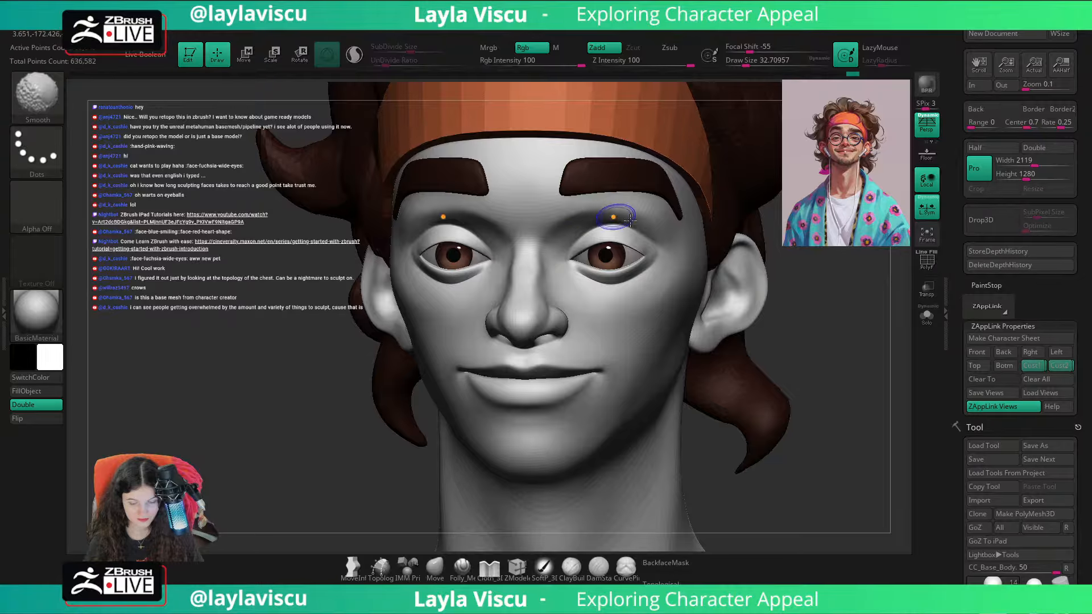
pyautogui.moveTo(837, 354); pyautogui.dragTo(860, 353, button='right')
pyautogui.moveTo(762, 339)
pyautogui.keyDown('ctrl'); pyautogui.mouseDown(button='right')
pyautogui.moveTo(836, 371)
pyautogui.moveTo(838, 390)
pyautogui.moveTo(834, 351)
pyautogui.moveTo(831, 382)
pyautogui.mouseUp(button='right'); pyautogui.keyUp('ctrl')
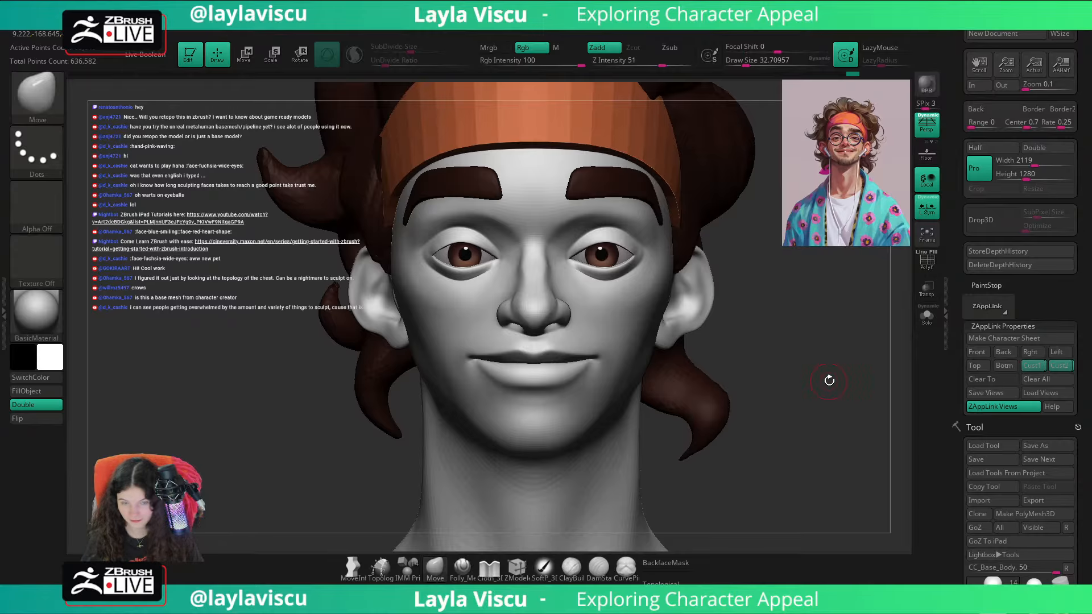
# Step: Polish the outer eye corners and surrounding sockets in a three-quarter view with the hPolish brush at draw sizes of about 228 and 274
pyautogui.moveTo(829, 380)
pyautogui.mouseDown(button='right')
pyautogui.moveTo(768, 339)
pyautogui.moveTo(769, 378)
pyautogui.mouseUp(button='right')
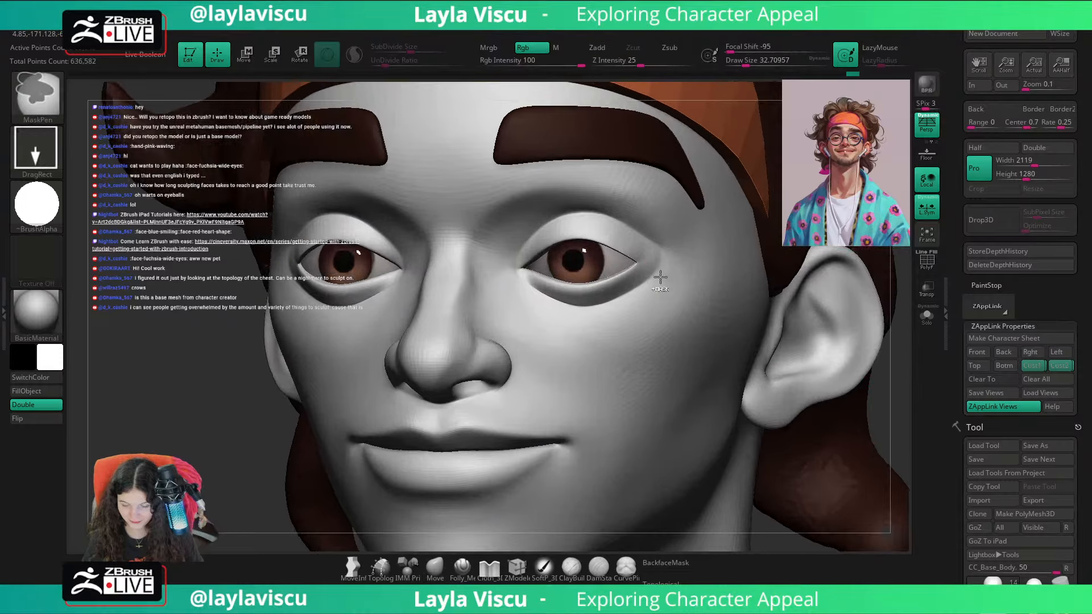
pyautogui.keyDown('shift'); pyautogui.moveTo(660, 277); pyautogui.dragTo(663, 266, button='right'); pyautogui.keyUp('shift')
pyautogui.press('b')
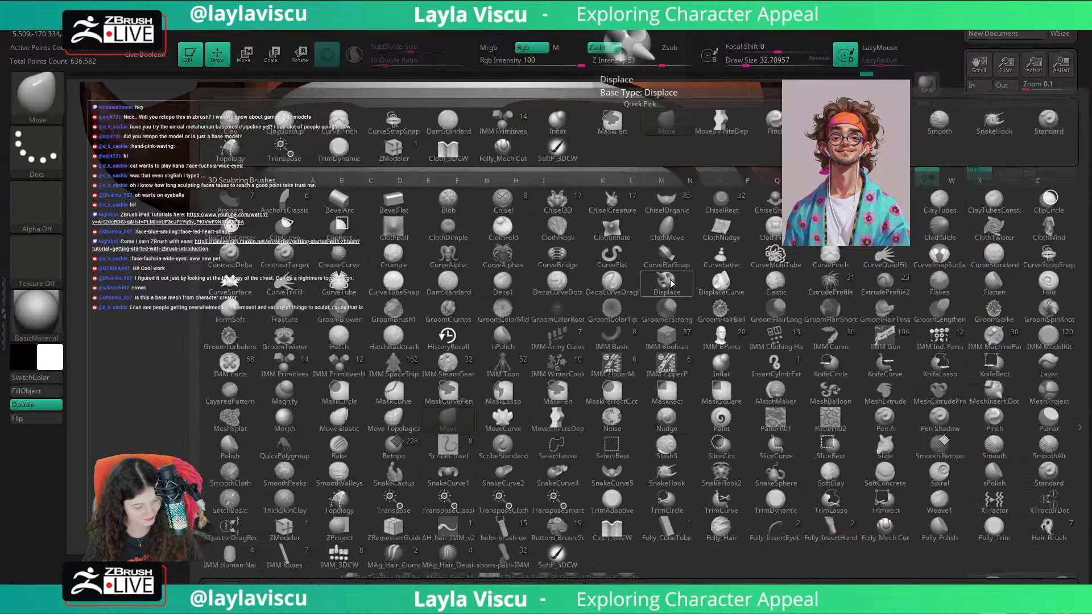
pyautogui.press('h')
pyautogui.press('p')
pyautogui.press('s')
pyautogui.moveTo(659, 274); pyautogui.dragTo(677, 285)
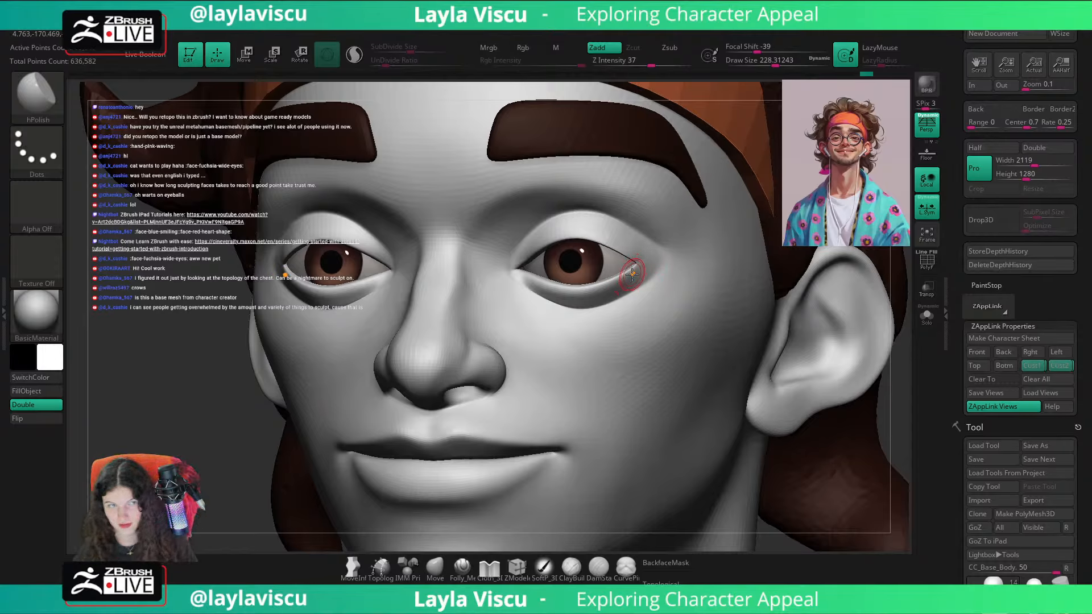
pyautogui.press('s')
pyautogui.moveTo(633, 246); pyautogui.dragTo(648, 253)
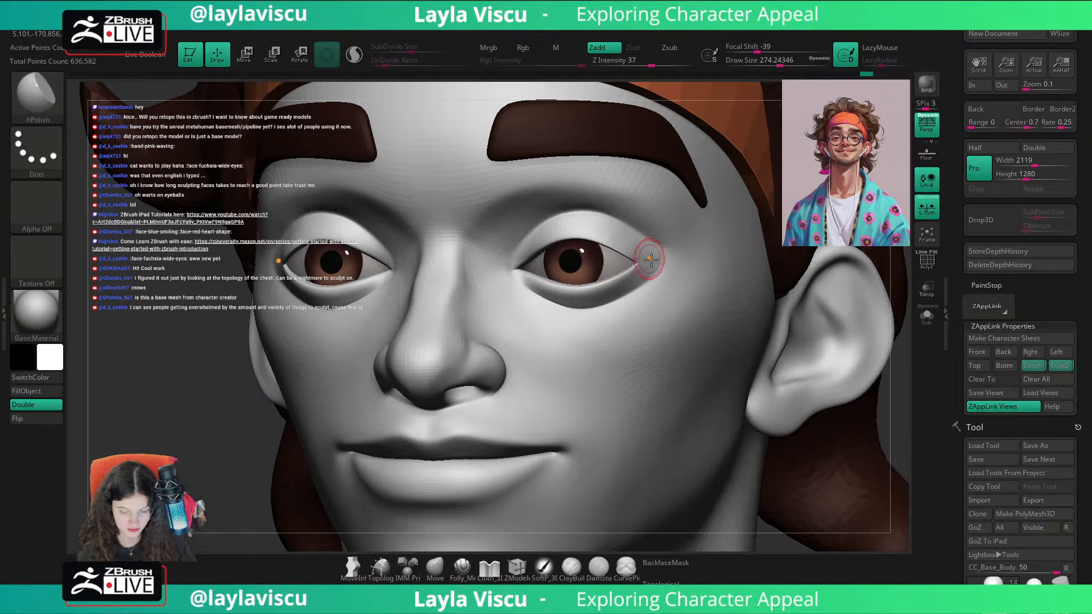
pyautogui.keyDown('ctrl'); pyautogui.moveTo(626, 221); pyautogui.dragTo(621, 151, button='right'); pyautogui.keyUp('ctrl')
# Step: Refine the eye socket area with the Folly_Mech Cut brush at a draw size of about 559
pyautogui.moveTo(782, 373)
pyautogui.mouseDown()
pyautogui.moveTo(821, 380)
pyautogui.moveTo(803, 374)
pyautogui.mouseUp()
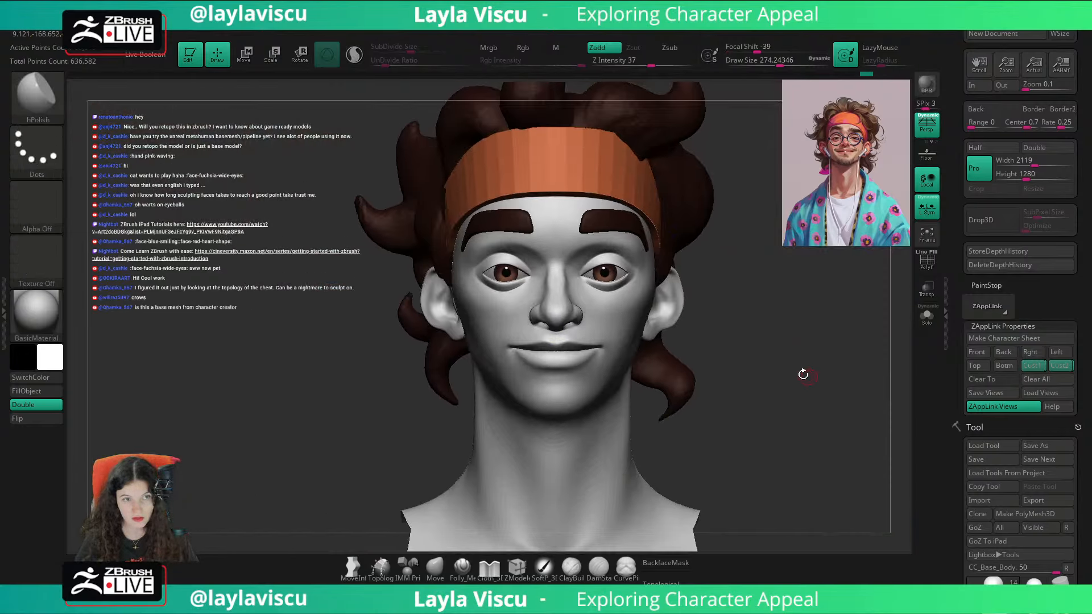
pyautogui.moveTo(755, 317); pyautogui.dragTo(683, 316)
pyautogui.keyDown('ctrl'); pyautogui.moveTo(683, 317); pyautogui.dragTo(669, 360, button='right'); pyautogui.keyUp('ctrl')
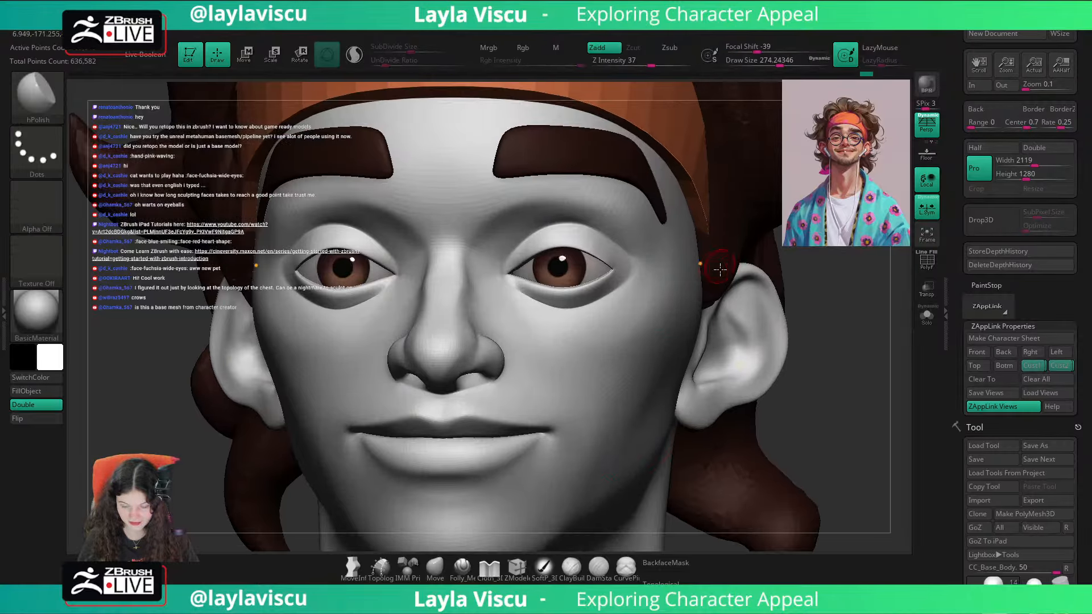
pyautogui.click(466, 568)
pyautogui.press('s')
pyautogui.moveTo(542, 229)
pyautogui.mouseDown()
pyautogui.moveTo(610, 230)
pyautogui.moveTo(632, 253)
pyautogui.mouseUp()
# Step: Restore the saved custom view and compare the bust with the portrait overlay by showing and hiding it repeatedly
pyautogui.click(1031, 365)
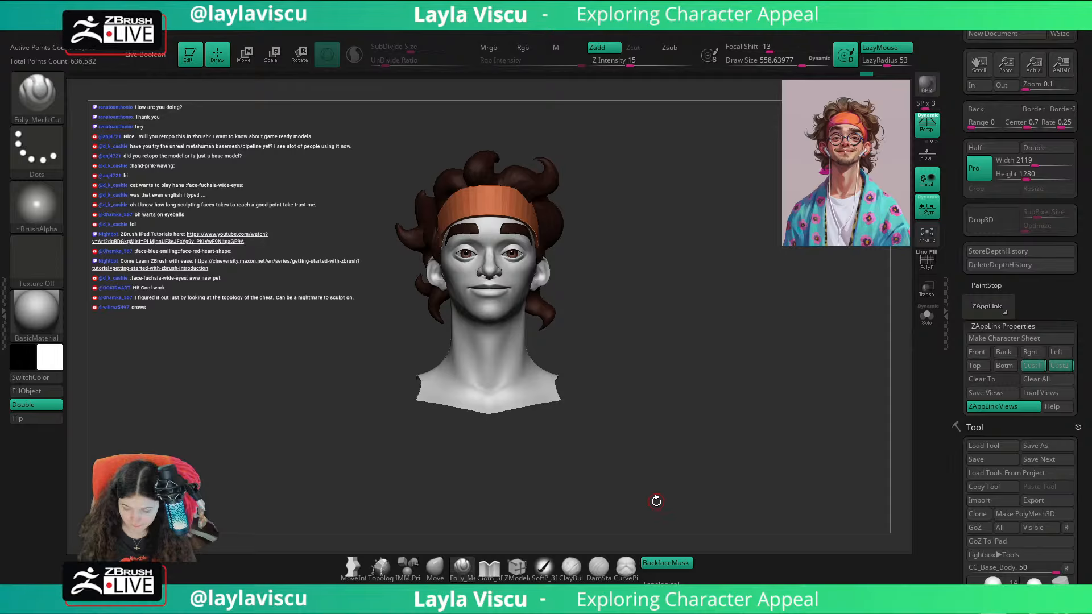
pyautogui.click(1050, 367)
pyautogui.hotkey('shift', 'z')
pyautogui.hotkey('shift', 'z')
pyautogui.hotkey('shift', 'z')
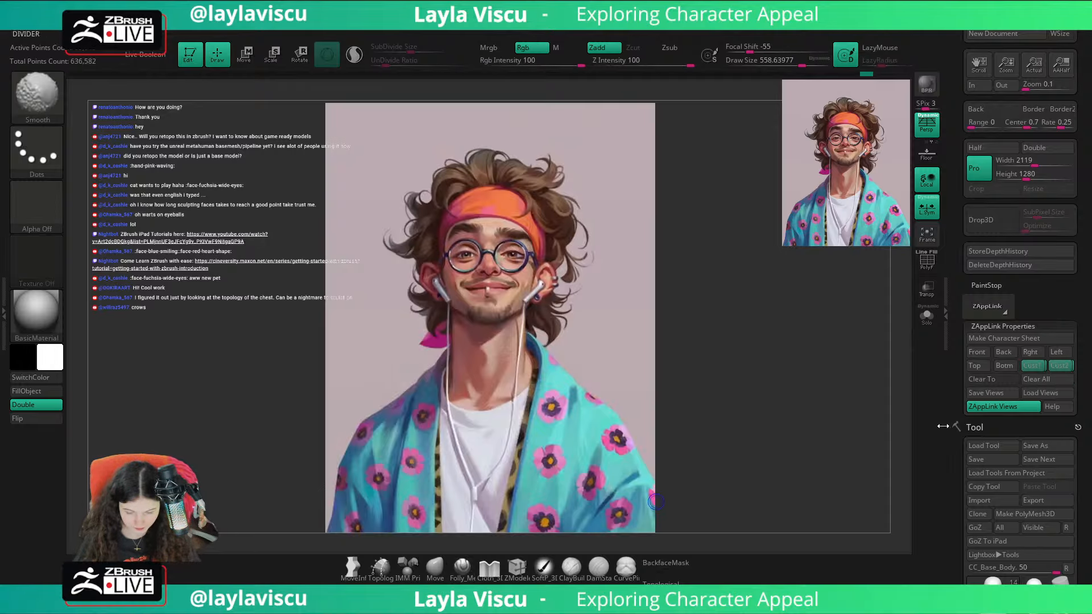
pyautogui.hotkey('shift', 'z')
pyautogui.hotkey('shift', 'z')
pyautogui.hotkey('shift', 'z')
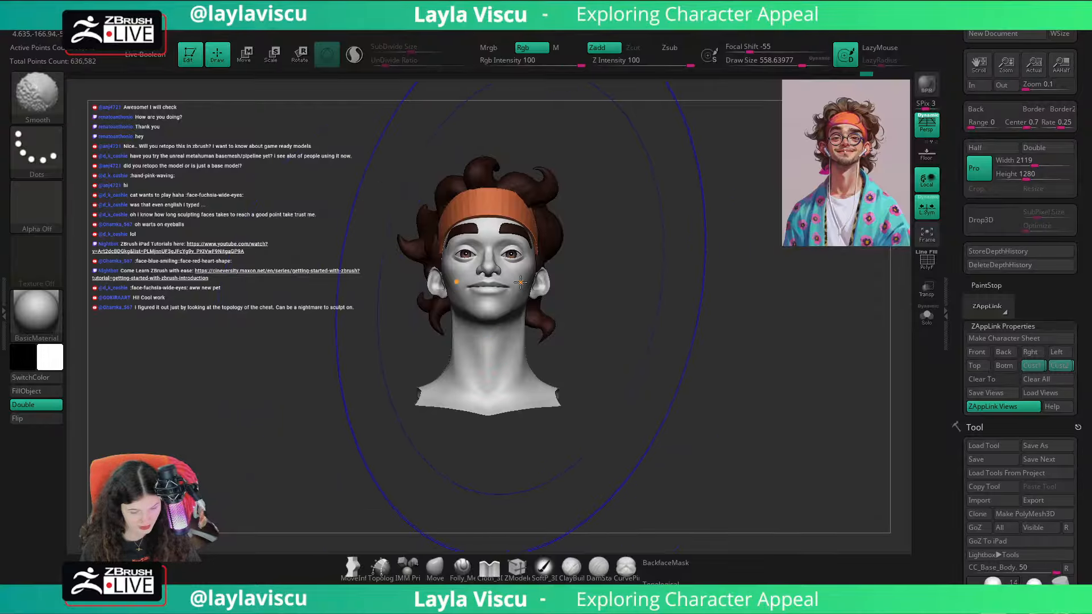
pyautogui.hotkey('shift', 'z')
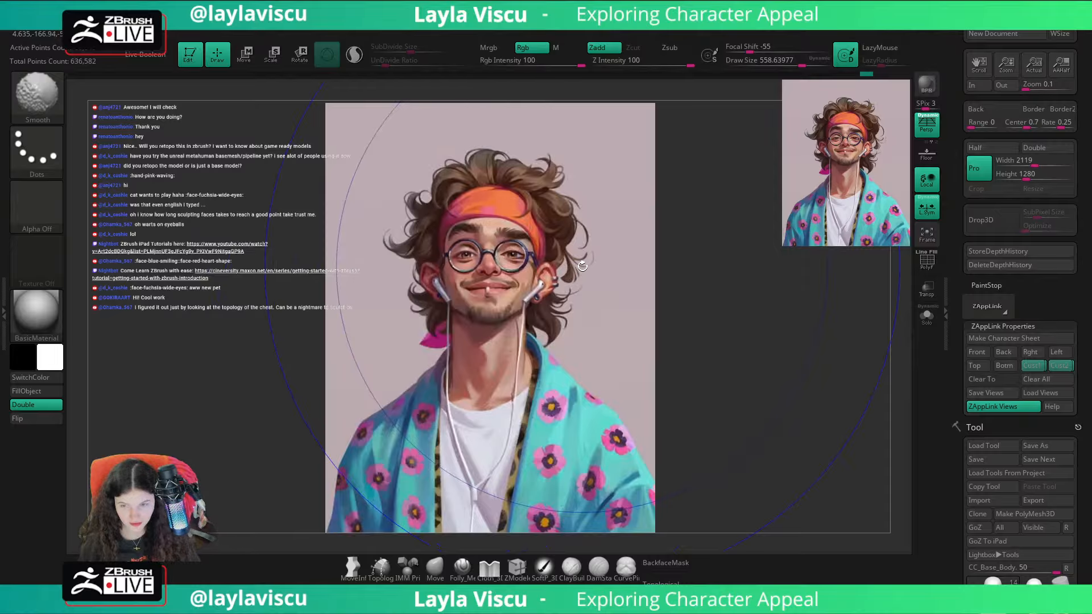
pyautogui.hotkey('shift', 'z')
pyautogui.hotkey('shift', 'z')
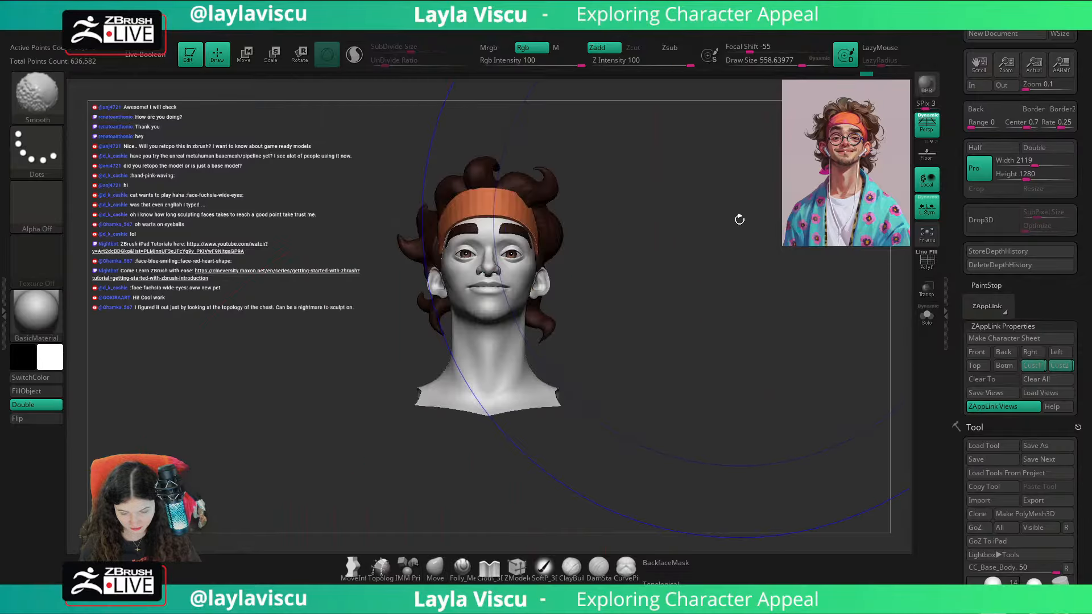
pyautogui.hotkey('shift', 'z')
pyautogui.hotkey('shift', 'z')
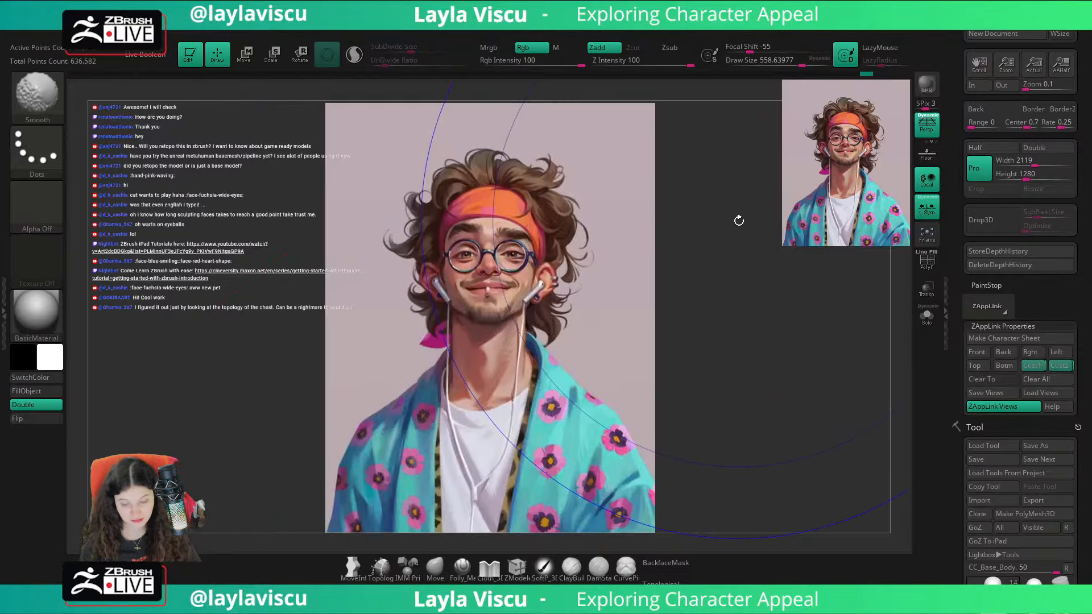
pyautogui.hotkey('shift', 'z')
# Step: Select the eyebrows and reshape their arches and inner ends with the Move brush at draw sizes of about 202 and 192
pyautogui.moveTo(737, 222); pyautogui.dragTo(753, 233, button='right')
pyautogui.keyDown('ctrl'); pyautogui.moveTo(463, 234); pyautogui.dragTo(496, 230, button='right'); pyautogui.keyUp('ctrl')
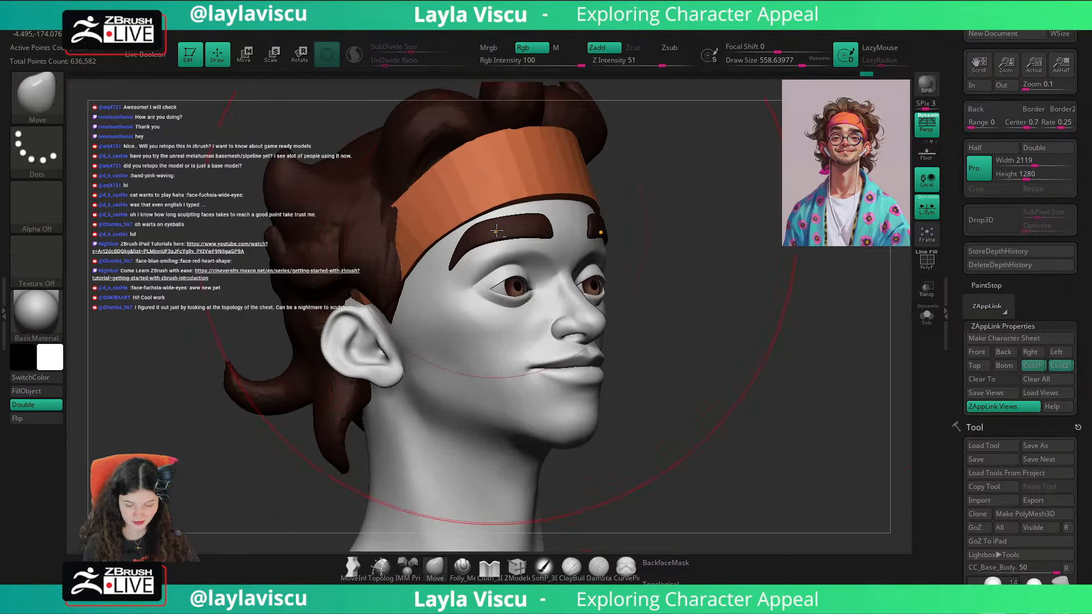
pyautogui.keyDown('alt'); pyautogui.click(497, 230); pyautogui.keyUp('alt')
pyautogui.press('s')
pyautogui.moveTo(497, 231); pyautogui.dragTo(467, 230)
pyautogui.moveTo(544, 238); pyautogui.dragTo(561, 209, button='right')
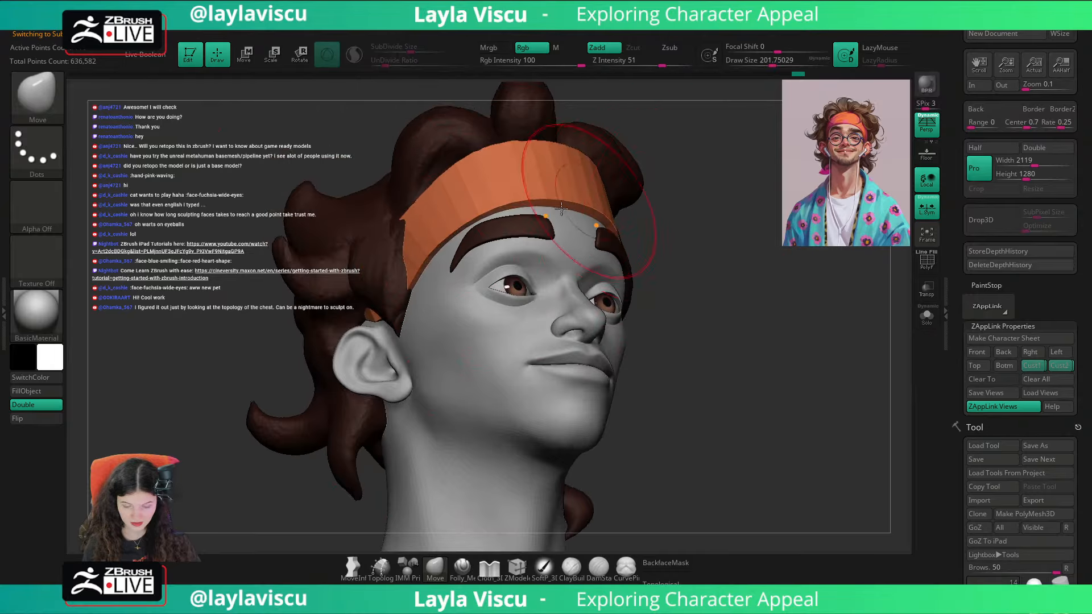
pyautogui.moveTo(466, 242); pyautogui.dragTo(476, 237)
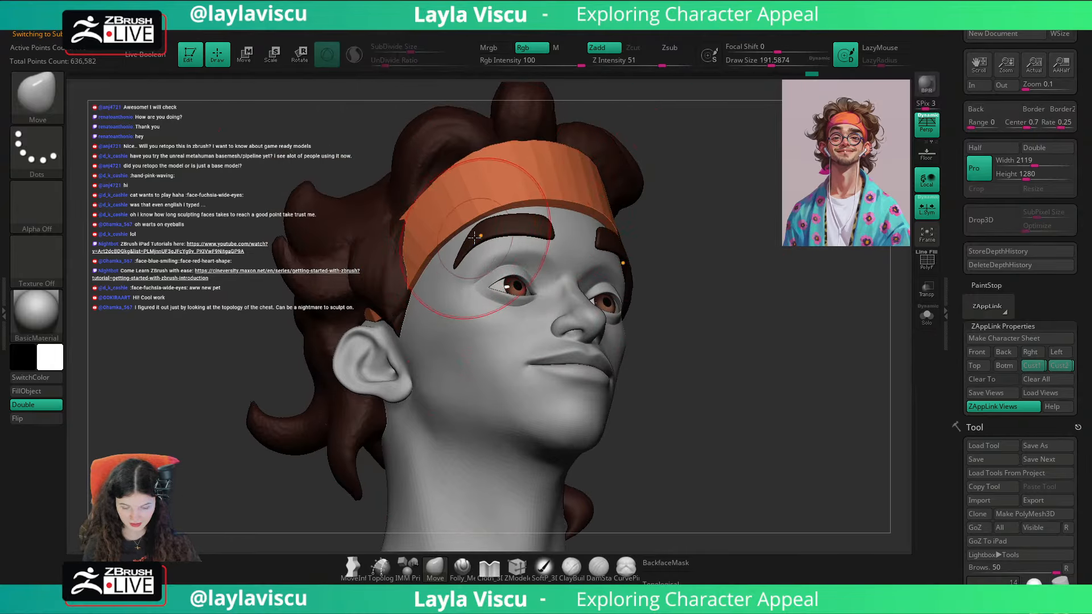
pyautogui.moveTo(746, 226); pyautogui.dragTo(705, 218)
pyautogui.moveTo(492, 239); pyautogui.dragTo(491, 226)
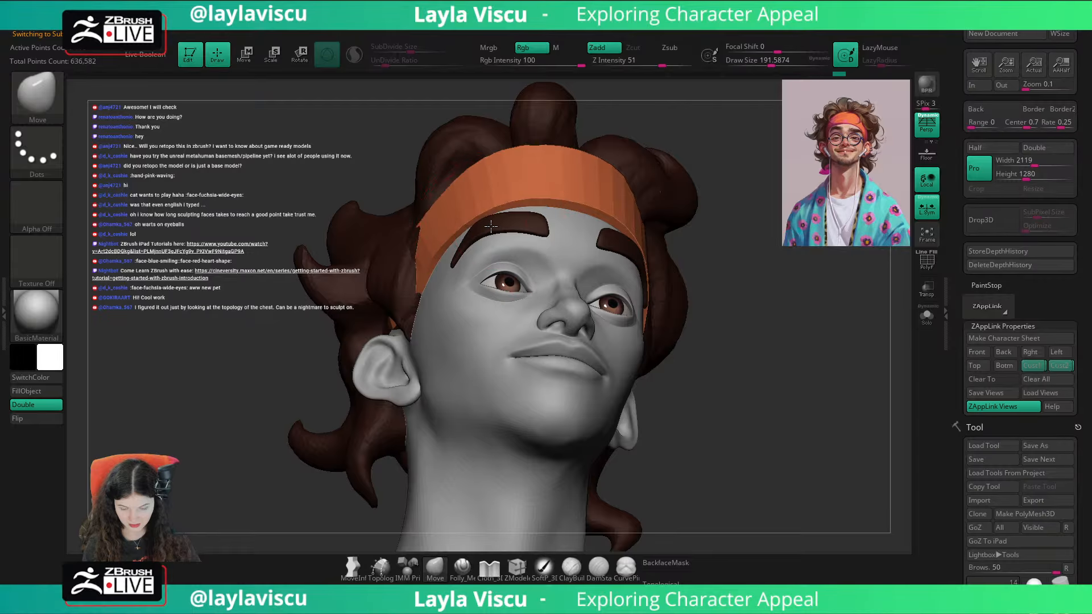
pyautogui.moveTo(774, 319); pyautogui.dragTo(842, 364)
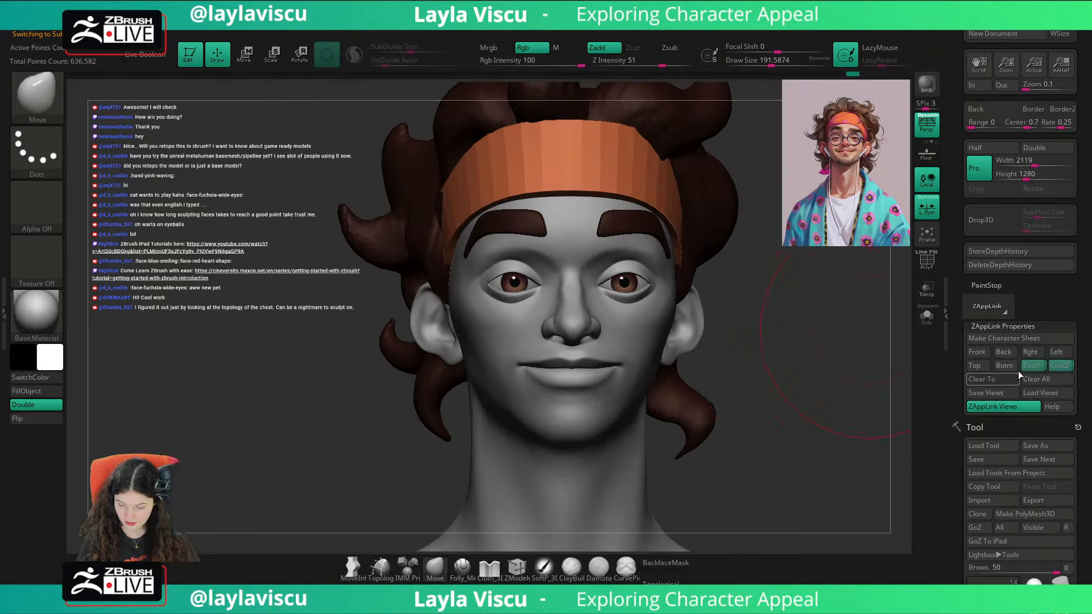
# Step: Restore the saved custom view and check the eyebrows up close with the Move brush's draw size set to about 101
pyautogui.click(1026, 367)
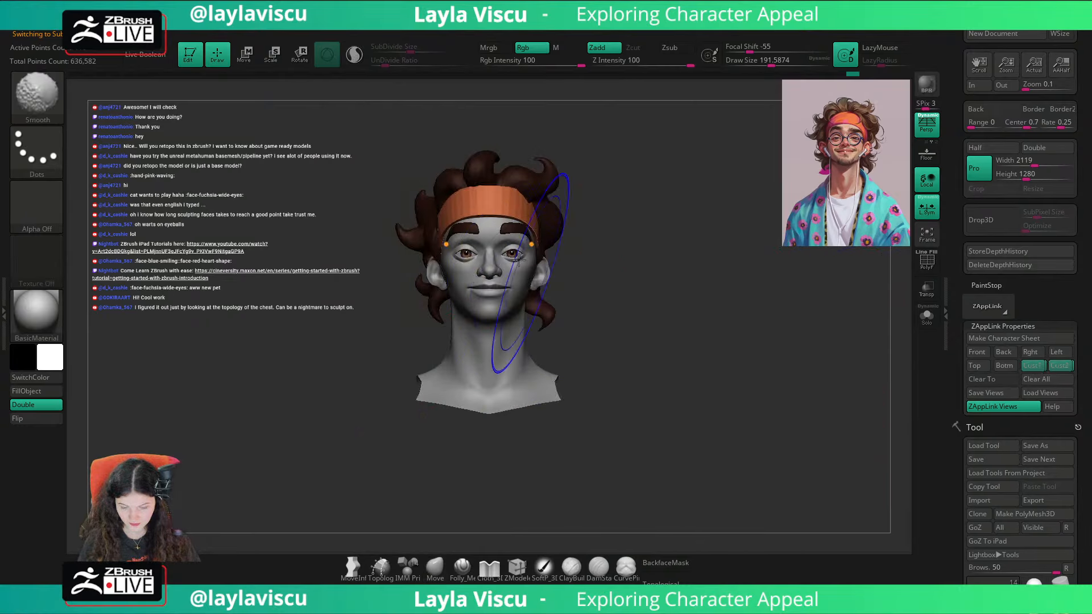
pyautogui.keyDown('ctrl'); pyautogui.moveTo(518, 260); pyautogui.dragTo(511, 310, button='right'); pyautogui.keyUp('ctrl')
pyautogui.press('s')
pyautogui.moveTo(502, 253); pyautogui.dragTo(492, 253)
pyautogui.moveTo(771, 284); pyautogui.dragTo(748, 273)
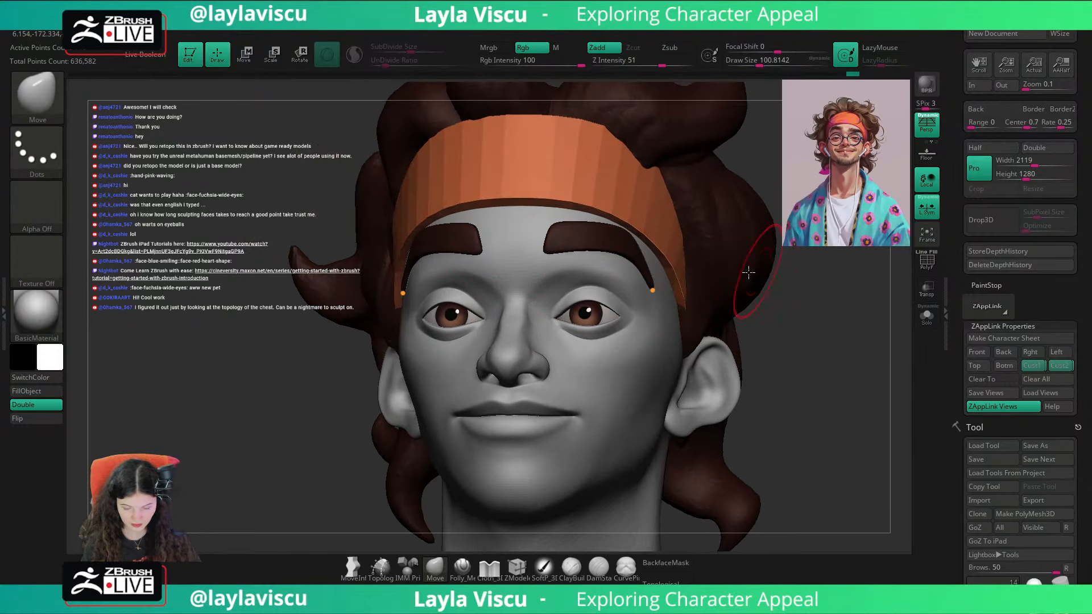
pyautogui.moveTo(830, 364); pyautogui.dragTo(858, 323)
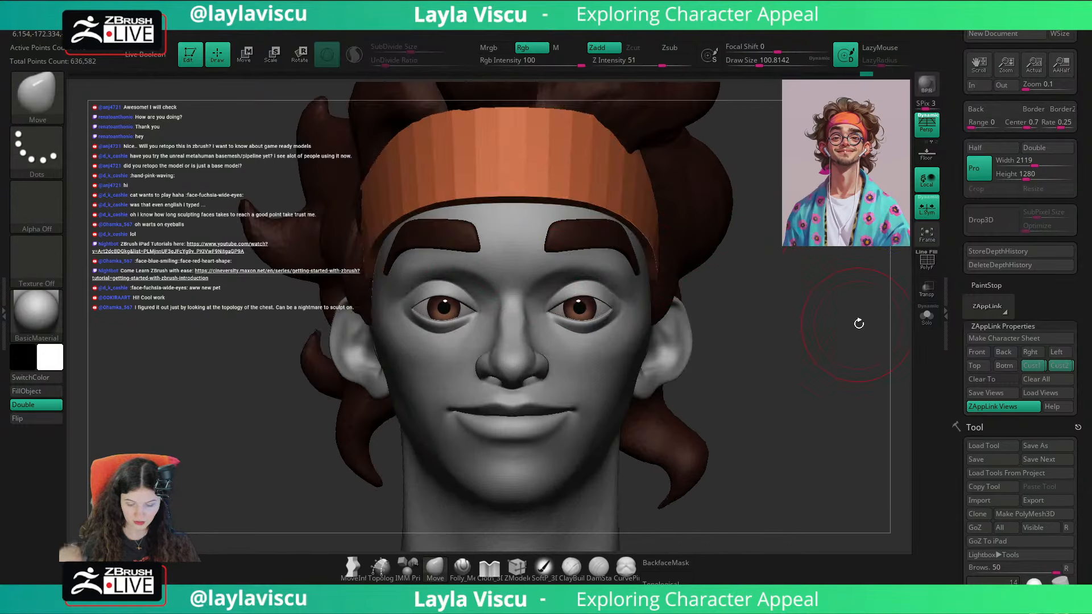
# Step: Select the head mesh with the hPolish brush and check its polygroups around the eyes, hiding and restoring the eyelid area
pyautogui.press('b')
pyautogui.press('h')
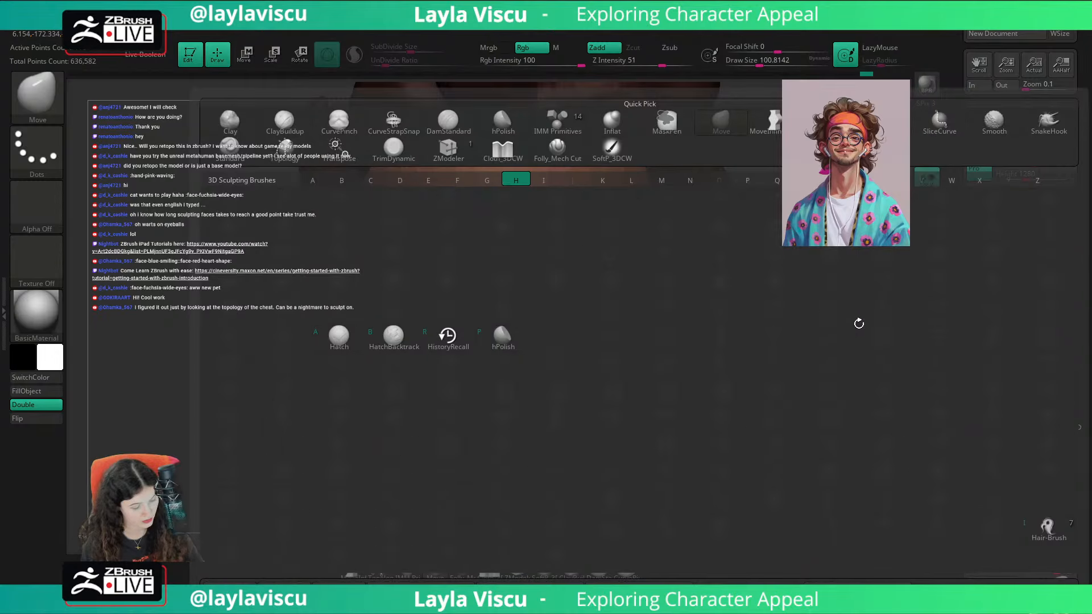
pyautogui.press('p')
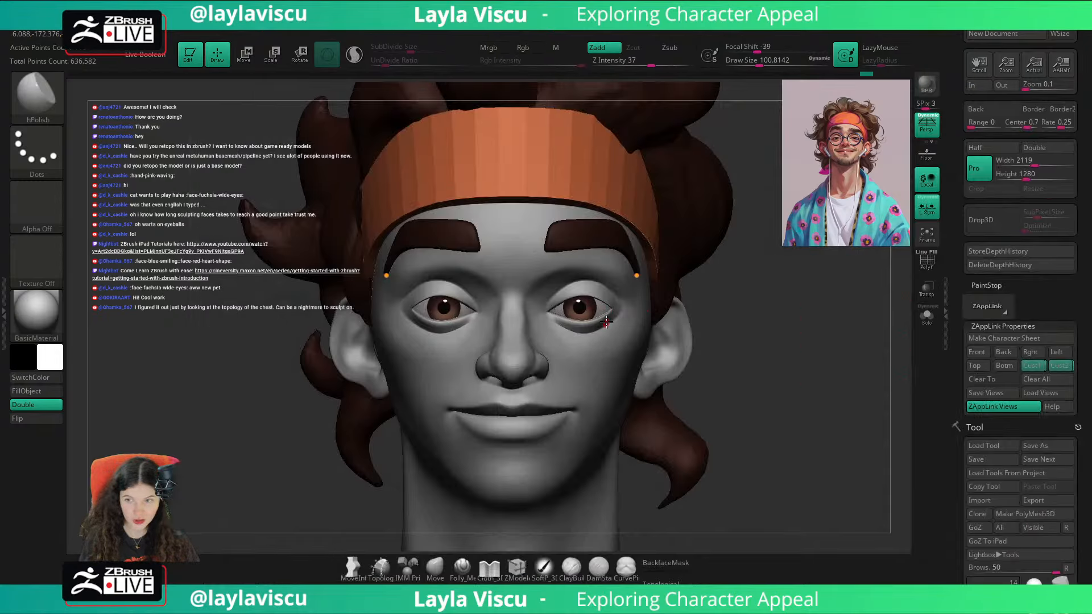
pyautogui.keyDown('alt'); pyautogui.click(590, 338); pyautogui.keyUp('alt')
pyautogui.keyDown('ctrl'); pyautogui.moveTo(589, 336); pyautogui.dragTo(597, 398, button='right'); pyautogui.keyUp('ctrl')
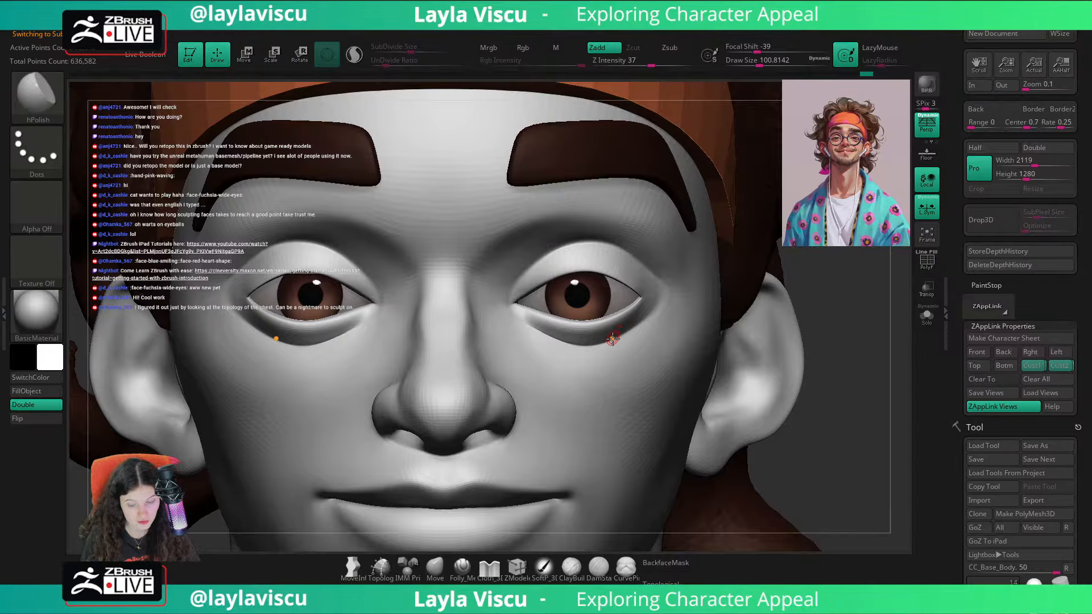
pyautogui.hotkey('ctrl', 'shift')
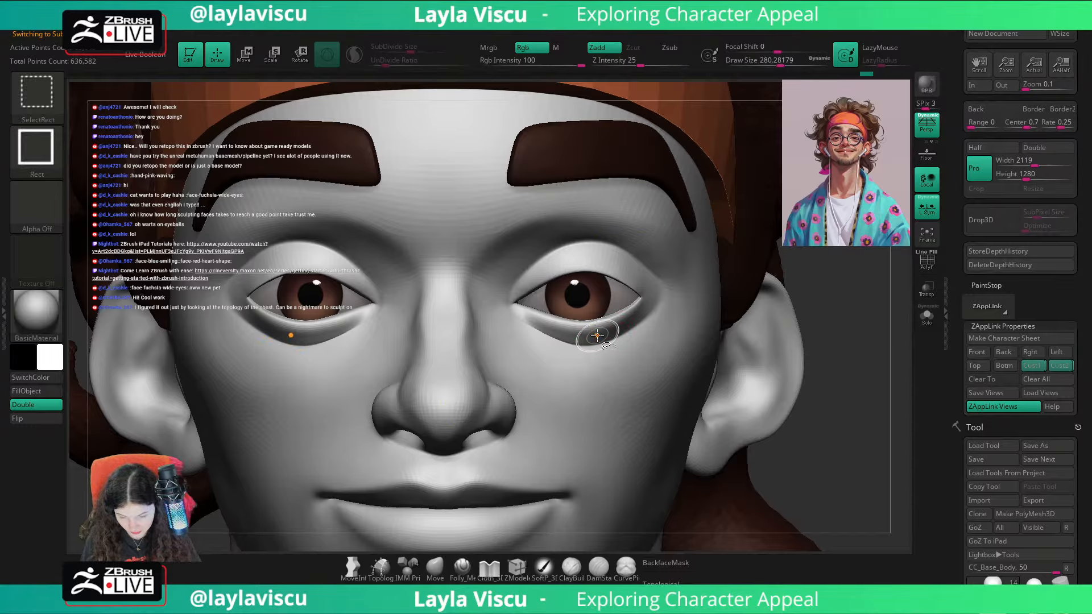
pyautogui.hotkey('shift', 'f')
pyautogui.hotkey('shift', 'f')
pyautogui.keyDown('ctrl'); pyautogui.keyDown('shift'); pyautogui.click(598, 332); pyautogui.keyUp('shift'); pyautogui.keyUp('ctrl')
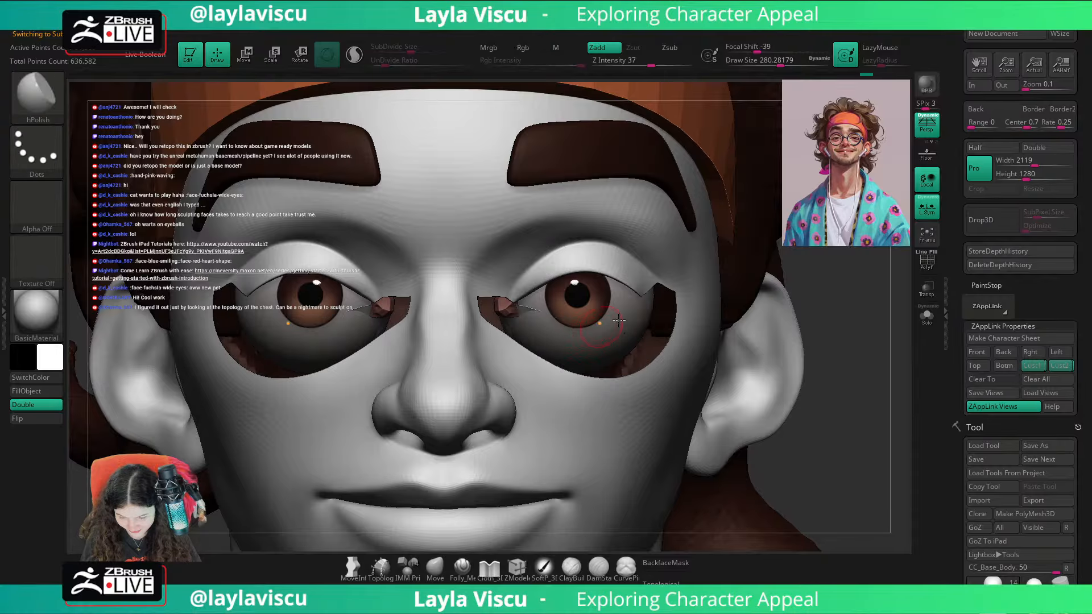
pyautogui.keyDown('ctrl'); pyautogui.keyDown('shift'); pyautogui.click(619, 320); pyautogui.keyUp('shift'); pyautogui.keyUp('ctrl')
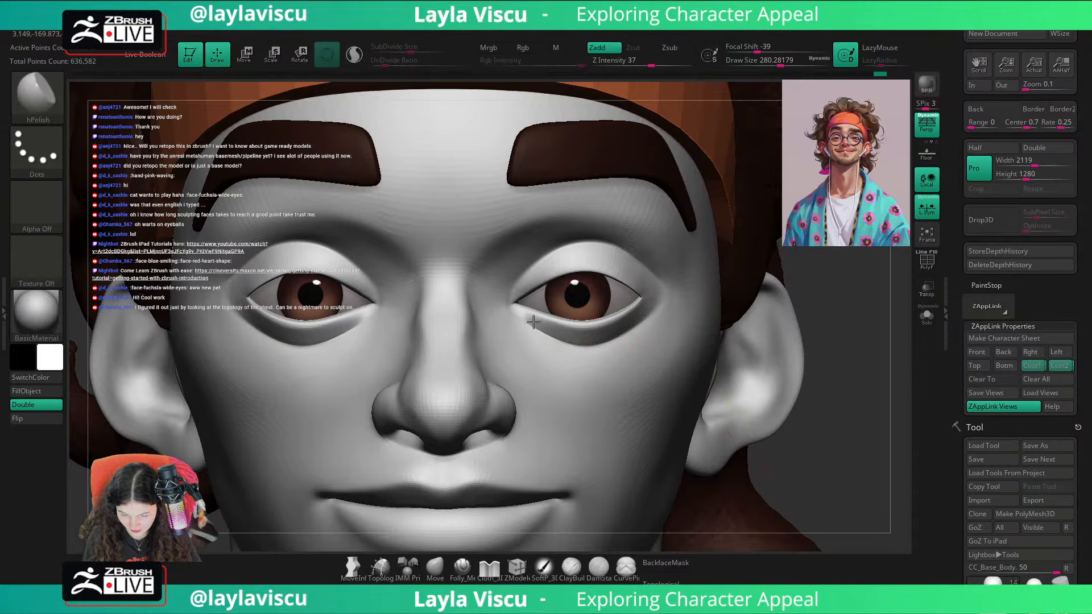
# Step: Smooth and polish the area beneath the lower eyelids with the hPolish brush at a draw size of about 305
pyautogui.press('shift')
pyautogui.press('shift')
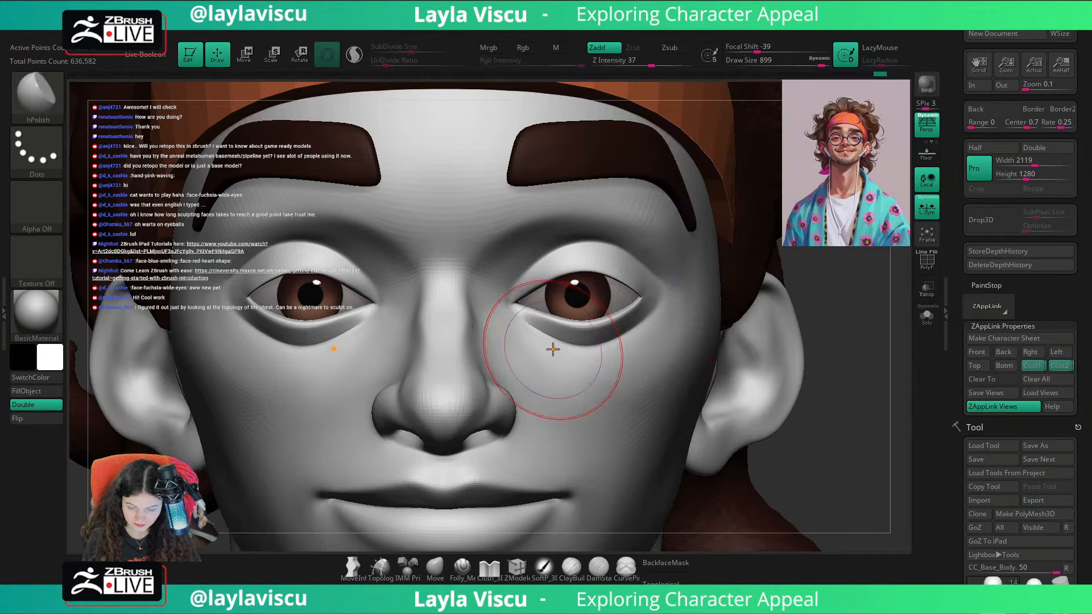
pyautogui.press('shift')
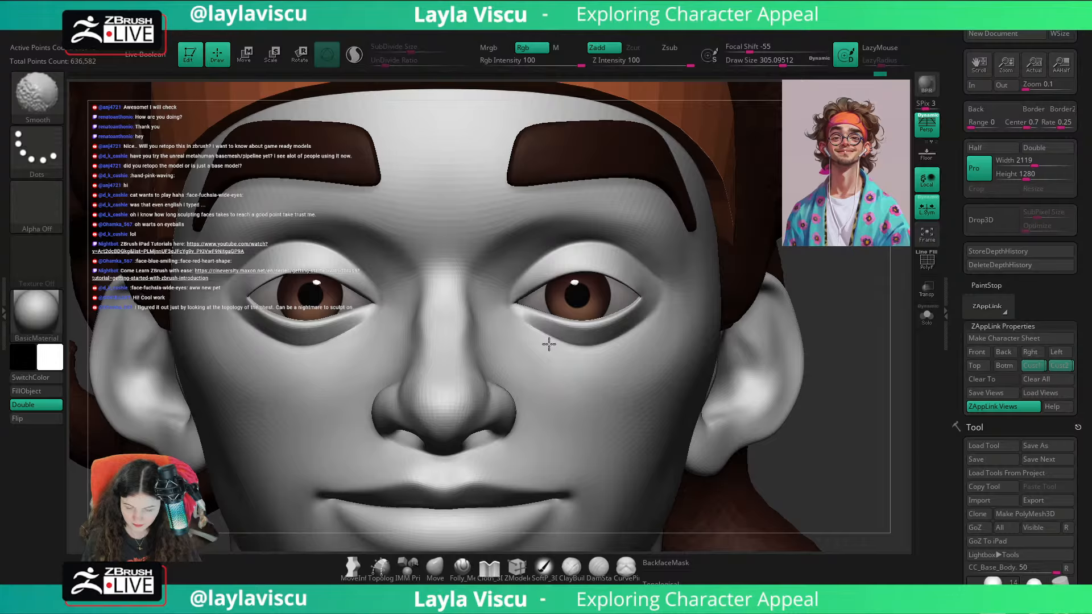
pyautogui.keyDown('shift'); pyautogui.moveTo(548, 344); pyautogui.dragTo(586, 354); pyautogui.keyUp('shift')
pyautogui.hotkey('ctrl', 'z')
pyautogui.keyDown('shift'); pyautogui.moveTo(529, 334); pyautogui.dragTo(620, 341); pyautogui.keyUp('shift')
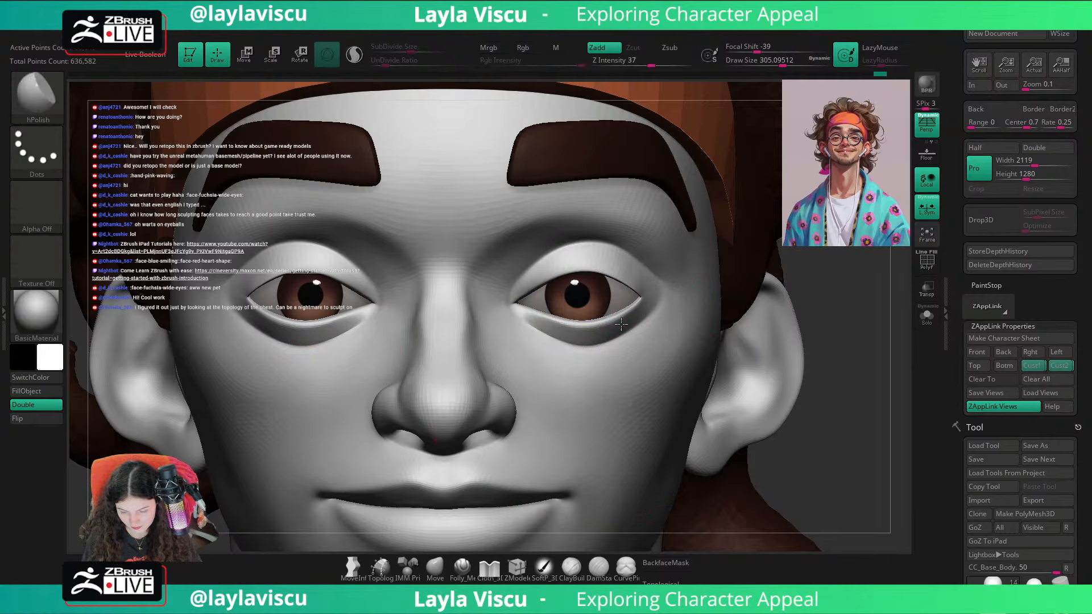
# Step: Enable BackfaceMask for the Move brush and adjust the outer and lower eyelid contours at a draw size of about 145
pyautogui.click(435, 568)
pyautogui.click(675, 564)
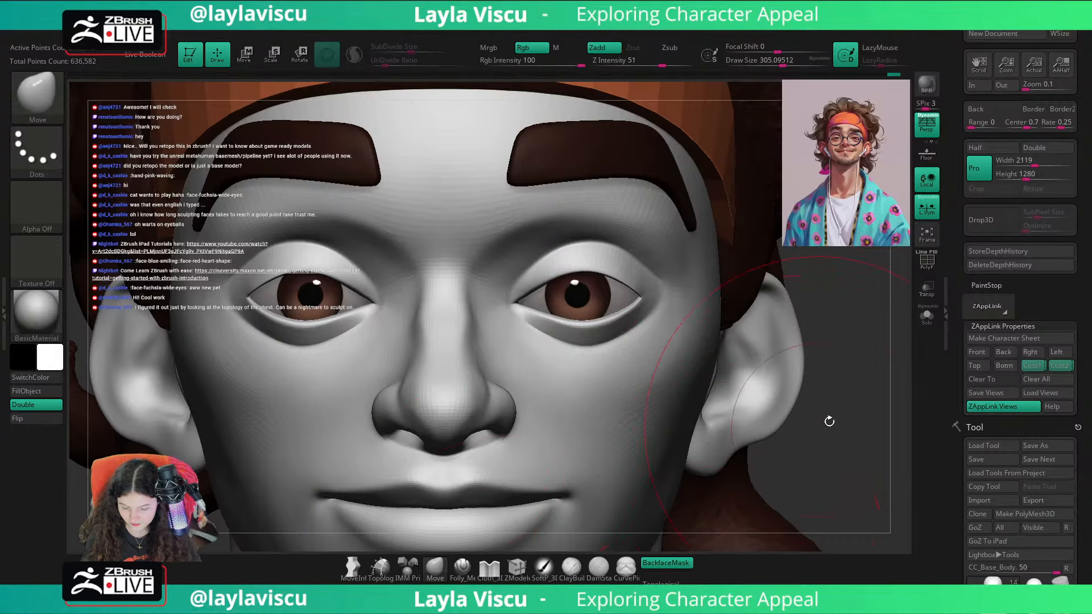
pyautogui.moveTo(828, 419); pyautogui.dragTo(885, 409)
pyautogui.press('s')
pyautogui.moveTo(631, 307); pyautogui.dragTo(614, 307)
pyautogui.moveTo(847, 393); pyautogui.dragTo(796, 392)
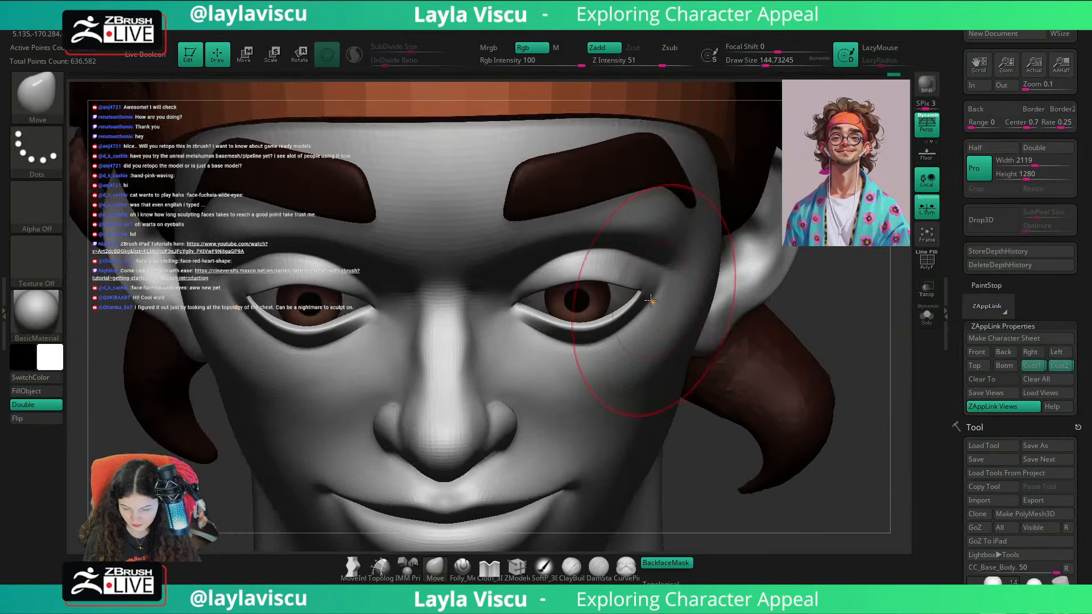
pyautogui.moveTo(647, 297); pyautogui.dragTo(645, 299)
pyautogui.moveTo(845, 318); pyautogui.dragTo(798, 325)
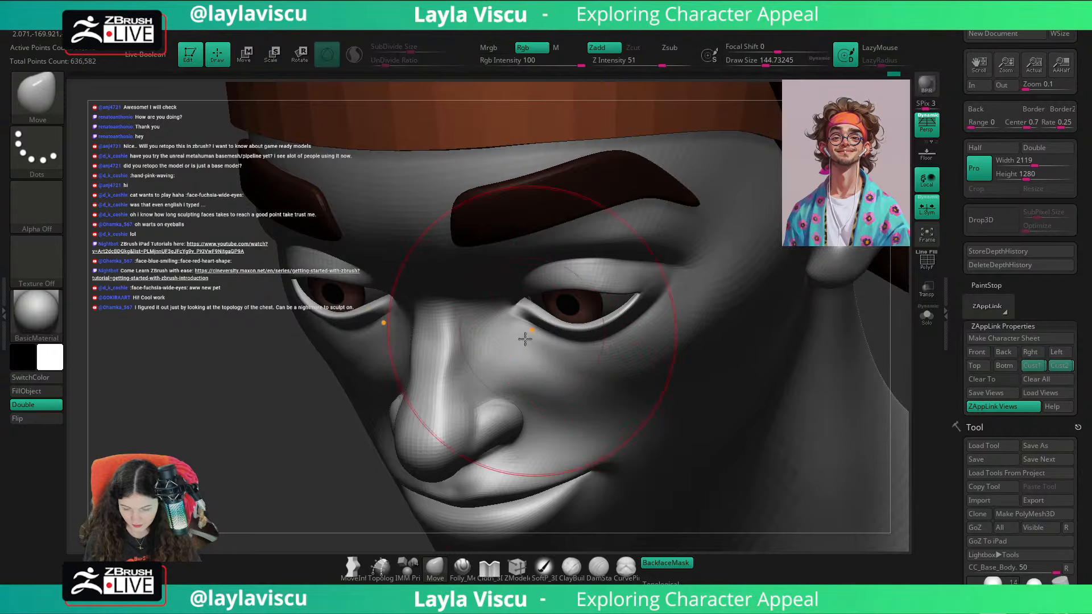
pyautogui.moveTo(345, 458); pyautogui.dragTo(375, 353)
# Step: Examine the eyes and overall facial proportions from the front, from a distance and from a low three-quarter angle
pyautogui.moveTo(859, 263)
pyautogui.mouseDown()
pyautogui.moveTo(882, 265)
pyautogui.moveTo(885, 302)
pyautogui.mouseUp()
pyautogui.keyDown('shift'); pyautogui.moveTo(860, 354); pyautogui.dragTo(845, 358); pyautogui.keyUp('shift')
pyautogui.keyDown('ctrl'); pyautogui.moveTo(844, 359); pyautogui.dragTo(796, 296, button='right'); pyautogui.keyUp('ctrl')
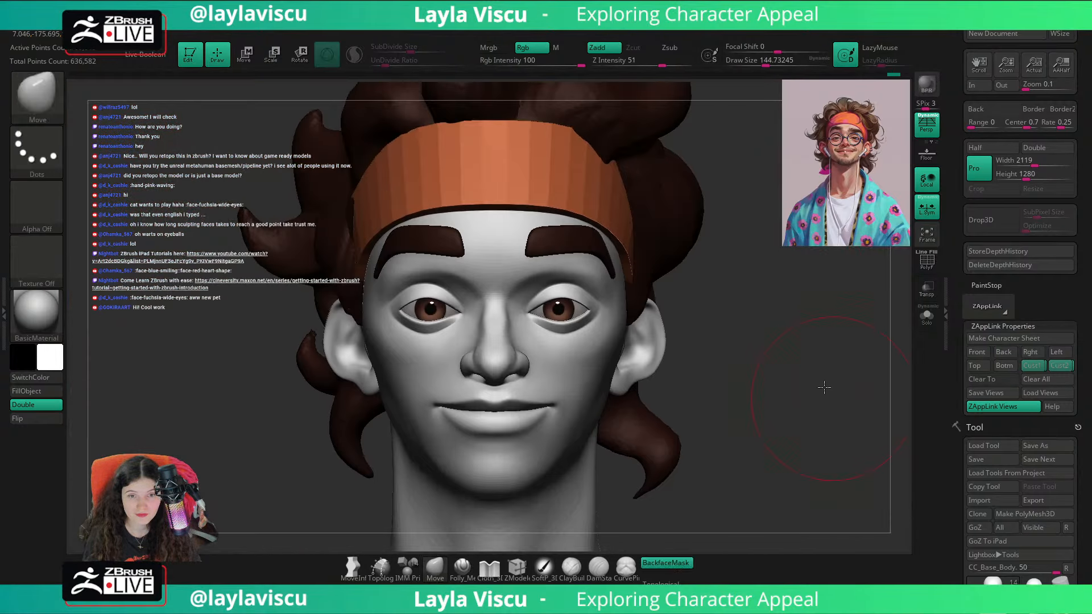
pyautogui.keyDown('alt'); pyautogui.moveTo(824, 387); pyautogui.dragTo(818, 332, button='right'); pyautogui.keyUp('alt')
pyautogui.keyDown('ctrl'); pyautogui.moveTo(792, 370); pyautogui.dragTo(788, 341, button='right'); pyautogui.keyUp('ctrl')
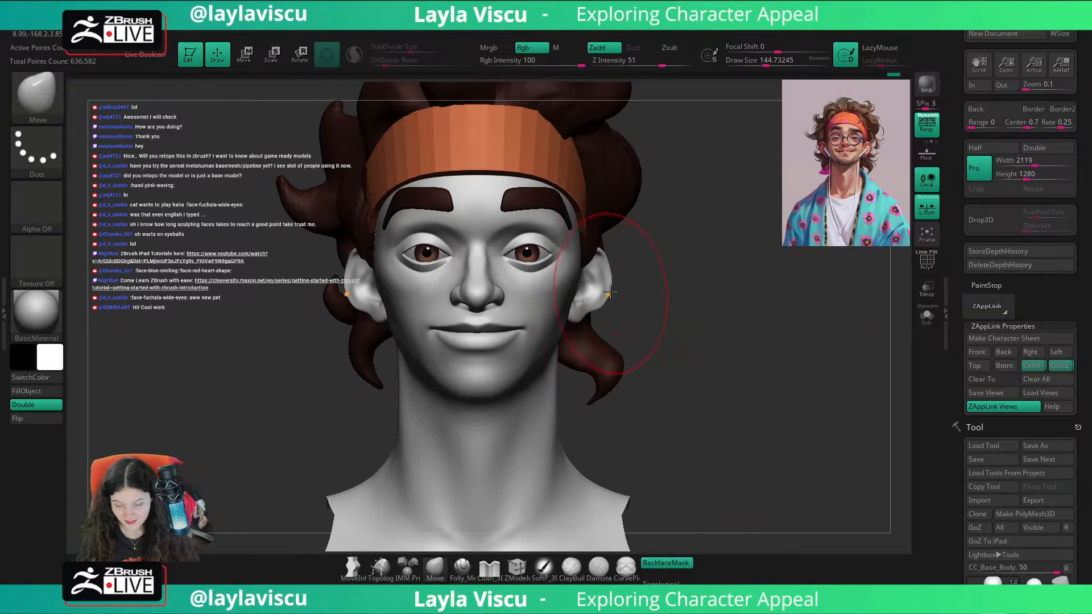
pyautogui.keyDown('ctrl'); pyautogui.moveTo(485, 277); pyautogui.dragTo(529, 342, button='right'); pyautogui.keyUp('ctrl')
pyautogui.moveTo(829, 285)
pyautogui.mouseDown()
pyautogui.moveTo(837, 260)
pyautogui.moveTo(654, 512)
pyautogui.mouseUp()
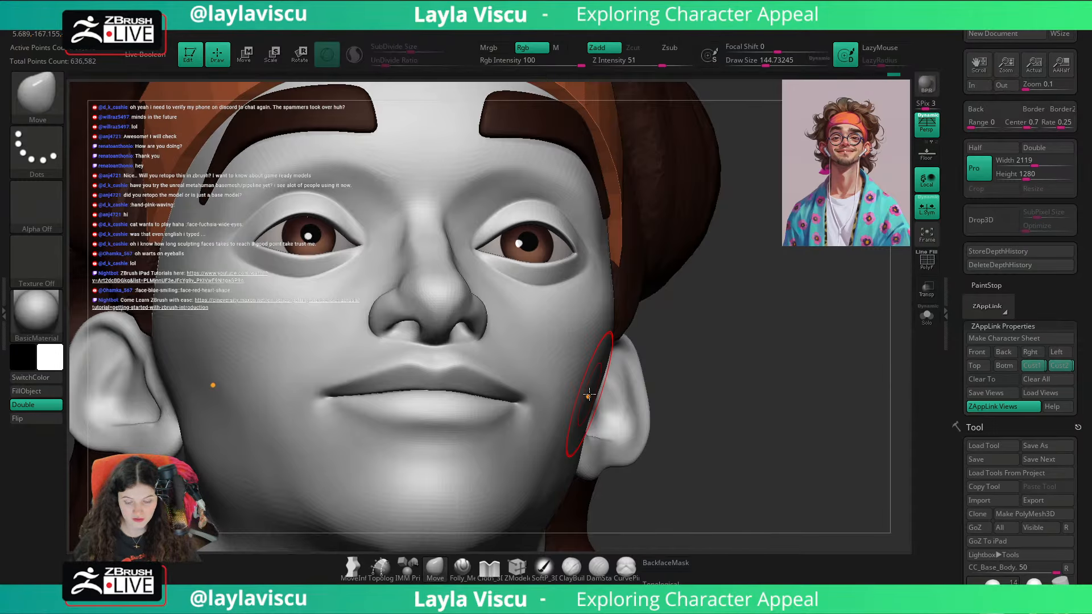
pyautogui.moveTo(796, 392); pyautogui.dragTo(853, 424)
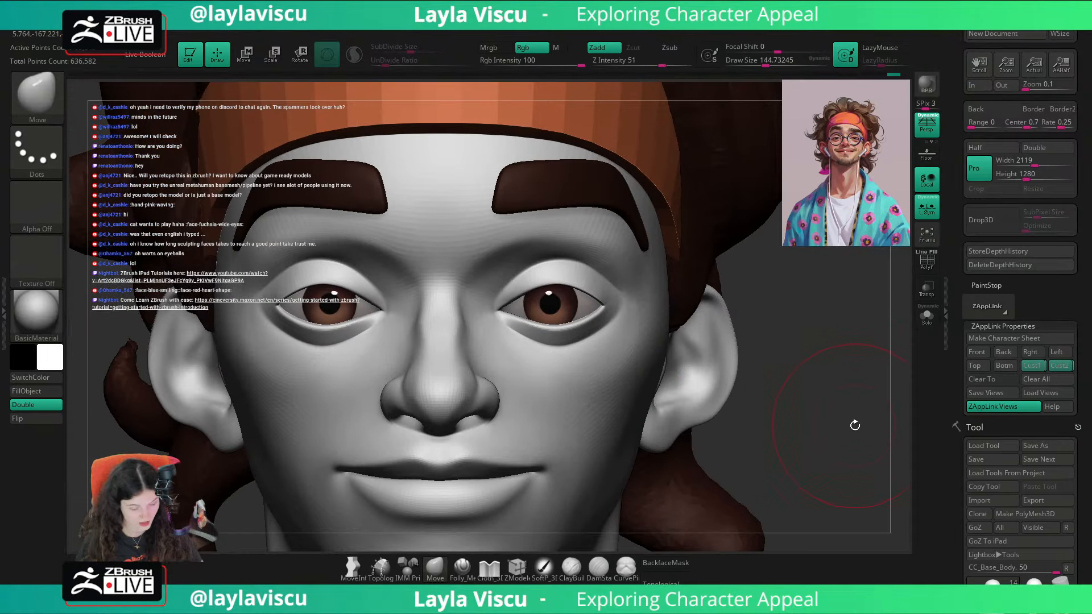
# Step: Flatten the skin around the outer eye corners and lower eyelids with the TrimDynamic brush at a draw size of about 65
pyautogui.press('n')
pyautogui.press('b')
pyautogui.press('t')
pyautogui.press('d')
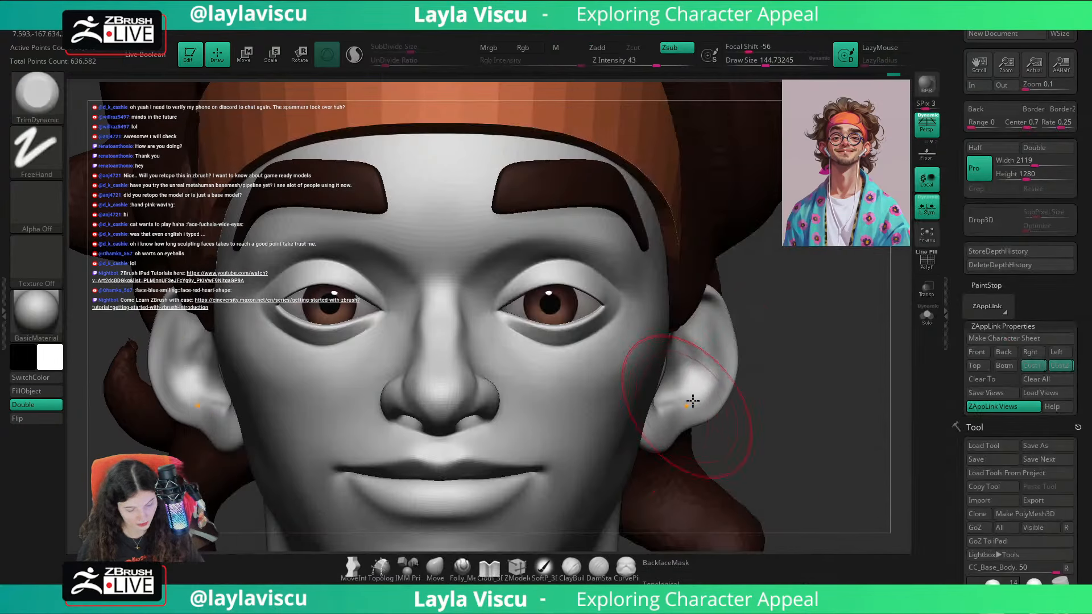
pyautogui.moveTo(832, 362); pyautogui.dragTo(825, 356)
pyautogui.press('s')
pyautogui.moveTo(612, 312); pyautogui.dragTo(599, 312)
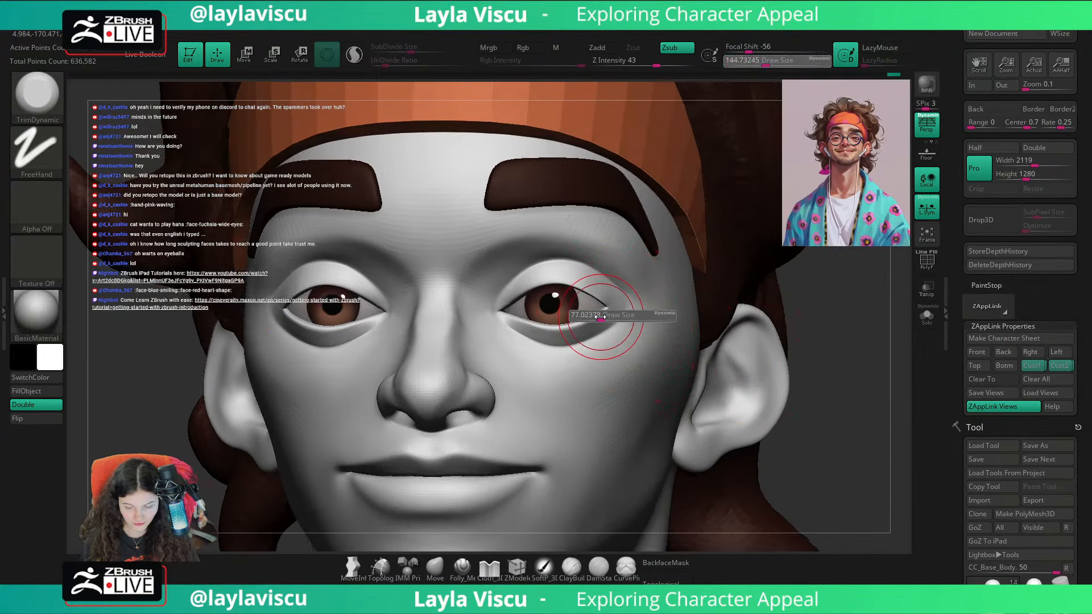
pyautogui.keyDown('ctrl'); pyautogui.moveTo(598, 322); pyautogui.dragTo(616, 348, button='right'); pyautogui.keyUp('ctrl')
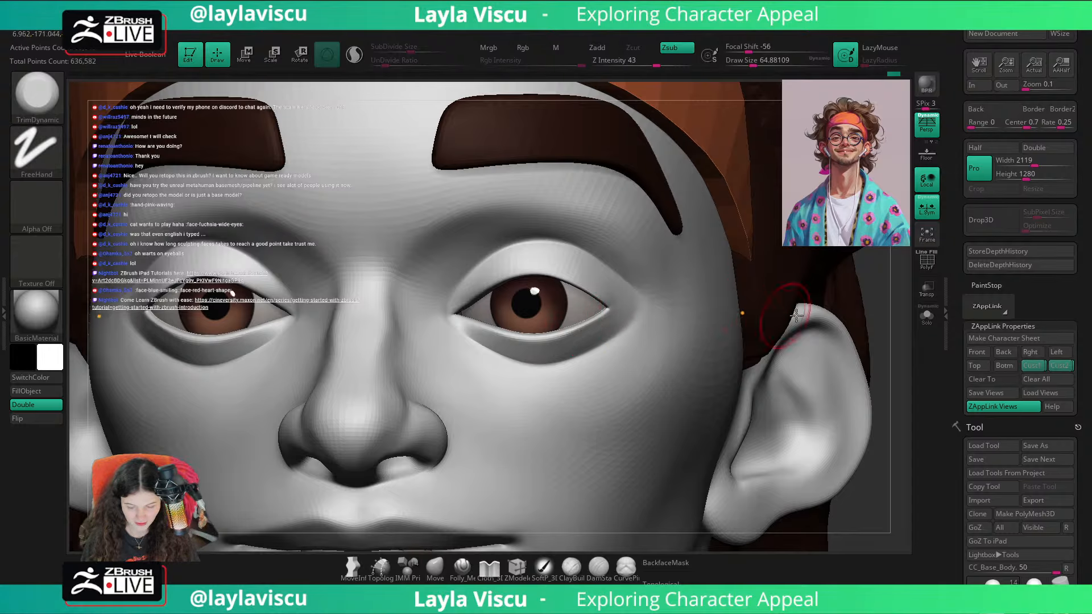
pyautogui.keyDown('shift'); pyautogui.moveTo(887, 352); pyautogui.dragTo(900, 356); pyautogui.keyUp('shift')
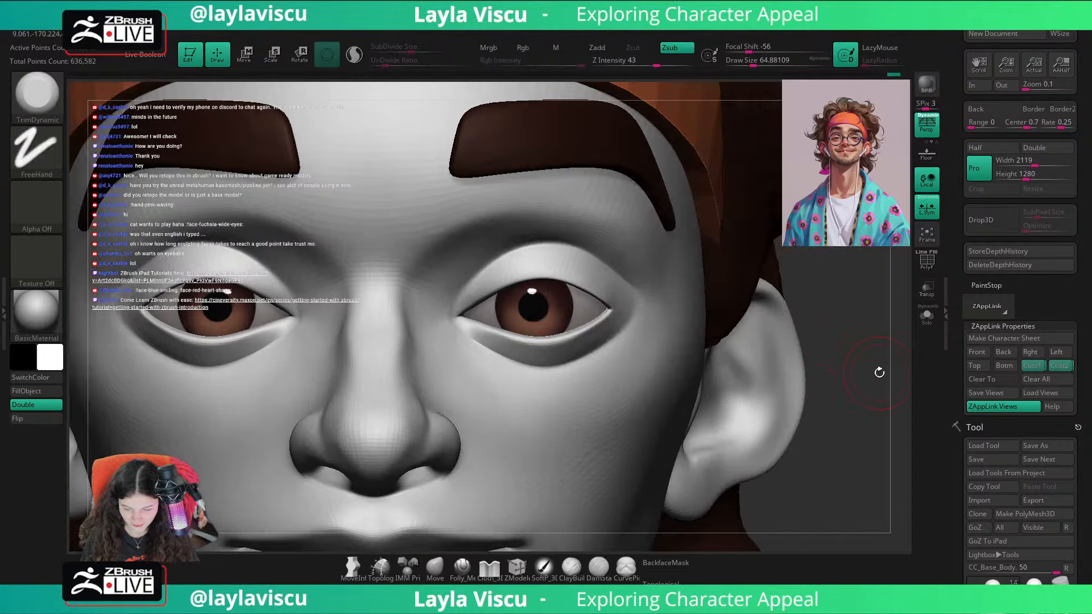
pyautogui.press('shift')
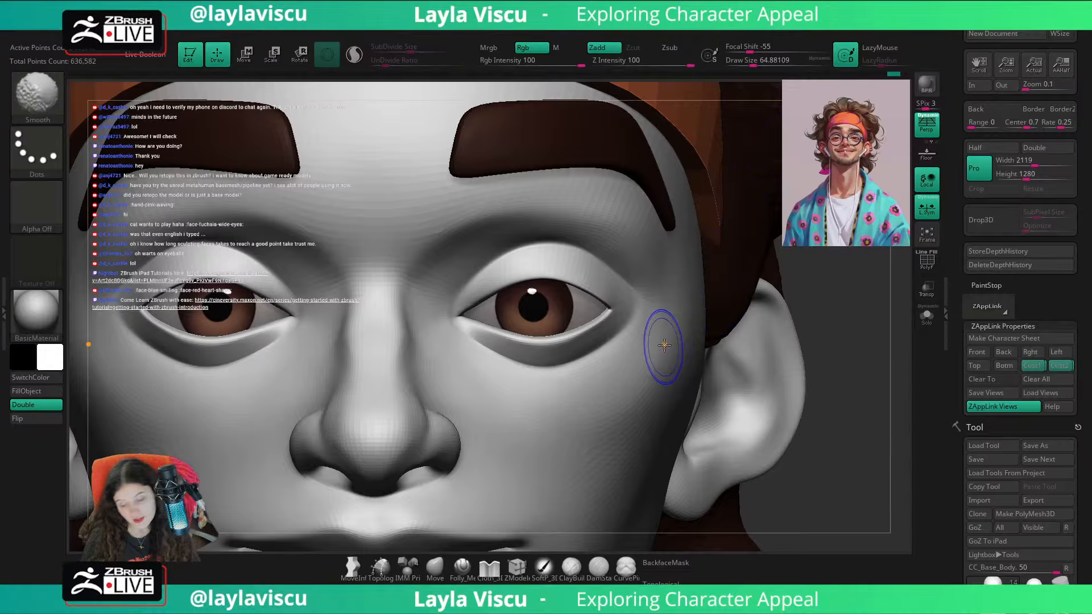
pyautogui.keyDown('ctrl'); pyautogui.moveTo(858, 315); pyautogui.dragTo(822, 327, button='right'); pyautogui.keyUp('ctrl')
pyautogui.moveTo(835, 334); pyautogui.dragTo(800, 364)
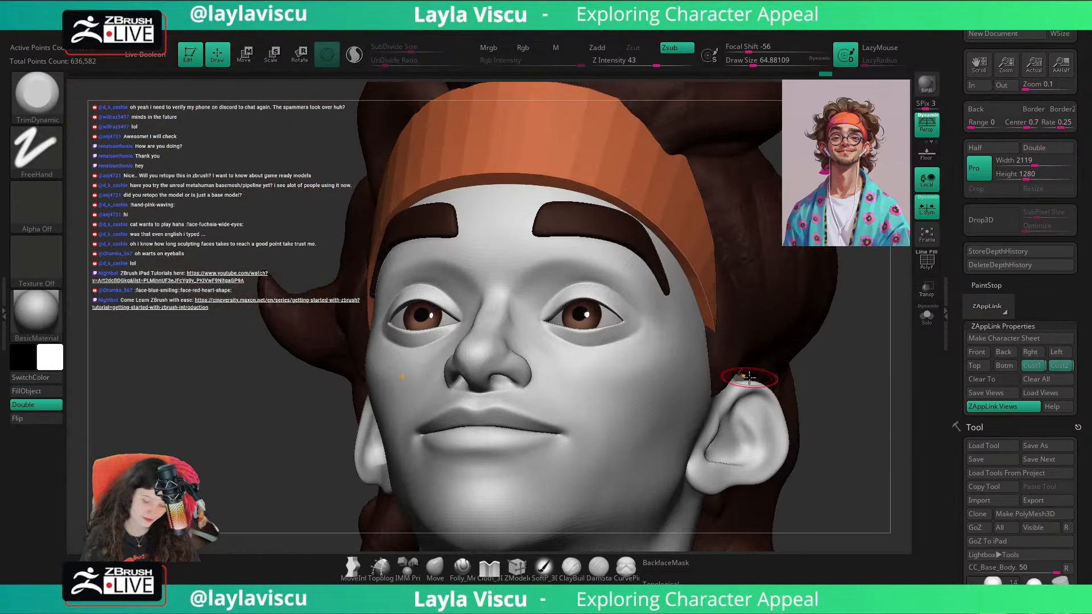
# Step: Adjust the inner eye corners with the Move brush at draw sizes of about 65, 59 and 80
pyautogui.moveTo(888, 357)
pyautogui.mouseDown()
pyautogui.moveTo(870, 364)
pyautogui.moveTo(880, 370)
pyautogui.mouseUp()
pyautogui.keyDown('ctrl'); pyautogui.moveTo(587, 399); pyautogui.dragTo(589, 450, button='right'); pyautogui.keyUp('ctrl')
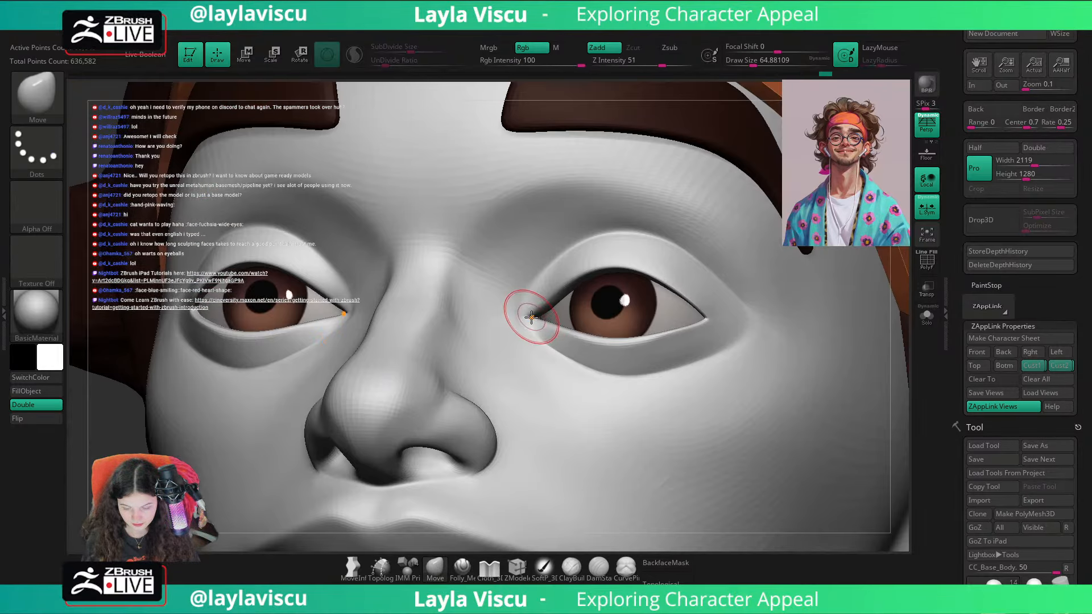
pyautogui.moveTo(531, 322); pyautogui.dragTo(529, 319)
pyautogui.keyDown('ctrl'); pyautogui.moveTo(521, 278); pyautogui.dragTo(515, 227, button='right'); pyautogui.keyUp('ctrl')
pyautogui.keyDown('shift'); pyautogui.moveTo(834, 358); pyautogui.dragTo(826, 390); pyautogui.keyUp('shift')
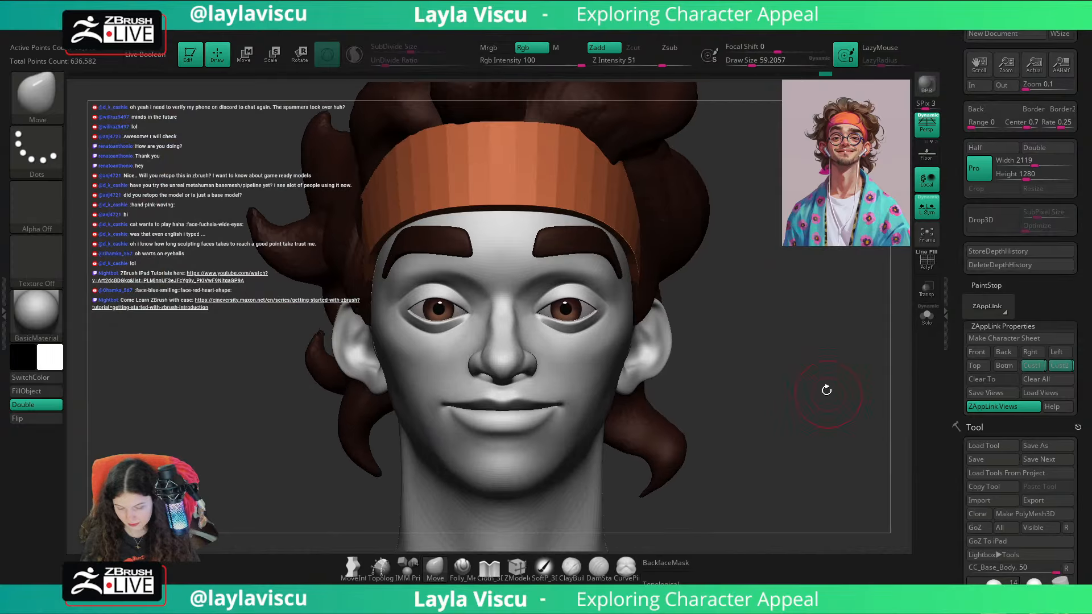
pyautogui.keyDown('ctrl'); pyautogui.moveTo(827, 389); pyautogui.dragTo(825, 438, button='right'); pyautogui.keyUp('ctrl')
pyautogui.moveTo(537, 307); pyautogui.dragTo(543, 308)
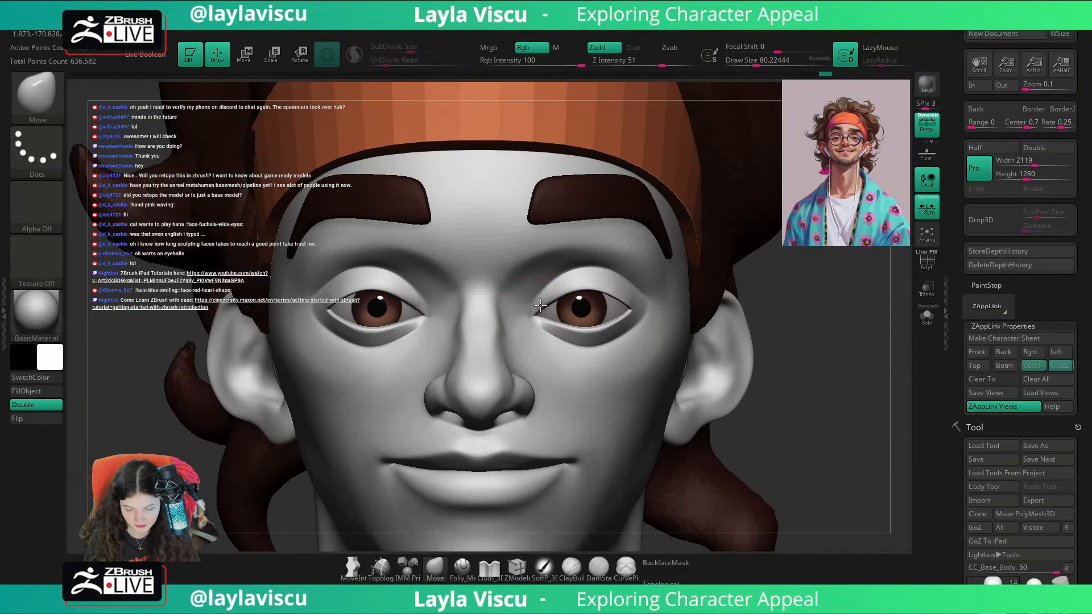
# Step: Return to the saved custom view and toggle the portrait overlay to check the updated eyes and eyebrows against it
pyautogui.click(1035, 367)
pyautogui.hotkey('shift', 'z')
pyautogui.hotkey('shift', 'z')
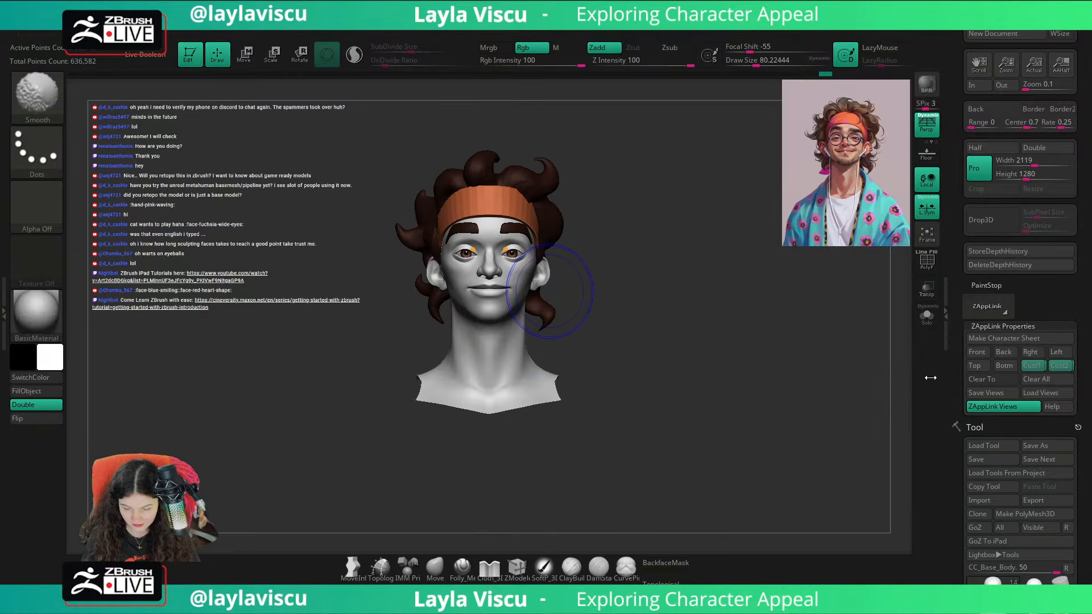
pyautogui.hotkey('shift', 'z')
pyautogui.hotkey('shift', 'z')
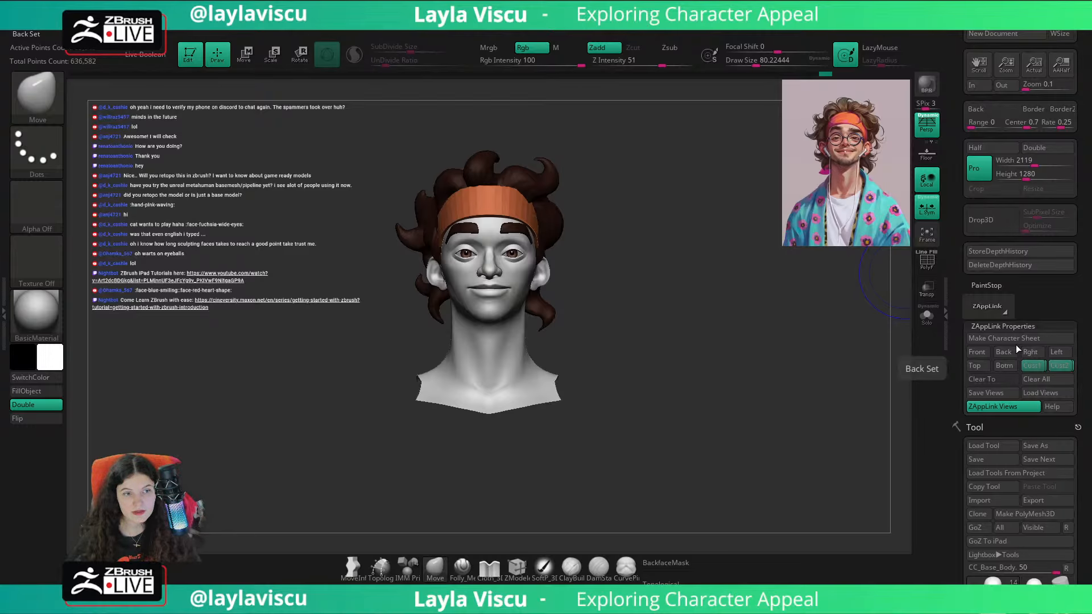
# Step: Toggle the portrait overlay repeatedly in the saved custom front view to compare the face's features with the reference
pyautogui.hotkey('shift', 'z')
pyautogui.hotkey('shift', 'z')
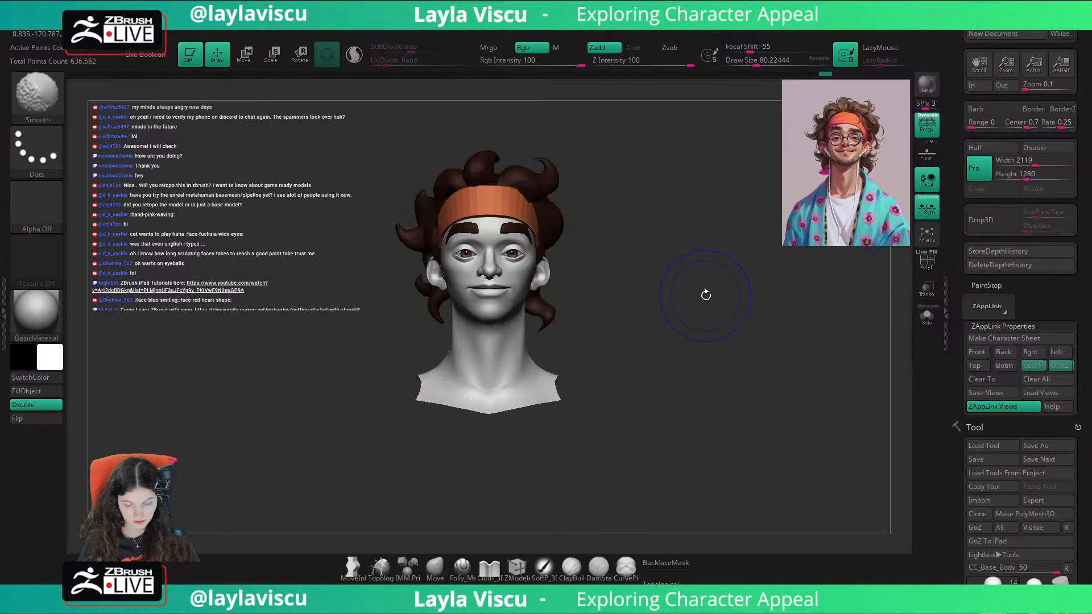
pyautogui.hotkey('shift', 'z')
pyautogui.hotkey('shift', 'z')
pyautogui.hotkey('shift', 'z')
pyautogui.hotkey('shift', 'z')
pyautogui.hotkey('shift', 'z')
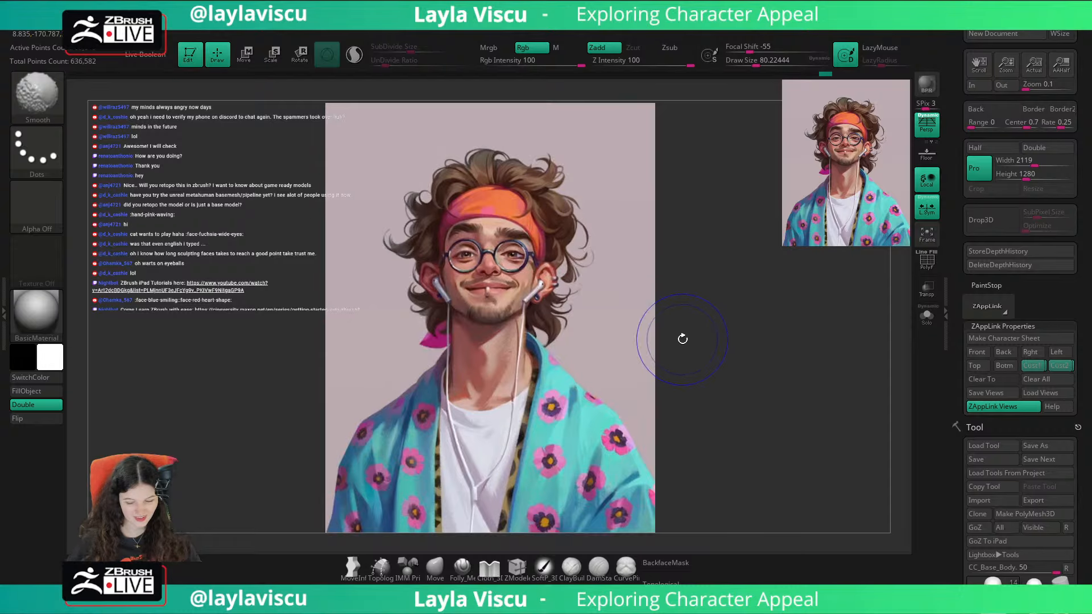
pyautogui.hotkey('shift', 'z')
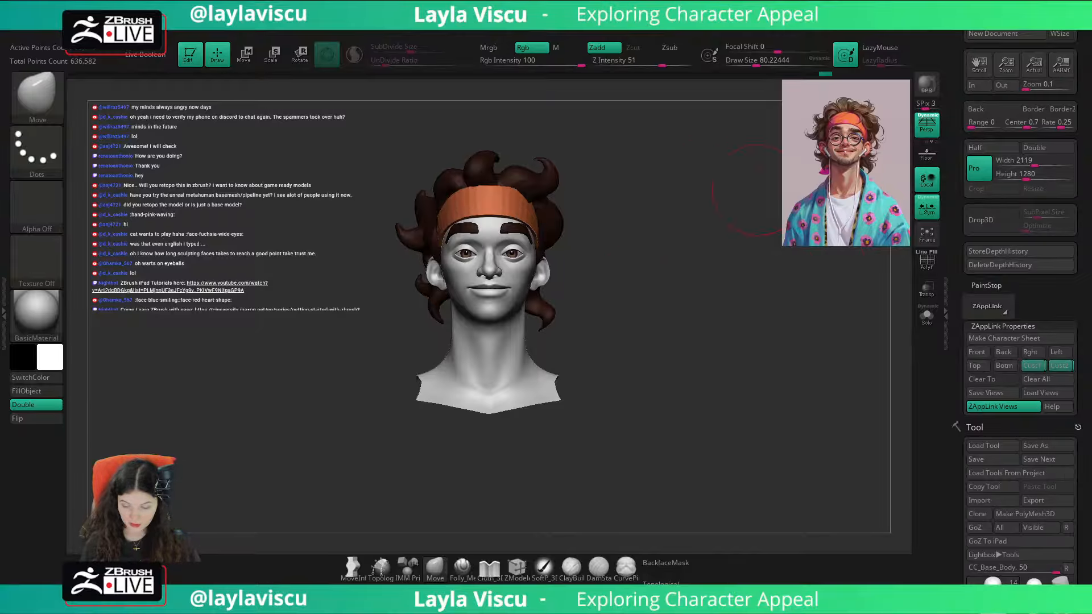
pyautogui.click(1034, 368)
pyautogui.hotkey('shift', 'z')
pyautogui.hotkey('shift', 'z')
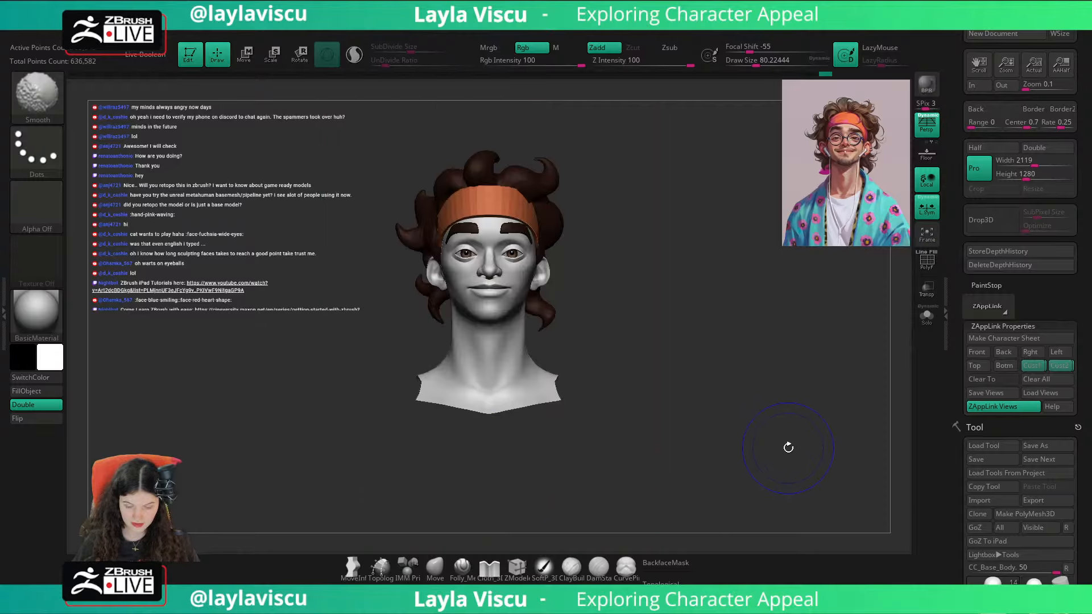
pyautogui.hotkey('shift', 'z')
pyautogui.hotkey('shift', 'z')
pyautogui.hotkey('shift', 'z')
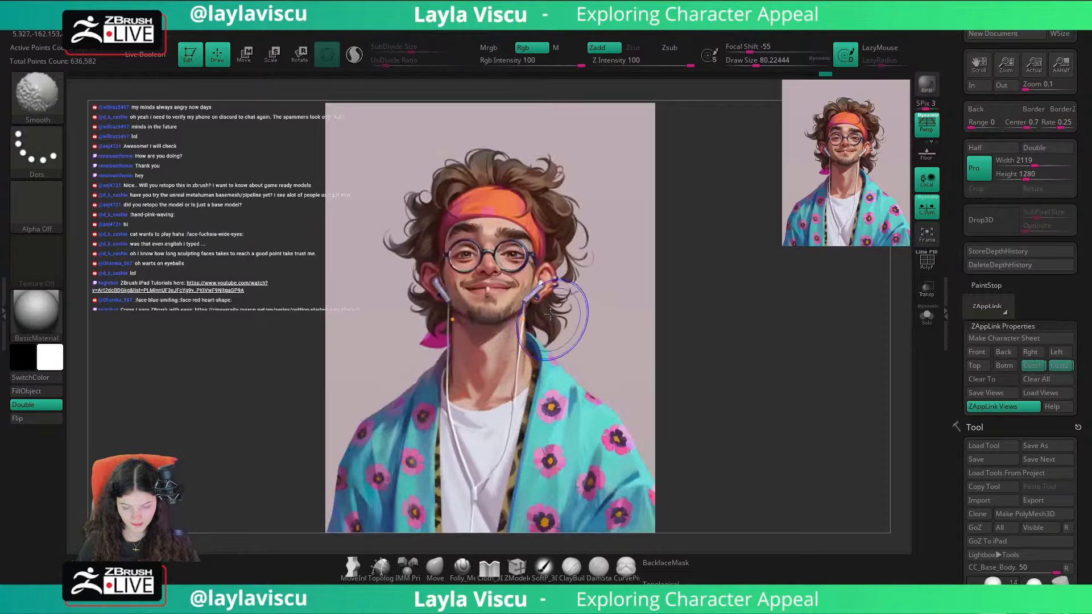
pyautogui.hotkey('shift', 'z')
# Step: Adjust the nose bridge in side profile with the Move brush at a draw size of about 77
pyautogui.keyDown('ctrl'); pyautogui.moveTo(553, 316); pyautogui.dragTo(561, 305, button='right'); pyautogui.keyUp('ctrl')
pyautogui.moveTo(733, 261)
pyautogui.mouseDown(button='right')
pyautogui.moveTo(750, 234)
pyautogui.moveTo(712, 249)
pyautogui.moveTo(775, 254)
pyautogui.moveTo(727, 278)
pyautogui.mouseUp(button='right')
pyautogui.press('s')
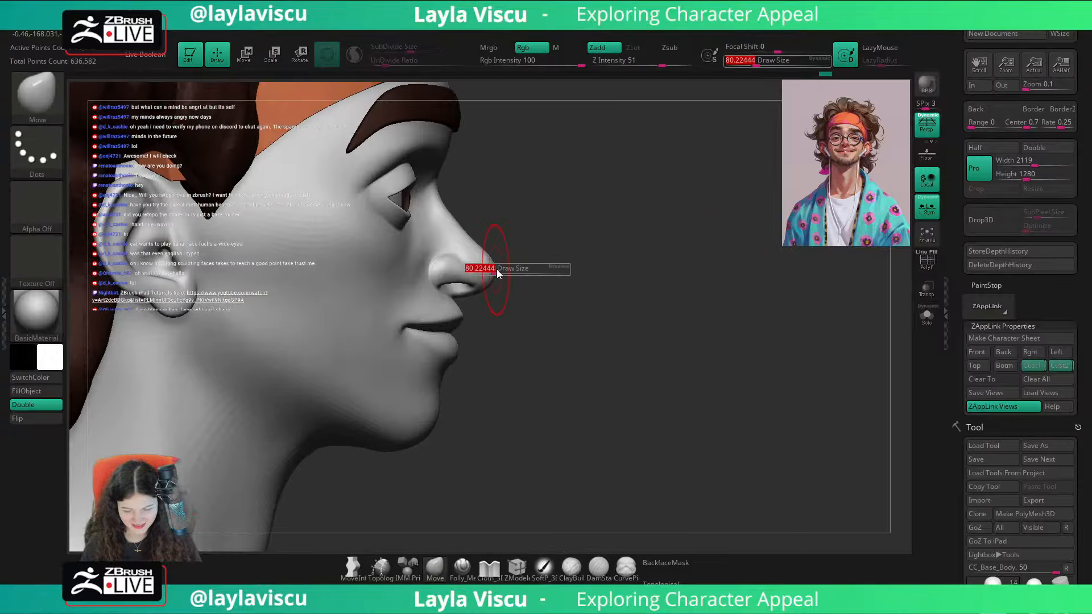
pyautogui.moveTo(497, 274)
pyautogui.mouseDown()
pyautogui.moveTo(483, 237)
pyautogui.moveTo(455, 257)
pyautogui.mouseUp()
pyautogui.press('s')
pyautogui.moveTo(577, 208)
pyautogui.keyDown('alt'); pyautogui.mouseDown(button='right')
pyautogui.moveTo(620, 240)
pyautogui.moveTo(603, 335)
pyautogui.moveTo(792, 351)
pyautogui.moveTo(777, 416)
pyautogui.mouseUp(button='right'); pyautogui.keyUp('alt')
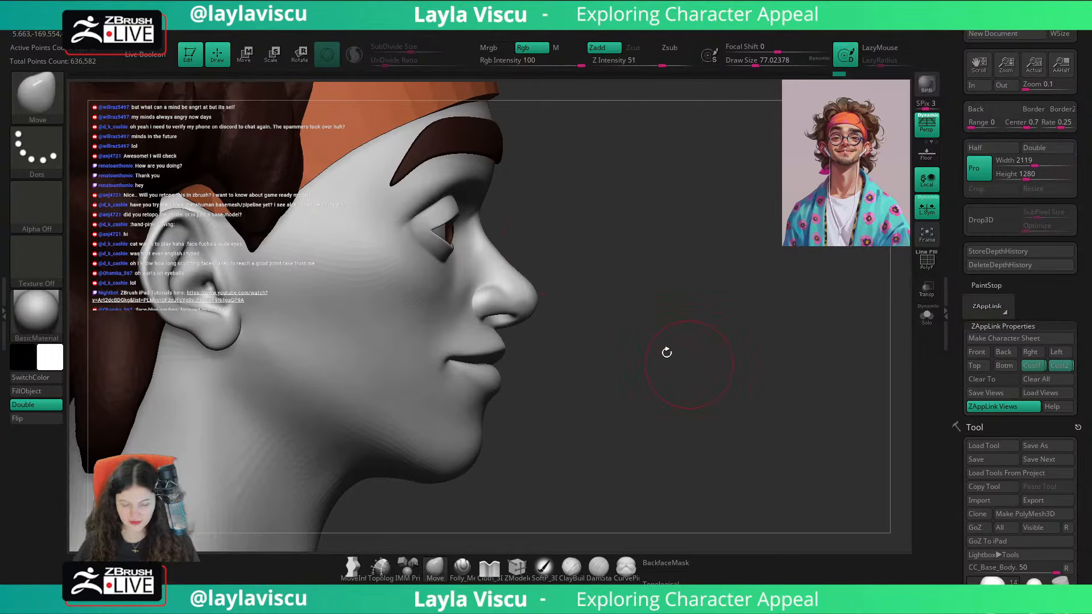
pyautogui.moveTo(555, 249)
pyautogui.mouseDown(button='right')
pyautogui.moveTo(507, 245)
pyautogui.moveTo(588, 285)
pyautogui.moveTo(526, 254)
pyautogui.moveTo(554, 239)
pyautogui.moveTo(532, 233)
pyautogui.moveTo(503, 247)
pyautogui.moveTo(586, 238)
pyautogui.moveTo(499, 245)
pyautogui.mouseUp(button='right')
pyautogui.moveTo(499, 253); pyautogui.dragTo(503, 228)
pyautogui.moveTo(512, 230)
pyautogui.mouseDown(button='right')
pyautogui.moveTo(597, 241)
pyautogui.moveTo(545, 221)
pyautogui.mouseUp(button='right')
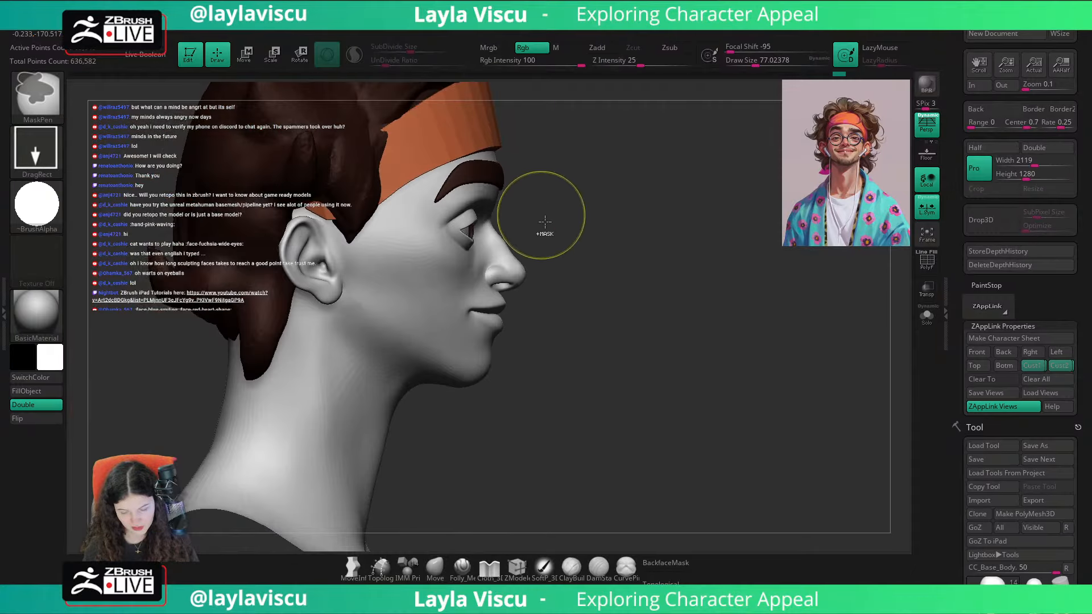
# Step: Restore the saved custom view and toggle the portrait overlay to check the nose against the reference
pyautogui.click(1059, 368)
pyautogui.hotkey('shift', 'z')
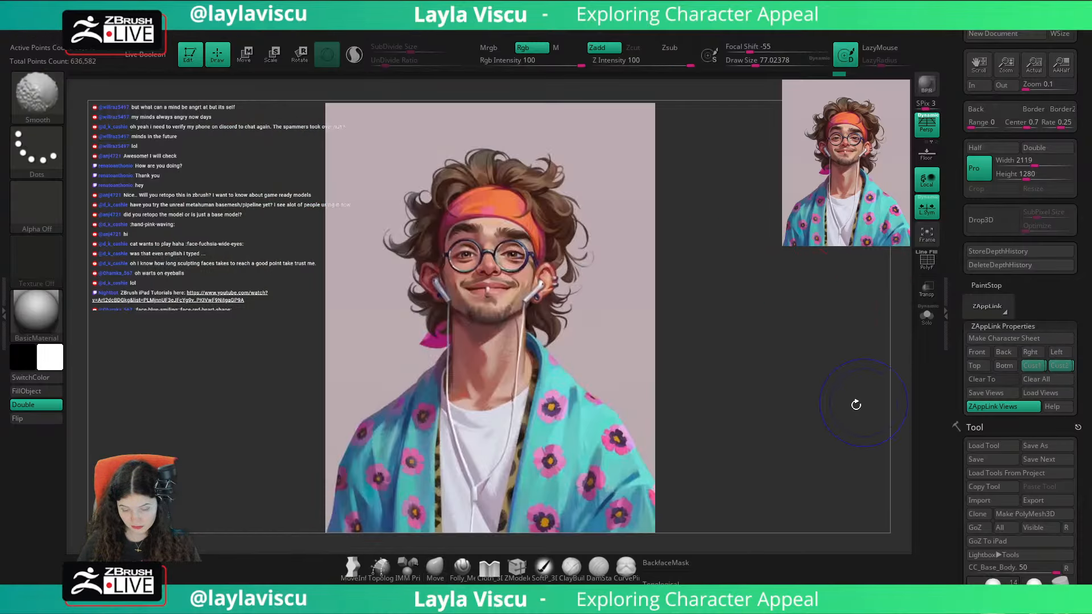
pyautogui.hotkey('shift', 'z')
pyautogui.hotkey('shift', 'z')
pyautogui.hotkey('shift', 'z')
# Step: Try to sharpen the side of the nose bridge with the Pinch brush at a draw size of about 35
pyautogui.keyDown('ctrl'); pyautogui.moveTo(658, 380); pyautogui.dragTo(632, 449, button='right'); pyautogui.keyUp('ctrl')
pyautogui.moveTo(824, 333); pyautogui.dragTo(847, 384, button='right')
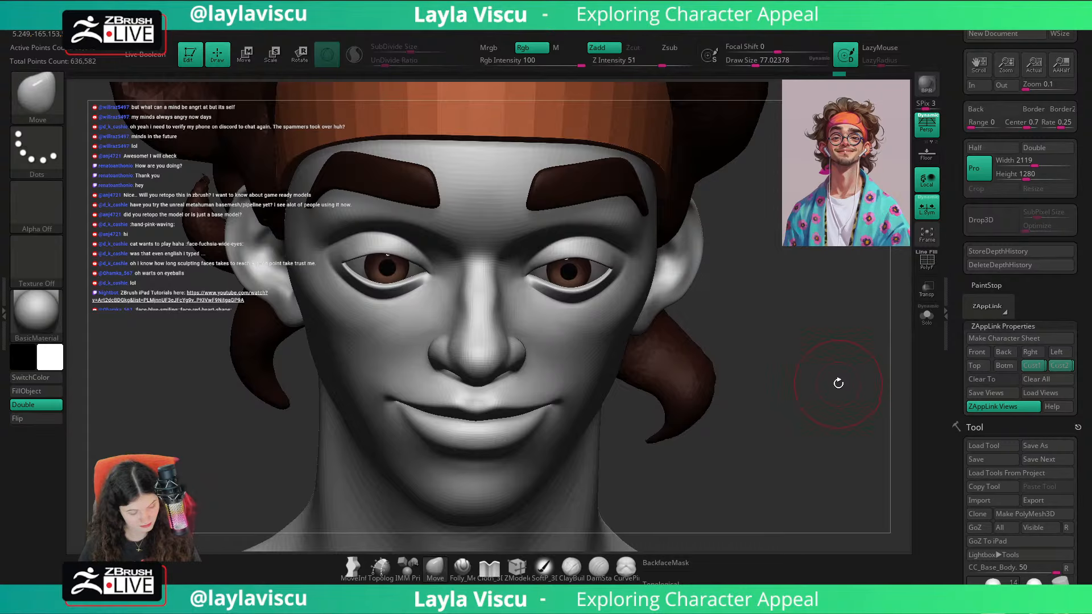
pyautogui.press('b')
pyautogui.press('p')
pyautogui.press('i')
pyautogui.press('s')
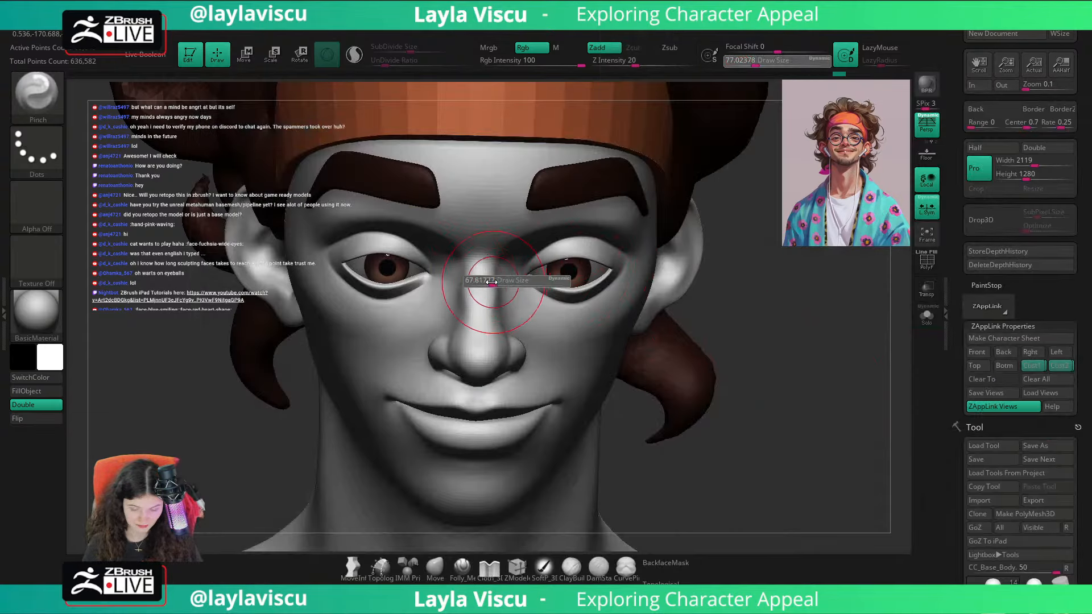
pyautogui.moveTo(491, 281)
pyautogui.mouseDown()
pyautogui.moveTo(500, 293)
pyautogui.moveTo(494, 283)
pyautogui.mouseUp()
pyautogui.hotkey('ctrl', 'z')
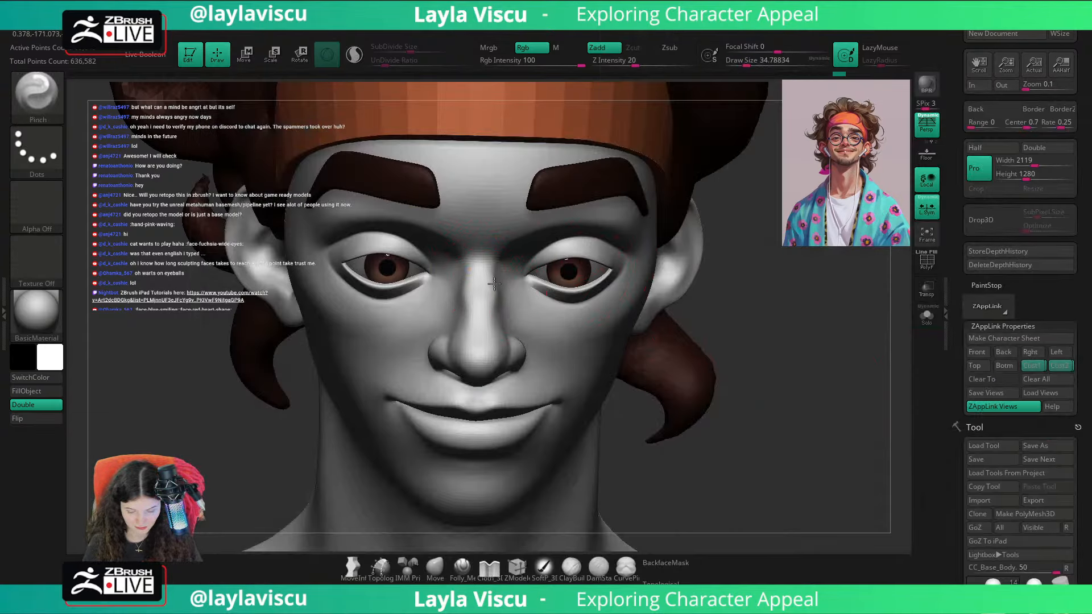
# Step: Check the face's topology with the wireframe display and smooth the nose bridge between the eyes
pyautogui.keyDown('shift'); pyautogui.moveTo(782, 341); pyautogui.dragTo(797, 340); pyautogui.keyUp('shift')
pyautogui.keyDown('ctrl'); pyautogui.moveTo(796, 340); pyautogui.dragTo(794, 344, button='right'); pyautogui.keyUp('ctrl')
pyautogui.hotkey('shift', 'f')
pyautogui.keyDown('ctrl'); pyautogui.moveTo(531, 340); pyautogui.dragTo(534, 373, button='right'); pyautogui.keyUp('ctrl')
pyautogui.hotkey('shift', 'f')
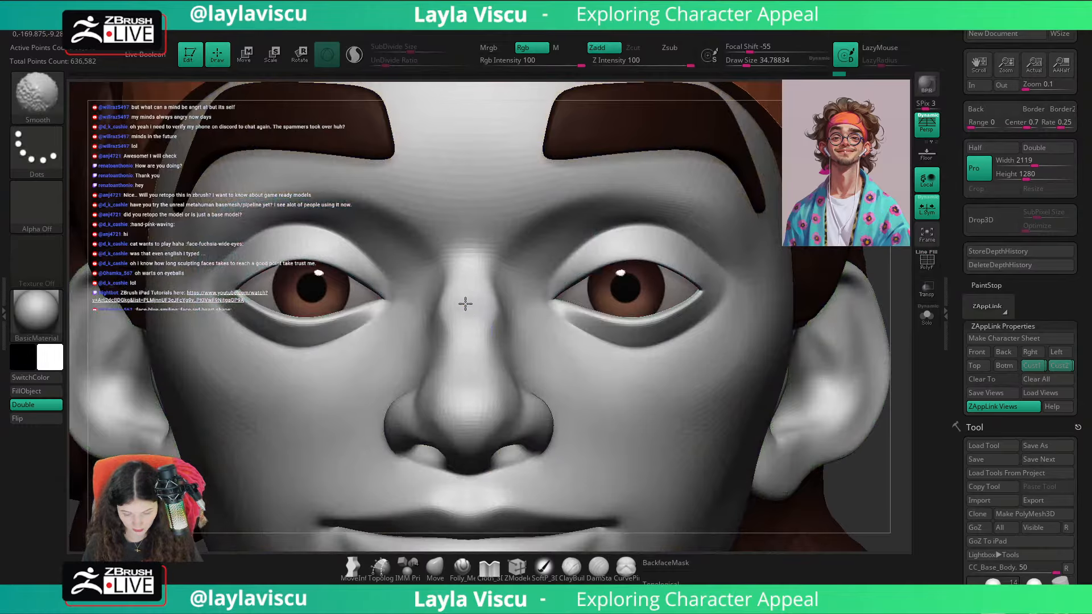
pyautogui.keyDown('shift'); pyautogui.moveTo(465, 304); pyautogui.dragTo(475, 267); pyautogui.keyUp('shift')
pyautogui.keyDown('ctrl'); pyautogui.moveTo(495, 256); pyautogui.dragTo(595, 215, button='right'); pyautogui.keyUp('ctrl')
pyautogui.moveTo(805, 368); pyautogui.dragTo(850, 371)
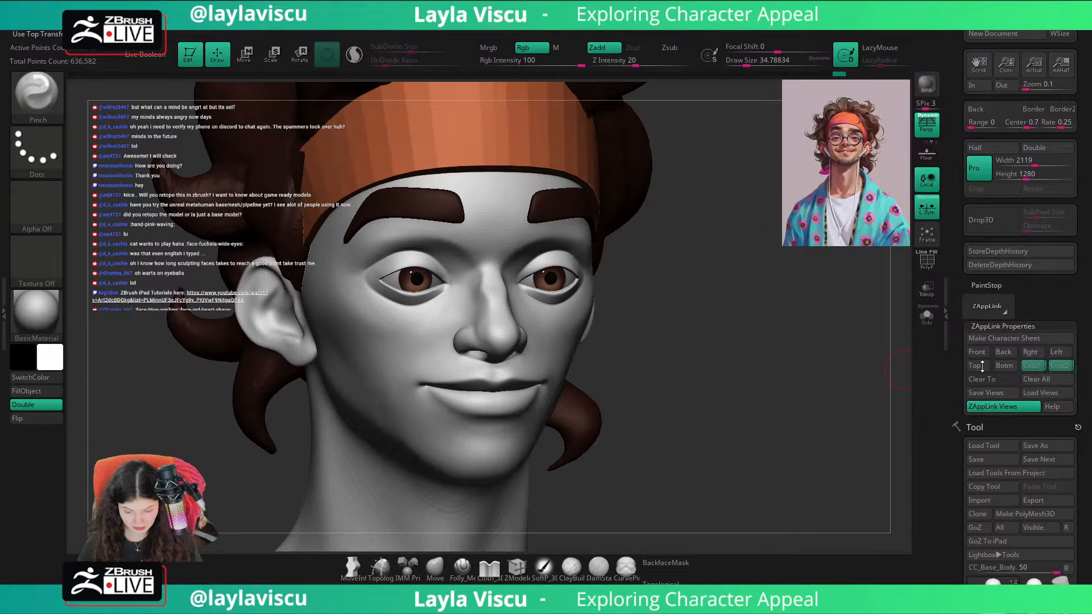
# Step: Return to the saved custom view and switch the portrait overlay on and off to compare the brow and nose area
pyautogui.click(1061, 367)
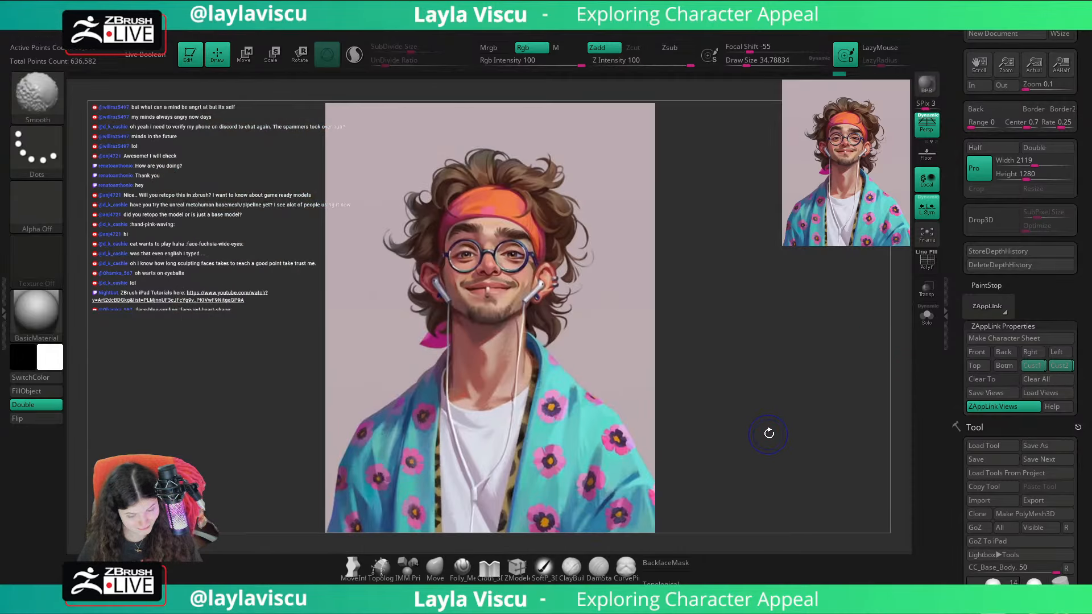
pyautogui.hotkey('shift', 'z')
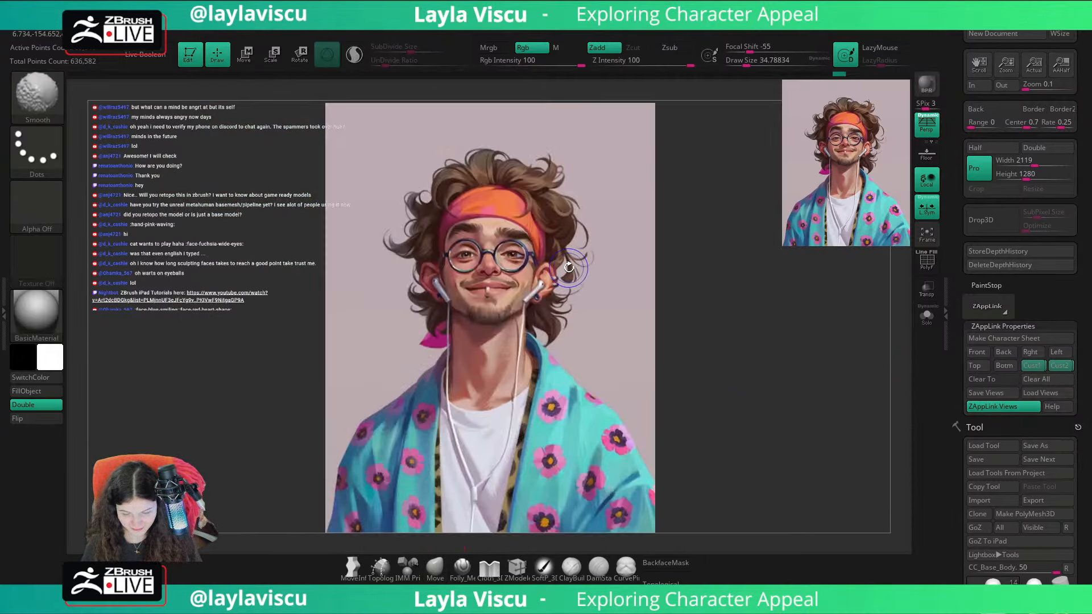
pyautogui.hotkey('shift', 'z')
pyautogui.hotkey('shift', 'z')
pyautogui.hotkey('shift', 'z')
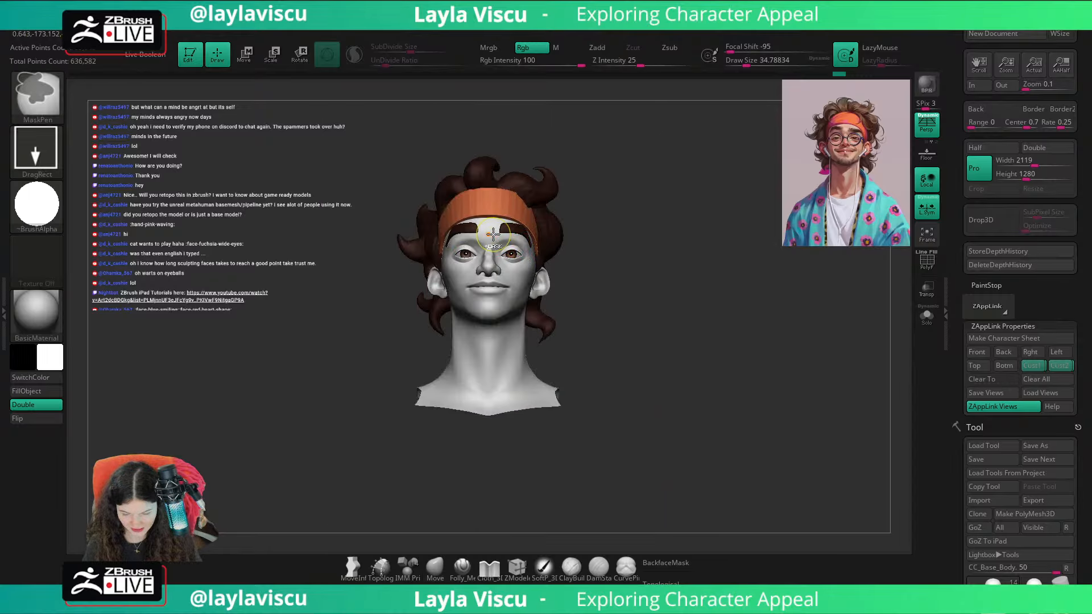
# Step: Adjust the upper nose bridge beside the inner eye corners with the Move brush at a draw size of about 68
pyautogui.keyDown('ctrl'); pyautogui.moveTo(512, 242); pyautogui.dragTo(541, 341, button='right'); pyautogui.keyUp('ctrl')
pyautogui.press('s')
pyautogui.moveTo(494, 280); pyautogui.dragTo(497, 277)
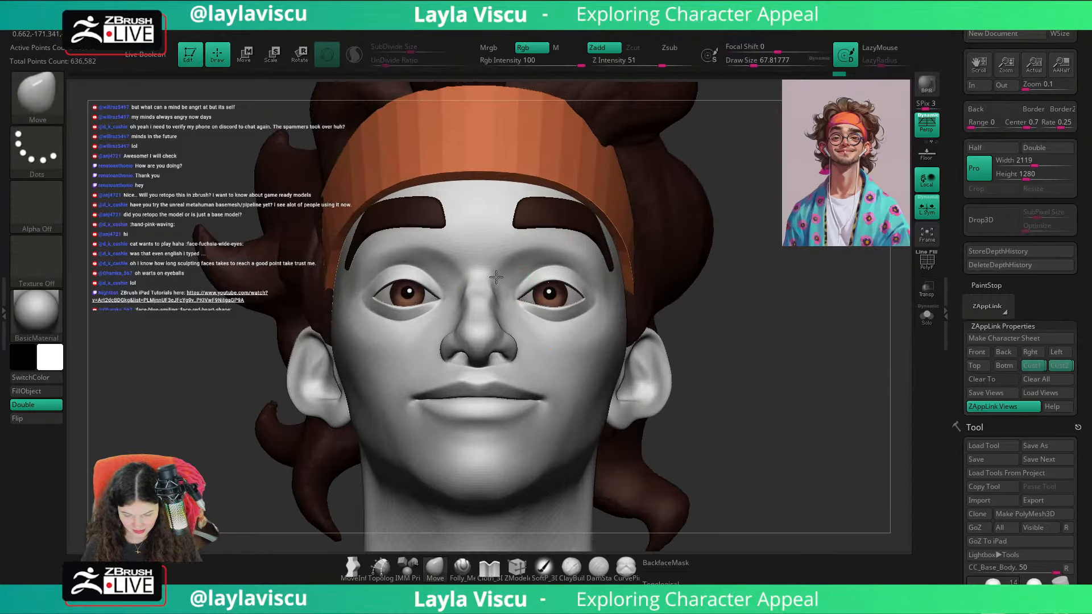
pyautogui.hotkey('shift', 'z')
pyautogui.hotkey('shift', 'z')
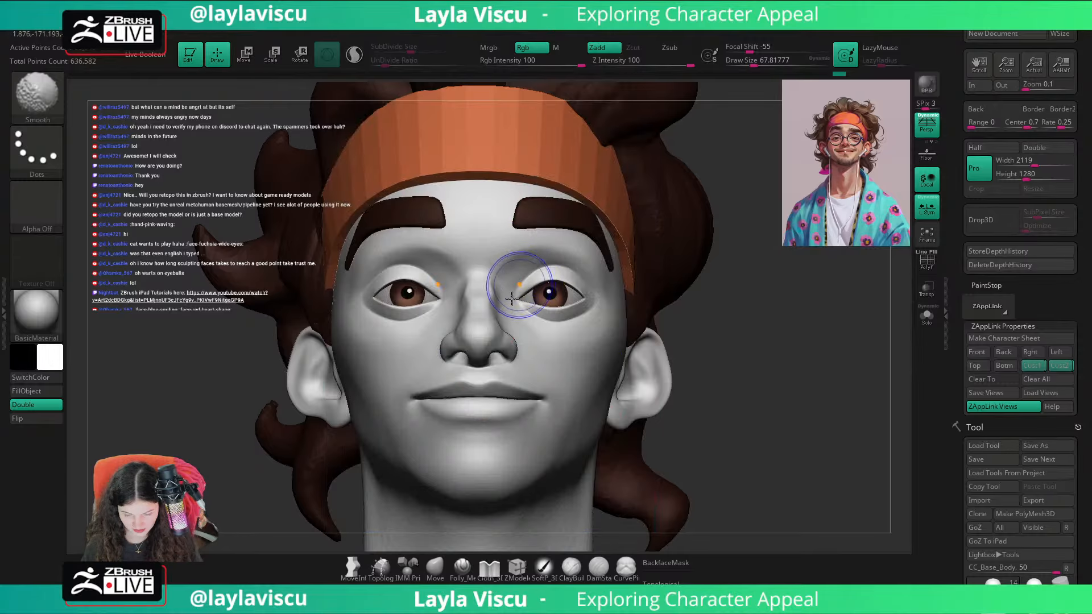
# Step: Cut the planes at the top of the nose bridge with the Folly_Mech Cut brush at a draw size of about 415
pyautogui.moveTo(722, 287); pyautogui.dragTo(757, 316)
pyautogui.press('s')
pyautogui.moveTo(499, 278); pyautogui.dragTo(514, 279)
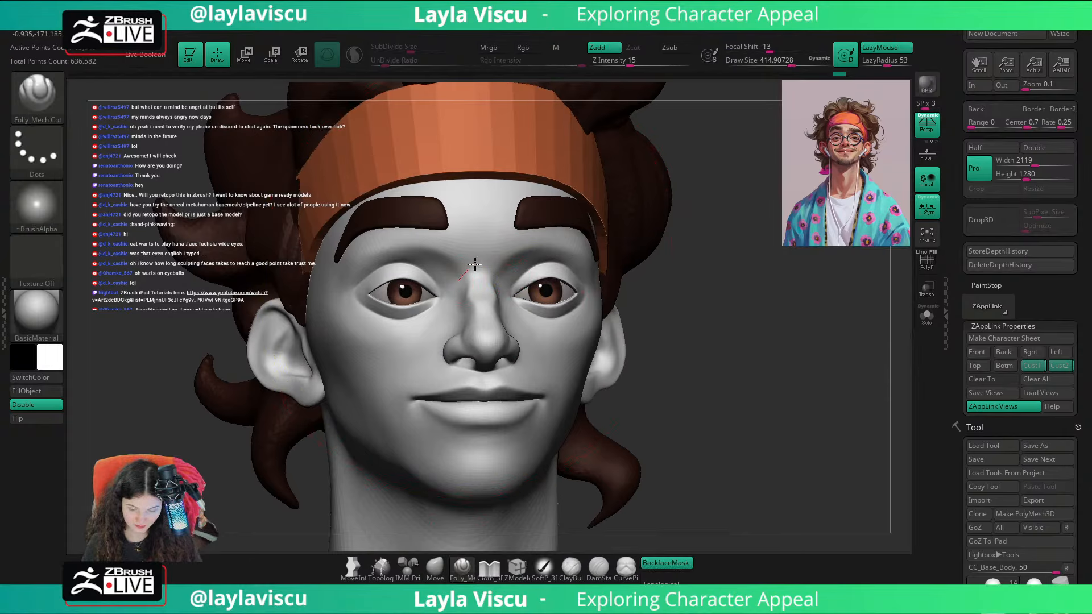
pyautogui.keyDown('shift'); pyautogui.moveTo(683, 239); pyautogui.dragTo(770, 248); pyautogui.keyUp('shift')
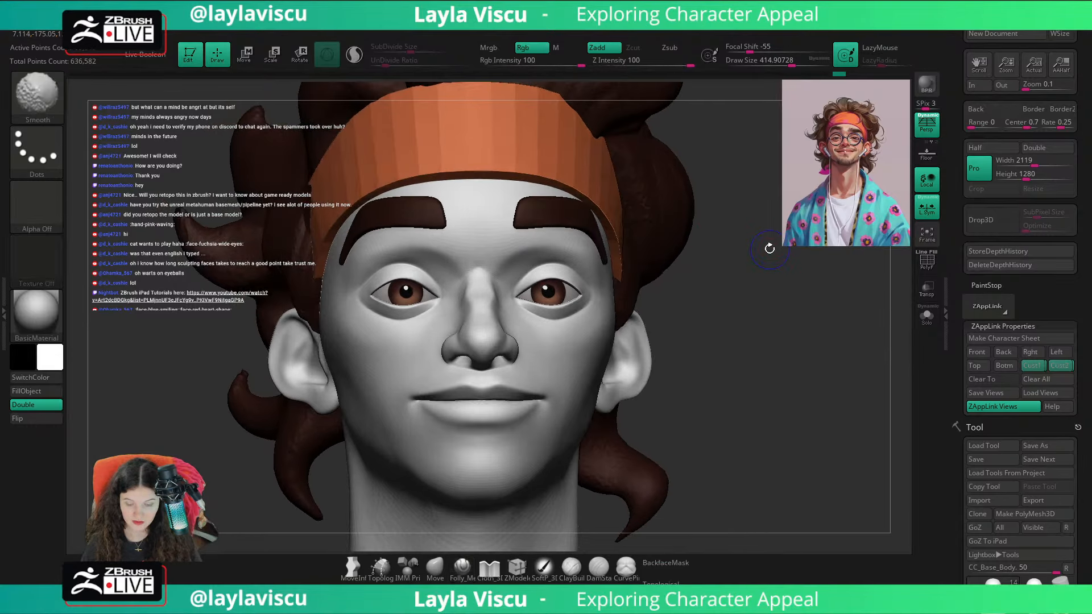
# Step: Show and hide the portrait overlay twice to study the reference's brow and nose bridge
pyautogui.hotkey('shift', 'z')
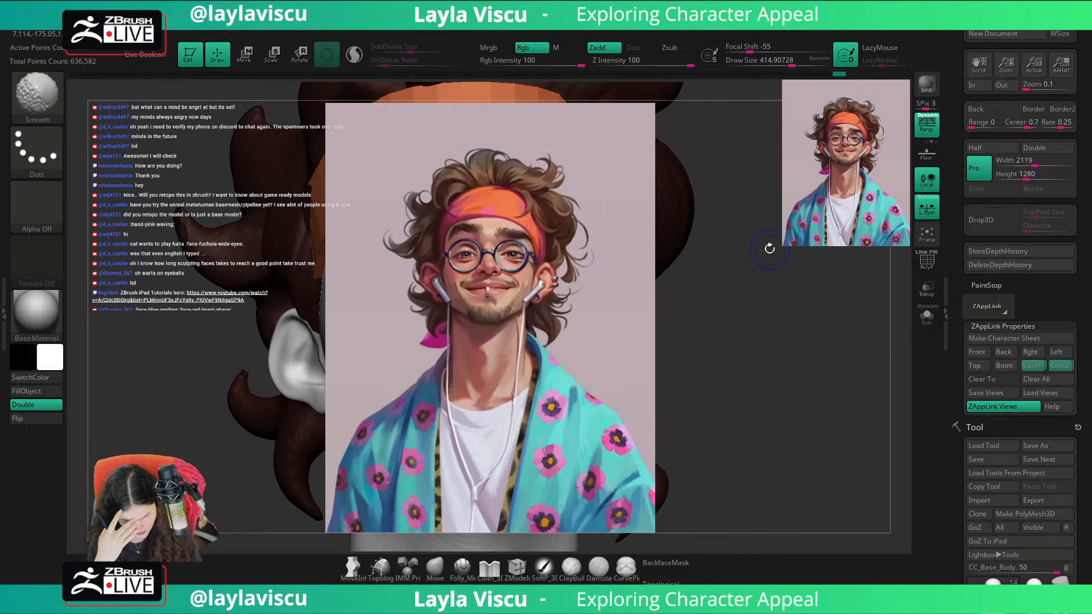
pyautogui.hotkey('shift', 'z')
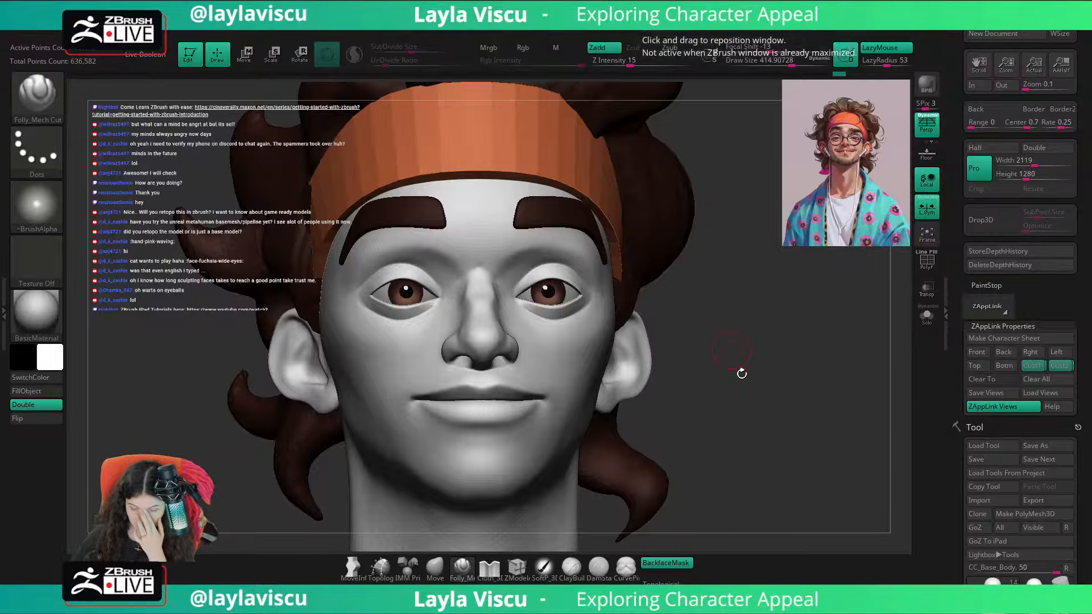
pyautogui.hotkey('shift', 'z')
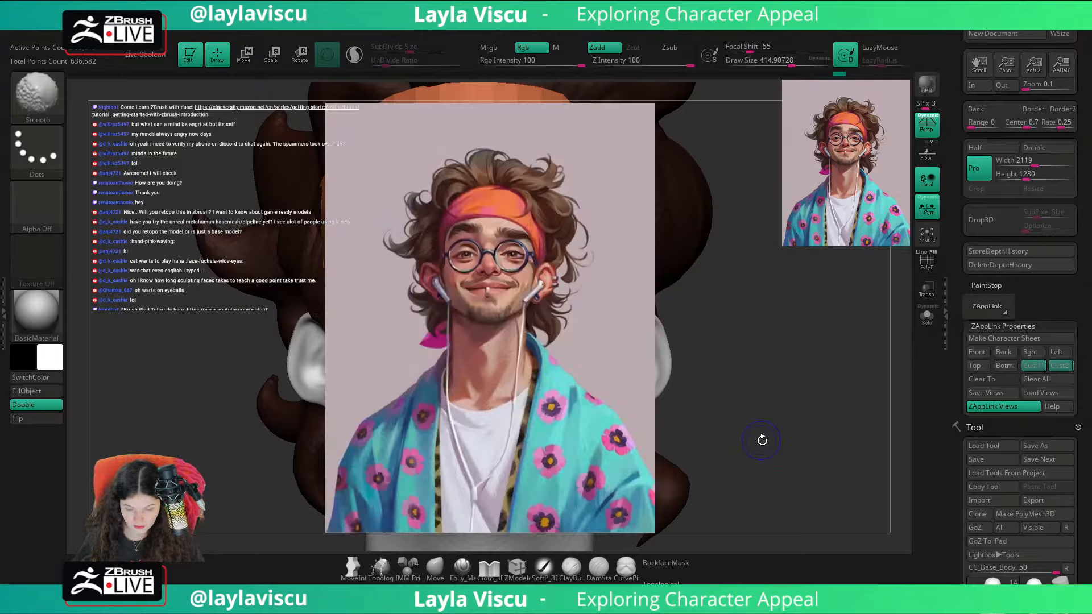
pyautogui.hotkey('shift', 'z')
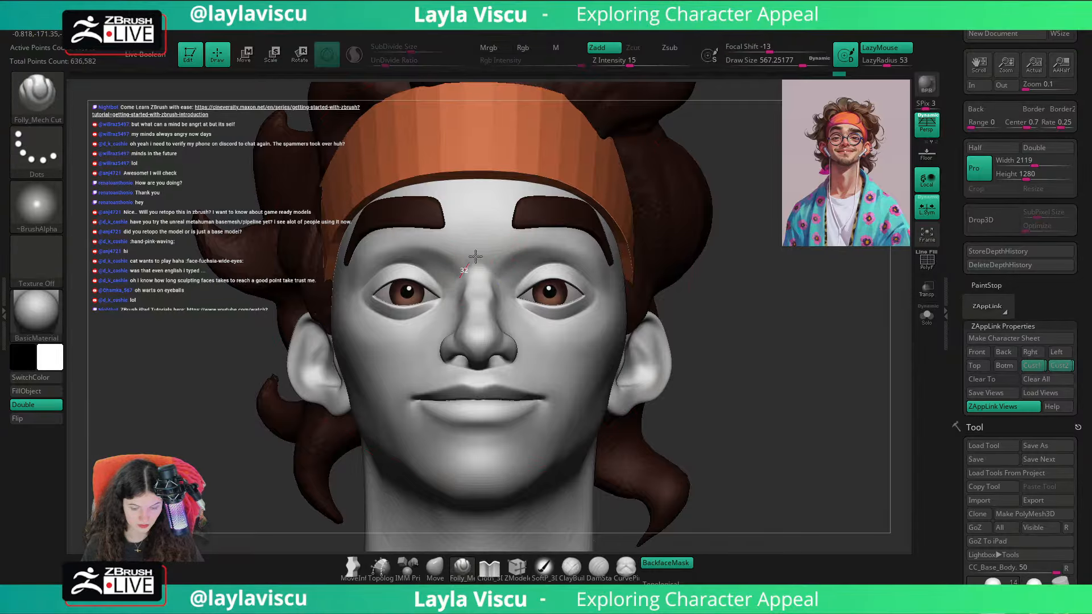
# Step: Switch to the ClayBuildup brush with a draw size of 112
pyautogui.press('b')
pyautogui.write('cb')
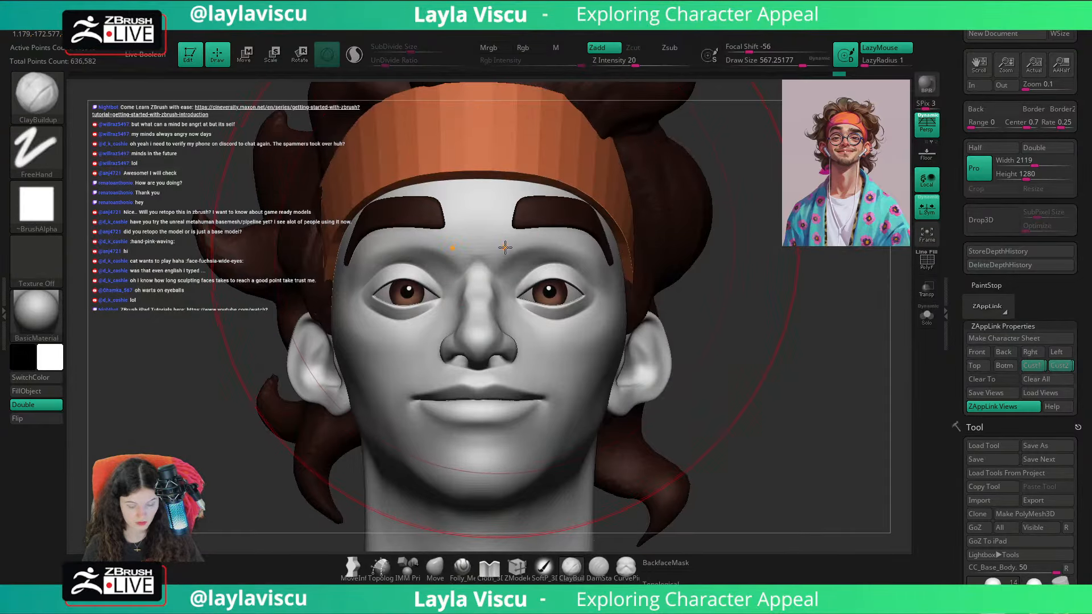
pyautogui.write('s112')
pyautogui.press('Return')
# Step: Lower the eyebrows slightly on the forehead with the transform gizmo from a three-quarter view
pyautogui.moveTo(512, 199)
pyautogui.mouseDown(button='right')
pyautogui.moveTo(751, 234)
pyautogui.moveTo(737, 232)
pyautogui.mouseUp(button='right')
pyautogui.press('w')
pyautogui.keyDown('alt'); pyautogui.moveTo(578, 209); pyautogui.dragTo(609, 211); pyautogui.keyUp('alt')
pyautogui.moveTo(571, 276); pyautogui.dragTo(570, 282)
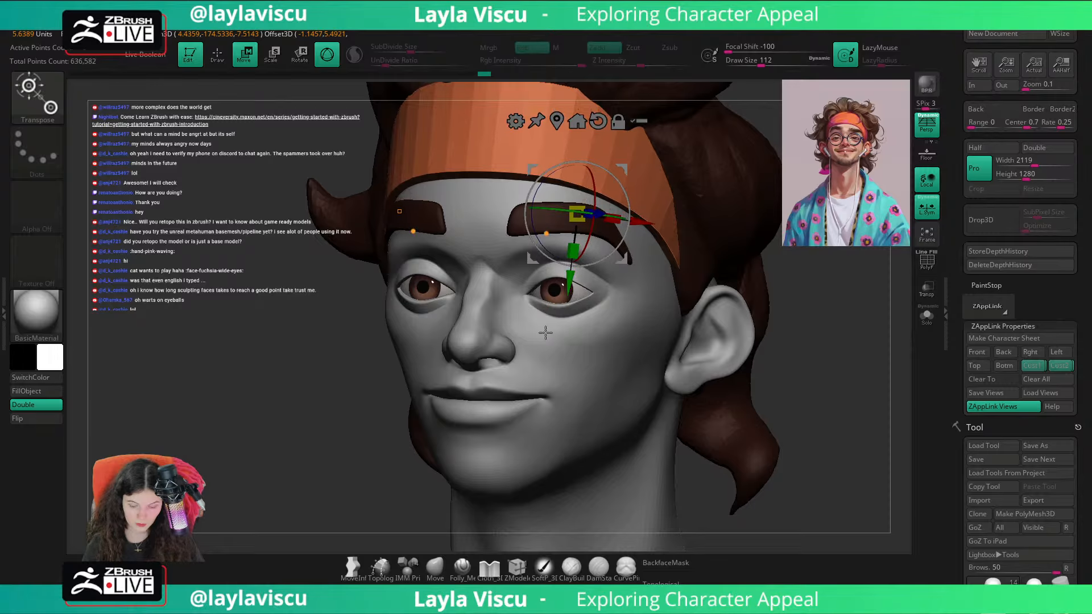
pyautogui.press('ctrl')
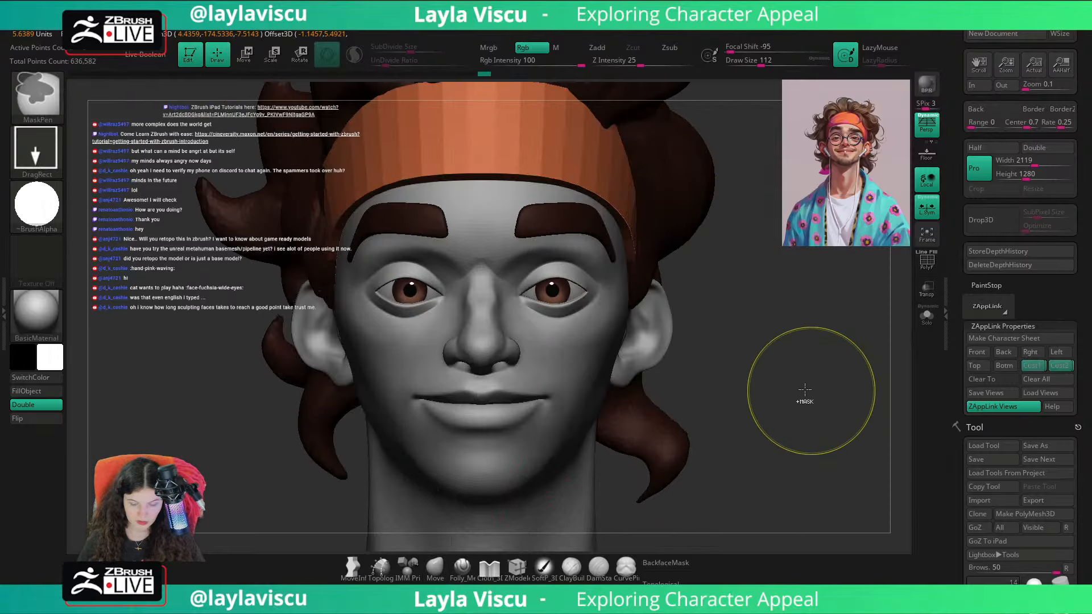
# Step: Make the head mesh active for sculpting and set the Move brush's draw size to about 74
pyautogui.keyDown('ctrl'); pyautogui.moveTo(579, 228); pyautogui.dragTo(561, 285, button='right'); pyautogui.keyUp('ctrl')
pyautogui.keyDown('alt'); pyautogui.click(471, 241); pyautogui.keyUp('alt')
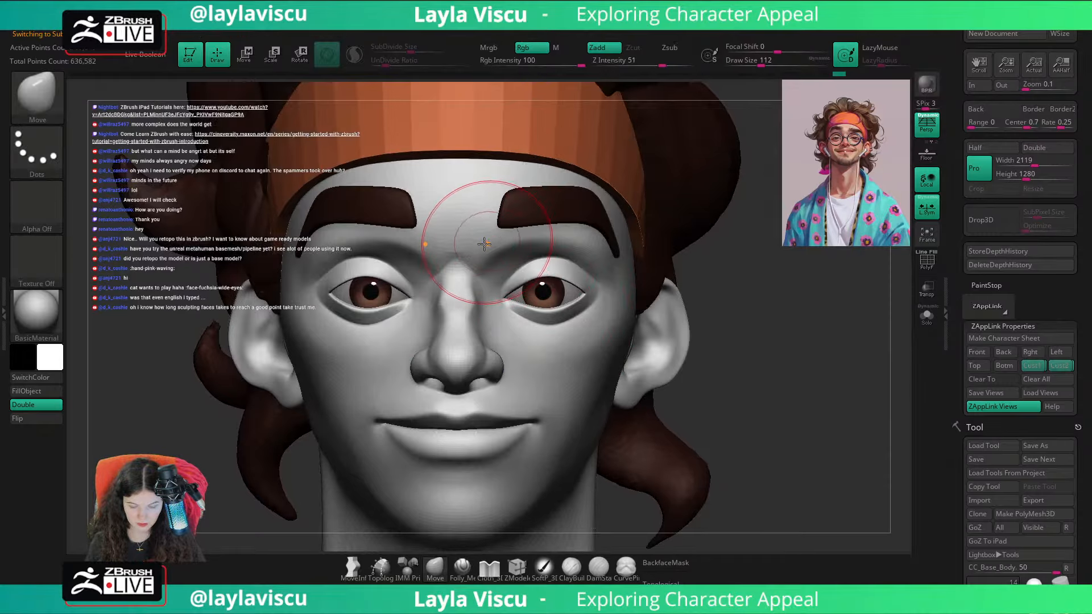
pyautogui.press('shift')
pyautogui.moveTo(730, 238); pyautogui.dragTo(740, 221)
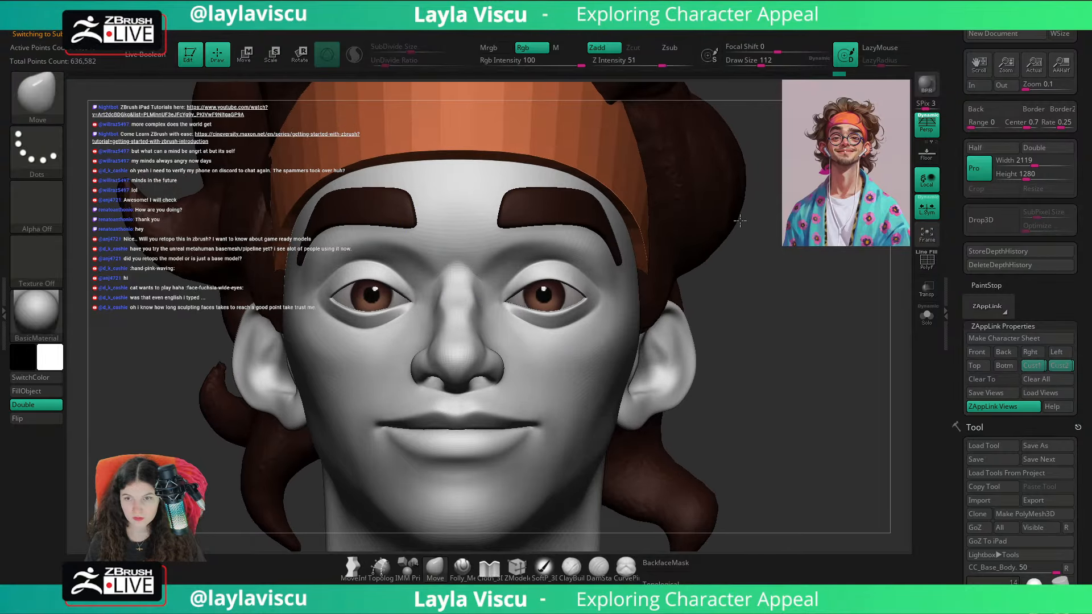
pyautogui.press('s')
pyautogui.moveTo(486, 256); pyautogui.dragTo(479, 257)
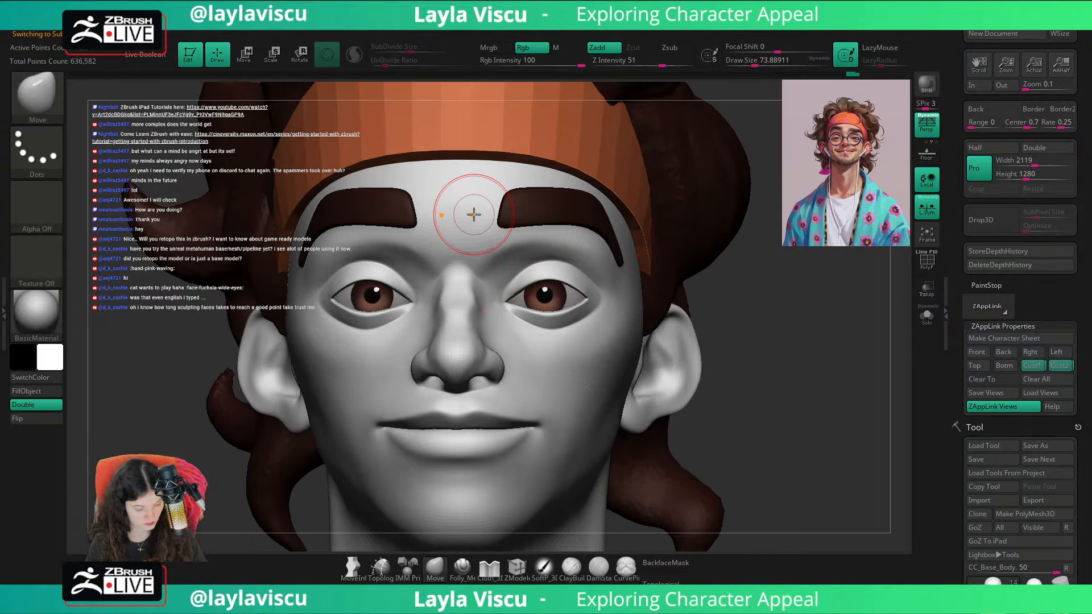
# Step: Build up the brow ridges and the area between the eyebrows with the ClayBuildup brush, and isolate the head mesh
pyautogui.press('b')
pyautogui.press('c')
pyautogui.press('b')
pyautogui.moveTo(472, 209)
pyautogui.mouseDown()
pyautogui.moveTo(471, 247)
pyautogui.moveTo(522, 243)
pyautogui.moveTo(484, 251)
pyautogui.moveTo(510, 186)
pyautogui.mouseUp()
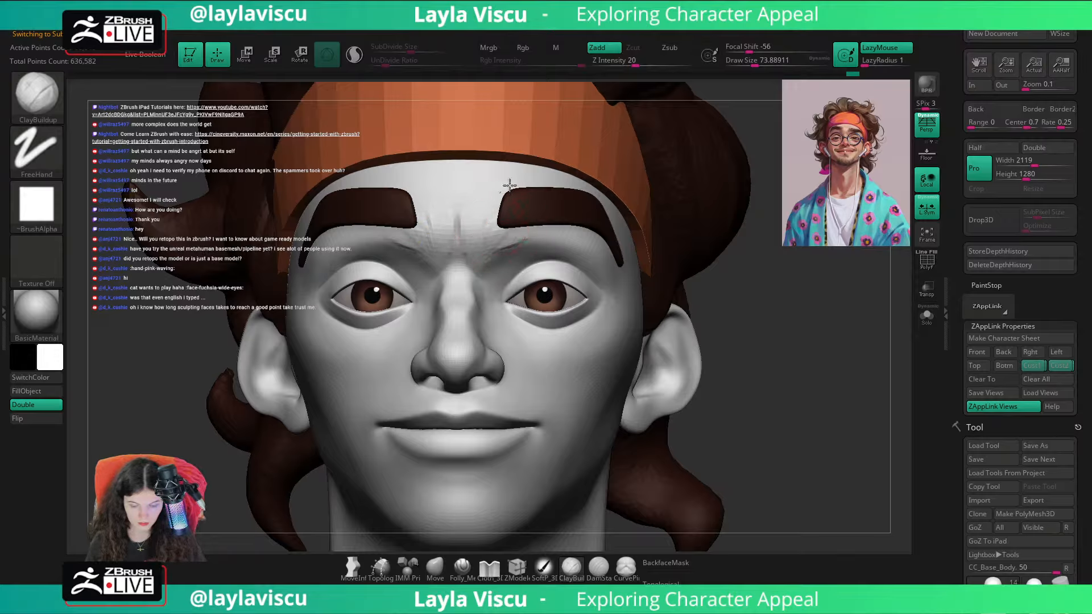
pyautogui.moveTo(493, 251); pyautogui.dragTo(576, 244)
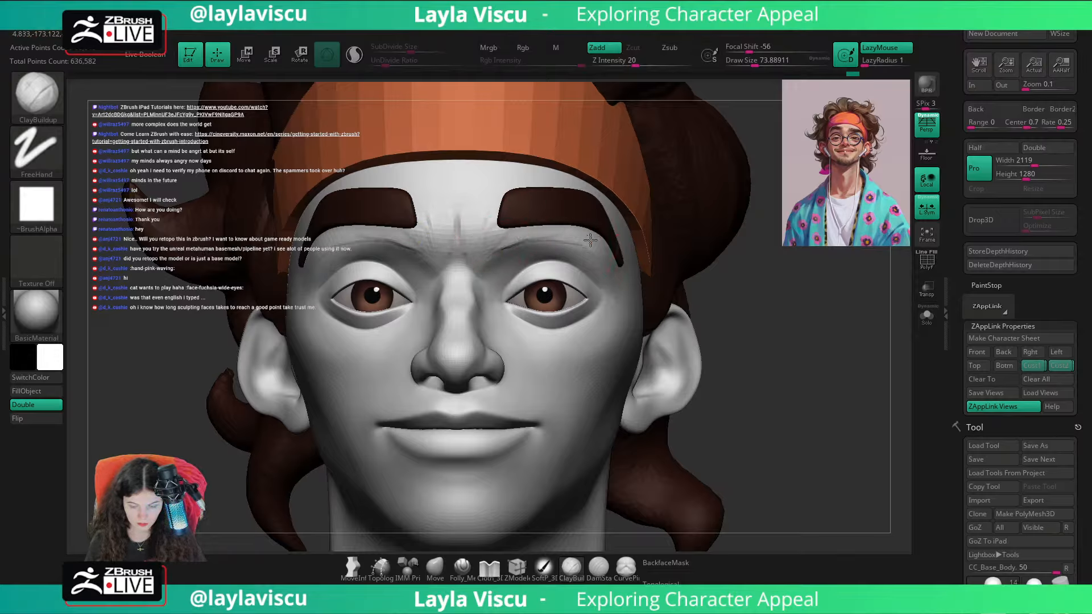
pyautogui.moveTo(475, 249); pyautogui.dragTo(482, 259)
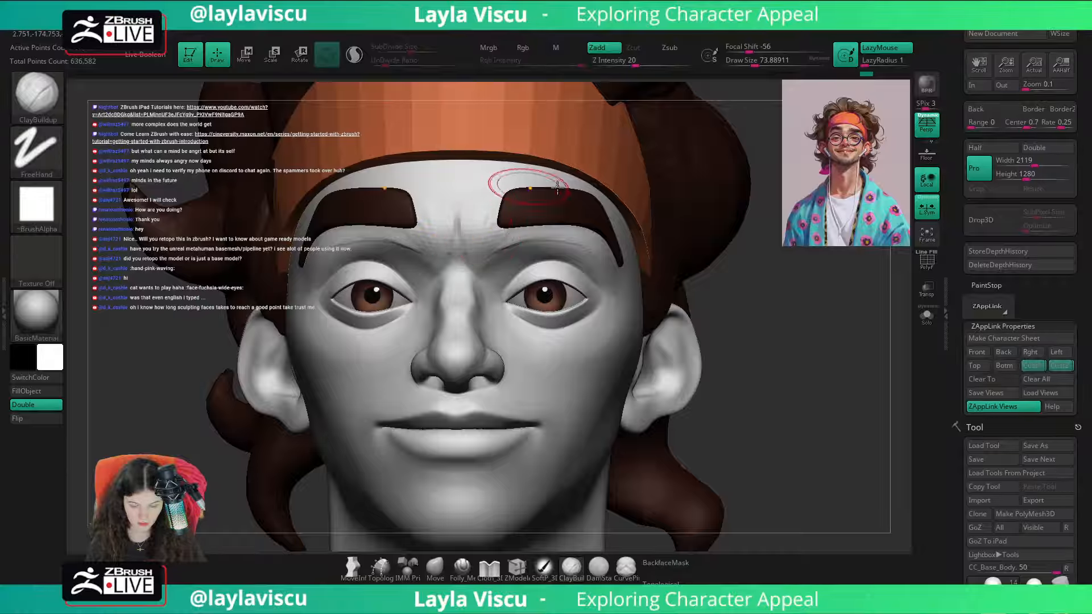
pyautogui.click(926, 315)
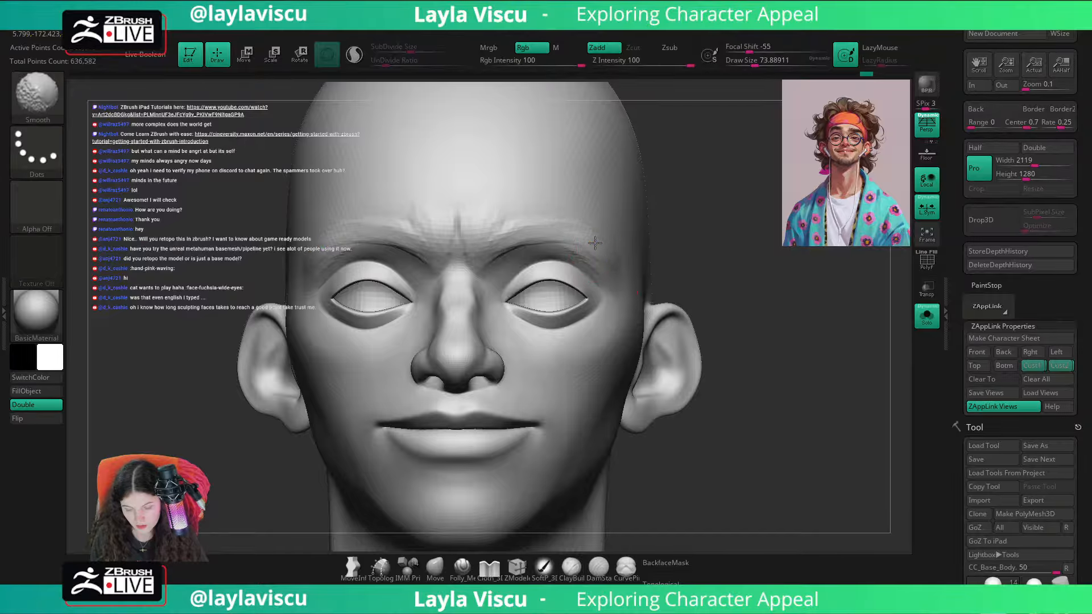
# Step: Smooth out the clay strokes on the brow ridges and between the eyebrows, and show all subtools again
pyautogui.moveTo(579, 234)
pyautogui.keyDown('shift'); pyautogui.mouseDown()
pyautogui.moveTo(484, 237)
pyautogui.moveTo(485, 251)
pyautogui.moveTo(517, 252)
pyautogui.mouseUp(); pyautogui.keyUp('shift')
pyautogui.moveTo(518, 252)
pyautogui.keyDown('shift'); pyautogui.mouseDown()
pyautogui.moveTo(486, 223)
pyautogui.moveTo(490, 267)
pyautogui.mouseUp(); pyautogui.keyUp('shift')
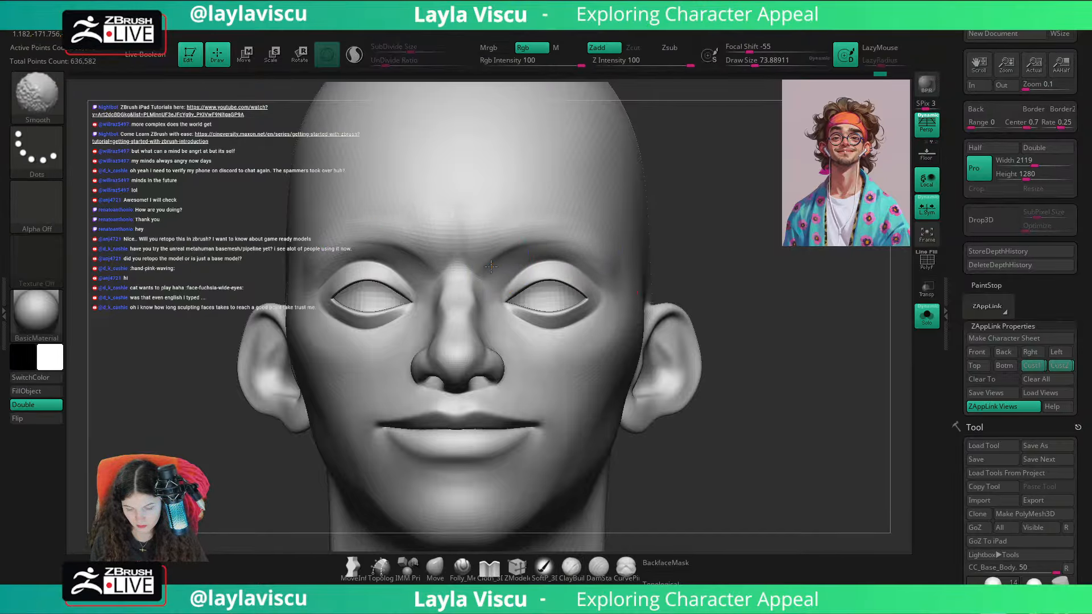
pyautogui.keyDown('shift'); pyautogui.moveTo(577, 246); pyautogui.dragTo(483, 256); pyautogui.keyUp('shift')
pyautogui.click(927, 316)
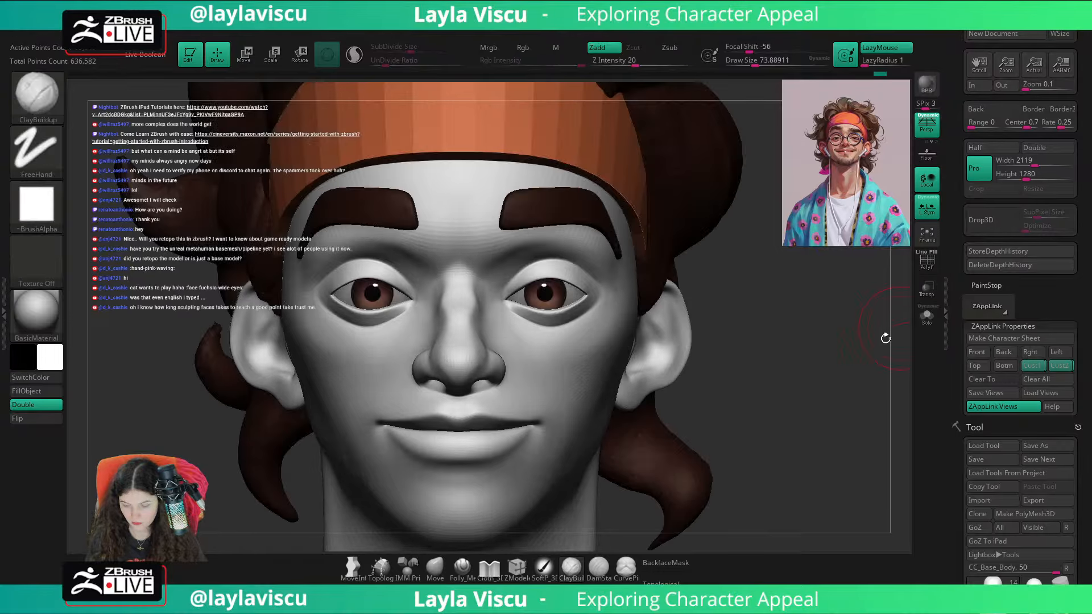
# Step: Carve a faint vertical crease between the eyebrows with the Folly_Mech Cut brush, and set the draw size to about 44
pyautogui.moveTo(885, 337)
pyautogui.keyDown('ctrl'); pyautogui.mouseDown(button='right')
pyautogui.moveTo(735, 338)
pyautogui.moveTo(578, 312)
pyautogui.mouseUp(button='right'); pyautogui.keyUp('ctrl')
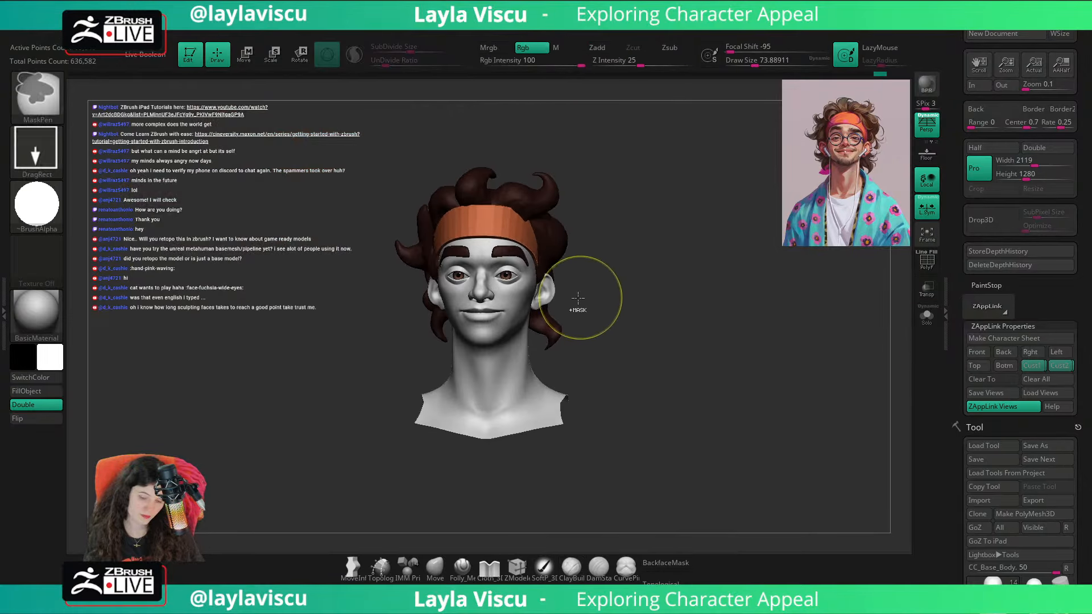
pyautogui.moveTo(498, 268)
pyautogui.keyDown('ctrl'); pyautogui.mouseDown(button='right')
pyautogui.moveTo(685, 353)
pyautogui.moveTo(795, 334)
pyautogui.moveTo(770, 341)
pyautogui.mouseUp(button='right'); pyautogui.keyUp('ctrl')
pyautogui.click(461, 568)
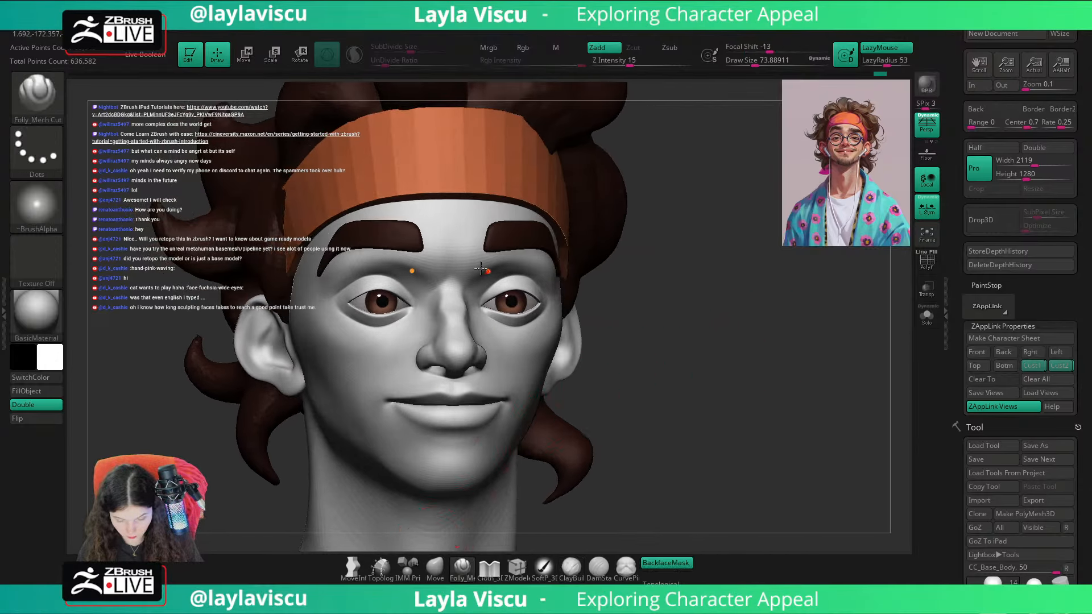
pyautogui.press('s')
pyautogui.click(487, 268)
pyautogui.moveTo(453, 270)
pyautogui.mouseDown()
pyautogui.moveTo(453, 202)
pyautogui.moveTo(453, 251)
pyautogui.moveTo(453, 224)
pyautogui.mouseUp()
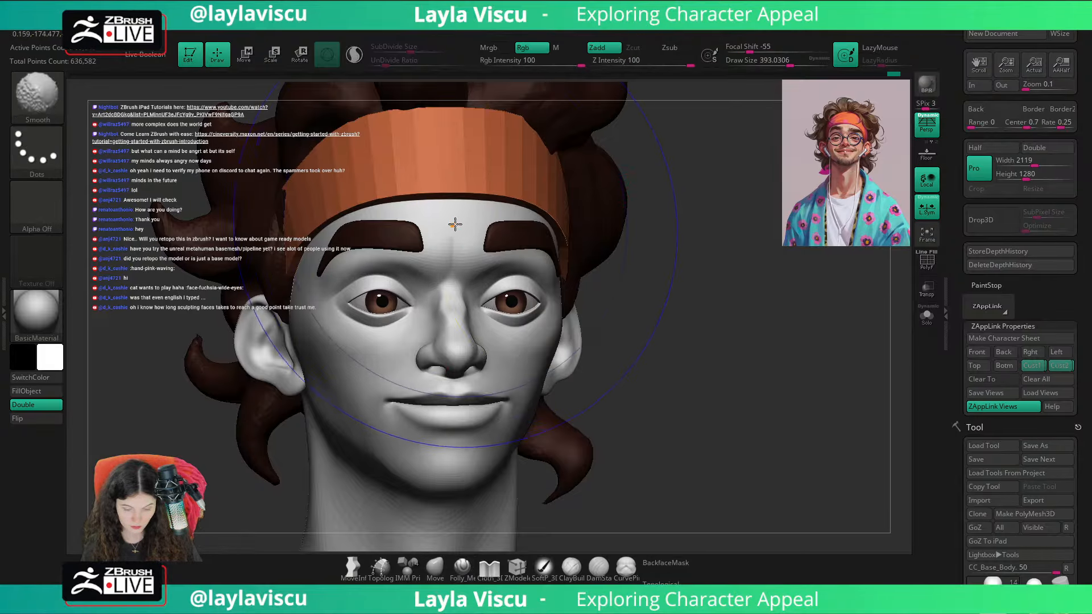
pyautogui.press('s')
pyautogui.click(671, 214)
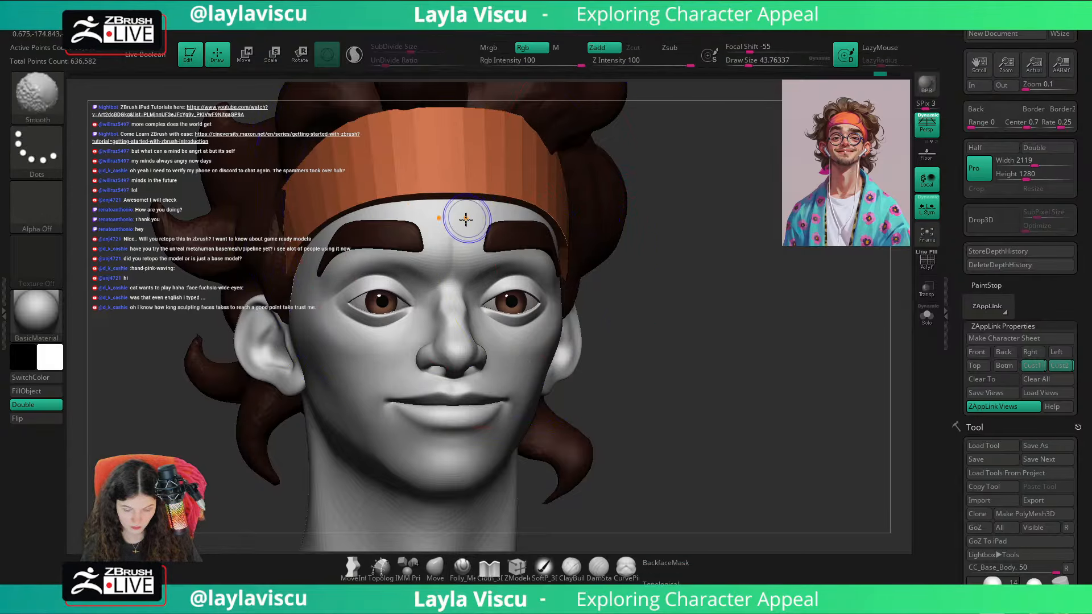
pyautogui.moveTo(788, 350); pyautogui.dragTo(745, 319, button='right')
pyautogui.moveTo(745, 318); pyautogui.dragTo(811, 356, button='right')
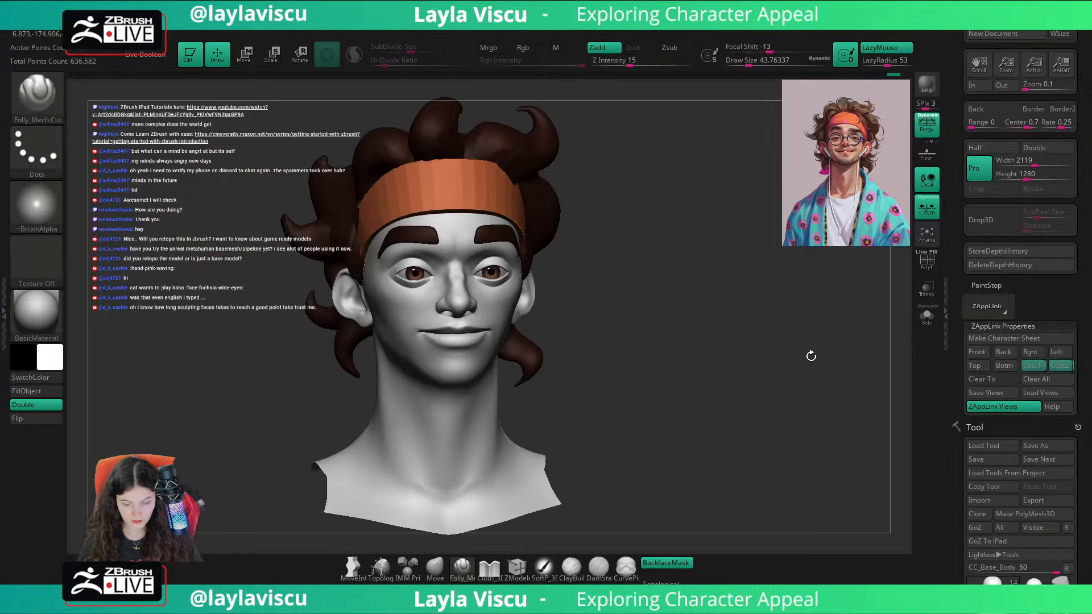
# Step: Compare the bust with the reference portrait overlay from the first saved custom view
pyautogui.click(1031, 368)
pyautogui.hotkey('shift', 'z')
pyautogui.hotkey('shift', 'z')
pyautogui.hotkey('shift', 'z')
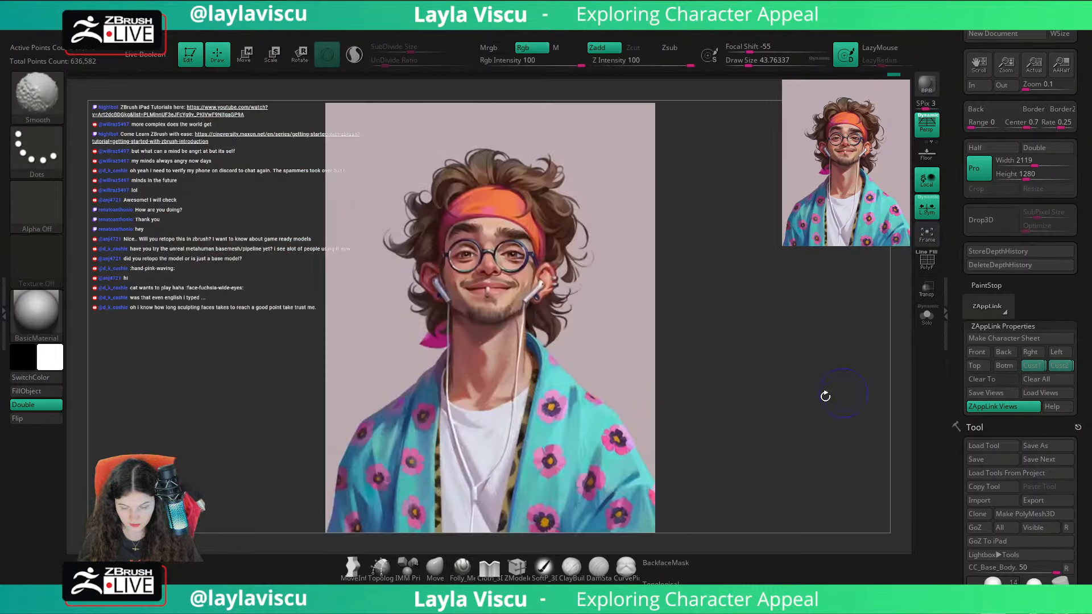
pyautogui.hotkey('shift', 'z')
pyautogui.hotkey('shift', 'z')
pyautogui.hotkey('shift', 'z')
pyautogui.hotkey('shift', 'z')
pyautogui.hotkey('shift', 'z')
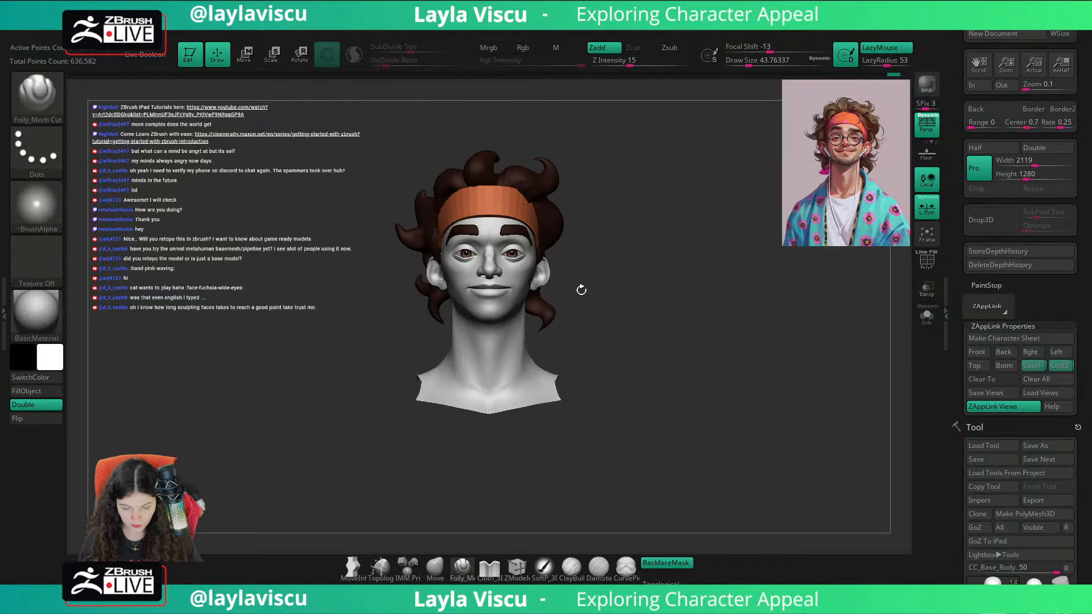
# Step: Make the eyebrows active, show their wireframe, and nudge them with the transform gizmo from a three-quarter view
pyautogui.keyDown('alt'); pyautogui.click(529, 232); pyautogui.keyUp('alt')
pyautogui.moveTo(546, 296)
pyautogui.keyDown('ctrl'); pyautogui.mouseDown(button='right')
pyautogui.moveTo(540, 370)
pyautogui.moveTo(549, 364)
pyautogui.mouseUp(button='right'); pyautogui.keyUp('ctrl')
pyautogui.moveTo(654, 421); pyautogui.dragTo(606, 364, button='right')
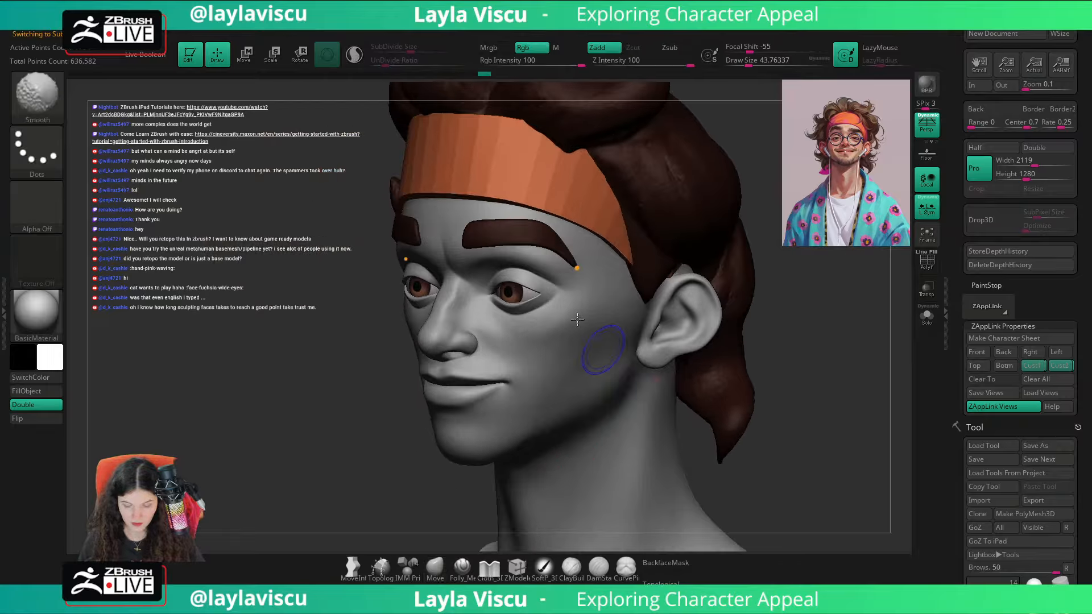
pyautogui.hotkey('shift', 'f')
pyautogui.press('w')
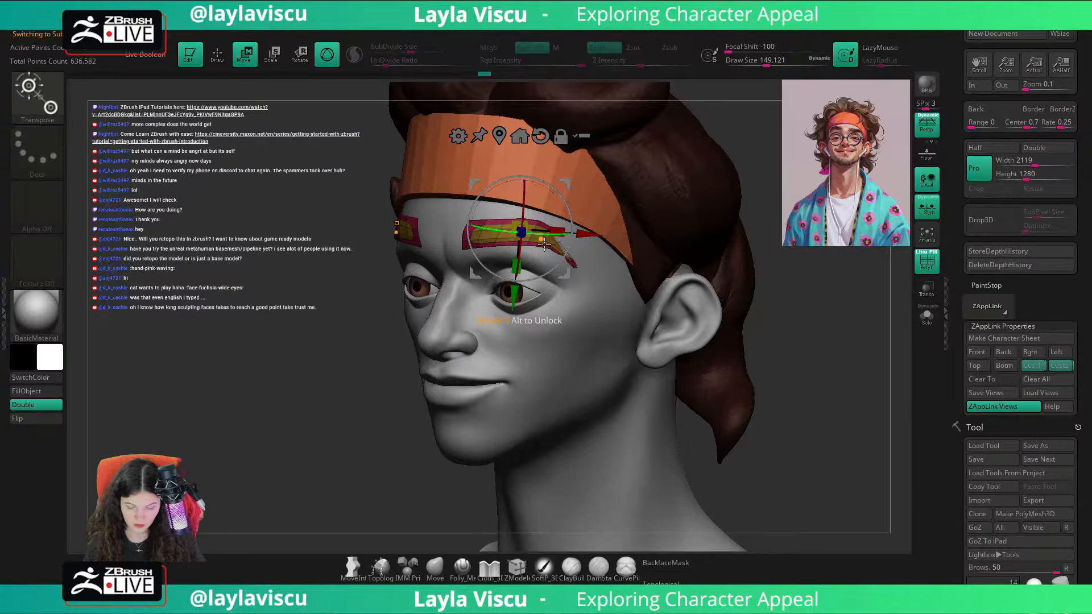
pyautogui.keyDown('alt'); pyautogui.moveTo(563, 273); pyautogui.dragTo(531, 217); pyautogui.keyUp('alt')
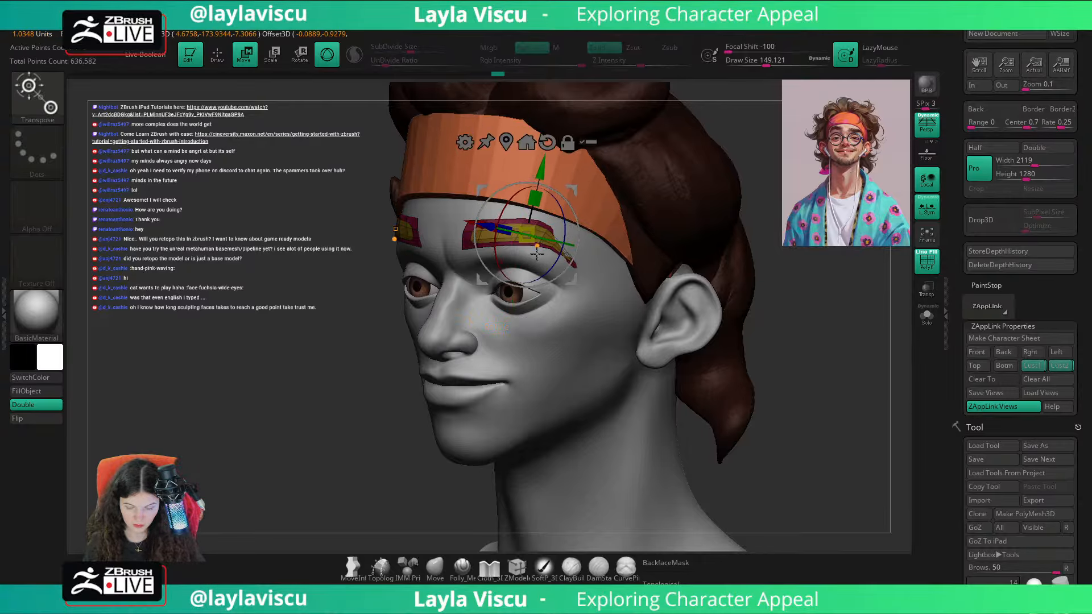
# Step: Isolate the eyebrows and remove the alpha from the MaskPen brush
pyautogui.click(443, 574)
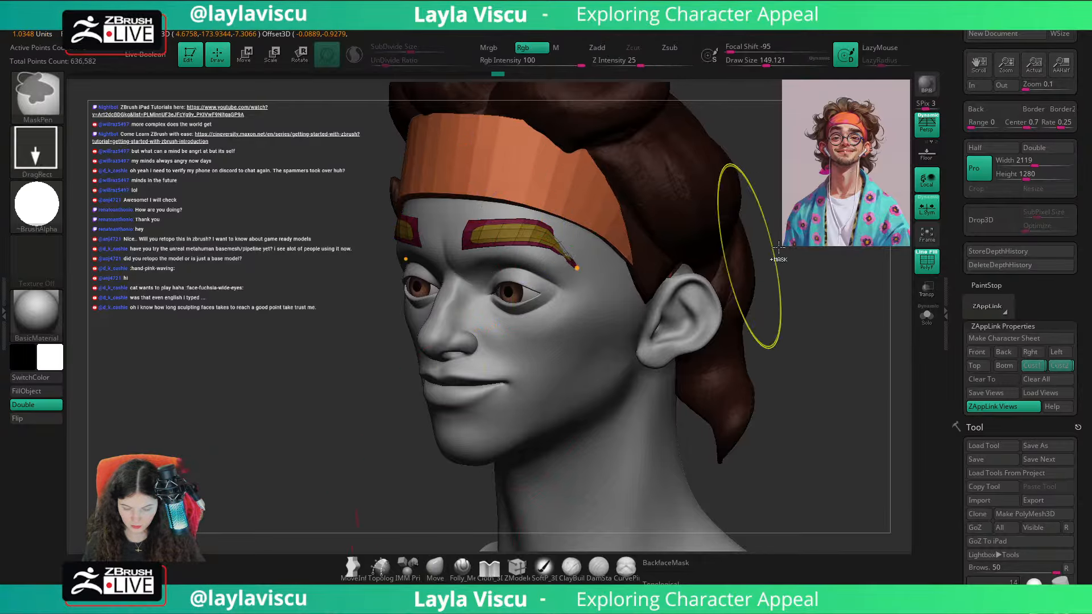
pyautogui.click(930, 321)
pyautogui.keyDown('ctrl'); pyautogui.moveTo(437, 204); pyautogui.dragTo(671, 237); pyautogui.keyUp('ctrl')
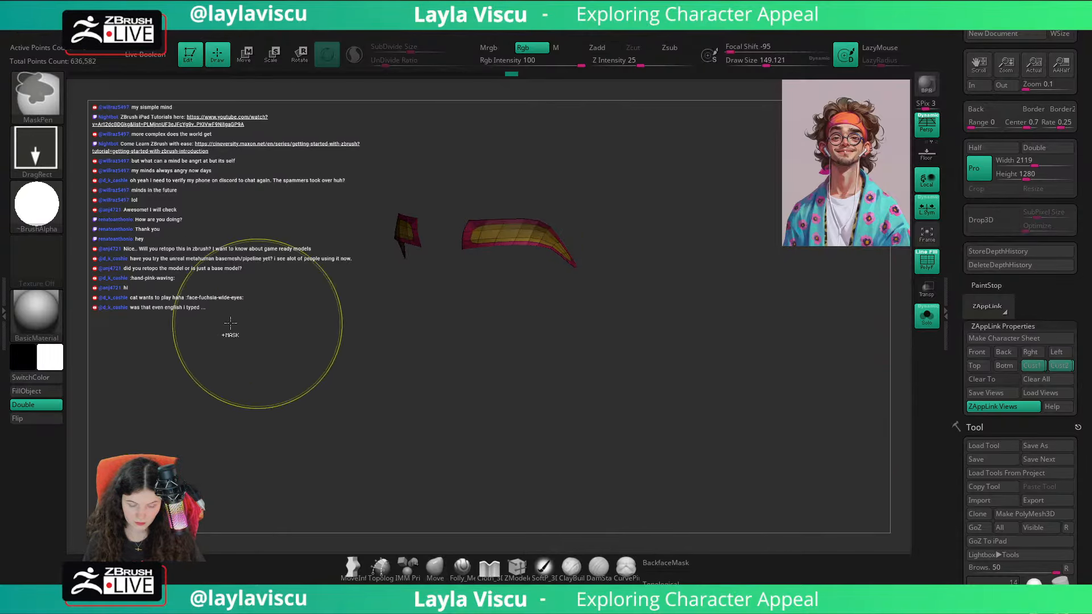
pyautogui.click(37, 203)
pyautogui.click(125, 214)
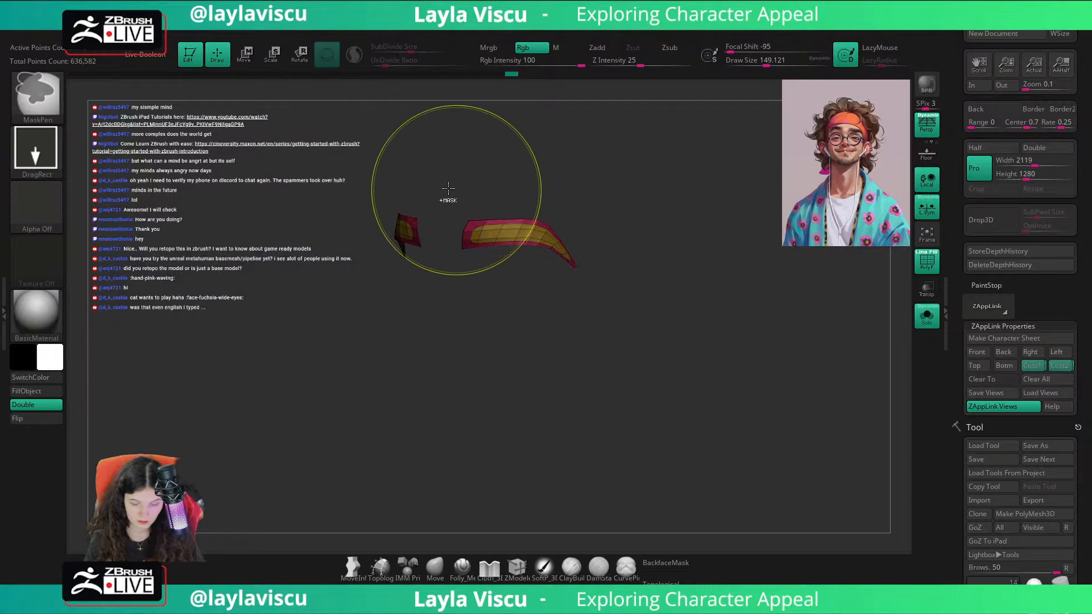
# Step: Lower the eyebrows' upper edges slightly with the Move brush at a draw size of about 223, and show all subtools
pyautogui.press('ctrl')
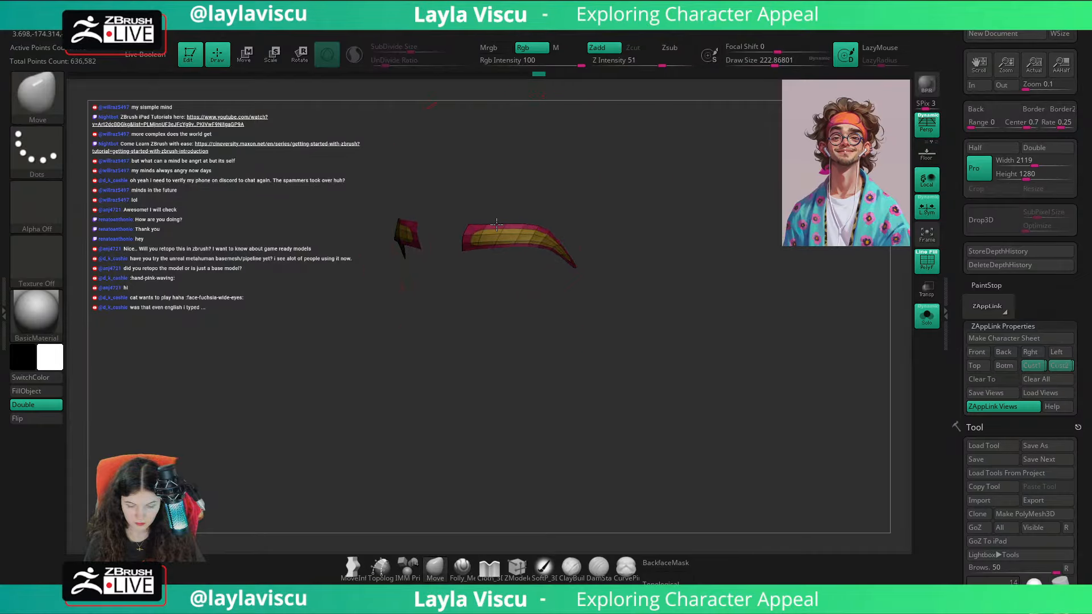
pyautogui.hotkey('shift', 'f')
pyautogui.keyDown('shift'); pyautogui.moveTo(616, 189); pyautogui.dragTo(661, 239); pyautogui.keyUp('shift')
pyautogui.click(928, 319)
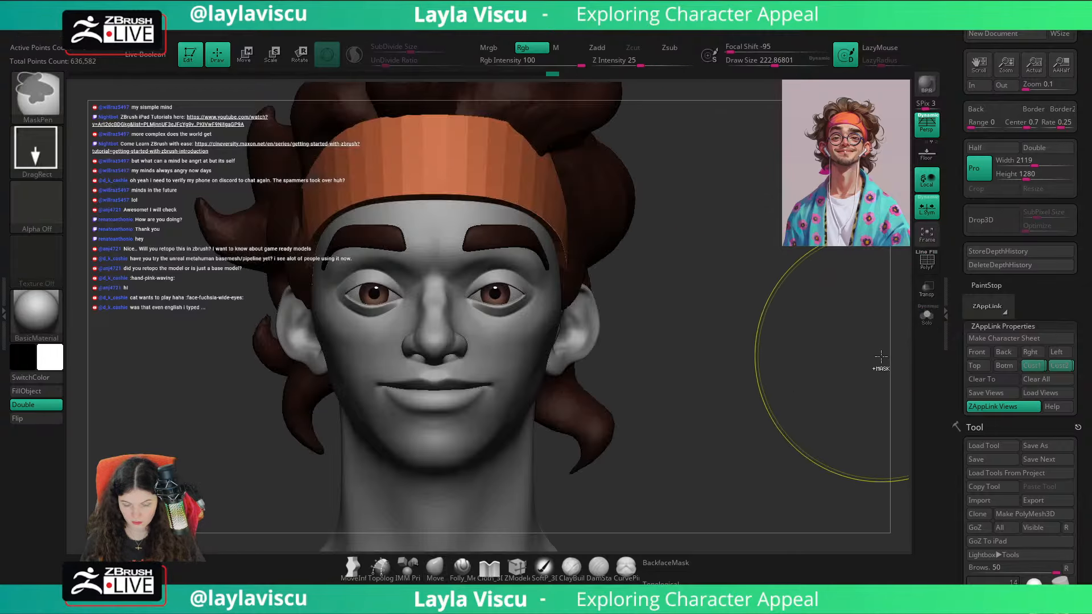
# Step: Check the reshaped eyebrows against the reference portrait overlay from the first saved custom view
pyautogui.keyDown('ctrl'); pyautogui.moveTo(880, 360); pyautogui.dragTo(748, 378, button='right'); pyautogui.keyUp('ctrl')
pyautogui.click(1035, 366)
pyautogui.hotkey('shift', 'z')
pyautogui.hotkey('shift', 'z')
pyautogui.hotkey('shift', 'z')
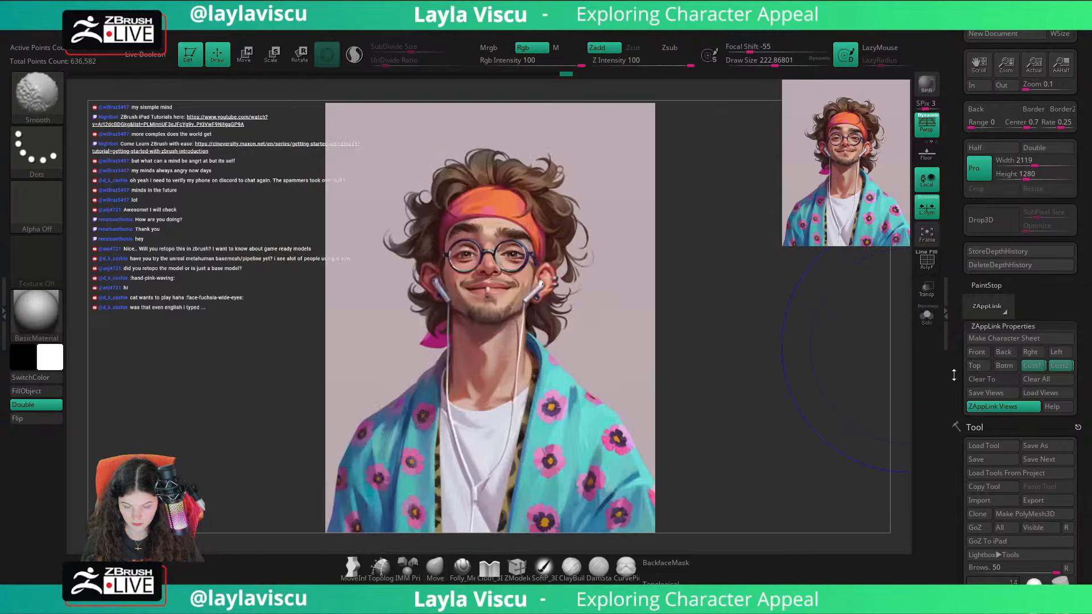
pyautogui.hotkey('shift', 'z')
pyautogui.hotkey('shift', 'z')
pyautogui.hotkey('shift', 'z')
pyautogui.hotkey('shift', 'z')
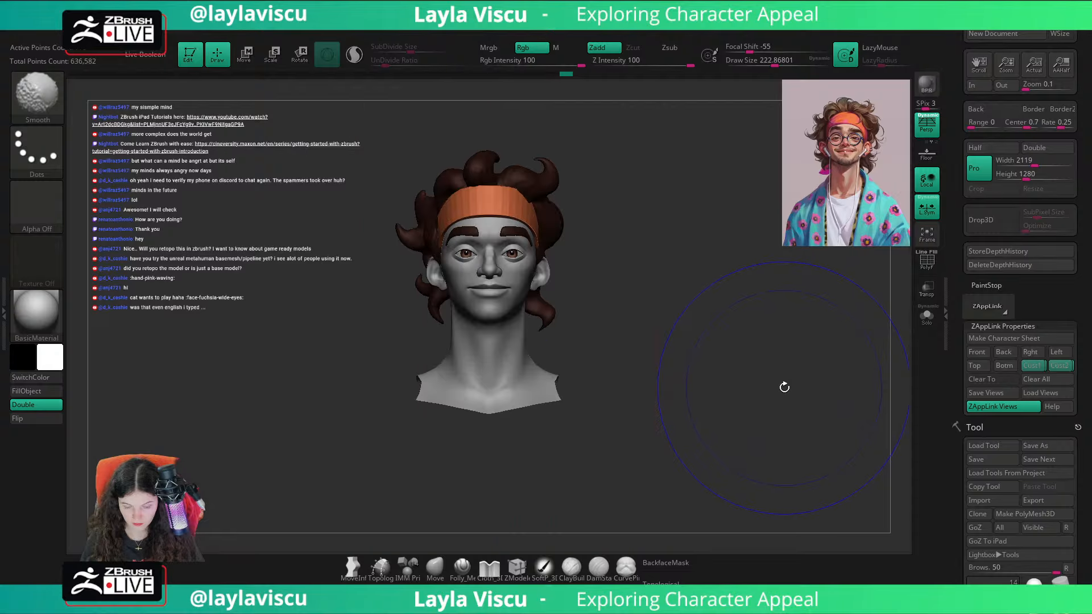
pyautogui.hotkey('shift', 'z')
# Step: Make the head mesh active for sculpting and set the Move brush's draw size to about 94
pyautogui.keyDown('ctrl'); pyautogui.moveTo(578, 331); pyautogui.dragTo(688, 375, button='right'); pyautogui.keyUp('ctrl')
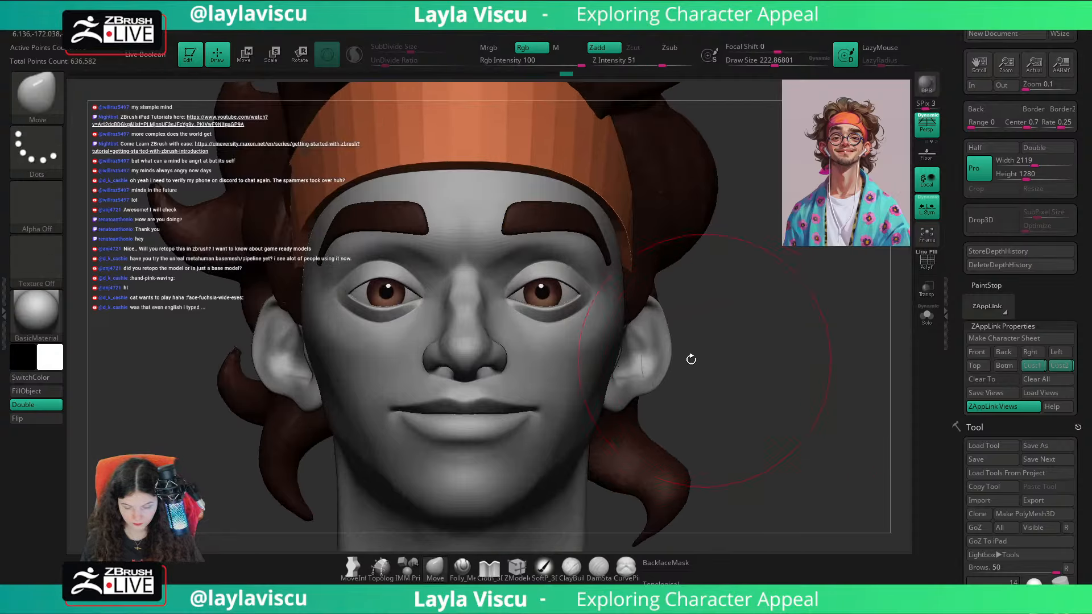
pyautogui.keyDown('alt'); pyautogui.click(540, 384); pyautogui.keyUp('alt')
pyautogui.keyDown('ctrl'); pyautogui.moveTo(776, 365); pyautogui.dragTo(785, 346, button='right'); pyautogui.keyUp('ctrl')
pyautogui.press('s')
pyautogui.moveTo(787, 346); pyautogui.dragTo(771, 348)
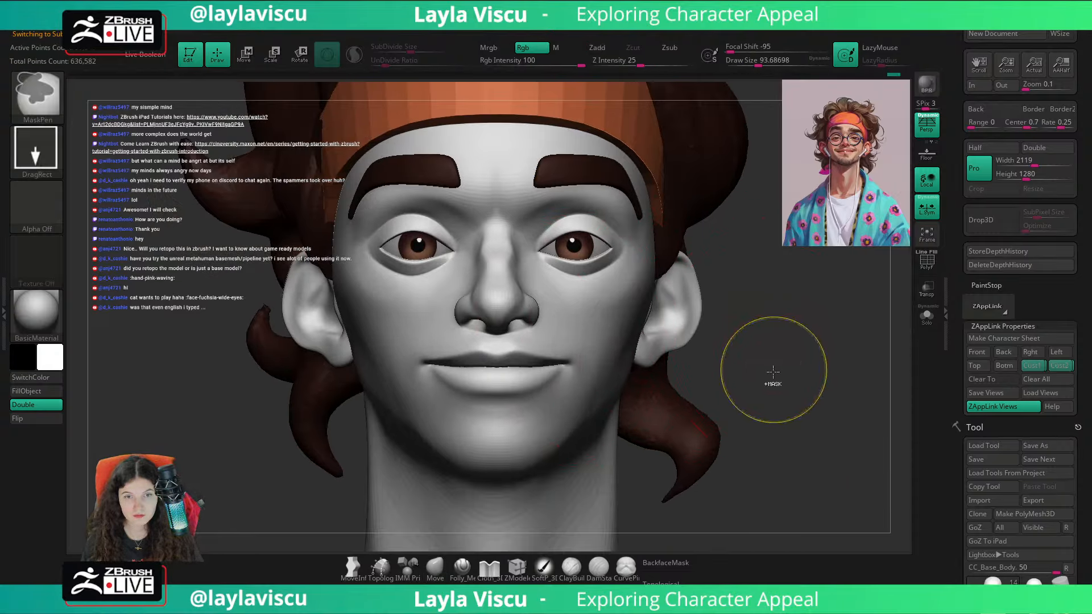
pyautogui.moveTo(773, 371)
pyautogui.keyDown('ctrl'); pyautogui.mouseDown(button='right')
pyautogui.moveTo(770, 333)
pyautogui.moveTo(725, 314)
pyautogui.mouseUp(button='right'); pyautogui.keyUp('ctrl')
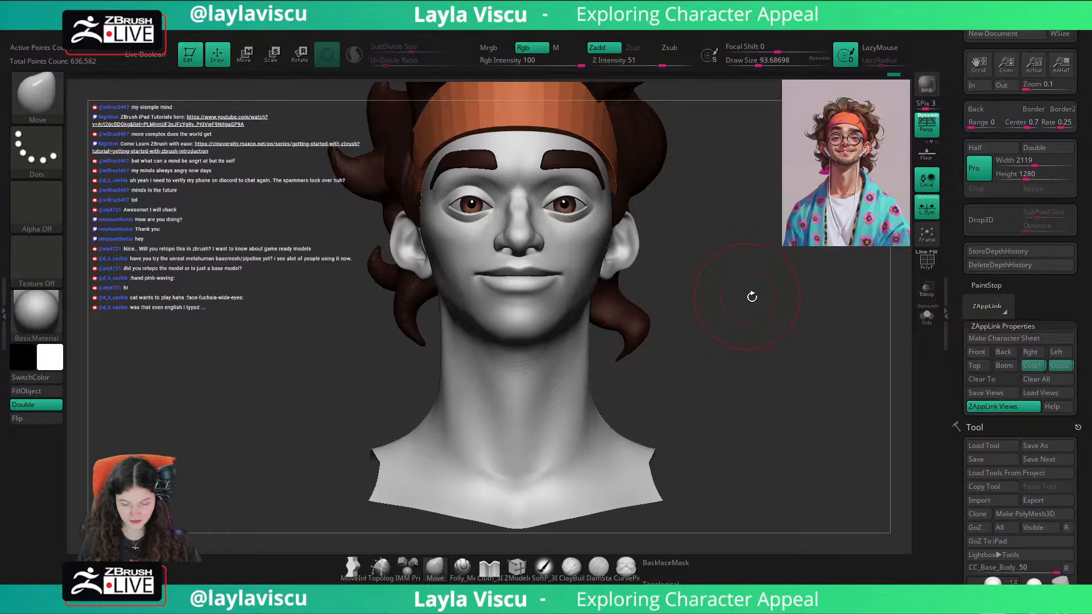
pyautogui.moveTo(757, 317); pyautogui.dragTo(746, 411)
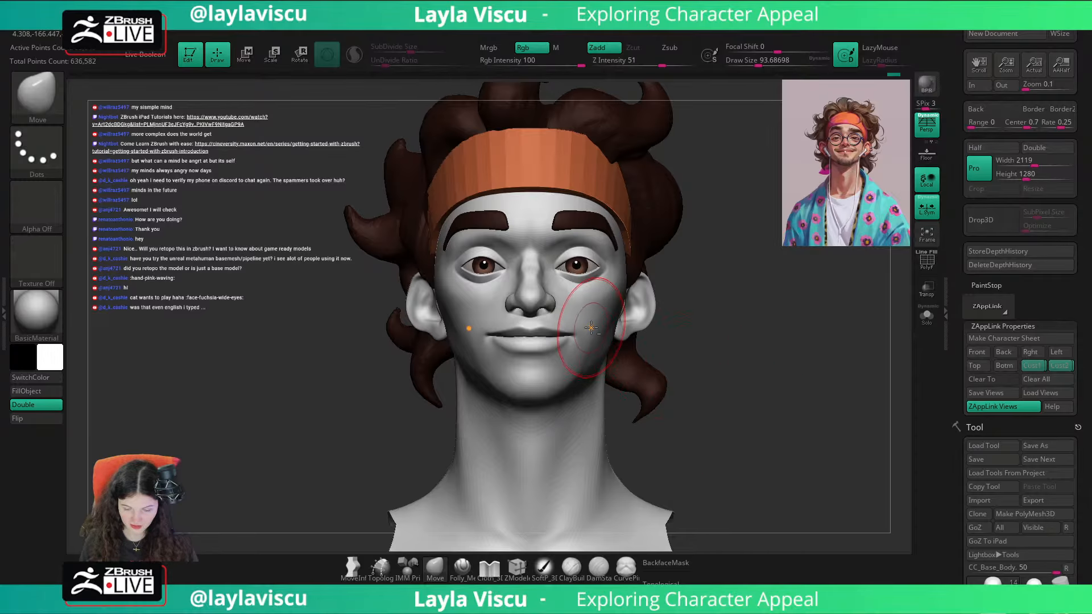
pyautogui.moveTo(747, 329); pyautogui.dragTo(654, 347)
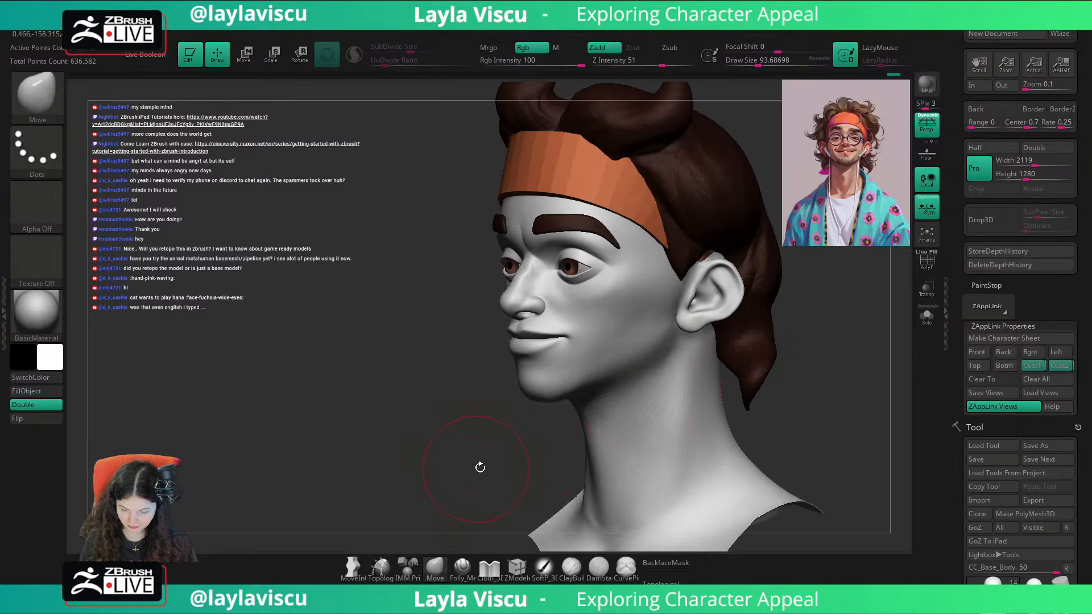
pyautogui.keyDown('shift'); pyautogui.moveTo(480, 467); pyautogui.dragTo(722, 413); pyautogui.keyUp('shift')
# Step: Make the headband active with the ZModeler brush and isolate it
pyautogui.press('w')
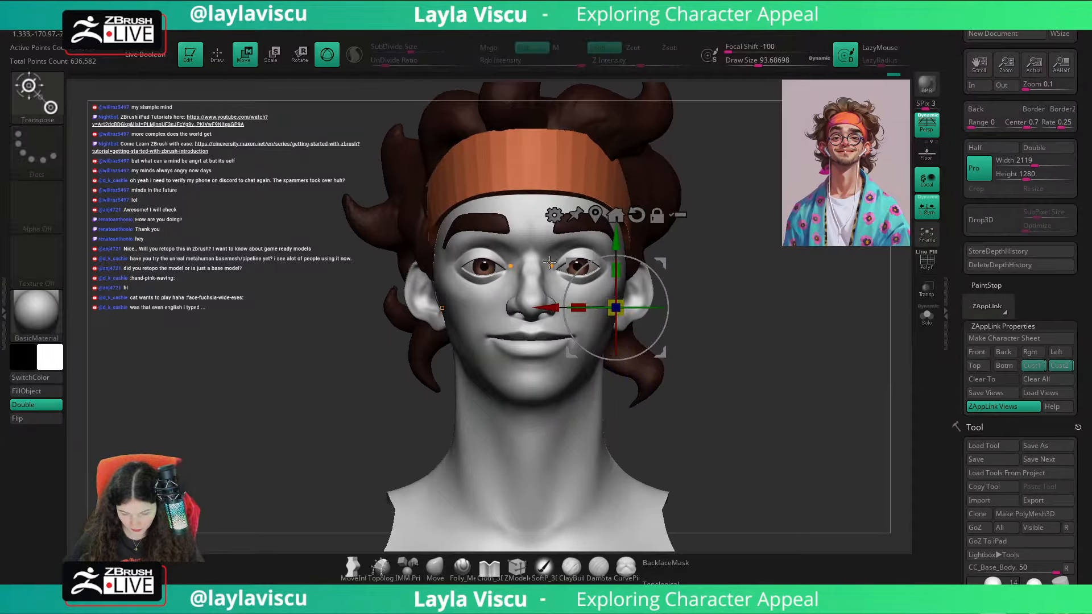
pyautogui.click(519, 567)
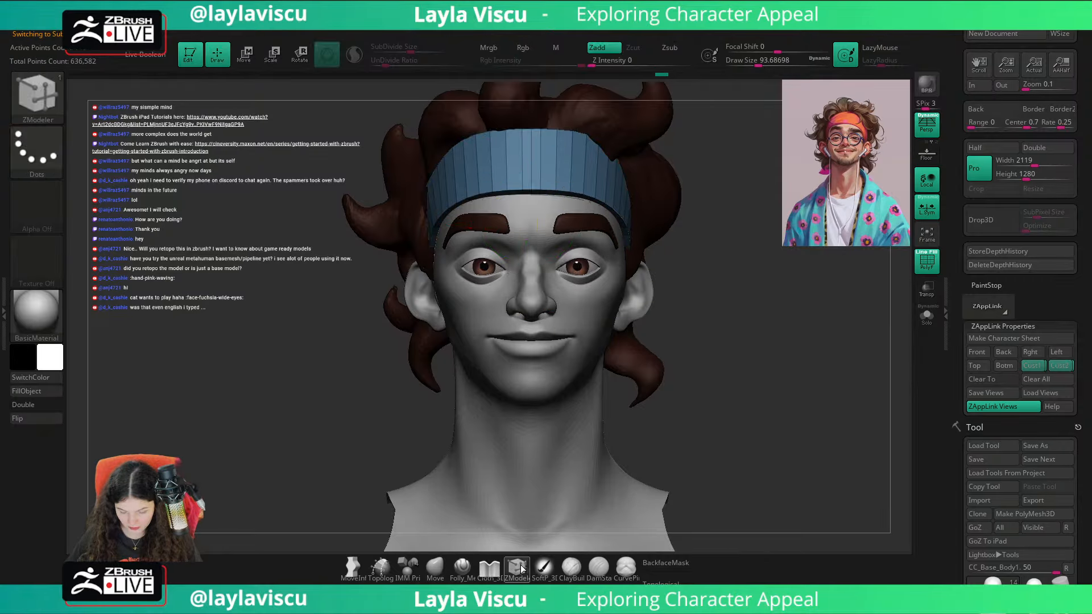
pyautogui.click(926, 316)
# Step: Try to insert edge loops along the length of the headband with ZModeler's edge Insert action, and undo them
pyautogui.press('space')
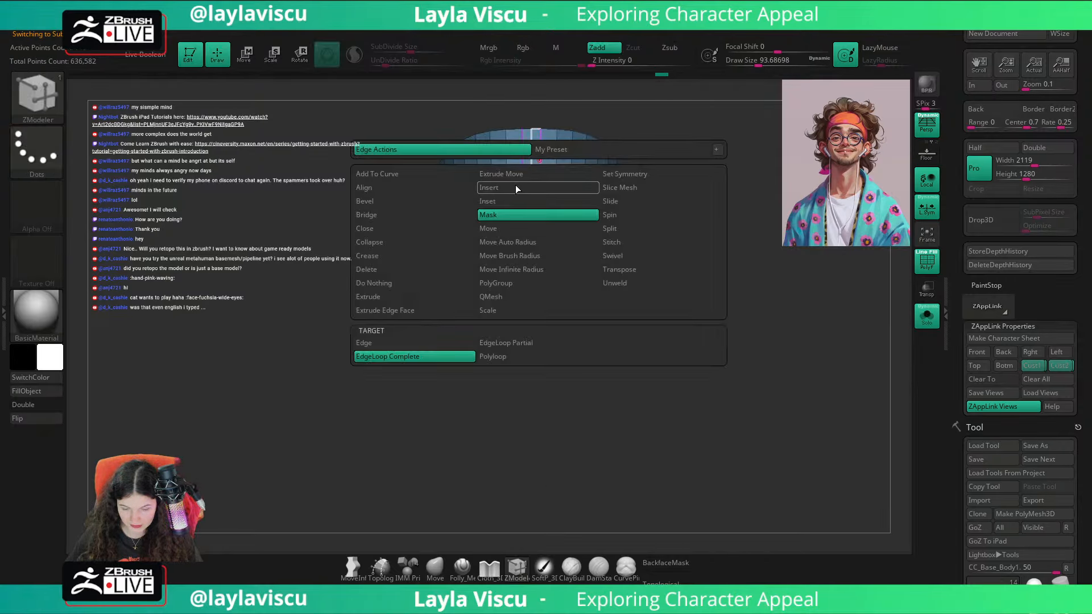
pyautogui.click(532, 157)
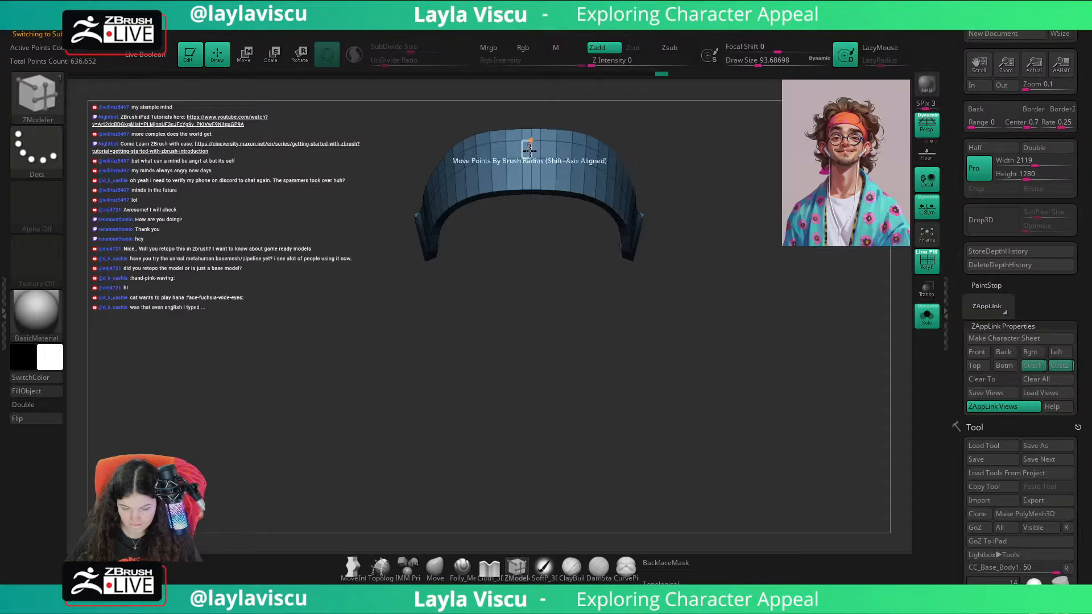
pyautogui.keyDown('alt'); pyautogui.moveTo(529, 165); pyautogui.dragTo(578, 218, button='right'); pyautogui.keyUp('alt')
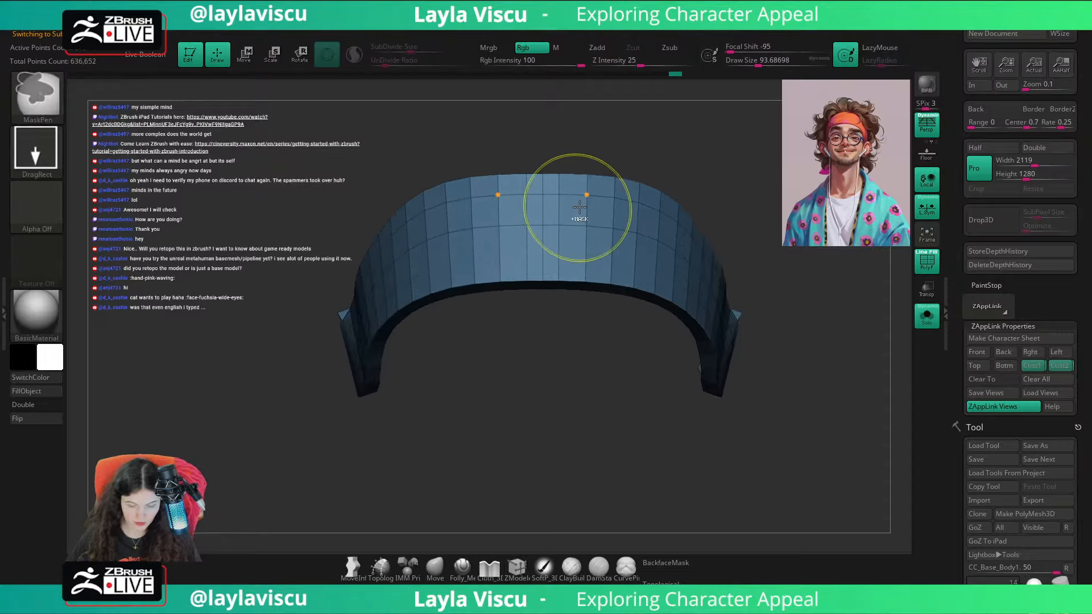
pyautogui.hotkey('ctrl', 'z')
pyautogui.hotkey('ctrl', 'z')
pyautogui.hotkey('ctrl', 'z')
# Step: Assign new polygroups to the headband with Groups By Normals
pyautogui.moveTo(605, 145); pyautogui.dragTo(720, 223, button='right')
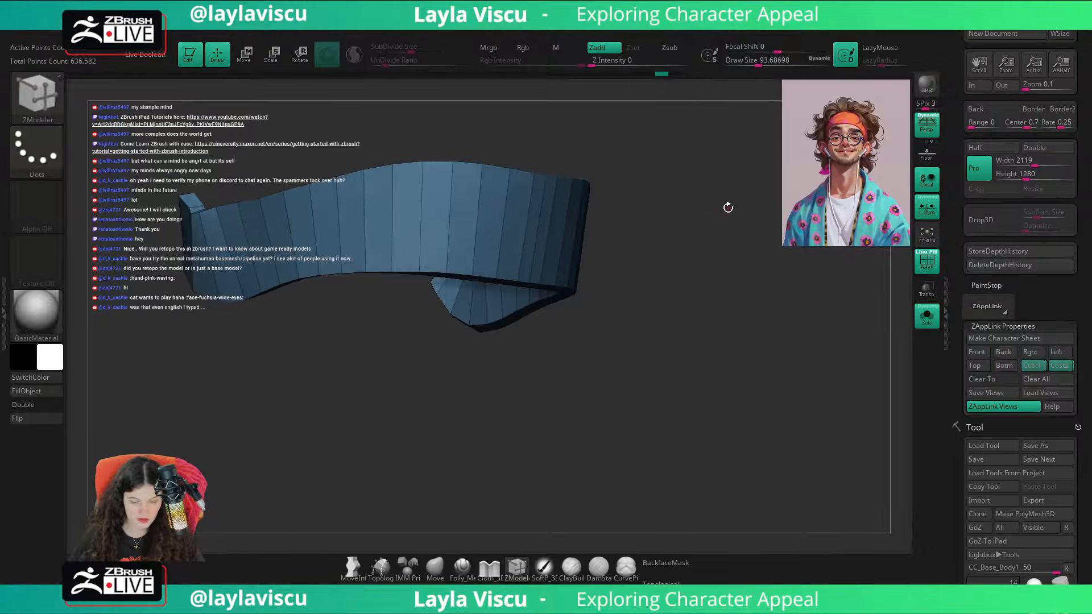
pyautogui.press('space')
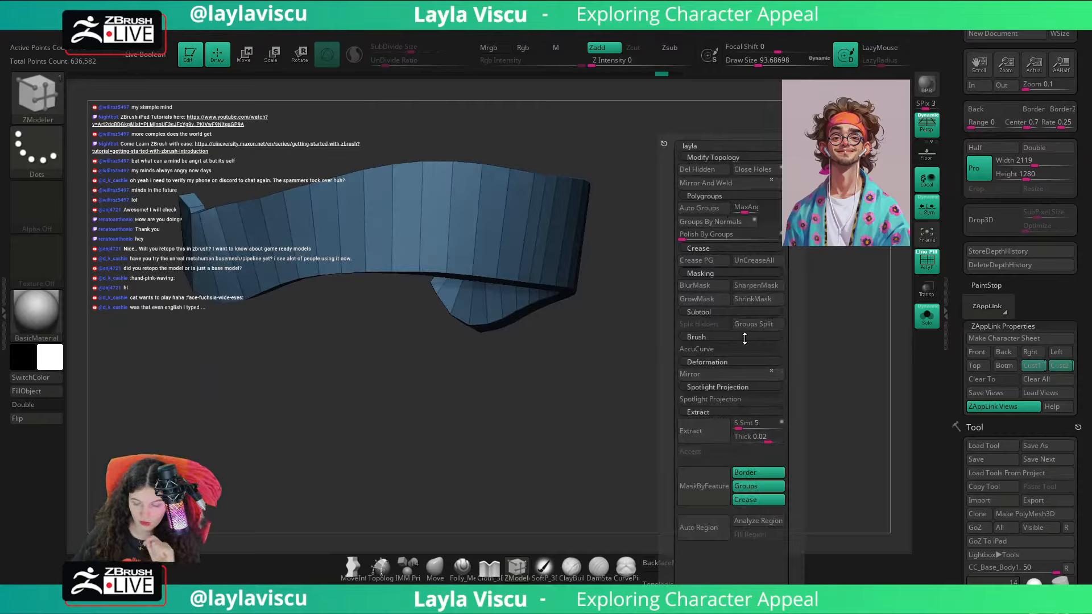
pyautogui.click(722, 220)
pyautogui.moveTo(600, 319); pyautogui.dragTo(570, 277, button='right')
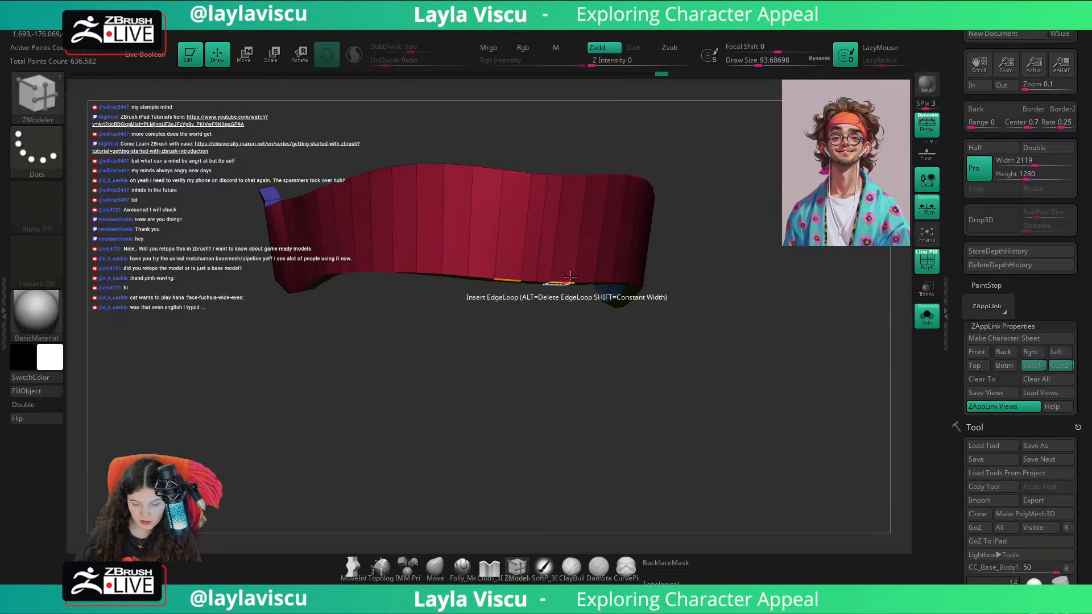
# Step: Close the Deformation settings and open the Polygroups settings for the headband
pyautogui.moveTo(1084, 363); pyautogui.dragTo(1059, 233)
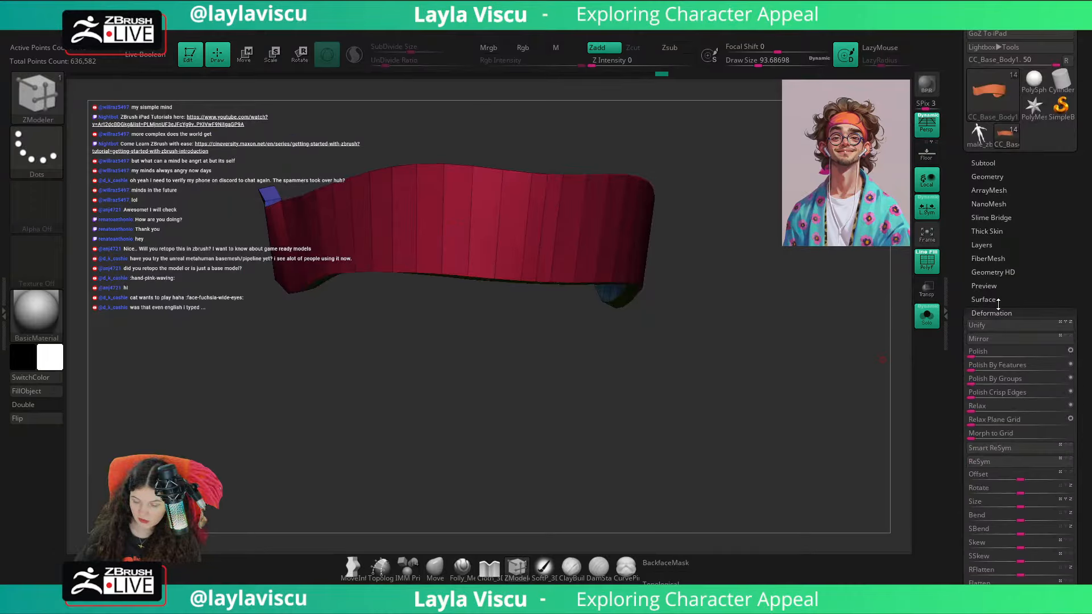
pyautogui.click(995, 313)
pyautogui.click(989, 266)
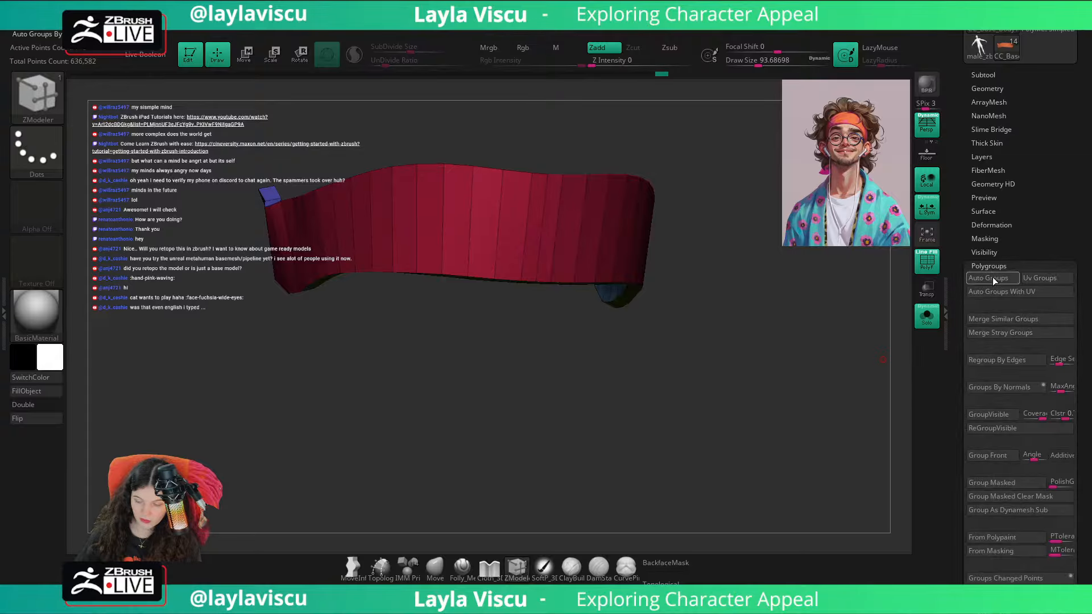
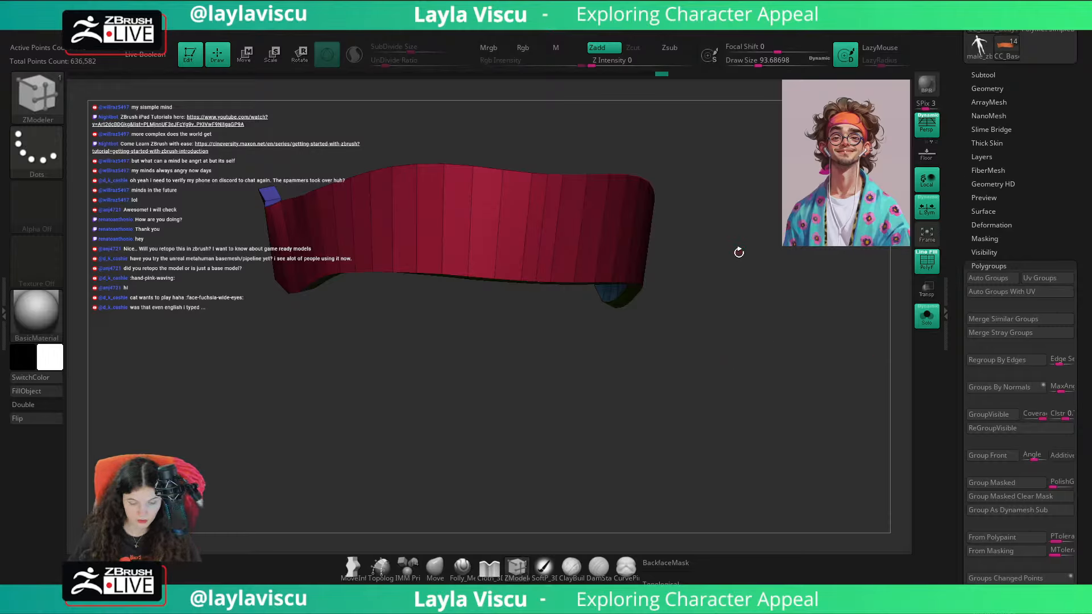
# Step: Crease the headband's edges along its polygroup borders
pyautogui.press('space')
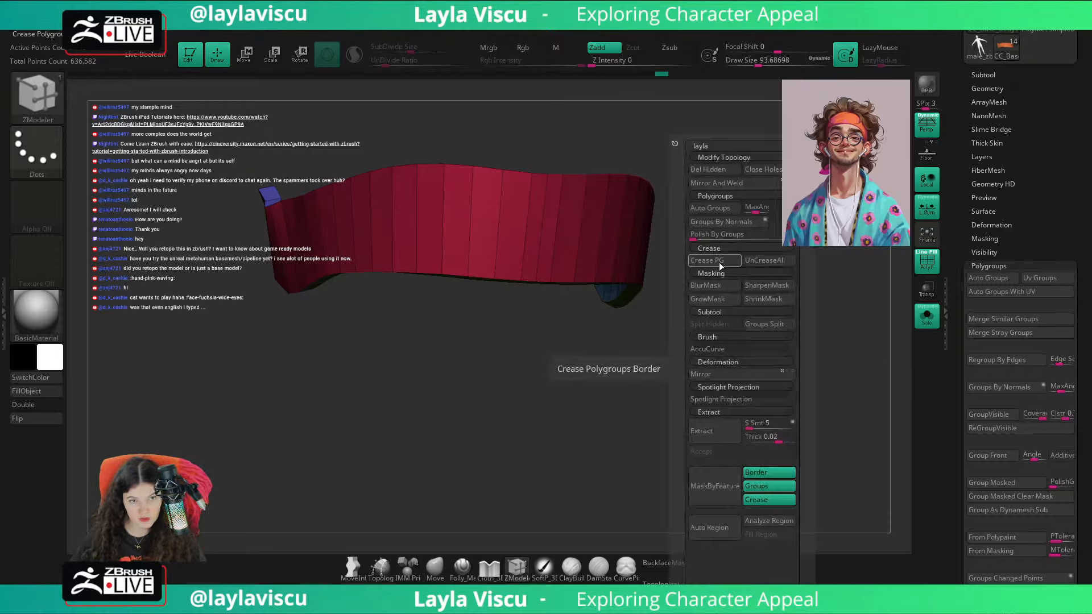
pyautogui.keyDown('ctrl'); pyautogui.moveTo(606, 276); pyautogui.dragTo(552, 150, button='right'); pyautogui.keyUp('ctrl')
pyautogui.keyDown('alt'); pyautogui.moveTo(554, 111); pyautogui.dragTo(536, 391, button='right'); pyautogui.keyUp('alt')
pyautogui.keyDown('ctrl'); pyautogui.moveTo(512, 424); pyautogui.dragTo(590, 466, button='right'); pyautogui.keyUp('ctrl')
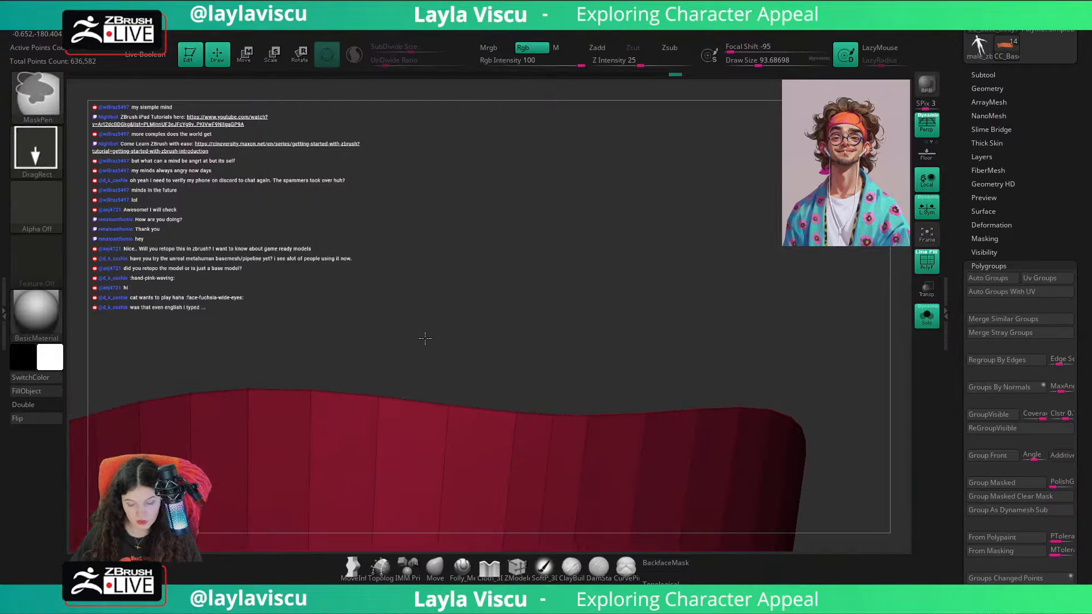
pyautogui.moveTo(538, 424); pyautogui.dragTo(427, 338, button='right')
pyautogui.keyDown('ctrl'); pyautogui.moveTo(427, 339); pyautogui.dragTo(395, 318, button='right'); pyautogui.keyUp('ctrl')
pyautogui.keyDown('alt'); pyautogui.moveTo(571, 338); pyautogui.dragTo(597, 250, button='right'); pyautogui.keyUp('alt')
pyautogui.moveTo(596, 250); pyautogui.dragTo(631, 264, button='right')
# Step: Bevel the headband's creased edges with a Resolution of 1 and a Bevel Width of about 0.16
pyautogui.click(992, 89)
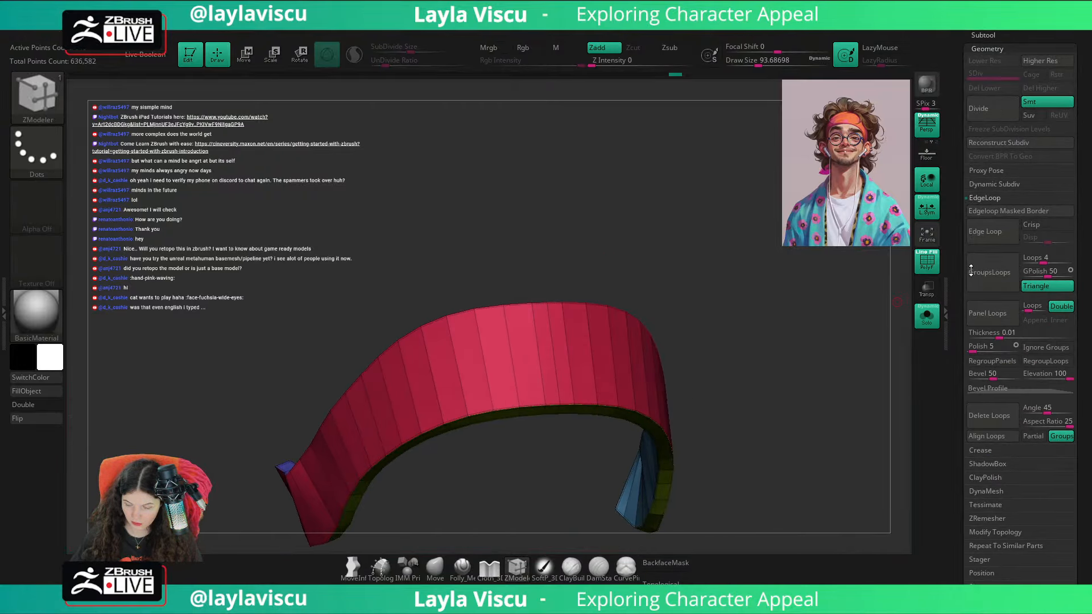
pyautogui.click(986, 199)
pyautogui.click(986, 199)
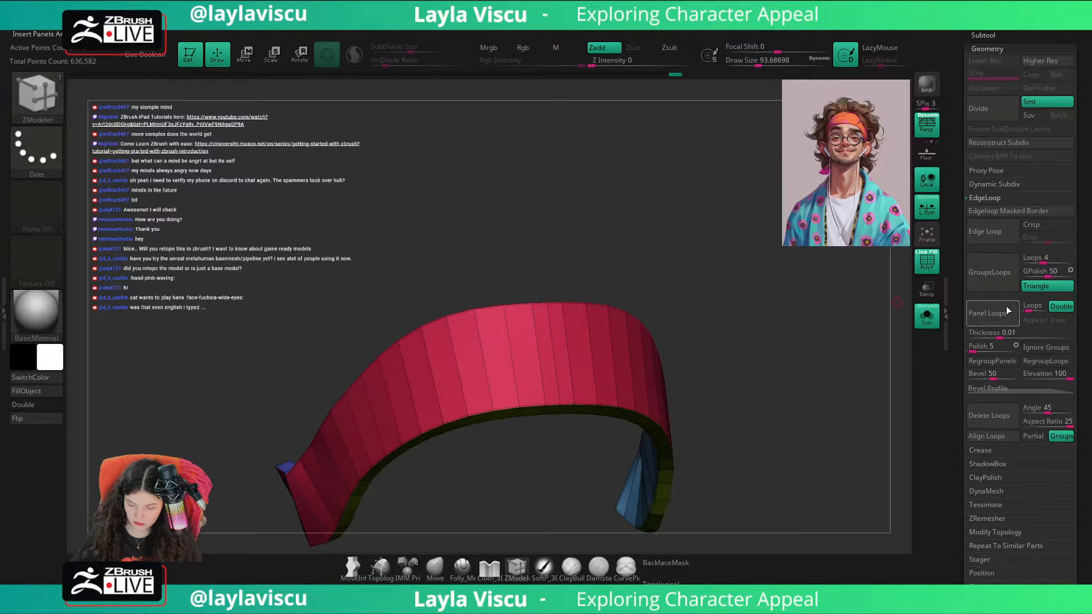
pyautogui.click(990, 452)
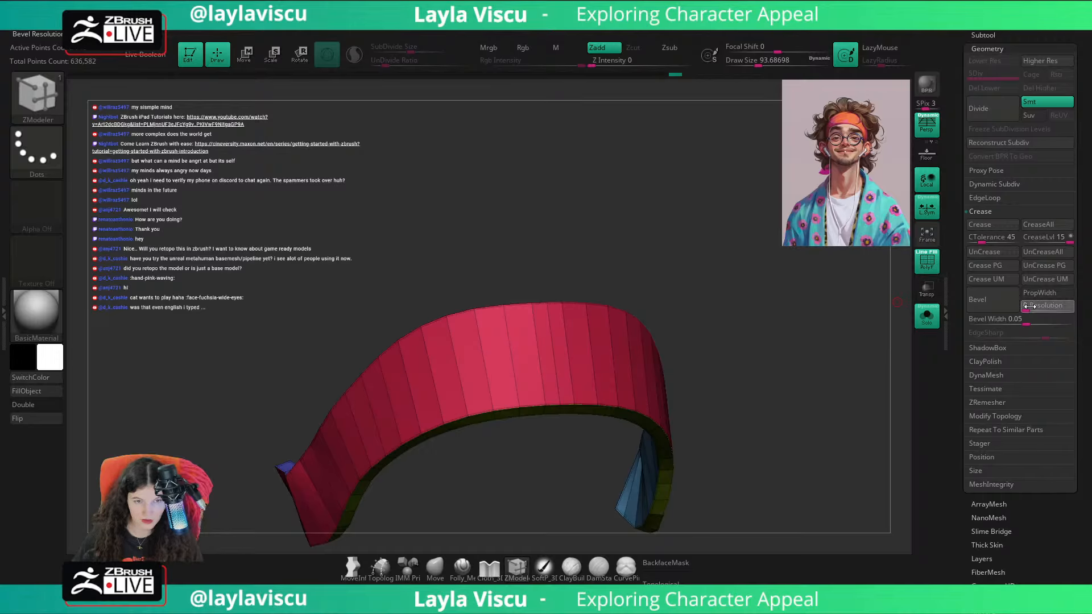
pyautogui.moveTo(1028, 306); pyautogui.dragTo(1050, 307)
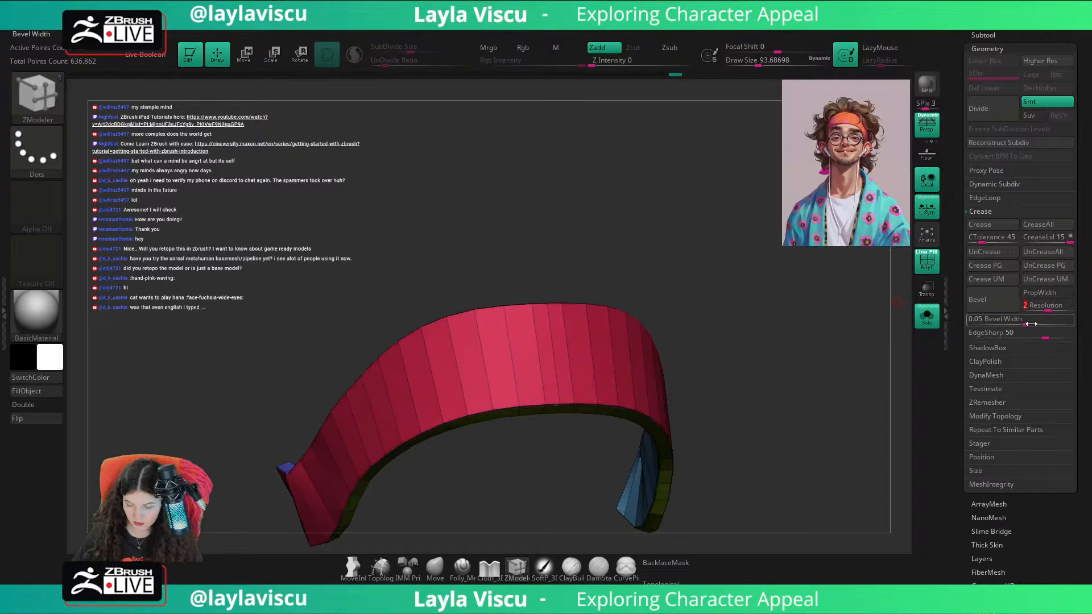
pyautogui.moveTo(1026, 323); pyautogui.dragTo(1045, 326)
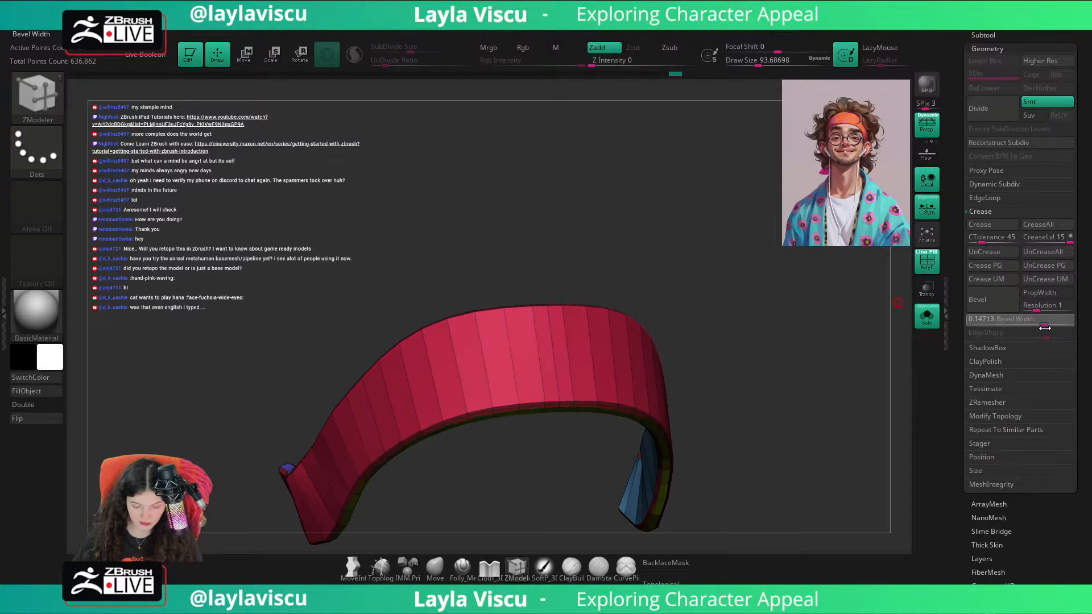
pyautogui.moveTo(793, 434); pyautogui.dragTo(853, 378)
# Step: Turn on dynamic subdivision for the headband and bring back the whole bust without the polyframe
pyautogui.press('d')
pyautogui.hotkey('shift', 'f')
pyautogui.click(926, 319)
pyautogui.press('f')
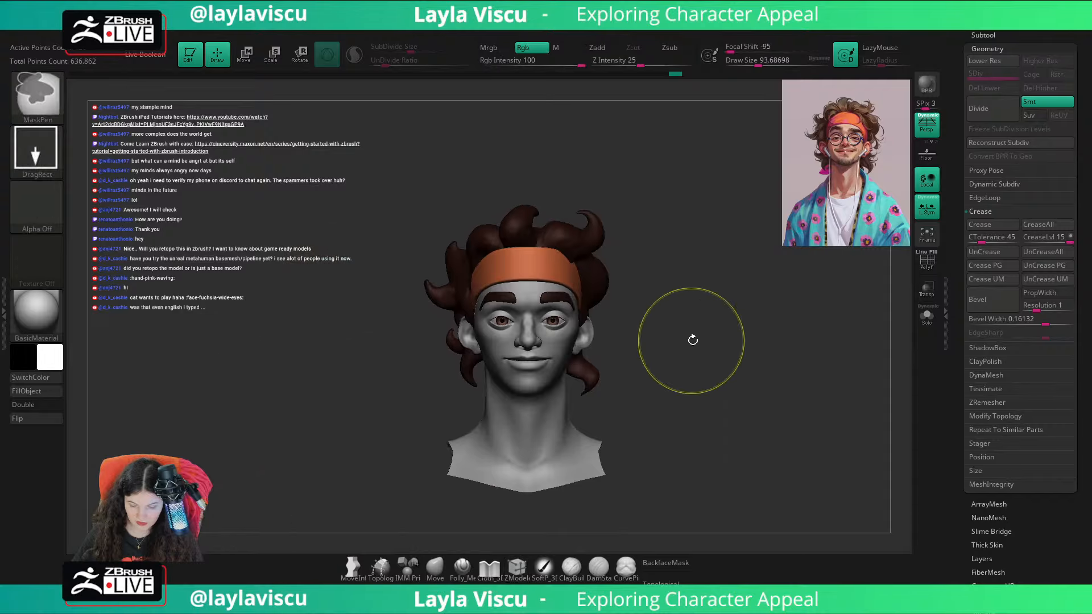
pyautogui.moveTo(707, 356); pyautogui.dragTo(692, 354)
pyautogui.keyDown('ctrl'); pyautogui.moveTo(693, 354); pyautogui.dragTo(694, 420, button='right'); pyautogui.keyUp('ctrl')
# Step: Recall the second custom ZAppLink view and compare the bust with the reference portrait by switching the image on and off
pyautogui.moveTo(1086, 191); pyautogui.dragTo(1076, 337)
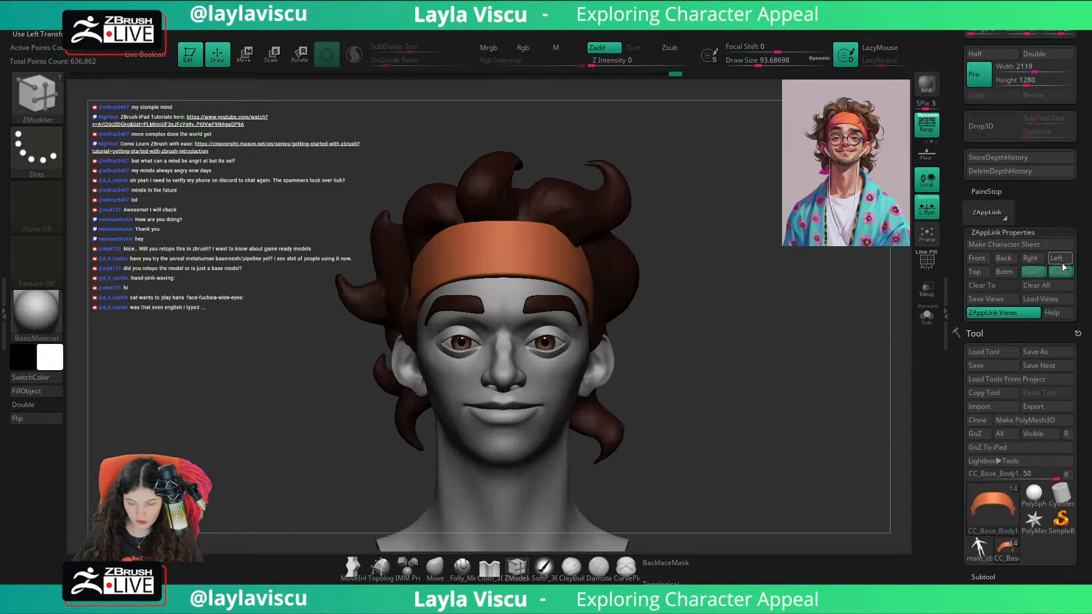
pyautogui.click(1060, 275)
pyautogui.hotkey('shift', 'z')
pyautogui.hotkey('shift', 'z')
pyautogui.hotkey('shift', 'z')
pyautogui.hotkey('shift', 'z')
pyautogui.hotkey('shift', 'z')
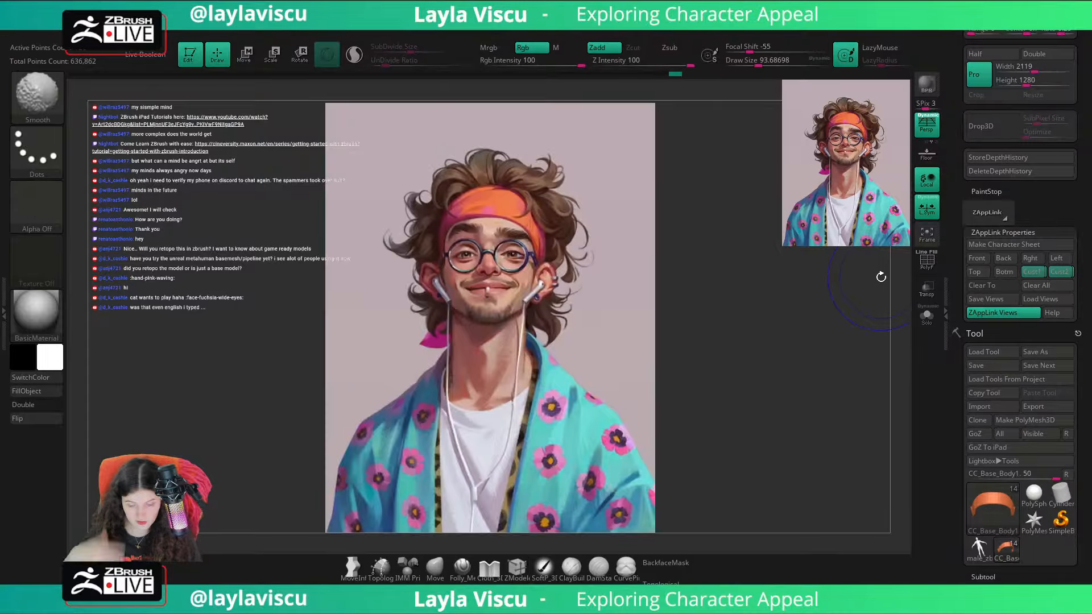
pyautogui.hotkey('shift', 'z')
pyautogui.hotkey('shift', 'z')
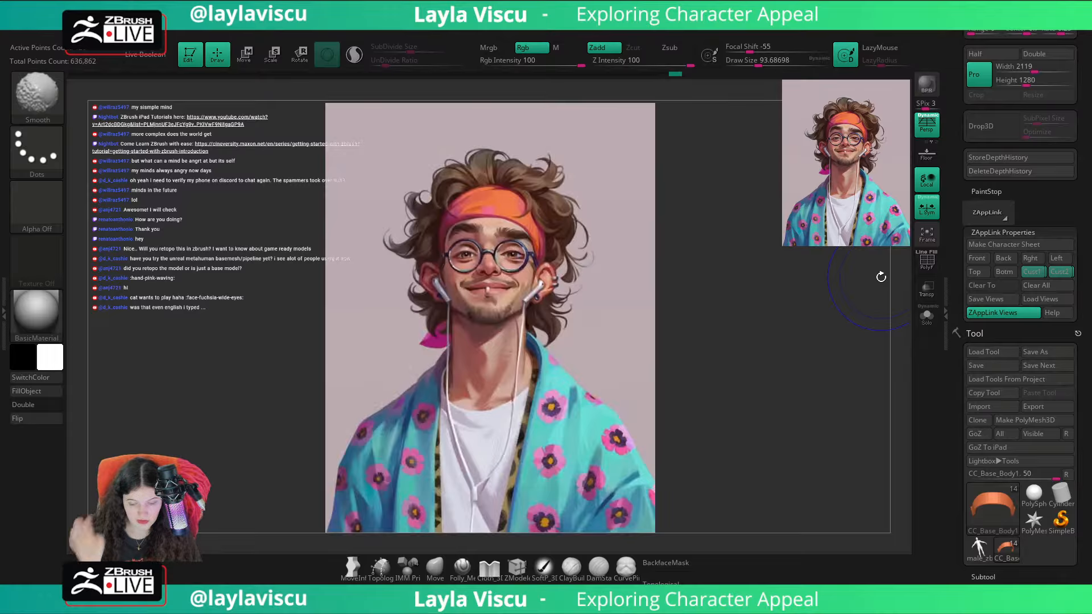
pyautogui.hotkey('shift', 'z')
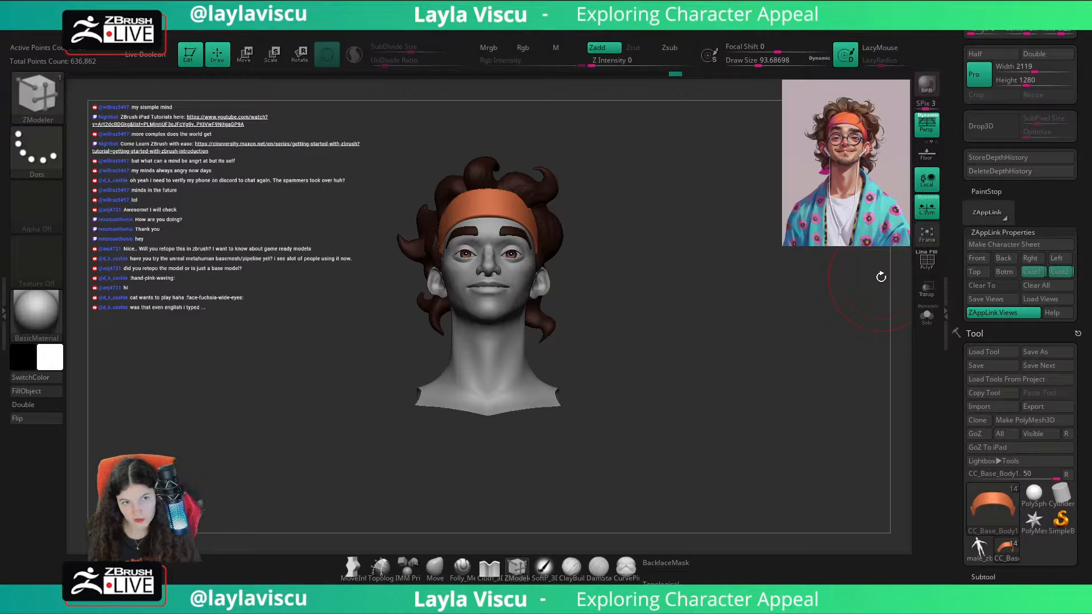
pyautogui.hotkey('shift', 'z')
pyautogui.hotkey('shift', 'z')
pyautogui.hotkey('shift', 'z')
pyautogui.hotkey('shift', 'z')
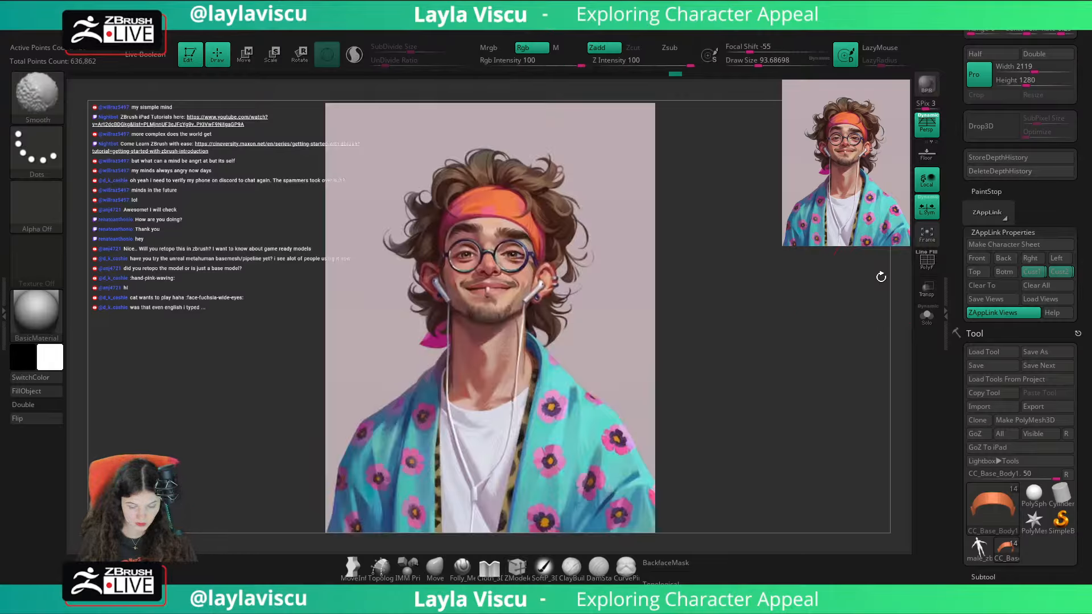
pyautogui.hotkey('shift', 'z')
pyautogui.hotkey('shift', 'z')
pyautogui.hotkey('shift', 'z')
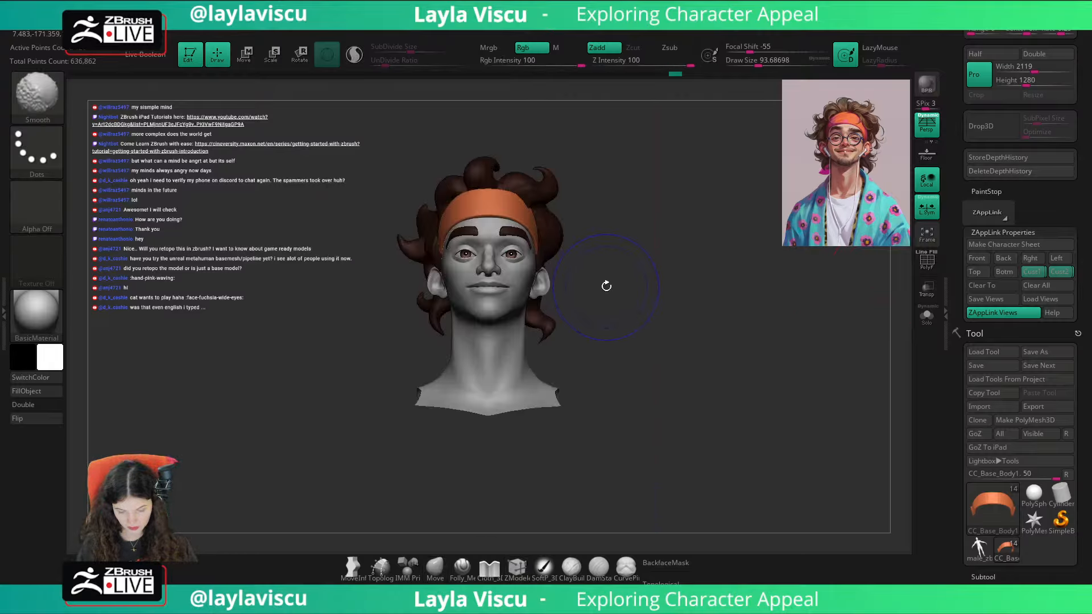
pyautogui.hotkey('shift', 'z')
pyautogui.hotkey('shift', 'z')
pyautogui.hotkey('shift', 'z')
pyautogui.hotkey('shift', 'z')
pyautogui.hotkey('shift', 'z')
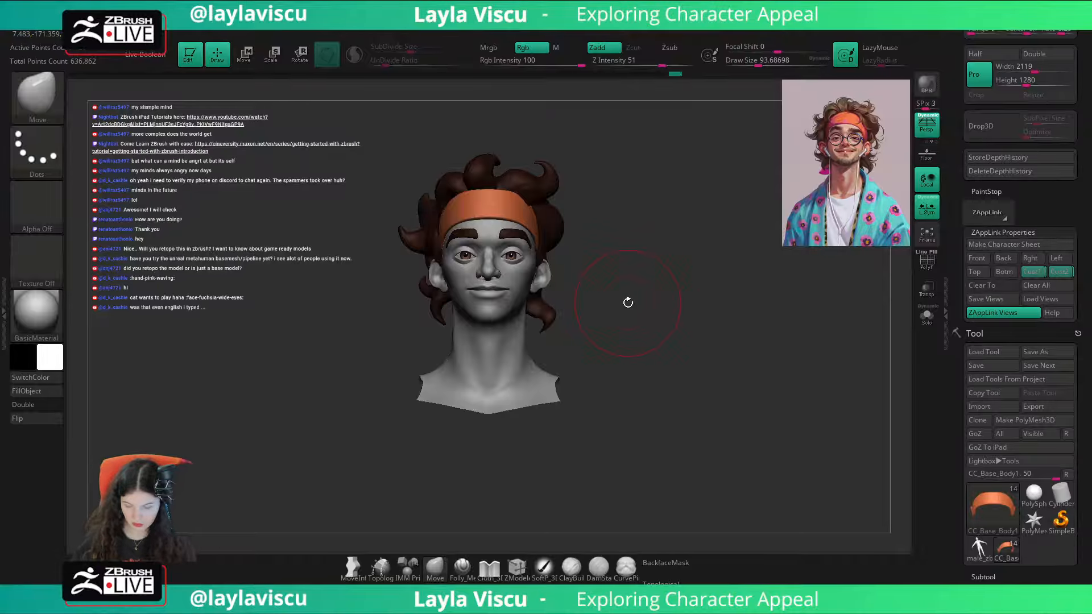
# Step: Make the body subtool active, reveal all of its hidden parts, and hide everything below the neck again
pyautogui.keyDown('alt'); pyautogui.click(515, 359); pyautogui.keyUp('alt')
pyautogui.keyDown('ctrl'); pyautogui.keyDown('shift'); pyautogui.click(647, 340); pyautogui.keyUp('shift'); pyautogui.keyUp('ctrl')
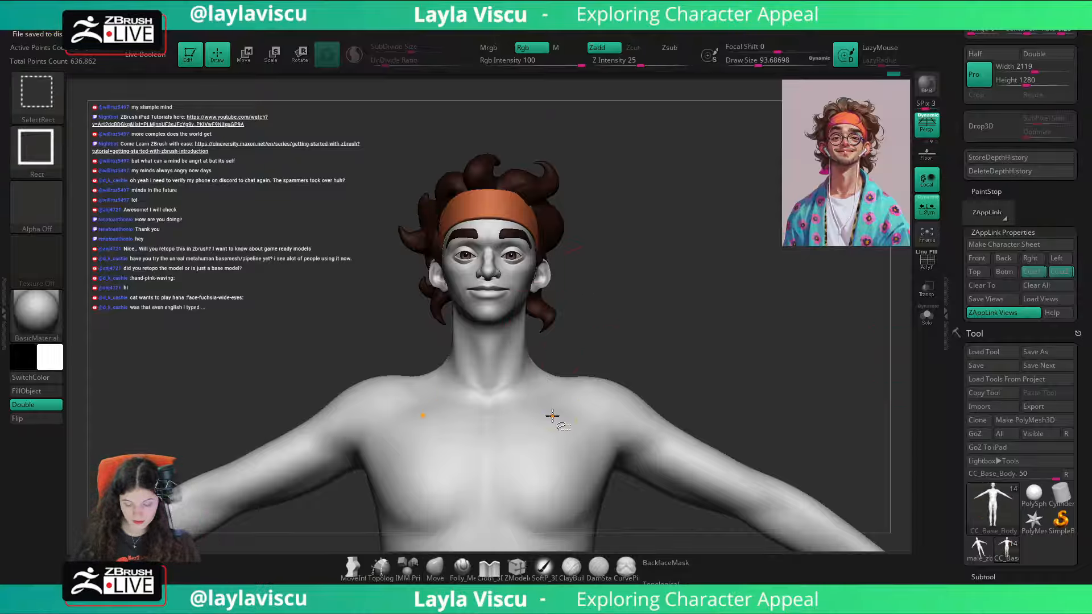
pyautogui.hotkey('shift', 'f')
pyautogui.keyDown('ctrl'); pyautogui.keyDown('alt'); pyautogui.keyDown('shift'); pyautogui.click(586, 411); pyautogui.keyUp('shift'); pyautogui.keyUp('alt'); pyautogui.keyUp('ctrl')
pyautogui.keyDown('ctrl'); pyautogui.keyDown('alt'); pyautogui.keyDown('shift'); pyautogui.click(585, 411); pyautogui.keyUp('shift'); pyautogui.keyUp('alt'); pyautogui.keyUp('ctrl')
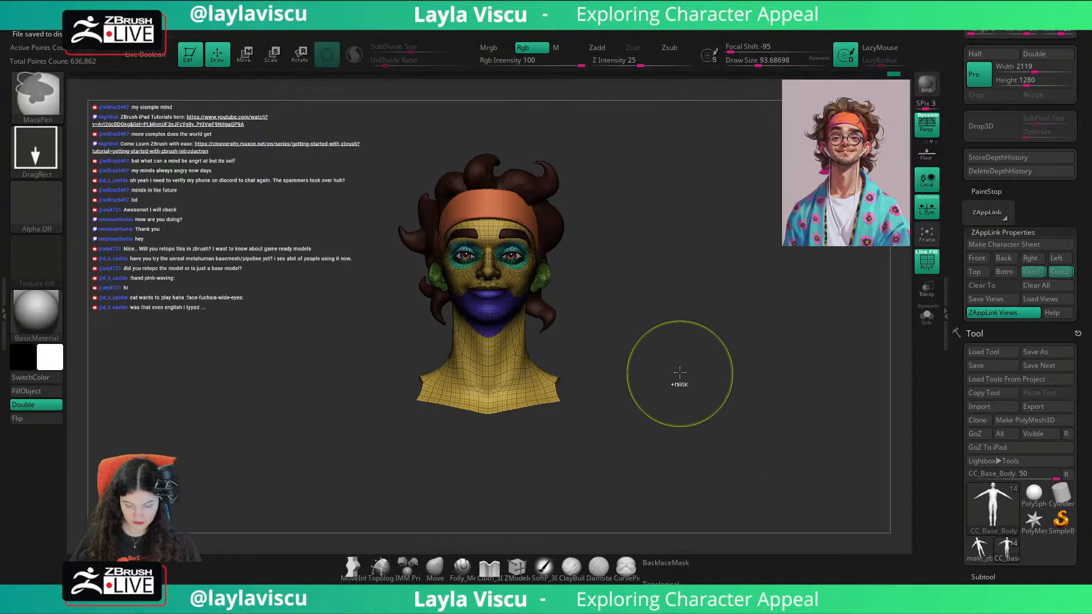
pyautogui.press('f')
pyautogui.keyDown('ctrl'); pyautogui.keyDown('alt'); pyautogui.keyDown('shift'); pyautogui.click(543, 371); pyautogui.keyUp('shift'); pyautogui.keyUp('alt'); pyautogui.keyUp('ctrl')
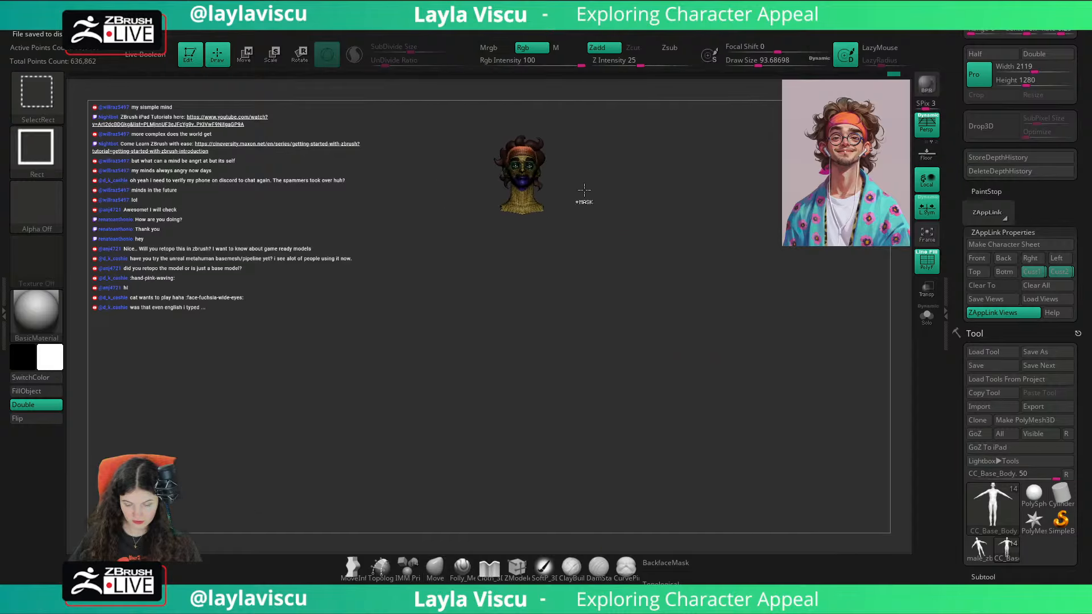
pyautogui.keyDown('alt'); pyautogui.moveTo(603, 209); pyautogui.dragTo(619, 298, button='right'); pyautogui.keyUp('alt')
pyautogui.keyDown('ctrl'); pyautogui.moveTo(550, 275); pyautogui.dragTo(558, 335, button='right'); pyautogui.keyUp('ctrl')
pyautogui.keyDown('alt'); pyautogui.moveTo(595, 197); pyautogui.dragTo(597, 446, button='right'); pyautogui.keyUp('alt')
pyautogui.keyDown('ctrl'); pyautogui.moveTo(532, 230); pyautogui.dragTo(532, 318, button='right'); pyautogui.keyUp('ctrl')
pyautogui.hotkey('shift', 'f')
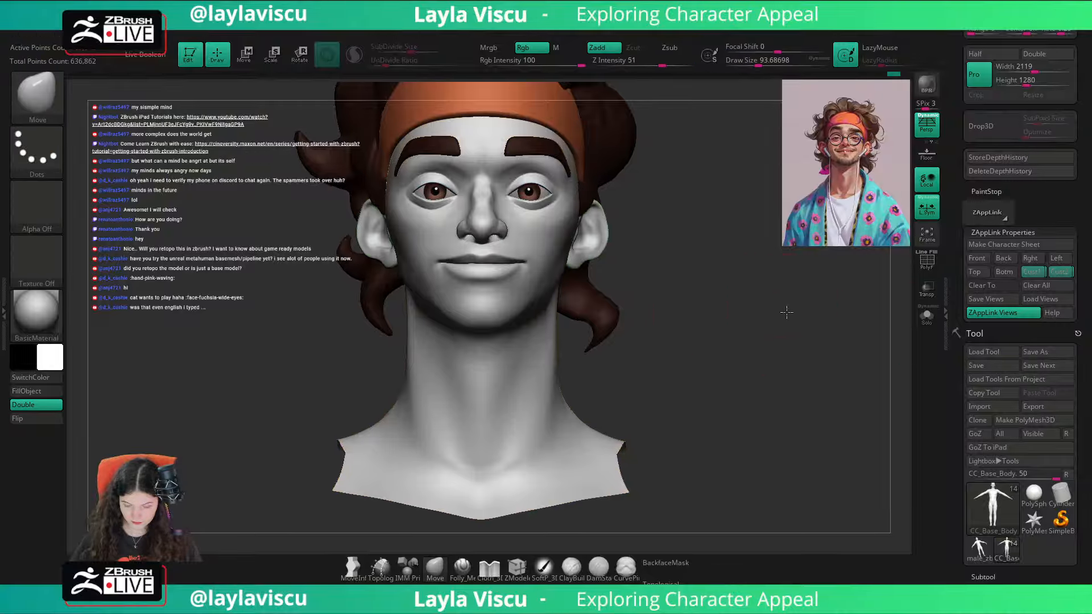
# Step: Check the face against the reference portrait by showing and hiding the image over the bust
pyautogui.moveTo(787, 312)
pyautogui.mouseDown(button='right')
pyautogui.moveTo(762, 318)
pyautogui.moveTo(770, 312)
pyautogui.moveTo(780, 371)
pyautogui.moveTo(776, 357)
pyautogui.mouseUp(button='right')
pyautogui.hotkey('shift', 'z')
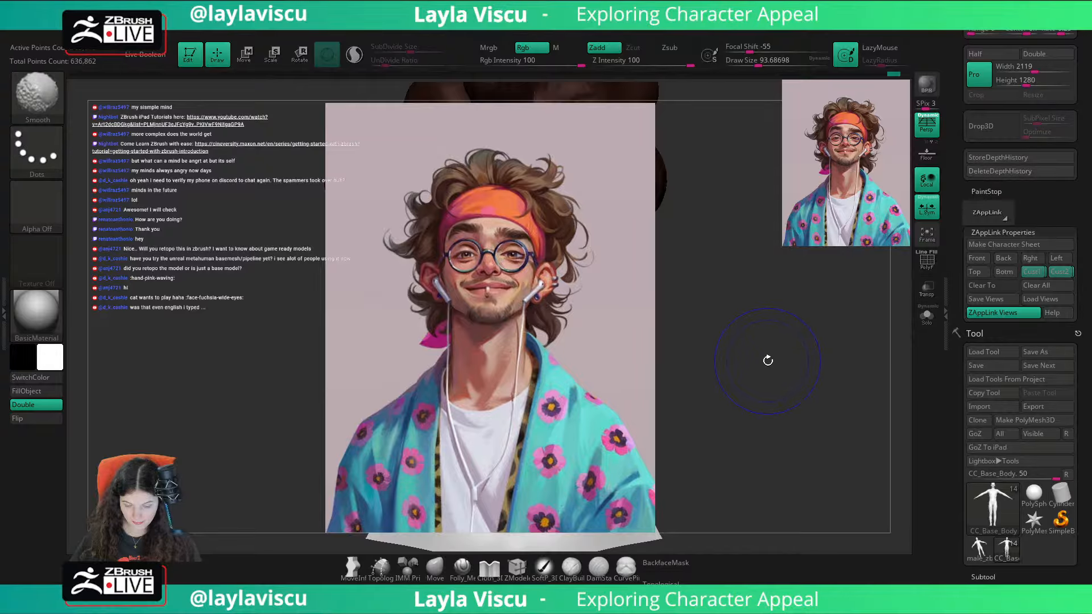
pyautogui.hotkey('shift', 'z')
pyautogui.hotkey('shift', 'z')
pyautogui.hotkey('shift', 'z')
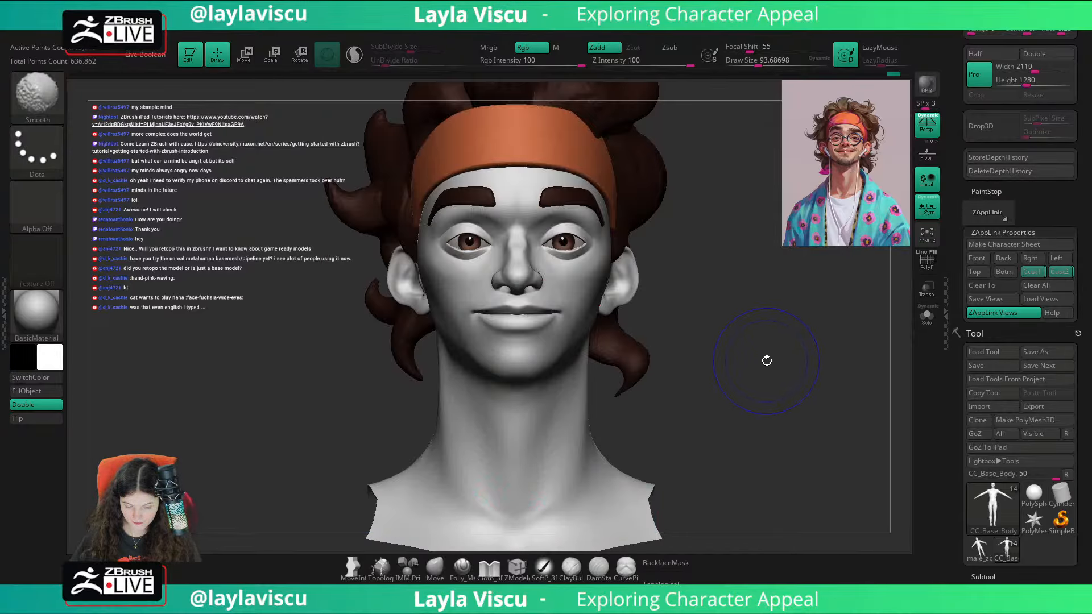
pyautogui.moveTo(766, 361); pyautogui.dragTo(737, 418, button='right')
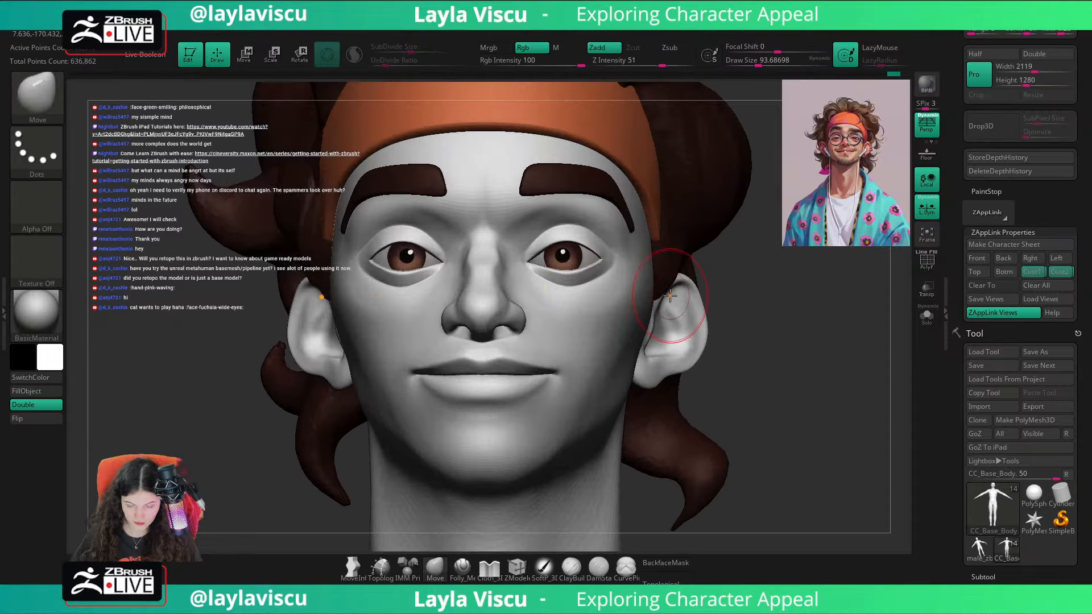
# Step: Mask the body except for the polygroup around the eyes, and centre the reoriented gizmo on the unmasked area
pyautogui.press('w')
pyautogui.keyDown('ctrl'); pyautogui.click(577, 220); pyautogui.keyUp('ctrl')
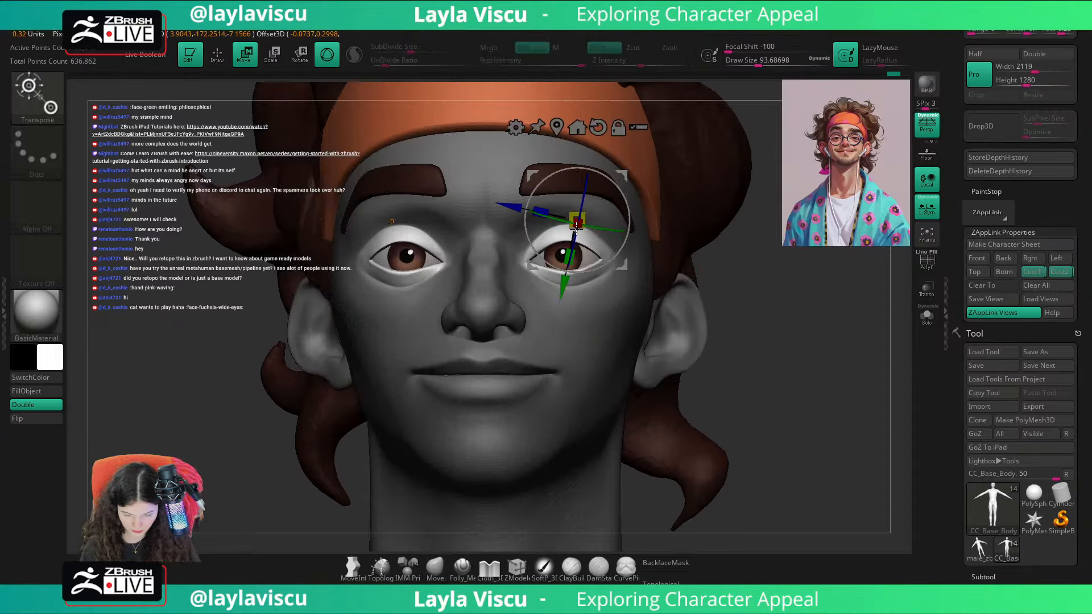
pyautogui.keyDown('alt'); pyautogui.click(598, 127); pyautogui.keyUp('alt')
pyautogui.keyDown('alt'); pyautogui.click(558, 124); pyautogui.keyUp('alt')
pyautogui.moveTo(748, 286); pyautogui.dragTo(761, 306, button='right')
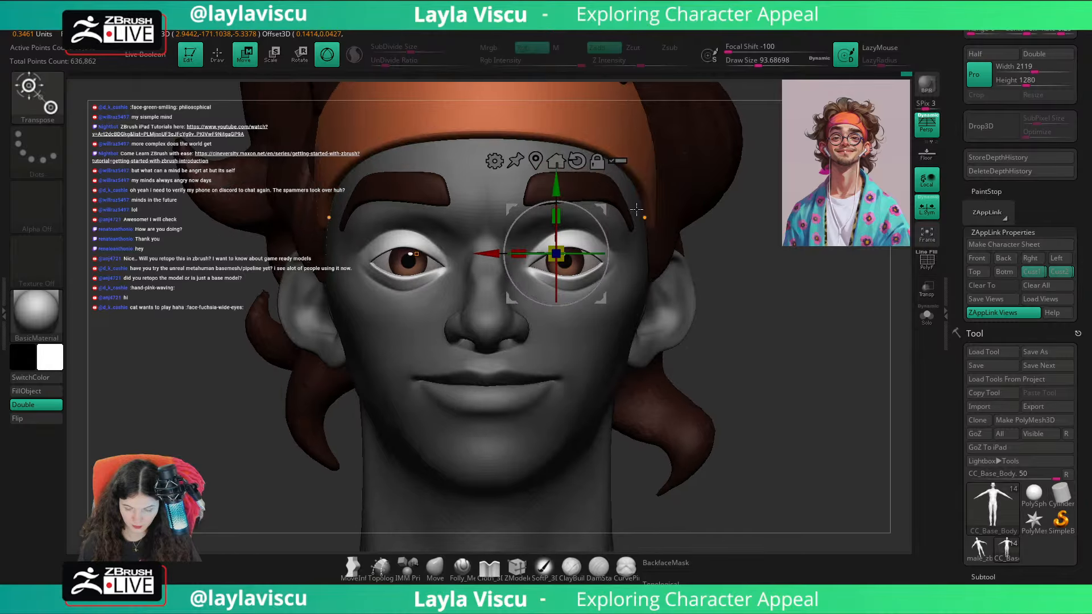
# Step: Make the CC_Base_EyeOcclusion, CC_Base_TearLine and CC_Base_Eyewinker subtools visible
pyautogui.click(967, 571)
pyautogui.click(1068, 222)
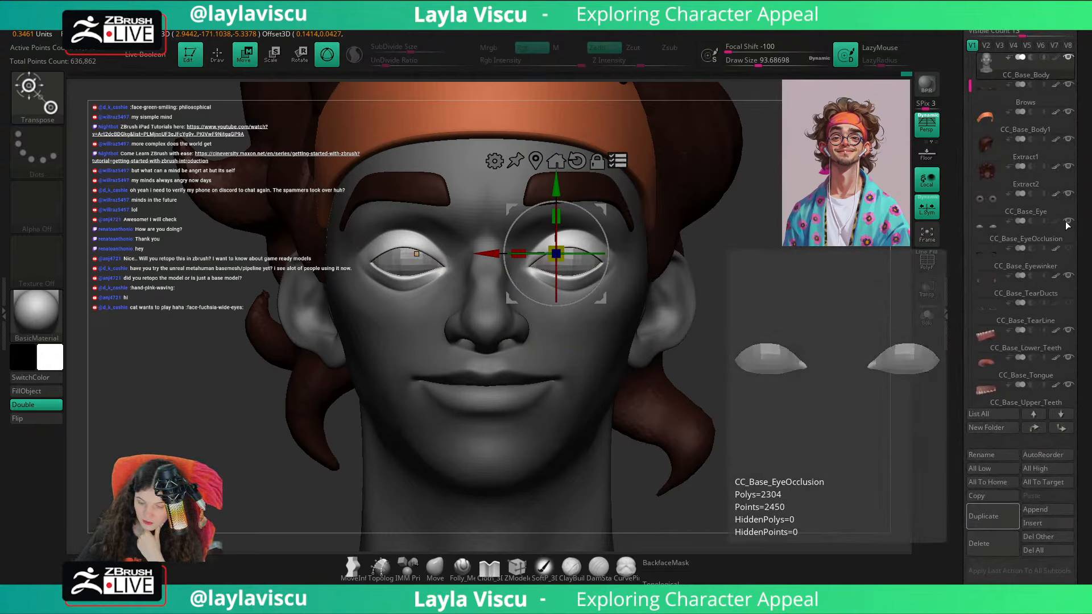
pyautogui.click(1071, 303)
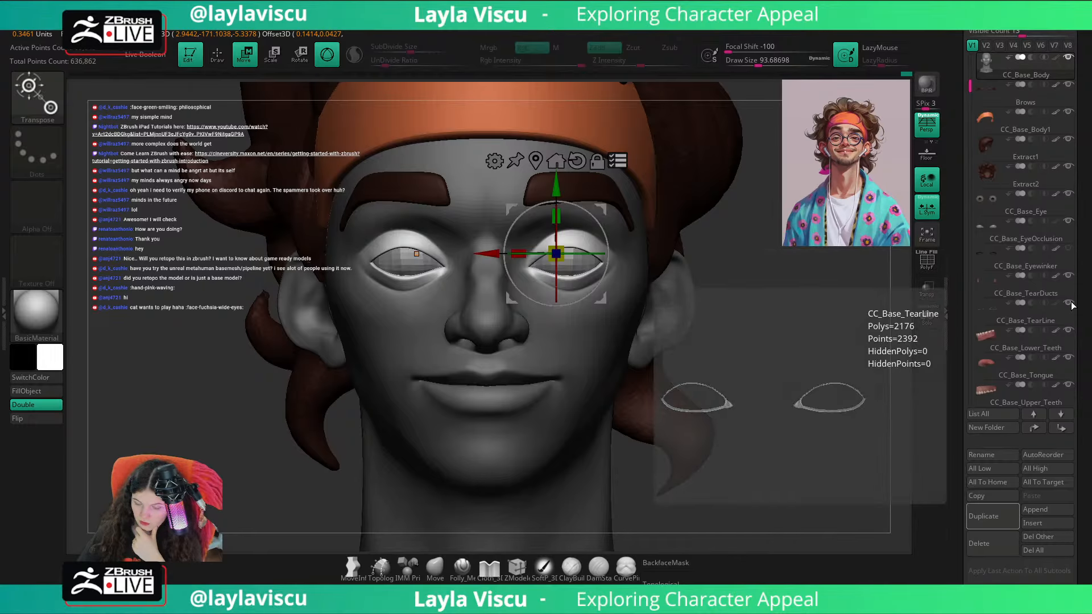
pyautogui.click(1069, 250)
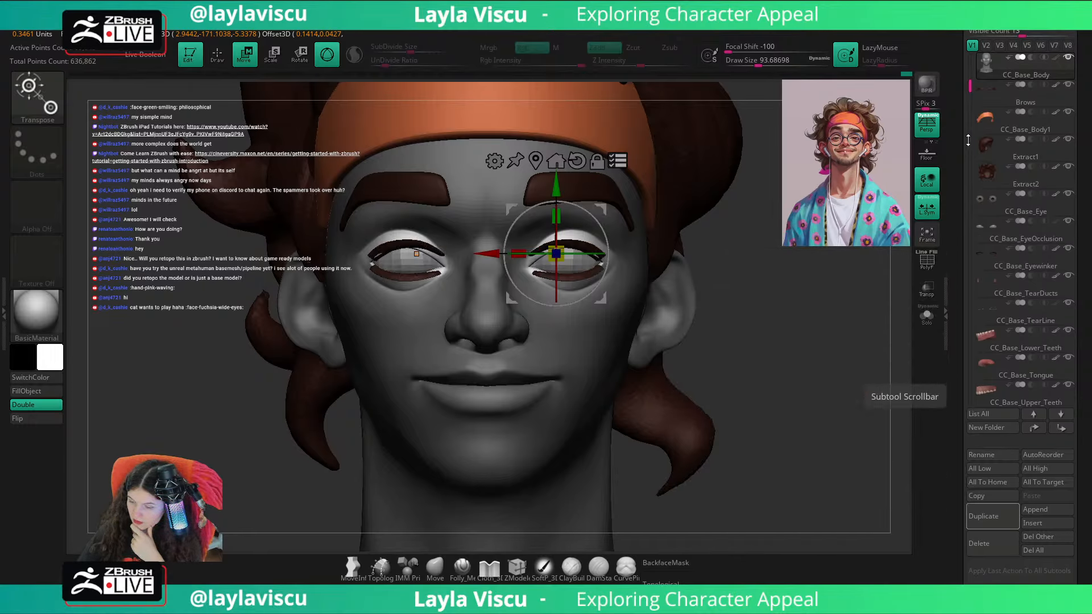
# Step: Inspect the CC_Base_Eye subtool in isolation and return to the full head
pyautogui.click(1020, 213)
pyautogui.click(924, 314)
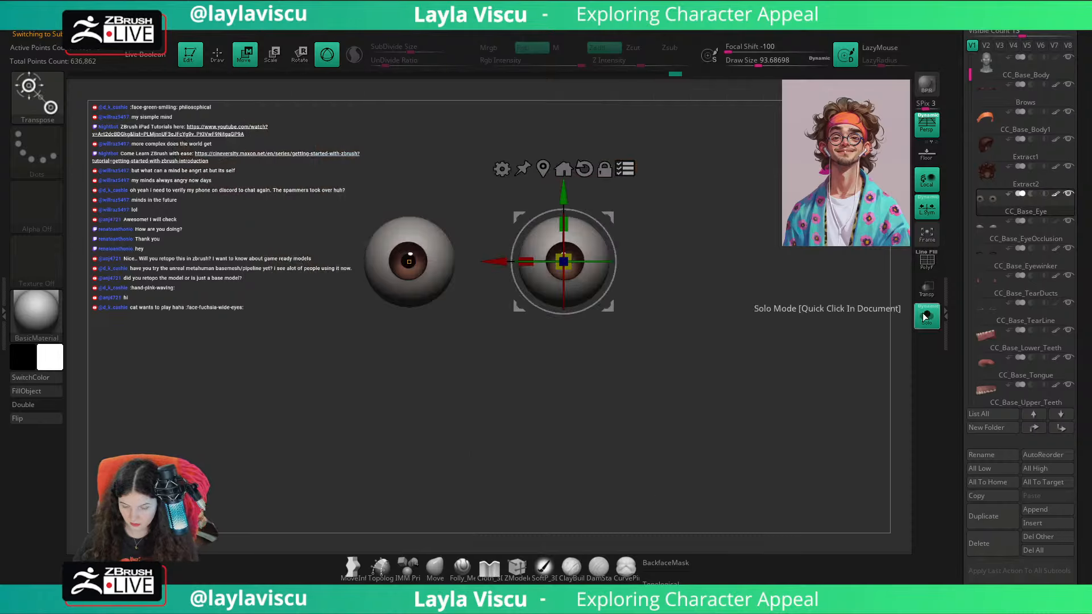
pyautogui.click(933, 315)
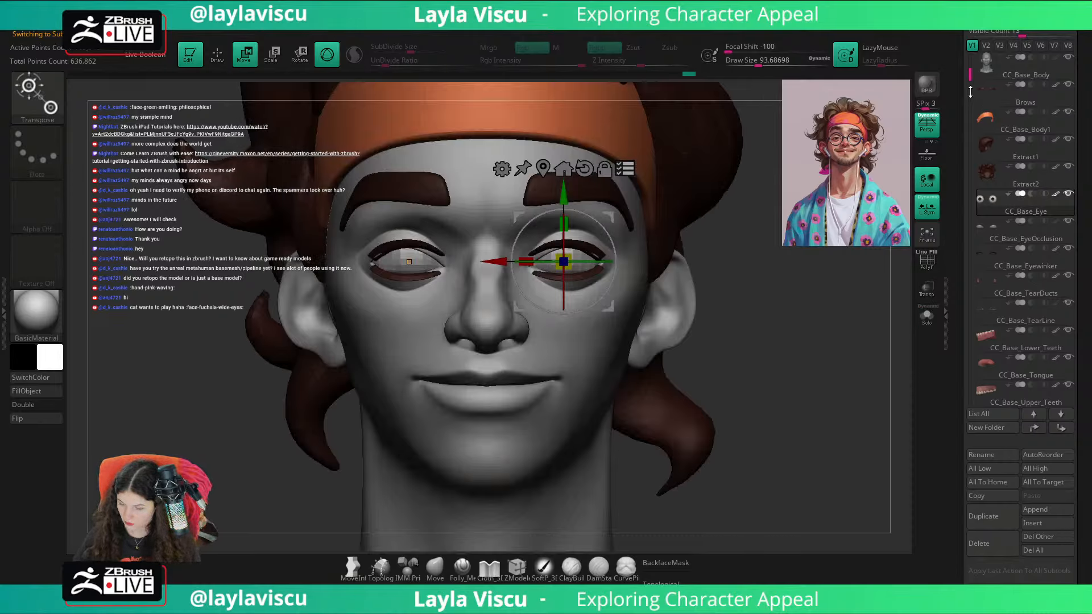
pyautogui.moveTo(969, 76); pyautogui.dragTo(972, 116)
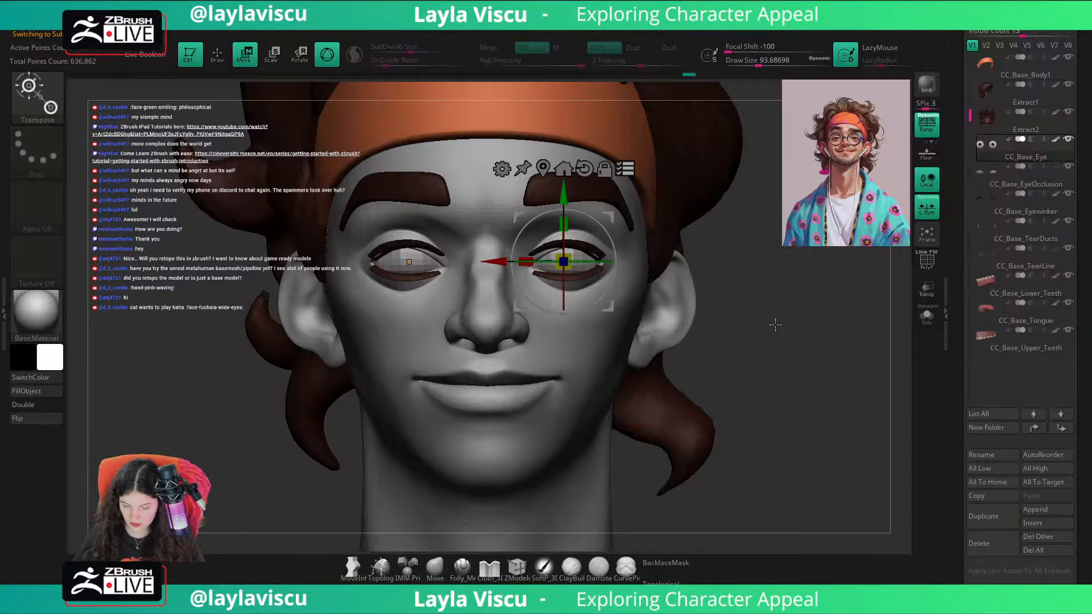
# Step: Mask the headband and the Extract2 hair subtool completely
pyautogui.keyDown('alt'); pyautogui.click(594, 189); pyautogui.keyUp('alt')
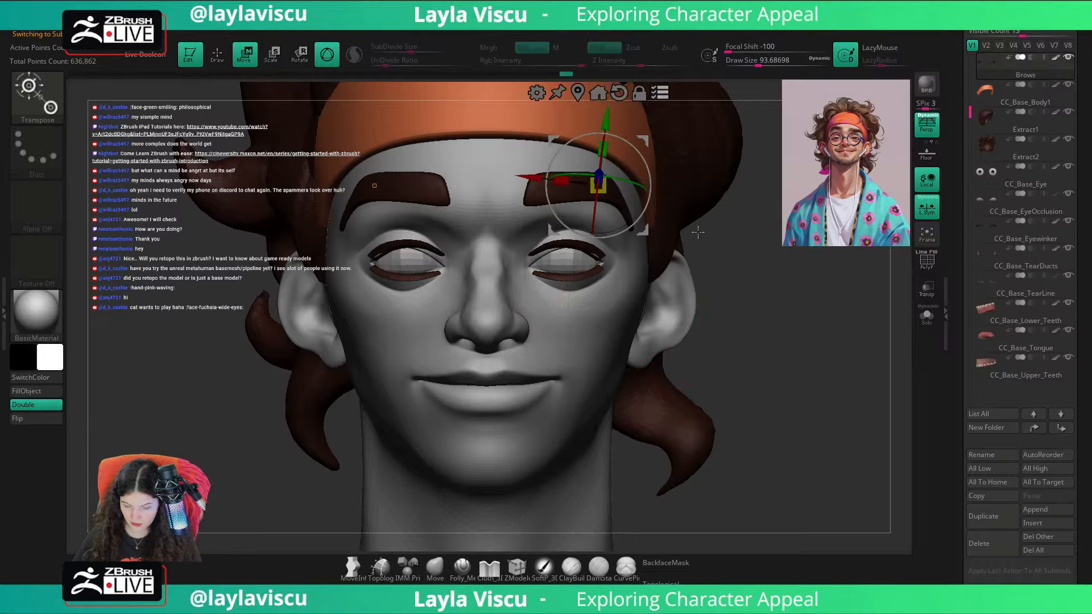
pyautogui.keyDown('alt'); pyautogui.moveTo(777, 249); pyautogui.dragTo(776, 322); pyautogui.keyUp('alt')
pyautogui.keyDown('alt'); pyautogui.click(484, 184); pyautogui.keyUp('alt')
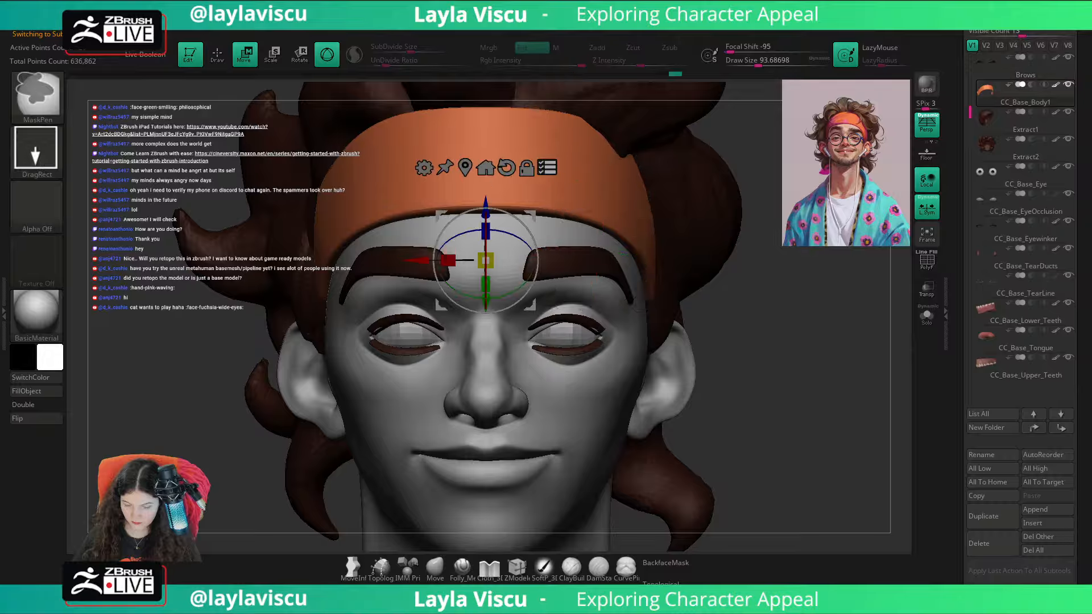
pyautogui.hotkey('ctrl', 'a')
pyautogui.keyDown('alt'); pyautogui.click(702, 200); pyautogui.keyUp('alt')
pyautogui.hotkey('ctrl', 'a')
pyautogui.keyDown('alt'); pyautogui.moveTo(842, 192); pyautogui.dragTo(709, 283); pyautogui.keyUp('alt')
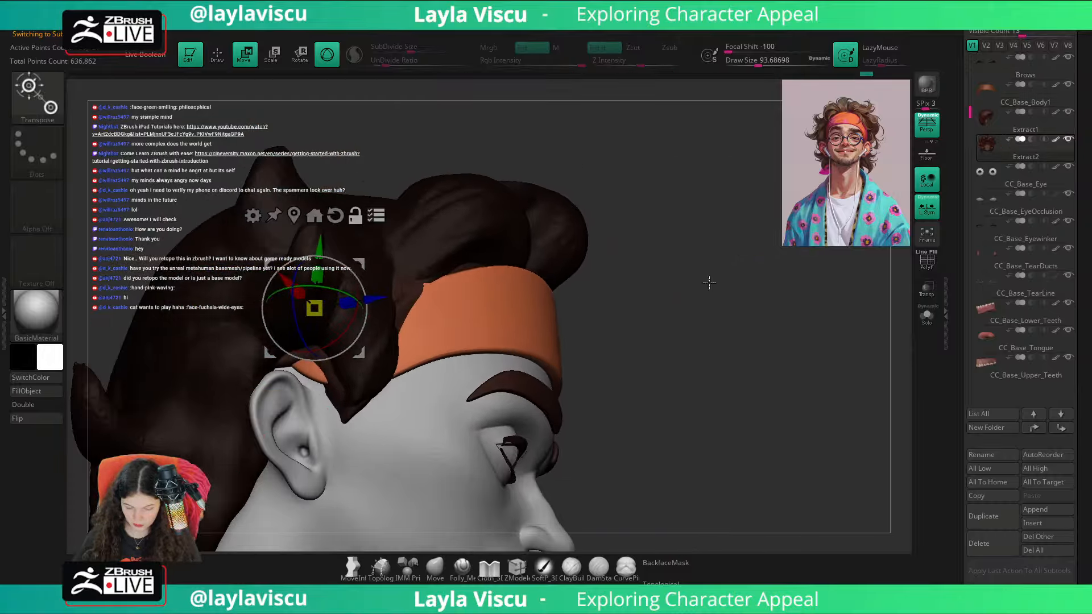
# Step: Select the Extract1 hair subtool and mask it completely, with the polyframe display turned on
pyautogui.keyDown('alt'); pyautogui.click(404, 283); pyautogui.keyUp('alt')
pyautogui.hotkey('ctrl', 'shift', 'd')
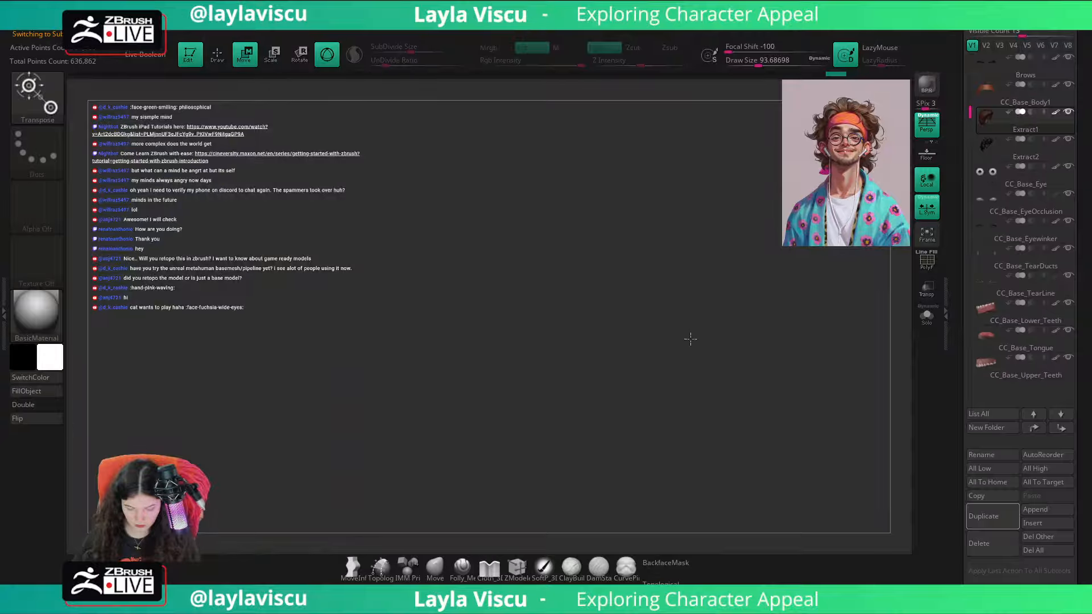
pyautogui.keyDown('alt'); pyautogui.moveTo(713, 252); pyautogui.dragTo(801, 295); pyautogui.keyUp('alt')
pyautogui.hotkey('shift', 'f')
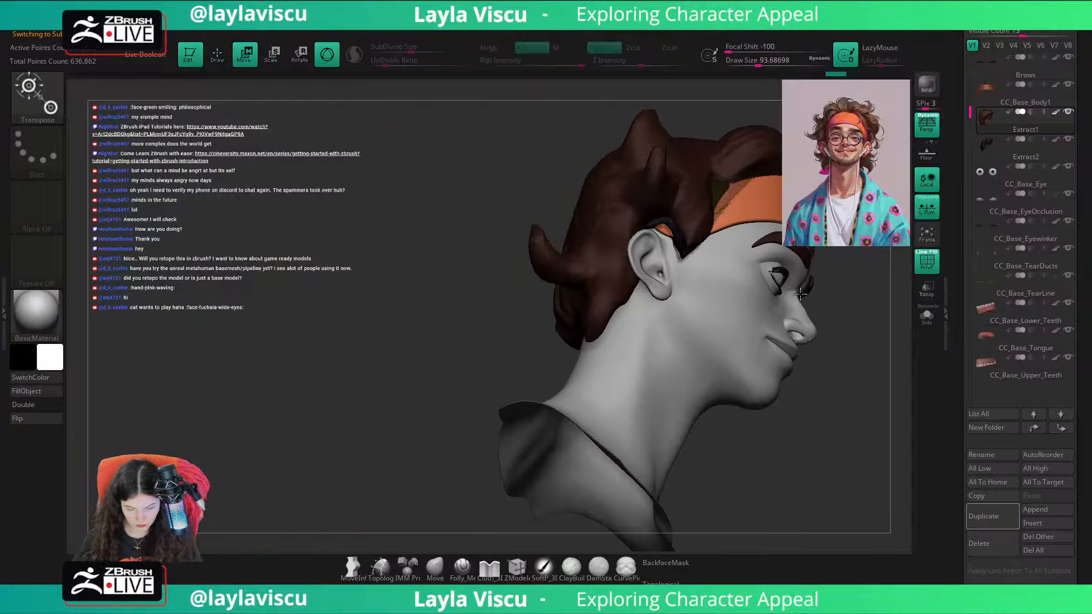
pyautogui.moveTo(853, 331); pyautogui.dragTo(662, 418)
pyautogui.keyDown('ctrl'); pyautogui.moveTo(643, 360); pyautogui.dragTo(719, 402, button='right'); pyautogui.keyUp('ctrl')
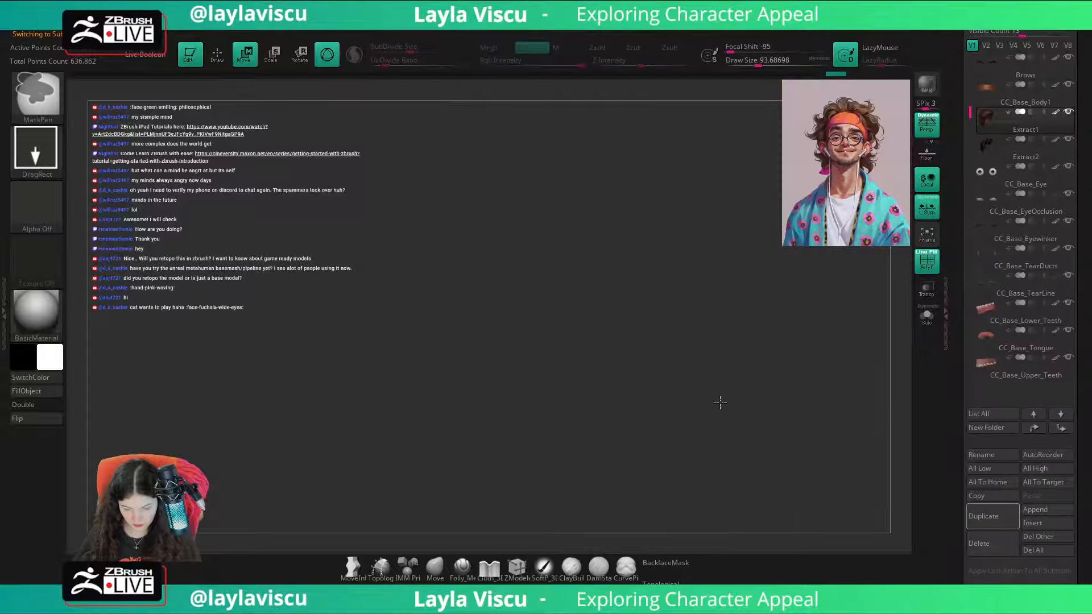
pyautogui.press('f')
pyautogui.press('f')
pyautogui.keyDown('ctrl'); pyautogui.moveTo(852, 420); pyautogui.dragTo(736, 225, button='right'); pyautogui.keyUp('ctrl')
pyautogui.keyDown('alt'); pyautogui.moveTo(716, 501); pyautogui.dragTo(683, 316, button='right'); pyautogui.keyUp('alt')
pyautogui.keyDown('alt'); pyautogui.moveTo(411, 232); pyautogui.dragTo(707, 355, button='right'); pyautogui.keyUp('alt')
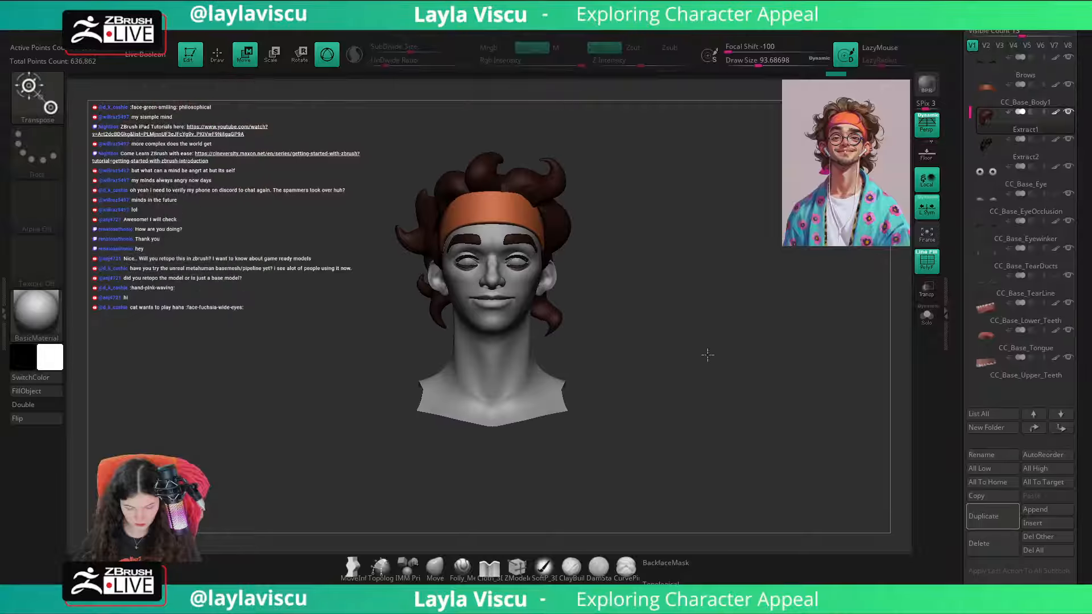
# Step: Check the Extract1 subtool in isolation, return to the full head and choose the Move brush
pyautogui.click(927, 316)
pyautogui.click(928, 316)
pyautogui.keyDown('alt'); pyautogui.moveTo(674, 354); pyautogui.dragTo(734, 380, button='right'); pyautogui.keyUp('alt')
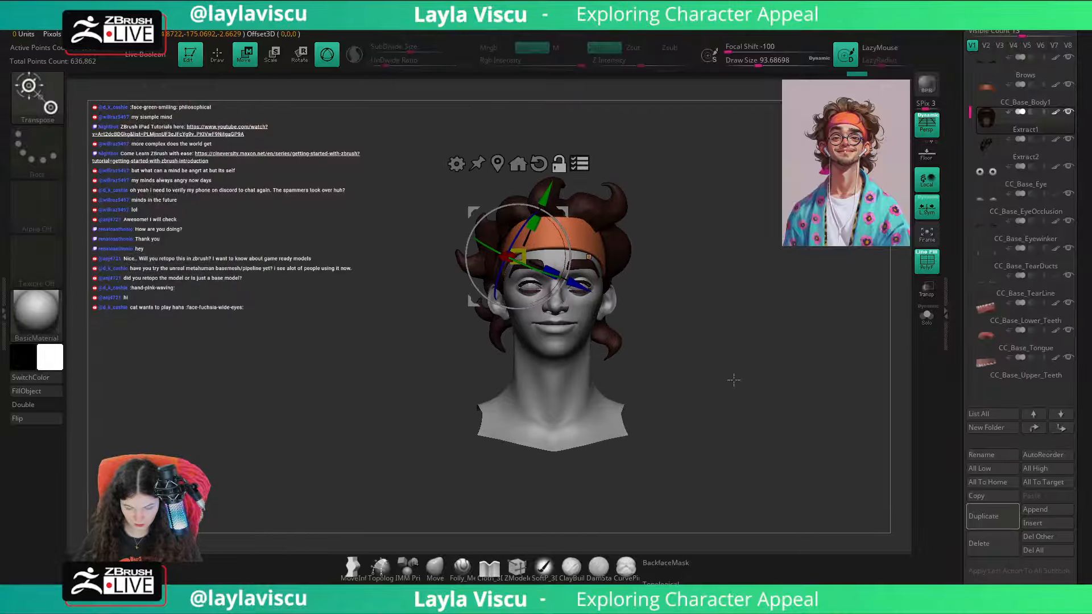
pyautogui.click(431, 569)
pyautogui.keyDown('ctrl'); pyautogui.moveTo(650, 304); pyautogui.dragTo(675, 358, button='right'); pyautogui.keyUp('ctrl')
pyautogui.keyDown('alt'); pyautogui.moveTo(770, 392); pyautogui.dragTo(681, 341, button='right'); pyautogui.keyUp('alt')
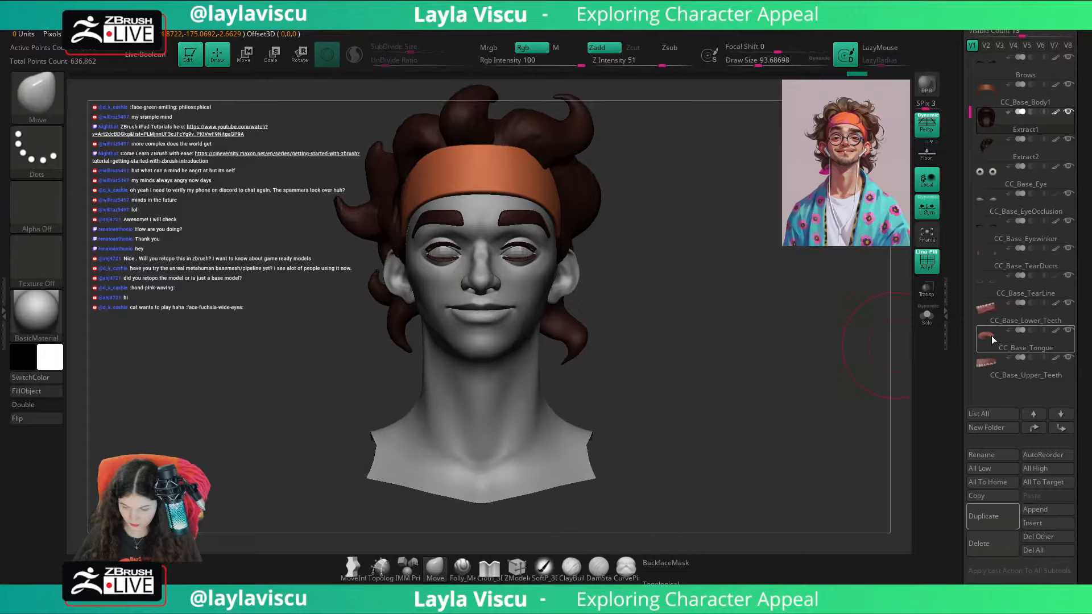
# Step: Hide the teeth and tongue subtools, and make CC_Base_Body active with the polyframe display off
pyautogui.click(999, 318)
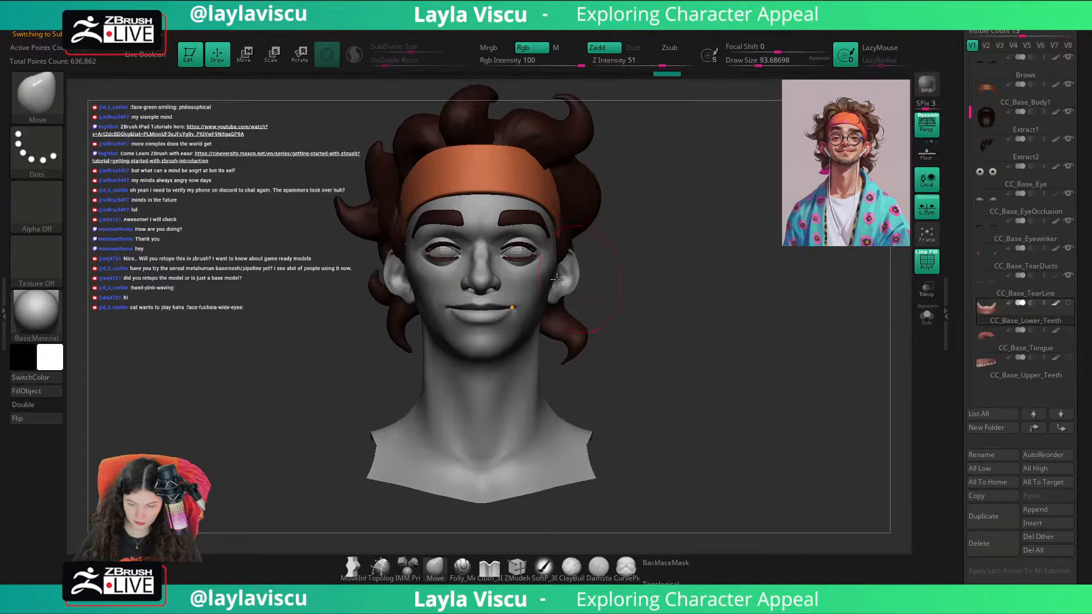
pyautogui.press('w')
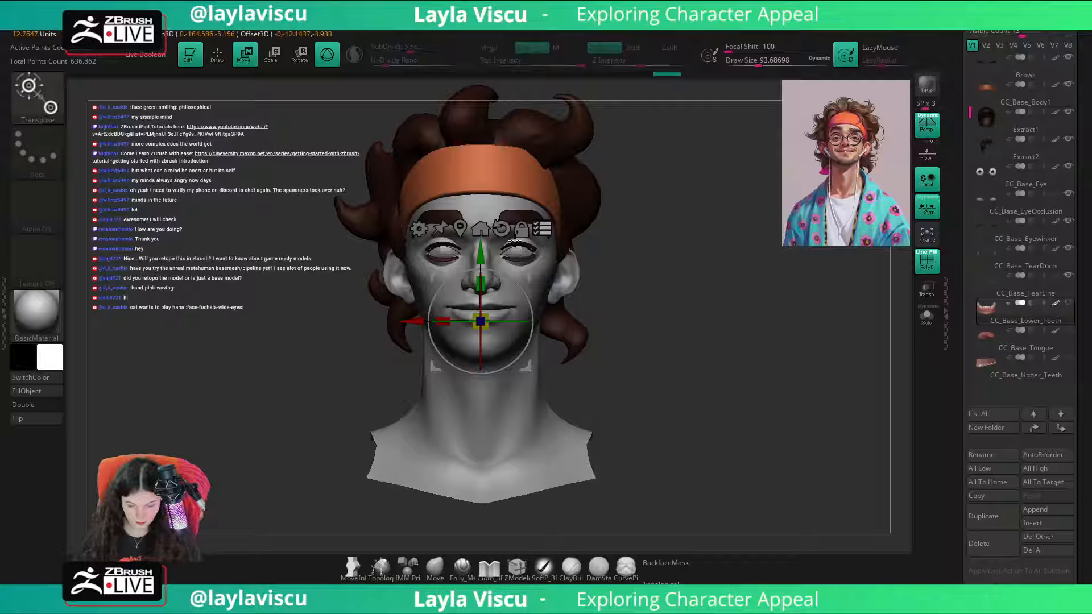
pyautogui.keyDown('alt'); pyautogui.click(522, 272); pyautogui.keyUp('alt')
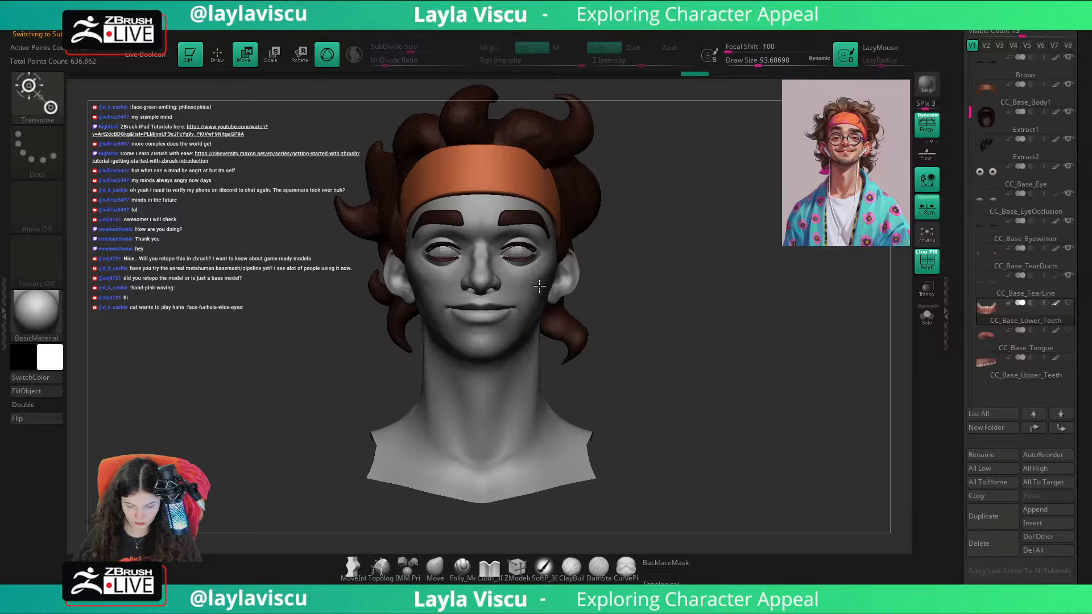
pyautogui.keyDown('ctrl'); pyautogui.moveTo(520, 273); pyautogui.dragTo(524, 367, button='right'); pyautogui.keyUp('ctrl')
pyautogui.hotkey('shift', 'f')
pyautogui.moveTo(556, 281); pyautogui.dragTo(564, 289)
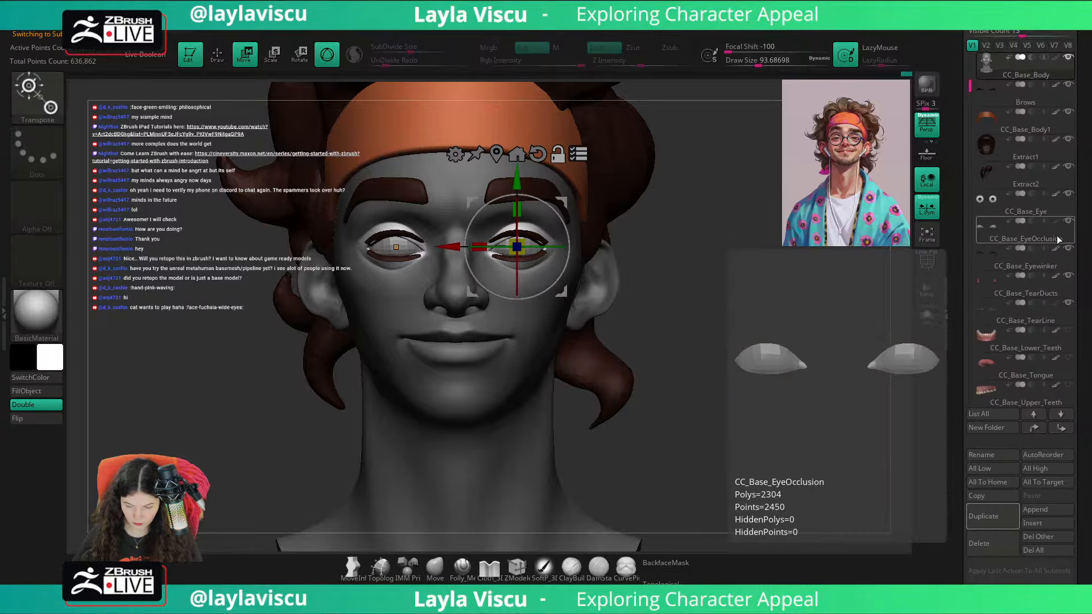
# Step: Nudge the unmasked eye area slightly while CC_Base_EyeOcclusion is hidden, and show that subtool again
pyautogui.click(1068, 222)
pyautogui.keyDown('ctrl'); pyautogui.moveTo(586, 239); pyautogui.dragTo(560, 304, button='right'); pyautogui.keyUp('ctrl')
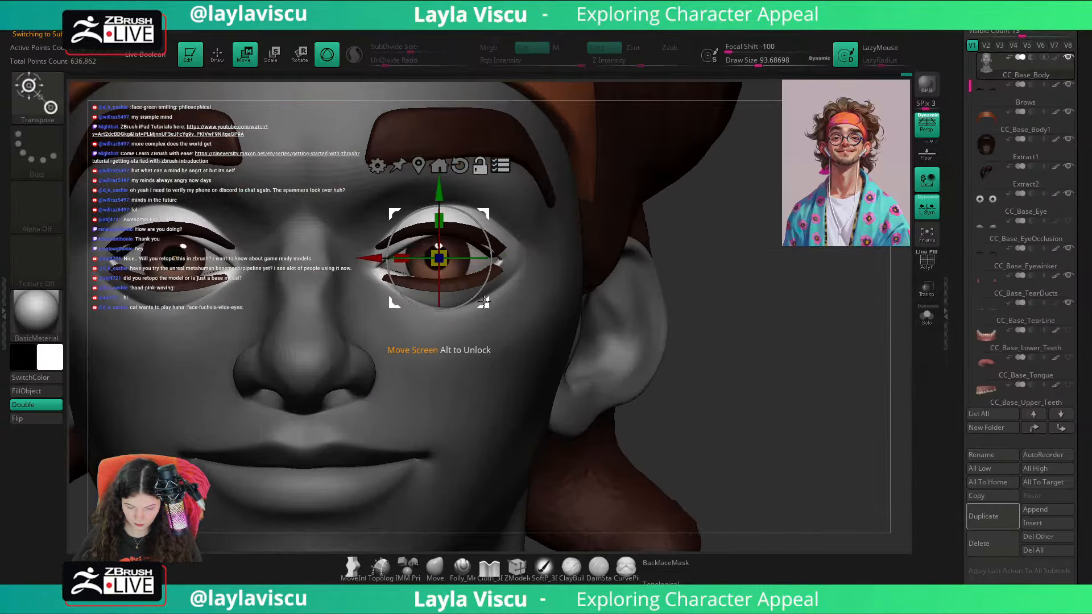
pyautogui.moveTo(483, 304); pyautogui.dragTo(480, 304)
pyautogui.click(1069, 224)
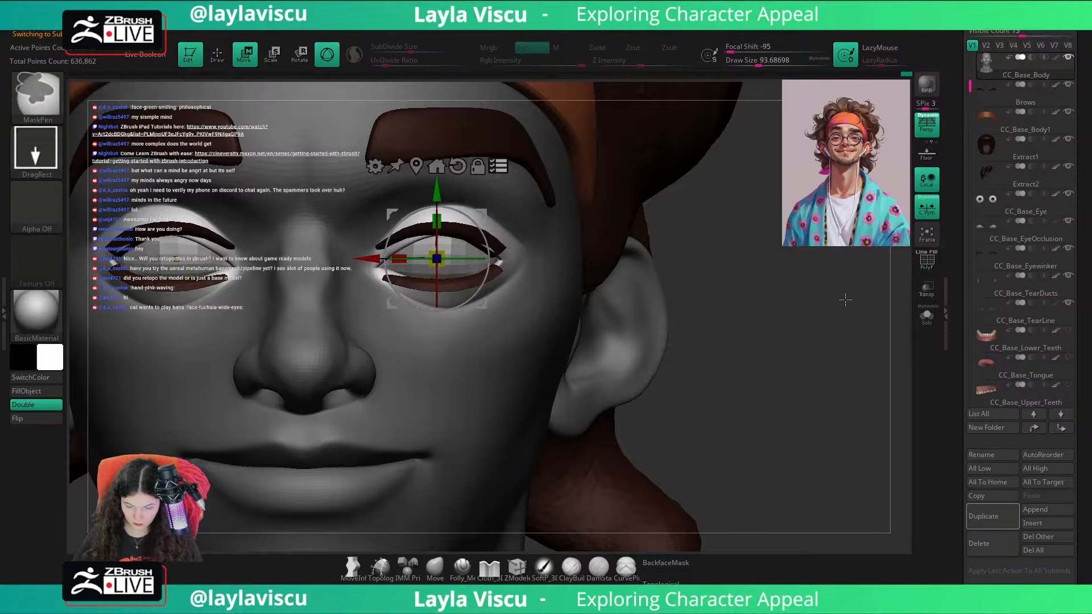
# Step: Adjust the gizmo at the eye area in a transparent side view, and try a small move from the front
pyautogui.keyDown('ctrl'); pyautogui.moveTo(846, 300); pyautogui.dragTo(879, 320, button='right'); pyautogui.keyUp('ctrl')
pyautogui.click(926, 290)
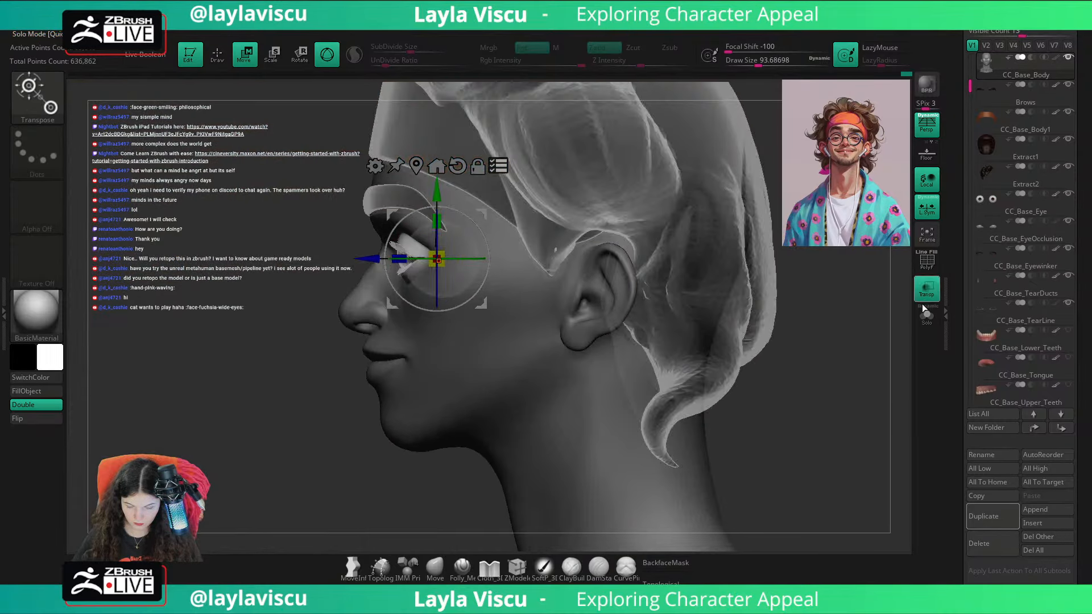
pyautogui.moveTo(440, 192); pyautogui.dragTo(415, 165)
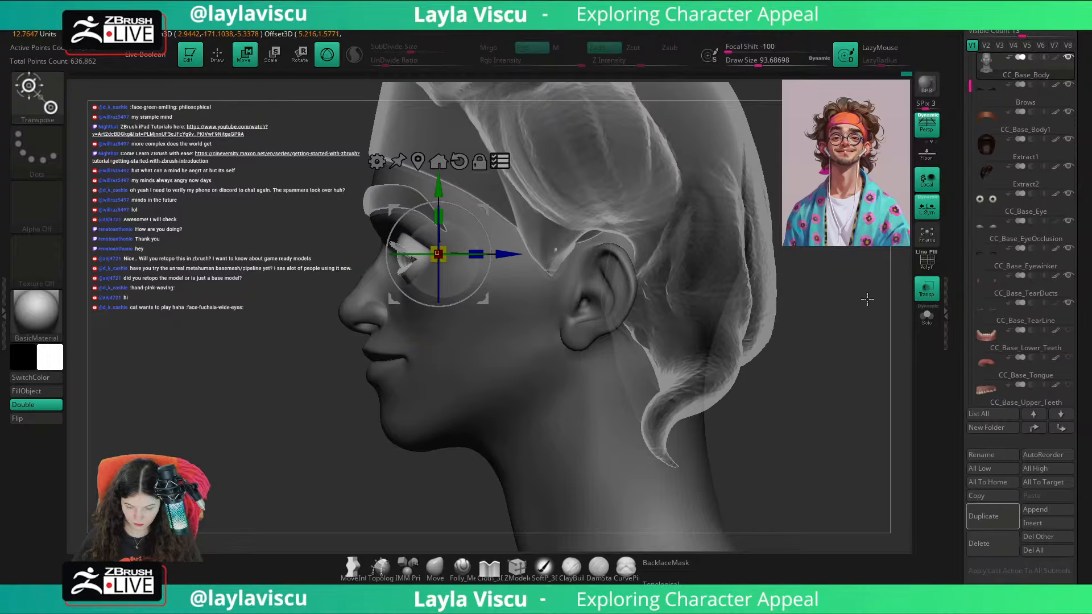
pyautogui.click(927, 317)
pyautogui.click(927, 318)
pyautogui.moveTo(796, 333); pyautogui.dragTo(614, 292)
pyautogui.click(926, 290)
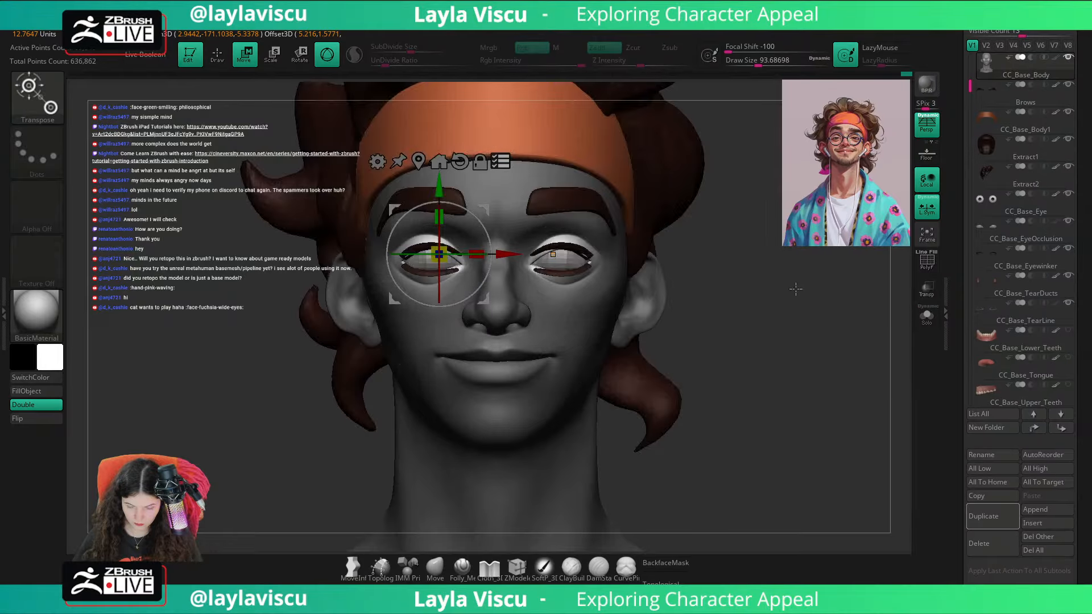
pyautogui.moveTo(481, 297)
pyautogui.keyDown('alt'); pyautogui.mouseDown()
pyautogui.moveTo(466, 303)
pyautogui.moveTo(470, 319)
pyautogui.moveTo(492, 292)
pyautogui.mouseUp(); pyautogui.keyUp('alt')
pyautogui.hotkey('ctrl', 'z')
# Step: Clear the masks on the CC_Base_Eyewinker, CC_Base_EyeOcclusion, CC_Base_TearDucts and CC_Base_TearLine subtools
pyautogui.keyDown('alt'); pyautogui.click(578, 274); pyautogui.keyUp('alt')
pyautogui.keyDown('ctrl'); pyautogui.moveTo(581, 274); pyautogui.dragTo(797, 280, button='right'); pyautogui.keyUp('ctrl')
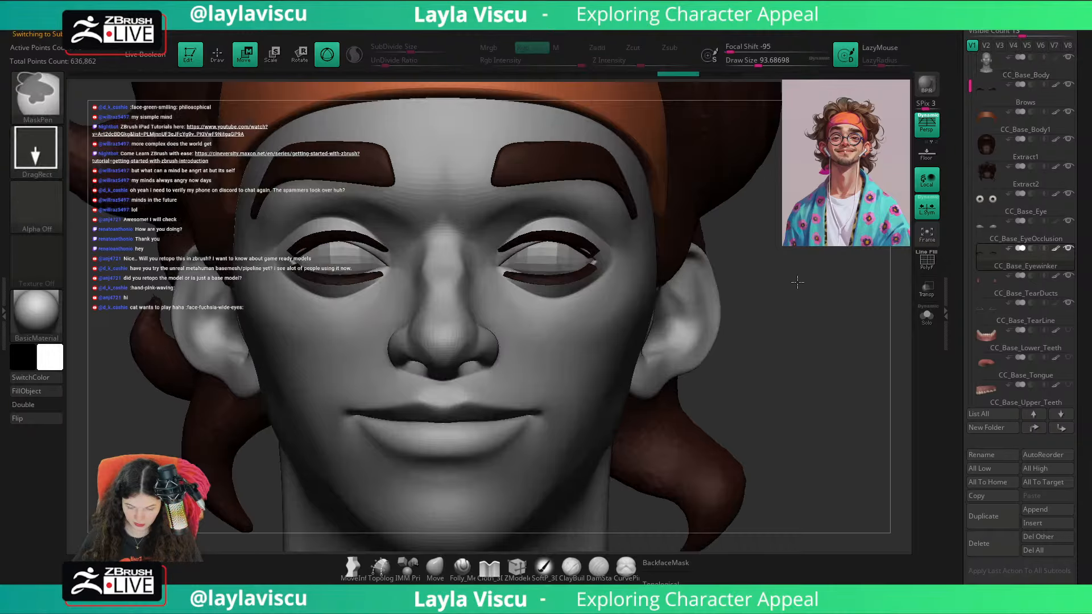
pyautogui.click(1021, 238)
pyautogui.keyDown('ctrl'); pyautogui.click(840, 275); pyautogui.keyUp('ctrl')
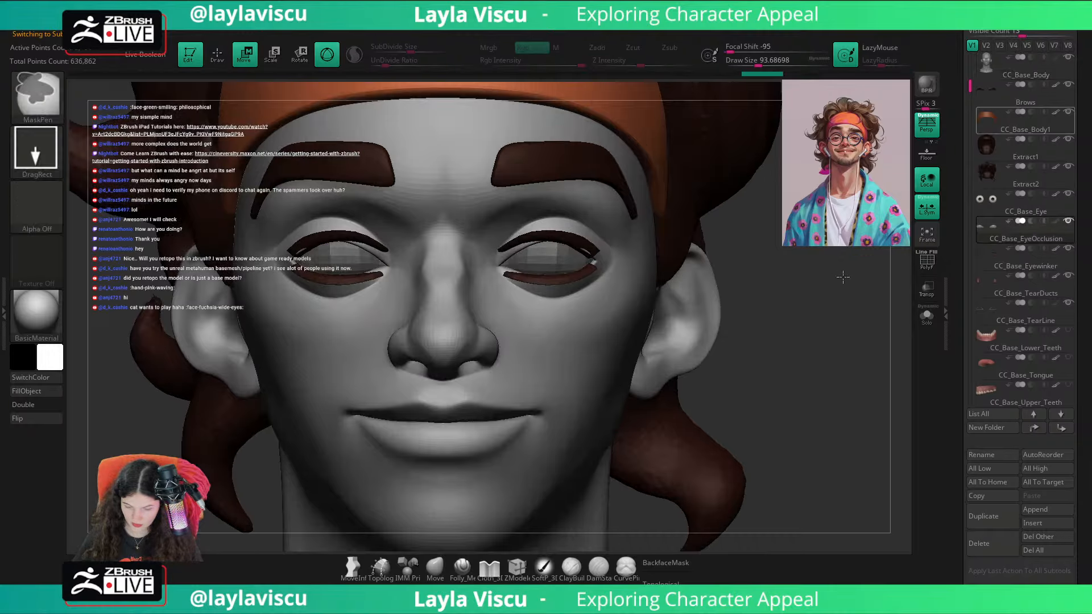
pyautogui.keyDown('ctrl'); pyautogui.click(840, 276); pyautogui.keyUp('ctrl')
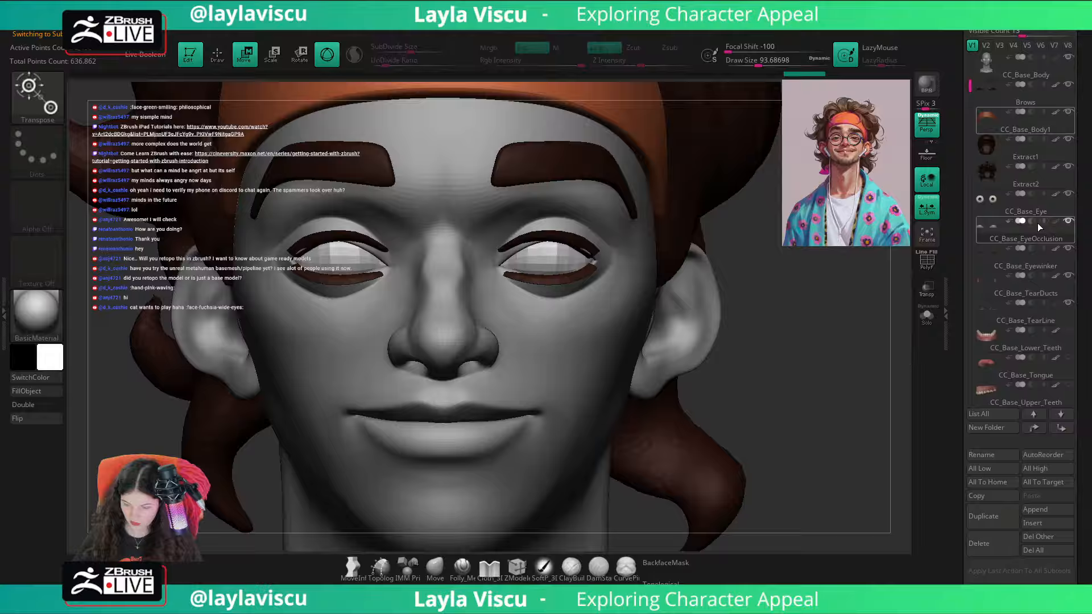
pyautogui.click(993, 319)
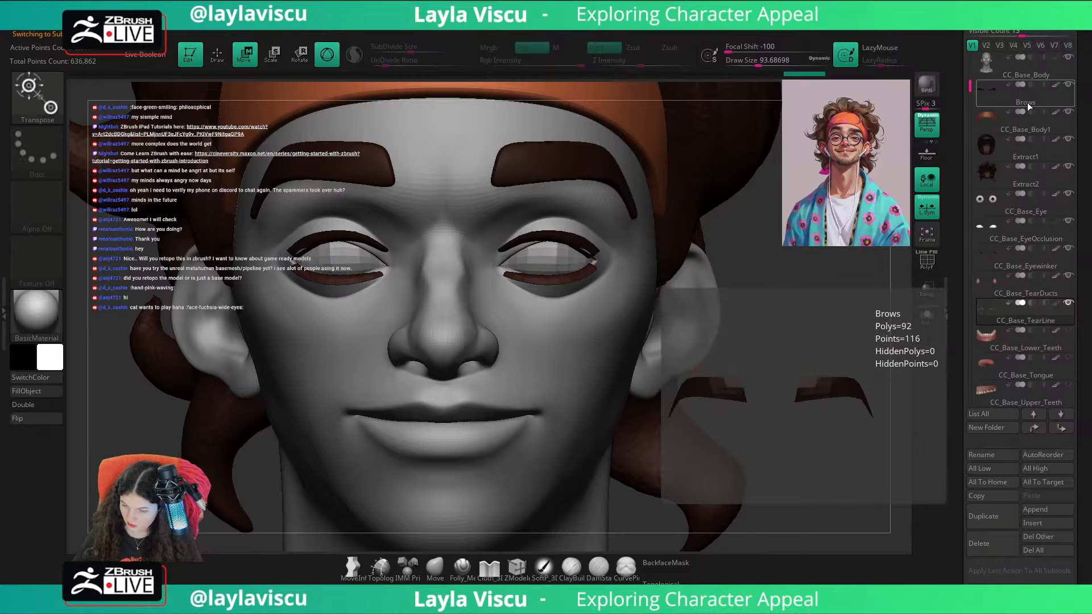
# Step: Try rotating the body's eye area together with the unmasked eye subtools, and undo the recent transformations
pyautogui.click(1018, 70)
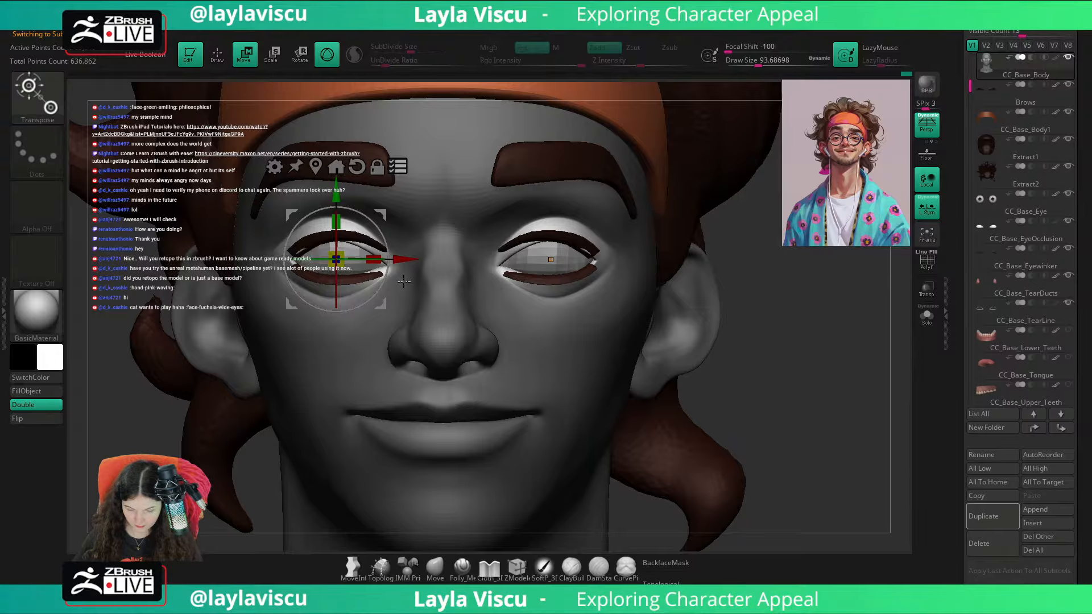
pyautogui.moveTo(386, 275)
pyautogui.mouseDown()
pyautogui.moveTo(367, 365)
pyautogui.moveTo(400, 291)
pyautogui.moveTo(361, 282)
pyautogui.moveTo(394, 278)
pyautogui.mouseUp()
pyautogui.hotkey('ctrl', 'z')
pyautogui.hotkey('ctrl', 'z')
pyautogui.hotkey('ctrl', 'z')
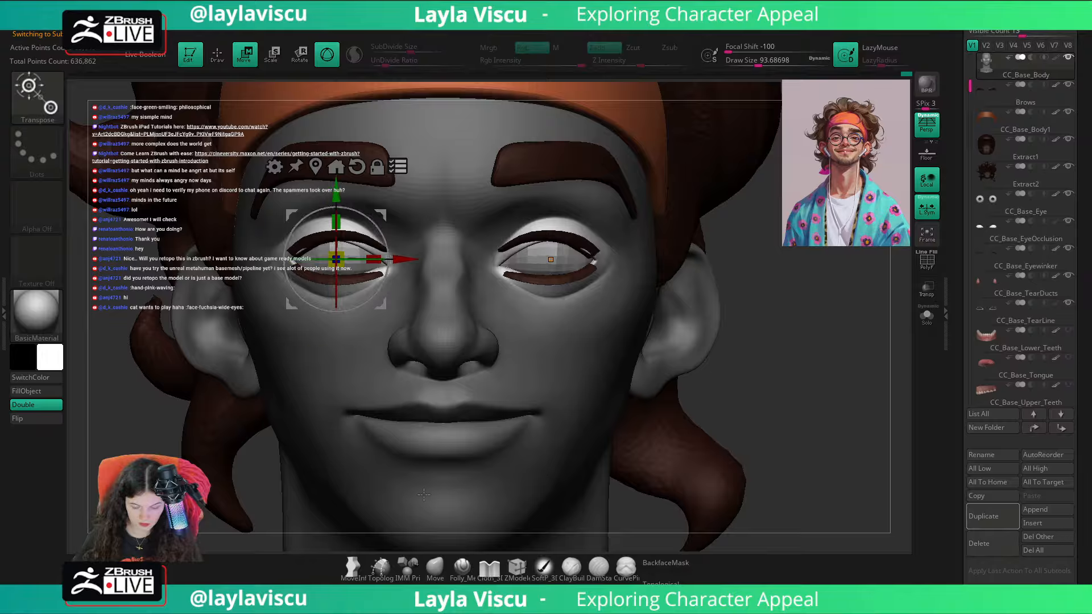
# Step: Switch CC_Base_Body to a lower subdivision level and rotate the unmasked eye area slightly
pyautogui.hotkey('shift', 'd')
pyautogui.press('q')
pyautogui.hotkey('shift', 'd')
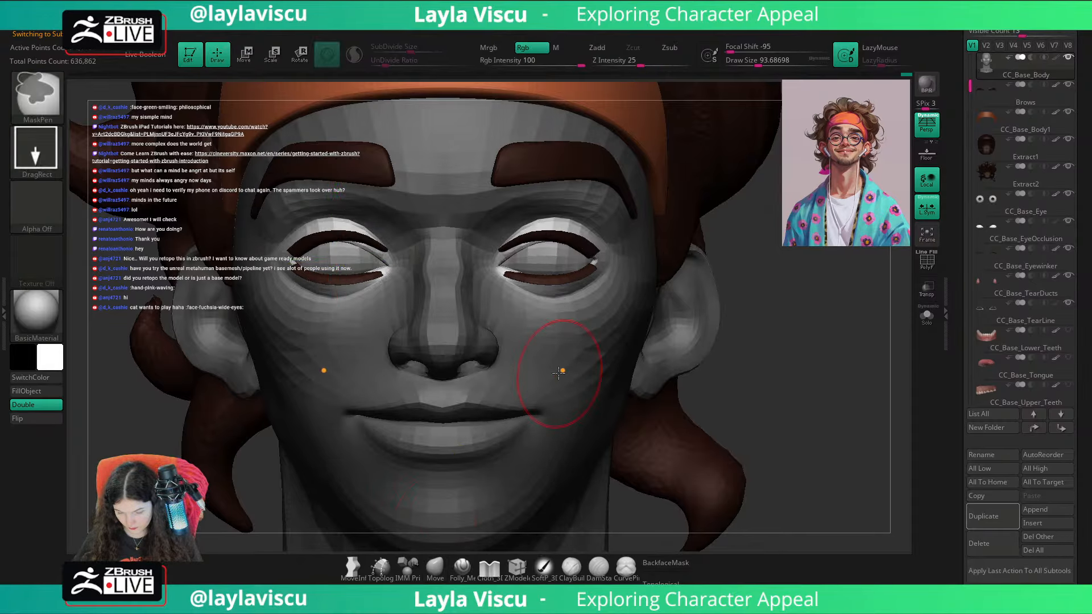
pyautogui.press('w')
pyautogui.moveTo(367, 302); pyautogui.dragTo(369, 299)
# Step: Mask the CC_Base_Eye subtool completely and make CC_Base_Body active again
pyautogui.click(435, 566)
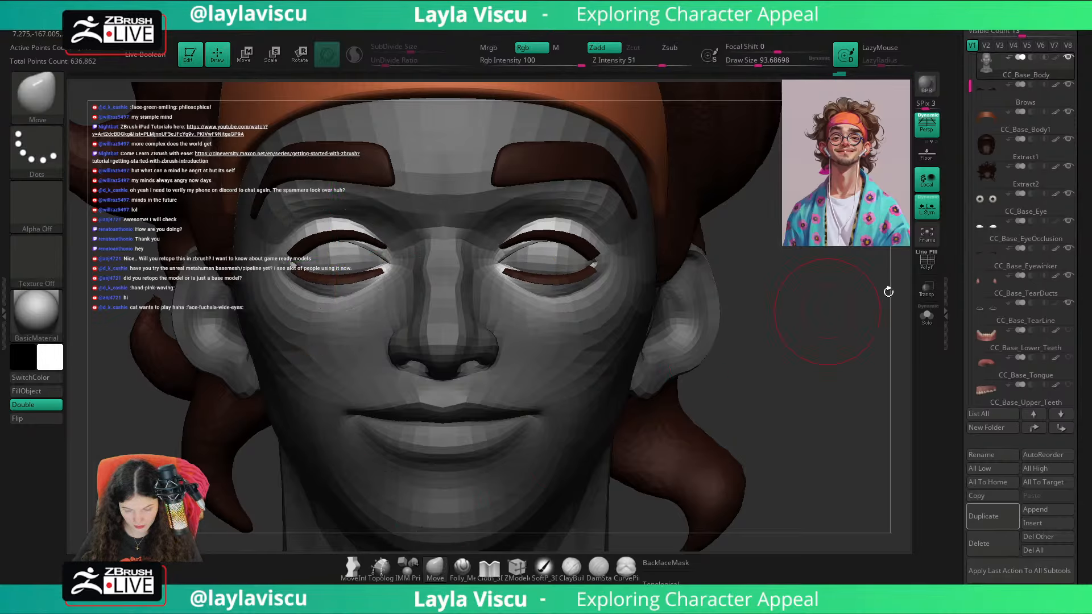
pyautogui.click(1023, 210)
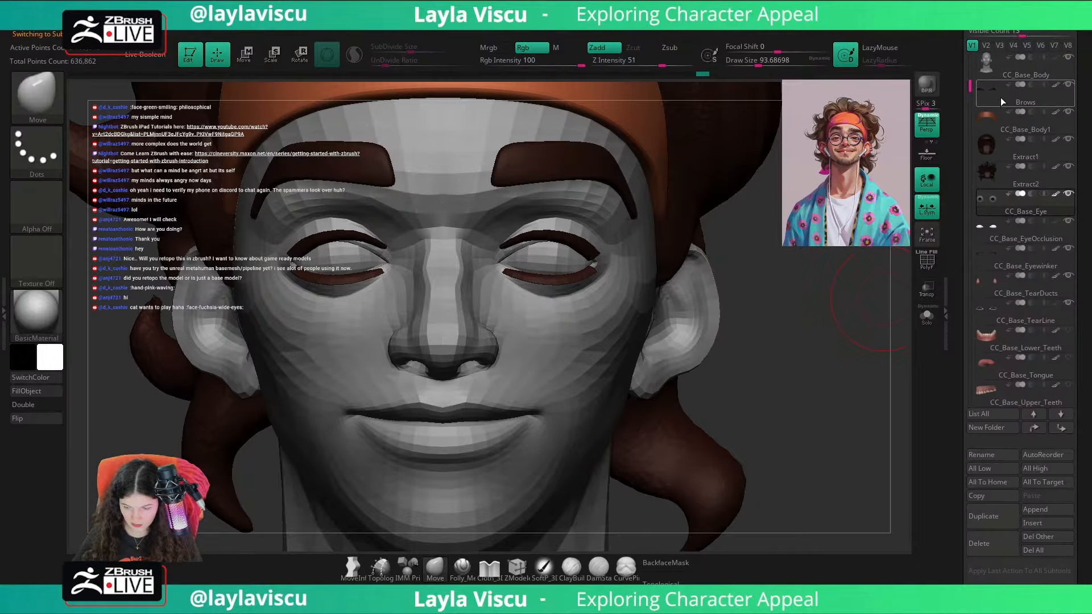
pyautogui.click(982, 73)
# Step: Rotate the eye area slightly around the eye with the gizmo, and clear the body's mask
pyautogui.press('w')
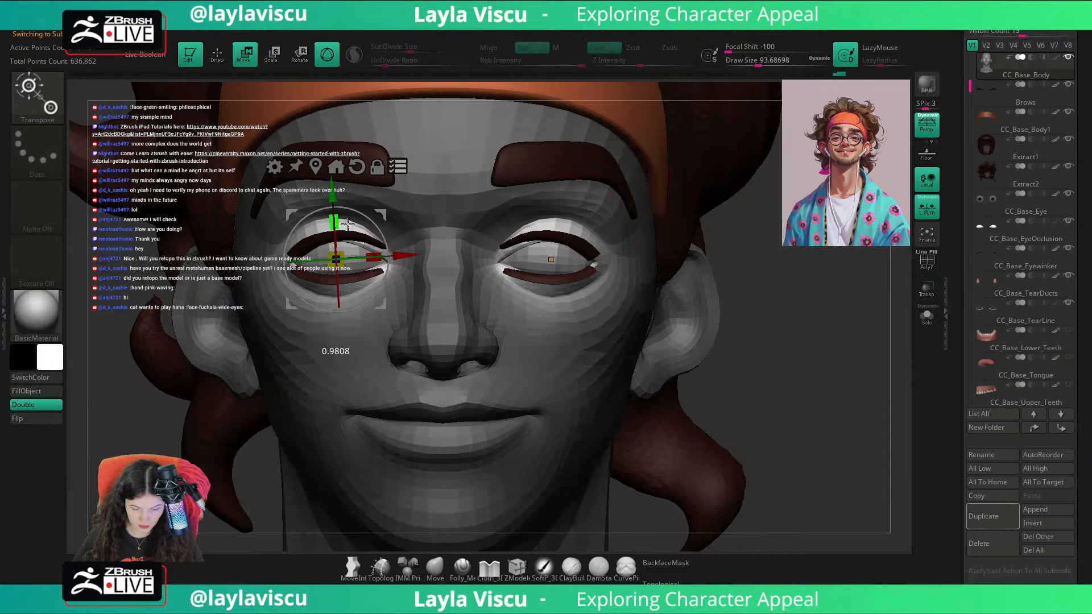
pyautogui.click(435, 567)
pyautogui.keyDown('ctrl'); pyautogui.moveTo(729, 372); pyautogui.dragTo(766, 373); pyautogui.keyUp('ctrl')
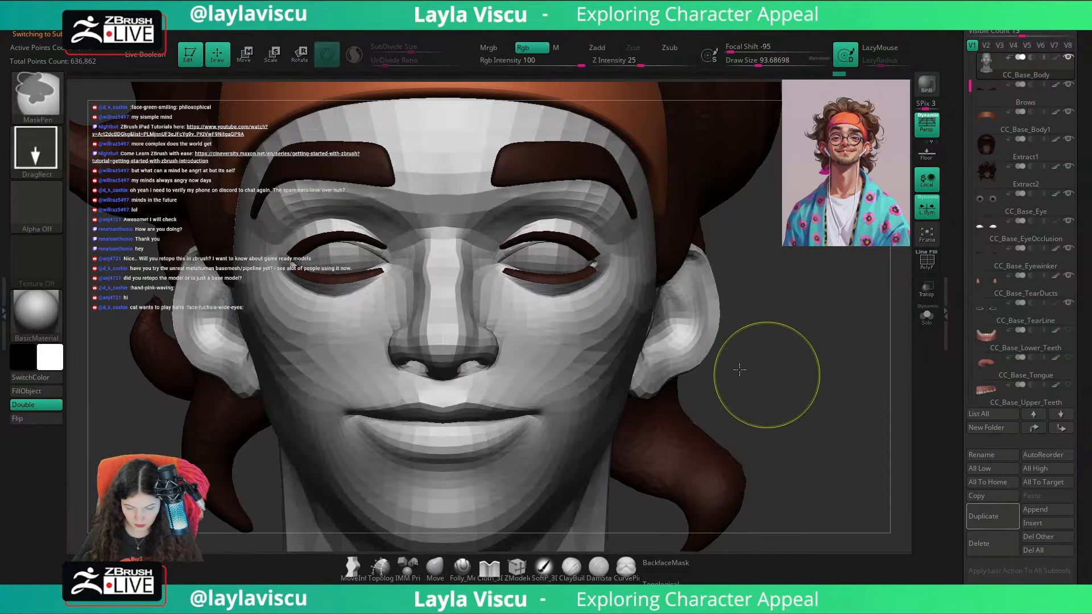
pyautogui.moveTo(767, 373)
pyautogui.keyDown('ctrl'); pyautogui.mouseDown(button='right')
pyautogui.moveTo(795, 349)
pyautogui.moveTo(809, 362)
pyautogui.mouseUp(button='right'); pyautogui.keyUp('ctrl')
# Step: Hide the CC_Base_EyeOcclusion, CC_Base_Eyewinker and CC_Base_TearLine subtools, and select CC_Base_TearDucts
pyautogui.click(1069, 221)
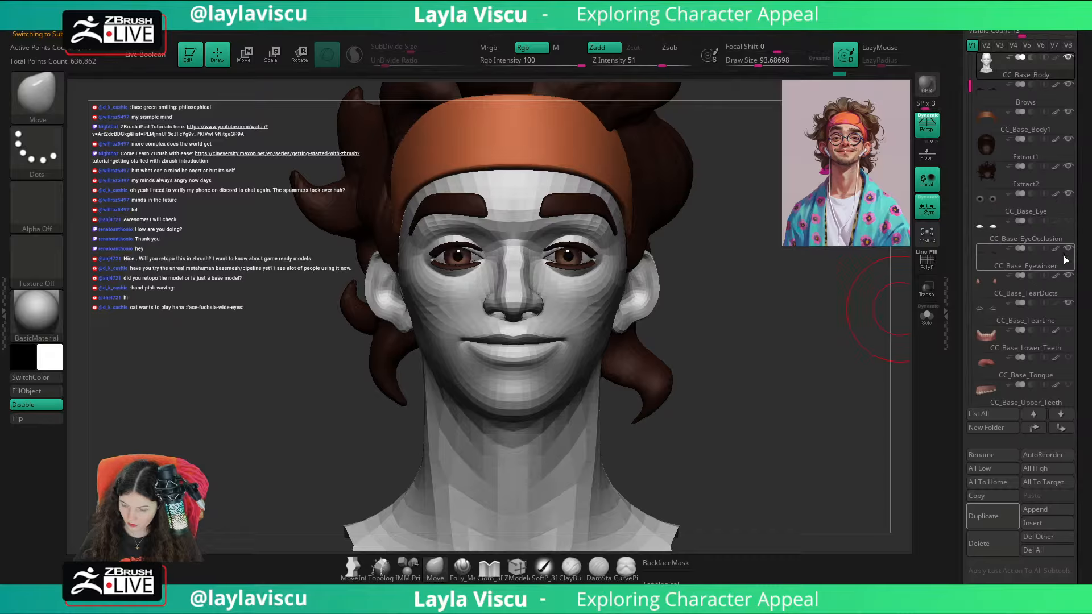
pyautogui.click(1069, 249)
pyautogui.click(1068, 276)
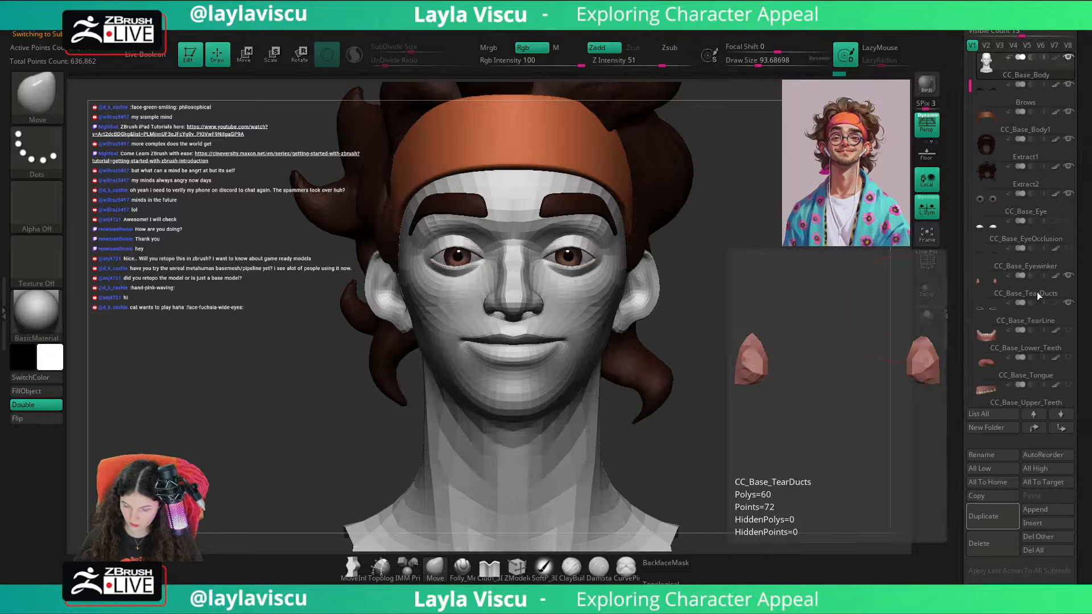
pyautogui.click(1037, 294)
pyautogui.keyDown('alt'); pyautogui.moveTo(743, 316); pyautogui.dragTo(679, 355); pyautogui.keyUp('alt')
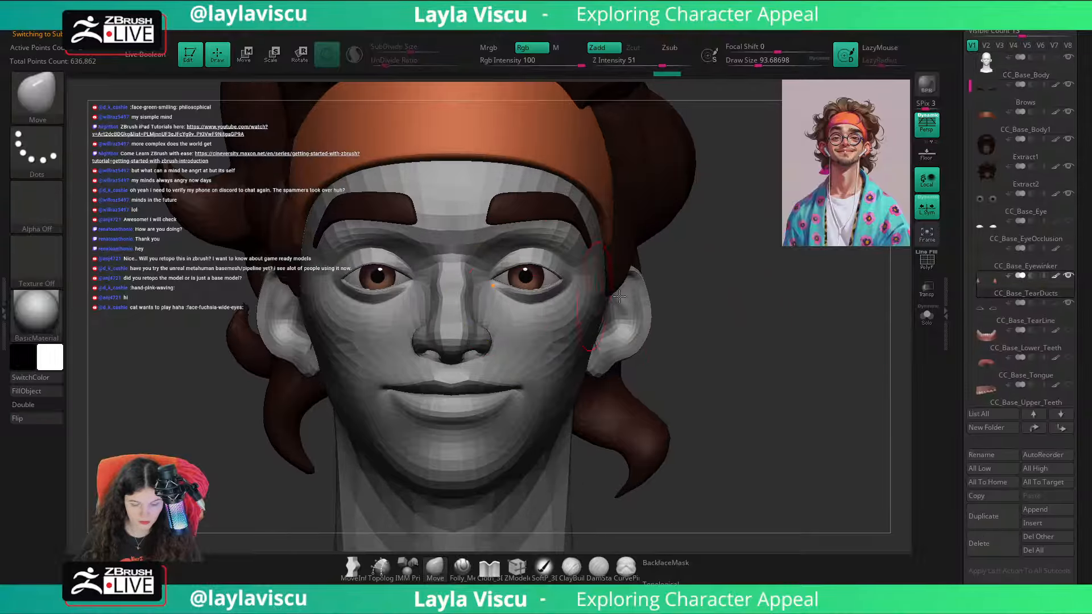
pyautogui.click(1069, 304)
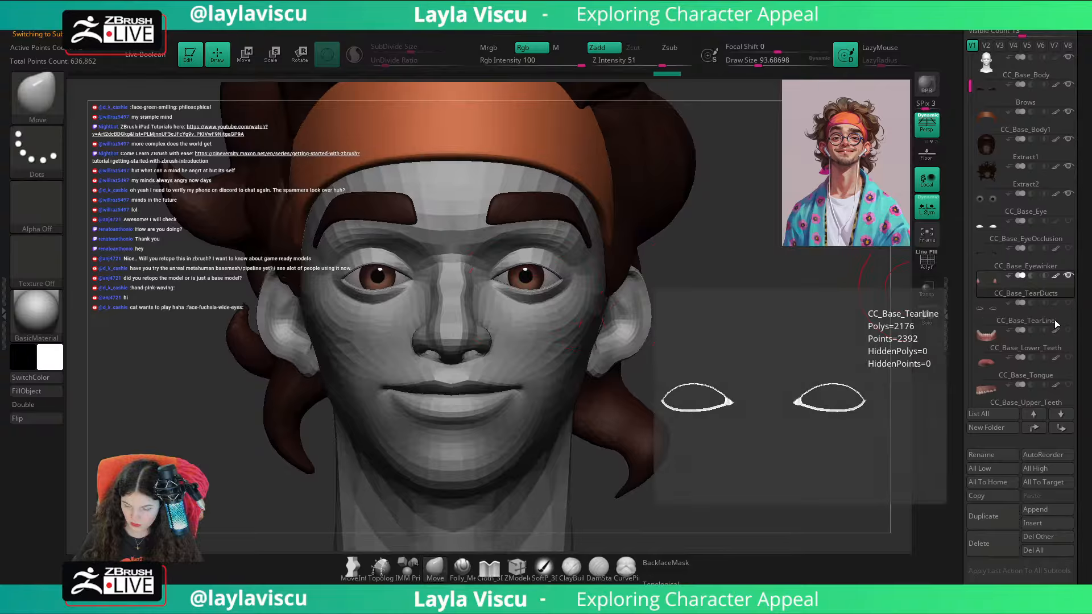
# Step: Isolate CC_Base_TearDucts and turn off transforming all selected subtools together
pyautogui.moveTo(822, 312)
pyautogui.mouseDown()
pyautogui.moveTo(750, 327)
pyautogui.moveTo(632, 328)
pyautogui.mouseUp()
pyautogui.press('w')
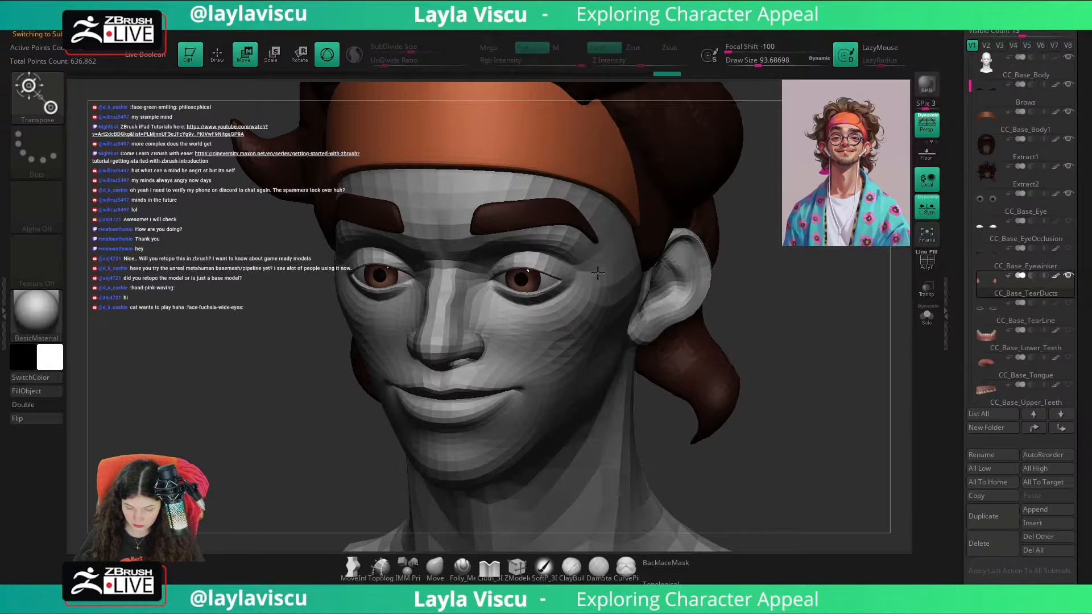
pyautogui.click(916, 316)
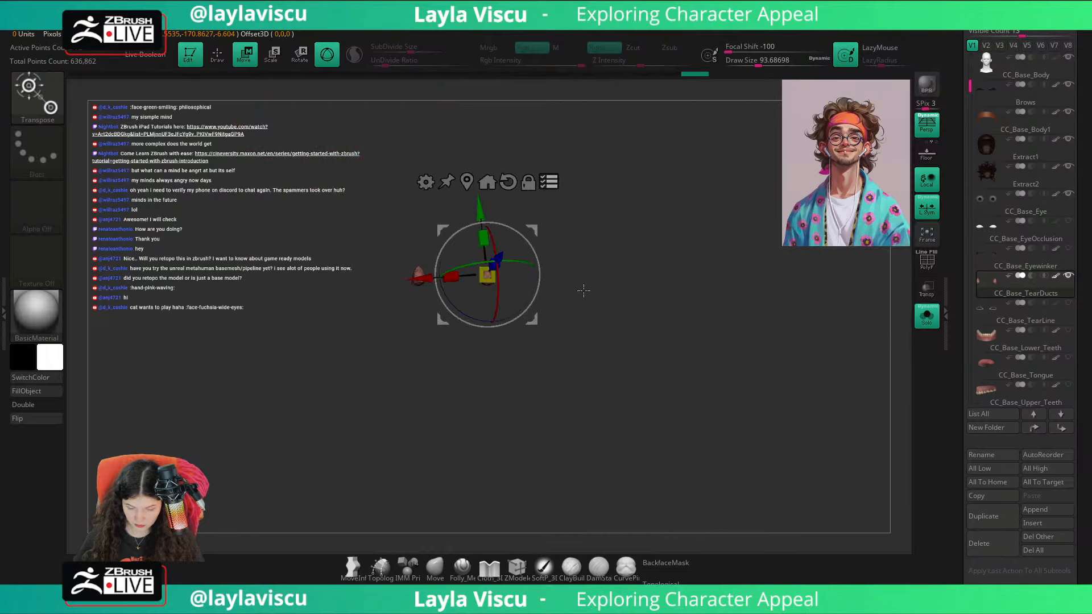
pyautogui.click(551, 186)
pyautogui.hotkey('shift', 'z')
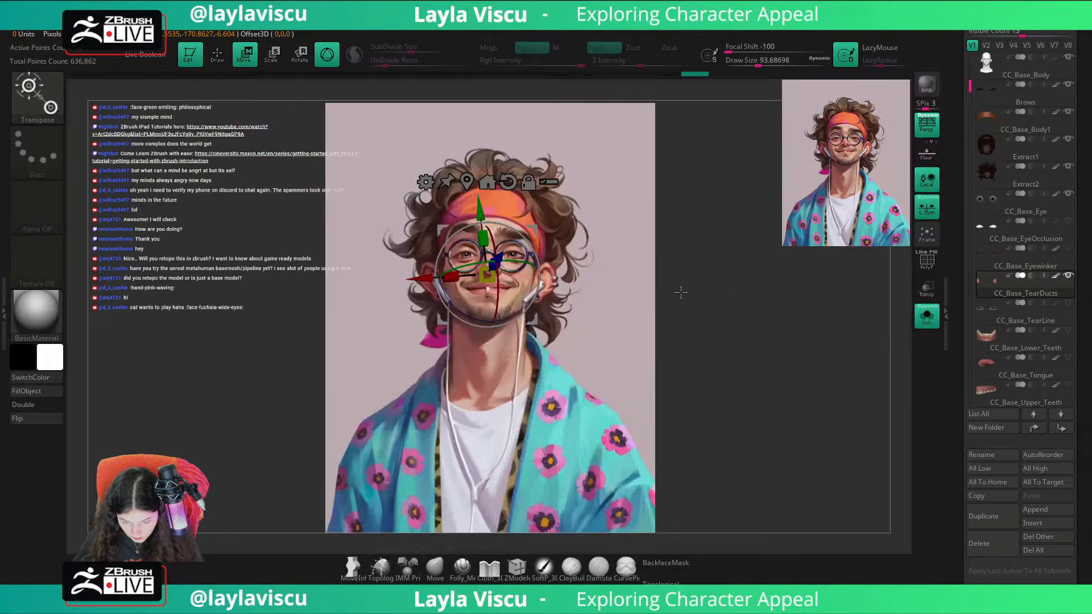
pyautogui.hotkey('shift', 'z')
# Step: Show the full bust again, reset the gizmo's orientation and shift the tear ducts towards the inner eye corners
pyautogui.click(928, 320)
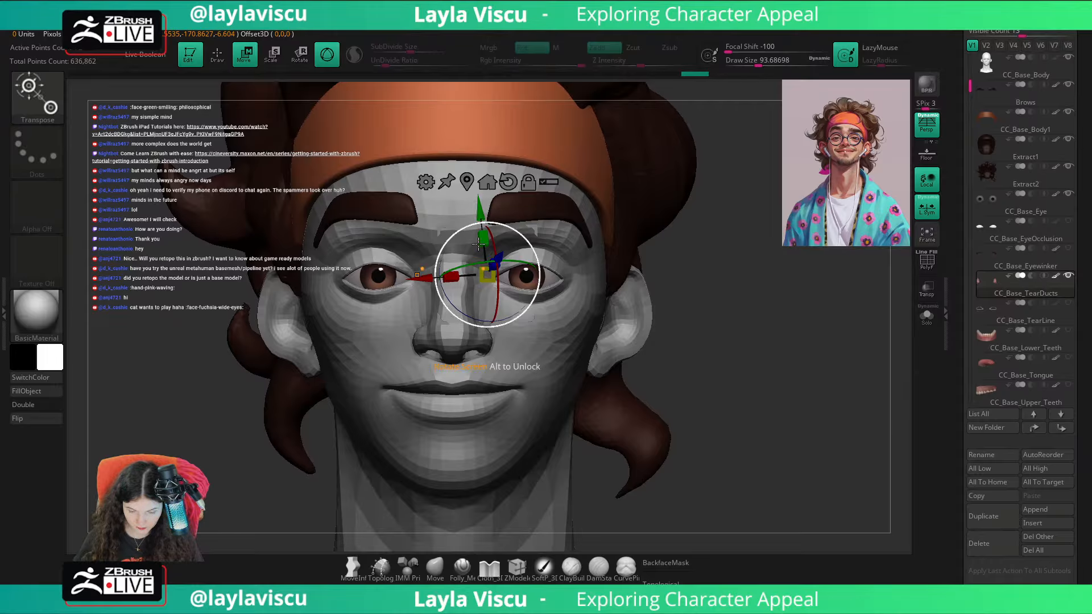
pyautogui.moveTo(502, 256); pyautogui.dragTo(507, 251)
pyautogui.keyDown('ctrl'); pyautogui.moveTo(496, 248); pyautogui.dragTo(489, 269, button='right'); pyautogui.keyUp('ctrl')
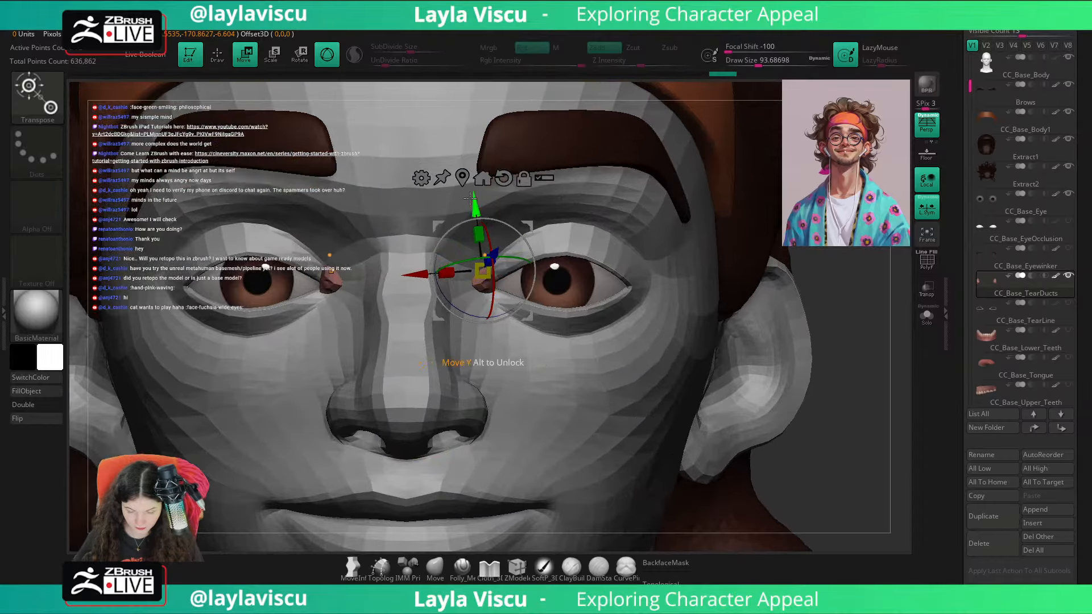
pyautogui.keyDown('alt'); pyautogui.click(502, 184); pyautogui.keyUp('alt')
pyautogui.moveTo(820, 429); pyautogui.dragTo(526, 362)
pyautogui.moveTo(233, 405); pyautogui.dragTo(398, 392)
pyautogui.moveTo(526, 322); pyautogui.dragTo(544, 337)
pyautogui.moveTo(280, 487); pyautogui.dragTo(369, 490)
# Step: Reposition the tear ducts with the gizmo so they sit inside the inner corners of the eyes
pyautogui.click(435, 567)
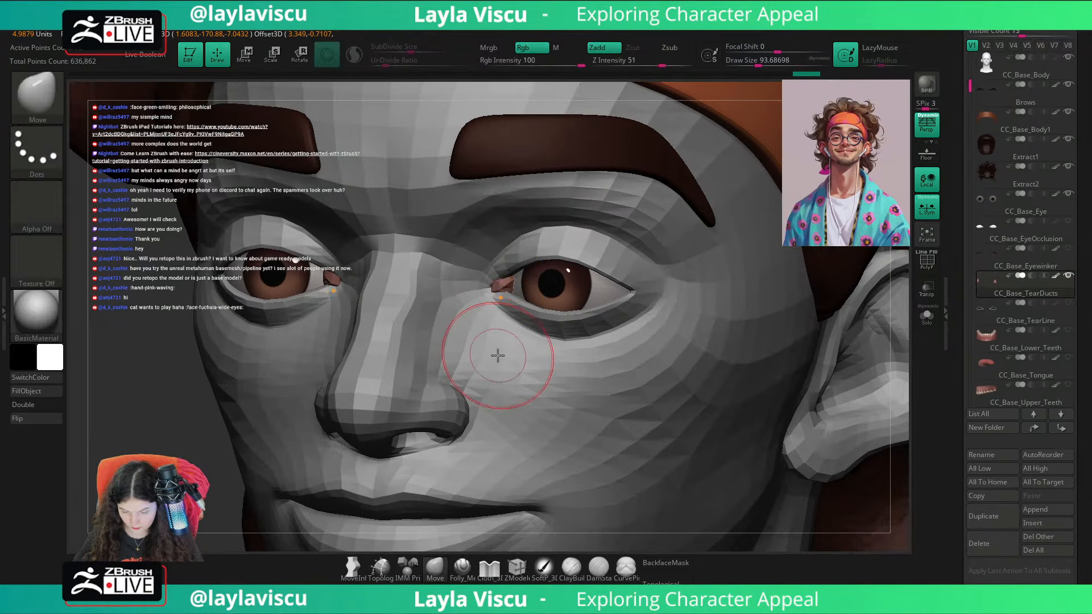
pyautogui.keyDown('ctrl'); pyautogui.moveTo(497, 356); pyautogui.dragTo(503, 318, button='right'); pyautogui.keyUp('ctrl')
pyautogui.moveTo(734, 327); pyautogui.dragTo(571, 296)
pyautogui.keyDown('ctrl'); pyautogui.moveTo(571, 295); pyautogui.dragTo(512, 327, button='right'); pyautogui.keyUp('ctrl')
pyautogui.press('w')
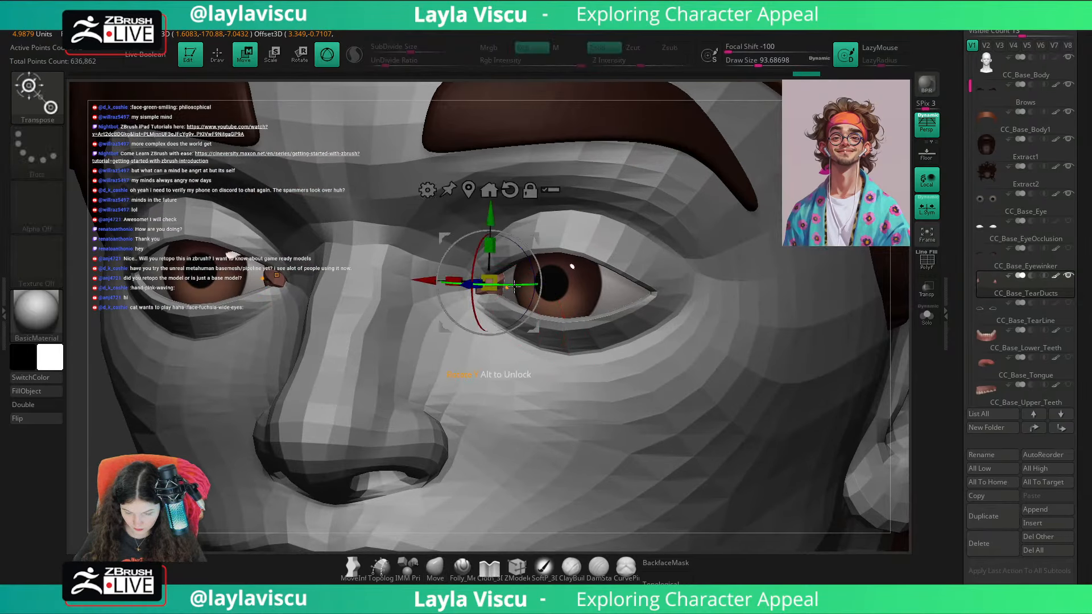
pyautogui.moveTo(890, 379); pyautogui.dragTo(910, 385)
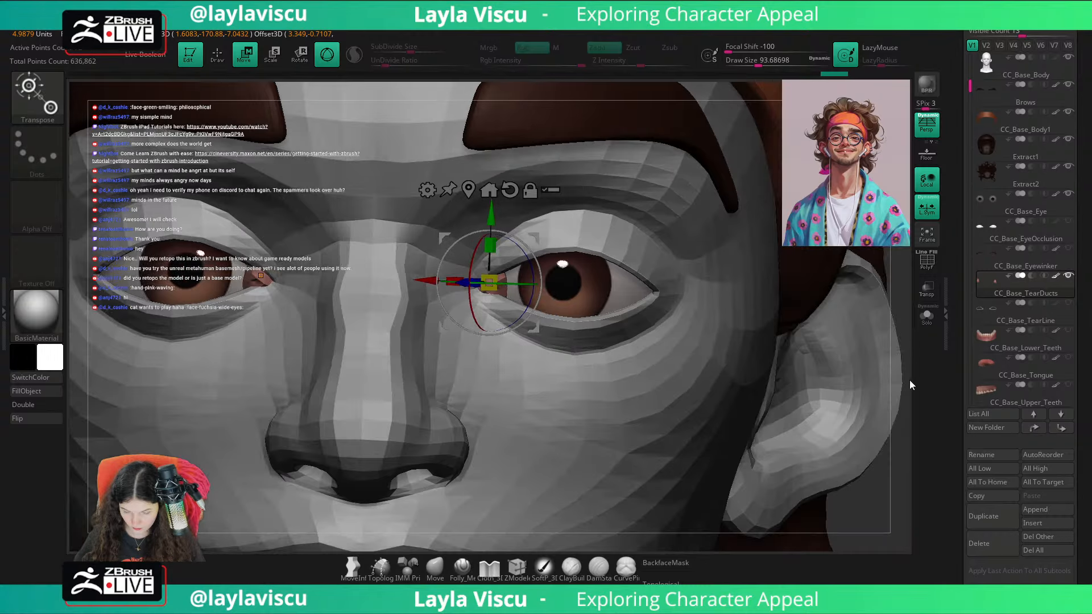
pyautogui.keyDown('ctrl'); pyautogui.moveTo(562, 353); pyautogui.dragTo(449, 302, button='right'); pyautogui.keyUp('ctrl')
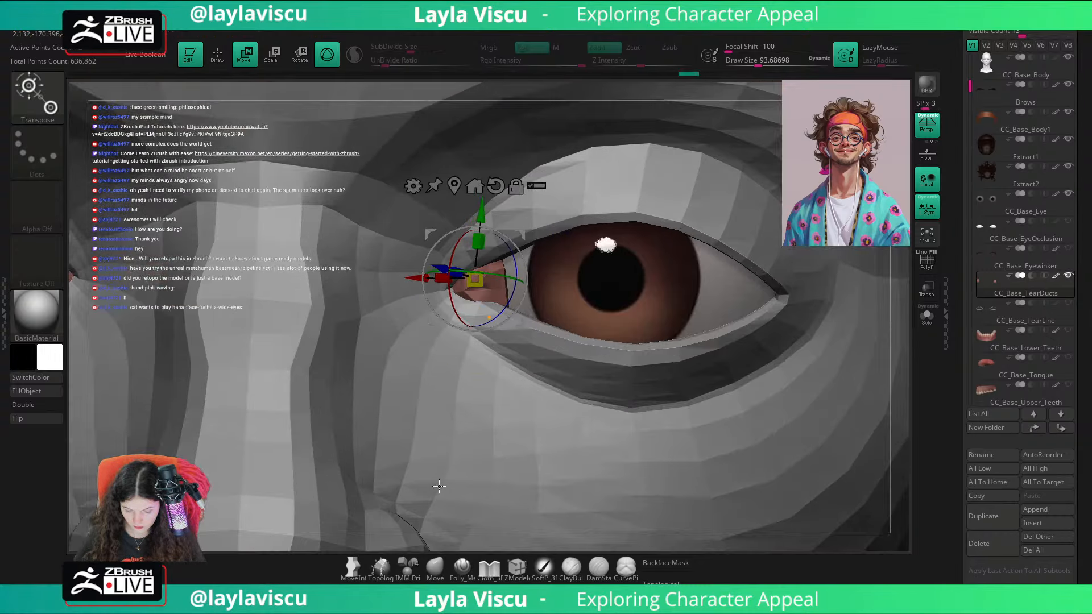
# Step: Try to reshape the tear ducts with the Move brush, and add a new sculpting layer to them
pyautogui.click(435, 565)
pyautogui.click(479, 302)
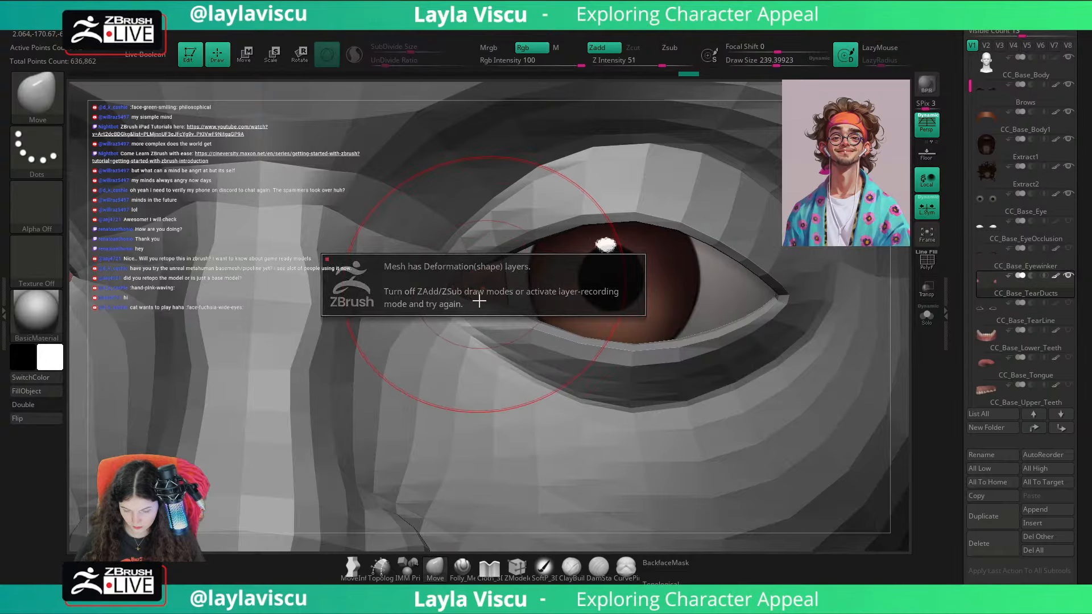
pyautogui.moveTo(1087, 388); pyautogui.dragTo(1065, 236)
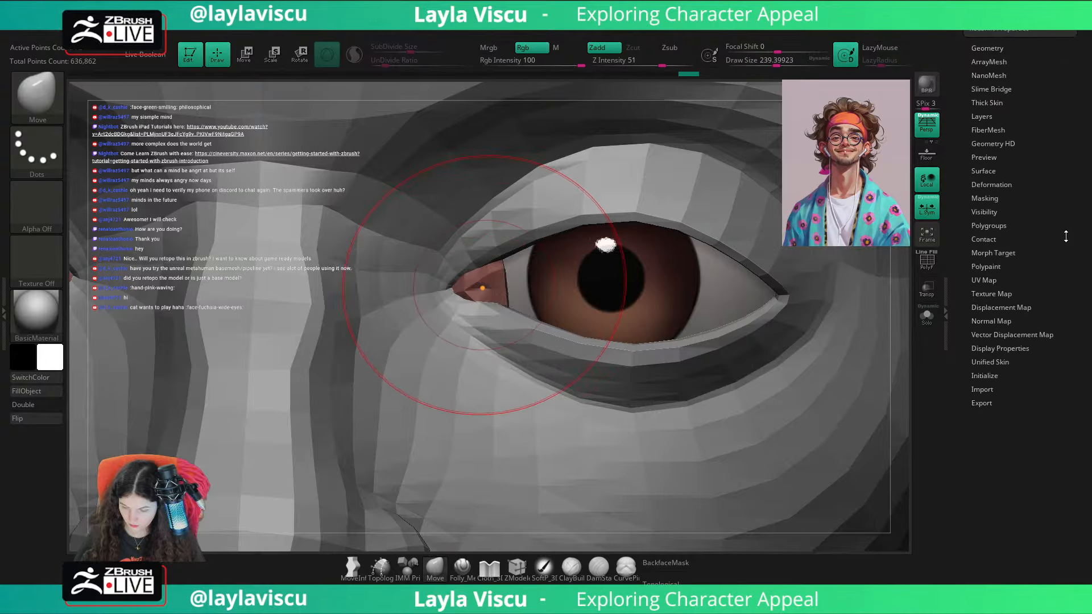
pyautogui.click(983, 116)
pyautogui.click(980, 260)
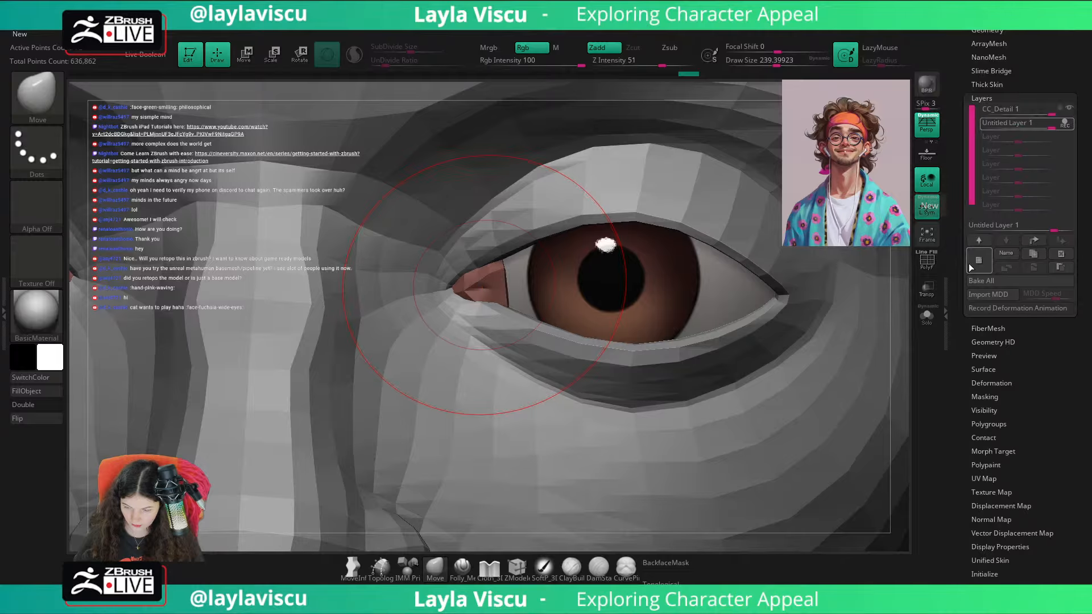
# Step: Try to fit the tear ducts to the eyelid edges with a smaller Move brush and backface masking on
pyautogui.moveTo(460, 282); pyautogui.dragTo(456, 285)
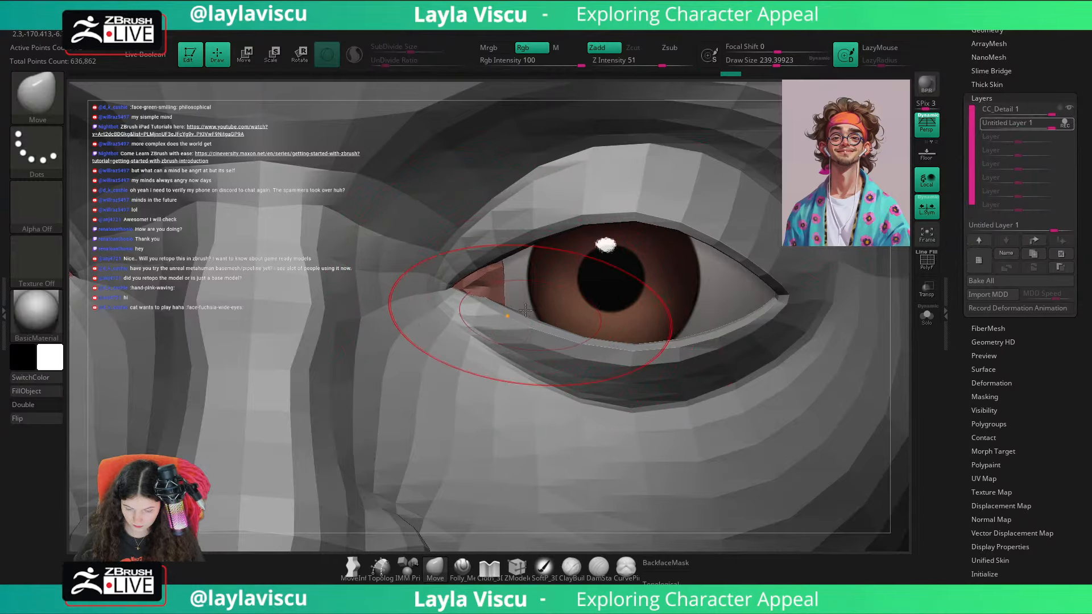
pyautogui.press('s')
pyautogui.moveTo(501, 315); pyautogui.dragTo(505, 317)
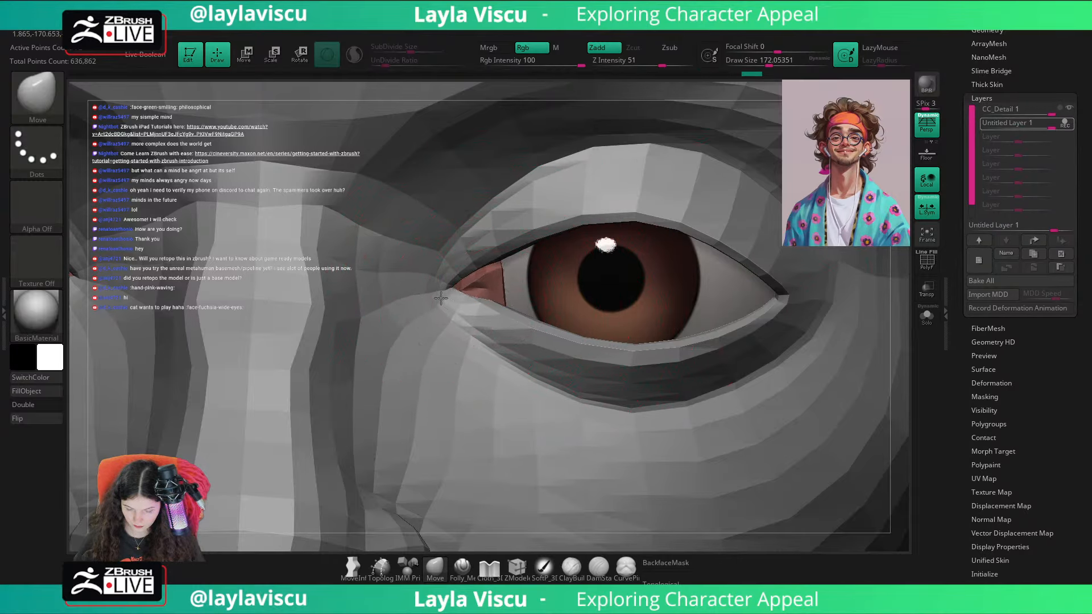
pyautogui.moveTo(502, 261); pyautogui.dragTo(507, 260)
pyautogui.moveTo(901, 344); pyautogui.dragTo(865, 322)
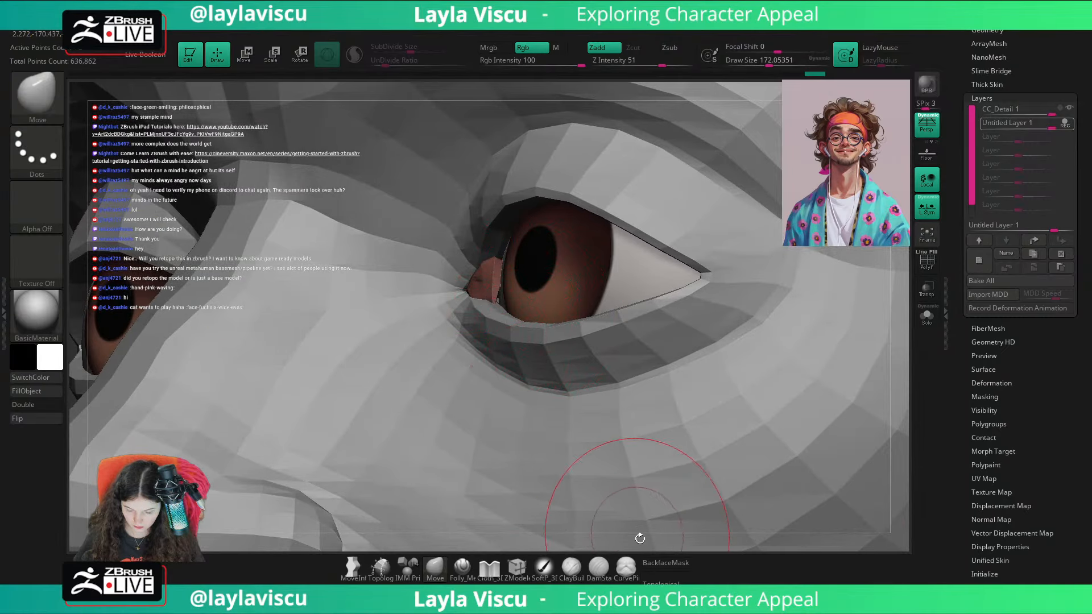
pyautogui.click(665, 563)
pyautogui.moveTo(540, 327); pyautogui.dragTo(539, 328)
pyautogui.moveTo(518, 316)
pyautogui.keyDown('ctrl'); pyautogui.mouseDown(button='right')
pyautogui.moveTo(281, 284)
pyautogui.moveTo(419, 358)
pyautogui.mouseUp(button='right'); pyautogui.keyUp('ctrl')
pyautogui.keyDown('shift'); pyautogui.moveTo(802, 378); pyautogui.dragTo(834, 381); pyautogui.keyUp('shift')
pyautogui.press('d')
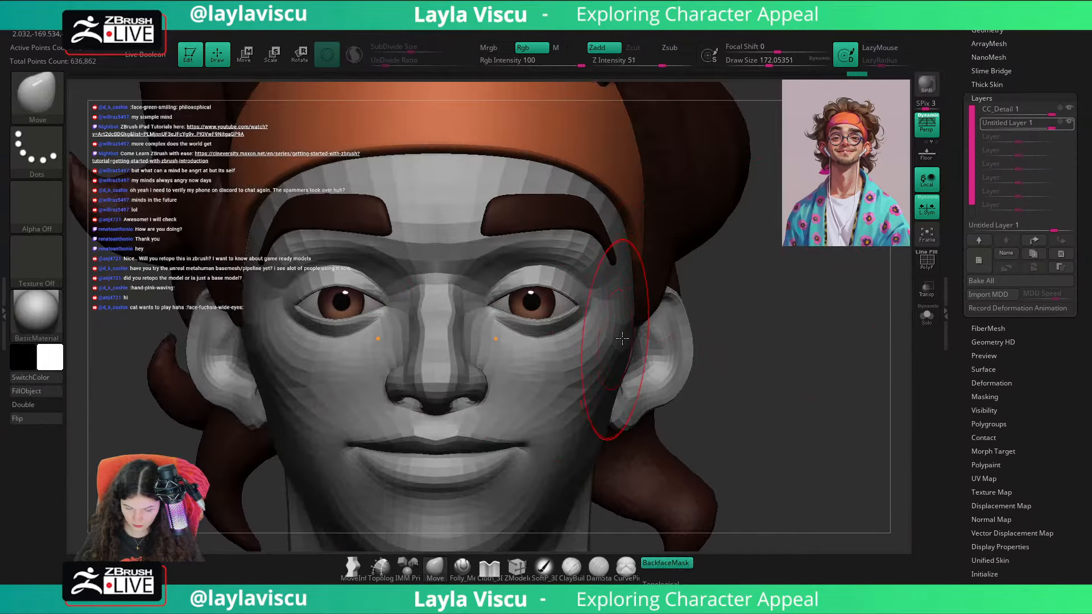
pyautogui.moveTo(622, 339); pyautogui.dragTo(717, 347, button='right')
# Step: Isolate the tear ducts, undo the new layer and its reshaping, and delete the CC_Detail 1 layer
pyautogui.click(927, 317)
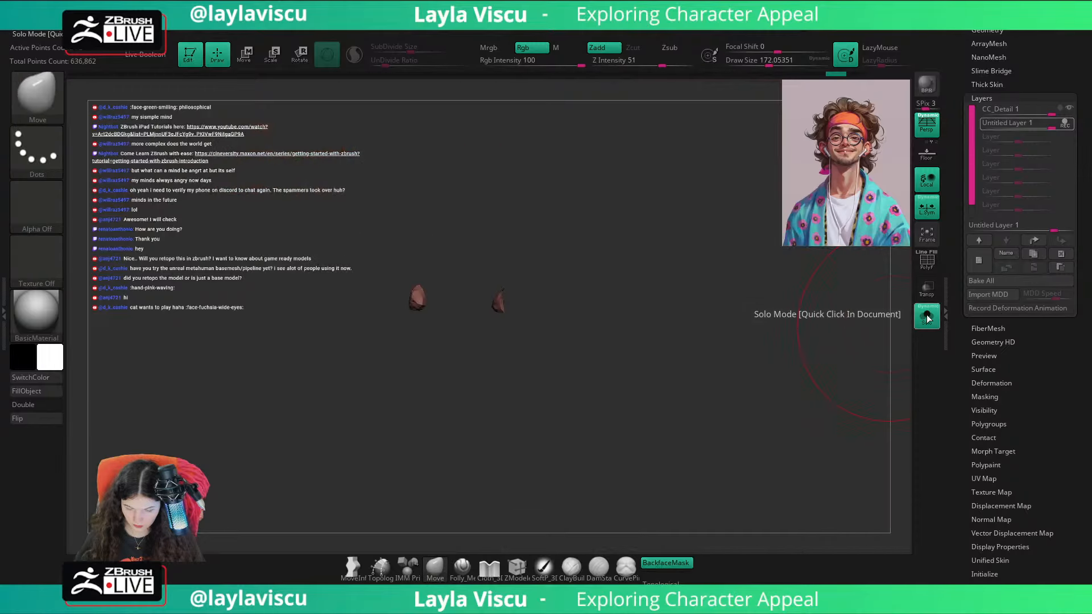
pyautogui.hotkey('ctrl', 'z')
pyautogui.hotkey('ctrl', 'z')
pyautogui.hotkey('ctrl', 'z')
pyautogui.hotkey('ctrl', 'z')
pyautogui.hotkey('ctrl', 'z')
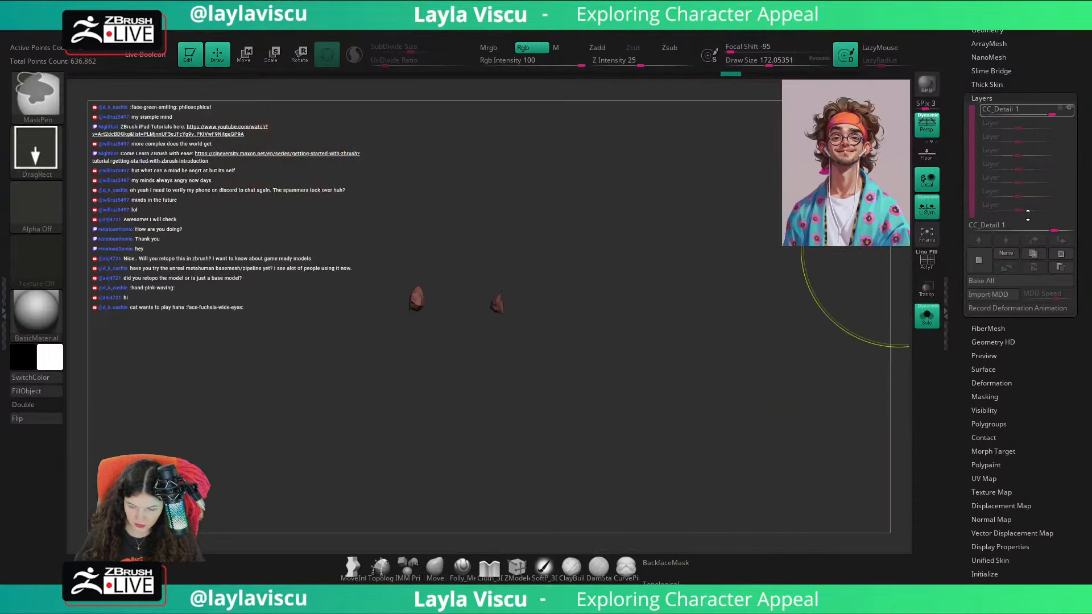
pyautogui.hotkey('ctrl', 'z')
pyautogui.hotkey('ctrl', 'z')
pyautogui.click(1061, 268)
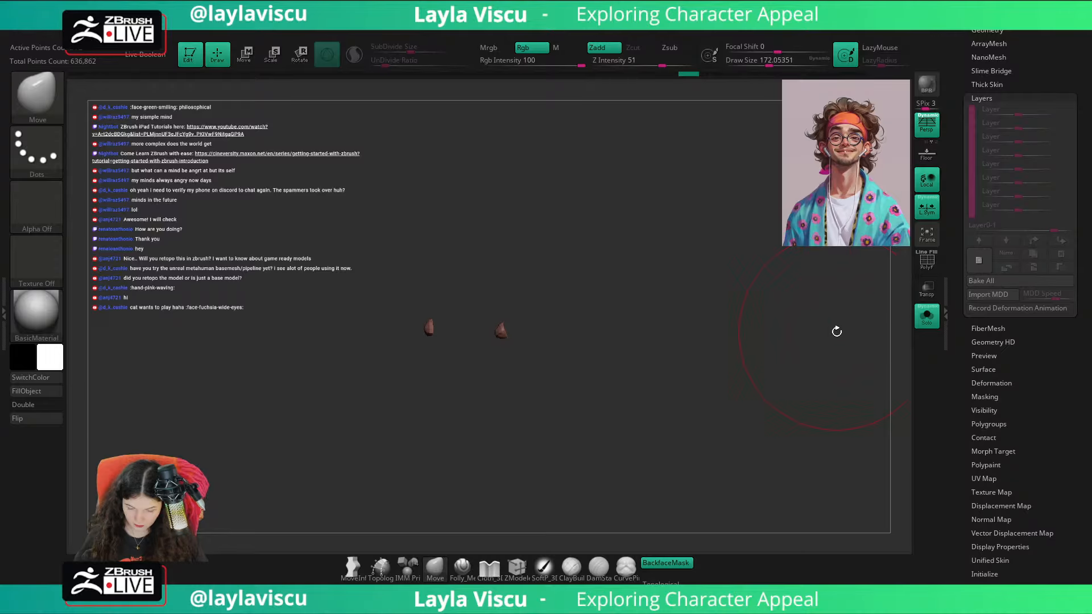
# Step: Show the full bust again and align the tear ducts with the inner eye corners using the gizmo
pyautogui.press('w')
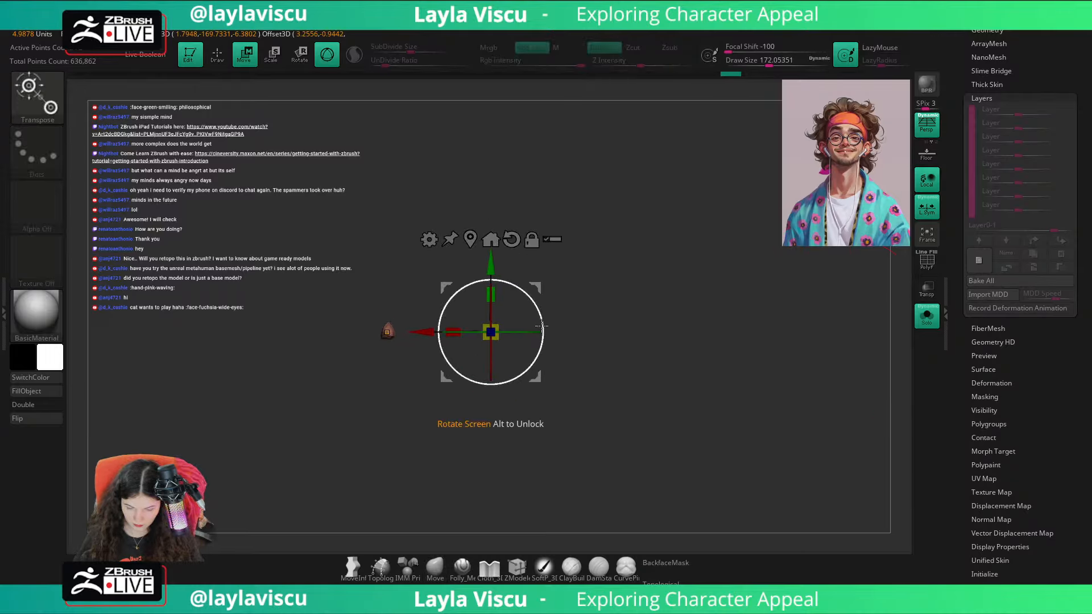
pyautogui.moveTo(537, 288); pyautogui.dragTo(540, 253)
pyautogui.click(925, 317)
pyautogui.moveTo(825, 358); pyautogui.dragTo(408, 394)
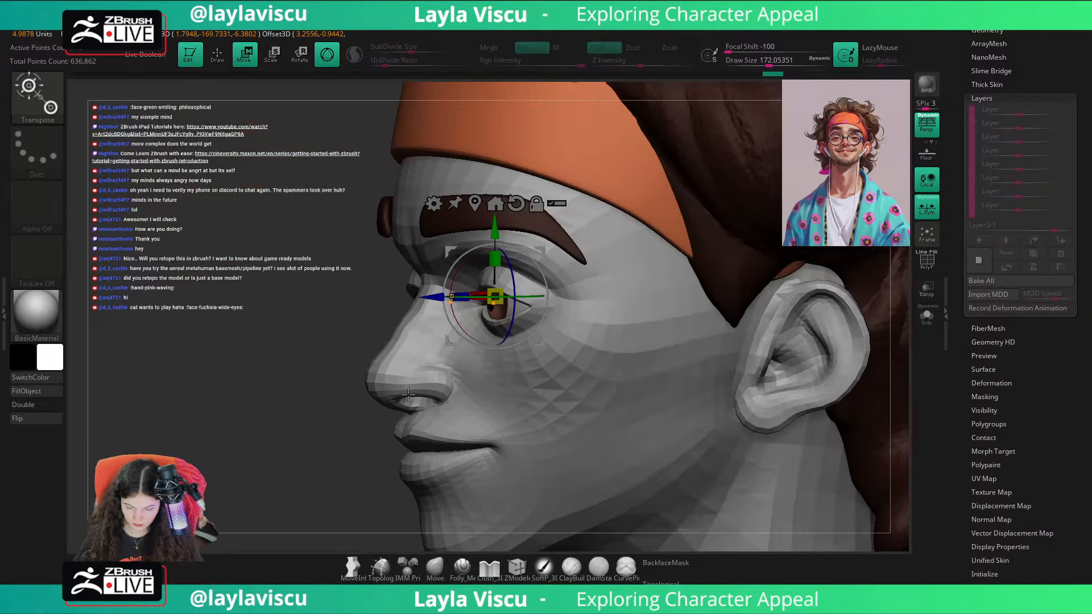
pyautogui.keyDown('ctrl'); pyautogui.moveTo(311, 454); pyautogui.dragTo(317, 512, button='right'); pyautogui.keyUp('ctrl')
pyautogui.moveTo(556, 344); pyautogui.dragTo(507, 363)
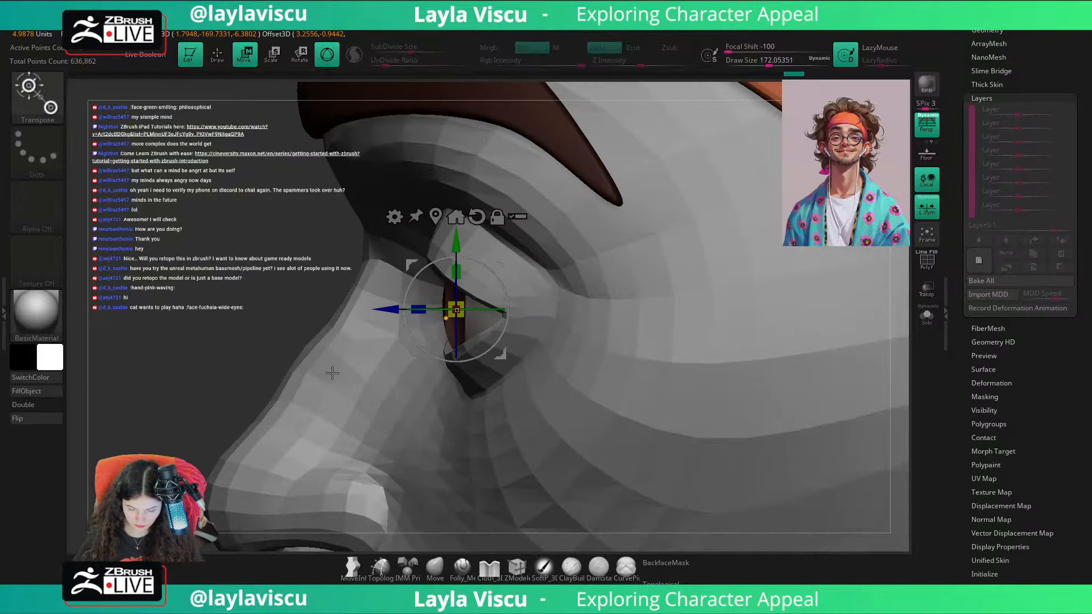
pyautogui.moveTo(330, 373); pyautogui.dragTo(233, 358, button='right')
pyautogui.keyDown('shift'); pyautogui.moveTo(896, 376); pyautogui.dragTo(796, 385); pyautogui.keyUp('shift')
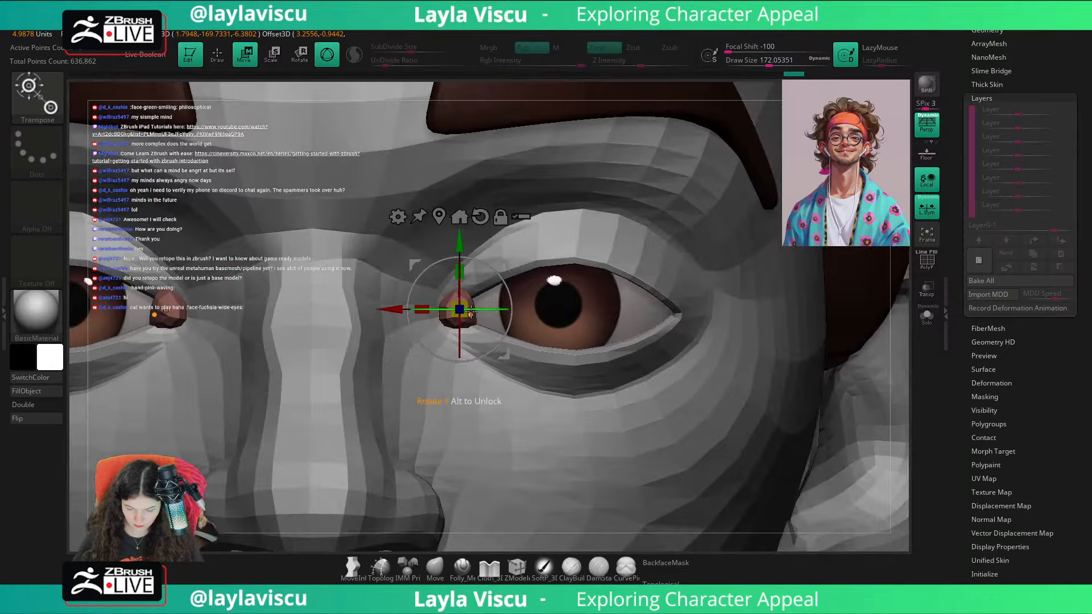
# Step: Scale the tear ducts down and rotate them with the gizmo to follow the inner eye corners
pyautogui.moveTo(898, 311); pyautogui.dragTo(825, 330)
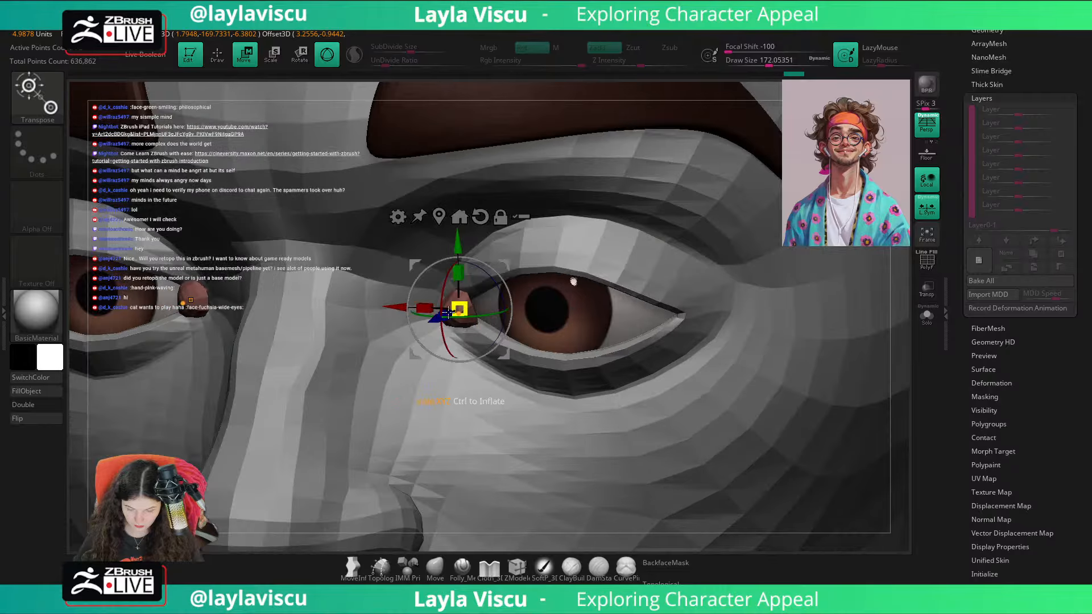
pyautogui.keyDown('ctrl'); pyautogui.moveTo(430, 302); pyautogui.dragTo(433, 338, button='right'); pyautogui.keyUp('ctrl')
pyautogui.moveTo(435, 328); pyautogui.dragTo(446, 323)
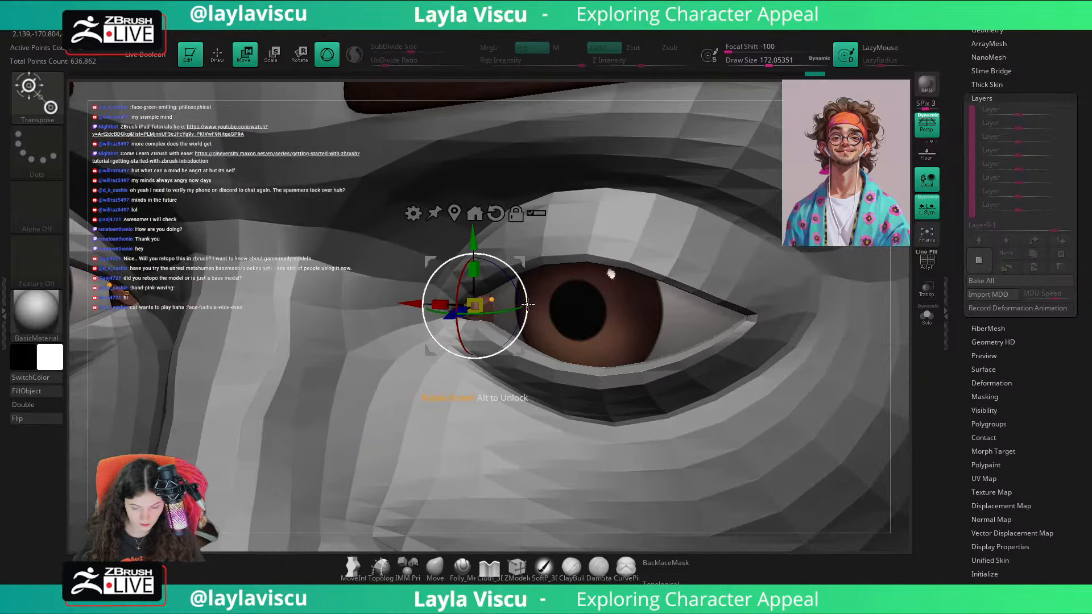
pyautogui.moveTo(519, 308); pyautogui.dragTo(493, 313)
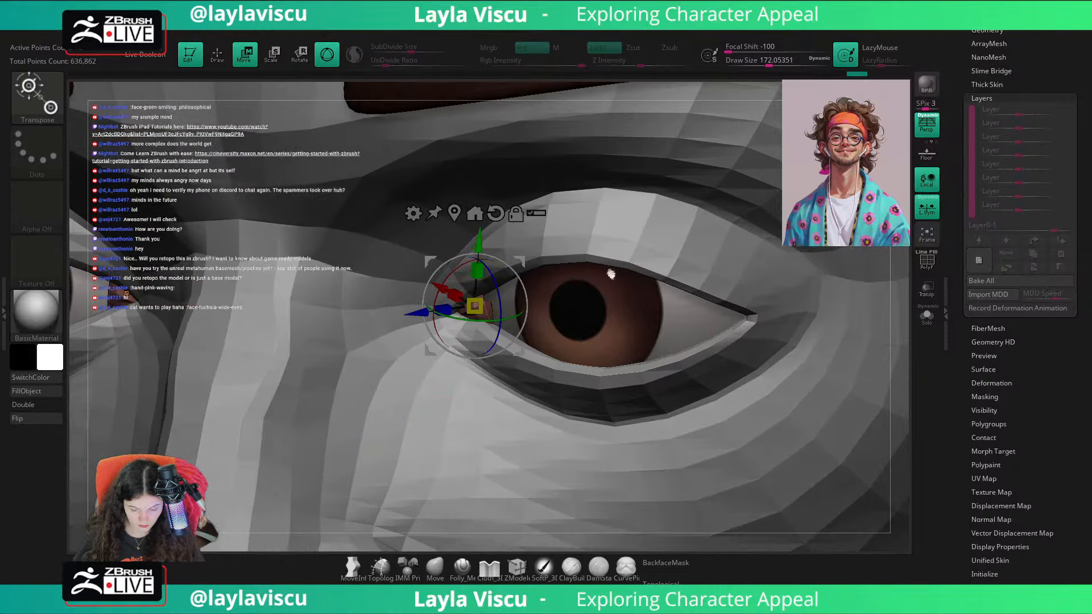
# Step: Refine the tear ducts at the eye corners with the Move brush, and reset the gizmo's orientation
pyautogui.click(435, 566)
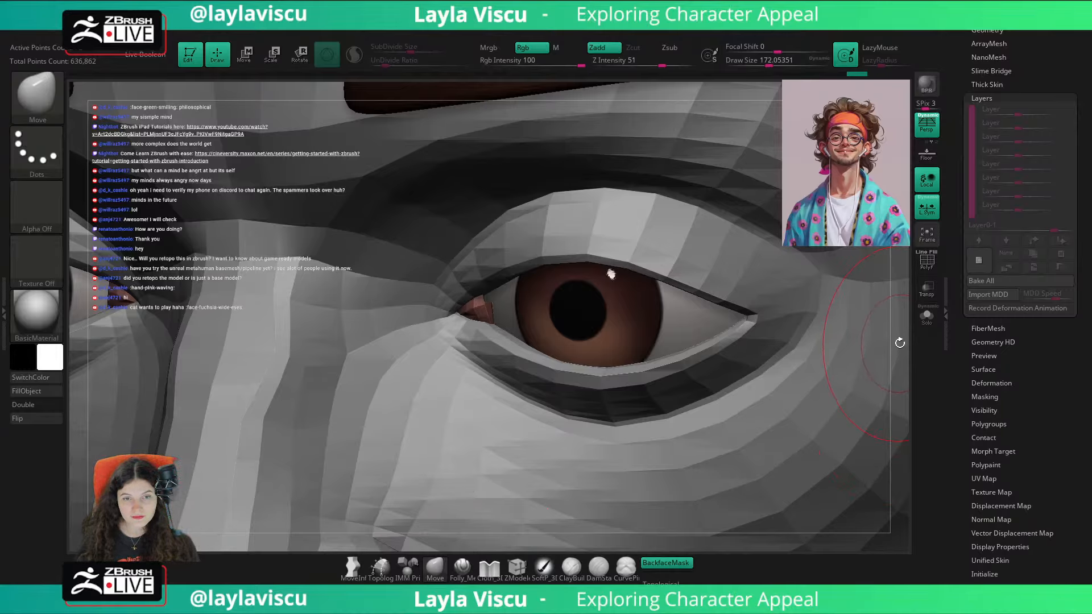
pyautogui.moveTo(899, 343); pyautogui.dragTo(843, 366)
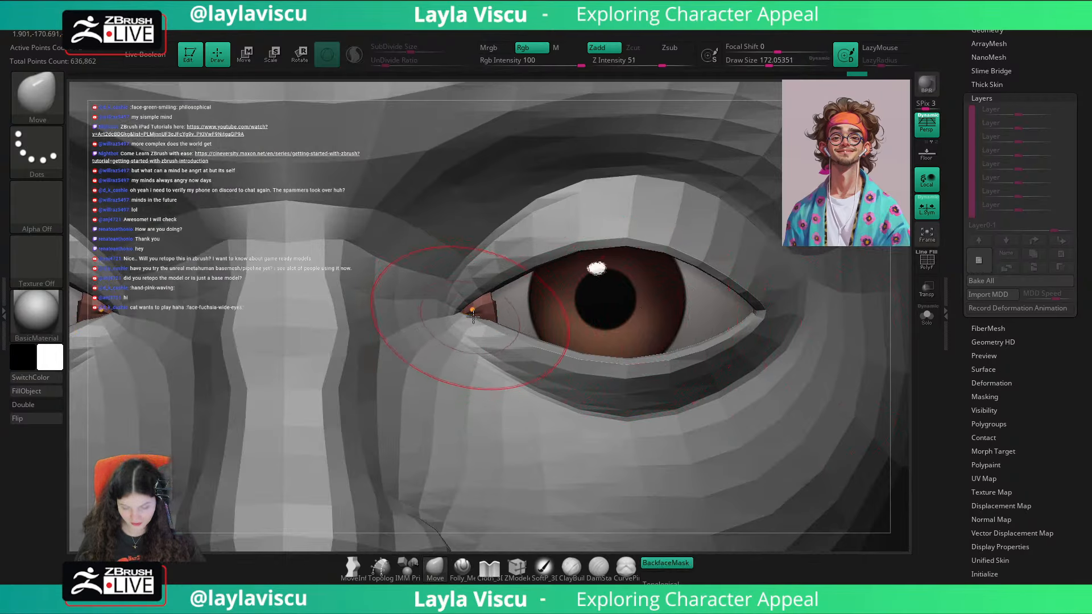
pyautogui.press('w')
pyautogui.click(501, 213)
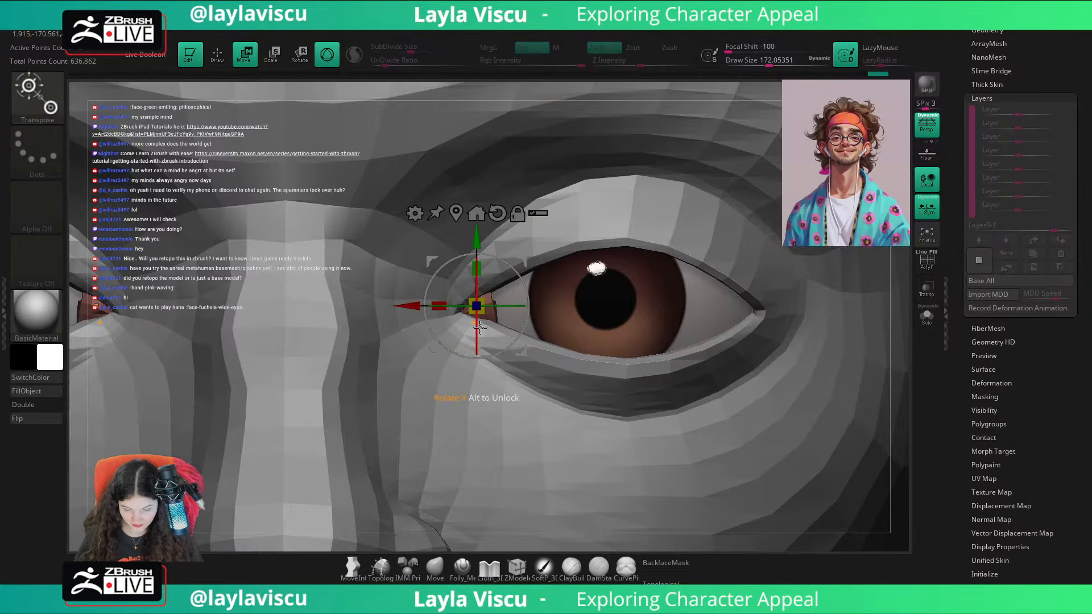
# Step: Pull the tear ducts snugly into the inner eye corners with the Move brush and smooth them
pyautogui.press('q')
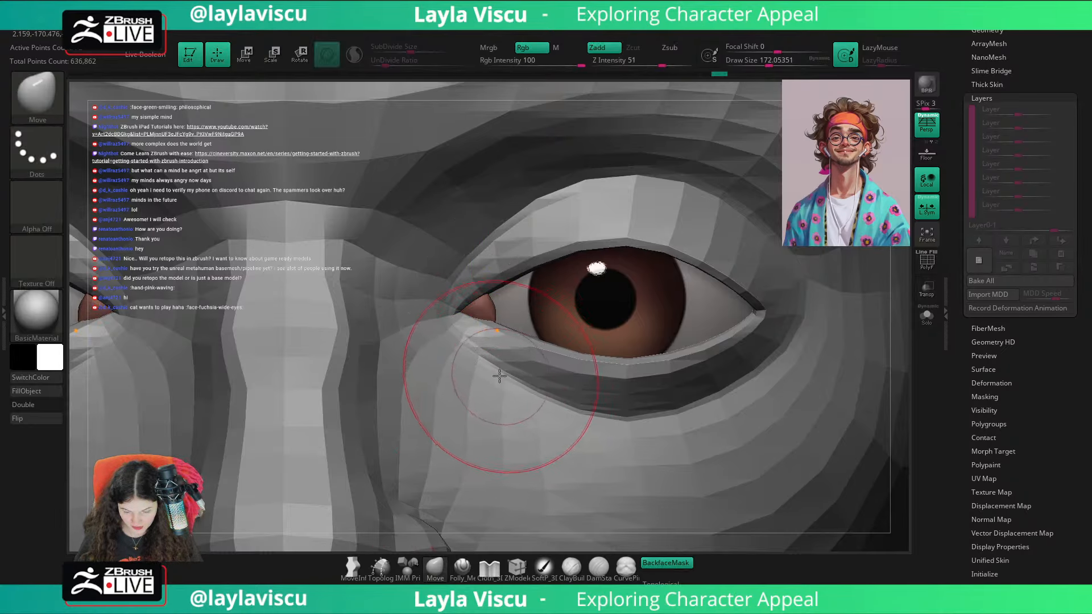
pyautogui.press('f')
pyautogui.keyDown('ctrl'); pyautogui.moveTo(756, 373); pyautogui.dragTo(711, 504, button='right'); pyautogui.keyUp('ctrl')
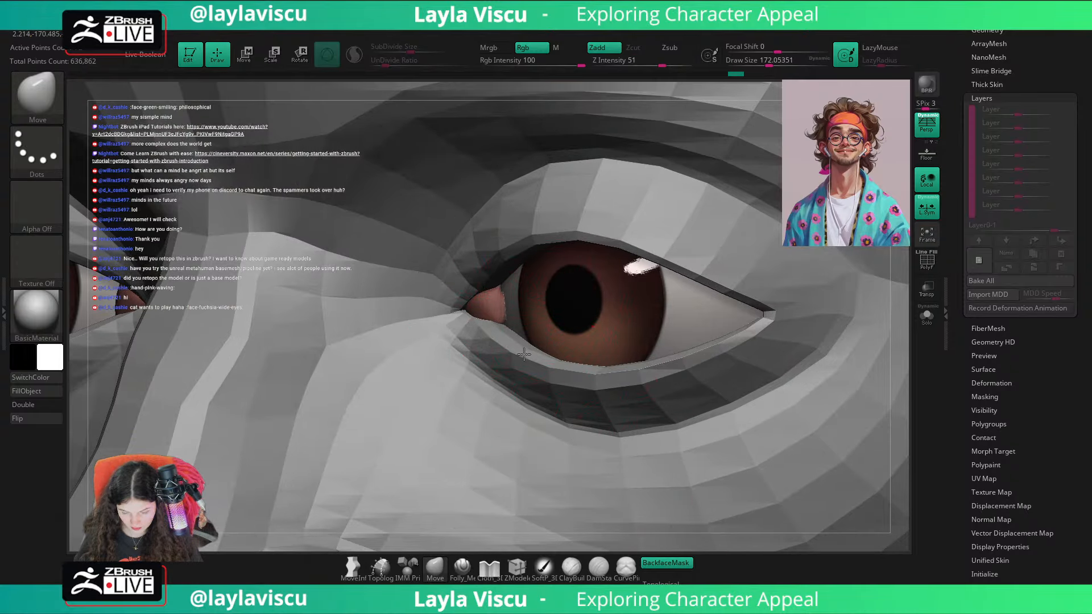
pyautogui.keyDown('ctrl'); pyautogui.moveTo(517, 354); pyautogui.dragTo(677, 527, button='right'); pyautogui.keyUp('ctrl')
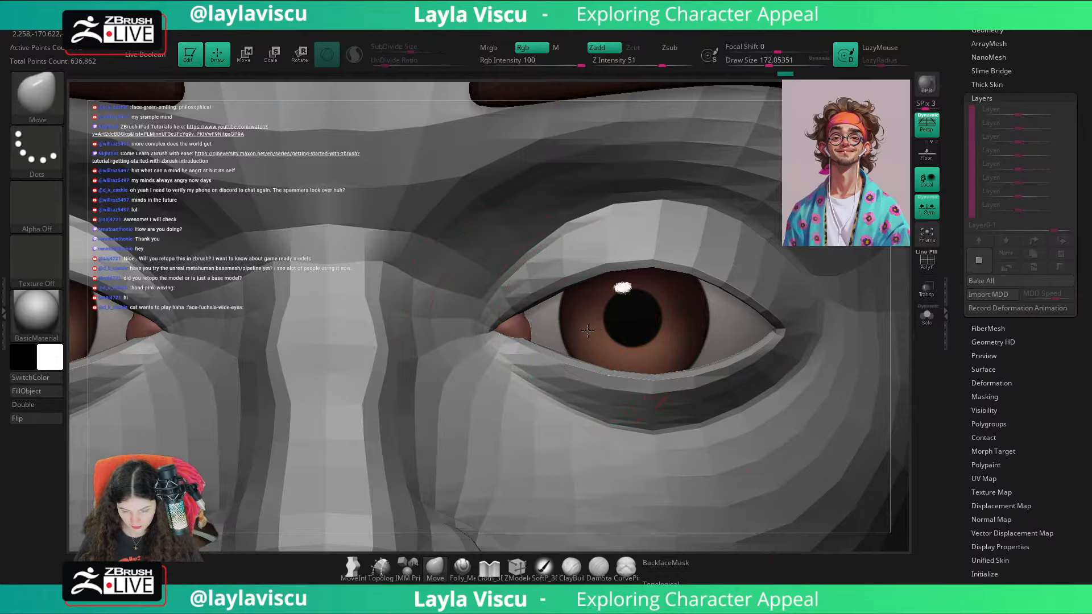
pyautogui.moveTo(588, 331)
pyautogui.keyDown('ctrl'); pyautogui.mouseDown(button='right')
pyautogui.moveTo(711, 371)
pyautogui.moveTo(513, 335)
pyautogui.mouseUp(button='right'); pyautogui.keyUp('ctrl')
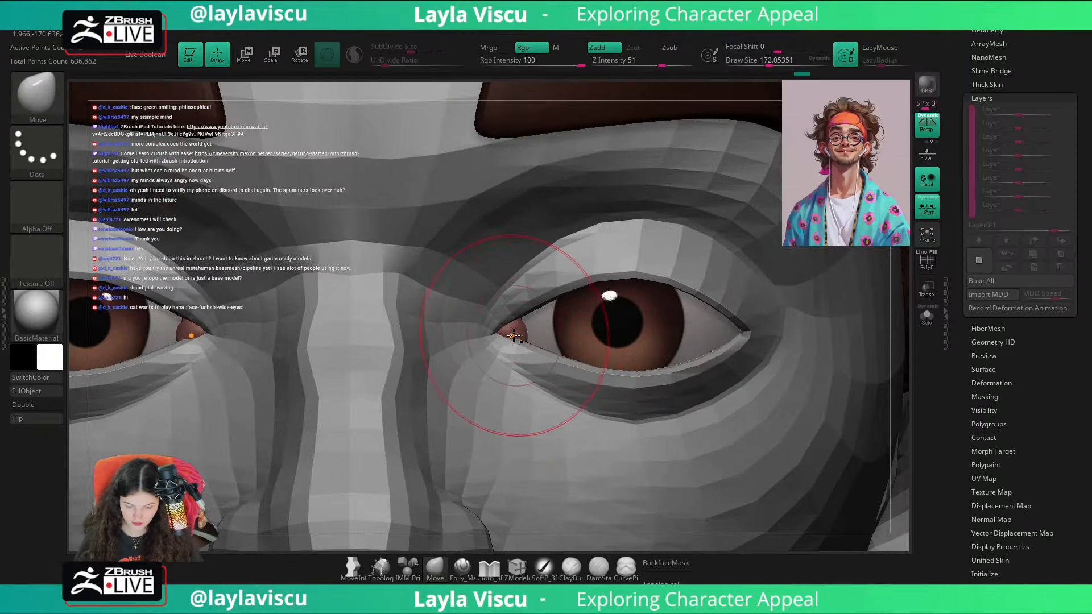
pyautogui.press('shift')
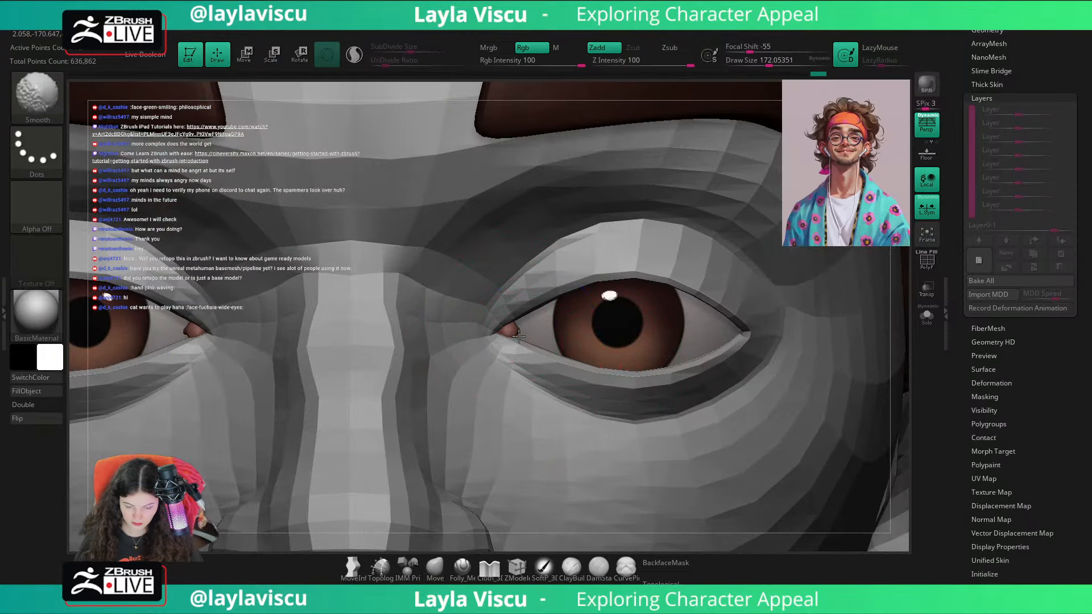
# Step: Make CC_Base_Body active, turn on its dynamic subdivision and reduce the draw size to about 41
pyautogui.press('f')
pyautogui.keyDown('ctrl'); pyautogui.moveTo(736, 397); pyautogui.dragTo(565, 278, button='right'); pyautogui.keyUp('ctrl')
pyautogui.keyDown('alt'); pyautogui.click(507, 299); pyautogui.keyUp('alt')
pyautogui.press('d')
pyautogui.press('s')
pyautogui.moveTo(652, 324); pyautogui.dragTo(630, 325)
pyautogui.press('ctrl')
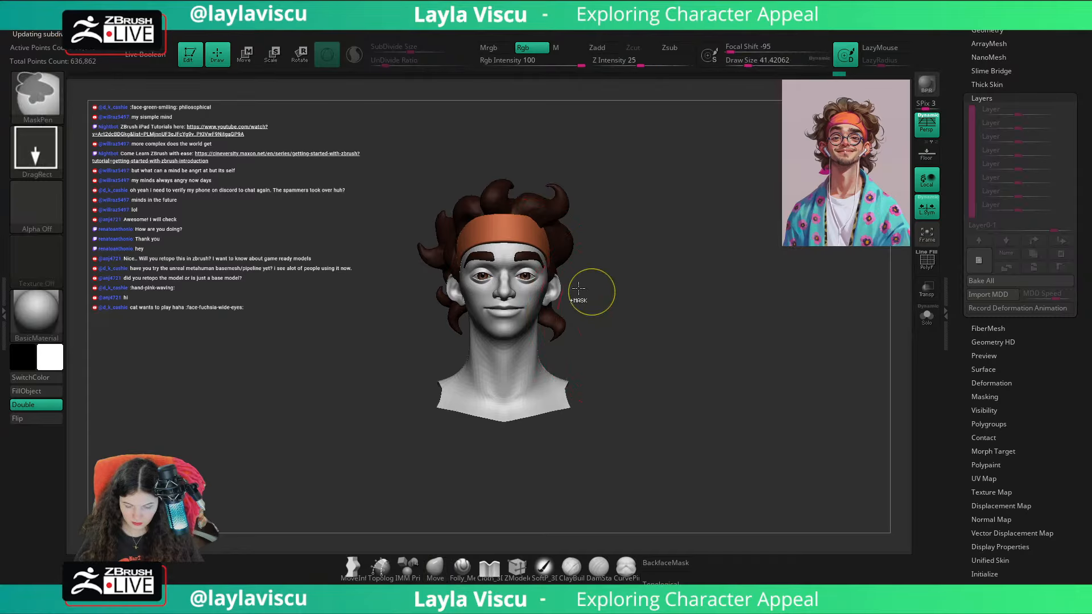
# Step: Recall the stored custom ZAppLink view to check the head against the reference portrait
pyautogui.moveTo(1053, 68); pyautogui.dragTo(1054, 262)
pyautogui.click(1042, 290)
pyautogui.press('shift')
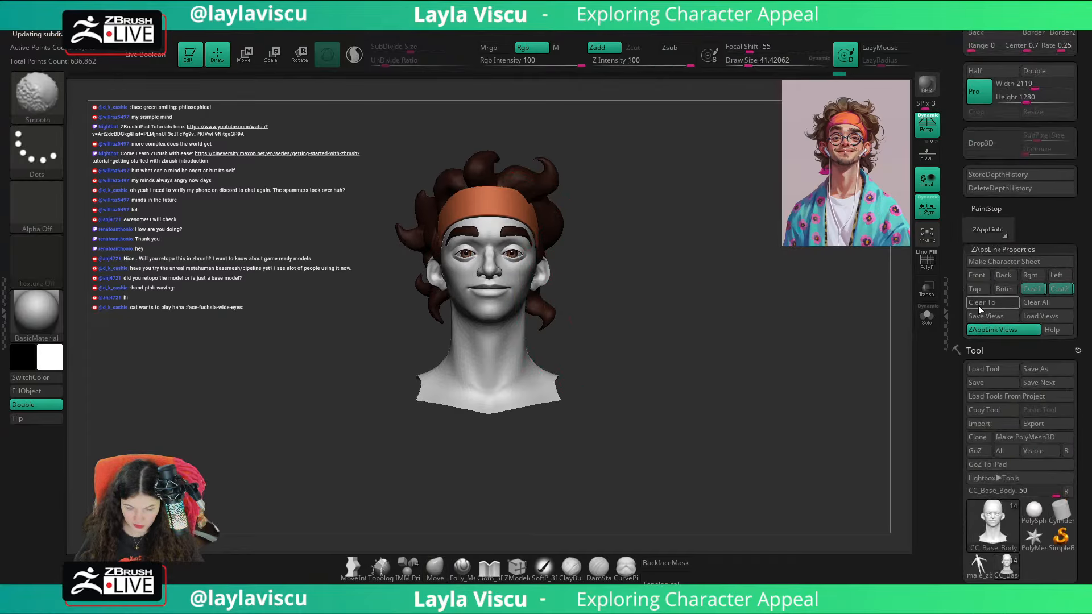
# Step: Adjust the area around the outer eye corner with the Move brush, and turn off the body's dynamic subdivision
pyautogui.moveTo(555, 277)
pyautogui.keyDown('ctrl'); pyautogui.mouseDown(button='right')
pyautogui.moveTo(635, 344)
pyautogui.moveTo(545, 268)
pyautogui.mouseUp(button='right'); pyautogui.keyUp('ctrl')
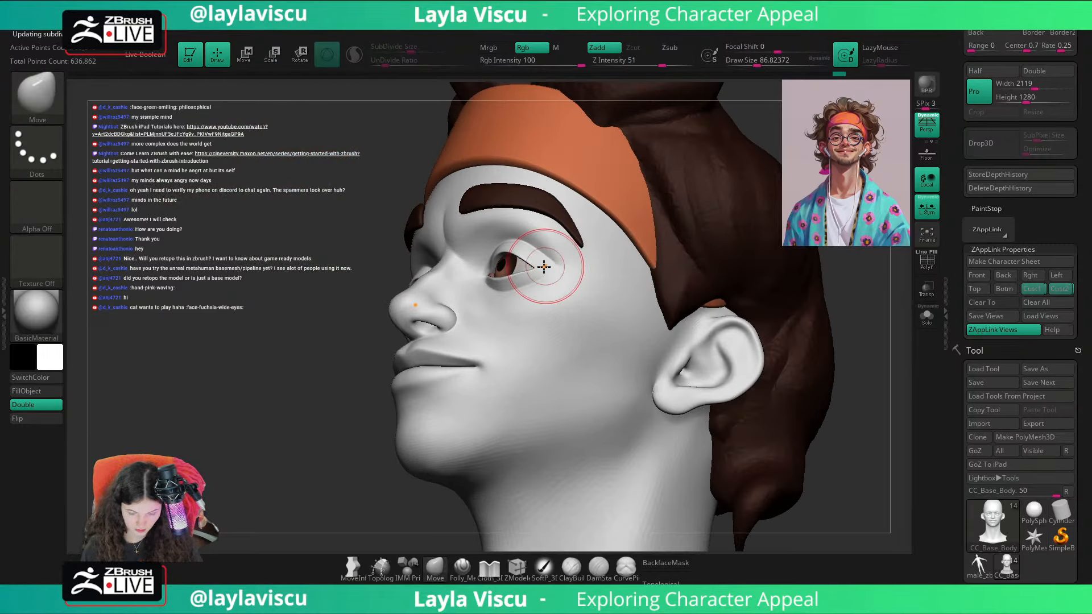
pyautogui.moveTo(328, 414); pyautogui.dragTo(512, 364, button='right')
pyautogui.hotkey('shift', 'd')
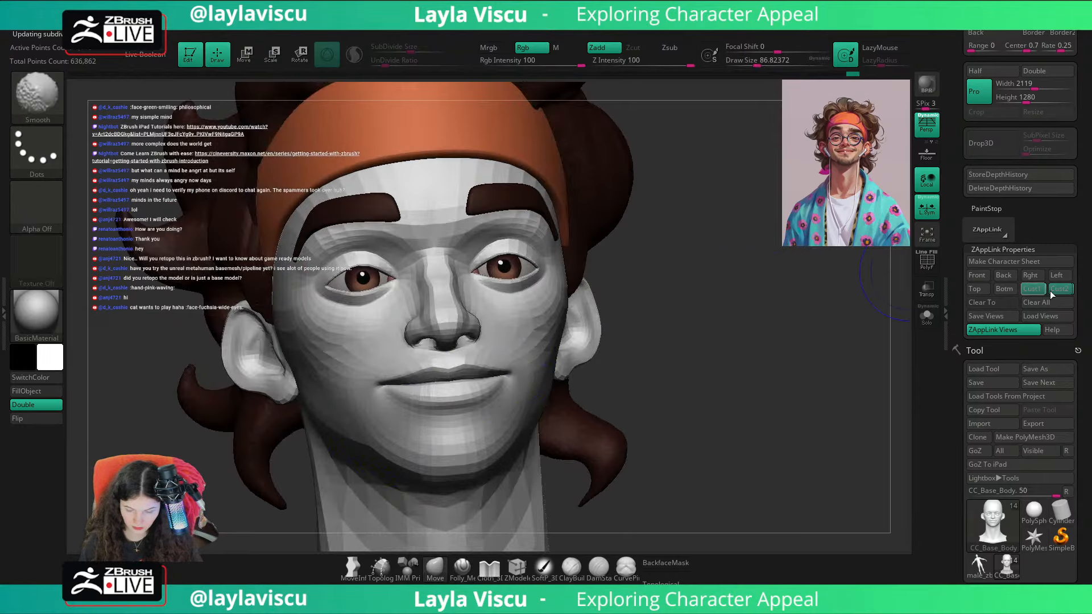
# Step: Recall the second stored ZAppLink custom view and compare the head with the reference portrait overlay
pyautogui.click(1053, 290)
pyautogui.hotkey('shift', 'z')
pyautogui.hotkey('shift', 'z')
pyautogui.hotkey('shift', 'z')
pyautogui.hotkey('shift', 'z')
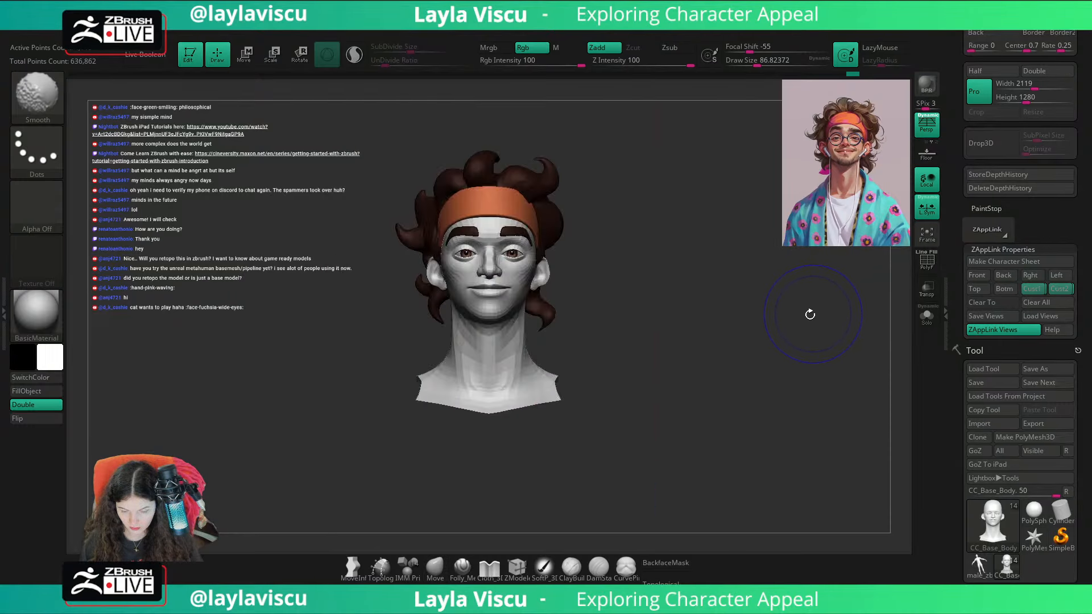
pyautogui.hotkey('shift', 'z')
pyautogui.hotkey('shift', 'z')
# Step: Refine the outer eye corner of CC_Base_Body with the Move brush at a draw size of about 62
pyautogui.press('ctrl')
pyautogui.keyDown('ctrl'); pyautogui.moveTo(489, 250); pyautogui.dragTo(677, 336, button='right'); pyautogui.keyUp('ctrl')
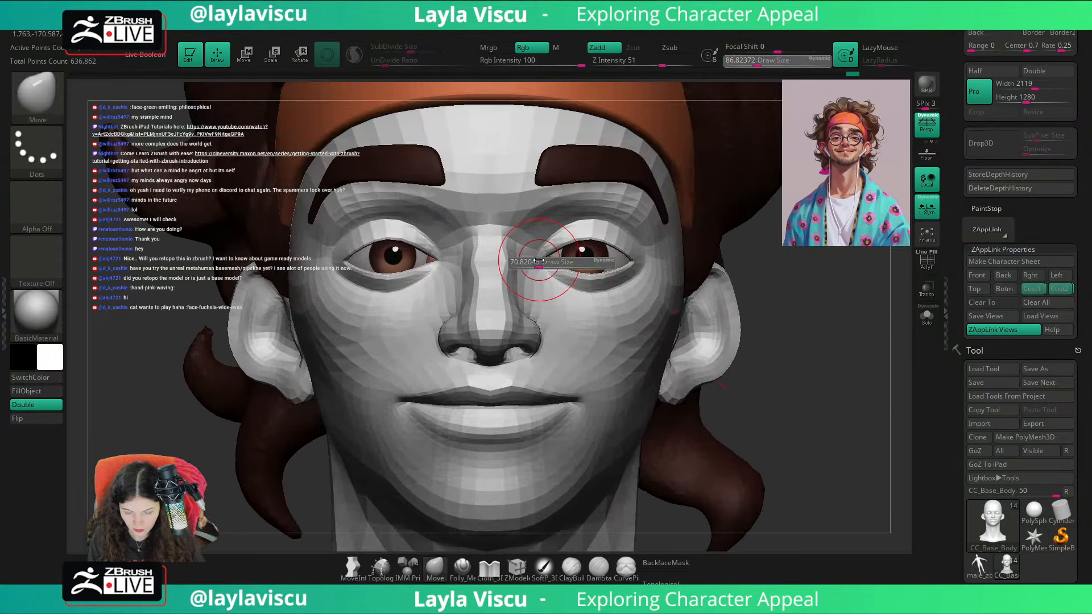
pyautogui.moveTo(766, 280); pyautogui.dragTo(667, 263, button='right')
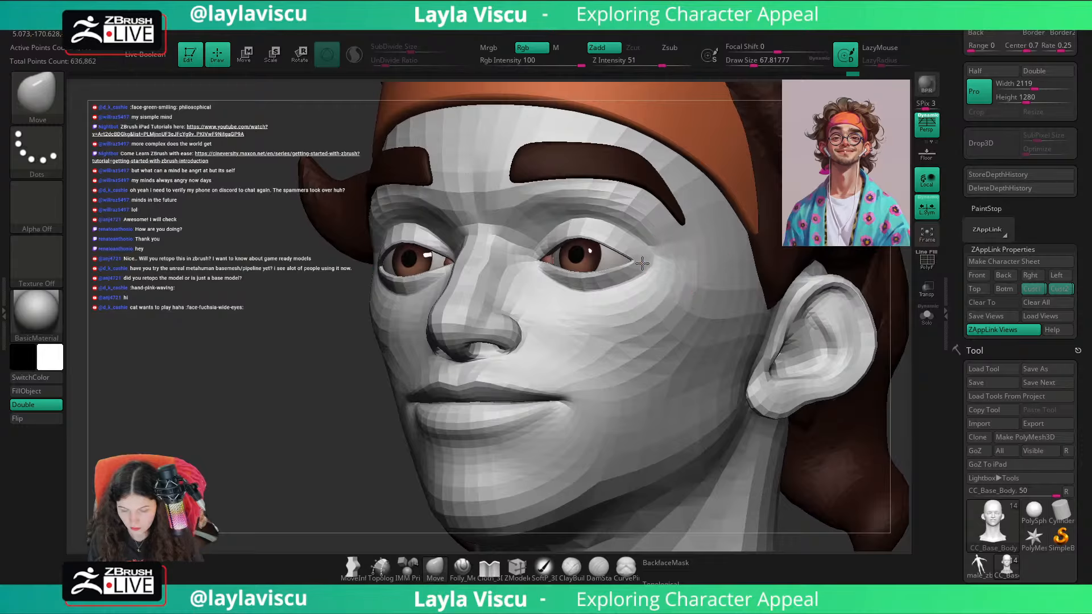
pyautogui.press('s')
pyautogui.click(669, 259)
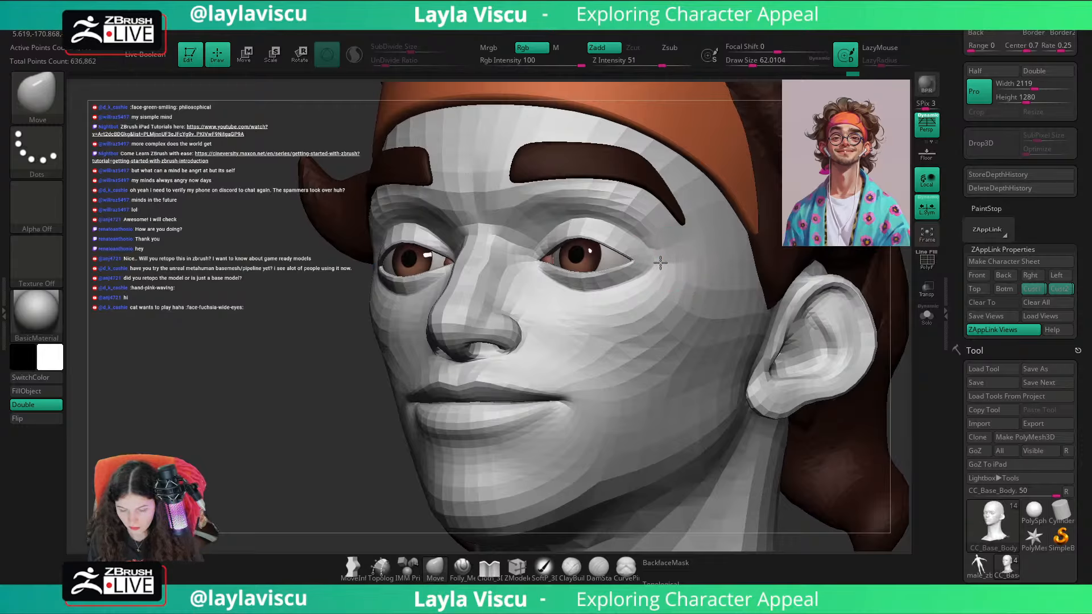
pyautogui.moveTo(660, 263); pyautogui.dragTo(669, 264)
pyautogui.keyDown('ctrl'); pyautogui.moveTo(671, 275); pyautogui.dragTo(676, 222, button='right'); pyautogui.keyUp('ctrl')
# Step: Recall the first stored custom view and check the smoothed face against the reference portrait, including close up from below
pyautogui.moveTo(799, 327); pyautogui.dragTo(912, 335, button='right')
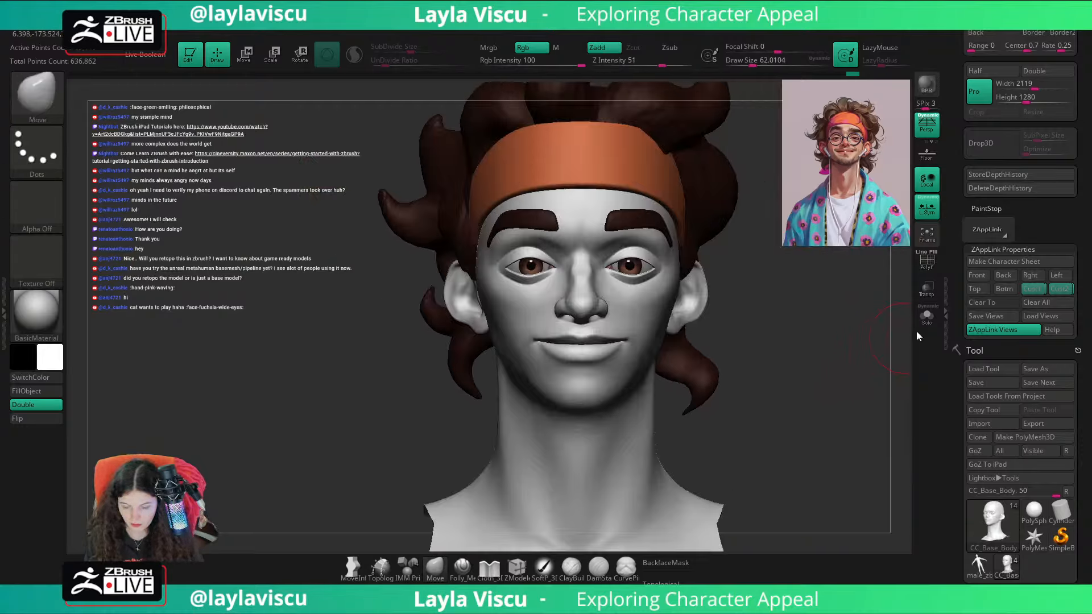
pyautogui.click(1030, 293)
pyautogui.hotkey('shift', 'z')
pyautogui.hotkey('shift', 'z')
pyautogui.hotkey('shift', 'z')
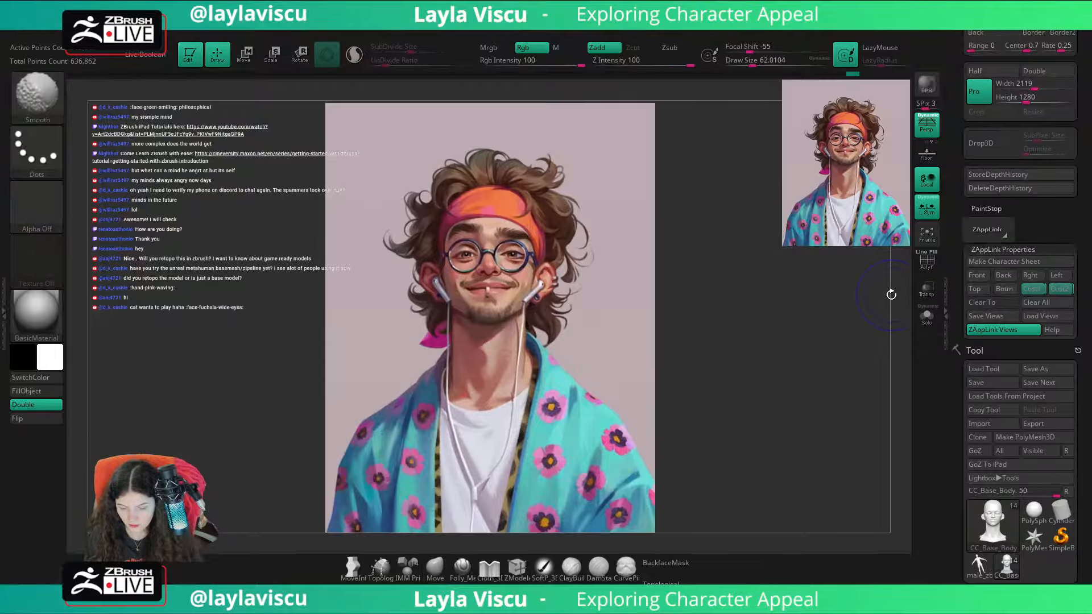
pyautogui.hotkey('shift', 'z')
pyautogui.hotkey('shift', 'z')
pyautogui.hotkey('shift', 'z')
pyautogui.hotkey('shift', 'z')
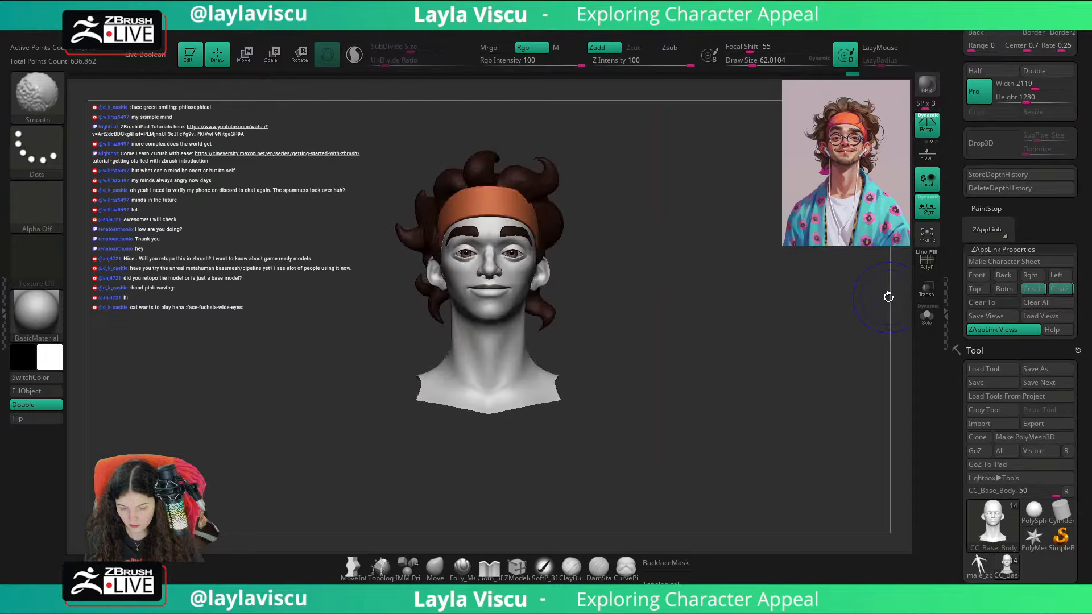
pyautogui.hotkey('shift', 'z')
pyautogui.hotkey('shift', 'z')
pyautogui.keyDown('ctrl'); pyautogui.moveTo(606, 317); pyautogui.dragTo(770, 301, button='right'); pyautogui.keyUp('ctrl')
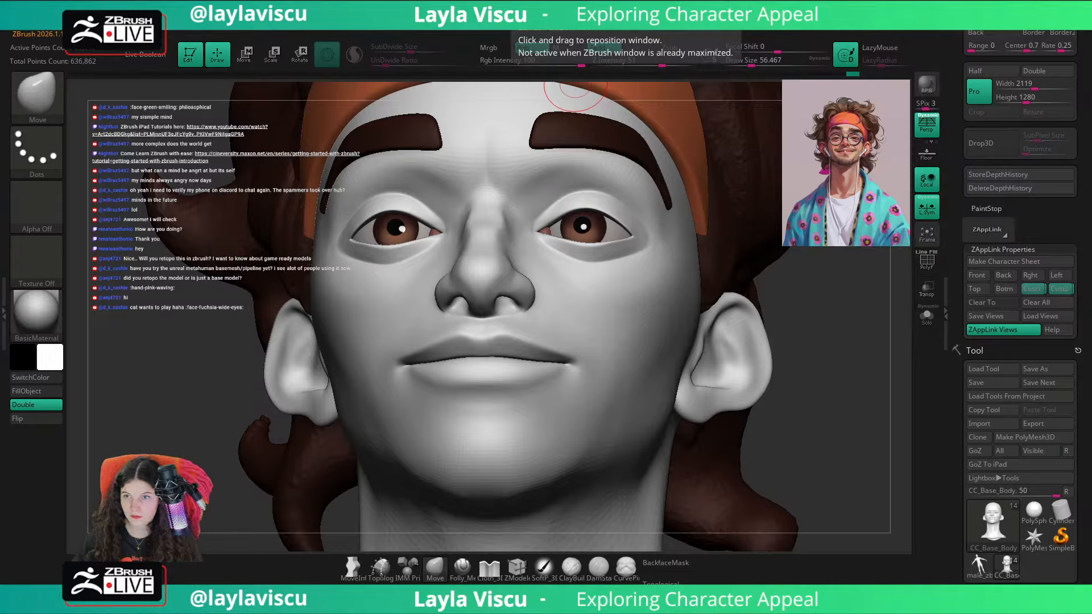
pyautogui.hotkey('shift', 'z')
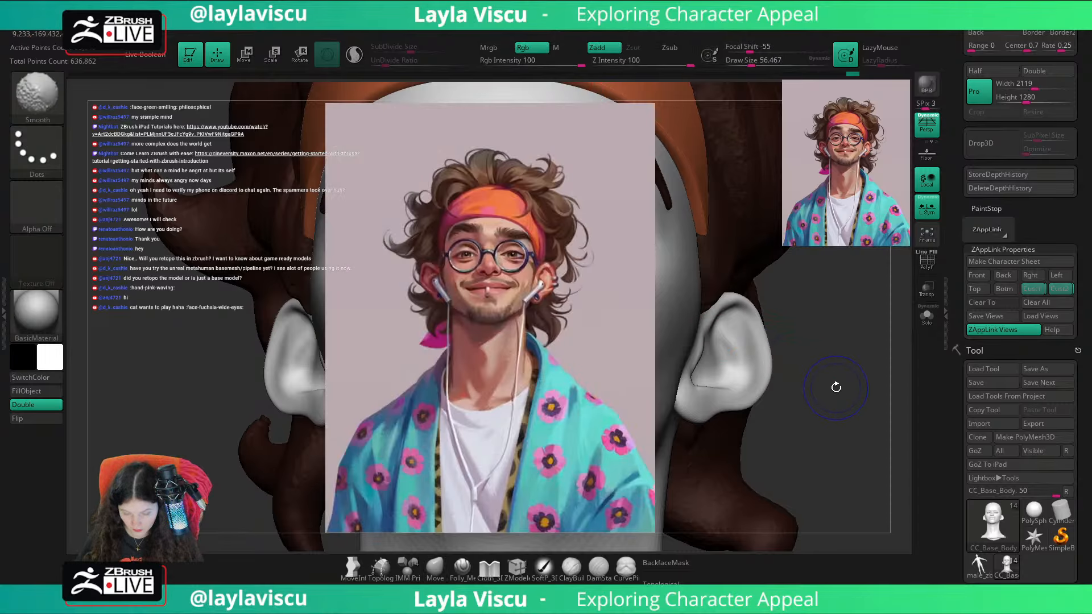
pyautogui.hotkey('shift', 'z')
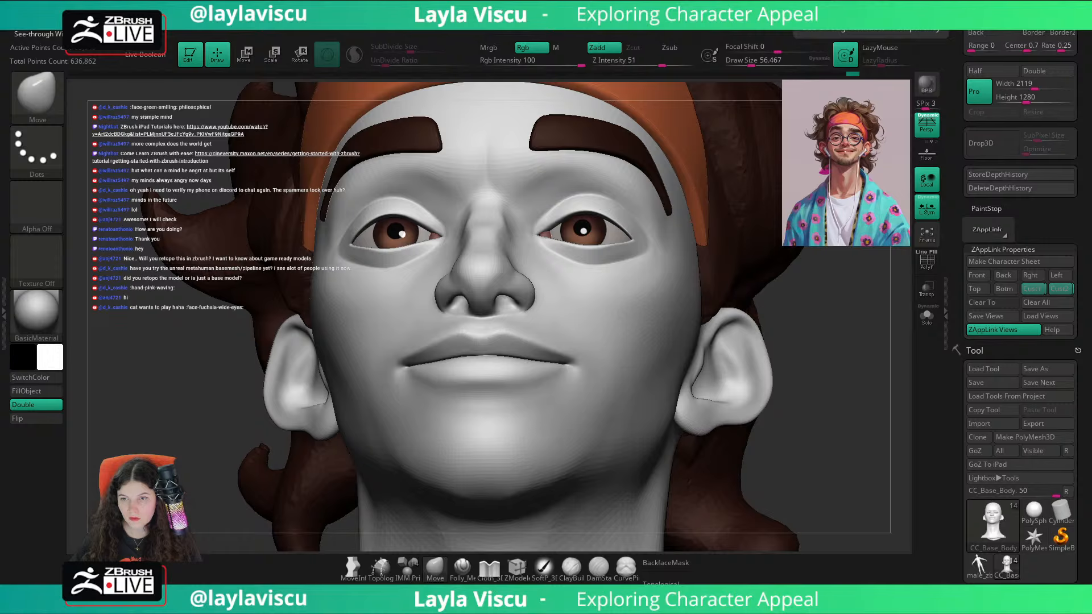
# Step: Switch to another sculpting brush, adjust its draw size, and sculpt the sides of the nose around the nostrils
pyautogui.moveTo(822, 373); pyautogui.dragTo(851, 374)
pyautogui.press('b')
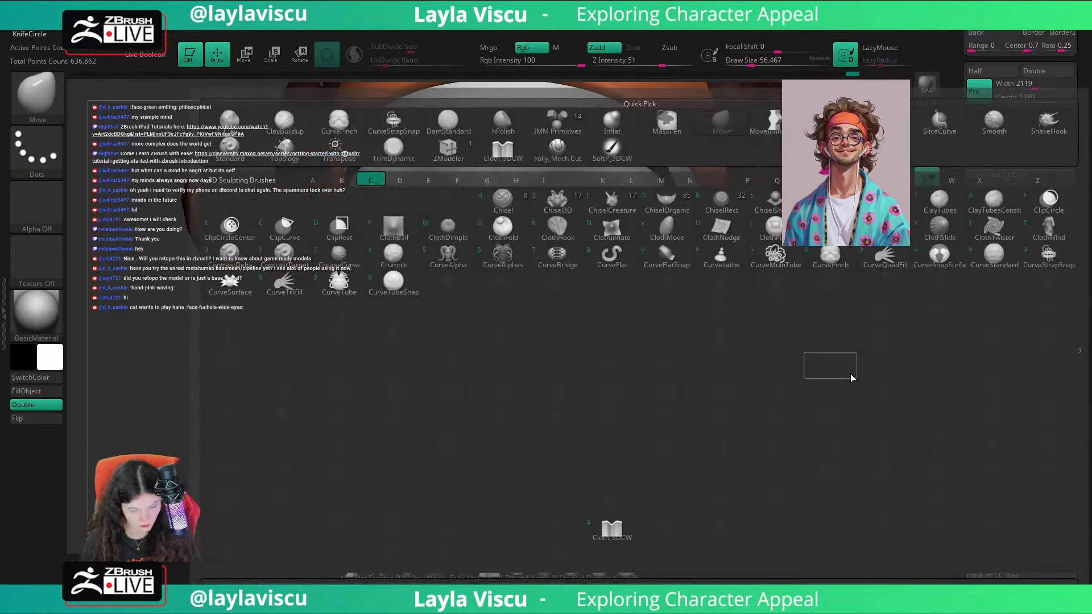
pyautogui.press('s')
pyautogui.press('t')
pyautogui.keyDown('ctrl'); pyautogui.moveTo(512, 310); pyautogui.dragTo(512, 325, button='right'); pyautogui.keyUp('ctrl')
pyautogui.press('s')
pyautogui.click(513, 324)
pyautogui.moveTo(479, 320)
pyautogui.mouseDown()
pyautogui.moveTo(524, 317)
pyautogui.moveTo(480, 314)
pyautogui.moveTo(520, 311)
pyautogui.moveTo(518, 300)
pyautogui.moveTo(494, 315)
pyautogui.moveTo(531, 316)
pyautogui.moveTo(500, 314)
pyautogui.mouseUp()
pyautogui.press('s')
pyautogui.click(563, 300)
pyautogui.keyDown('ctrl'); pyautogui.moveTo(514, 315); pyautogui.dragTo(434, 176, button='right'); pyautogui.keyUp('ctrl')
# Step: Continue shaping the nose base and nostril wings from several angles
pyautogui.keyDown('shift'); pyautogui.moveTo(285, 399); pyautogui.dragTo(290, 473); pyautogui.keyUp('shift')
pyautogui.moveTo(763, 337); pyautogui.dragTo(754, 295)
pyautogui.keyDown('ctrl'); pyautogui.moveTo(519, 312); pyautogui.dragTo(530, 392, button='right'); pyautogui.keyUp('ctrl')
pyautogui.keyDown('shift'); pyautogui.moveTo(541, 331); pyautogui.dragTo(495, 344); pyautogui.keyUp('shift')
pyautogui.keyDown('ctrl'); pyautogui.moveTo(523, 327); pyautogui.dragTo(514, 256, button='right'); pyautogui.keyUp('ctrl')
pyautogui.keyDown('shift'); pyautogui.moveTo(826, 356); pyautogui.dragTo(824, 378); pyautogui.keyUp('shift')
pyautogui.keyDown('ctrl'); pyautogui.moveTo(648, 347); pyautogui.dragTo(634, 303, button='right'); pyautogui.keyUp('ctrl')
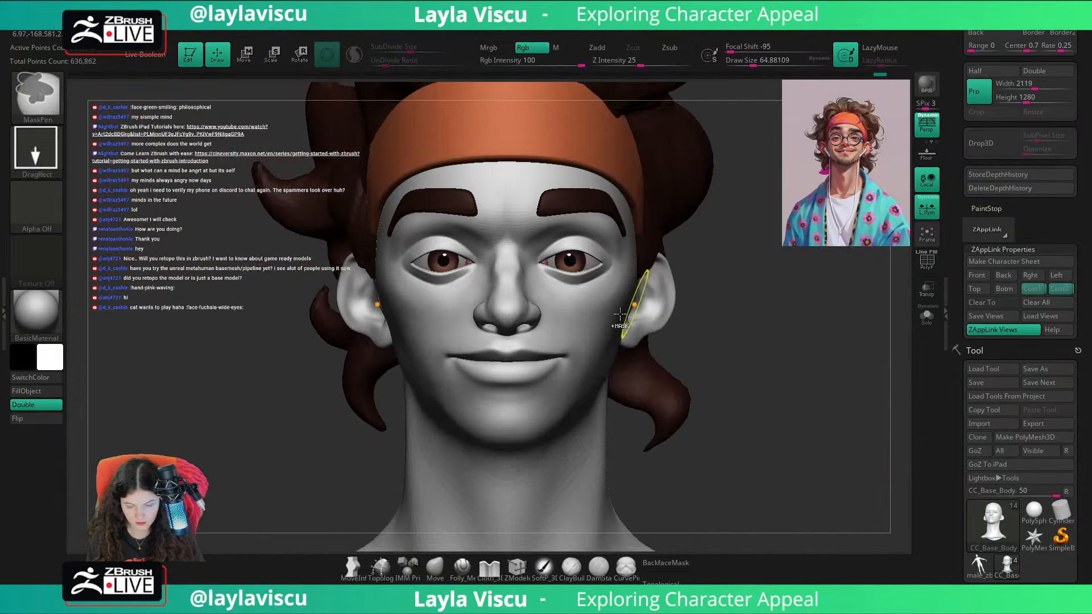
# Step: Reshape the nostrils with the Move brush against the reference portrait, raising the draw size to about 97
pyautogui.click(438, 566)
pyautogui.hotkey('shift', 'z')
pyautogui.hotkey('shift', 'z')
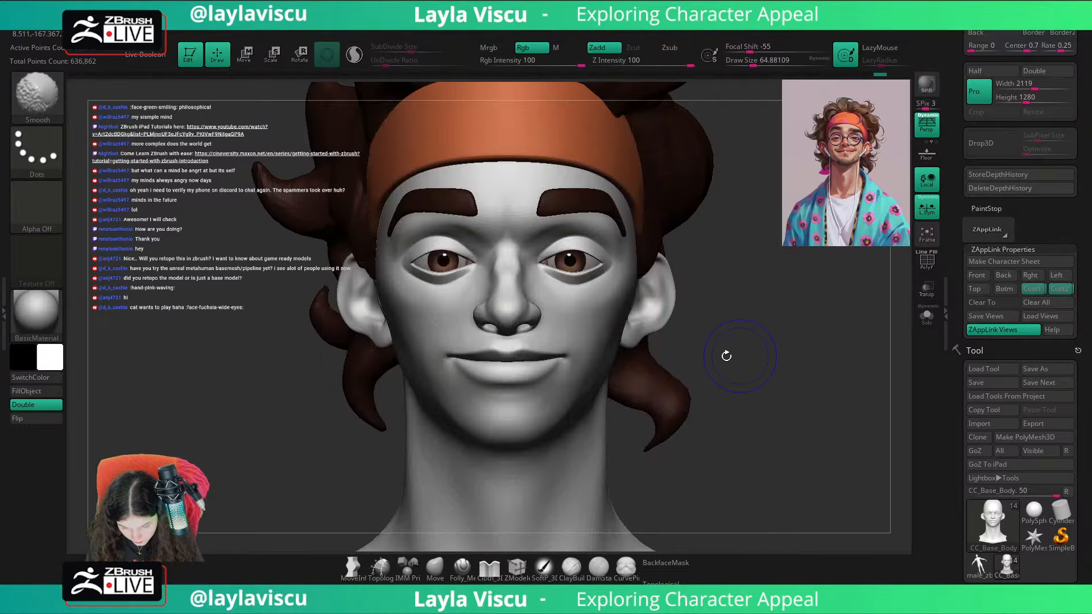
pyautogui.keyDown('ctrl'); pyautogui.moveTo(497, 315); pyautogui.dragTo(603, 378, button='right'); pyautogui.keyUp('ctrl')
pyautogui.hotkey('shift', 'z')
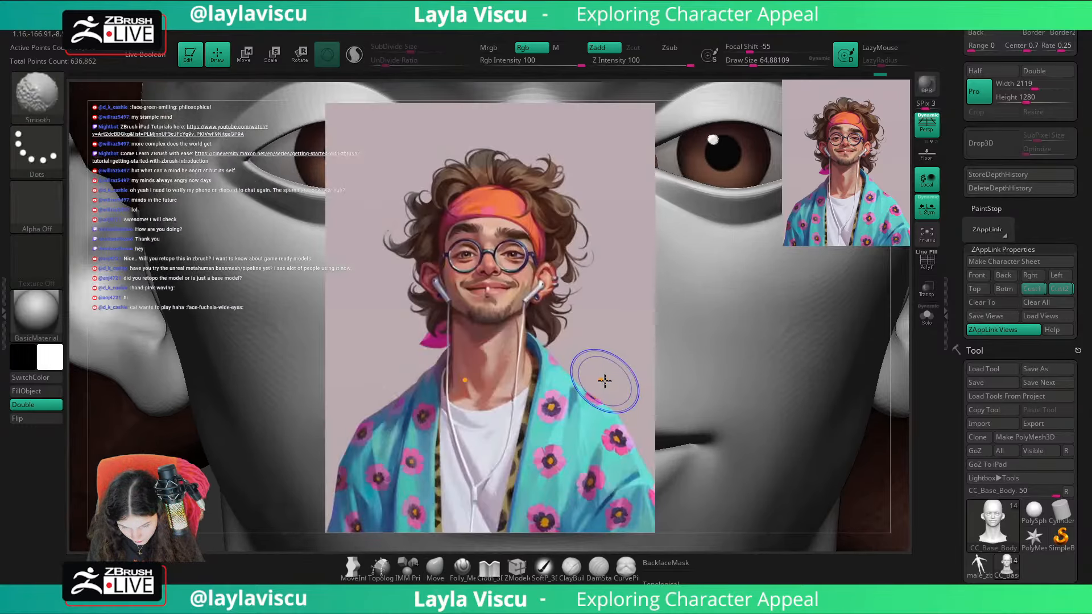
pyautogui.hotkey('shift', 'z')
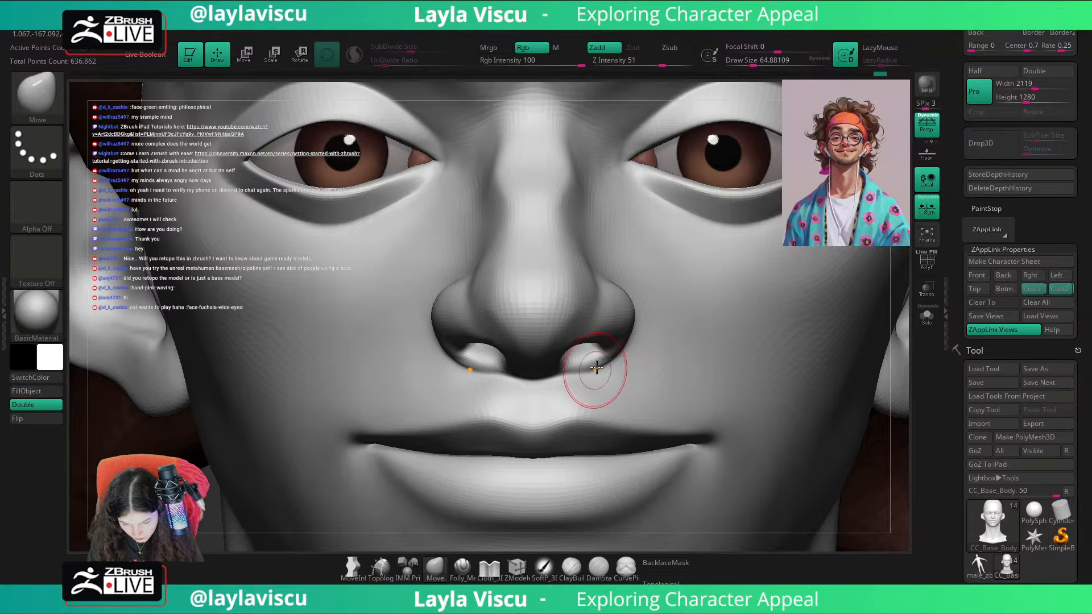
pyautogui.keyDown('ctrl'); pyautogui.moveTo(627, 343); pyautogui.dragTo(612, 143, button='right'); pyautogui.keyUp('ctrl')
pyautogui.moveTo(864, 377); pyautogui.dragTo(788, 384)
pyautogui.keyDown('ctrl'); pyautogui.moveTo(612, 354); pyautogui.dragTo(612, 444, button='right'); pyautogui.keyUp('ctrl')
pyautogui.press('s')
pyautogui.moveTo(605, 362); pyautogui.dragTo(613, 362)
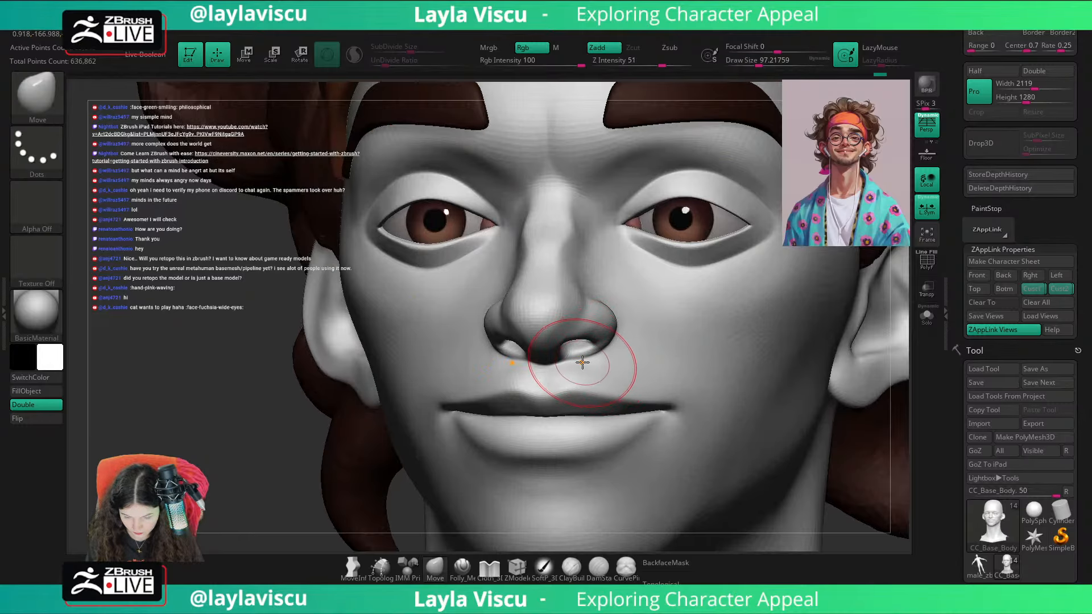
# Step: Recall a stored custom view and compare the reshaped nose with the reference portrait
pyautogui.click(1052, 299)
pyautogui.click(1052, 289)
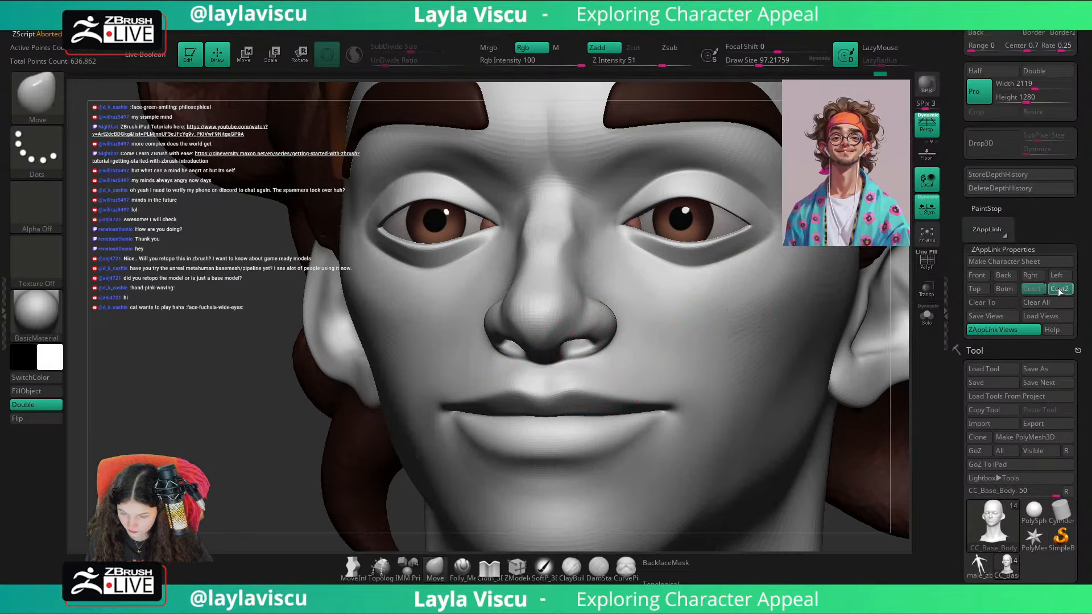
pyautogui.click(1059, 290)
pyautogui.hotkey('shift', 'z')
pyautogui.hotkey('shift', 'z')
pyautogui.hotkey('shift', 'z')
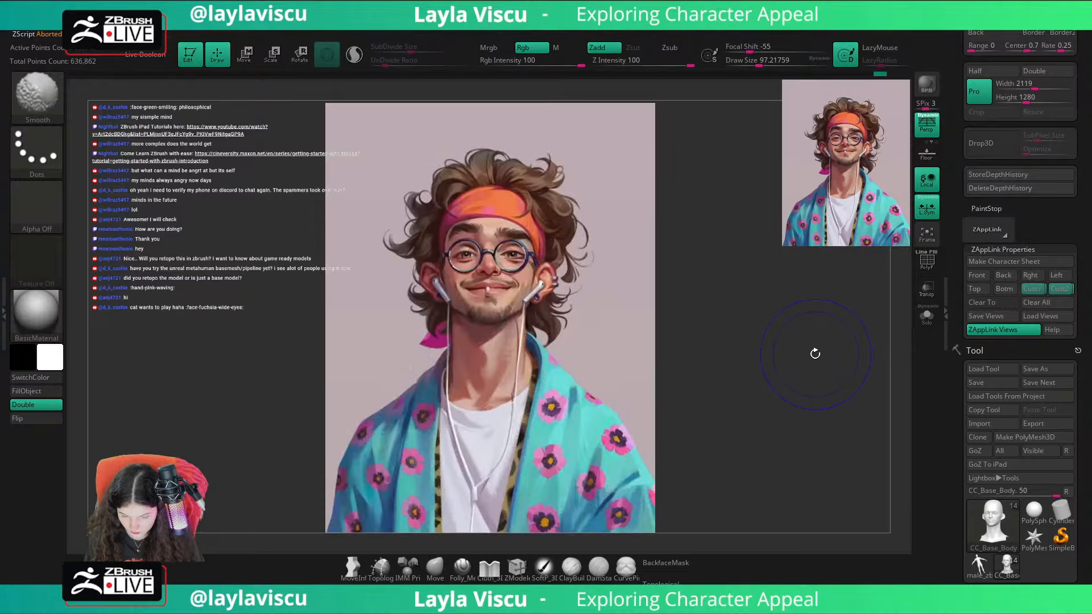
pyautogui.hotkey('shift', 'z')
# Step: Adjust the base of the nose with the Move brush at a draw size of about 74
pyautogui.moveTo(813, 353)
pyautogui.keyDown('ctrl'); pyautogui.mouseDown(button='right')
pyautogui.moveTo(834, 317)
pyautogui.moveTo(802, 335)
pyautogui.mouseUp(button='right'); pyautogui.keyUp('ctrl')
pyautogui.moveTo(710, 415)
pyautogui.keyDown('ctrl'); pyautogui.mouseDown(button='right')
pyautogui.moveTo(828, 531)
pyautogui.moveTo(732, 446)
pyautogui.mouseUp(button='right'); pyautogui.keyUp('ctrl')
pyautogui.moveTo(538, 296)
pyautogui.keyDown('ctrl'); pyautogui.mouseDown(button='right')
pyautogui.moveTo(556, 322)
pyautogui.moveTo(506, 230)
pyautogui.mouseUp(button='right'); pyautogui.keyUp('ctrl')
pyautogui.keyDown('shift'); pyautogui.moveTo(762, 443); pyautogui.dragTo(866, 393, button='right'); pyautogui.keyUp('shift')
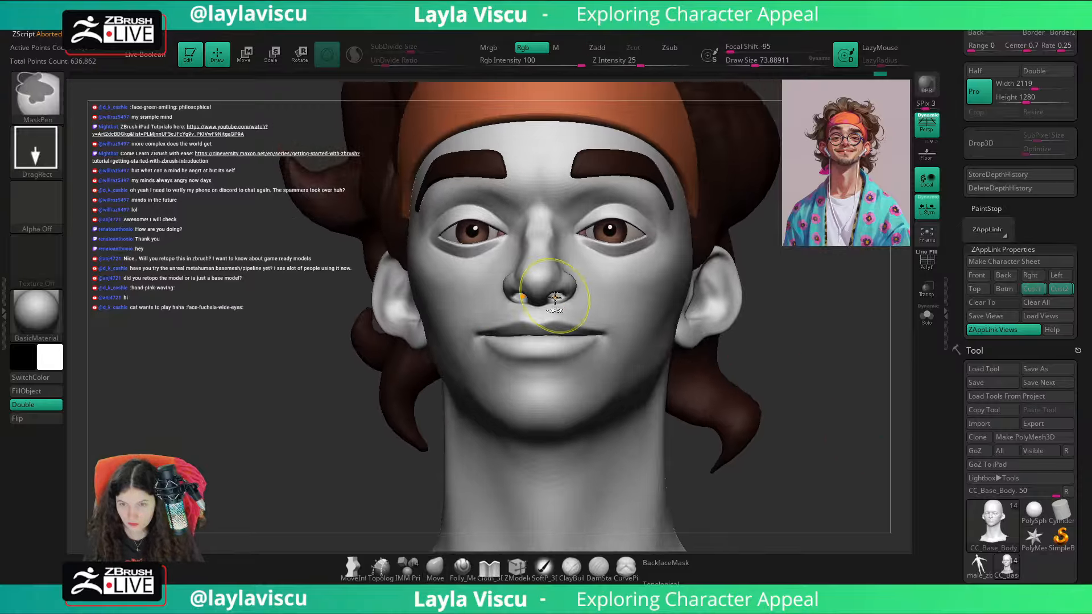
pyautogui.keyDown('ctrl'); pyautogui.moveTo(554, 298); pyautogui.dragTo(575, 336, button='right'); pyautogui.keyUp('ctrl')
# Step: Choose the ClayBuildup brush at a draw size of about 39, try a stroke on the nostril wing, and undo it
pyautogui.moveTo(885, 366); pyautogui.dragTo(841, 358, button='right')
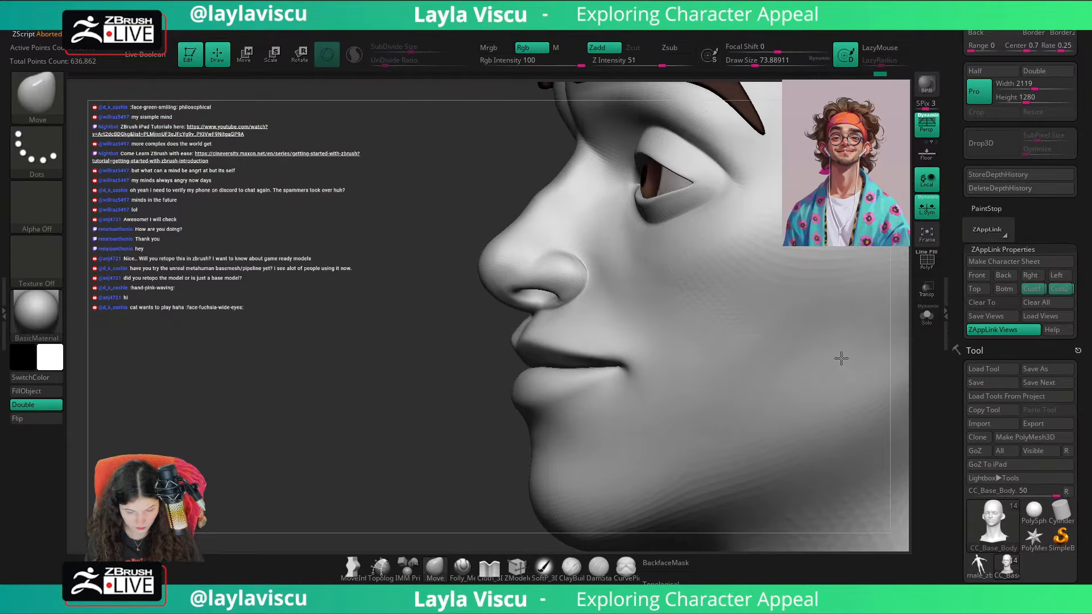
pyautogui.press('b')
pyautogui.press('c')
pyautogui.press('b')
pyautogui.press('s')
pyautogui.moveTo(572, 291); pyautogui.dragTo(552, 280)
pyautogui.press('s')
pyautogui.hotkey('ctrl', 'z')
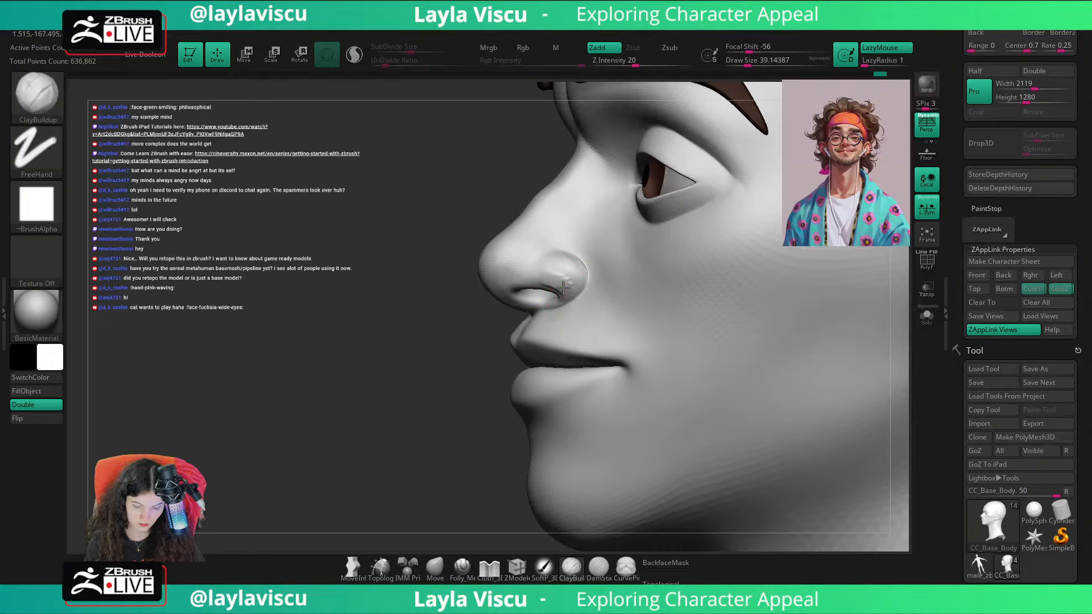
# Step: Build up the rim of the nostril wing with ClayBuildup and smooth it into the cheek
pyautogui.moveTo(474, 413); pyautogui.dragTo(554, 294, button='right')
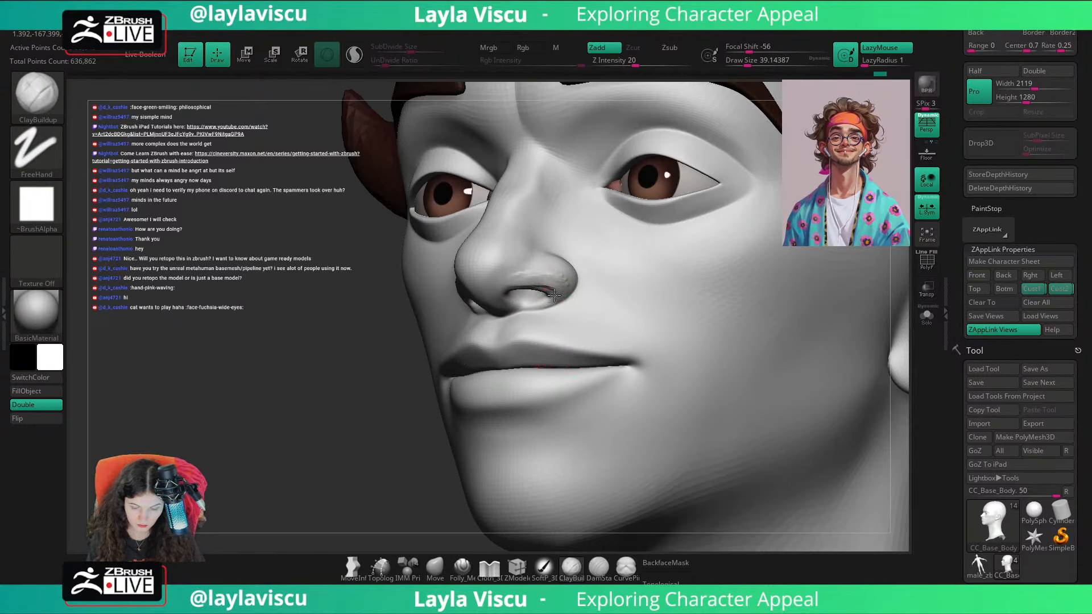
pyautogui.press('shift')
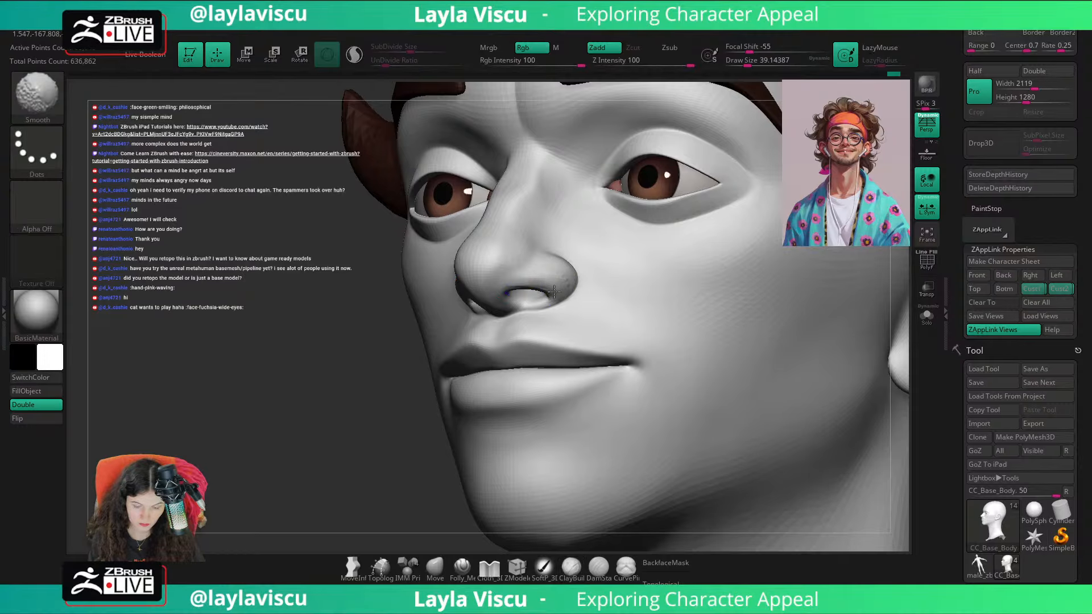
pyautogui.moveTo(564, 275)
pyautogui.keyDown('ctrl'); pyautogui.mouseDown(button='right')
pyautogui.moveTo(378, 390)
pyautogui.moveTo(723, 360)
pyautogui.moveTo(741, 341)
pyautogui.moveTo(858, 311)
pyautogui.moveTo(717, 308)
pyautogui.mouseUp(button='right'); pyautogui.keyUp('ctrl')
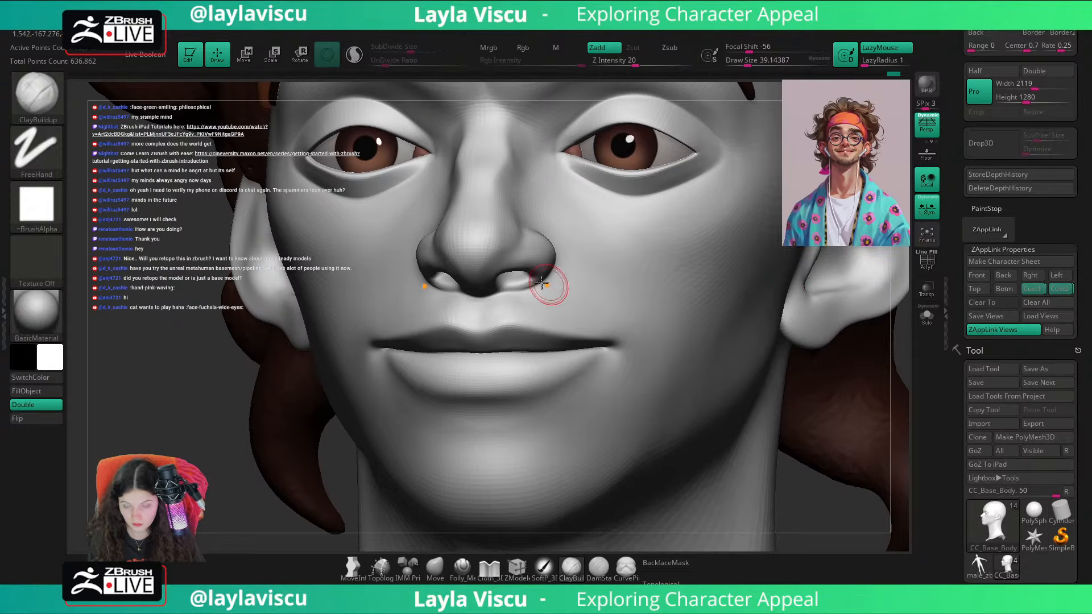
pyautogui.keyDown('shift'); pyautogui.moveTo(551, 287); pyautogui.dragTo(542, 277); pyautogui.keyUp('shift')
pyautogui.moveTo(529, 284)
pyautogui.keyDown('ctrl'); pyautogui.mouseDown(button='right')
pyautogui.moveTo(555, 142)
pyautogui.moveTo(796, 373)
pyautogui.moveTo(821, 375)
pyautogui.moveTo(753, 360)
pyautogui.mouseUp(button='right'); pyautogui.keyUp('ctrl')
# Step: Recall a stored custom view and toggle the reference portrait overlay to check the refined nostrils
pyautogui.hotkey('shift', 'z')
pyautogui.hotkey('shift', 'z')
pyautogui.click(1040, 293)
pyautogui.hotkey('shift', 'z')
pyautogui.hotkey('shift', 'z')
pyautogui.hotkey('shift', 'z')
pyautogui.hotkey('shift', 'z')
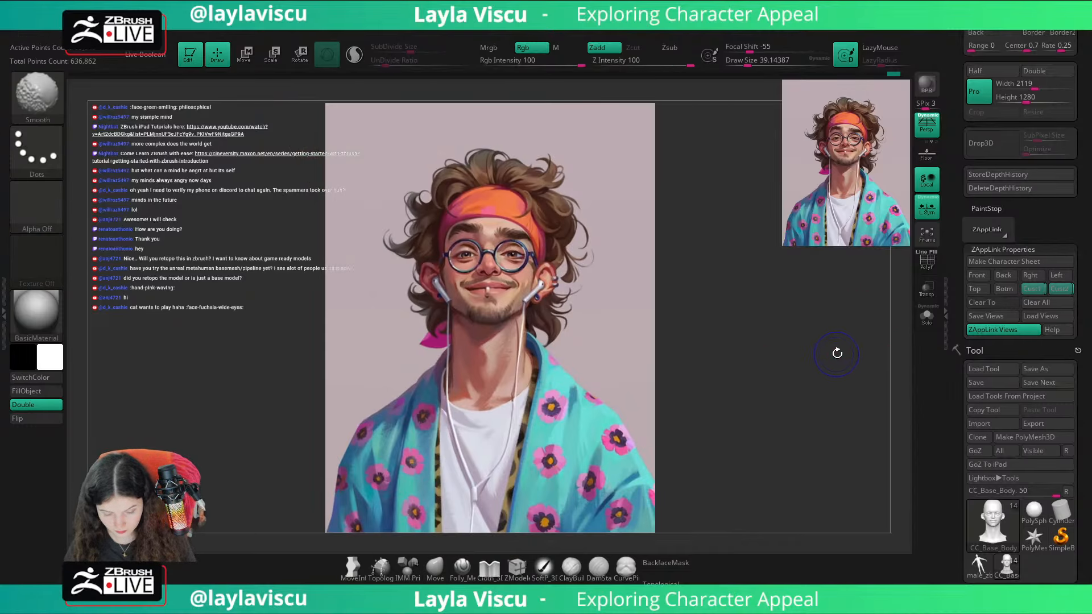
# Step: Turn on BackfaceMask for the Move brush and reshape the outer nostril wing at a draw size of about 56
pyautogui.keyDown('ctrl'); pyautogui.moveTo(528, 314); pyautogui.dragTo(654, 472, button='right'); pyautogui.keyUp('ctrl')
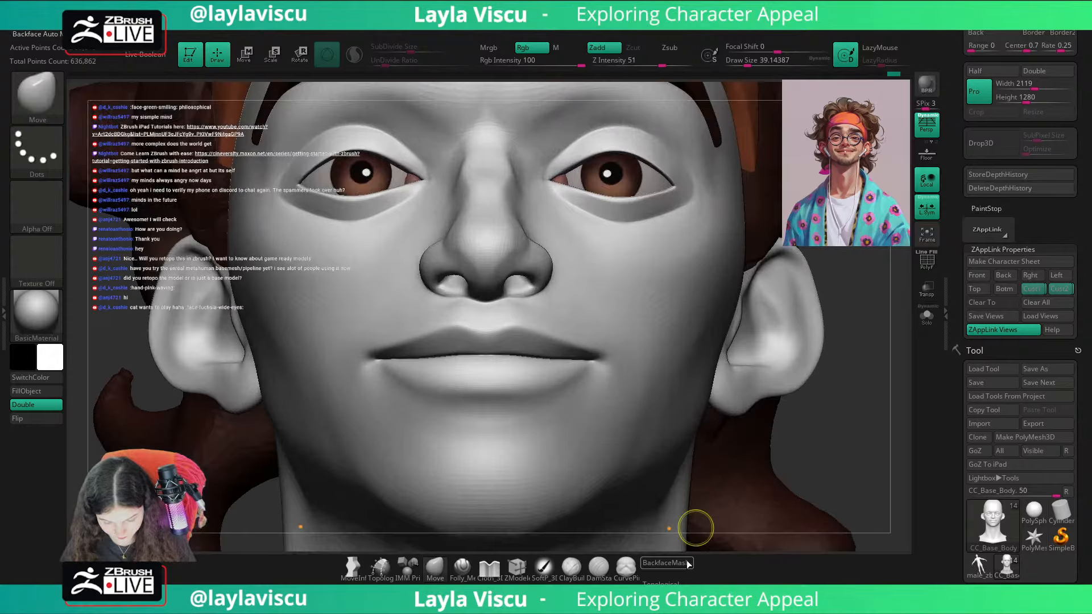
pyautogui.click(688, 564)
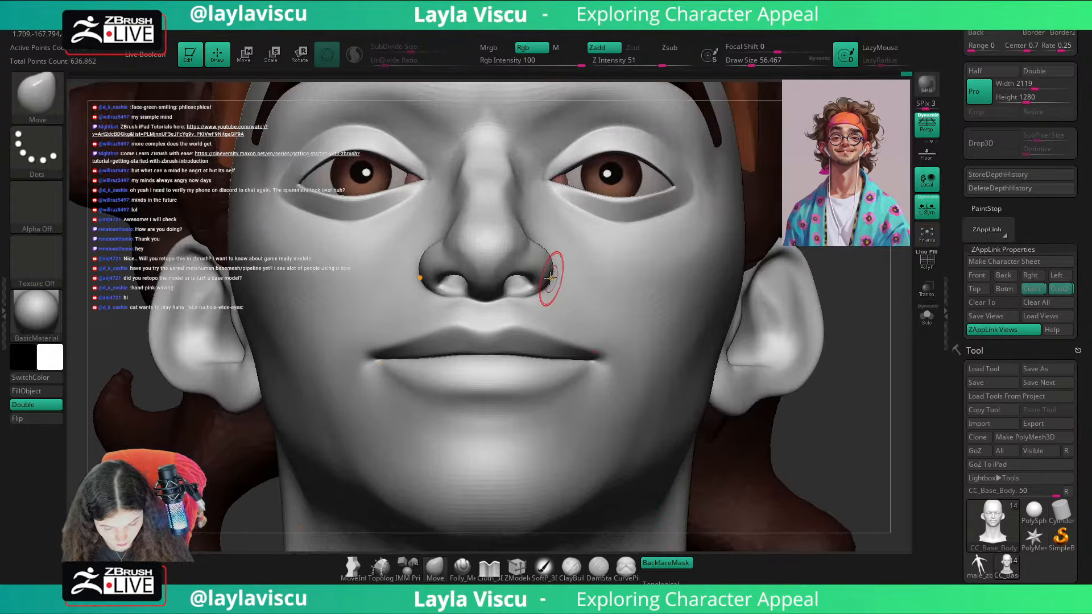
pyautogui.keyDown('ctrl'); pyautogui.moveTo(551, 278); pyautogui.dragTo(500, 142, button='right'); pyautogui.keyUp('ctrl')
pyautogui.keyDown('shift'); pyautogui.moveTo(746, 369); pyautogui.dragTo(770, 386, button='right'); pyautogui.keyUp('shift')
# Step: Show the CC_Base_Eyewinker subtool and make it the active subtool
pyautogui.moveTo(1086, 415); pyautogui.dragTo(1088, 311)
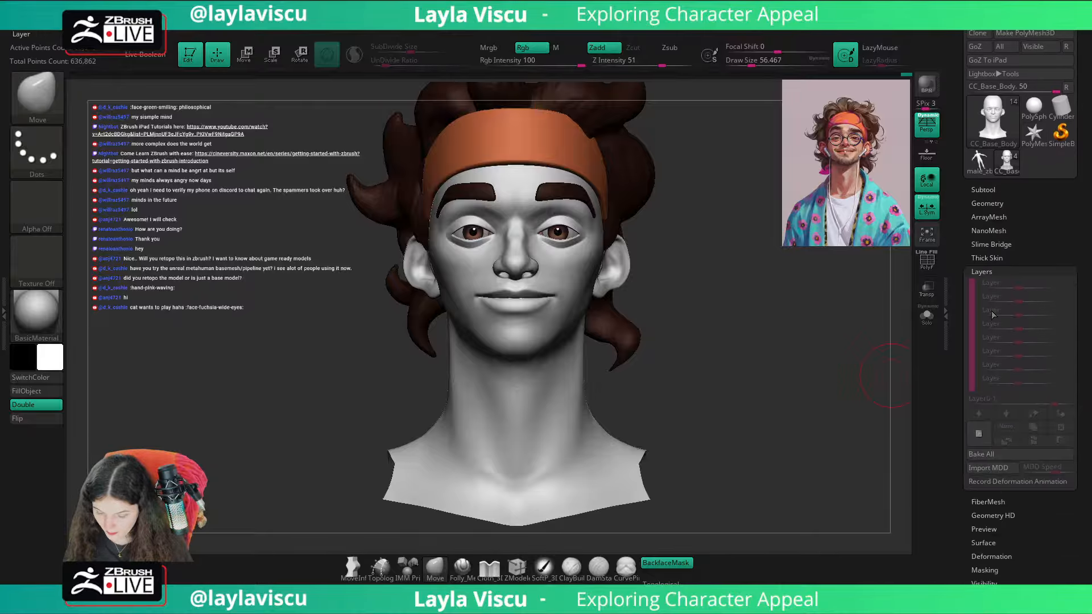
pyautogui.click(987, 188)
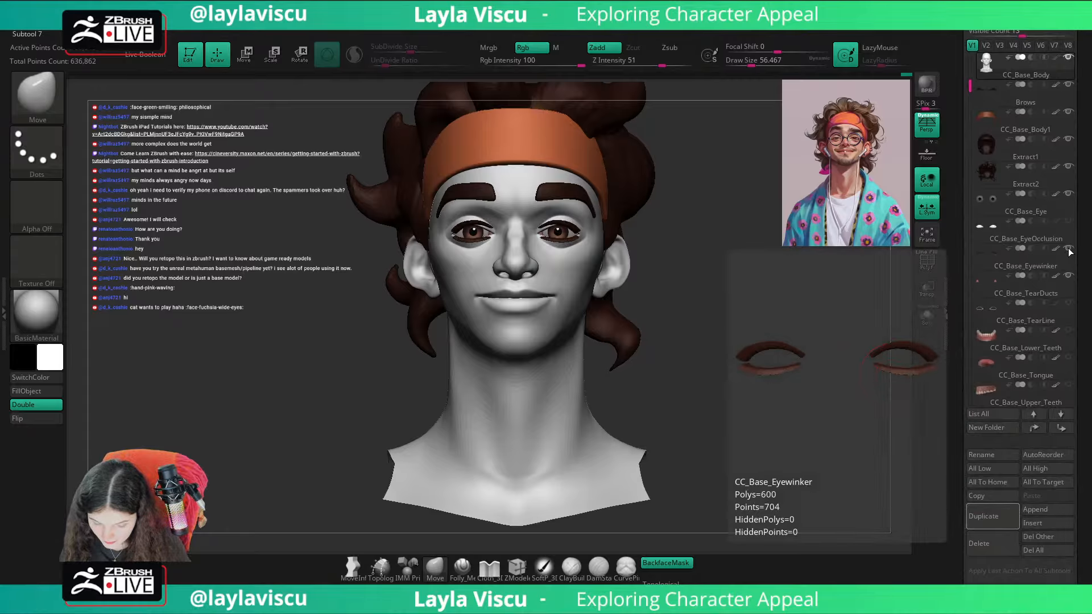
pyautogui.keyDown('ctrl'); pyautogui.moveTo(656, 261); pyautogui.dragTo(599, 275, button='right'); pyautogui.keyUp('ctrl')
pyautogui.keyDown('alt'); pyautogui.click(575, 244); pyautogui.keyUp('alt')
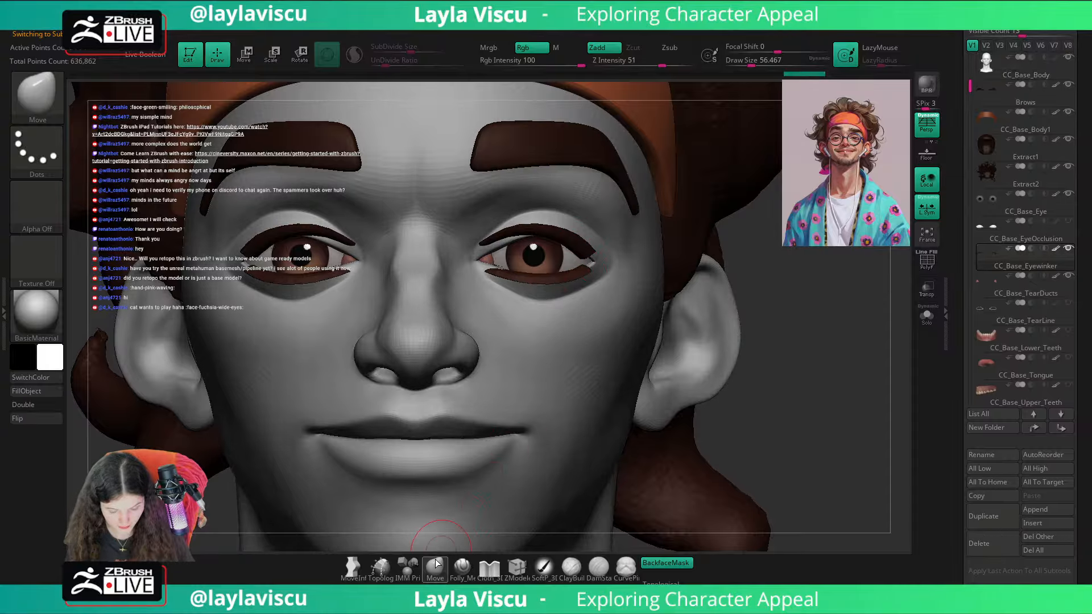
# Step: Try to fit the eyelashes to the lids with the Move brush at draw size about 104, with topological masking on
pyautogui.click(437, 563)
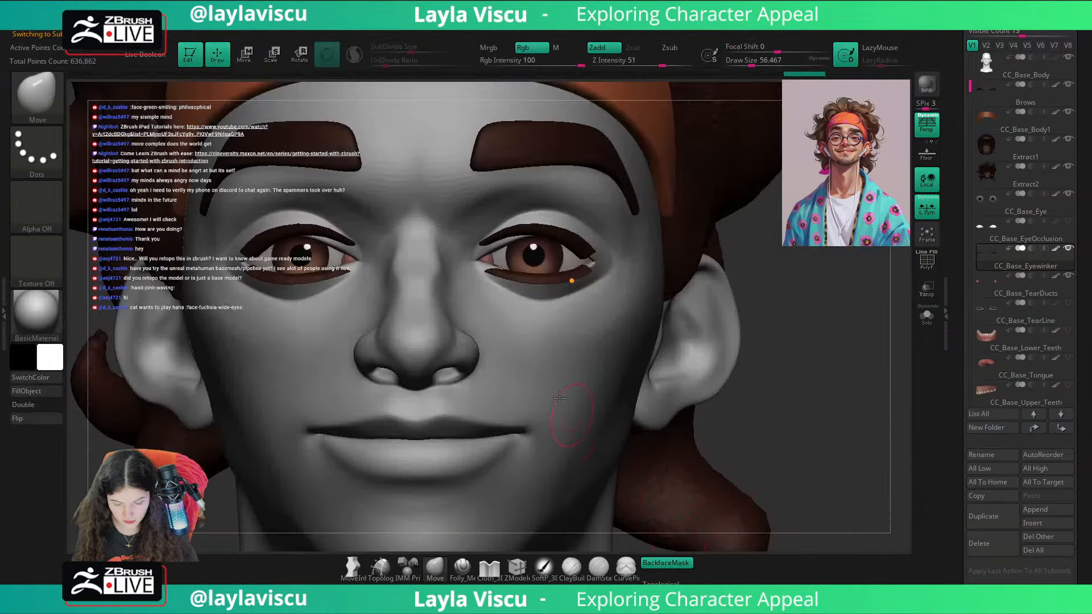
pyautogui.press('s')
pyautogui.moveTo(481, 255); pyautogui.dragTo(489, 253)
pyautogui.click(659, 579)
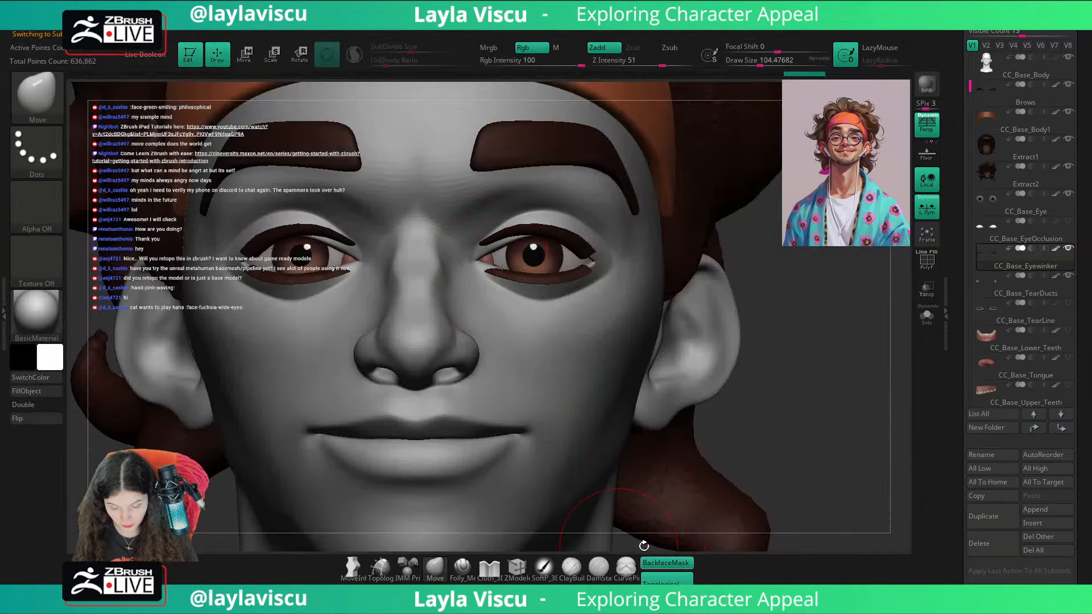
pyautogui.click(487, 258)
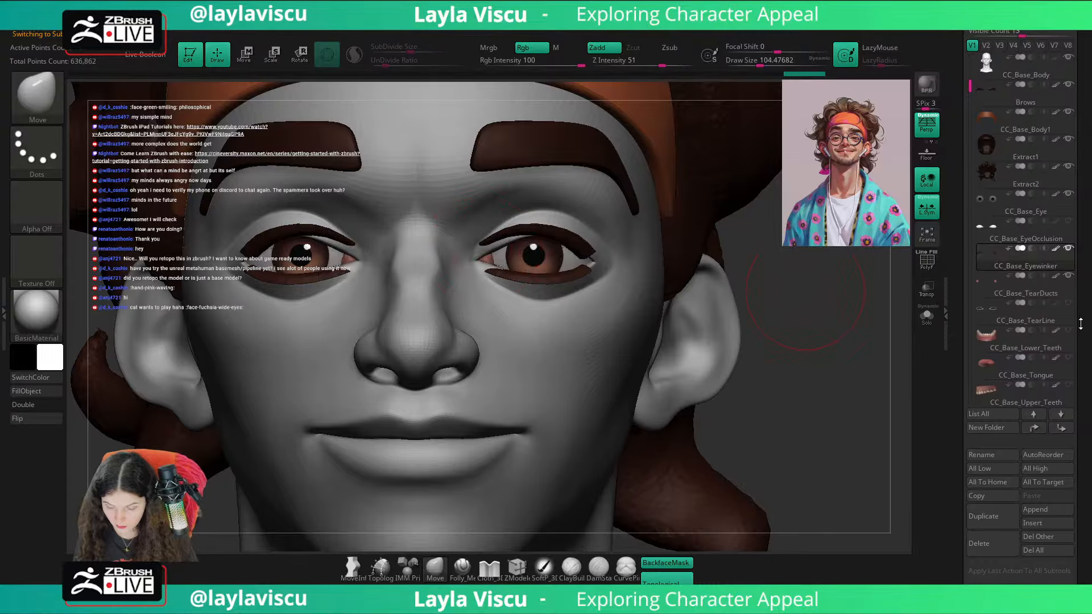
# Step: Delete the CC_Detail 1 layer from the CC_Base_Eyewinker subtool and activate the Move transpose tool
pyautogui.scroll(-8, 1081, 323)
pyautogui.click(981, 332)
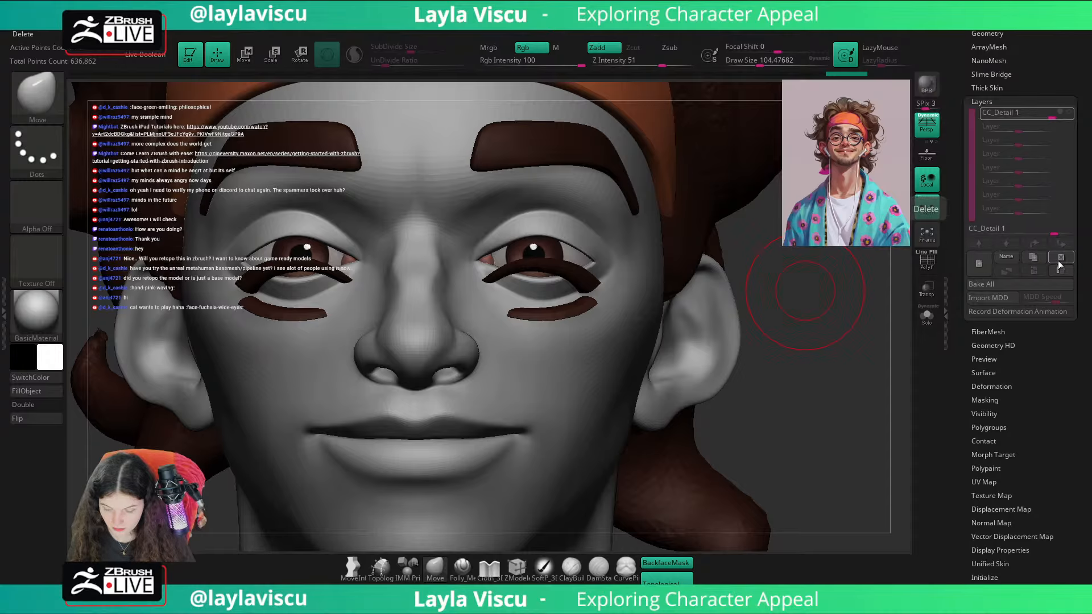
pyautogui.click(979, 266)
pyautogui.press('w')
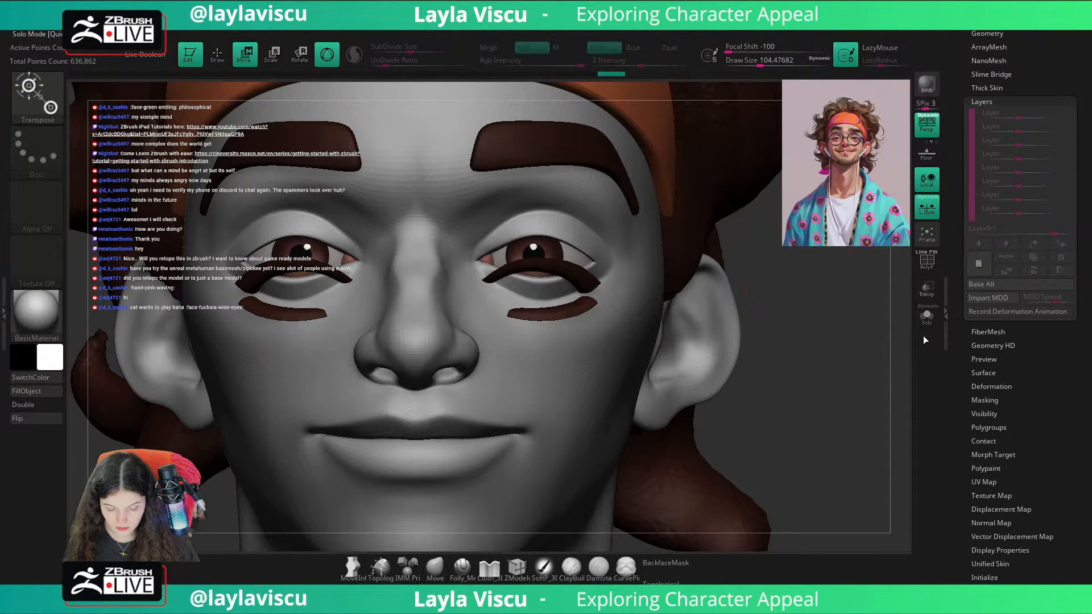
# Step: Centre the transpose gizmo on the eyelashes and move them straight up onto the eyelid edges
pyautogui.keyDown('alt'); pyautogui.click(552, 275); pyautogui.keyUp('alt')
pyautogui.keyDown('alt'); pyautogui.click(568, 180); pyautogui.keyUp('alt')
pyautogui.click(529, 181)
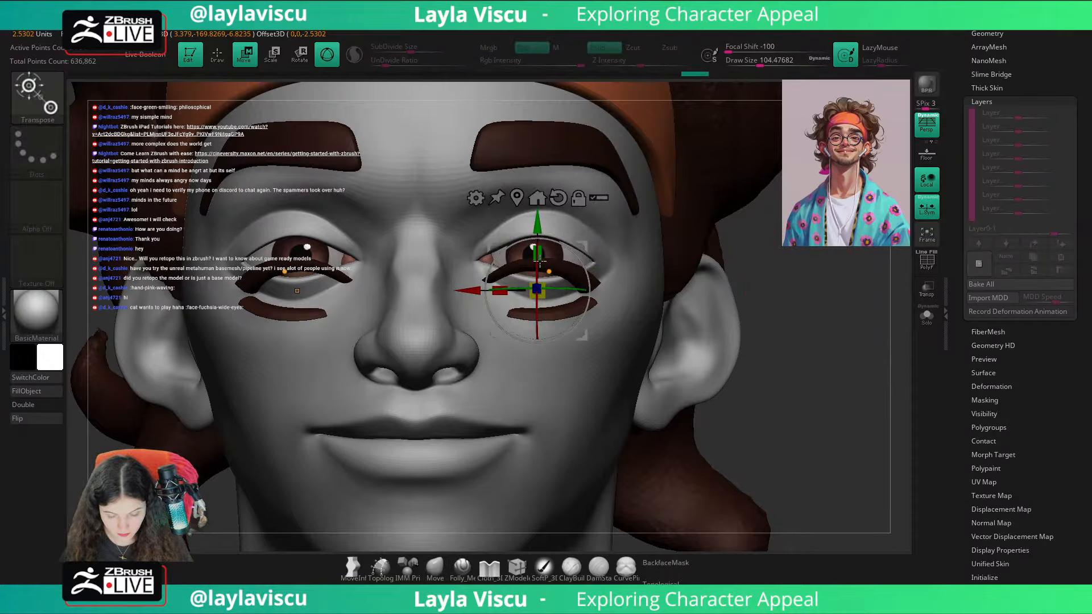
pyautogui.moveTo(539, 260); pyautogui.dragTo(539, 225)
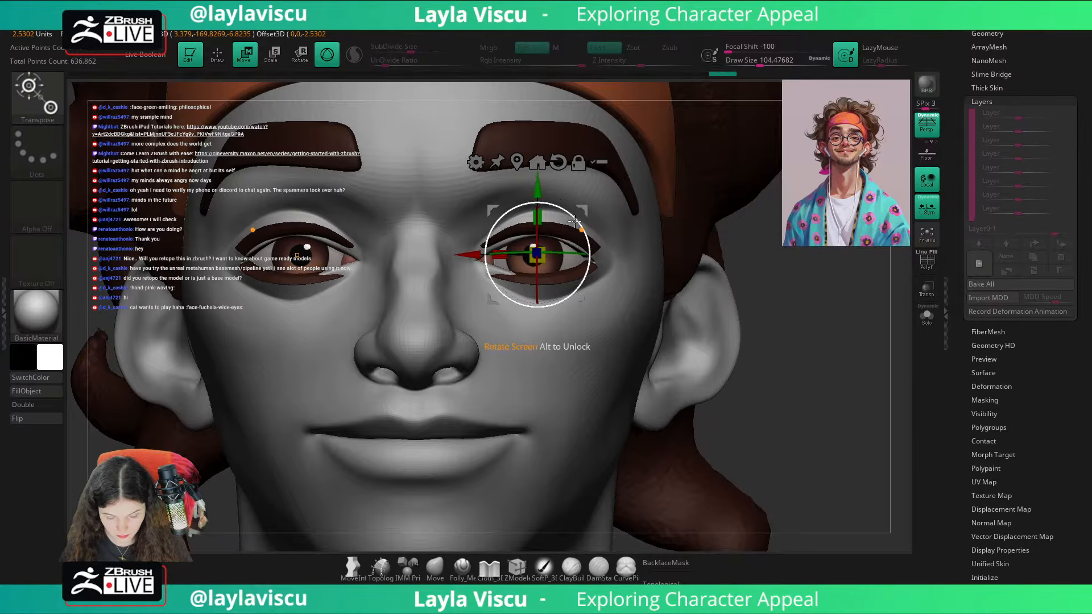
# Step: Turn on Double display and pull the lashes' inner corners toward the tear ducts with the Move brush at draw size about 136
pyautogui.click(435, 566)
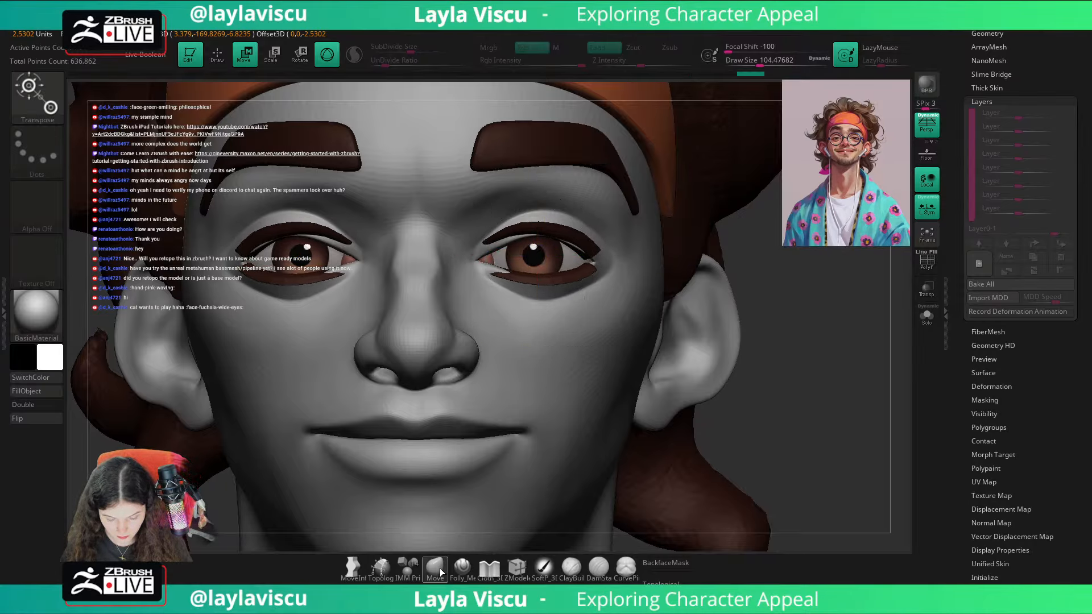
pyautogui.click(22, 404)
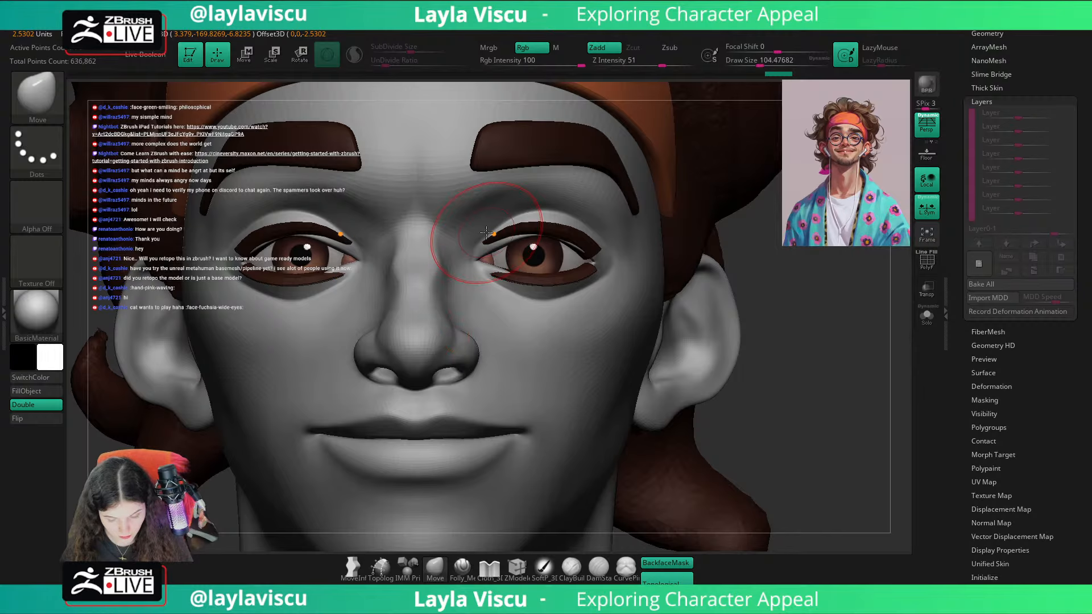
pyautogui.moveTo(478, 247); pyautogui.dragTo(461, 275)
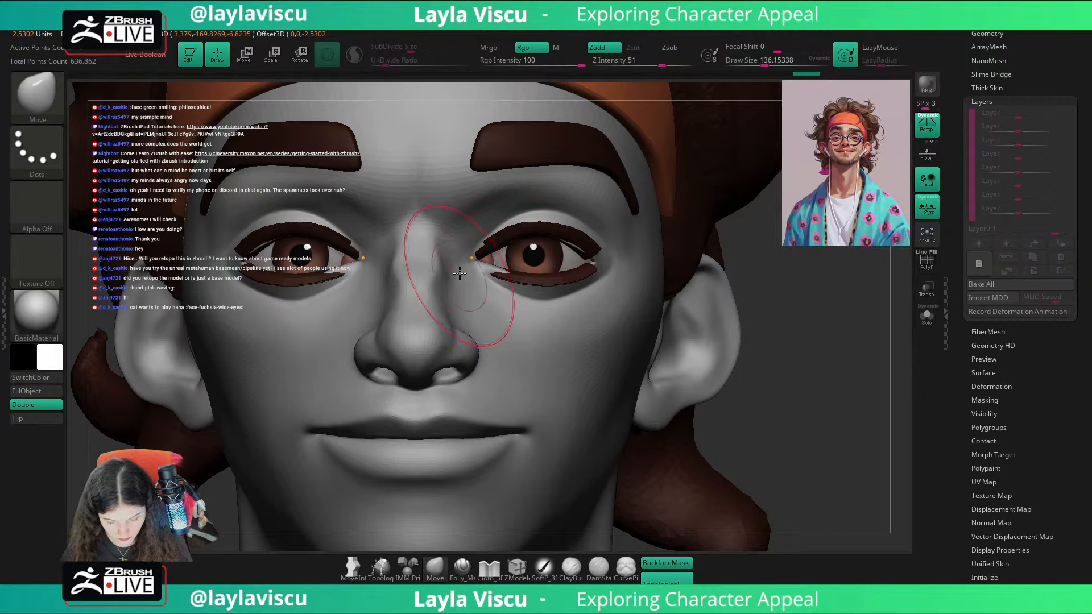
pyautogui.keyDown('ctrl'); pyautogui.moveTo(461, 275); pyautogui.dragTo(483, 251, button='right'); pyautogui.keyUp('ctrl')
pyautogui.moveTo(475, 263)
pyautogui.mouseDown()
pyautogui.moveTo(455, 280)
pyautogui.moveTo(489, 256)
pyautogui.mouseUp()
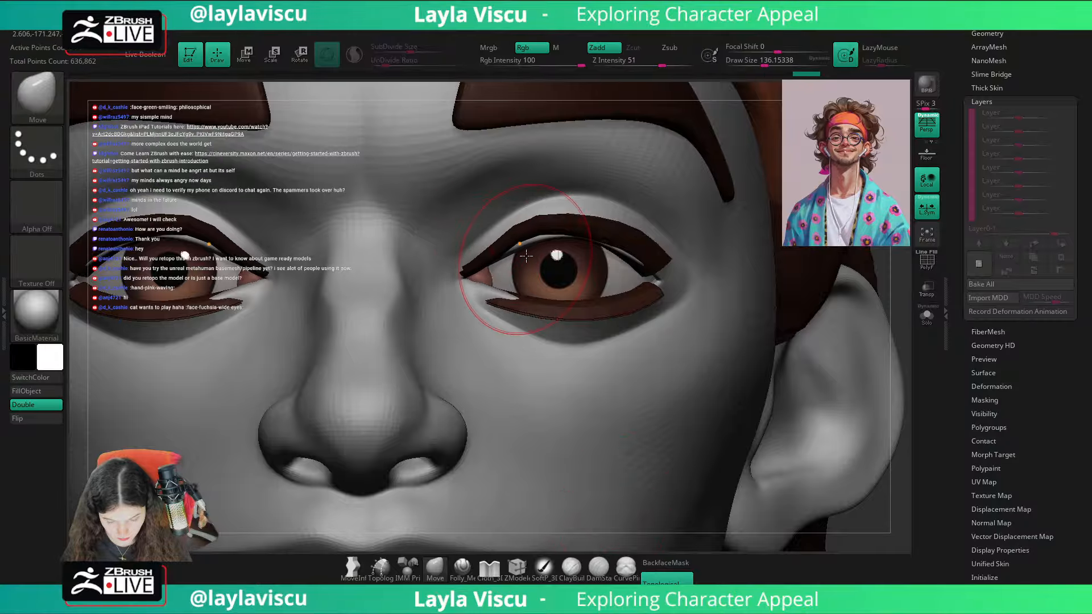
# Step: Lower the upper lash arc and its outer end onto the lid with the Move brush at draw size about 136
pyautogui.moveTo(543, 232); pyautogui.dragTo(540, 245)
pyautogui.moveTo(629, 255); pyautogui.dragTo(630, 266)
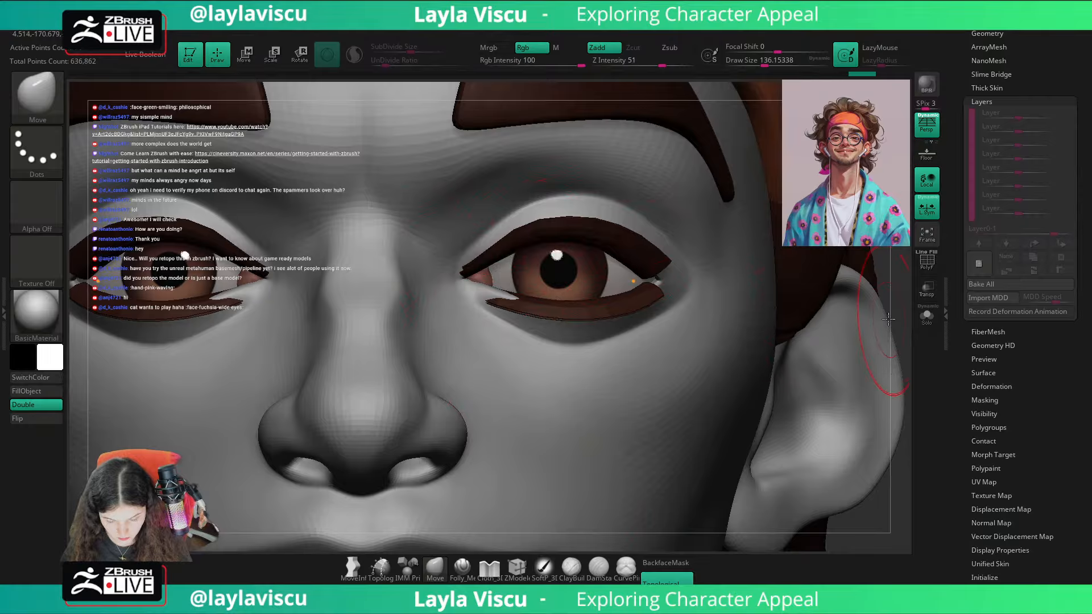
pyautogui.moveTo(902, 292); pyautogui.dragTo(859, 289)
# Step: Fit the lower lashes and inner corners to the lids with the Move brush at draw size about 197
pyautogui.press('s')
pyautogui.moveTo(631, 286)
pyautogui.mouseDown()
pyautogui.moveTo(668, 280)
pyautogui.moveTo(654, 287)
pyautogui.mouseUp()
pyautogui.keyDown('ctrl'); pyautogui.moveTo(636, 281); pyautogui.dragTo(612, 350, button='right'); pyautogui.keyUp('ctrl')
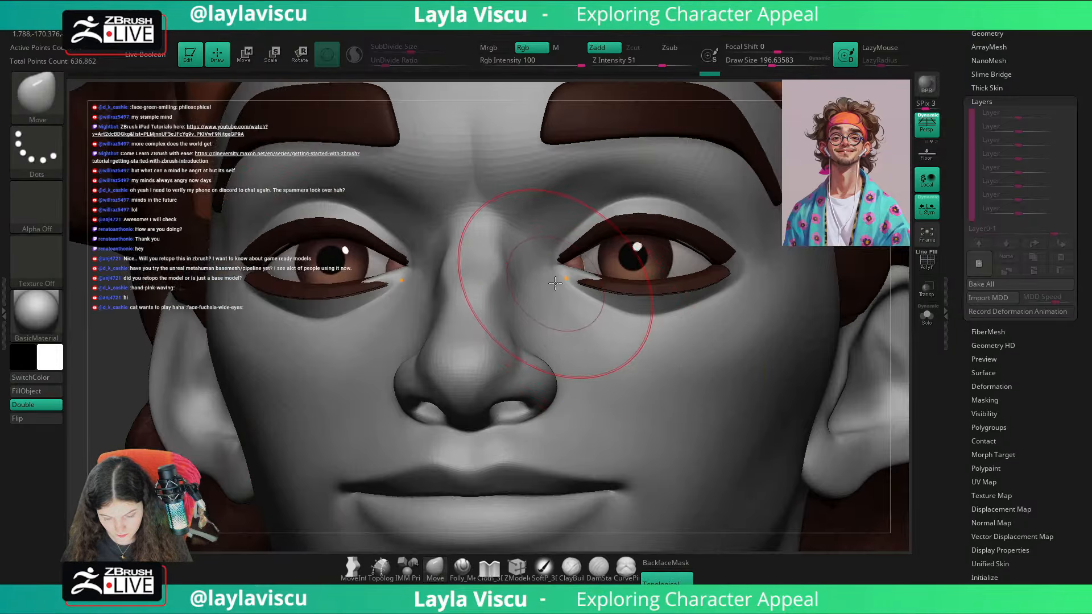
pyautogui.moveTo(558, 277); pyautogui.dragTo(522, 266)
pyautogui.moveTo(522, 266)
pyautogui.keyDown('ctrl'); pyautogui.mouseDown(button='right')
pyautogui.moveTo(336, 253)
pyautogui.moveTo(767, 346)
pyautogui.moveTo(718, 399)
pyautogui.mouseUp(button='right'); pyautogui.keyUp('ctrl')
pyautogui.moveTo(594, 312); pyautogui.dragTo(593, 327)
pyautogui.moveTo(674, 320); pyautogui.dragTo(676, 323)
pyautogui.moveTo(701, 320)
pyautogui.keyDown('ctrl'); pyautogui.mouseDown(button='right')
pyautogui.moveTo(808, 312)
pyautogui.moveTo(725, 272)
pyautogui.moveTo(594, 325)
pyautogui.mouseUp(button='right'); pyautogui.keyUp('ctrl')
pyautogui.press('s')
pyautogui.moveTo(537, 277); pyautogui.dragTo(533, 277)
pyautogui.moveTo(514, 289); pyautogui.dragTo(515, 282)
# Step: Adjust the upper lashes from a low three-quarter view with the Move brush at draw sizes of about 101 and 149
pyautogui.moveTo(846, 297); pyautogui.dragTo(793, 233, button='right')
pyautogui.press('s')
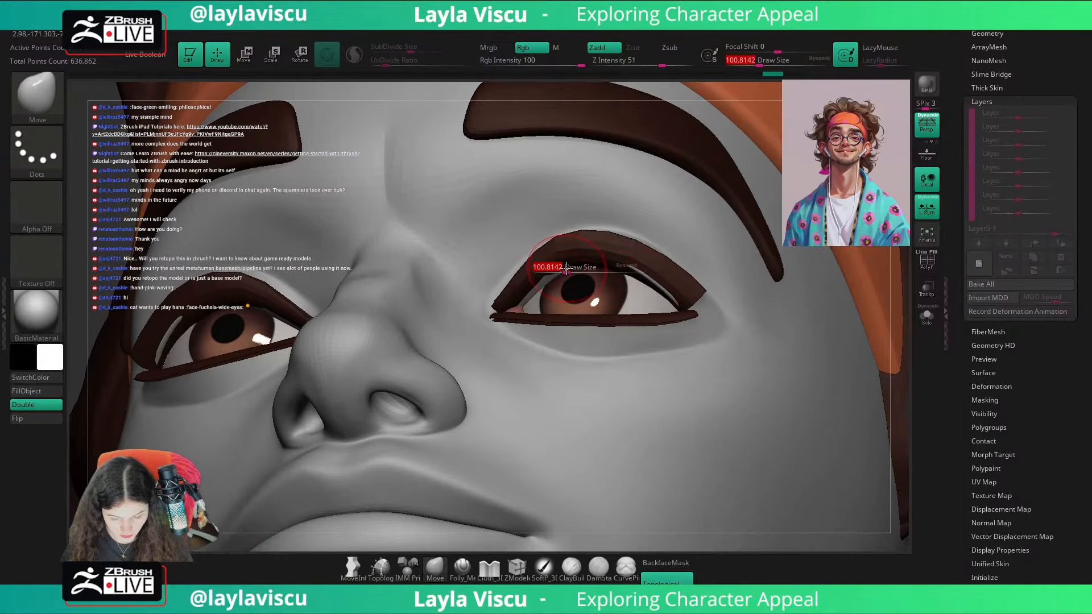
pyautogui.moveTo(565, 275); pyautogui.dragTo(544, 275)
pyautogui.moveTo(654, 270); pyautogui.dragTo(671, 298)
pyautogui.keyDown('ctrl'); pyautogui.moveTo(662, 297); pyautogui.dragTo(666, 442, button='right'); pyautogui.keyUp('ctrl')
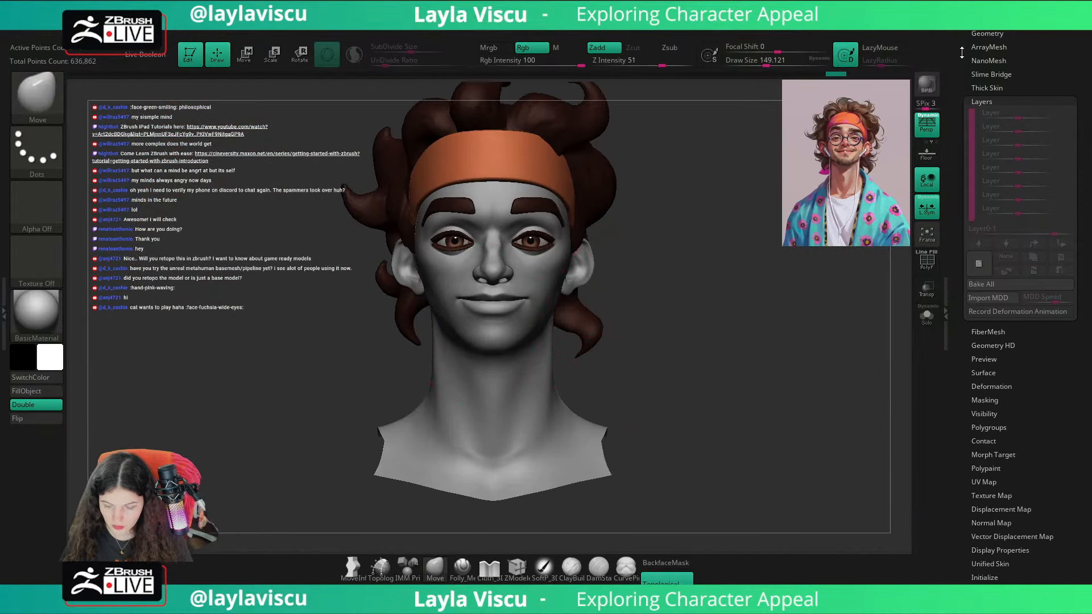
# Step: Hide the CC_Base_Eyewinker subtool and make the Extract2 hair the active subtool
pyautogui.scroll(2, 1007, 80)
pyautogui.click(983, 92)
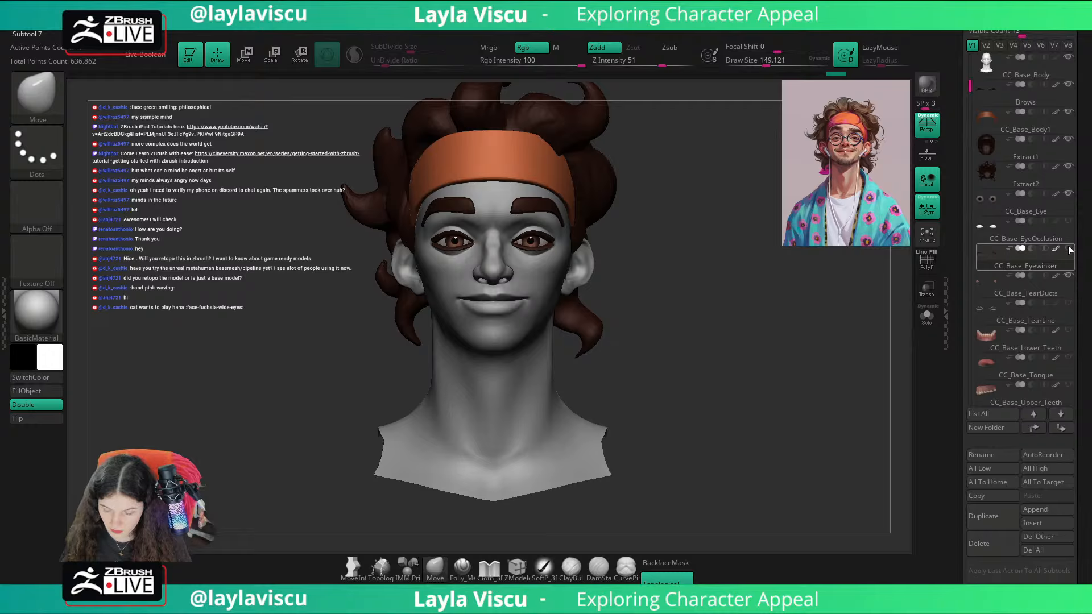
pyautogui.click(1020, 175)
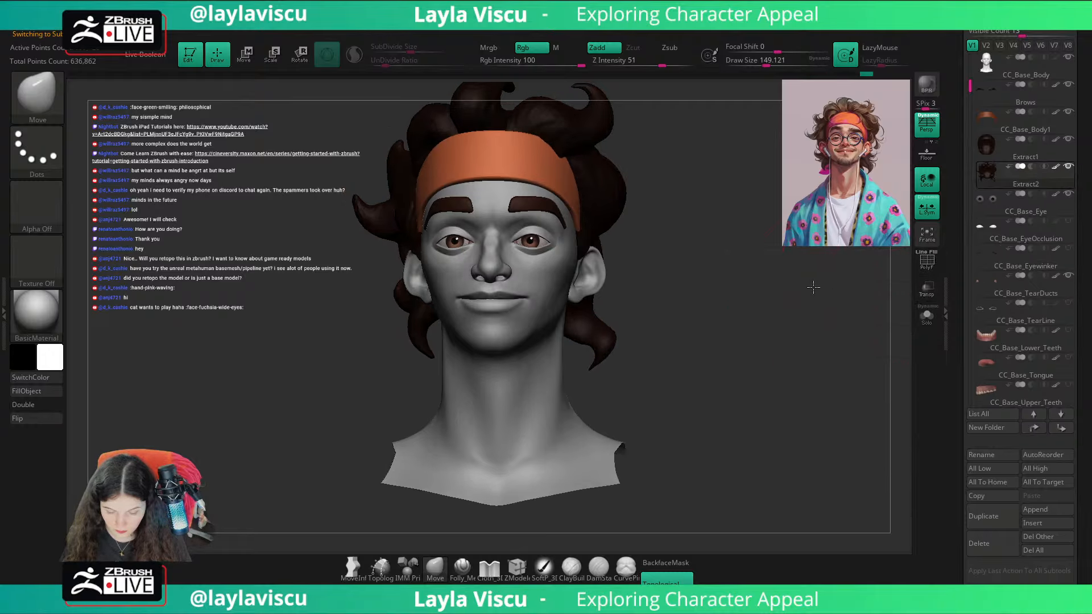
pyautogui.moveTo(813, 287); pyautogui.dragTo(601, 201, button='right')
pyautogui.moveTo(738, 292); pyautogui.dragTo(726, 314, button='right')
pyautogui.scroll(5, 1078, 152)
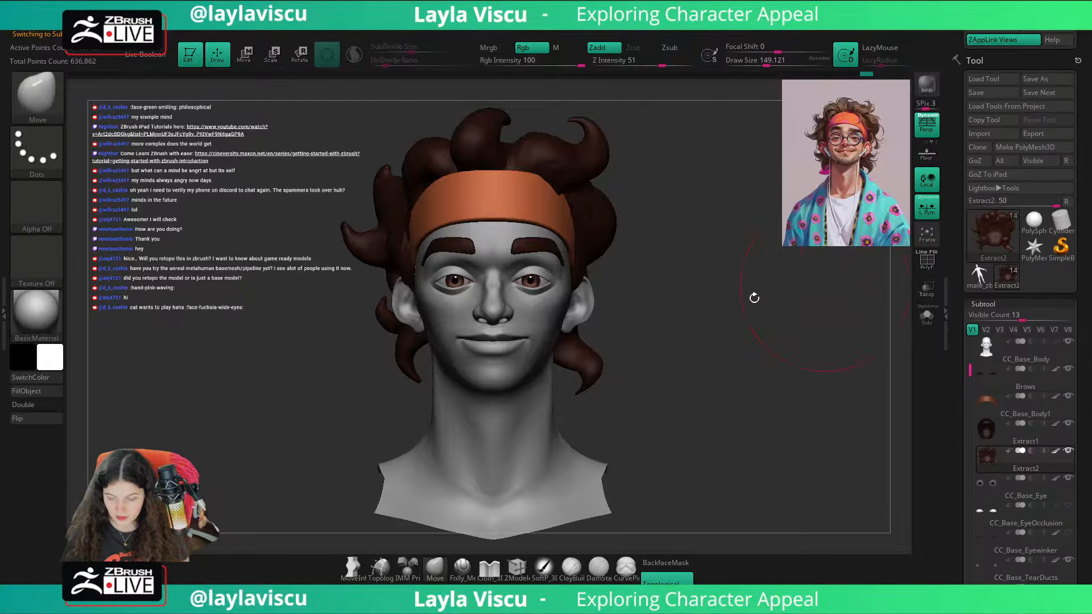
# Step: Make CC_Base_Body active, recall the Cust1 camera view and undo the last change to the body's visibility
pyautogui.keyDown('alt'); pyautogui.click(526, 377); pyautogui.keyUp('alt')
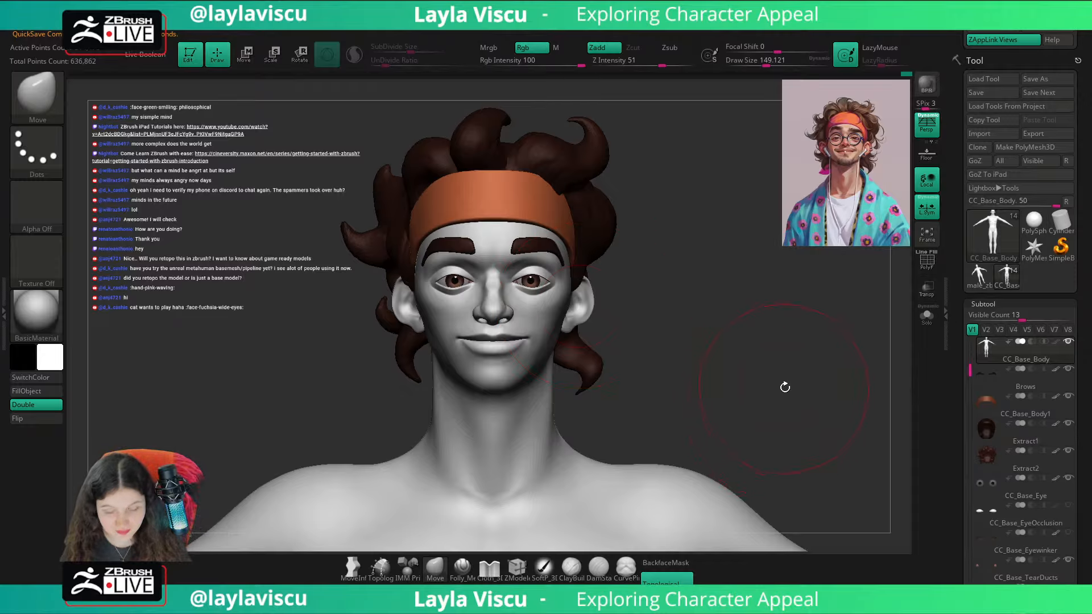
pyautogui.moveTo(1018, 65); pyautogui.dragTo(1019, 148)
pyautogui.click(1033, 84)
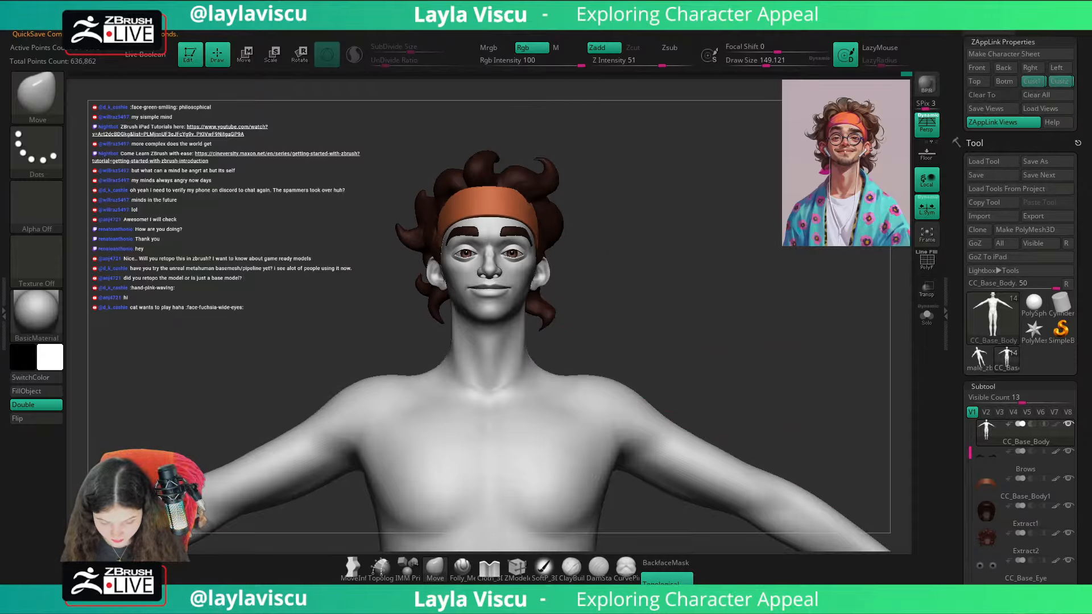
pyautogui.hotkey('shift', 'z')
pyautogui.hotkey('shift', 'z')
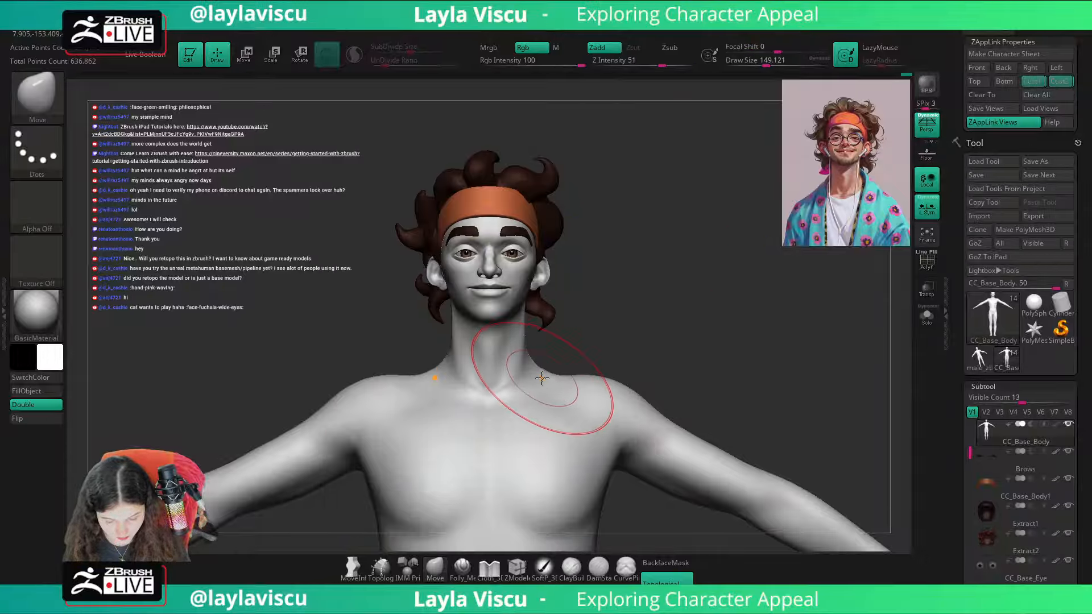
pyautogui.hotkey('ctrl', 'z')
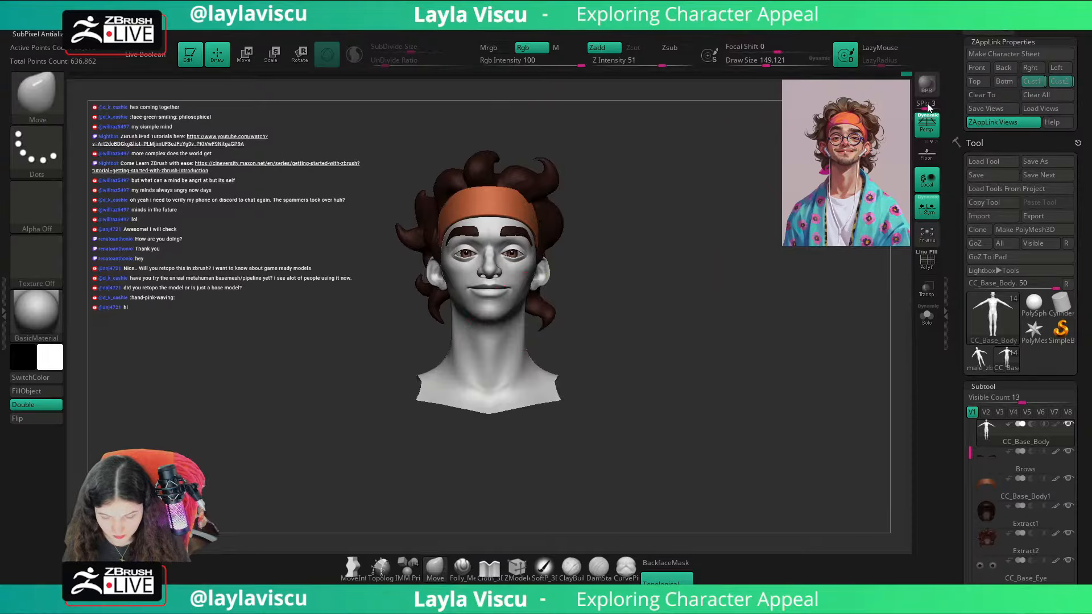
# Step: Make Extract2 active and overlay the Spotlight reference portrait on the bust at reduced opacity
pyautogui.hotkey('shift', 'z')
pyautogui.hotkey('shift', 'z')
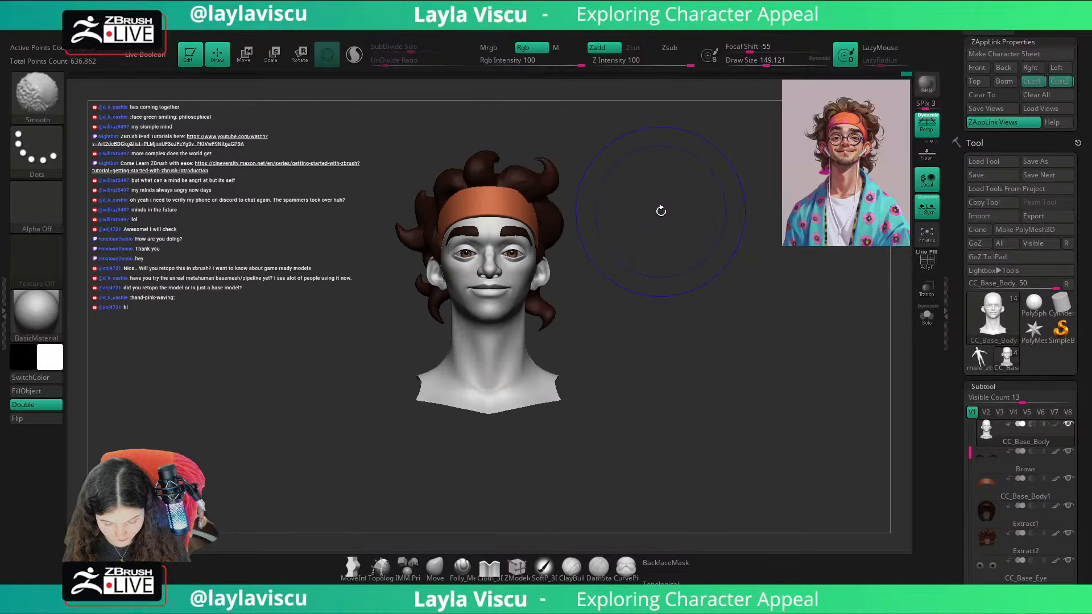
pyautogui.hotkey('shift', 'z')
pyautogui.hotkey('shift', 'z')
pyautogui.hotkey('shift', 'z')
pyautogui.hotkey('shift', 'z')
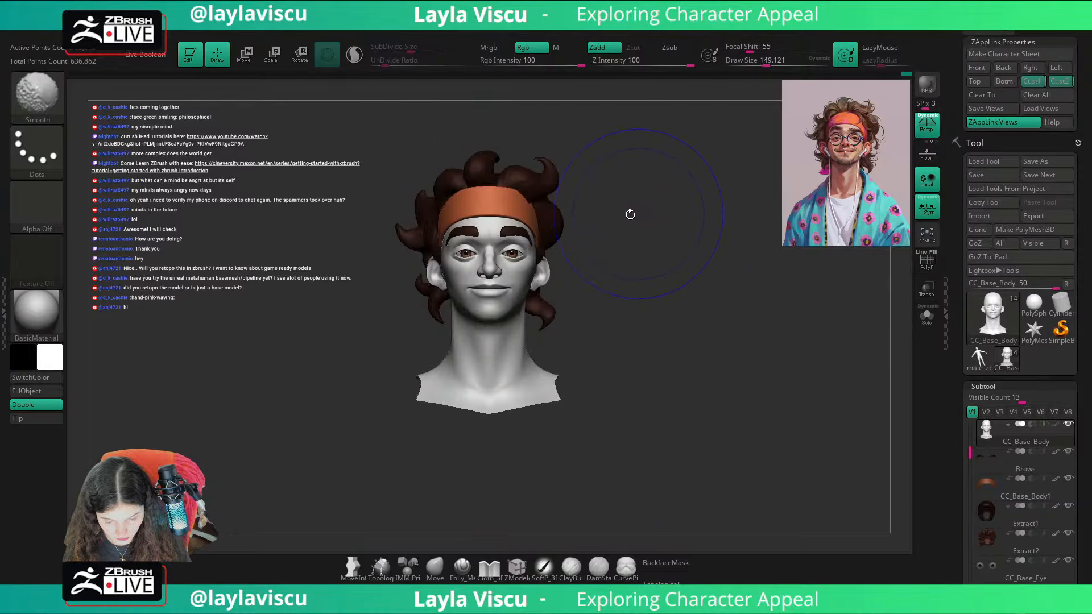
pyautogui.keyDown('alt'); pyautogui.click(532, 187); pyautogui.keyUp('alt')
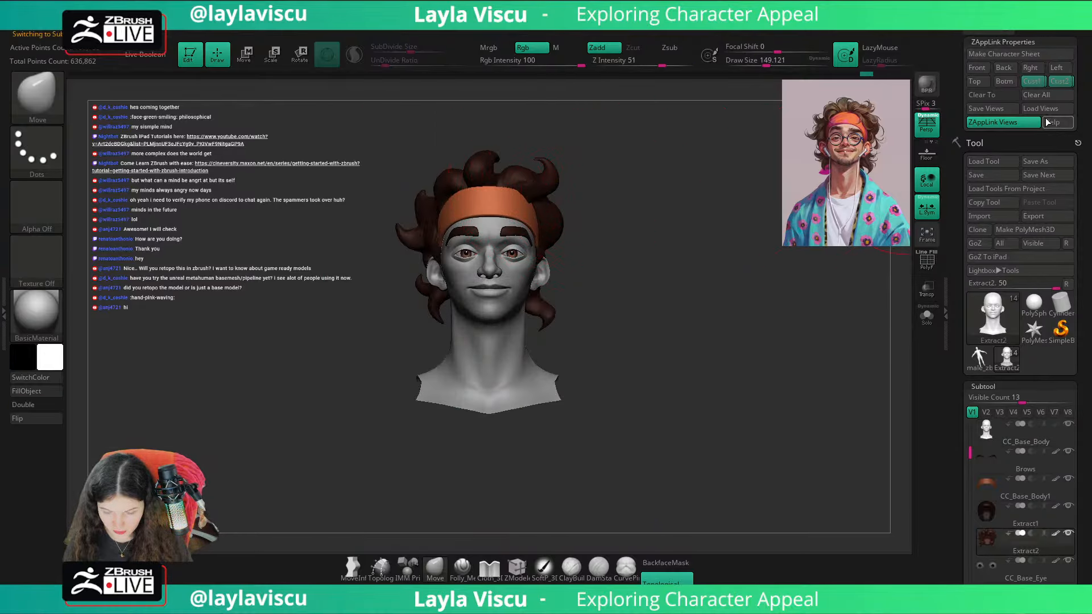
pyautogui.hotkey('shift', 'z')
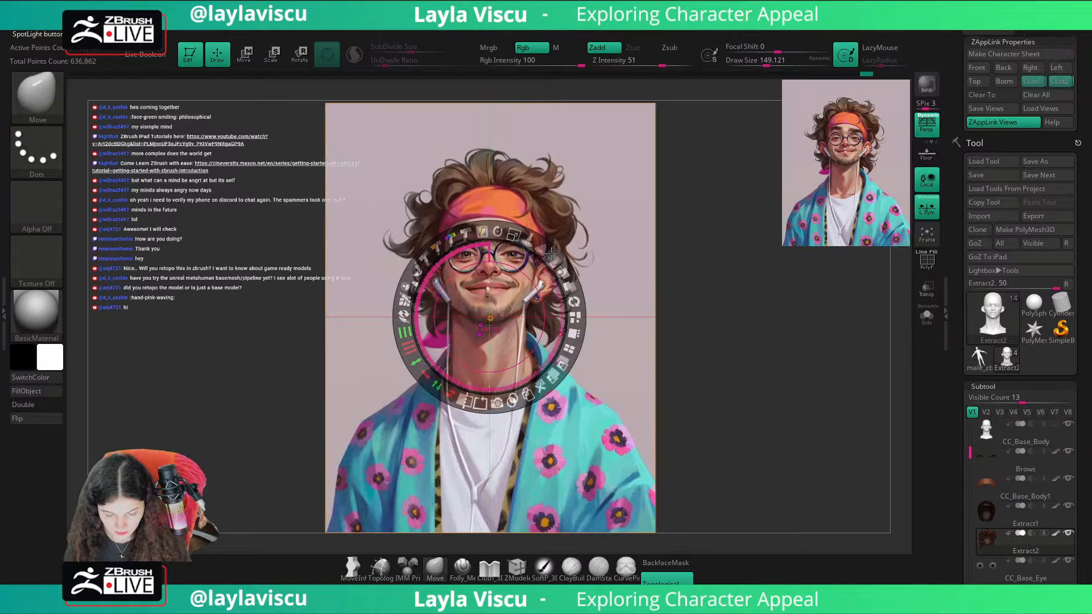
pyautogui.moveTo(555, 259); pyautogui.dragTo(482, 232)
pyautogui.press('z')
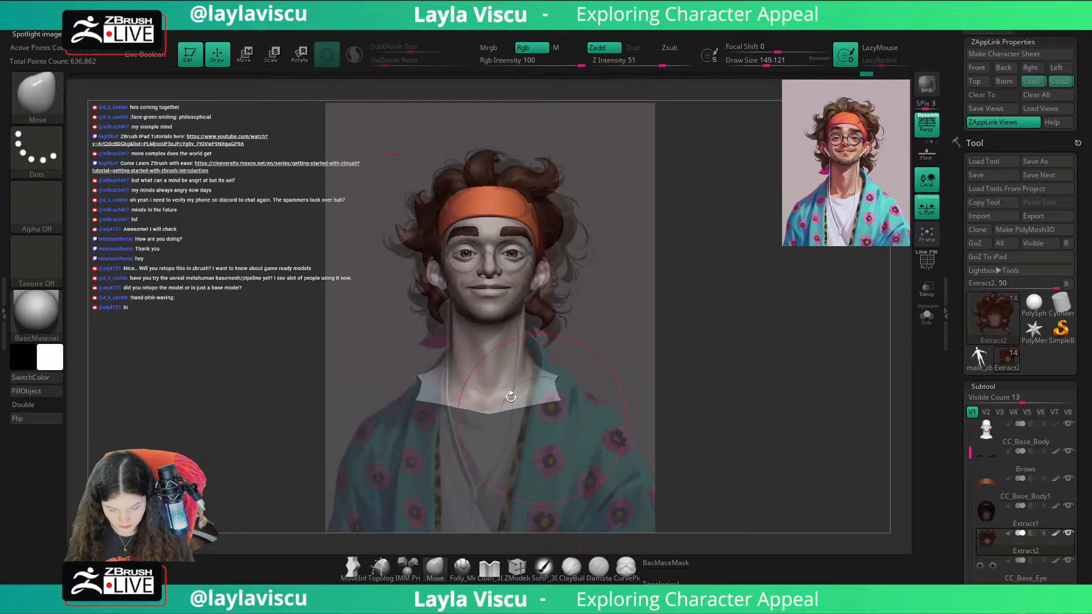
# Step: Pull the side and top hair curls to the reference silhouette with the Move brush at draw sizes of about 68 and 116
pyautogui.press('s')
pyautogui.moveTo(392, 233); pyautogui.dragTo(379, 233)
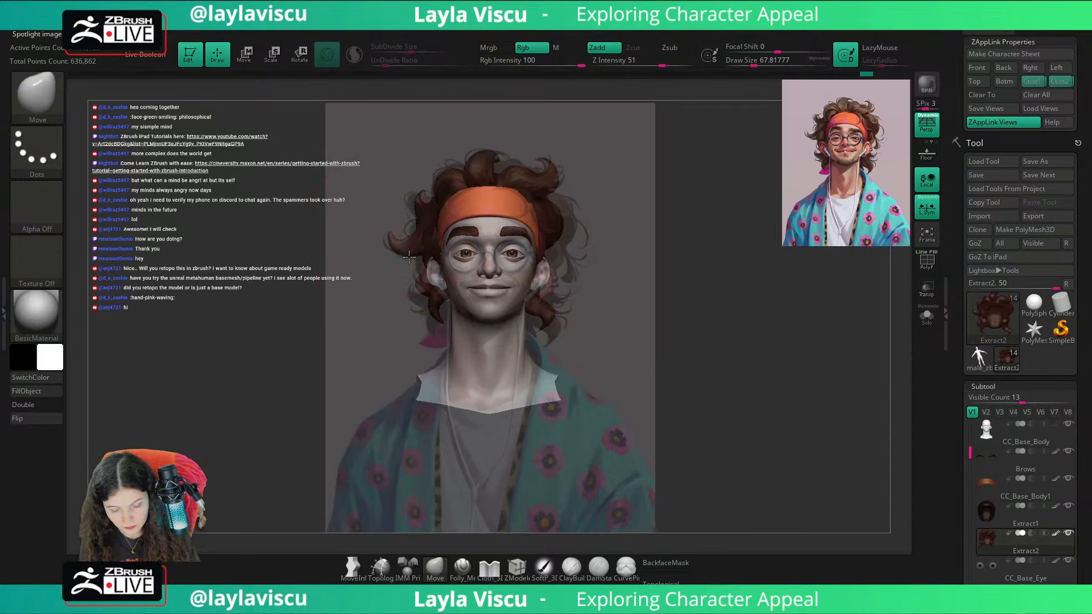
pyautogui.press('s')
pyautogui.moveTo(425, 194)
pyautogui.mouseDown()
pyautogui.moveTo(446, 179)
pyautogui.moveTo(454, 154)
pyautogui.mouseUp()
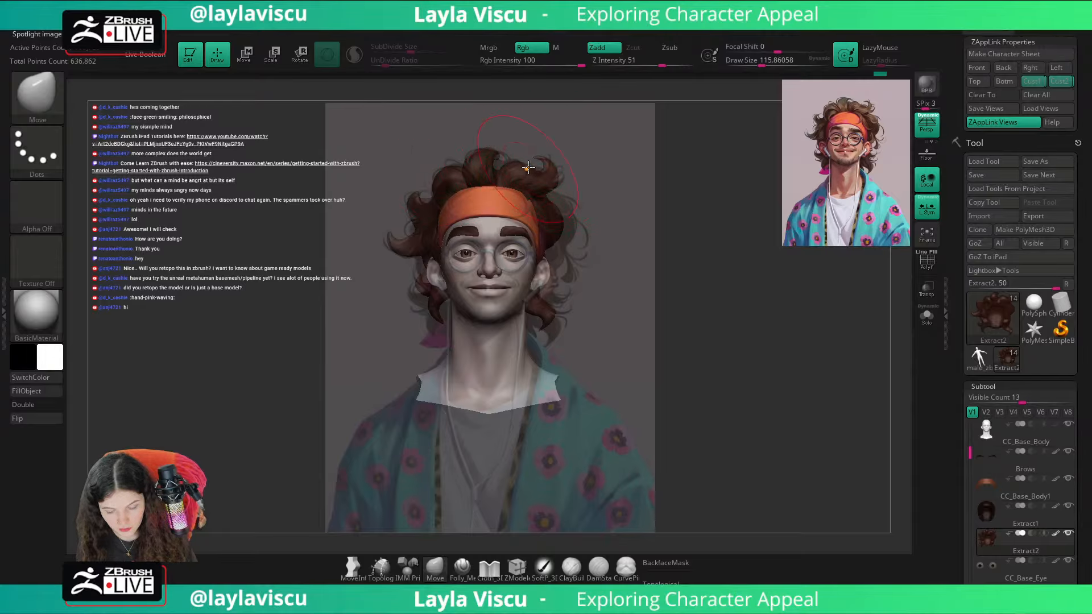
pyautogui.click(677, 563)
pyautogui.moveTo(567, 204); pyautogui.dragTo(569, 215)
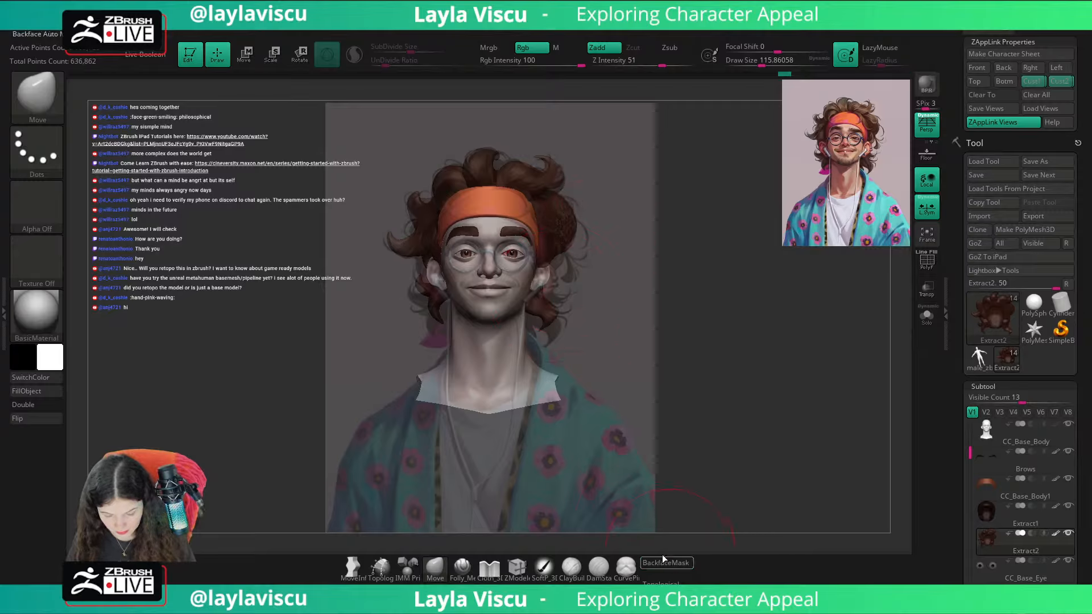
# Step: Refine the hair's side volume at draw size about 182 with the reference overlay hidden, then restore the Cust2 view and the overlay
pyautogui.click(1059, 83)
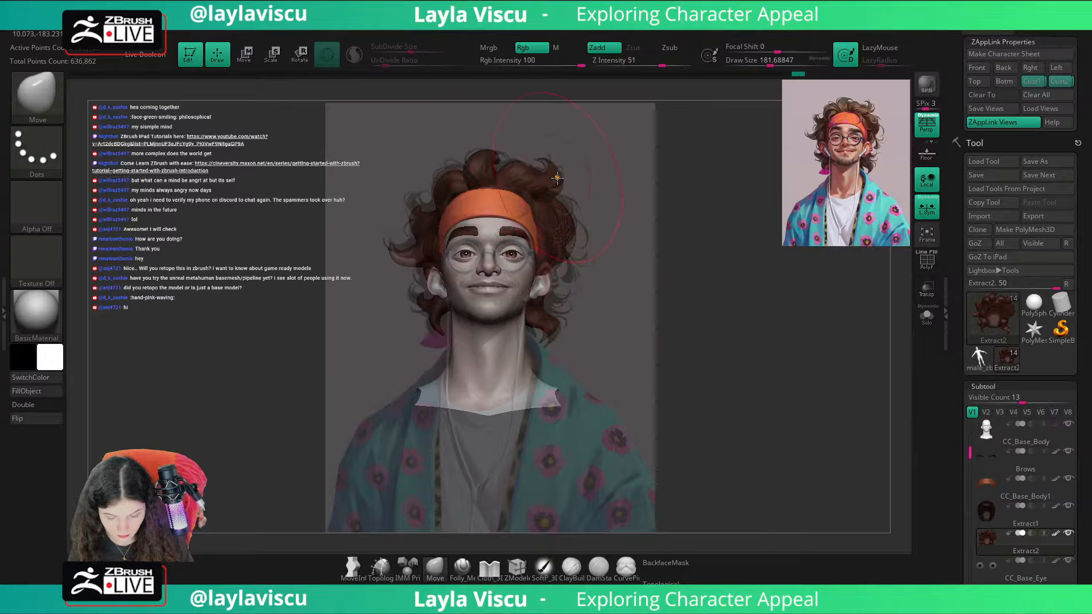
pyautogui.hotkey('shift', 'z')
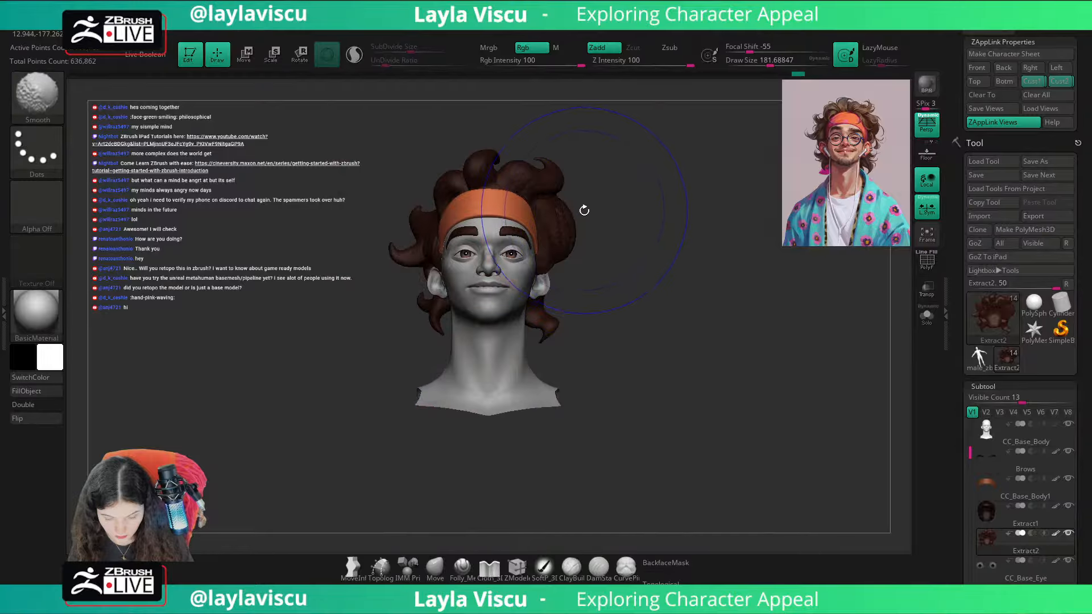
pyautogui.press('s')
pyautogui.moveTo(581, 223)
pyautogui.mouseDown()
pyautogui.moveTo(561, 224)
pyautogui.moveTo(614, 212)
pyautogui.moveTo(521, 215)
pyautogui.moveTo(575, 211)
pyautogui.mouseUp()
pyautogui.press('shift')
pyautogui.click(1059, 81)
pyautogui.hotkey('shift', 'z')
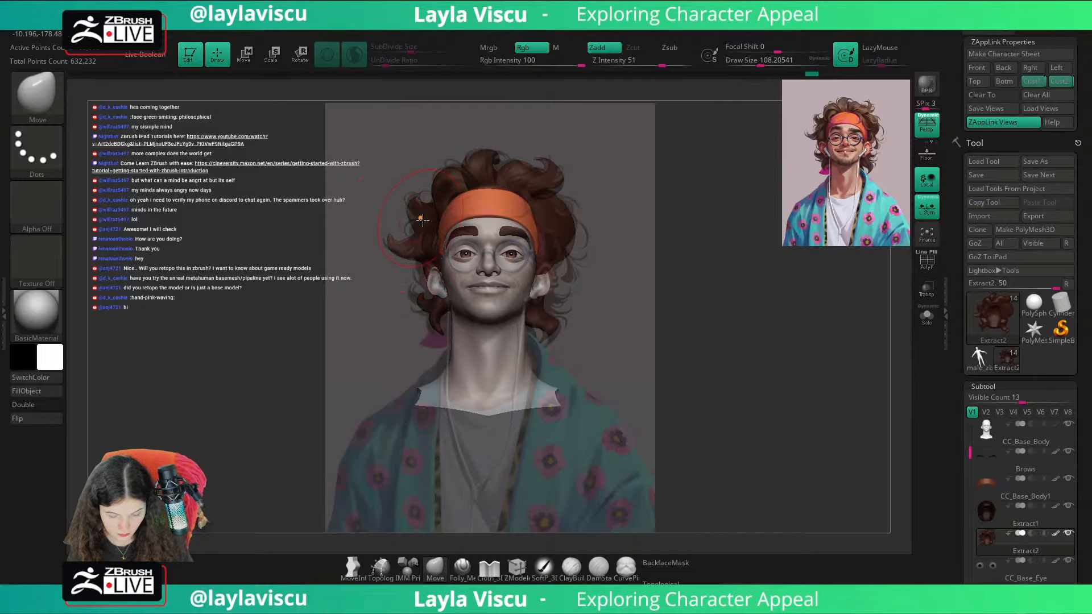
# Step: Move the lower curls beside the ears to match the reference with the Move brush at draw size about 136
pyautogui.press('s')
pyautogui.moveTo(427, 296)
pyautogui.mouseDown()
pyautogui.moveTo(441, 297)
pyautogui.moveTo(436, 341)
pyautogui.mouseUp()
pyautogui.press('s')
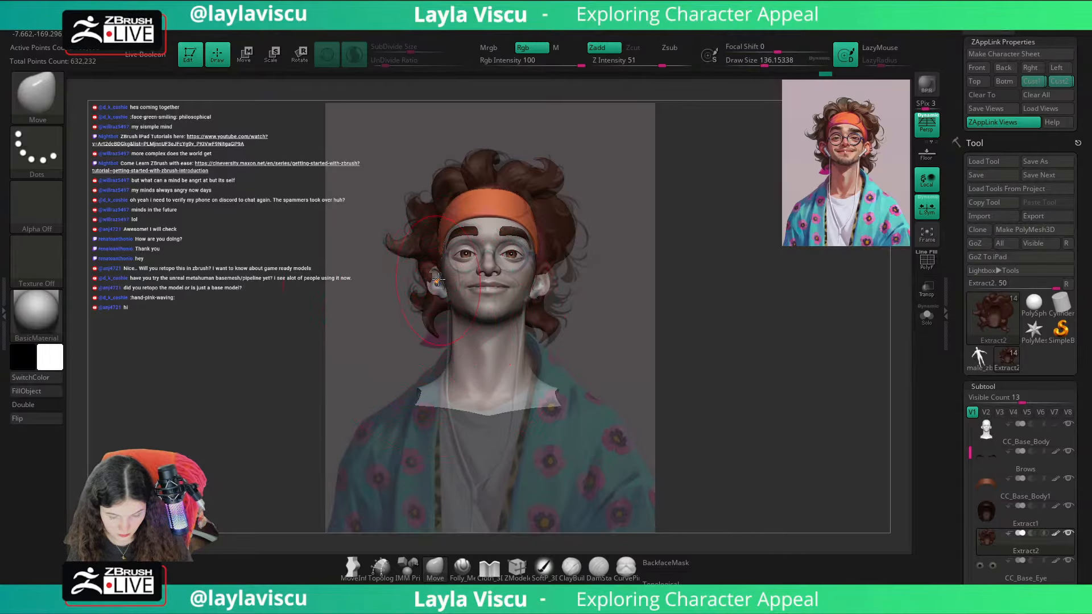
pyautogui.moveTo(544, 336); pyautogui.dragTo(559, 338)
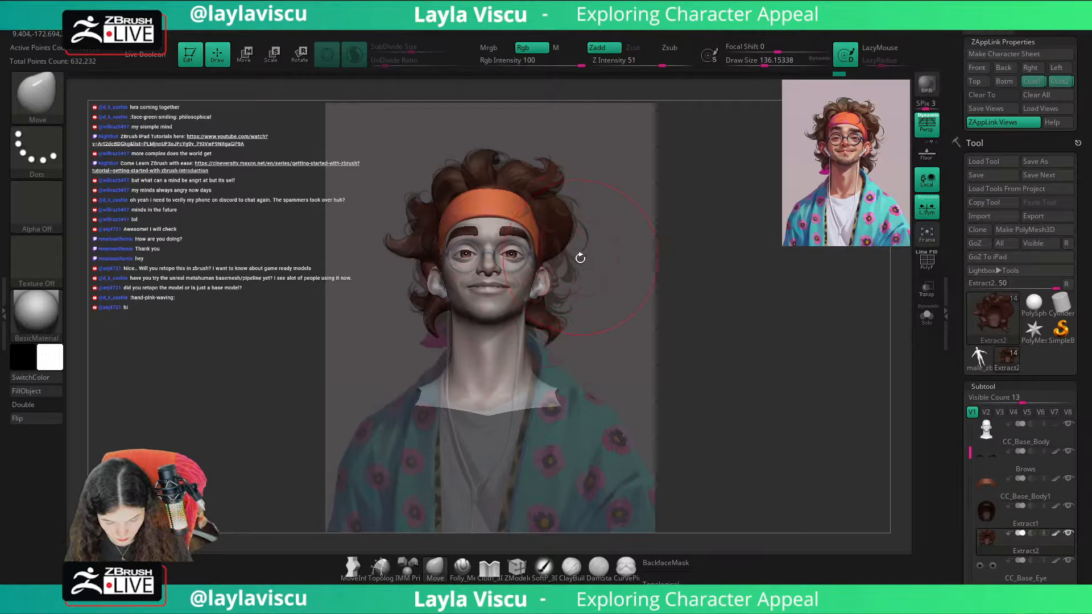
# Step: Compare the hair silhouette with the reference portrait in the Cust2 view by switching the Spotlight overlay on and off
pyautogui.hotkey('shift', 'z')
pyautogui.moveTo(646, 233); pyautogui.dragTo(633, 254)
pyautogui.moveTo(749, 171)
pyautogui.mouseDown()
pyautogui.moveTo(775, 295)
pyautogui.moveTo(816, 239)
pyautogui.moveTo(850, 245)
pyautogui.mouseUp()
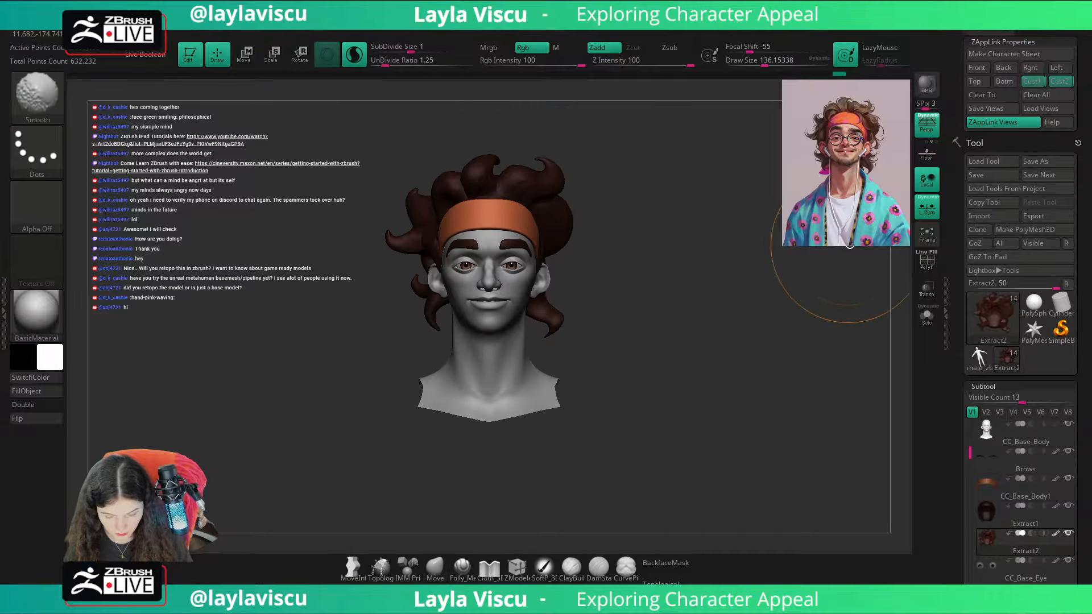
pyautogui.click(1056, 85)
pyautogui.hotkey('shift', 'z')
pyautogui.hotkey('shift', 'z')
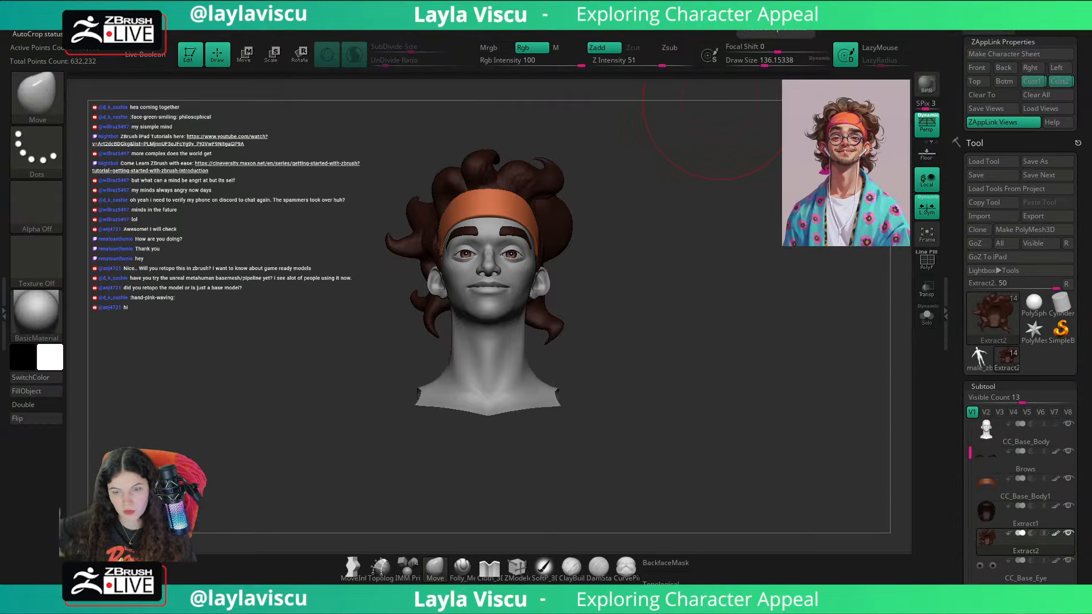
# Step: Set up the ClayBuildup brush with BackfaceMask at draw size about 46 and hide the polypaint on the hair subtool
pyautogui.moveTo(708, 219); pyautogui.dragTo(636, 214)
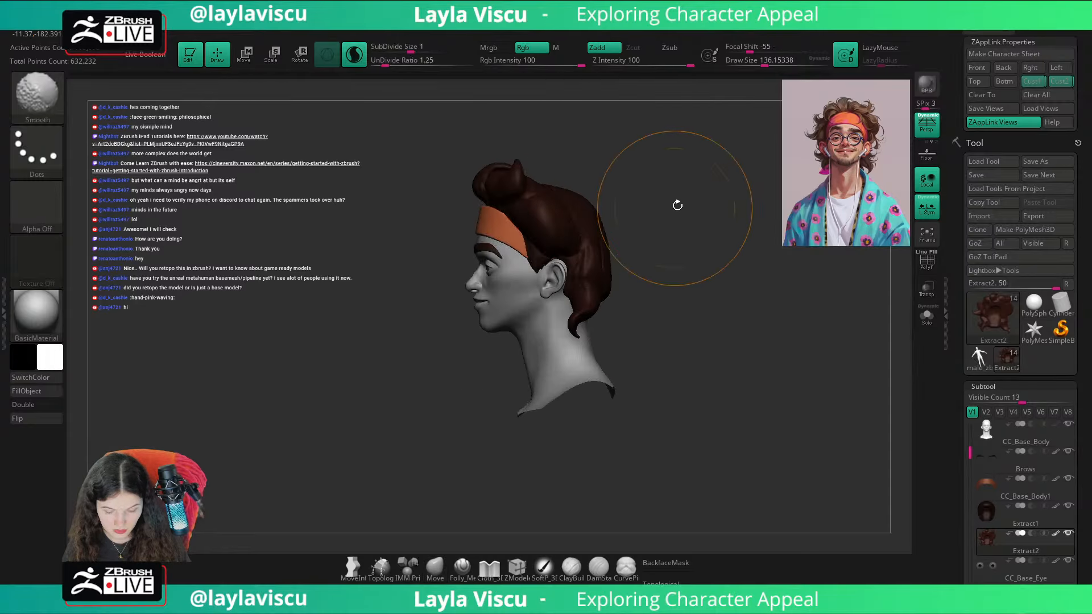
pyautogui.press('b')
pyautogui.press('c')
pyautogui.press('b')
pyautogui.moveTo(678, 179)
pyautogui.mouseDown()
pyautogui.moveTo(588, 215)
pyautogui.moveTo(613, 217)
pyautogui.mouseUp()
pyautogui.press('s')
pyautogui.click(666, 561)
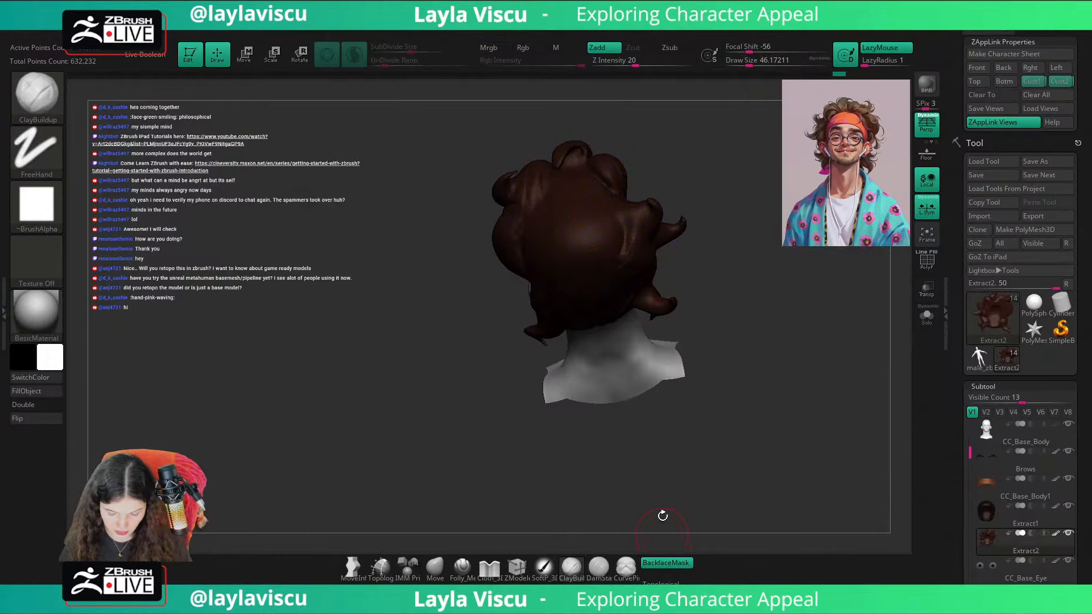
pyautogui.moveTo(662, 516); pyautogui.dragTo(709, 458)
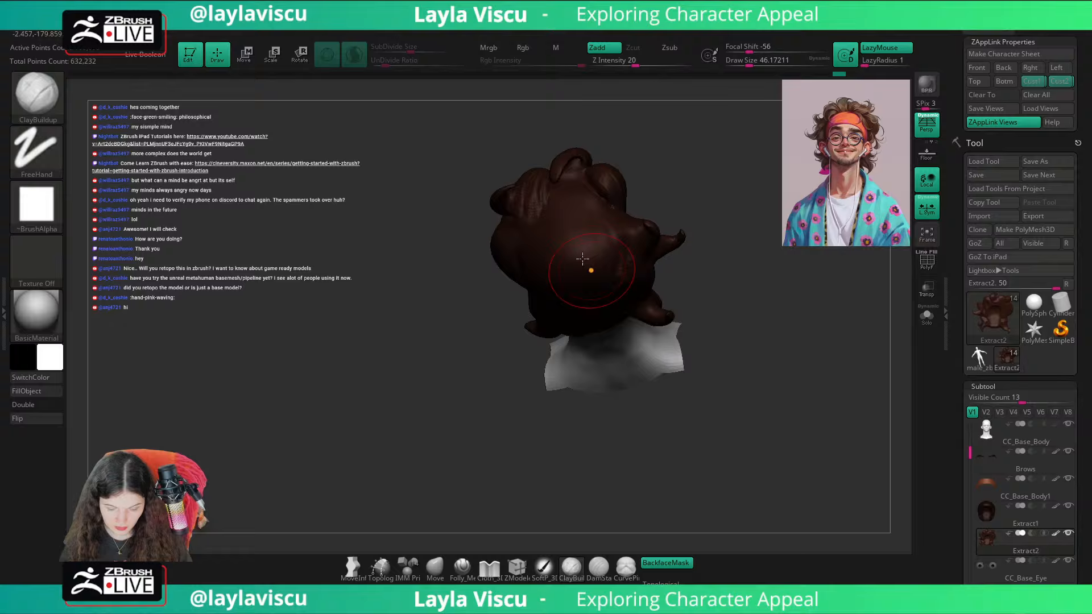
pyautogui.click(1057, 534)
pyautogui.moveTo(803, 445)
pyautogui.mouseDown()
pyautogui.moveTo(750, 465)
pyautogui.moveTo(768, 455)
pyautogui.mouseUp()
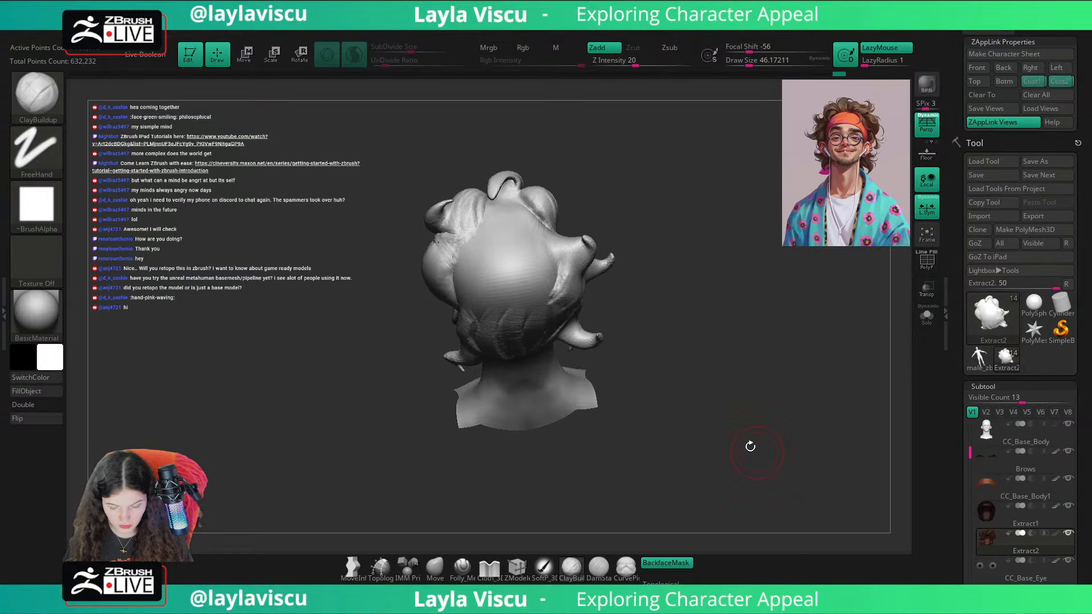
# Step: Sculpt vertical hair strands across the upper back of the hair with ClayBuildup at draw sizes of about 46 and 44
pyautogui.moveTo(500, 237)
pyautogui.mouseDown()
pyautogui.moveTo(502, 208)
pyautogui.moveTo(489, 263)
pyautogui.moveTo(479, 225)
pyautogui.moveTo(475, 267)
pyautogui.moveTo(503, 233)
pyautogui.moveTo(529, 230)
pyautogui.moveTo(538, 263)
pyautogui.mouseUp()
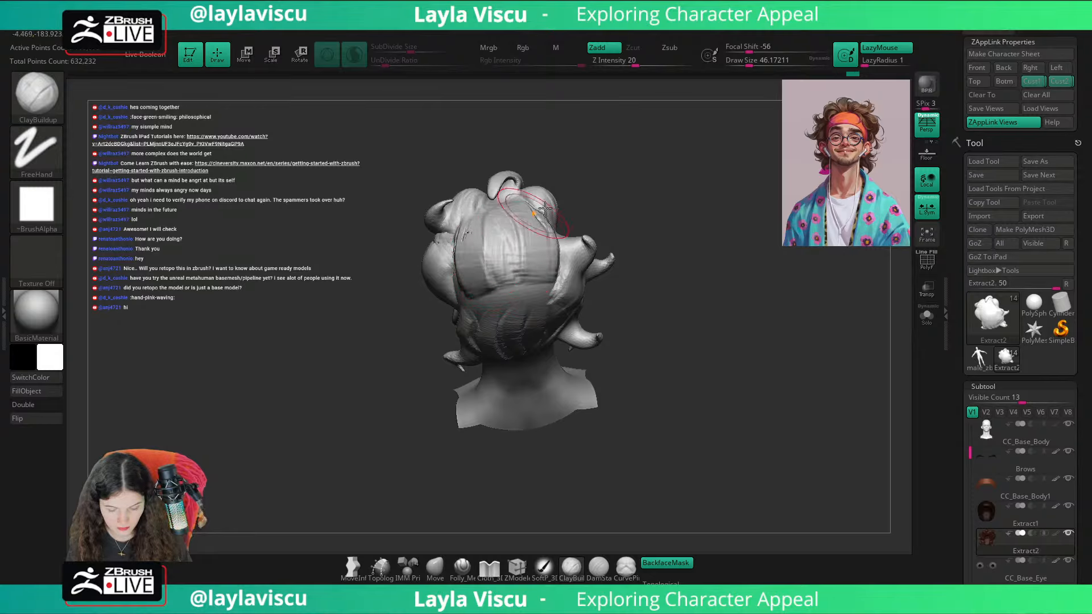
pyautogui.moveTo(643, 185); pyautogui.dragTo(588, 199)
pyautogui.moveTo(529, 225)
pyautogui.mouseDown()
pyautogui.moveTo(539, 256)
pyautogui.moveTo(550, 255)
pyautogui.mouseUp()
pyautogui.moveTo(625, 159); pyautogui.dragTo(663, 149)
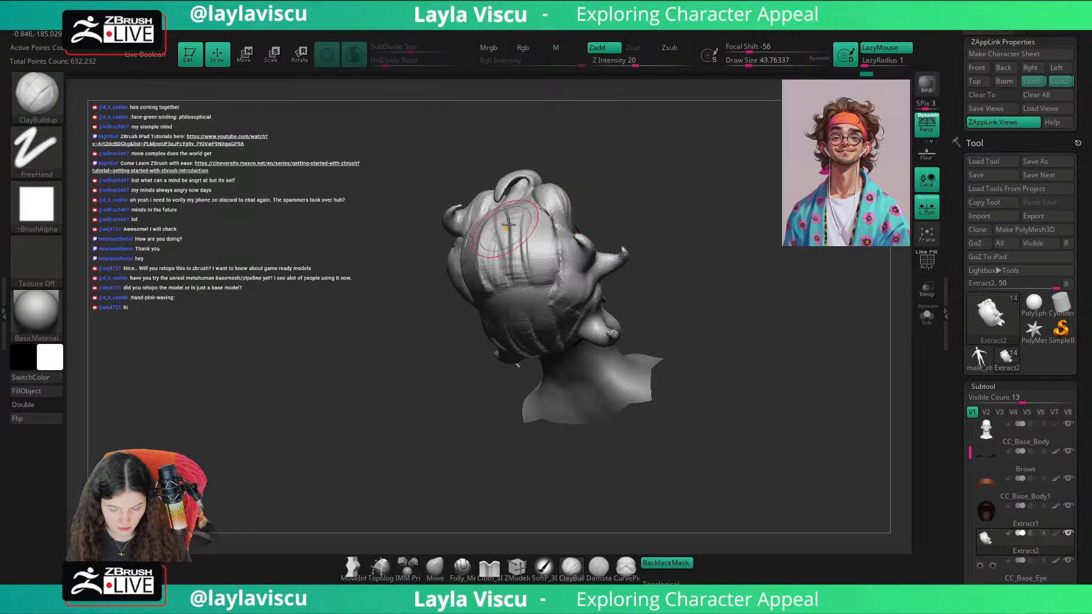
pyautogui.moveTo(508, 225); pyautogui.dragTo(491, 295)
pyautogui.moveTo(617, 188); pyautogui.dragTo(656, 188)
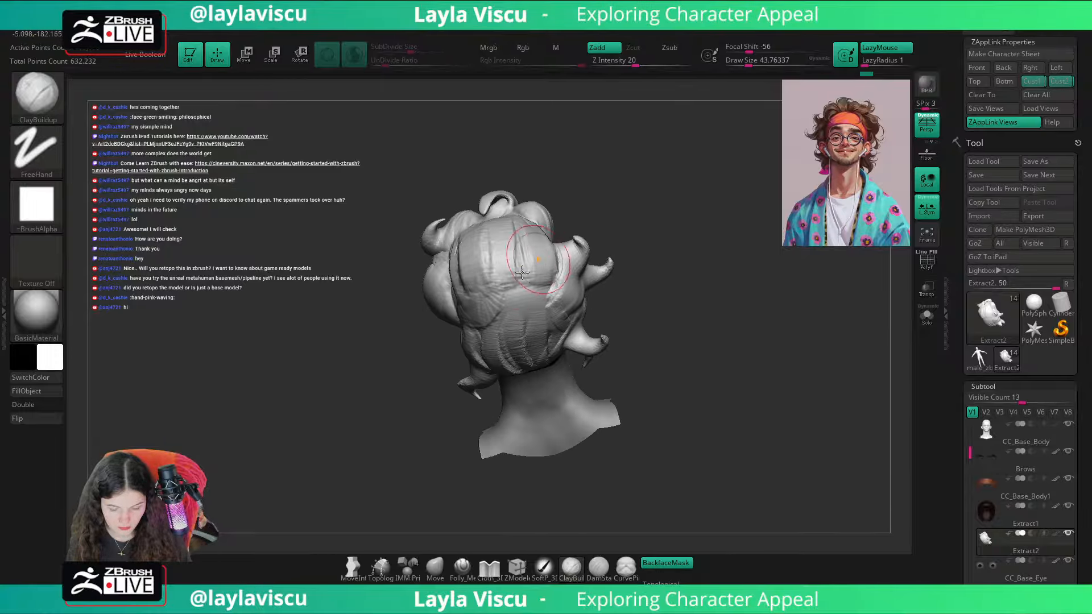
pyautogui.moveTo(512, 259)
pyautogui.mouseDown()
pyautogui.moveTo(477, 302)
pyautogui.moveTo(489, 361)
pyautogui.moveTo(519, 296)
pyautogui.moveTo(545, 307)
pyautogui.moveTo(549, 336)
pyautogui.mouseUp()
# Step: Extend the ClayBuildup strands over the lower back of the hair and behind the ear at draw size about 44
pyautogui.moveTo(670, 274)
pyautogui.mouseDown()
pyautogui.moveTo(687, 232)
pyautogui.moveTo(695, 236)
pyautogui.mouseUp()
pyautogui.moveTo(560, 296)
pyautogui.mouseDown()
pyautogui.moveTo(537, 356)
pyautogui.moveTo(521, 319)
pyautogui.mouseUp()
pyautogui.moveTo(614, 256); pyautogui.dragTo(667, 270)
pyautogui.moveTo(467, 305)
pyautogui.mouseDown()
pyautogui.moveTo(460, 352)
pyautogui.moveTo(450, 299)
pyautogui.mouseUp()
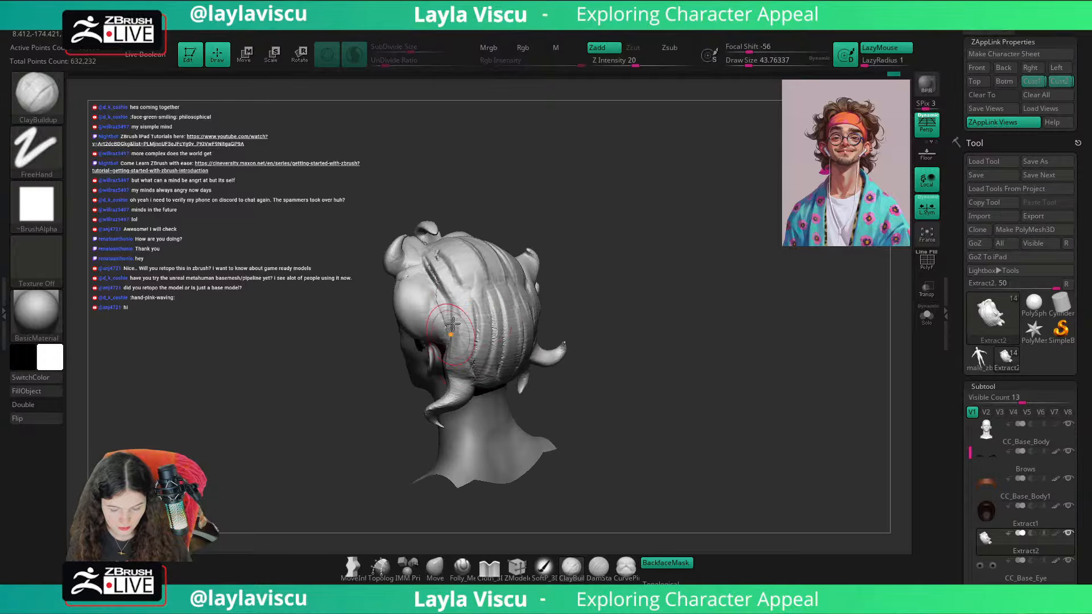
pyautogui.moveTo(640, 272); pyautogui.dragTo(597, 273)
pyautogui.moveTo(449, 281)
pyautogui.mouseDown()
pyautogui.moveTo(443, 327)
pyautogui.moveTo(457, 358)
pyautogui.mouseUp()
pyautogui.moveTo(623, 245); pyautogui.dragTo(673, 238)
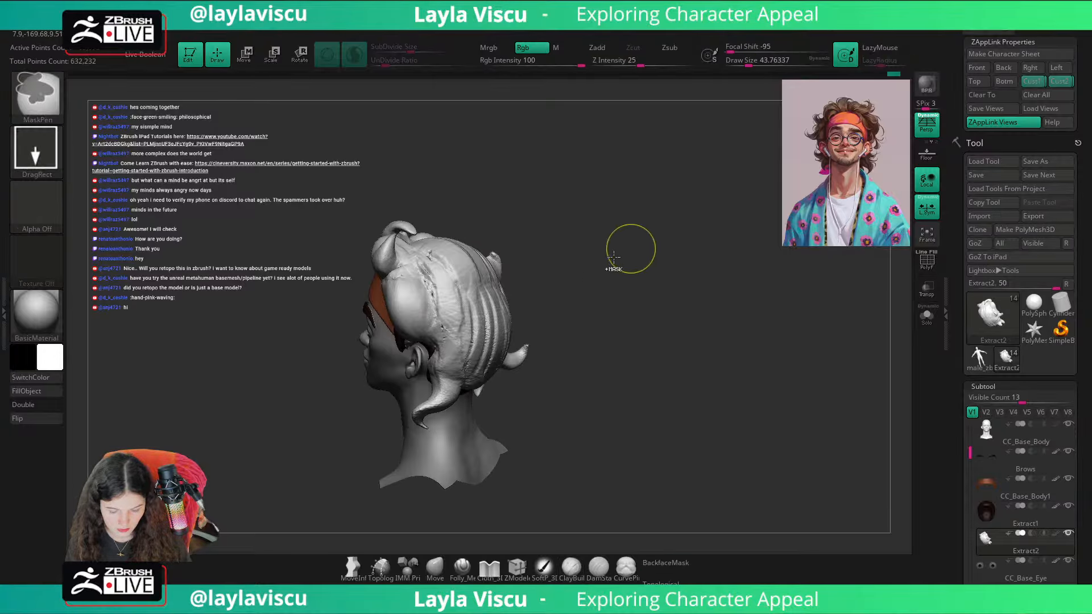
pyautogui.keyDown('ctrl'); pyautogui.click(446, 319); pyautogui.keyUp('ctrl')
pyautogui.click(463, 343)
pyautogui.moveTo(530, 265); pyautogui.dragTo(505, 272)
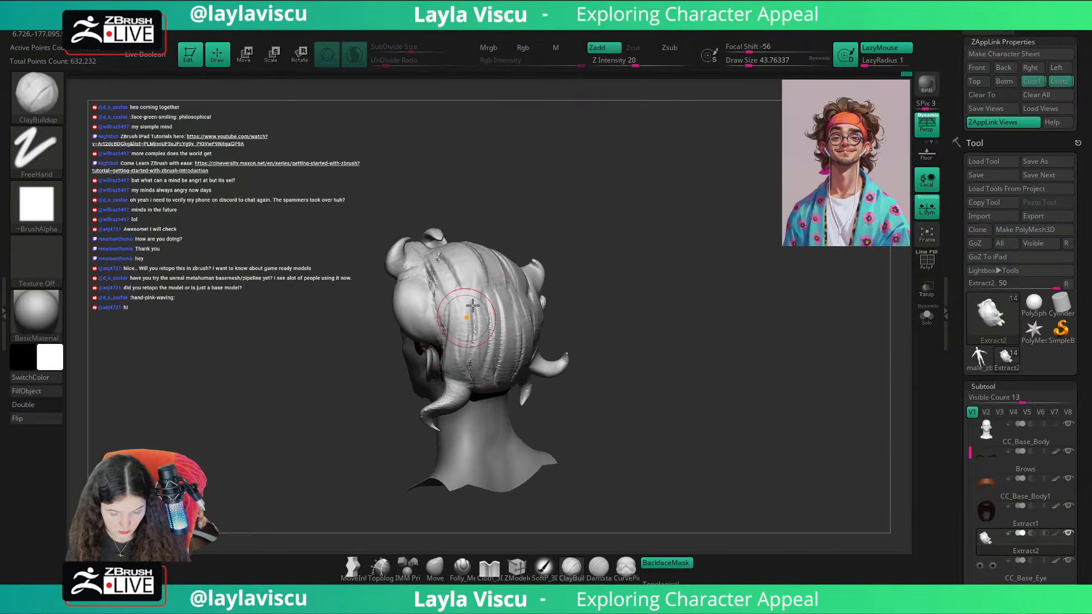
pyautogui.moveTo(574, 224)
pyautogui.mouseDown()
pyautogui.moveTo(602, 212)
pyautogui.moveTo(572, 208)
pyautogui.mouseUp()
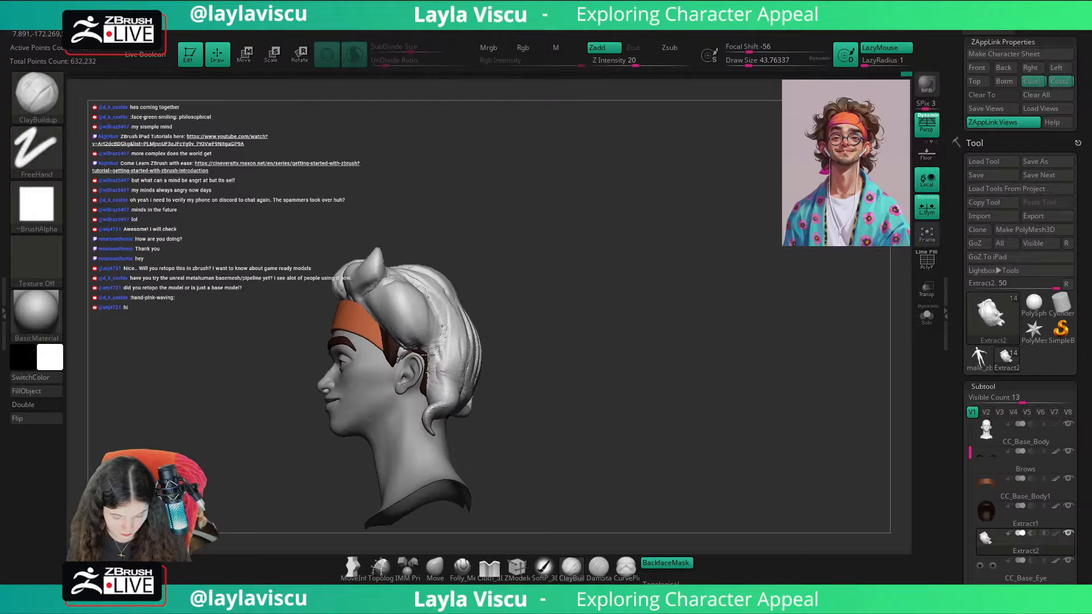
pyautogui.moveTo(524, 285); pyautogui.dragTo(567, 287)
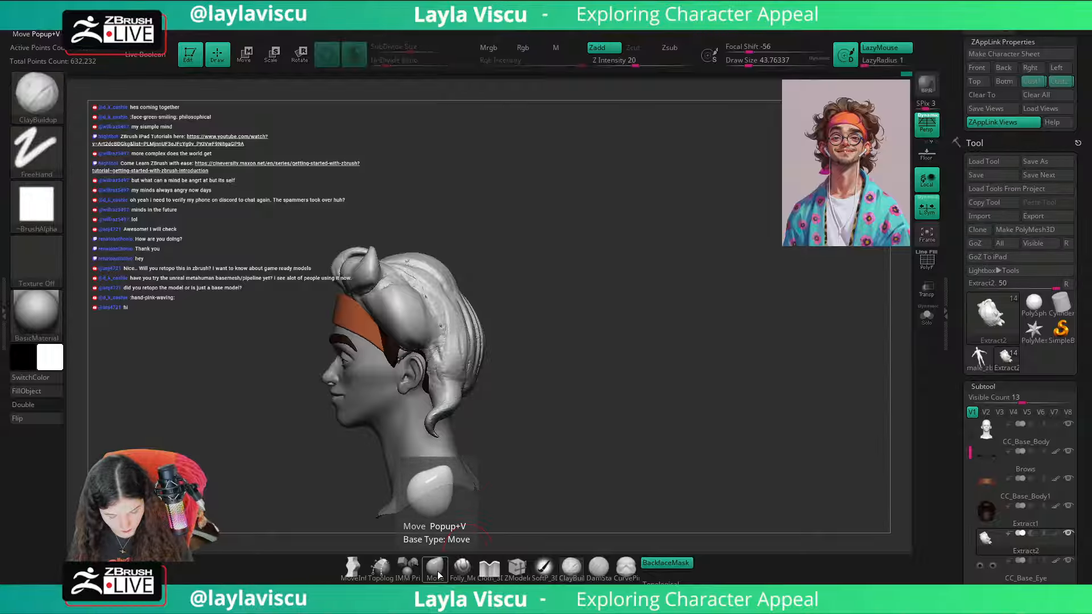
# Step: Mask all of the hair except a band at the nape, using a FreeHand MaskPen stroke at draw size about 25
pyautogui.moveTo(573, 419); pyautogui.dragTo(529, 421)
pyautogui.keyDown('ctrl'); pyautogui.moveTo(471, 393); pyautogui.dragTo(528, 370); pyautogui.keyUp('ctrl')
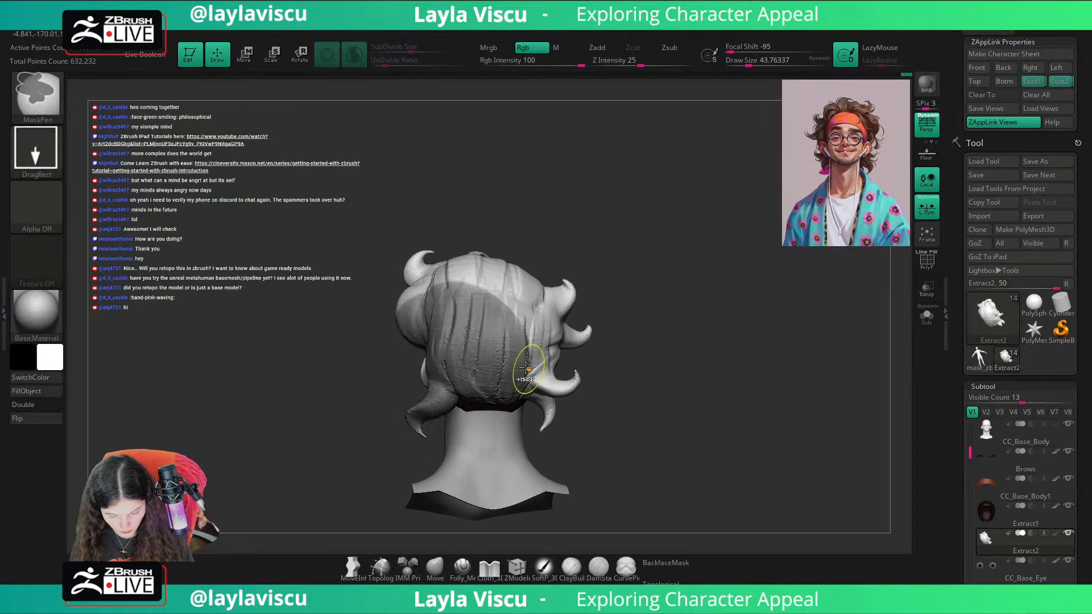
pyautogui.hotkey('ctrl', 'z')
pyautogui.keyDown('ctrl'); pyautogui.click(34, 158); pyautogui.keyUp('ctrl')
pyautogui.keyDown('ctrl'); pyautogui.click(206, 167); pyautogui.keyUp('ctrl')
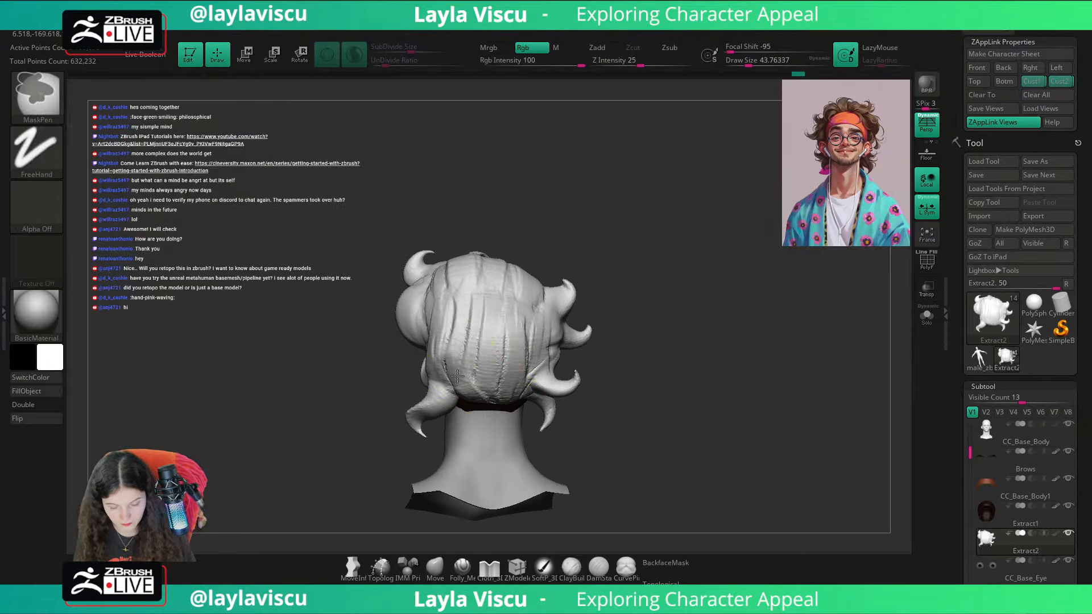
pyautogui.press('s')
pyautogui.keyDown('ctrl'); pyautogui.moveTo(533, 373); pyautogui.dragTo(445, 368); pyautogui.keyUp('ctrl')
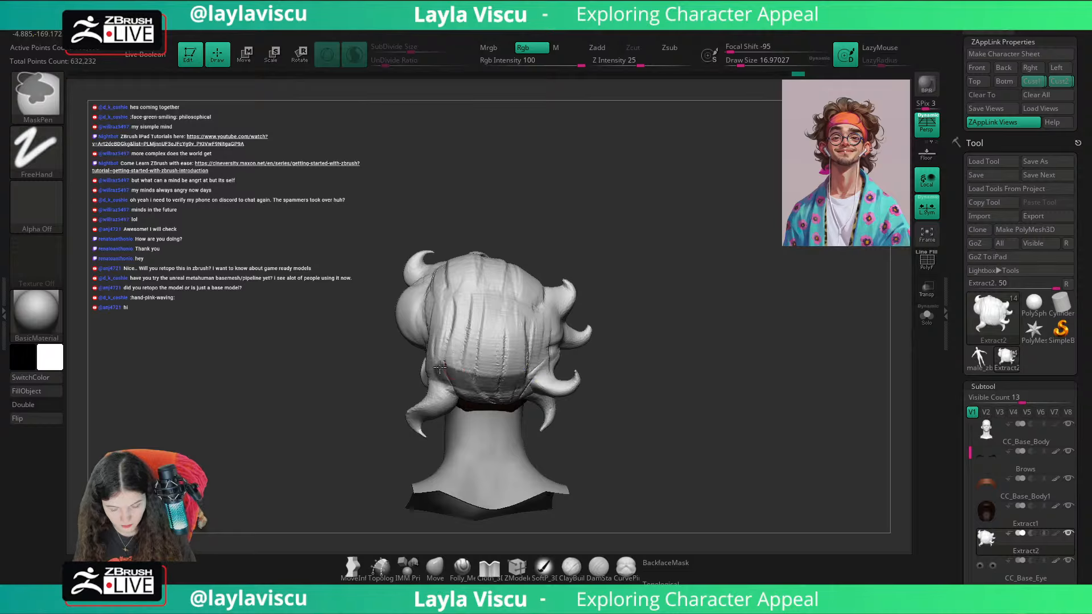
pyautogui.press('s')
pyautogui.hotkey('ctrl', 'z')
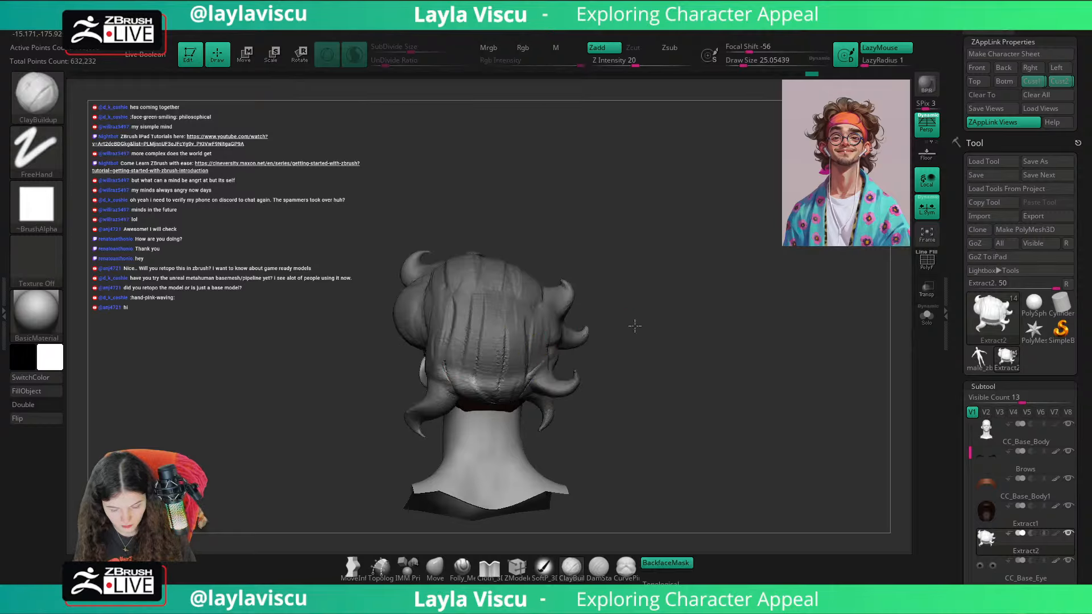
# Step: Pull the unmasked nape hair down and outward into a flared edge with the Move brush at draw size about 128
pyautogui.moveTo(633, 322); pyautogui.dragTo(539, 380)
pyautogui.press('s')
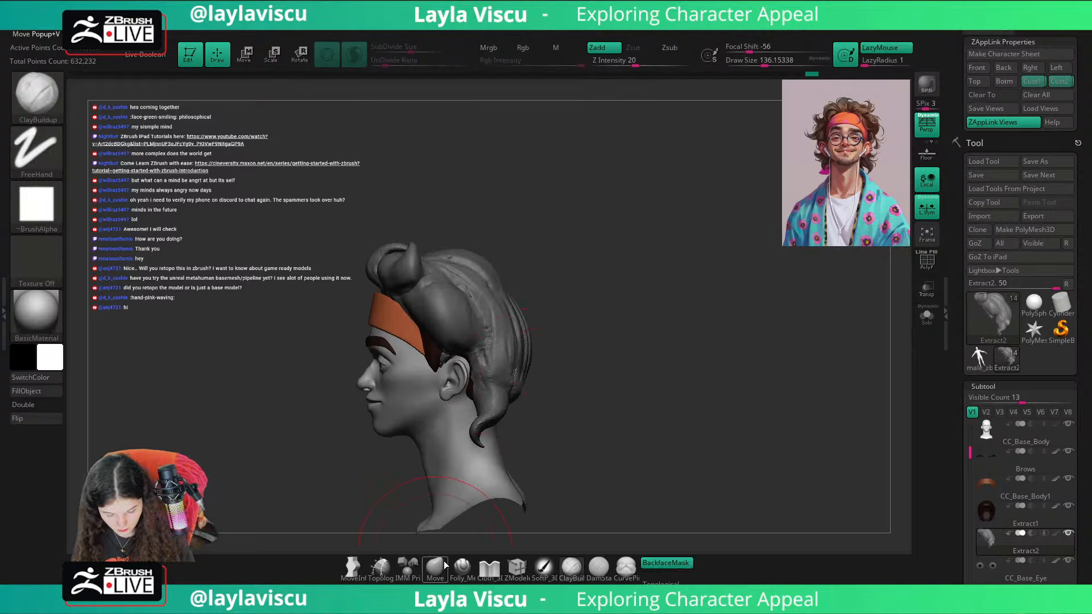
pyautogui.click(444, 565)
pyautogui.moveTo(572, 386)
pyautogui.mouseDown()
pyautogui.moveTo(631, 370)
pyautogui.moveTo(580, 375)
pyautogui.moveTo(589, 357)
pyautogui.mouseUp()
pyautogui.moveTo(646, 367)
pyautogui.mouseDown()
pyautogui.moveTo(671, 356)
pyautogui.moveTo(623, 382)
pyautogui.moveTo(594, 381)
pyautogui.moveTo(606, 373)
pyautogui.mouseUp()
pyautogui.moveTo(674, 369); pyautogui.dragTo(583, 386)
pyautogui.moveTo(583, 386); pyautogui.dragTo(592, 378, button='right')
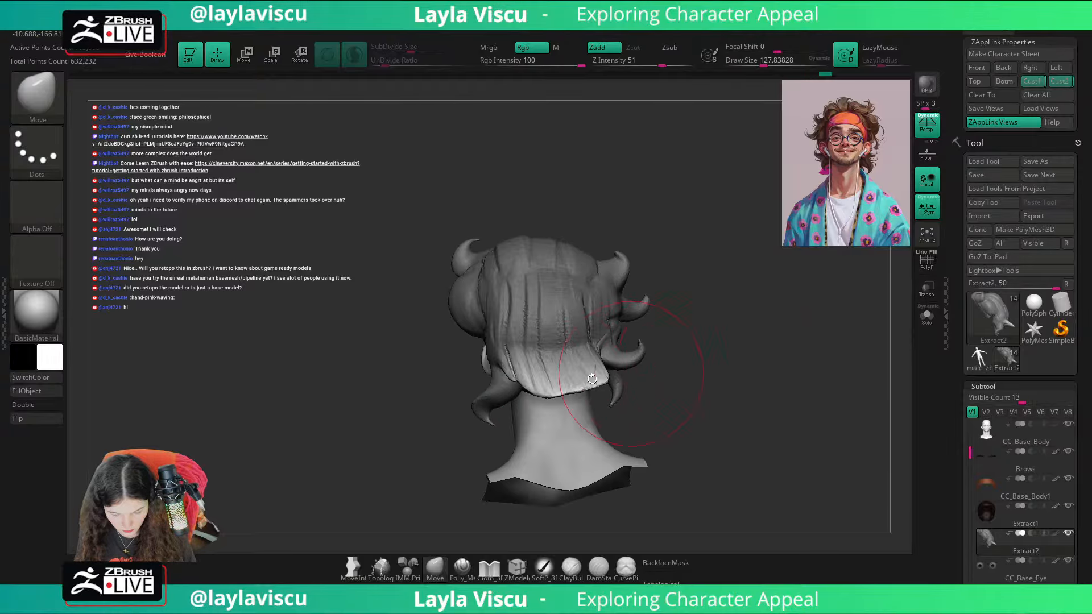
pyautogui.keyDown('shift'); pyautogui.moveTo(519, 388); pyautogui.dragTo(651, 361, button='right'); pyautogui.keyUp('shift')
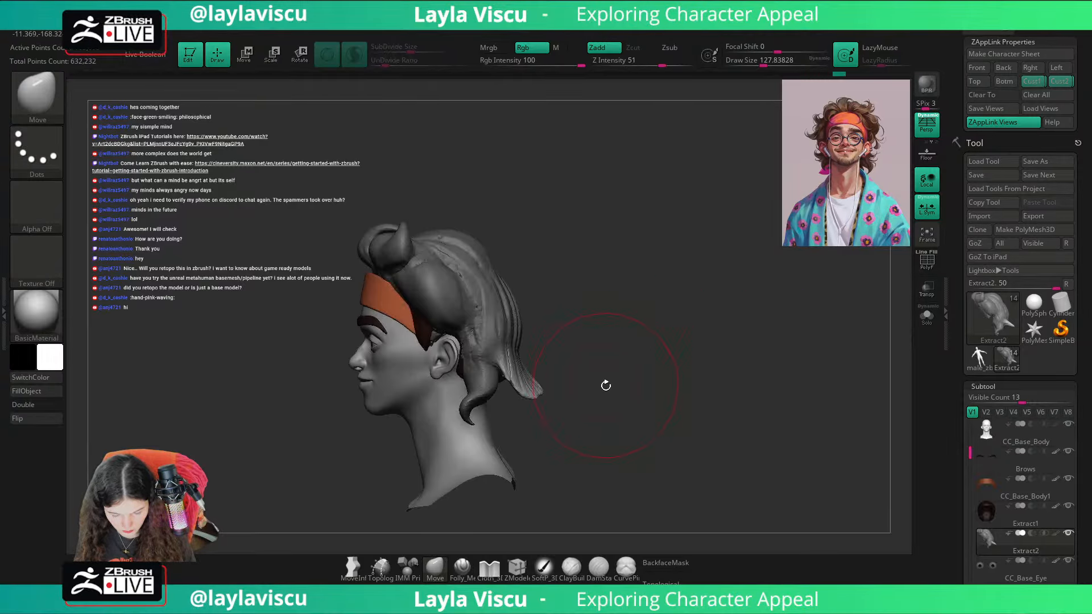
# Step: Curl the flared nape hair upward with the transform gizmo
pyautogui.press('w')
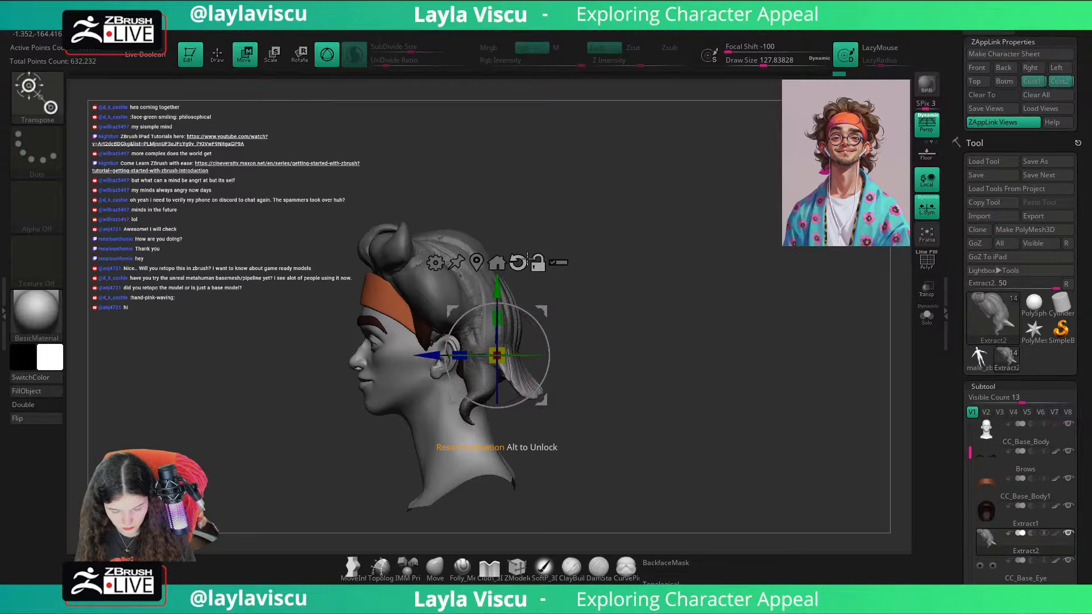
pyautogui.moveTo(557, 375)
pyautogui.mouseDown()
pyautogui.moveTo(554, 330)
pyautogui.moveTo(535, 320)
pyautogui.moveTo(625, 340)
pyautogui.moveTo(617, 351)
pyautogui.moveTo(597, 344)
pyautogui.moveTo(609, 342)
pyautogui.mouseUp()
pyautogui.press('q')
pyautogui.keyDown('alt'); pyautogui.moveTo(614, 370); pyautogui.dragTo(753, 379); pyautogui.keyUp('alt')
# Step: Isolate a section on the upper back of the hair with a mask at draw size about 27 and reset the gizmo's orientation
pyautogui.press('s')
pyautogui.moveTo(438, 378); pyautogui.dragTo(470, 435)
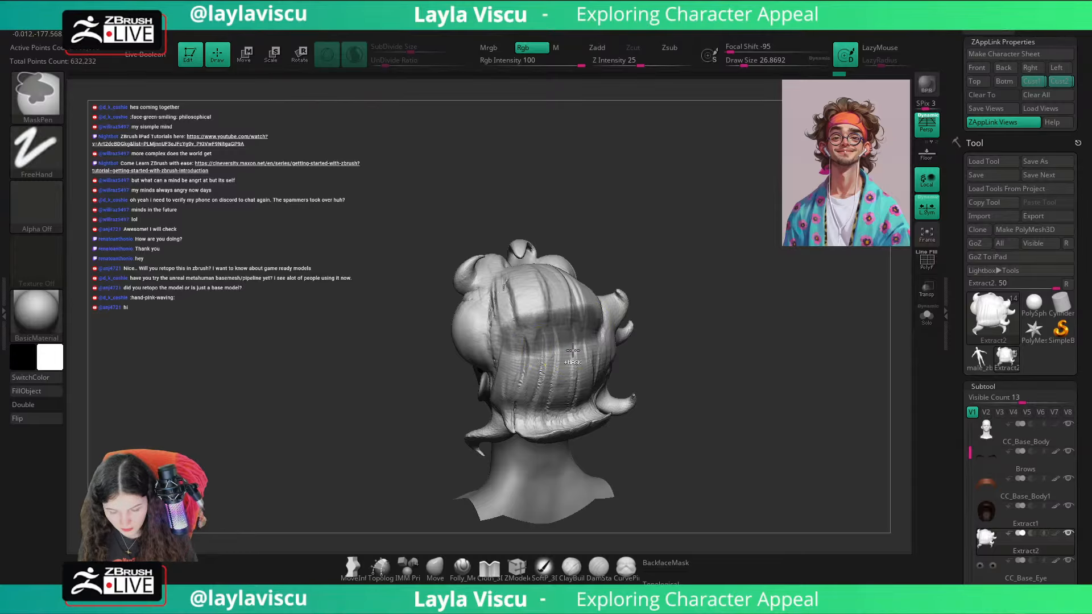
pyautogui.moveTo(646, 341); pyautogui.dragTo(689, 341)
pyautogui.press('w')
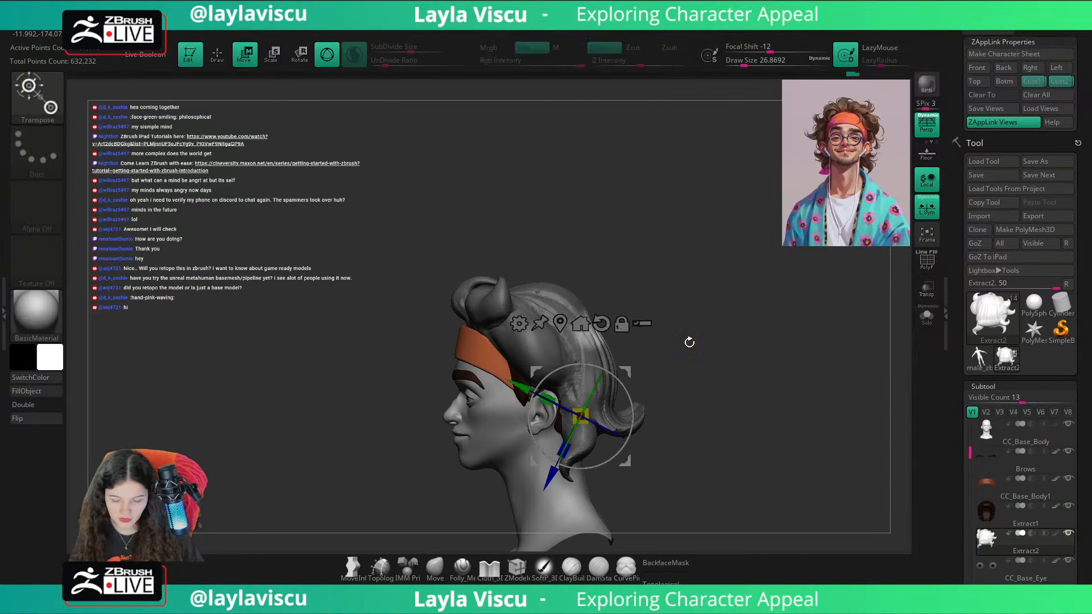
pyautogui.keyDown('alt'); pyautogui.click(601, 323); pyautogui.keyUp('alt')
# Step: Shape the isolated upper-back hair section into a curl that sticks outward, undoing the unsuitable gizmo transforms
pyautogui.keyDown('alt'); pyautogui.moveTo(628, 453); pyautogui.dragTo(634, 369); pyautogui.keyUp('alt')
pyautogui.hotkey('ctrl', 'z')
pyautogui.moveTo(633, 365)
pyautogui.keyDown('alt'); pyautogui.mouseDown()
pyautogui.moveTo(666, 371)
pyautogui.moveTo(628, 386)
pyautogui.mouseUp(); pyautogui.keyUp('alt')
pyautogui.moveTo(628, 386)
pyautogui.mouseDown()
pyautogui.moveTo(635, 370)
pyautogui.moveTo(638, 386)
pyautogui.mouseUp()
pyautogui.hotkey('ctrl', 'z')
pyautogui.press('q')
pyautogui.keyDown('ctrl'); pyautogui.moveTo(699, 319); pyautogui.dragTo(710, 295); pyautogui.keyUp('ctrl')
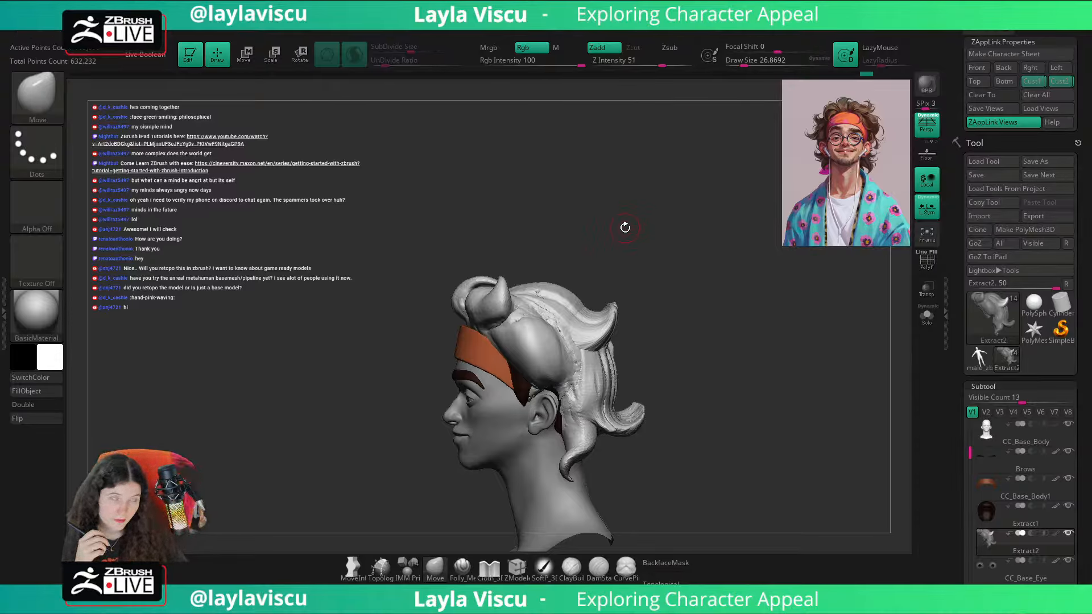
# Step: Isolate the tip of the upper-back curl for the gizmo and set Focal Shift to -100
pyautogui.press('w')
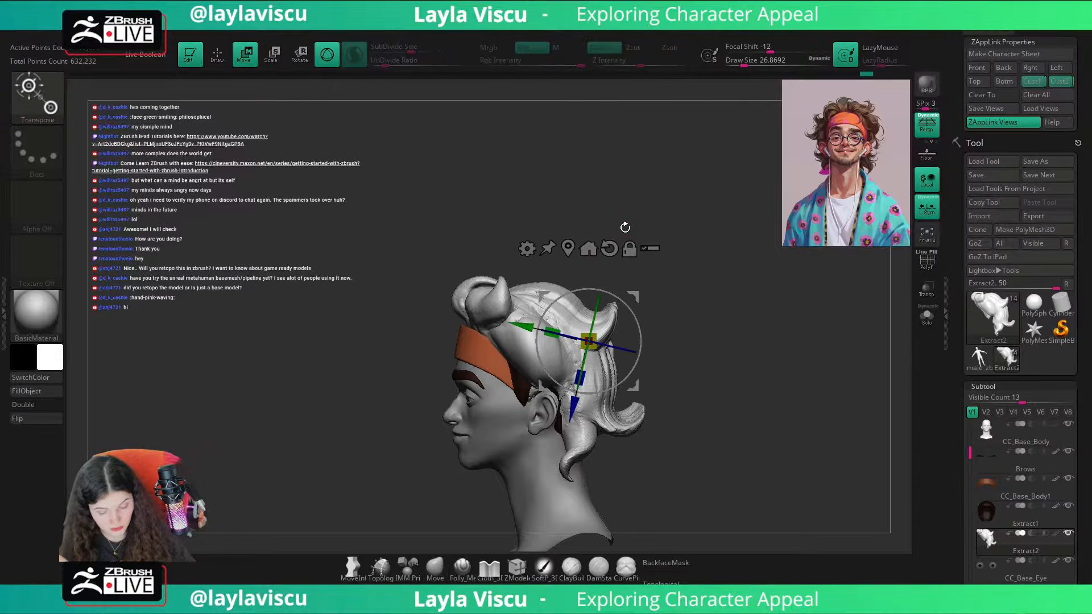
pyautogui.keyDown('ctrl'); pyautogui.click(625, 228); pyautogui.keyUp('ctrl')
pyautogui.moveTo(769, 51); pyautogui.dragTo(726, 51)
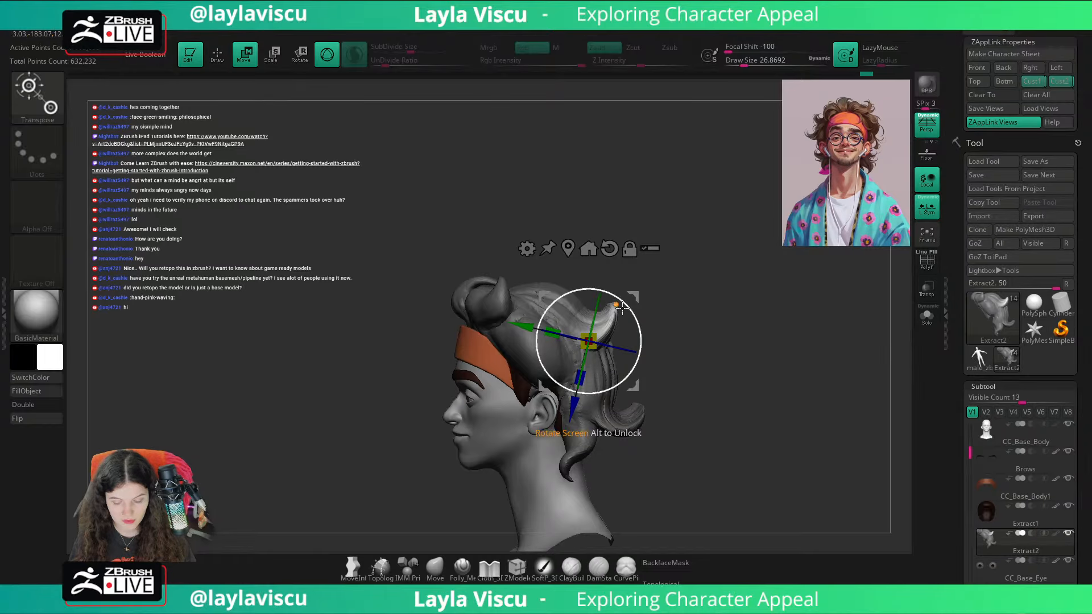
# Step: Try rotating the curl's tip with Focal Shift at -2 and 86, and undo the rotation
pyautogui.moveTo(743, 49); pyautogui.dragTo(774, 50)
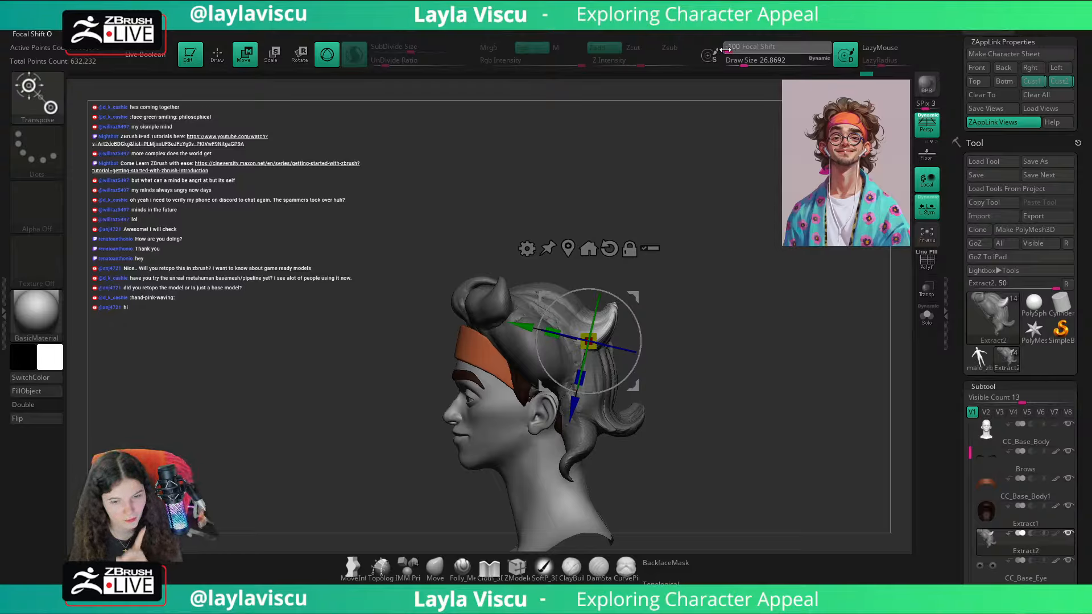
pyautogui.moveTo(774, 49); pyautogui.dragTo(744, 50)
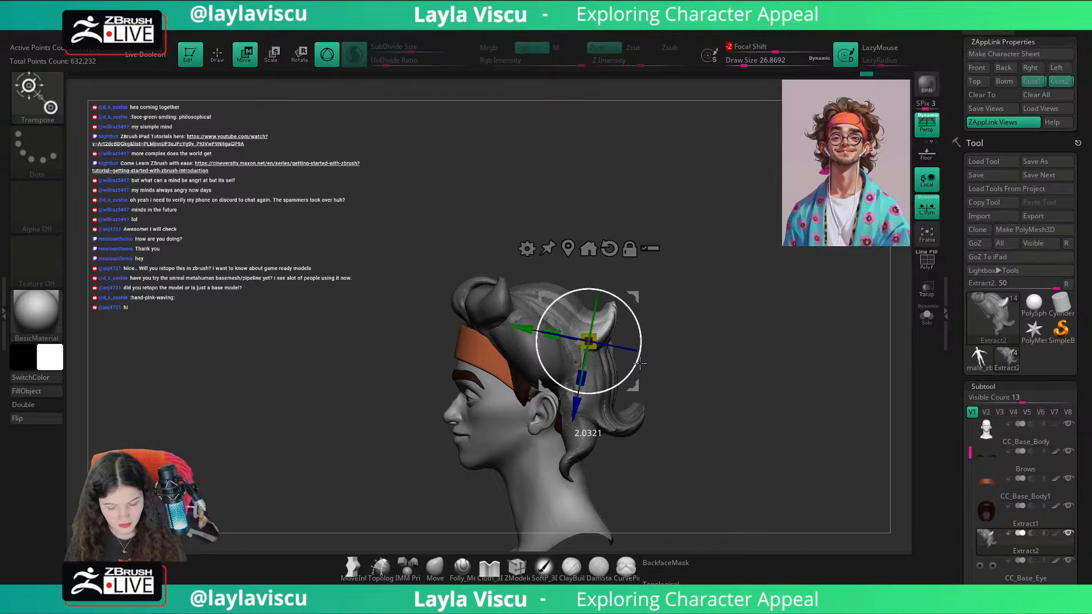
pyautogui.press('ctrl')
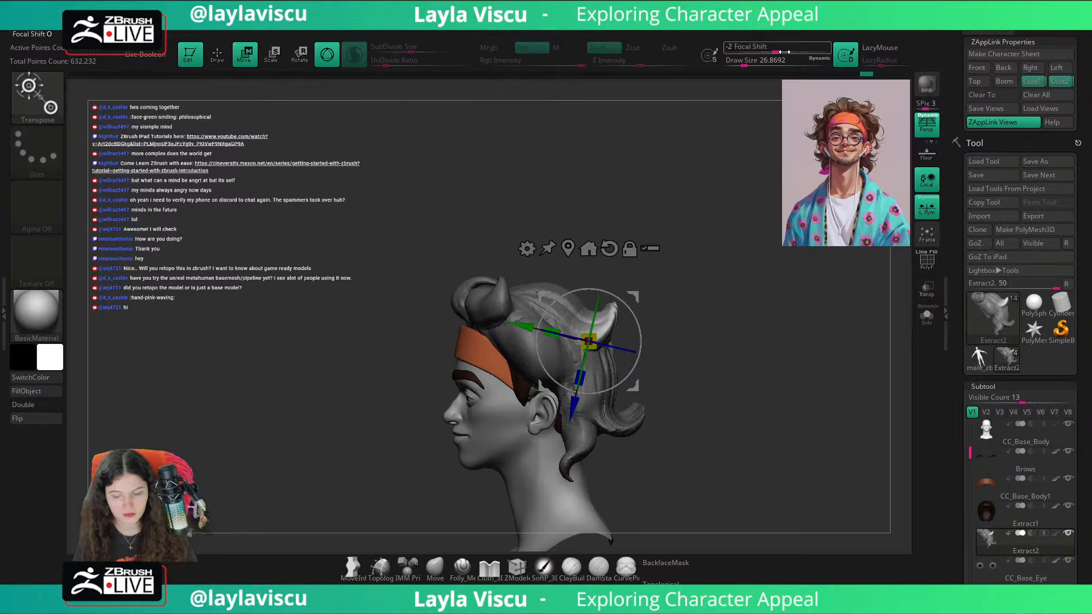
pyautogui.moveTo(762, 49); pyautogui.dragTo(820, 50)
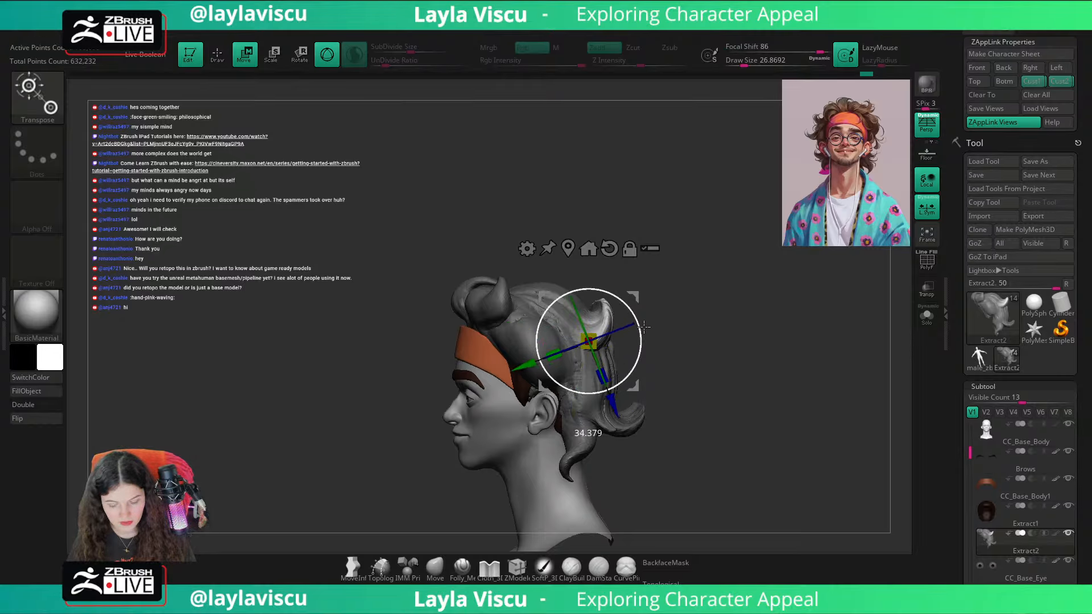
pyautogui.moveTo(643, 324); pyautogui.dragTo(636, 308)
pyautogui.hotkey('ctrl', 'z')
# Step: Compare rotating the curl's tip with Focal Shift at -100 and 95, undoing each rotation
pyautogui.click(727, 50)
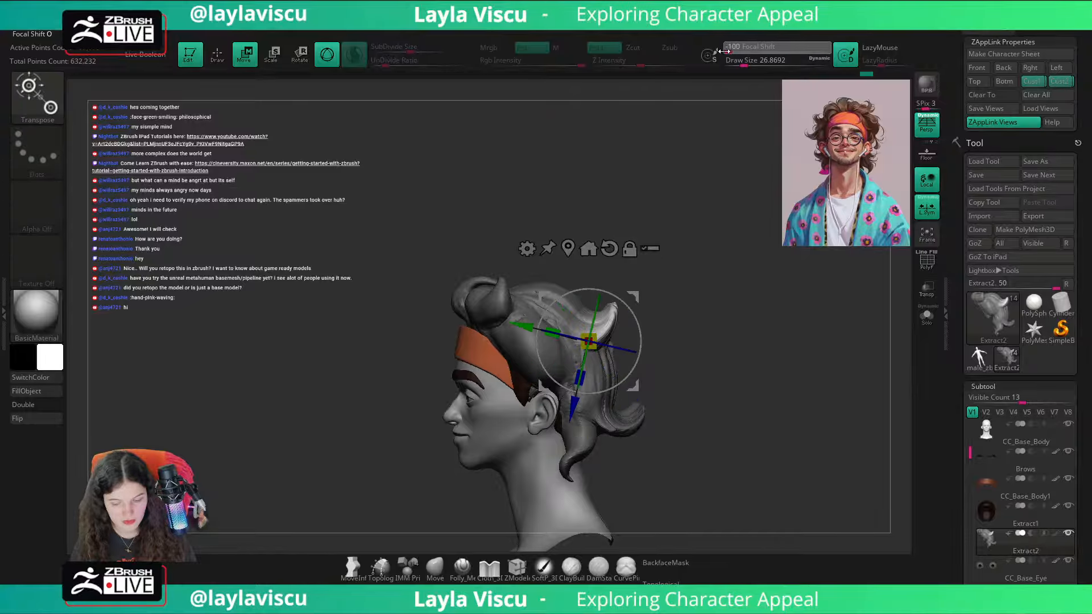
pyautogui.moveTo(638, 361); pyautogui.dragTo(642, 335)
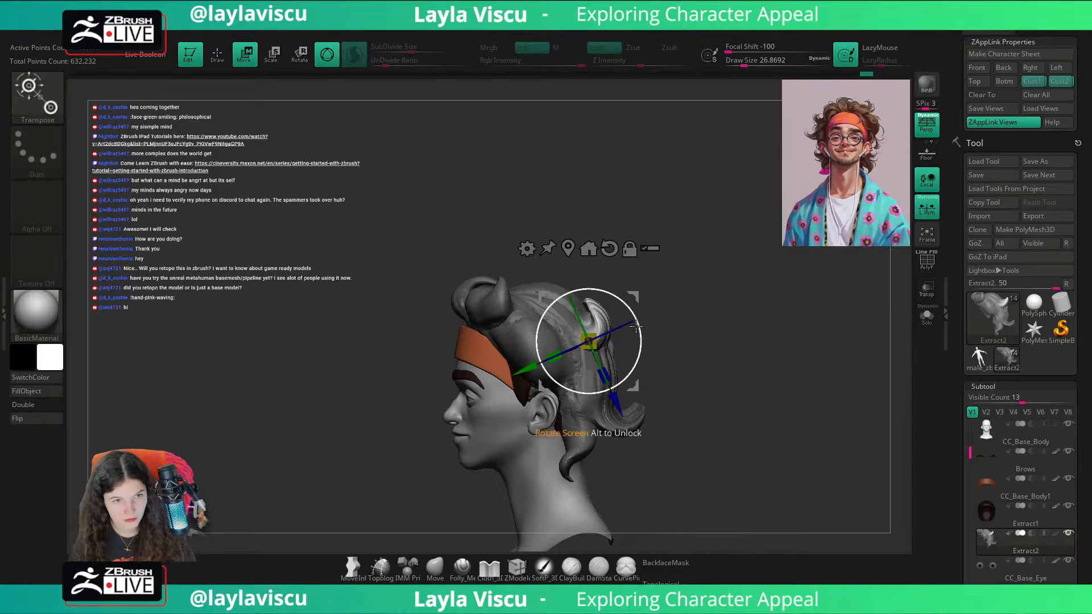
pyautogui.hotkey('ctrl', 'z')
pyautogui.keyDown('ctrl'); pyautogui.moveTo(683, 323); pyautogui.dragTo(712, 325, button='right'); pyautogui.keyUp('ctrl')
pyautogui.click(824, 50)
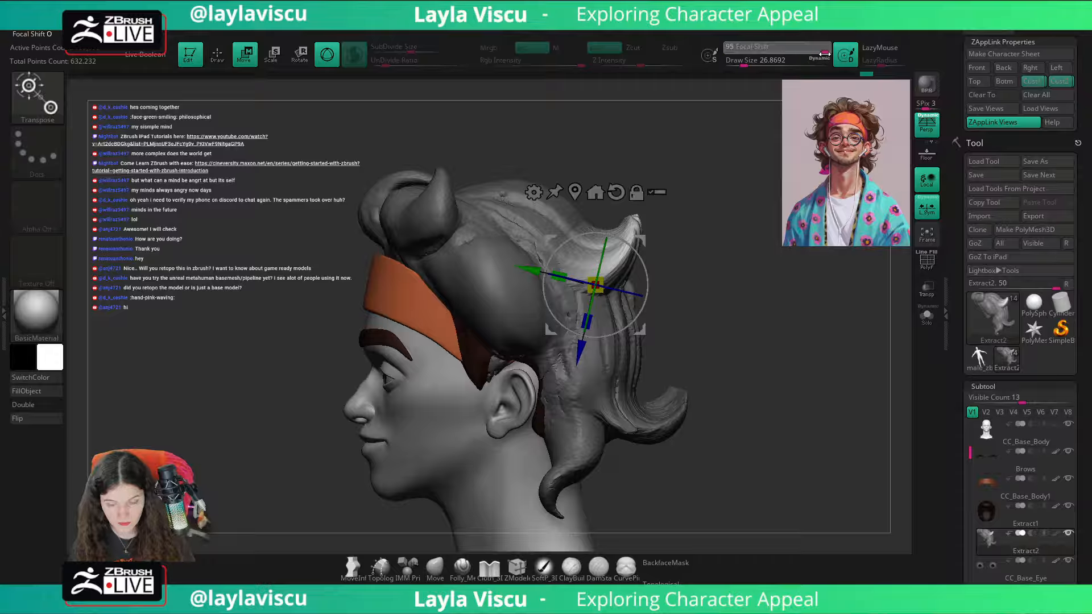
pyautogui.moveTo(648, 298); pyautogui.dragTo(646, 259)
pyautogui.hotkey('ctrl', 'z')
# Step: Rotate the tip of the upper-back curl slightly upward with Focal Shift at -100
pyautogui.click(728, 50)
pyautogui.moveTo(637, 319); pyautogui.dragTo(648, 236)
pyautogui.hotkey('ctrl', 'z')
pyautogui.moveTo(645, 306); pyautogui.dragTo(647, 295)
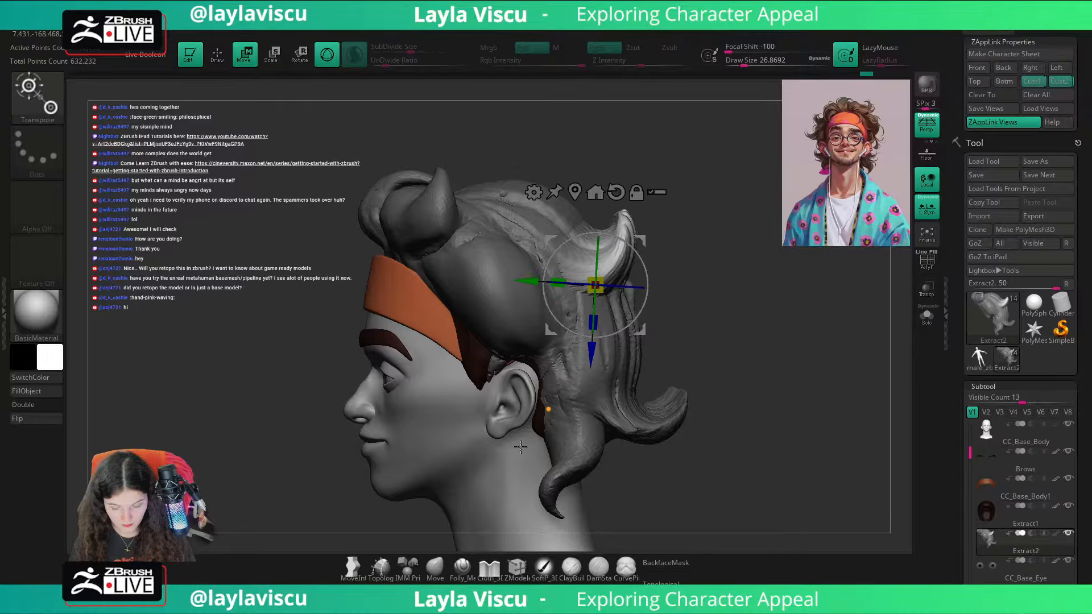
# Step: Try rotating the upper-back curl's tip with Focal Shift at 68, and undo the rotation
pyautogui.press('q')
pyautogui.moveTo(714, 385)
pyautogui.keyDown('ctrl'); pyautogui.mouseDown(button='right')
pyautogui.moveTo(760, 310)
pyautogui.moveTo(815, 325)
pyautogui.moveTo(802, 366)
pyautogui.moveTo(765, 358)
pyautogui.mouseUp(button='right'); pyautogui.keyUp('ctrl')
pyautogui.press('ctrl')
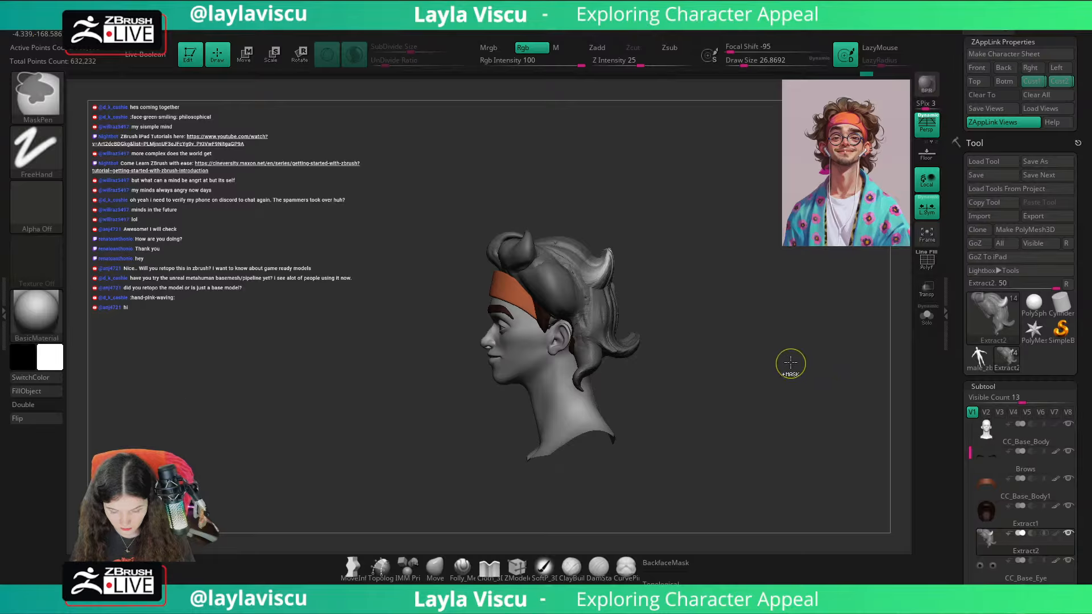
pyautogui.press('w')
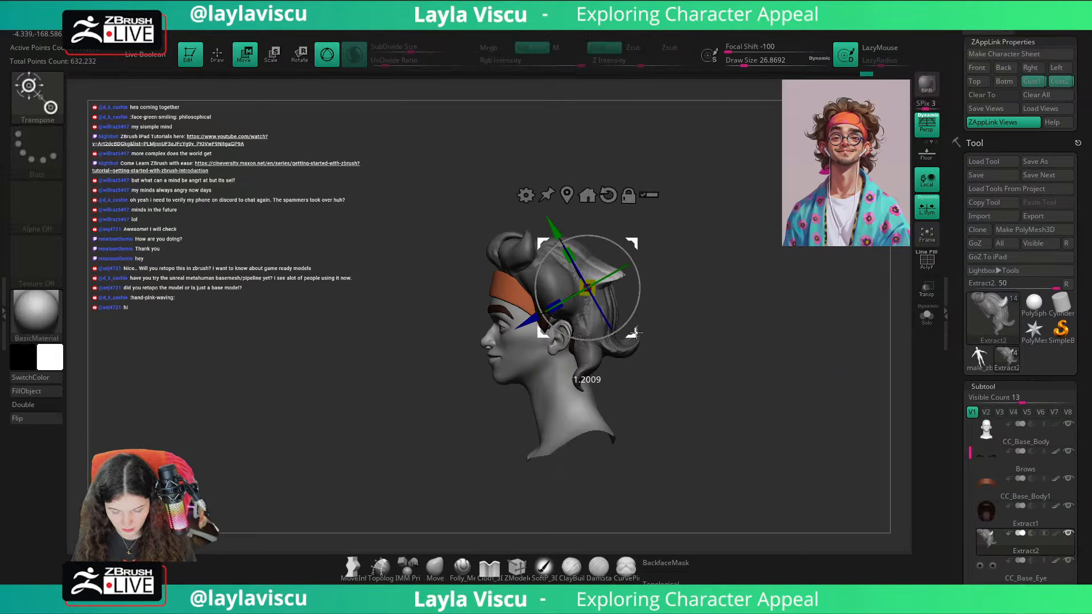
pyautogui.click(812, 49)
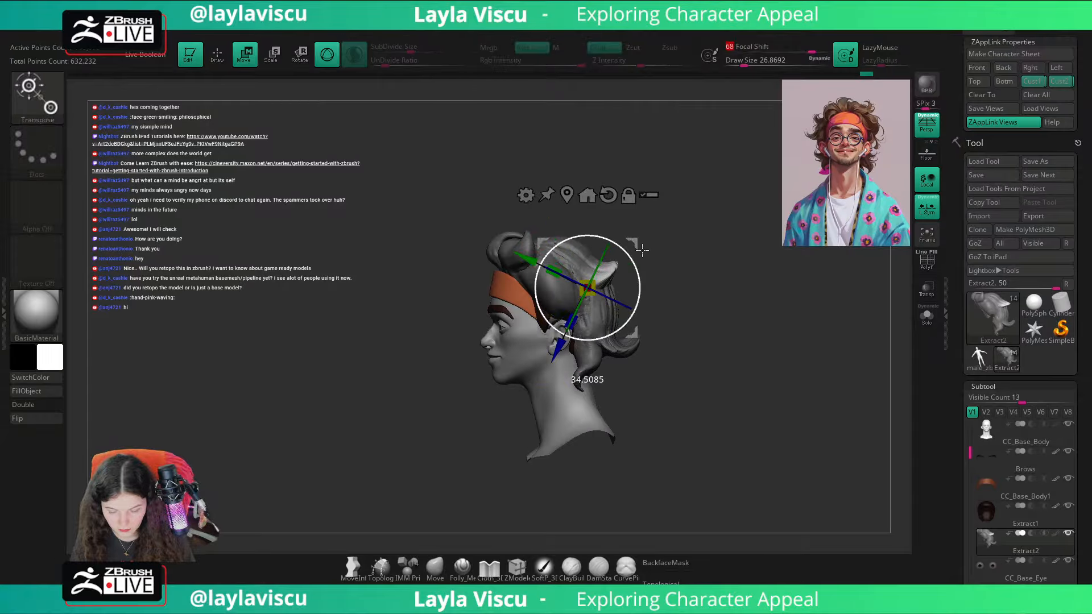
pyautogui.hotkey('ctrl', 'z')
# Step: Rotate the tip of the upper-back curl upward with Focal Shift at 20
pyautogui.click(788, 49)
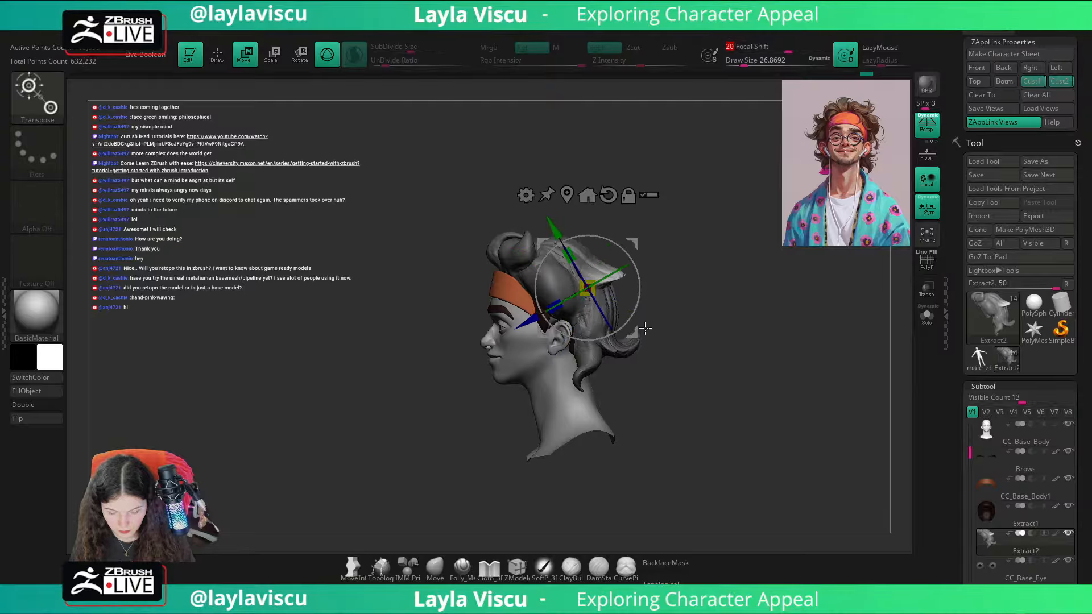
pyautogui.moveTo(637, 329); pyautogui.dragTo(633, 289)
# Step: Switch to the Move brush with a Draw Size of about 101 and show the head's silhouette thumbnail
pyautogui.click(435, 569)
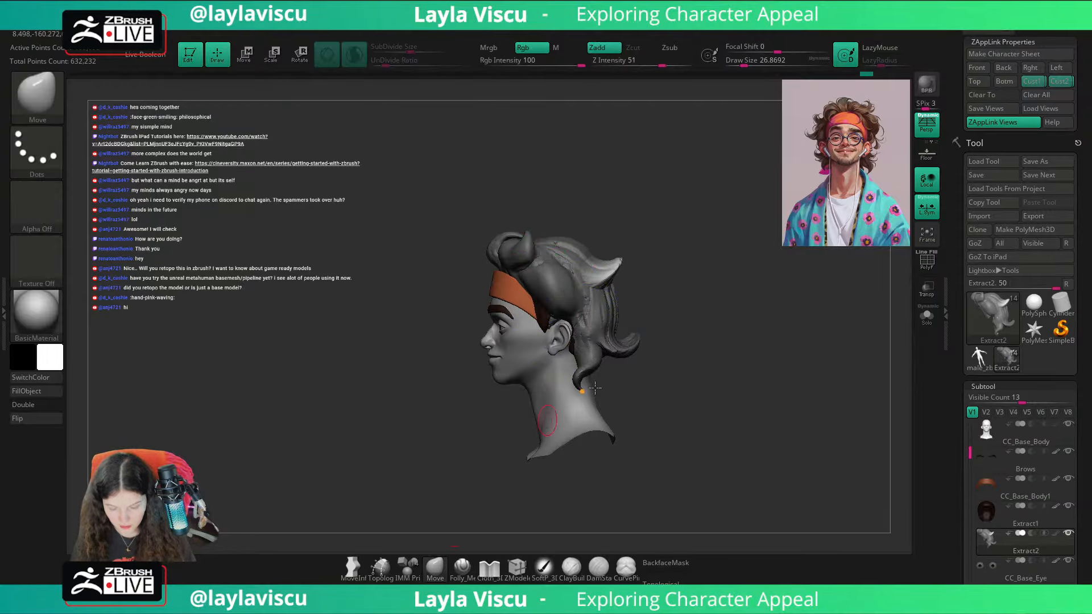
pyautogui.keyDown('ctrl'); pyautogui.moveTo(683, 392); pyautogui.dragTo(711, 407); pyautogui.keyUp('ctrl')
pyautogui.moveTo(796, 395)
pyautogui.mouseDown()
pyautogui.moveTo(729, 394)
pyautogui.moveTo(763, 383)
pyautogui.moveTo(748, 395)
pyautogui.mouseUp()
pyautogui.press(']')
pyautogui.press(']')
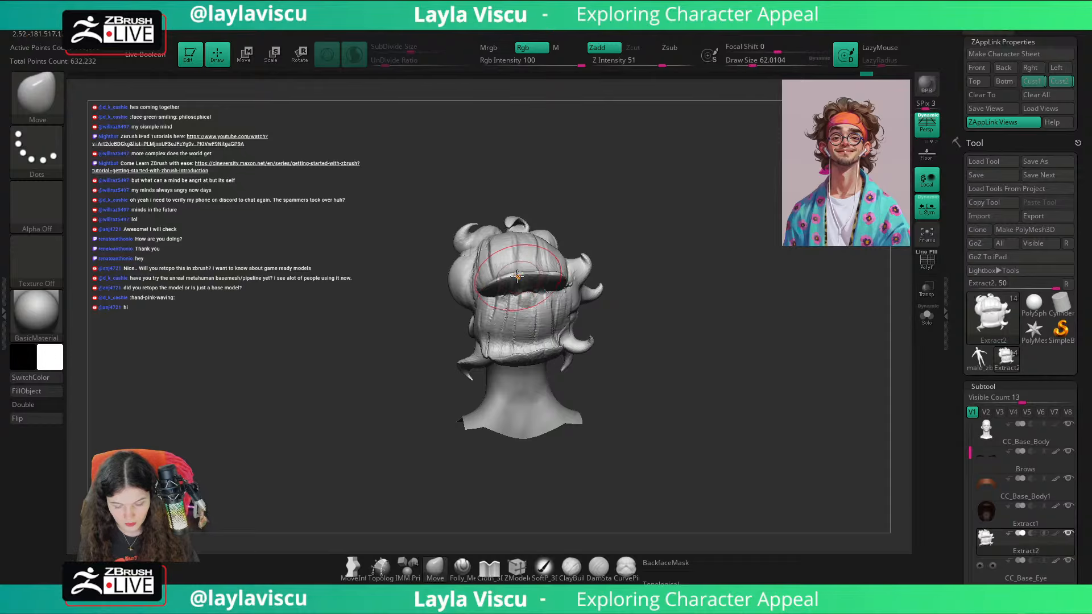
pyautogui.moveTo(653, 275)
pyautogui.mouseDown()
pyautogui.moveTo(722, 285)
pyautogui.moveTo(737, 273)
pyautogui.moveTo(734, 303)
pyautogui.mouseUp()
pyautogui.press(']')
pyautogui.press(']')
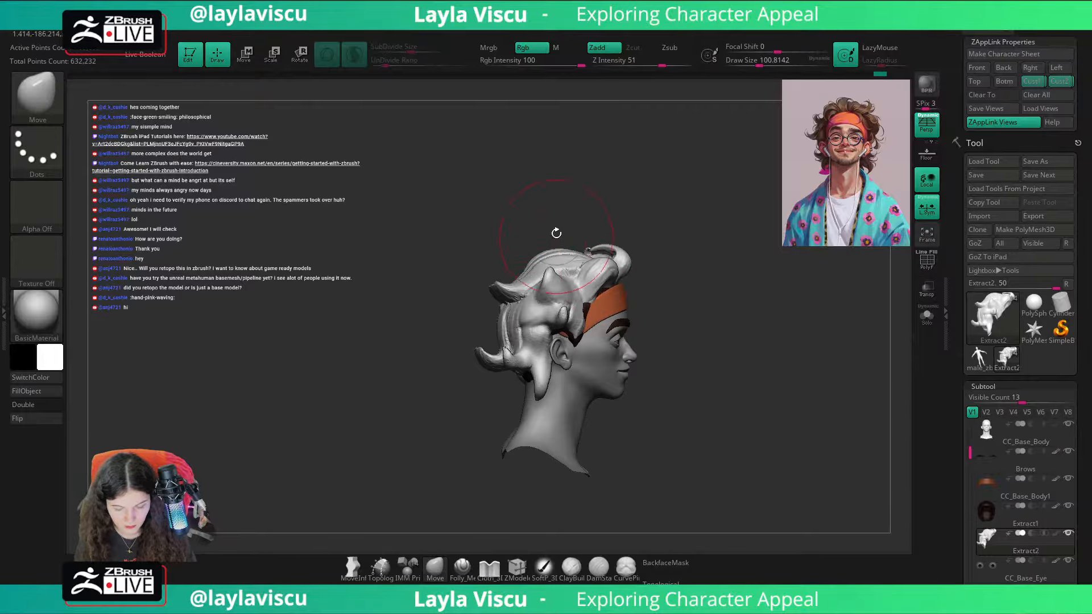
pyautogui.click(465, 35)
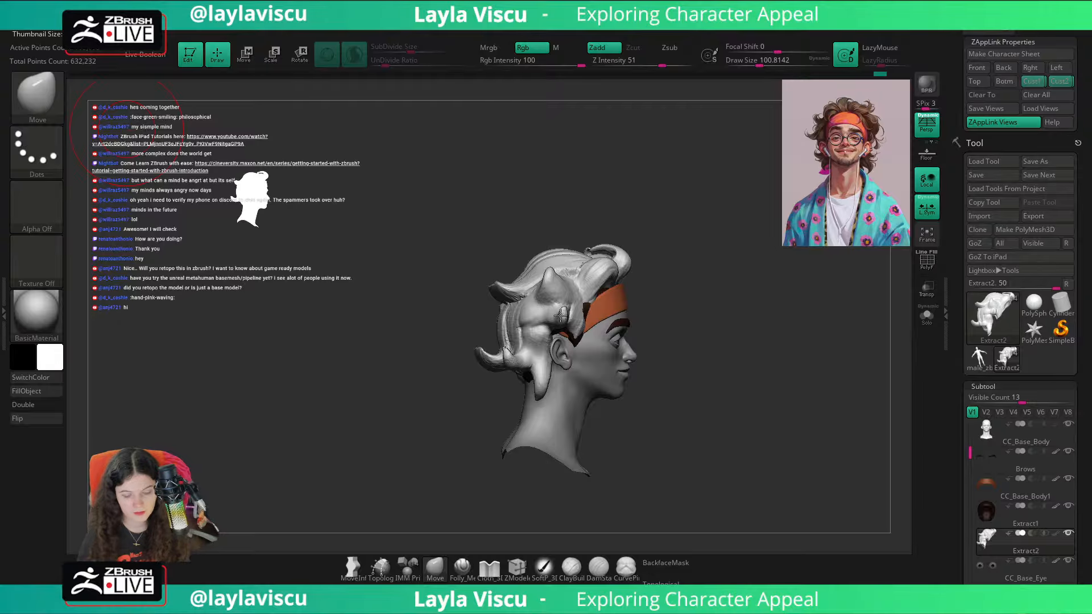
# Step: Reshape the lower-back curl with the Move brush, using a Draw Size of about 136
pyautogui.moveTo(750, 408)
pyautogui.keyDown('ctrl'); pyautogui.mouseDown(button='right')
pyautogui.moveTo(761, 441)
pyautogui.moveTo(746, 389)
pyautogui.mouseUp(button='right'); pyautogui.keyUp('ctrl')
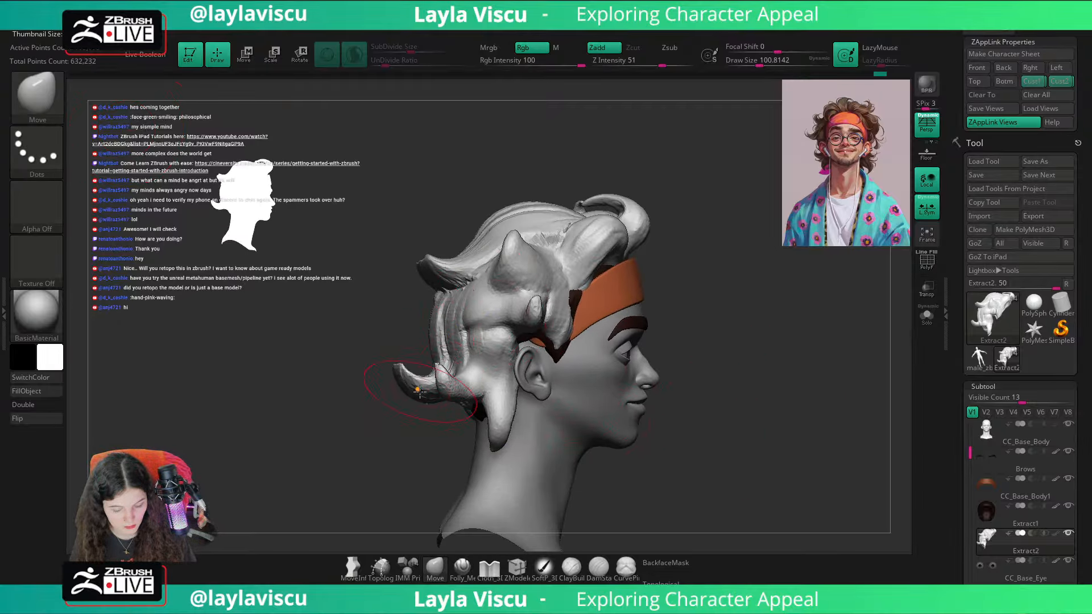
pyautogui.press('s')
pyautogui.moveTo(420, 391); pyautogui.dragTo(420, 372)
pyautogui.moveTo(404, 349); pyautogui.dragTo(528, 276, button='right')
pyautogui.moveTo(390, 380); pyautogui.dragTo(377, 371)
pyautogui.keyDown('ctrl'); pyautogui.moveTo(443, 364); pyautogui.dragTo(691, 239, button='right'); pyautogui.keyUp('ctrl')
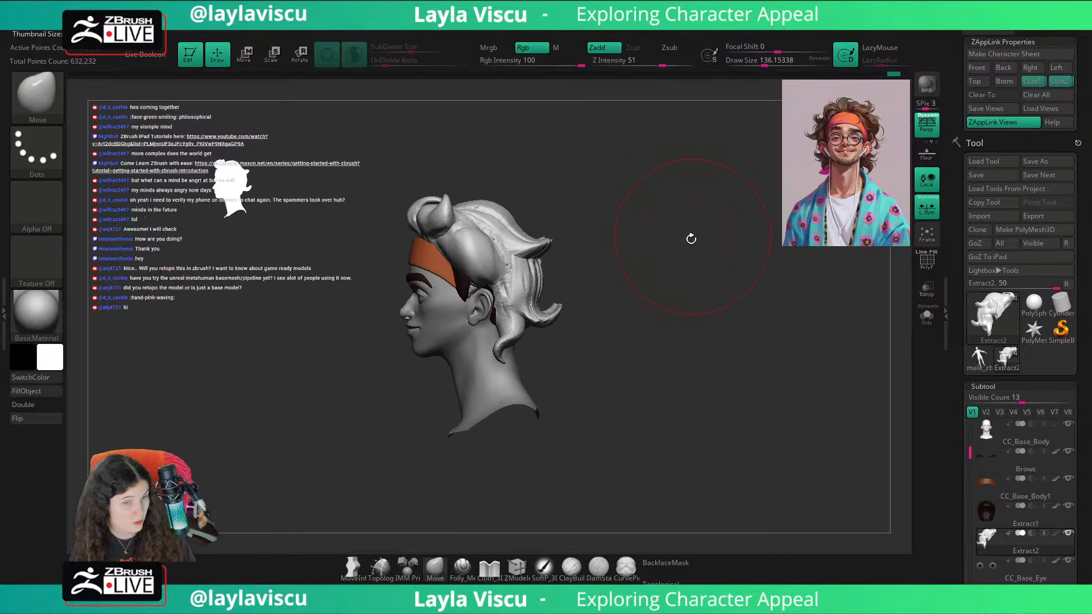
# Step: Build up the side hair just behind the headband with ClayBuildup at a Draw Size of about 46
pyautogui.press('s')
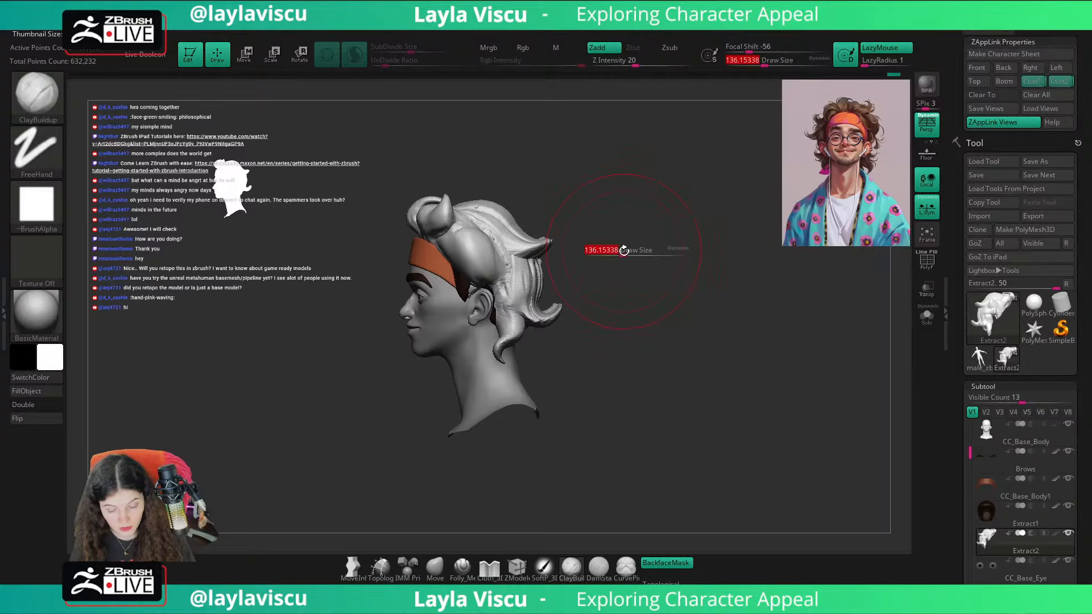
pyautogui.moveTo(626, 245); pyautogui.dragTo(598, 245)
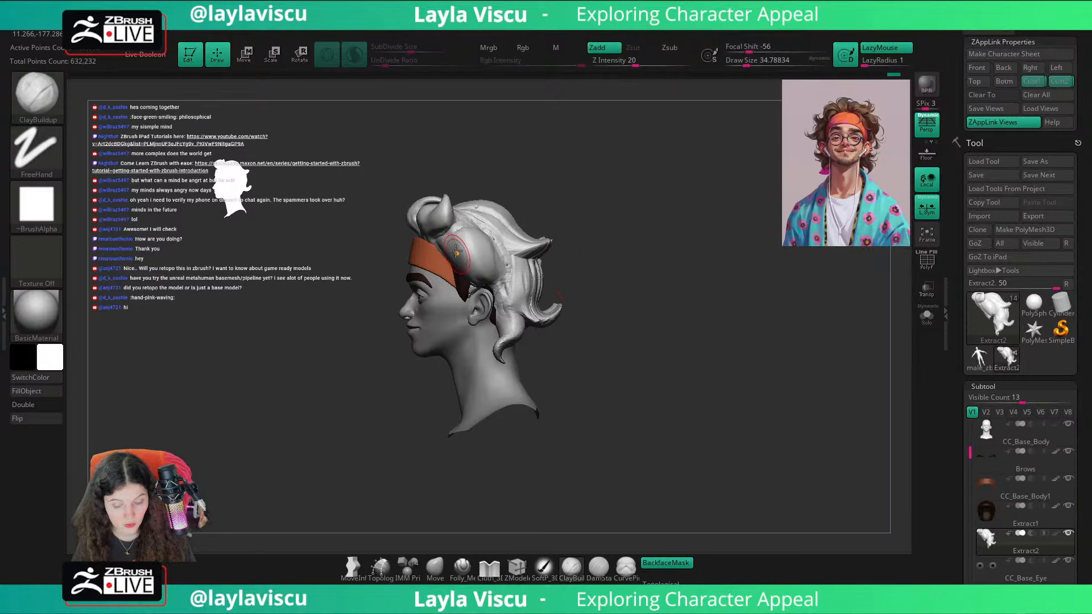
pyautogui.press(']')
pyautogui.moveTo(455, 234); pyautogui.dragTo(452, 250)
pyautogui.moveTo(590, 183)
pyautogui.mouseDown()
pyautogui.moveTo(493, 238)
pyautogui.moveTo(619, 239)
pyautogui.mouseUp()
# Step: Compare the hair with the reference overlay from the front and examine its silhouette from the side
pyautogui.hotkey('shift', 'z')
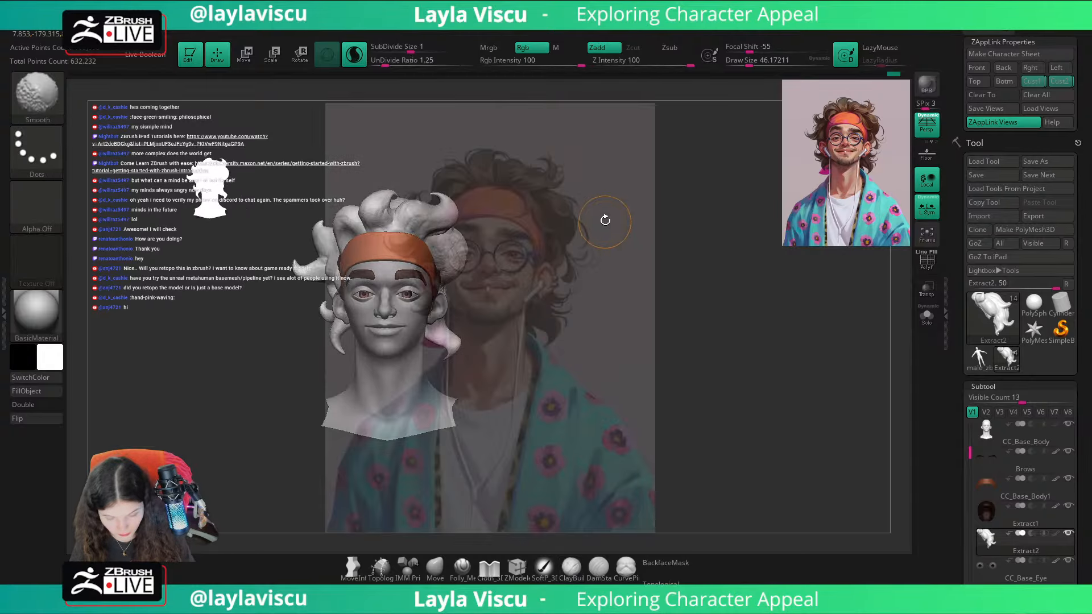
pyautogui.hotkey('shift', 'z')
pyautogui.click(1027, 81)
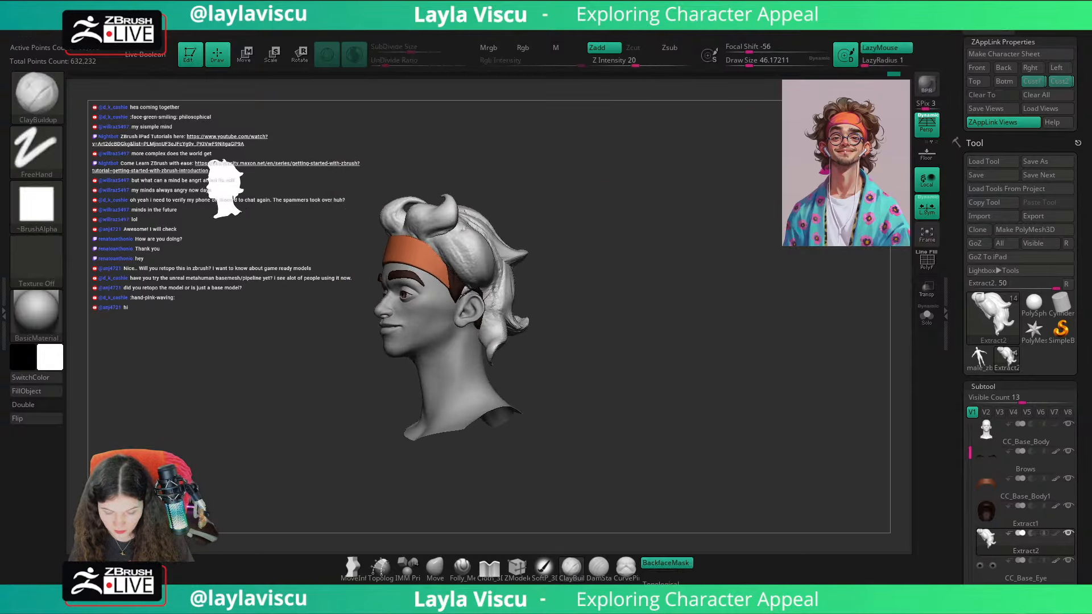
pyautogui.keyDown('shift'); pyautogui.moveTo(546, 247); pyautogui.dragTo(671, 197); pyautogui.keyUp('shift')
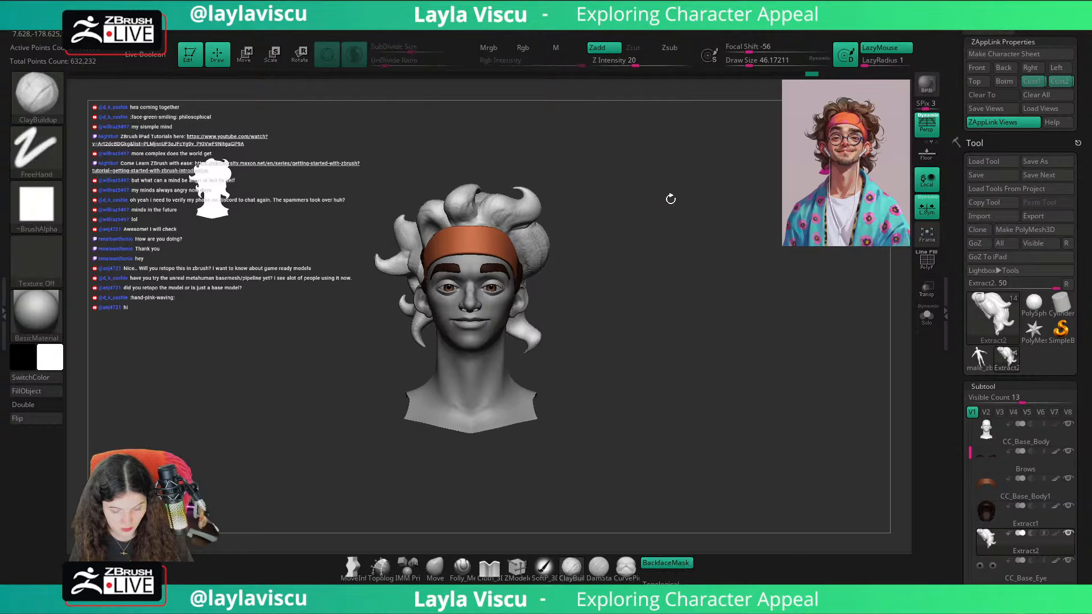
pyautogui.moveTo(848, 171)
pyautogui.mouseDown()
pyautogui.moveTo(757, 168)
pyautogui.moveTo(738, 216)
pyautogui.moveTo(689, 258)
pyautogui.mouseUp()
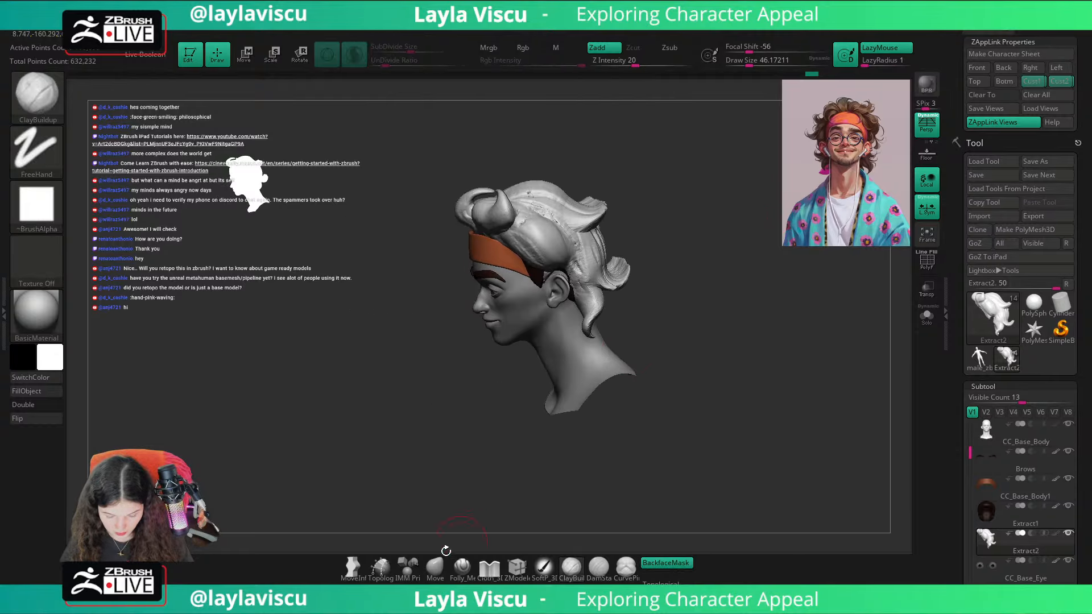
# Step: Choose the Move brush at a Draw Size of about 94 and check the head against the reference in the Cust1 view
pyautogui.click(435, 566)
pyautogui.moveTo(676, 440); pyautogui.dragTo(617, 387)
pyautogui.press('s')
pyautogui.click(588, 302)
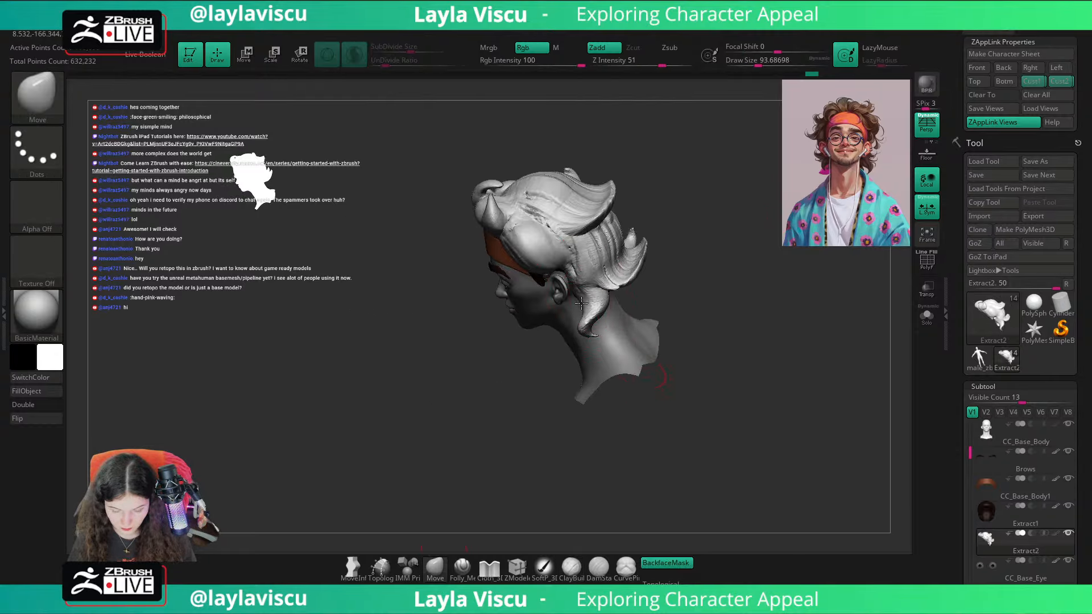
pyautogui.moveTo(682, 293)
pyautogui.mouseDown()
pyautogui.moveTo(749, 246)
pyautogui.moveTo(708, 304)
pyautogui.moveTo(681, 285)
pyautogui.moveTo(689, 278)
pyautogui.mouseUp()
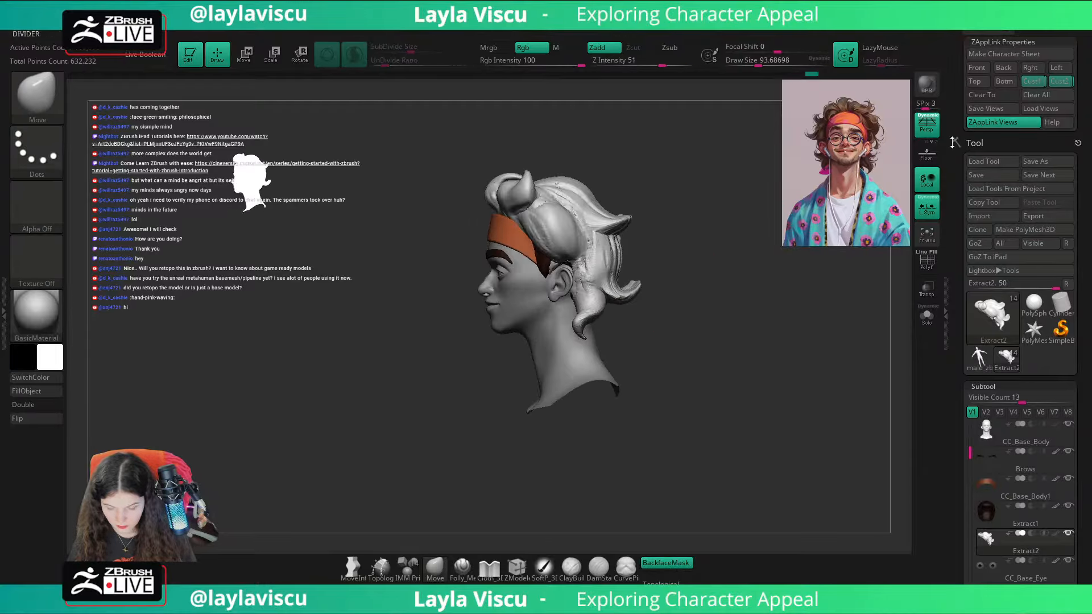
pyautogui.click(1036, 83)
pyautogui.hotkey('shift', 'z')
pyautogui.hotkey('shift', 'z')
# Step: Switch to the SnakeHook brush at a Draw Size of about 20, isolate the hair and overlay the reference portrait
pyautogui.press('s')
pyautogui.click(569, 296)
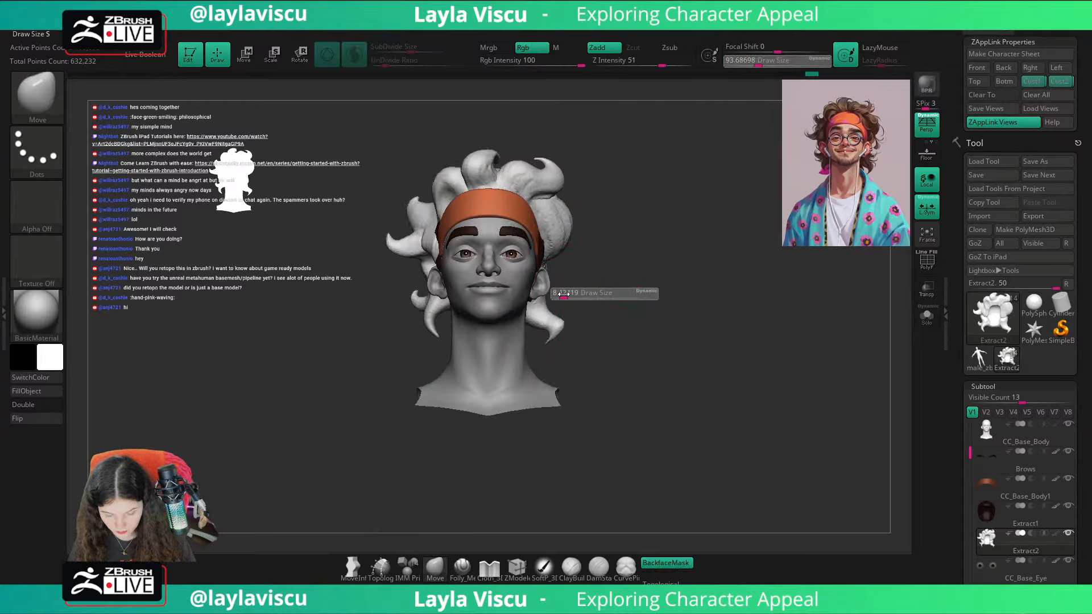
pyautogui.press('b')
pyautogui.click(912, 286)
pyautogui.click(926, 288)
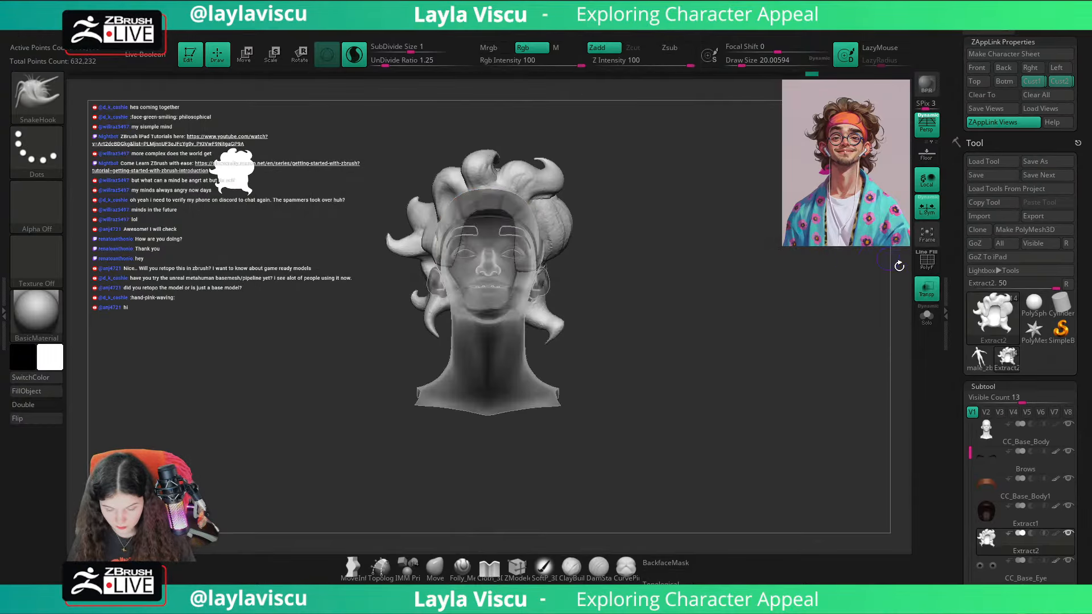
pyautogui.click(926, 288)
pyautogui.hotkey('shift', 'z')
pyautogui.click(926, 315)
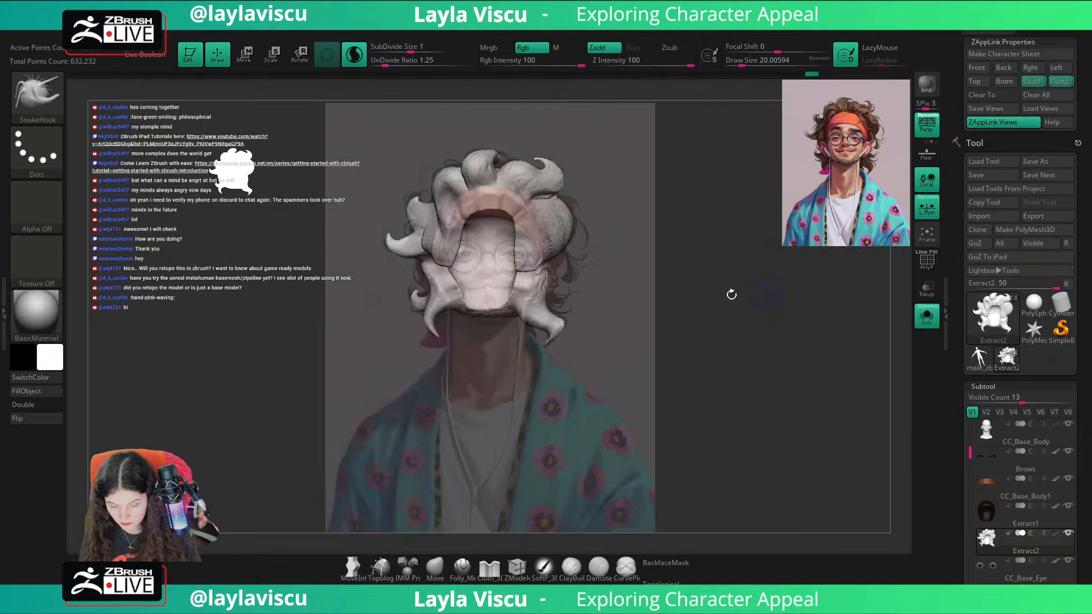
# Step: Pull small curled strands out of both sides and the top of the hair along the reference outline with SnakeHook
pyautogui.keyDown('shift'); pyautogui.moveTo(570, 301); pyautogui.dragTo(584, 297); pyautogui.keyUp('shift')
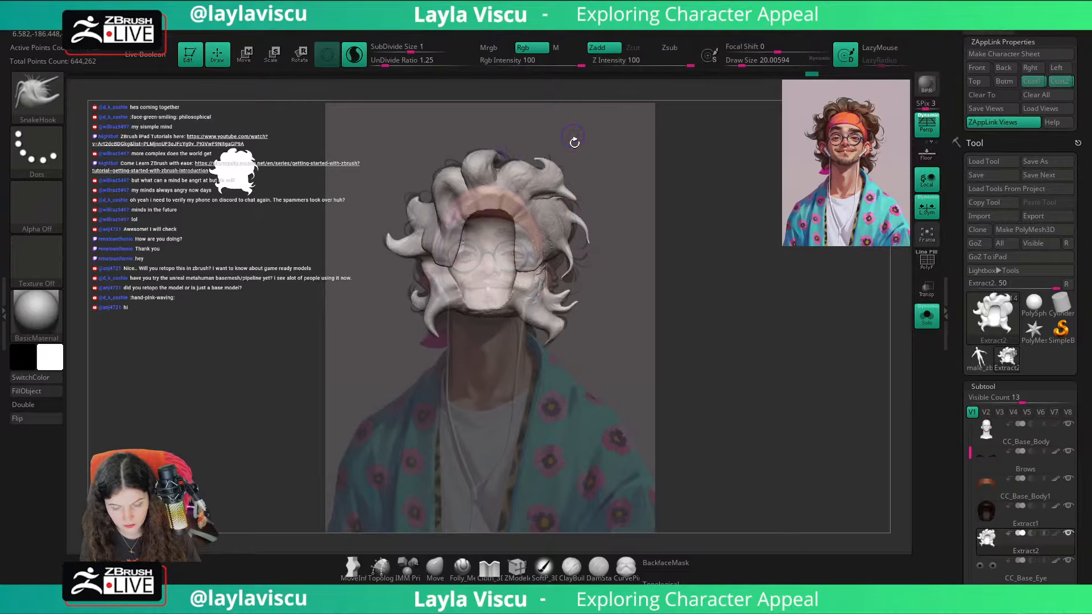
pyautogui.keyDown('shift'); pyautogui.moveTo(568, 186); pyautogui.dragTo(580, 216); pyautogui.keyUp('shift')
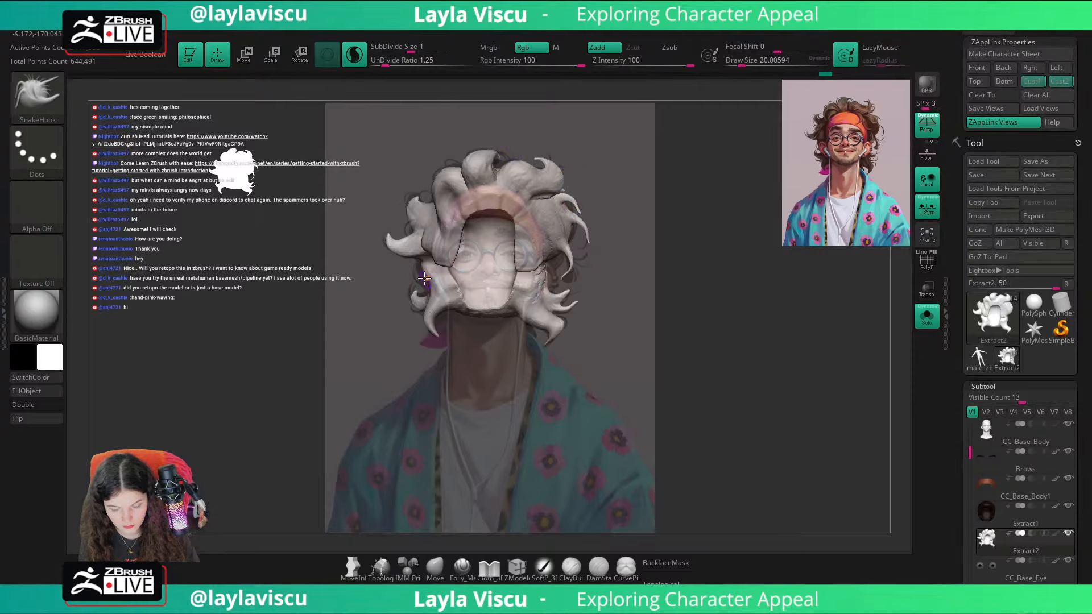
pyautogui.moveTo(428, 291); pyautogui.dragTo(435, 281)
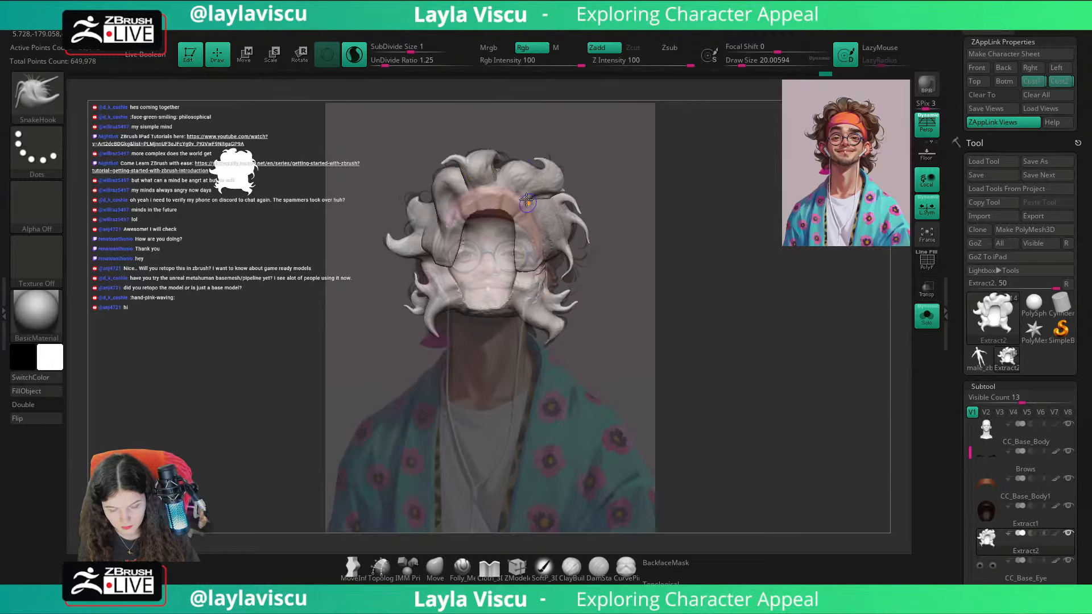
pyautogui.moveTo(455, 168)
pyautogui.mouseDown()
pyautogui.moveTo(464, 177)
pyautogui.moveTo(436, 212)
pyautogui.mouseUp()
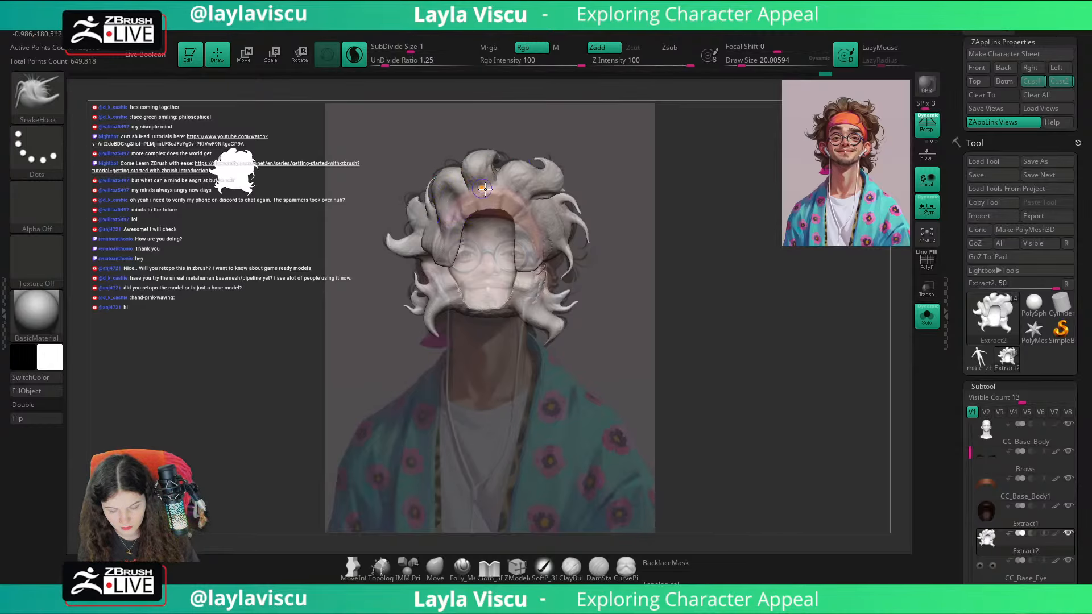
pyautogui.moveTo(599, 158); pyautogui.dragTo(700, 158)
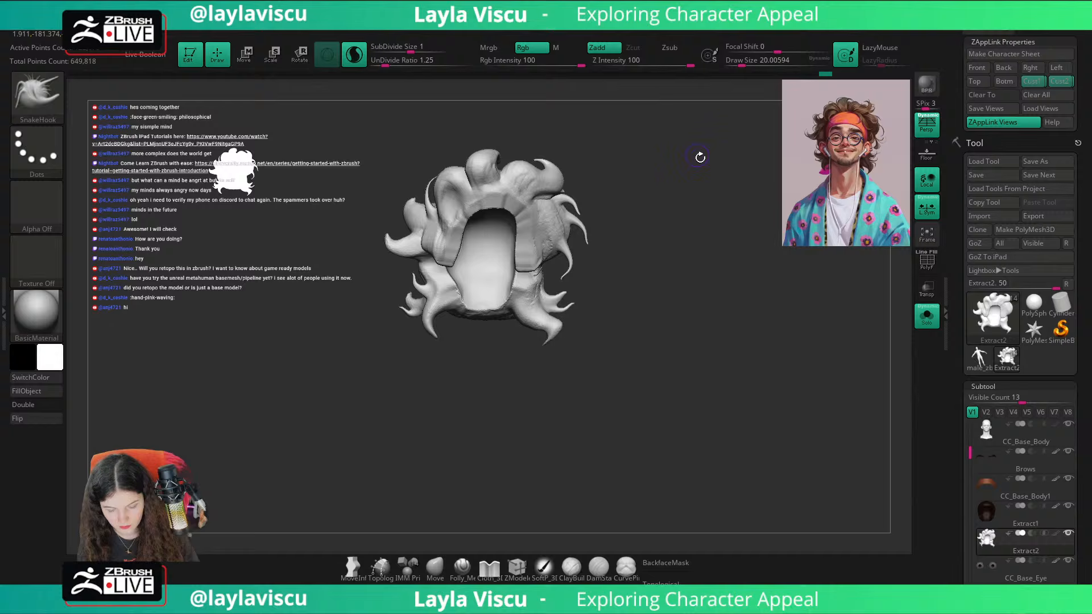
# Step: Show the whole bust with the hair's brown colour displayed and compare it with the reference in the Cust1 view
pyautogui.click(931, 319)
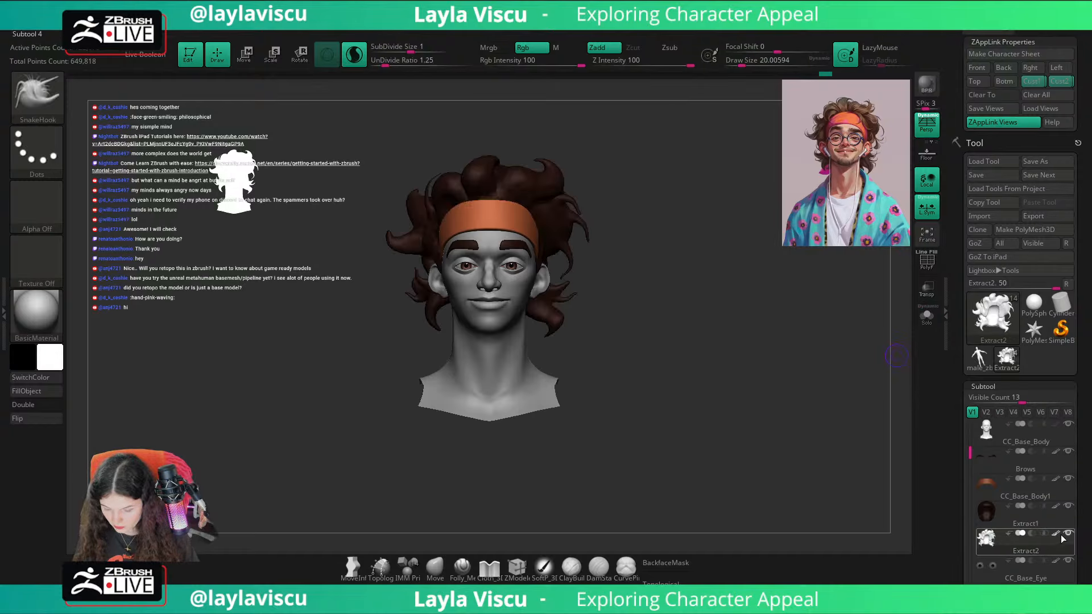
pyautogui.moveTo(784, 485); pyautogui.dragTo(785, 454)
pyautogui.click(1033, 84)
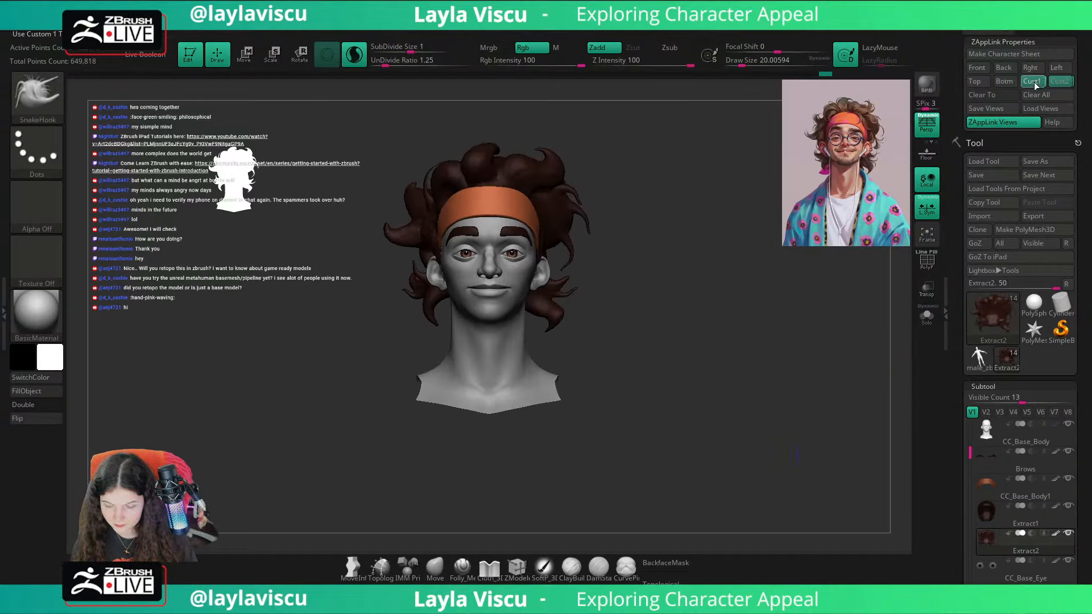
pyautogui.hotkey('shift', 'z')
pyautogui.hotkey('shift', 'z')
pyautogui.press('shift')
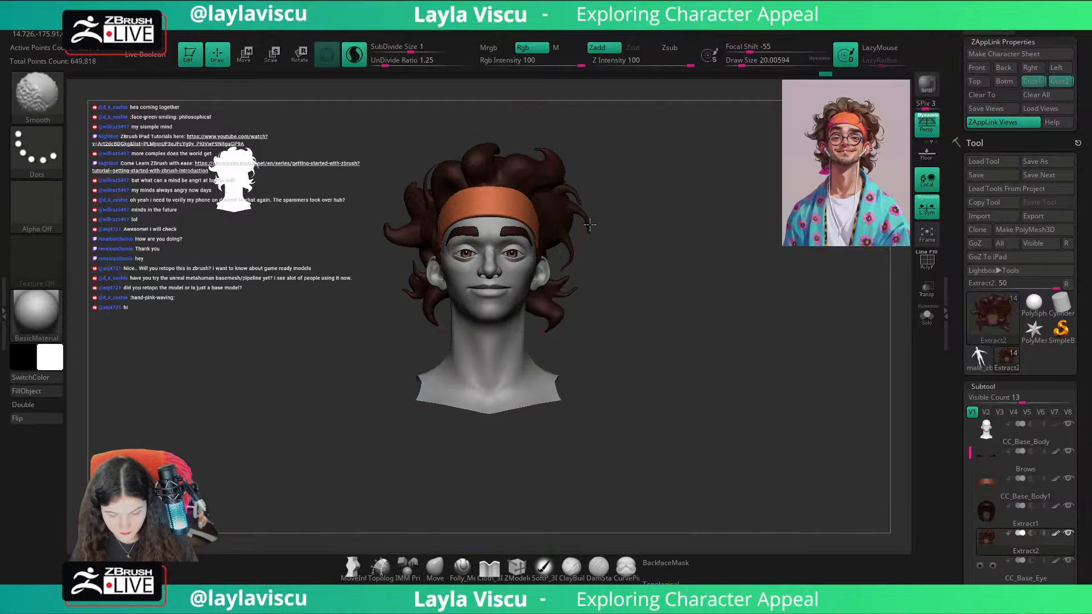
# Step: Smooth the strands on both sides of the hair with the Smooth brush at a Draw Size of about 35
pyautogui.keyDown('shift'); pyautogui.moveTo(593, 226); pyautogui.dragTo(597, 190); pyautogui.keyUp('shift')
pyautogui.hotkey('ctrl', 'z')
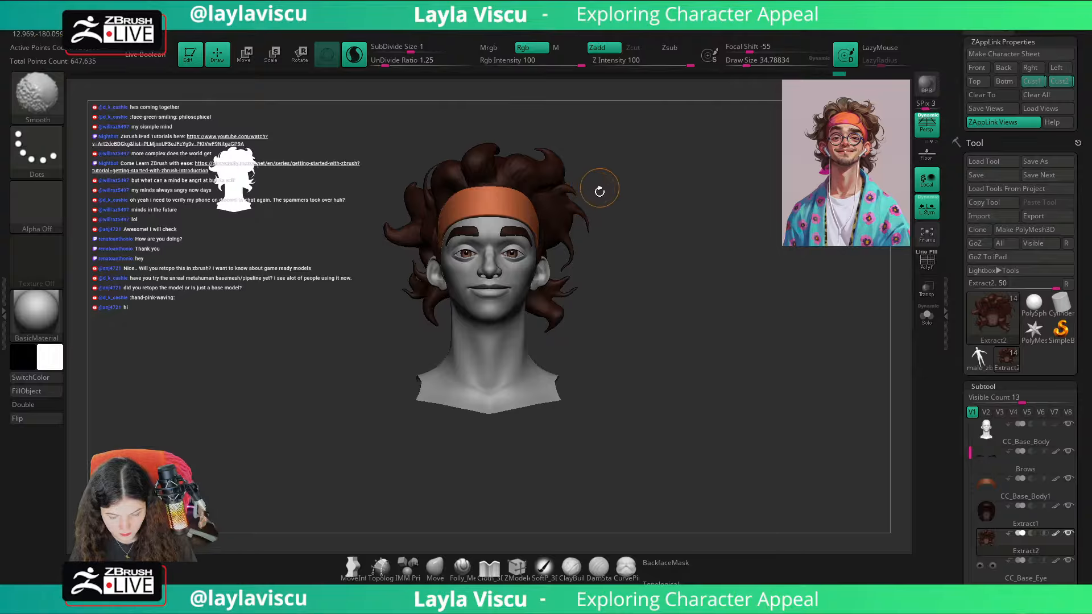
pyautogui.moveTo(580, 252)
pyautogui.keyDown('shift'); pyautogui.mouseDown()
pyautogui.moveTo(570, 275)
pyautogui.moveTo(591, 296)
pyautogui.moveTo(578, 260)
pyautogui.mouseUp(); pyautogui.keyUp('shift')
pyautogui.keyDown('shift'); pyautogui.moveTo(422, 283); pyautogui.dragTo(421, 265); pyautogui.keyUp('shift')
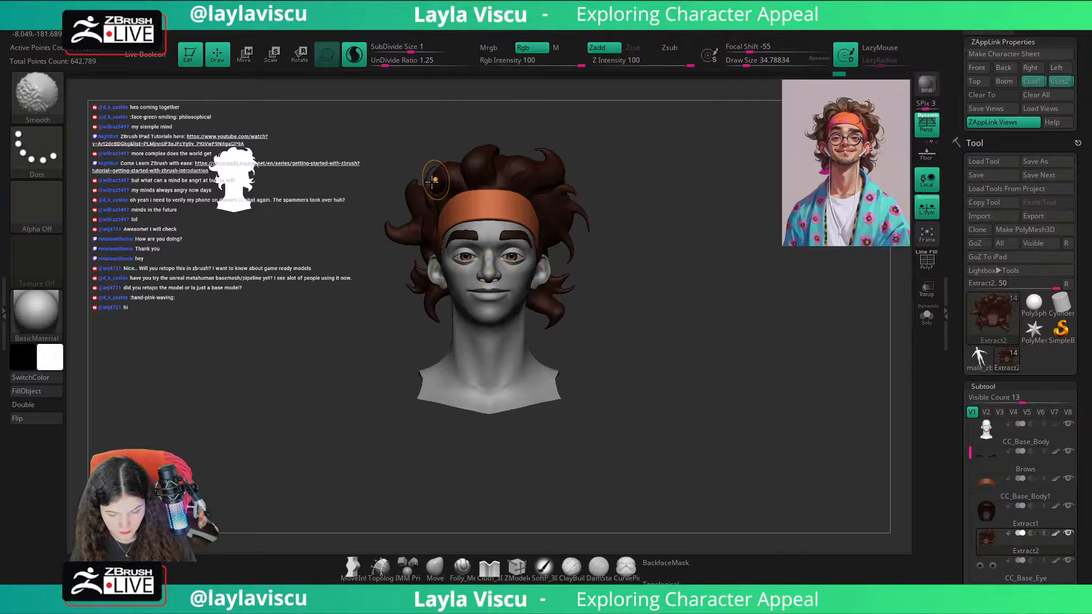
pyautogui.keyDown('shift'); pyautogui.moveTo(432, 182); pyautogui.dragTo(445, 158); pyautogui.keyUp('shift')
# Step: Compare the hair's outline and the face with the reference overlay from the stored custom views
pyautogui.click(1035, 83)
pyautogui.hotkey('shift', 'z')
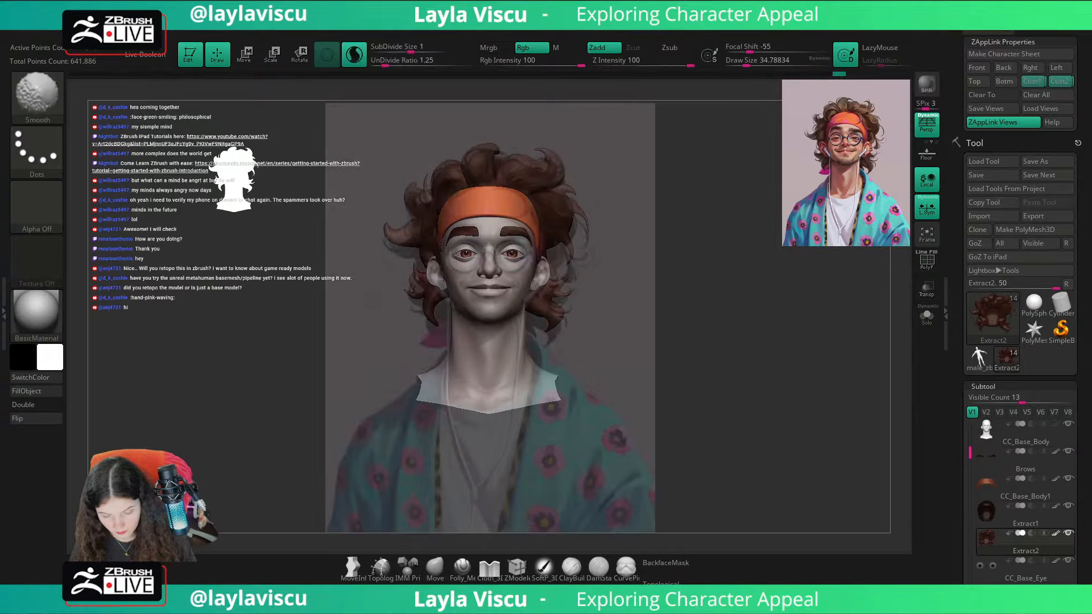
pyautogui.hotkey('shift', 'z')
pyautogui.hotkey('shift', 'z')
pyautogui.hotkey('shift', 'z')
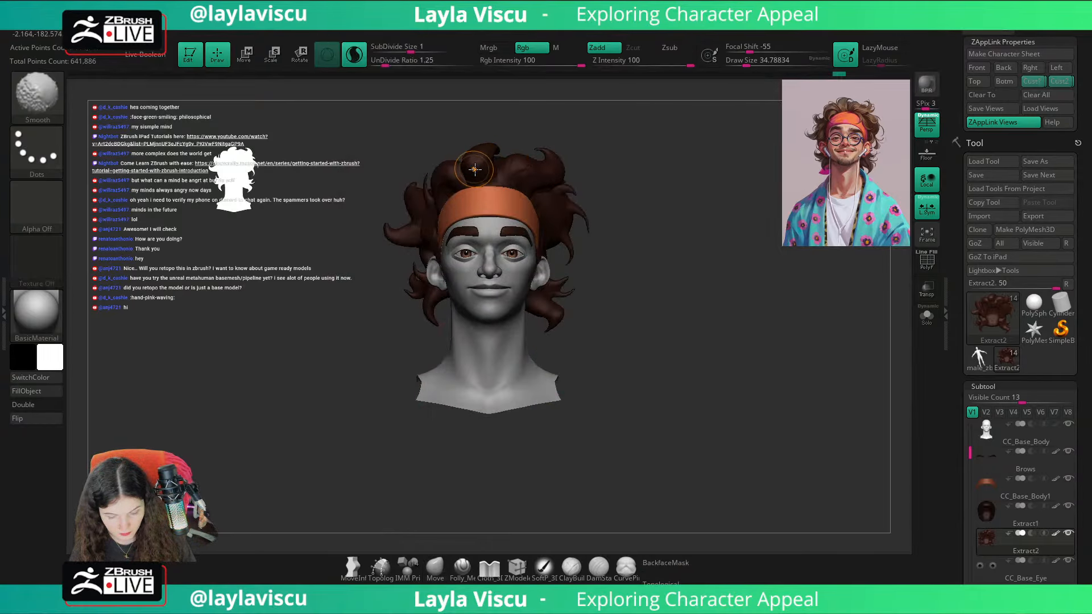
pyautogui.moveTo(617, 510)
pyautogui.mouseDown(button='right')
pyautogui.moveTo(582, 280)
pyautogui.moveTo(574, 342)
pyautogui.mouseUp(button='right')
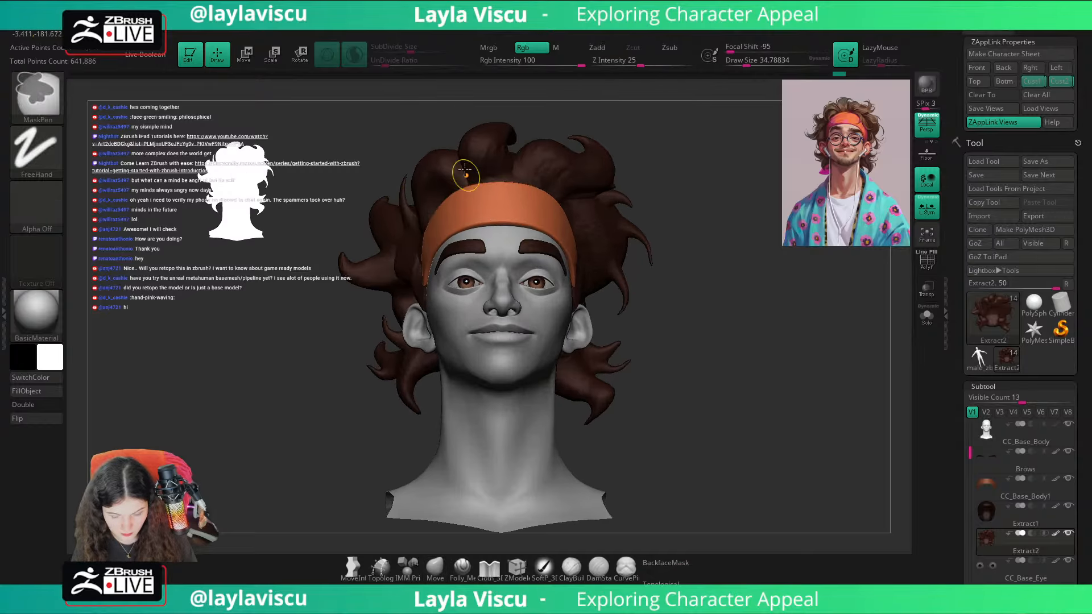
pyautogui.click(1052, 83)
pyautogui.hotkey('shift', 'z')
pyautogui.hotkey('shift', 'z')
pyautogui.hotkey('shift', 'z')
pyautogui.hotkey('shift', 'z')
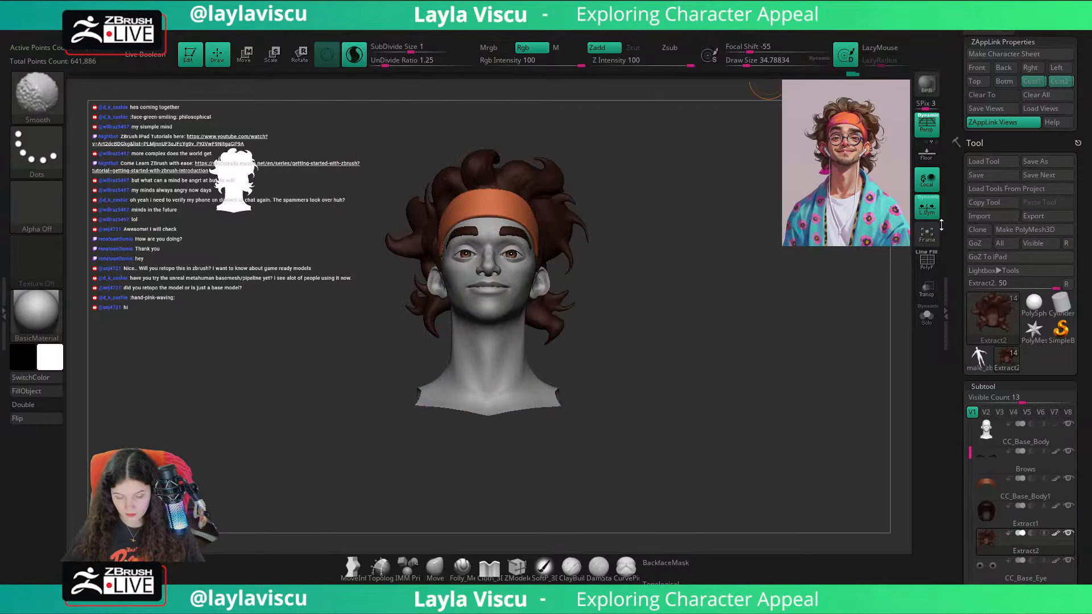
# Step: Hide the hair's colour and smooth the clay ridges on the side of the hair at a Draw Size of about 46
pyautogui.moveTo(766, 309)
pyautogui.keyDown('shift'); pyautogui.mouseDown(button='right')
pyautogui.moveTo(767, 343)
pyautogui.moveTo(766, 303)
pyautogui.moveTo(785, 332)
pyautogui.moveTo(818, 333)
pyautogui.moveTo(787, 346)
pyautogui.mouseUp(button='right'); pyautogui.keyUp('shift')
pyautogui.press('b')
pyautogui.press('c')
pyautogui.press('b')
pyautogui.click(1056, 533)
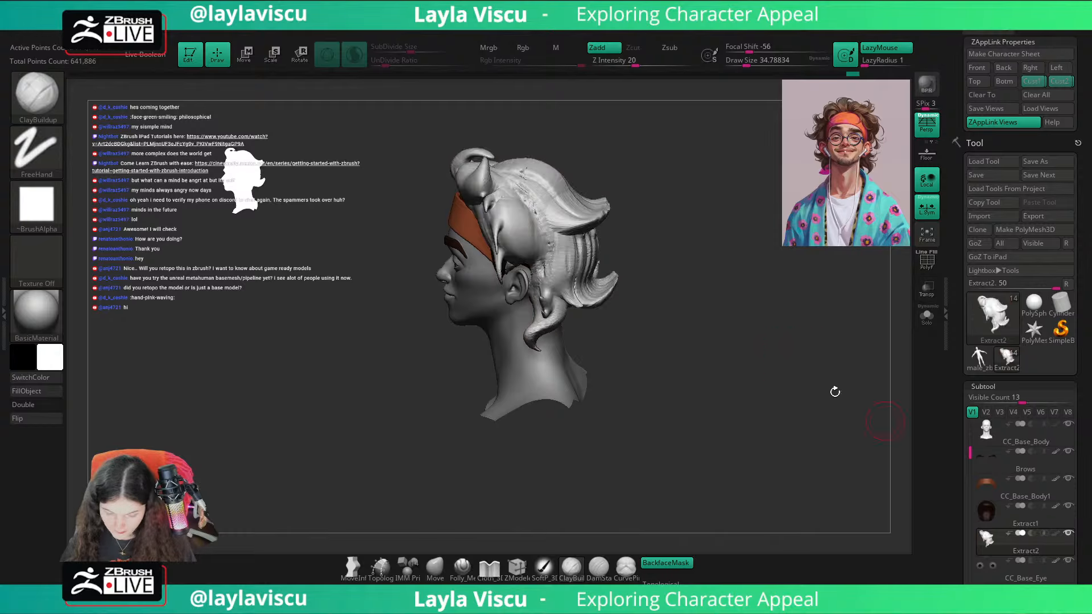
pyautogui.press('s')
pyautogui.moveTo(516, 201); pyautogui.dragTo(522, 173)
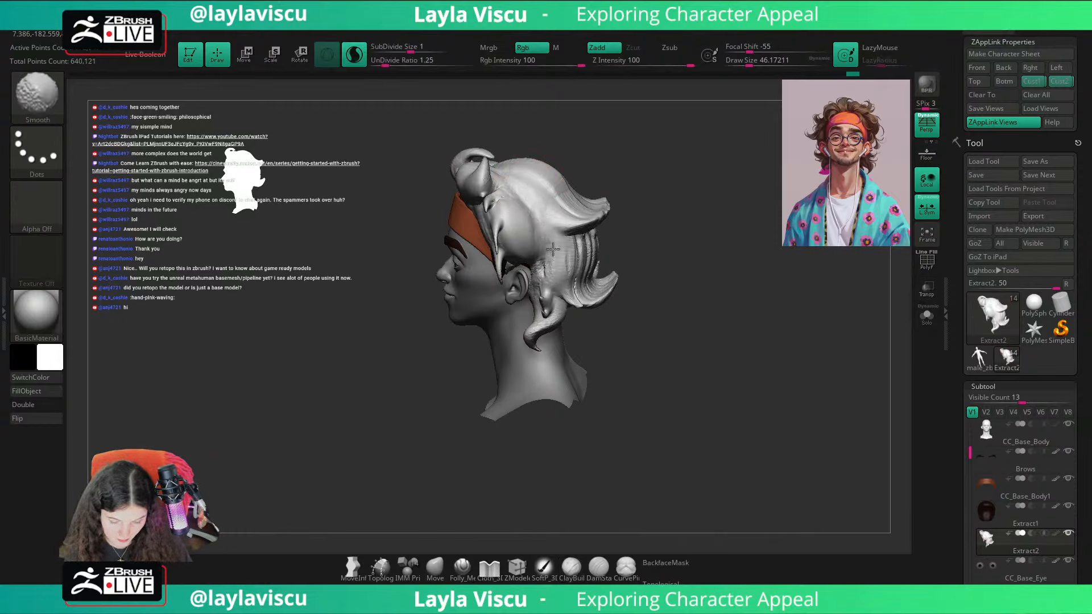
pyautogui.keyDown('shift'); pyautogui.moveTo(553, 249); pyautogui.dragTo(570, 259); pyautogui.keyUp('shift')
pyautogui.press('s')
pyautogui.moveTo(520, 185); pyautogui.dragTo(511, 180)
pyautogui.press('s')
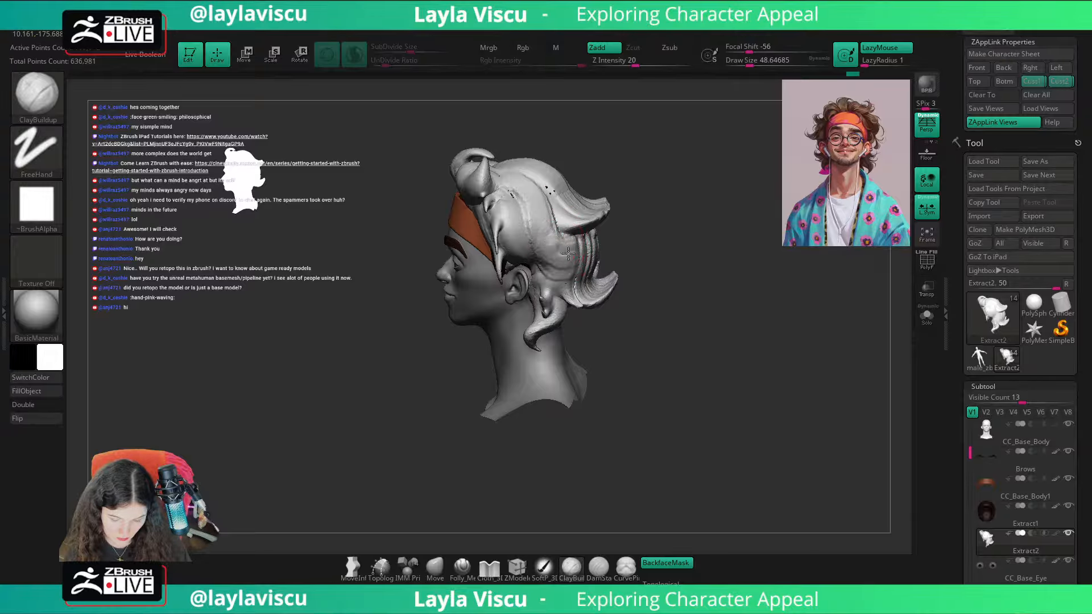
# Step: Inspect the hair's volume and strands from the back, above, the front and a three-quarter angle
pyautogui.moveTo(655, 174); pyautogui.dragTo(702, 149)
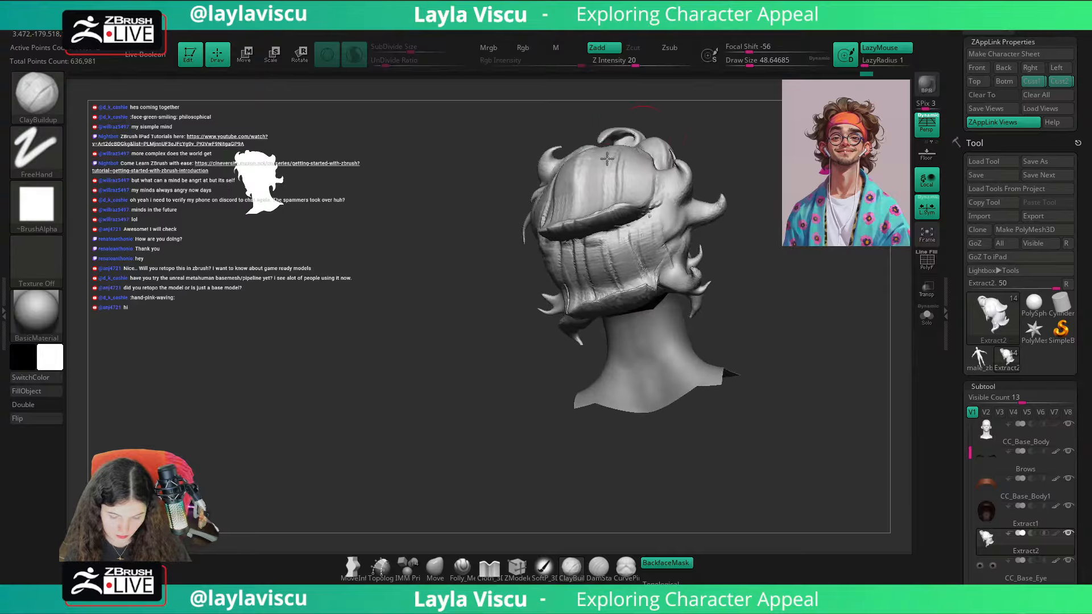
pyautogui.moveTo(760, 188)
pyautogui.mouseDown()
pyautogui.moveTo(723, 194)
pyautogui.moveTo(751, 263)
pyautogui.mouseUp()
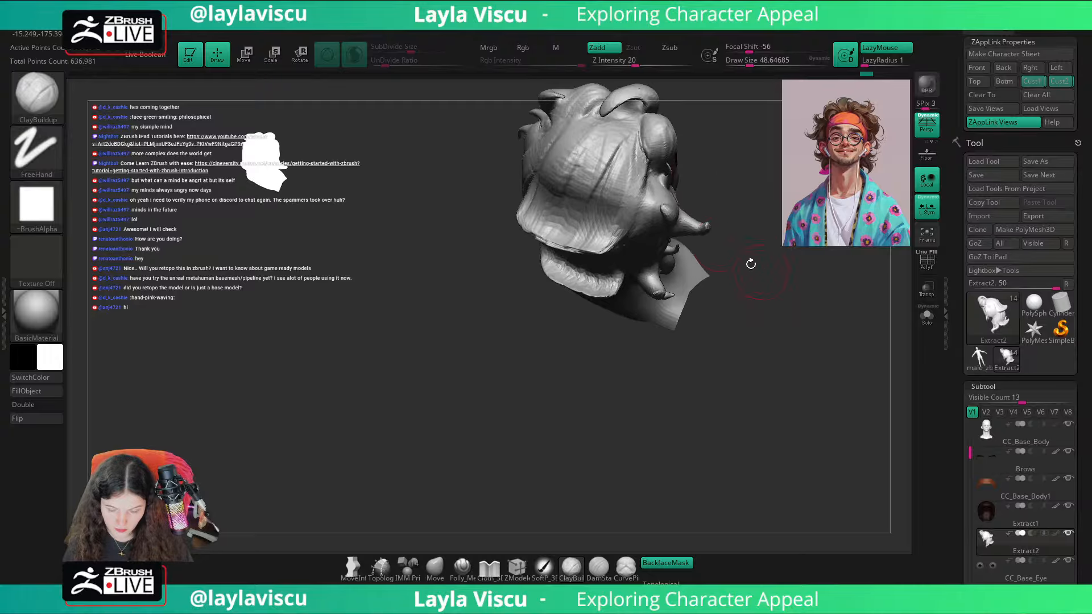
pyautogui.moveTo(704, 170)
pyautogui.mouseDown()
pyautogui.moveTo(744, 176)
pyautogui.moveTo(807, 273)
pyautogui.moveTo(743, 244)
pyautogui.moveTo(777, 241)
pyautogui.moveTo(677, 252)
pyautogui.mouseUp()
pyautogui.moveTo(676, 251)
pyautogui.mouseDown()
pyautogui.moveTo(692, 261)
pyautogui.moveTo(766, 255)
pyautogui.mouseUp()
pyautogui.moveTo(621, 241)
pyautogui.keyDown('ctrl'); pyautogui.mouseDown(button='right')
pyautogui.moveTo(614, 232)
pyautogui.moveTo(612, 250)
pyautogui.mouseUp(button='right'); pyautogui.keyUp('ctrl')
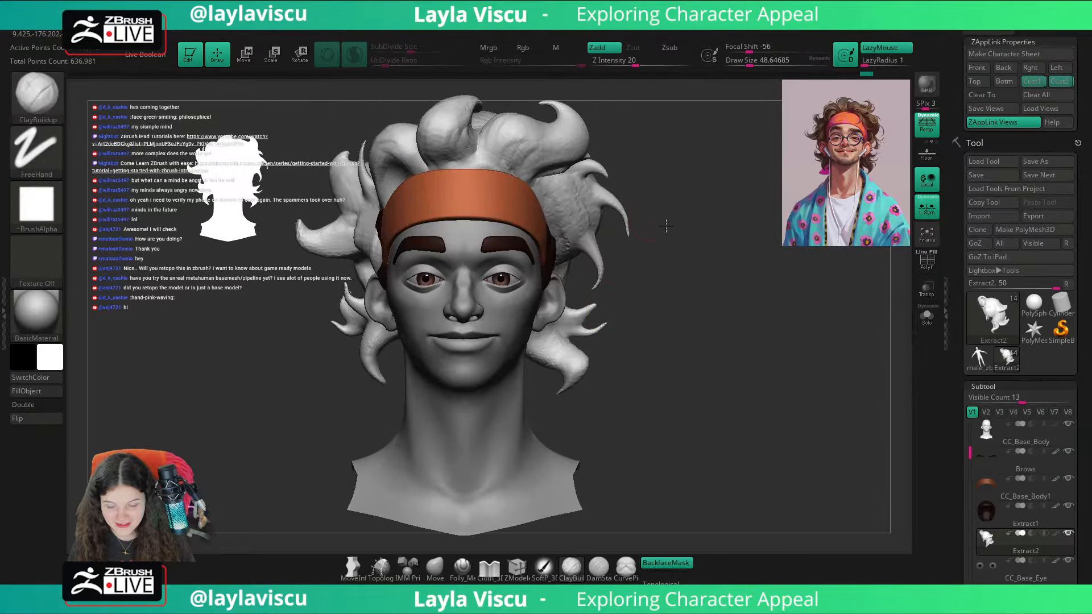
pyautogui.keyDown('alt'); pyautogui.moveTo(665, 224); pyautogui.dragTo(705, 244); pyautogui.keyUp('alt')
pyautogui.moveTo(705, 244); pyautogui.dragTo(676, 236)
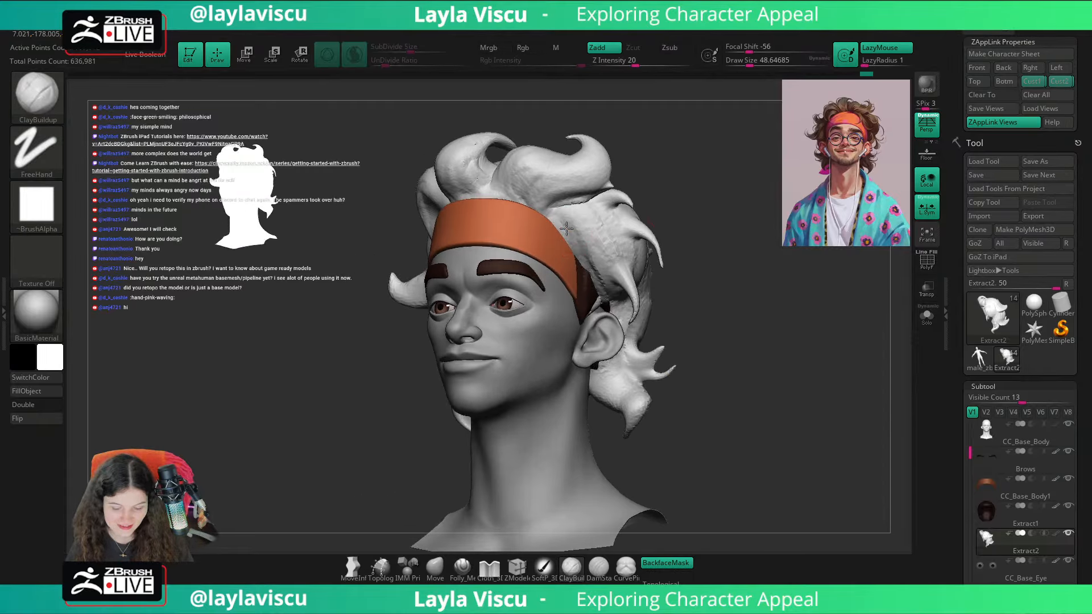
# Step: Compare the hair's front silhouette and the face with the reference overlay in the Cust1 view
pyautogui.click(1033, 81)
pyautogui.hotkey('shift', 'z')
pyautogui.hotkey('shift', 'z')
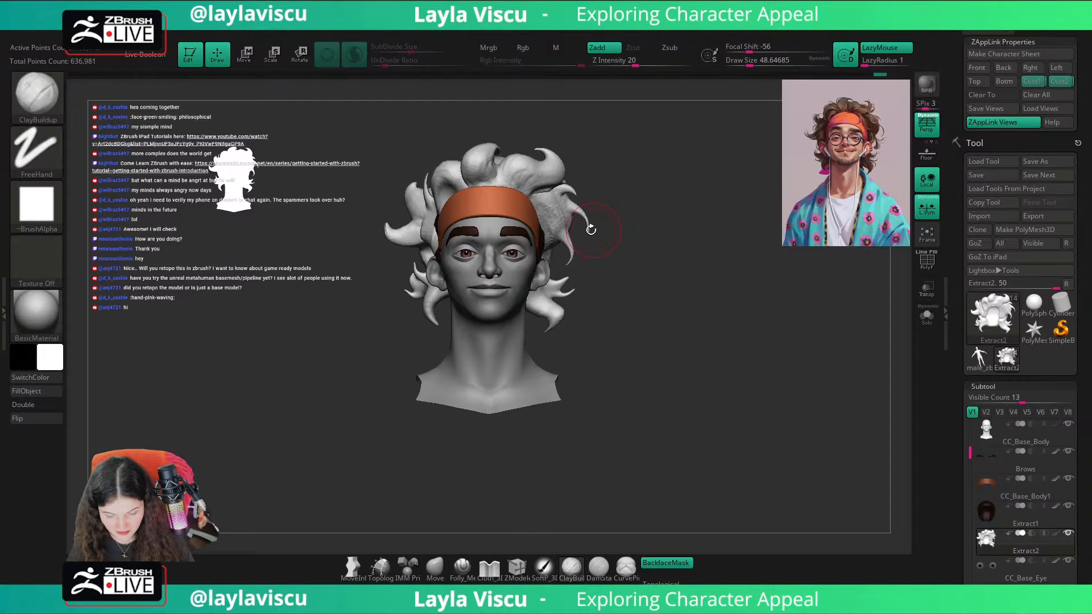
pyautogui.hotkey('shift', 'z')
pyautogui.hotkey('shift', 'z')
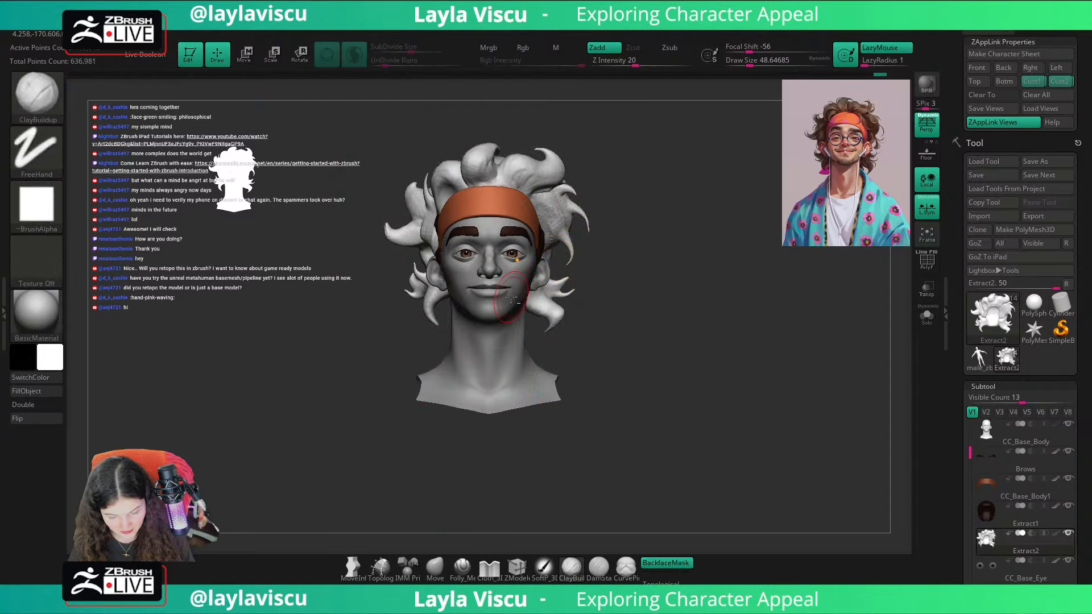
pyautogui.hotkey('shift', 'z')
pyautogui.hotkey('shift', 'z')
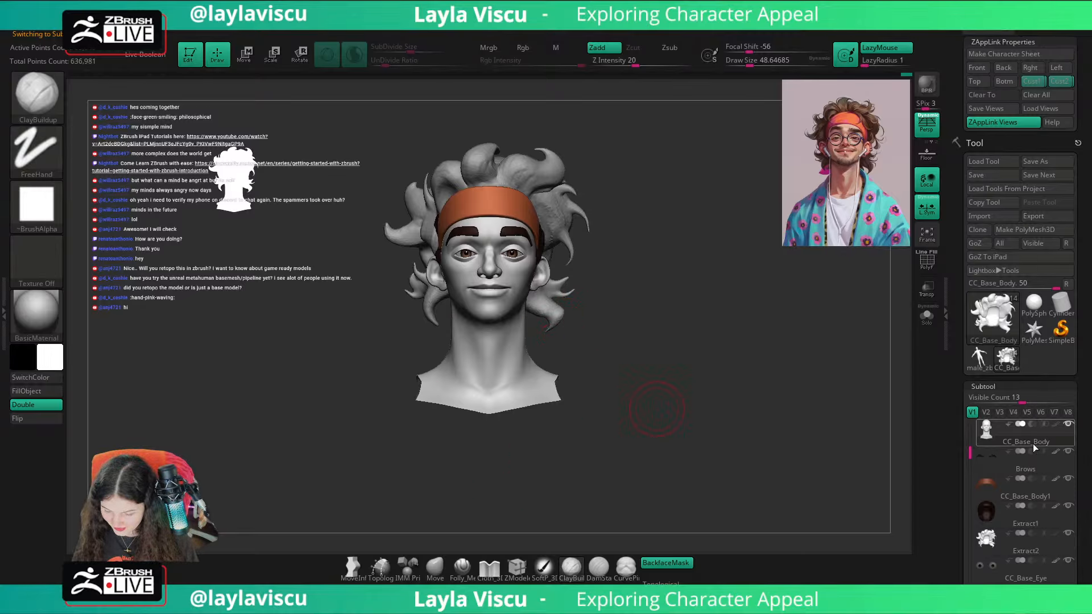
# Step: Show the hair's brown colour and prepare the Move brush on the Extract2 hair with a Draw Size of 112
pyautogui.click(1055, 534)
pyautogui.click(435, 568)
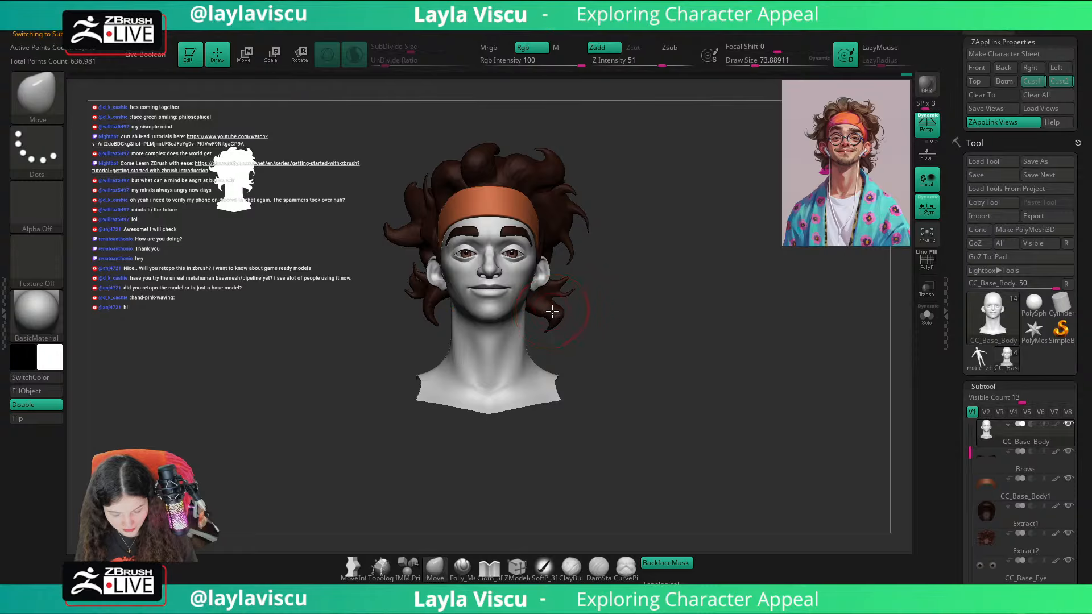
pyautogui.press('s')
pyautogui.moveTo(553, 318); pyautogui.dragTo(545, 318)
pyautogui.keyDown('alt'); pyautogui.click(537, 301); pyautogui.keyUp('alt')
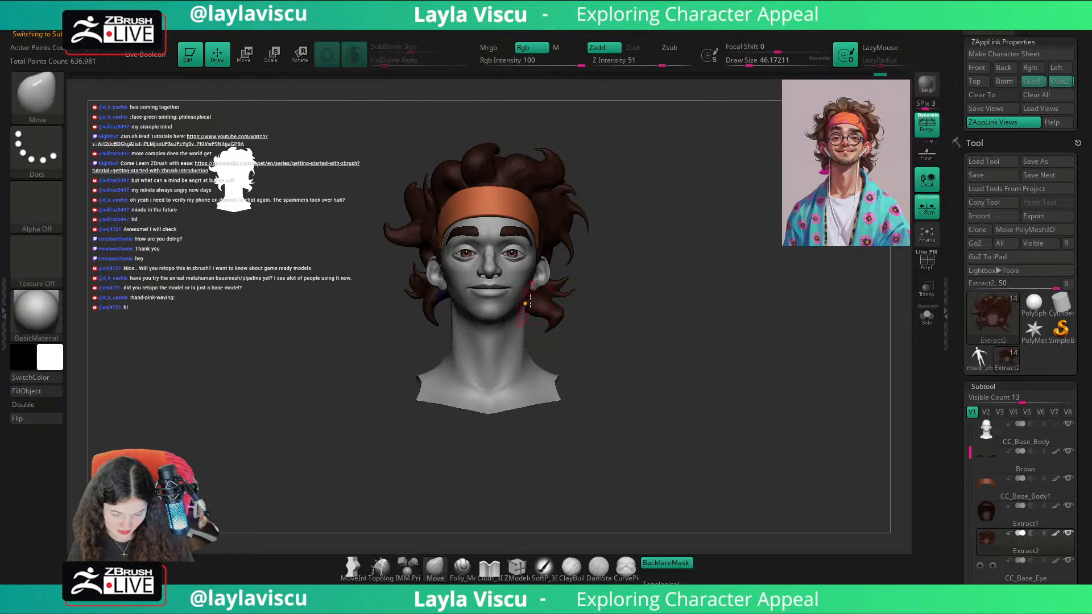
pyautogui.hotkey('shift', 'z')
# Step: Compare the head with the reference overlay in the Cust2 view and check the hair from the side
pyautogui.hotkey('shift', 'z')
pyautogui.press('s')
pyautogui.moveTo(538, 309); pyautogui.dragTo(549, 309)
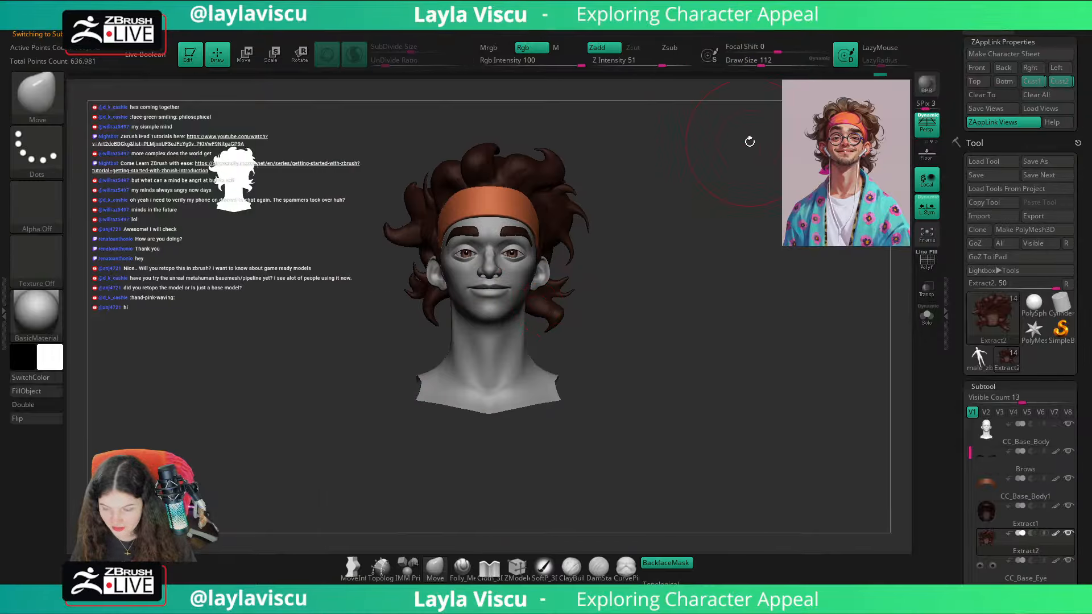
pyautogui.click(1056, 83)
pyautogui.hotkey('shift', 'z')
pyautogui.hotkey('shift', 'z')
pyautogui.moveTo(636, 284)
pyautogui.keyDown('shift'); pyautogui.mouseDown()
pyautogui.moveTo(647, 293)
pyautogui.moveTo(585, 276)
pyautogui.mouseUp(); pyautogui.keyUp('shift')
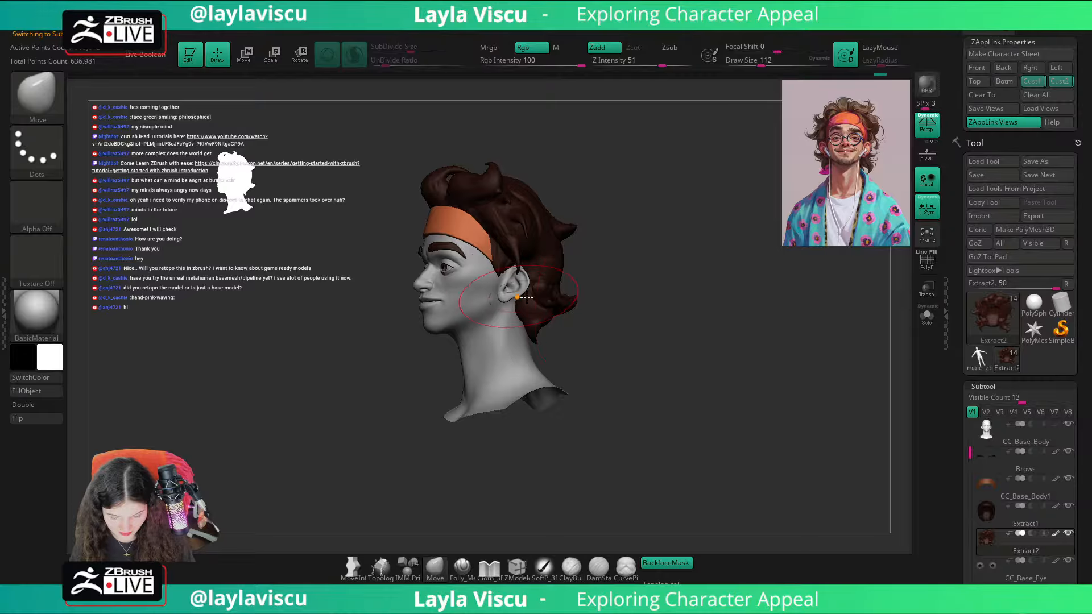
pyautogui.moveTo(527, 297); pyautogui.dragTo(657, 261)
# Step: Turn off BackfaceMask for the Move brush and adjust and smooth the lower hair strands behind the ear
pyautogui.click(669, 563)
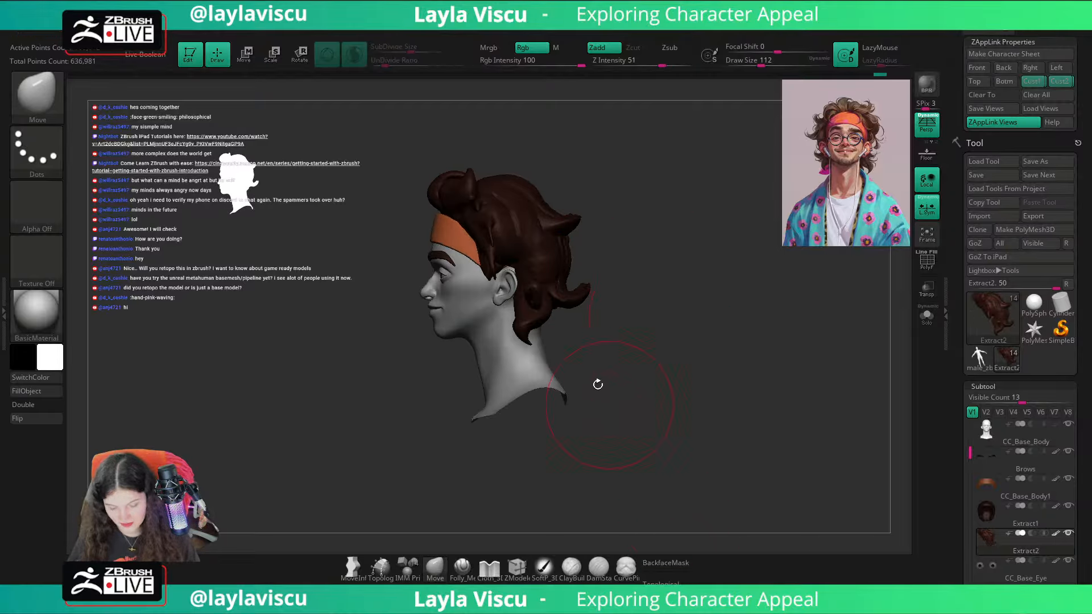
pyautogui.press('s')
pyautogui.moveTo(534, 341); pyautogui.dragTo(524, 341)
pyautogui.moveTo(520, 334); pyautogui.dragTo(516, 335)
pyautogui.keyDown('shift'); pyautogui.moveTo(625, 311); pyautogui.dragTo(644, 336); pyautogui.keyUp('shift')
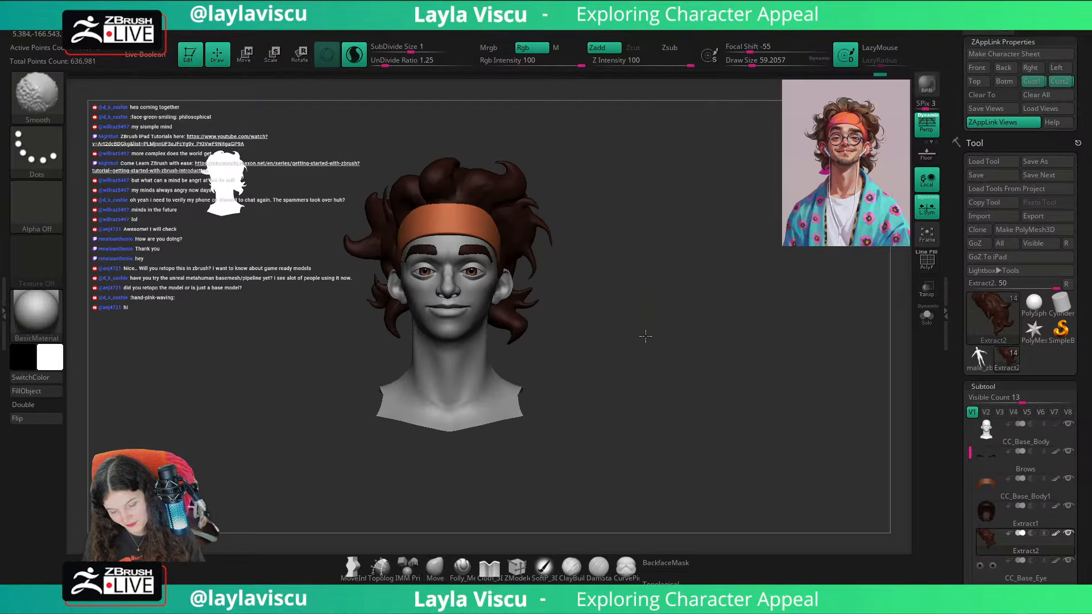
pyautogui.press('s')
pyautogui.moveTo(524, 339); pyautogui.dragTo(522, 338)
pyautogui.keyDown('ctrl'); pyautogui.moveTo(577, 310); pyautogui.dragTo(602, 327); pyautogui.keyUp('ctrl')
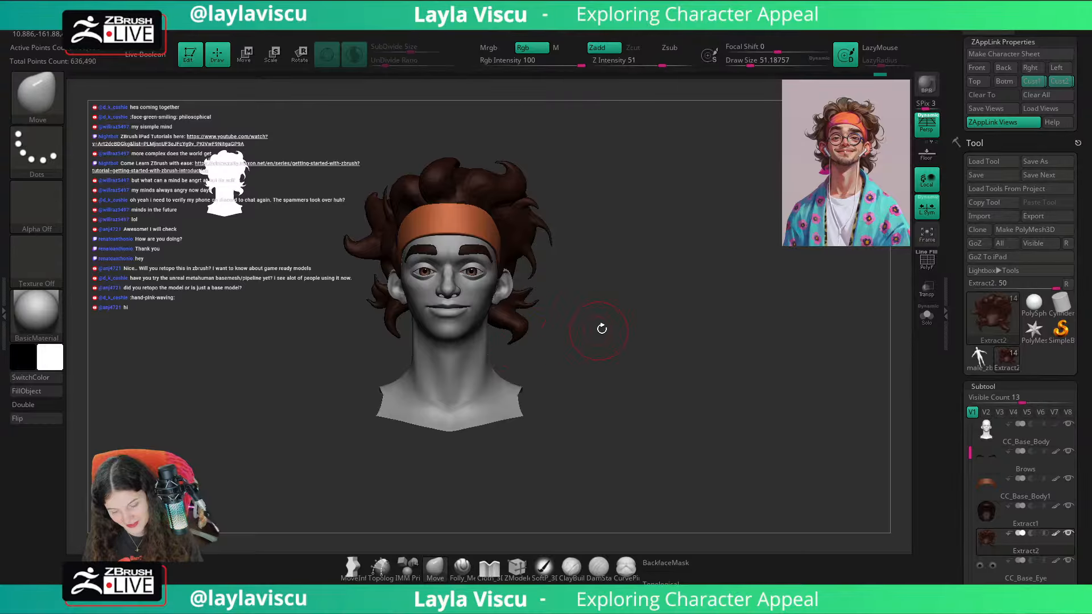
pyautogui.keyDown('alt'); pyautogui.moveTo(614, 285); pyautogui.dragTo(675, 301); pyautogui.keyUp('alt')
# Step: Make the CC_Base_Body head active and reduce the Move brush's Draw Size to about 17 for small adjustments
pyautogui.press('s')
pyautogui.moveTo(587, 348); pyautogui.dragTo(633, 334)
pyautogui.keyDown('ctrl'); pyautogui.moveTo(633, 334); pyautogui.dragTo(638, 378, button='right'); pyautogui.keyUp('ctrl')
pyautogui.keyDown('alt'); pyautogui.click(578, 321); pyautogui.keyUp('alt')
pyautogui.press('s')
pyautogui.moveTo(586, 324); pyautogui.dragTo(555, 324)
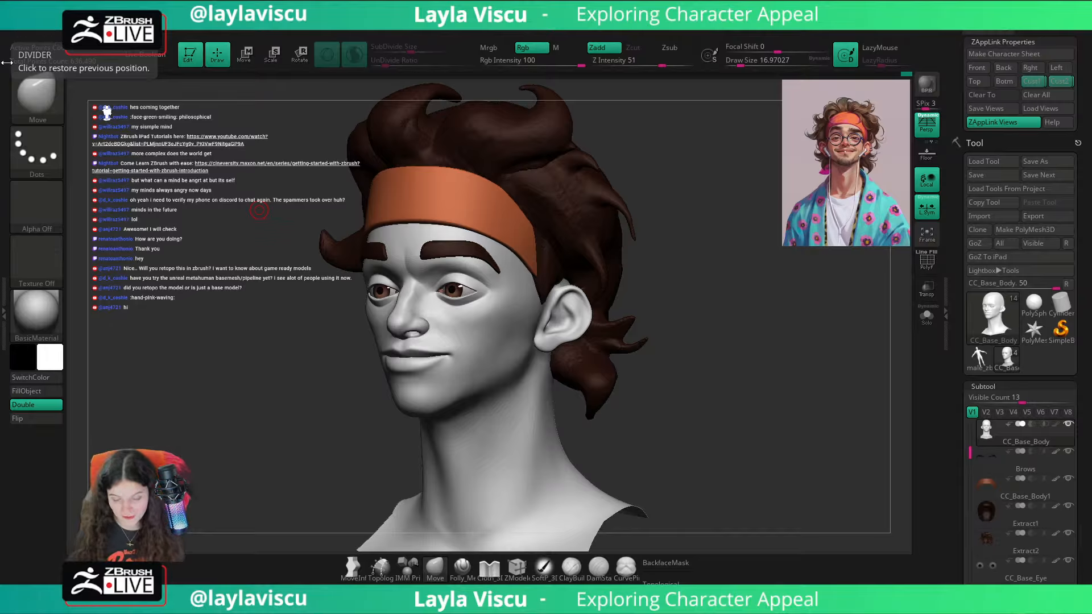
pyautogui.click(685, 207)
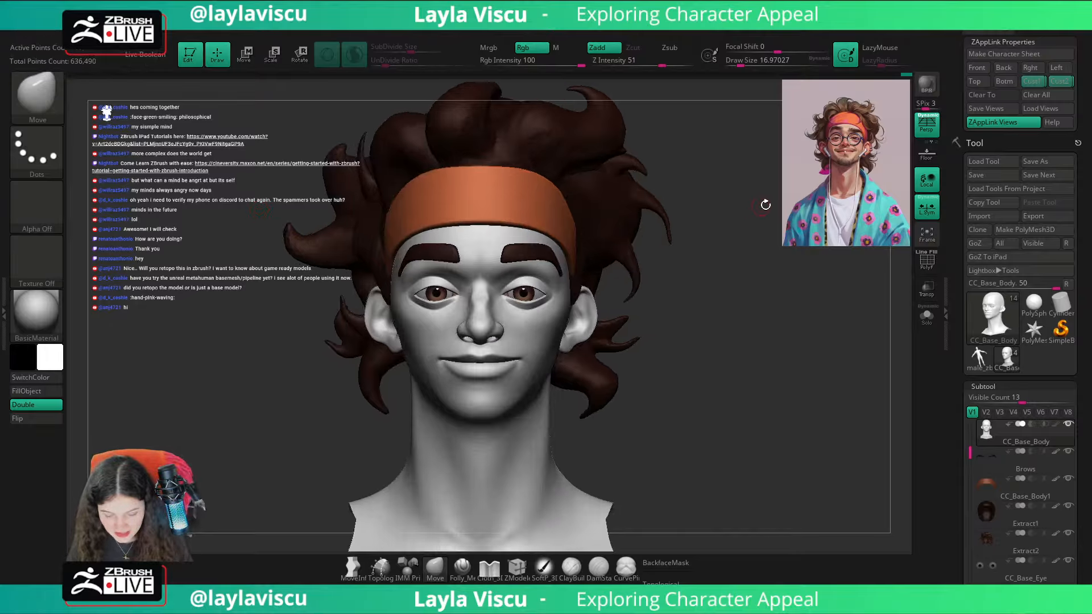
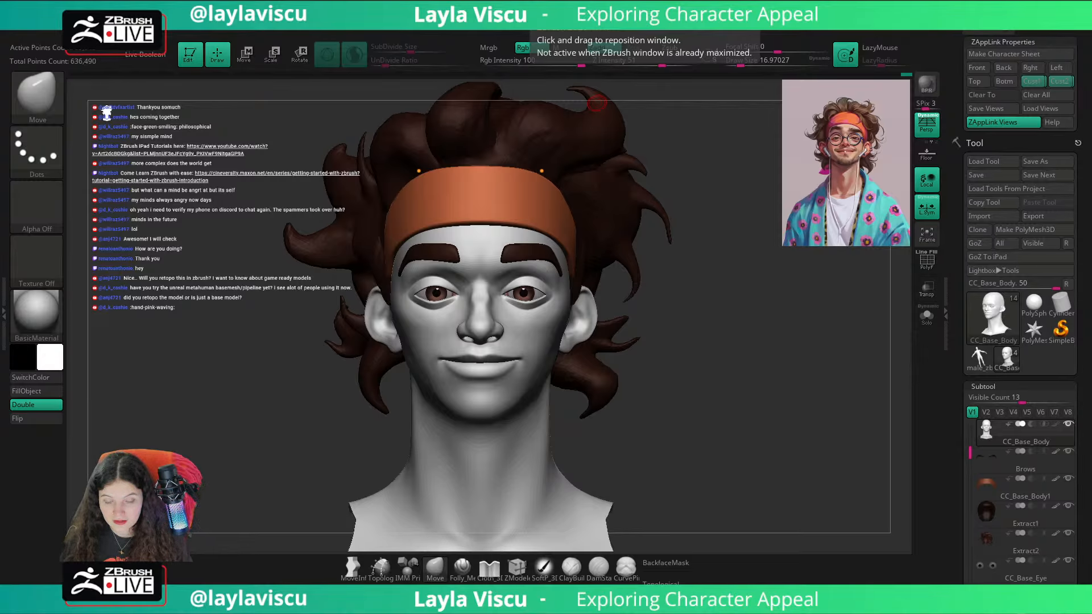
# Step: Switch to the ClayBuildup brush and set its draw size to about 33 for sculpting the ear
pyautogui.moveTo(596, 103)
pyautogui.mouseDown()
pyautogui.moveTo(682, 341)
pyautogui.moveTo(729, 365)
pyautogui.moveTo(744, 334)
pyautogui.mouseUp()
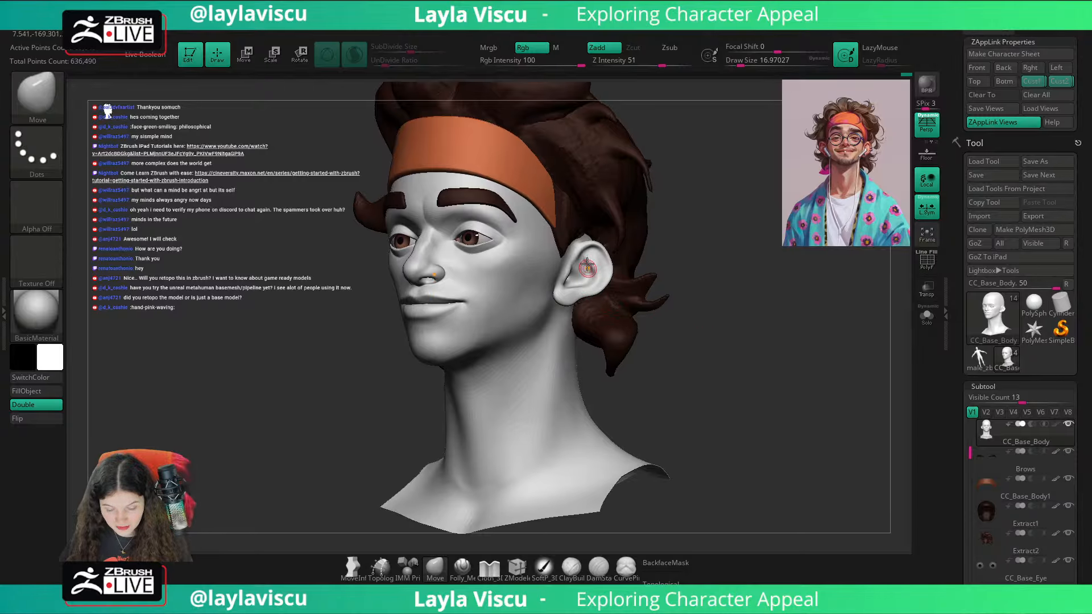
pyautogui.scroll(5, 587, 266)
pyautogui.press('b')
pyautogui.press('c')
pyautogui.press('b')
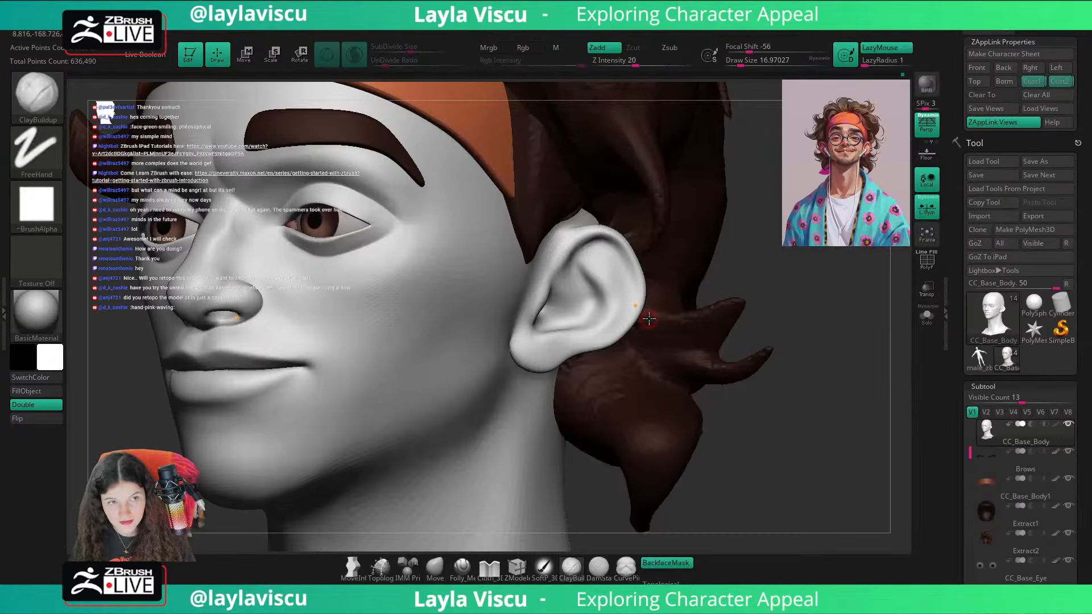
pyautogui.keyDown('ctrl'); pyautogui.moveTo(833, 372); pyautogui.dragTo(804, 351, button='right'); pyautogui.keyUp('ctrl')
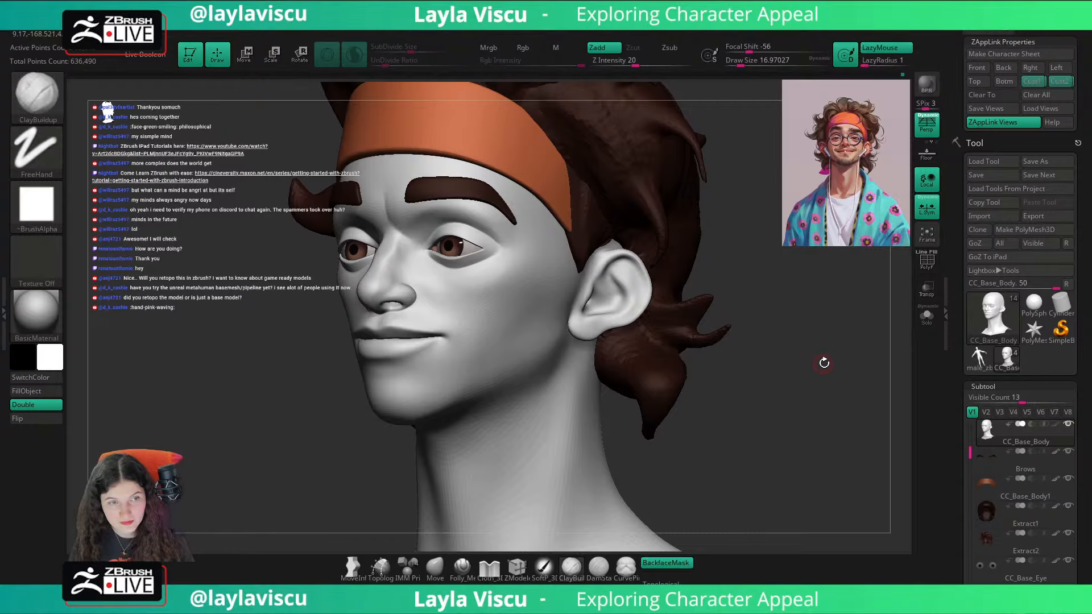
pyautogui.moveTo(824, 363); pyautogui.dragTo(829, 400)
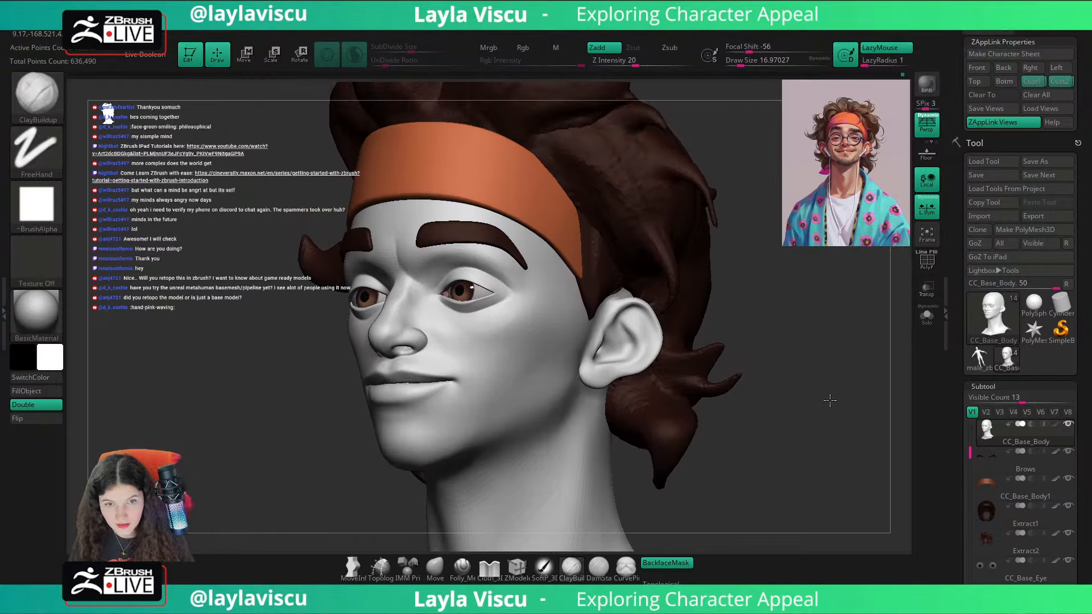
pyautogui.keyDown('ctrl'); pyautogui.moveTo(639, 353); pyautogui.dragTo(624, 329, button='right'); pyautogui.keyUp('ctrl')
pyautogui.press('s')
pyautogui.moveTo(621, 328); pyautogui.dragTo(626, 327)
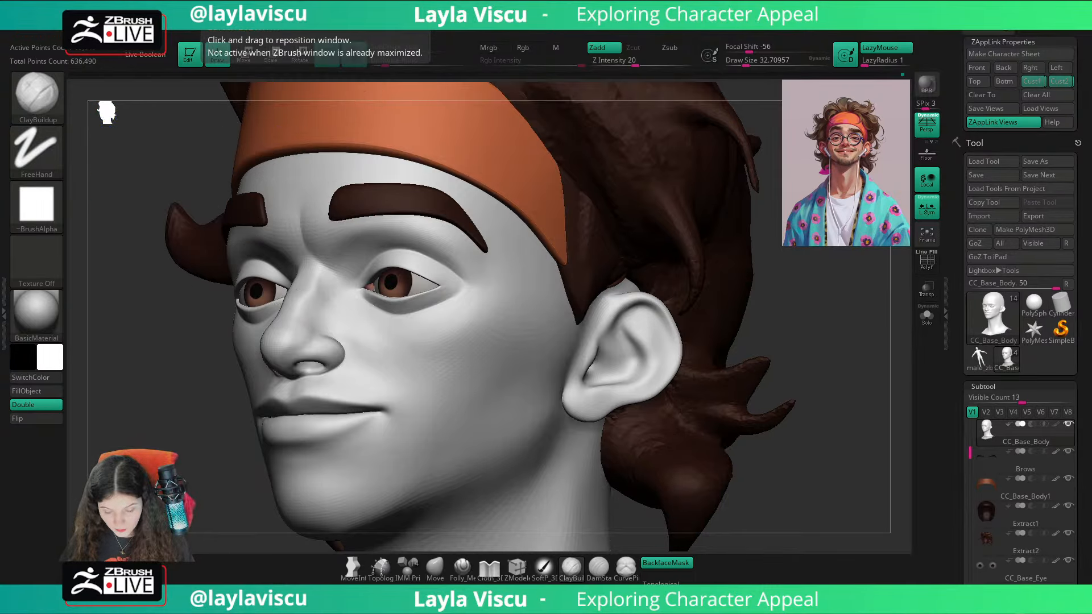
# Step: Set the draw size to about 44 and build up clay along the front of the ear's upper rim
pyautogui.moveTo(817, 437); pyautogui.dragTo(811, 439)
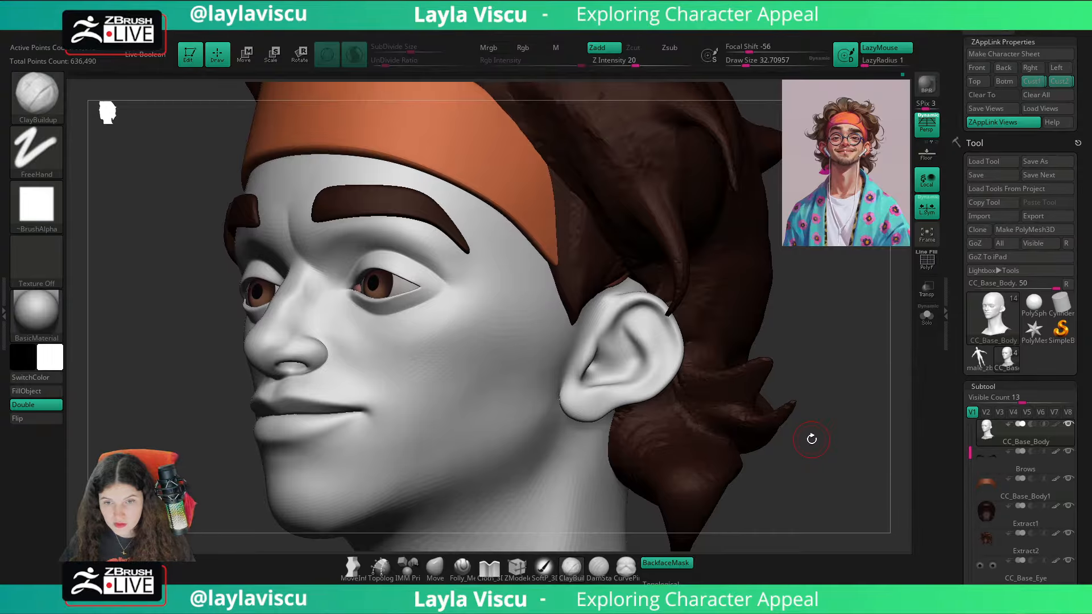
pyautogui.press('s')
pyautogui.moveTo(615, 312); pyautogui.dragTo(621, 313)
pyautogui.moveTo(624, 314)
pyautogui.mouseDown()
pyautogui.moveTo(619, 332)
pyautogui.moveTo(629, 311)
pyautogui.mouseUp()
pyautogui.moveTo(616, 351)
pyautogui.mouseDown()
pyautogui.moveTo(629, 342)
pyautogui.moveTo(612, 356)
pyautogui.moveTo(625, 316)
pyautogui.moveTo(633, 323)
pyautogui.moveTo(640, 301)
pyautogui.moveTo(651, 308)
pyautogui.mouseUp()
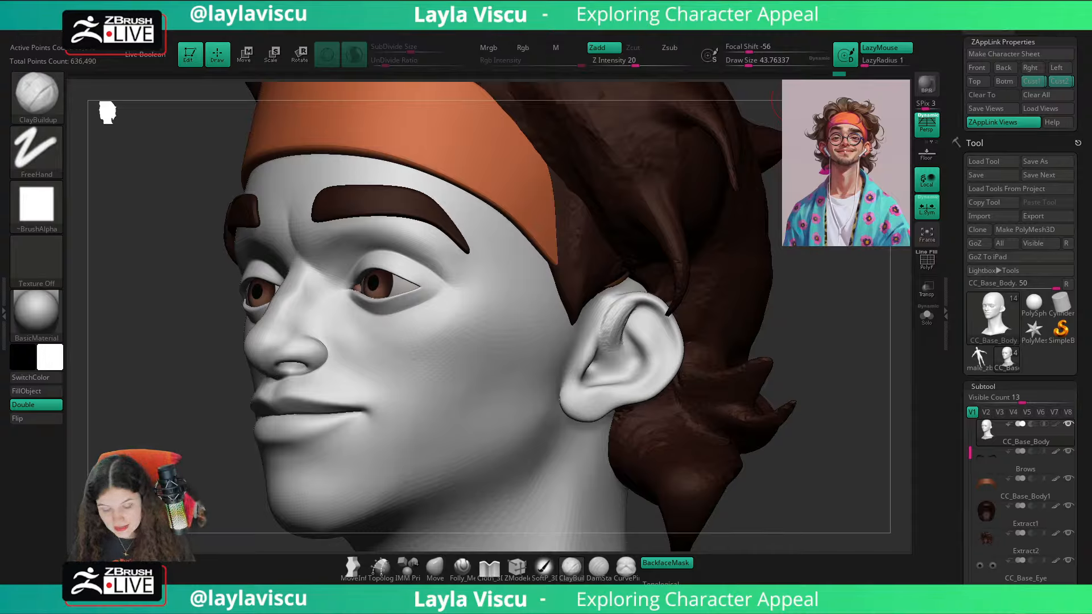
pyautogui.moveTo(632, 310)
pyautogui.keyDown('shift'); pyautogui.mouseDown()
pyautogui.moveTo(613, 340)
pyautogui.moveTo(626, 316)
pyautogui.moveTo(606, 326)
pyautogui.mouseUp(); pyautogui.keyUp('shift')
# Step: Isolate the base body subtool and switch to the hPolish brush with a draw size of about 460
pyautogui.click(926, 316)
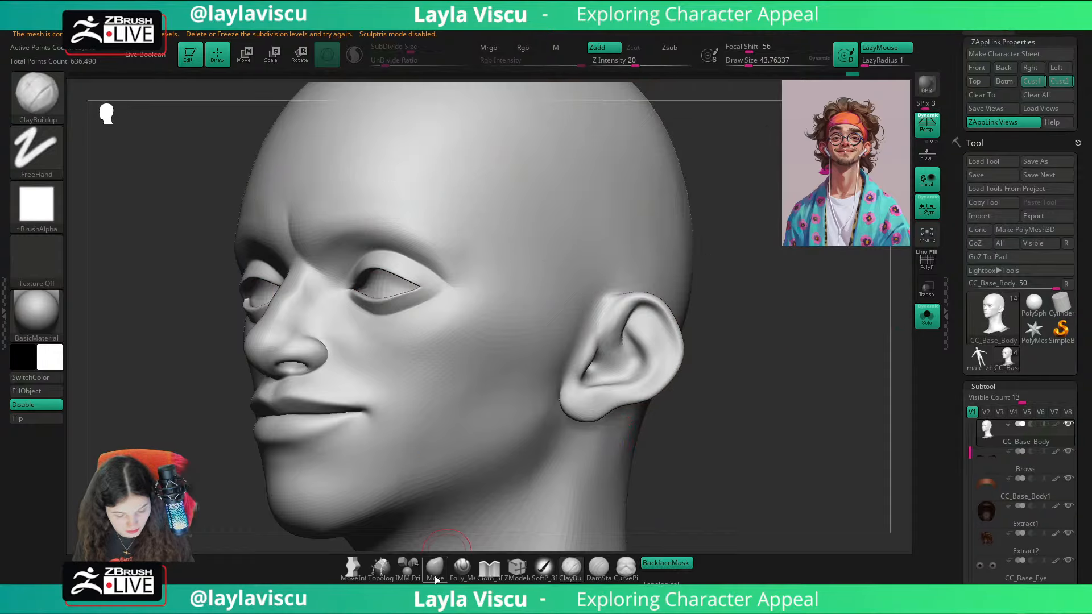
pyautogui.press('b')
pyautogui.press('h')
pyautogui.press('p')
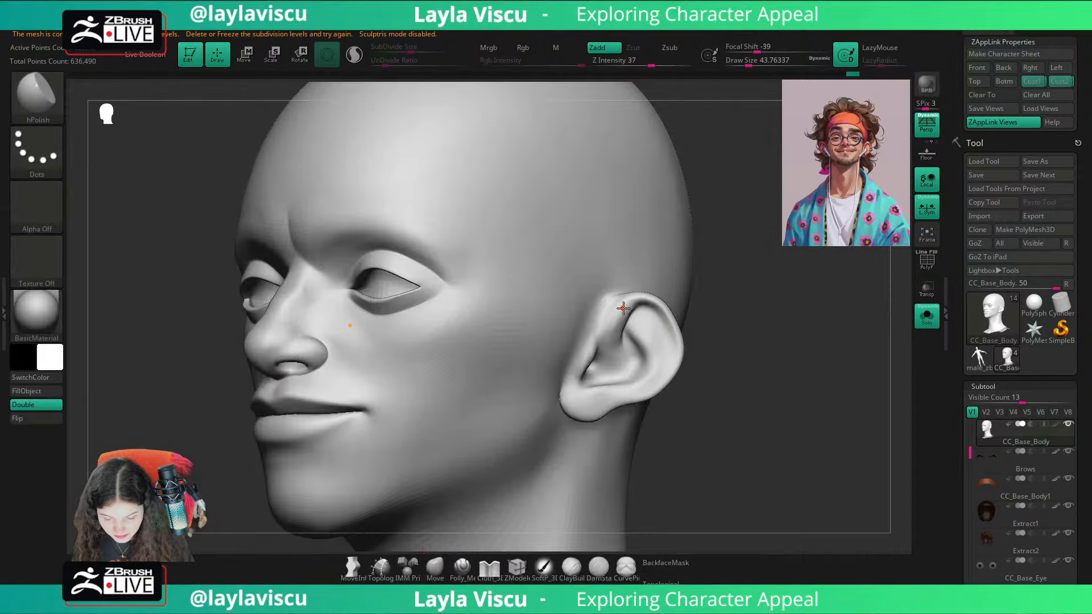
pyautogui.press('s')
pyautogui.moveTo(620, 311); pyautogui.dragTo(665, 315)
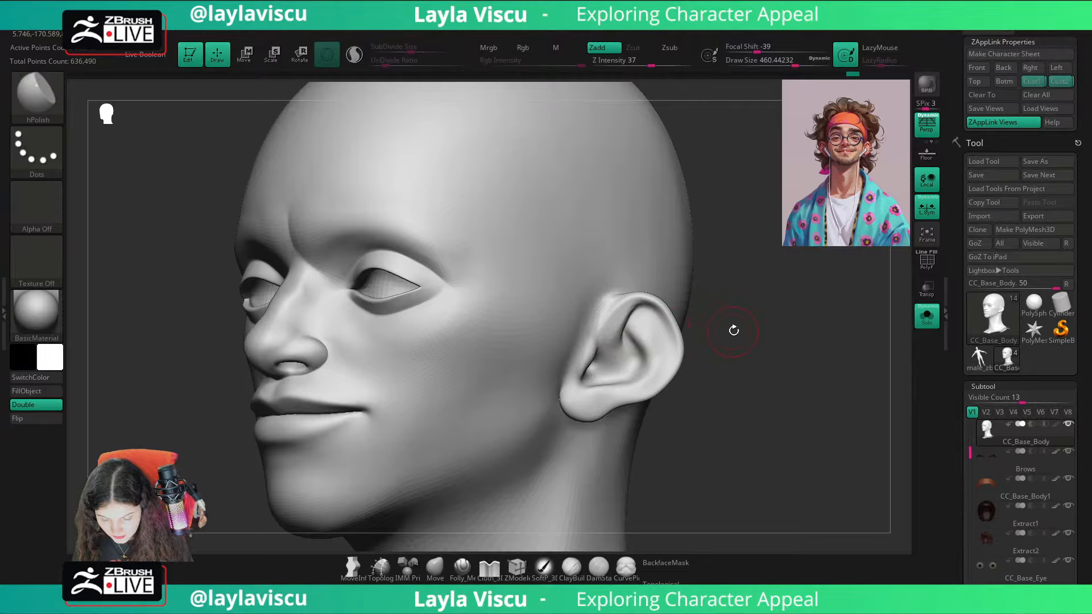
# Step: Switch to the DamStandard brush, enable backface masking and refine the fold under the ear's upper rim
pyautogui.moveTo(742, 330); pyautogui.dragTo(722, 337)
pyautogui.press('d')
pyautogui.press('s')
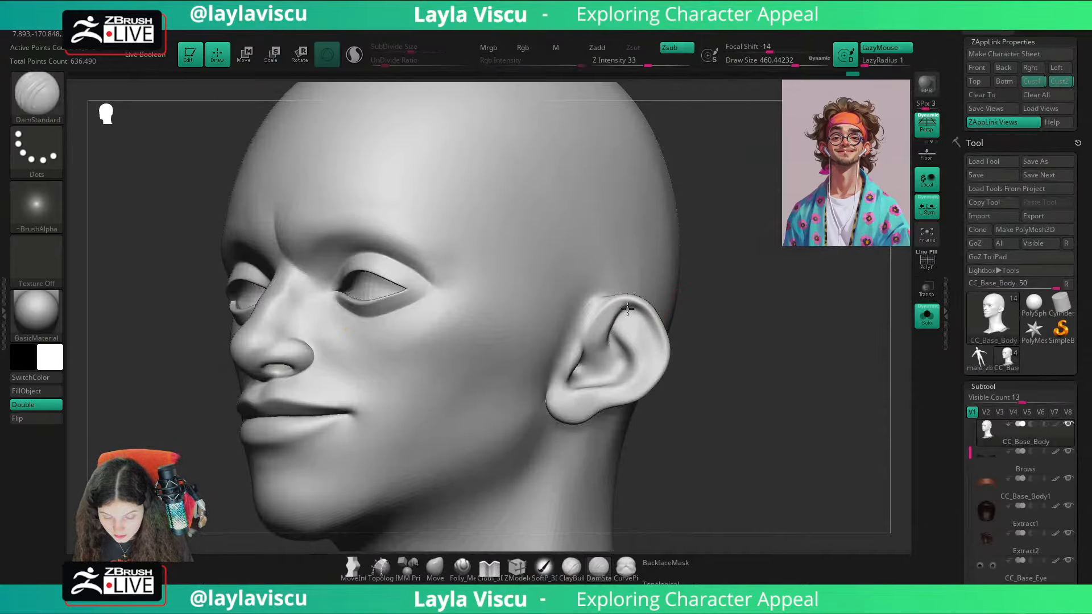
pyautogui.moveTo(682, 369); pyautogui.dragTo(669, 321)
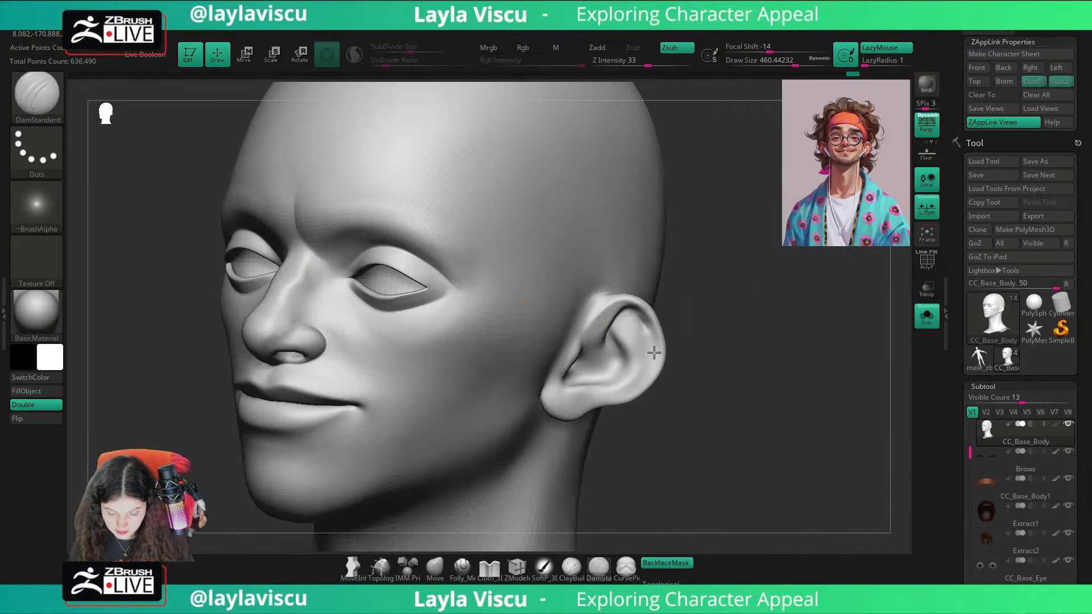
pyautogui.moveTo(672, 362)
pyautogui.mouseDown()
pyautogui.moveTo(676, 337)
pyautogui.moveTo(686, 390)
pyautogui.moveTo(671, 405)
pyautogui.mouseUp()
# Step: Reshape the back of the ear using the Move brush with backface masking and a draw size of about 484
pyautogui.click(435, 567)
pyautogui.moveTo(439, 546); pyautogui.dragTo(484, 490)
pyautogui.click(681, 564)
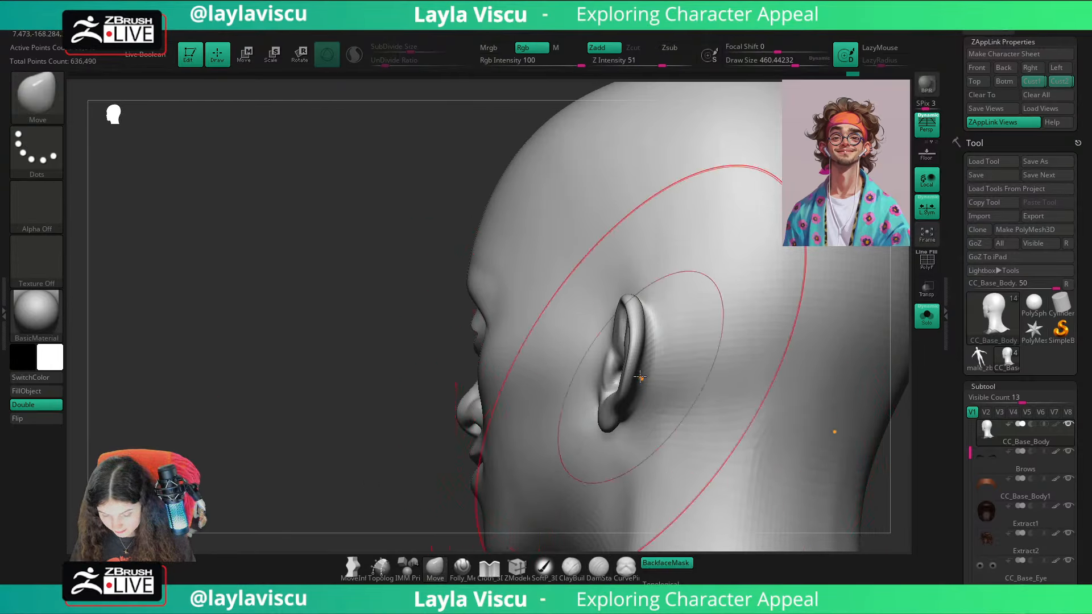
pyautogui.press(']')
pyautogui.moveTo(638, 380); pyautogui.dragTo(625, 395)
pyautogui.moveTo(469, 452); pyautogui.dragTo(443, 463)
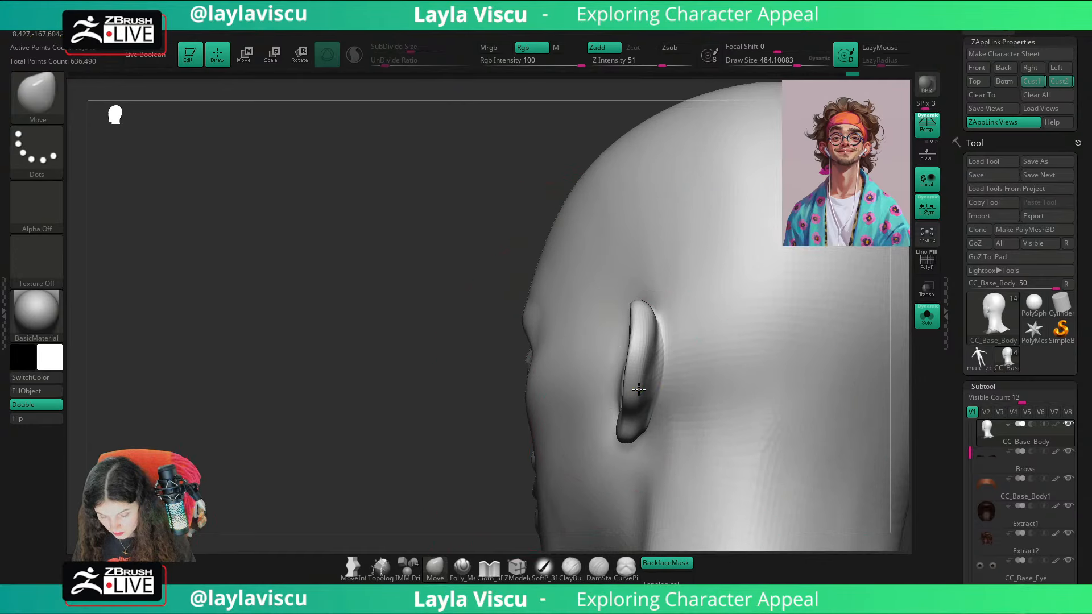
pyautogui.moveTo(654, 423); pyautogui.dragTo(644, 404)
# Step: Nudge the ear's outer rim, undo the last move at the lobe and reduce the draw size to about 192
pyautogui.moveTo(446, 537)
pyautogui.mouseDown()
pyautogui.moveTo(451, 512)
pyautogui.moveTo(514, 430)
pyautogui.mouseUp()
pyautogui.moveTo(632, 345); pyautogui.dragTo(623, 341)
pyautogui.moveTo(559, 436); pyautogui.dragTo(573, 409)
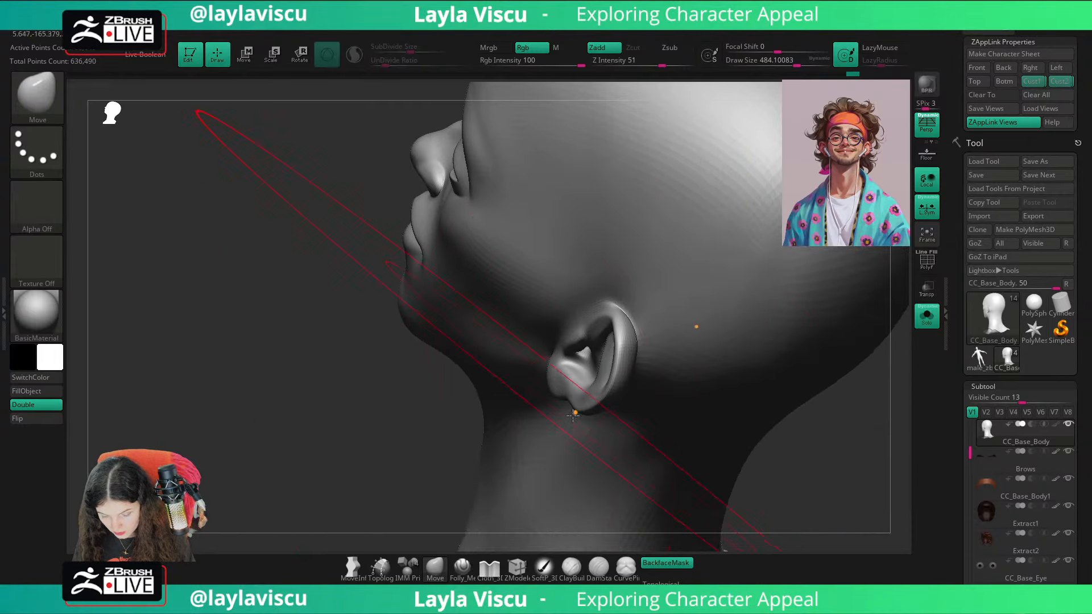
pyautogui.press('[')
pyautogui.hotkey('ctrl', 'z')
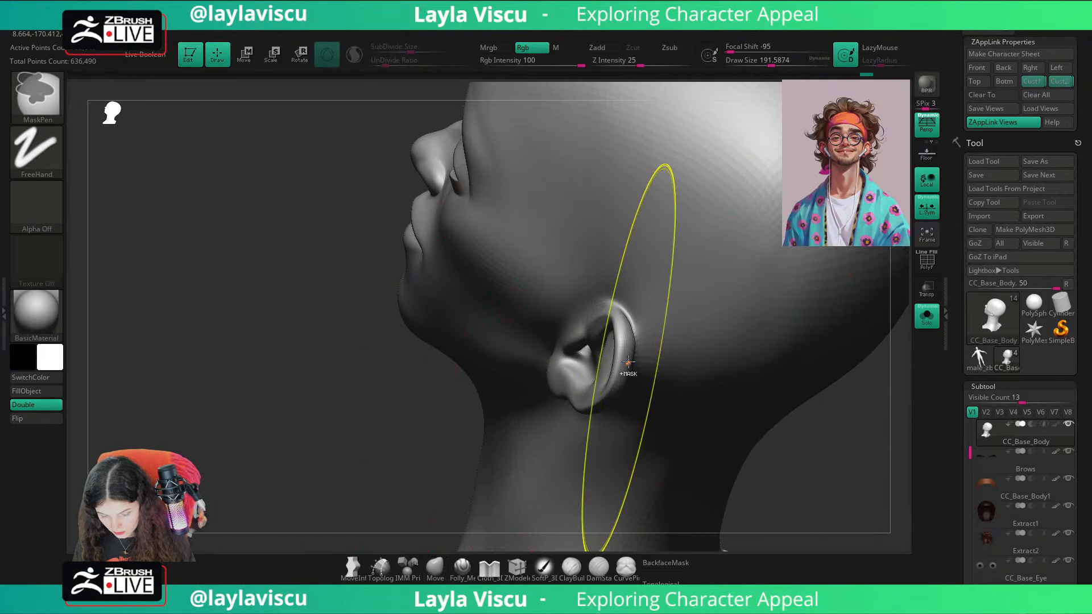
# Step: Adjust the ear's outer rim and lobe with the Move brush from behind and from the side
pyautogui.moveTo(449, 433); pyautogui.dragTo(482, 412)
pyautogui.moveTo(629, 355); pyautogui.dragTo(626, 352)
pyautogui.moveTo(528, 455); pyautogui.dragTo(788, 489)
pyautogui.moveTo(597, 430); pyautogui.dragTo(595, 418)
pyautogui.keyDown('ctrl'); pyautogui.moveTo(594, 418); pyautogui.dragTo(593, 319, button='right'); pyautogui.keyUp('ctrl')
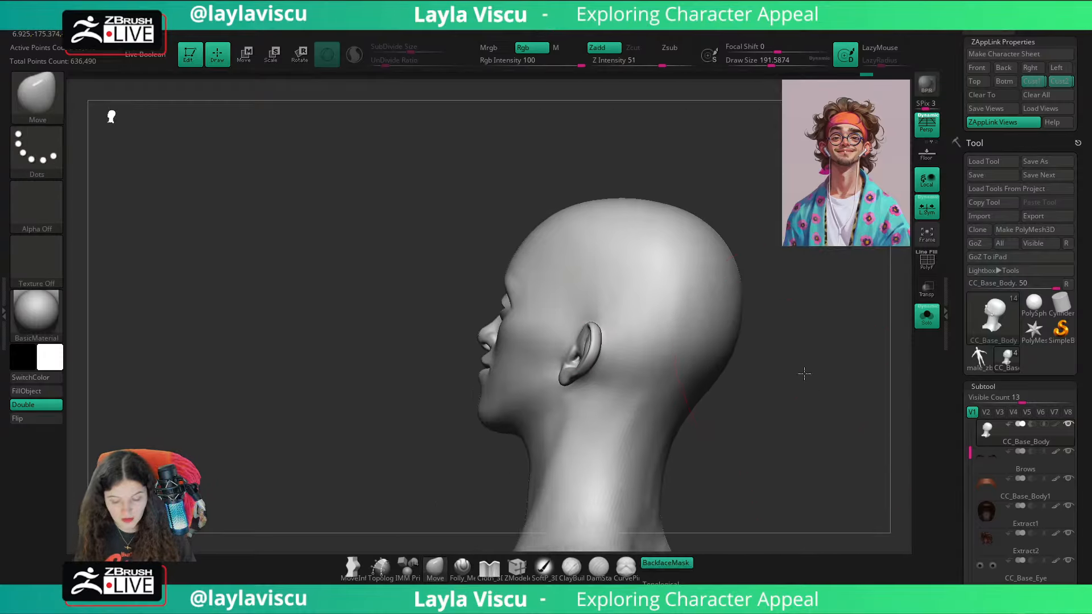
pyautogui.moveTo(804, 373); pyautogui.dragTo(777, 346)
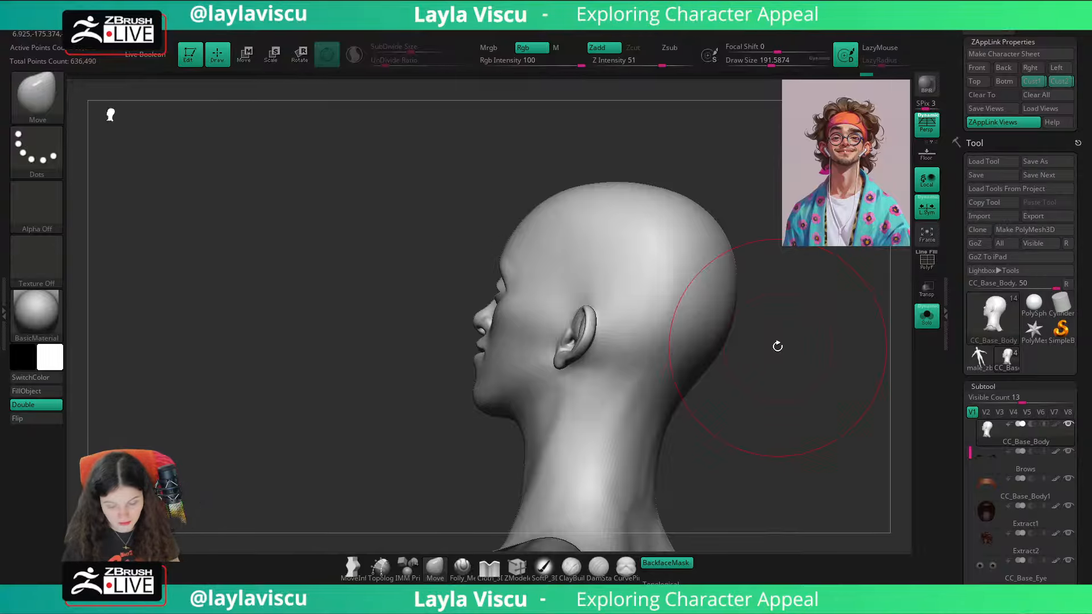
pyautogui.moveTo(777, 347); pyautogui.dragTo(780, 386)
pyautogui.keyDown('ctrl'); pyautogui.moveTo(589, 348); pyautogui.dragTo(580, 402, button='right'); pyautogui.keyUp('ctrl')
pyautogui.moveTo(573, 400); pyautogui.dragTo(538, 412)
# Step: Reduce the draw size to about 145, then refine the ear's outline and smooth its inner bowl
pyautogui.press('s')
pyautogui.moveTo(541, 415); pyautogui.dragTo(546, 420)
pyautogui.moveTo(858, 251)
pyautogui.mouseDown()
pyautogui.moveTo(841, 263)
pyautogui.moveTo(858, 270)
pyautogui.moveTo(836, 336)
pyautogui.moveTo(820, 312)
pyautogui.moveTo(667, 343)
pyautogui.moveTo(654, 331)
pyautogui.moveTo(632, 348)
pyautogui.mouseUp()
pyautogui.press('s')
pyautogui.moveTo(654, 353)
pyautogui.mouseDown()
pyautogui.moveTo(617, 381)
pyautogui.moveTo(629, 409)
pyautogui.mouseUp()
pyautogui.keyDown('shift'); pyautogui.moveTo(564, 375); pyautogui.dragTo(575, 376); pyautogui.keyUp('shift')
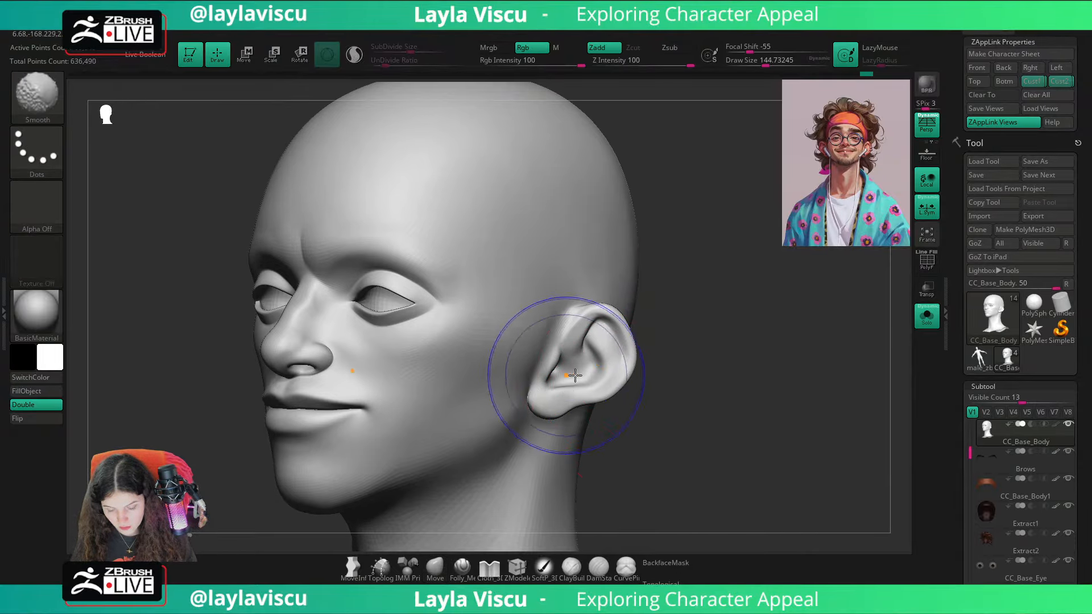
# Step: Show all subtools to check the ears against the full head from the front, then isolate the base body again
pyautogui.keyDown('ctrl'); pyautogui.moveTo(655, 370); pyautogui.dragTo(657, 327, button='right'); pyautogui.keyUp('ctrl')
pyautogui.keyDown('shift'); pyautogui.moveTo(662, 346); pyautogui.dragTo(721, 371); pyautogui.keyUp('shift')
pyautogui.click(927, 322)
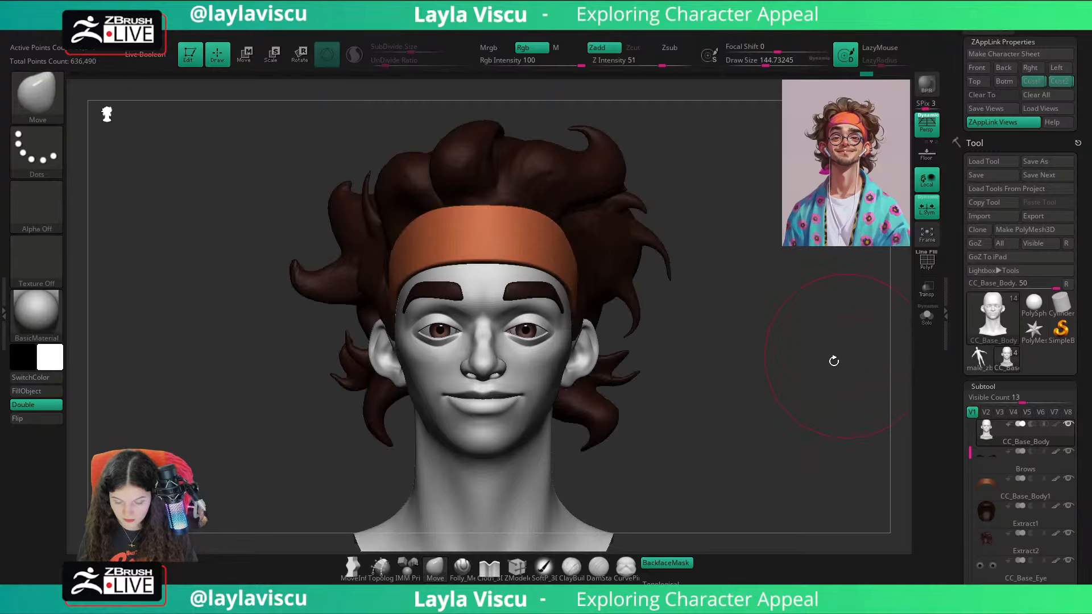
pyautogui.moveTo(831, 362); pyautogui.dragTo(789, 368)
pyautogui.keyDown('ctrl'); pyautogui.moveTo(672, 424); pyautogui.dragTo(662, 511, button='right'); pyautogui.keyUp('ctrl')
pyautogui.click(926, 319)
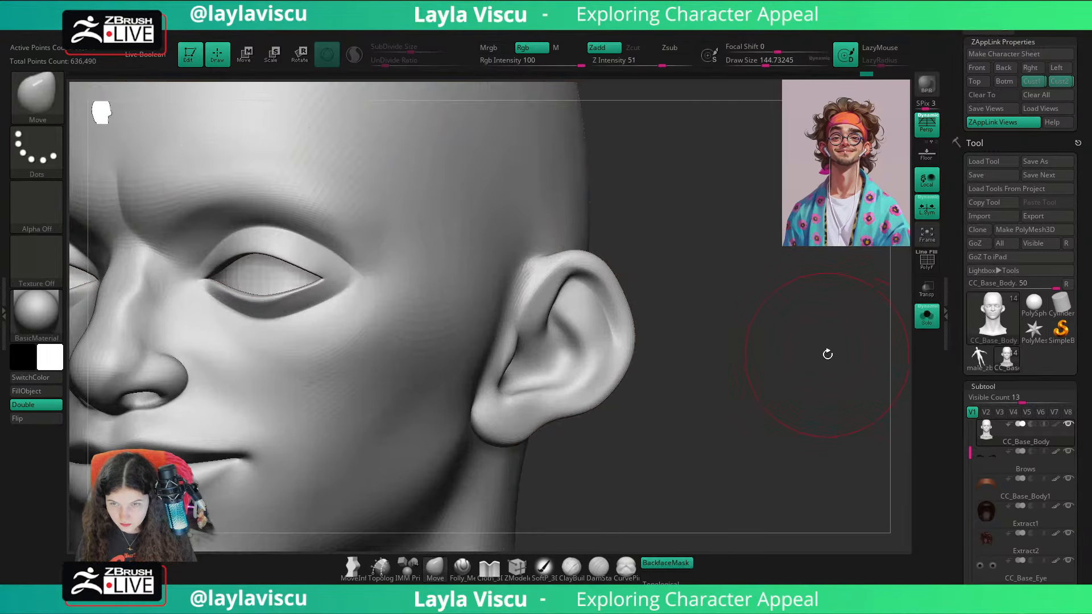
# Step: Turn off backface masking for the Move brush and reduce its draw size to about 62
pyautogui.moveTo(816, 360); pyautogui.dragTo(796, 367)
pyautogui.click(680, 561)
pyautogui.keyDown('ctrl'); pyautogui.moveTo(813, 459); pyautogui.dragTo(751, 301, button='right'); pyautogui.keyUp('ctrl')
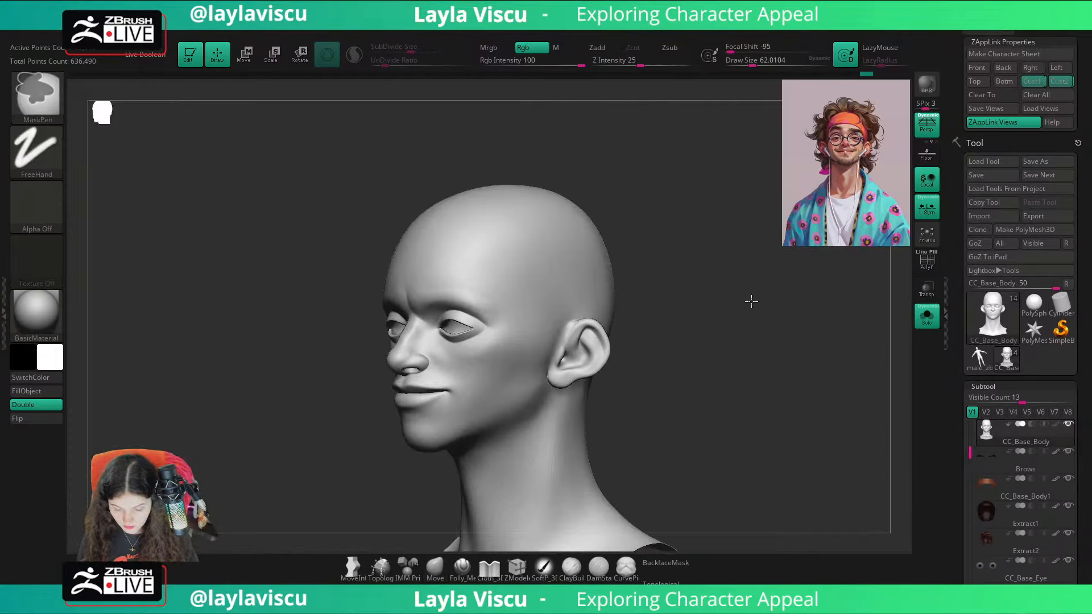
pyautogui.moveTo(765, 452); pyautogui.dragTo(797, 454)
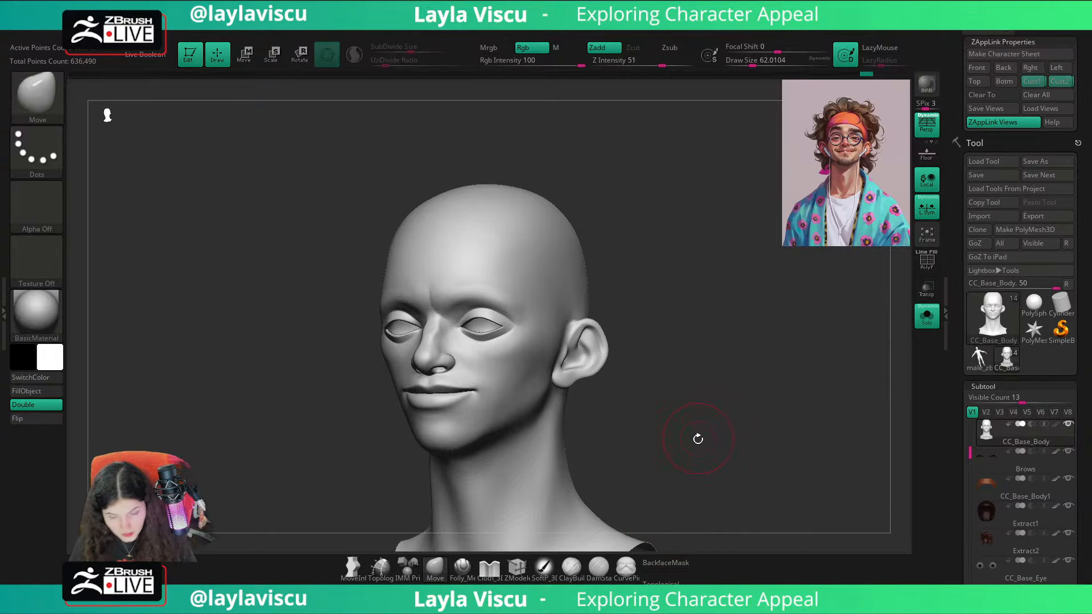
pyautogui.moveTo(698, 395); pyautogui.dragTo(685, 403)
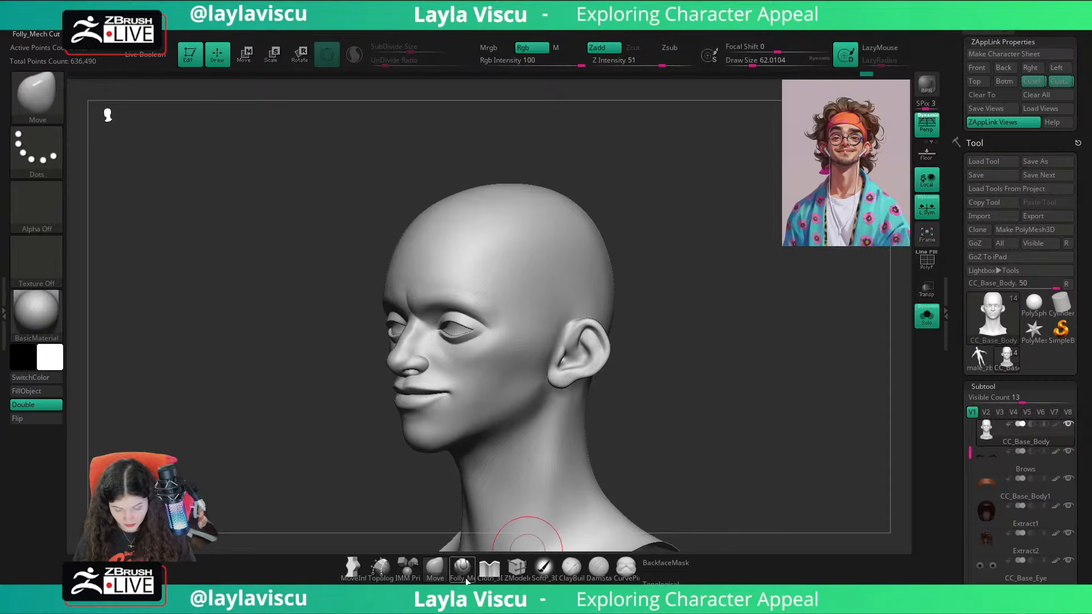
pyautogui.click(462, 568)
pyautogui.press('b')
pyautogui.press('p')
pyautogui.press('i')
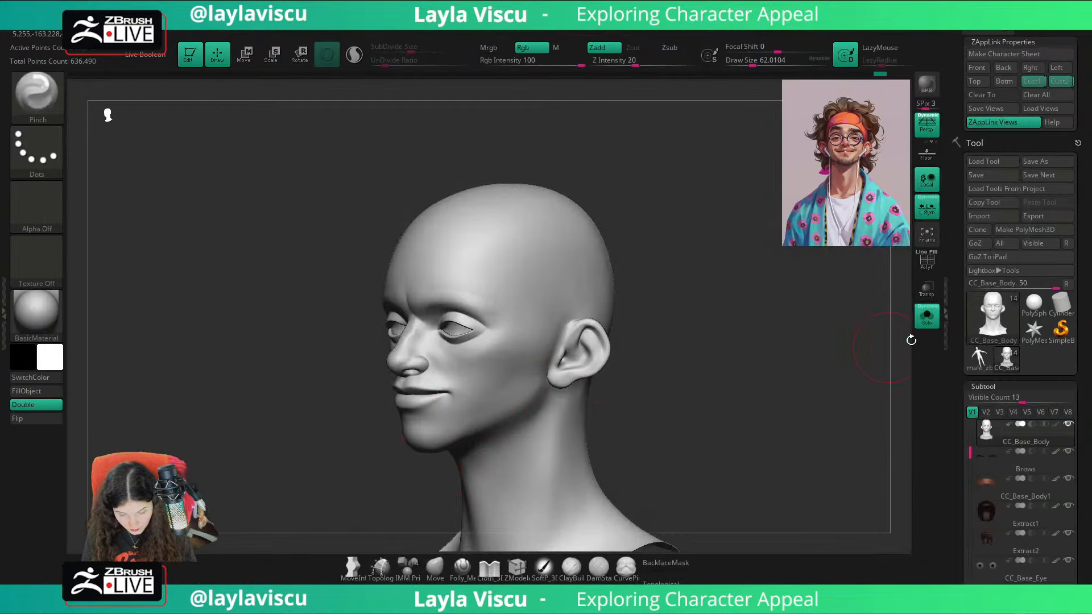
# Step: Show all subtools again and switch to the Folly_Mech Cut brush with a draw size of about 704
pyautogui.click(927, 316)
pyautogui.moveTo(885, 329); pyautogui.dragTo(843, 374)
pyautogui.click(462, 569)
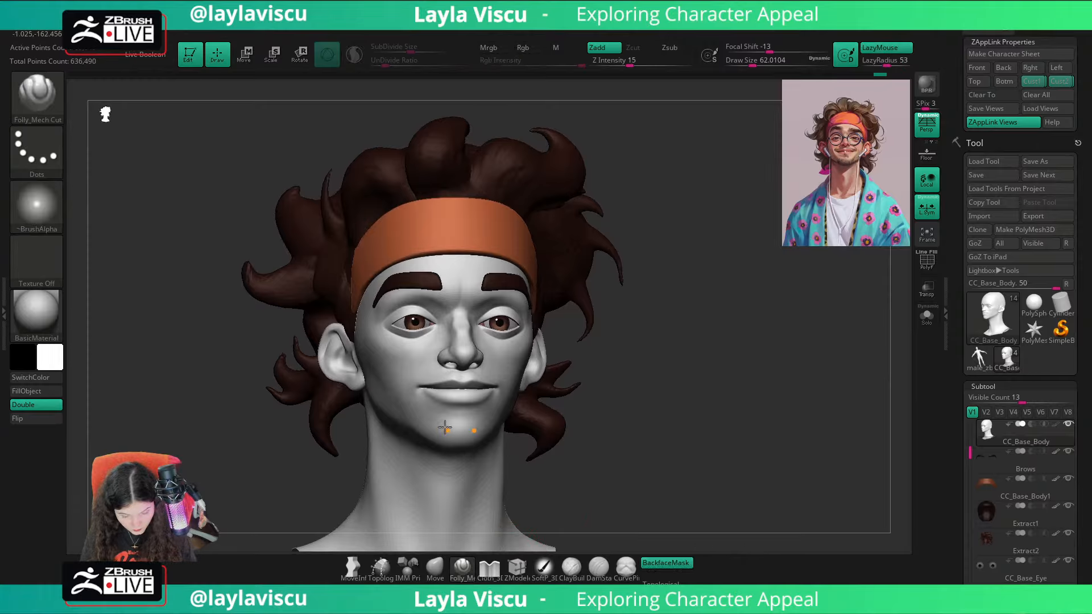
pyautogui.press('s')
pyautogui.moveTo(444, 415)
pyautogui.mouseDown()
pyautogui.moveTo(480, 420)
pyautogui.moveTo(455, 417)
pyautogui.mouseUp()
pyautogui.press('s')
pyautogui.hotkey('shift', 'z')
pyautogui.press('z')
pyautogui.hotkey('shift', 'z')
pyautogui.press('s')
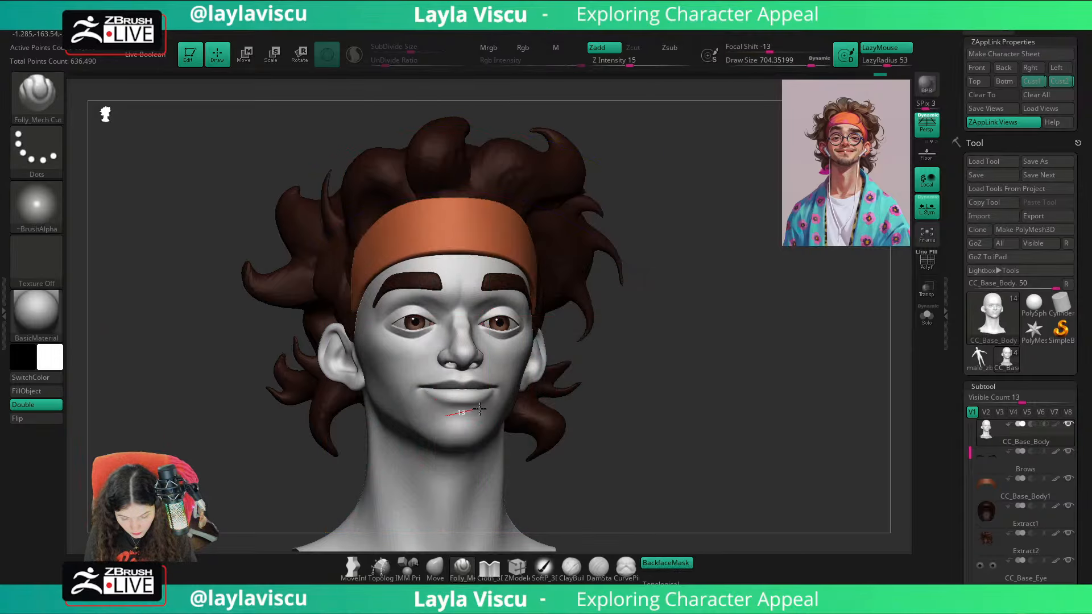
# Step: Sculpt the chin area just below the lower lip with the Folly_Mech Cut brush
pyautogui.moveTo(658, 400); pyautogui.dragTo(678, 401, button='right')
pyautogui.keyDown('alt'); pyautogui.moveTo(678, 402); pyautogui.dragTo(682, 375, button='right'); pyautogui.keyUp('alt')
pyautogui.keyDown('ctrl'); pyautogui.moveTo(578, 377); pyautogui.dragTo(525, 385, button='right'); pyautogui.keyUp('ctrl')
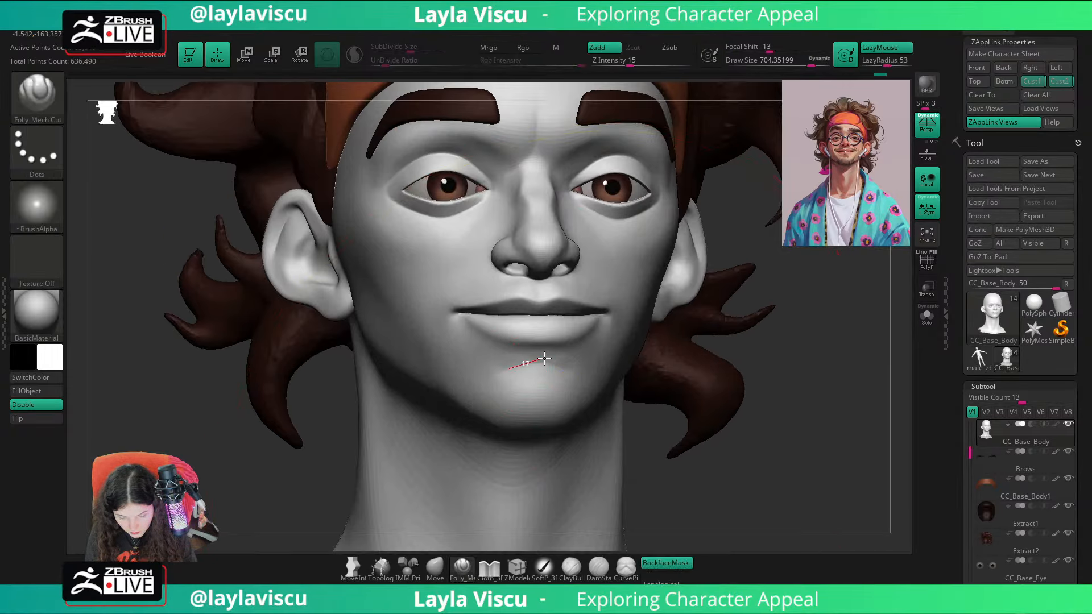
pyautogui.moveTo(495, 372); pyautogui.dragTo(532, 356)
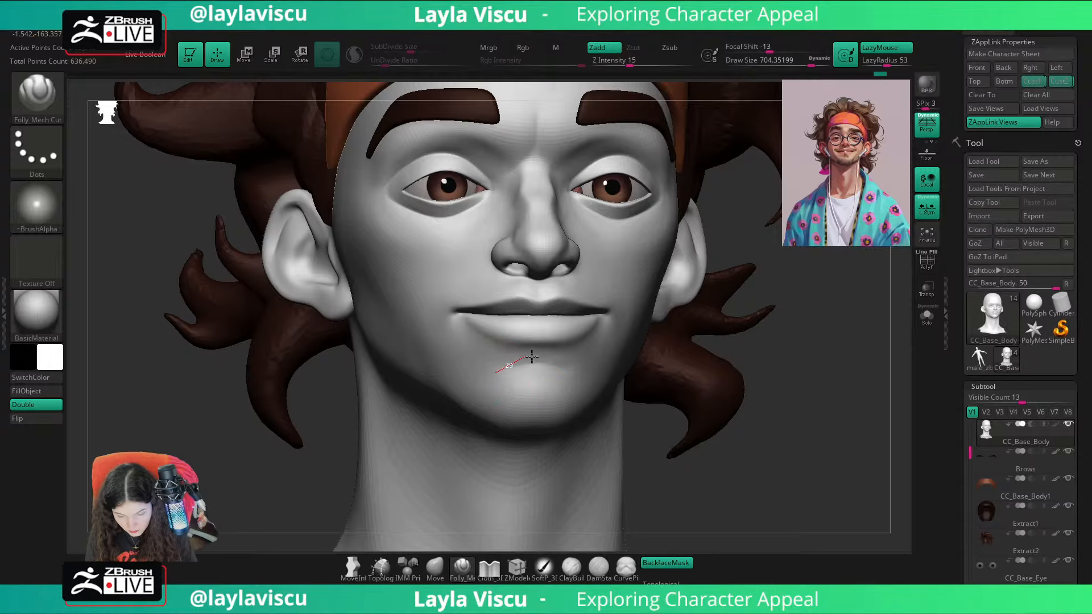
pyautogui.keyDown('ctrl'); pyautogui.moveTo(662, 393); pyautogui.dragTo(607, 362, button='right'); pyautogui.keyUp('ctrl')
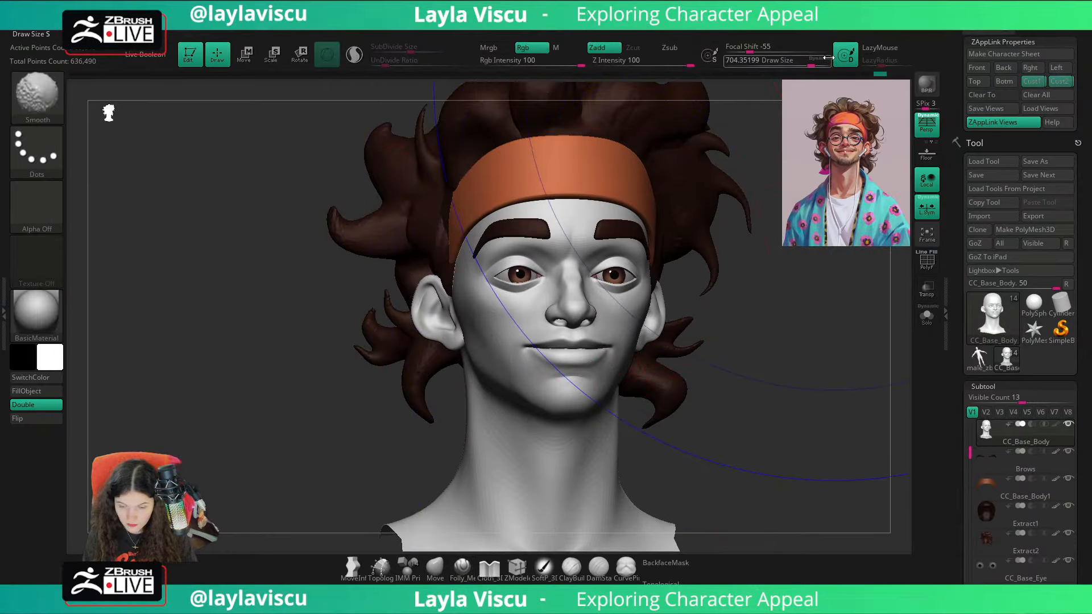
# Step: Raise the Folly_Mech Cut brush's draw size to 899 for working on the side of the head
pyautogui.keyDown('shift'); pyautogui.moveTo(812, 62); pyautogui.dragTo(821, 62); pyautogui.keyUp('shift')
pyautogui.moveTo(822, 399)
pyautogui.keyDown('shift'); pyautogui.mouseDown(button='right')
pyautogui.moveTo(821, 410)
pyautogui.moveTo(809, 383)
pyautogui.moveTo(765, 383)
pyautogui.mouseUp(button='right'); pyautogui.keyUp('shift')
pyautogui.keyDown('alt'); pyautogui.moveTo(828, 417); pyautogui.dragTo(718, 411, button='right'); pyautogui.keyUp('alt')
pyautogui.moveTo(718, 410); pyautogui.dragTo(770, 401, button='right')
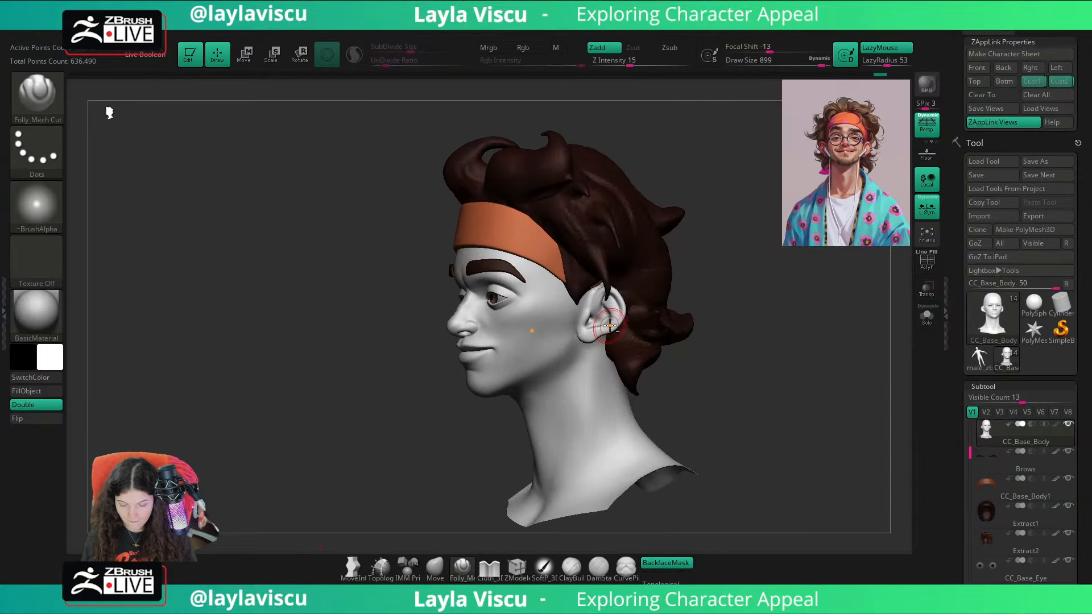
pyautogui.moveTo(637, 334)
pyautogui.mouseDown(button='right')
pyautogui.moveTo(743, 339)
pyautogui.moveTo(761, 380)
pyautogui.moveTo(778, 359)
pyautogui.mouseUp(button='right')
# Step: Set the draw size to about 274 and toggle the large reference image overlay on and off
pyautogui.press('s')
pyautogui.moveTo(776, 359); pyautogui.dragTo(734, 356)
pyautogui.moveTo(739, 291); pyautogui.dragTo(725, 290, button='right')
pyautogui.hotkey('shift', 'z')
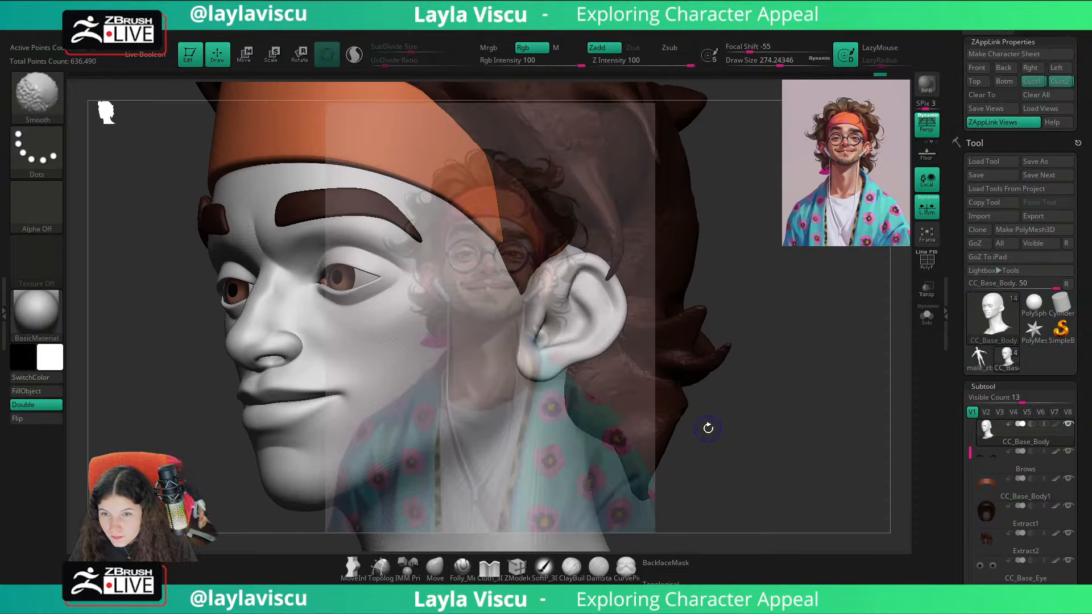
pyautogui.hotkey('shift', 'z')
# Step: Build up the fold inside the upper ear with the ClayBuildup brush at a draw size of about 31 and smooth it
pyautogui.press('b')
pyautogui.press('c')
pyautogui.press('b')
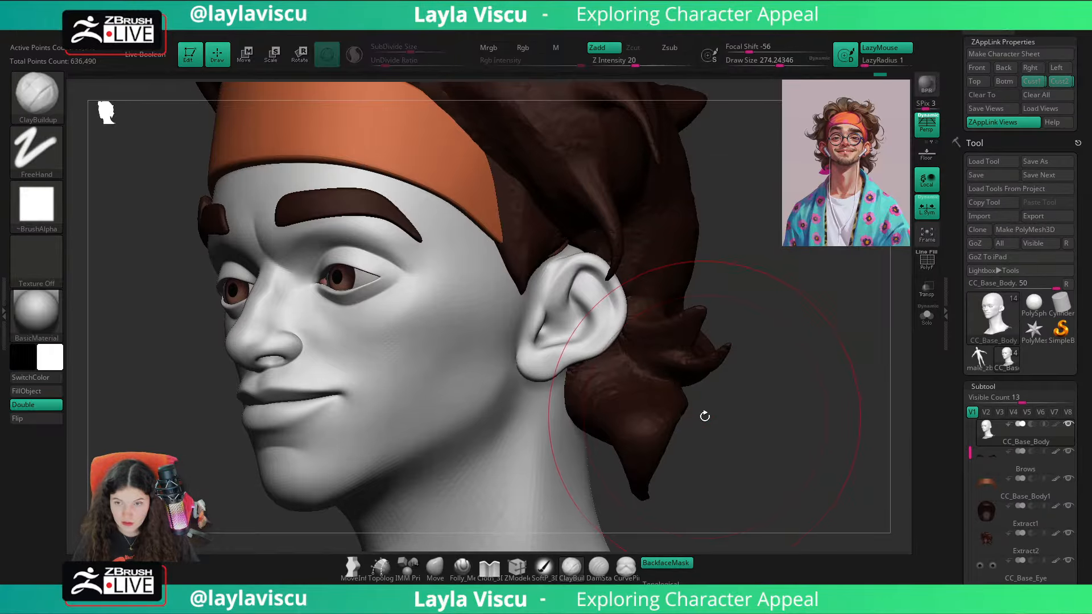
pyautogui.moveTo(785, 380); pyautogui.dragTo(779, 367, button='right')
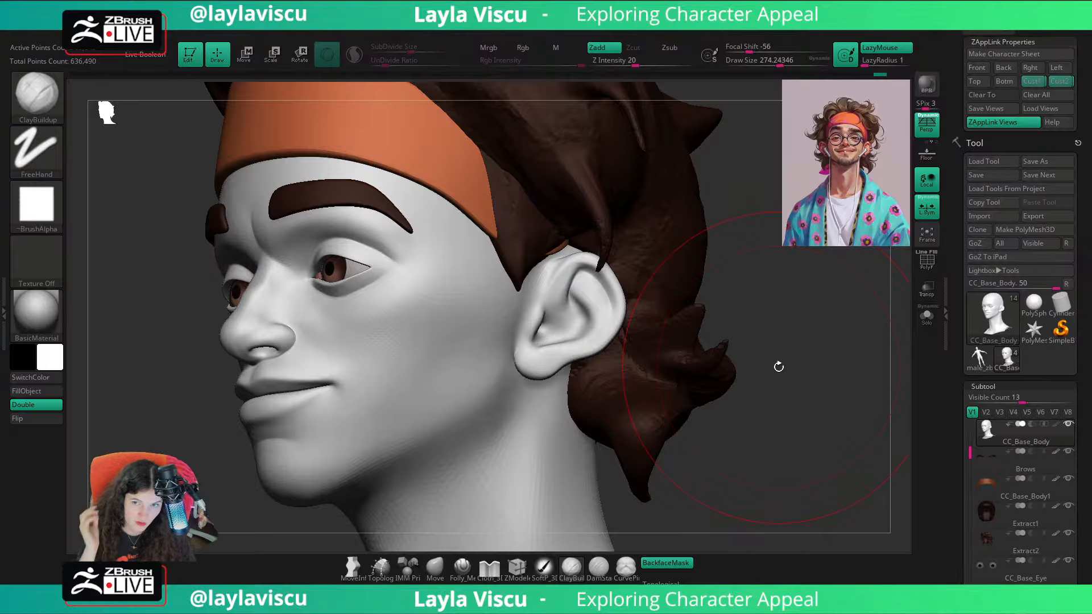
pyautogui.press('s')
pyautogui.moveTo(589, 288); pyautogui.dragTo(549, 288)
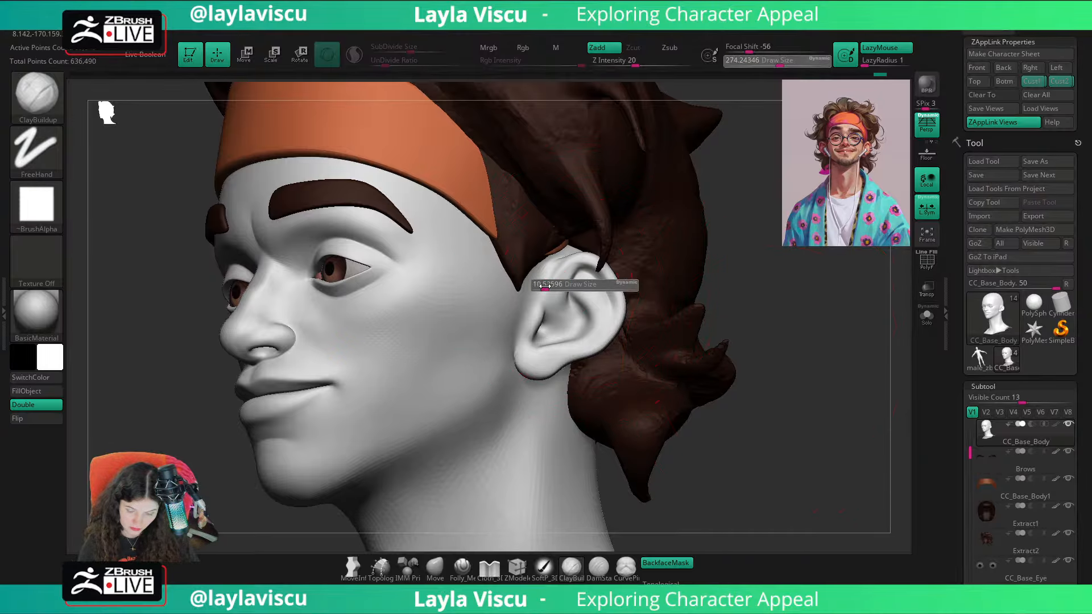
pyautogui.press('s')
pyautogui.click(586, 289)
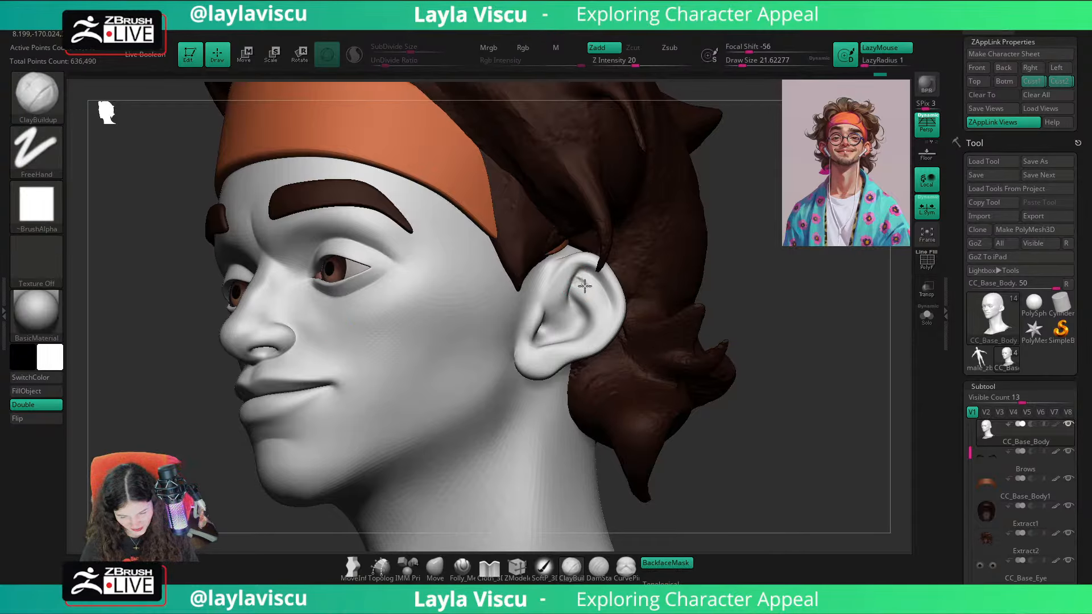
pyautogui.press('s')
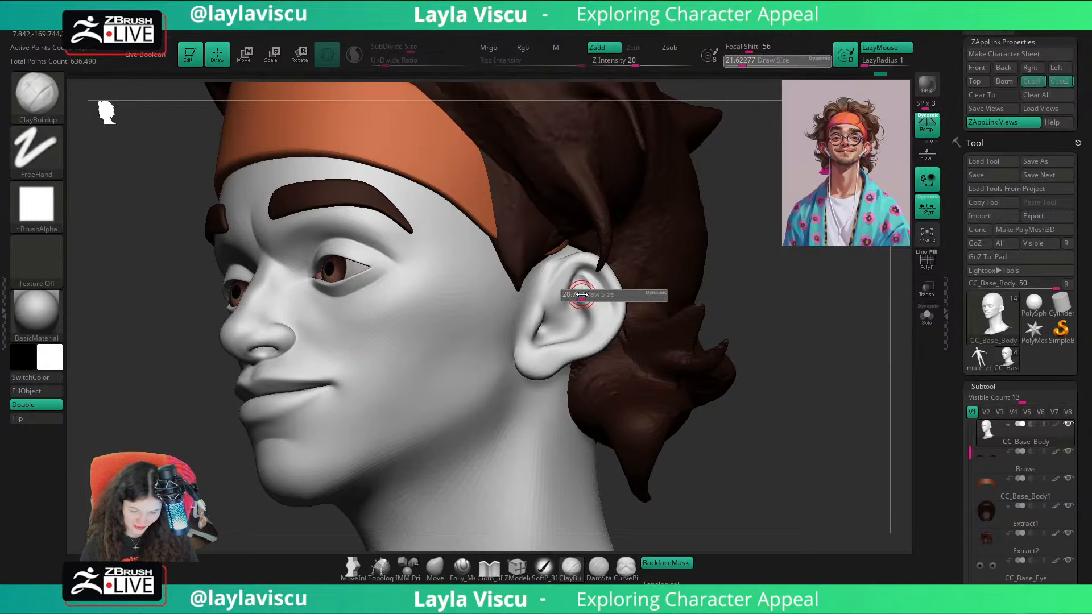
pyautogui.click(577, 295)
pyautogui.moveTo(577, 293); pyautogui.dragTo(605, 312)
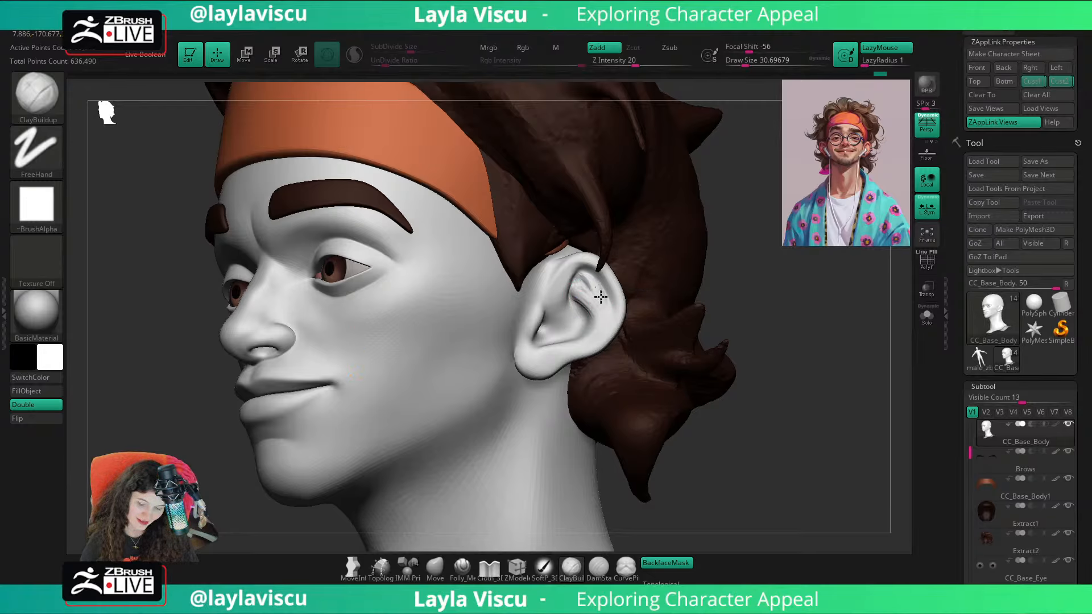
pyautogui.press('shift')
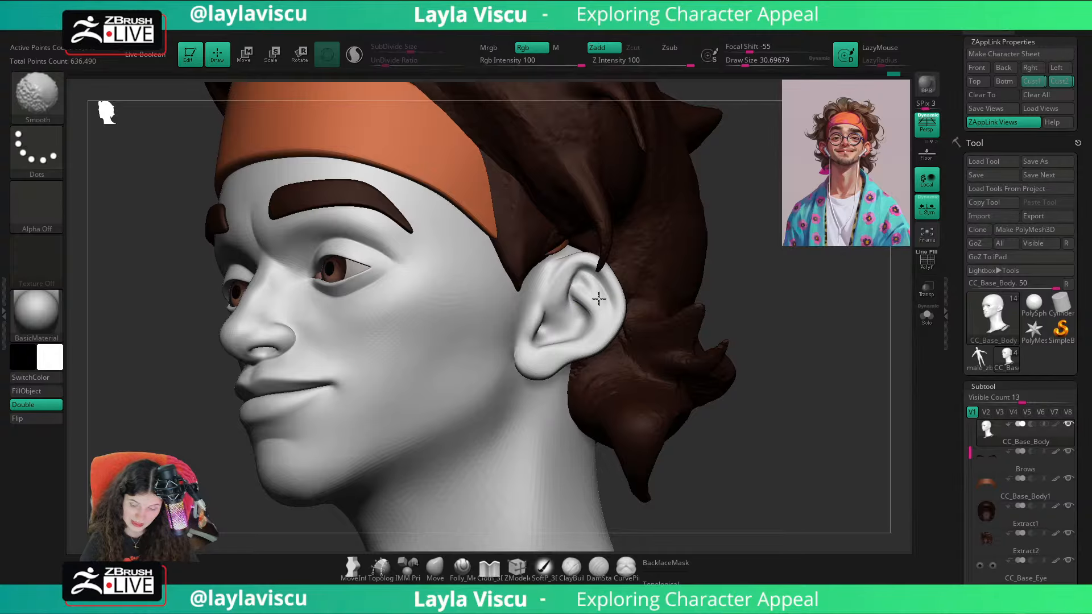
# Step: Try sculpting the ear's inner folds with the Folly_Mech Cut brush at a draw size of about 393 and undo the last change
pyautogui.click(462, 567)
pyautogui.moveTo(761, 291); pyautogui.dragTo(765, 313)
pyautogui.press('s')
pyautogui.moveTo(586, 287); pyautogui.dragTo(629, 287)
pyautogui.moveTo(636, 277)
pyautogui.mouseDown(button='right')
pyautogui.moveTo(674, 271)
pyautogui.moveTo(670, 151)
pyautogui.mouseUp(button='right')
pyautogui.keyDown('shift'); pyautogui.moveTo(670, 151); pyautogui.dragTo(697, 171, button='right'); pyautogui.keyUp('shift')
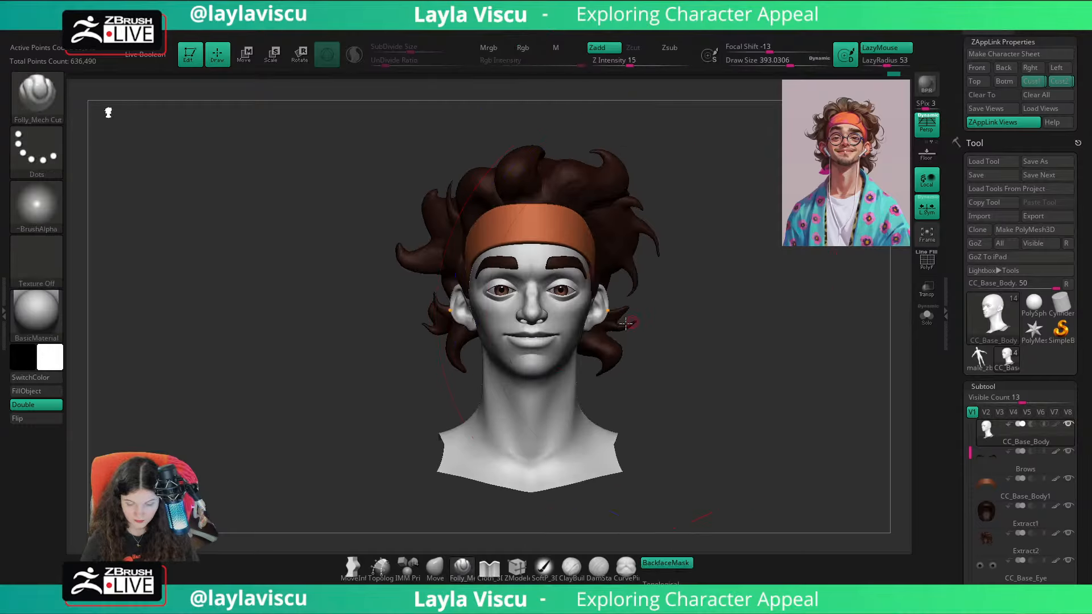
pyautogui.keyDown('ctrl'); pyautogui.moveTo(626, 323); pyautogui.dragTo(724, 383, button='right'); pyautogui.keyUp('ctrl')
pyautogui.moveTo(787, 295); pyautogui.dragTo(678, 170, button='right')
pyautogui.keyDown('ctrl'); pyautogui.moveTo(734, 314); pyautogui.dragTo(737, 424, button='right'); pyautogui.keyUp('ctrl')
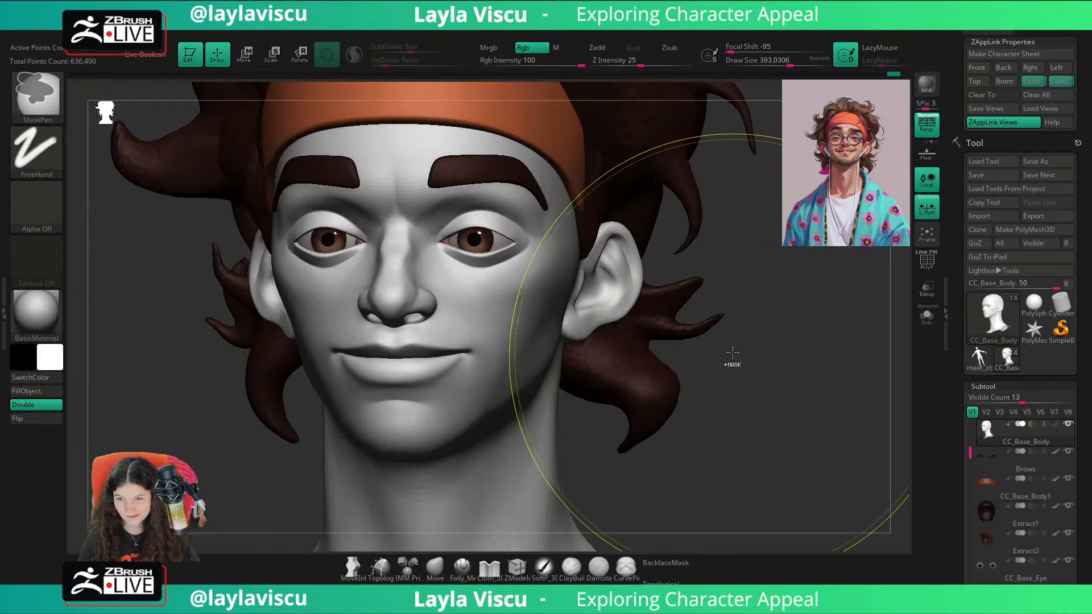
pyautogui.keyDown('ctrl'); pyautogui.moveTo(732, 352); pyautogui.dragTo(739, 451, button='right'); pyautogui.keyUp('ctrl')
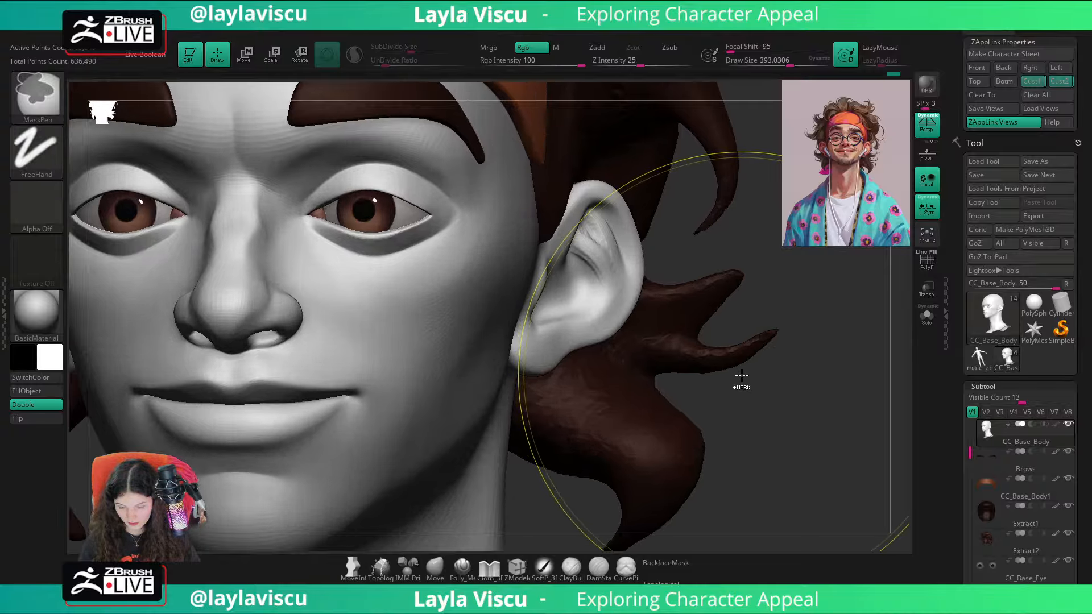
pyautogui.hotkey('ctrl', 'z')
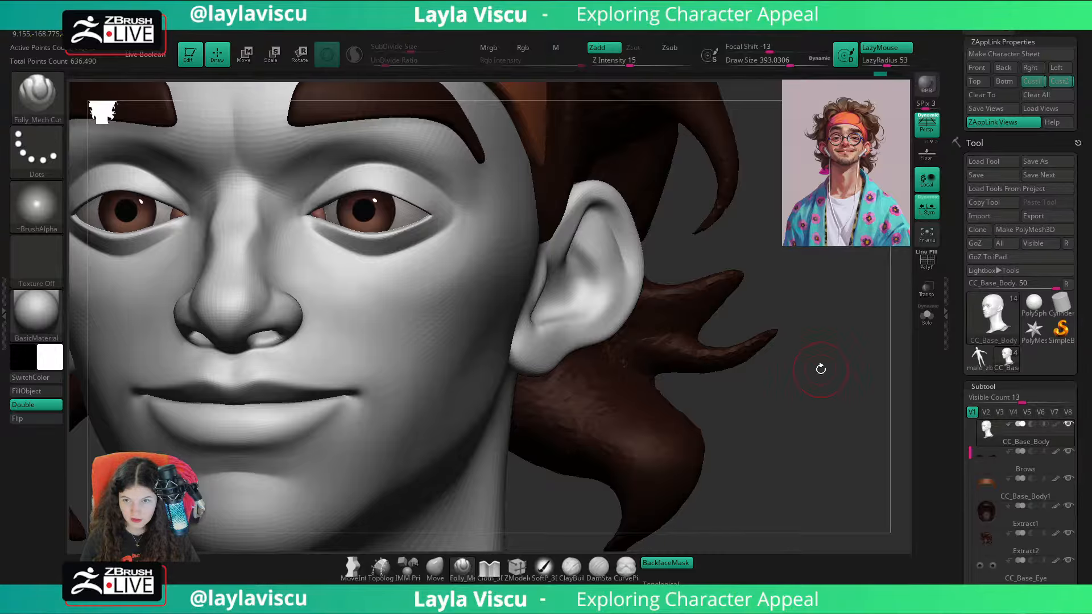
# Step: Build up the tragus at the front of the ear with the ClayBuildup brush at a draw size of about 51
pyautogui.moveTo(819, 365); pyautogui.dragTo(567, 264)
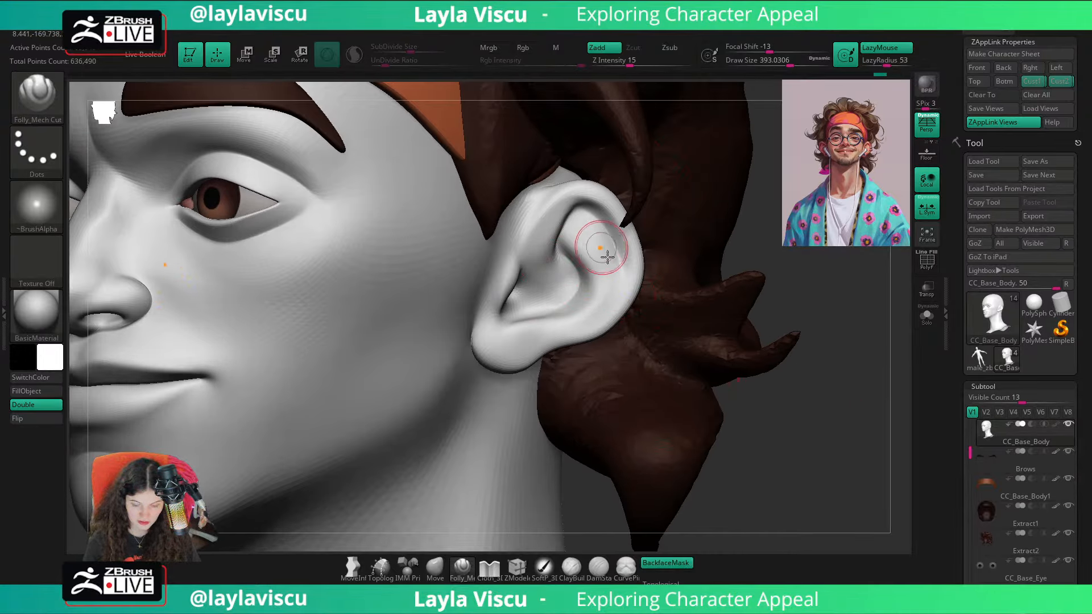
pyautogui.moveTo(790, 294)
pyautogui.mouseDown()
pyautogui.moveTo(813, 309)
pyautogui.moveTo(767, 316)
pyautogui.moveTo(682, 364)
pyautogui.mouseUp()
pyautogui.press('b')
pyautogui.press('c')
pyautogui.press('b')
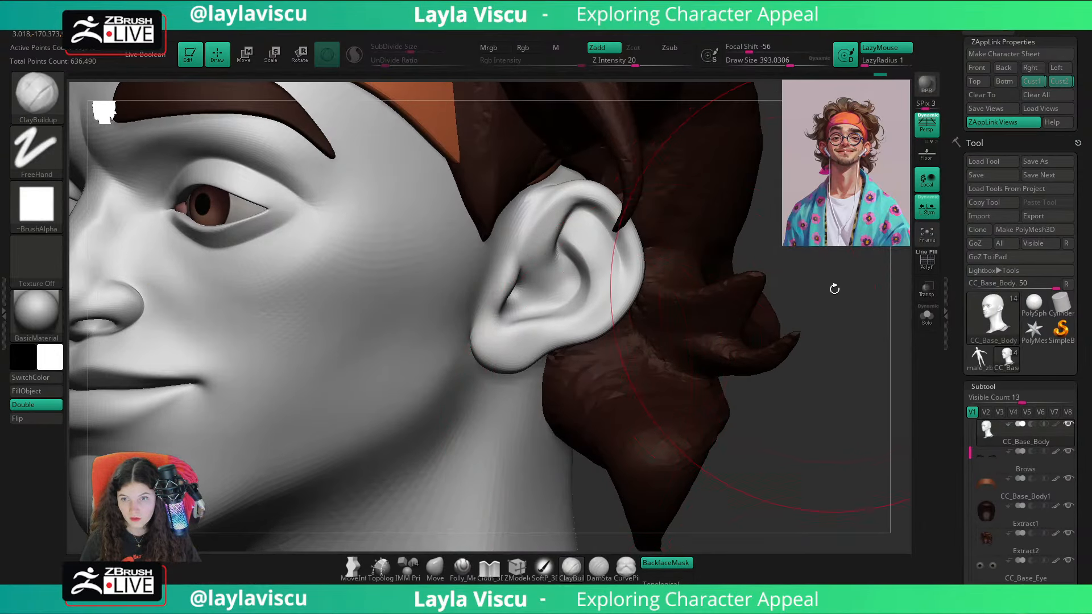
pyautogui.moveTo(833, 288); pyautogui.dragTo(789, 280)
pyautogui.press('s')
pyautogui.moveTo(511, 281); pyautogui.dragTo(470, 274)
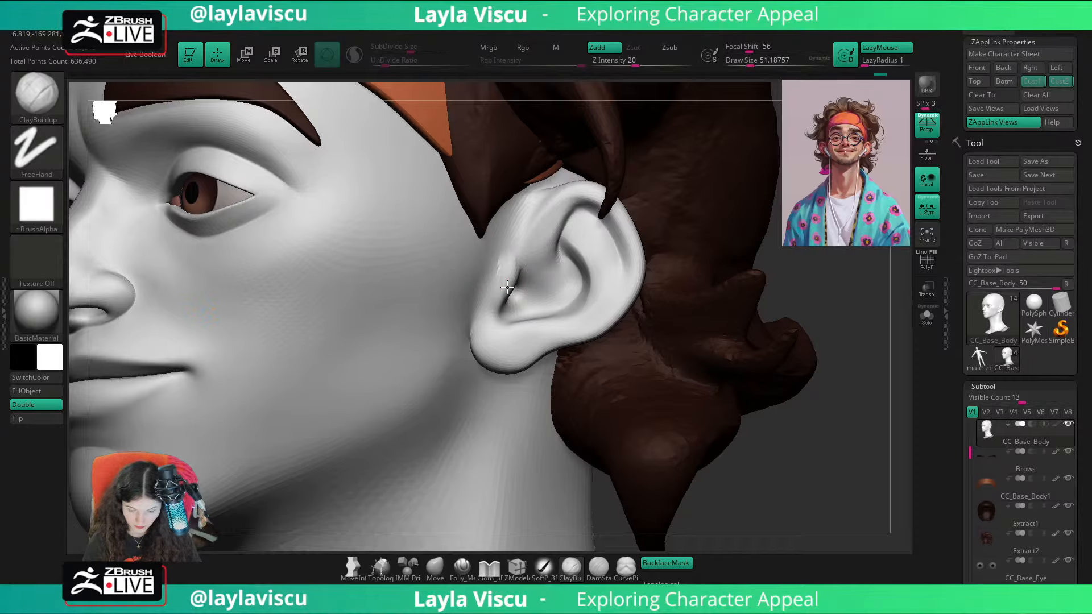
# Step: Reshape the tragus toward the ear canal with the Move brush at a draw size of about 51
pyautogui.press('b')
pyautogui.press('m')
pyautogui.press('v')
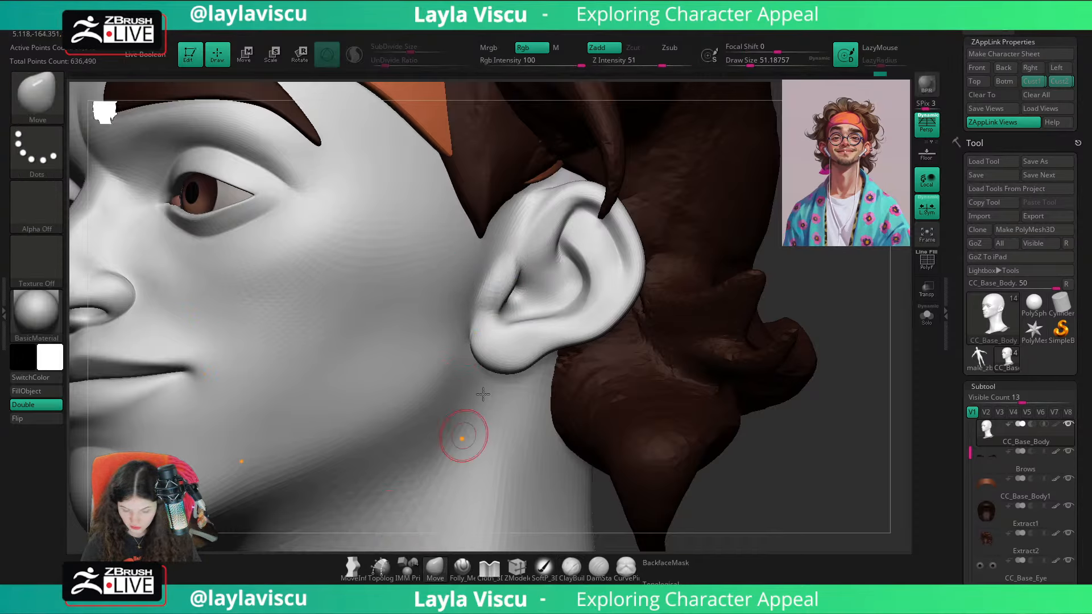
pyautogui.moveTo(510, 285); pyautogui.dragTo(522, 291)
pyautogui.moveTo(867, 269); pyautogui.dragTo(898, 273)
pyautogui.keyDown('ctrl'); pyautogui.moveTo(824, 276); pyautogui.dragTo(585, 292, button='right'); pyautogui.keyUp('ctrl')
pyautogui.keyDown('ctrl'); pyautogui.moveTo(521, 277); pyautogui.dragTo(654, 364, button='right'); pyautogui.keyUp('ctrl')
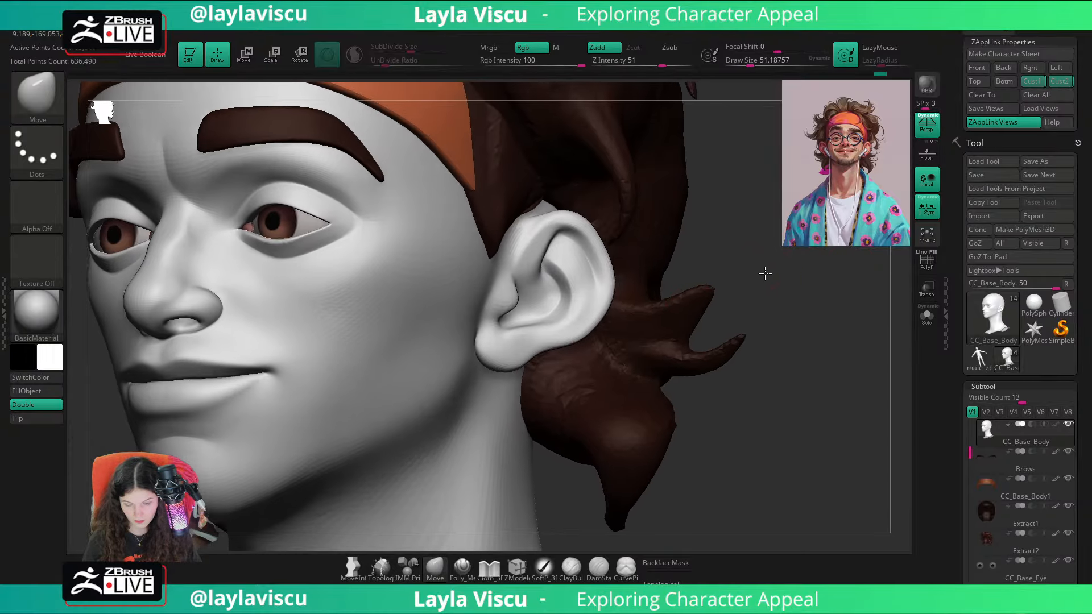
pyautogui.moveTo(763, 273); pyautogui.dragTo(746, 275)
pyautogui.moveTo(519, 296); pyautogui.dragTo(510, 305)
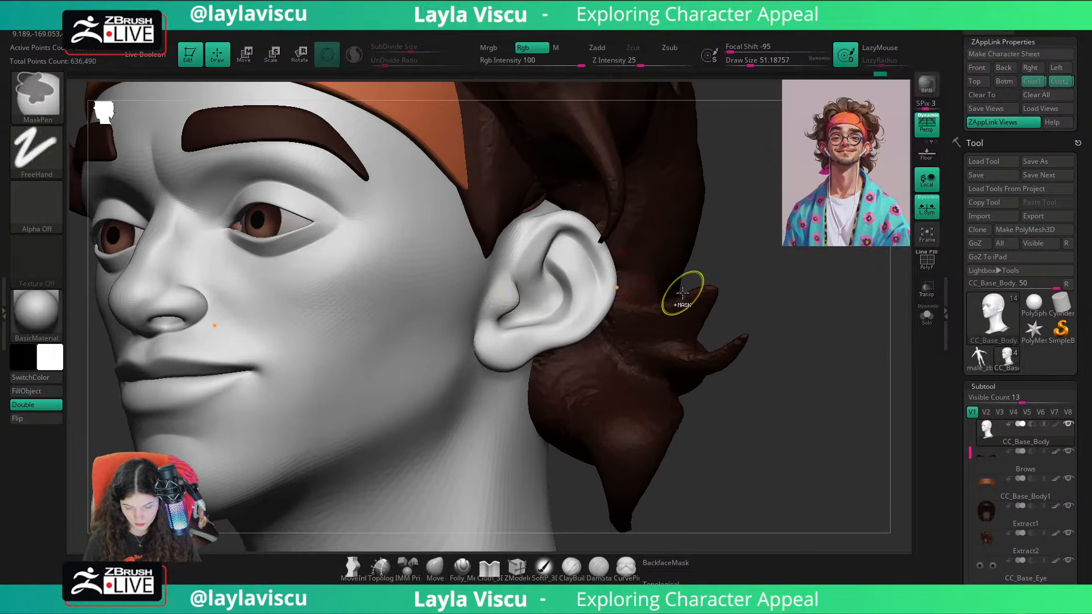
# Step: Raise the Move brush's draw size to about 59, then reshape the lower ear and smooth the earlobe
pyautogui.keyDown('ctrl'); pyautogui.moveTo(683, 290); pyautogui.dragTo(609, 267, button='right'); pyautogui.keyUp('ctrl')
pyautogui.keyDown('shift'); pyautogui.moveTo(777, 319); pyautogui.dragTo(689, 336); pyautogui.keyUp('shift')
pyautogui.keyDown('ctrl'); pyautogui.moveTo(690, 336); pyautogui.dragTo(671, 318, button='right'); pyautogui.keyUp('ctrl')
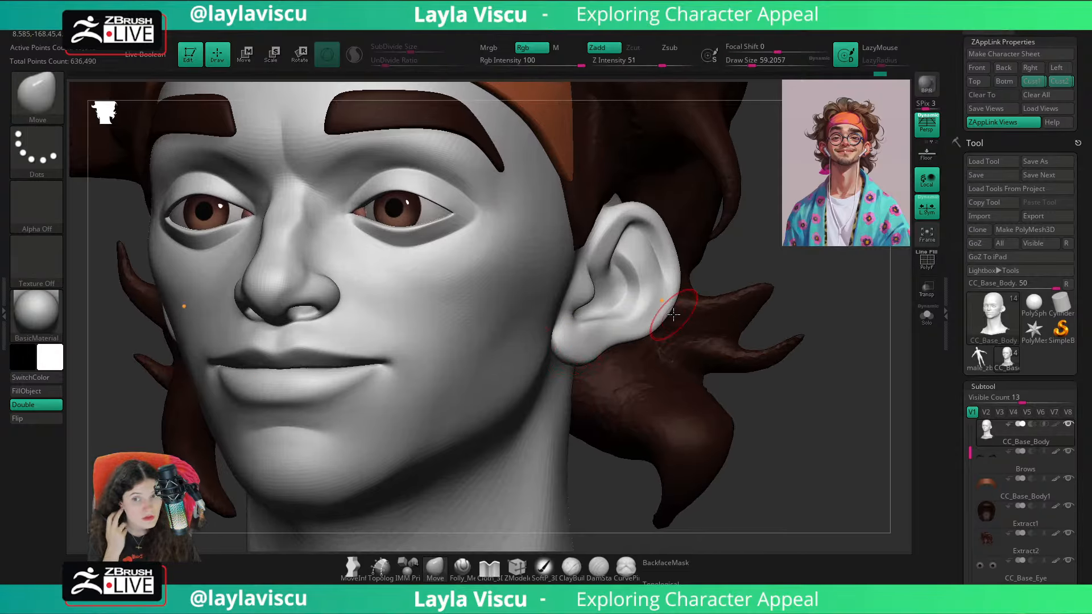
pyautogui.moveTo(814, 370); pyautogui.dragTo(769, 381)
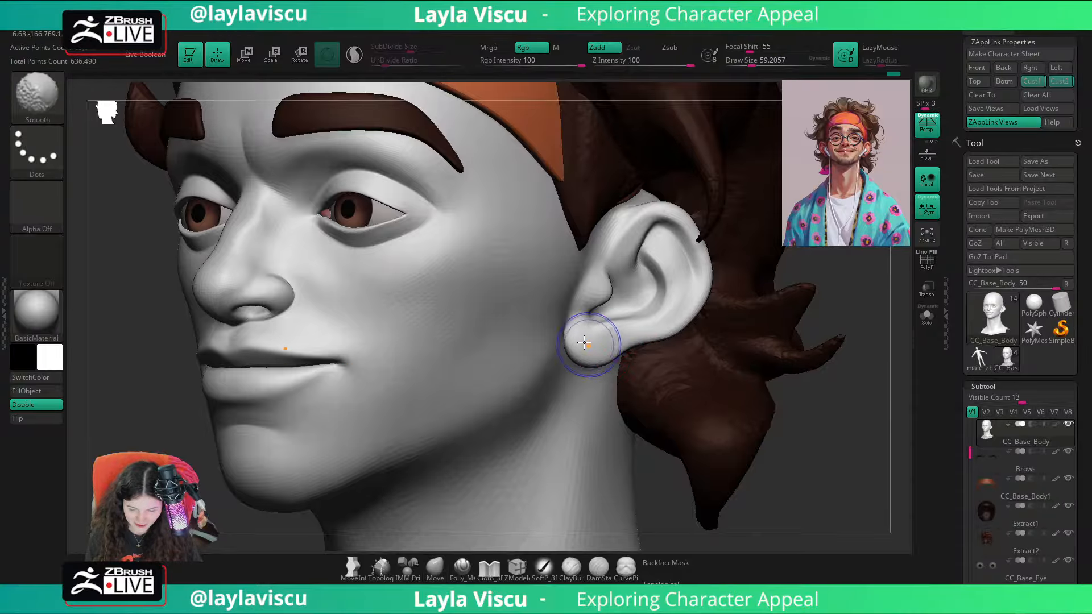
pyautogui.keyDown('ctrl'); pyautogui.moveTo(592, 360); pyautogui.dragTo(633, 308, button='right'); pyautogui.keyUp('ctrl')
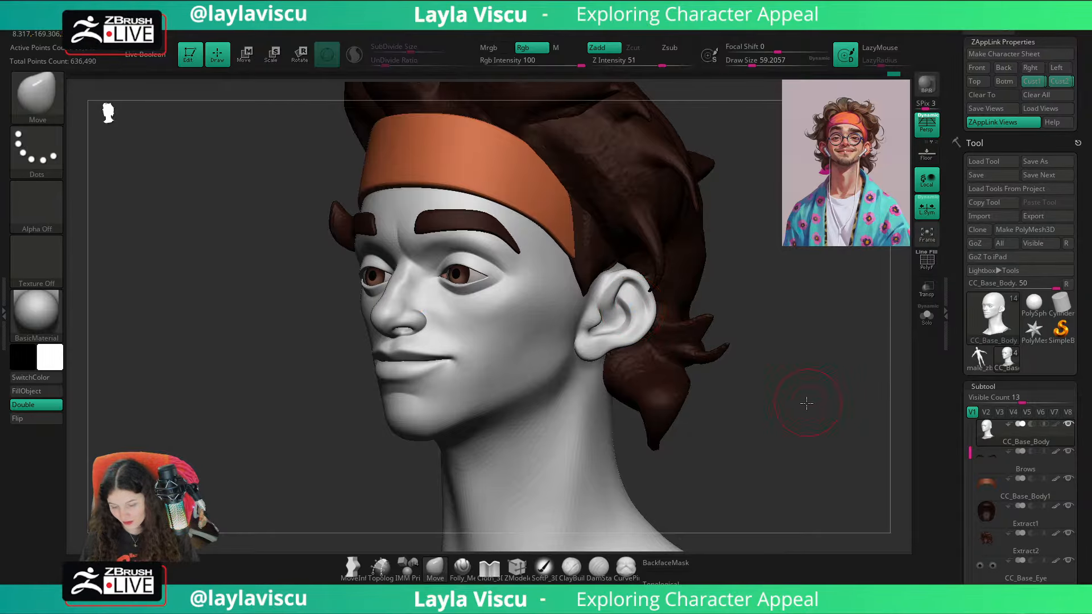
pyautogui.moveTo(806, 402); pyautogui.dragTo(679, 382)
pyautogui.keyDown('ctrl'); pyautogui.moveTo(679, 382); pyautogui.dragTo(597, 356, button='right'); pyautogui.keyUp('ctrl')
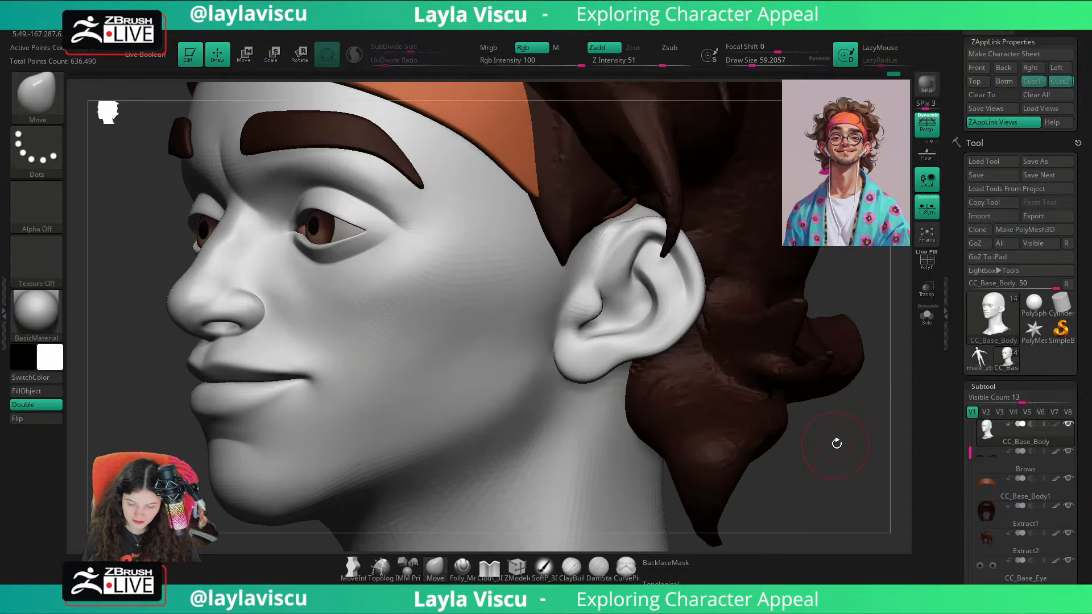
# Step: Show the reference image overlay over the front view, raise it to full opacity, and hide it again
pyautogui.keyDown('shift'); pyautogui.moveTo(836, 443); pyautogui.dragTo(835, 433); pyautogui.keyUp('shift')
pyautogui.press('shift')
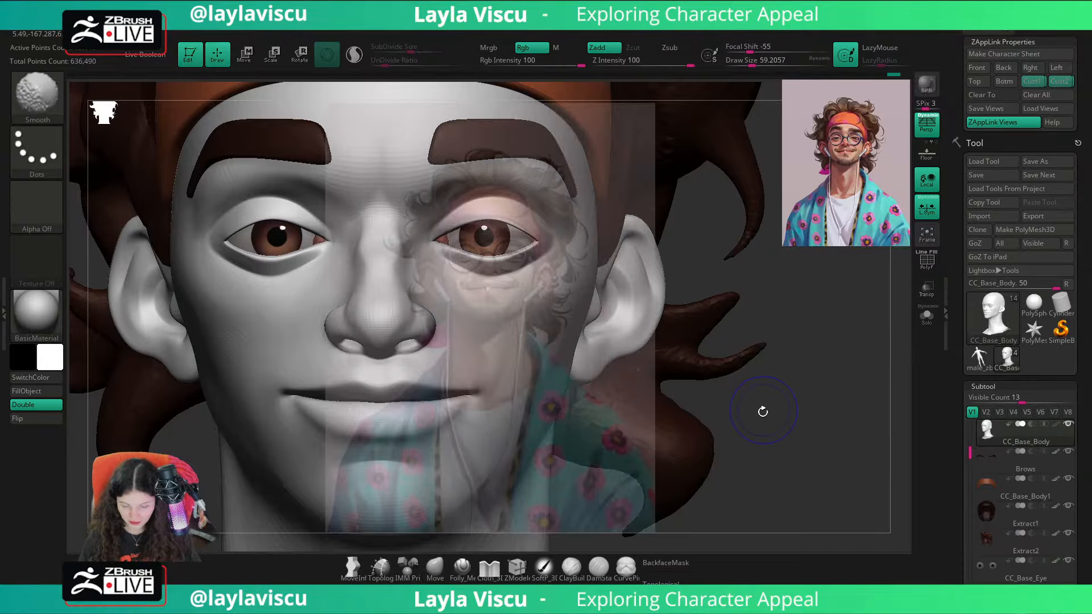
pyautogui.press('w')
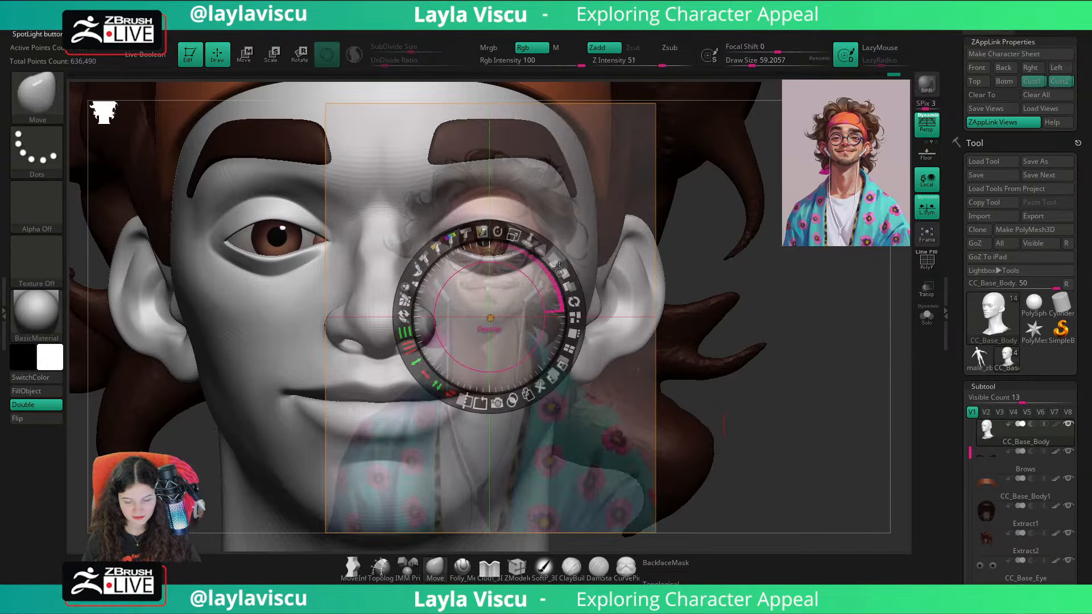
pyautogui.moveTo(554, 261); pyautogui.dragTo(573, 307)
pyautogui.press('z')
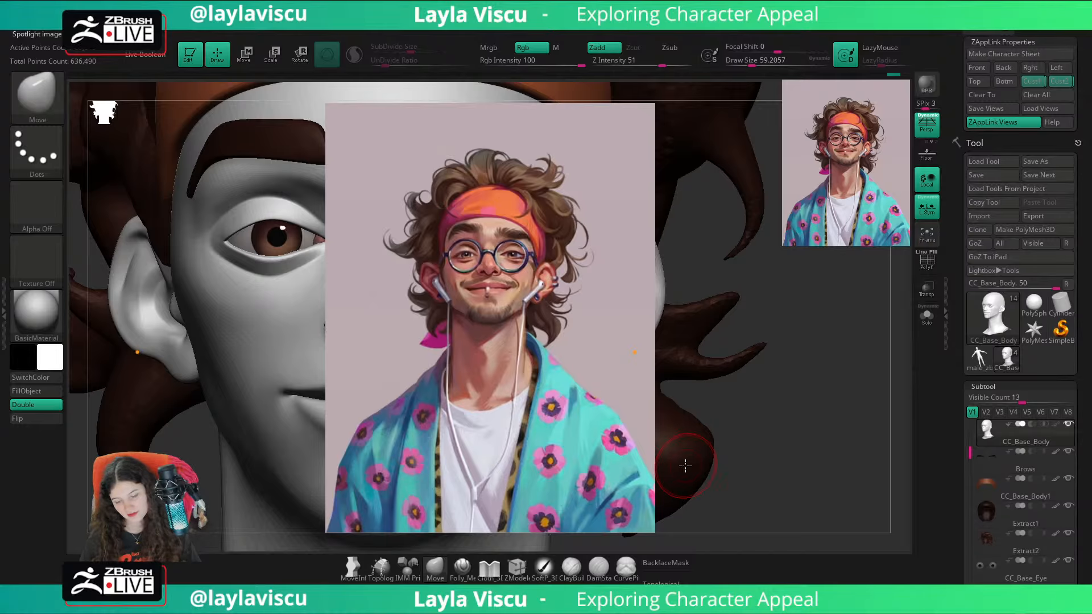
pyautogui.hotkey('shift', 'z')
# Step: Adjust the earlobe with the Move brush at a draw size of about 80 and compare it with the reference overlay in the stored custom view
pyautogui.moveTo(821, 356); pyautogui.dragTo(643, 353)
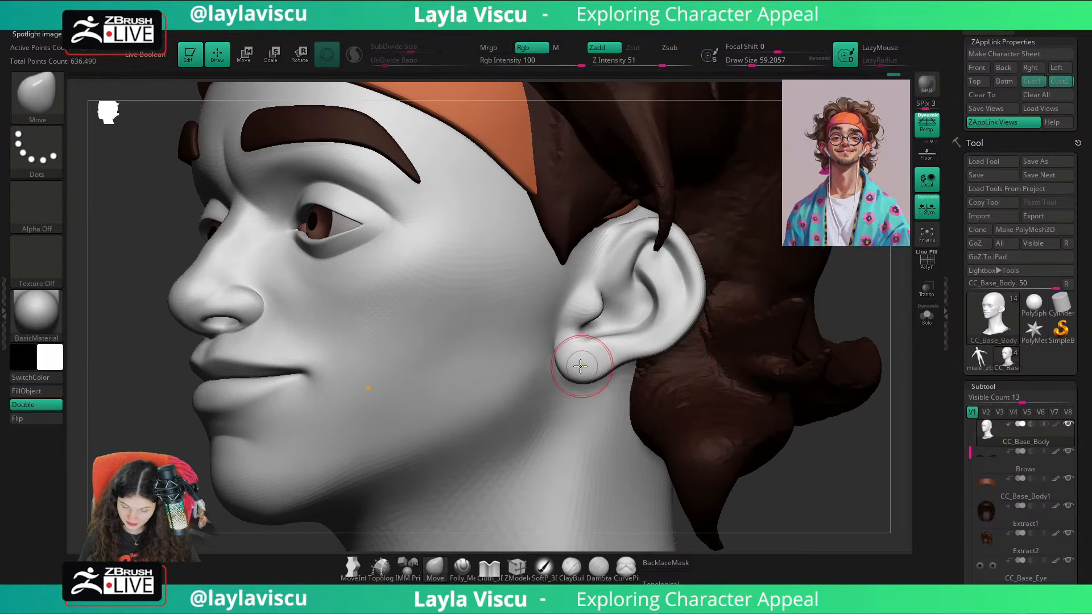
pyautogui.press(']')
pyautogui.moveTo(616, 380)
pyautogui.keyDown('ctrl'); pyautogui.mouseDown(button='right')
pyautogui.moveTo(770, 351)
pyautogui.moveTo(819, 393)
pyautogui.moveTo(797, 402)
pyautogui.moveTo(803, 392)
pyautogui.mouseUp(button='right'); pyautogui.keyUp('ctrl')
pyautogui.click(1053, 83)
pyautogui.hotkey('shift', 'z')
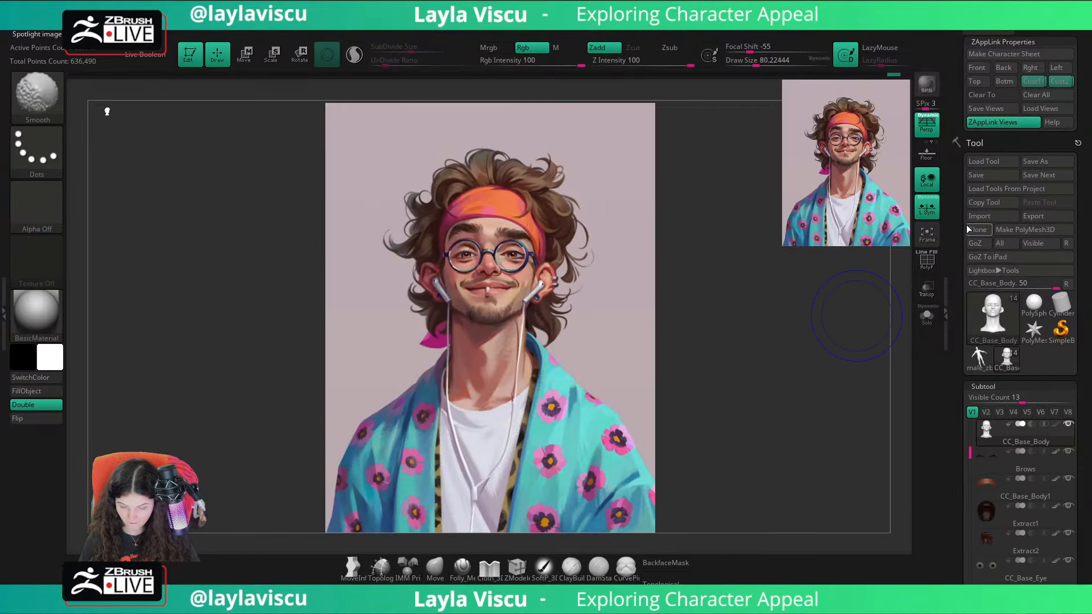
pyautogui.hotkey('shift', 'z')
pyautogui.hotkey('shift', 'z')
pyautogui.hotkey('shift', 'z')
# Step: Shift the ear's back rim with the Move brush, reduce the draw size to about 59, and compare the head with the reference overlay
pyautogui.moveTo(555, 288)
pyautogui.keyDown('ctrl'); pyautogui.mouseDown(button='right')
pyautogui.moveTo(712, 336)
pyautogui.moveTo(531, 311)
pyautogui.mouseUp(button='right'); pyautogui.keyUp('ctrl')
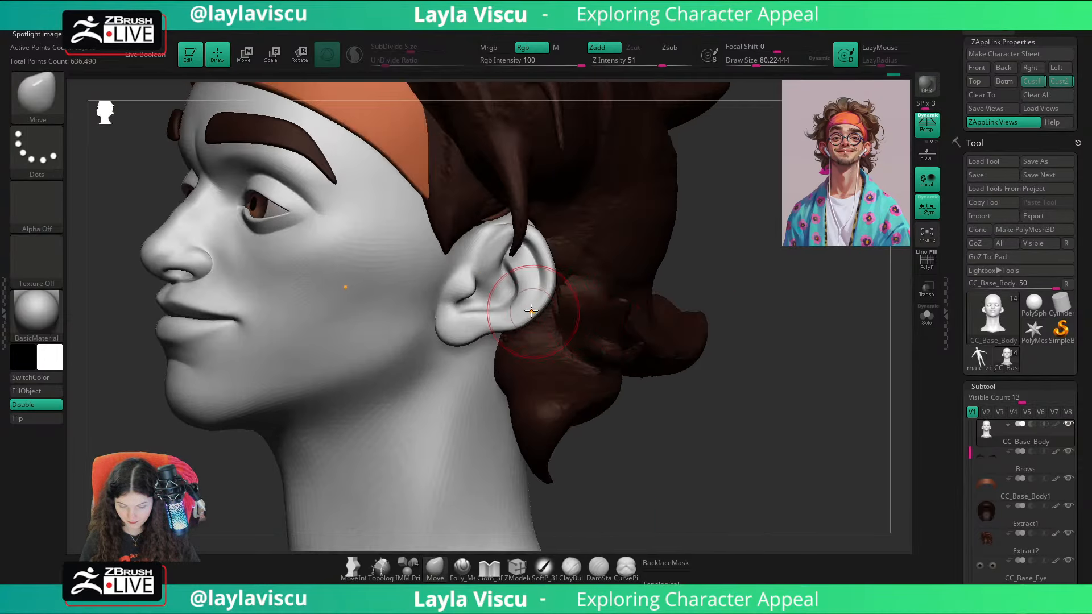
pyautogui.press(']')
pyautogui.moveTo(729, 289); pyautogui.dragTo(637, 293, button='right')
pyautogui.press('[')
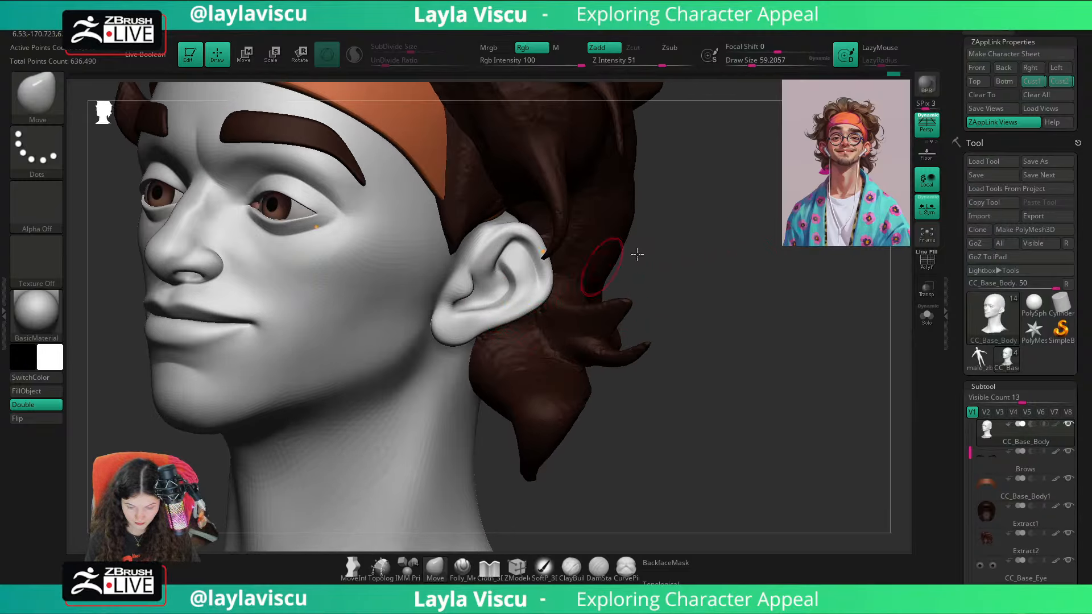
pyautogui.click(1034, 83)
pyautogui.hotkey('shift', 'z')
pyautogui.hotkey('shift', 'z')
pyautogui.hotkey('shift', 'z')
pyautogui.hotkey('shift', 'z')
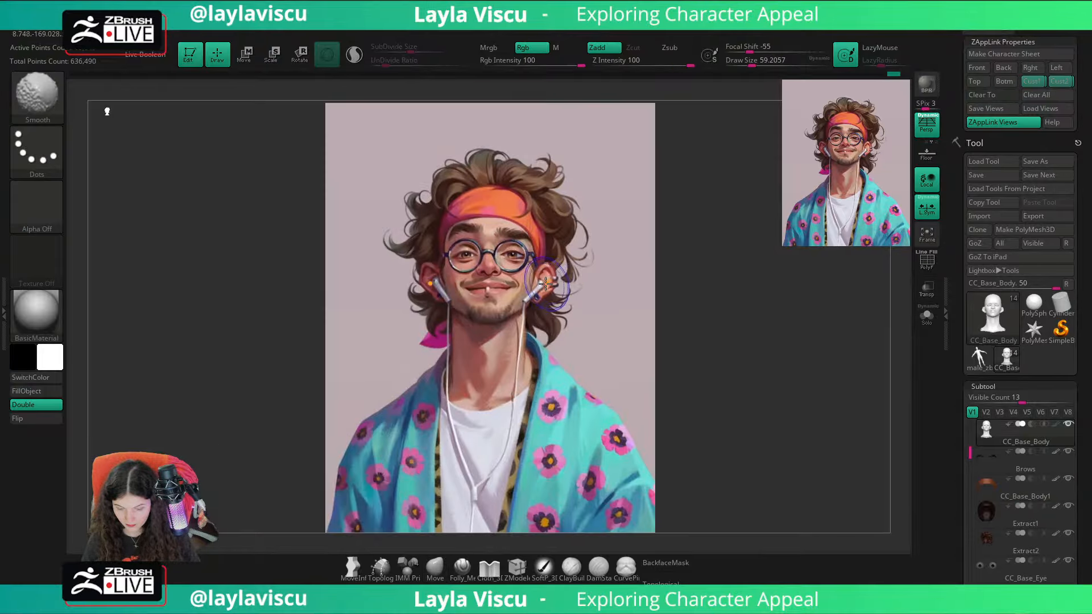
# Step: Shape the ear's outer contour with the Move brush at a draw size of about 94 and check it in the Custom 2 view
pyautogui.moveTo(555, 276)
pyautogui.keyDown('ctrl'); pyautogui.mouseDown(button='right')
pyautogui.moveTo(636, 339)
pyautogui.moveTo(577, 276)
pyautogui.mouseUp(button='right'); pyautogui.keyUp('ctrl')
pyautogui.press(']')
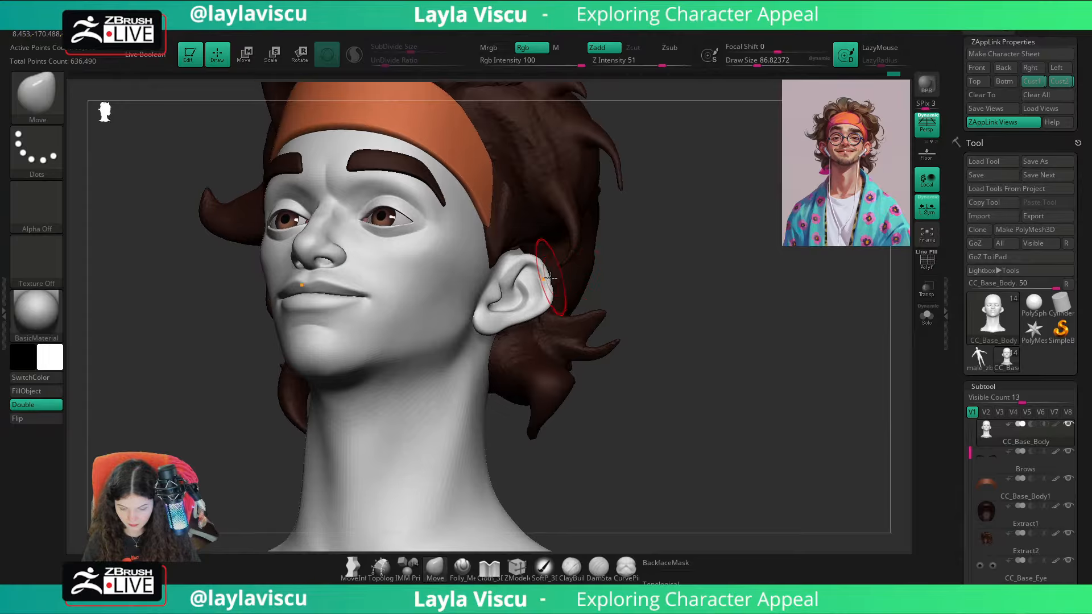
pyautogui.press(']')
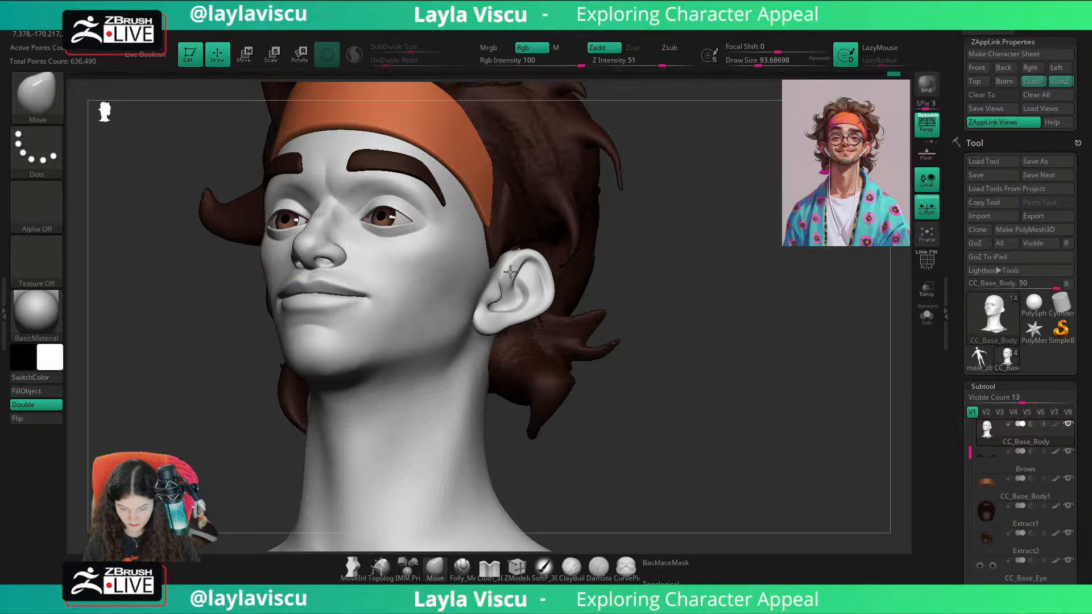
pyautogui.moveTo(687, 270)
pyautogui.keyDown('shift'); pyautogui.mouseDown(button='right')
pyautogui.moveTo(719, 307)
pyautogui.moveTo(683, 260)
pyautogui.mouseUp(button='right'); pyautogui.keyUp('shift')
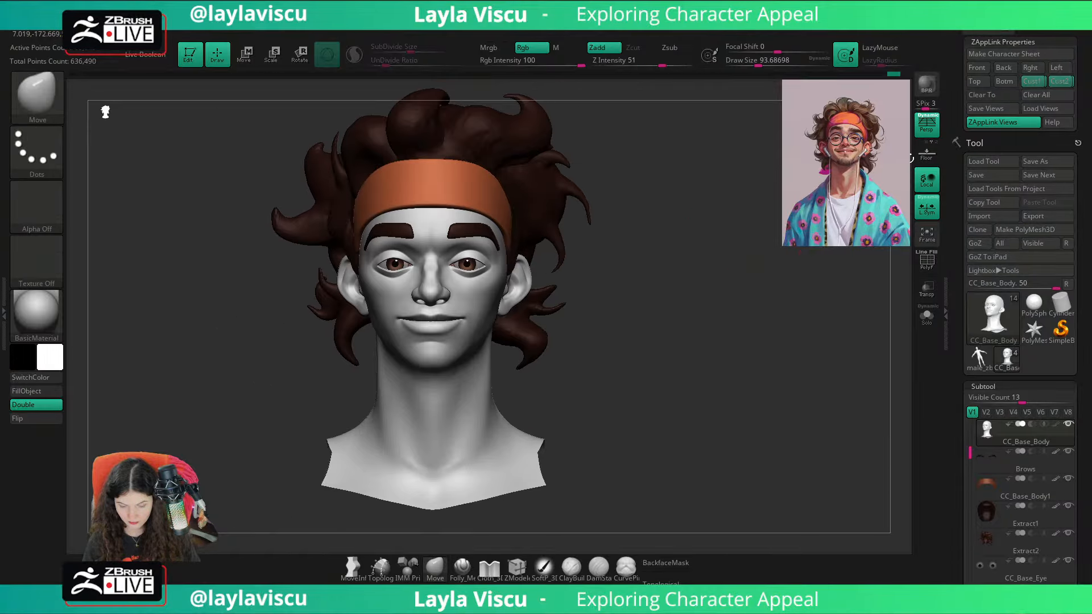
pyautogui.click(1059, 82)
pyautogui.press('shift')
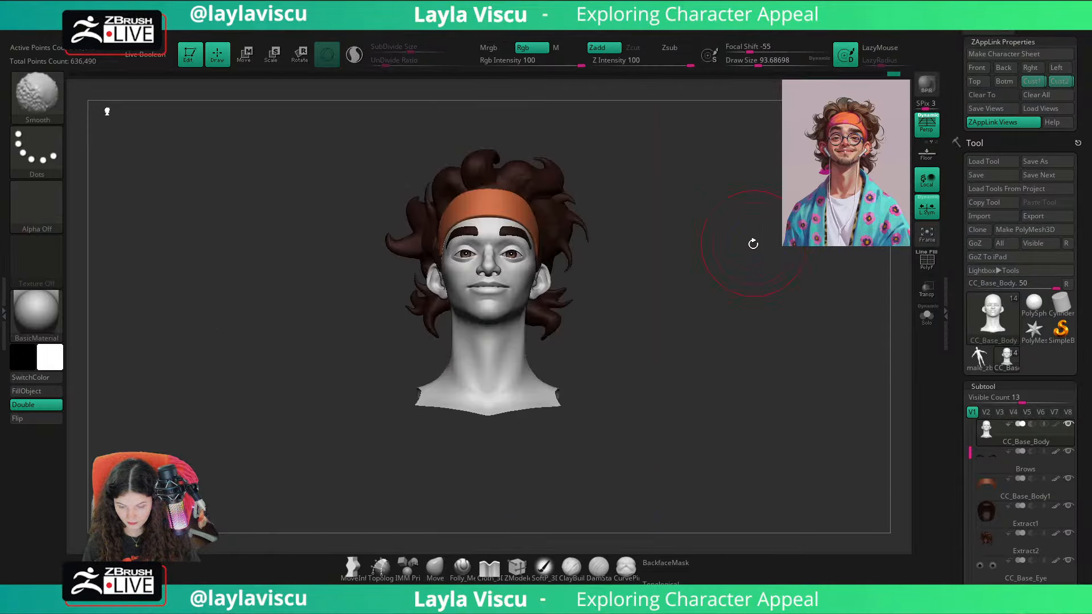
# Step: Adjust the ear's shape and attachment to the head with the Move brush at a draw size of about 124
pyautogui.moveTo(753, 243); pyautogui.dragTo(646, 254, button='right')
pyautogui.keyDown('ctrl'); pyautogui.moveTo(529, 273); pyautogui.dragTo(559, 284, button='right'); pyautogui.keyUp('ctrl')
pyautogui.moveTo(760, 250); pyautogui.dragTo(589, 228, button='right')
pyautogui.press(']')
pyautogui.press(']')
pyautogui.press(']')
pyautogui.moveTo(367, 469); pyautogui.dragTo(770, 390, button='right')
pyautogui.moveTo(745, 296)
pyautogui.mouseDown(button='right')
pyautogui.moveTo(654, 265)
pyautogui.moveTo(549, 283)
pyautogui.mouseUp(button='right')
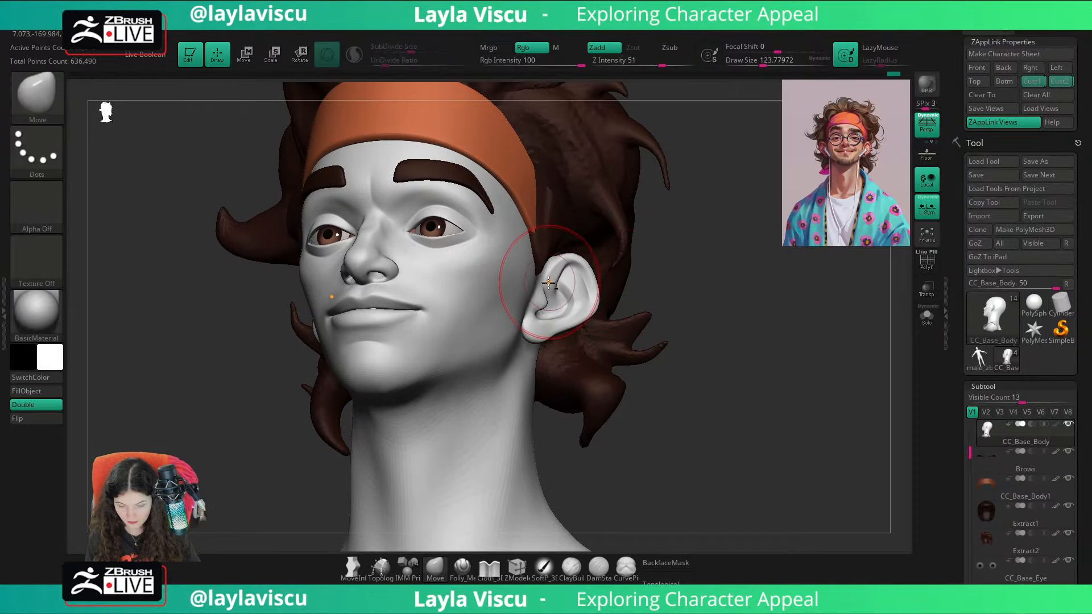
# Step: Nudge the lower ear with the Move brush at a draw size of about 65 and compare the head with the reference overlay in the stored custom view
pyautogui.keyDown('shift'); pyautogui.moveTo(708, 297); pyautogui.dragTo(709, 334, button='right'); pyautogui.keyUp('shift')
pyautogui.press('s')
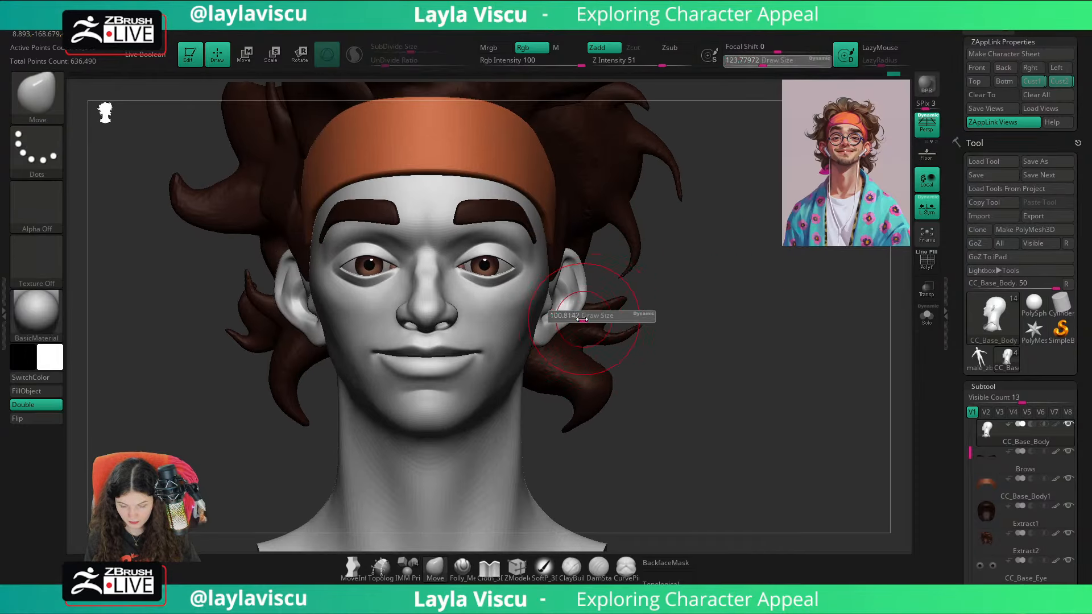
pyautogui.click(573, 317)
pyautogui.keyDown('ctrl'); pyautogui.moveTo(575, 318); pyautogui.dragTo(597, 416, button='right'); pyautogui.keyUp('ctrl')
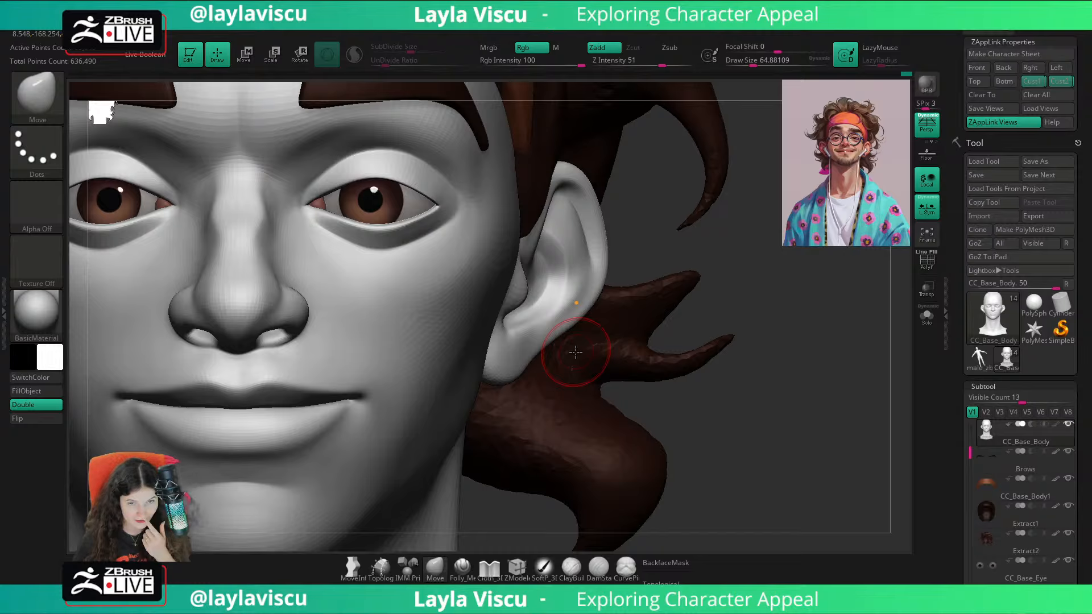
pyautogui.click(1032, 83)
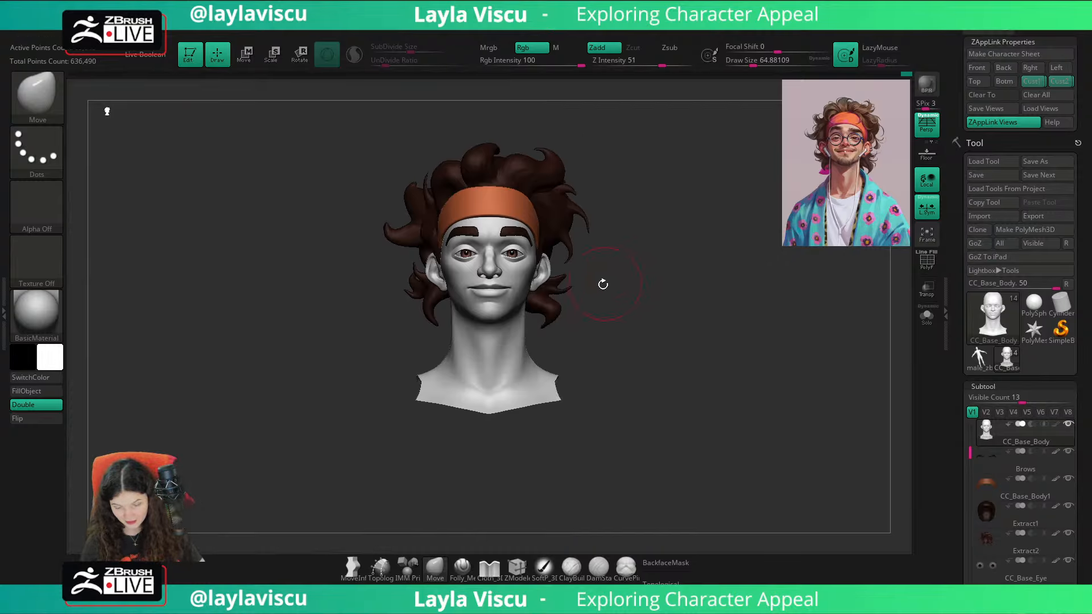
pyautogui.hotkey('shift', 'z')
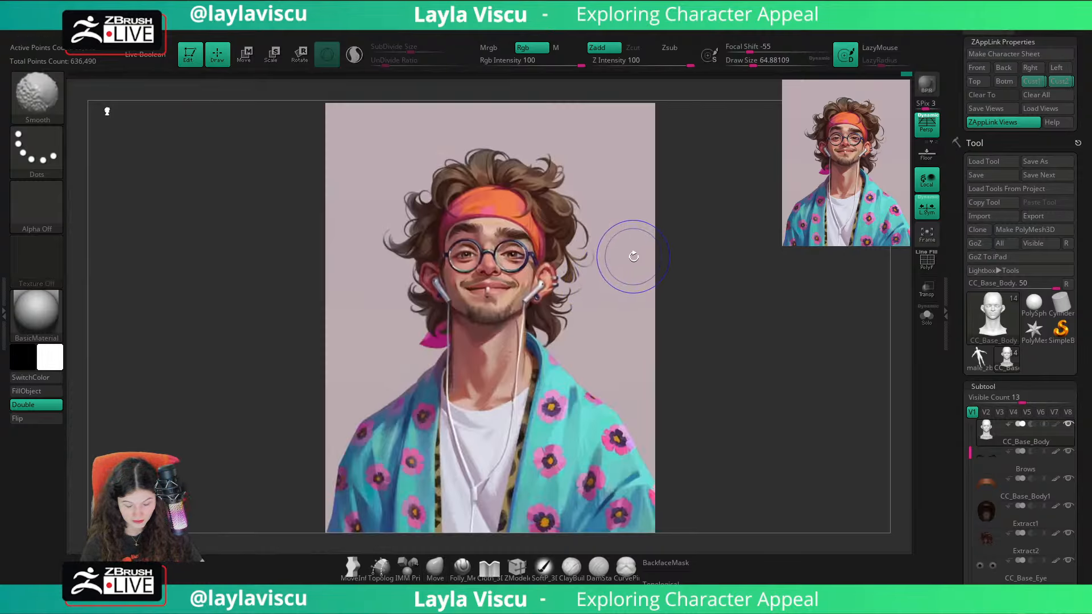
pyautogui.hotkey('shift', 'z')
pyautogui.hotkey('shift', 'z')
pyautogui.hotkey('shift', 'z')
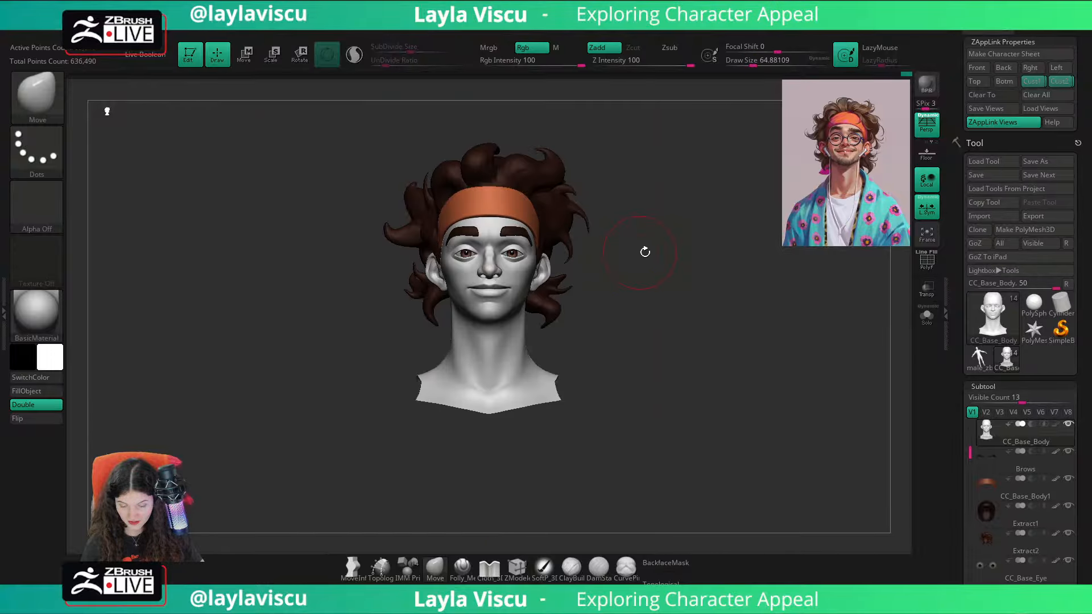
# Step: Refine the earlobe and the area in front of the ear with the Move brush, ending at a draw size of about 62
pyautogui.moveTo(622, 264)
pyautogui.mouseDown()
pyautogui.moveTo(654, 257)
pyautogui.moveTo(574, 273)
pyautogui.moveTo(688, 276)
pyautogui.mouseUp()
pyautogui.press('s')
pyautogui.keyDown('ctrl'); pyautogui.moveTo(534, 305); pyautogui.dragTo(613, 392, button='right'); pyautogui.keyUp('ctrl')
pyautogui.moveTo(651, 312); pyautogui.dragTo(589, 315)
pyautogui.press('s')
pyautogui.moveTo(496, 290); pyautogui.dragTo(492, 282)
pyautogui.press('s')
# Step: Isolate the head mesh in Solo mode and build up the earlobe with the ClayBuildup brush at a draw size of about 71
pyautogui.press('b')
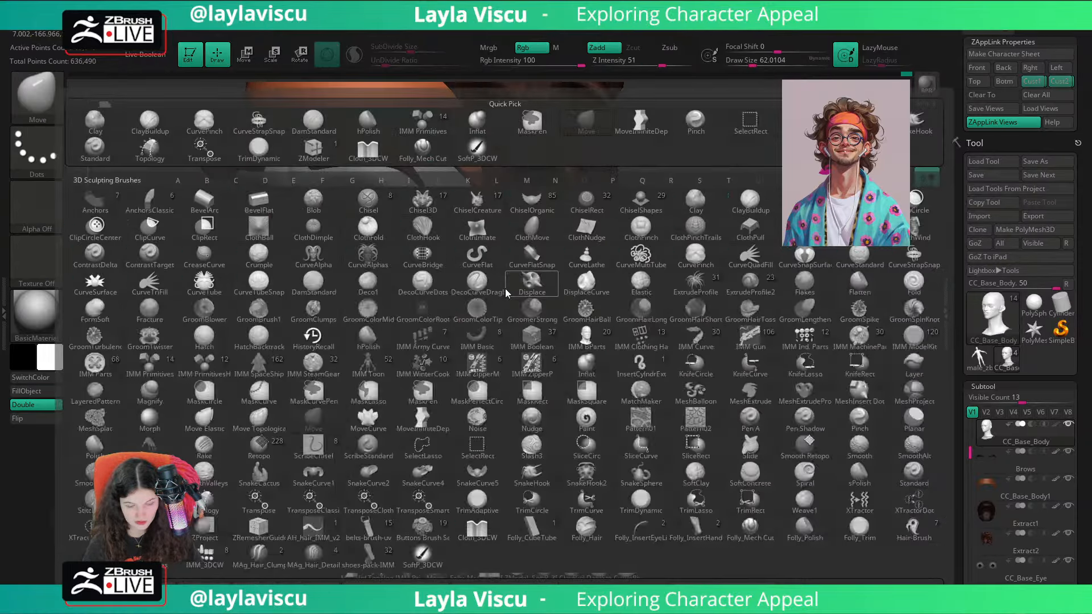
pyautogui.press('c')
pyautogui.press('b')
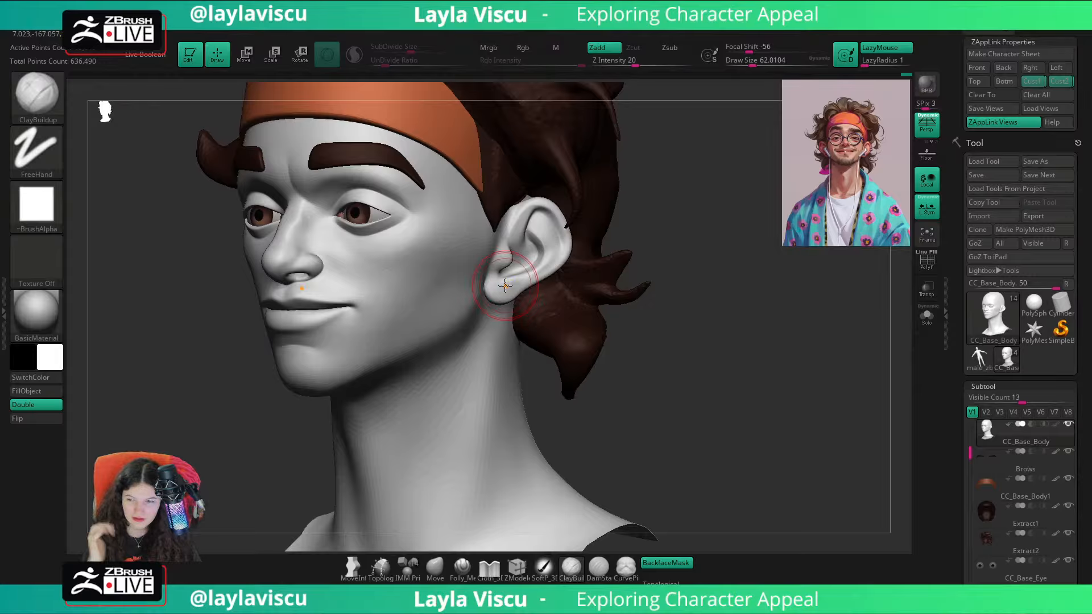
pyautogui.click(927, 320)
pyautogui.keyDown('alt'); pyautogui.moveTo(813, 333); pyautogui.dragTo(877, 374); pyautogui.keyUp('alt')
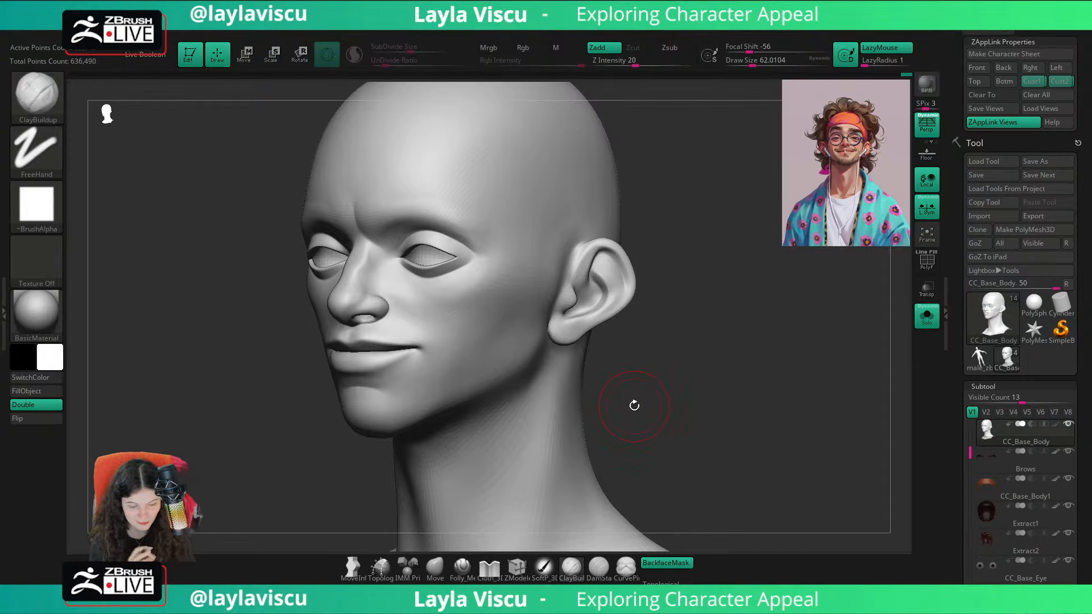
pyautogui.moveTo(719, 363); pyautogui.dragTo(706, 348)
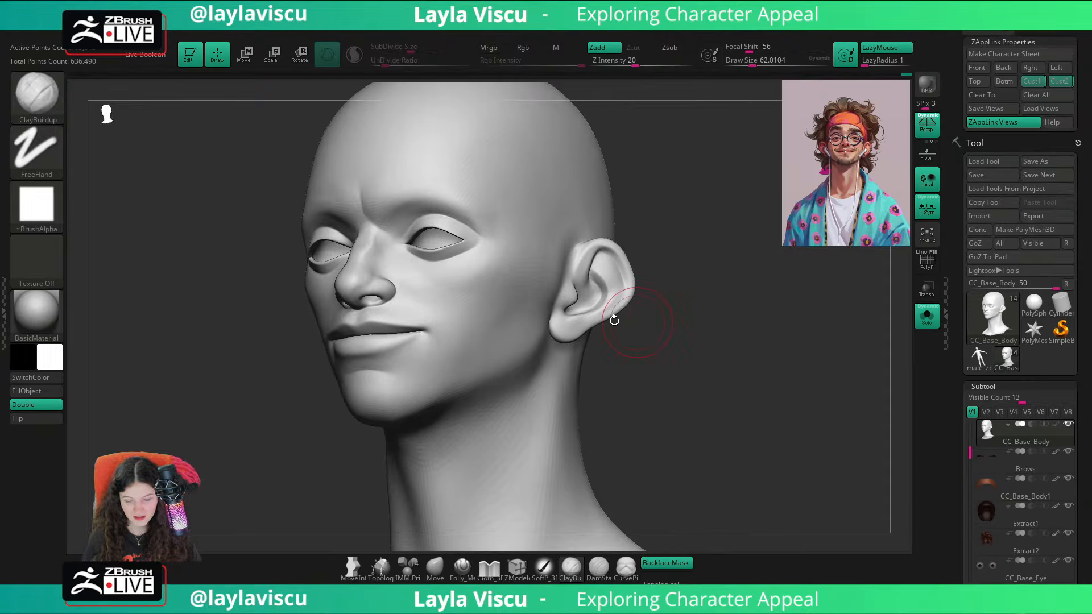
pyautogui.keyDown('ctrl'); pyautogui.moveTo(611, 319); pyautogui.dragTo(593, 349, button='right'); pyautogui.keyUp('ctrl')
pyautogui.press('s')
pyautogui.click(595, 348)
pyautogui.moveTo(595, 348)
pyautogui.mouseDown()
pyautogui.moveTo(569, 358)
pyautogui.moveTo(558, 334)
pyautogui.moveTo(588, 352)
pyautogui.mouseUp()
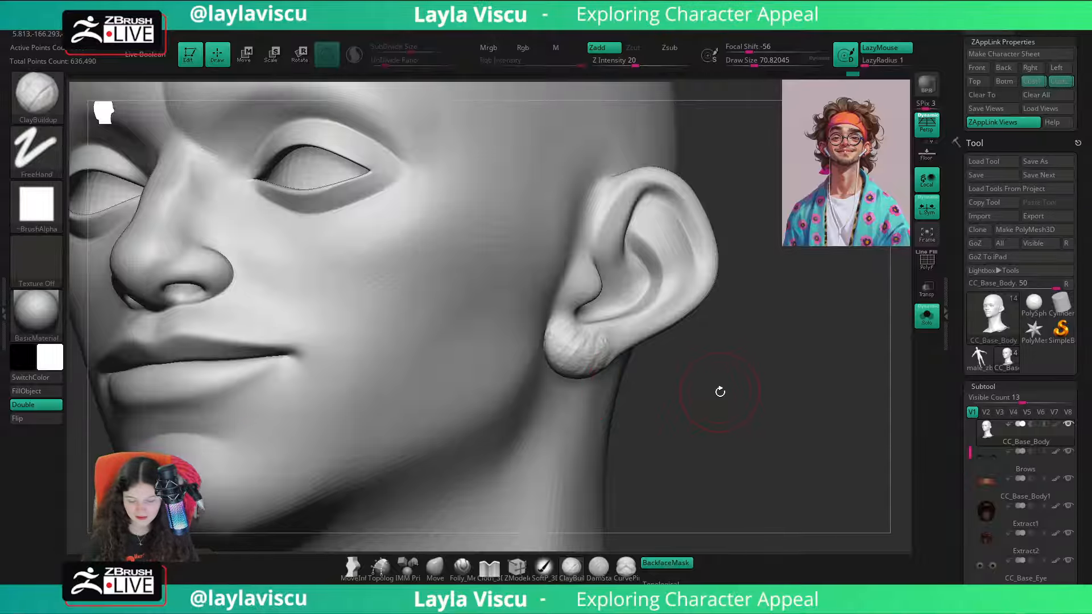
# Step: Smooth the built-up earlobe and blend it into the lower ear rim
pyautogui.moveTo(735, 367)
pyautogui.mouseDown()
pyautogui.moveTo(741, 324)
pyautogui.moveTo(719, 220)
pyautogui.moveTo(578, 342)
pyautogui.moveTo(589, 374)
pyautogui.mouseUp()
pyautogui.press('shift')
pyautogui.moveTo(794, 364); pyautogui.dragTo(780, 426)
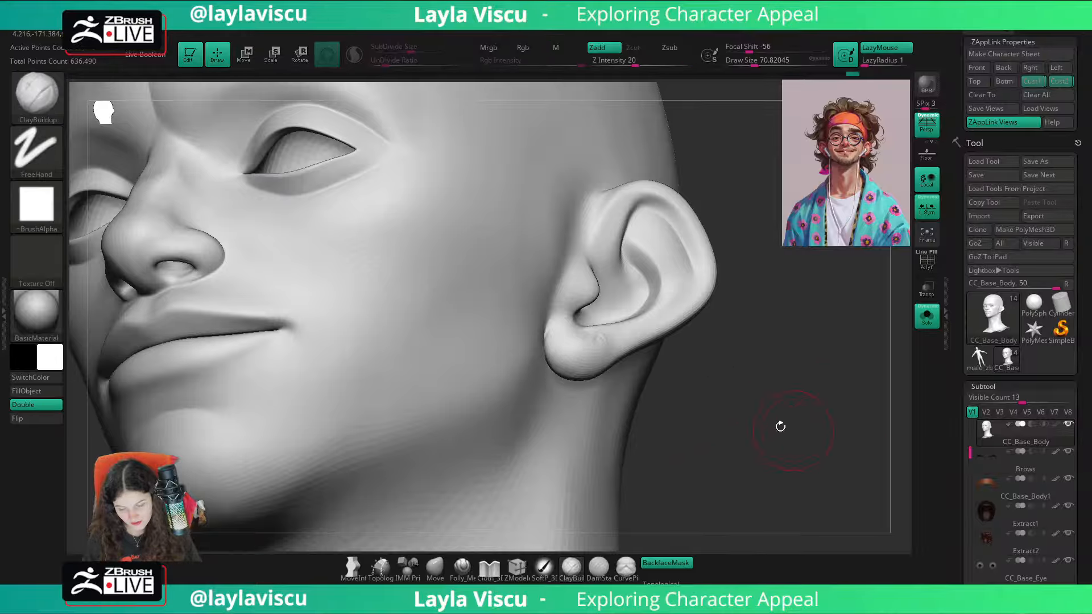
pyautogui.moveTo(607, 338)
pyautogui.keyDown('shift'); pyautogui.mouseDown()
pyautogui.moveTo(587, 345)
pyautogui.moveTo(563, 314)
pyautogui.mouseUp(); pyautogui.keyUp('shift')
pyautogui.keyDown('shift'); pyautogui.moveTo(819, 353); pyautogui.dragTo(872, 364); pyautogui.keyUp('shift')
# Step: Leave Solo mode and compare the whole head with the reference overlay in the Custom 2 view
pyautogui.click(927, 316)
pyautogui.keyDown('ctrl'); pyautogui.moveTo(865, 388); pyautogui.dragTo(788, 336, button='right'); pyautogui.keyUp('ctrl')
pyautogui.click(1057, 87)
pyautogui.click(1058, 86)
pyautogui.hotkey('shift', 'z')
pyautogui.hotkey('shift', 'z')
pyautogui.hotkey('shift', 'z')
pyautogui.hotkey('shift', 'z')
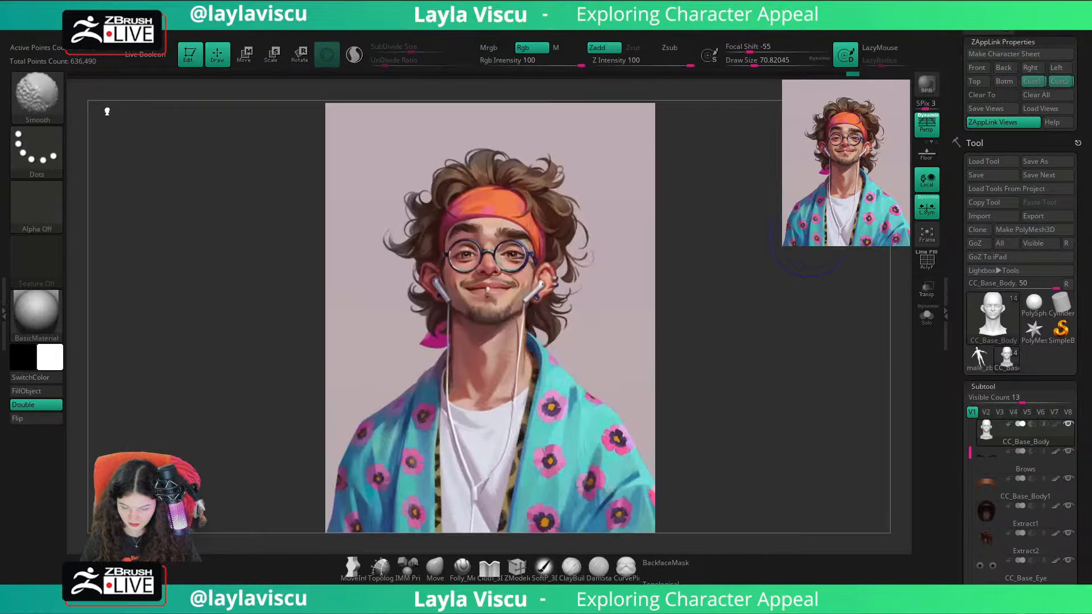
# Step: Smooth the earlobe and reshape its lower edge with the Move brush at a draw size of about 136
pyautogui.keyDown('ctrl'); pyautogui.moveTo(550, 295); pyautogui.dragTo(568, 373, button='right'); pyautogui.keyUp('ctrl')
pyautogui.moveTo(779, 387); pyautogui.dragTo(680, 347)
pyautogui.moveTo(578, 319)
pyautogui.keyDown('ctrl'); pyautogui.mouseDown(button='right')
pyautogui.moveTo(591, 416)
pyautogui.moveTo(572, 317)
pyautogui.mouseUp(button='right'); pyautogui.keyUp('ctrl')
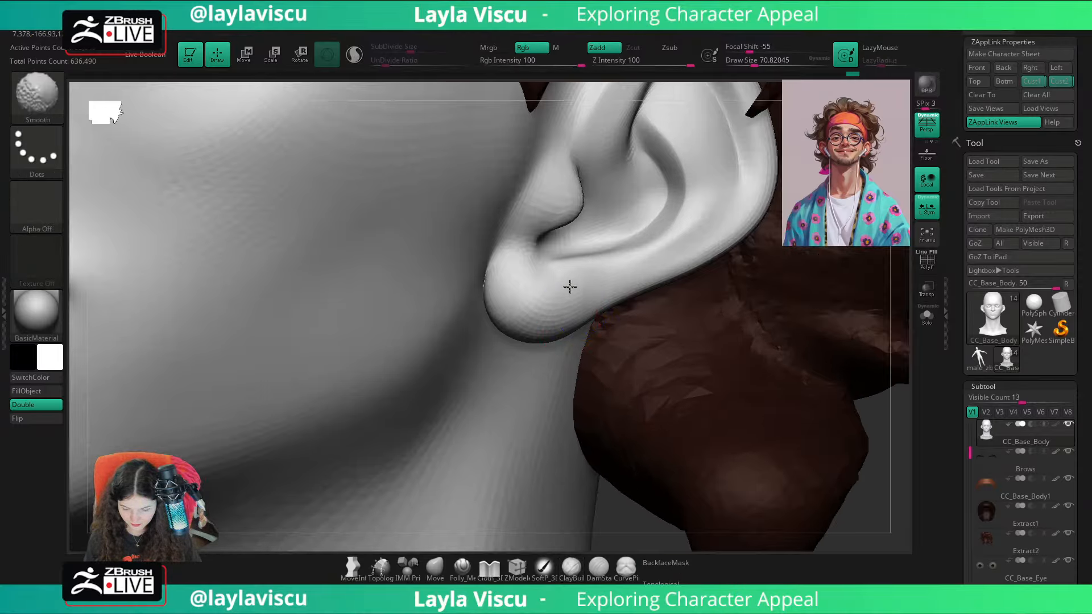
pyautogui.press('s')
pyautogui.moveTo(569, 319)
pyautogui.mouseDown()
pyautogui.moveTo(558, 319)
pyautogui.moveTo(557, 342)
pyautogui.mouseUp()
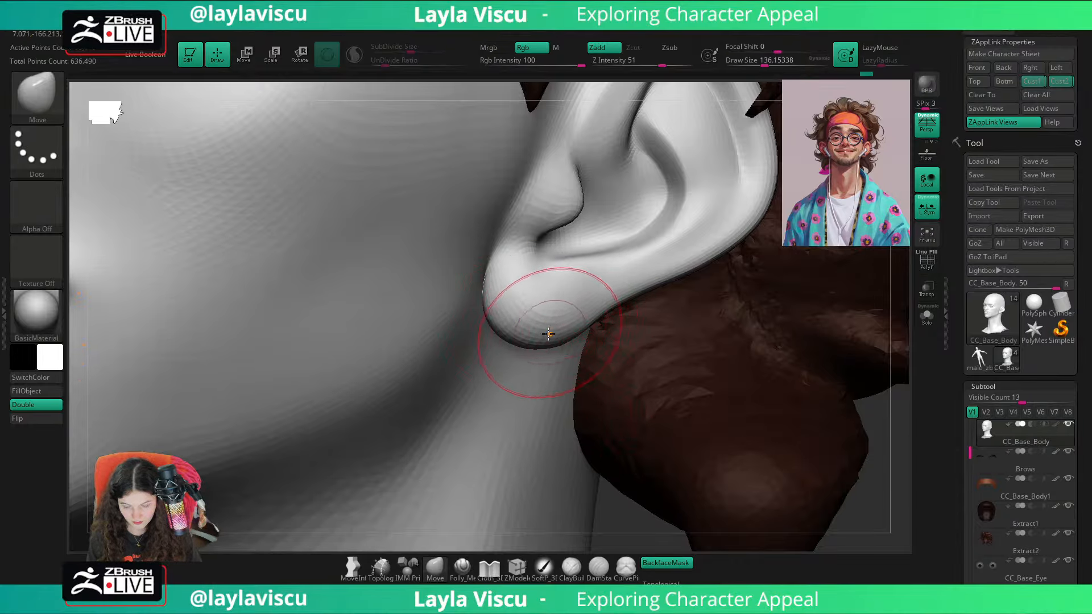
pyautogui.keyDown('ctrl'); pyautogui.moveTo(515, 340); pyautogui.dragTo(575, 168, button='right'); pyautogui.keyUp('ctrl')
# Step: Check the ears from the front and compare the head with the reference overlay in the Custom 2 view
pyautogui.moveTo(705, 381); pyautogui.dragTo(792, 398)
pyautogui.keyDown('ctrl'); pyautogui.moveTo(790, 407); pyautogui.dragTo(758, 354, button='right'); pyautogui.keyUp('ctrl')
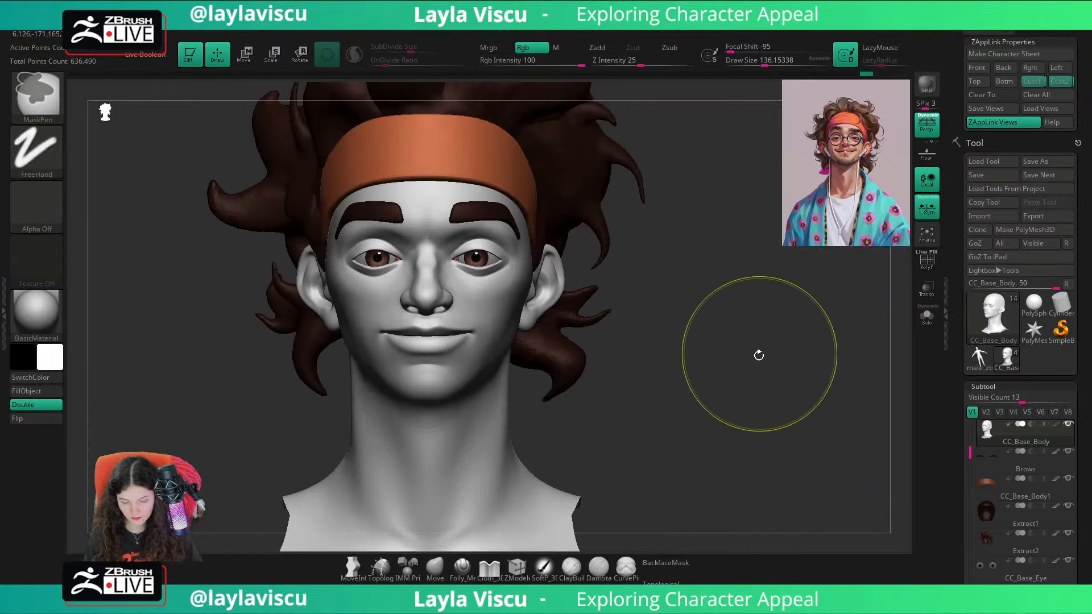
pyautogui.moveTo(779, 360); pyautogui.dragTo(742, 343)
pyautogui.click(1057, 83)
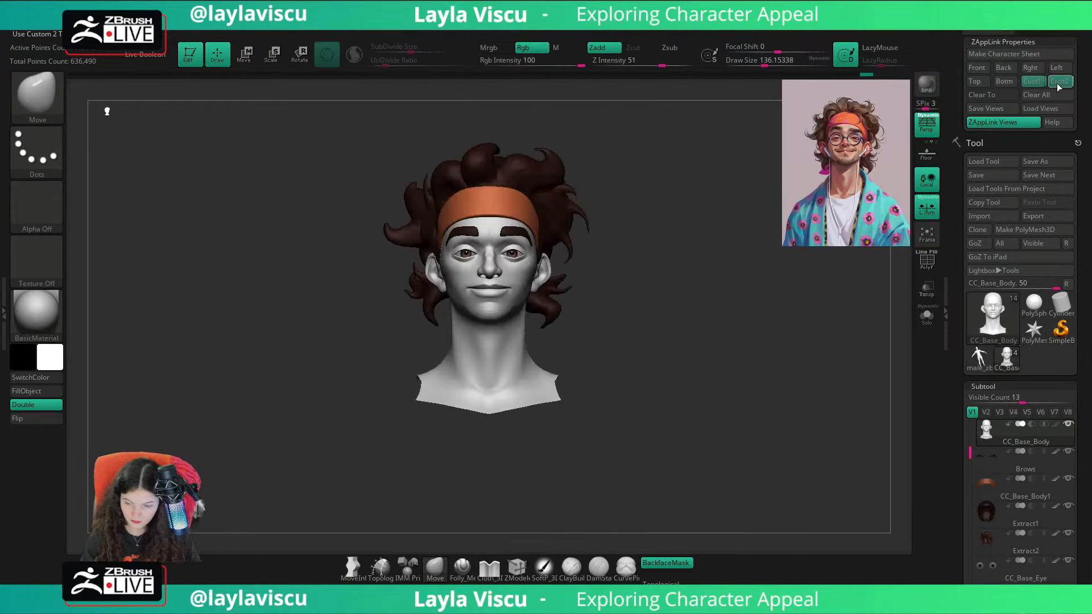
pyautogui.hotkey('shift', 'z')
pyautogui.hotkey('shift', 'z')
# Step: Turn off backface masking for the Move brush and raise its draw size to about 202 for work on the ear
pyautogui.keyDown('ctrl'); pyautogui.moveTo(719, 224); pyautogui.dragTo(796, 364, button='right'); pyautogui.keyUp('ctrl')
pyautogui.moveTo(797, 387); pyautogui.dragTo(710, 417)
pyautogui.keyDown('alt'); pyautogui.moveTo(710, 417); pyautogui.dragTo(614, 433, button='right'); pyautogui.keyUp('alt')
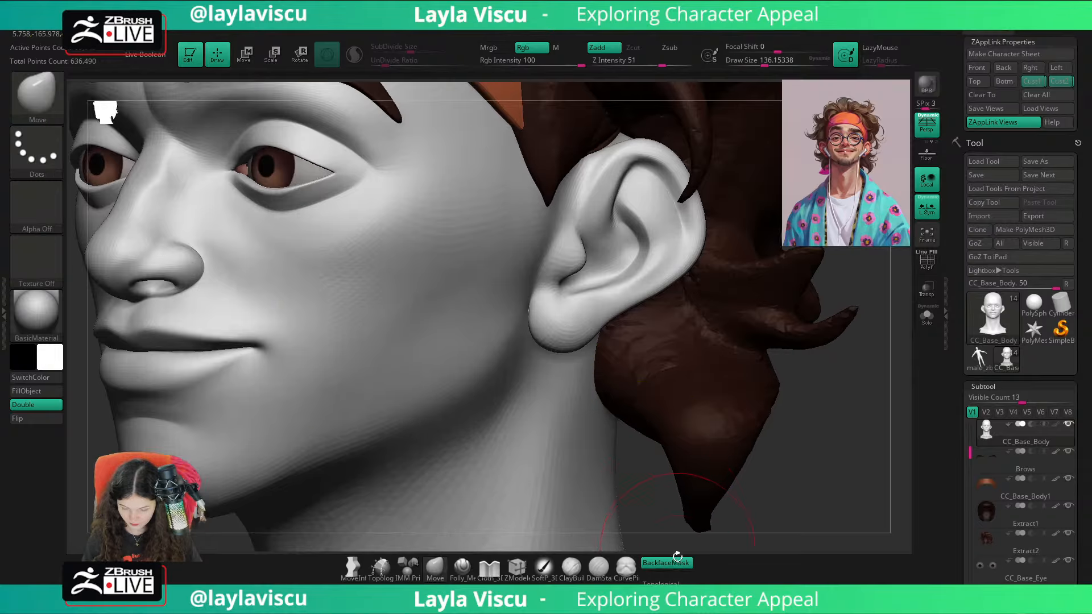
pyautogui.click(675, 560)
pyautogui.press(']')
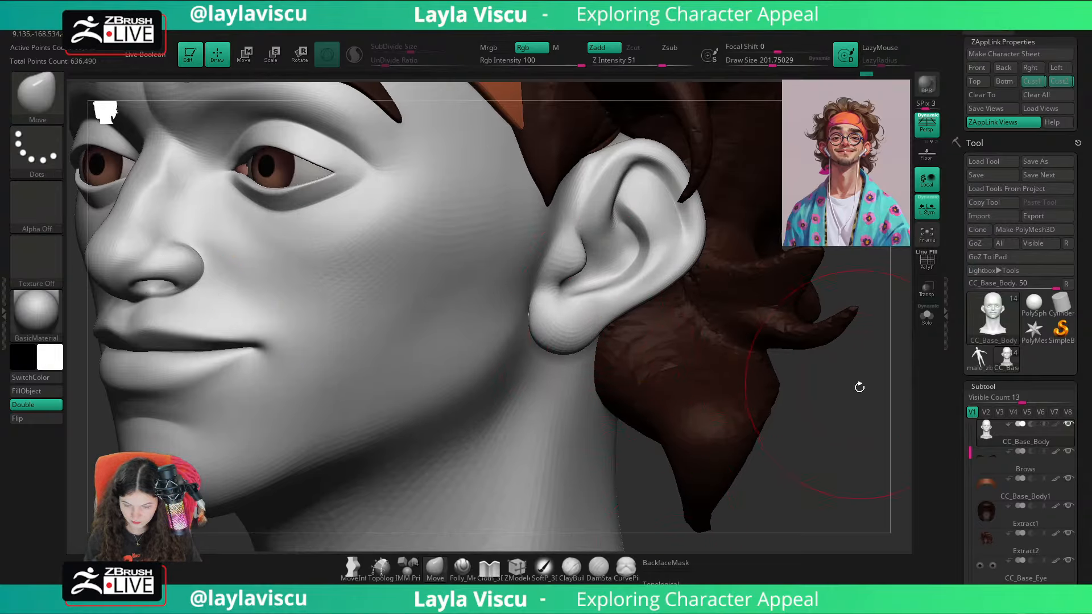
pyautogui.keyDown('alt'); pyautogui.moveTo(859, 385); pyautogui.dragTo(814, 424); pyautogui.keyUp('alt')
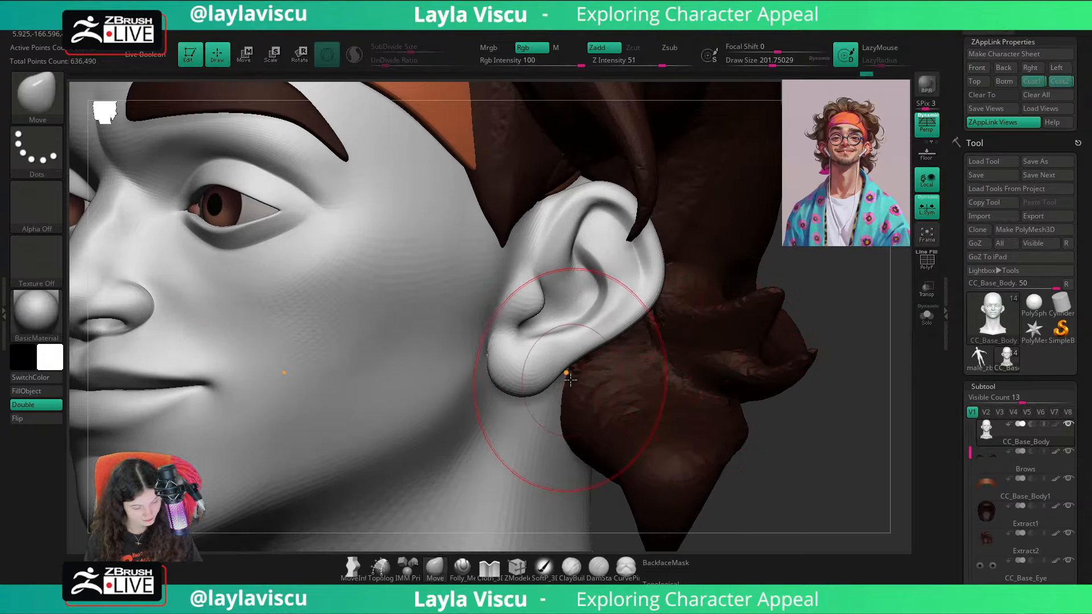
# Step: Add volume to the earlobe with the ClayBuildup brush at a draw size of about 49
pyautogui.press('b')
pyautogui.press('c')
pyautogui.press('b')
pyautogui.press('s')
pyautogui.click(522, 359)
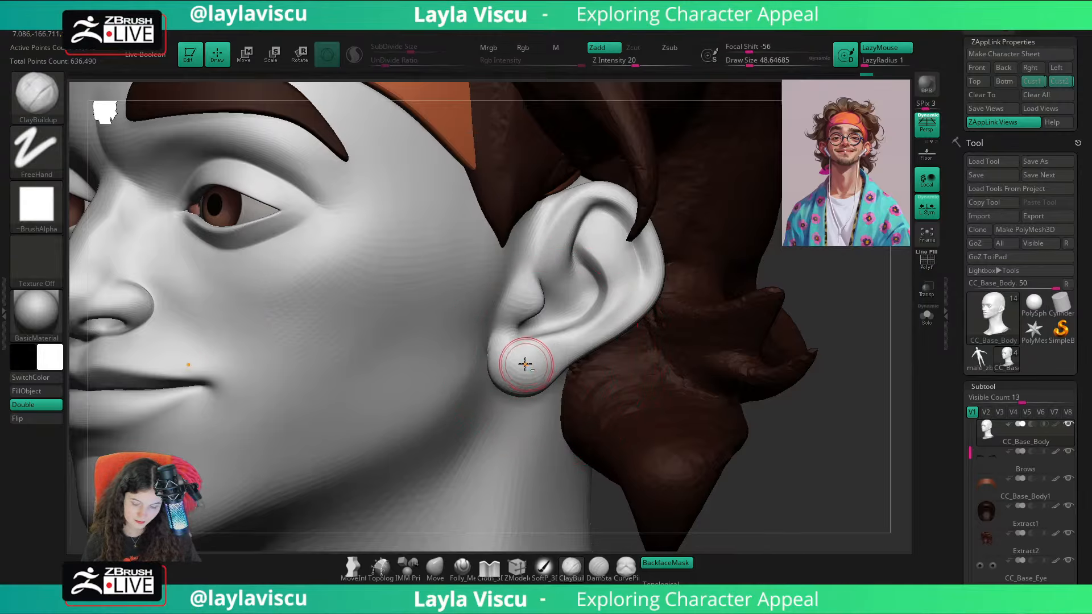
pyautogui.keyDown('alt'); pyautogui.moveTo(527, 372); pyautogui.dragTo(525, 362); pyautogui.keyUp('alt')
pyautogui.moveTo(740, 426)
pyautogui.keyDown('alt'); pyautogui.mouseDown()
pyautogui.moveTo(739, 375)
pyautogui.moveTo(734, 424)
pyautogui.moveTo(637, 411)
pyautogui.mouseUp(); pyautogui.keyUp('alt')
# Step: Rework and blend the earlobe's surface, checking the ears from the front view
pyautogui.press('ctrl')
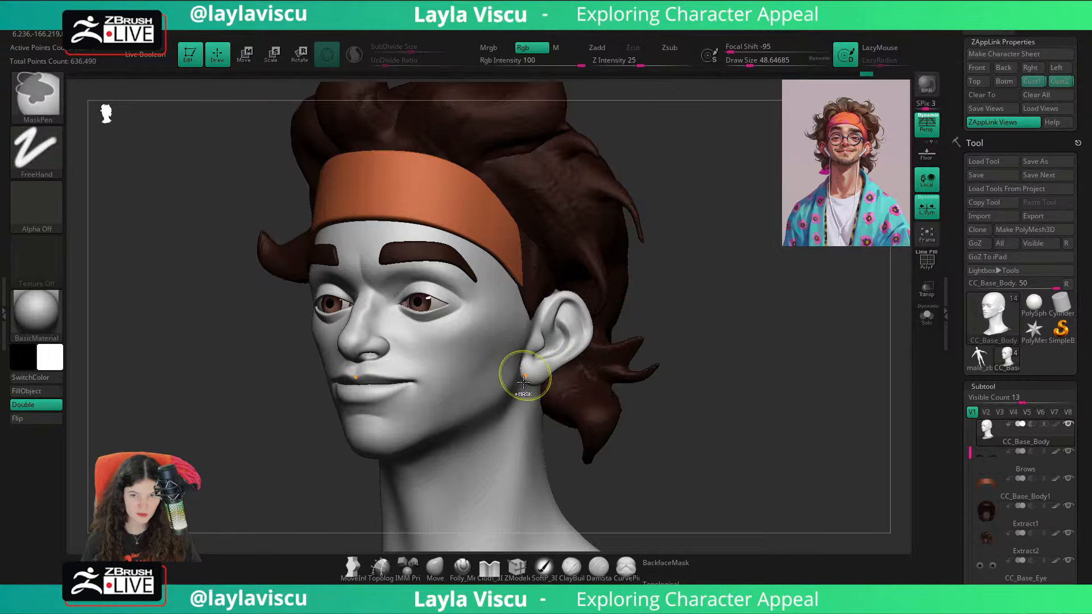
pyautogui.keyDown('ctrl'); pyautogui.moveTo(530, 385); pyautogui.dragTo(602, 414, button='right'); pyautogui.keyUp('ctrl')
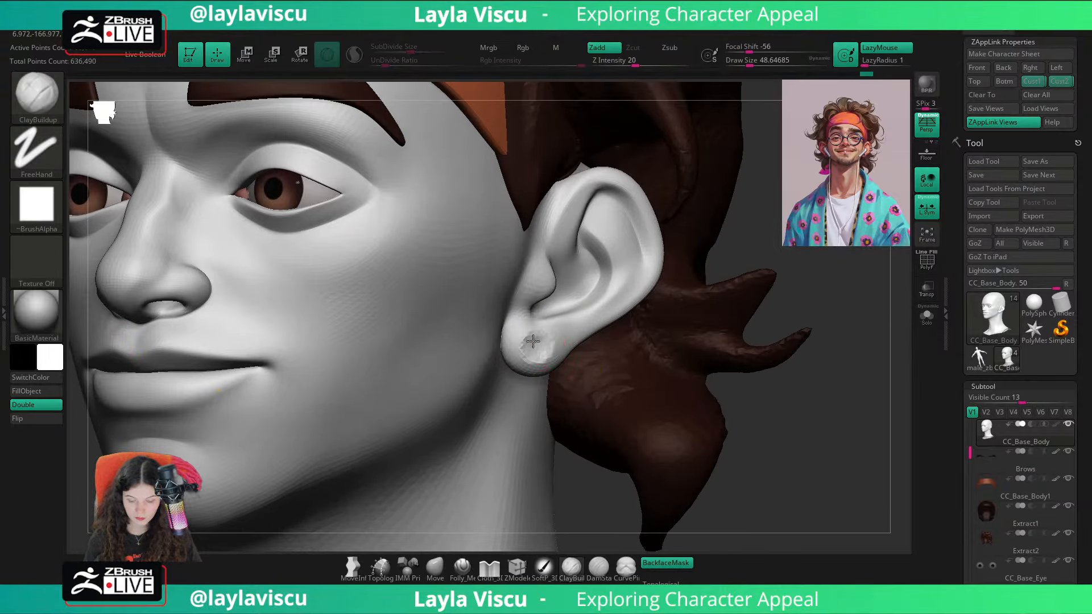
pyautogui.keyDown('ctrl'); pyautogui.moveTo(533, 341); pyautogui.dragTo(492, 298, button='right'); pyautogui.keyUp('ctrl')
pyautogui.moveTo(775, 353); pyautogui.dragTo(835, 351, button='right')
pyautogui.keyDown('ctrl'); pyautogui.moveTo(736, 341); pyautogui.dragTo(685, 321, button='right'); pyautogui.keyUp('ctrl')
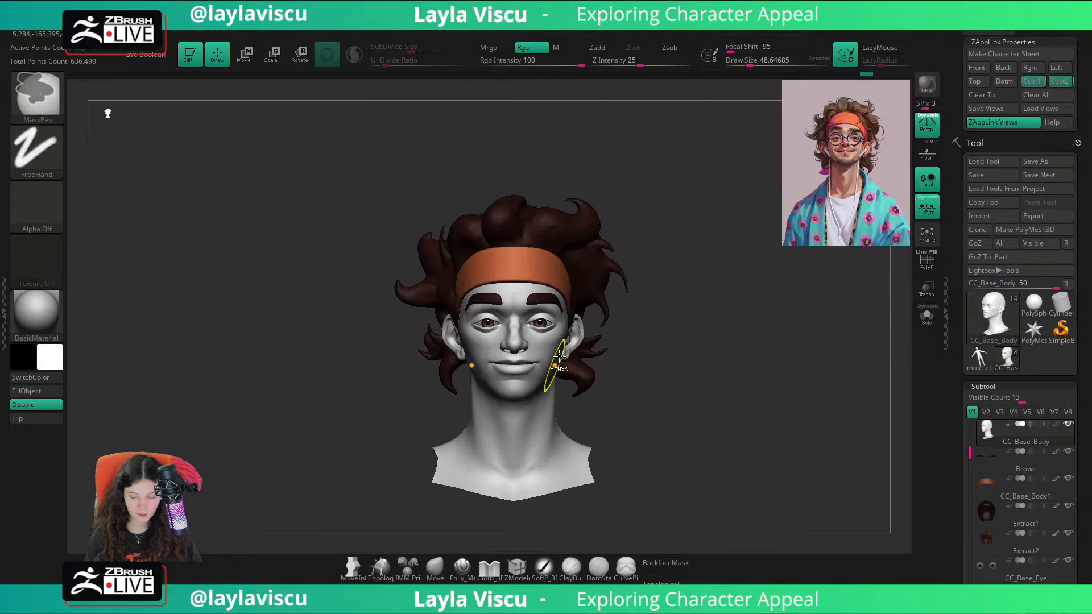
pyautogui.moveTo(574, 354)
pyautogui.keyDown('ctrl'); pyautogui.mouseDown(button='right')
pyautogui.moveTo(637, 464)
pyautogui.moveTo(561, 361)
pyautogui.mouseUp(button='right'); pyautogui.keyUp('ctrl')
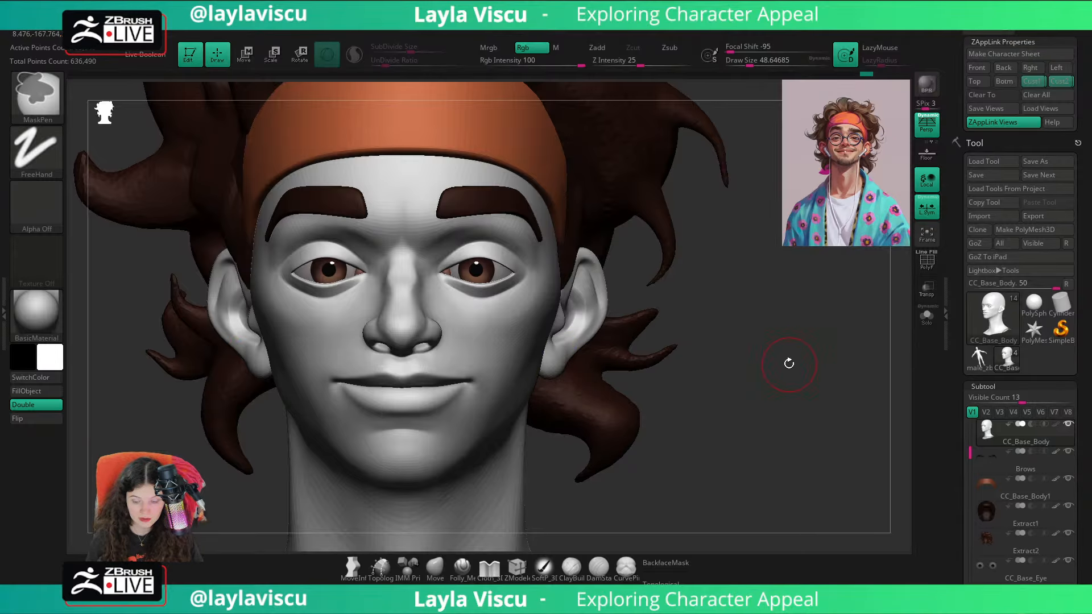
# Step: Pull the ear's outer rim outward with the Move brush, reduce the draw size to about 108, and check the head in the stored custom view
pyautogui.click(440, 582)
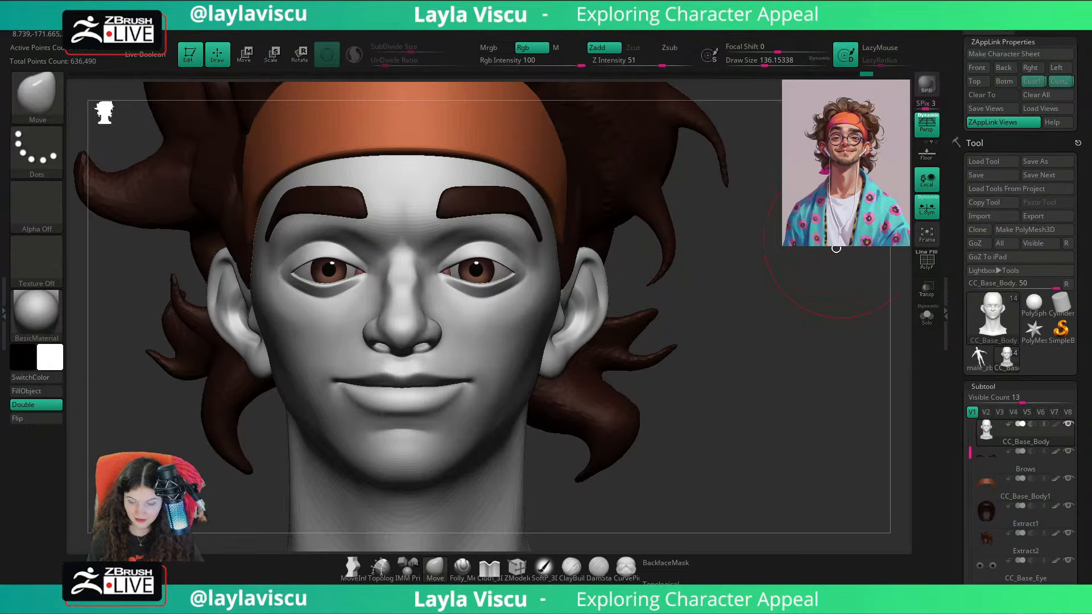
pyautogui.moveTo(606, 315); pyautogui.dragTo(613, 317)
pyautogui.press('[')
pyautogui.moveTo(607, 276); pyautogui.dragTo(602, 278)
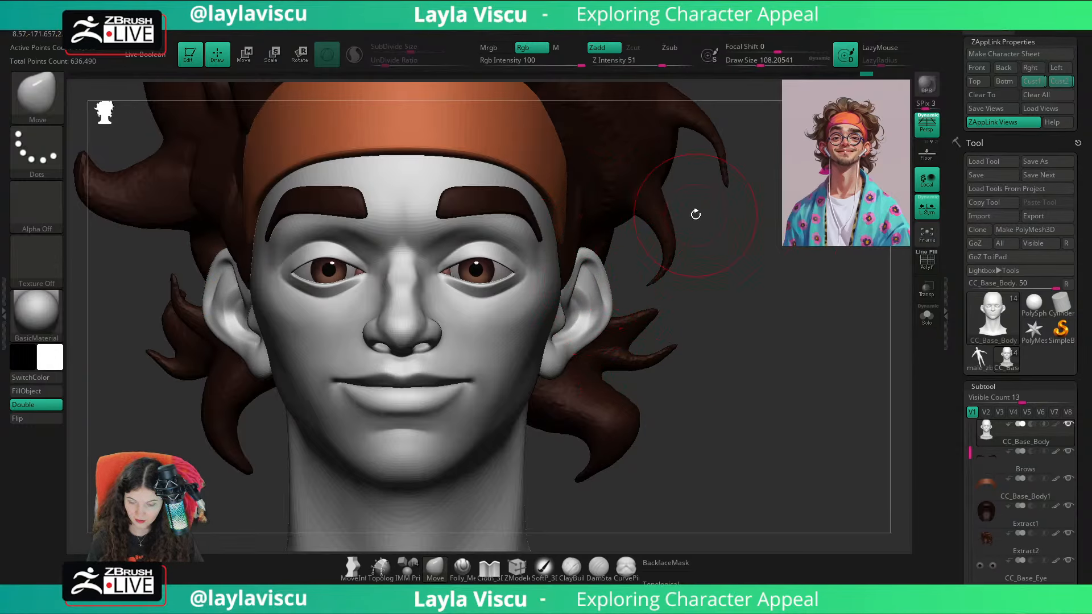
pyautogui.moveTo(1052, 86); pyautogui.dragTo(1053, 83)
pyautogui.click(1052, 83)
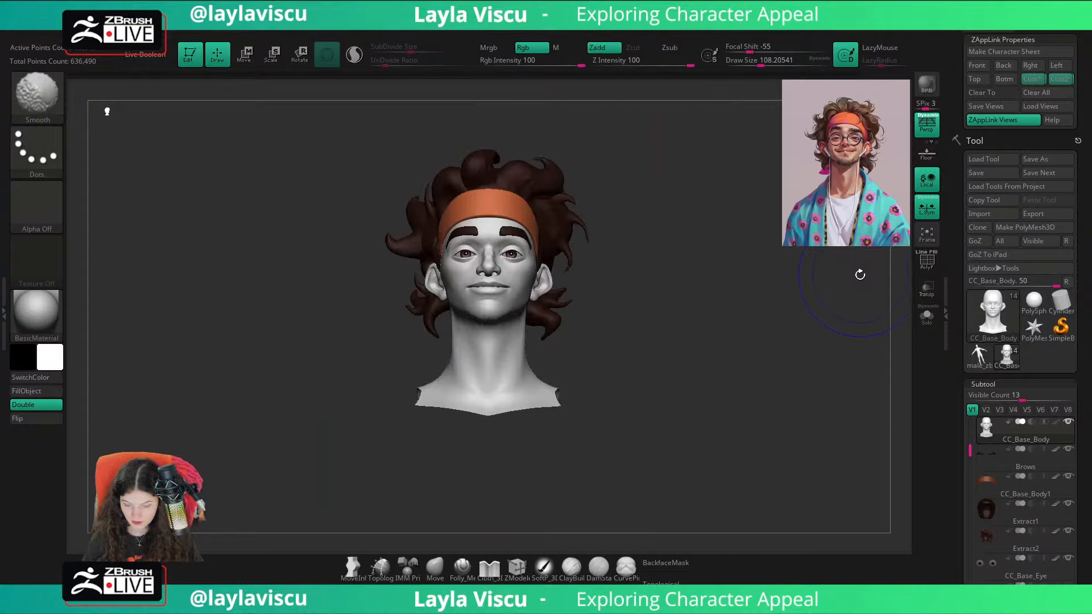
# Step: Adjust the ear's back rim with the Move brush at a draw size of about 108 and compare the head with the reference overlay
pyautogui.keyDown('ctrl'); pyautogui.moveTo(555, 274); pyautogui.dragTo(641, 442, button='right'); pyautogui.keyUp('ctrl')
pyautogui.press('s')
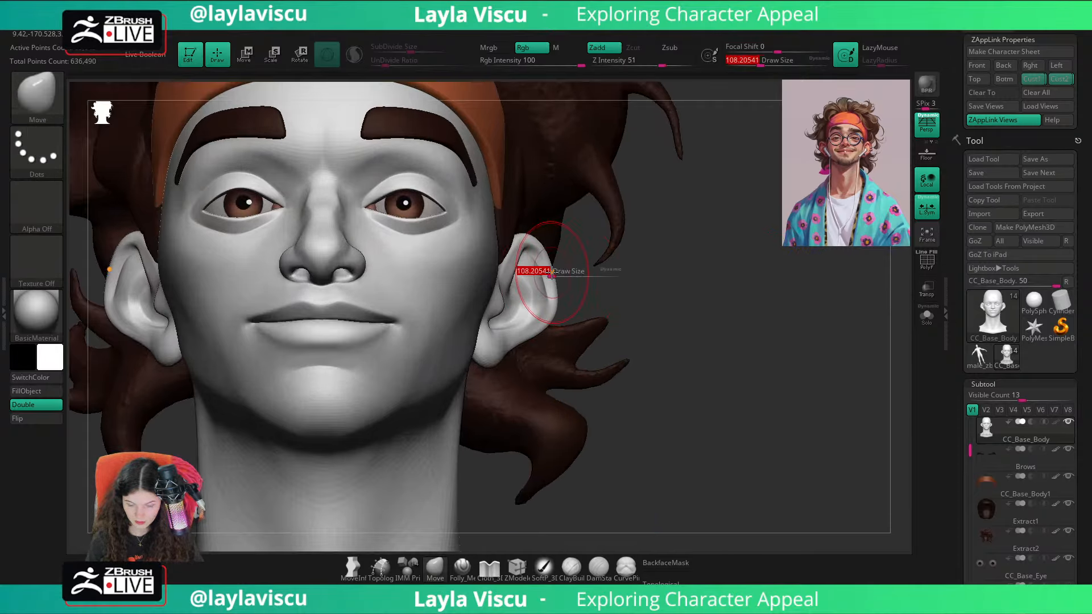
pyautogui.moveTo(544, 270)
pyautogui.mouseDown()
pyautogui.moveTo(554, 269)
pyautogui.moveTo(556, 292)
pyautogui.mouseUp()
pyautogui.click(1051, 83)
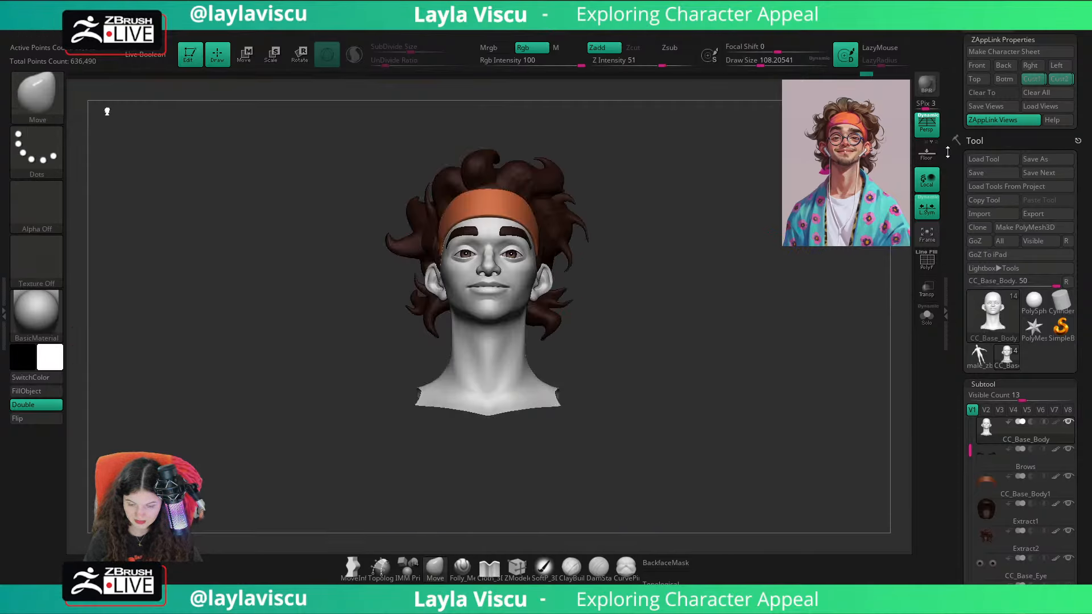
pyautogui.hotkey('shift', 'z')
pyautogui.hotkey('shift', 'z')
# Step: Isolate the head mesh, refine the area around the ear at a draw size of about 65, and show all subtools again
pyautogui.moveTo(748, 340)
pyautogui.mouseDown(button='right')
pyautogui.moveTo(660, 346)
pyautogui.moveTo(737, 354)
pyautogui.moveTo(763, 412)
pyautogui.moveTo(745, 409)
pyautogui.moveTo(807, 400)
pyautogui.moveTo(784, 435)
pyautogui.moveTo(736, 378)
pyautogui.moveTo(787, 388)
pyautogui.moveTo(758, 363)
pyautogui.moveTo(810, 365)
pyautogui.mouseUp(button='right')
pyautogui.click(927, 317)
pyautogui.moveTo(575, 312)
pyautogui.keyDown('ctrl'); pyautogui.mouseDown(button='right')
pyautogui.moveTo(694, 281)
pyautogui.moveTo(671, 277)
pyautogui.mouseUp(button='right'); pyautogui.keyUp('ctrl')
pyautogui.press('s')
pyautogui.moveTo(646, 199)
pyautogui.keyDown('shift'); pyautogui.mouseDown()
pyautogui.moveTo(641, 215)
pyautogui.moveTo(668, 201)
pyautogui.mouseUp(); pyautogui.keyUp('shift')
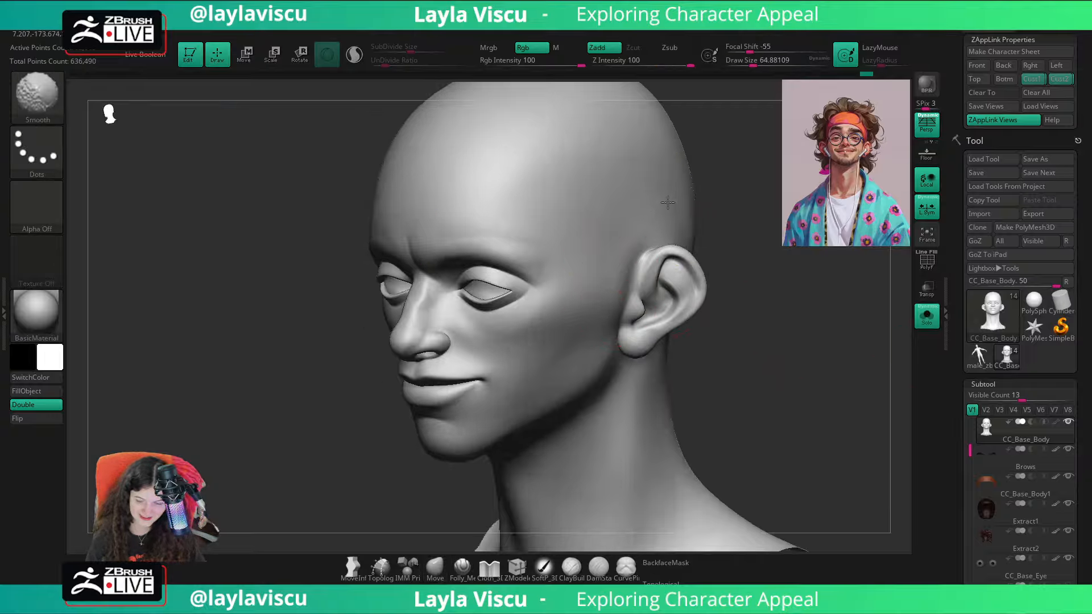
pyautogui.moveTo(769, 297)
pyautogui.keyDown('shift'); pyautogui.mouseDown(button='right')
pyautogui.moveTo(804, 304)
pyautogui.moveTo(787, 373)
pyautogui.moveTo(724, 368)
pyautogui.mouseUp(button='right'); pyautogui.keyUp('shift')
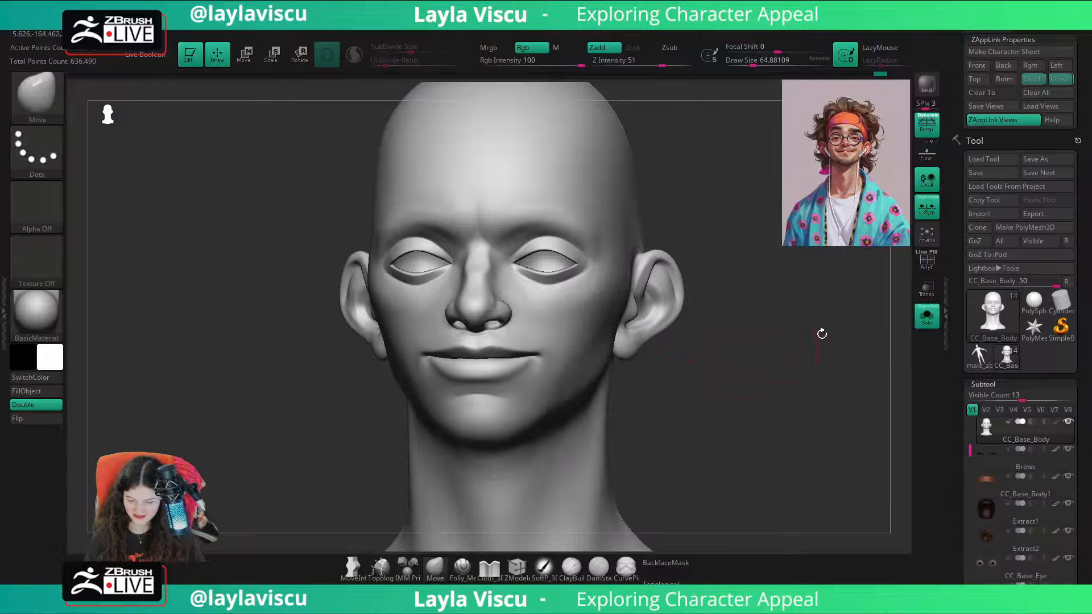
pyautogui.click(927, 318)
pyautogui.keyDown('ctrl'); pyautogui.moveTo(880, 330); pyautogui.dragTo(753, 370, button='right'); pyautogui.keyUp('ctrl')
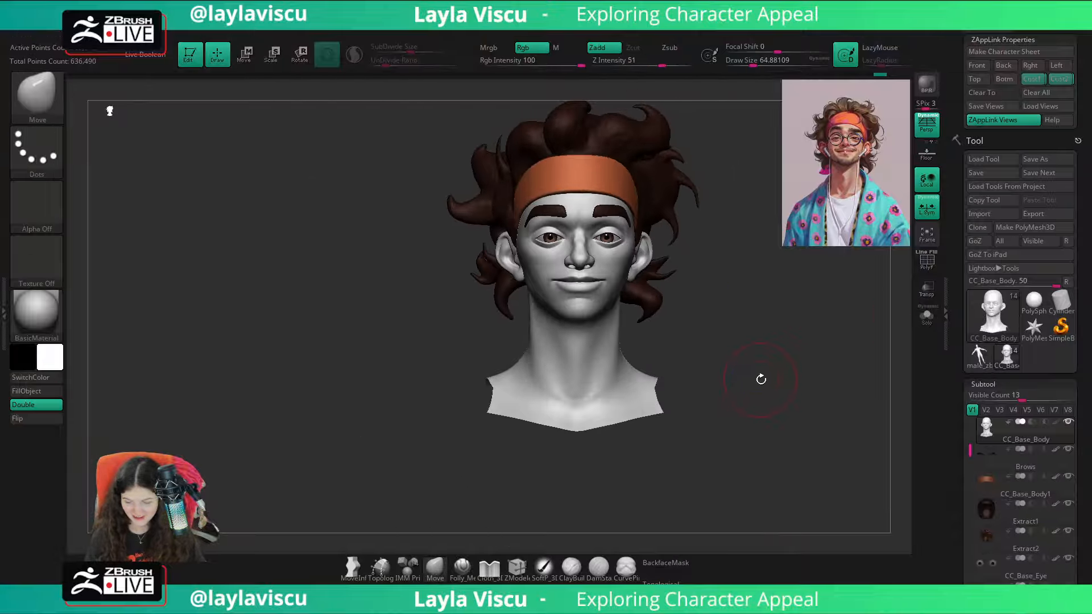
# Step: Sculpt the side of the neck below the jaw with the Folly_Mech_Cut brush, setting the draw size to about 71
pyautogui.press('s')
pyautogui.click(759, 379)
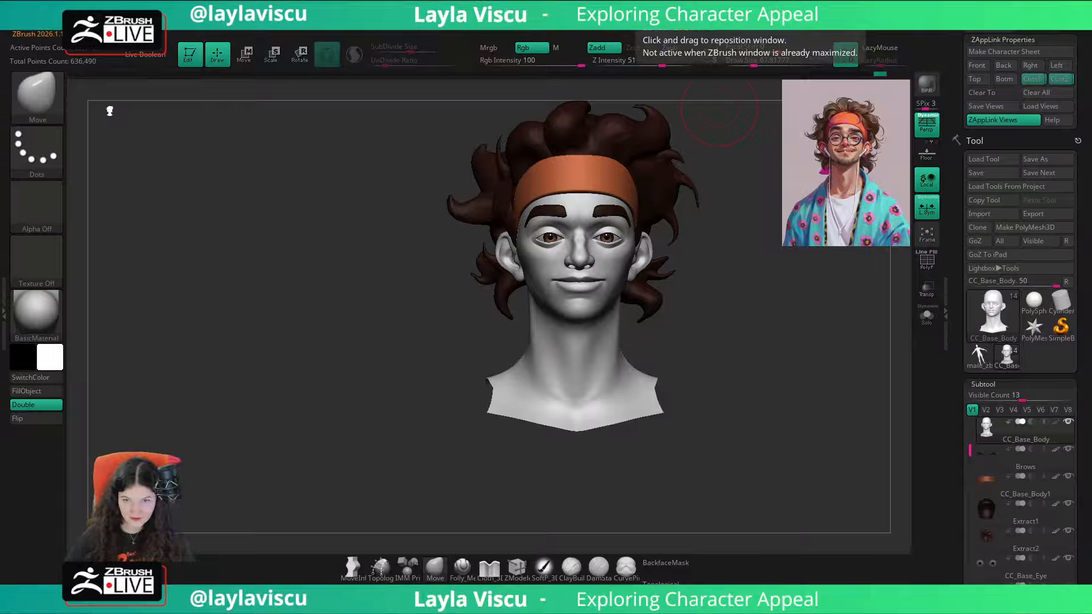
pyautogui.moveTo(788, 352); pyautogui.dragTo(707, 381)
pyautogui.keyDown('ctrl'); pyautogui.moveTo(595, 345); pyautogui.dragTo(616, 335, button='right'); pyautogui.keyUp('ctrl')
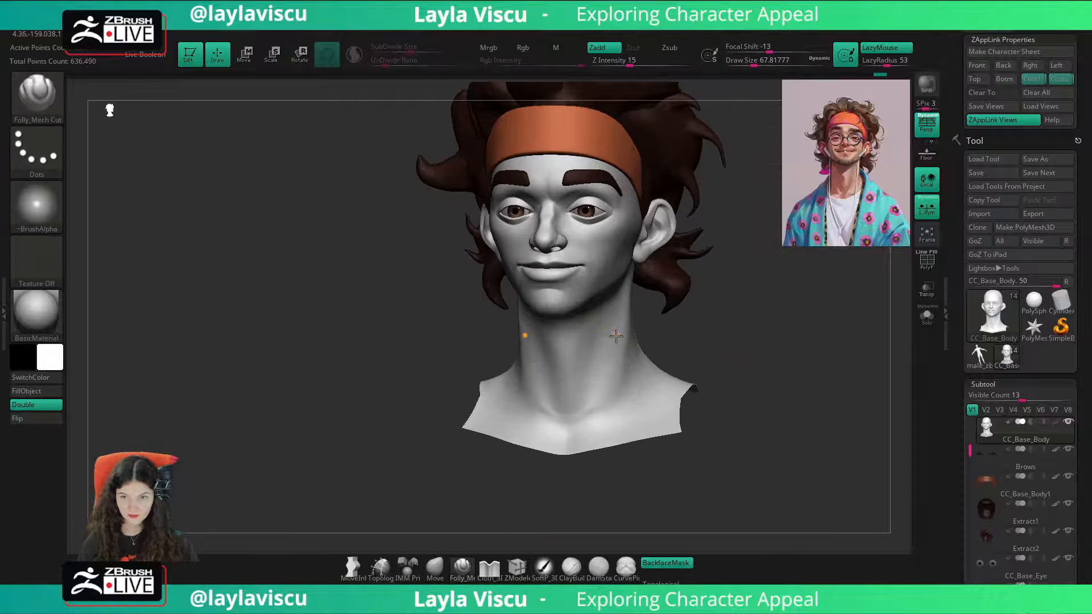
pyautogui.press('s')
pyautogui.moveTo(596, 371); pyautogui.dragTo(620, 371)
pyautogui.moveTo(692, 364); pyautogui.dragTo(694, 364)
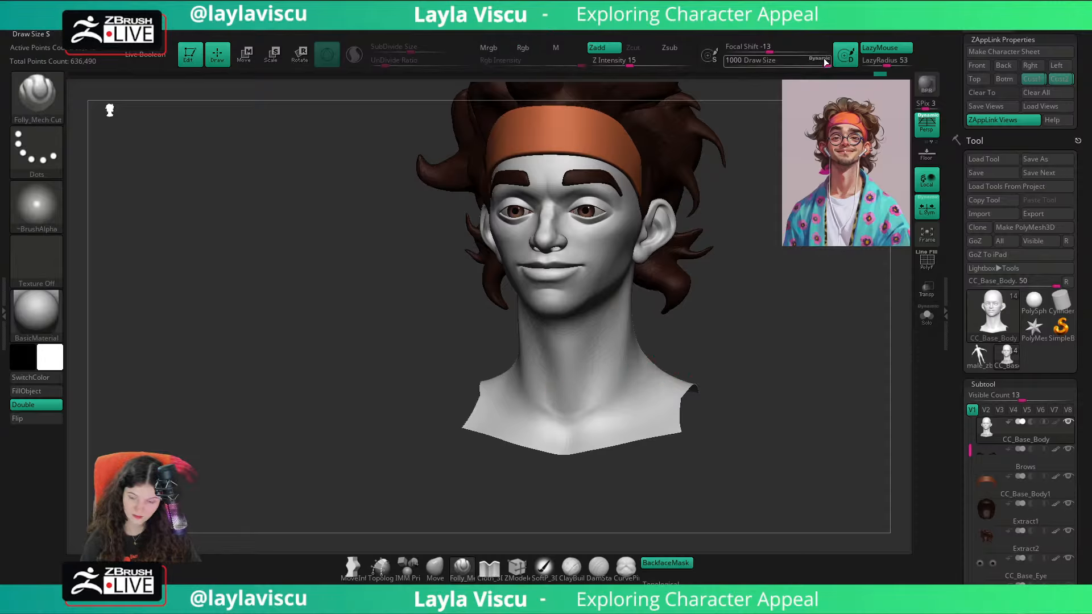
pyautogui.press('s')
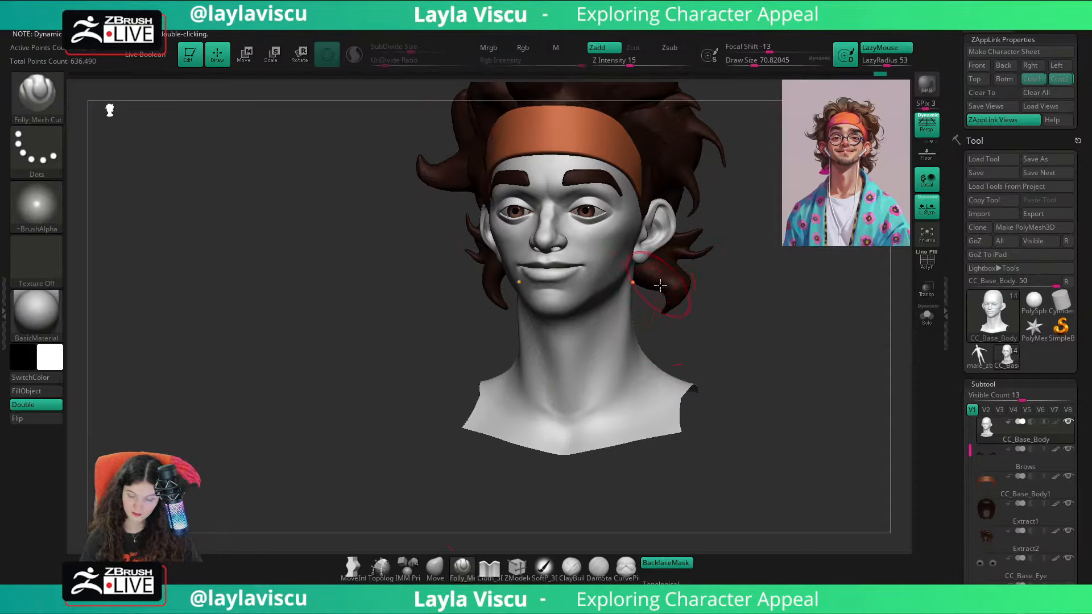
# Step: Blend the front of the neck and compare the head with the reference overlay
pyautogui.press('shift')
pyautogui.moveTo(718, 356); pyautogui.dragTo(605, 367)
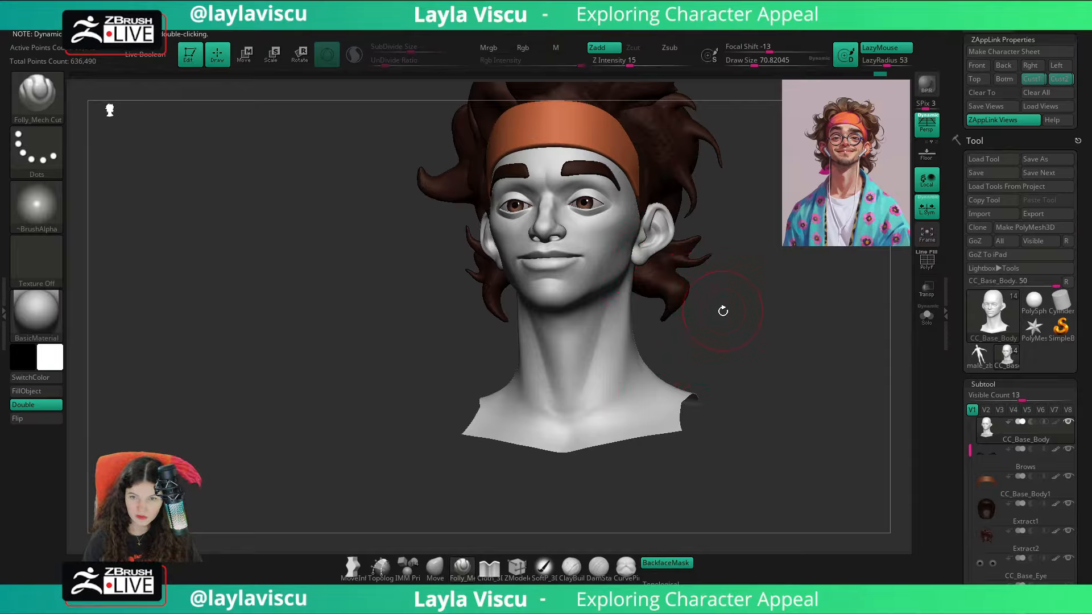
pyautogui.moveTo(724, 313); pyautogui.dragTo(731, 318)
pyautogui.hotkey('shift', 'z')
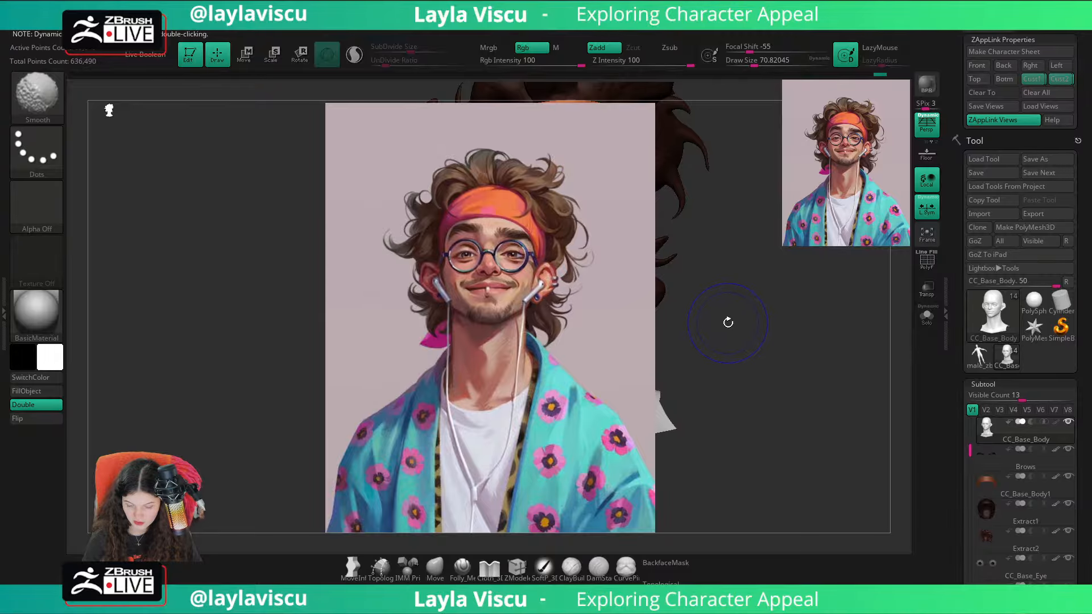
pyautogui.hotkey('shift', 'z')
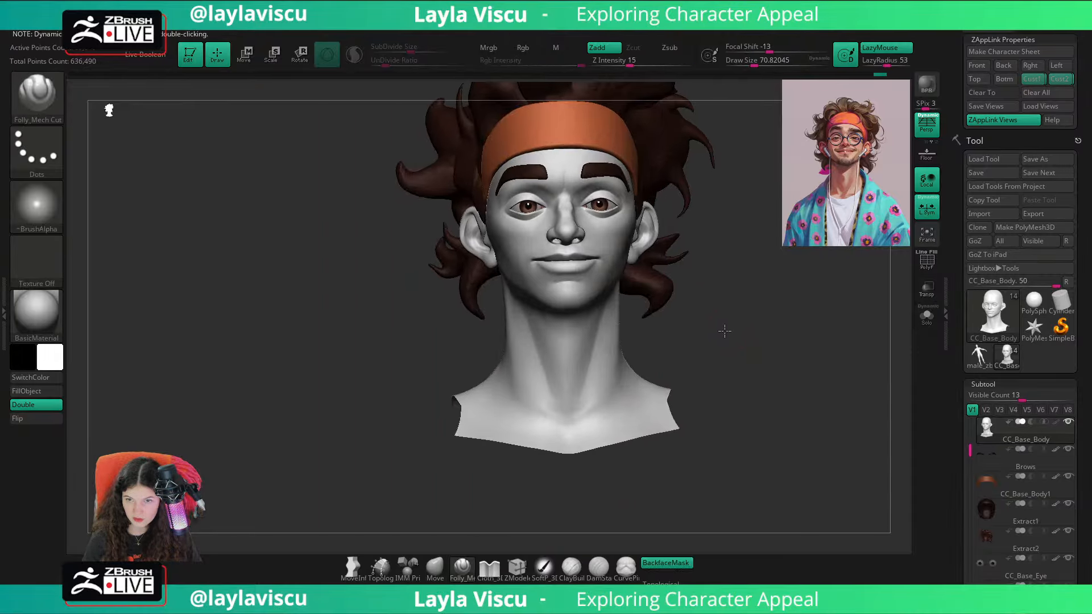
# Step: Define the long side muscle from behind the jaw down to the collar with the Folly_Mech_Cut brush at a draw size of about 71
pyautogui.moveTo(721, 324); pyautogui.dragTo(622, 309)
pyautogui.moveTo(695, 349); pyautogui.dragTo(621, 292)
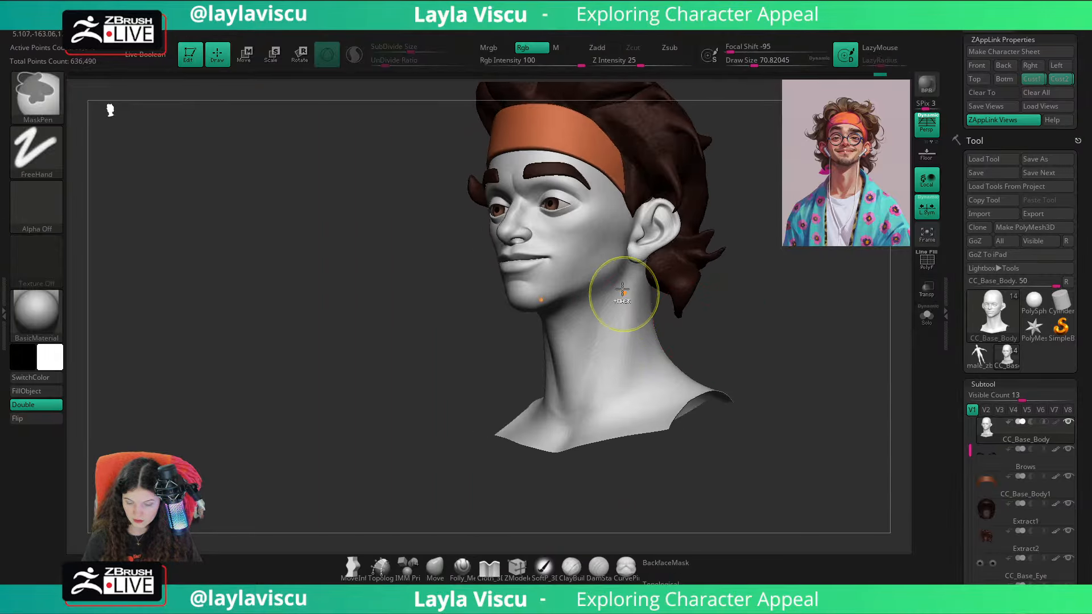
pyautogui.moveTo(718, 339); pyautogui.dragTo(627, 307)
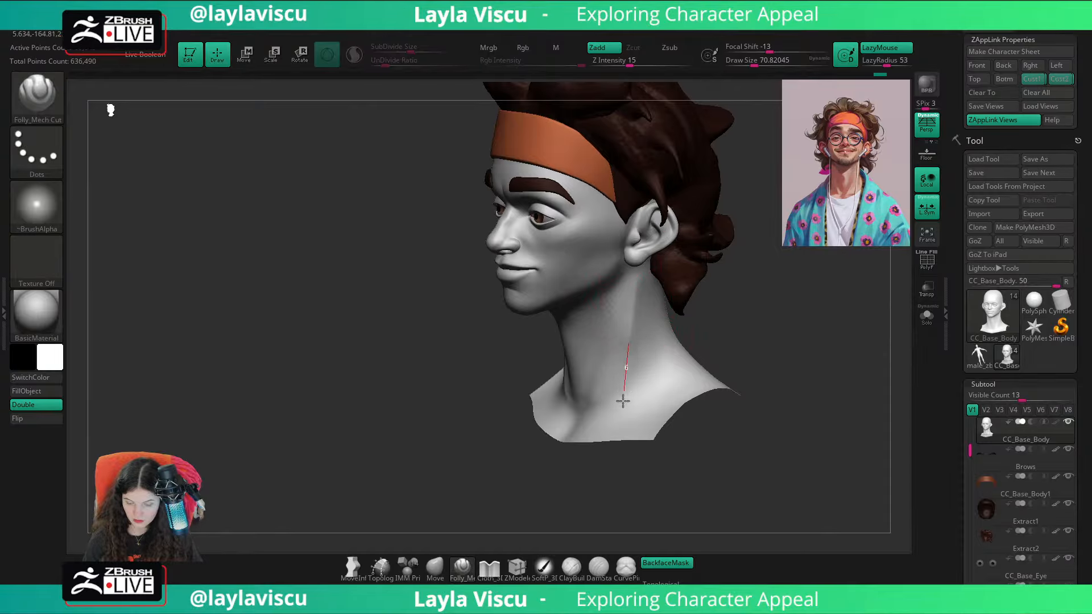
pyautogui.moveTo(763, 324); pyautogui.dragTo(719, 297)
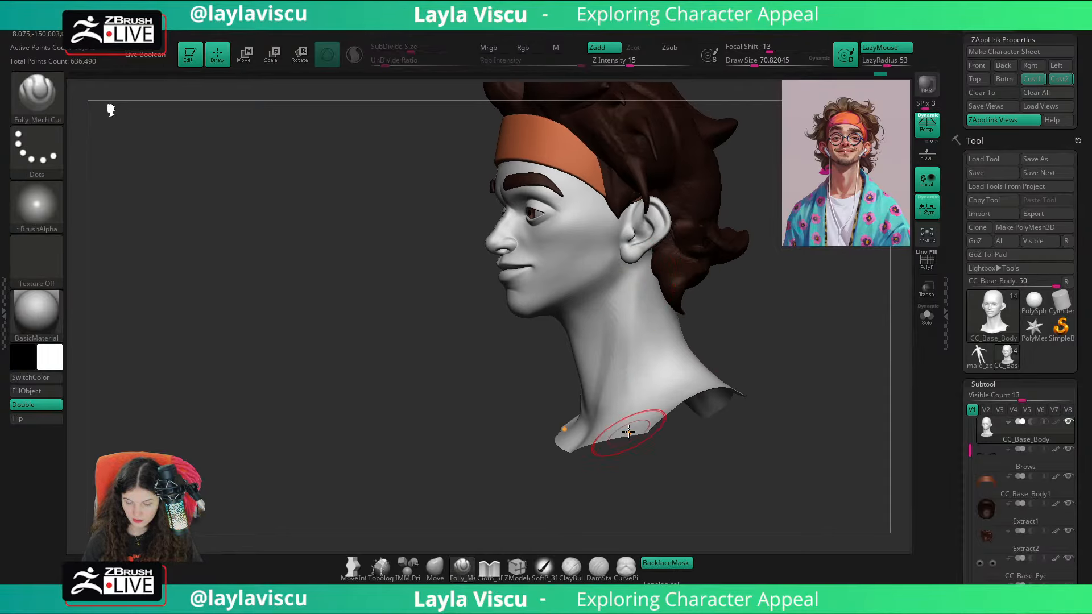
pyautogui.moveTo(691, 342)
pyautogui.mouseDown()
pyautogui.moveTo(712, 328)
pyautogui.moveTo(646, 377)
pyautogui.moveTo(648, 394)
pyautogui.moveTo(669, 388)
pyautogui.mouseUp()
# Step: Build up the base of the neck with the ClayBuildup brush and smooth it, checking it from the front
pyautogui.press('b')
pyautogui.press('c')
pyautogui.press('b')
pyautogui.moveTo(737, 380); pyautogui.dragTo(781, 336)
pyautogui.keyDown('shift'); pyautogui.moveTo(654, 372); pyautogui.dragTo(648, 363); pyautogui.keyUp('shift')
pyautogui.moveTo(746, 354); pyautogui.dragTo(768, 363)
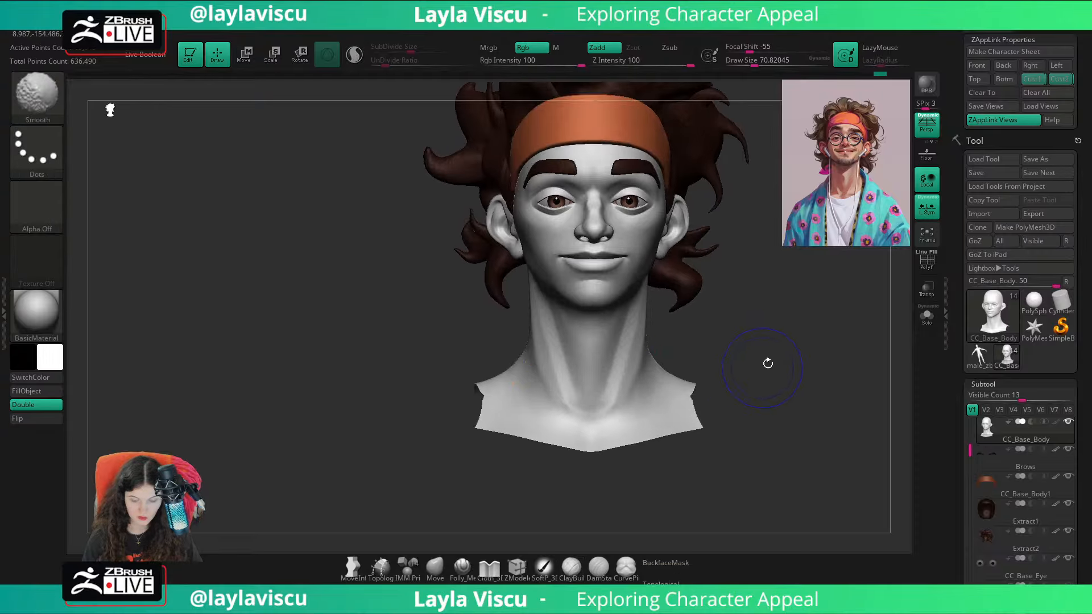
# Step: Reveal the full body, smooth the transition from the neck into the chest and compare it with the reference overlay
pyautogui.keyDown('ctrl'); pyautogui.keyDown('shift'); pyautogui.click(778, 370); pyautogui.keyUp('shift'); pyautogui.keyUp('ctrl')
pyautogui.keyDown('ctrl'); pyautogui.moveTo(780, 370); pyautogui.dragTo(696, 342, button='right'); pyautogui.keyUp('ctrl')
pyautogui.keyDown('ctrl'); pyautogui.moveTo(696, 342); pyautogui.dragTo(659, 462, button='right'); pyautogui.keyUp('ctrl')
pyautogui.keyDown('shift'); pyautogui.moveTo(644, 371); pyautogui.dragTo(609, 421); pyautogui.keyUp('shift')
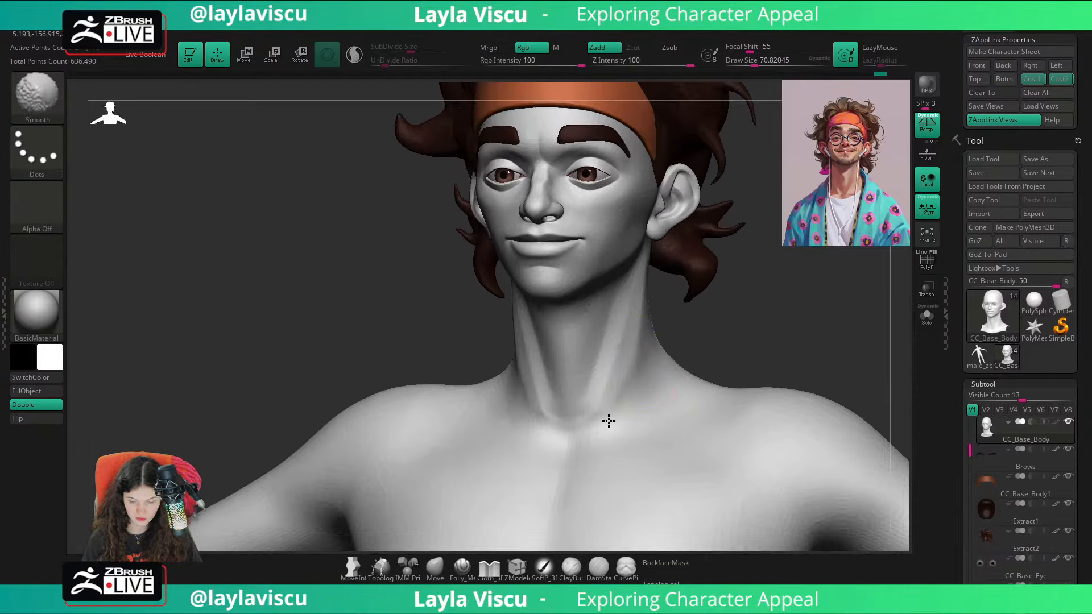
pyautogui.moveTo(731, 349); pyautogui.dragTo(750, 250)
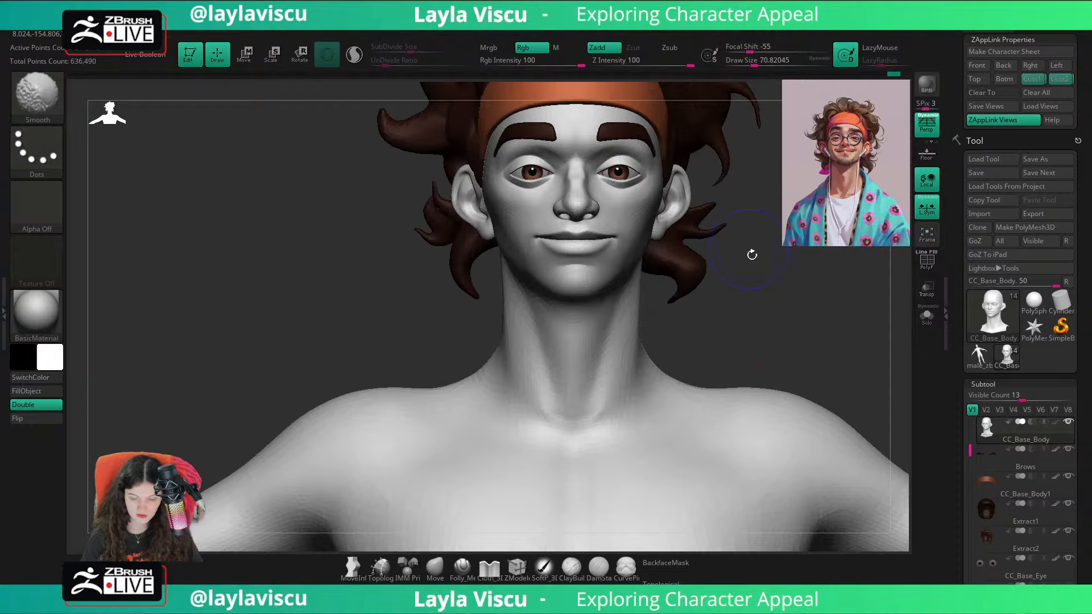
pyautogui.keyDown('ctrl'); pyautogui.moveTo(768, 321); pyautogui.dragTo(715, 230, button='right'); pyautogui.keyUp('ctrl')
pyautogui.keyDown('ctrl'); pyautogui.moveTo(733, 322); pyautogui.dragTo(765, 411, button='right'); pyautogui.keyUp('ctrl')
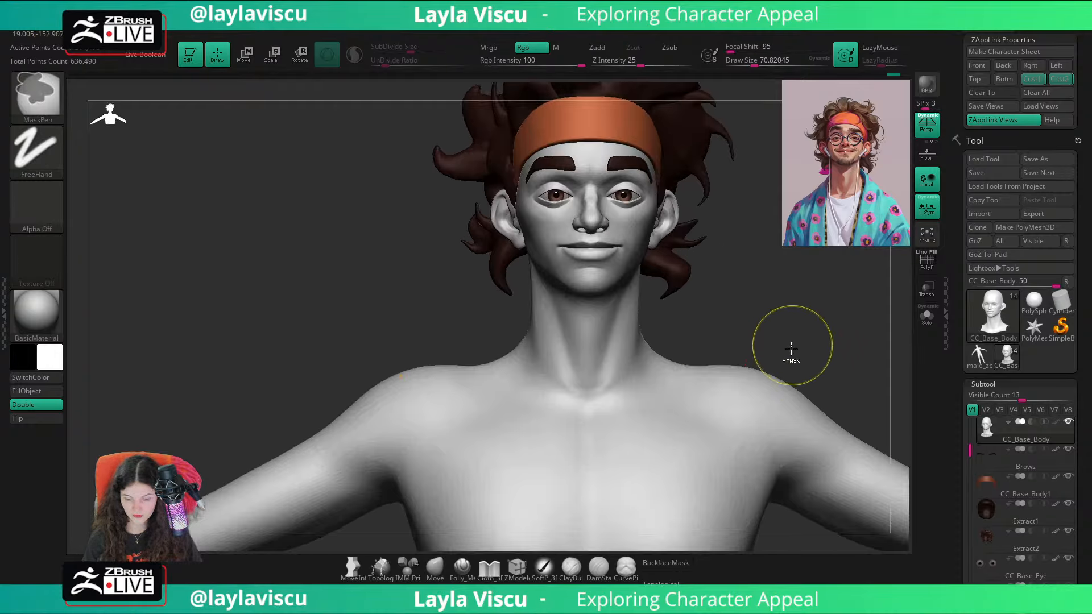
pyautogui.keyDown('ctrl'); pyautogui.moveTo(790, 349); pyautogui.dragTo(792, 283, button='right'); pyautogui.keyUp('ctrl')
pyautogui.hotkey('shift', 'z')
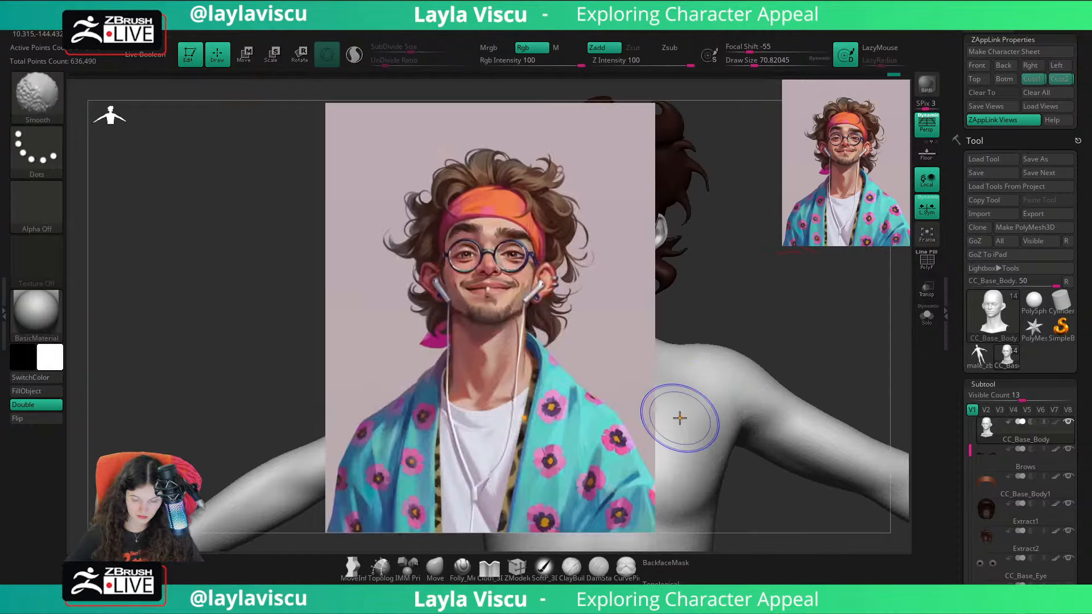
pyautogui.hotkey('shift', 'z')
# Step: Isolate the head, facial and ear polygroups from the body in Solo mode, show all subtools and return to the stored custom view
pyautogui.keyDown('ctrl'); pyautogui.keyDown('shift'); pyautogui.click(616, 339); pyautogui.keyUp('shift'); pyautogui.keyUp('ctrl')
pyautogui.keyDown('ctrl'); pyautogui.keyDown('shift'); pyautogui.click(616, 340); pyautogui.keyUp('shift'); pyautogui.keyUp('ctrl')
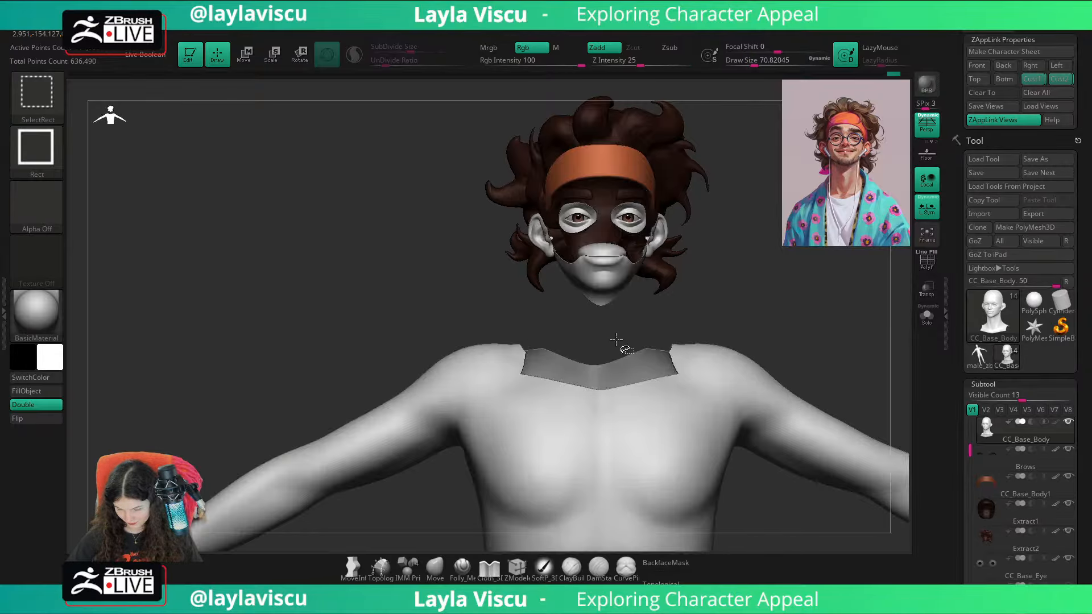
pyautogui.click(927, 315)
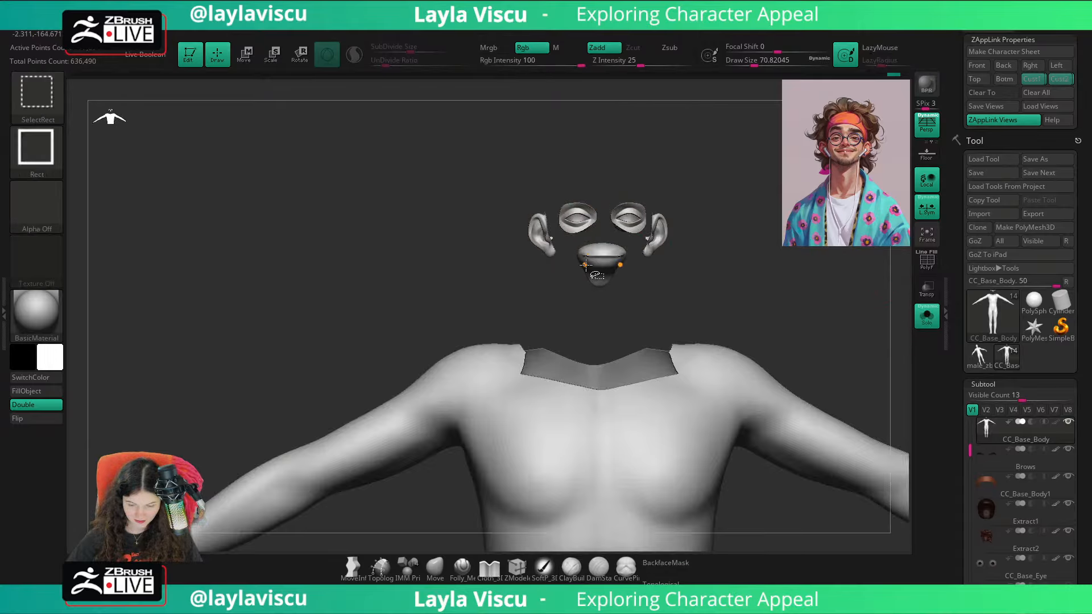
pyautogui.keyDown('ctrl'); pyautogui.keyDown('shift'); pyautogui.click(586, 256); pyautogui.keyUp('shift'); pyautogui.keyUp('ctrl')
pyautogui.keyDown('ctrl'); pyautogui.keyDown('shift'); pyautogui.click(563, 225); pyautogui.keyUp('shift'); pyautogui.keyUp('ctrl')
pyautogui.keyDown('ctrl'); pyautogui.keyDown('shift'); pyautogui.click(570, 215); pyautogui.keyUp('shift'); pyautogui.keyUp('ctrl')
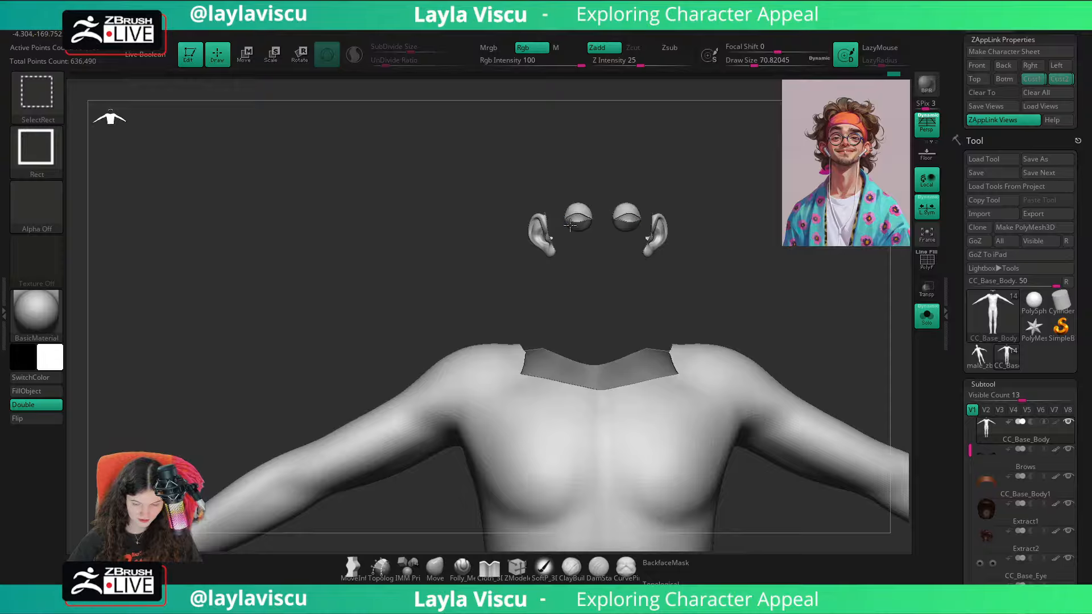
pyautogui.keyDown('ctrl'); pyautogui.keyDown('shift'); pyautogui.click(569, 226); pyautogui.keyUp('shift'); pyautogui.keyUp('ctrl')
pyautogui.keyDown('ctrl'); pyautogui.keyDown('shift'); pyautogui.click(570, 215); pyautogui.keyUp('shift'); pyautogui.keyUp('ctrl')
pyautogui.keyDown('ctrl'); pyautogui.keyDown('shift'); pyautogui.click(539, 227); pyautogui.keyUp('shift'); pyautogui.keyUp('ctrl')
pyautogui.keyDown('ctrl'); pyautogui.keyDown('shift'); pyautogui.moveTo(632, 250); pyautogui.dragTo(637, 267); pyautogui.keyUp('shift'); pyautogui.keyUp('ctrl')
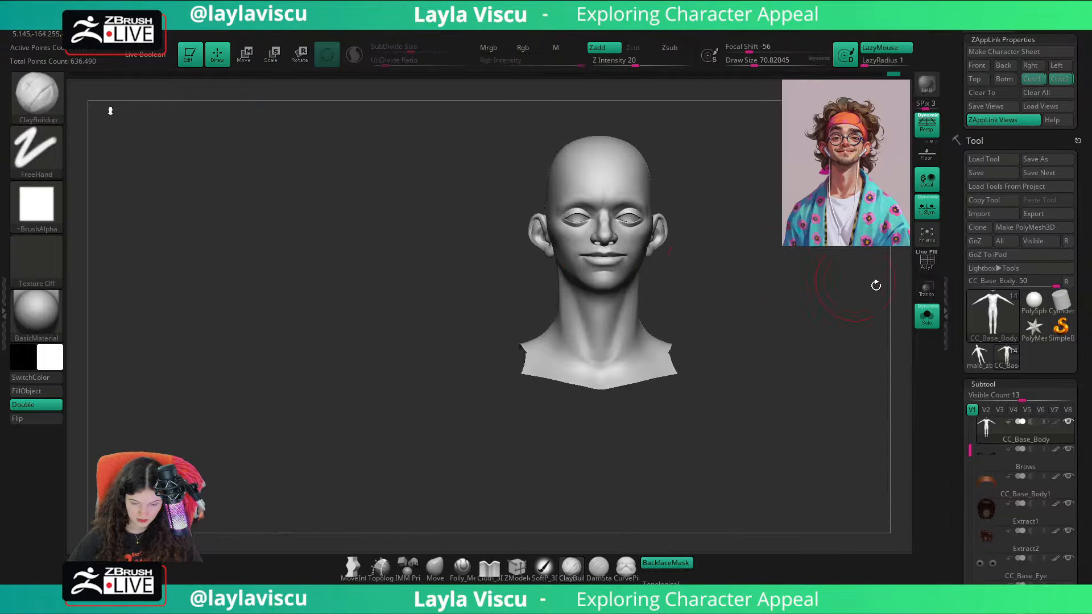
pyautogui.click(927, 315)
pyautogui.click(1030, 78)
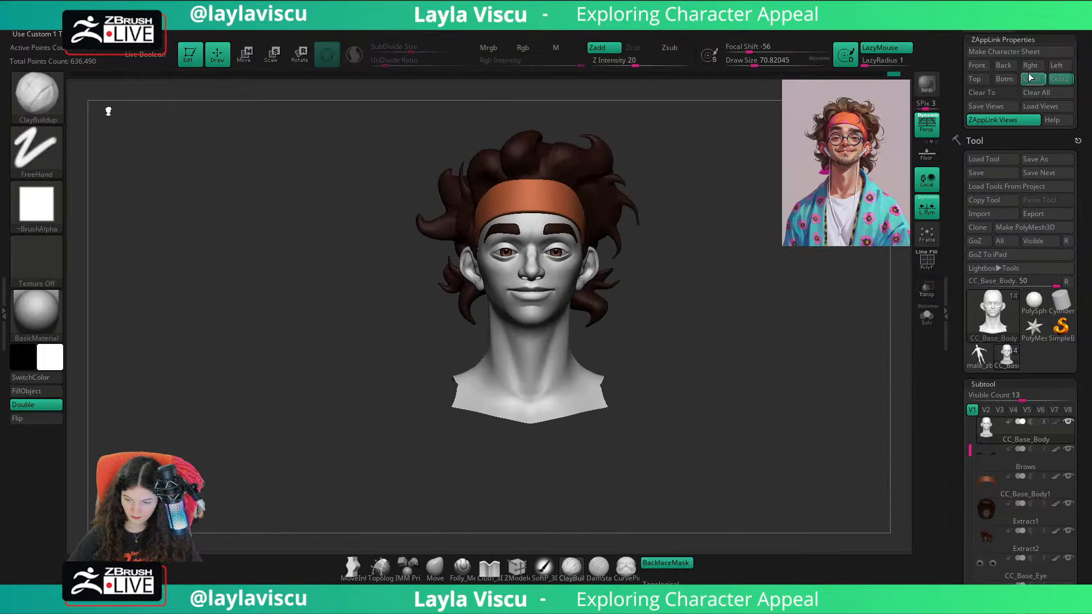
# Step: Show the full body to check the head and neck against the shoulders, and return to the head-only display
pyautogui.moveTo(733, 352)
pyautogui.mouseDown()
pyautogui.moveTo(694, 352)
pyautogui.moveTo(714, 352)
pyautogui.mouseUp()
pyautogui.keyDown('ctrl'); pyautogui.keyDown('shift'); pyautogui.click(722, 347); pyautogui.keyUp('shift'); pyautogui.keyUp('ctrl')
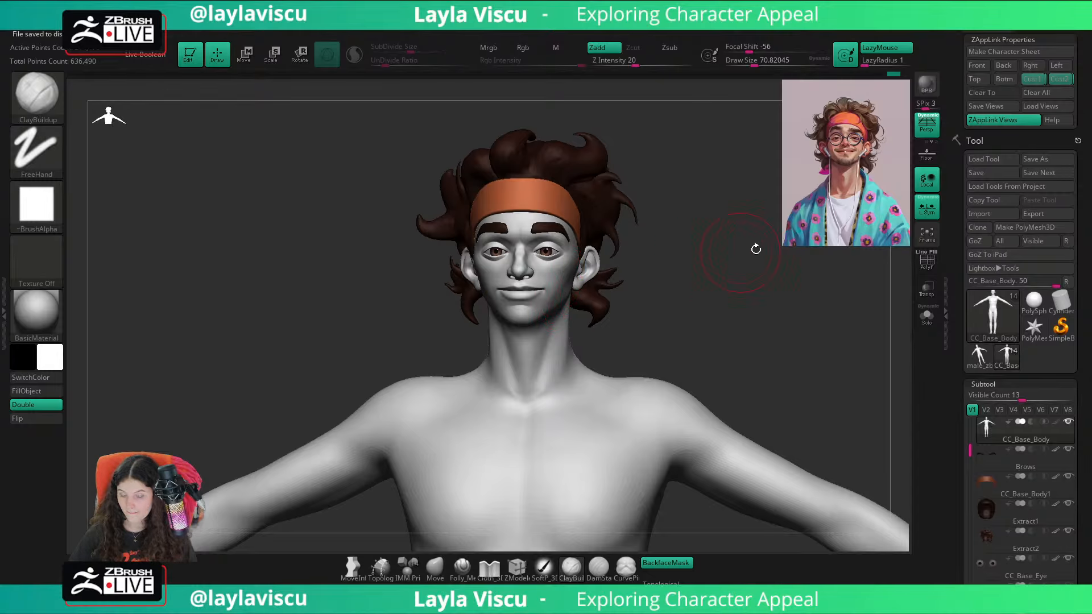
pyautogui.hotkey('ctrl', 'z')
pyautogui.moveTo(762, 237)
pyautogui.keyDown('shift'); pyautogui.mouseDown()
pyautogui.moveTo(741, 266)
pyautogui.moveTo(867, 264)
pyautogui.moveTo(775, 254)
pyautogui.moveTo(760, 273)
pyautogui.mouseUp(); pyautogui.keyUp('shift')
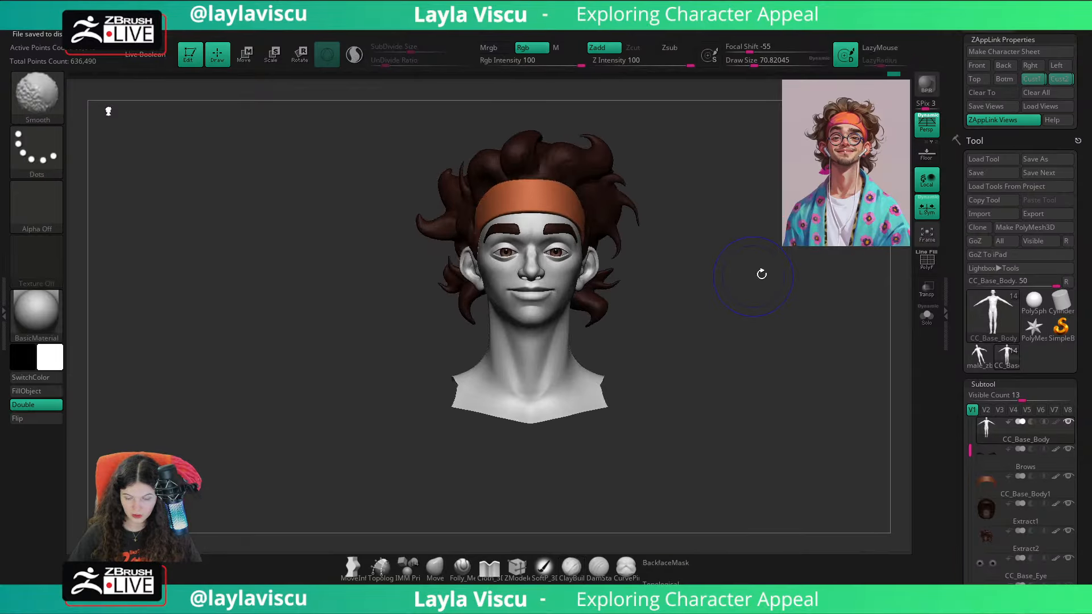
# Step: Compare the head's proportions and silhouette with the reference overlay in the stored custom view
pyautogui.hotkey('shift', 'z')
pyautogui.hotkey('shift', 'z')
pyautogui.hotkey('shift', 'z')
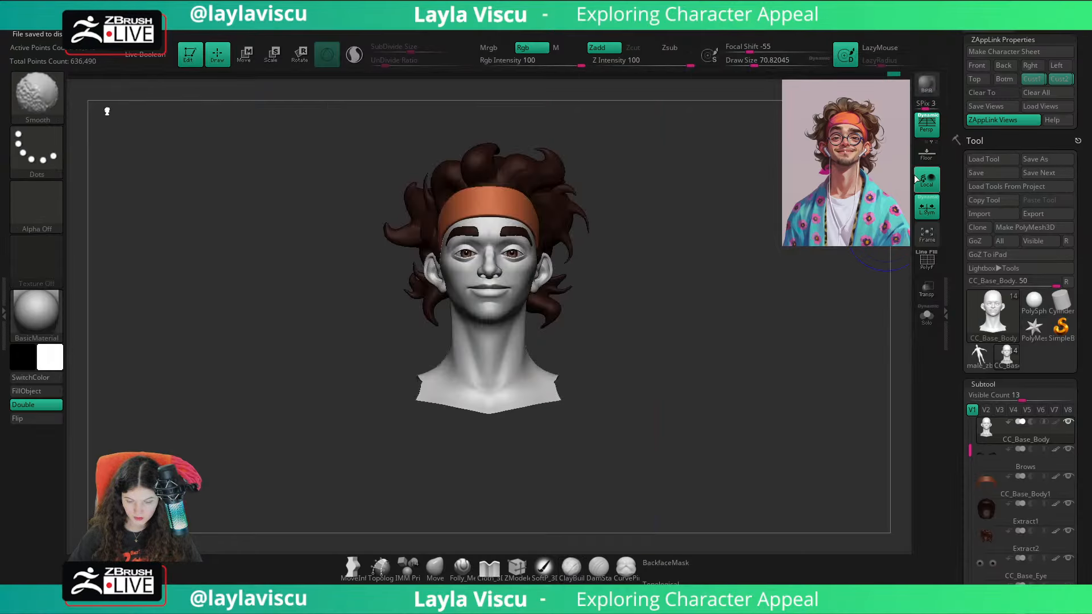
pyautogui.hotkey('shift', 'z')
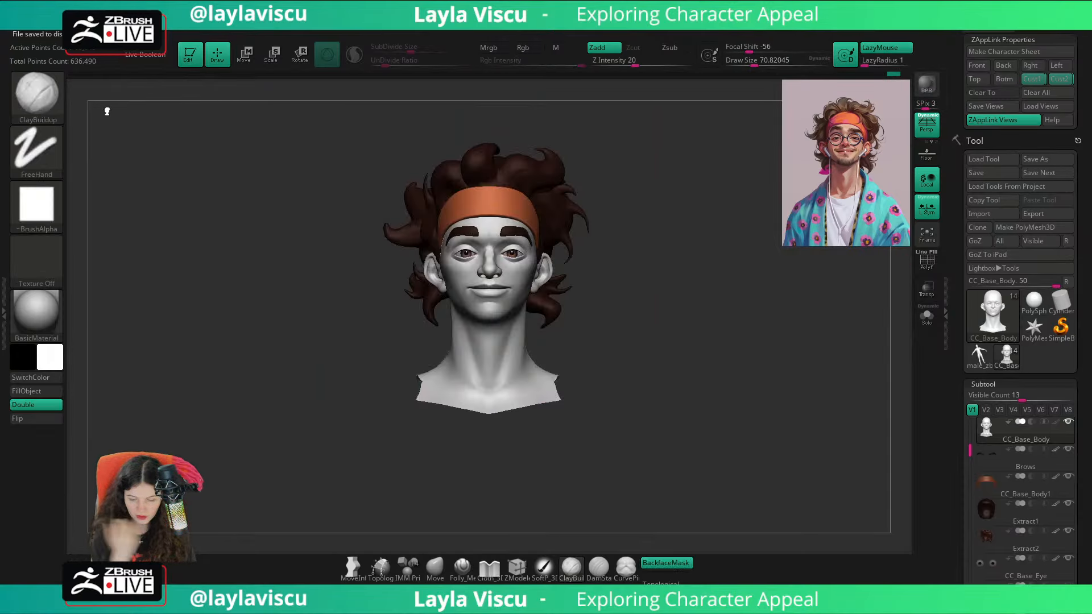
pyautogui.hotkey('shift', 'z')
pyautogui.hotkey('shift', 'z')
pyautogui.hotkey('shift', 'z')
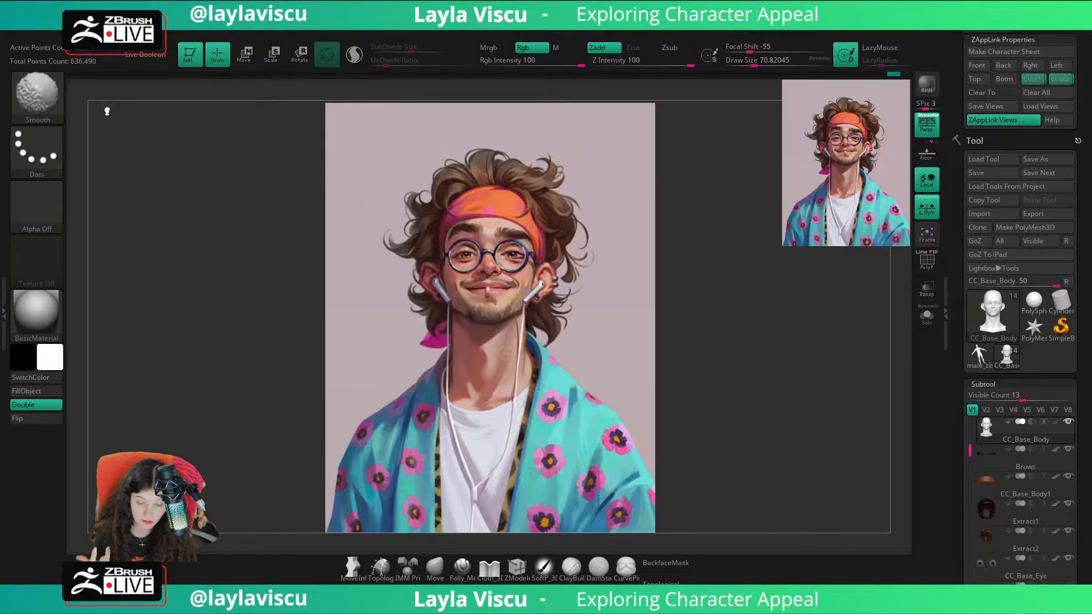
pyautogui.hotkey('shift', 'z')
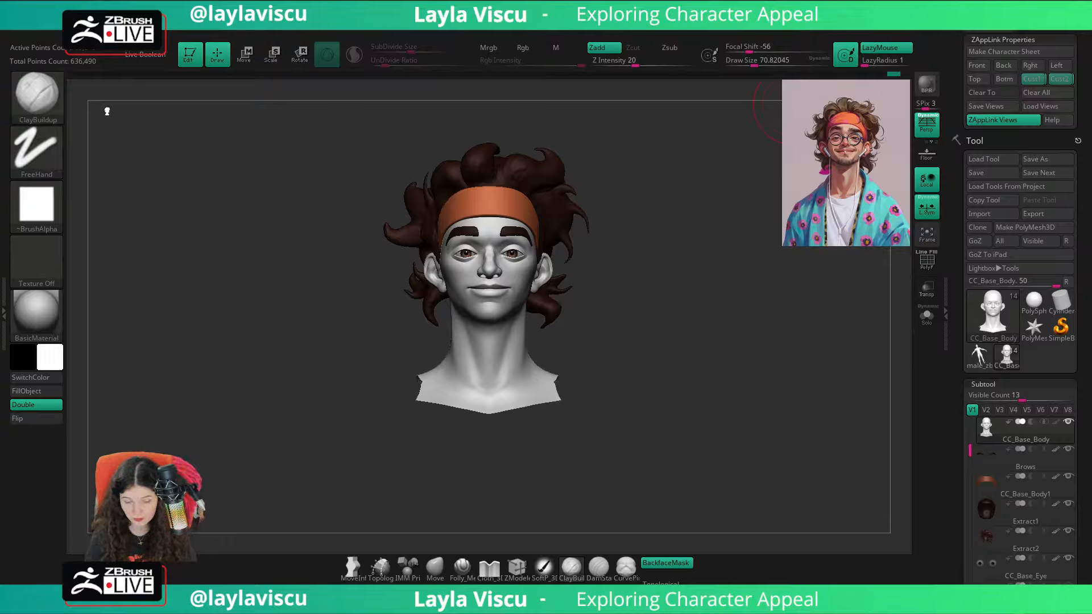
pyautogui.hotkey('shift', 'z')
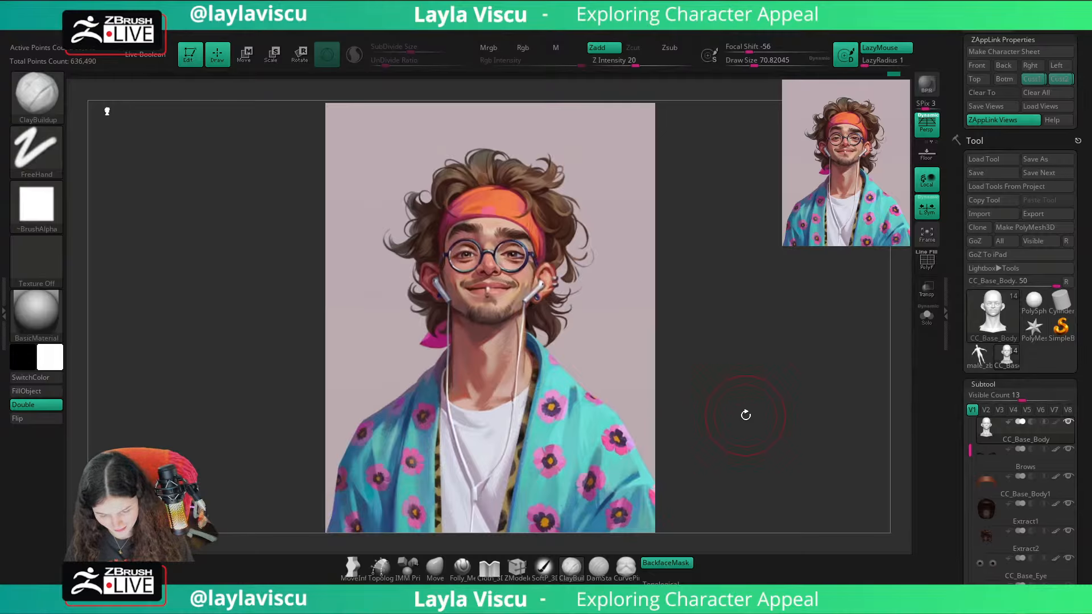
pyautogui.hotkey('shift', 'z')
pyautogui.hotkey('shift', 'z')
pyautogui.hotkey('shift', 'z')
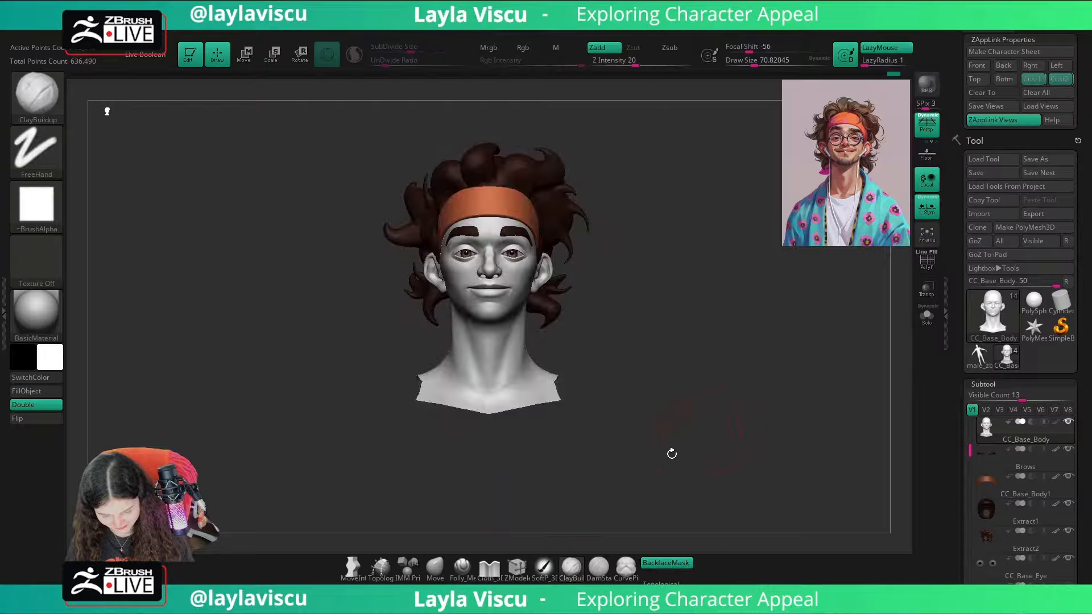
# Step: Adjust the underside of the chin and jaw with the Move brush at a draw size of about 124 and smooth the area
pyautogui.click(446, 571)
pyautogui.moveTo(494, 285)
pyautogui.keyDown('ctrl'); pyautogui.mouseDown(button='right')
pyautogui.moveTo(658, 371)
pyautogui.moveTo(646, 281)
pyautogui.mouseUp(button='right'); pyautogui.keyUp('ctrl')
pyautogui.press('s')
pyautogui.moveTo(515, 344); pyautogui.dragTo(526, 344)
pyautogui.moveTo(705, 329); pyautogui.dragTo(790, 325, button='right')
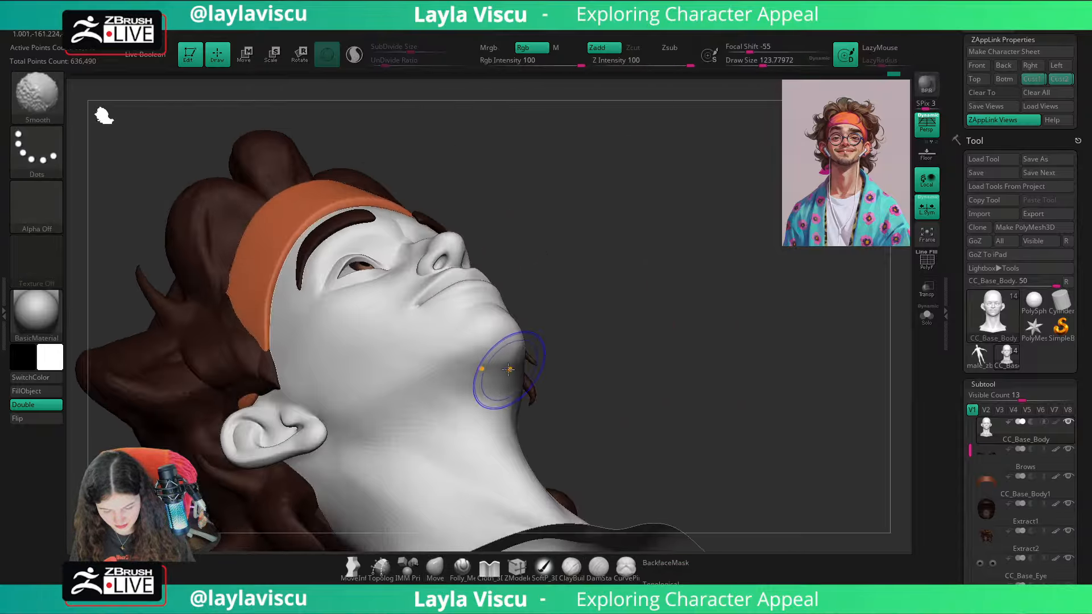
pyautogui.keyDown('shift'); pyautogui.moveTo(506, 371); pyautogui.dragTo(497, 371); pyautogui.keyUp('shift')
pyautogui.moveTo(607, 337); pyautogui.dragTo(529, 335, button='right')
# Step: Enable backface masking, nudge the chin at a draw size of about 154 and compare the custom view with the reference overlay
pyautogui.click(659, 564)
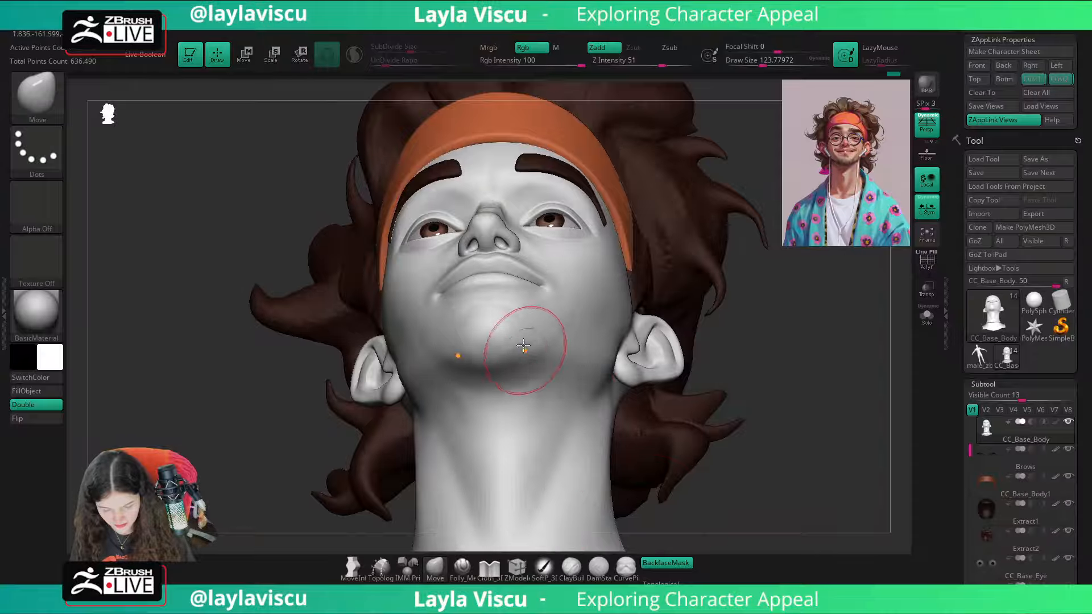
pyautogui.press('s')
pyautogui.click(524, 341)
pyautogui.moveTo(725, 290); pyautogui.dragTo(744, 375, button='right')
pyautogui.click(1030, 82)
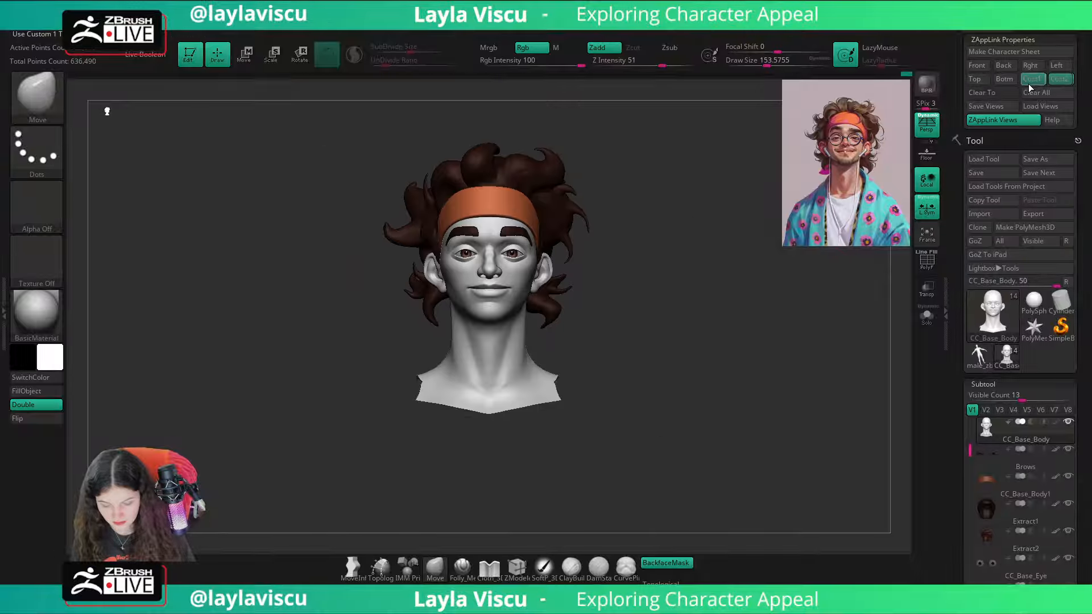
pyautogui.hotkey('shift', 'z')
# Step: Set the Move brush's draw size to about 35 and compare the head with the reference overlay
pyautogui.hotkey('shift', 'z')
pyautogui.hotkey('shift', 'z')
pyautogui.hotkey('shift', 'z')
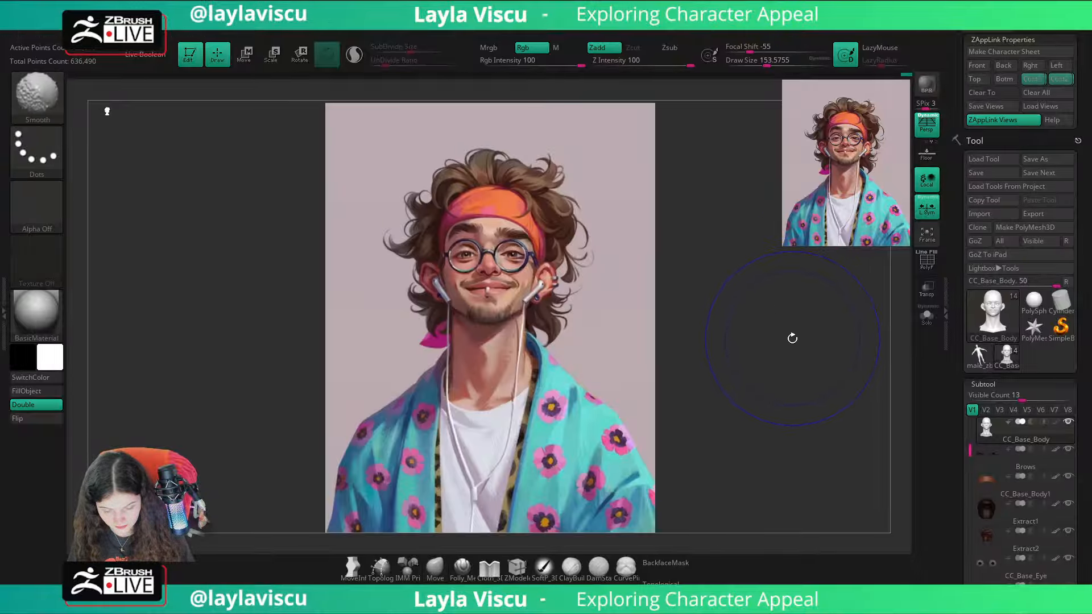
pyautogui.press('s')
pyautogui.hotkey('shift', 'z')
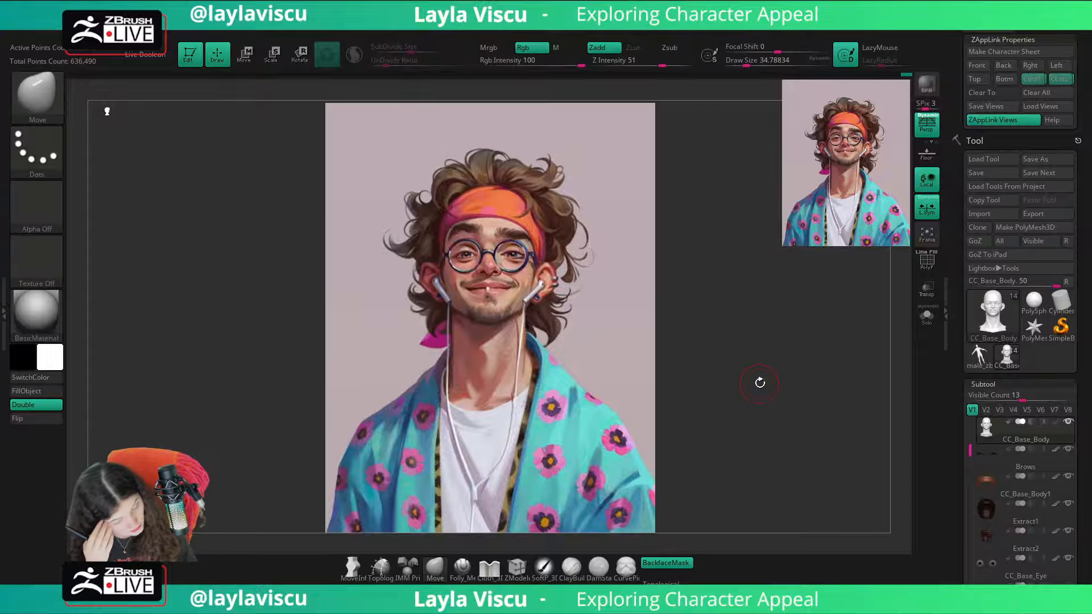
pyautogui.hotkey('shift', 'z')
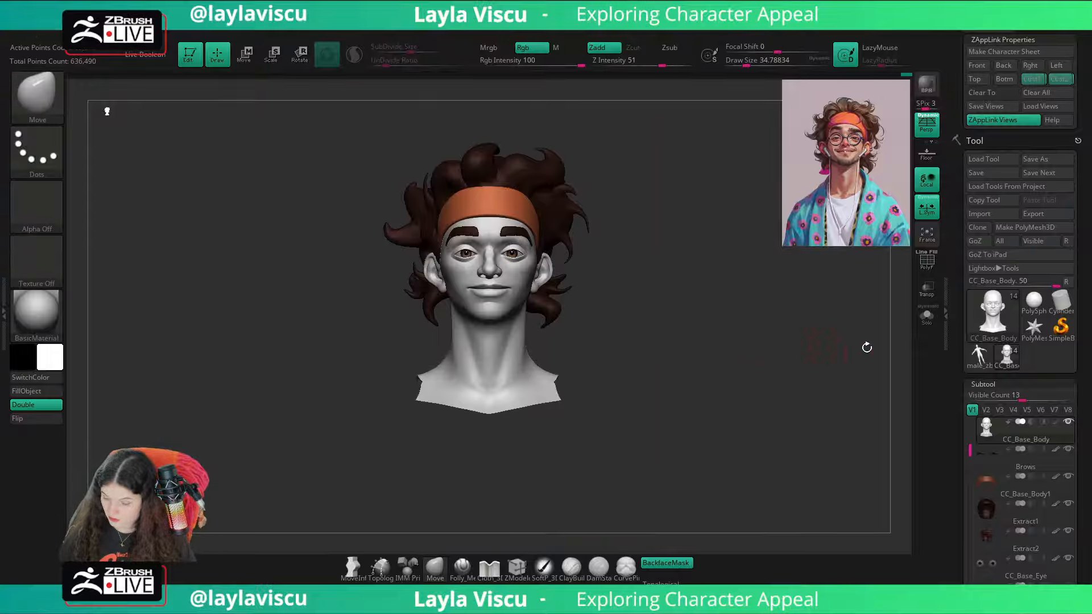
# Step: Append a Ring3D mesh as a new subtool of the character head and make it the active subtool
pyautogui.moveTo(1075, 517); pyautogui.dragTo(1067, 354)
pyautogui.moveTo(971, 290); pyautogui.dragTo(972, 340)
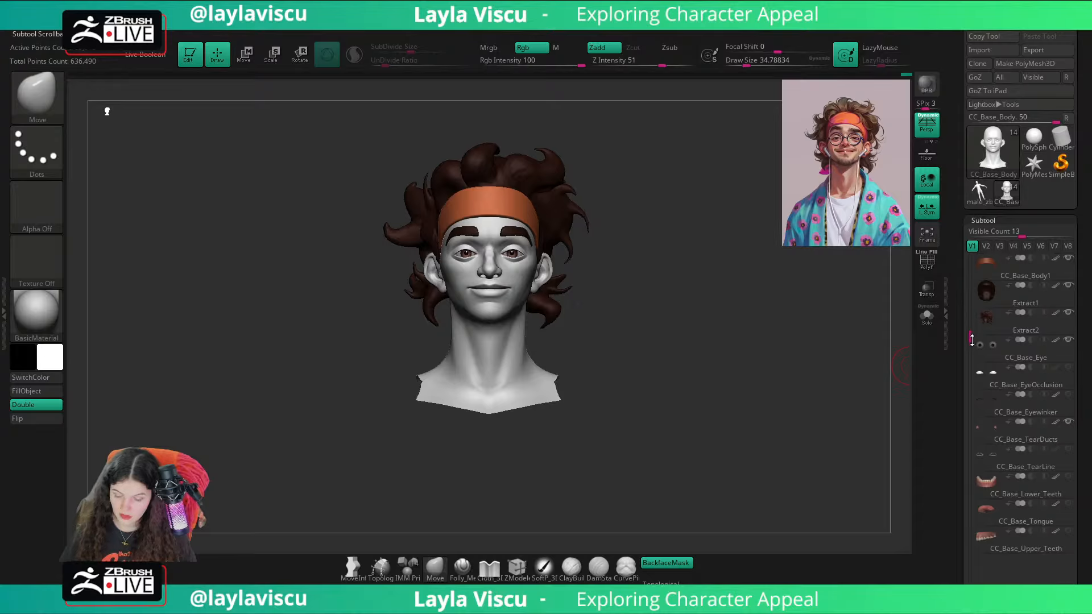
pyautogui.click(974, 343)
pyautogui.press('ctrl')
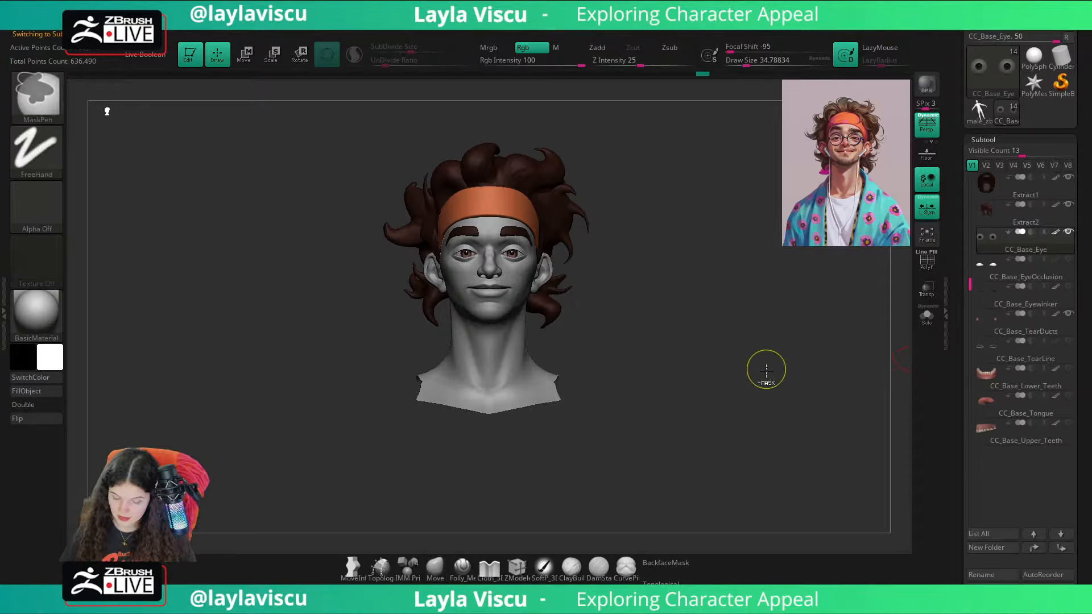
pyautogui.keyDown('alt'); pyautogui.click(507, 354); pyautogui.keyUp('alt')
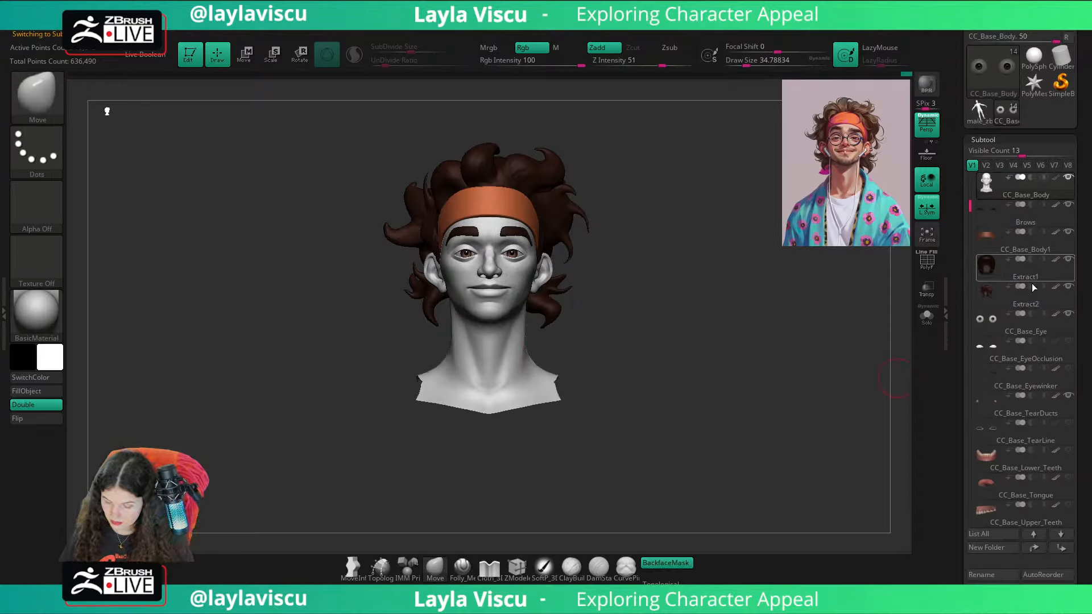
pyautogui.moveTo(1074, 325); pyautogui.dragTo(1071, 117)
pyautogui.click(971, 48)
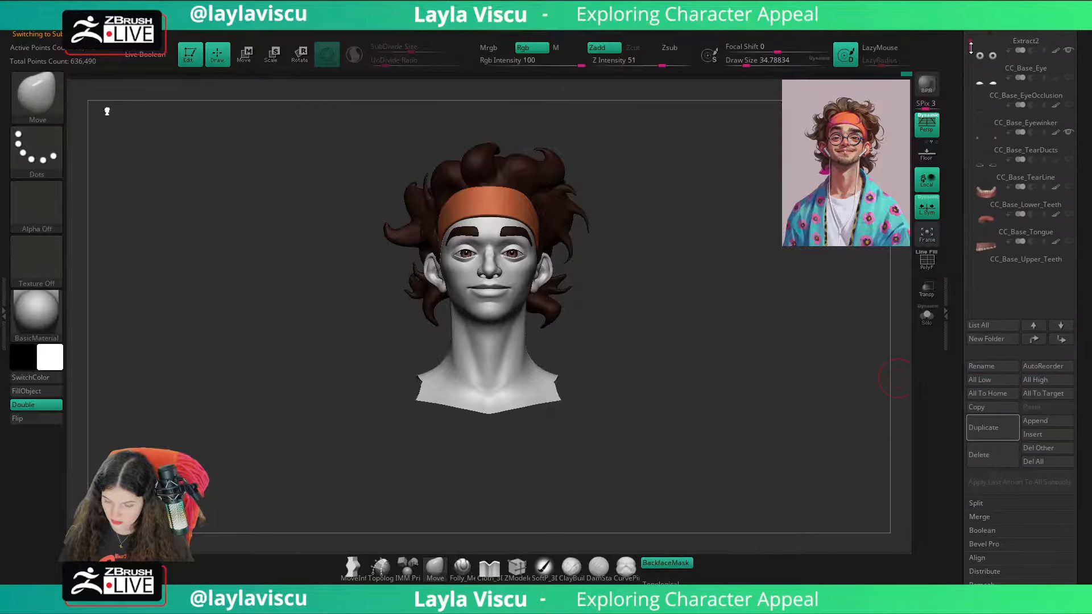
pyautogui.moveTo(970, 47); pyautogui.dragTo(971, 58)
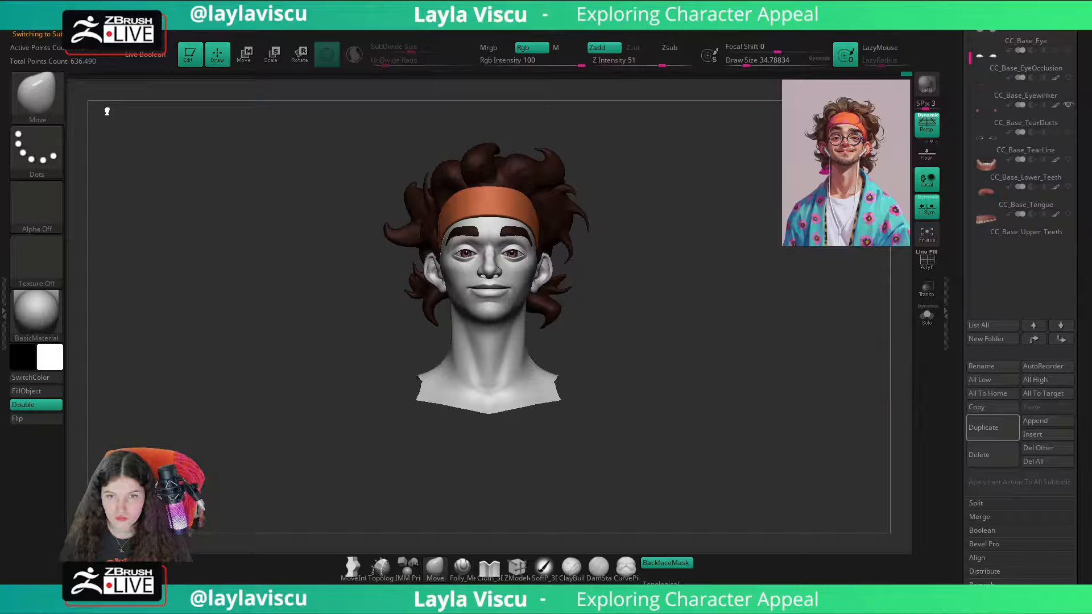
pyautogui.click(1036, 422)
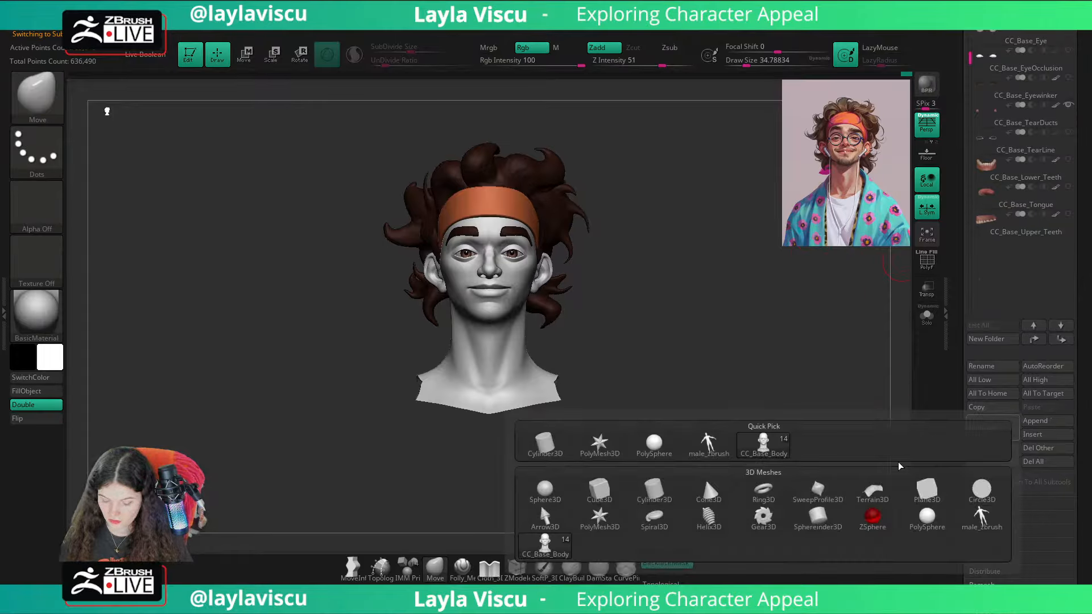
pyautogui.click(761, 495)
pyautogui.click(988, 251)
# Step: Try to raise the appended ring to the head and scale it, and undo both changes
pyautogui.press('w')
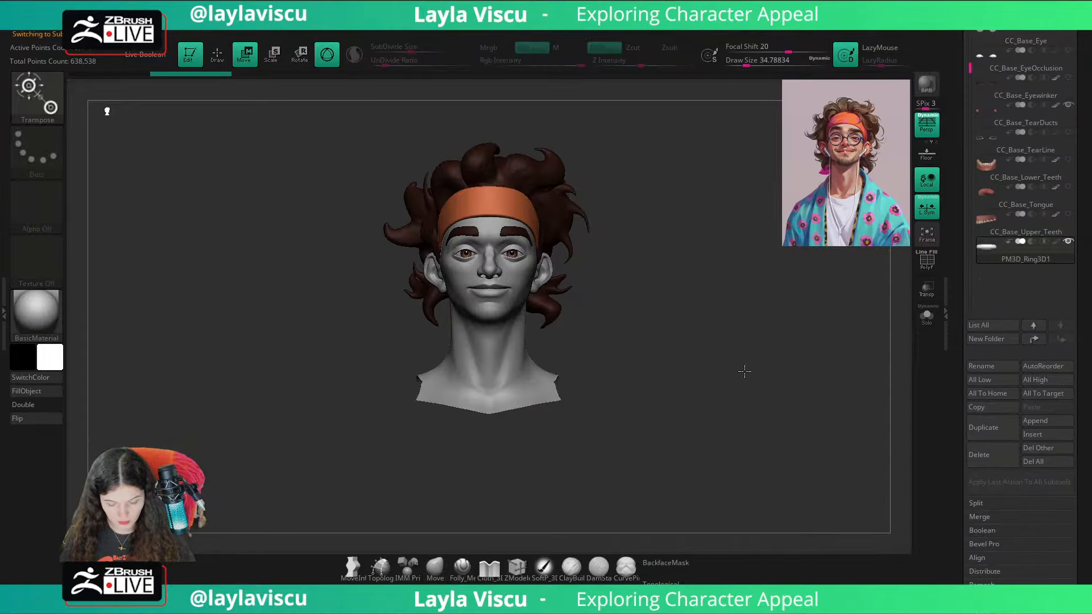
pyautogui.keyDown('ctrl'); pyautogui.moveTo(744, 372); pyautogui.dragTo(667, 125, button='right'); pyautogui.keyUp('ctrl')
pyautogui.keyDown('alt'); pyautogui.moveTo(688, 309); pyautogui.dragTo(692, 193, button='right'); pyautogui.keyUp('alt')
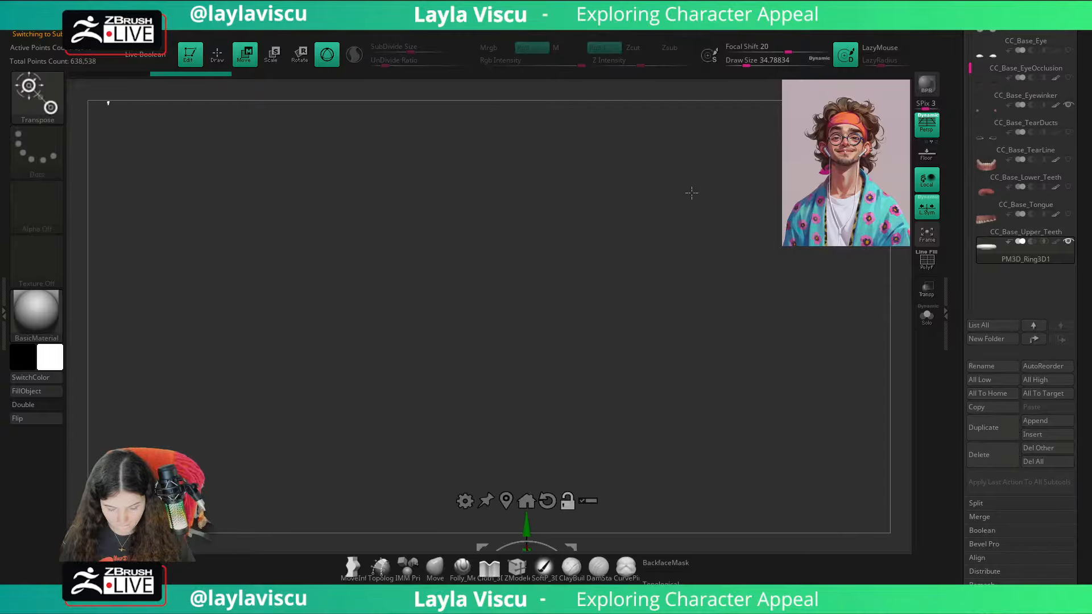
pyautogui.moveTo(527, 525); pyautogui.dragTo(526, 15)
pyautogui.keyDown('alt'); pyautogui.moveTo(732, 207); pyautogui.dragTo(726, 458, button='right'); pyautogui.keyUp('alt')
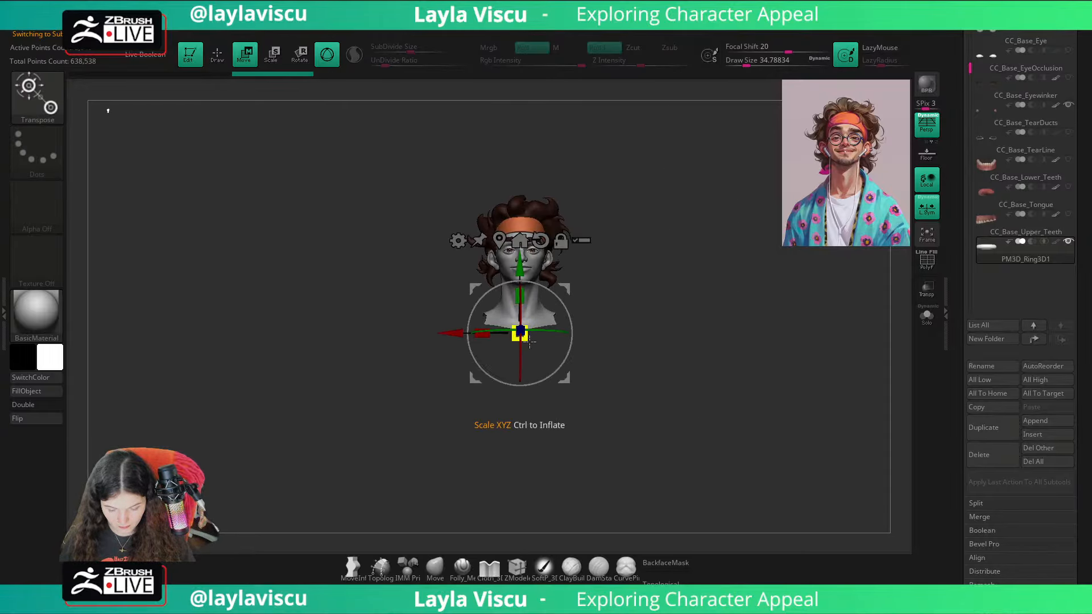
pyautogui.moveTo(521, 337)
pyautogui.mouseDown()
pyautogui.moveTo(546, 349)
pyautogui.moveTo(535, 344)
pyautogui.mouseUp()
pyautogui.hotkey('ctrl', 'z')
pyautogui.hotkey('ctrl', 'z')
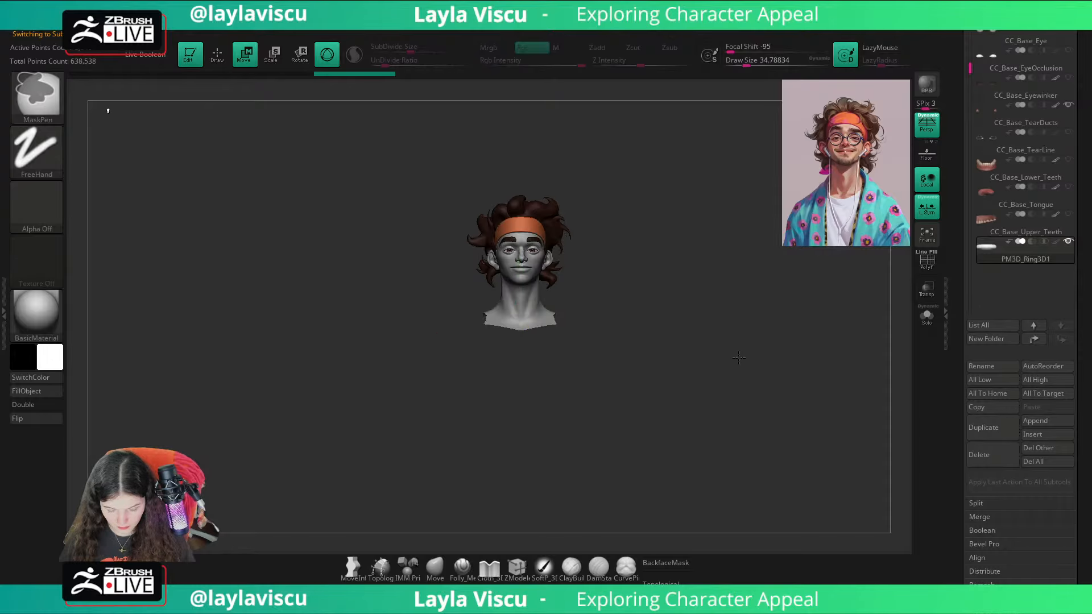
# Step: Inspect the ring from several angles, shift it upward in isolation and show the other subtools again
pyautogui.press('f')
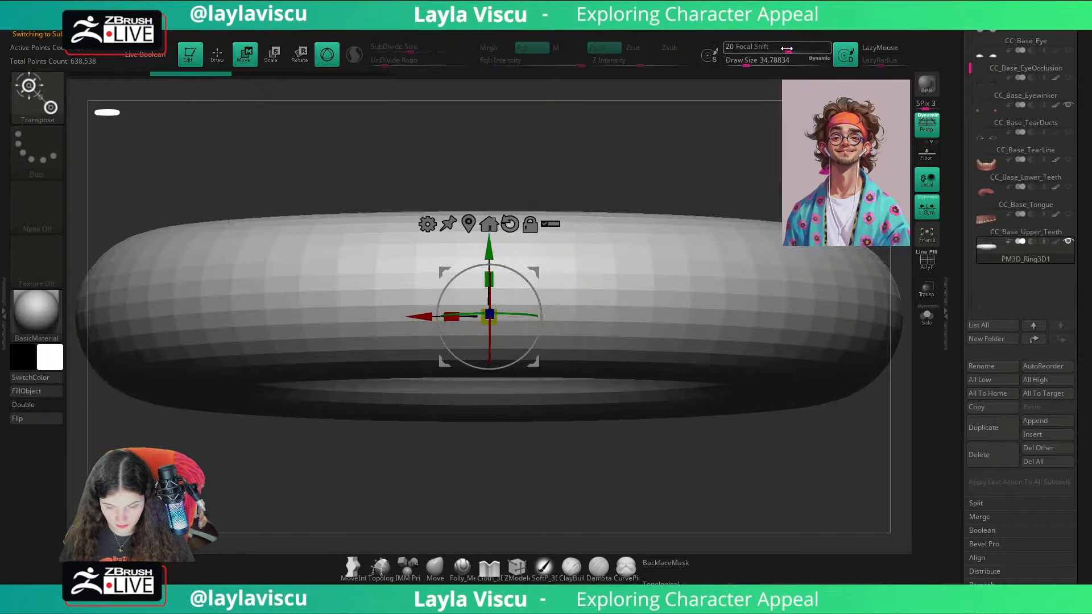
pyautogui.moveTo(644, 190)
pyautogui.keyDown('ctrl'); pyautogui.mouseDown(button='right')
pyautogui.moveTo(527, 181)
pyautogui.moveTo(574, 113)
pyautogui.mouseUp(button='right'); pyautogui.keyUp('ctrl')
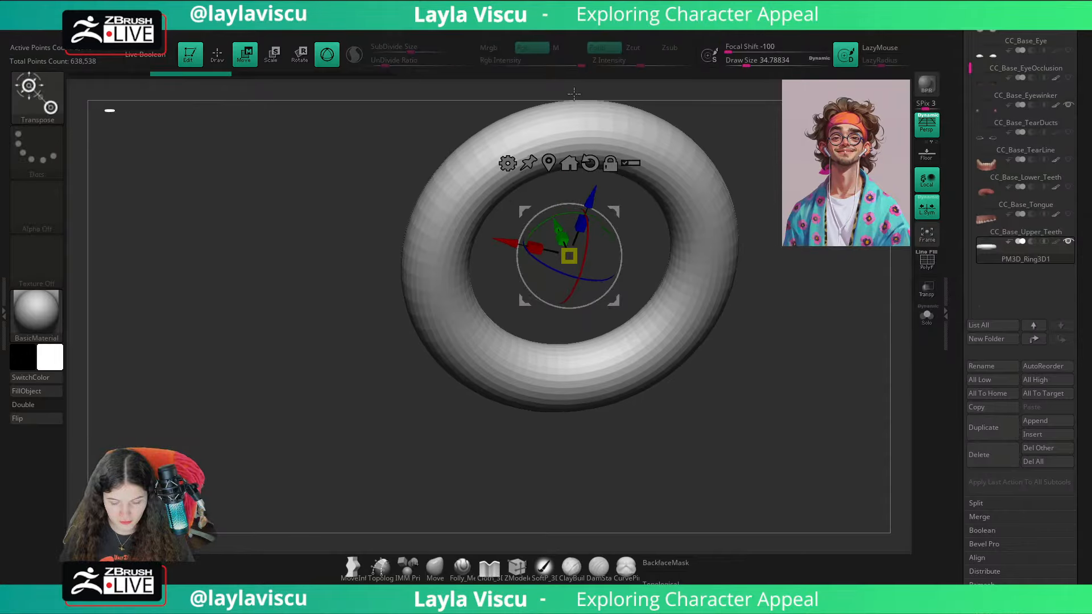
pyautogui.keyDown('ctrl'); pyautogui.moveTo(796, 256); pyautogui.dragTo(710, 267, button='right'); pyautogui.keyUp('ctrl')
pyautogui.moveTo(711, 267); pyautogui.dragTo(692, 323, button='right')
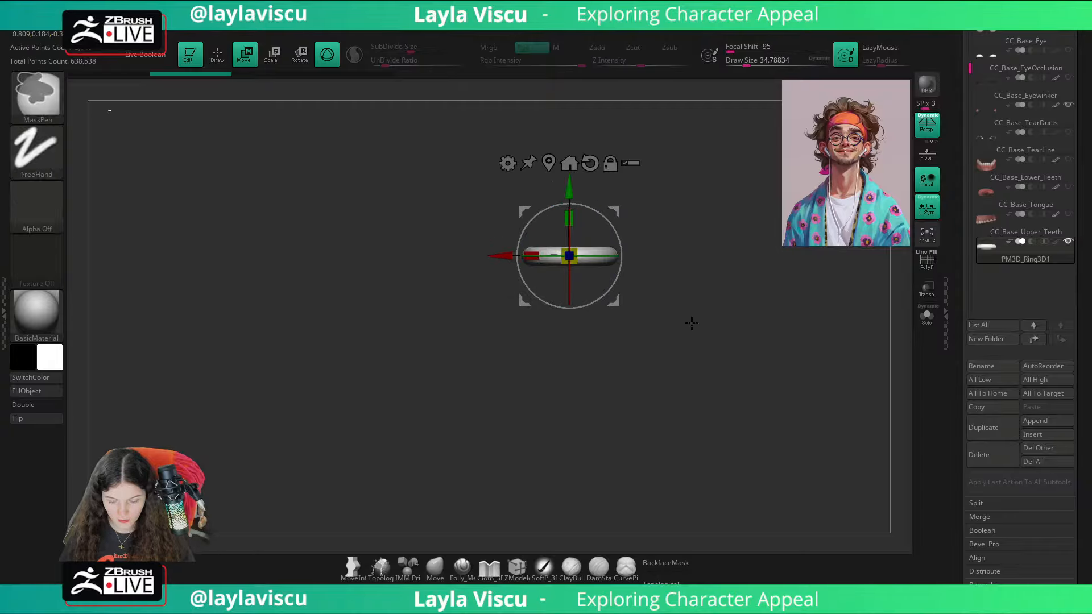
pyautogui.click(938, 326)
pyautogui.keyDown('alt'); pyautogui.moveTo(611, 163); pyautogui.dragTo(593, 254, button='right'); pyautogui.keyUp('alt')
pyautogui.moveTo(549, 280); pyautogui.dragTo(550, 0)
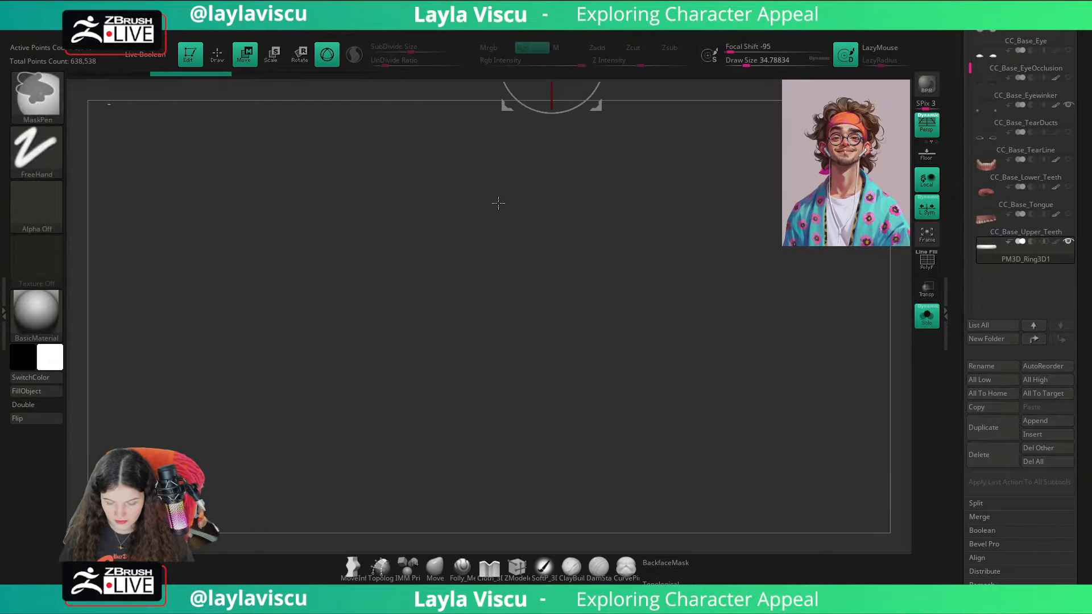
pyautogui.keyDown('alt'); pyautogui.moveTo(682, 181); pyautogui.dragTo(677, 467, button='right'); pyautogui.keyUp('alt')
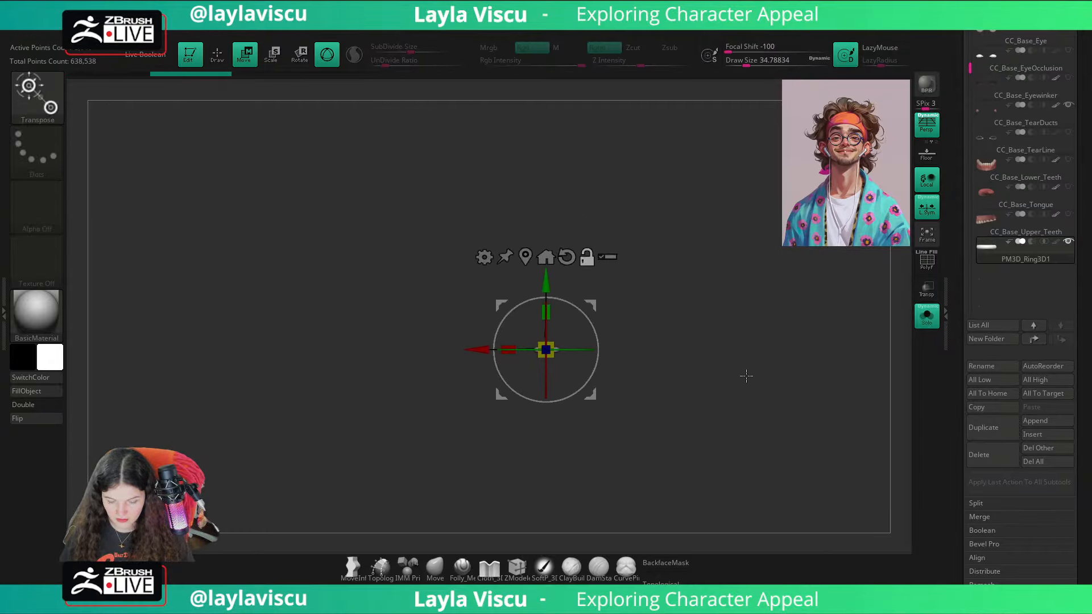
pyautogui.click(927, 316)
# Step: Move the ring up until it sits just below the neck and scale it up to about the neck base's width
pyautogui.press('f')
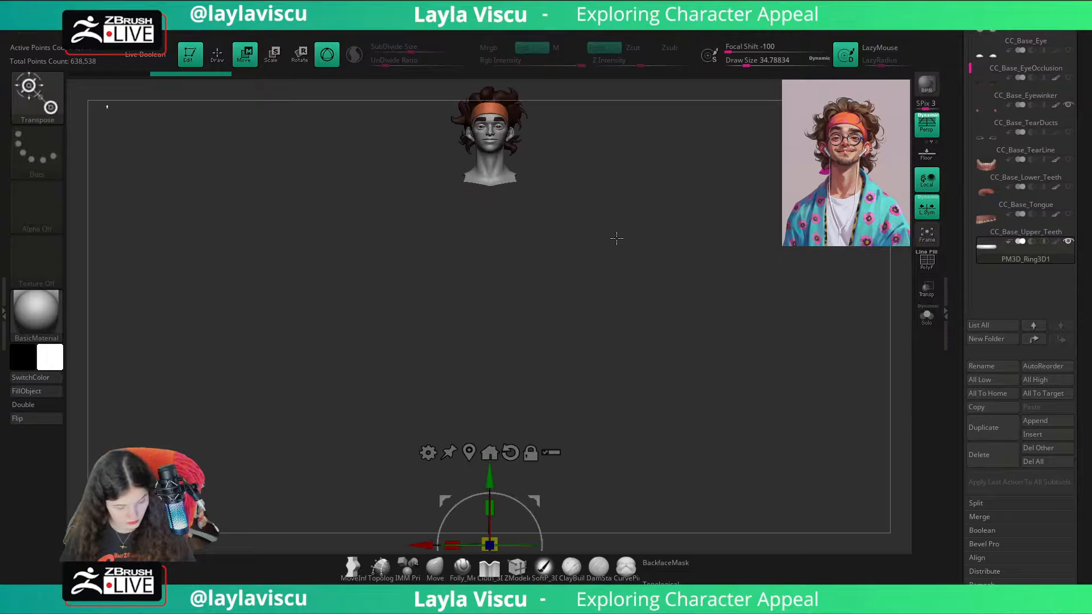
pyautogui.moveTo(492, 477); pyautogui.dragTo(491, 130)
pyautogui.keyDown('alt'); pyautogui.moveTo(648, 193); pyautogui.dragTo(667, 279, button='right'); pyautogui.keyUp('alt')
pyautogui.keyDown('ctrl'); pyautogui.moveTo(667, 279); pyautogui.dragTo(569, 319, button='right'); pyautogui.keyUp('ctrl')
pyautogui.moveTo(509, 286); pyautogui.dragTo(601, 317)
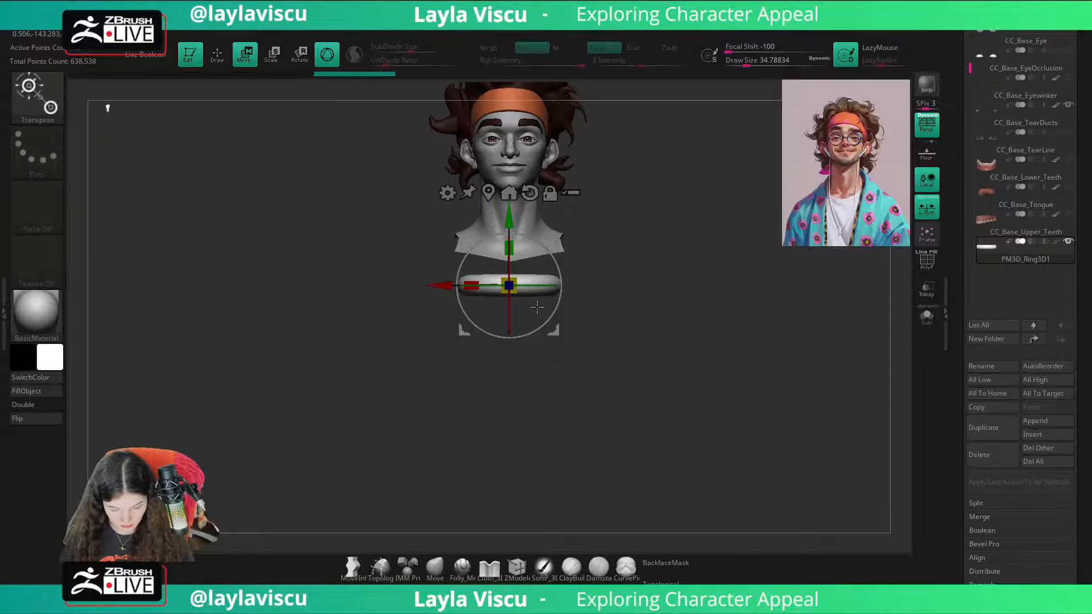
# Step: Rotate the ring upright about its X axis so its opening faces forward, and undo the extra rotation
pyautogui.moveTo(509, 313); pyautogui.dragTo(517, 393)
pyautogui.keyDown('shift'); pyautogui.moveTo(663, 329); pyautogui.dragTo(551, 312, button='right'); pyautogui.keyUp('shift')
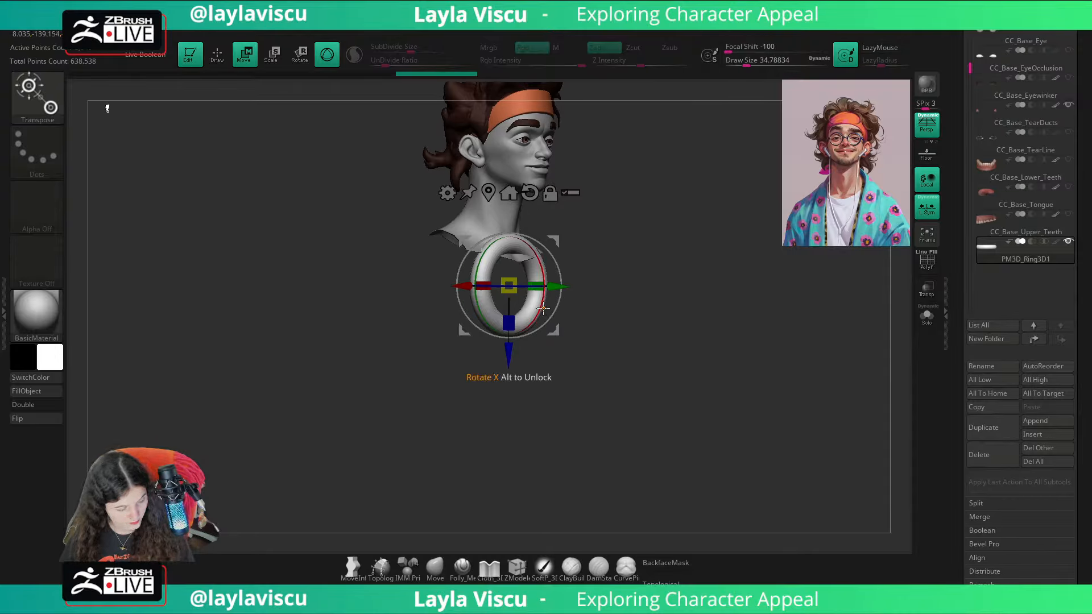
pyautogui.moveTo(539, 339); pyautogui.dragTo(546, 313)
pyautogui.hotkey('ctrl', 'z')
pyautogui.moveTo(678, 287)
pyautogui.keyDown('shift'); pyautogui.mouseDown()
pyautogui.moveTo(662, 274)
pyautogui.moveTo(664, 380)
pyautogui.mouseUp(); pyautogui.keyUp('shift')
pyautogui.click(437, 568)
pyautogui.moveTo(624, 414); pyautogui.dragTo(649, 414)
pyautogui.press('w')
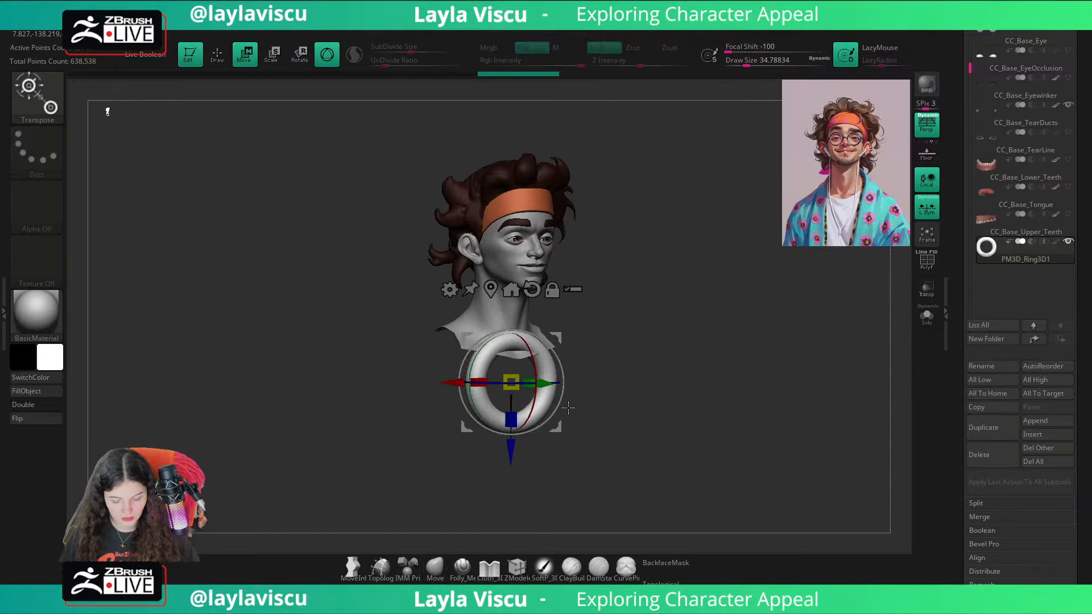
# Step: Try tilting the ring by -22.5 degrees about its X axis, check it from several angles and undo the transforms
pyautogui.moveTo(534, 398)
pyautogui.keyDown('shift'); pyautogui.mouseDown()
pyautogui.moveTo(543, 331)
pyautogui.moveTo(551, 406)
pyautogui.moveTo(559, 361)
pyautogui.moveTo(547, 422)
pyautogui.moveTo(568, 371)
pyautogui.moveTo(563, 327)
pyautogui.moveTo(561, 402)
pyautogui.moveTo(567, 385)
pyautogui.mouseUp(); pyautogui.keyUp('shift')
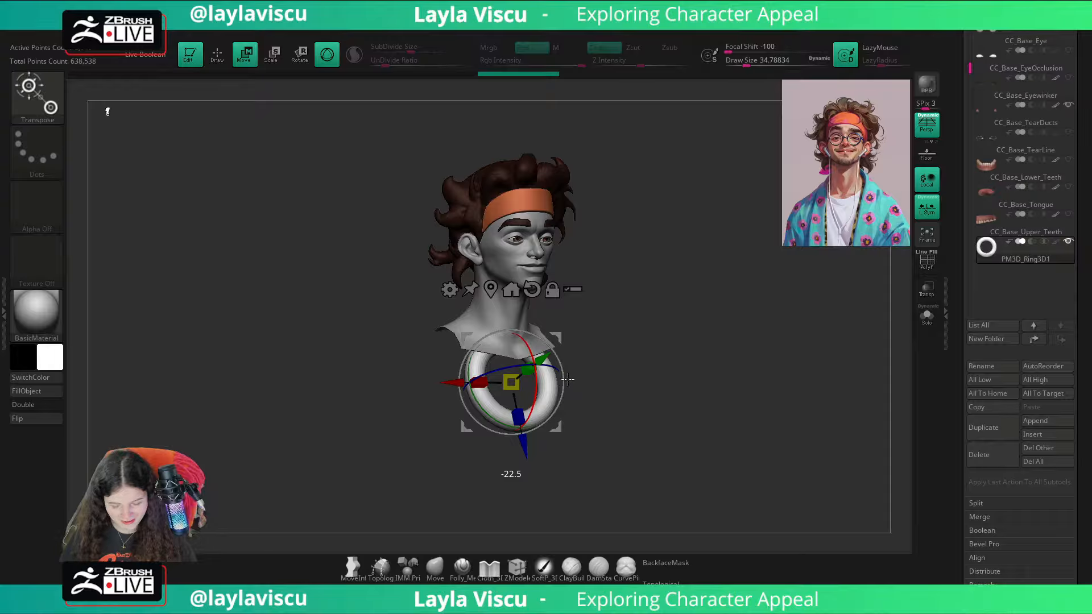
pyautogui.keyDown('shift'); pyautogui.moveTo(568, 379); pyautogui.dragTo(567, 380); pyautogui.keyUp('shift')
pyautogui.click(435, 569)
pyautogui.keyDown('shift'); pyautogui.moveTo(702, 419); pyautogui.dragTo(672, 420); pyautogui.keyUp('shift')
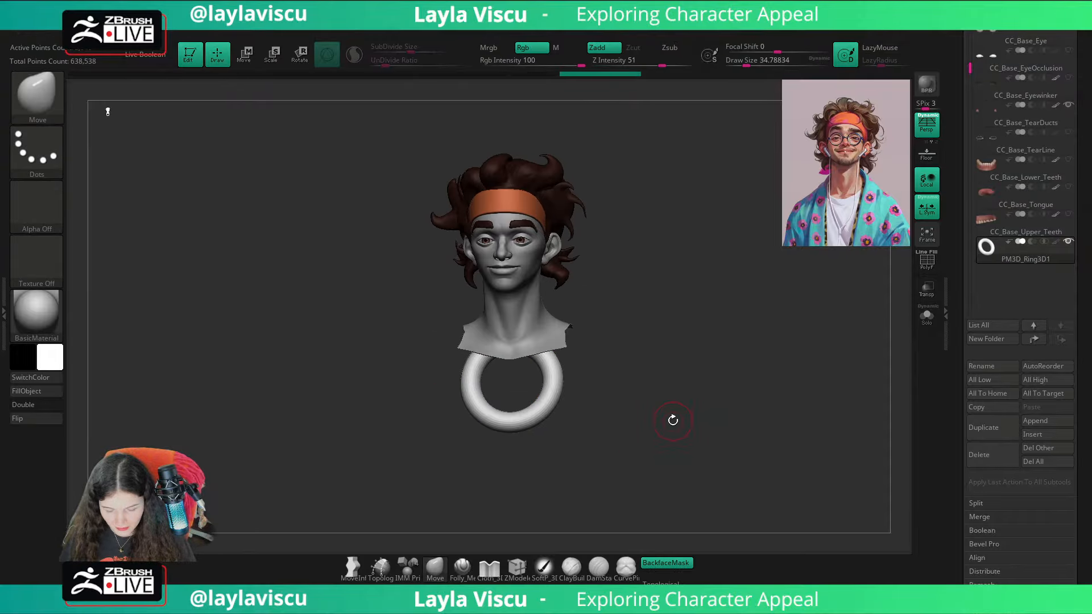
pyautogui.press('w')
pyautogui.keyDown('shift'); pyautogui.moveTo(505, 411); pyautogui.dragTo(497, 352); pyautogui.keyUp('shift')
pyautogui.moveTo(697, 392); pyautogui.dragTo(604, 432)
pyautogui.hotkey('ctrl', 'z')
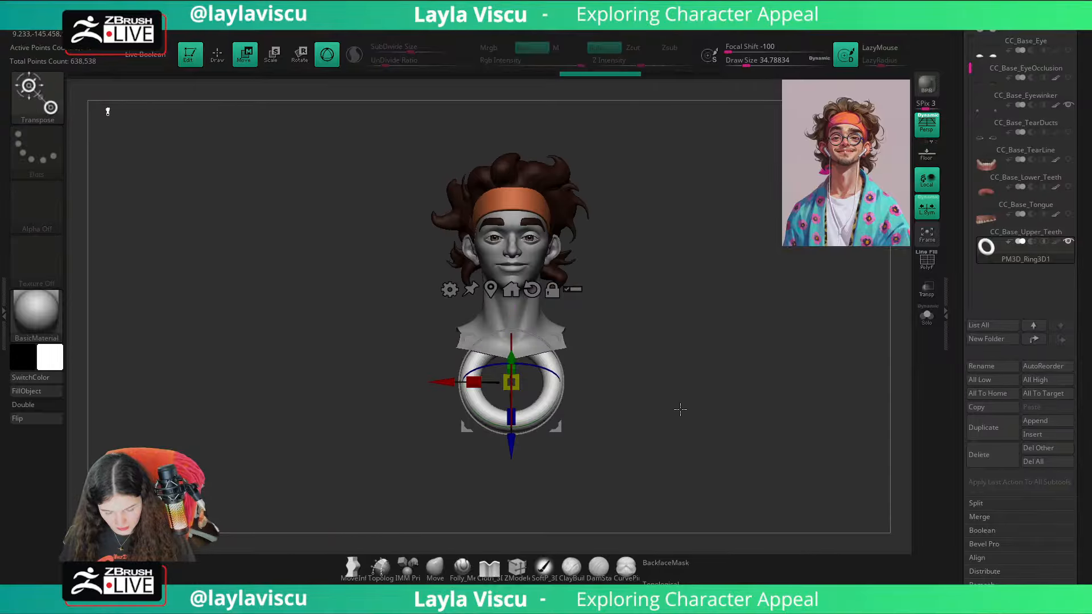
pyautogui.moveTo(680, 409); pyautogui.dragTo(671, 448)
pyautogui.hotkey('ctrl', 'z')
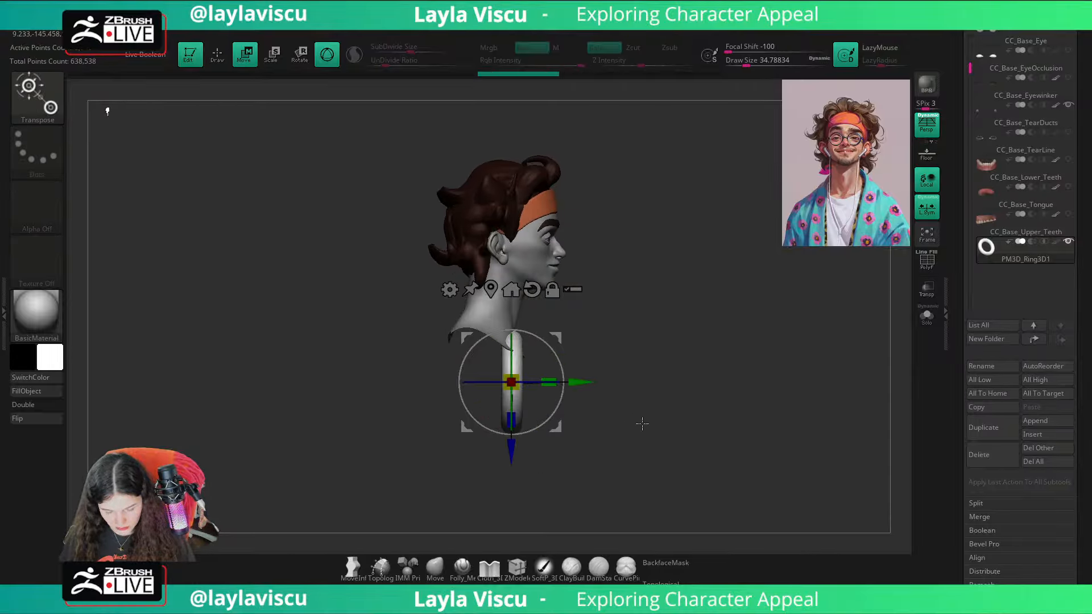
# Step: Move the ring forward and up in front of the nose at eye level, and scale it down
pyautogui.moveTo(595, 382); pyautogui.dragTo(676, 381)
pyautogui.moveTo(594, 454); pyautogui.dragTo(595, 312)
pyautogui.moveTo(759, 352); pyautogui.dragTo(688, 364)
pyautogui.moveTo(598, 245); pyautogui.dragTo(583, 257)
pyautogui.keyDown('alt'); pyautogui.moveTo(679, 282); pyautogui.dragTo(745, 339); pyautogui.keyUp('alt')
pyautogui.keyDown('alt'); pyautogui.moveTo(745, 339); pyautogui.dragTo(646, 363); pyautogui.keyUp('alt')
# Step: Try thinning the ring's tube by deflating it with the wireframe displayed, and undo the deflation
pyautogui.press('q')
pyautogui.hotkey('shift', 'f')
pyautogui.keyDown('alt'); pyautogui.moveTo(654, 298); pyautogui.dragTo(671, 361); pyautogui.keyUp('alt')
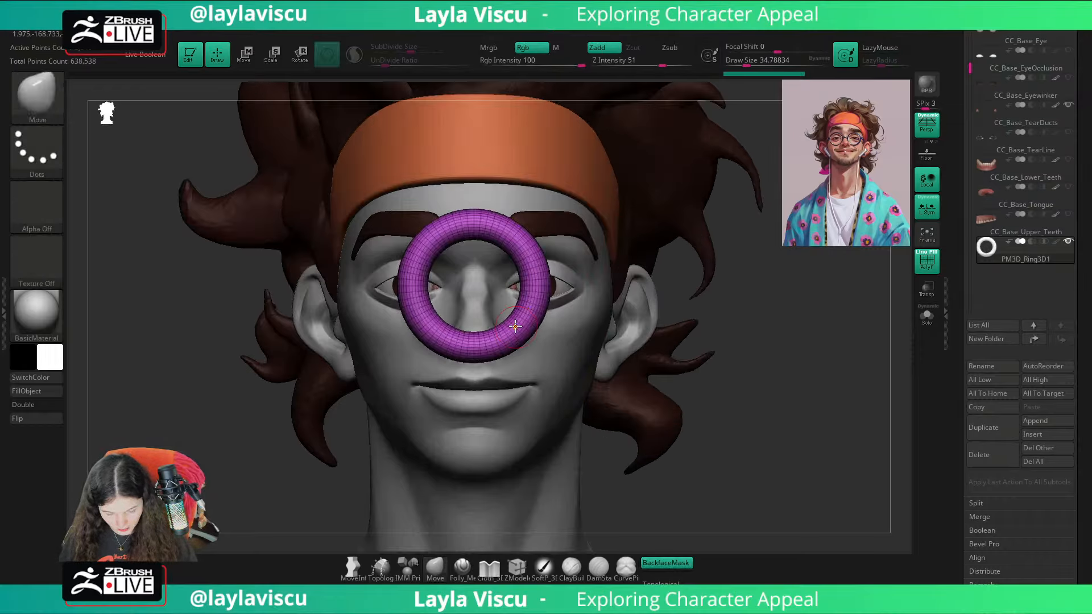
pyautogui.press('w')
pyautogui.keyDown('ctrl'); pyautogui.moveTo(473, 286); pyautogui.dragTo(459, 297); pyautogui.keyUp('ctrl')
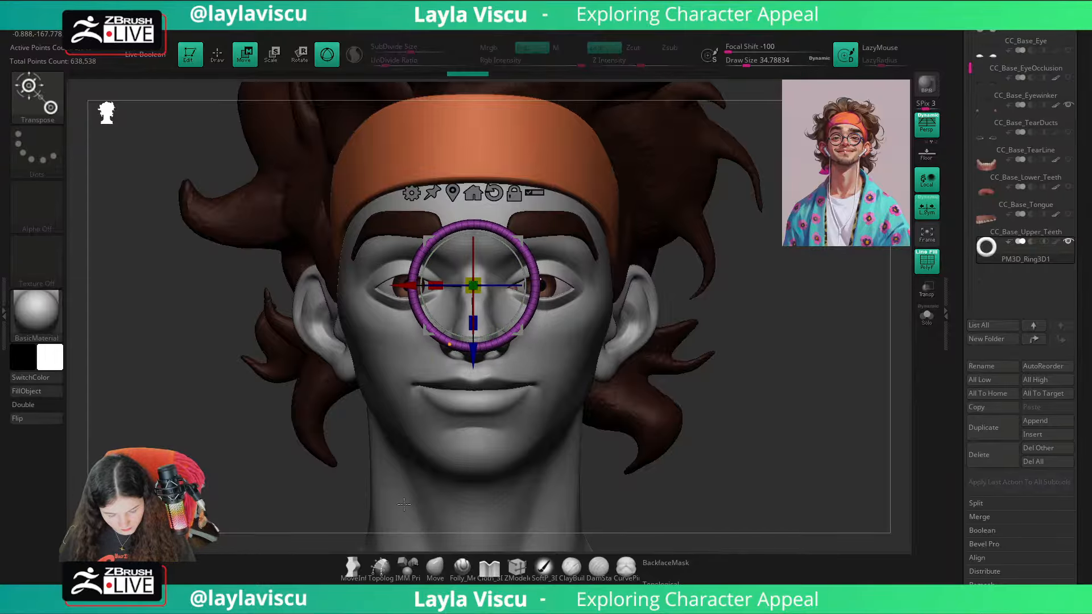
pyautogui.press('q')
pyautogui.moveTo(1088, 322); pyautogui.dragTo(1042, 171)
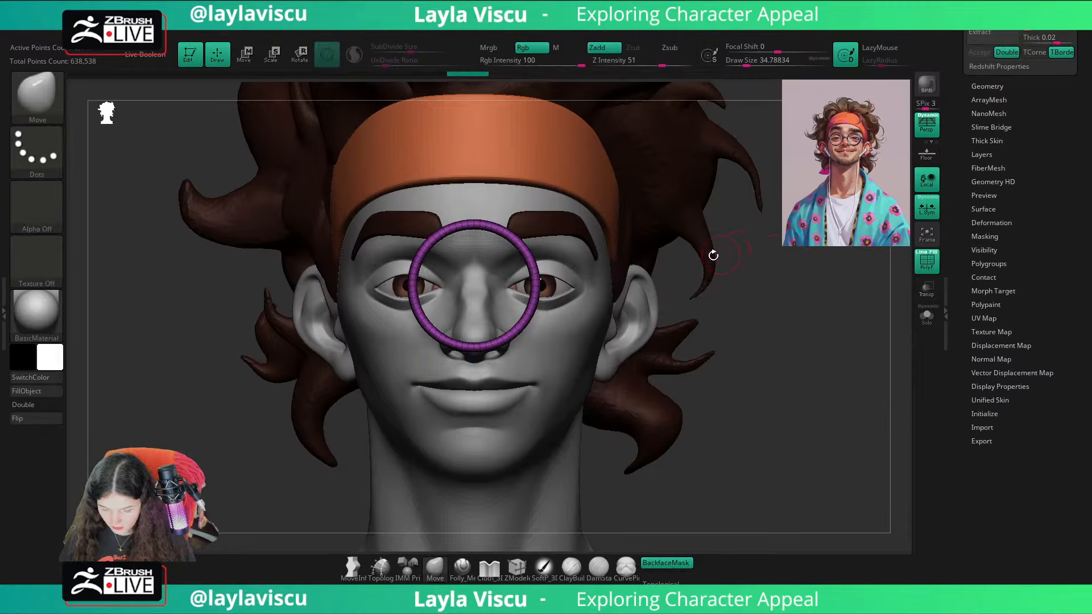
pyautogui.hotkey('ctrl', 'z')
# Step: Deflate the ring into a slim glasses rim and turn off the wireframe display
pyautogui.press('w')
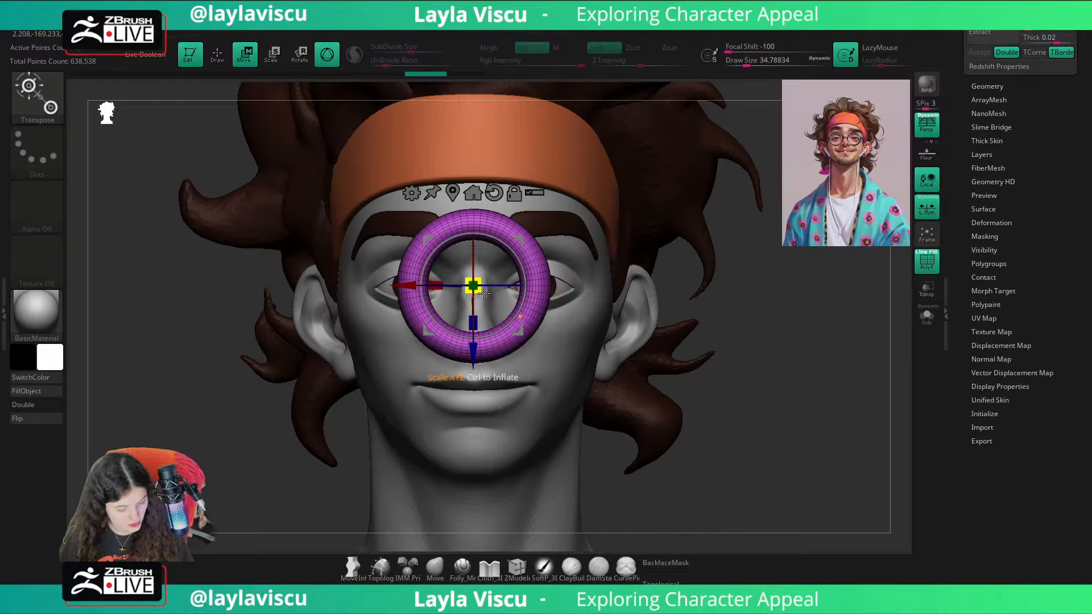
pyautogui.moveTo(484, 293)
pyautogui.keyDown('ctrl'); pyautogui.mouseDown()
pyautogui.moveTo(352, 261)
pyautogui.moveTo(425, 284)
pyautogui.moveTo(404, 274)
pyautogui.moveTo(594, 301)
pyautogui.moveTo(390, 284)
pyautogui.moveTo(605, 292)
pyautogui.moveTo(354, 292)
pyautogui.moveTo(377, 299)
pyautogui.mouseUp(); pyautogui.keyUp('ctrl')
pyautogui.click(433, 568)
pyautogui.hotkey('shift', 'f')
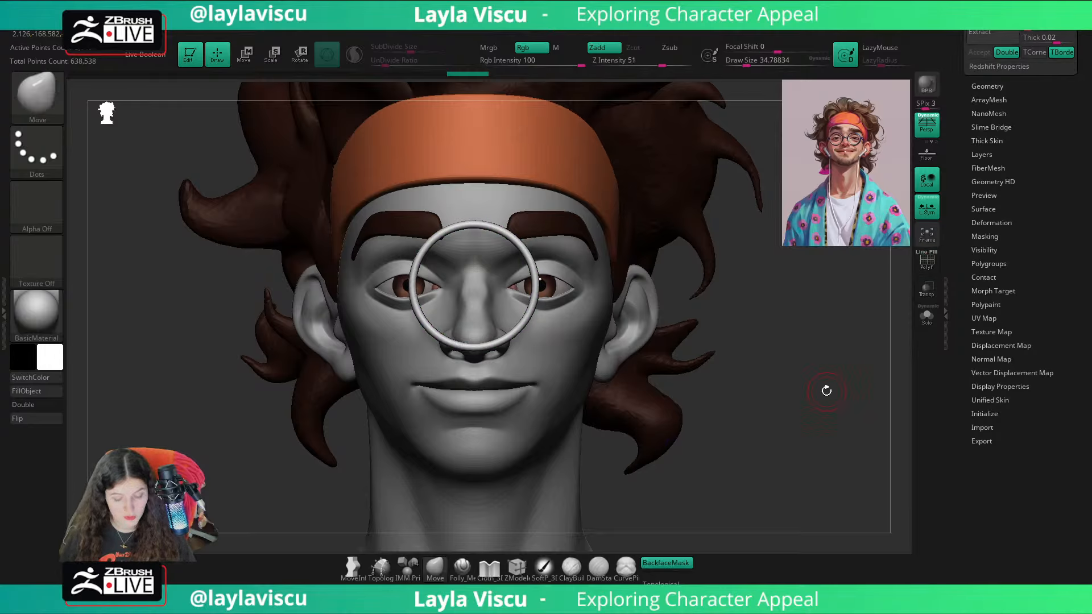
# Step: Scale the rim down slightly and move it sideways until it encircles the character's left eye
pyautogui.press('w')
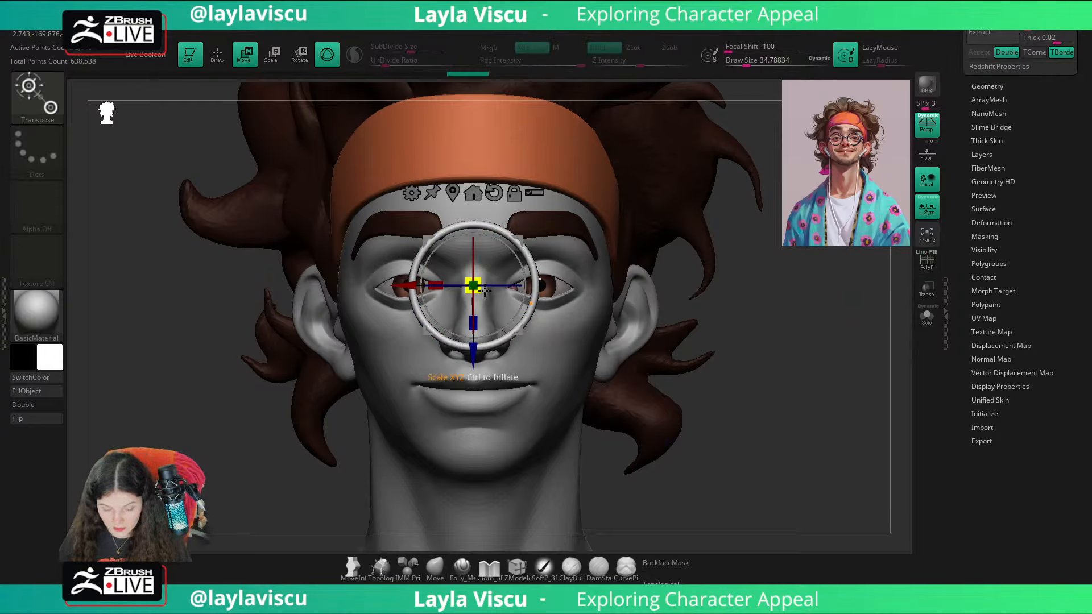
pyautogui.keyDown('alt'); pyautogui.moveTo(435, 305); pyautogui.dragTo(503, 304); pyautogui.keyUp('alt')
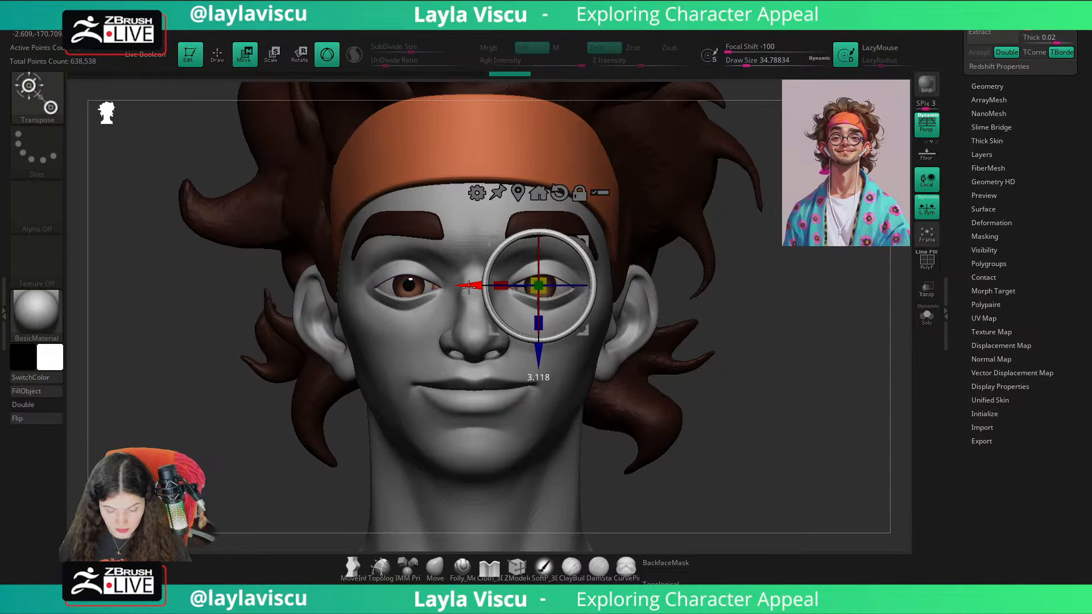
pyautogui.scroll(10, 1087, 319)
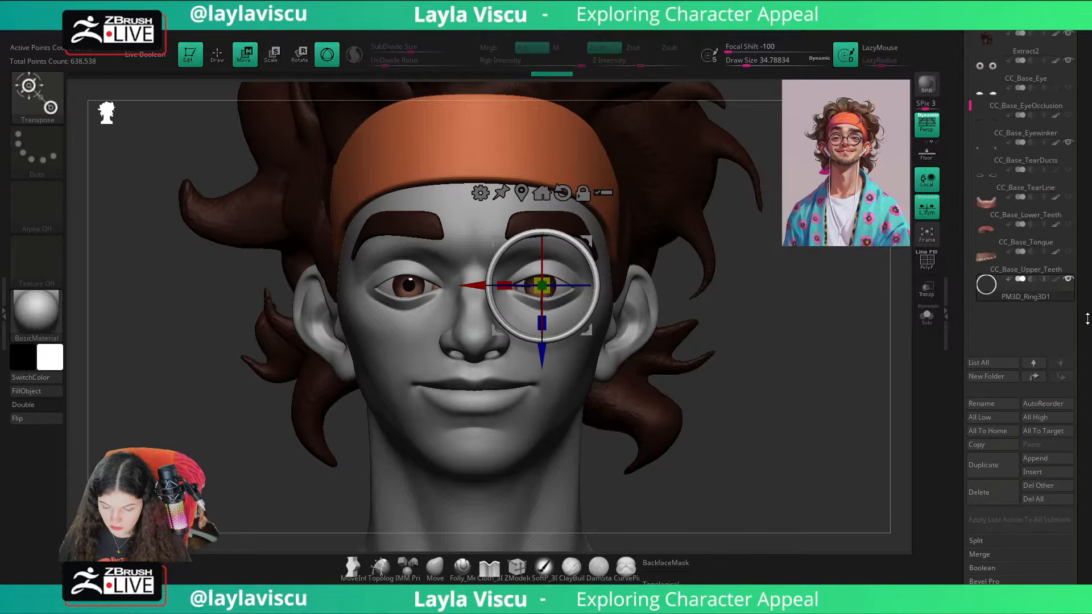
# Step: Adjust the rim's depth in front of the eye from the side and recall the stored custom view
pyautogui.keyDown('shift'); pyautogui.moveTo(811, 343); pyautogui.dragTo(460, 432); pyautogui.keyUp('shift')
pyautogui.moveTo(467, 287); pyautogui.dragTo(622, 308)
pyautogui.keyDown('alt'); pyautogui.moveTo(511, 362); pyautogui.dragTo(383, 322); pyautogui.keyUp('alt')
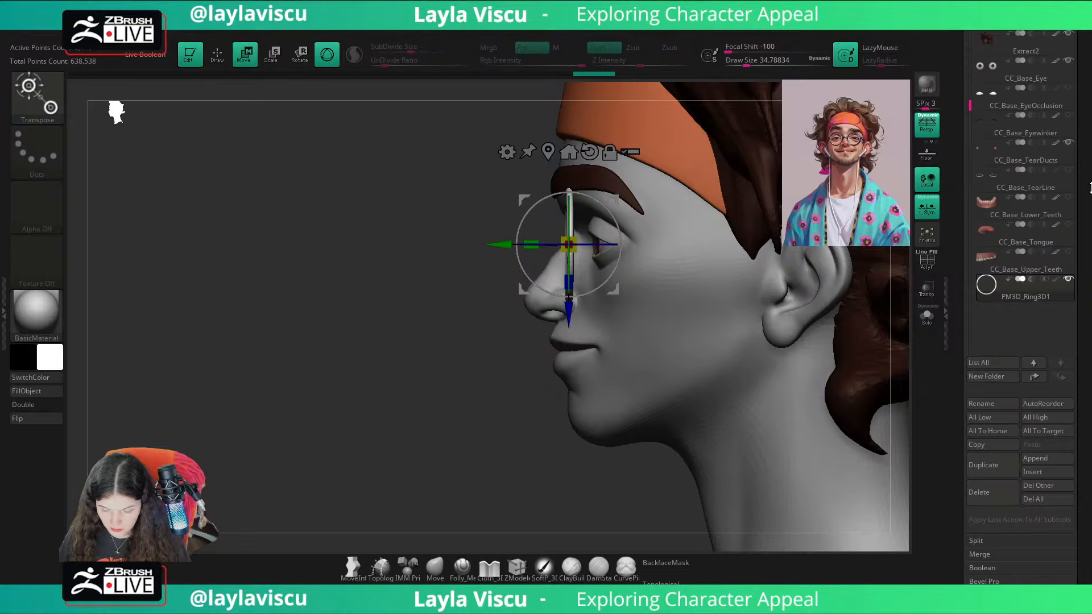
pyautogui.moveTo(1089, 184); pyautogui.dragTo(1086, 392)
pyautogui.click(1062, 360)
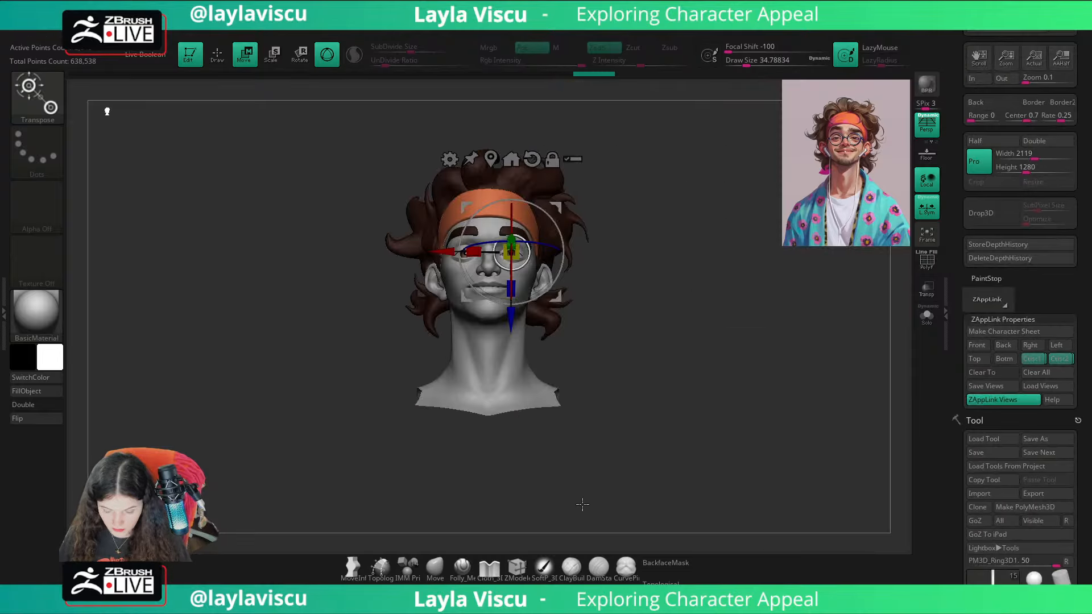
# Step: Choose the Move brush and overlay the reference illustration semi-transparently on the head in the stored view
pyautogui.click(431, 570)
pyautogui.hotkey('shift', 'z')
pyautogui.hotkey('shift', 'z')
pyautogui.hotkey('shift', 'z')
pyautogui.press('z')
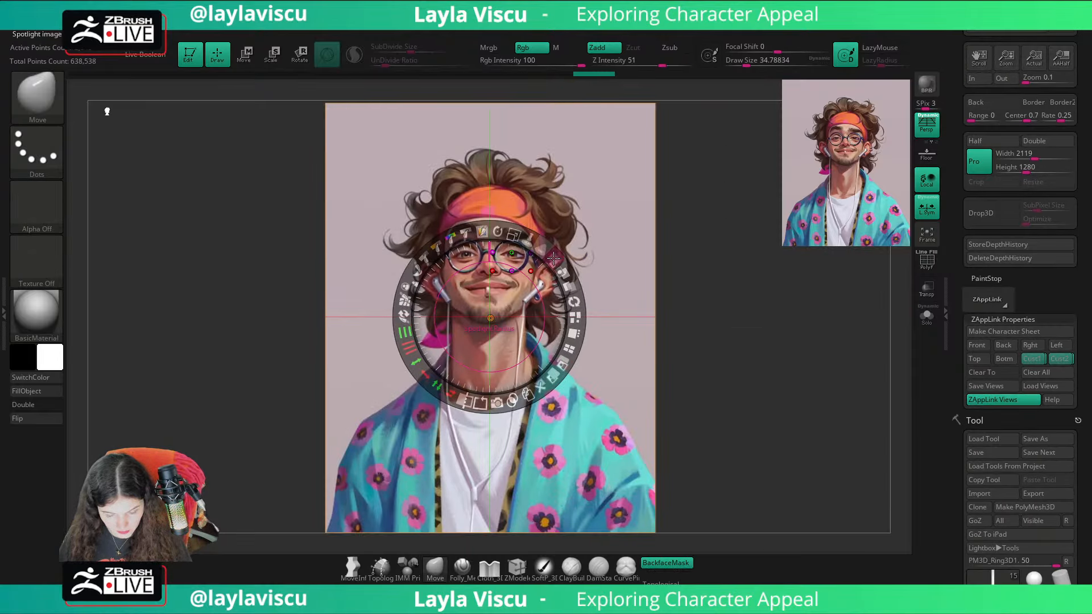
pyautogui.moveTo(552, 256); pyautogui.dragTo(449, 242)
pyautogui.press('z')
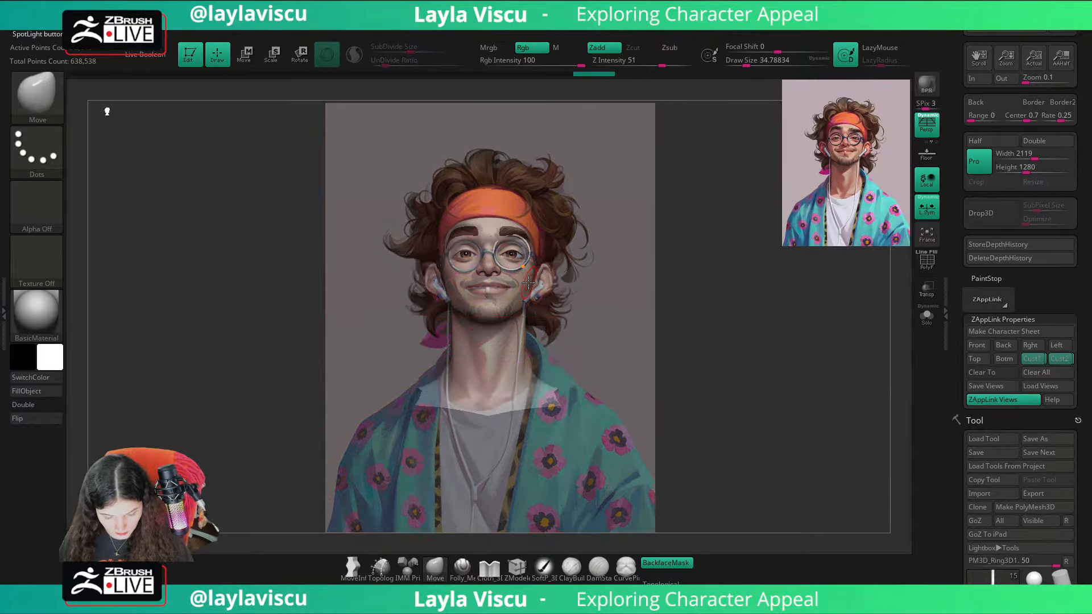
# Step: Lower the rim slightly to line it up with the reference's glasses, comparing with the overlay on and off
pyautogui.press('w')
pyautogui.moveTo(515, 328); pyautogui.dragTo(516, 331)
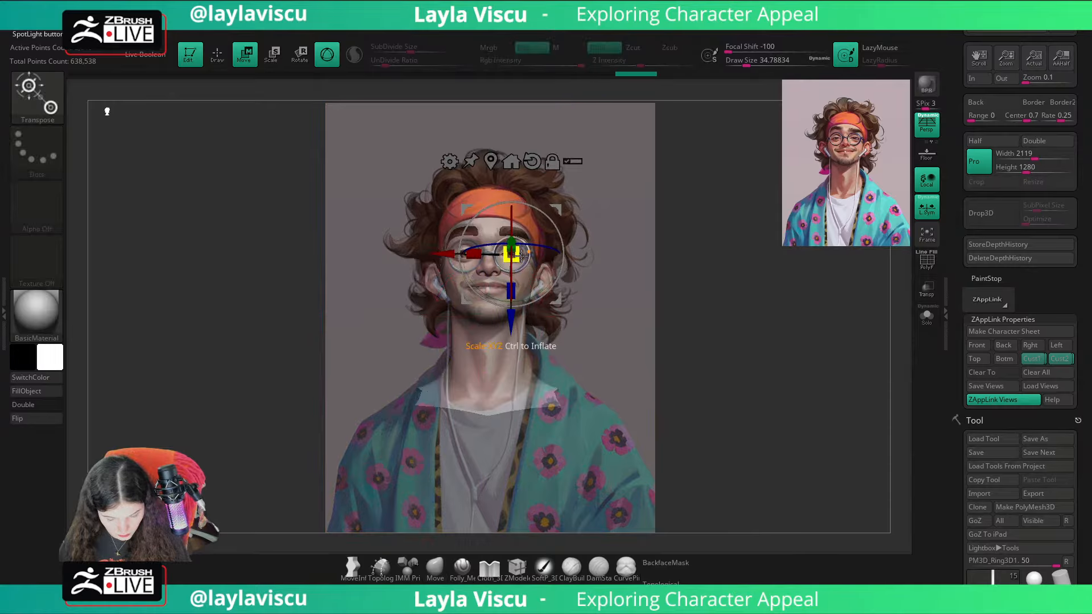
pyautogui.moveTo(517, 257); pyautogui.dragTo(517, 258)
pyautogui.moveTo(516, 326); pyautogui.dragTo(516, 327)
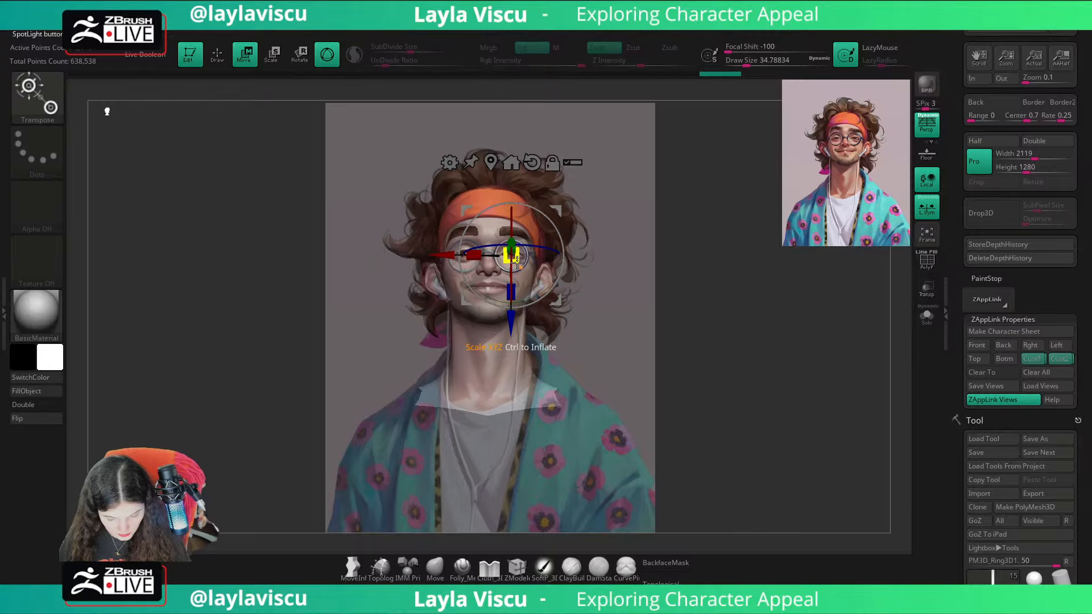
pyautogui.press('q')
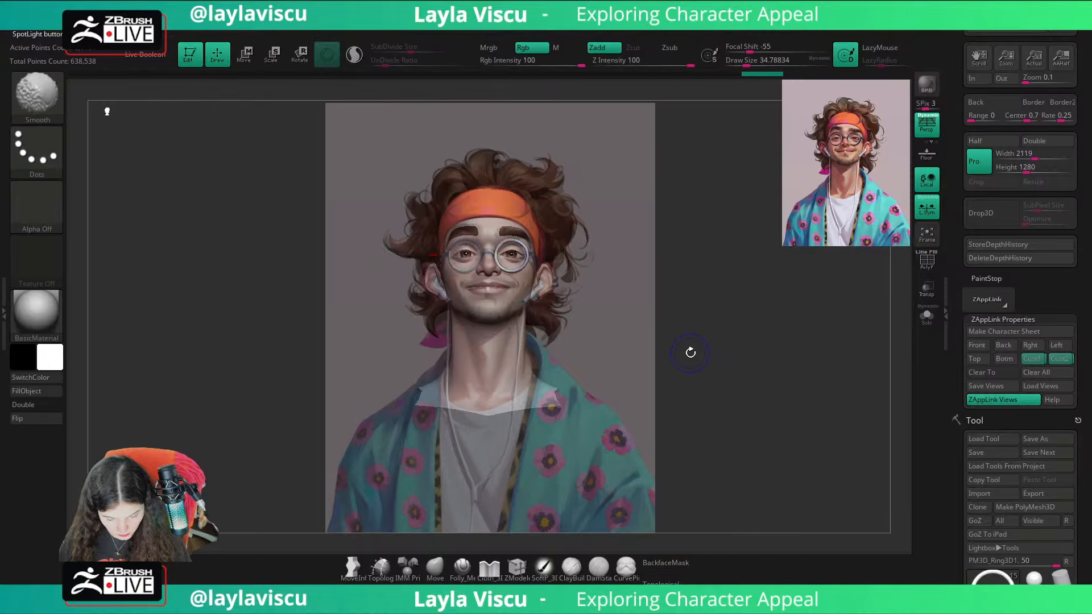
pyautogui.hotkey('shift', 'z')
pyautogui.press('w')
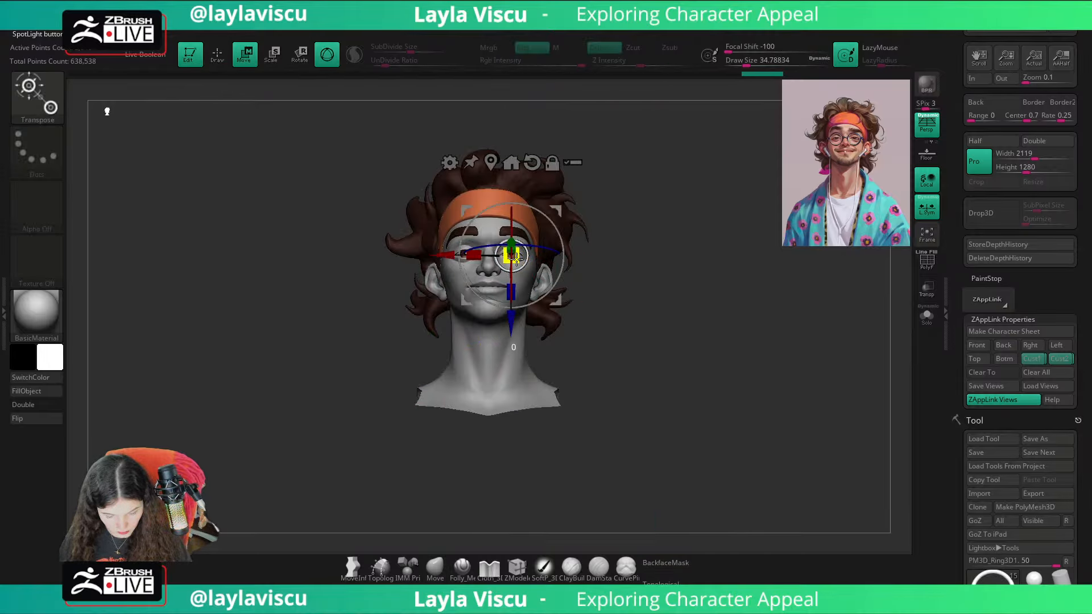
pyautogui.press('q')
pyautogui.hotkey('shift', 'z')
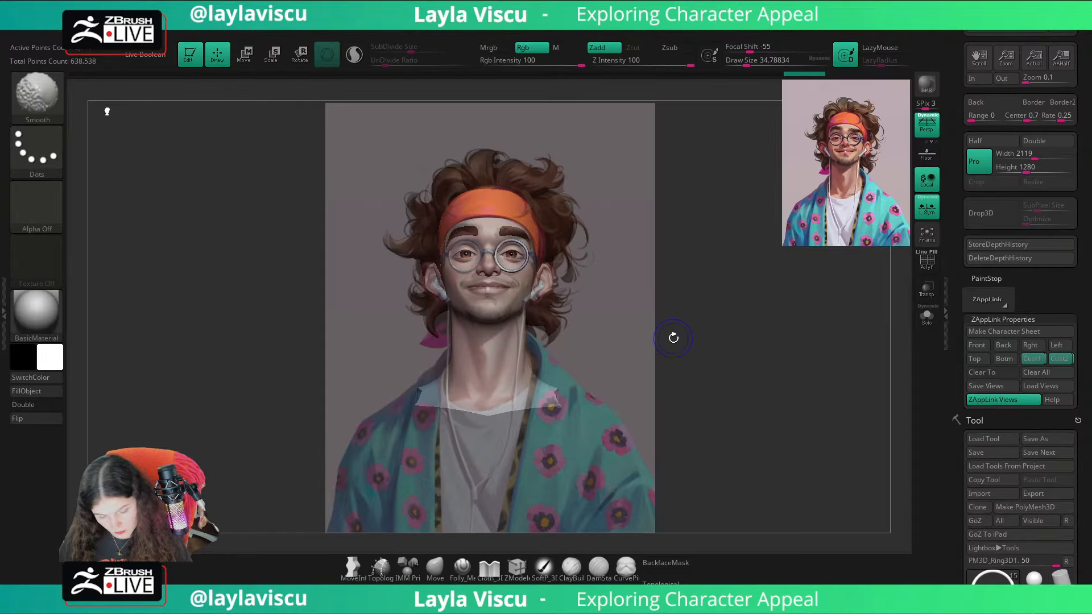
pyautogui.hotkey('shift', 'z')
# Step: Turn off local symmetry, mirror and weld the rim across to the other eye, and compare the pair with the reference
pyautogui.press('b')
pyautogui.press('m')
pyautogui.press('v')
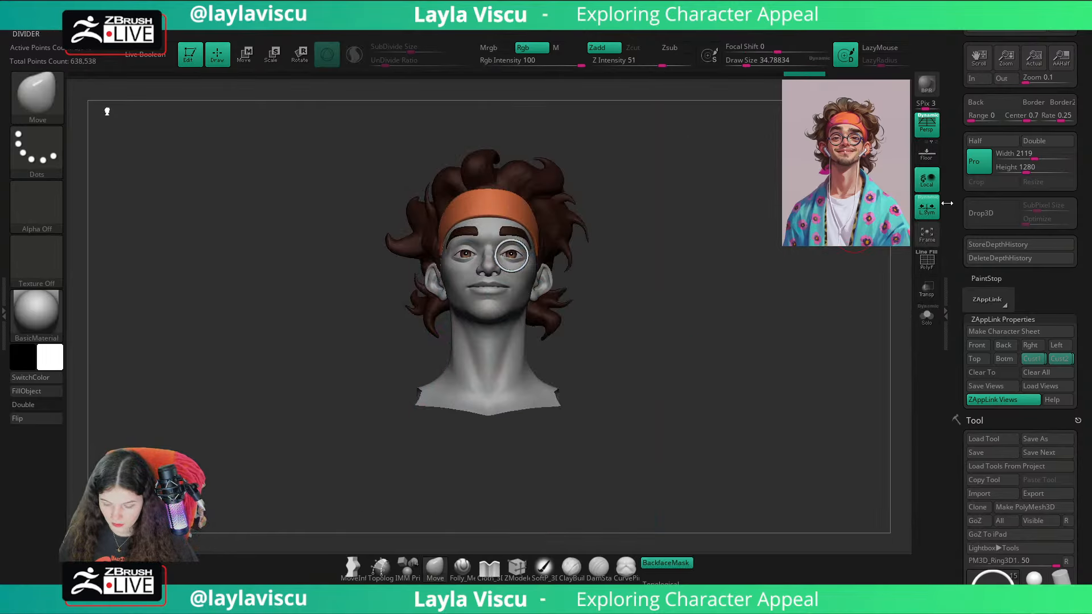
pyautogui.click(930, 206)
pyautogui.press('space')
pyautogui.click(748, 183)
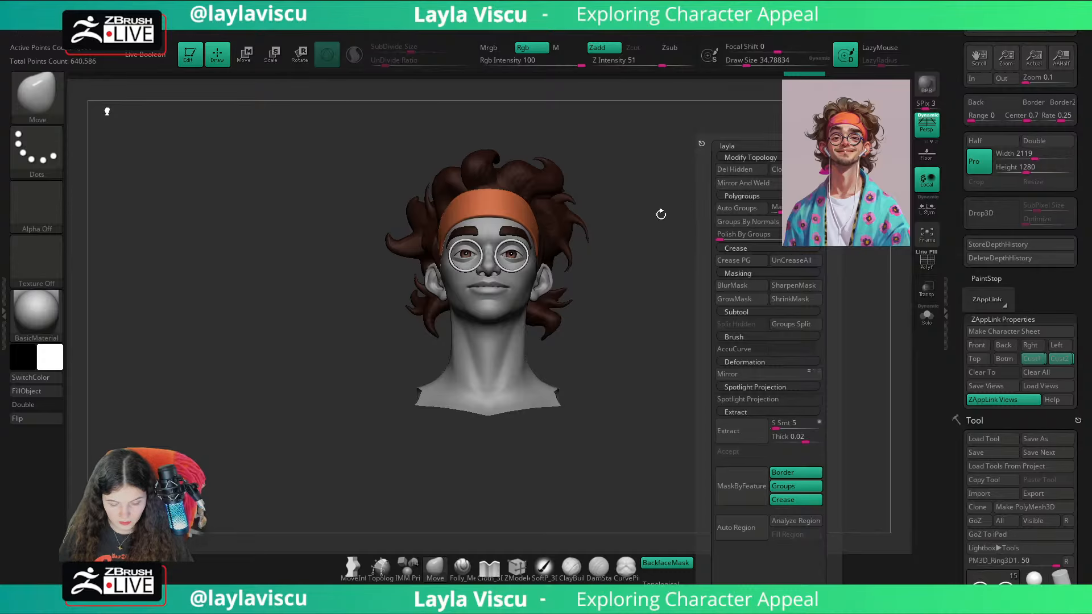
pyautogui.hotkey('shift', 'z')
pyautogui.press('z')
pyautogui.hotkey('shift', 'z')
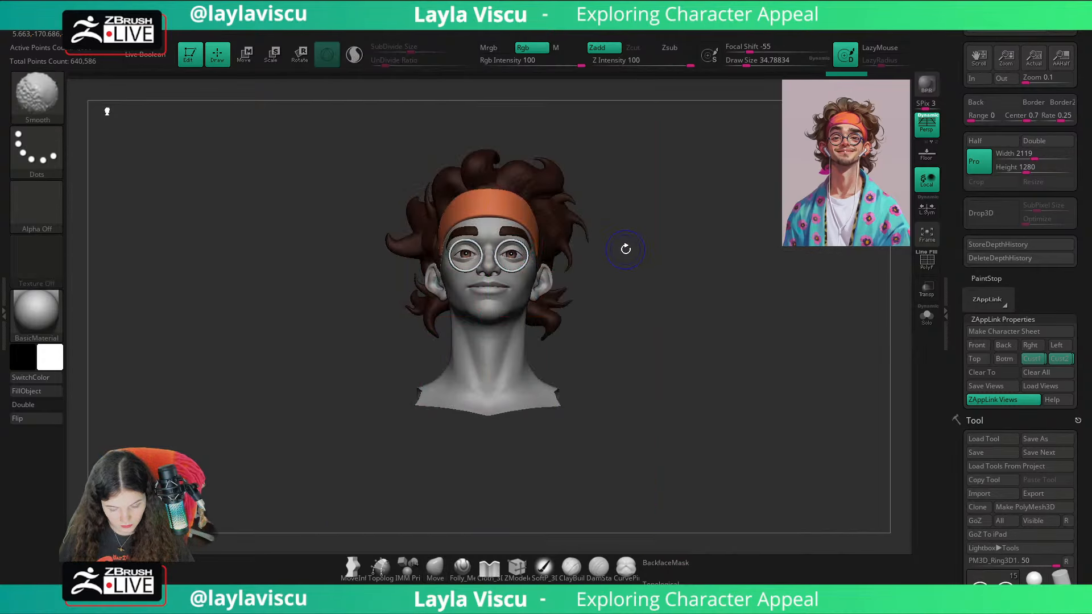
pyautogui.hotkey('shift', 'z')
pyautogui.hotkey('shift', 'z')
# Step: Tilt both rims slightly in side profile so their lower edges lean back toward the cheeks
pyautogui.moveTo(626, 248)
pyautogui.mouseDown()
pyautogui.moveTo(692, 273)
pyautogui.moveTo(755, 324)
pyautogui.mouseUp()
pyautogui.keyDown('ctrl'); pyautogui.moveTo(755, 324); pyautogui.dragTo(734, 393, button='right'); pyautogui.keyUp('ctrl')
pyautogui.press('w')
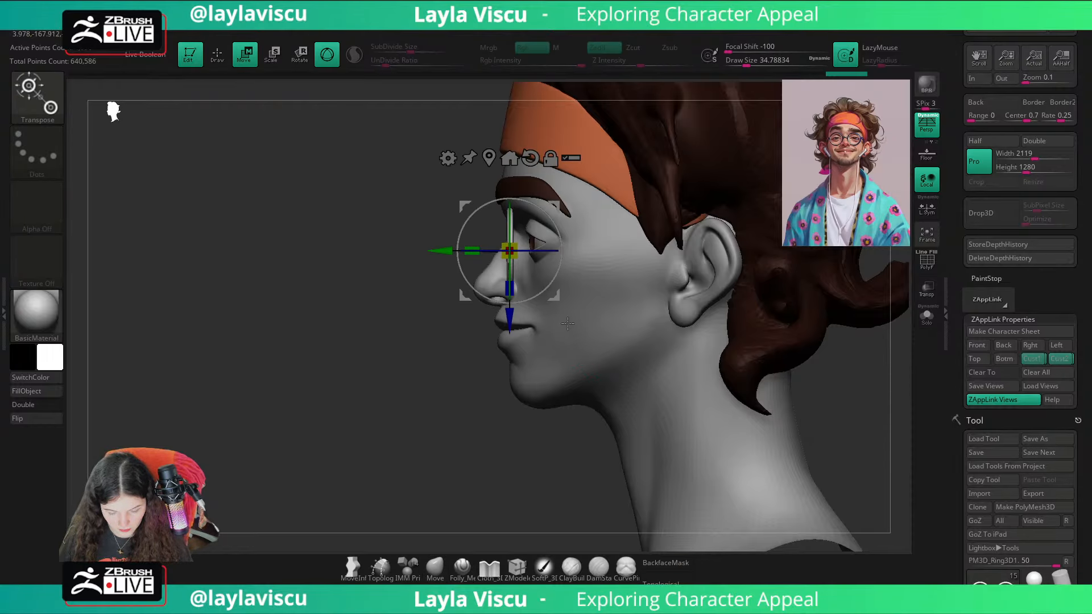
pyautogui.moveTo(422, 383); pyautogui.dragTo(544, 302, button='right')
pyautogui.click(435, 566)
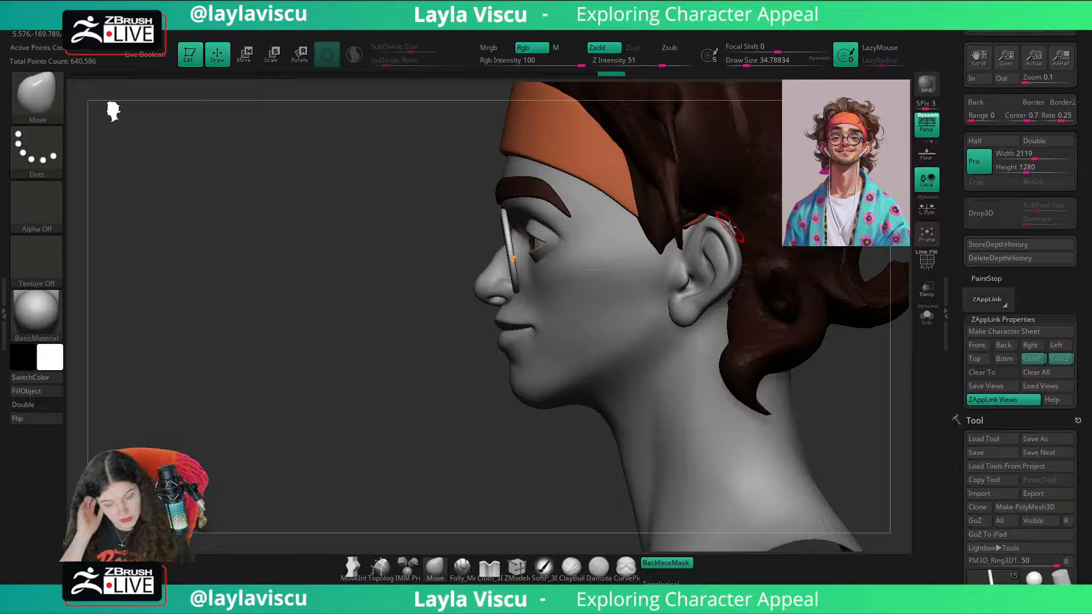
pyautogui.hotkey('ctrl', 'z')
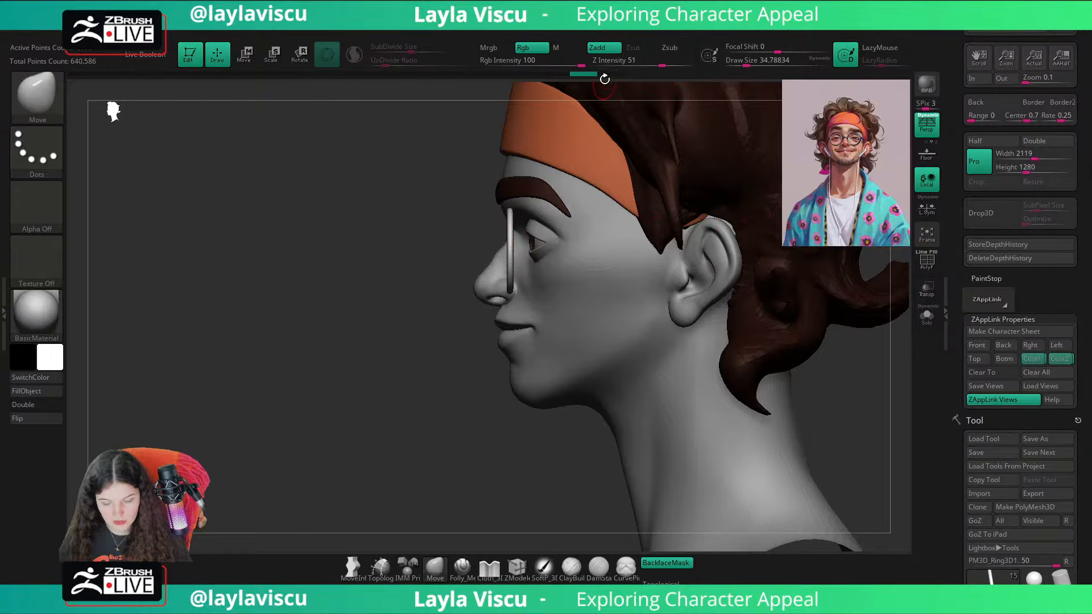
pyautogui.hotkey('ctrl', 'shift', 'z')
# Step: Move the tilted rims slightly forward, away from the eyes, and check them from a three-quarter view
pyautogui.press('w')
pyautogui.moveTo(447, 261); pyautogui.dragTo(437, 262)
pyautogui.press('q')
pyautogui.moveTo(408, 490)
pyautogui.mouseDown()
pyautogui.moveTo(385, 495)
pyautogui.moveTo(483, 489)
pyautogui.mouseUp()
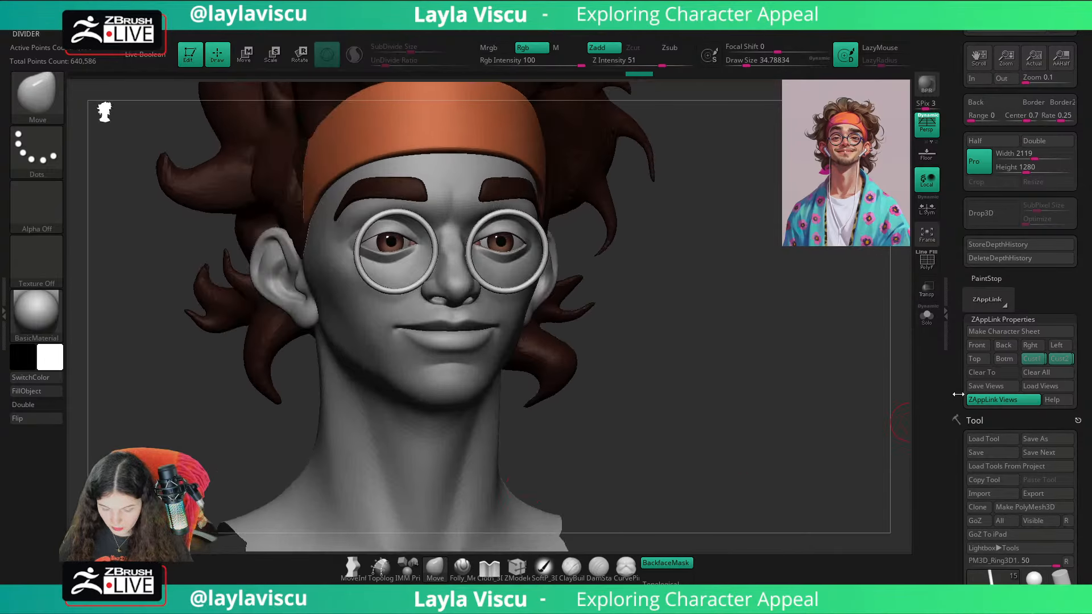
# Step: Recall the second custom view, make the reference overlay opaque and sample the dark purple of its glasses frame
pyautogui.click(1051, 358)
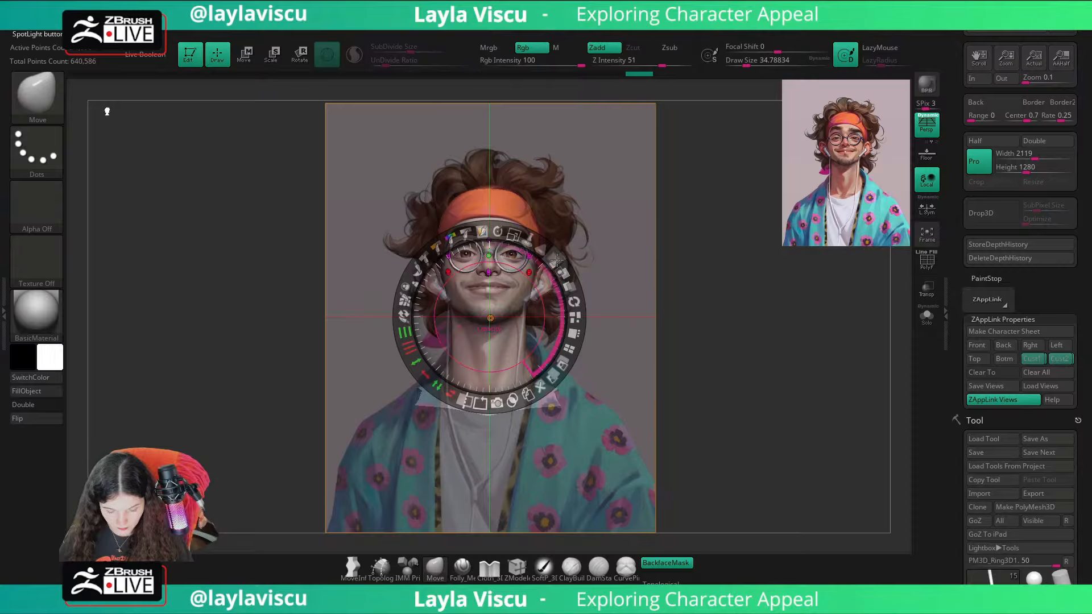
pyautogui.moveTo(560, 262); pyautogui.dragTo(527, 285)
pyautogui.press('z')
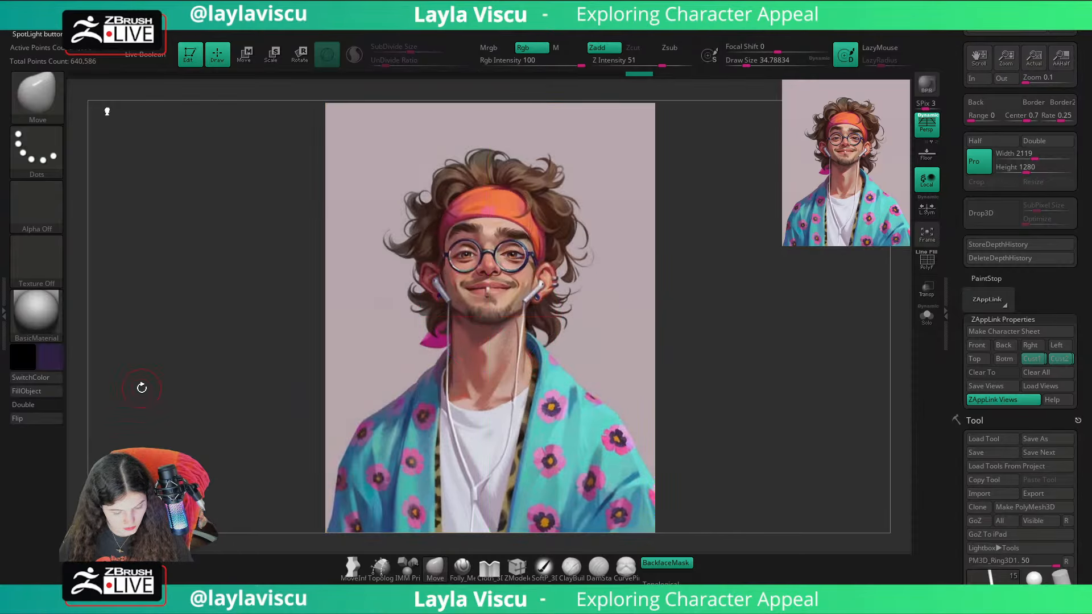
pyautogui.press('z')
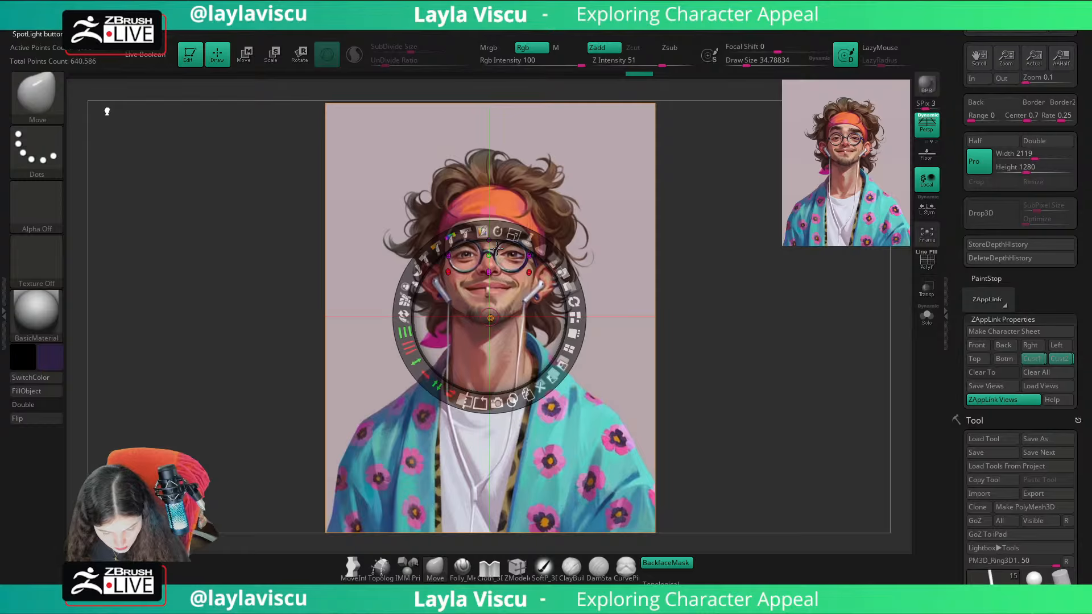
pyautogui.press('z')
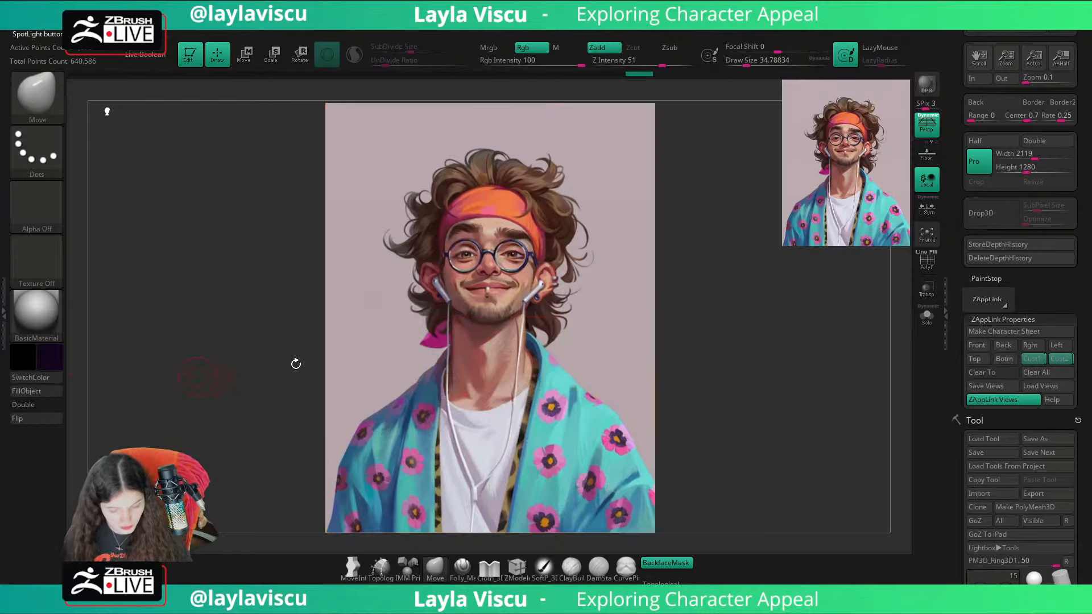
pyautogui.hotkey('shift', 'z')
# Step: Fill the rims with the sampled dark purple and reset the active colour to white, comparing with the reference
pyautogui.click(50, 357)
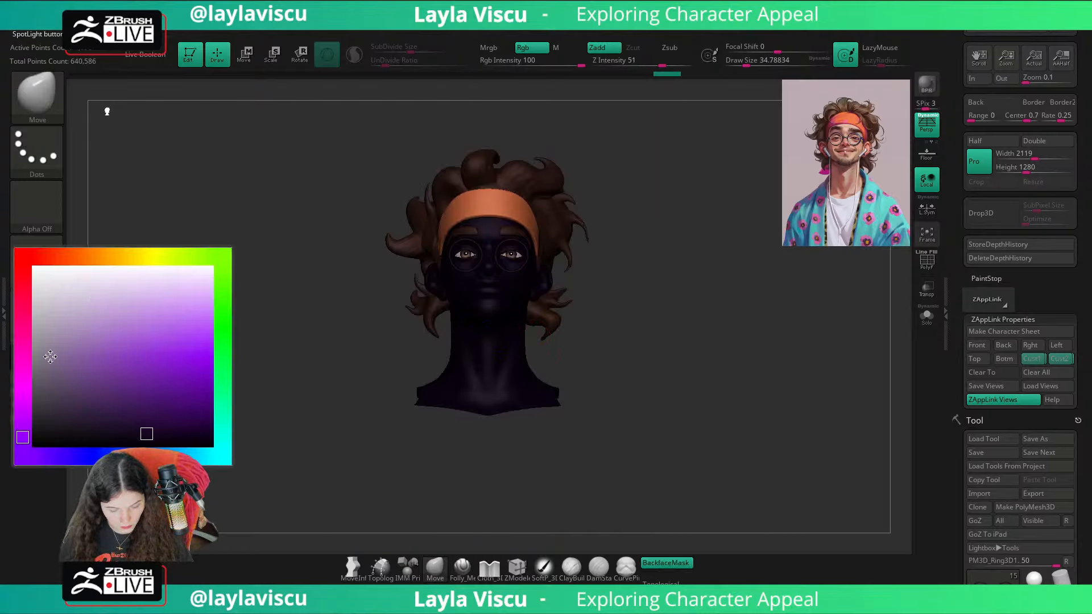
pyautogui.click(39, 246)
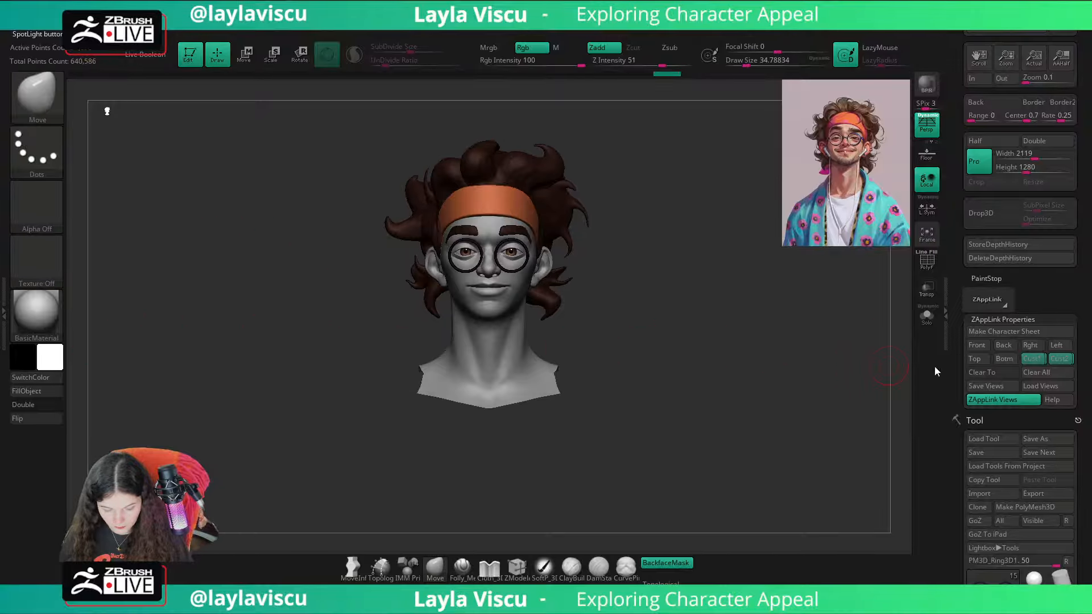
pyautogui.click(1040, 363)
pyautogui.hotkey('shift', 'z')
pyautogui.hotkey('shift', 'z')
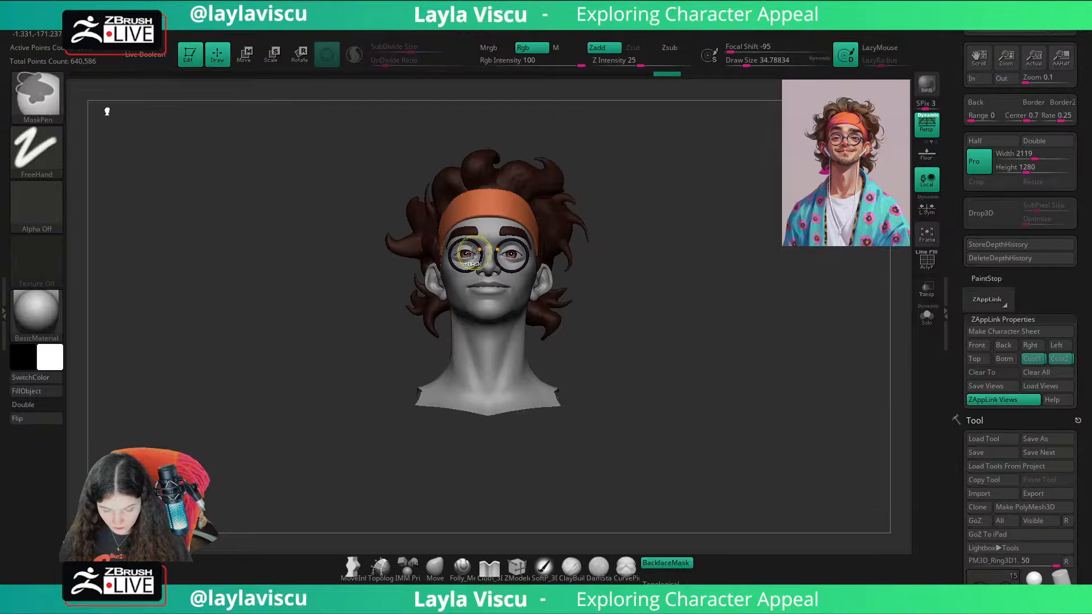
# Step: Display the wireframe with polygroup colours and briefly isolate the glasses rims to inspect them
pyautogui.click(1060, 360)
pyautogui.hotkey('shift', 'f')
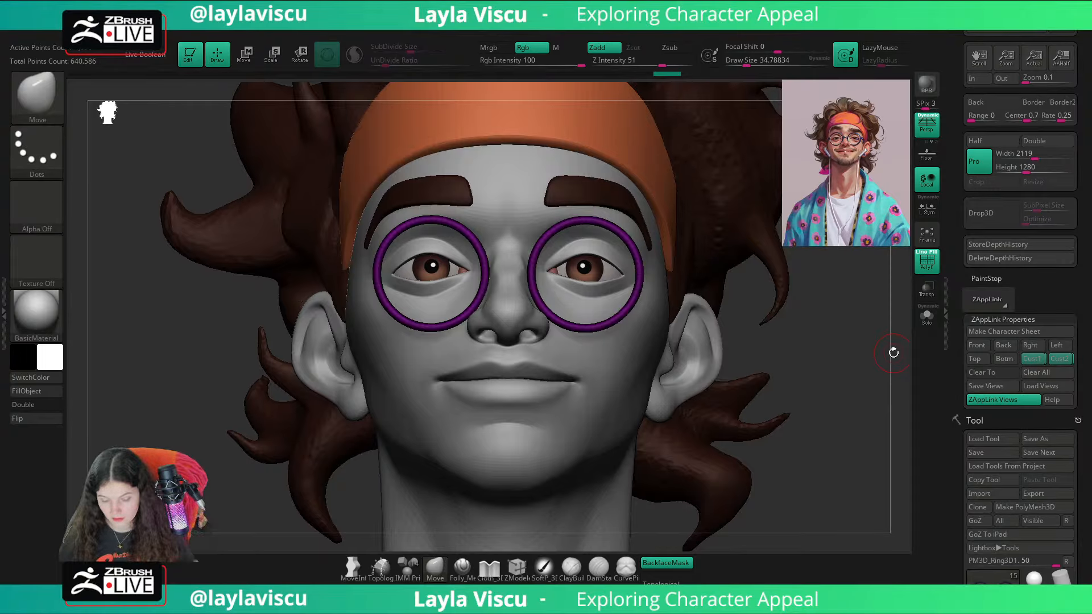
pyautogui.click(926, 318)
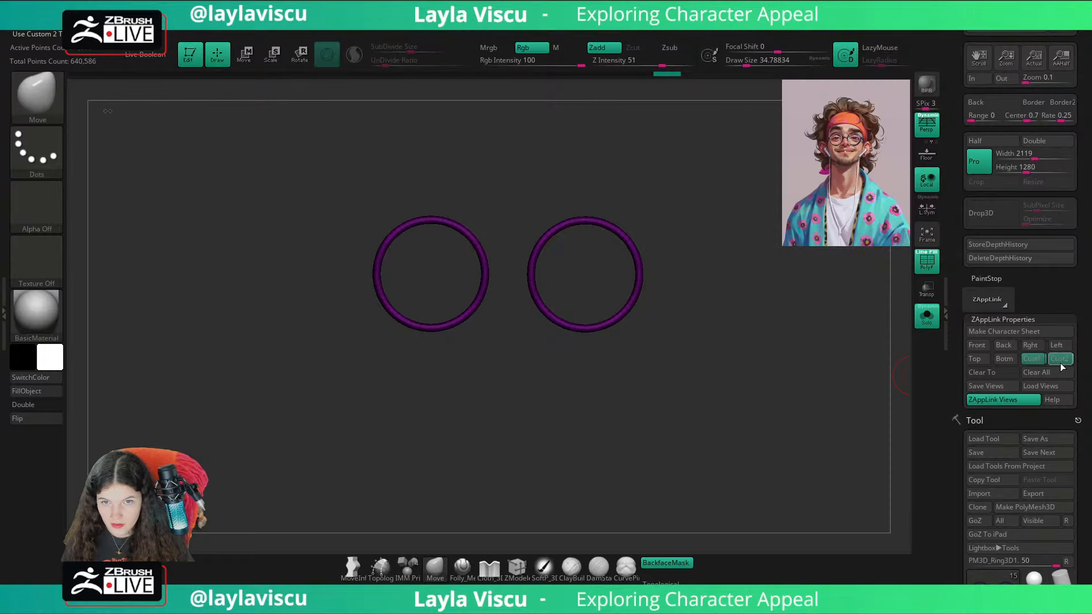
pyautogui.click(927, 318)
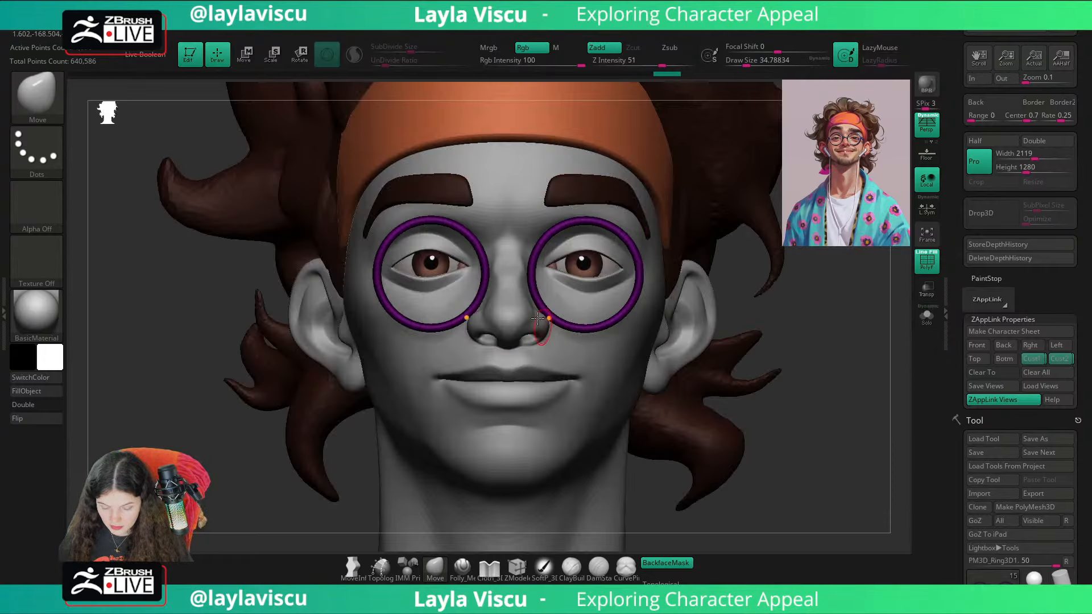
# Step: Examine the wireframes of the tear ducts, eyes, brows, body, hair and headband by selecting each subtool on the model
pyautogui.keyDown('alt'); pyautogui.click(550, 266); pyautogui.keyUp('alt')
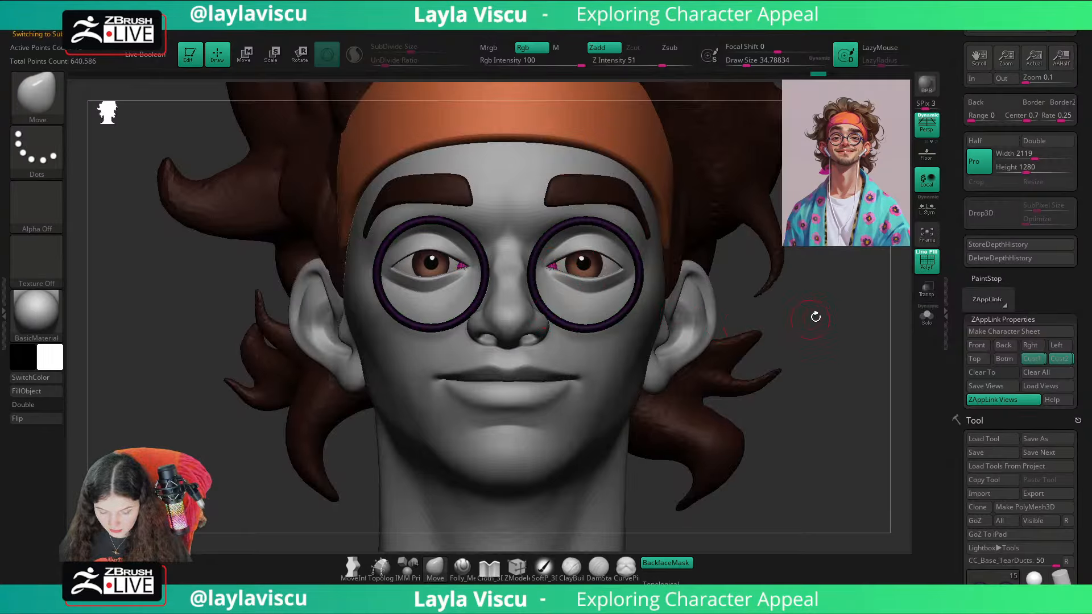
pyautogui.keyDown('alt'); pyautogui.click(582, 269); pyautogui.keyUp('alt')
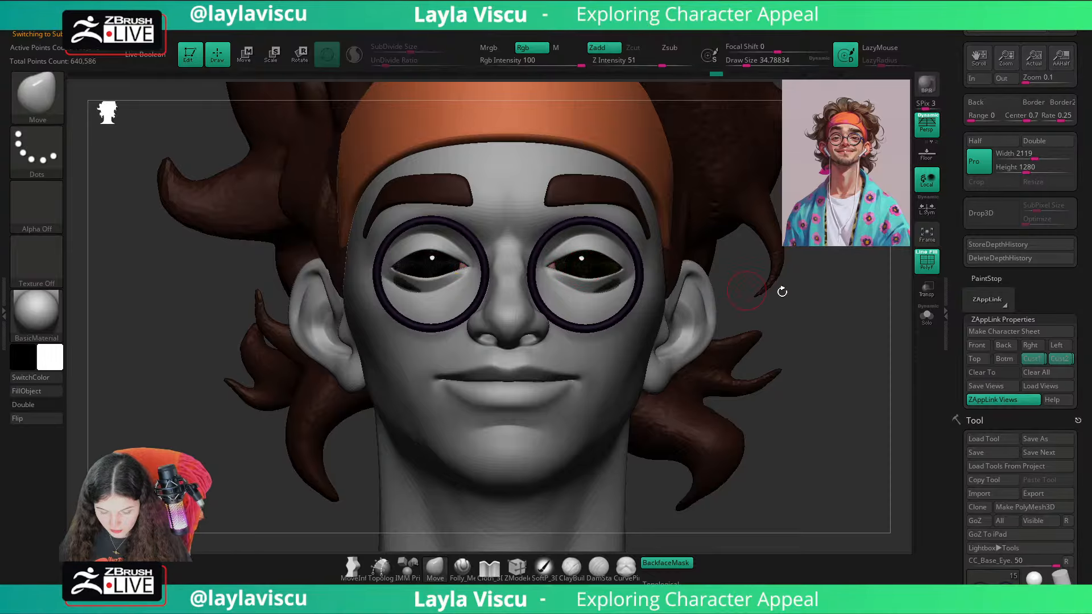
pyautogui.keyDown('alt'); pyautogui.click(620, 197); pyautogui.keyUp('alt')
pyautogui.keyDown('alt'); pyautogui.click(590, 307); pyautogui.keyUp('alt')
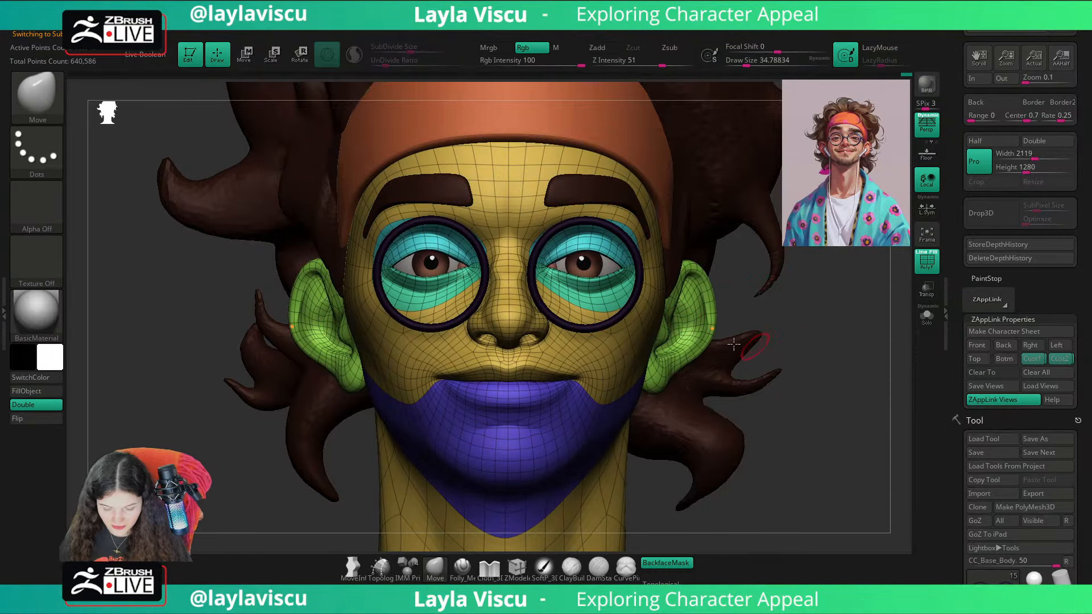
pyautogui.hotkey('shift', 'f')
pyautogui.hotkey('shift', 'f')
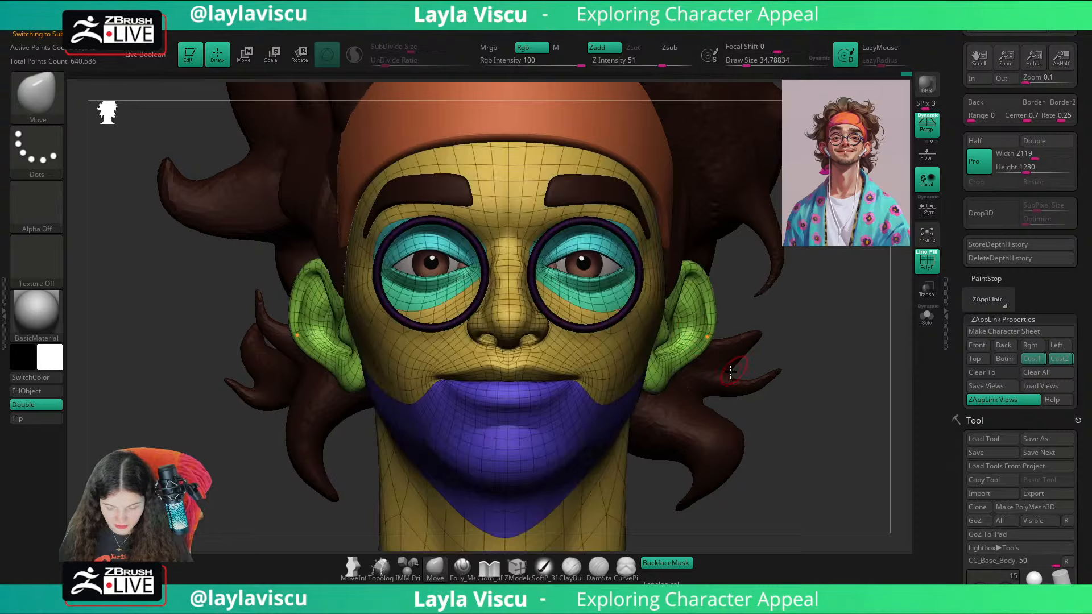
pyautogui.keyDown('alt'); pyautogui.click(730, 372); pyautogui.keyUp('alt')
pyautogui.keyDown('ctrl'); pyautogui.moveTo(831, 366); pyautogui.dragTo(762, 284, button='right'); pyautogui.keyUp('ctrl')
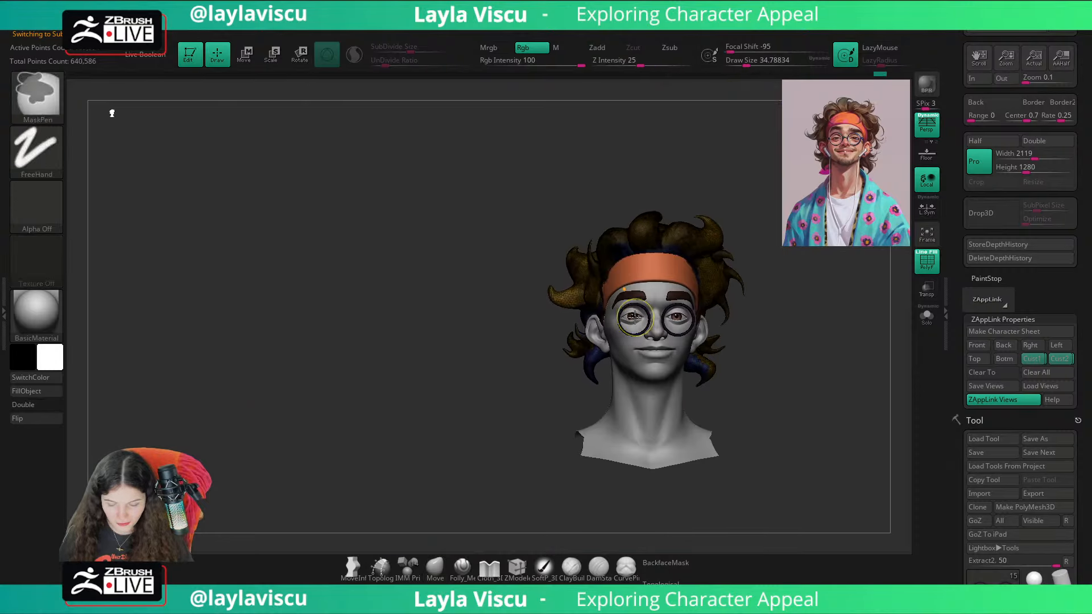
pyautogui.keyDown('alt'); pyautogui.click(652, 261); pyautogui.keyUp('alt')
pyautogui.keyDown('alt'); pyautogui.moveTo(790, 332); pyautogui.dragTo(702, 252); pyautogui.keyUp('alt')
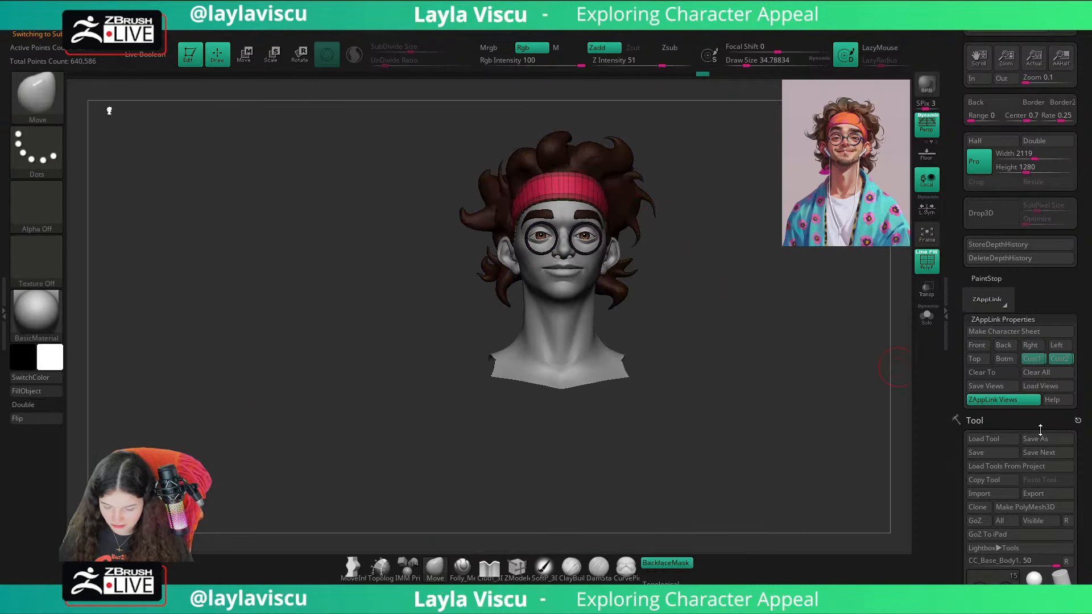
# Step: Look through the subtool list, selecting CC_Base_EyeOcclusion, CC_Base_Eyewinker and CC_Base_TearDucts in turn
pyautogui.moveTo(1055, 426); pyautogui.dragTo(1047, 221)
pyautogui.moveTo(1001, 447); pyautogui.dragTo(996, 239)
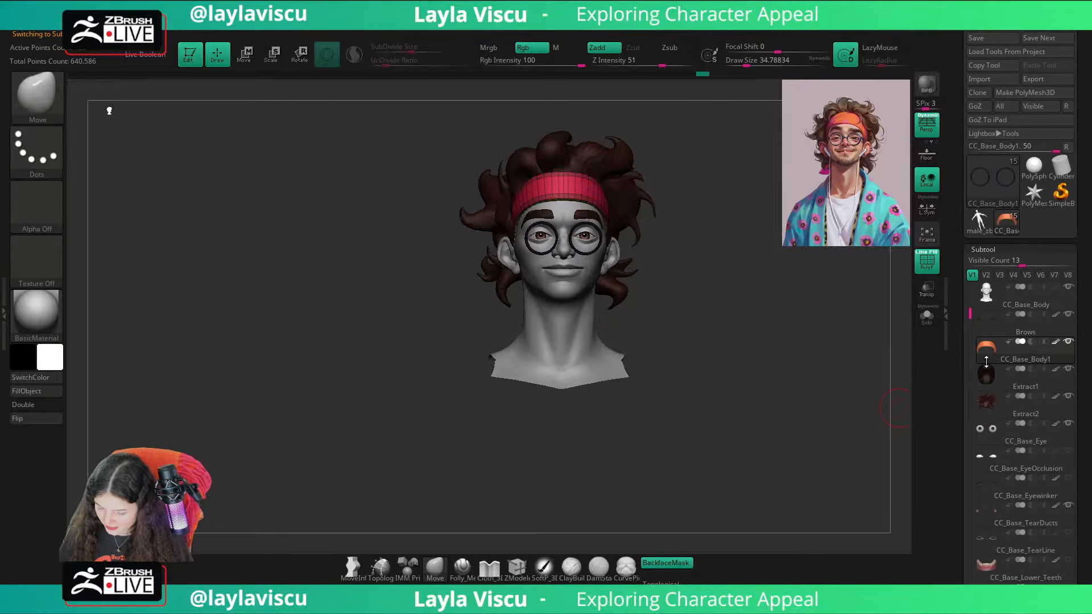
pyautogui.moveTo(964, 318); pyautogui.dragTo(969, 272)
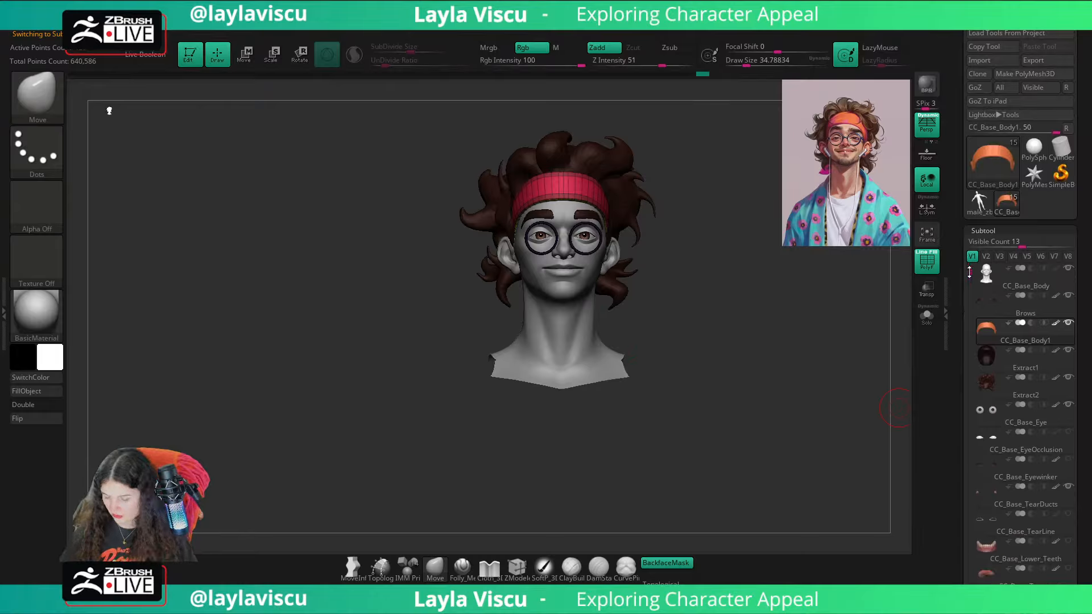
pyautogui.moveTo(1090, 385); pyautogui.dragTo(1080, 352)
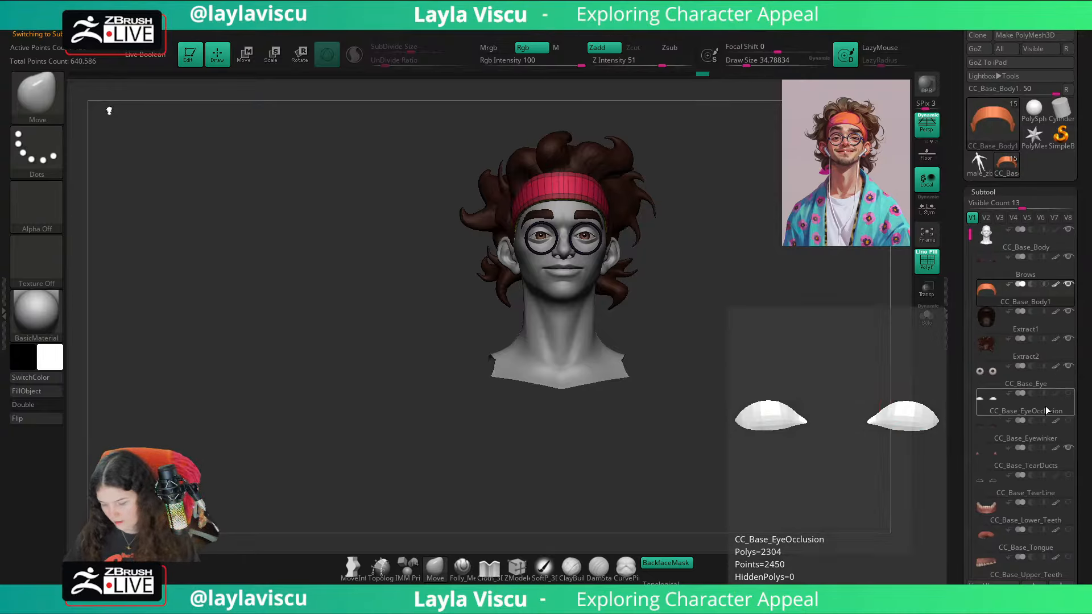
pyautogui.click(1024, 407)
pyautogui.click(1024, 439)
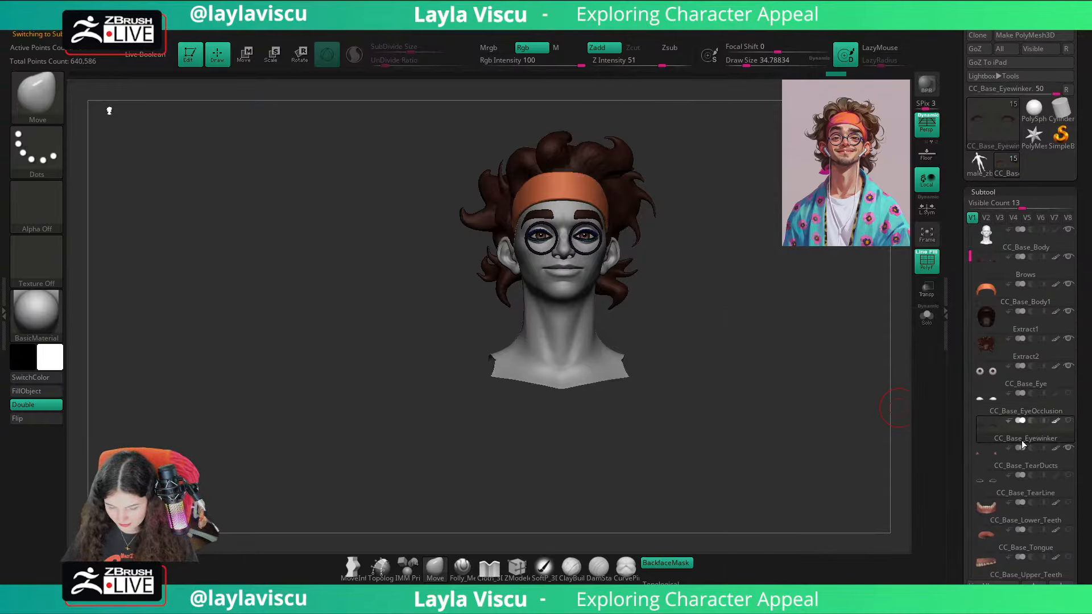
pyautogui.click(1017, 467)
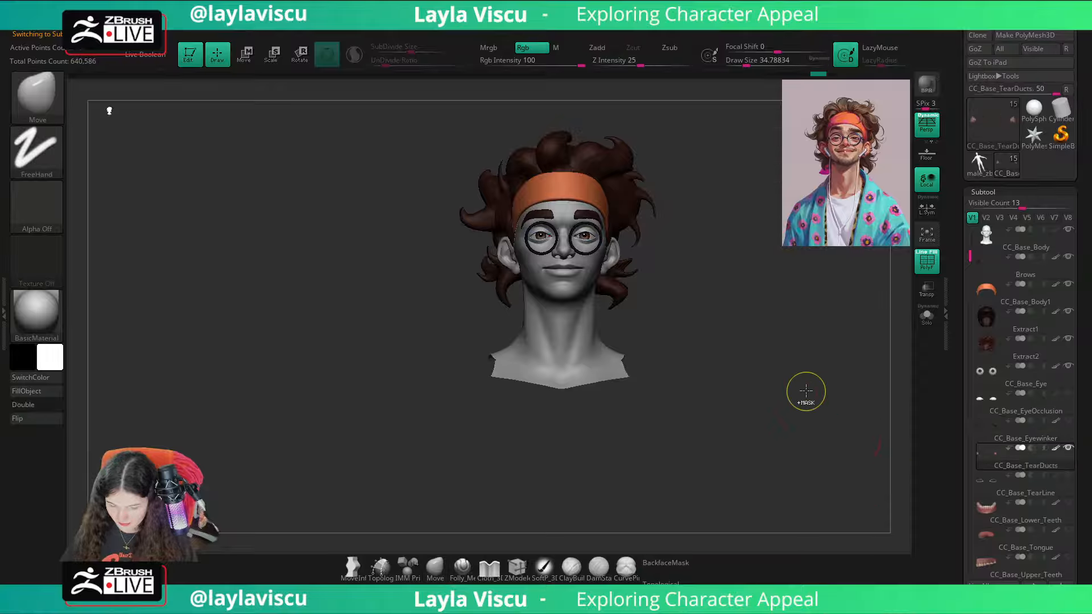
# Step: Examine the CC_Base_TearLine and CC_Base_Eye subtools and hide the wireframe display to view the face plain
pyautogui.click(1029, 490)
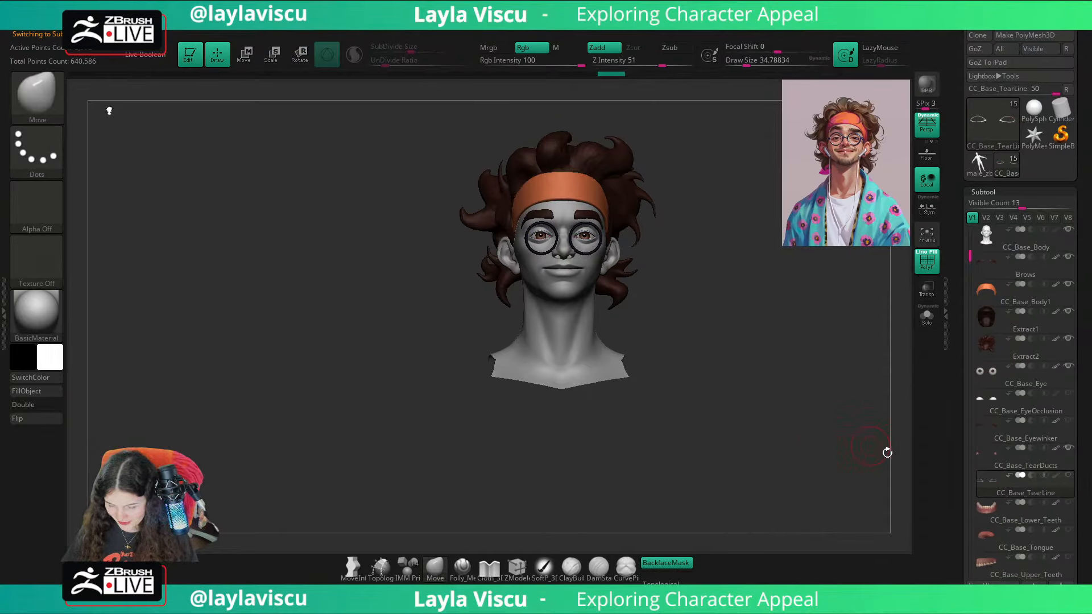
pyautogui.moveTo(970, 293)
pyautogui.mouseDown()
pyautogui.moveTo(968, 322)
pyautogui.moveTo(971, 221)
pyautogui.mouseUp()
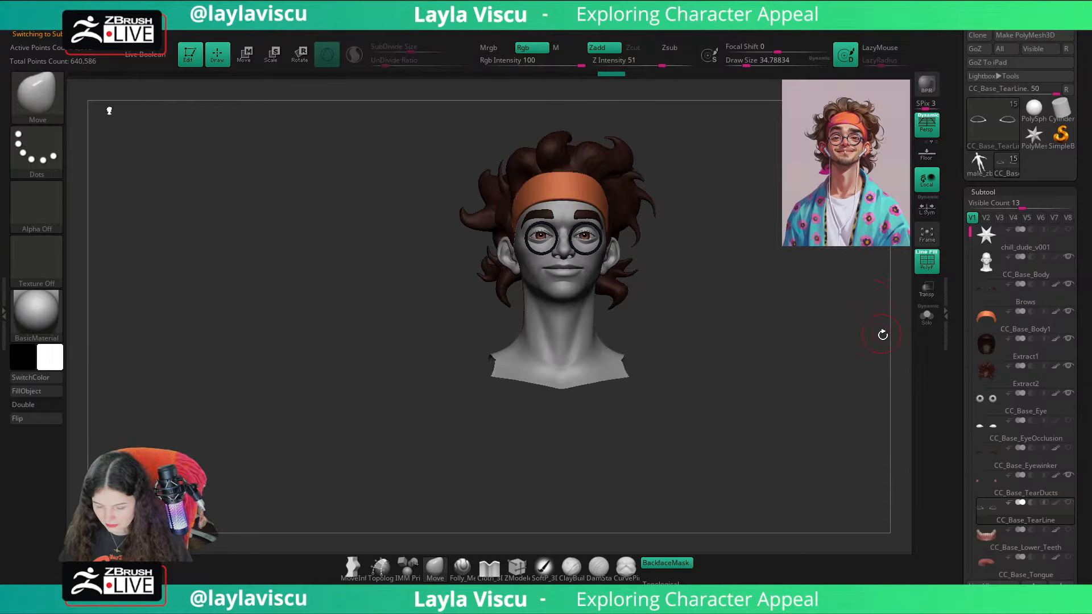
pyautogui.keyDown('ctrl'); pyautogui.moveTo(622, 290); pyautogui.dragTo(673, 331, button='right'); pyautogui.keyUp('ctrl')
pyautogui.hotkey('shift', 'f')
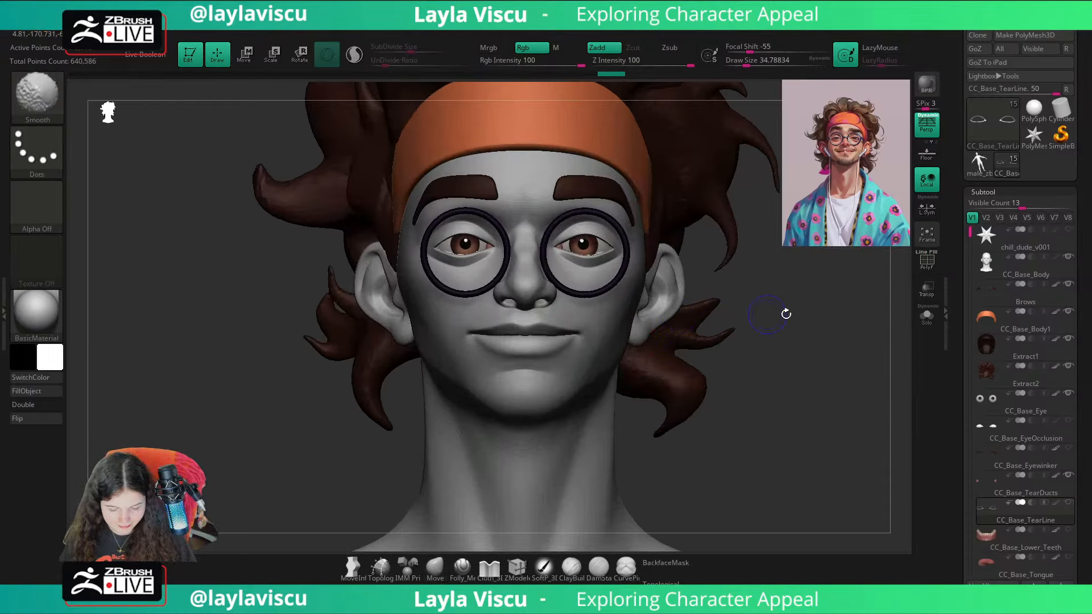
pyautogui.click(1025, 407)
pyautogui.moveTo(785, 375); pyautogui.dragTo(812, 372)
pyautogui.keyDown('ctrl'); pyautogui.moveTo(811, 372); pyautogui.dragTo(750, 331, button='right'); pyautogui.keyUp('ctrl')
pyautogui.moveTo(749, 332)
pyautogui.mouseDown()
pyautogui.moveTo(740, 313)
pyautogui.moveTo(756, 319)
pyautogui.moveTo(729, 310)
pyautogui.mouseUp()
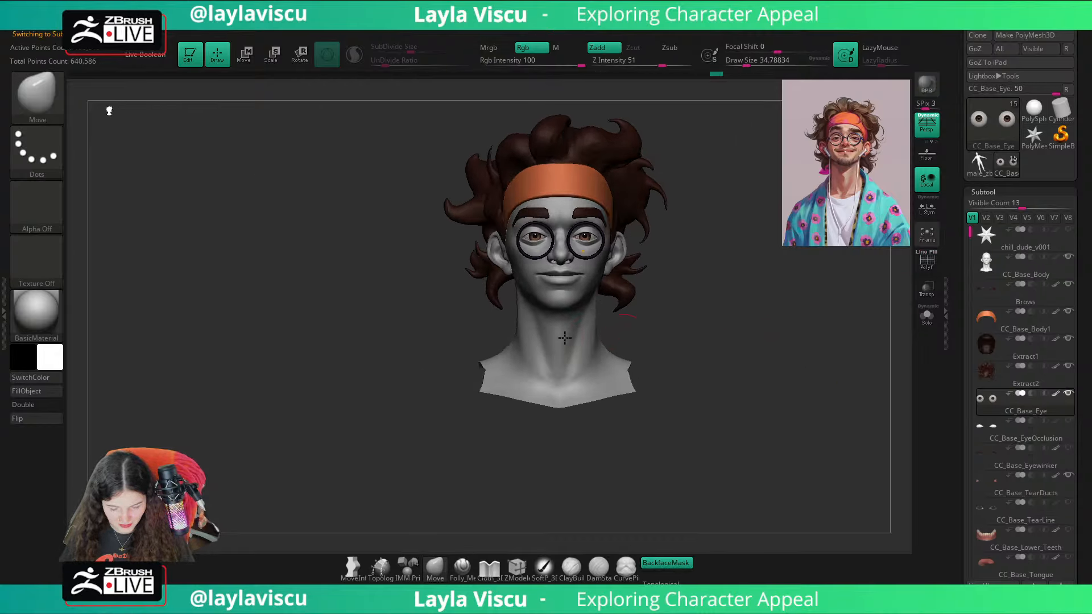
# Step: Select the body, show its full mesh, save the file, and isolate the head and neck again
pyautogui.keyDown('alt'); pyautogui.click(572, 341); pyautogui.keyUp('alt')
pyautogui.keyDown('ctrl'); pyautogui.keyDown('shift'); pyautogui.click(760, 317); pyautogui.keyUp('shift'); pyautogui.keyUp('ctrl')
pyautogui.scroll(5, 1047, 207)
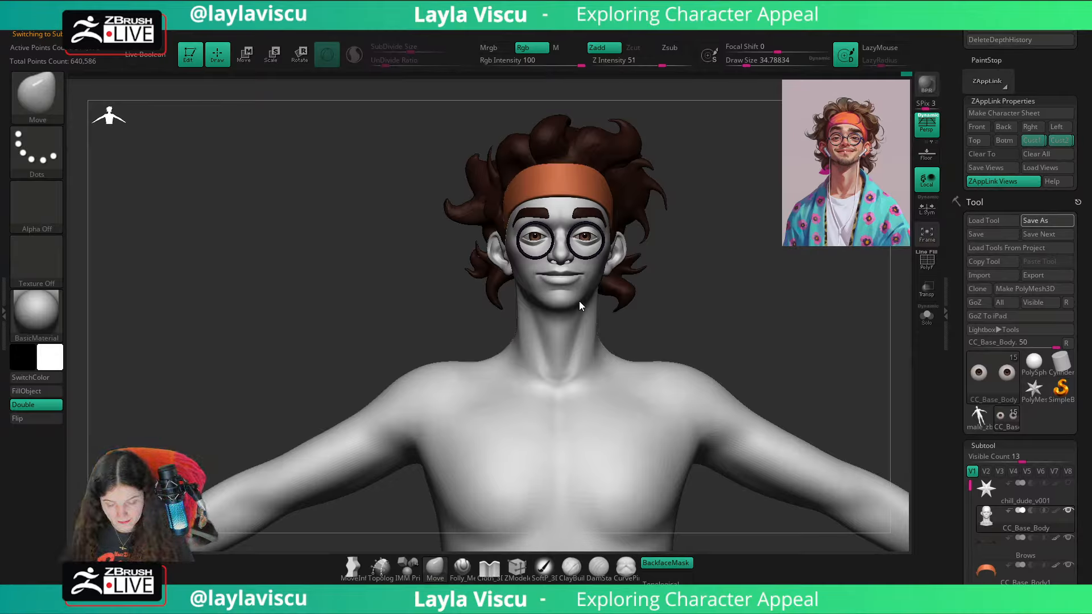
pyautogui.hotkey('ctrl', 's')
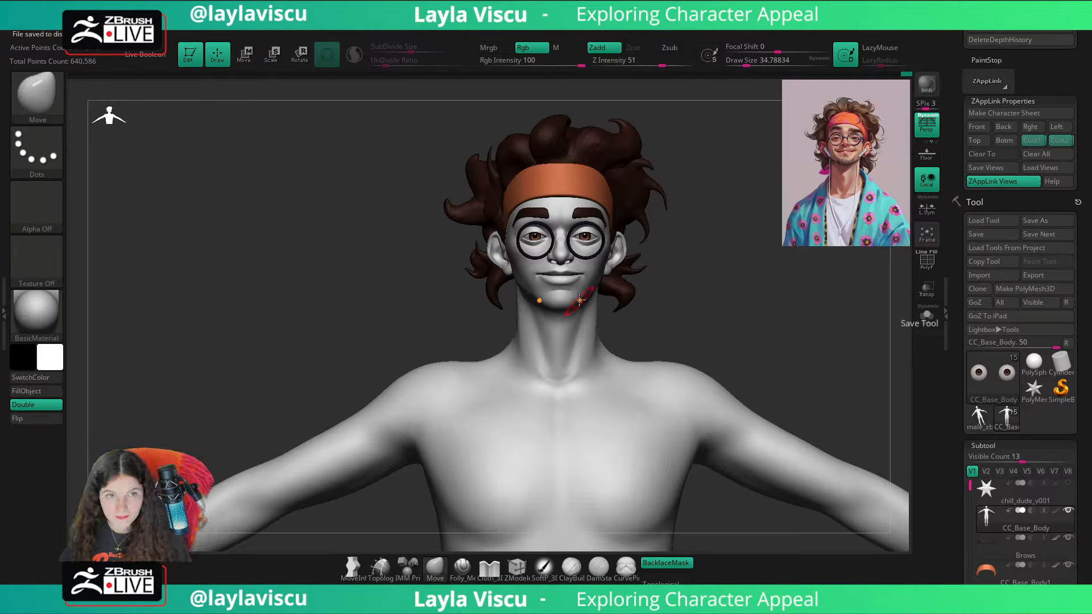
pyautogui.keyDown('ctrl'); pyautogui.keyDown('shift'); pyautogui.click(731, 260); pyautogui.keyUp('shift'); pyautogui.keyUp('ctrl')
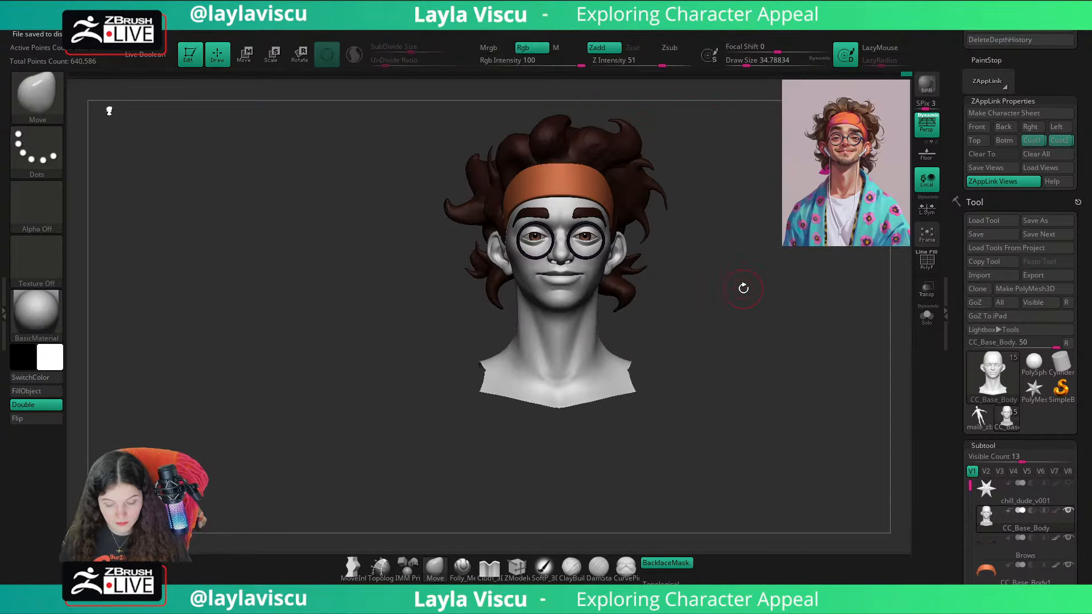
# Step: Make the glasses rims the active subtool and display their wireframe with polygroup colours
pyautogui.keyDown('alt'); pyautogui.moveTo(758, 293); pyautogui.dragTo(681, 271, button='right'); pyautogui.keyUp('alt')
pyautogui.keyDown('ctrl'); pyautogui.moveTo(457, 223); pyautogui.dragTo(616, 278, button='right'); pyautogui.keyUp('ctrl')
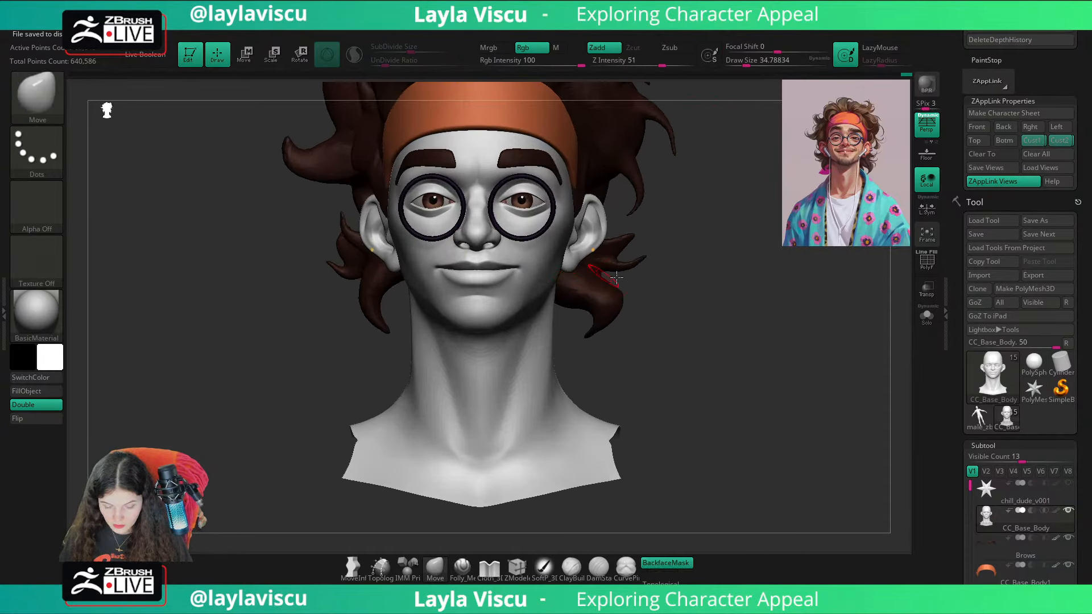
pyautogui.moveTo(682, 279); pyautogui.dragTo(703, 278, button='right')
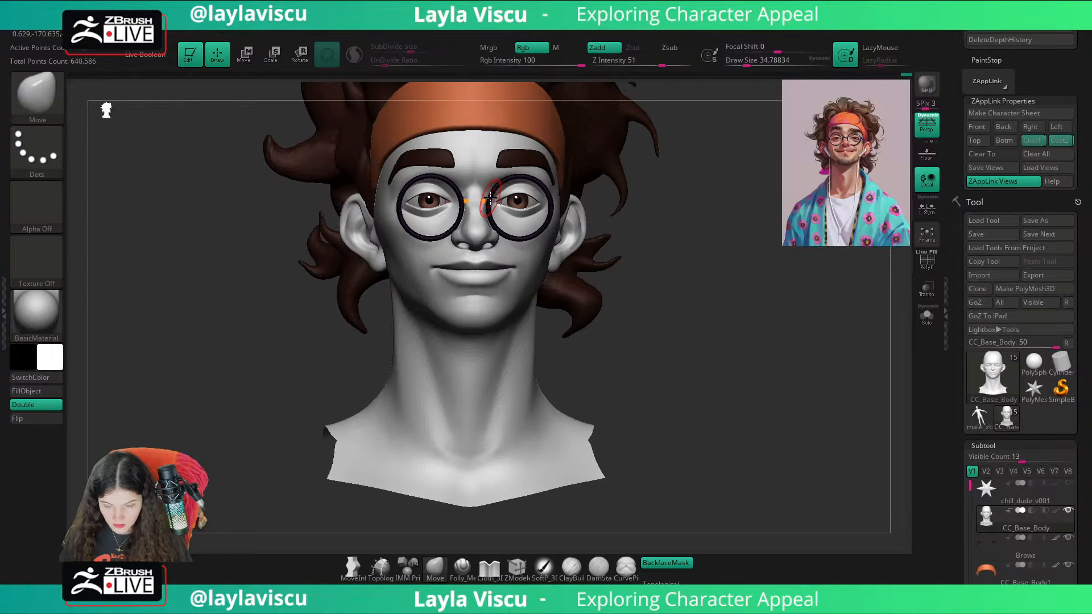
pyautogui.keyDown('alt'); pyautogui.click(490, 199); pyautogui.keyUp('alt')
pyautogui.keyDown('ctrl'); pyautogui.moveTo(479, 177); pyautogui.dragTo(723, 285, button='right'); pyautogui.keyUp('ctrl')
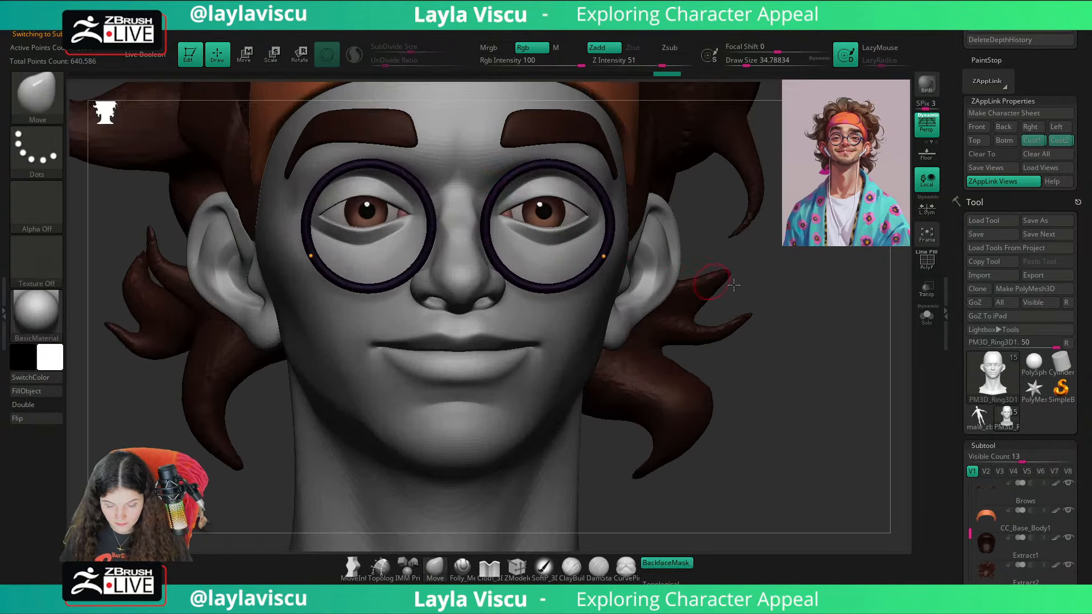
pyautogui.hotkey('shift', 'f')
# Step: Try reconstructing a lower subdivision level on the rims, undo it, and delete the higher subdivision levels
pyautogui.scroll(-10, 1068, 240)
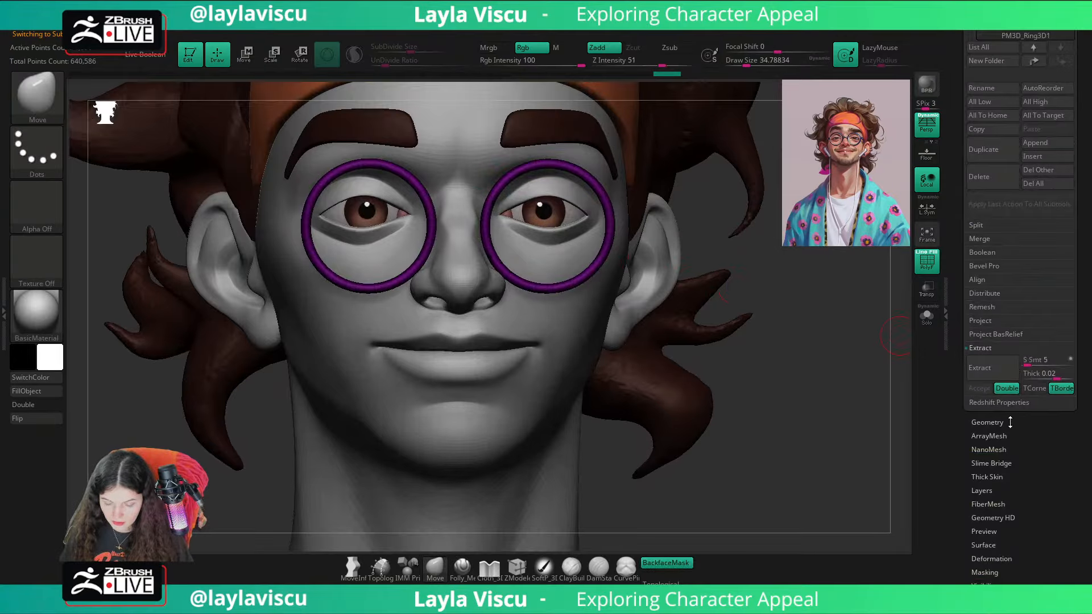
pyautogui.click(1010, 422)
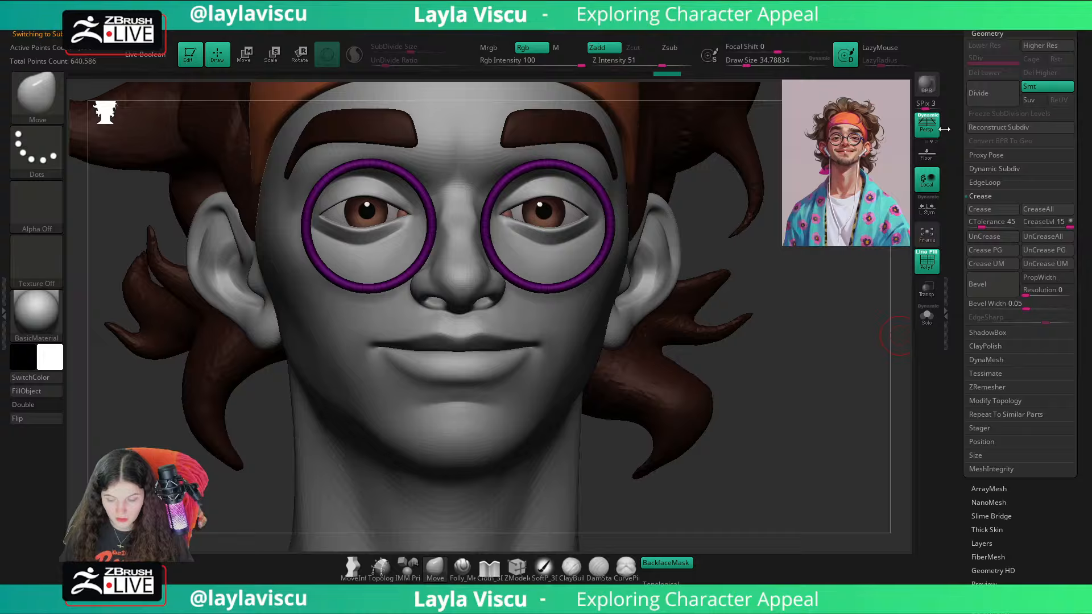
pyautogui.click(976, 128)
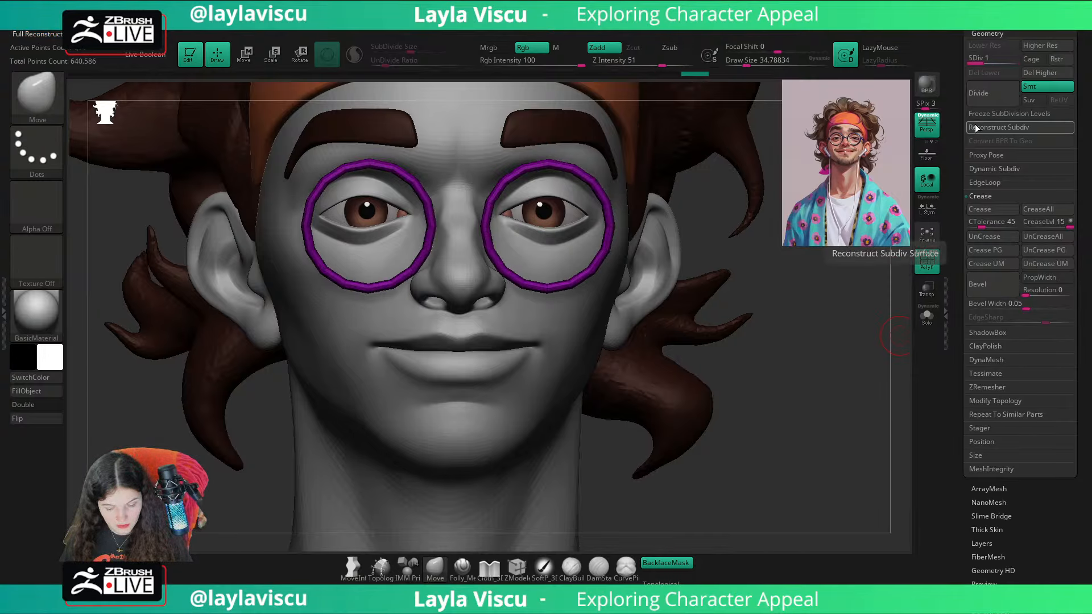
pyautogui.hotkey('ctrl', 'z')
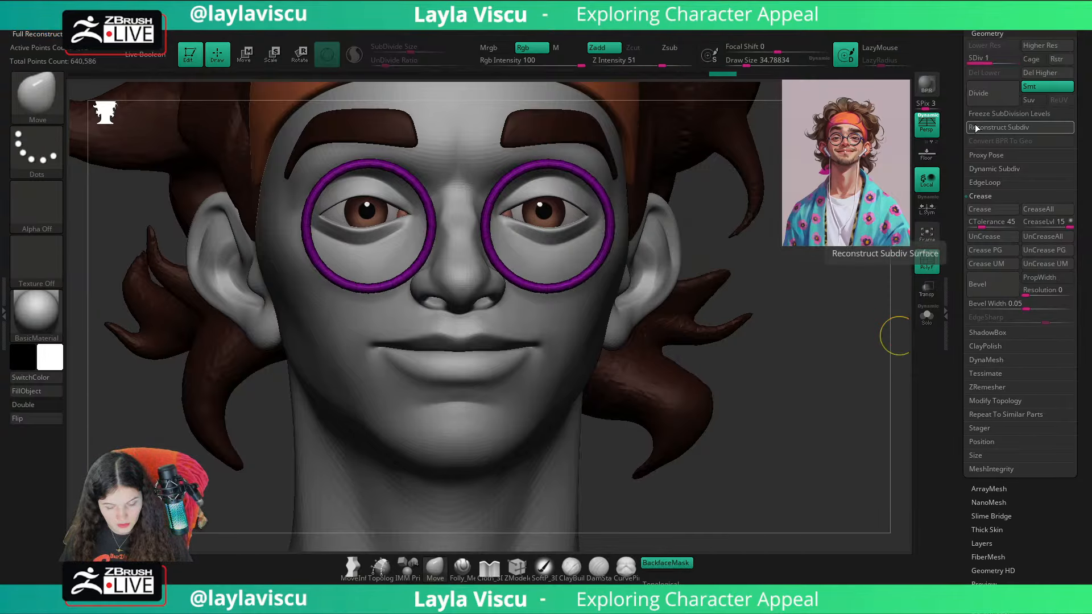
pyautogui.click(1033, 73)
# Step: Isolate the rims and delete surplus lengthwise edge loops around both rings with ZModeler to lighten the mesh
pyautogui.click(517, 567)
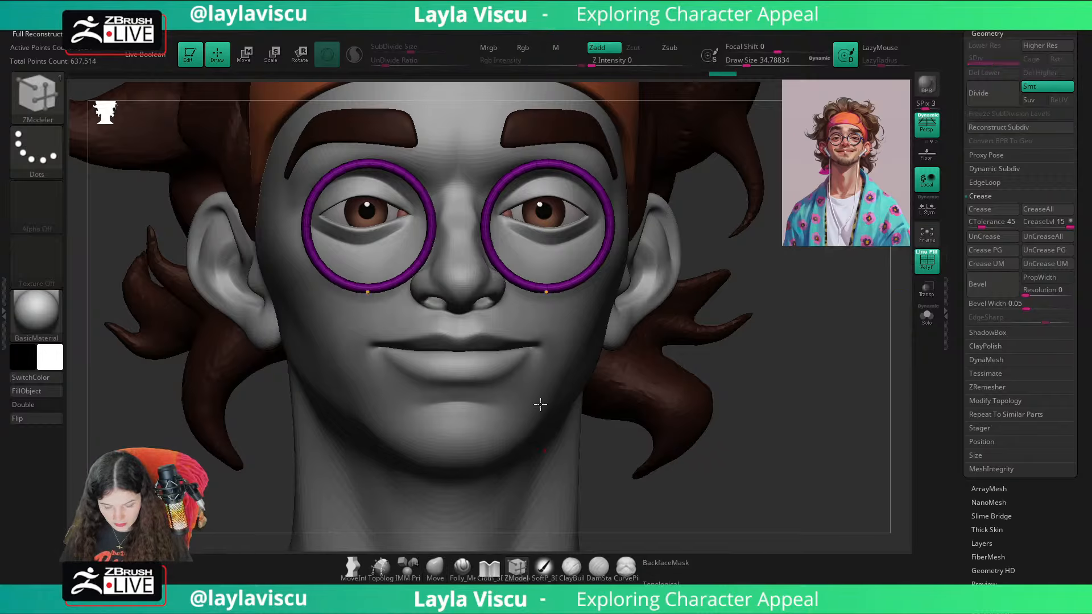
pyautogui.click(927, 316)
pyautogui.keyDown('ctrl'); pyautogui.moveTo(505, 183); pyautogui.dragTo(519, 341, button='right'); pyautogui.keyUp('ctrl')
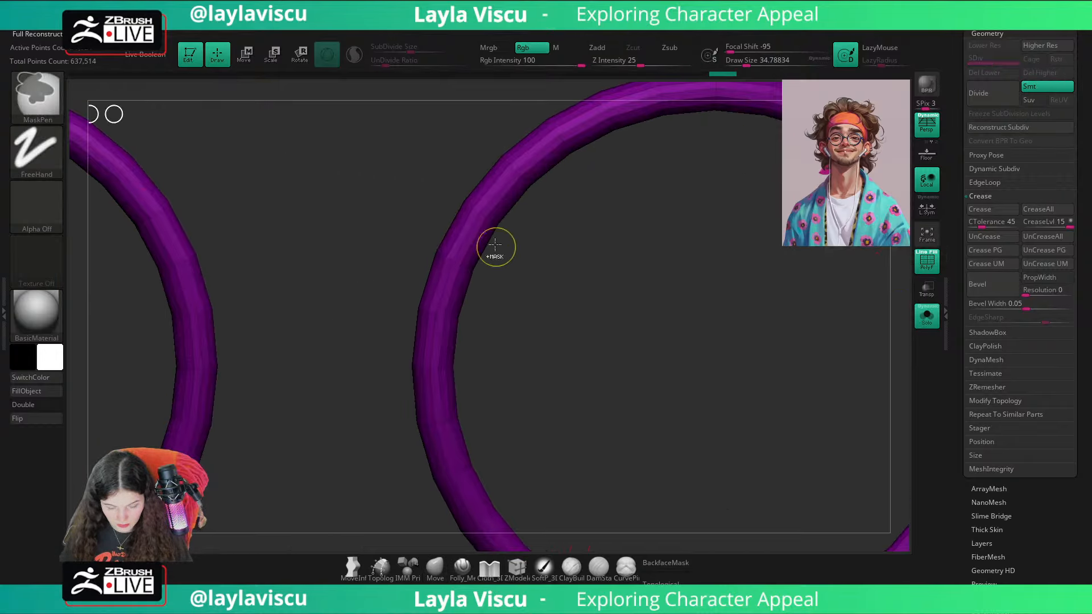
pyautogui.keyDown('alt'); pyautogui.click(483, 195); pyautogui.keyUp('alt')
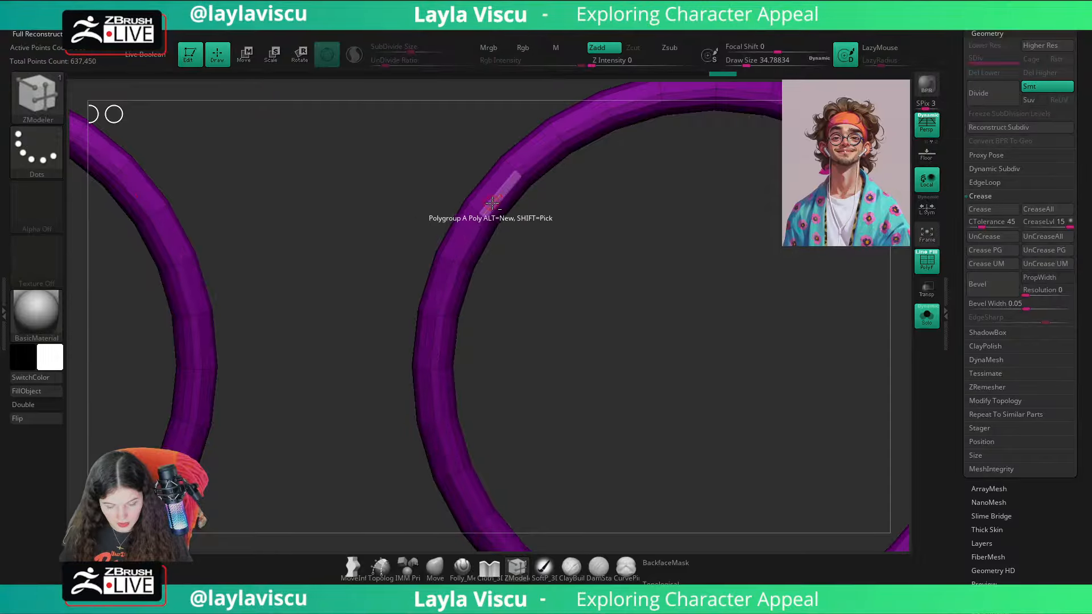
pyautogui.keyDown('alt'); pyautogui.click(495, 208); pyautogui.keyUp('alt')
pyautogui.moveTo(496, 208); pyautogui.dragTo(575, 273, button='right')
pyautogui.keyDown('alt'); pyautogui.click(509, 211); pyautogui.keyUp('alt')
pyautogui.keyDown('alt'); pyautogui.click(514, 209); pyautogui.keyUp('alt')
pyautogui.keyDown('alt'); pyautogui.click(530, 207); pyautogui.keyUp('alt')
pyautogui.keyDown('alt'); pyautogui.click(532, 196); pyautogui.keyUp('alt')
pyautogui.keyDown('alt'); pyautogui.click(547, 190); pyautogui.keyUp('alt')
pyautogui.keyDown('alt'); pyautogui.click(545, 189); pyautogui.keyUp('alt')
pyautogui.click(927, 318)
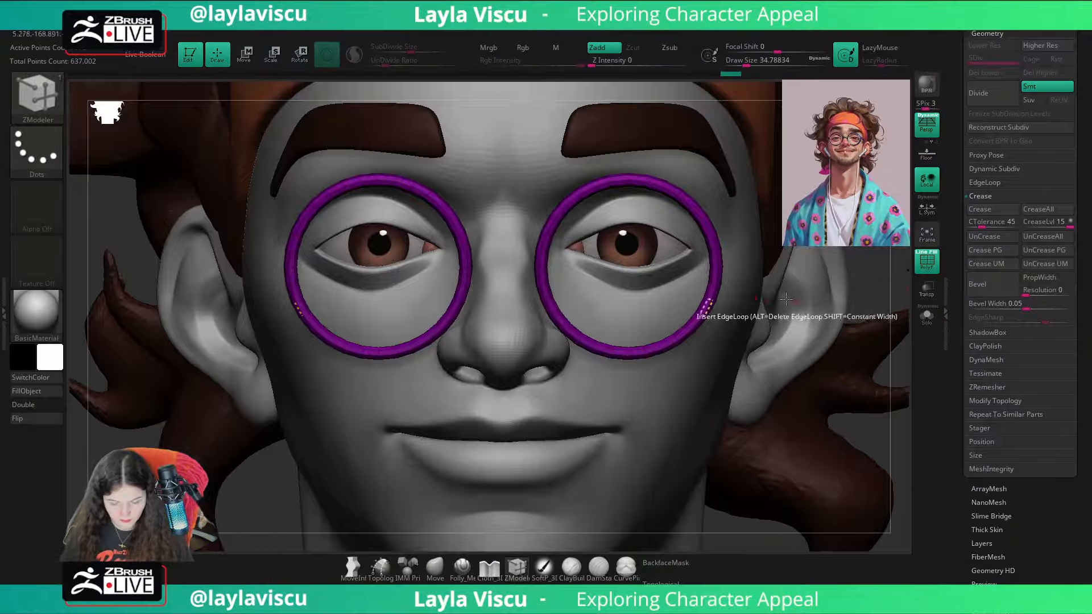
# Step: Assign the rim polygons facing the nose bridge to their own polygroup with ZModeler and check their position against the face
pyautogui.moveTo(705, 307)
pyautogui.keyDown('ctrl'); pyautogui.mouseDown(button='right')
pyautogui.moveTo(450, 240)
pyautogui.moveTo(773, 327)
pyautogui.moveTo(758, 258)
pyautogui.moveTo(910, 284)
pyautogui.mouseUp(button='right'); pyautogui.keyUp('ctrl')
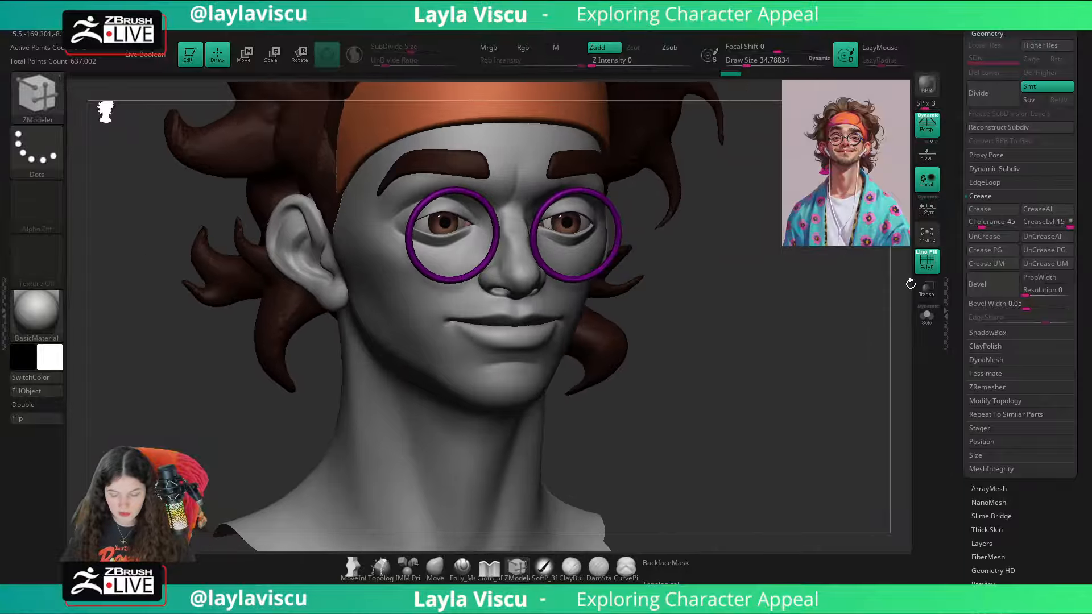
pyautogui.click(927, 321)
pyautogui.keyDown('ctrl'); pyautogui.moveTo(755, 290); pyautogui.dragTo(524, 244, button='right'); pyautogui.keyUp('ctrl')
pyautogui.click(528, 249)
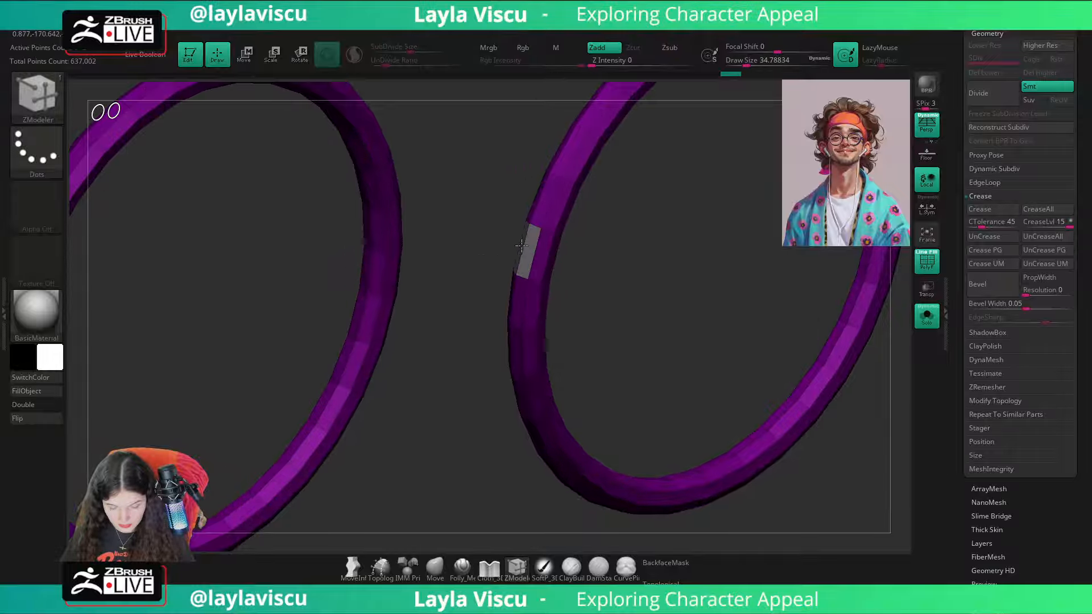
pyautogui.click(927, 315)
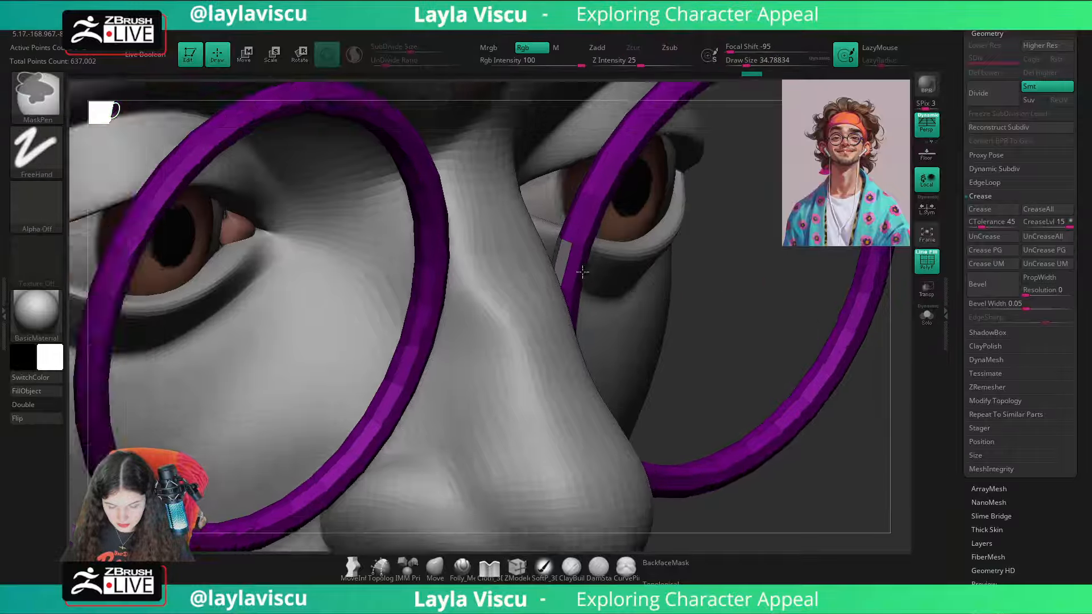
pyautogui.moveTo(582, 271)
pyautogui.keyDown('ctrl'); pyautogui.mouseDown(button='right')
pyautogui.moveTo(823, 315)
pyautogui.moveTo(880, 378)
pyautogui.moveTo(904, 466)
pyautogui.mouseUp(button='right'); pyautogui.keyUp('ctrl')
pyautogui.click(927, 316)
pyautogui.moveTo(890, 557); pyautogui.dragTo(878, 551, button='right')
pyautogui.press('f')
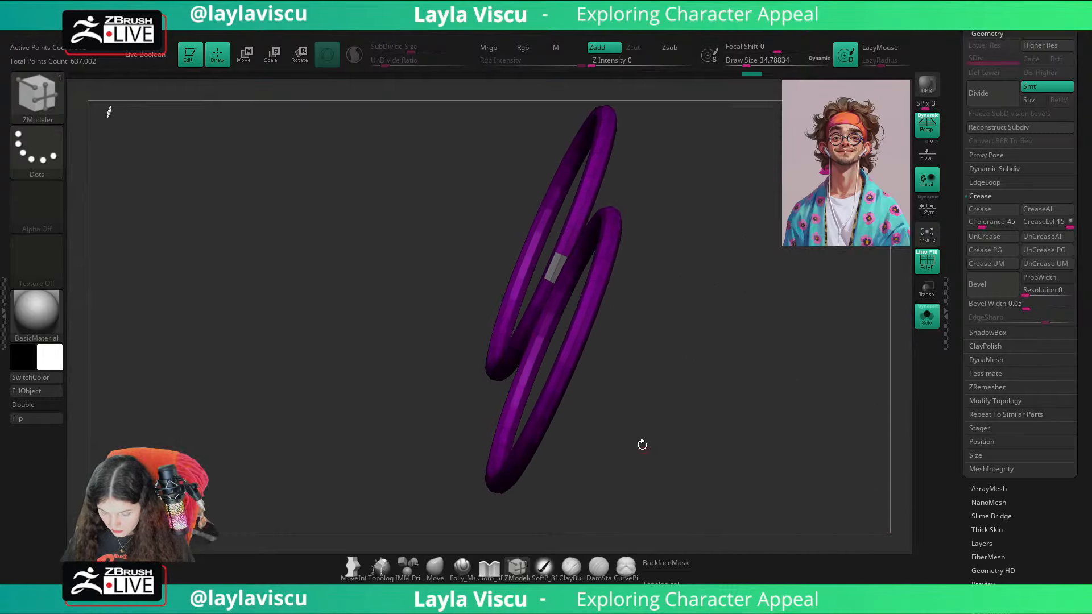
# Step: Hide the marked polygons on the inner sides of the rims and delete the hidden geometry to open two holes
pyautogui.keyDown('ctrl'); pyautogui.moveTo(641, 443); pyautogui.dragTo(706, 322, button='right'); pyautogui.keyUp('ctrl')
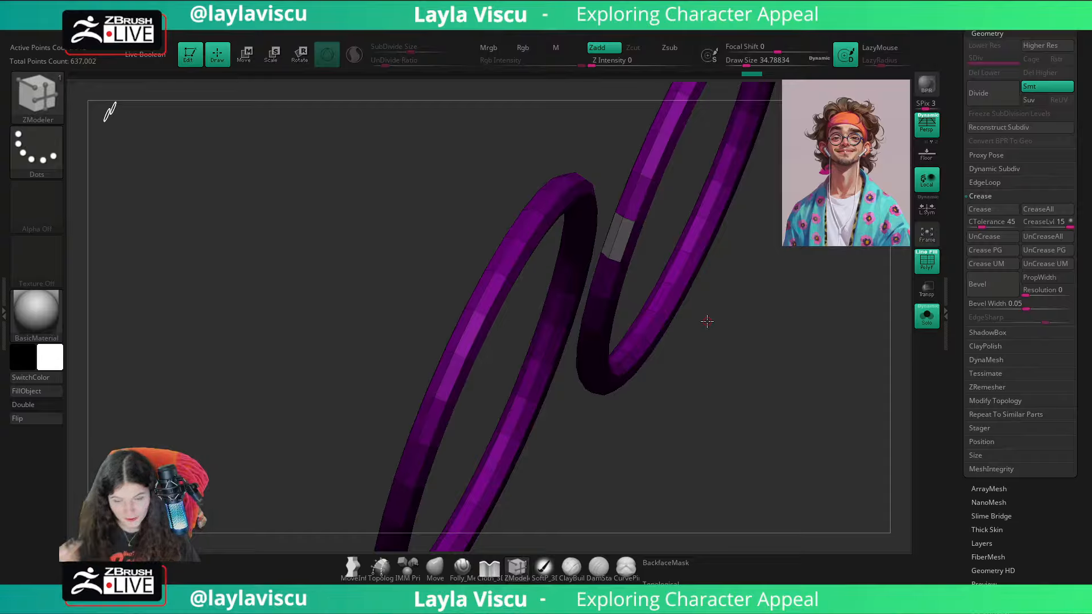
pyautogui.moveTo(759, 287)
pyautogui.mouseDown()
pyautogui.moveTo(775, 320)
pyautogui.moveTo(629, 232)
pyautogui.mouseUp()
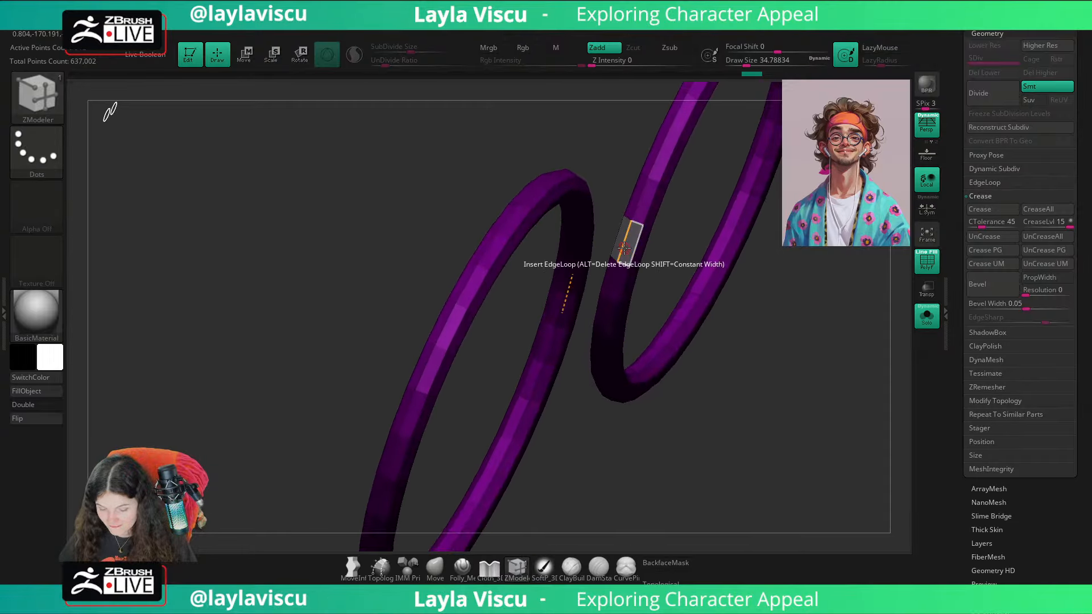
pyautogui.keyDown('ctrl'); pyautogui.keyDown('shift'); pyautogui.click(644, 182); pyautogui.keyUp('shift'); pyautogui.keyUp('ctrl')
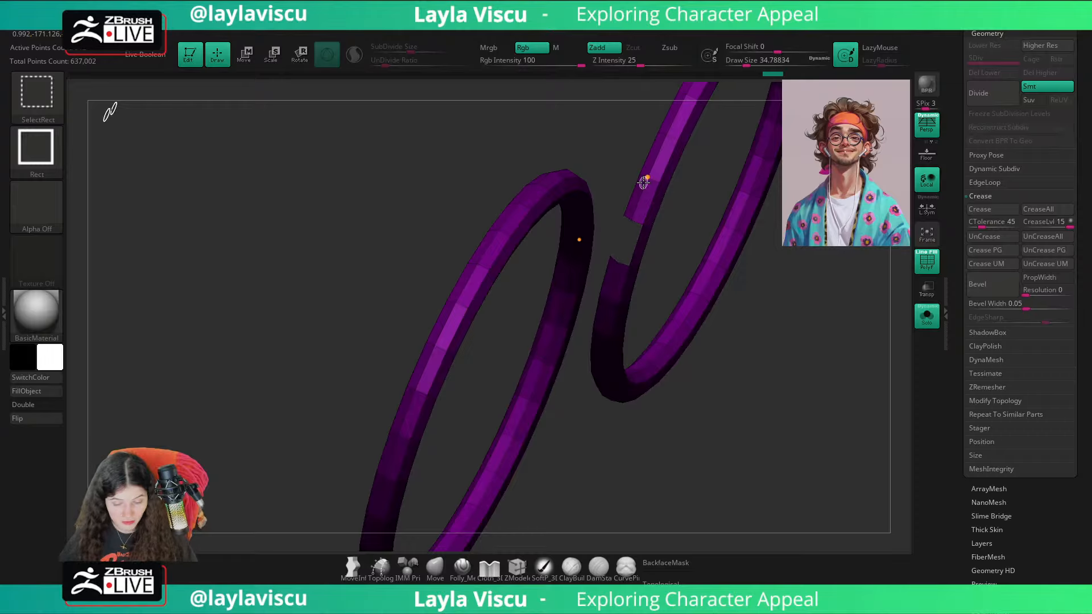
pyautogui.keyDown('ctrl'); pyautogui.keyDown('shift'); pyautogui.click(643, 182); pyautogui.keyUp('shift'); pyautogui.keyUp('ctrl')
pyautogui.keyDown('ctrl'); pyautogui.keyDown('shift'); pyautogui.click(644, 182); pyautogui.keyUp('shift'); pyautogui.keyUp('ctrl')
pyautogui.press('space')
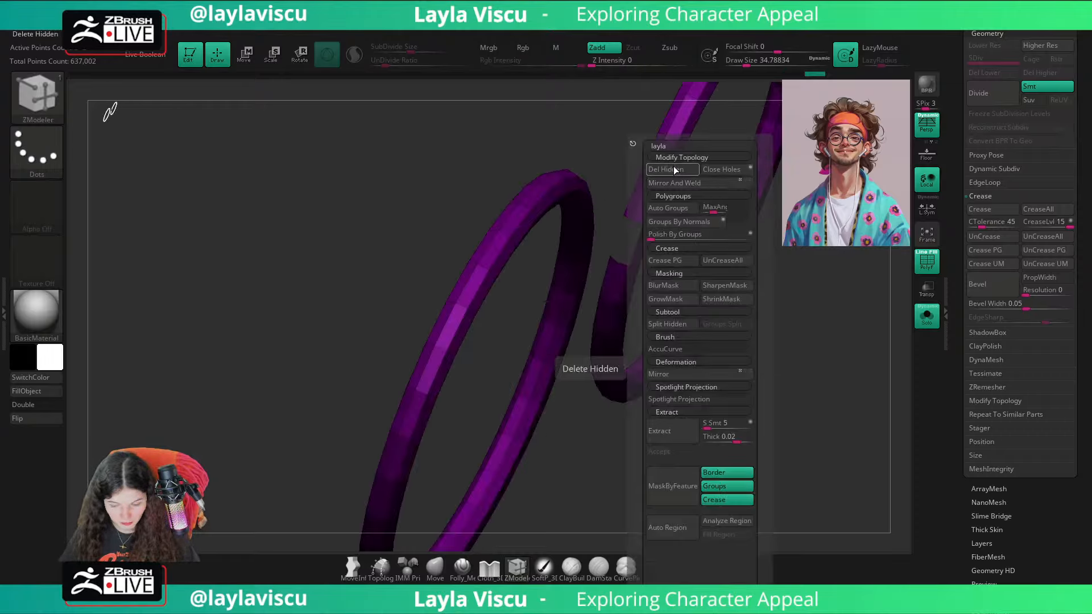
pyautogui.click(674, 167)
# Step: Set the ZModeler edge action to Bridge with Two Holes and Arcs, and turn on double-sided display
pyautogui.press('space')
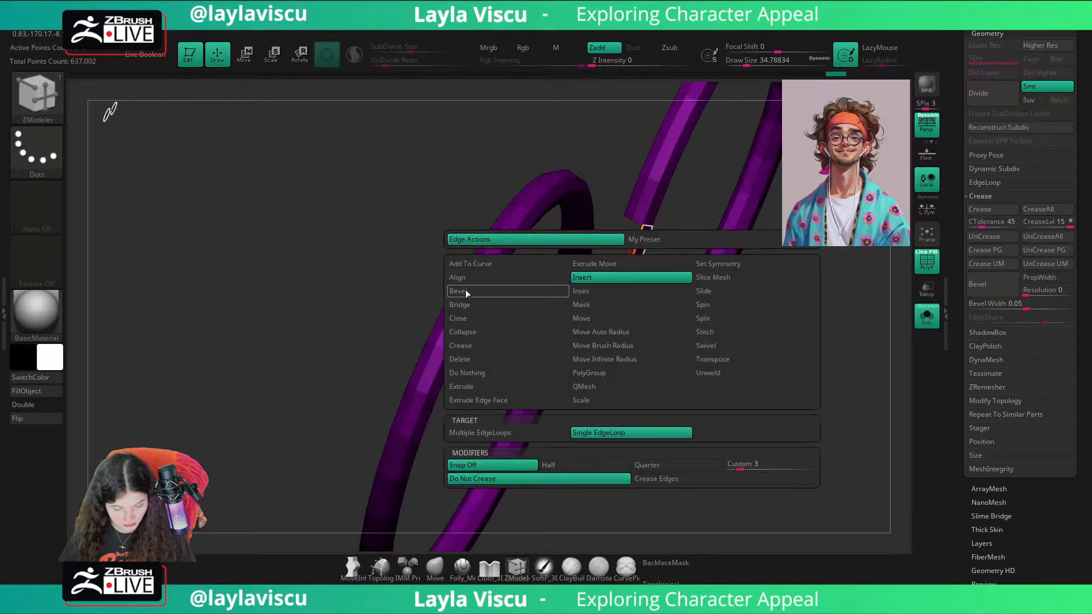
pyautogui.click(467, 305)
pyautogui.click(597, 432)
pyautogui.click(705, 456)
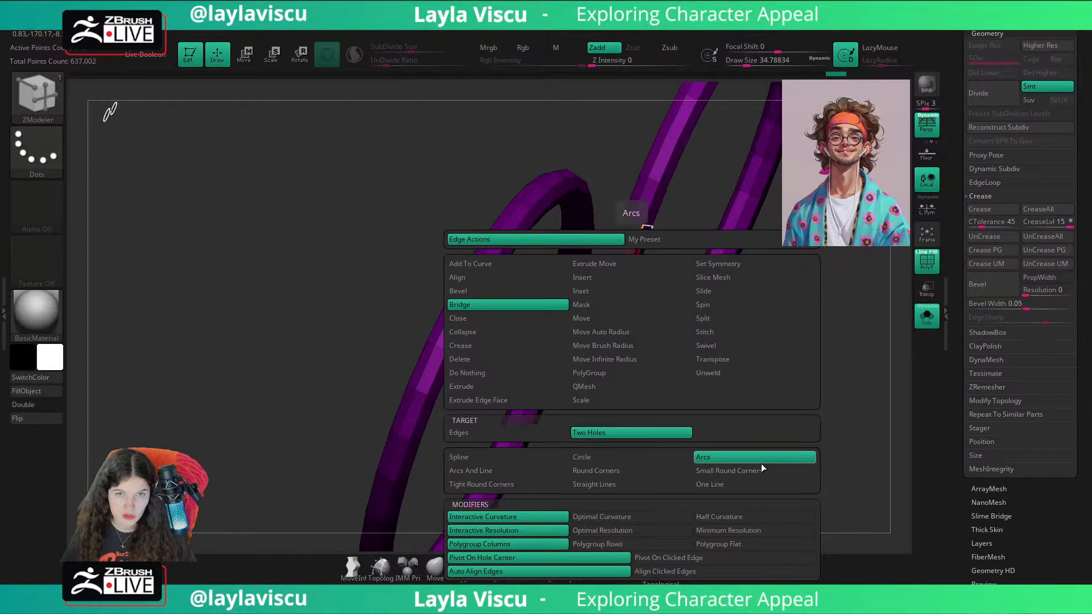
pyautogui.moveTo(707, 422); pyautogui.dragTo(234, 331)
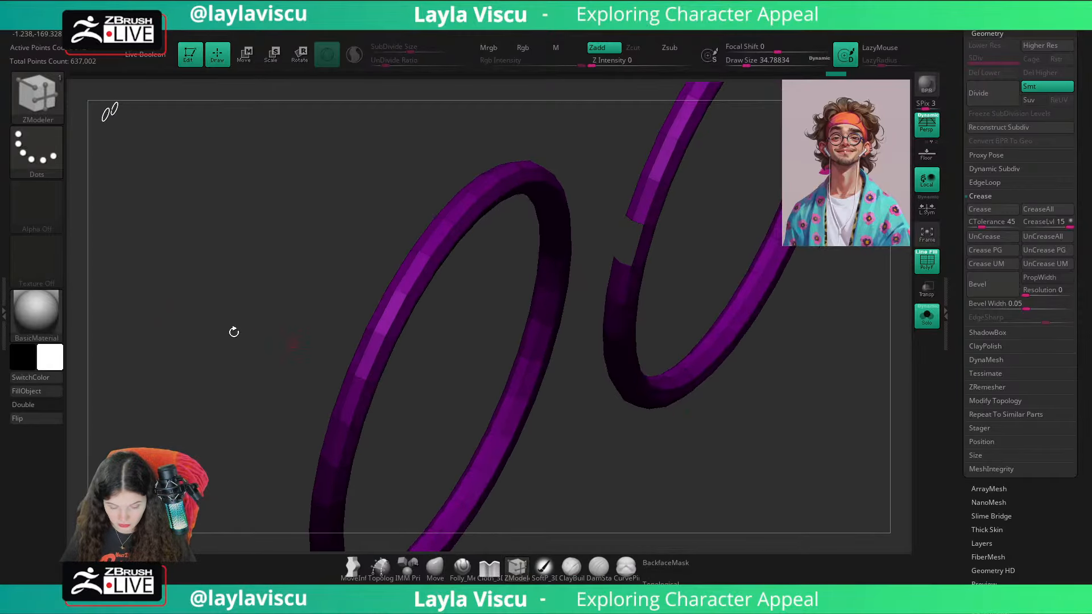
pyautogui.click(40, 406)
# Step: Bridge the two facing holes to create a straight nose bridge joining the glasses rims
pyautogui.moveTo(618, 246)
pyautogui.mouseDown()
pyautogui.moveTo(663, 273)
pyautogui.moveTo(629, 251)
pyautogui.mouseUp()
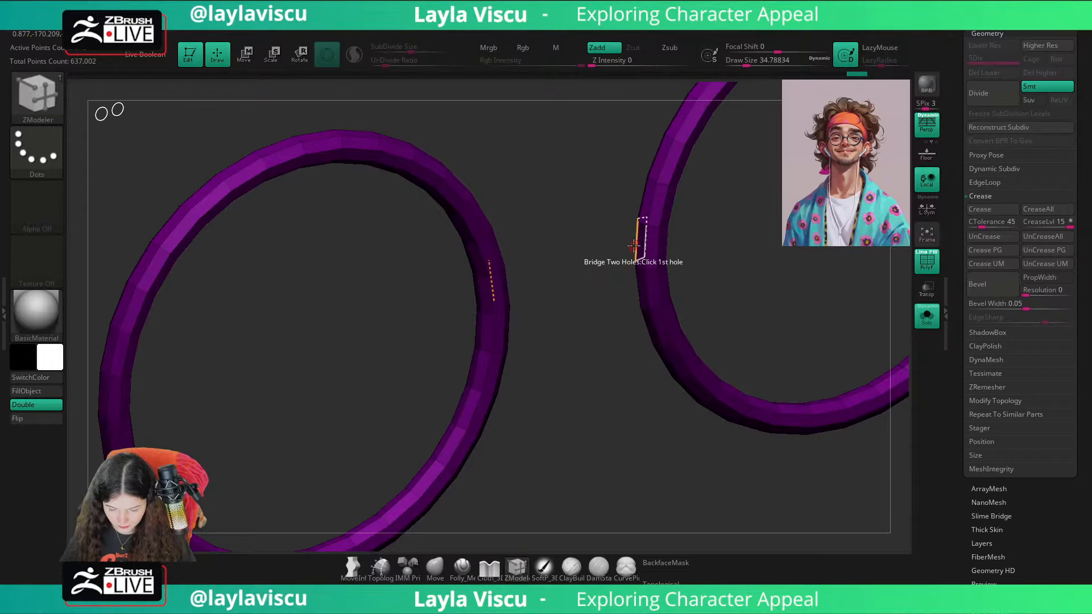
pyautogui.press('space')
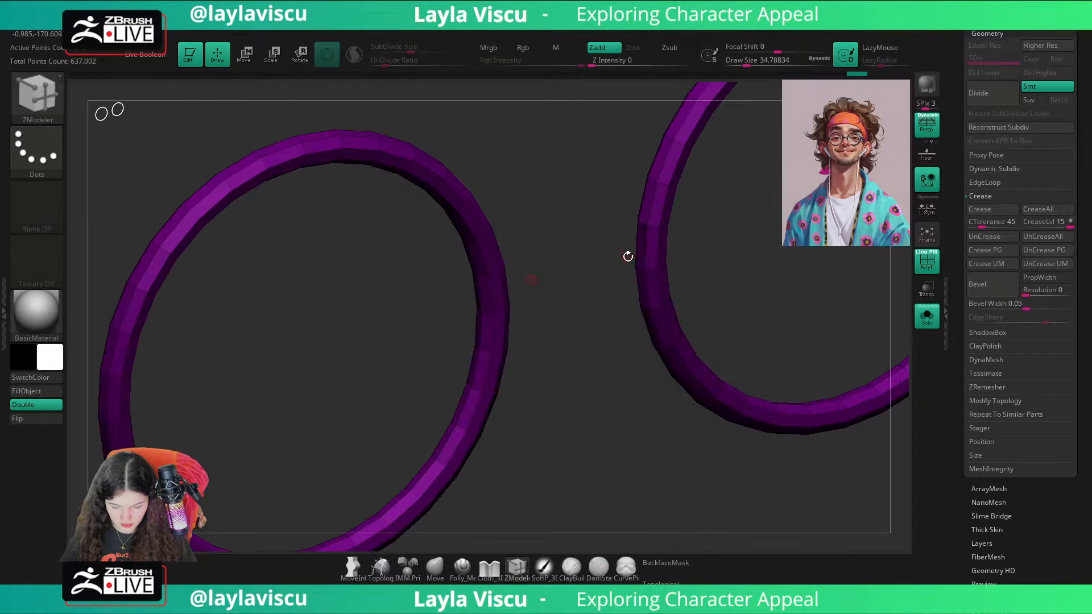
pyautogui.moveTo(634, 244); pyautogui.dragTo(501, 282)
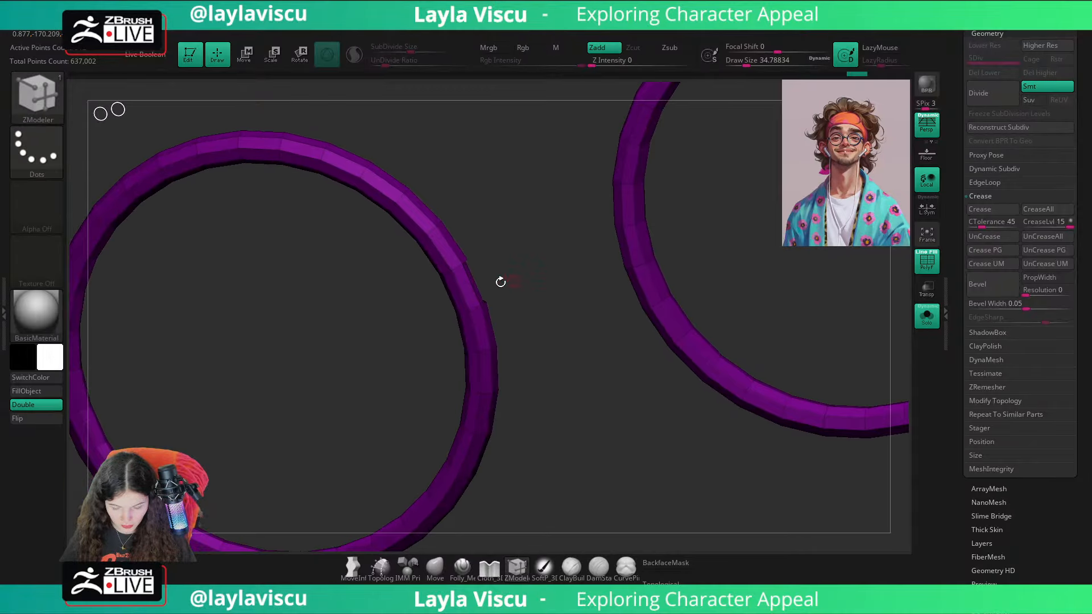
pyautogui.click(472, 279)
pyautogui.keyDown('shift'); pyautogui.moveTo(590, 358); pyautogui.dragTo(588, 406); pyautogui.keyUp('shift')
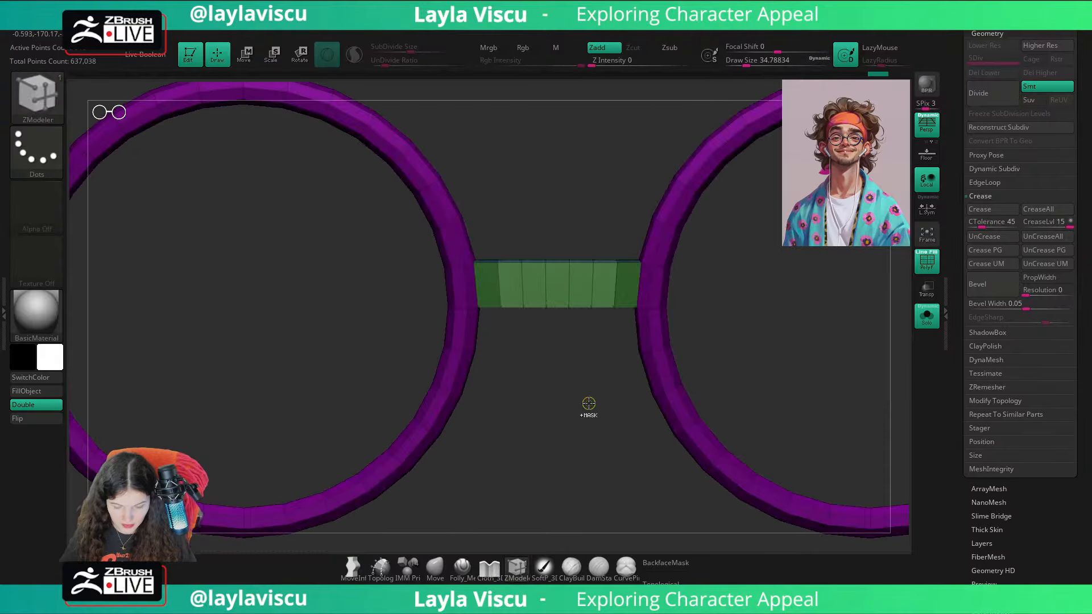
pyautogui.keyDown('ctrl'); pyautogui.moveTo(588, 406); pyautogui.dragTo(503, 366, button='right'); pyautogui.keyUp('ctrl')
pyautogui.keyDown('ctrl'); pyautogui.moveTo(518, 307); pyautogui.dragTo(573, 356, button='right'); pyautogui.keyUp('ctrl')
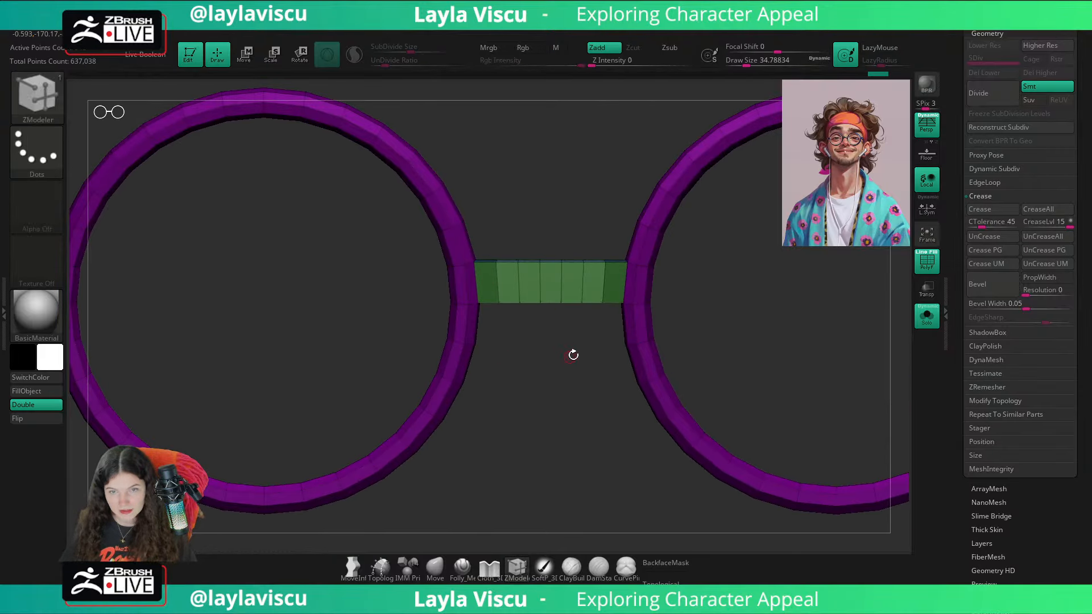
pyautogui.keyDown('ctrl'); pyautogui.moveTo(571, 311); pyautogui.dragTo(643, 300, button='right'); pyautogui.keyUp('ctrl')
# Step: Sample the rims' dark purple, fill the whole glasses mesh with it, and display the polygroup wireframe again
pyautogui.press('c')
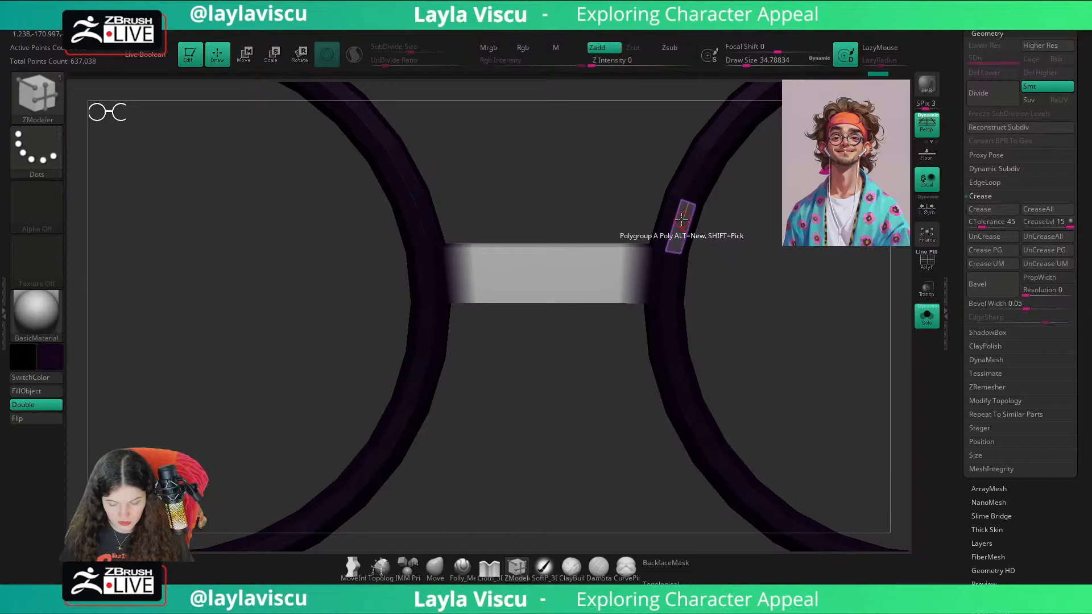
pyautogui.click(42, 392)
pyautogui.hotkey('shift', 'f')
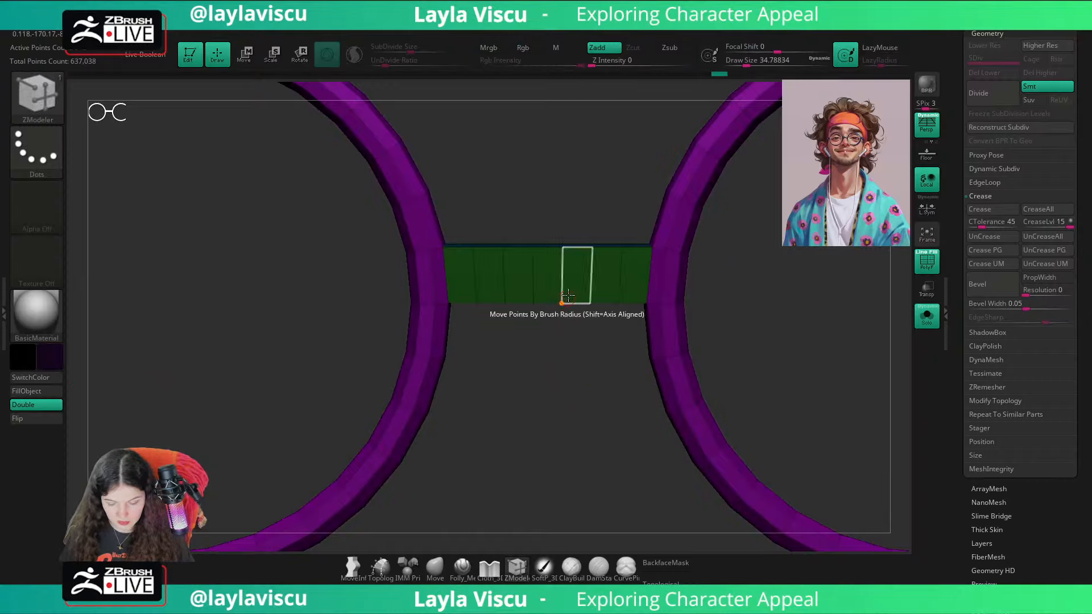
# Step: Mirror and weld the glasses and use the Insert edge action to thin out the bridge's surplus edge loops
pyautogui.press('1')
pyautogui.click(726, 182)
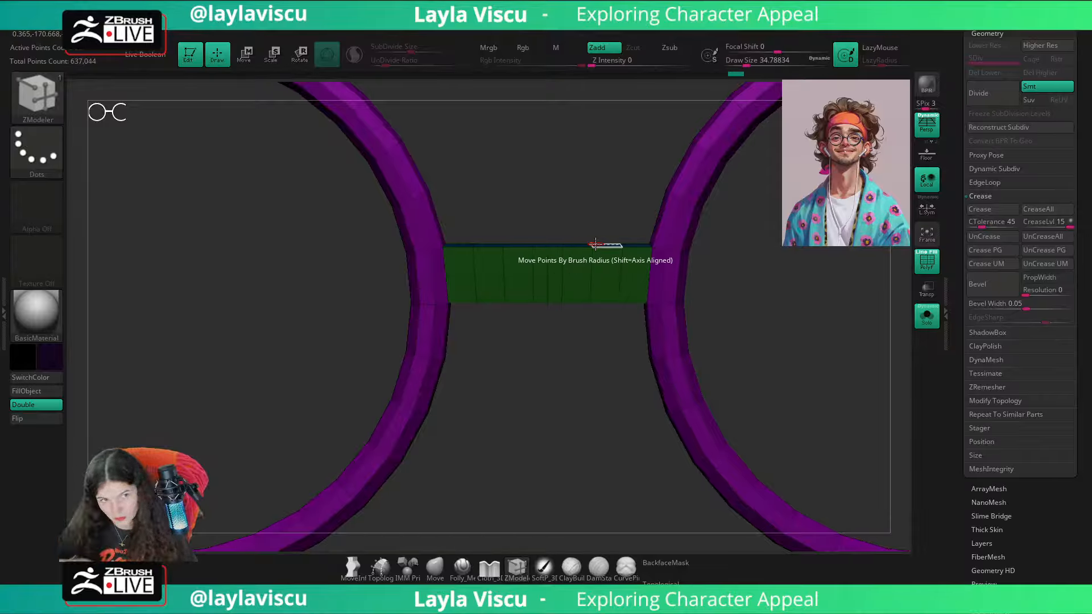
pyautogui.press('space')
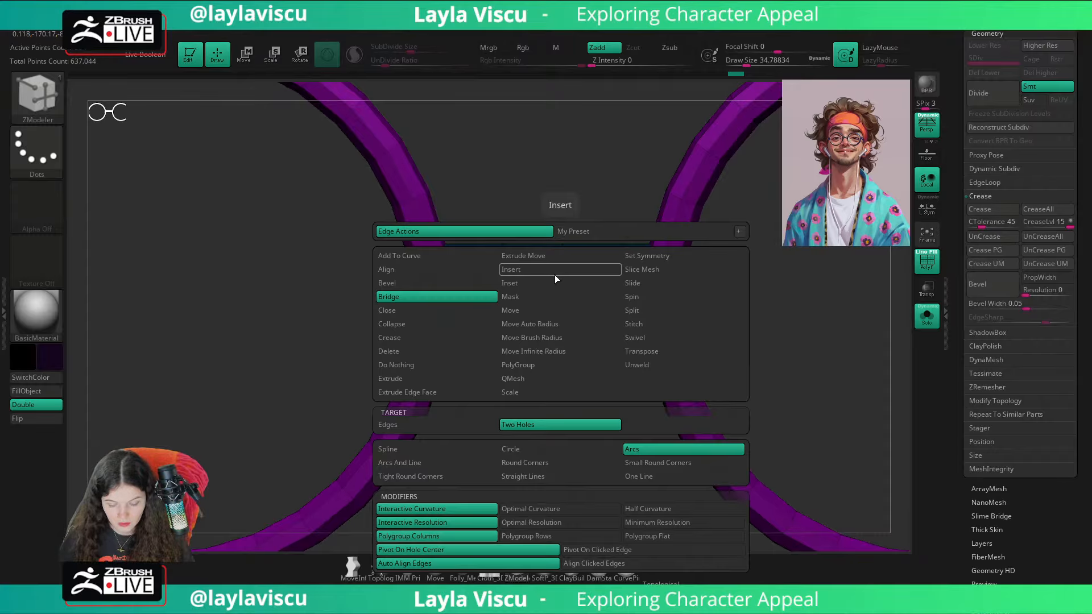
pyautogui.click(555, 274)
pyautogui.keyDown('alt'); pyautogui.click(563, 279); pyautogui.keyUp('alt')
pyautogui.keyDown('alt'); pyautogui.click(531, 277); pyautogui.keyUp('alt')
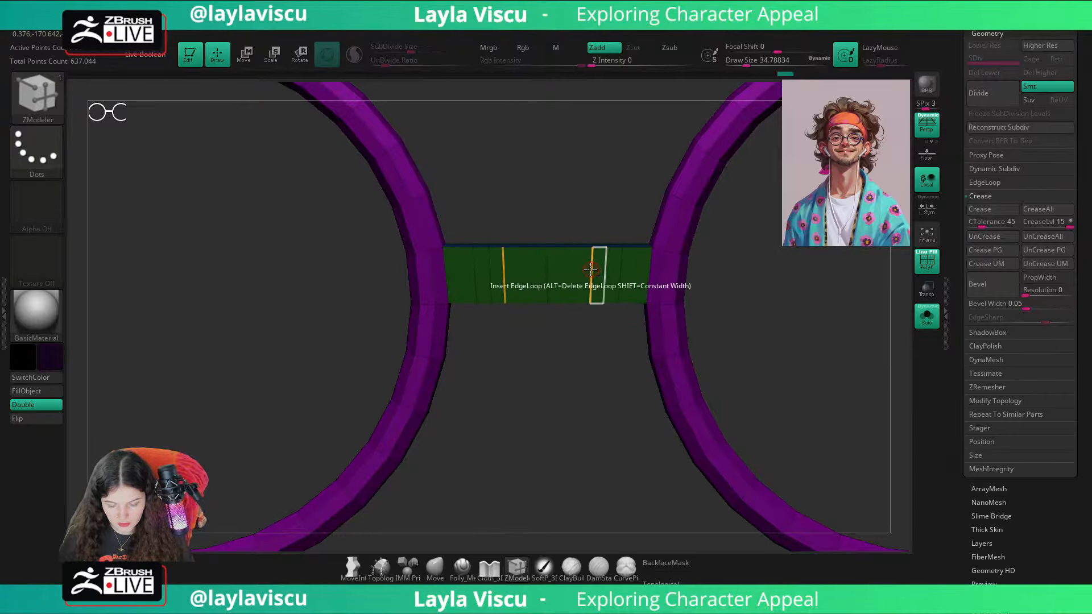
pyautogui.keyDown('alt'); pyautogui.click(620, 275); pyautogui.keyUp('alt')
pyautogui.keyDown('ctrl'); pyautogui.moveTo(620, 276); pyautogui.dragTo(620, 393, button='right'); pyautogui.keyUp('ctrl')
# Step: Mask all but the bridge's centre edge loop, centre the gizmo on it, and raise it to peak the bridge
pyautogui.keyDown('ctrl'); pyautogui.moveTo(552, 251); pyautogui.dragTo(505, 407); pyautogui.keyUp('ctrl')
pyautogui.press('w')
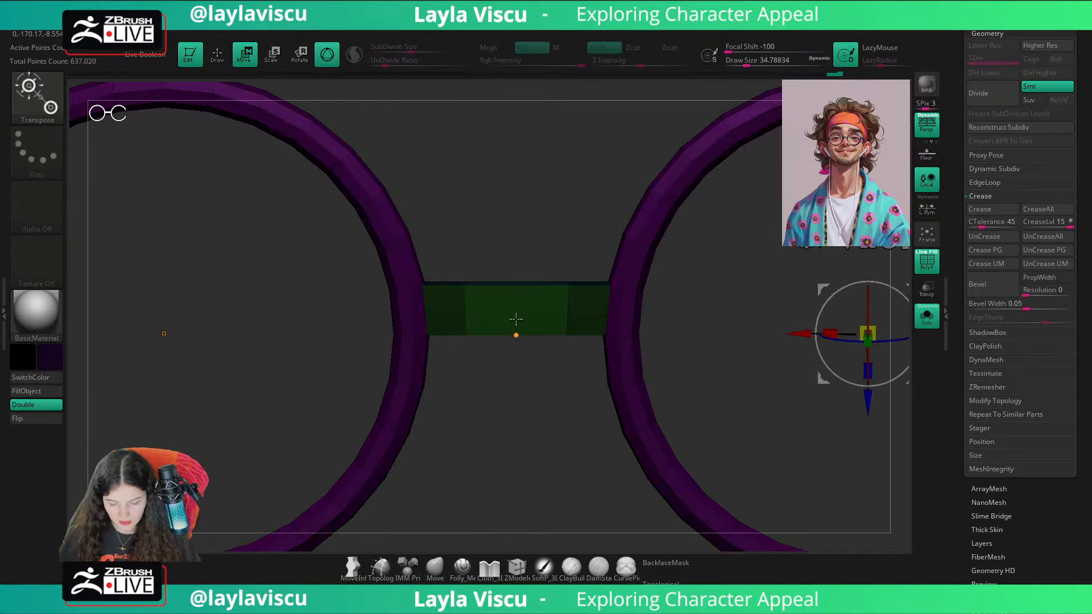
pyautogui.keyDown('alt'); pyautogui.click(514, 308); pyautogui.keyUp('alt')
pyautogui.keyDown('alt'); pyautogui.click(536, 216); pyautogui.keyUp('alt')
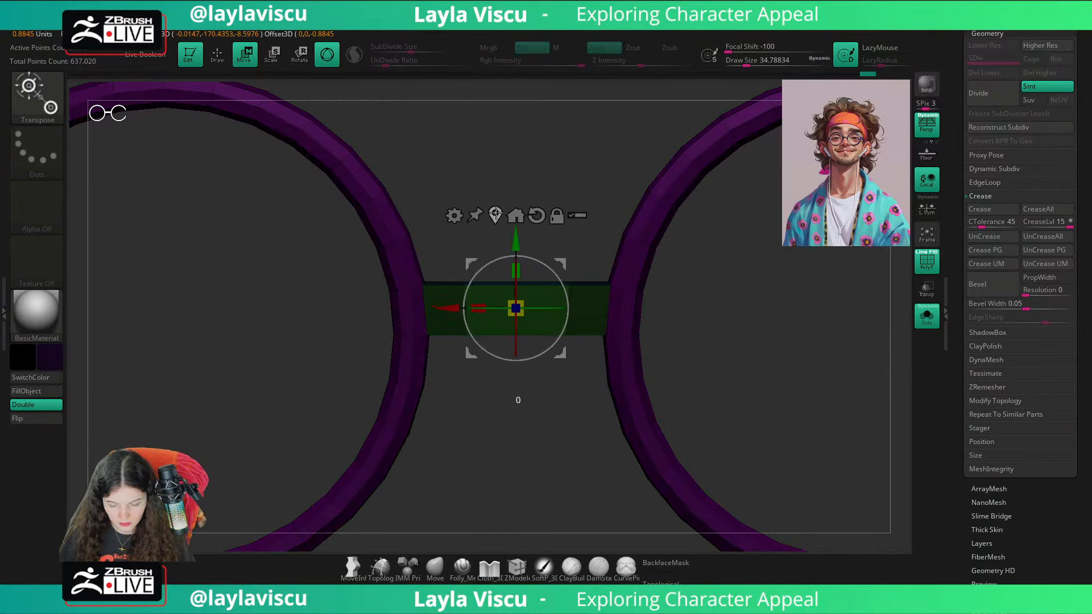
pyautogui.moveTo(553, 348); pyautogui.dragTo(353, 461, button='right')
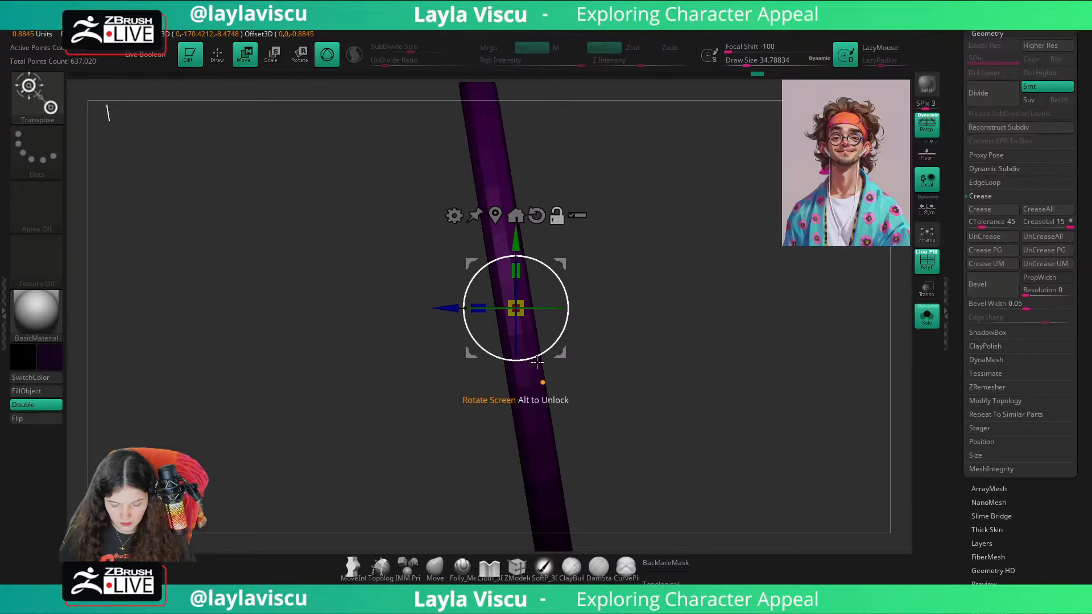
pyautogui.keyDown('alt'); pyautogui.moveTo(540, 363); pyautogui.dragTo(554, 366); pyautogui.keyUp('alt')
pyautogui.keyDown('shift'); pyautogui.moveTo(440, 435); pyautogui.dragTo(506, 446, button='right'); pyautogui.keyUp('shift')
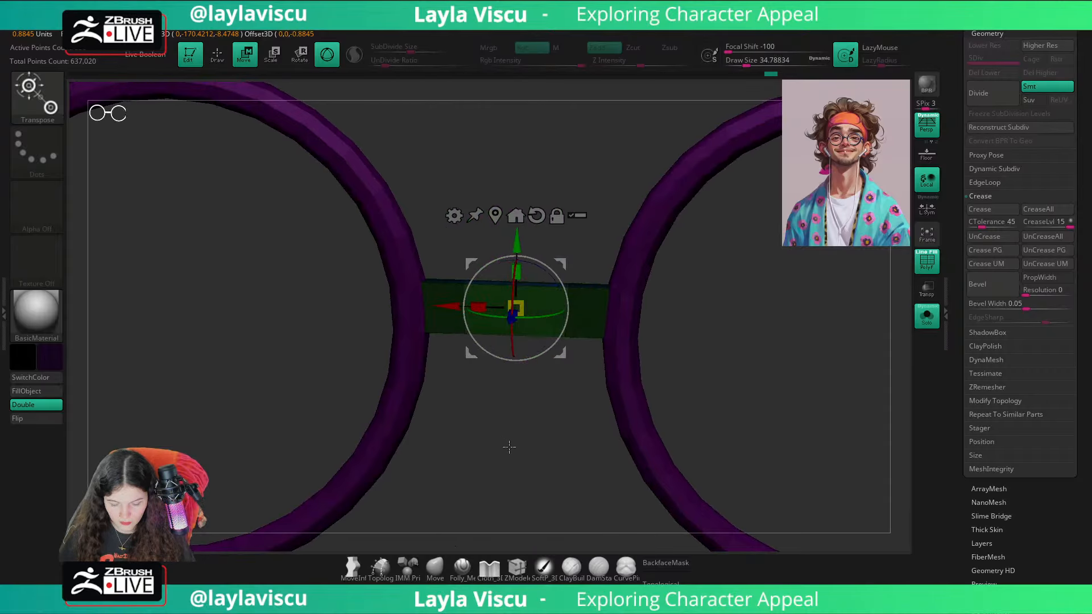
pyautogui.moveTo(517, 236); pyautogui.dragTo(518, 219)
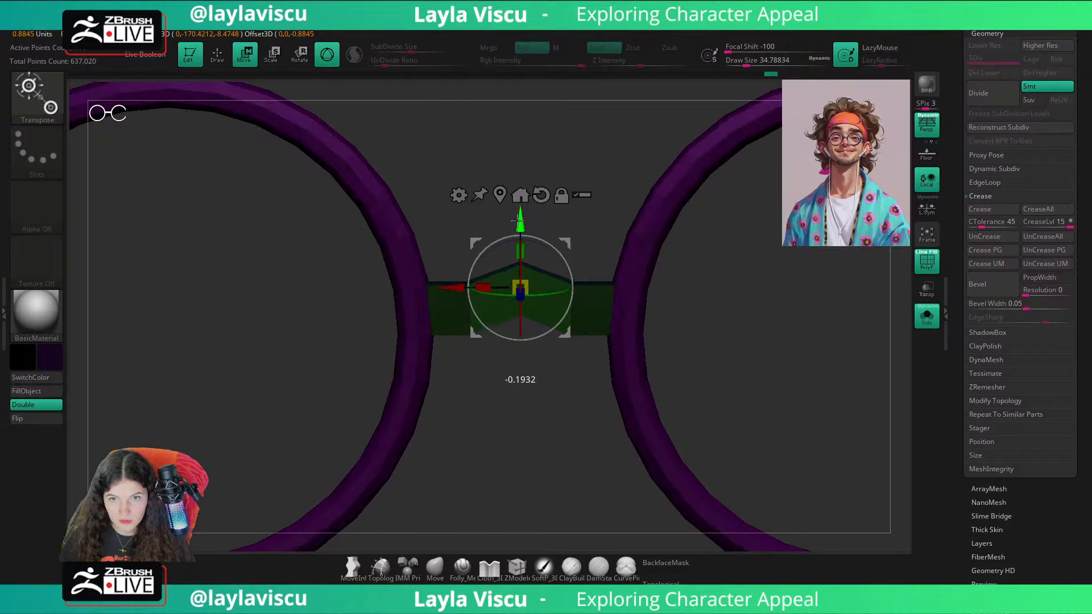
# Step: Show the full head, switch to the Move brush, and set the active colour to white
pyautogui.click(929, 324)
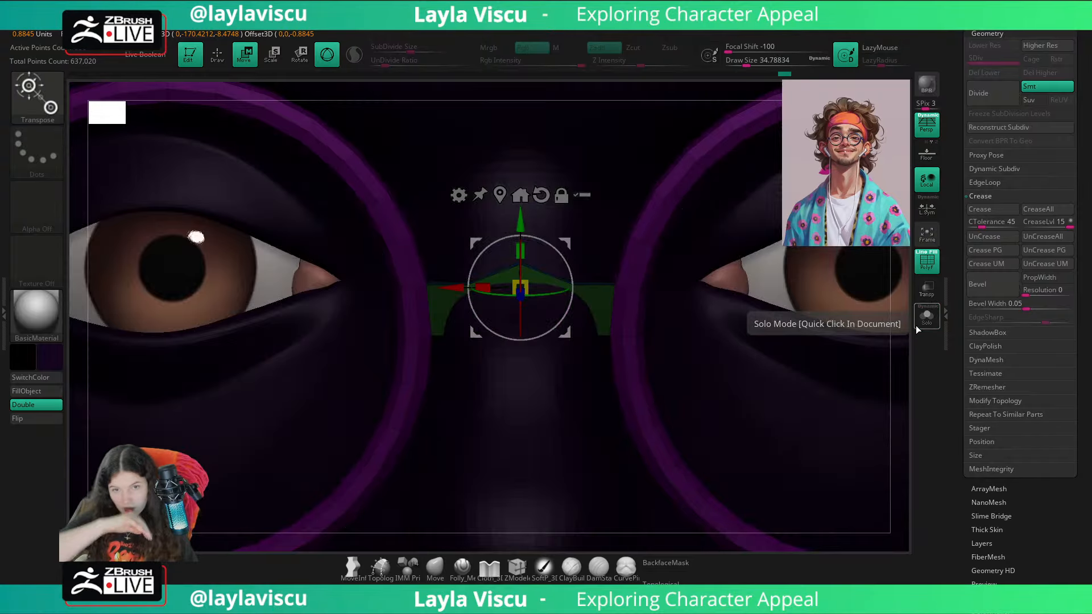
pyautogui.click(438, 573)
pyautogui.moveTo(307, 421)
pyautogui.keyDown('ctrl'); pyautogui.mouseDown(button='right')
pyautogui.moveTo(261, 329)
pyautogui.moveTo(250, 273)
pyautogui.mouseUp(button='right'); pyautogui.keyUp('ctrl')
pyautogui.keyDown('ctrl'); pyautogui.moveTo(847, 433); pyautogui.dragTo(865, 452); pyautogui.keyUp('ctrl')
pyautogui.click(50, 364)
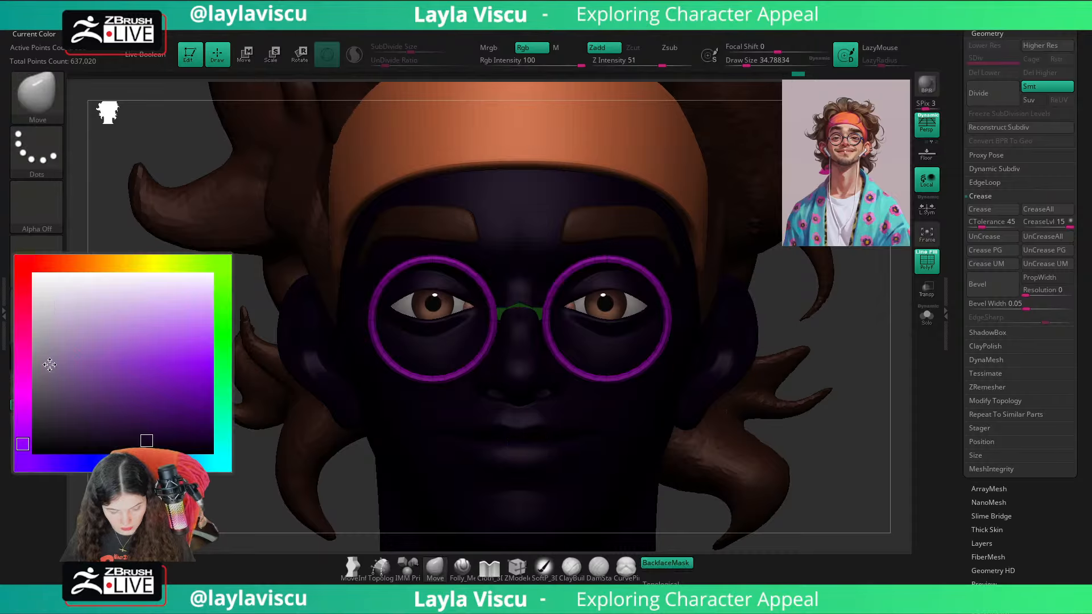
pyautogui.keyDown('ctrl'); pyautogui.moveTo(227, 468); pyautogui.dragTo(156, 442, button='right'); pyautogui.keyUp('ctrl')
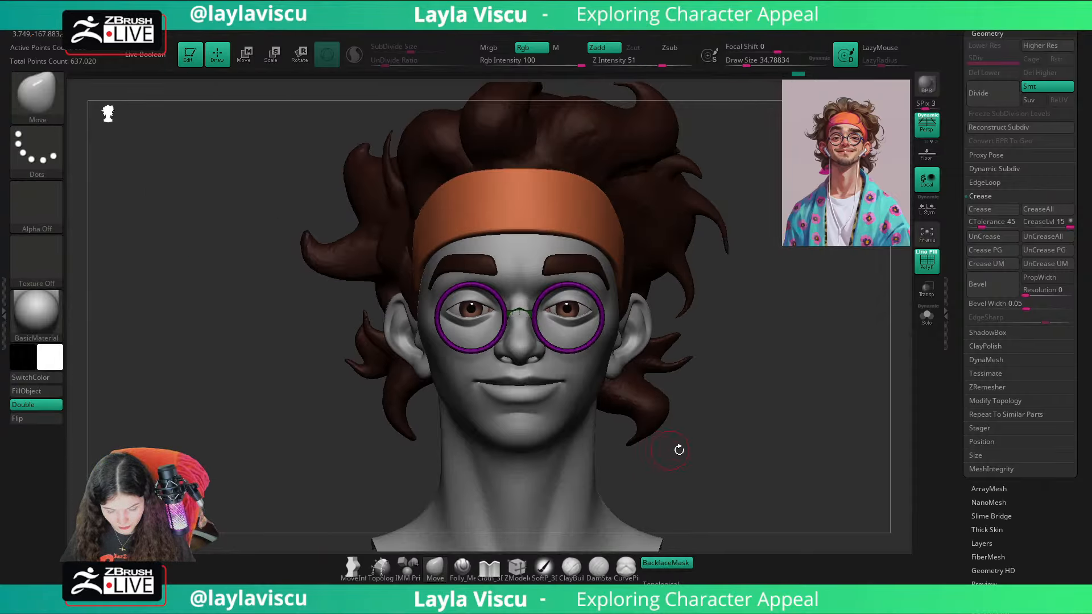
# Step: Examine the glasses bridge on the full head from a three-quarter angle and the saved custom view, alternating with solo display
pyautogui.moveTo(728, 448); pyautogui.dragTo(762, 434)
pyautogui.scroll(15, 1077, 408)
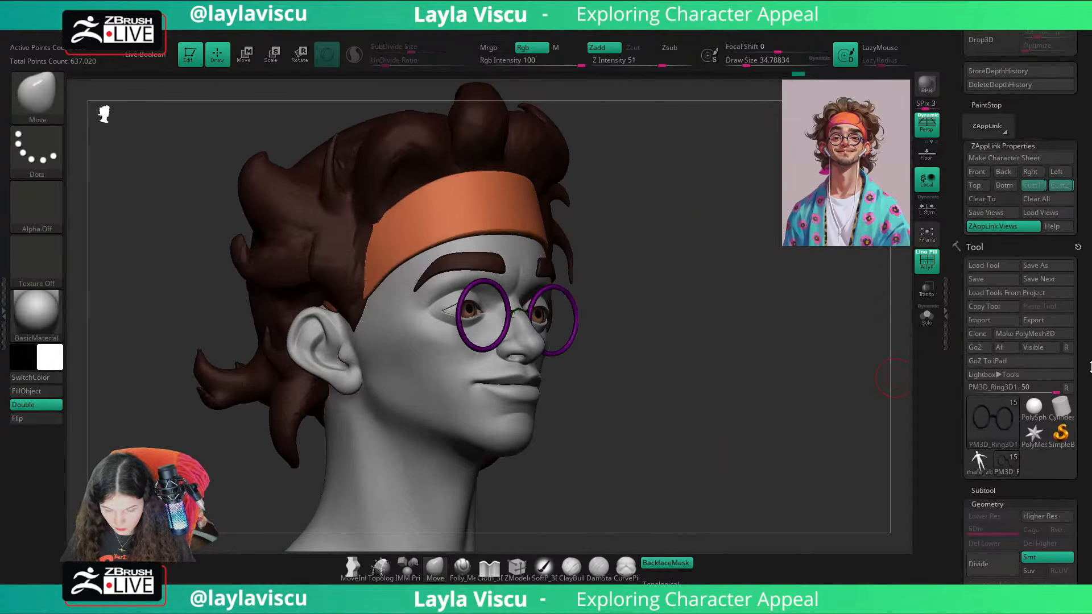
pyautogui.click(1057, 432)
pyautogui.click(1065, 424)
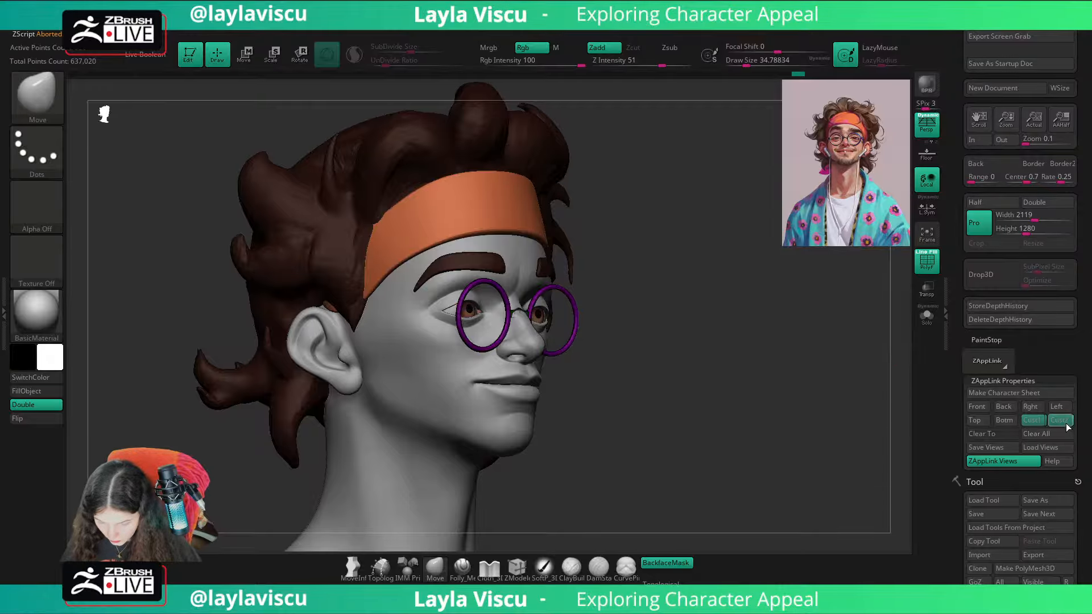
pyautogui.hotkey('shift', 'z')
pyautogui.hotkey('shift', 'z')
pyautogui.hotkey('shift', 'z')
pyautogui.hotkey('shift', 'z')
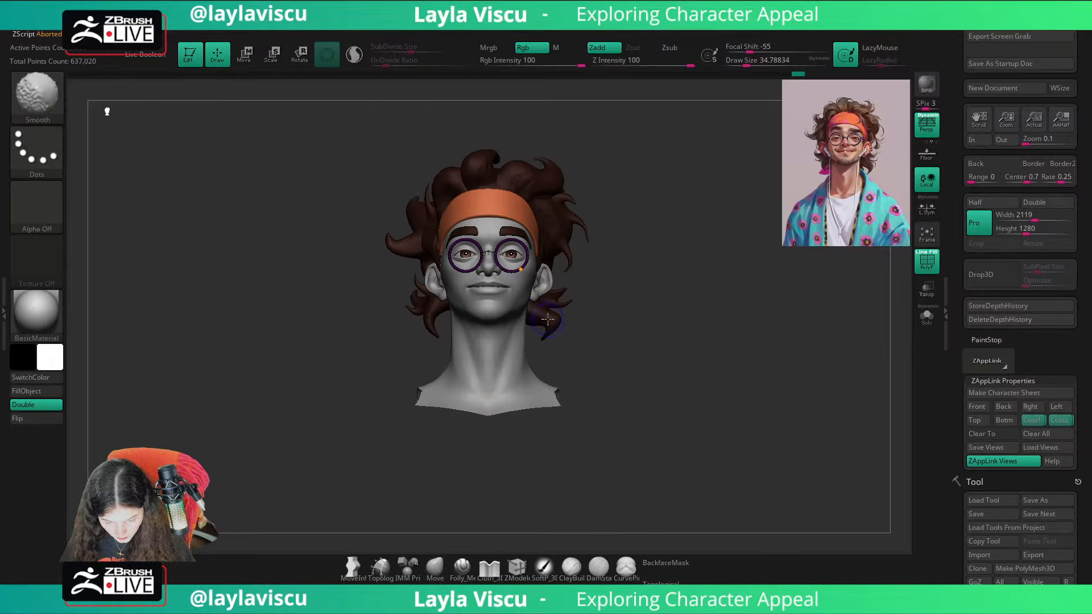
pyautogui.hotkey('shift', 'z')
pyautogui.hotkey('shift', 'z')
pyautogui.click(926, 316)
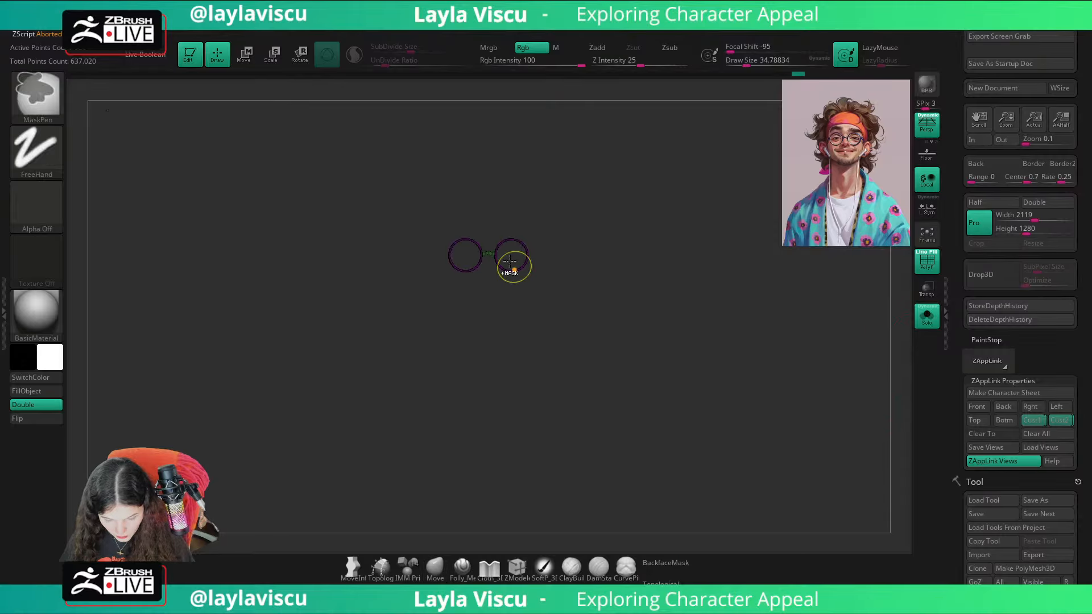
pyautogui.press('f')
pyautogui.moveTo(509, 293); pyautogui.dragTo(553, 318)
pyautogui.click(1050, 421)
pyautogui.click(928, 314)
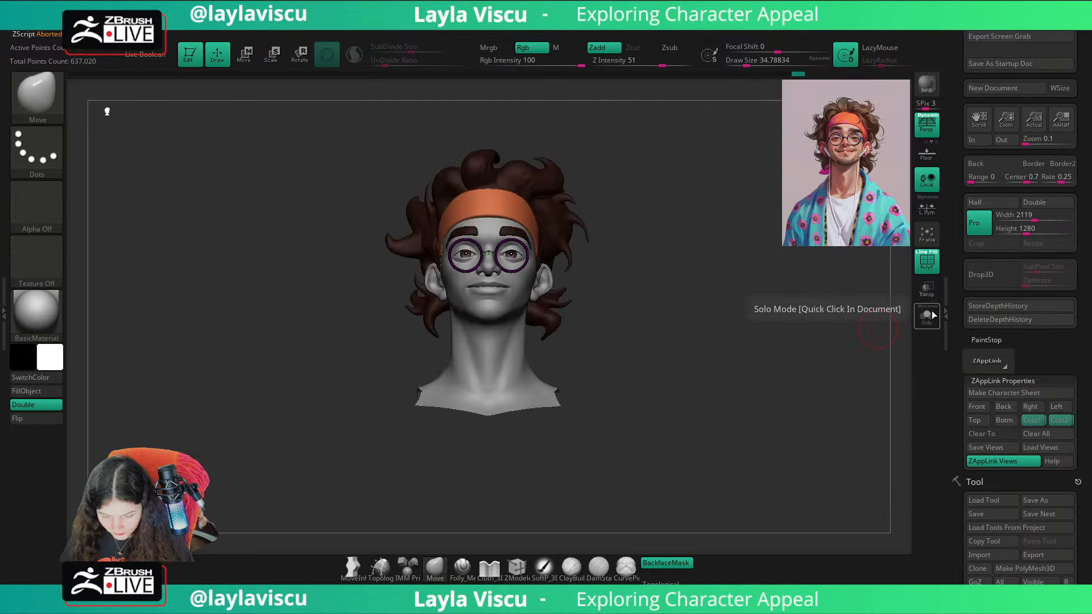
pyautogui.hotkey('shift', 'z')
pyautogui.hotkey('shift', 'z')
pyautogui.click(926, 314)
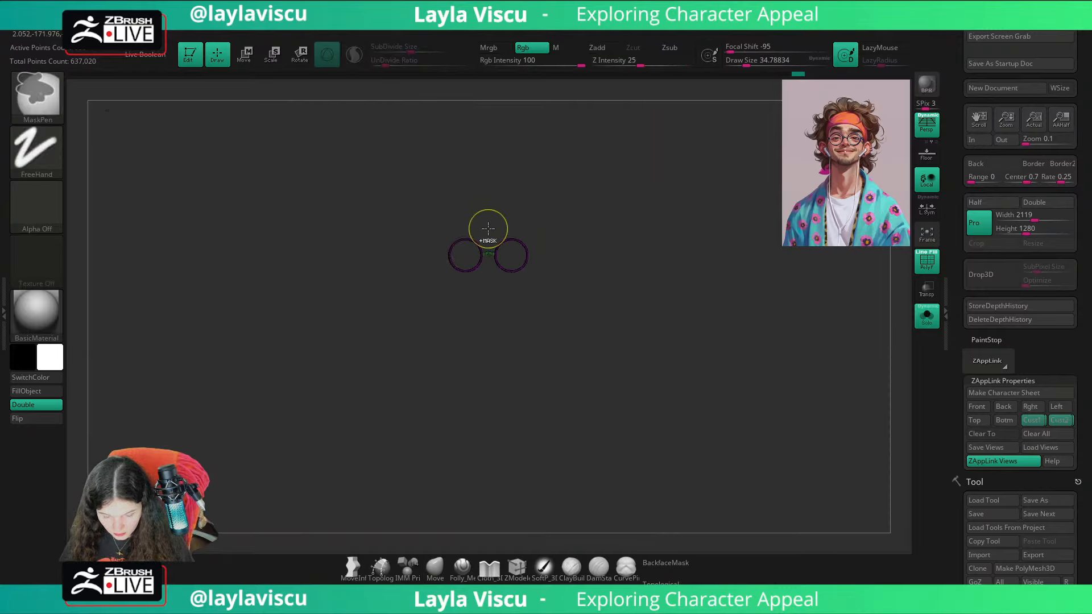
pyautogui.press('f')
# Step: Undo the nose bridge and the rim holes back to the closed rims, ready for ZModeler editing
pyautogui.keyDown('ctrl'); pyautogui.click(560, 297); pyautogui.keyUp('ctrl')
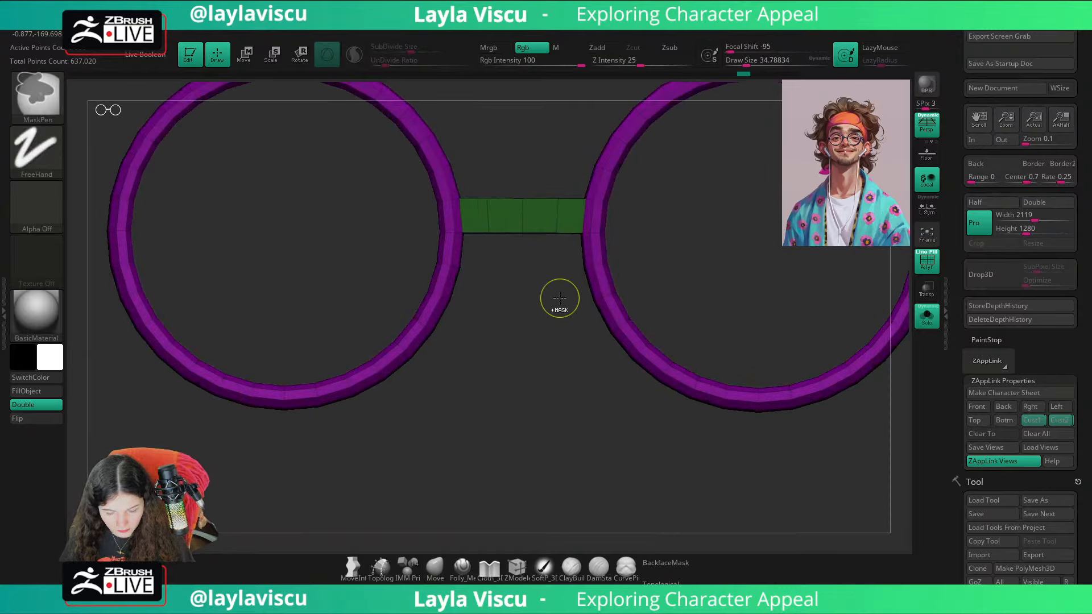
pyautogui.hotkey('ctrl', 'z')
pyautogui.hotkey('ctrl', 'z')
pyautogui.hotkey('ctrl', 'z')
pyautogui.hotkey('ctrl', 'z')
pyautogui.hotkey('ctrl', 'z')
pyautogui.hotkey('ctrl', 'z')
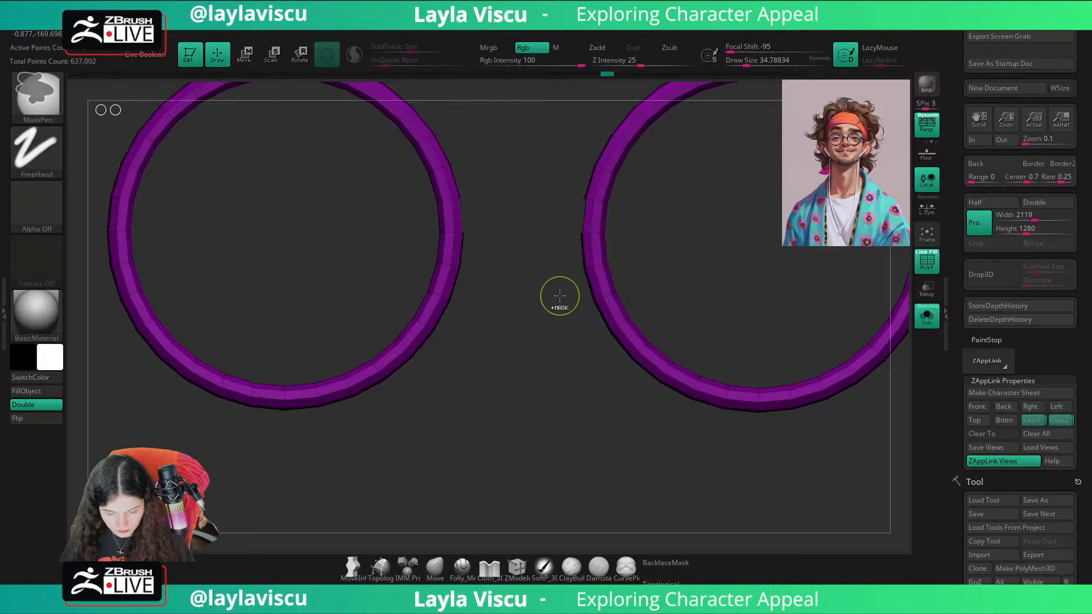
pyautogui.keyDown('alt'); pyautogui.moveTo(534, 410); pyautogui.dragTo(520, 470); pyautogui.keyUp('alt')
pyautogui.click(518, 567)
pyautogui.keyDown('ctrl'); pyautogui.moveTo(540, 279); pyautogui.dragTo(549, 336, button='right'); pyautogui.keyUp('ctrl')
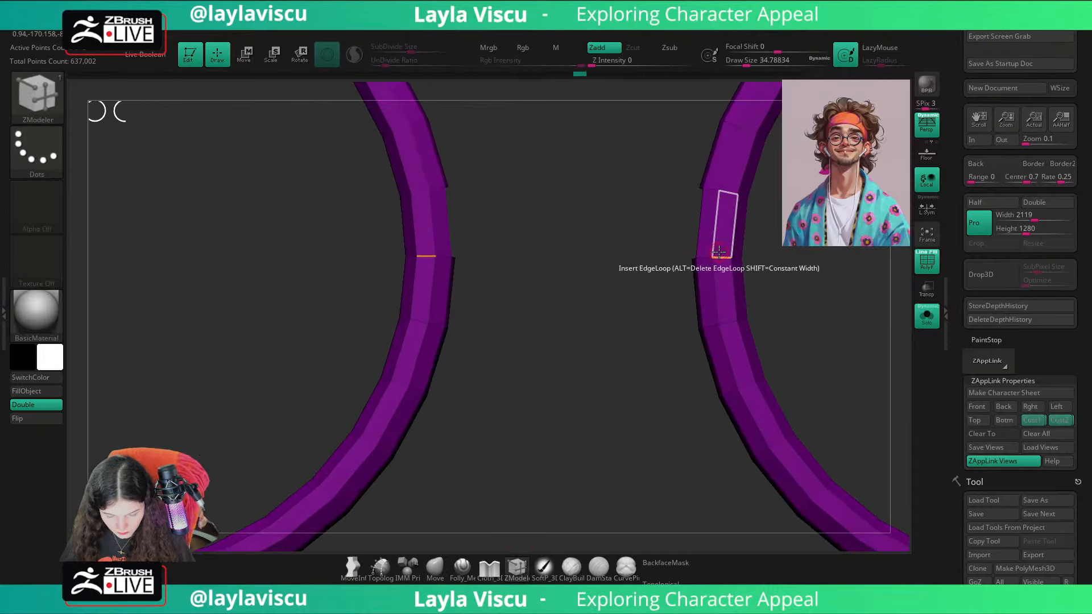
pyautogui.moveTo(600, 302); pyautogui.dragTo(583, 351, button='right')
pyautogui.hotkey('ctrl', 'z')
pyautogui.moveTo(799, 250); pyautogui.dragTo(719, 199, button='right')
pyautogui.hotkey('ctrl', 'z')
pyautogui.hotkey('ctrl', 'z')
pyautogui.hotkey('ctrl', 'z')
pyautogui.hotkey('ctrl', 'z')
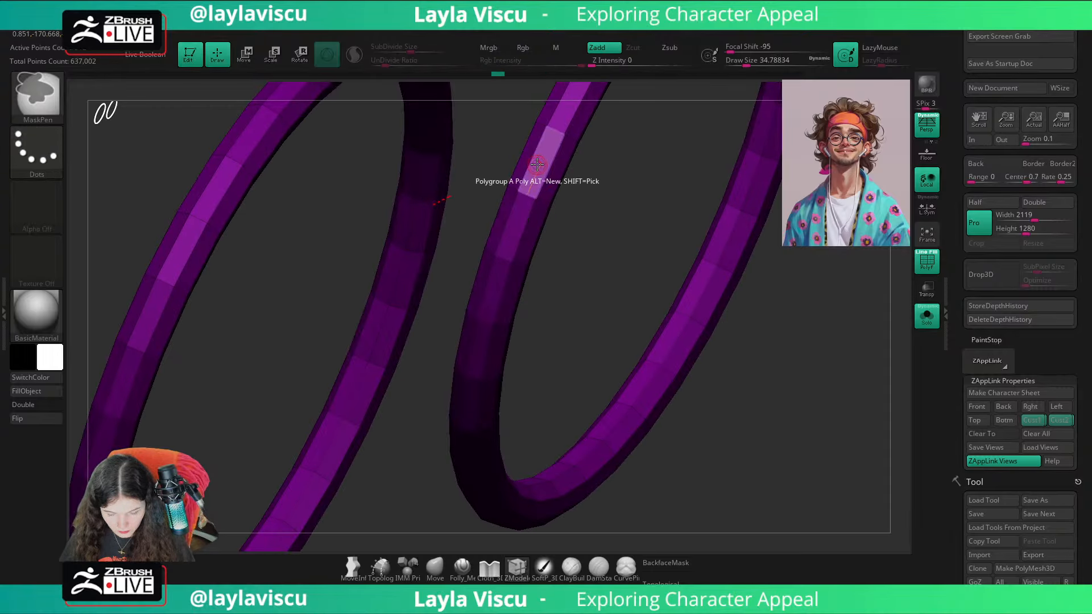
# Step: Mark polygons higher on the inner sides of both rims, hide them, and delete the hidden geometry to open two facing holes
pyautogui.keyDown('alt'); pyautogui.moveTo(536, 170); pyautogui.dragTo(523, 163); pyautogui.keyUp('alt')
pyautogui.hotkey('ctrl', 'shift')
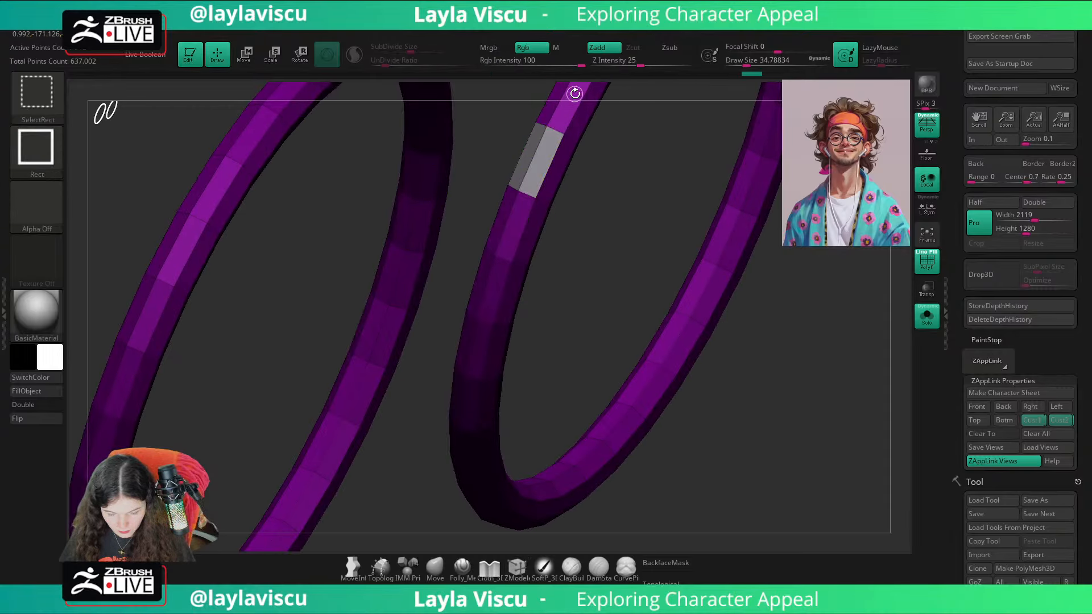
pyautogui.keyDown('ctrl'); pyautogui.keyDown('shift'); pyautogui.click(519, 260); pyautogui.keyUp('shift'); pyautogui.keyUp('ctrl')
pyautogui.keyDown('ctrl'); pyautogui.keyDown('shift'); pyautogui.click(520, 261); pyautogui.keyUp('shift'); pyautogui.keyUp('ctrl')
pyautogui.hotkey('ctrl', 'w')
pyautogui.keyDown('ctrl'); pyautogui.keyDown('shift'); pyautogui.click(782, 291); pyautogui.keyUp('shift'); pyautogui.keyUp('ctrl')
# Step: Bridge the two facing holes with the Bridge Two Holes edge action, and apply Mirror And Weld to the glasses
pyautogui.moveTo(783, 292); pyautogui.dragTo(812, 332, button='right')
pyautogui.press('space')
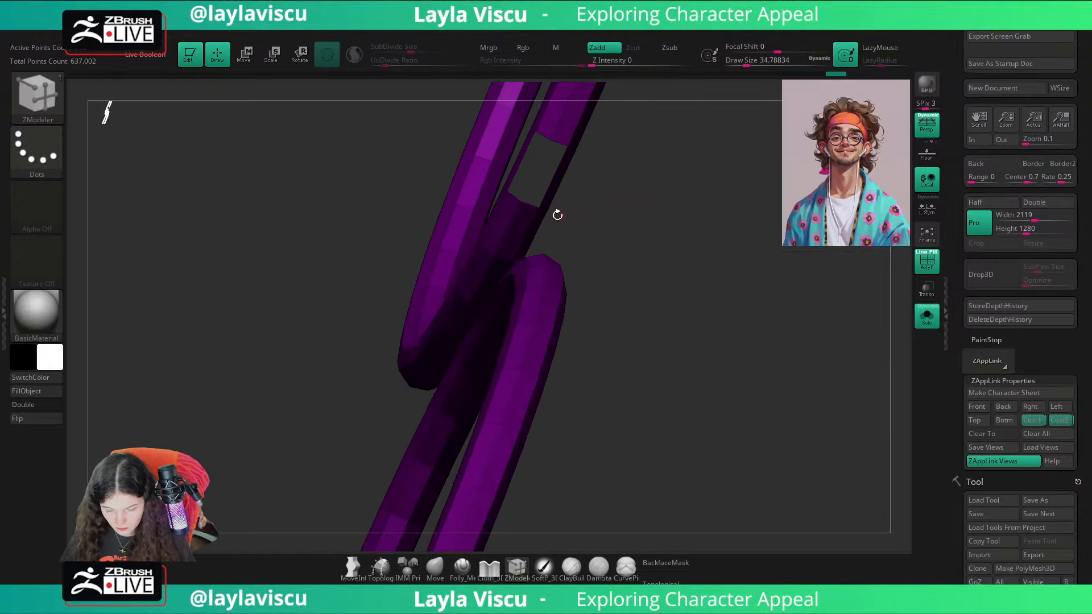
pyautogui.press('space')
pyautogui.click(400, 259)
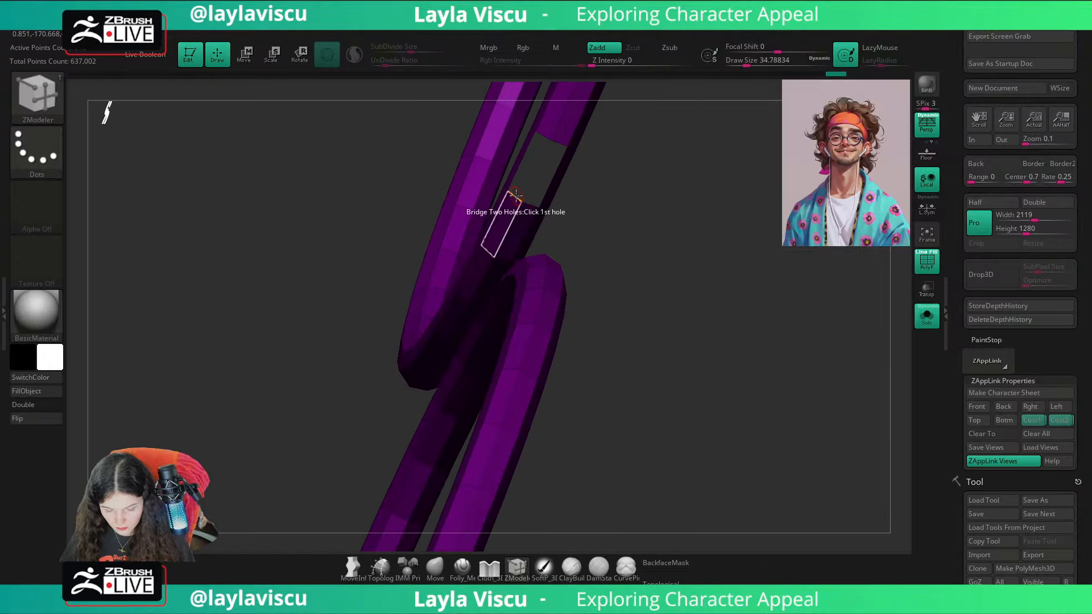
pyautogui.moveTo(689, 239); pyautogui.dragTo(552, 435, button='right')
pyautogui.click(360, 387)
pyautogui.press('1')
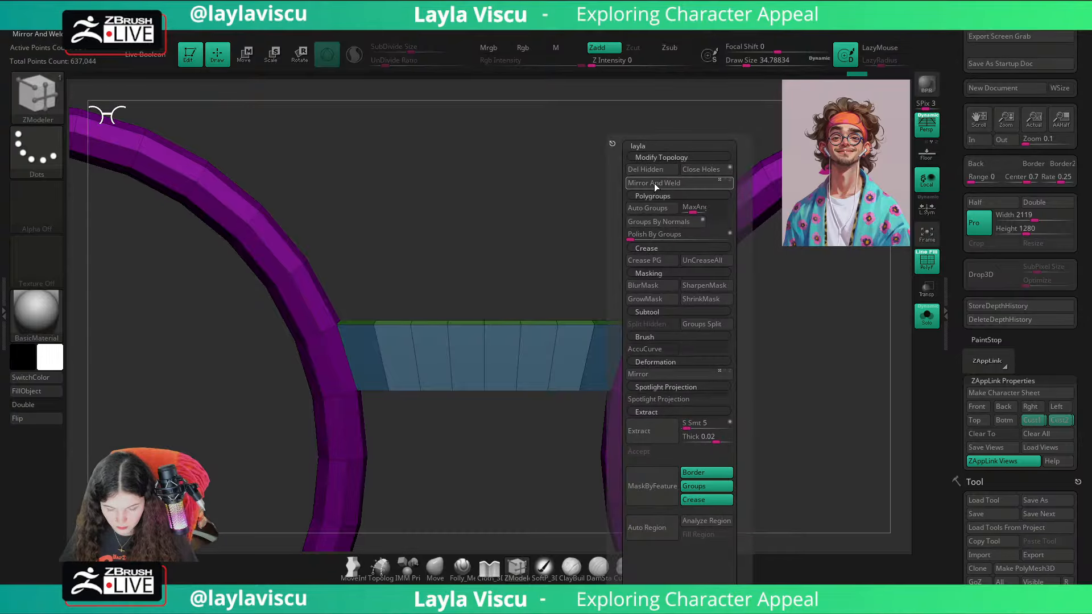
pyautogui.click(654, 183)
# Step: Use the Insert edge action to reduce the bridge to a centre edge loop and one evenly spaced loop on each side
pyautogui.keyDown('alt'); pyautogui.moveTo(523, 261); pyautogui.dragTo(526, 151, button='right'); pyautogui.keyUp('alt')
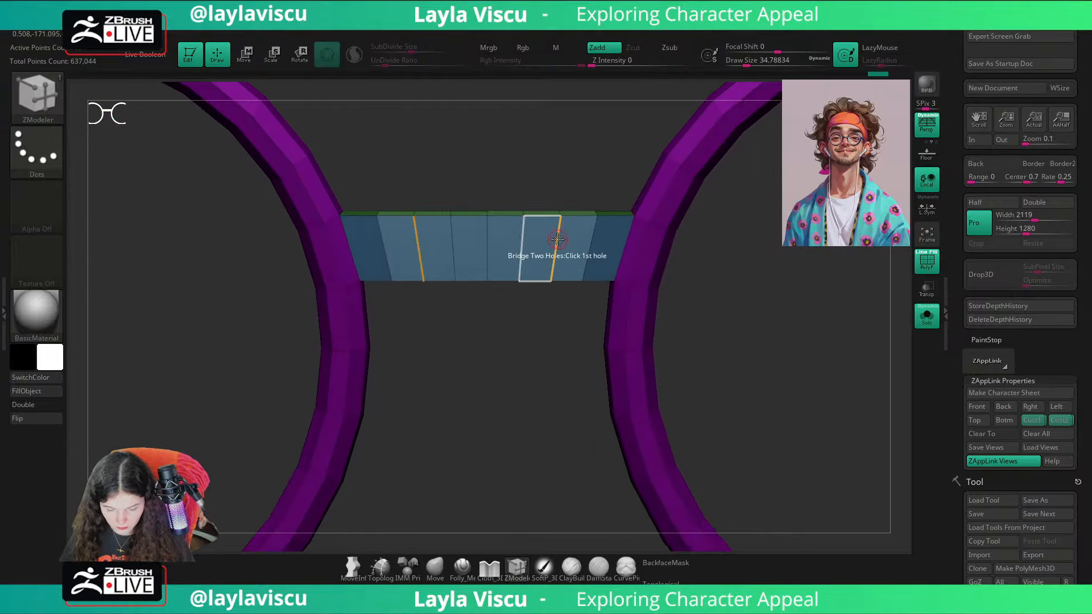
pyautogui.press('space')
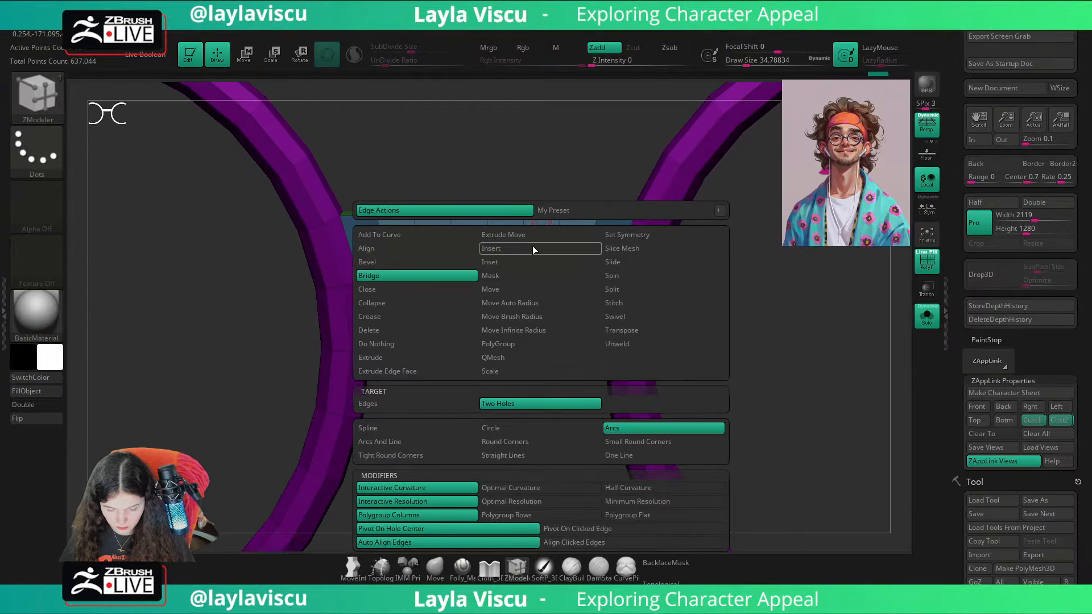
pyautogui.click(533, 246)
pyautogui.keyDown('alt'); pyautogui.click(521, 241); pyautogui.keyUp('alt')
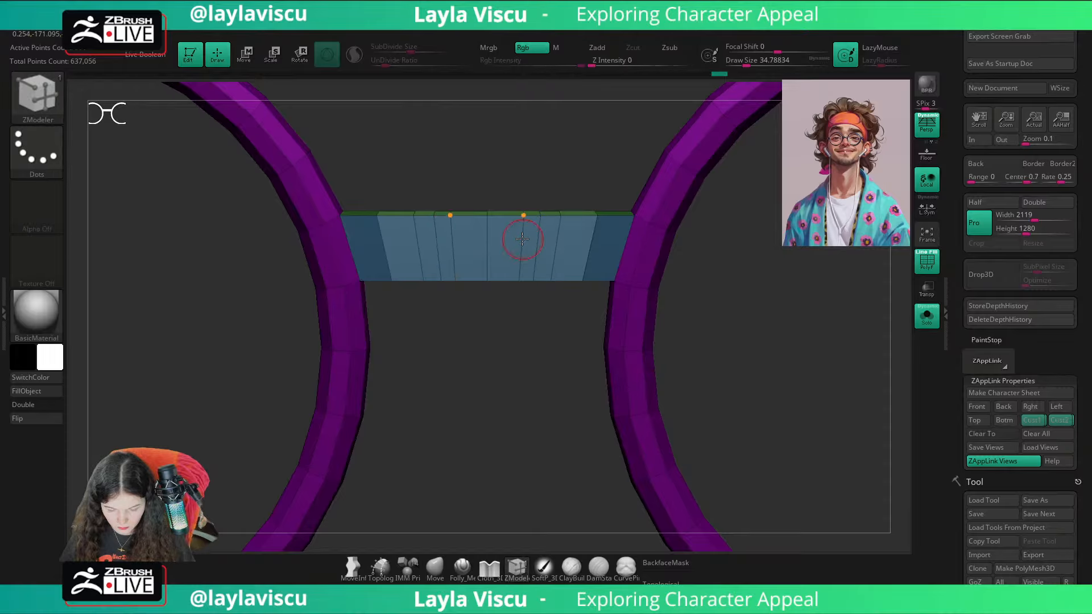
pyautogui.keyDown('alt'); pyautogui.click(557, 241); pyautogui.keyUp('alt')
pyautogui.keyDown('alt'); pyautogui.click(592, 234); pyautogui.keyUp('alt')
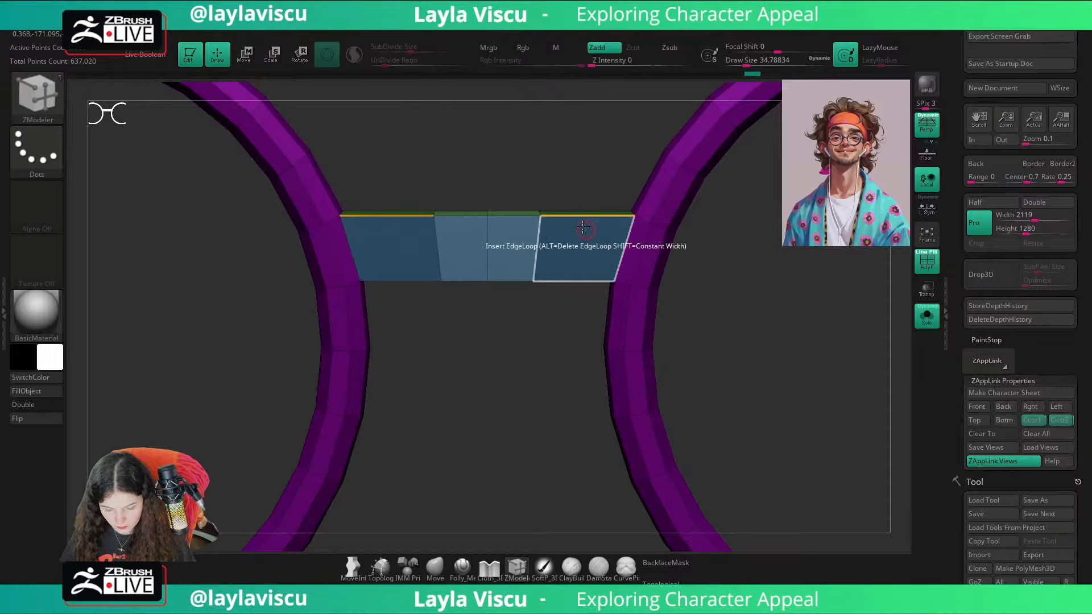
pyautogui.press('space')
pyautogui.click(551, 263)
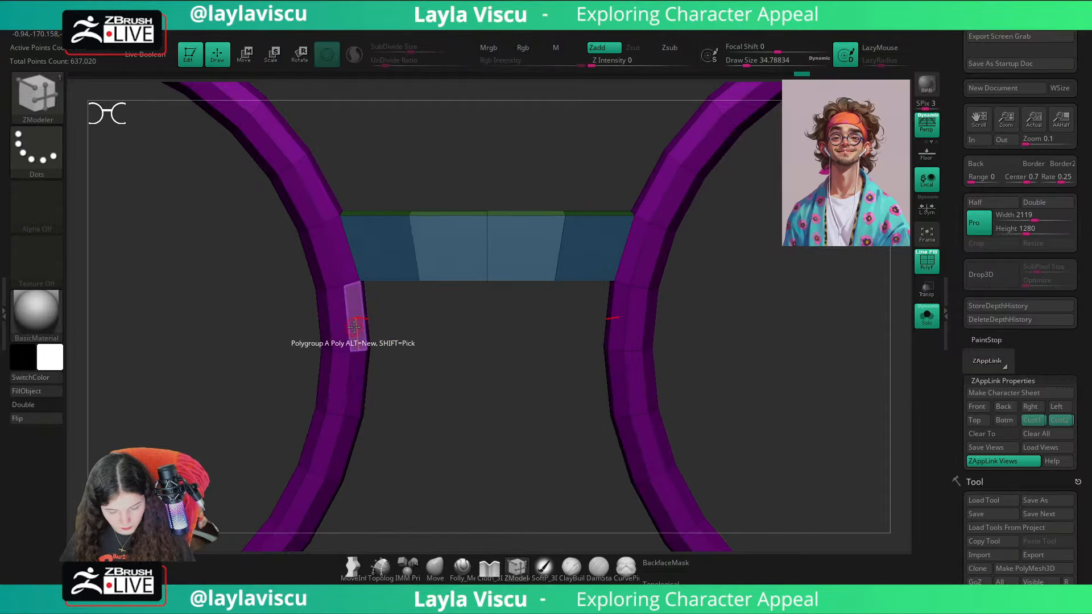
# Step: Sample the rims' dark purple, reset the active colour to white, and check the glasses on the full head
pyautogui.hotkey('shift', 'f')
pyautogui.press('c')
pyautogui.click(54, 358)
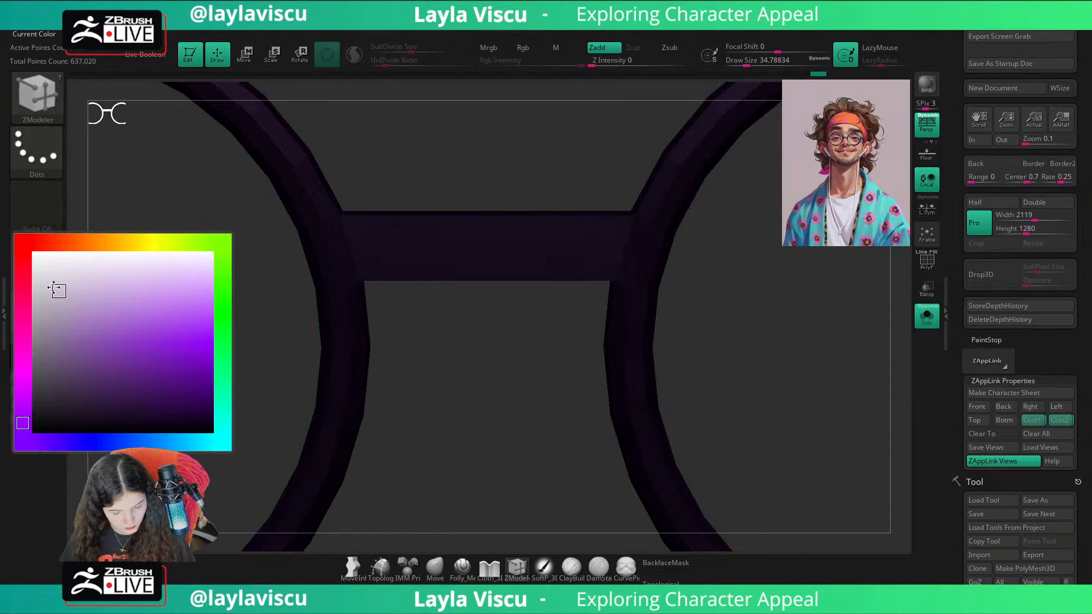
pyautogui.moveTo(55, 289); pyautogui.dragTo(26, 249)
pyautogui.hotkey('shift', 'f')
pyautogui.keyDown('ctrl'); pyautogui.moveTo(517, 383); pyautogui.dragTo(917, 346, button='right'); pyautogui.keyUp('ctrl')
pyautogui.click(933, 320)
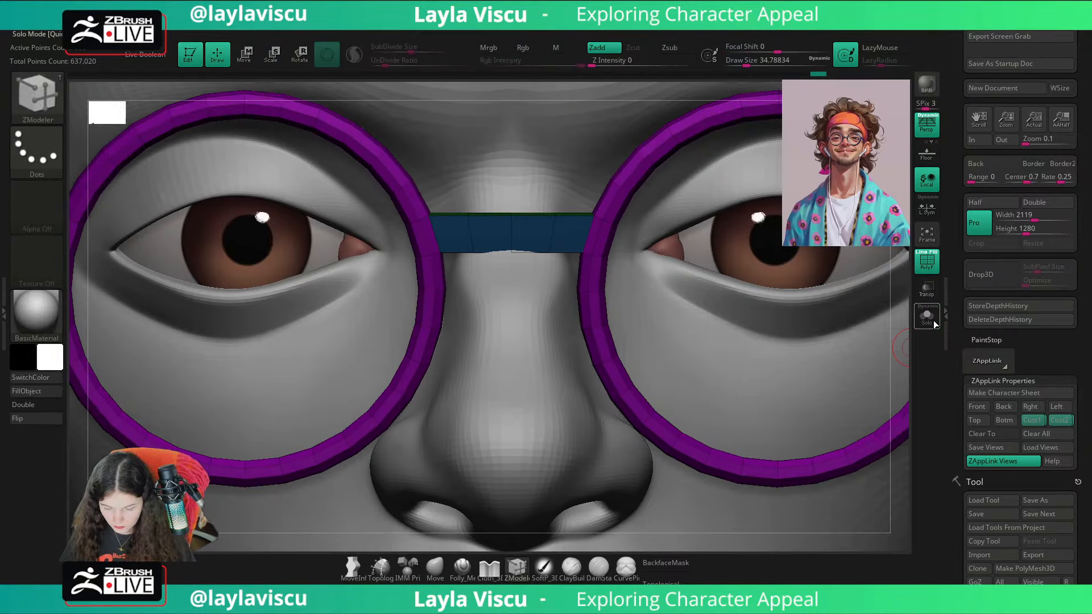
pyautogui.keyDown('ctrl'); pyautogui.moveTo(585, 280); pyautogui.dragTo(796, 323, button='right'); pyautogui.keyUp('ctrl')
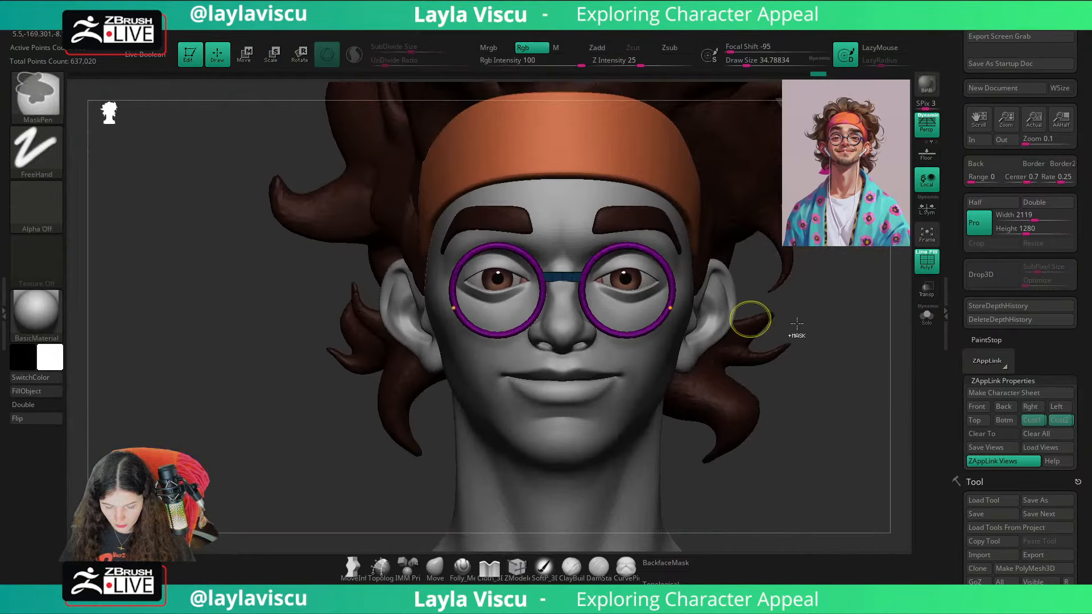
# Step: Isolate the glasses and mask everything except the bridge's centre edge loop for moving
pyautogui.click(927, 317)
pyautogui.keyDown('ctrl'); pyautogui.moveTo(578, 289); pyautogui.dragTo(568, 325, button='right'); pyautogui.keyUp('ctrl')
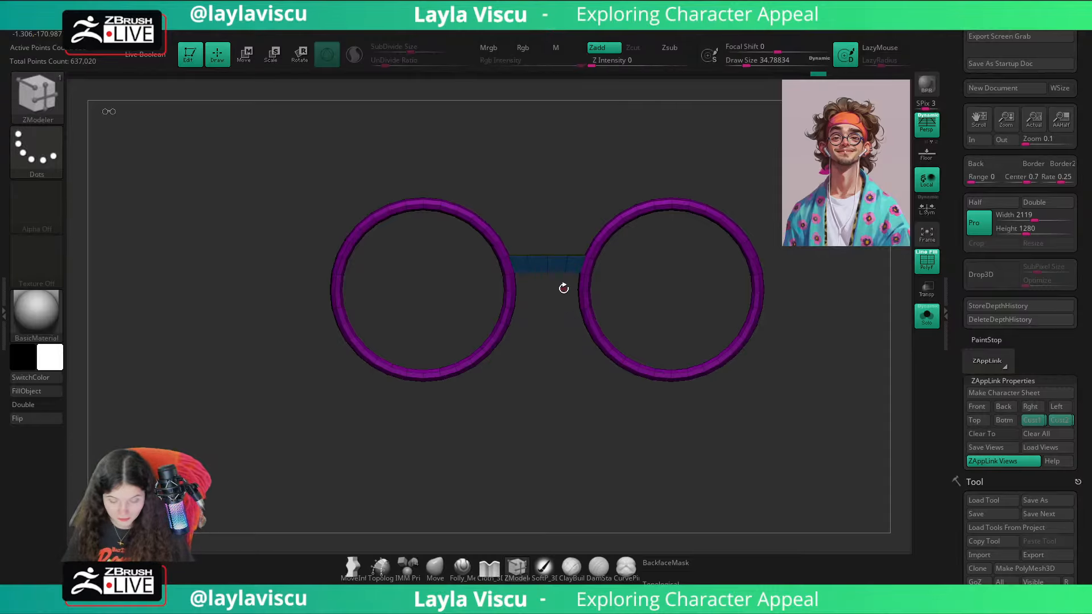
pyautogui.keyDown('ctrl'); pyautogui.moveTo(563, 288); pyautogui.dragTo(634, 387, button='right'); pyautogui.keyUp('ctrl')
pyautogui.keyDown('ctrl'); pyautogui.moveTo(585, 206); pyautogui.dragTo(491, 404); pyautogui.keyUp('ctrl')
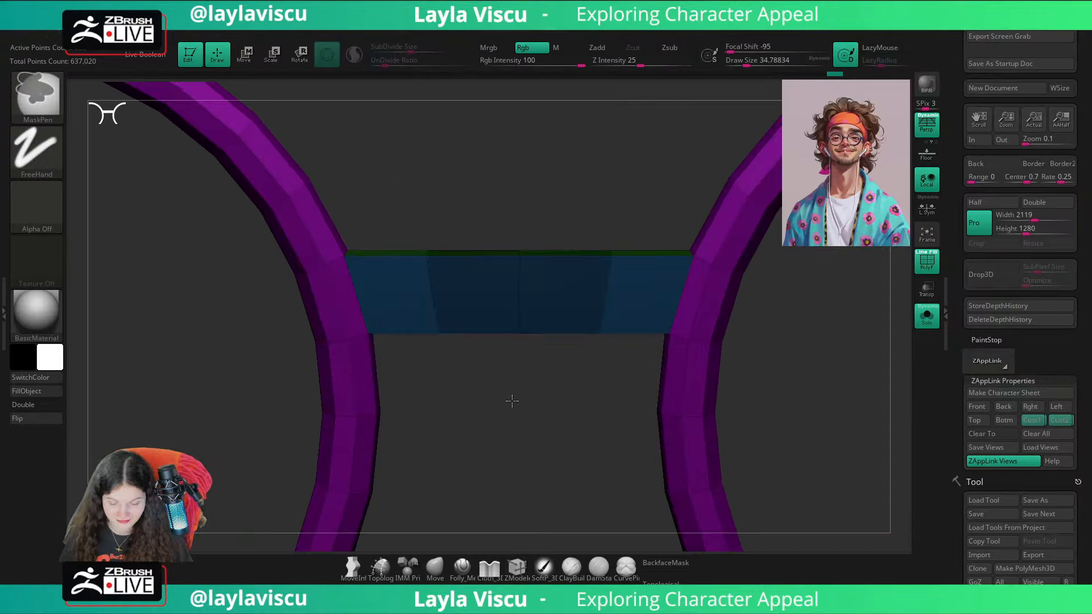
pyautogui.keyDown('ctrl'); pyautogui.click(512, 401); pyautogui.keyUp('ctrl')
pyautogui.press('w')
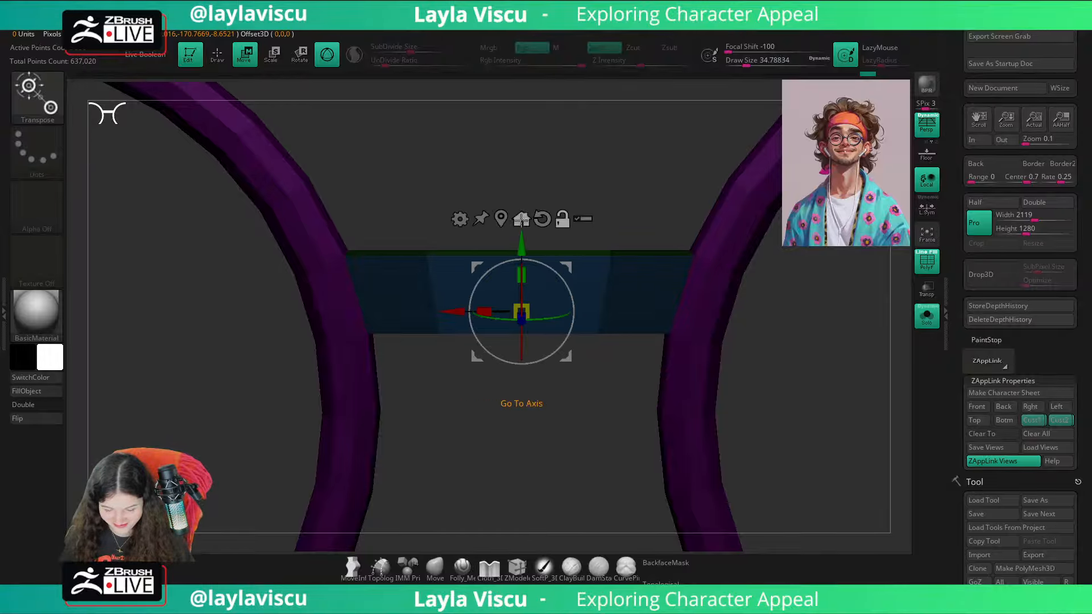
# Step: Centre the gizmo on the unmasked bridge loop and move it up along Y to peak the bridge's middle
pyautogui.click(522, 219)
pyautogui.moveTo(870, 341); pyautogui.dragTo(747, 372)
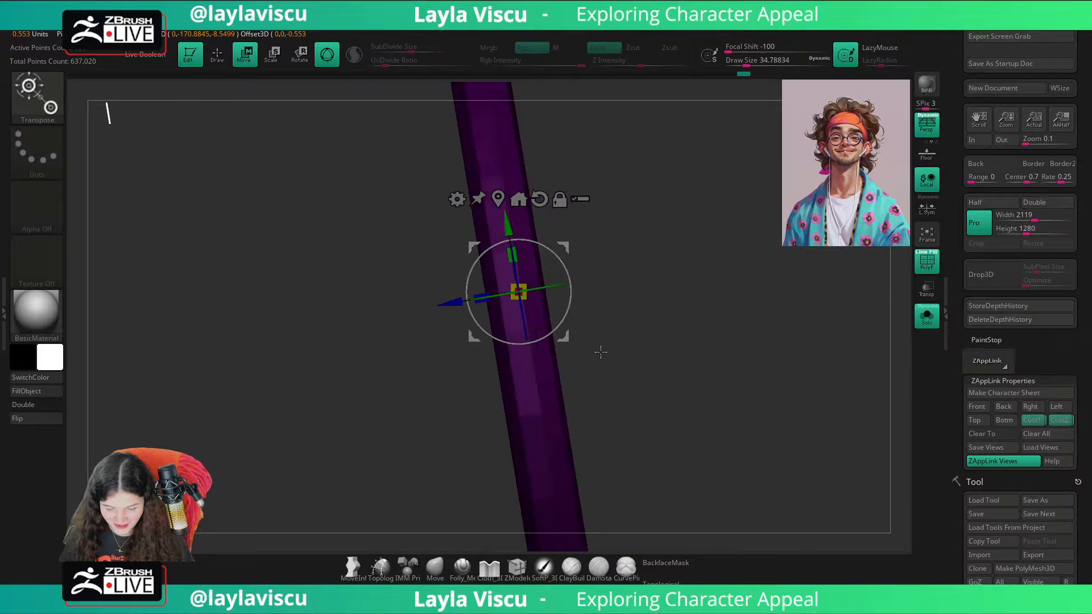
pyautogui.moveTo(637, 327); pyautogui.dragTo(808, 347)
pyautogui.moveTo(582, 401); pyautogui.dragTo(535, 387)
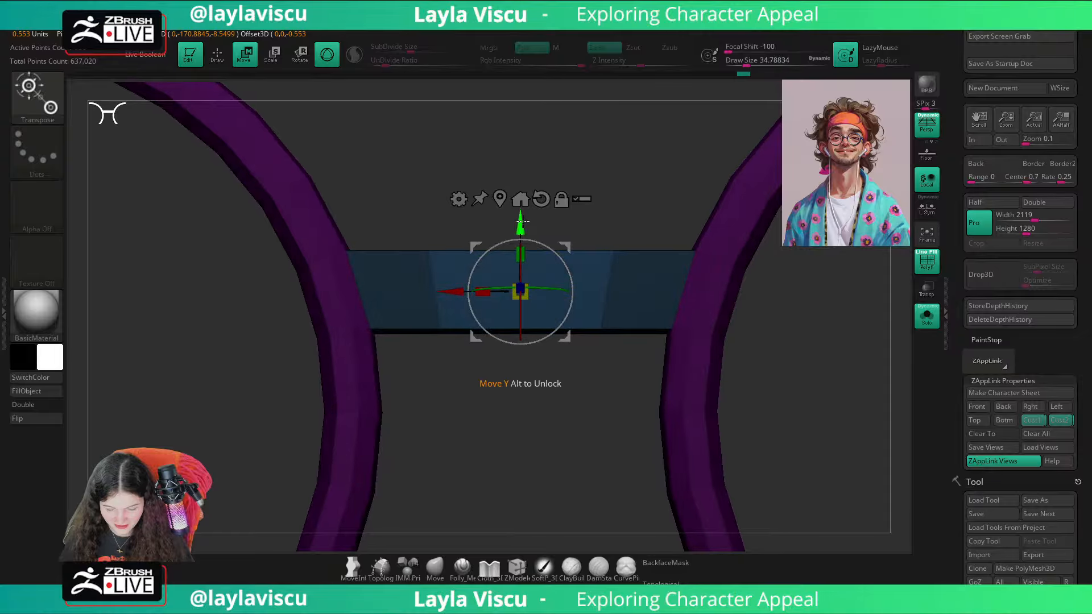
pyautogui.moveTo(519, 222); pyautogui.dragTo(507, 189)
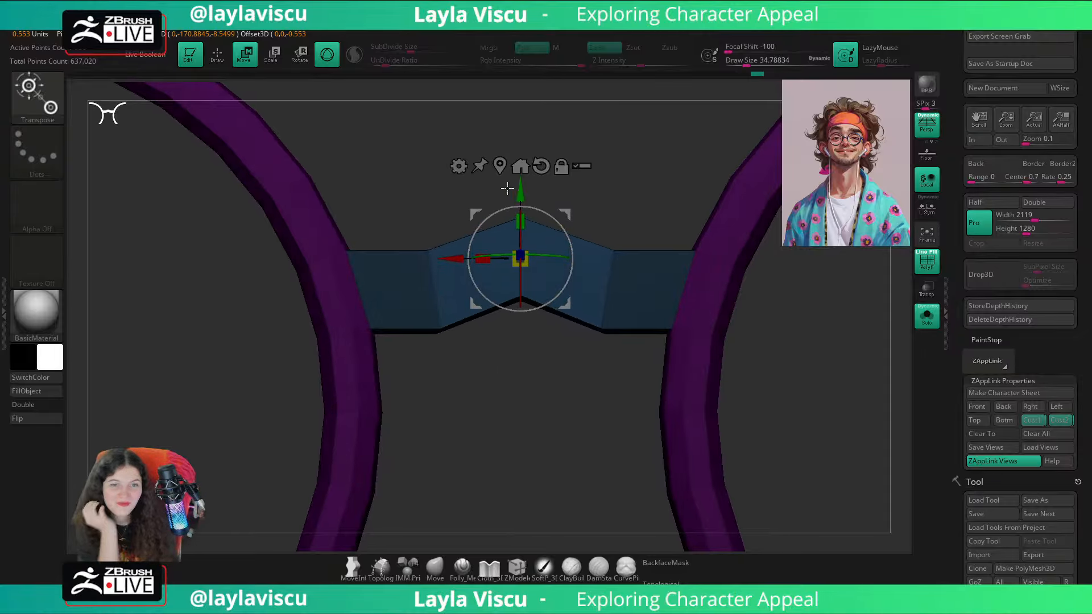
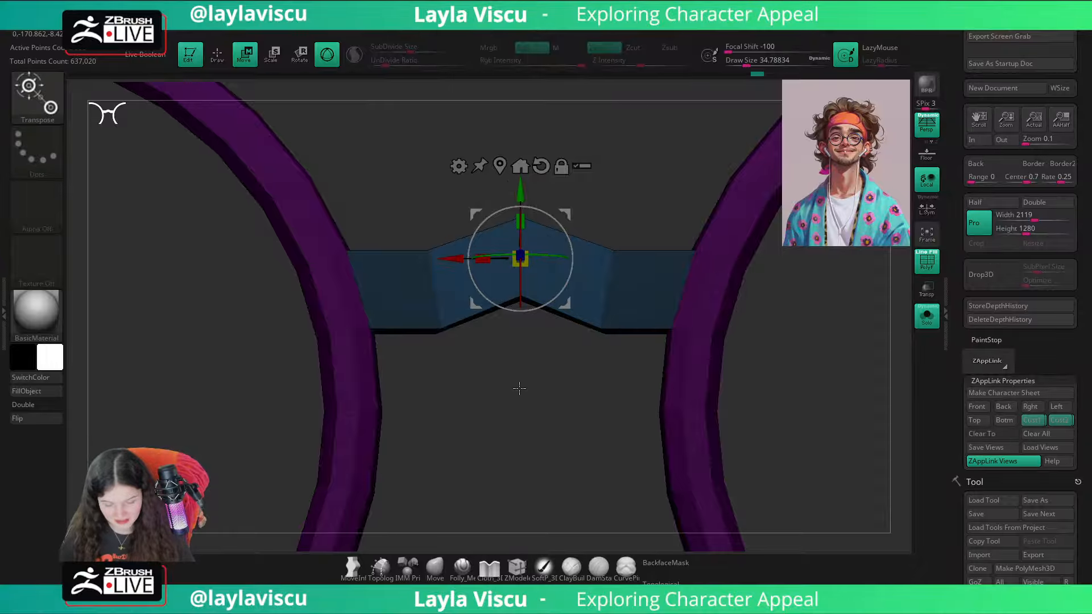
# Step: Raise the bridge's centre edge loop a little further along Y and clear the mask from the glasses
pyautogui.moveTo(519, 388); pyautogui.dragTo(519, 395)
pyautogui.moveTo(520, 193); pyautogui.dragTo(520, 180)
pyautogui.click(435, 568)
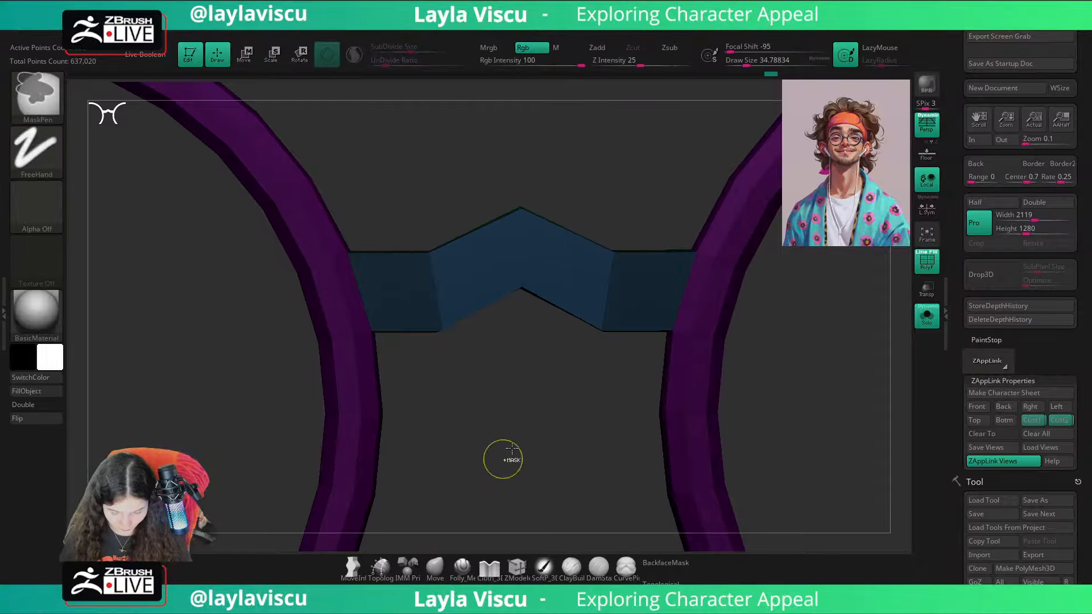
pyautogui.keyDown('ctrl'); pyautogui.moveTo(511, 448); pyautogui.dragTo(529, 423); pyautogui.keyUp('ctrl')
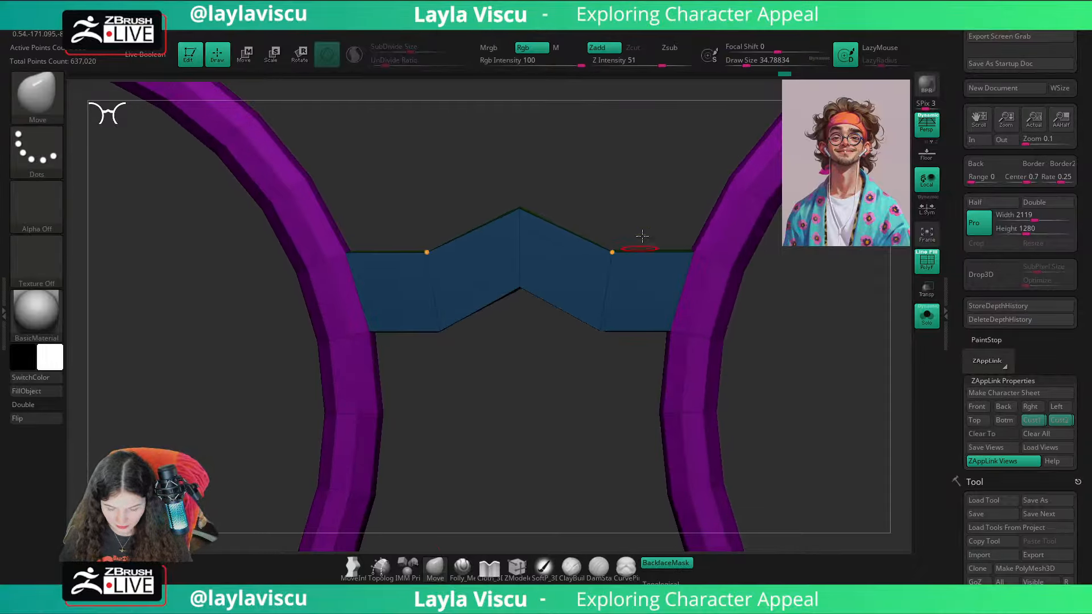
# Step: Mask everything except the bridge's two side loops and move them up along Y to round the bridge into an arch
pyautogui.keyDown('ctrl'); pyautogui.moveTo(652, 215); pyautogui.dragTo(563, 393); pyautogui.keyUp('ctrl')
pyautogui.press('w')
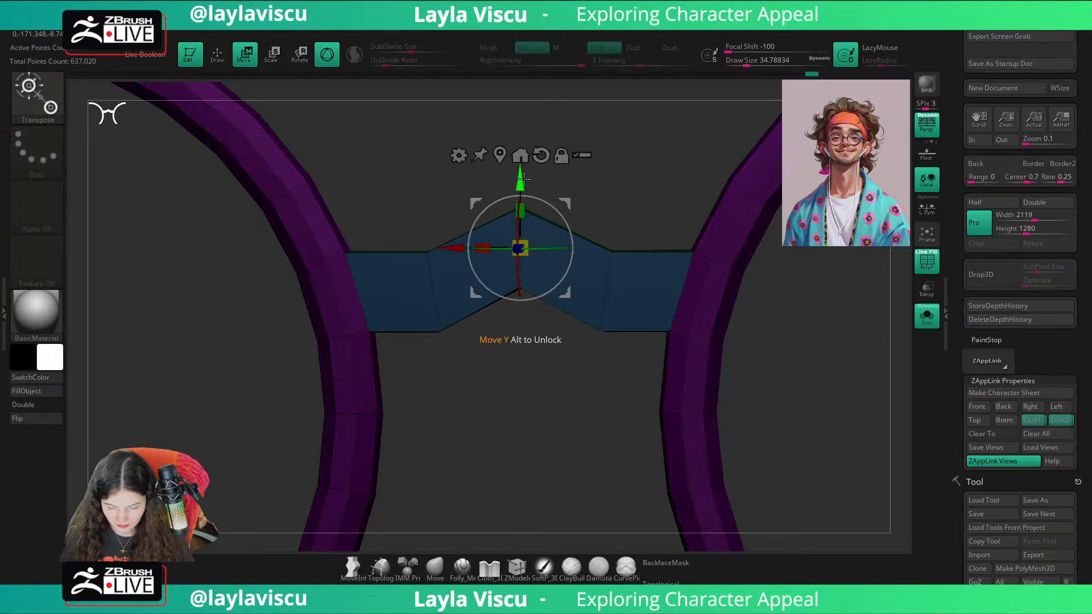
pyautogui.click(516, 162)
pyautogui.keyDown('alt'); pyautogui.moveTo(652, 269); pyautogui.dragTo(657, 279); pyautogui.keyUp('alt')
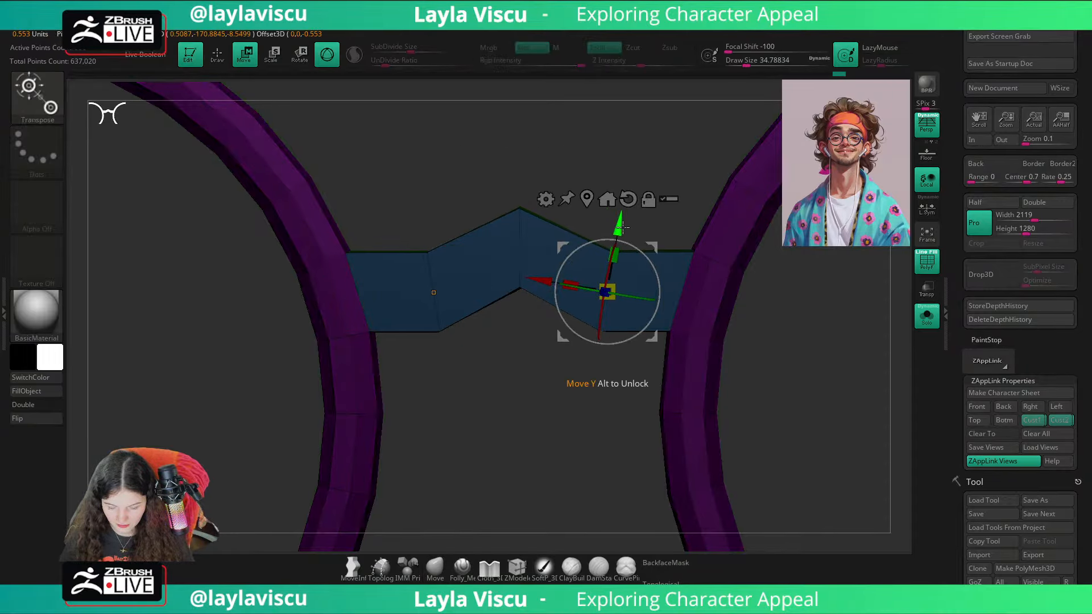
pyautogui.moveTo(619, 223); pyautogui.dragTo(625, 190)
pyautogui.moveTo(540, 355); pyautogui.dragTo(505, 487)
# Step: Show the full head without wireframe and compare the arched glasses bridge with the reference illustration
pyautogui.press('q')
pyautogui.keyDown('ctrl'); pyautogui.moveTo(505, 486); pyautogui.dragTo(271, 326, button='right'); pyautogui.keyUp('ctrl')
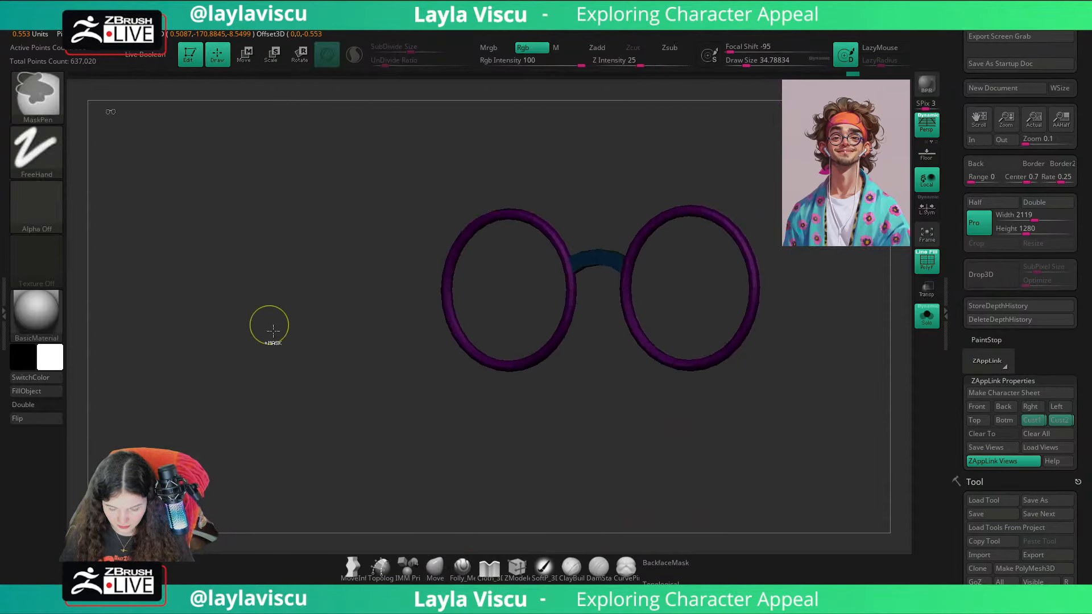
pyautogui.keyDown('shift'); pyautogui.moveTo(271, 327); pyautogui.dragTo(334, 421); pyautogui.keyUp('shift')
pyautogui.hotkey('shift', 'f')
pyautogui.click(926, 315)
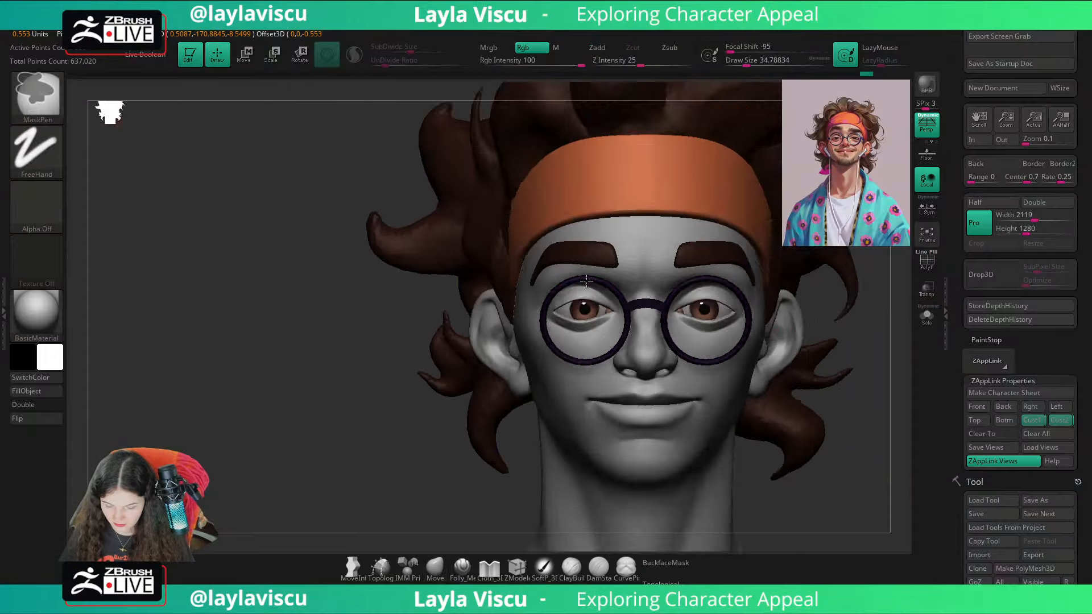
pyautogui.click(1070, 423)
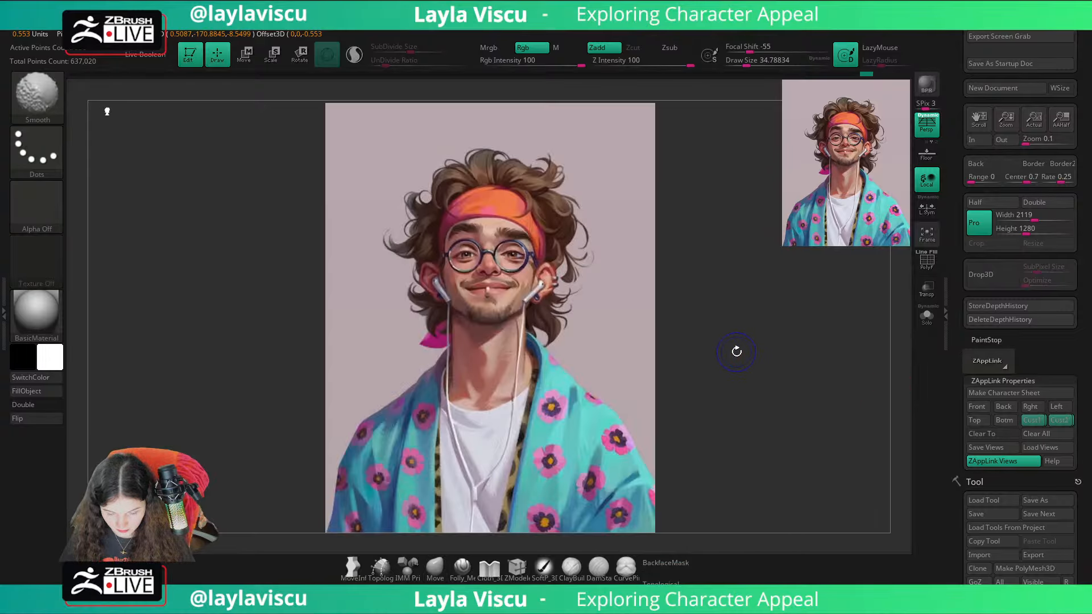
pyautogui.moveTo(482, 239)
pyautogui.keyDown('ctrl'); pyautogui.mouseDown(button='right')
pyautogui.moveTo(519, 275)
pyautogui.moveTo(897, 308)
pyautogui.mouseUp(button='right'); pyautogui.keyUp('ctrl')
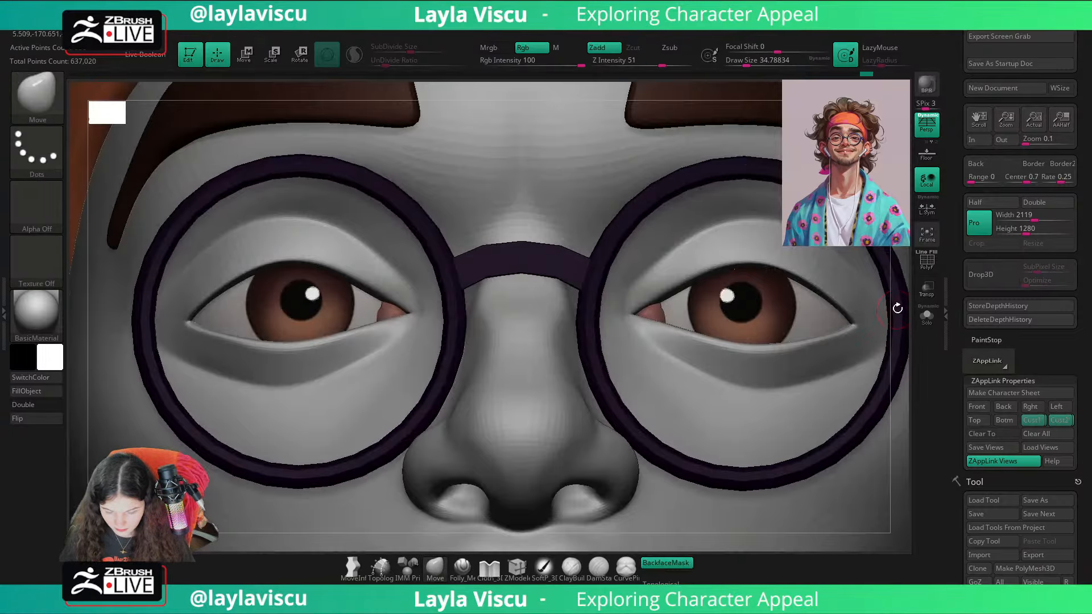
# Step: Isolate the glasses, mask the bridge, and move both unmasked rims slightly down and closer together
pyautogui.click(928, 317)
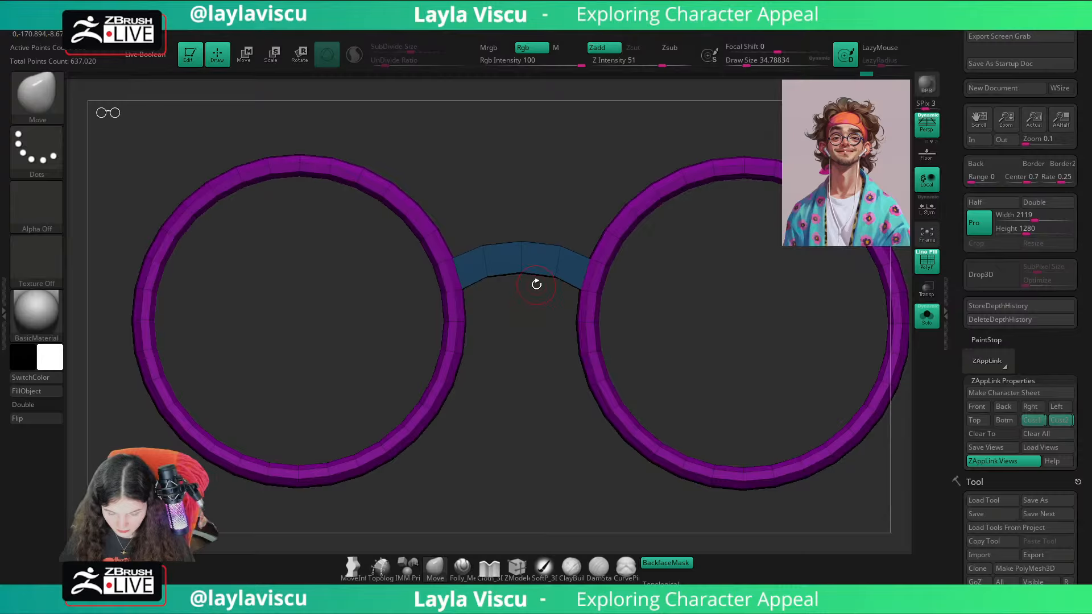
pyautogui.keyDown('ctrl'); pyautogui.keyDown('shift'); pyautogui.click(576, 280); pyautogui.keyUp('shift'); pyautogui.keyUp('ctrl')
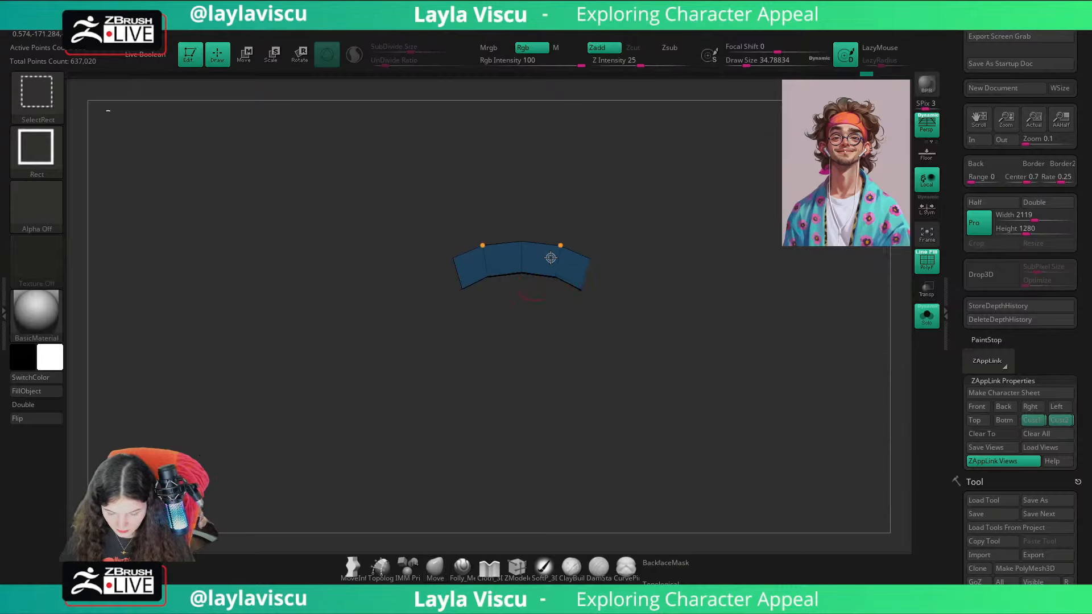
pyautogui.keyDown('ctrl'); pyautogui.click(690, 285); pyautogui.keyUp('ctrl')
pyautogui.keyDown('ctrl'); pyautogui.keyDown('shift'); pyautogui.click(719, 307); pyautogui.keyUp('shift'); pyautogui.keyUp('ctrl')
pyautogui.press('w')
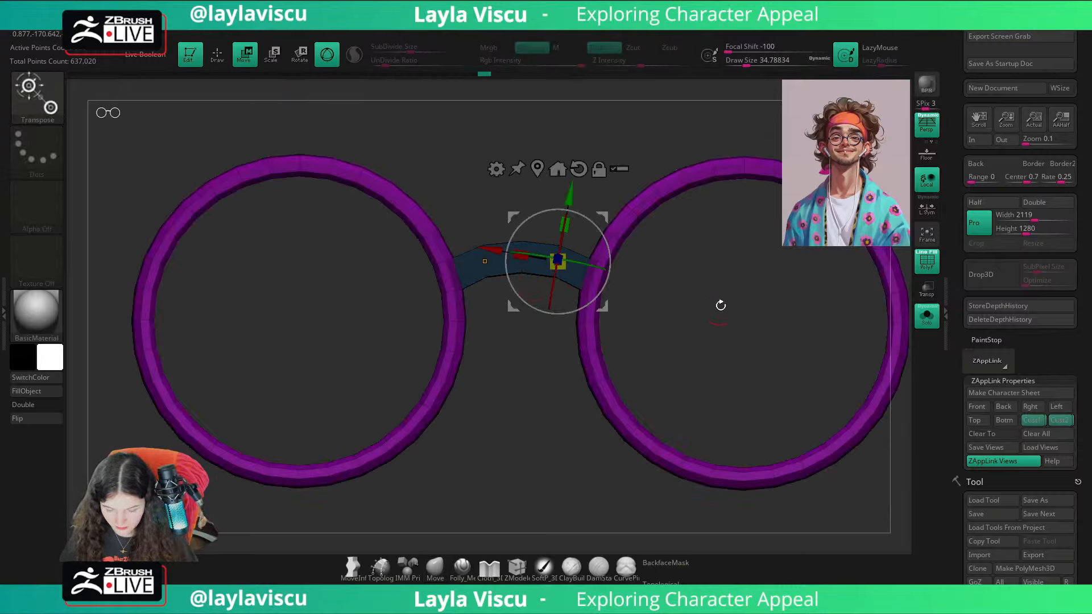
pyautogui.click(537, 169)
pyautogui.moveTo(769, 366); pyautogui.dragTo(772, 363)
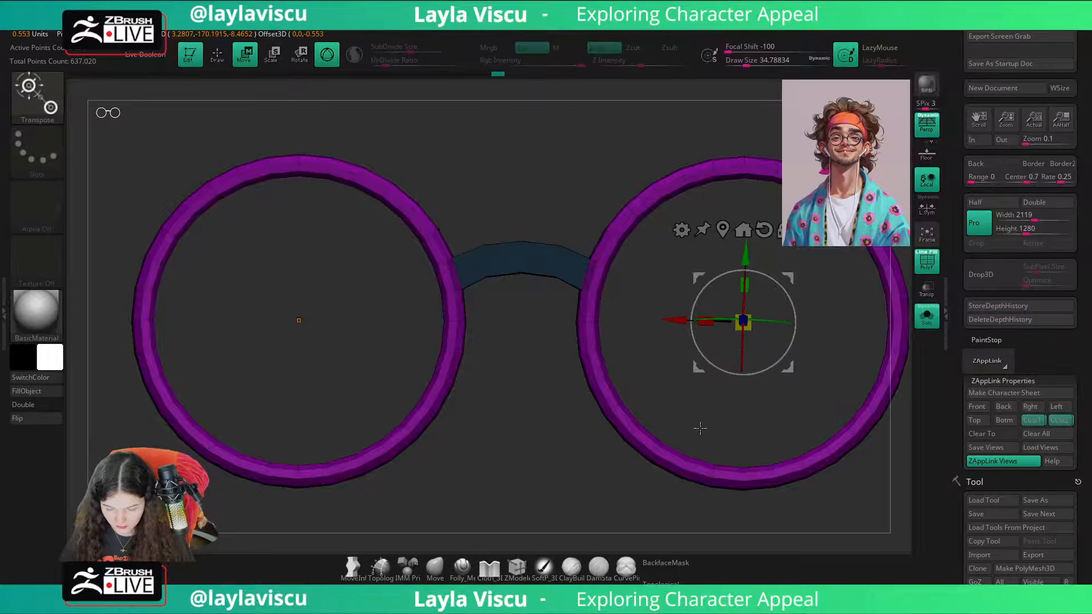
pyautogui.moveTo(700, 428); pyautogui.dragTo(798, 389)
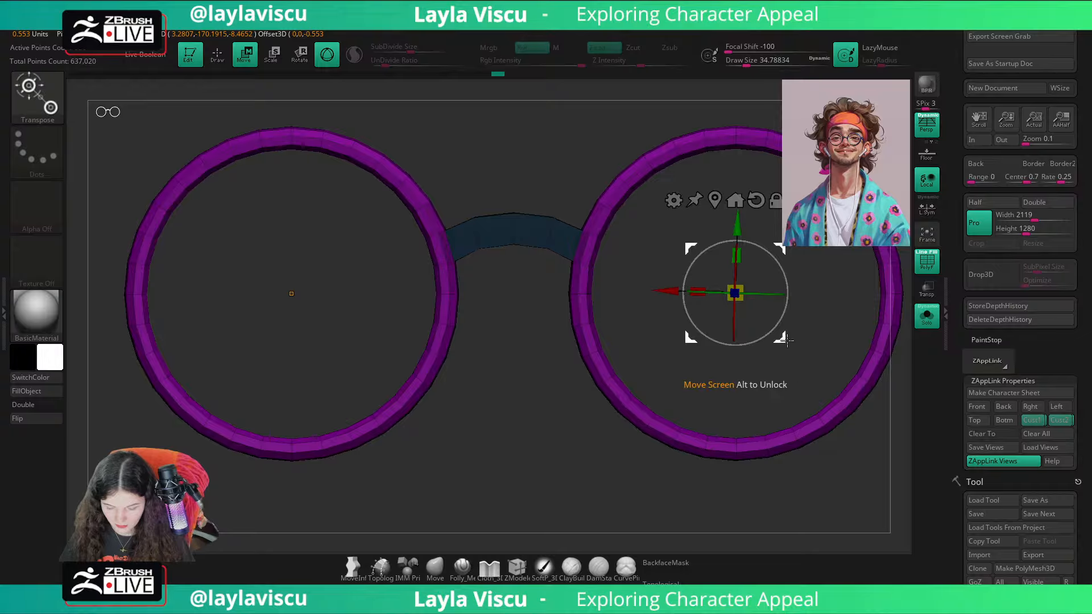
pyautogui.moveTo(787, 341); pyautogui.dragTo(784, 349)
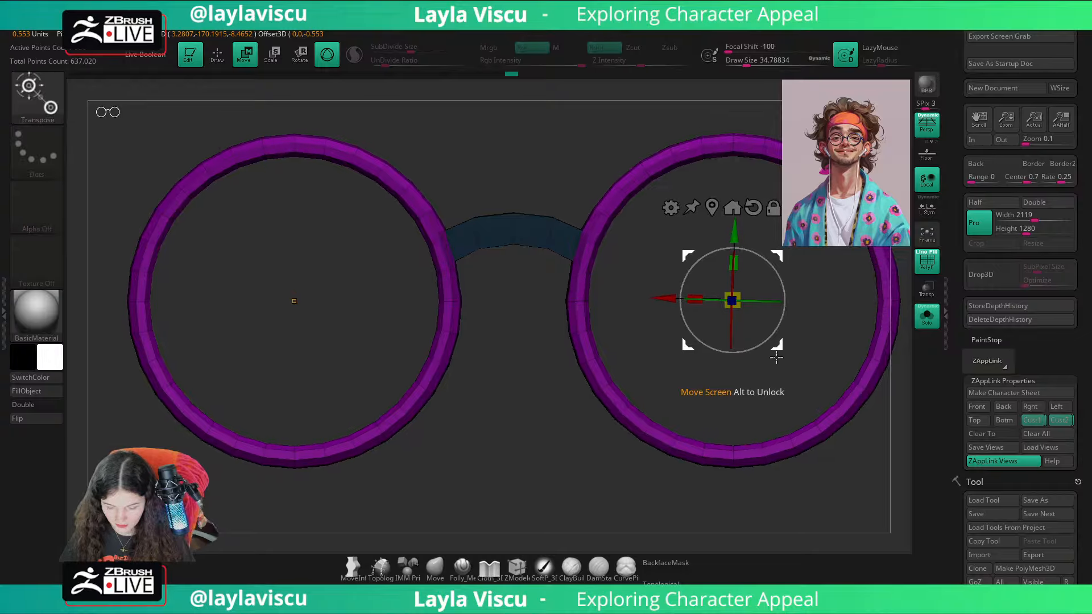
# Step: Invert the mask, centre the gizmo on the bridge, move it slightly down and narrow it along X to about 0.955
pyautogui.keyDown('ctrl'); pyautogui.click(643, 347); pyautogui.keyUp('ctrl')
pyautogui.click(711, 207)
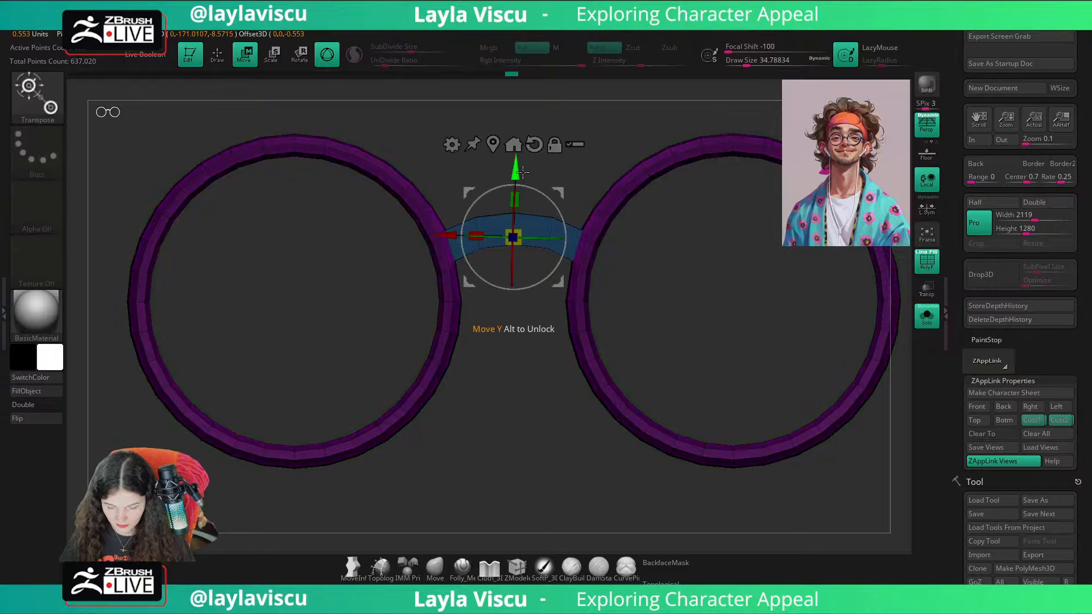
pyautogui.moveTo(522, 172); pyautogui.dragTo(520, 178)
pyautogui.moveTo(475, 242); pyautogui.dragTo(480, 246)
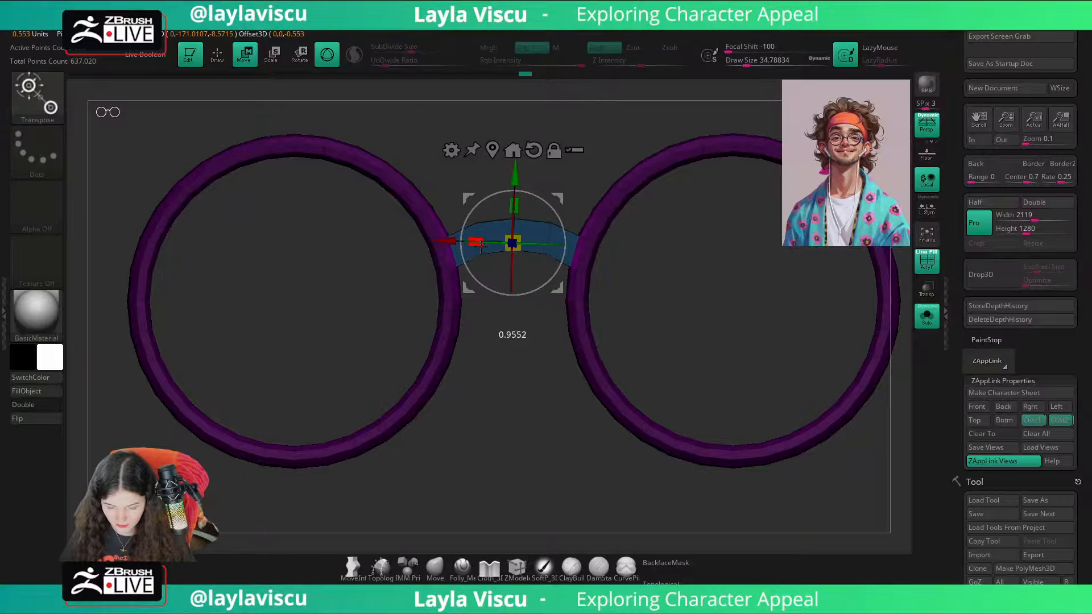
pyautogui.press('q')
# Step: Preview the glasses on the full head without wireframe and compare them with the reference illustration
pyautogui.hotkey('shift', 'f')
pyautogui.keyDown('ctrl'); pyautogui.moveTo(507, 453); pyautogui.dragTo(548, 453); pyautogui.keyUp('ctrl')
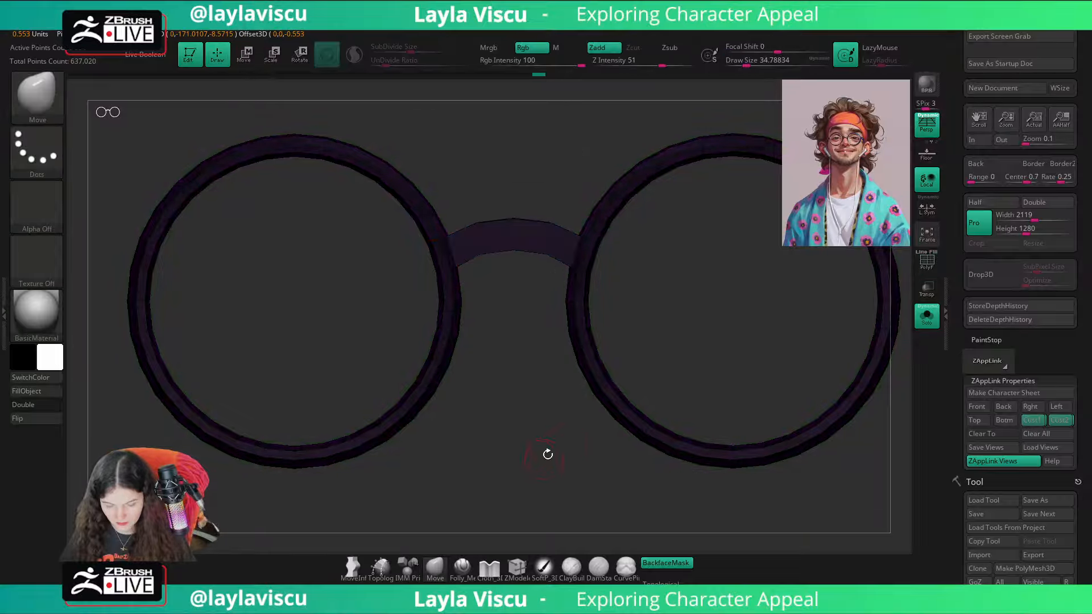
pyautogui.press('d')
pyautogui.click(934, 320)
pyautogui.click(1031, 420)
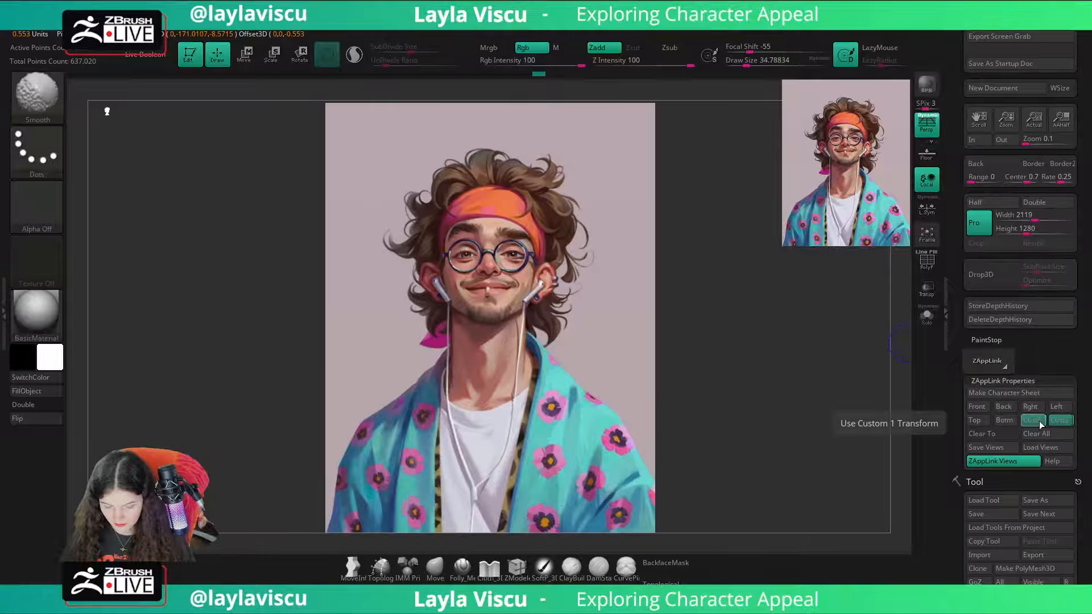
pyautogui.press('shift')
pyautogui.keyDown('ctrl'); pyautogui.moveTo(628, 314); pyautogui.dragTo(645, 455, button='right'); pyautogui.keyUp('ctrl')
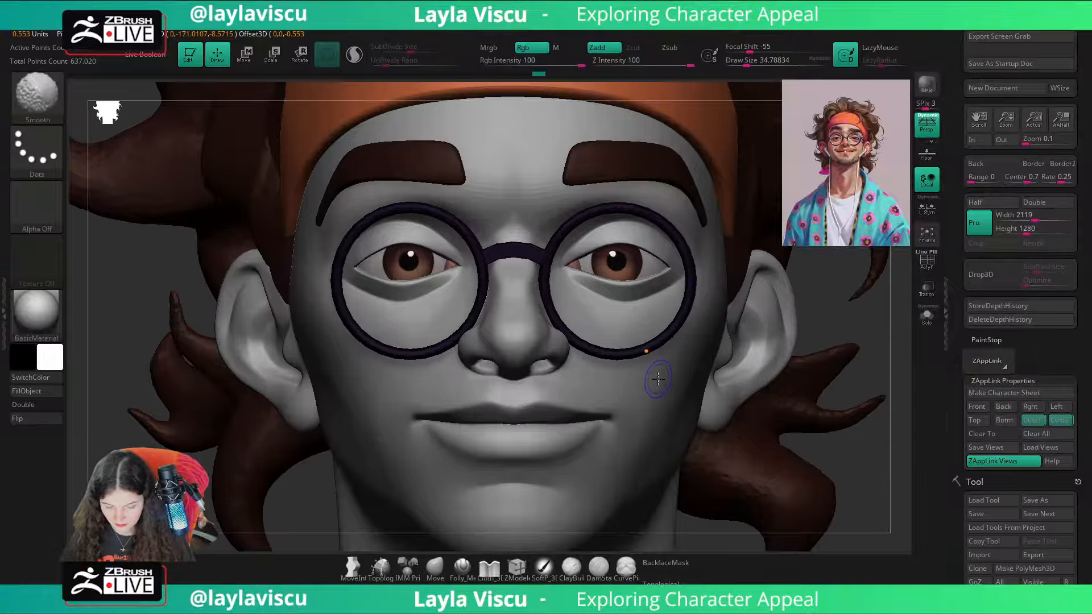
# Step: Insert an edge loop near each end of the isolated bridge with ZModeler and preview the glasses with dynamic subdivision
pyautogui.hotkey('shift', 'f')
pyautogui.click(933, 316)
pyautogui.keyDown('ctrl'); pyautogui.moveTo(562, 257); pyautogui.dragTo(612, 436, button='right'); pyautogui.keyUp('ctrl')
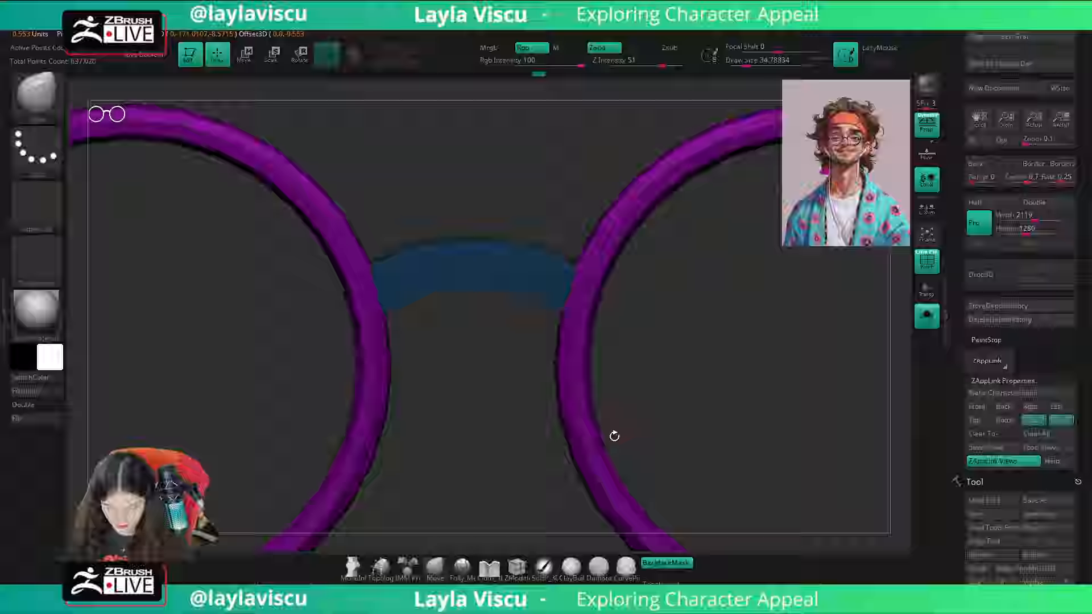
pyautogui.click(523, 571)
pyautogui.press('space')
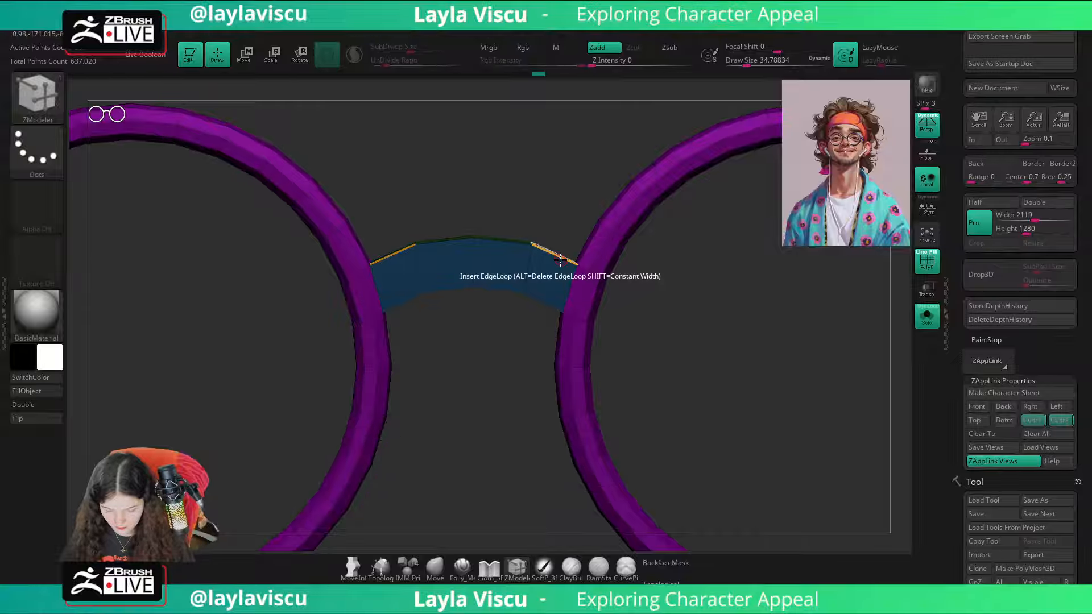
pyautogui.press('d')
pyautogui.hotkey('shift', 'f')
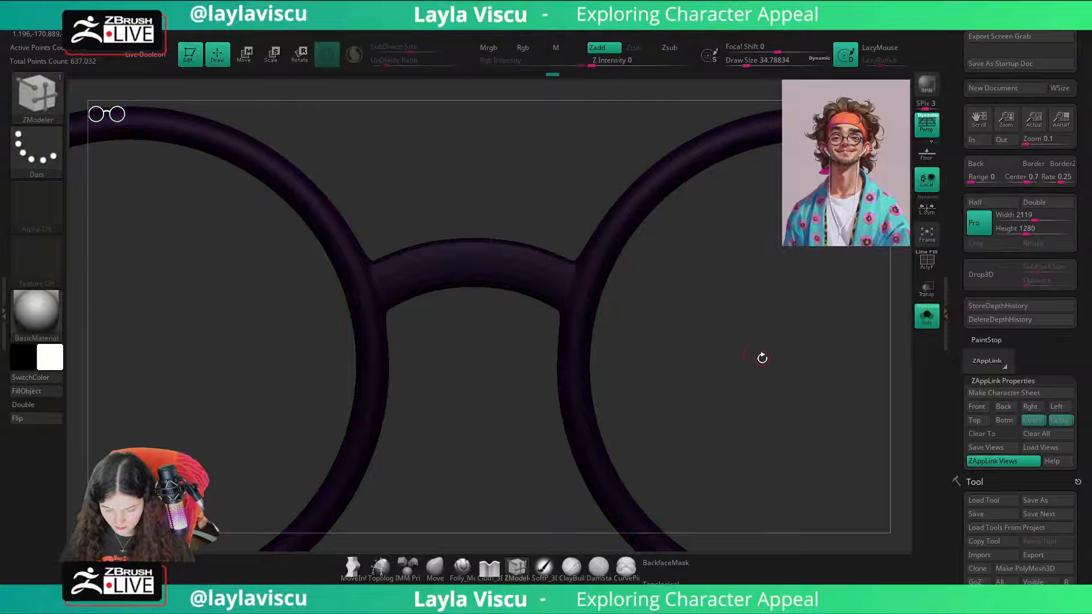
# Step: Check the smoothed glasses on the full head, then zoom in on the face
pyautogui.keyDown('ctrl'); pyautogui.moveTo(763, 358); pyautogui.dragTo(892, 334, button='right'); pyautogui.keyUp('ctrl')
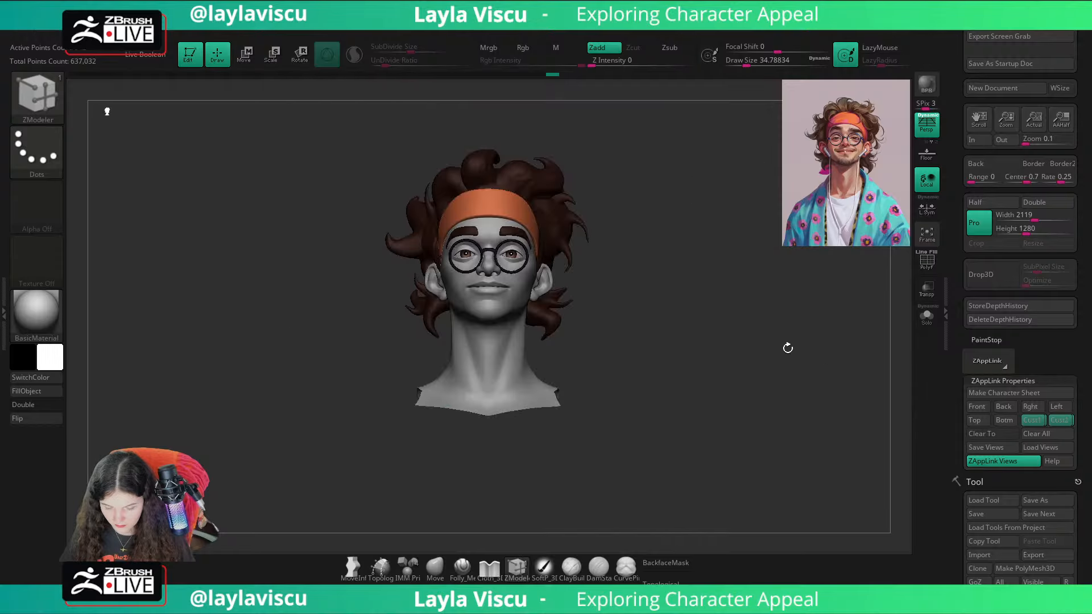
pyautogui.hotkey('shift', 'z')
pyautogui.keyDown('ctrl'); pyautogui.moveTo(796, 188); pyautogui.dragTo(804, 346, button='right'); pyautogui.keyUp('ctrl')
# Step: Isolate the unsmoothed glasses, raise the bridge's centre loop slightly with the gizmo, and preview the smoothed shape
pyautogui.hotkey('shift', 'f')
pyautogui.hotkey('shift', 'd')
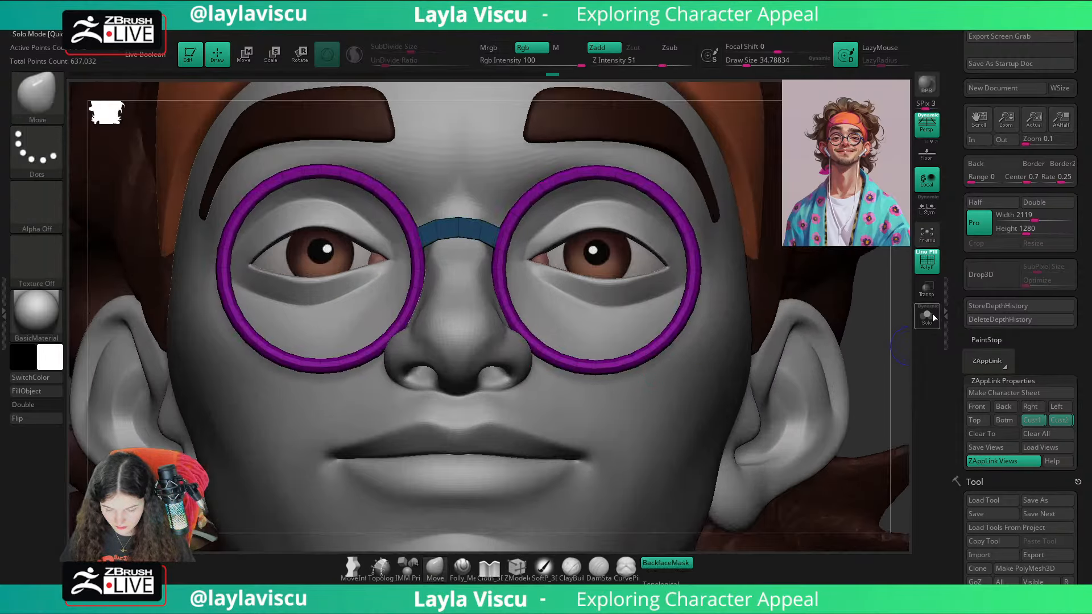
pyautogui.click(930, 313)
pyautogui.keyDown('ctrl'); pyautogui.moveTo(461, 210); pyautogui.dragTo(480, 321, button='right'); pyautogui.keyUp('ctrl')
pyautogui.press('w')
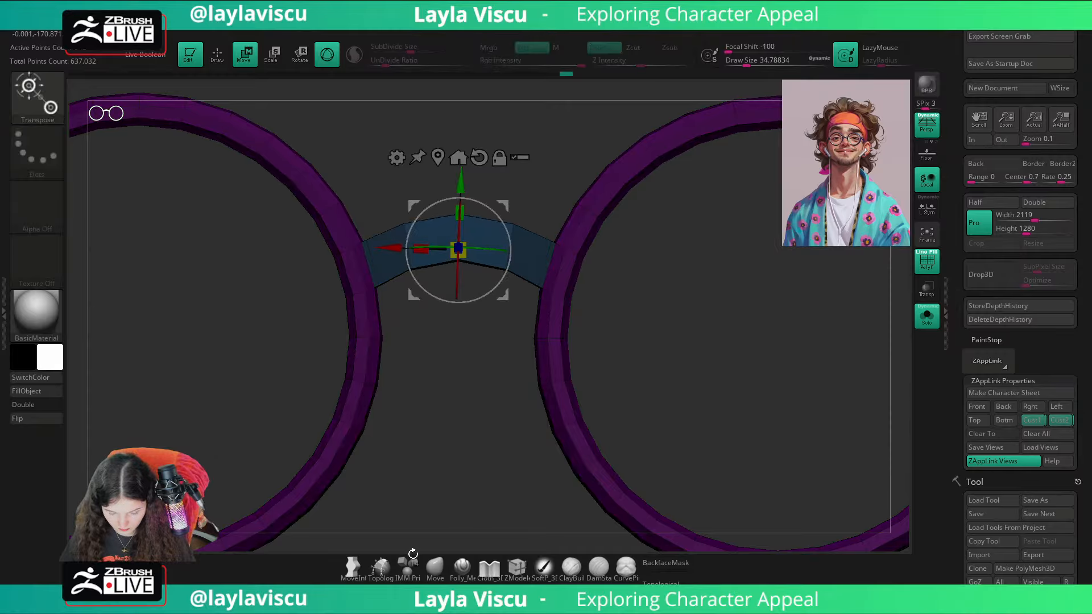
pyautogui.press('q')
pyautogui.press('d')
pyautogui.hotkey('shift', 'f')
pyautogui.moveTo(707, 302); pyautogui.dragTo(681, 312)
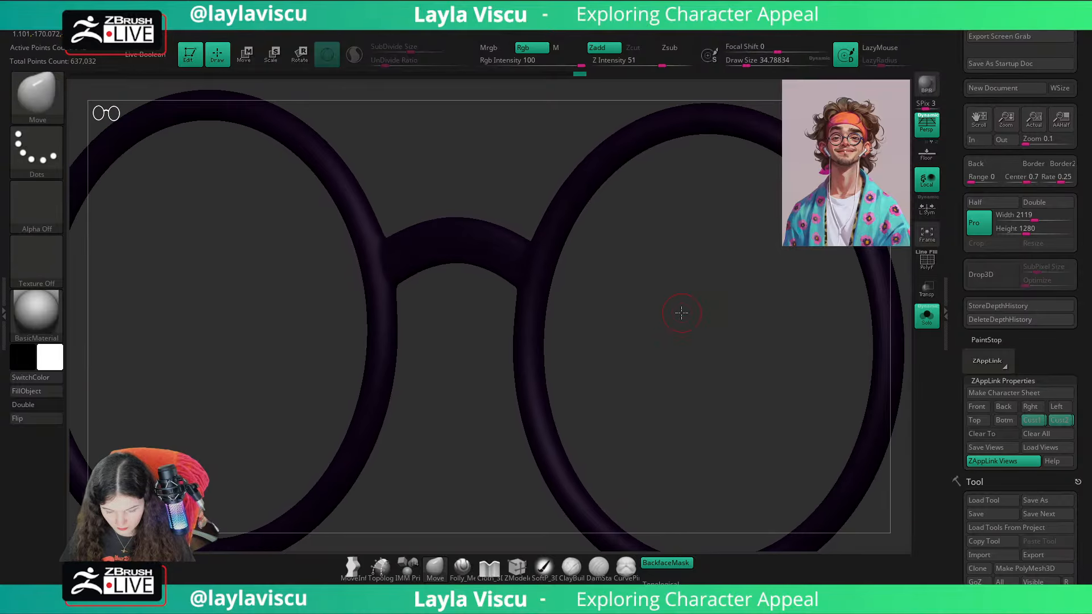
# Step: Turn off the smooth preview and insert a lengthwise edge loop along the bridge with ZModeler
pyautogui.hotkey('shift', 'f')
pyautogui.hotkey('shift', 'd')
pyautogui.click(517, 567)
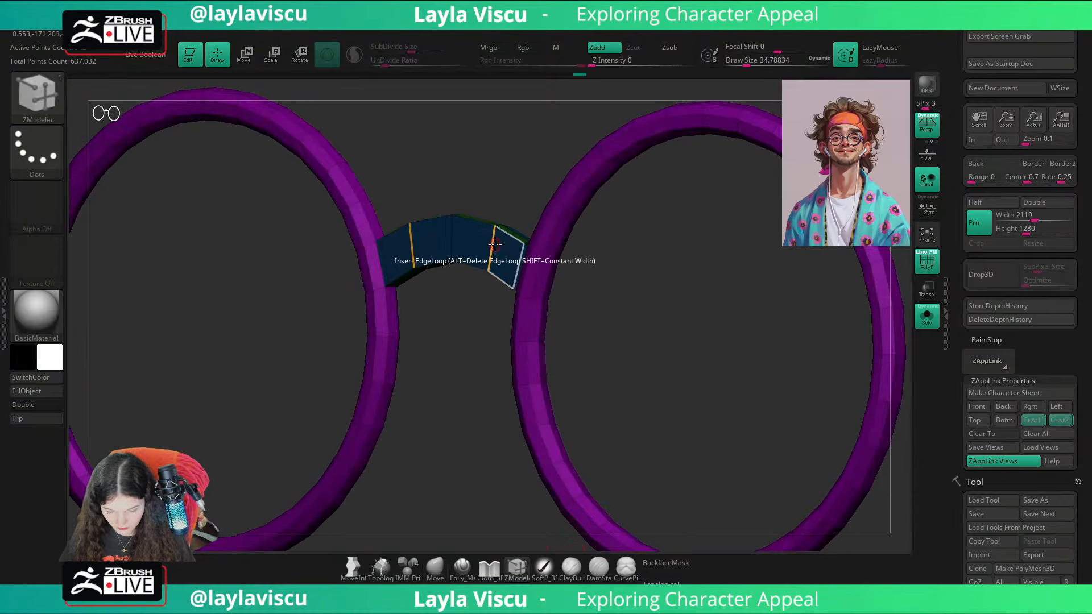
pyautogui.moveTo(614, 295); pyautogui.dragTo(592, 296)
# Step: Set the ZModeler edge action to Swivel with the EdgeLoop target and try it on the bridge
pyautogui.press('space')
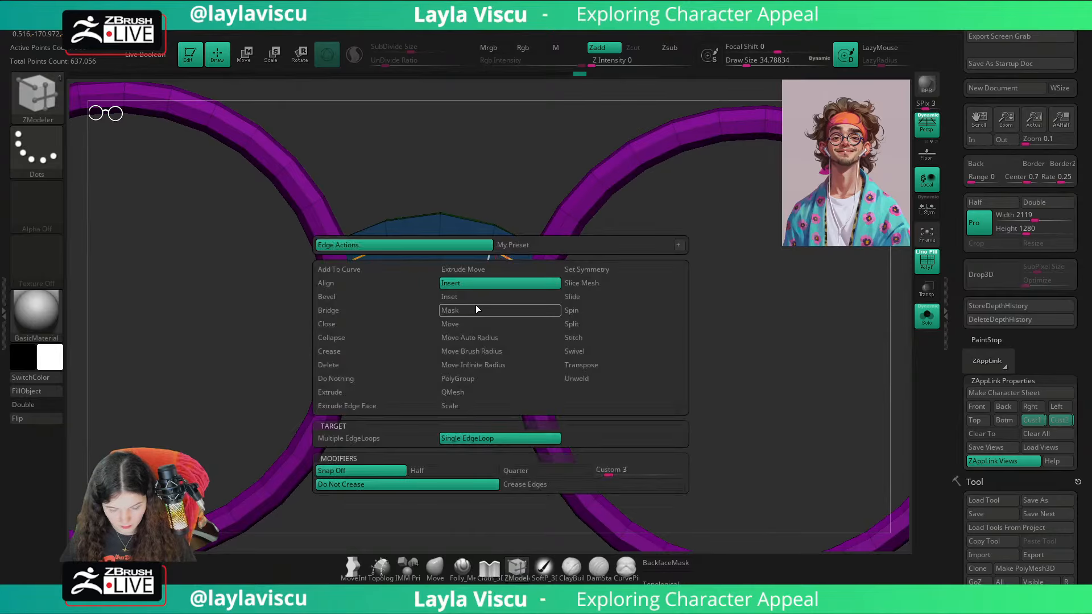
pyautogui.click(585, 352)
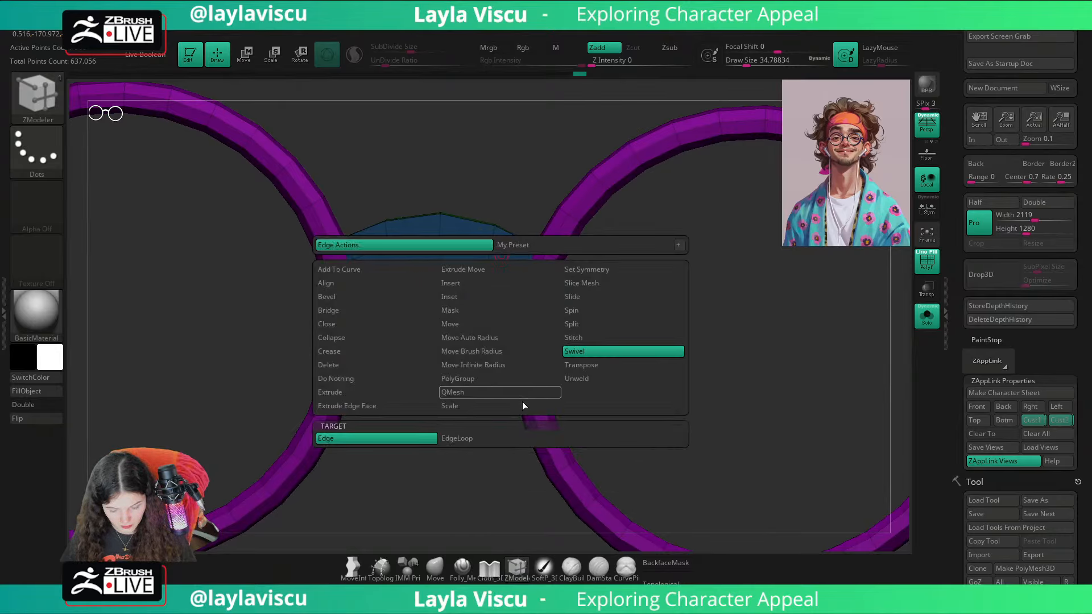
pyautogui.click(441, 439)
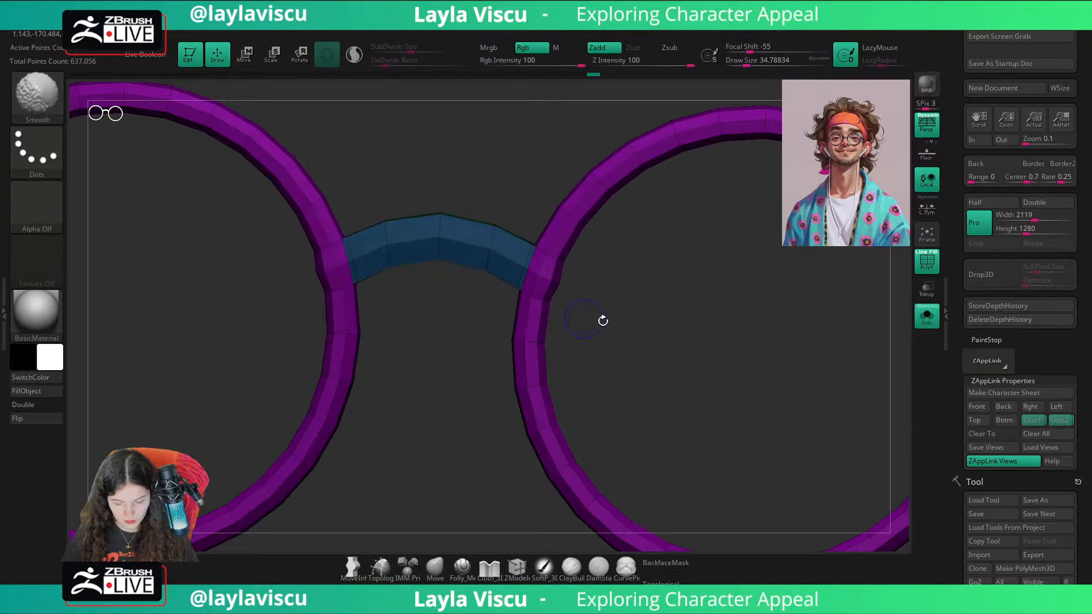
pyautogui.keyDown('ctrl'); pyautogui.click(625, 326); pyautogui.keyUp('ctrl')
pyautogui.keyDown('ctrl'); pyautogui.click(634, 327); pyautogui.keyUp('ctrl')
# Step: Hide the bridge to examine where it meets the rims, and show the whole glasses again
pyautogui.moveTo(582, 309)
pyautogui.mouseDown(button='right')
pyautogui.moveTo(585, 288)
pyautogui.moveTo(546, 307)
pyautogui.moveTo(544, 330)
pyautogui.mouseUp(button='right')
pyautogui.keyDown('ctrl'); pyautogui.keyDown('shift'); pyautogui.click(562, 280); pyautogui.keyUp('shift'); pyautogui.keyUp('ctrl')
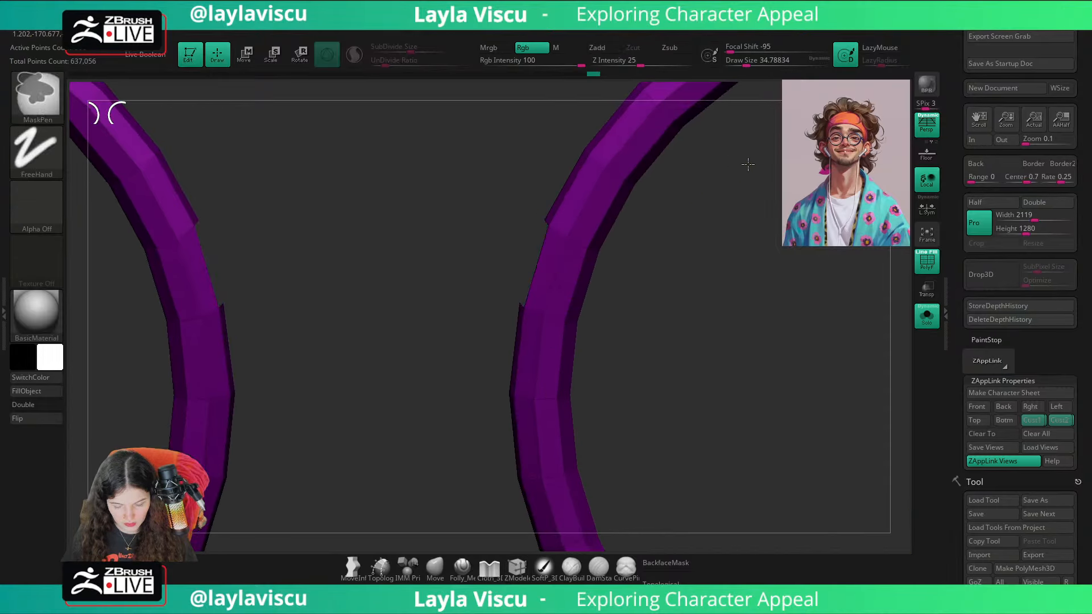
pyautogui.keyDown('ctrl'); pyautogui.click(451, 373); pyautogui.keyUp('ctrl')
pyautogui.keyDown('ctrl'); pyautogui.keyDown('shift'); pyautogui.click(452, 391); pyautogui.keyUp('shift'); pyautogui.keyUp('ctrl')
pyautogui.moveTo(498, 254); pyautogui.dragTo(507, 273)
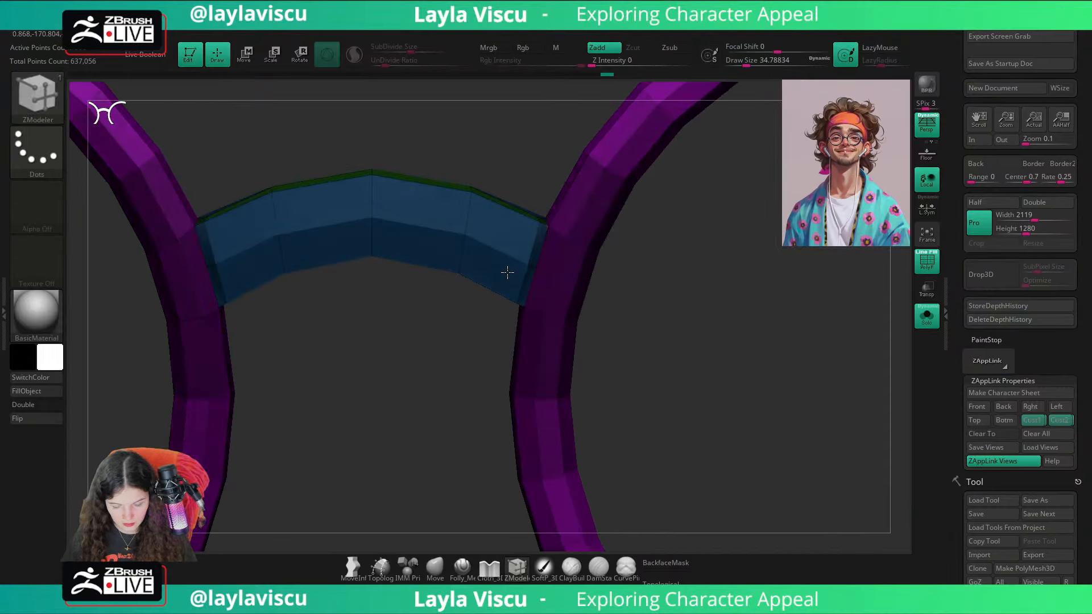
# Step: Preview the glasses with dynamic subdivision, first isolated and then on the full head
pyautogui.press('d')
pyautogui.hotkey('shift', 'f')
pyautogui.keyDown('ctrl'); pyautogui.moveTo(724, 347); pyautogui.dragTo(633, 302, button='right'); pyautogui.keyUp('ctrl')
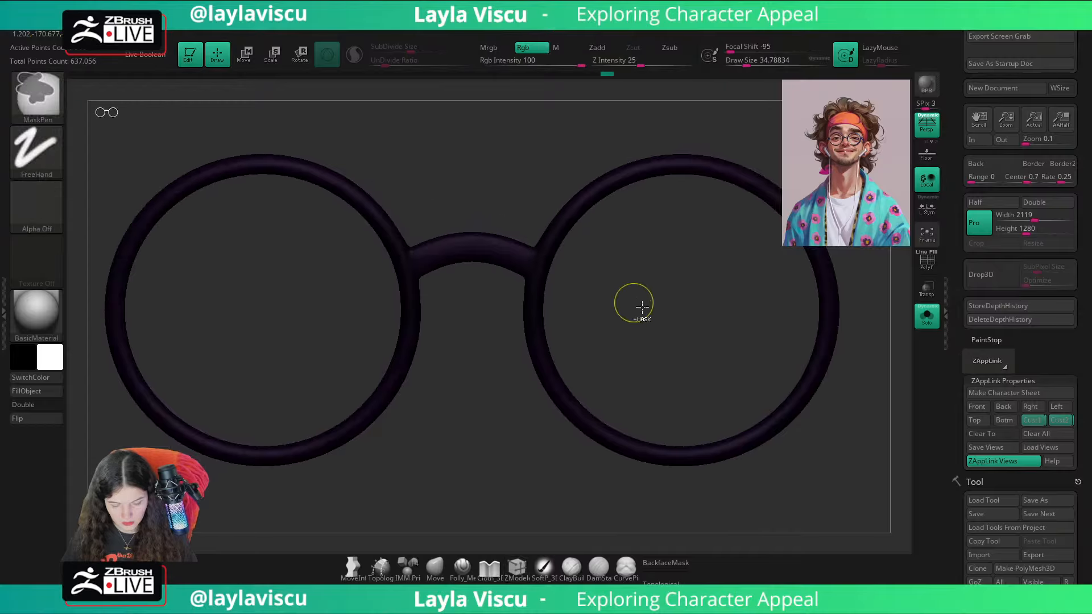
pyautogui.keyDown('ctrl'); pyautogui.moveTo(668, 336); pyautogui.dragTo(620, 301, button='right'); pyautogui.keyUp('ctrl')
pyautogui.moveTo(619, 301); pyautogui.dragTo(569, 307)
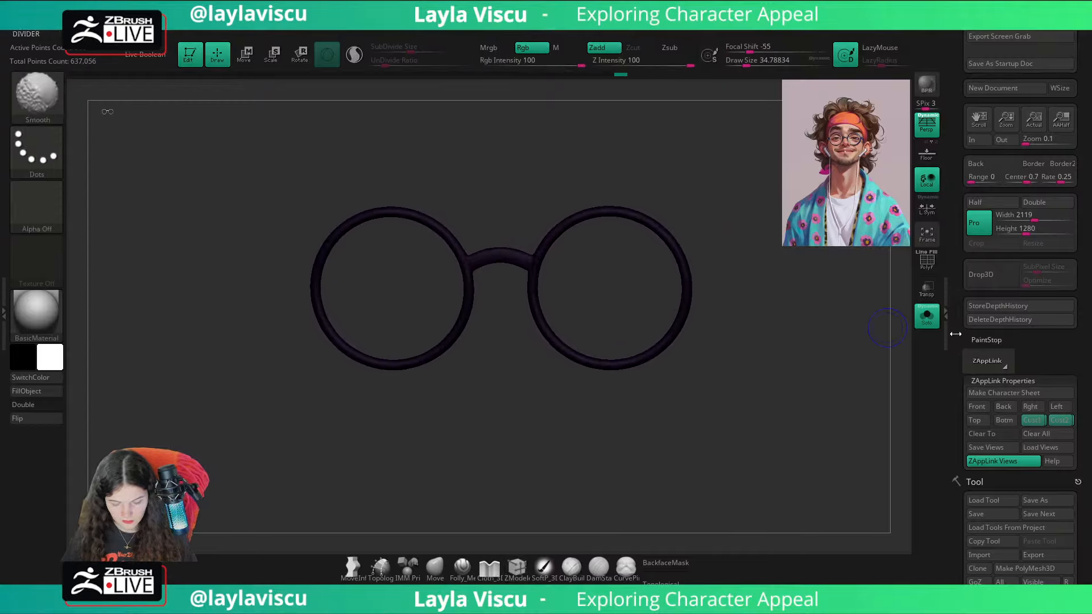
pyautogui.click(927, 315)
pyautogui.keyDown('ctrl'); pyautogui.moveTo(907, 334); pyautogui.dragTo(584, 456, button='right'); pyautogui.keyUp('ctrl')
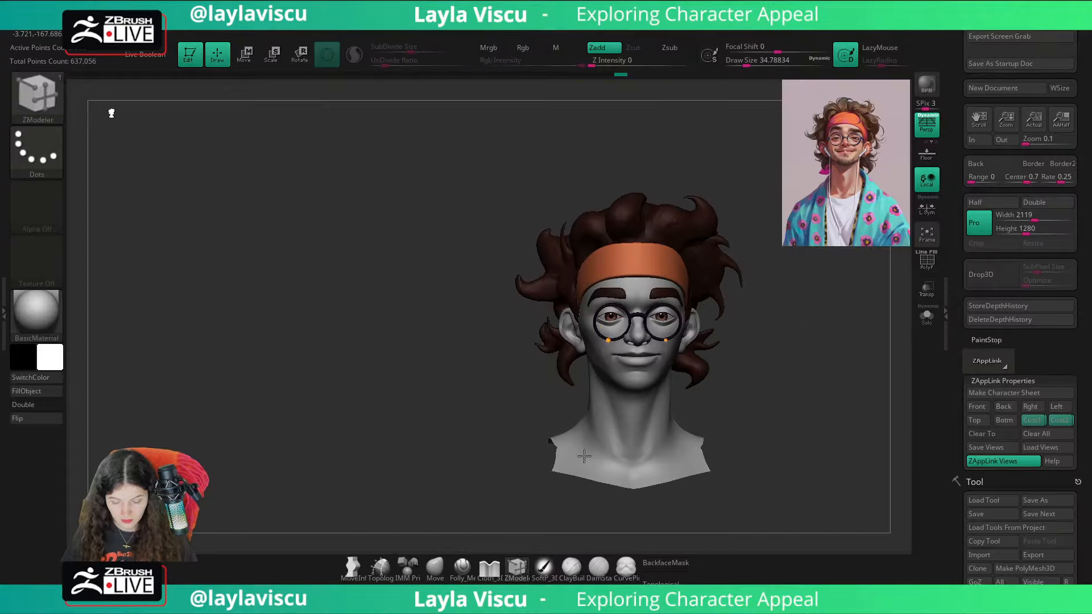
# Step: Compare the head in its stored custom view with the reference illustration overlay, and look closely at the glasses
pyautogui.click(432, 572)
pyautogui.keyDown('alt'); pyautogui.moveTo(751, 446); pyautogui.dragTo(710, 406); pyautogui.keyUp('alt')
pyautogui.click(1038, 426)
pyautogui.hotkey('shift', 'z')
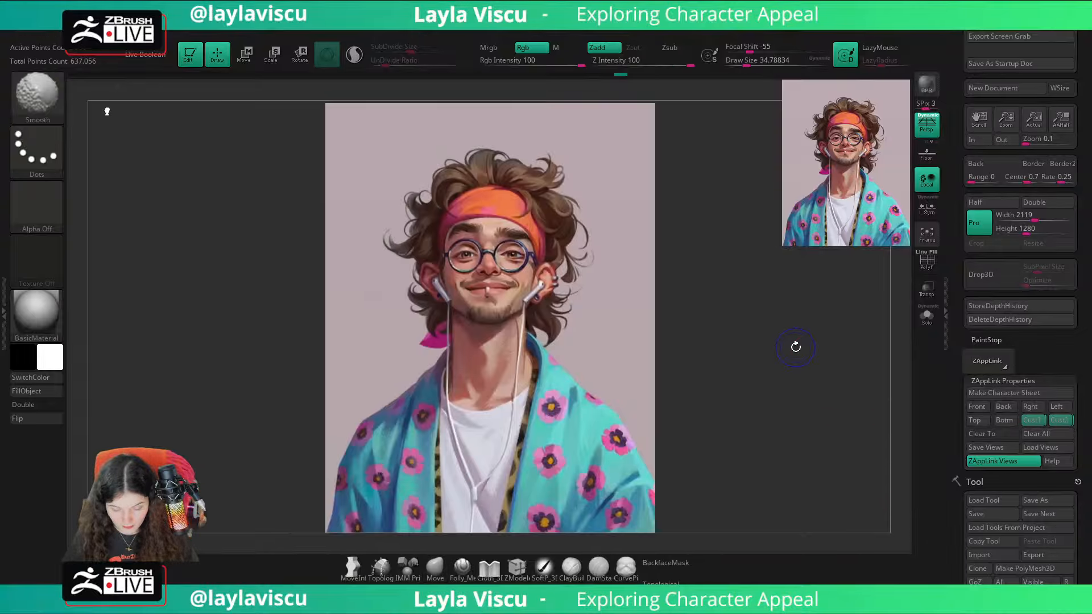
pyautogui.hotkey('shift', 'z')
pyautogui.hotkey('shift', 'z')
pyautogui.hotkey('shift', 'z')
pyautogui.hotkey('shift', 'z')
pyautogui.hotkey('shift', 'z')
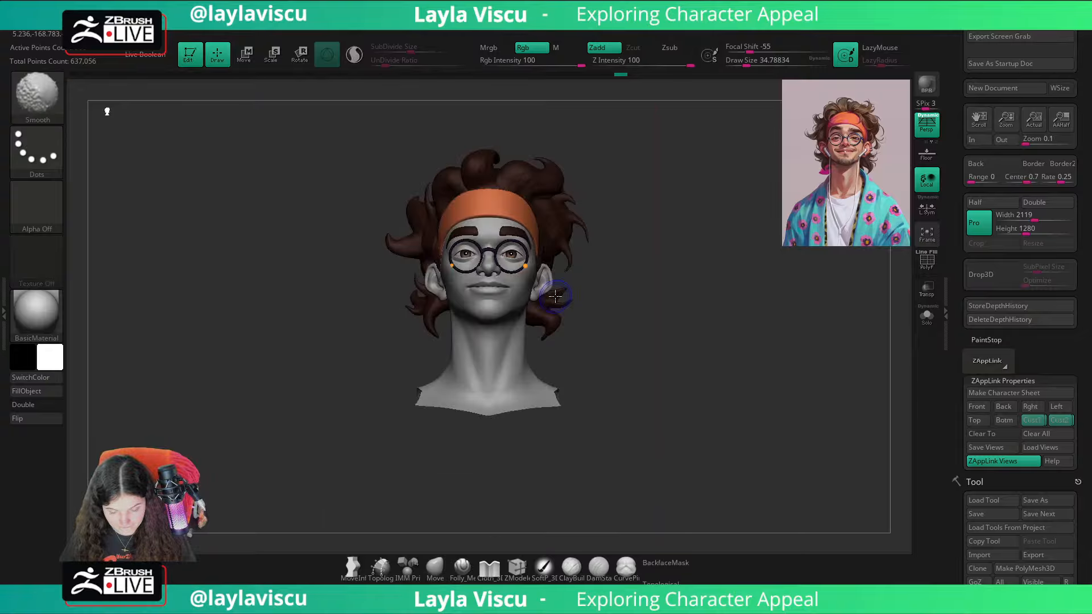
pyautogui.keyDown('ctrl'); pyautogui.moveTo(490, 254); pyautogui.dragTo(448, 255, button='right'); pyautogui.keyUp('ctrl')
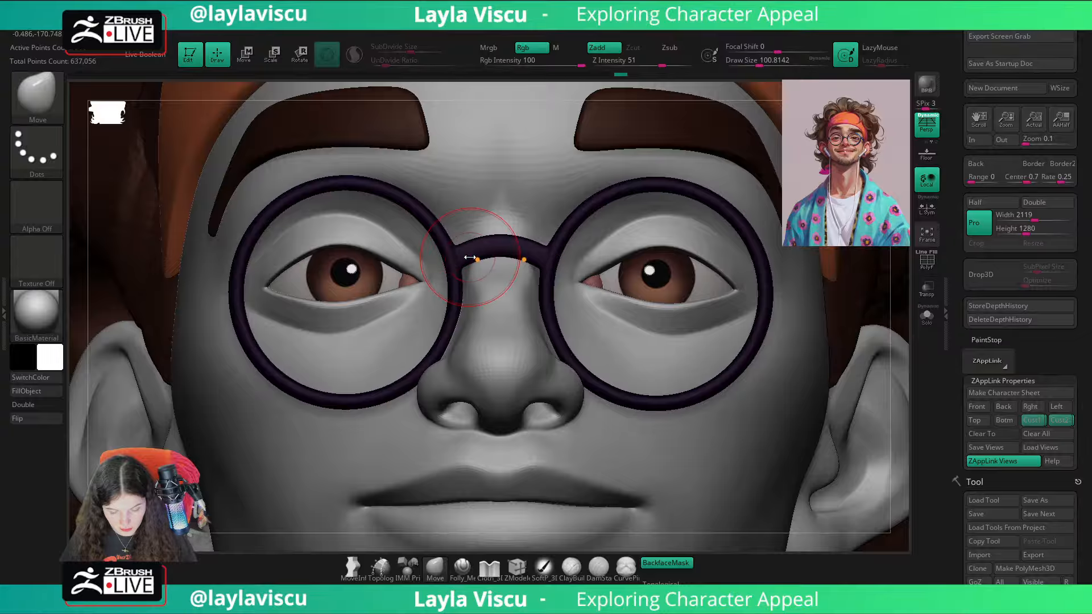
# Step: Isolate the glasses with their polygroups displayed, and mask the nose bridge
pyautogui.keyDown('ctrl'); pyautogui.keyDown('shift'); pyautogui.click(470, 257); pyautogui.keyUp('shift'); pyautogui.keyUp('ctrl')
pyautogui.click(927, 316)
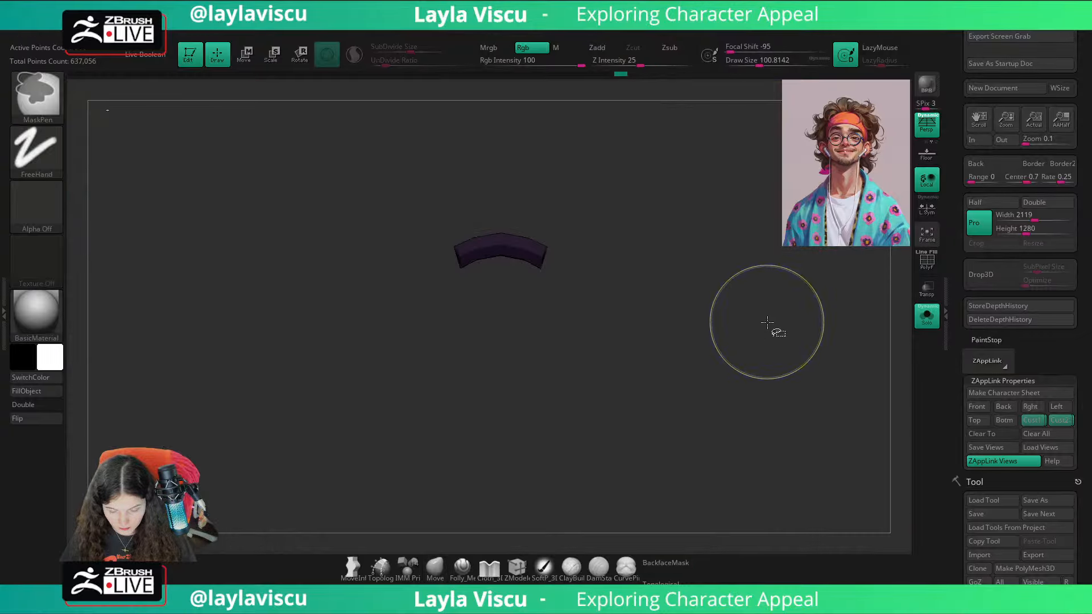
pyautogui.keyDown('ctrl'); pyautogui.keyDown('shift'); pyautogui.click(767, 323); pyautogui.keyUp('shift'); pyautogui.keyUp('ctrl')
pyautogui.hotkey('ctrl', 'z')
pyautogui.keyDown('ctrl'); pyautogui.keyDown('shift'); pyautogui.click(854, 307); pyautogui.keyUp('shift'); pyautogui.keyUp('ctrl')
pyautogui.hotkey('shift', 'f')
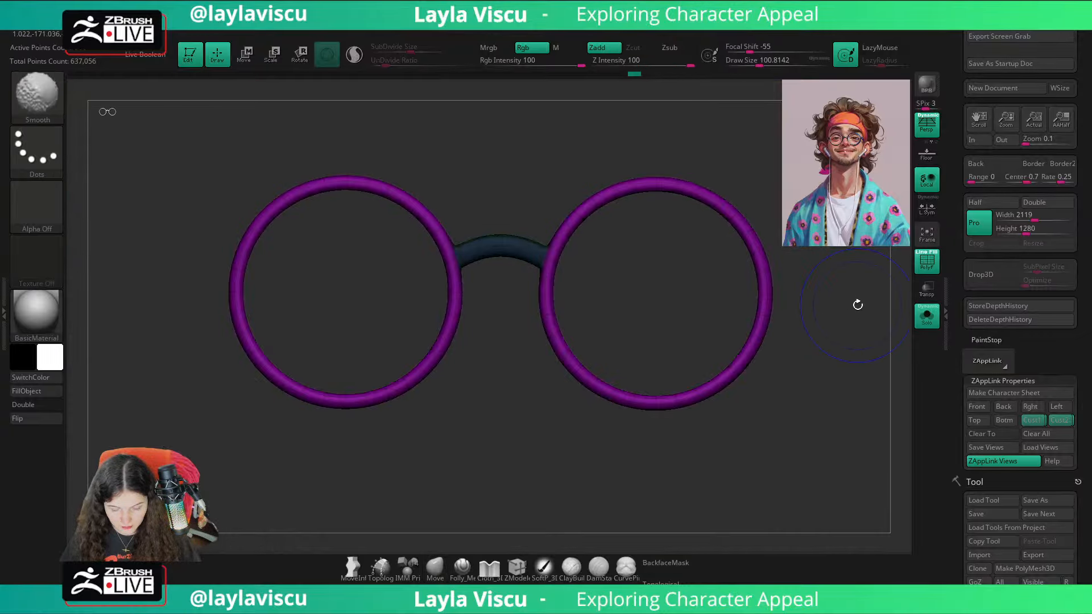
pyautogui.keyDown('ctrl'); pyautogui.click(846, 315); pyautogui.keyUp('ctrl')
pyautogui.keyDown('ctrl'); pyautogui.click(821, 316); pyautogui.keyUp('ctrl')
pyautogui.keyDown('ctrl'); pyautogui.moveTo(776, 316); pyautogui.dragTo(858, 324); pyautogui.keyUp('ctrl')
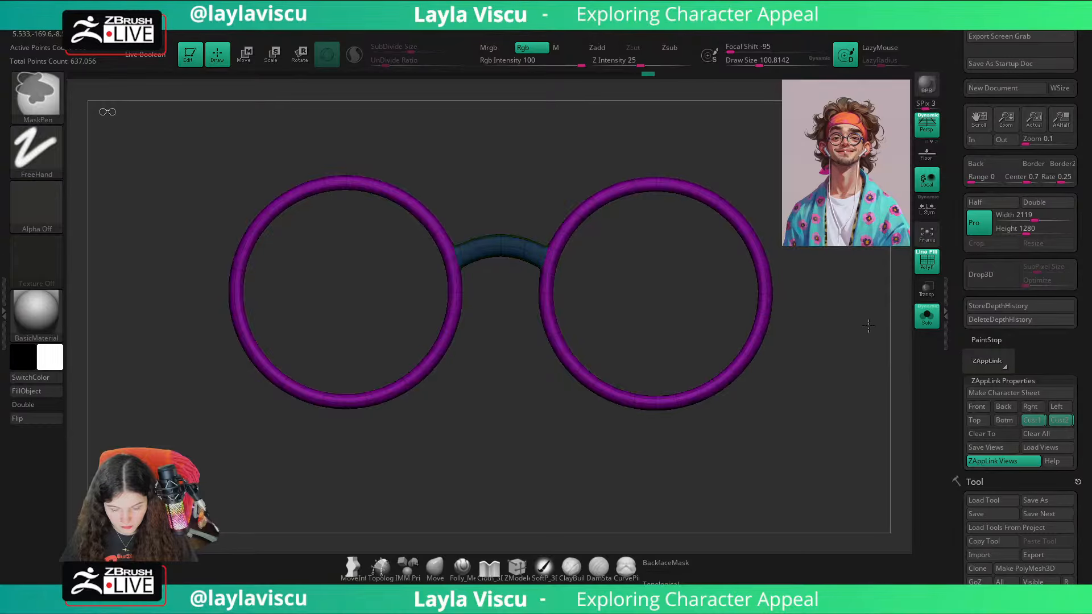
pyautogui.keyDown('ctrl'); pyautogui.click(869, 326); pyautogui.keyUp('ctrl')
# Step: Try centring the transform gizmo on the unmasked rims and moving both rims closer together along X
pyautogui.press('w')
pyautogui.keyDown('alt'); pyautogui.click(521, 157); pyautogui.keyUp('alt')
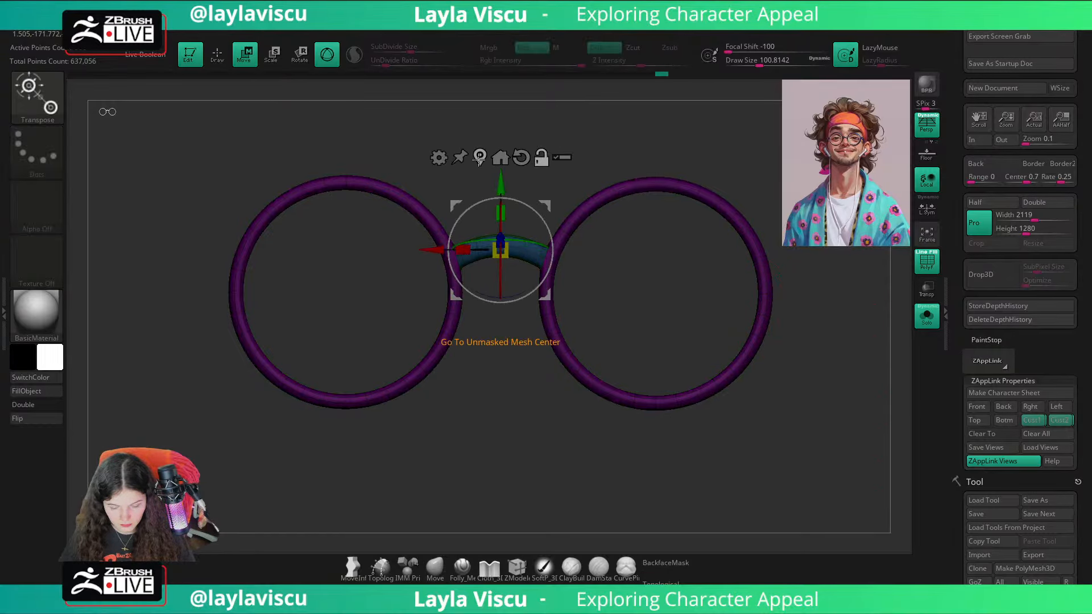
pyautogui.keyDown('alt'); pyautogui.click(480, 158); pyautogui.keyUp('alt')
pyautogui.keyDown('ctrl'); pyautogui.click(478, 158); pyautogui.keyUp('ctrl')
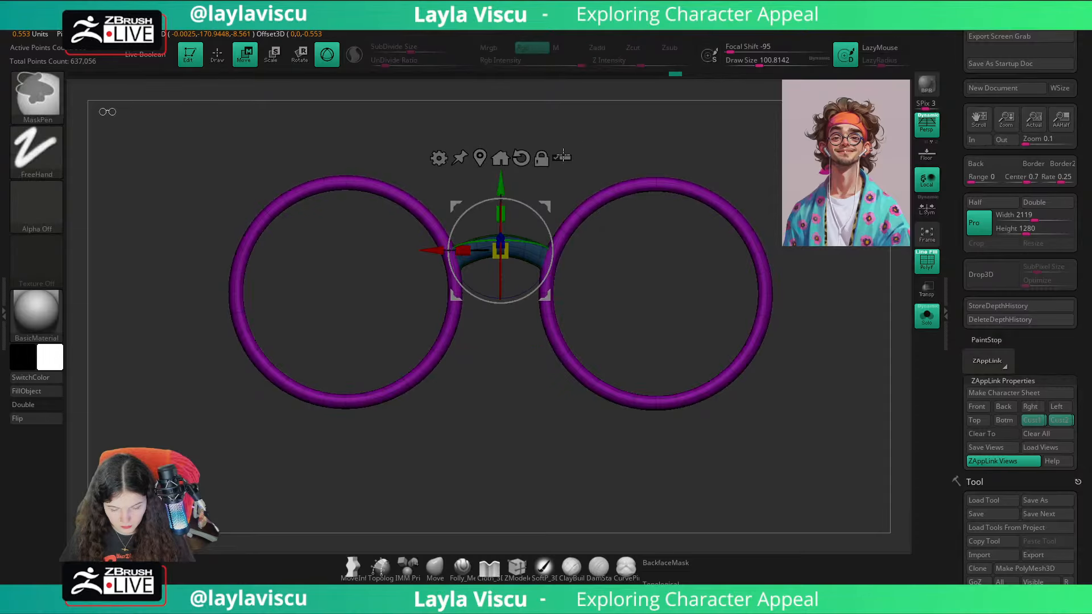
pyautogui.click(476, 203)
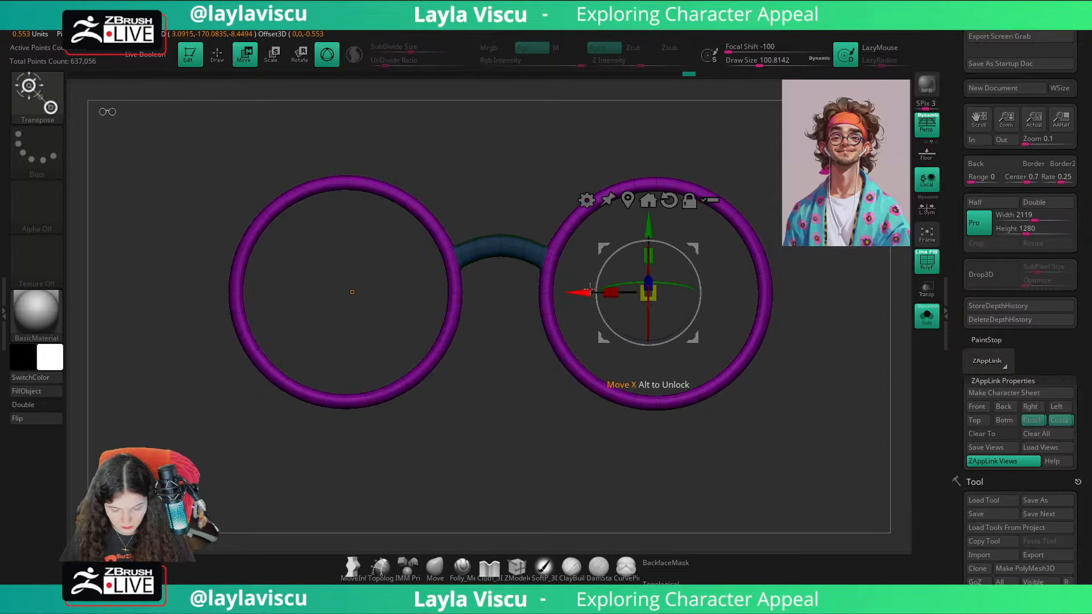
pyautogui.moveTo(589, 289); pyautogui.dragTo(580, 293)
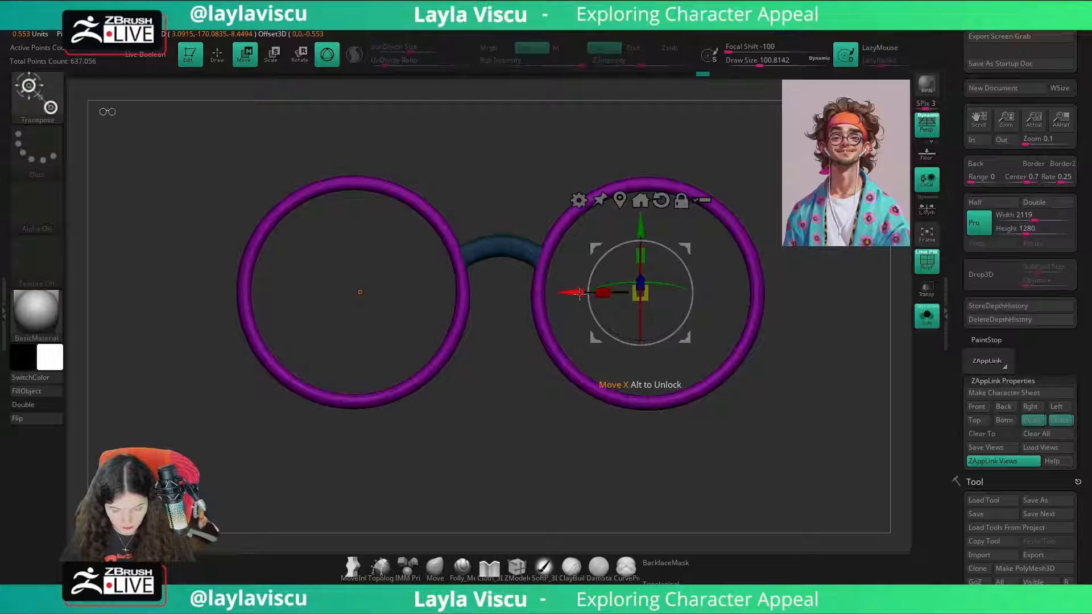
# Step: Return to the Move brush, turn off the smooth preview and polygroup display, and show the full head in the stored custom view
pyautogui.click(437, 562)
pyautogui.hotkey('shift', 'd')
pyautogui.press('1')
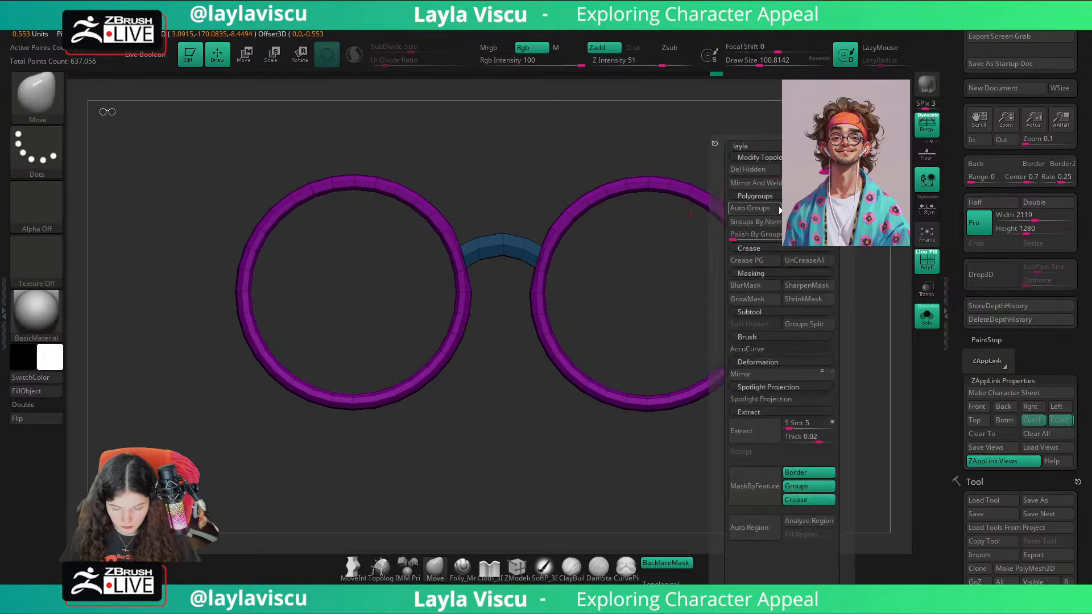
pyautogui.click(927, 316)
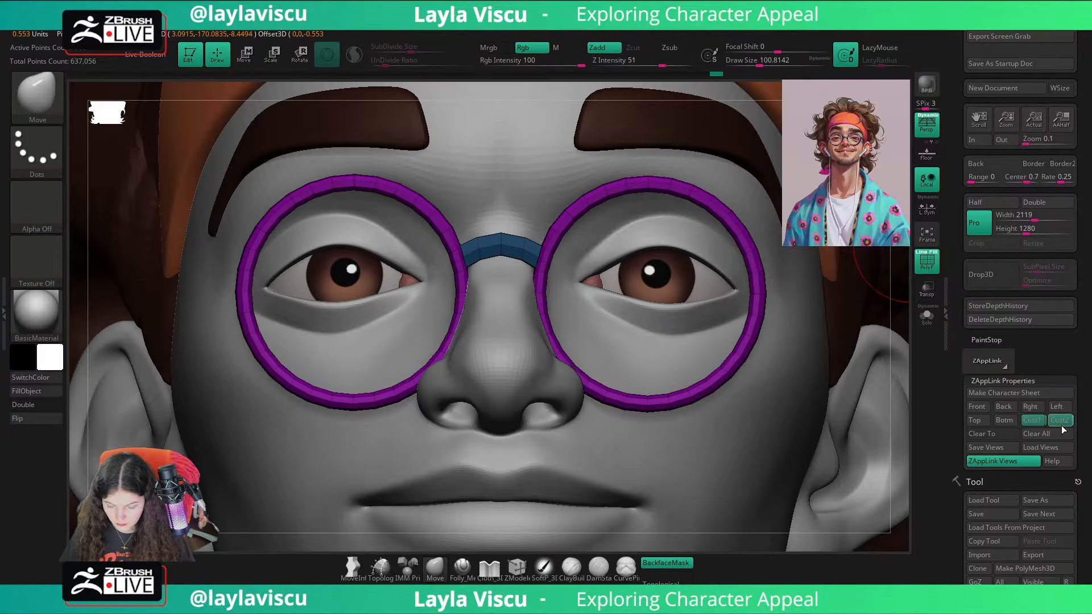
pyautogui.click(1057, 432)
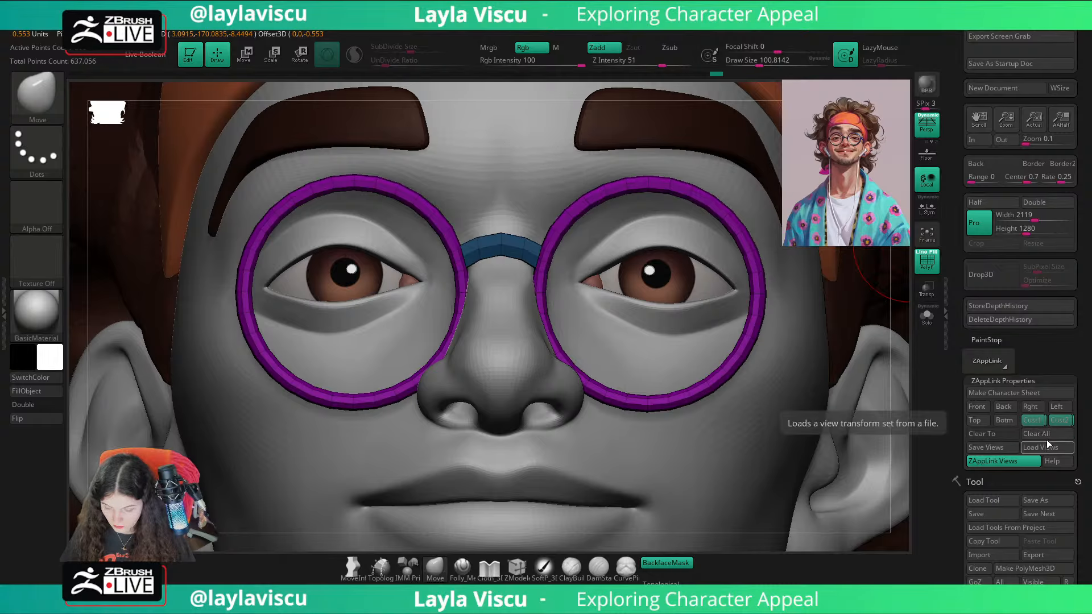
pyautogui.click(1057, 422)
pyautogui.hotkey('shift', 'f')
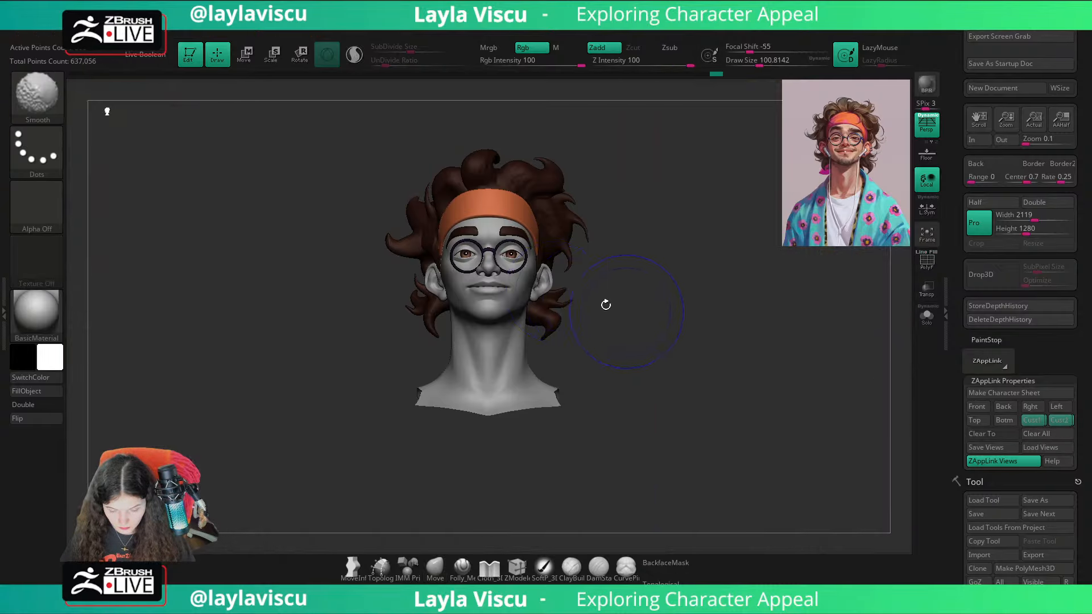
# Step: Examine the glasses on the face and undo the inward move of the rims
pyautogui.keyDown('ctrl'); pyautogui.moveTo(607, 305); pyautogui.dragTo(575, 352, button='right'); pyautogui.keyUp('ctrl')
pyautogui.keyDown('ctrl'); pyautogui.moveTo(543, 297); pyautogui.dragTo(568, 327, button='right'); pyautogui.keyUp('ctrl')
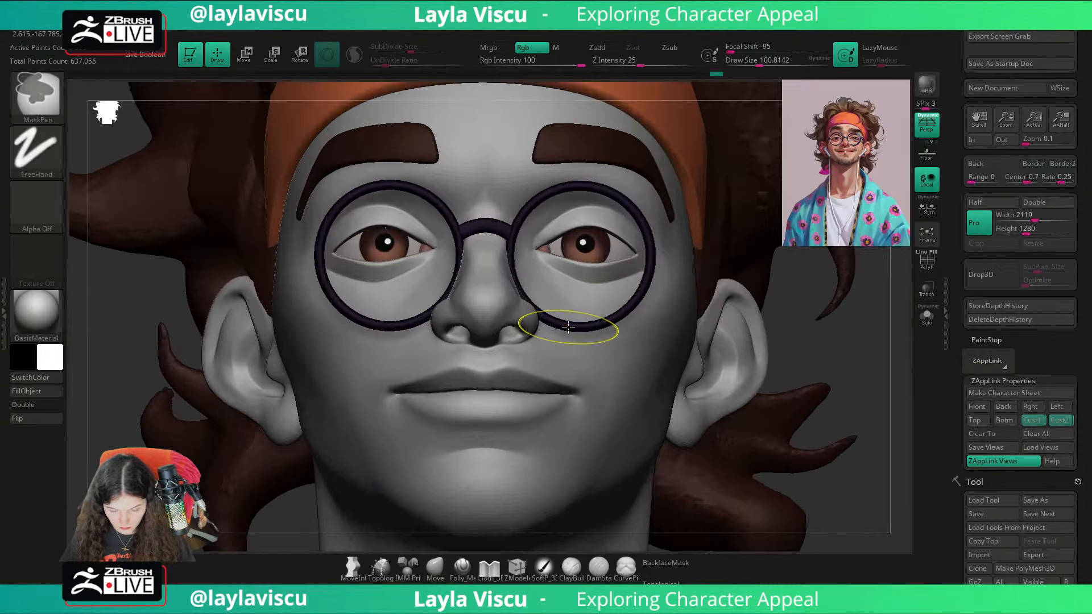
pyautogui.hotkey('ctrl', 'z')
pyautogui.keyDown('ctrl'); pyautogui.moveTo(871, 379); pyautogui.dragTo(852, 356, button='right'); pyautogui.keyUp('ctrl')
pyautogui.keyDown('alt'); pyautogui.moveTo(853, 355); pyautogui.dragTo(766, 346, button='right'); pyautogui.keyUp('alt')
pyautogui.keyDown('ctrl'); pyautogui.moveTo(461, 317); pyautogui.dragTo(695, 350, button='right'); pyautogui.keyUp('ctrl')
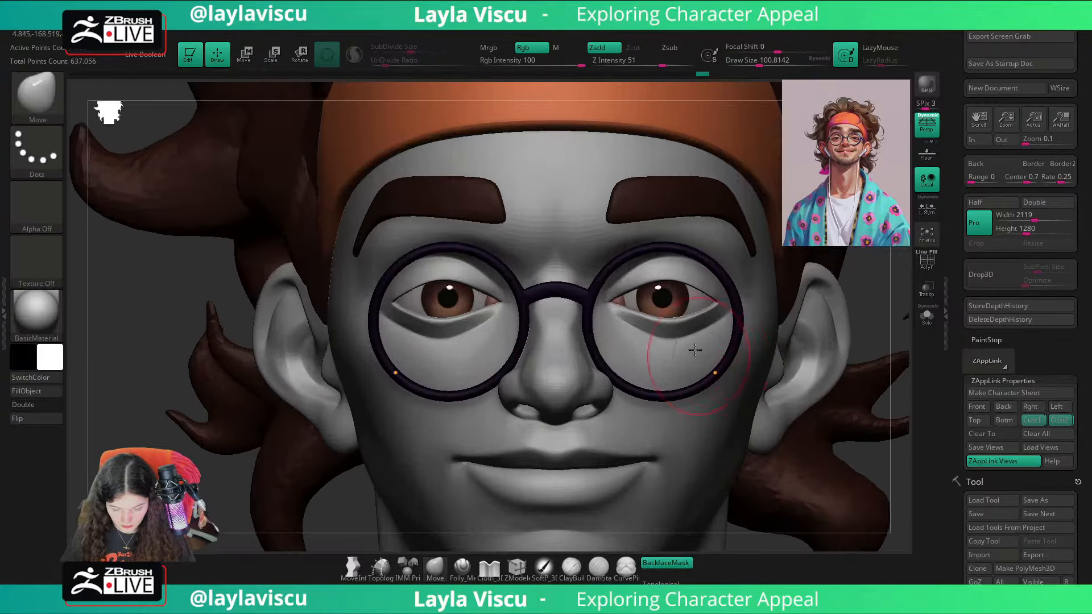
# Step: Isolate the glasses, leave only the nose bridge unmasked, and centre the transform gizmo on it
pyautogui.moveTo(877, 304); pyautogui.dragTo(868, 298, button='right')
pyautogui.keyDown('shift'); pyautogui.moveTo(593, 295); pyautogui.dragTo(652, 310); pyautogui.keyUp('shift')
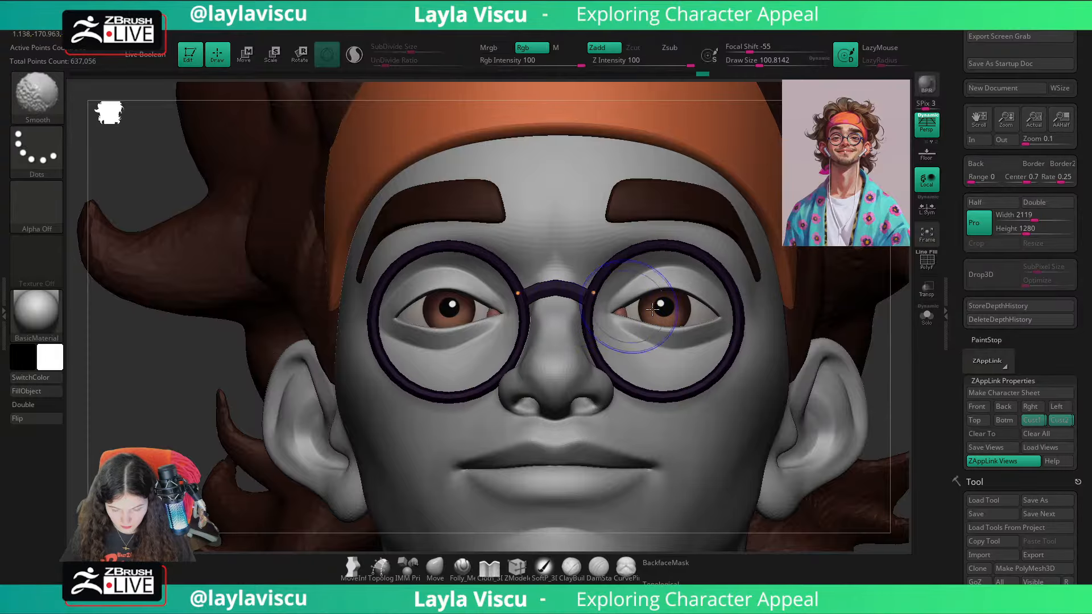
pyautogui.click(927, 316)
pyautogui.keyDown('ctrl'); pyautogui.moveTo(597, 316); pyautogui.dragTo(570, 361, button='right'); pyautogui.keyUp('ctrl')
pyautogui.keyDown('ctrl'); pyautogui.keyDown('shift'); pyautogui.click(543, 279); pyautogui.keyUp('shift'); pyautogui.keyUp('ctrl')
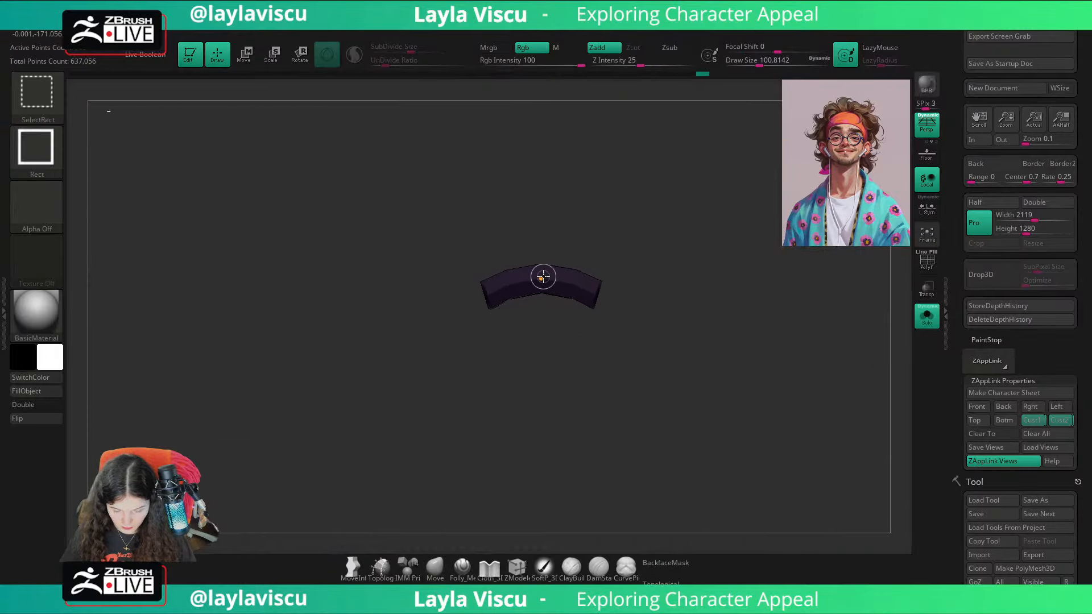
pyautogui.keyDown('ctrl'); pyautogui.keyDown('shift'); pyautogui.click(752, 305); pyautogui.keyUp('shift'); pyautogui.keyUp('ctrl')
pyautogui.press('w')
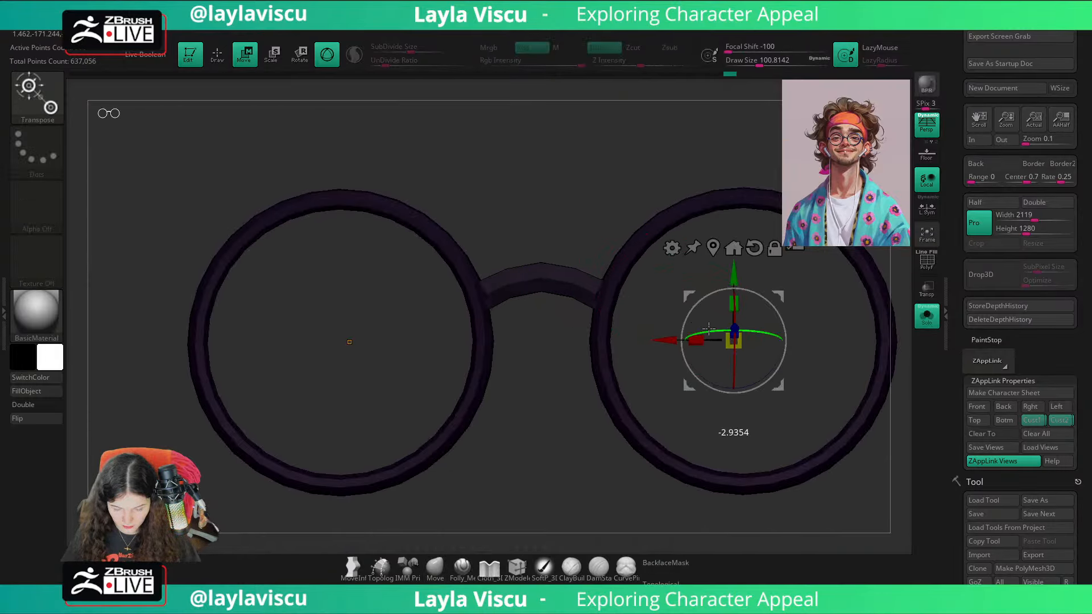
pyautogui.click(541, 277)
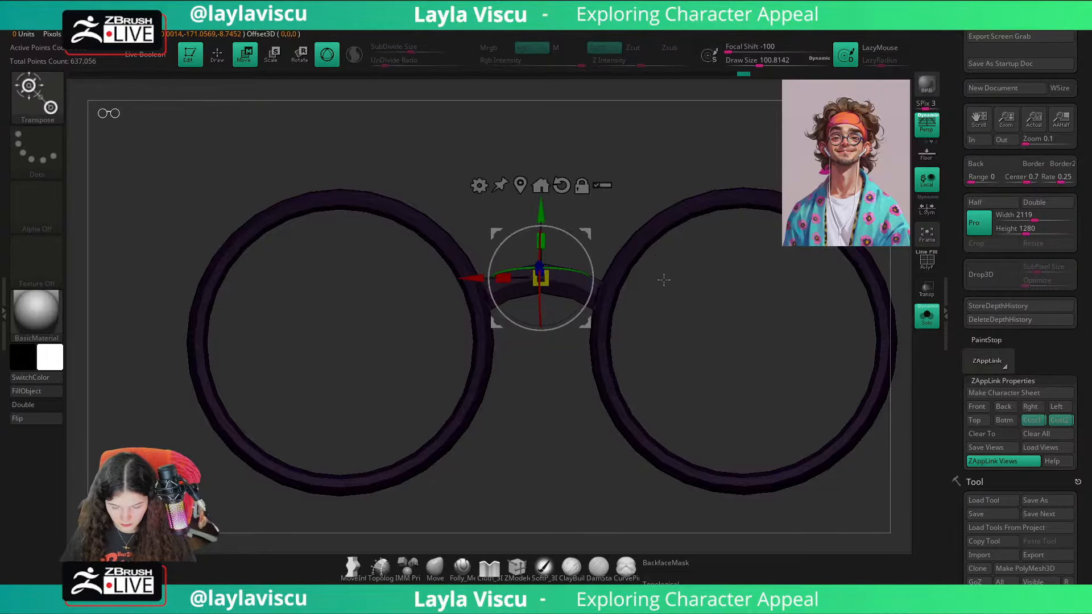
# Step: Try shifting the nose bridge vertically with the transform gizmo, undoing each attempt
pyautogui.moveTo(709, 351); pyautogui.dragTo(672, 345, button='right')
pyautogui.keyDown('alt'); pyautogui.click(523, 186); pyautogui.keyUp('alt')
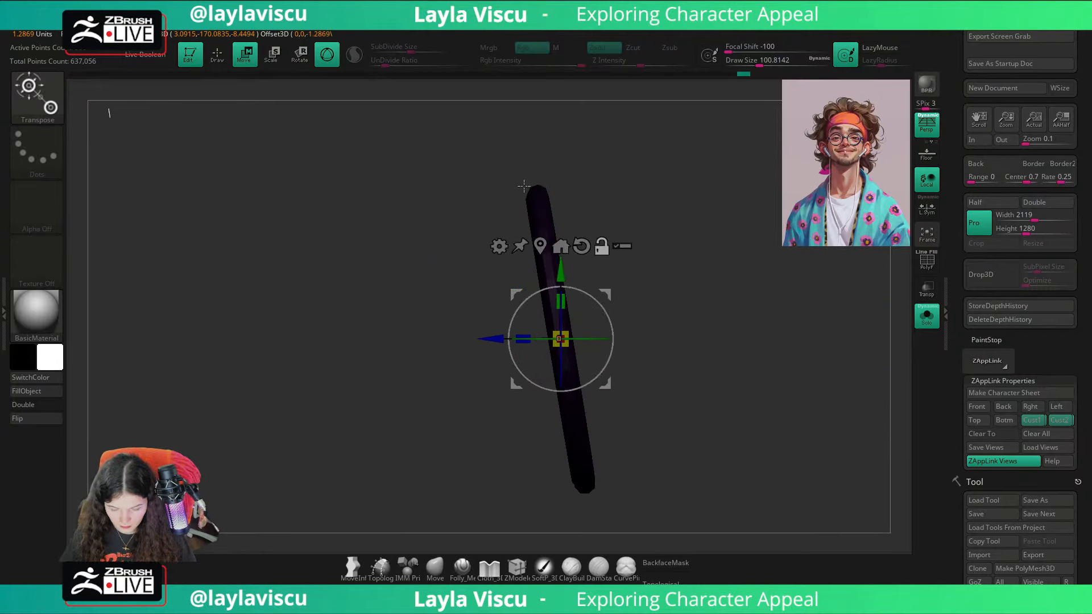
pyautogui.keyDown('alt'); pyautogui.moveTo(614, 334); pyautogui.dragTo(631, 319); pyautogui.keyUp('alt')
pyautogui.keyDown('shift'); pyautogui.moveTo(734, 342); pyautogui.dragTo(779, 350, button='right'); pyautogui.keyUp('shift')
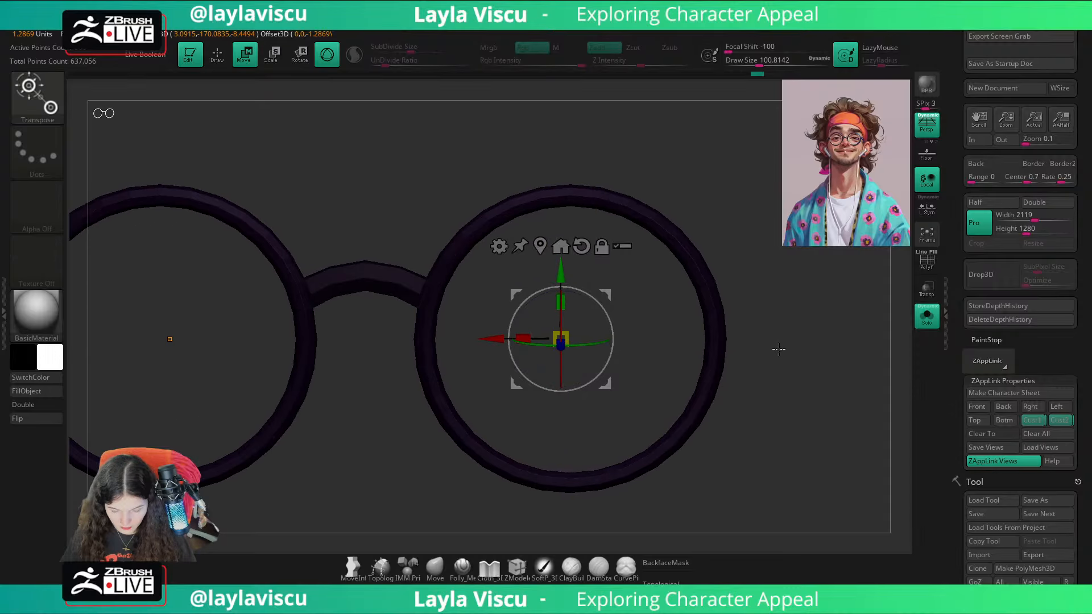
pyautogui.click(535, 250)
pyautogui.moveTo(366, 271); pyautogui.dragTo(365, 290)
pyautogui.hotkey('ctrl', 'z')
pyautogui.keyDown('alt'); pyautogui.moveTo(530, 326); pyautogui.dragTo(627, 314, button='right'); pyautogui.keyUp('alt')
pyautogui.moveTo(461, 263); pyautogui.dragTo(461, 242)
pyautogui.hotkey('ctrl', 'z')
# Step: Recentre the gizmo on the nose bridge, scale its height down slightly, and return to the Move brush
pyautogui.click(441, 235)
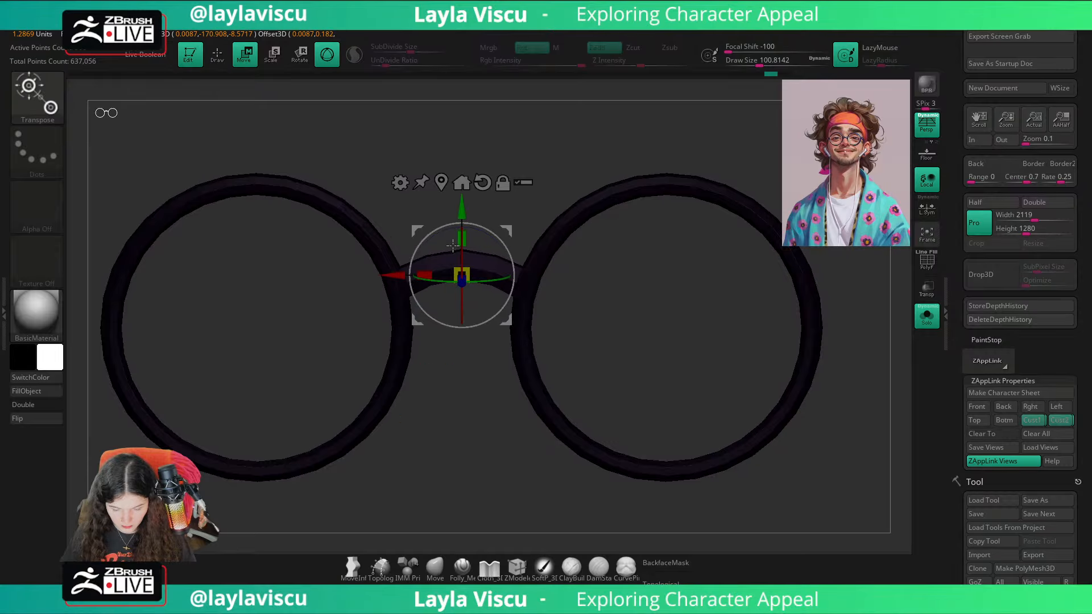
pyautogui.click(1031, 408)
pyautogui.click(1059, 420)
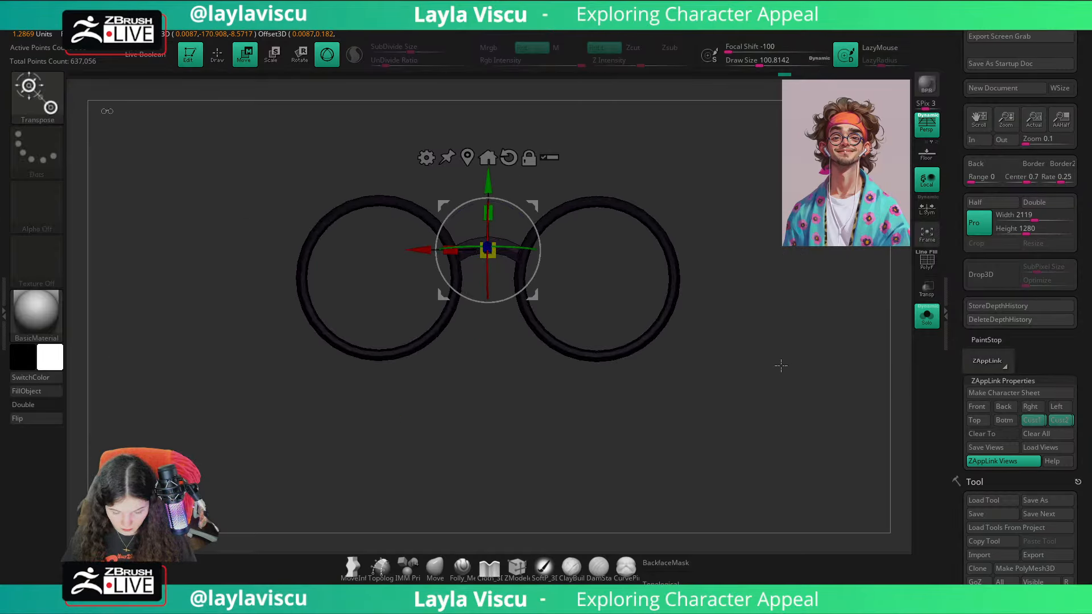
pyautogui.moveTo(781, 366); pyautogui.dragTo(522, 236, button='right')
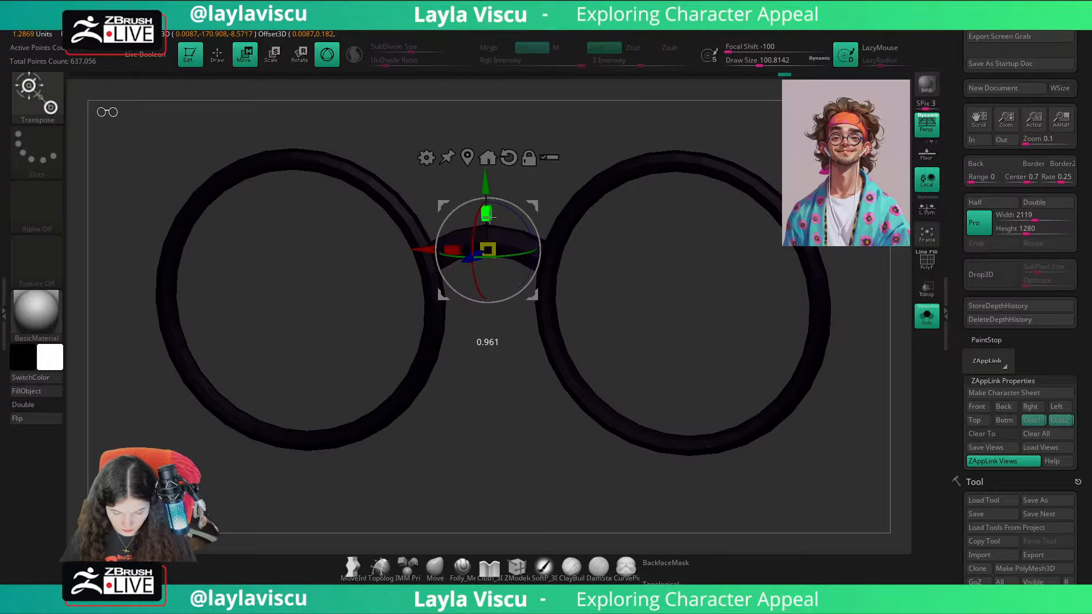
pyautogui.click(436, 567)
pyautogui.moveTo(478, 497); pyautogui.dragTo(494, 373, button='right')
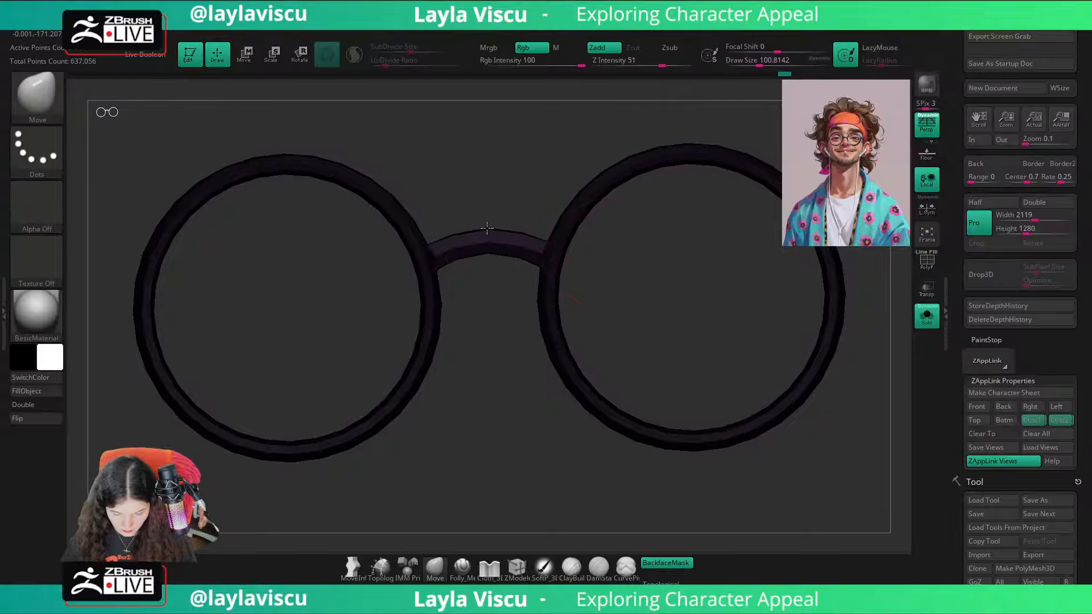
# Step: Show the full head again and compare the glasses with the reference illustration overlay from the front
pyautogui.click(920, 326)
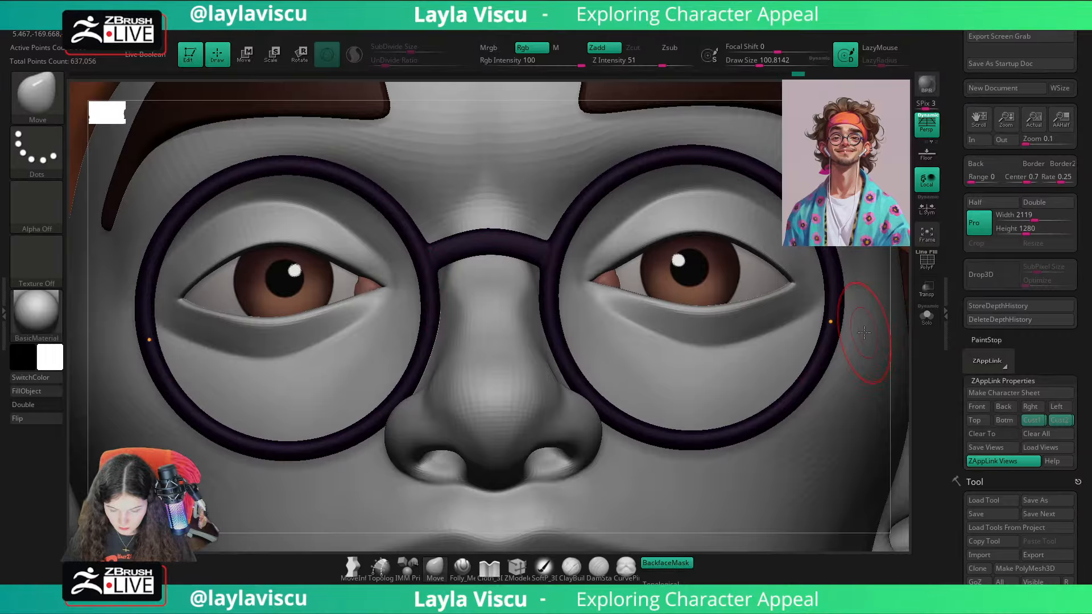
pyautogui.click(1029, 422)
pyautogui.click(978, 408)
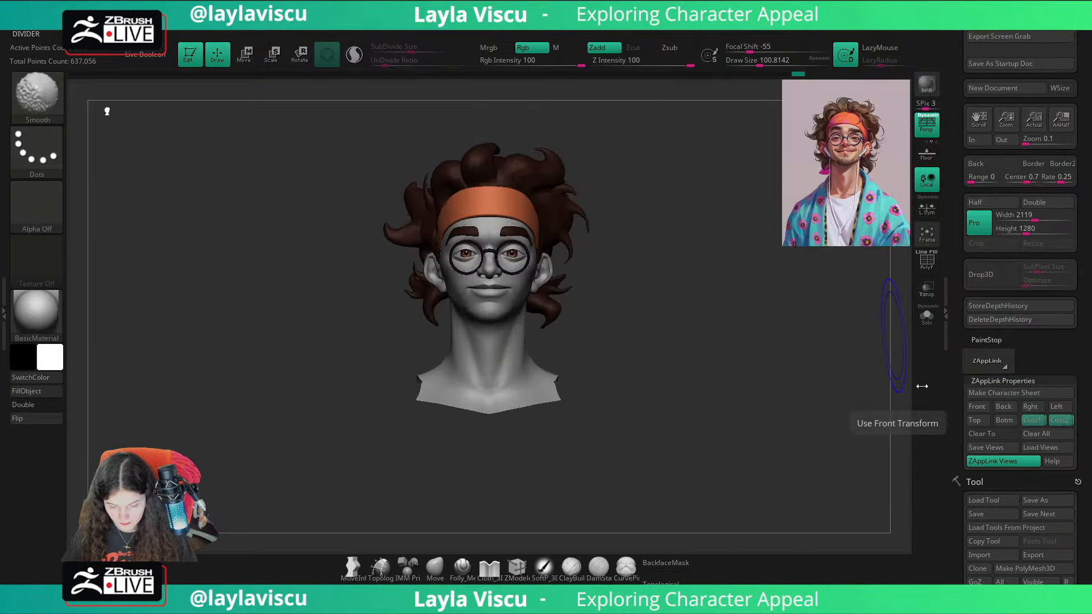
pyautogui.hotkey('shift', 'z')
pyautogui.hotkey('shift', 'z')
pyautogui.hotkey('shift', 'z')
pyautogui.hotkey('shift', 'z')
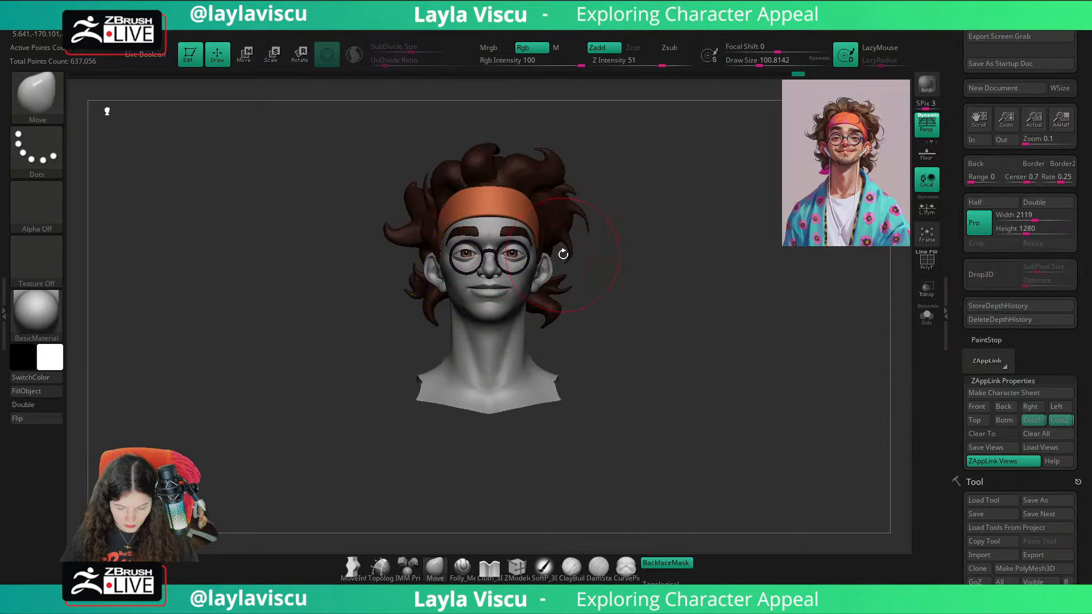
pyautogui.keyDown('alt'); pyautogui.moveTo(563, 254); pyautogui.dragTo(571, 304); pyautogui.keyUp('alt')
pyautogui.keyDown('alt'); pyautogui.moveTo(746, 308); pyautogui.dragTo(824, 290); pyautogui.keyUp('alt')
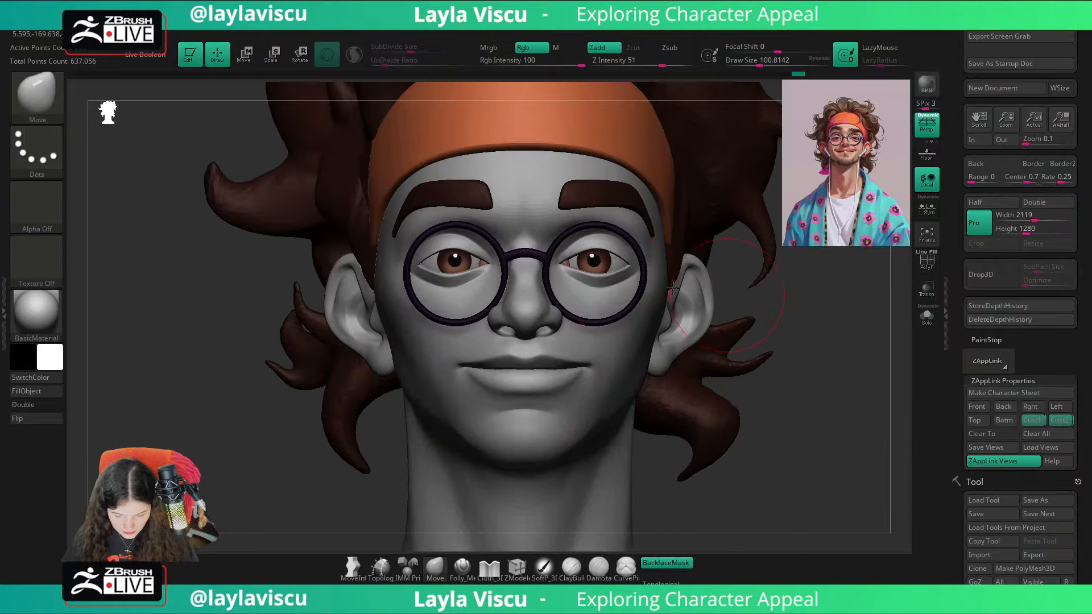
# Step: Isolate the glasses again with polygroups displayed, and mask the bridge to leave the rims free
pyautogui.click(926, 316)
pyautogui.press('f')
pyautogui.hotkey('shift', 'f')
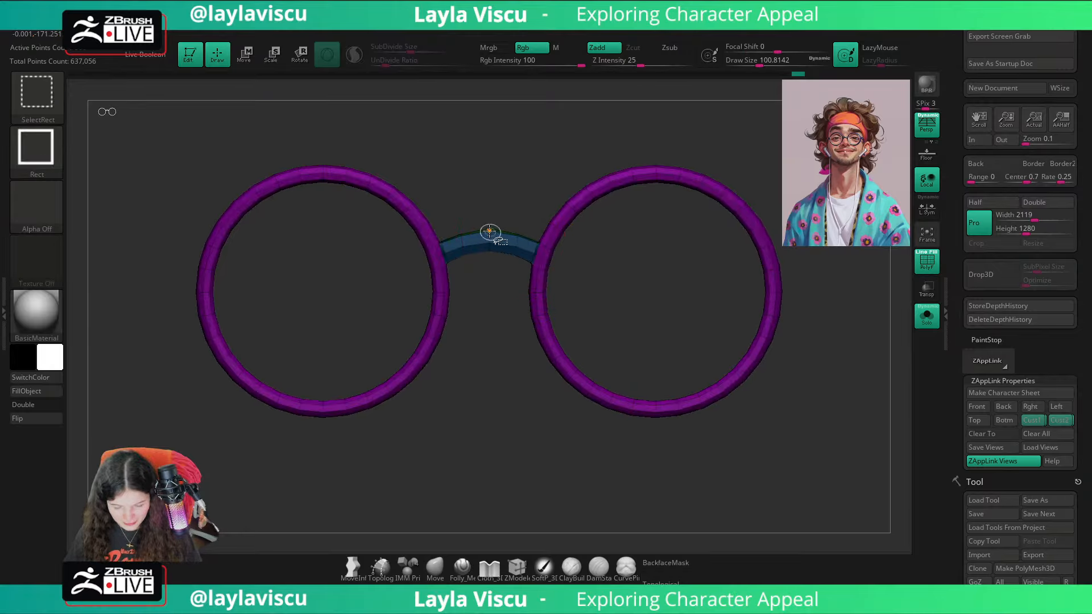
pyautogui.keyDown('ctrl'); pyautogui.keyDown('shift'); pyautogui.click(489, 231); pyautogui.keyUp('shift'); pyautogui.keyUp('ctrl')
pyautogui.keyDown('ctrl'); pyautogui.keyDown('shift'); pyautogui.click(671, 245); pyautogui.keyUp('shift'); pyautogui.keyUp('ctrl')
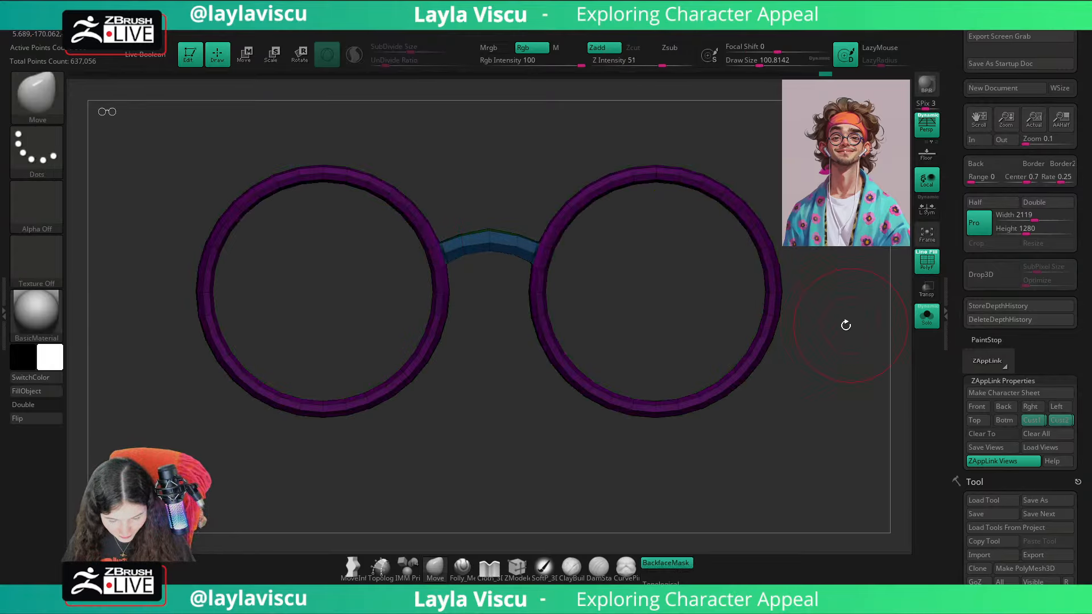
# Step: Move both rims closer together along X by about 0.288 with the transform gizmo
pyautogui.press('w')
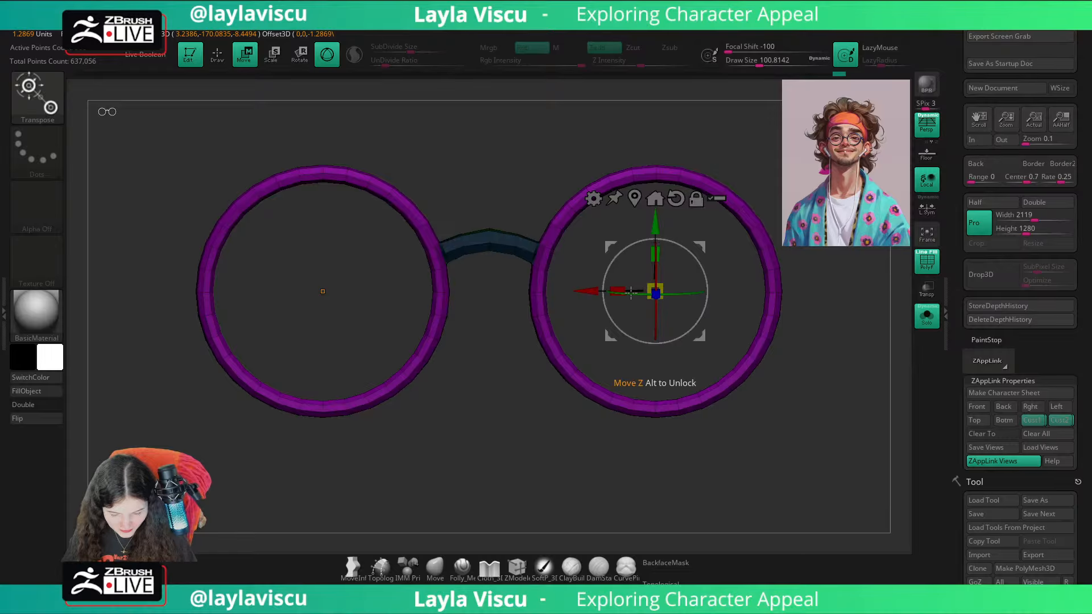
pyautogui.press('q')
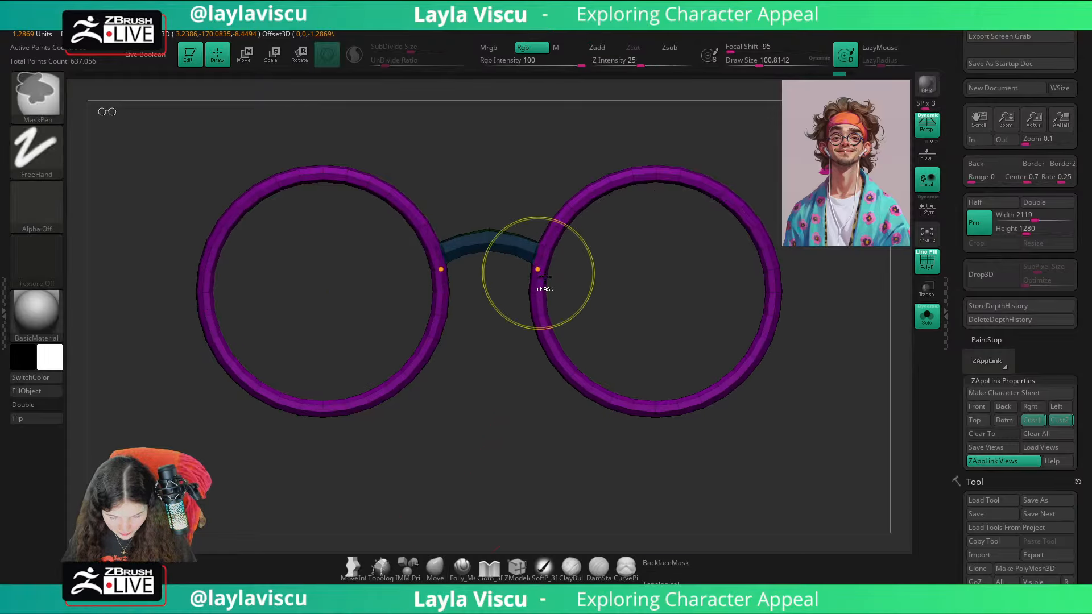
pyautogui.press('w')
pyautogui.moveTo(594, 287); pyautogui.dragTo(582, 282)
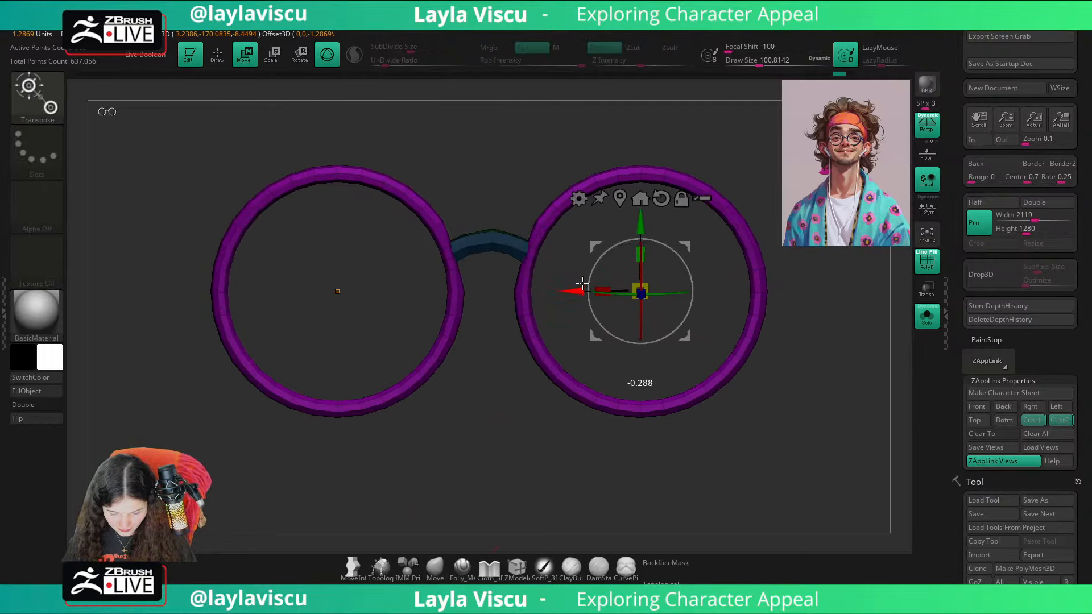
# Step: Undo the last rim move and shift both rims only slightly closer together along X
pyautogui.hotkey('ctrl', 'z')
pyautogui.press('q')
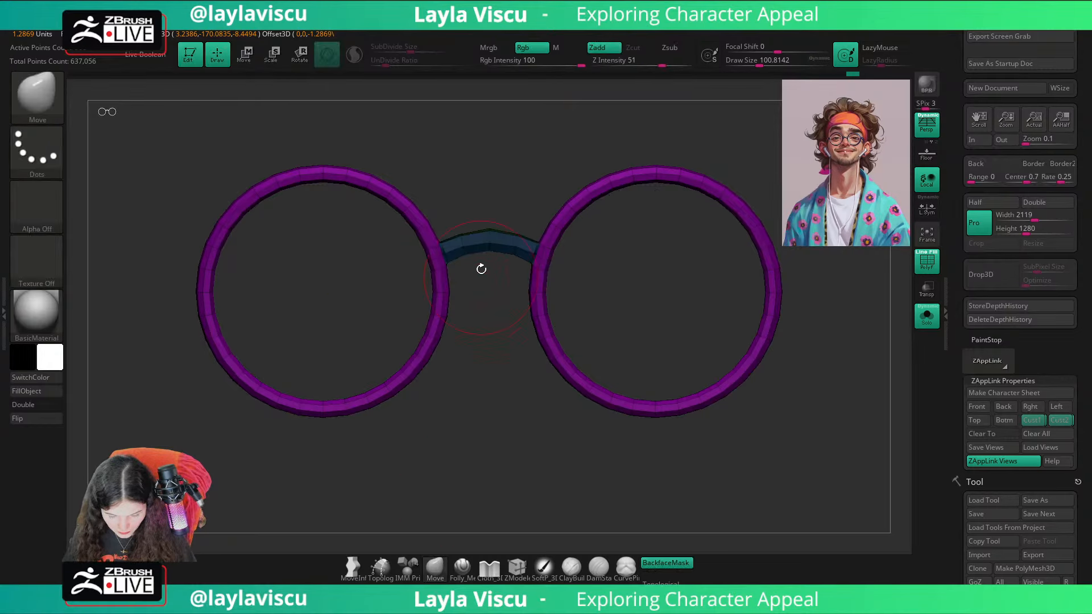
pyautogui.press('w')
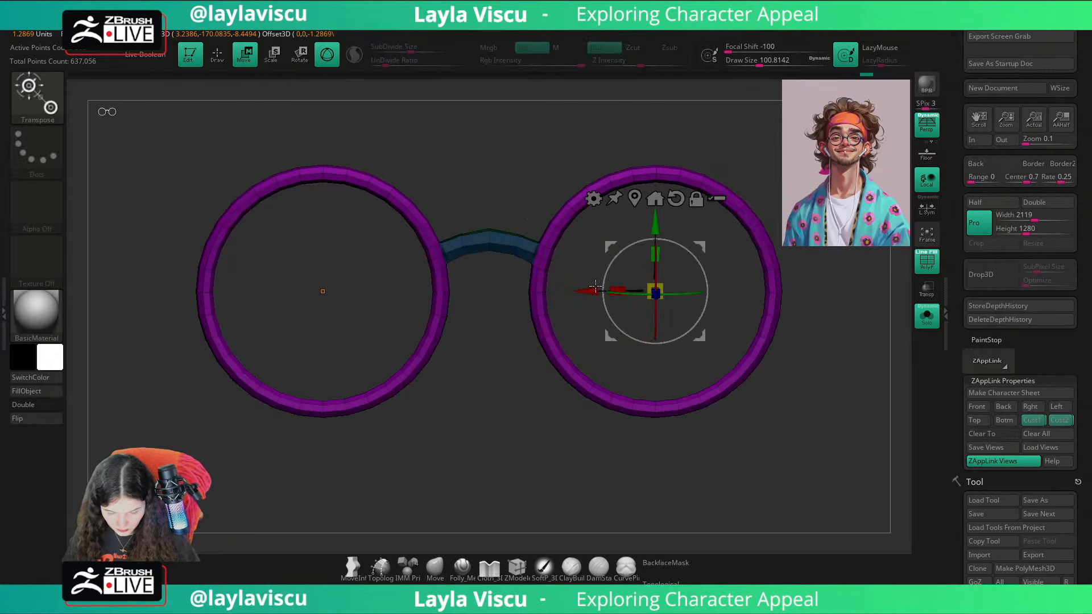
pyautogui.moveTo(594, 287); pyautogui.dragTo(583, 290)
pyautogui.hotkey('ctrl', 'z')
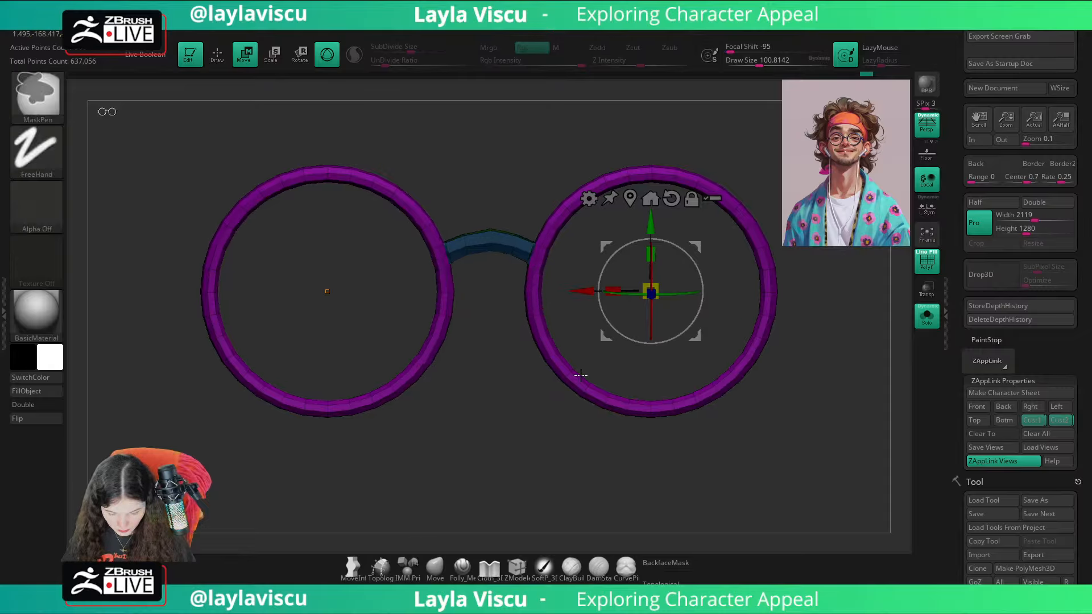
# Step: Return to the Move brush and turn on the smooth subdivision preview for the glasses
pyautogui.click(435, 569)
pyautogui.press('1')
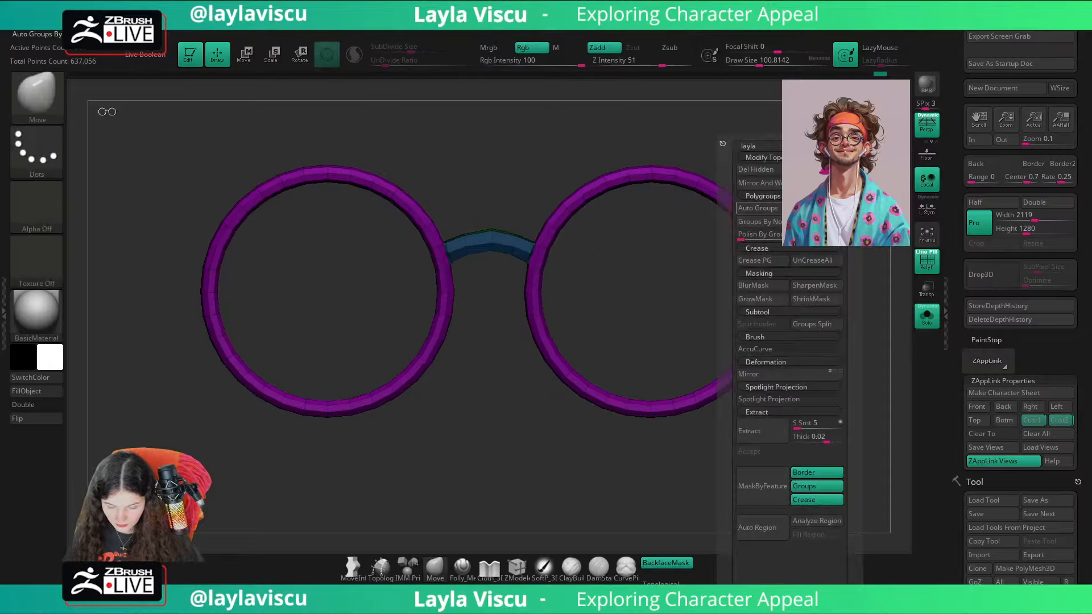
pyautogui.click(759, 188)
pyautogui.keyDown('alt'); pyautogui.moveTo(504, 218); pyautogui.dragTo(566, 271); pyautogui.keyUp('alt')
pyautogui.press('d')
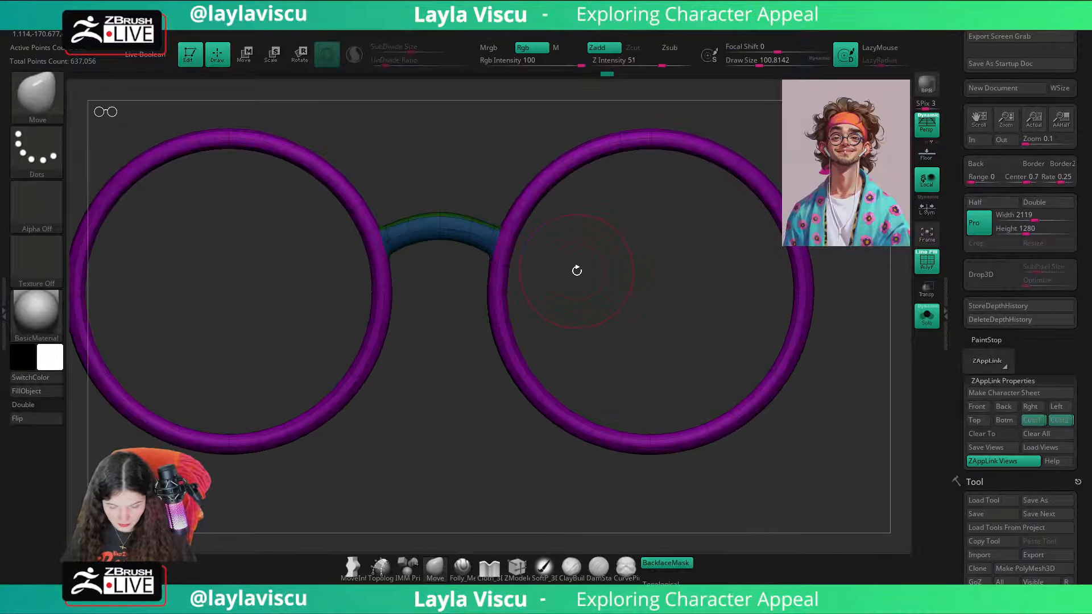
# Step: Show the full head again without the polyframe and frame the face from the front
pyautogui.hotkey('shift', 'f')
pyautogui.hotkey('shift', 'f')
pyautogui.click(927, 316)
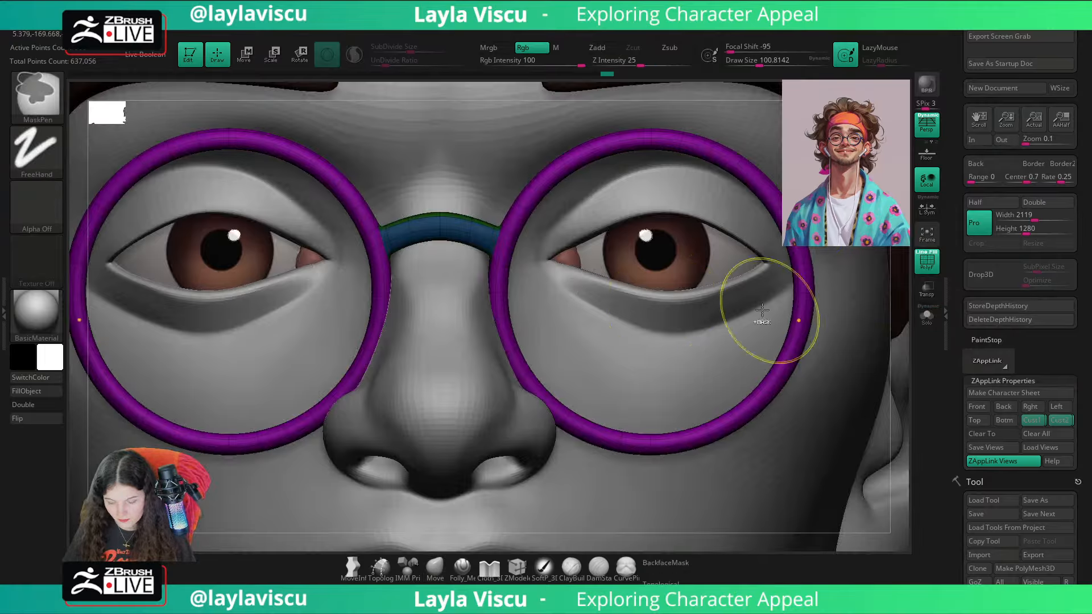
pyautogui.keyDown('ctrl'); pyautogui.moveTo(762, 316); pyautogui.dragTo(521, 271, button='right'); pyautogui.keyUp('ctrl')
pyautogui.hotkey('shift', 'f')
pyautogui.keyDown('alt'); pyautogui.moveTo(865, 415); pyautogui.dragTo(732, 322); pyautogui.keyUp('alt')
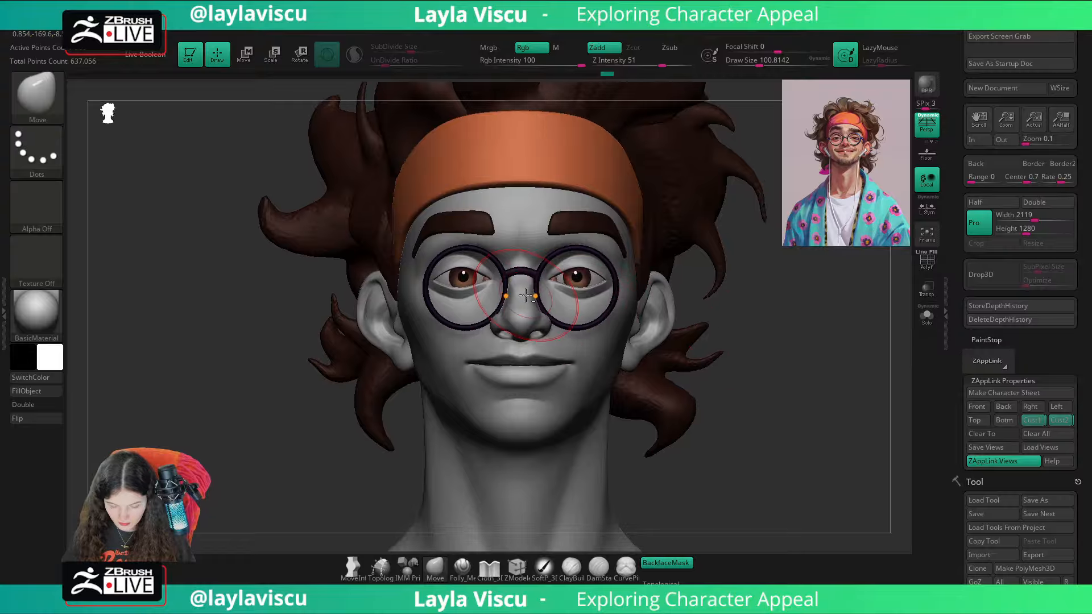
# Step: Select the head mesh, set the Move brush draw size to about 120, and nudge the eye area beside the nose
pyautogui.keyDown('alt'); pyautogui.click(508, 281); pyautogui.keyUp('alt')
pyautogui.keyDown('ctrl'); pyautogui.moveTo(508, 281); pyautogui.dragTo(515, 284, button='right'); pyautogui.keyUp('ctrl')
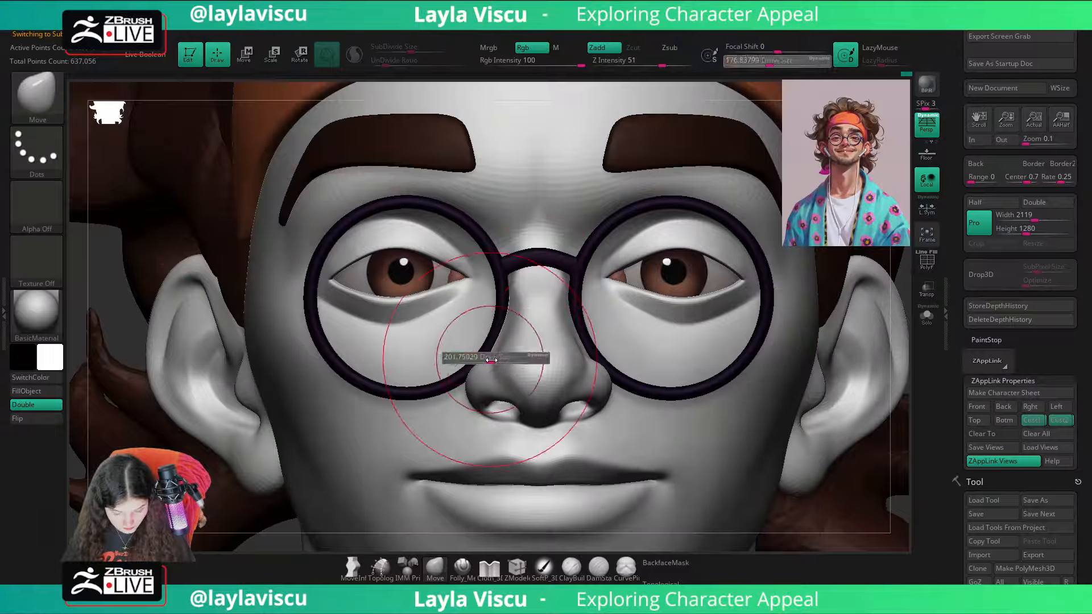
pyautogui.press('ctrl')
pyautogui.moveTo(496, 353)
pyautogui.keyDown('ctrl'); pyautogui.mouseDown(button='right')
pyautogui.moveTo(639, 370)
pyautogui.moveTo(653, 331)
pyautogui.moveTo(637, 392)
pyautogui.mouseUp(button='right'); pyautogui.keyUp('ctrl')
pyautogui.press('s')
pyautogui.moveTo(467, 265); pyautogui.dragTo(453, 265)
pyautogui.moveTo(454, 265)
pyautogui.keyDown('ctrl'); pyautogui.mouseDown(button='right')
pyautogui.moveTo(378, 261)
pyautogui.moveTo(370, 250)
pyautogui.mouseUp(button='right'); pyautogui.keyUp('ctrl')
pyautogui.moveTo(764, 302)
pyautogui.mouseDown(button='right')
pyautogui.moveTo(753, 344)
pyautogui.moveTo(741, 305)
pyautogui.moveTo(771, 333)
pyautogui.mouseUp(button='right')
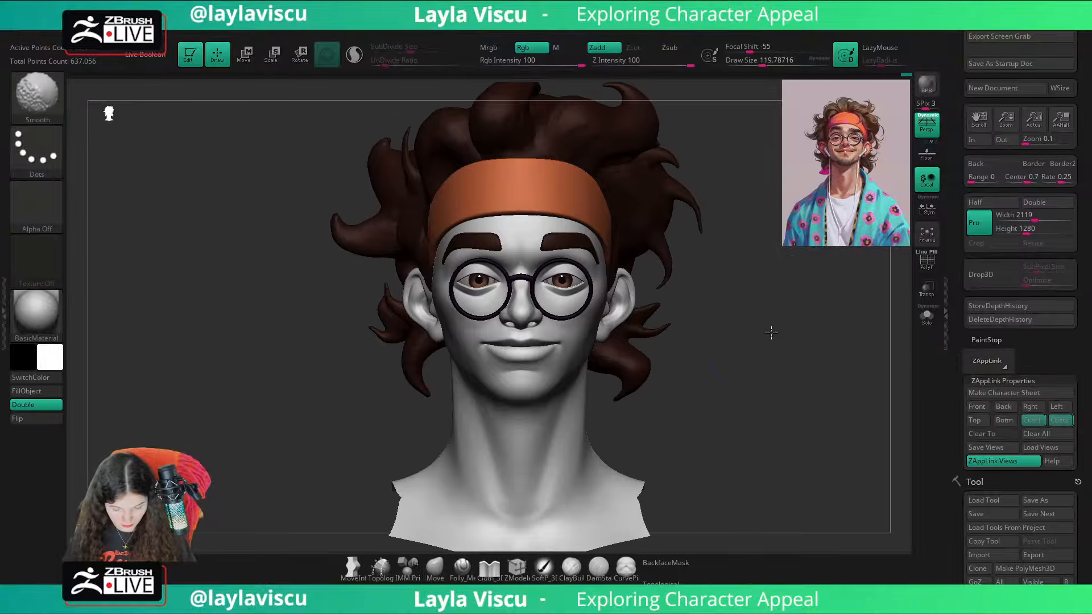
# Step: Restore the stored front view and compare the face with the reference illustration overlay
pyautogui.click(1036, 424)
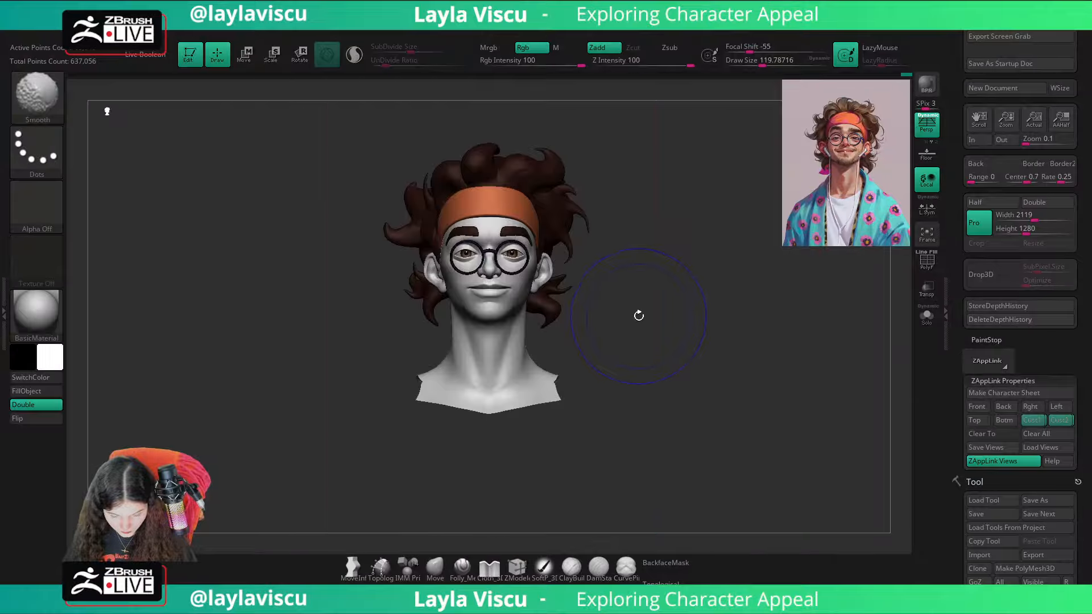
pyautogui.hotkey('shift', 'z')
pyautogui.hotkey('shift', 'z')
pyautogui.hotkey('shift', 'z')
pyautogui.hotkey('shift', 'z')
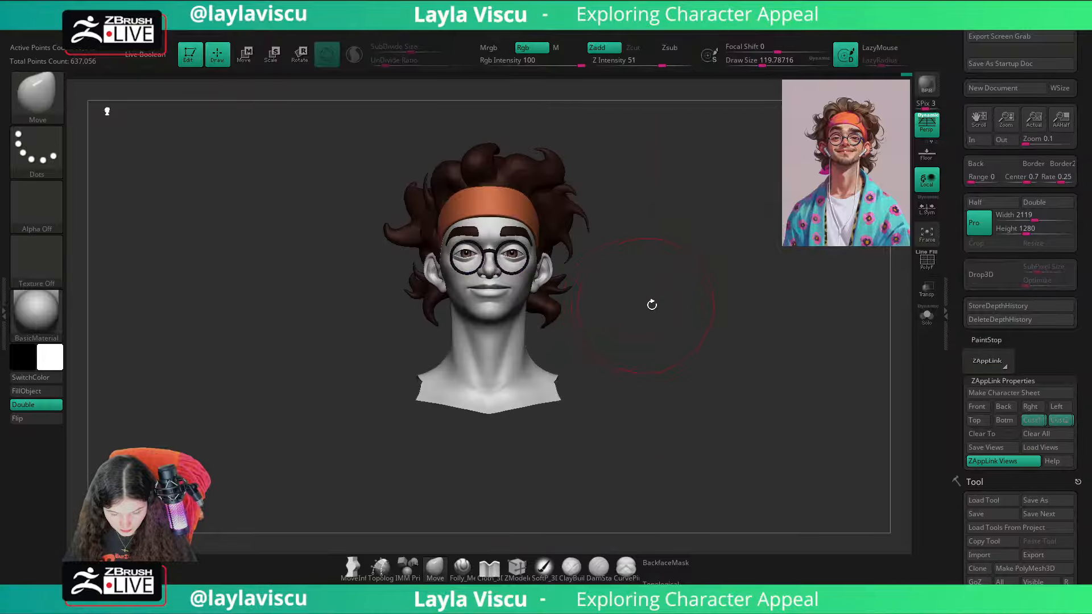
# Step: Centre the transform gizmo on the glasses' nose bridge and scale the glasses up slightly in all axes
pyautogui.moveTo(652, 305); pyautogui.dragTo(648, 387, button='right')
pyautogui.press('w')
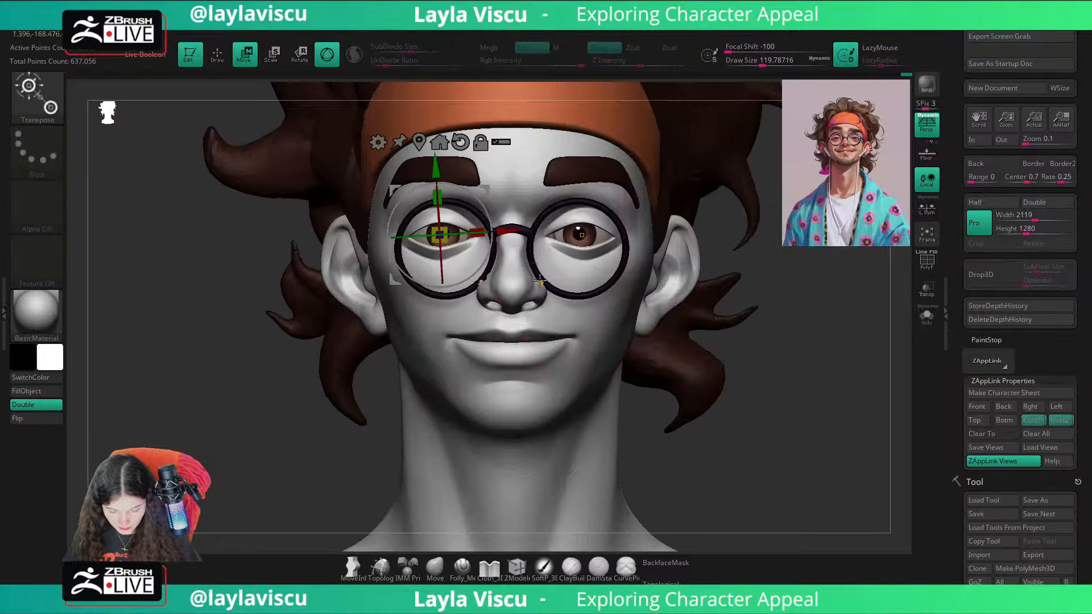
pyautogui.click(456, 141)
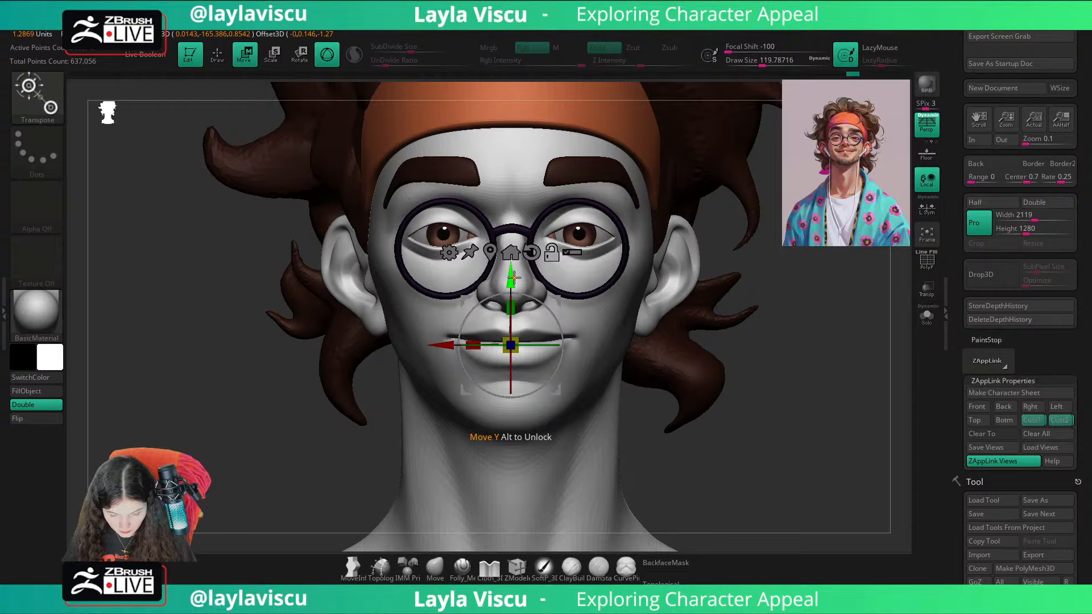
pyautogui.keyDown('alt'); pyautogui.moveTo(513, 277); pyautogui.dragTo(513, 161); pyautogui.keyUp('alt')
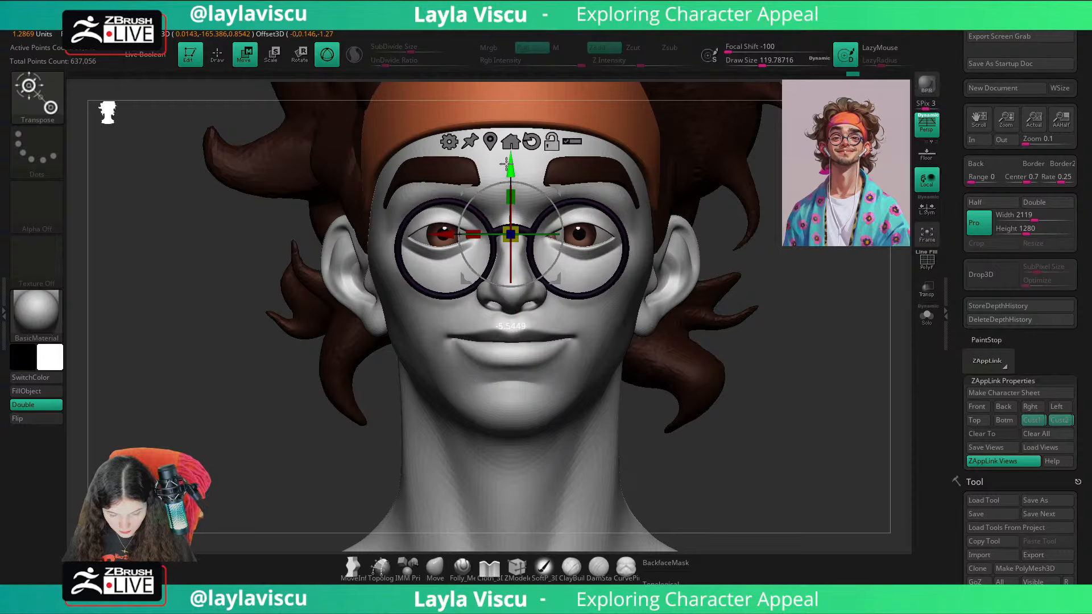
pyautogui.keyDown('alt'); pyautogui.click(519, 236); pyautogui.keyUp('alt')
pyautogui.click(551, 159)
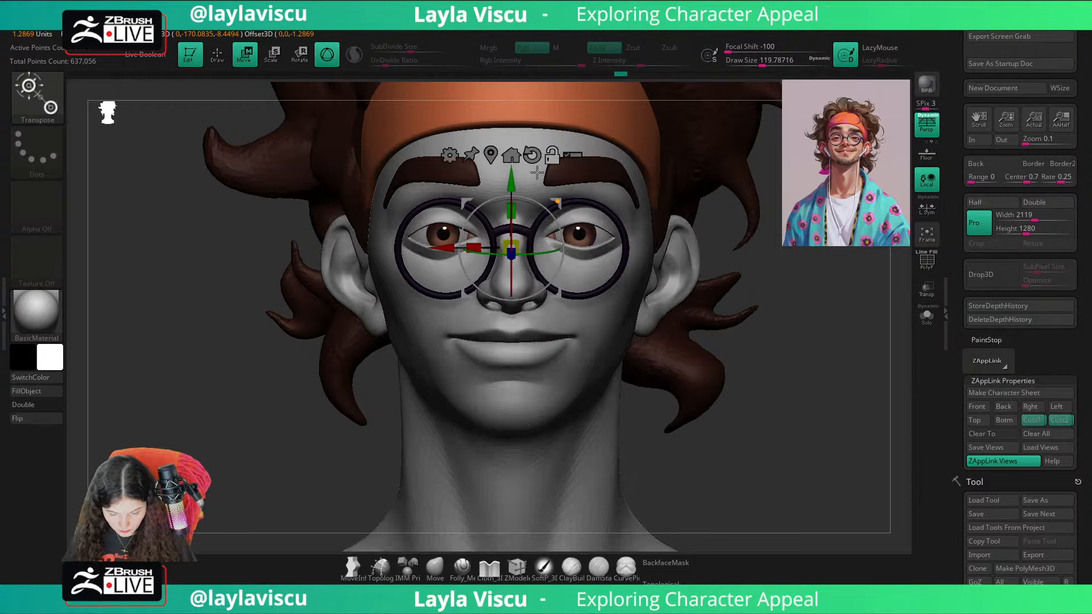
pyautogui.moveTo(518, 254); pyautogui.dragTo(522, 256)
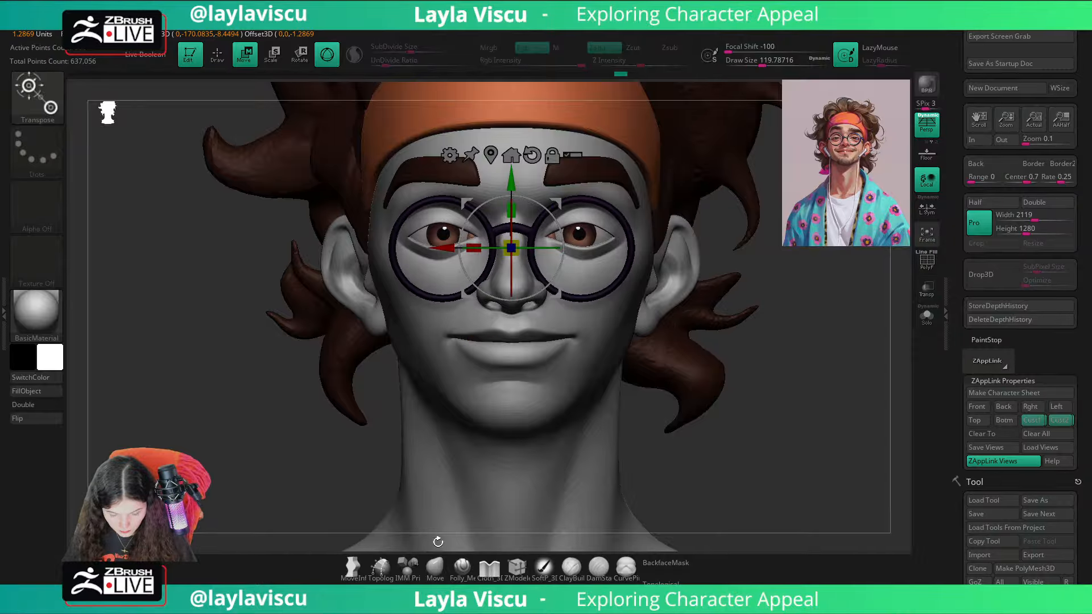
# Step: Return to the stored front view and check the enlarged glasses against the reference illustration overlay
pyautogui.press('q')
pyautogui.click(1032, 421)
pyautogui.hotkey('shift', 'z')
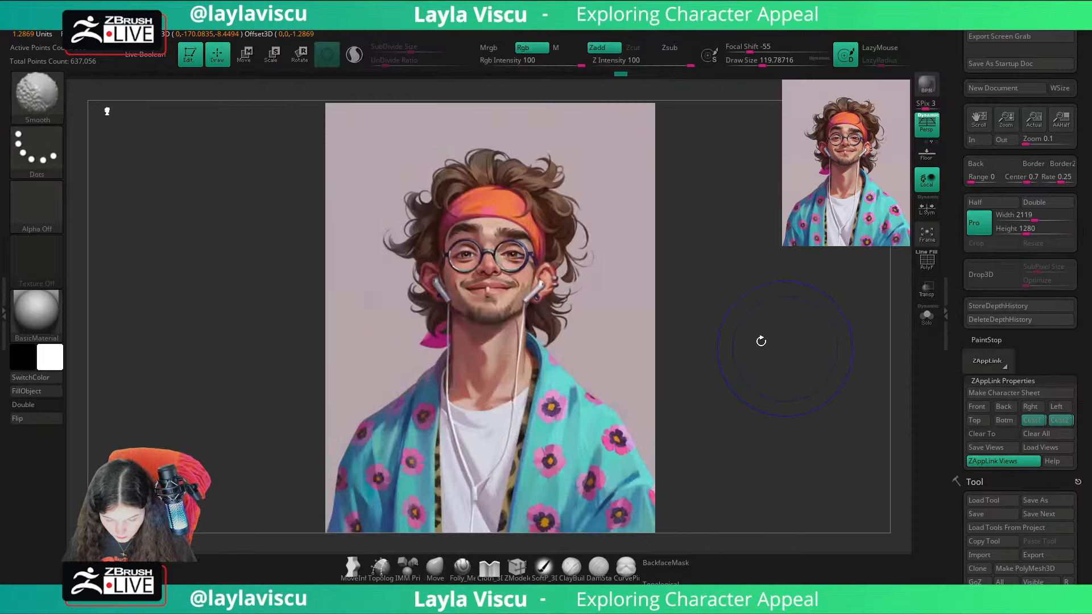
pyautogui.hotkey('shift', 'z')
pyautogui.press('w')
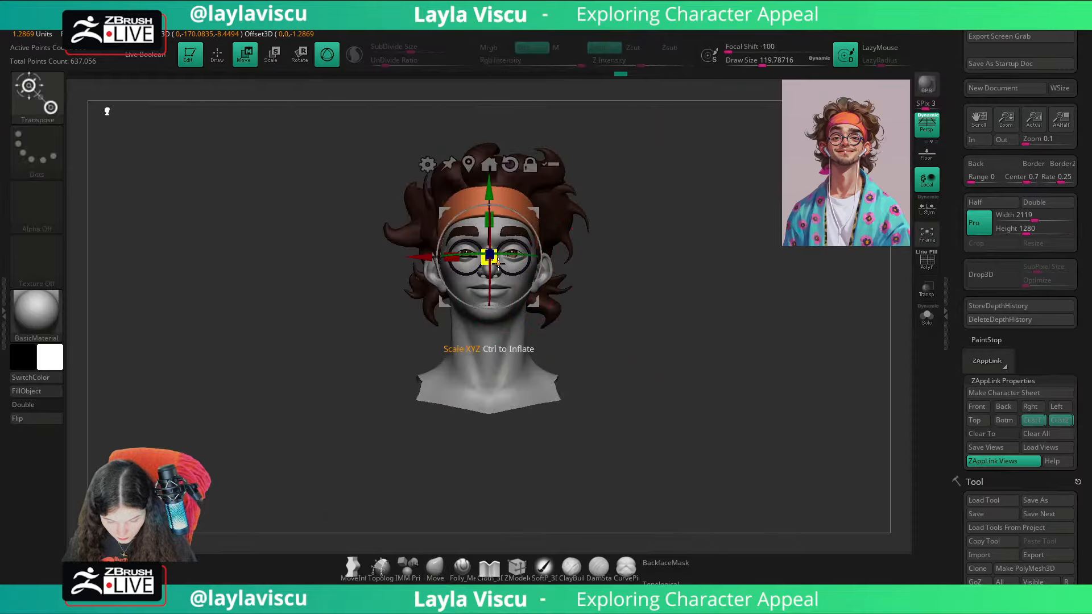
pyautogui.click(1031, 421)
pyautogui.hotkey('shift', 'z')
pyautogui.hotkey('shift', 'z')
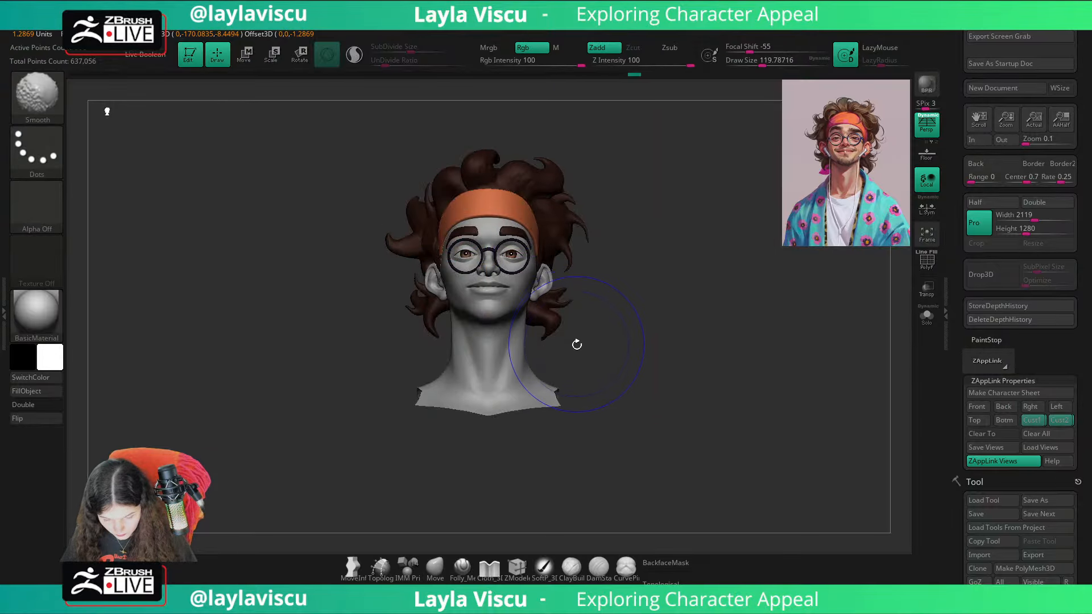
pyautogui.hotkey('shift', 'z')
pyautogui.hotkey('shift', 'z')
# Step: Fine-tune the uniform scale of the glasses with the gizmo and return to the Move brush
pyautogui.press('q')
pyautogui.press('f')
pyautogui.press('w')
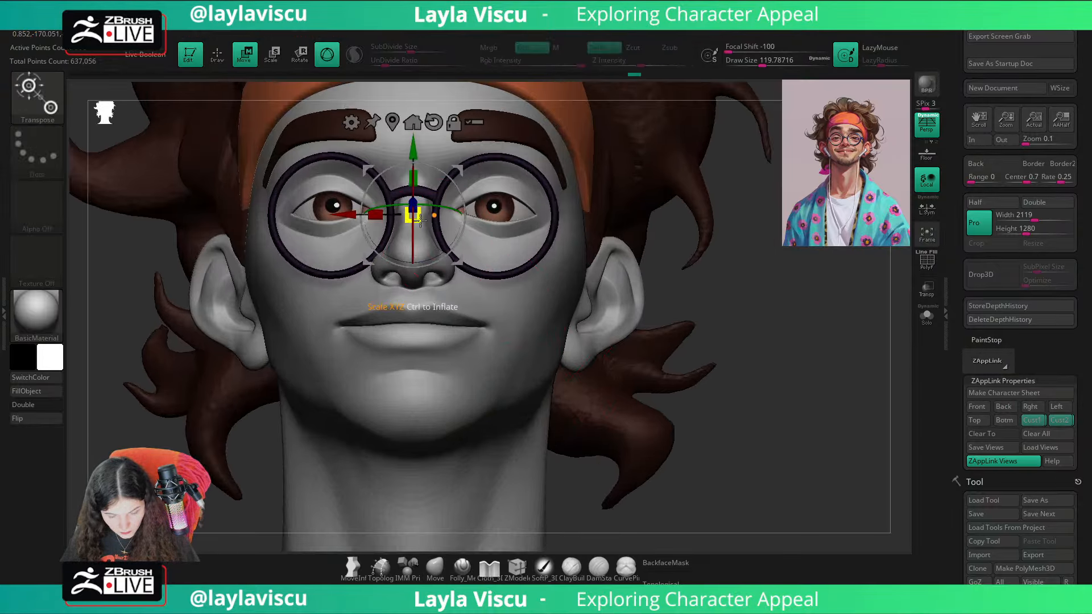
pyautogui.moveTo(413, 216); pyautogui.dragTo(416, 217)
pyautogui.click(435, 569)
pyautogui.moveTo(751, 424)
pyautogui.mouseDown()
pyautogui.moveTo(776, 411)
pyautogui.moveTo(373, 446)
pyautogui.moveTo(336, 421)
pyautogui.moveTo(770, 402)
pyautogui.moveTo(763, 416)
pyautogui.mouseUp()
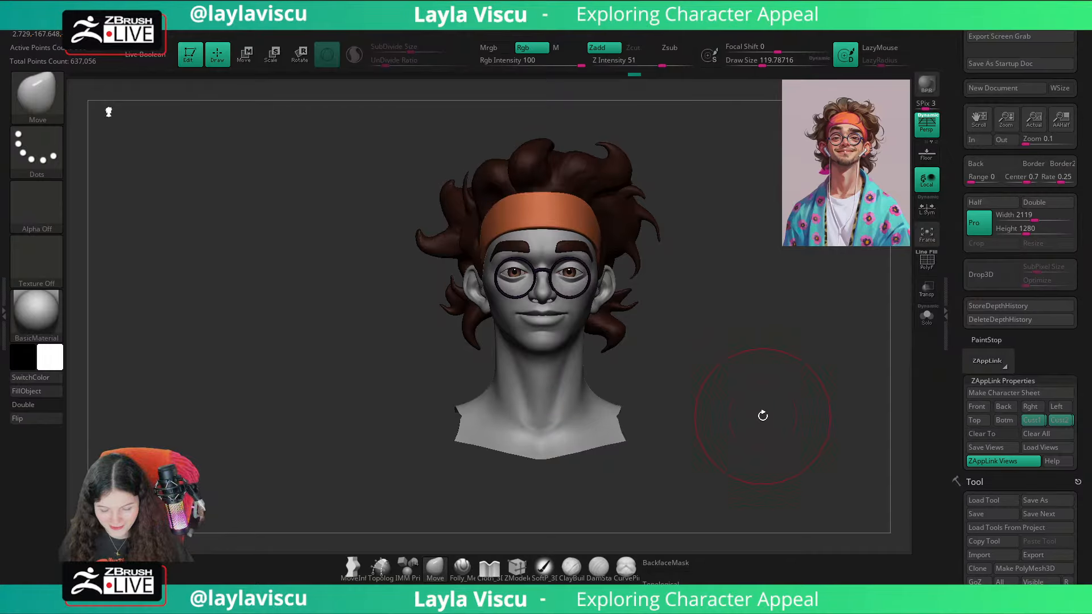
# Step: Turn off the polypaint display on the glasses subtool PM3D_Ring3D1
pyautogui.moveTo(1023, 486); pyautogui.dragTo(999, 366)
pyautogui.click(997, 318)
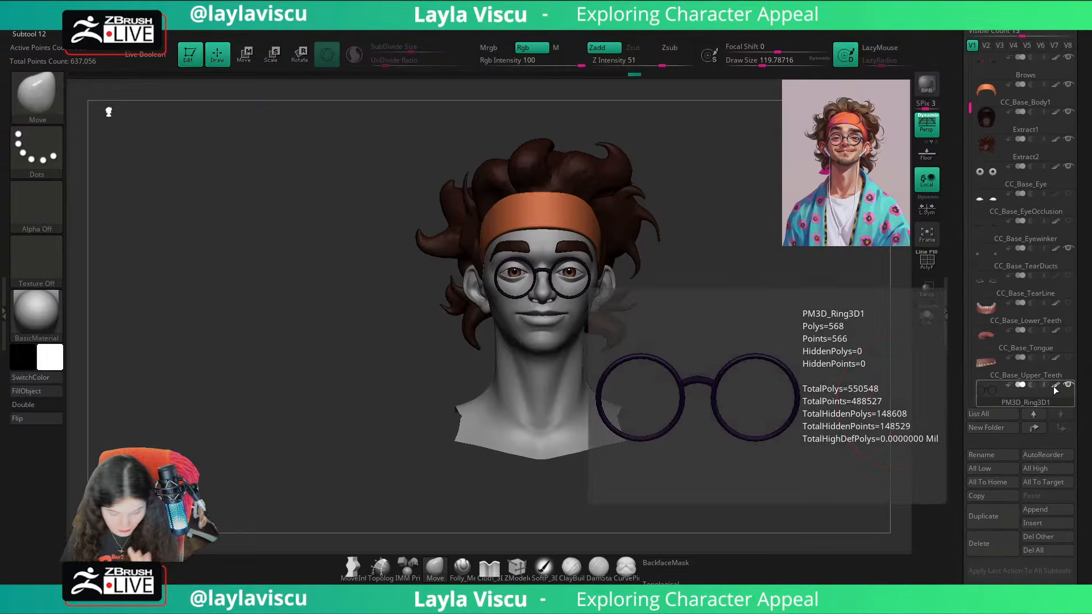
pyautogui.click(1056, 386)
pyautogui.moveTo(819, 346)
pyautogui.mouseDown()
pyautogui.moveTo(771, 331)
pyautogui.moveTo(823, 344)
pyautogui.mouseUp()
pyautogui.moveTo(1076, 170); pyautogui.dragTo(1089, 276)
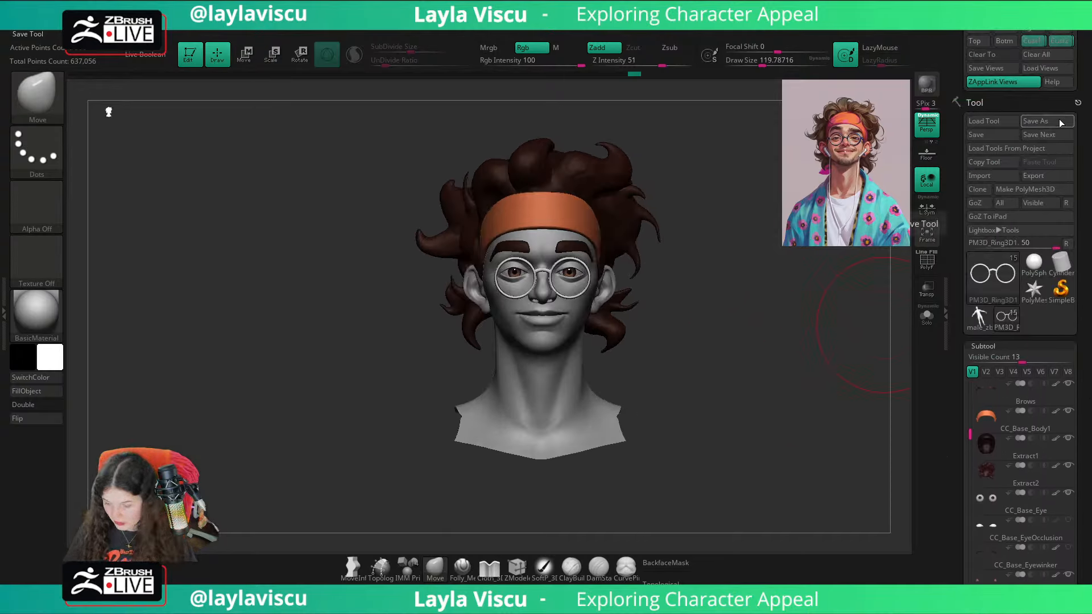
# Step: Select the body and reveal its hidden parts for saving the file, and isolate the head again
pyautogui.keyDown('alt'); pyautogui.click(541, 367); pyautogui.keyUp('alt')
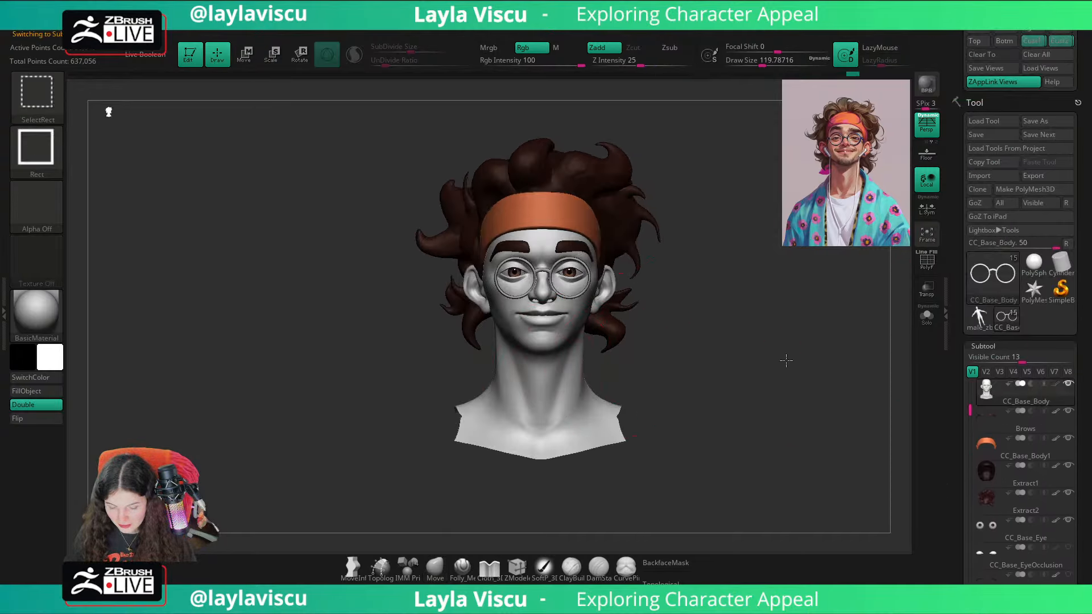
pyautogui.keyDown('ctrl'); pyautogui.keyDown('shift'); pyautogui.click(785, 360); pyautogui.keyUp('shift'); pyautogui.keyUp('ctrl')
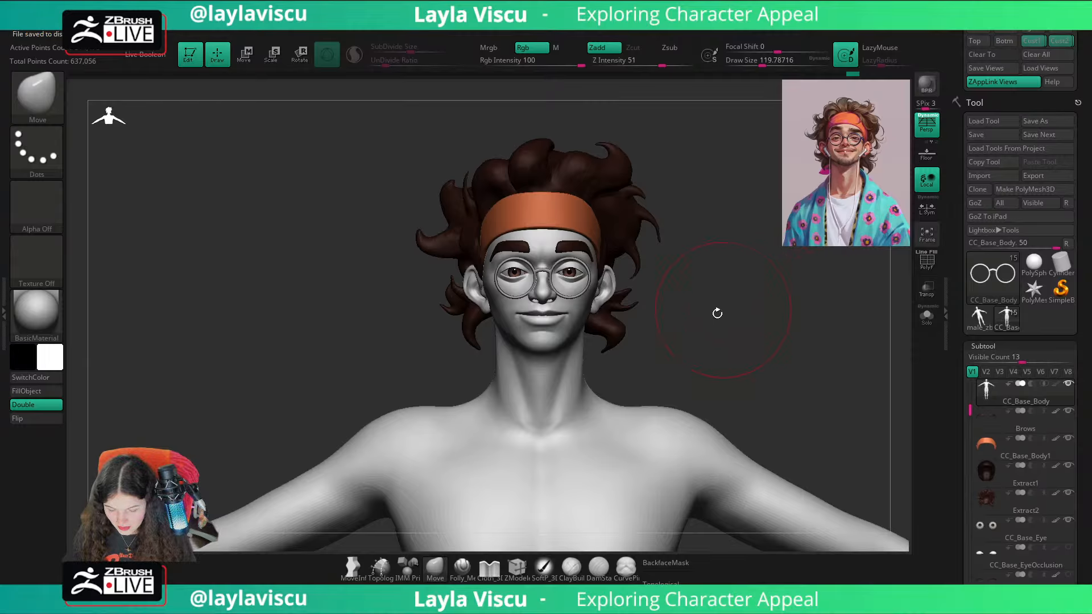
pyautogui.keyDown('ctrl'); pyautogui.keyDown('shift'); pyautogui.click(632, 416); pyautogui.keyUp('shift'); pyautogui.keyUp('ctrl')
pyautogui.moveTo(741, 376); pyautogui.dragTo(637, 321, button='right')
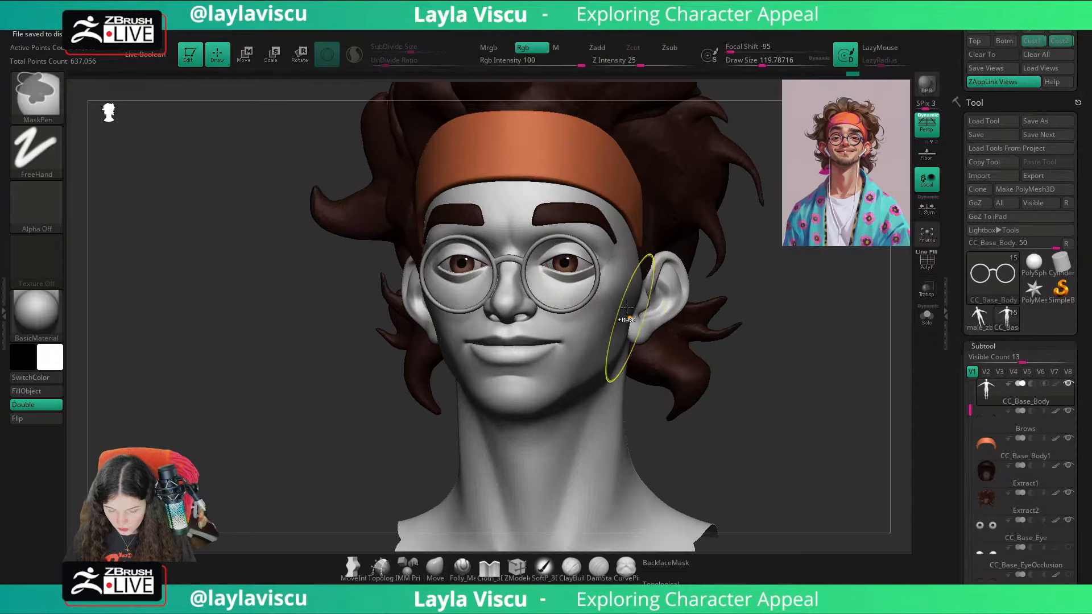
# Step: Select the glasses, switch to the ZModeler brush, and isolate them with the polyframe displayed
pyautogui.keyDown('alt'); pyautogui.click(597, 268); pyautogui.keyUp('alt')
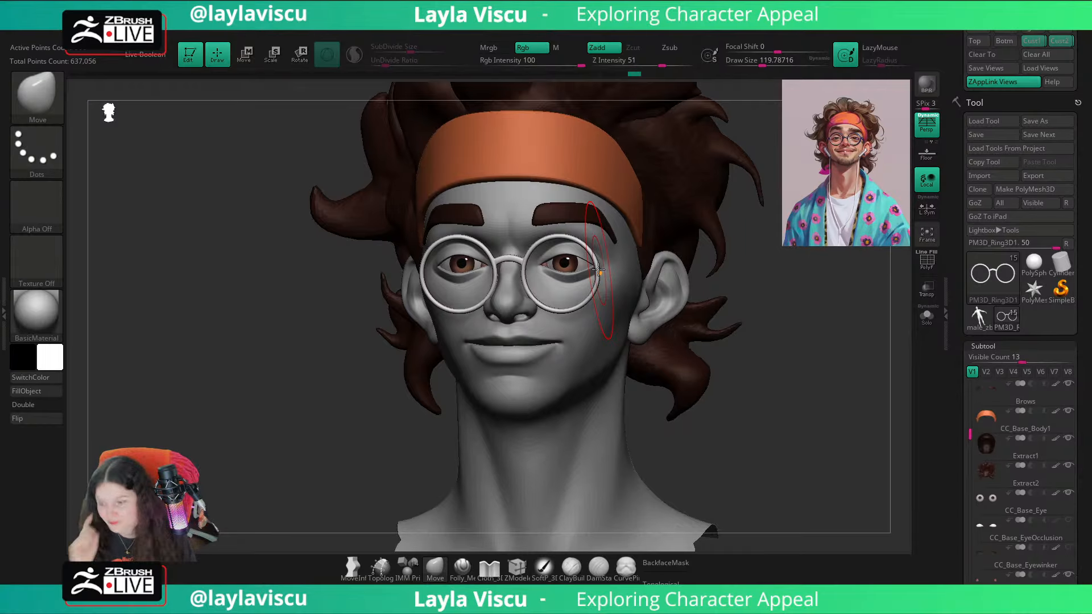
pyautogui.moveTo(820, 346); pyautogui.dragTo(476, 353)
pyautogui.hotkey('shift', 'f')
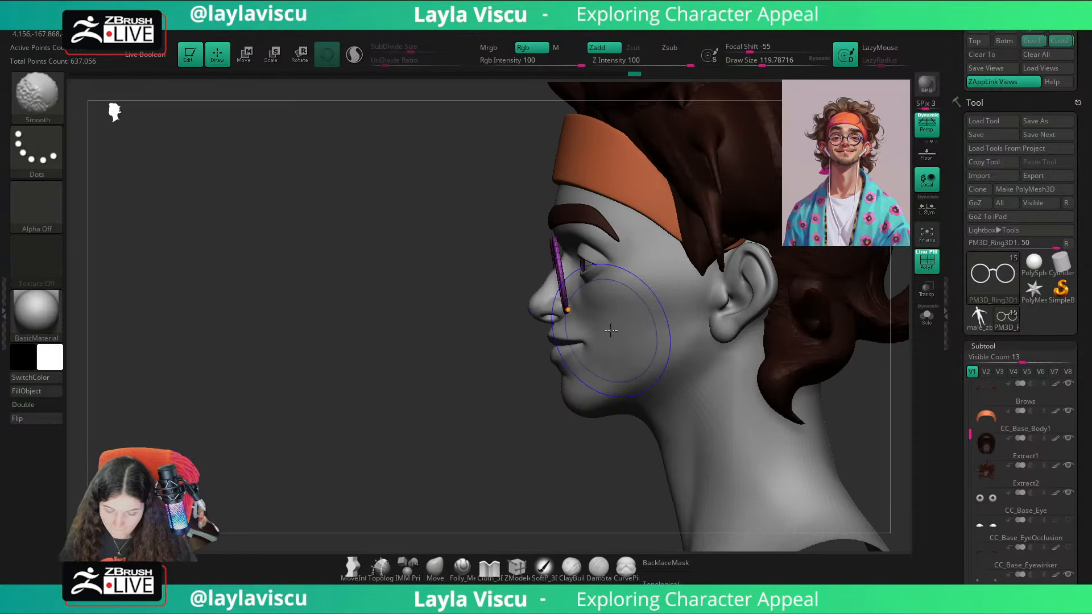
pyautogui.click(515, 567)
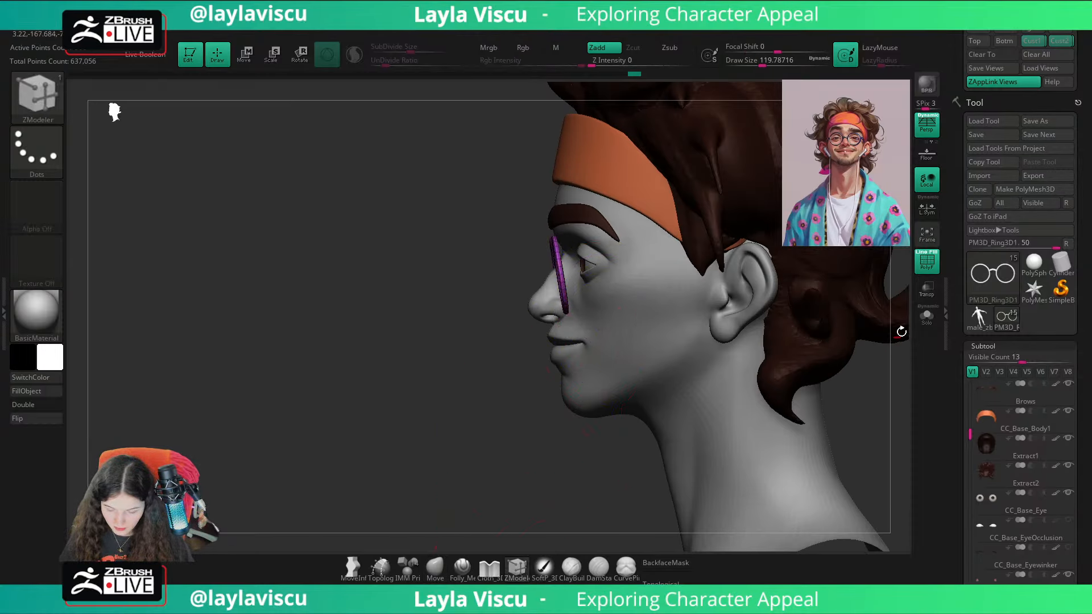
pyautogui.click(927, 316)
pyautogui.moveTo(616, 448); pyautogui.dragTo(566, 466)
pyautogui.keyDown('ctrl'); pyautogui.moveTo(554, 264); pyautogui.dragTo(569, 354, button='right'); pyautogui.keyUp('ctrl')
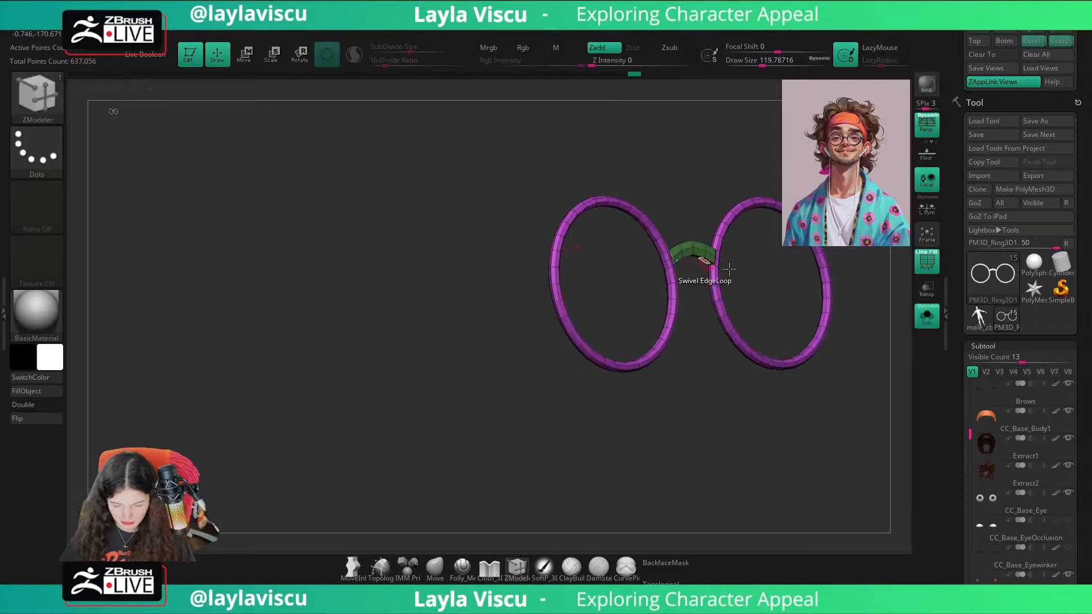
# Step: Show the full head again and examine the rim's outer edge up close, toggling the glasses' smooth subdivision preview
pyautogui.click(925, 317)
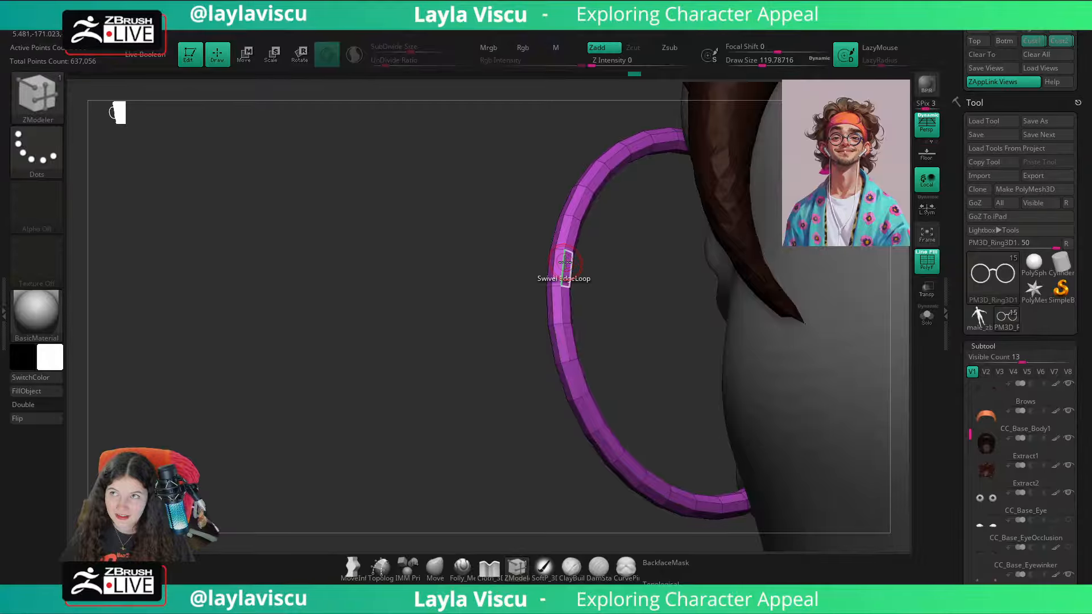
pyautogui.moveTo(473, 282); pyautogui.dragTo(509, 328)
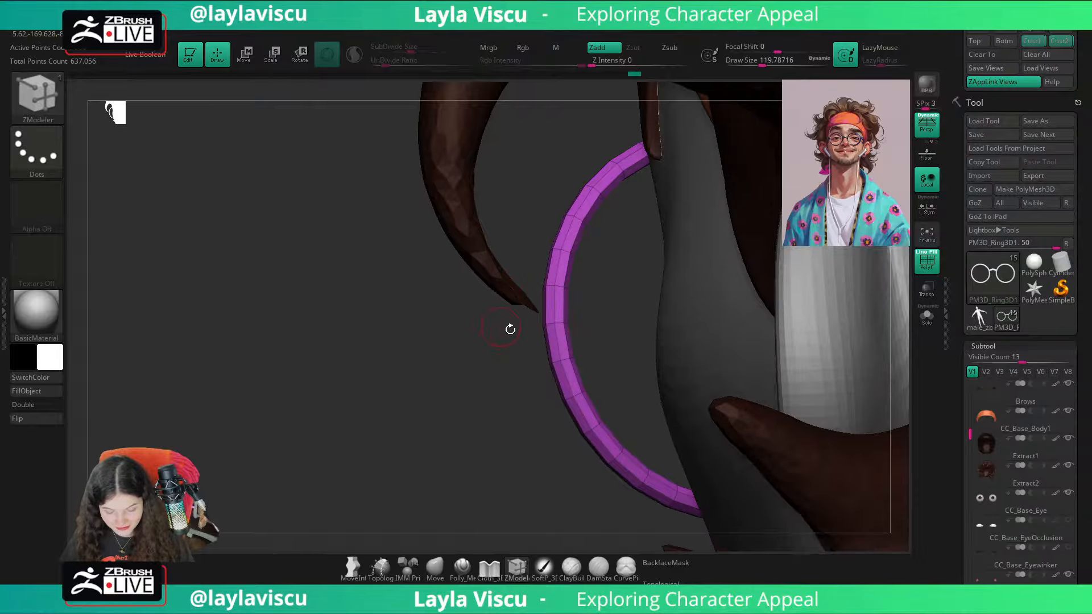
pyautogui.press('space')
pyautogui.moveTo(559, 277)
pyautogui.keyDown('alt'); pyautogui.mouseDown()
pyautogui.moveTo(556, 307)
pyautogui.moveTo(551, 273)
pyautogui.mouseUp(); pyautogui.keyUp('alt')
pyautogui.moveTo(500, 344)
pyautogui.mouseDown()
pyautogui.moveTo(617, 373)
pyautogui.moveTo(558, 374)
pyautogui.moveTo(575, 376)
pyautogui.mouseUp()
pyautogui.moveTo(575, 376)
pyautogui.mouseDown(button='right')
pyautogui.moveTo(492, 367)
pyautogui.moveTo(526, 364)
pyautogui.mouseUp(button='right')
pyautogui.press('d')
pyautogui.keyDown('ctrl'); pyautogui.moveTo(546, 297); pyautogui.dragTo(552, 306, button='right'); pyautogui.keyUp('ctrl')
pyautogui.hotkey('shift', 'd')
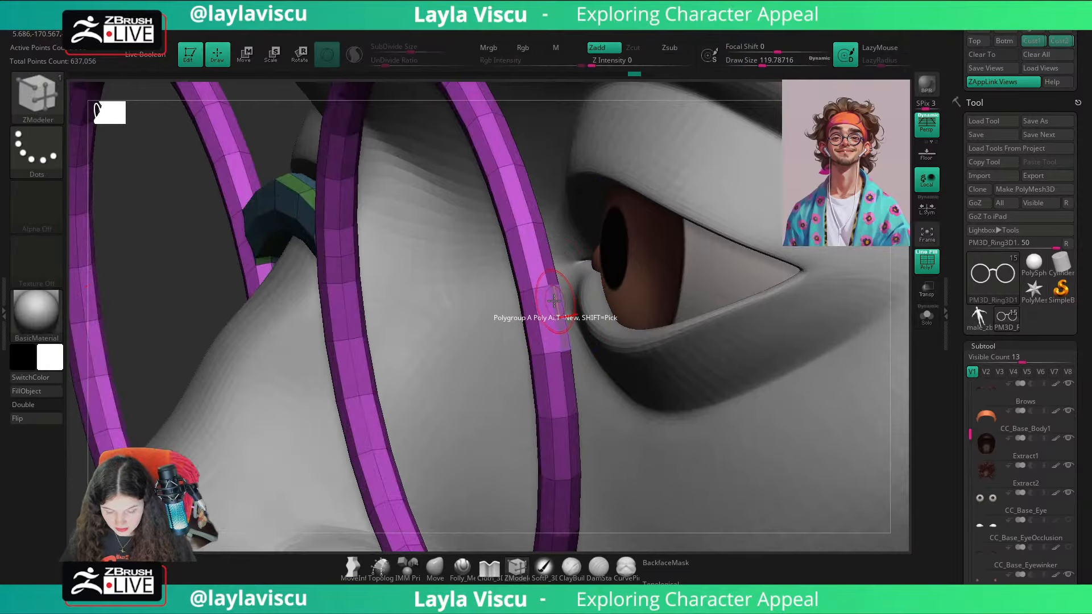
# Step: Extrude the marked faces on the outer side of each rim into hinge blocks, using ZModeler Extrude with the Polygroup All target
pyautogui.keyDown('alt'); pyautogui.moveTo(551, 308); pyautogui.dragTo(545, 281); pyautogui.keyUp('alt')
pyautogui.keyDown('ctrl'); pyautogui.moveTo(545, 282); pyautogui.dragTo(179, 320, button='right'); pyautogui.keyUp('ctrl')
pyautogui.moveTo(178, 320); pyautogui.dragTo(251, 342)
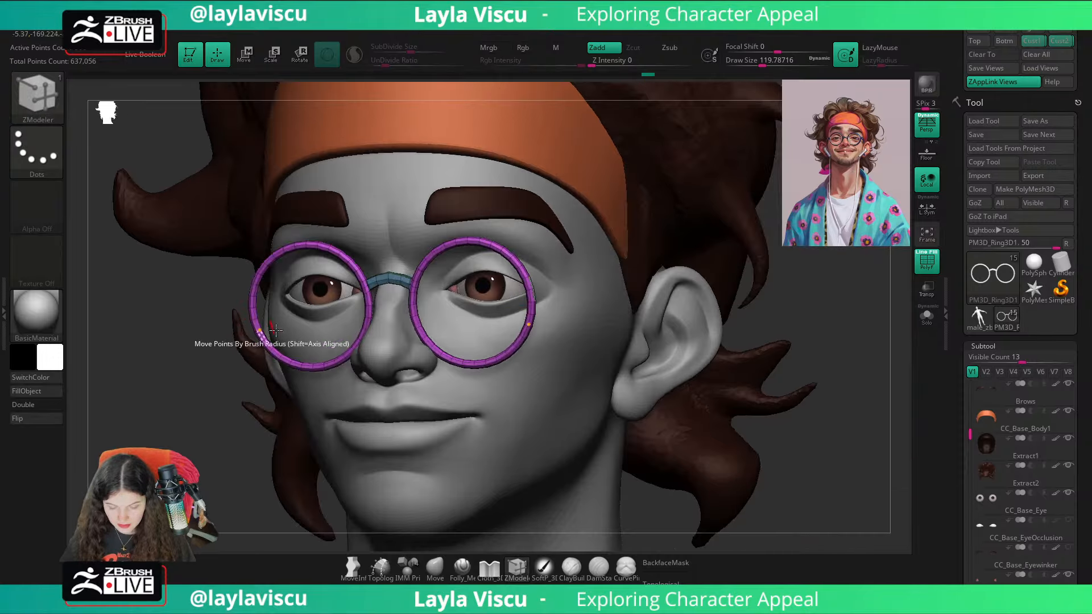
pyautogui.moveTo(877, 323); pyautogui.dragTo(603, 310)
pyautogui.keyDown('ctrl'); pyautogui.moveTo(540, 264); pyautogui.dragTo(578, 351, button='right'); pyautogui.keyUp('ctrl')
pyautogui.press('space')
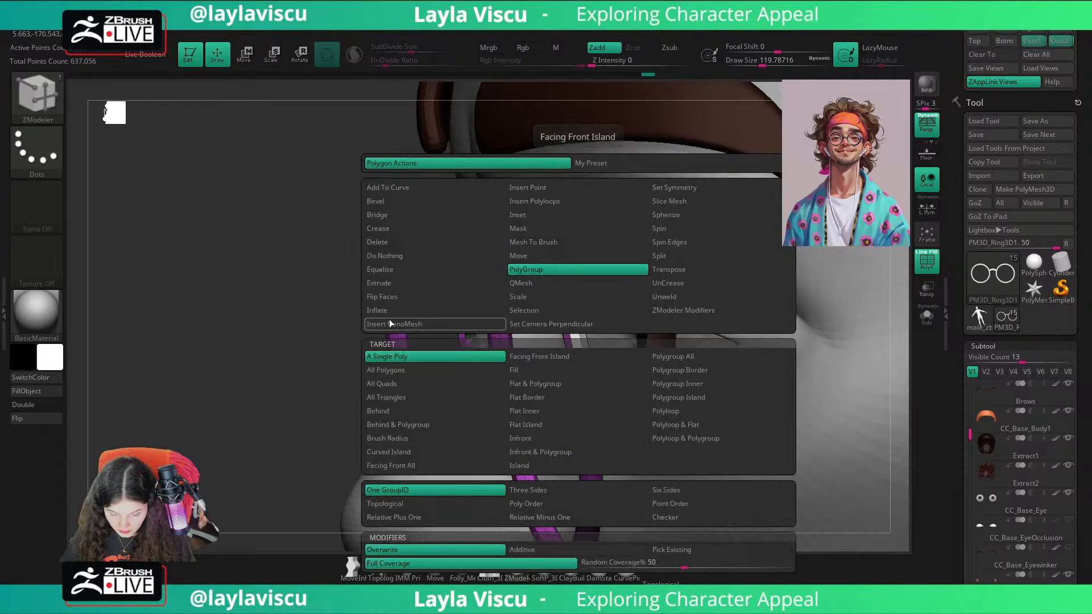
pyautogui.click(386, 282)
pyautogui.click(682, 370)
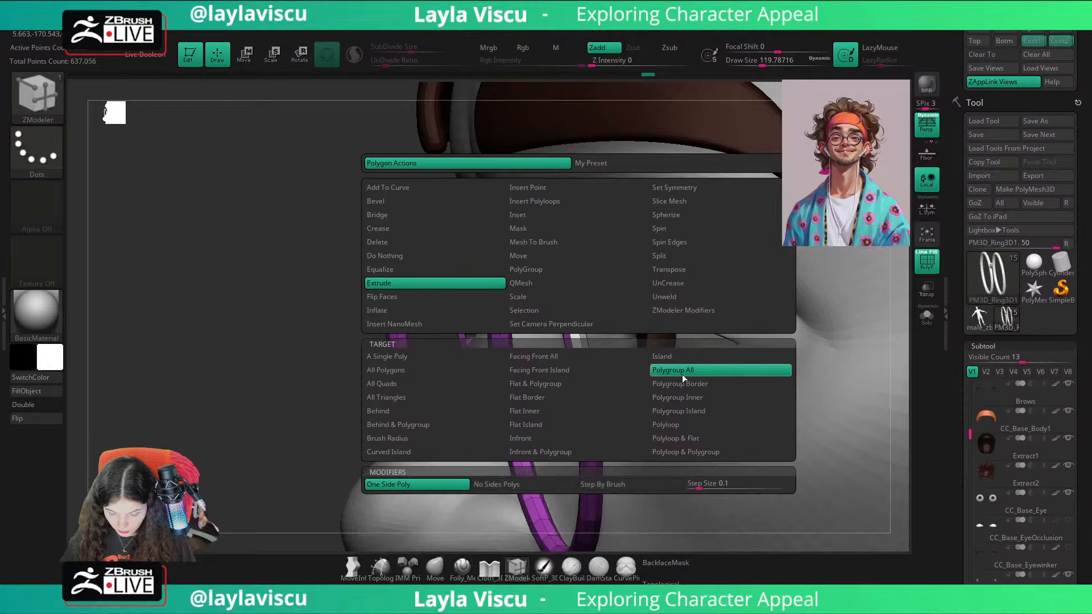
pyautogui.moveTo(576, 328); pyautogui.dragTo(562, 315)
pyautogui.hotkey('ctrl', 'z')
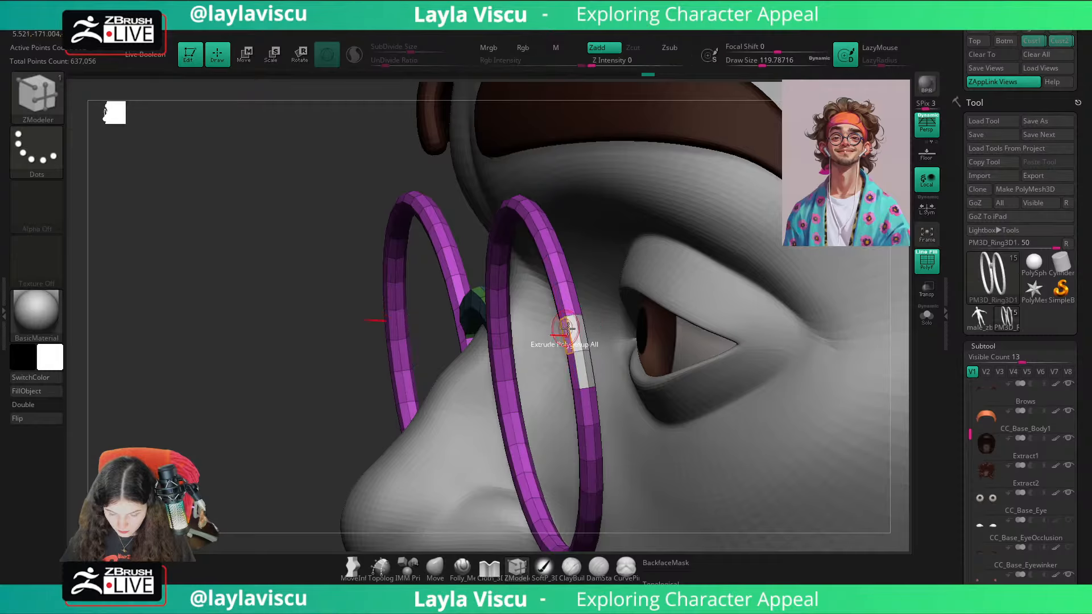
pyautogui.keyDown('ctrl'); pyautogui.moveTo(565, 335); pyautogui.dragTo(574, 349, button='right'); pyautogui.keyUp('ctrl')
pyautogui.moveTo(575, 348); pyautogui.dragTo(504, 169)
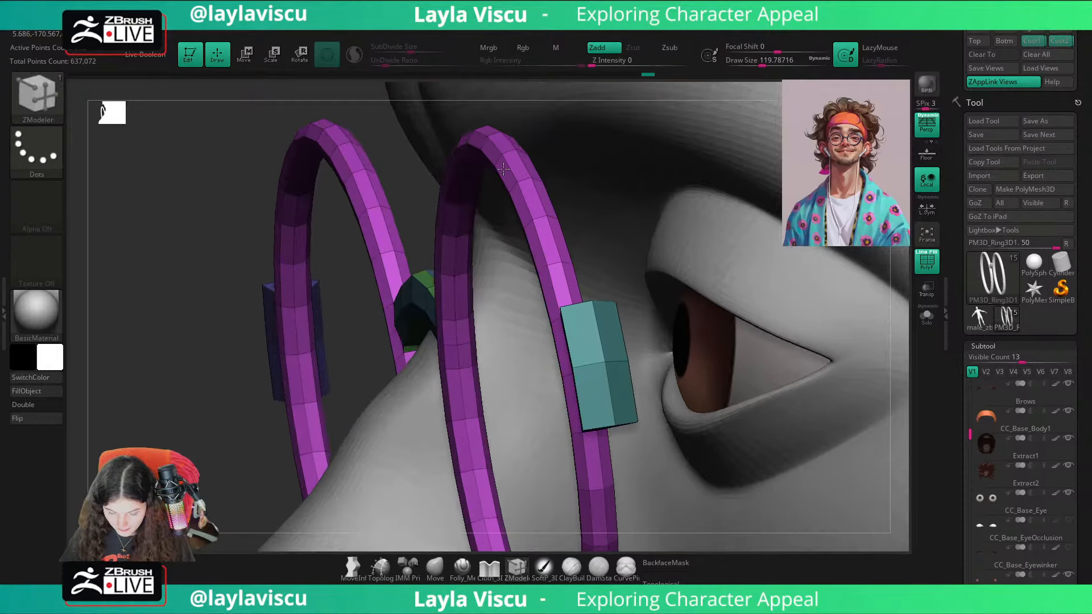
pyautogui.moveTo(243, 405); pyautogui.dragTo(546, 379, button='right')
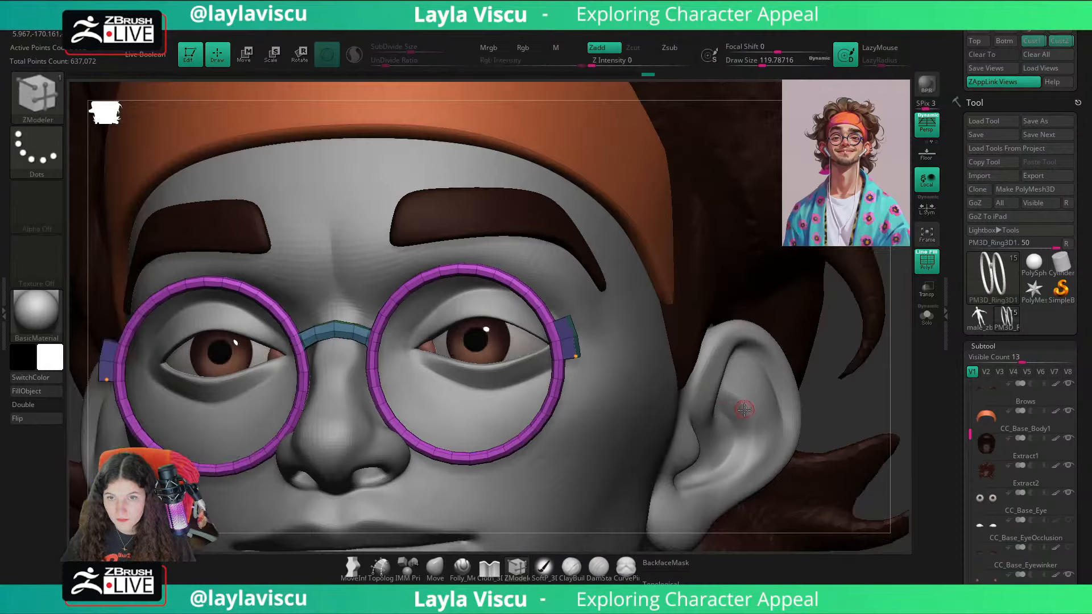
pyautogui.keyDown('ctrl'); pyautogui.moveTo(586, 417); pyautogui.dragTo(617, 452, button='right'); pyautogui.keyUp('ctrl')
# Step: Isolate the glasses and set the ZModeler polygon action to Scale with the Polygroup All target
pyautogui.click(926, 320)
pyautogui.moveTo(674, 313); pyautogui.dragTo(561, 307, button='right')
pyautogui.press('space')
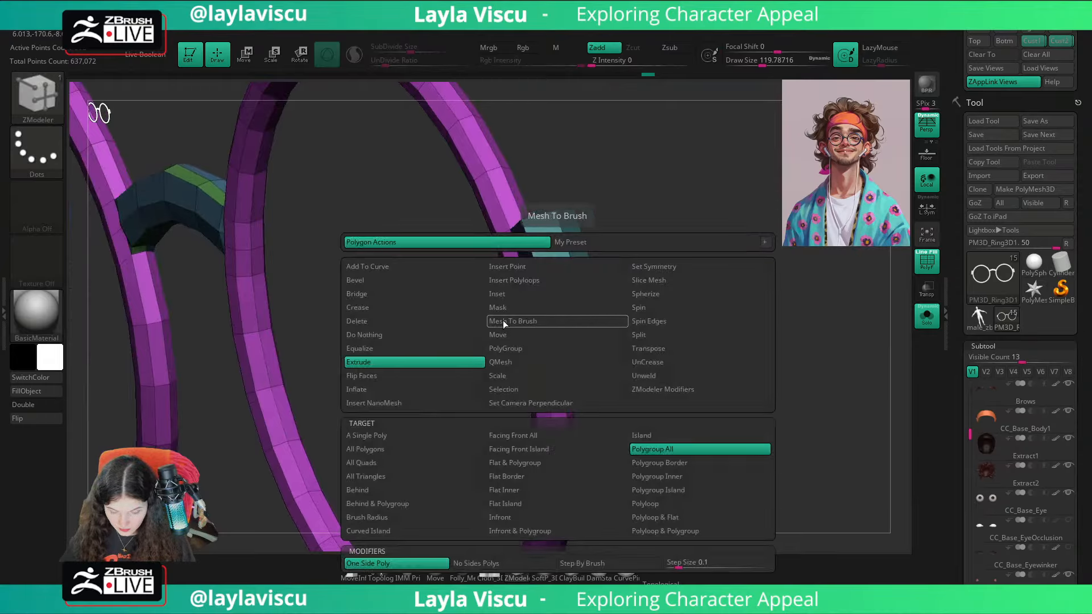
pyautogui.keyDown('ctrl'); pyautogui.keyDown('shift'); pyautogui.click(579, 282); pyautogui.keyUp('shift'); pyautogui.keyUp('ctrl')
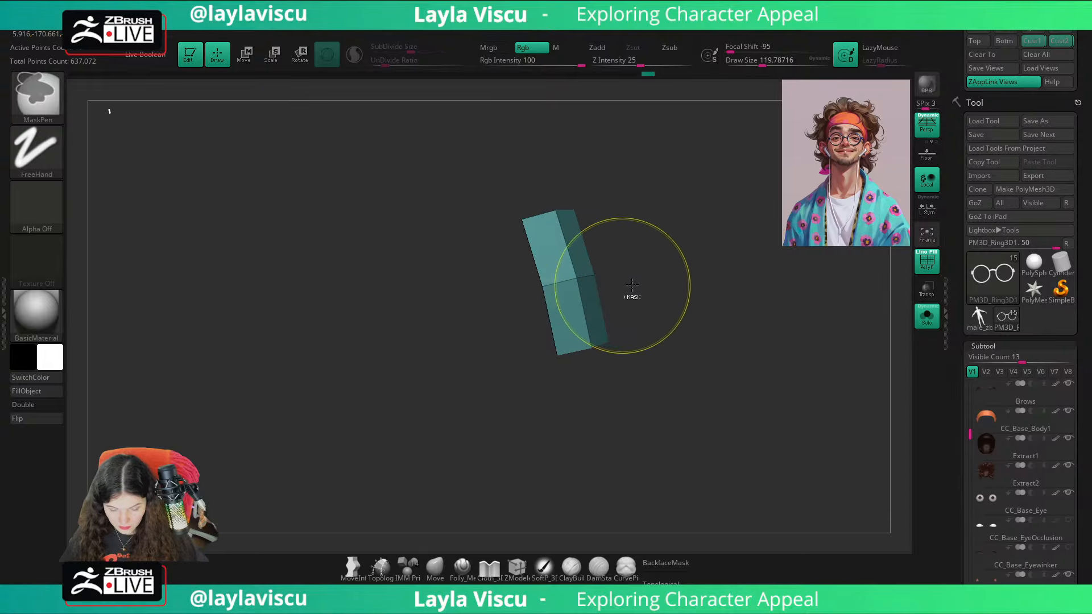
pyautogui.keyDown('ctrl'); pyautogui.keyDown('shift'); pyautogui.click(687, 275); pyautogui.keyUp('shift'); pyautogui.keyUp('ctrl')
pyautogui.press('space')
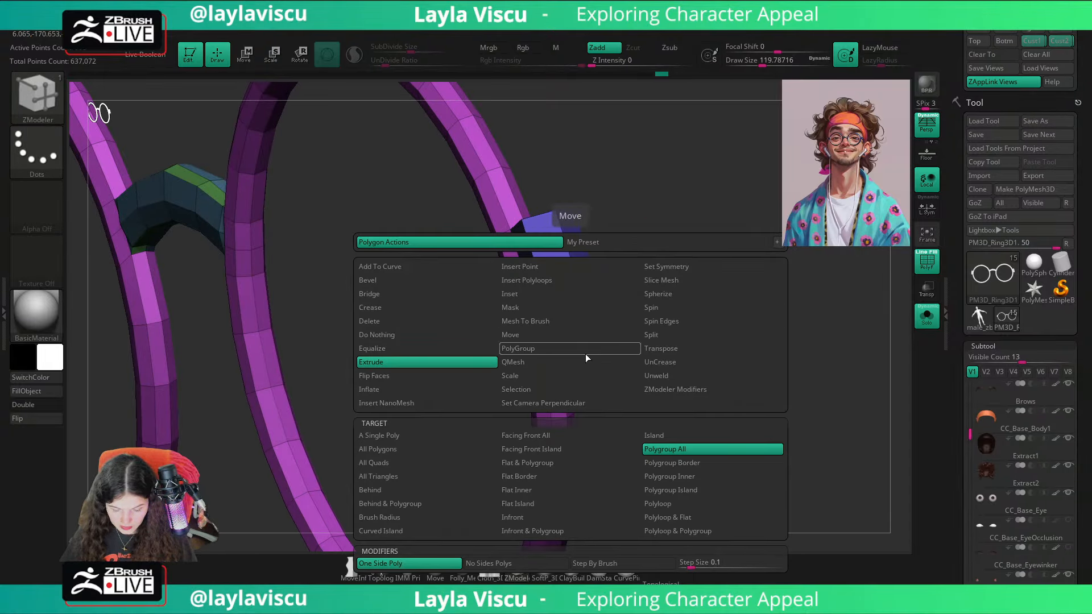
pyautogui.click(569, 375)
pyautogui.click(683, 449)
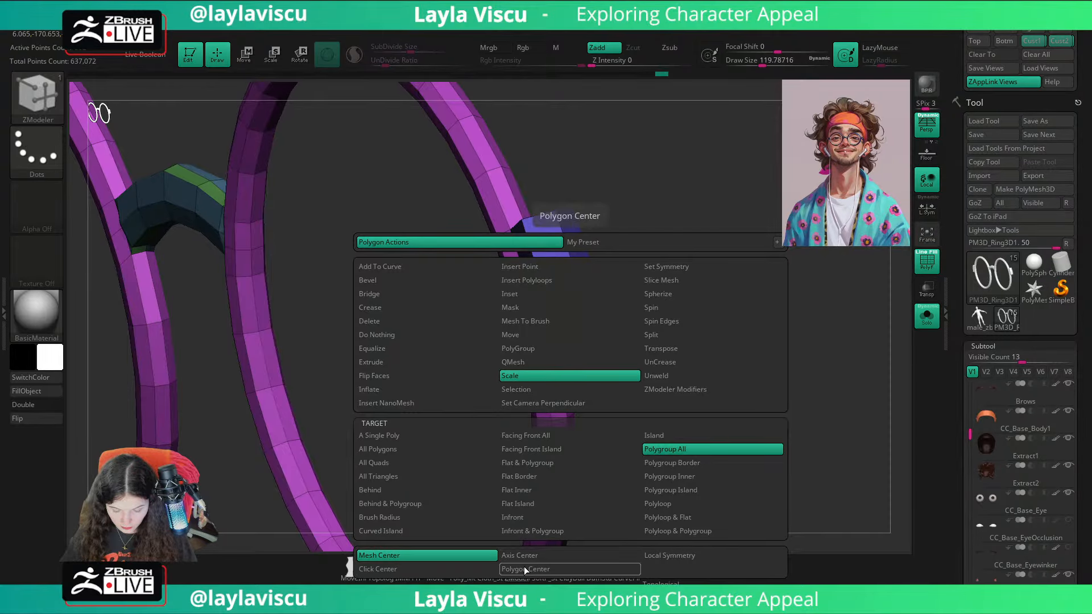
pyautogui.click(522, 567)
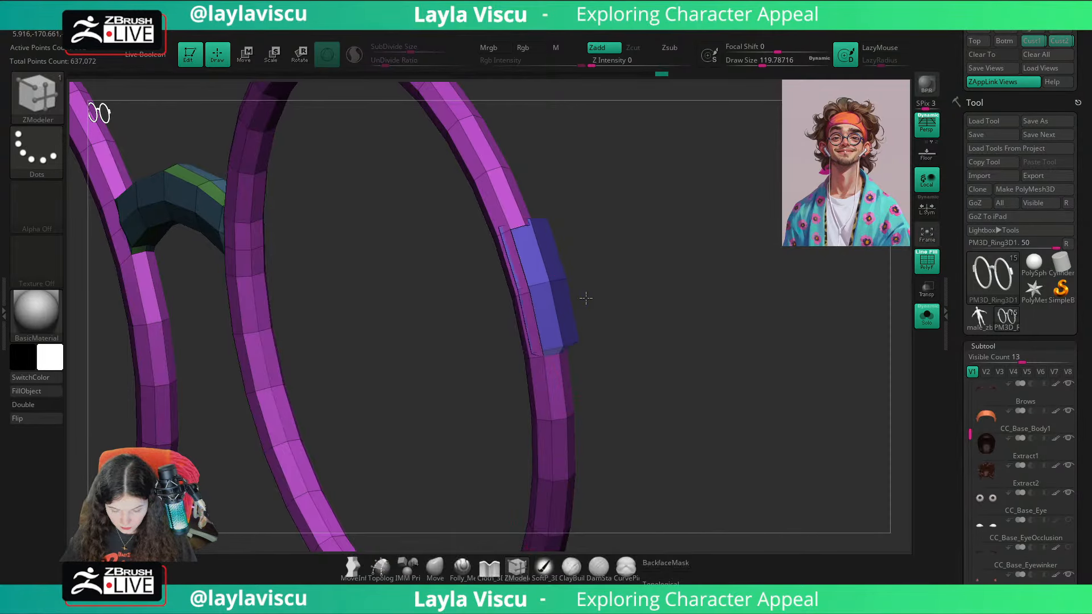
# Step: Try scaling the hinge block's polygroup with the Click Center option
pyautogui.press('space')
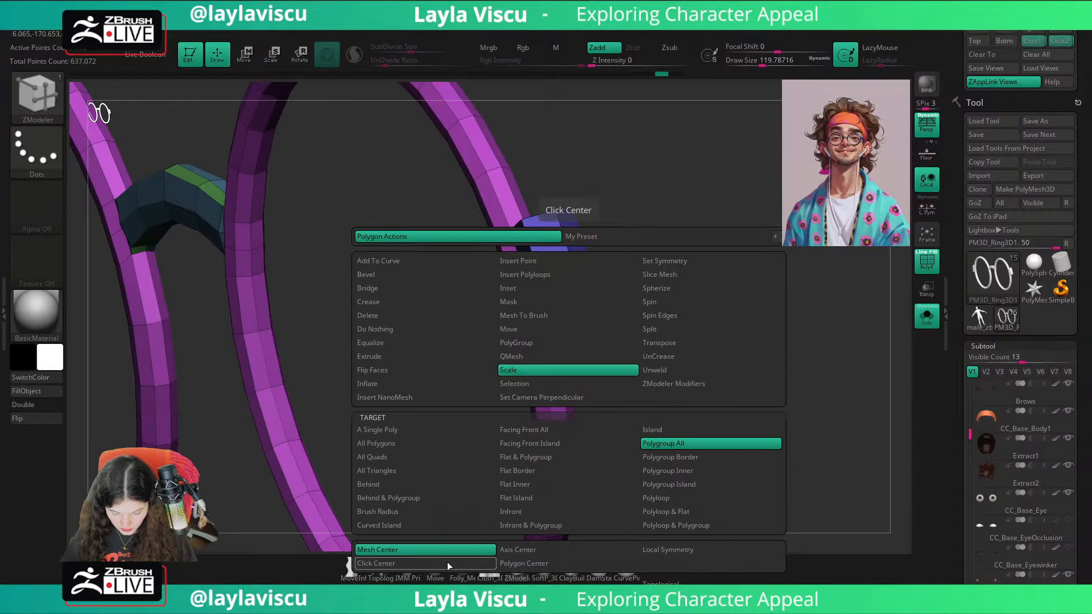
pyautogui.click(447, 562)
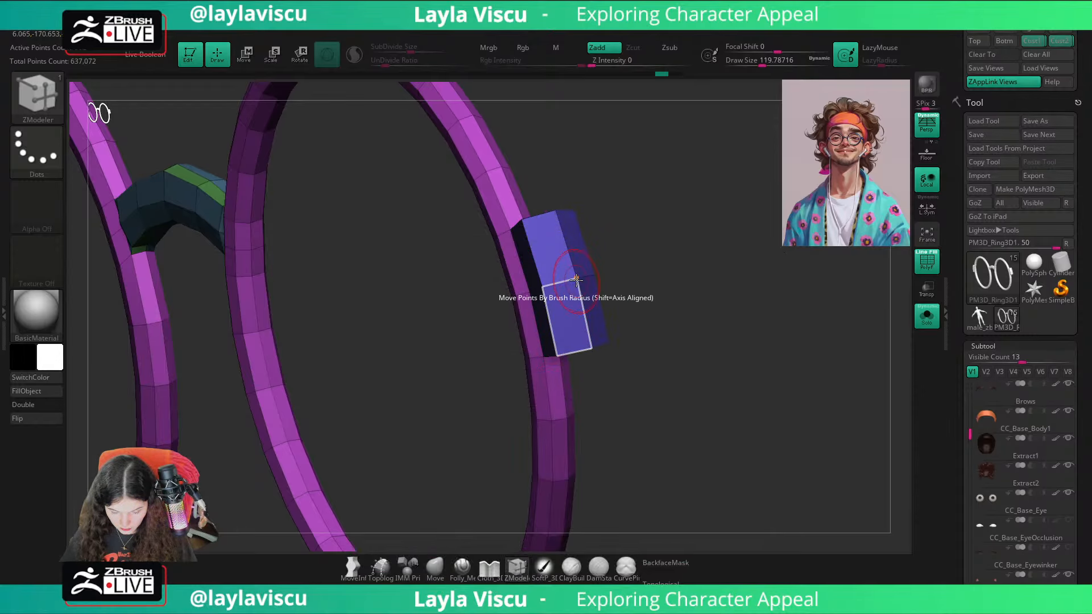
pyautogui.moveTo(556, 277); pyautogui.dragTo(636, 284)
pyautogui.moveTo(635, 284); pyautogui.dragTo(687, 280, button='right')
pyautogui.keyDown('ctrl'); pyautogui.moveTo(597, 318); pyautogui.dragTo(601, 375, button='right'); pyautogui.keyUp('ctrl')
# Step: Scale the hinge block's polygroup with the Local Symmetry option to taper it toward its outer end
pyautogui.press('space')
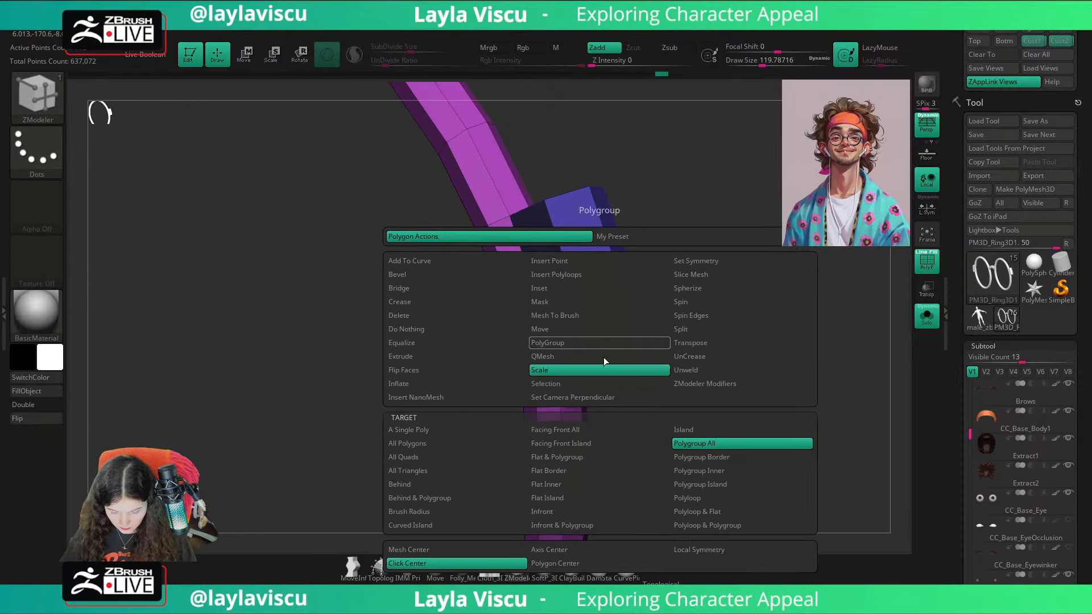
pyautogui.click(545, 565)
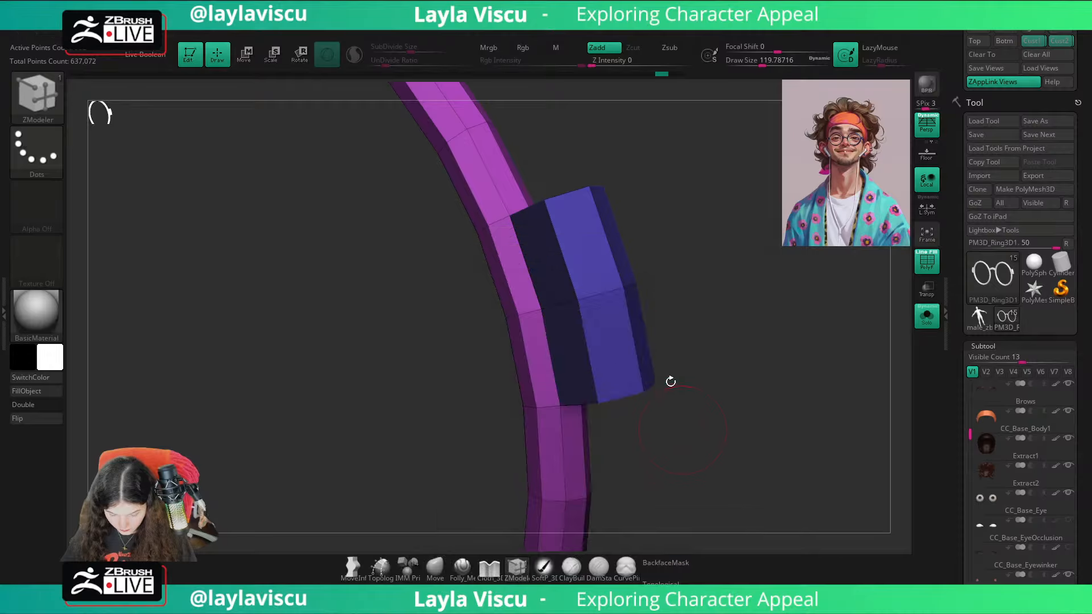
pyautogui.moveTo(616, 330); pyautogui.dragTo(585, 295)
pyautogui.keyDown('ctrl'); pyautogui.moveTo(638, 335); pyautogui.dragTo(700, 302, button='right'); pyautogui.keyUp('ctrl')
pyautogui.moveTo(607, 287)
pyautogui.keyDown('ctrl'); pyautogui.mouseDown(button='right')
pyautogui.moveTo(667, 341)
pyautogui.moveTo(646, 307)
pyautogui.moveTo(663, 306)
pyautogui.moveTo(647, 306)
pyautogui.mouseUp(button='right'); pyautogui.keyUp('ctrl')
pyautogui.keyDown('ctrl'); pyautogui.moveTo(647, 306); pyautogui.dragTo(678, 361, button='right'); pyautogui.keyUp('ctrl')
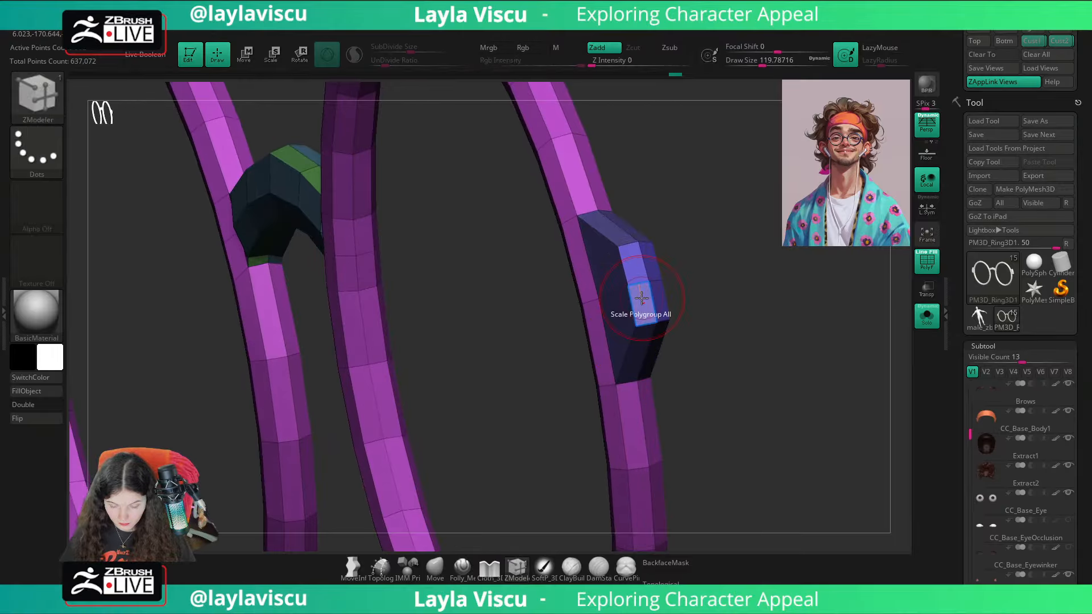
# Step: Mask the two end faces of the hinge block with ZModeler's Mask action on a single poly, and invert the mask
pyautogui.press('space')
pyautogui.click(587, 305)
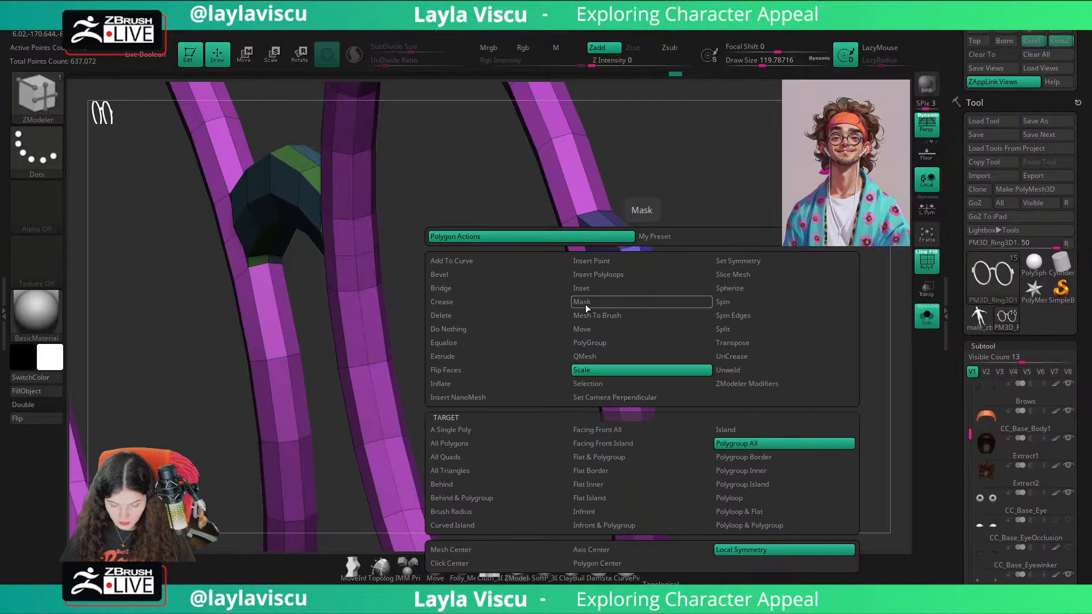
pyautogui.click(727, 492)
pyautogui.press('space')
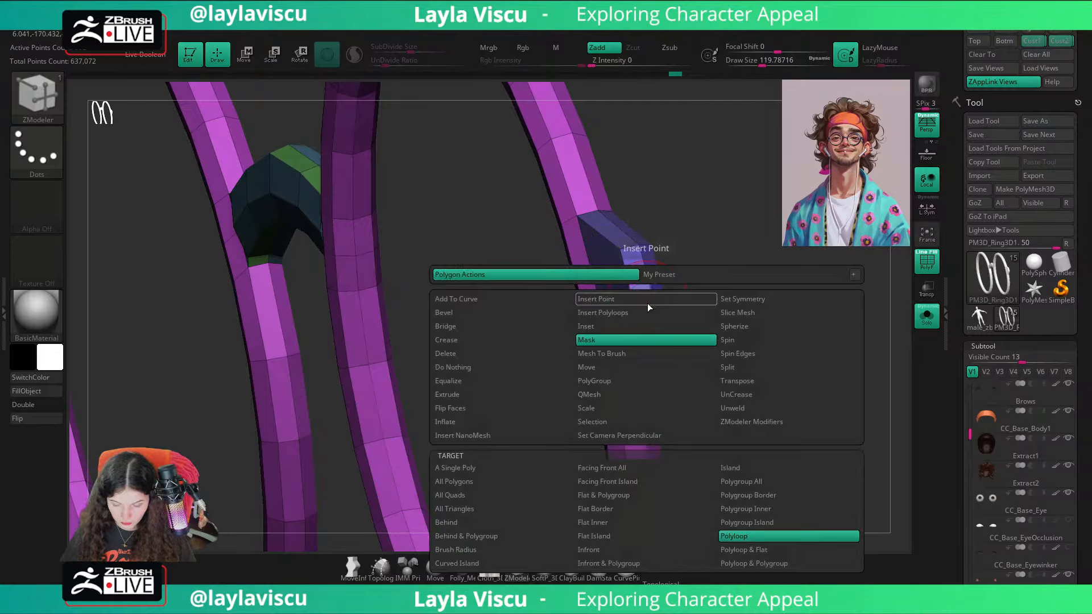
pyautogui.click(474, 483)
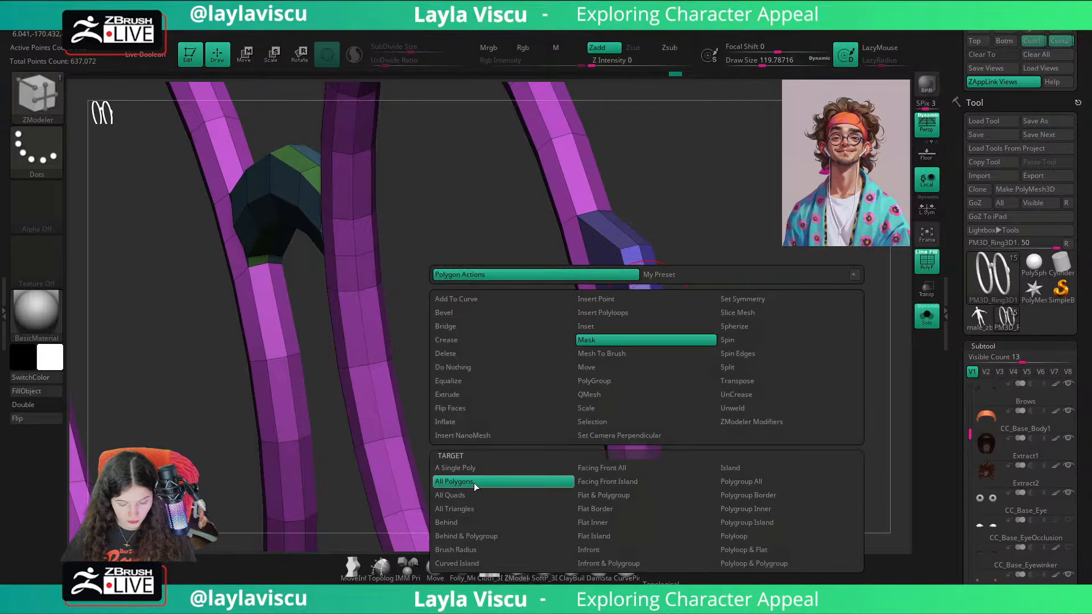
pyautogui.click(475, 469)
pyautogui.click(641, 298)
pyautogui.click(638, 266)
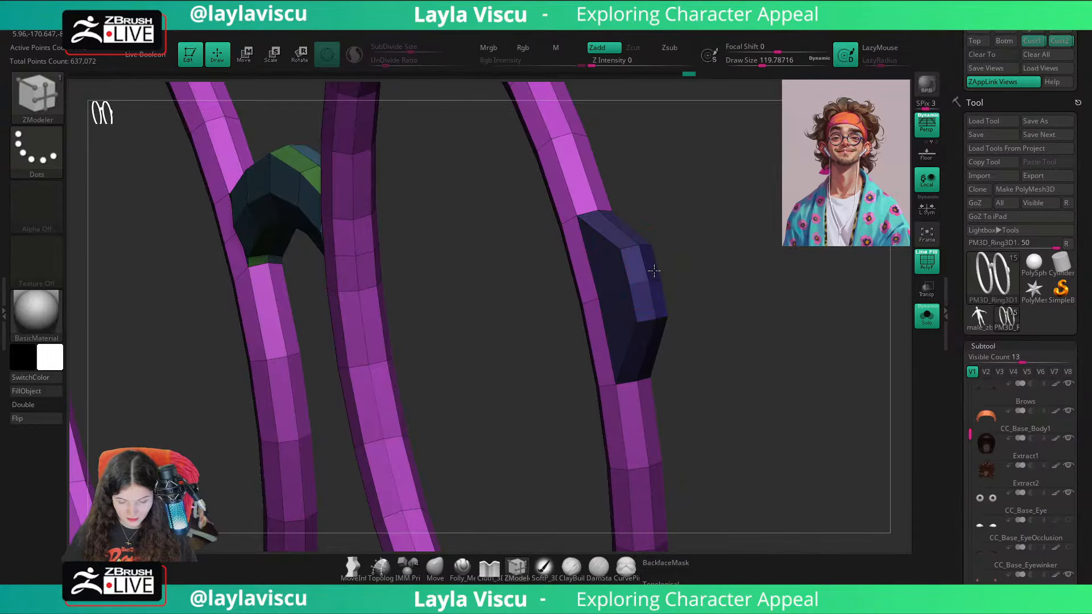
pyautogui.keyDown('ctrl'); pyautogui.click(736, 303); pyautogui.keyUp('ctrl')
# Step: Shift the hinge block's unmasked end faces along the X axis with the gizmo, clear the mask and return to the Move brush
pyautogui.press('w')
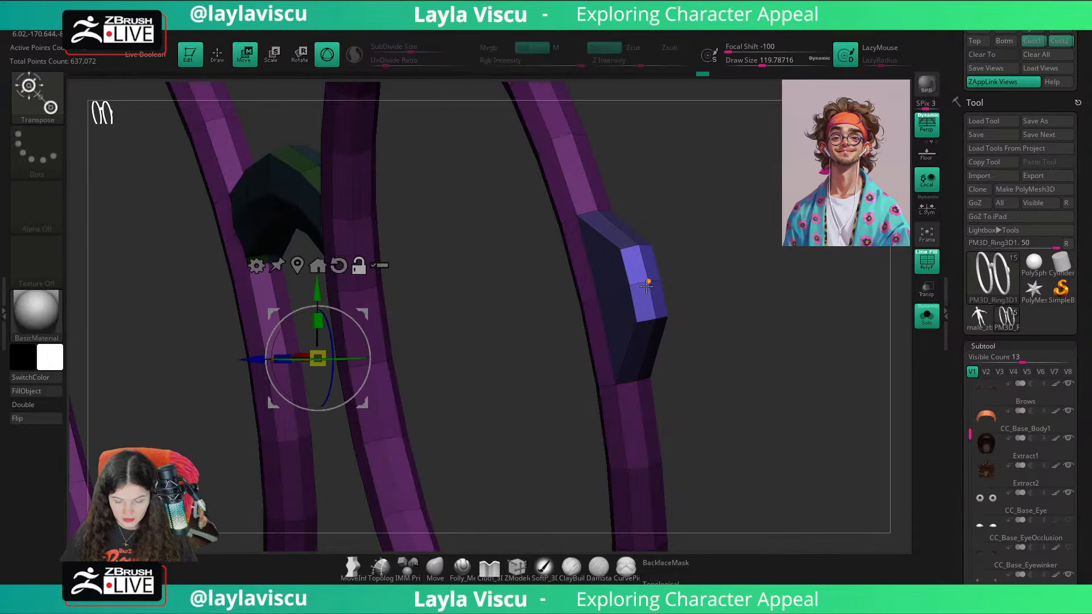
pyautogui.keyDown('alt'); pyautogui.click(646, 281); pyautogui.keyUp('alt')
pyautogui.moveTo(845, 310); pyautogui.dragTo(694, 315)
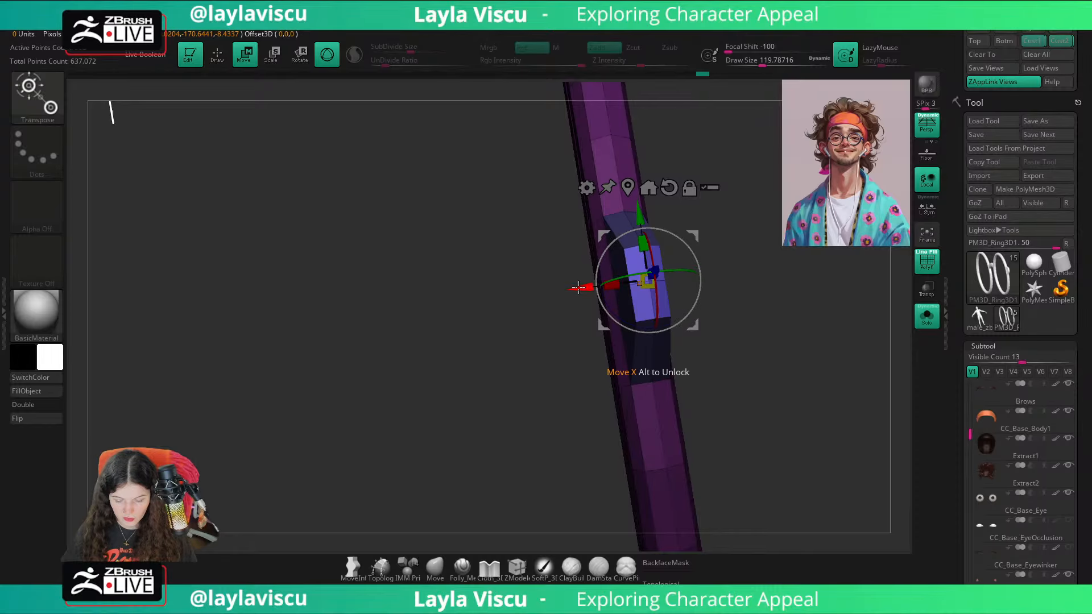
pyautogui.moveTo(597, 285); pyautogui.dragTo(621, 290)
pyautogui.click(431, 571)
pyautogui.keyDown('ctrl'); pyautogui.moveTo(256, 450); pyautogui.dragTo(209, 368, button='right'); pyautogui.keyUp('ctrl')
pyautogui.keyDown('ctrl'); pyautogui.moveTo(209, 368); pyautogui.dragTo(244, 392); pyautogui.keyUp('ctrl')
pyautogui.moveTo(296, 386); pyautogui.dragTo(843, 395)
# Step: Show the full head again with the polyframe hidden and turn on the glasses' smooth subdivision preview
pyautogui.hotkey('shift', 'f')
pyautogui.click(927, 317)
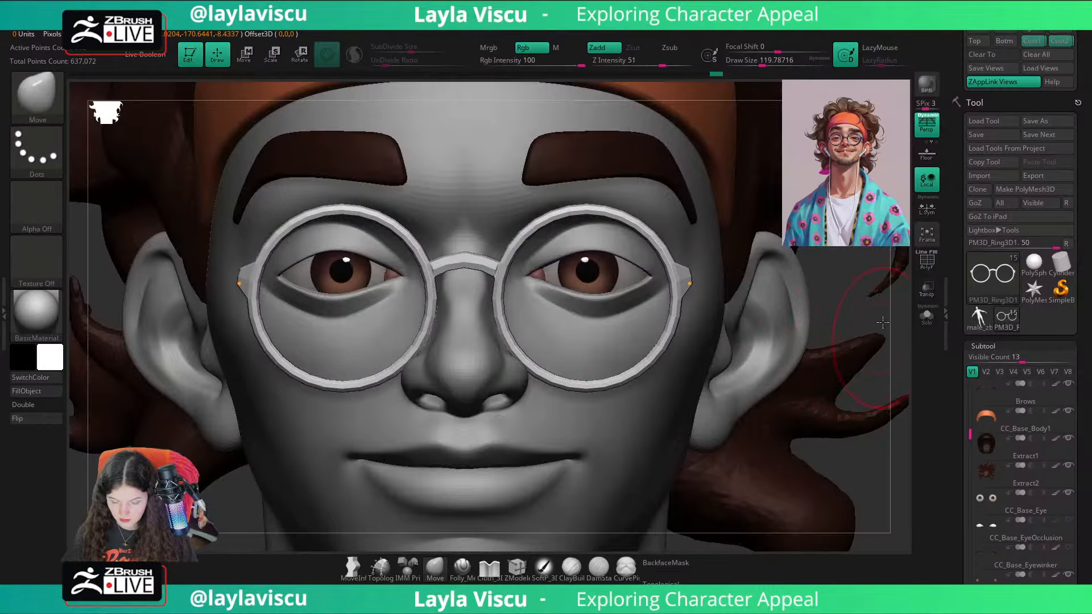
pyautogui.press('d')
pyautogui.keyDown('ctrl'); pyautogui.moveTo(861, 309); pyautogui.dragTo(863, 398, button='right'); pyautogui.keyUp('ctrl')
pyautogui.moveTo(863, 398)
pyautogui.mouseDown()
pyautogui.moveTo(822, 408)
pyautogui.moveTo(853, 426)
pyautogui.mouseUp()
pyautogui.keyDown('ctrl'); pyautogui.moveTo(712, 302); pyautogui.dragTo(844, 376, button='right'); pyautogui.keyUp('ctrl')
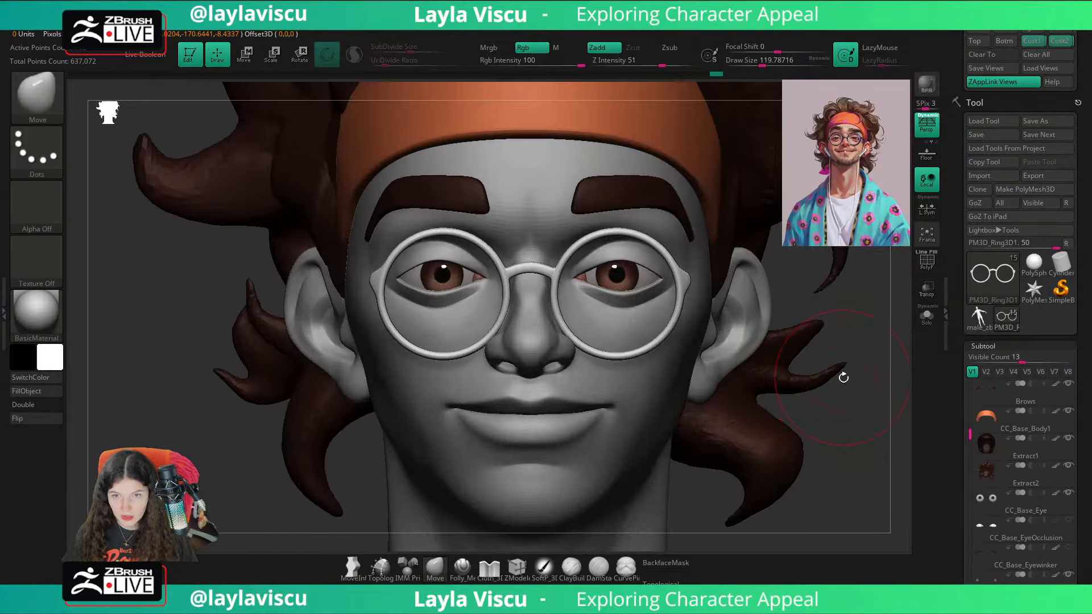
# Step: Reduce the brush Draw Size to about 35 and display the polyframe on the glasses
pyautogui.press('s')
pyautogui.moveTo(841, 382); pyautogui.dragTo(824, 383)
pyautogui.moveTo(882, 404); pyautogui.dragTo(870, 410)
pyautogui.hotkey('shift', 'f')
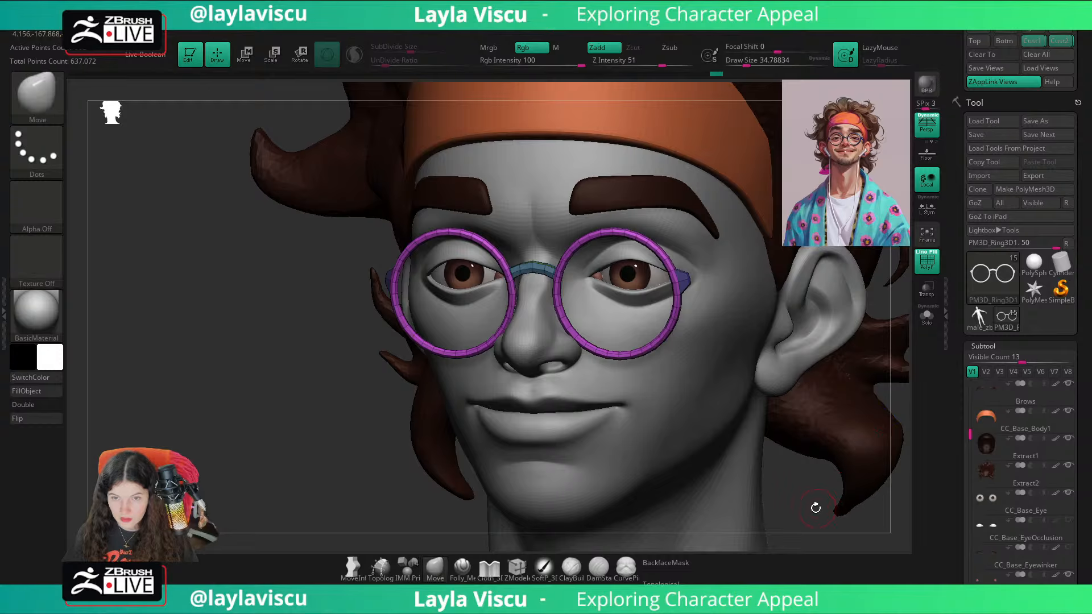
# Step: Insert an edge loop with ZModeler around the base of the hinge block, close to the rim
pyautogui.keyDown('alt'); pyautogui.moveTo(814, 506); pyautogui.dragTo(737, 458); pyautogui.keyUp('alt')
pyautogui.keyDown('ctrl'); pyautogui.moveTo(620, 256); pyautogui.dragTo(644, 194, button='right'); pyautogui.keyUp('ctrl')
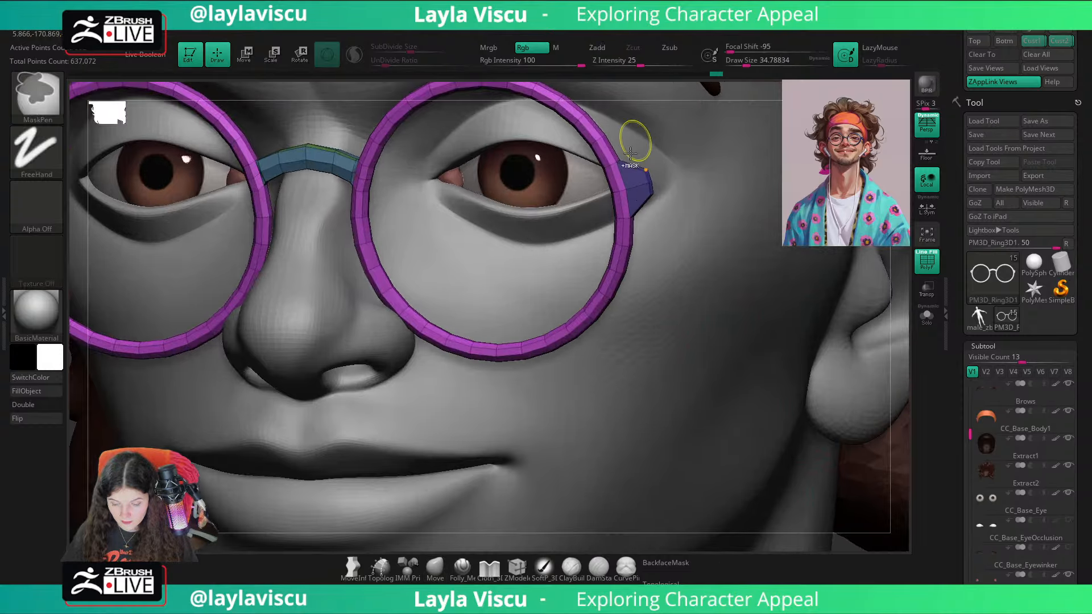
pyautogui.keyDown('ctrl'); pyautogui.moveTo(634, 143); pyautogui.dragTo(638, 171, button='right'); pyautogui.keyUp('ctrl')
pyautogui.click(517, 567)
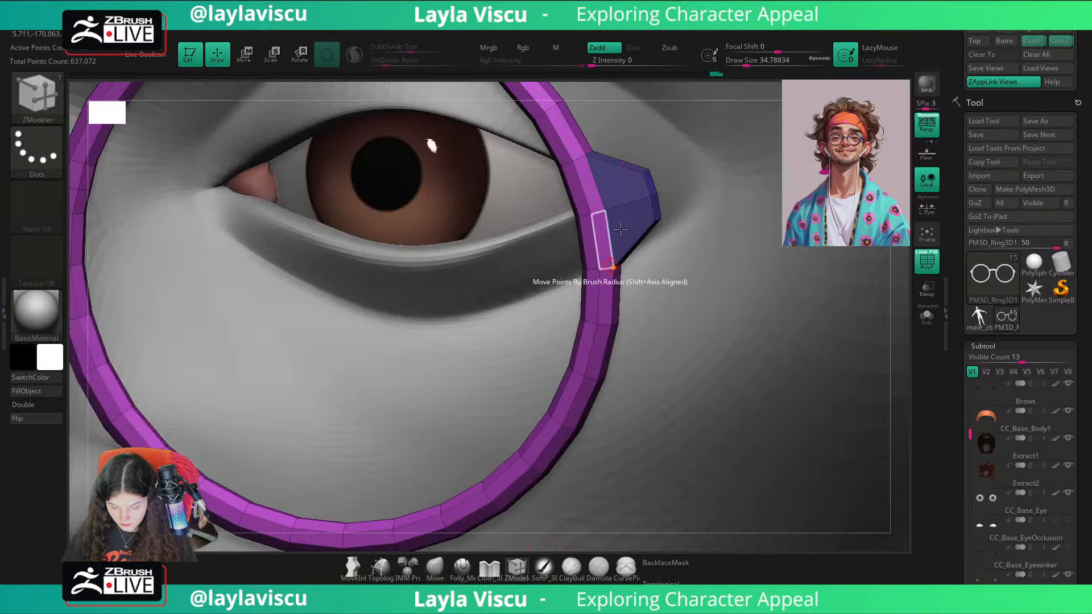
pyautogui.keyDown('ctrl'); pyautogui.moveTo(609, 262); pyautogui.dragTo(620, 193, button='right'); pyautogui.keyUp('ctrl')
pyautogui.press('space')
pyautogui.click(565, 193)
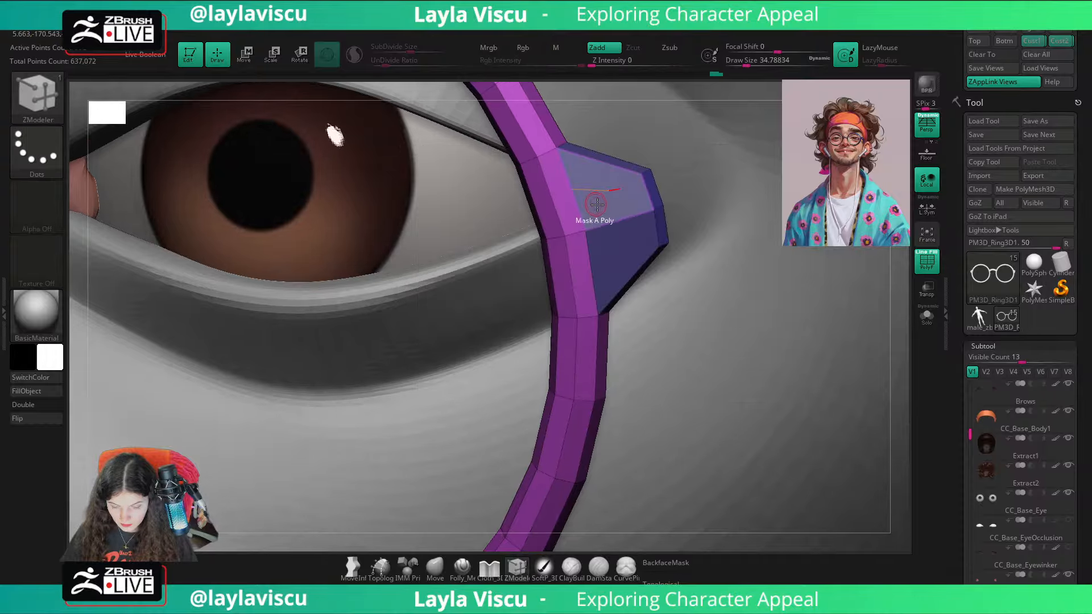
pyautogui.moveTo(602, 227); pyautogui.dragTo(585, 227)
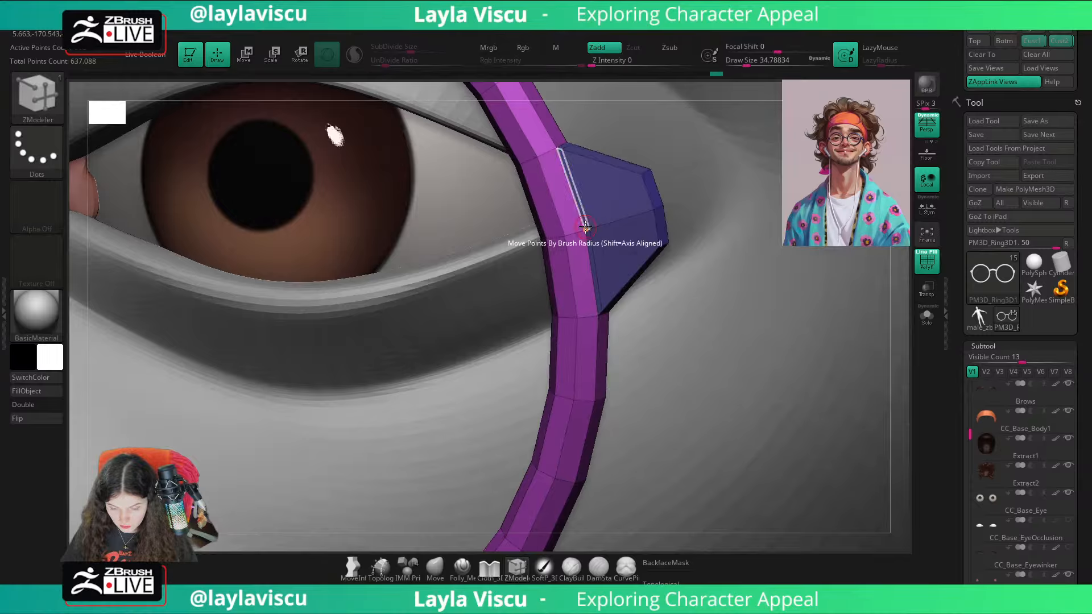
# Step: Preview the glasses with smooth subdivision and the polyframe hidden, and switch to the Move brush
pyautogui.press('d')
pyautogui.hotkey('shift', 'f')
pyautogui.keyDown('ctrl'); pyautogui.moveTo(580, 219); pyautogui.dragTo(353, 296, button='right'); pyautogui.keyUp('ctrl')
pyautogui.keyDown('shift'); pyautogui.moveTo(223, 392); pyautogui.dragTo(779, 363, button='right'); pyautogui.keyUp('shift')
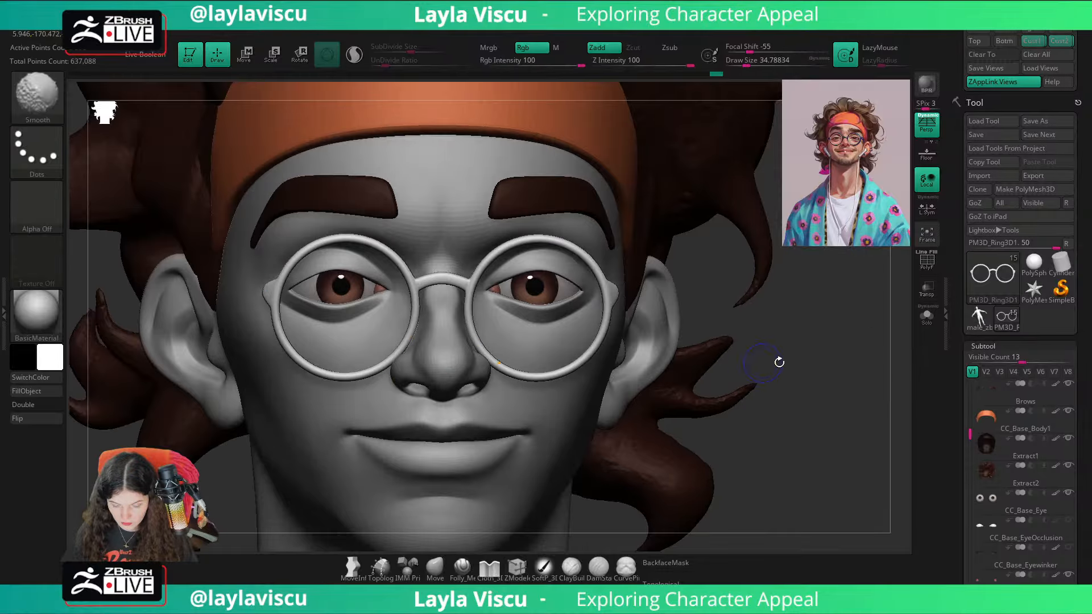
pyautogui.keyDown('ctrl'); pyautogui.moveTo(862, 389); pyautogui.dragTo(683, 443, button='right'); pyautogui.keyUp('ctrl')
pyautogui.click(436, 572)
pyautogui.moveTo(864, 409); pyautogui.dragTo(807, 424, button='right')
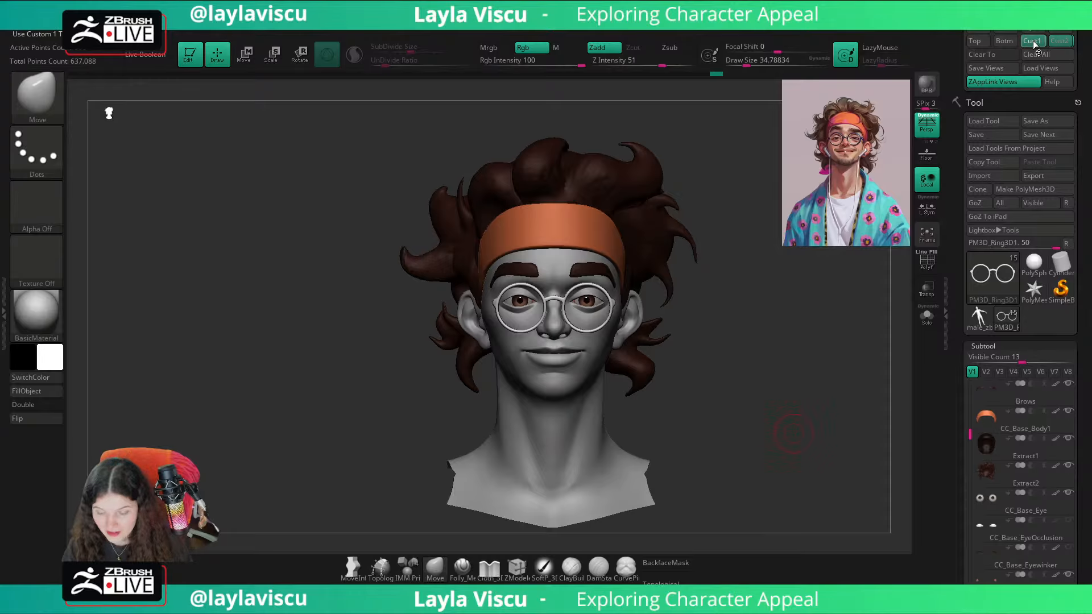
# Step: Compare the sculpted head with the reference illustration by toggling the full-size reference overlay
pyautogui.hotkey('shift', 'z')
pyautogui.hotkey('shift', 'z')
pyautogui.hotkey('shift', 'z')
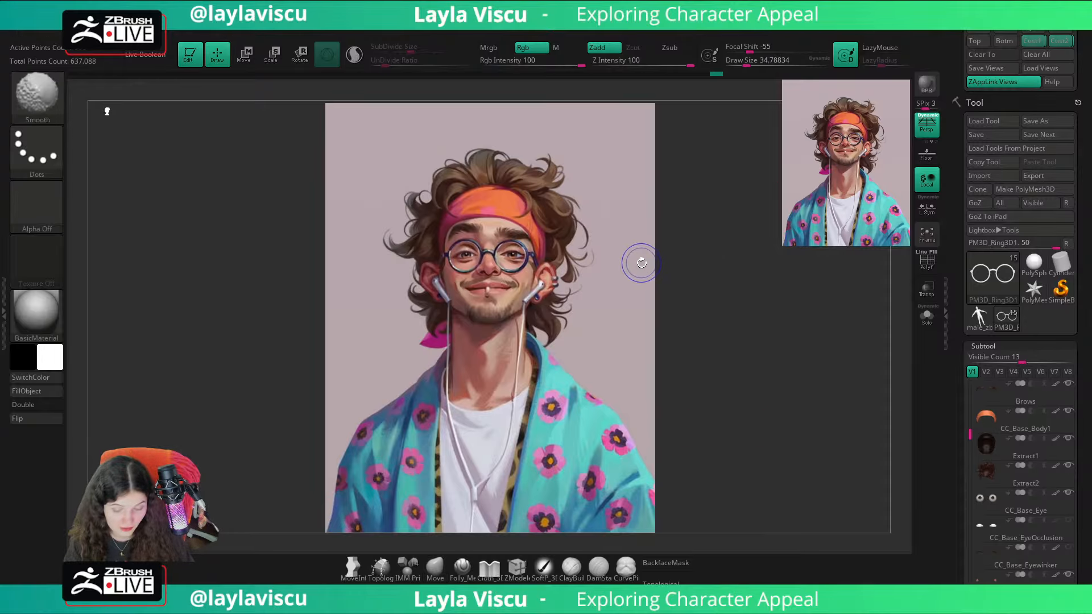
pyautogui.hotkey('shift', 'z')
# Step: Select the hair subtool Extract2 and switch to the ClayBuildup brush with a Draw Size of about 74
pyautogui.keyDown('alt'); pyautogui.click(580, 216); pyautogui.keyUp('alt')
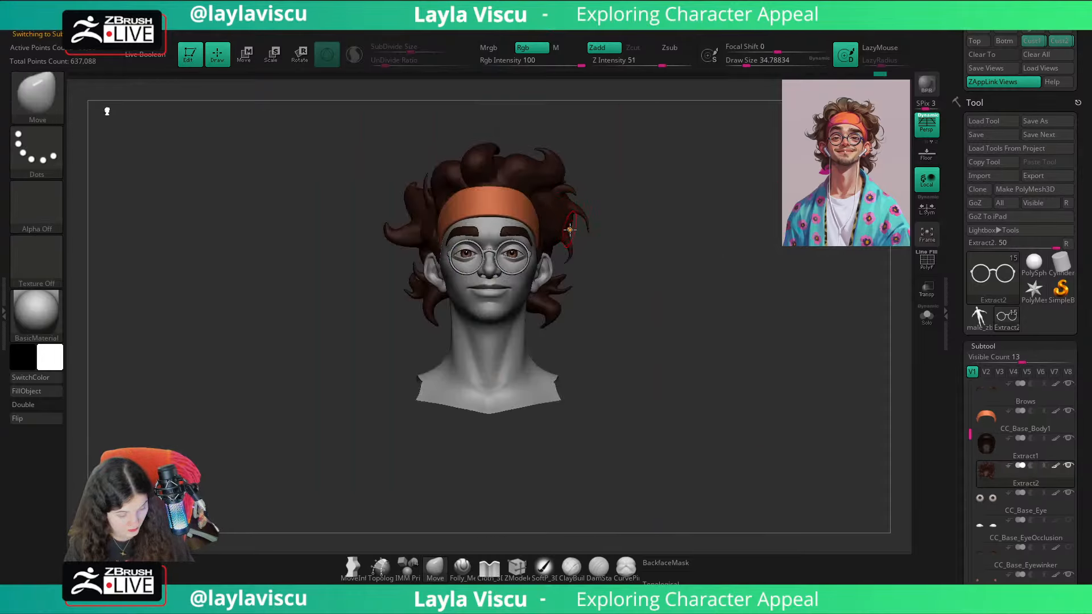
pyautogui.press('b')
pyautogui.press('c')
pyautogui.press('b')
pyautogui.moveTo(650, 209)
pyautogui.mouseDown()
pyautogui.moveTo(585, 259)
pyautogui.moveTo(529, 207)
pyautogui.mouseUp()
pyautogui.hotkey('shift', 'z')
pyautogui.hotkey('shift', 'z')
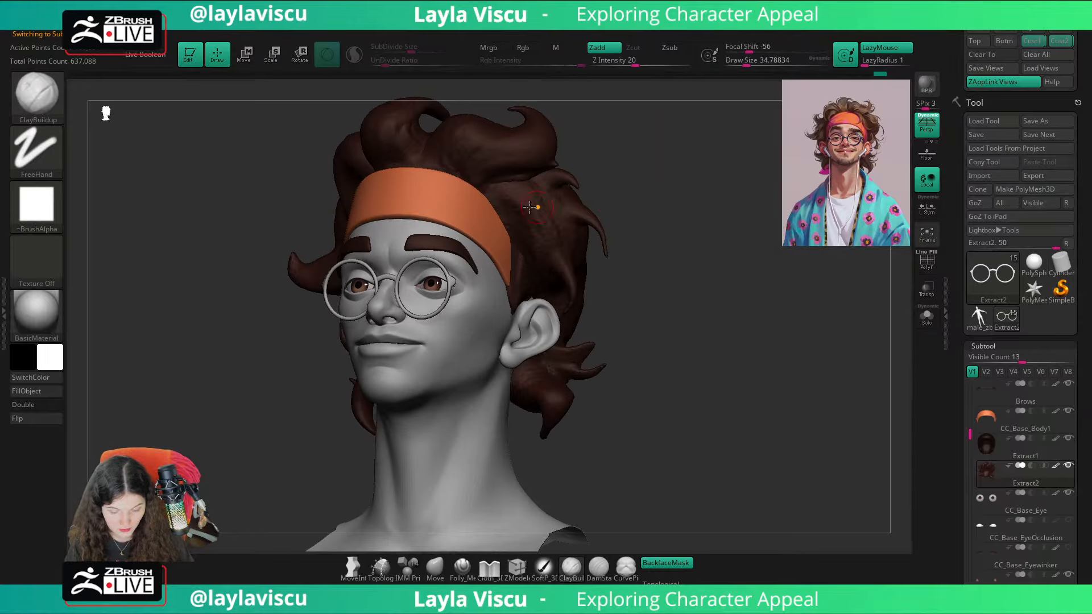
pyautogui.press(']')
pyautogui.press(']')
pyautogui.press(']')
pyautogui.press(']')
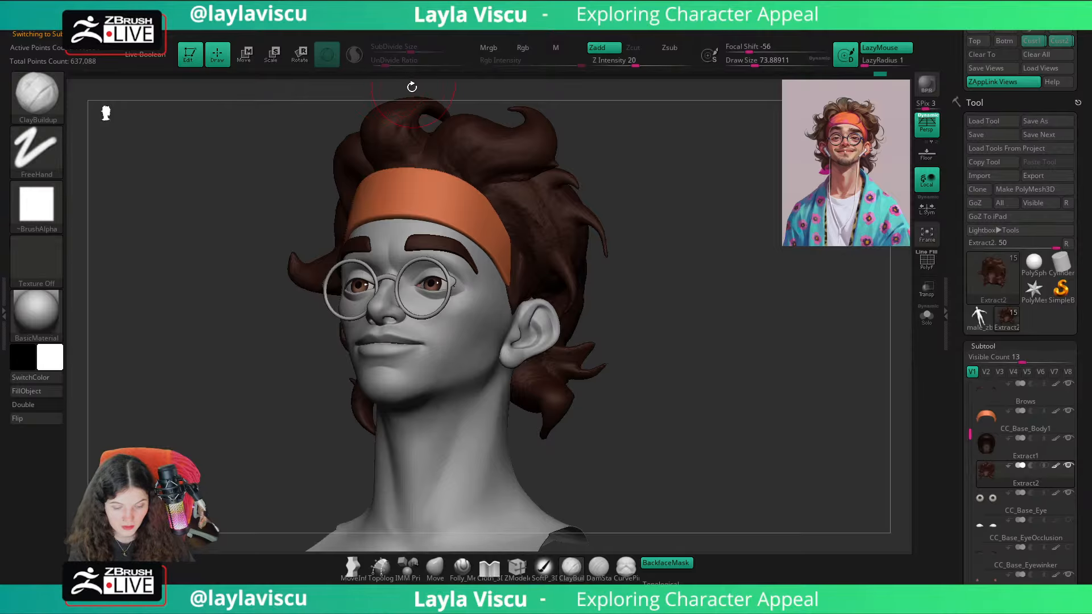
# Step: Check the hair mesh's polyframe, enable Sculptris Pro for ClayBuildup and reduce the Draw Size to about 62
pyautogui.hotkey('shift', 'f')
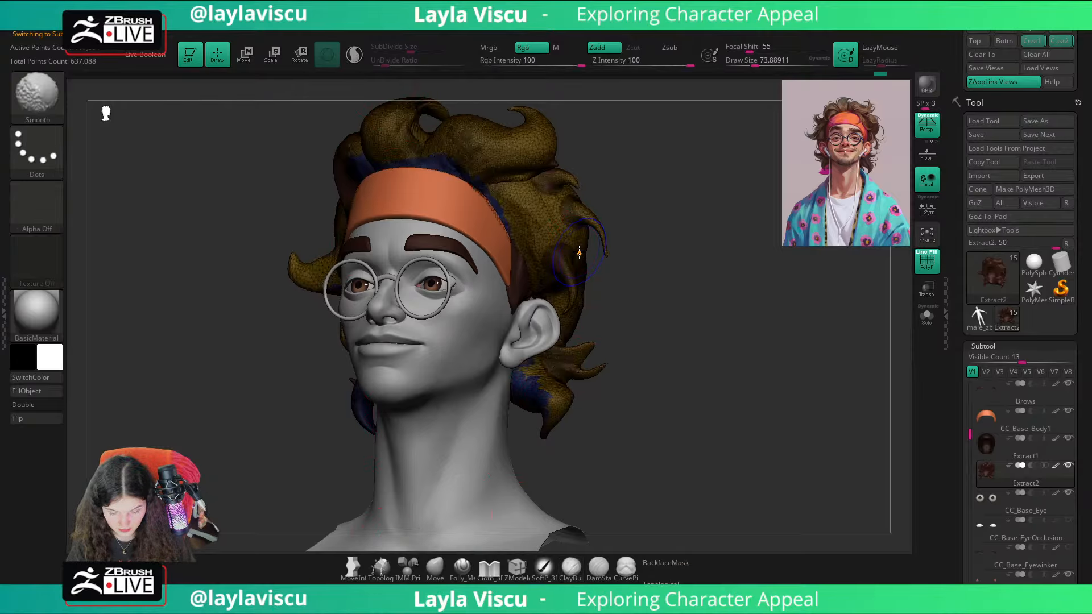
pyautogui.hotkey('shift', 'f')
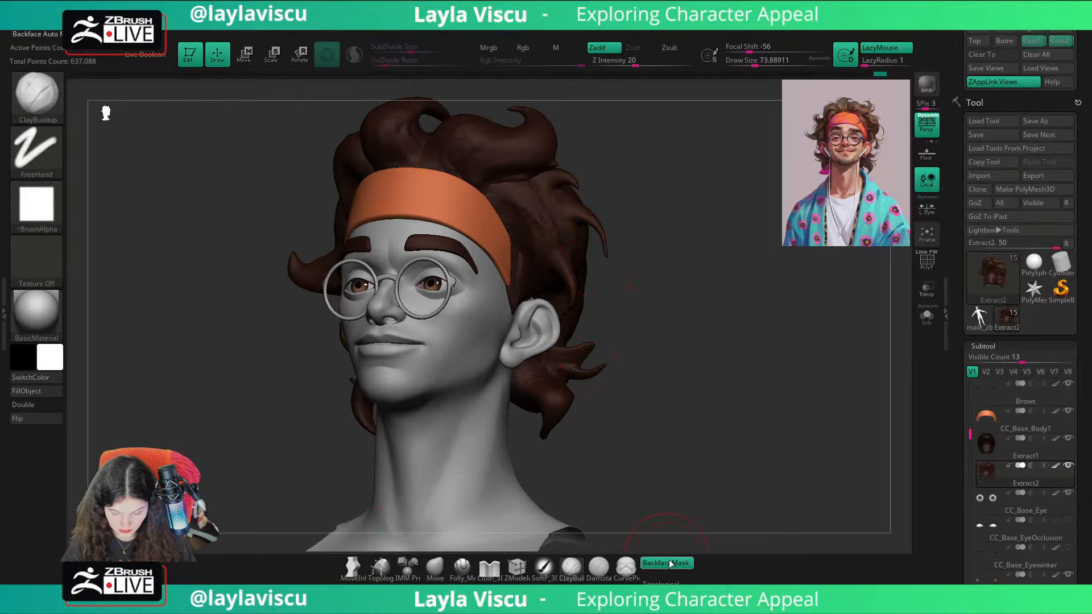
pyautogui.click(353, 54)
pyautogui.press('s')
pyautogui.moveTo(523, 217); pyautogui.dragTo(520, 242)
# Step: Build up strand volume with ClayBuildup on the front, top and side curls of the hair
pyautogui.moveTo(515, 192); pyautogui.dragTo(522, 232)
pyautogui.moveTo(529, 224); pyautogui.dragTo(478, 161, button='right')
pyautogui.moveTo(596, 162); pyautogui.dragTo(609, 211, button='right')
pyautogui.moveTo(466, 217); pyautogui.dragTo(445, 208)
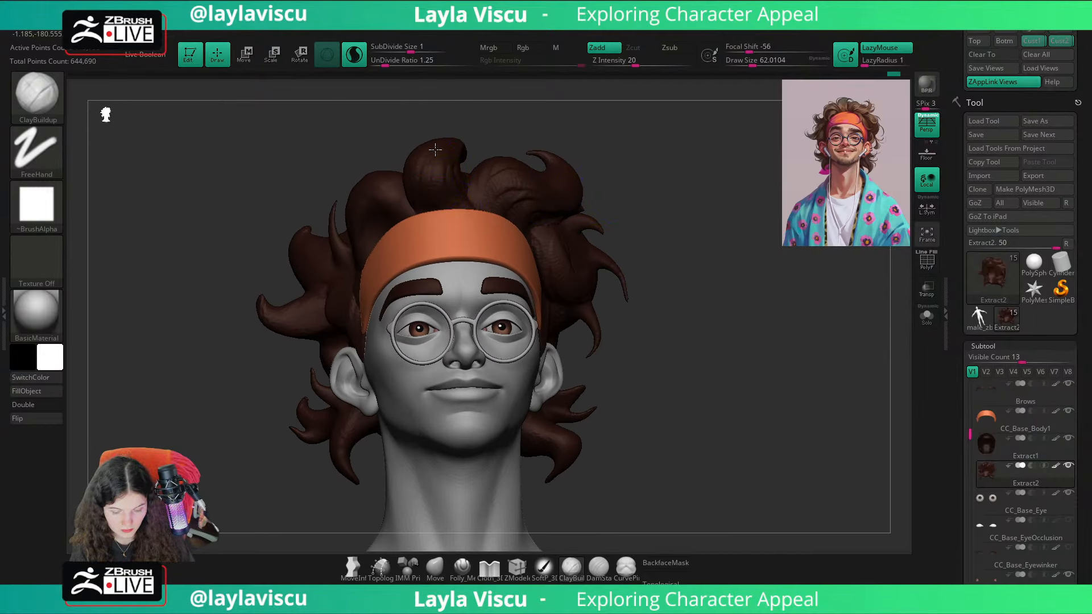
pyautogui.moveTo(435, 150); pyautogui.dragTo(398, 196, button='right')
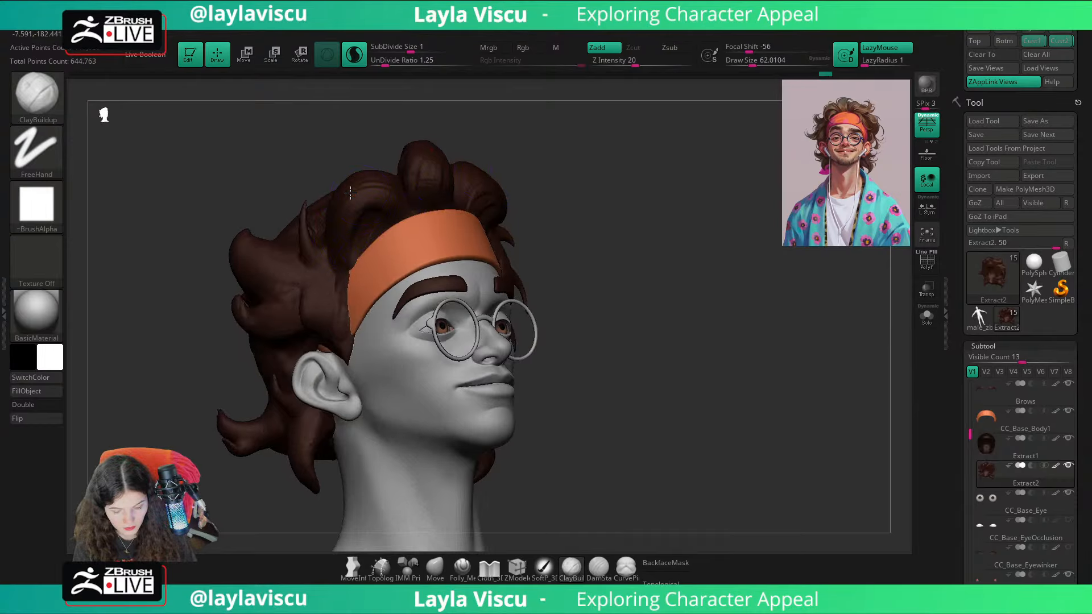
pyautogui.moveTo(340, 272); pyautogui.dragTo(312, 330)
pyautogui.moveTo(605, 197)
pyautogui.mouseDown(button='right')
pyautogui.moveTo(687, 176)
pyautogui.moveTo(775, 215)
pyautogui.moveTo(689, 179)
pyautogui.mouseUp(button='right')
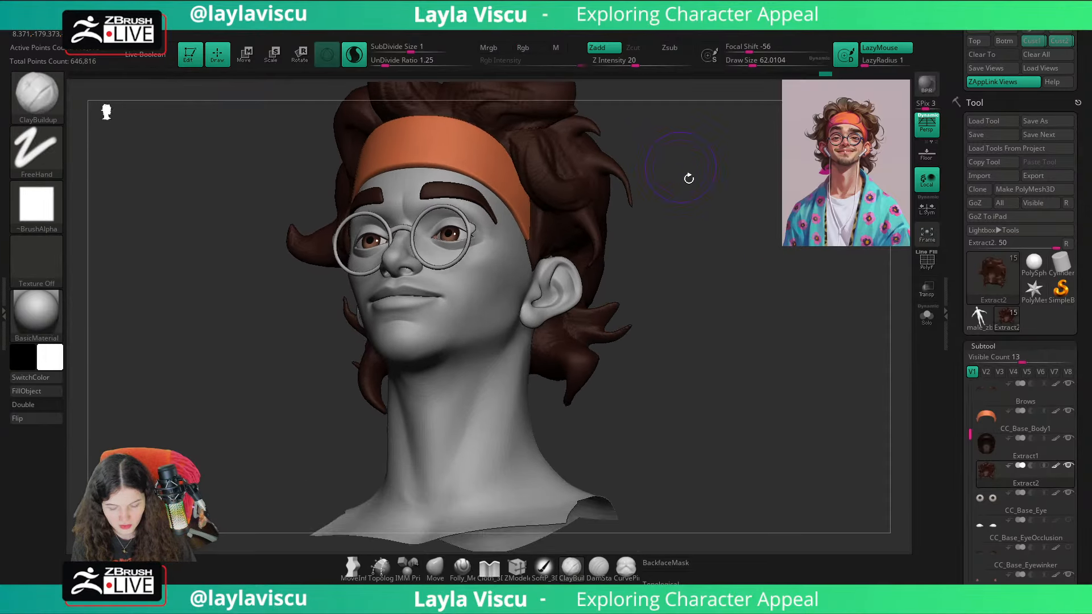
# Step: Isolate the hair, fill out the lower curls behind the ear with ClayBuildup and show the full head again
pyautogui.click(934, 317)
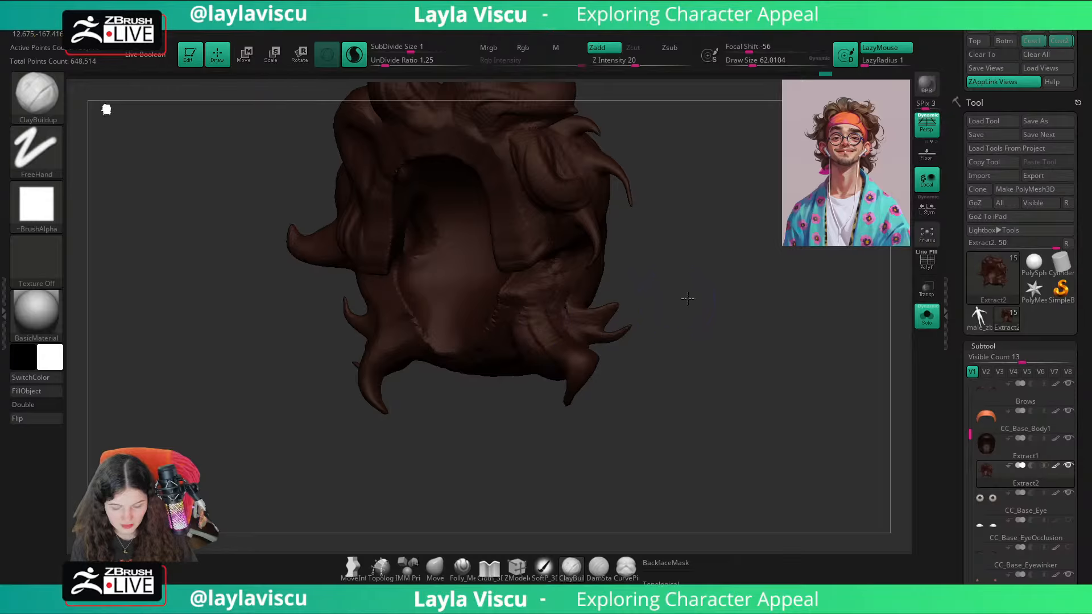
pyautogui.moveTo(687, 299); pyautogui.dragTo(548, 350, button='right')
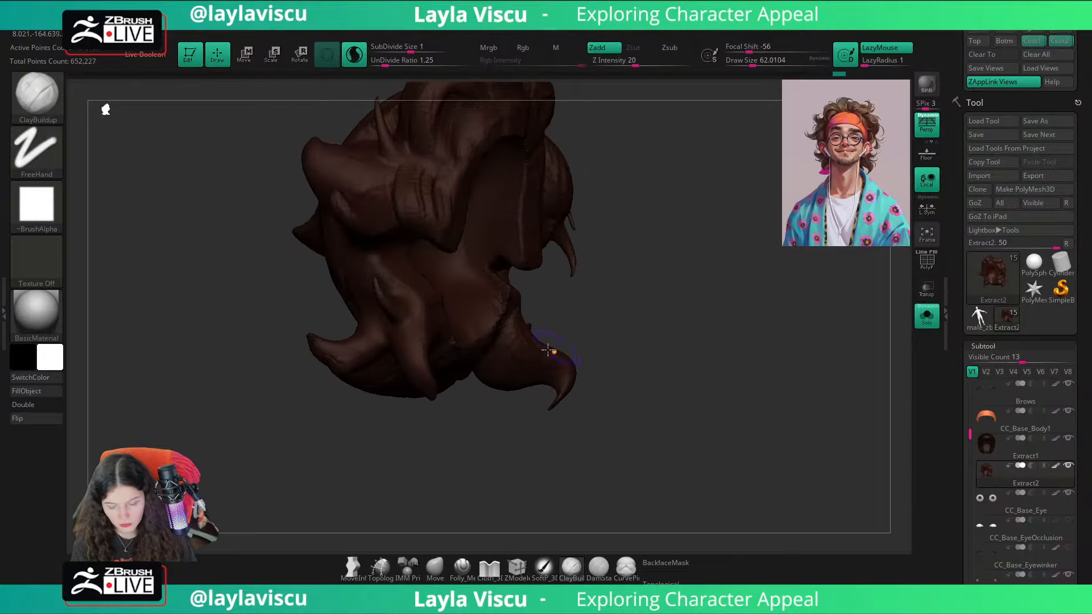
pyautogui.moveTo(494, 364); pyautogui.dragTo(543, 380)
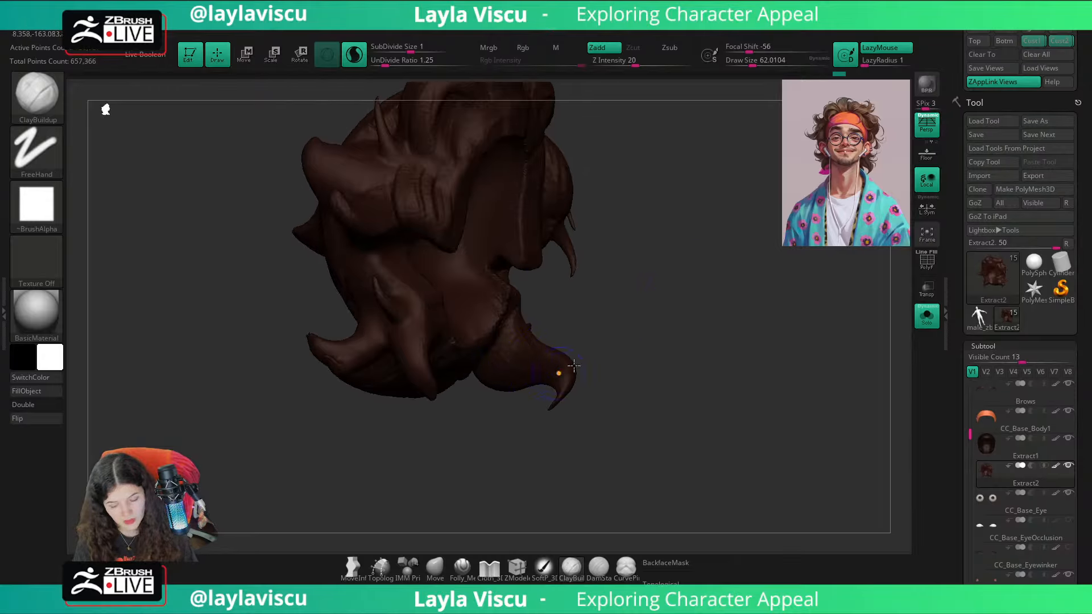
pyautogui.moveTo(606, 355); pyautogui.dragTo(774, 310)
pyautogui.click(927, 316)
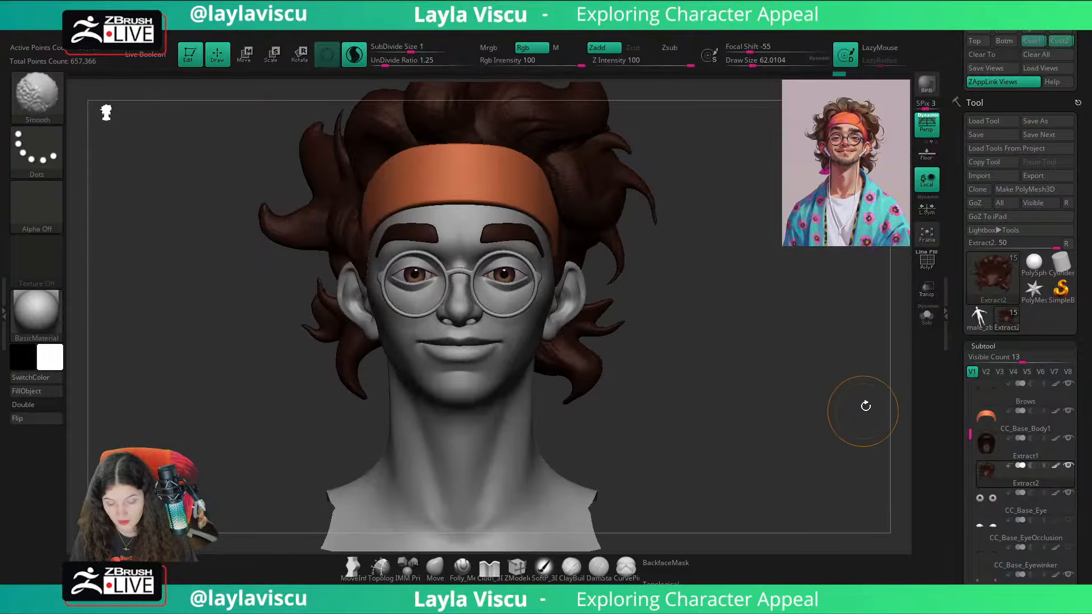
# Step: Restore the saved front view and compare the sculpted hair with the reference illustration by toggling the full-size overlay
pyautogui.keyDown('alt'); pyautogui.moveTo(824, 382); pyautogui.dragTo(857, 446); pyautogui.keyUp('alt')
pyautogui.click(1031, 45)
pyautogui.hotkey('shift', 'z')
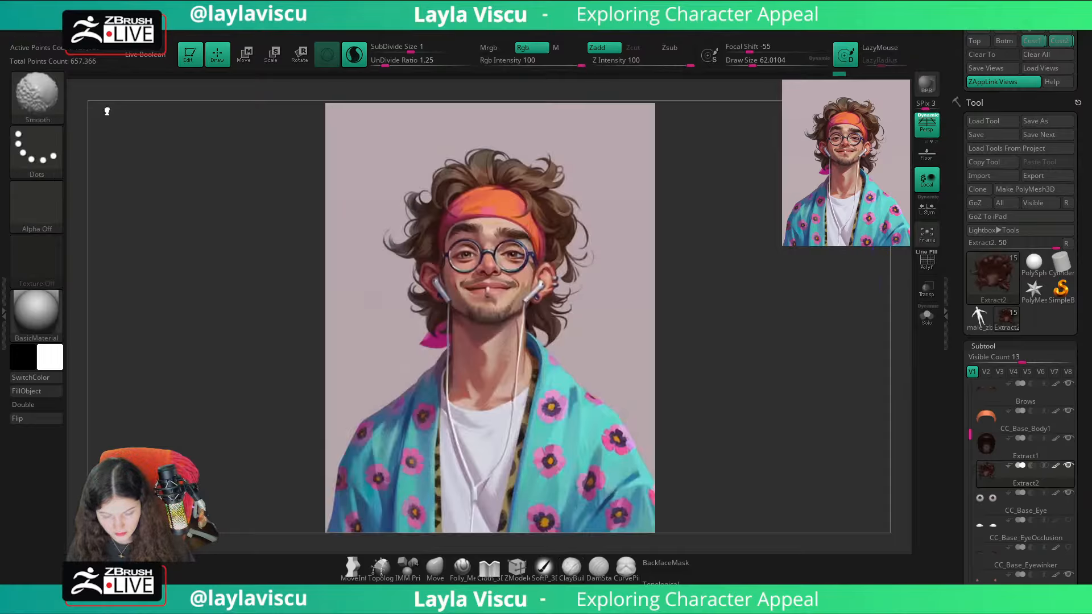
pyautogui.hotkey('shift', 'z')
pyautogui.hotkey('shift', 'z')
pyautogui.hotkey('shift', 'z')
pyautogui.hotkey('shift', 'z')
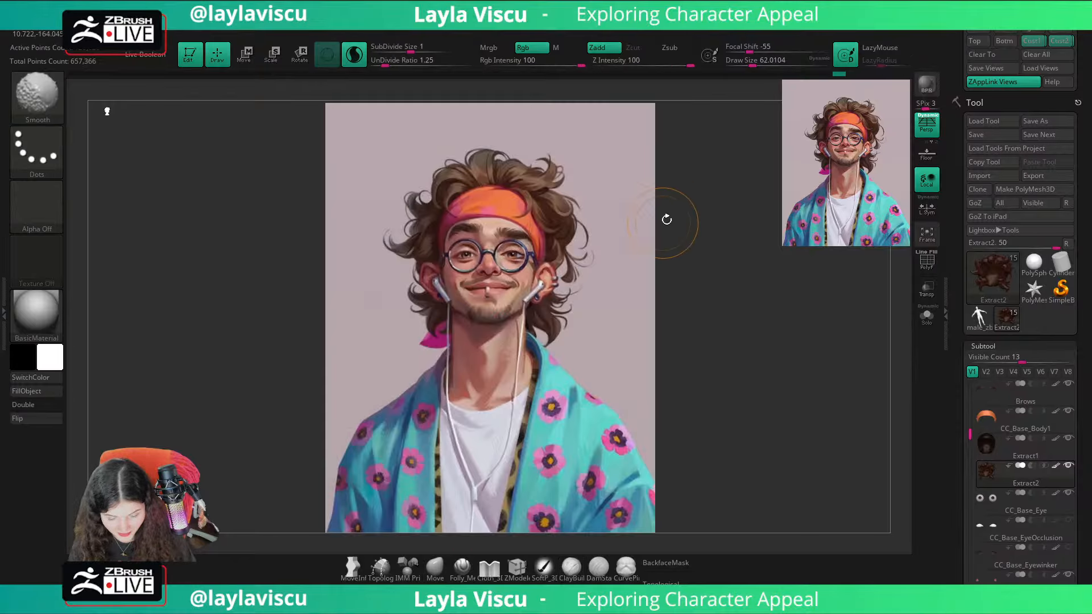
pyautogui.hotkey('shift', 'z')
pyautogui.hotkey('shift', 'z')
pyautogui.hotkey('shift', 'z')
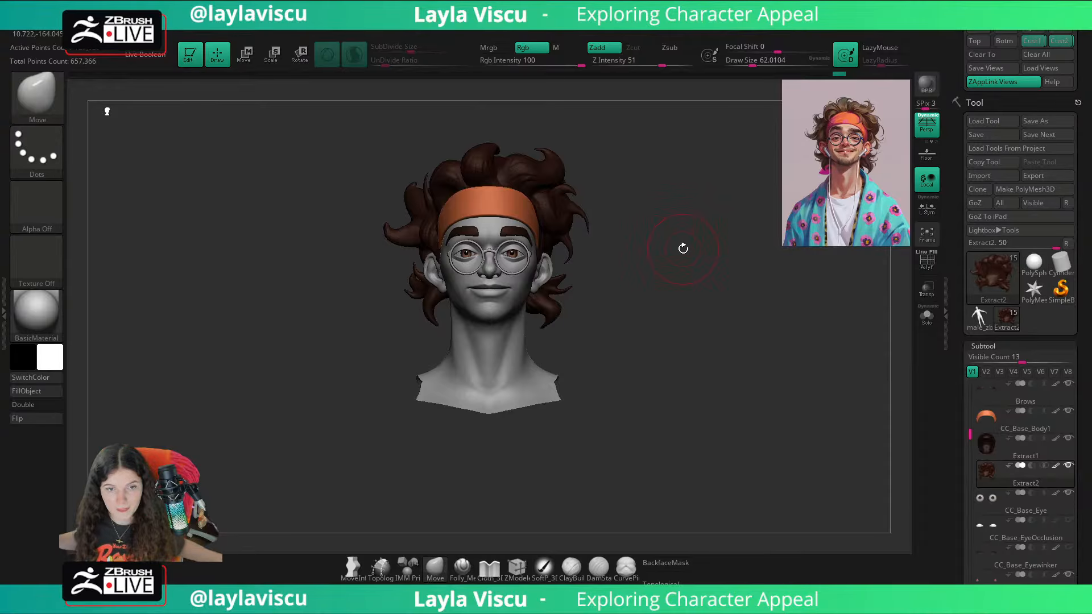
pyautogui.hotkey('shift', 'z')
pyautogui.hotkey('shift', 'z')
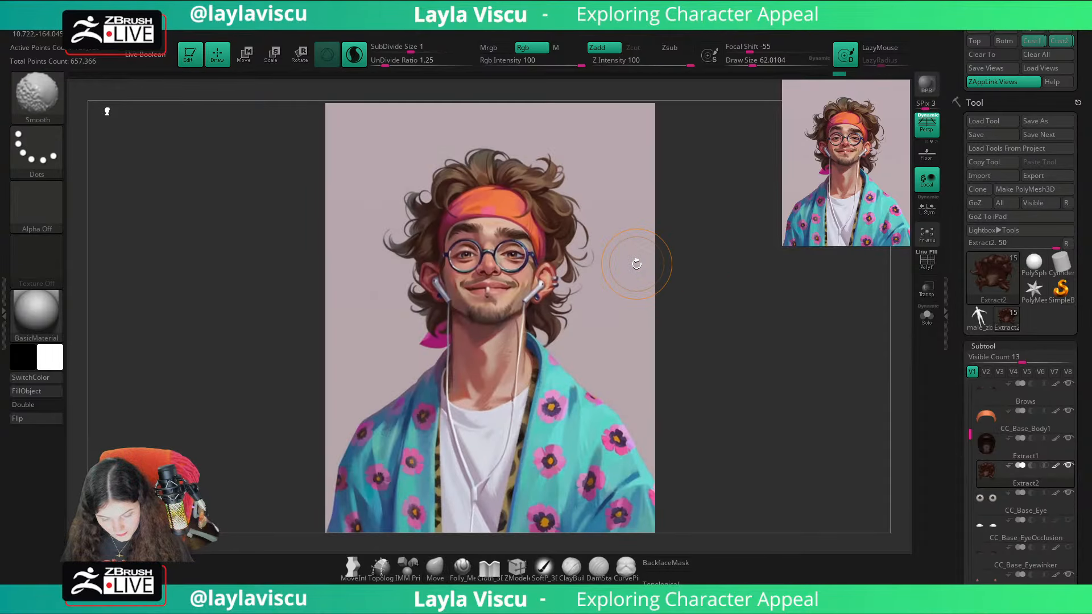
# Step: Select the glasses subtool PM3D_Ring3D1 and examine it from the side of the head
pyautogui.moveTo(665, 296); pyautogui.dragTo(454, 276)
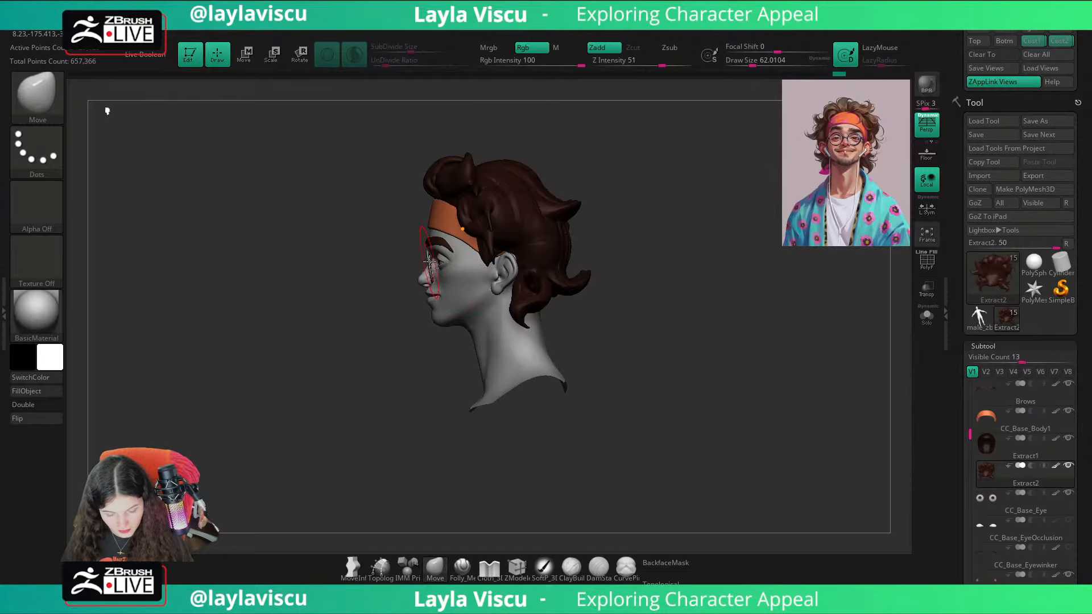
pyautogui.keyDown('alt'); pyautogui.click(431, 263); pyautogui.keyUp('alt')
pyautogui.keyDown('ctrl'); pyautogui.moveTo(401, 272); pyautogui.dragTo(492, 358, button='right'); pyautogui.keyUp('ctrl')
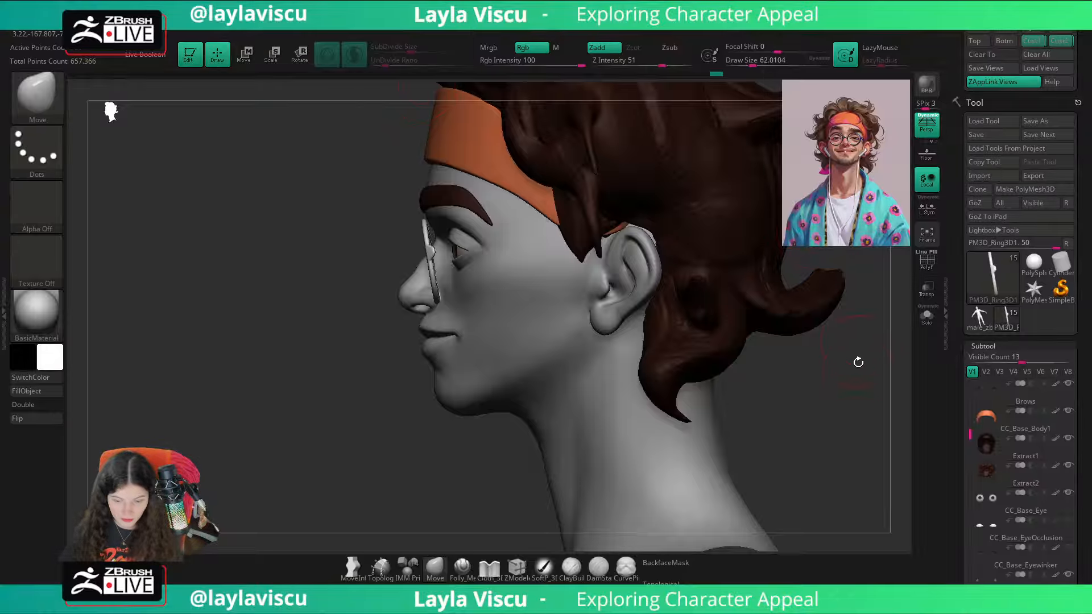
# Step: Widen the Extract1 sideburn forward over the headband with the Move brush at a Draw Size of about 108
pyautogui.click(461, 567)
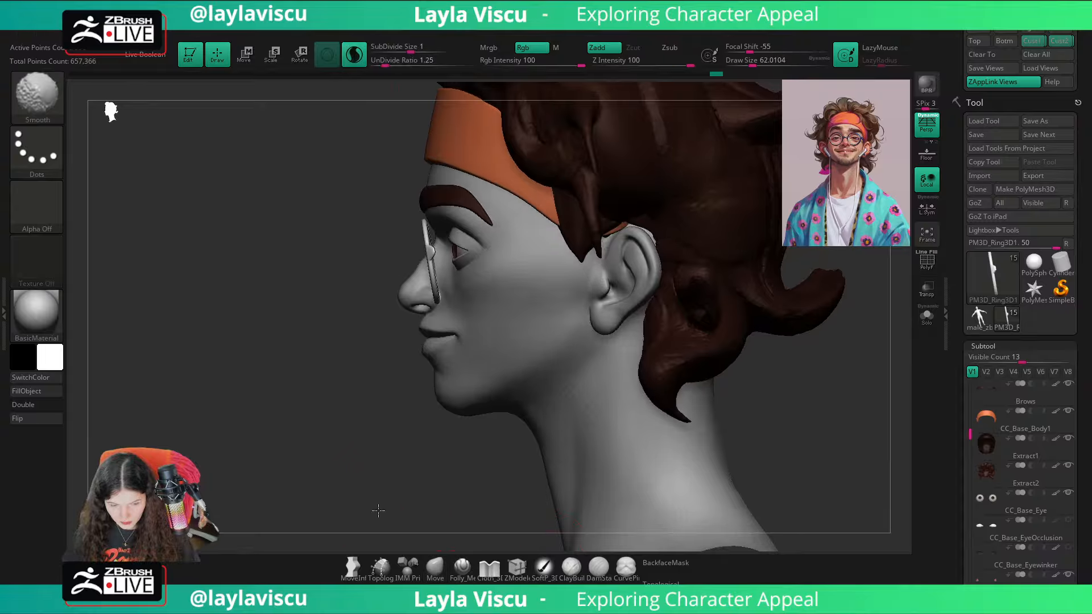
pyautogui.press('s')
pyautogui.moveTo(576, 233); pyautogui.dragTo(532, 226)
pyautogui.keyDown('alt'); pyautogui.click(567, 221); pyautogui.keyUp('alt')
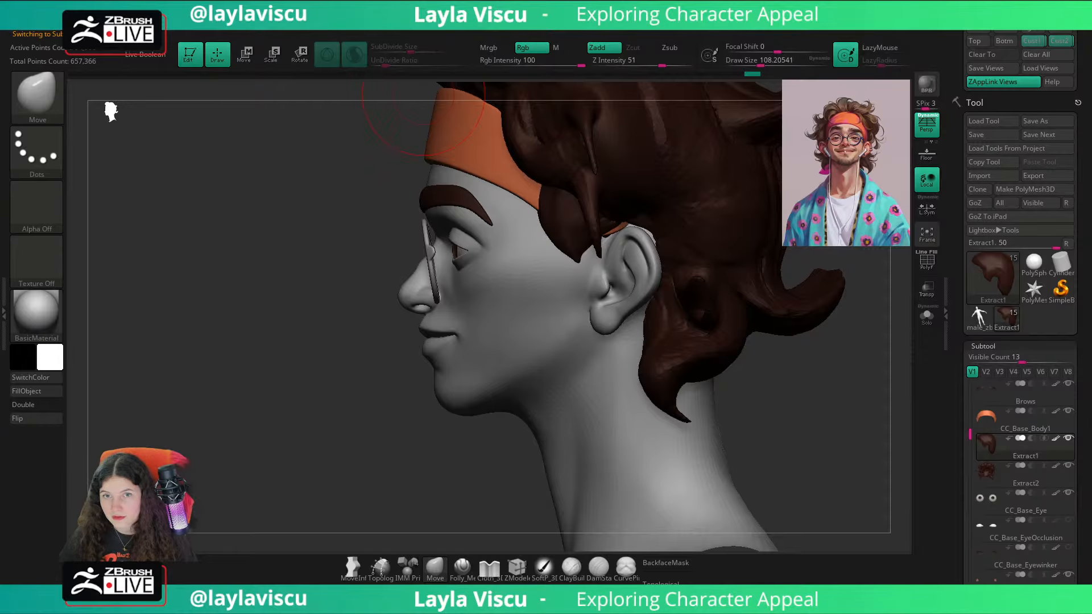
pyautogui.keyDown('ctrl'); pyautogui.moveTo(544, 245); pyautogui.dragTo(534, 171, button='right'); pyautogui.keyUp('ctrl')
# Step: Select the hair subtool Extract2 and reshape the lower curl behind the ear with Move at a Draw Size of about 97
pyautogui.moveTo(501, 296)
pyautogui.mouseDown(button='right')
pyautogui.moveTo(745, 342)
pyautogui.moveTo(695, 337)
pyautogui.mouseUp(button='right')
pyautogui.keyDown('alt'); pyautogui.click(500, 294); pyautogui.keyUp('alt')
pyautogui.moveTo(499, 295); pyautogui.dragTo(465, 292)
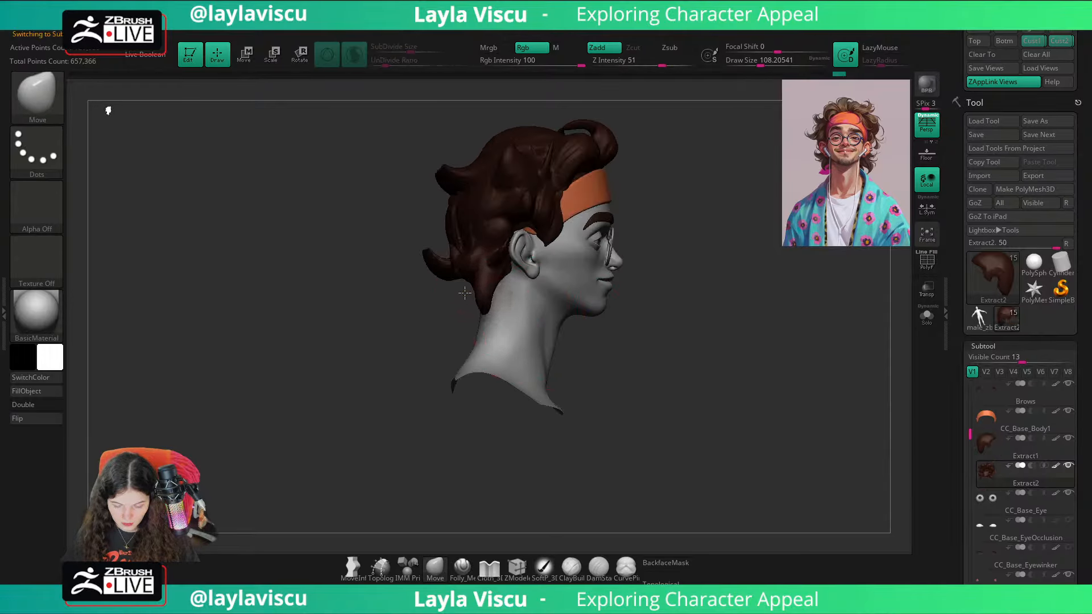
pyautogui.keyDown('ctrl'); pyautogui.moveTo(475, 288); pyautogui.dragTo(489, 289, button='right'); pyautogui.keyUp('ctrl')
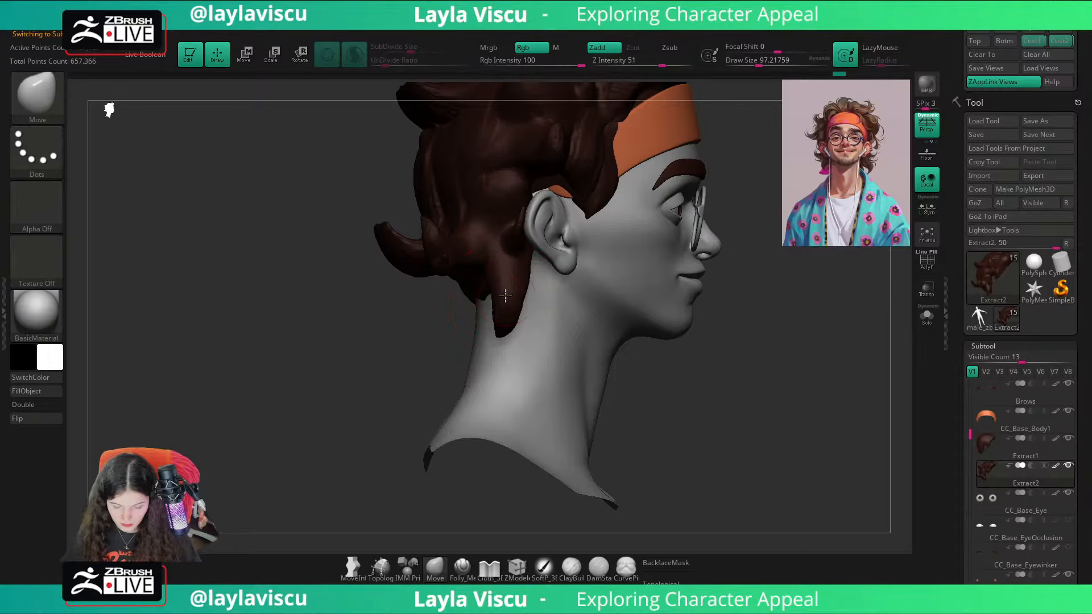
pyautogui.moveTo(505, 295); pyautogui.dragTo(458, 291)
pyautogui.keyDown('ctrl'); pyautogui.moveTo(511, 331); pyautogui.dragTo(687, 372, button='right'); pyautogui.keyUp('ctrl')
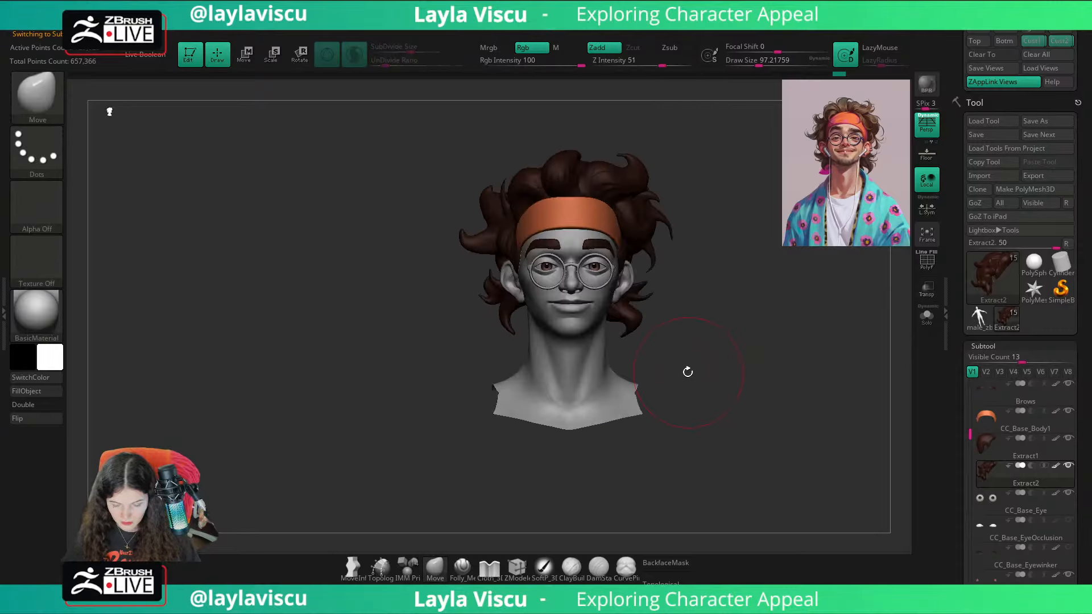
# Step: Return to the saved front view and check the hair silhouette against the reference illustration overlay
pyautogui.keyDown('alt'); pyautogui.moveTo(721, 332); pyautogui.dragTo(624, 355, button='right'); pyautogui.keyUp('alt')
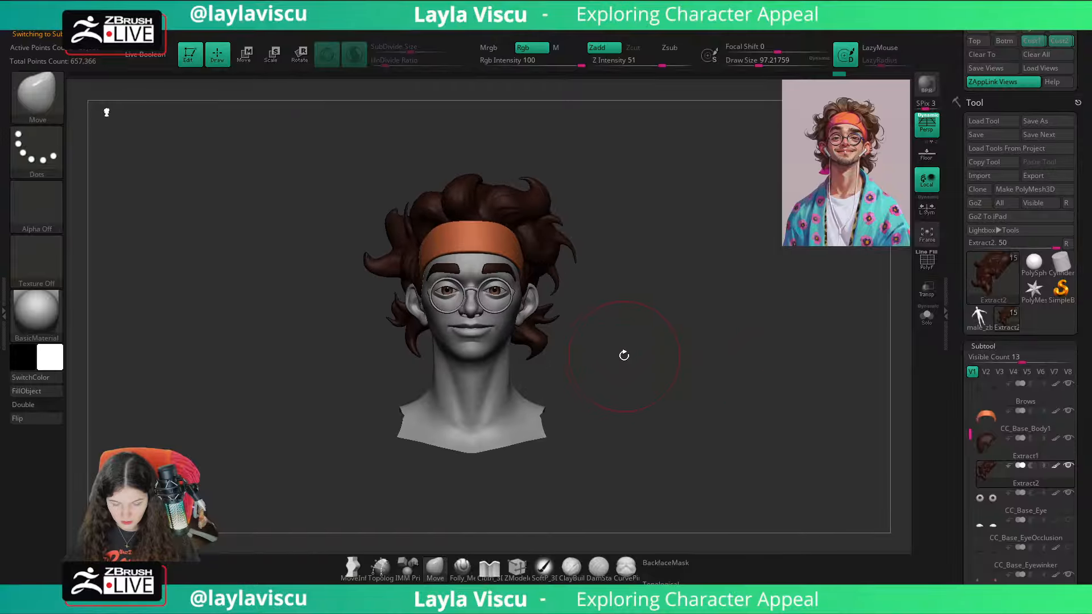
pyautogui.click(1039, 44)
pyautogui.hotkey('shift', 'z')
pyautogui.hotkey('shift', 'z')
pyautogui.hotkey('shift', 'z')
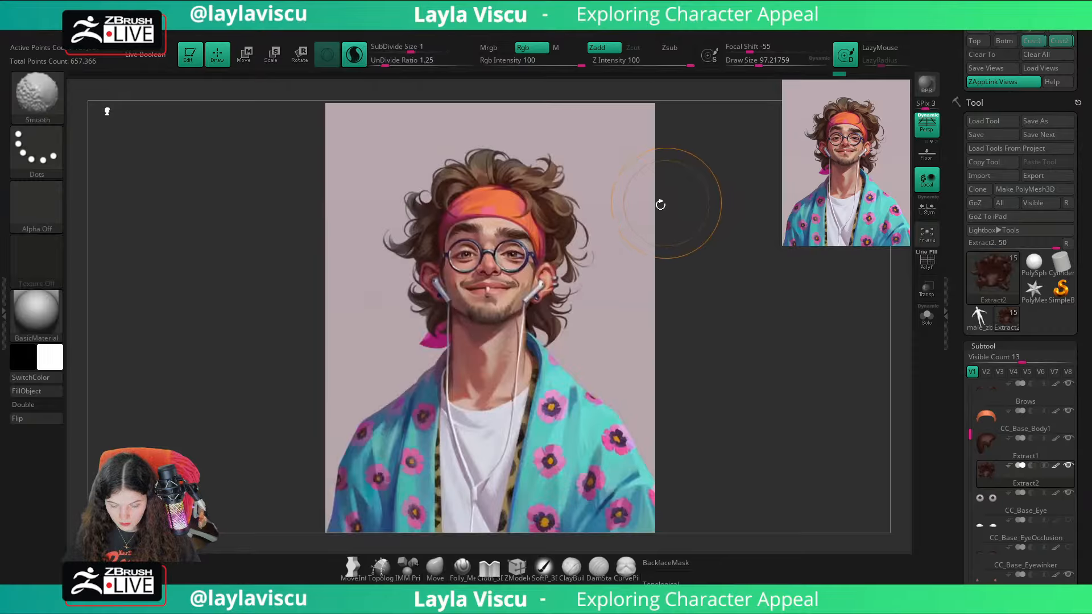
pyautogui.hotkey('shift', 'z')
pyautogui.hotkey('shift', 'z')
pyautogui.hotkey('shift', 'z')
pyautogui.hotkey('shift', 'z')
pyautogui.hotkey('shift', 'z')
pyautogui.hotkey('shift', 'z')
pyautogui.hotkey('shift', 'z')
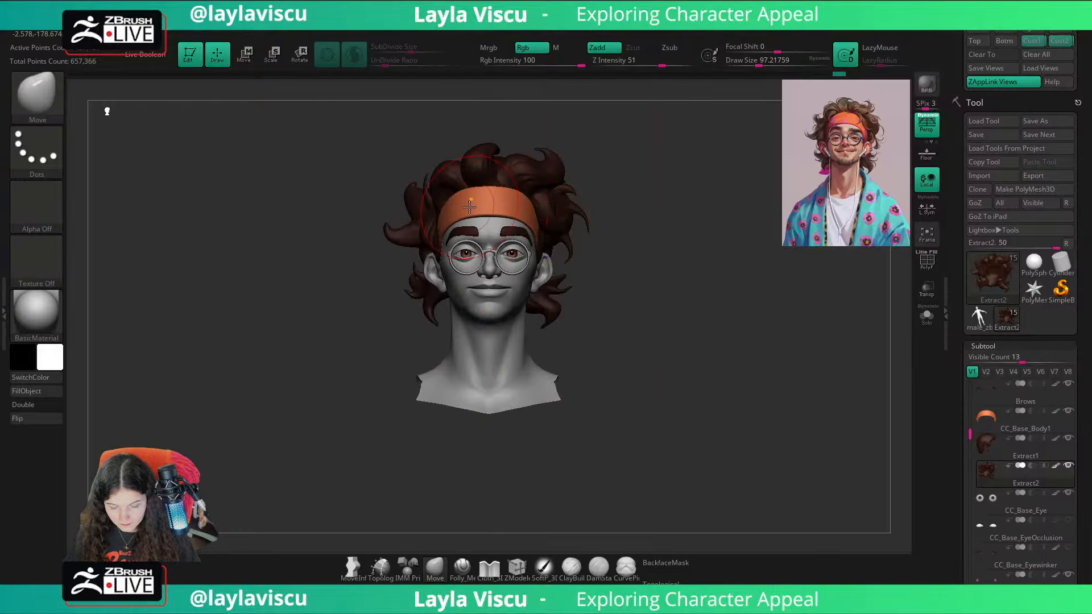
# Step: Select the headband subtool CC_Base_Body1, show its polyframe and insert an edge loop along its middle with ZModeler
pyautogui.keyDown('alt'); pyautogui.click(469, 207); pyautogui.keyUp('alt')
pyautogui.keyDown('ctrl'); pyautogui.moveTo(753, 208); pyautogui.dragTo(709, 268, button='right'); pyautogui.keyUp('ctrl')
pyautogui.hotkey('shift', 'f')
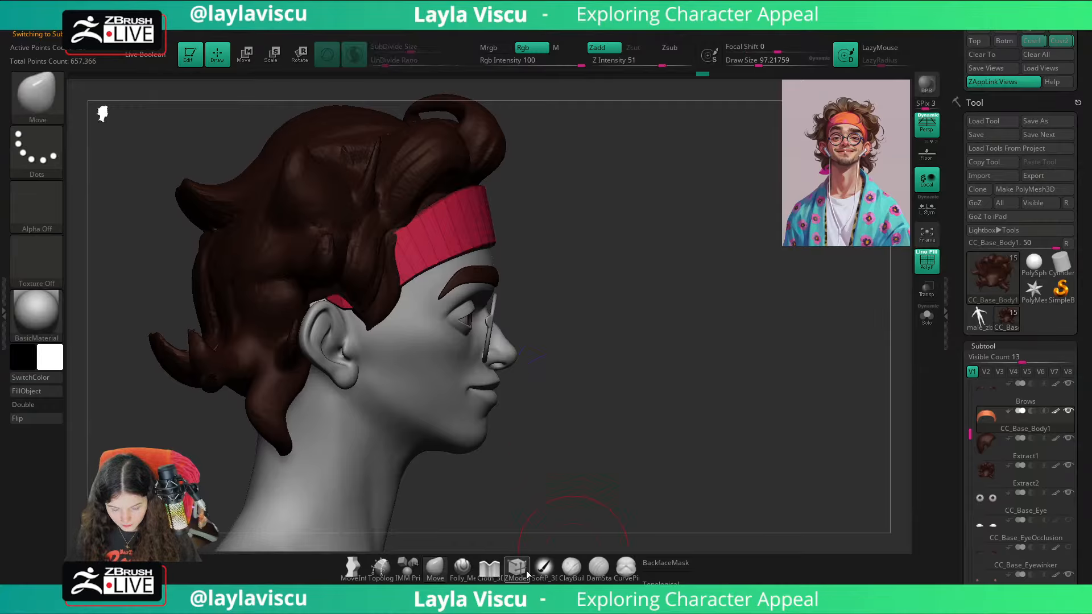
pyautogui.click(527, 571)
pyautogui.keyDown('ctrl'); pyautogui.moveTo(475, 196); pyautogui.dragTo(489, 277, button='right'); pyautogui.keyUp('ctrl')
pyautogui.click(457, 253)
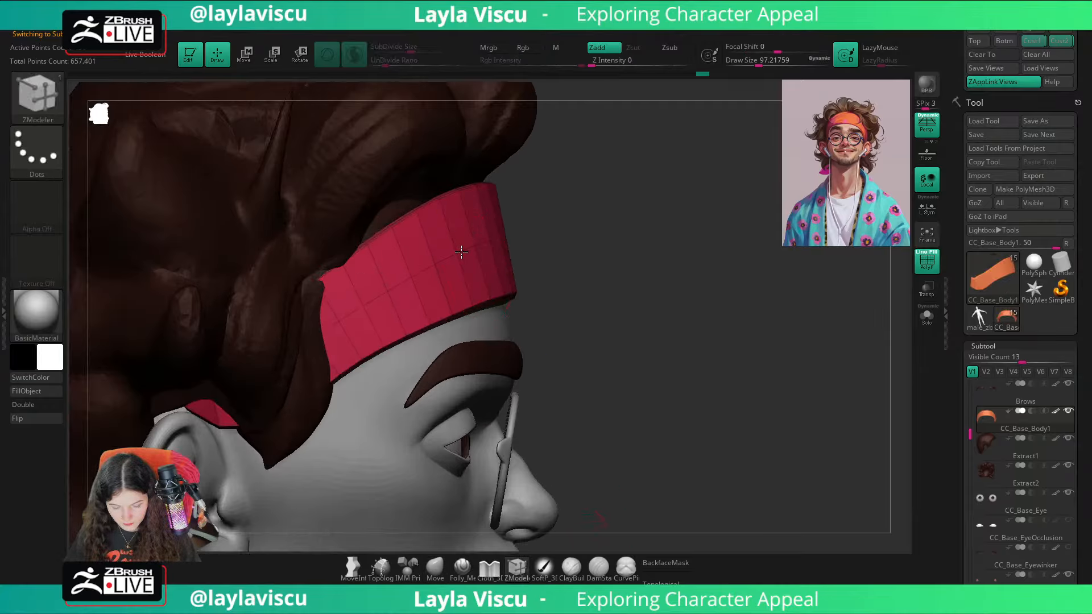
# Step: Push the headband's middle edge loop outward with ZModeler's Swivel EdgeLoop action, and preview it smoothly subdivided with the polyframe hidden
pyautogui.press('space')
pyautogui.click(541, 346)
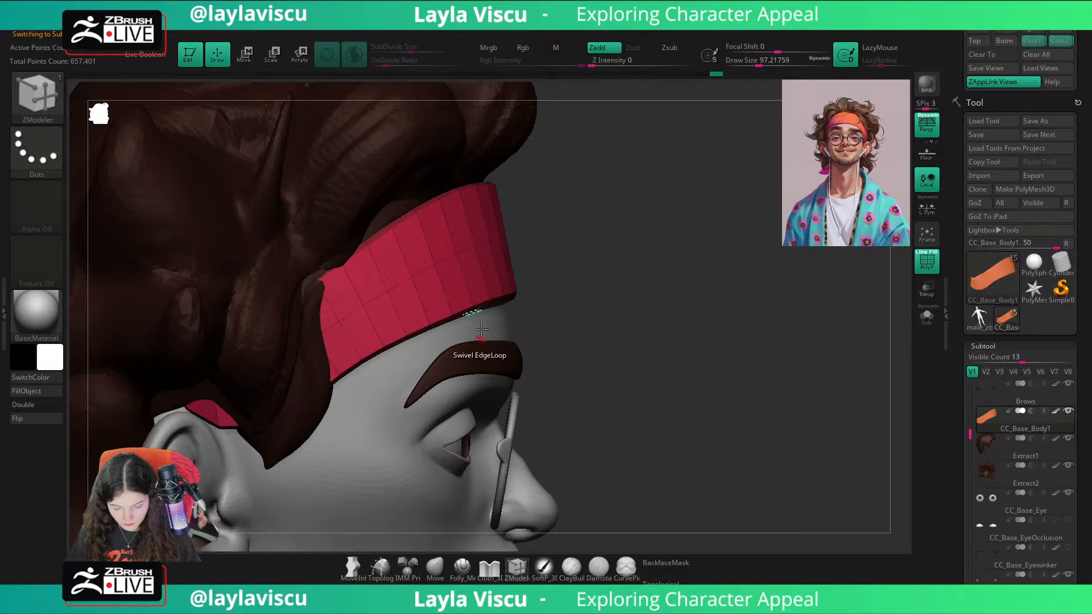
pyautogui.moveTo(467, 254); pyautogui.dragTo(471, 255)
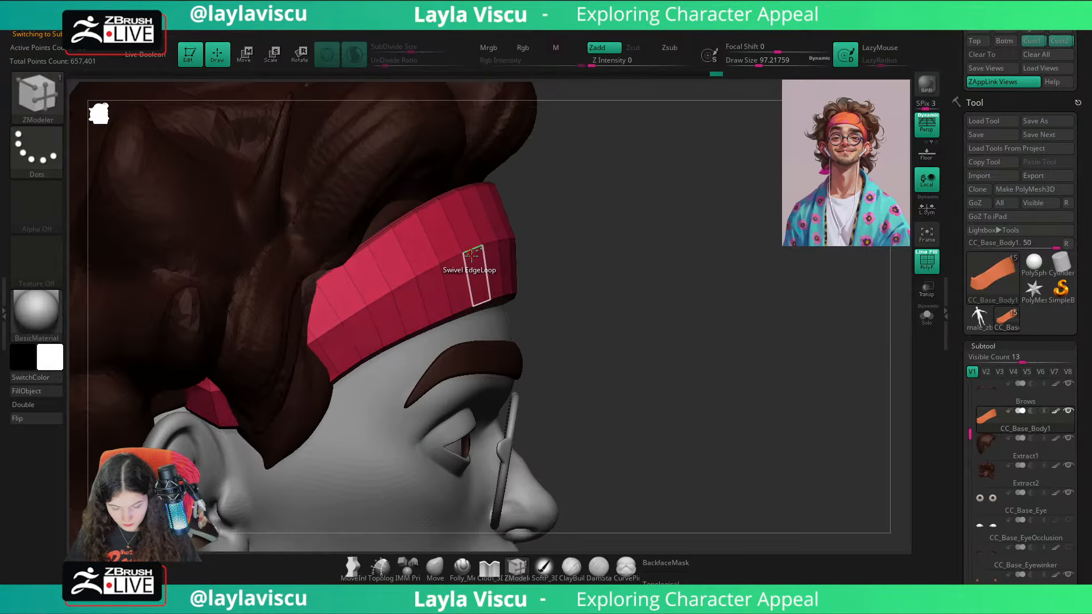
pyautogui.press('d')
pyautogui.hotkey('shift', 'f')
# Step: Adjust the headband's shape around the forehead using the Move brush at a Draw Size of about 177
pyautogui.keyDown('ctrl'); pyautogui.moveTo(714, 327); pyautogui.dragTo(529, 350, button='right'); pyautogui.keyUp('ctrl')
pyautogui.click(435, 569)
pyautogui.moveTo(734, 398)
pyautogui.mouseDown(button='right')
pyautogui.moveTo(617, 392)
pyautogui.moveTo(678, 387)
pyautogui.moveTo(702, 296)
pyautogui.mouseUp(button='right')
pyautogui.press('s')
pyautogui.moveTo(572, 243); pyautogui.dragTo(583, 243)
pyautogui.moveTo(870, 319)
pyautogui.mouseDown(button='right')
pyautogui.moveTo(828, 329)
pyautogui.moveTo(836, 320)
pyautogui.moveTo(666, 407)
pyautogui.mouseUp(button='right')
pyautogui.moveTo(667, 407); pyautogui.dragTo(671, 409)
pyautogui.keyDown('ctrl'); pyautogui.moveTo(670, 407); pyautogui.dragTo(587, 353, button='right'); pyautogui.keyUp('ctrl')
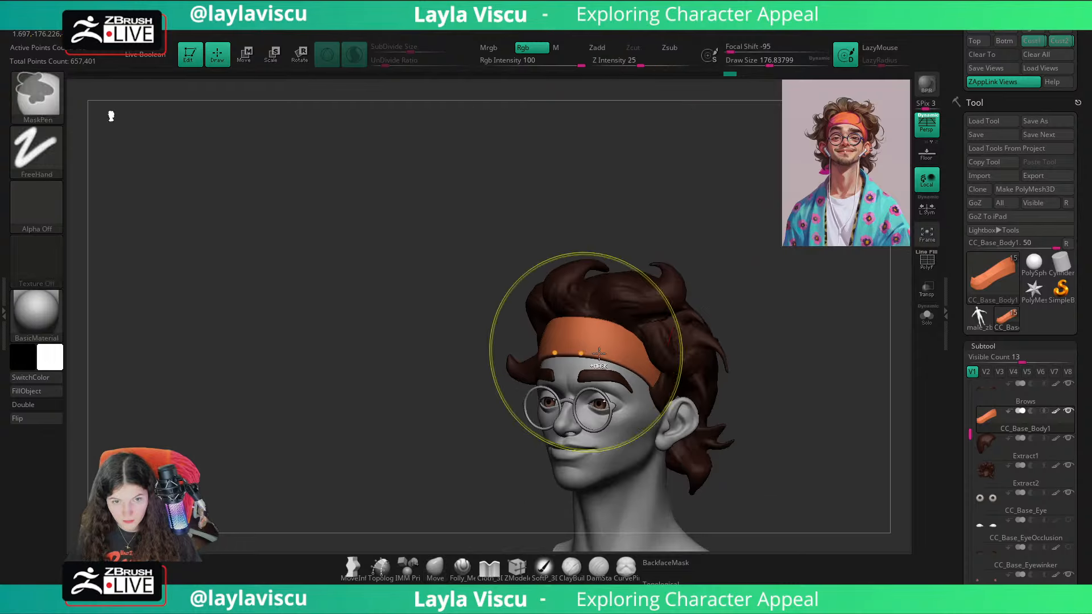
pyautogui.keyDown('shift'); pyautogui.moveTo(774, 366); pyautogui.dragTo(715, 300, button='right'); pyautogui.keyUp('shift')
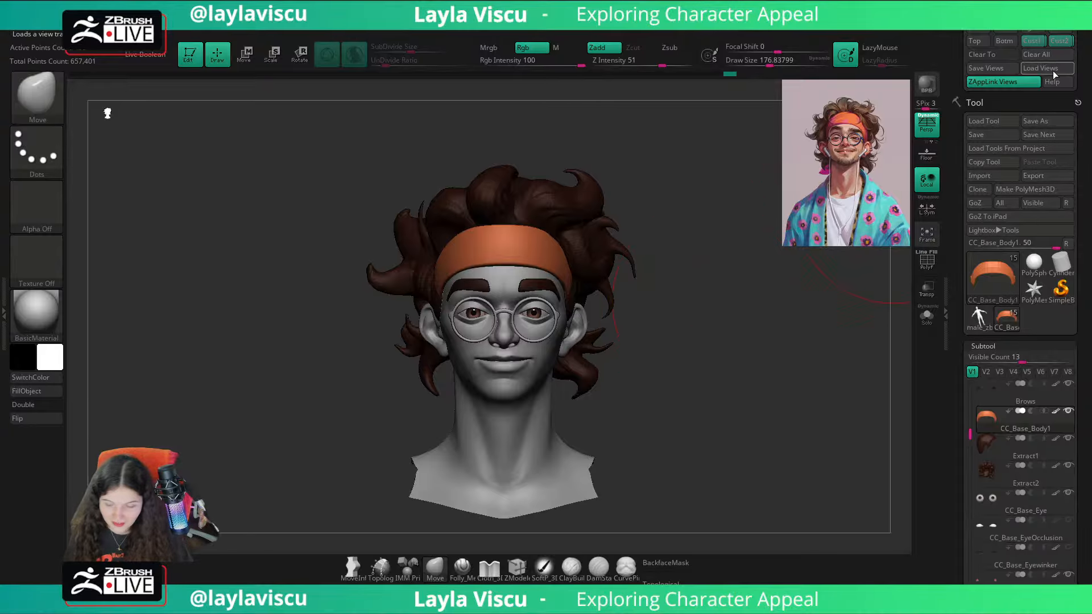
# Step: Compare the headband with the reference overlay and raise its upper edge at the centre with the Move brush
pyautogui.click(1039, 43)
pyautogui.hotkey('shift', 'z')
pyautogui.hotkey('shift', 'z')
pyautogui.hotkey('shift', 'z')
pyautogui.hotkey('shift', 'z')
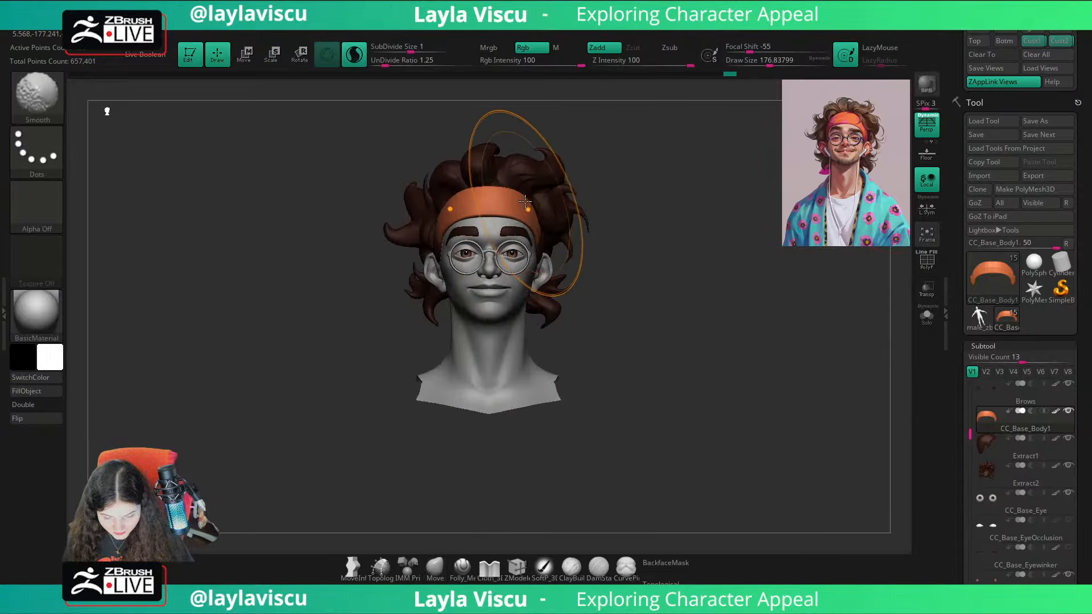
pyautogui.moveTo(523, 202)
pyautogui.keyDown('ctrl'); pyautogui.mouseDown(button='right')
pyautogui.moveTo(662, 229)
pyautogui.moveTo(548, 195)
pyautogui.mouseUp(button='right'); pyautogui.keyUp('ctrl')
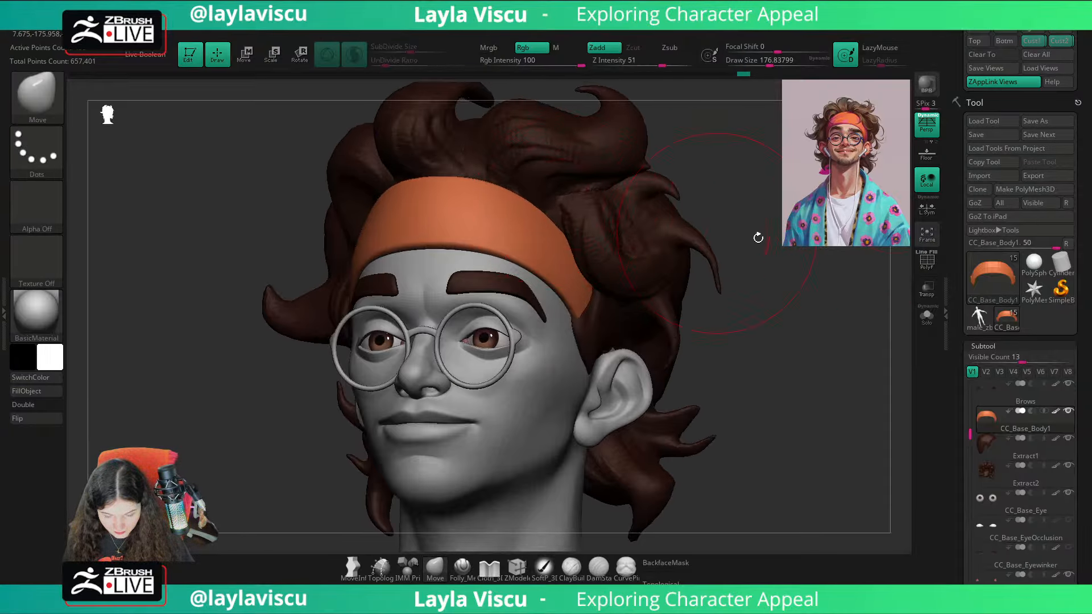
pyautogui.keyDown('shift'); pyautogui.moveTo(758, 237); pyautogui.dragTo(797, 282, button='right'); pyautogui.keyUp('shift')
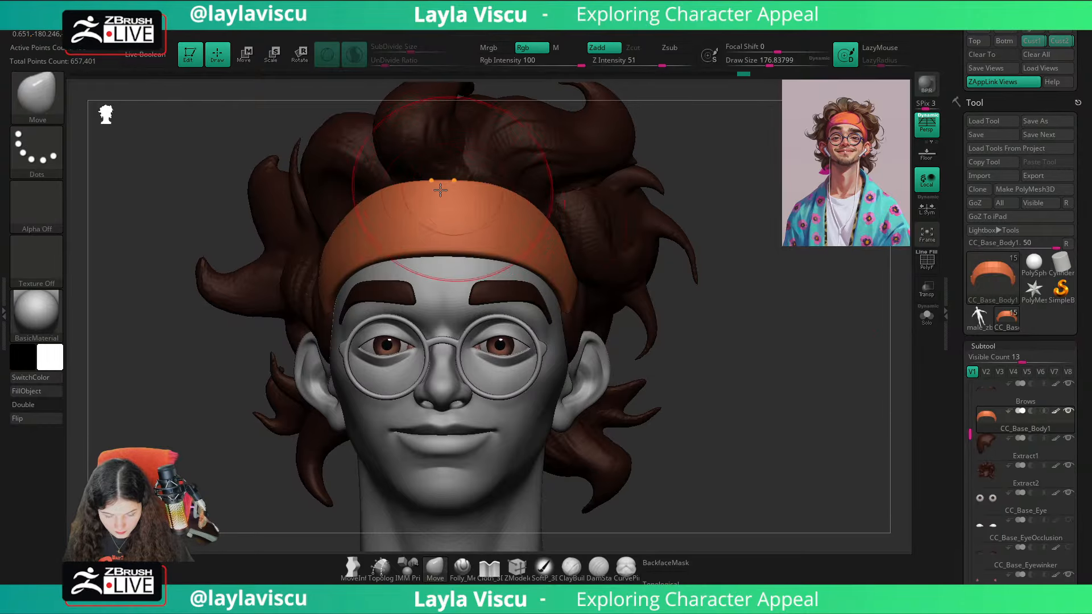
pyautogui.moveTo(440, 190); pyautogui.dragTo(438, 175)
pyautogui.moveTo(696, 278); pyautogui.dragTo(738, 288, button='right')
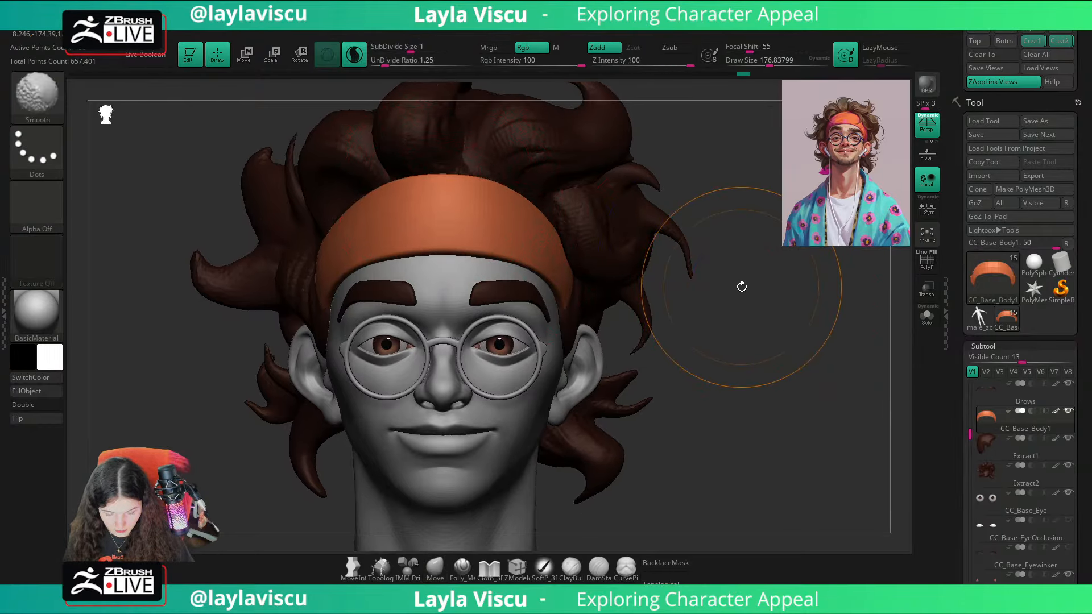
# Step: Frame the head and check the headband from the saved reference view and from closer up
pyautogui.press('f')
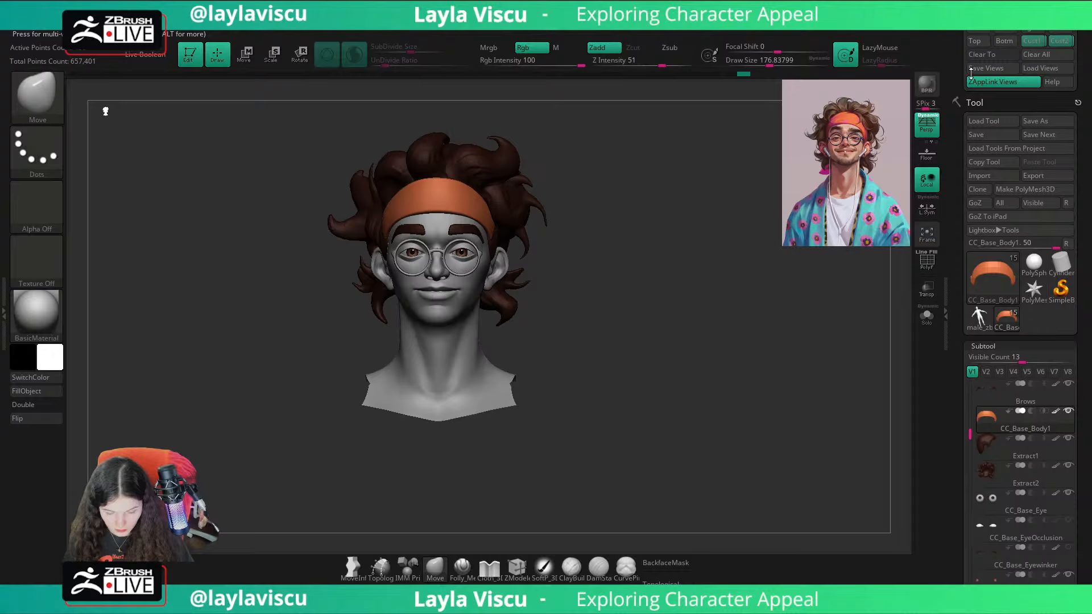
pyautogui.click(1043, 41)
pyautogui.keyDown('ctrl'); pyautogui.moveTo(481, 183); pyautogui.dragTo(506, 236, button='right'); pyautogui.keyUp('ctrl')
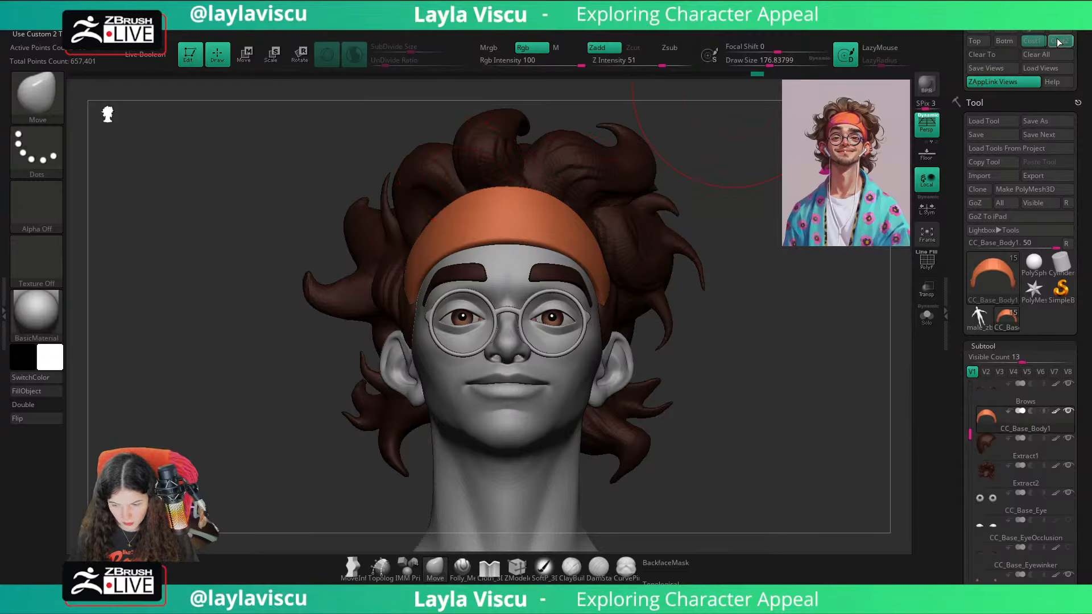
# Step: Compare the head with the reference overlay from the saved view and adjust the headband's side edge with the Move brush
pyautogui.click(1039, 43)
pyautogui.hotkey('shift', 'z')
pyautogui.hotkey('shift', 'z')
pyautogui.hotkey('shift', 'z')
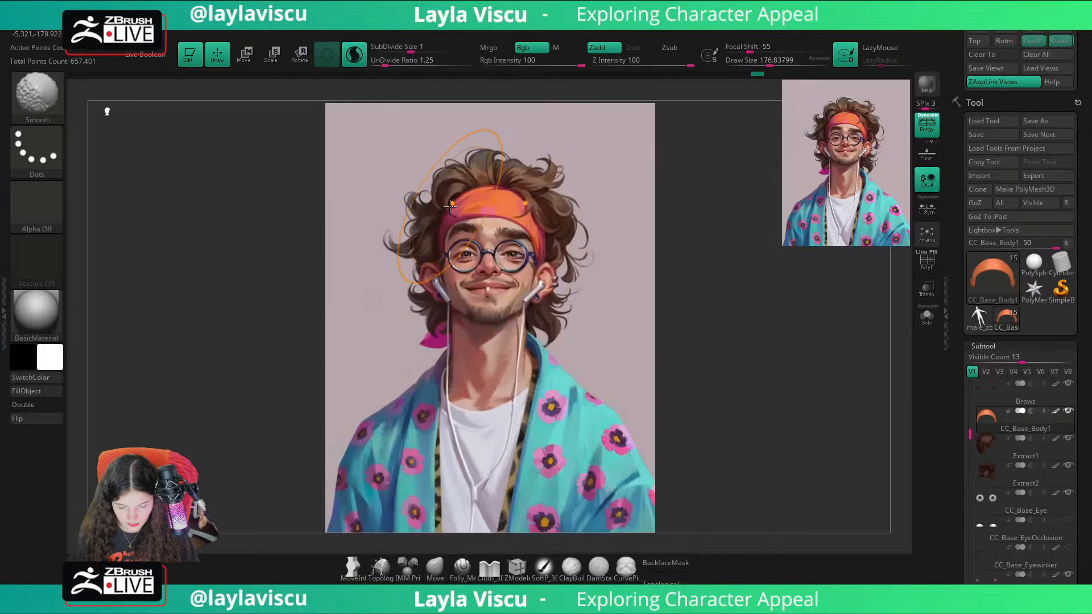
pyautogui.hotkey('shift', 'z')
pyautogui.keyDown('ctrl'); pyautogui.moveTo(449, 199); pyautogui.dragTo(435, 231, button='right'); pyautogui.keyUp('ctrl')
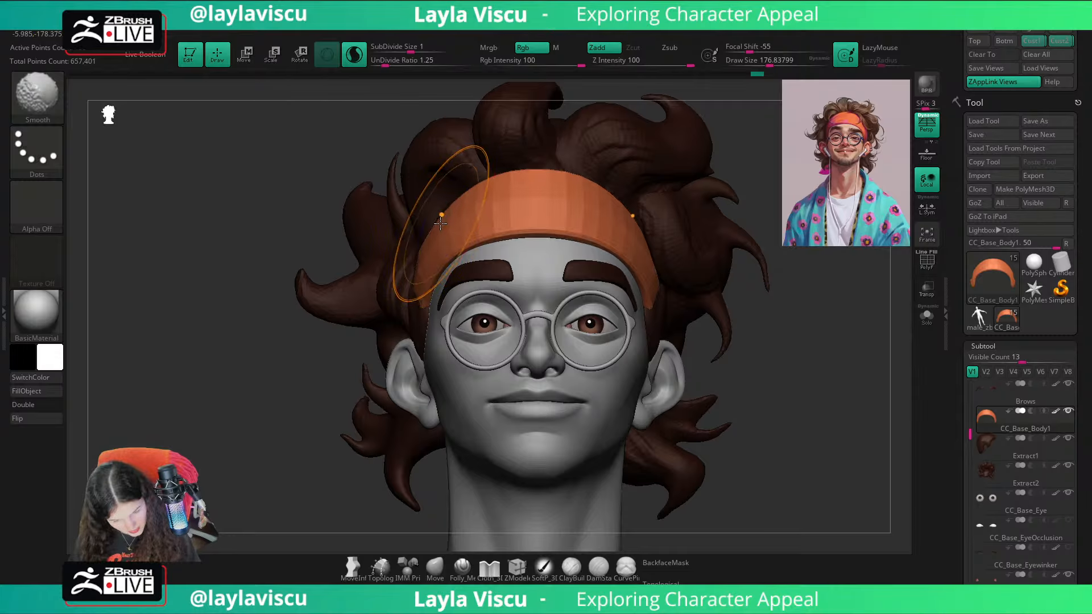
pyautogui.moveTo(453, 232); pyautogui.dragTo(448, 227)
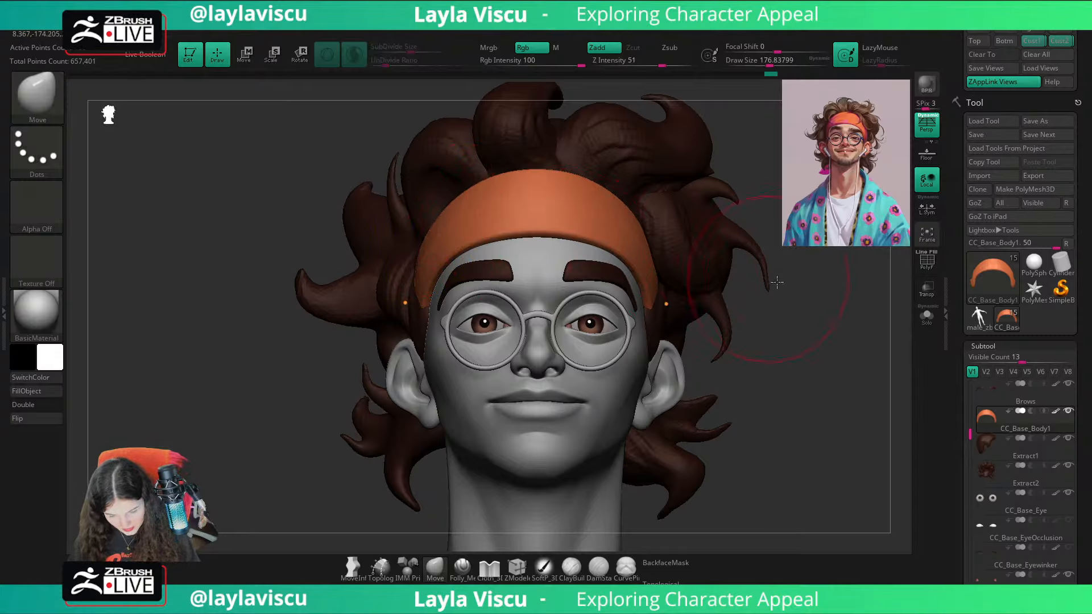
# Step: Check the headband against the reference overlay from the saved view, from close up and from an angle
pyautogui.click(1036, 43)
pyautogui.hotkey('shift', 'z')
pyautogui.hotkey('shift', 'z')
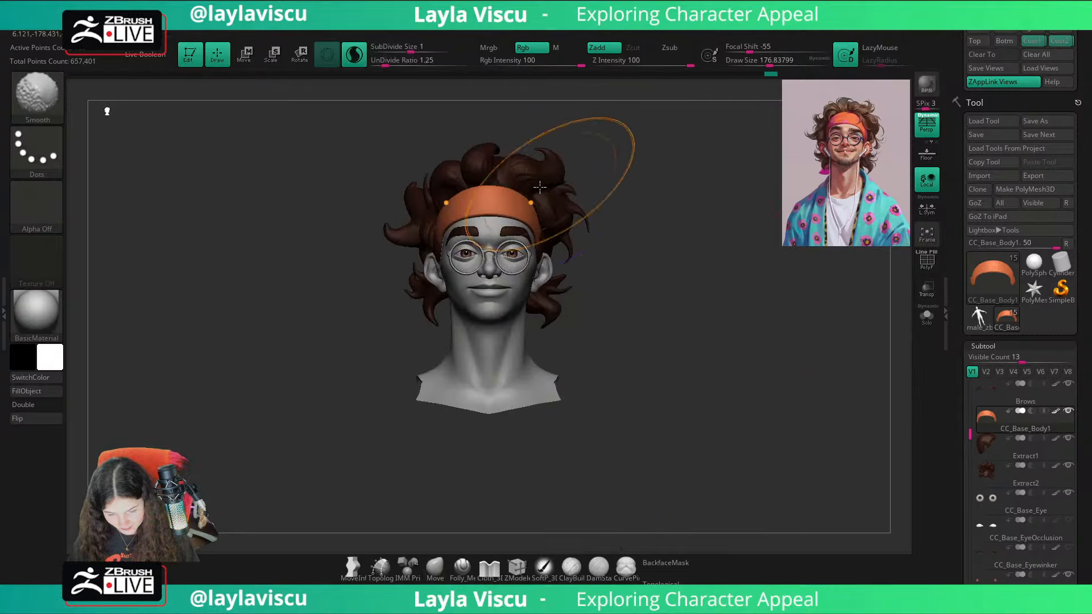
pyautogui.keyDown('ctrl'); pyautogui.moveTo(541, 202); pyautogui.dragTo(677, 256, button='right'); pyautogui.keyUp('ctrl')
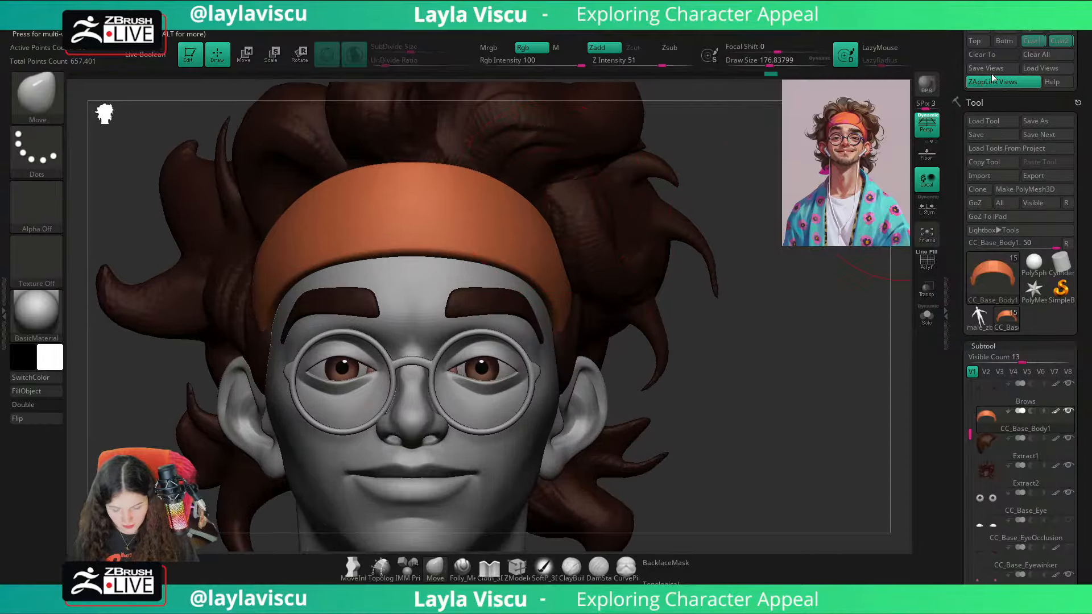
pyautogui.click(1033, 42)
pyautogui.hotkey('shift', 'z')
pyautogui.hotkey('shift', 'z')
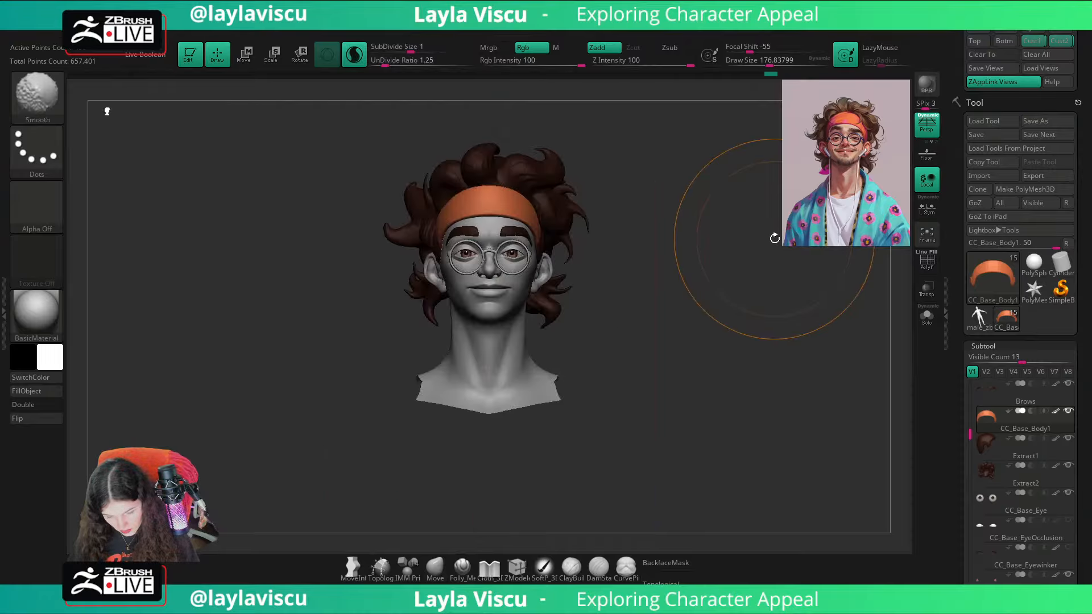
pyautogui.hotkey('shift', 'z')
pyautogui.hotkey('shift', 'z')
pyautogui.moveTo(774, 238); pyautogui.dragTo(638, 241)
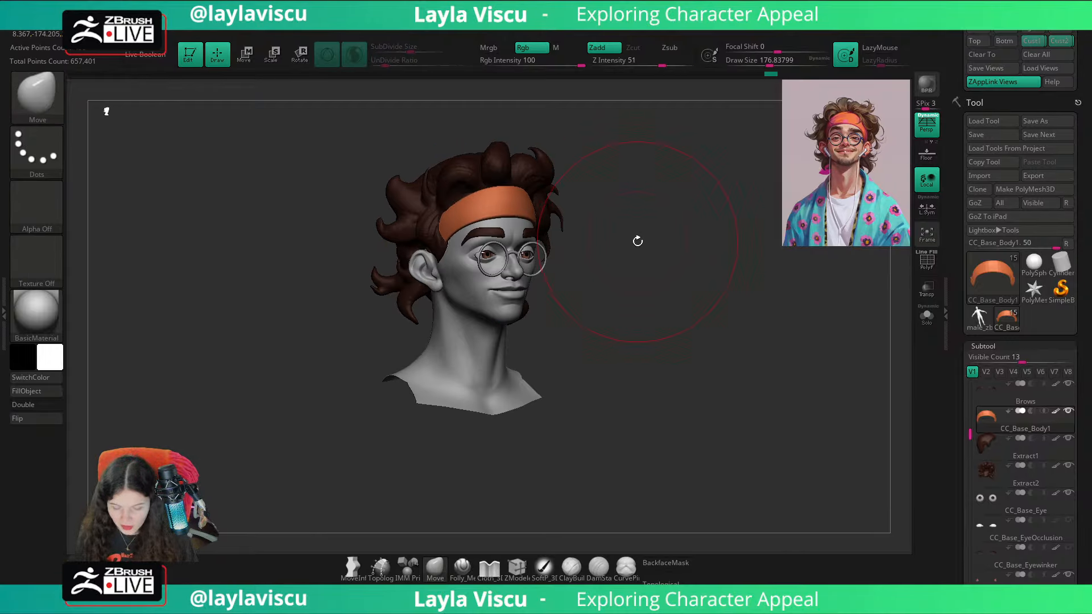
# Step: Make the CC_Base_Body subtool active and unhide its torso and arms
pyautogui.moveTo(641, 235); pyautogui.dragTo(573, 319)
pyautogui.keyDown('alt'); pyautogui.click(473, 380); pyautogui.keyUp('alt')
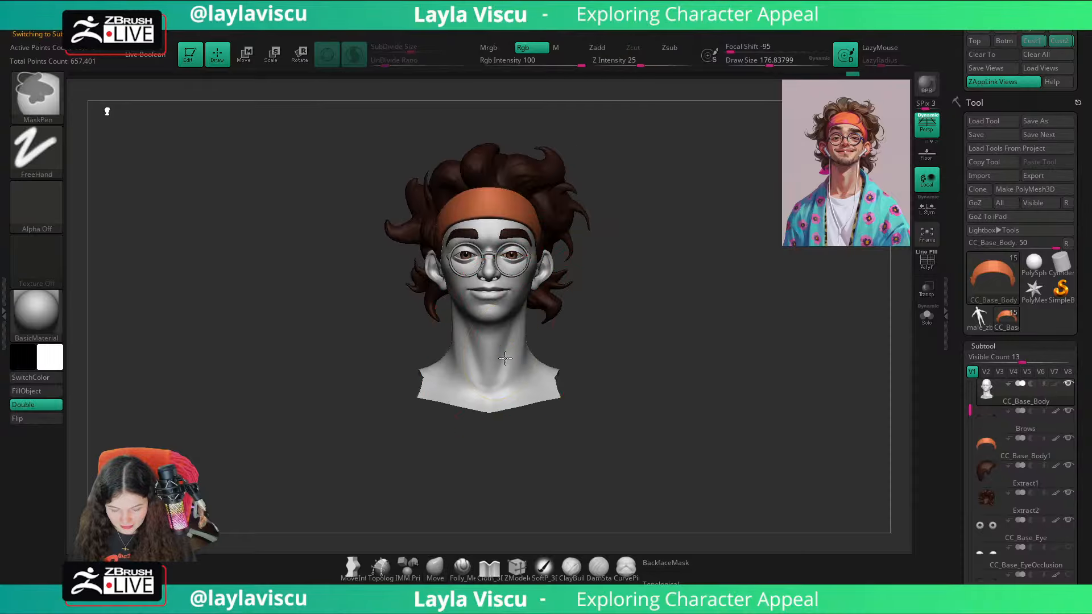
pyautogui.moveTo(642, 284)
pyautogui.keyDown('ctrl'); pyautogui.mouseDown(button='right')
pyautogui.moveTo(663, 352)
pyautogui.moveTo(691, 360)
pyautogui.mouseUp(button='right'); pyautogui.keyUp('ctrl')
pyautogui.moveTo(691, 360)
pyautogui.keyDown('ctrl'); pyautogui.mouseDown(button='right')
pyautogui.moveTo(683, 344)
pyautogui.moveTo(660, 344)
pyautogui.moveTo(685, 347)
pyautogui.mouseUp(button='right'); pyautogui.keyUp('ctrl')
pyautogui.moveTo(685, 348)
pyautogui.mouseDown()
pyautogui.moveTo(724, 346)
pyautogui.moveTo(707, 331)
pyautogui.mouseUp()
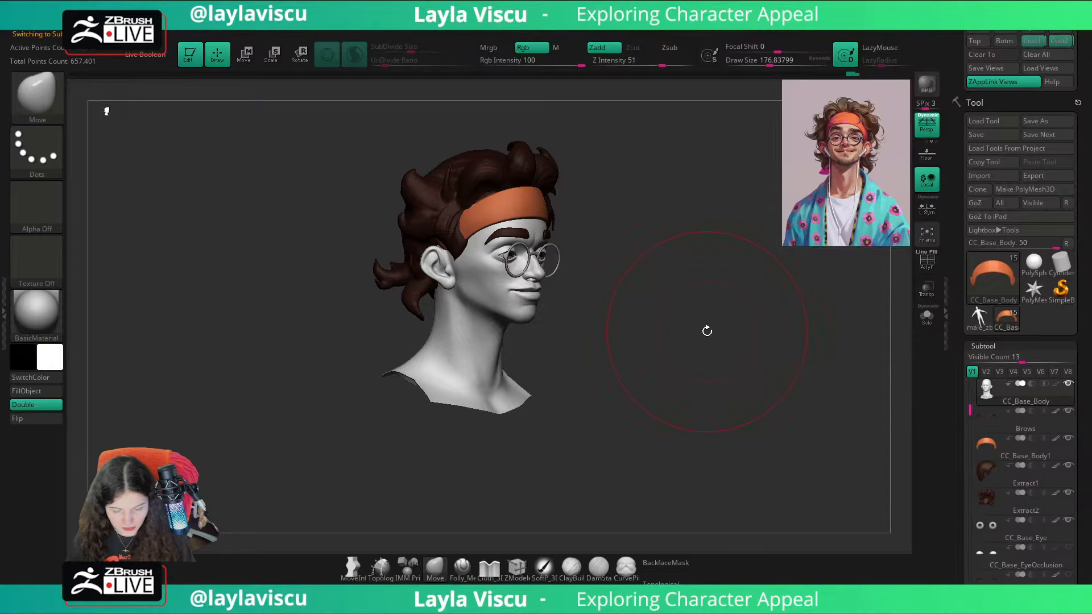
pyautogui.keyDown('ctrl'); pyautogui.keyDown('shift'); pyautogui.click(702, 334); pyautogui.keyUp('shift'); pyautogui.keyUp('ctrl')
pyautogui.moveTo(578, 365); pyautogui.dragTo(553, 376, button='right')
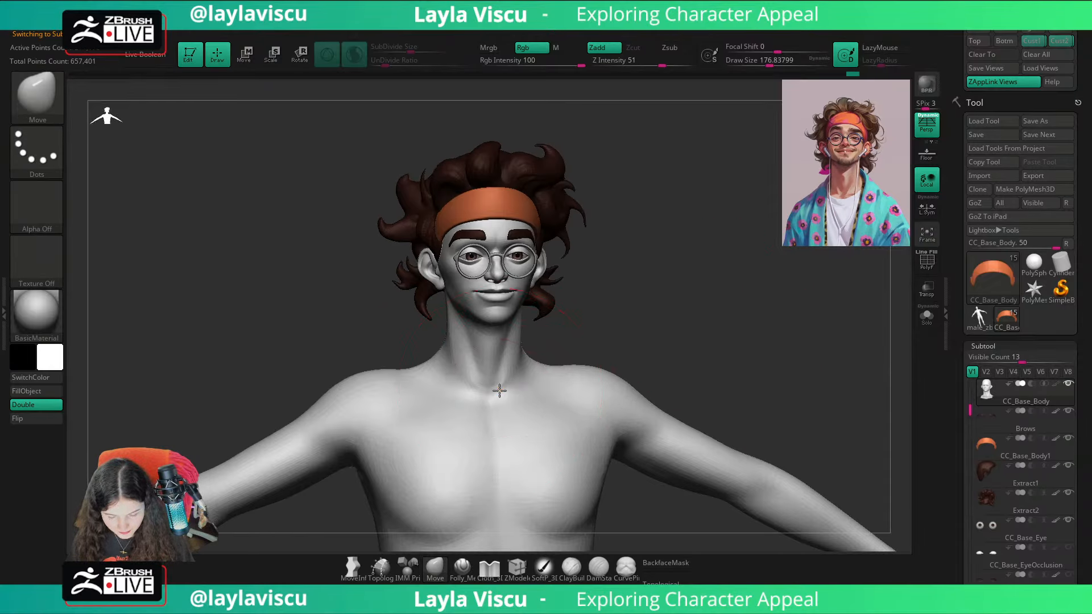
# Step: Adjust the pit of the neck with the Move brush at a Draw Size of about 44
pyautogui.press('s')
pyautogui.moveTo(513, 391); pyautogui.dragTo(494, 391)
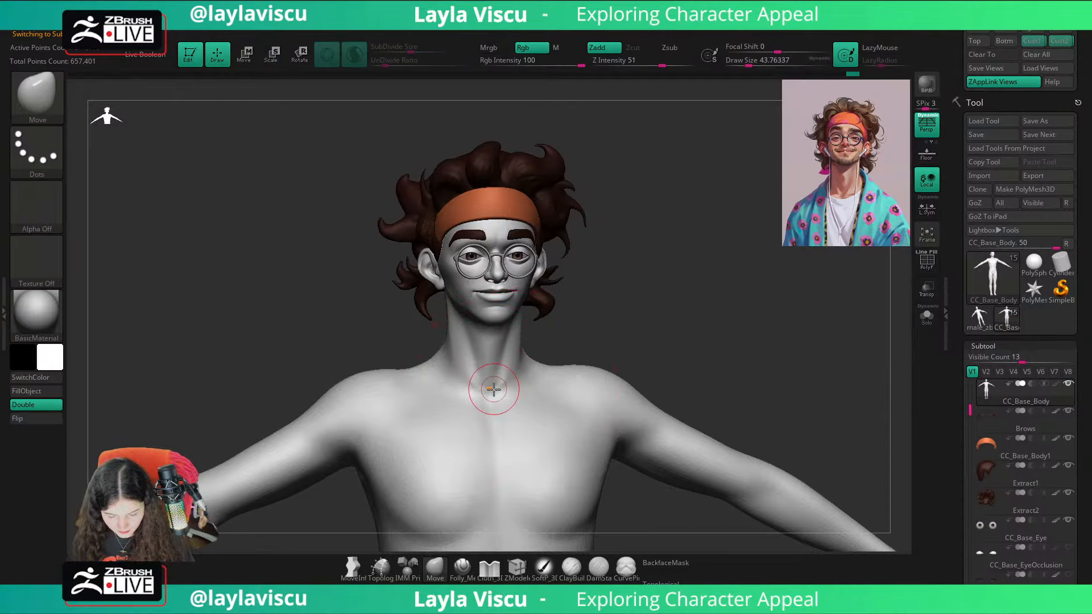
pyautogui.moveTo(494, 375)
pyautogui.keyDown('ctrl'); pyautogui.mouseDown(button='right')
pyautogui.moveTo(685, 304)
pyautogui.moveTo(589, 316)
pyautogui.mouseUp(button='right'); pyautogui.keyUp('ctrl')
# Step: Build up the neck muscles running down to the pit of the neck with ClayBuildup at a Draw Size of about 62 and smooth them
pyautogui.press('b')
pyautogui.press('c')
pyautogui.press('b')
pyautogui.press('s')
pyautogui.moveTo(517, 383)
pyautogui.mouseDown()
pyautogui.moveTo(538, 275)
pyautogui.moveTo(485, 420)
pyautogui.mouseUp()
pyautogui.hotkey('ctrl', 'z')
pyautogui.moveTo(546, 255)
pyautogui.mouseDown()
pyautogui.moveTo(493, 426)
pyautogui.moveTo(546, 288)
pyautogui.moveTo(505, 426)
pyautogui.moveTo(535, 301)
pyautogui.moveTo(489, 439)
pyautogui.mouseUp()
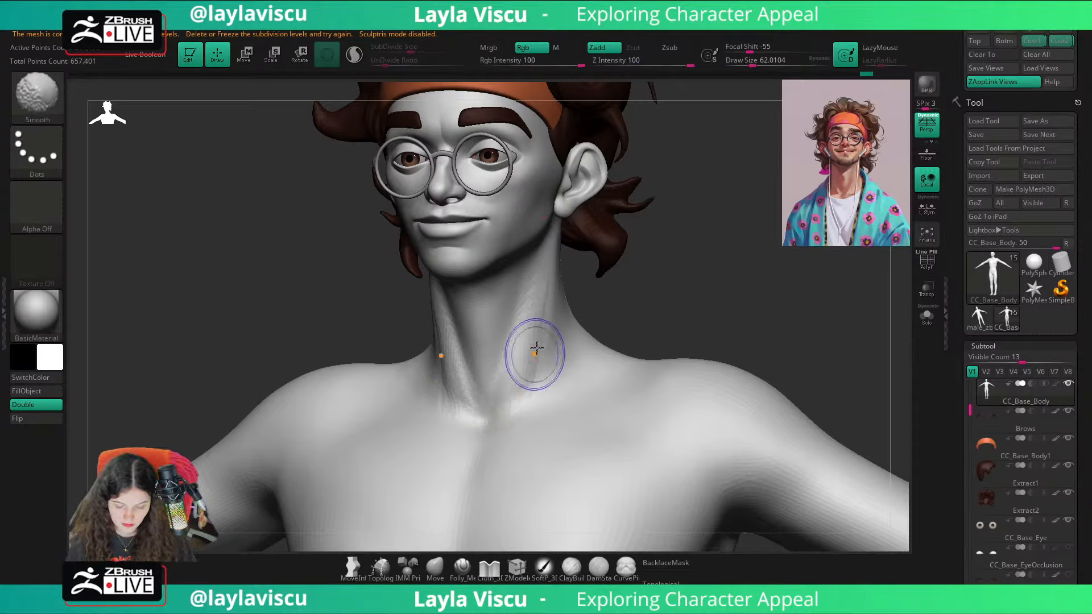
pyautogui.keyDown('shift'); pyautogui.moveTo(535, 353); pyautogui.dragTo(492, 439); pyautogui.keyUp('shift')
pyautogui.keyDown('shift'); pyautogui.moveTo(681, 289); pyautogui.dragTo(705, 291, button='right'); pyautogui.keyUp('shift')
pyautogui.moveTo(705, 291)
pyautogui.keyDown('ctrl'); pyautogui.mouseDown(button='right')
pyautogui.moveTo(639, 295)
pyautogui.moveTo(631, 285)
pyautogui.mouseUp(button='right'); pyautogui.keyUp('ctrl')
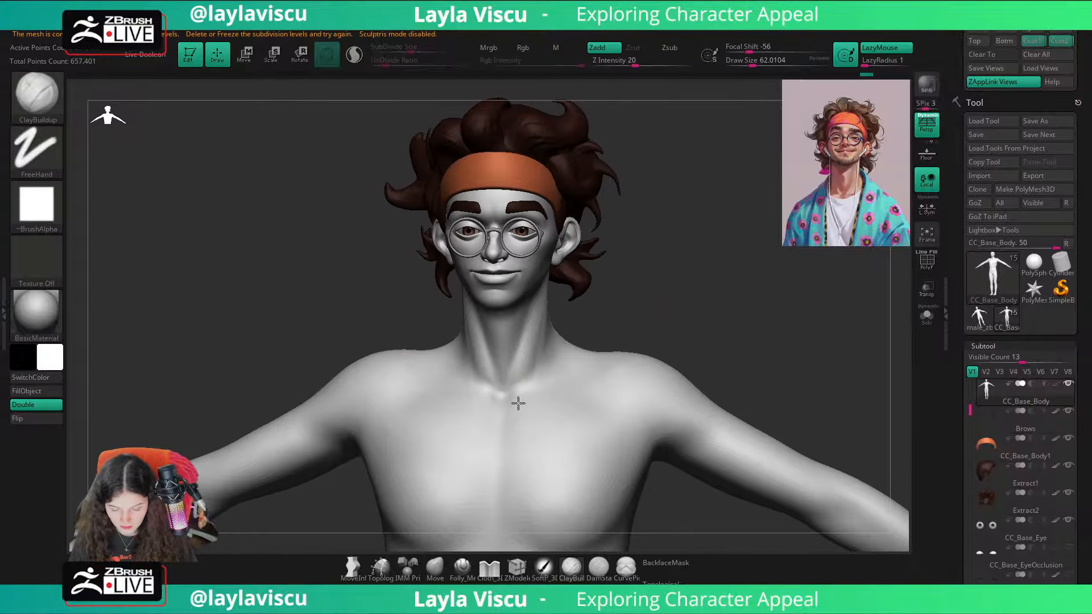
# Step: Rough in both collarbones with ClayBuildup and detail their inner ends at a Draw Size of about 23
pyautogui.moveTo(550, 391); pyautogui.dragTo(589, 387)
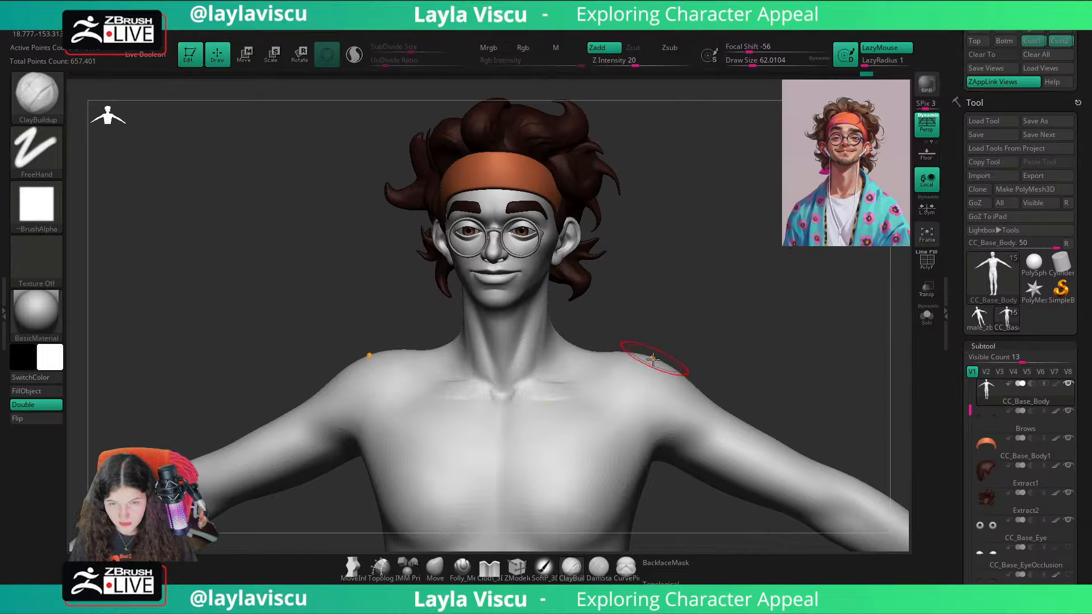
pyautogui.press('s')
pyautogui.moveTo(654, 366); pyautogui.dragTo(645, 369)
pyautogui.press('s')
pyautogui.moveTo(522, 396); pyautogui.dragTo(513, 396)
pyautogui.press('s')
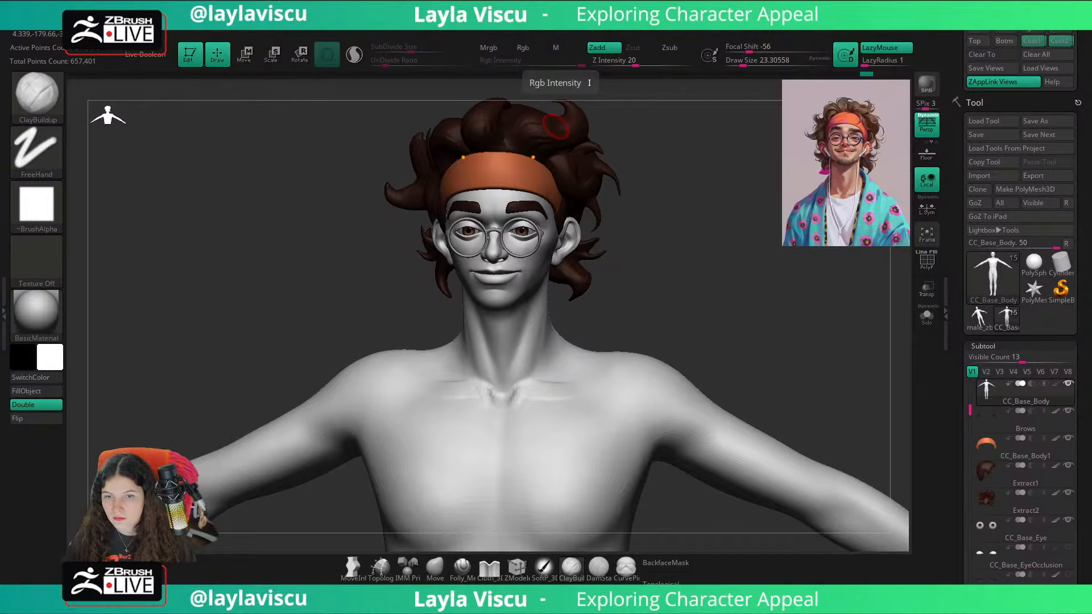
pyautogui.moveTo(710, 323); pyautogui.dragTo(704, 348)
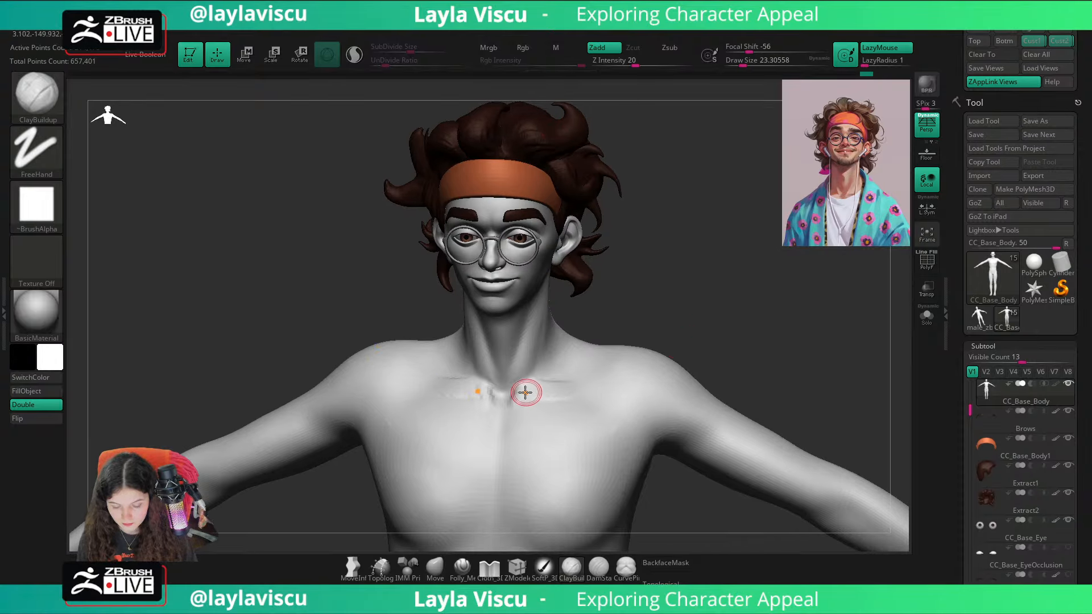
# Step: Extend the collarbones towards the shoulders with ClayBuildup at a Draw Size of about 39 and smooth the strokes
pyautogui.moveTo(660, 293); pyautogui.dragTo(702, 314)
pyautogui.press('s')
pyautogui.moveTo(519, 395); pyautogui.dragTo(523, 394)
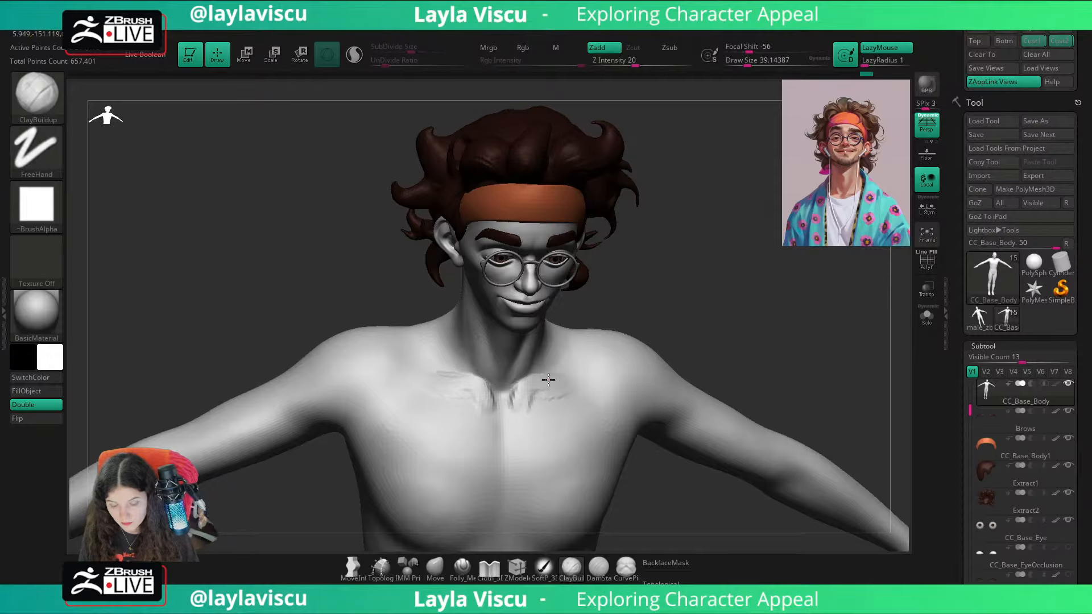
pyautogui.moveTo(537, 397)
pyautogui.mouseDown()
pyautogui.moveTo(673, 358)
pyautogui.moveTo(517, 416)
pyautogui.mouseUp()
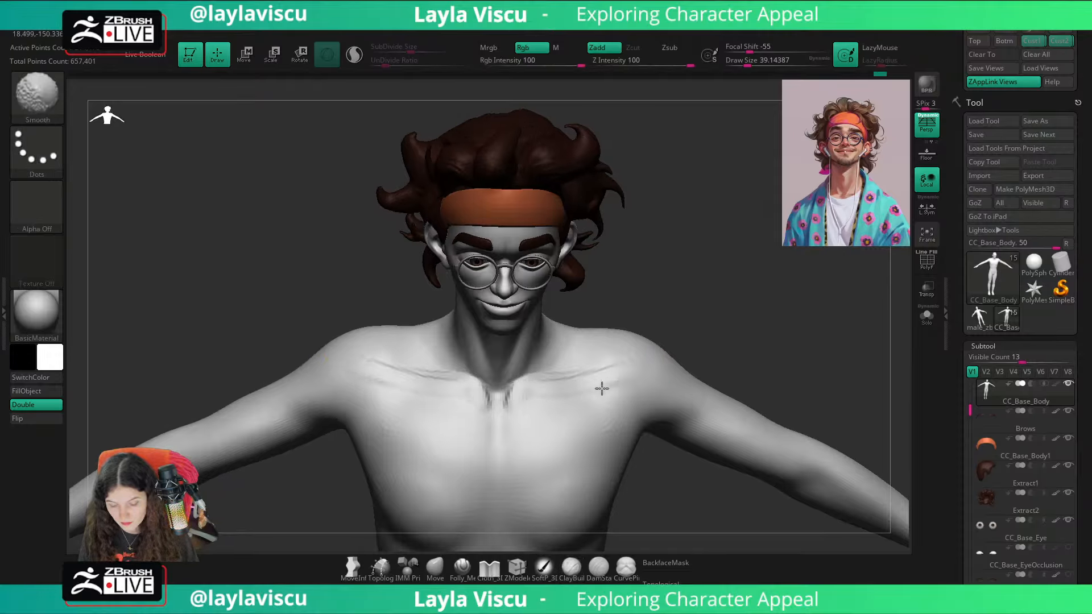
pyautogui.keyDown('shift'); pyautogui.moveTo(557, 385); pyautogui.dragTo(604, 366); pyautogui.keyUp('shift')
# Step: Adjust the collarbones and upper shoulder contour with the Move brush at a Draw Size of about 90
pyautogui.moveTo(714, 340)
pyautogui.keyDown('shift'); pyautogui.mouseDown()
pyautogui.moveTo(724, 322)
pyautogui.moveTo(710, 299)
pyautogui.mouseUp(); pyautogui.keyUp('shift')
pyautogui.click(435, 567)
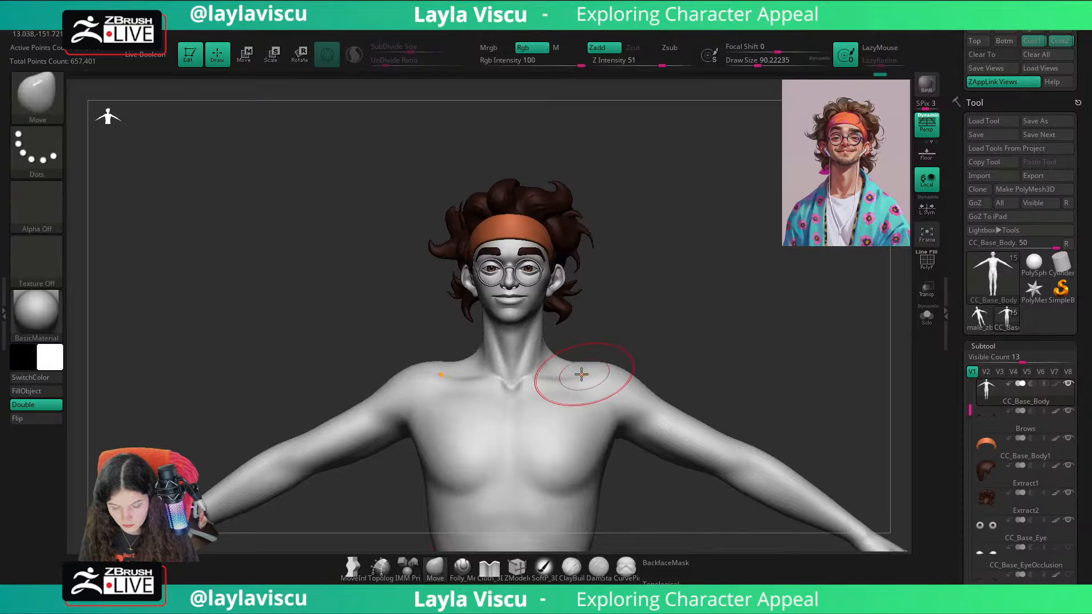
pyautogui.keyDown('alt'); pyautogui.moveTo(569, 371); pyautogui.dragTo(675, 350); pyautogui.keyUp('alt')
# Step: Enable BackfaceMask and refine the transition from neck to shoulders with the Move brush at a Draw Size of about 54
pyautogui.click(657, 564)
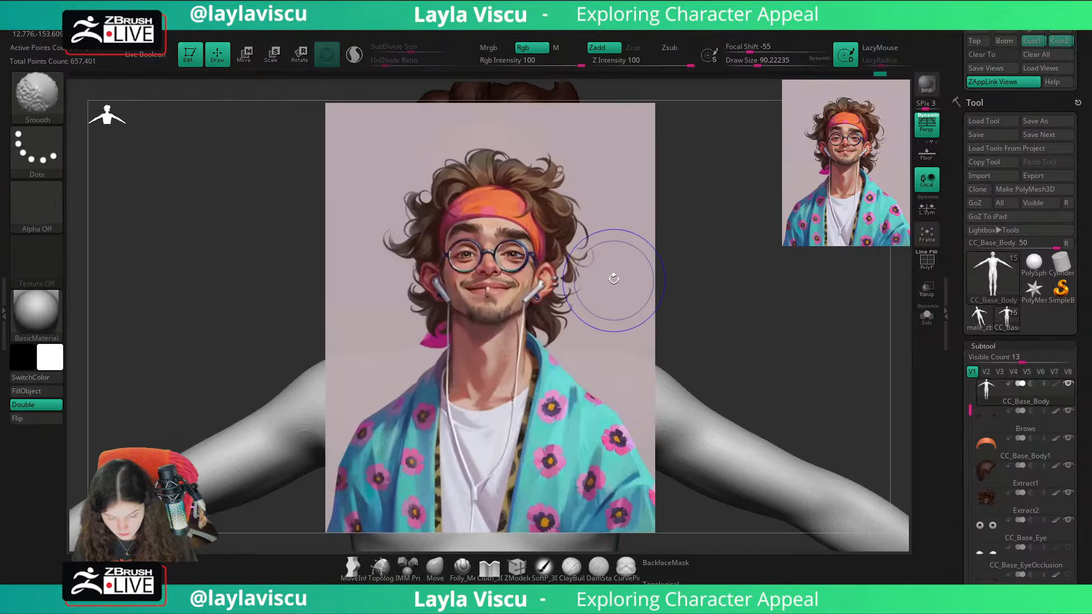
pyautogui.press('s')
pyautogui.moveTo(556, 339); pyautogui.dragTo(562, 329)
pyautogui.press('s')
pyautogui.moveTo(561, 330)
pyautogui.keyDown('shift'); pyautogui.mouseDown()
pyautogui.moveTo(578, 343)
pyautogui.moveTo(562, 339)
pyautogui.mouseUp(); pyautogui.keyUp('shift')
pyautogui.press('s')
pyautogui.moveTo(562, 340)
pyautogui.mouseDown()
pyautogui.moveTo(624, 280)
pyautogui.moveTo(567, 309)
pyautogui.mouseUp()
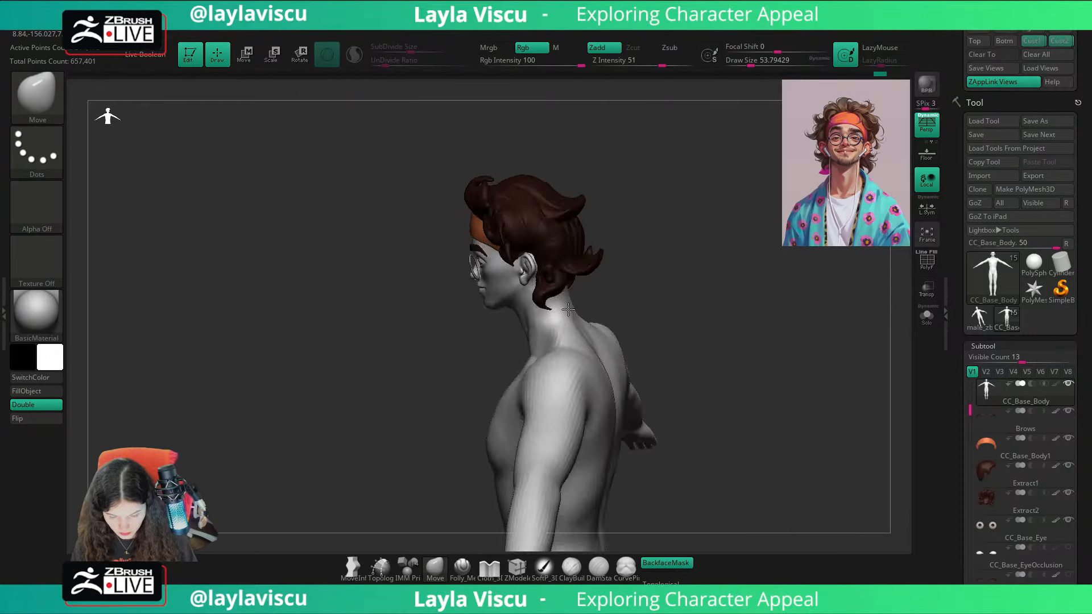
# Step: Reshape the trapezius slope from behind with the Move brush at a Draw Size of about 120
pyautogui.moveTo(568, 309)
pyautogui.keyDown('shift'); pyautogui.mouseDown(button='right')
pyautogui.moveTo(688, 295)
pyautogui.moveTo(632, 422)
pyautogui.mouseUp(button='right'); pyautogui.keyUp('shift')
pyautogui.press('s')
pyautogui.moveTo(514, 337); pyautogui.dragTo(524, 336)
pyautogui.moveTo(513, 344); pyautogui.dragTo(511, 337)
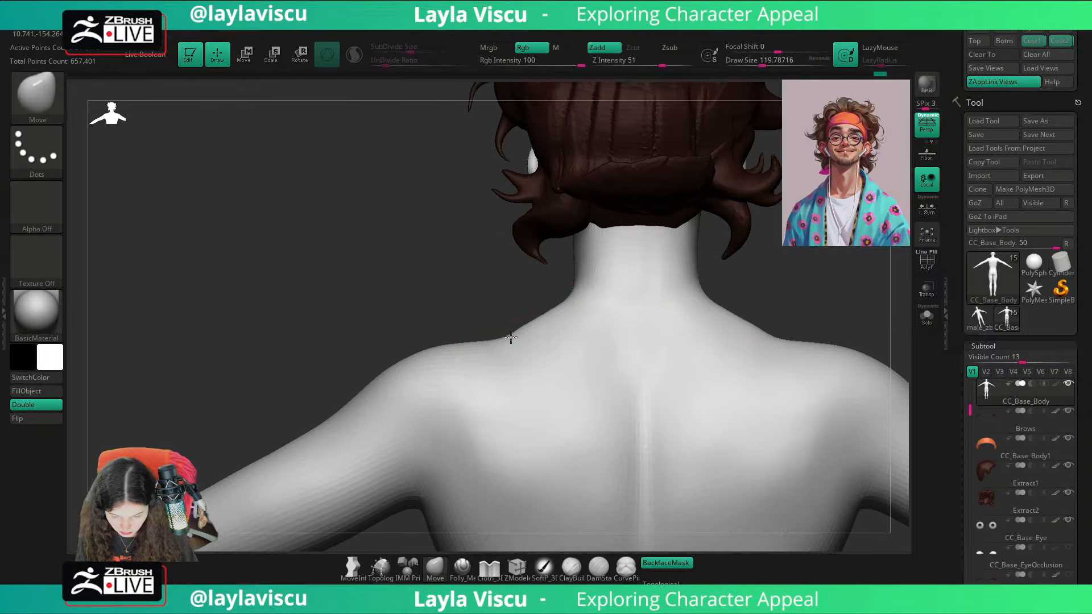
pyautogui.moveTo(739, 319)
pyautogui.keyDown('ctrl'); pyautogui.mouseDown(button='right')
pyautogui.moveTo(748, 266)
pyautogui.moveTo(812, 299)
pyautogui.mouseUp(button='right'); pyautogui.keyUp('ctrl')
pyautogui.moveTo(746, 304)
pyautogui.mouseDown(button='right')
pyautogui.moveTo(785, 310)
pyautogui.moveTo(721, 292)
pyautogui.moveTo(699, 364)
pyautogui.moveTo(611, 400)
pyautogui.mouseUp(button='right')
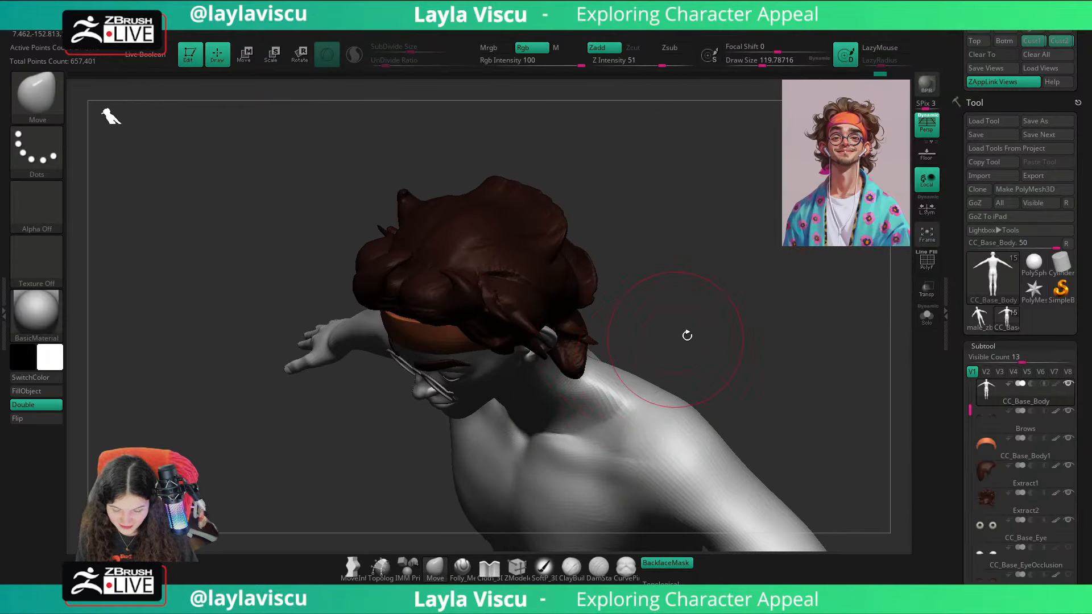
# Step: Refine the trapezius and shoulder tops from several angles with the Move brush, ending at a Draw Size of about 90
pyautogui.moveTo(687, 335); pyautogui.dragTo(660, 347, button='right')
pyautogui.press('s')
pyautogui.moveTo(591, 358); pyautogui.dragTo(611, 367)
pyautogui.moveTo(703, 316)
pyautogui.mouseDown(button='right')
pyautogui.moveTo(750, 256)
pyautogui.moveTo(790, 356)
pyautogui.moveTo(732, 323)
pyautogui.mouseUp(button='right')
pyautogui.press('s')
pyautogui.moveTo(631, 344)
pyautogui.mouseDown()
pyautogui.moveTo(577, 343)
pyautogui.moveTo(609, 349)
pyautogui.mouseUp()
pyautogui.press('s')
pyautogui.keyDown('shift'); pyautogui.moveTo(586, 348); pyautogui.dragTo(570, 341); pyautogui.keyUp('shift')
pyautogui.moveTo(722, 327)
pyautogui.mouseDown(button='right')
pyautogui.moveTo(592, 319)
pyautogui.moveTo(763, 297)
pyautogui.mouseUp(button='right')
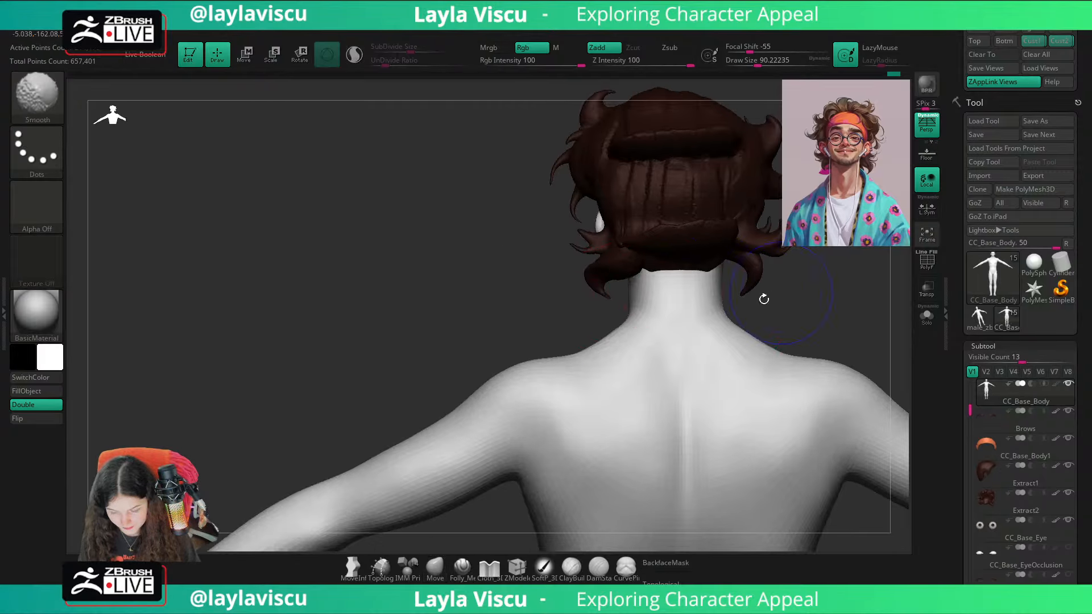
# Step: Adjust the line where the trapezius meets the shoulder with the Move brush at a Draw Size of about 80
pyautogui.moveTo(626, 358)
pyautogui.mouseDown(button='right')
pyautogui.moveTo(763, 297)
pyautogui.moveTo(718, 308)
pyautogui.mouseUp(button='right')
pyautogui.keyDown('alt'); pyautogui.moveTo(718, 307); pyautogui.dragTo(623, 305, button='right'); pyautogui.keyUp('alt')
pyautogui.moveTo(623, 305)
pyautogui.keyDown('ctrl'); pyautogui.mouseDown(button='right')
pyautogui.moveTo(575, 358)
pyautogui.moveTo(586, 331)
pyautogui.mouseUp(button='right'); pyautogui.keyUp('ctrl')
pyautogui.press('s')
pyautogui.moveTo(573, 340); pyautogui.dragTo(579, 340)
pyautogui.keyDown('alt'); pyautogui.moveTo(635, 312); pyautogui.dragTo(596, 320, button='right'); pyautogui.keyUp('alt')
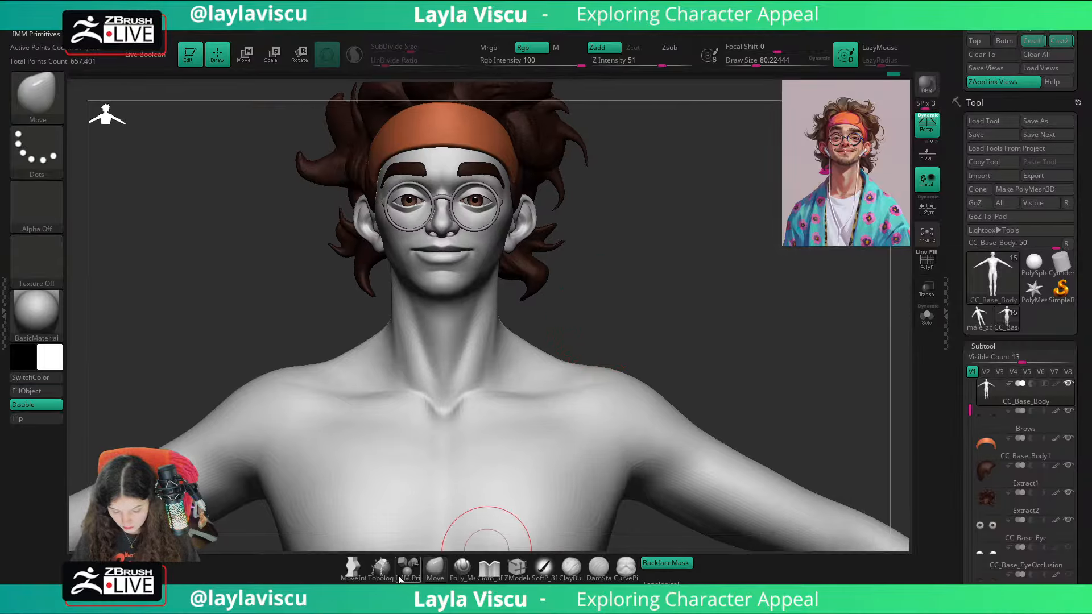
# Step: Disable BackfaceMask and reshape the upper chest and shoulders with the Move brush at a Draw Size of about 128
pyautogui.moveTo(718, 400); pyautogui.dragTo(710, 490, button='right')
pyautogui.click(665, 563)
pyautogui.press('s')
pyautogui.moveTo(550, 420); pyautogui.dragTo(558, 421)
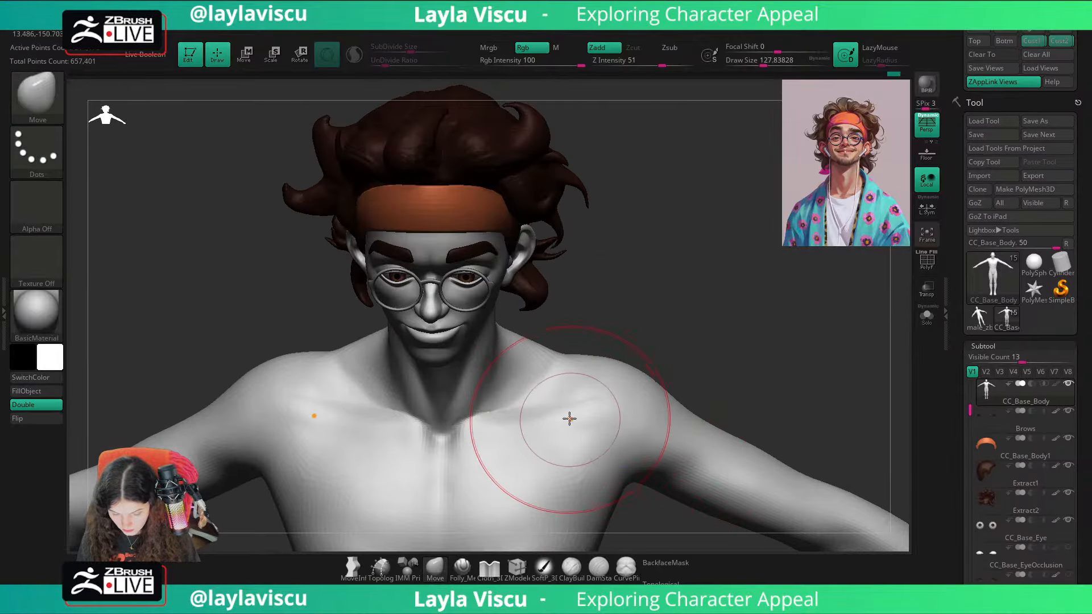
pyautogui.keyDown('shift'); pyautogui.moveTo(719, 372); pyautogui.dragTo(693, 283, button='right'); pyautogui.keyUp('shift')
pyautogui.keyDown('ctrl'); pyautogui.moveTo(559, 381); pyautogui.dragTo(626, 397, button='right'); pyautogui.keyUp('ctrl')
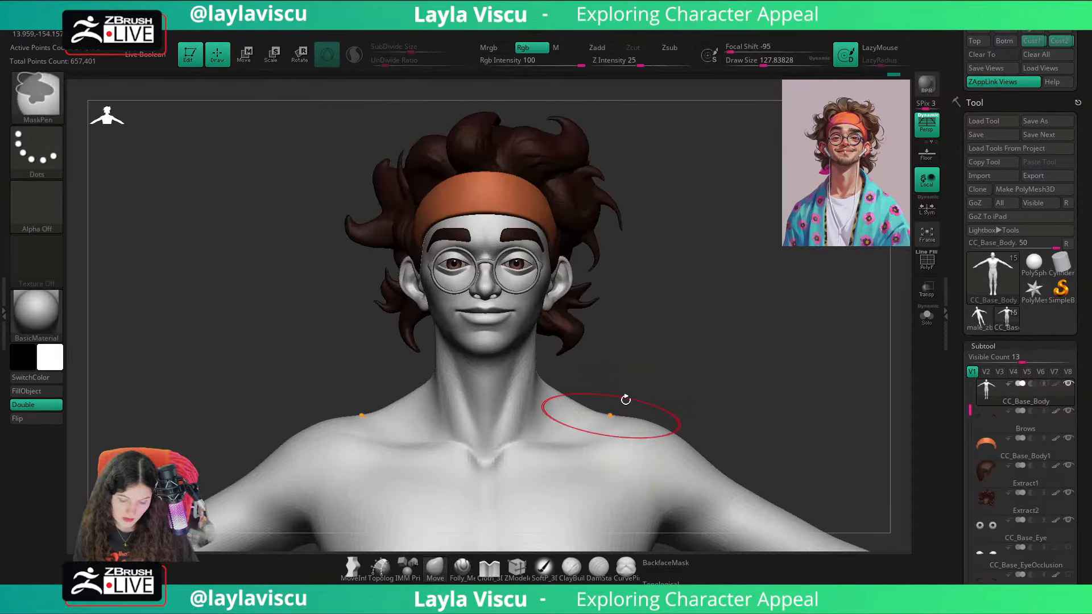
# Step: Fine-tune the silhouette between neck and shoulder with the Move brush at a Draw Size of about 41
pyautogui.press('s')
pyautogui.moveTo(676, 365); pyautogui.dragTo(662, 364)
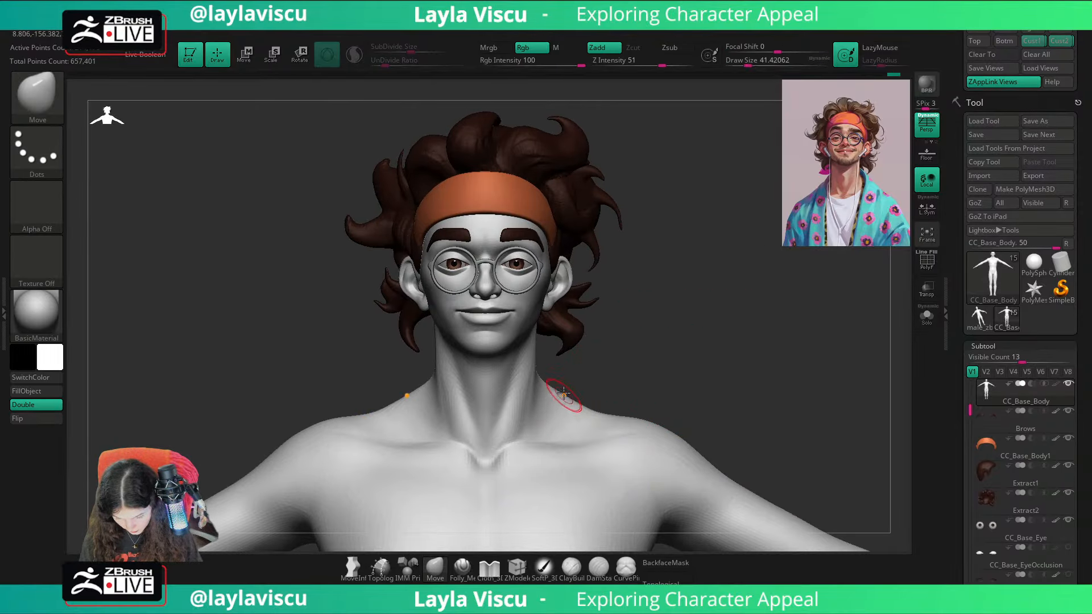
pyautogui.moveTo(599, 415); pyautogui.dragTo(600, 402)
# Step: Adjust the neck base and shoulders with the Move brush at a Draw Size of about 87 and smooth the shoulder top
pyautogui.keyDown('ctrl'); pyautogui.moveTo(715, 362); pyautogui.dragTo(699, 301, button='right'); pyautogui.keyUp('ctrl')
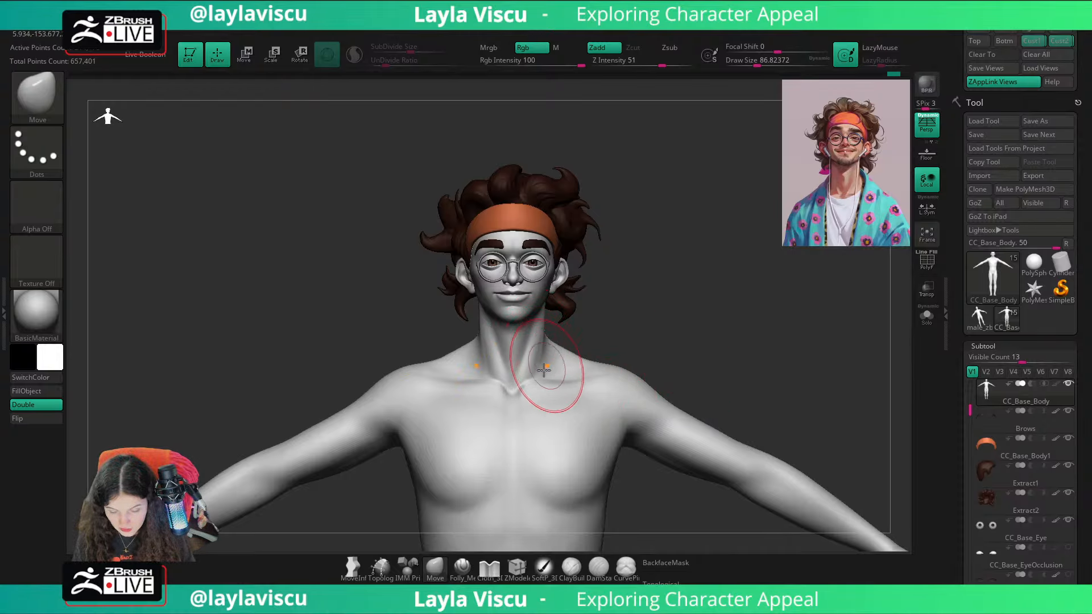
pyautogui.moveTo(617, 372)
pyautogui.mouseDown(button='right')
pyautogui.moveTo(680, 338)
pyautogui.moveTo(594, 356)
pyautogui.moveTo(719, 314)
pyautogui.moveTo(719, 378)
pyautogui.moveTo(608, 387)
pyautogui.mouseUp(button='right')
pyautogui.press('shift')
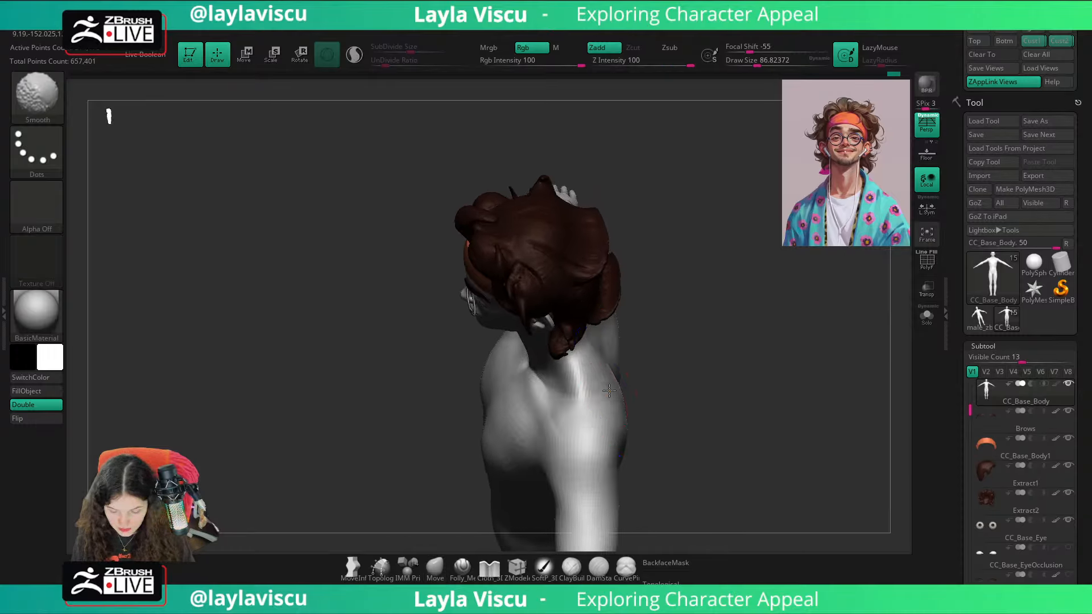
pyautogui.moveTo(745, 341); pyautogui.dragTo(637, 343, button='right')
# Step: Turn BackfaceMask on and reshape the upper back and back of the neck with the Move brush at a Draw Size of about 116
pyautogui.moveTo(711, 261); pyautogui.dragTo(668, 526, button='right')
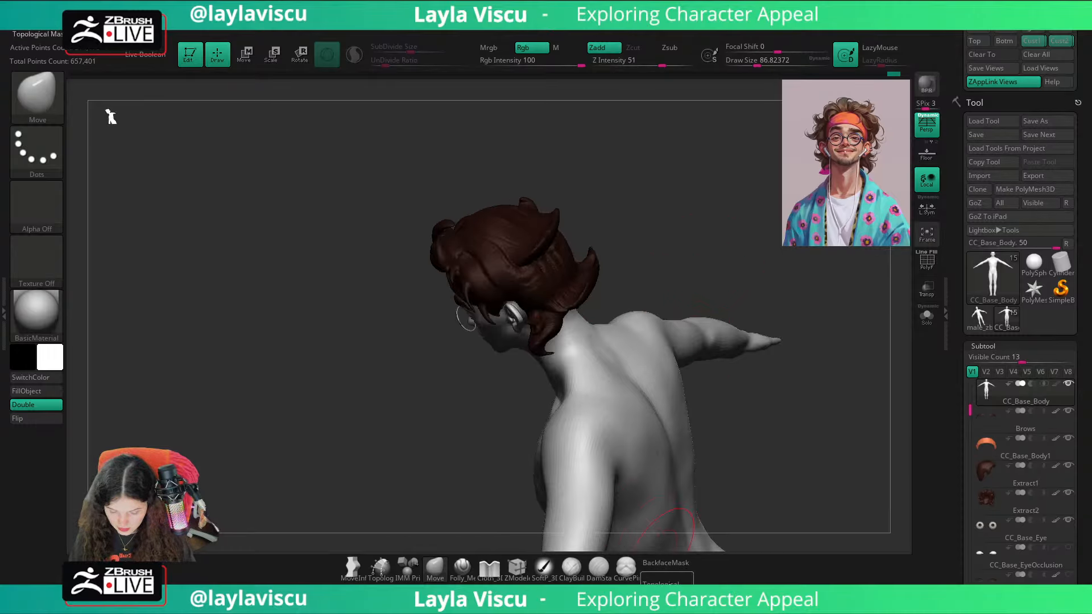
pyautogui.moveTo(751, 470); pyautogui.dragTo(622, 360, button='right')
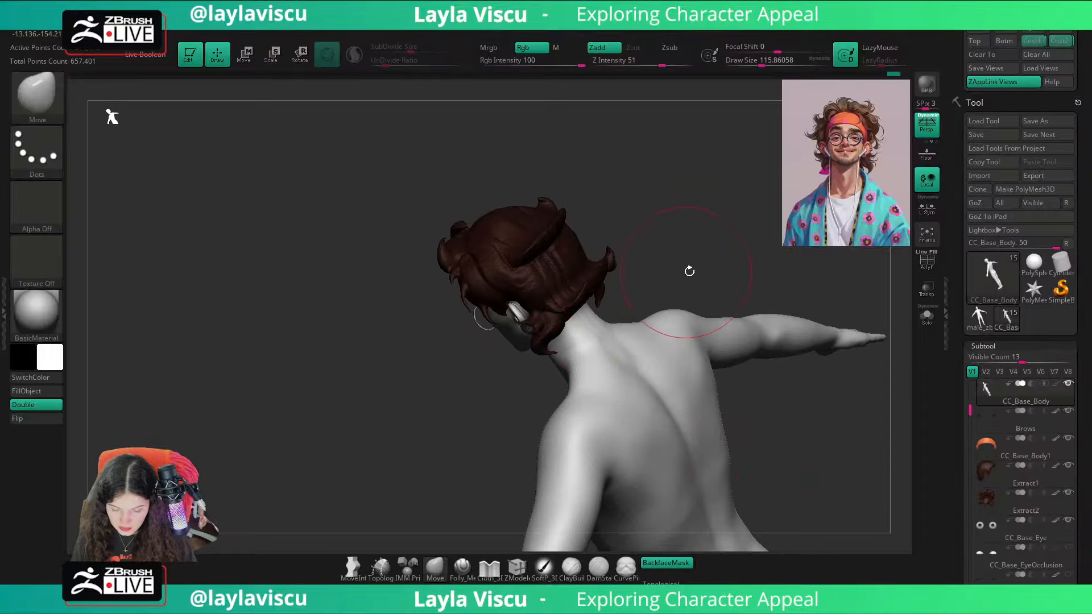
pyautogui.moveTo(689, 272); pyautogui.dragTo(796, 315, button='right')
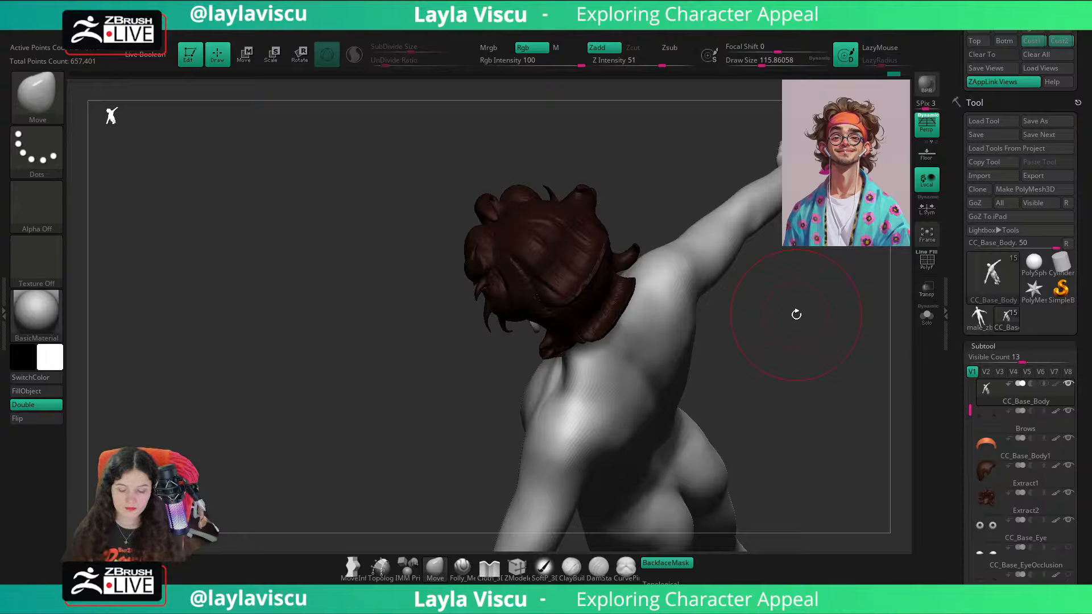
pyautogui.moveTo(796, 315); pyautogui.dragTo(724, 309)
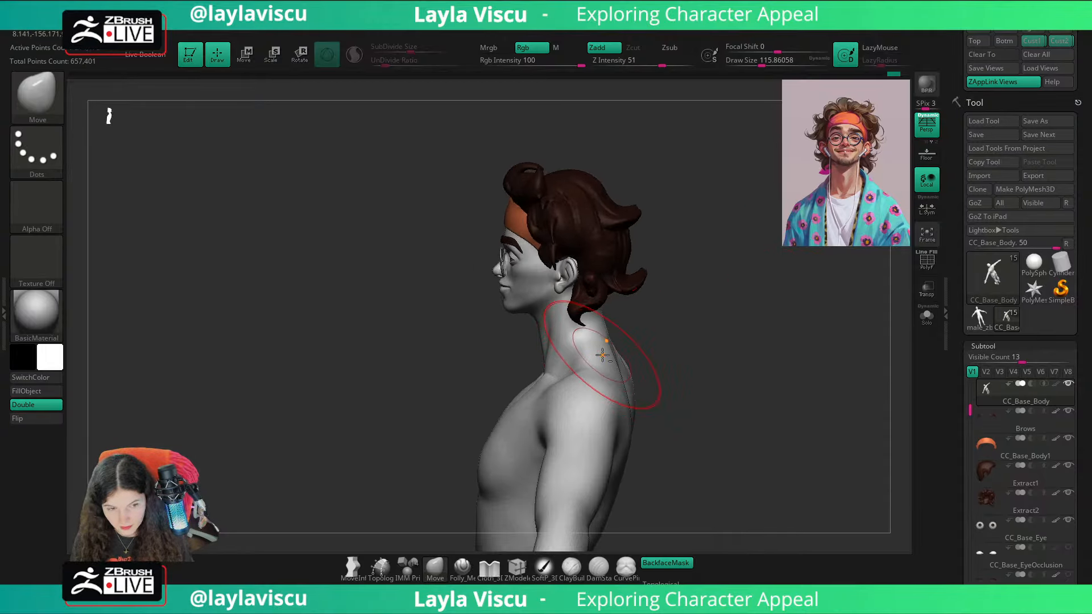
pyautogui.moveTo(719, 352); pyautogui.dragTo(674, 355)
pyautogui.moveTo(759, 353); pyautogui.dragTo(722, 329)
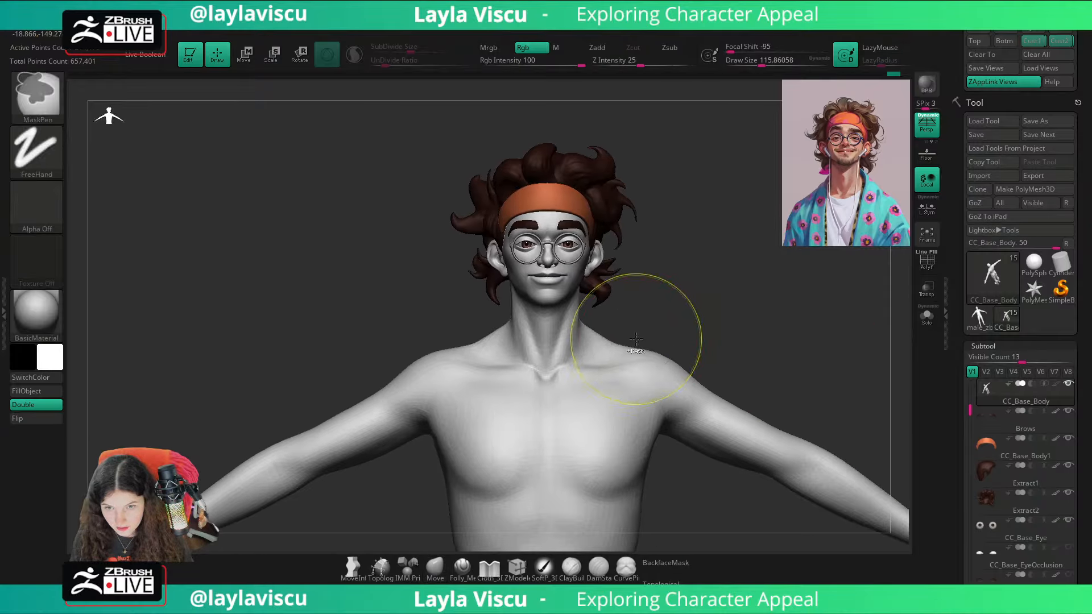
# Step: Adjust the shoulder line beside the neck with the Move brush at a Draw Size of about 80
pyautogui.keyDown('ctrl'); pyautogui.moveTo(636, 339); pyautogui.dragTo(673, 340, button='right'); pyautogui.keyUp('ctrl')
pyautogui.press('s')
pyautogui.moveTo(673, 339); pyautogui.dragTo(646, 318)
pyautogui.moveTo(739, 303)
pyautogui.keyDown('alt'); pyautogui.mouseDown()
pyautogui.moveTo(685, 312)
pyautogui.moveTo(724, 290)
pyautogui.moveTo(761, 315)
pyautogui.mouseUp(); pyautogui.keyUp('alt')
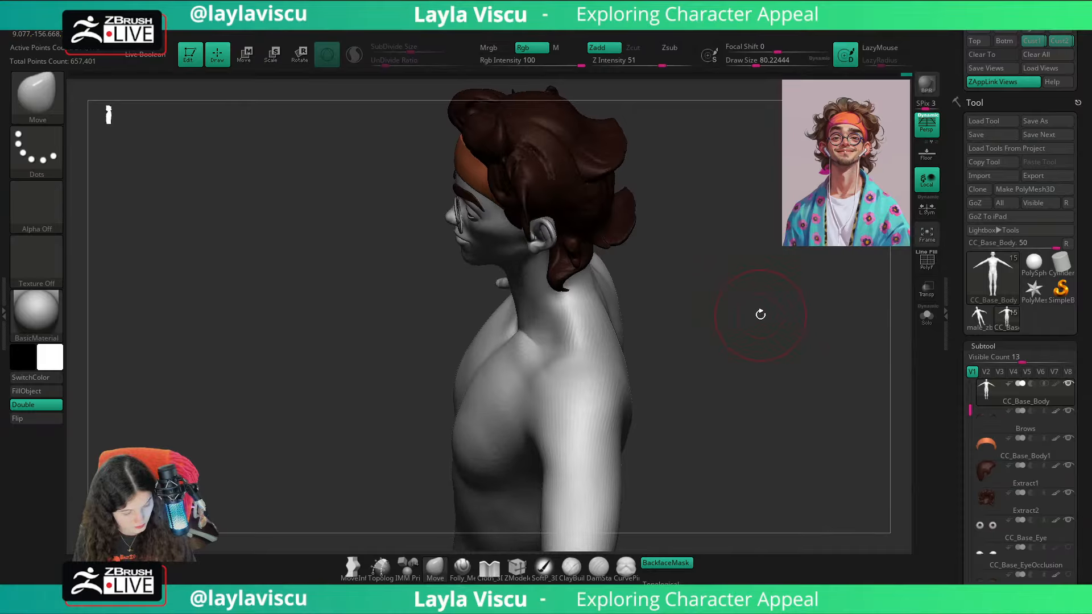
# Step: Build up the muscle between the neck and shoulder with the ClayBuildup brush at a Draw Size of about 80
pyautogui.press('b')
pyautogui.press('c')
pyautogui.press('b')
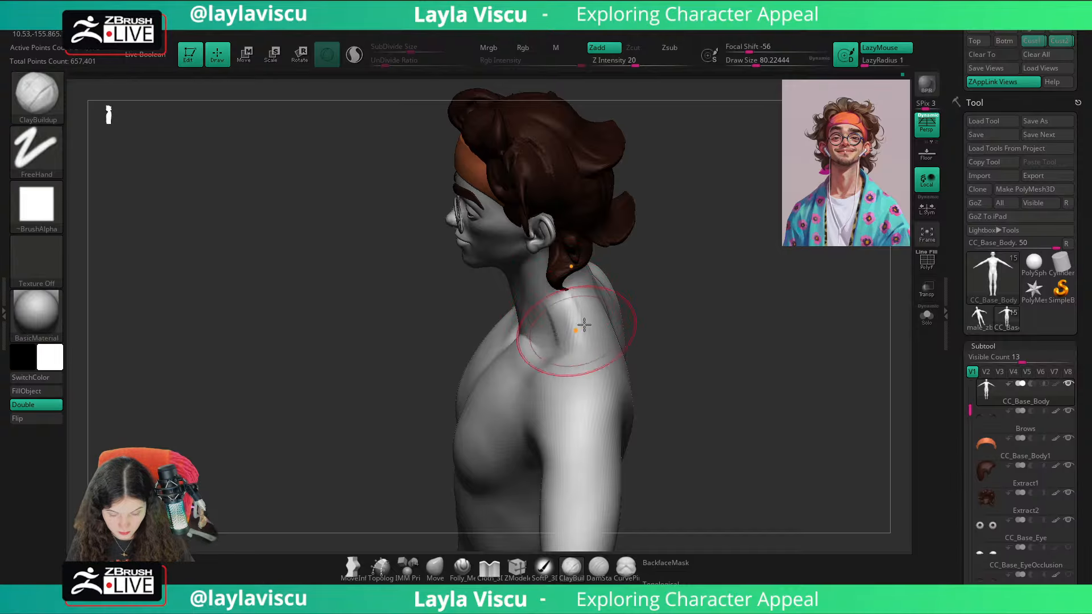
pyautogui.moveTo(584, 324); pyautogui.dragTo(590, 319, button='right')
pyautogui.moveTo(590, 319); pyautogui.dragTo(571, 332)
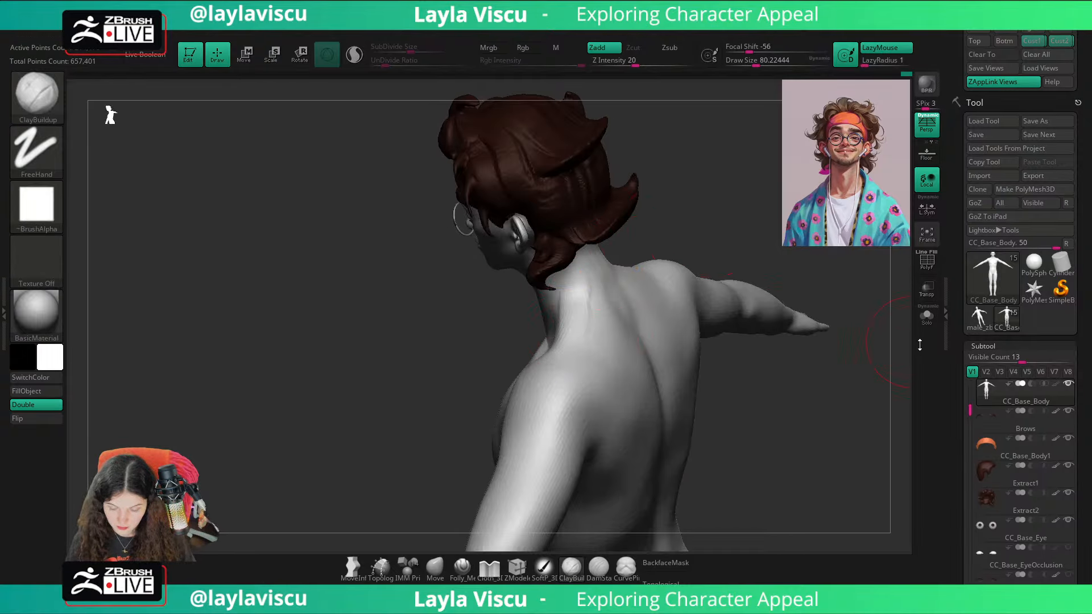
# Step: Isolate the body in Solo mode, refine the neck-to-shoulder transition from the side and back, and show all subtools again
pyautogui.click(926, 315)
pyautogui.moveTo(654, 341); pyautogui.dragTo(562, 342, button='right')
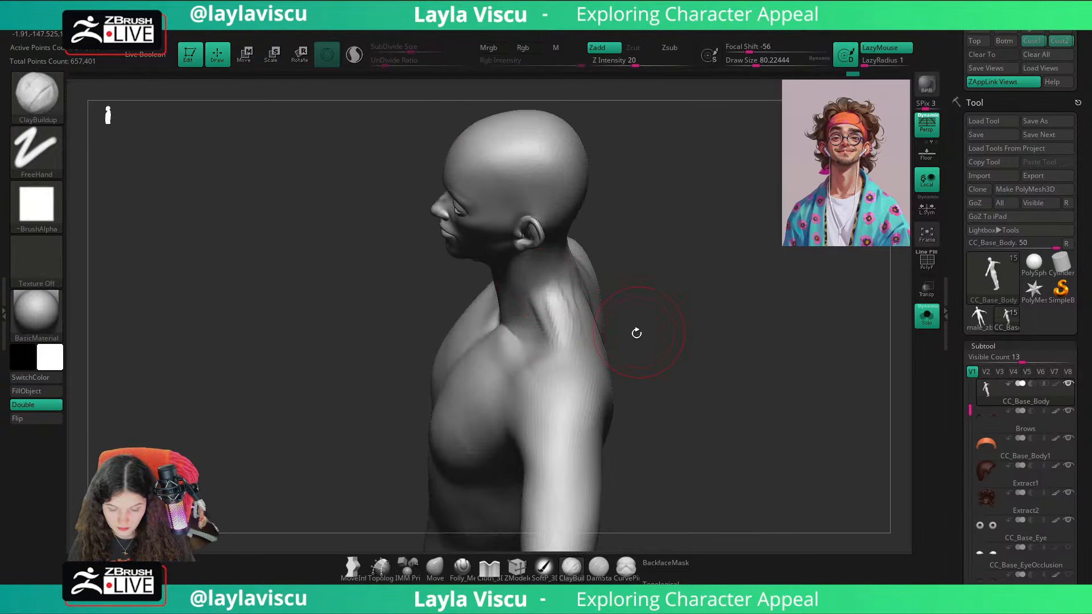
pyautogui.moveTo(637, 332); pyautogui.dragTo(575, 293, button='right')
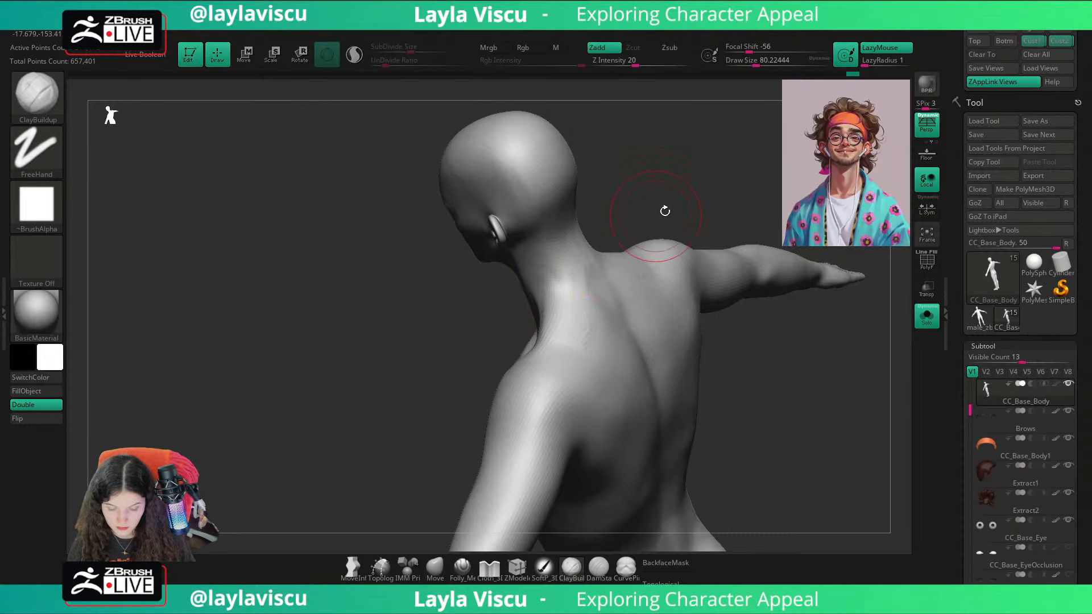
pyautogui.moveTo(665, 211); pyautogui.dragTo(568, 312, button='right')
pyautogui.keyDown('shift'); pyautogui.moveTo(595, 275); pyautogui.dragTo(692, 253, button='right'); pyautogui.keyUp('shift')
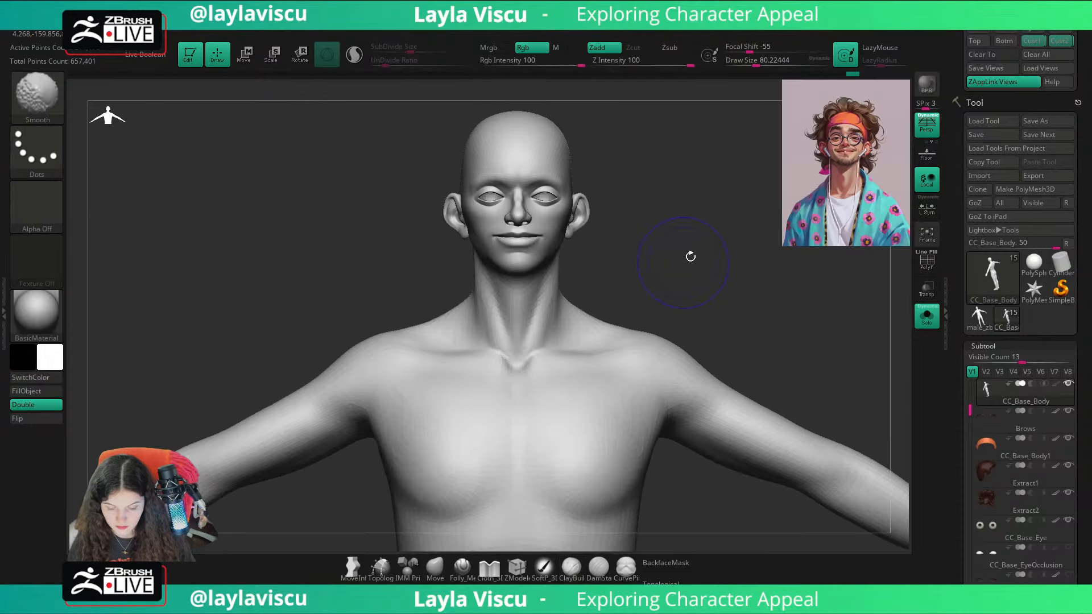
pyautogui.click(926, 316)
pyautogui.moveTo(831, 376); pyautogui.dragTo(852, 389, button='right')
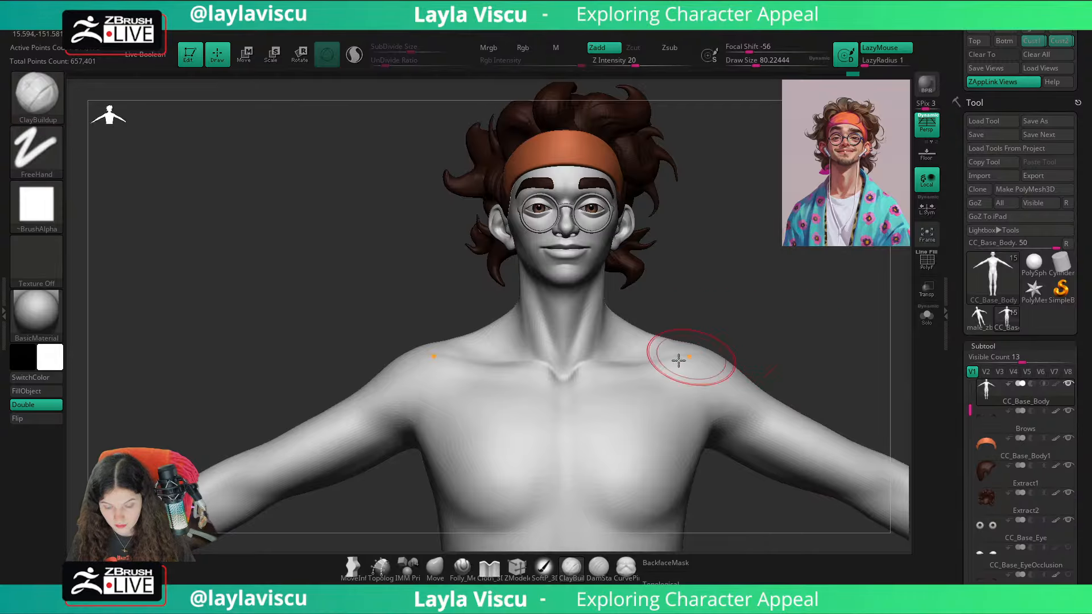
# Step: Define the front neck muscles down to the collarbone notch with ClayBuildup at a Draw Size of about 31 and smooth them
pyautogui.moveTo(600, 344)
pyautogui.keyDown('ctrl'); pyautogui.mouseDown(button='right')
pyautogui.moveTo(597, 360)
pyautogui.moveTo(596, 344)
pyautogui.mouseUp(button='right'); pyautogui.keyUp('ctrl')
pyautogui.press('s')
pyautogui.moveTo(596, 345); pyautogui.dragTo(583, 345)
pyautogui.moveTo(679, 315); pyautogui.dragTo(566, 336, button='right')
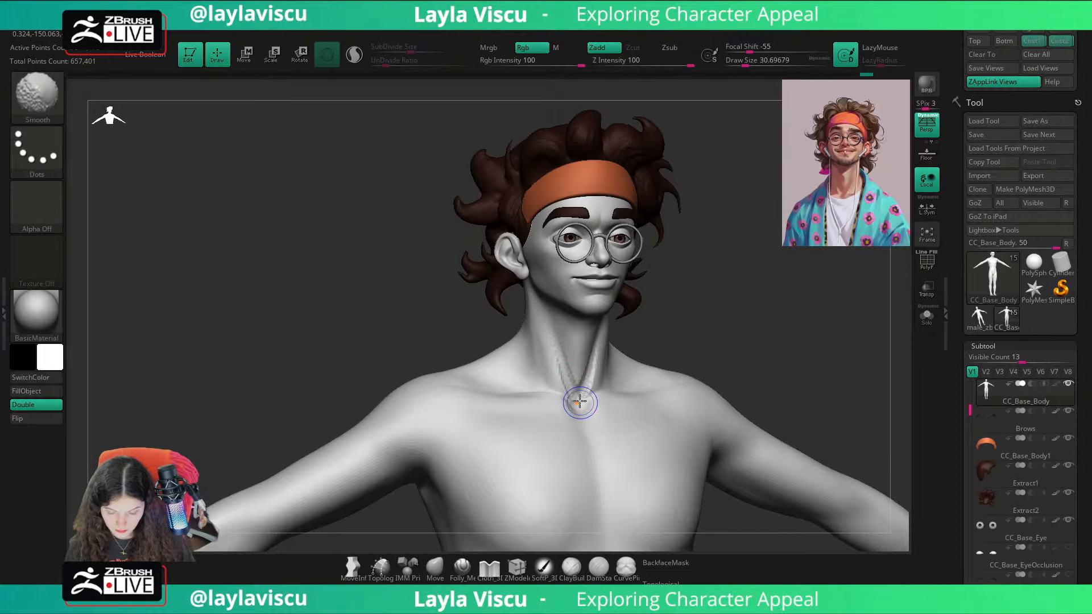
pyautogui.keyDown('shift'); pyautogui.moveTo(578, 397); pyautogui.dragTo(555, 338); pyautogui.keyUp('shift')
pyautogui.moveTo(669, 310); pyautogui.dragTo(596, 363, button='right')
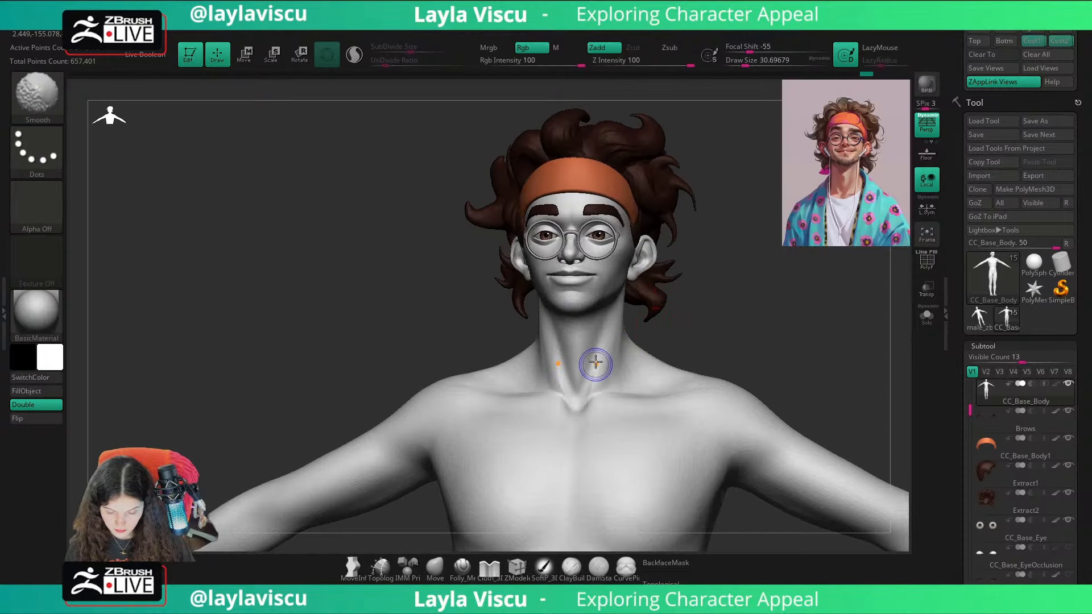
pyautogui.moveTo(696, 348); pyautogui.dragTo(689, 296)
pyautogui.moveTo(722, 344)
pyautogui.mouseDown()
pyautogui.moveTo(595, 368)
pyautogui.moveTo(580, 343)
pyautogui.mouseUp()
pyautogui.press('shift')
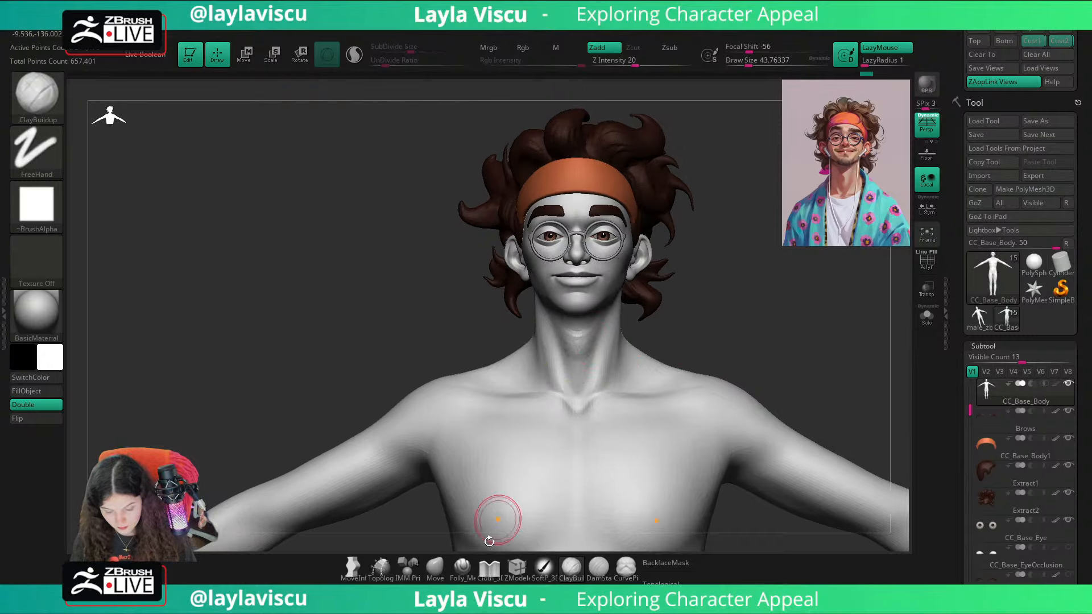
# Step: Undo the last stroke and soften the throat, using the Folly_Mech Cut and Move brushes to refine the neck
pyautogui.click(461, 566)
pyautogui.hotkey('ctrl', 'z')
pyautogui.moveTo(608, 340)
pyautogui.mouseDown()
pyautogui.moveTo(583, 350)
pyautogui.moveTo(620, 328)
pyautogui.moveTo(582, 360)
pyautogui.mouseUp()
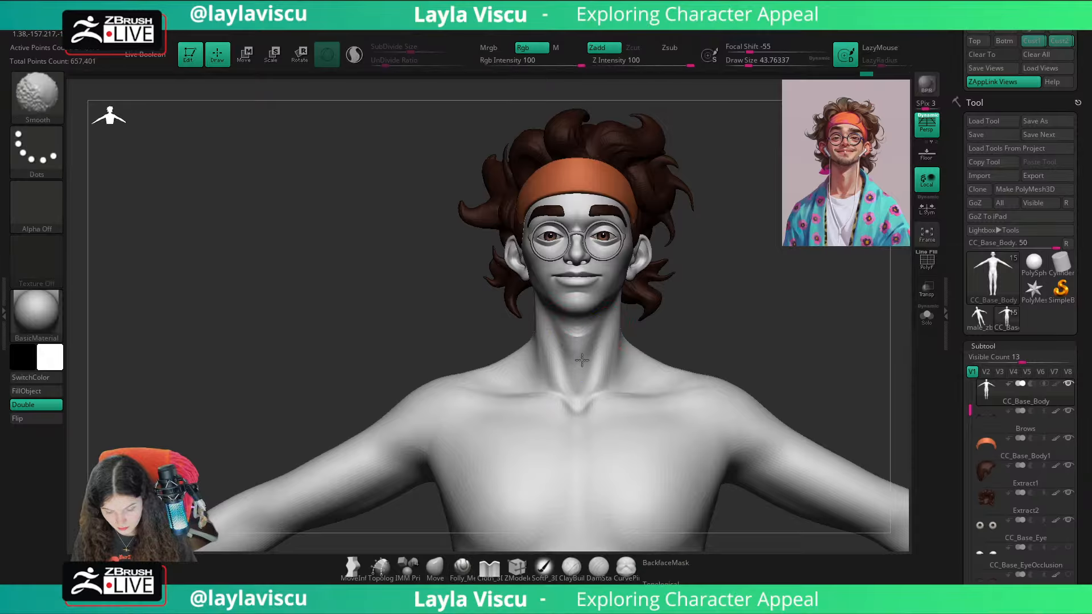
pyautogui.moveTo(830, 330); pyautogui.dragTo(726, 341)
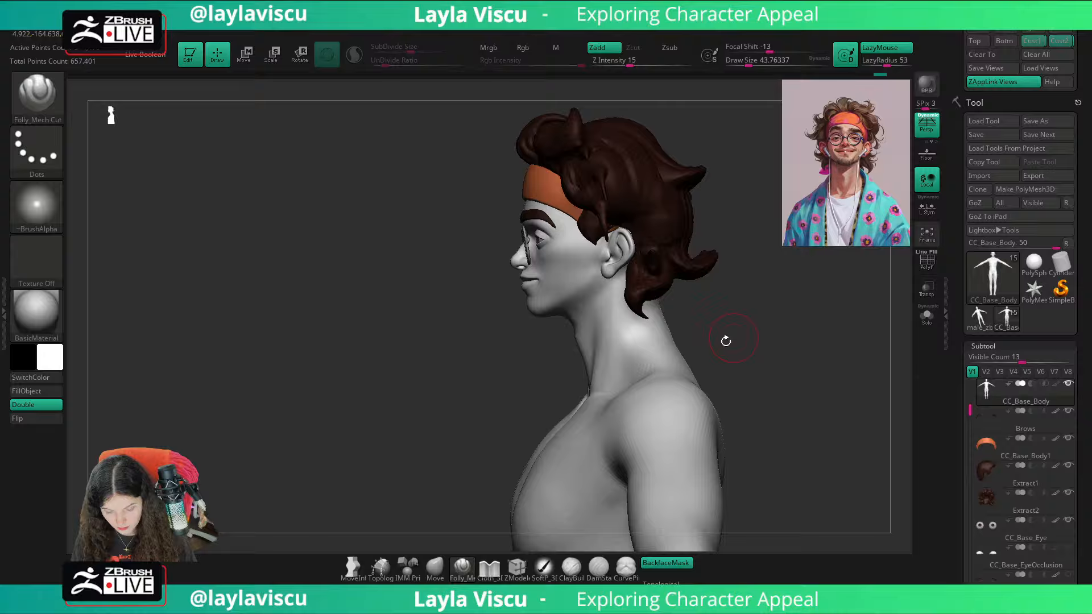
pyautogui.click(433, 565)
pyautogui.moveTo(739, 302)
pyautogui.mouseDown()
pyautogui.moveTo(770, 295)
pyautogui.moveTo(749, 332)
pyautogui.mouseUp()
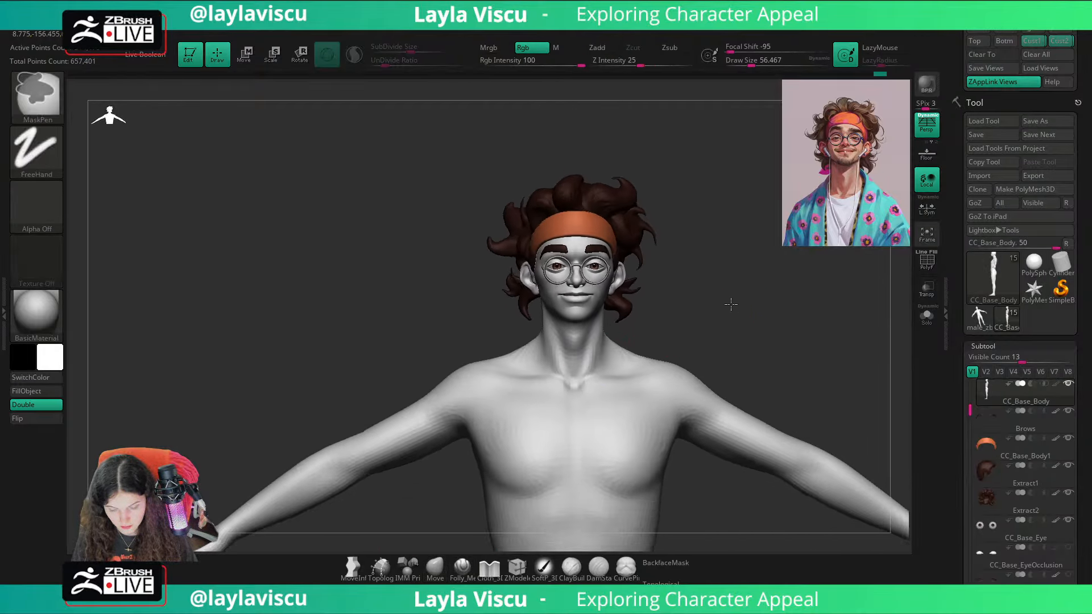
# Step: Sharpen the neck muscle edges with the Pinch brush at a Draw Size of about 41
pyautogui.press('b')
pyautogui.press('p')
pyautogui.press('i')
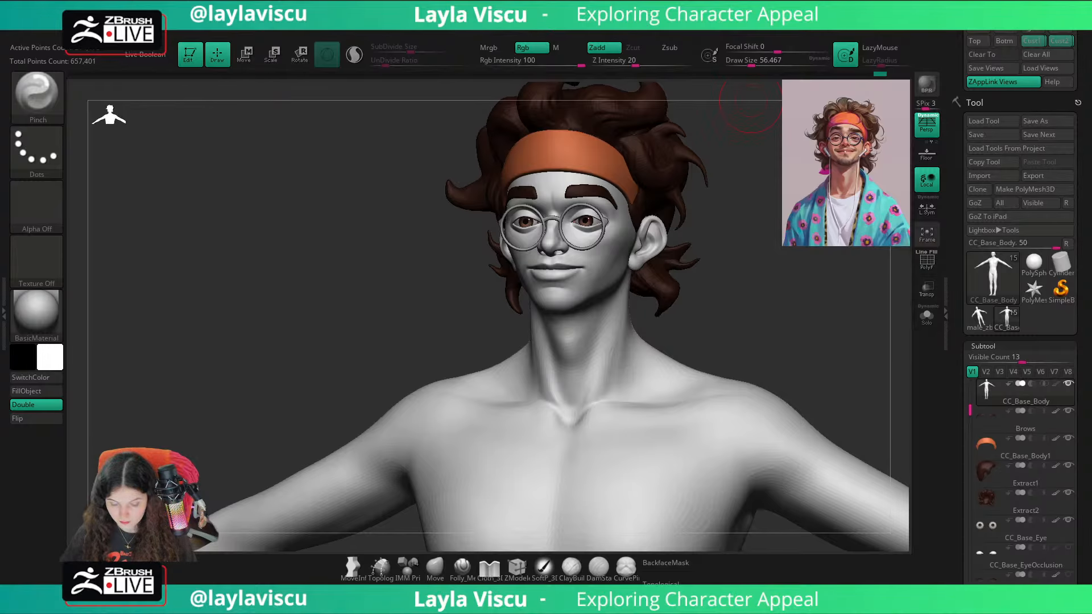
pyautogui.moveTo(782, 318); pyautogui.dragTo(700, 321)
pyautogui.press('s')
pyautogui.moveTo(589, 344); pyautogui.dragTo(579, 343)
pyautogui.moveTo(501, 356)
pyautogui.mouseDown()
pyautogui.moveTo(578, 352)
pyautogui.moveTo(584, 339)
pyautogui.moveTo(553, 330)
pyautogui.mouseUp()
pyautogui.press('s')
pyautogui.press('s')
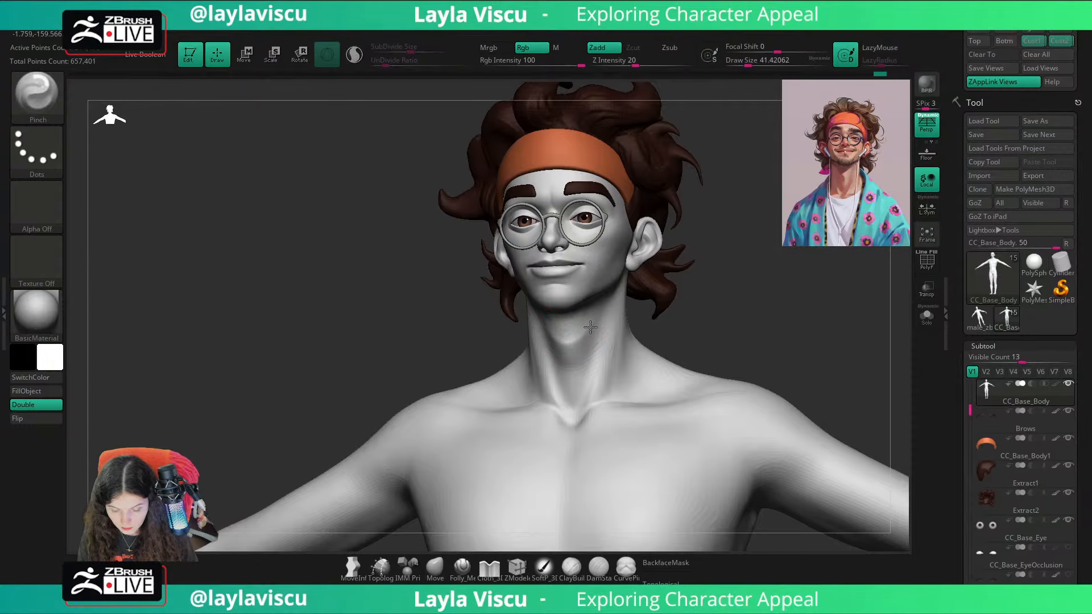
pyautogui.moveTo(751, 310)
pyautogui.mouseDown()
pyautogui.moveTo(693, 303)
pyautogui.moveTo(755, 322)
pyautogui.moveTo(734, 322)
pyautogui.mouseUp()
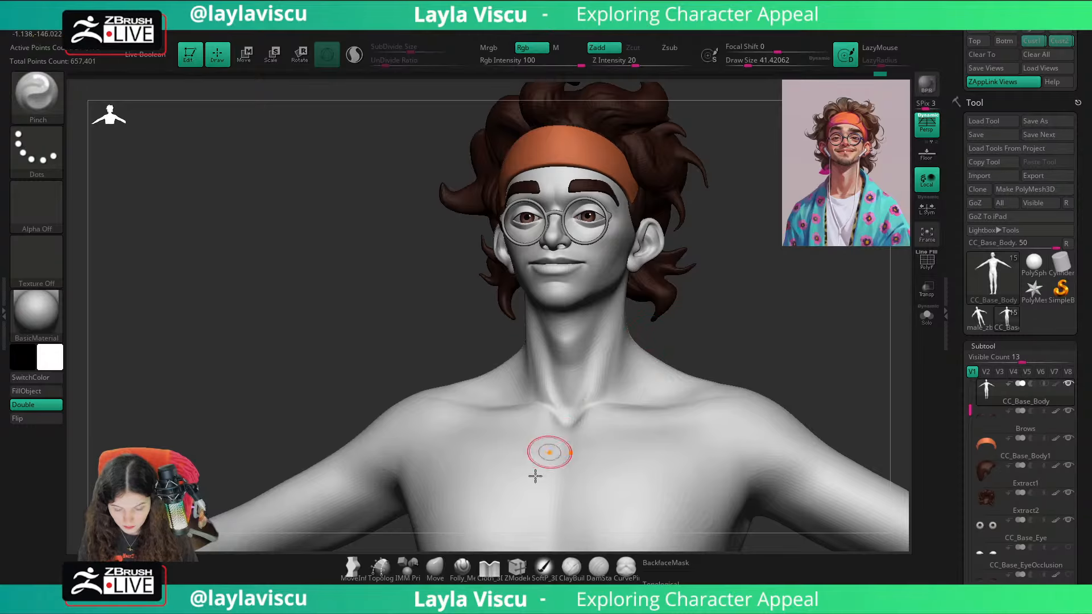
# Step: Work the neck muscles with the Folly_Mech Cut brush at a Draw Size of about 62 and undo the last stroke
pyautogui.click(461, 568)
pyautogui.press('s')
pyautogui.moveTo(595, 381); pyautogui.dragTo(585, 374)
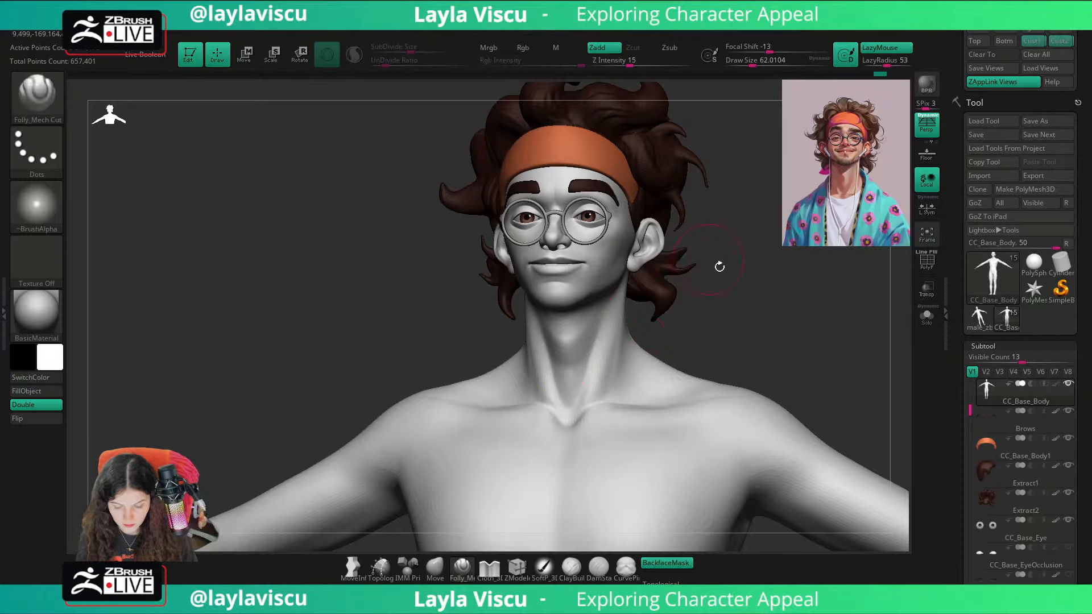
pyautogui.moveTo(720, 266)
pyautogui.mouseDown()
pyautogui.moveTo(729, 288)
pyautogui.moveTo(695, 288)
pyautogui.mouseUp()
pyautogui.moveTo(578, 395); pyautogui.dragTo(604, 315)
pyautogui.keyDown('shift'); pyautogui.moveTo(705, 267); pyautogui.dragTo(742, 269); pyautogui.keyUp('shift')
pyautogui.moveTo(601, 344); pyautogui.dragTo(603, 344)
pyautogui.hotkey('ctrl', 'z')
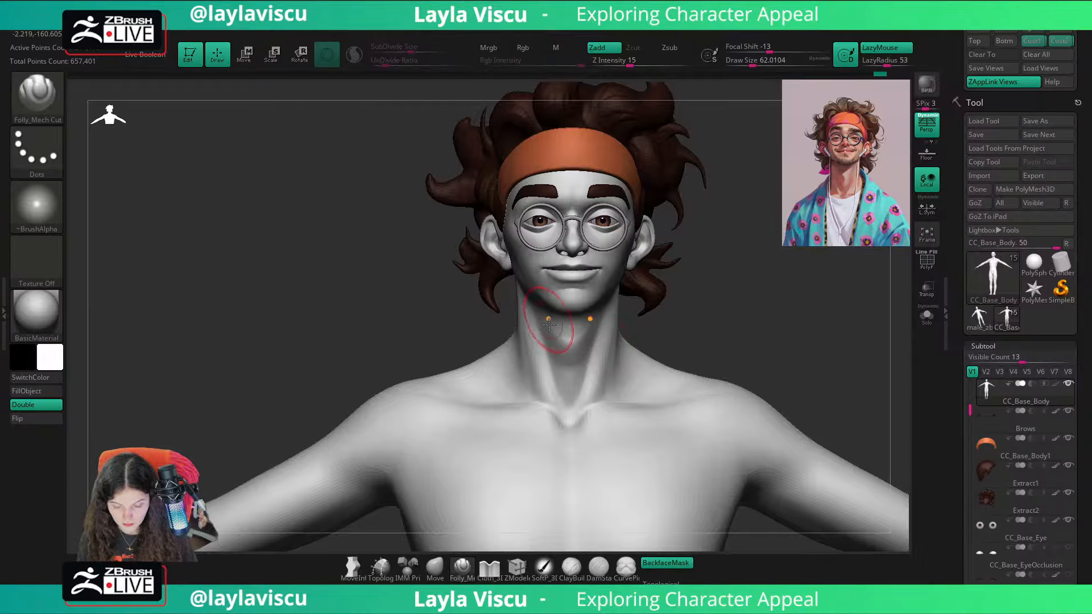
# Step: Refine the throat and the hollow above the collarbones with the Folly_Mech Cut brush, keeping the Draw Size at about 62
pyautogui.keyDown('ctrl'); pyautogui.moveTo(739, 341); pyautogui.dragTo(735, 295, button='right'); pyautogui.keyUp('ctrl')
pyautogui.moveTo(736, 295); pyautogui.dragTo(729, 302)
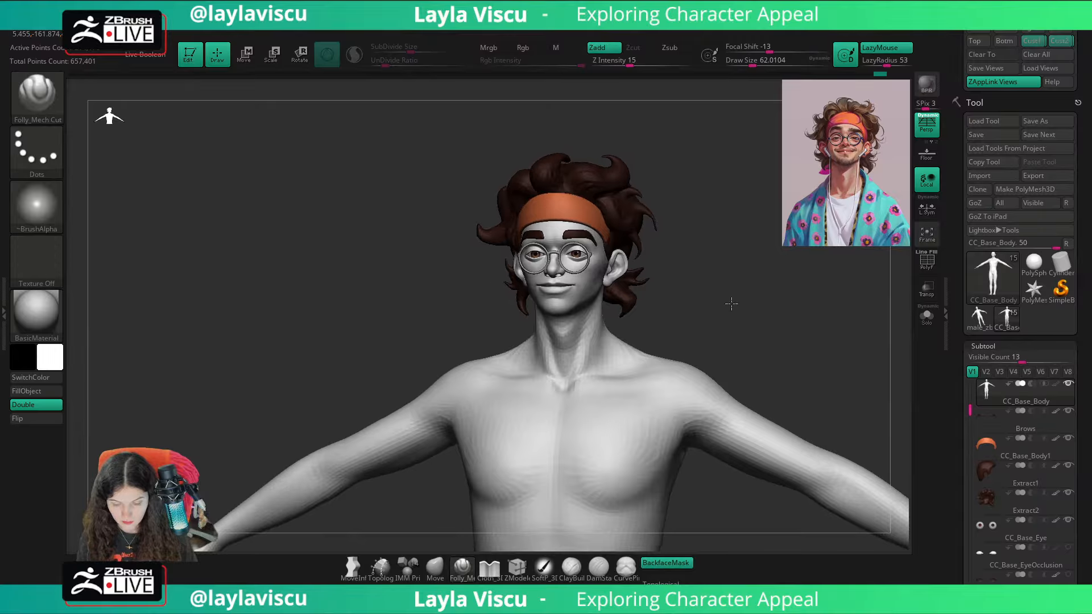
pyautogui.keyDown('ctrl'); pyautogui.moveTo(729, 302); pyautogui.dragTo(721, 366, button='right'); pyautogui.keyUp('ctrl')
pyautogui.moveTo(781, 303); pyautogui.dragTo(714, 345)
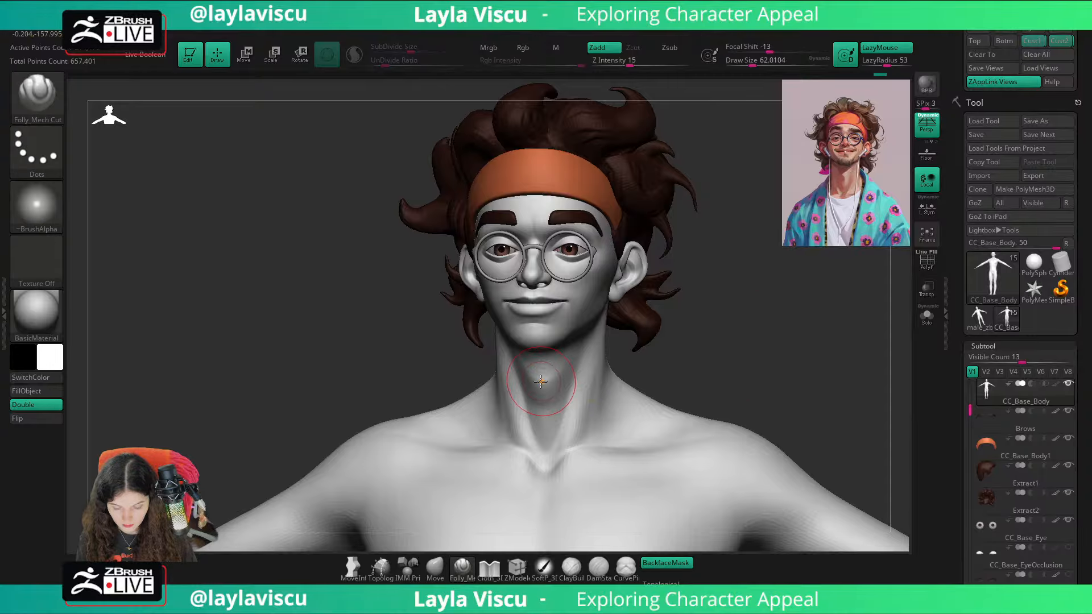
pyautogui.keyDown('shift'); pyautogui.moveTo(705, 304); pyautogui.dragTo(697, 311); pyautogui.keyUp('shift')
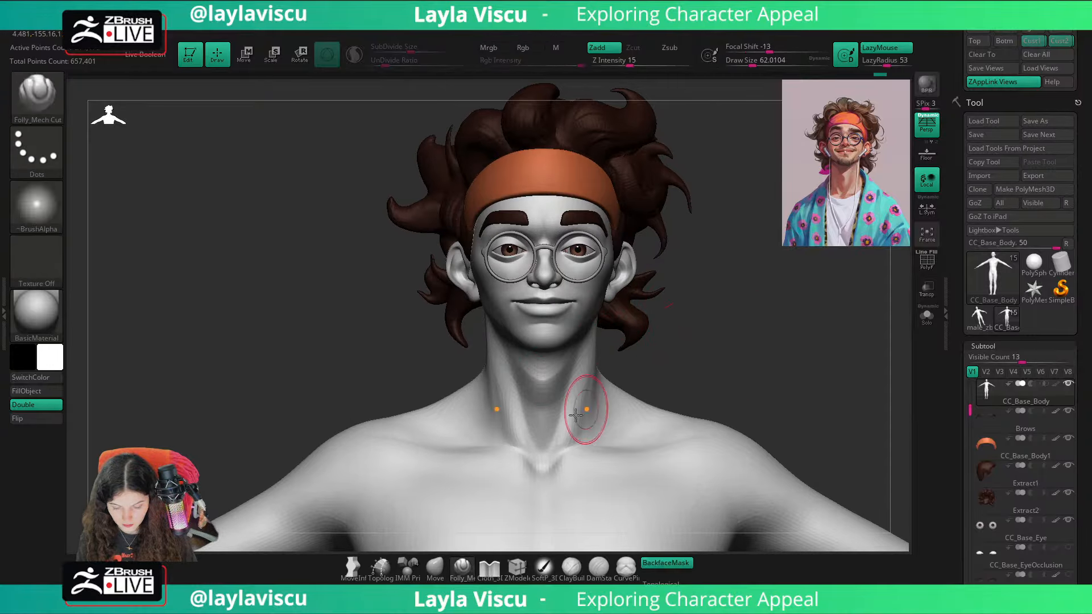
pyautogui.keyDown('shift'); pyautogui.moveTo(544, 431); pyautogui.dragTo(542, 438); pyautogui.keyUp('shift')
pyautogui.keyDown('ctrl'); pyautogui.moveTo(642, 416); pyautogui.dragTo(639, 356, button='right'); pyautogui.keyUp('ctrl')
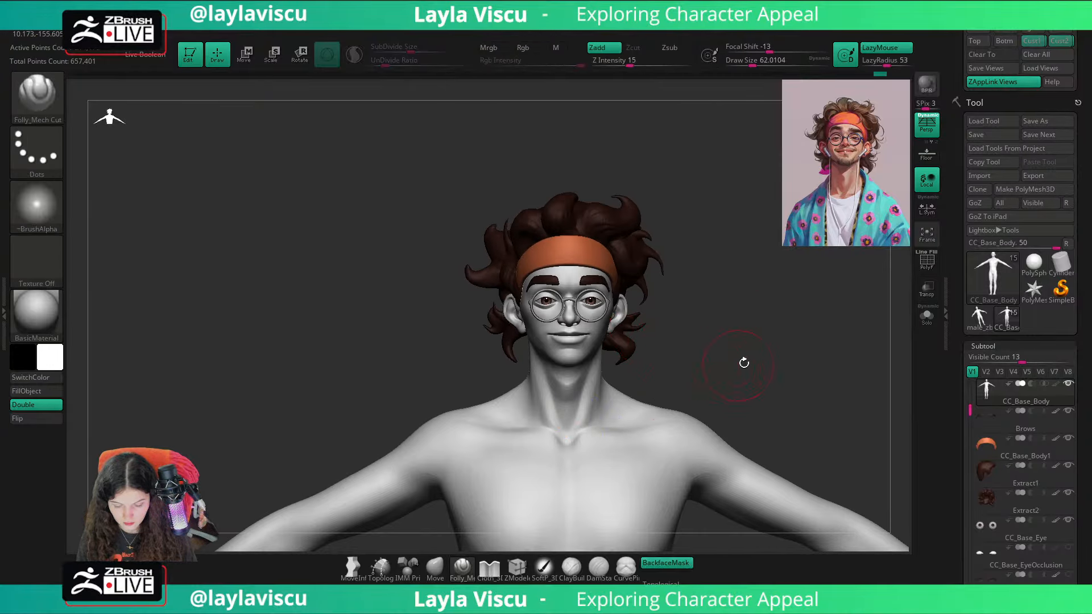
pyautogui.moveTo(739, 366)
pyautogui.mouseDown()
pyautogui.moveTo(700, 361)
pyautogui.moveTo(746, 348)
pyautogui.moveTo(710, 348)
pyautogui.mouseUp()
pyautogui.keyDown('shift'); pyautogui.moveTo(610, 359); pyautogui.dragTo(616, 378); pyautogui.keyUp('shift')
pyautogui.moveTo(695, 348)
pyautogui.mouseDown()
pyautogui.moveTo(747, 340)
pyautogui.moveTo(748, 361)
pyautogui.moveTo(767, 359)
pyautogui.mouseUp()
# Step: Reshape the neck and shoulder slope with the Move brush at a Draw Size of about 83
pyautogui.click(435, 566)
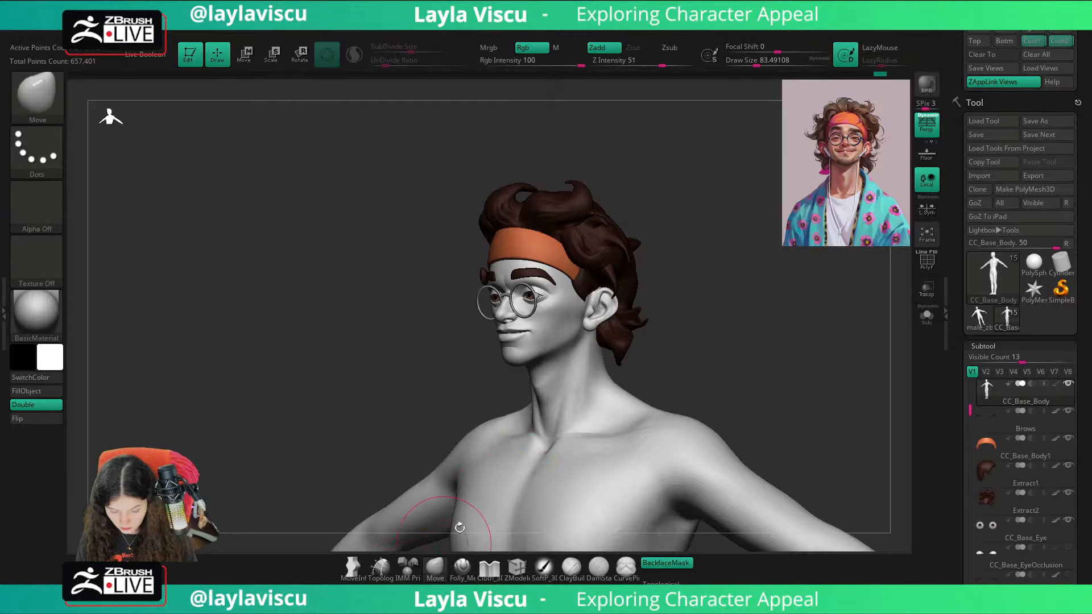
pyautogui.moveTo(654, 393)
pyautogui.mouseDown()
pyautogui.moveTo(680, 373)
pyautogui.moveTo(670, 358)
pyautogui.moveTo(636, 360)
pyautogui.moveTo(640, 351)
pyautogui.mouseUp()
pyautogui.moveTo(776, 340); pyautogui.dragTo(663, 297)
pyautogui.keyDown('ctrl'); pyautogui.moveTo(663, 297); pyautogui.dragTo(637, 380, button='right'); pyautogui.keyUp('ctrl')
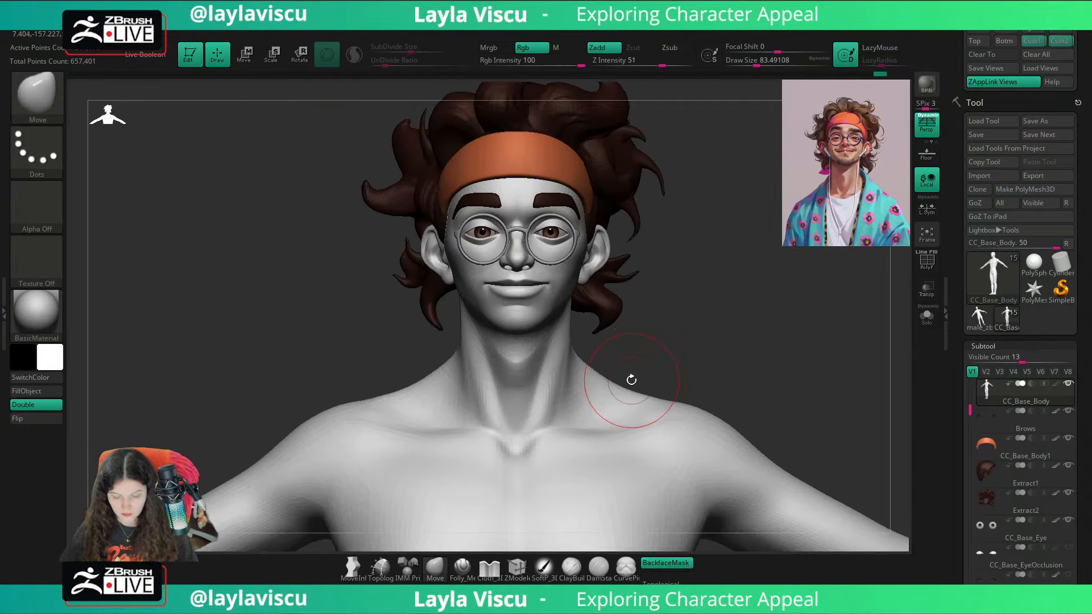
pyautogui.keyDown('ctrl'); pyautogui.keyDown('shift'); pyautogui.click(540, 385); pyautogui.keyUp('shift'); pyautogui.keyUp('ctrl')
# Step: Hide the arms and torso of the body mesh so only the head, neck and collarbone area stay visible
pyautogui.keyDown('ctrl'); pyautogui.keyDown('shift'); pyautogui.click(676, 353); pyautogui.keyUp('shift'); pyautogui.keyUp('ctrl')
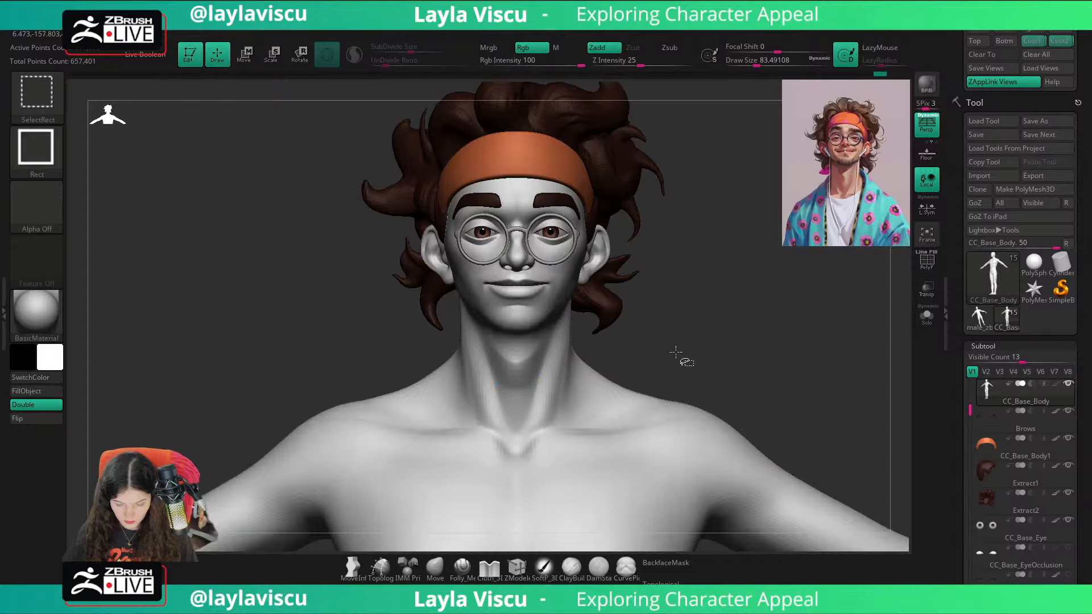
pyautogui.keyDown('ctrl'); pyautogui.keyDown('shift'); pyautogui.click(570, 478); pyautogui.keyUp('shift'); pyautogui.keyUp('ctrl')
pyautogui.keyDown('ctrl'); pyautogui.moveTo(704, 404); pyautogui.dragTo(572, 338, button='right'); pyautogui.keyUp('ctrl')
pyautogui.keyDown('ctrl'); pyautogui.keyDown('shift'); pyautogui.moveTo(700, 386); pyautogui.dragTo(663, 230); pyautogui.keyUp('shift'); pyautogui.keyUp('ctrl')
pyautogui.keyDown('ctrl'); pyautogui.keyDown('shift'); pyautogui.click(586, 300); pyautogui.keyUp('shift'); pyautogui.keyUp('ctrl')
pyautogui.keyDown('ctrl'); pyautogui.keyDown('shift'); pyautogui.click(535, 491); pyautogui.keyUp('shift'); pyautogui.keyUp('ctrl')
pyautogui.keyDown('alt'); pyautogui.moveTo(655, 464); pyautogui.dragTo(632, 484); pyautogui.keyUp('alt')
pyautogui.keyDown('ctrl'); pyautogui.moveTo(603, 444); pyautogui.dragTo(553, 298, button='right'); pyautogui.keyUp('ctrl')
pyautogui.keyDown('alt'); pyautogui.moveTo(694, 271); pyautogui.dragTo(726, 380); pyautogui.keyUp('alt')
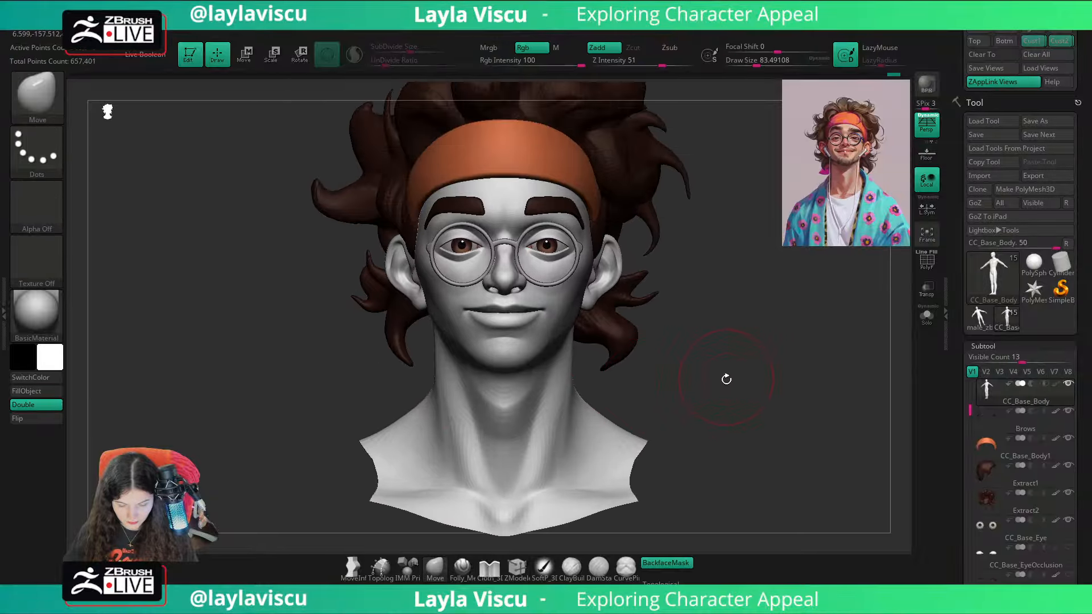
# Step: Recall the saved custom camera view and toggle the reference illustration overlay to compare it with the head
pyautogui.keyDown('ctrl'); pyautogui.moveTo(726, 380); pyautogui.dragTo(692, 376, button='right'); pyautogui.keyUp('ctrl')
pyautogui.moveTo(692, 376); pyautogui.dragTo(660, 373)
pyautogui.click(1059, 41)
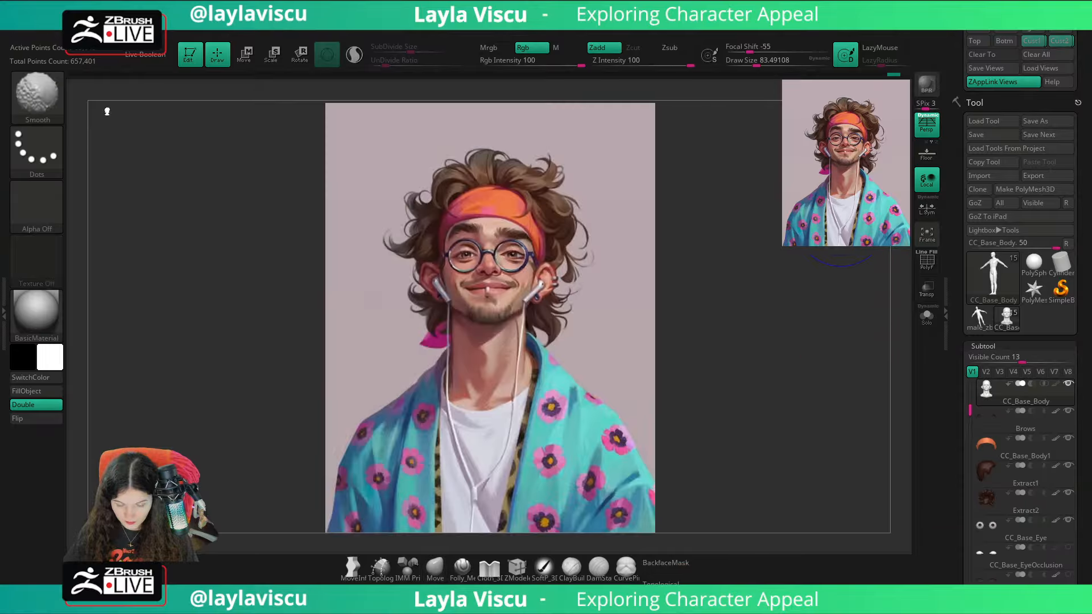
pyautogui.hotkey('shift', 'z')
pyautogui.hotkey('shift', 'z')
pyautogui.hotkey('shift', 'z')
pyautogui.hotkey('shift', 'z')
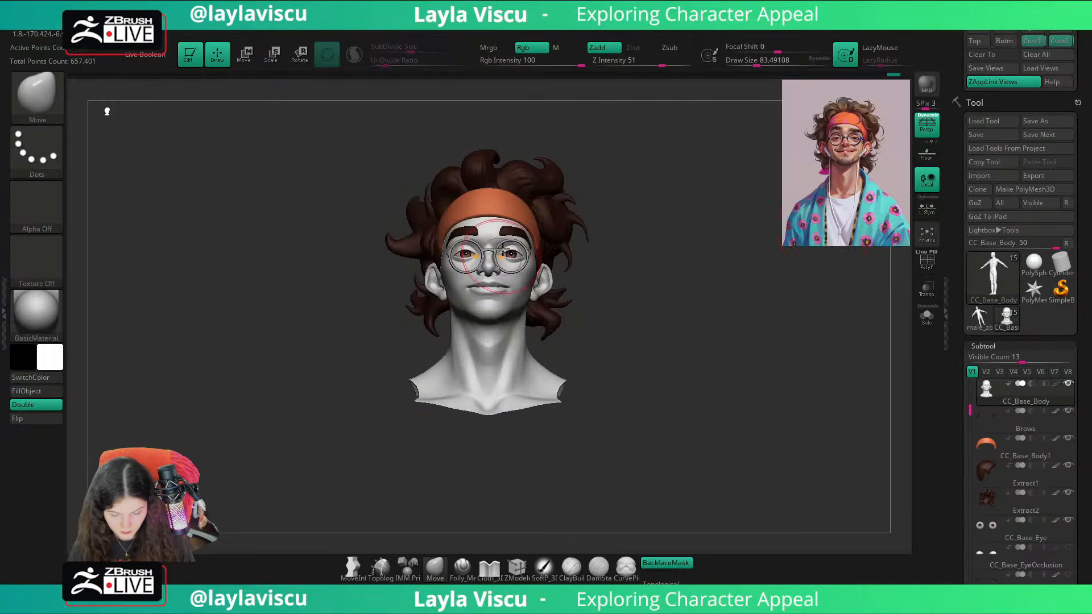
# Step: Adjust the area between the brows with the Move brush at Draw Sizes of about 25 and 54, and recall the saved camera view
pyautogui.press('s')
pyautogui.moveTo(495, 237); pyautogui.dragTo(481, 239)
pyautogui.moveTo(483, 240)
pyautogui.keyDown('ctrl'); pyautogui.mouseDown(button='right')
pyautogui.moveTo(520, 259)
pyautogui.moveTo(492, 250)
pyautogui.mouseUp(button='right'); pyautogui.keyUp('ctrl')
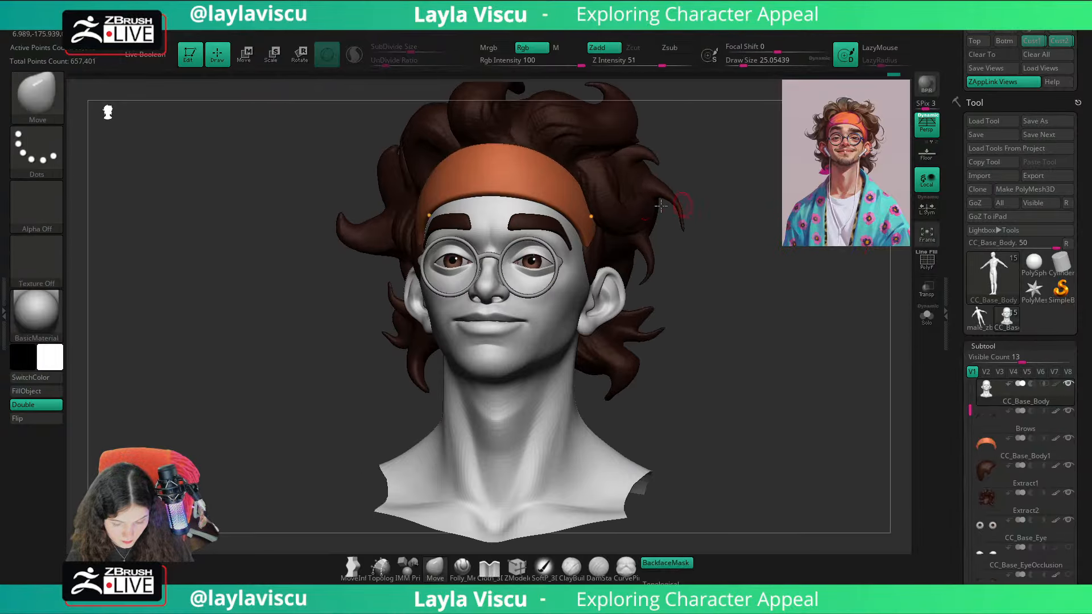
pyautogui.press('s')
pyautogui.moveTo(489, 241); pyautogui.dragTo(493, 241)
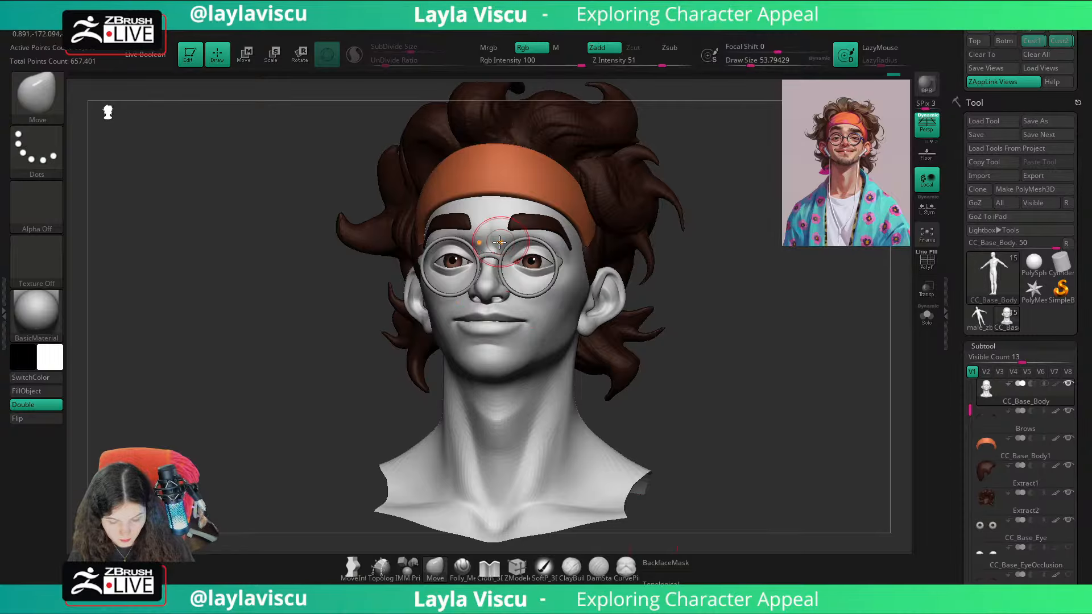
pyautogui.moveTo(704, 182); pyautogui.dragTo(716, 207)
pyautogui.click(1032, 41)
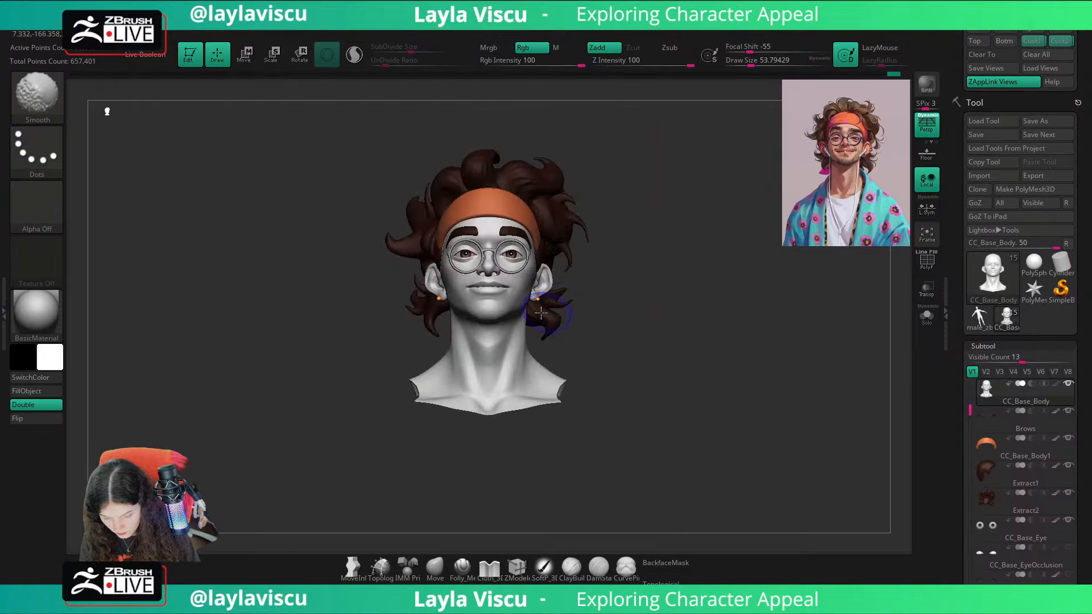
# Step: Build up the chin from below with the ClayBuildup brush at a Draw Size of about 74
pyautogui.moveTo(540, 311)
pyautogui.keyDown('ctrl'); pyautogui.mouseDown(button='right')
pyautogui.moveTo(536, 395)
pyautogui.moveTo(439, 387)
pyautogui.mouseUp(button='right'); pyautogui.keyUp('ctrl')
pyautogui.moveTo(667, 311)
pyautogui.mouseDown(button='right')
pyautogui.moveTo(699, 277)
pyautogui.moveTo(575, 313)
pyautogui.mouseUp(button='right')
pyautogui.press('b')
pyautogui.press('c')
pyautogui.press('b')
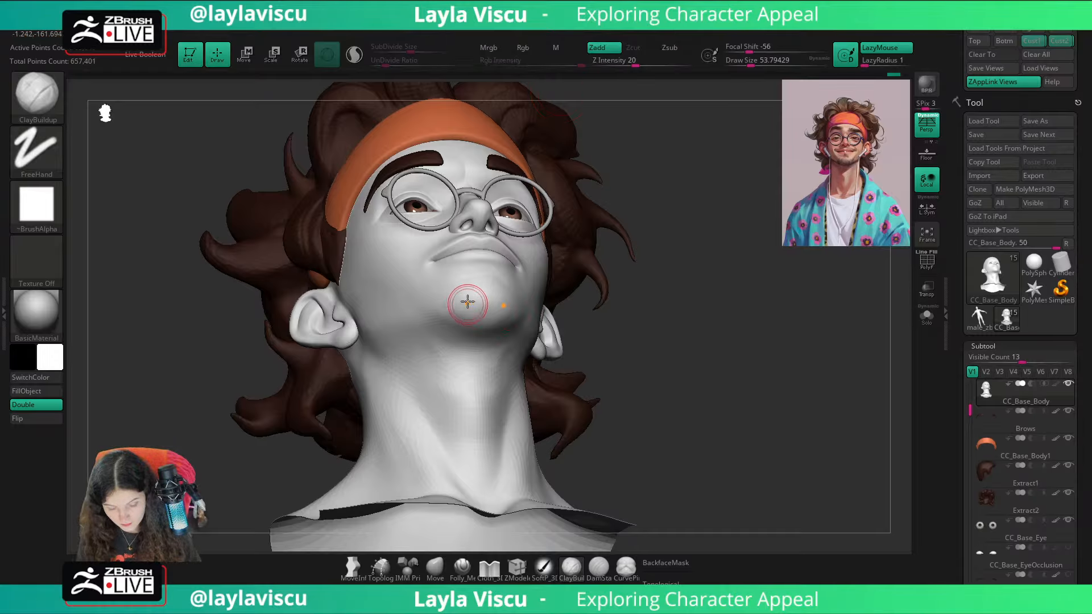
pyautogui.press('s')
pyautogui.moveTo(468, 298); pyautogui.dragTo(472, 298)
pyautogui.moveTo(475, 289)
pyautogui.mouseDown()
pyautogui.moveTo(460, 317)
pyautogui.moveTo(474, 283)
pyautogui.mouseUp()
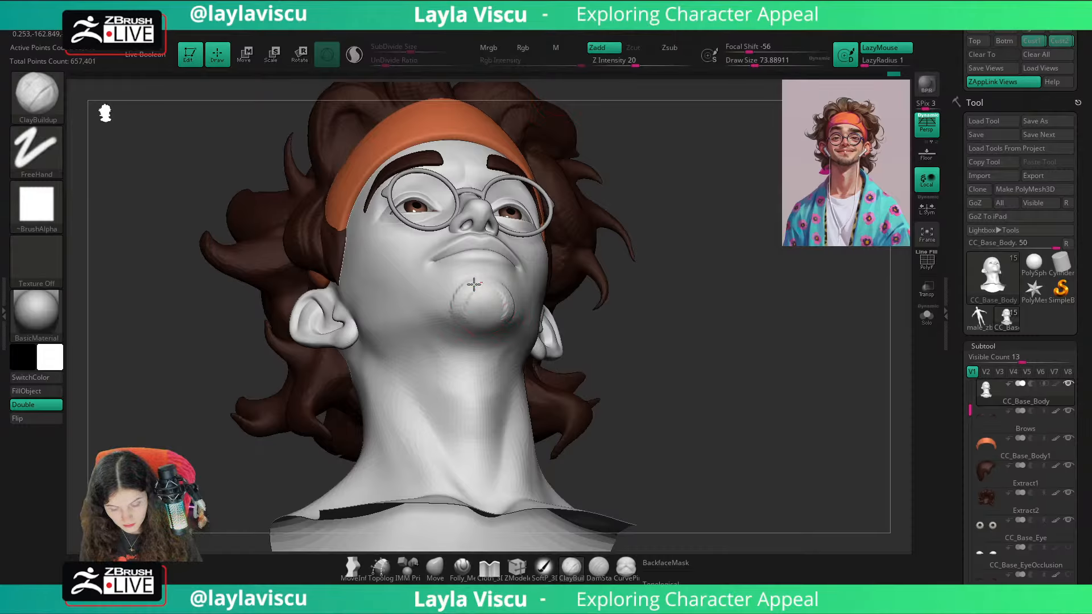
# Step: Add more volume to the chin with ClayBuildup at a Draw Size of about 94 and smooth it into the jaw
pyautogui.moveTo(645, 278); pyautogui.dragTo(686, 280)
pyautogui.press('s')
pyautogui.moveTo(464, 297); pyautogui.dragTo(469, 298)
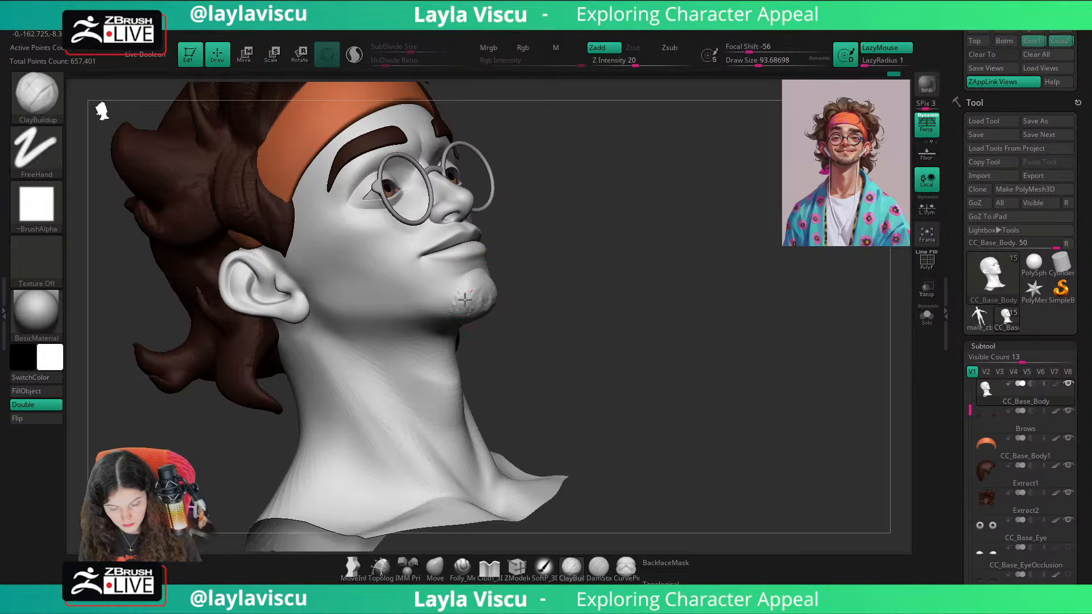
pyautogui.moveTo(541, 302)
pyautogui.mouseDown()
pyautogui.moveTo(501, 294)
pyautogui.moveTo(467, 321)
pyautogui.mouseUp()
pyautogui.moveTo(467, 320)
pyautogui.keyDown('shift'); pyautogui.mouseDown()
pyautogui.moveTo(482, 309)
pyautogui.moveTo(466, 296)
pyautogui.mouseUp(); pyautogui.keyUp('shift')
pyautogui.moveTo(728, 280)
pyautogui.mouseDown()
pyautogui.moveTo(685, 274)
pyautogui.moveTo(741, 296)
pyautogui.moveTo(677, 282)
pyautogui.mouseUp()
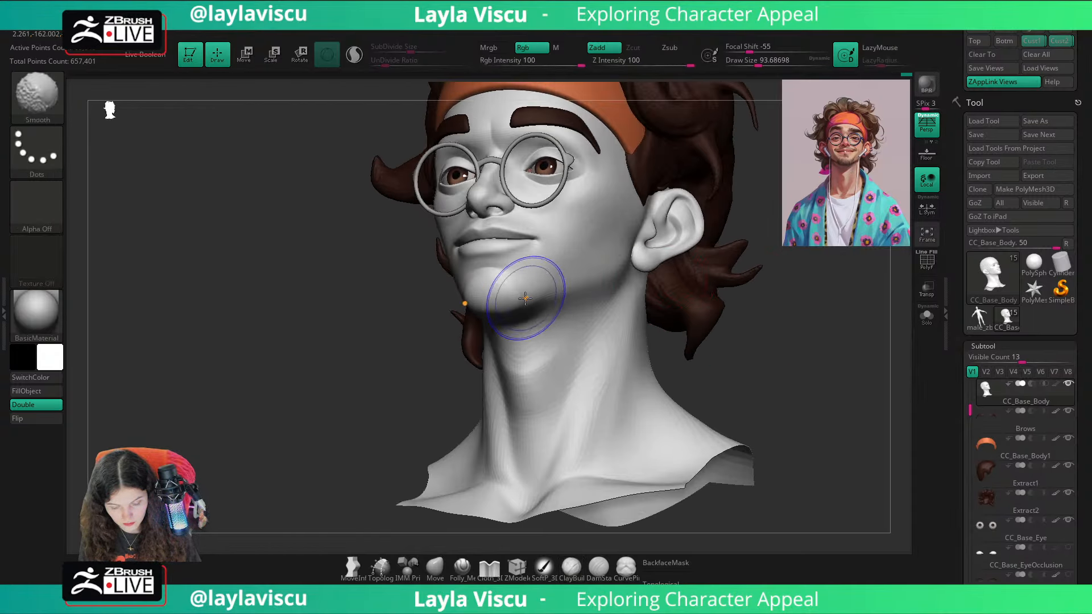
# Step: Smooth the underside of the chin into the neck with the Smooth brush at a Draw Size of about 94
pyautogui.keyDown('shift'); pyautogui.moveTo(523, 298); pyautogui.dragTo(506, 336); pyautogui.keyUp('shift')
pyautogui.moveTo(766, 300); pyautogui.dragTo(776, 296)
pyautogui.moveTo(709, 310); pyautogui.dragTo(493, 294)
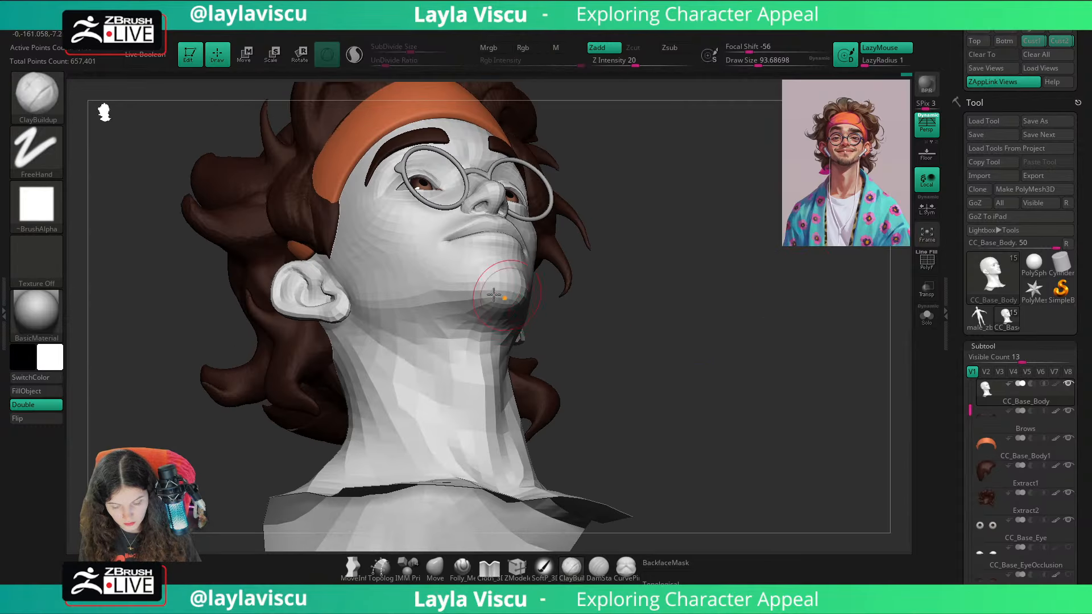
pyautogui.moveTo(633, 275)
pyautogui.keyDown('shift'); pyautogui.mouseDown()
pyautogui.moveTo(763, 336)
pyautogui.moveTo(727, 306)
pyautogui.moveTo(742, 350)
pyautogui.mouseUp(); pyautogui.keyUp('shift')
pyautogui.keyDown('ctrl'); pyautogui.moveTo(554, 336); pyautogui.dragTo(504, 495, button='right'); pyautogui.keyUp('ctrl')
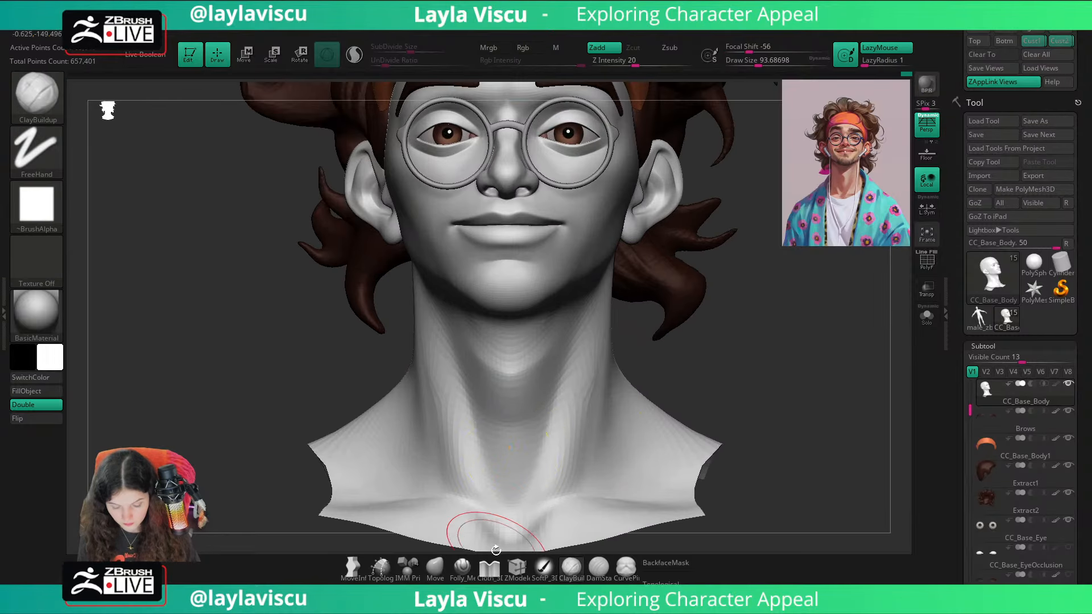
# Step: Refine the chin and its lower edge with the Folly_Mech Cut brush at Draw Sizes of about 97 and 74
pyautogui.click(462, 568)
pyautogui.moveTo(737, 335); pyautogui.dragTo(539, 296)
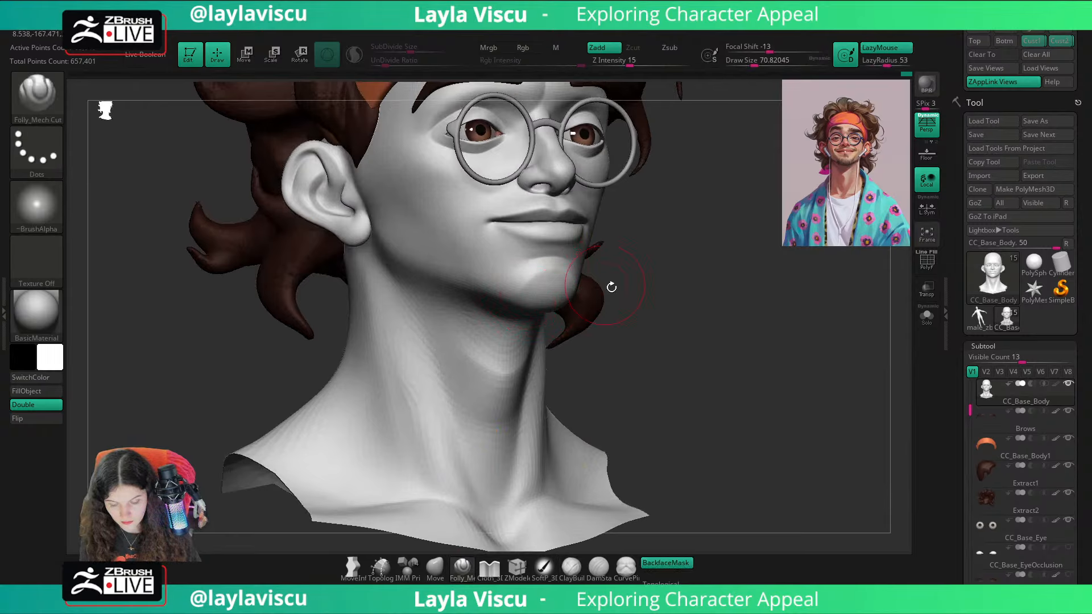
pyautogui.press('s')
pyautogui.moveTo(532, 287); pyautogui.dragTo(528, 267)
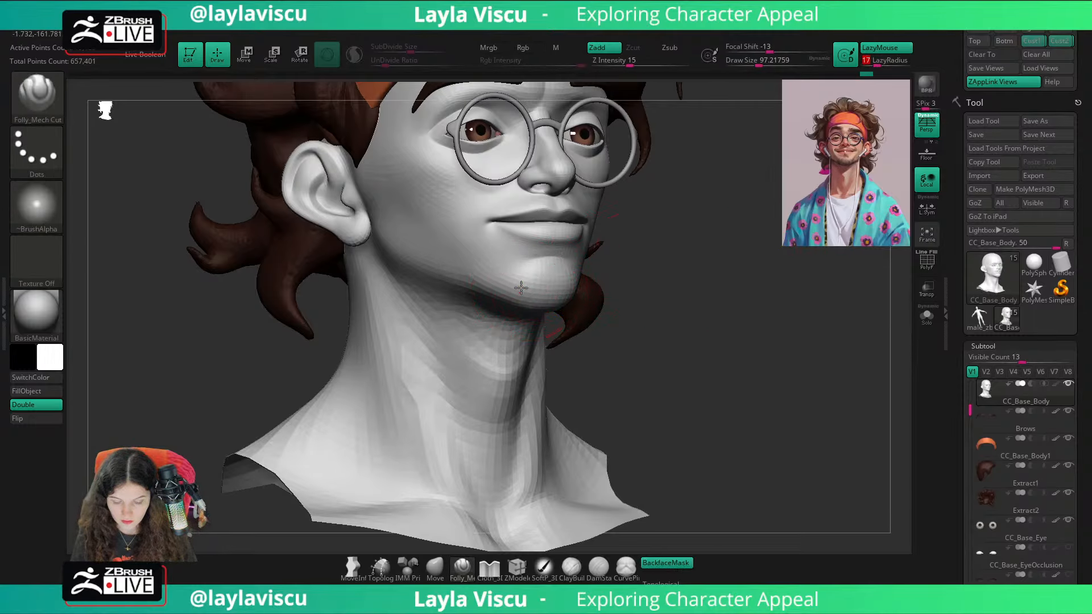
pyautogui.press('s')
pyautogui.moveTo(555, 276); pyautogui.dragTo(530, 282)
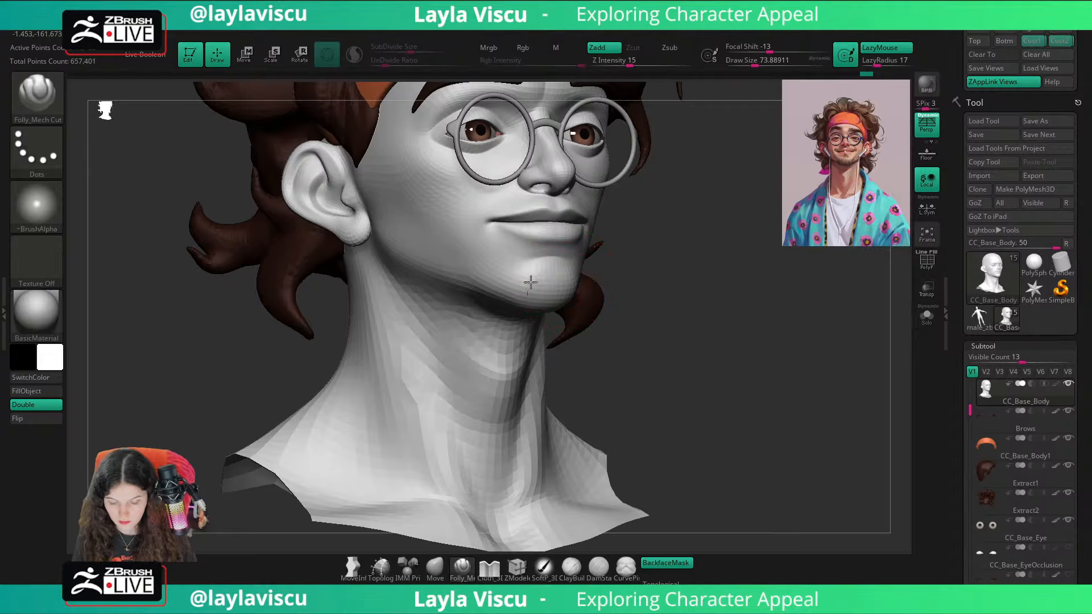
# Step: Toggle the reference illustration overlay and examine the whole bust from the front against it
pyautogui.keyDown('shift'); pyautogui.moveTo(836, 289); pyautogui.dragTo(796, 352, button='right'); pyautogui.keyUp('shift')
pyautogui.keyDown('shift'); pyautogui.moveTo(796, 351); pyautogui.dragTo(803, 349, button='right'); pyautogui.keyUp('shift')
pyautogui.hotkey('shift', 'z')
pyautogui.hotkey('shift', 'z')
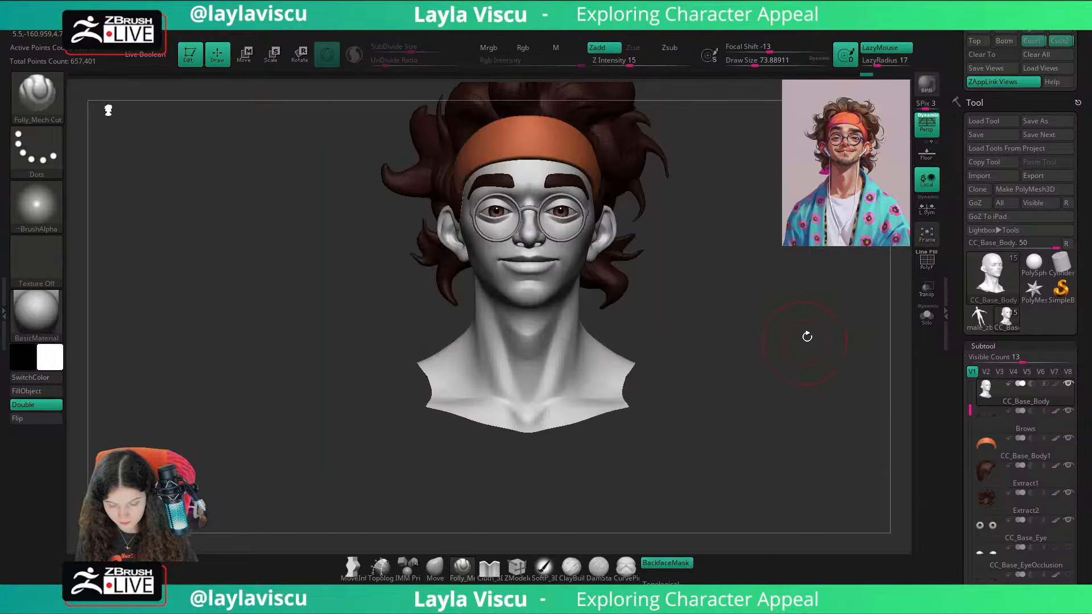
pyautogui.keyDown('alt'); pyautogui.moveTo(818, 290); pyautogui.dragTo(792, 360, button='right'); pyautogui.keyUp('alt')
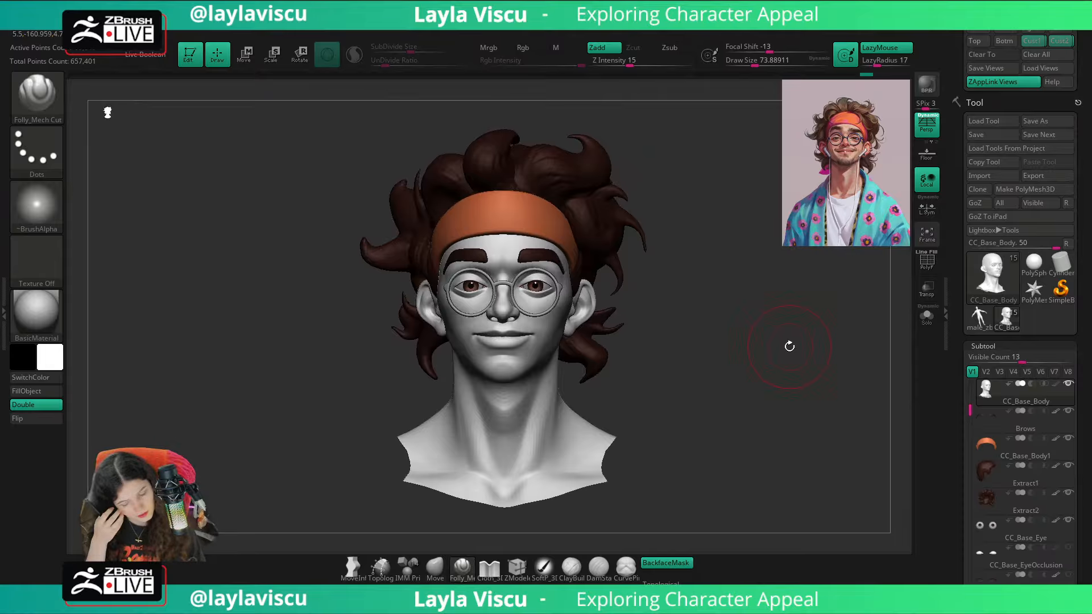
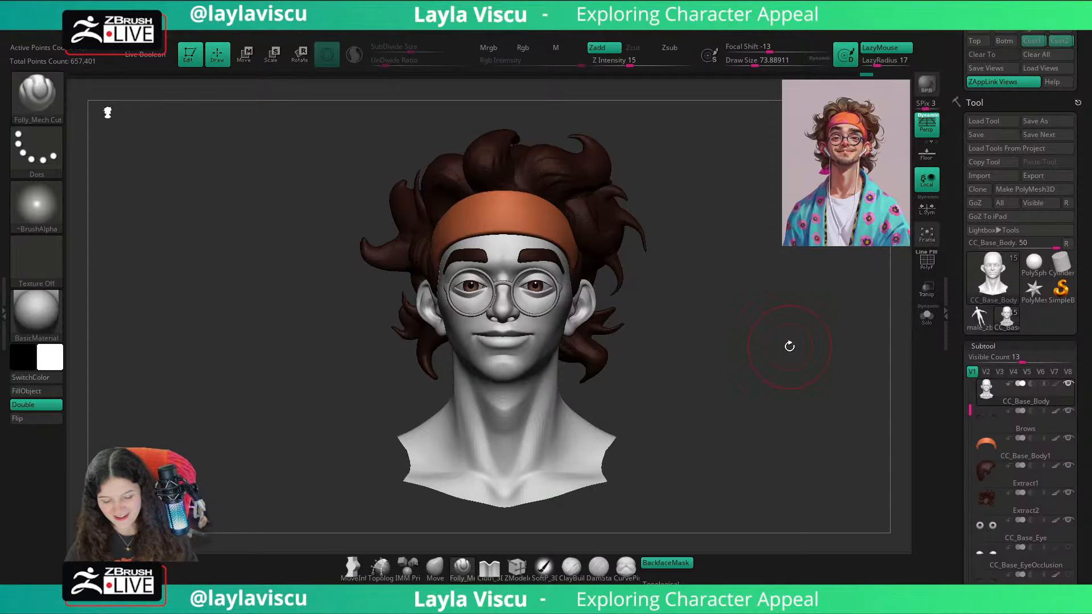
# Step: Build up the areas between the mouth corners and chin with ClayBuildup at a Draw Size of about 74 and smooth them into the jaw
pyautogui.moveTo(697, 382)
pyautogui.keyDown('ctrl'); pyautogui.mouseDown(button='right')
pyautogui.moveTo(779, 376)
pyautogui.moveTo(819, 339)
pyautogui.moveTo(839, 378)
pyautogui.moveTo(859, 383)
pyautogui.moveTo(837, 415)
pyautogui.moveTo(816, 346)
pyautogui.moveTo(816, 385)
pyautogui.moveTo(777, 329)
pyautogui.moveTo(822, 320)
pyautogui.moveTo(561, 382)
pyautogui.moveTo(807, 347)
pyautogui.moveTo(841, 358)
pyautogui.moveTo(826, 361)
pyautogui.mouseUp(button='right'); pyautogui.keyUp('ctrl')
pyautogui.press('b')
pyautogui.press('c')
pyautogui.press('b')
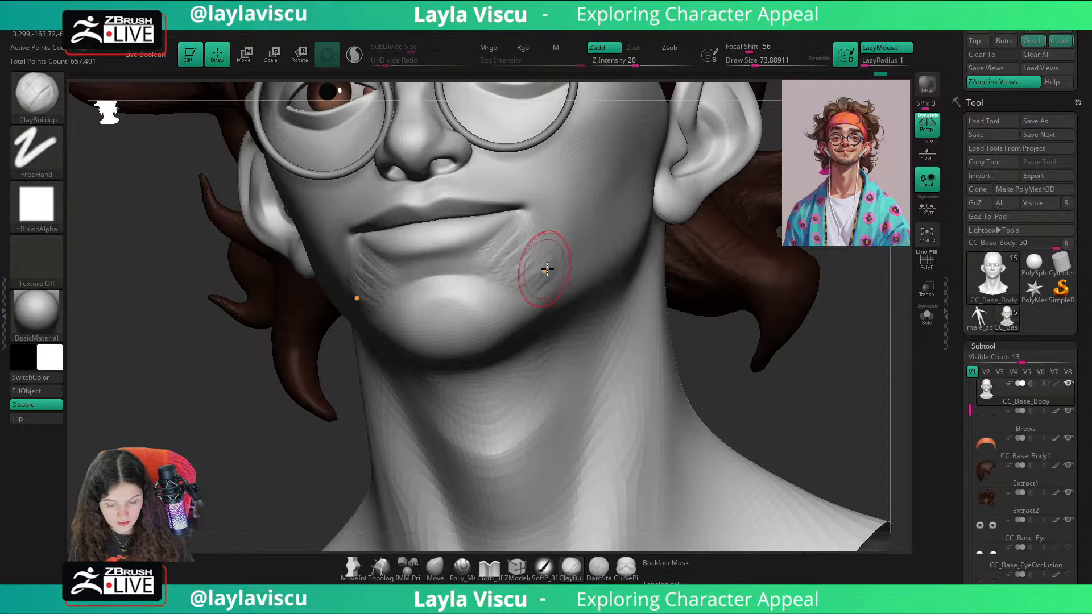
pyautogui.press('shift')
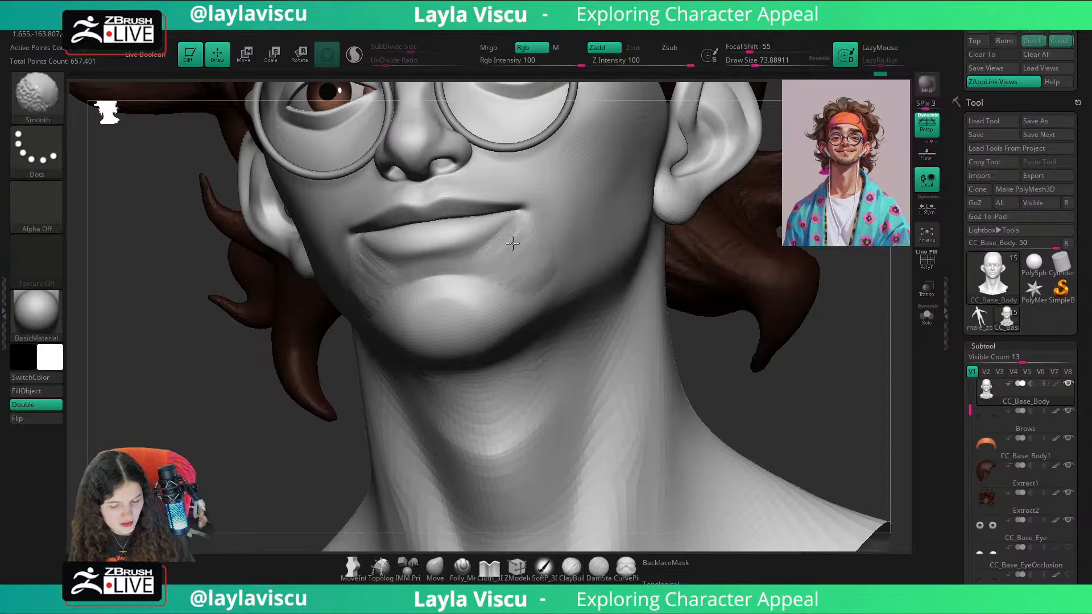
pyautogui.keyDown('shift'); pyautogui.moveTo(546, 278); pyautogui.dragTo(559, 272); pyautogui.keyUp('shift')
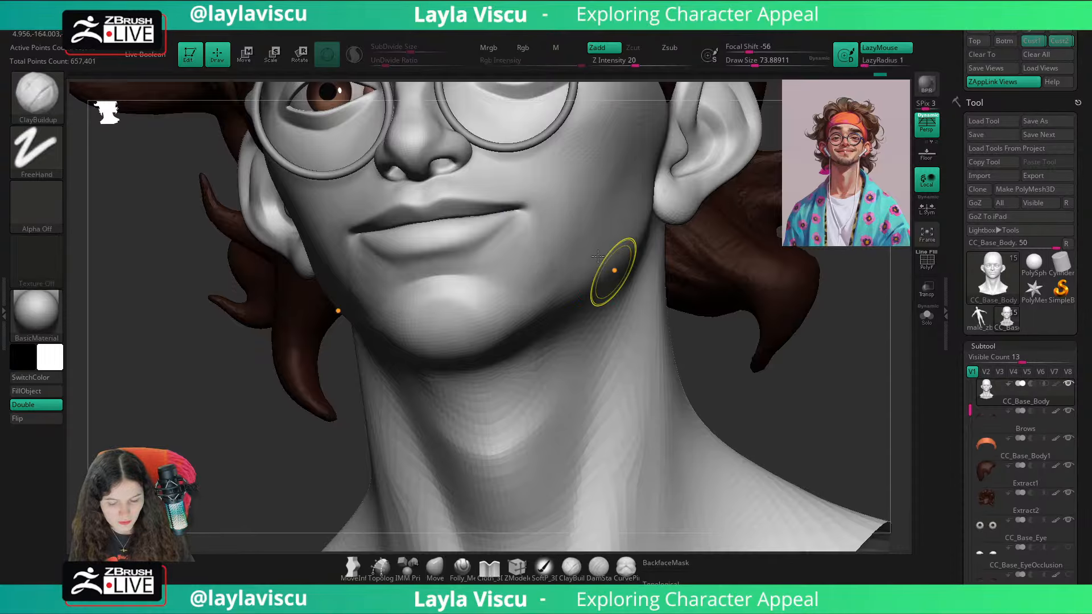
pyautogui.keyDown('ctrl'); pyautogui.moveTo(614, 271); pyautogui.dragTo(711, 324, button='right'); pyautogui.keyUp('ctrl')
pyautogui.moveTo(711, 324)
pyautogui.keyDown('shift'); pyautogui.mouseDown(button='right')
pyautogui.moveTo(802, 342)
pyautogui.moveTo(566, 257)
pyautogui.mouseUp(button='right'); pyautogui.keyUp('shift')
pyautogui.press('shift')
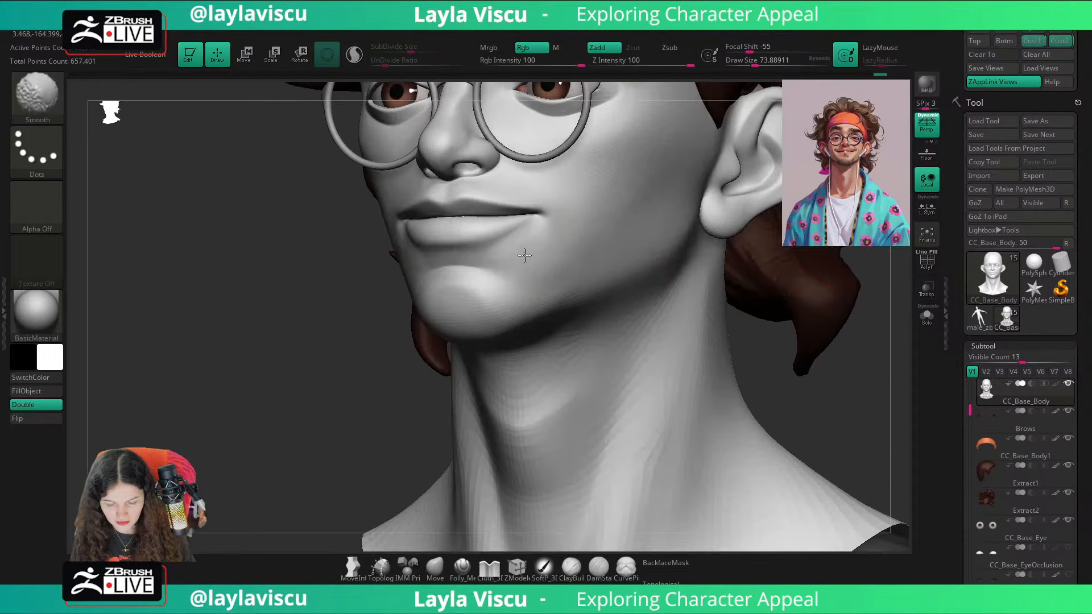
# Step: Examine the chin, jaw and cheek transitions from the front and three-quarter angles, close up and at full bust distance
pyautogui.keyDown('shift'); pyautogui.moveTo(839, 387); pyautogui.dragTo(824, 352, button='right'); pyautogui.keyUp('shift')
pyautogui.moveTo(825, 352)
pyautogui.keyDown('ctrl'); pyautogui.mouseDown(button='right')
pyautogui.moveTo(811, 309)
pyautogui.moveTo(741, 322)
pyautogui.mouseUp(button='right'); pyautogui.keyUp('ctrl')
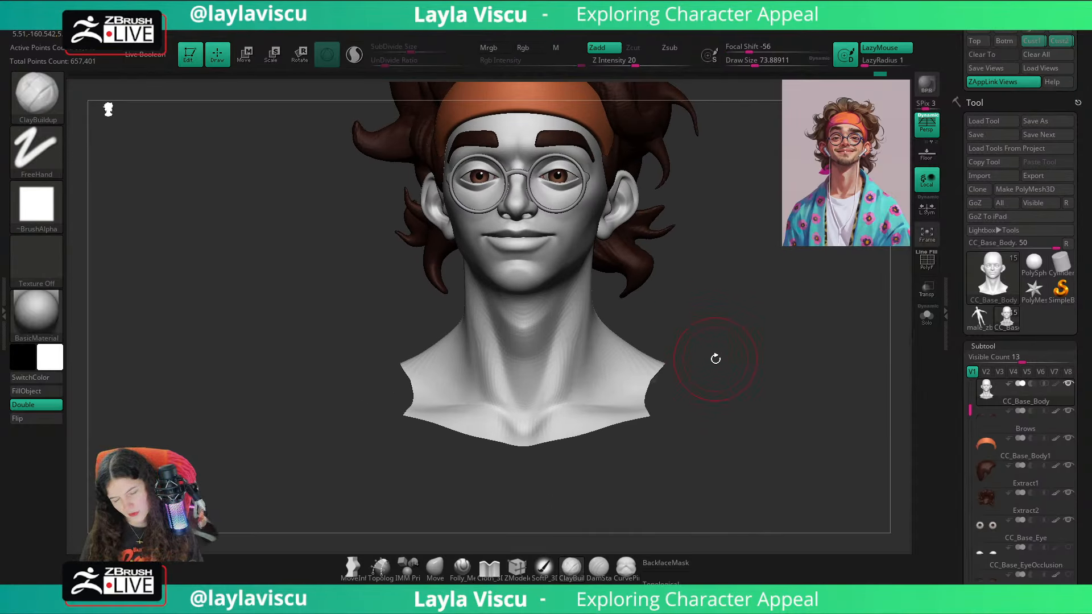
pyautogui.moveTo(634, 340)
pyautogui.keyDown('ctrl'); pyautogui.mouseDown(button='right')
pyautogui.moveTo(592, 354)
pyautogui.moveTo(768, 377)
pyautogui.moveTo(680, 353)
pyautogui.mouseUp(button='right'); pyautogui.keyUp('ctrl')
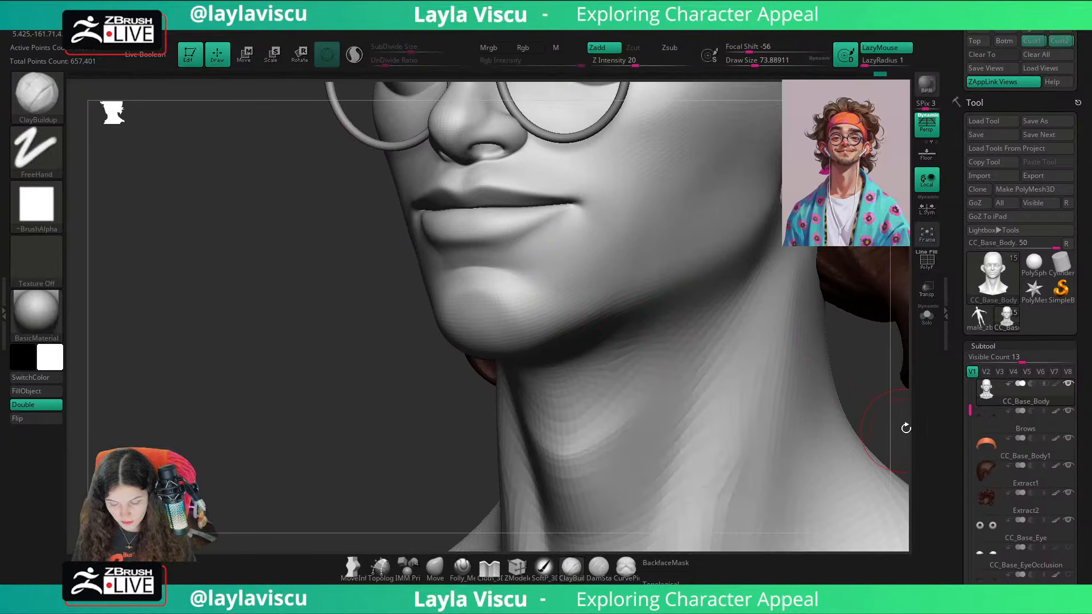
pyautogui.moveTo(905, 427)
pyautogui.keyDown('shift'); pyautogui.mouseDown(button='right')
pyautogui.moveTo(870, 451)
pyautogui.moveTo(841, 415)
pyautogui.moveTo(826, 418)
pyautogui.mouseUp(button='right'); pyautogui.keyUp('shift')
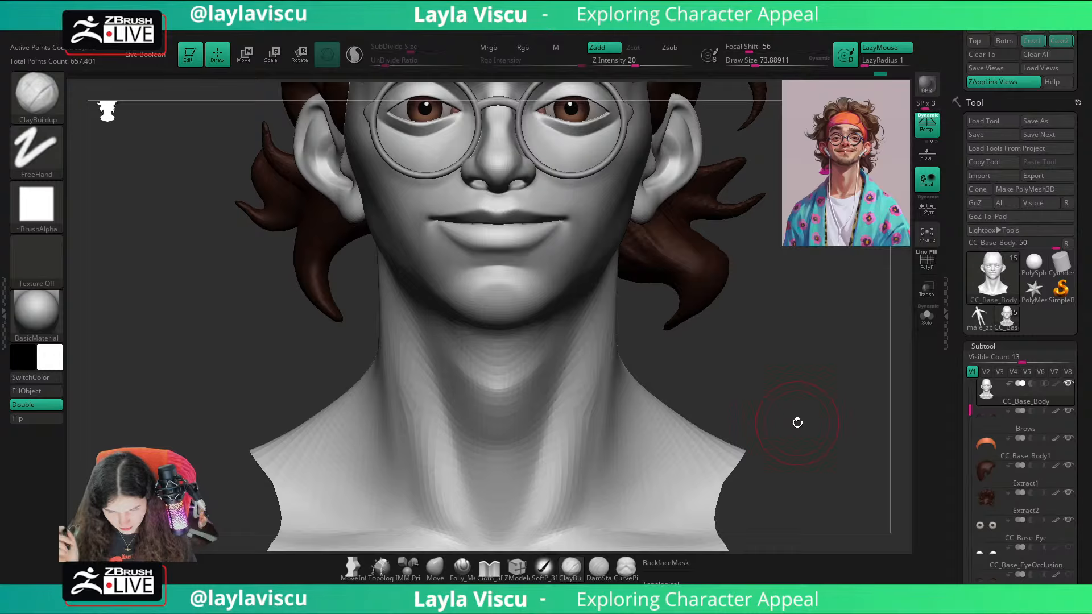
pyautogui.moveTo(759, 325); pyautogui.dragTo(677, 304, button='right')
pyautogui.keyDown('shift'); pyautogui.moveTo(627, 278); pyautogui.dragTo(605, 246); pyautogui.keyUp('shift')
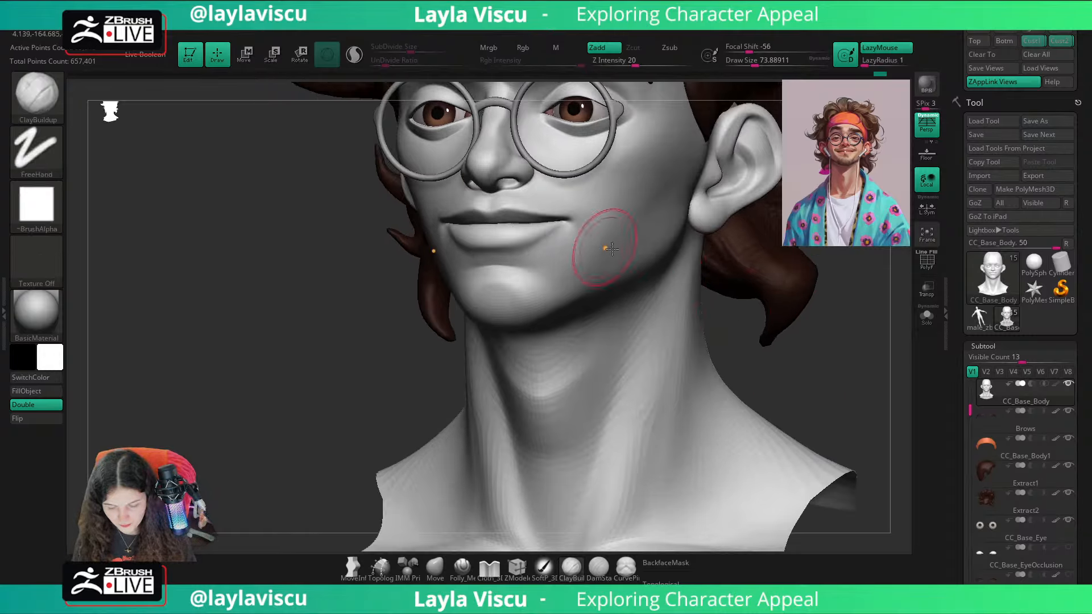
pyautogui.moveTo(852, 347)
pyautogui.keyDown('shift'); pyautogui.mouseDown(button='right')
pyautogui.moveTo(724, 273)
pyautogui.moveTo(710, 349)
pyautogui.mouseUp(button='right'); pyautogui.keyUp('shift')
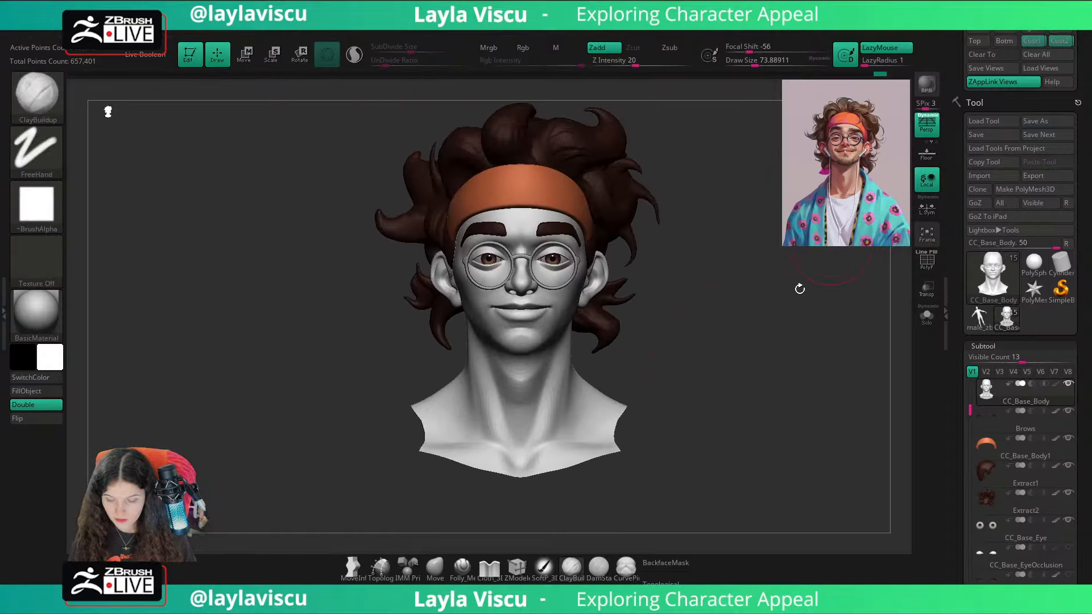
pyautogui.keyDown('alt'); pyautogui.moveTo(766, 395); pyautogui.dragTo(739, 399, button='right'); pyautogui.keyUp('alt')
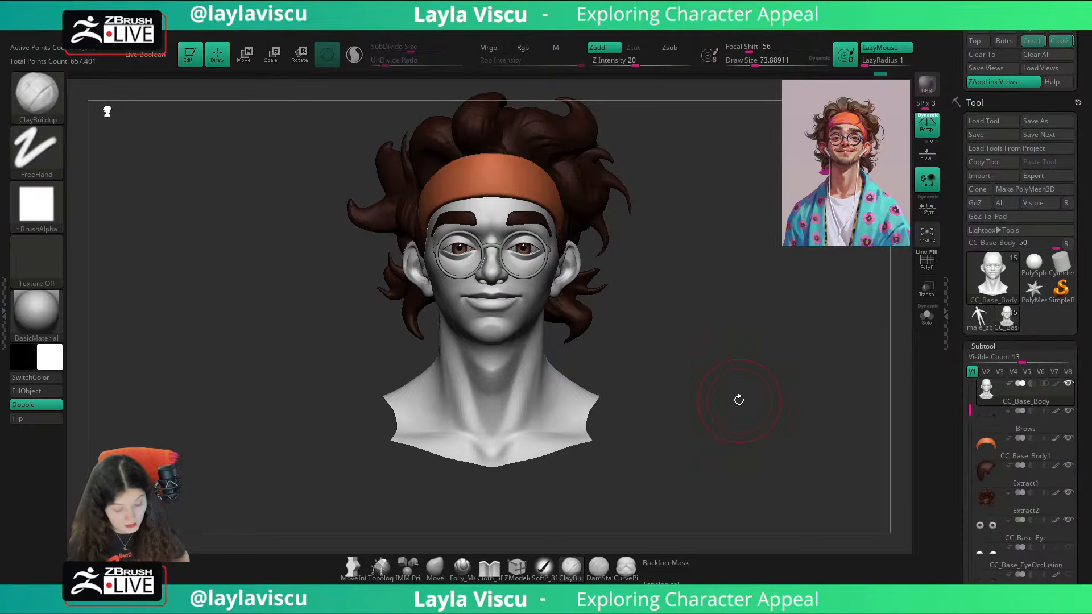
# Step: Recall the second custom view and toggle the reference illustration overlay to compare the jaw and chin with it
pyautogui.hotkey('shift', 'z')
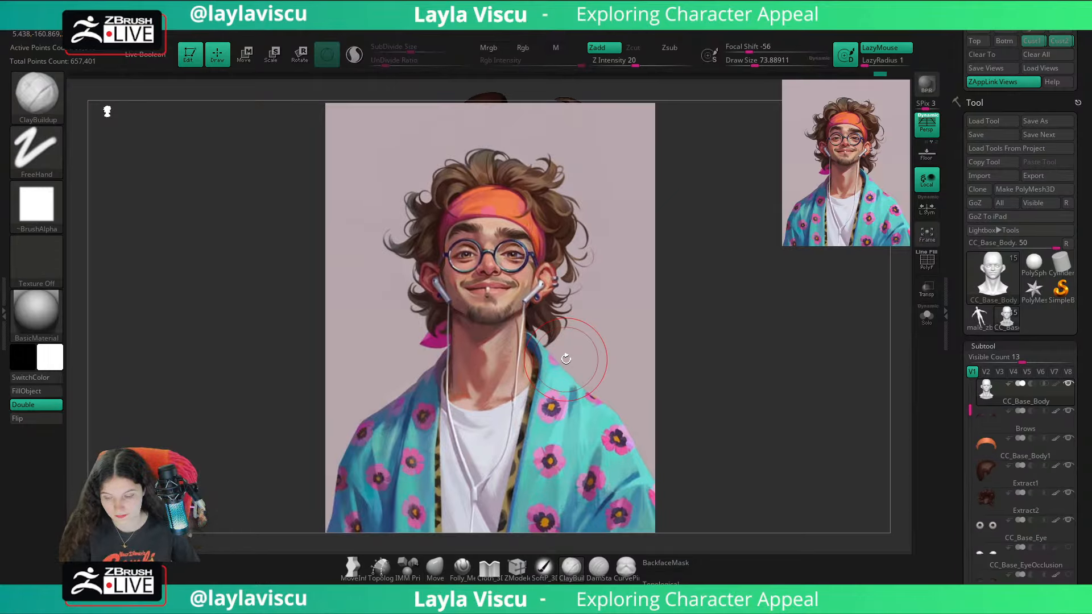
pyautogui.hotkey('shift', 'z')
pyautogui.click(1055, 43)
pyautogui.hotkey('shift', 'z')
pyautogui.hotkey('shift', 'z')
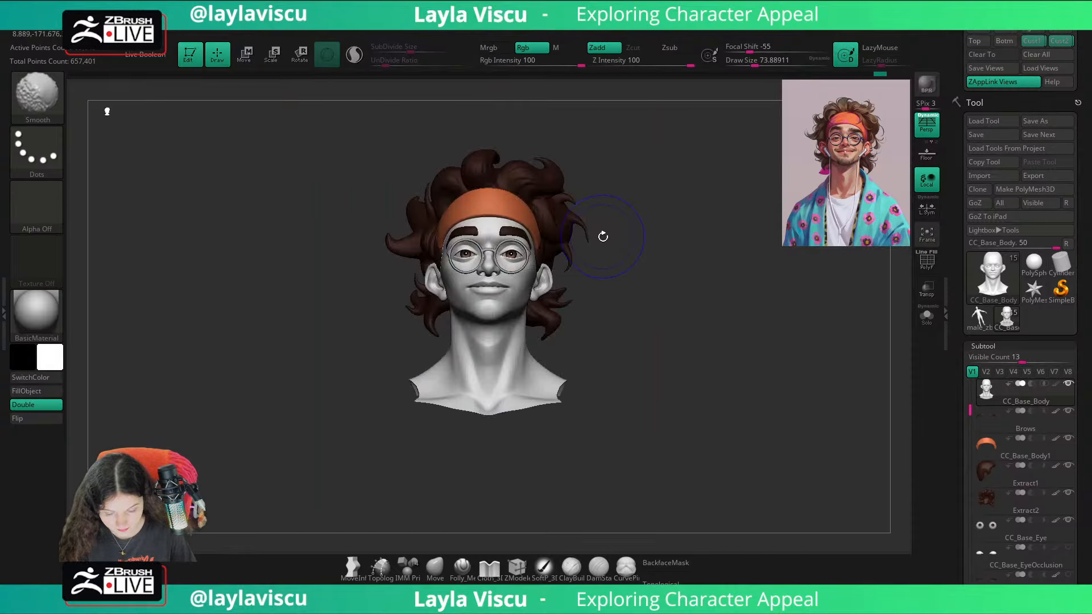
pyautogui.hotkey('shift', 'z')
pyautogui.hotkey('shift', 'z')
pyautogui.hotkey('shift', 'z')
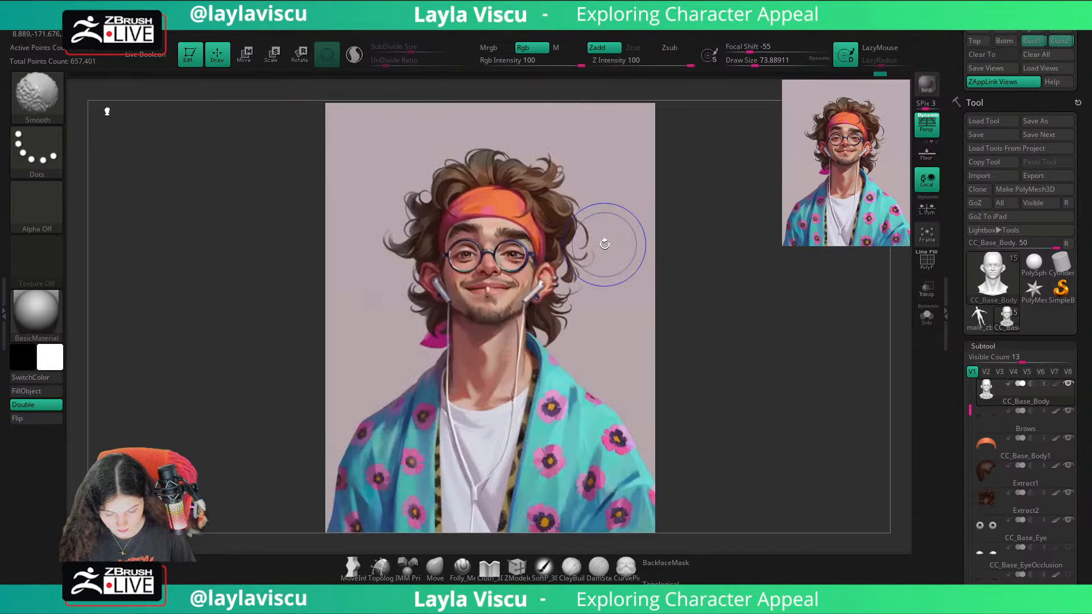
pyautogui.hotkey('shift', 'z')
pyautogui.hotkey('shift', 'z')
pyautogui.hotkey('shift', 'z')
# Step: Reshape the lower jaw beside the chin with the Move brush at a Draw Size of about 228
pyautogui.click(438, 574)
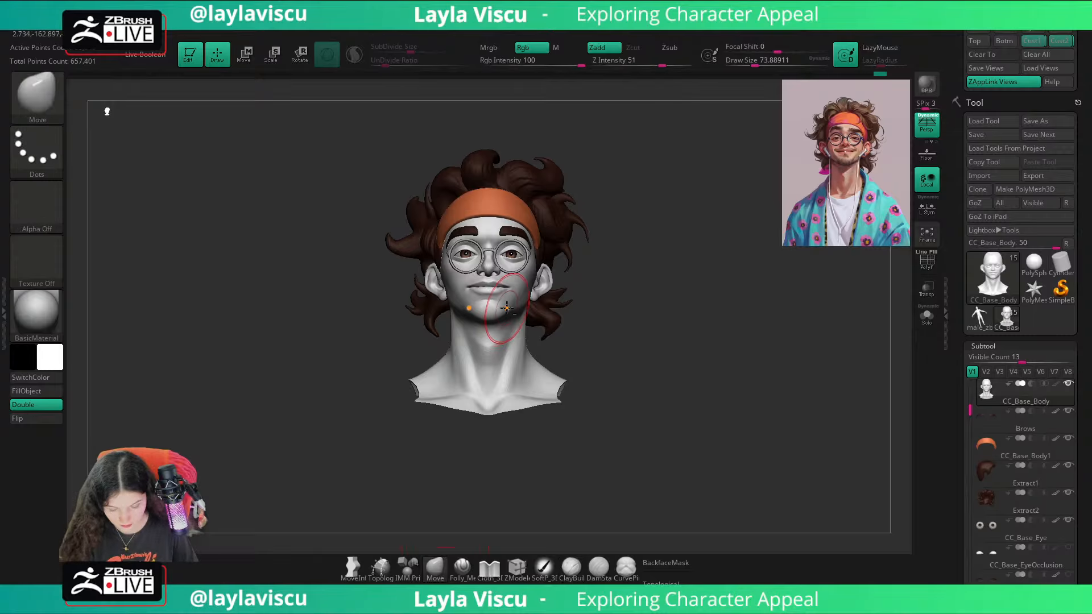
pyautogui.press('f')
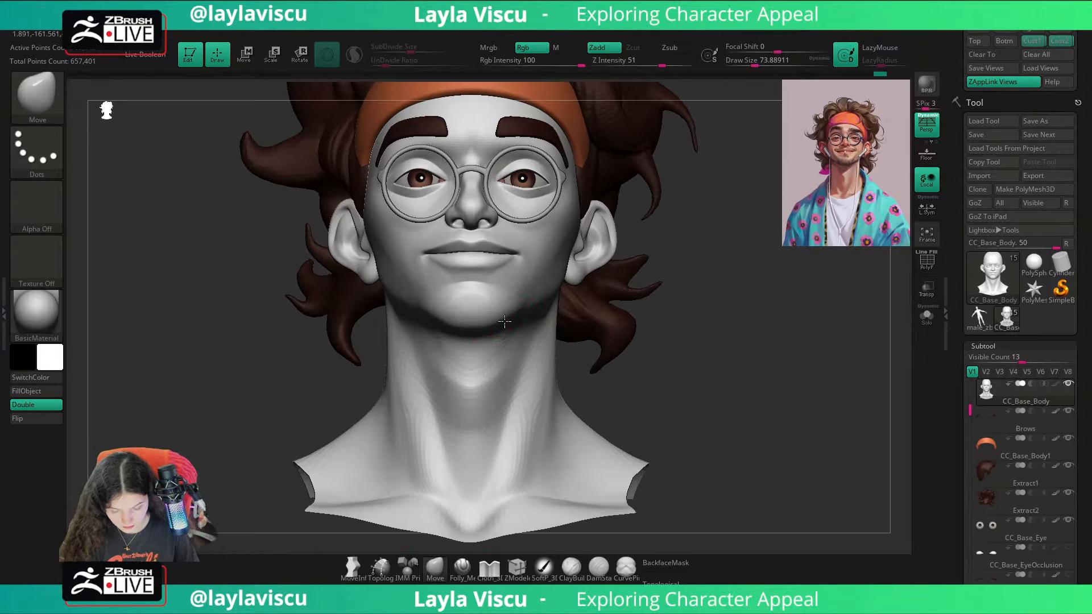
pyautogui.moveTo(703, 301); pyautogui.dragTo(704, 231)
pyautogui.press('s')
pyautogui.click(496, 317)
pyautogui.moveTo(506, 319); pyautogui.dragTo(498, 313)
pyautogui.moveTo(718, 314)
pyautogui.mouseDown()
pyautogui.moveTo(729, 375)
pyautogui.moveTo(734, 366)
pyautogui.mouseUp()
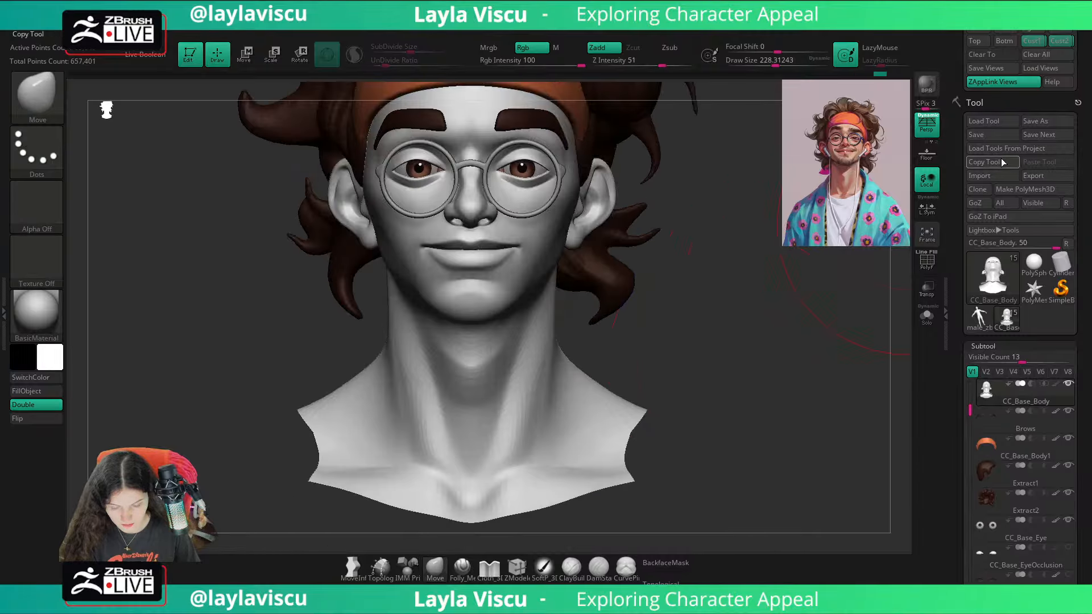
# Step: Return to the second custom view and check the reshaped jaw against the reference illustration
pyautogui.click(1057, 41)
pyautogui.hotkey('shift', 'z')
pyautogui.hotkey('shift', 'z')
pyautogui.hotkey('shift', 'z')
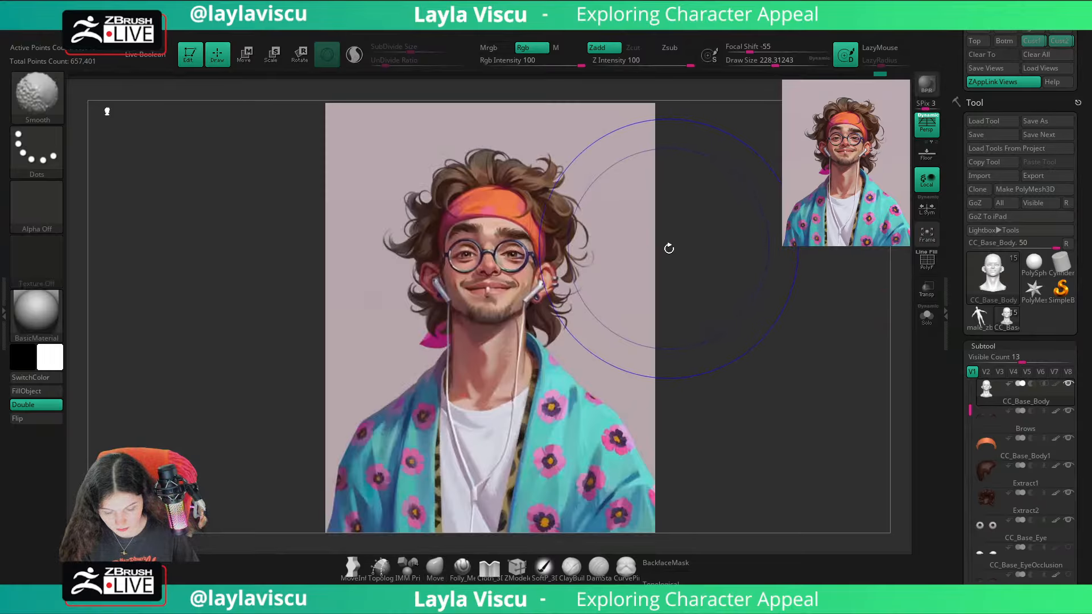
pyautogui.hotkey('shift', 'z')
# Step: Adjust the chin profile from the side with the Move brush at Draw Sizes of about 172 and 77
pyautogui.moveTo(674, 250); pyautogui.dragTo(623, 273)
pyautogui.keyDown('ctrl'); pyautogui.moveTo(638, 341); pyautogui.dragTo(637, 392, button='right'); pyautogui.keyUp('ctrl')
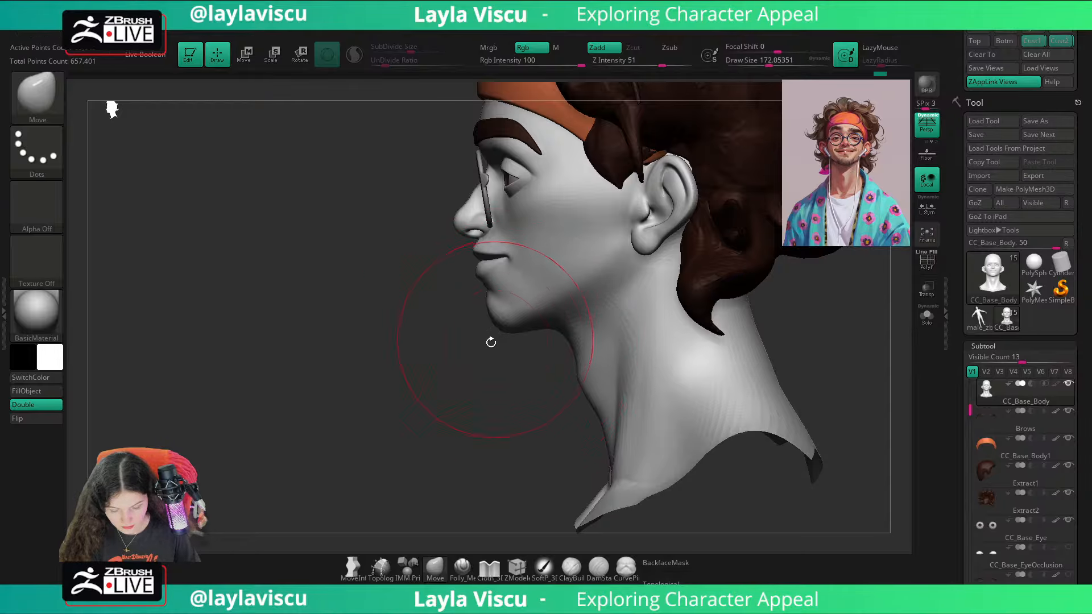
pyautogui.press('s')
pyautogui.moveTo(491, 343)
pyautogui.mouseDown()
pyautogui.moveTo(500, 337)
pyautogui.moveTo(468, 316)
pyautogui.mouseUp()
pyautogui.press('s')
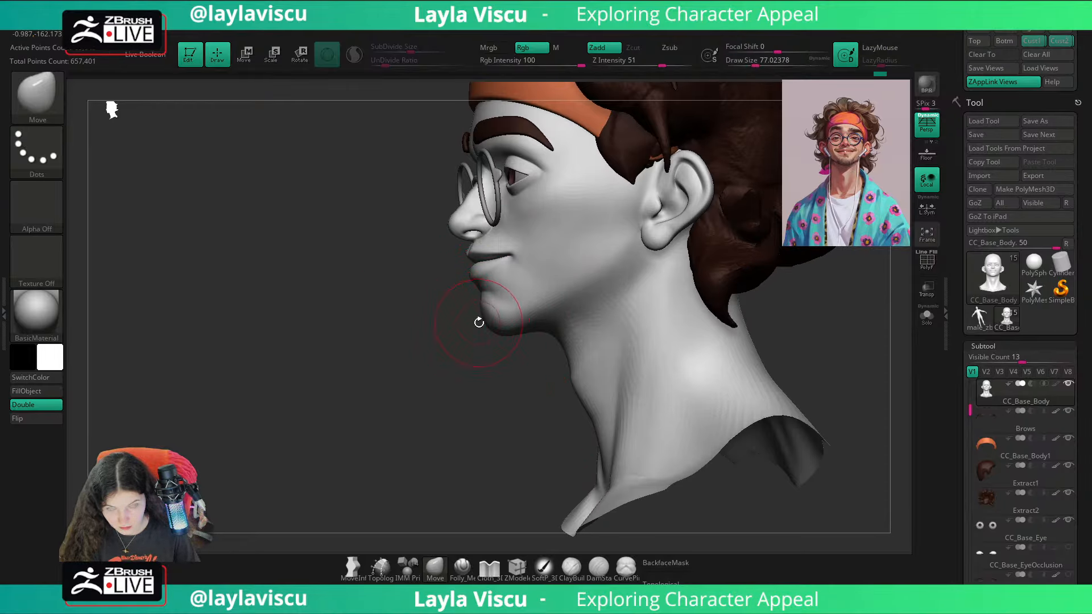
pyautogui.keyDown('ctrl'); pyautogui.moveTo(499, 337); pyautogui.dragTo(548, 200, button='right'); pyautogui.keyUp('ctrl')
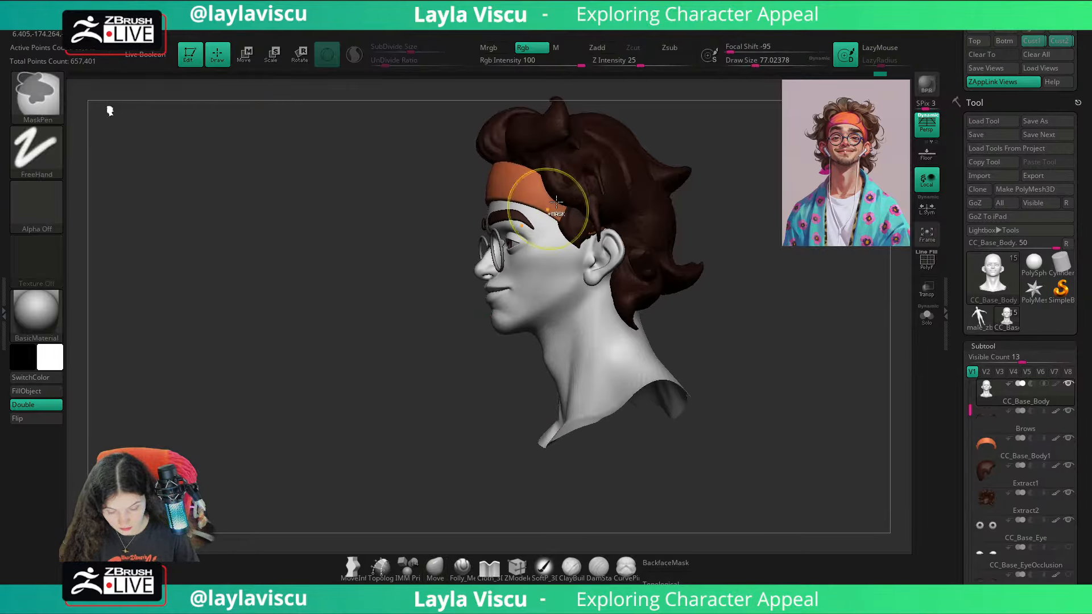
# Step: Compare the adjusted chin with the reference illustration overlay from the second custom view
pyautogui.keyDown('shift'); pyautogui.moveTo(745, 285); pyautogui.dragTo(784, 273); pyautogui.keyUp('shift')
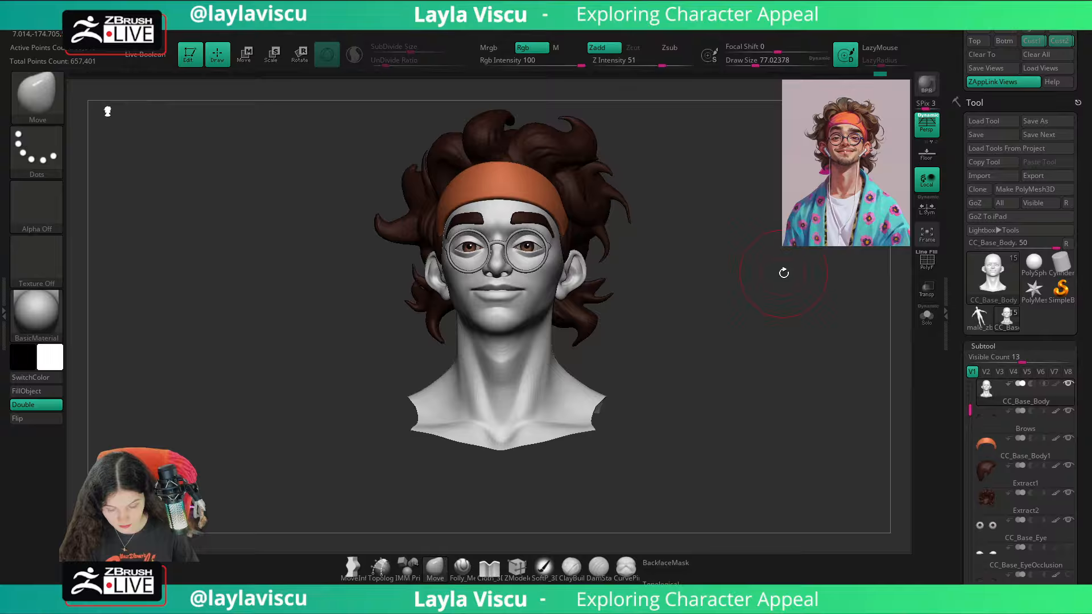
pyautogui.click(1056, 42)
pyautogui.hotkey('shift', 'z')
pyautogui.hotkey('shift', 'z')
pyautogui.hotkey('shift', 'z')
pyautogui.hotkey('shift', 'z')
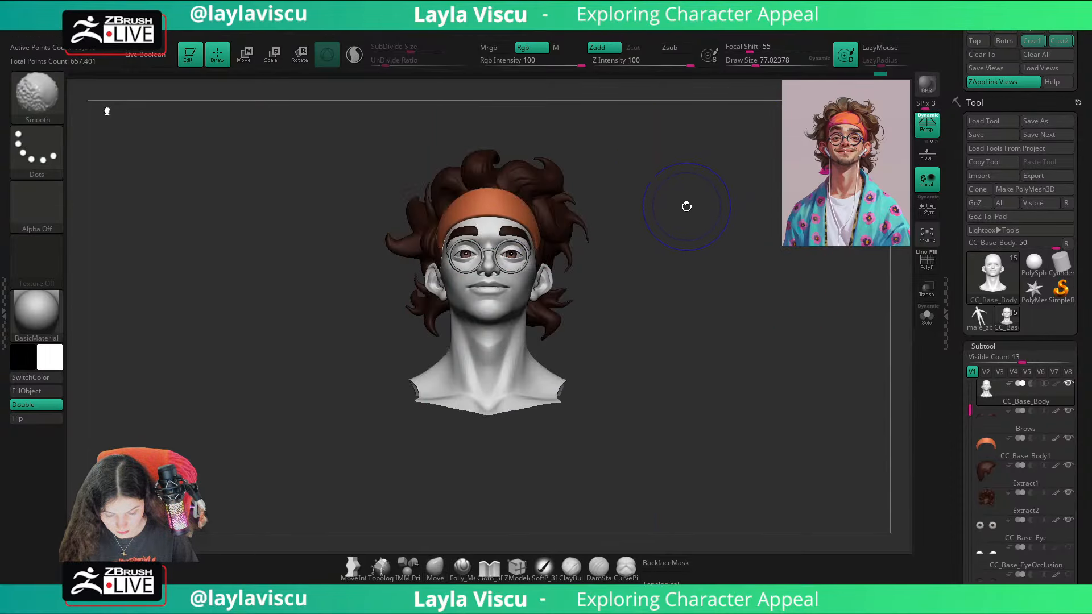
# Step: Adjust the jaw corners below the ears with the Move brush at a Draw Size of about 140
pyautogui.keyDown('ctrl'); pyautogui.moveTo(685, 208); pyautogui.dragTo(614, 316, button='right'); pyautogui.keyUp('ctrl')
pyautogui.press('s')
pyautogui.moveTo(529, 315); pyautogui.dragTo(538, 316)
pyautogui.moveTo(540, 315); pyautogui.dragTo(533, 314)
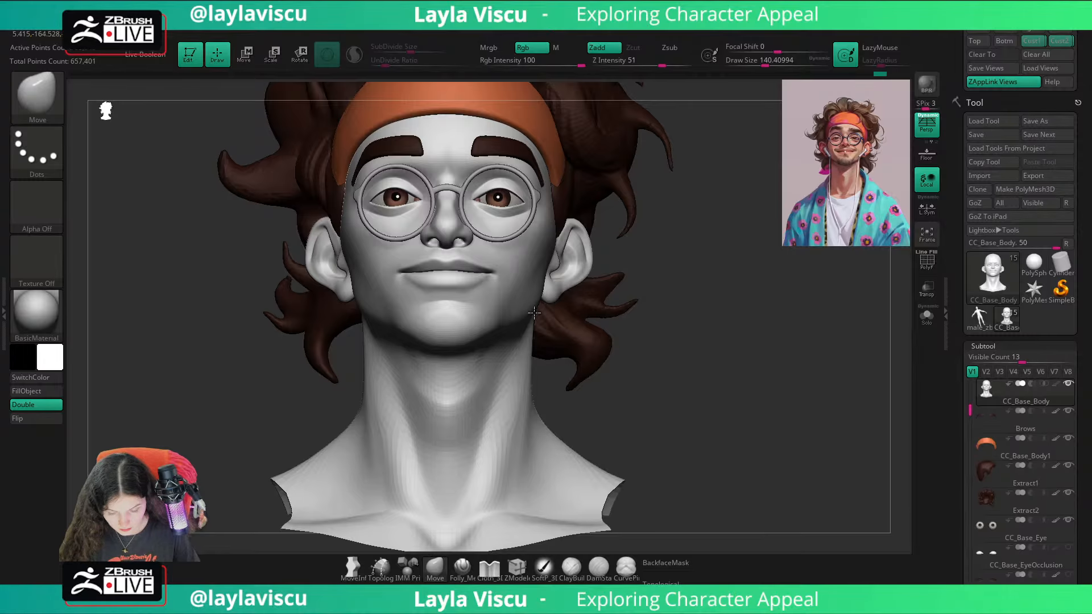
pyautogui.press('ctrl')
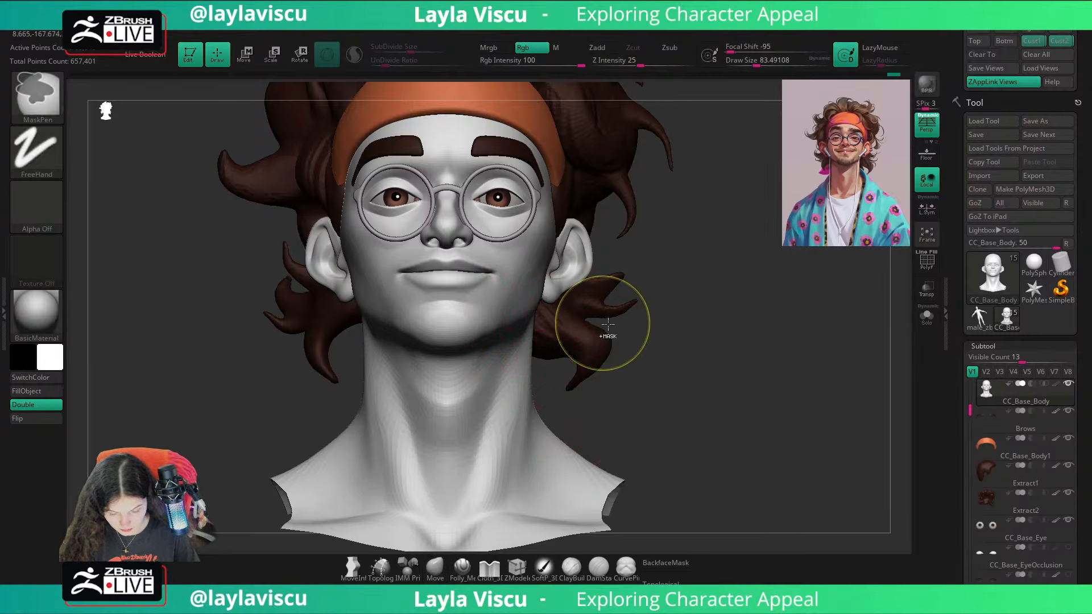
pyautogui.moveTo(608, 324)
pyautogui.mouseDown(button='right')
pyautogui.moveTo(738, 342)
pyautogui.moveTo(717, 295)
pyautogui.moveTo(767, 325)
pyautogui.moveTo(758, 359)
pyautogui.moveTo(779, 356)
pyautogui.moveTo(756, 366)
pyautogui.mouseUp(button='right')
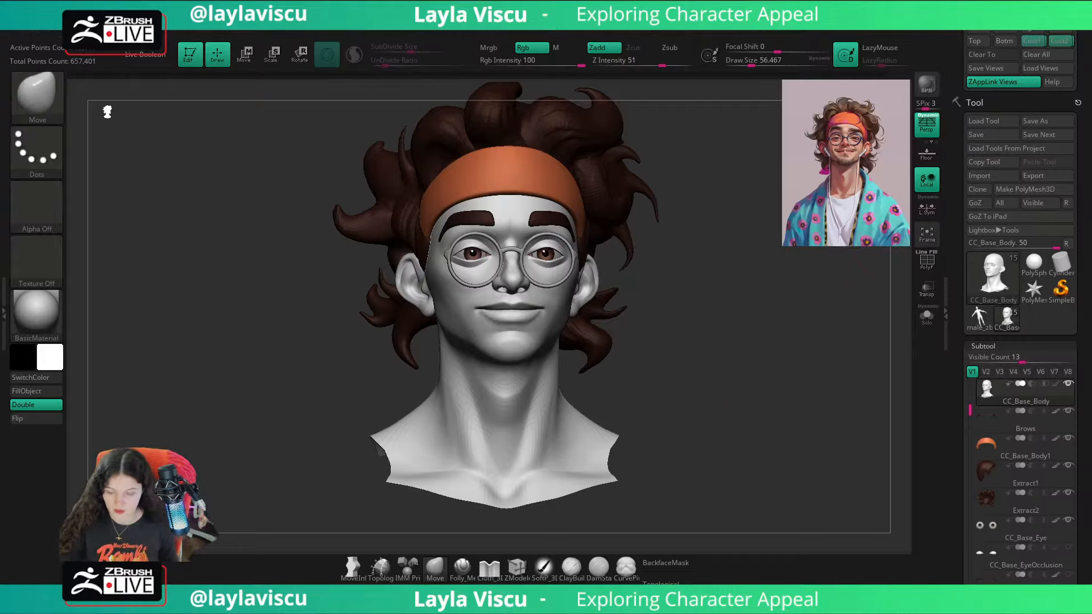
# Step: Save the tool with the full body revealed and restore the visibility to the bust only
pyautogui.keyDown('ctrl'); pyautogui.keyDown('shift'); pyautogui.click(819, 243); pyautogui.keyUp('shift'); pyautogui.keyUp('ctrl')
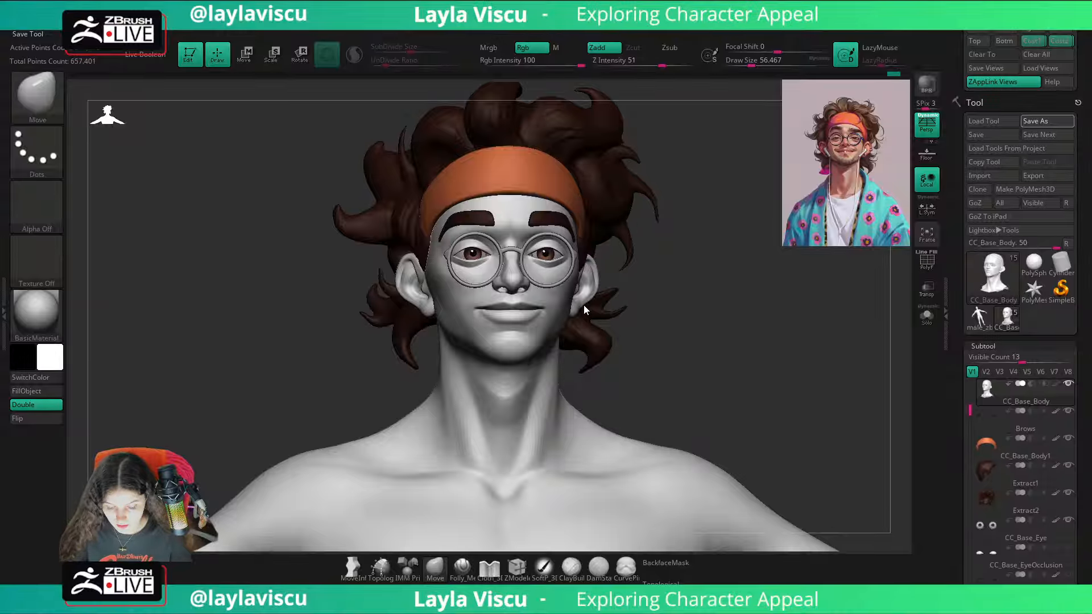
pyautogui.moveTo(692, 336); pyautogui.dragTo(705, 340)
pyautogui.hotkey('ctrl', 'z')
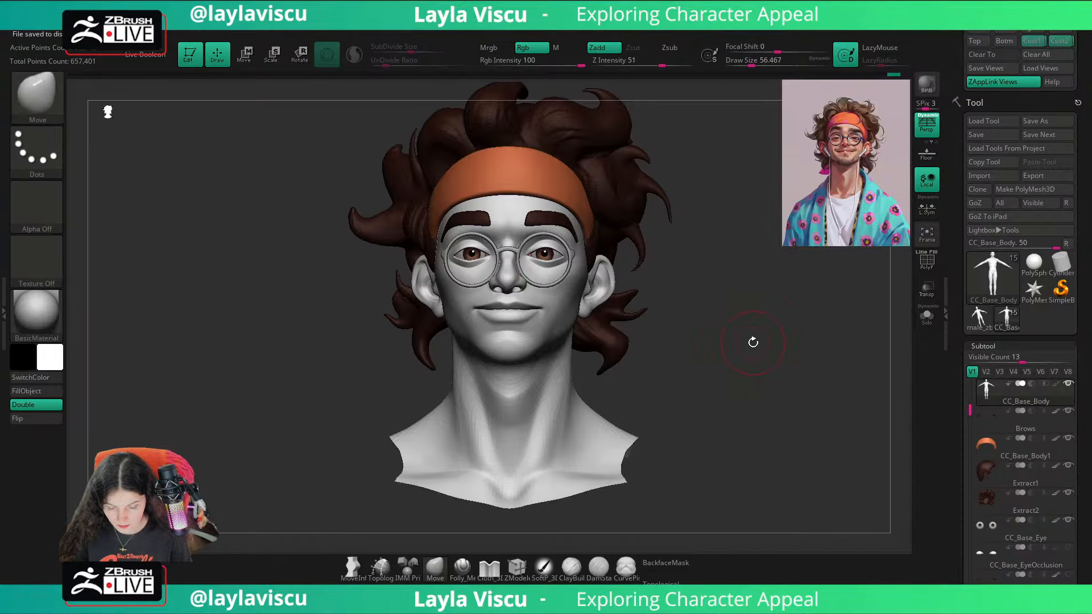
# Step: Recall the first custom view and toggle the reference illustration overlay to examine the overall likeness of the bust
pyautogui.click(1035, 42)
pyautogui.hotkey('shift', 'z')
pyautogui.hotkey('shift', 'z')
pyautogui.hotkey('shift', 'z')
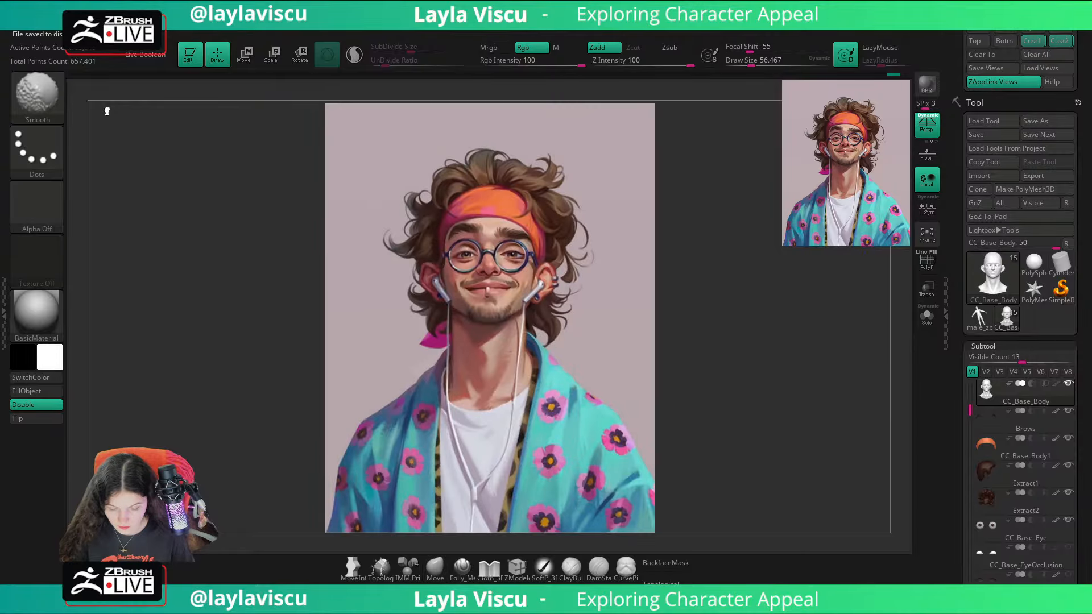
pyautogui.hotkey('shift', 'z')
pyautogui.hotkey('shift', 'z')
pyautogui.hotkey('shift', 'z')
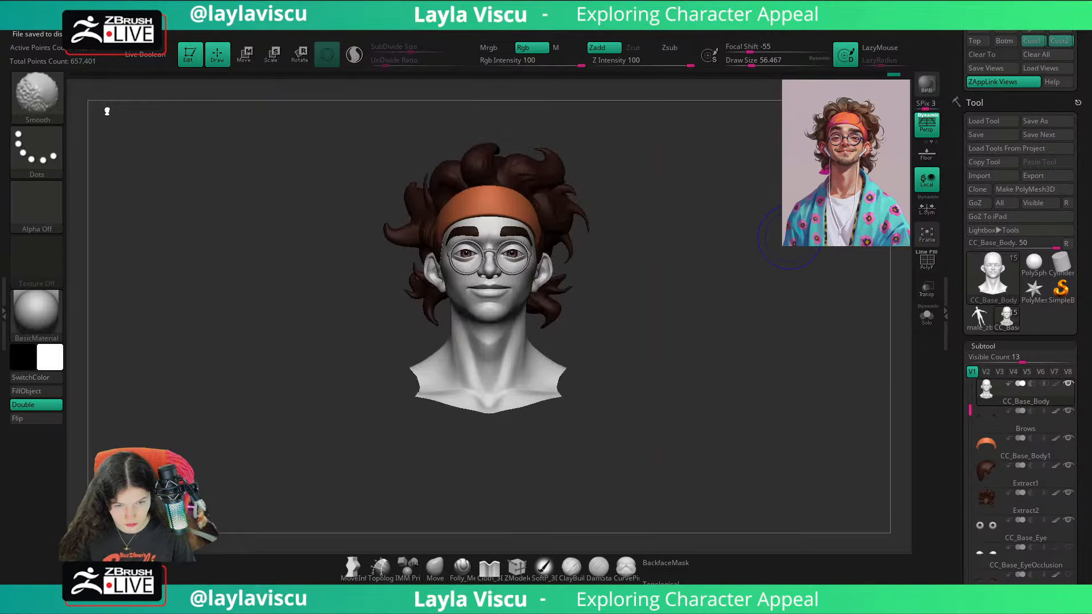
pyautogui.hotkey('shift', 'z')
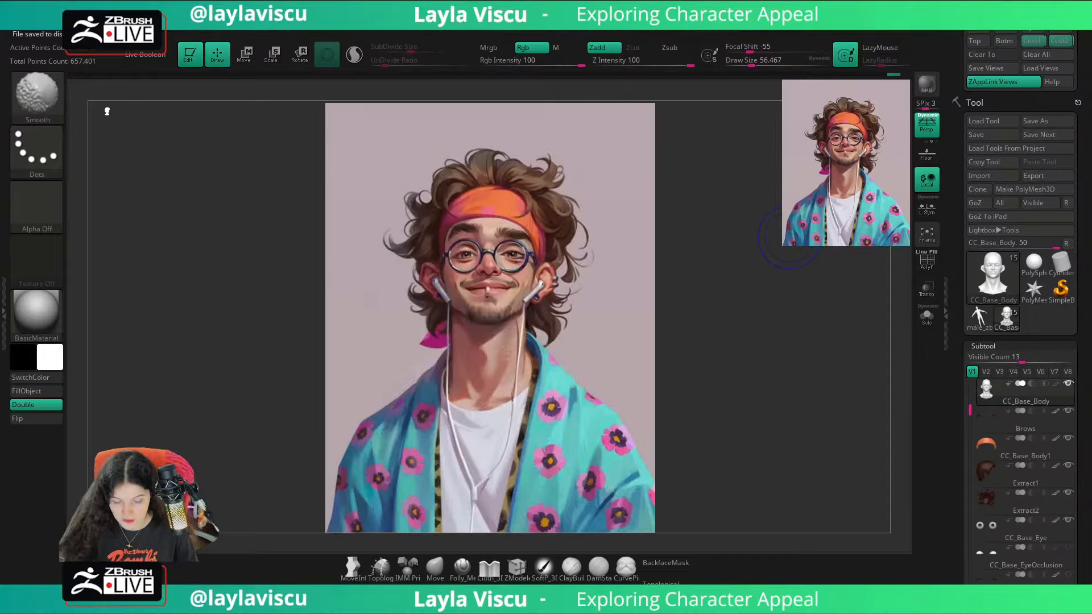
pyautogui.hotkey('shift', 'z')
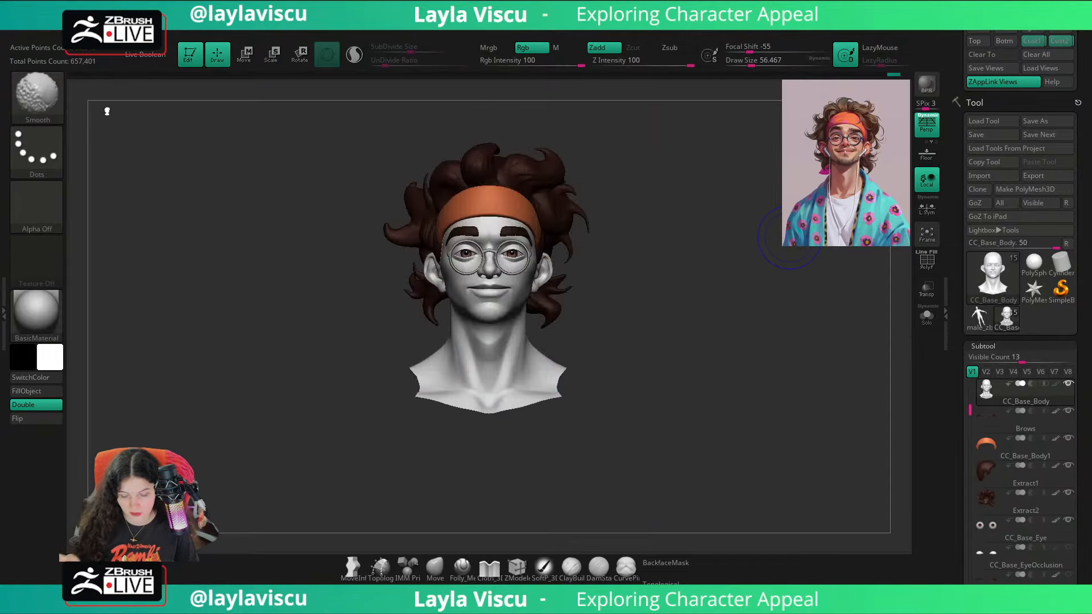
# Step: Select the glasses subtool in the side profile and turn on its PolyFrame display
pyautogui.moveTo(763, 246)
pyautogui.mouseDown()
pyautogui.moveTo(719, 253)
pyautogui.moveTo(693, 302)
pyautogui.mouseUp()
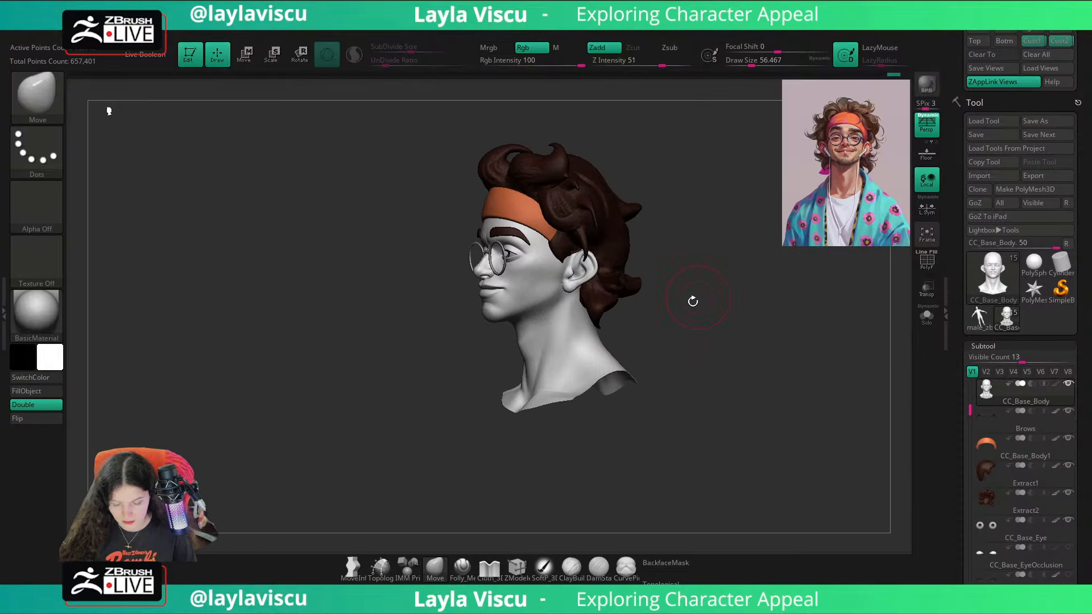
pyautogui.keyDown('ctrl'); pyautogui.moveTo(501, 245); pyautogui.dragTo(518, 354, button='right'); pyautogui.keyUp('ctrl')
pyautogui.keyDown('alt'); pyautogui.click(516, 281); pyautogui.keyUp('alt')
pyautogui.keyDown('shift'); pyautogui.moveTo(376, 382); pyautogui.dragTo(368, 399); pyautogui.keyUp('shift')
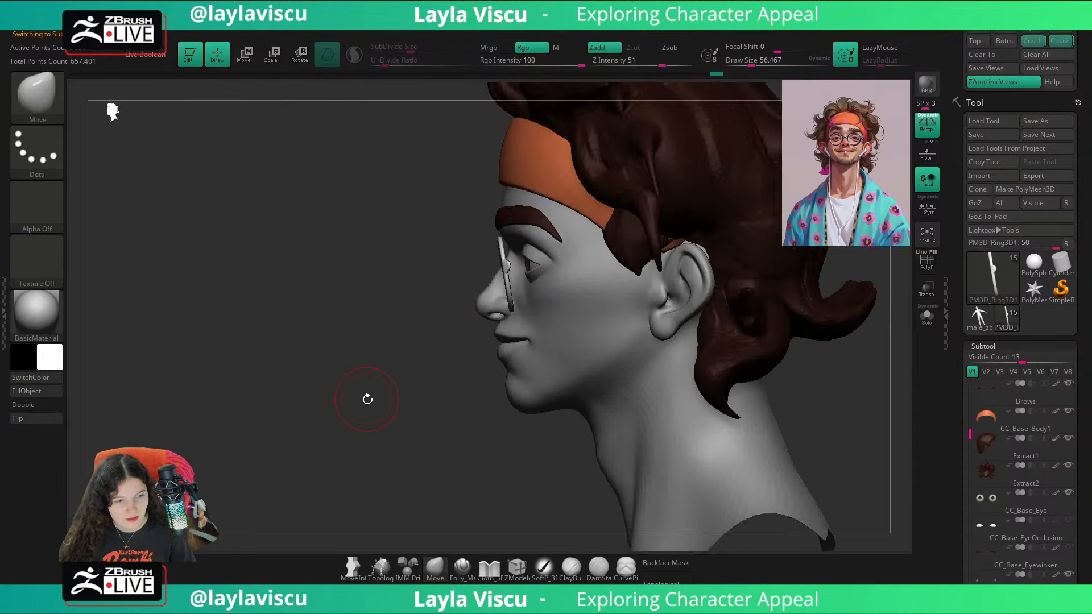
pyautogui.keyDown('alt'); pyautogui.moveTo(367, 399); pyautogui.dragTo(296, 389); pyautogui.keyUp('alt')
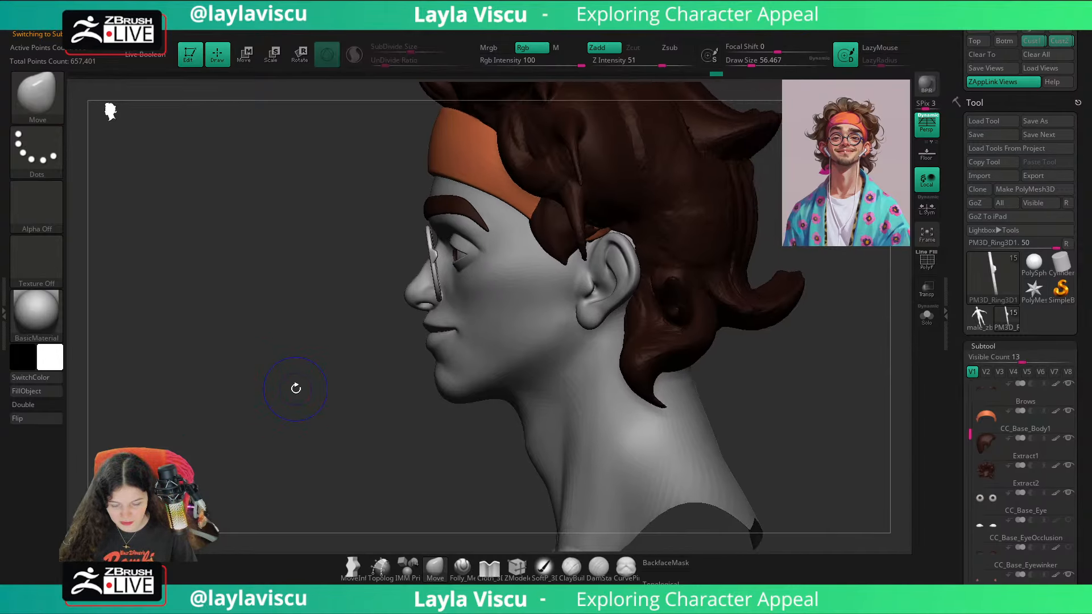
pyautogui.hotkey('shift', 'f')
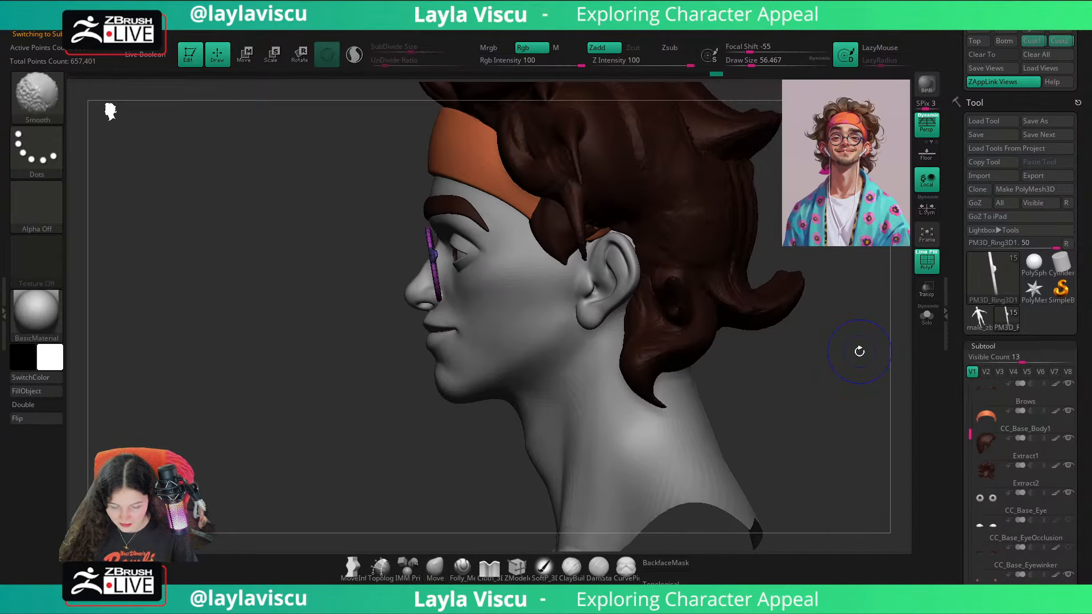
# Step: Append a cube as a new subtool, make it the active subtool, and turn off the PolyFrame display
pyautogui.scroll(-10, 1024, 370)
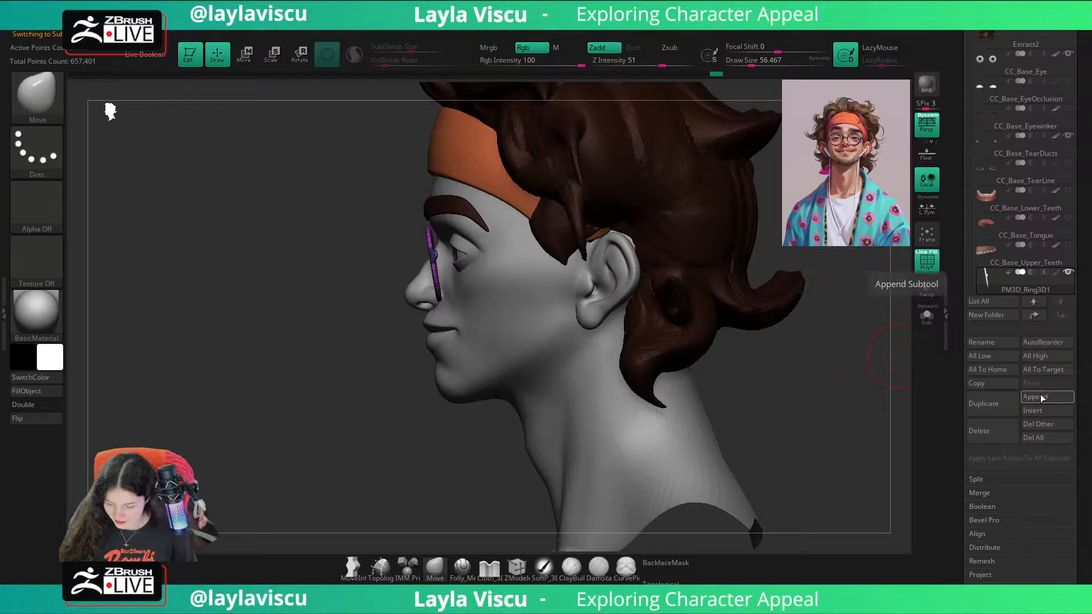
pyautogui.click(1041, 397)
pyautogui.click(544, 467)
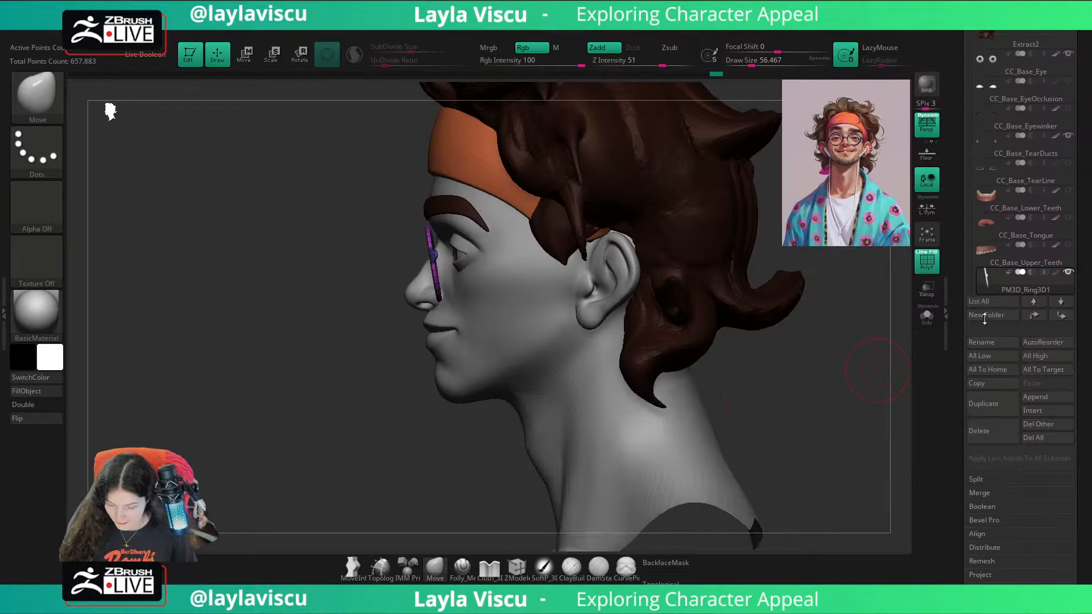
pyautogui.scroll(3, 973, 137)
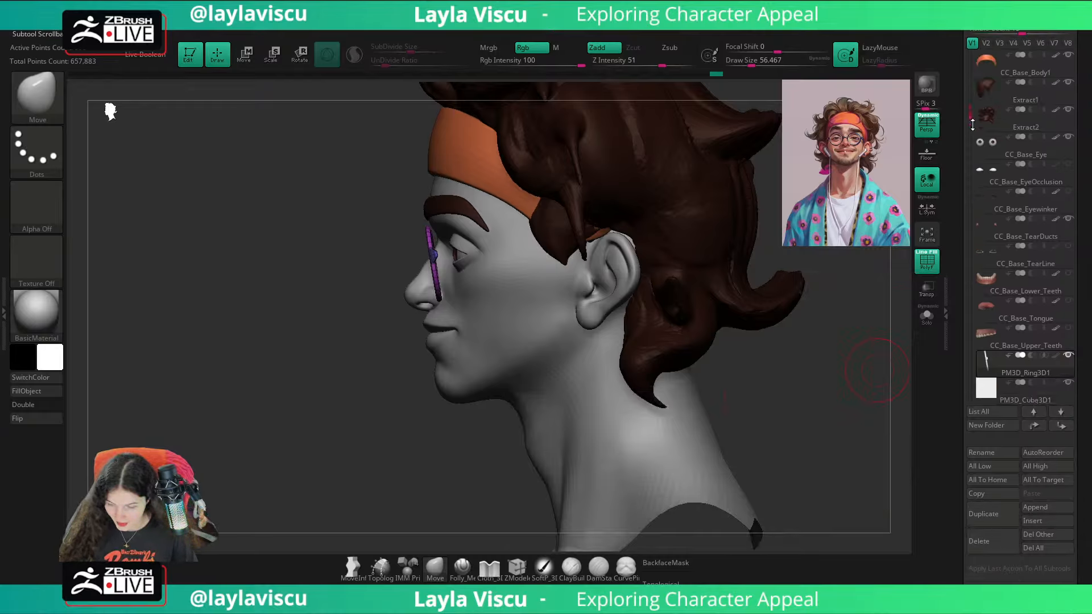
pyautogui.moveTo(973, 125); pyautogui.dragTo(973, 162)
pyautogui.click(1049, 312)
pyautogui.moveTo(1085, 350); pyautogui.dragTo(1083, 57)
pyautogui.hotkey('shift', 'f')
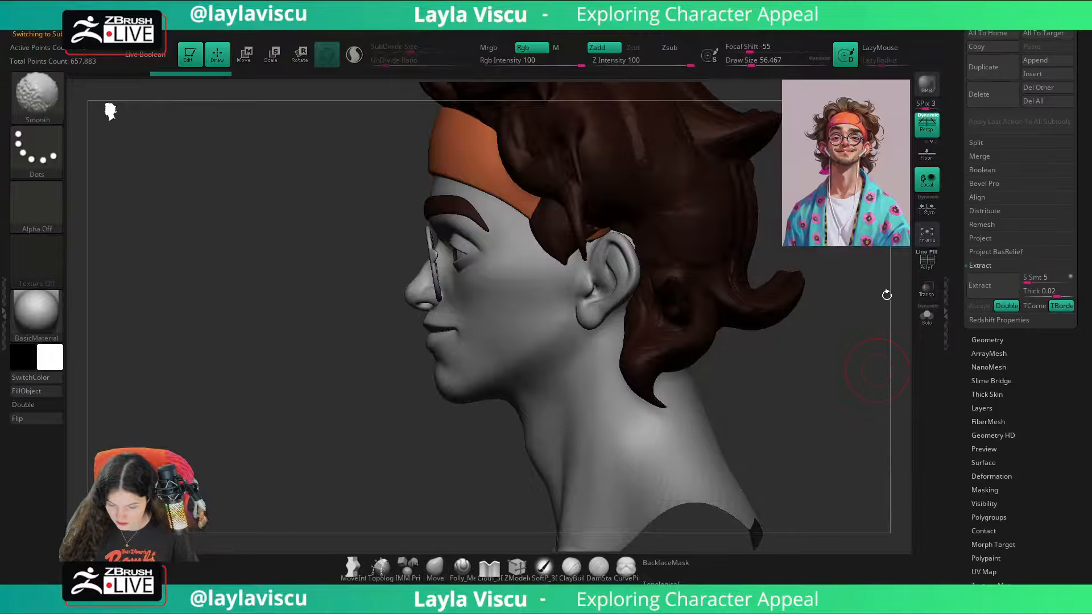
# Step: Move the new cube up to eye level and sideways toward the outer side of the glasses
pyautogui.keyDown('ctrl'); pyautogui.moveTo(876, 370); pyautogui.dragTo(506, 310, button='right'); pyautogui.keyUp('ctrl')
pyautogui.press('w')
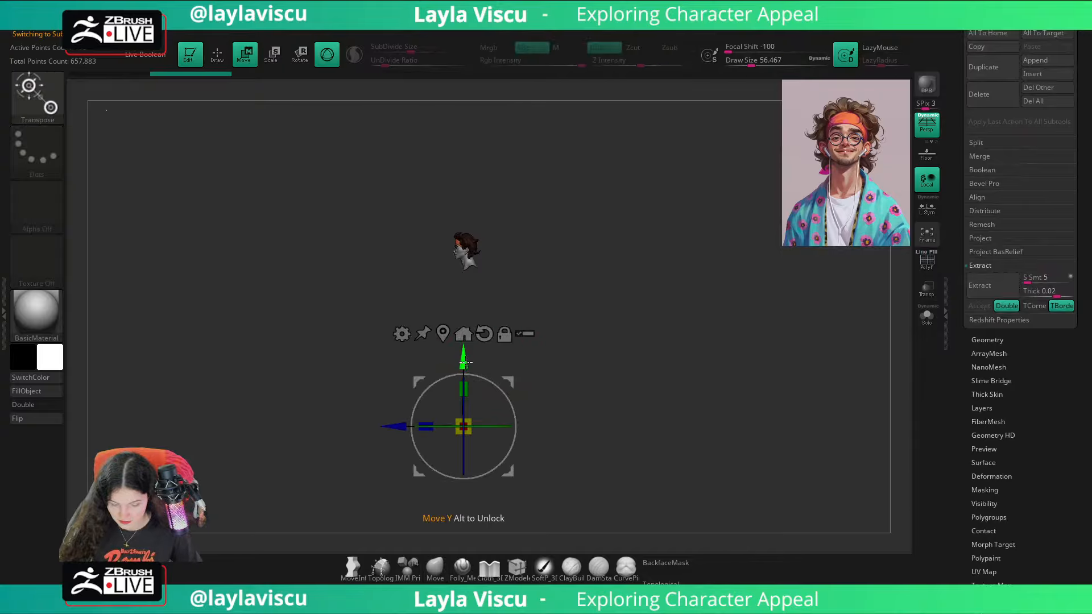
pyautogui.moveTo(466, 362); pyautogui.dragTo(467, 182)
pyautogui.keyDown('ctrl'); pyautogui.moveTo(520, 333); pyautogui.dragTo(526, 290, button='right'); pyautogui.keyUp('ctrl')
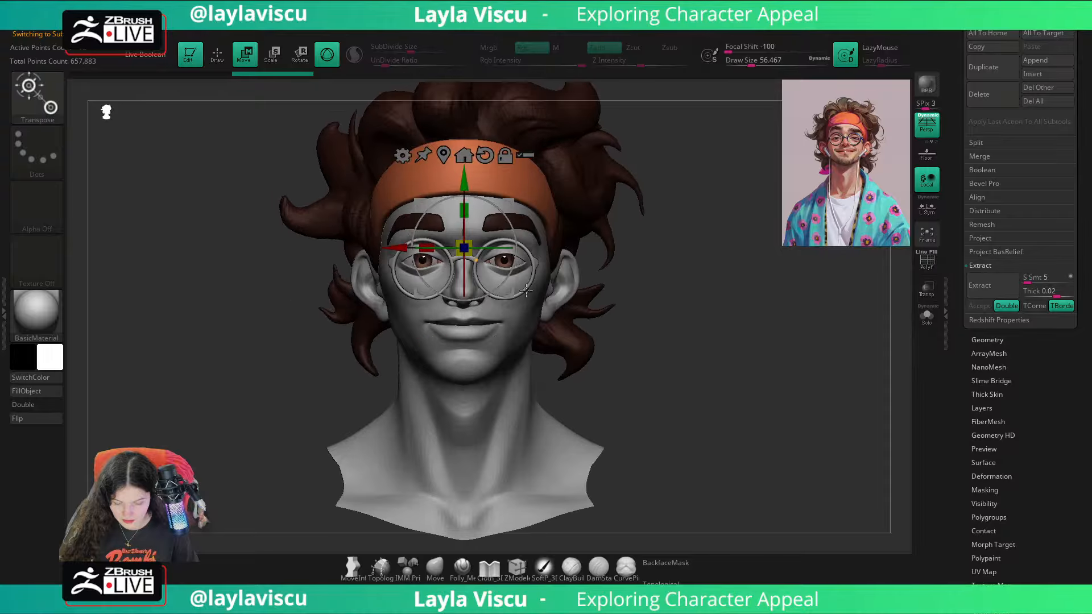
pyautogui.moveTo(394, 255); pyautogui.dragTo(482, 254)
pyautogui.moveTo(632, 336); pyautogui.dragTo(799, 333, button='right')
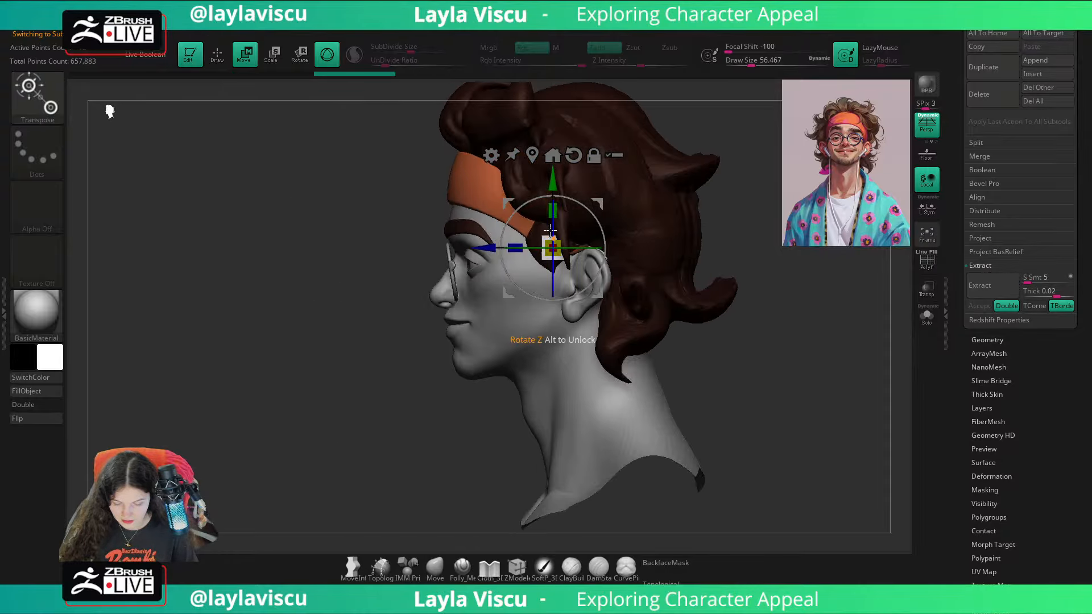
# Step: Shrink the cube to a small block and bring it forward and slightly down to just behind the glasses hinge
pyautogui.moveTo(554, 236)
pyautogui.mouseDown()
pyautogui.moveTo(528, 227)
pyautogui.moveTo(550, 241)
pyautogui.mouseUp()
pyautogui.keyDown('shift'); pyautogui.moveTo(550, 241); pyautogui.dragTo(579, 257, button='right'); pyautogui.keyUp('shift')
pyautogui.moveTo(575, 263)
pyautogui.mouseDown()
pyautogui.moveTo(588, 269)
pyautogui.moveTo(569, 254)
pyautogui.mouseUp()
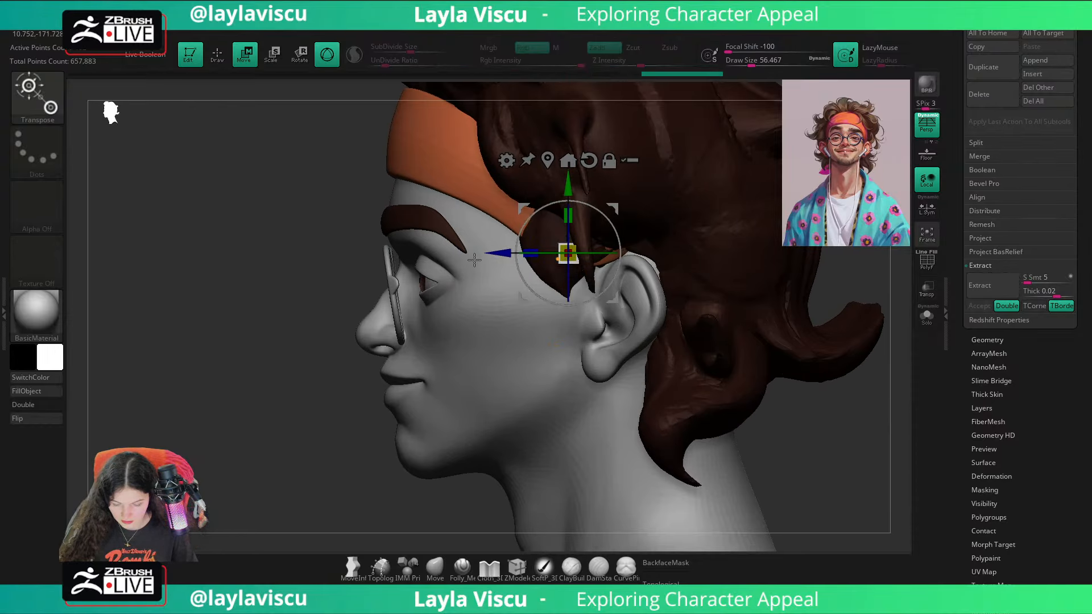
pyautogui.keyDown('alt'); pyautogui.moveTo(496, 255); pyautogui.dragTo(348, 256); pyautogui.keyUp('alt')
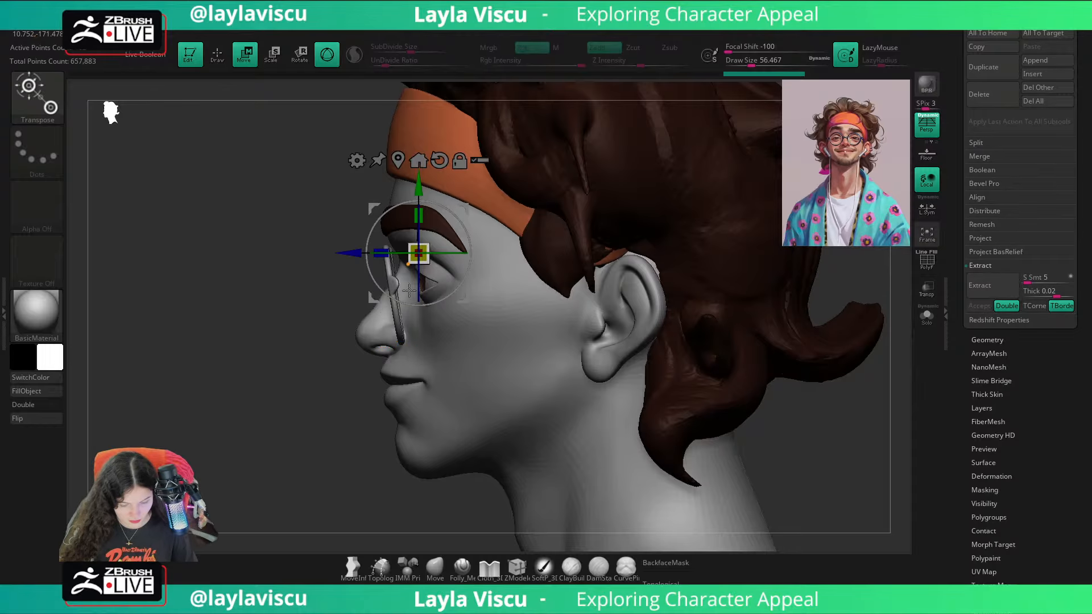
pyautogui.moveTo(420, 196); pyautogui.dragTo(419, 220)
pyautogui.keyDown('ctrl'); pyautogui.moveTo(422, 279); pyautogui.dragTo(451, 317, button='right'); pyautogui.keyUp('ctrl')
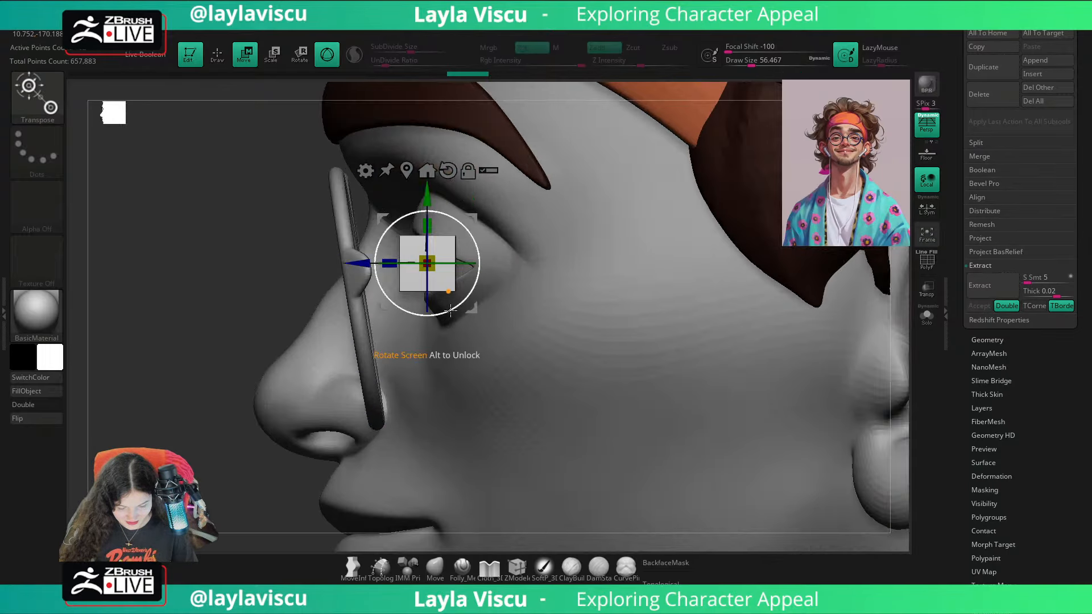
pyautogui.moveTo(455, 319); pyautogui.dragTo(462, 313)
# Step: Tilt the cube to match the frame's slant, narrow its width, and move it against the frame's outer edge
pyautogui.moveTo(428, 239); pyautogui.dragTo(433, 233)
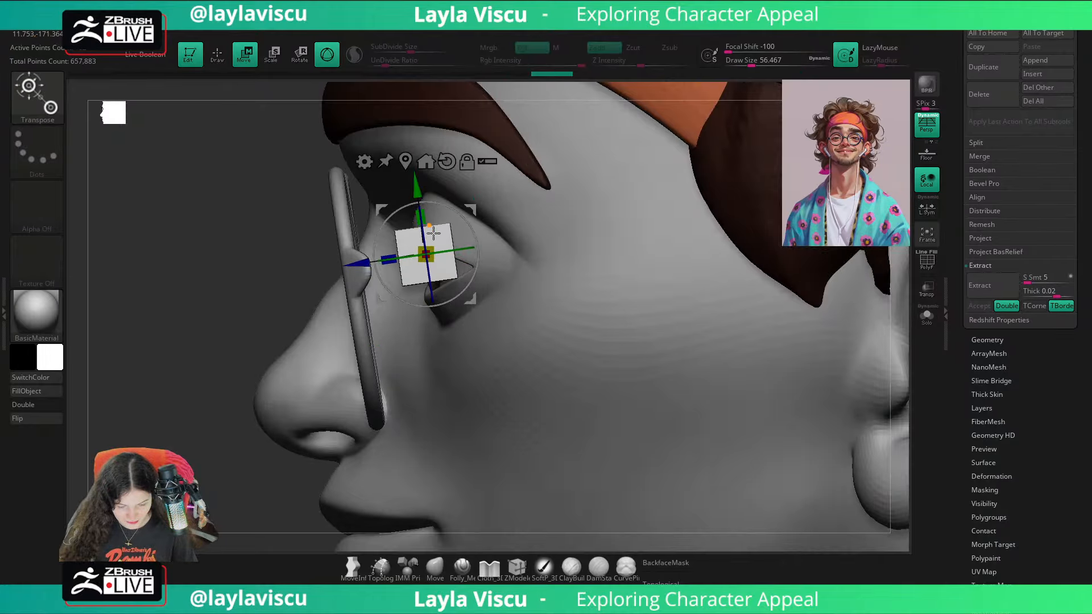
pyautogui.moveTo(198, 408); pyautogui.dragTo(756, 393)
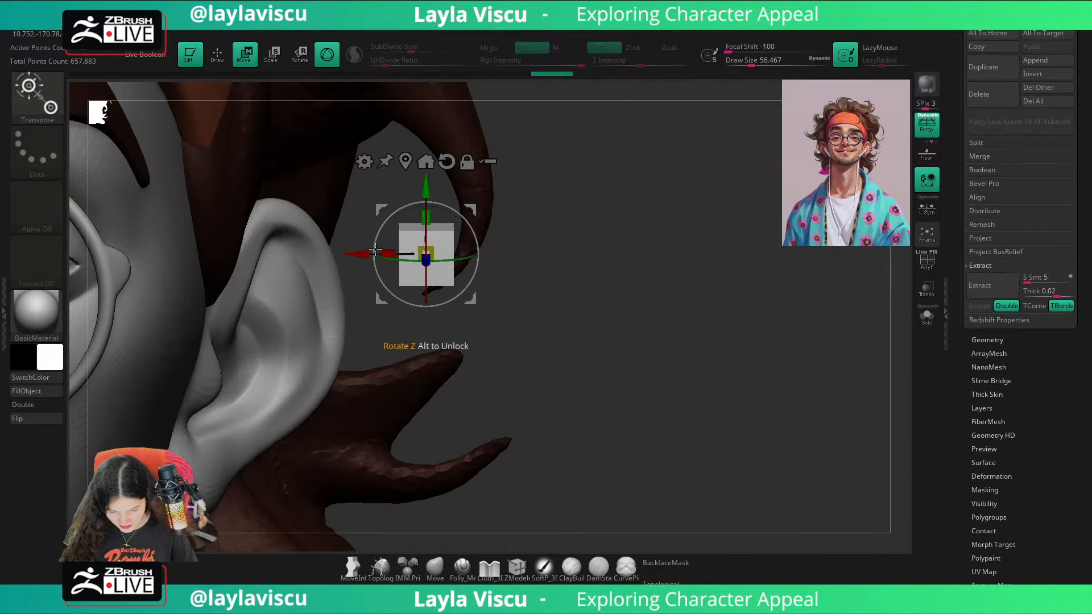
pyautogui.moveTo(385, 254); pyautogui.dragTo(397, 254)
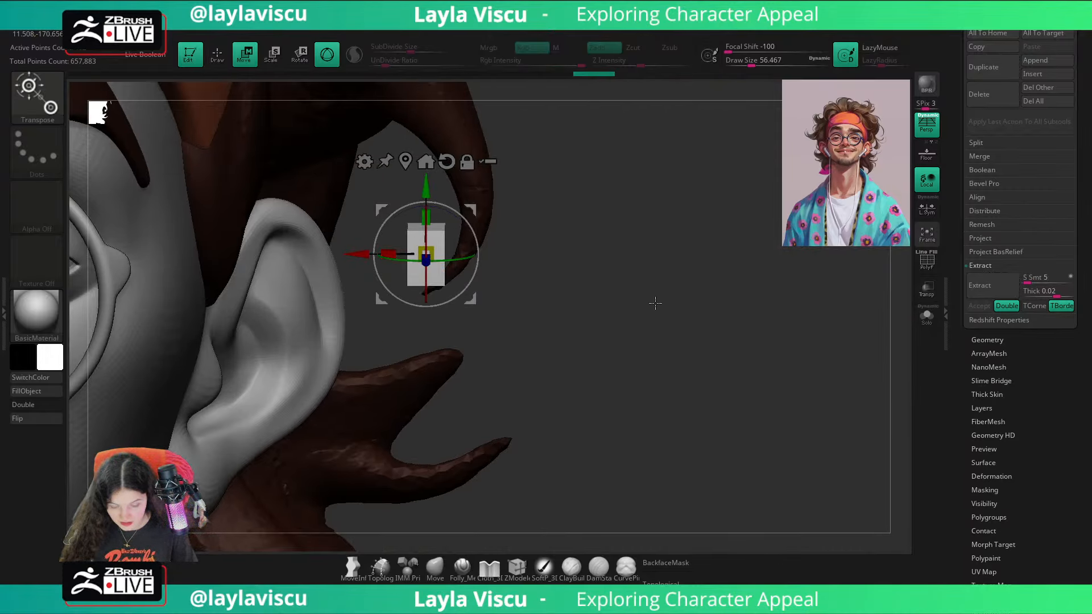
pyautogui.moveTo(640, 306); pyautogui.dragTo(558, 338)
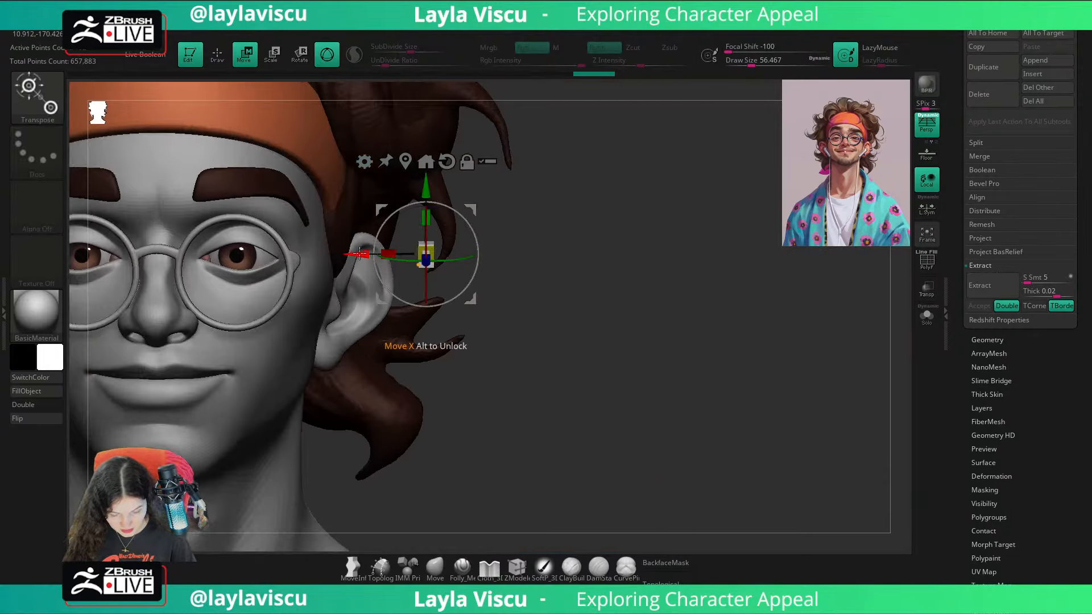
pyautogui.moveTo(360, 254); pyautogui.dragTo(232, 254)
# Step: Rotate the cube in the front view to follow the angle of the hinge and fine-tune its position there
pyautogui.keyDown('alt'); pyautogui.moveTo(607, 293); pyautogui.dragTo(821, 286); pyautogui.keyUp('alt')
pyautogui.keyDown('alt'); pyautogui.moveTo(539, 245); pyautogui.dragTo(542, 299); pyautogui.keyUp('alt')
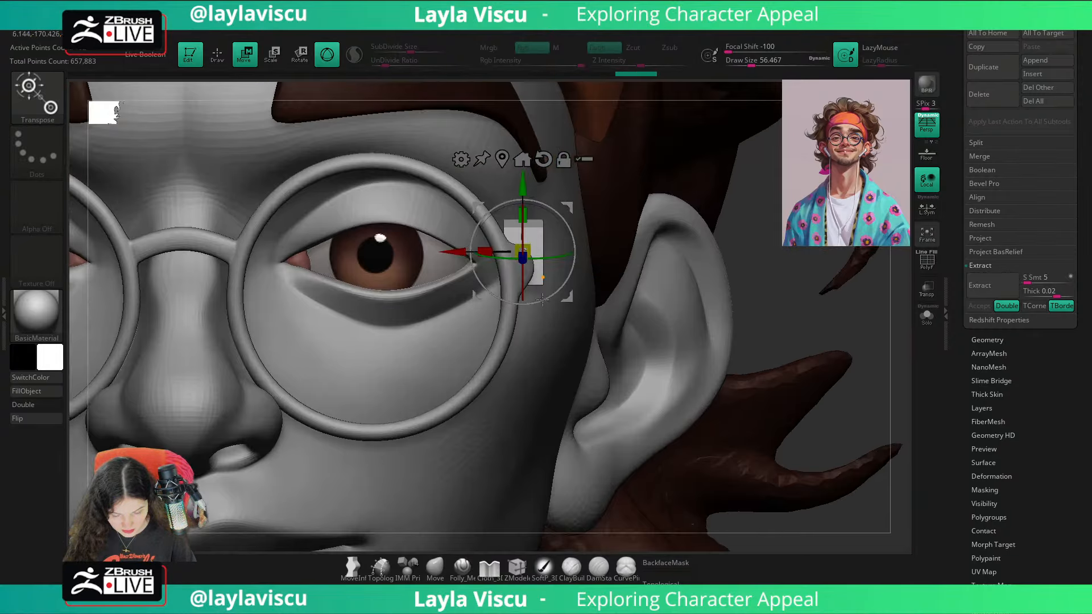
pyautogui.moveTo(566, 229); pyautogui.dragTo(557, 215)
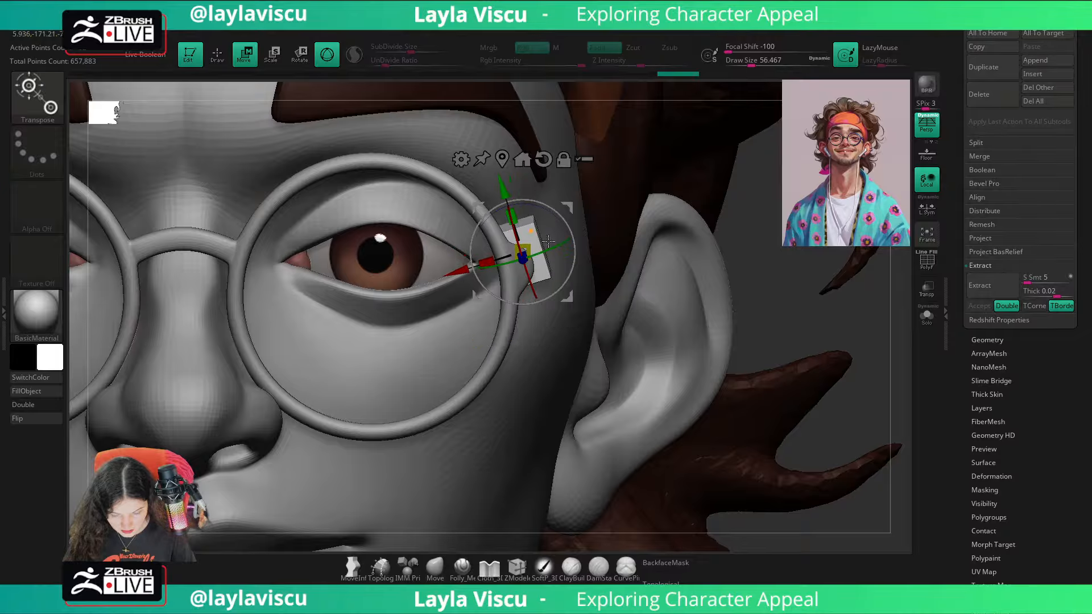
pyautogui.moveTo(503, 188); pyautogui.dragTo(504, 191)
pyautogui.moveTo(363, 223); pyautogui.dragTo(389, 149)
# Step: Stretch the cube backward into a long temple arm, shift it forward onto the frame, and scale it down slightly
pyautogui.moveTo(825, 293); pyautogui.dragTo(265, 392)
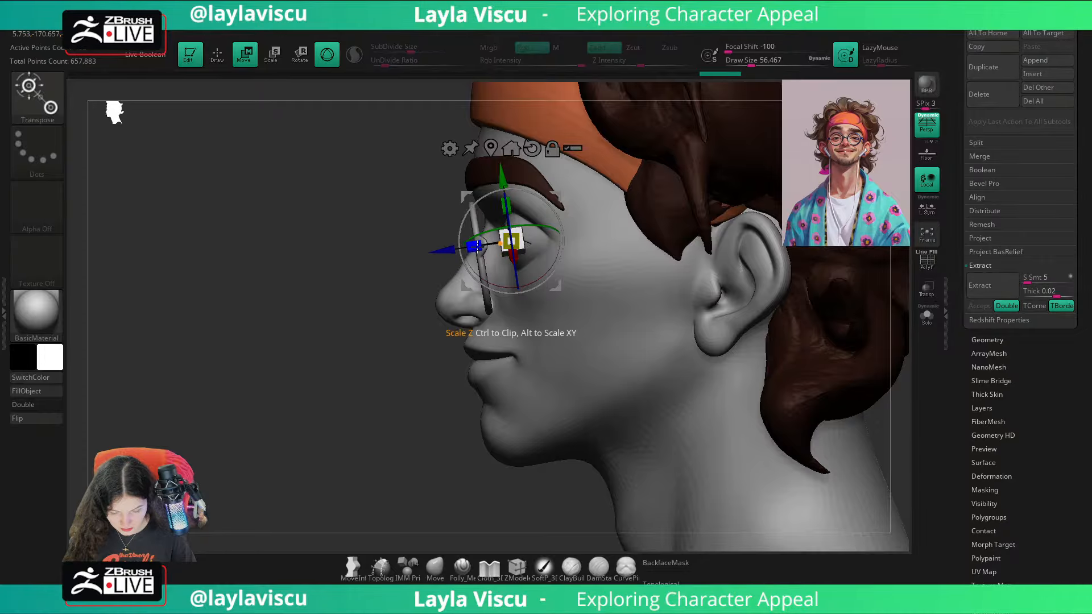
pyautogui.moveTo(477, 246); pyautogui.dragTo(290, 254)
pyautogui.moveTo(445, 249); pyautogui.dragTo(413, 254)
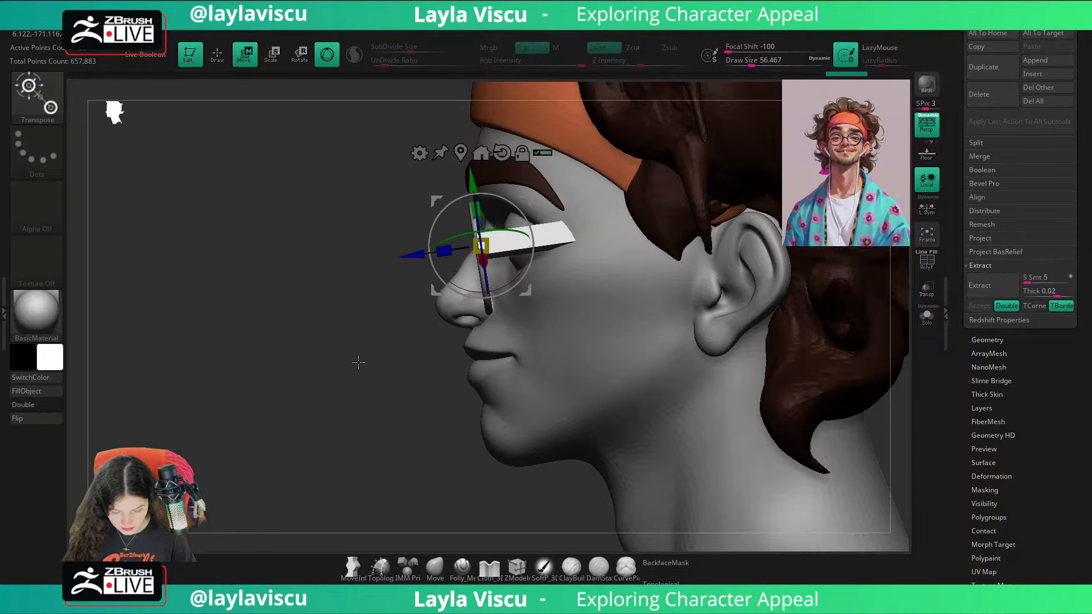
pyautogui.moveTo(359, 363); pyautogui.dragTo(483, 260)
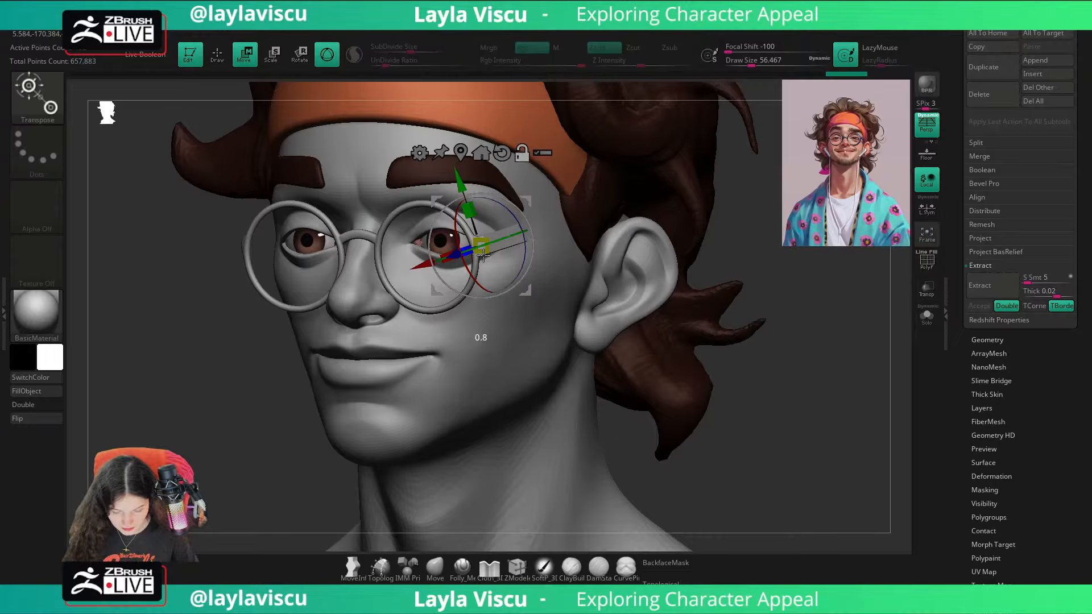
# Step: Refine the temple arm's position and rotation so its front end meets the glasses hinge
pyautogui.moveTo(782, 297); pyautogui.dragTo(807, 387)
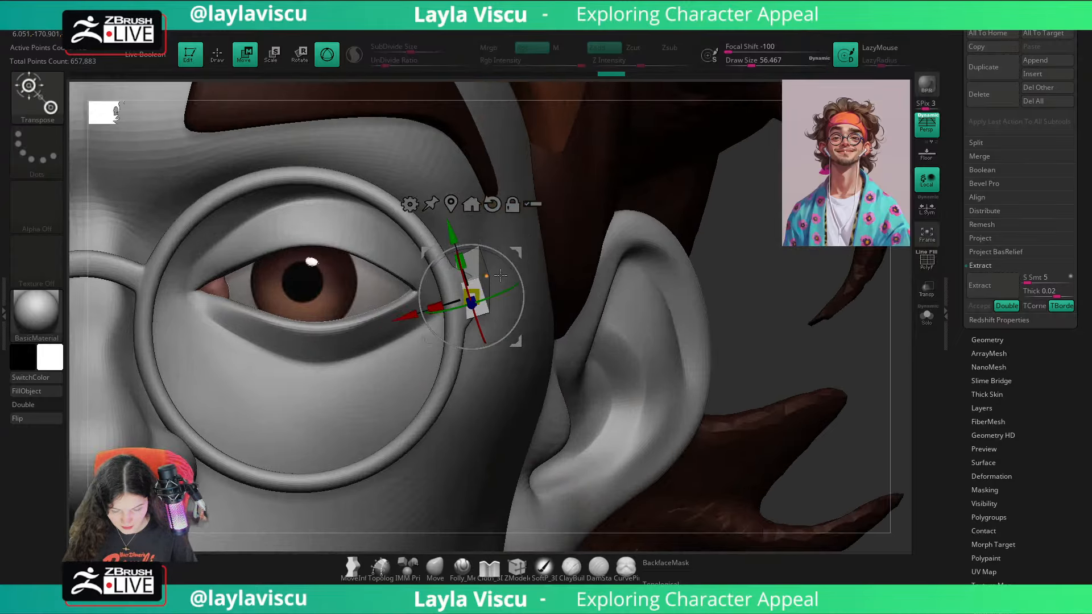
pyautogui.moveTo(407, 317); pyautogui.dragTo(398, 318)
pyautogui.moveTo(443, 234); pyautogui.dragTo(475, 290)
pyautogui.moveTo(765, 364); pyautogui.dragTo(719, 387)
pyautogui.moveTo(523, 157); pyautogui.dragTo(525, 162)
pyautogui.moveTo(480, 236); pyautogui.dragTo(470, 238)
pyautogui.click(436, 573)
# Step: Fine-tune how the temple arm joins the hinge, checking it in both the profile and front views
pyautogui.keyDown('ctrl'); pyautogui.moveTo(318, 347); pyautogui.dragTo(279, 256, button='right'); pyautogui.keyUp('ctrl')
pyautogui.keyDown('shift'); pyautogui.moveTo(719, 289); pyautogui.dragTo(776, 343); pyautogui.keyUp('shift')
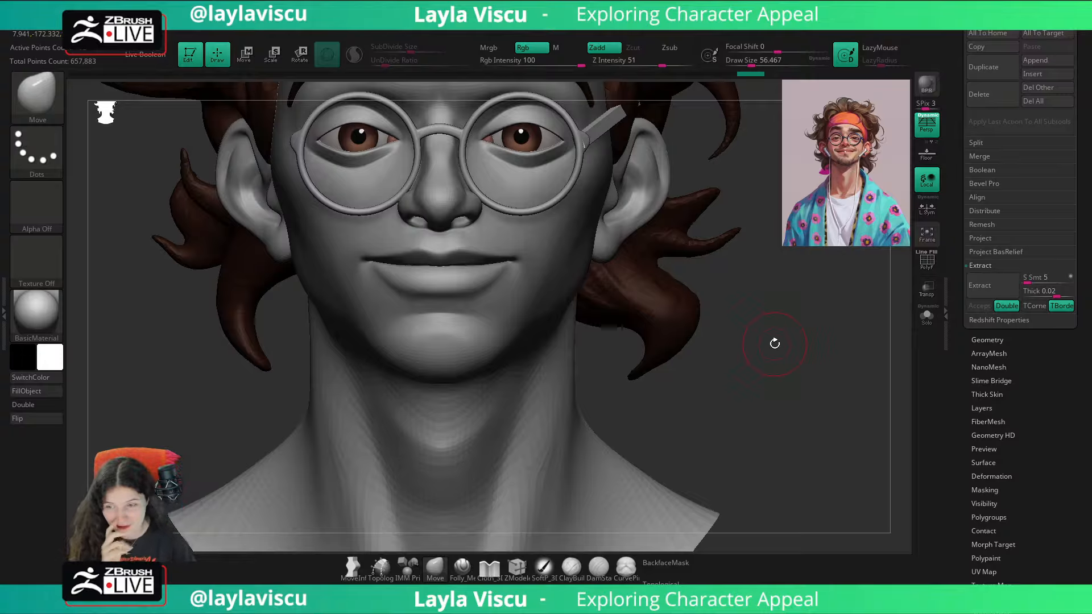
pyautogui.keyDown('alt'); pyautogui.moveTo(785, 347); pyautogui.dragTo(778, 371, button='right'); pyautogui.keyUp('alt')
pyautogui.keyDown('ctrl'); pyautogui.moveTo(643, 275); pyautogui.dragTo(500, 383, button='right'); pyautogui.keyUp('ctrl')
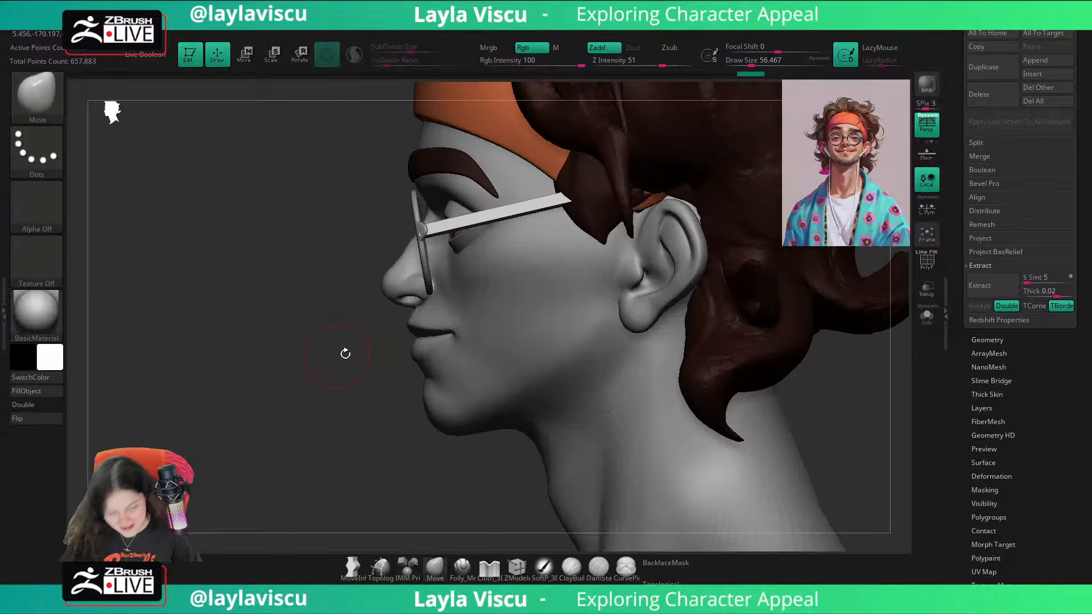
pyautogui.press('w')
pyautogui.moveTo(462, 322)
pyautogui.keyDown('ctrl'); pyautogui.mouseDown(button='right')
pyautogui.moveTo(470, 312)
pyautogui.moveTo(459, 332)
pyautogui.mouseUp(button='right'); pyautogui.keyUp('ctrl')
pyautogui.moveTo(418, 249); pyautogui.dragTo(428, 260)
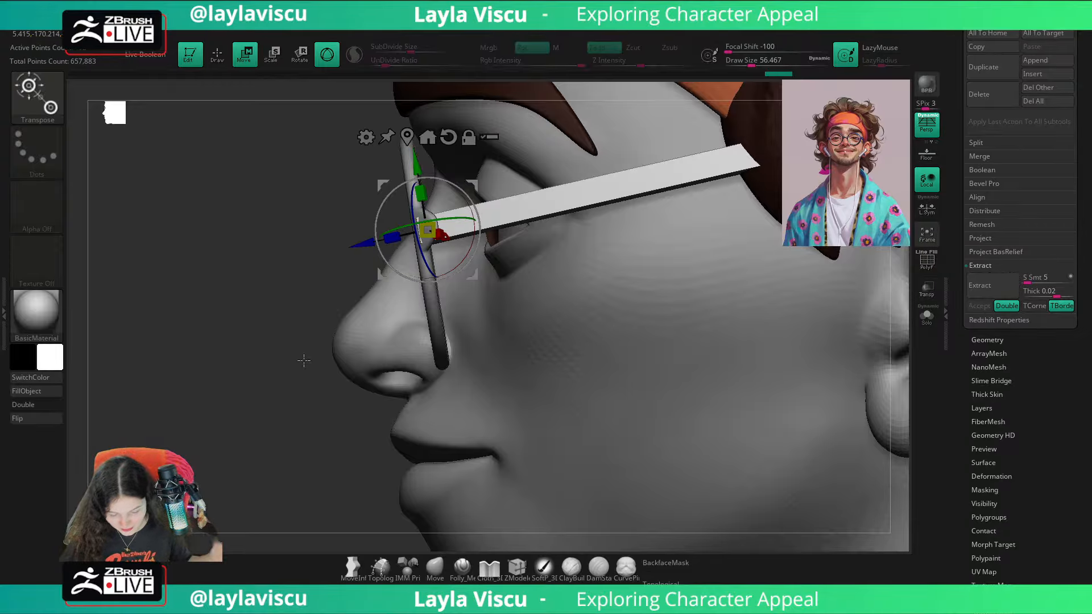
pyautogui.moveTo(319, 470); pyautogui.dragTo(695, 353, button='right')
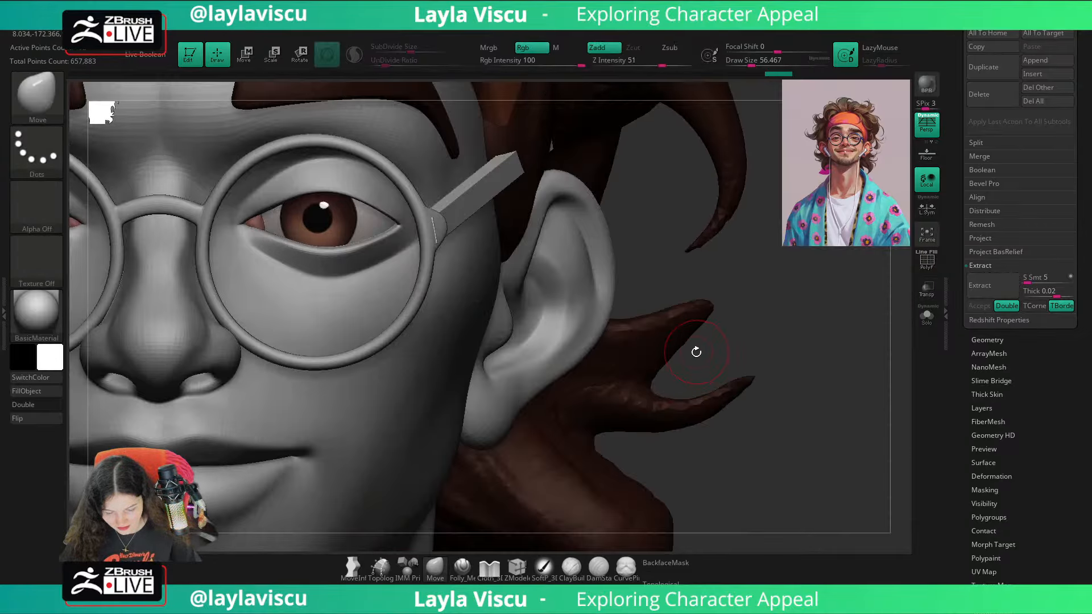
pyautogui.moveTo(413, 243); pyautogui.dragTo(416, 241)
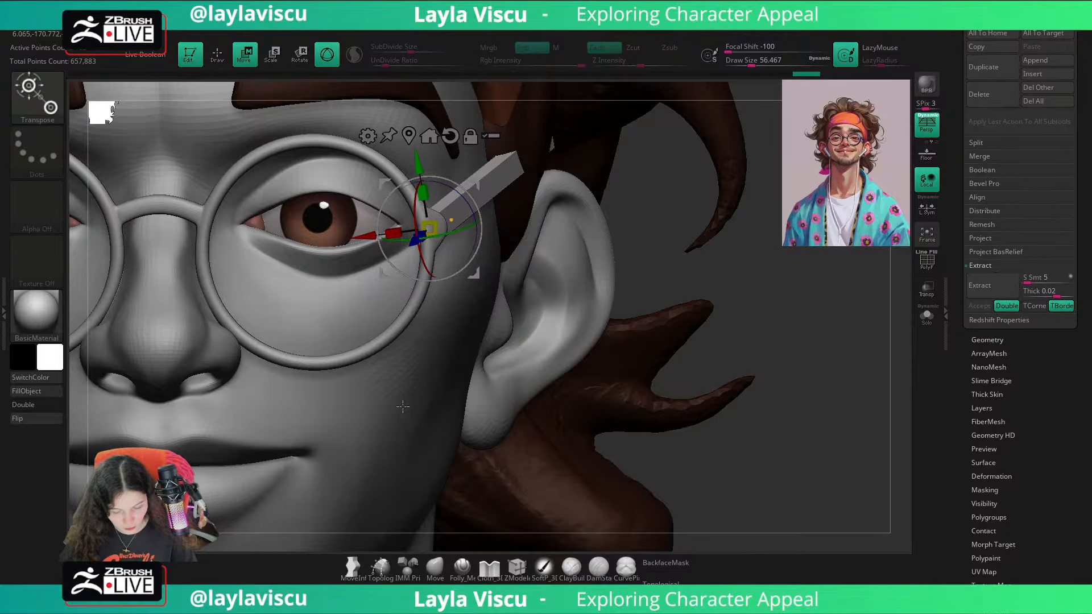
pyautogui.click(436, 567)
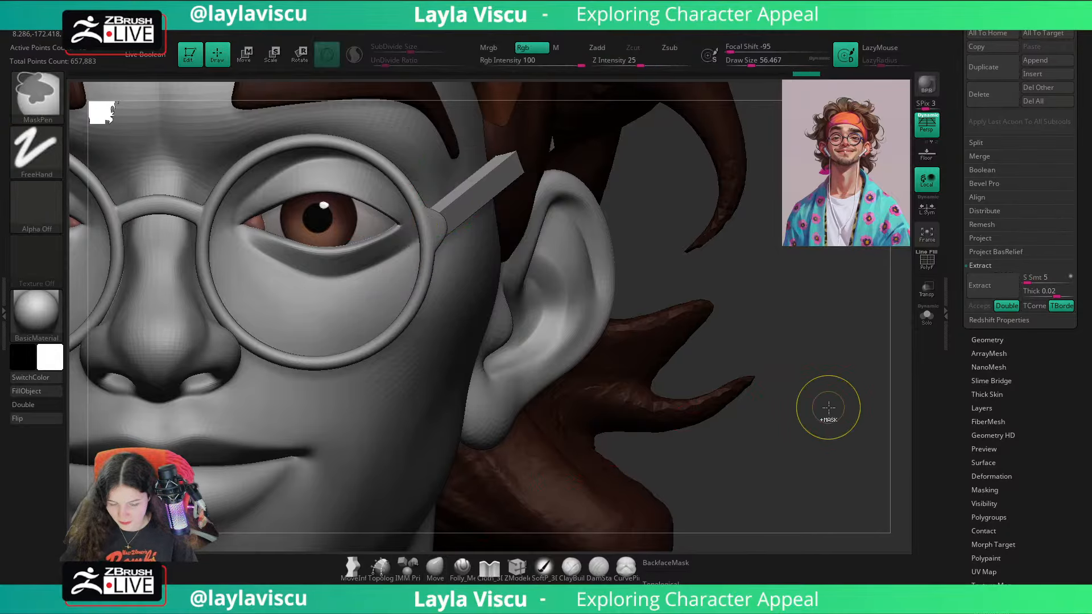
# Step: Check the temple arm's mesh in isolation and reduce the arm's height slightly in the profile view
pyautogui.keyDown('ctrl'); pyautogui.moveTo(828, 409); pyautogui.dragTo(722, 381, button='right'); pyautogui.keyUp('ctrl')
pyautogui.hotkey('shift', 'f')
pyautogui.moveTo(842, 398); pyautogui.dragTo(381, 463)
pyautogui.hotkey('shift', 'f')
pyautogui.click(927, 316)
pyautogui.moveTo(867, 344); pyautogui.dragTo(735, 366)
pyautogui.click(924, 322)
pyautogui.press('w')
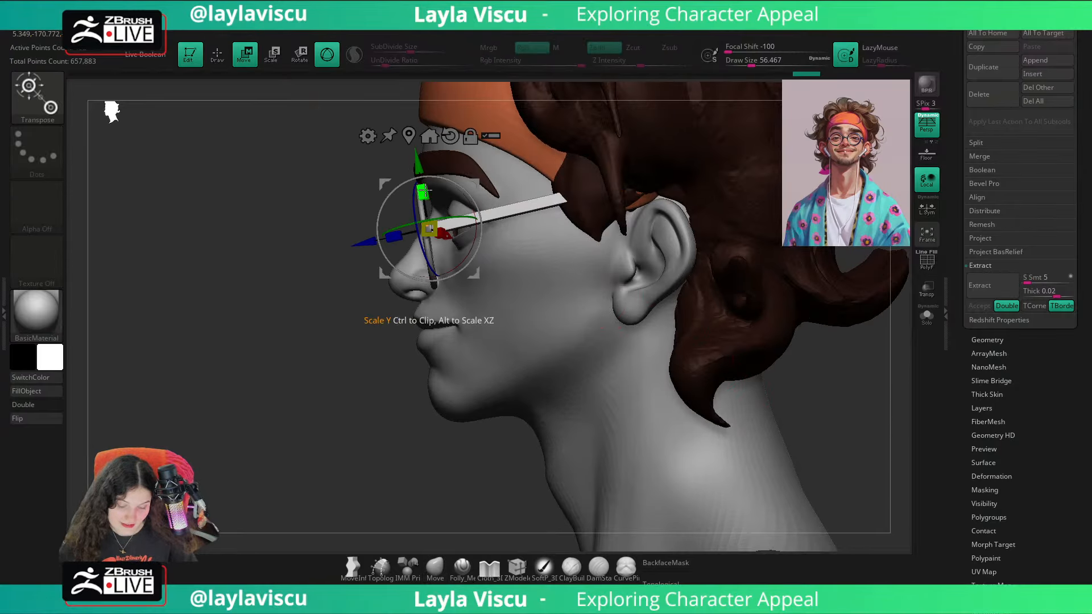
pyautogui.moveTo(424, 186); pyautogui.dragTo(432, 200)
pyautogui.click(436, 570)
# Step: Show only the temple arm with PolyFrame on and split its faces into separate polygroups
pyautogui.moveTo(463, 481); pyautogui.dragTo(680, 463)
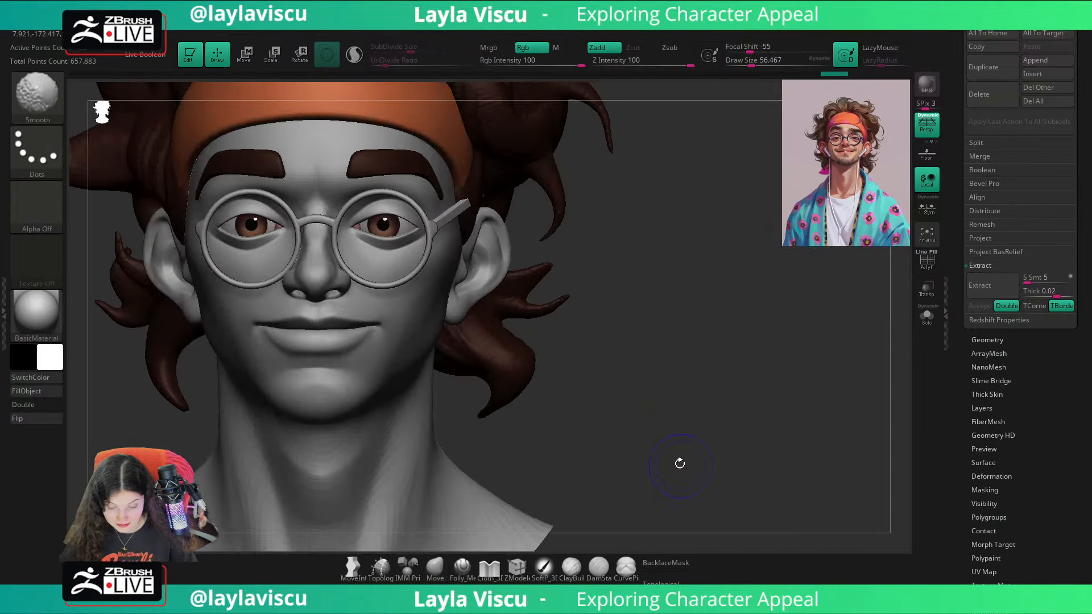
pyautogui.keyDown('alt'); pyautogui.moveTo(725, 366); pyautogui.dragTo(866, 373); pyautogui.keyUp('alt')
pyautogui.hotkey('shift', 'z')
pyautogui.hotkey('shift', 'z')
pyautogui.hotkey('shift', 'f')
pyautogui.click(979, 341)
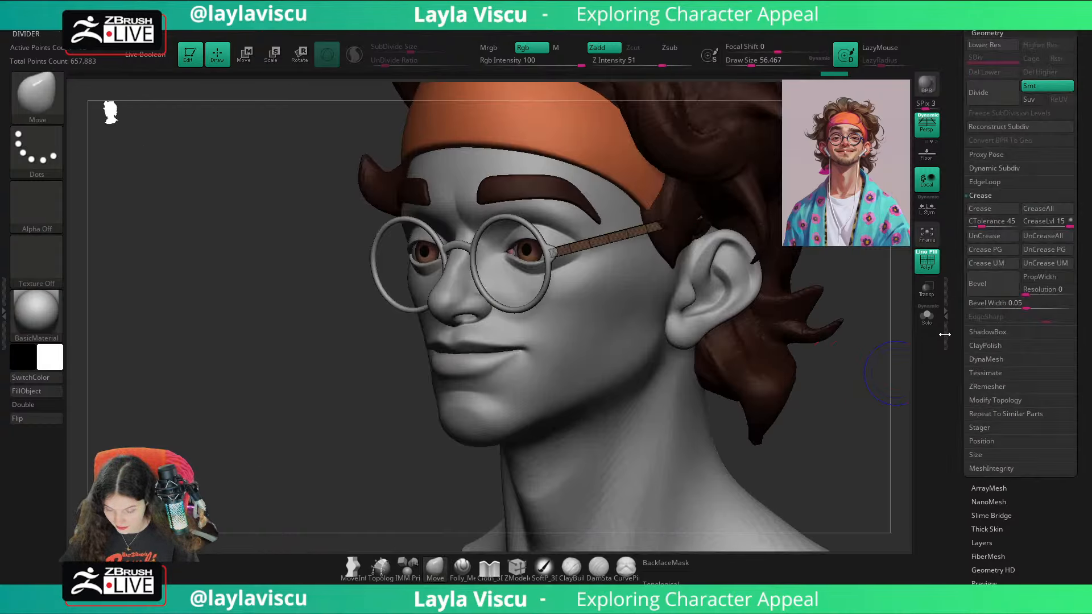
pyautogui.click(932, 321)
pyautogui.press('space')
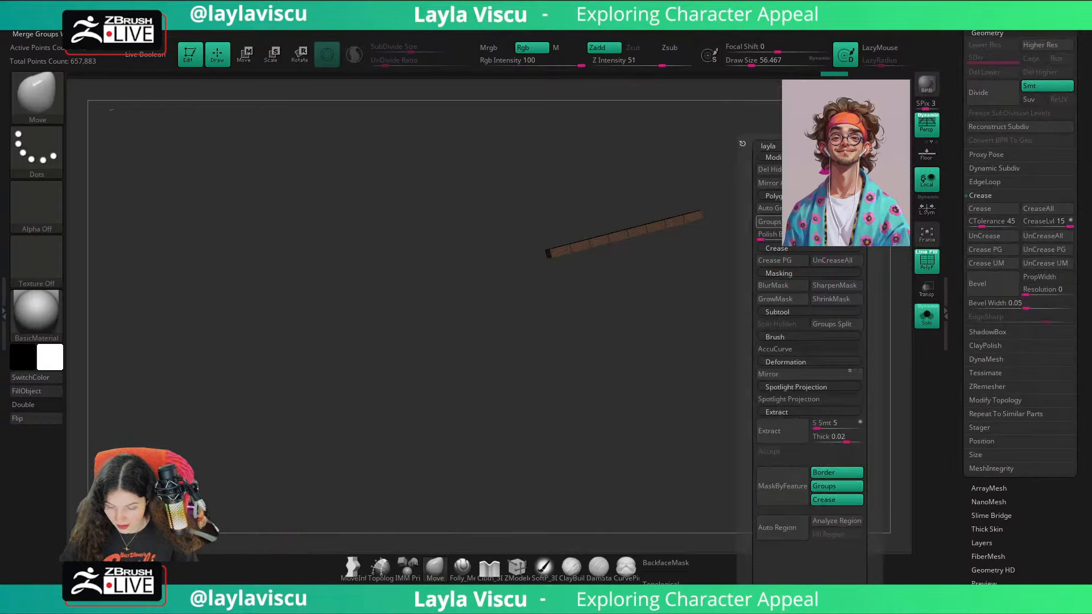
pyautogui.click(781, 222)
# Step: Turn on double-sided display, hide unneeded polygroups of the temple arm, and delete the hidden faces
pyautogui.keyDown('ctrl'); pyautogui.moveTo(605, 234); pyautogui.dragTo(635, 286, button='right'); pyautogui.keyUp('ctrl')
pyautogui.keyDown('ctrl'); pyautogui.keyDown('shift'); pyautogui.click(543, 259); pyautogui.keyUp('shift'); pyautogui.keyUp('ctrl')
pyautogui.keyDown('ctrl'); pyautogui.keyDown('shift'); pyautogui.click(543, 258); pyautogui.keyUp('shift'); pyautogui.keyUp('ctrl')
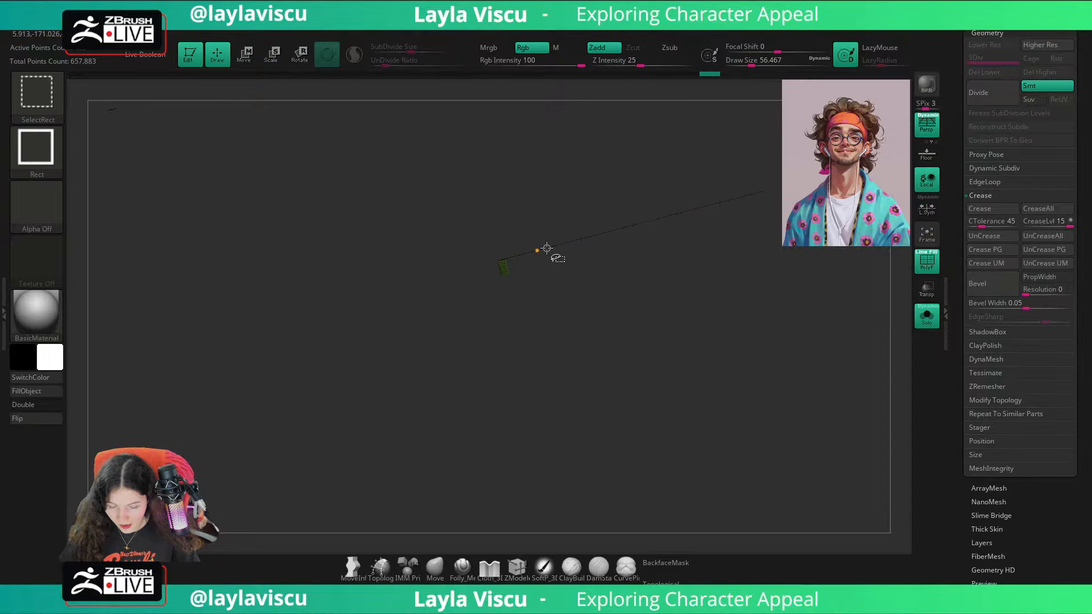
pyautogui.click(39, 405)
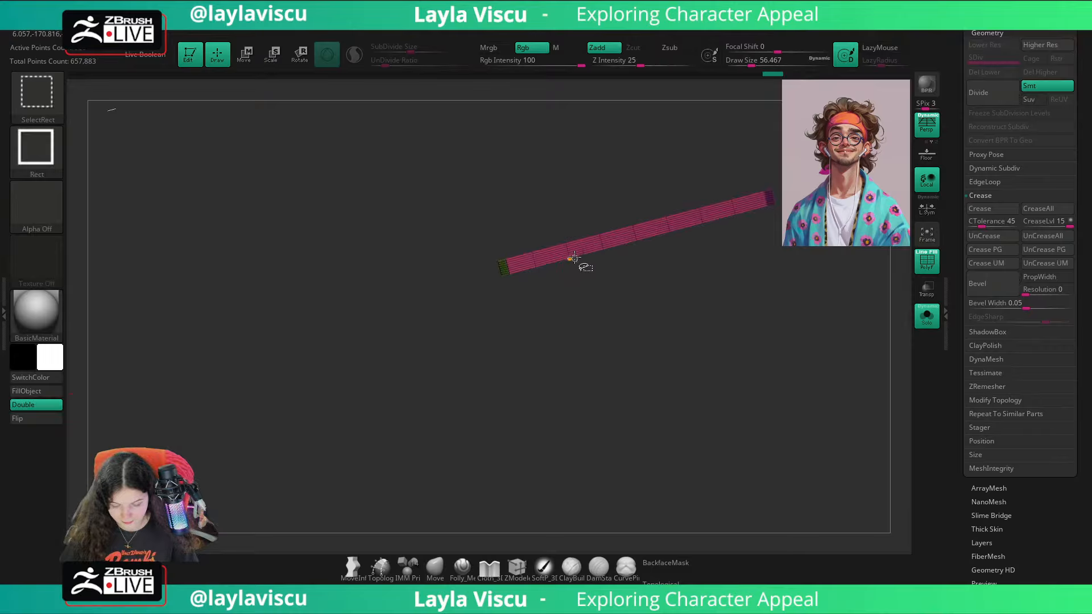
pyautogui.keyDown('ctrl'); pyautogui.keyDown('shift'); pyautogui.click(574, 257); pyautogui.keyUp('shift'); pyautogui.keyUp('ctrl')
pyautogui.keyDown('ctrl'); pyautogui.keyDown('shift'); pyautogui.moveTo(590, 193); pyautogui.dragTo(617, 178); pyautogui.keyUp('shift'); pyautogui.keyUp('ctrl')
pyautogui.press('space')
pyautogui.click(664, 168)
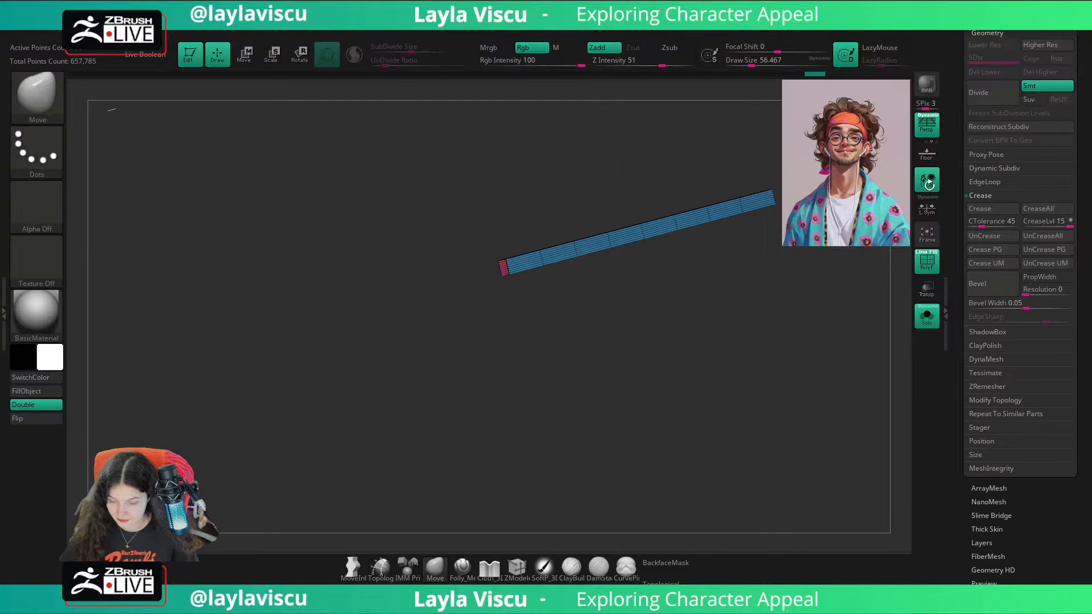
# Step: Try to reconstruct a lower subdivision level of the temple arm, and ZRemesh it with Target Polygons Count 0.1
pyautogui.click(995, 125)
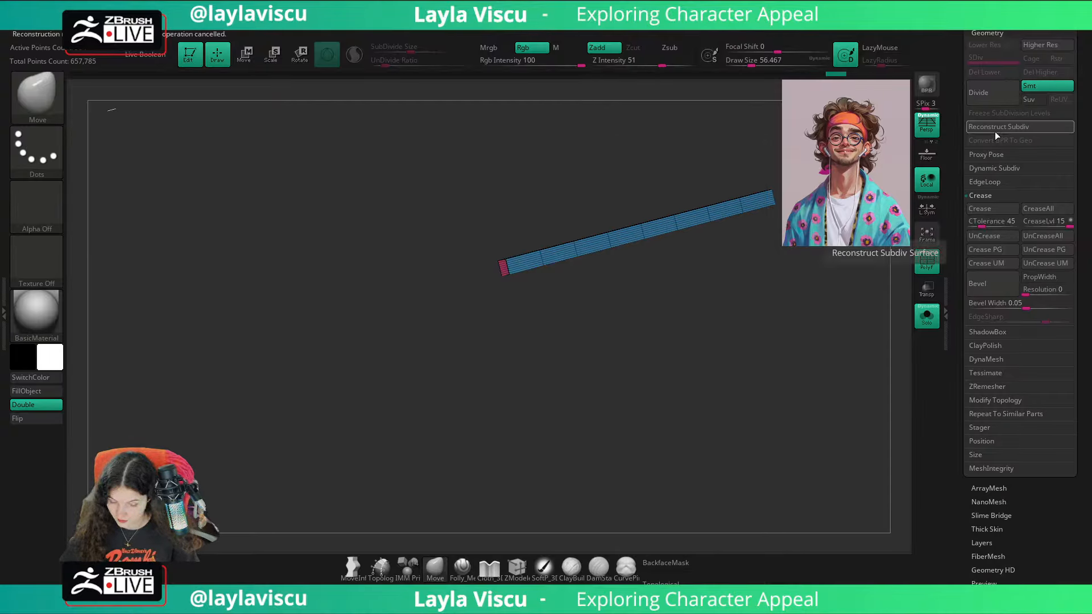
pyautogui.click(990, 387)
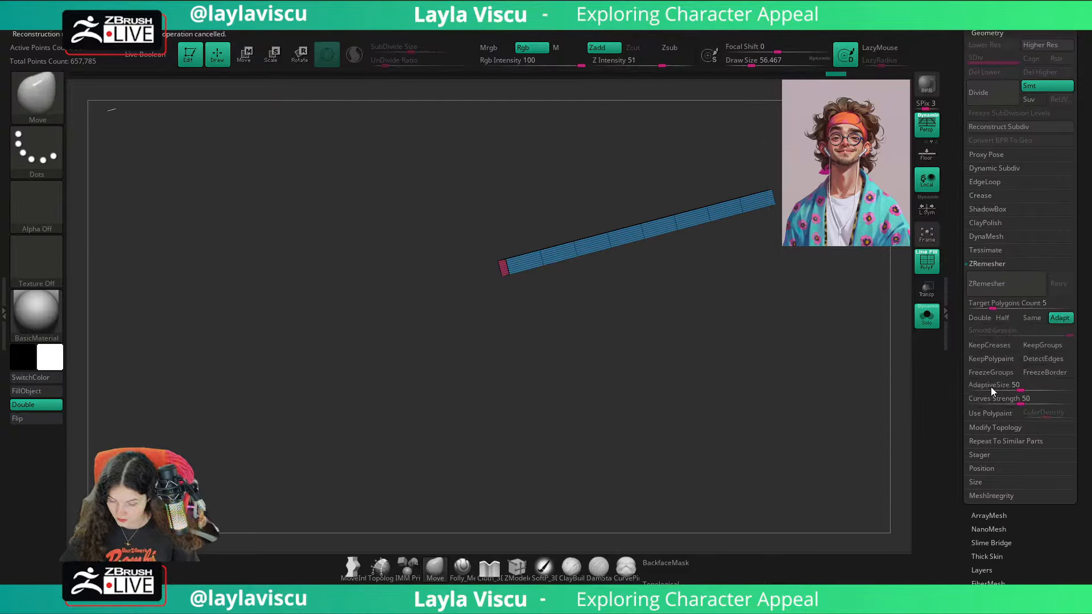
pyautogui.click(1001, 314)
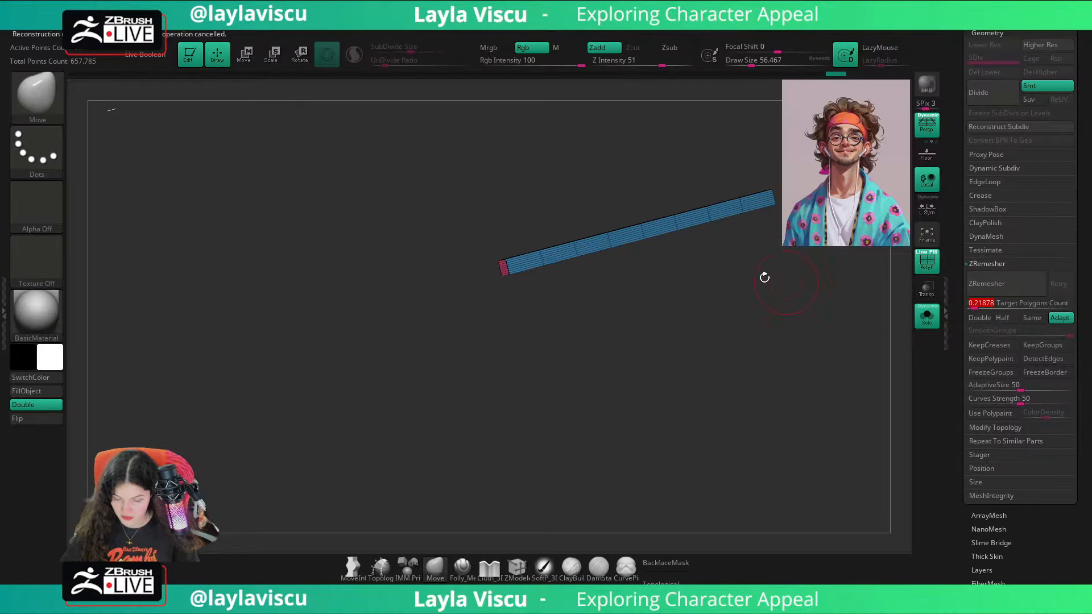
pyautogui.click(1010, 286)
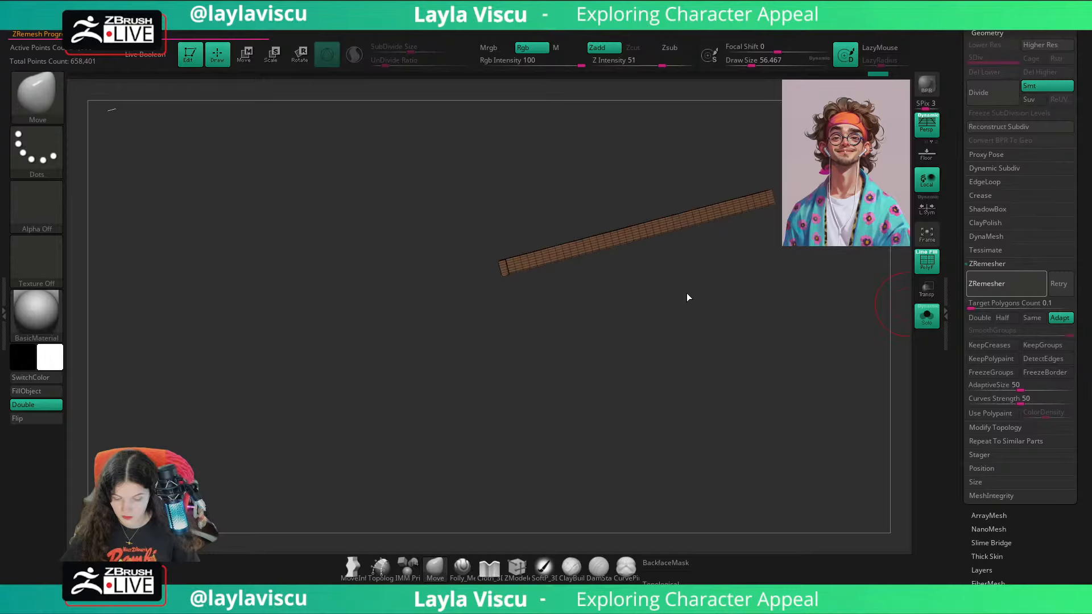
pyautogui.moveTo(688, 285); pyautogui.dragTo(629, 324)
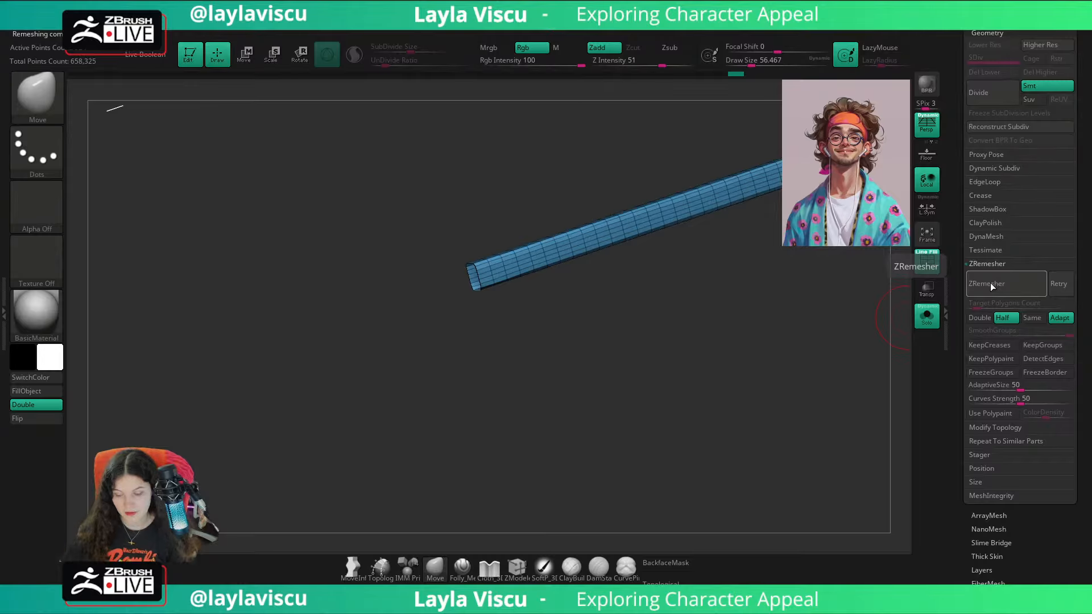
# Step: Try reconstructing lower subdivisions again and re-run ZRemesher on the temple arm with Half off and Target Polygons Count 0.1
pyautogui.hotkey('shift', 'f')
pyautogui.moveTo(816, 336)
pyautogui.mouseDown()
pyautogui.moveTo(853, 329)
pyautogui.moveTo(822, 329)
pyautogui.moveTo(819, 319)
pyautogui.moveTo(780, 339)
pyautogui.moveTo(828, 321)
pyautogui.mouseUp()
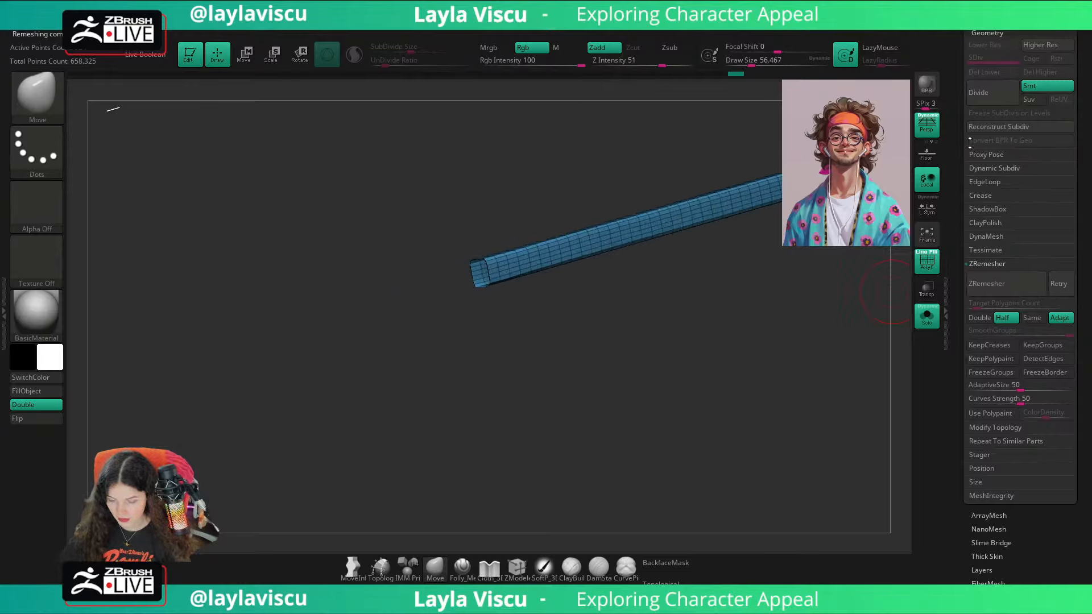
pyautogui.click(989, 127)
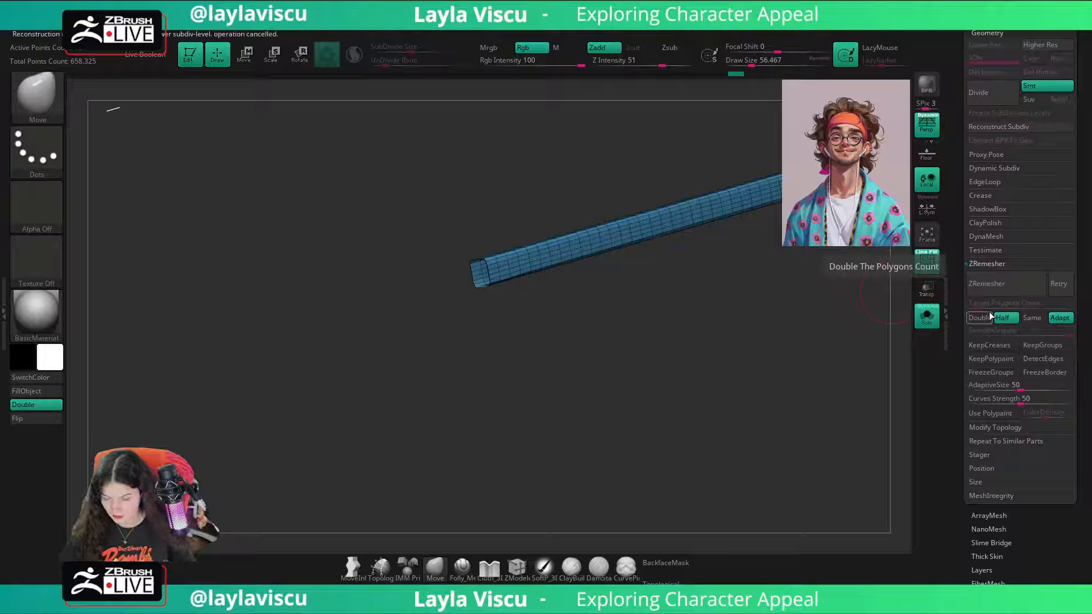
pyautogui.click(984, 284)
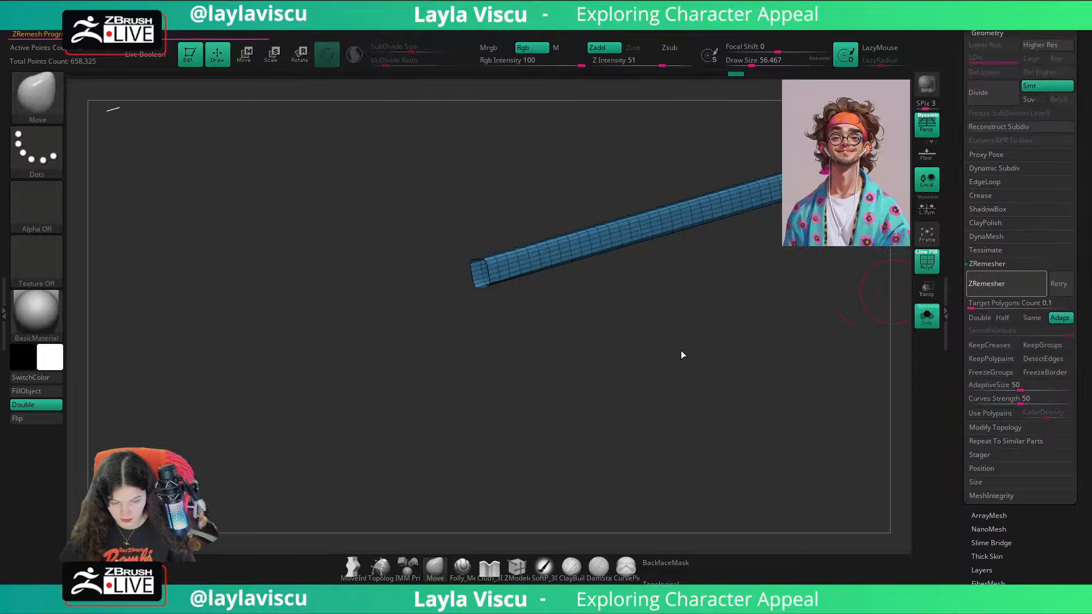
pyautogui.moveTo(665, 339)
pyautogui.mouseDown()
pyautogui.moveTo(686, 339)
pyautogui.moveTo(584, 311)
pyautogui.moveTo(556, 343)
pyautogui.moveTo(786, 323)
pyautogui.mouseUp()
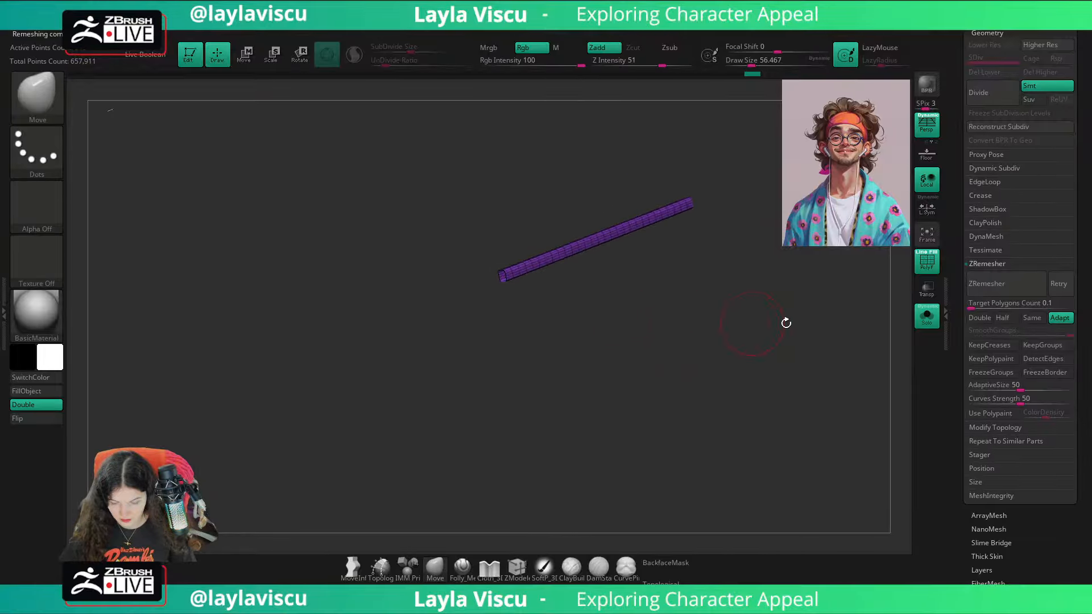
# Step: Tilt the temple arm slightly around its hinge end in the profile view so that it passes just above the ear
pyautogui.click(922, 323)
pyautogui.moveTo(891, 402); pyautogui.dragTo(853, 404)
pyautogui.moveTo(327, 429); pyautogui.dragTo(59, 408)
pyautogui.click(923, 323)
pyautogui.press('w')
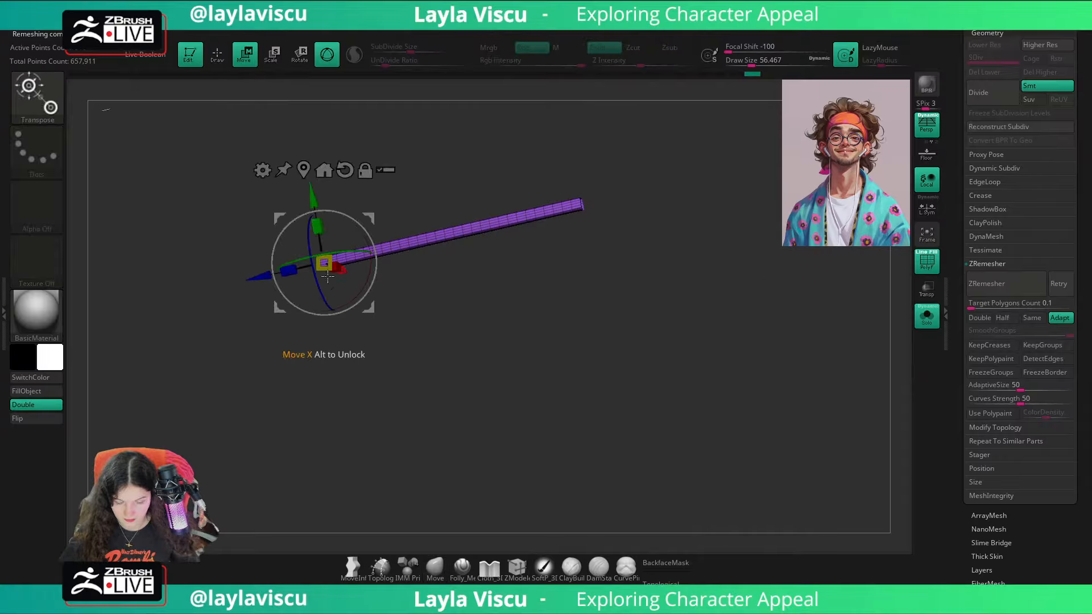
pyautogui.click(921, 322)
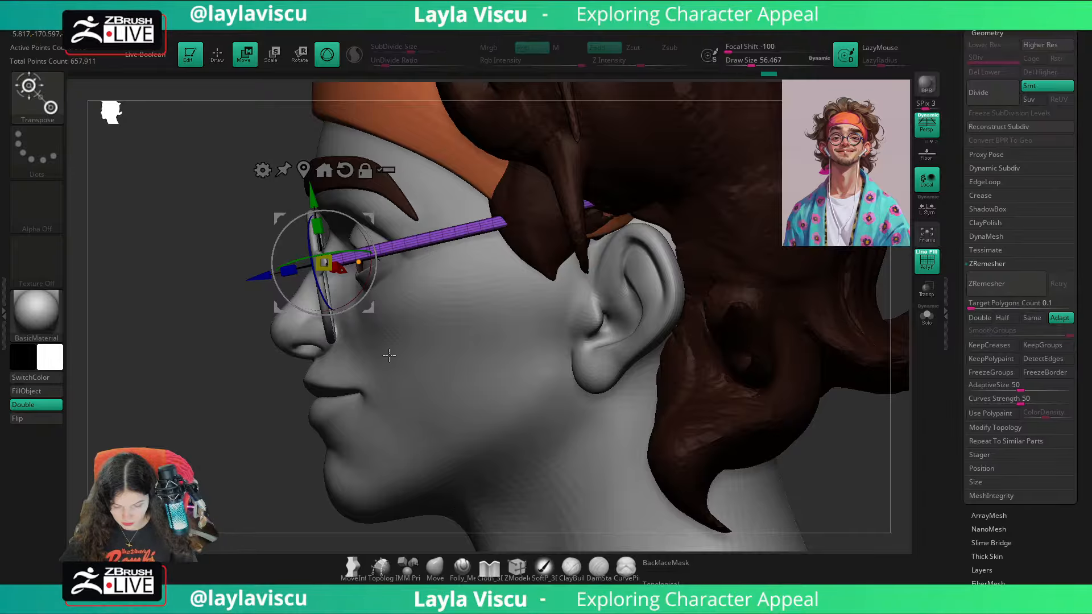
pyautogui.moveTo(239, 456)
pyautogui.mouseDown()
pyautogui.moveTo(239, 490)
pyautogui.moveTo(240, 456)
pyautogui.mouseUp()
pyautogui.moveTo(352, 304); pyautogui.dragTo(352, 302)
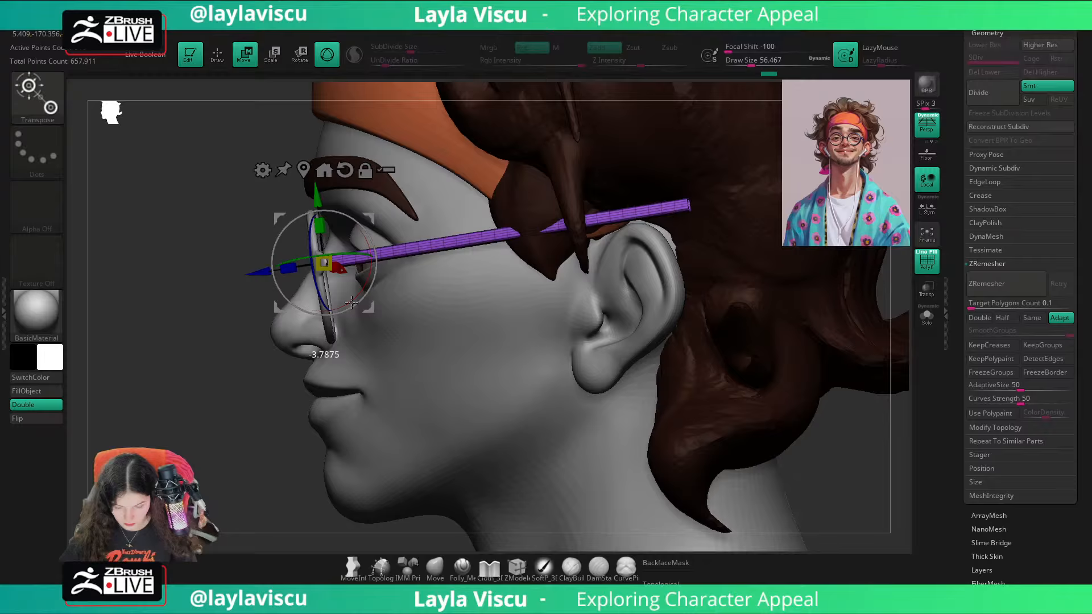
# Step: Isolate the temple arm and place the unlocked transform gizmo at the middle of its length
pyautogui.click(443, 565)
pyautogui.click(929, 328)
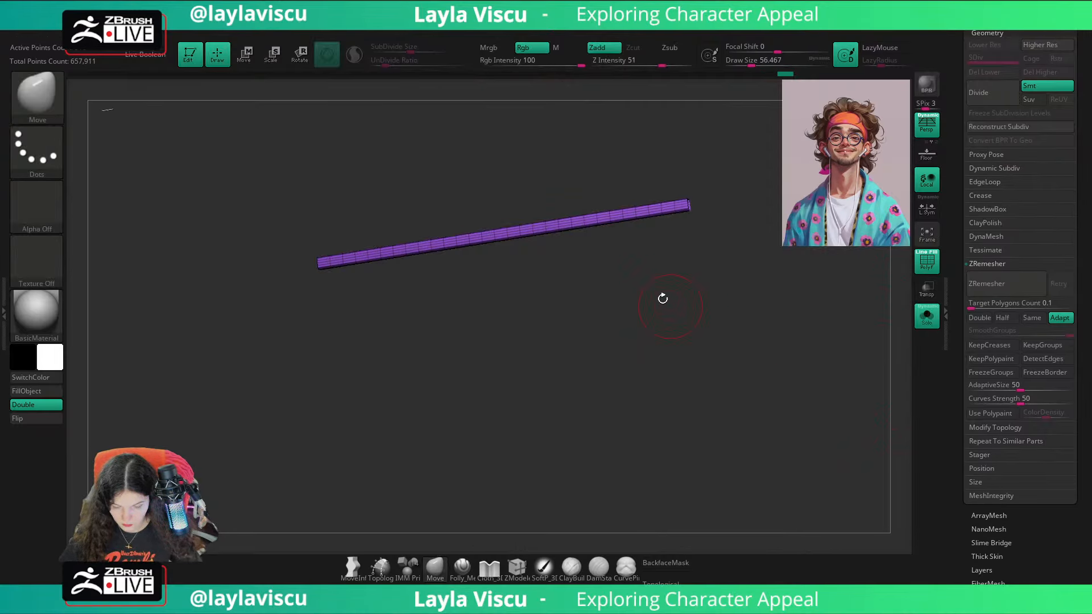
pyautogui.press('w')
pyautogui.click(436, 568)
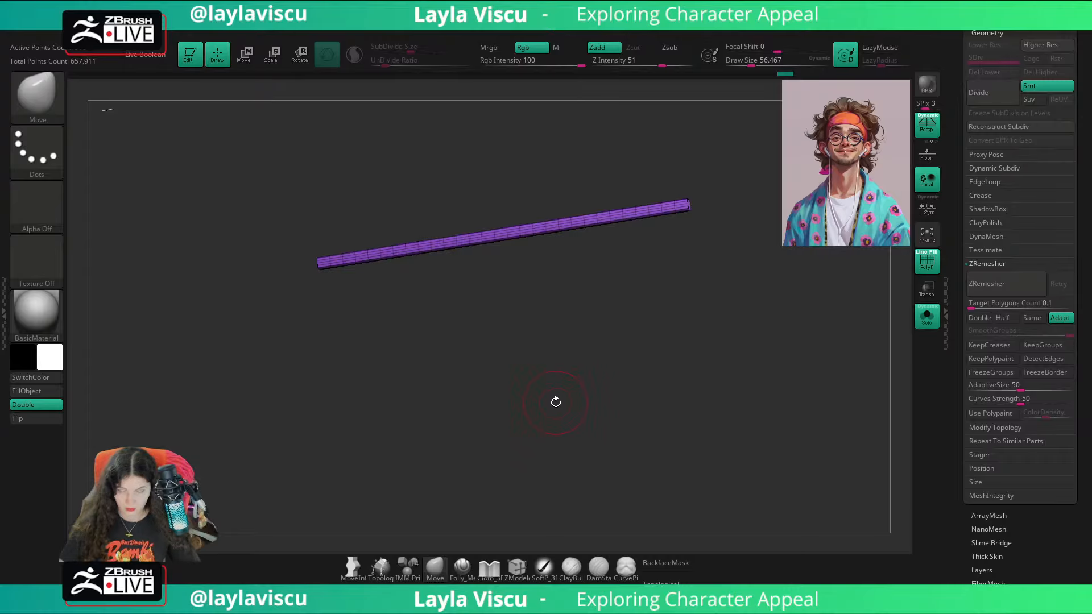
pyautogui.press('w')
pyautogui.keyDown('ctrl'); pyautogui.moveTo(514, 230); pyautogui.dragTo(558, 225); pyautogui.keyUp('ctrl')
pyautogui.moveTo(632, 455); pyautogui.dragTo(620, 307)
pyautogui.keyDown('ctrl'); pyautogui.moveTo(540, 230); pyautogui.dragTo(524, 248, button='right'); pyautogui.keyUp('ctrl')
pyautogui.keyDown('alt'); pyautogui.moveTo(556, 274); pyautogui.dragTo(559, 264); pyautogui.keyUp('alt')
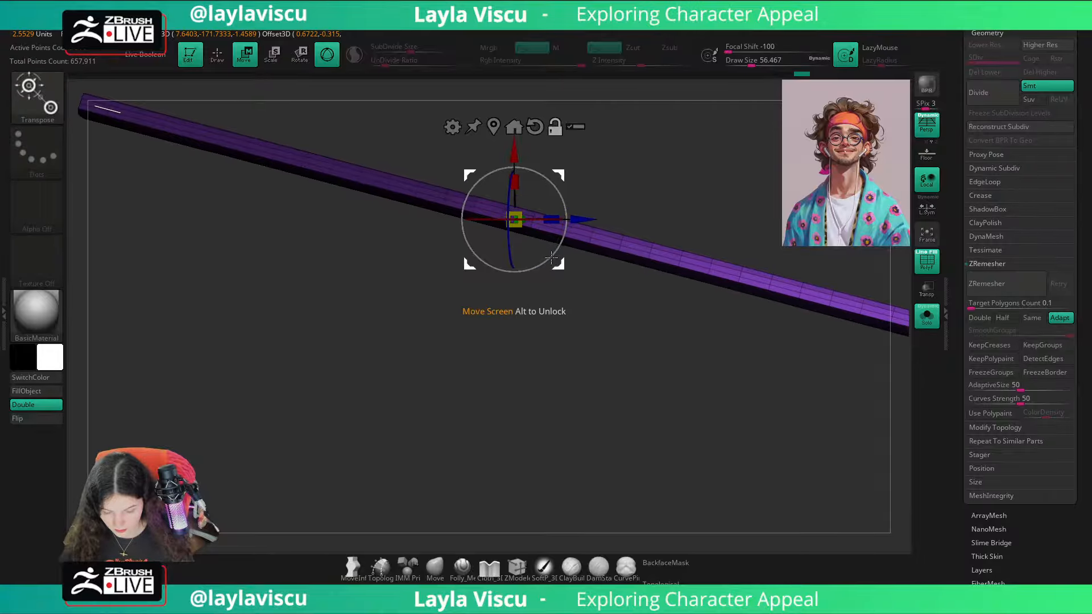
# Step: Rotate the gizmo alone until its axes align with the slope of the temple arm, and lock it
pyautogui.keyDown('alt'); pyautogui.moveTo(535, 219); pyautogui.dragTo(543, 216); pyautogui.keyUp('alt')
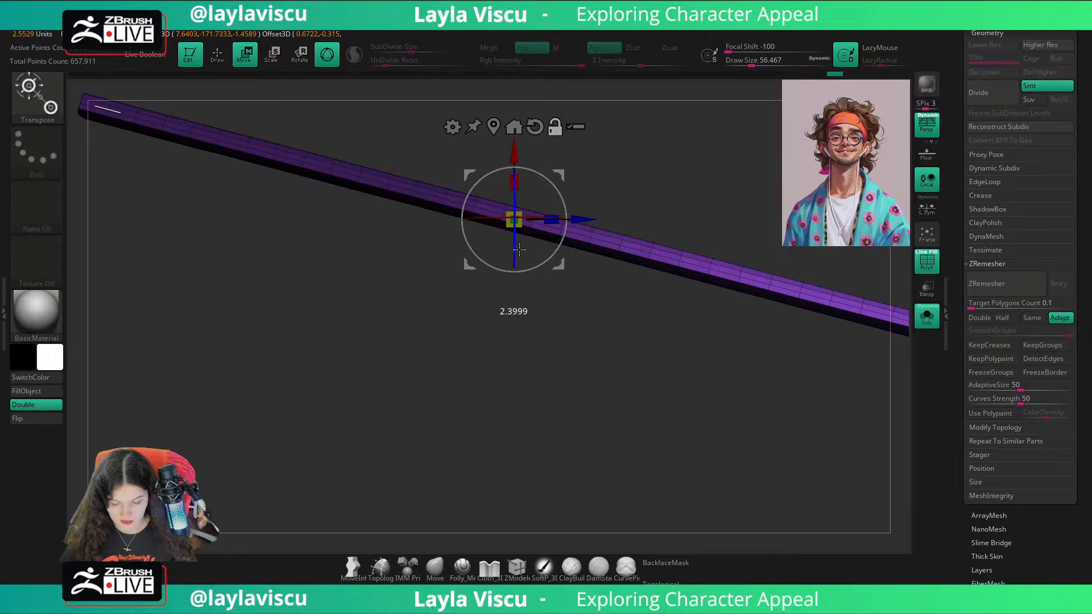
pyautogui.keyDown('alt'); pyautogui.moveTo(544, 262); pyautogui.dragTo(488, 284, button='right'); pyautogui.keyUp('alt')
pyautogui.keyDown('alt'); pyautogui.moveTo(493, 280); pyautogui.dragTo(486, 293); pyautogui.keyUp('alt')
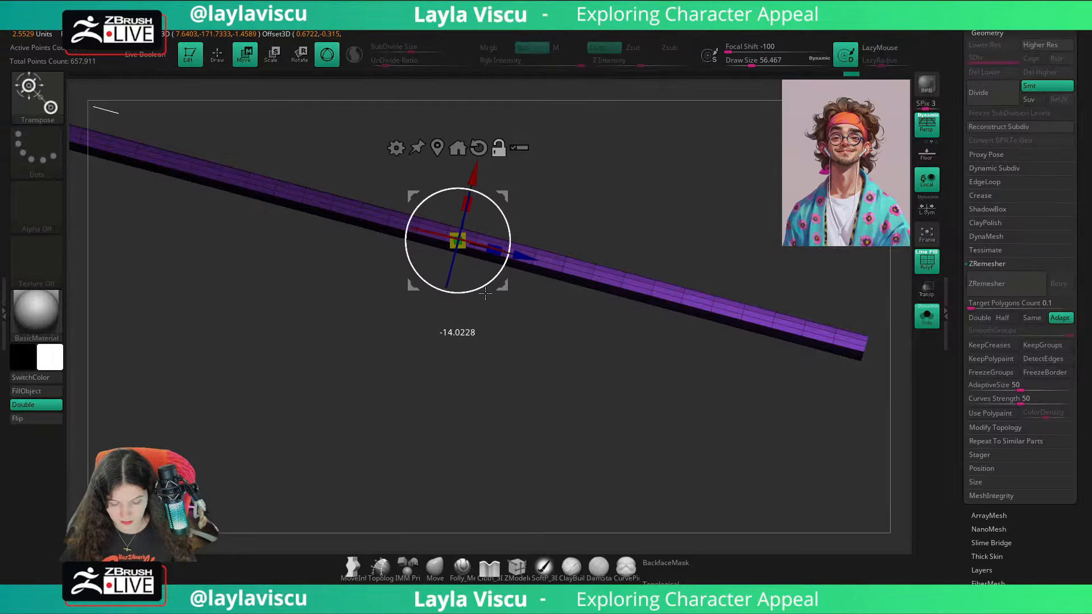
pyautogui.keyDown('ctrl'); pyautogui.moveTo(495, 421); pyautogui.dragTo(489, 363, button='right'); pyautogui.keyUp('ctrl')
pyautogui.moveTo(671, 423); pyautogui.dragTo(683, 281)
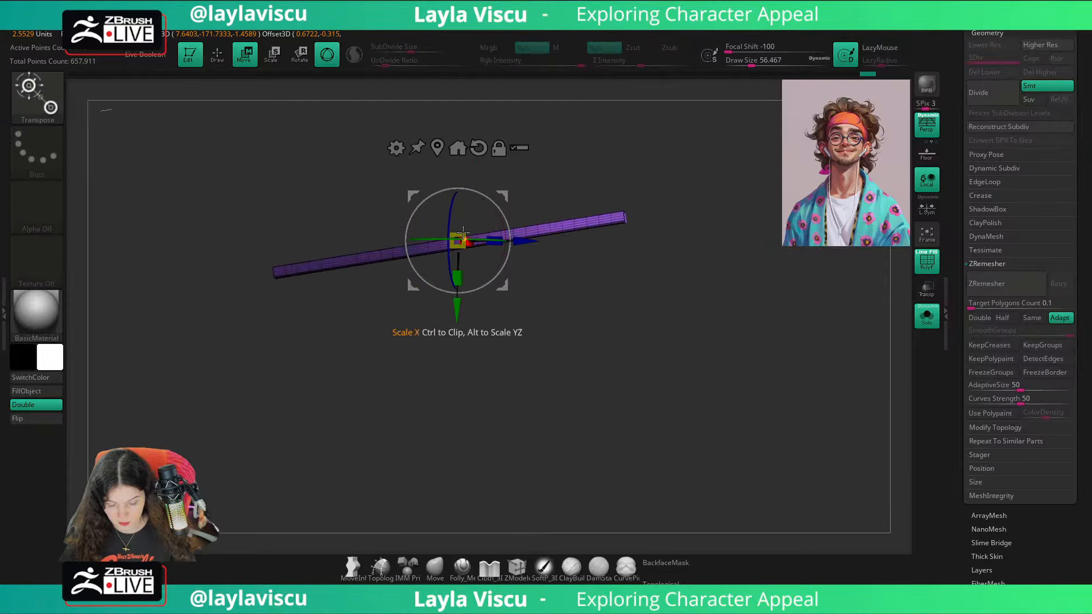
pyautogui.moveTo(540, 303); pyautogui.dragTo(550, 306)
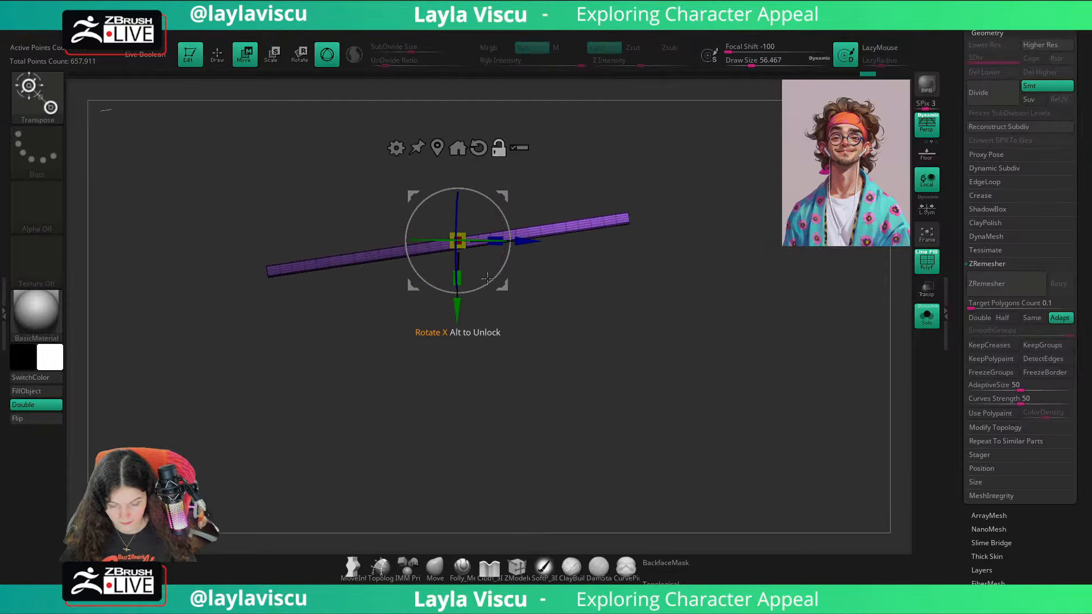
pyautogui.keyDown('alt'); pyautogui.moveTo(488, 278); pyautogui.dragTo(503, 277); pyautogui.keyUp('alt')
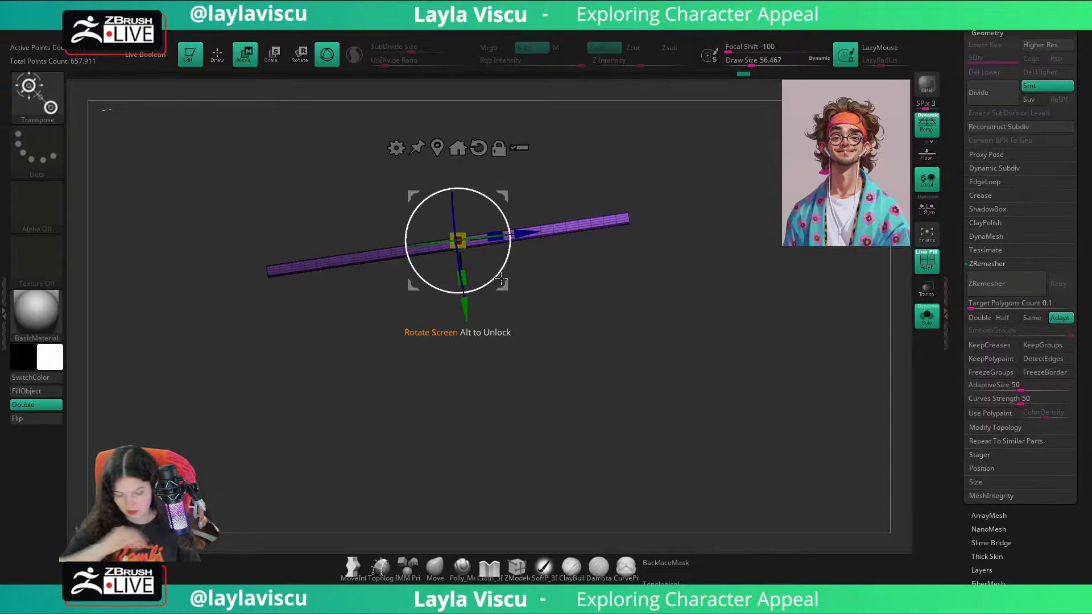
pyautogui.moveTo(554, 273); pyautogui.dragTo(550, 273)
pyautogui.keyDown('ctrl'); pyautogui.moveTo(458, 240); pyautogui.dragTo(461, 291, button='right'); pyautogui.keyUp('ctrl')
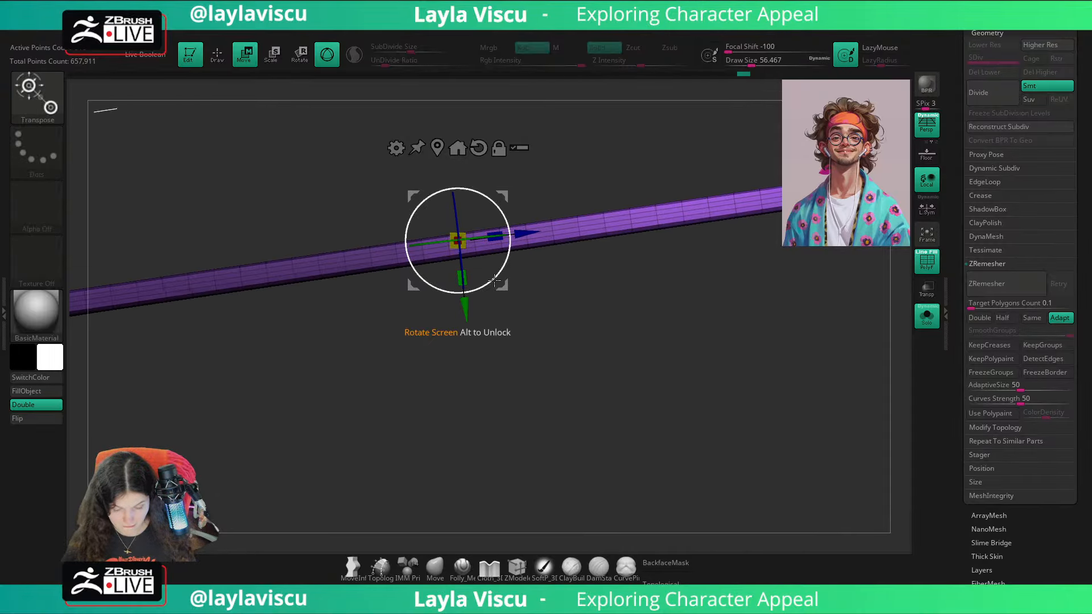
# Step: Apply the Bend Arc deformer to the temple arm and check its placement against the head
pyautogui.click(396, 148)
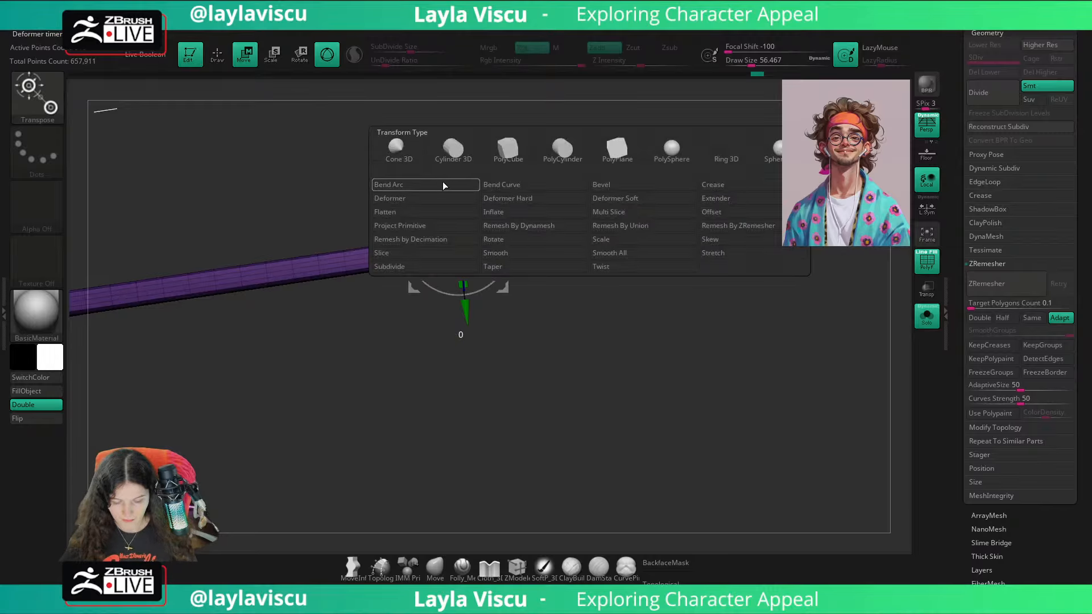
pyautogui.click(446, 187)
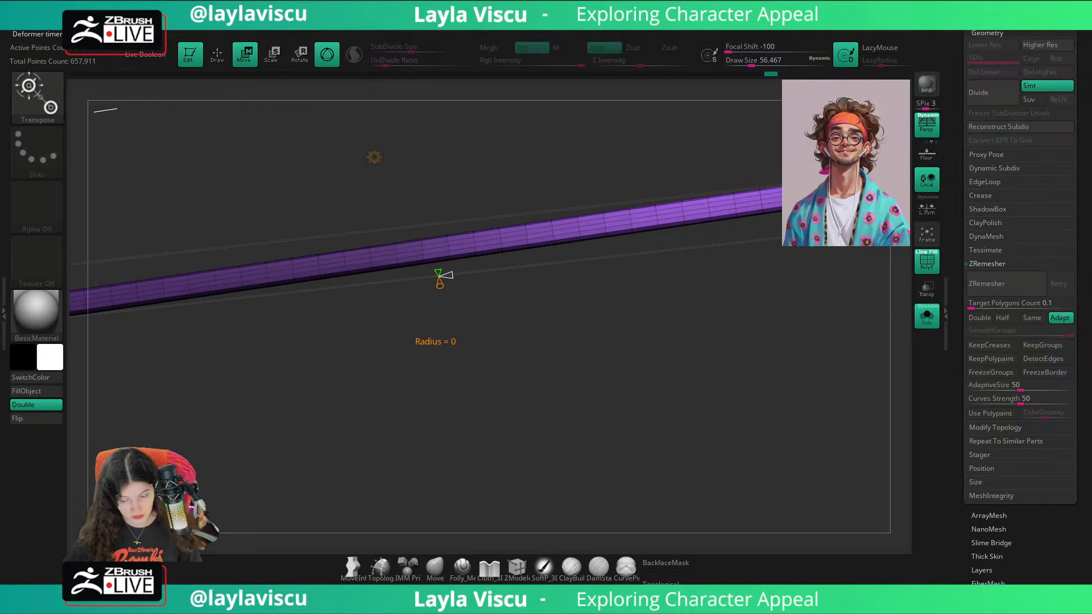
pyautogui.moveTo(811, 228); pyautogui.dragTo(640, 277, button='right')
pyautogui.click(926, 317)
pyautogui.moveTo(859, 379); pyautogui.dragTo(895, 334, button='right')
pyautogui.click(927, 316)
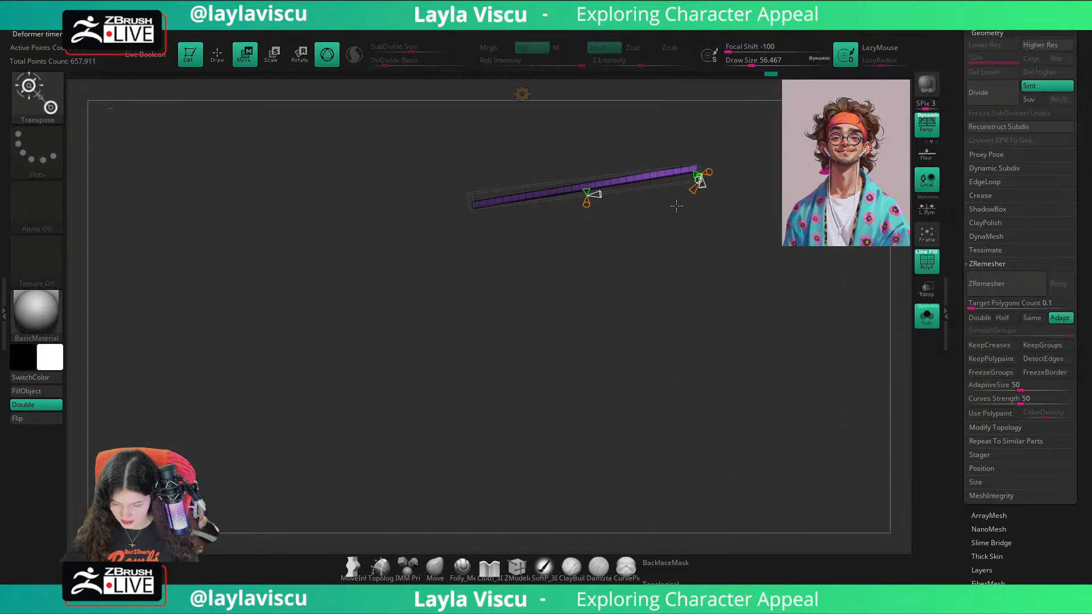
# Step: Bend the rear half of the temple arm downward with the Bend Arc handles and compare the curve with the ear position
pyautogui.moveTo(699, 173); pyautogui.dragTo(716, 256)
pyautogui.hotkey('ctrl', 'z')
pyautogui.moveTo(586, 193); pyautogui.dragTo(499, 202)
pyautogui.moveTo(588, 246); pyautogui.dragTo(599, 287)
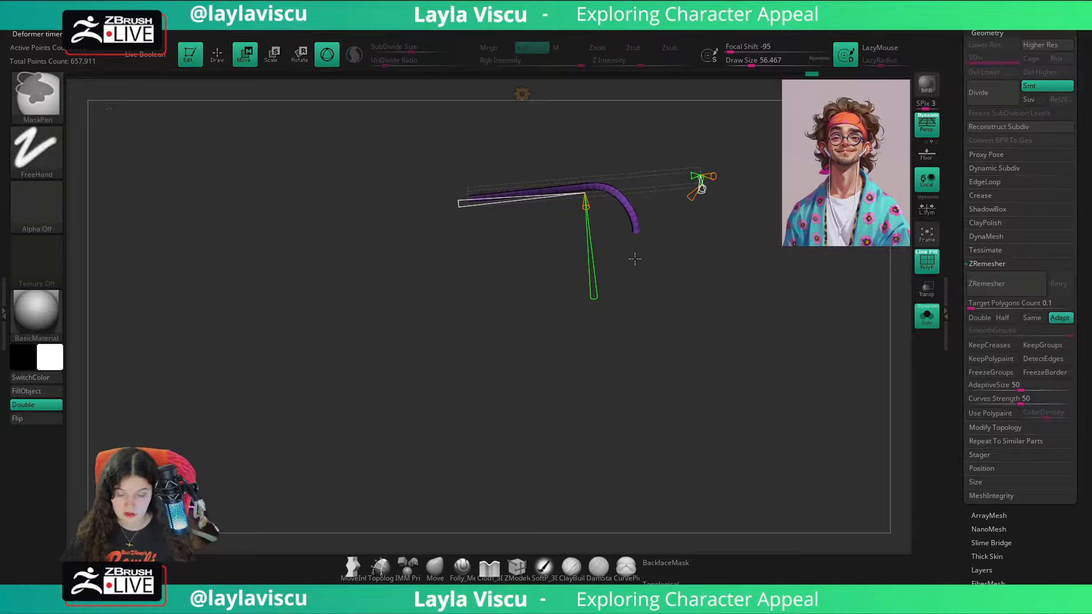
pyautogui.keyDown('ctrl'); pyautogui.moveTo(633, 258); pyautogui.dragTo(607, 252, button='right'); pyautogui.keyUp('ctrl')
pyautogui.moveTo(497, 211)
pyautogui.mouseDown()
pyautogui.moveTo(477, 220)
pyautogui.moveTo(484, 225)
pyautogui.mouseUp()
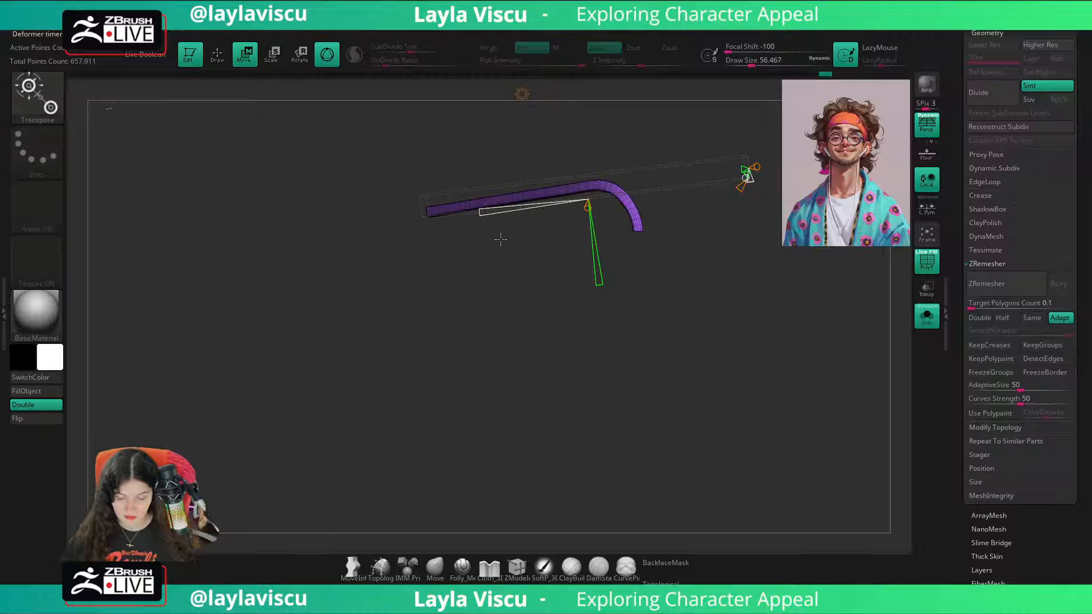
pyautogui.click(919, 316)
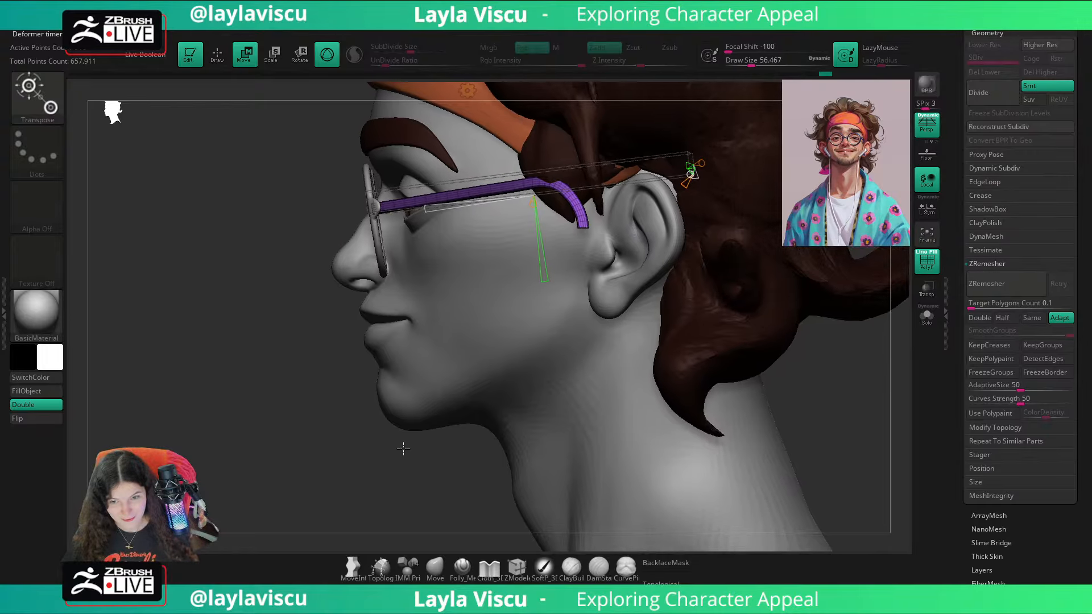
pyautogui.keyDown('alt'); pyautogui.moveTo(404, 448); pyautogui.dragTo(376, 445); pyautogui.keyUp('alt')
pyautogui.keyDown('alt'); pyautogui.moveTo(868, 370); pyautogui.dragTo(815, 384); pyautogui.keyUp('alt')
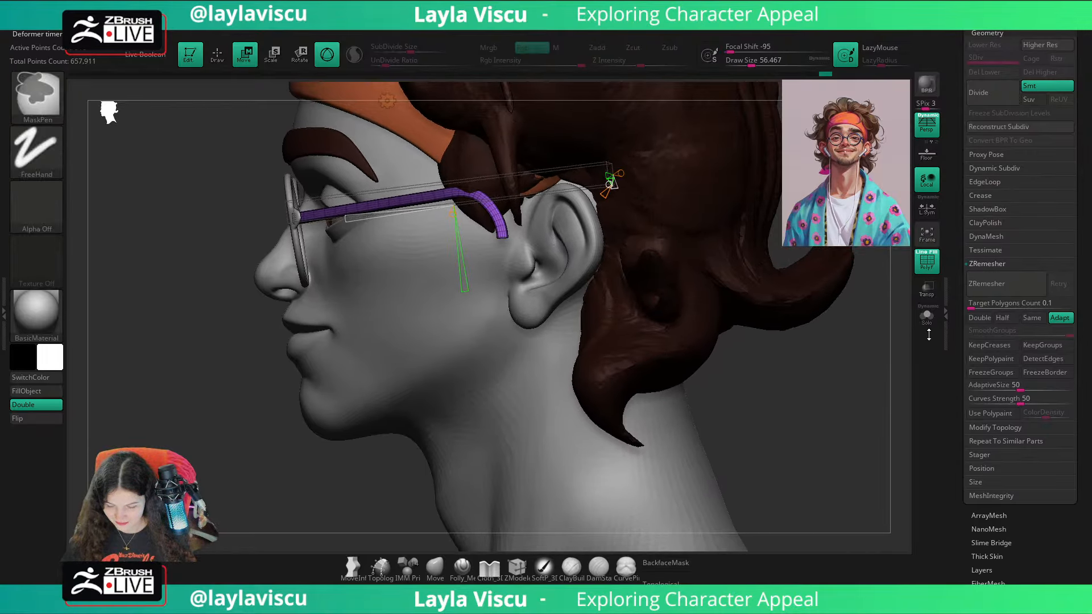
# Step: Isolate the temple arm and undo the Bend Arc deformation and the stray transform
pyautogui.click(927, 320)
pyautogui.hotkey('ctrl', 'z')
pyautogui.hotkey('ctrl', 'z')
pyautogui.hotkey('ctrl', 'z')
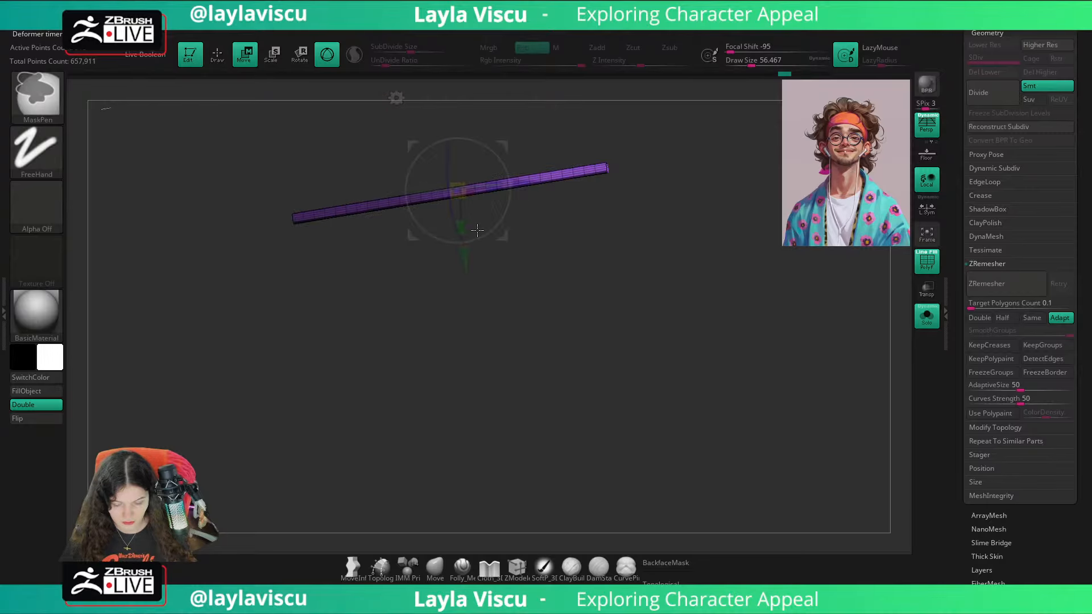
pyautogui.moveTo(497, 187); pyautogui.dragTo(518, 186)
pyautogui.hotkey('ctrl', 'z')
# Step: Place the gizmo at the hinge end of the temple arm and lengthen the arm along its axis past the ear
pyautogui.hotkey('ctrl', 'z')
pyautogui.moveTo(554, 236); pyautogui.dragTo(560, 236)
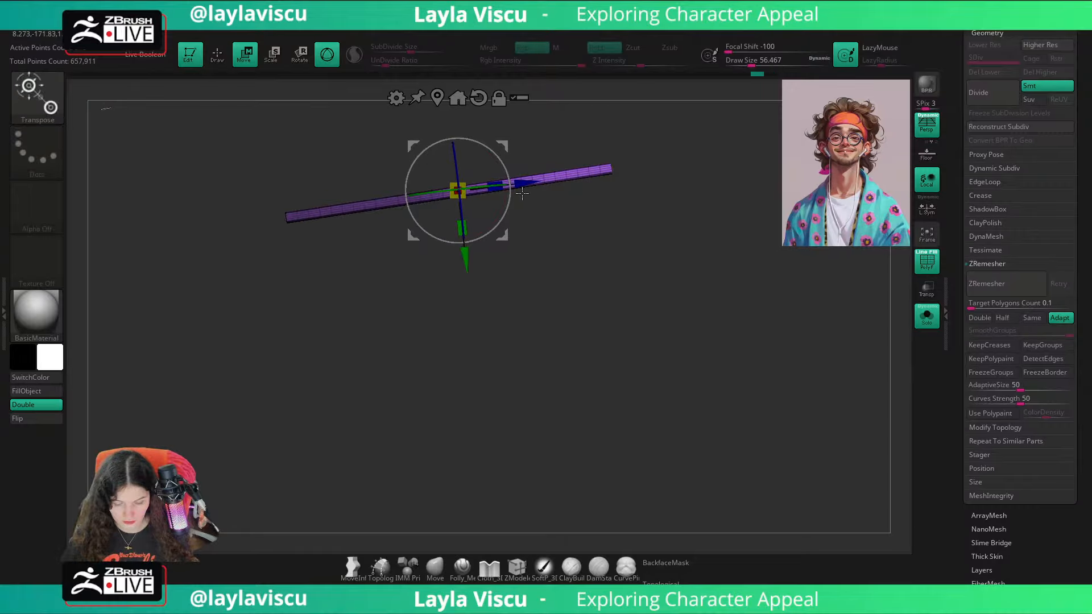
pyautogui.moveTo(522, 193); pyautogui.dragTo(362, 263)
pyautogui.hotkey('ctrl', 'z')
pyautogui.moveTo(328, 215); pyautogui.dragTo(334, 218)
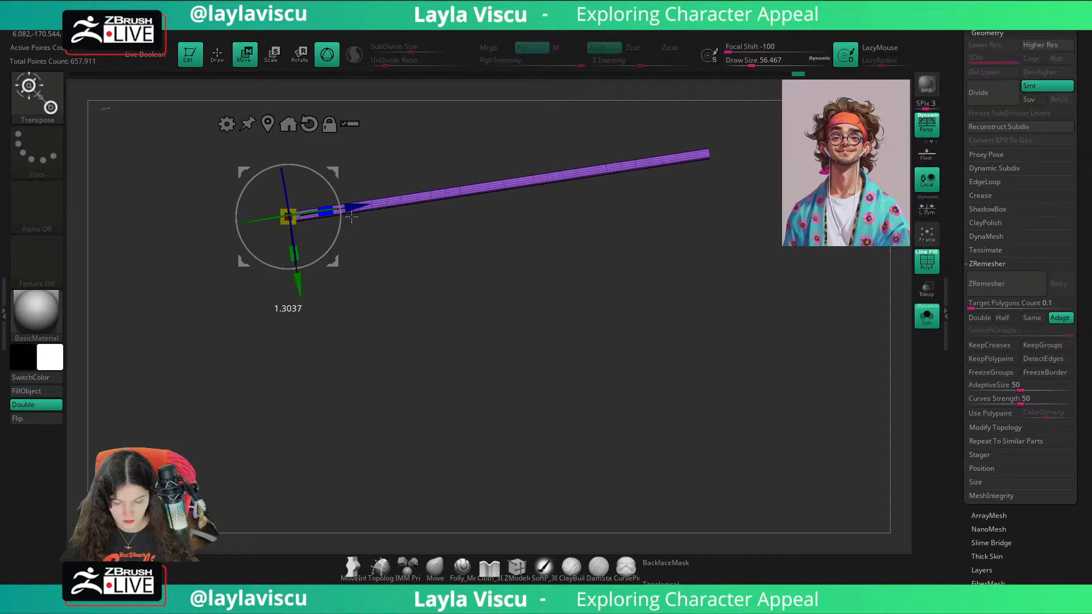
pyautogui.click(928, 316)
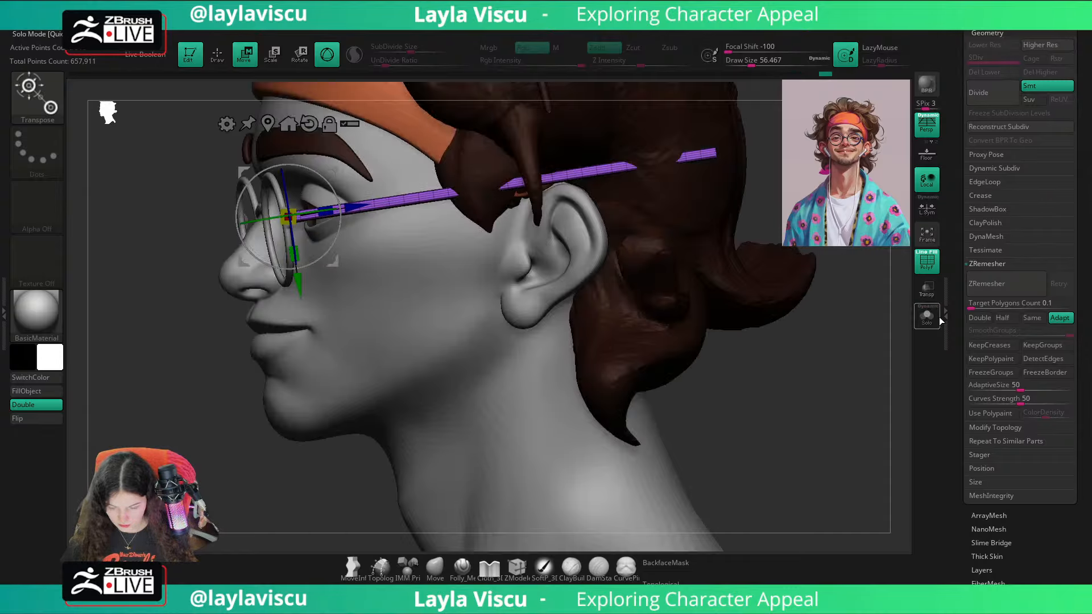
pyautogui.click(937, 319)
# Step: Mask all of the temple arm except its rear section and place the gizmo at the mask border above the ear
pyautogui.moveTo(803, 114)
pyautogui.keyDown('ctrl'); pyautogui.mouseDown()
pyautogui.moveTo(532, 252)
pyautogui.moveTo(574, 245)
pyautogui.mouseUp(); pyautogui.keyUp('ctrl')
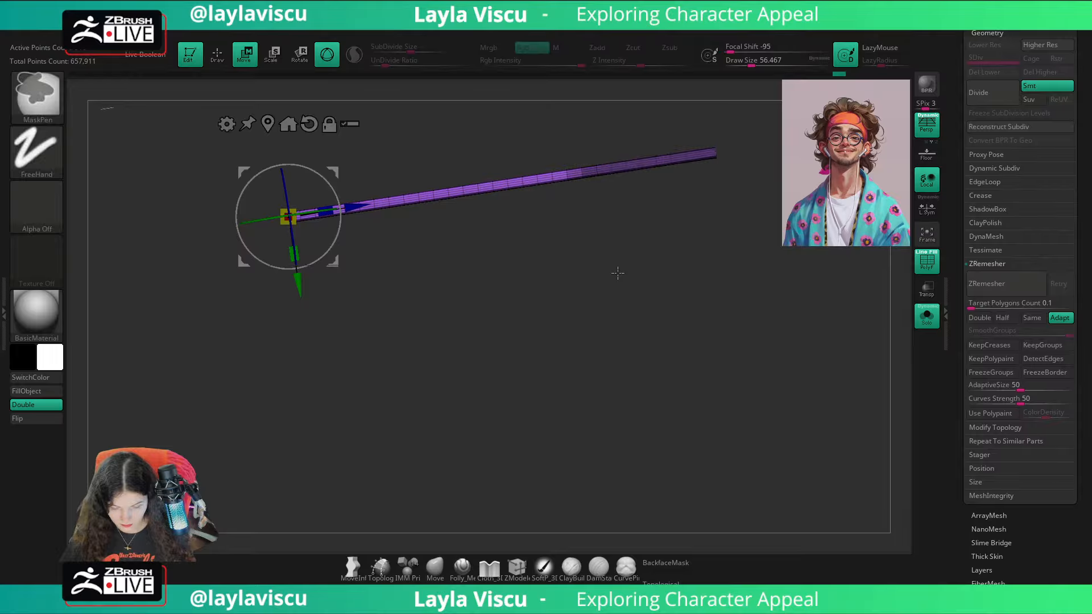
pyautogui.click(646, 163)
pyautogui.moveTo(711, 156); pyautogui.dragTo(642, 167)
pyautogui.keyDown('ctrl'); pyautogui.click(582, 391); pyautogui.keyUp('ctrl')
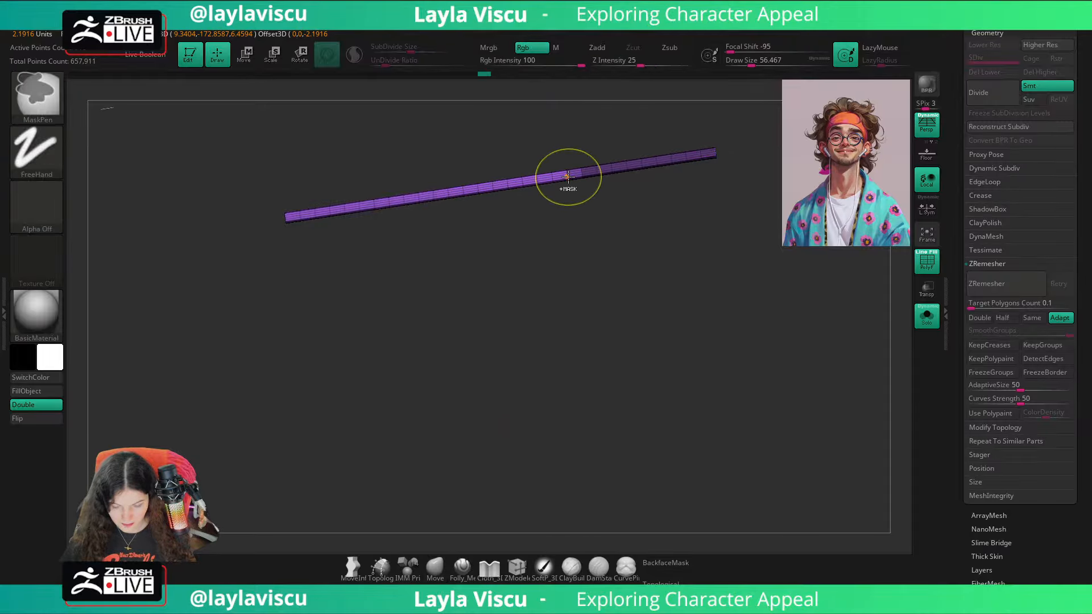
pyautogui.click(927, 314)
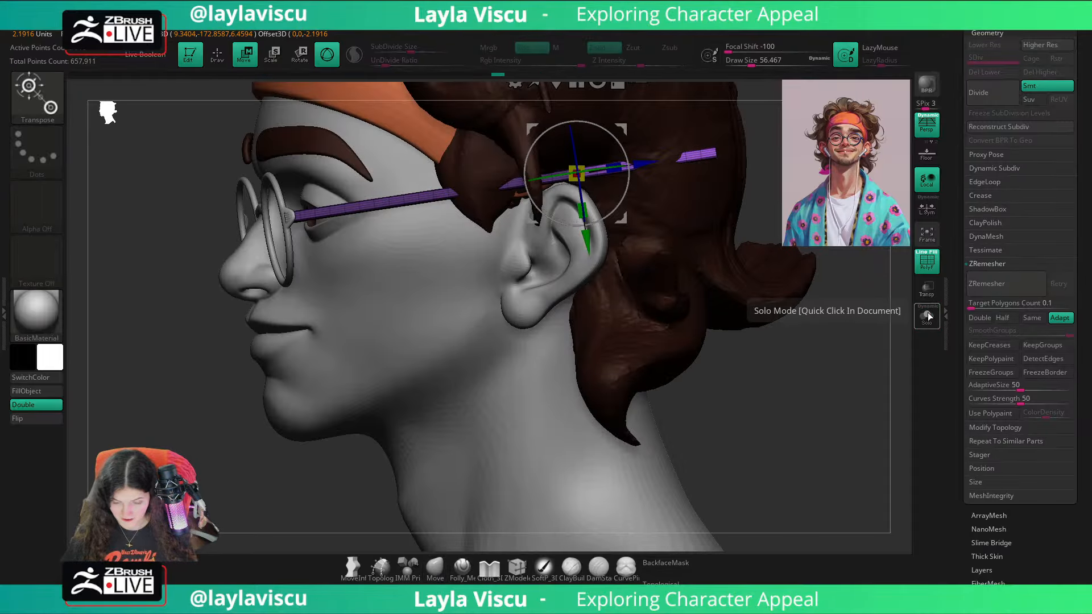
# Step: Isolate the temple arm, reposition the gizmo at the mask border and apply the Bend Arc deformer to the arm
pyautogui.click(927, 314)
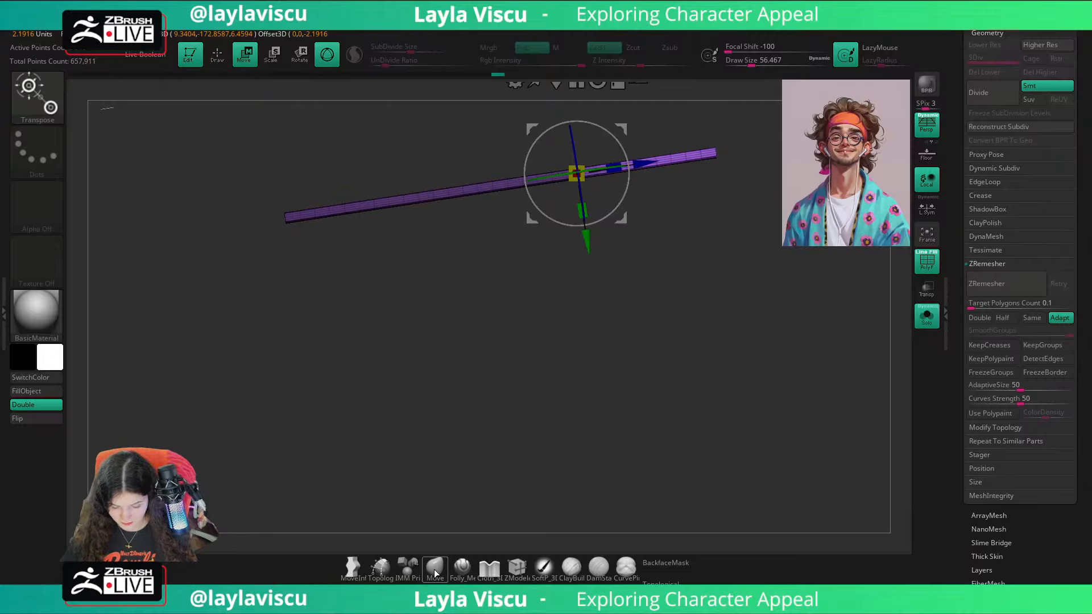
pyautogui.keyDown('ctrl'); pyautogui.click(612, 164); pyautogui.keyUp('ctrl')
pyautogui.keyDown('alt'); pyautogui.moveTo(639, 160); pyautogui.dragTo(603, 165); pyautogui.keyUp('alt')
pyautogui.keyDown('alt'); pyautogui.moveTo(653, 222); pyautogui.dragTo(628, 250); pyautogui.keyUp('alt')
pyautogui.click(451, 115)
pyautogui.click(447, 155)
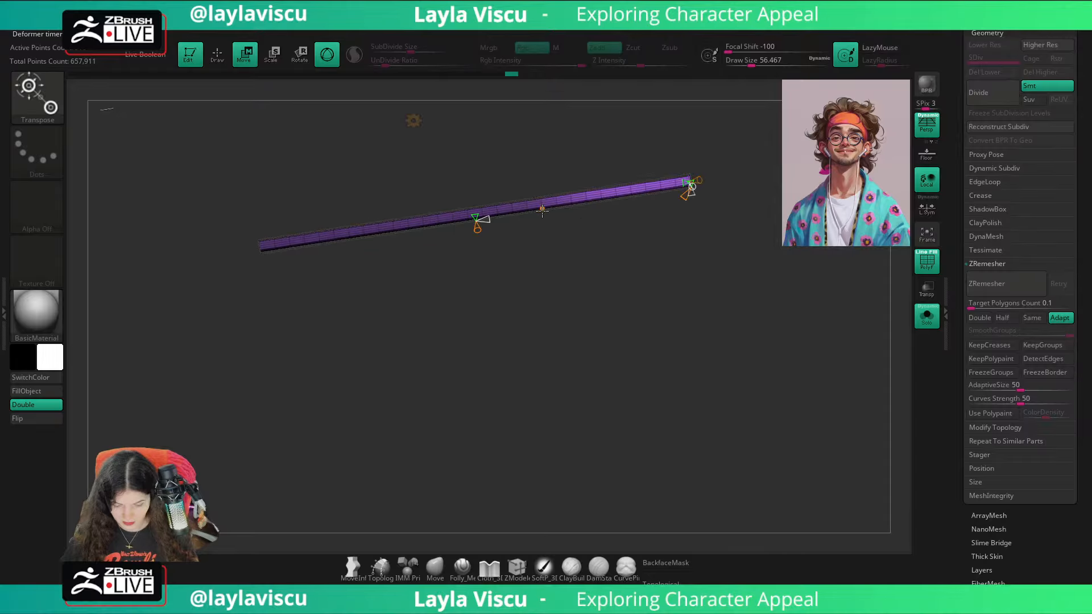
# Step: Try bending the unmasked rear section of the temple arm downward with the Bend Arc handles, and undo the bend
pyautogui.moveTo(480, 228); pyautogui.dragTo(390, 229)
pyautogui.hotkey('ctrl', 'z')
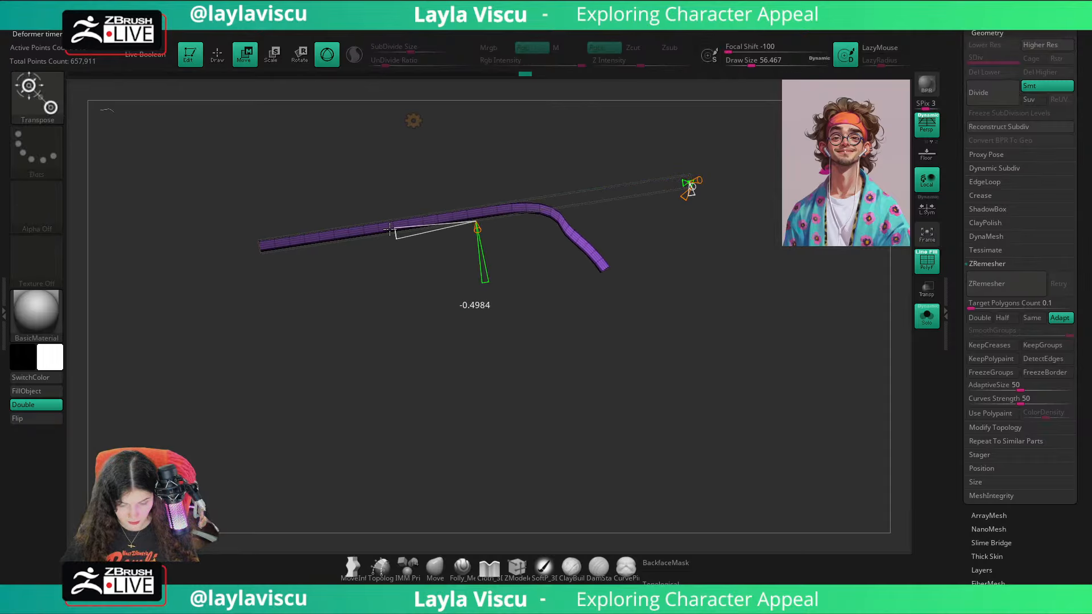
pyautogui.moveTo(489, 283); pyautogui.dragTo(480, 234)
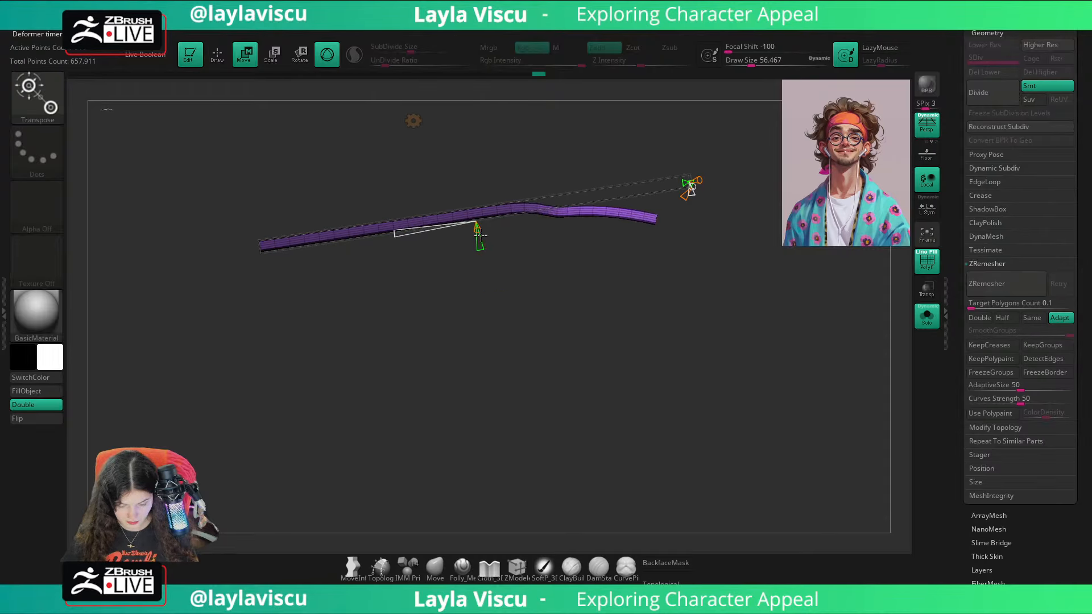
pyautogui.moveTo(399, 234); pyautogui.dragTo(432, 235)
pyautogui.hotkey('ctrl', 'z')
pyautogui.hotkey('ctrl', 'z')
pyautogui.hotkey('ctrl', 'z')
pyautogui.hotkey('ctrl', 'z')
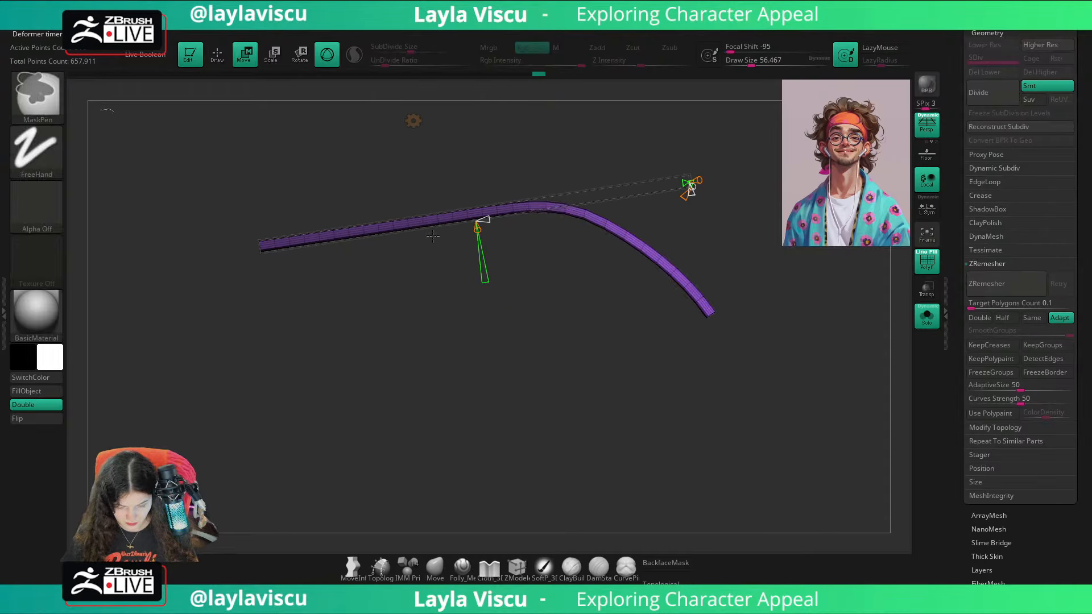
pyautogui.hotkey('ctrl', 'z')
# Step: Soften the mask border on the temple arm and bring back the transform gizmo
pyautogui.moveTo(614, 242); pyautogui.dragTo(622, 379)
pyautogui.moveTo(596, 229)
pyautogui.keyDown('ctrl'); pyautogui.mouseDown(button='right')
pyautogui.moveTo(607, 251)
pyautogui.moveTo(588, 239)
pyautogui.mouseUp(button='right'); pyautogui.keyUp('ctrl')
pyautogui.moveTo(561, 229); pyautogui.dragTo(564, 250)
pyautogui.hotkey('ctrl', 'z')
pyautogui.click(438, 581)
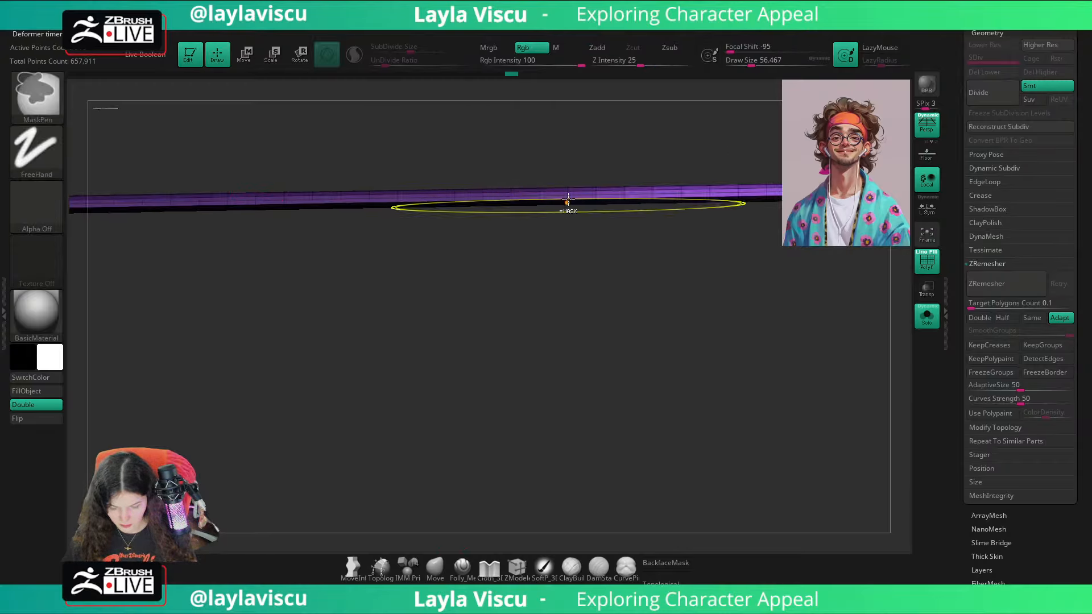
pyautogui.keyDown('ctrl'); pyautogui.click(567, 190); pyautogui.keyUp('ctrl')
pyautogui.moveTo(606, 290)
pyautogui.mouseDown()
pyautogui.moveTo(611, 156)
pyautogui.moveTo(651, 182)
pyautogui.moveTo(582, 246)
pyautogui.mouseUp()
pyautogui.press('w')
# Step: Try Bend Arc again on the temple arm with the softened mask, and undo the deformation
pyautogui.click(445, 136)
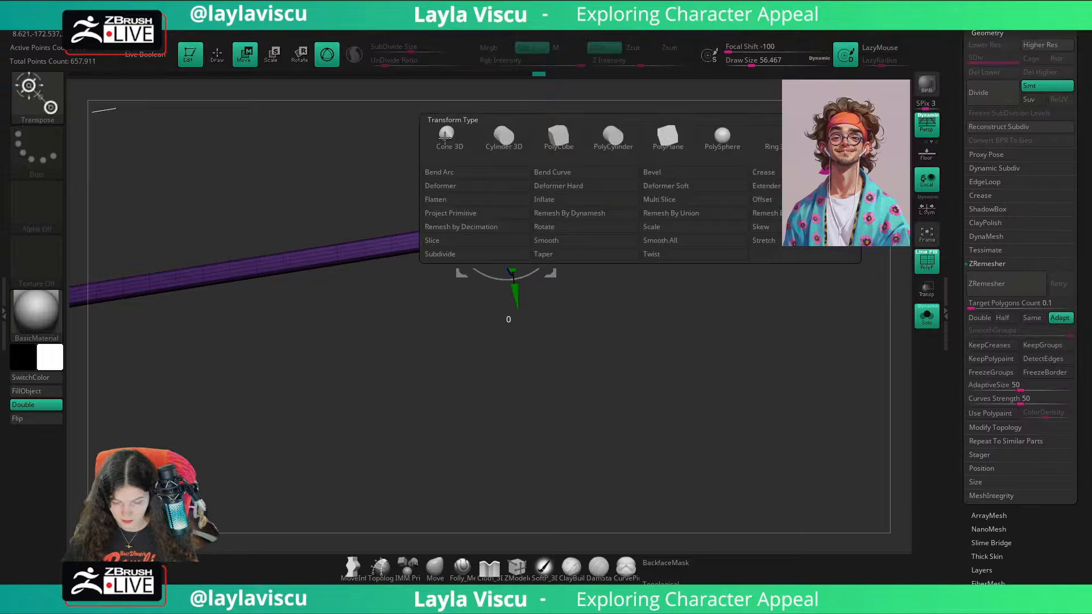
pyautogui.click(449, 186)
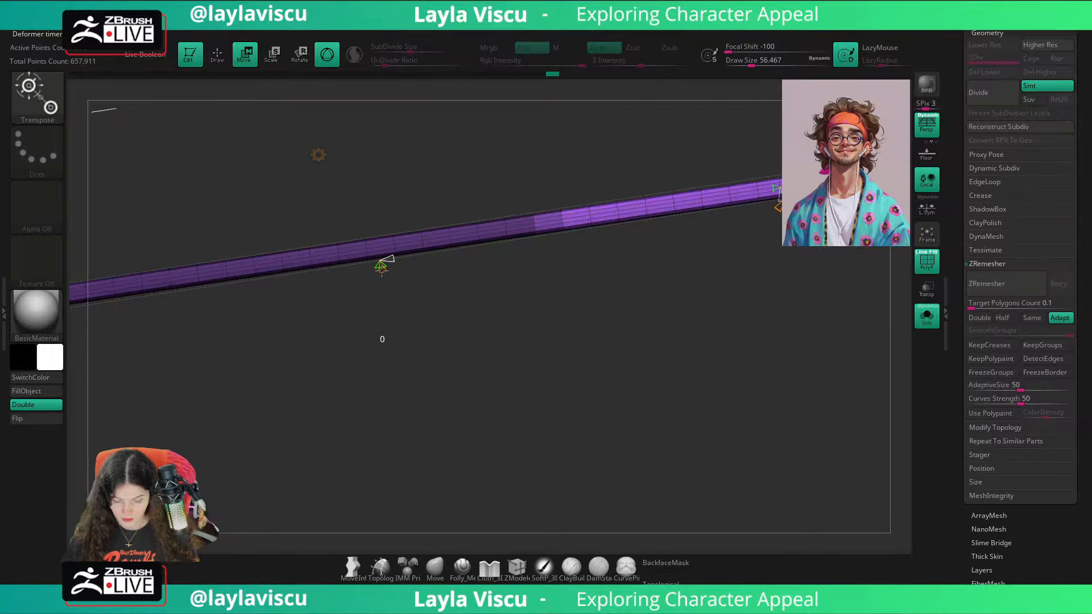
pyautogui.moveTo(382, 267); pyautogui.dragTo(385, 326)
pyautogui.moveTo(392, 258); pyautogui.dragTo(307, 271)
pyautogui.keyDown('alt'); pyautogui.moveTo(517, 356); pyautogui.dragTo(558, 309); pyautogui.keyUp('alt')
pyautogui.hotkey('ctrl', 'z')
pyautogui.hotkey('ctrl', 'z')
pyautogui.hotkey('ctrl', 'z')
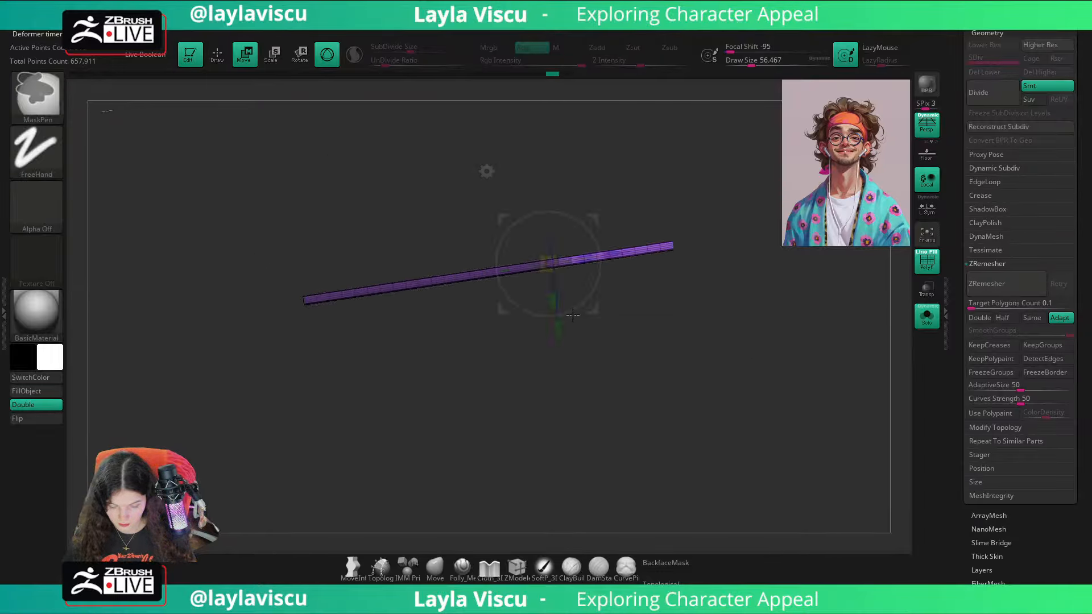
# Step: Try the Bend Curve deformer, pull the arm's rear end downward, compare it with the ear, and undo the changes
pyautogui.keyDown('alt'); pyautogui.moveTo(690, 296); pyautogui.dragTo(597, 266); pyautogui.keyUp('alt')
pyautogui.click(472, 163)
pyautogui.click(496, 198)
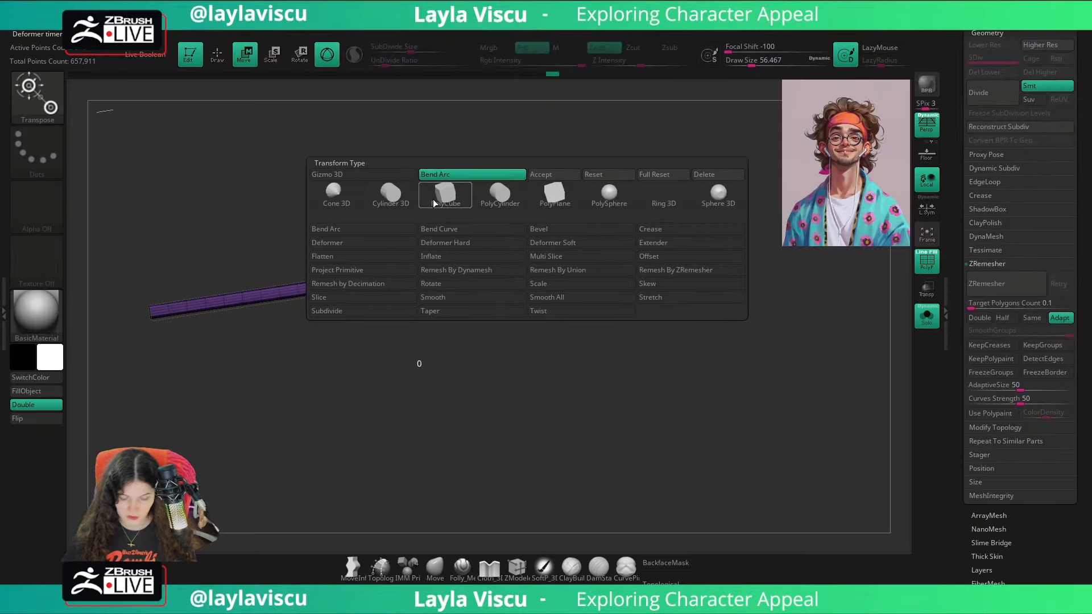
pyautogui.click(442, 230)
pyautogui.moveTo(733, 284); pyautogui.dragTo(749, 292)
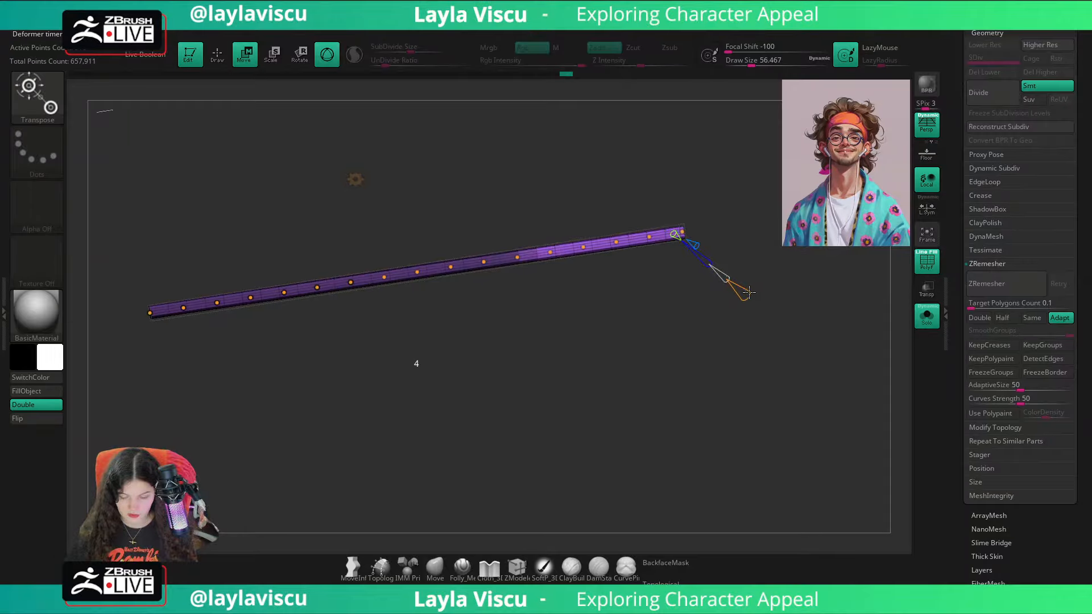
pyautogui.moveTo(680, 232); pyautogui.dragTo(647, 328)
pyautogui.click(927, 315)
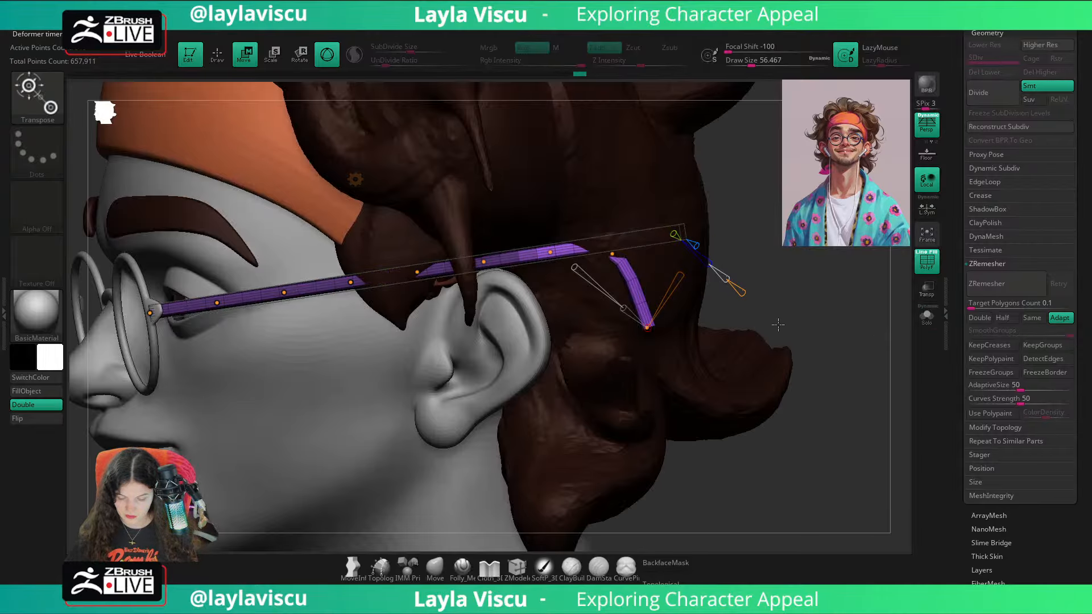
pyautogui.keyDown('alt'); pyautogui.moveTo(767, 288); pyautogui.dragTo(839, 264); pyautogui.keyUp('alt')
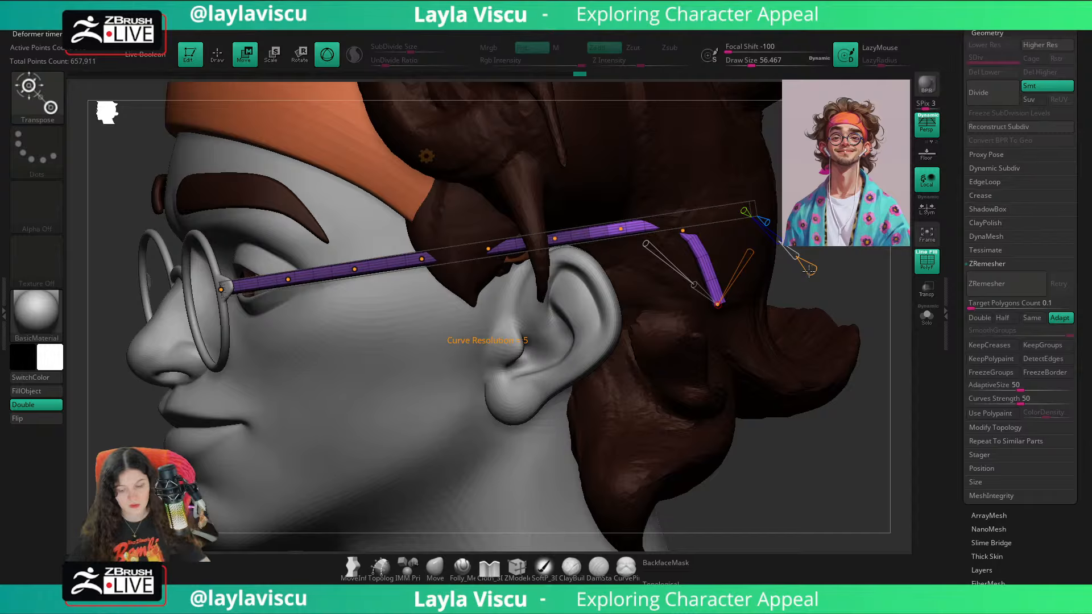
pyautogui.hotkey('ctrl', 'z')
# Step: Clear the mask on the temple arm and shorten the arm along its length so it ends just behind the ear
pyautogui.hotkey('ctrl', 'z')
pyautogui.hotkey('ctrl', 'z')
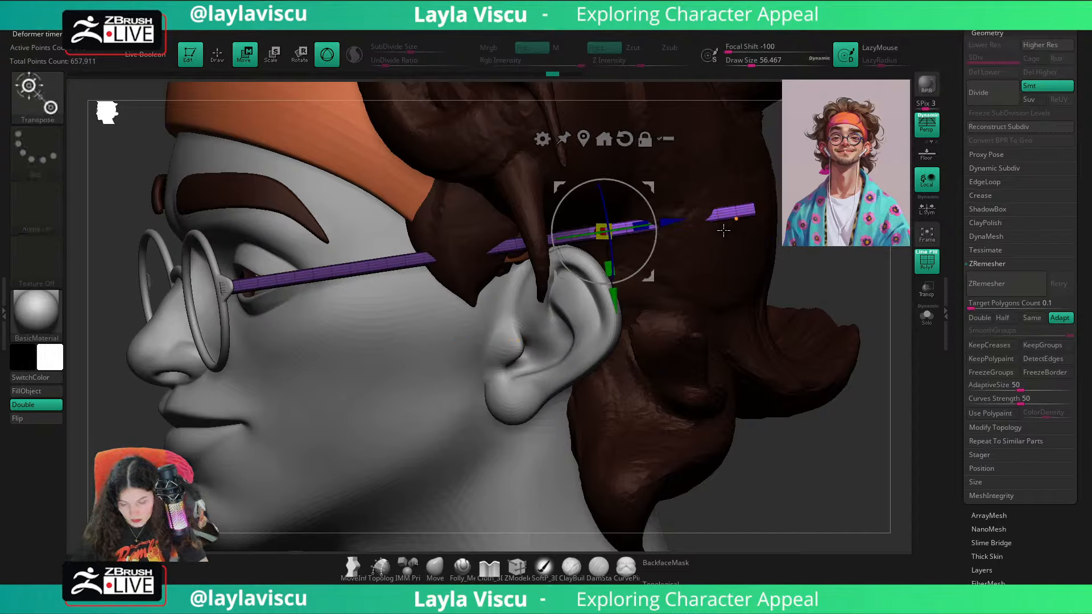
pyautogui.moveTo(663, 224); pyautogui.dragTo(554, 241)
pyautogui.keyDown('alt'); pyautogui.click(612, 234); pyautogui.keyUp('alt')
pyautogui.hotkey('ctrl', 'z')
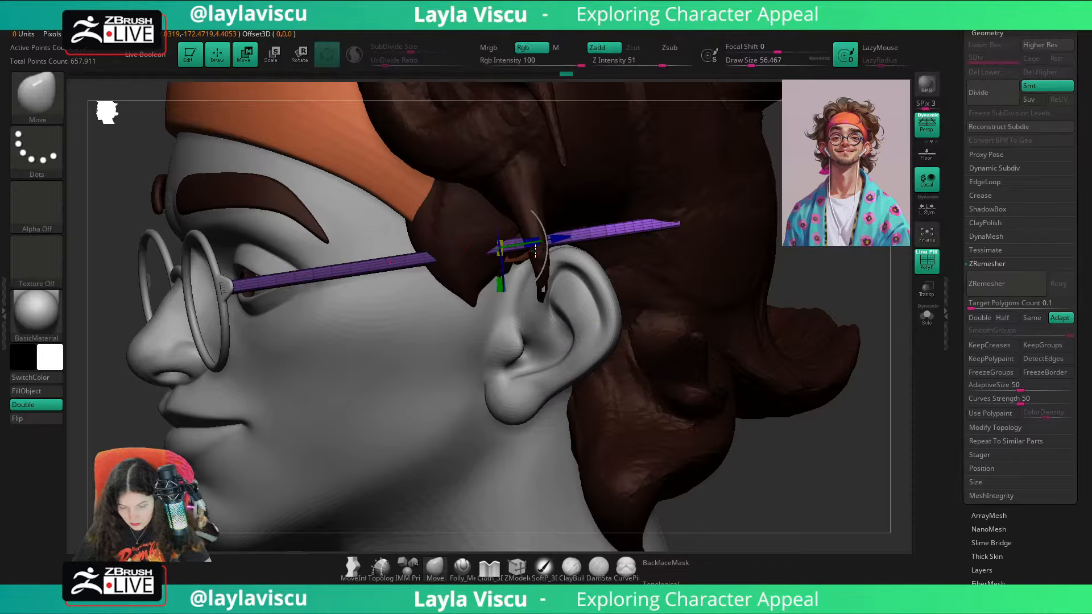
pyautogui.moveTo(538, 248); pyautogui.dragTo(501, 250)
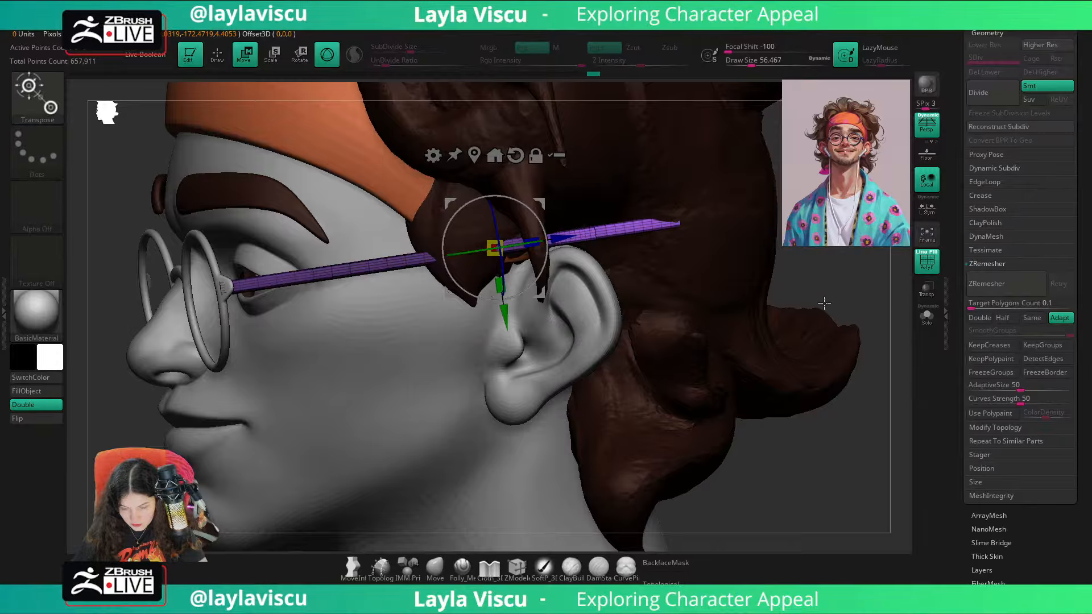
pyautogui.keyDown('ctrl'); pyautogui.moveTo(824, 283); pyautogui.dragTo(822, 295, button='right'); pyautogui.keyUp('ctrl')
pyautogui.hotkey('ctrl', 'z')
pyautogui.moveTo(531, 247); pyautogui.dragTo(515, 246)
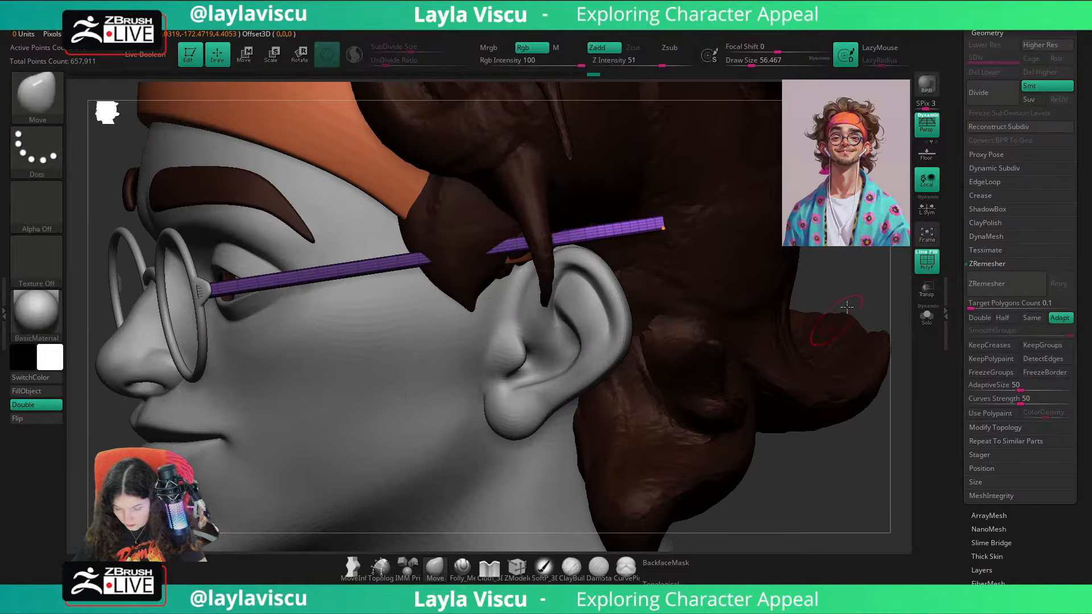
# Step: Apply the Bend Curve deformer to the temple arm, isolate the arm and turn off perspective
pyautogui.click(433, 156)
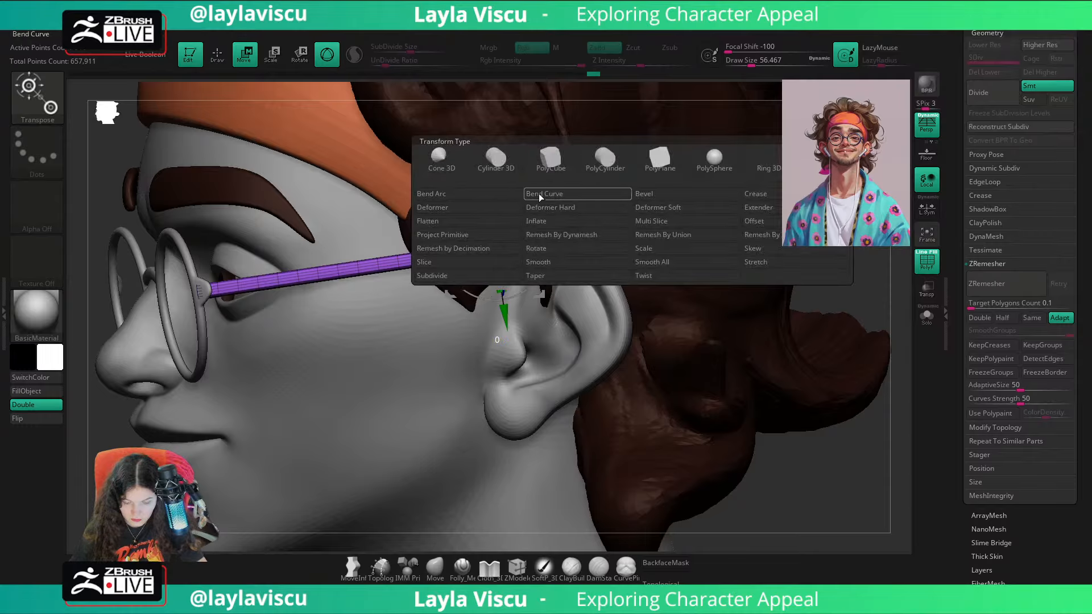
pyautogui.click(557, 194)
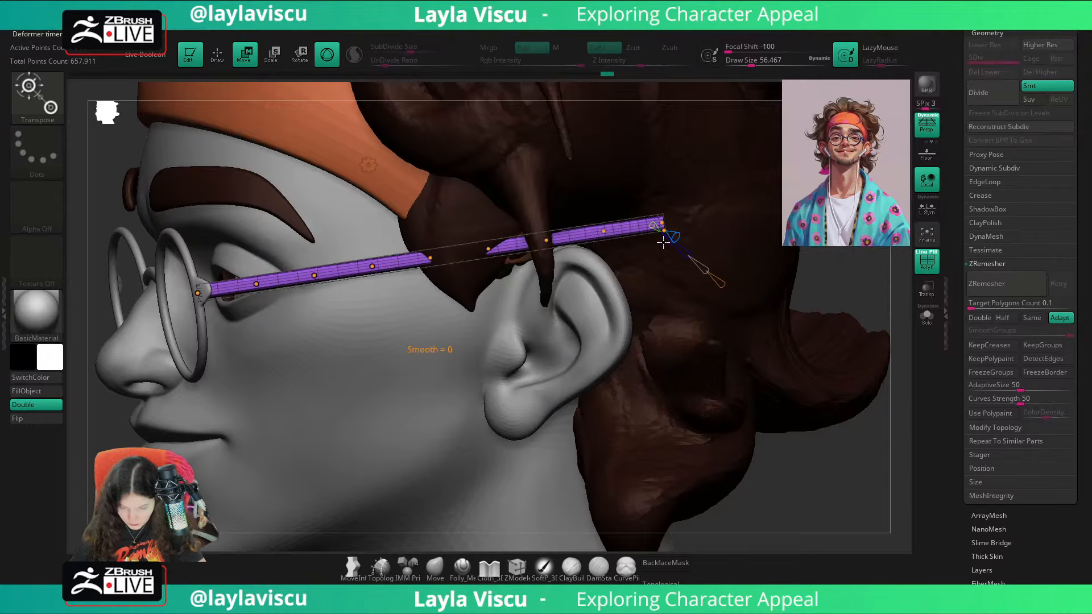
pyautogui.click(930, 319)
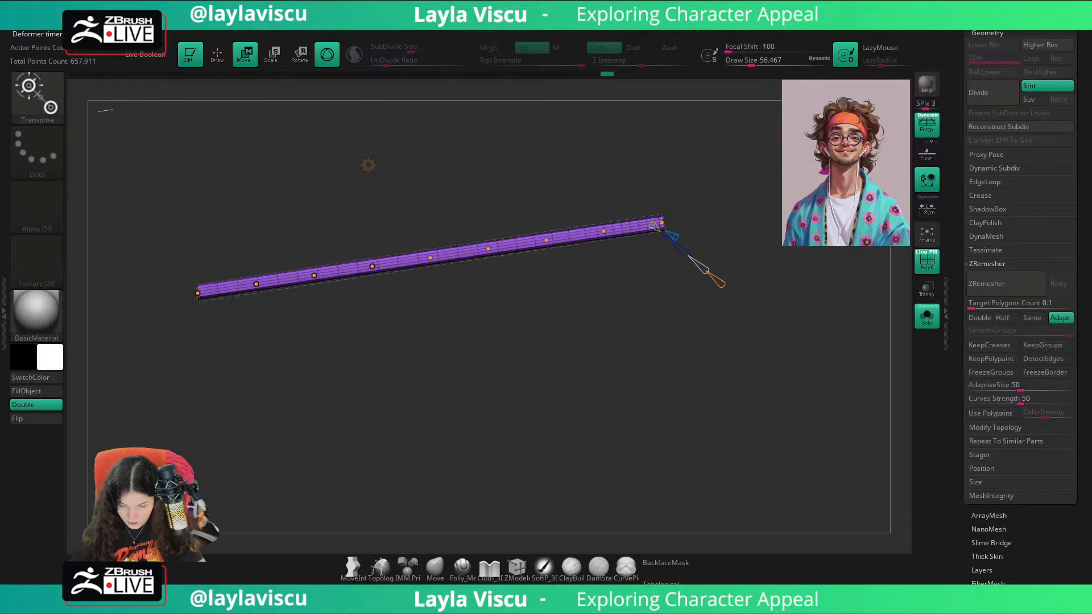
pyautogui.click(927, 123)
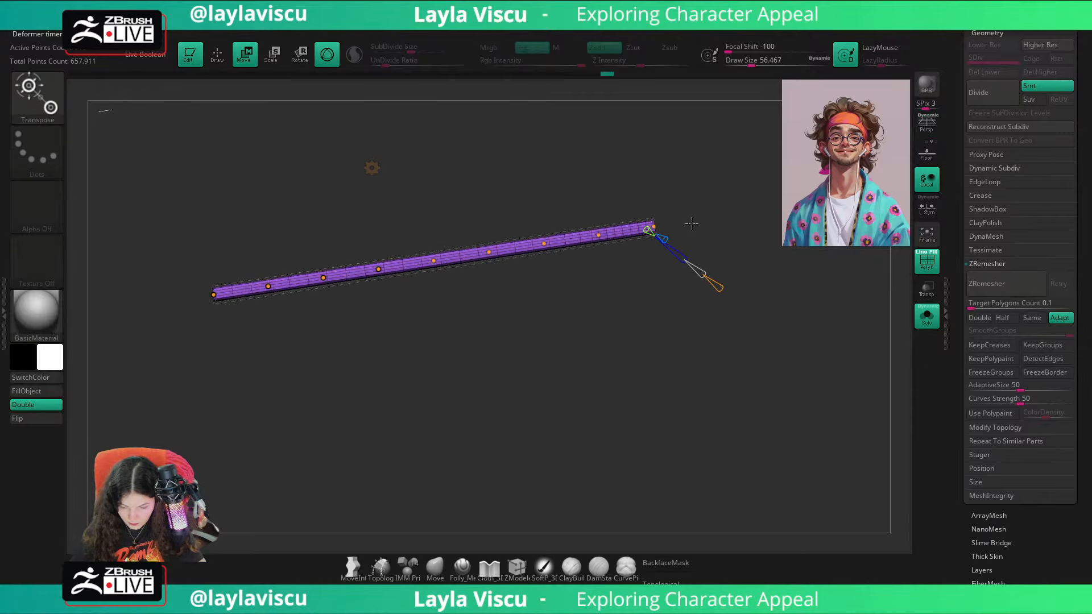
# Step: Pull the end curve point of the temple arm downward and shift the neighbouring points forward to round the bend
pyautogui.moveTo(649, 228); pyautogui.dragTo(628, 349)
pyautogui.click(925, 317)
pyautogui.click(927, 316)
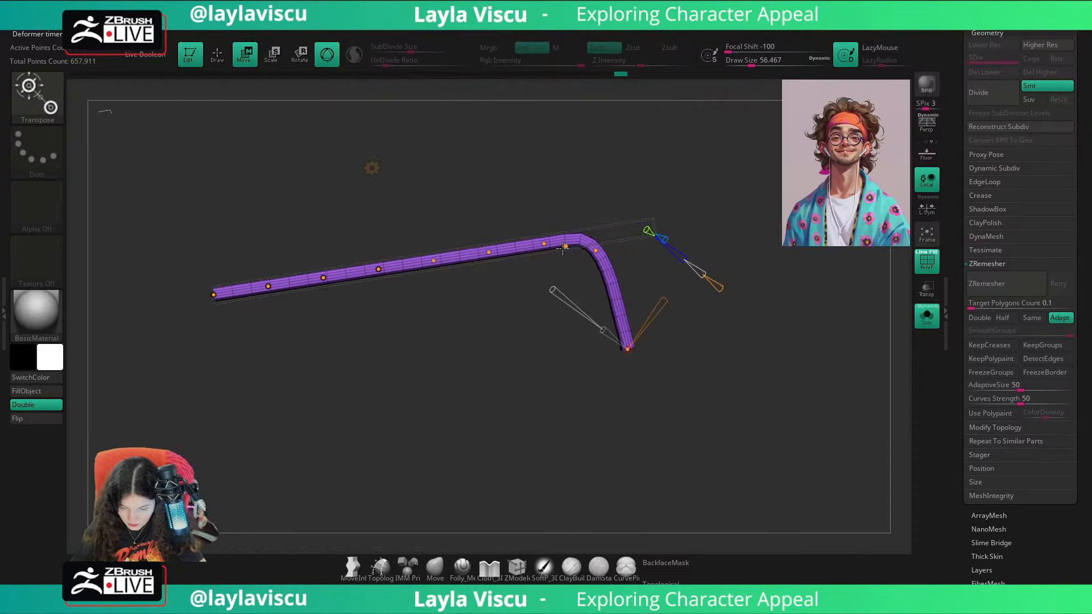
pyautogui.moveTo(591, 260); pyautogui.dragTo(536, 248)
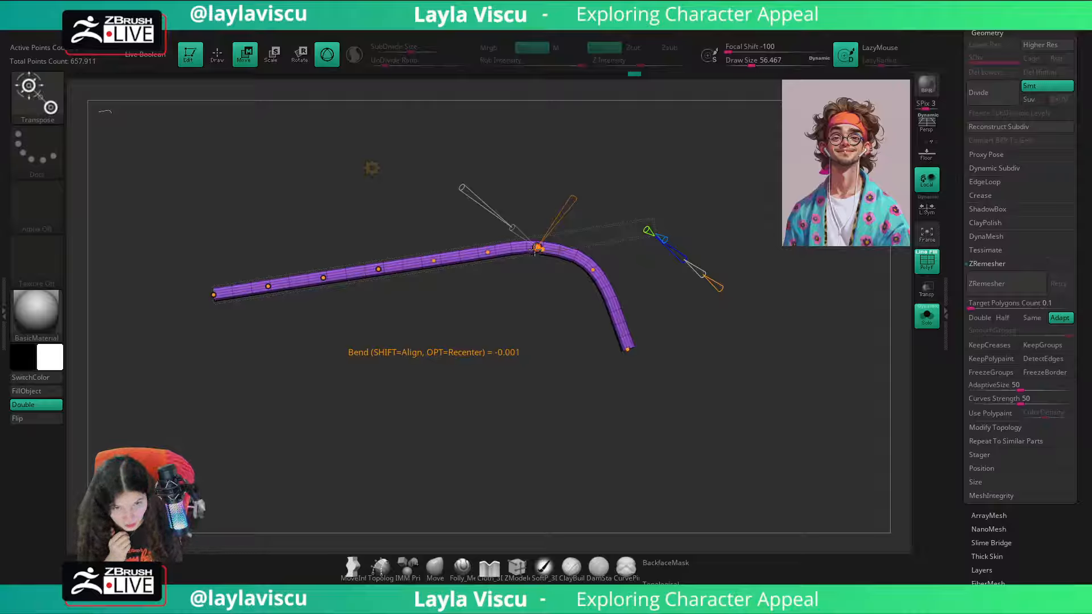
# Step: Examine how the bent temple arm sits over the ear, with the whole bust shown and from several angles
pyautogui.click(927, 316)
pyautogui.moveTo(859, 301); pyautogui.dragTo(719, 334)
pyautogui.moveTo(324, 450); pyautogui.dragTo(819, 399)
pyautogui.click(927, 316)
pyautogui.keyDown('alt'); pyautogui.moveTo(731, 324); pyautogui.dragTo(781, 434); pyautogui.keyUp('alt')
pyautogui.click(927, 316)
pyautogui.moveTo(901, 337); pyautogui.dragTo(757, 289)
pyautogui.moveTo(780, 327); pyautogui.dragTo(770, 349)
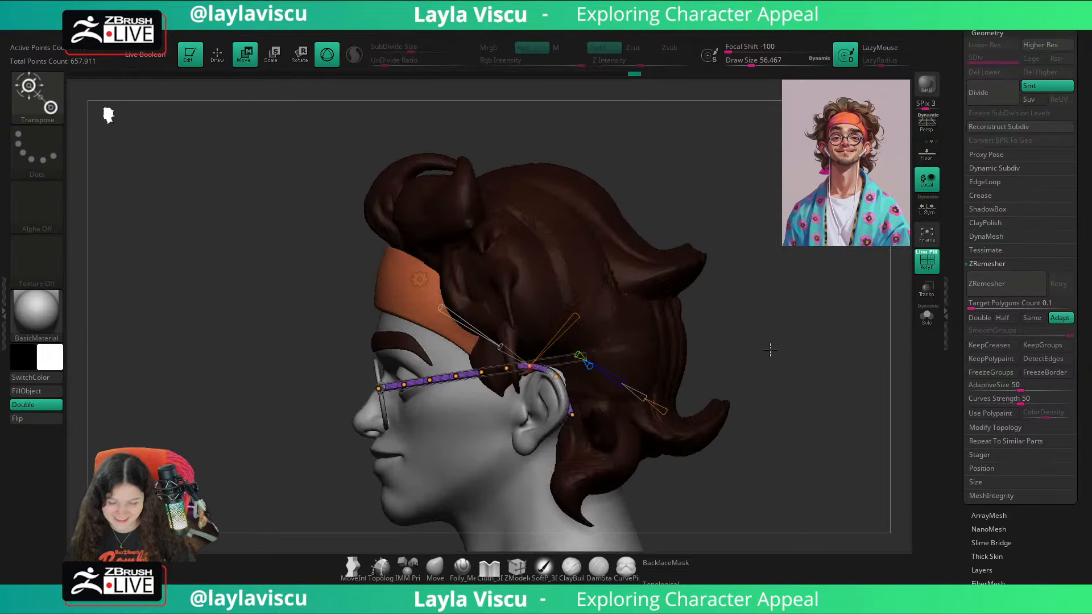
pyautogui.keyDown('alt'); pyautogui.moveTo(782, 389); pyautogui.dragTo(769, 303); pyautogui.keyUp('alt')
pyautogui.keyDown('ctrl'); pyautogui.moveTo(648, 295); pyautogui.dragTo(641, 367, button='right'); pyautogui.keyUp('ctrl')
# Step: Adjust the curve points at the bend so the temple arm follows the top and back of the ear
pyautogui.moveTo(561, 291); pyautogui.dragTo(575, 289)
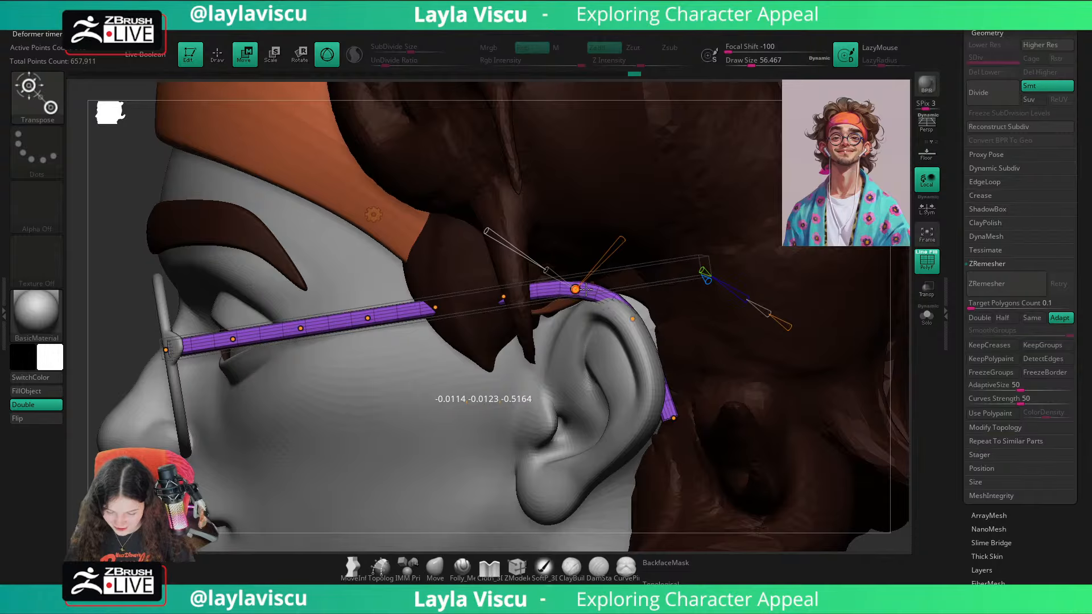
pyautogui.click(919, 316)
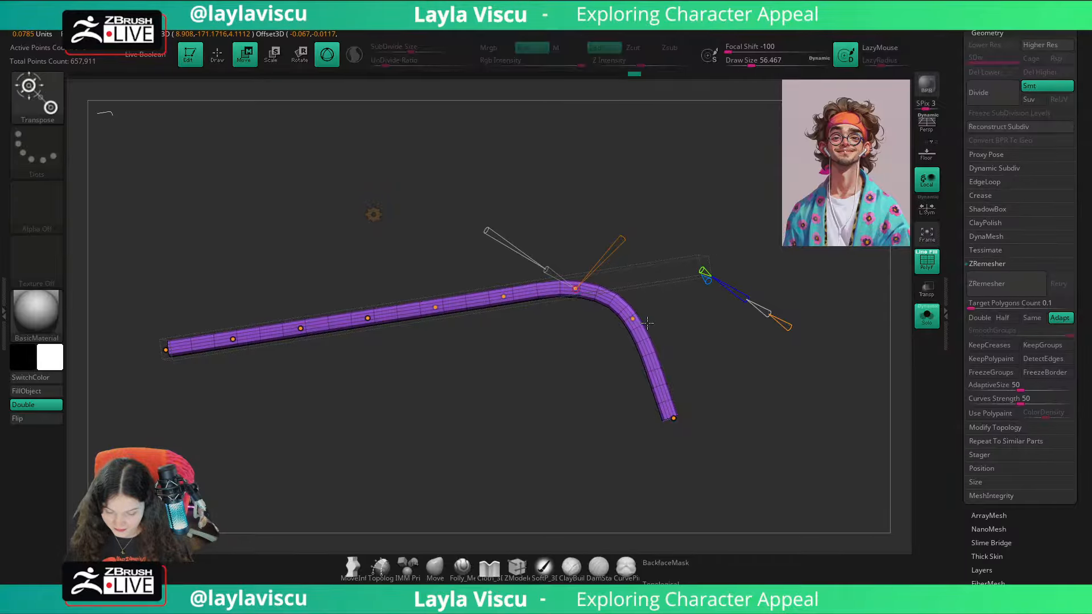
pyautogui.moveTo(646, 329)
pyautogui.mouseDown()
pyautogui.moveTo(658, 312)
pyautogui.moveTo(657, 322)
pyautogui.mouseUp()
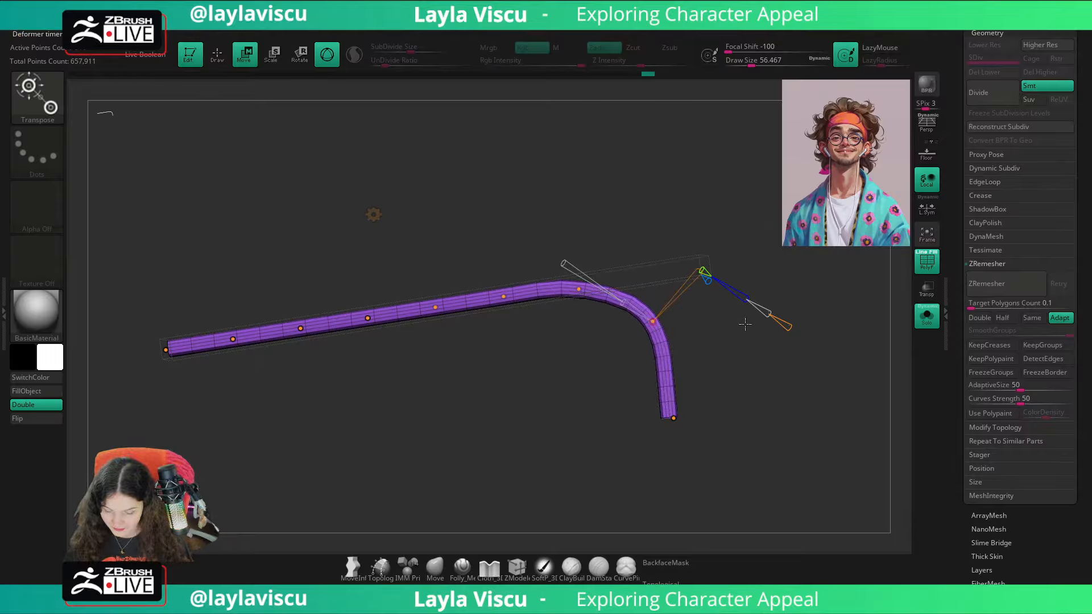
pyautogui.moveTo(581, 289); pyautogui.dragTo(600, 283)
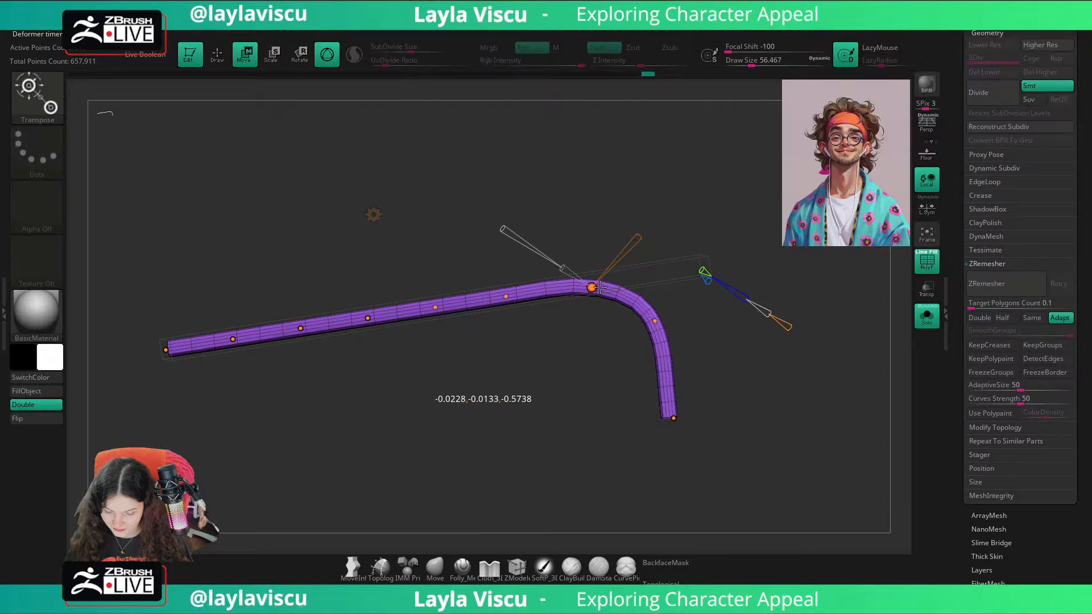
pyautogui.click(927, 315)
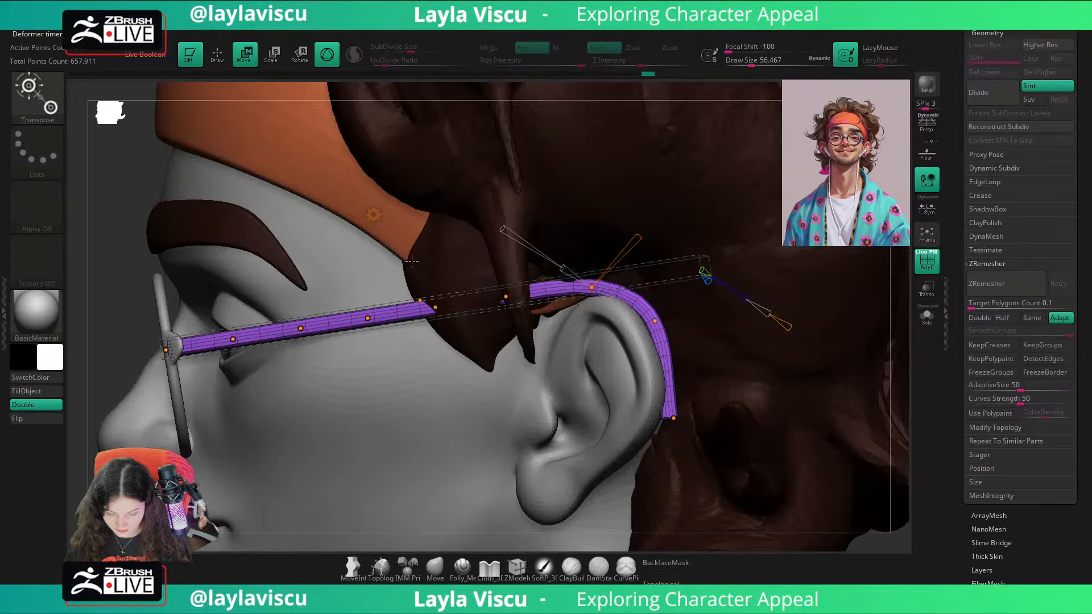
# Step: Accept the Bend Curve deformation, return to sculpting mode and turn off the polygon wireframe display
pyautogui.click(374, 217)
pyautogui.click(589, 221)
pyautogui.press('q')
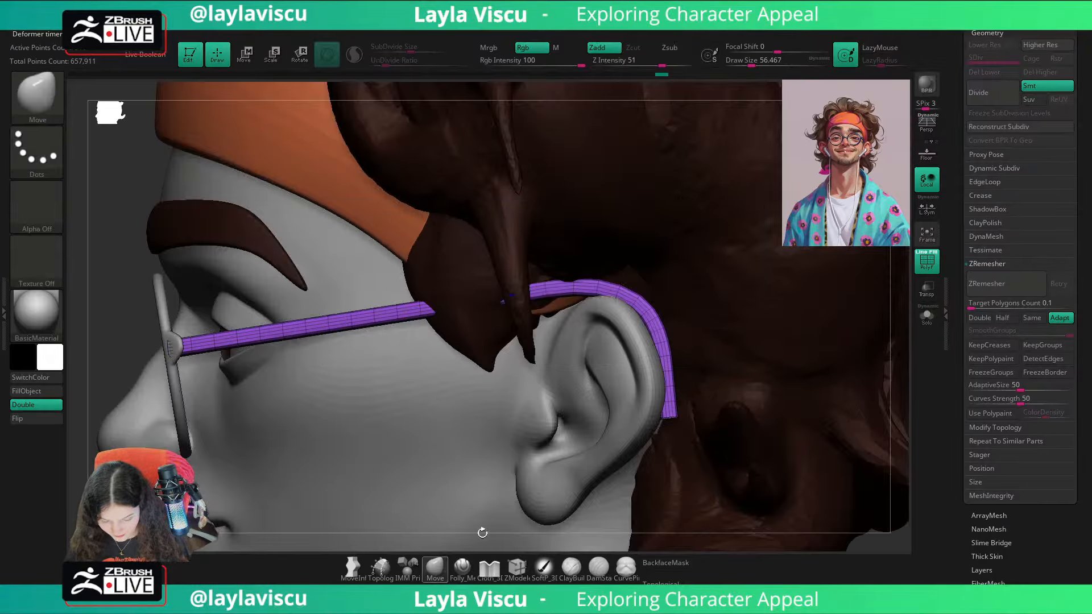
pyautogui.keyDown('ctrl'); pyautogui.moveTo(762, 427); pyautogui.dragTo(703, 463, button='right'); pyautogui.keyUp('ctrl')
pyautogui.hotkey('shift', 'f')
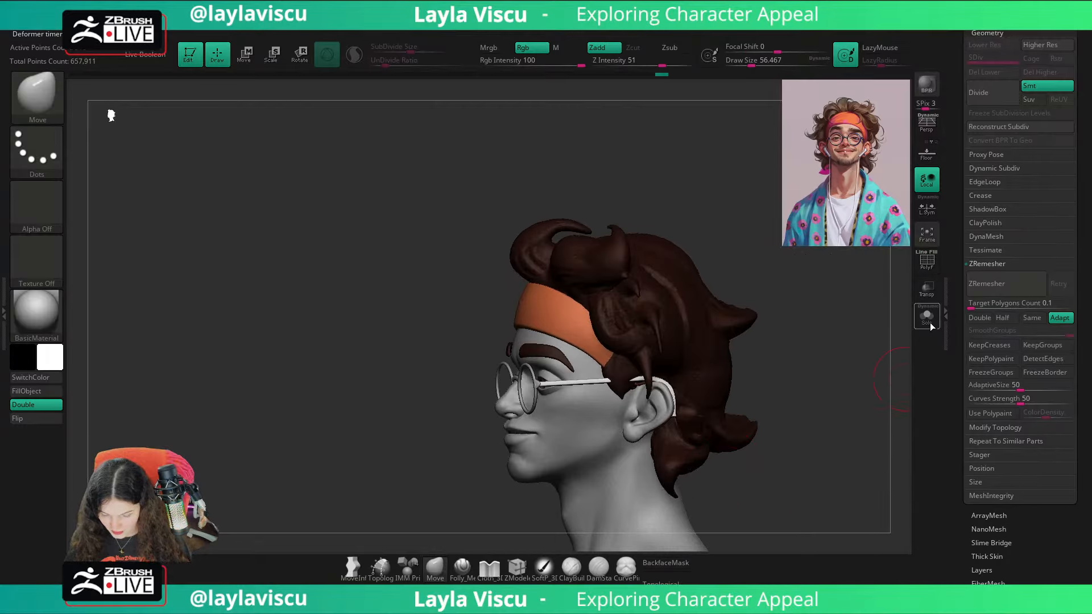
# Step: Isolate the temple arm, start another Bend Curve deformer on it and shift the lower end point sideways
pyautogui.click(928, 319)
pyautogui.keyDown('shift'); pyautogui.moveTo(888, 373); pyautogui.dragTo(696, 398, button='right'); pyautogui.keyUp('shift')
pyautogui.moveTo(696, 398)
pyautogui.keyDown('alt'); pyautogui.mouseDown(button='right')
pyautogui.moveTo(697, 360)
pyautogui.moveTo(692, 385)
pyautogui.moveTo(704, 392)
pyautogui.mouseUp(button='right'); pyautogui.keyUp('alt')
pyautogui.press('w')
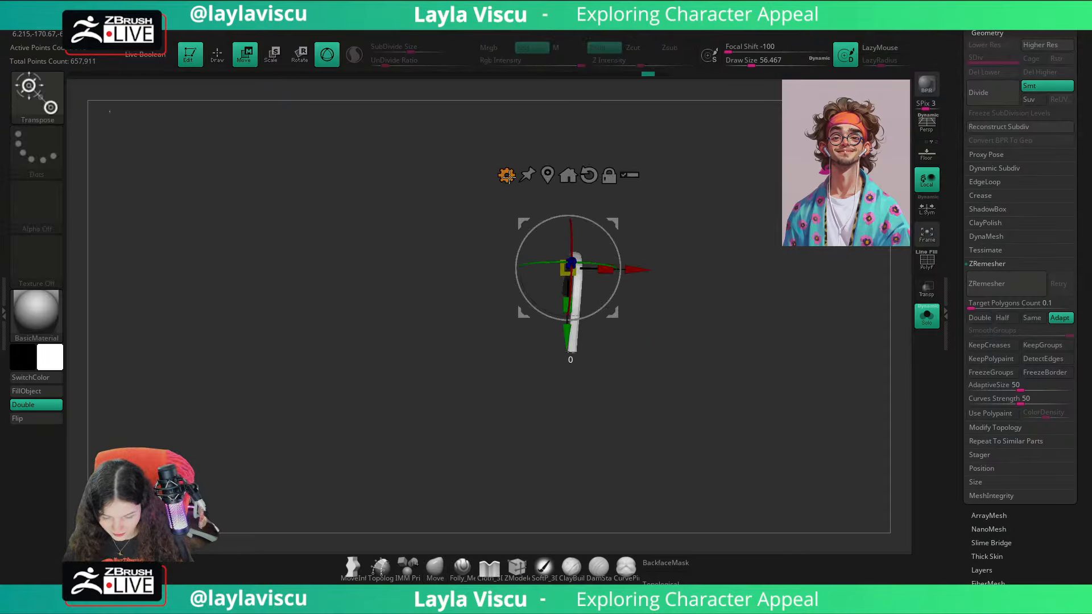
pyautogui.click(507, 176)
pyautogui.click(595, 236)
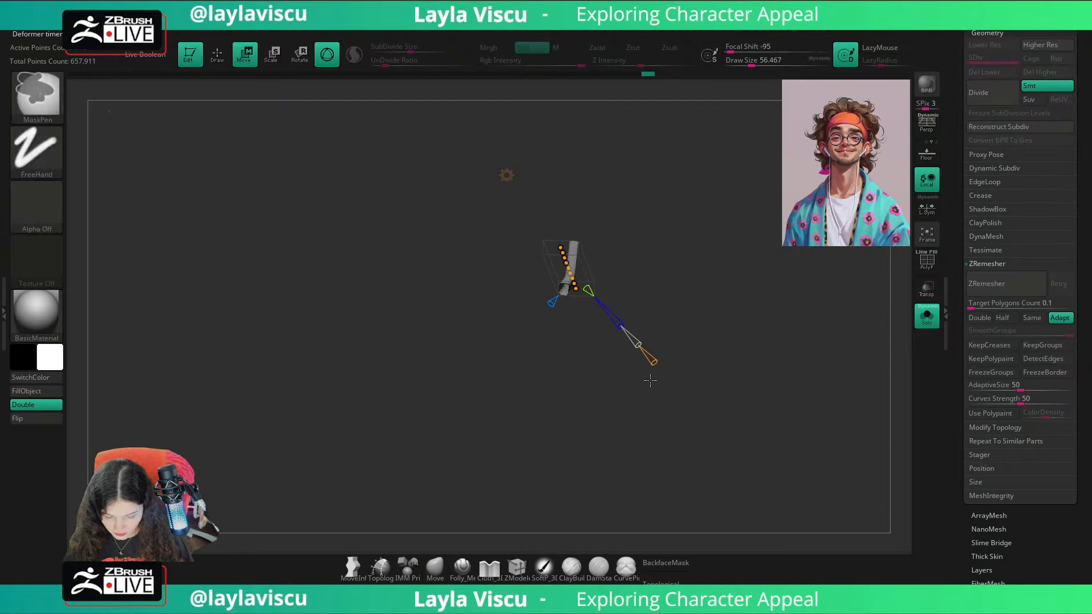
pyautogui.hotkey('ctrl', 'z')
pyautogui.moveTo(611, 363)
pyautogui.mouseDown(button='right')
pyautogui.moveTo(612, 349)
pyautogui.moveTo(596, 380)
pyautogui.mouseUp(button='right')
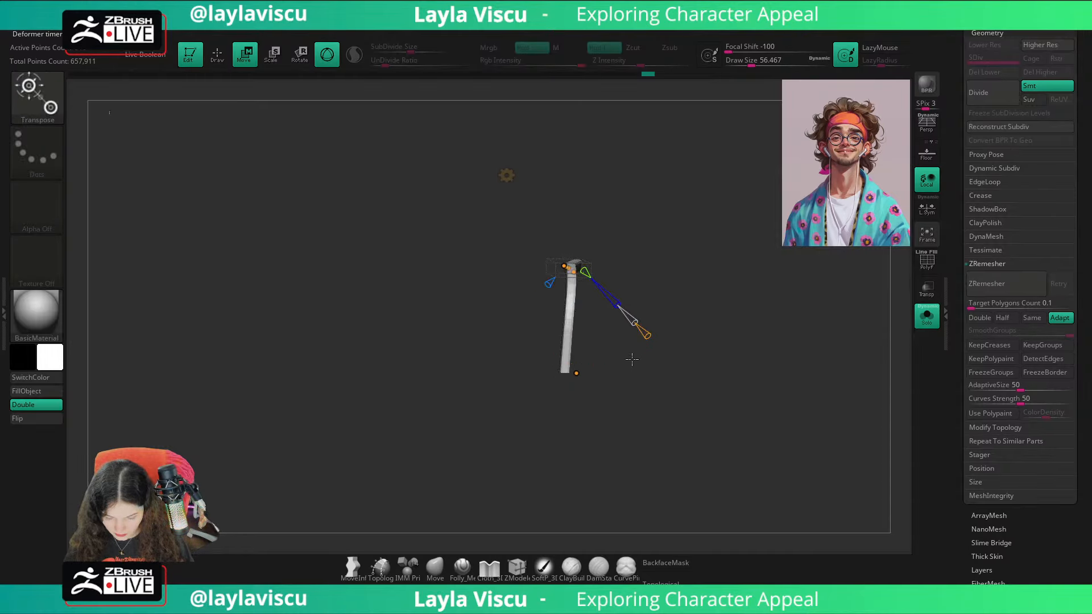
pyautogui.moveTo(632, 360); pyautogui.dragTo(757, 365)
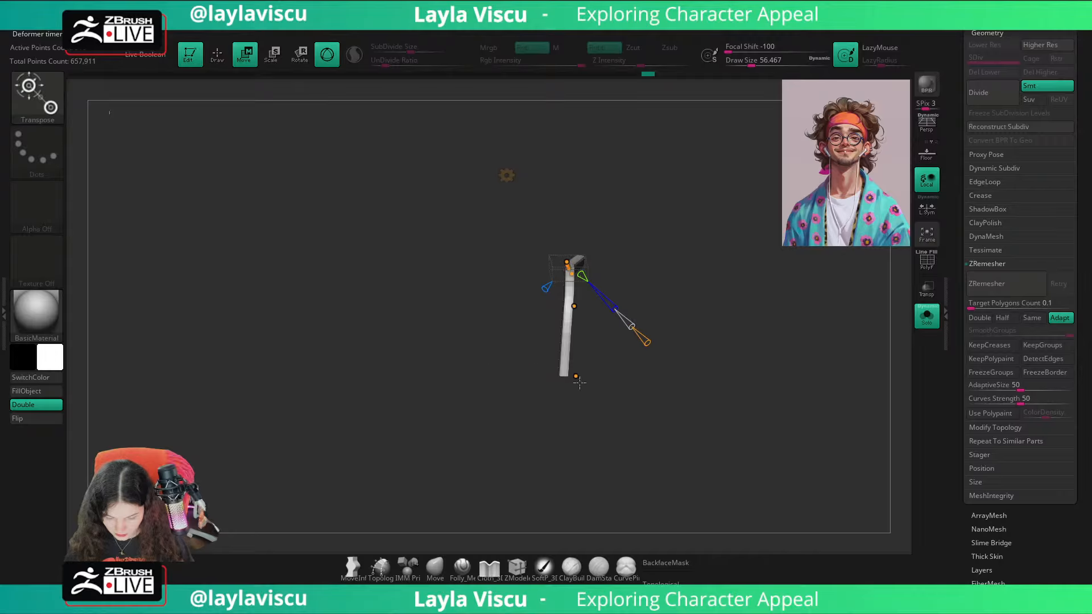
pyautogui.moveTo(576, 376); pyautogui.dragTo(588, 376)
pyautogui.moveTo(591, 380); pyautogui.dragTo(603, 386, button='right')
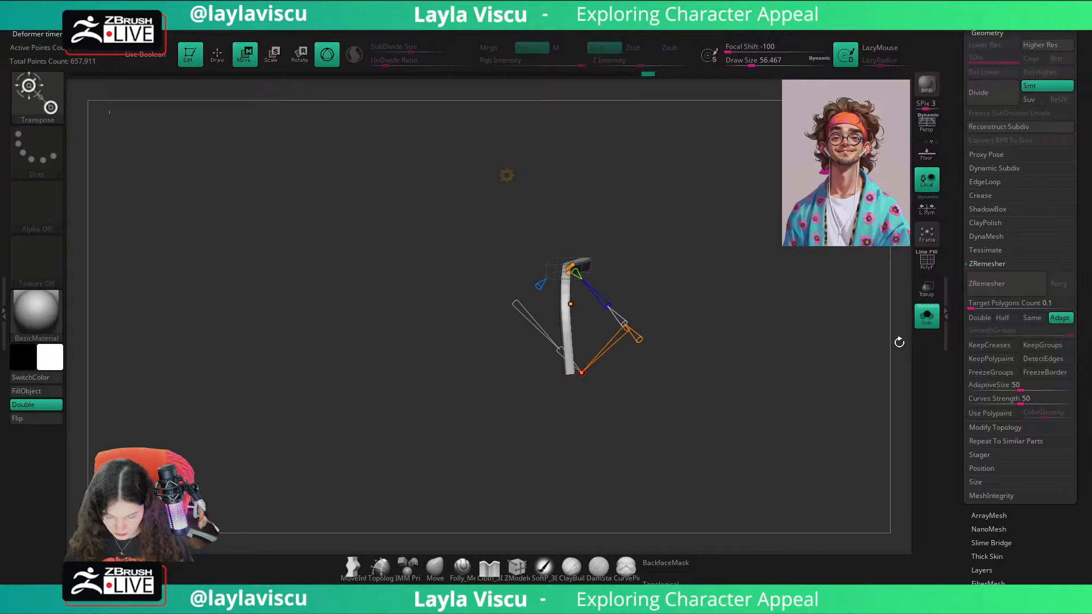
# Step: Adjust the curve points behind the ear against the whole bust and accept the Bend Curve deformation
pyautogui.click(926, 316)
pyautogui.moveTo(429, 448); pyautogui.dragTo(449, 418)
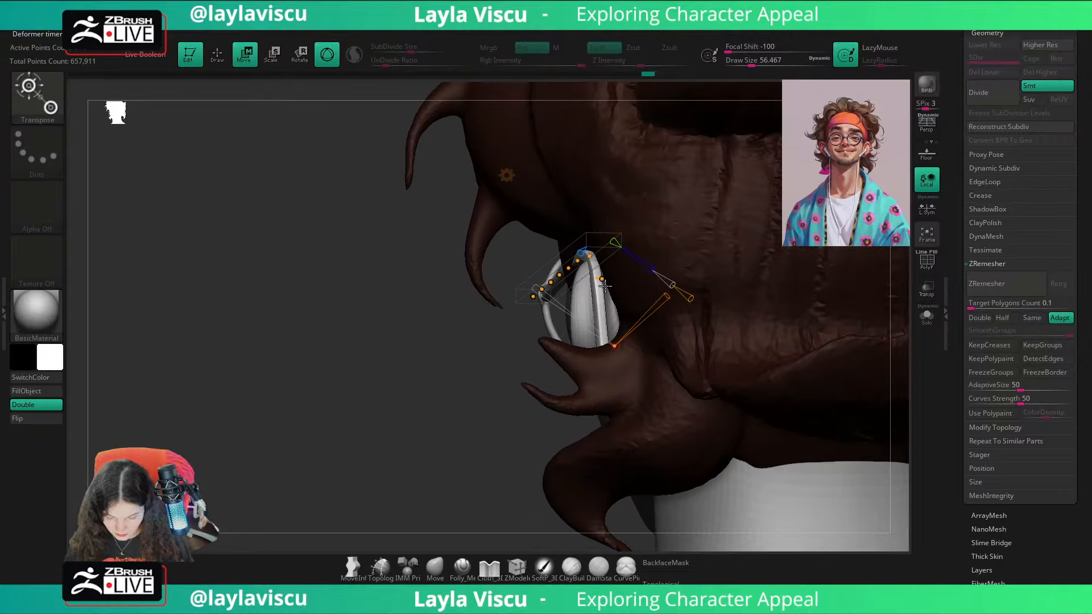
pyautogui.moveTo(490, 381); pyautogui.dragTo(477, 396)
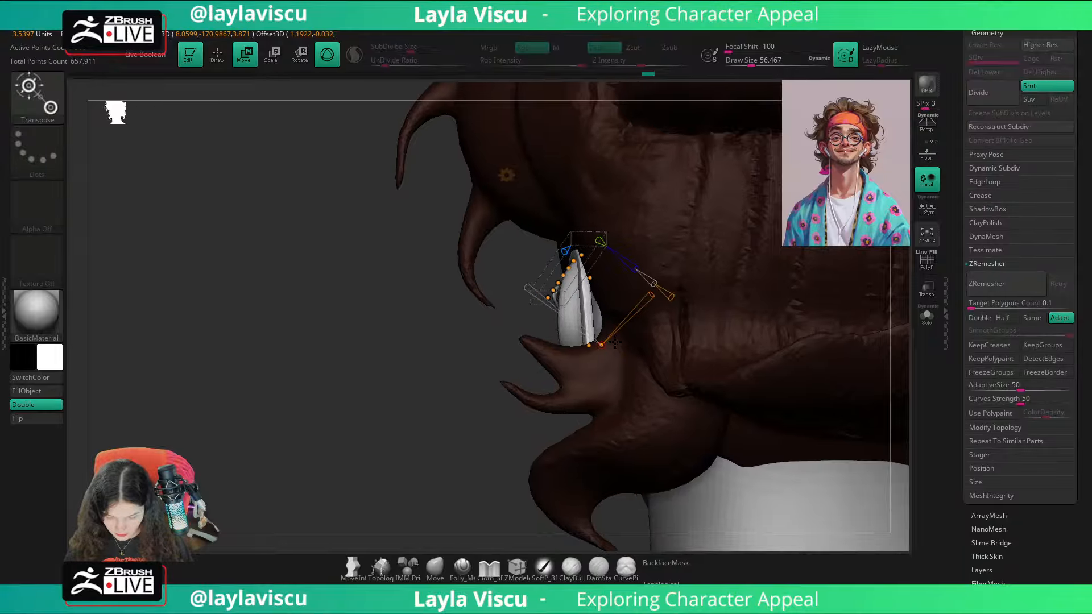
pyautogui.moveTo(604, 344); pyautogui.dragTo(606, 344)
pyautogui.moveTo(591, 278); pyautogui.dragTo(593, 279)
pyautogui.moveTo(425, 395); pyautogui.dragTo(706, 418)
pyautogui.keyDown('shift'); pyautogui.moveTo(834, 481); pyautogui.dragTo(741, 308); pyautogui.keyUp('shift')
pyautogui.moveTo(675, 254); pyautogui.dragTo(676, 251)
pyautogui.click(506, 176)
pyautogui.click(669, 178)
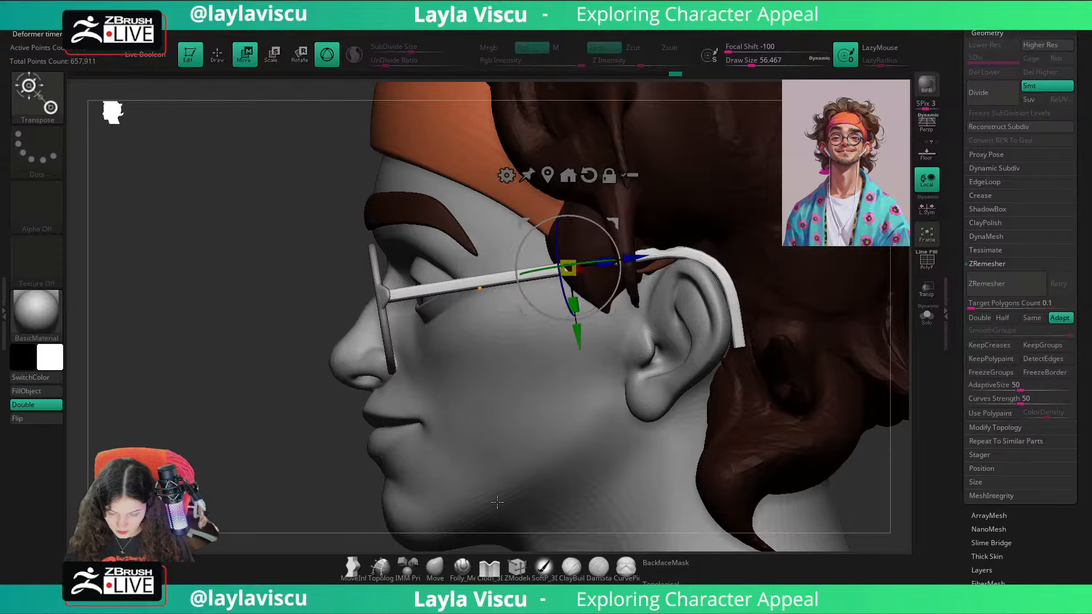
# Step: Return to the Move brush and close the holes in the isolated temple arm mesh
pyautogui.click(428, 569)
pyautogui.press('f')
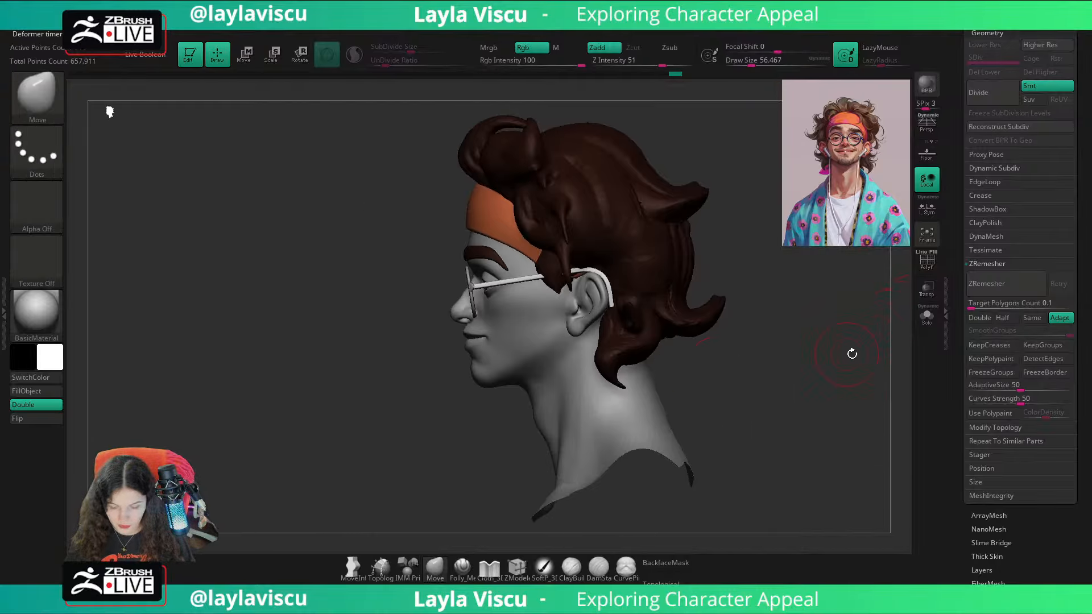
pyautogui.click(926, 316)
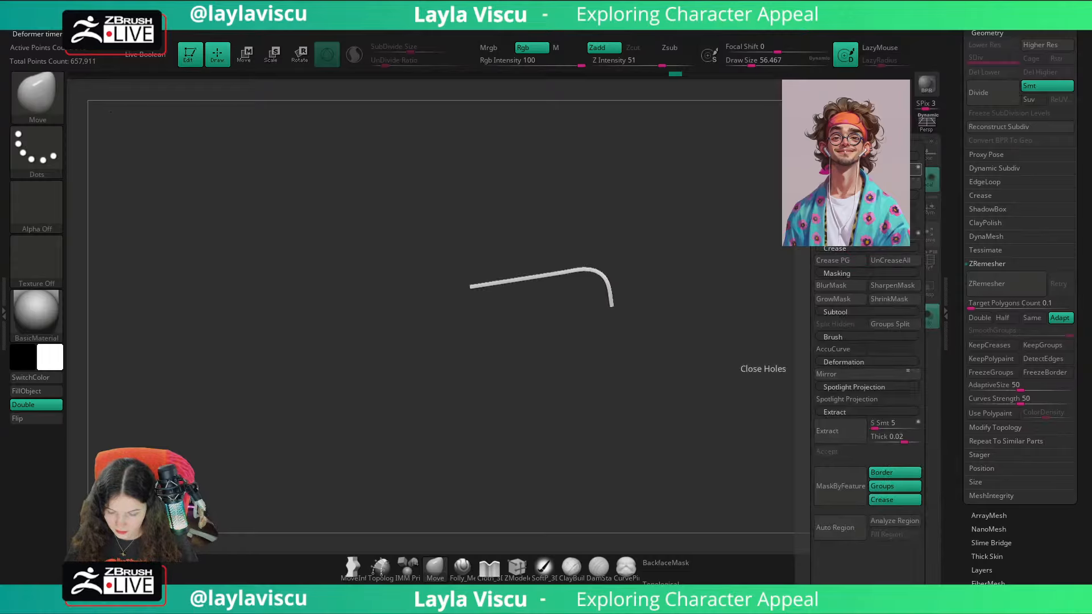
pyautogui.click(926, 317)
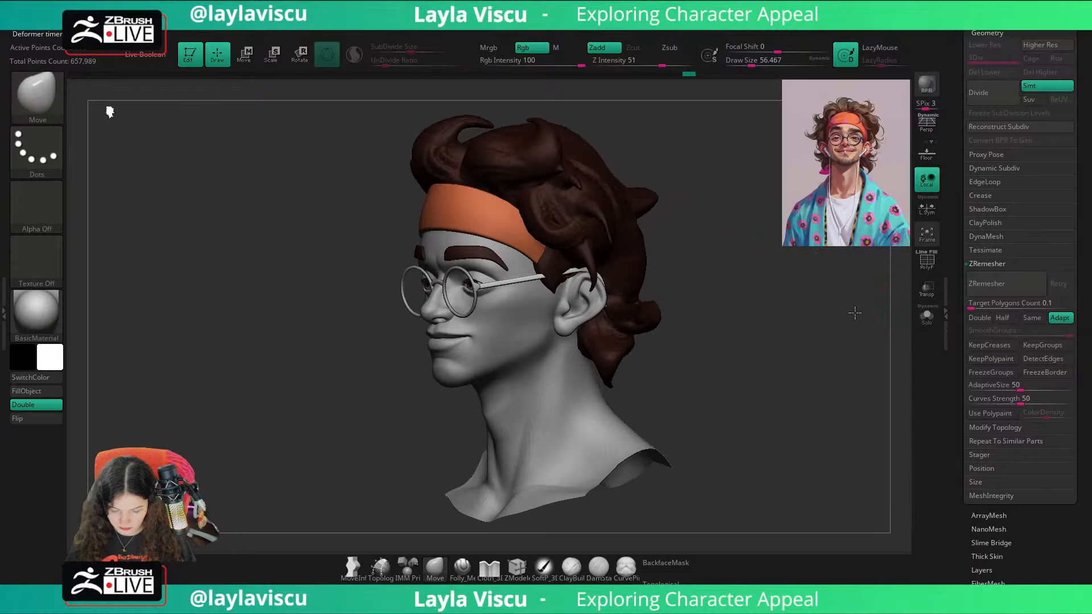
# Step: Mirror and weld the temple arm onto the other side of the glasses
pyautogui.keyDown('ctrl'); pyautogui.moveTo(541, 324); pyautogui.dragTo(529, 401, button='right'); pyautogui.keyUp('ctrl')
pyautogui.keyDown('ctrl'); pyautogui.moveTo(484, 258); pyautogui.dragTo(456, 310, button='right'); pyautogui.keyUp('ctrl')
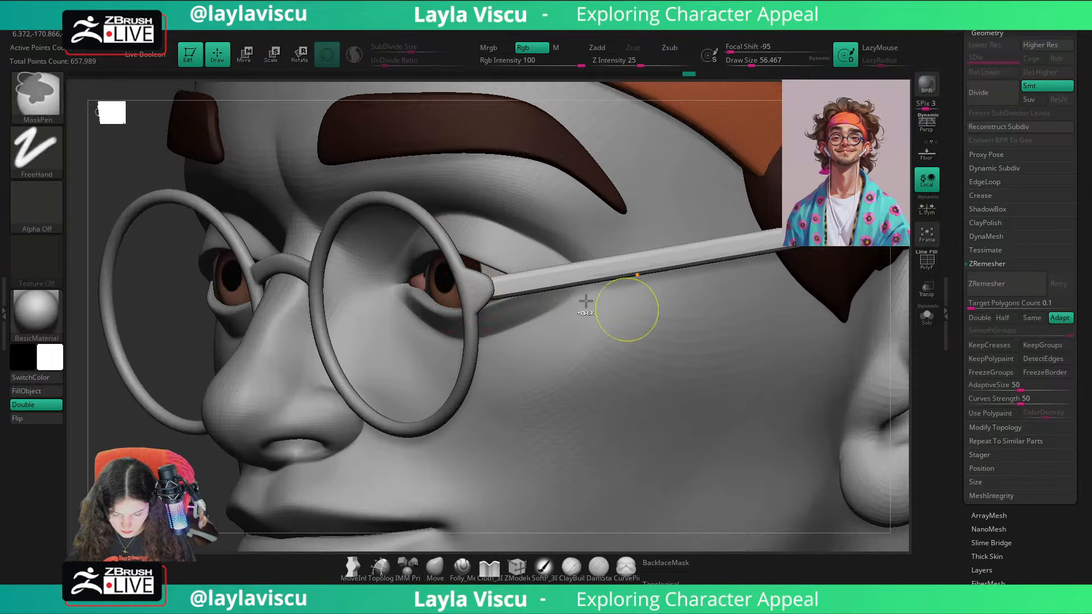
pyautogui.press('f')
pyautogui.moveTo(273, 337); pyautogui.dragTo(426, 333, button='right')
pyautogui.press('1')
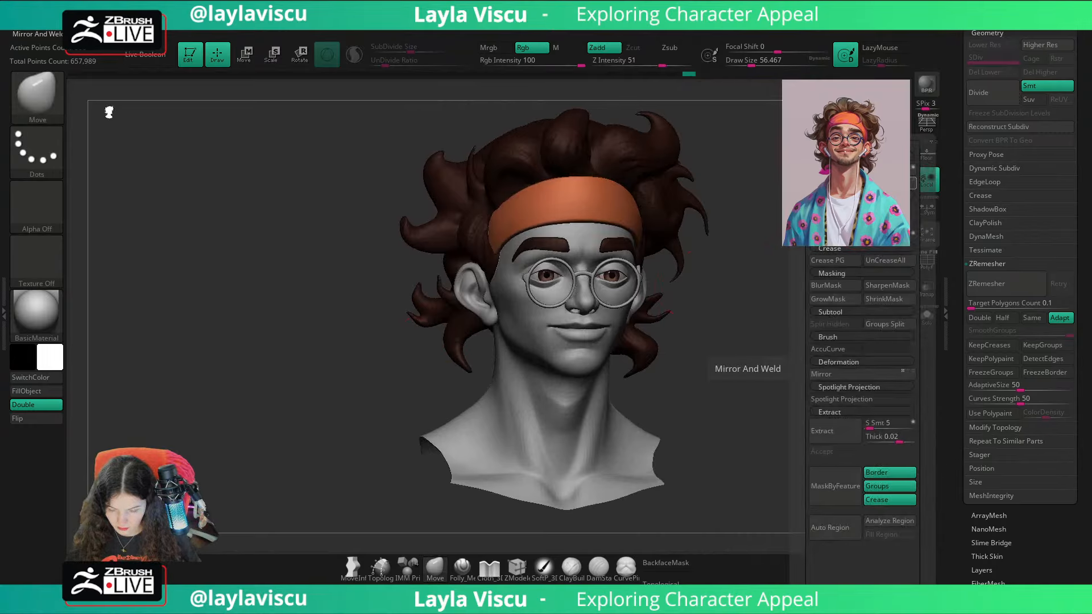
pyautogui.click(434, 572)
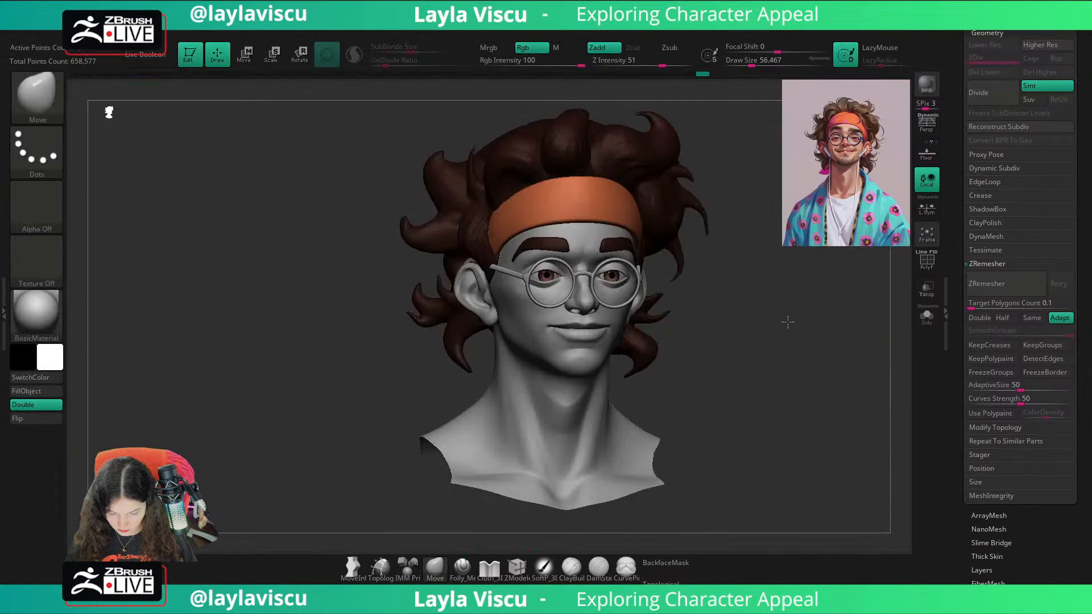
pyautogui.moveTo(788, 322)
pyautogui.mouseDown(button='right')
pyautogui.moveTo(702, 316)
pyautogui.moveTo(787, 310)
pyautogui.moveTo(839, 282)
pyautogui.mouseUp(button='right')
# Step: Color the glasses' frame and temple arms dark purple and reset the active color to white
pyautogui.click(1002, 33)
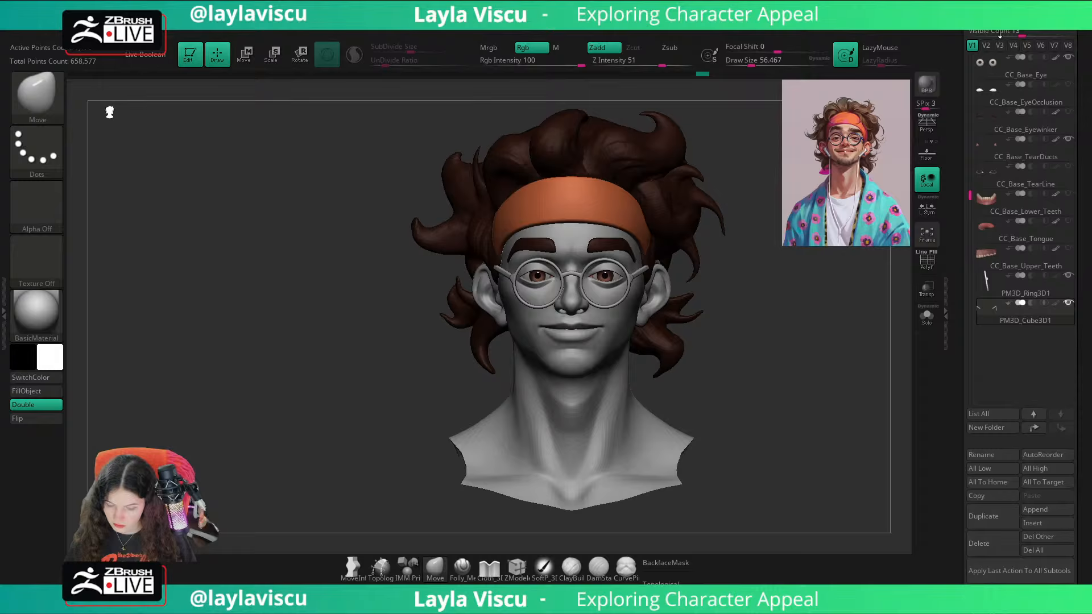
pyautogui.click(1056, 304)
pyautogui.click(1056, 276)
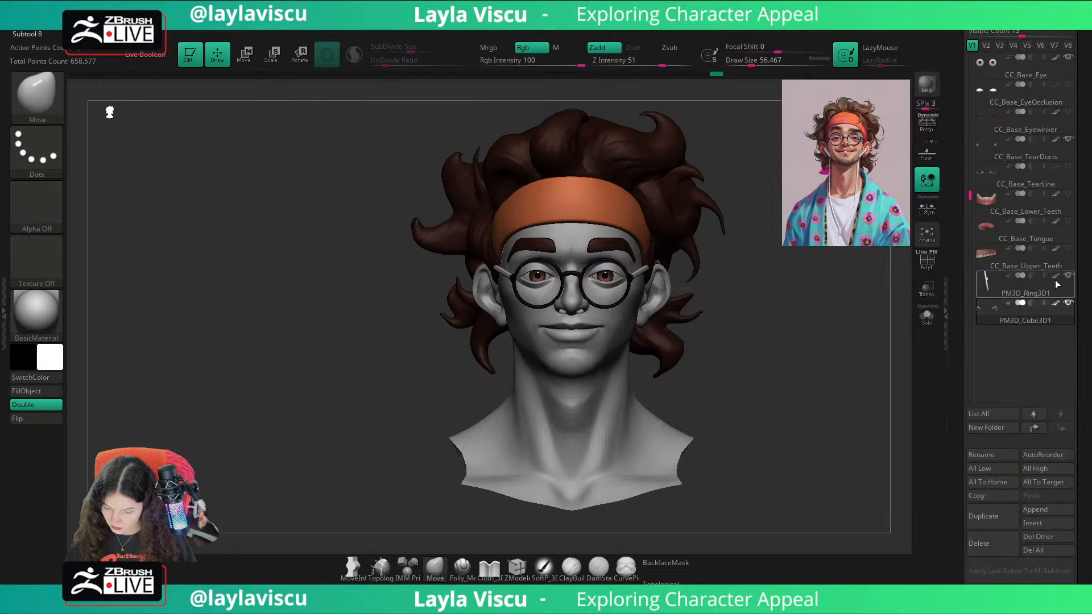
pyautogui.moveTo(853, 341); pyautogui.dragTo(824, 320, button='right')
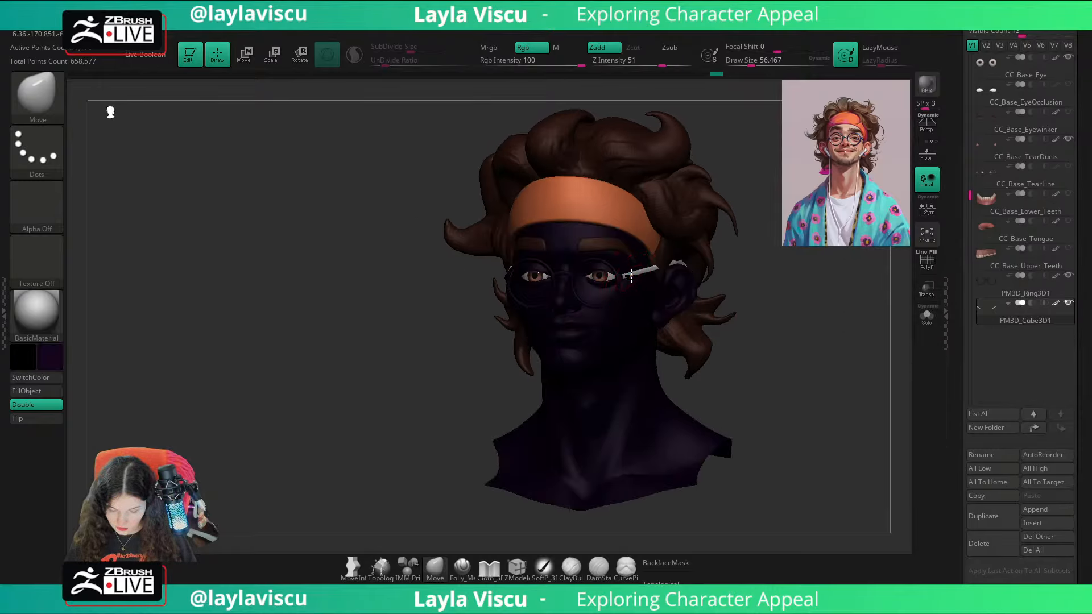
pyautogui.moveTo(131, 385); pyautogui.dragTo(165, 380)
pyautogui.click(48, 356)
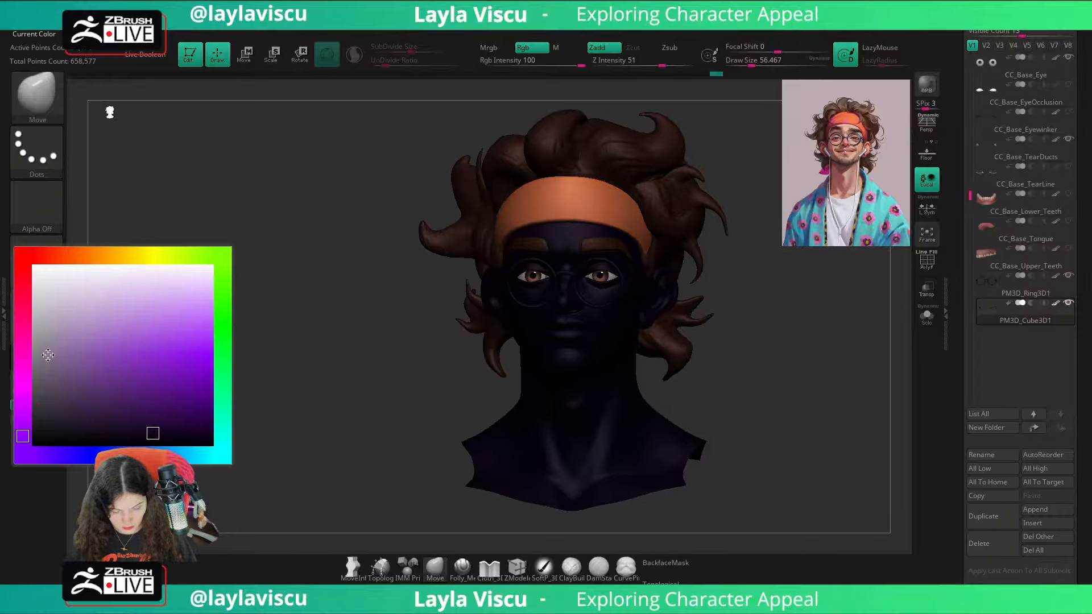
pyautogui.click(35, 267)
pyautogui.keyDown('shift'); pyautogui.moveTo(225, 283); pyautogui.dragTo(229, 314, button='right'); pyautogui.keyUp('shift')
# Step: Turn on perspective and recall the first custom view to line the bust up with the reference illustration
pyautogui.moveTo(796, 336); pyautogui.dragTo(724, 337, button='right')
pyautogui.hotkey('shift', 'z')
pyautogui.hotkey('shift', 'z')
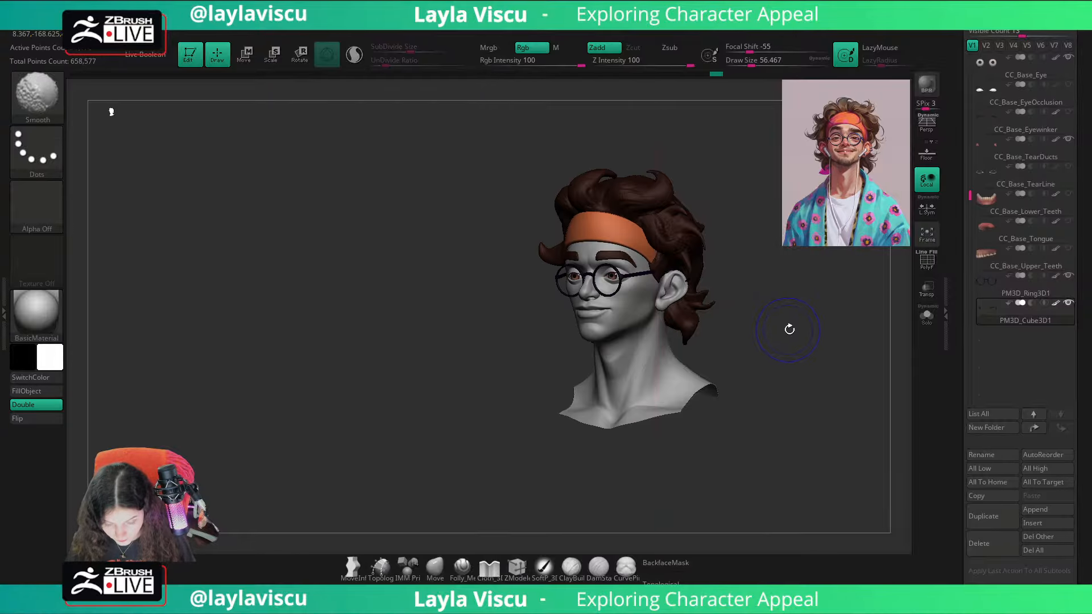
pyautogui.moveTo(789, 329); pyautogui.dragTo(820, 326, button='right')
pyautogui.moveTo(751, 334)
pyautogui.keyDown('ctrl'); pyautogui.mouseDown(button='right')
pyautogui.moveTo(759, 332)
pyautogui.moveTo(730, 354)
pyautogui.mouseUp(button='right'); pyautogui.keyUp('ctrl')
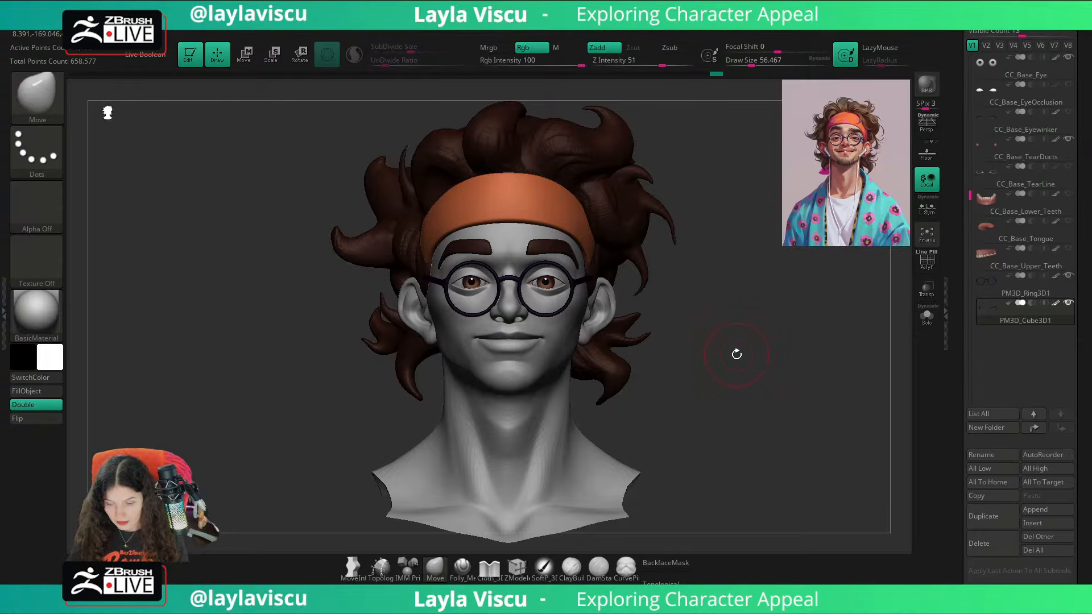
pyautogui.click(927, 125)
pyautogui.moveTo(1082, 102); pyautogui.dragTo(1068, 194)
pyautogui.click(1068, 193)
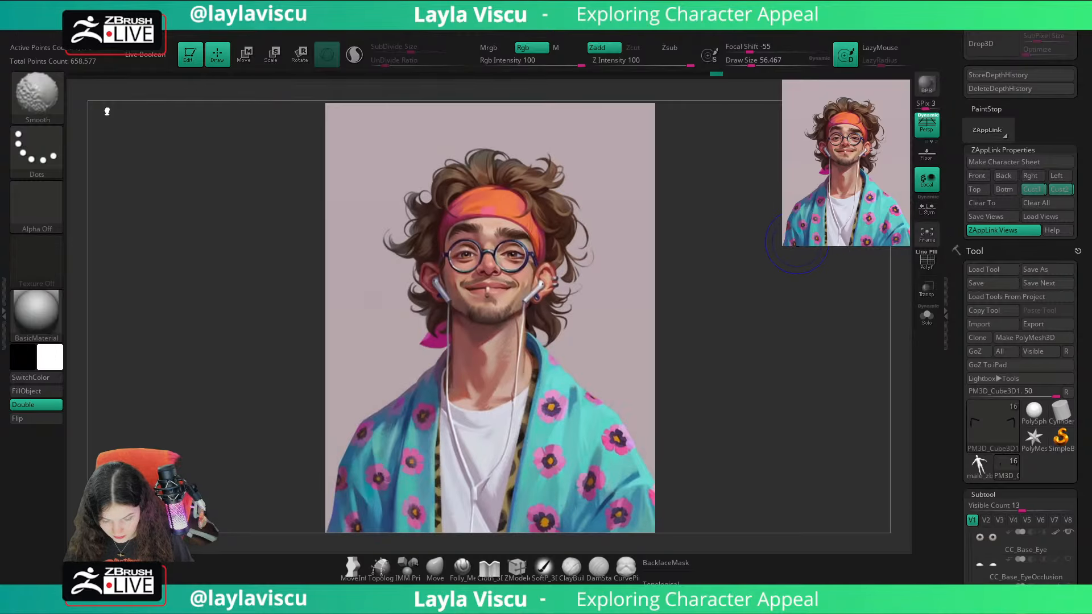
# Step: Compare the bust with the reference illustration and examine from the side how the temple arm wraps around the ear
pyautogui.hotkey('shift', 'z')
pyautogui.hotkey('shift', 'z')
pyautogui.hotkey('shift', 'z')
pyautogui.hotkey('shift', 'z')
pyautogui.hotkey('shift', 'z')
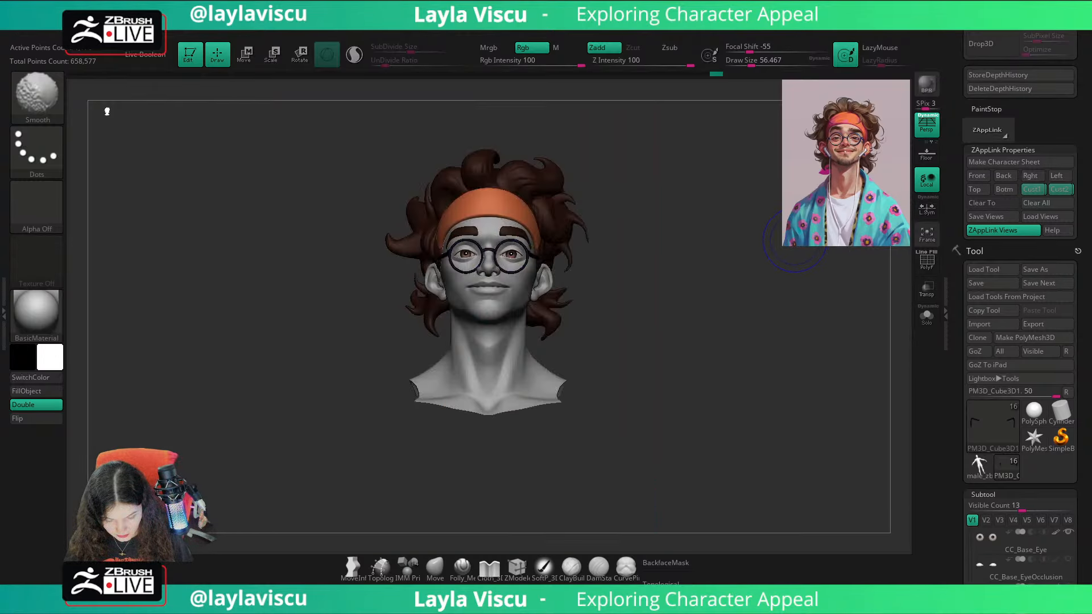
pyautogui.hotkey('shift', 'z')
pyautogui.moveTo(795, 241)
pyautogui.keyDown('shift'); pyautogui.mouseDown(button='right')
pyautogui.moveTo(765, 300)
pyautogui.moveTo(609, 344)
pyautogui.moveTo(751, 315)
pyautogui.moveTo(758, 325)
pyautogui.moveTo(715, 314)
pyautogui.moveTo(721, 322)
pyautogui.mouseUp(button='right'); pyautogui.keyUp('shift')
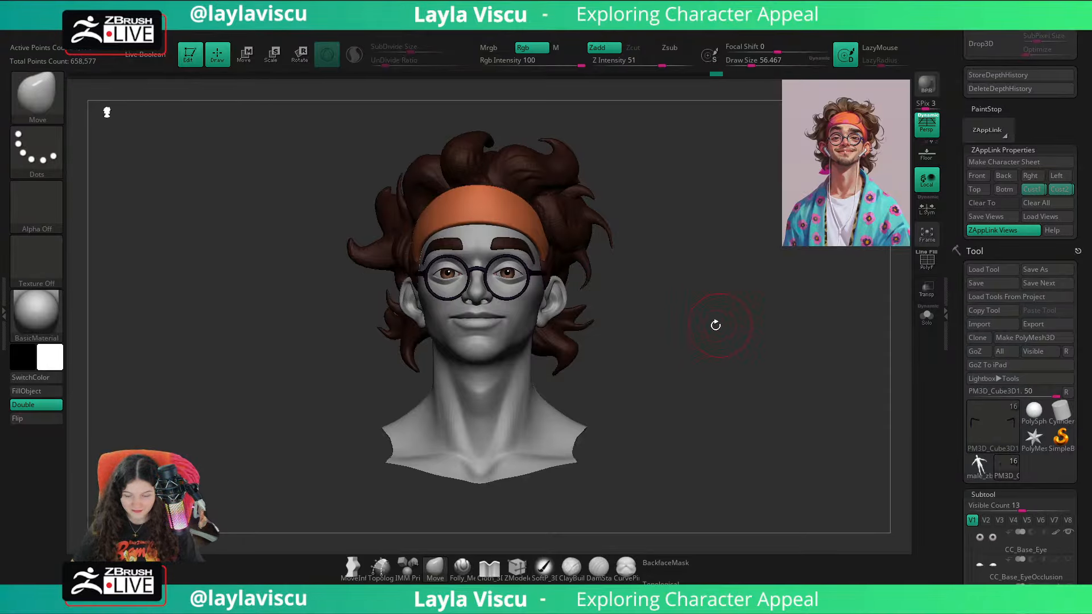
pyautogui.moveTo(617, 321)
pyautogui.keyDown('ctrl'); pyautogui.mouseDown(button='right')
pyautogui.moveTo(729, 336)
pyautogui.moveTo(649, 338)
pyautogui.moveTo(676, 336)
pyautogui.mouseUp(button='right'); pyautogui.keyUp('ctrl')
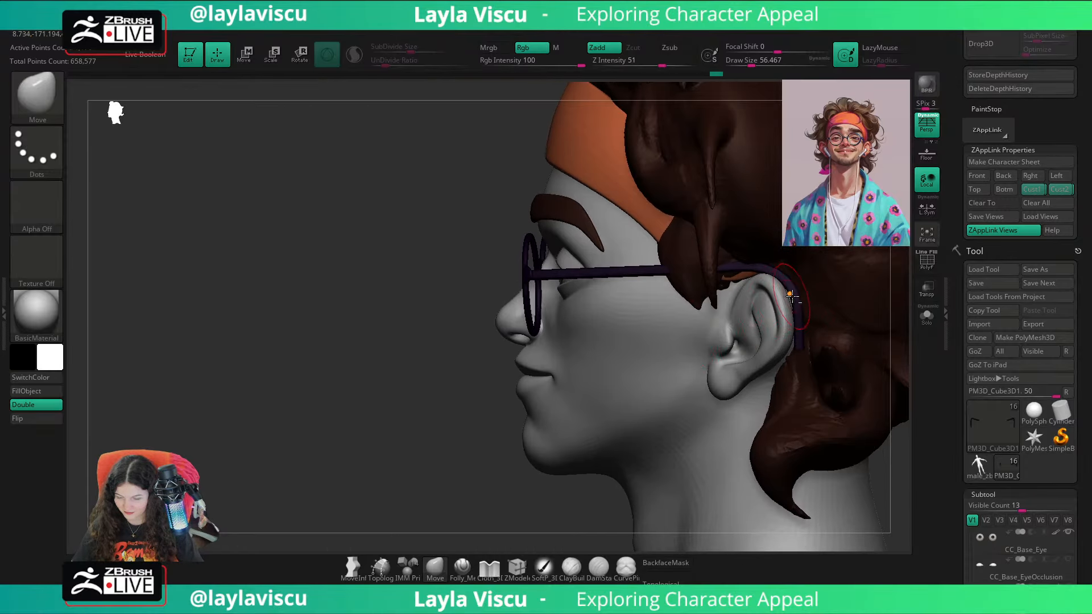
pyautogui.keyDown('alt'); pyautogui.click(791, 299); pyautogui.keyUp('alt')
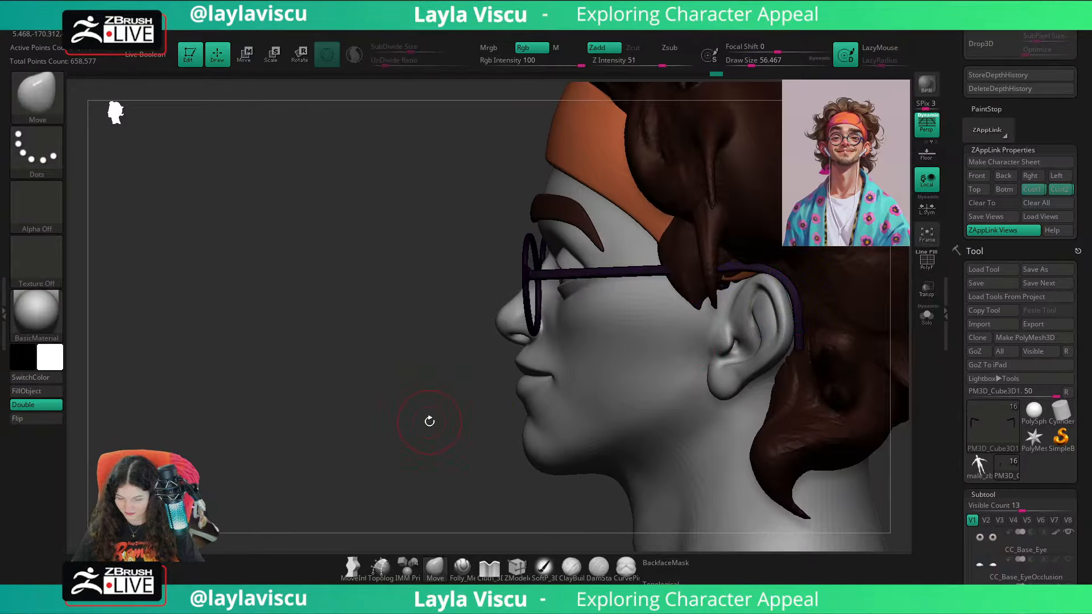
pyautogui.moveTo(426, 422)
pyautogui.mouseDown(button='right')
pyautogui.moveTo(840, 458)
pyautogui.moveTo(762, 369)
pyautogui.mouseUp(button='right')
# Step: Recall the first custom view and alternate between bust and reference illustration to compare glasses, face and hair
pyautogui.click(1032, 192)
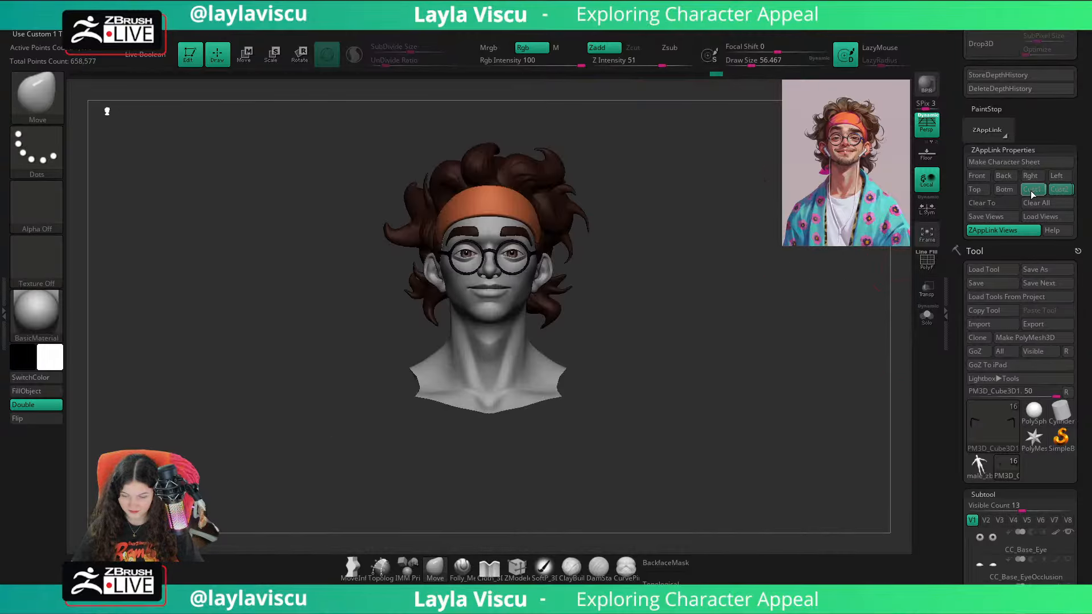
pyautogui.hotkey('shift', 'z')
pyautogui.hotkey('shift', 'z')
pyautogui.hotkey('shift', 'z')
pyautogui.hotkey('shift', 'z')
pyautogui.hotkey('shift', 'z')
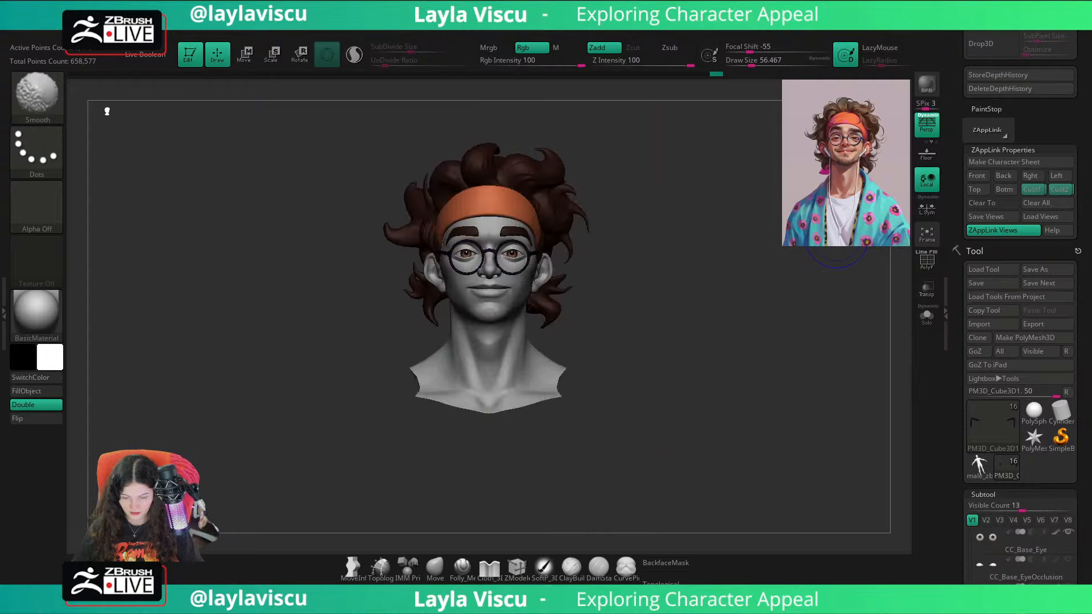
pyautogui.hotkey('shift', 'z')
pyautogui.hotkey('shift', 'z')
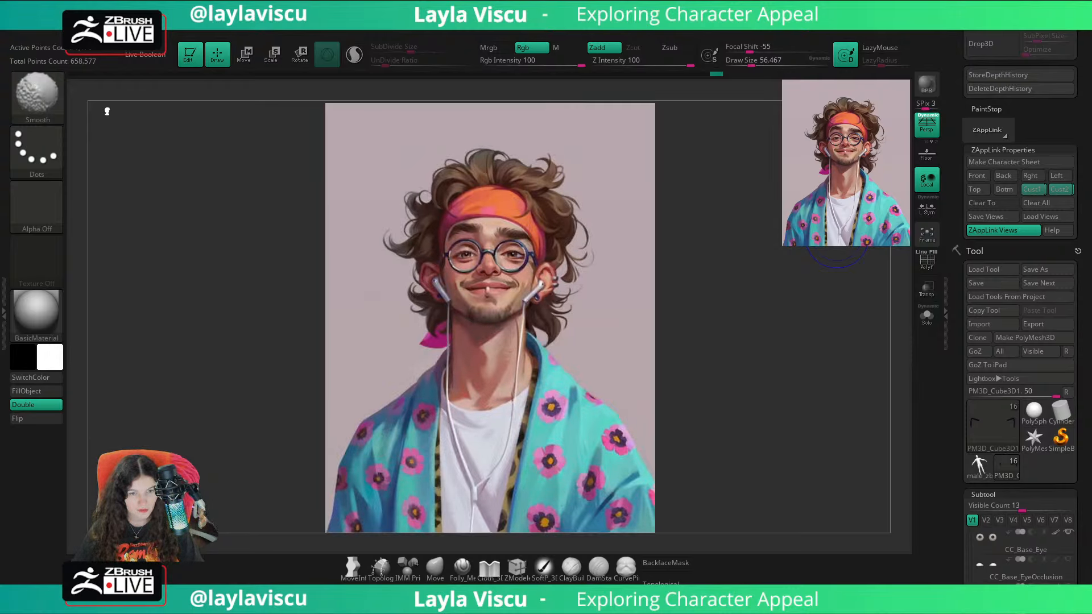
pyautogui.hotkey('shift', 'z')
pyautogui.hotkey('shift', 'z')
pyautogui.hotkey('shift', 'z')
pyautogui.hotkey('shift', 'z')
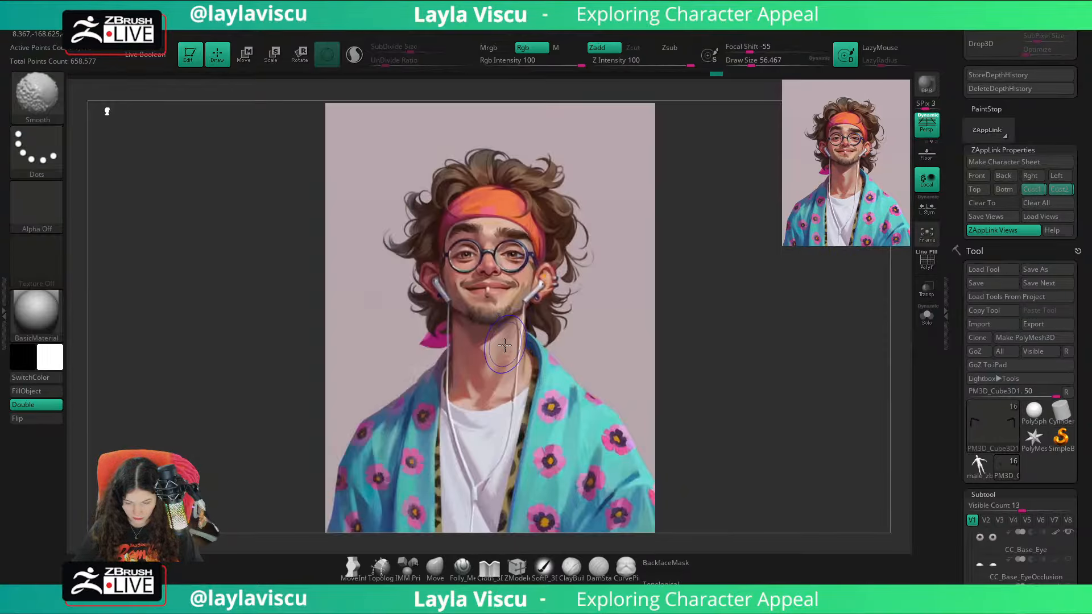
pyautogui.hotkey('shift', 'z')
pyautogui.hotkey('shift', 'z')
pyautogui.hotkey('shift', 'z')
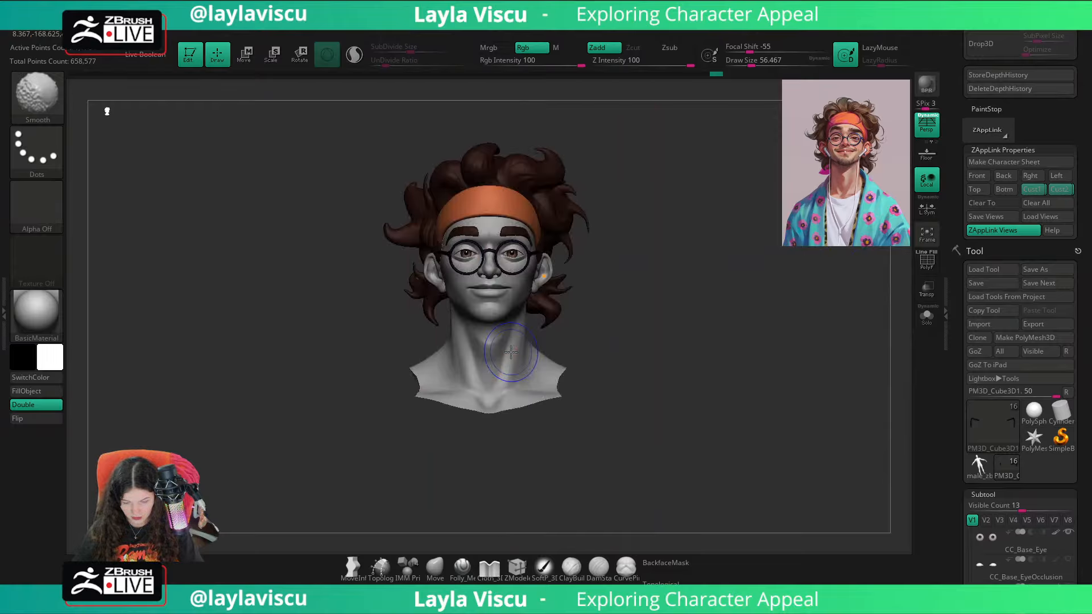
pyautogui.hotkey('shift', 'z')
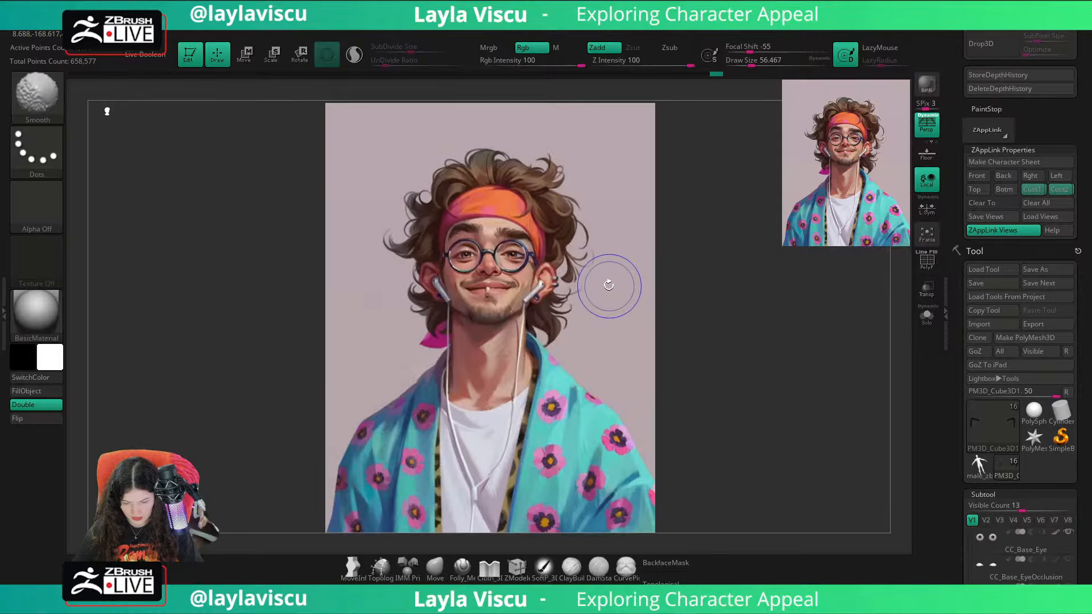
pyautogui.hotkey('shift', 'z')
# Step: Select the CC_Base_Body subtool, set the draw size to about 97 and frame the body
pyautogui.keyDown('alt'); pyautogui.click(544, 257); pyautogui.keyUp('alt')
pyautogui.moveTo(547, 255)
pyautogui.keyDown('ctrl'); pyautogui.mouseDown(button='right')
pyautogui.moveTo(651, 300)
pyautogui.moveTo(528, 254)
pyautogui.mouseUp(button='right'); pyautogui.keyUp('ctrl')
pyautogui.press('s')
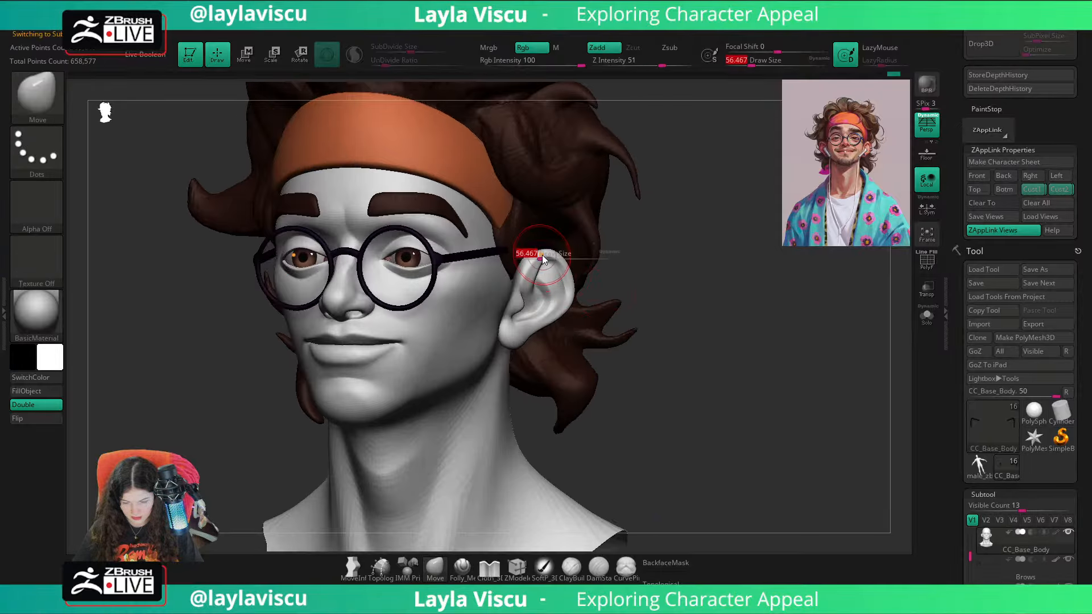
pyautogui.click(528, 254)
pyautogui.moveTo(544, 257); pyautogui.dragTo(552, 255)
pyautogui.moveTo(552, 256); pyautogui.dragTo(715, 343, button='right')
pyautogui.press('f')
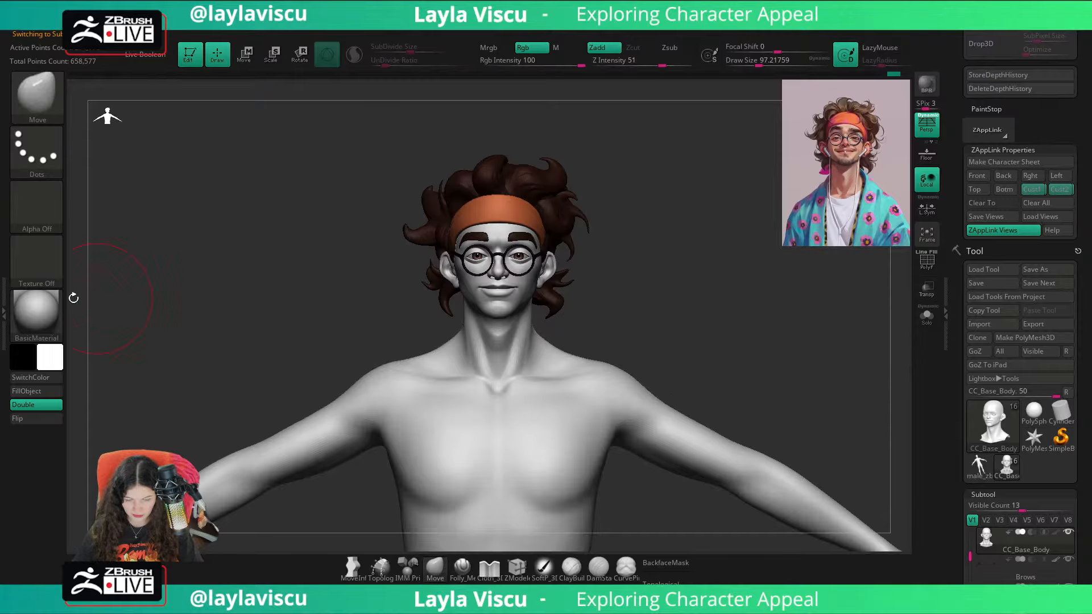
# Step: Change the material to SkinShade4 and show the reference illustration over the model
pyautogui.click(36, 312)
pyautogui.click(433, 181)
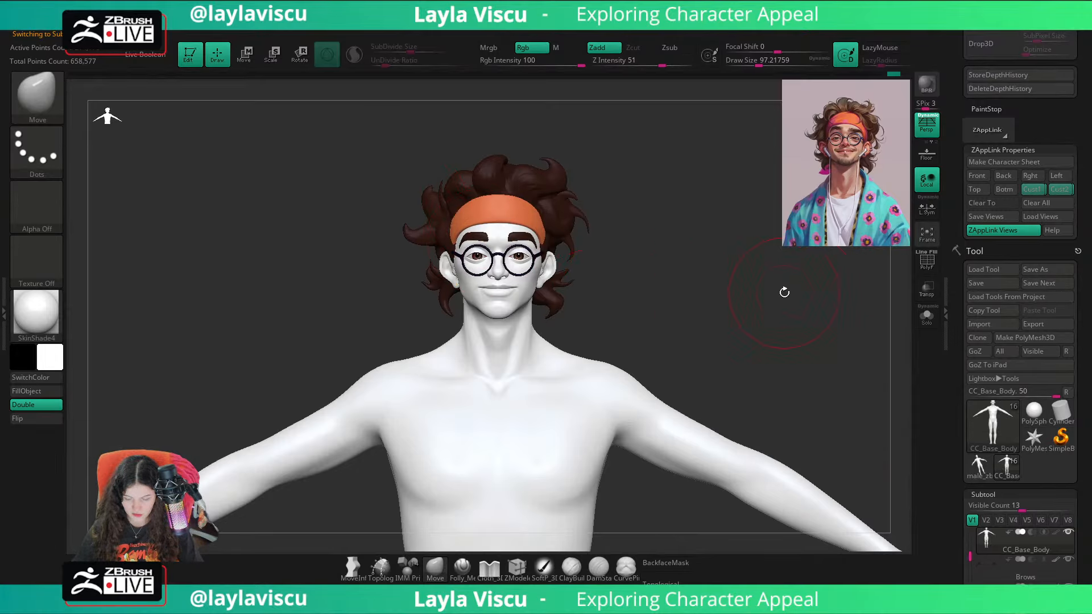
pyautogui.hotkey('shift', 'z')
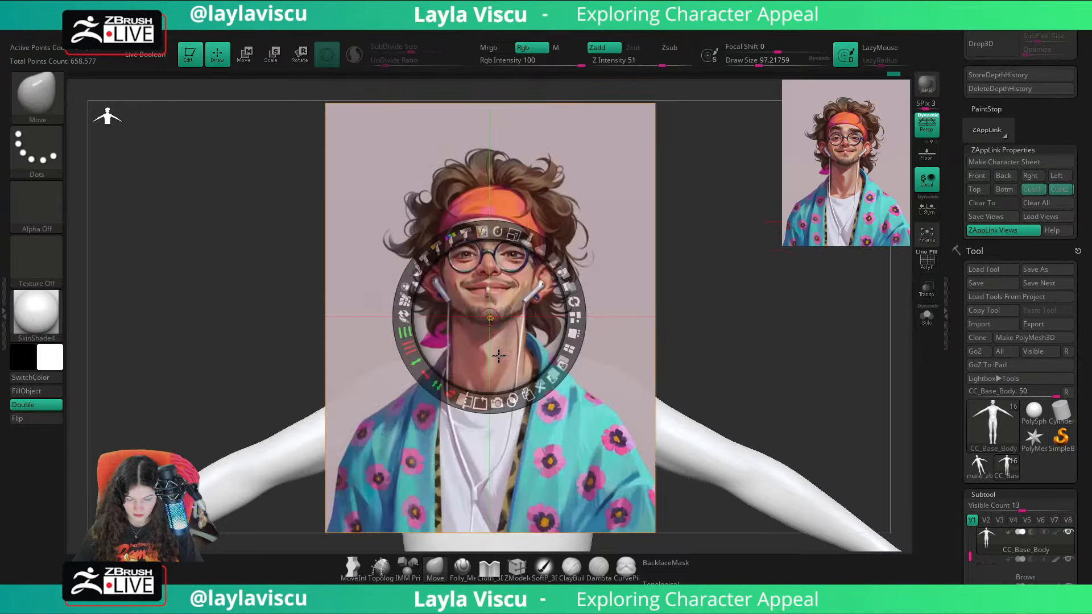
# Step: Sample the skin tone from the reference illustration, hide the reference and fill the body with that color
pyautogui.click(168, 431)
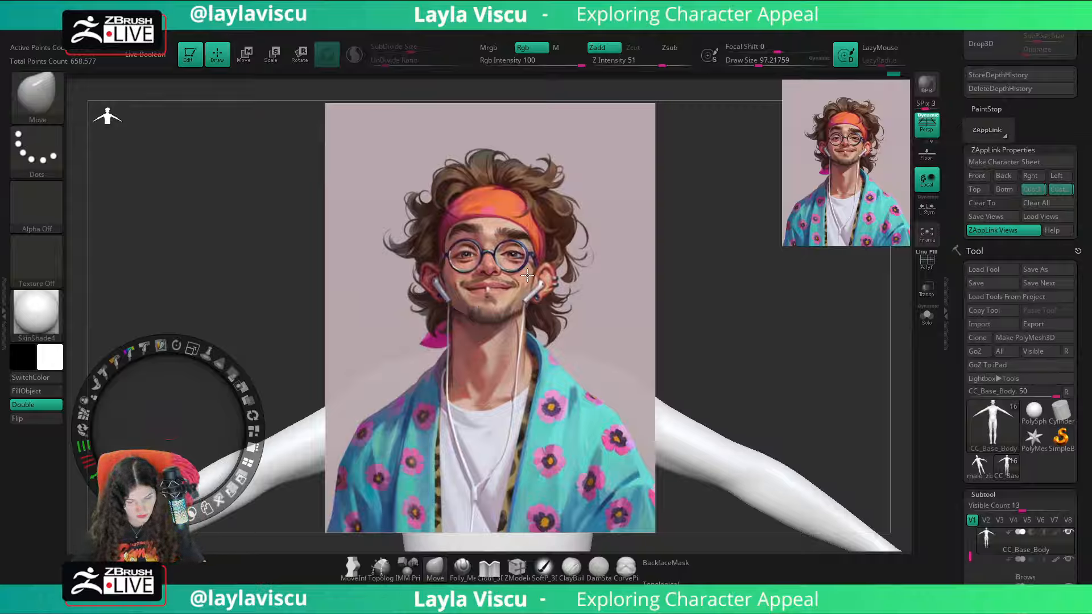
pyautogui.press('c')
pyautogui.press('z')
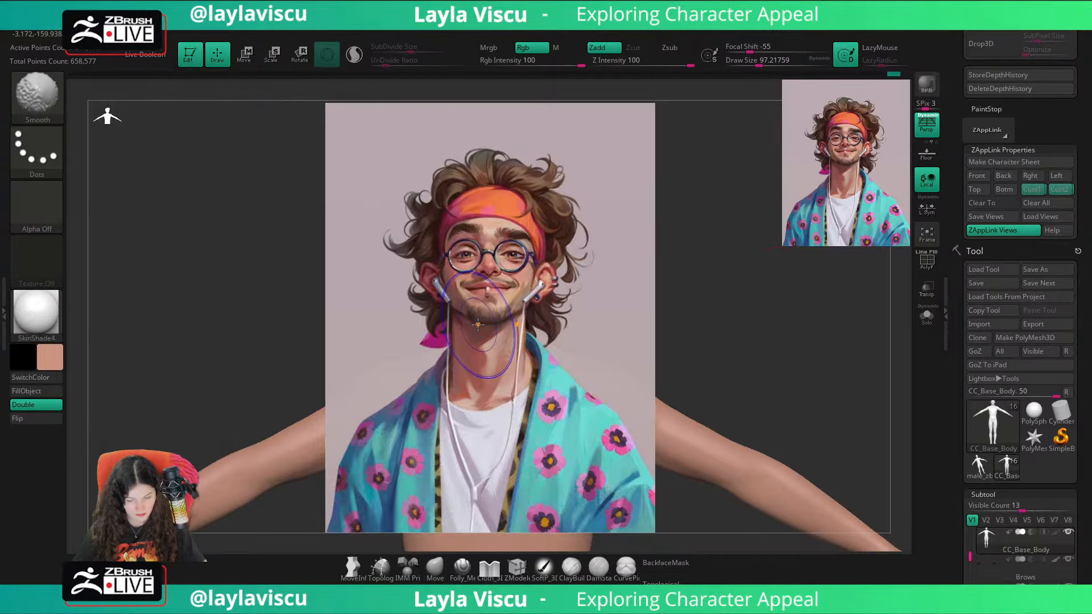
pyautogui.hotkey('shift', 'z')
pyautogui.click(26, 390)
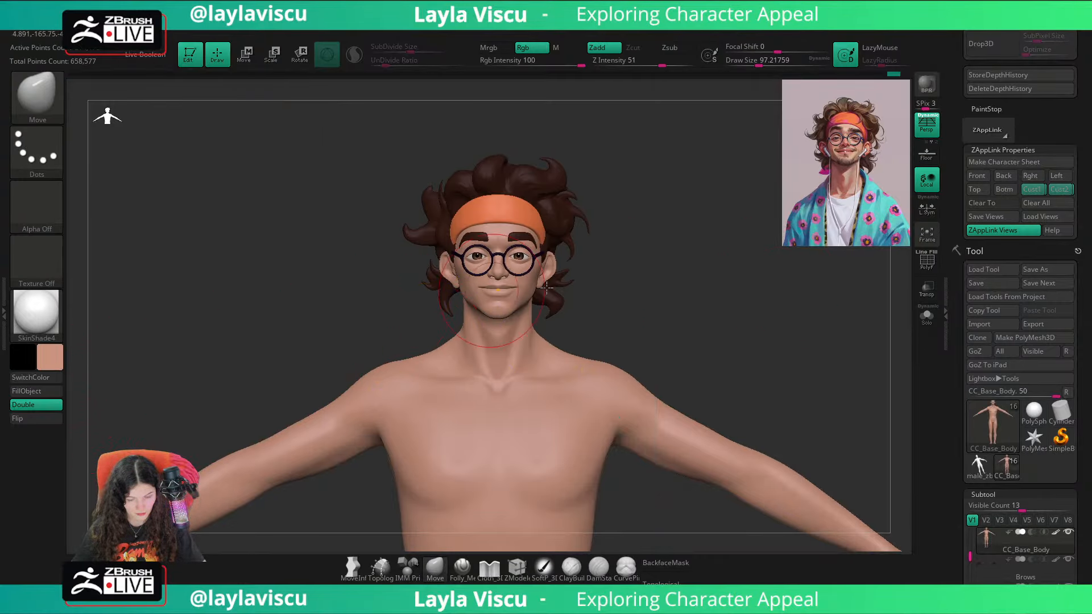
# Step: Subdivide the body up to level 5 and open its Dynamic Subdiv settings
pyautogui.moveTo(1089, 365); pyautogui.dragTo(1089, 183)
pyautogui.click(991, 402)
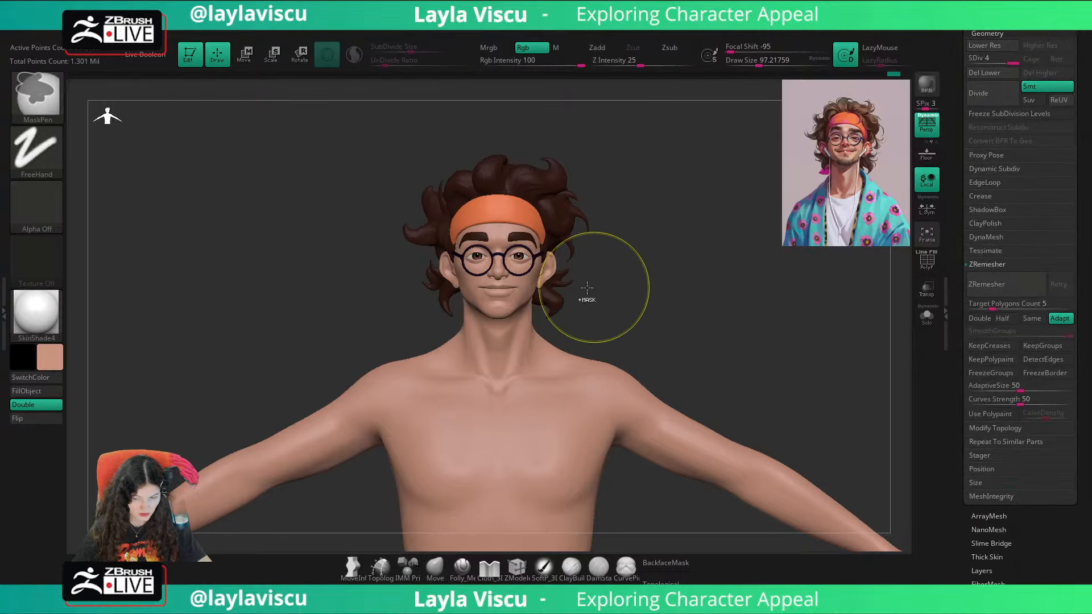
pyautogui.hotkey('ctrl', 'd')
pyautogui.hotkey('ctrl', 'd')
pyautogui.click(992, 168)
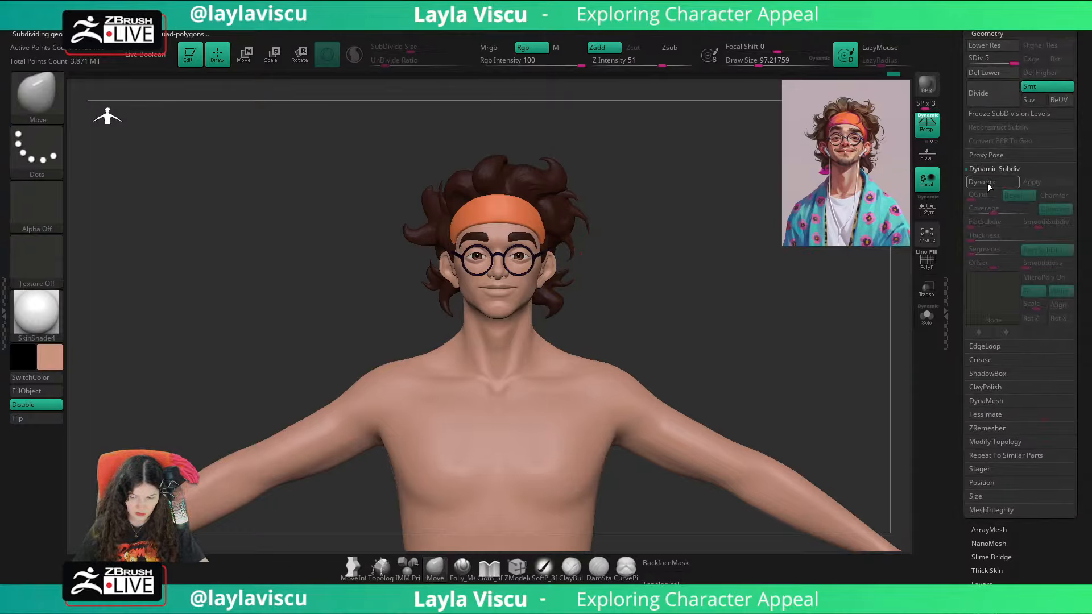
pyautogui.keyDown('ctrl'); pyautogui.moveTo(498, 283); pyautogui.dragTo(699, 319, button='right'); pyautogui.keyUp('ctrl')
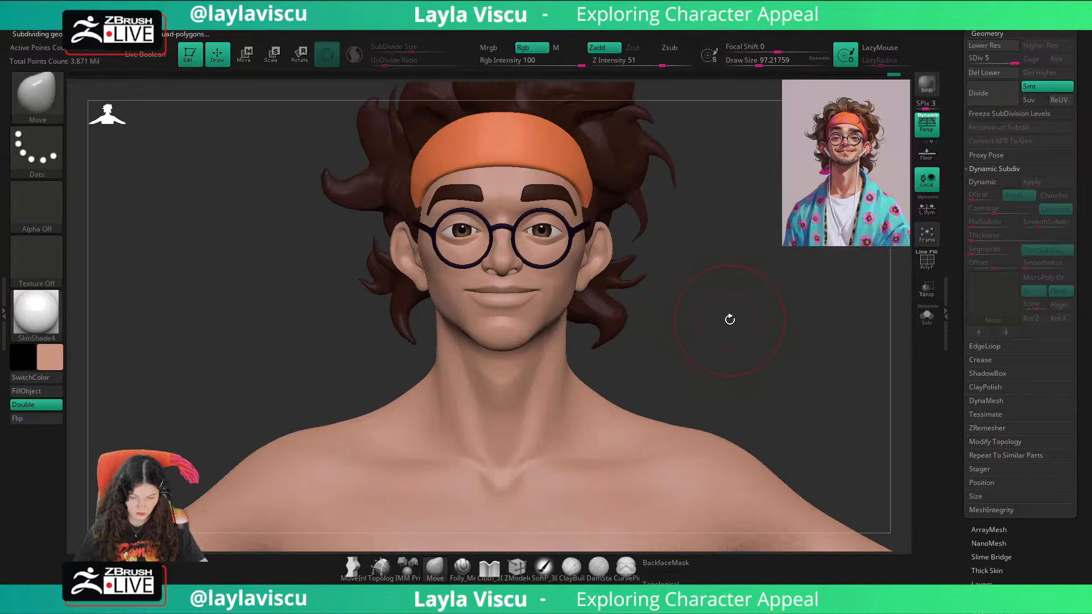
# Step: Reduce the draw size to about 37 and switch to the Standard brush
pyautogui.press('s')
pyautogui.moveTo(729, 319); pyautogui.dragTo(717, 317)
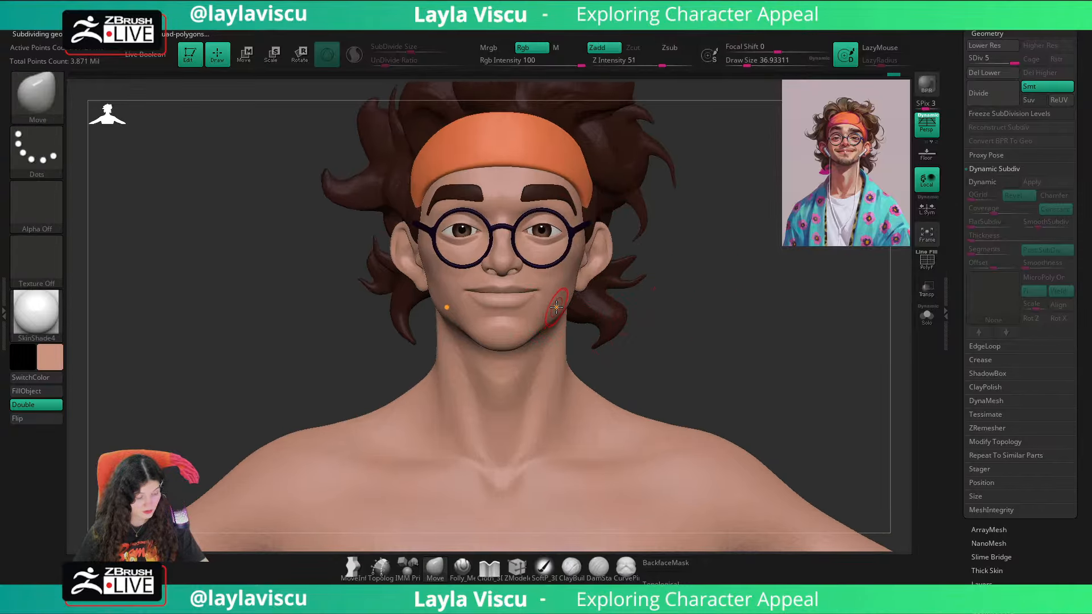
pyautogui.press('b')
pyautogui.press('t')
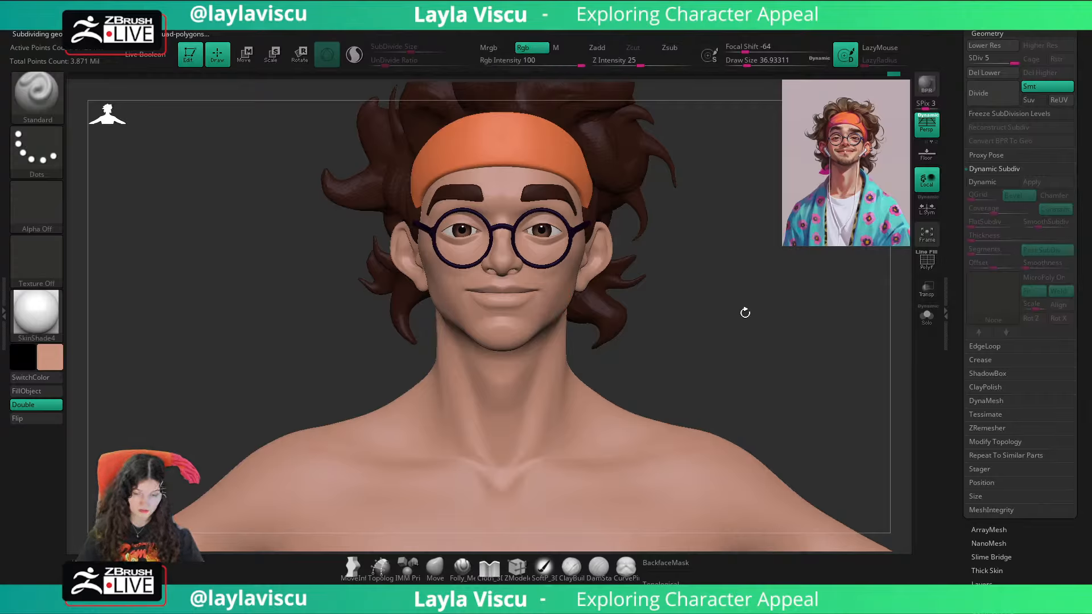
# Step: Set the Standard brush's focal shift to 0 and its draw size to about 90
pyautogui.press('s')
pyautogui.moveTo(724, 300); pyautogui.dragTo(781, 305)
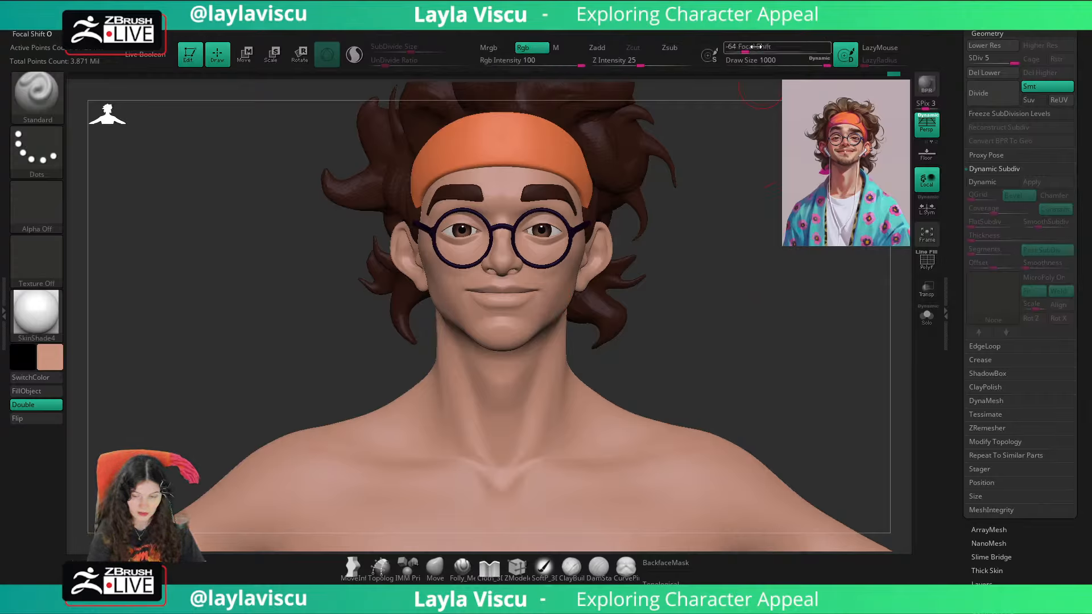
pyautogui.moveTo(755, 47); pyautogui.dragTo(778, 47)
pyautogui.press('s')
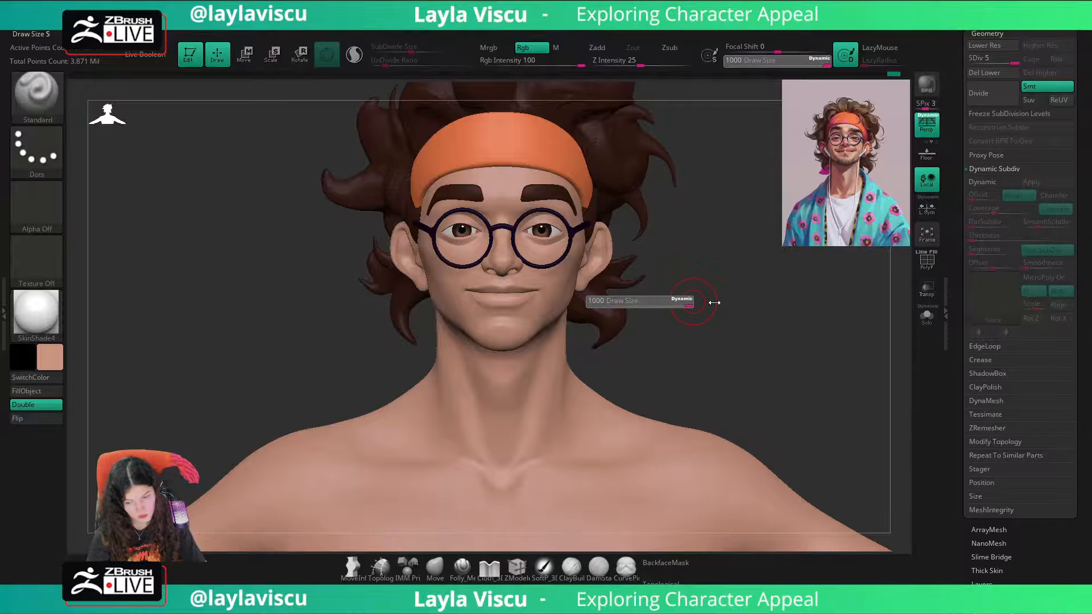
pyautogui.hotkey('shift', 'z')
pyautogui.hotkey('shift', 'z')
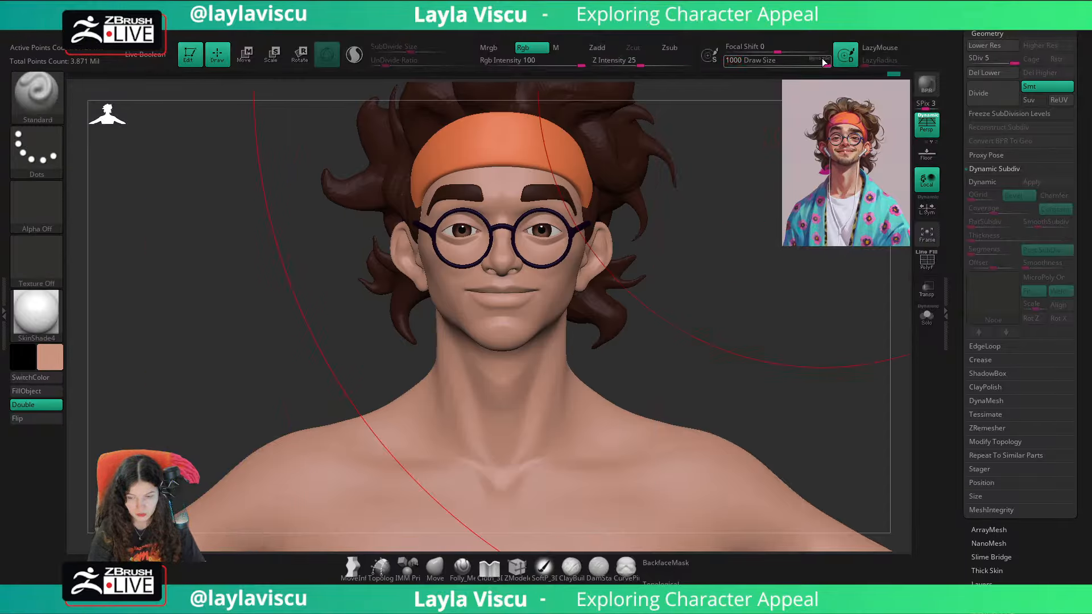
pyautogui.press('s')
pyautogui.moveTo(660, 256); pyautogui.dragTo(645, 256)
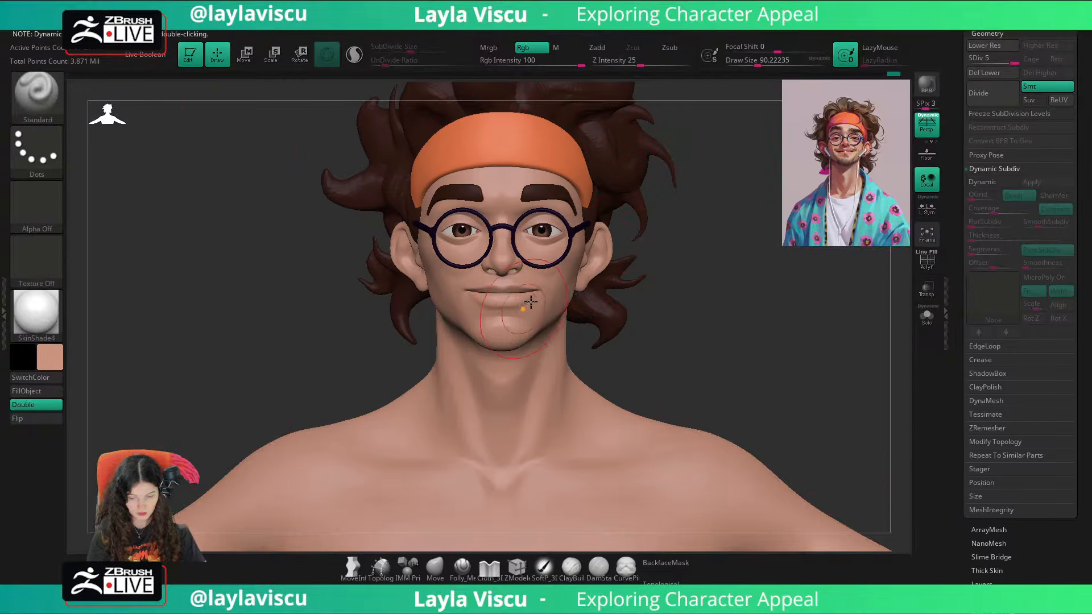
# Step: Check the face coloring against the reference illustration and choose a medium blue as the painting color
pyautogui.hotkey('shift', 'z')
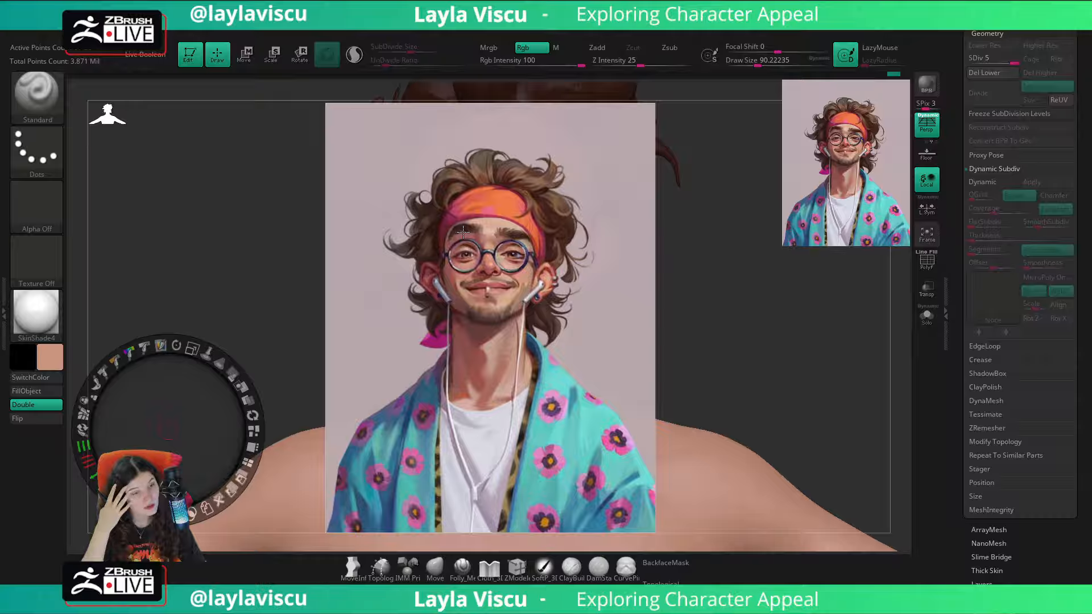
pyautogui.press('z')
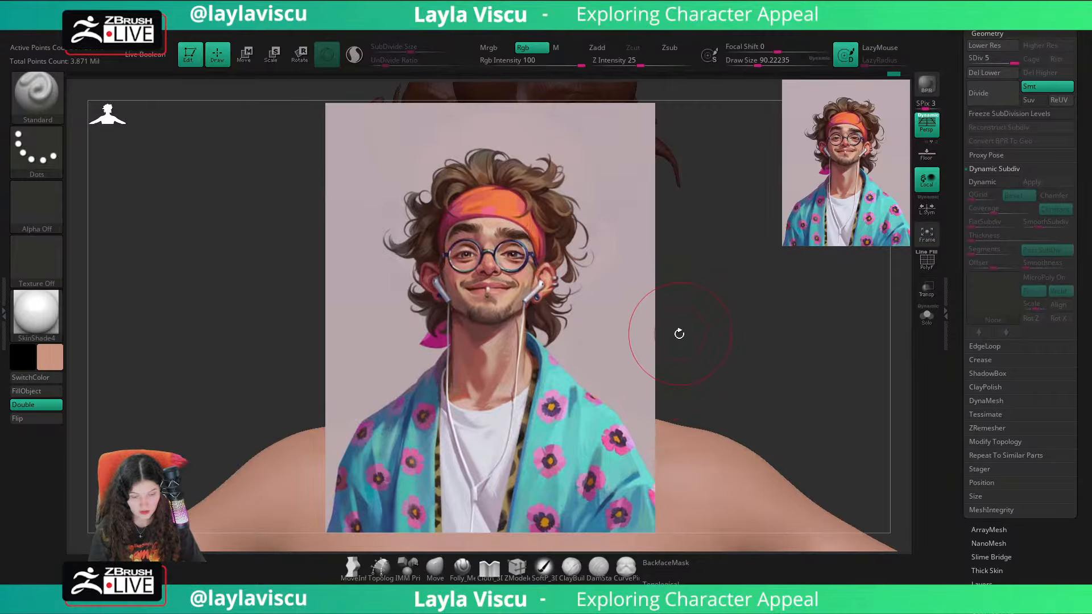
pyautogui.hotkey('shift', 'z')
pyautogui.keyDown('alt'); pyautogui.moveTo(648, 337); pyautogui.dragTo(634, 354); pyautogui.keyUp('alt')
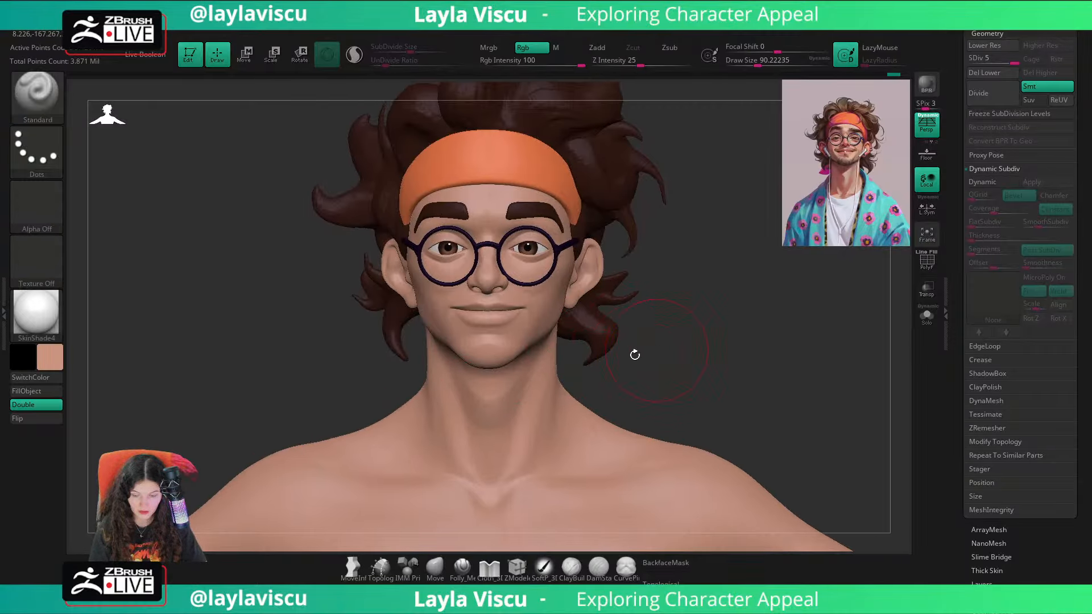
pyautogui.click(50, 358)
pyautogui.click(128, 451)
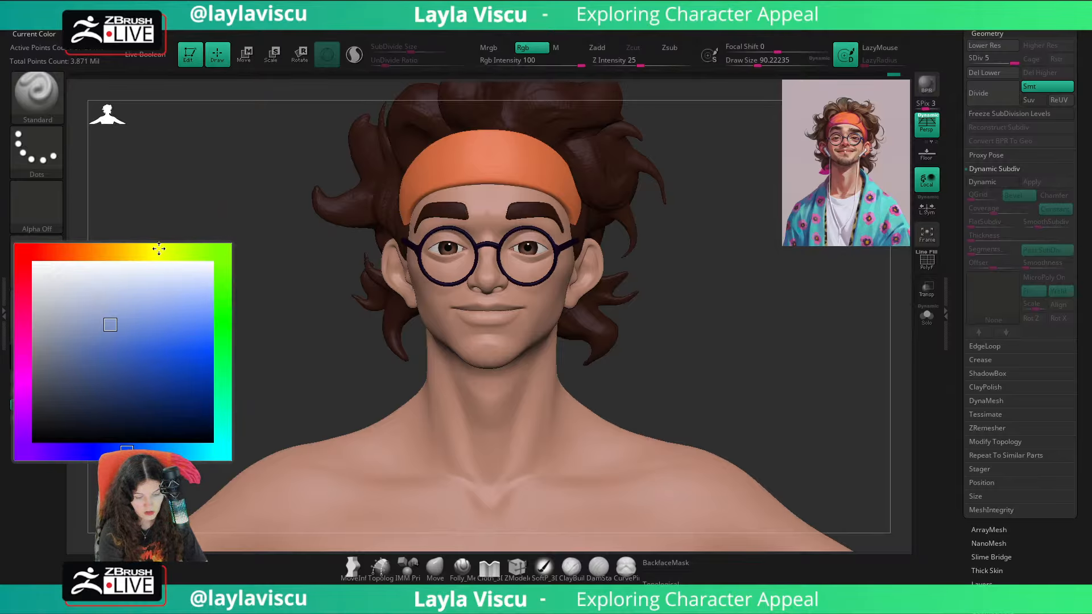
pyautogui.click(53, 360)
pyautogui.moveTo(134, 356); pyautogui.dragTo(115, 357)
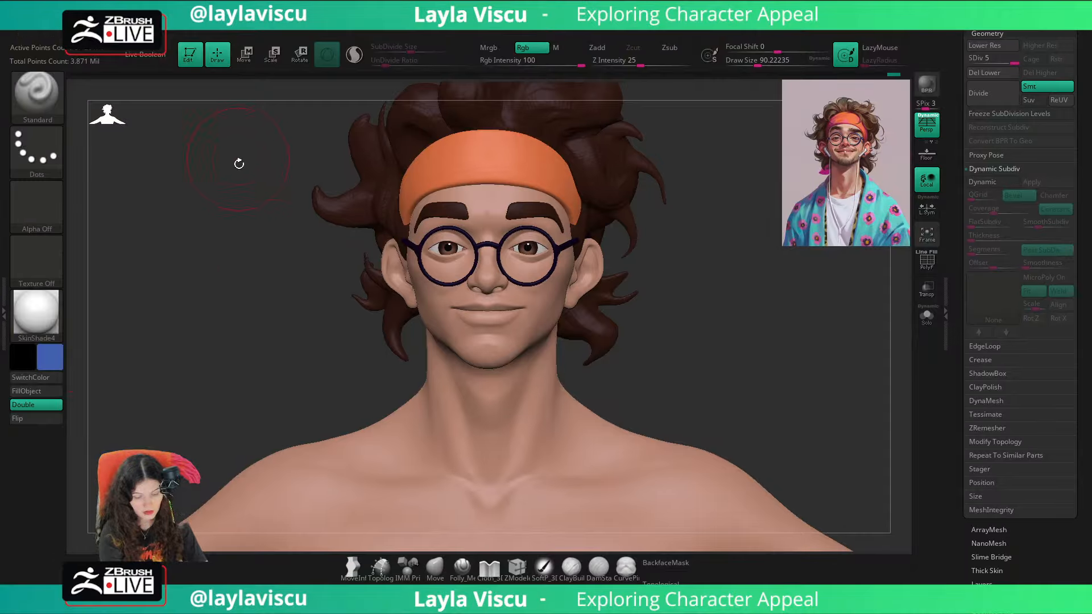
# Step: Add a new layer to the body, set the draw size to about 71 and view the face at three-quarter angle
pyautogui.scroll(-5, 1003, 575)
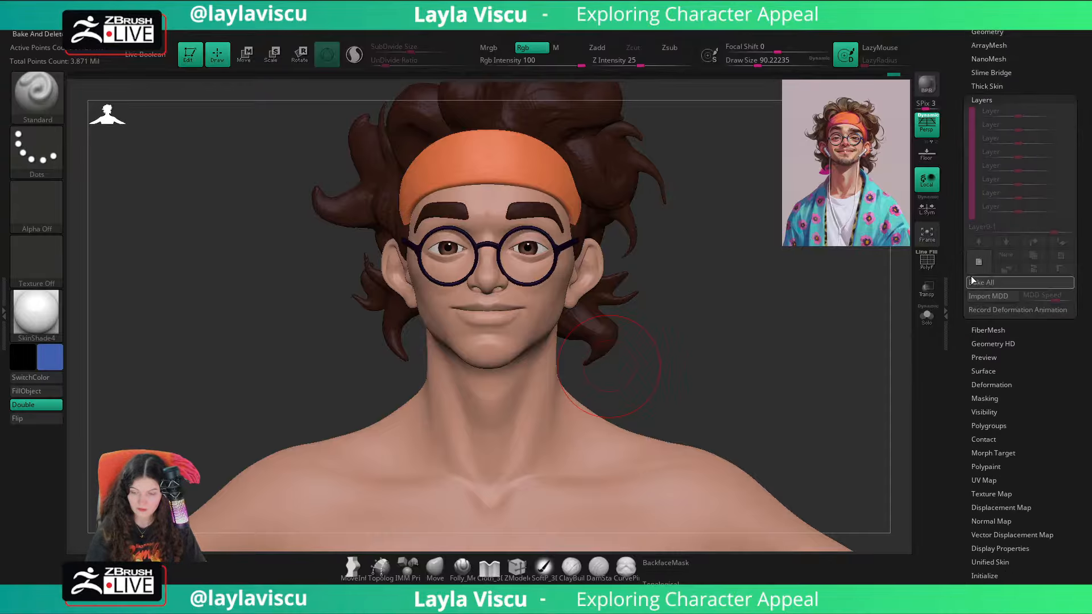
pyautogui.click(978, 262)
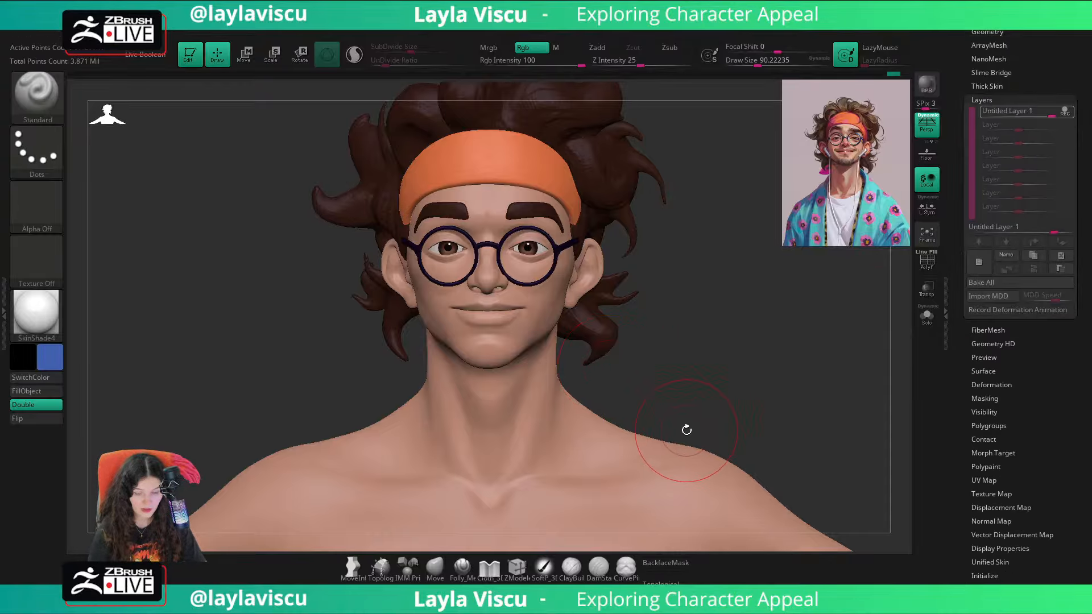
pyautogui.press('s')
pyautogui.moveTo(549, 319); pyautogui.dragTo(555, 319)
pyautogui.moveTo(636, 327)
pyautogui.mouseDown()
pyautogui.moveTo(560, 330)
pyautogui.moveTo(561, 317)
pyautogui.mouseUp()
pyautogui.press('s')
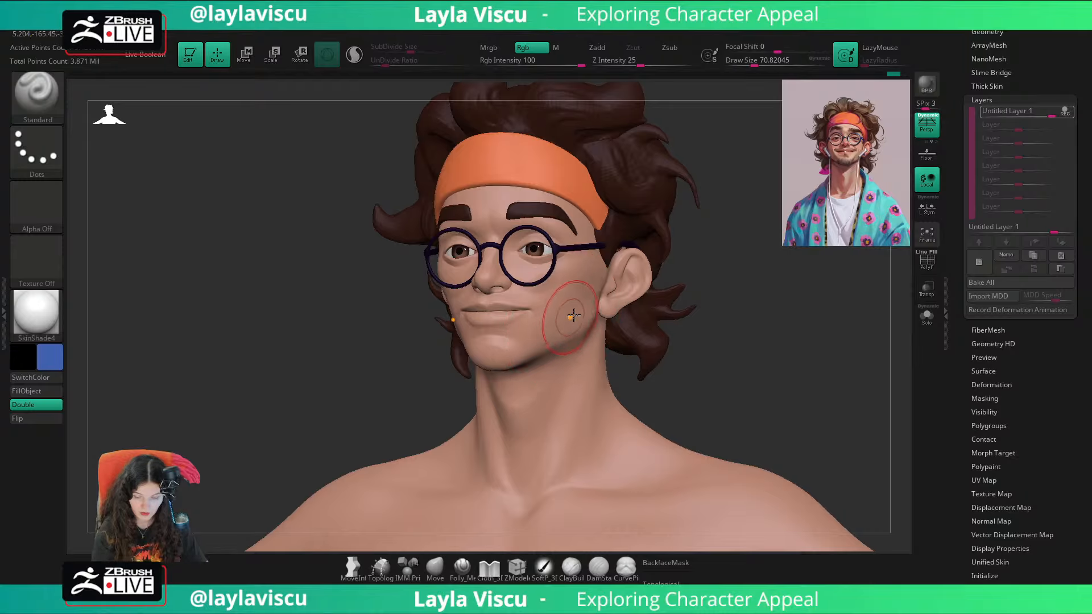
# Step: Switch the stroke to Spray, try painting the lower face blue and undo the strokes
pyautogui.click(44, 148)
pyautogui.click(329, 163)
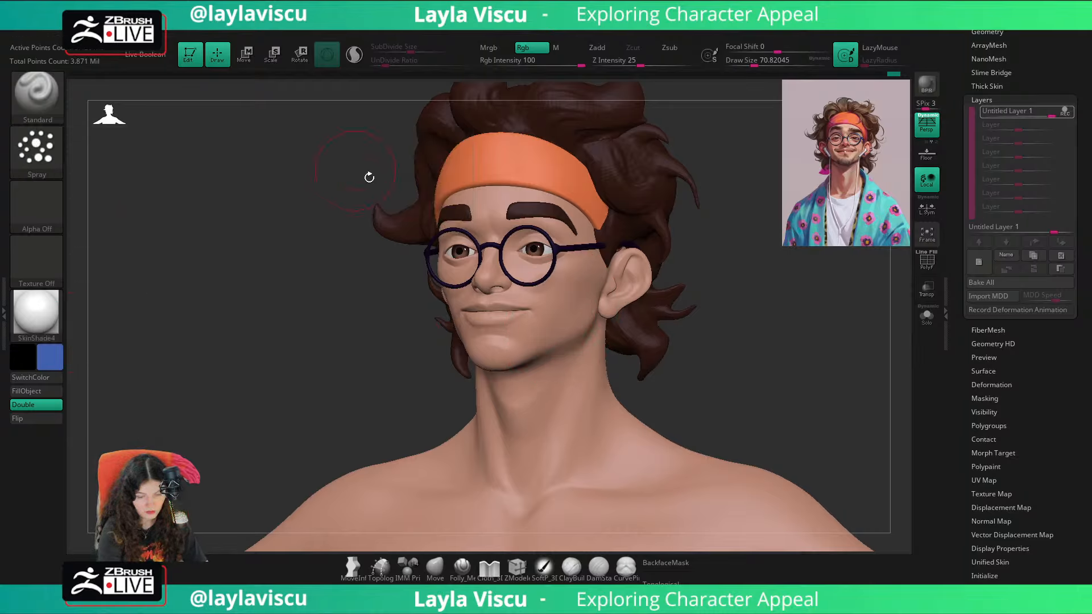
pyautogui.moveTo(576, 297)
pyautogui.mouseDown()
pyautogui.moveTo(588, 317)
pyautogui.moveTo(570, 322)
pyautogui.mouseUp()
pyautogui.hotkey('ctrl', 'z')
pyautogui.moveTo(628, 296); pyautogui.dragTo(638, 340, button='right')
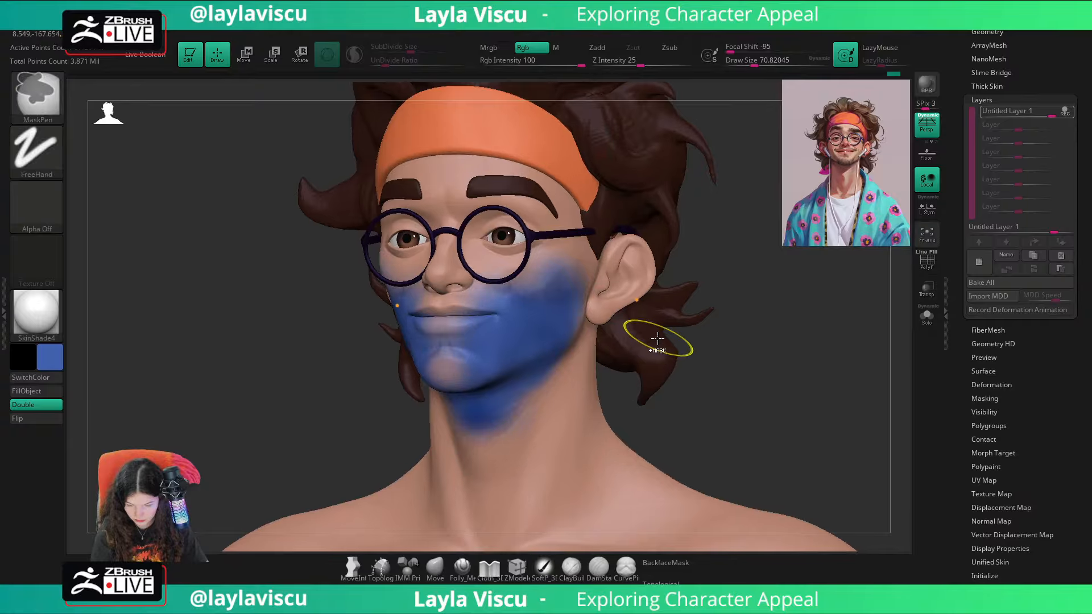
pyautogui.hotkey('ctrl', 'z')
# Step: Try the Spray stroke's variance options with blue strokes along the jaw, also at a draw size of about 20, undoing each stroke
pyautogui.click(46, 193)
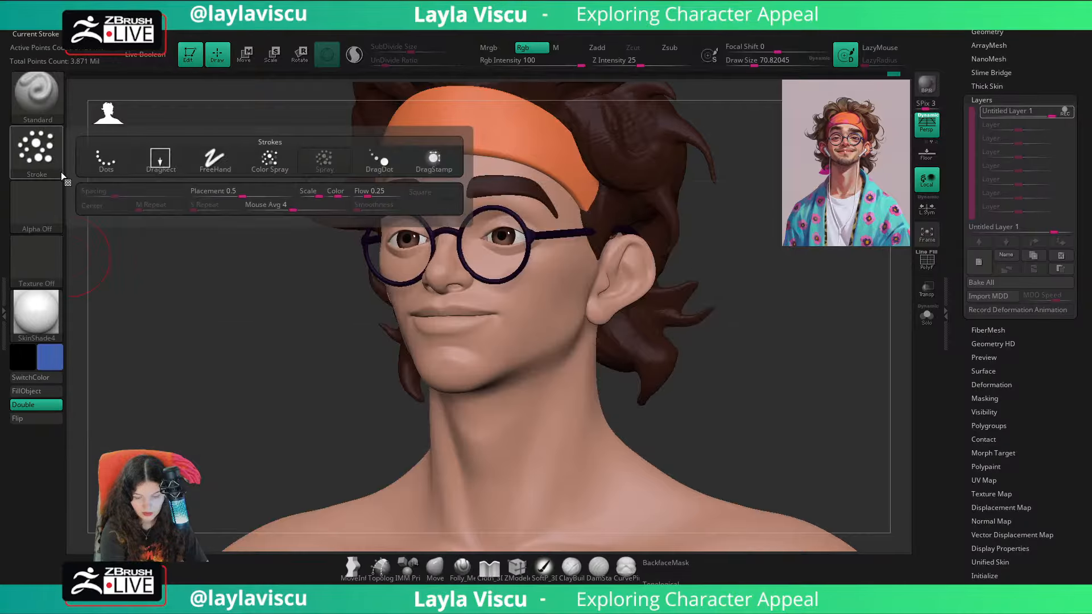
pyautogui.click(42, 147)
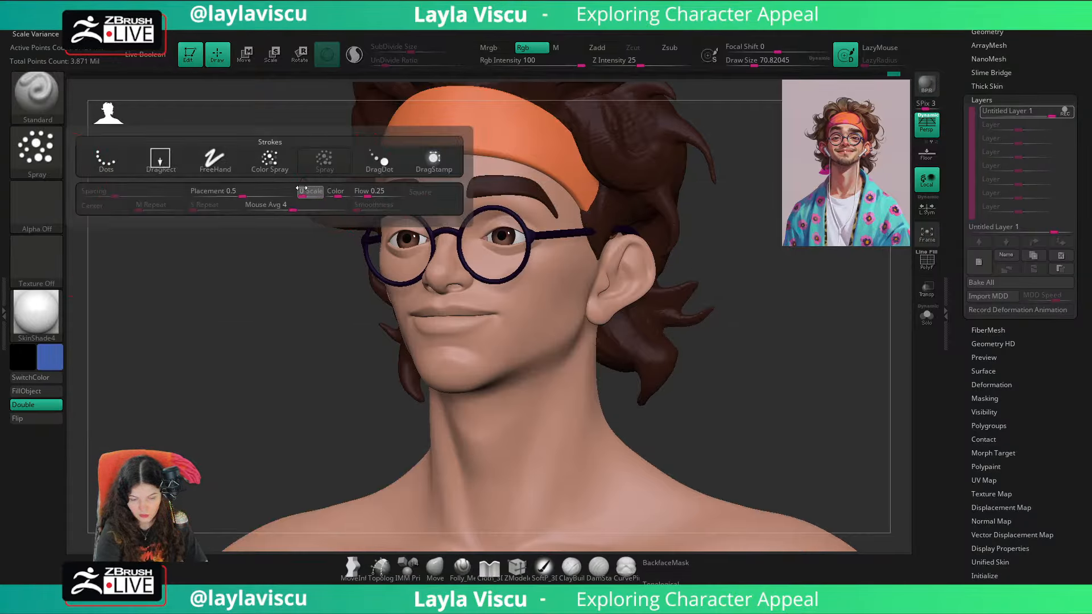
pyautogui.moveTo(547, 304)
pyautogui.mouseDown()
pyautogui.moveTo(578, 304)
pyautogui.moveTo(513, 360)
pyautogui.moveTo(483, 356)
pyautogui.mouseUp()
pyautogui.hotkey('ctrl', 'z')
pyautogui.hotkey('ctrl', 'z')
pyautogui.moveTo(571, 282)
pyautogui.mouseDown()
pyautogui.moveTo(555, 318)
pyautogui.moveTo(456, 403)
pyautogui.mouseUp()
pyautogui.hotkey('ctrl', 'z')
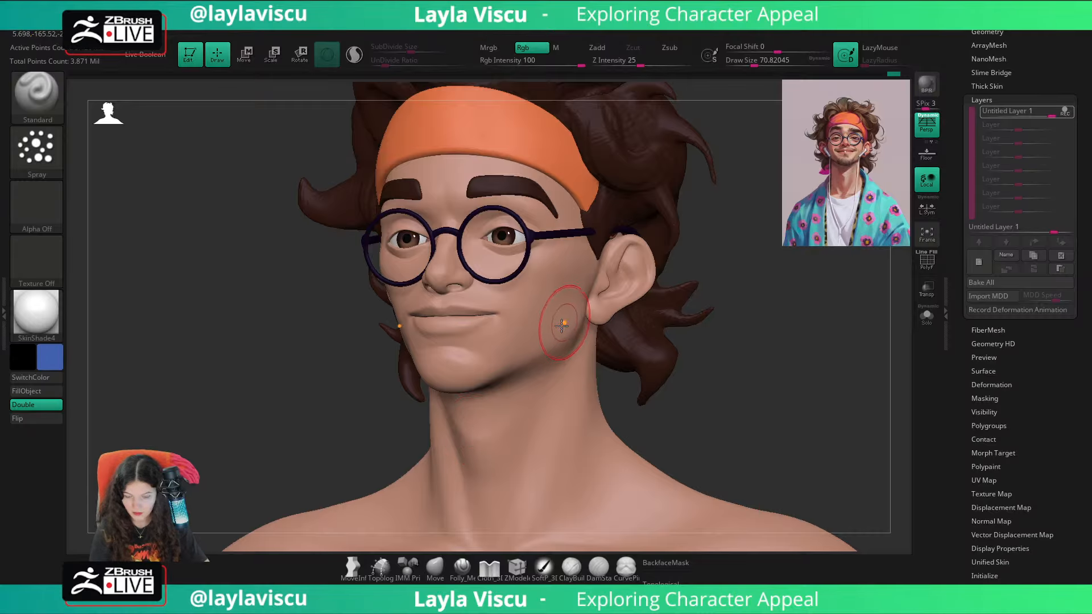
pyautogui.press('s')
pyautogui.moveTo(570, 290); pyautogui.dragTo(560, 345)
pyautogui.hotkey('ctrl', 'z')
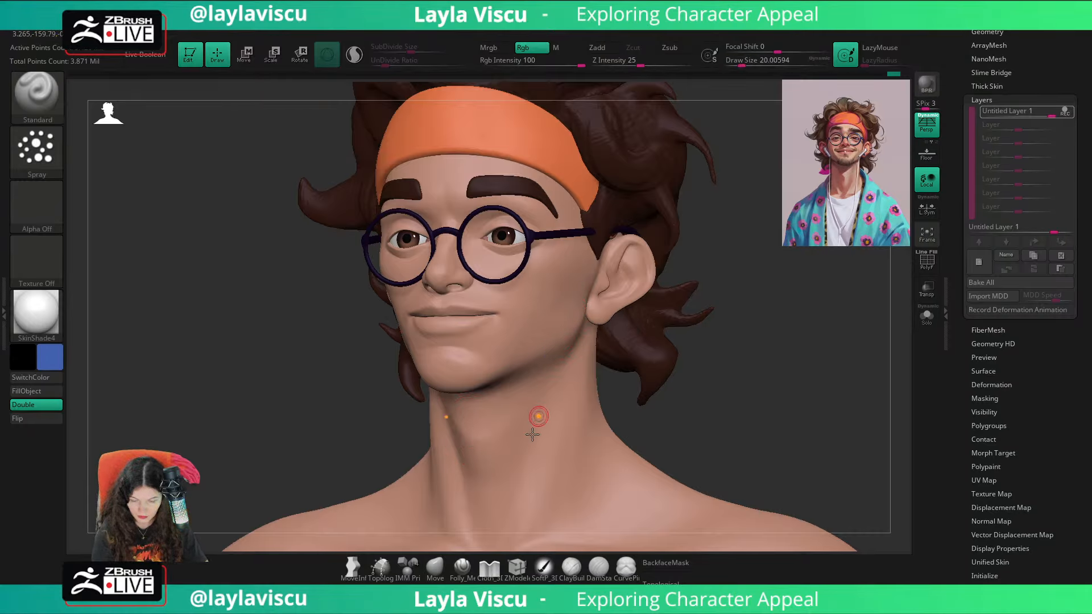
# Step: Switch the stroke to Color Spray with lower color variance and placement variance of about 0.91, and test it on the jaw
pyautogui.click(35, 149)
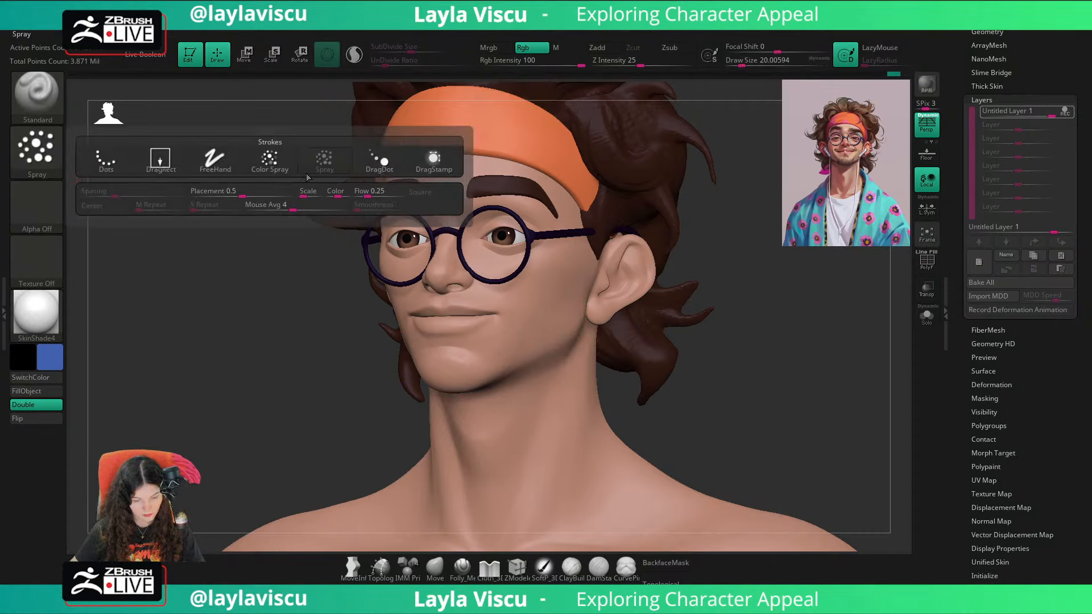
pyautogui.click(288, 171)
pyautogui.click(36, 149)
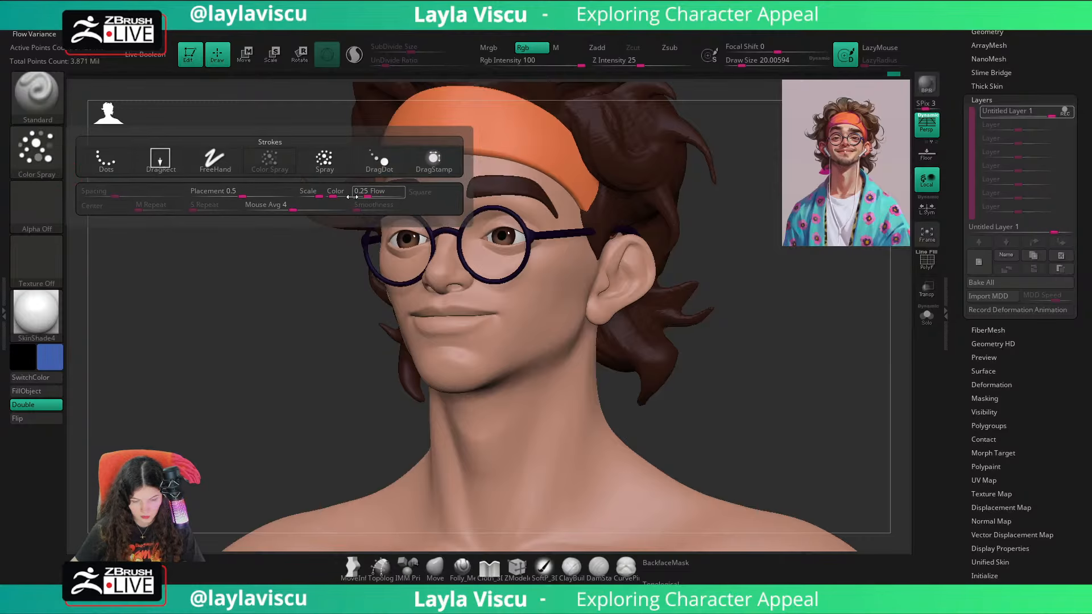
pyautogui.moveTo(338, 192); pyautogui.dragTo(330, 193)
pyautogui.click(36, 149)
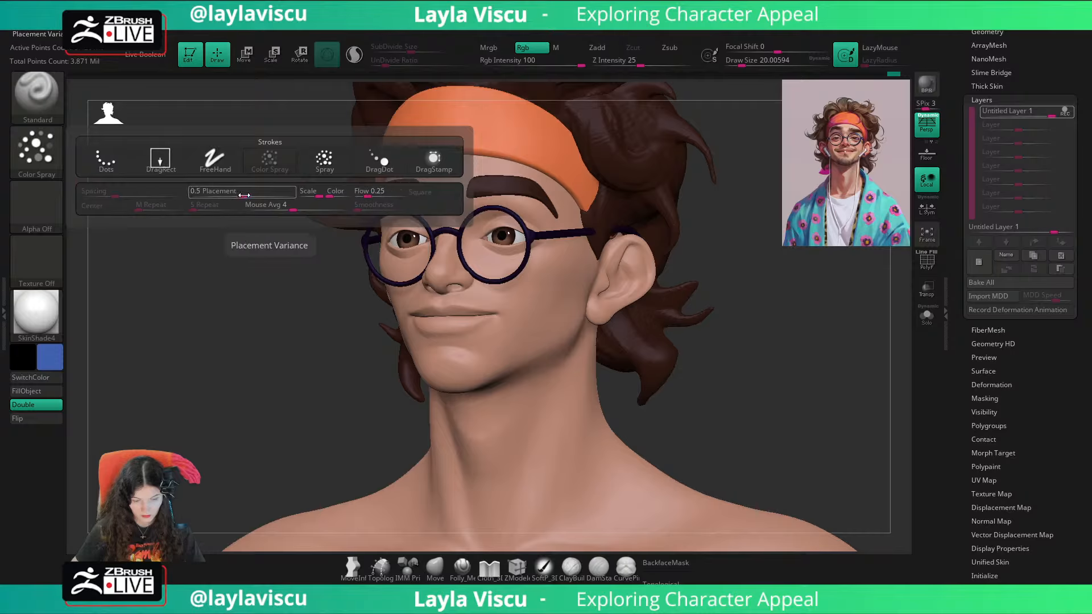
pyautogui.moveTo(244, 197); pyautogui.dragTo(282, 196)
pyautogui.moveTo(568, 283)
pyautogui.mouseDown()
pyautogui.moveTo(550, 339)
pyautogui.moveTo(469, 357)
pyautogui.mouseUp()
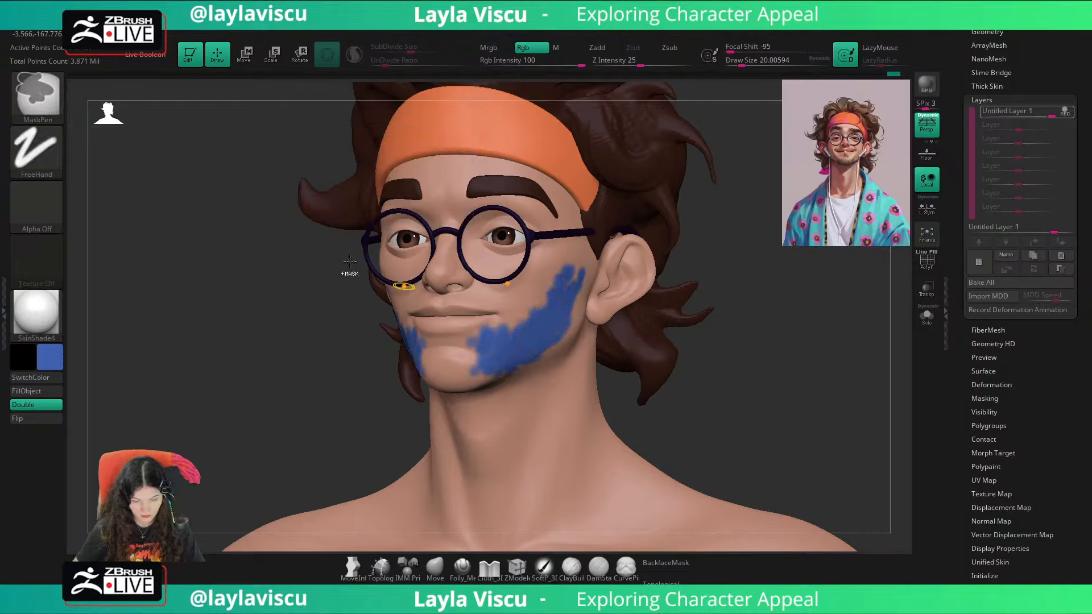
pyautogui.hotkey('ctrl', 'z')
# Step: Lower the Color Spray's scale variance, testing the result with blue strokes on the jaw and undoing them
pyautogui.click(28, 161)
pyautogui.moveTo(319, 196); pyautogui.dragTo(301, 196)
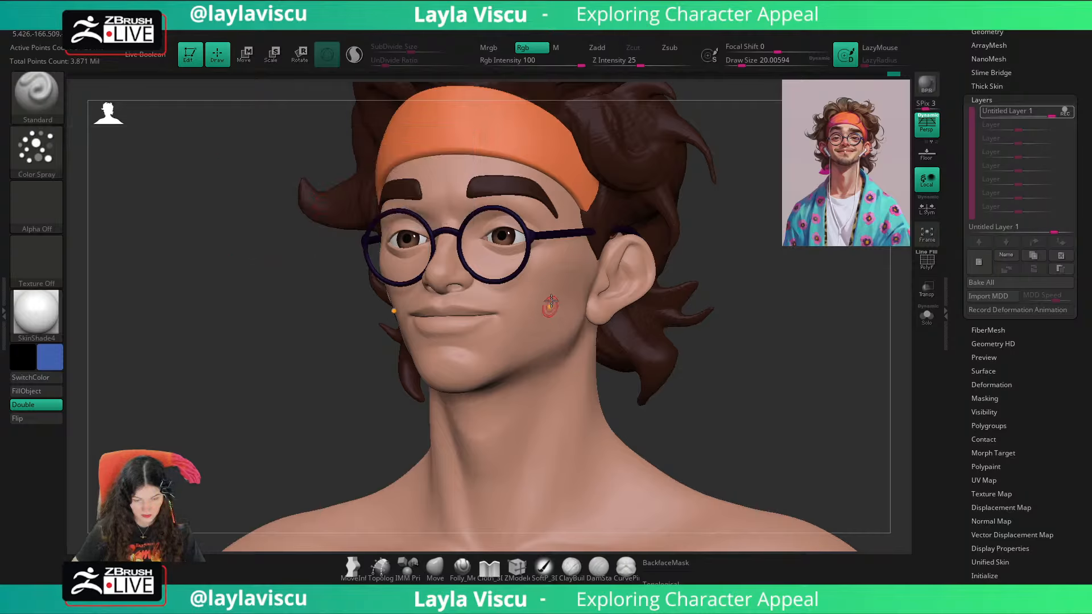
pyautogui.moveTo(602, 284); pyautogui.dragTo(532, 351)
pyautogui.hotkey('ctrl', 'z')
pyautogui.click(36, 153)
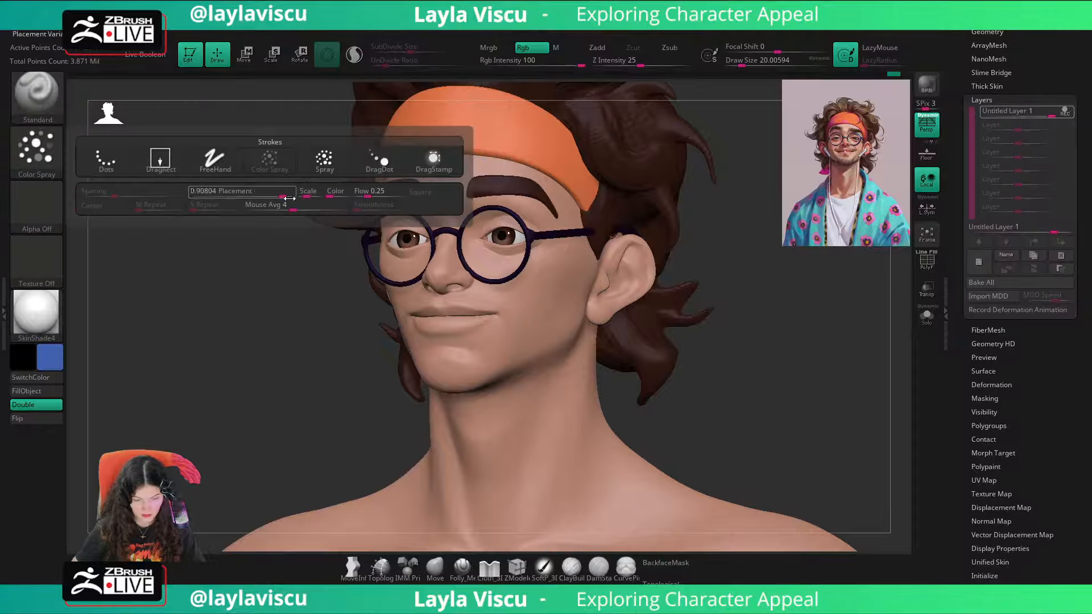
pyautogui.moveTo(570, 269)
pyautogui.mouseDown()
pyautogui.moveTo(509, 373)
pyautogui.moveTo(472, 358)
pyautogui.mouseUp()
pyautogui.hotkey('ctrl', 'z')
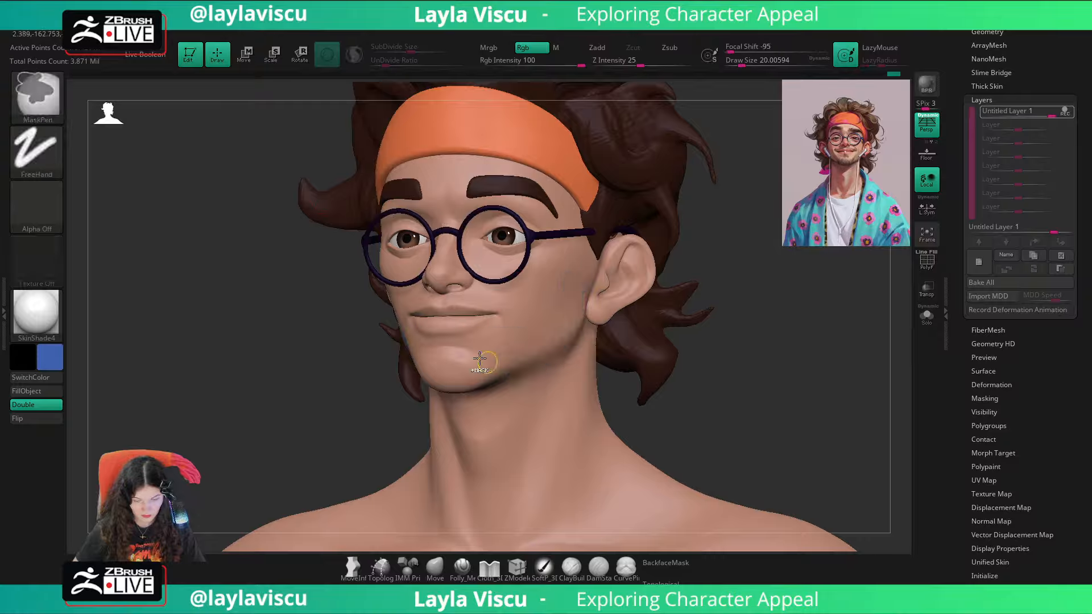
# Step: Enlarge the draw size to about 65 and paint a soft blue beard area over the cheeks, jaw and chin
pyautogui.press('s')
pyautogui.moveTo(549, 300)
pyautogui.mouseDown()
pyautogui.moveTo(573, 304)
pyautogui.moveTo(556, 285)
pyautogui.moveTo(537, 341)
pyautogui.moveTo(490, 375)
pyautogui.mouseUp()
pyautogui.press('s')
pyautogui.hotkey('ctrl', 'z')
pyautogui.press('s')
pyautogui.moveTo(575, 294)
pyautogui.mouseDown()
pyautogui.moveTo(495, 376)
pyautogui.moveTo(459, 380)
pyautogui.moveTo(445, 366)
pyautogui.mouseUp()
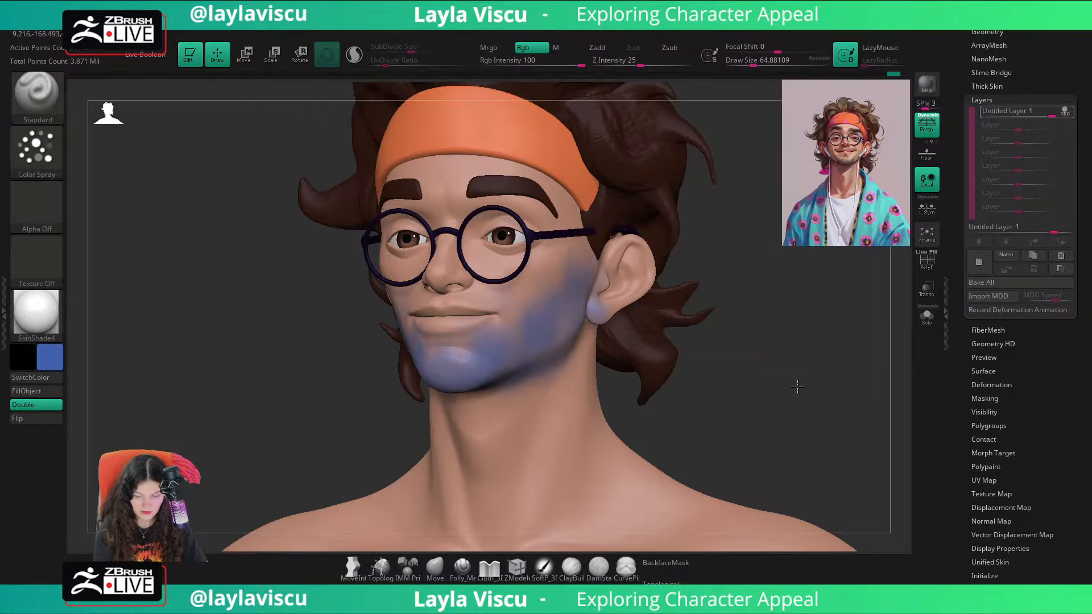
# Step: Extend the soft blue tint under the chin and down the neck, raising the draw size to about 132
pyautogui.moveTo(797, 387); pyautogui.dragTo(724, 306)
pyautogui.press('s')
pyautogui.moveTo(487, 363)
pyautogui.mouseDown()
pyautogui.moveTo(502, 362)
pyautogui.moveTo(526, 444)
pyautogui.moveTo(489, 335)
pyautogui.moveTo(459, 398)
pyautogui.mouseUp()
pyautogui.press('s')
pyautogui.moveTo(519, 353)
pyautogui.mouseDown()
pyautogui.moveTo(439, 381)
pyautogui.moveTo(475, 355)
pyautogui.mouseUp()
pyautogui.press('ctrl')
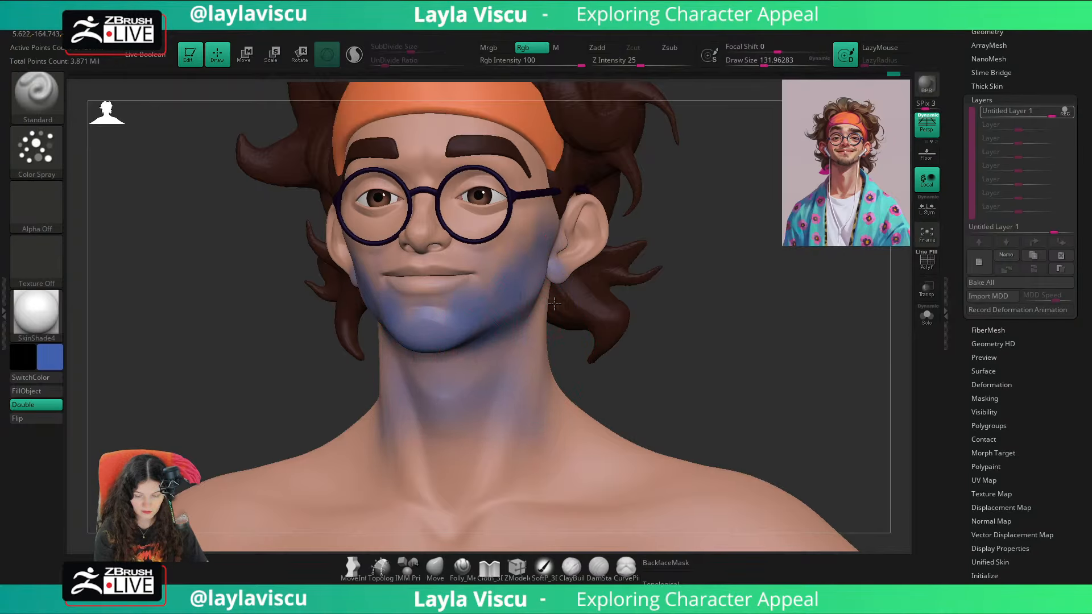
# Step: Check the soft blue tint around the jaw and side of the neck, and reduce the draw size to about 41
pyautogui.moveTo(706, 332); pyautogui.dragTo(588, 334)
pyautogui.moveTo(520, 364)
pyautogui.mouseDown()
pyautogui.moveTo(534, 326)
pyautogui.moveTo(515, 348)
pyautogui.mouseUp()
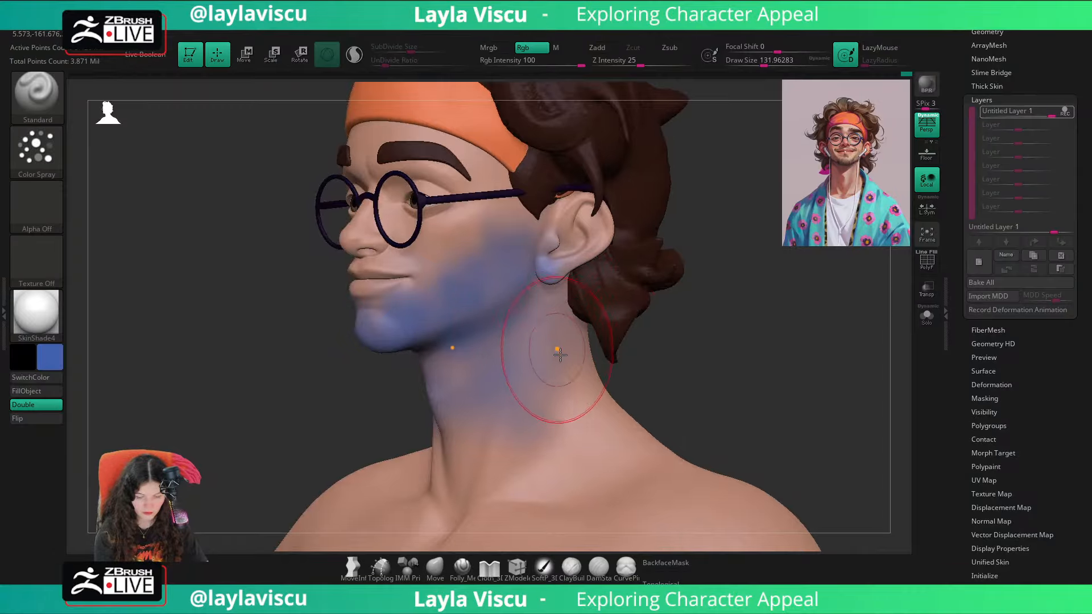
pyautogui.moveTo(654, 348); pyautogui.dragTo(726, 343)
pyautogui.keyDown('ctrl'); pyautogui.moveTo(690, 373); pyautogui.dragTo(705, 336, button='right'); pyautogui.keyUp('ctrl')
pyautogui.moveTo(709, 336); pyautogui.dragTo(736, 340)
pyautogui.press('s')
pyautogui.moveTo(699, 341)
pyautogui.mouseDown()
pyautogui.moveTo(683, 341)
pyautogui.moveTo(685, 370)
pyautogui.mouseUp()
# Step: Choose a dark red paint color and isolate the head mesh with Solo, undoing the test stroke on the cheek
pyautogui.hotkey('shift', 'z')
pyautogui.press('z')
pyautogui.press('c')
pyautogui.hotkey('shift', 'z')
pyautogui.click(53, 356)
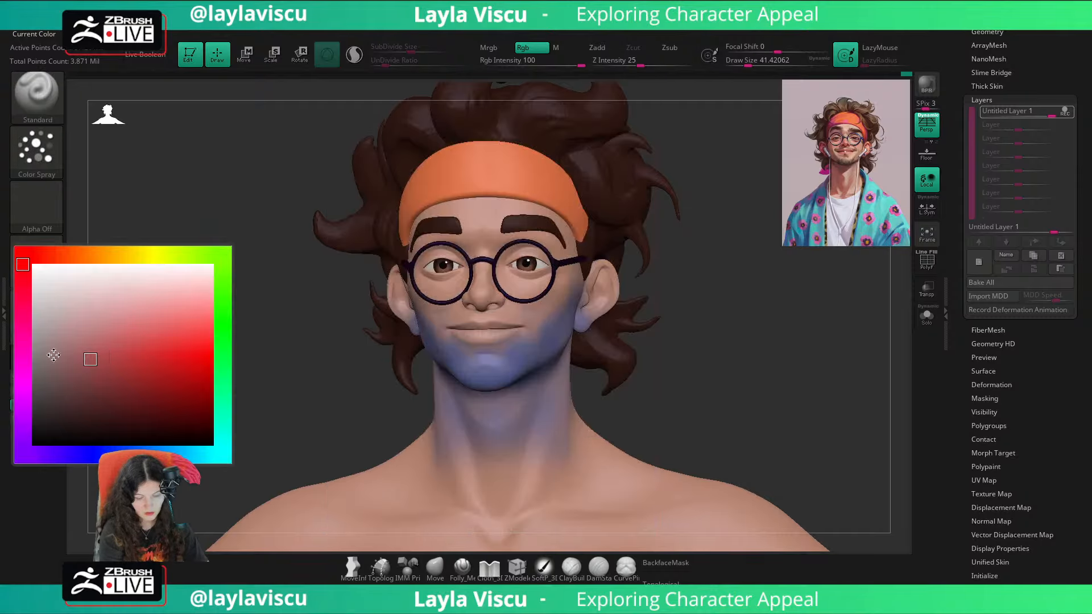
pyautogui.moveTo(131, 375); pyautogui.dragTo(144, 380)
pyautogui.press('s')
pyautogui.moveTo(529, 283)
pyautogui.mouseDown()
pyautogui.moveTo(554, 282)
pyautogui.moveTo(507, 305)
pyautogui.moveTo(535, 295)
pyautogui.mouseUp()
pyautogui.click(927, 316)
pyautogui.press('s')
pyautogui.press('s')
pyautogui.hotkey('ctrl', 'z')
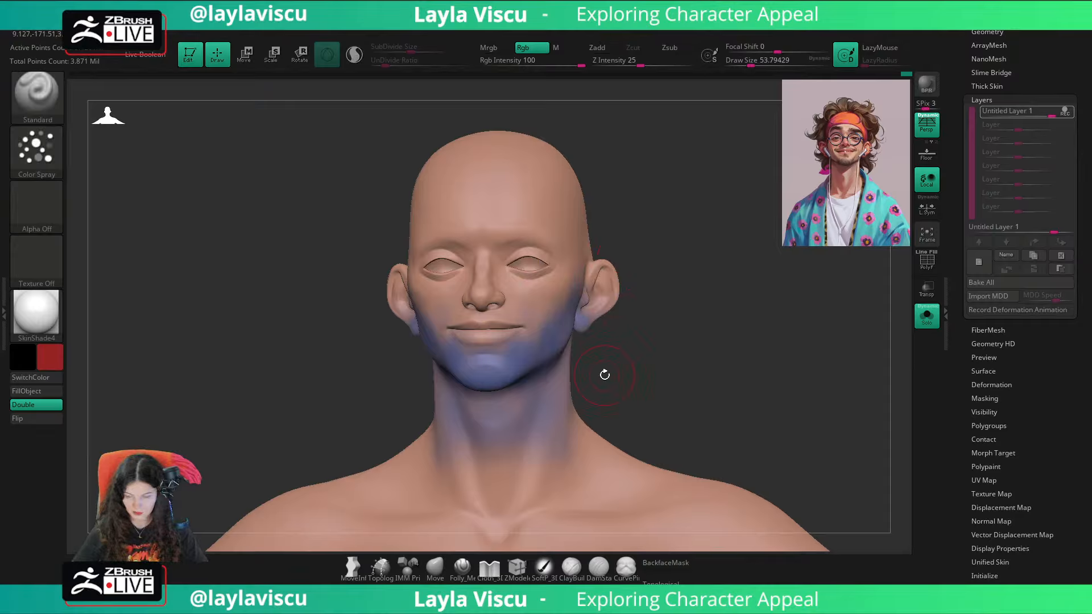
# Step: Switch the stroke to FreeHand with a draw size of about 97, and undo the blue beard painting back to bare skin
pyautogui.click(29, 156)
pyautogui.click(225, 161)
pyautogui.press('s')
pyautogui.moveTo(570, 292)
pyautogui.mouseDown()
pyautogui.moveTo(579, 292)
pyautogui.moveTo(543, 297)
pyautogui.moveTo(591, 257)
pyautogui.mouseUp()
pyautogui.hotkey('ctrl', 'z')
pyautogui.hotkey('ctrl', 'z')
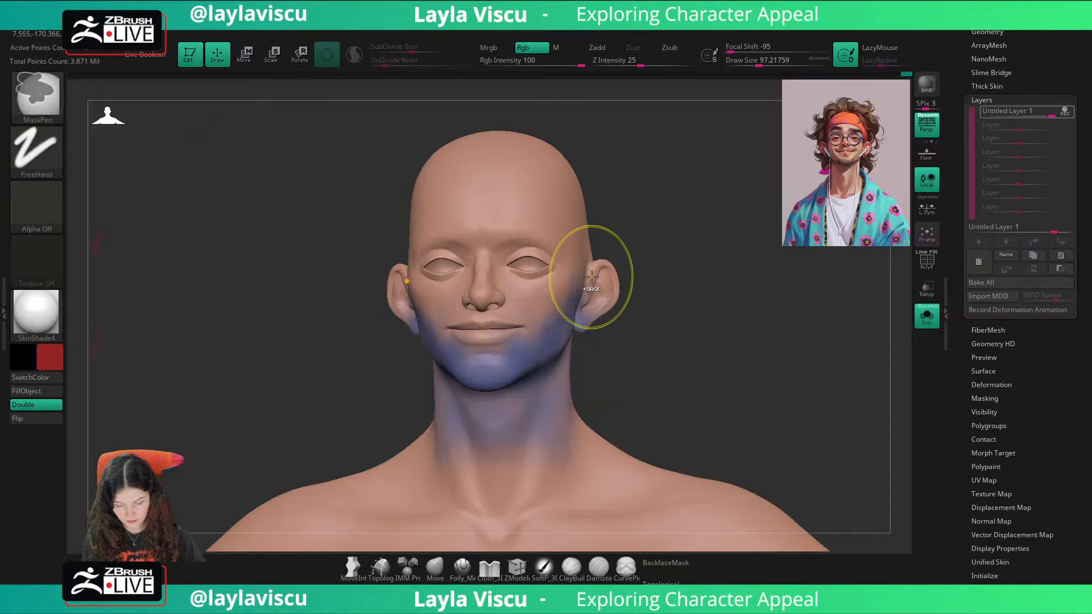
pyautogui.hotkey('ctrl', 'z')
pyautogui.hotkey('ctrl', 'z')
pyautogui.hotkey('ctrl', 'z')
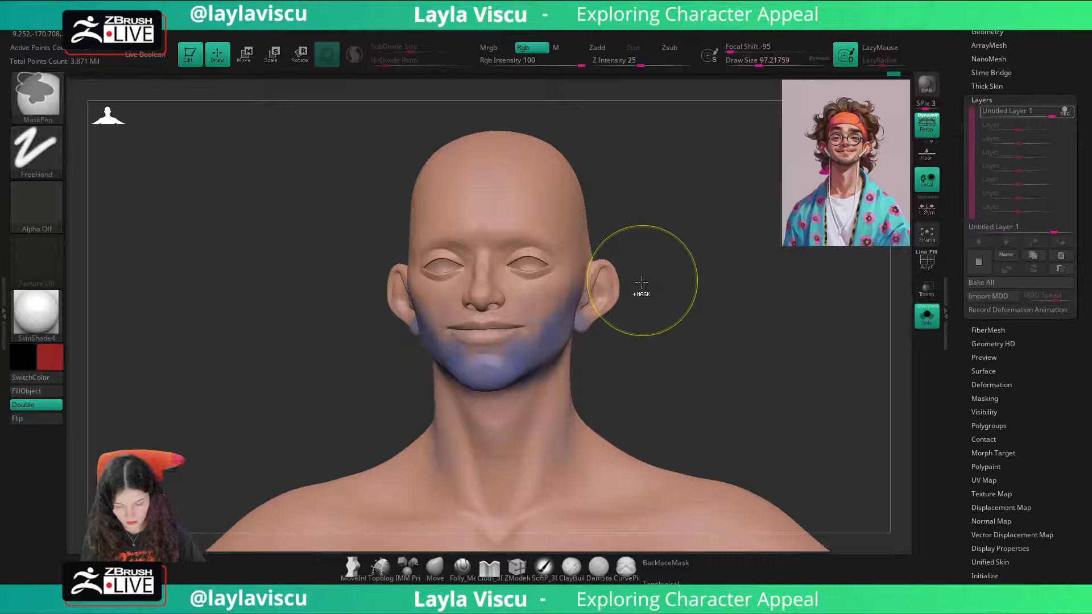
pyautogui.hotkey('ctrl', 'z')
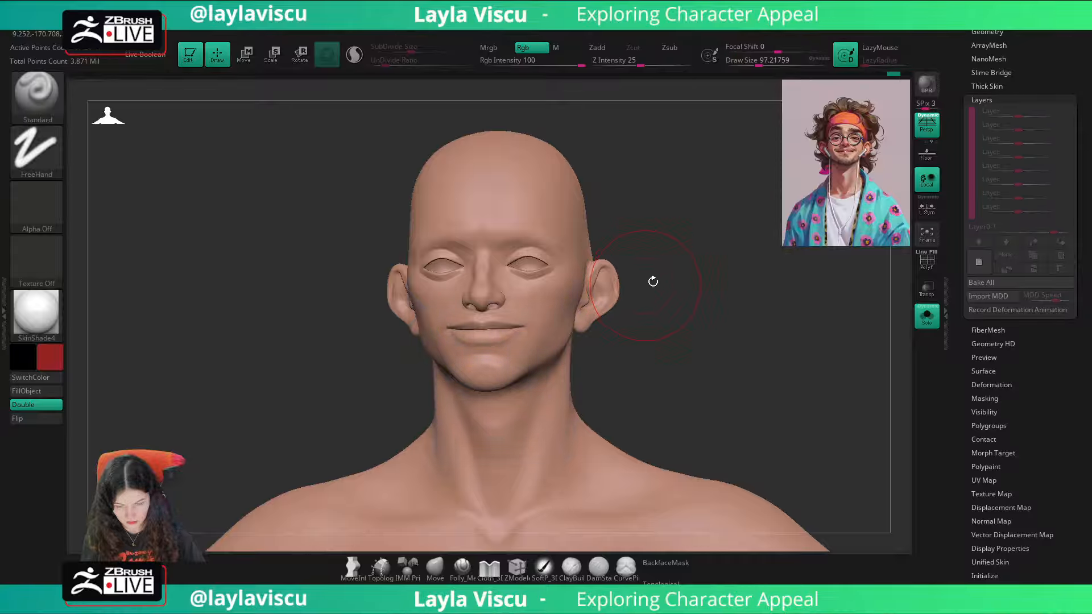
# Step: On a new layer, paint a soft dark red band across the cheeks and nose with a draw size of about 97
pyautogui.moveTo(530, 300)
pyautogui.mouseDown()
pyautogui.moveTo(516, 293)
pyautogui.moveTo(551, 292)
pyautogui.moveTo(575, 272)
pyautogui.moveTo(562, 253)
pyautogui.moveTo(539, 312)
pyautogui.mouseUp()
pyautogui.moveTo(578, 273)
pyautogui.mouseDown()
pyautogui.moveTo(482, 299)
pyautogui.moveTo(486, 260)
pyautogui.moveTo(489, 305)
pyautogui.mouseUp()
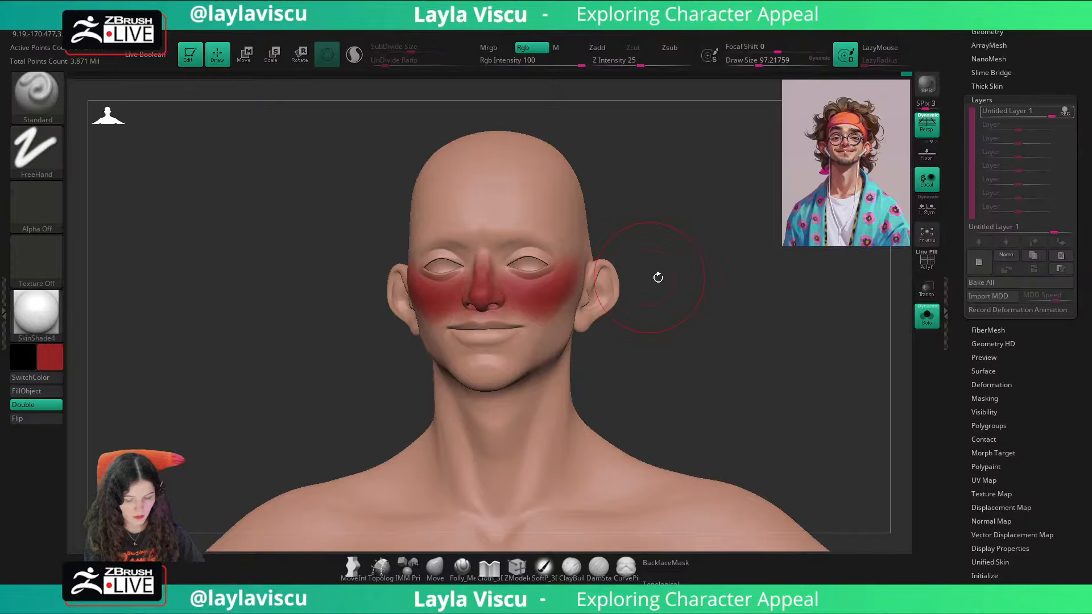
pyautogui.moveTo(658, 278)
pyautogui.mouseDown()
pyautogui.moveTo(594, 277)
pyautogui.moveTo(658, 293)
pyautogui.mouseUp()
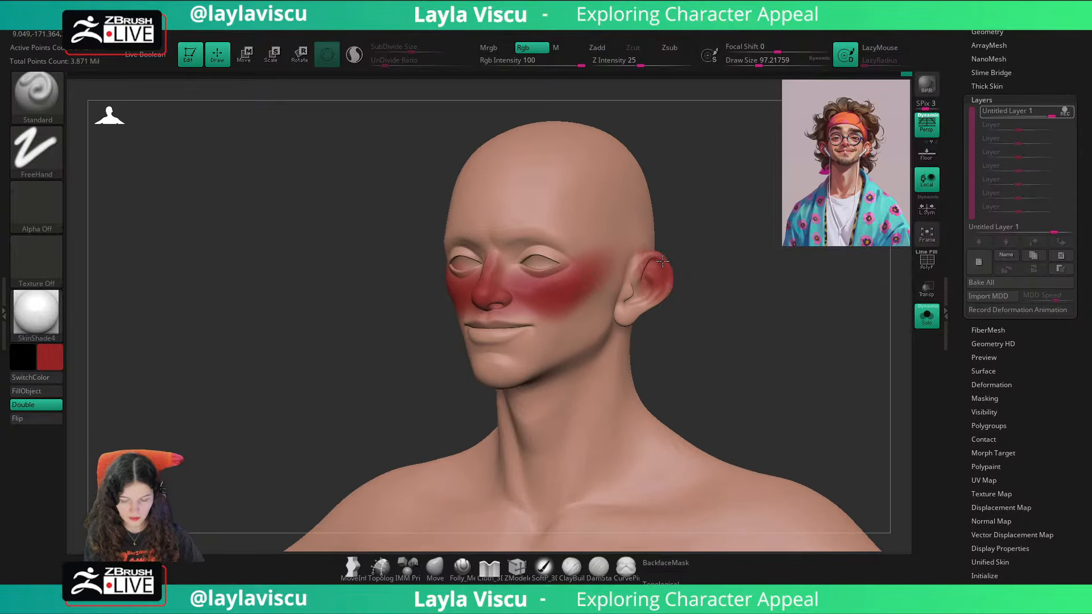
# Step: Undo the first ear stroke, turn on BackfaceMask, and paint the ears red from the front, side and back
pyautogui.hotkey('ctrl', 'z')
pyautogui.click(672, 563)
pyautogui.moveTo(669, 289)
pyautogui.mouseDown()
pyautogui.moveTo(658, 305)
pyautogui.moveTo(649, 264)
pyautogui.moveTo(625, 313)
pyautogui.mouseUp()
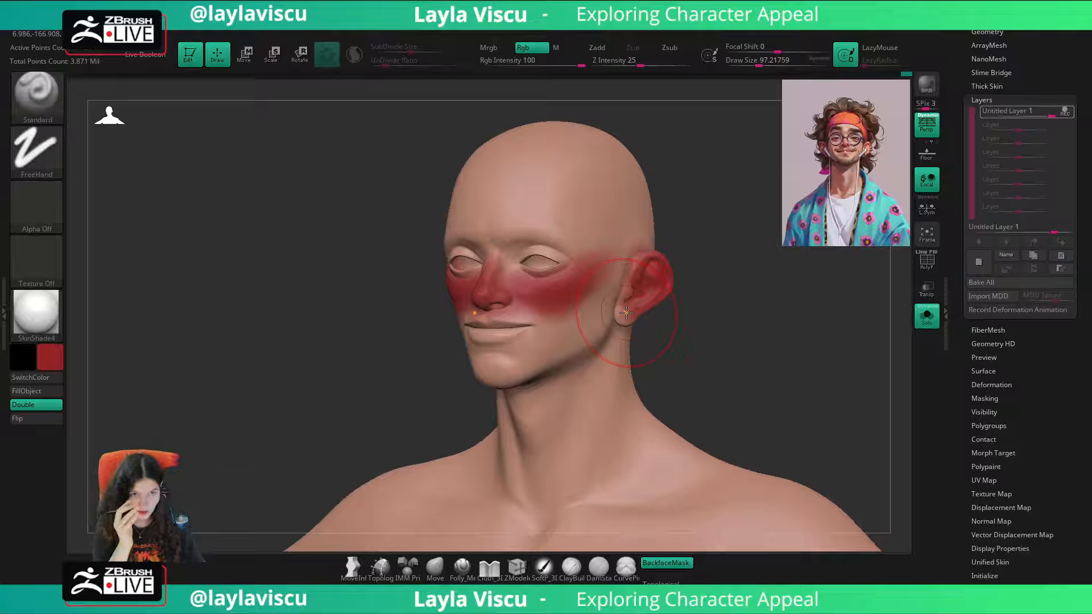
pyautogui.moveTo(643, 311)
pyautogui.mouseDown()
pyautogui.moveTo(627, 321)
pyautogui.moveTo(641, 273)
pyautogui.moveTo(599, 298)
pyautogui.mouseUp()
pyautogui.moveTo(722, 278); pyautogui.dragTo(680, 276)
pyautogui.moveTo(586, 381); pyautogui.dragTo(556, 349)
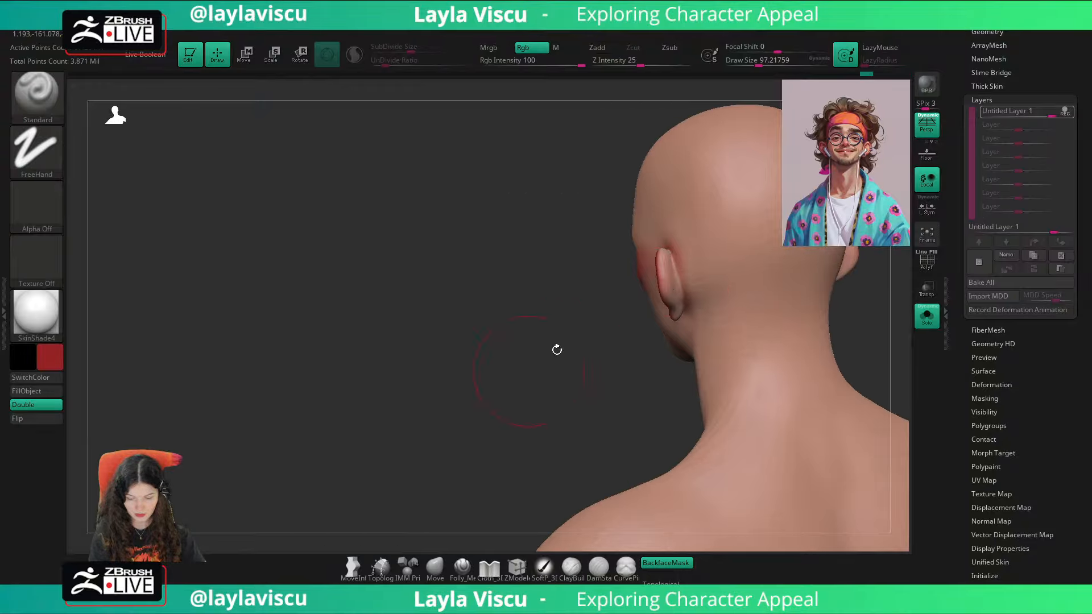
pyautogui.moveTo(672, 266)
pyautogui.mouseDown()
pyautogui.moveTo(665, 281)
pyautogui.moveTo(680, 302)
pyautogui.mouseUp()
pyautogui.moveTo(535, 421); pyautogui.dragTo(606, 426)
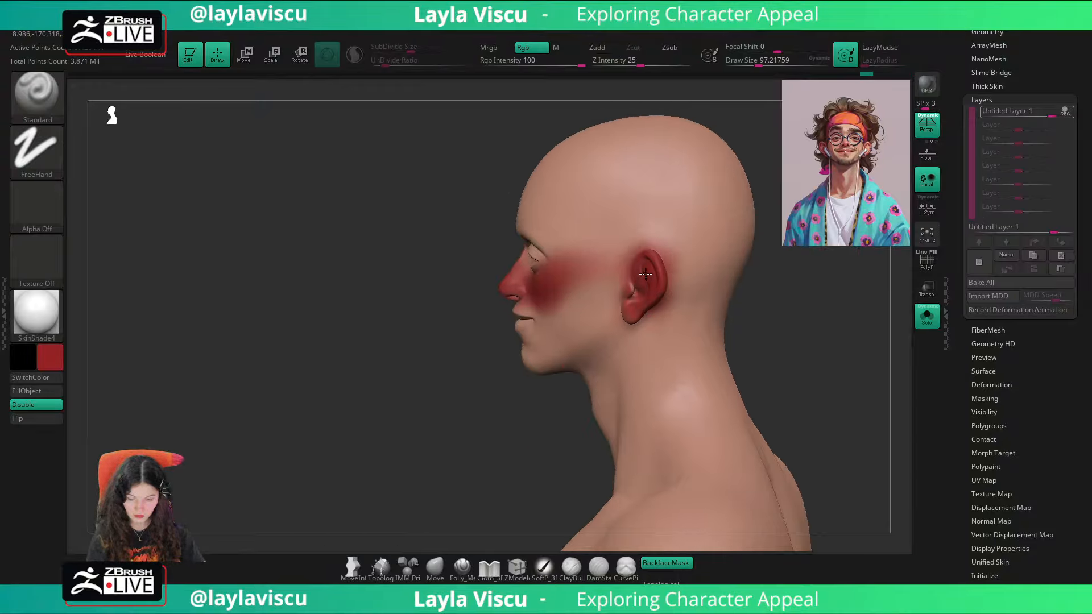
pyautogui.moveTo(748, 294); pyautogui.dragTo(855, 289)
pyautogui.moveTo(679, 264); pyautogui.dragTo(686, 278)
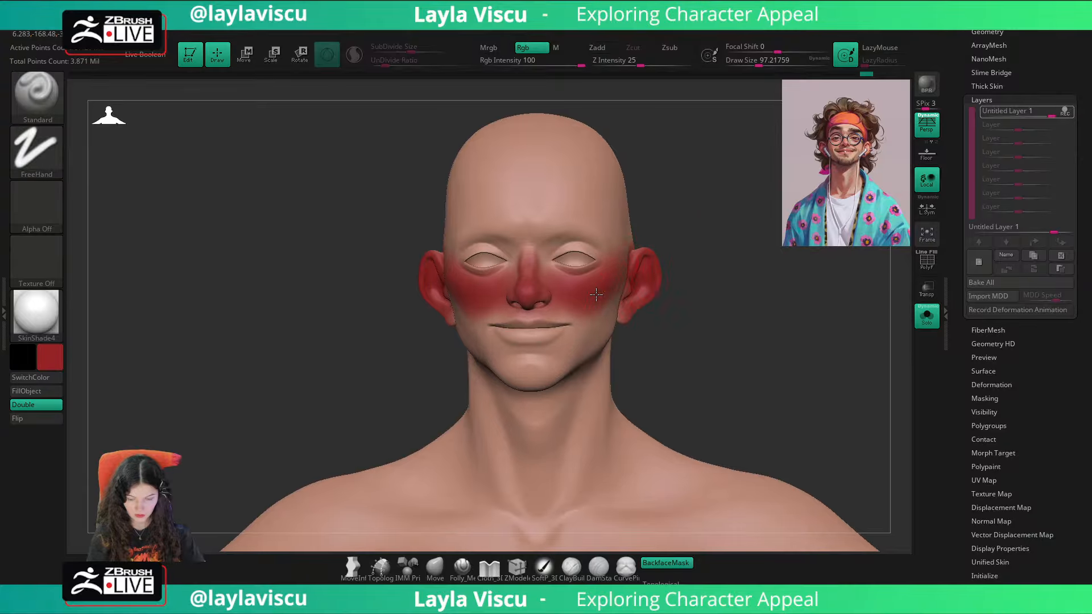
# Step: Tint the shoulders with soft red, undoing the first oversized stroke and reducing the draw size to about 124
pyautogui.press('s')
pyautogui.moveTo(714, 428)
pyautogui.mouseDown()
pyautogui.moveTo(729, 431)
pyautogui.moveTo(760, 405)
pyautogui.mouseUp()
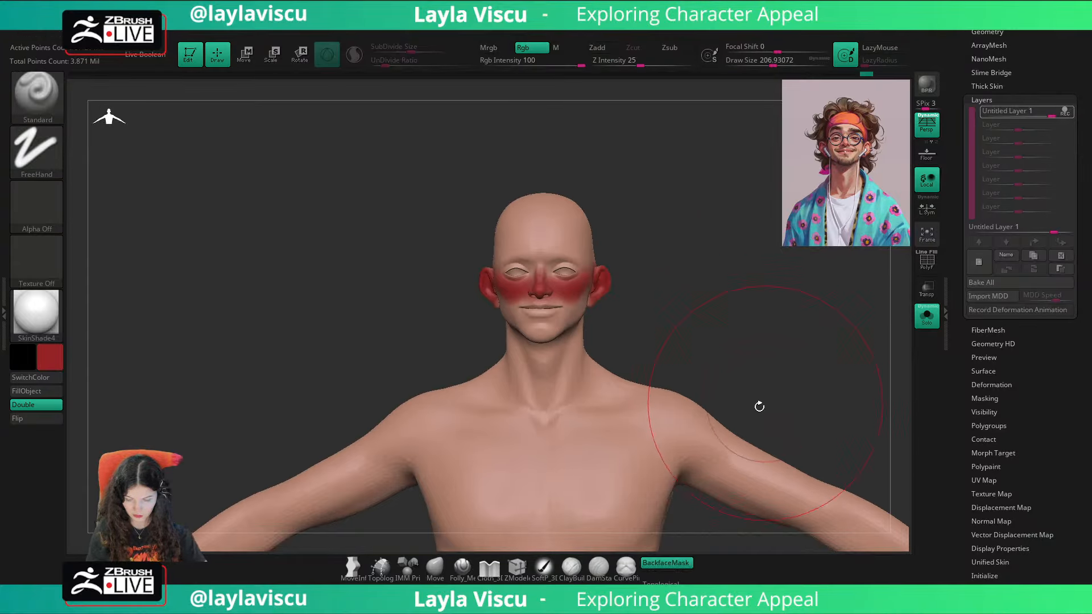
pyautogui.moveTo(688, 410)
pyautogui.mouseDown()
pyautogui.moveTo(703, 401)
pyautogui.moveTo(688, 391)
pyautogui.moveTo(701, 408)
pyautogui.mouseUp()
pyautogui.hotkey('ctrl', 'z')
pyautogui.press('s')
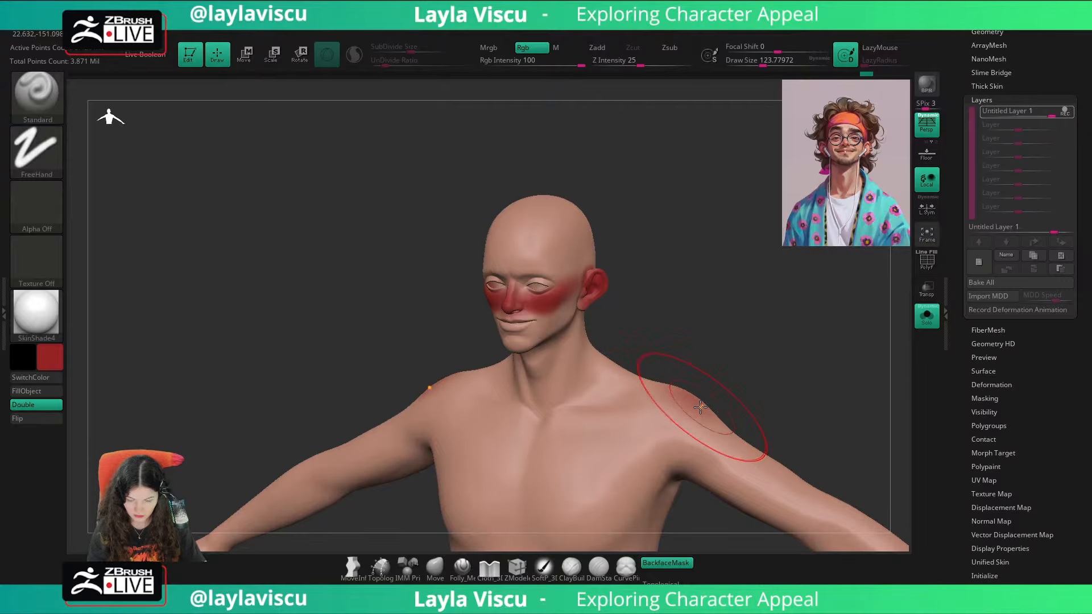
pyautogui.moveTo(739, 355); pyautogui.dragTo(776, 346)
pyautogui.press('s')
pyautogui.moveTo(576, 375)
pyautogui.mouseDown()
pyautogui.moveTo(586, 376)
pyautogui.moveTo(569, 424)
pyautogui.moveTo(574, 417)
pyautogui.mouseUp()
pyautogui.moveTo(671, 343)
pyautogui.mouseDown()
pyautogui.moveTo(666, 329)
pyautogui.moveTo(655, 342)
pyautogui.mouseUp()
pyautogui.keyDown('ctrl'); pyautogui.moveTo(604, 358); pyautogui.dragTo(592, 390, button='right'); pyautogui.keyUp('ctrl')
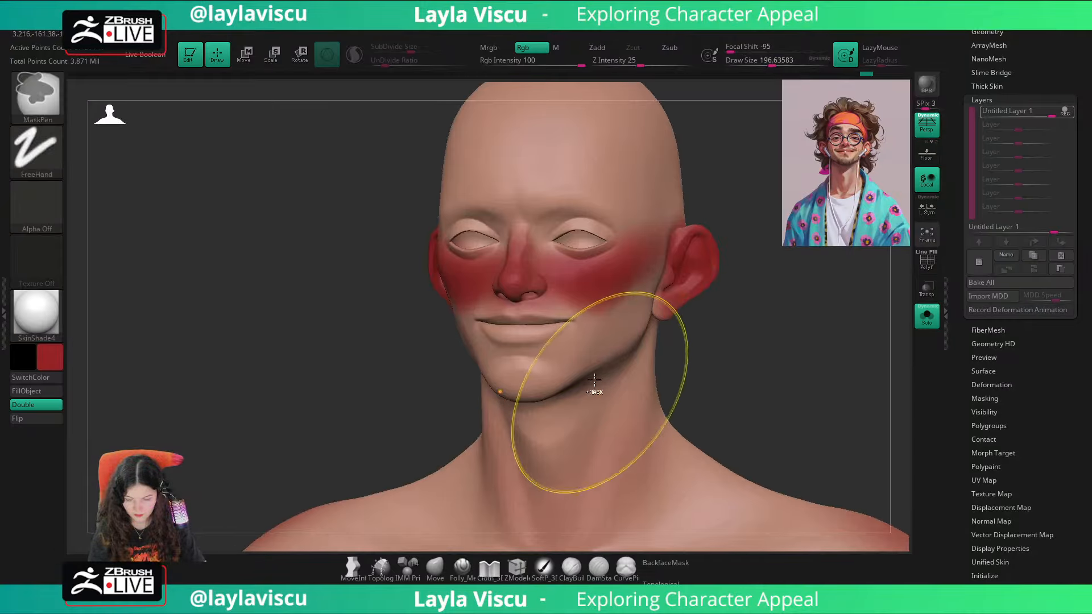
# Step: Paint soft red over the upper and lower lips with a draw size of about 101
pyautogui.press('s')
pyautogui.moveTo(576, 350); pyautogui.dragTo(555, 335)
pyautogui.hotkey('shift', 'z')
pyautogui.hotkey('shift', 'z')
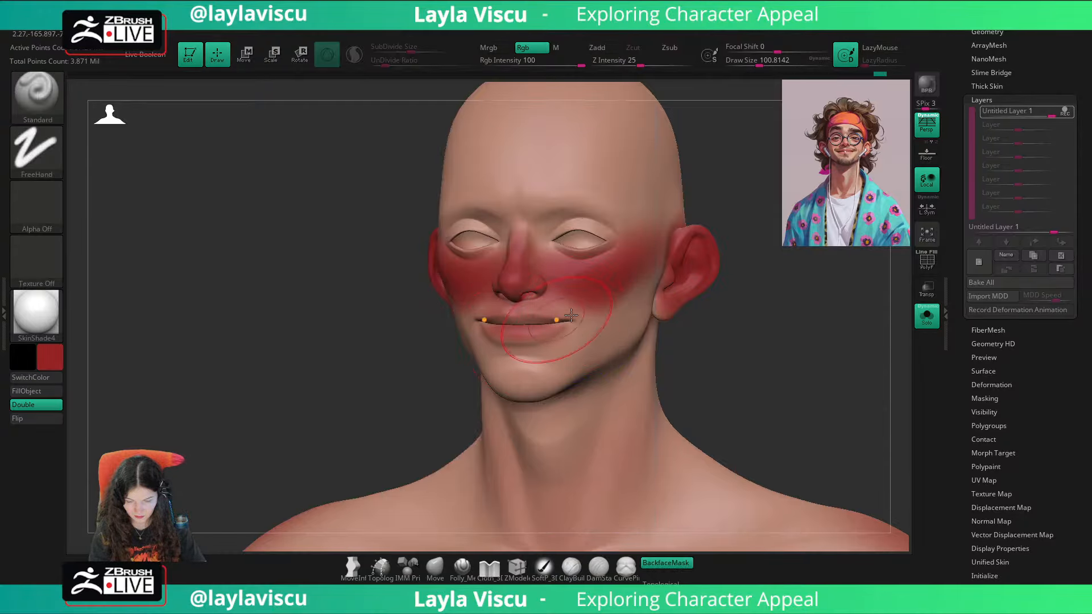
pyautogui.moveTo(665, 322); pyautogui.dragTo(638, 325)
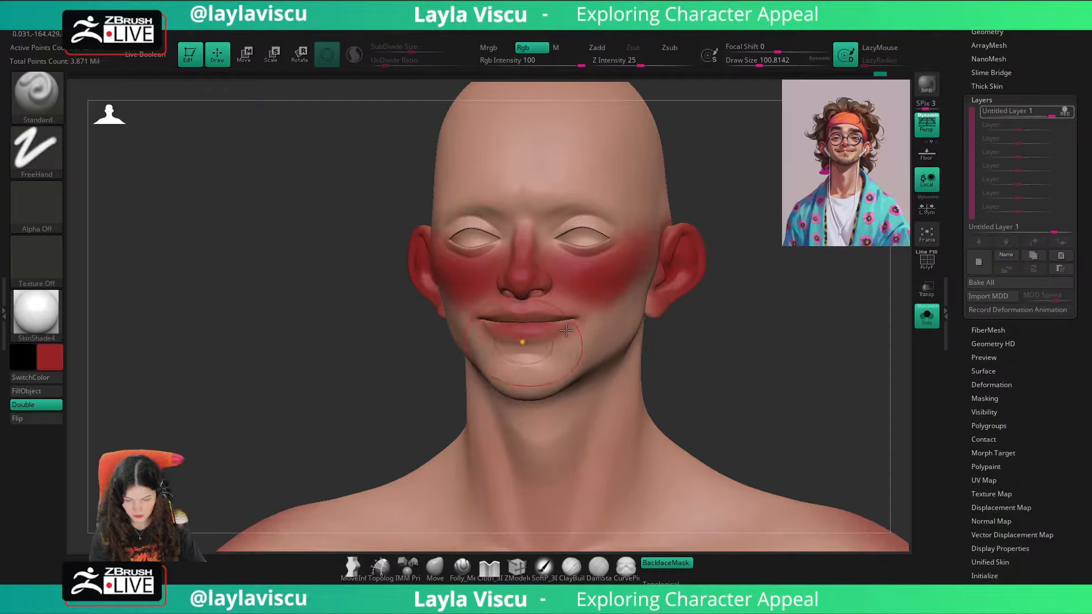
pyautogui.moveTo(757, 319); pyautogui.dragTo(698, 356)
# Step: Choose a medium blue paint color and add a second layer for the beard area
pyautogui.click(50, 357)
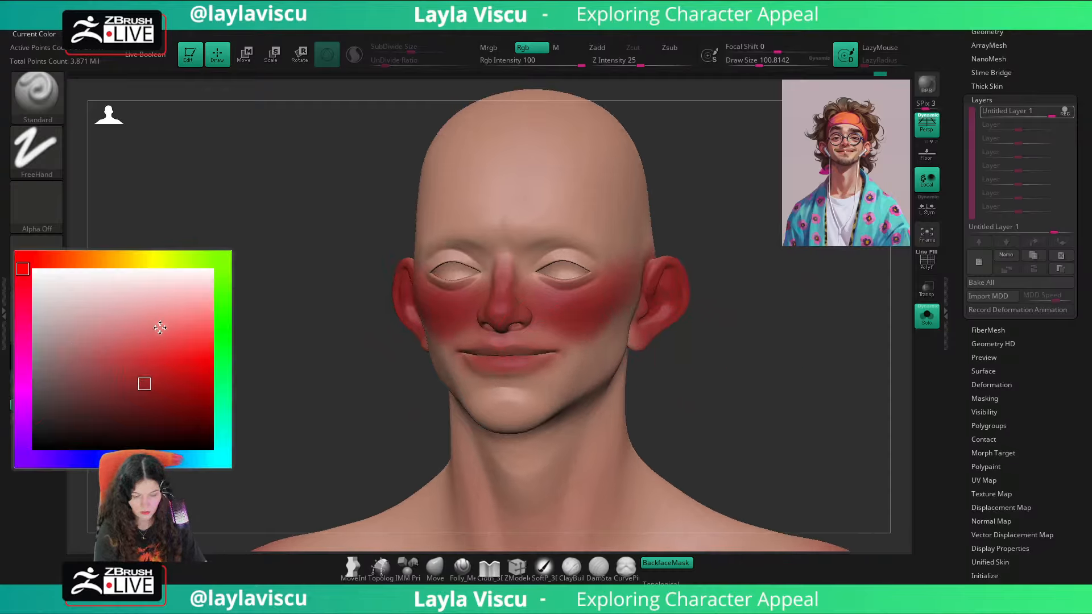
pyautogui.click(125, 460)
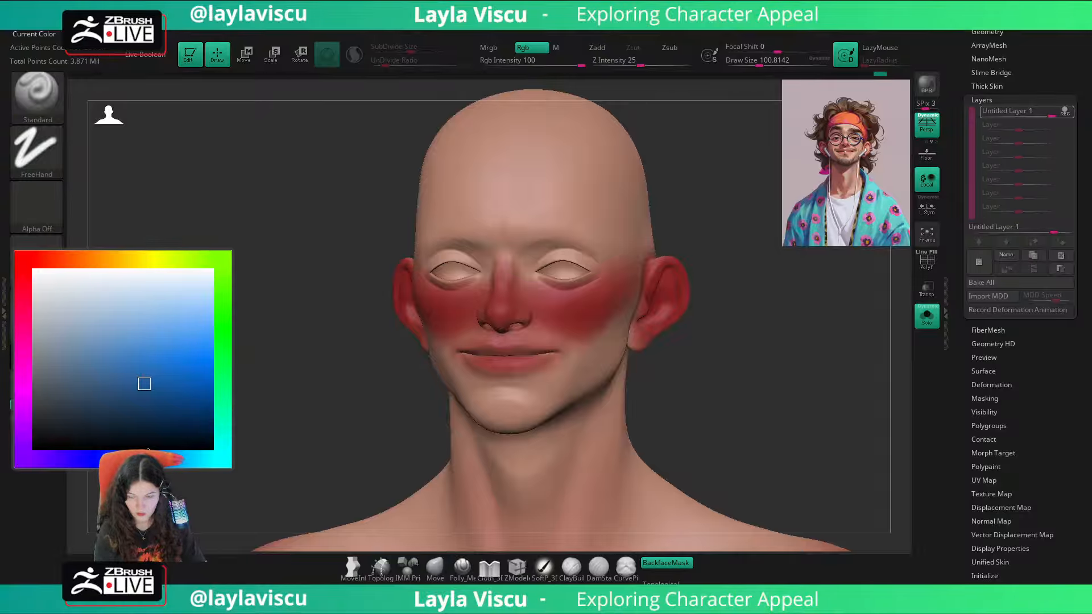
pyautogui.click(144, 383)
pyautogui.click(978, 262)
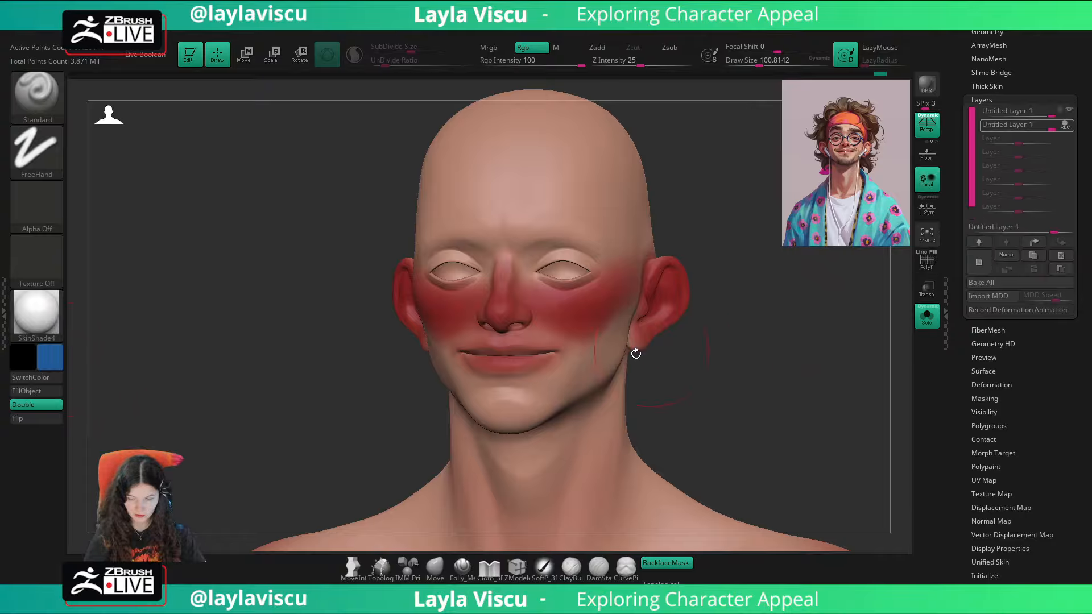
# Step: Paint soft blue over the chin, jaw and lower cheeks with a draw size of about 172, undoing the last stroke
pyautogui.moveTo(560, 380); pyautogui.dragTo(524, 414)
pyautogui.press('s')
pyautogui.moveTo(585, 385); pyautogui.dragTo(594, 385)
pyautogui.moveTo(695, 366)
pyautogui.mouseDown()
pyautogui.moveTo(642, 346)
pyautogui.moveTo(526, 421)
pyautogui.moveTo(501, 415)
pyautogui.mouseUp()
pyautogui.hotkey('ctrl', 'z')
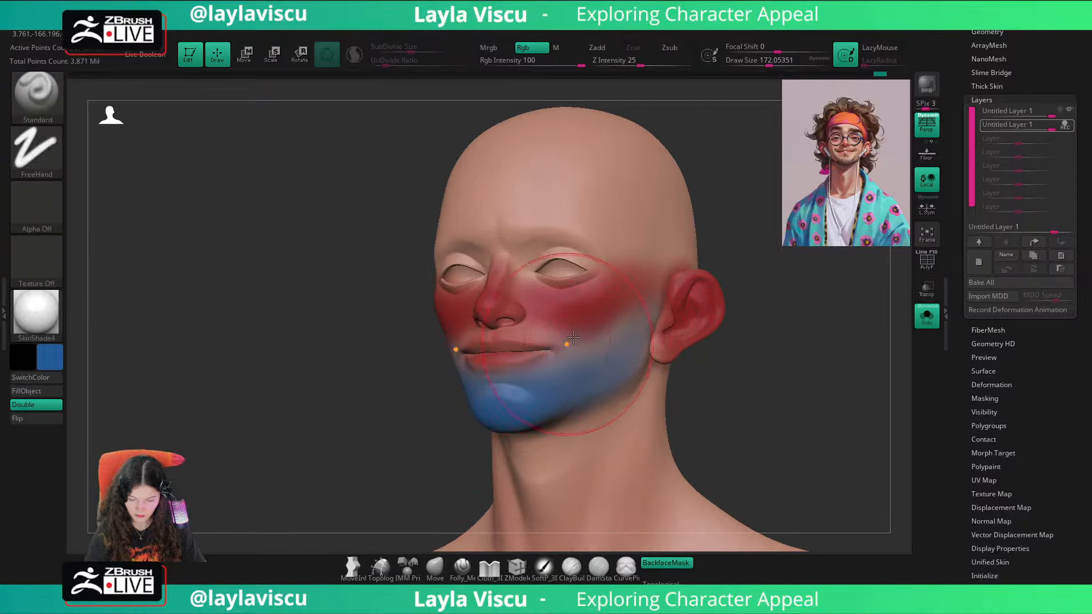
# Step: Extend the blue under the jaw onto the upper neck with a draw size of about 212, and stop recording the second layer
pyautogui.moveTo(616, 397)
pyautogui.mouseDown()
pyautogui.moveTo(557, 447)
pyautogui.moveTo(569, 469)
pyautogui.moveTo(643, 389)
pyautogui.mouseUp()
pyautogui.press('s')
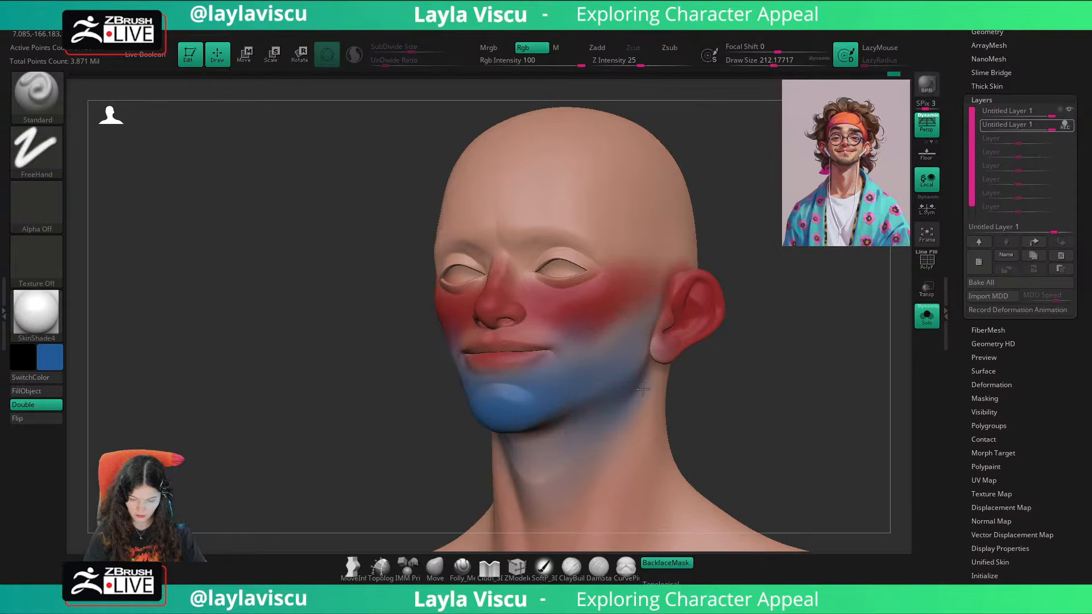
pyautogui.moveTo(725, 377); pyautogui.dragTo(746, 368)
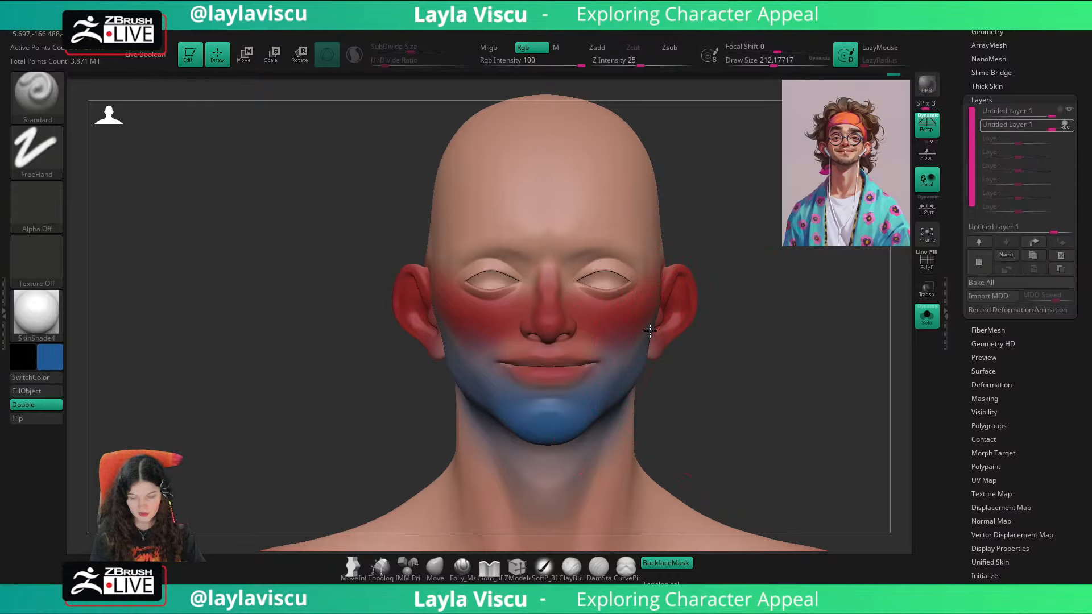
pyautogui.moveTo(742, 365)
pyautogui.mouseDown()
pyautogui.moveTo(699, 372)
pyautogui.moveTo(737, 371)
pyautogui.moveTo(707, 360)
pyautogui.moveTo(725, 357)
pyautogui.moveTo(713, 354)
pyautogui.mouseUp()
pyautogui.press('s')
pyautogui.click(1065, 129)
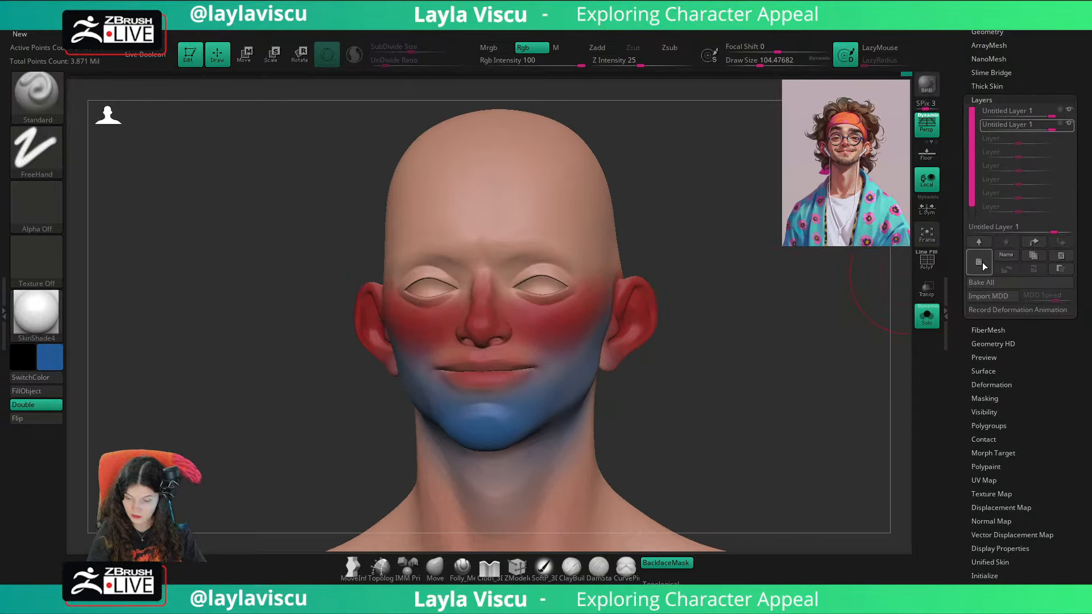
pyautogui.press('o')
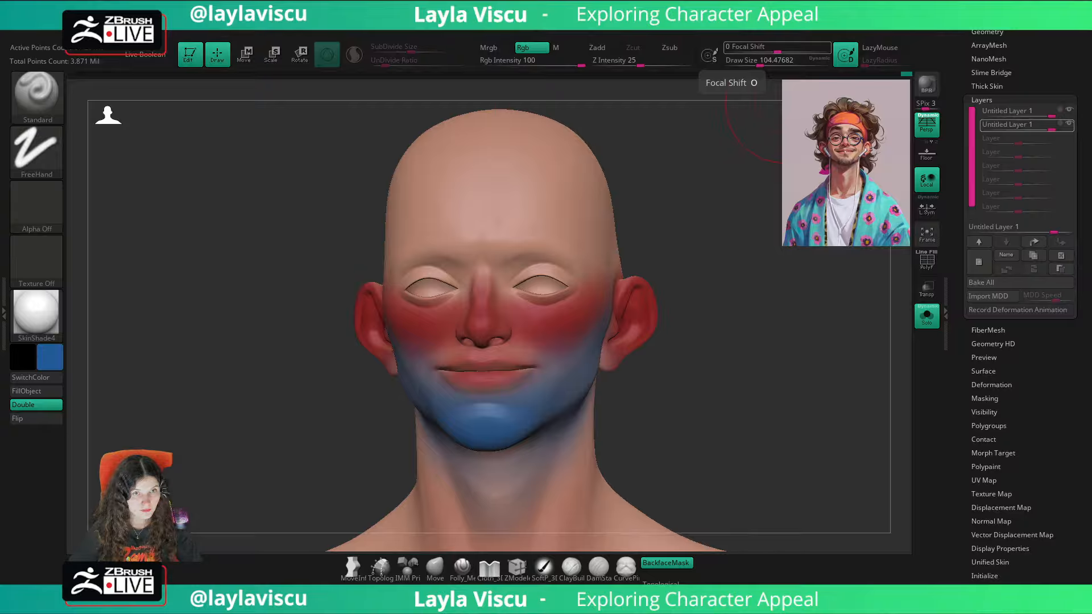
# Step: Switch to the web browser, show image results for "color zones of the face", and preview the Color Zones Explained image in a smaller window
pyautogui.hotkey('alt', 'Tab')
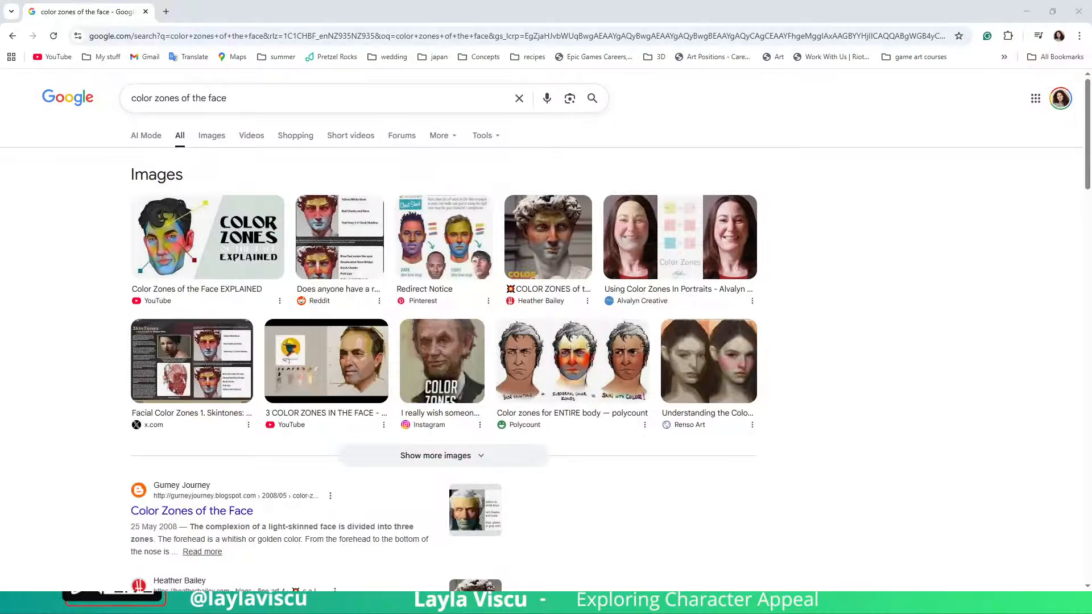
pyautogui.click(211, 137)
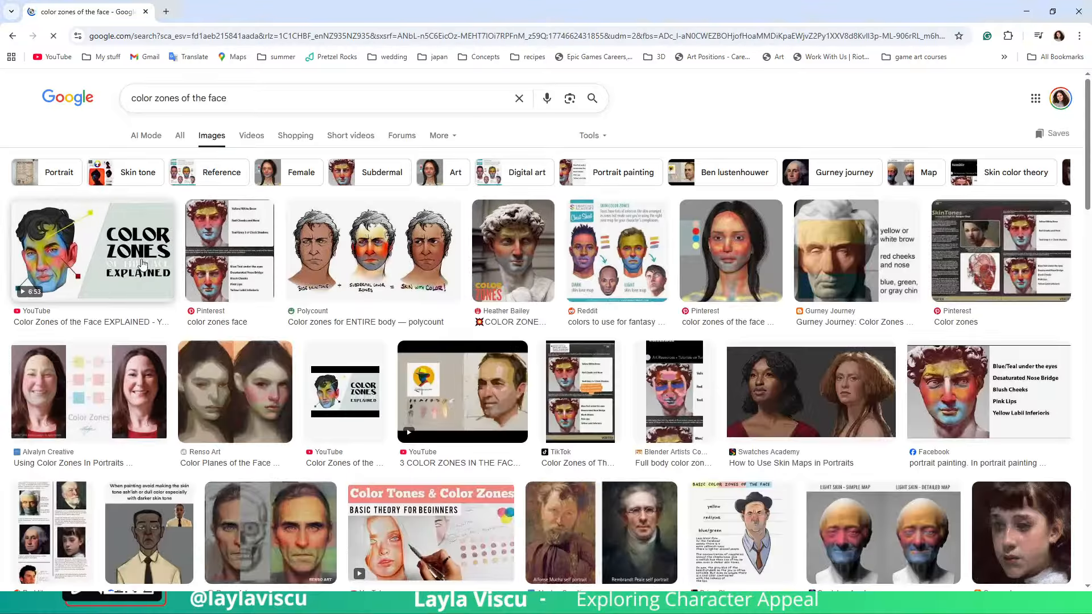
pyautogui.click(153, 251)
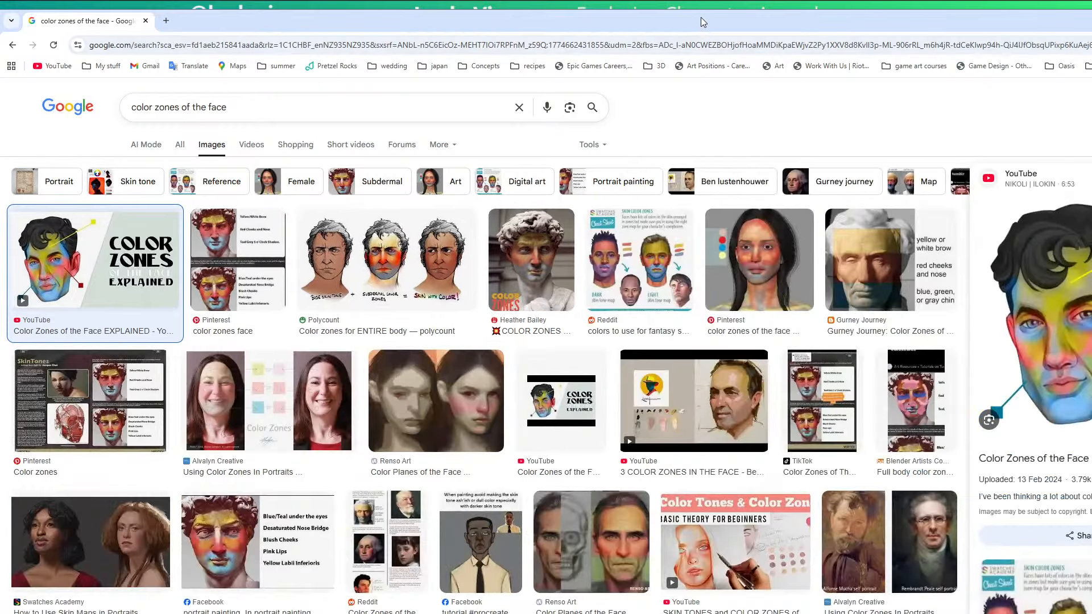
pyautogui.doubleClick(701, 18)
pyautogui.doubleClick(245, 21)
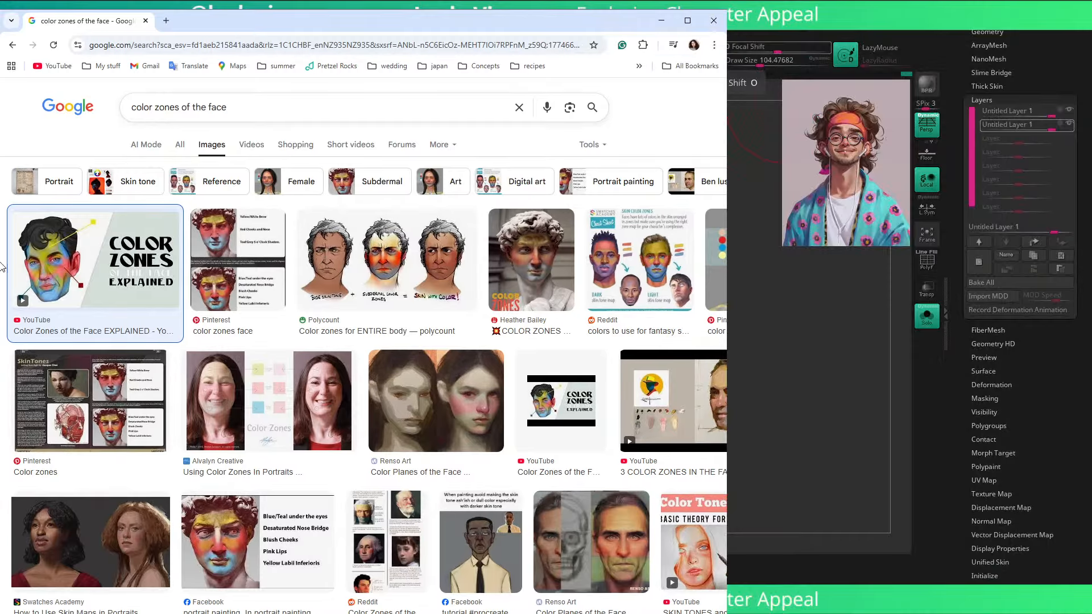
pyautogui.moveTo(580, 265); pyautogui.dragTo(682, 239)
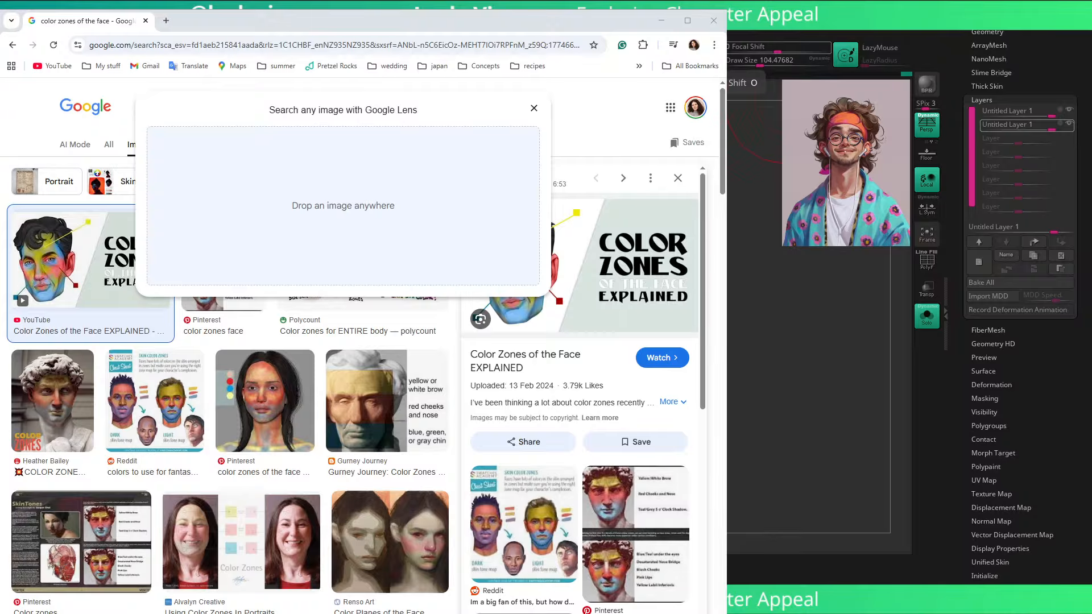
# Step: Examine the skin color zones cheat sheet, the Polycount subdermal color zones image and the painted statue example, and close the preview
pyautogui.click(139, 432)
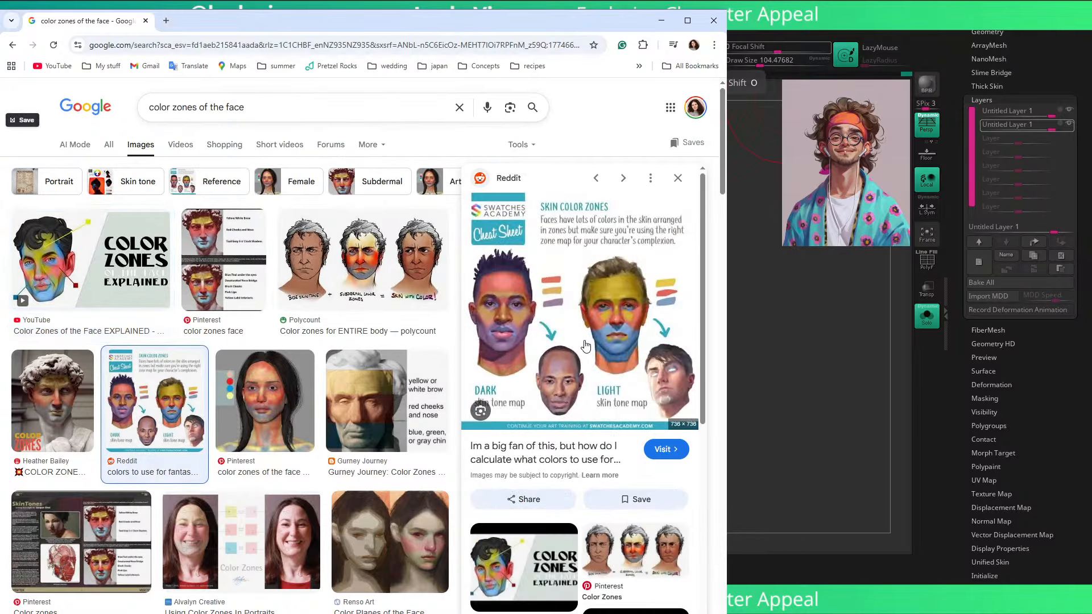
pyautogui.moveTo(580, 307); pyautogui.dragTo(625, 296)
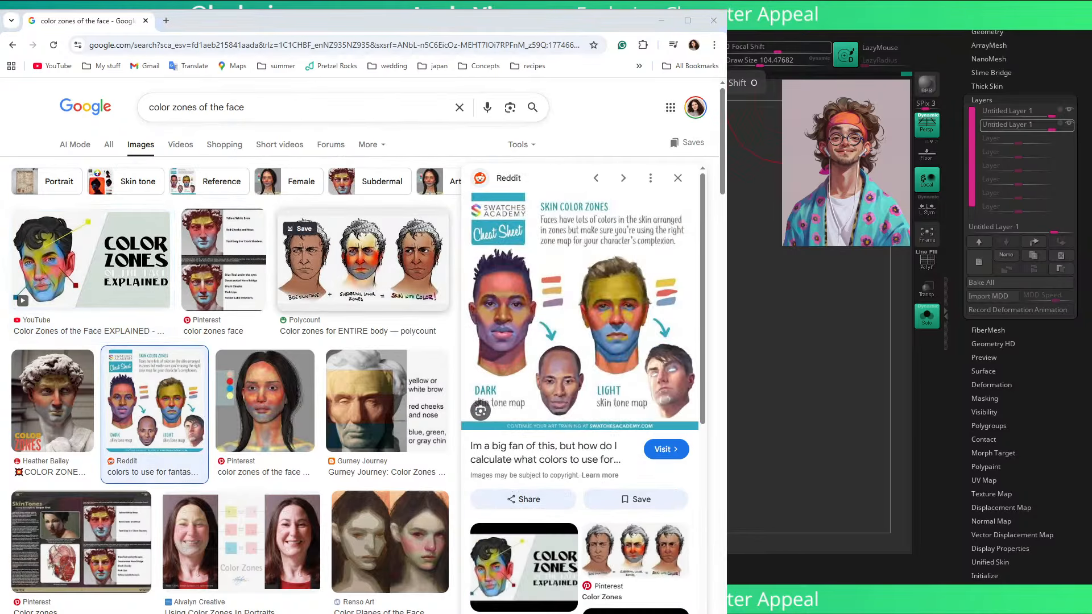
pyautogui.click(364, 262)
pyautogui.moveTo(578, 267); pyautogui.dragTo(619, 259)
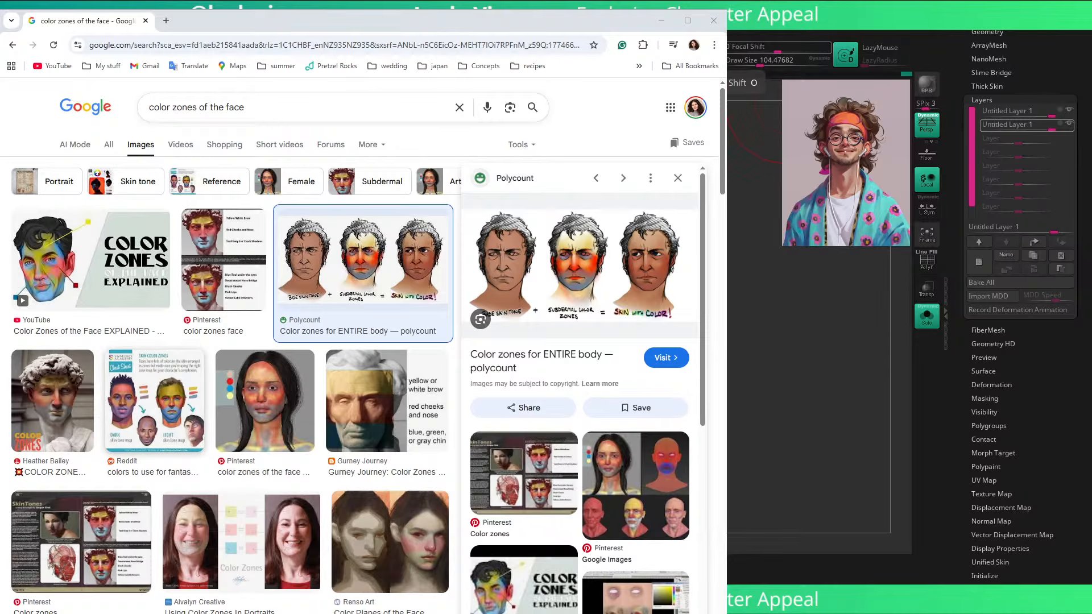
pyautogui.click(154, 419)
pyautogui.click(52, 401)
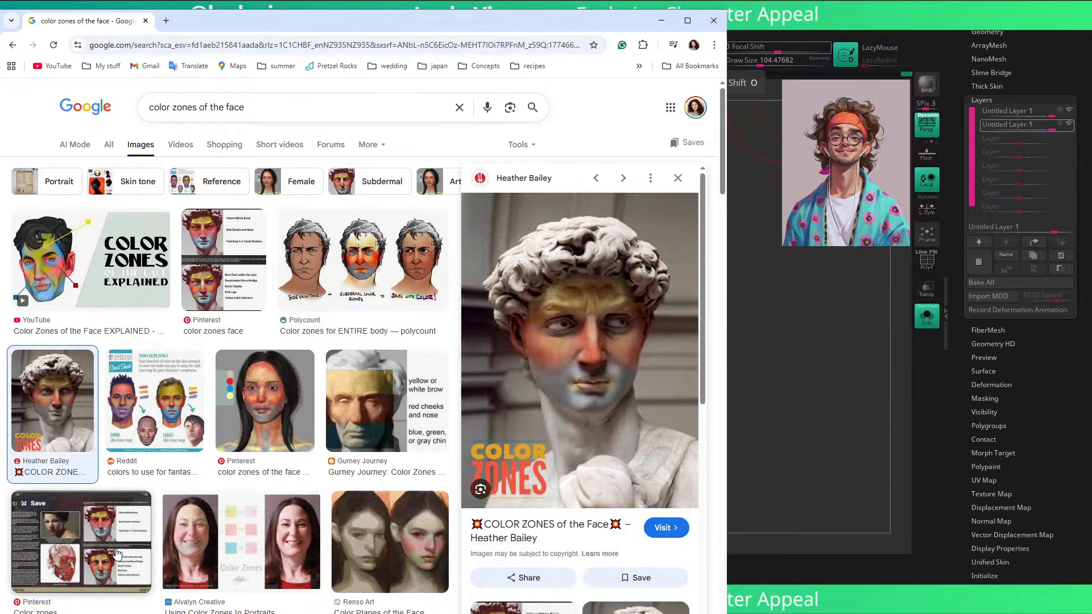
pyautogui.press('Escape')
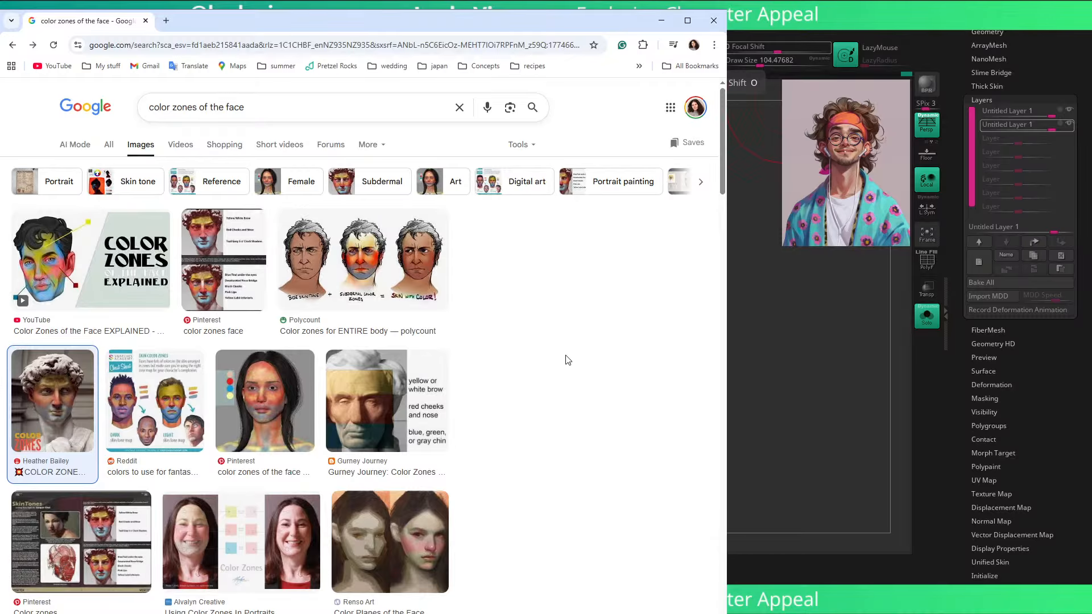
# Step: Refresh the image results, examine the Facebook portrait color zones image in the preview, and return to ZBrush
pyautogui.scroll(-3, 477, 437)
pyautogui.scroll(3, 478, 437)
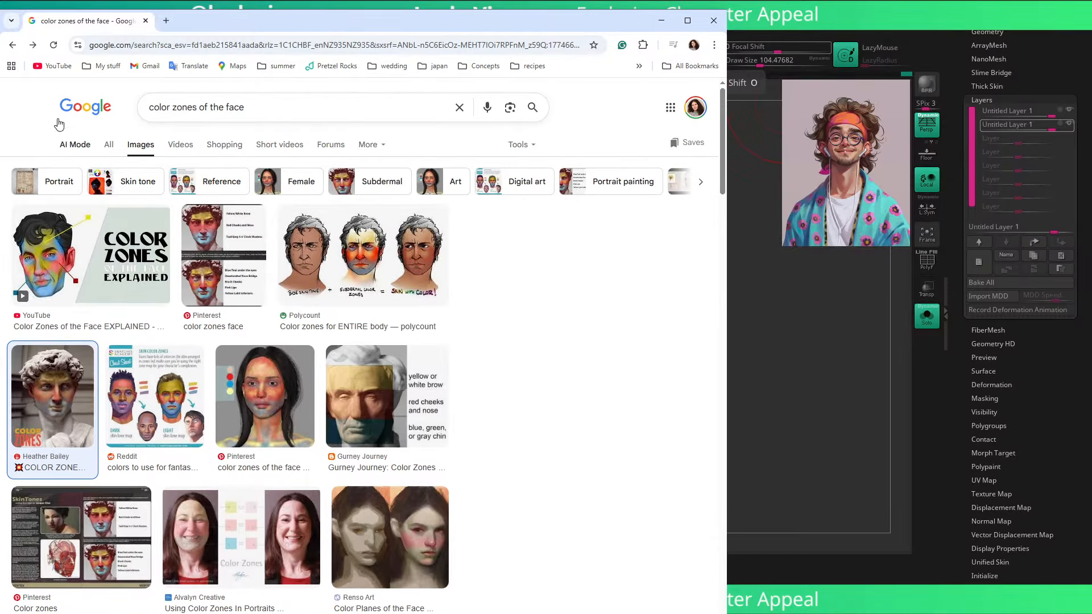
pyautogui.click(55, 46)
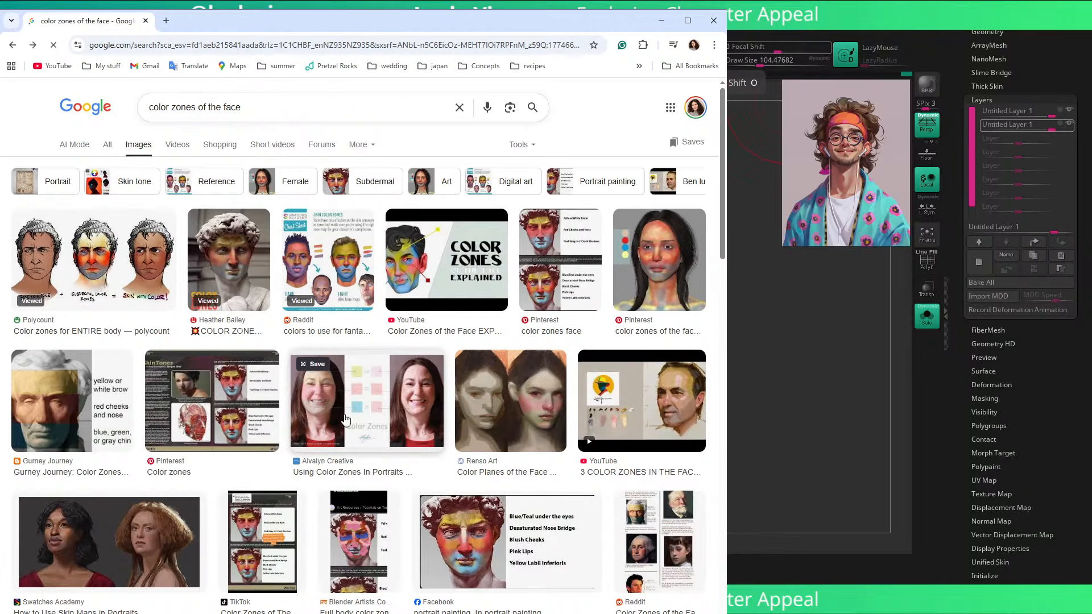
pyautogui.click(499, 520)
pyautogui.scroll(-2, 503, 448)
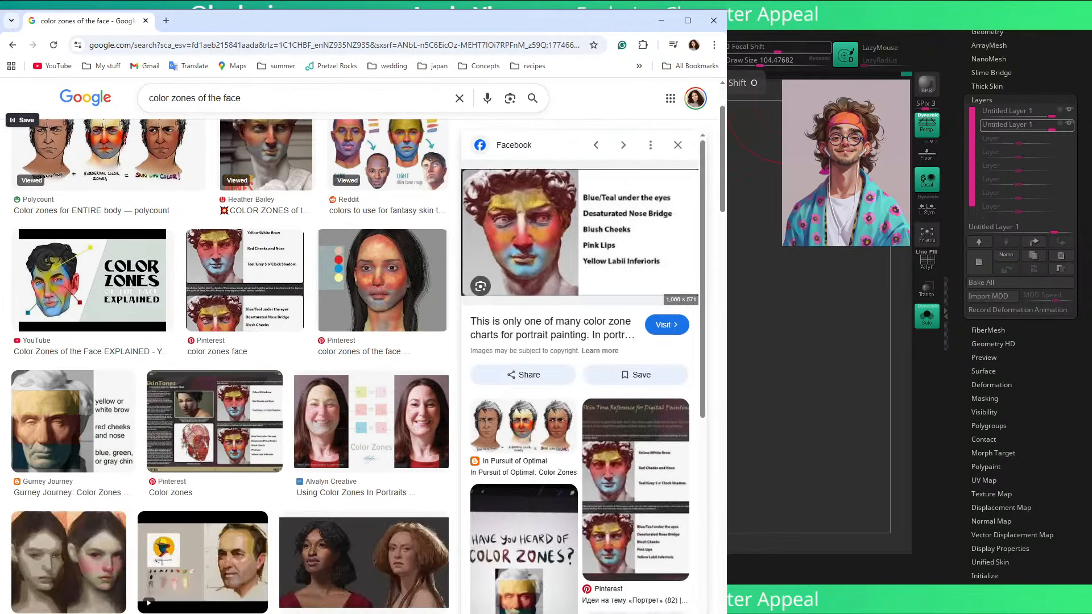
pyautogui.moveTo(560, 231); pyautogui.dragTo(607, 245)
pyautogui.click(659, 20)
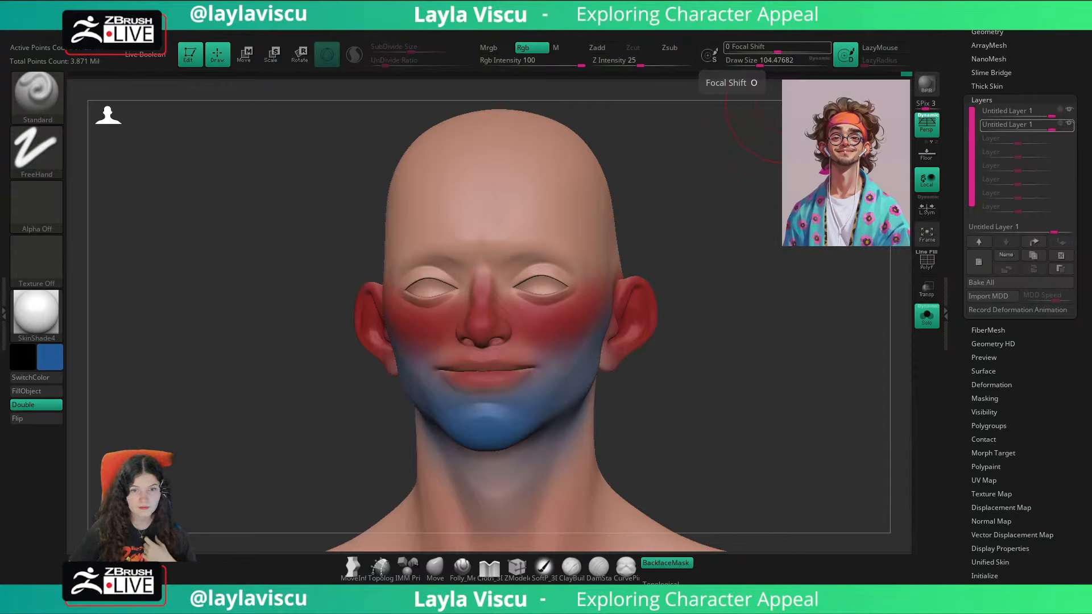
# Step: Sample a brighter blue from the painted chin and set the brush draw size to about 68
pyautogui.moveTo(779, 313); pyautogui.dragTo(798, 326)
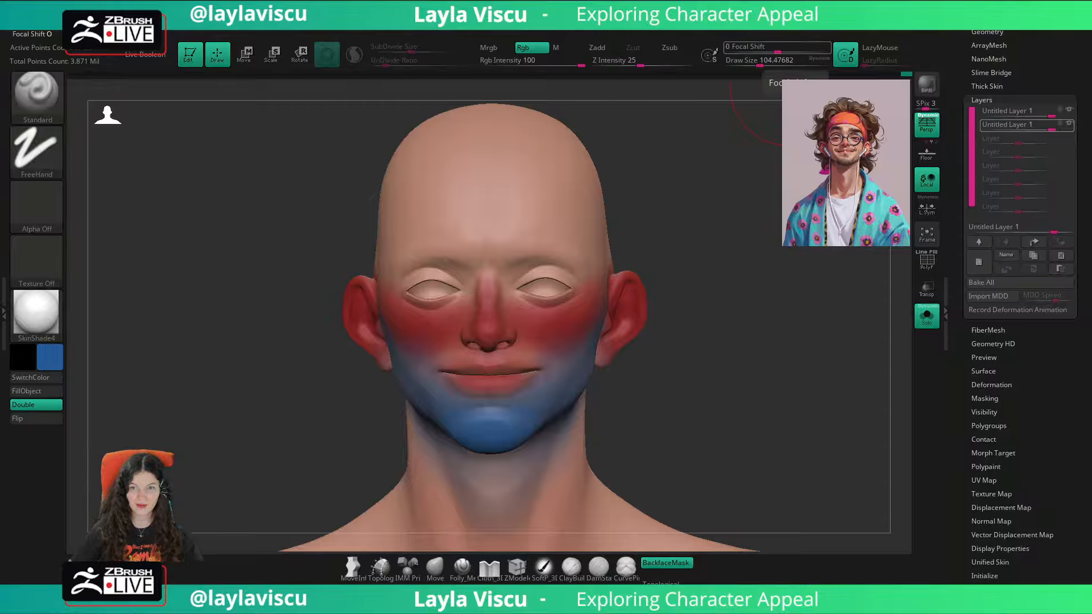
pyautogui.moveTo(779, 333); pyautogui.dragTo(751, 335)
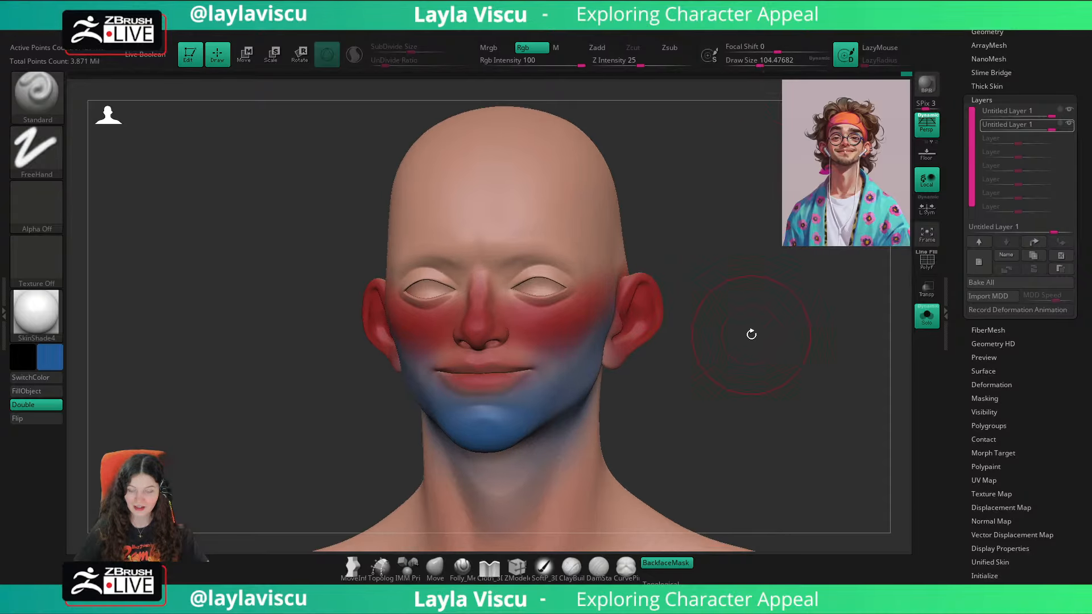
pyautogui.press('s')
pyautogui.moveTo(740, 378); pyautogui.dragTo(694, 376)
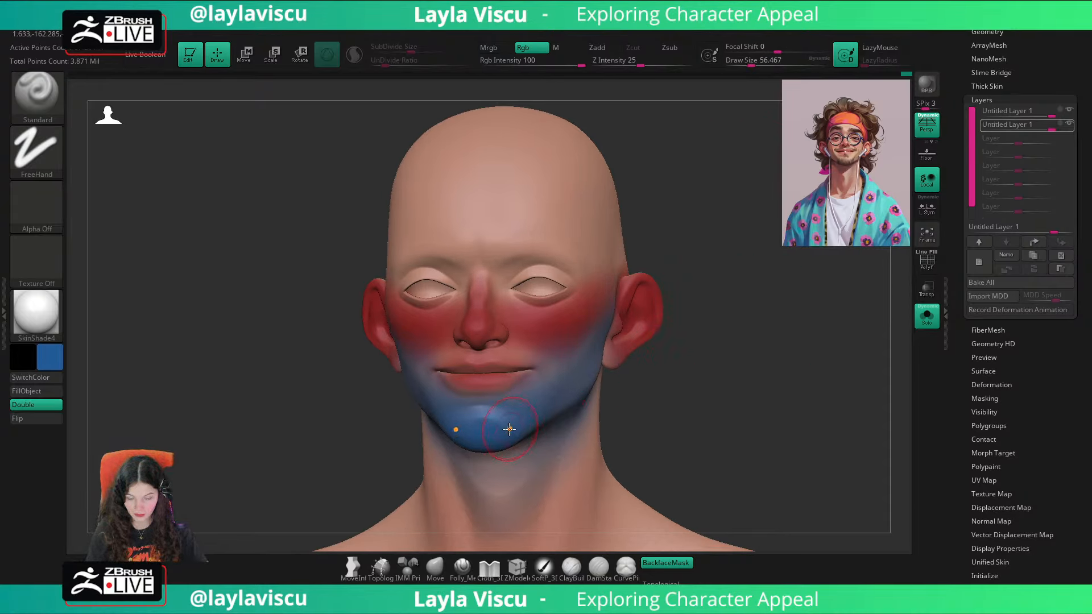
pyautogui.press('c')
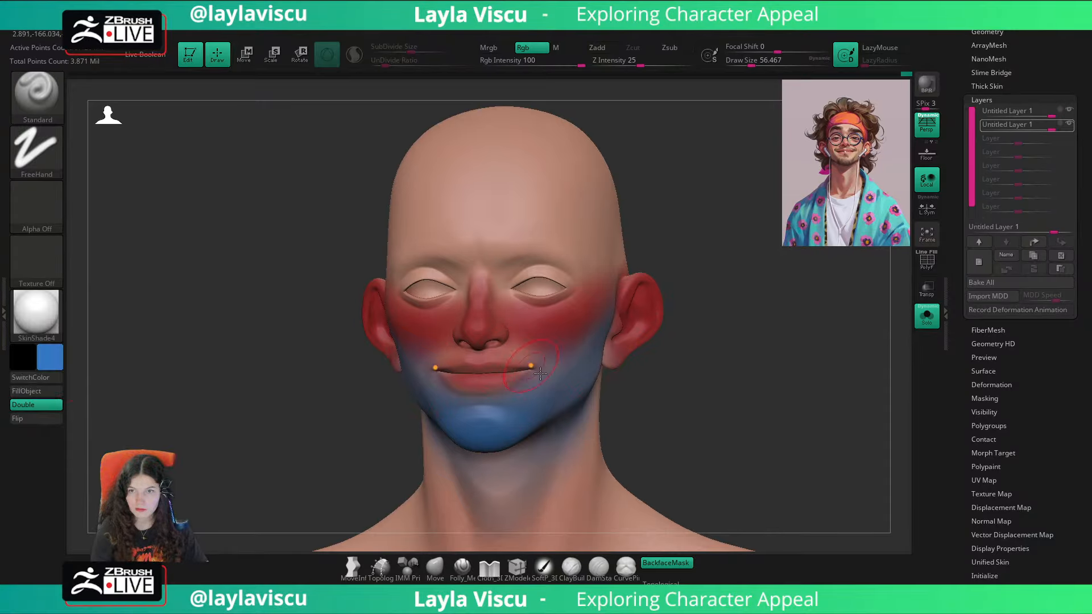
pyautogui.press('s')
pyautogui.moveTo(526, 377); pyautogui.dragTo(528, 378)
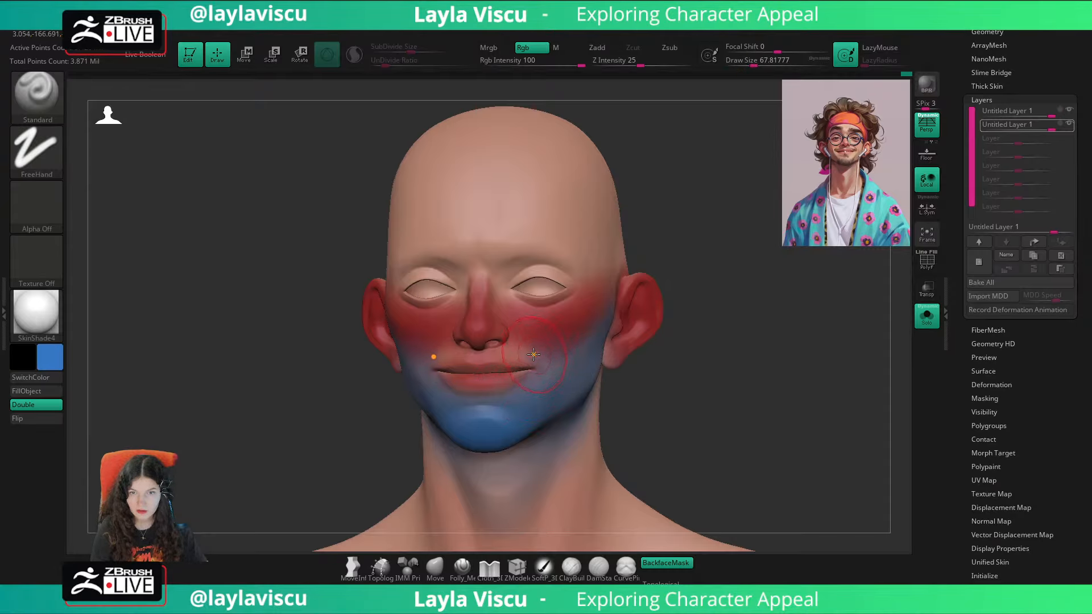
# Step: Turn recording back on for the second layer and paint blue along the bridge of the nose
pyautogui.click(483, 298)
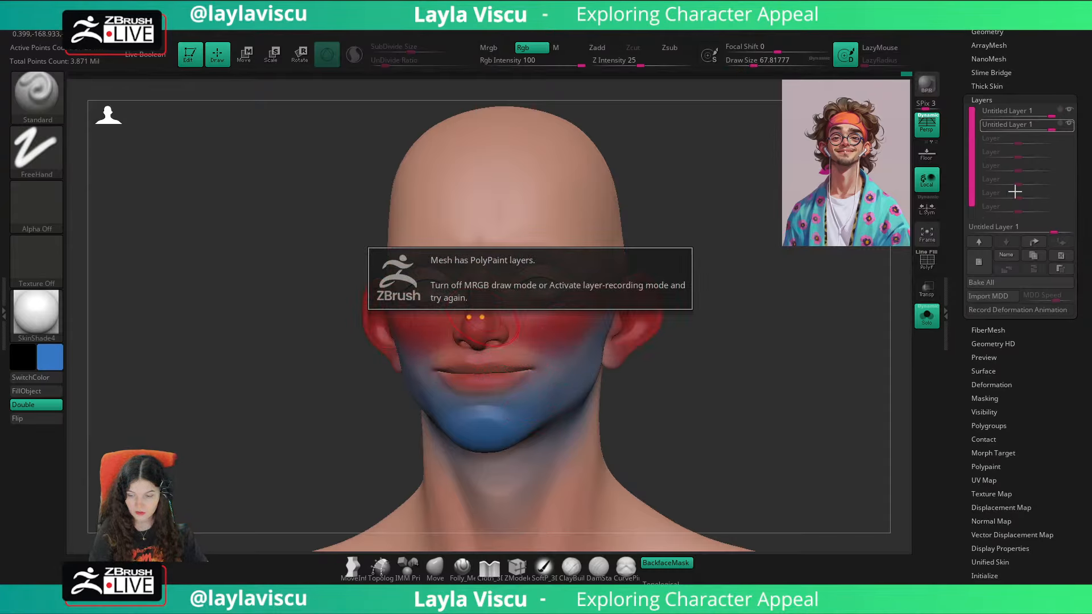
pyautogui.click(1069, 124)
pyautogui.click(1069, 125)
pyautogui.click(1068, 125)
pyautogui.click(1061, 125)
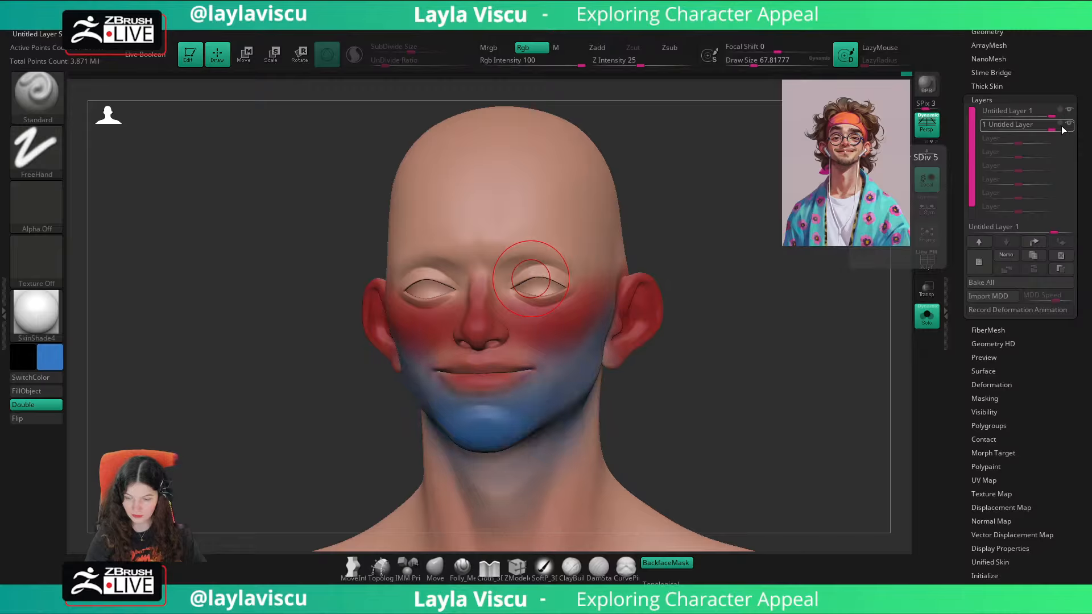
pyautogui.moveTo(475, 326)
pyautogui.mouseDown()
pyautogui.moveTo(479, 290)
pyautogui.moveTo(481, 307)
pyautogui.mouseUp()
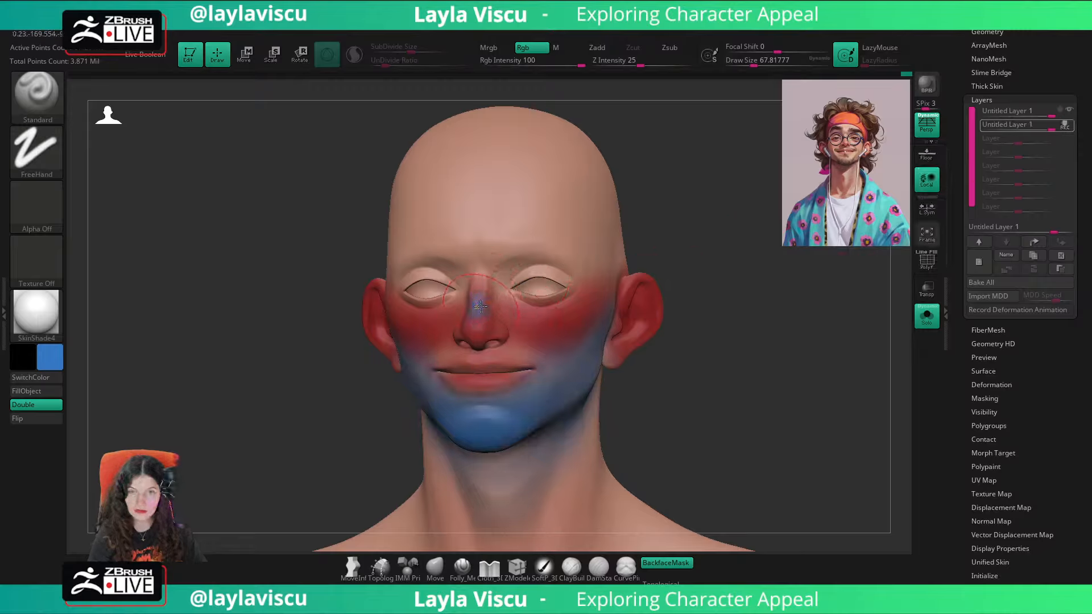
# Step: Paint blue under the eyes and over the temple, using a draw size of about 286 for the temple, and stop recording the layer
pyautogui.moveTo(580, 293)
pyautogui.mouseDown()
pyautogui.moveTo(500, 295)
pyautogui.moveTo(546, 293)
pyautogui.mouseUp()
pyautogui.press(']')
pyautogui.moveTo(593, 225)
pyautogui.mouseDown()
pyautogui.moveTo(592, 200)
pyautogui.moveTo(614, 259)
pyautogui.mouseUp()
pyautogui.moveTo(600, 194); pyautogui.dragTo(600, 239)
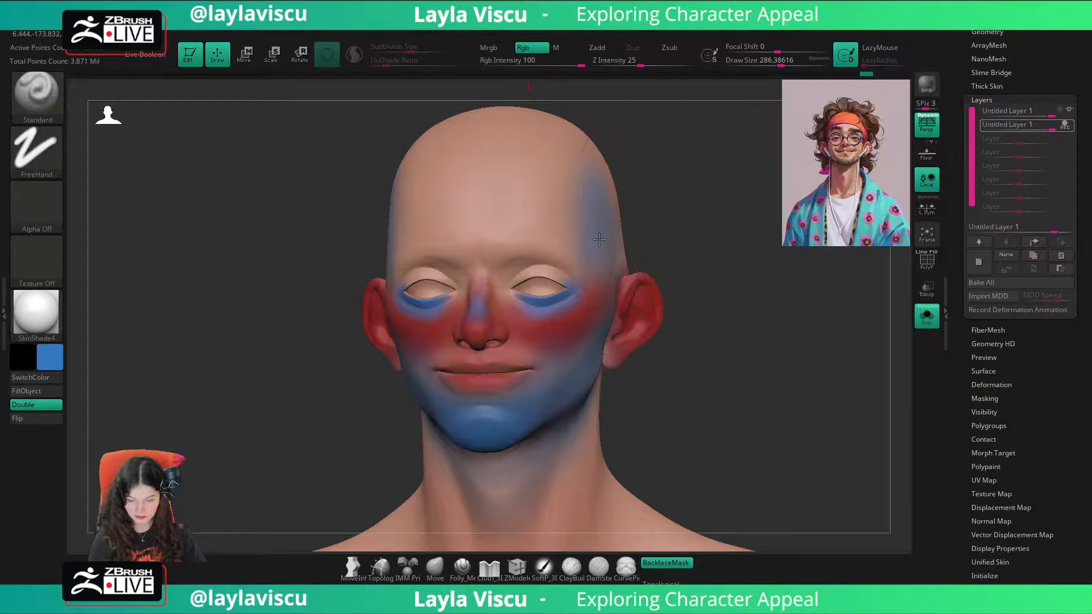
pyautogui.press('[')
pyautogui.click(1064, 125)
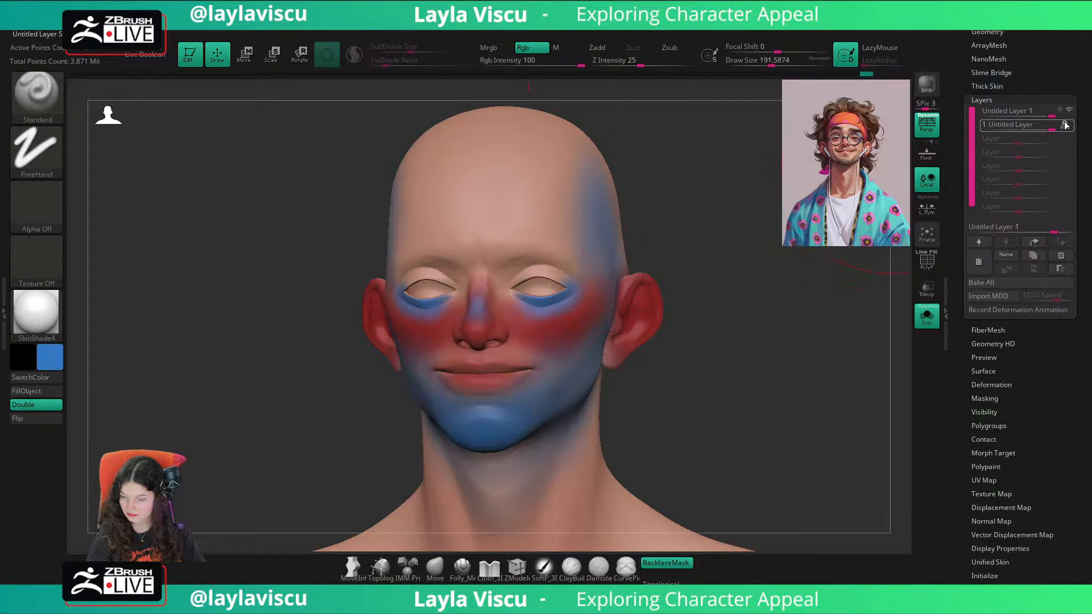
# Step: Add a third layer, sample a light tan skin color from the reference illustration, and open the current color for adjustment
pyautogui.click(978, 262)
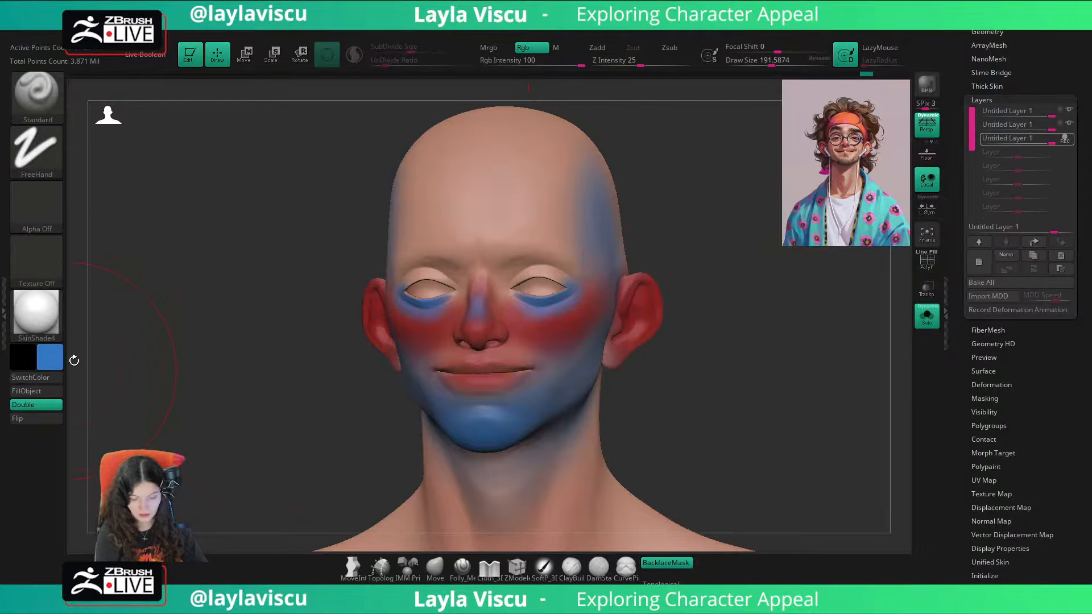
pyautogui.hotkey('shift', 'z')
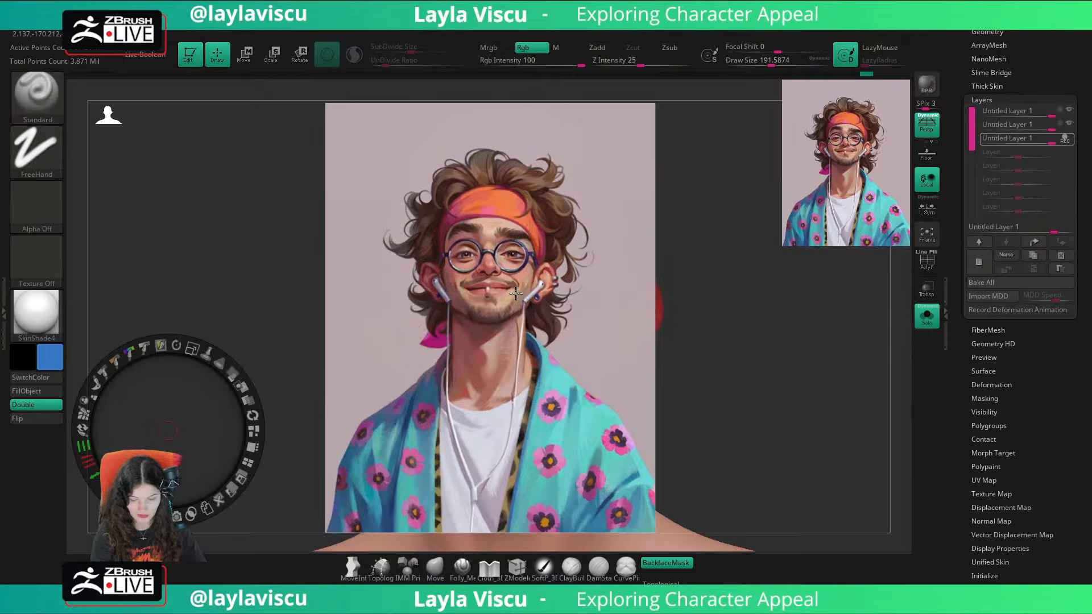
pyautogui.press('c')
pyautogui.press('z')
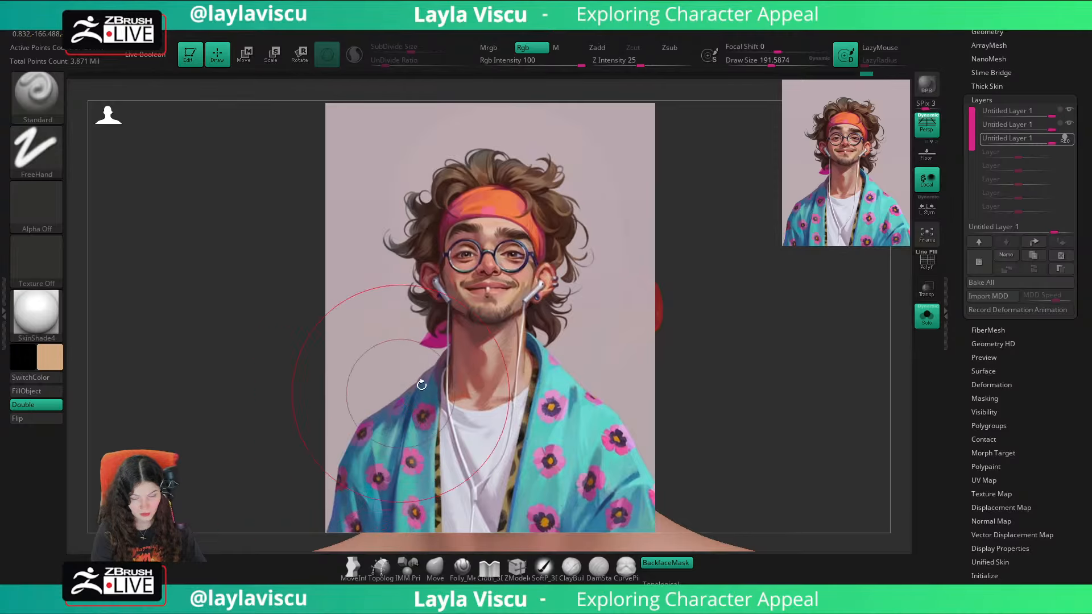
pyautogui.hotkey('shift', 'z')
pyautogui.click(51, 359)
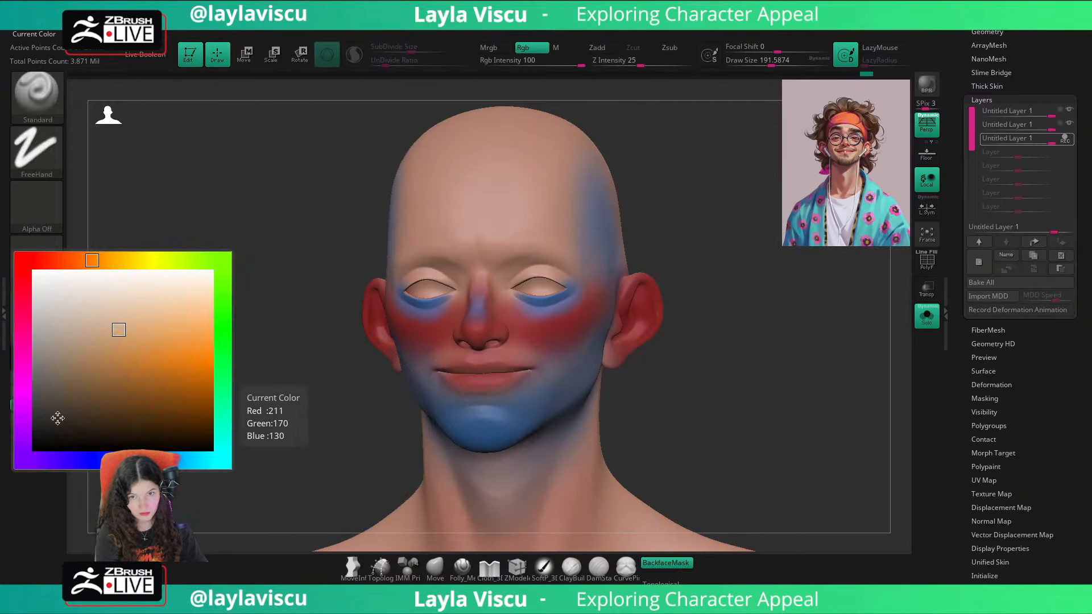
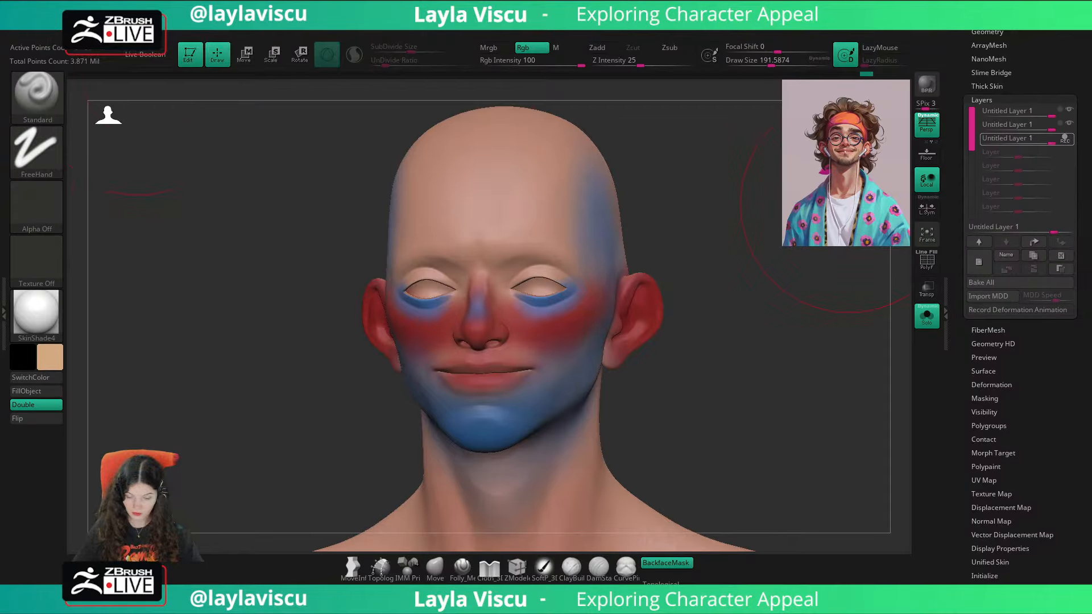
# Step: Adjust the paint color to a golden yellow and paint it across the whole forehead on the third layer
pyautogui.click(50, 356)
pyautogui.click(171, 310)
pyautogui.moveTo(127, 253); pyautogui.dragTo(130, 254)
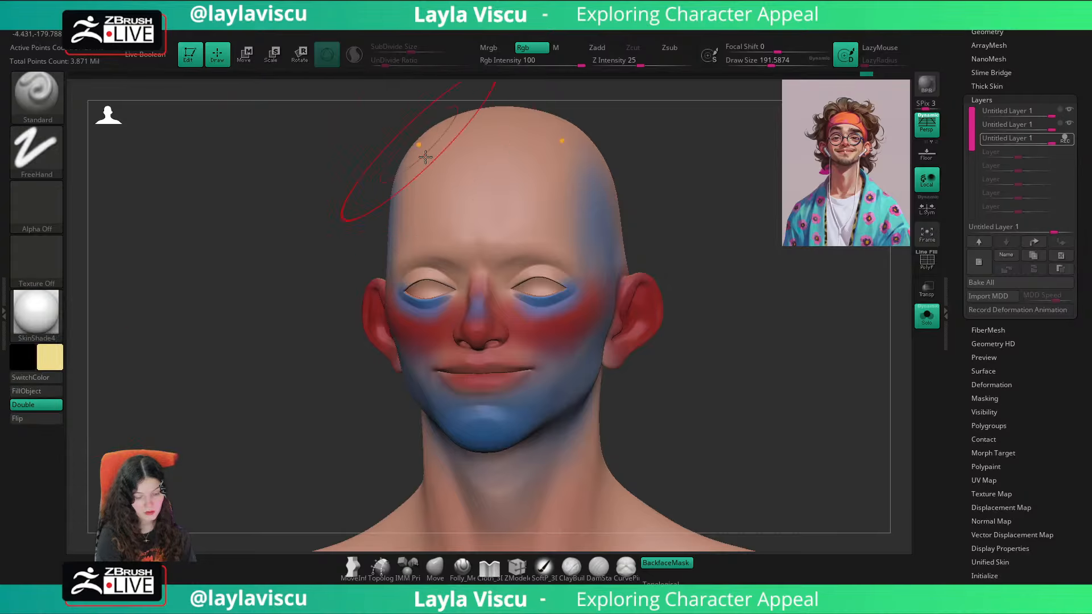
pyautogui.click(48, 364)
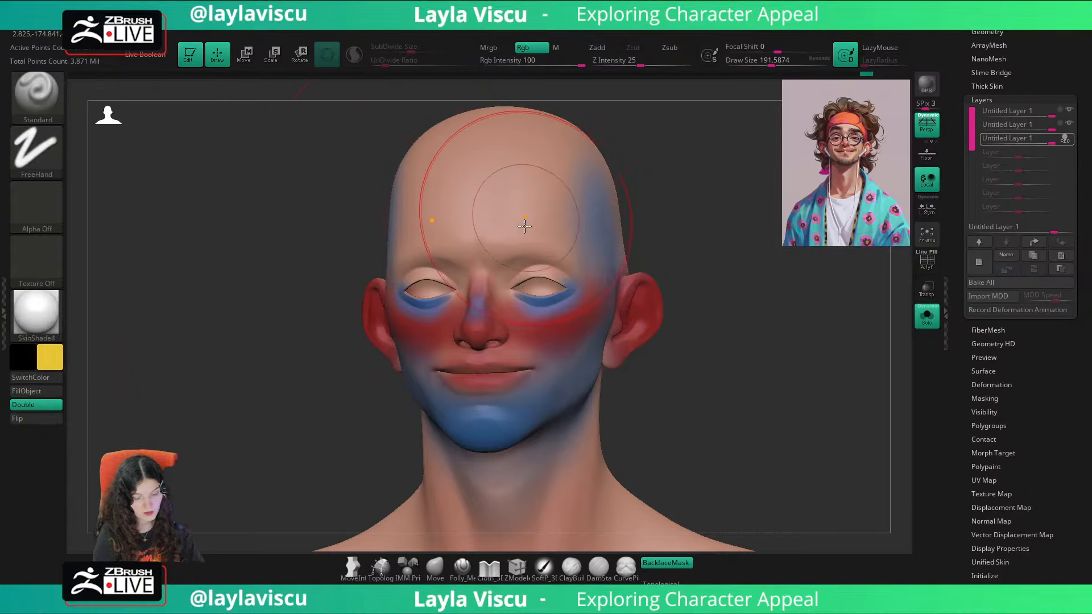
pyautogui.click(53, 362)
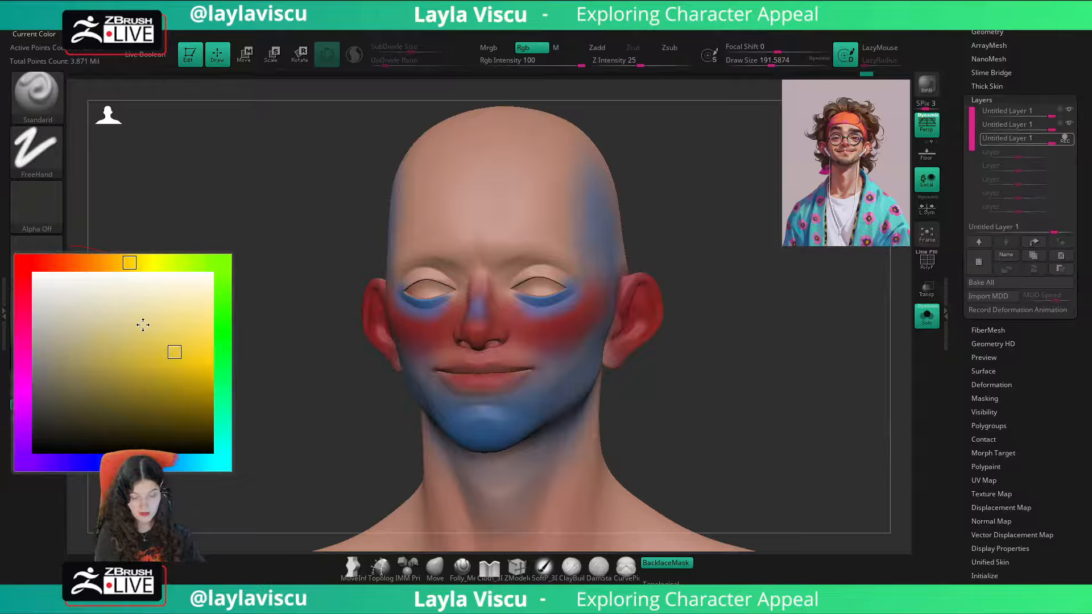
pyautogui.click(176, 336)
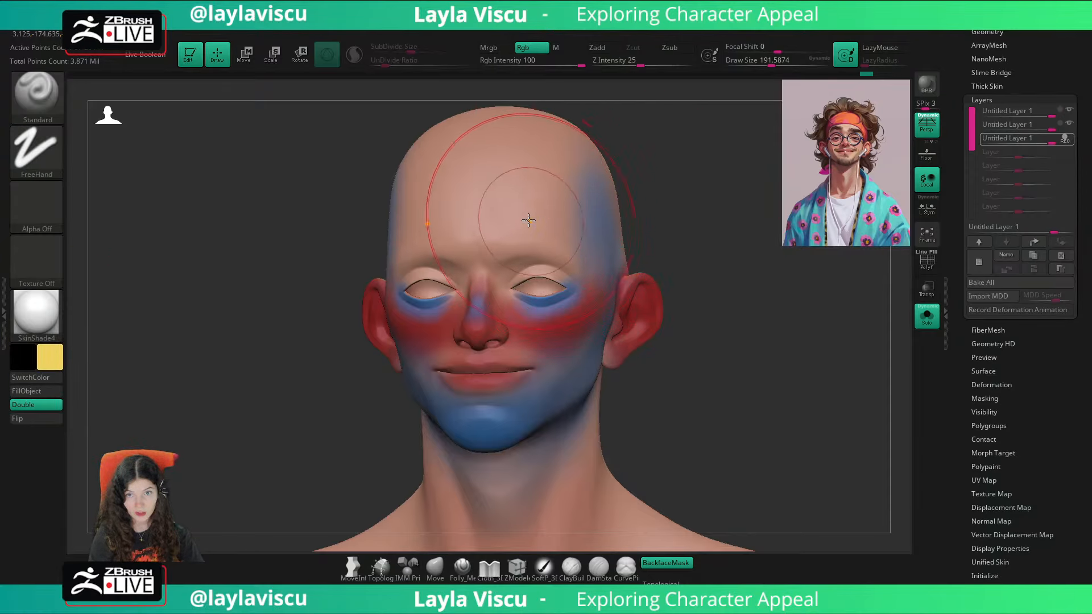
pyautogui.moveTo(529, 185)
pyautogui.mouseDown()
pyautogui.moveTo(485, 244)
pyautogui.moveTo(488, 127)
pyautogui.moveTo(413, 209)
pyautogui.mouseUp()
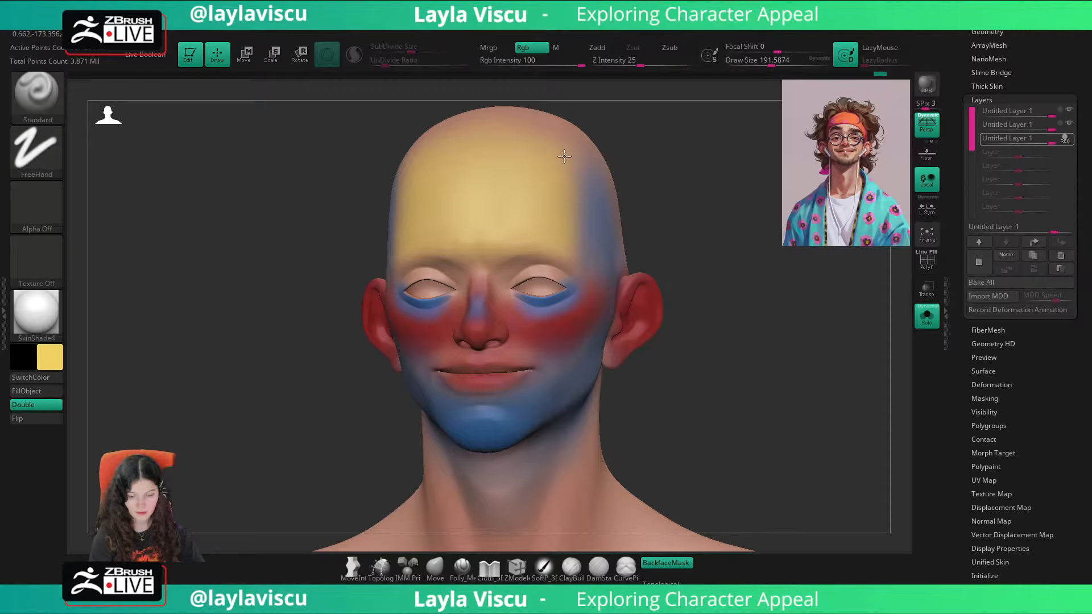
# Step: Reduce the draw size to about 94 and paint yellow over the upper eyelids, inner cheeks and areas beside the mouth
pyautogui.press('s')
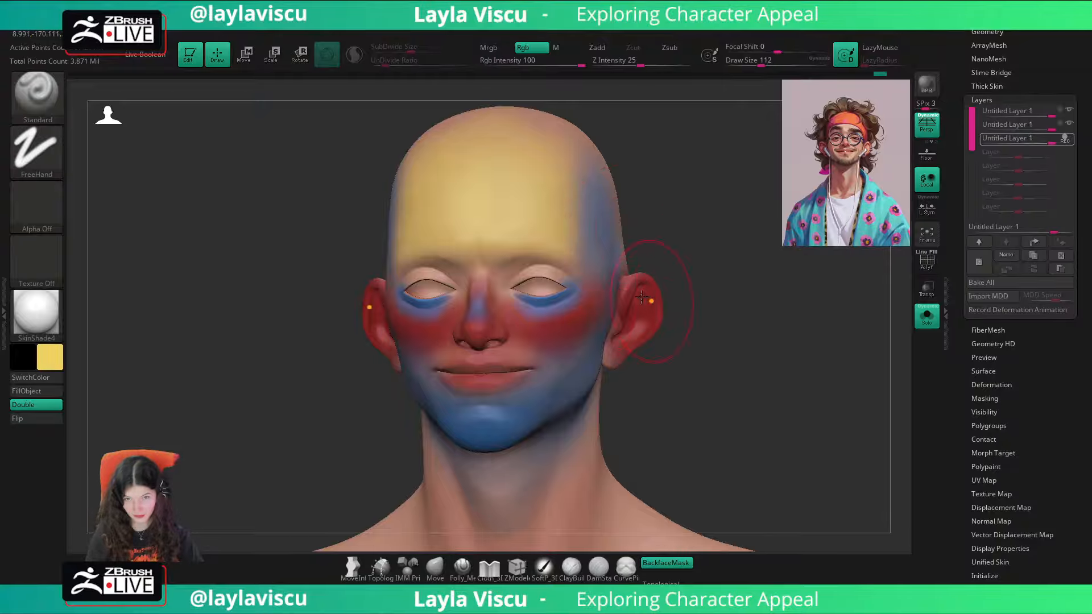
pyautogui.press('s')
pyautogui.moveTo(563, 256); pyautogui.dragTo(560, 257)
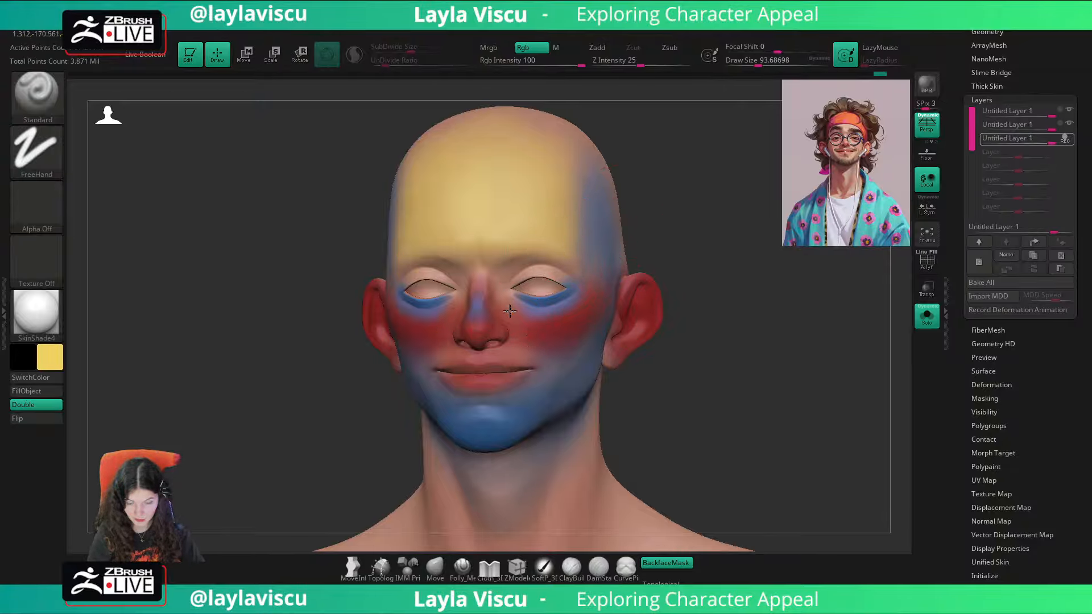
pyautogui.moveTo(510, 311)
pyautogui.mouseDown()
pyautogui.moveTo(534, 335)
pyautogui.moveTo(505, 288)
pyautogui.moveTo(531, 317)
pyautogui.moveTo(507, 298)
pyautogui.mouseUp()
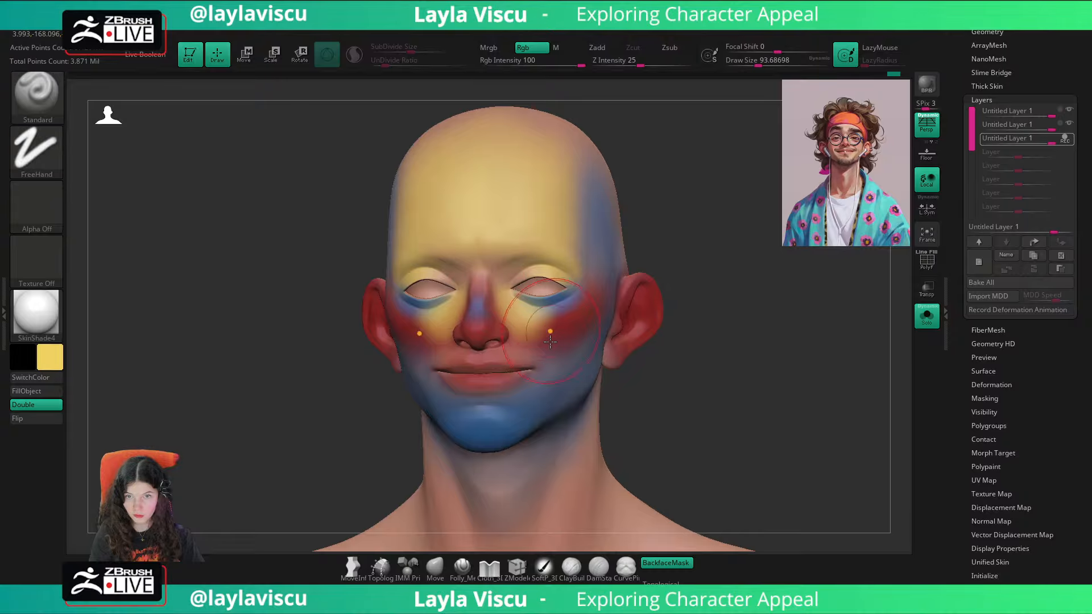
pyautogui.moveTo(546, 365); pyautogui.dragTo(548, 371)
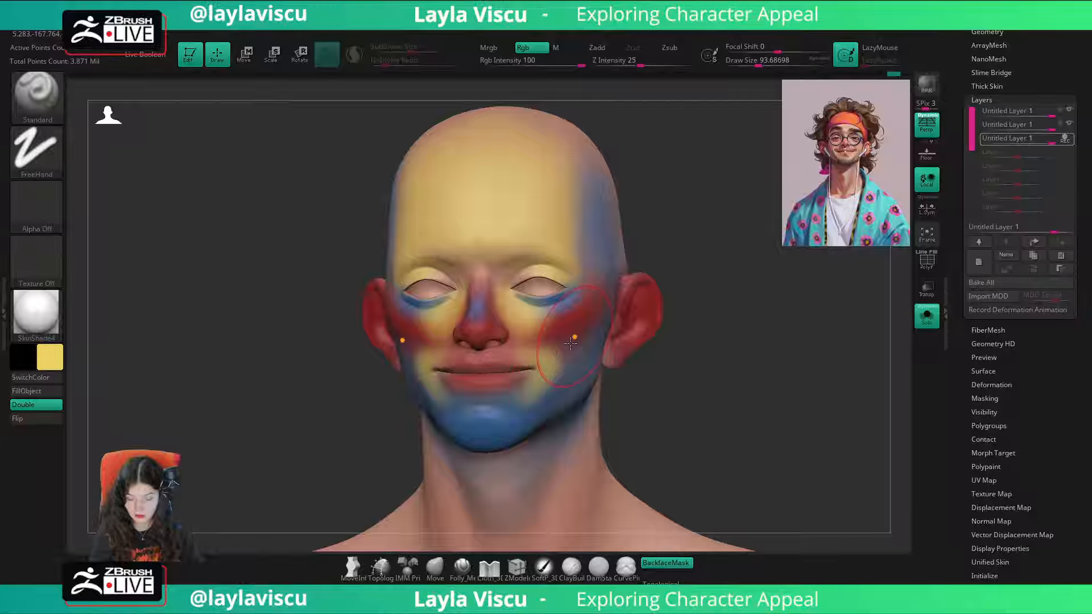
# Step: Reduce the brush draw size to about 51 for the finer areas of the face
pyautogui.moveTo(724, 357)
pyautogui.mouseDown()
pyautogui.moveTo(726, 370)
pyautogui.moveTo(690, 365)
pyautogui.mouseUp()
pyautogui.press('s')
pyautogui.press('s')
pyautogui.moveTo(522, 291); pyautogui.dragTo(509, 291)
pyautogui.press('s')
pyautogui.moveTo(696, 278)
pyautogui.mouseDown()
pyautogui.moveTo(704, 263)
pyautogui.moveTo(563, 161)
pyautogui.mouseUp()
pyautogui.moveTo(724, 263)
pyautogui.mouseDown()
pyautogui.moveTo(770, 317)
pyautogui.moveTo(720, 310)
pyautogui.moveTo(761, 297)
pyautogui.moveTo(641, 299)
pyautogui.mouseUp()
pyautogui.press('s')
pyautogui.press('[')
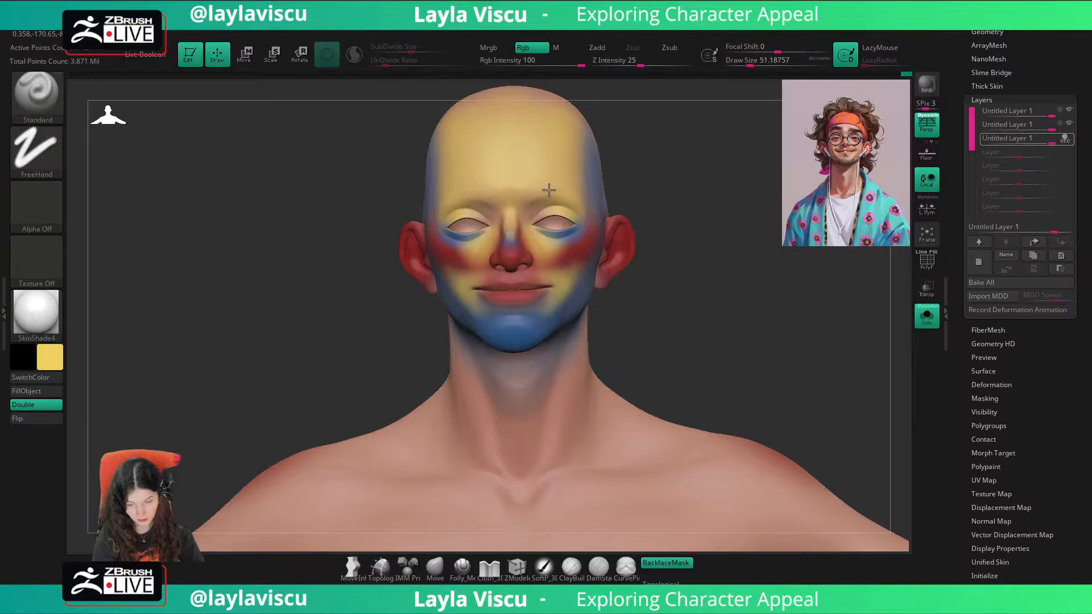
pyautogui.moveTo(682, 171); pyautogui.dragTo(569, 262)
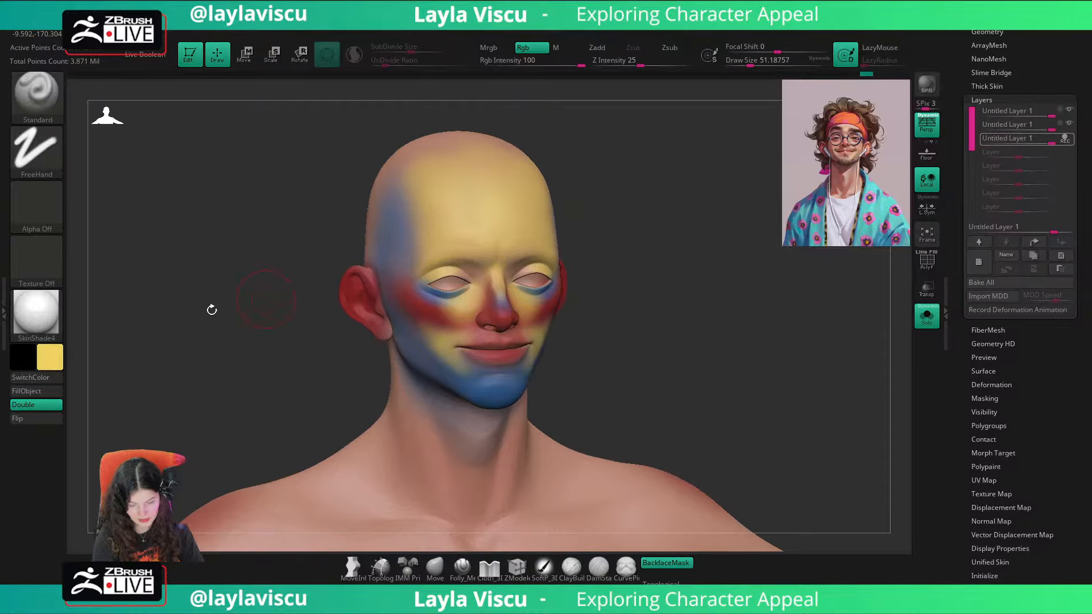
# Step: Shift the color to a light beige and paint it along the nose bridge with a draw size of about 49
pyautogui.click(50, 357)
pyautogui.moveTo(122, 255); pyautogui.dragTo(106, 252)
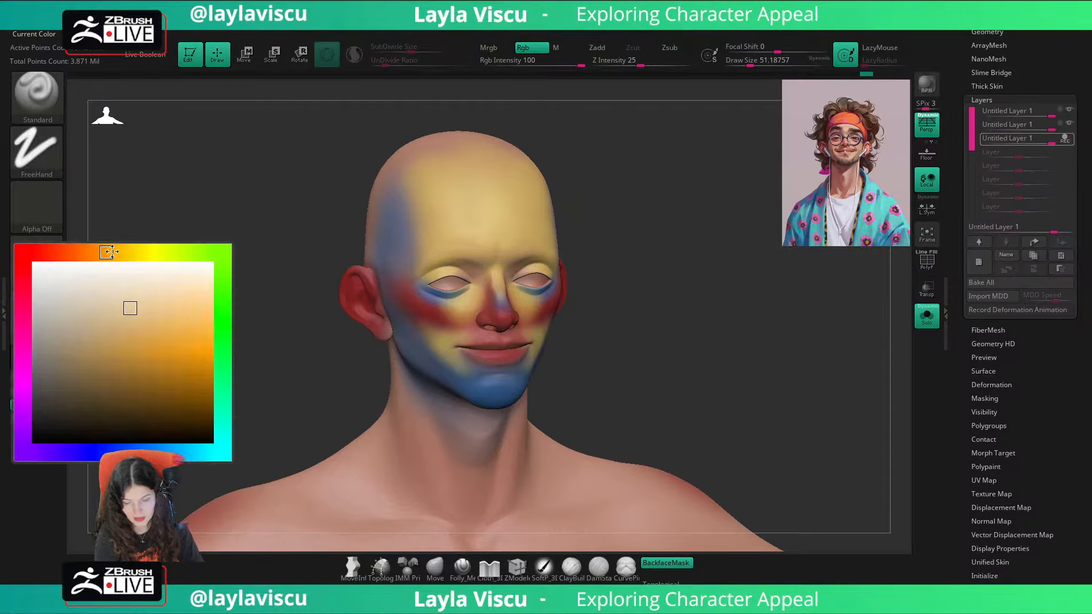
pyautogui.keyDown('ctrl'); pyautogui.moveTo(497, 263); pyautogui.dragTo(519, 305, button='right'); pyautogui.keyUp('ctrl')
pyautogui.moveTo(500, 277)
pyautogui.mouseDown()
pyautogui.moveTo(503, 292)
pyautogui.moveTo(503, 267)
pyautogui.mouseUp()
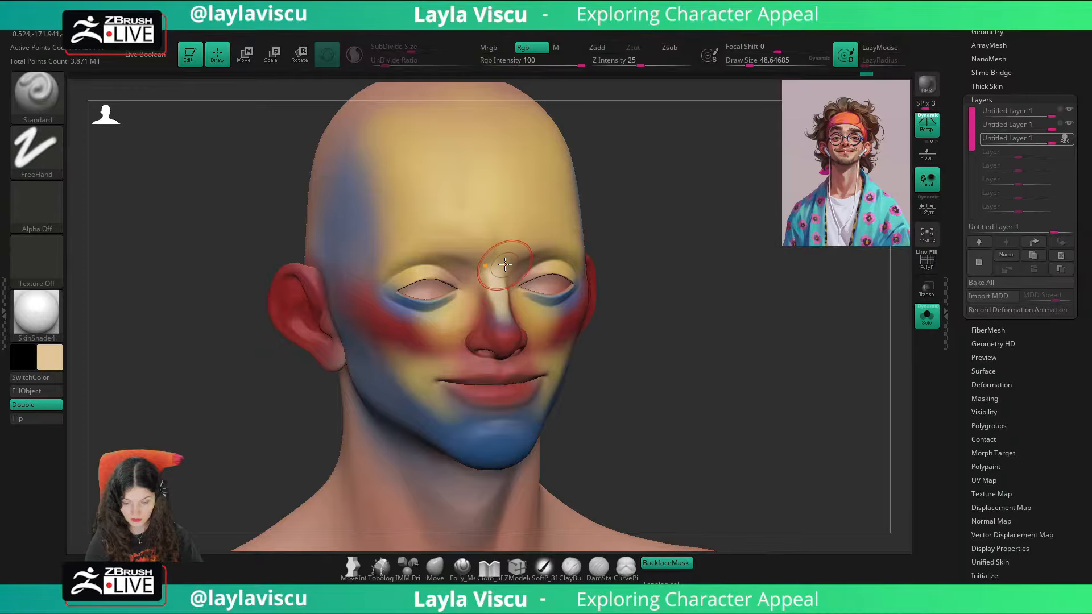
pyautogui.moveTo(646, 273); pyautogui.dragTo(578, 280)
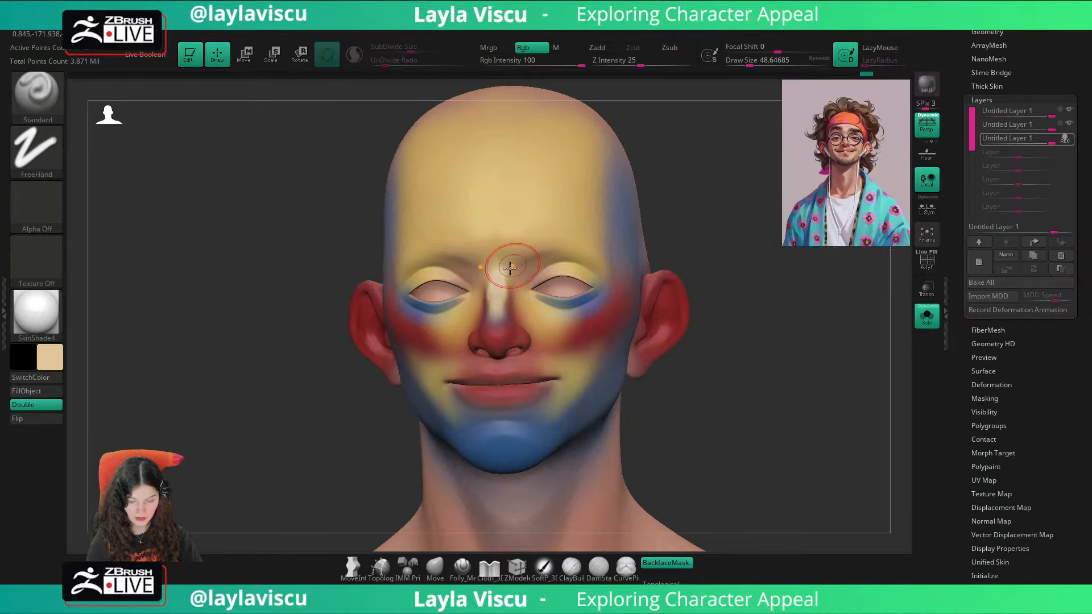
pyautogui.hotkey('shift', 'z')
pyautogui.hotkey('shift', 'z')
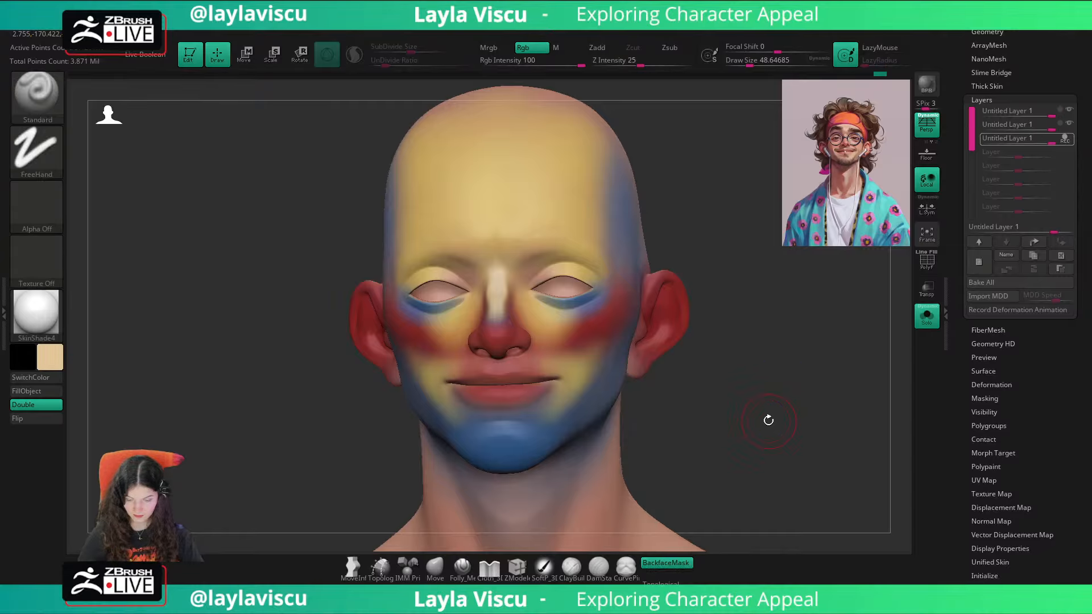
# Step: Stop recording the third layer and turn off Solo to show the complete character
pyautogui.click(1065, 142)
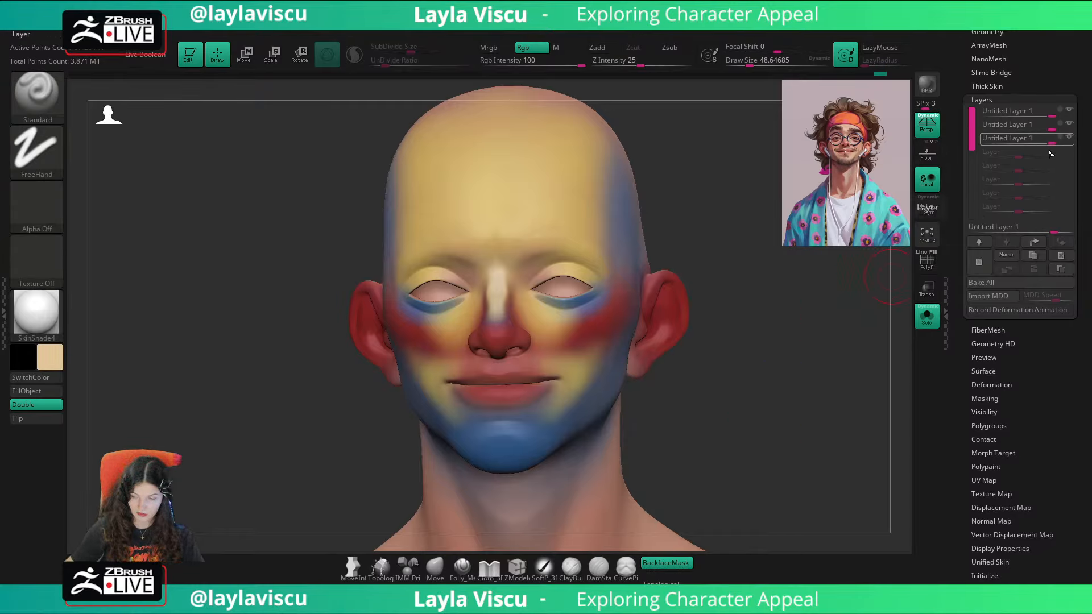
pyautogui.keyDown('shift'); pyautogui.moveTo(863, 298); pyautogui.dragTo(850, 302); pyautogui.keyUp('shift')
pyautogui.keyDown('ctrl'); pyautogui.moveTo(850, 301); pyautogui.dragTo(780, 333, button='right'); pyautogui.keyUp('ctrl')
pyautogui.click(928, 318)
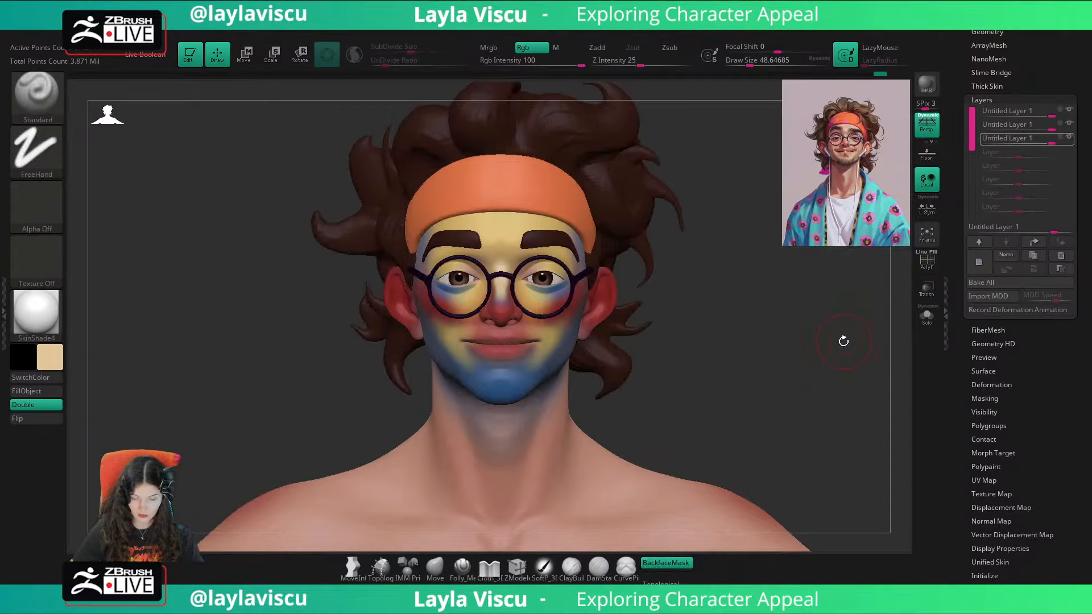
# Step: Lower the layer intensities to about 0.22 for the red, 0.15 for the blue and 0.13 for the yellow layer
pyautogui.click(1050, 111)
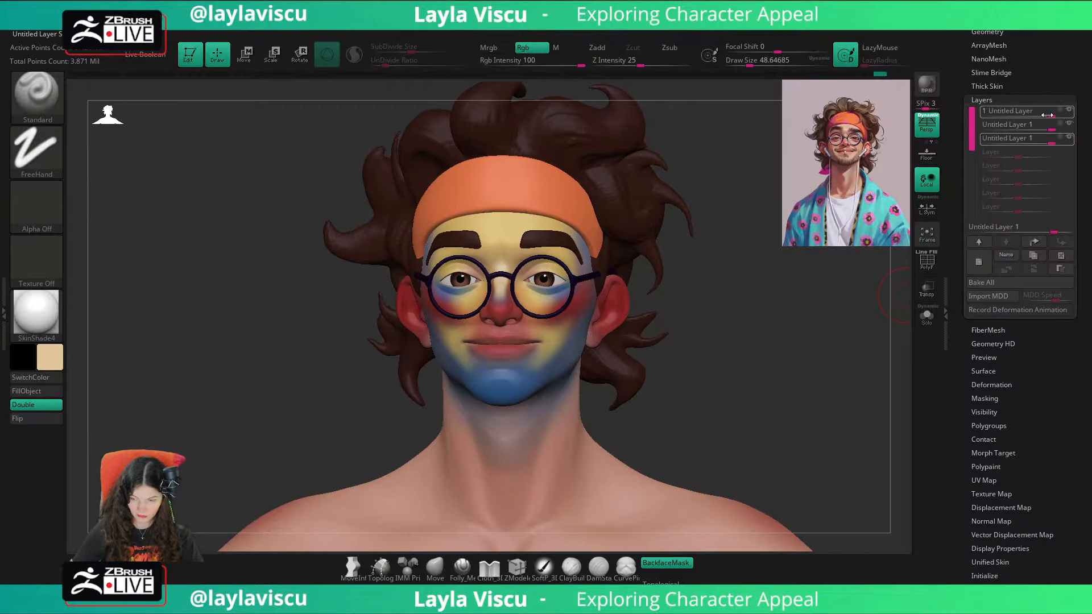
pyautogui.moveTo(1051, 112)
pyautogui.mouseDown()
pyautogui.moveTo(1018, 112)
pyautogui.moveTo(1039, 126)
pyautogui.moveTo(1035, 139)
pyautogui.mouseUp()
pyautogui.click(1051, 125)
pyautogui.click(1052, 139)
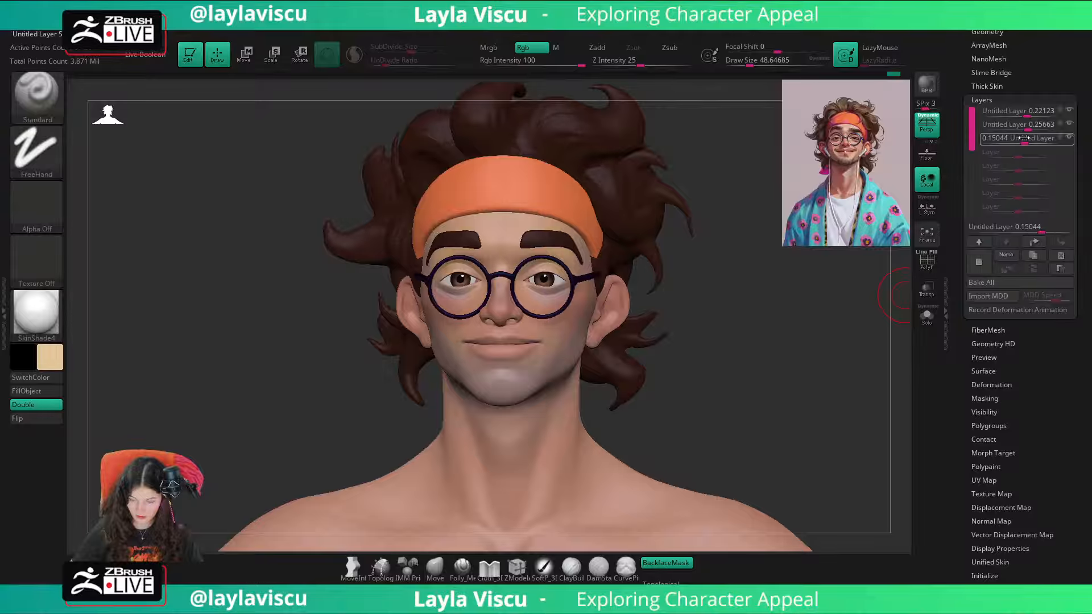
pyautogui.moveTo(1024, 139); pyautogui.dragTo(1019, 128)
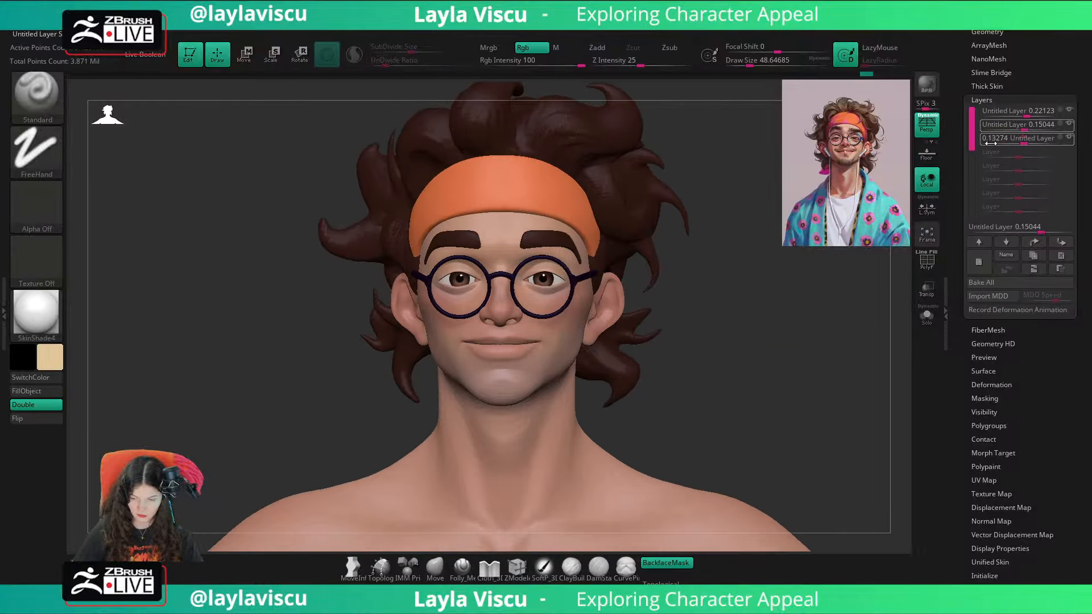
# Step: Raise the red layer's intensity to about 0.36 and the yellow layer's to about 0.20, checking against the reference
pyautogui.click(1027, 112)
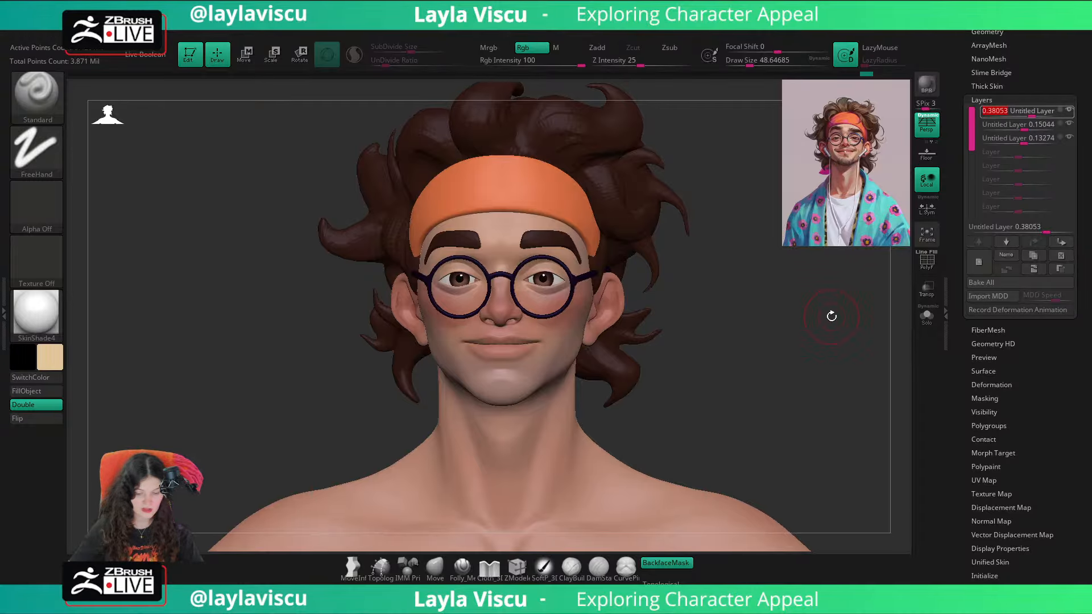
pyautogui.hotkey('shift', 'z')
pyautogui.hotkey('shift', 'z')
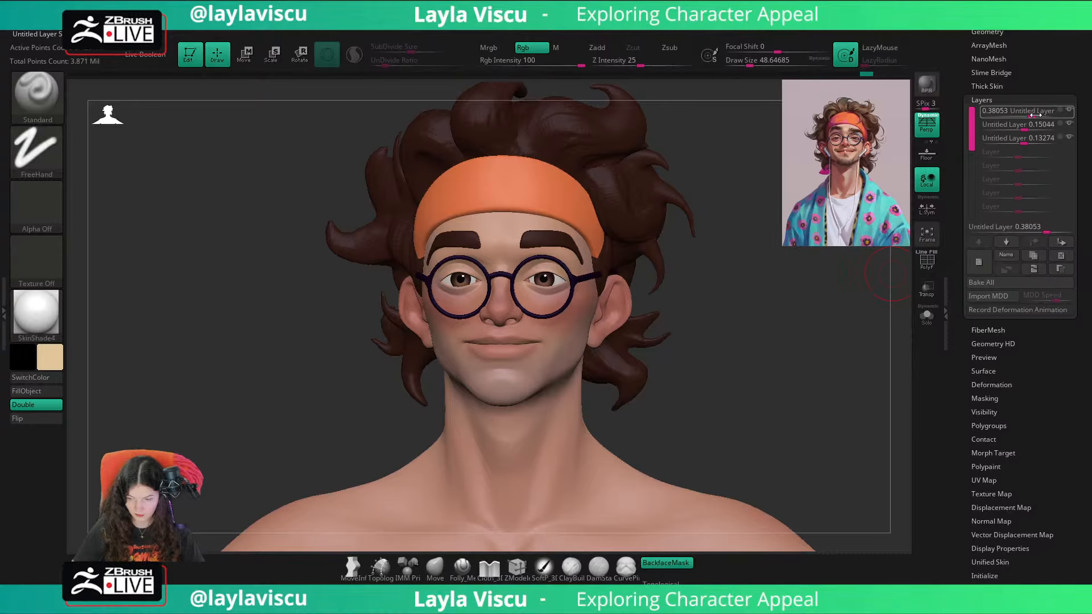
pyautogui.moveTo(1030, 113); pyautogui.dragTo(1036, 114)
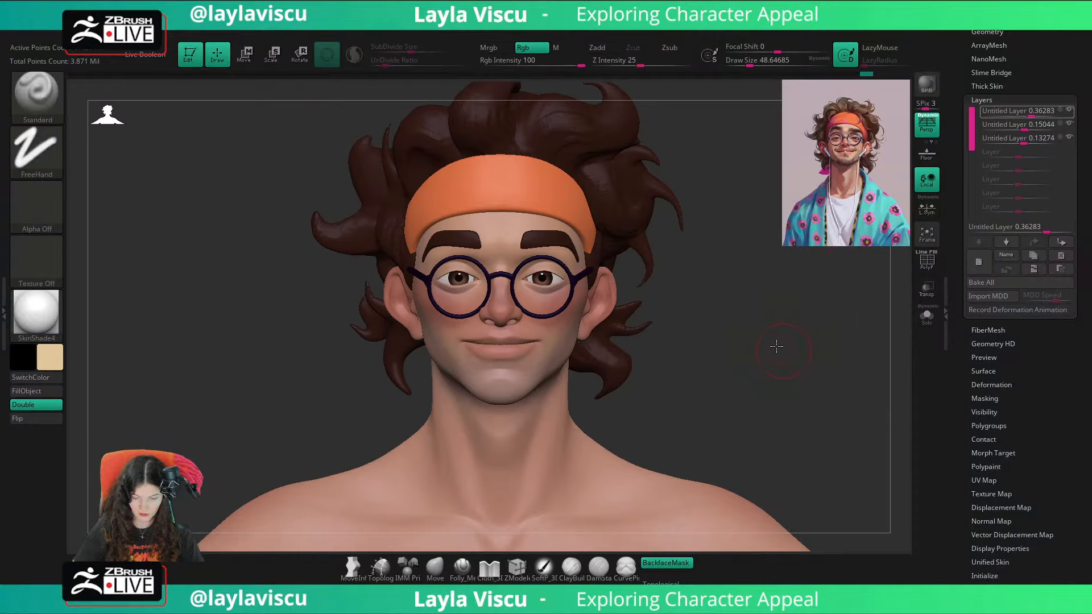
pyautogui.moveTo(775, 346); pyautogui.dragTo(690, 391, button='right')
pyautogui.moveTo(759, 390); pyautogui.dragTo(707, 309, button='right')
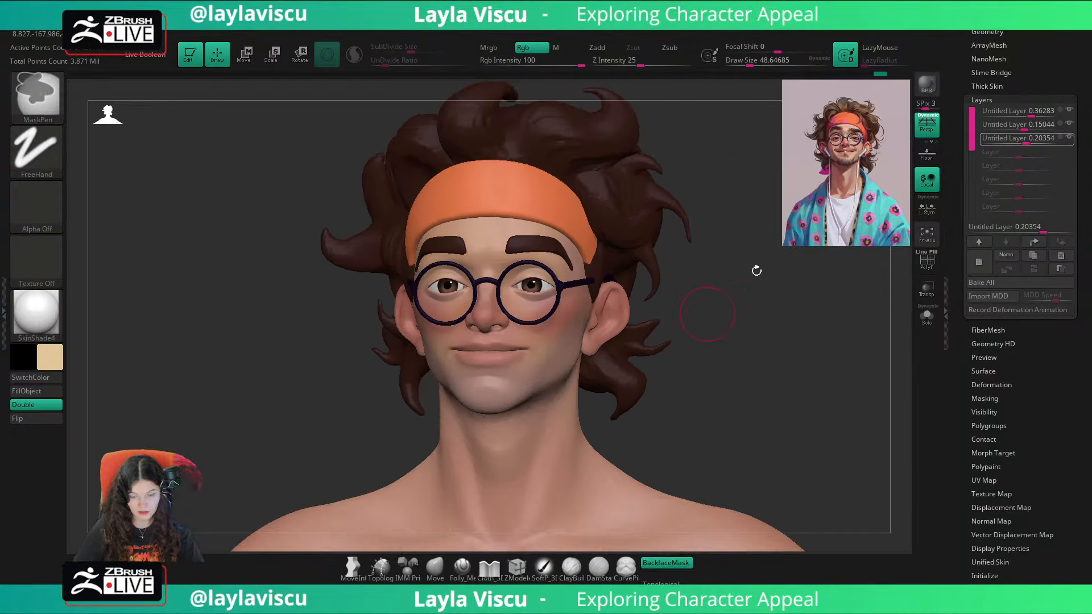
# Step: Hide and show the three color layers to compare the skin with and without the color zones
pyautogui.click(1067, 113)
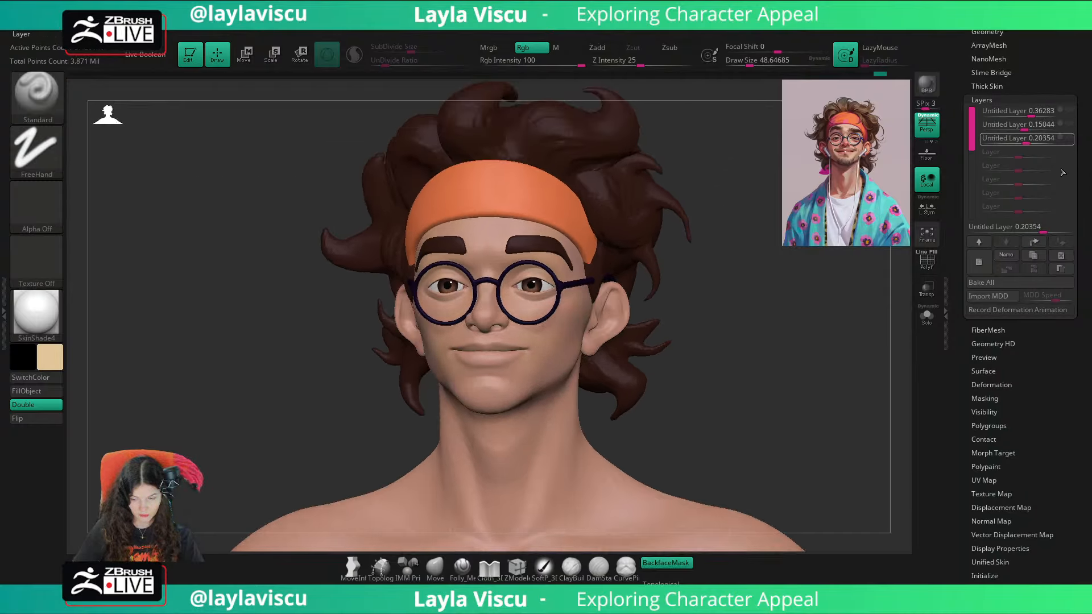
pyautogui.click(1070, 139)
pyautogui.click(1068, 125)
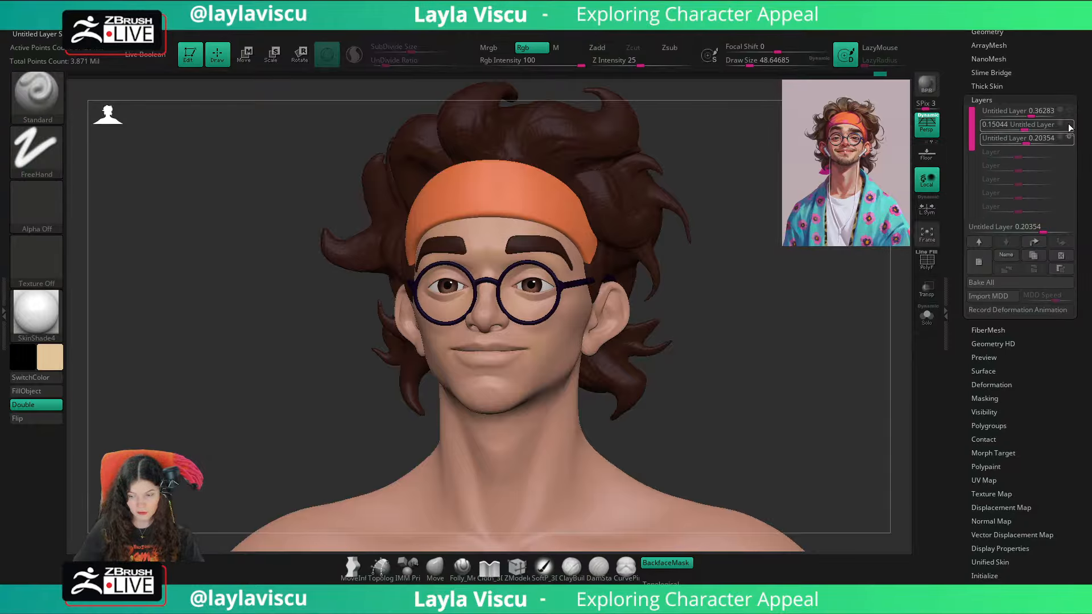
pyautogui.click(1068, 113)
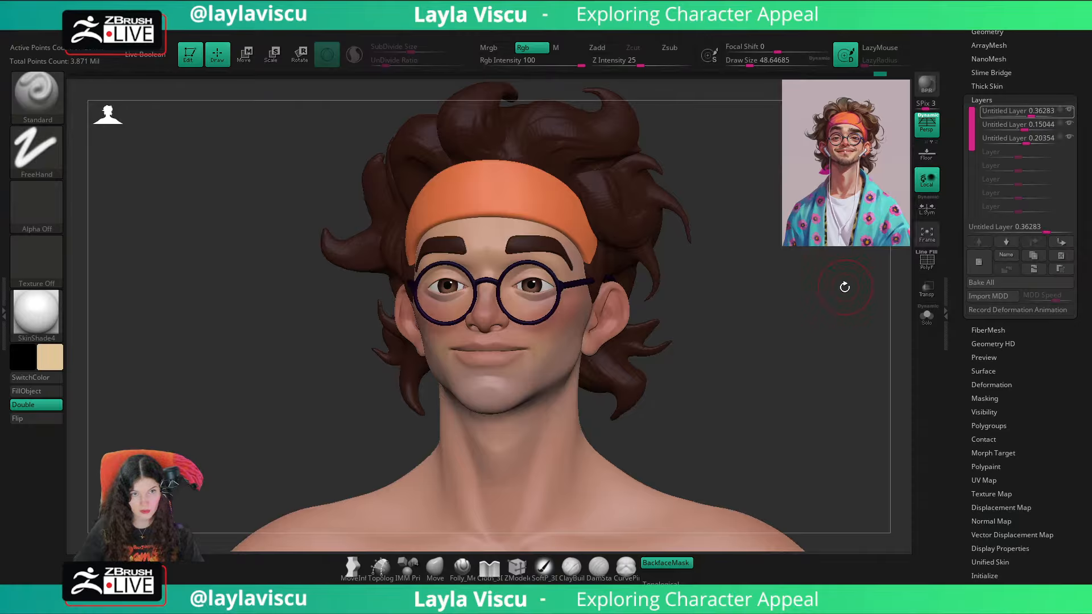
pyautogui.moveTo(845, 288); pyautogui.dragTo(844, 310, button='right')
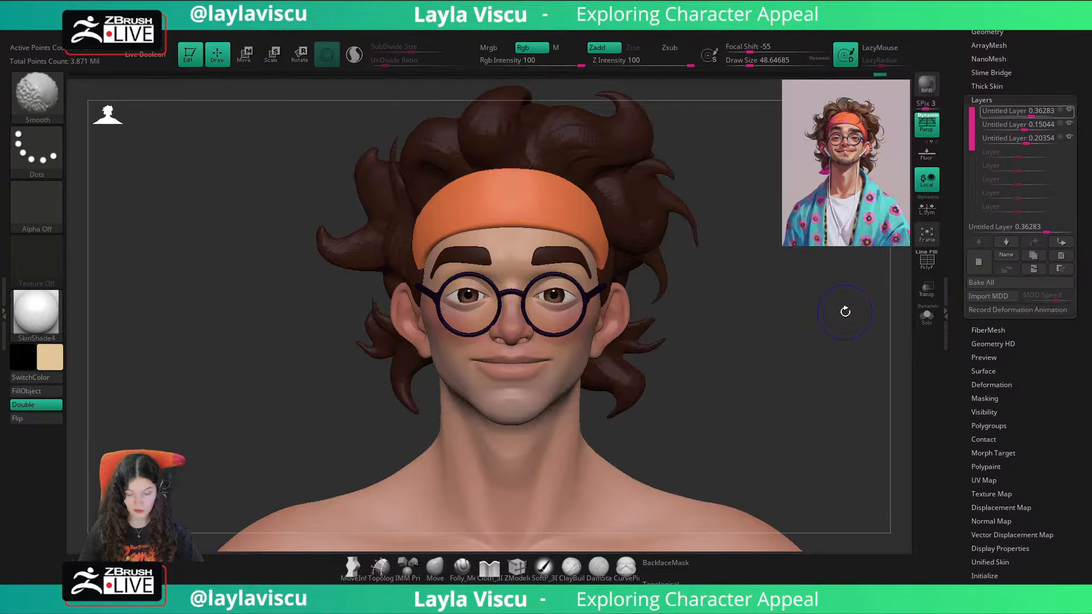
# Step: Toggle the enlarged reference illustration over the bust to compare its facial colors with the model's
pyautogui.hotkey('shift', 'z')
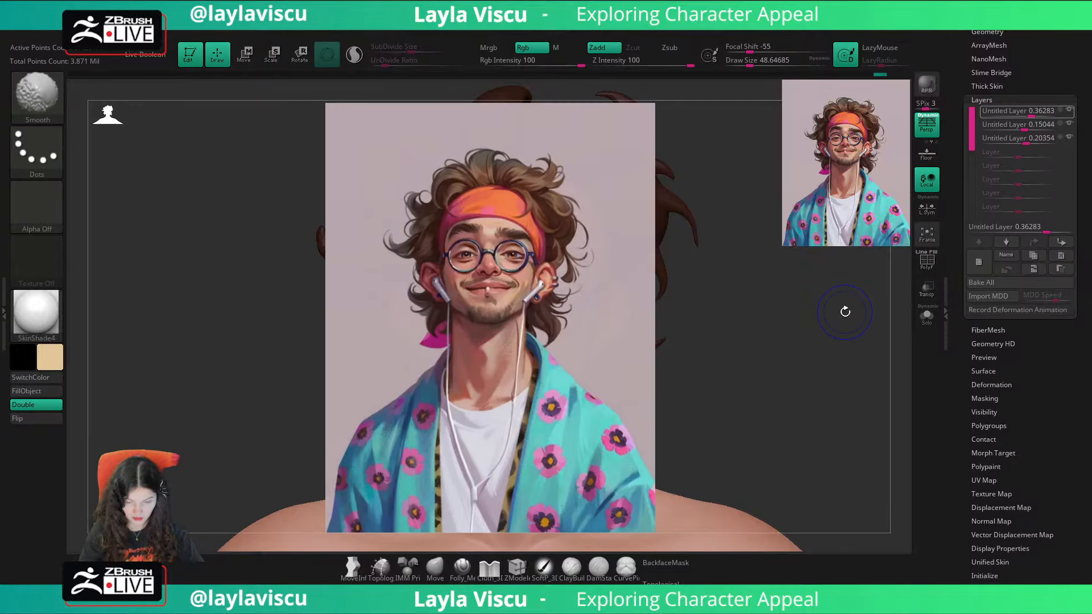
pyautogui.hotkey('shift', 'z')
pyautogui.hotkey('shift', 'z')
pyautogui.hotkey('shift', 'z')
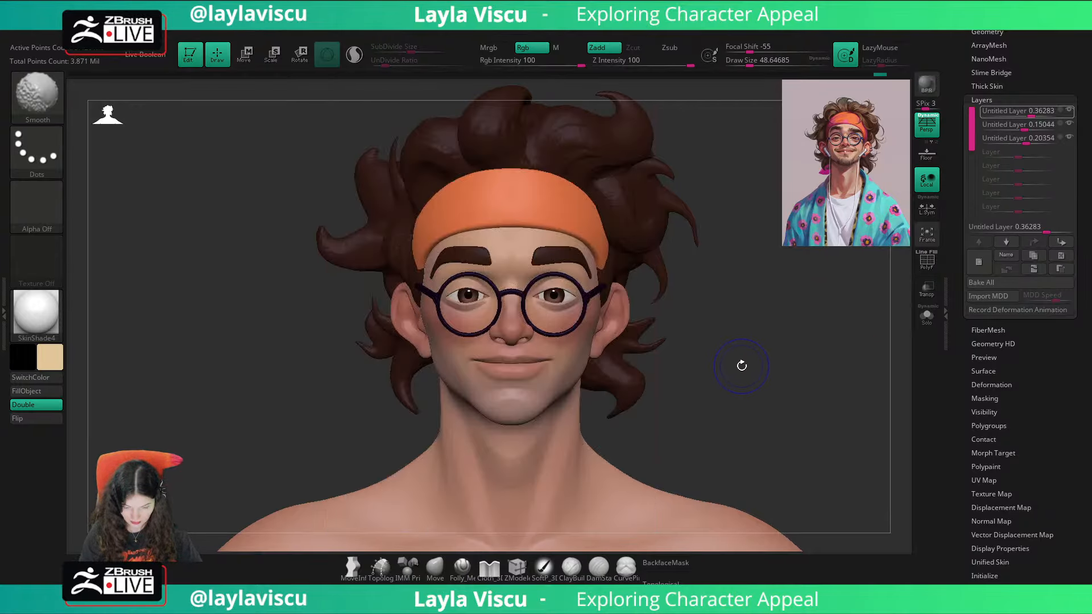
pyautogui.hotkey('shift', 'z')
pyautogui.hotkey('shift', 'z')
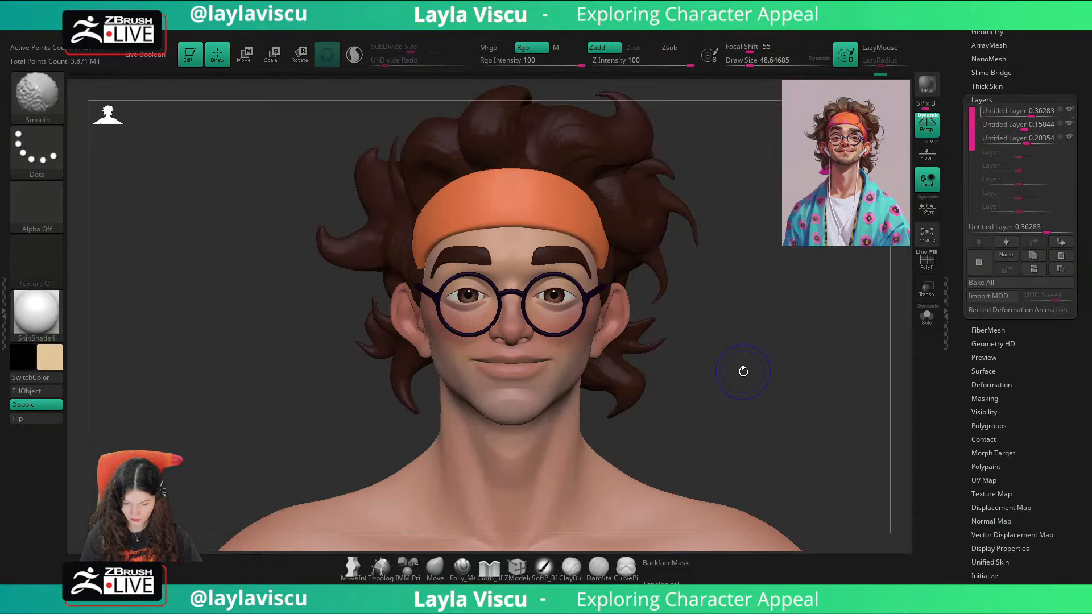
pyautogui.hotkey('shift', 'z')
pyautogui.hotkey('shift', 'z')
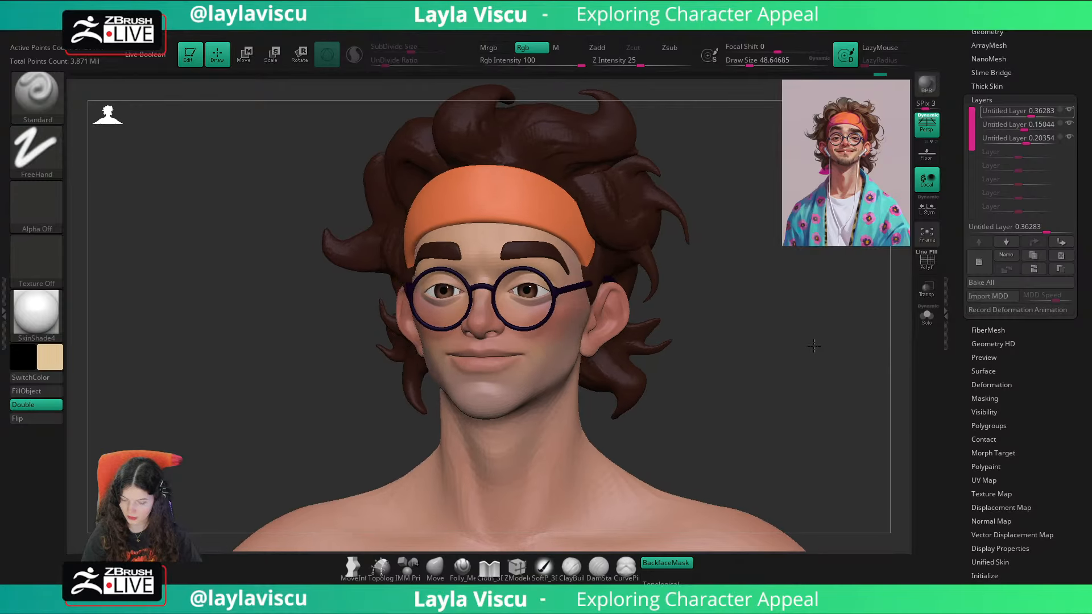
# Step: Bake all color layers into the skin's polypaint and pick a muted red painting color, using the enlarged reference
pyautogui.click(999, 284)
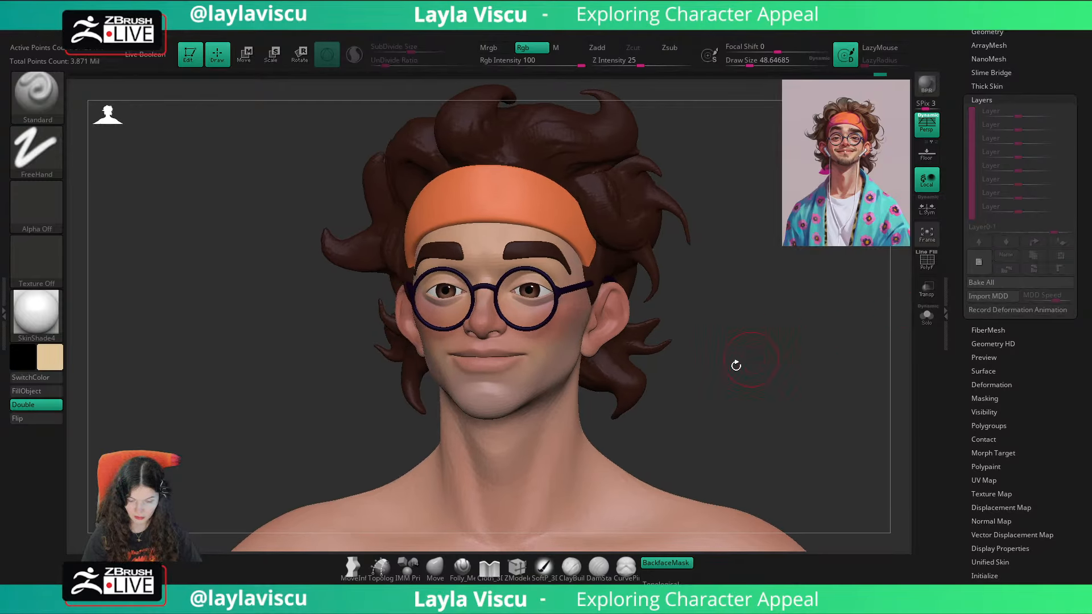
pyautogui.press('c')
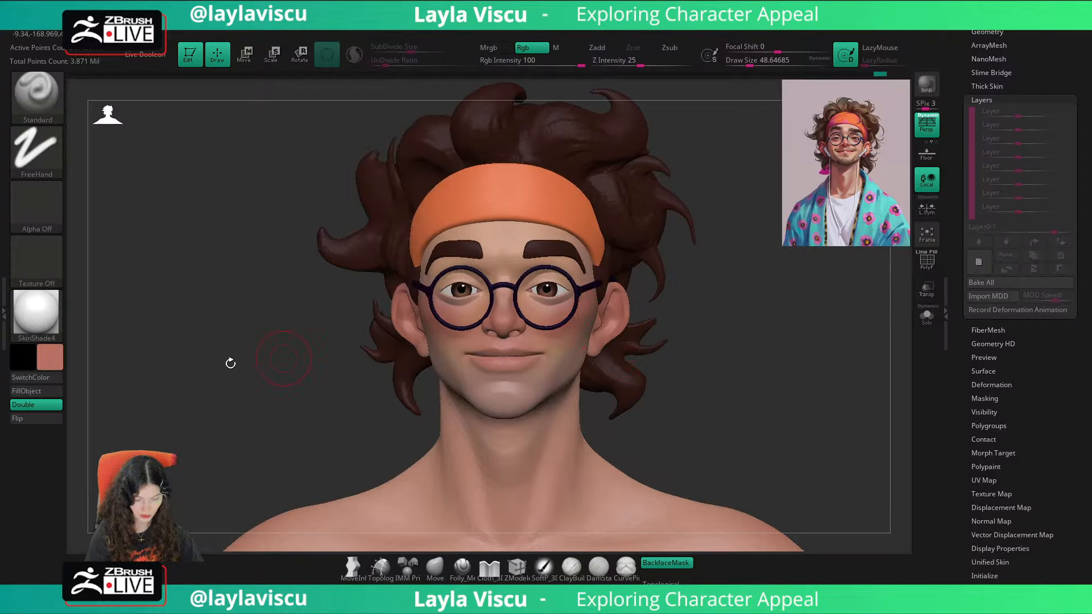
pyautogui.click(50, 357)
pyautogui.hotkey('shift', 'z')
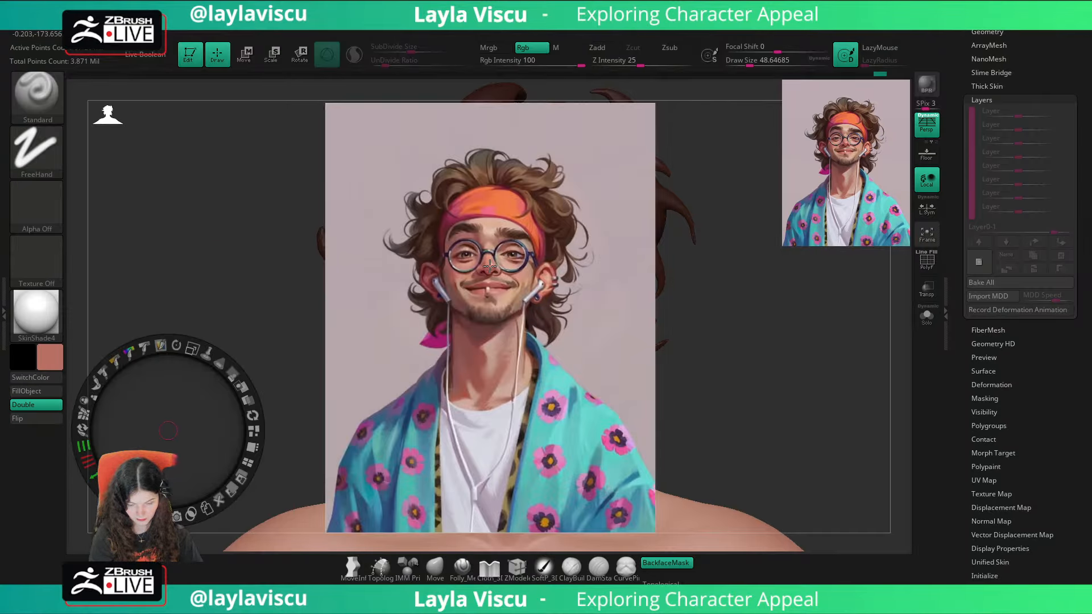
pyautogui.press('z')
pyautogui.hotkey('shift', 'z')
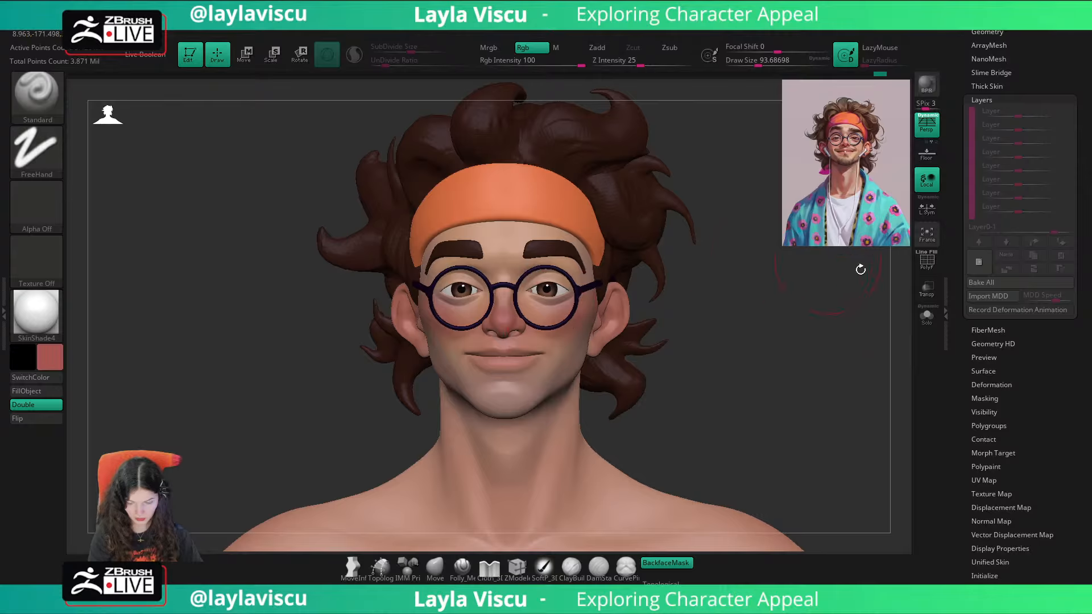
# Step: Isolate the bald head and tint the ears red with the Standard brush at a draw size of about 44
pyautogui.click(927, 315)
pyautogui.hotkey('shift', 'z')
pyautogui.hotkey('shift', 'z')
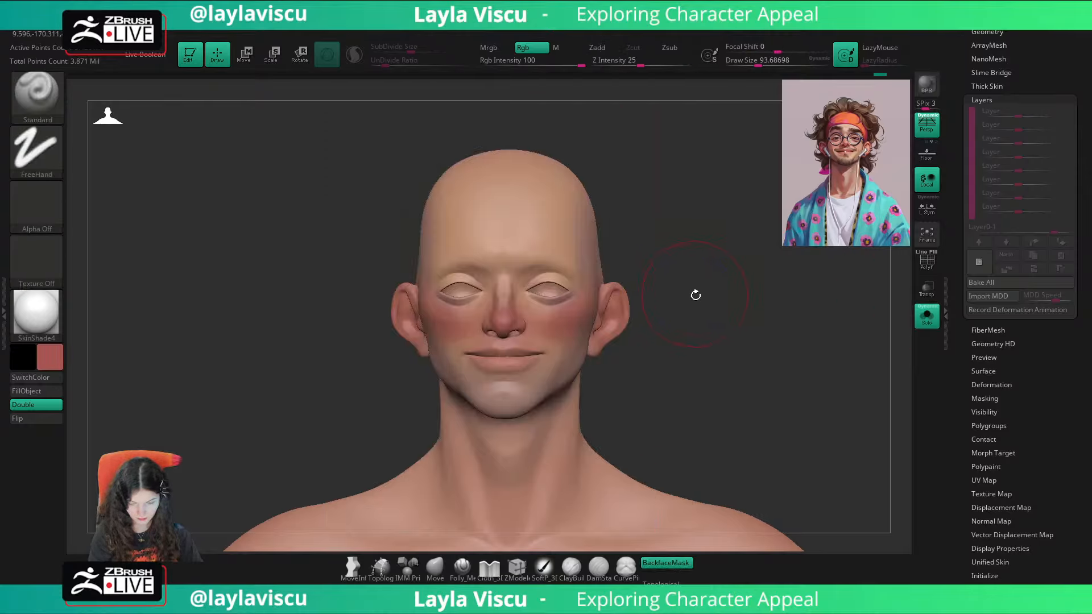
pyautogui.press('s')
pyautogui.moveTo(695, 295)
pyautogui.mouseDown()
pyautogui.moveTo(643, 296)
pyautogui.moveTo(675, 289)
pyautogui.mouseUp()
pyautogui.click(681, 303)
pyautogui.press('s')
pyautogui.click(690, 314)
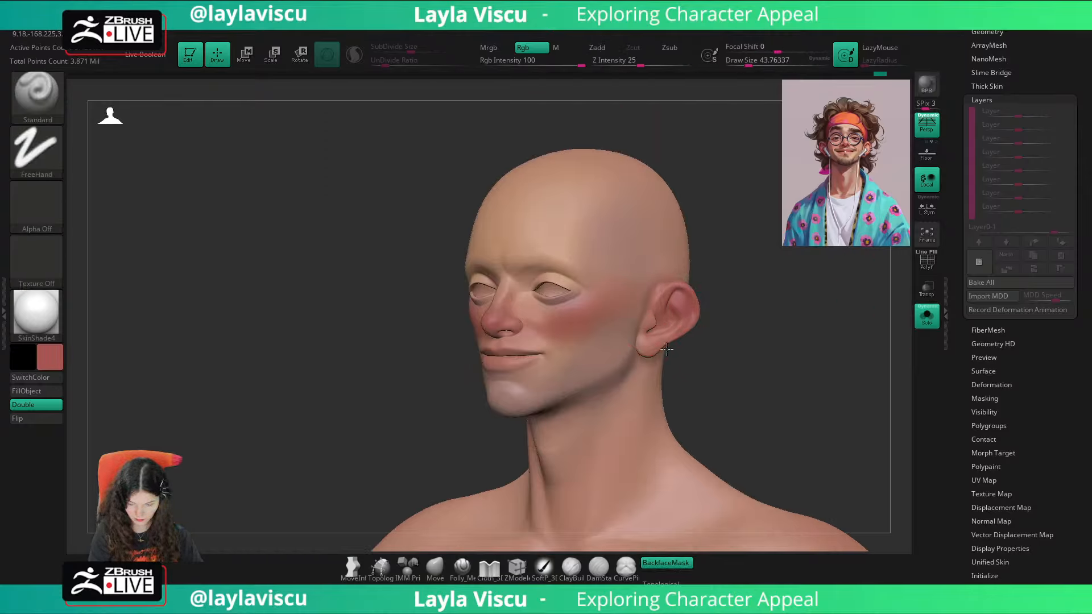
pyautogui.moveTo(667, 348); pyautogui.dragTo(657, 343)
pyautogui.moveTo(695, 348); pyautogui.dragTo(758, 330)
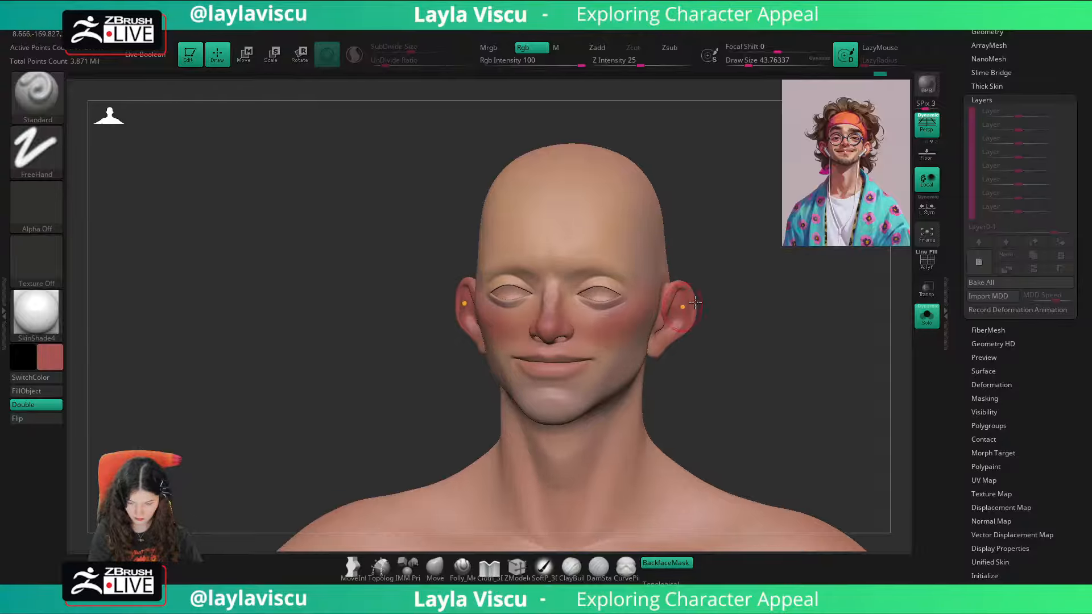
# Step: Sample a muted reddish tone from the reference illustration's face and tint the eyelids and eye sockets with it
pyautogui.hotkey('shift', 'z')
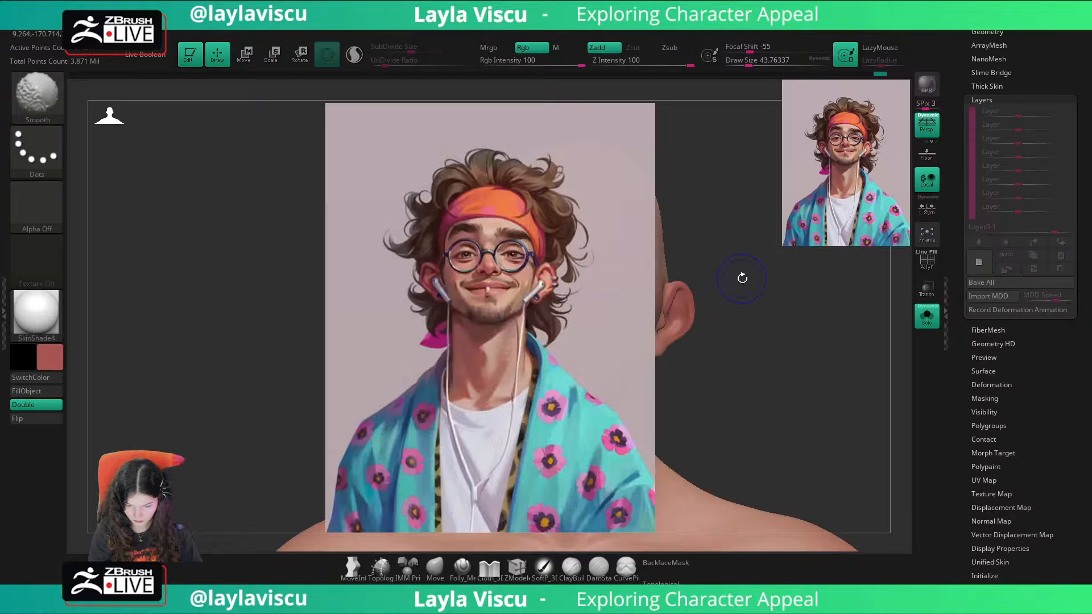
pyautogui.press('z')
pyautogui.press('z')
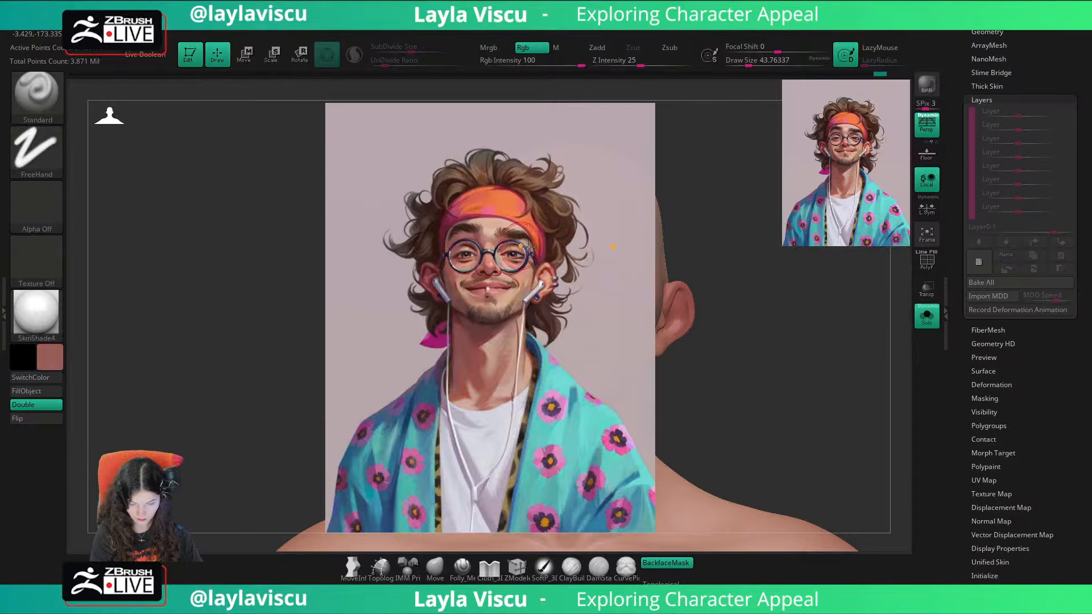
pyautogui.hotkey('shift', 'z')
pyautogui.keyDown('shift'); pyautogui.moveTo(582, 277); pyautogui.dragTo(561, 292); pyautogui.keyUp('shift')
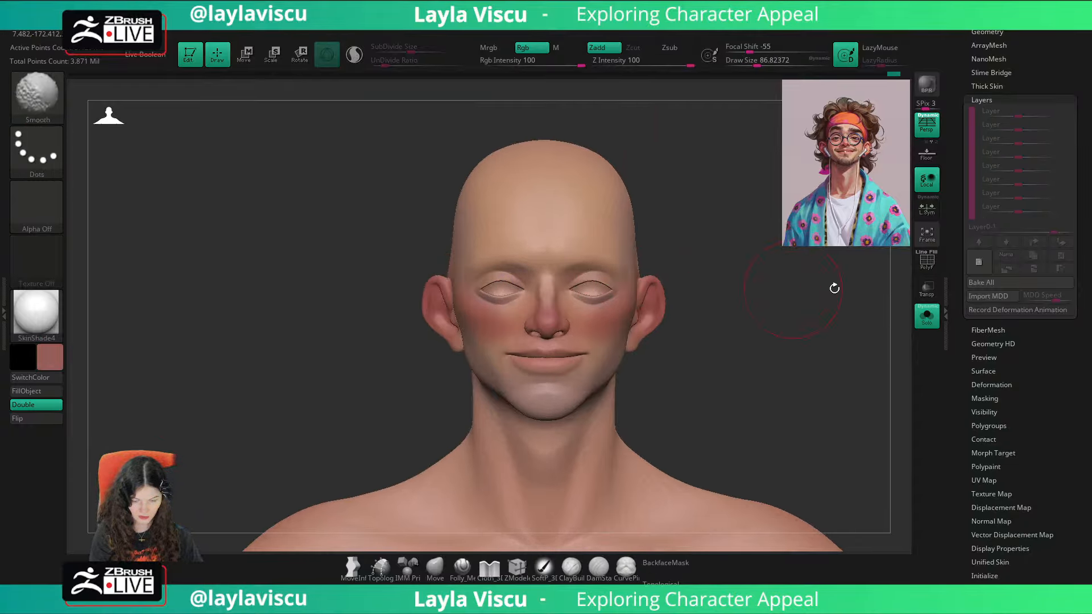
# Step: Show the full bust again and toggle the enlarged reference over it to compare the facial coloring
pyautogui.click(925, 317)
pyautogui.keyDown('ctrl'); pyautogui.moveTo(653, 280); pyautogui.dragTo(678, 362, button='right'); pyautogui.keyUp('ctrl')
pyautogui.hotkey('shift', 'z')
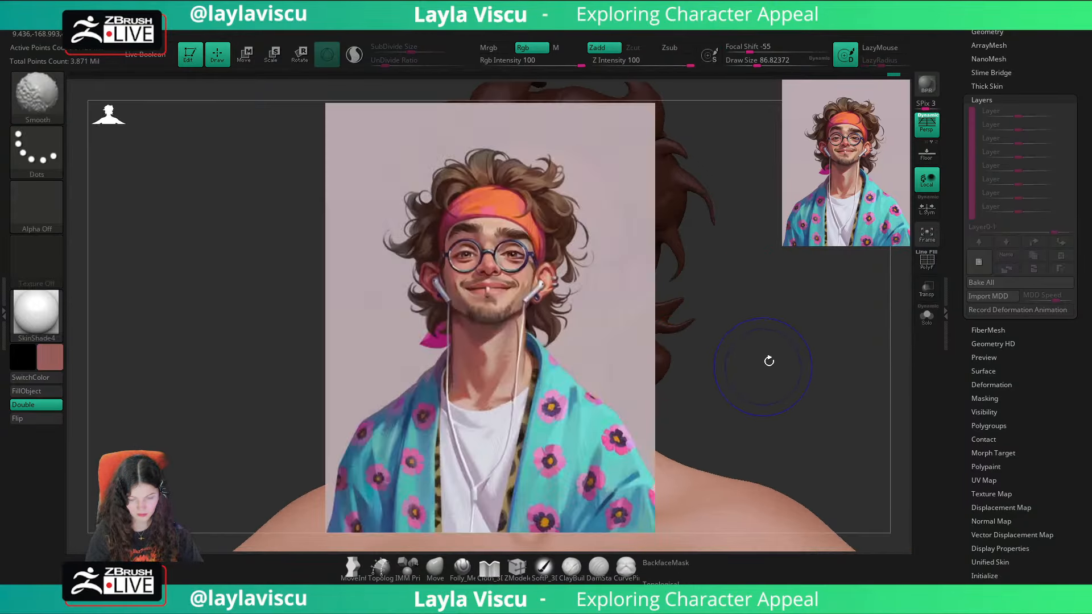
pyautogui.hotkey('shift', 'z')
pyautogui.hotkey('shift', 'z')
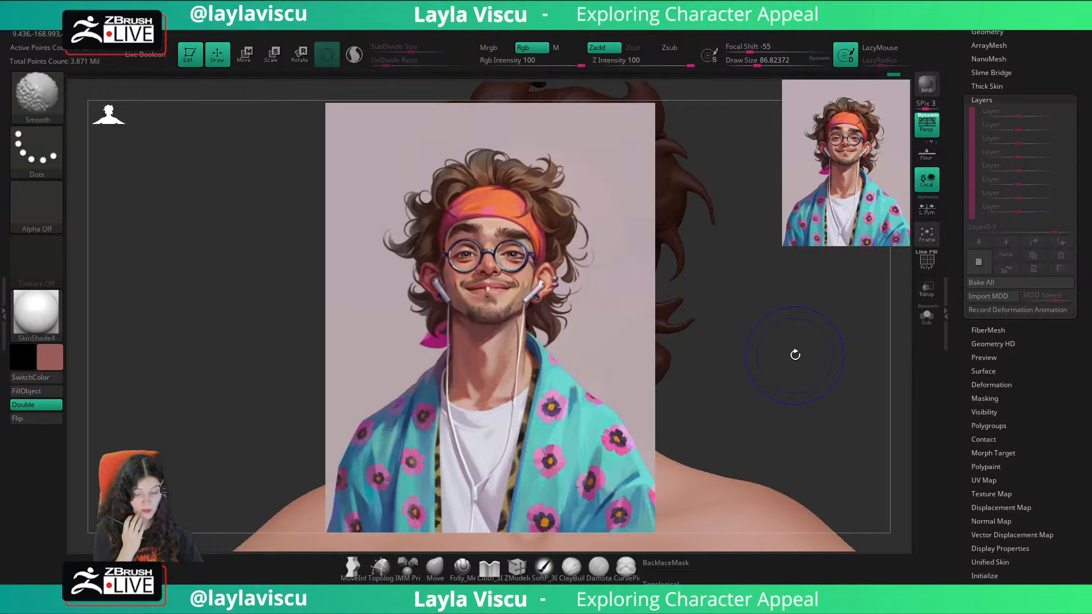
pyautogui.hotkey('shift', 'z')
pyautogui.hotkey('shift', 'z')
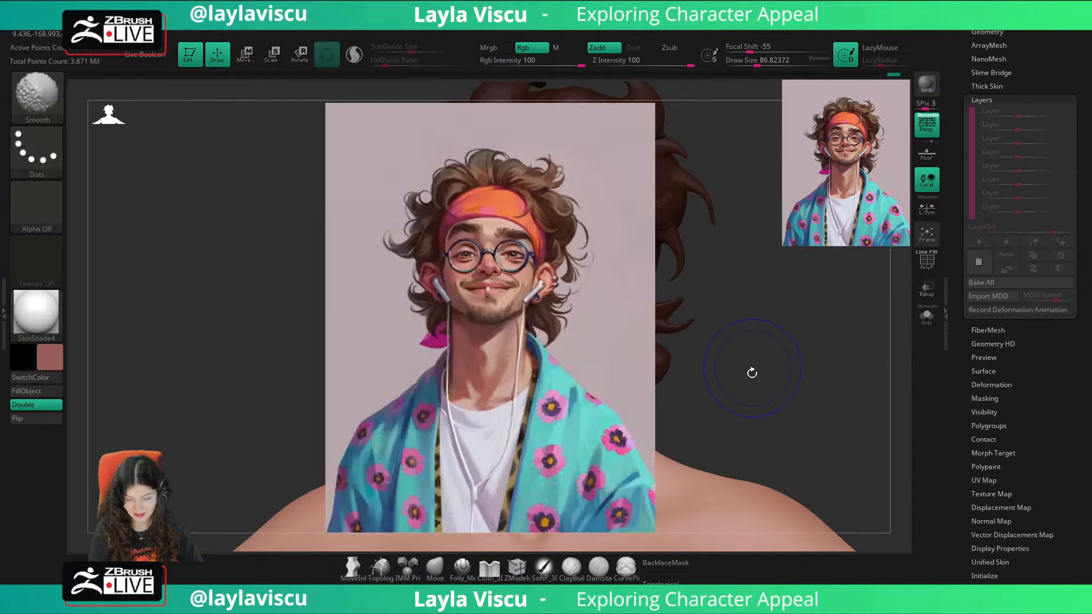
pyautogui.hotkey('shift', 'z')
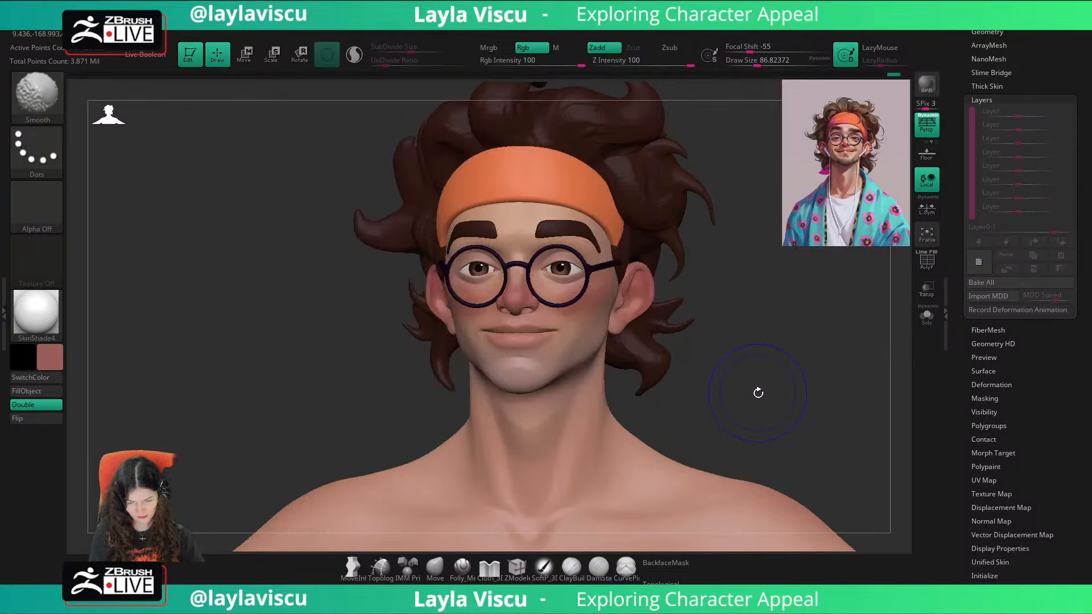
pyautogui.moveTo(693, 414)
pyautogui.mouseDown()
pyautogui.moveTo(785, 381)
pyautogui.moveTo(768, 396)
pyautogui.mouseUp()
pyautogui.hotkey('shift', 'z')
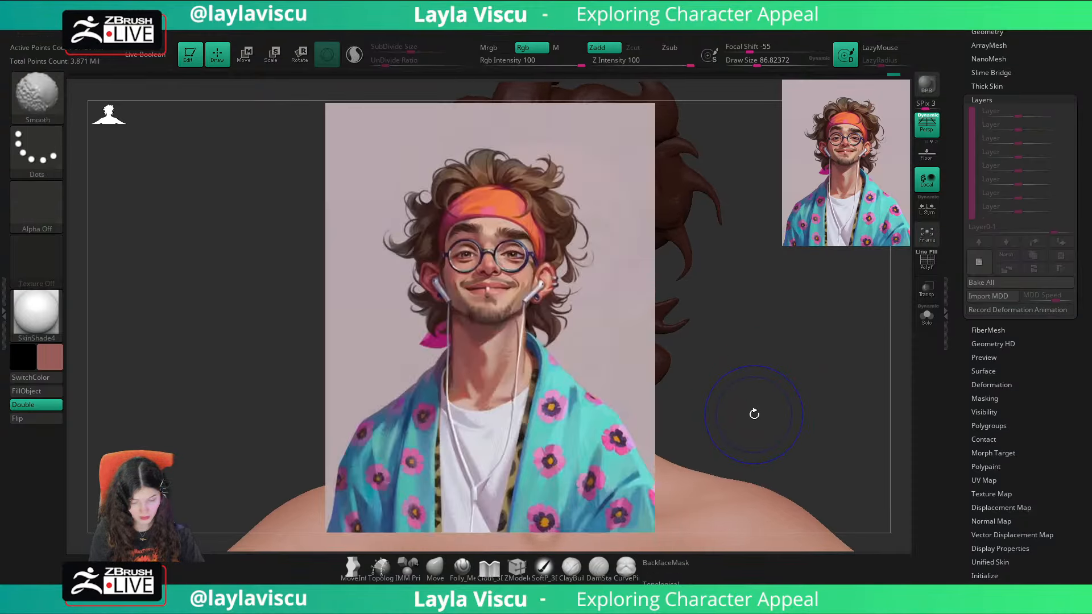
pyautogui.hotkey('shift', 'z')
pyautogui.hotkey('shift', 'z')
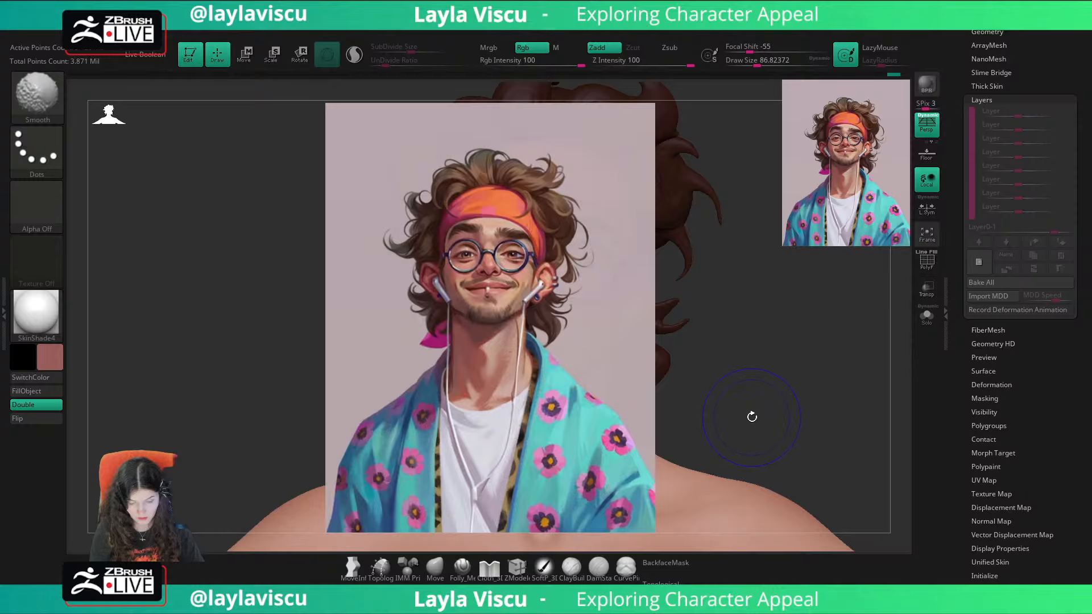
pyautogui.hotkey('shift', 'z')
# Step: Hide the arms and lower torso of the body mesh, leaving the head, neck and collar area, and frame the face
pyautogui.press('s')
pyautogui.moveTo(753, 392); pyautogui.dragTo(748, 397)
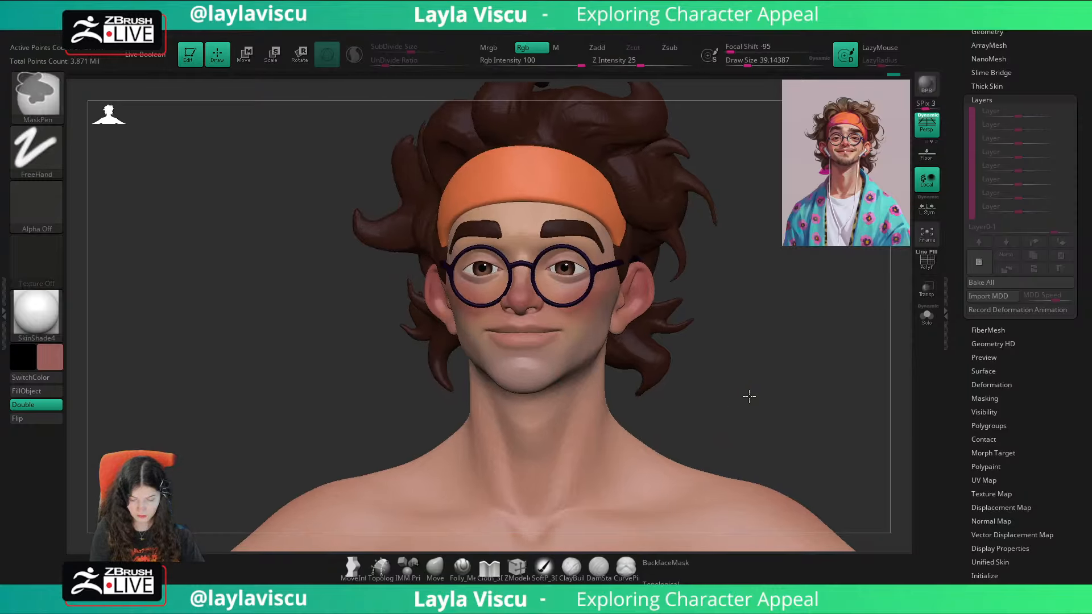
pyautogui.keyDown('ctrl'); pyautogui.moveTo(749, 396); pyautogui.dragTo(729, 363, button='right'); pyautogui.keyUp('ctrl')
pyautogui.keyDown('ctrl'); pyautogui.keyDown('shift'); pyautogui.click(653, 478); pyautogui.keyUp('shift'); pyautogui.keyUp('ctrl')
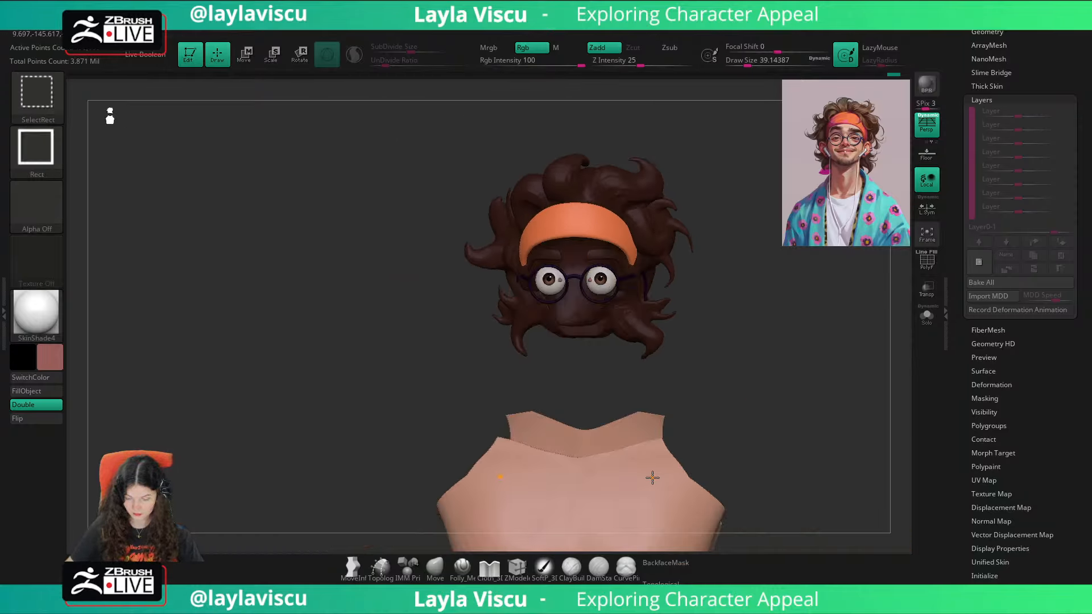
pyautogui.keyDown('ctrl'); pyautogui.keyDown('shift'); pyautogui.click(723, 239); pyautogui.keyUp('shift'); pyautogui.keyUp('ctrl')
pyautogui.keyDown('ctrl'); pyautogui.moveTo(741, 296); pyautogui.dragTo(725, 256, button='right'); pyautogui.keyUp('ctrl')
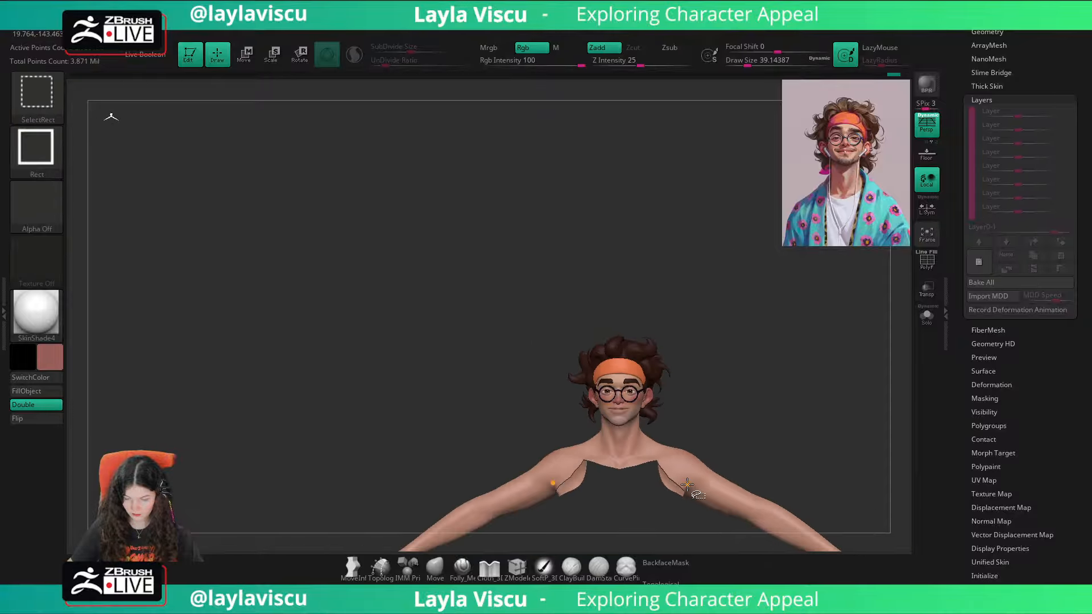
pyautogui.keyDown('ctrl'); pyautogui.keyDown('shift'); pyautogui.click(719, 484); pyautogui.keyUp('shift'); pyautogui.keyUp('ctrl')
pyautogui.keyDown('alt'); pyautogui.moveTo(797, 453); pyautogui.dragTo(729, 93, button='right'); pyautogui.keyUp('alt')
pyautogui.keyDown('ctrl'); pyautogui.keyDown('shift'); pyautogui.click(584, 368); pyautogui.keyUp('shift'); pyautogui.keyUp('ctrl')
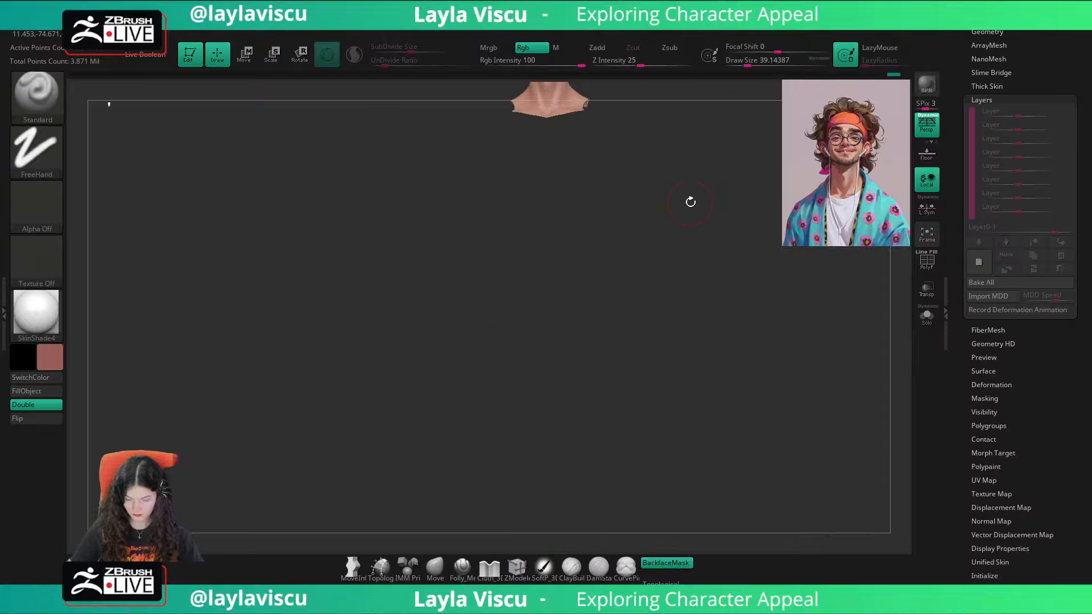
pyautogui.keyDown('alt'); pyautogui.moveTo(689, 200); pyautogui.dragTo(695, 449, button='right'); pyautogui.keyUp('alt')
pyautogui.keyDown('ctrl'); pyautogui.moveTo(537, 336); pyautogui.dragTo(698, 523, button='right'); pyautogui.keyUp('ctrl')
pyautogui.keyDown('ctrl'); pyautogui.moveTo(617, 244); pyautogui.dragTo(783, 365, button='right'); pyautogui.keyUp('ctrl')
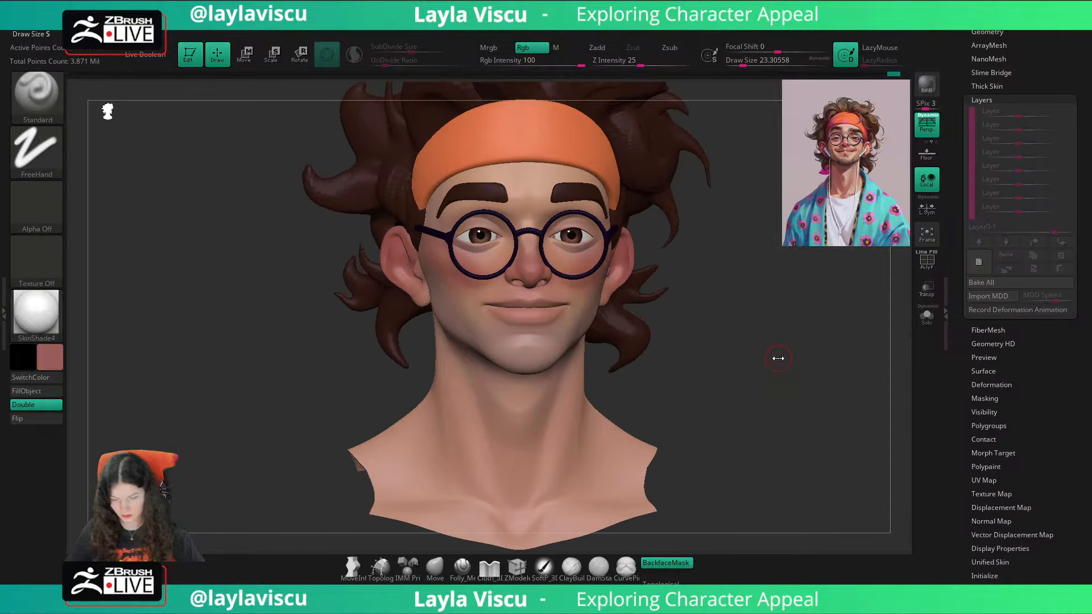
# Step: Check the reference, isolate the head and prepare the Standard brush with a dark red color and a smaller draw size
pyautogui.hotkey('shift', 'z')
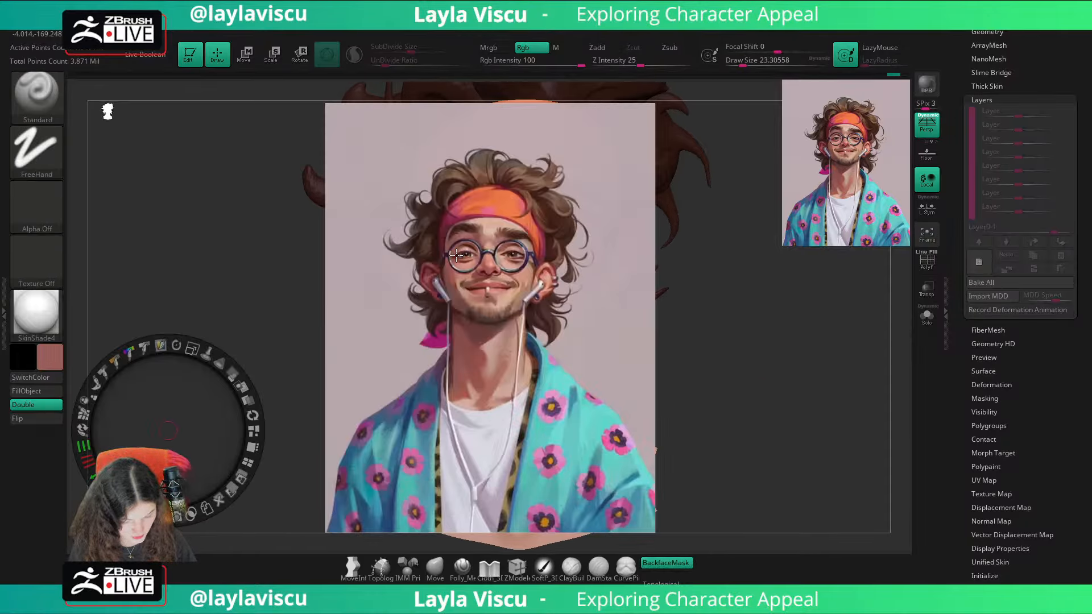
pyautogui.hotkey('shift', 'z')
pyautogui.click(927, 315)
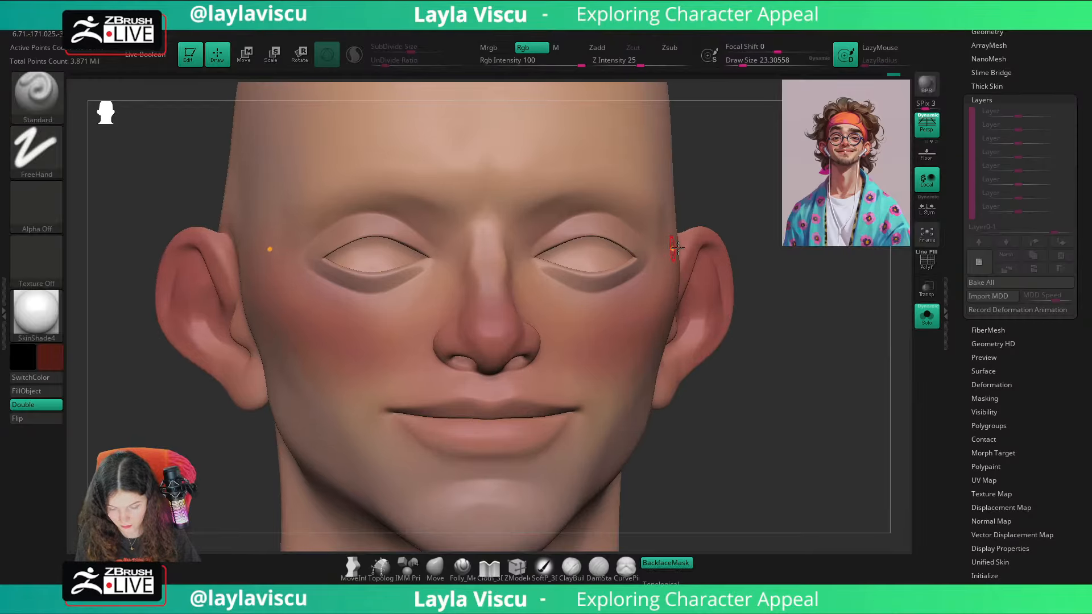
pyautogui.press('s')
pyautogui.moveTo(678, 248); pyautogui.dragTo(672, 248)
pyautogui.moveTo(896, 341)
pyautogui.mouseDown(button='right')
pyautogui.moveTo(825, 302)
pyautogui.moveTo(914, 188)
pyautogui.moveTo(1004, 242)
pyautogui.moveTo(1004, 264)
pyautogui.moveTo(973, 280)
pyautogui.mouseUp(button='right')
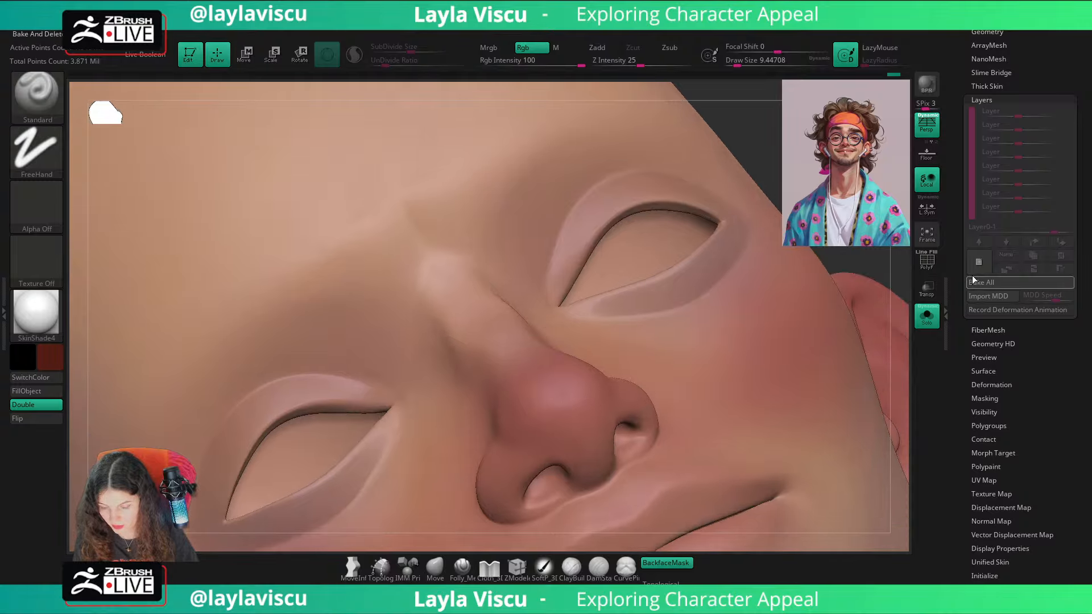
pyautogui.click(979, 262)
pyautogui.keyDown('alt'); pyautogui.moveTo(740, 285); pyautogui.dragTo(705, 313, button='right'); pyautogui.keyUp('alt')
pyautogui.hotkey('ctrl', 'z')
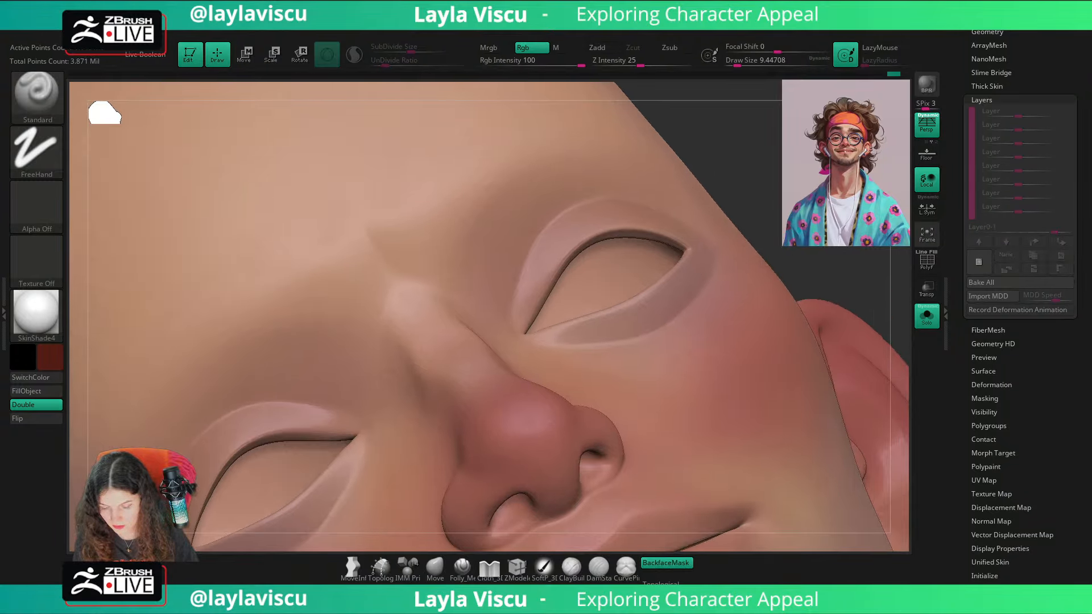
# Step: Paint a dark red line along the upper eyelid edges out to the outer corners at a draw size of about 33
pyautogui.moveTo(751, 285); pyautogui.dragTo(703, 282, button='right')
pyautogui.press('s')
pyautogui.moveTo(695, 245)
pyautogui.mouseDown()
pyautogui.moveTo(582, 233)
pyautogui.moveTo(555, 270)
pyautogui.mouseUp()
pyautogui.press('s')
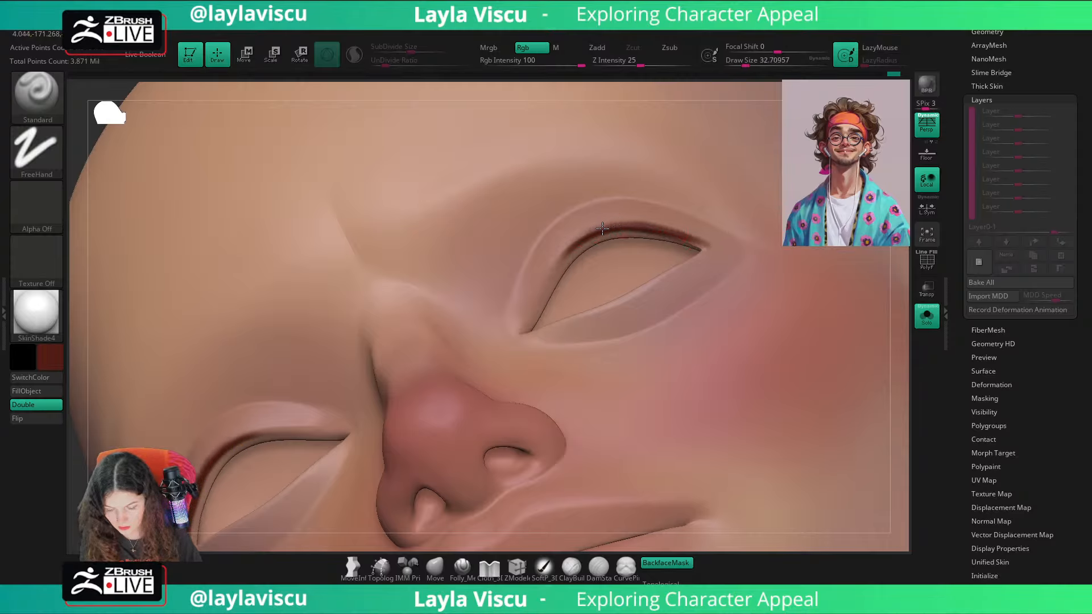
pyautogui.moveTo(603, 228)
pyautogui.mouseDown()
pyautogui.moveTo(555, 265)
pyautogui.moveTo(528, 328)
pyautogui.mouseUp()
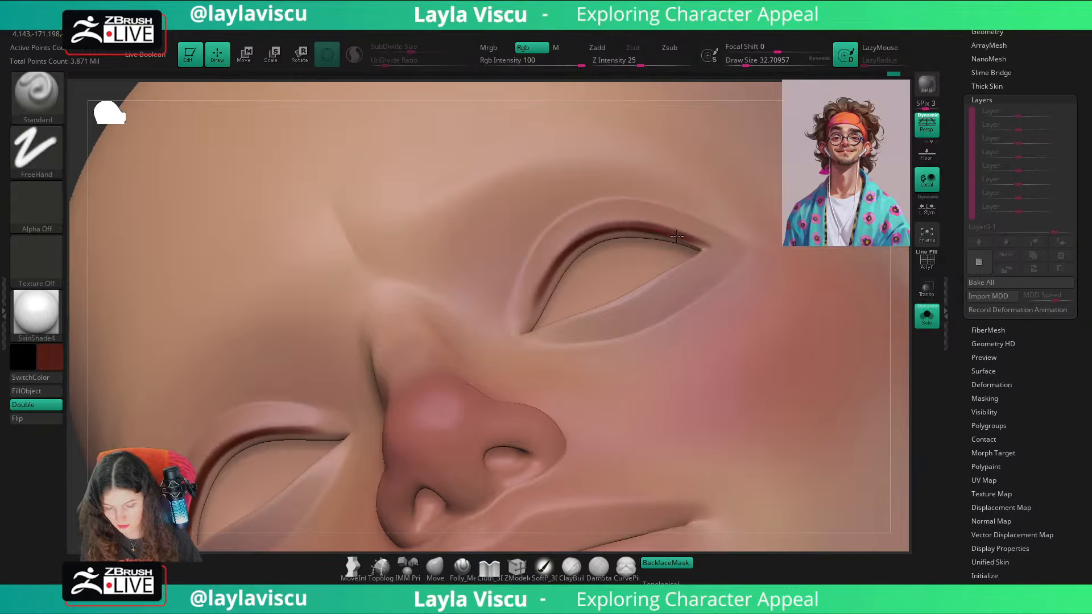
pyautogui.moveTo(692, 241); pyautogui.dragTo(723, 253)
pyautogui.keyDown('ctrl'); pyautogui.moveTo(688, 239); pyautogui.dragTo(768, 284, button='right'); pyautogui.keyUp('ctrl')
pyautogui.keyDown('shift'); pyautogui.moveTo(836, 310); pyautogui.dragTo(870, 324); pyautogui.keyUp('shift')
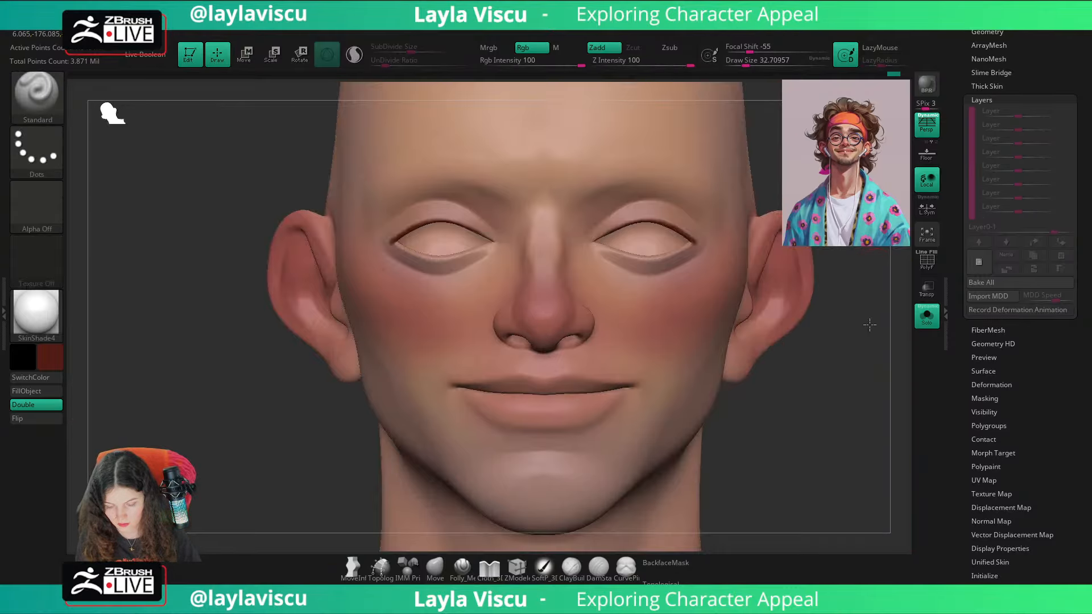
# Step: Choose a darker, brownish red as the painting color while checking the enlarged reference
pyautogui.hotkey('shift', 'z')
pyautogui.click(54, 357)
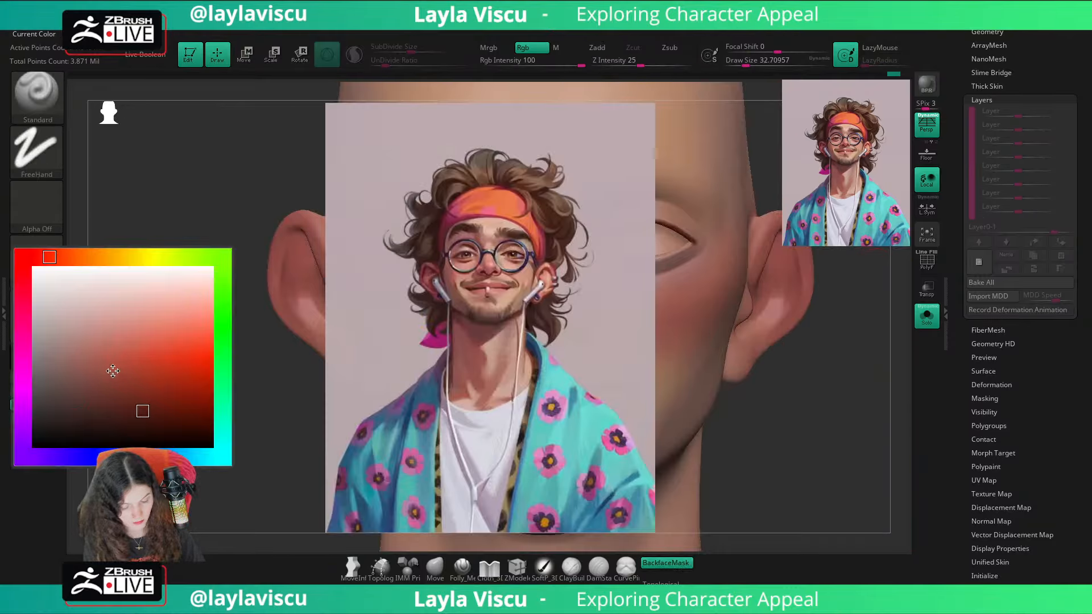
pyautogui.click(124, 428)
pyautogui.moveTo(860, 342); pyautogui.dragTo(829, 319)
pyautogui.hotkey('shift', 'z')
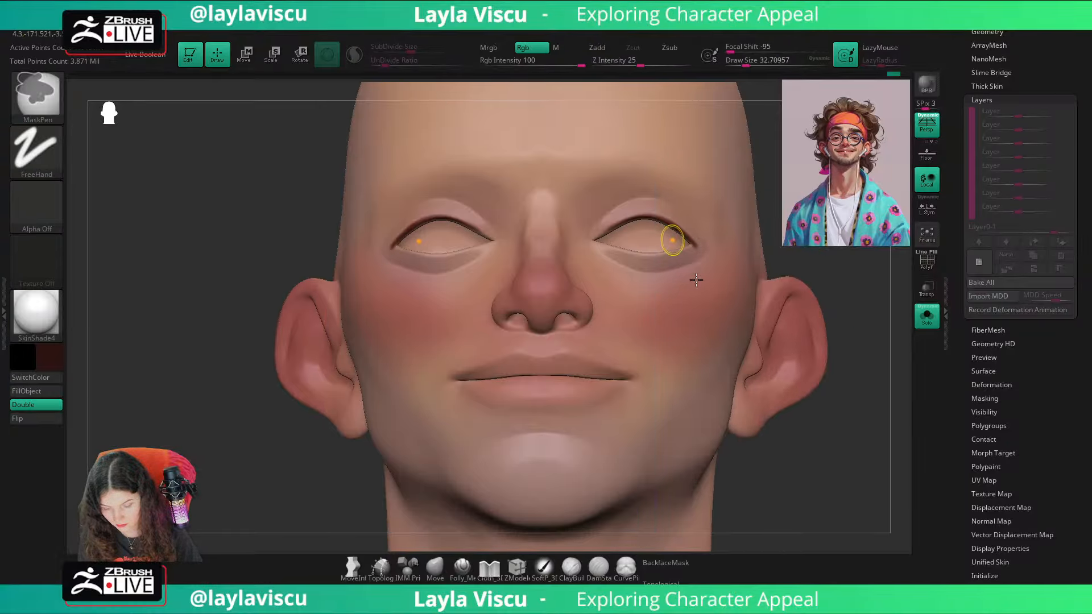
# Step: Darken the outer eye corners and paint a thin dark line along the lower eyelids at a draw size of about 17
pyautogui.keyDown('ctrl'); pyautogui.moveTo(674, 240); pyautogui.dragTo(676, 301, button='right'); pyautogui.keyUp('ctrl')
pyautogui.moveTo(708, 265); pyautogui.dragTo(653, 302, button='right')
pyautogui.moveTo(572, 352); pyautogui.dragTo(629, 330)
pyautogui.moveTo(619, 334); pyautogui.dragTo(545, 358)
pyautogui.press('s')
pyautogui.press('s')
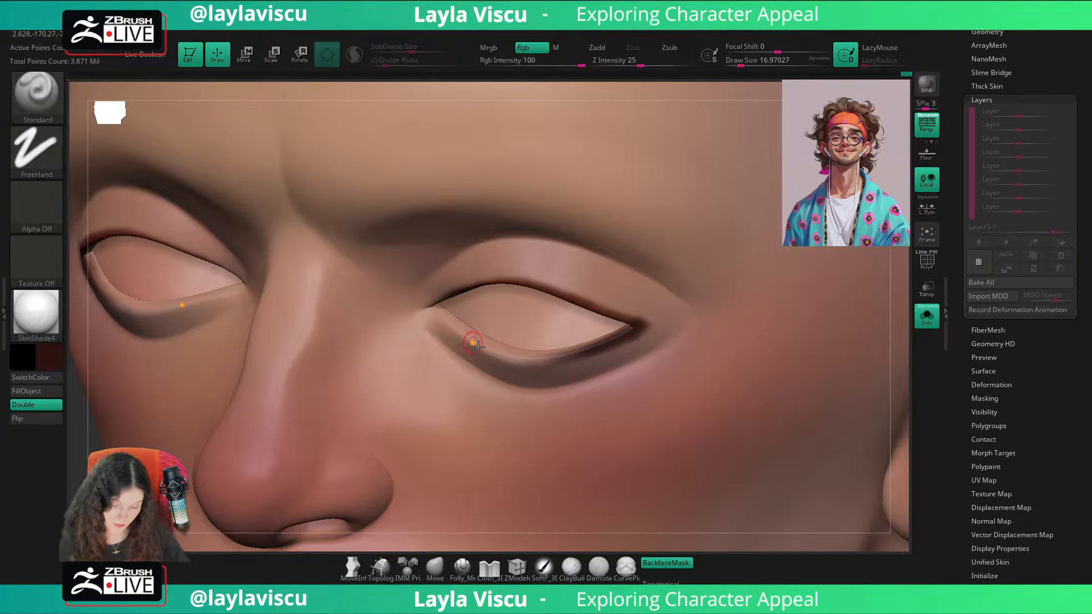
pyautogui.moveTo(455, 333); pyautogui.dragTo(599, 342)
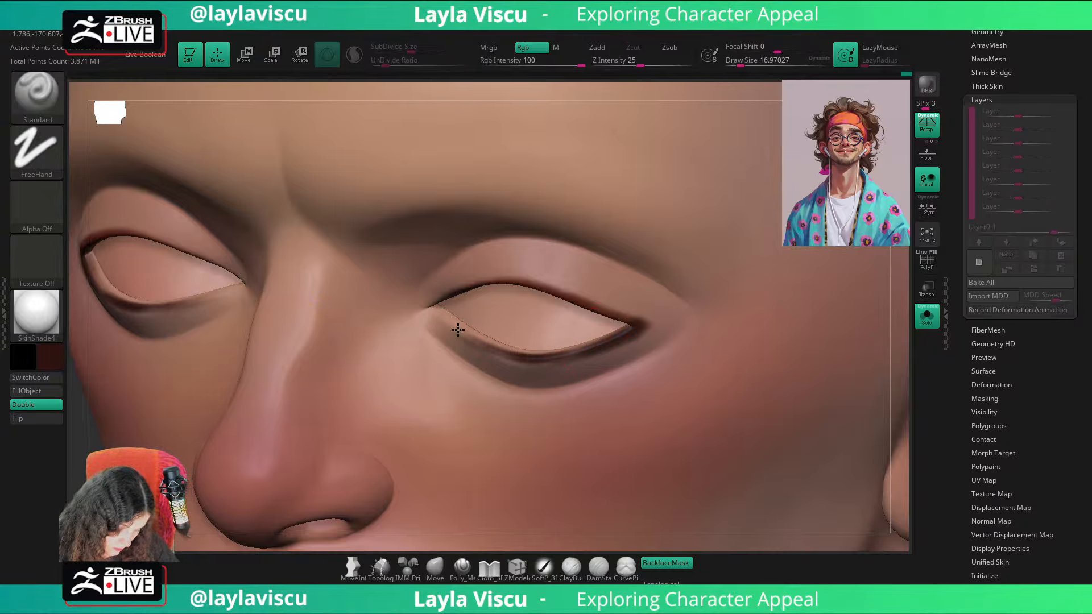
pyautogui.moveTo(458, 329); pyautogui.dragTo(633, 328)
pyautogui.keyDown('ctrl'); pyautogui.moveTo(620, 331); pyautogui.dragTo(330, 279, button='right'); pyautogui.keyUp('ctrl')
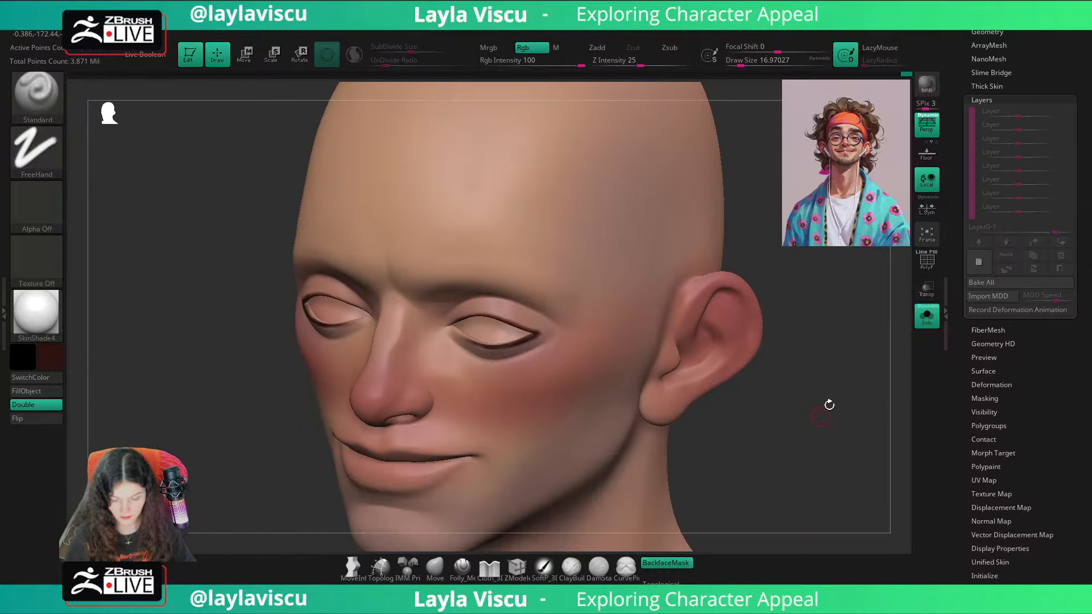
# Step: Enable LazyMouse and smooth the dark line along the outer upper eyelids, then show all subtools again
pyautogui.keyDown('shift'); pyautogui.moveTo(828, 404); pyautogui.dragTo(714, 365); pyautogui.keyUp('shift')
pyautogui.hotkey('shift', 'z')
pyautogui.hotkey('shift', 'z')
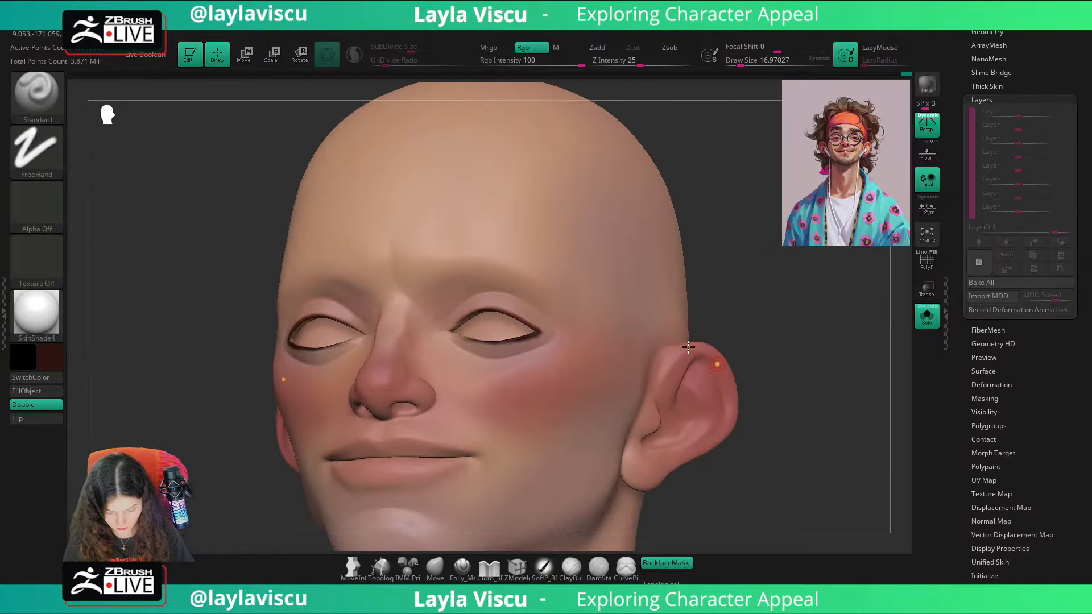
pyautogui.keyDown('ctrl'); pyautogui.moveTo(529, 316); pyautogui.dragTo(599, 364, button='right'); pyautogui.keyUp('ctrl')
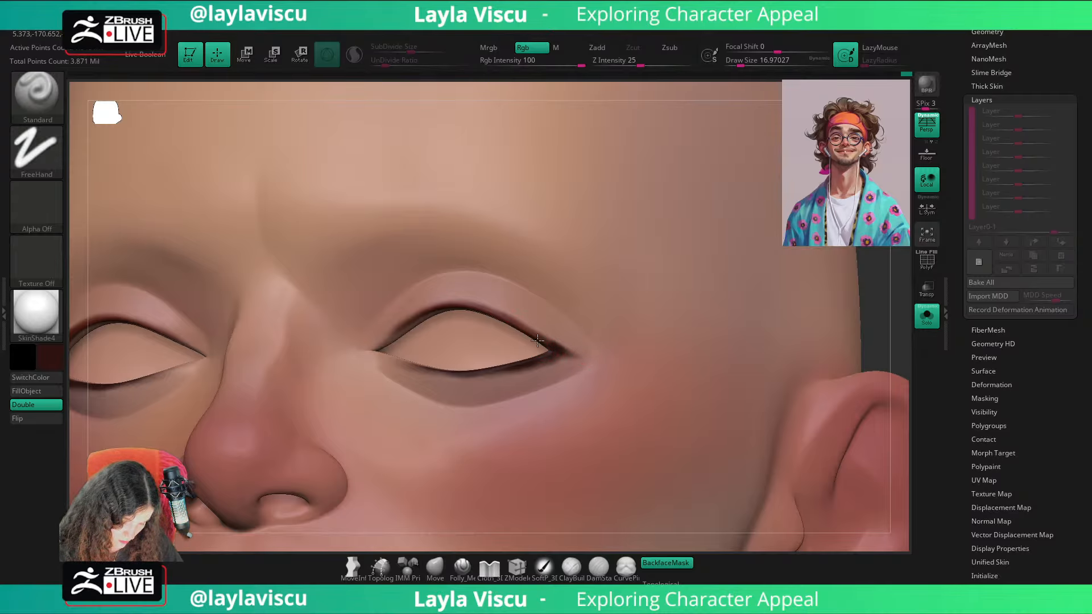
pyautogui.click(884, 49)
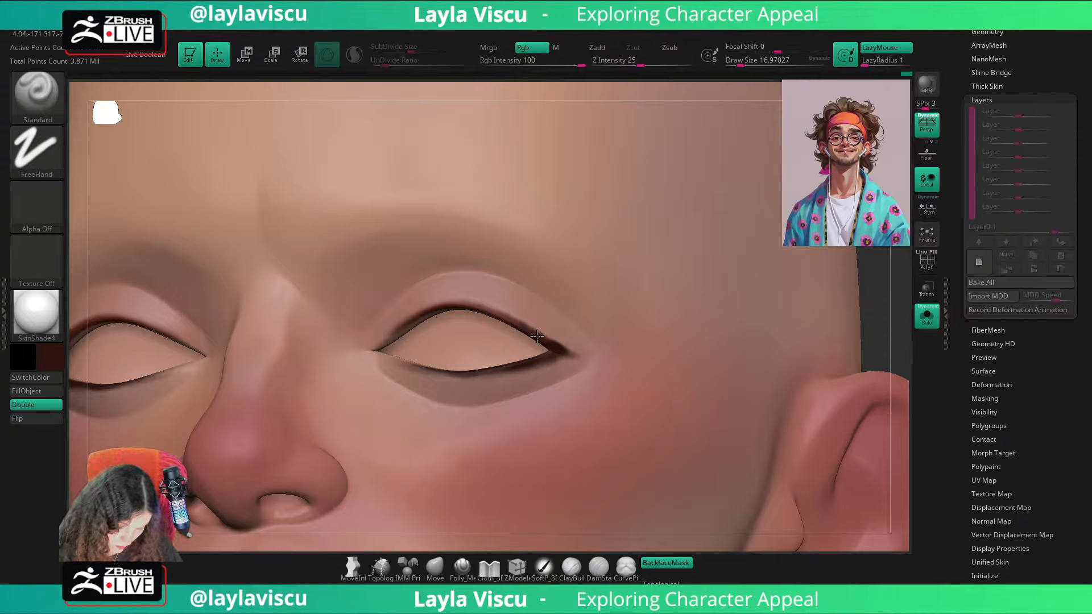
pyautogui.moveTo(491, 304)
pyautogui.mouseDown()
pyautogui.moveTo(577, 354)
pyautogui.moveTo(563, 354)
pyautogui.mouseUp()
pyautogui.keyDown('ctrl'); pyautogui.moveTo(563, 353); pyautogui.dragTo(378, 241, button='right'); pyautogui.keyUp('ctrl')
pyautogui.keyDown('shift'); pyautogui.moveTo(785, 354); pyautogui.dragTo(866, 348); pyautogui.keyUp('shift')
pyautogui.click(883, 357)
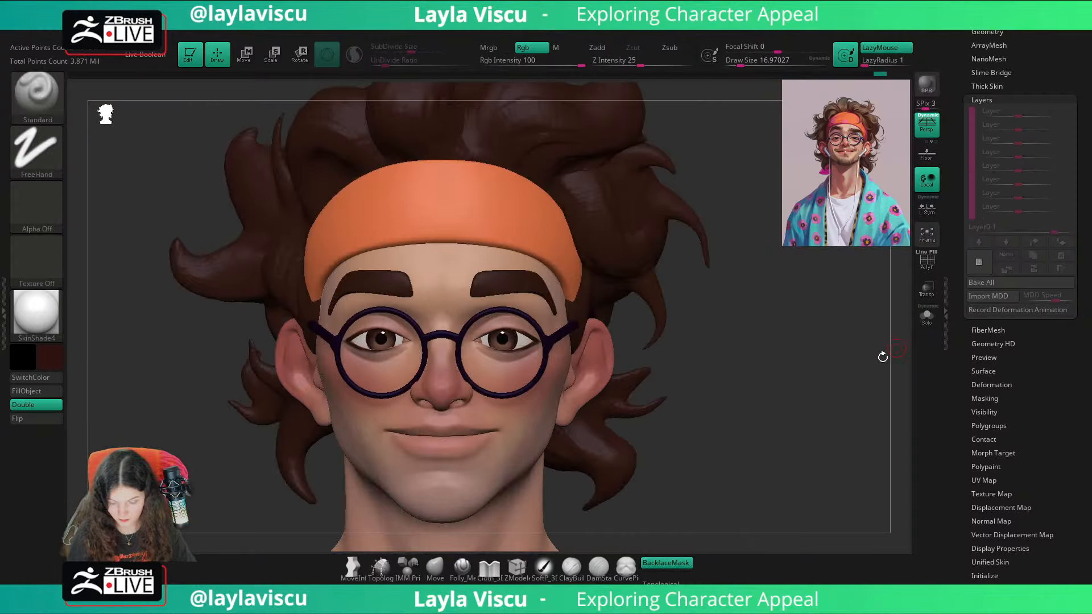
# Step: Sample a reddish brown and paint along the upper eyelid edges toward the inner corners, comparing with the reference
pyautogui.keyDown('alt'); pyautogui.moveTo(775, 418); pyautogui.dragTo(844, 378); pyautogui.keyUp('alt')
pyautogui.keyDown('ctrl'); pyautogui.moveTo(577, 298); pyautogui.dragTo(659, 336, button='right'); pyautogui.keyUp('ctrl')
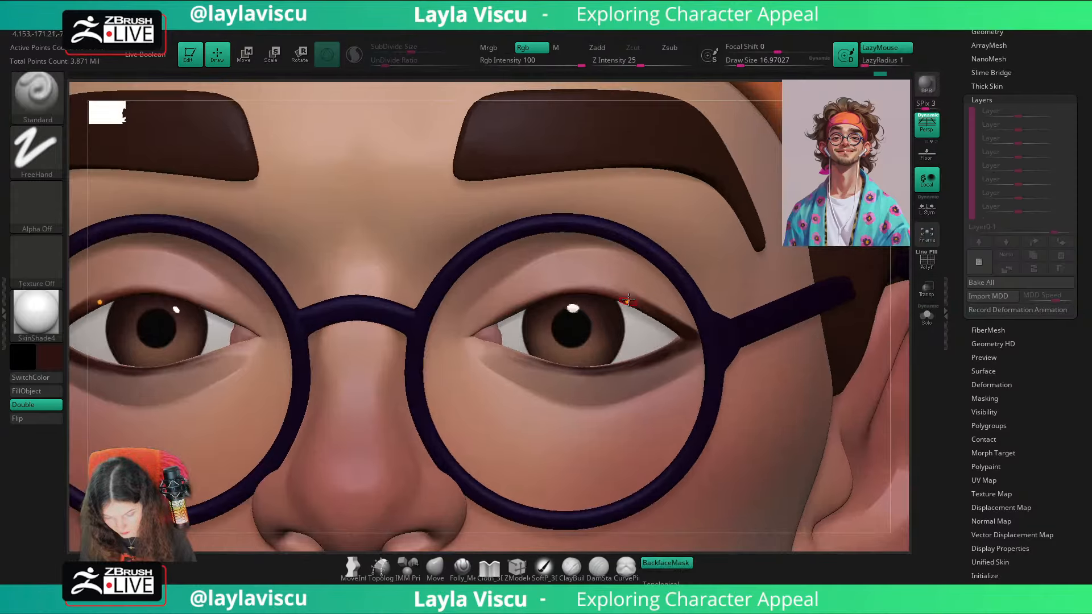
pyautogui.press('c')
pyautogui.moveTo(617, 295); pyautogui.dragTo(488, 319)
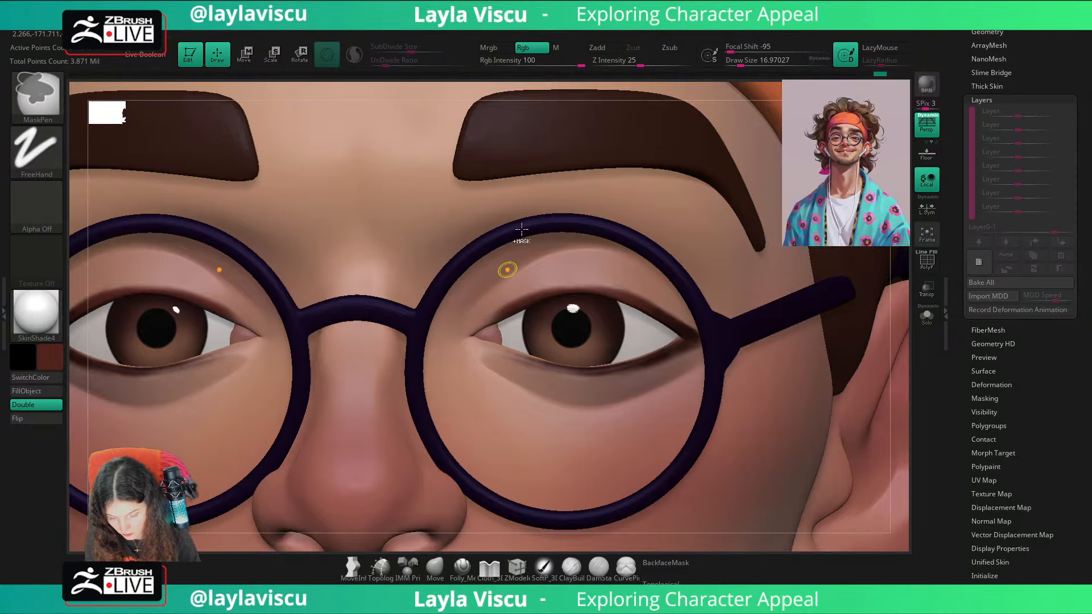
pyautogui.keyDown('ctrl'); pyautogui.moveTo(507, 269); pyautogui.dragTo(748, 235, button='right'); pyautogui.keyUp('ctrl')
pyautogui.moveTo(807, 361)
pyautogui.keyDown('ctrl'); pyautogui.mouseDown(button='right')
pyautogui.moveTo(787, 341)
pyautogui.moveTo(765, 368)
pyautogui.mouseUp(button='right'); pyautogui.keyUp('ctrl')
pyautogui.hotkey('shift', 'z')
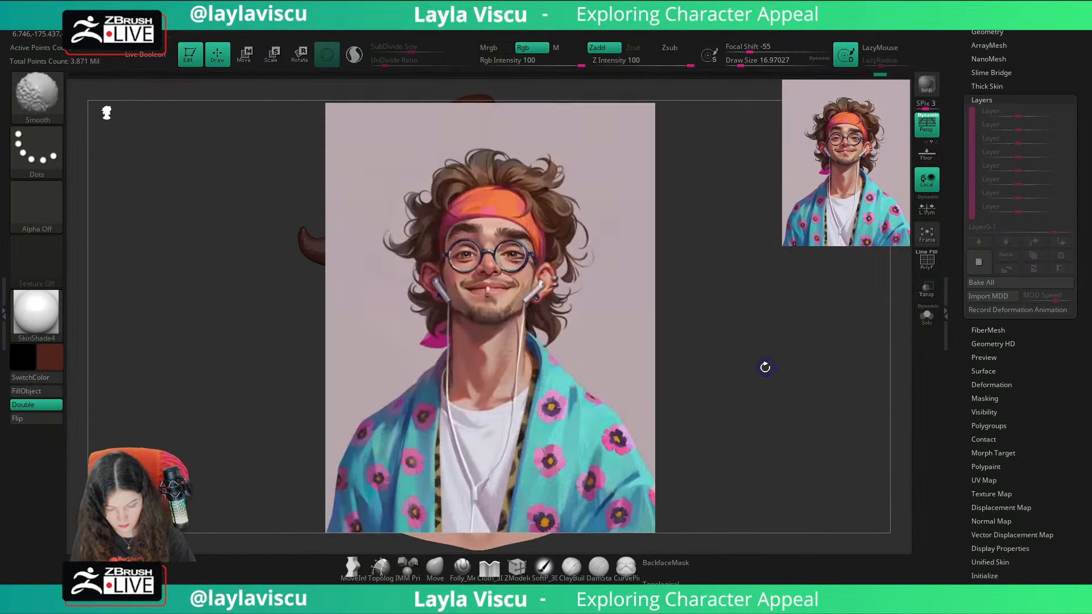
pyautogui.hotkey('shift', 'z')
# Step: Paint a sampled pinkish skin tone below the lower eyelids at a draw size of about 13, checking the isolated head
pyautogui.keyDown('ctrl'); pyautogui.moveTo(578, 319); pyautogui.dragTo(463, 264, button='right'); pyautogui.keyUp('ctrl')
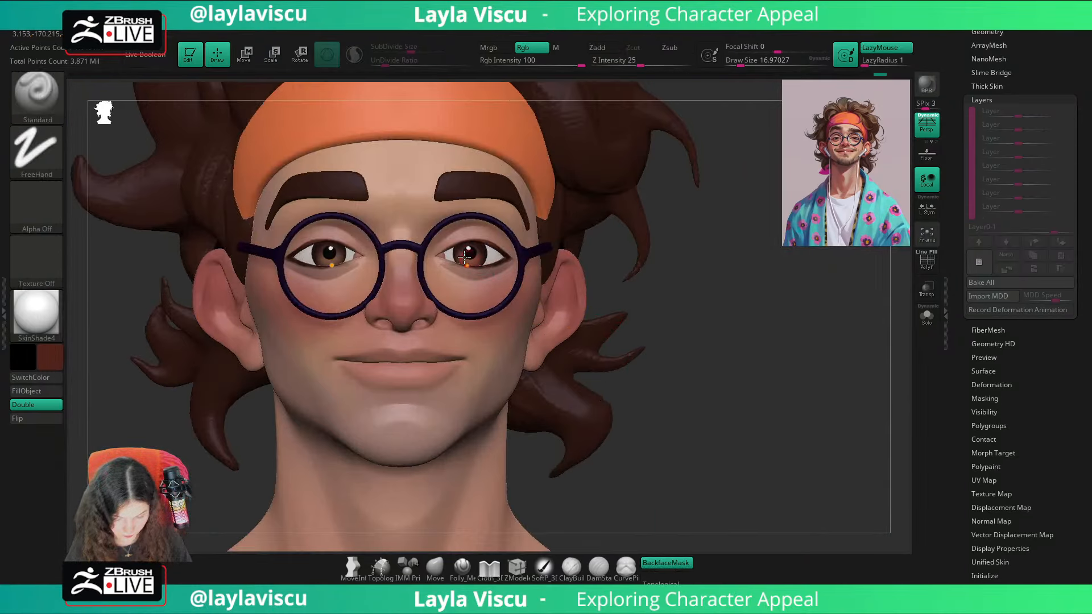
pyautogui.press('s')
pyautogui.moveTo(455, 273); pyautogui.dragTo(453, 274)
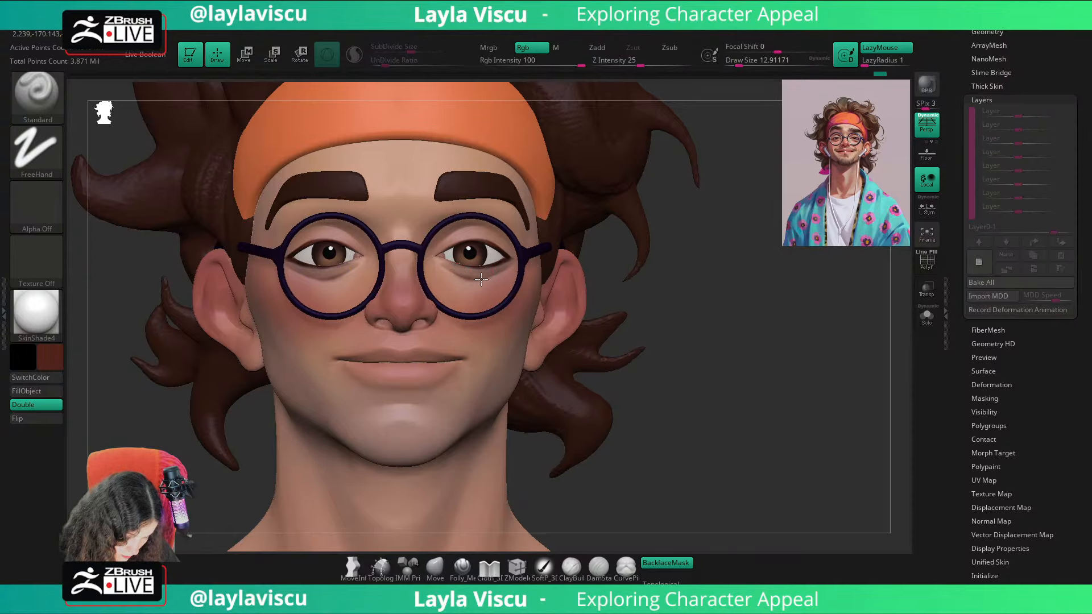
pyautogui.moveTo(622, 276); pyautogui.dragTo(449, 268, button='right')
pyautogui.press('c')
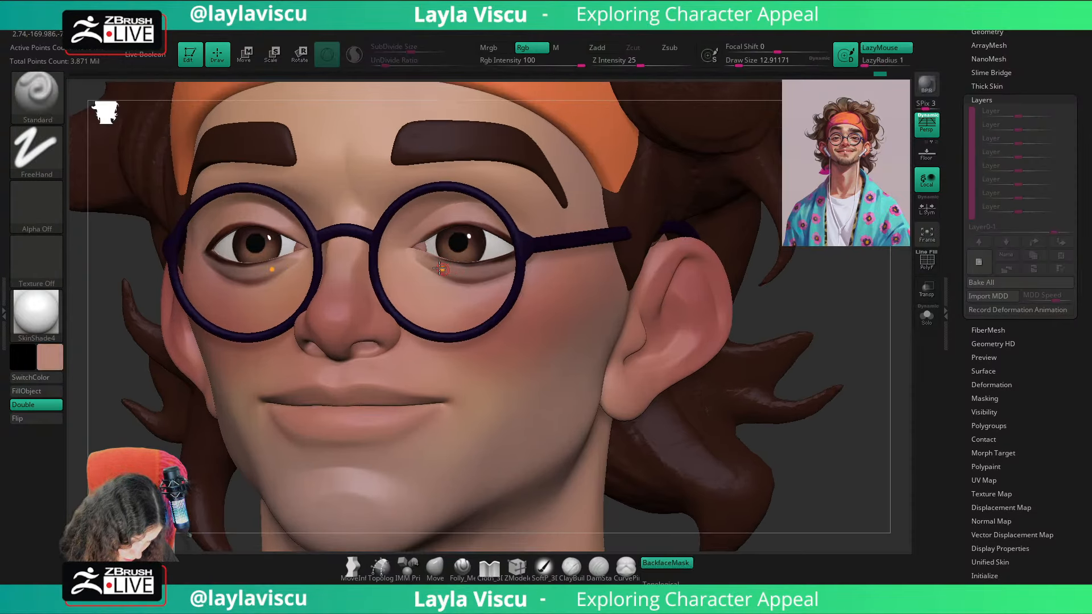
pyautogui.moveTo(441, 270); pyautogui.dragTo(525, 262)
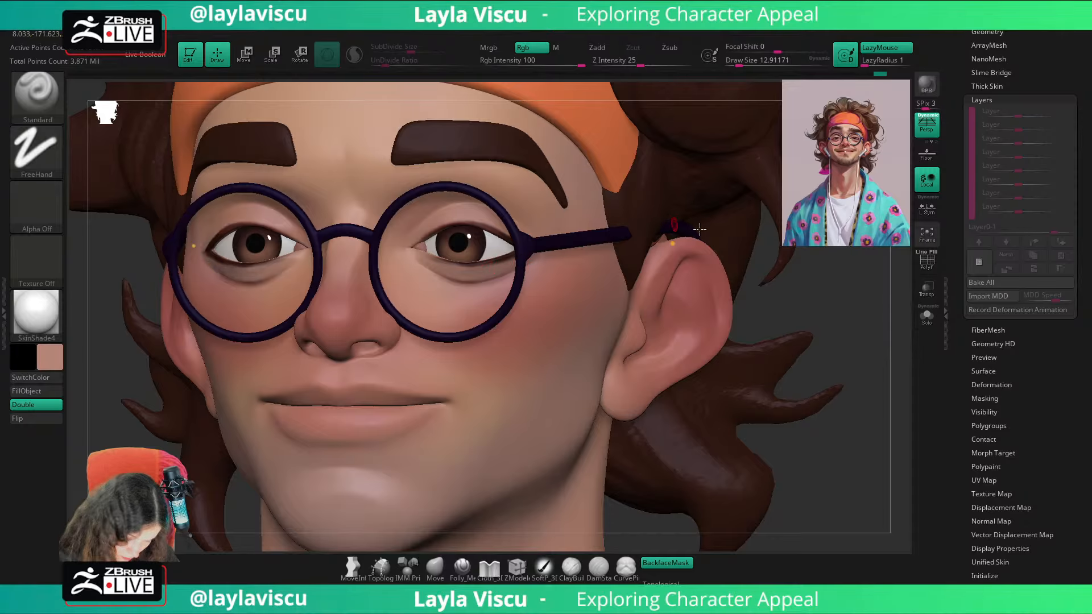
pyautogui.click(926, 315)
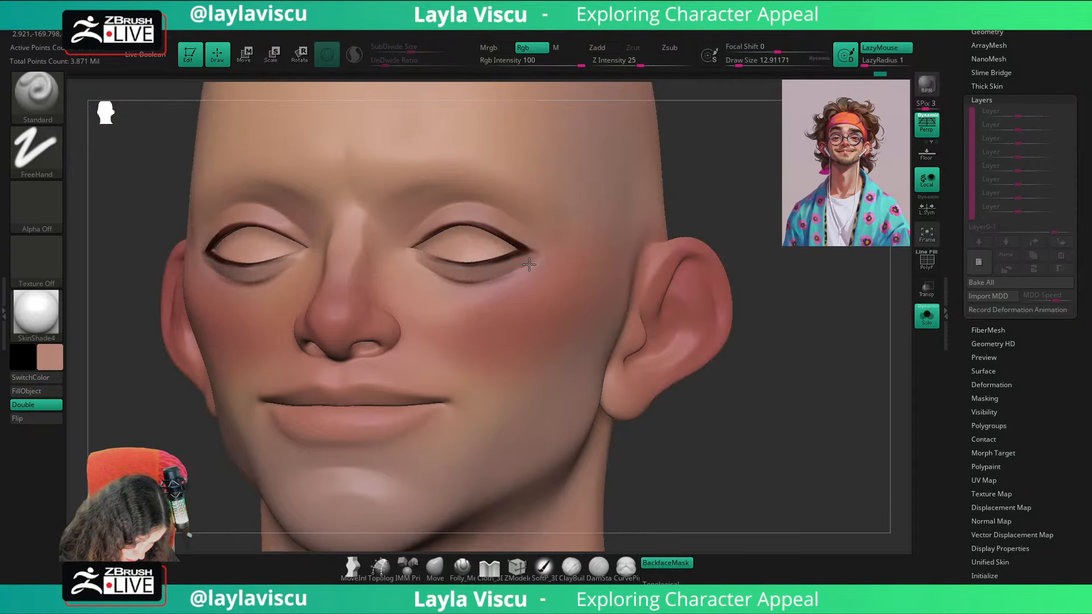
pyautogui.moveTo(469, 247)
pyautogui.keyDown('ctrl'); pyautogui.mouseDown(button='right')
pyautogui.moveTo(740, 304)
pyautogui.moveTo(794, 367)
pyautogui.mouseUp(button='right'); pyautogui.keyUp('ctrl')
pyautogui.click(924, 320)
pyautogui.moveTo(794, 367)
pyautogui.keyDown('alt'); pyautogui.mouseDown(button='right')
pyautogui.moveTo(810, 367)
pyautogui.moveTo(690, 366)
pyautogui.moveTo(770, 340)
pyautogui.mouseUp(button='right'); pyautogui.keyUp('alt')
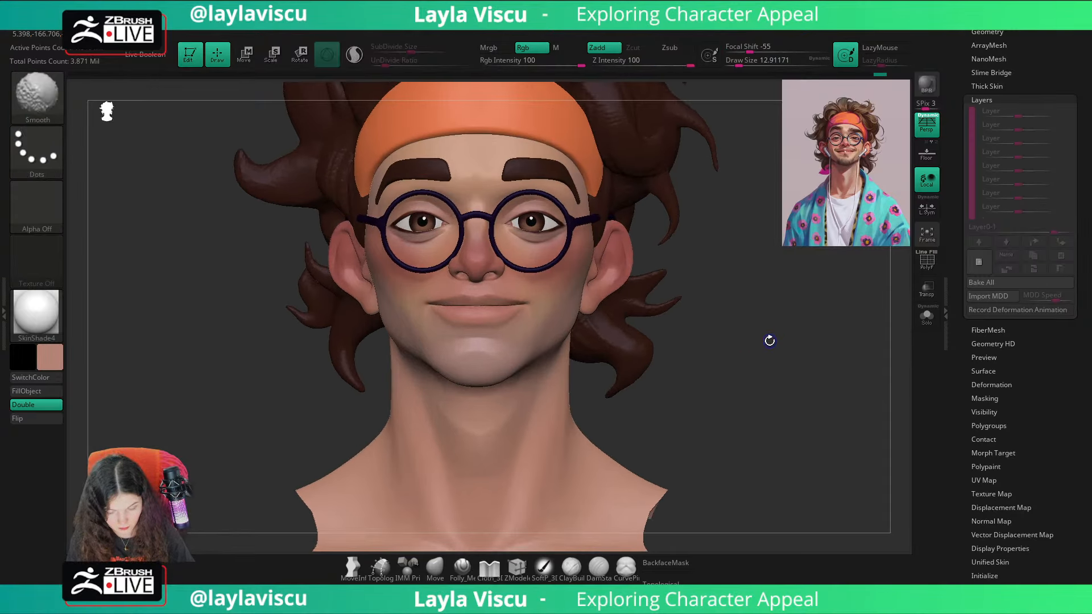
# Step: Pick a dark brown from the enlarged reference and fill the eyebrows with it
pyautogui.hotkey('shift', 'z')
pyautogui.hotkey('shift', 'z')
pyautogui.hotkey('shift', 'z')
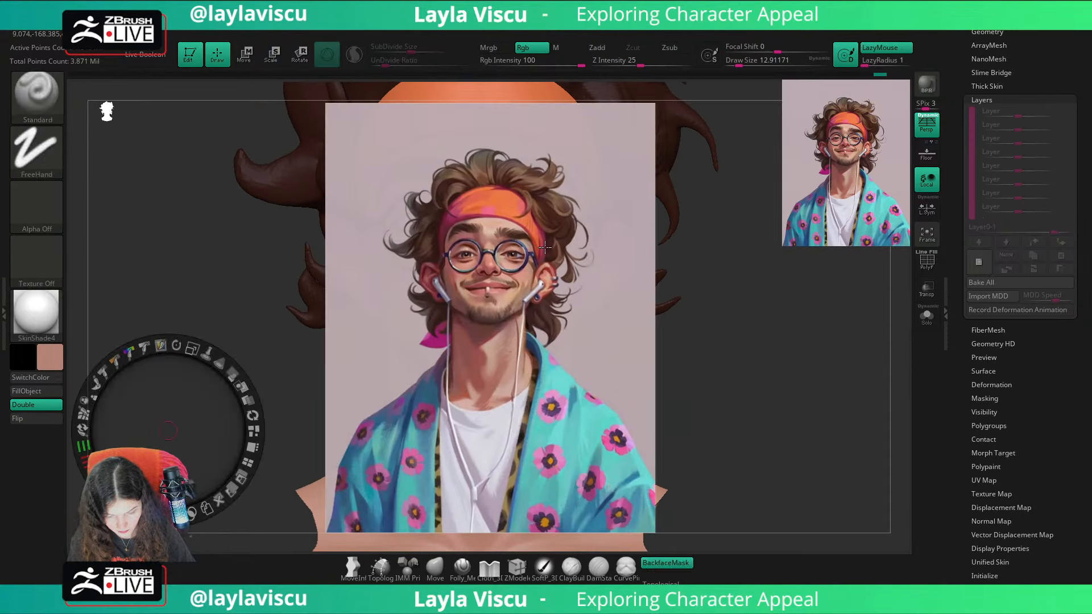
pyautogui.press('c')
# Step: Pick a red from the reference and paint the upper lip out to the mouth corners at a draw size of about 27
pyautogui.hotkey('shift', 'z')
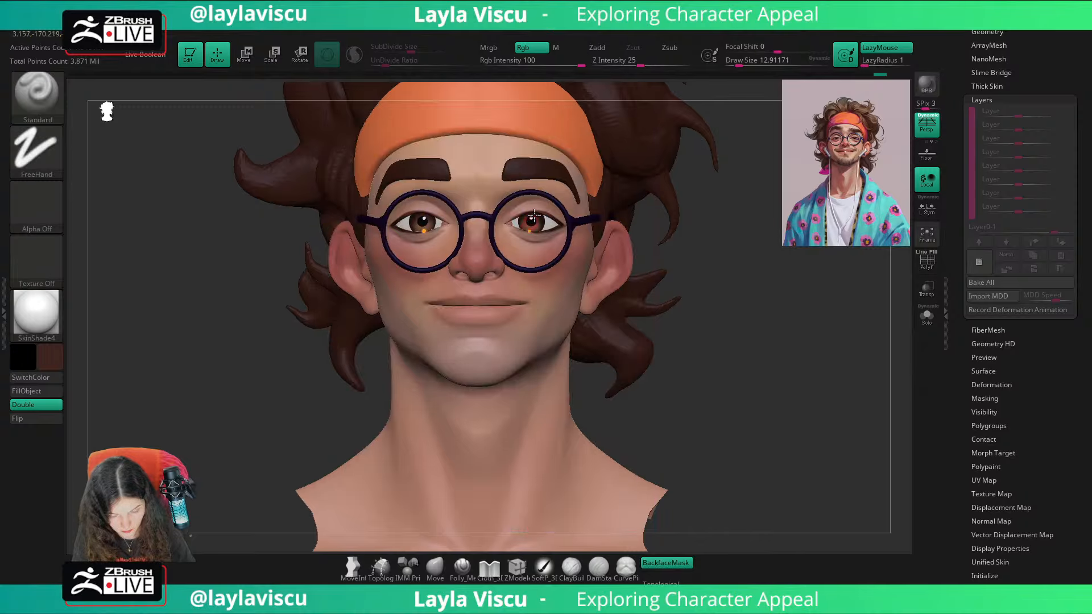
pyautogui.keyDown('alt'); pyautogui.click(545, 174); pyautogui.keyUp('alt')
pyautogui.click(36, 392)
pyautogui.keyDown('alt'); pyautogui.moveTo(755, 355); pyautogui.dragTo(769, 383); pyautogui.keyUp('alt')
pyautogui.hotkey('shift', 'z')
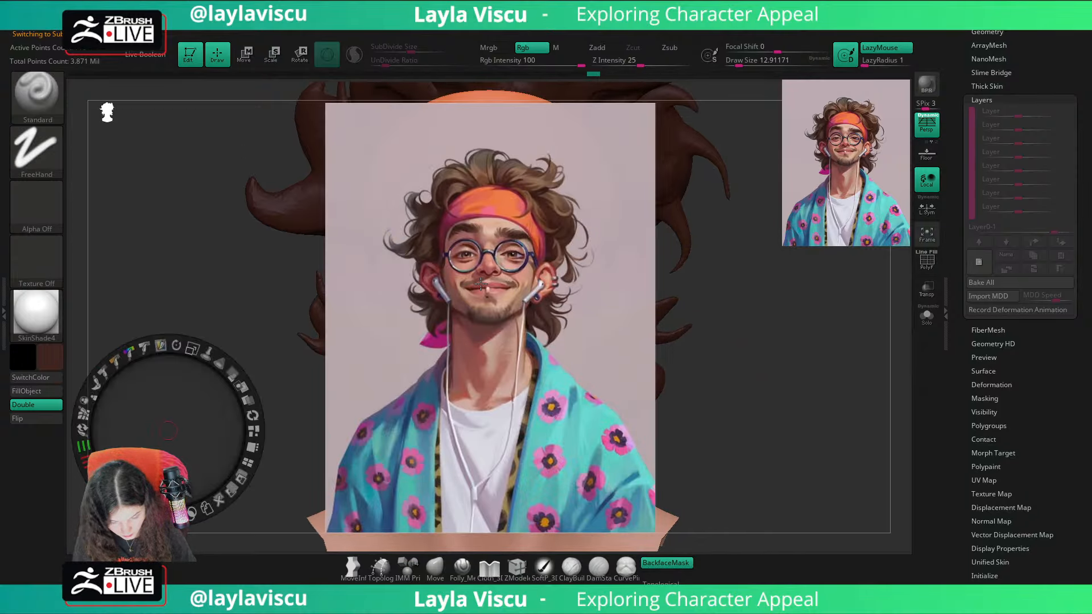
pyautogui.press('c')
pyautogui.hotkey('shift', 'z')
pyautogui.moveTo(787, 320); pyautogui.dragTo(819, 398, button='right')
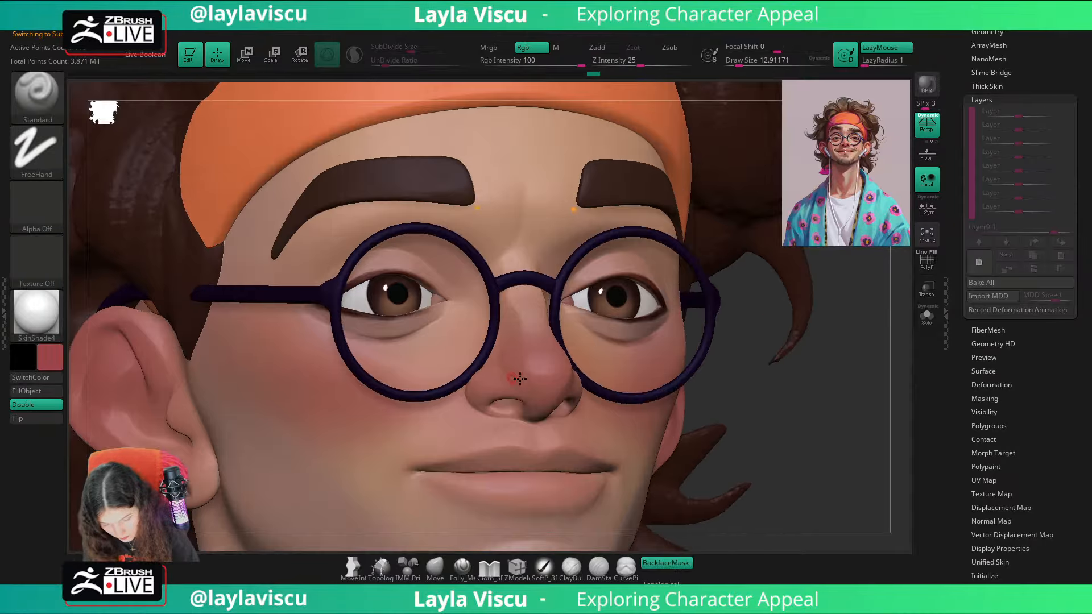
pyautogui.keyDown('alt'); pyautogui.moveTo(811, 418); pyautogui.dragTo(850, 263); pyautogui.keyUp('alt')
pyautogui.press('s')
pyautogui.moveTo(549, 334); pyautogui.dragTo(564, 307)
pyautogui.moveTo(488, 313)
pyautogui.mouseDown()
pyautogui.moveTo(567, 305)
pyautogui.moveTo(488, 317)
pyautogui.mouseUp()
pyautogui.moveTo(568, 304); pyautogui.dragTo(488, 312)
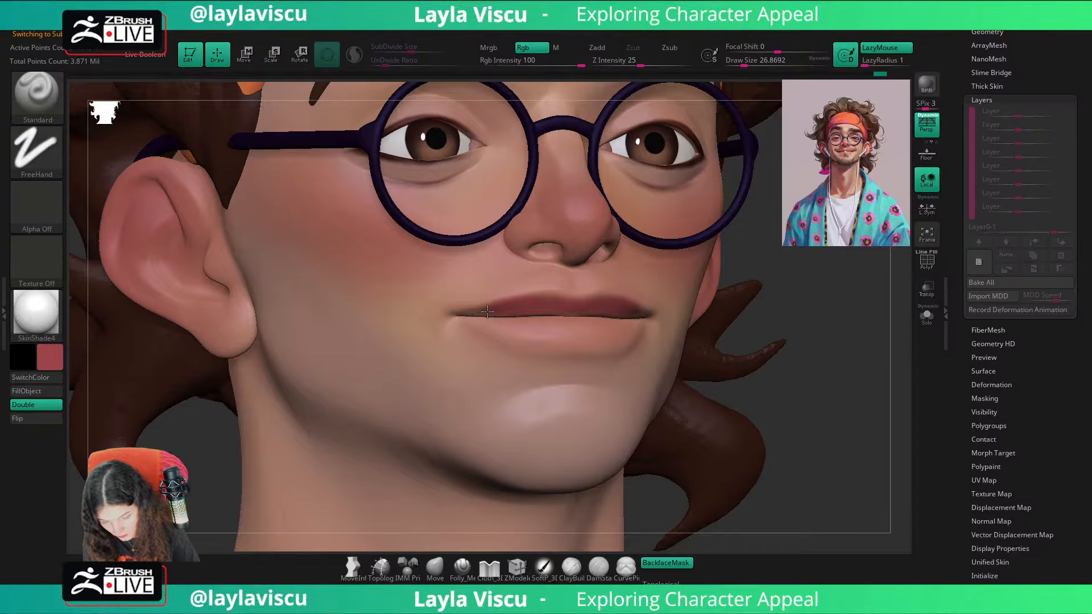
pyautogui.moveTo(562, 301)
pyautogui.mouseDown()
pyautogui.moveTo(568, 309)
pyautogui.moveTo(479, 312)
pyautogui.mouseUp()
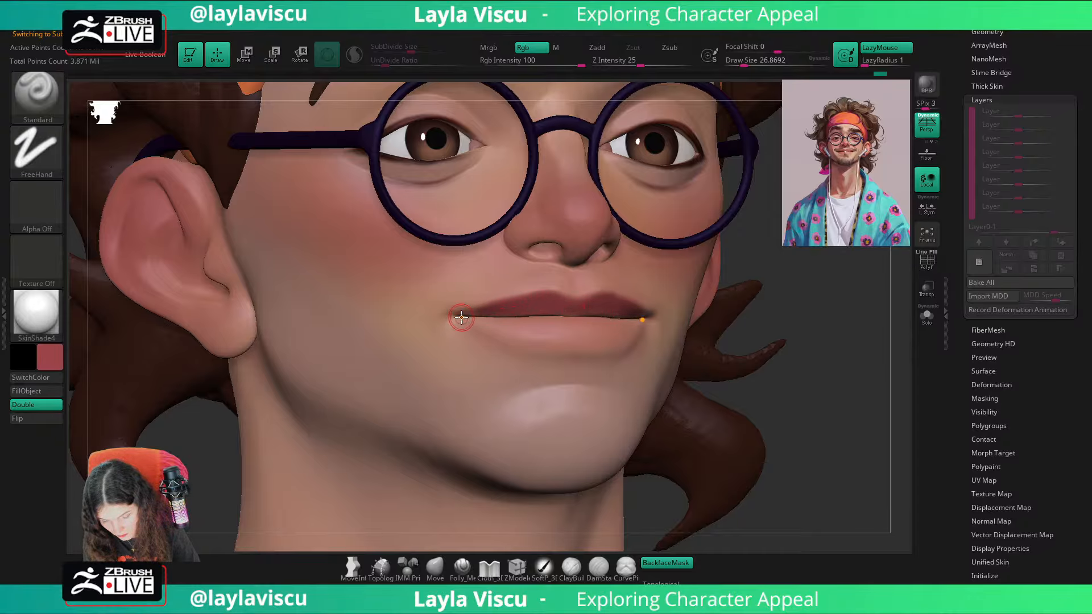
pyautogui.keyDown('ctrl'); pyautogui.moveTo(590, 307); pyautogui.dragTo(559, 122, button='right'); pyautogui.keyUp('ctrl')
pyautogui.keyDown('shift'); pyautogui.moveTo(794, 375); pyautogui.dragTo(775, 391); pyautogui.keyUp('shift')
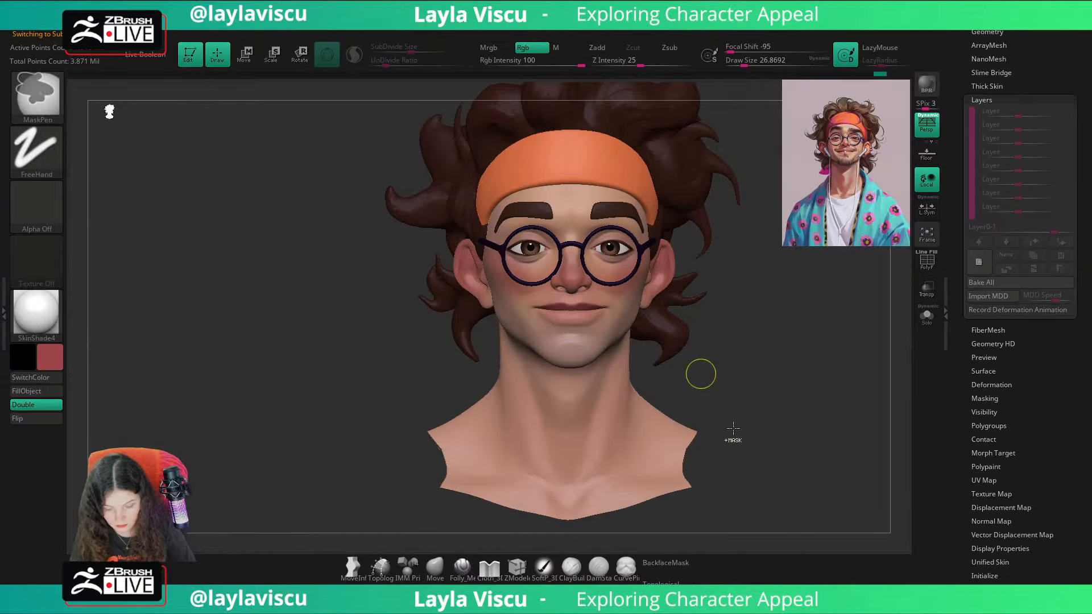
# Step: Reduce the draw size to about 20 and deepen the upper lip with sampled skin and lip reds
pyautogui.keyDown('ctrl'); pyautogui.moveTo(731, 434); pyautogui.dragTo(848, 483, button='right'); pyautogui.keyUp('ctrl')
pyautogui.moveTo(848, 483); pyautogui.dragTo(804, 473)
pyautogui.press('c')
pyautogui.press('[')
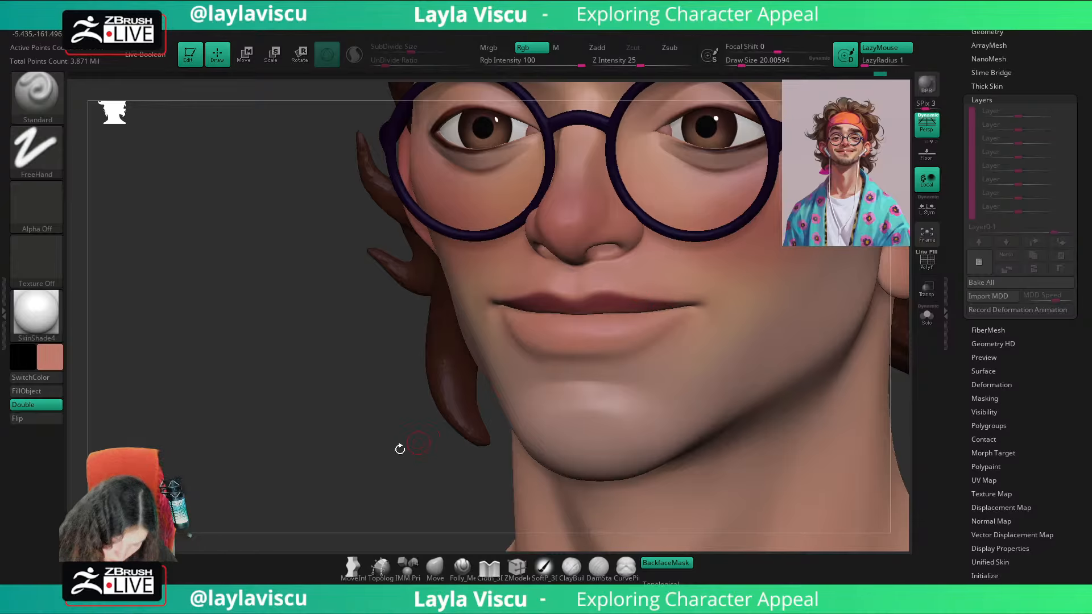
pyautogui.moveTo(398, 446); pyautogui.dragTo(647, 225)
pyautogui.press('c')
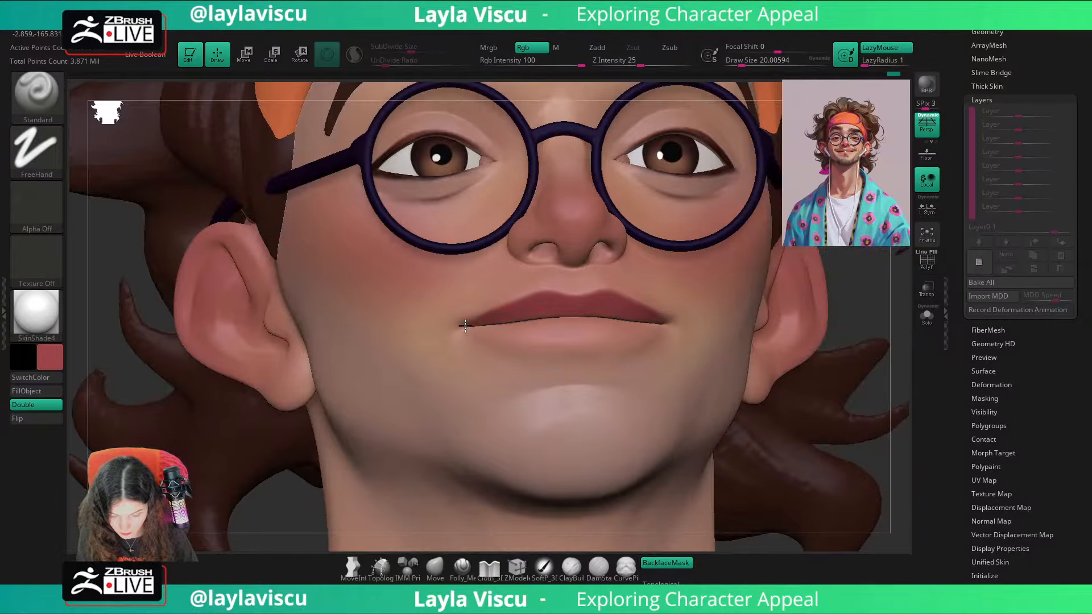
# Step: Pick a lighter red from the reference and try a stroke on the lower lip
pyautogui.hotkey('shift', 'z')
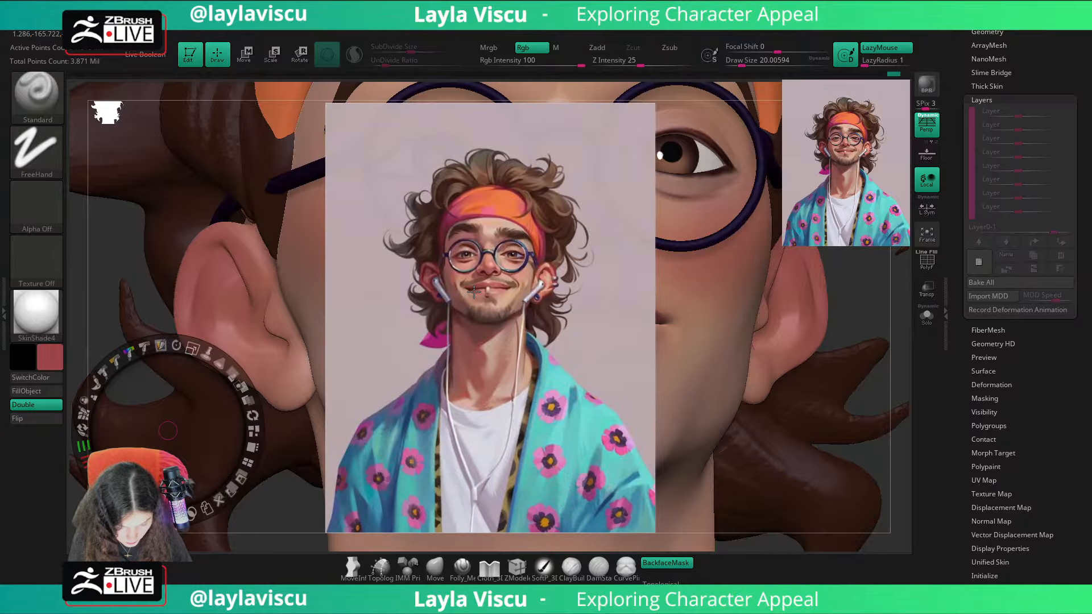
pyautogui.press('c')
pyautogui.hotkey('shift', 'z')
pyautogui.moveTo(426, 92); pyautogui.dragTo(436, 211)
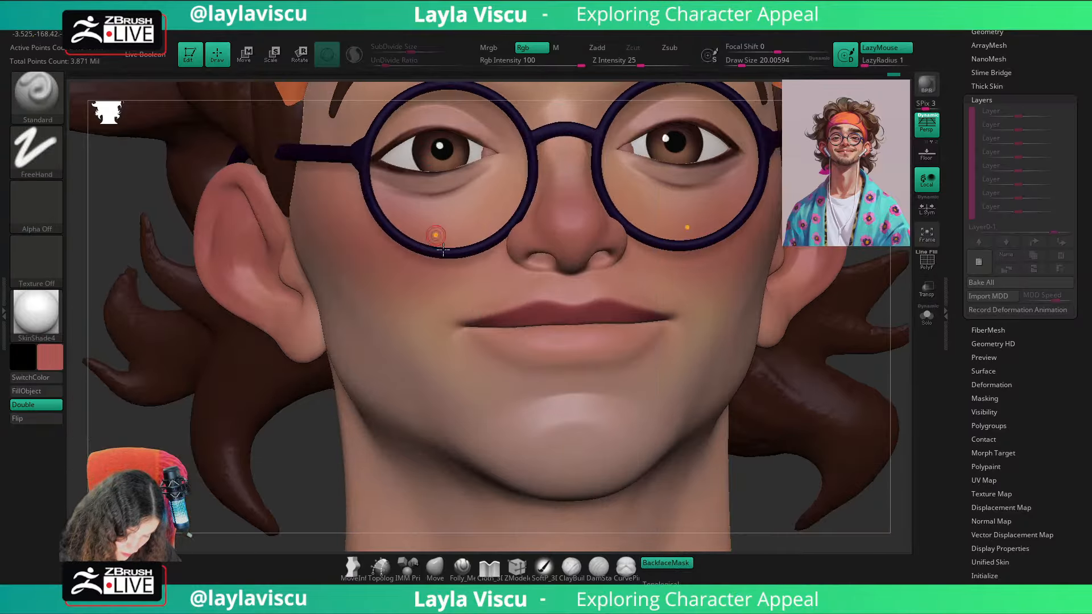
pyautogui.keyDown('ctrl'); pyautogui.keyDown('shift'); pyautogui.click(511, 334); pyautogui.keyUp('shift'); pyautogui.keyUp('ctrl')
pyautogui.hotkey('ctrl', 'z')
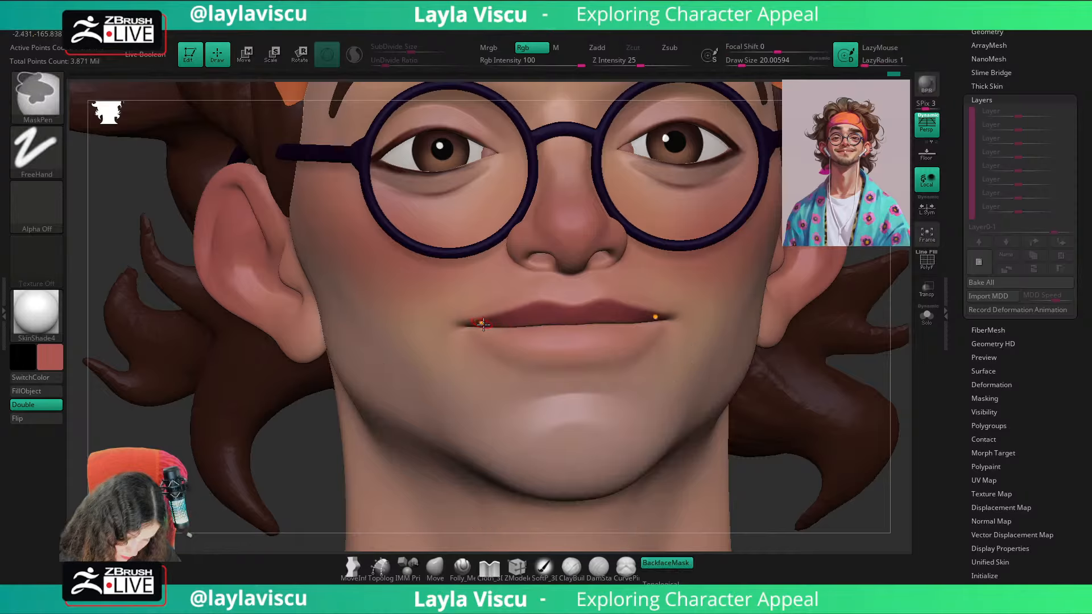
# Step: Isolate the lower lip area and tint it with the lighter red at a draw size of about 46, then unhide the body
pyautogui.moveTo(485, 332)
pyautogui.mouseDown()
pyautogui.moveTo(546, 343)
pyautogui.moveTo(514, 331)
pyautogui.mouseUp()
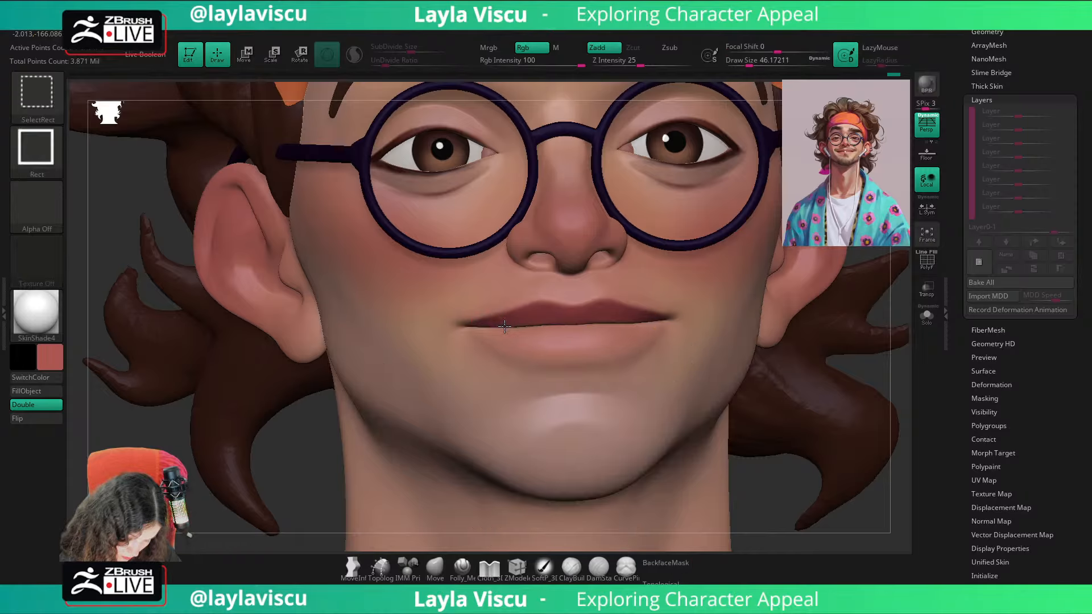
pyautogui.keyDown('ctrl'); pyautogui.keyDown('shift'); pyautogui.click(504, 326); pyautogui.keyUp('shift'); pyautogui.keyUp('ctrl')
pyautogui.moveTo(448, 97); pyautogui.dragTo(455, 199)
pyautogui.moveTo(511, 329)
pyautogui.mouseDown()
pyautogui.moveTo(489, 317)
pyautogui.moveTo(499, 313)
pyautogui.moveTo(498, 324)
pyautogui.mouseUp()
pyautogui.moveTo(400, 392)
pyautogui.mouseDown()
pyautogui.moveTo(435, 321)
pyautogui.moveTo(520, 318)
pyautogui.mouseUp()
pyautogui.keyDown('ctrl'); pyautogui.keyDown('shift'); pyautogui.click(864, 481); pyautogui.keyUp('shift'); pyautogui.keyUp('ctrl')
pyautogui.keyDown('ctrl'); pyautogui.moveTo(863, 481); pyautogui.dragTo(787, 400, button='right'); pyautogui.keyUp('ctrl')
pyautogui.keyDown('shift'); pyautogui.moveTo(787, 400); pyautogui.dragTo(663, 408); pyautogui.keyUp('shift')
# Step: Check the lips against the reference, hide the lower face and paint the upper lip's lower edge, then unhide the body
pyautogui.hotkey('shift', 'z')
pyautogui.press('z')
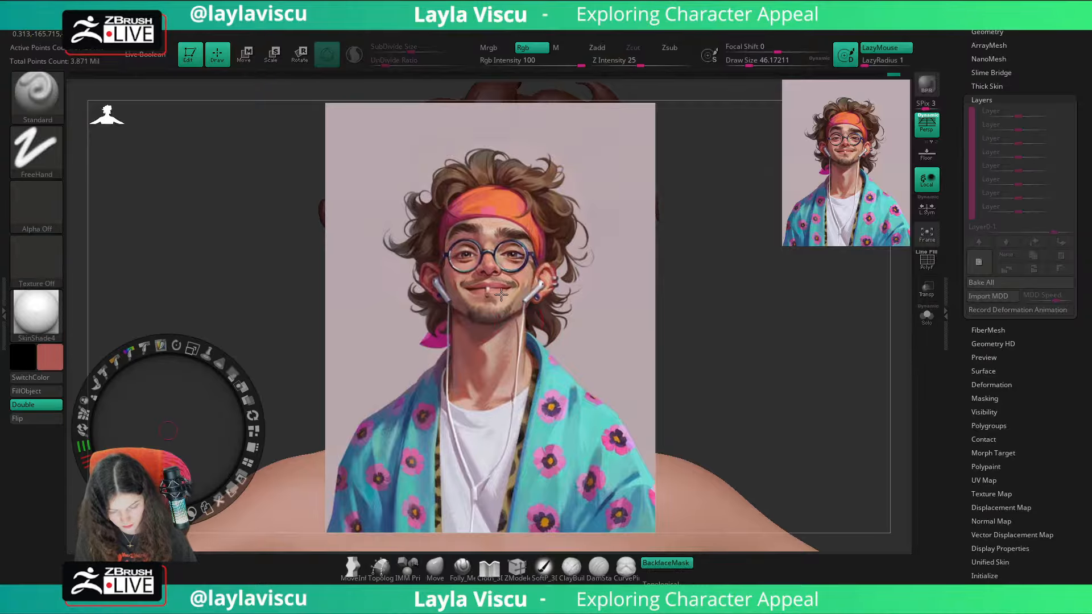
pyautogui.press('z')
pyautogui.hotkey('shift', 'z')
pyautogui.keyDown('ctrl'); pyautogui.moveTo(580, 324); pyautogui.dragTo(613, 449, button='right'); pyautogui.keyUp('ctrl')
pyautogui.keyDown('ctrl'); pyautogui.keyDown('shift'); pyautogui.click(588, 368); pyautogui.keyUp('shift'); pyautogui.keyUp('ctrl')
pyautogui.keyDown('ctrl'); pyautogui.keyDown('shift'); pyautogui.moveTo(830, 369); pyautogui.dragTo(839, 369); pyautogui.keyUp('shift'); pyautogui.keyUp('ctrl')
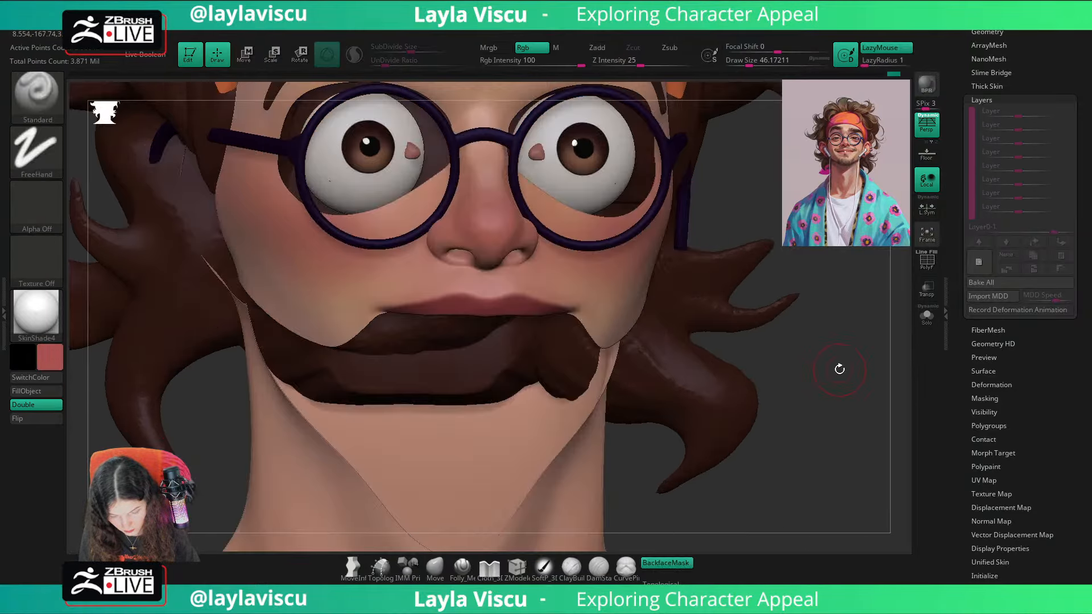
pyautogui.moveTo(838, 368); pyautogui.dragTo(671, 301, button='right')
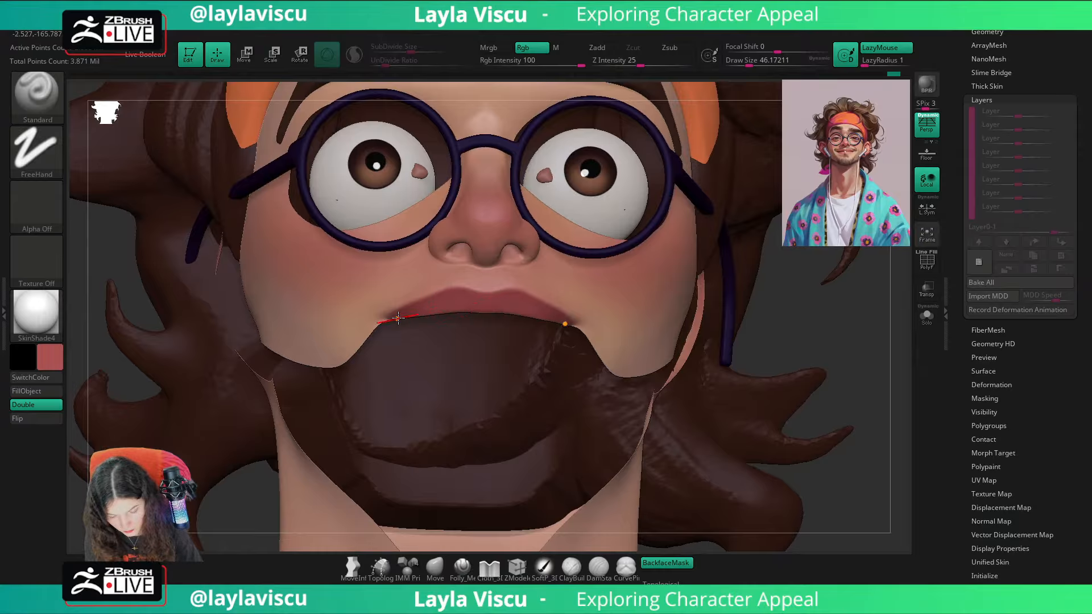
pyautogui.keyDown('ctrl'); pyautogui.moveTo(426, 309); pyautogui.dragTo(472, 122, button='right'); pyautogui.keyUp('ctrl')
pyautogui.keyDown('ctrl'); pyautogui.keyDown('shift'); pyautogui.click(791, 381); pyautogui.keyUp('shift'); pyautogui.keyUp('ctrl')
pyautogui.keyDown('shift'); pyautogui.moveTo(794, 382); pyautogui.dragTo(840, 376, button='right'); pyautogui.keyUp('shift')
pyautogui.keyDown('ctrl'); pyautogui.moveTo(839, 376); pyautogui.dragTo(780, 327, button='right'); pyautogui.keyUp('ctrl')
pyautogui.keyDown('ctrl'); pyautogui.moveTo(717, 312); pyautogui.dragTo(720, 334, button='right'); pyautogui.keyUp('ctrl')
# Step: Hide the torso and arm polygroups so that only the head and neck bust stays visible
pyautogui.keyDown('ctrl'); pyautogui.moveTo(781, 351); pyautogui.dragTo(750, 312, button='right'); pyautogui.keyUp('ctrl')
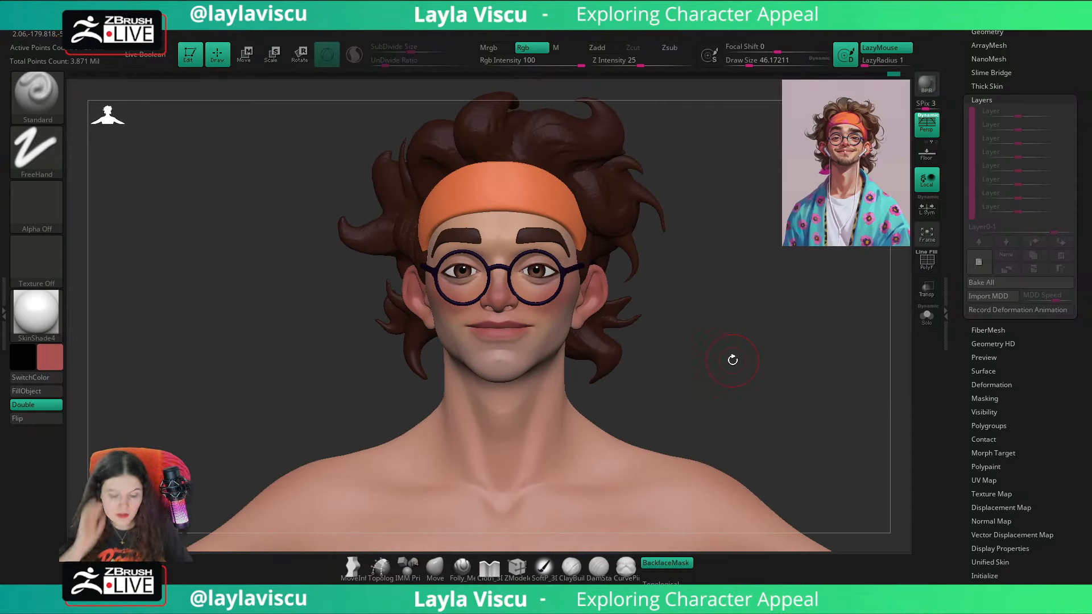
pyautogui.keyDown('ctrl'); pyautogui.moveTo(609, 398); pyautogui.dragTo(572, 390, button='right'); pyautogui.keyUp('ctrl')
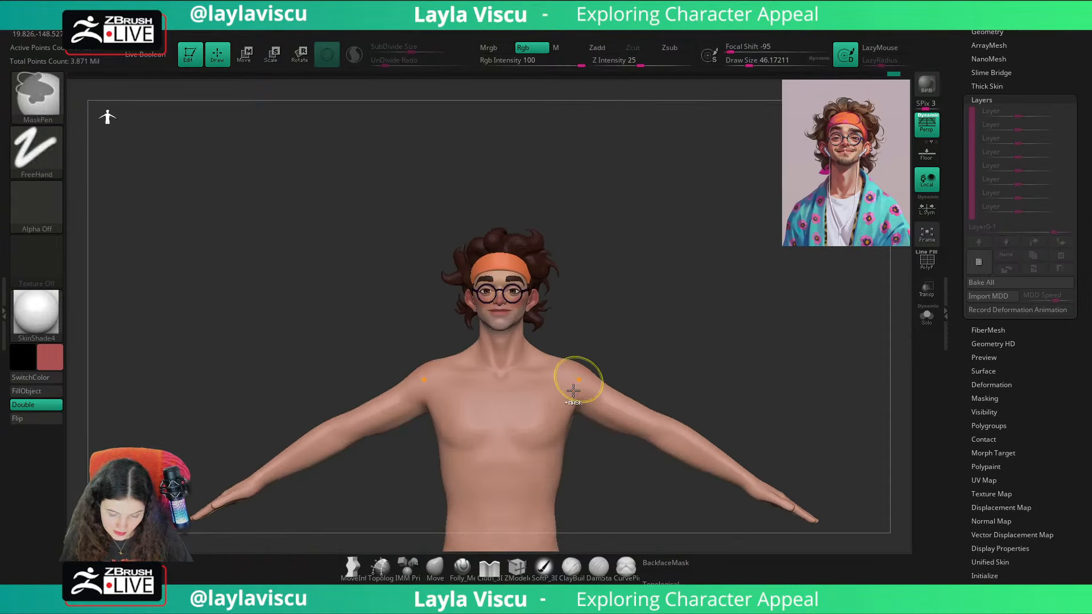
pyautogui.keyDown('ctrl'); pyautogui.keyDown('shift'); pyautogui.click(542, 427); pyautogui.keyUp('shift'); pyautogui.keyUp('ctrl')
pyautogui.keyDown('ctrl'); pyautogui.keyDown('shift'); pyautogui.click(593, 395); pyautogui.keyUp('shift'); pyautogui.keyUp('ctrl')
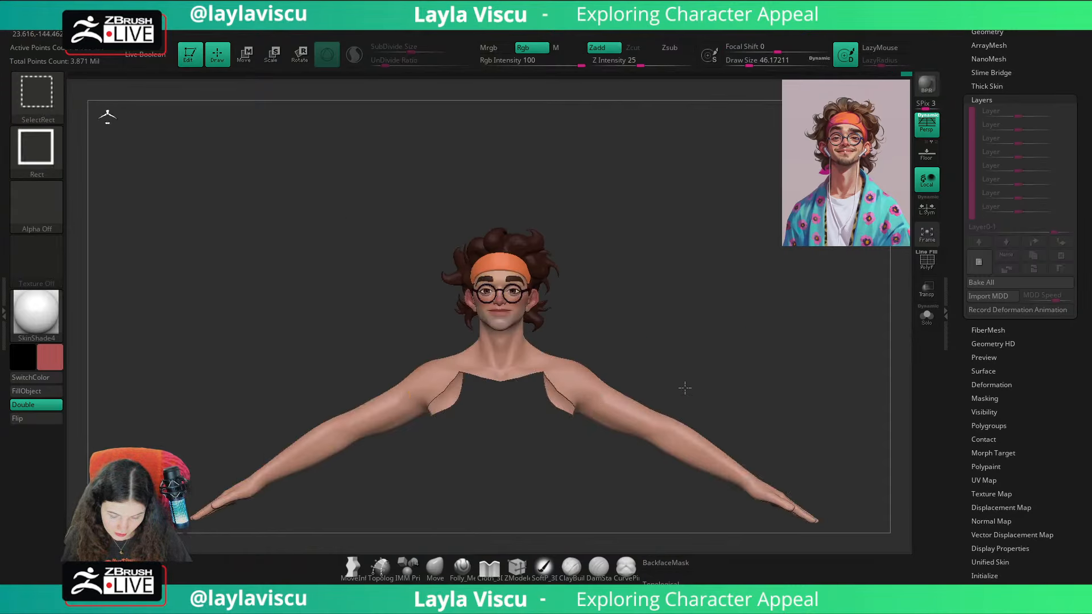
pyautogui.keyDown('ctrl'); pyautogui.keyDown('shift'); pyautogui.click(660, 422); pyautogui.keyUp('shift'); pyautogui.keyUp('ctrl')
pyautogui.keyDown('alt'); pyautogui.moveTo(726, 385); pyautogui.dragTo(738, 157, button='right'); pyautogui.keyUp('alt')
pyautogui.keyDown('ctrl'); pyautogui.keyDown('shift'); pyautogui.click(547, 424); pyautogui.keyUp('shift'); pyautogui.keyUp('ctrl')
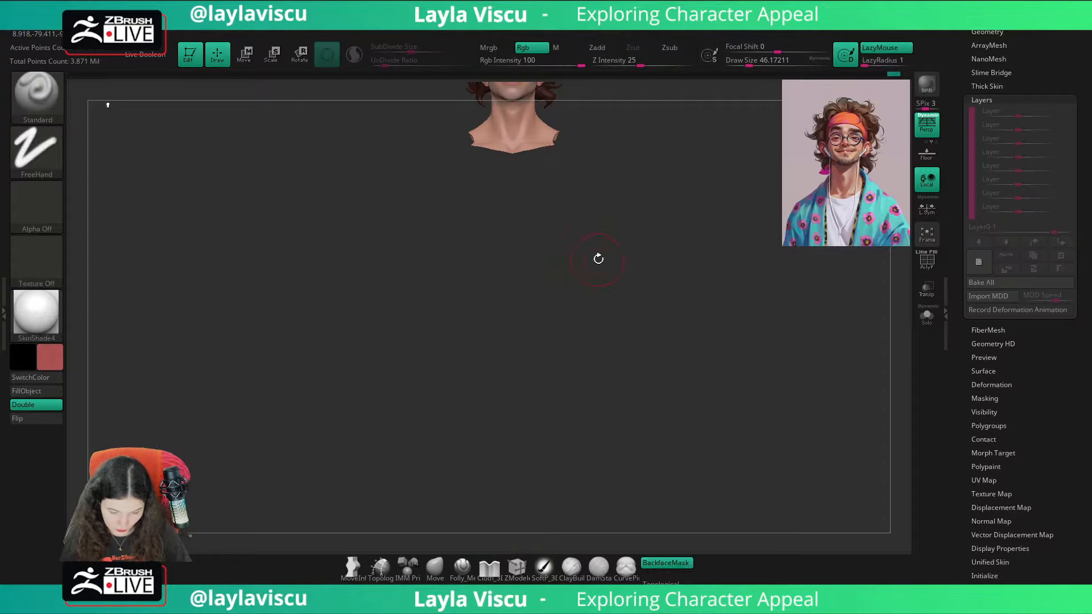
pyautogui.keyDown('alt'); pyautogui.moveTo(598, 259); pyautogui.dragTo(650, 348, button='right'); pyautogui.keyUp('alt')
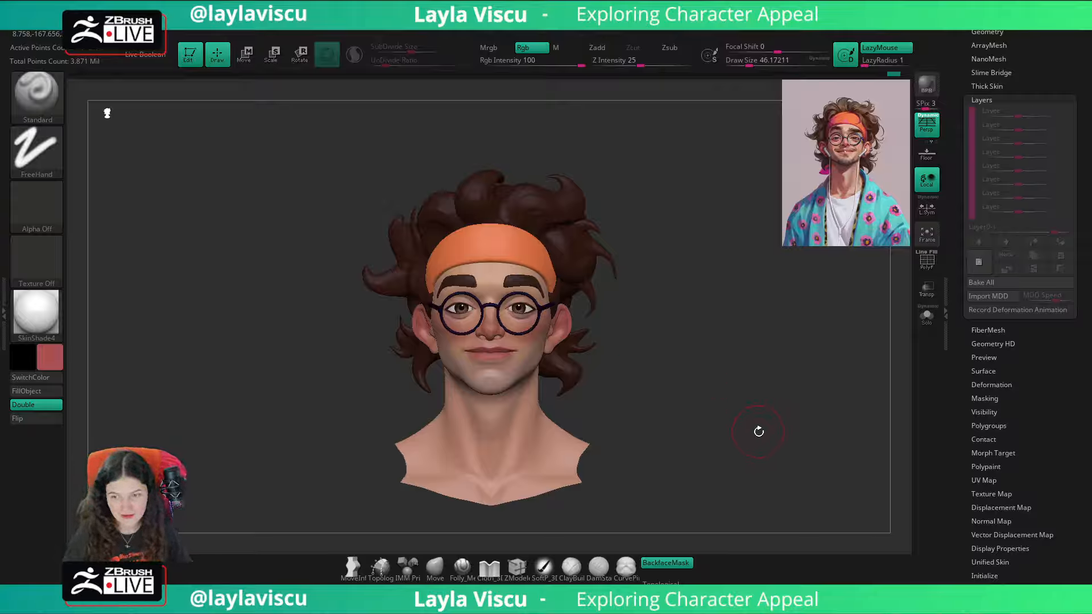
# Step: Examine the painted bust from the front against the reference and bring up the subtool list
pyautogui.keyDown('alt'); pyautogui.moveTo(759, 431); pyautogui.dragTo(751, 409); pyautogui.keyUp('alt')
pyautogui.moveTo(1003, 70); pyautogui.dragTo(1002, 136)
pyautogui.click(994, 81)
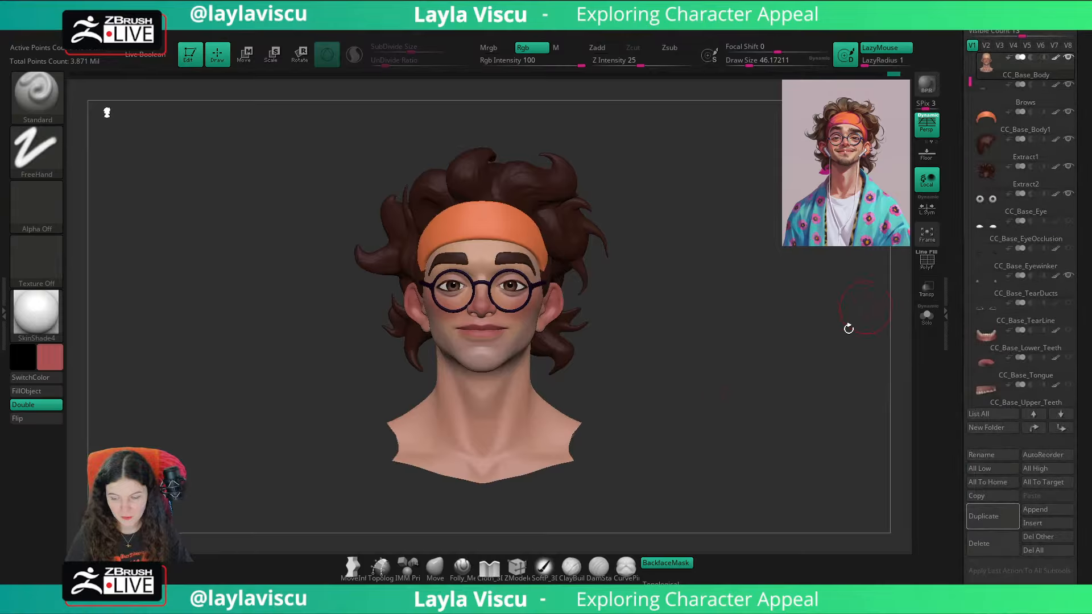
pyautogui.moveTo(750, 404); pyautogui.dragTo(798, 385, button='right')
pyautogui.moveTo(798, 385); pyautogui.dragTo(812, 373, button='right')
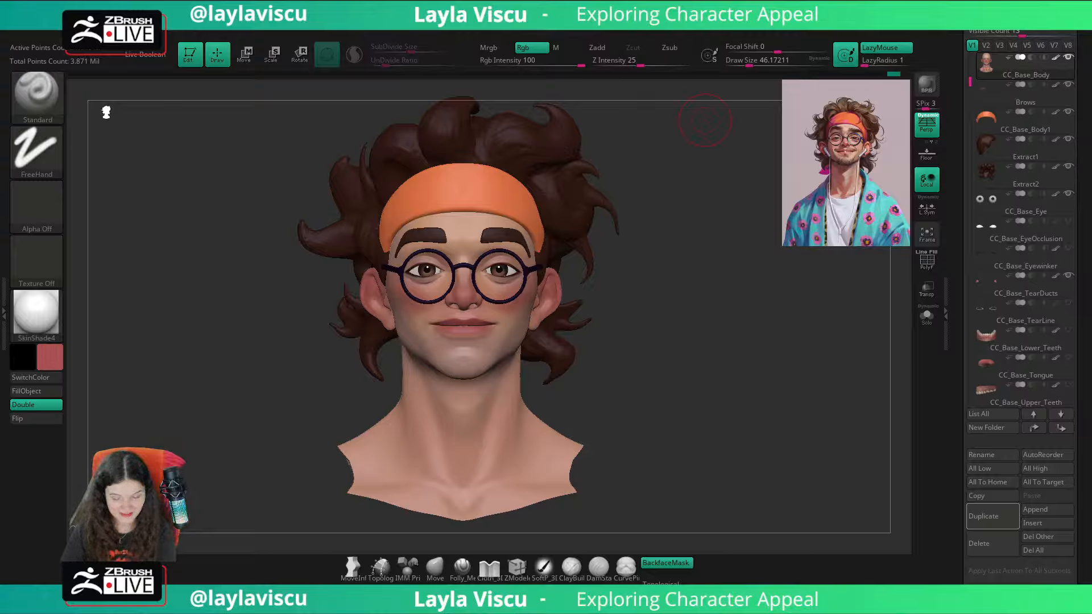
pyautogui.moveTo(795, 409); pyautogui.dragTo(789, 494)
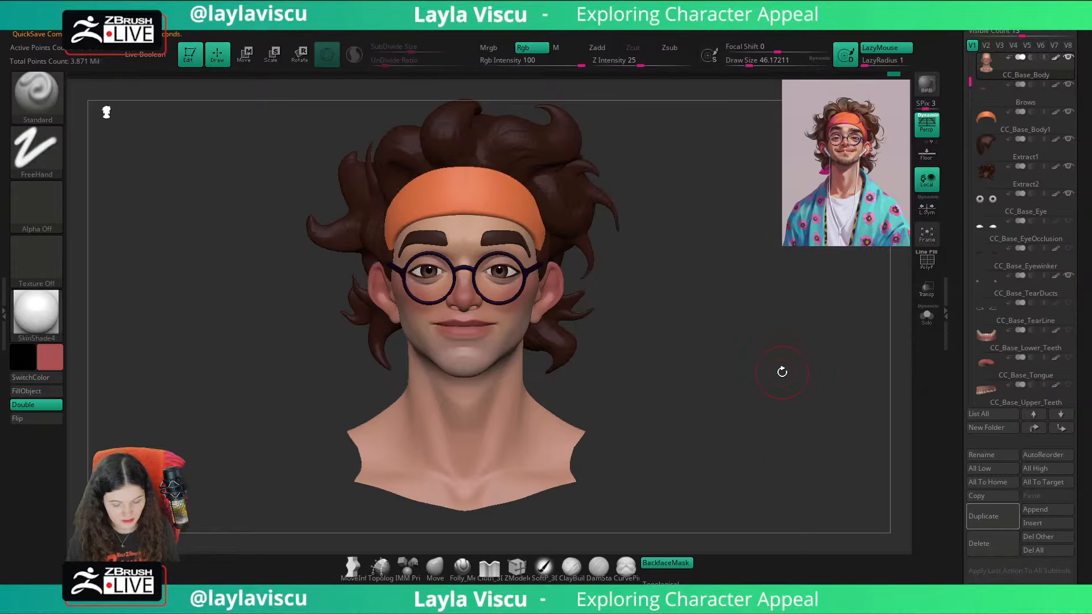
pyautogui.moveTo(781, 373); pyautogui.dragTo(784, 377)
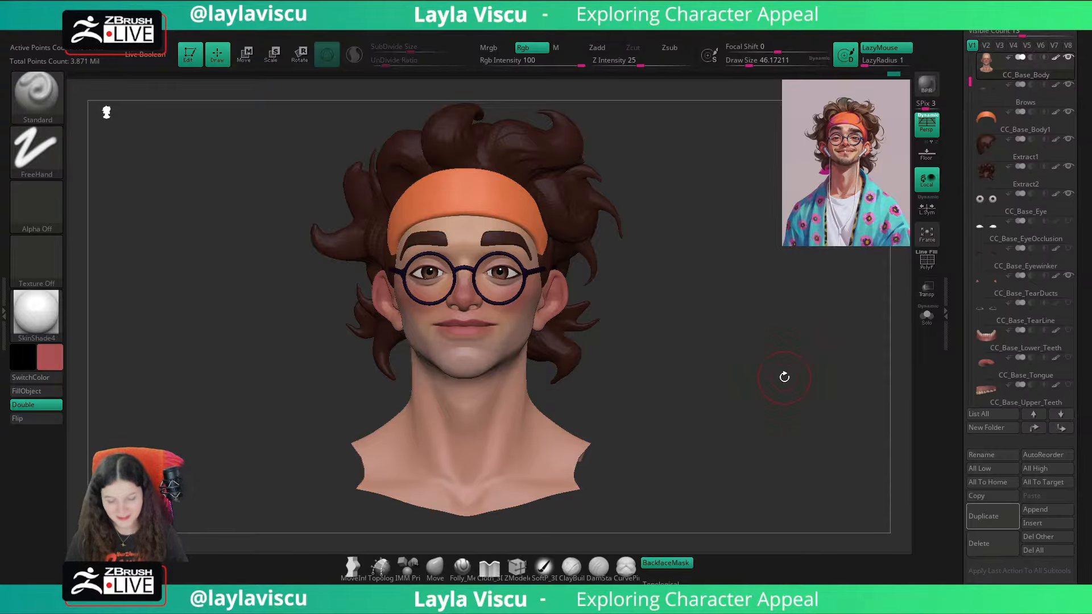
pyautogui.moveTo(770, 377); pyautogui.dragTo(728, 426)
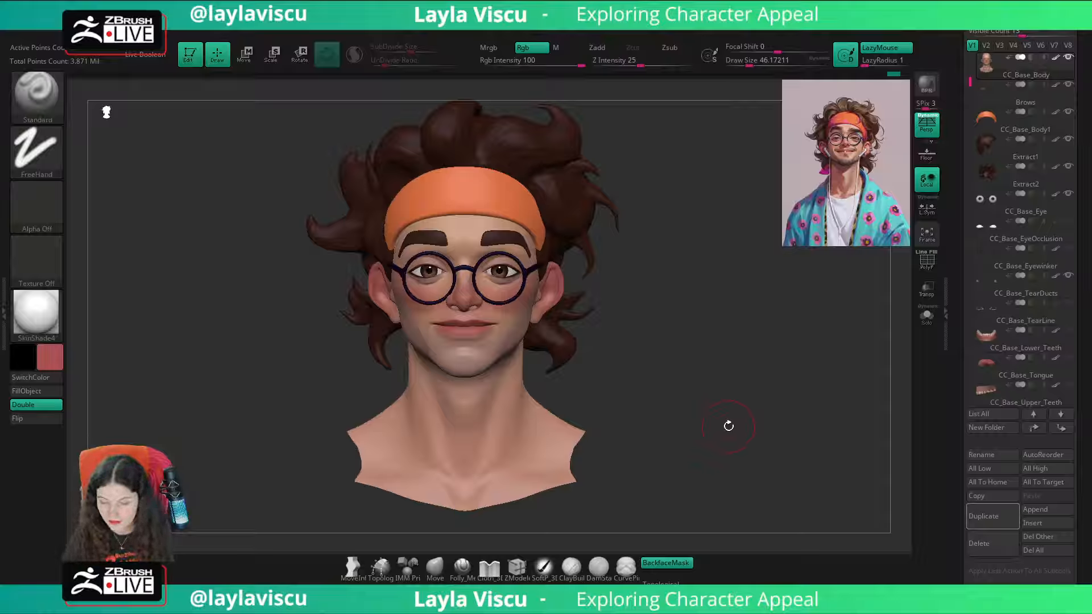
pyautogui.moveTo(1087, 210); pyautogui.dragTo(1088, 332)
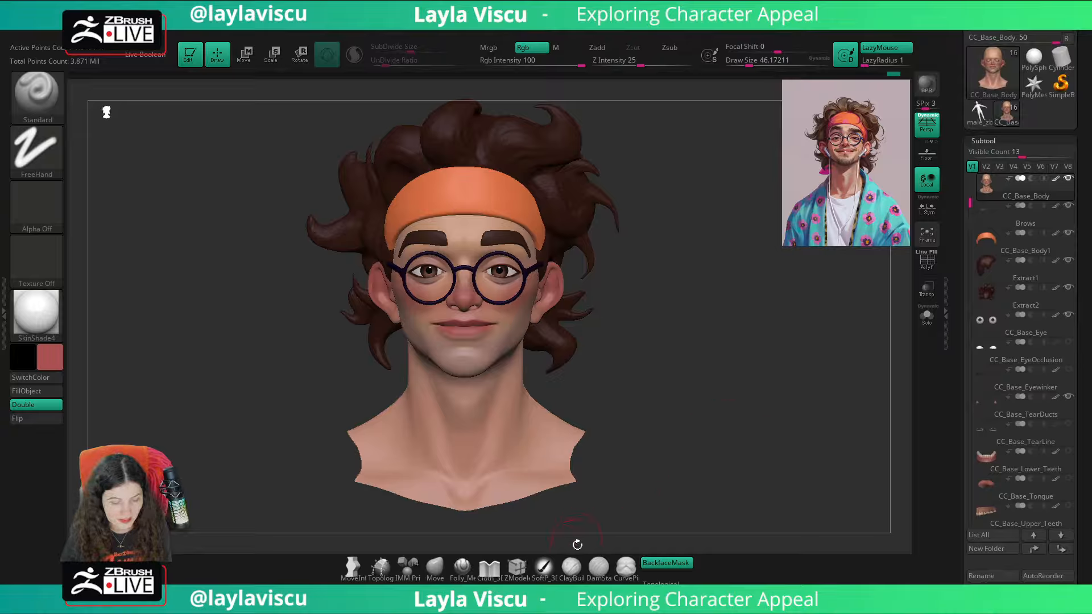